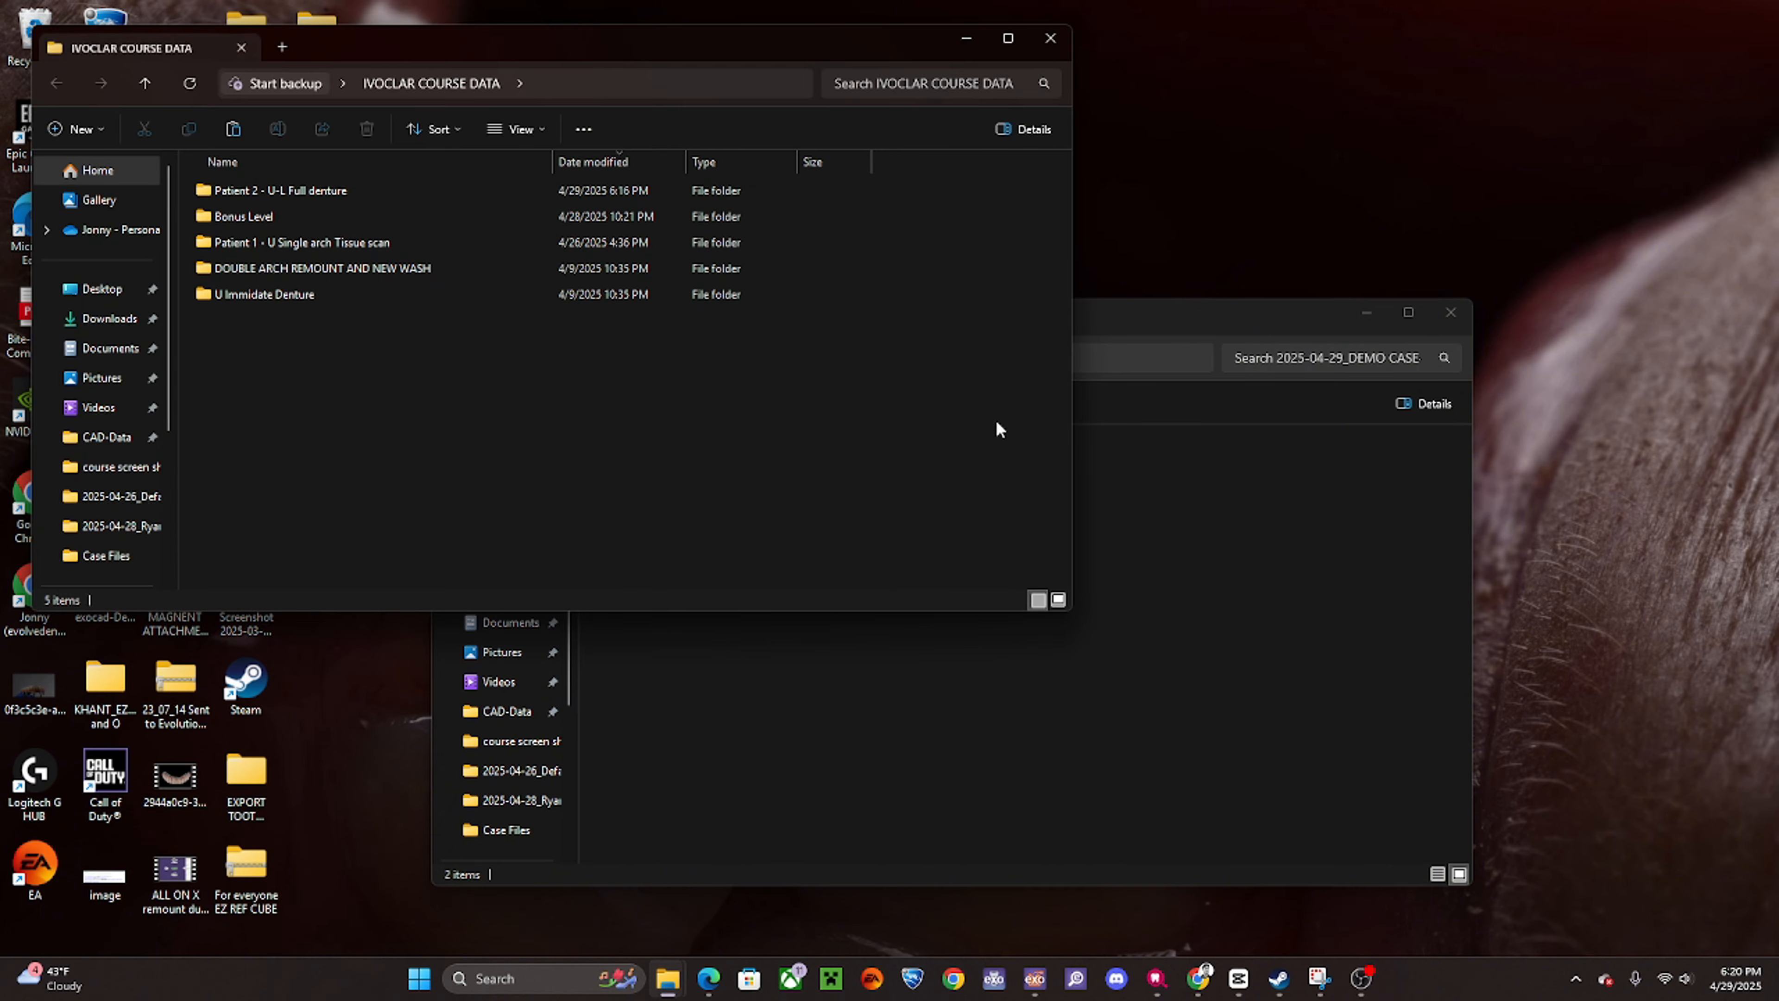
- Open the Patient 2 - U-L Full denture folder, list its files in details view with a wider name column, and sort them by type
double_click(328, 192)
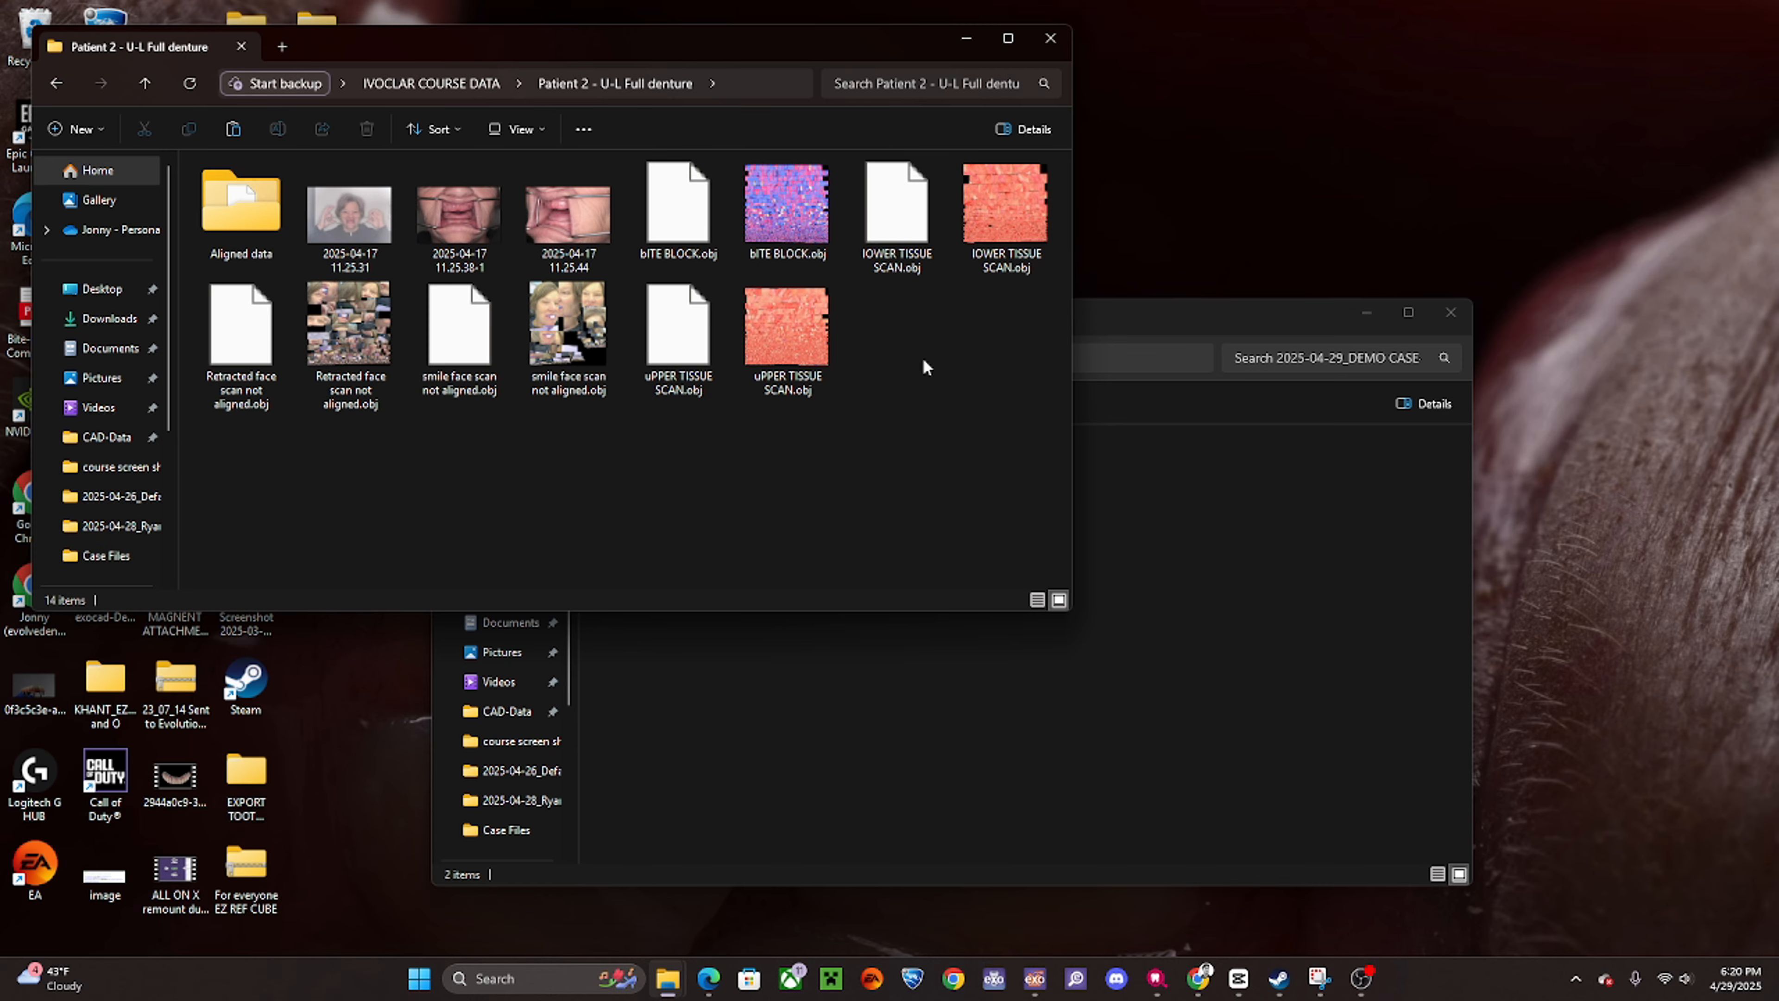
left_click(1038, 599)
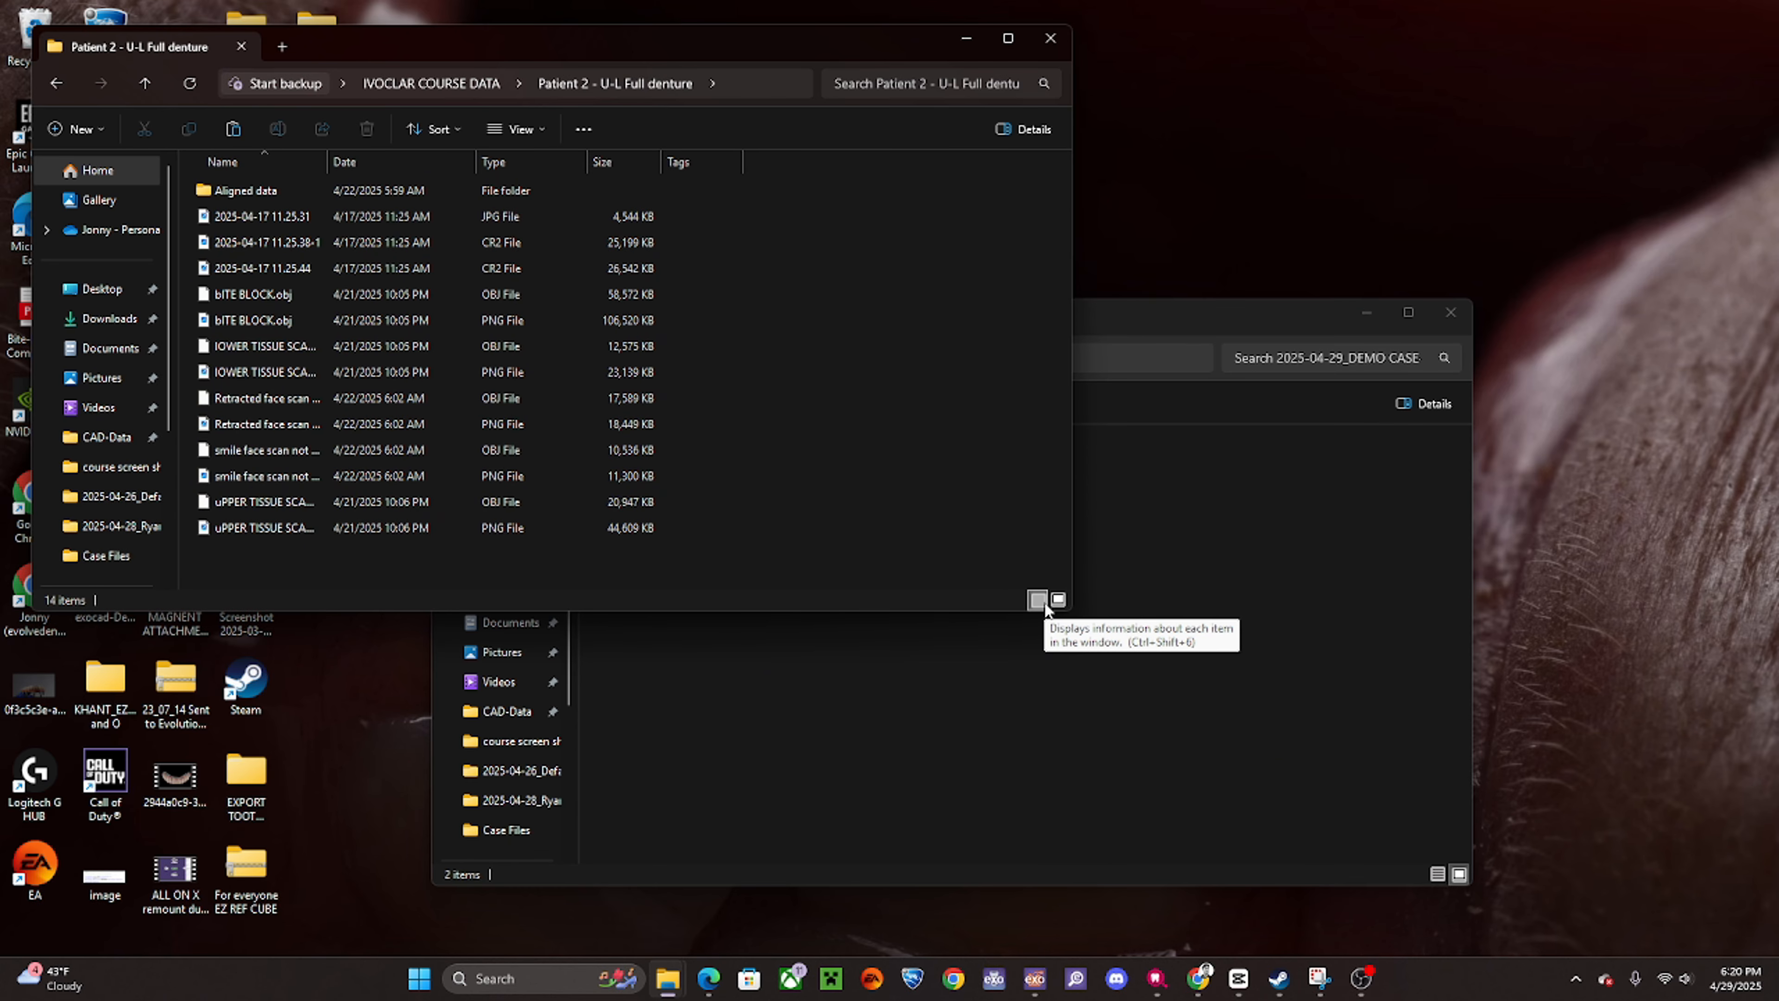
left_click(358, 161)
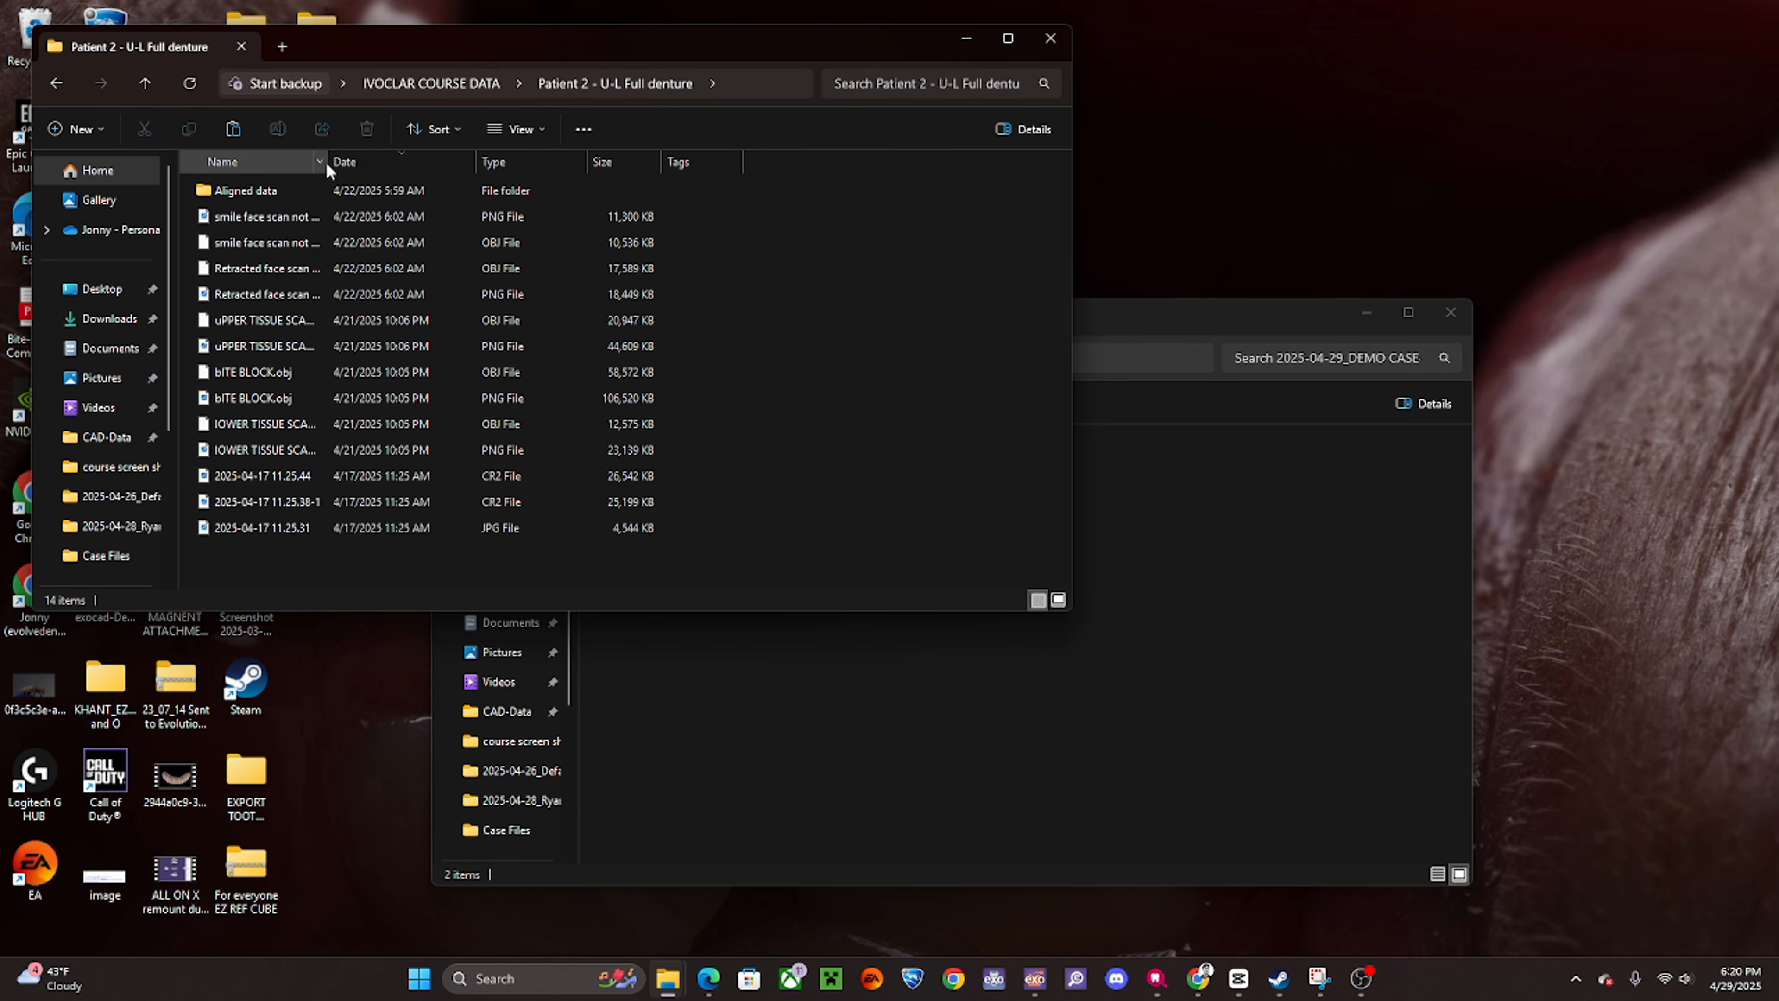
left_click_drag(325, 162, 678, 161)
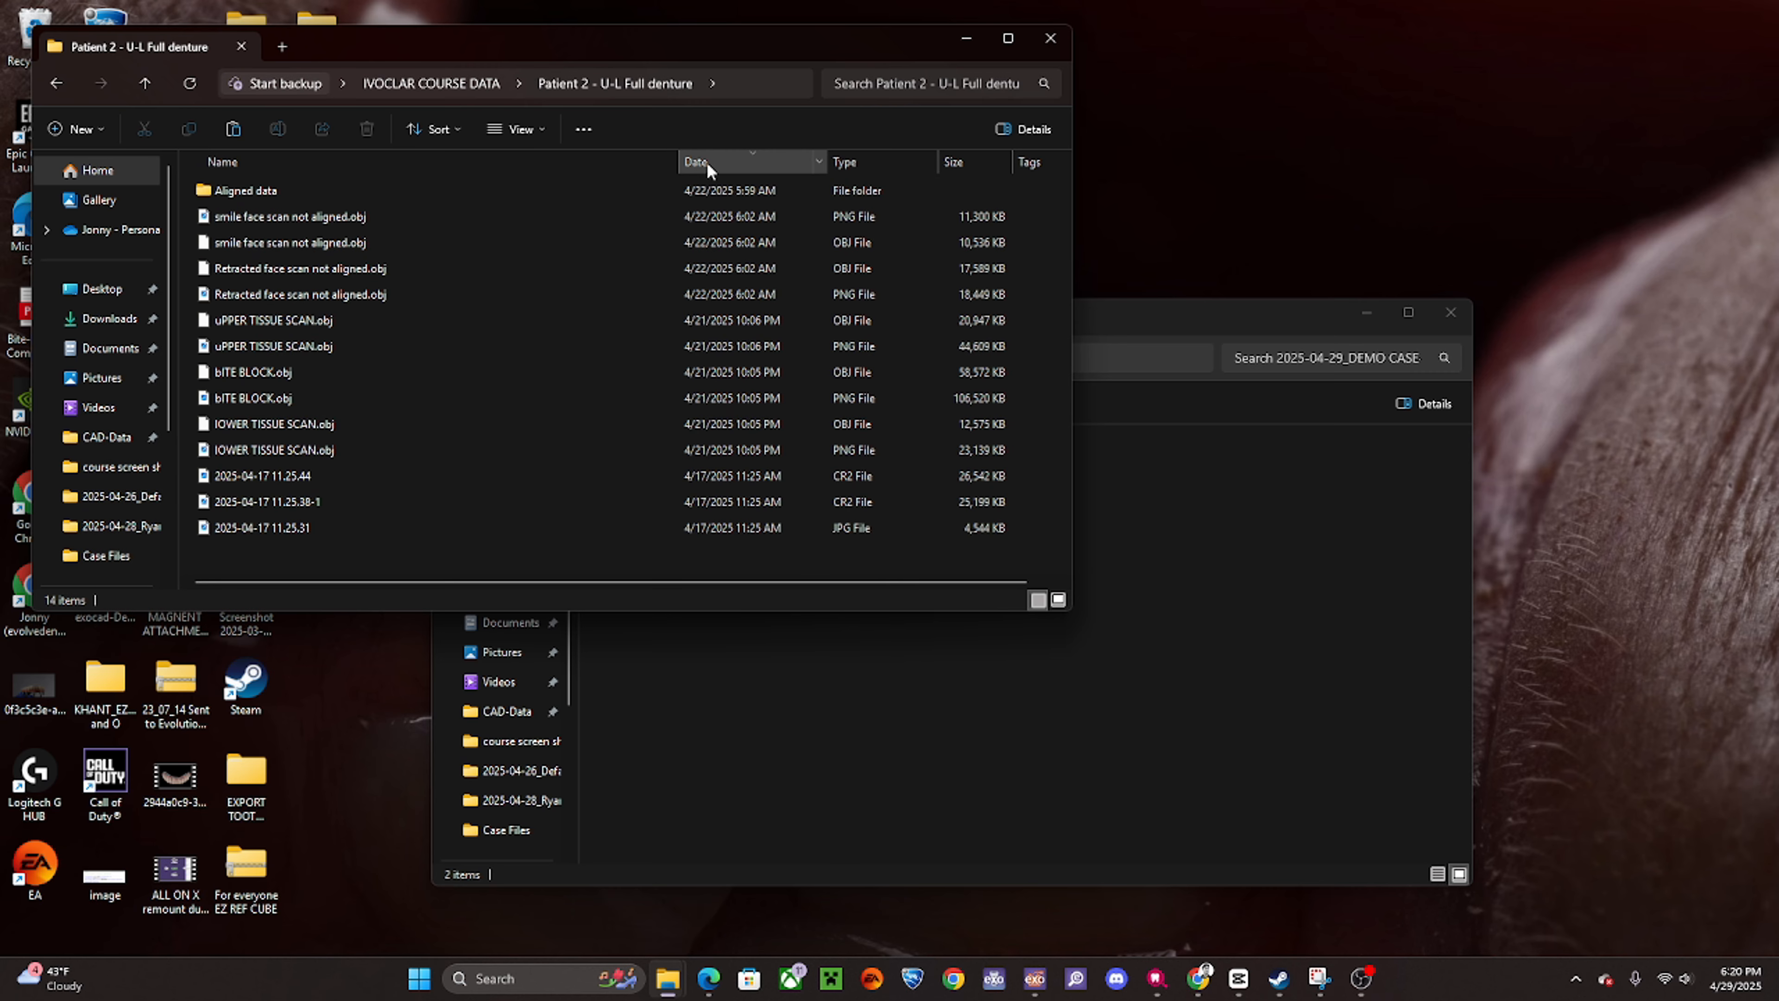
left_click(856, 162)
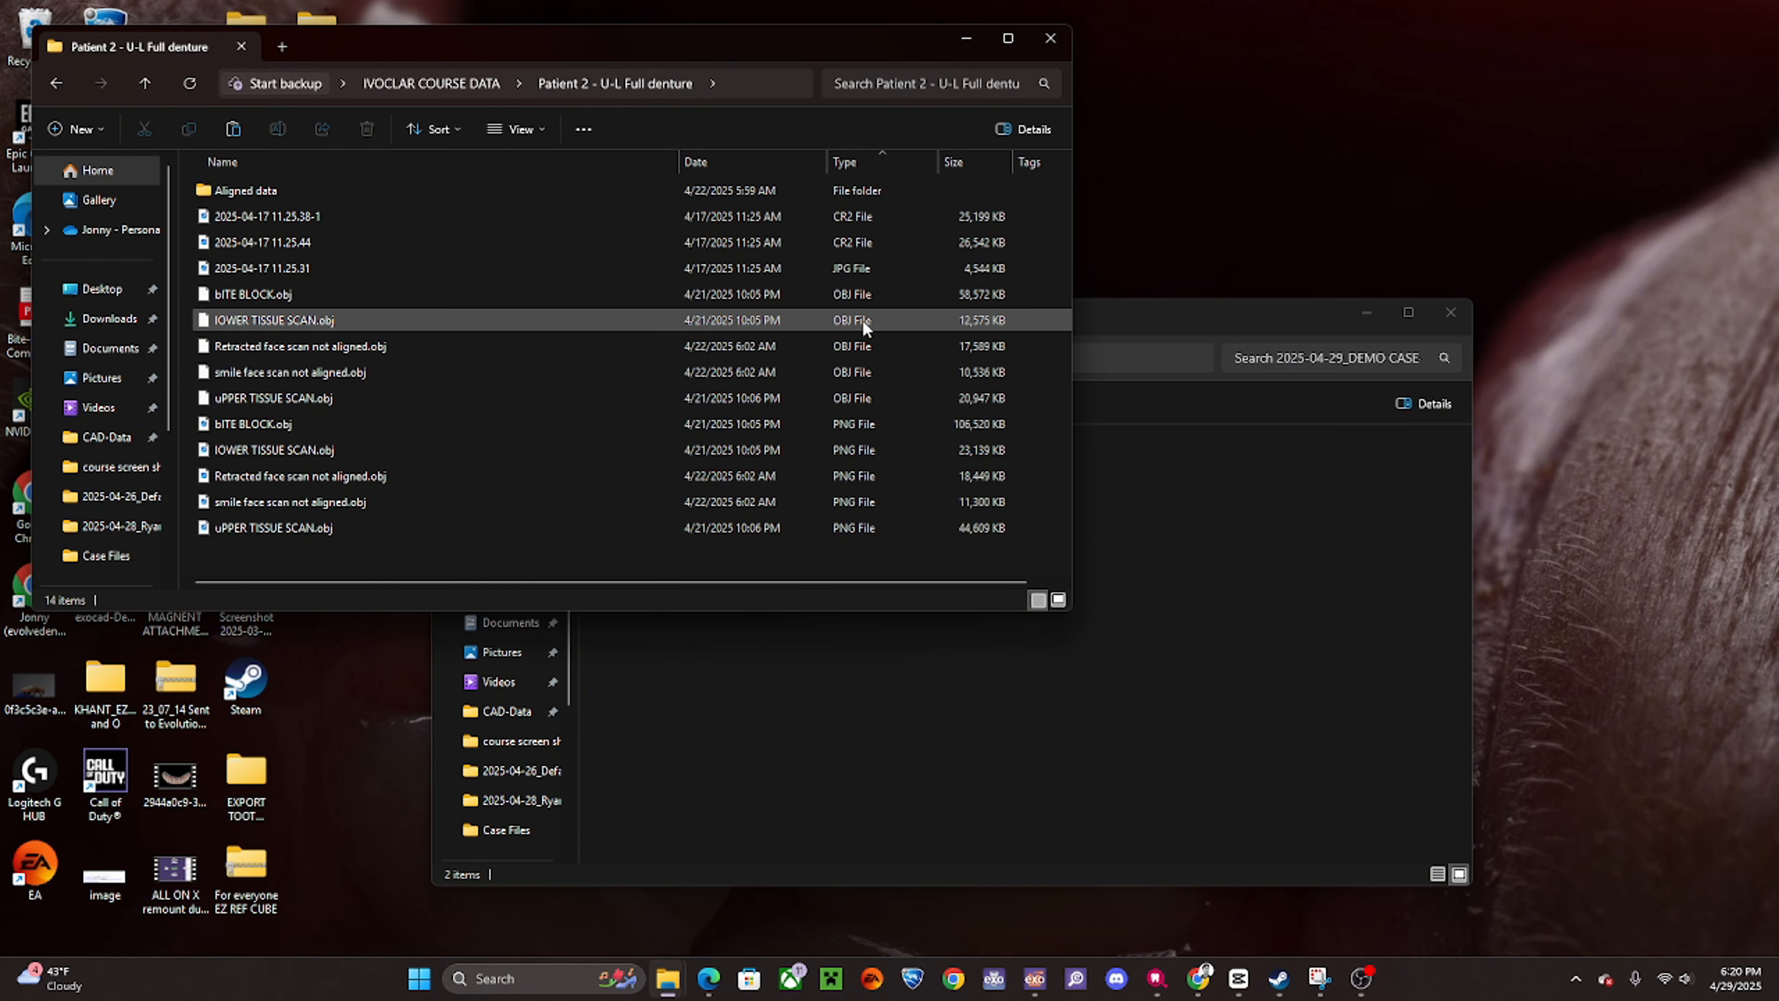
- Copy the five OBJ scan files from the Patient 2 folder into the 2025-04-29_DEMO CASE-DAN project folder
left_click(863, 295)
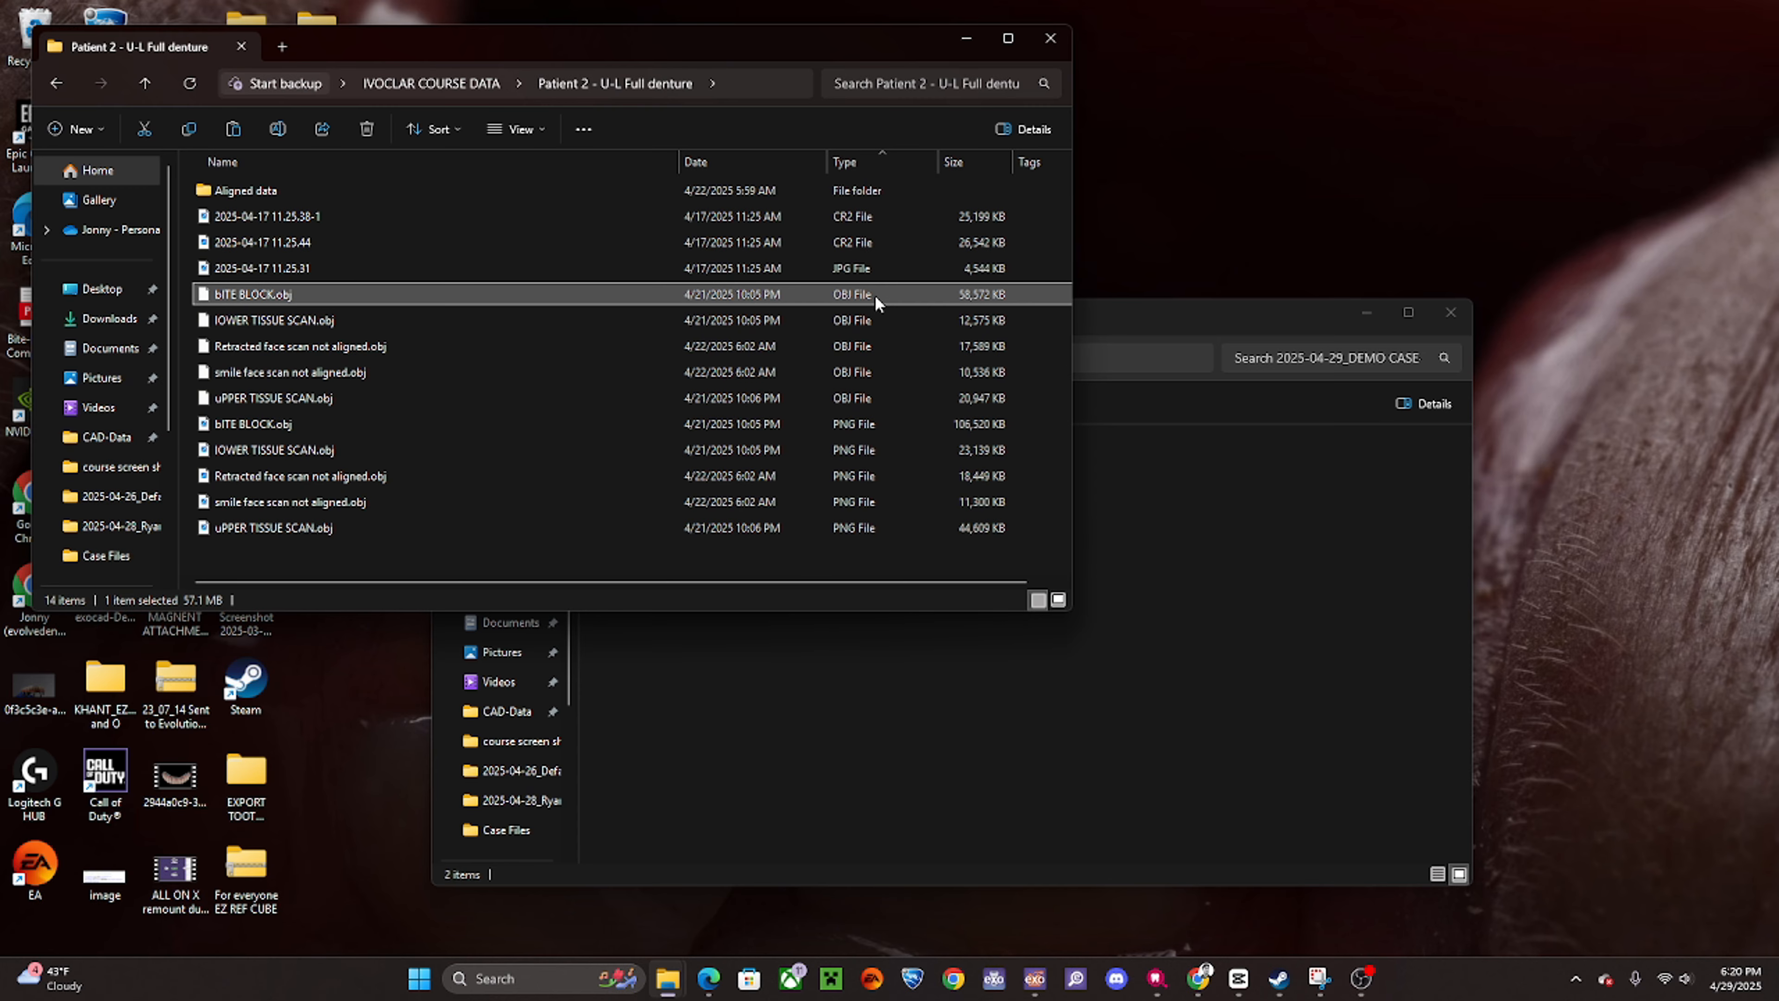
left_click(769, 398, "shift")
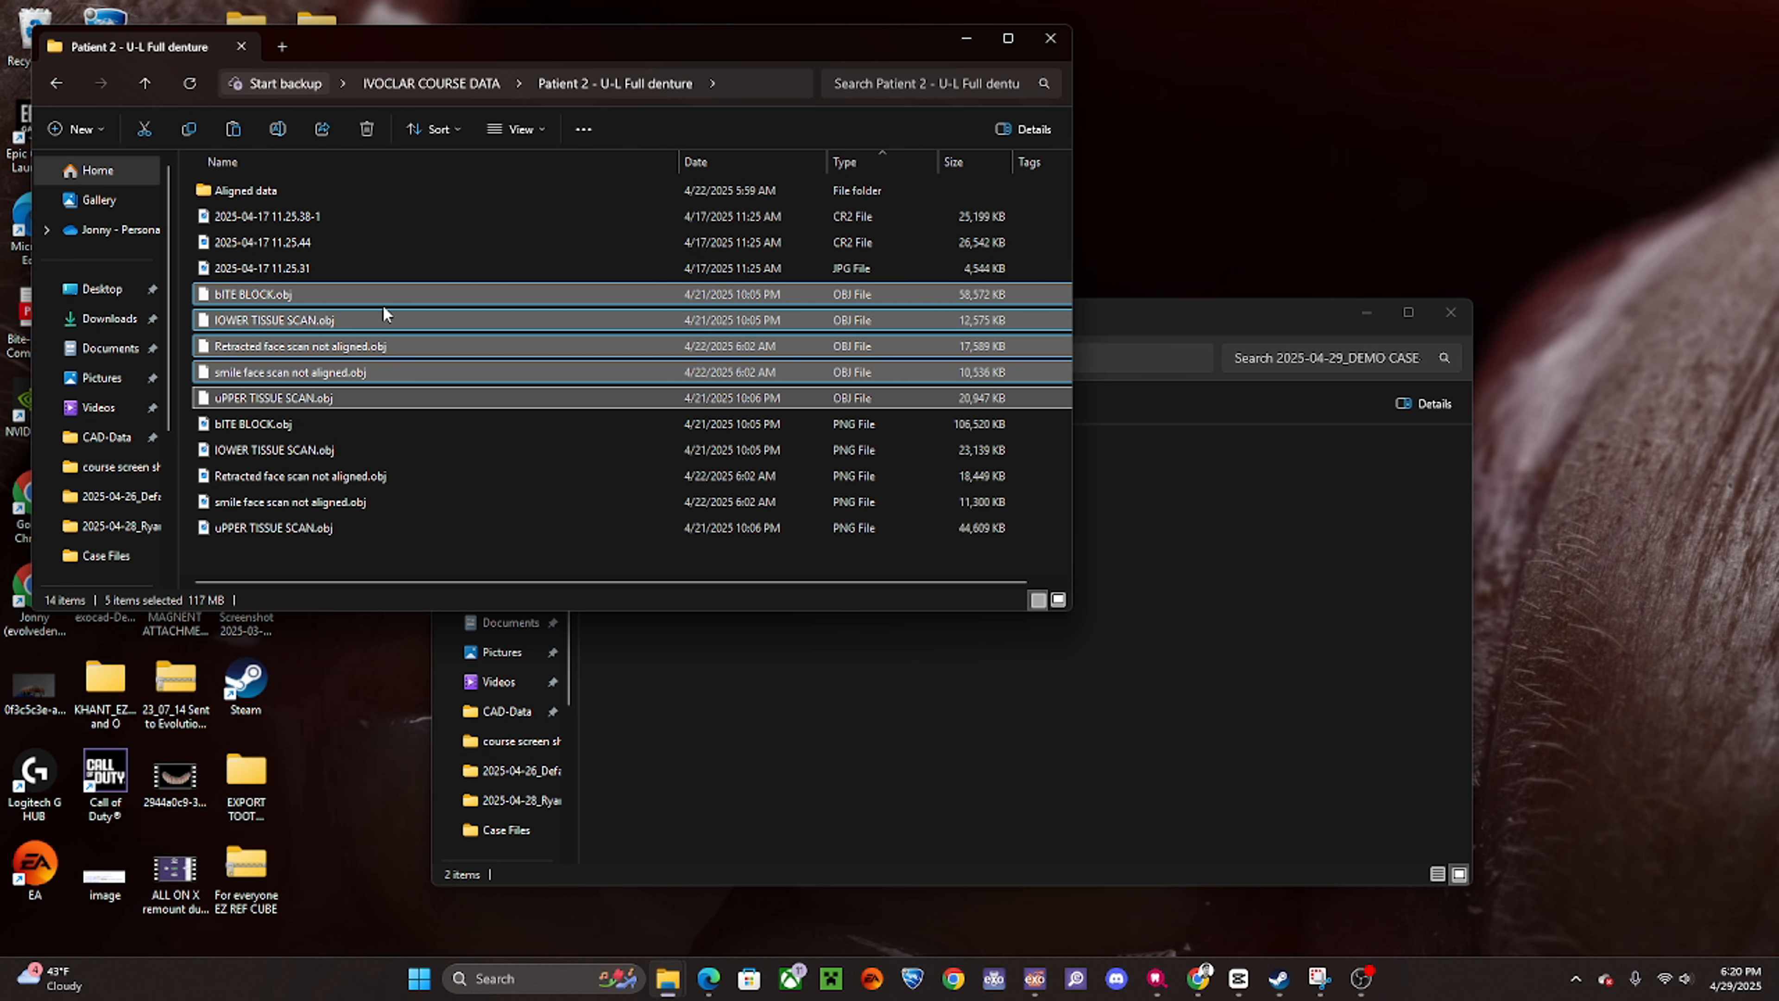
right_click(718, 291)
left_click(805, 318)
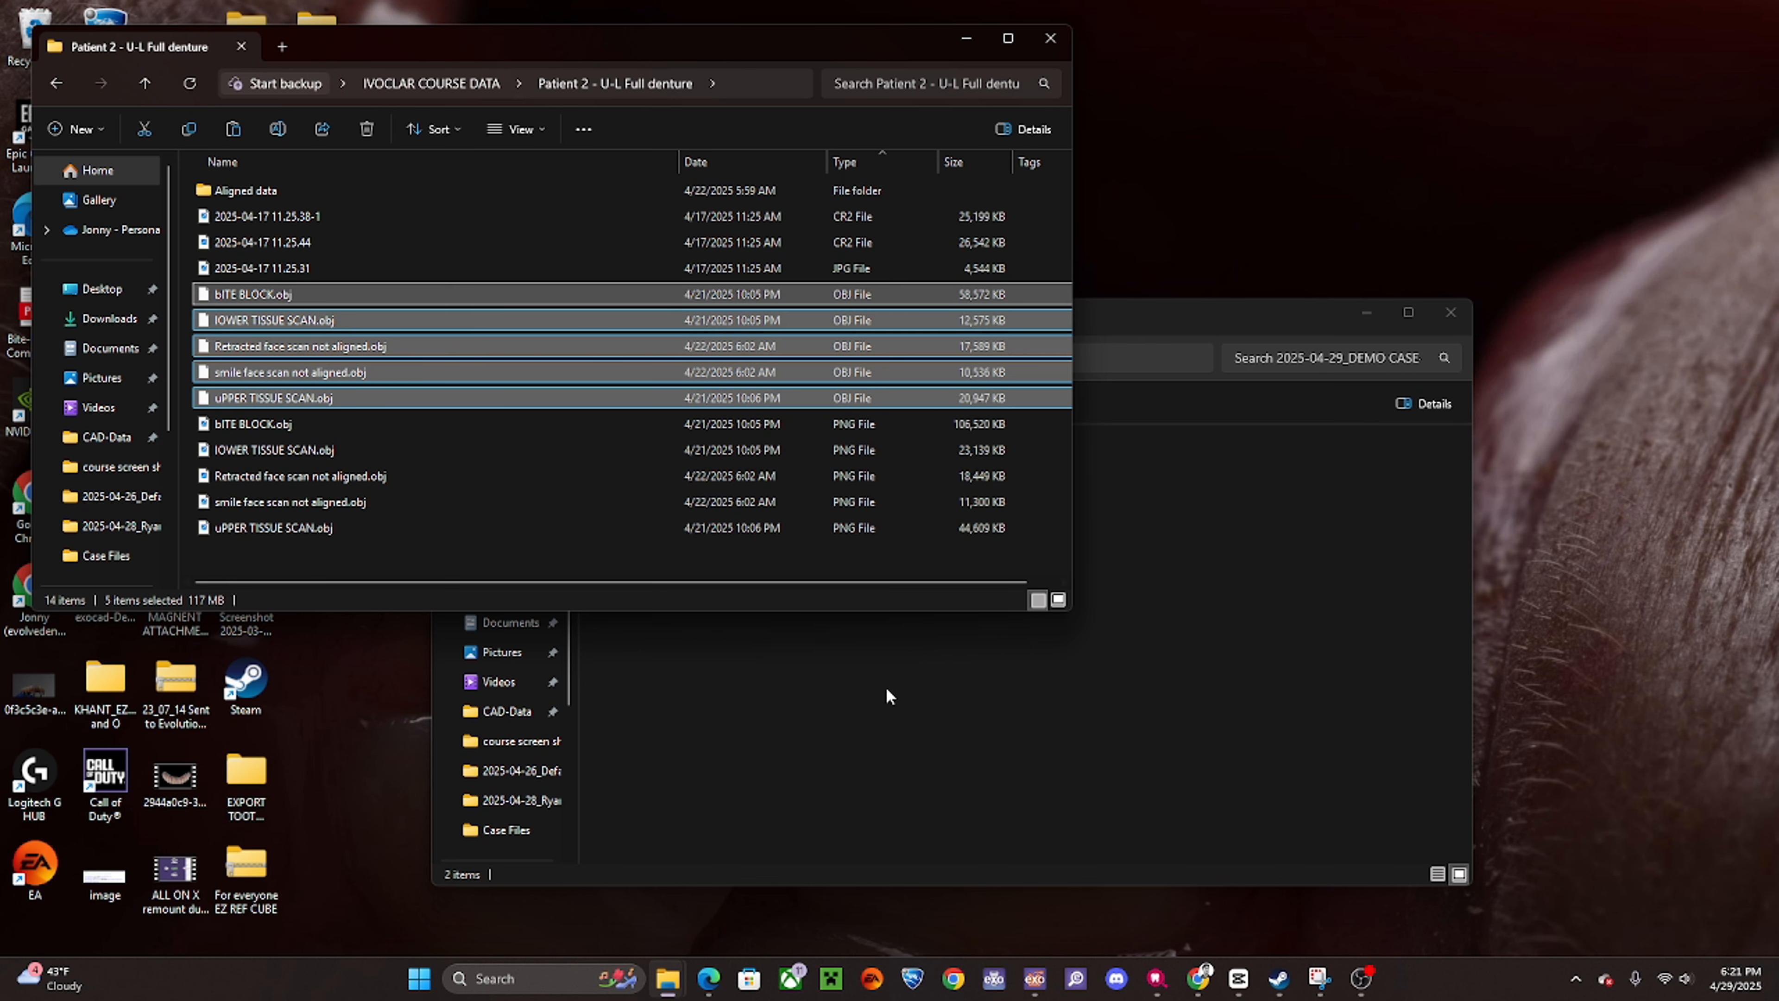
left_click(1086, 815)
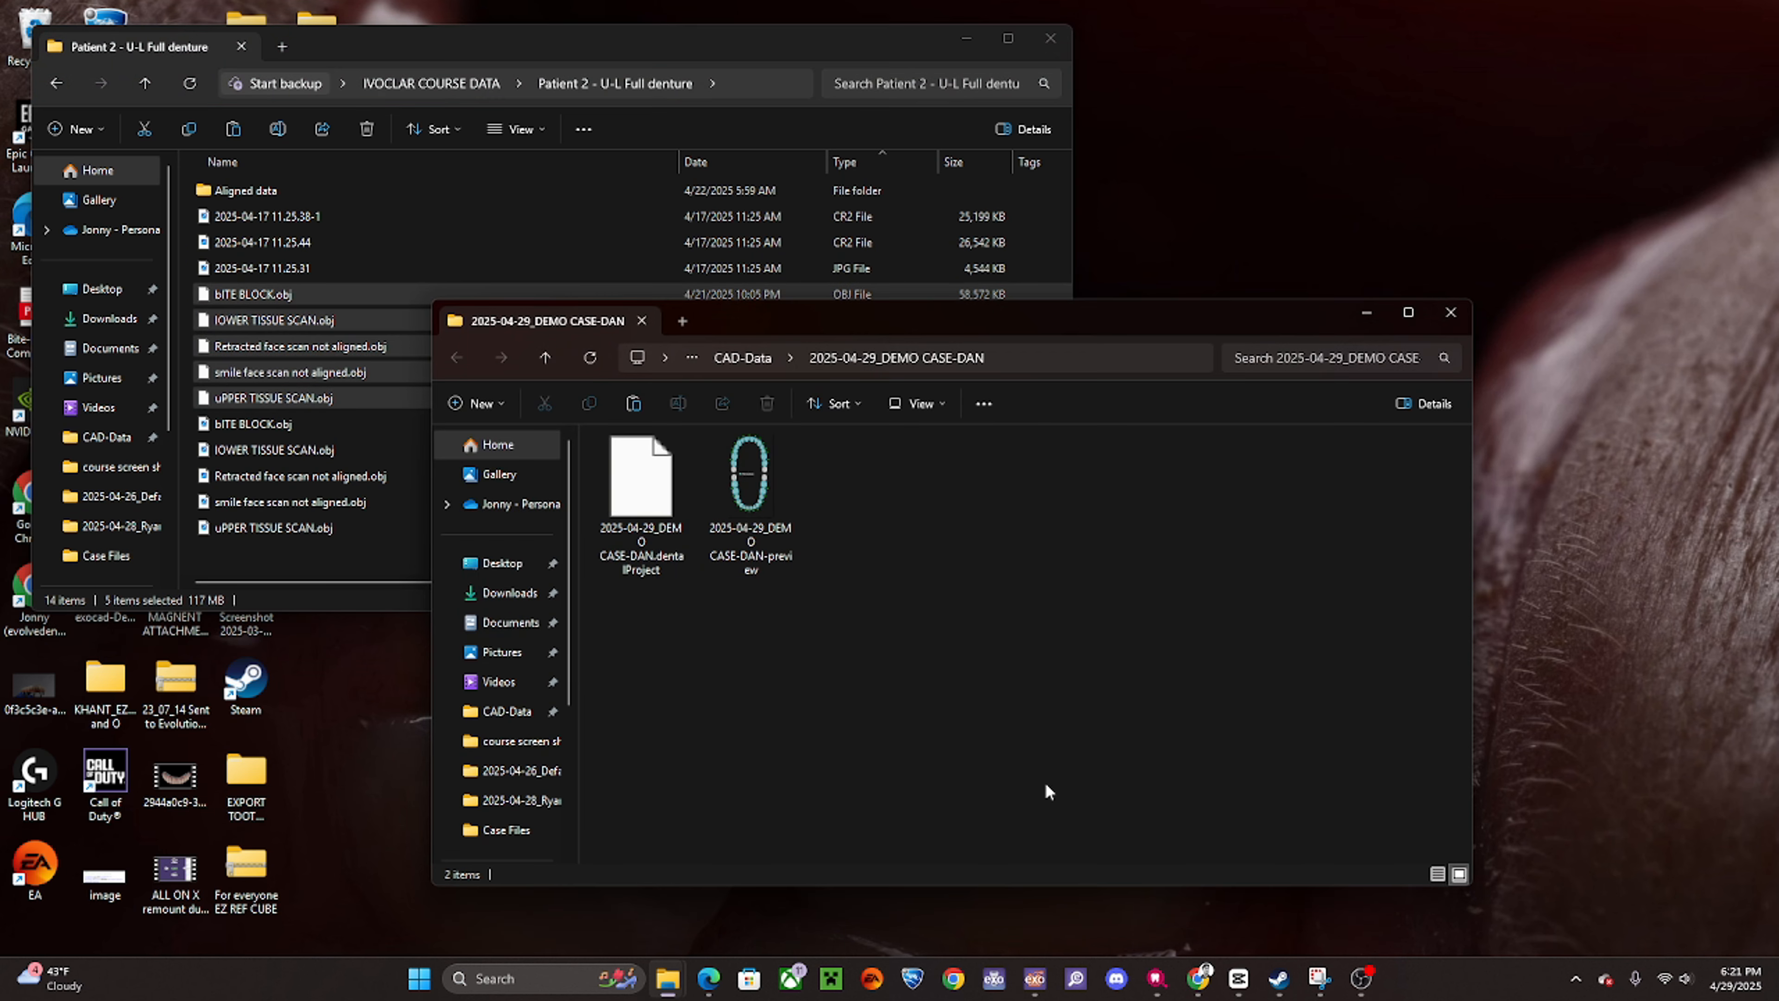
right_click(1077, 595)
left_click(1116, 633)
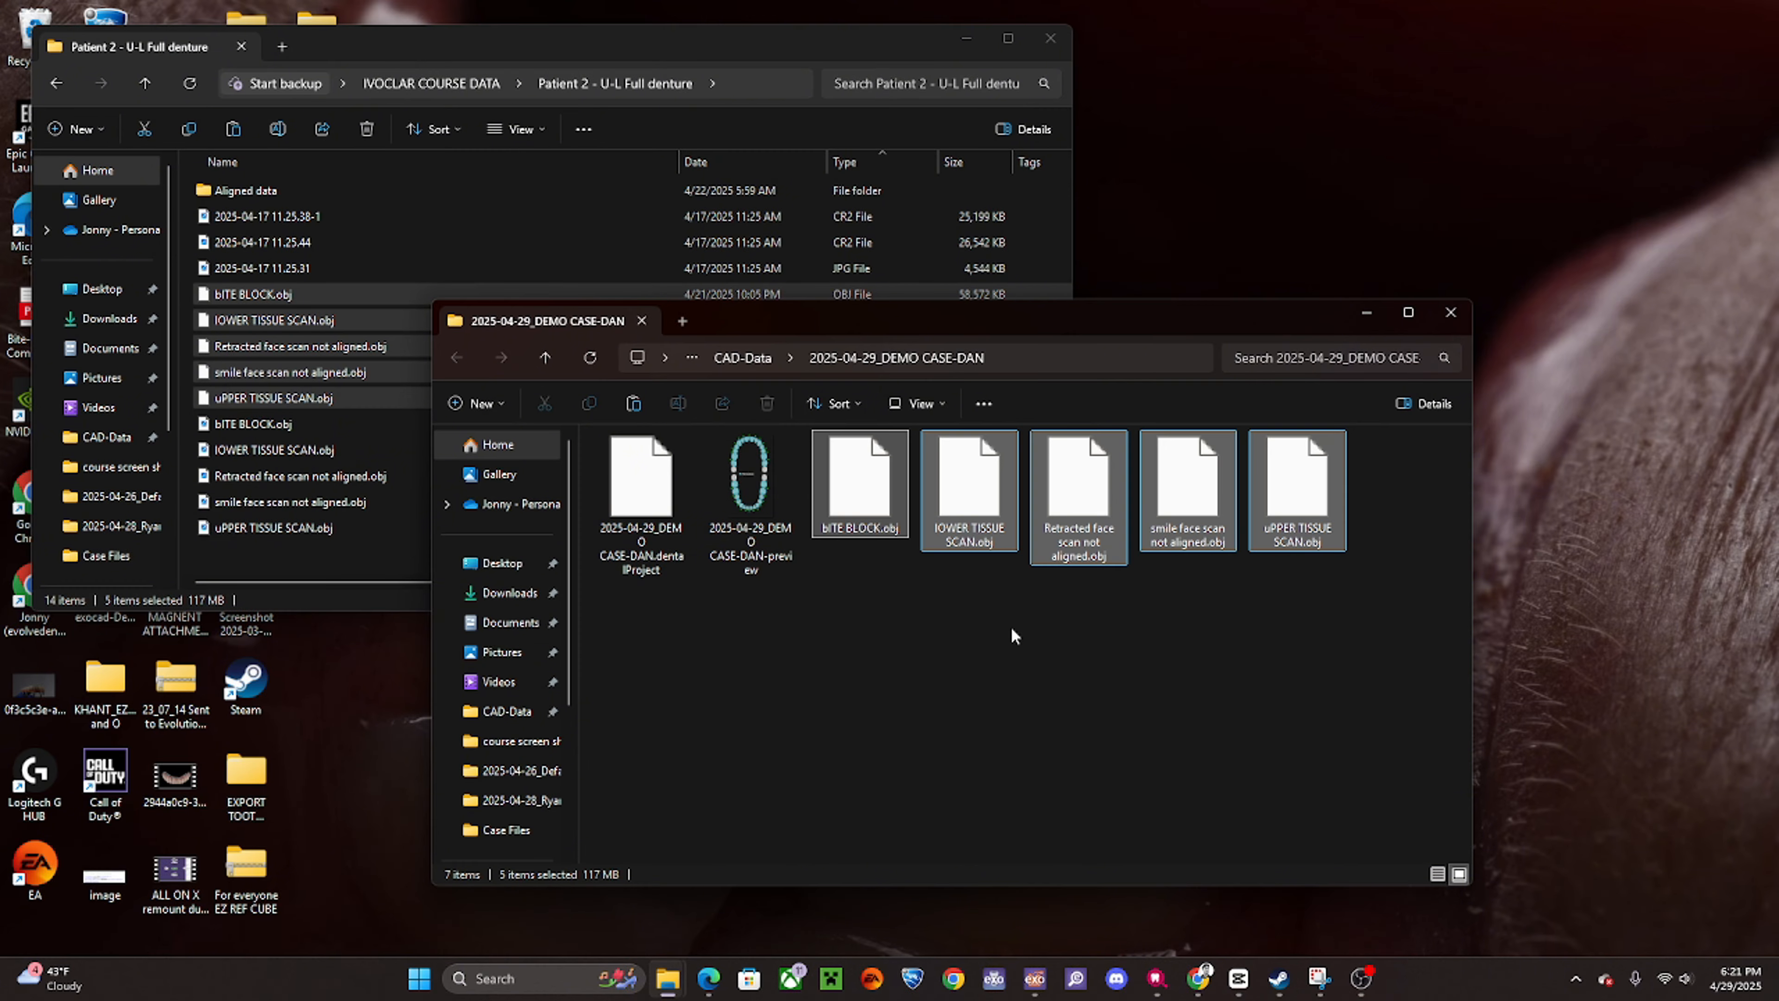
left_click(988, 732)
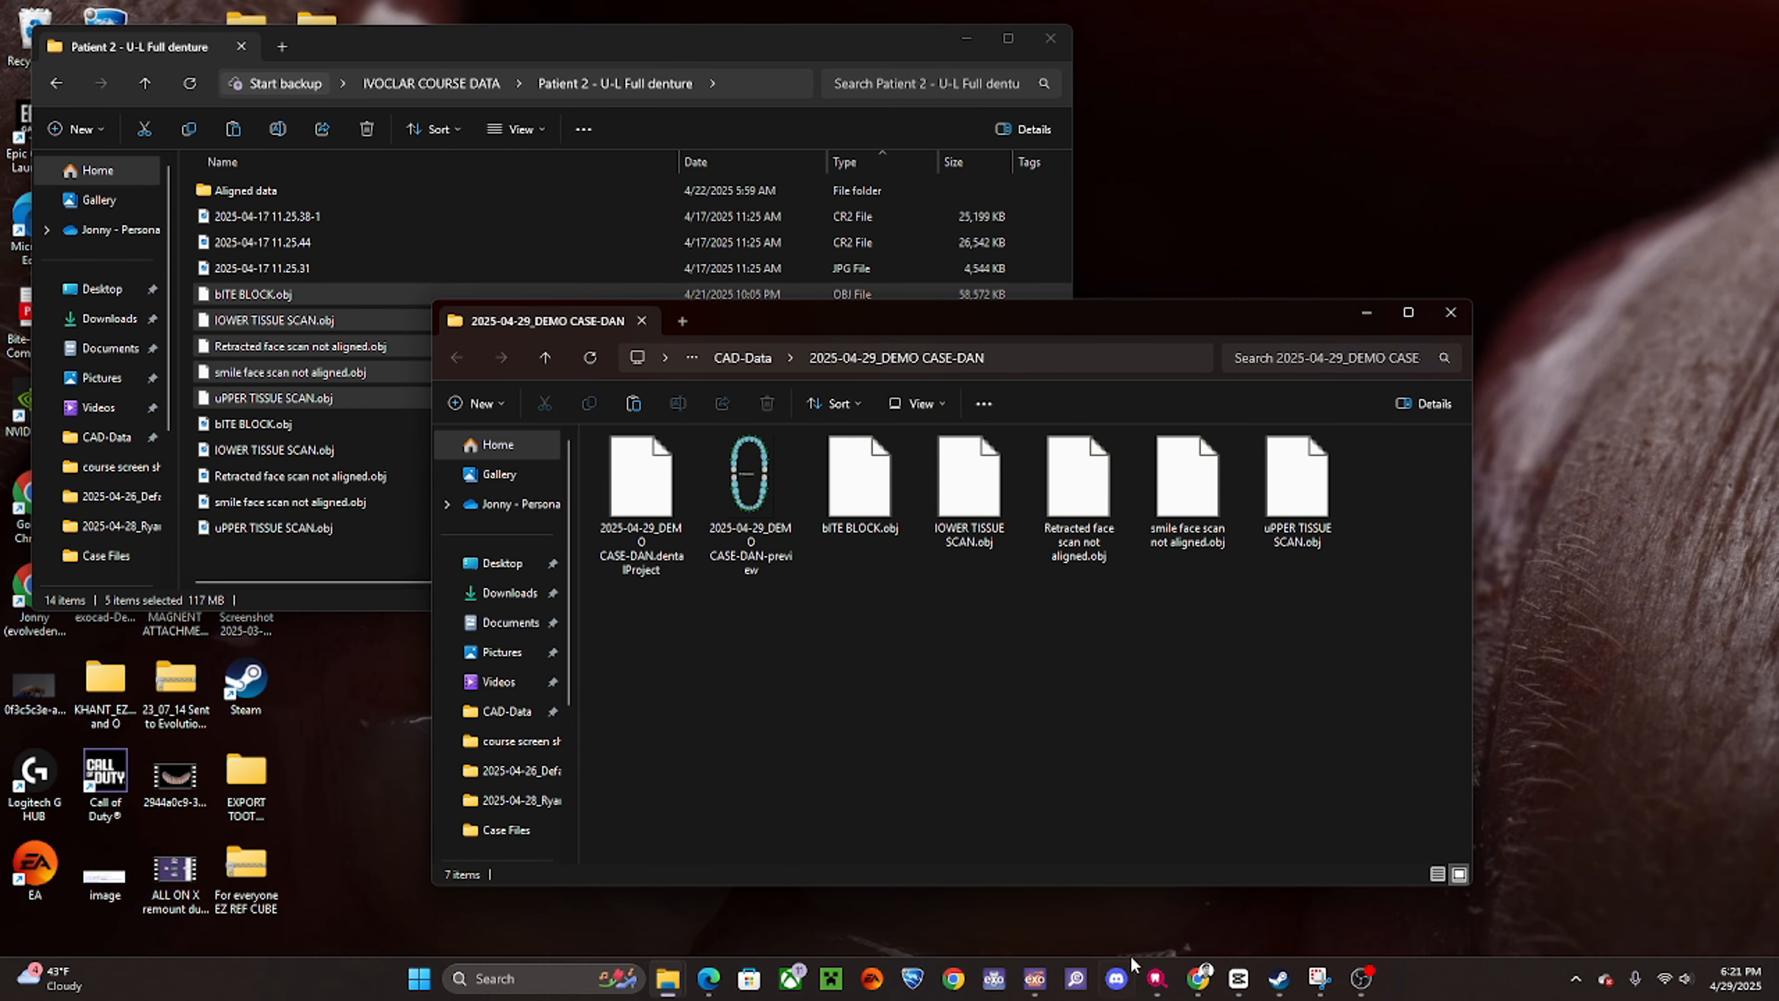
- Switch to the exocad project window and examine the copied scans in the 3D preview, then minimize it
left_click(1042, 979)
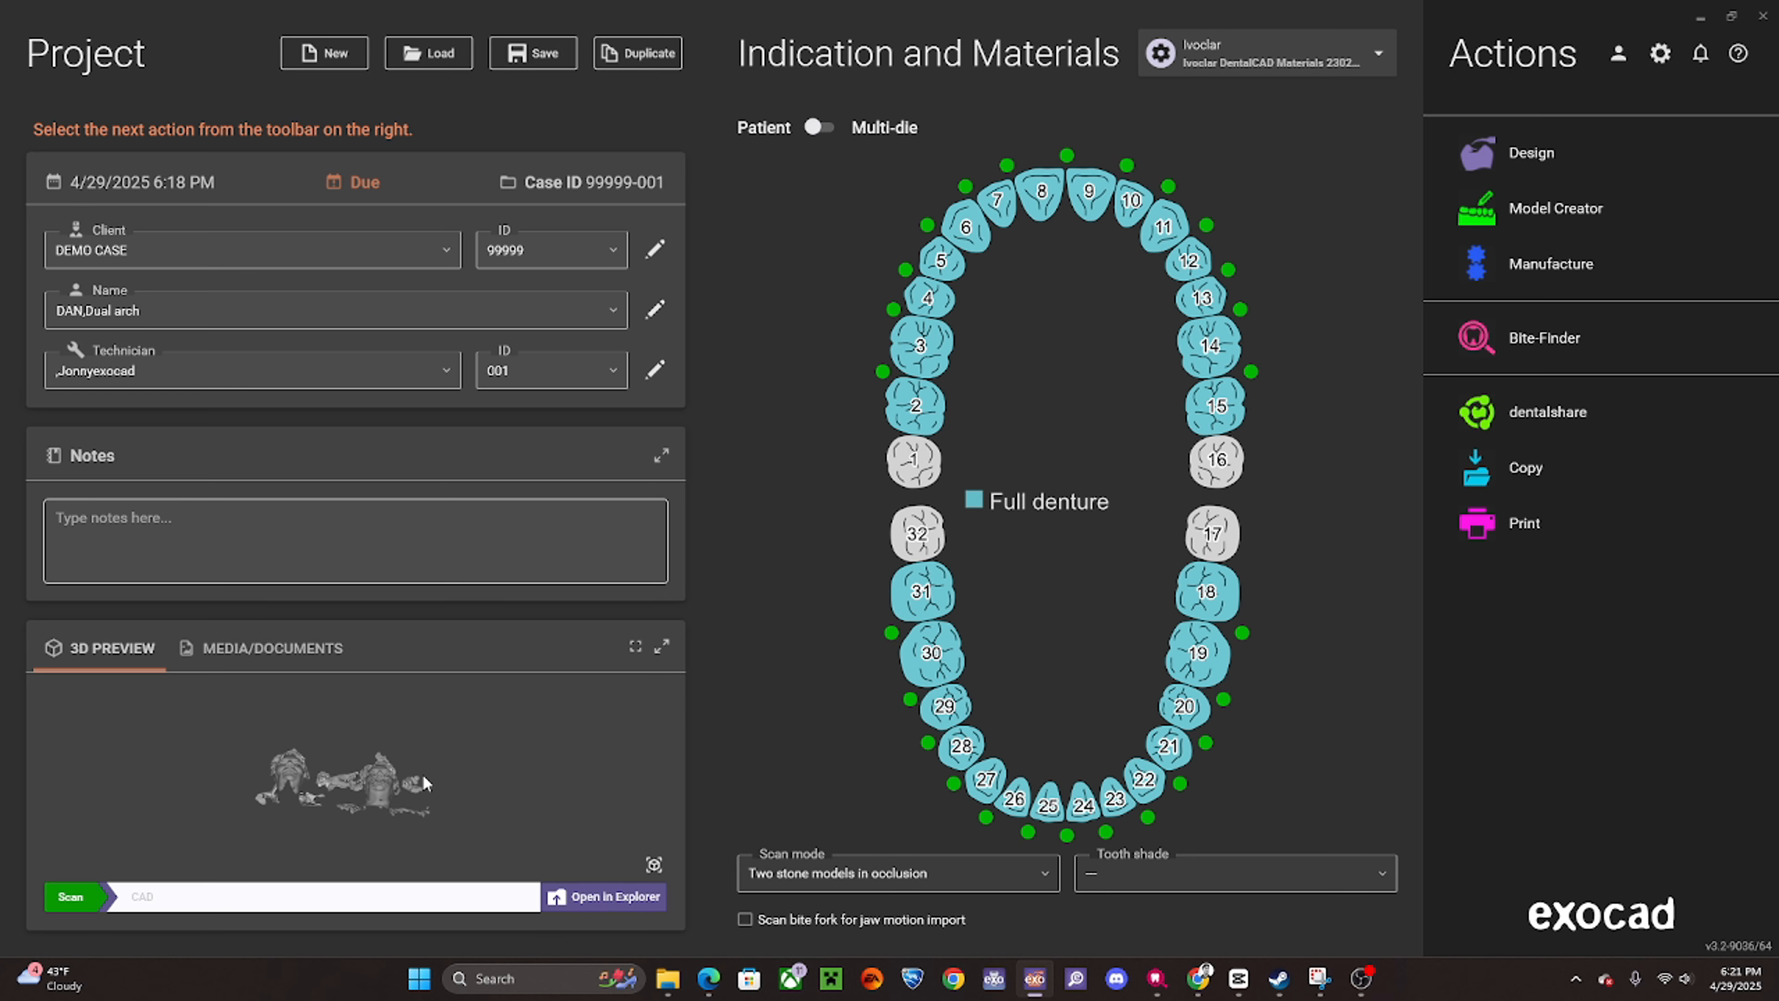
scroll(316, 785, "up", 5)
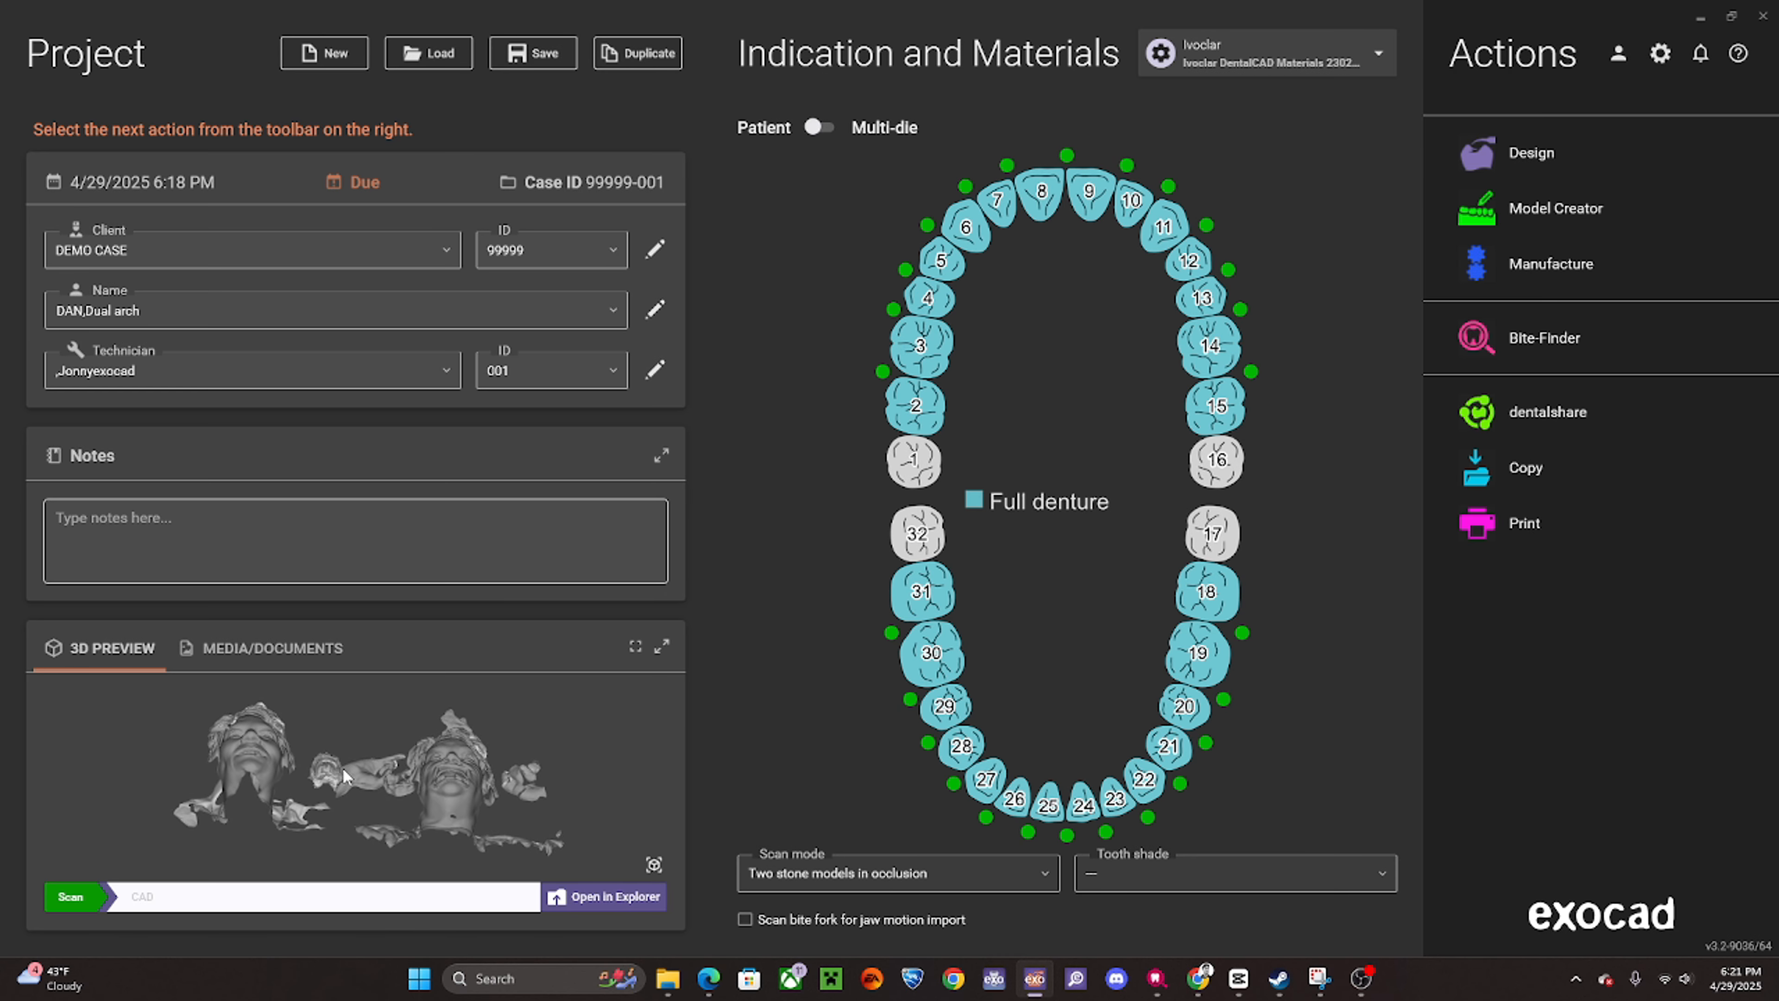
scroll(329, 773, "up", 5)
right_click_drag(337, 773, 600, 772)
scroll(383, 784, "down", 4)
scroll(497, 811, "up", 4)
right_click_drag(497, 811, 568, 813)
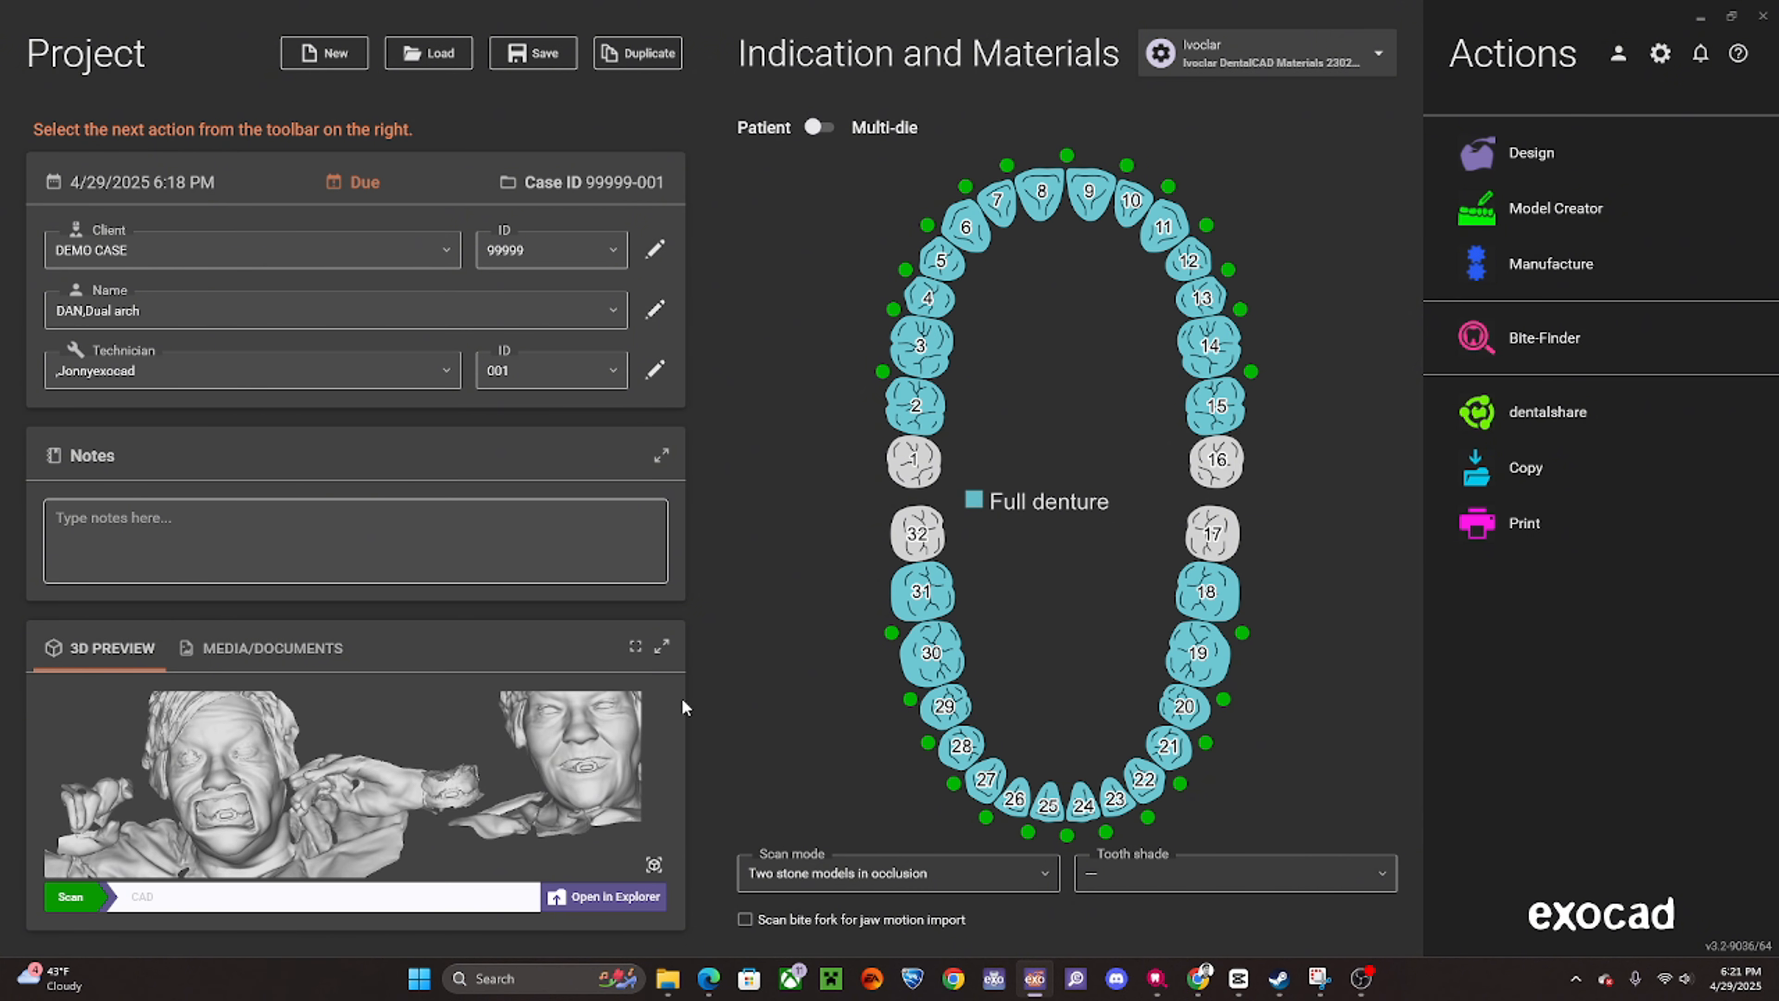
left_click(1700, 14)
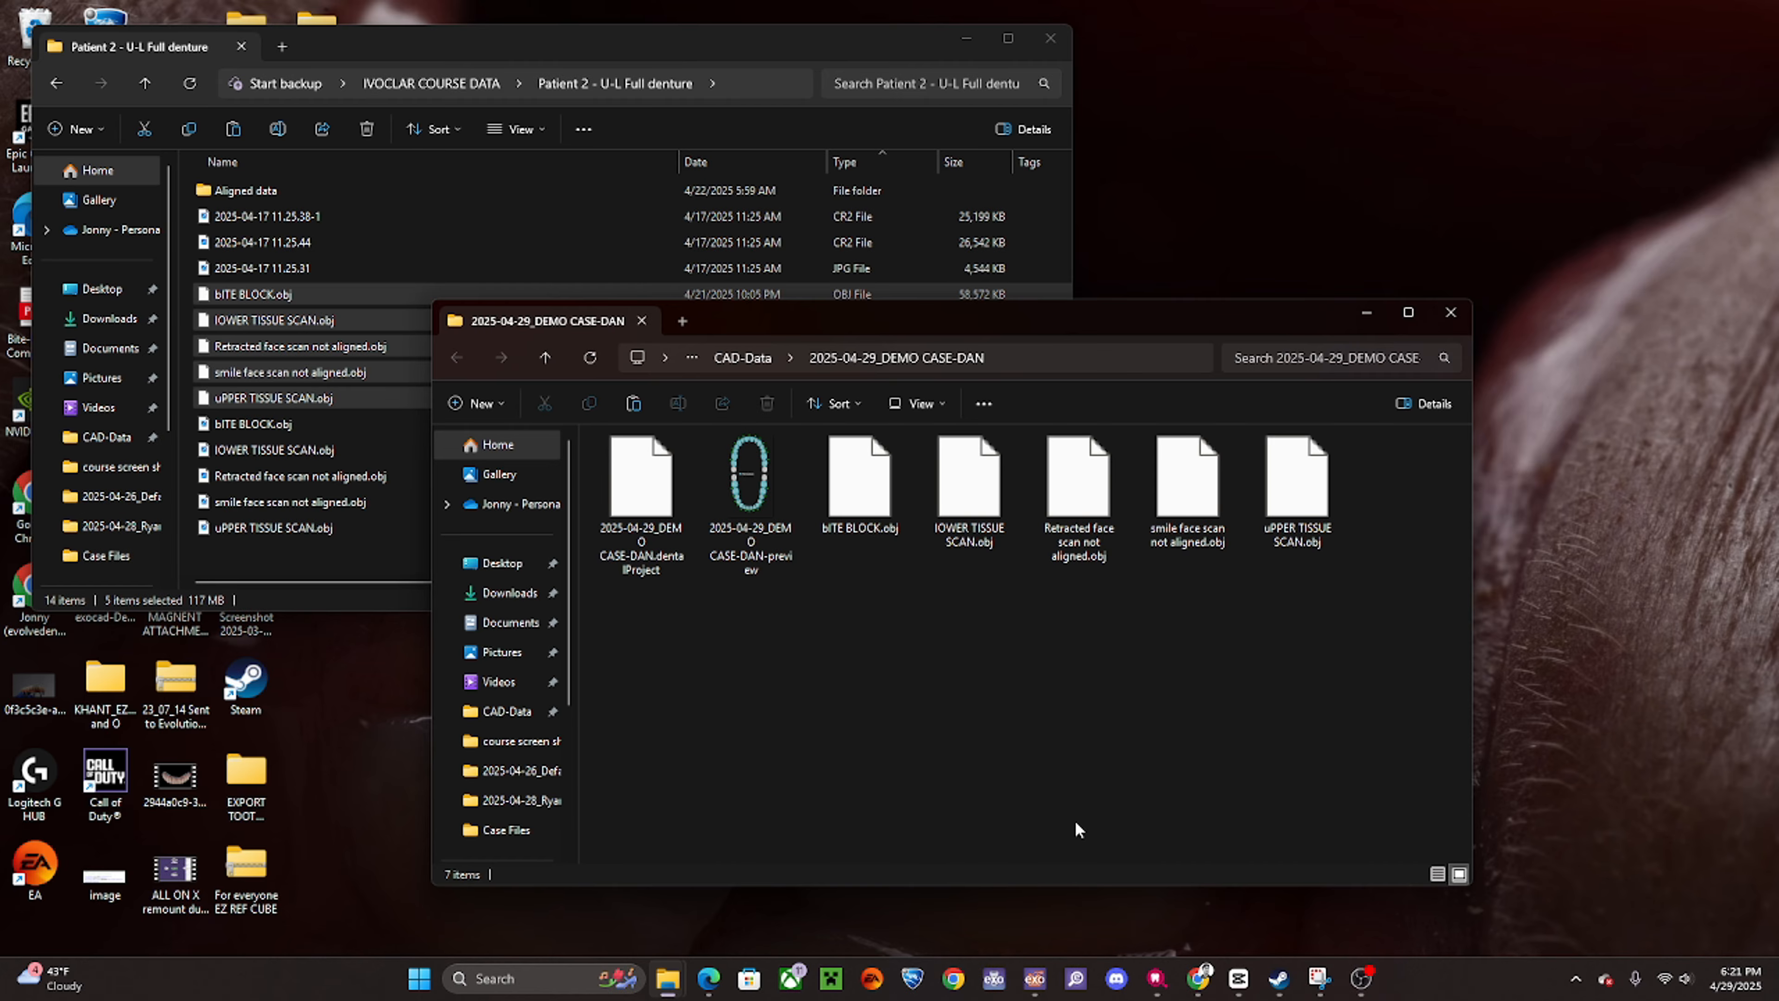
- Open ExoViewer3D without using its file dialog and load the five OBJ scans from the demo case folder
left_click(1082, 983)
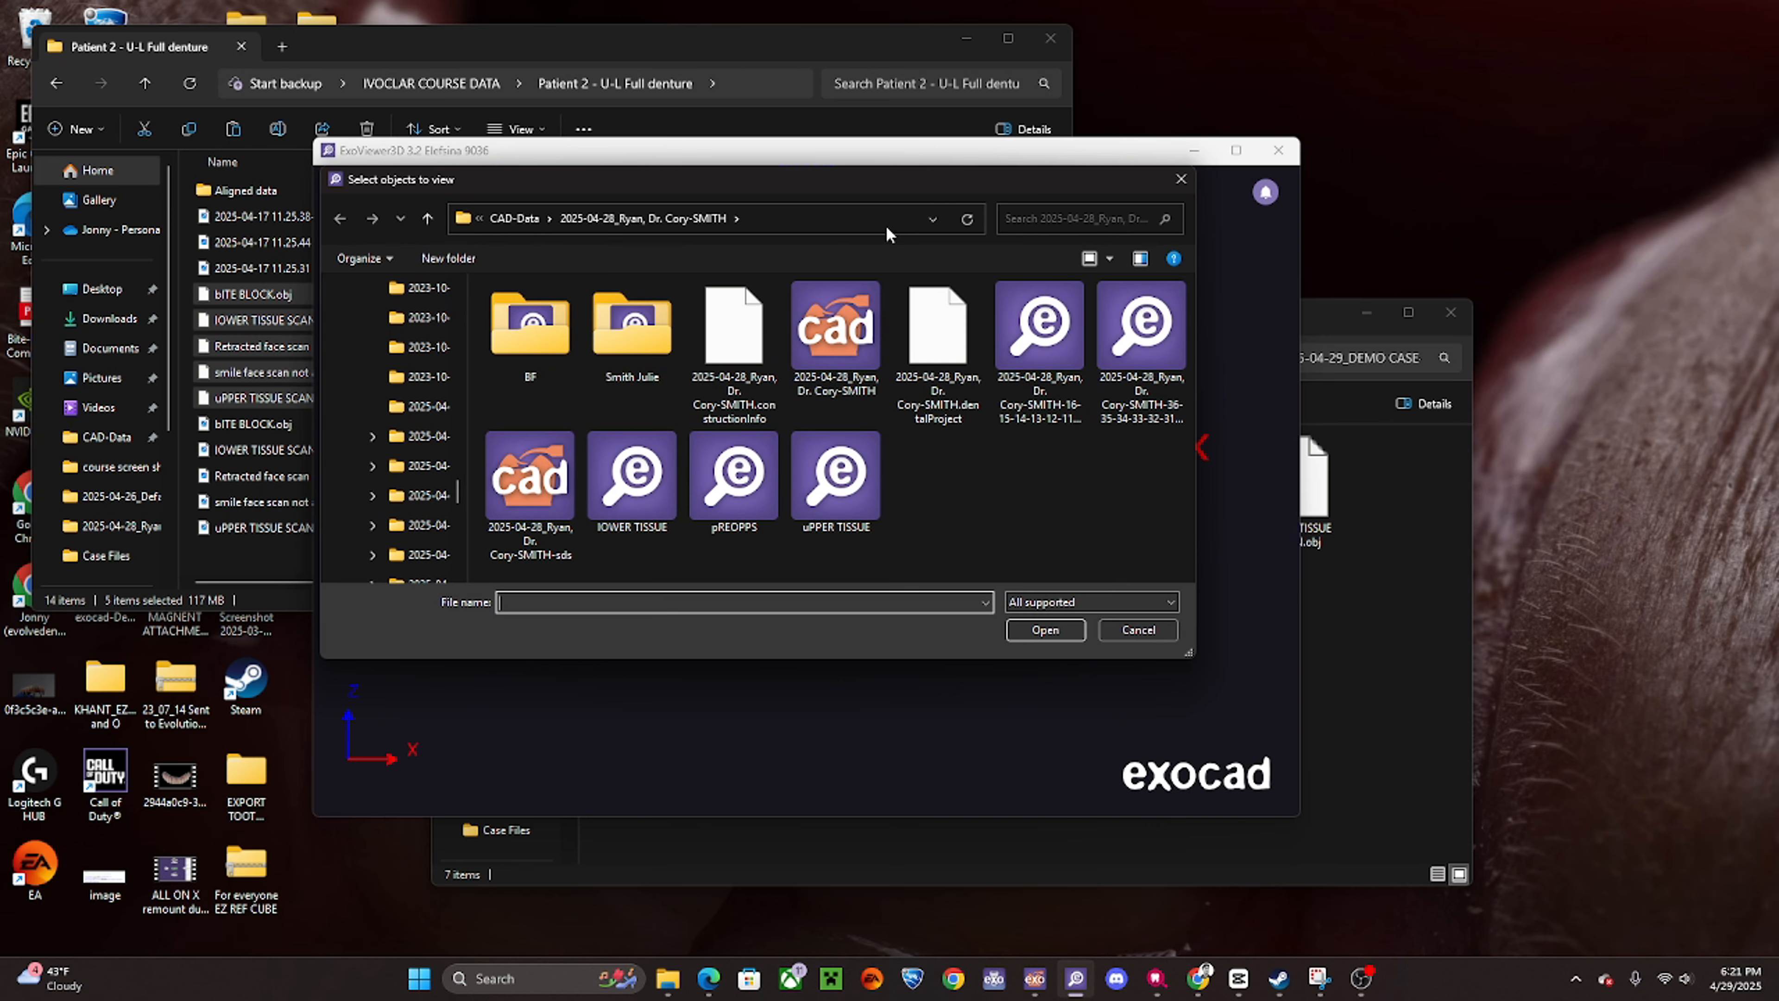
left_click_drag(397, 189, 464, 279)
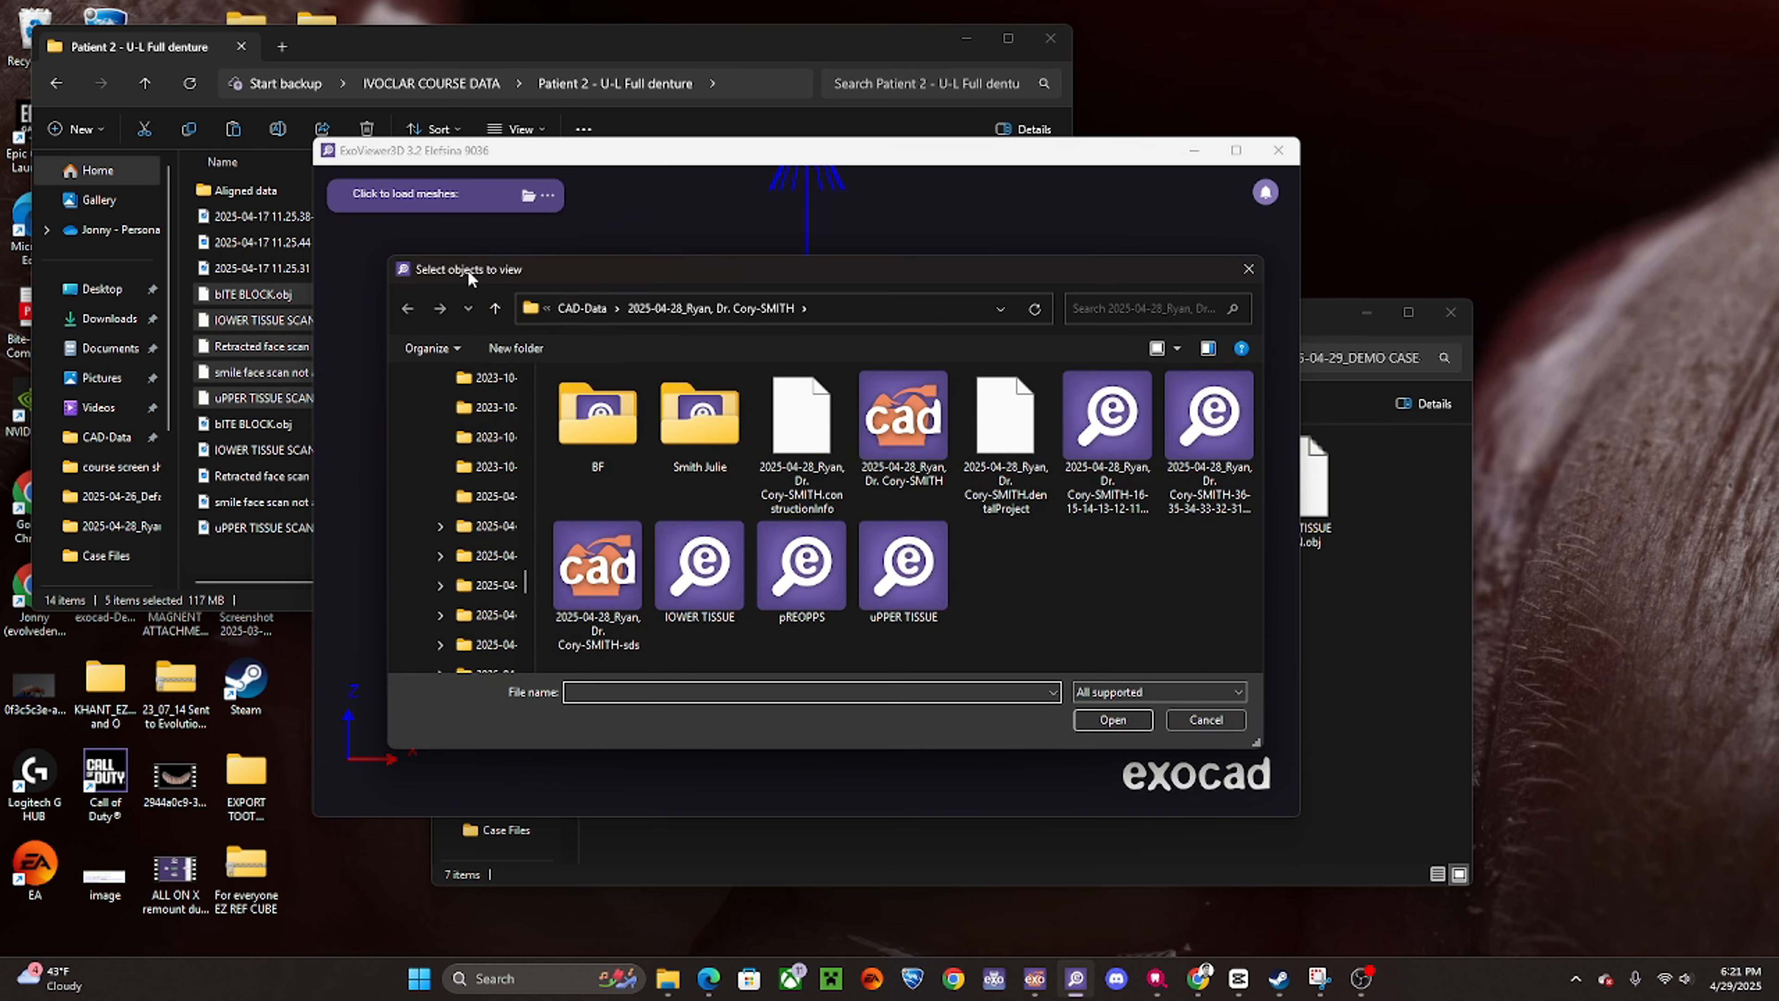
left_click(1248, 270)
left_click_drag(911, 156, 733, 182)
mouse_move(1253, 313)
left_mouse_down()
mouse_move(1297, 293)
mouse_move(1277, 286)
left_mouse_up()
left_click_drag(904, 683, 278, 509)
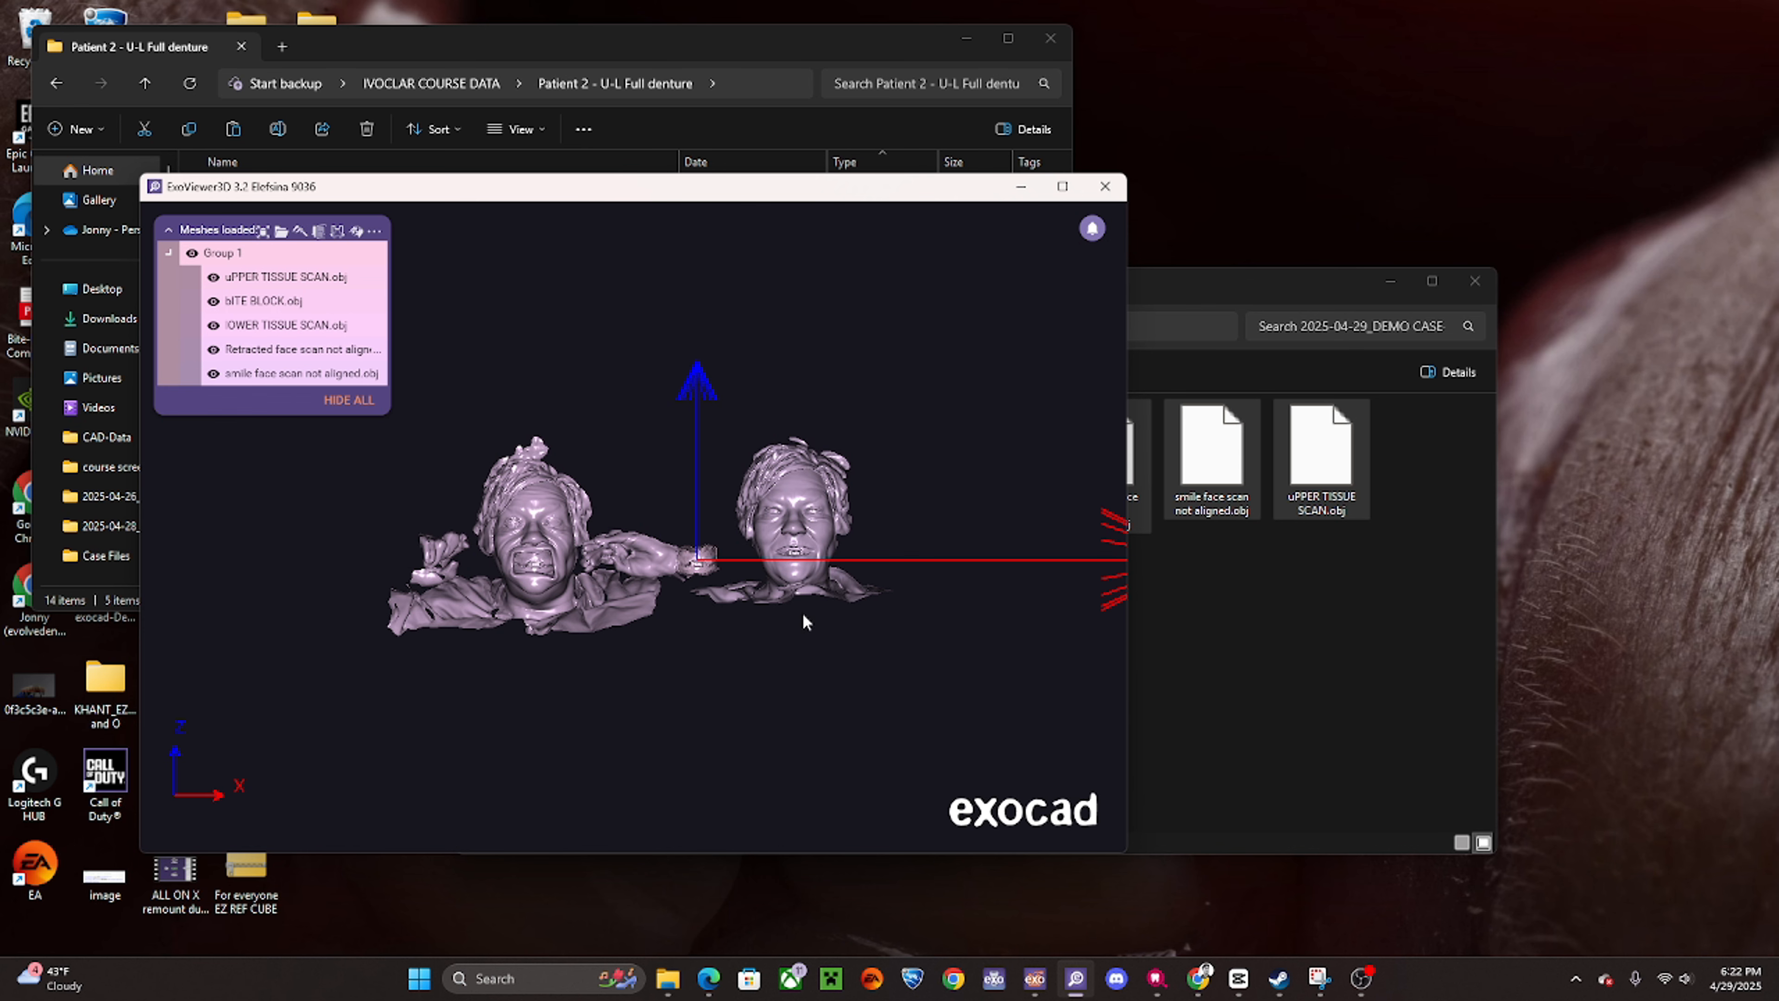
scroll(803, 633, "up", 3)
right_click_drag(803, 633, 913, 626)
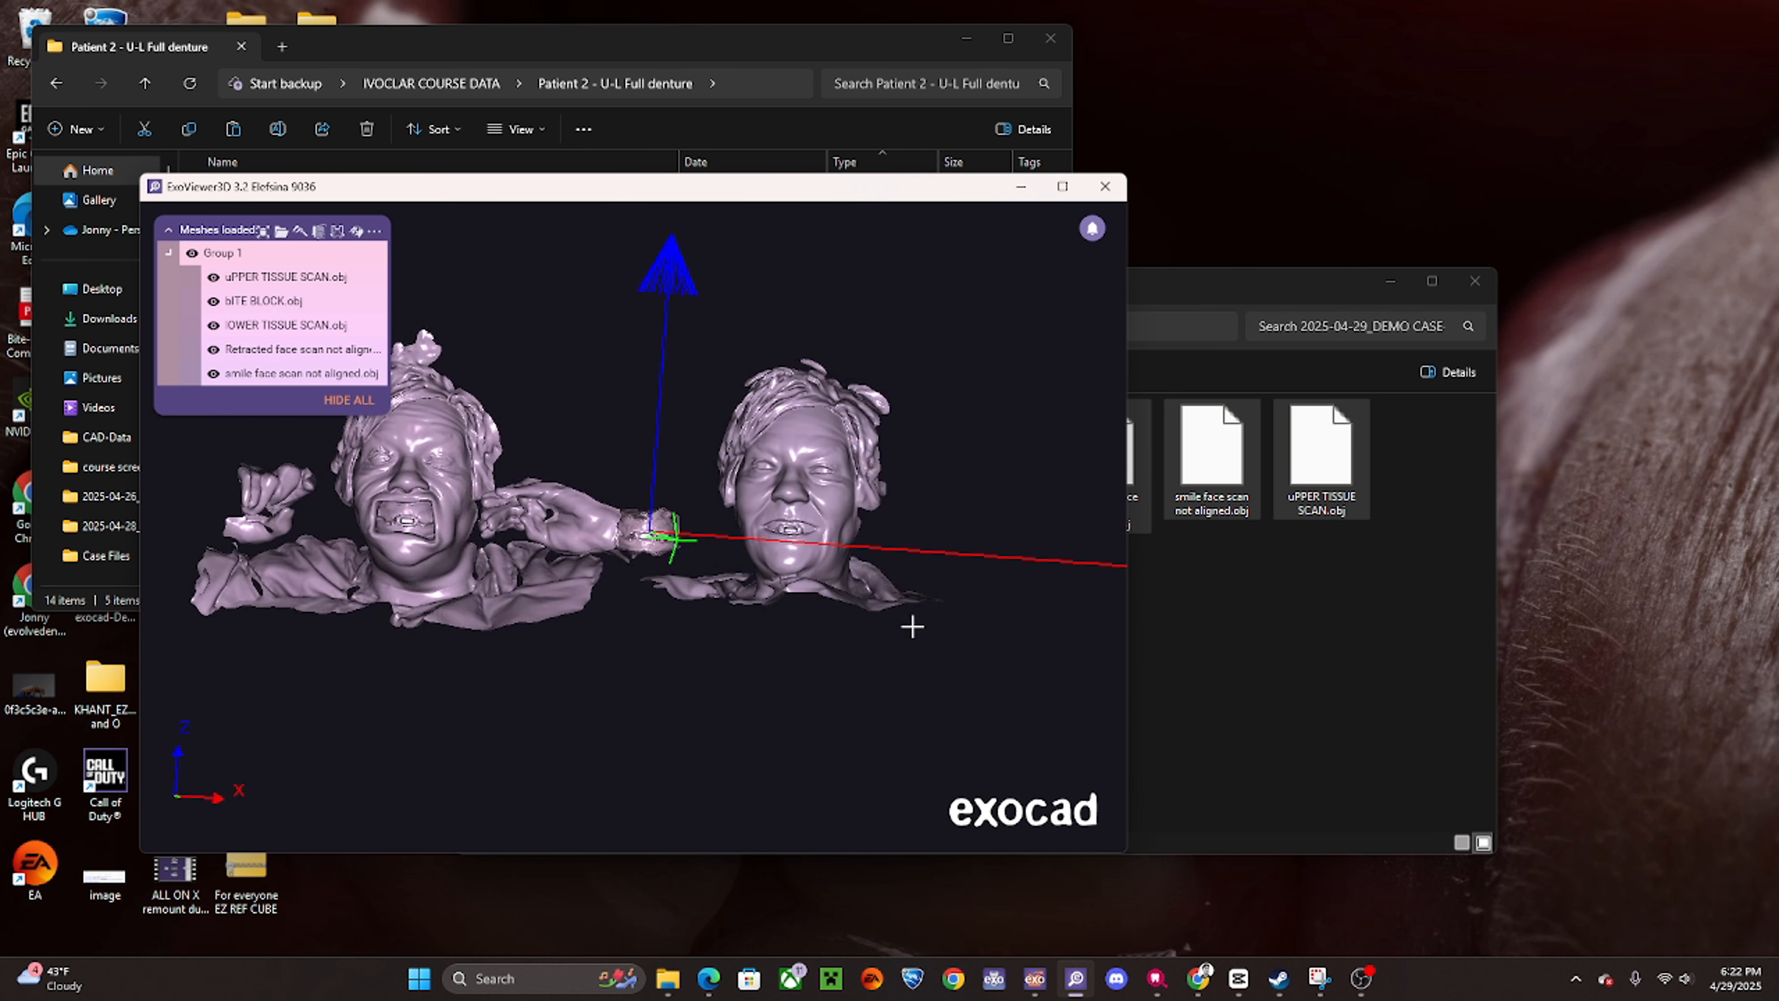
- Load the five OBJ scans together with the three 2025-04-17 photo files from the Patient 2 folder as a new scene in ExoViewer3D
left_click(609, 43)
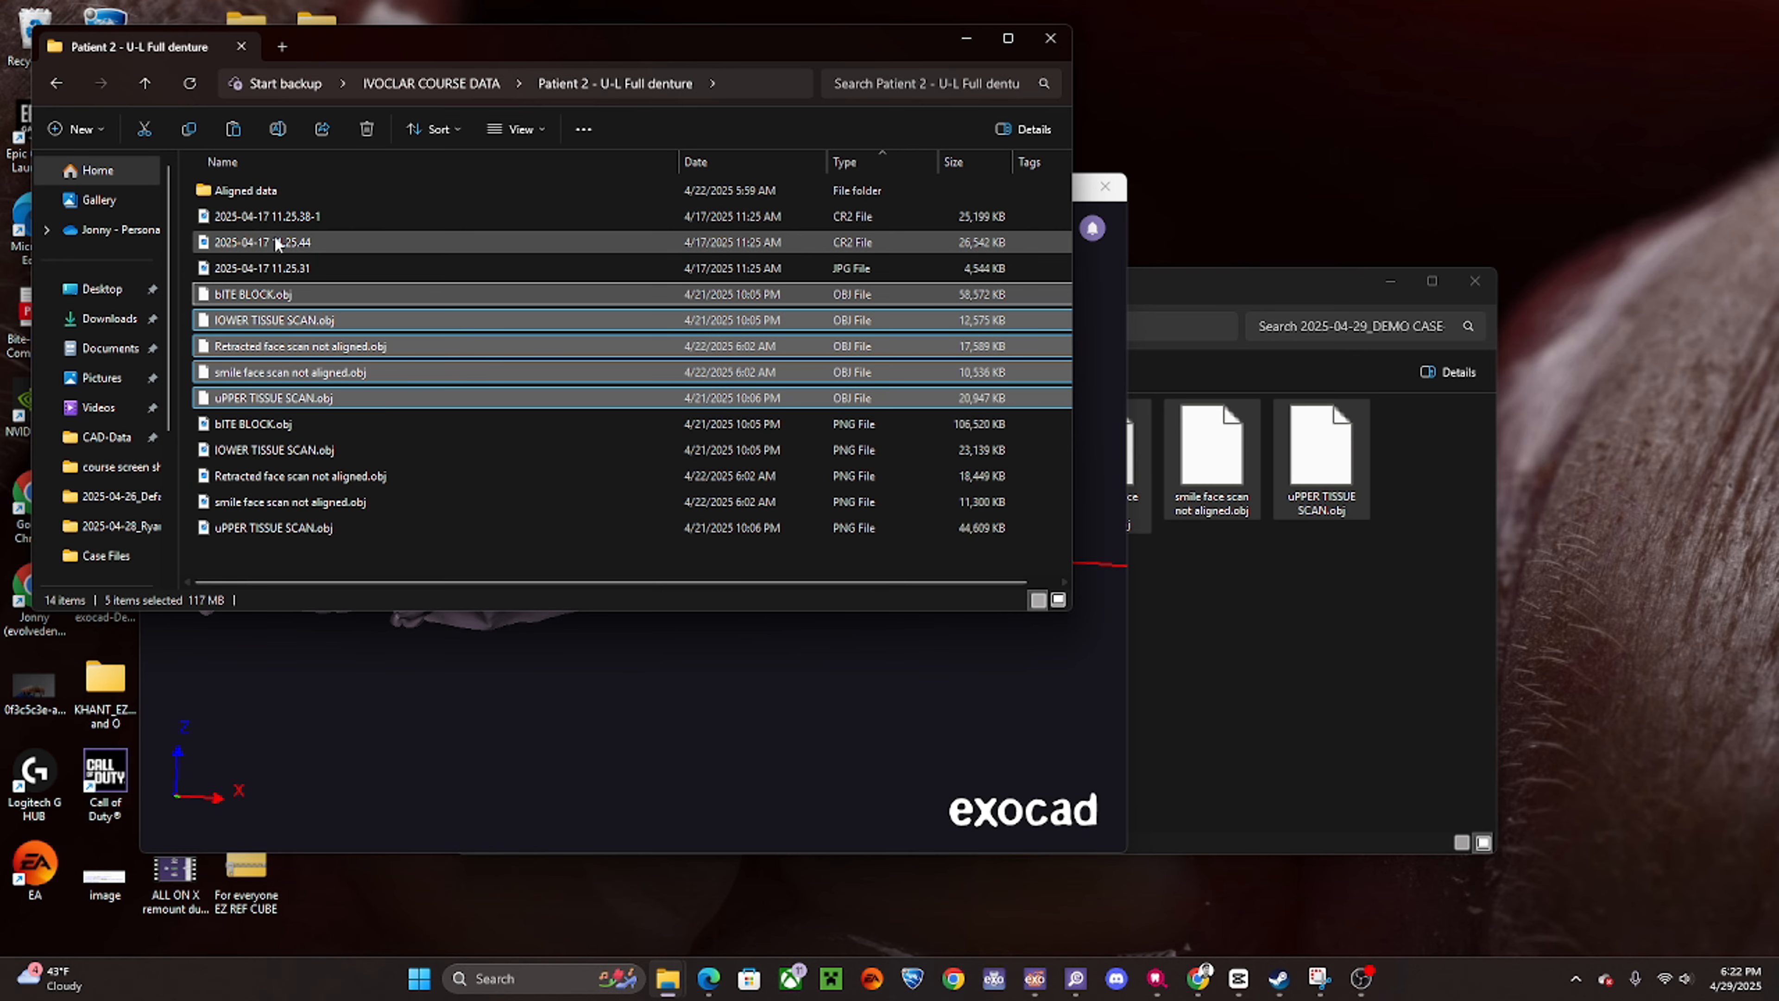
left_click(301, 243, "ctrl")
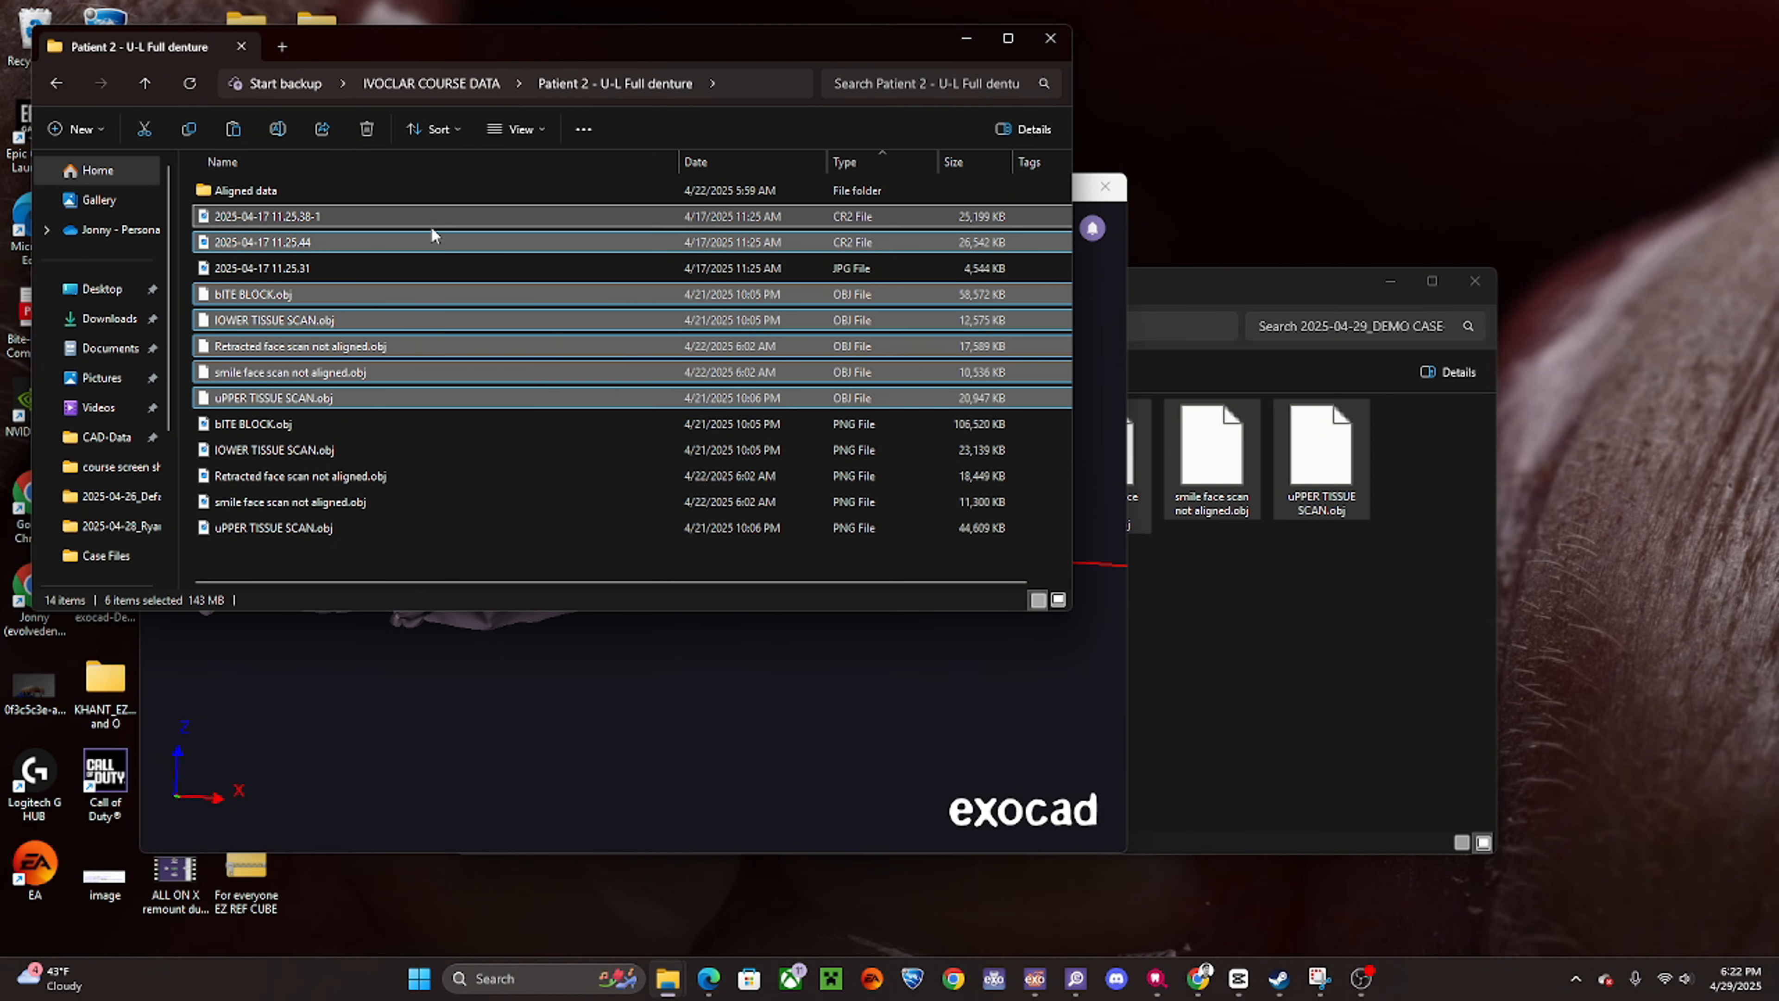
left_click(328, 269, "ctrl")
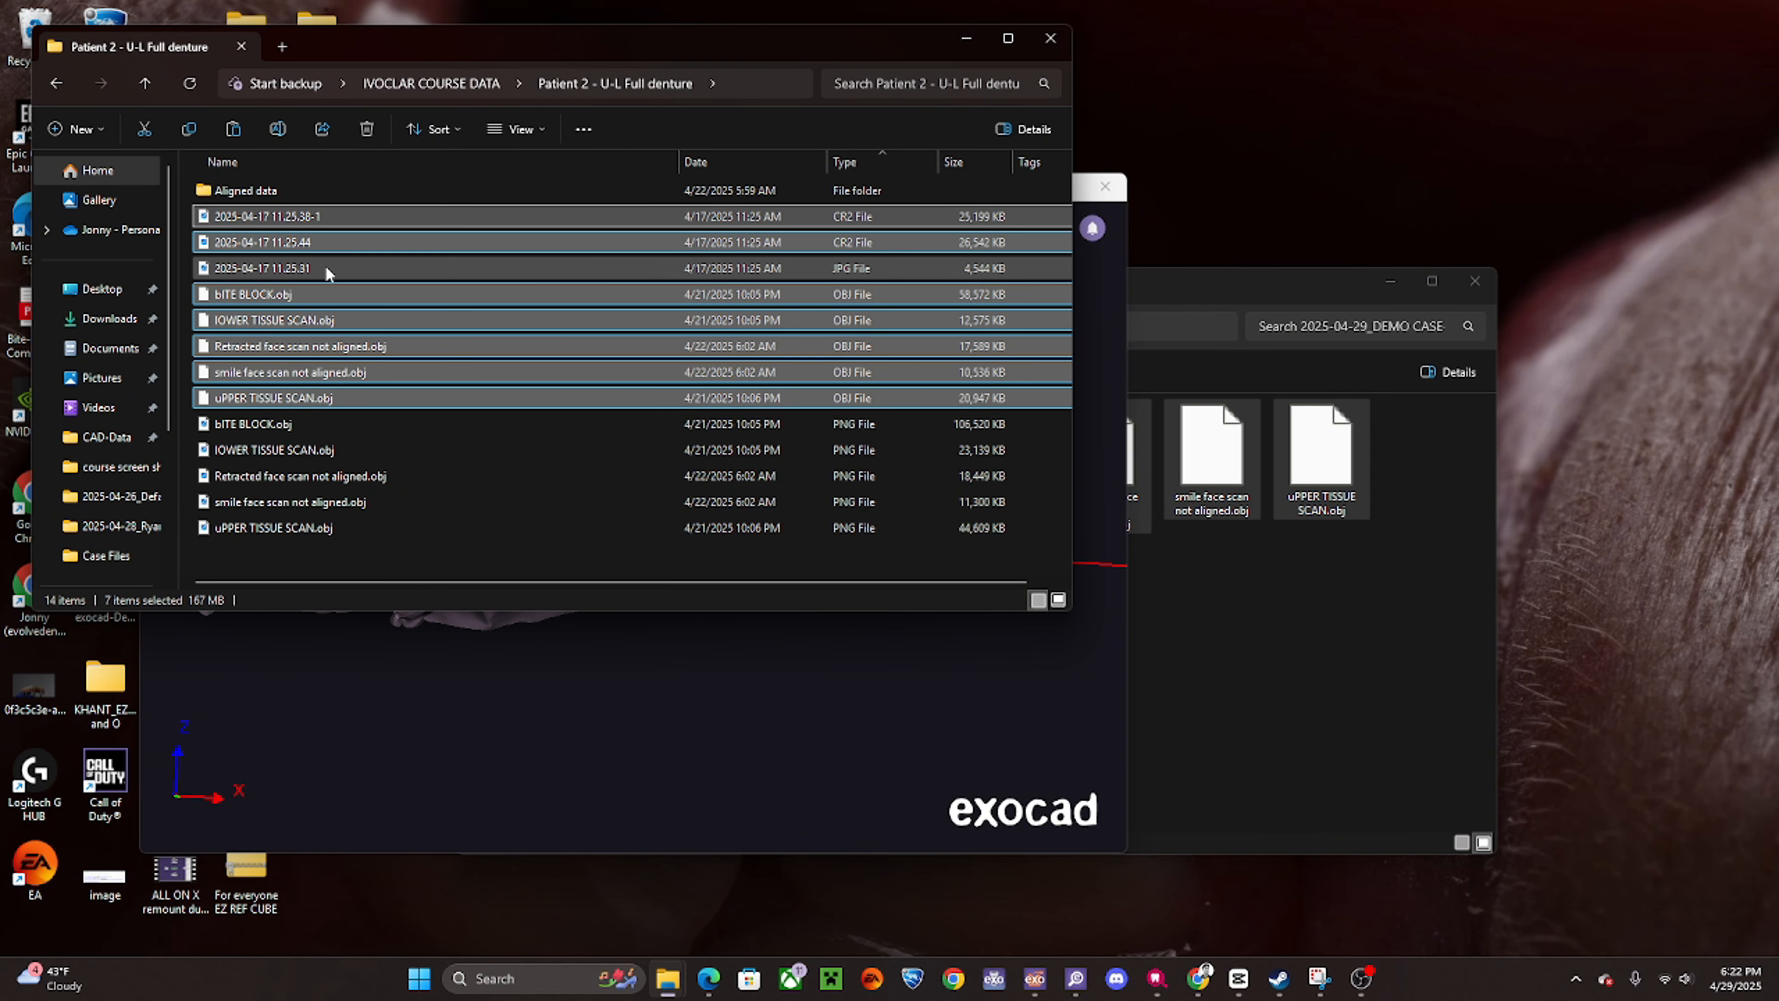
left_click(399, 216, "ctrl")
left_click_drag(399, 216, 719, 714)
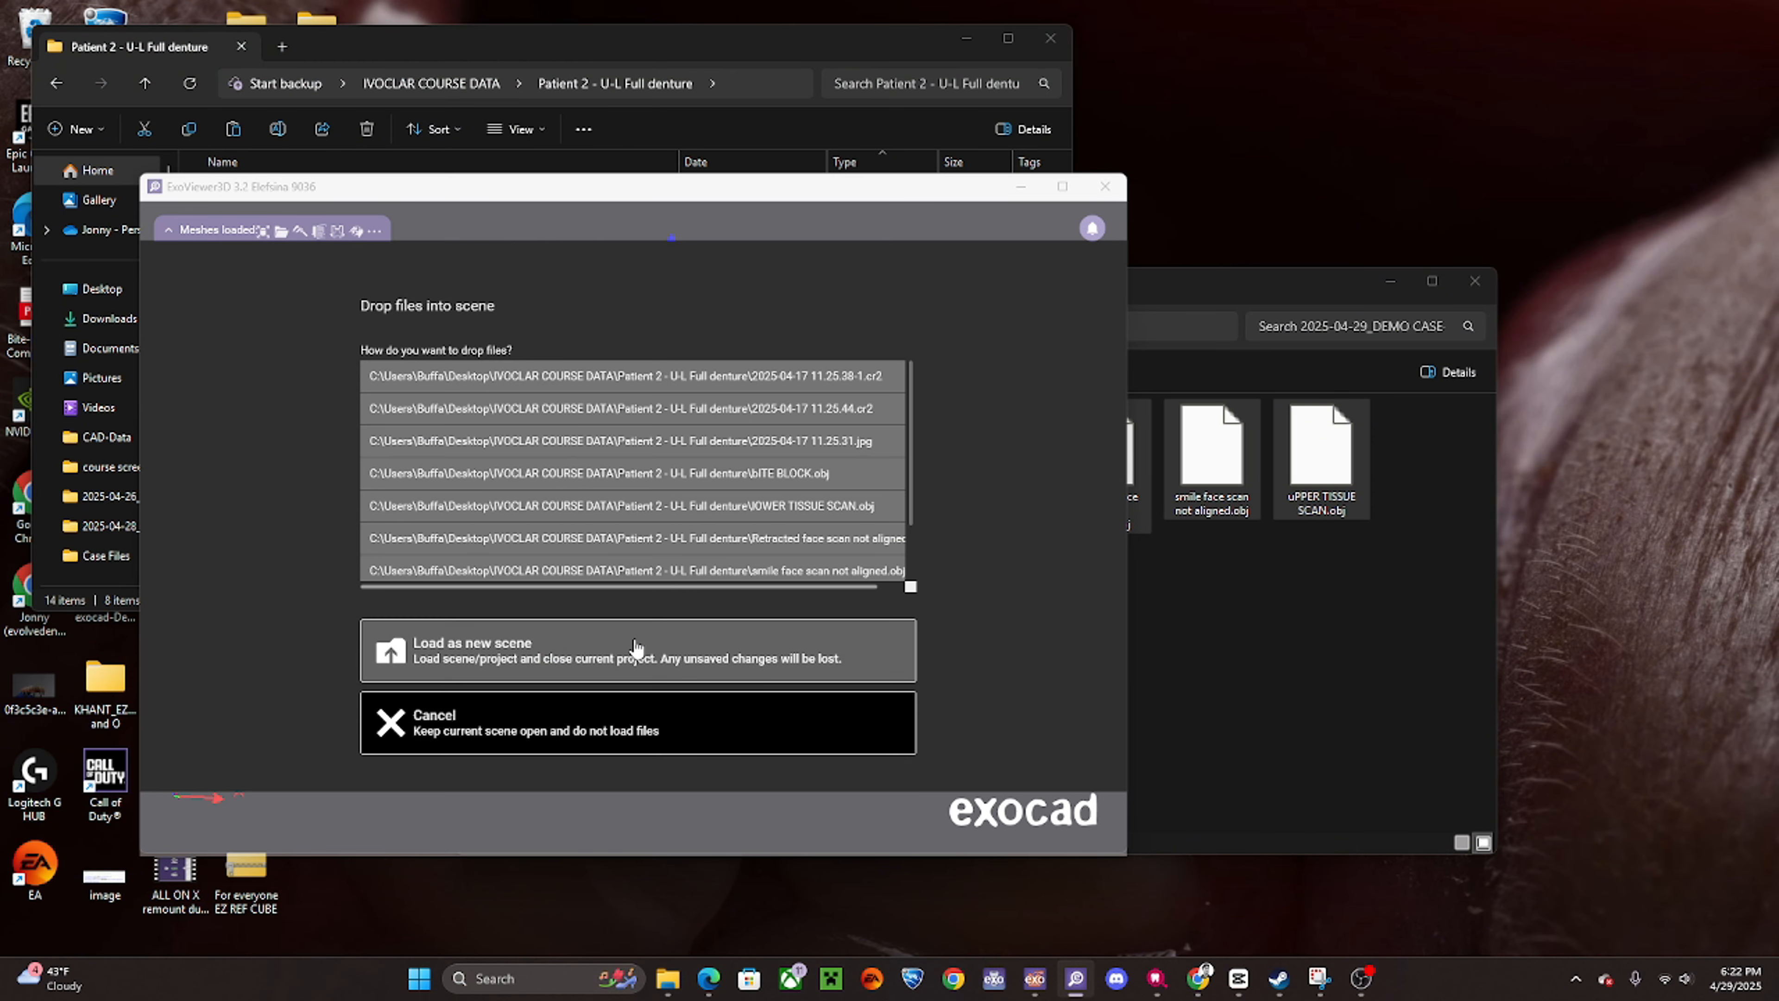
left_click(635, 648)
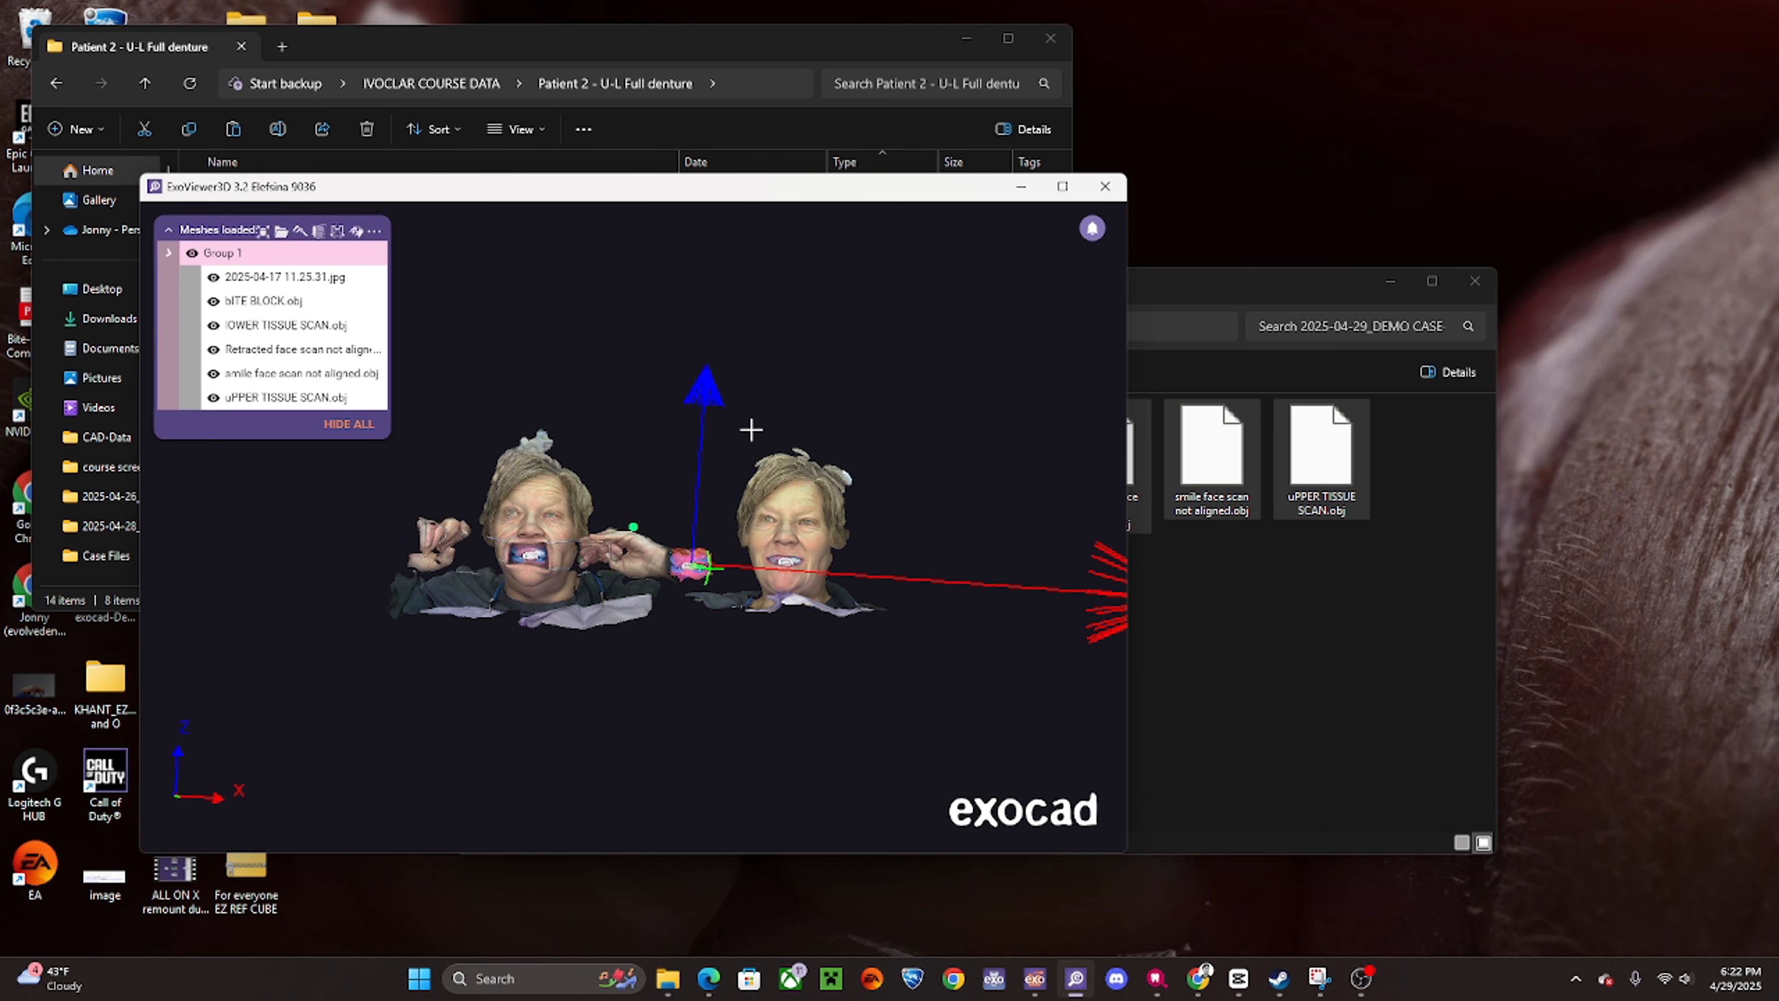
scroll(664, 582, "up", 1)
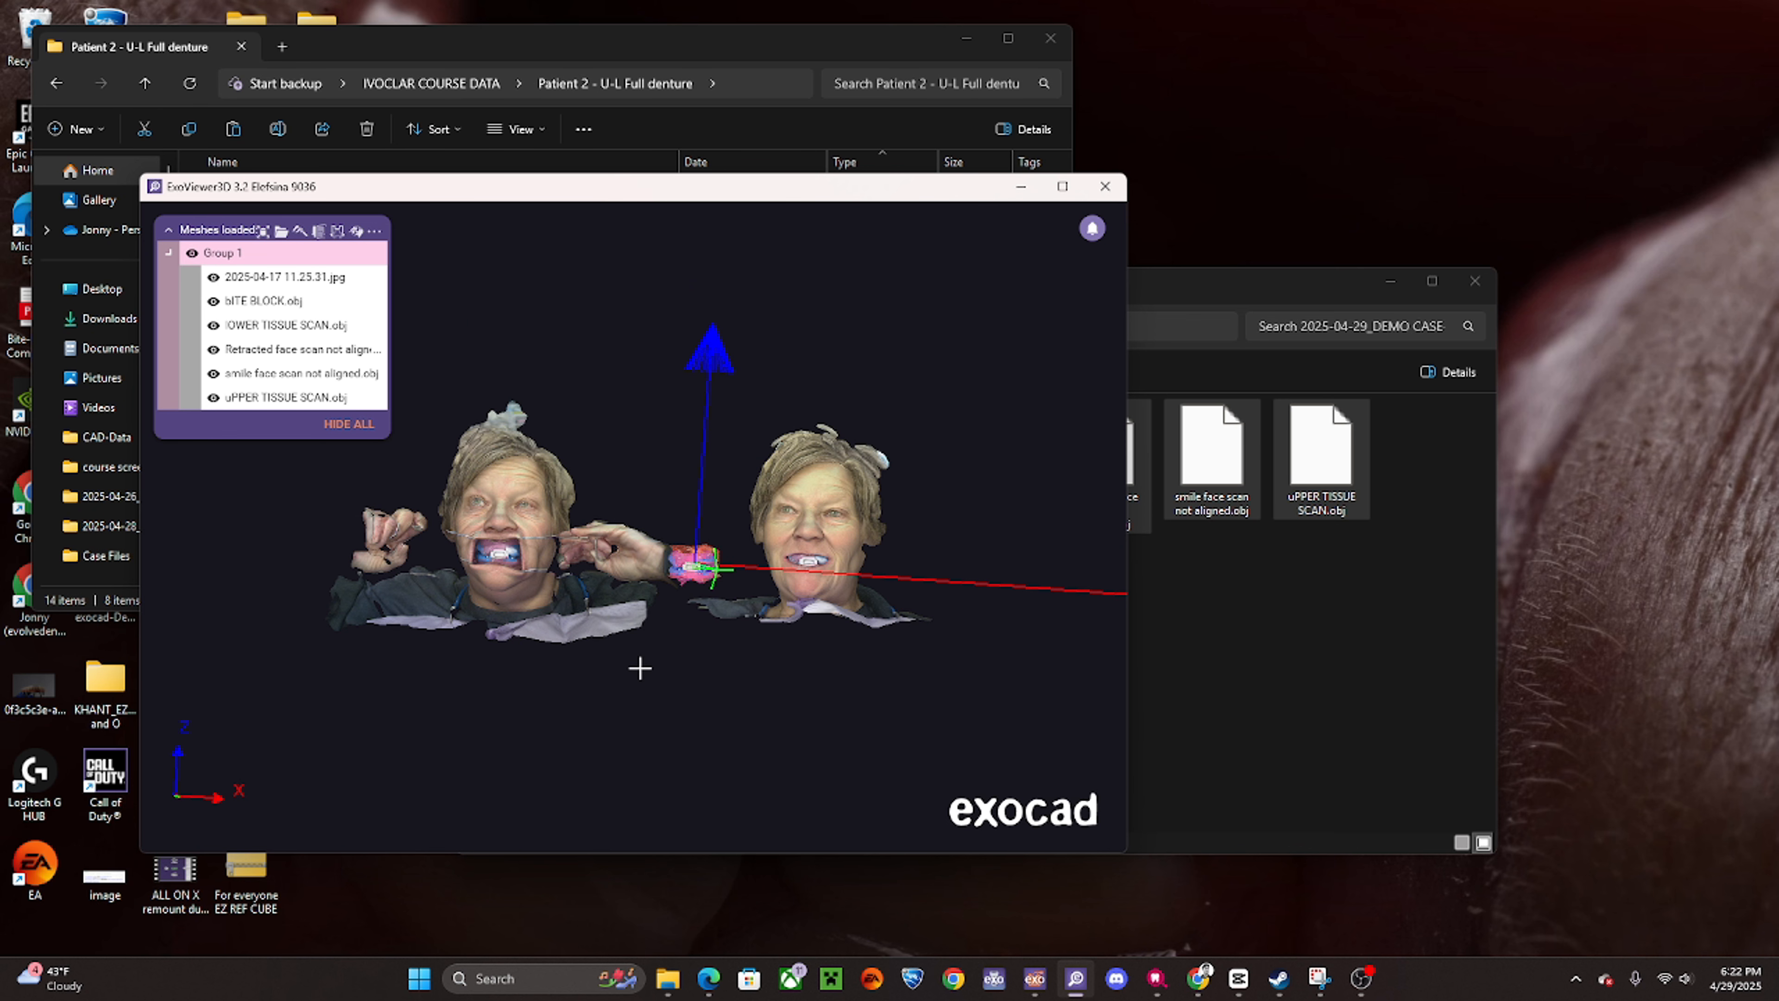
- Check the contents of the Aligned data subfolder, return to the Patient 2 folder, and switch back to ExoViewer3D
left_click(573, 44)
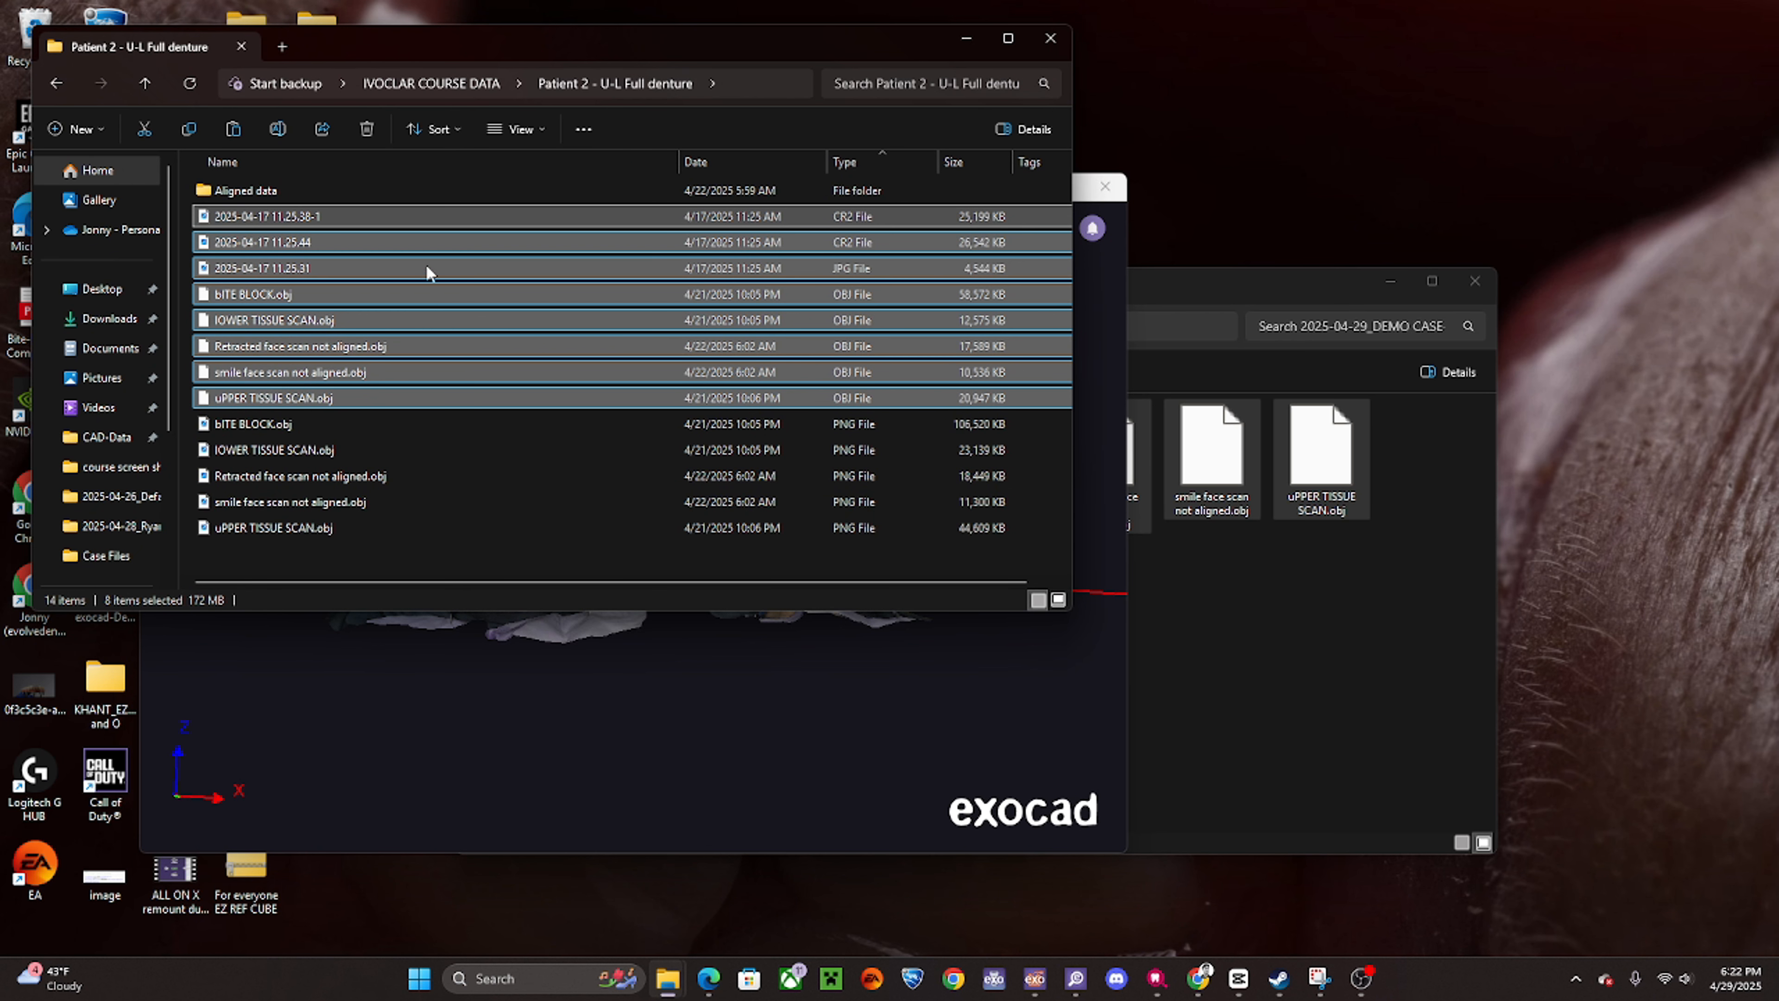
double_click(293, 191)
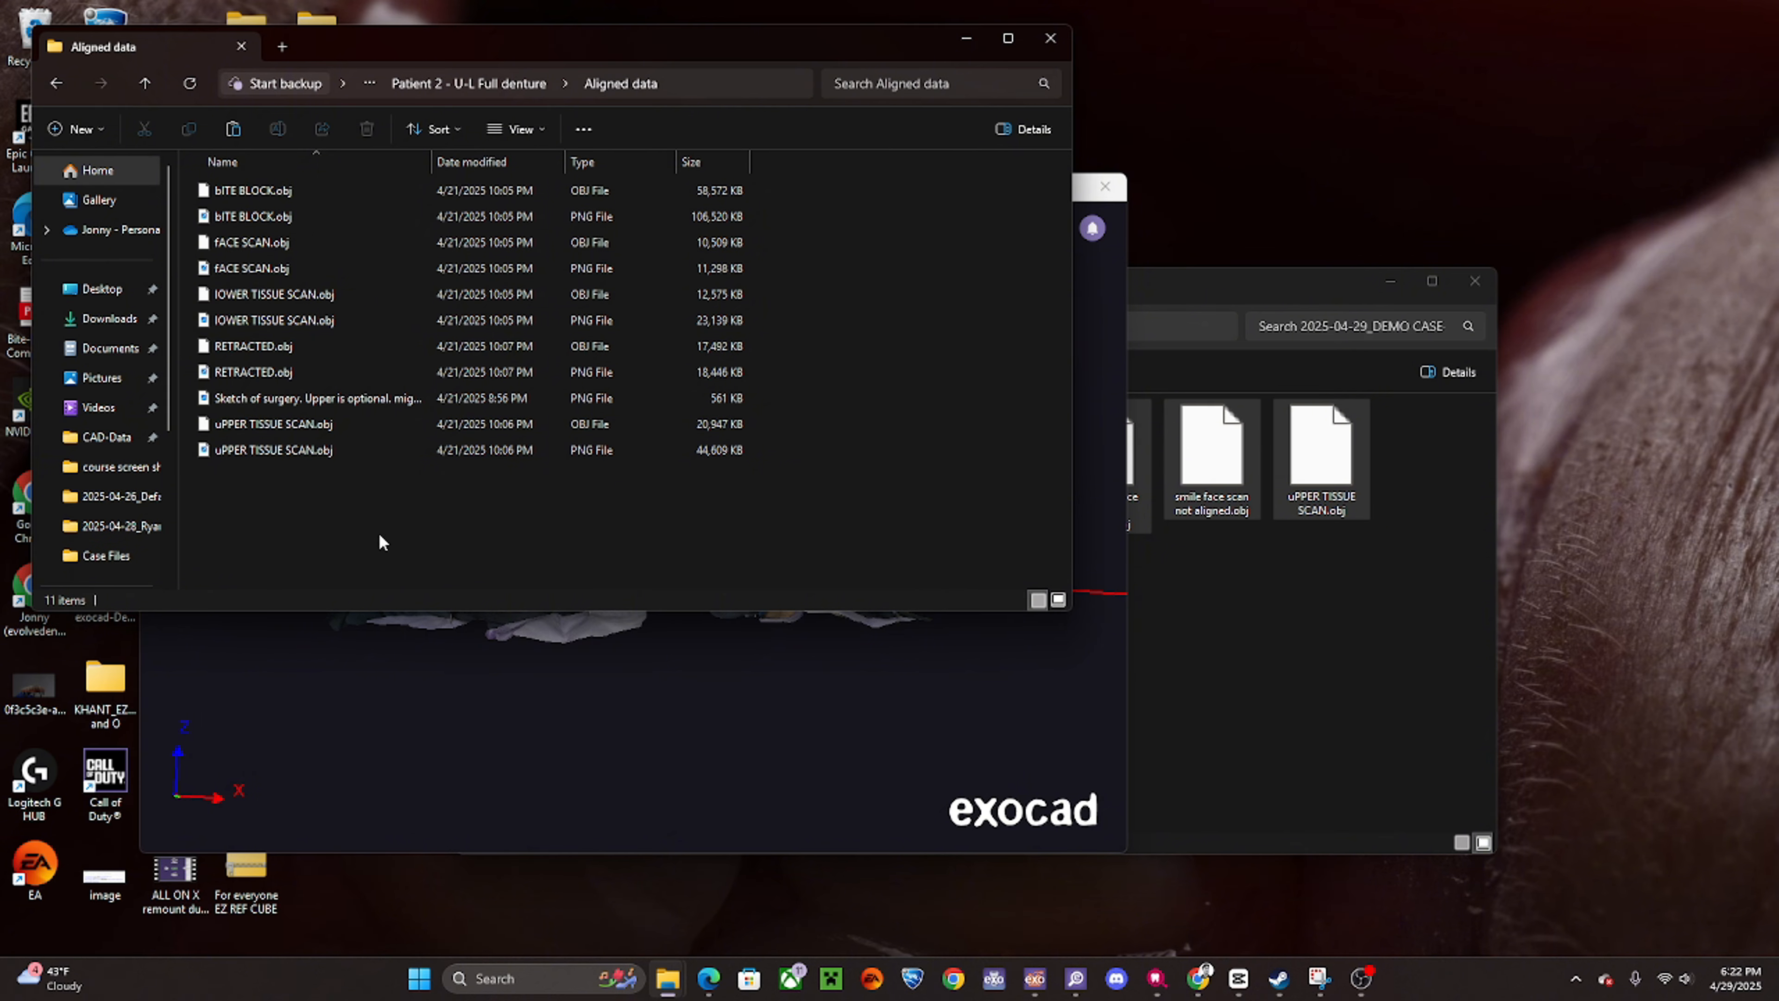
left_click(474, 86)
left_click(638, 639)
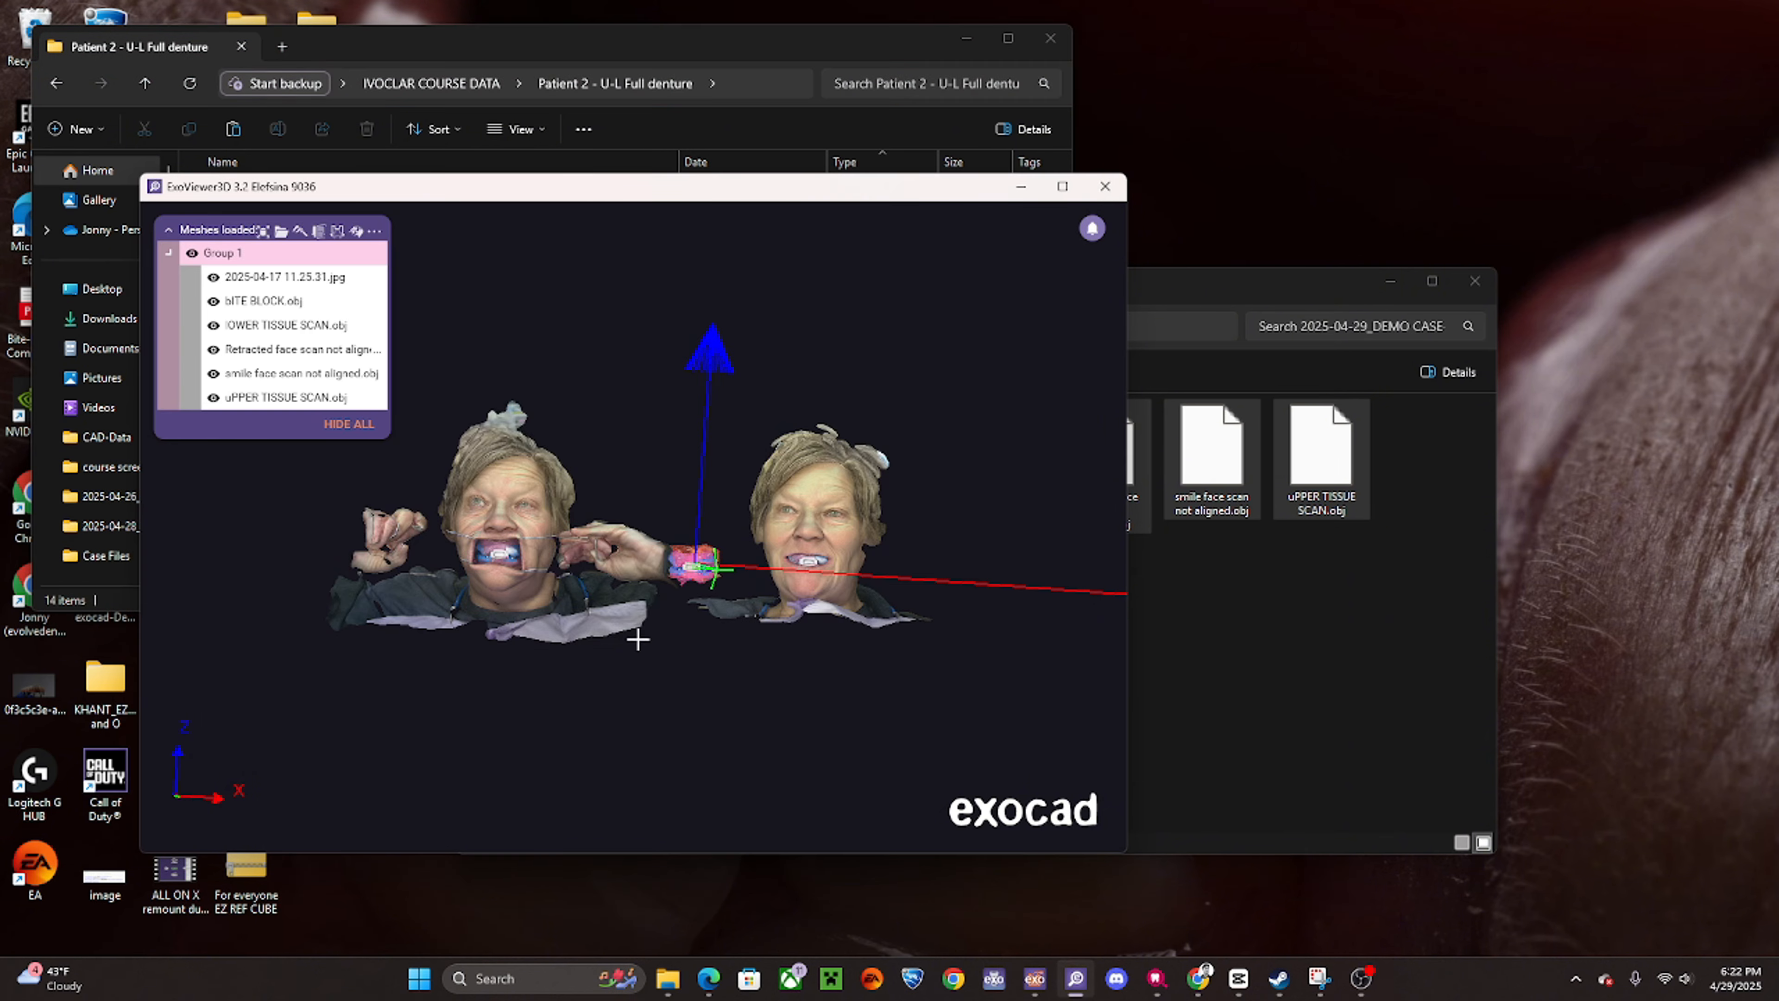
- Examine the textured bite block and tissue scans up close from several angles, temporarily hiding and restoring one mesh
scroll(813, 560, "up", 10)
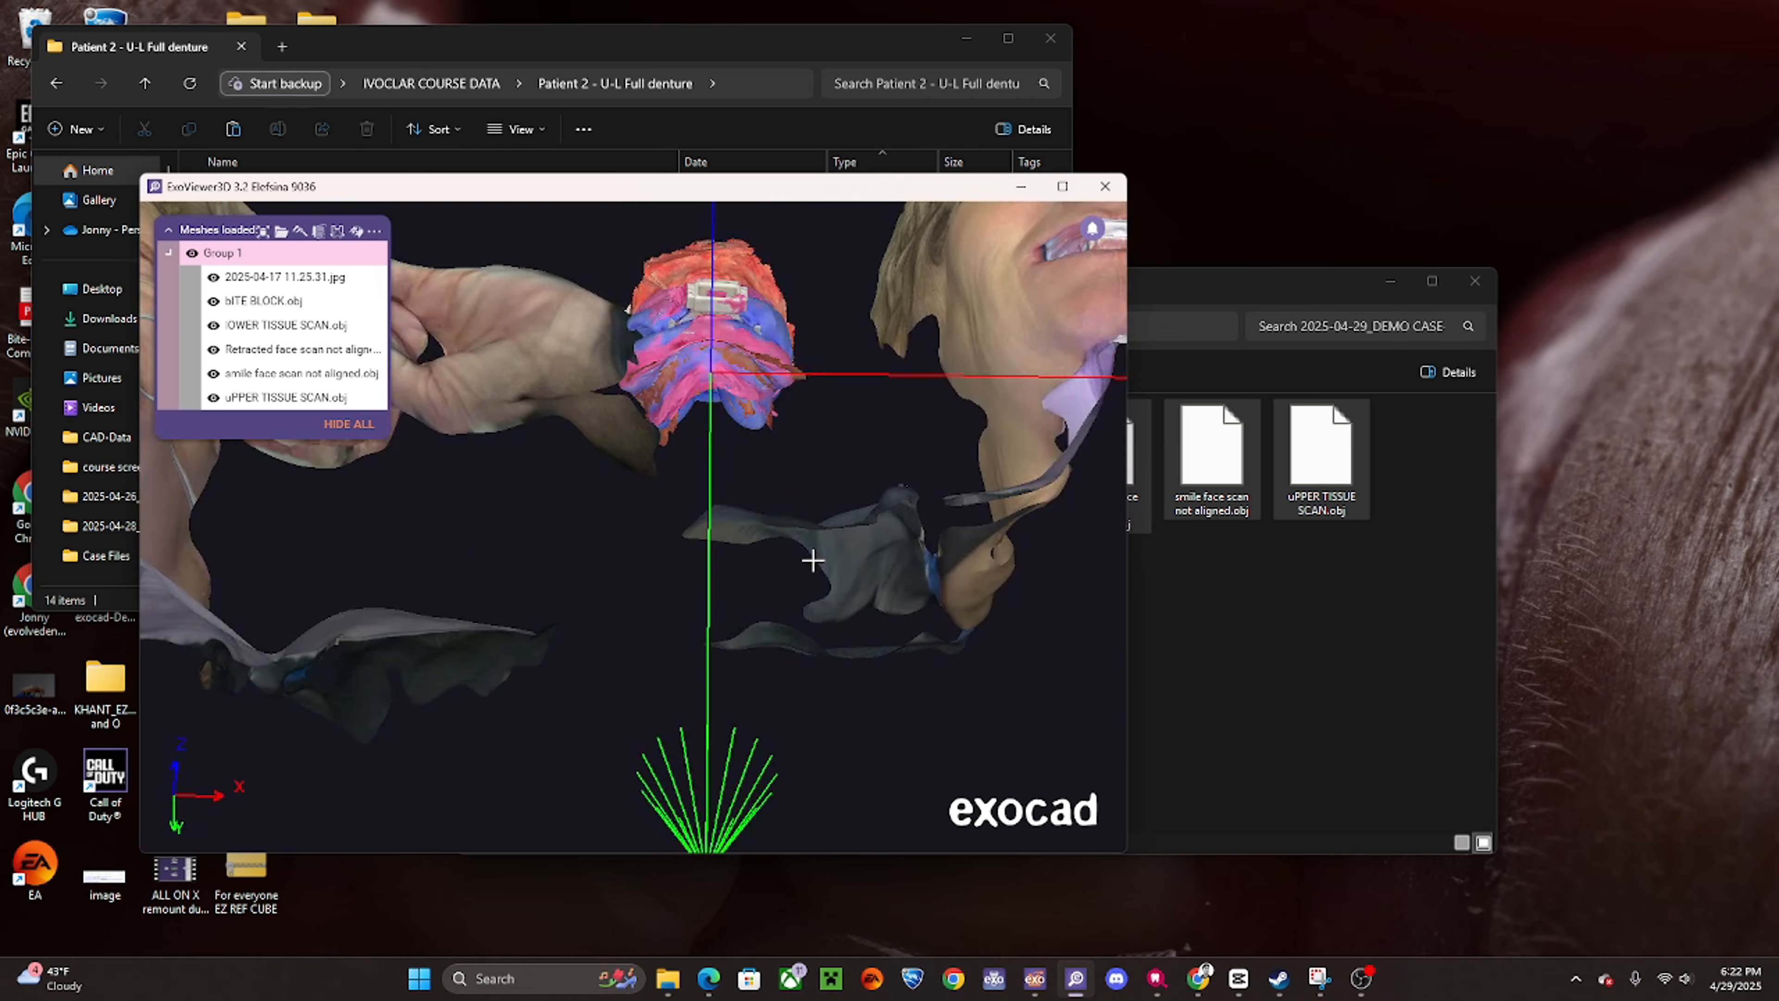
middle_click(710, 324)
scroll(759, 425, "up", 3)
right_click_drag(758, 425, 676, 441)
middle_click(700, 494, "ctrl")
middle_click(602, 546, "ctrl+shift")
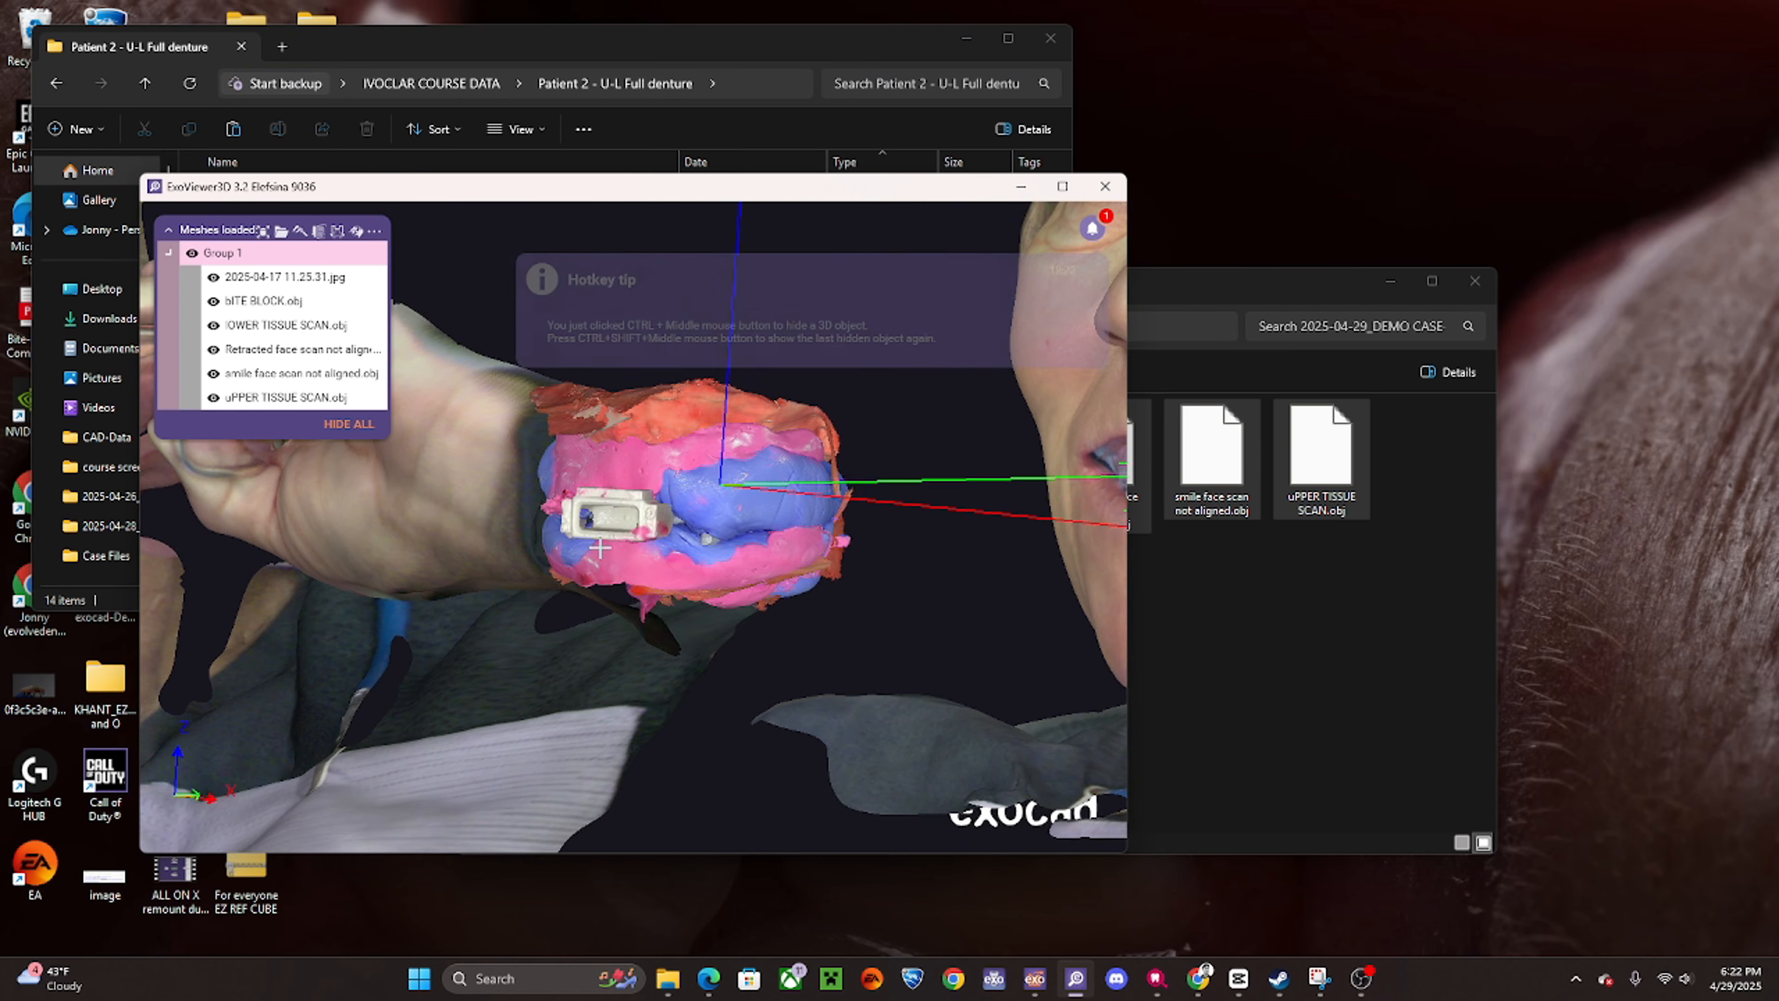
right_click_drag(600, 548, 749, 579)
scroll(641, 533, "down", 3)
scroll(649, 554, "down", 2)
scroll(648, 553, "down", 3)
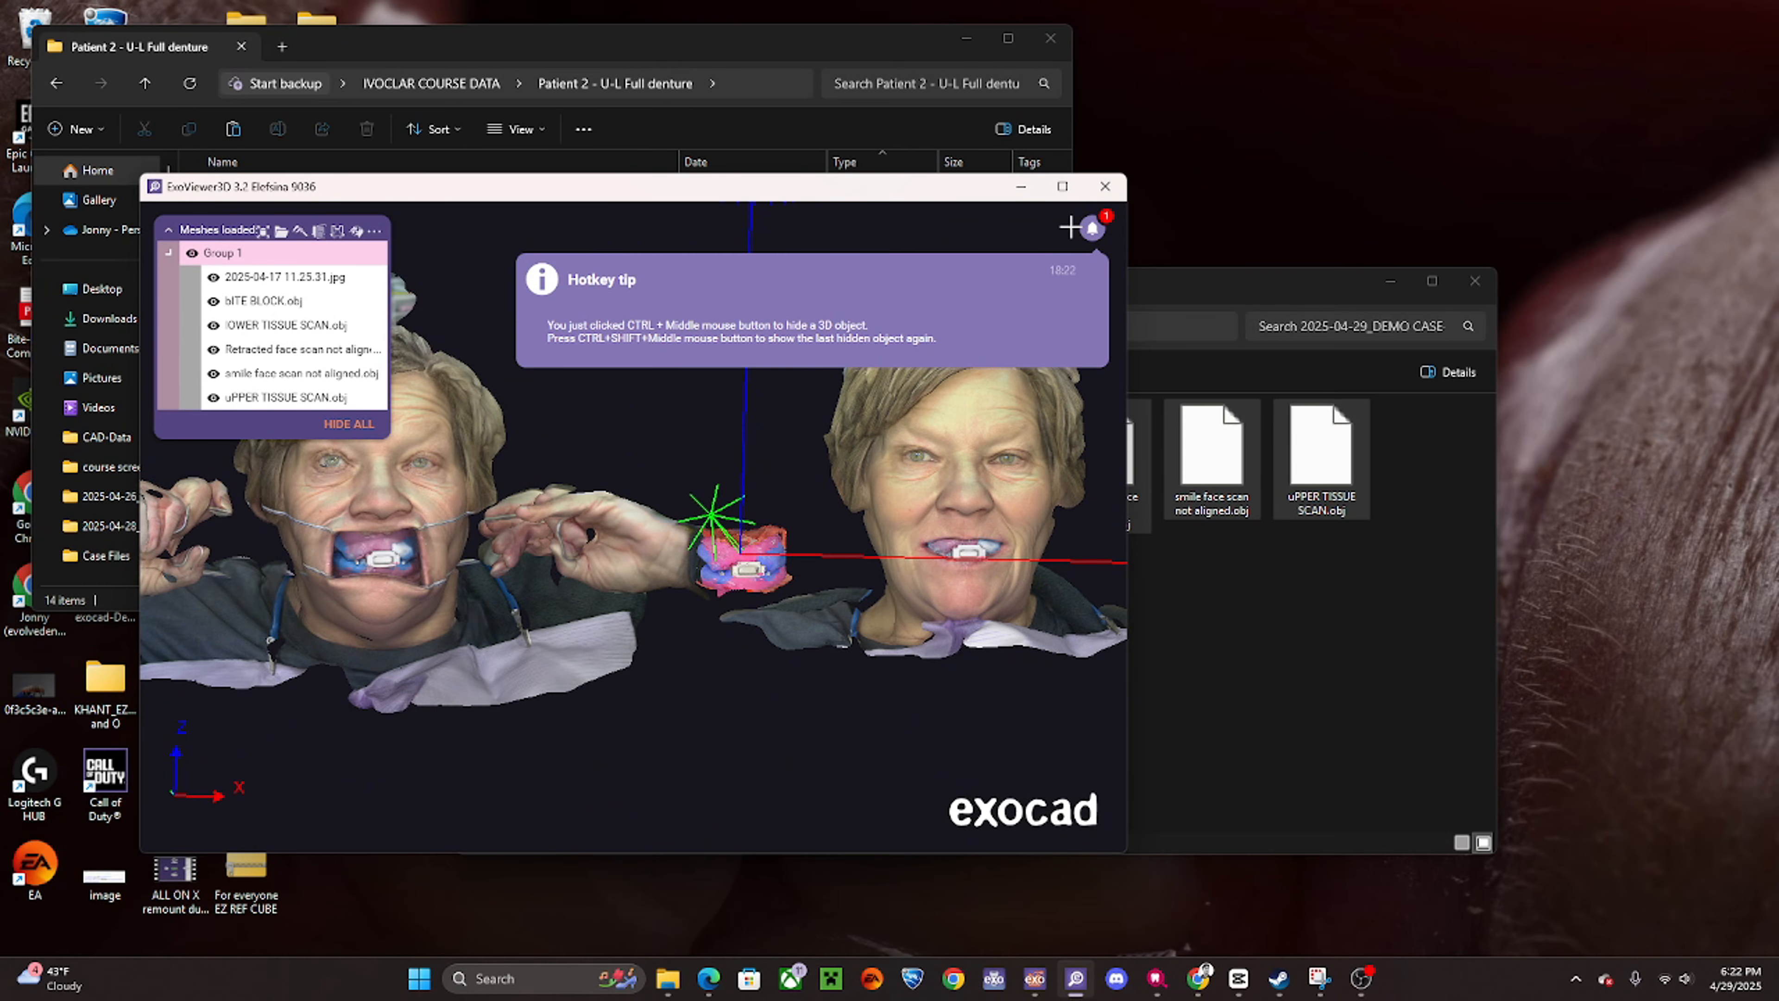
- Maximize the viewer and hide the upper tissue scan, the lower tissue scan, and the bite block
left_click(1065, 188)
middle_click_drag(1127, 564, 989, 561)
scroll(990, 562, "up", 2)
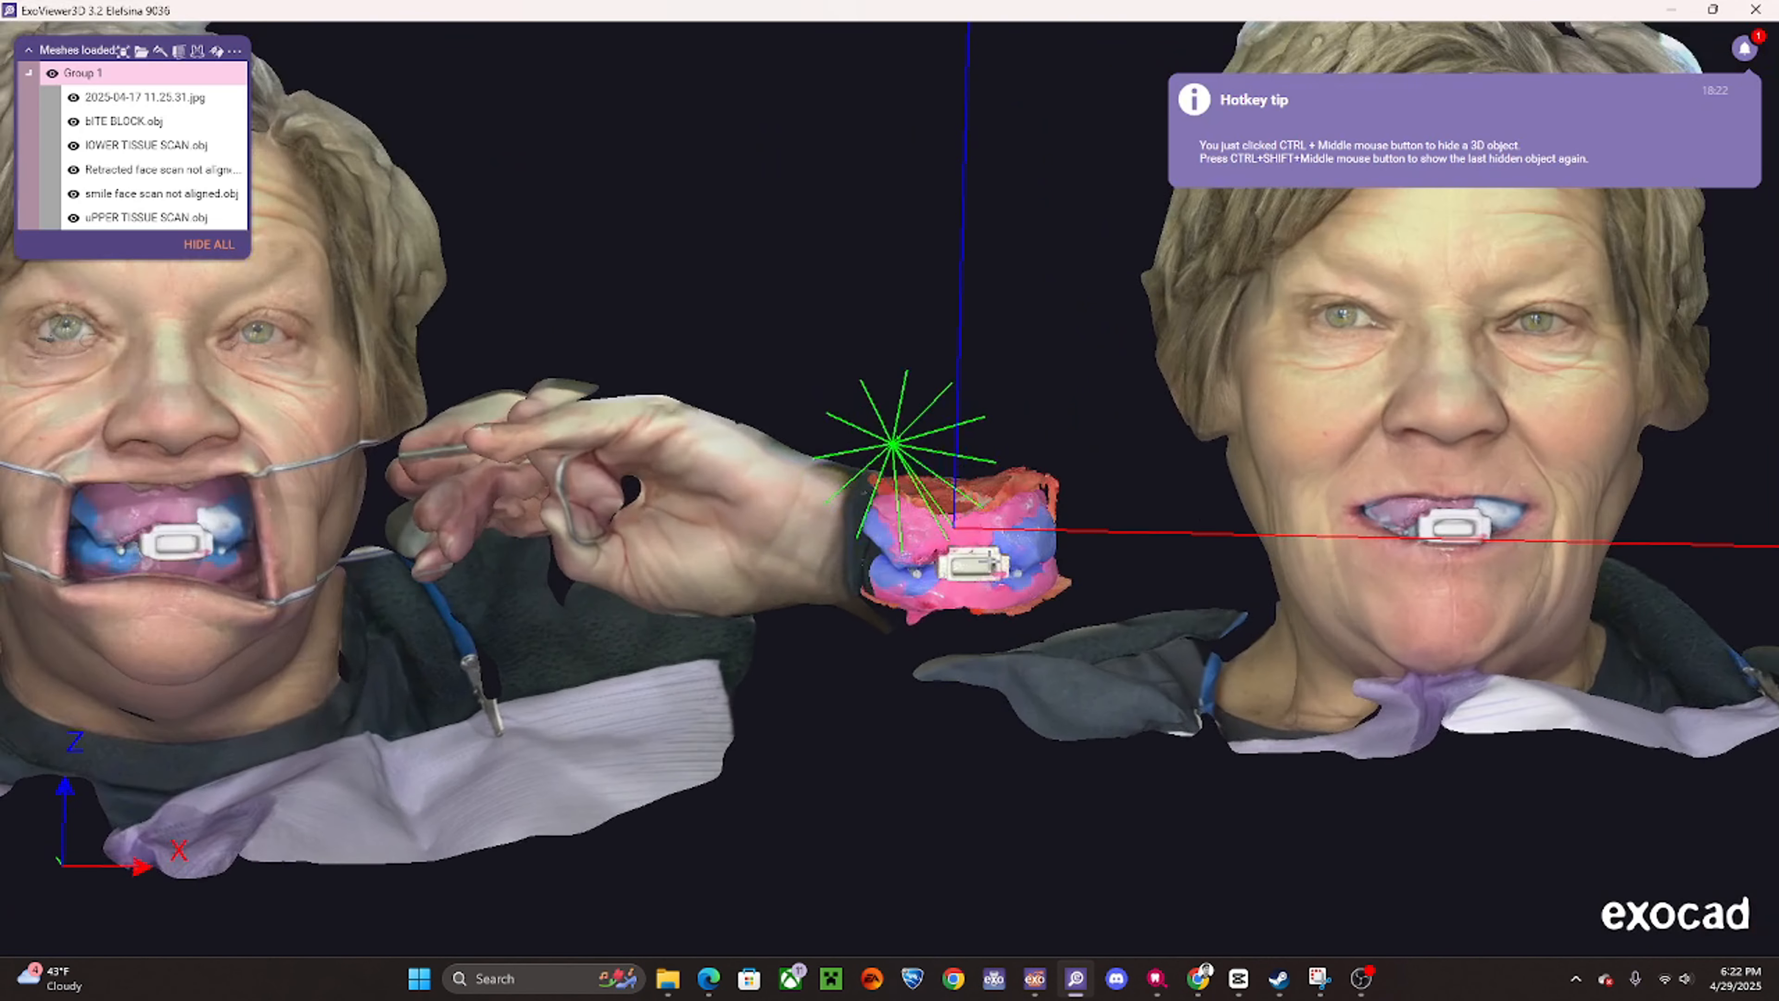
scroll(972, 485, "up", 1)
middle_click(972, 485, "ctrl")
middle_click(1021, 614, "ctrl")
middle_click(1027, 629, "ctrl+shift")
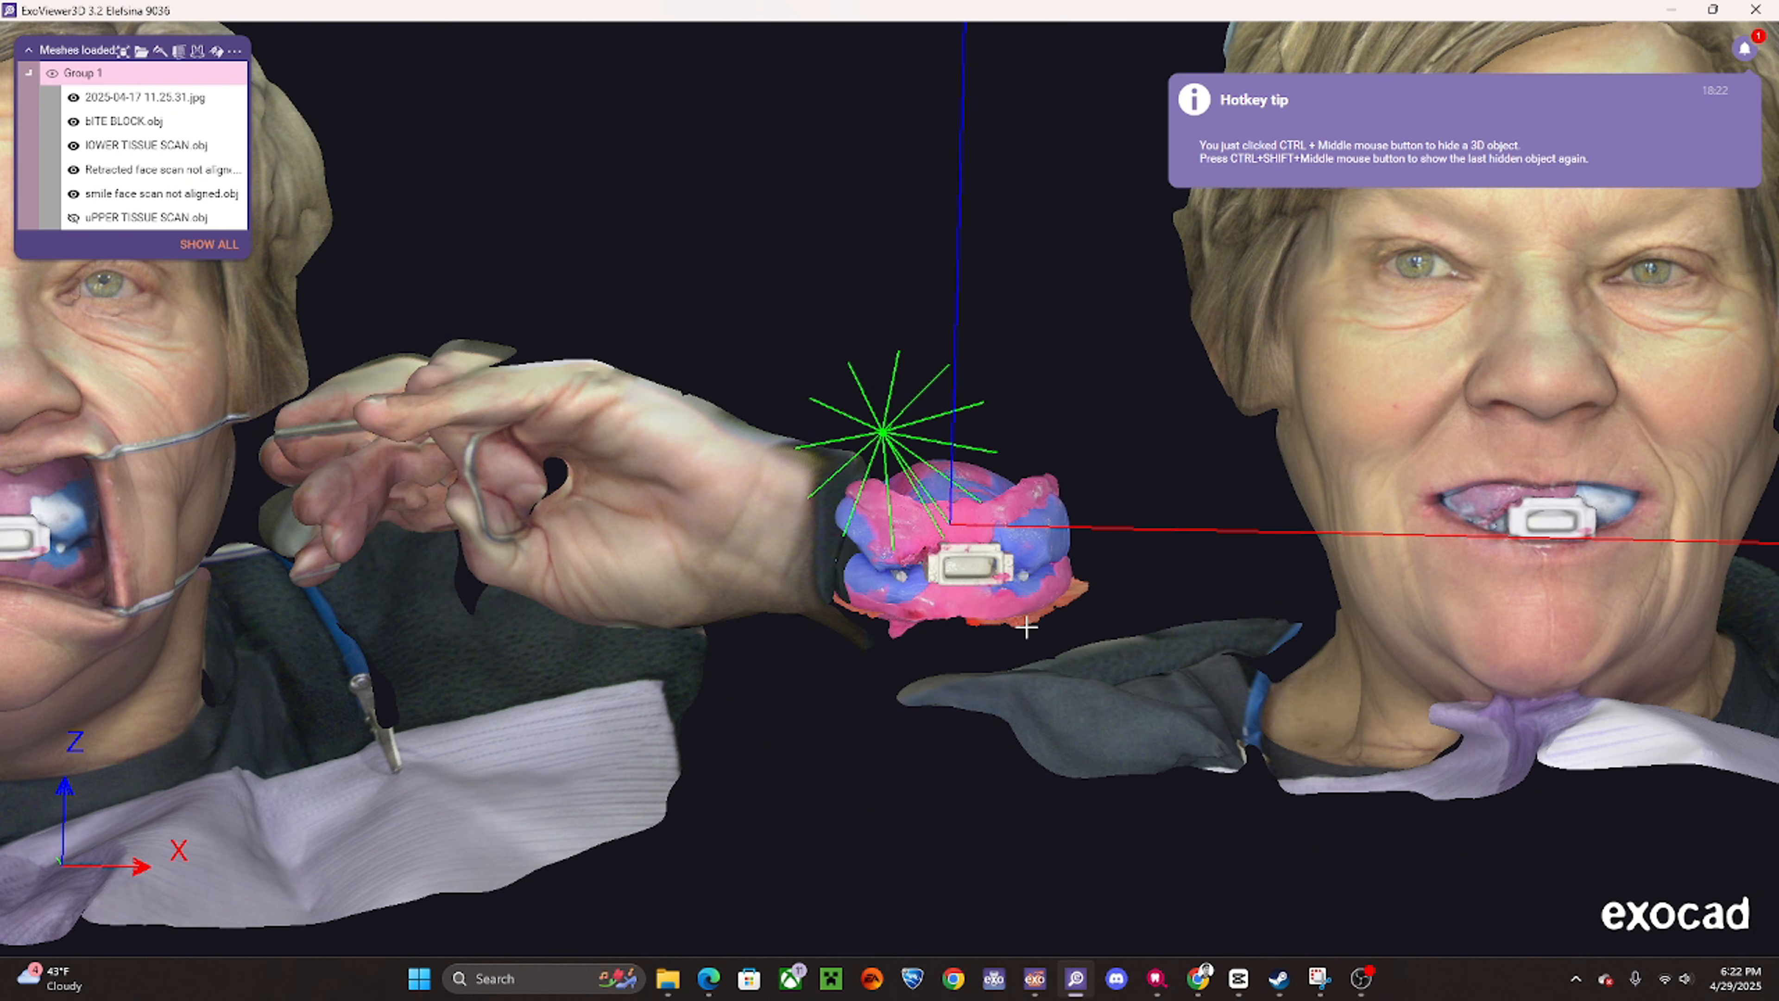
middle_click(1026, 625, "ctrl")
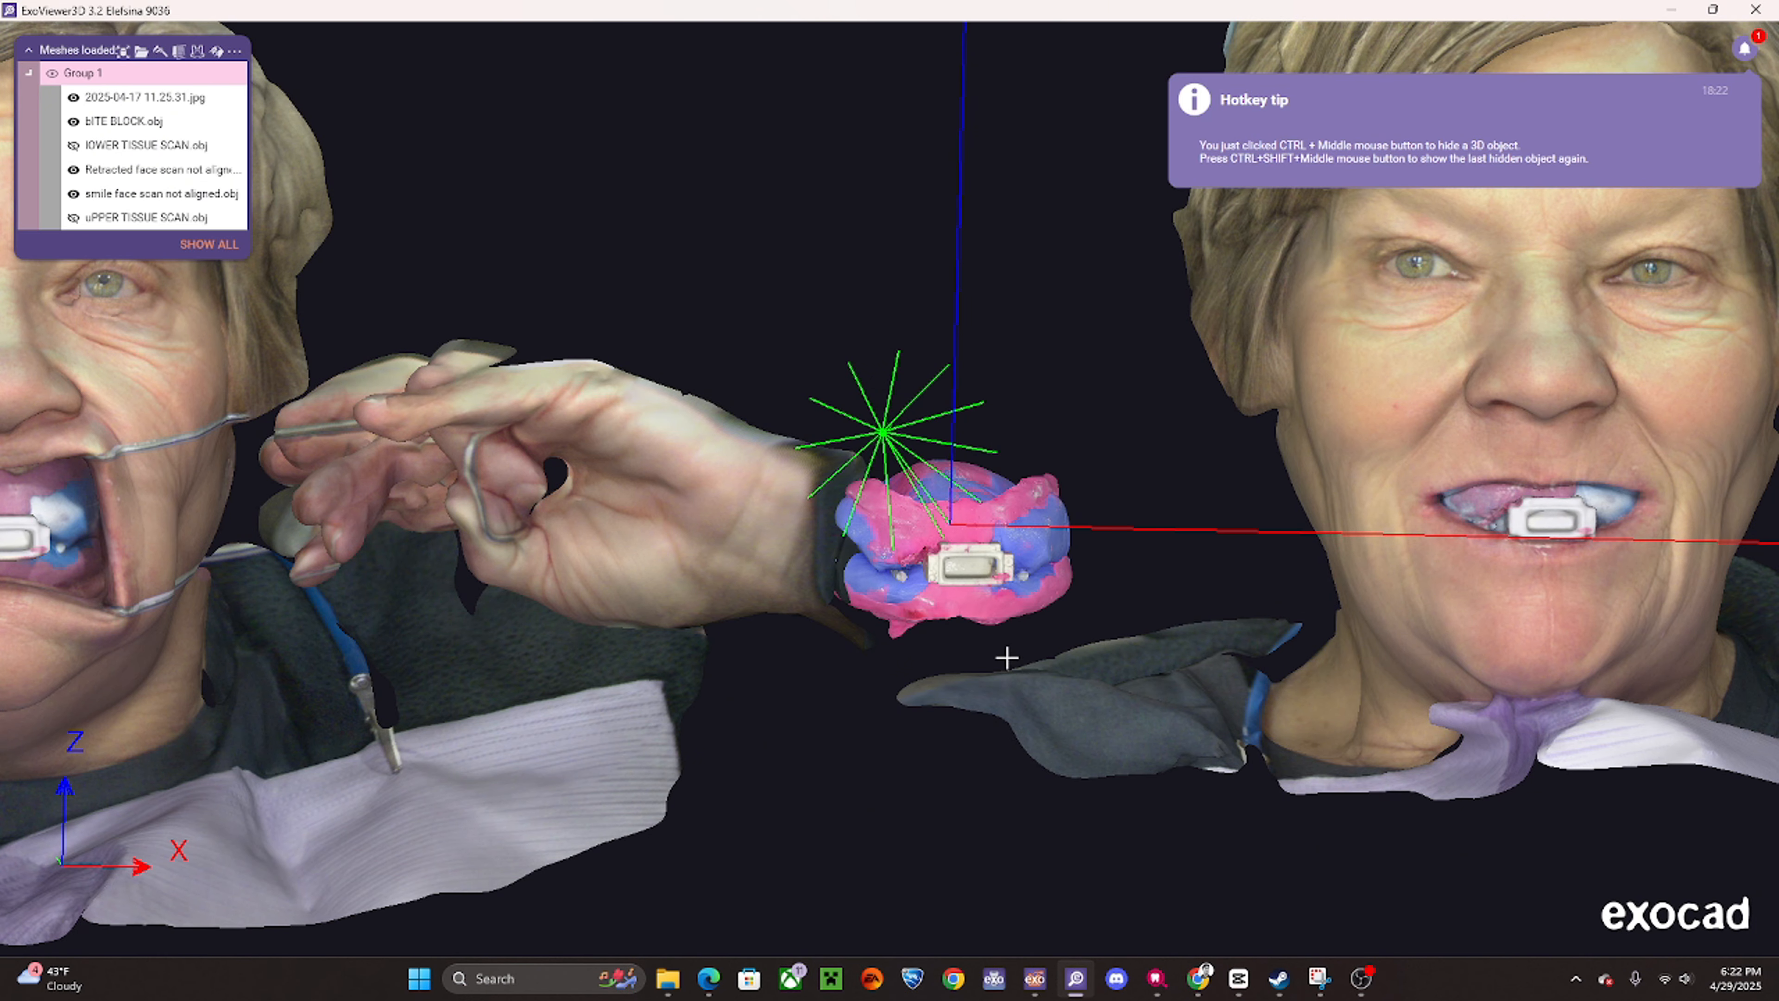
scroll(925, 540, "down", 2)
middle_click(917, 533, "ctrl")
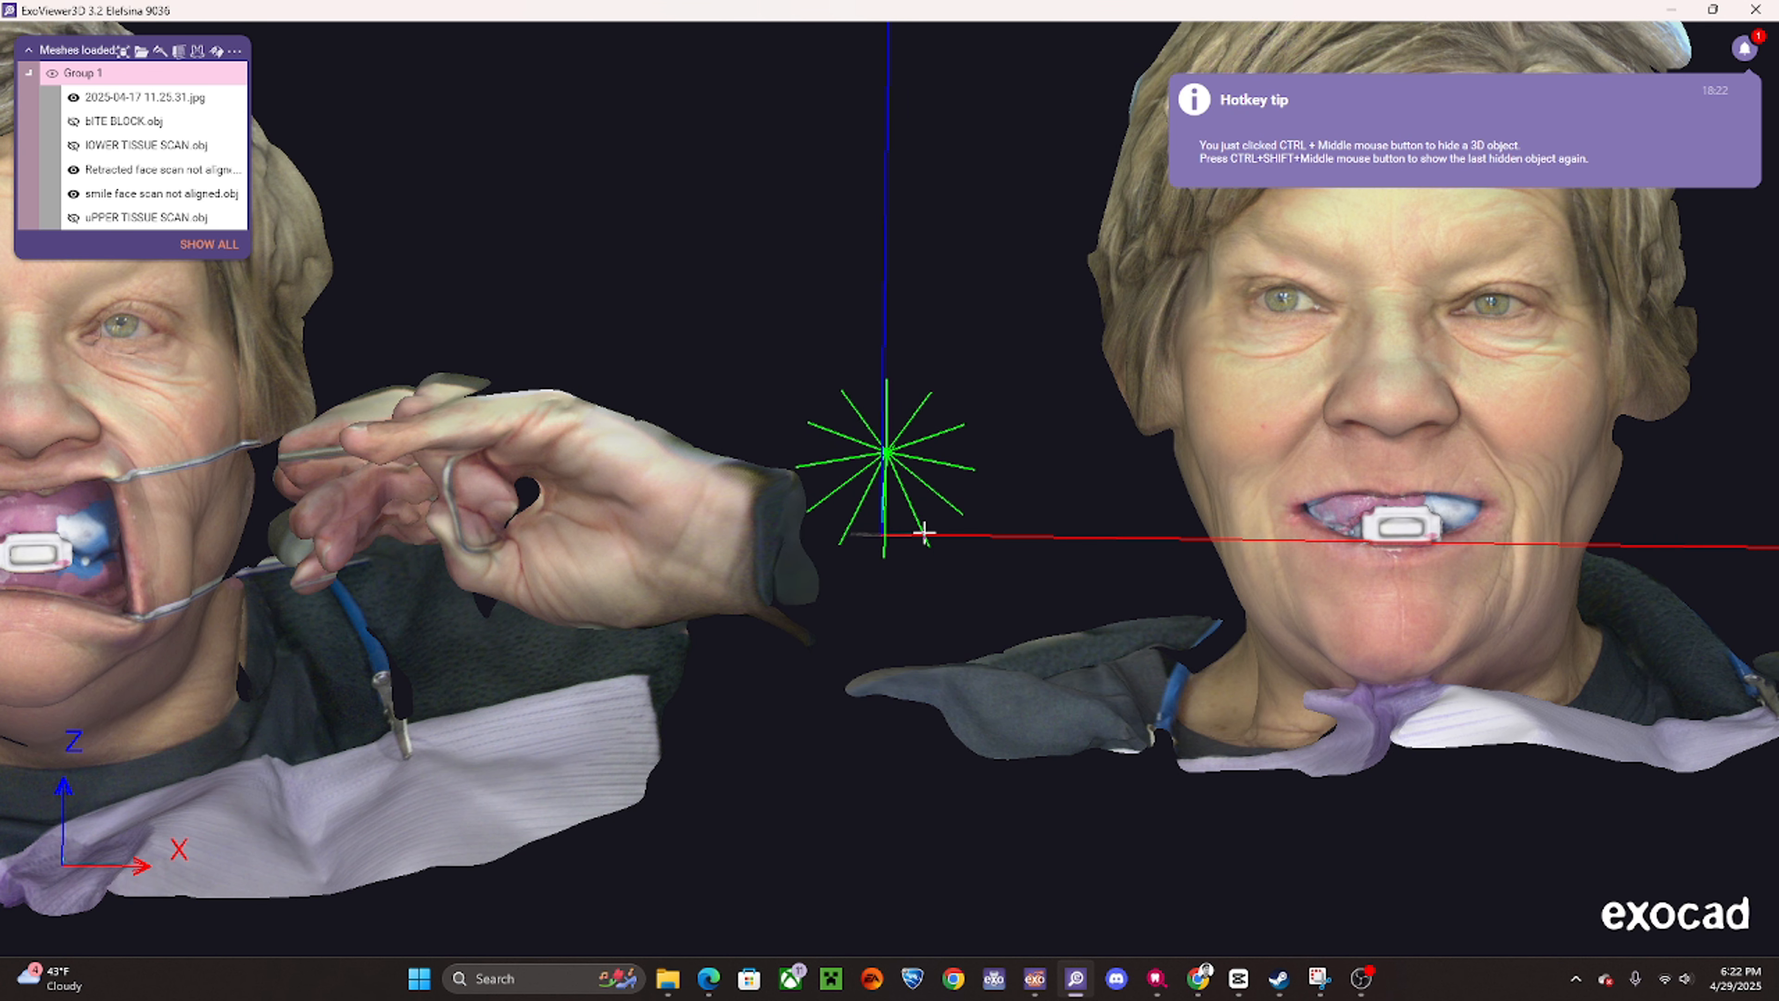
- Restore the hidden bite block and tissue scans, briefly hiding and restoring the upper and lower tissue scans
middle_click(925, 533, "ctrl+shift")
middle_click(927, 533, "ctrl+shift")
middle_click(931, 533, "ctrl+shift")
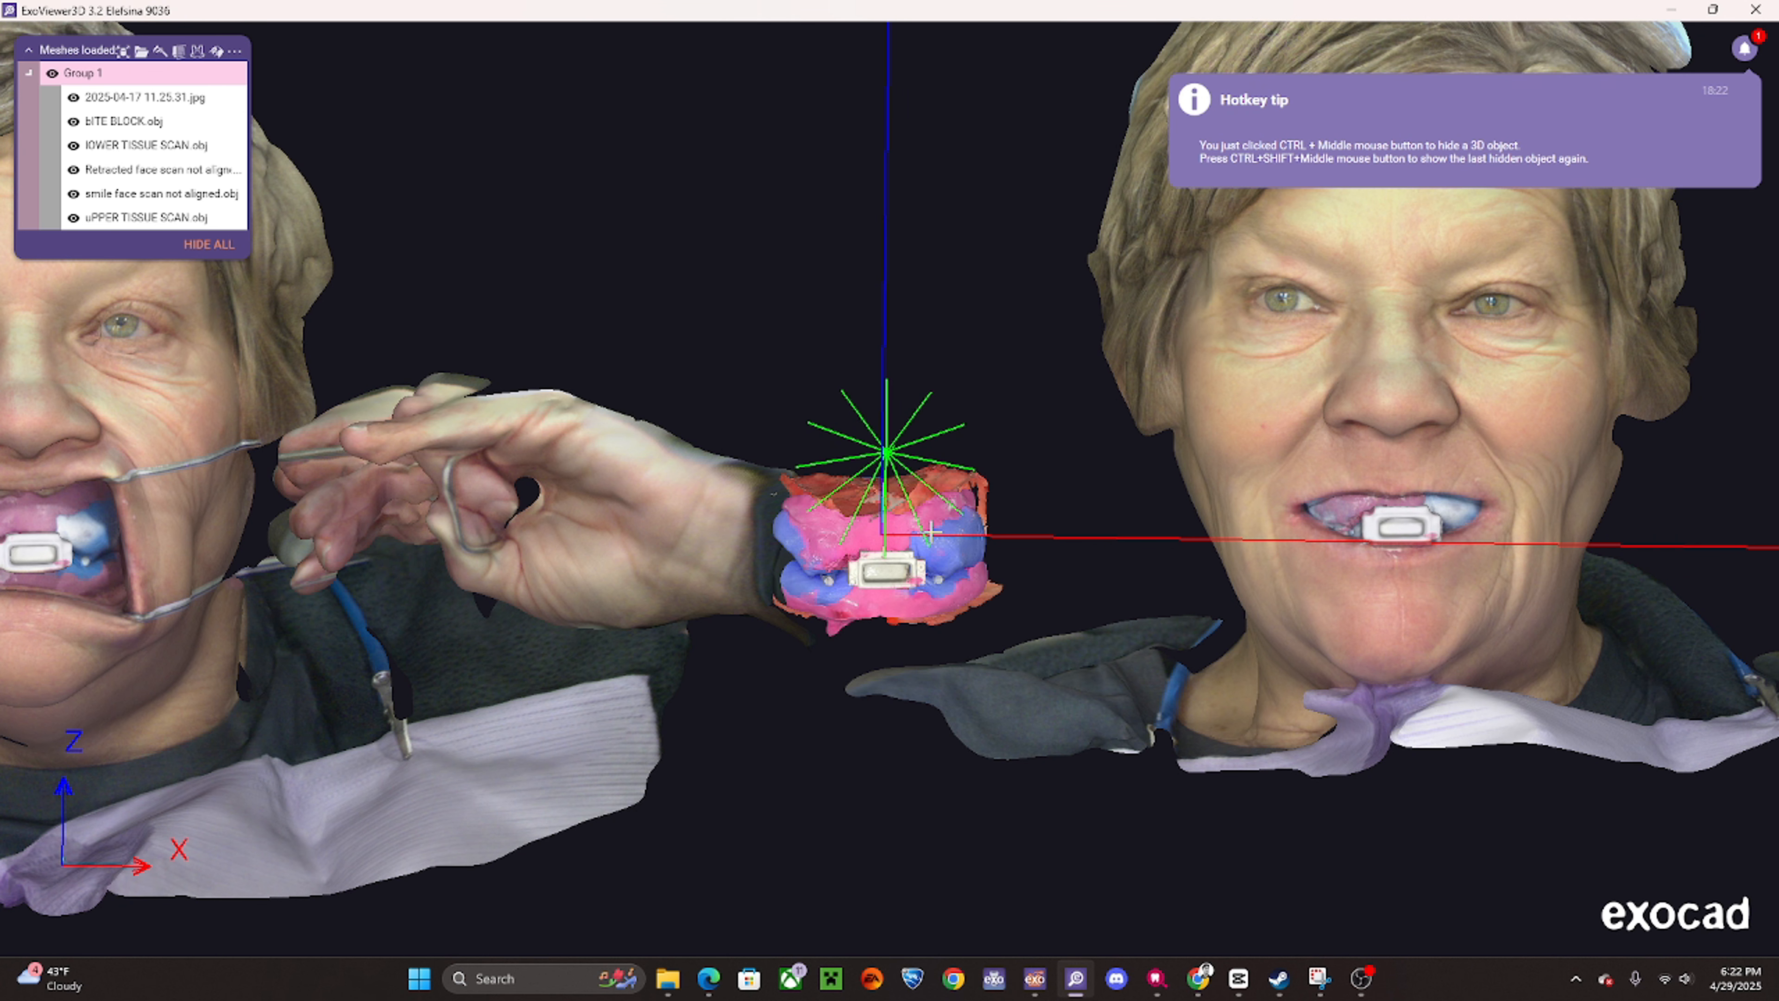
middle_click(931, 533, "ctrl")
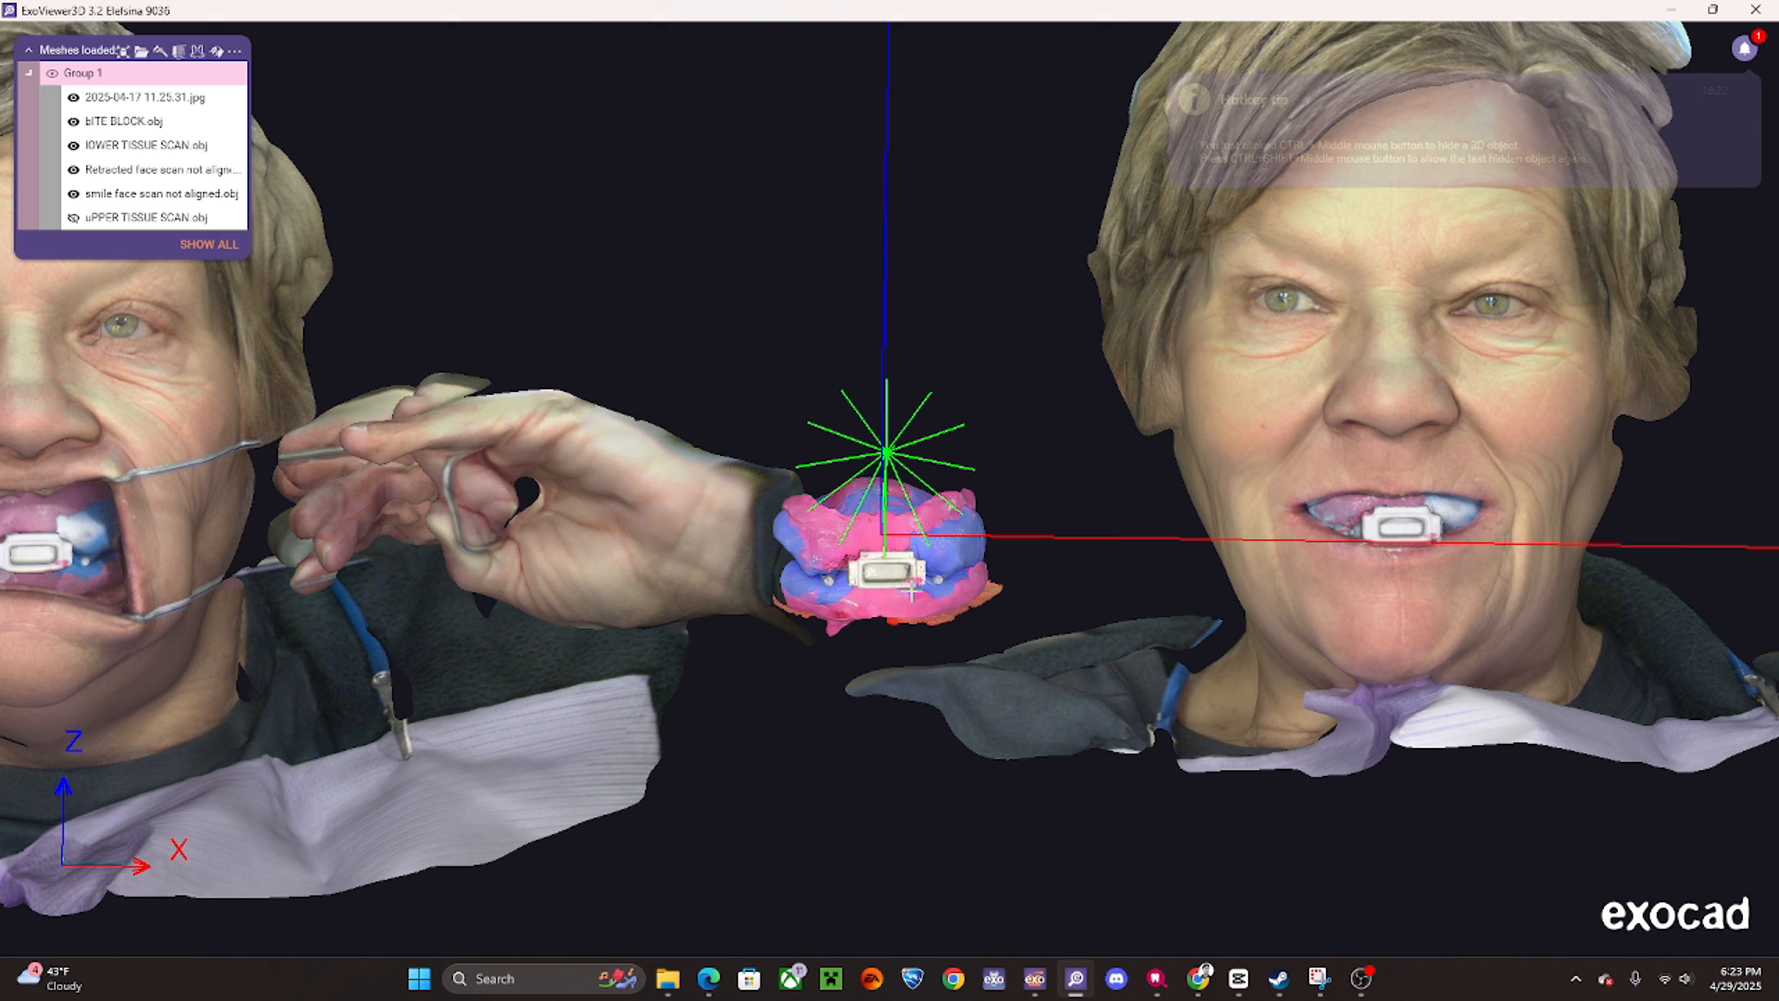
middle_click(930, 619, "ctrl")
middle_click(937, 622, "ctrl+shift")
middle_click(937, 622, "ctrl+shift")
- Hide the upper and lower tissue scans, keeping the bite block and both face scans visible
mouse_move(926, 498)
right_mouse_down()
mouse_move(919, 616)
mouse_move(920, 479)
right_mouse_up()
scroll(919, 506, "down", 2)
scroll(920, 491, "down", 2)
scroll(921, 509, "up", 2)
middle_click(914, 541, "ctrl")
middle_click(923, 540, "ctrl+shift")
middle_click(921, 500, "ctrl")
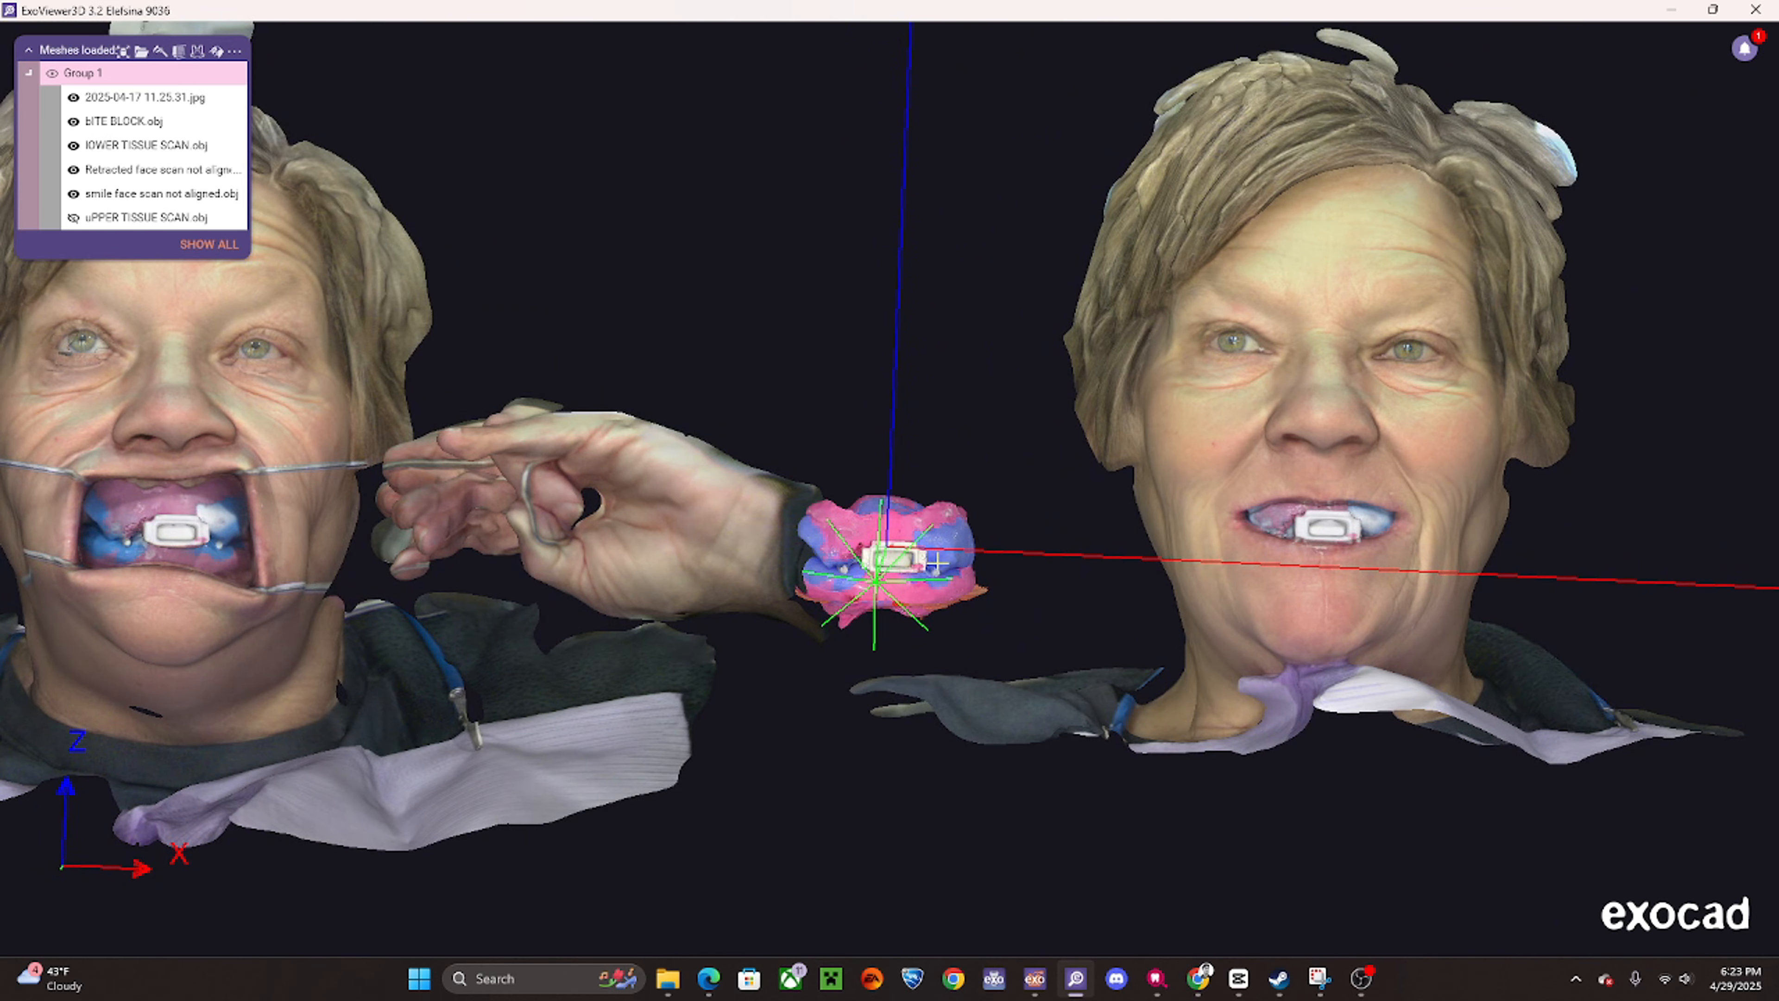
middle_click(926, 614, "ctrl")
middle_click(926, 610, "ctrl+shift")
middle_click(946, 605, "ctrl")
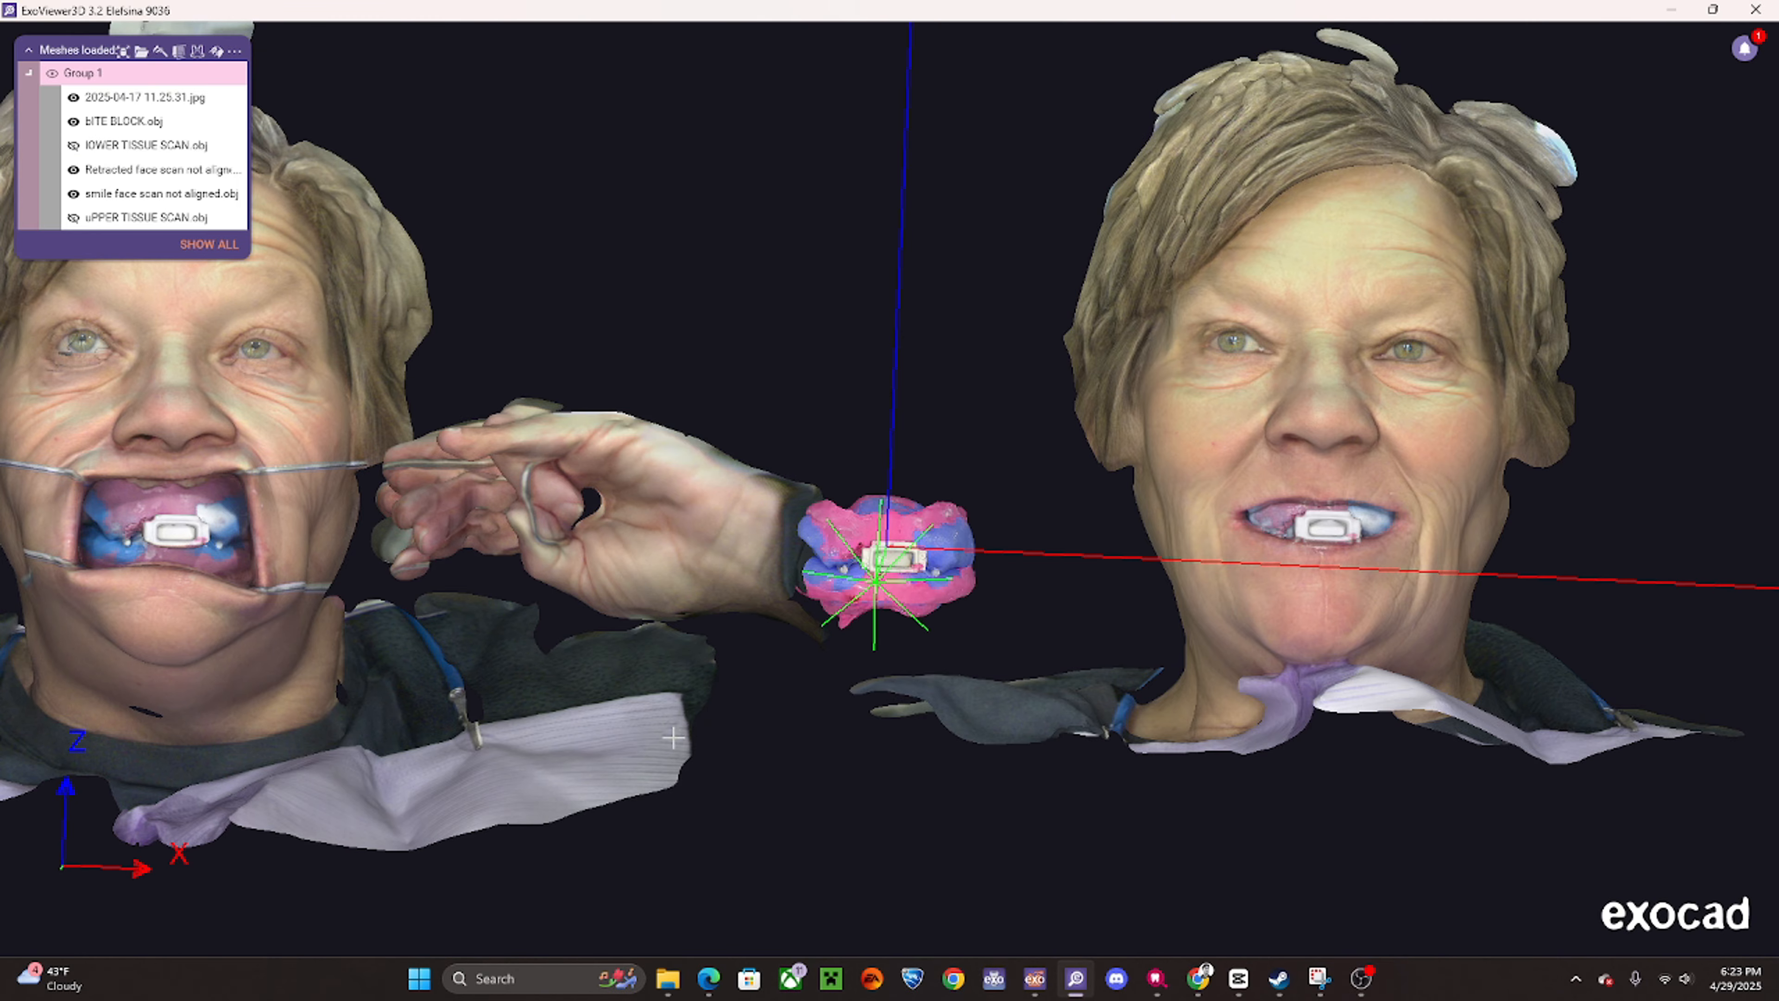
scroll(1431, 514, "down", 2)
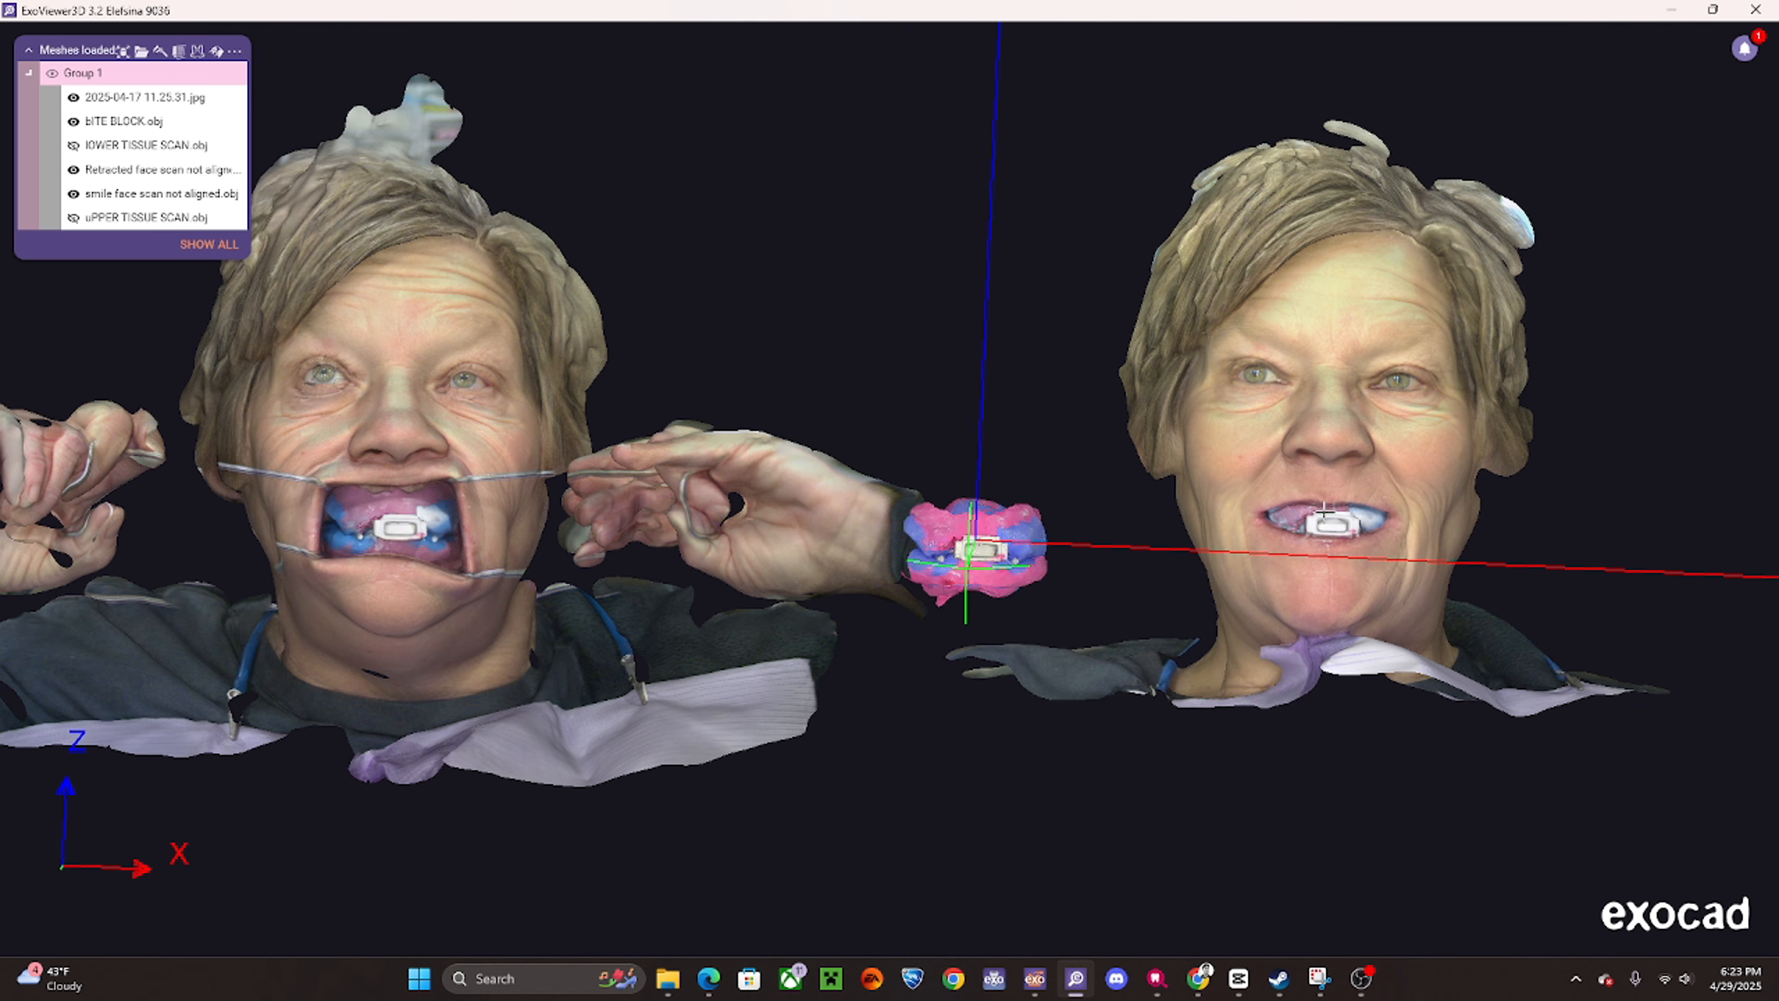
scroll(1061, 564, "up", 1)
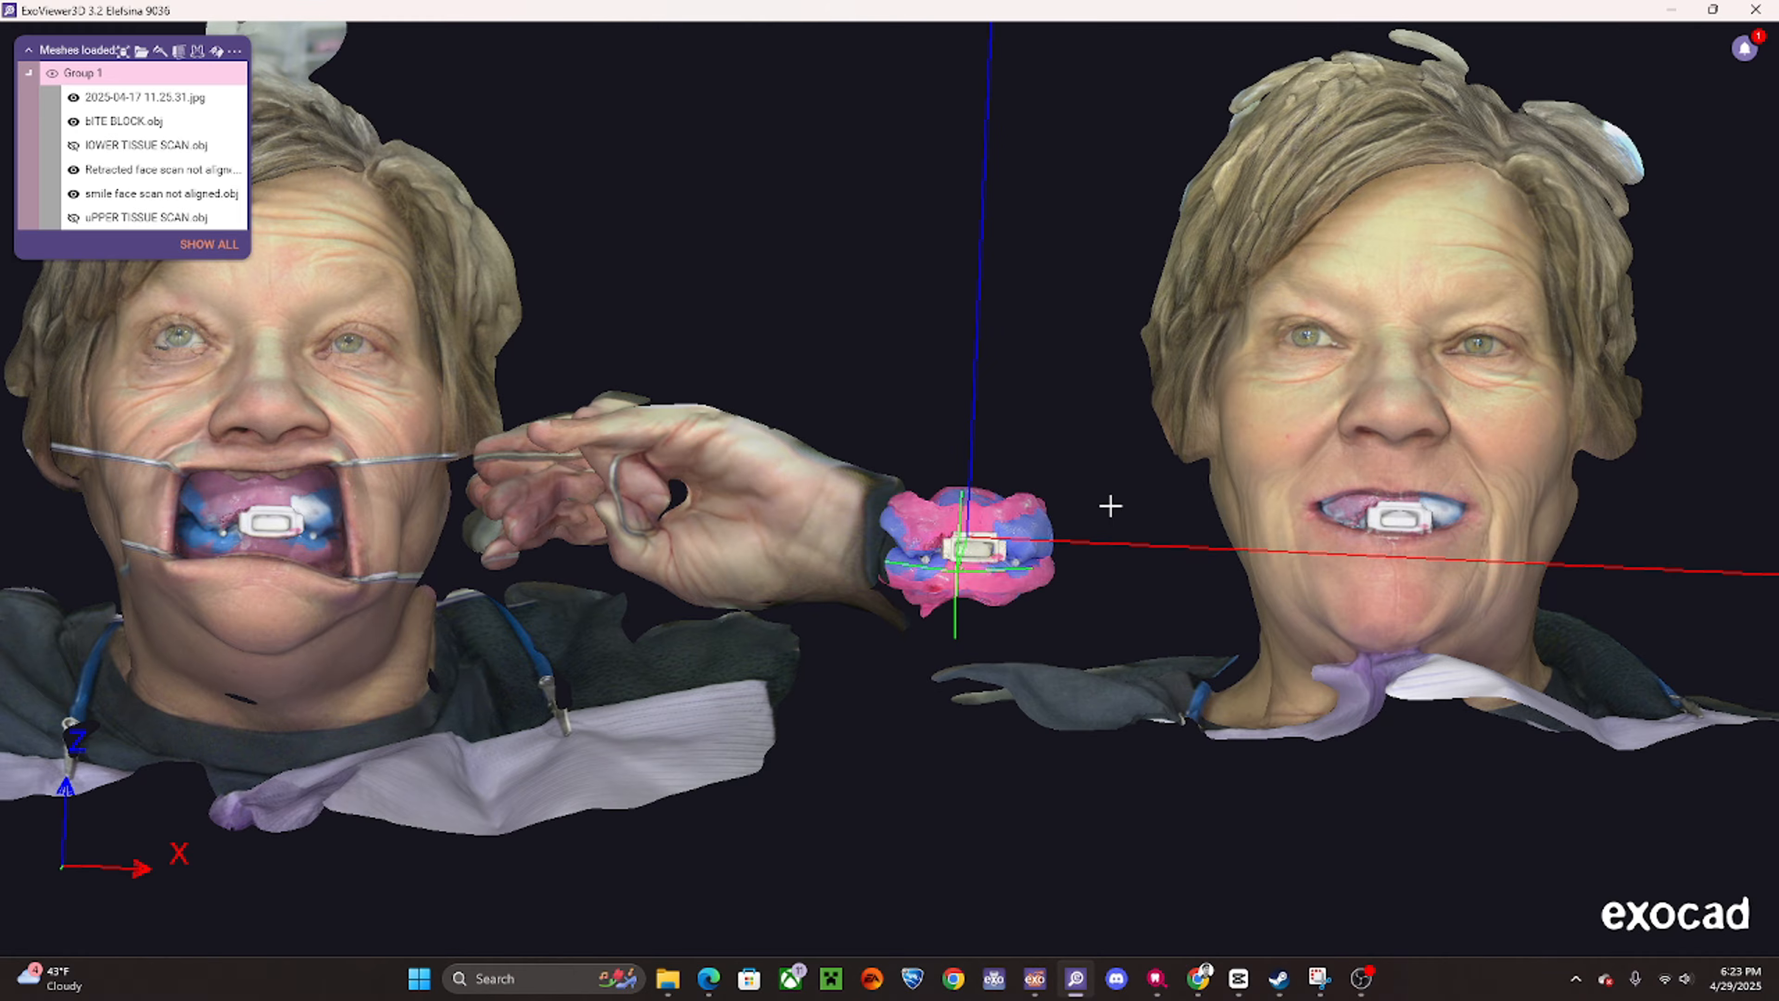
- Start Align Meshes and pair two points on the scan marker from the retracted face scan to the bite block scan
left_click(218, 55)
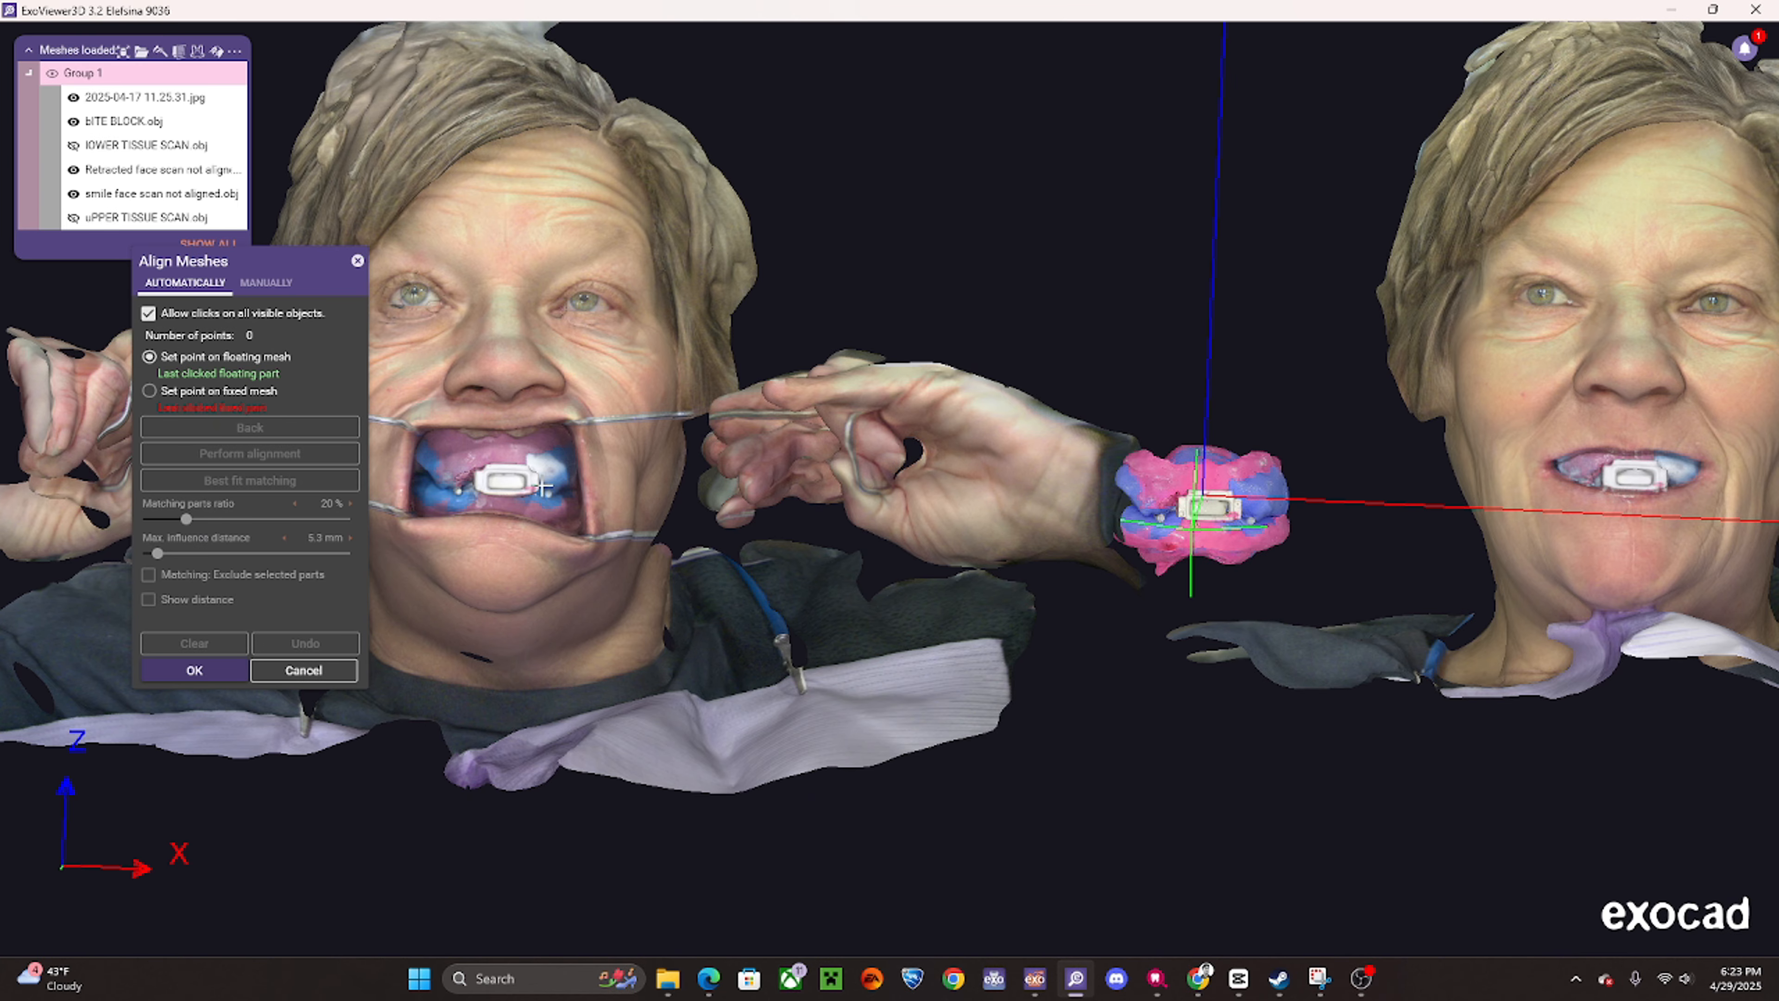
left_click(482, 476)
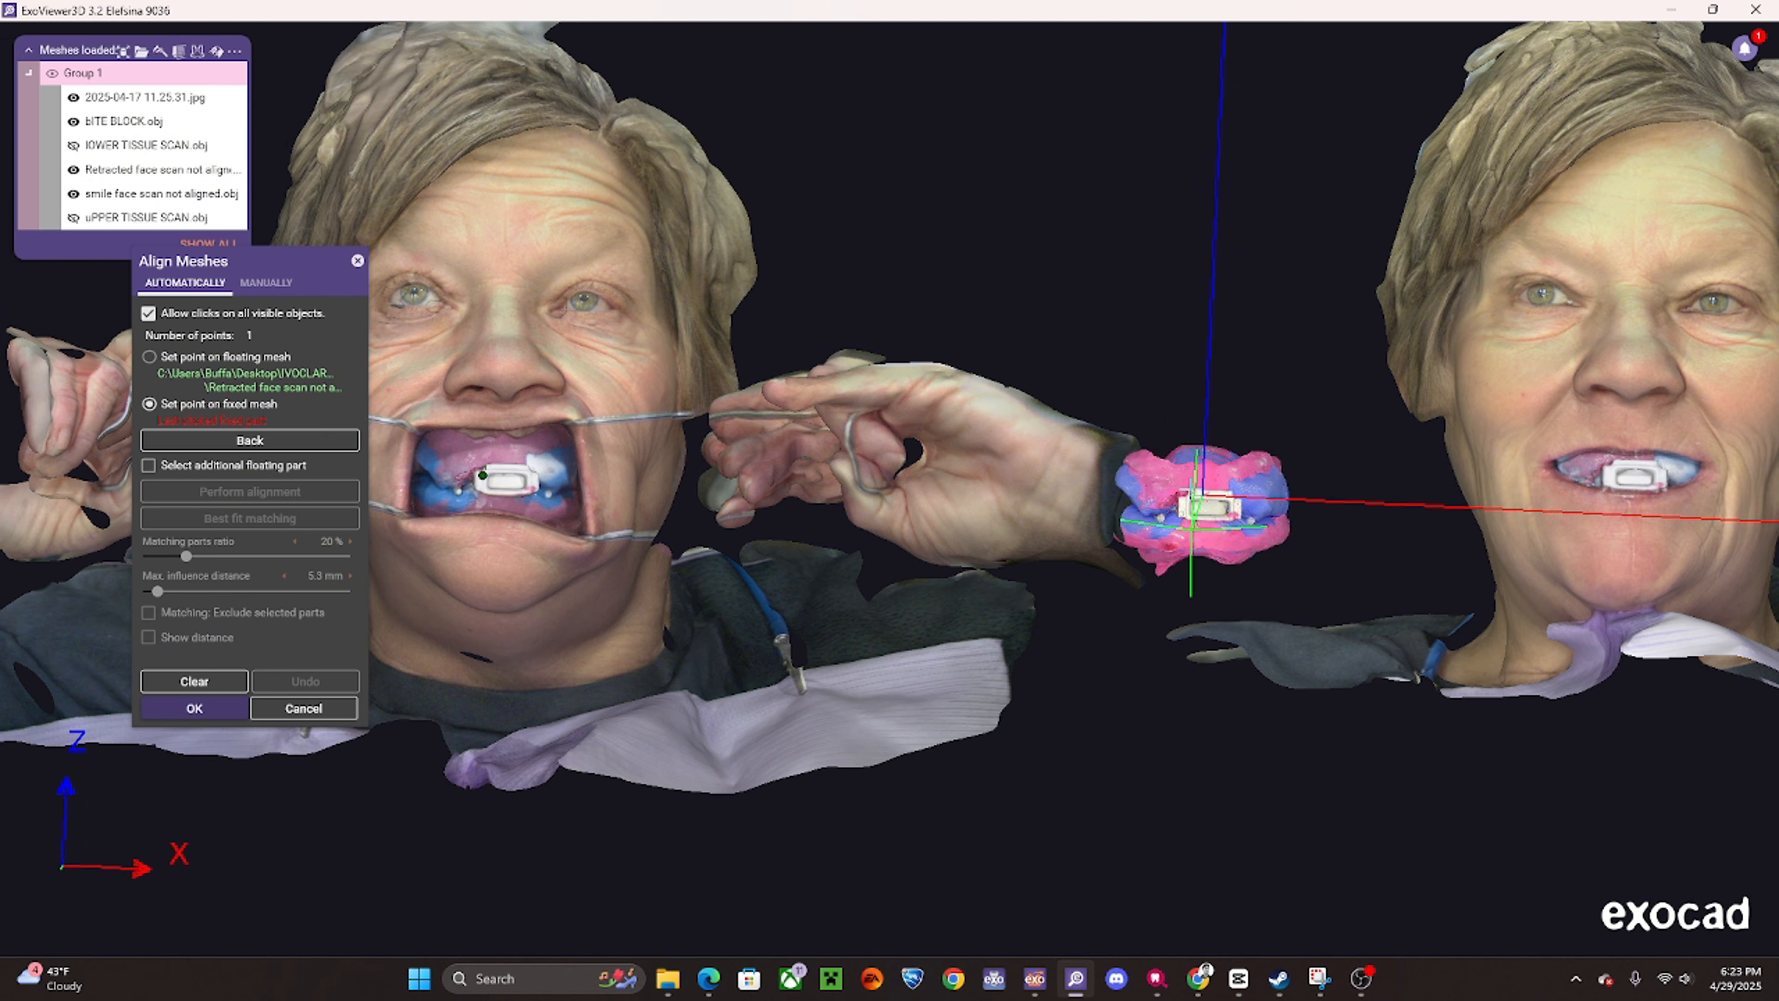
left_click(1186, 498)
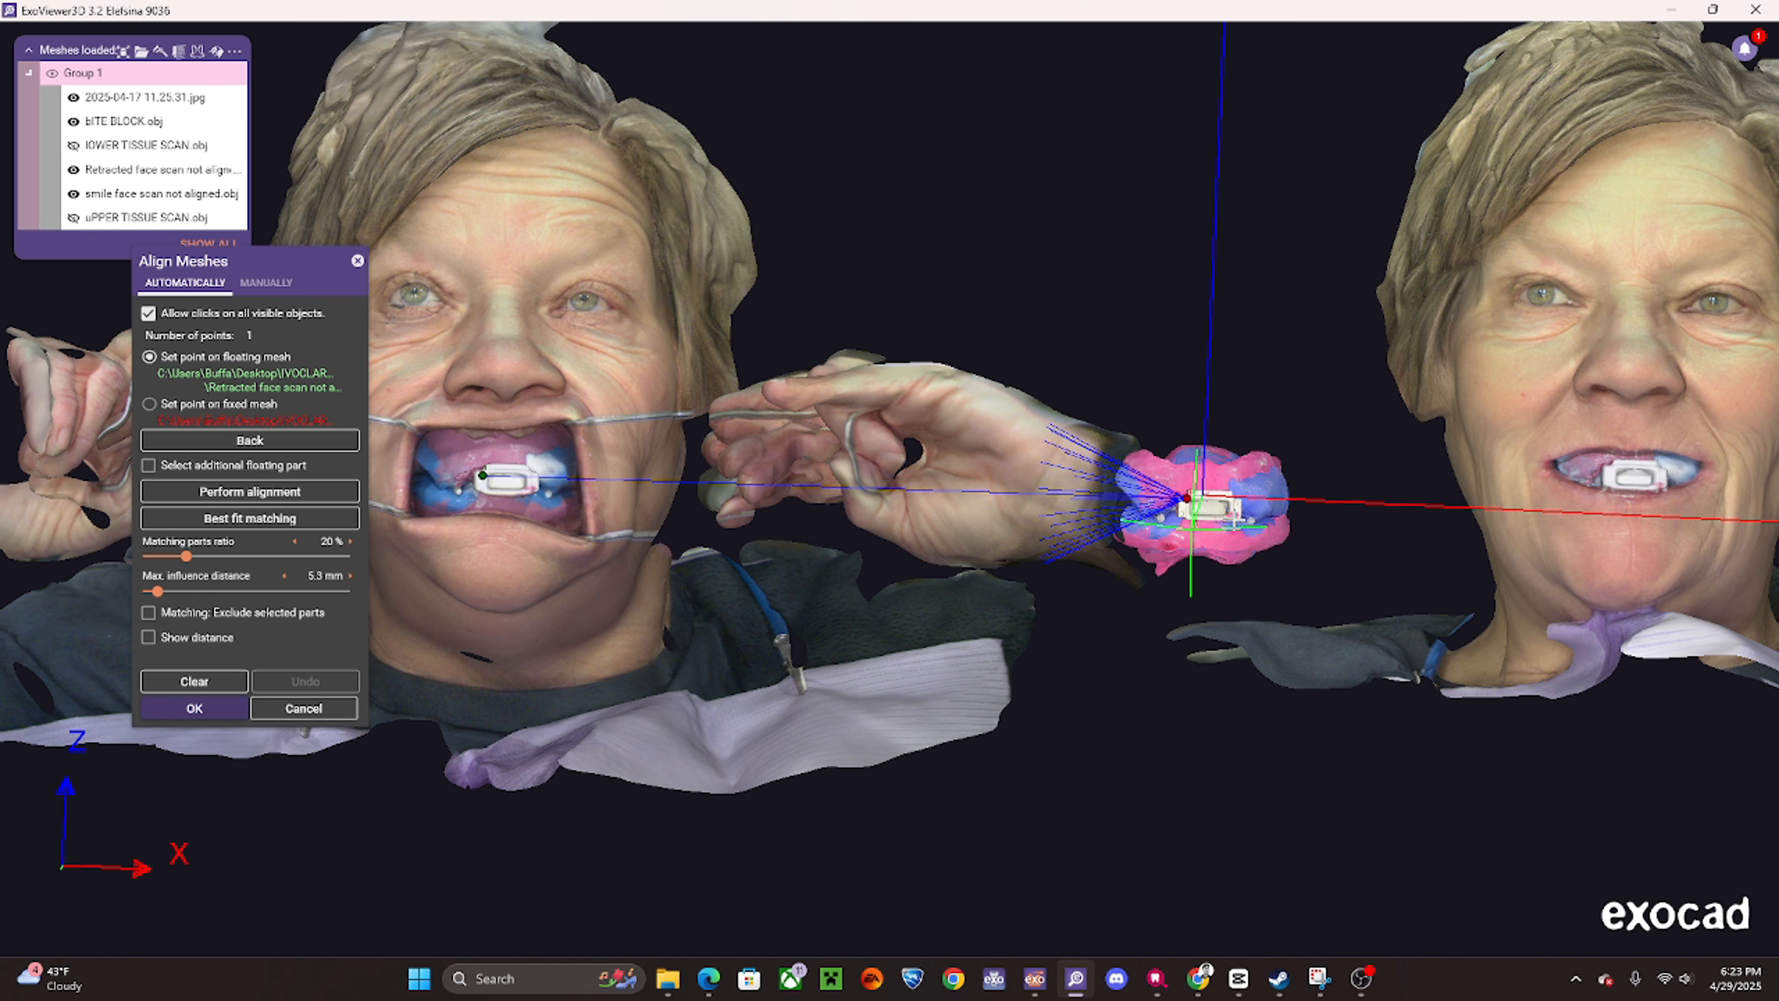
left_click(529, 493)
left_click(1231, 517)
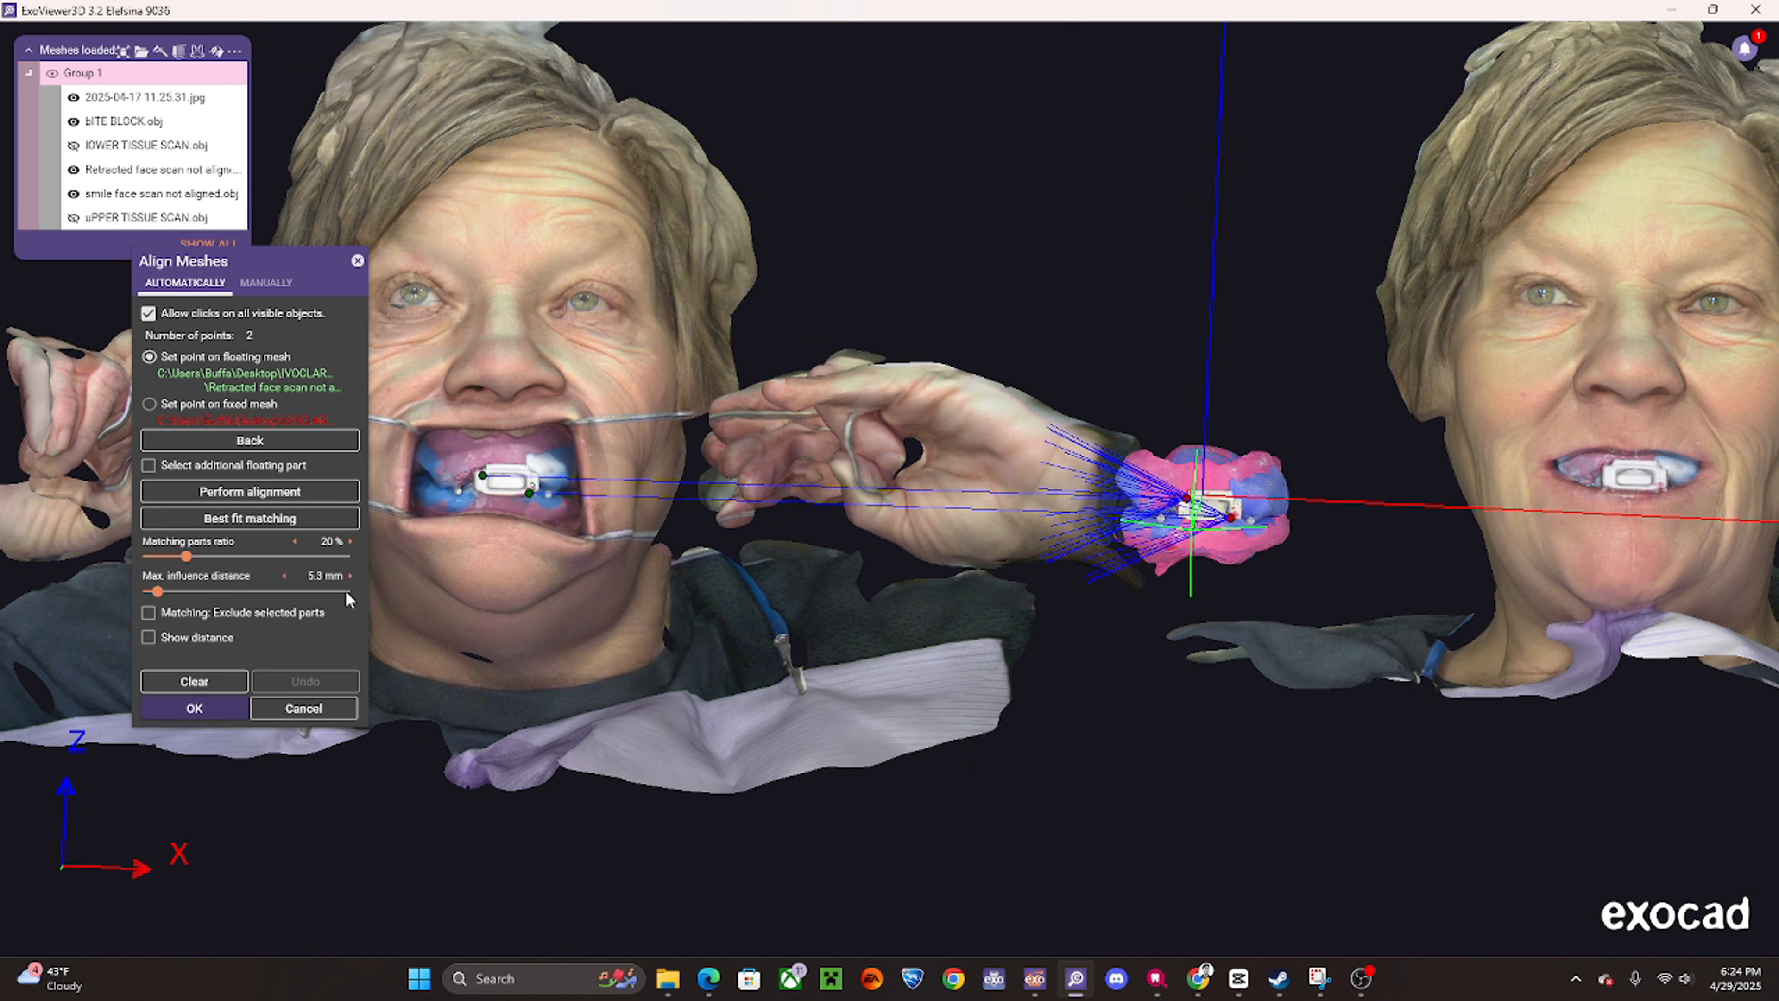
- Enable excluding selected parts from matching and automatically mark the fit areas around the points with a 28.24 mm radius
left_click(149, 611)
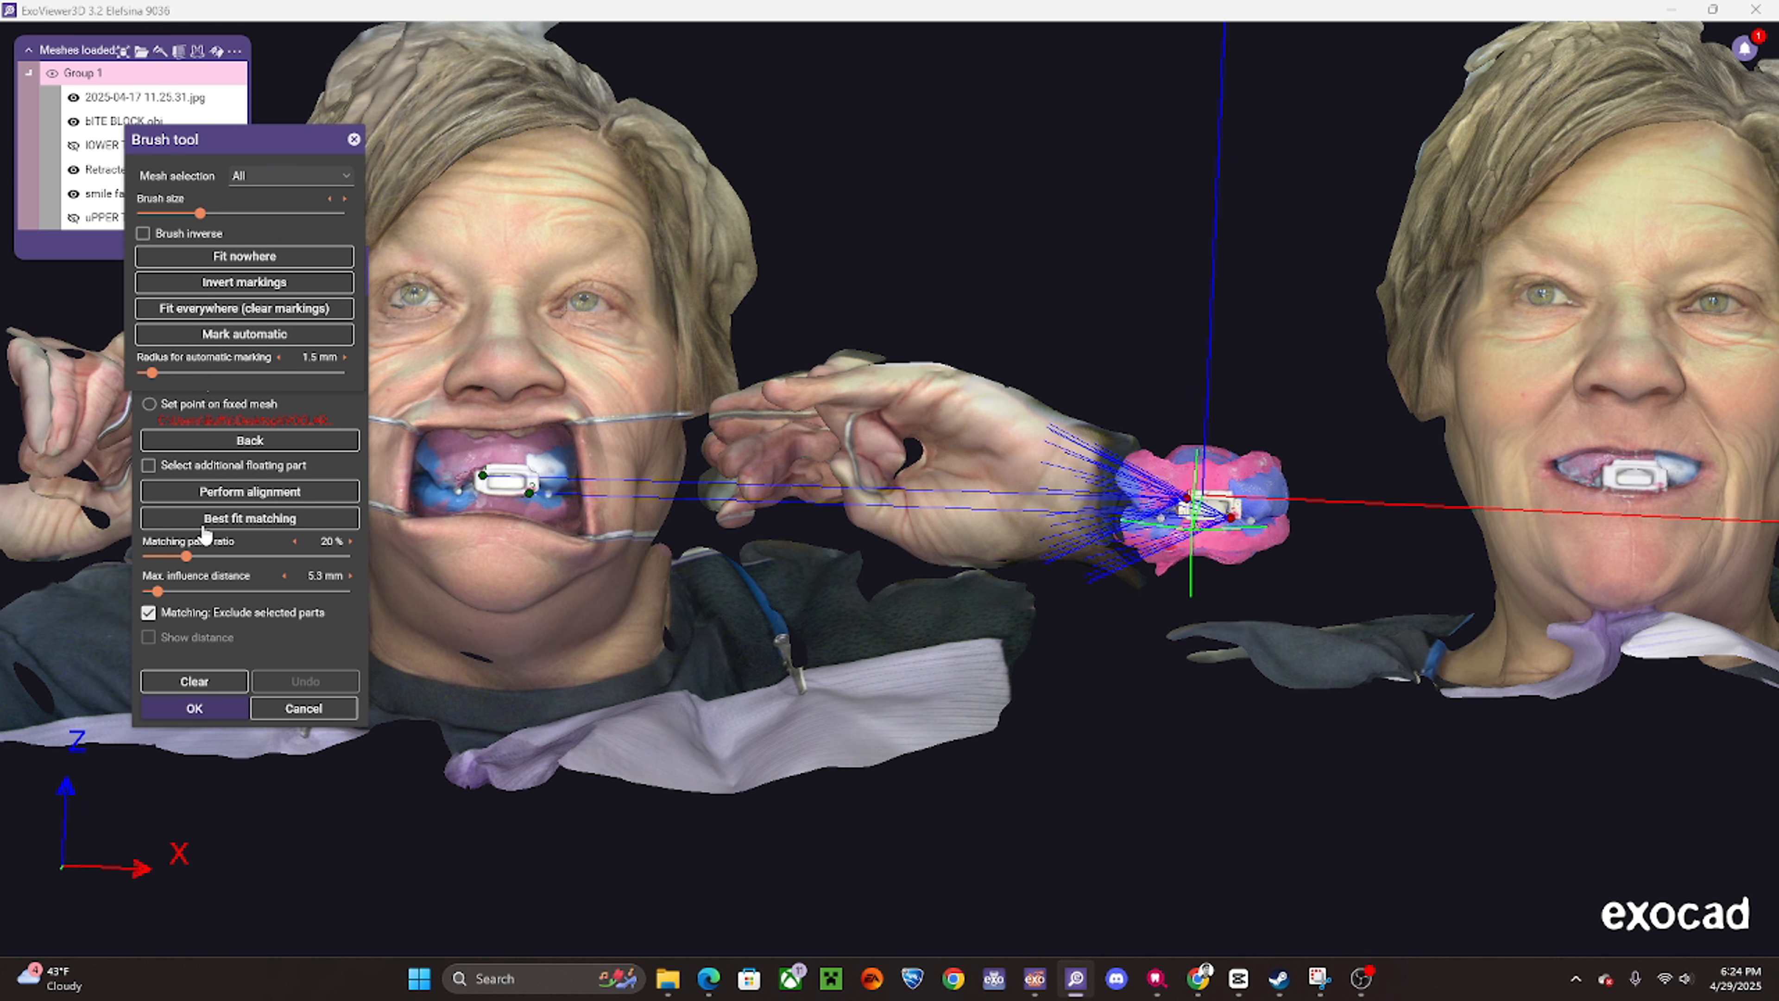
left_click_drag(147, 375, 200, 373)
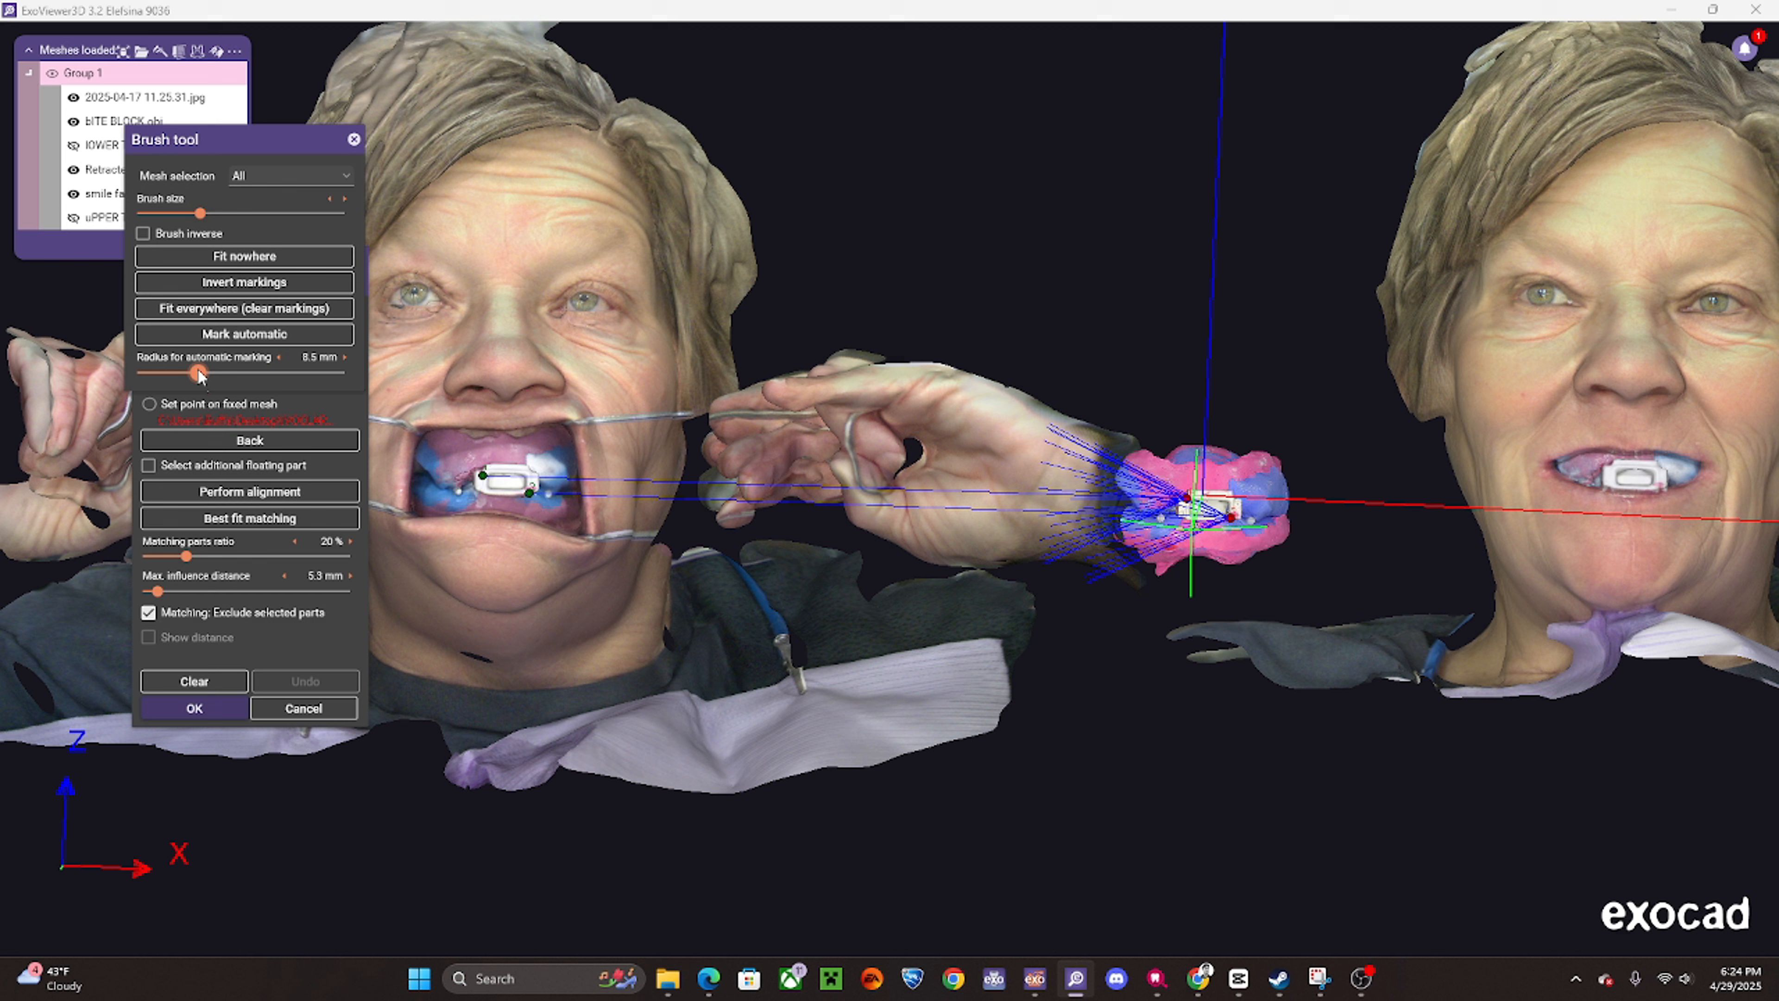
left_click(288, 335)
left_click(231, 372)
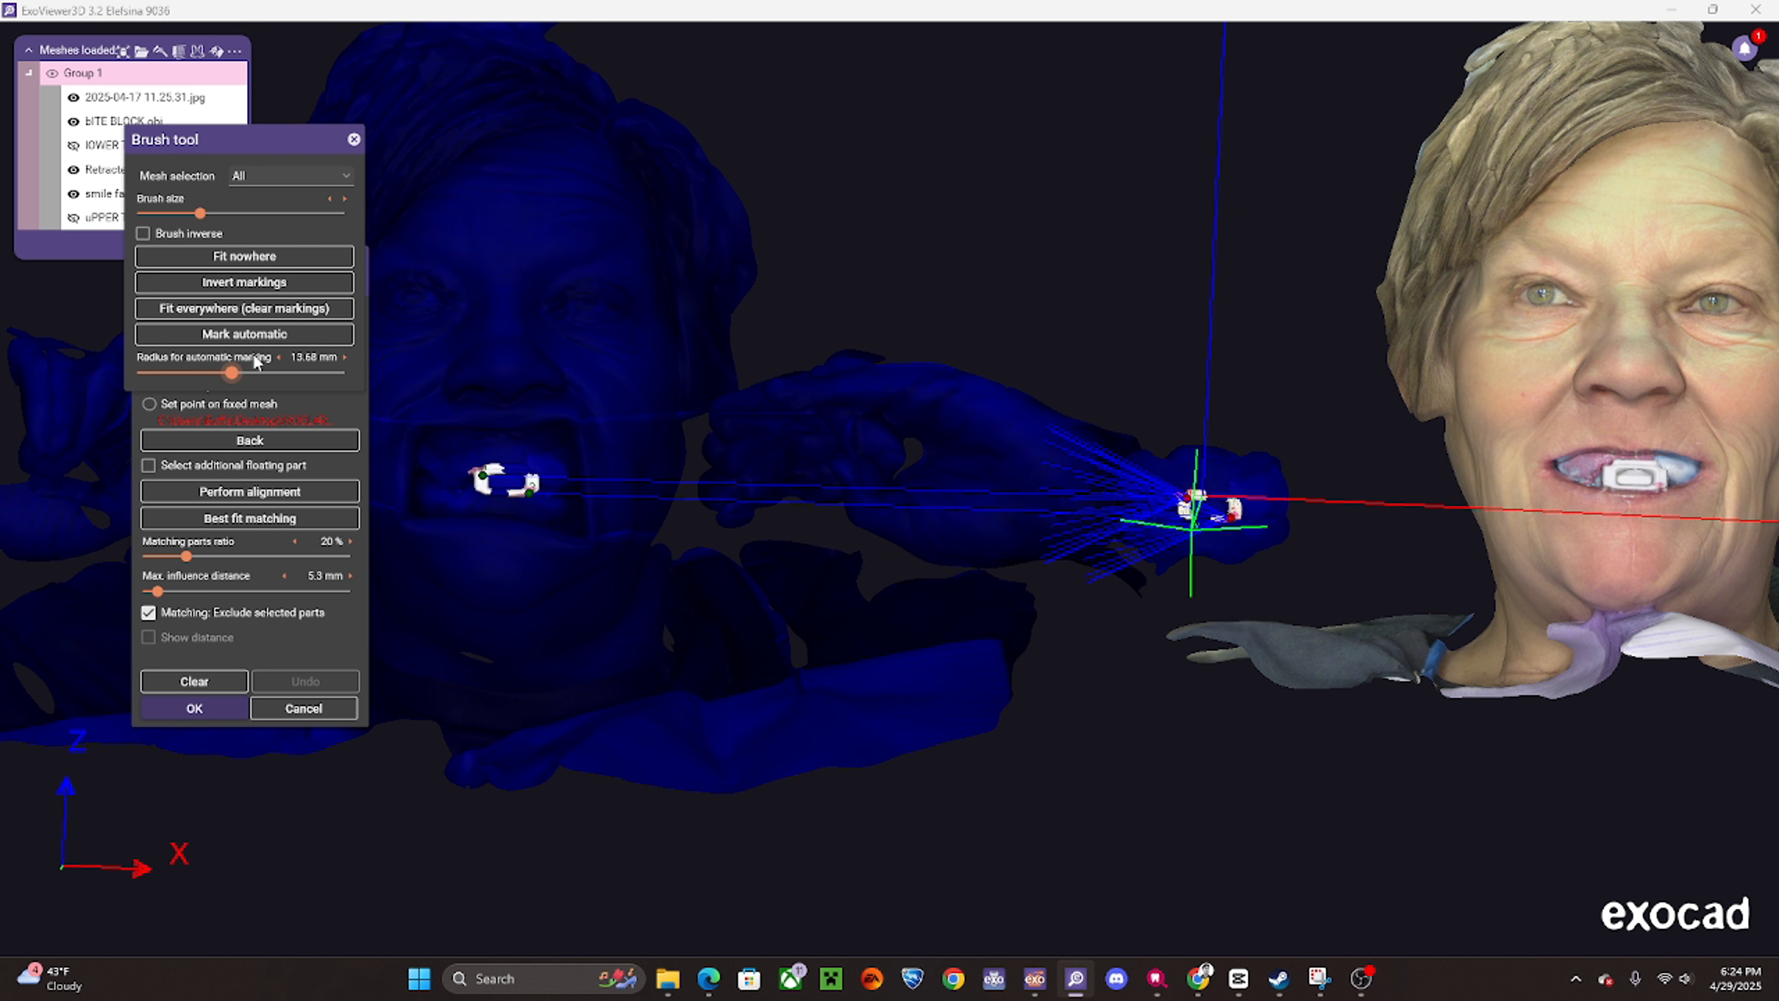
left_click_drag(233, 374, 309, 374)
left_click(318, 338)
left_click(320, 336)
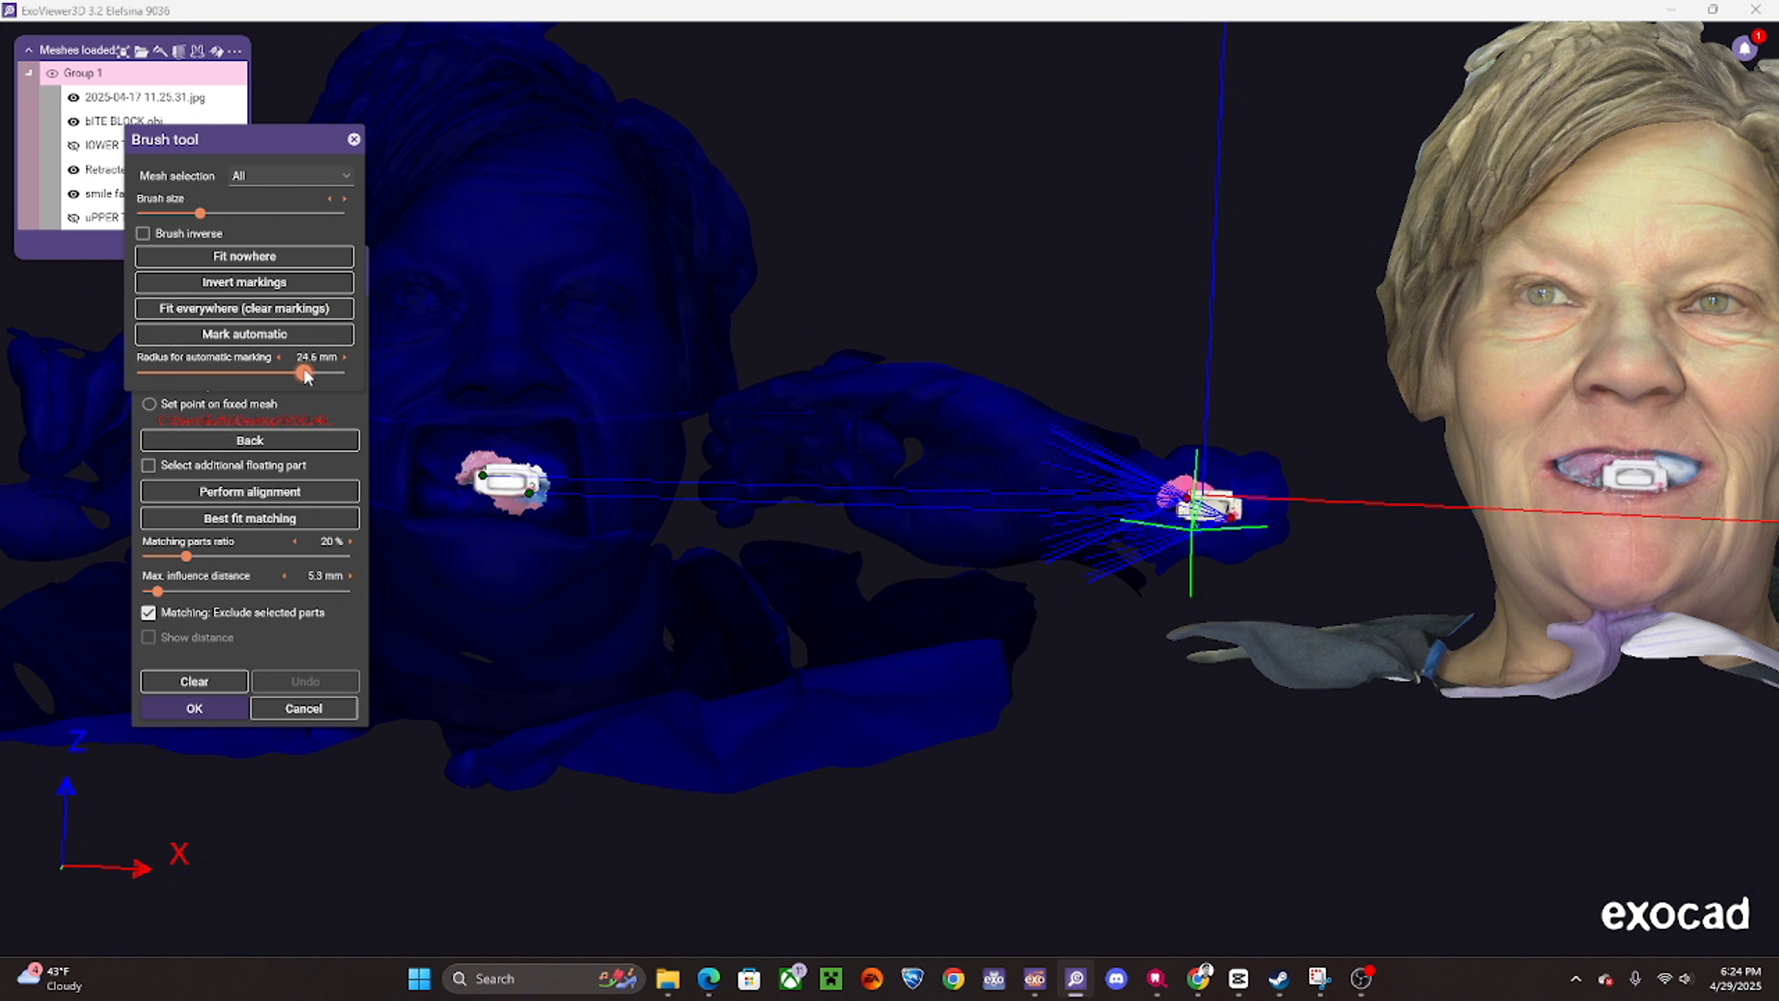
left_click(319, 336)
left_click(327, 374)
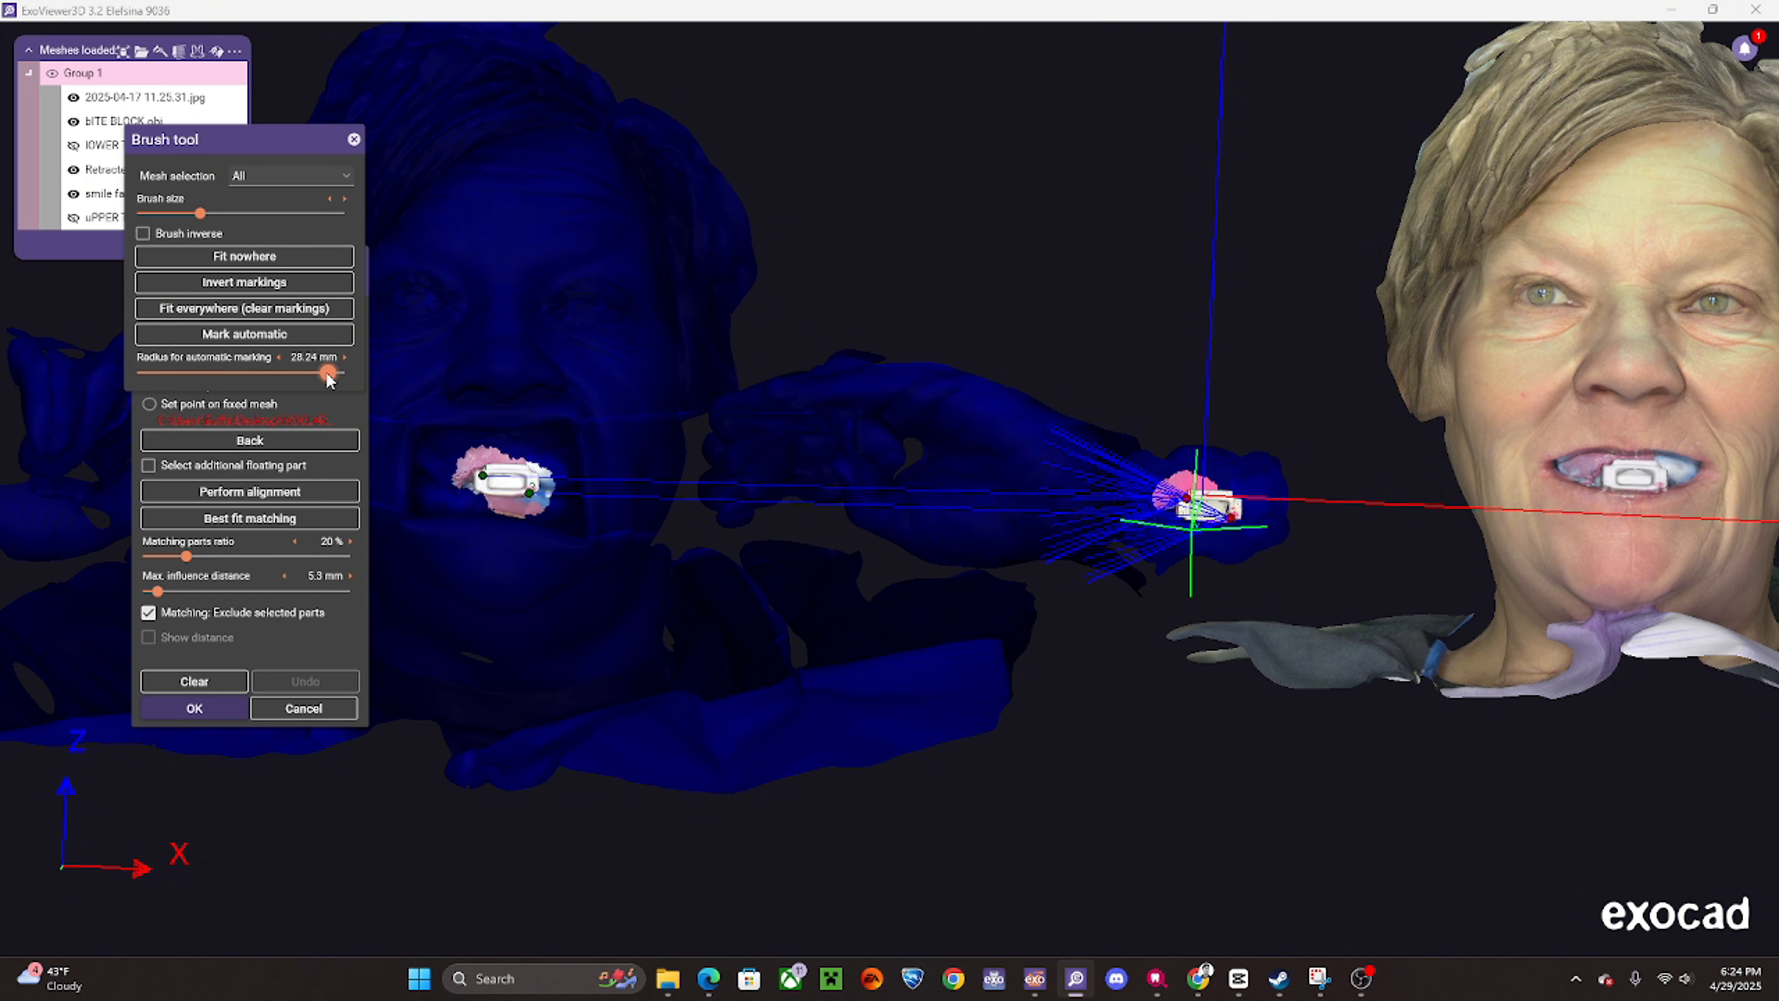
left_click(306, 336)
- Enlarge the brush and extend the fit area over the rest of the bite block on both the retracted face scan and the bite block scan
scroll(483, 491, "up", 2)
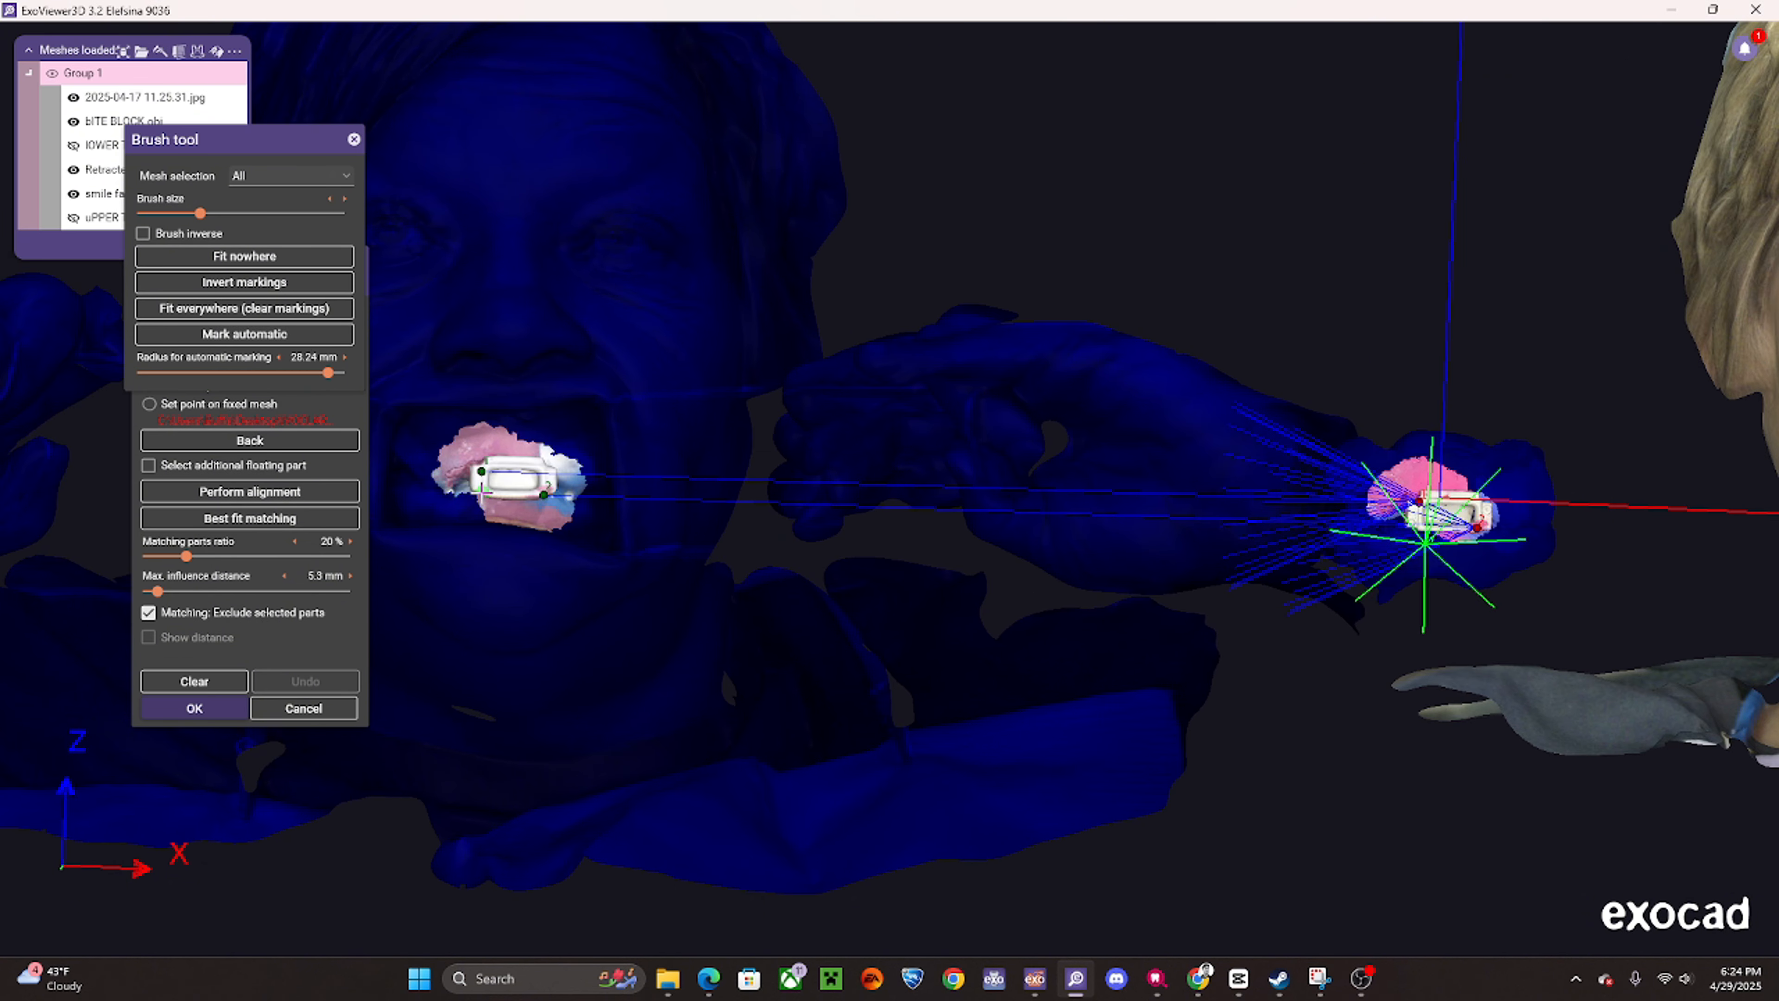
scroll(486, 508, "up", 9, "shift")
mouse_move(478, 504)
left_mouse_down("shift")
mouse_move(450, 494)
mouse_move(448, 441)
mouse_move(554, 443)
mouse_move(574, 468)
mouse_move(580, 517)
mouse_move(430, 492)
mouse_move(435, 457)
left_mouse_up("shift")
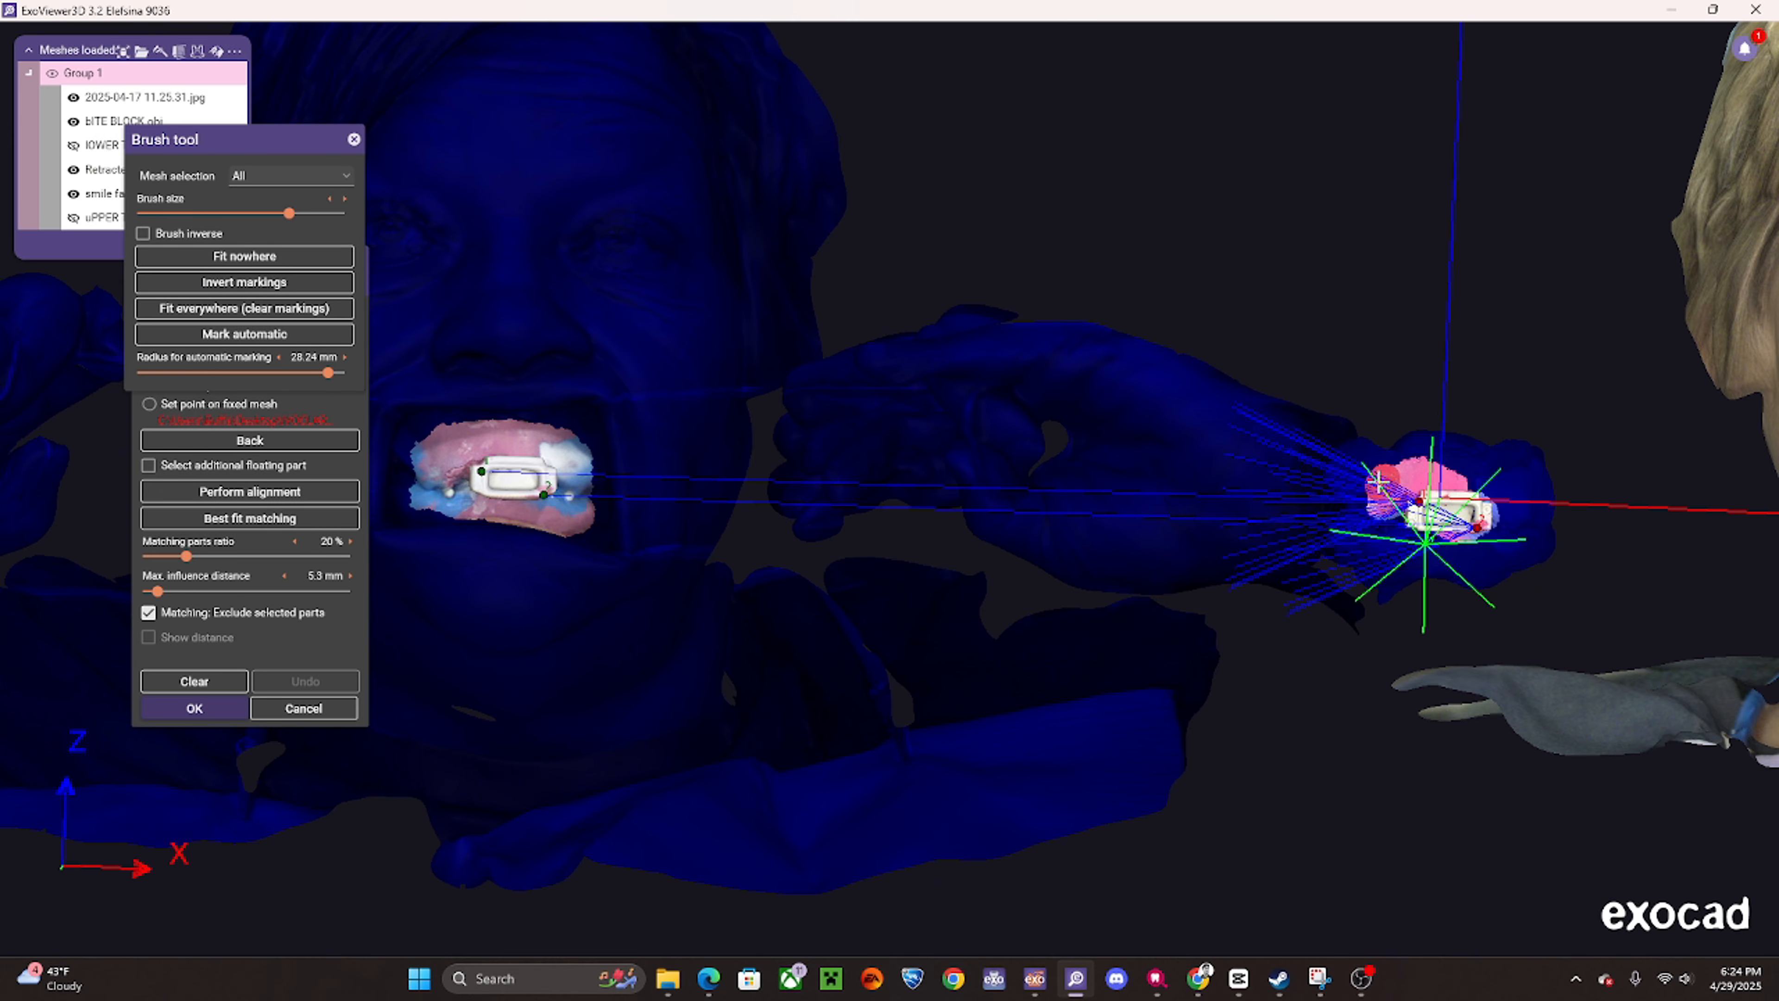
middle_click_drag(1425, 515, 1307, 526)
scroll(1310, 522, "up", 3)
right_click_drag(1317, 494, 1323, 529)
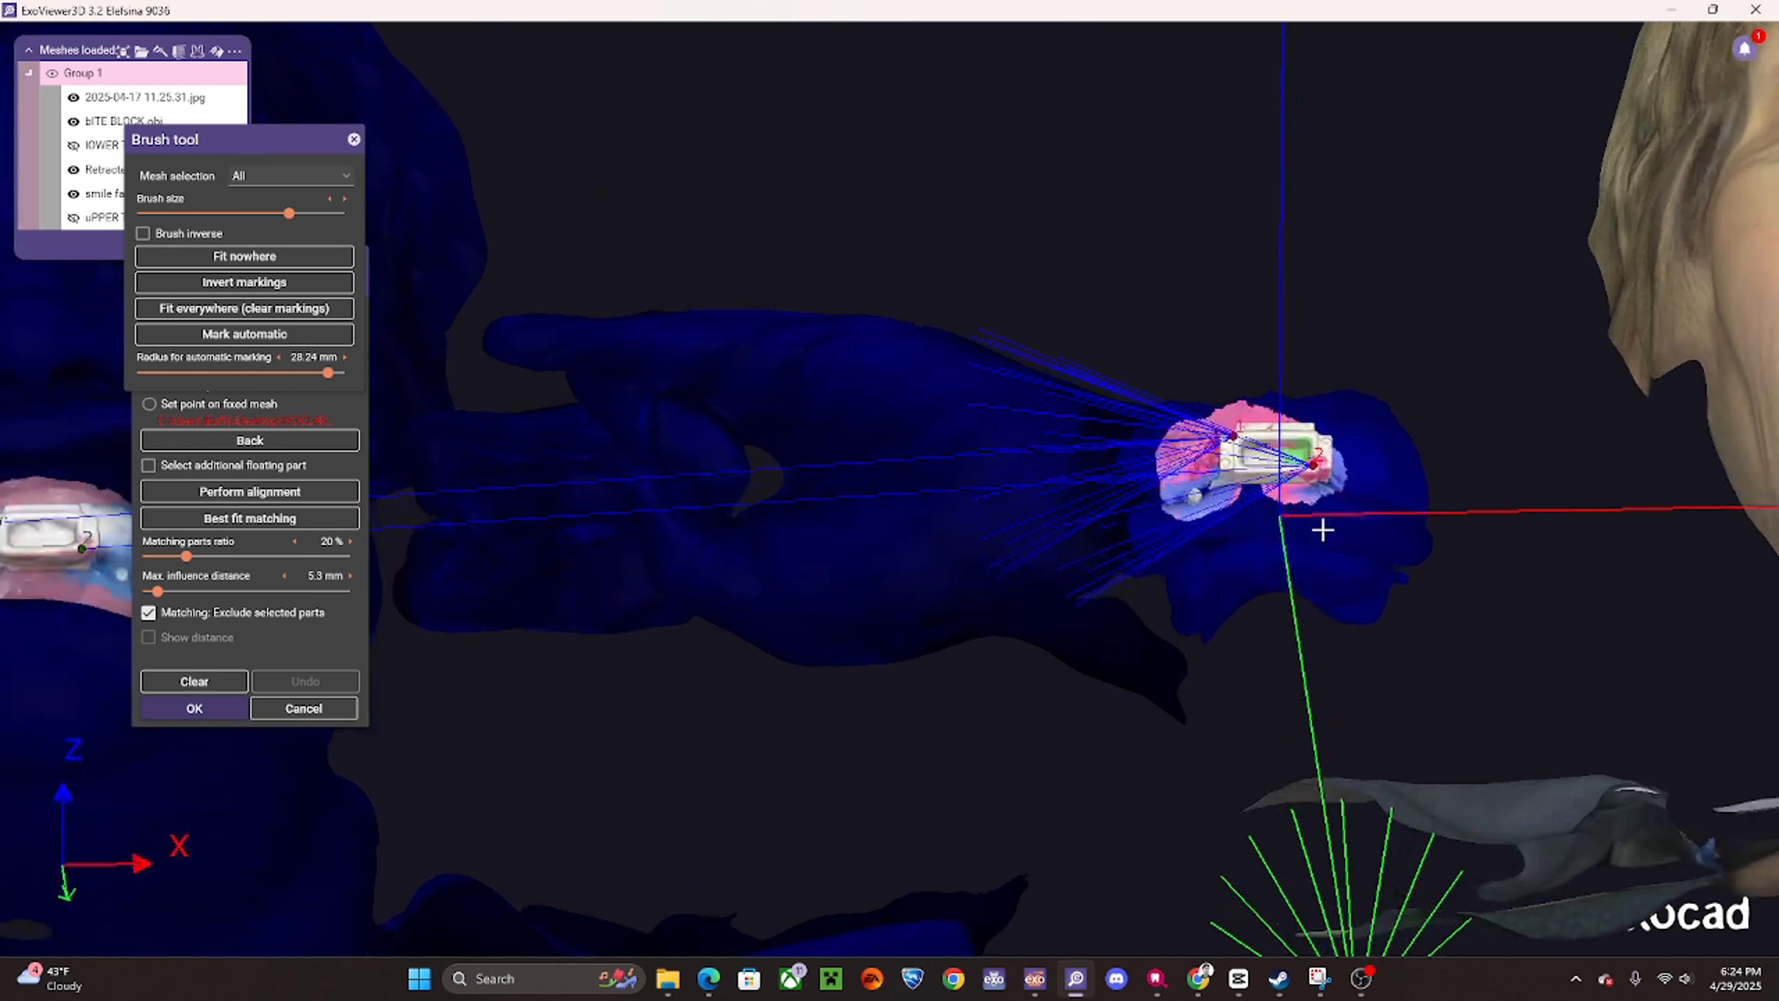
mouse_move(1202, 485)
left_mouse_down("shift")
mouse_move(1355, 479)
mouse_move(1339, 433)
mouse_move(1259, 435)
left_mouse_up("shift")
right_click_drag(1249, 551, 1238, 515)
scroll(1238, 516, "down", 3)
scroll(1238, 516, "down", 2)
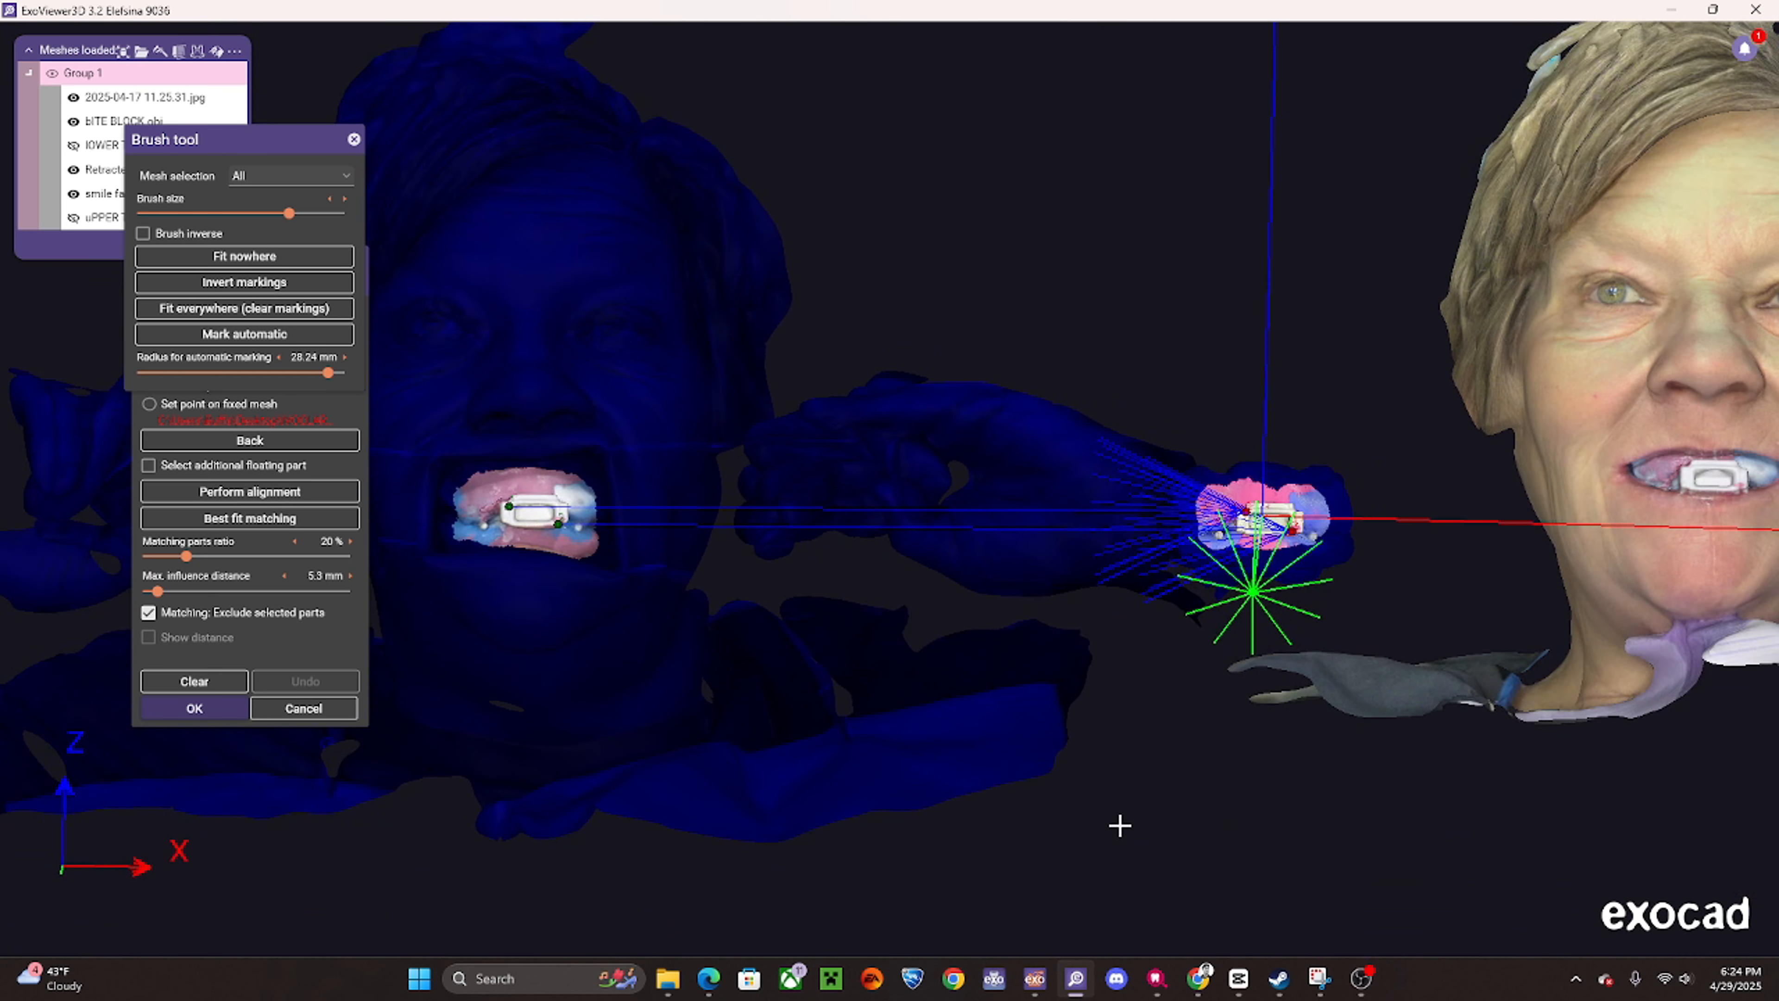
- Perform the alignment of the retracted face scan, refine it with repeated best fit matching, and close the Brush tool
left_click(284, 494)
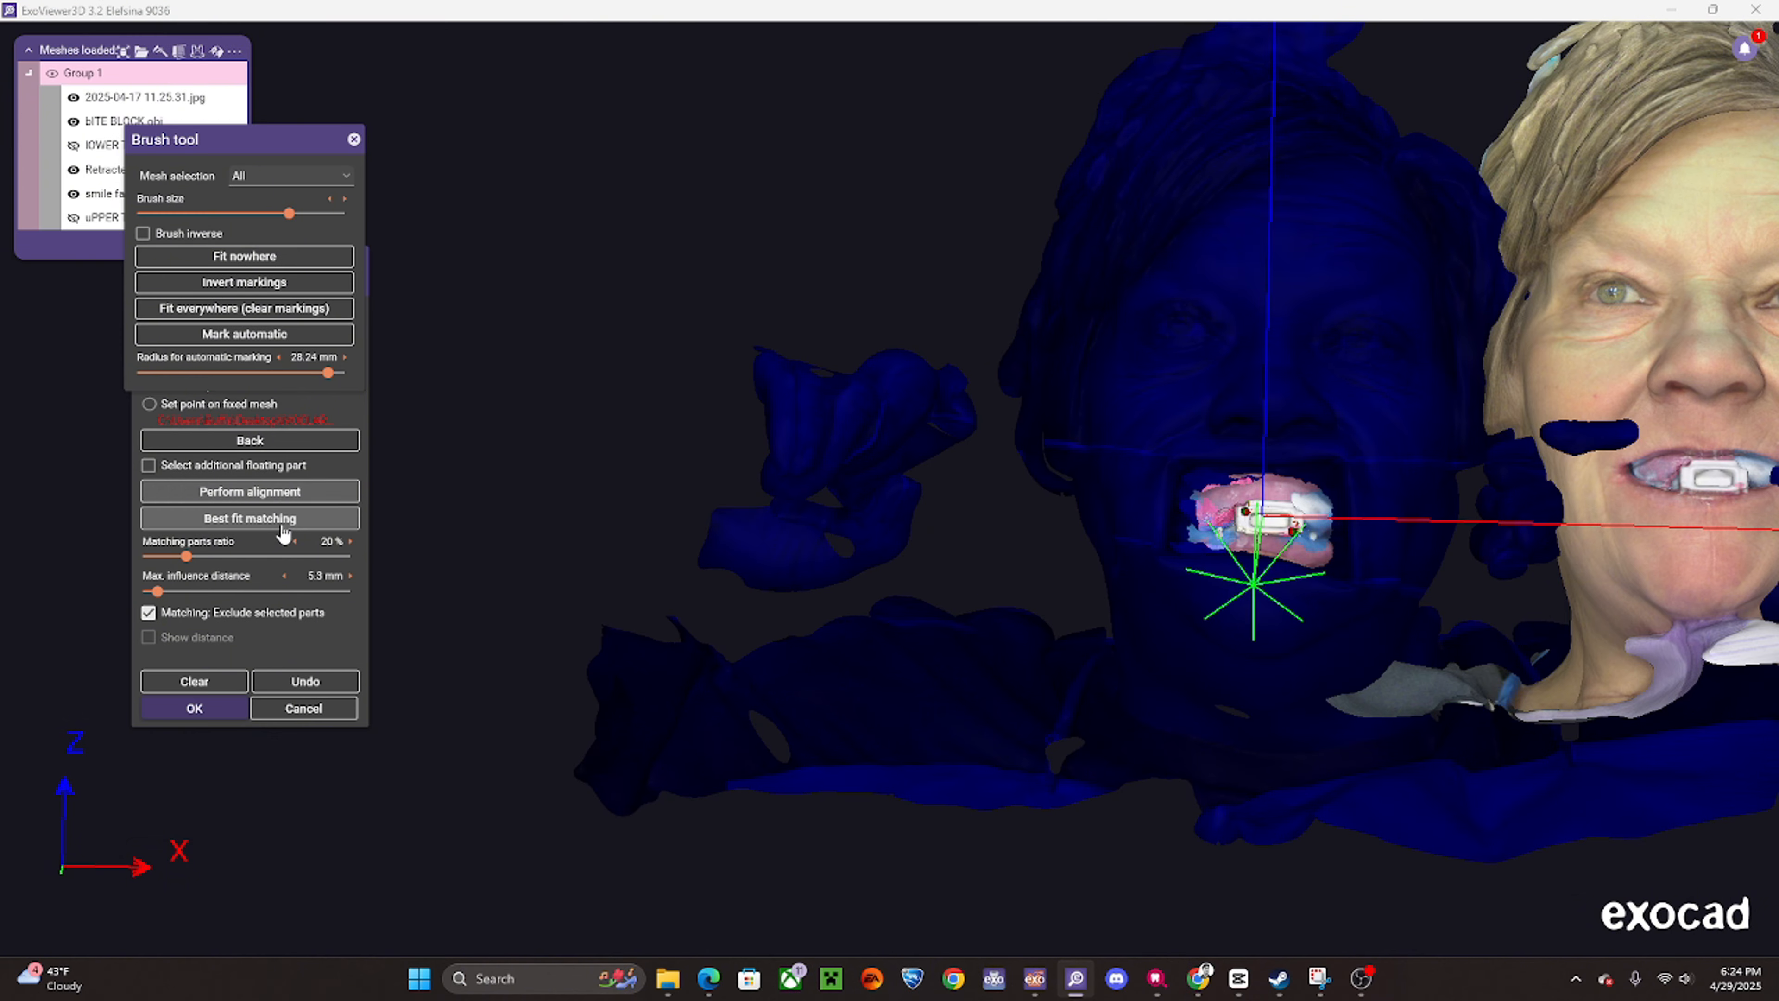
left_click(283, 520)
scroll(1394, 623, "up", 4)
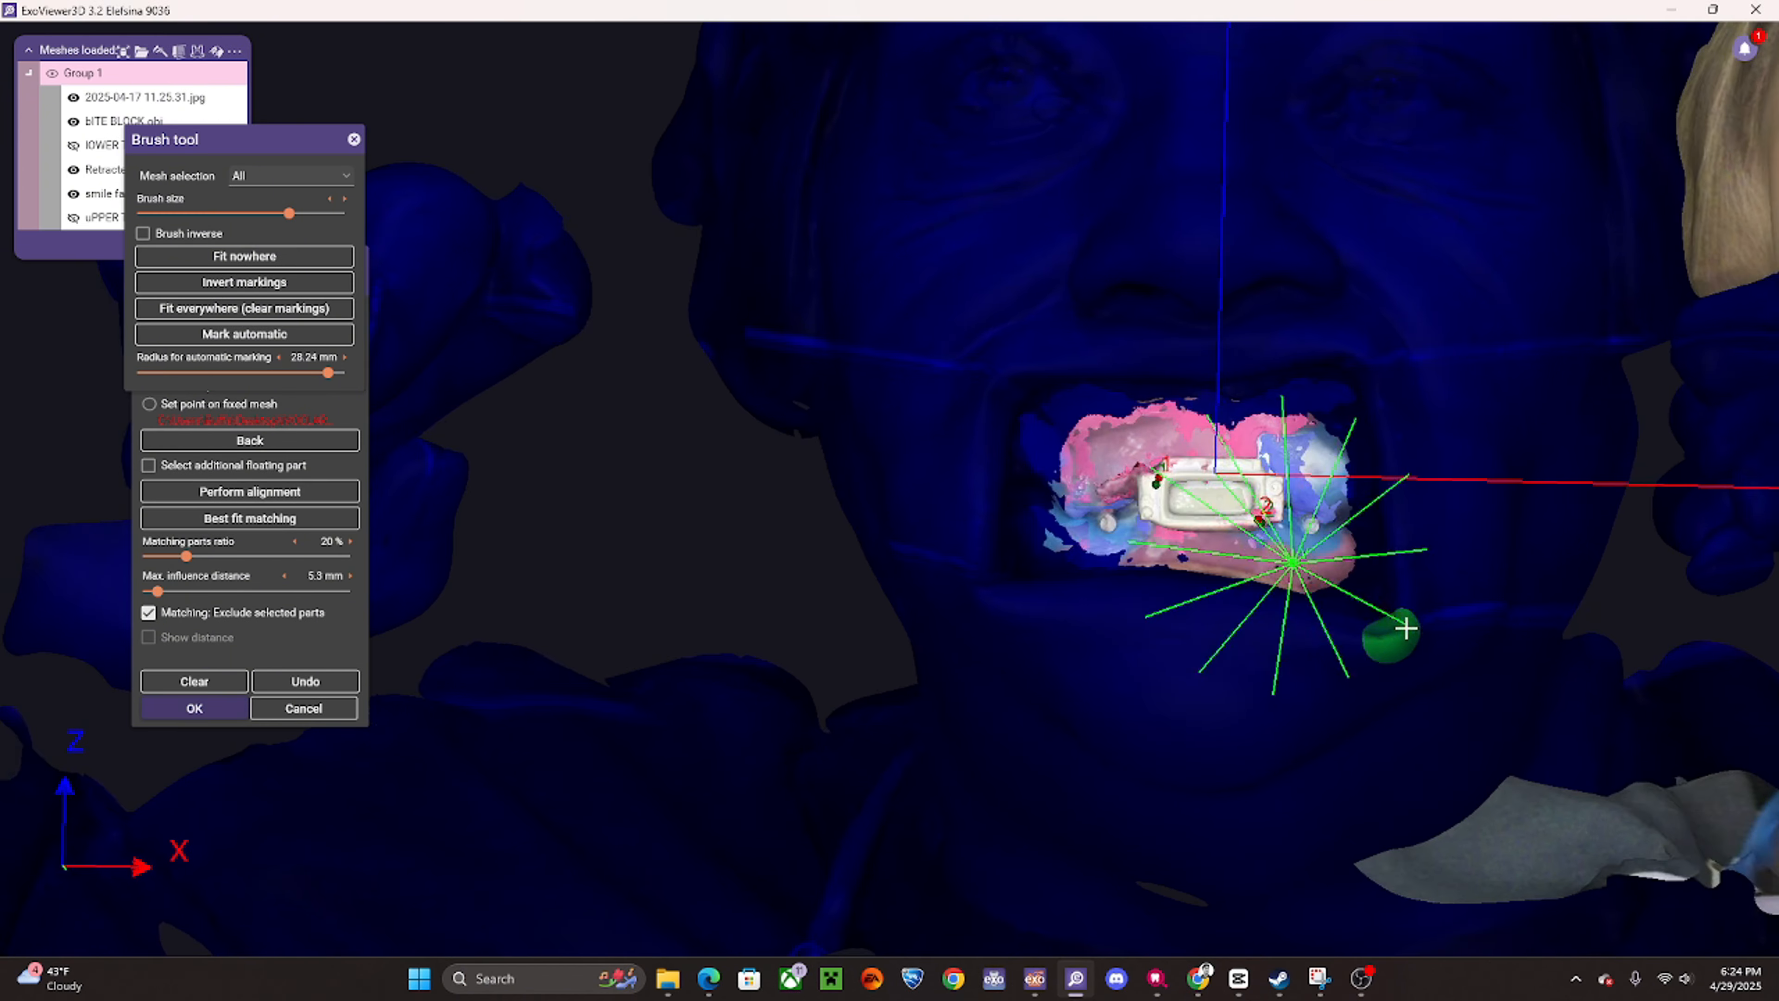
middle_click_drag(1407, 628, 1222, 600)
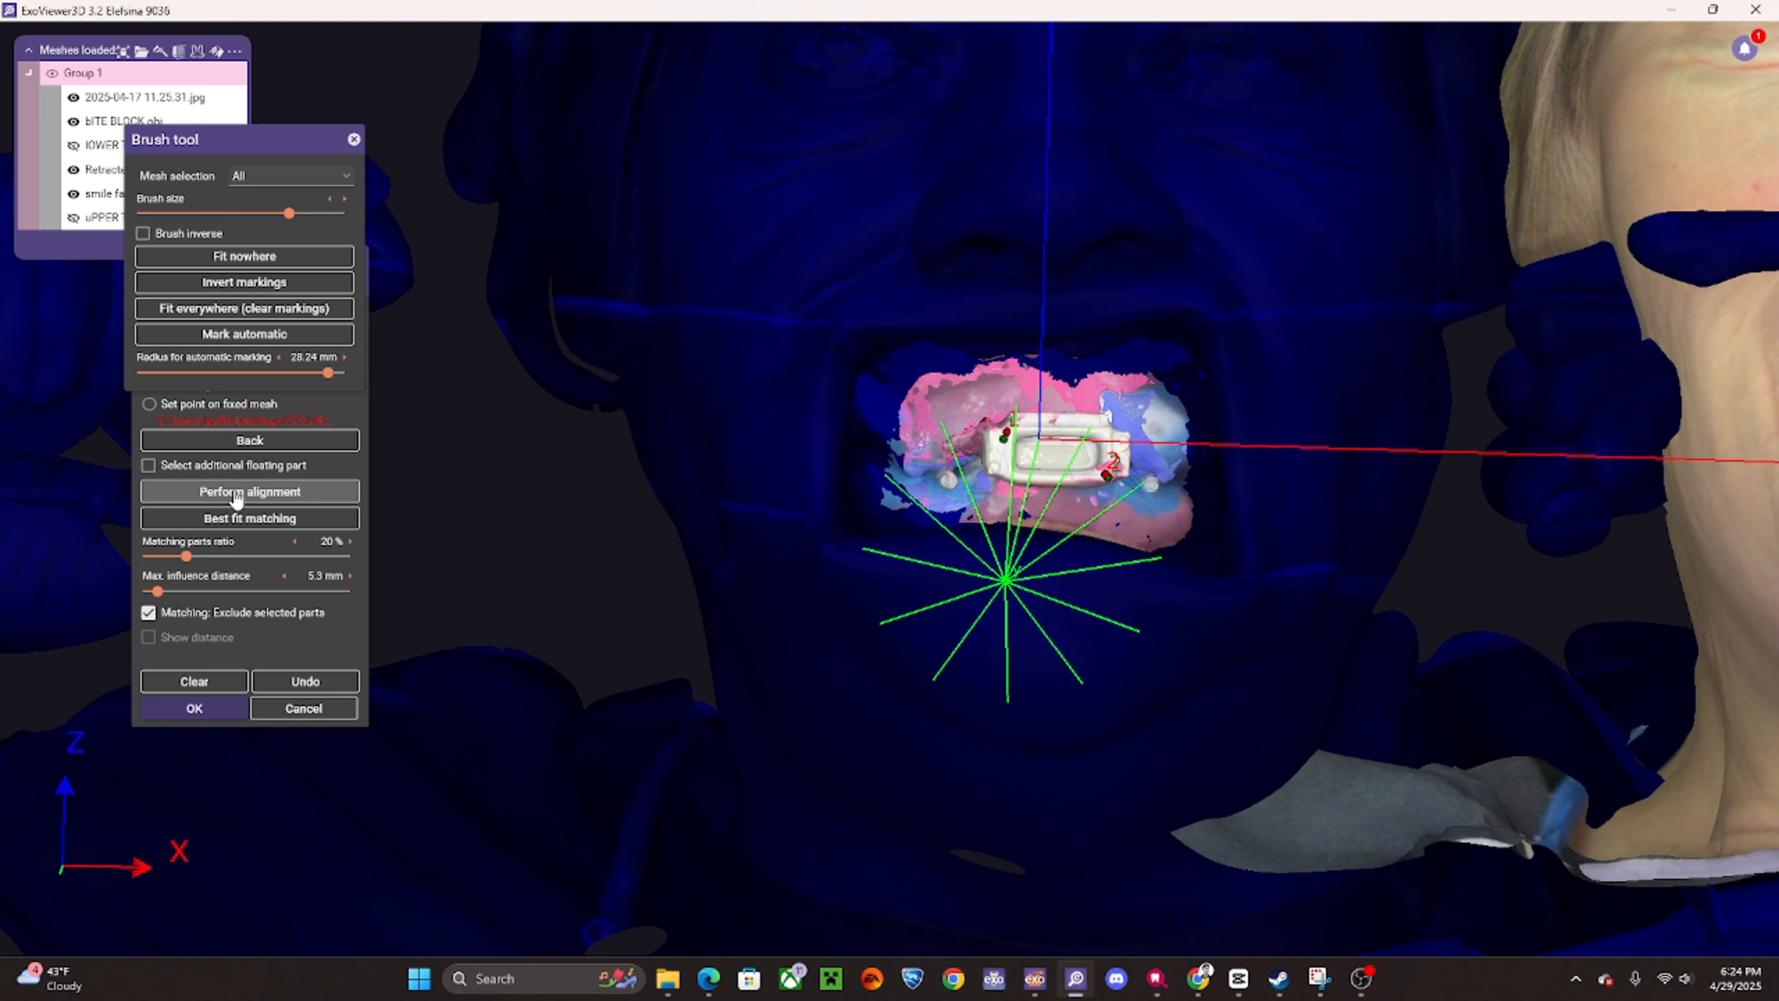
left_click(278, 518)
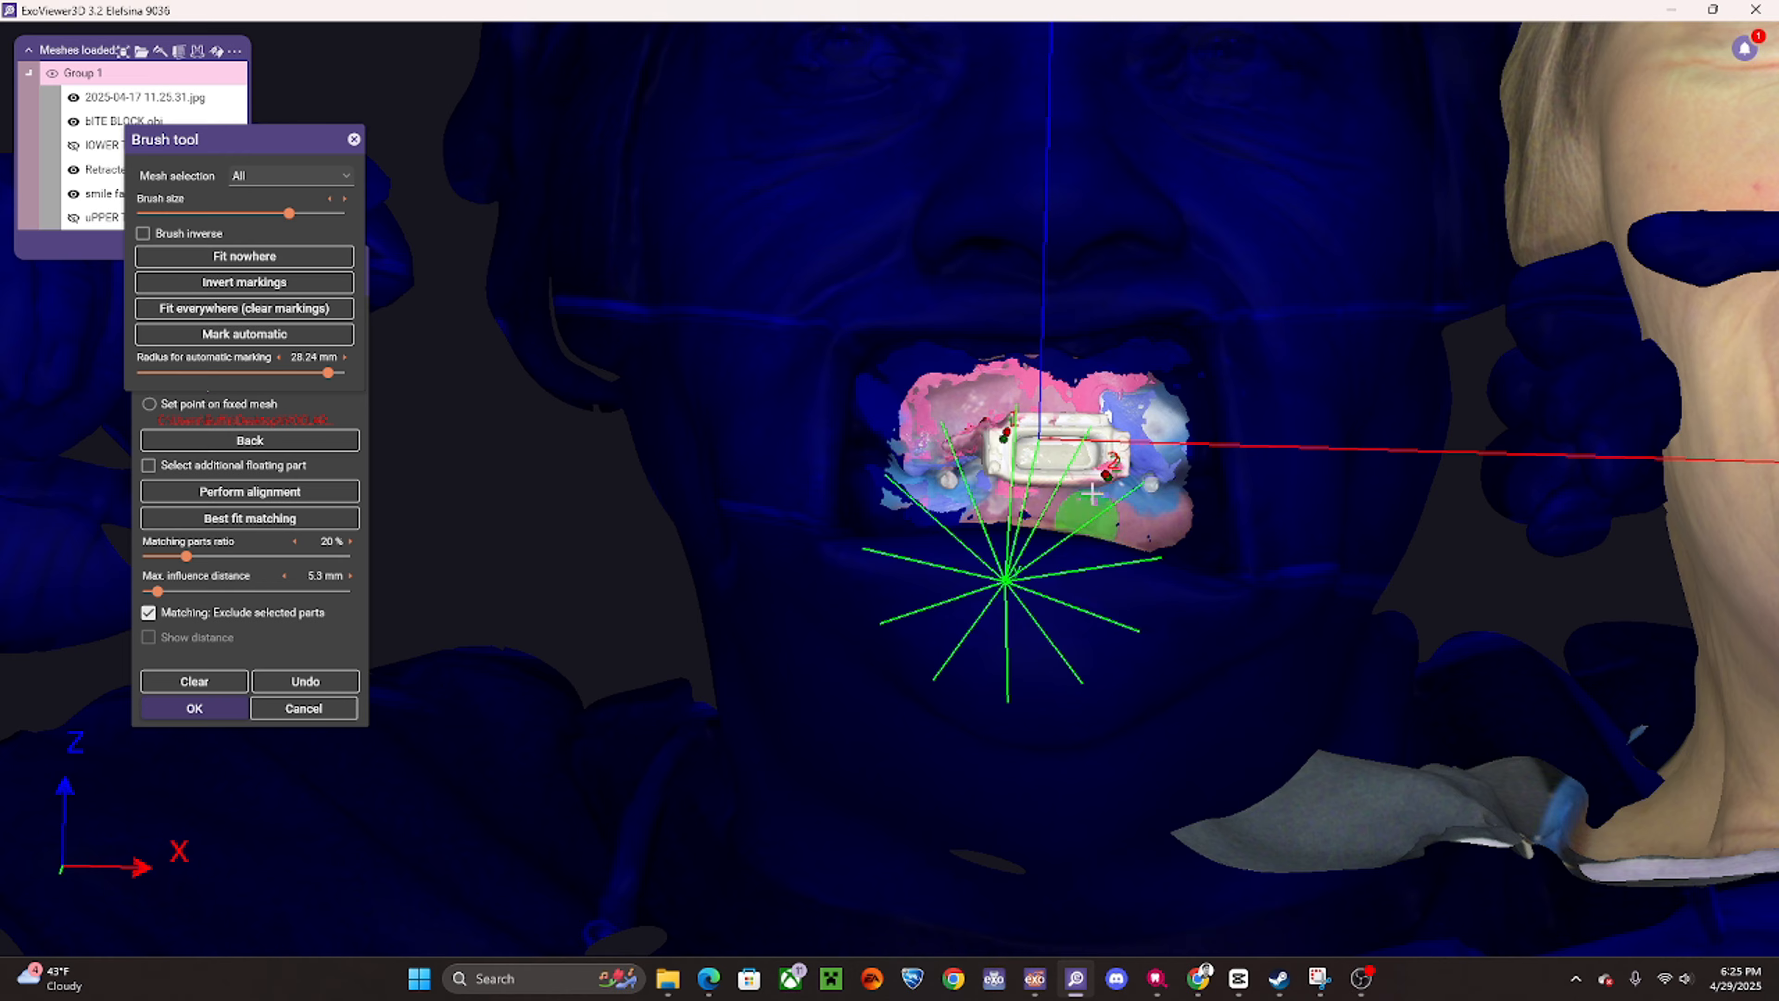
right_click_drag(1045, 511, 1043, 510)
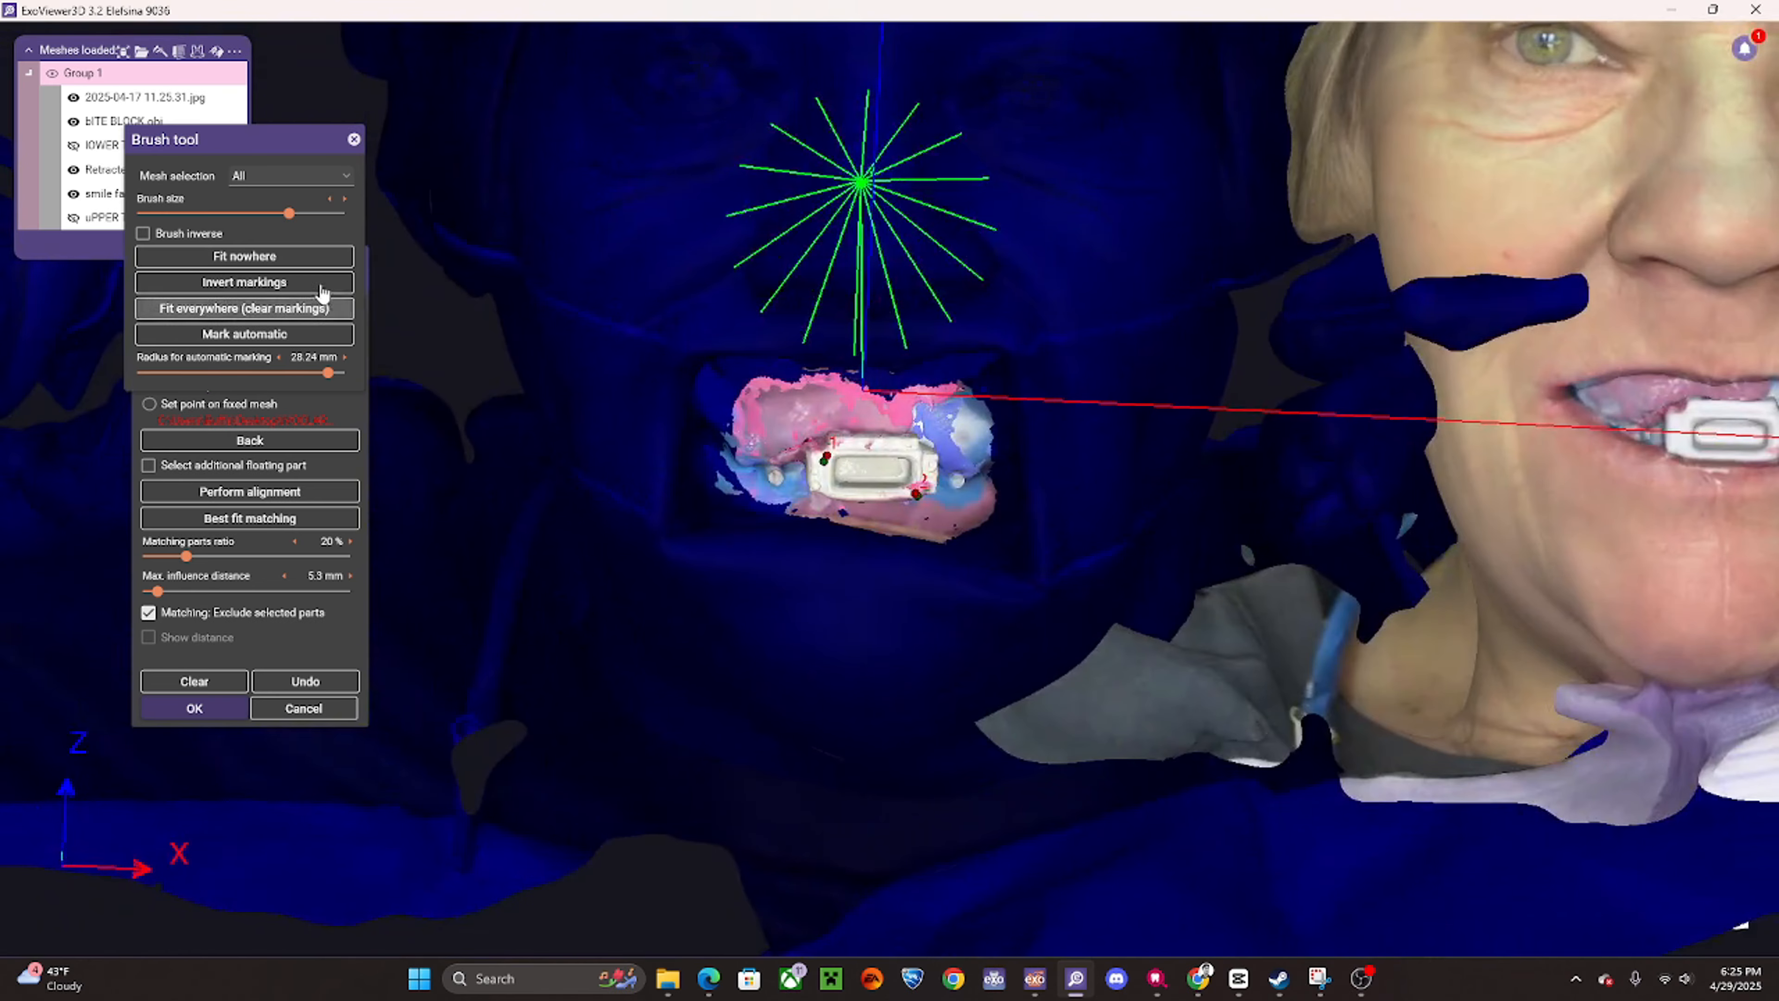
left_click(354, 141)
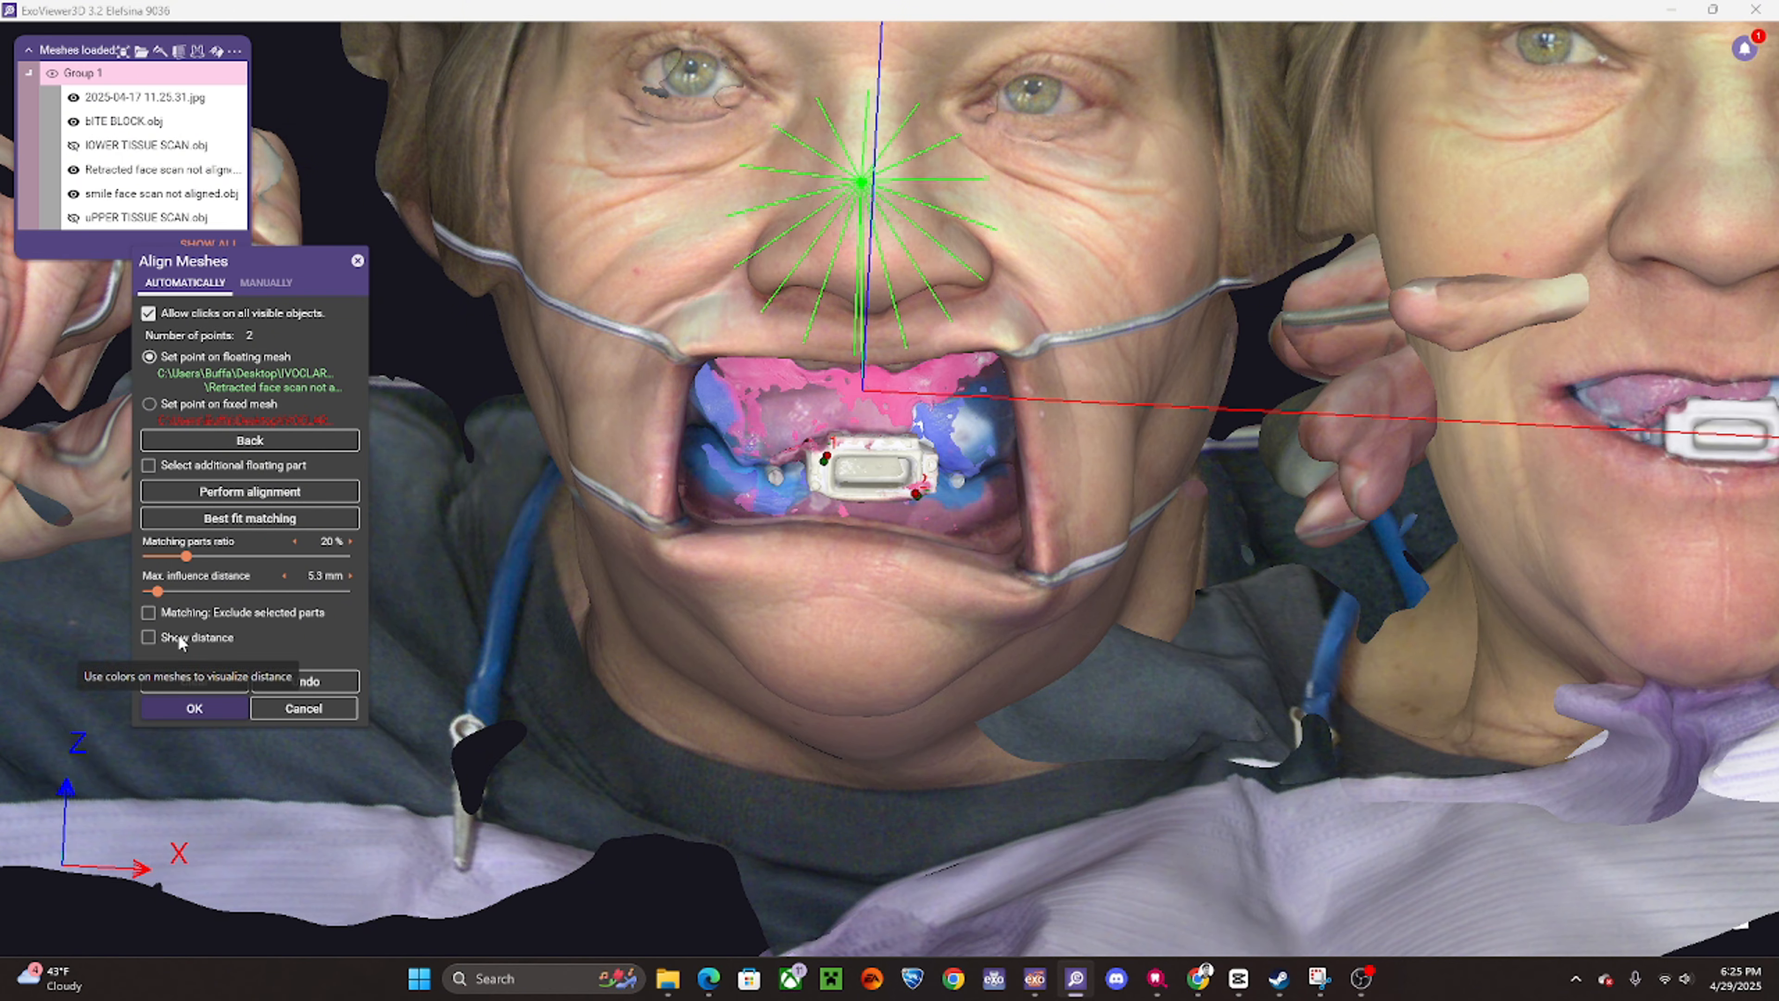
- Display the distance colors on the aligned meshes to check the fit, and clear the alignment points
left_click(188, 640)
right_click_drag(851, 636, 872, 594)
scroll(827, 518, "up", 2)
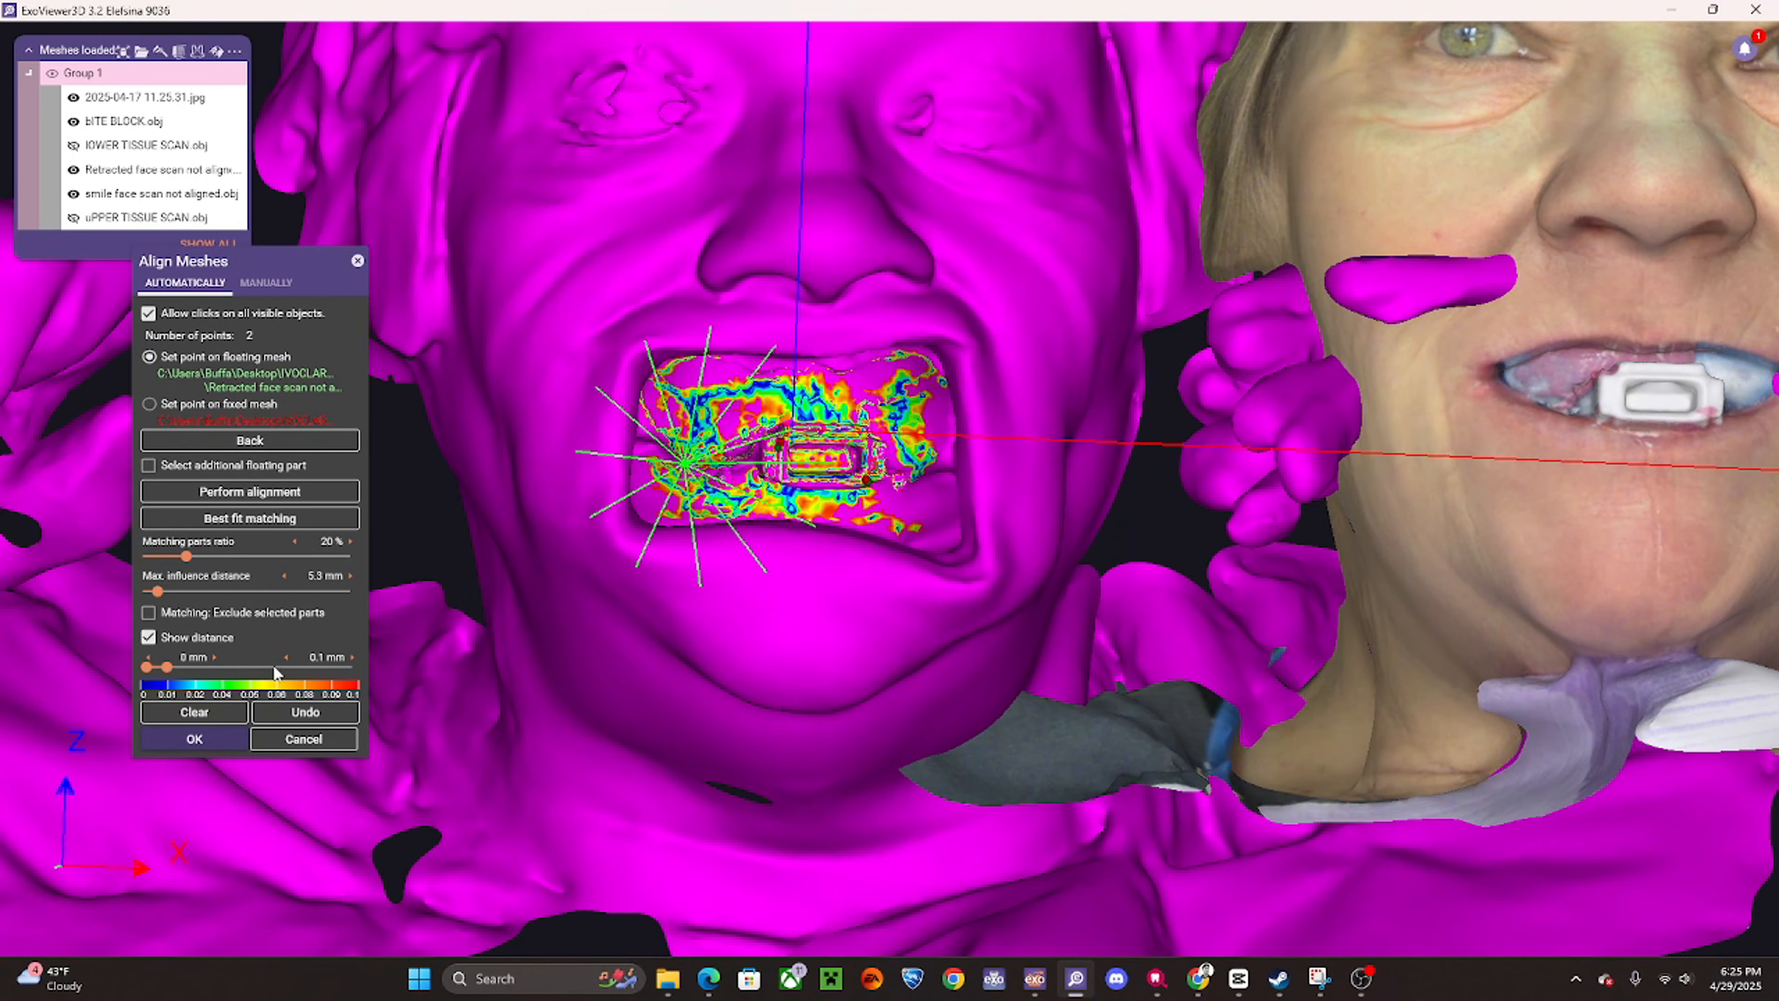
left_click(208, 709)
scroll(713, 488, "down", 3)
right_click_drag(713, 488, 834, 394)
scroll(833, 395, "up", 1)
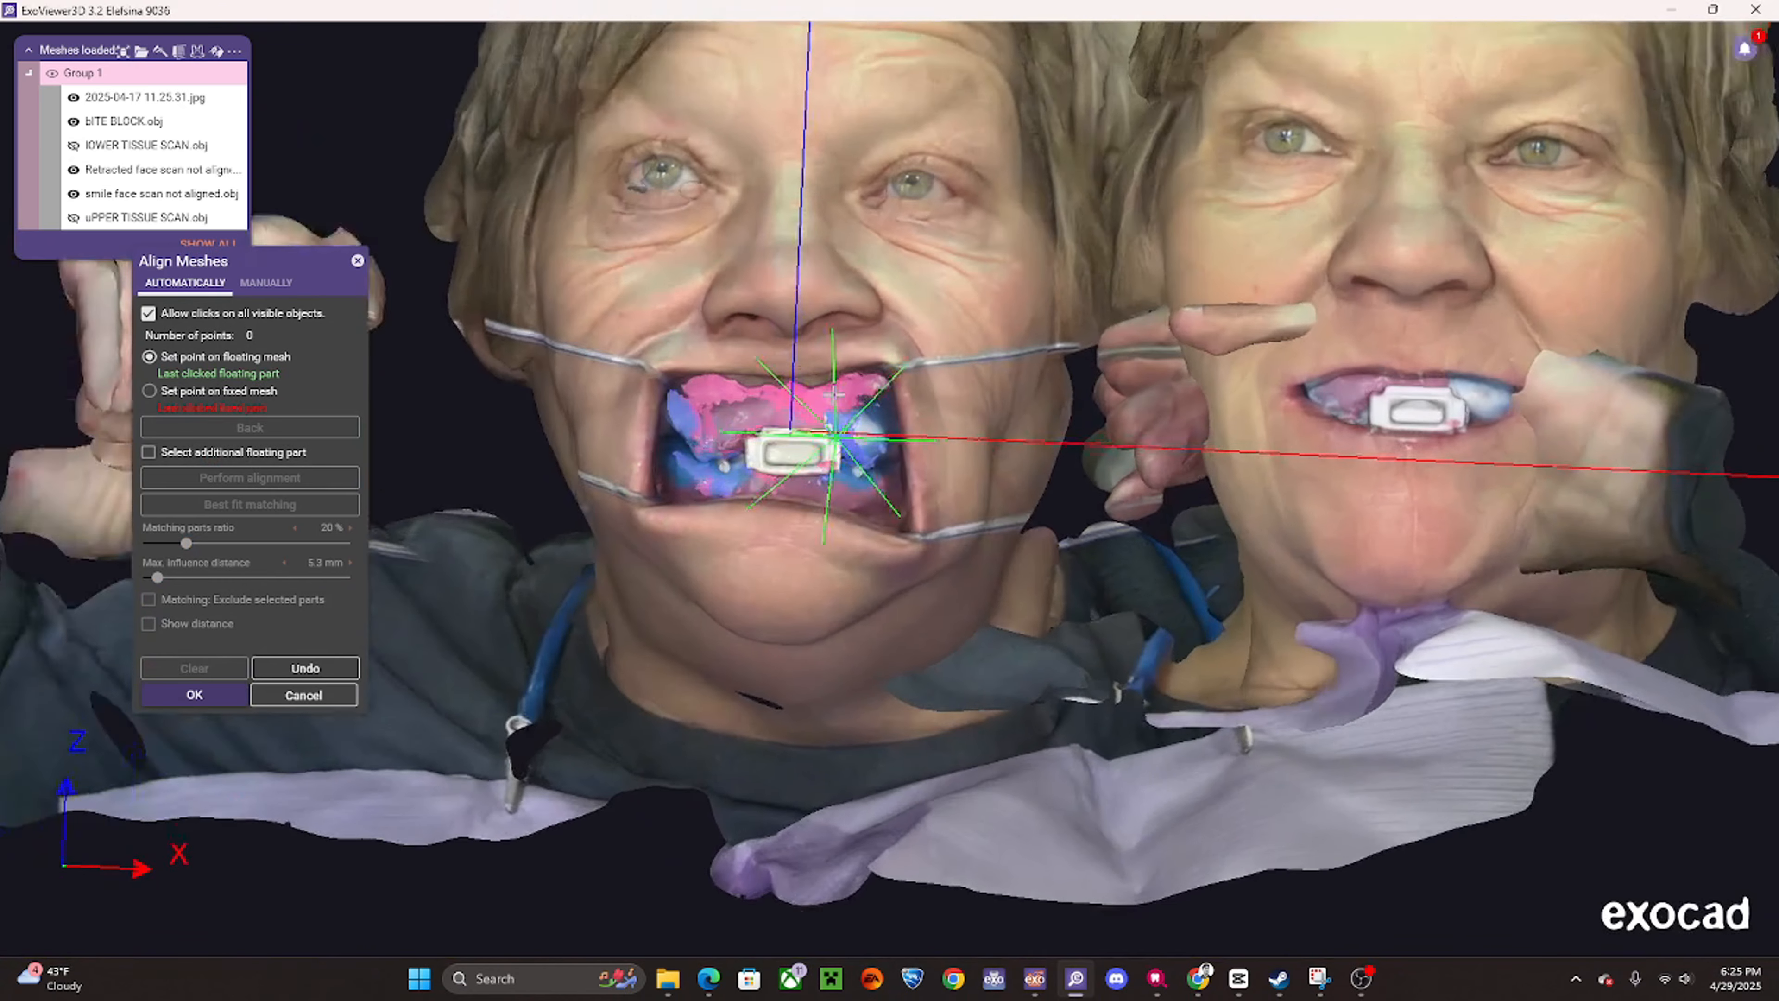
scroll(835, 394, "up", 1)
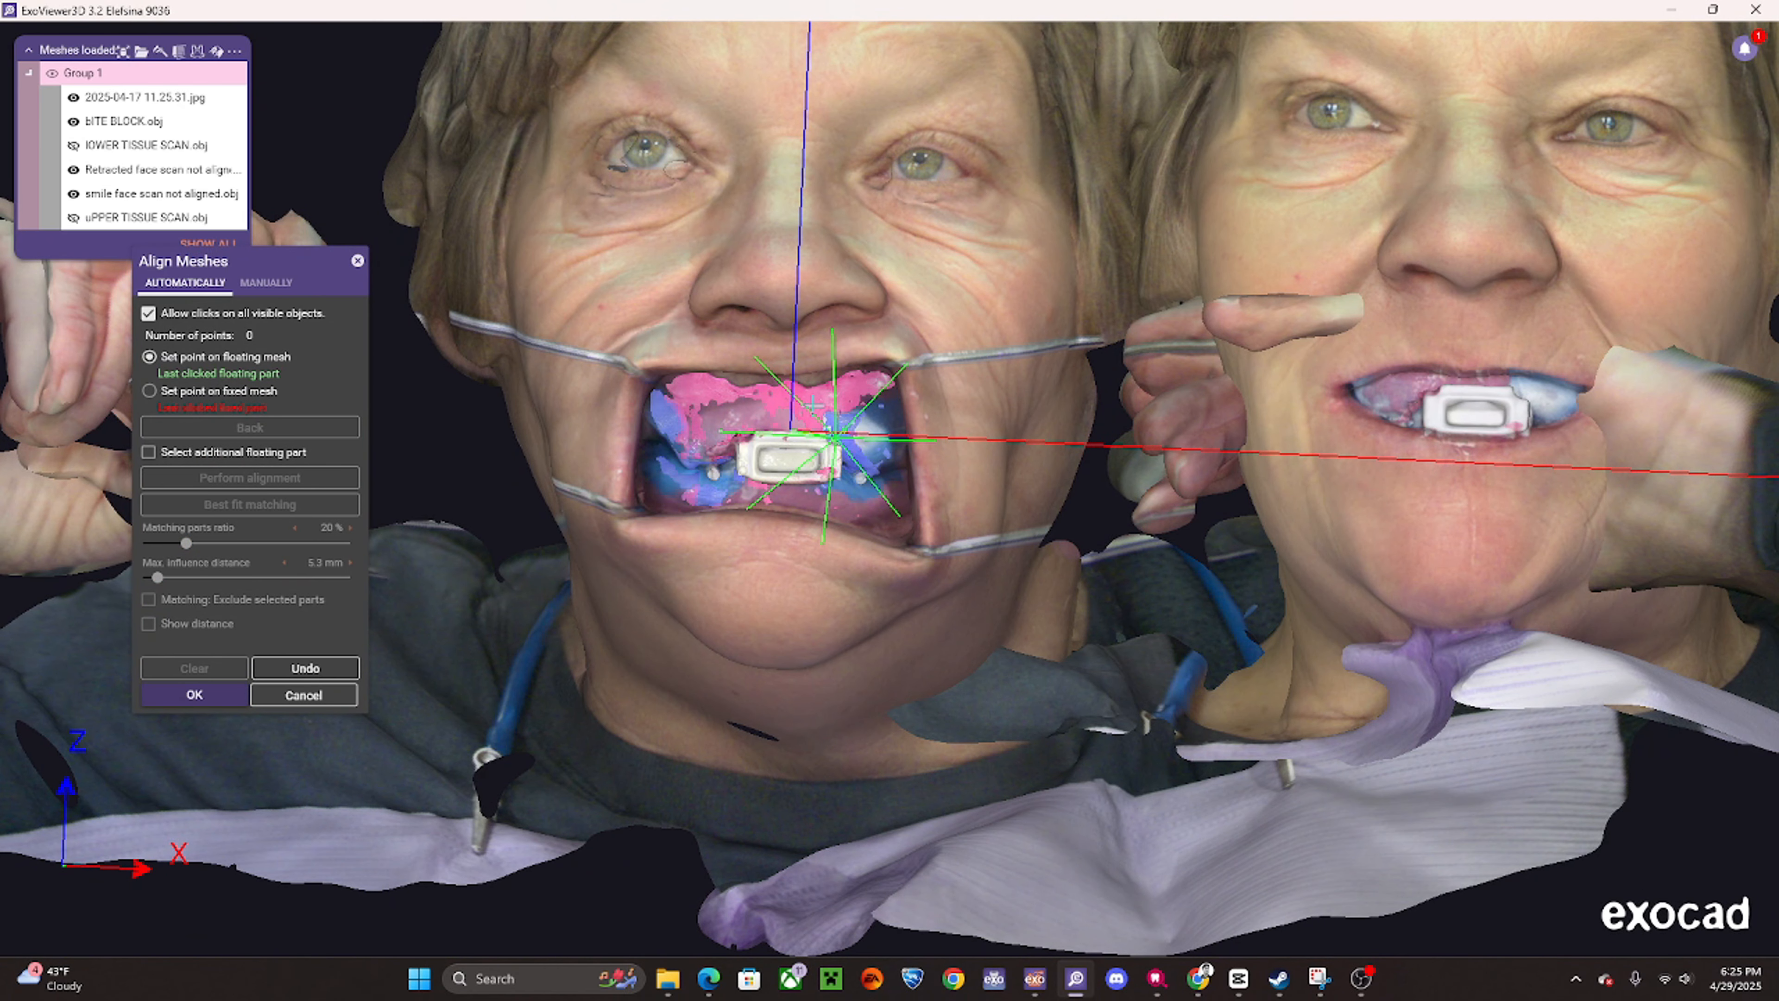
- Hide the bite block and pair two marker points from the smile face scan to the aligned retracted face scan
middle_click(813, 405, "ctrl")
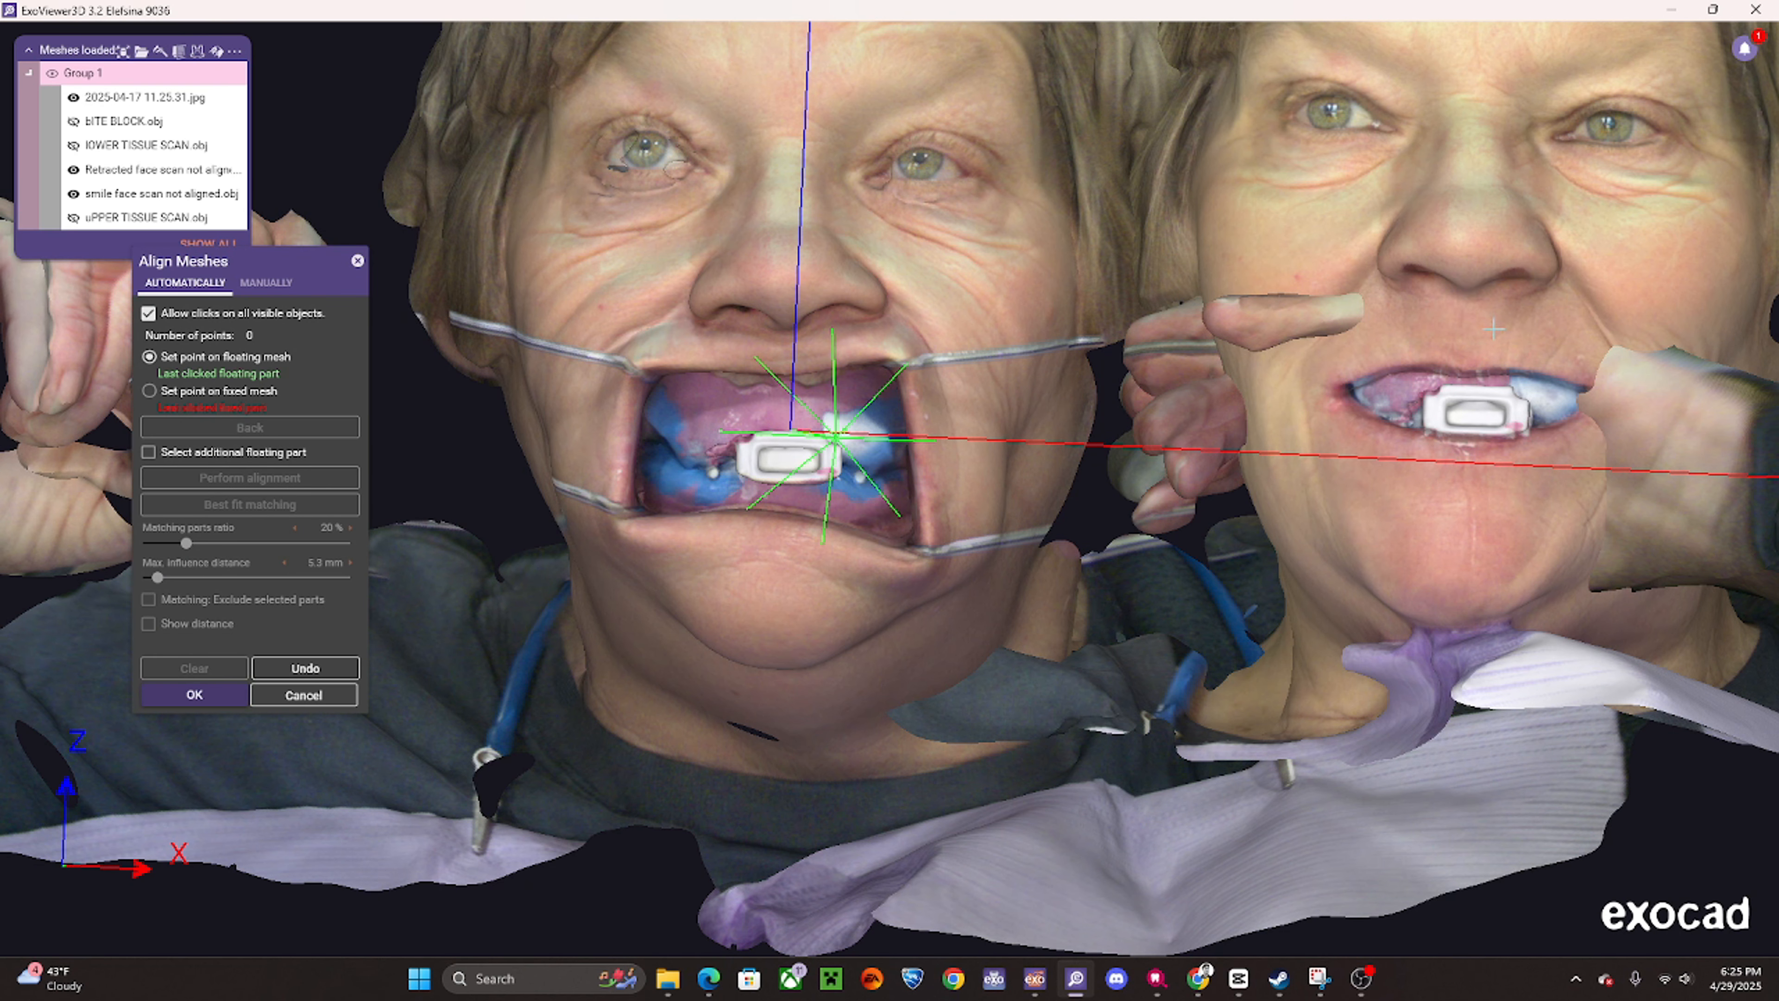
left_click(1438, 401)
left_click(749, 447)
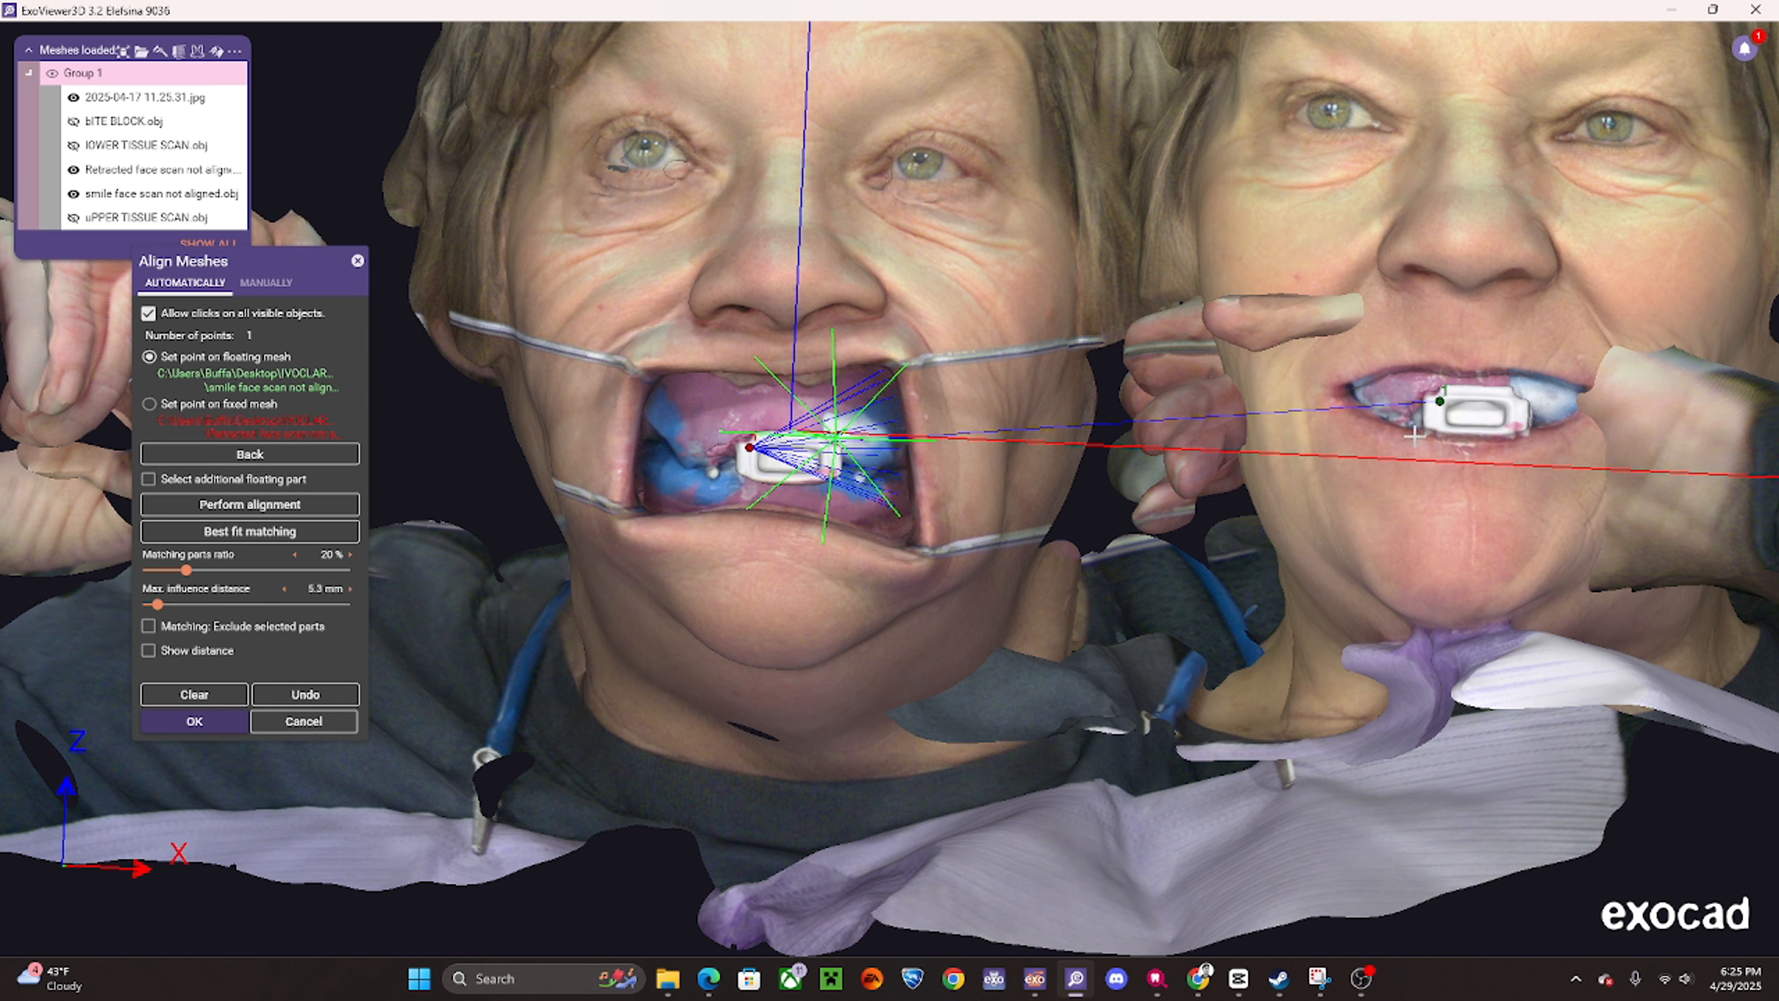
left_click(1521, 412)
left_click(833, 461)
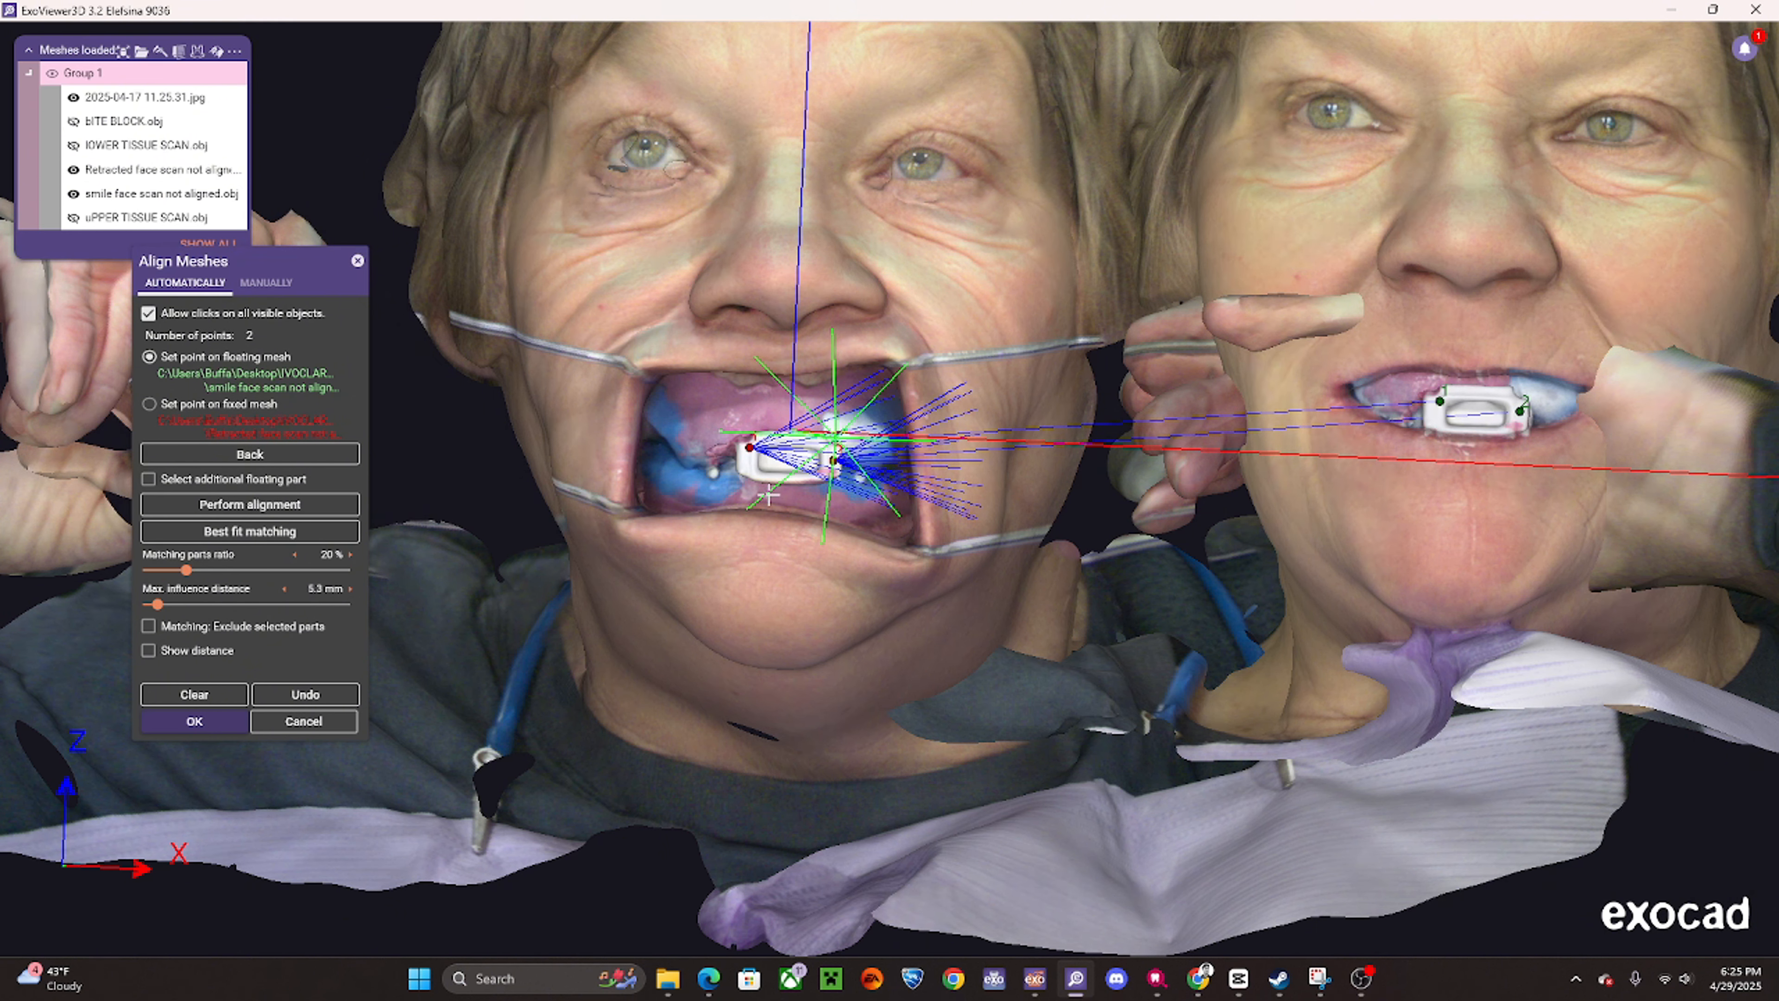
scroll(865, 459, "down", 3)
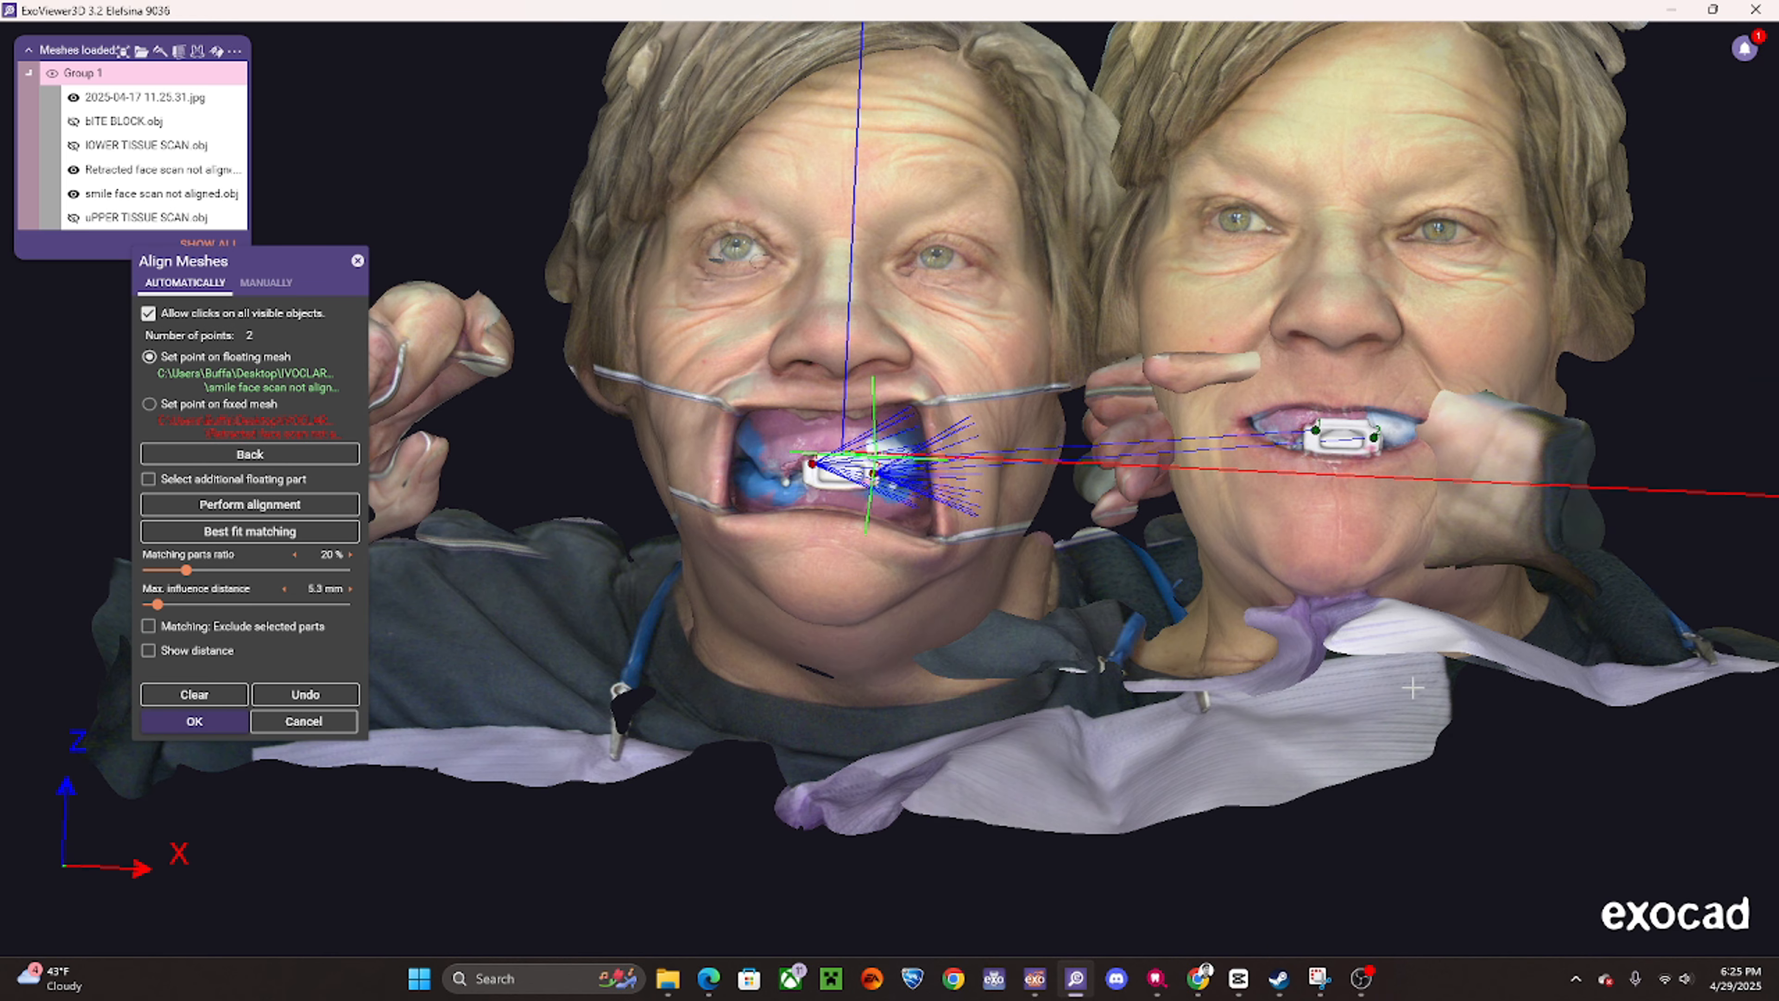
- Exclude selected parts from matching and automatically mark the fit areas around the point pairs with a 24.62 mm radius
left_click(73, 122)
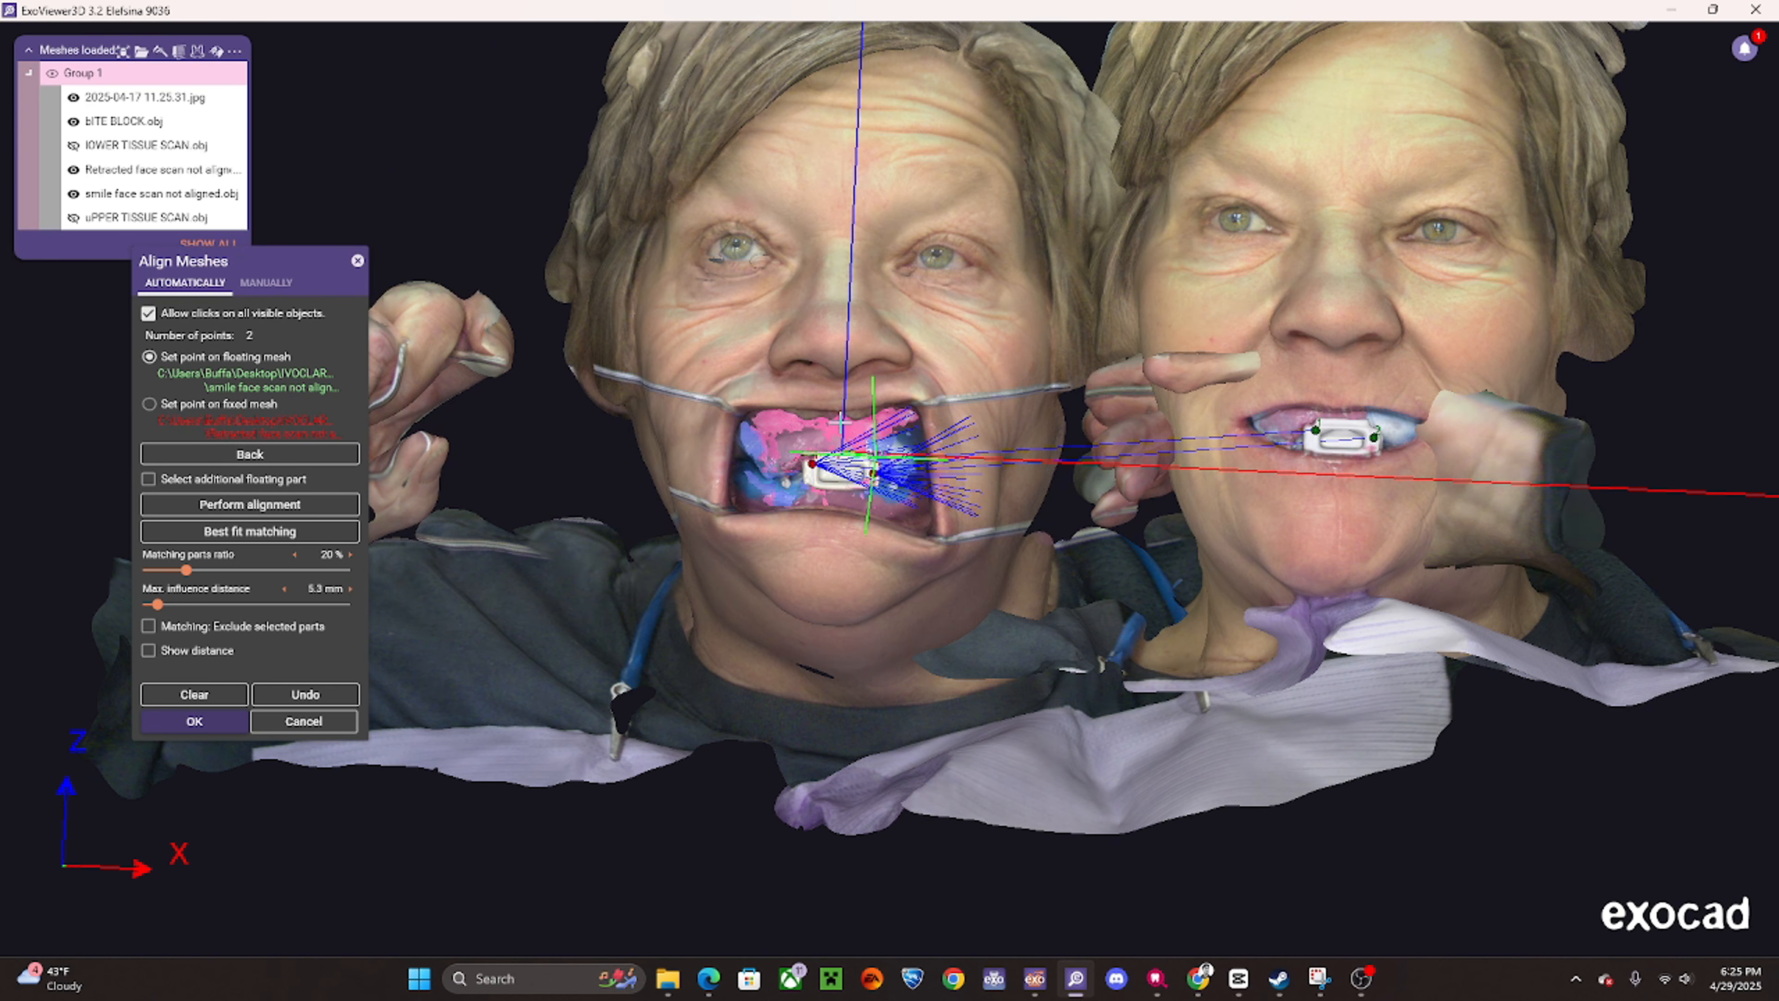
left_click(840, 422, "ctrl")
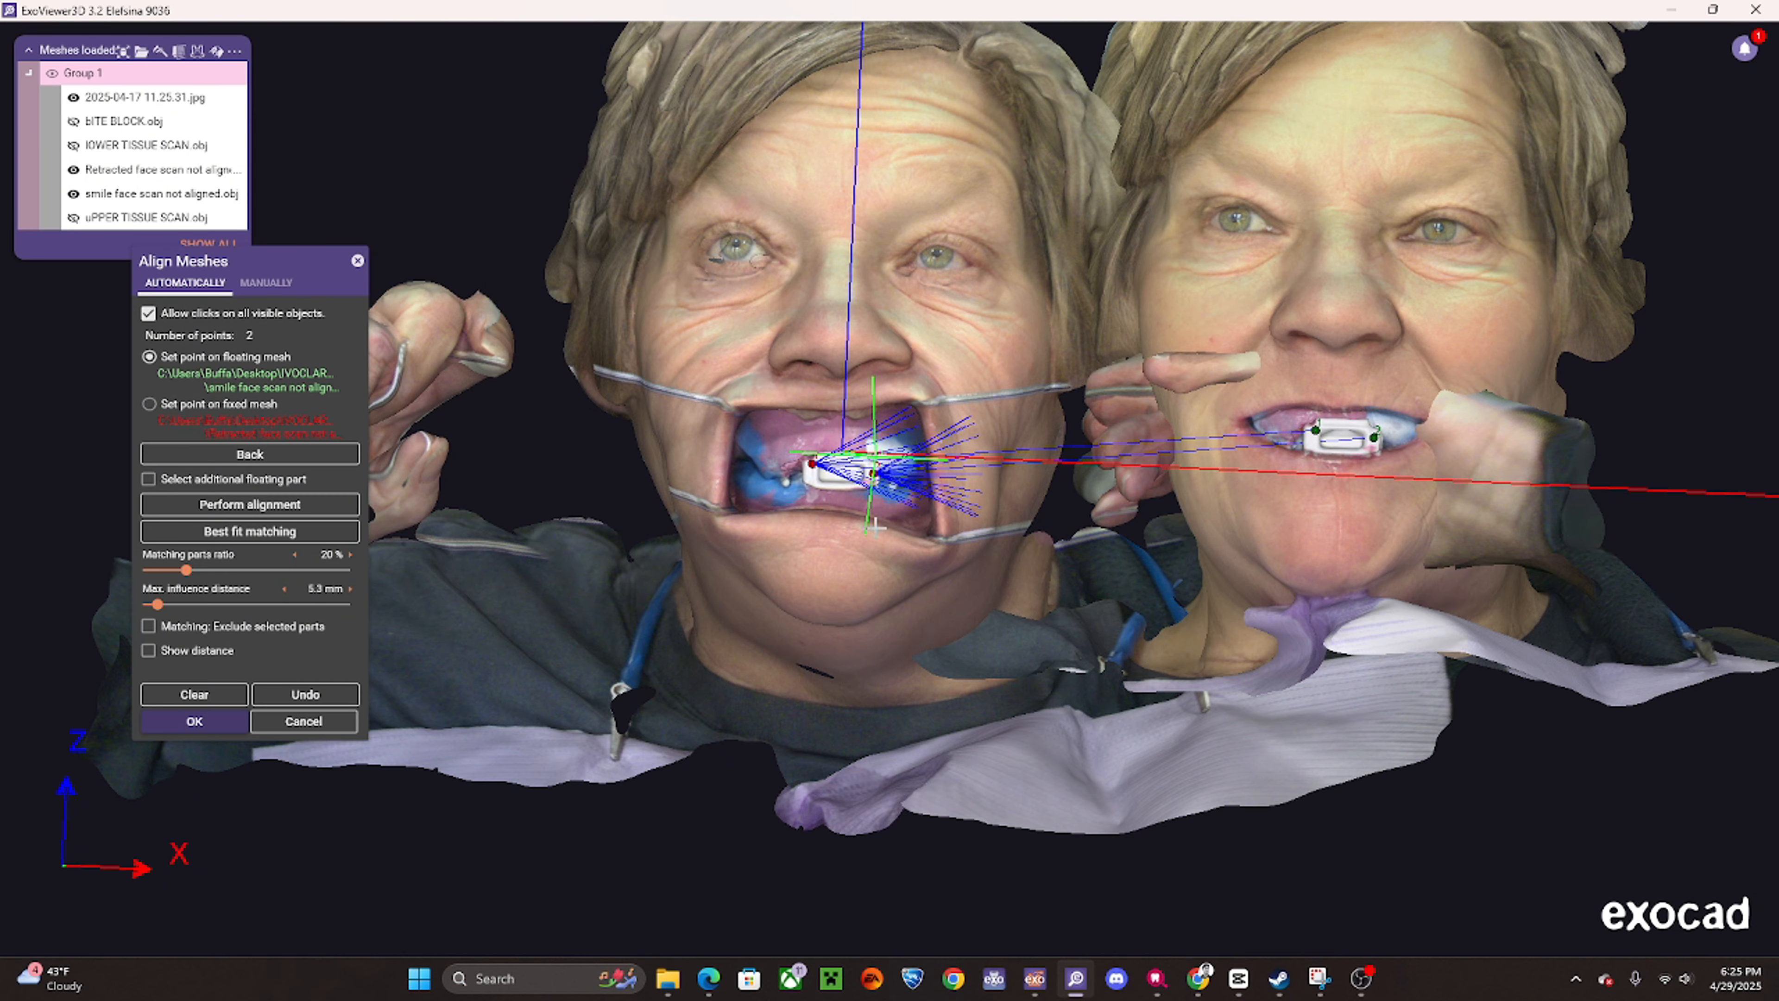
left_click(149, 625)
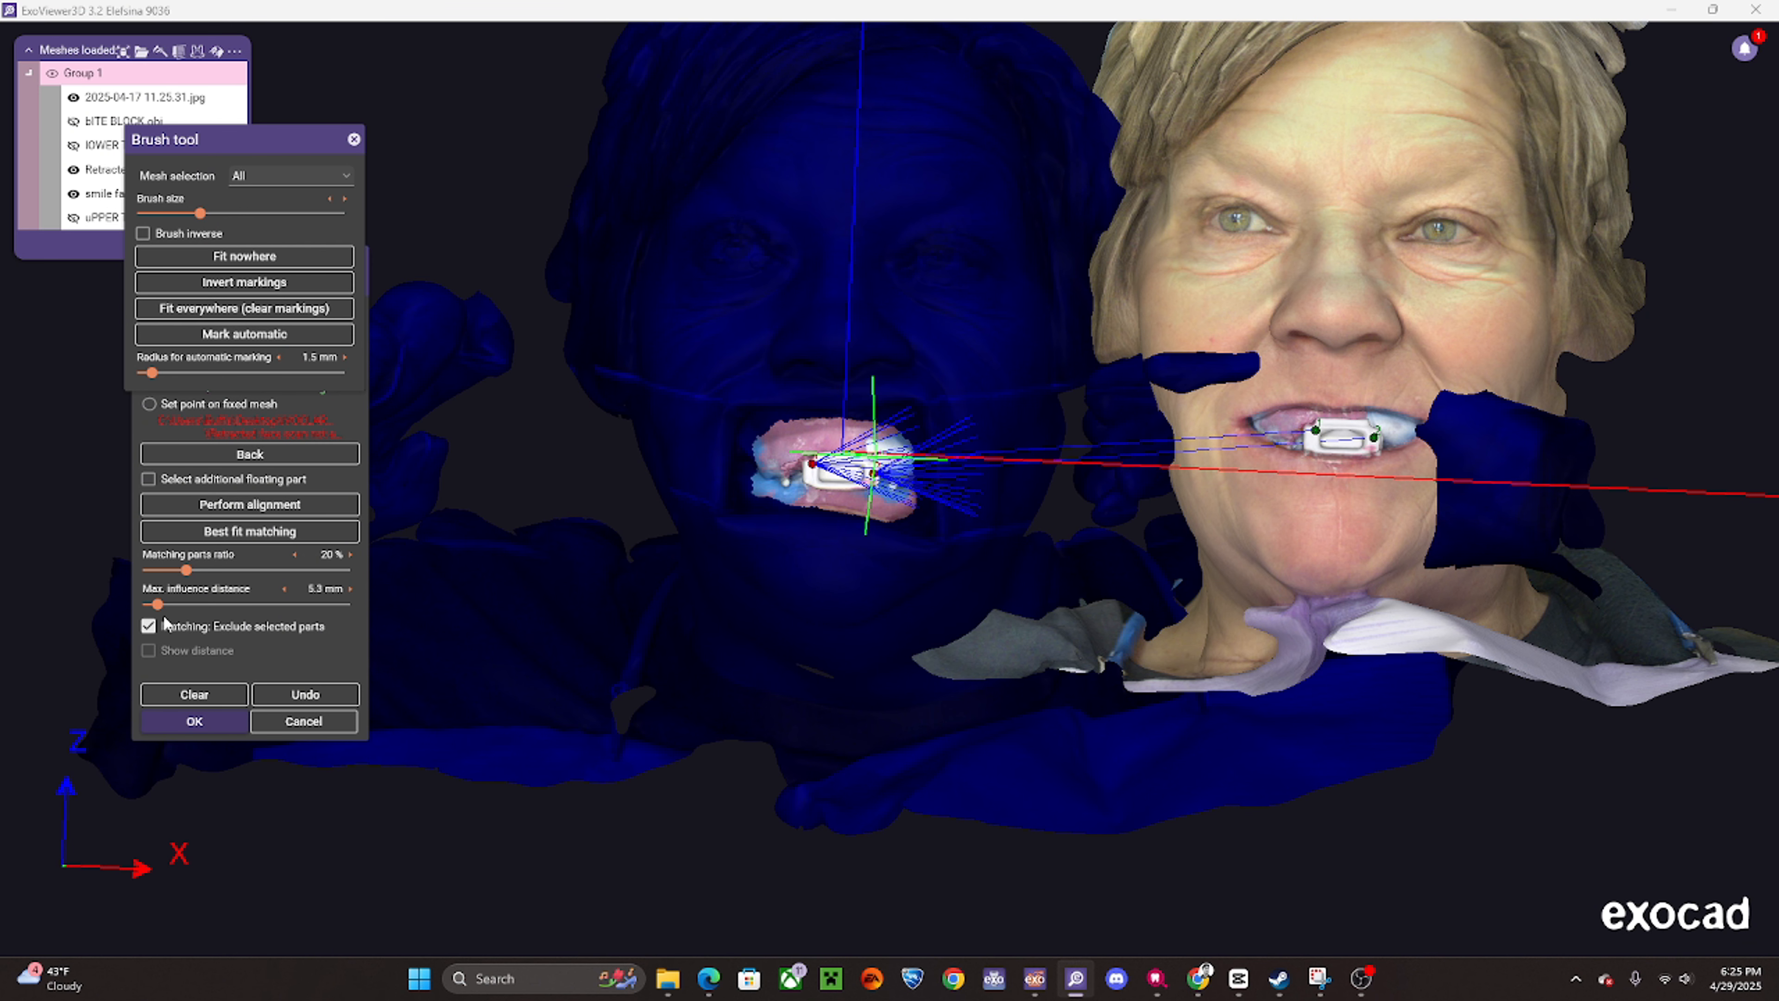
left_click_drag(152, 372, 304, 372)
left_click(244, 334)
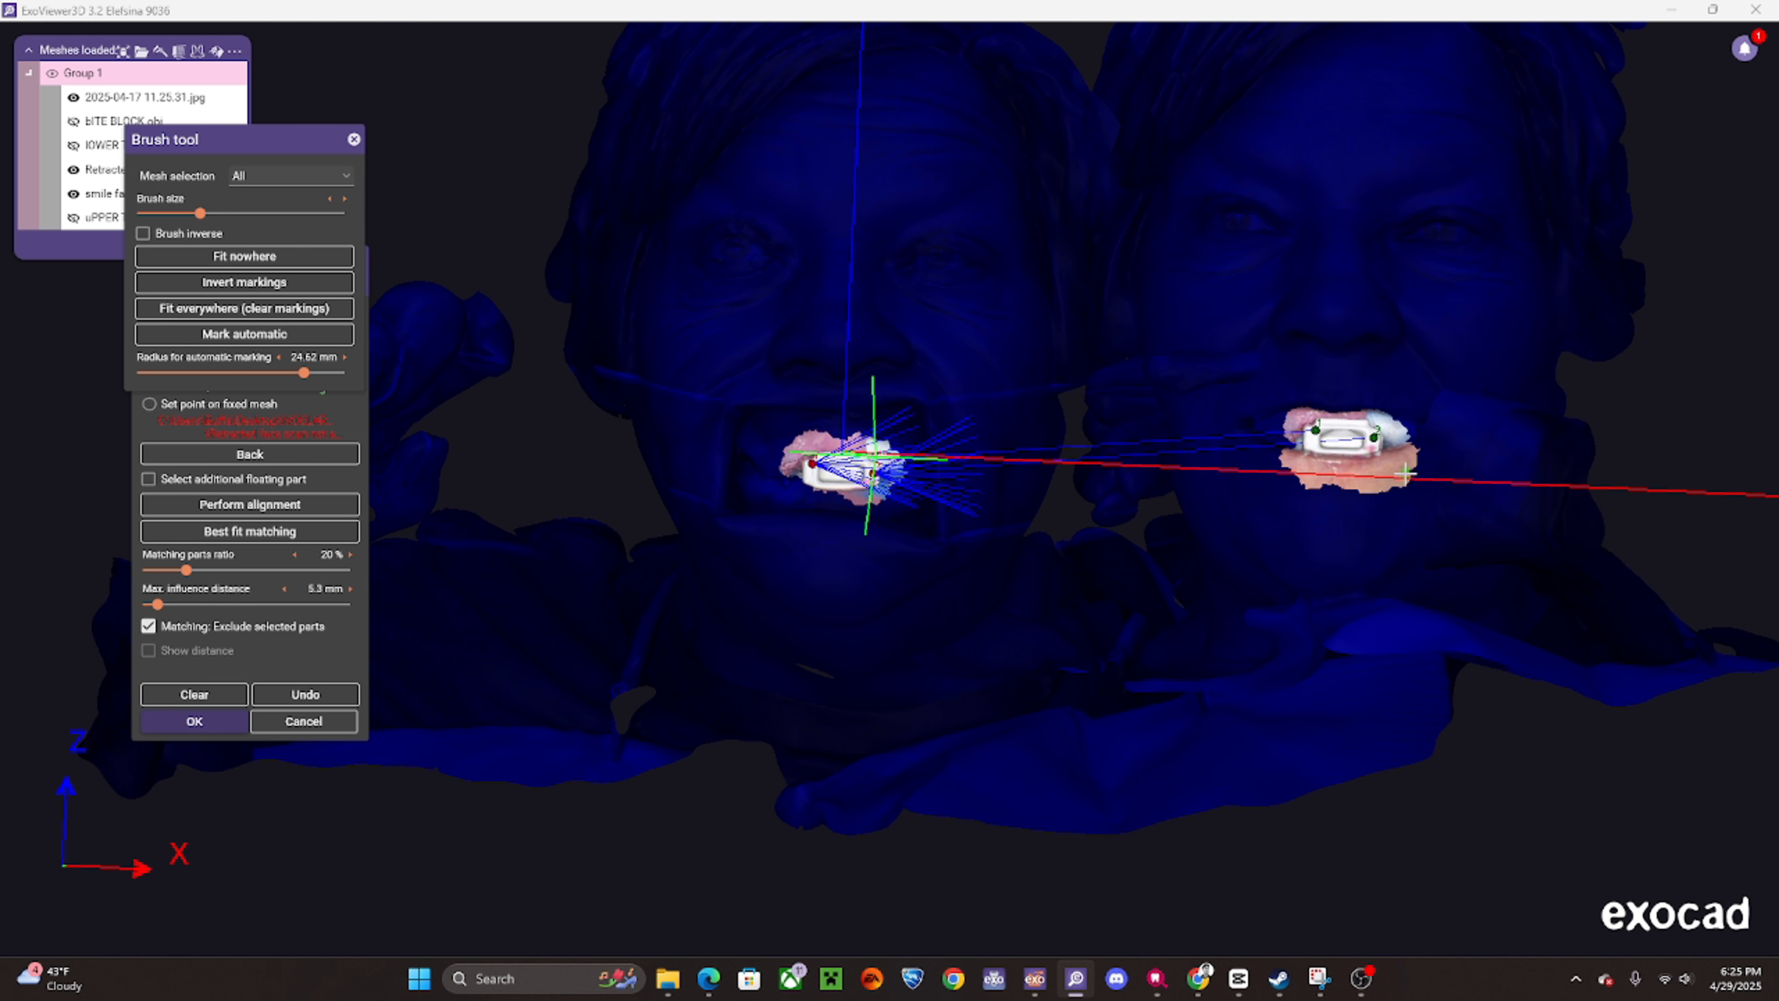
- Enlarge the brush and remove the lower lip beneath the bite block from the fit area on the smile face scan
scroll(1352, 489, "up", 3)
mouse_move(1260, 460)
left_mouse_down()
mouse_move(1410, 474)
mouse_move(1396, 457)
left_mouse_up()
scroll(1257, 468, "up", 5, "shift")
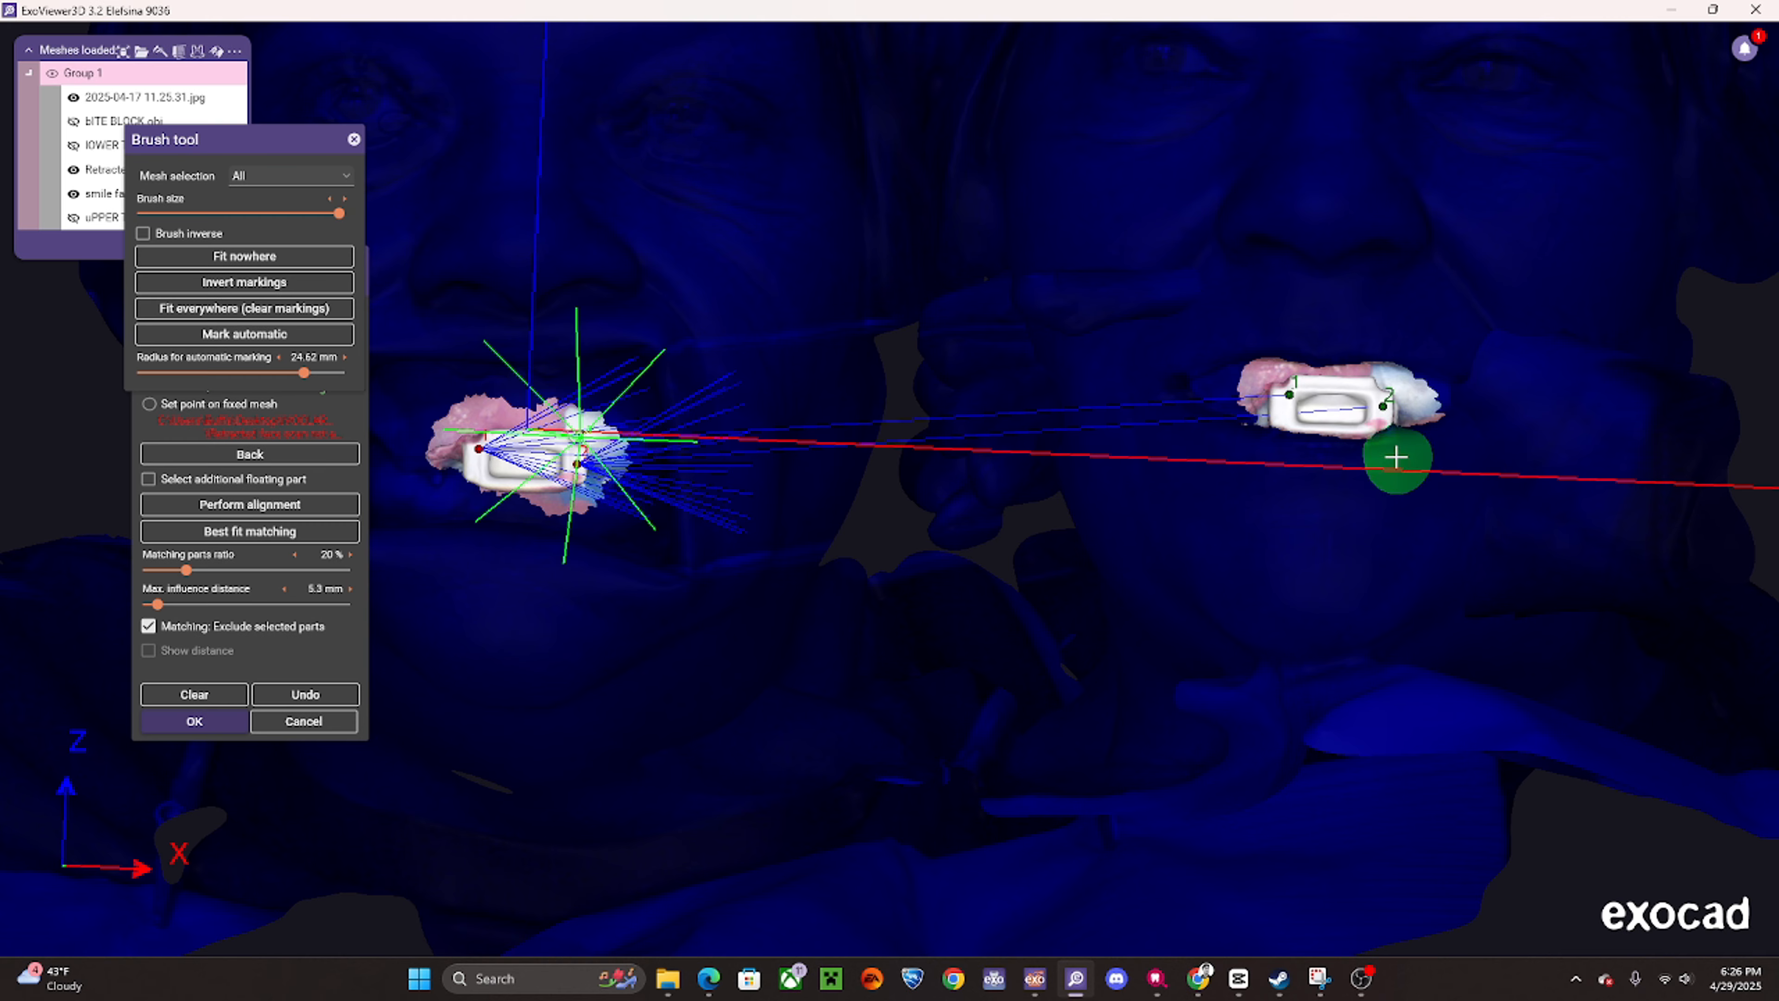
- Perform the alignment of the smile face scan onto the retracted face scan and close the Brush tool
scroll(873, 636, "down", 3)
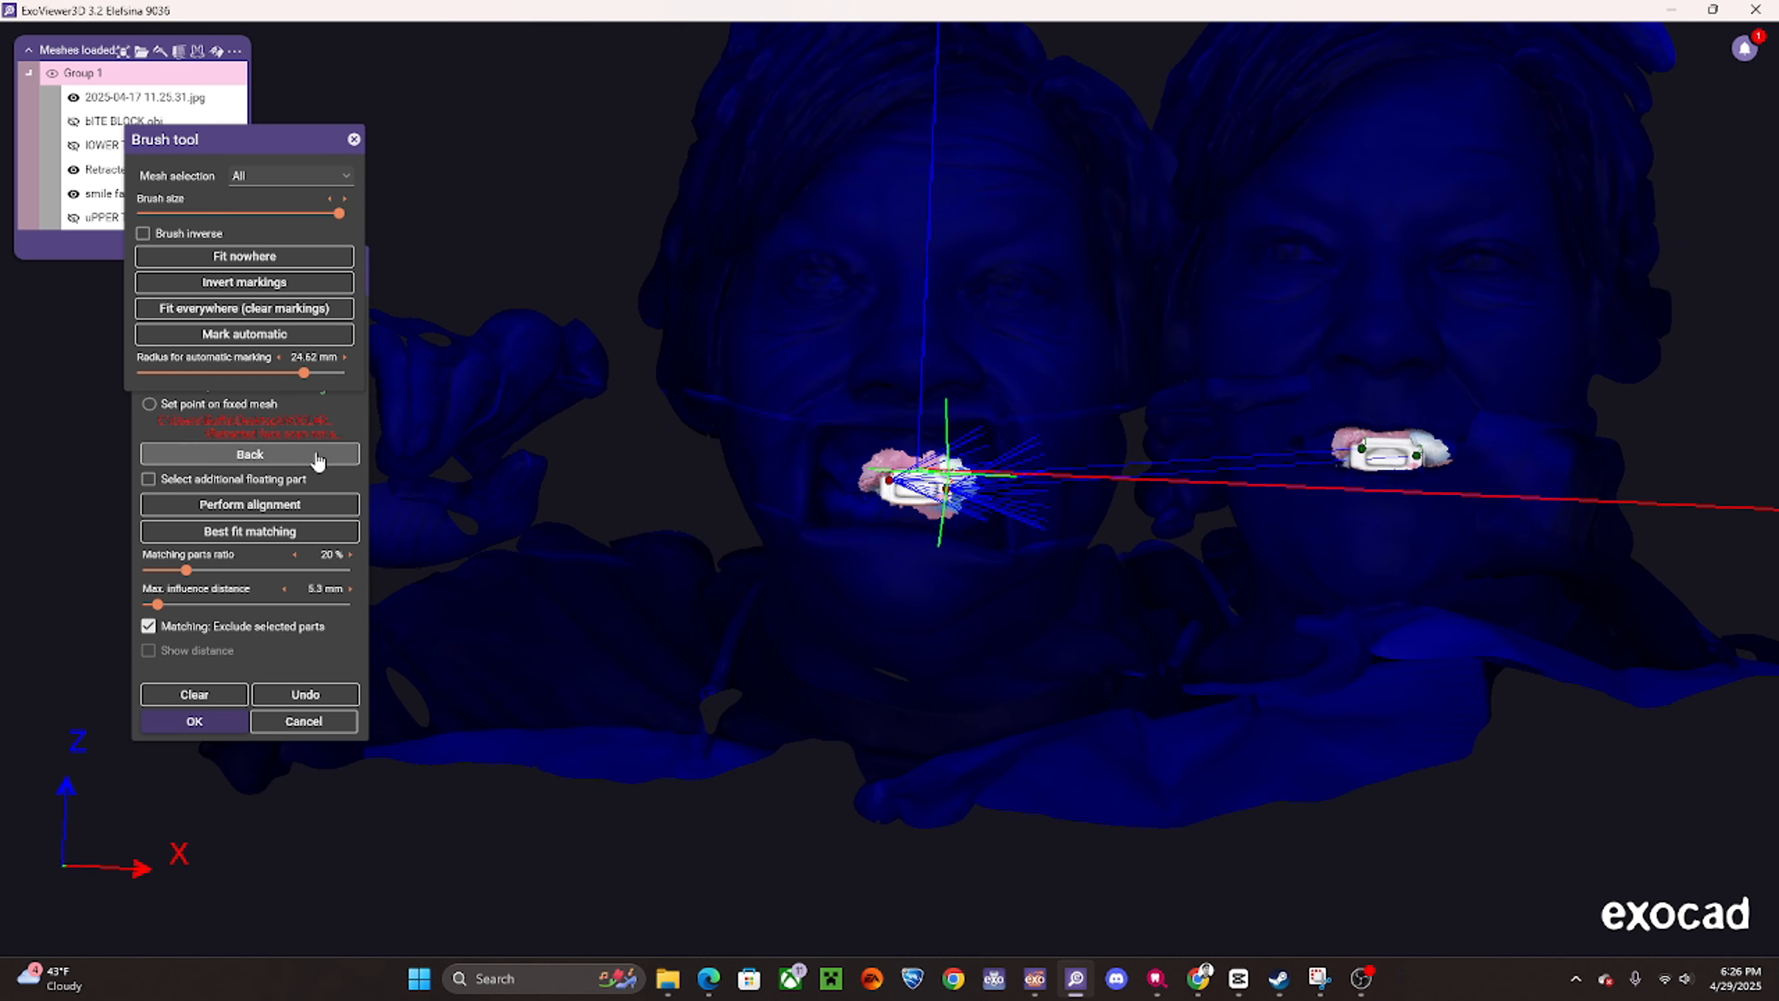
left_click(251, 504)
scroll(922, 504, "up", 3)
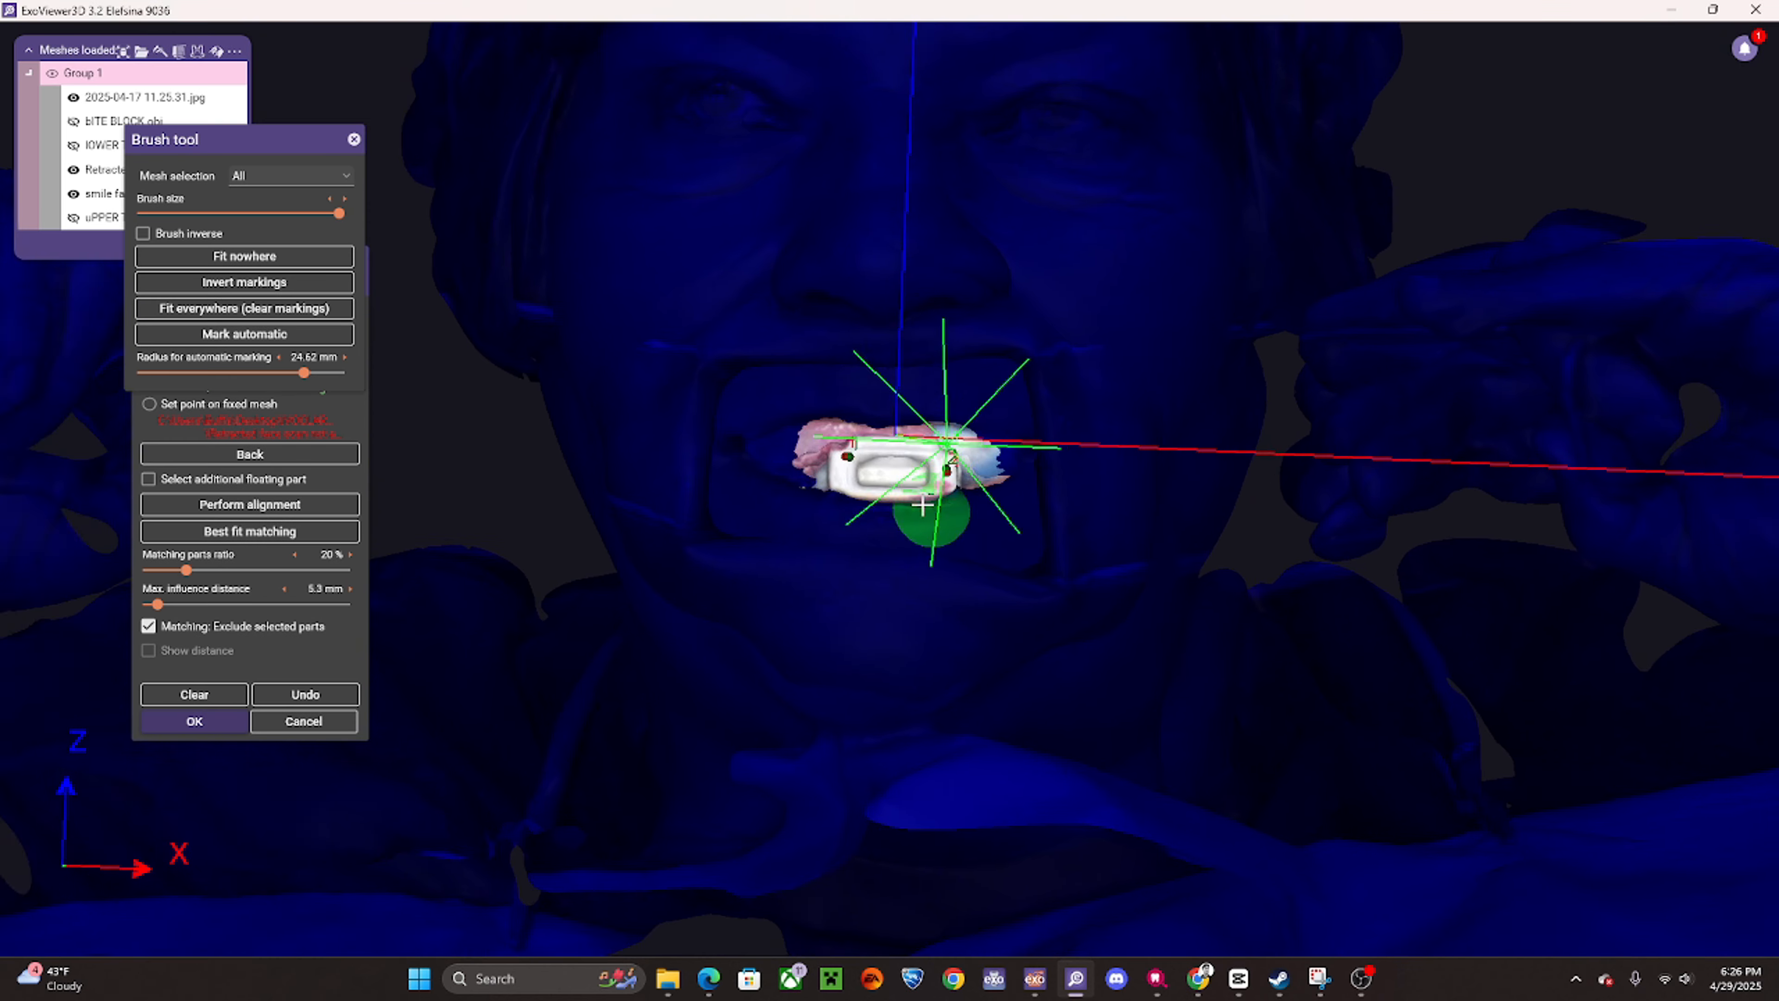
scroll(922, 504, "up", 1)
left_click(355, 141)
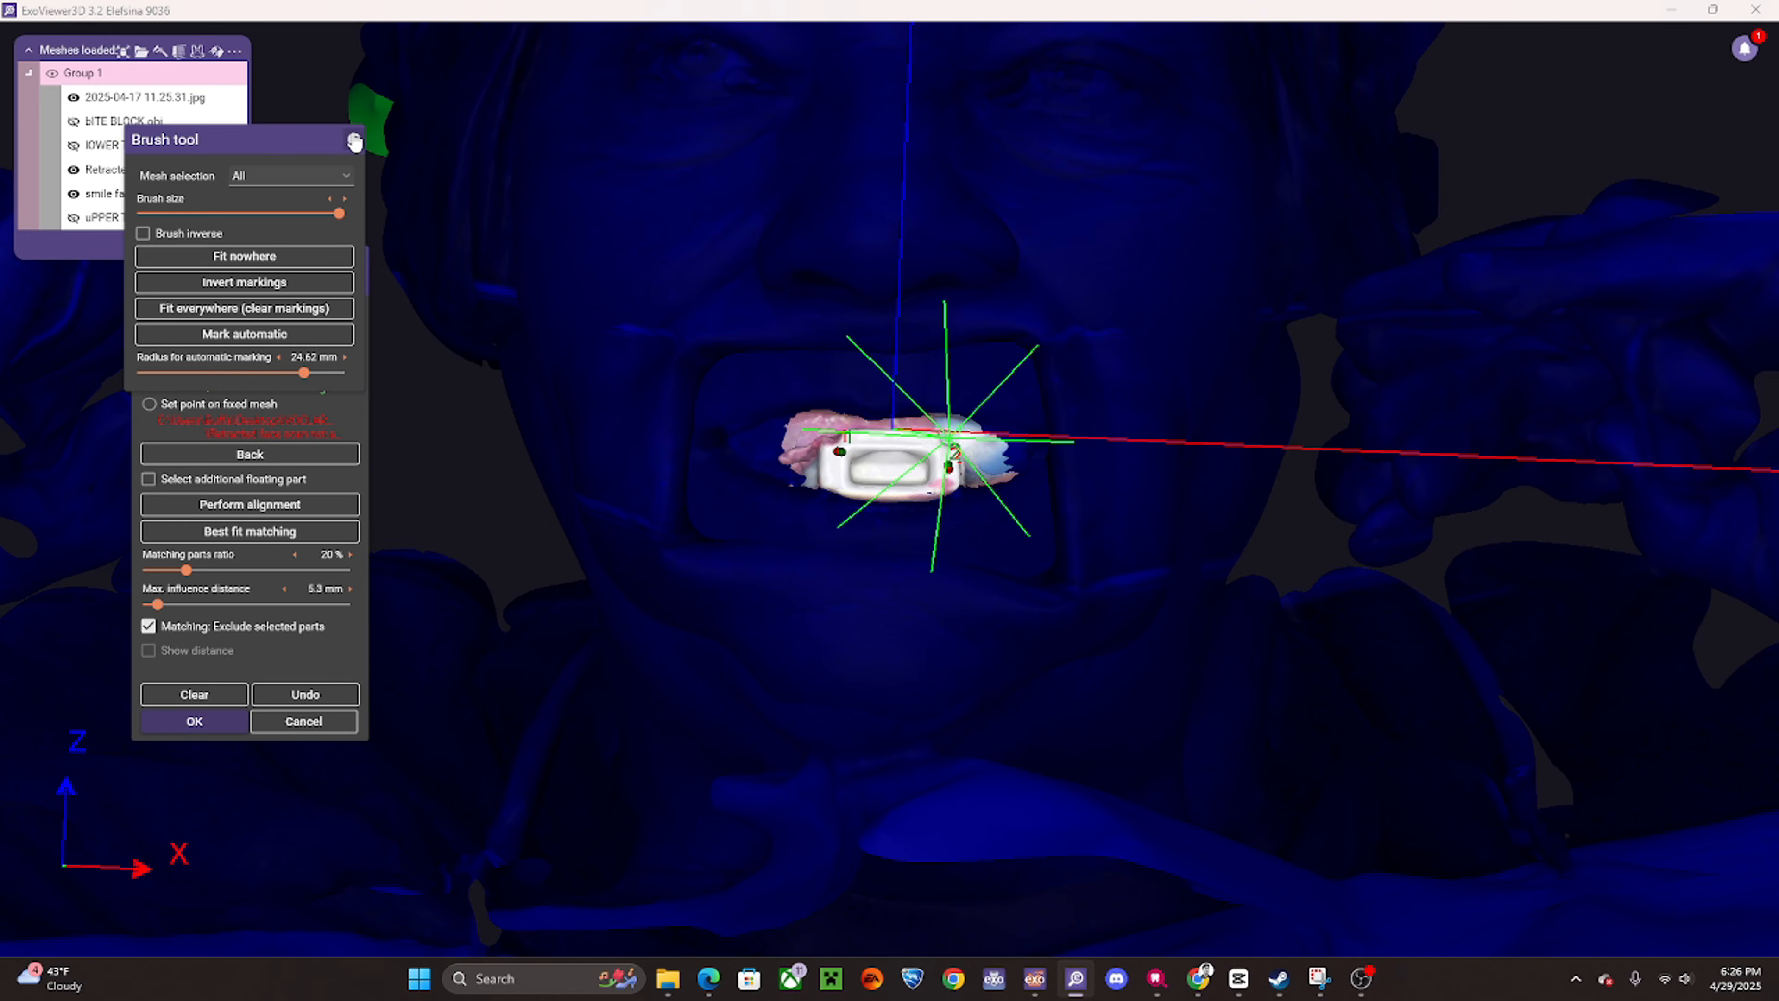
- Display the distance colors and examine the fit around the bite block, nose and forehead of the overlaid face scans
left_click(190, 654)
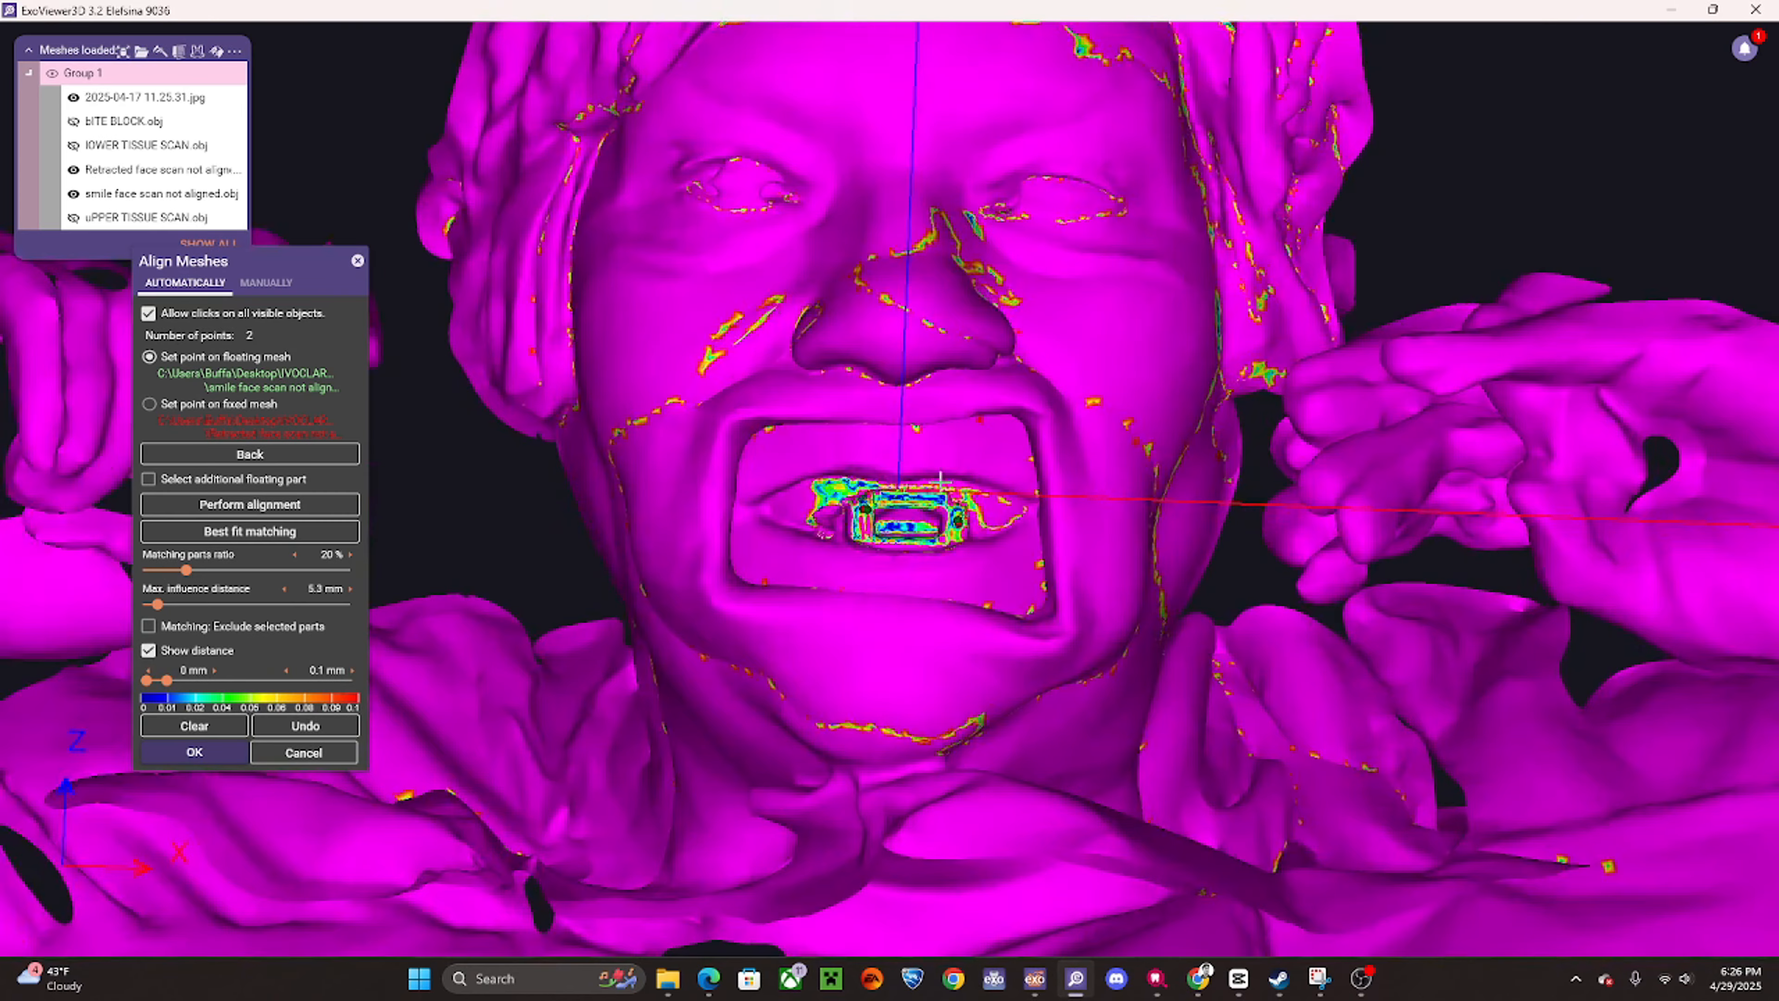
right_click_drag(940, 481, 864, 500)
scroll(886, 567, "up", 3)
scroll(908, 577, "down", 3)
right_click_drag(908, 600, 771, 464)
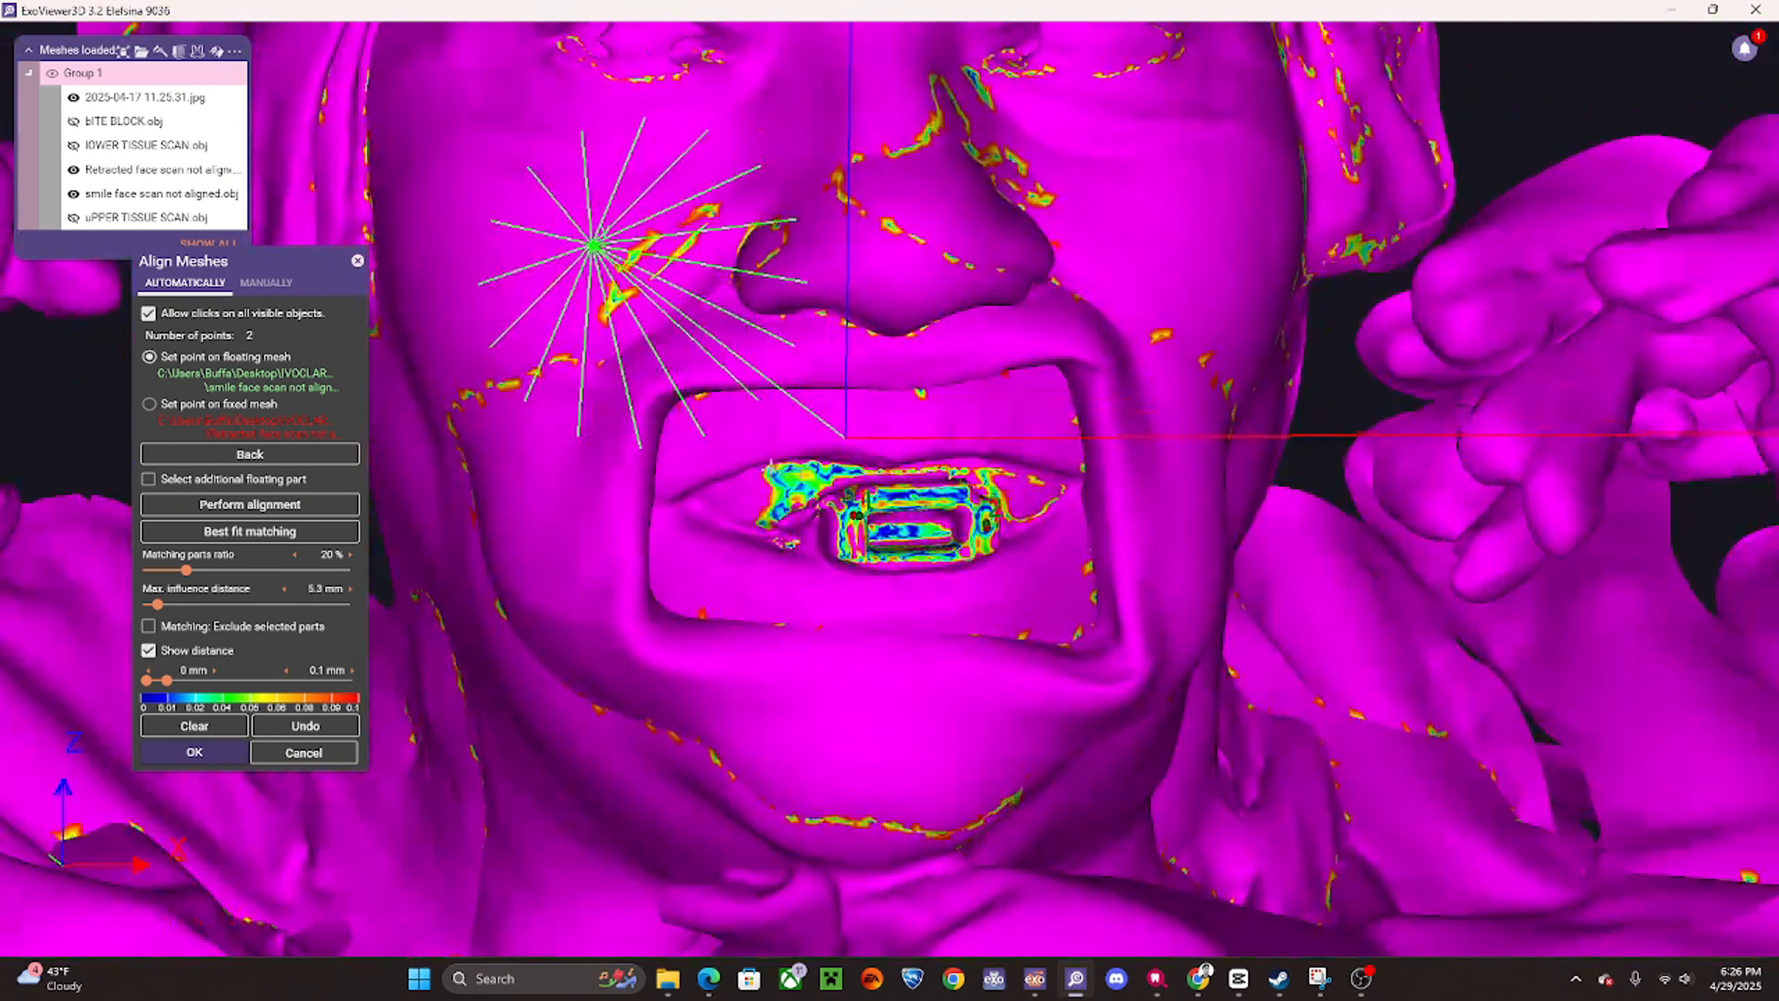
right_click_drag(1071, 645, 1032, 644)
scroll(1032, 644, "down", 6)
scroll(1002, 421, "up", 5)
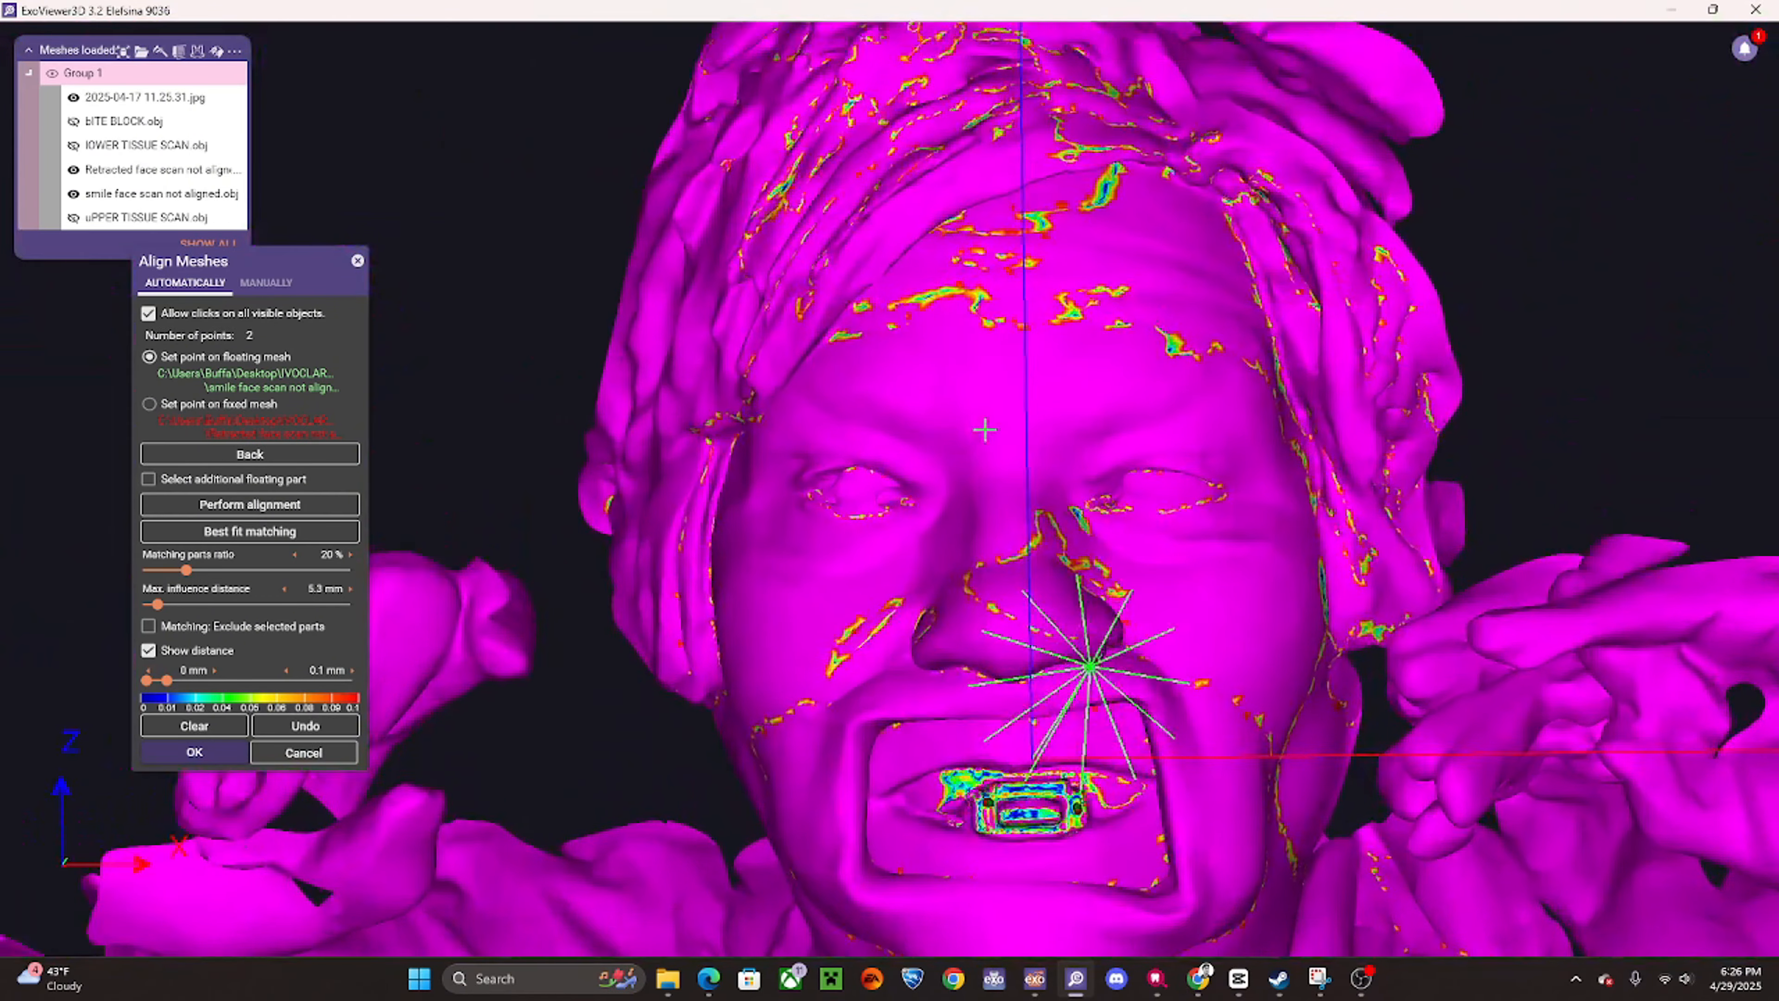
scroll(1006, 435, "down", 3, "ctrl")
scroll(998, 436, "up", 3, "ctrl")
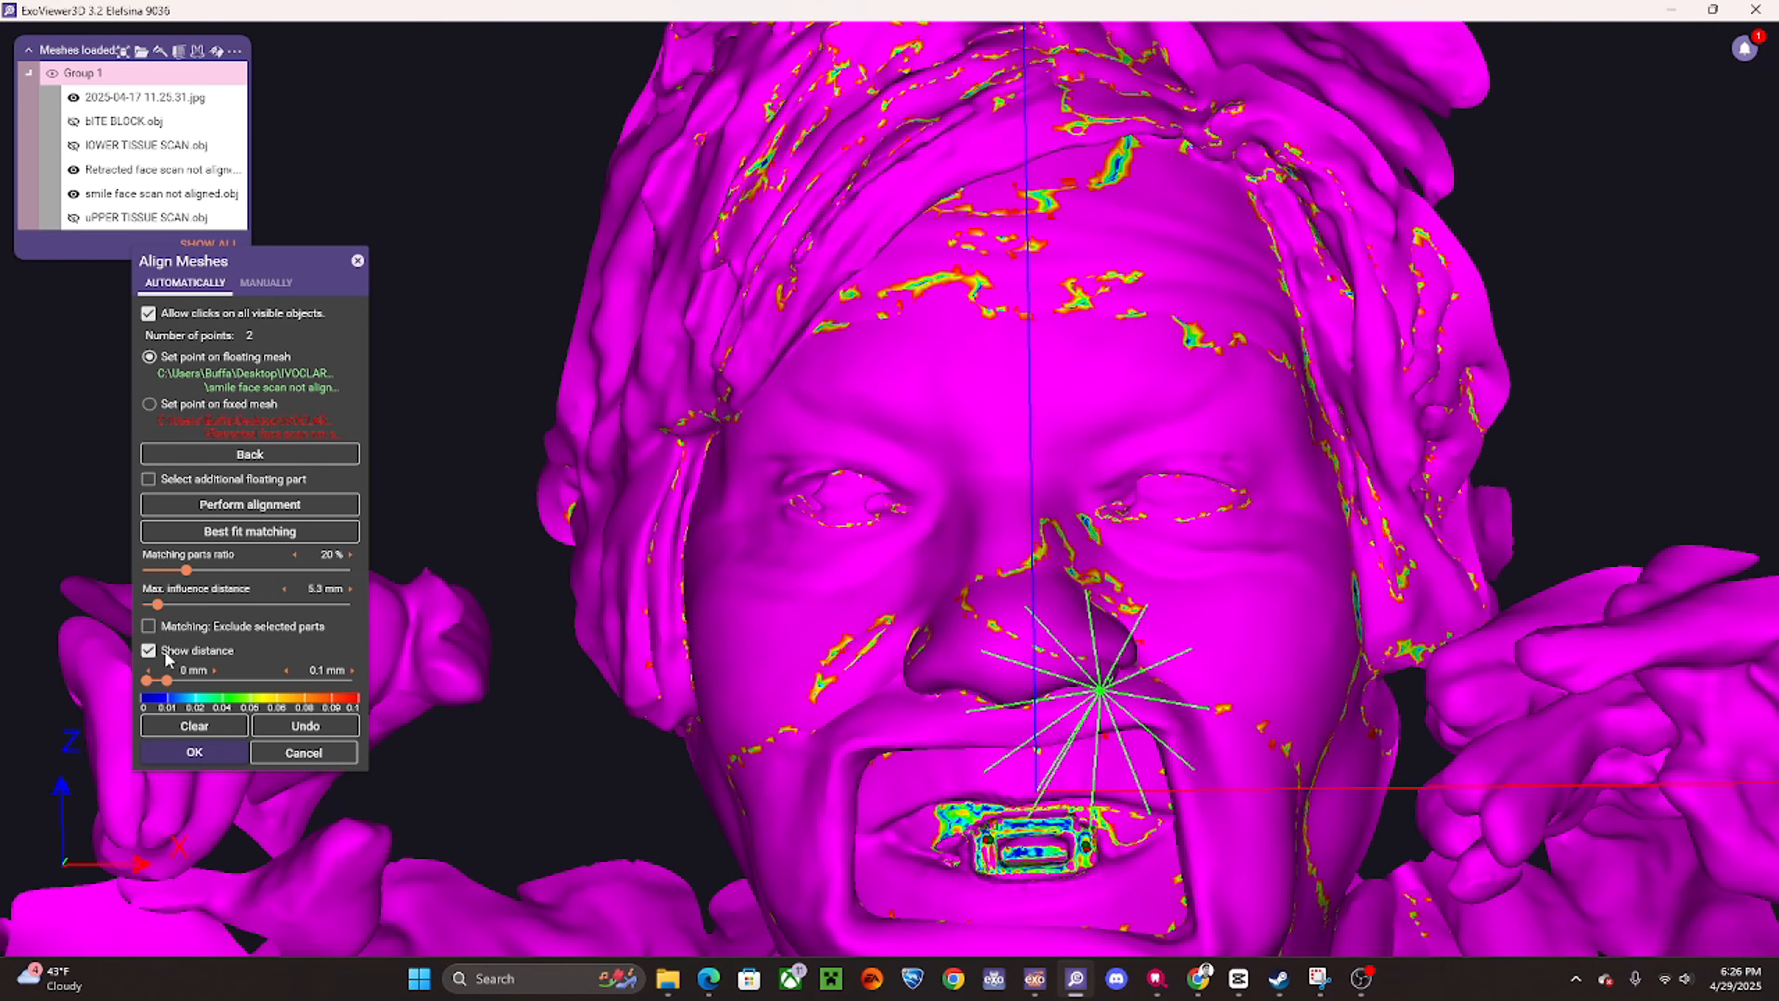
- Turn off the distance colors and compare the overlaid smile and retracted face scans in their natural texture
left_click(148, 650)
scroll(896, 596, "down", 3)
scroll(897, 596, "up", 6)
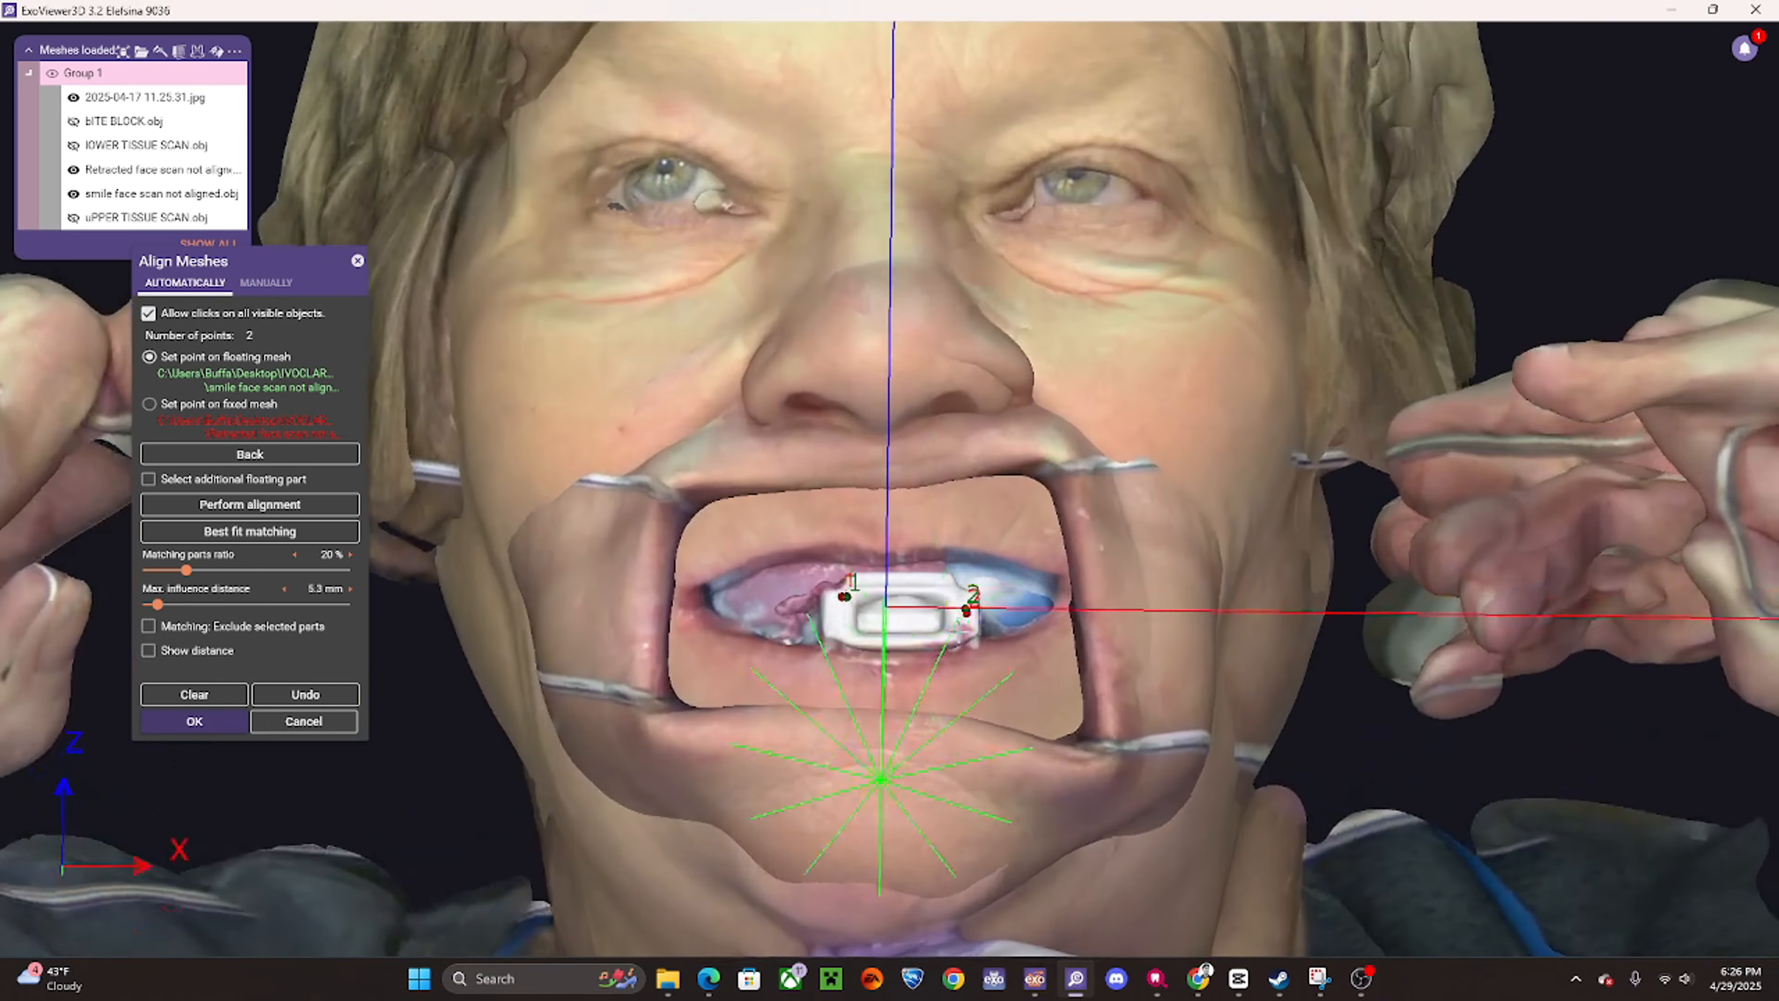
scroll(896, 560, "down", 4)
right_click_drag(897, 561, 911, 384)
scroll(903, 532, "up", 3)
scroll(903, 533, "down", 3, "ctrl")
scroll(907, 431, "up", 3, "ctrl")
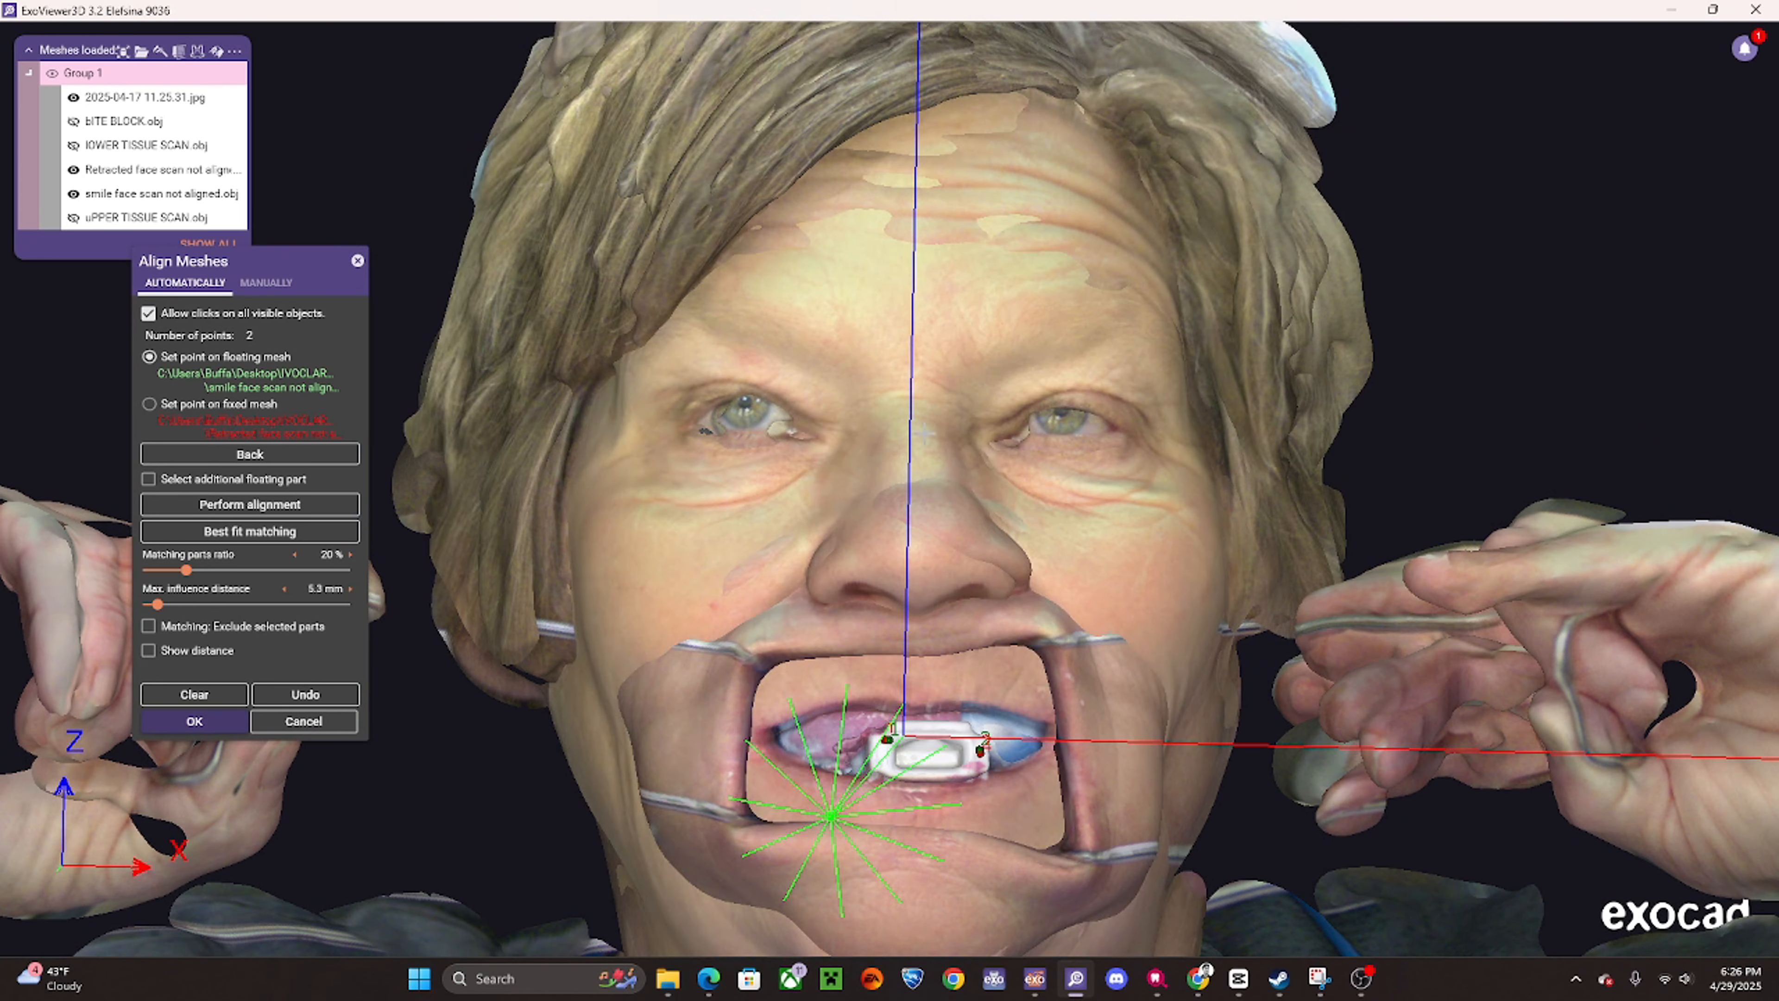
- Add a third marker point pair at the bridge of the nose on the smile and retracted face scans
scroll(928, 418, "up", 2)
scroll(940, 529, "down", 3, "ctrl")
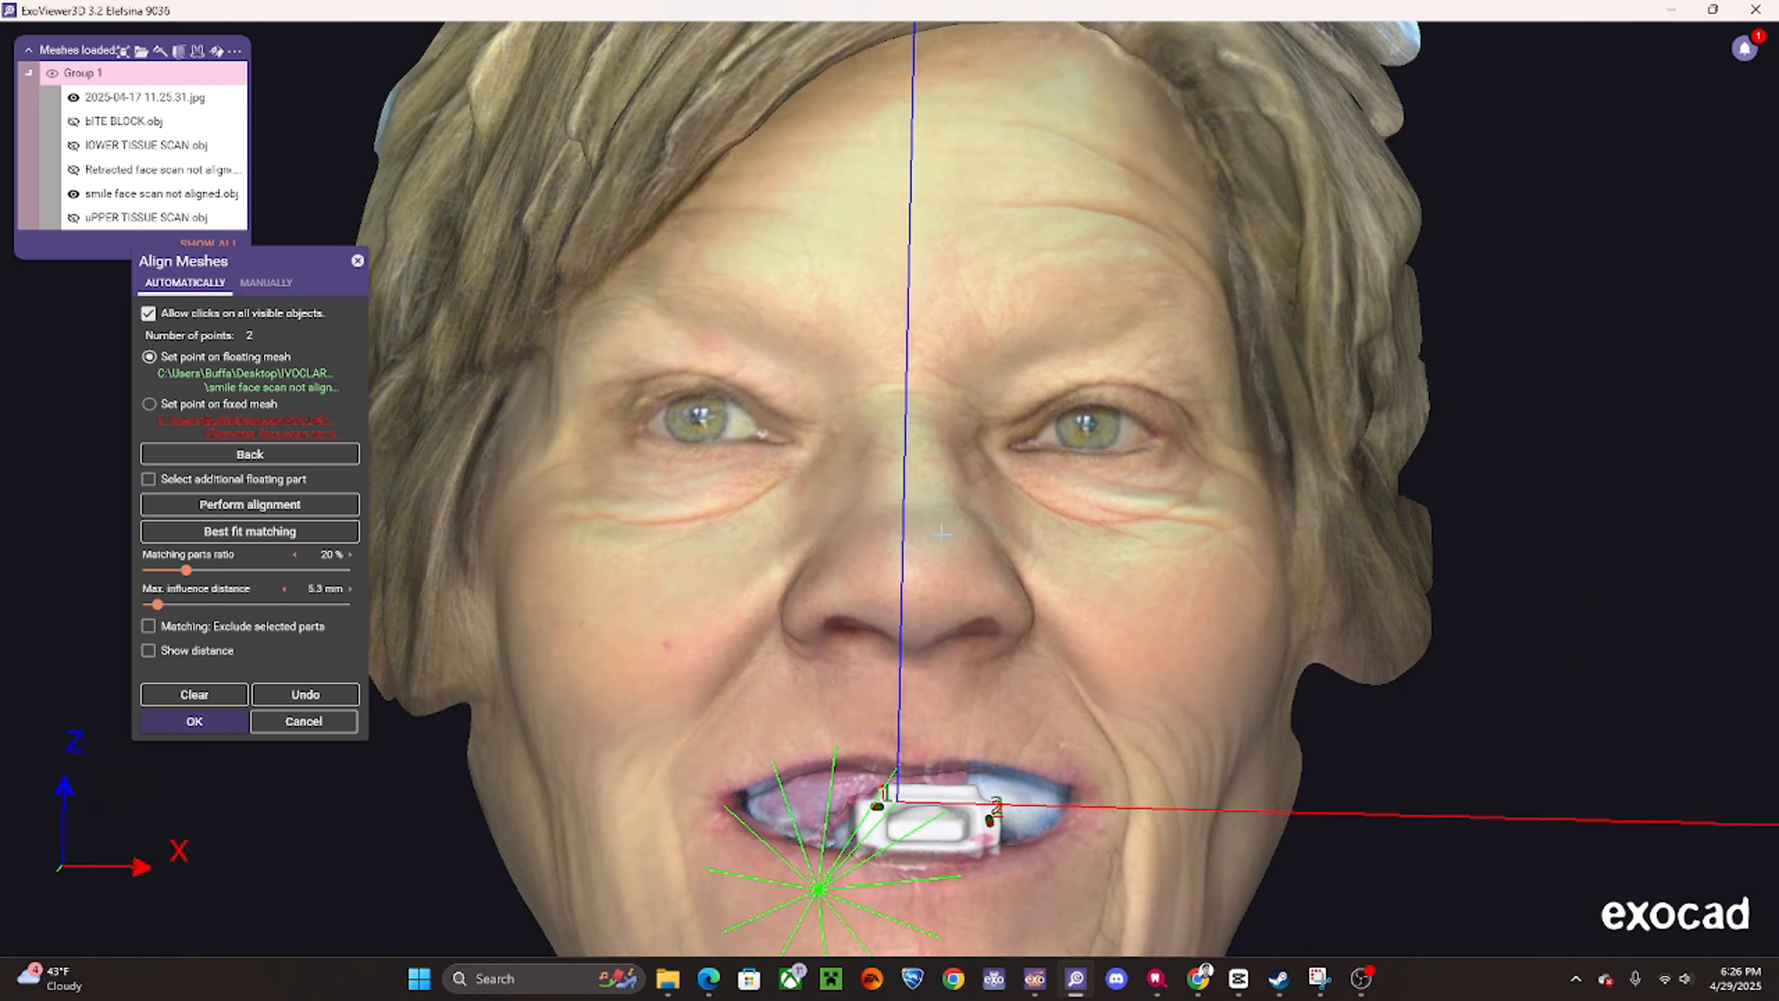
left_click(913, 398)
scroll(917, 471, "up", 3, "ctrl")
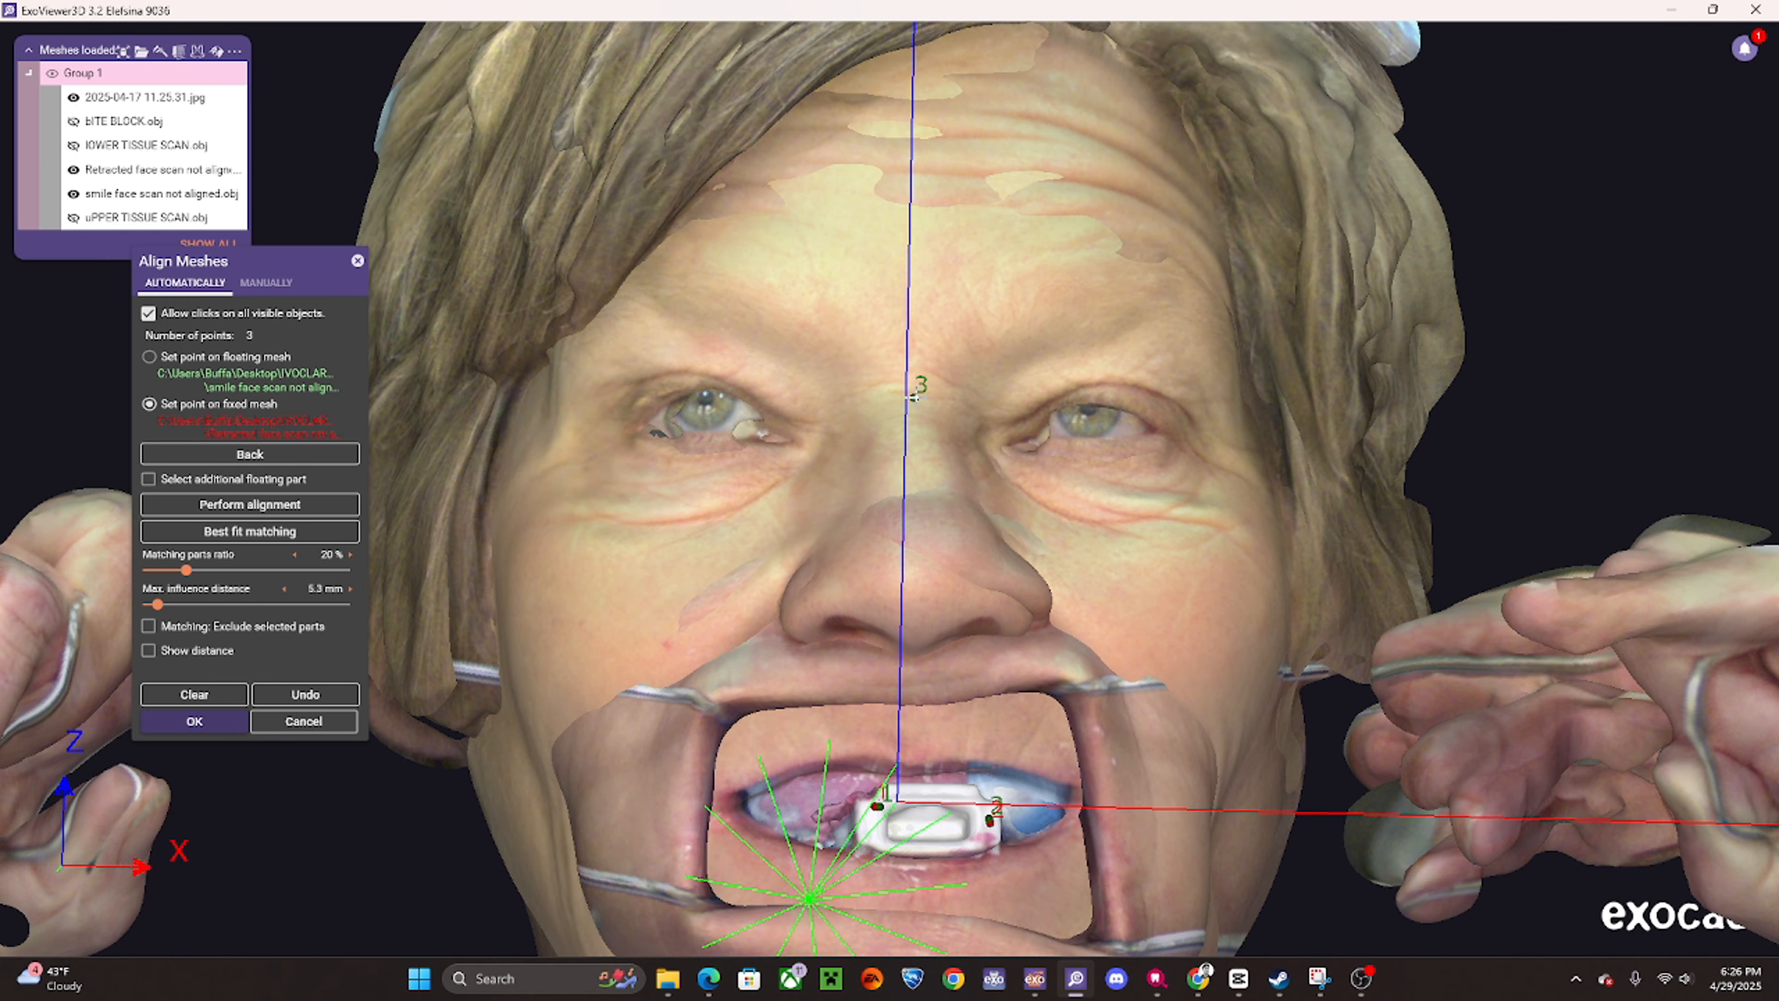
scroll(903, 393, "down", 3)
- Exclude selected parts from matching again, clear the old markings, and automatically mark new fit areas with a 14.12 mm radius
left_click(149, 626)
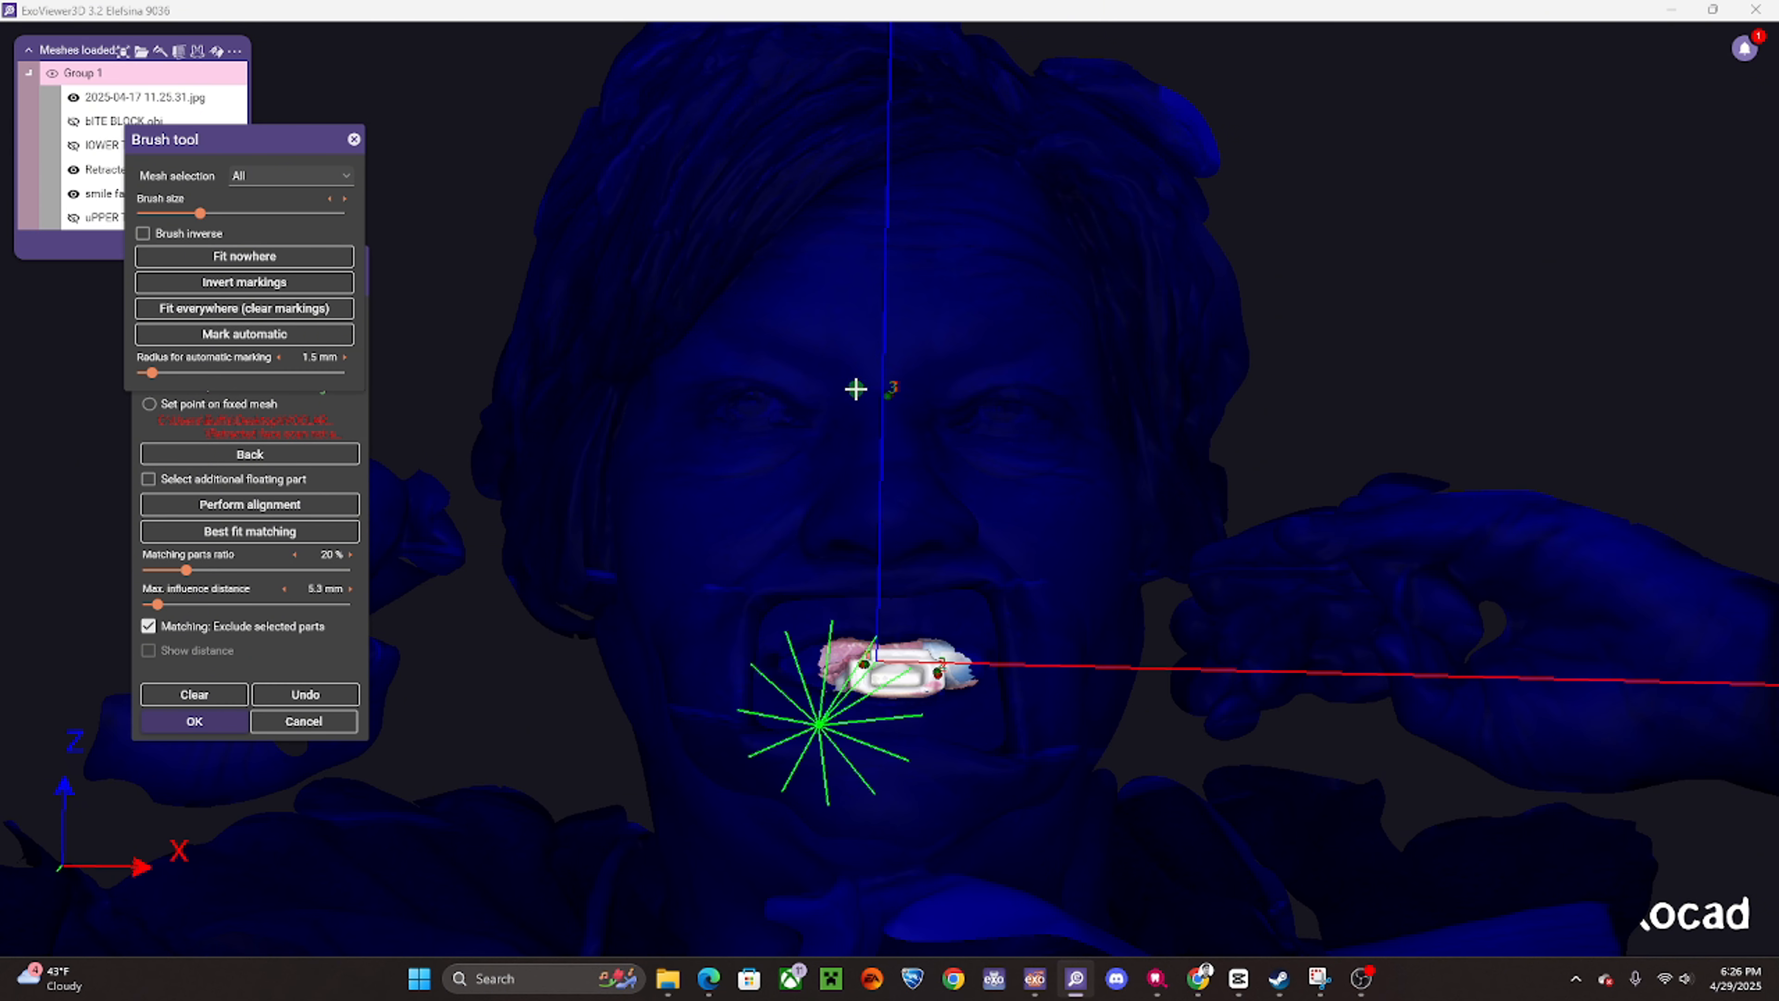
scroll(869, 431, "up", 1)
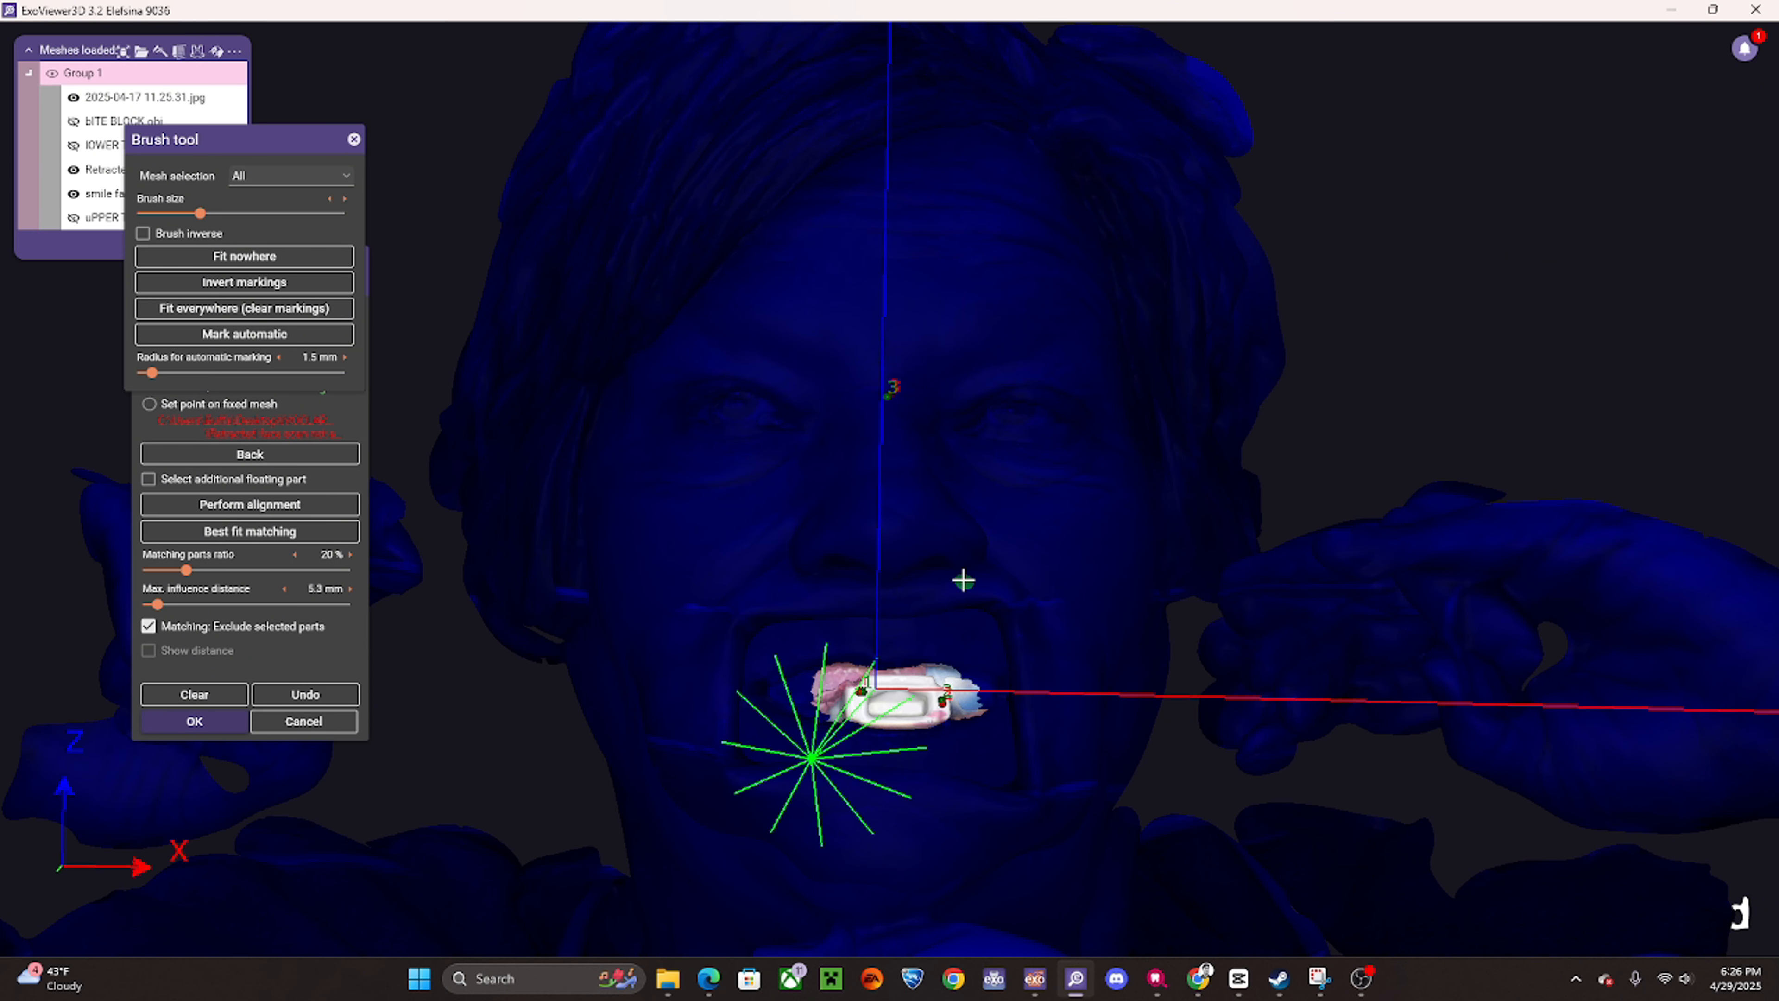
right_click_drag(909, 675, 908, 730)
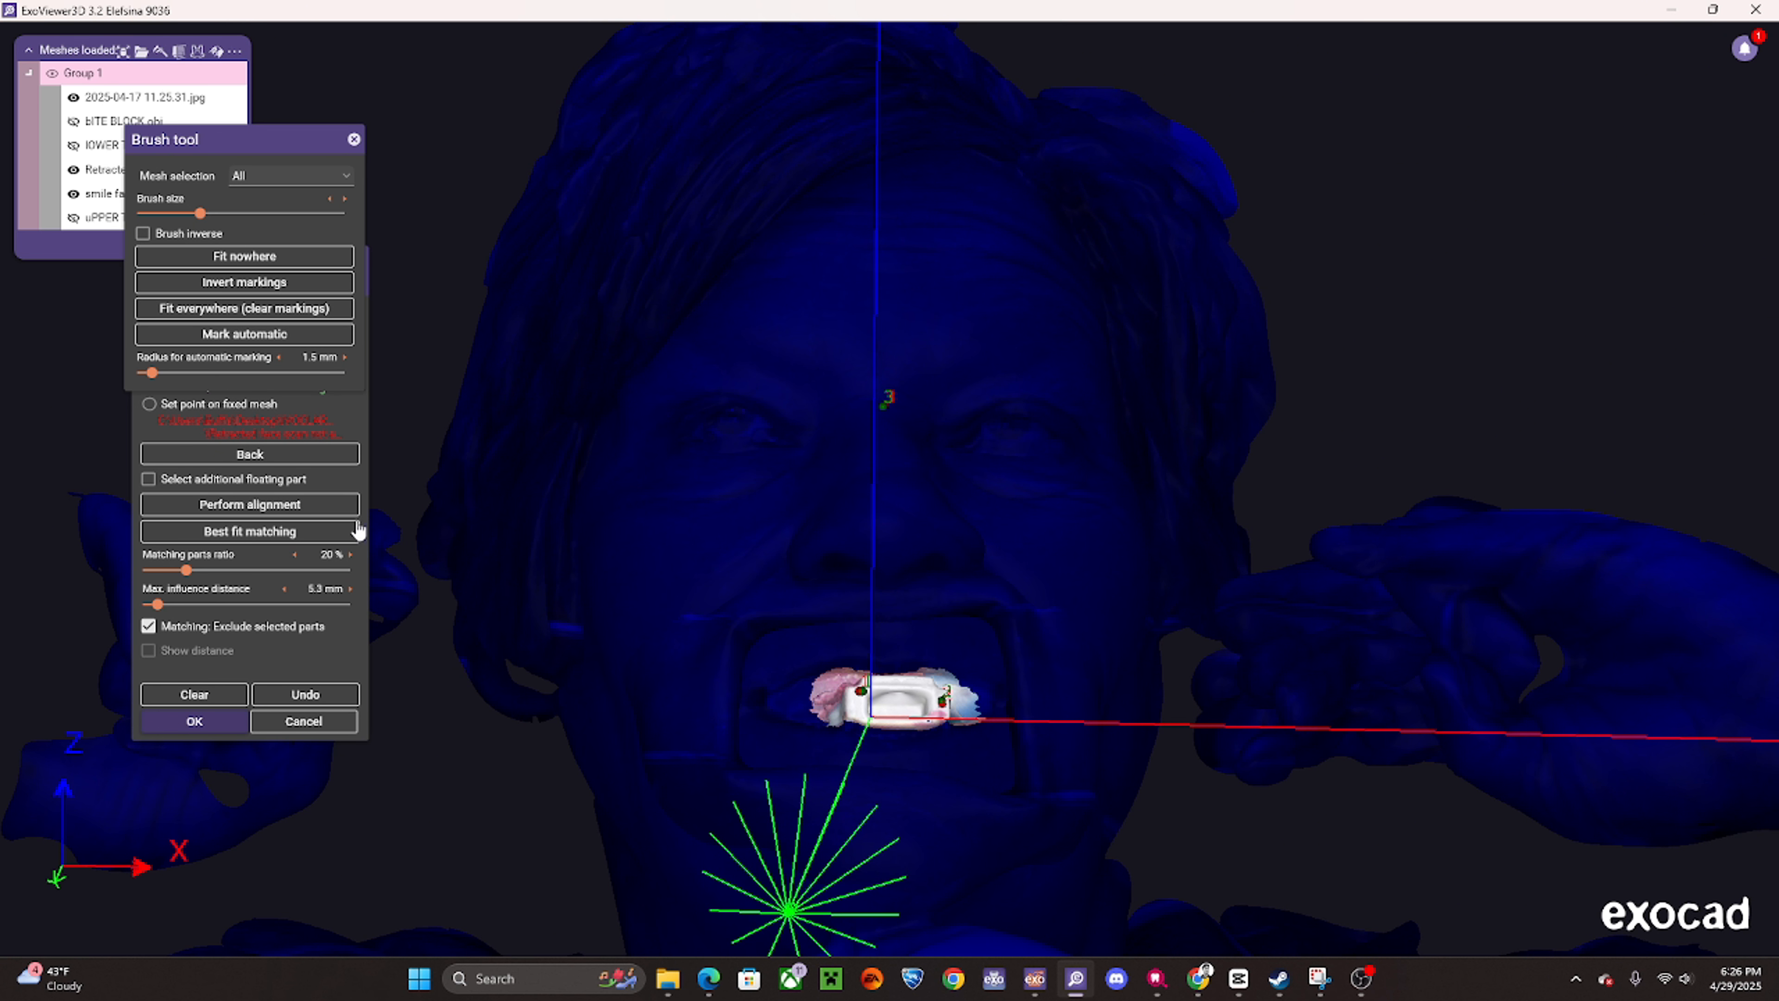
left_click_drag(152, 372, 234, 372)
left_click(244, 309)
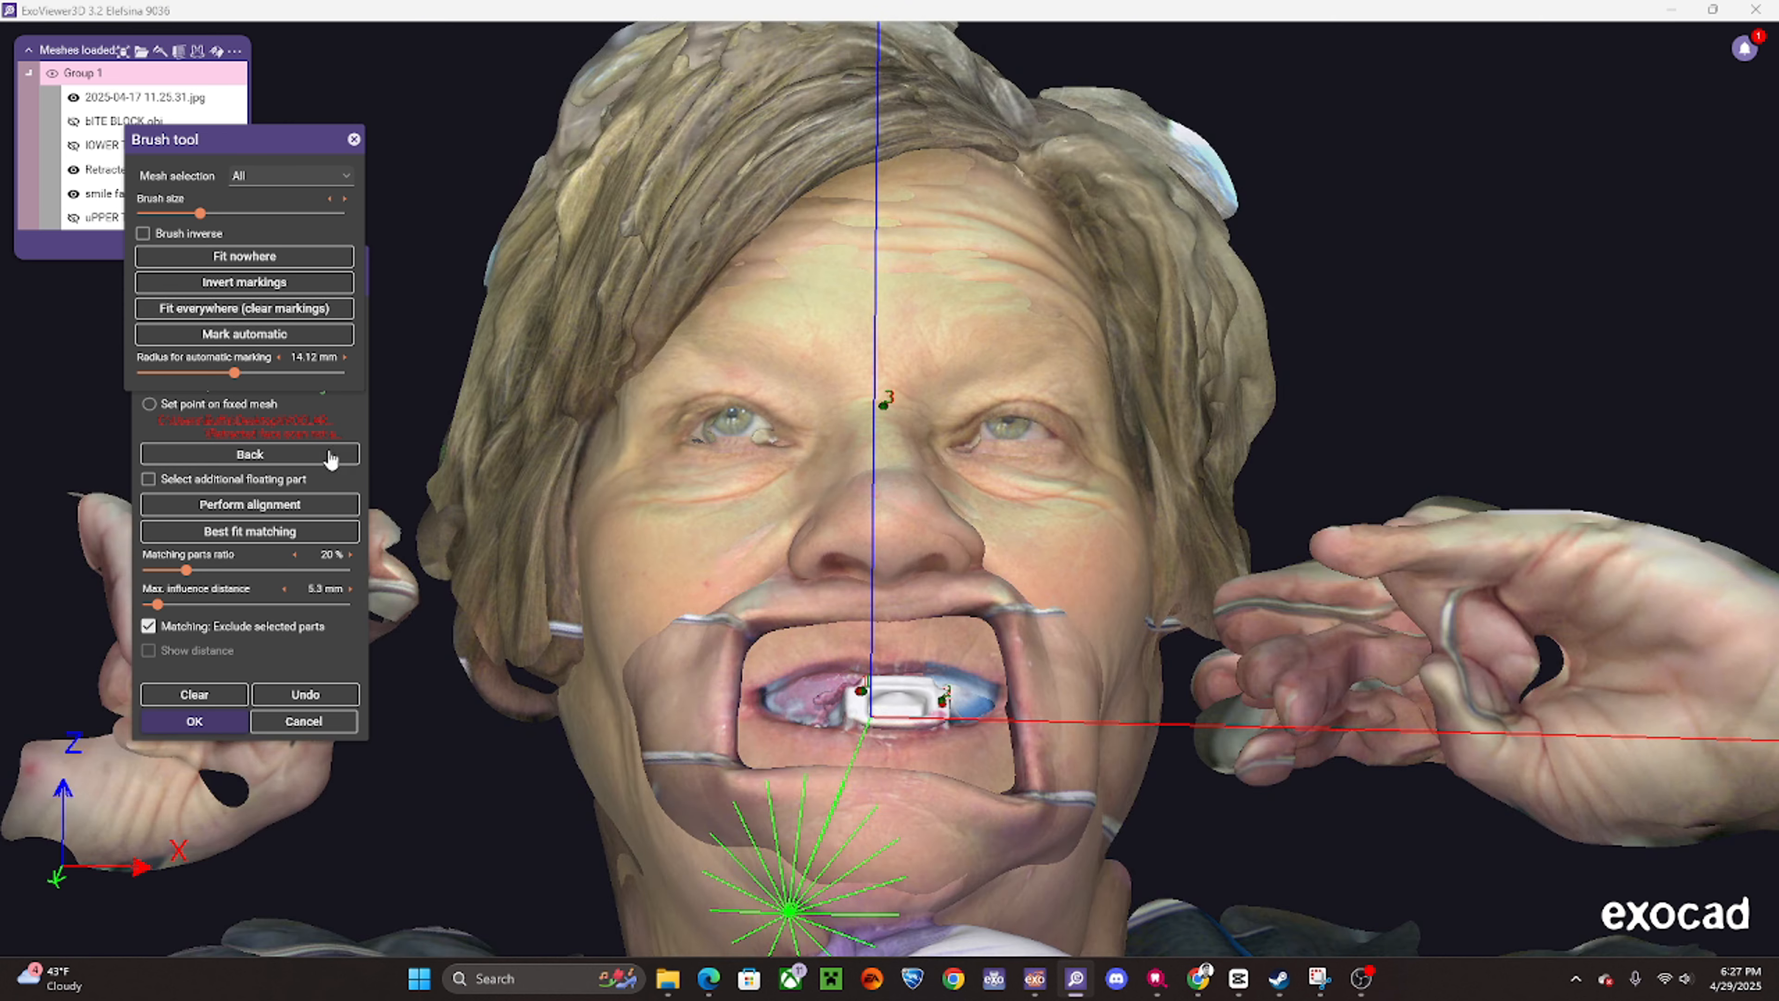
left_click(245, 334)
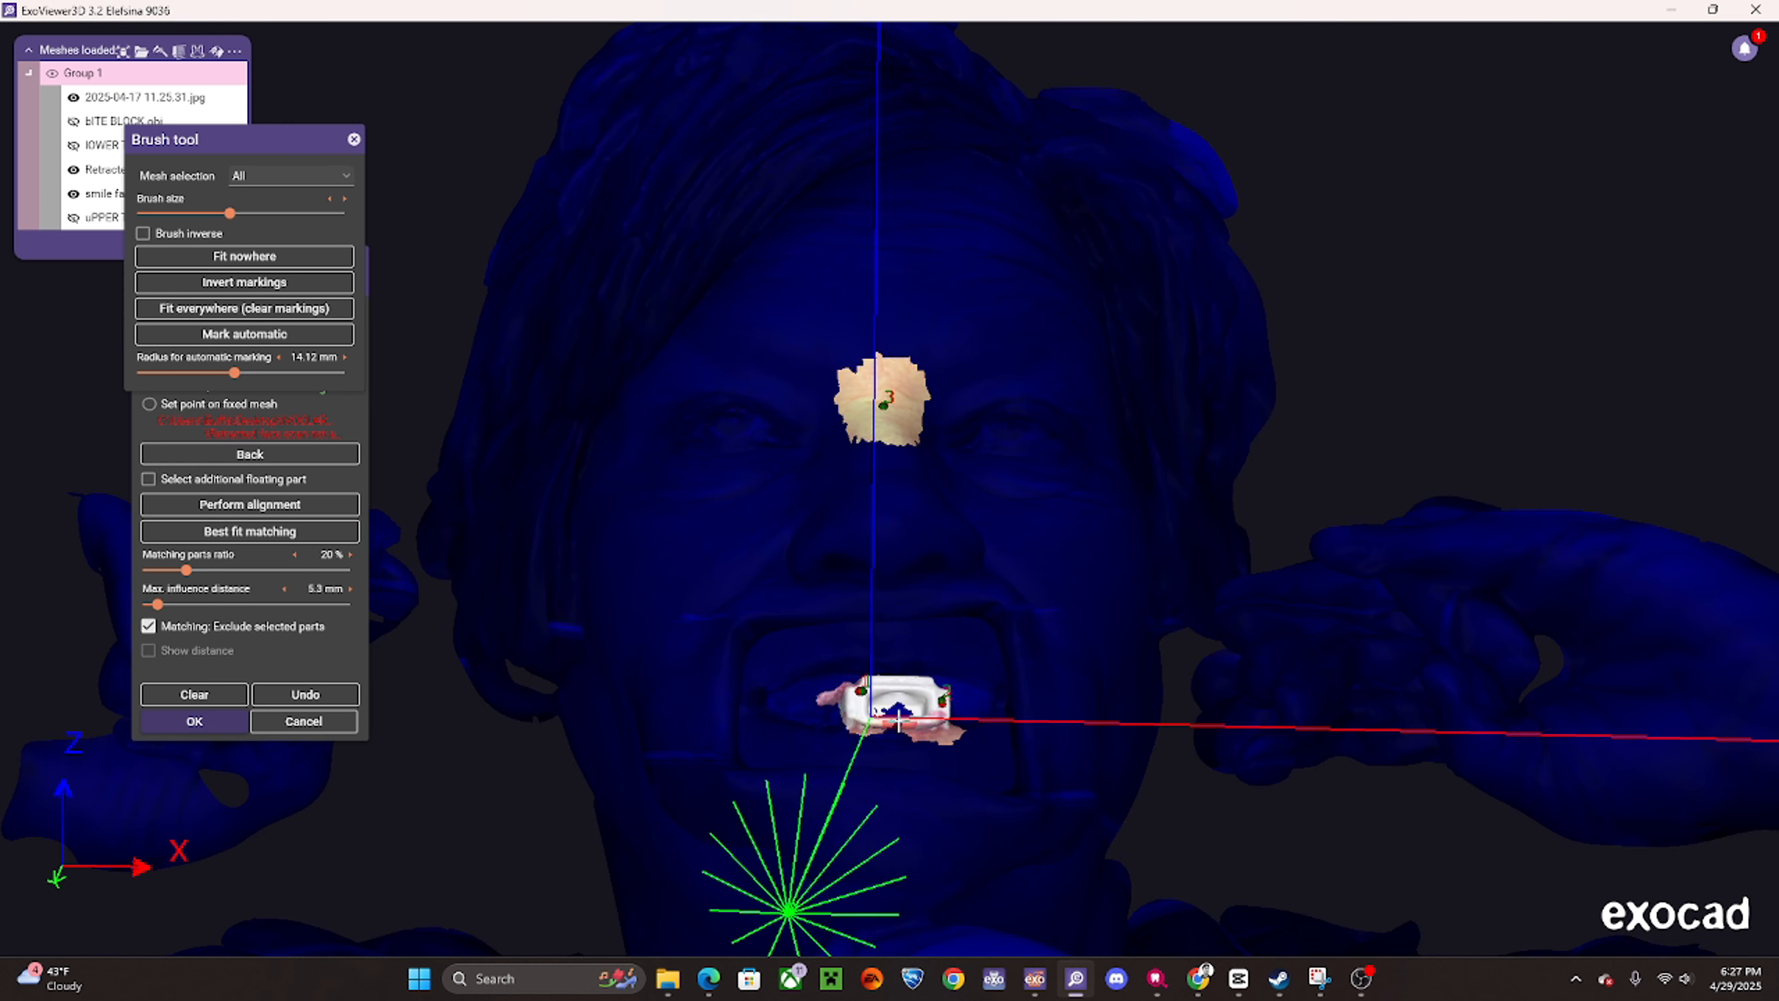
- Enlarge the brush, paint a T-shaped fit area up and across the forehead, and realign the smile face scan
mouse_move(906, 408)
left_mouse_down()
mouse_move(875, 392)
mouse_move(877, 258)
mouse_move(866, 381)
mouse_move(874, 319)
mouse_move(797, 233)
mouse_move(977, 238)
mouse_move(921, 346)
mouse_move(872, 245)
left_mouse_up()
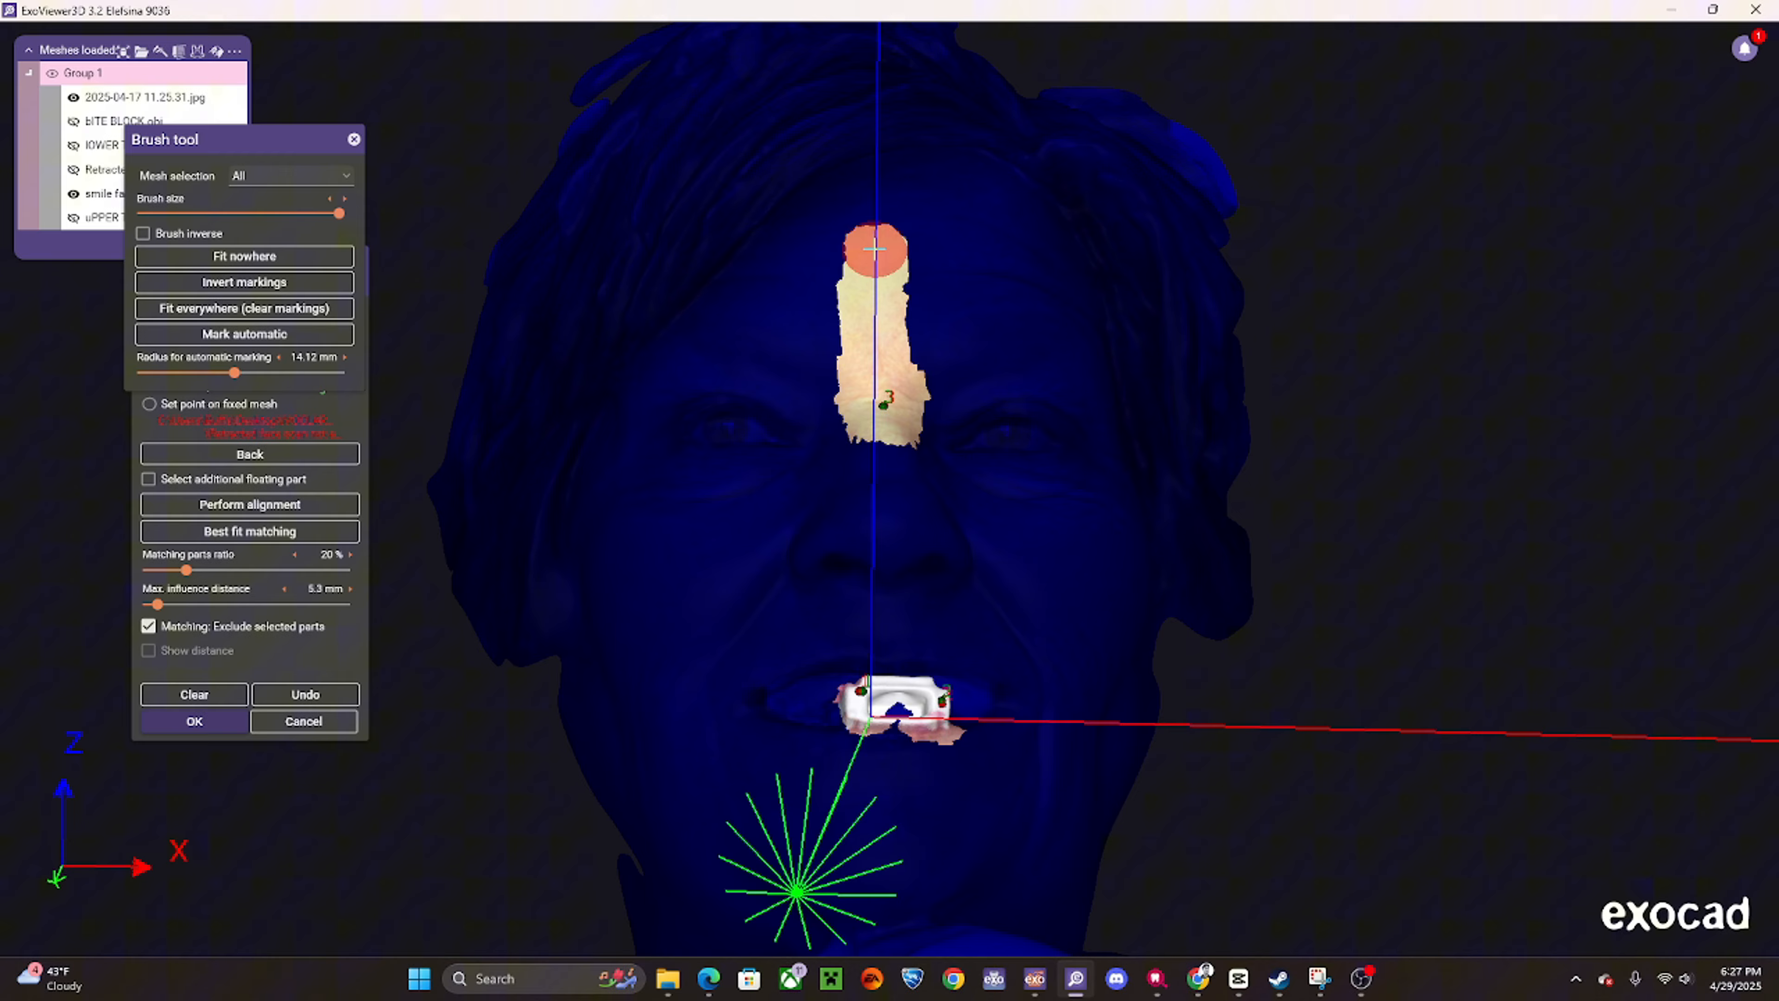
mouse_move(874, 249)
left_mouse_down()
mouse_move(813, 248)
mouse_move(904, 251)
left_mouse_up()
scroll(861, 440, "down", 3)
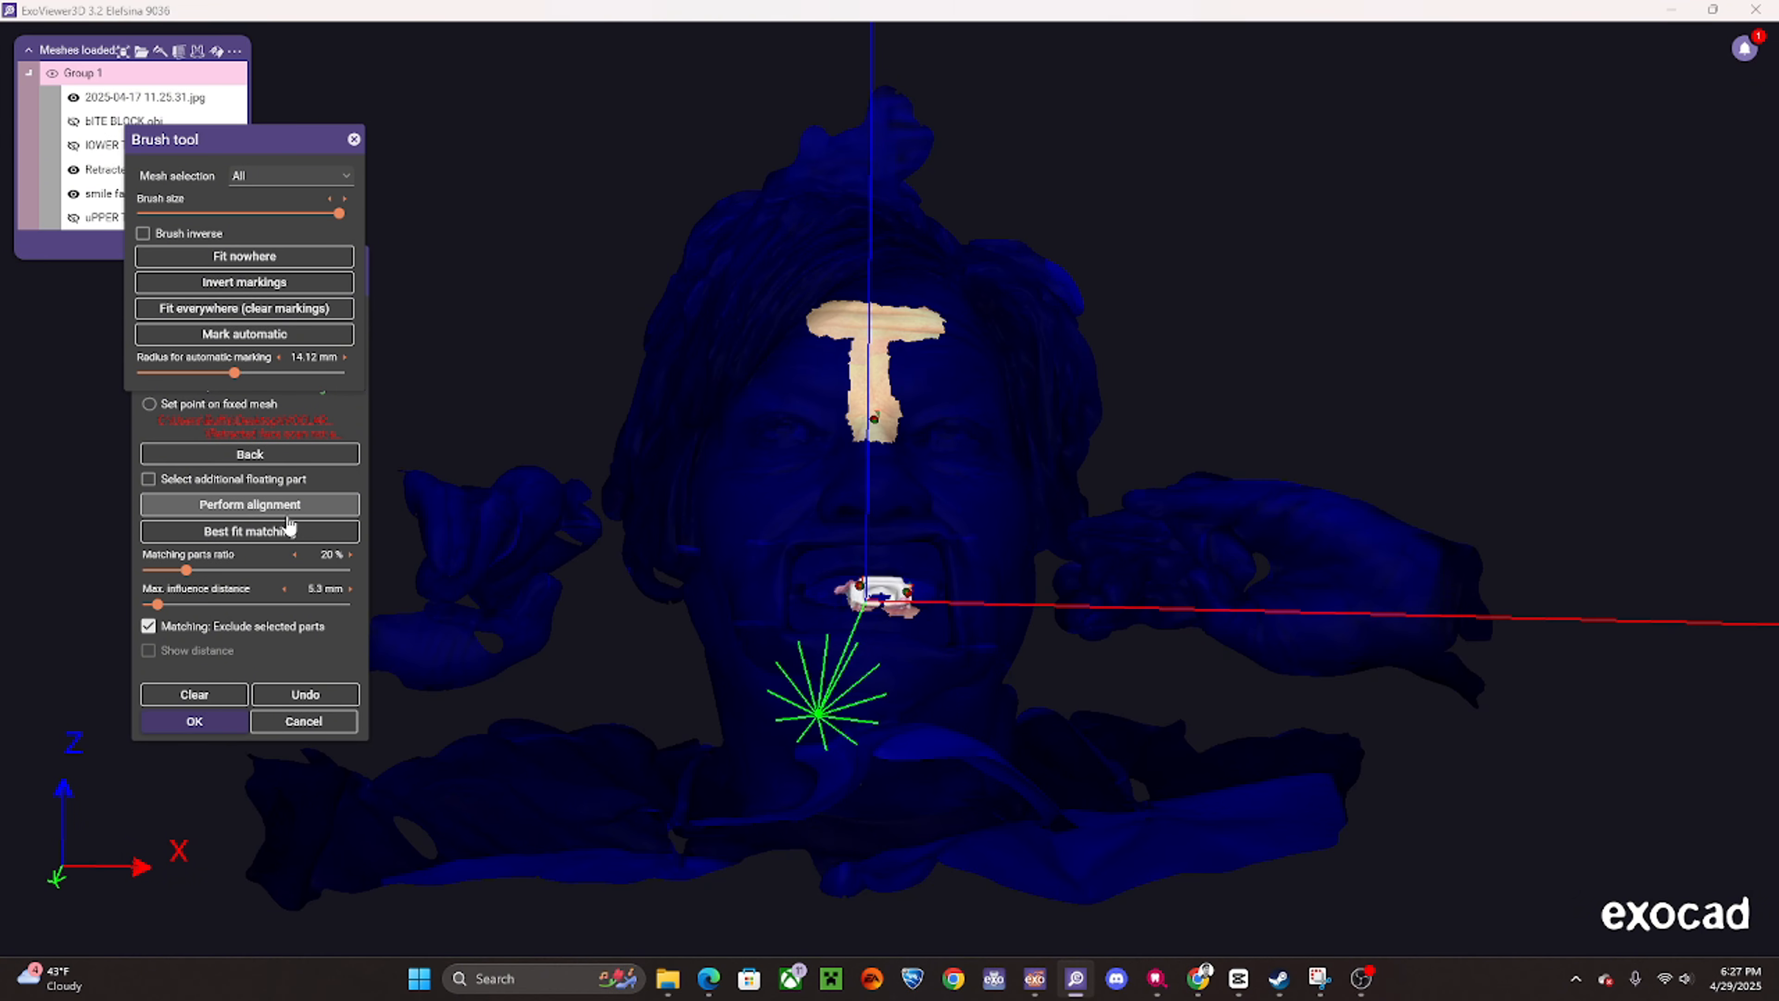
left_click(354, 141)
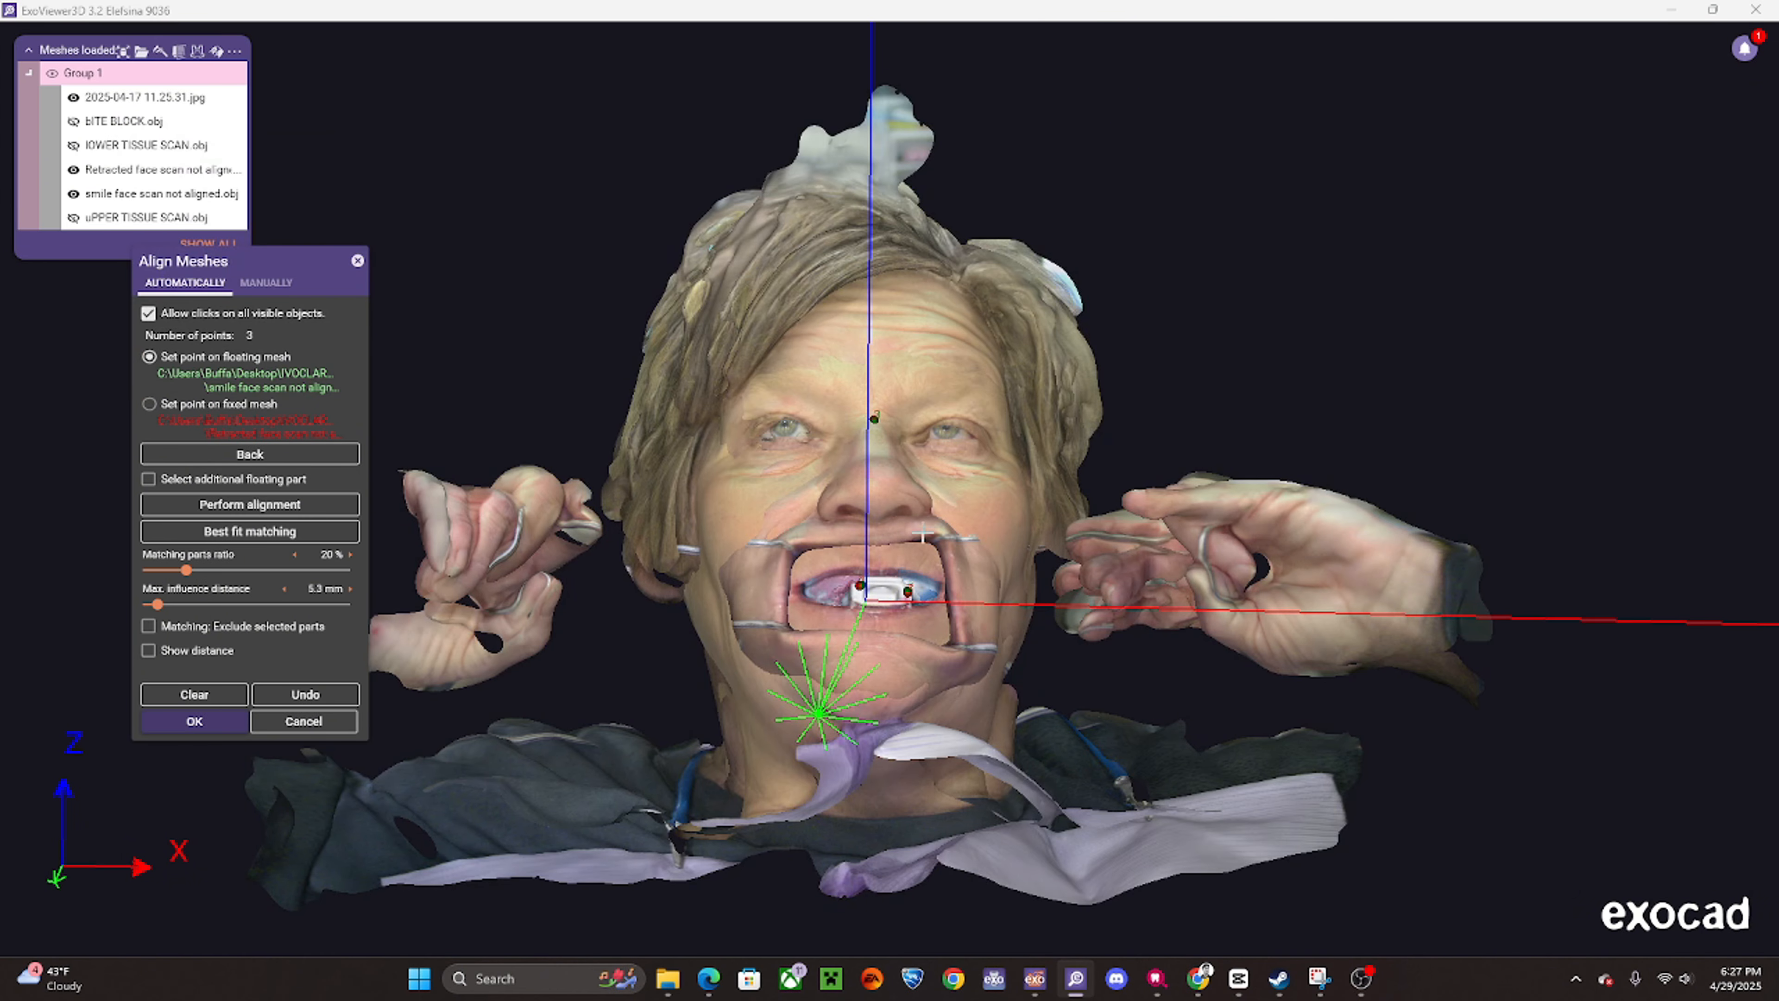
- Display the distance colors and examine the realigned face scans around the bite block, nose bridge and forehead
left_click(149, 651)
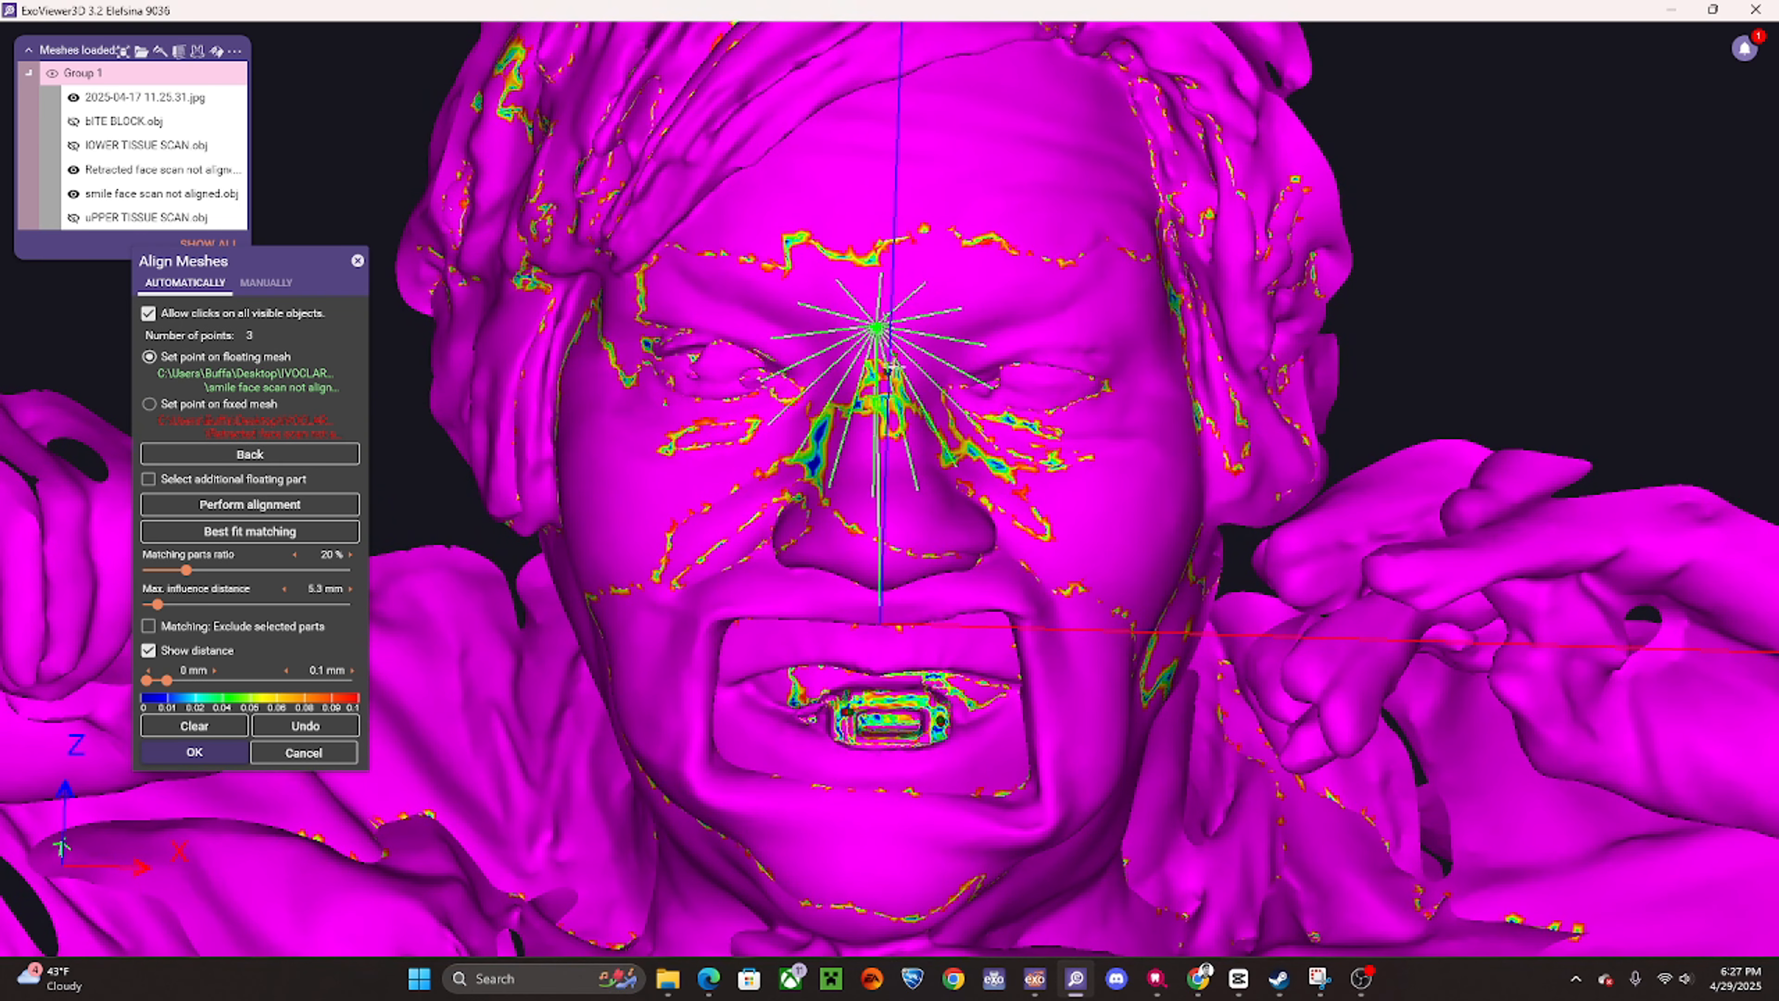
scroll(980, 717, "up", 2)
right_click_drag(980, 717, 970, 772)
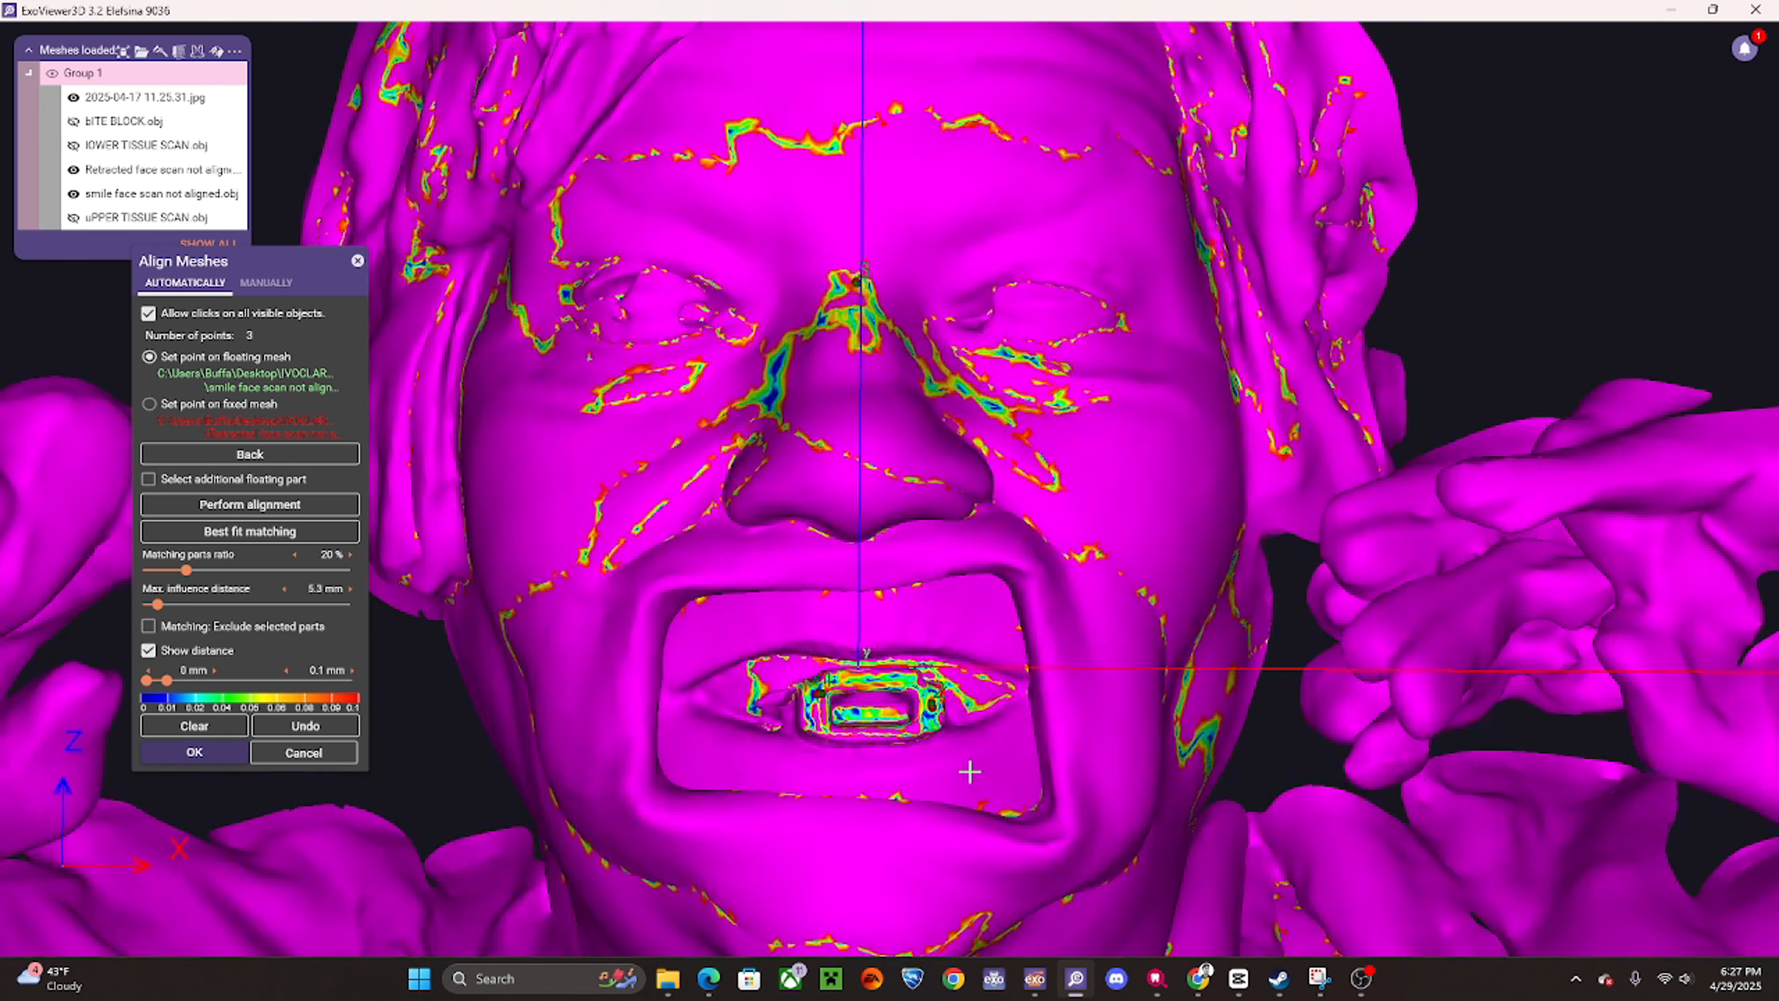
scroll(863, 638, "down", 4)
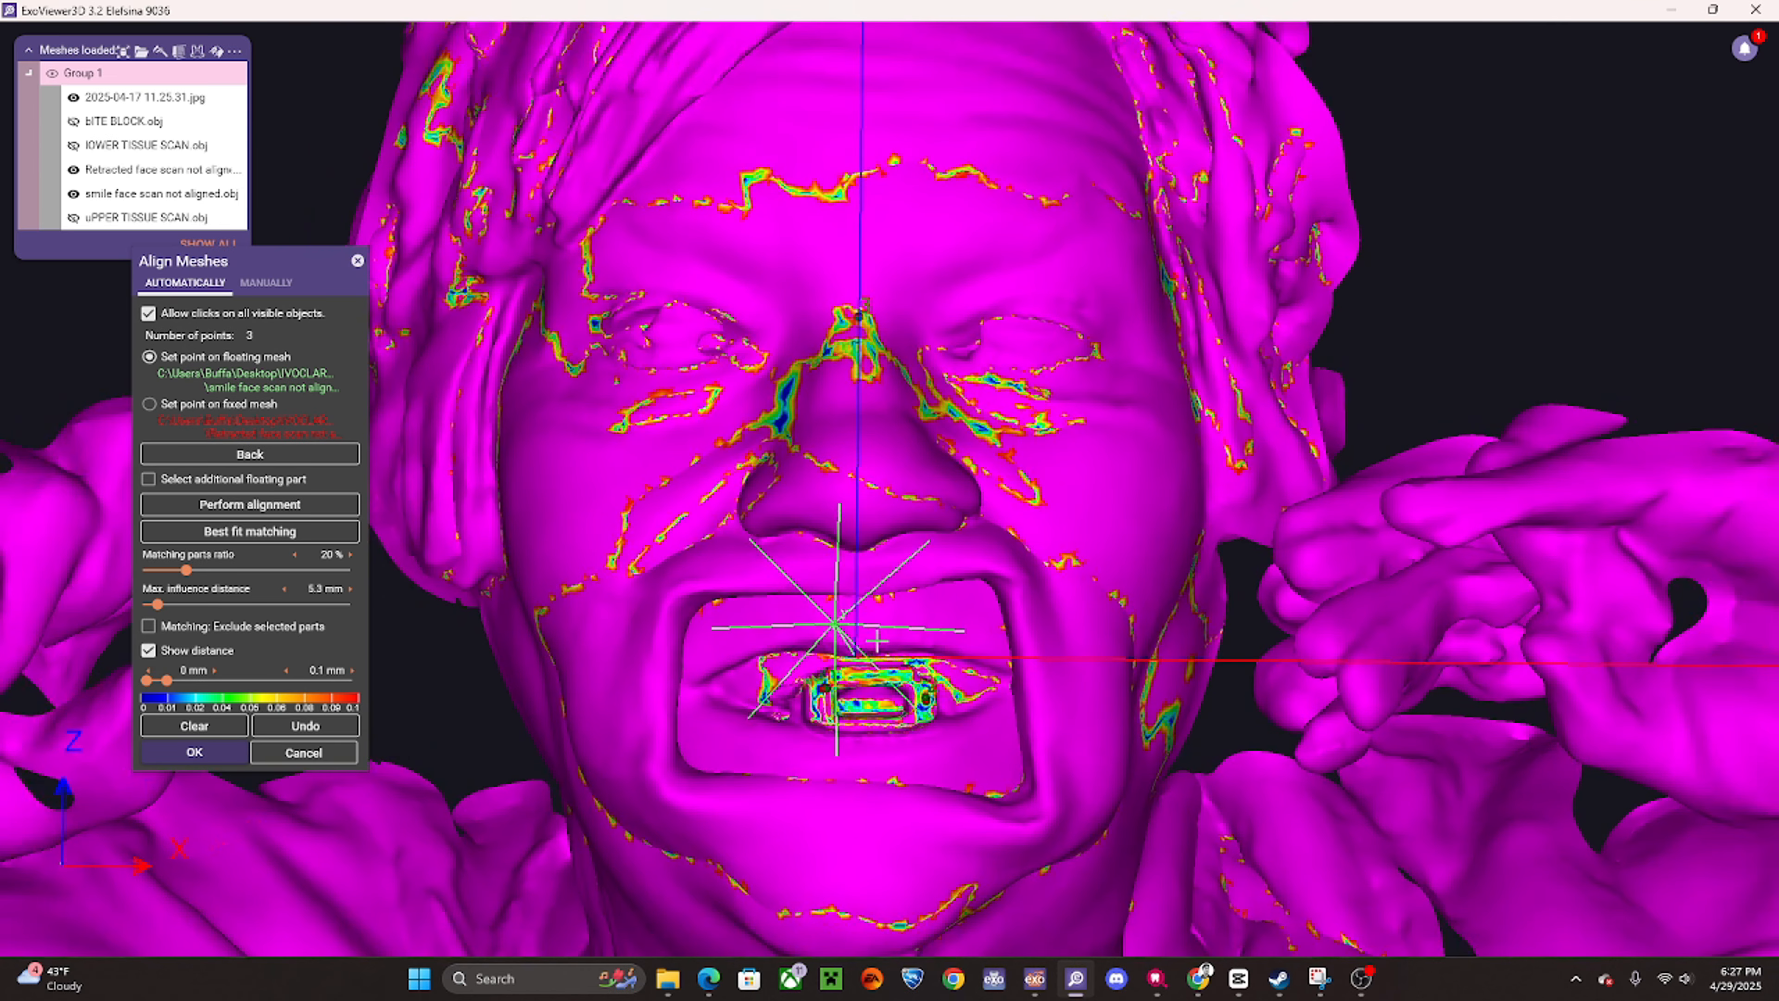
mouse_move(862, 652)
right_mouse_down()
mouse_move(806, 467)
mouse_move(892, 387)
mouse_move(882, 689)
right_mouse_up()
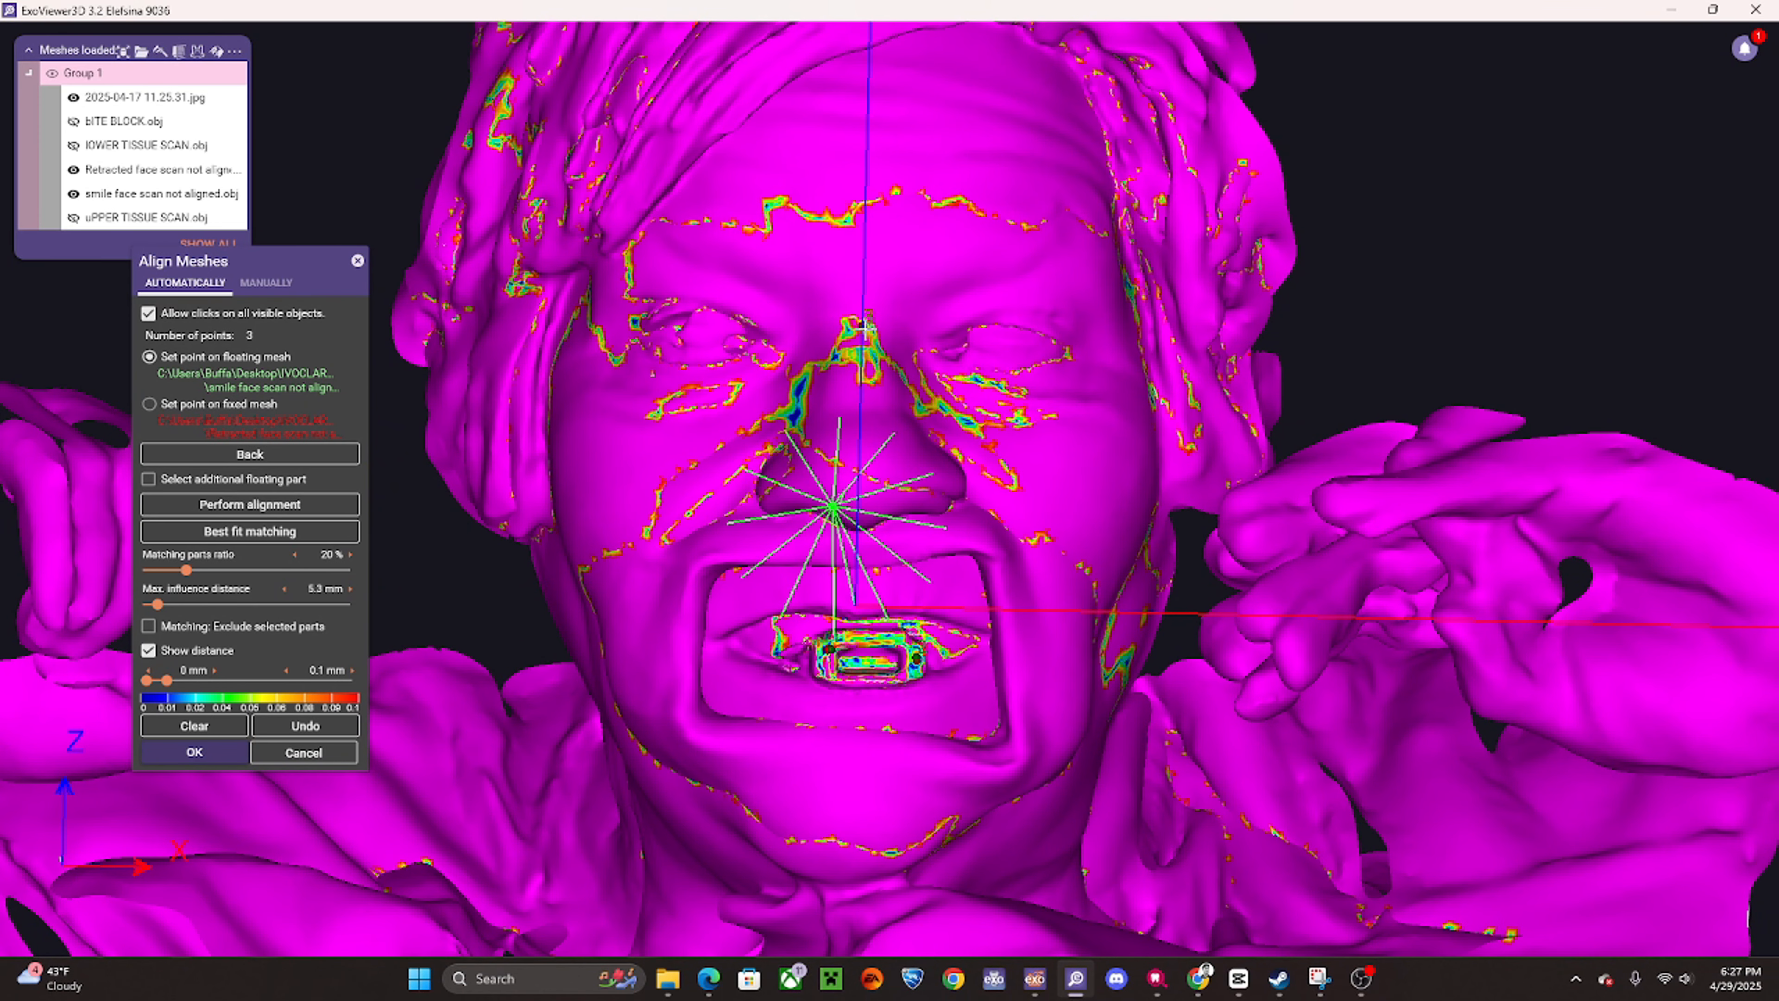
scroll(866, 323, "up", 3)
scroll(824, 303, "down", 5)
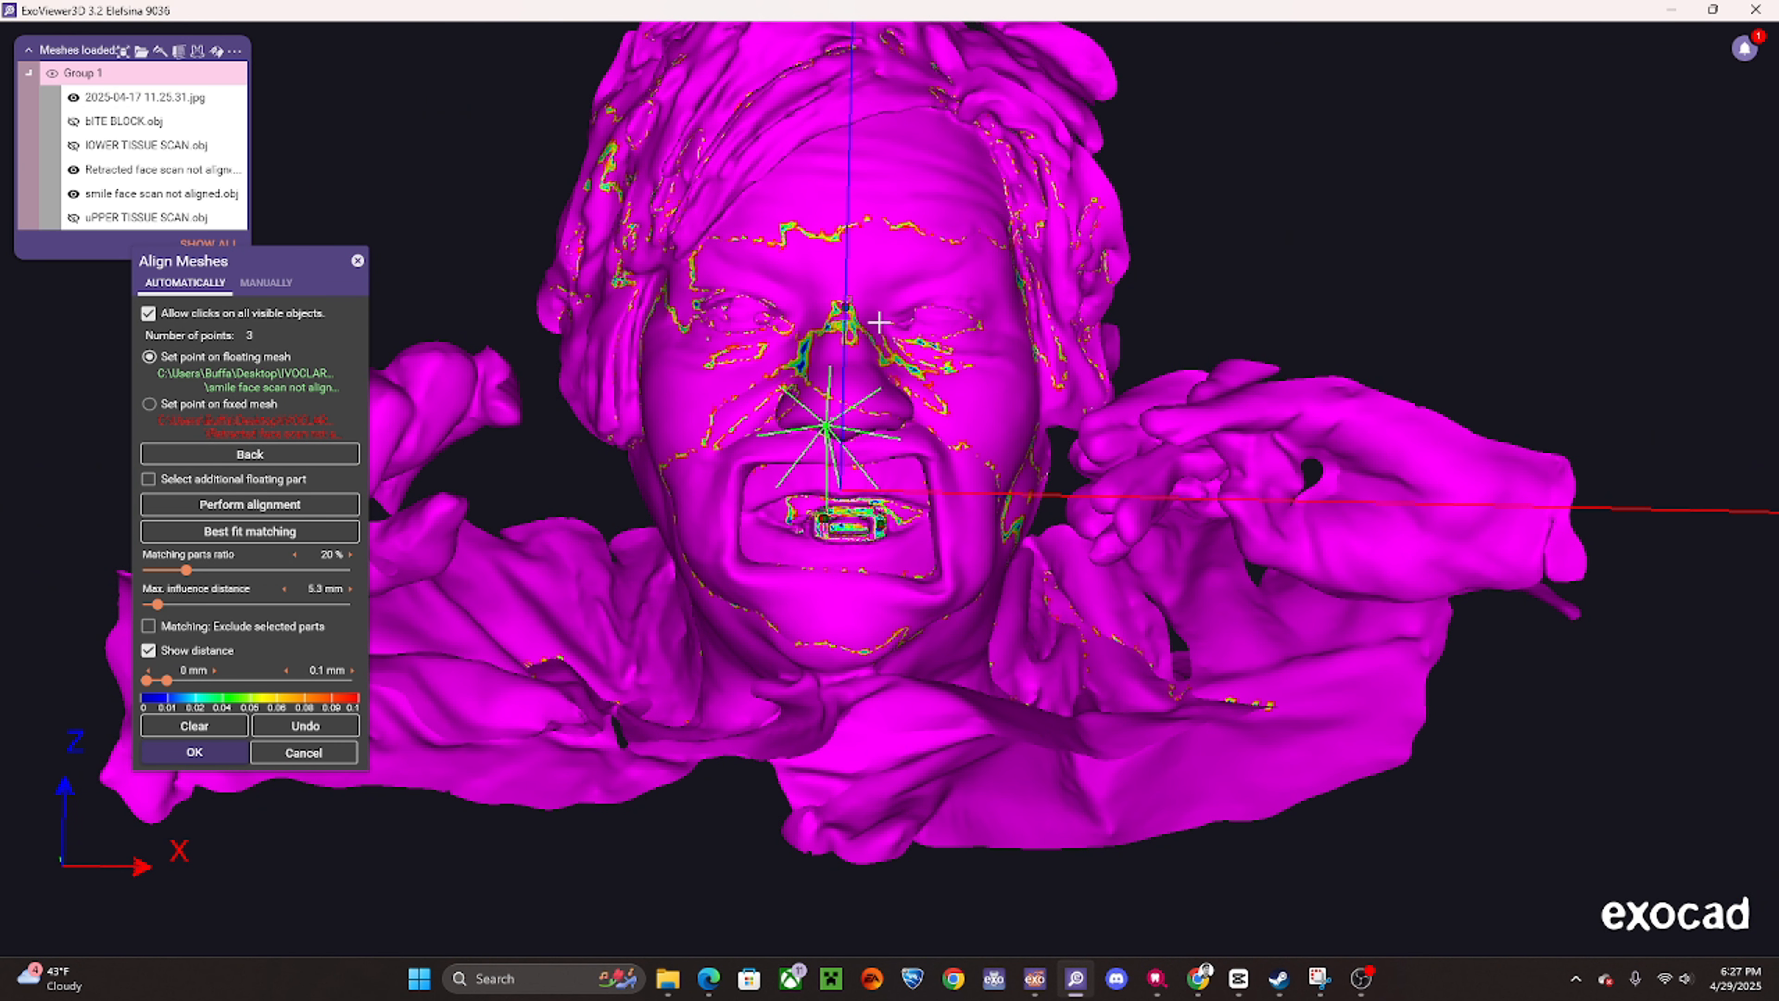
scroll(865, 515, "up", 5)
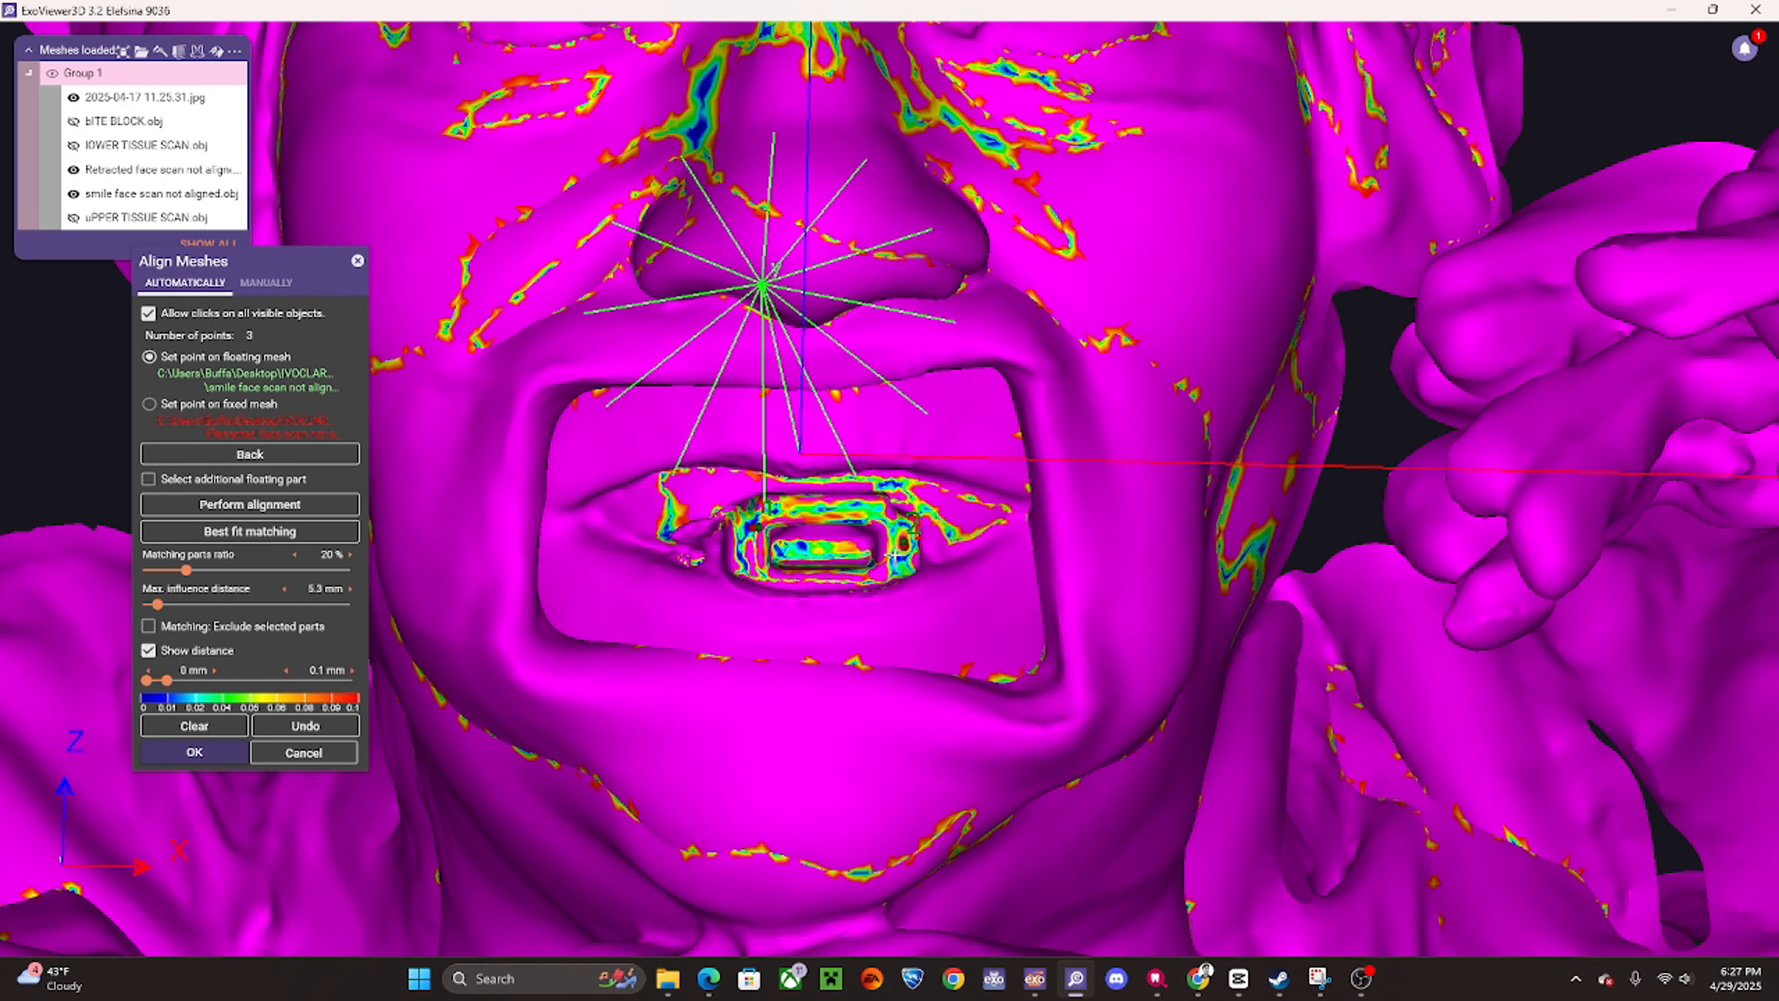
scroll(902, 518, "down", 3)
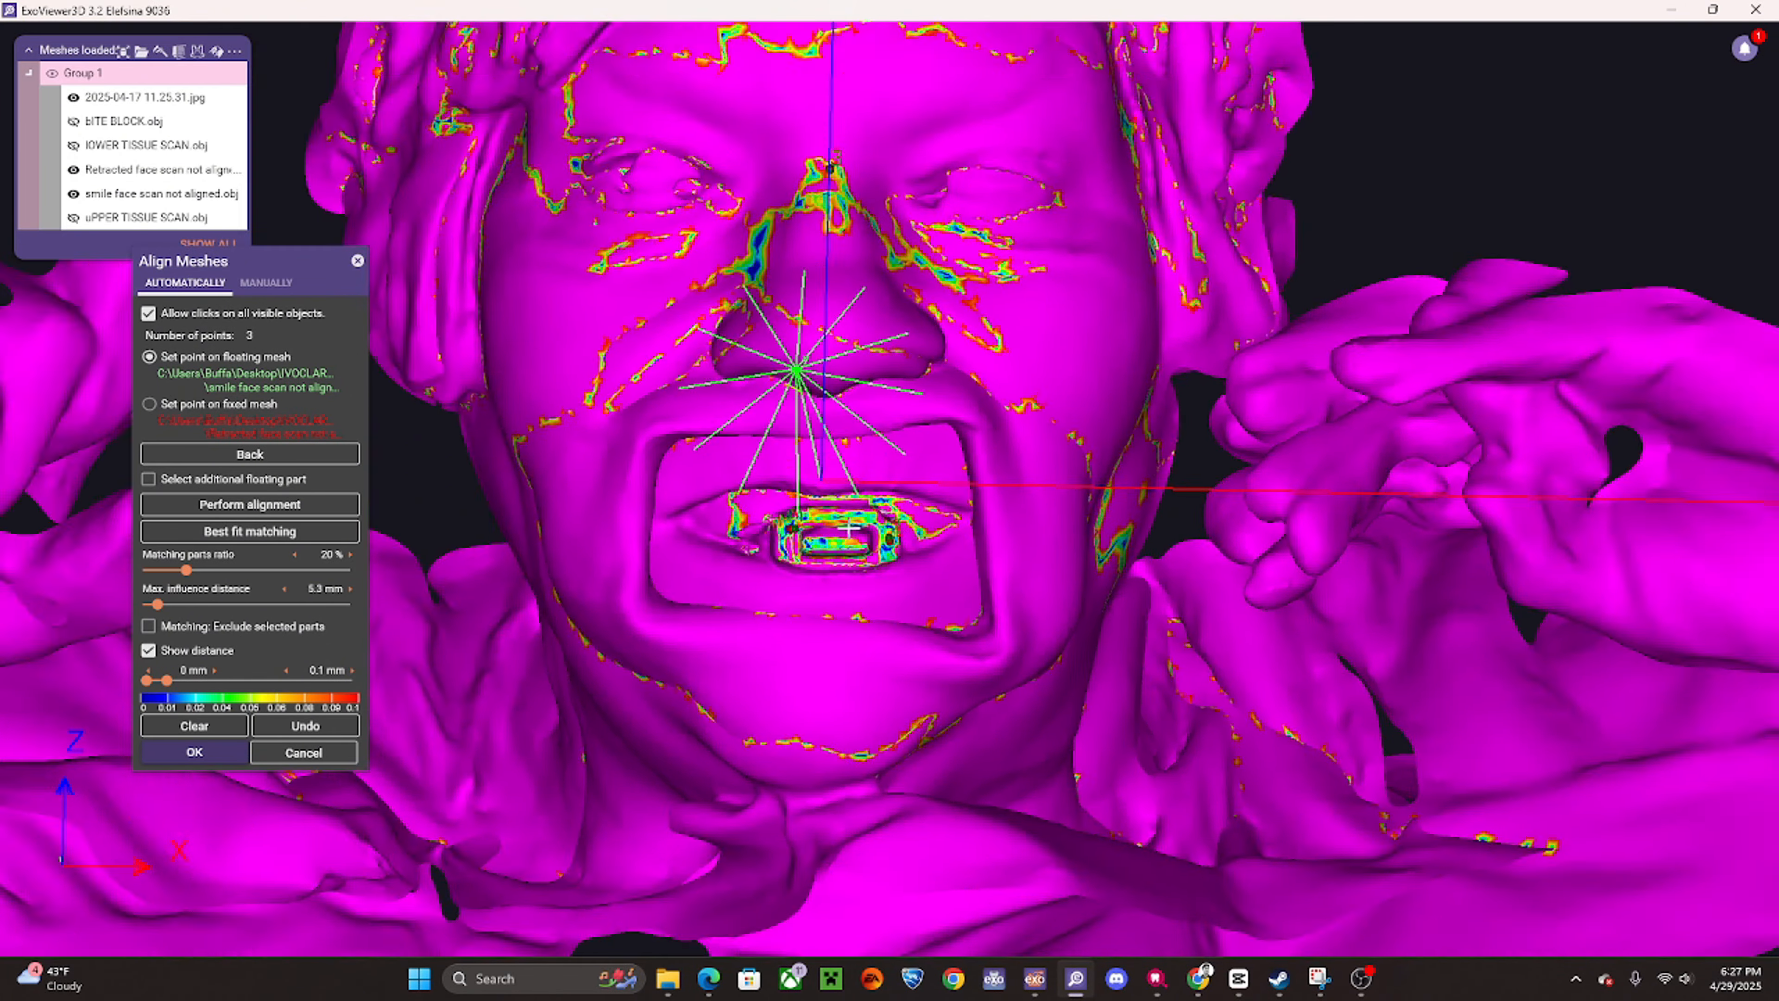
scroll(846, 228, "up", 2)
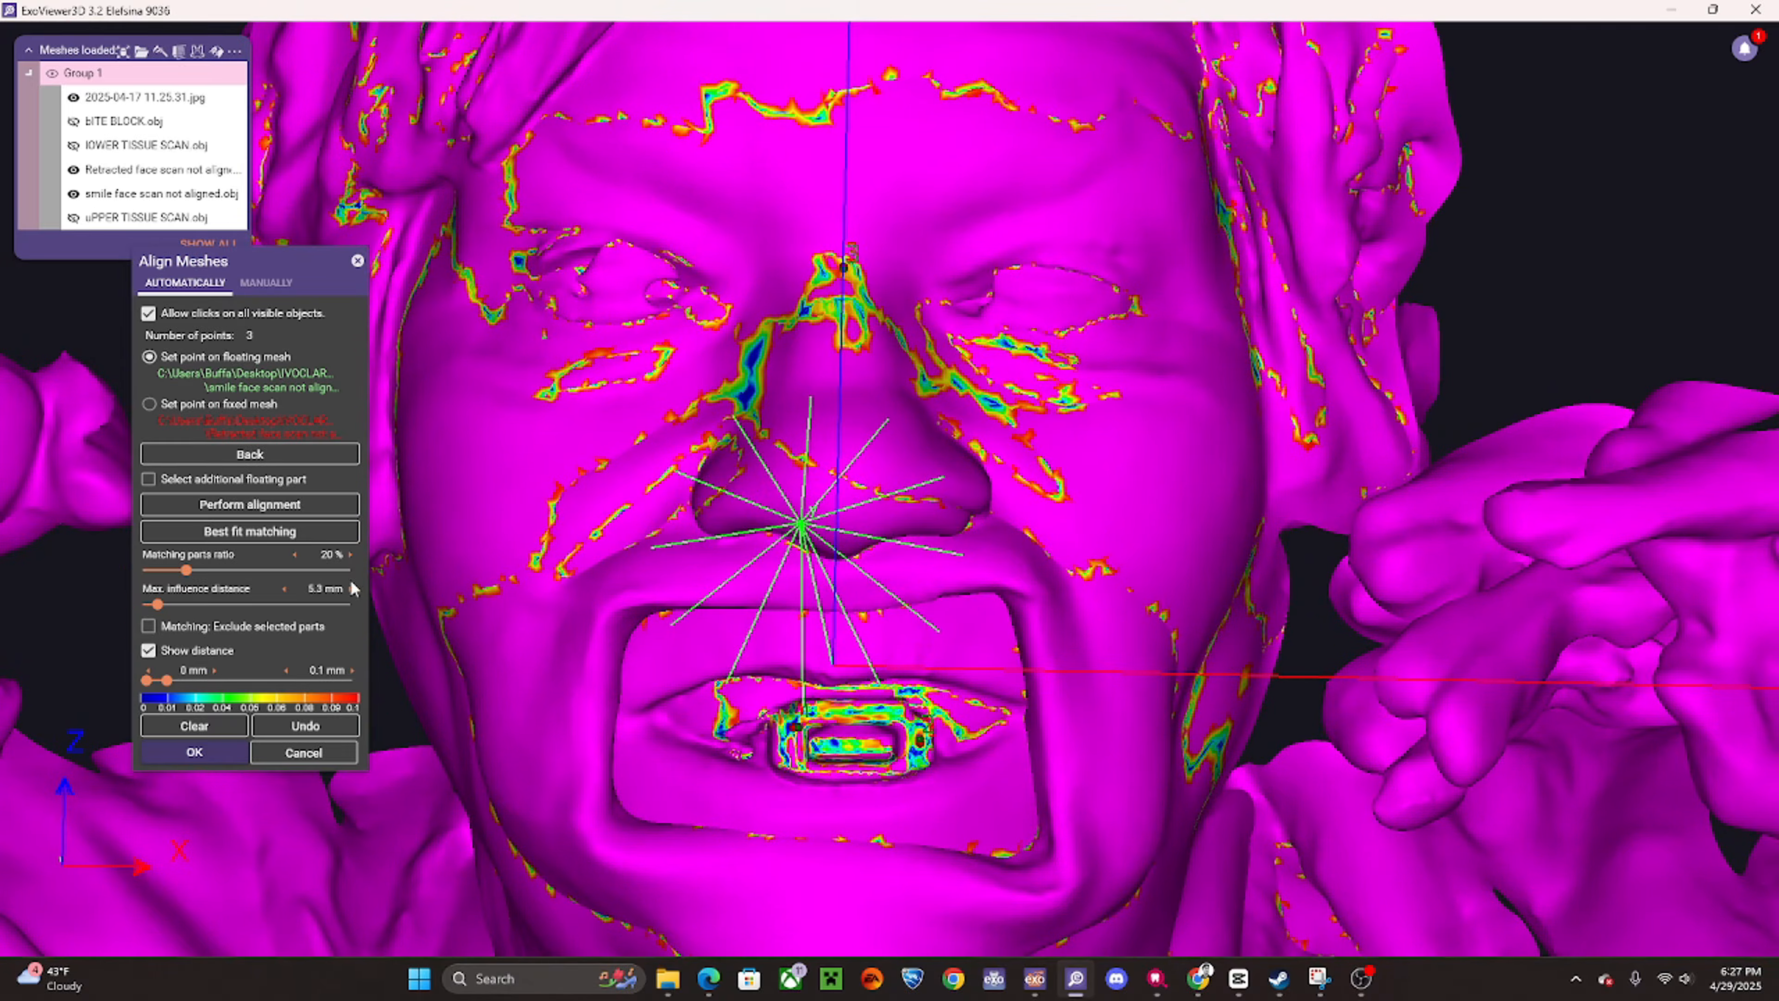
- Turn off the distance colors and inspect the aligned face scans from the side
left_click(162, 657)
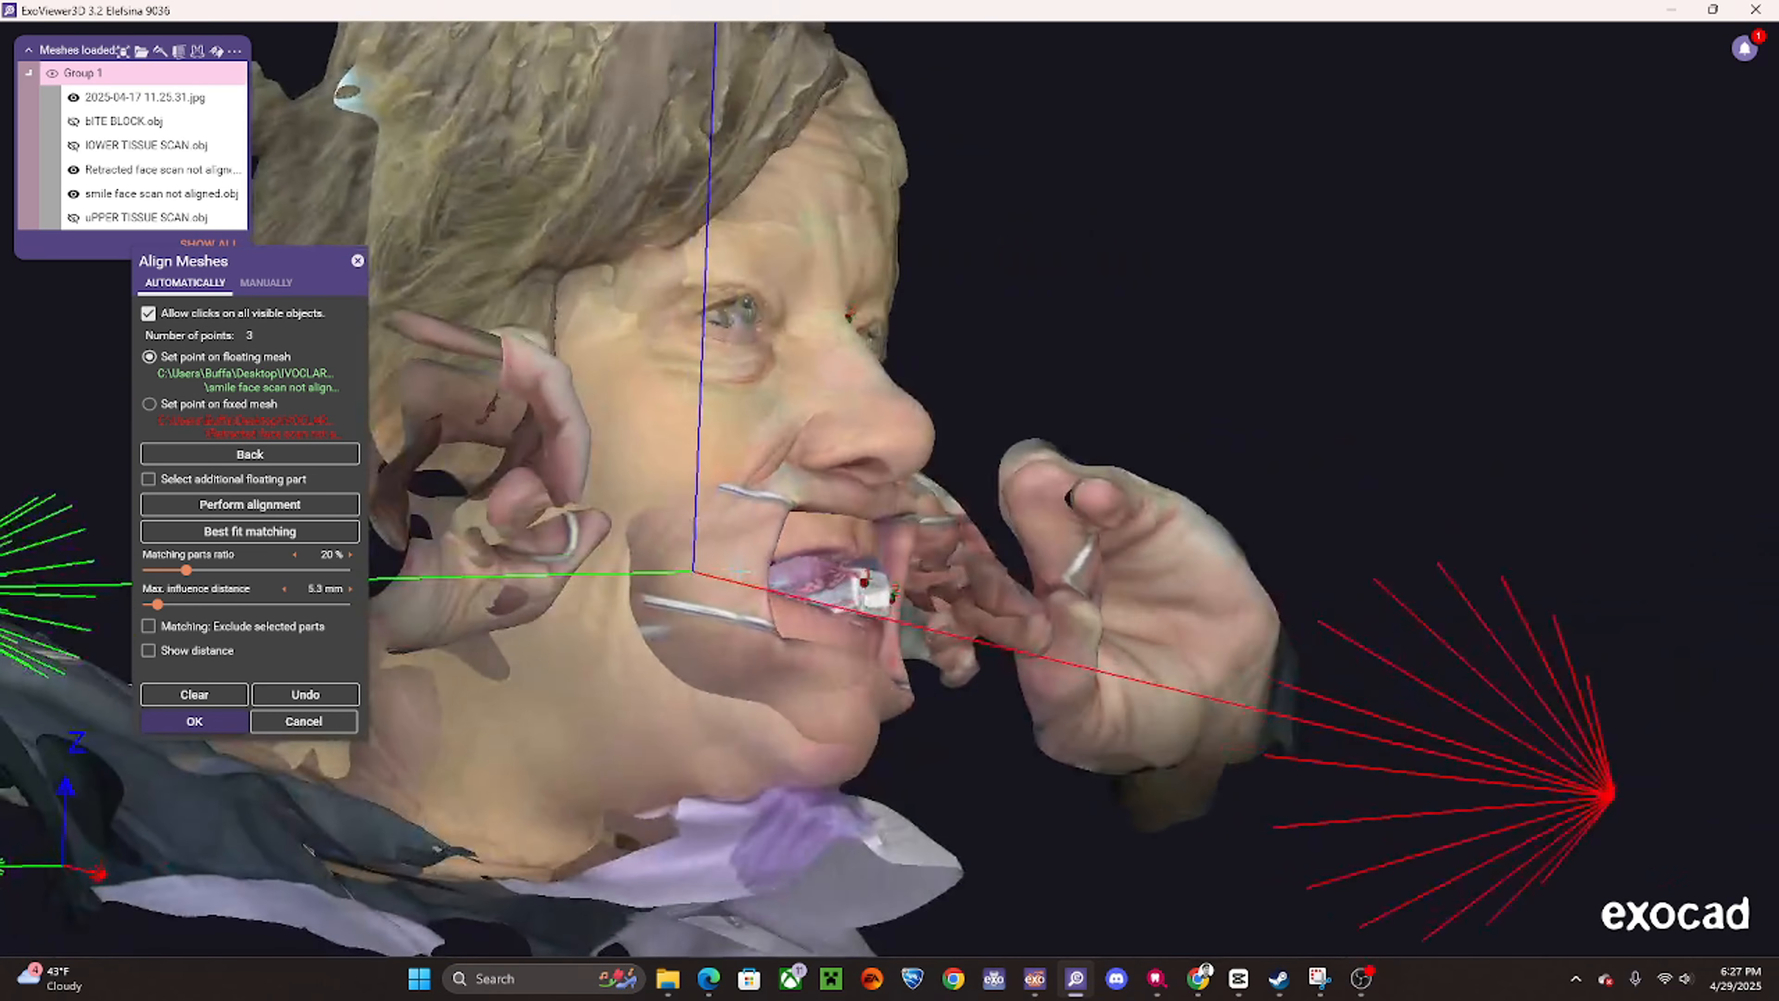
right_click_drag(1051, 560, 786, 601)
scroll(805, 574, "up", 1)
- Hide the retracted face scan and clear the alignment points
left_click(74, 169)
scroll(786, 600, "up", 2)
left_click(224, 696)
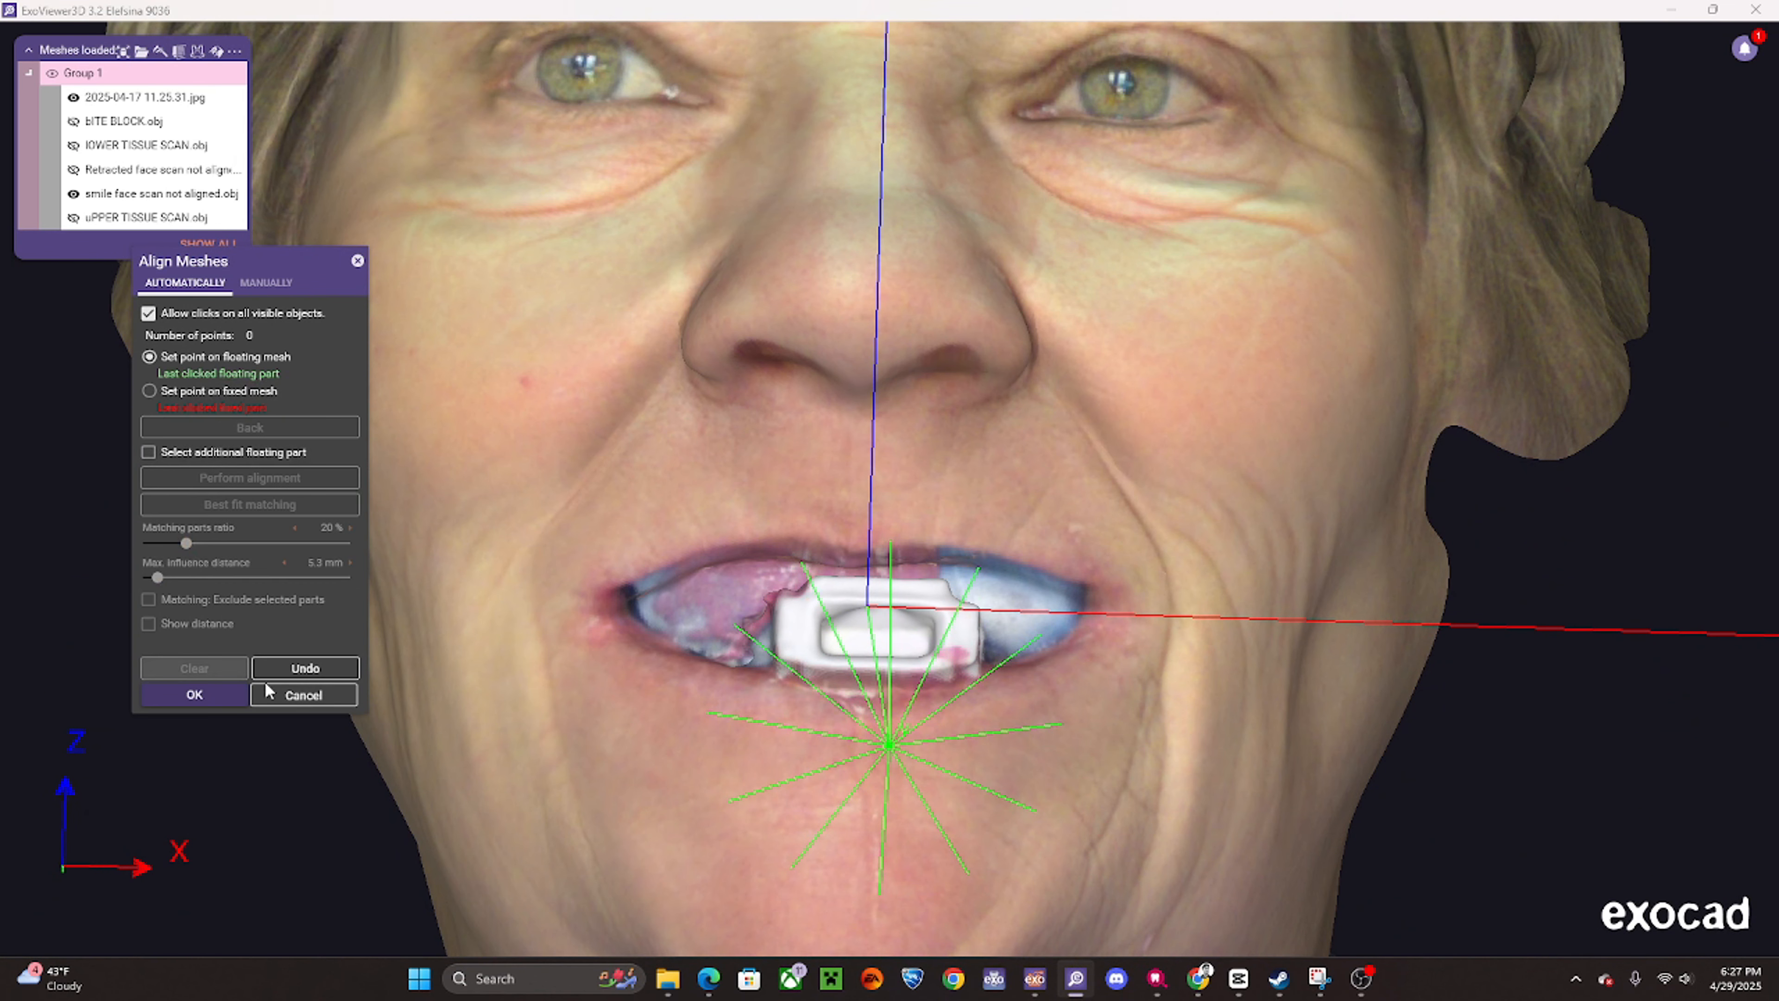
scroll(806, 560, "down", 4)
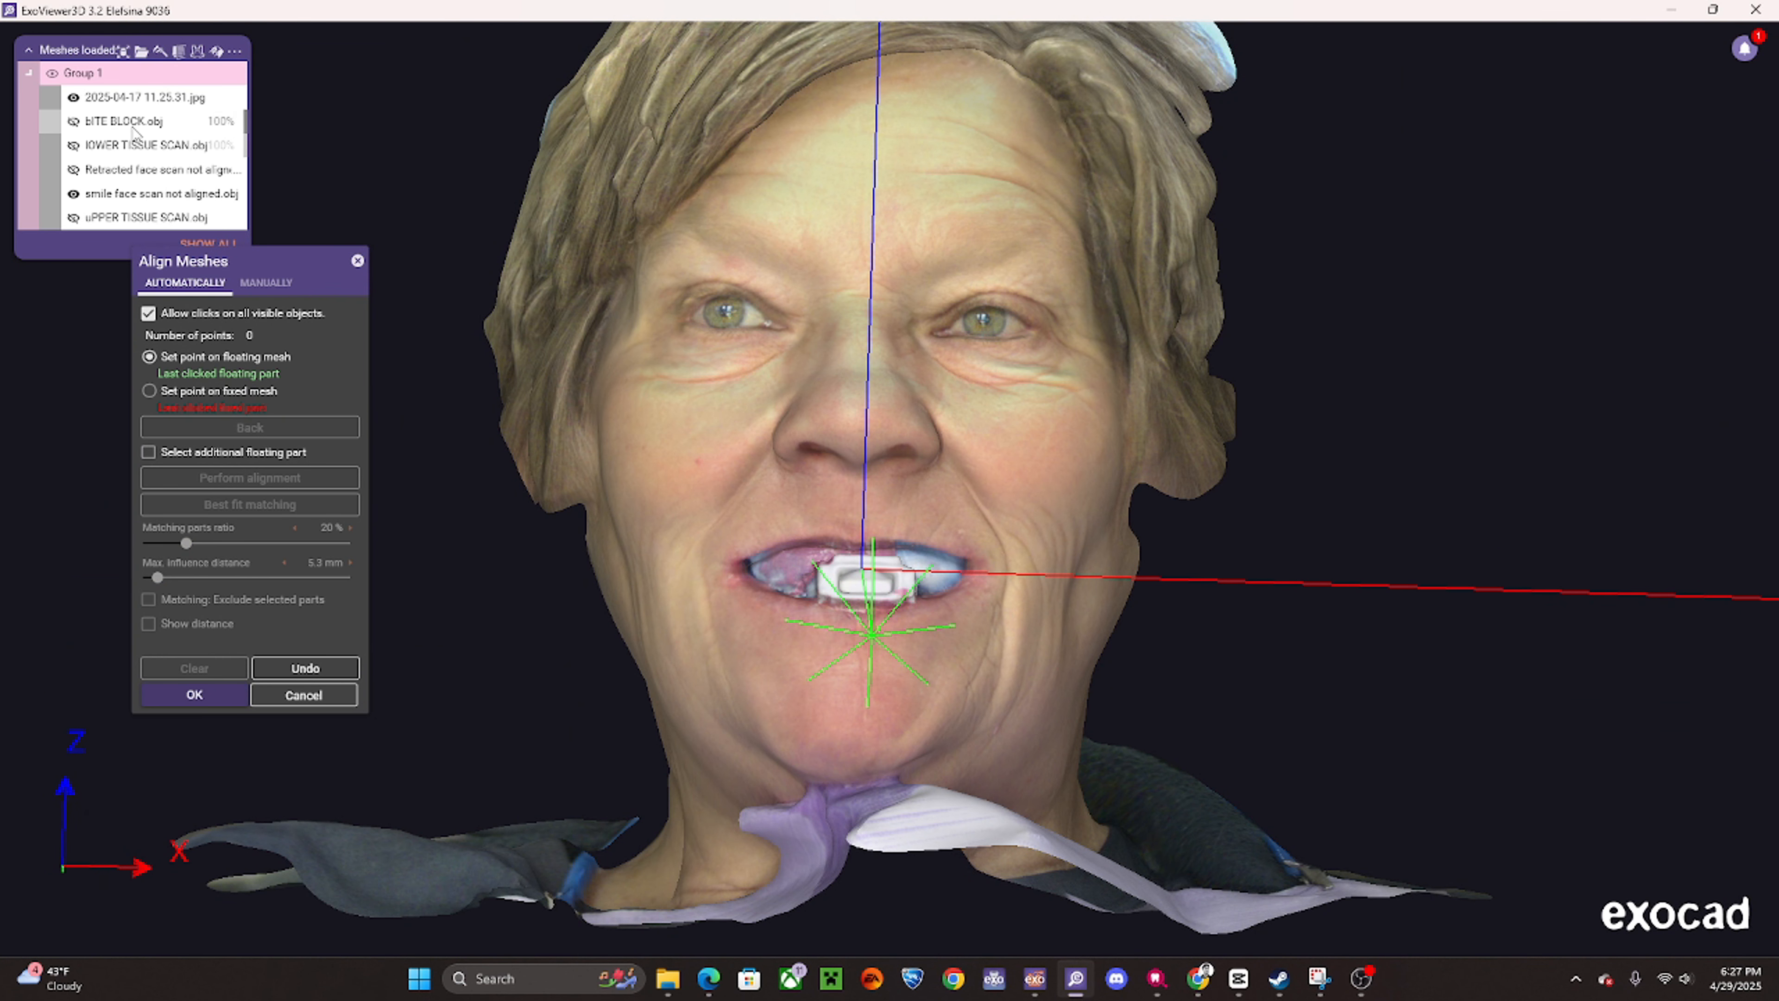
- Compare the bite block scan with the smile face scan around the mouth, toggling transparency and bite block visibility
scroll(866, 503, "up", 3)
left_click(866, 503, "shift")
middle_click(866, 503, "shift")
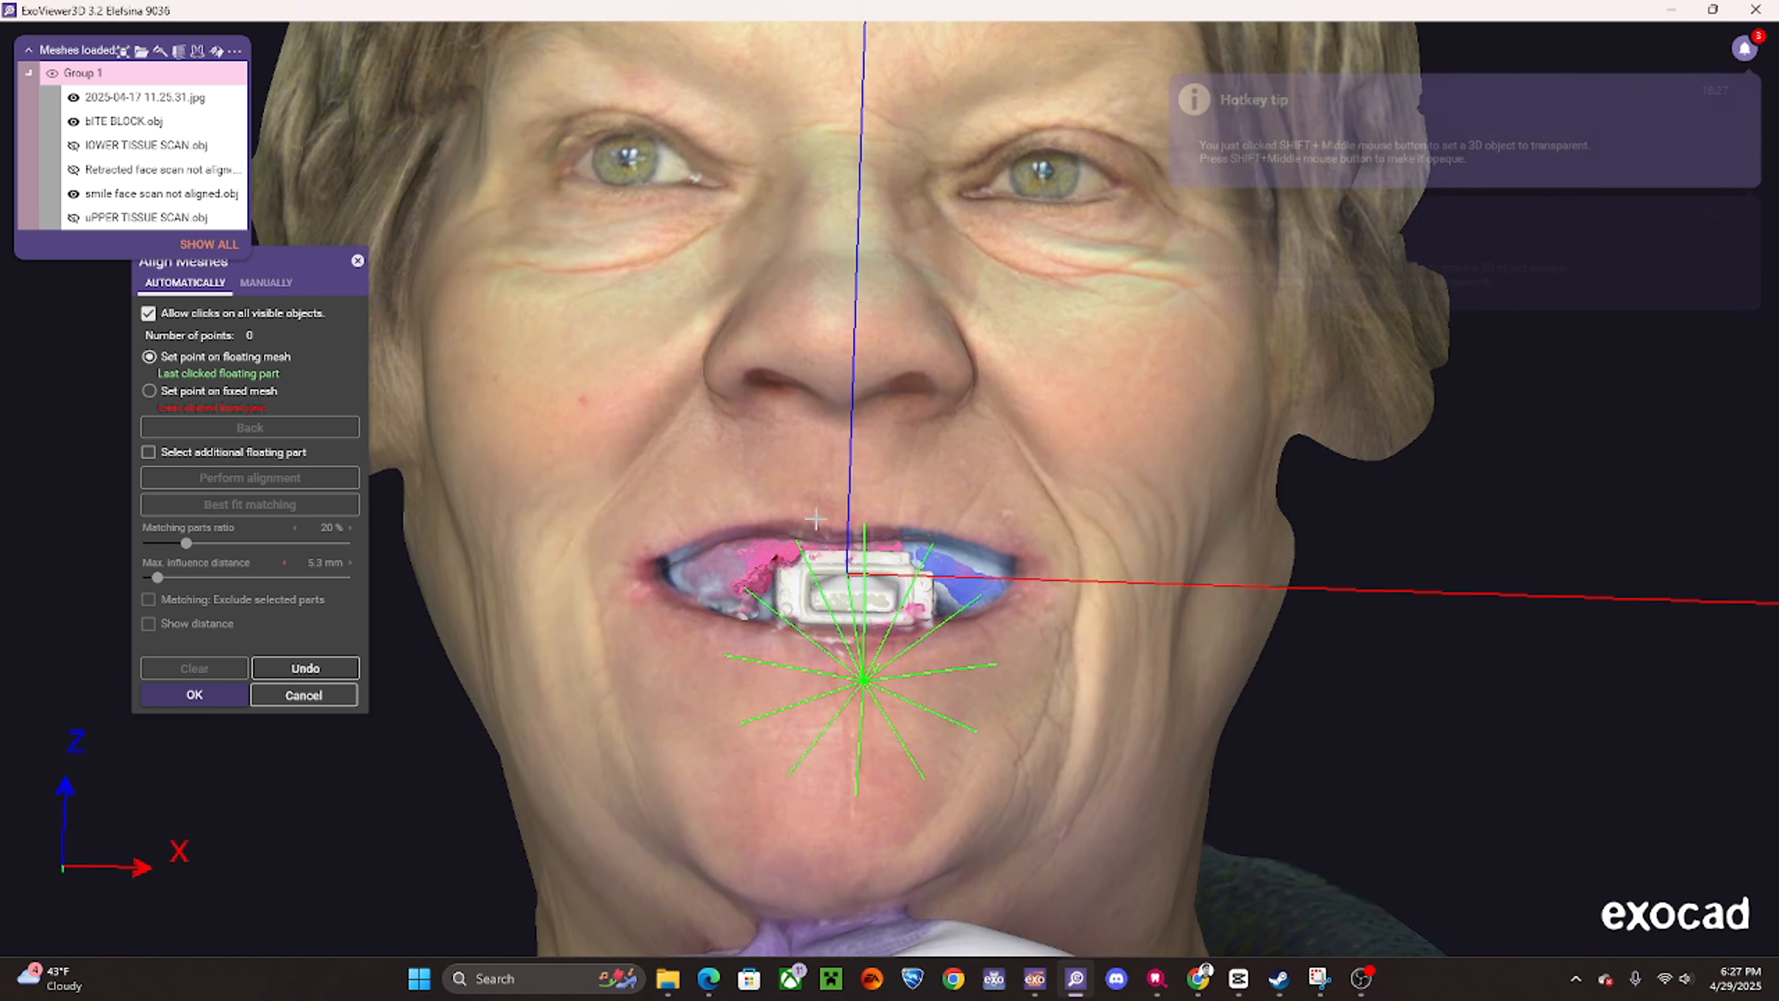
right_click_drag(865, 503, 903, 547)
scroll(781, 526, "up", 3)
scroll(960, 596, "down", 2)
scroll(910, 567, "up", 2)
middle_click(970, 521, "ctrl")
middle_click(876, 646, "ctrl")
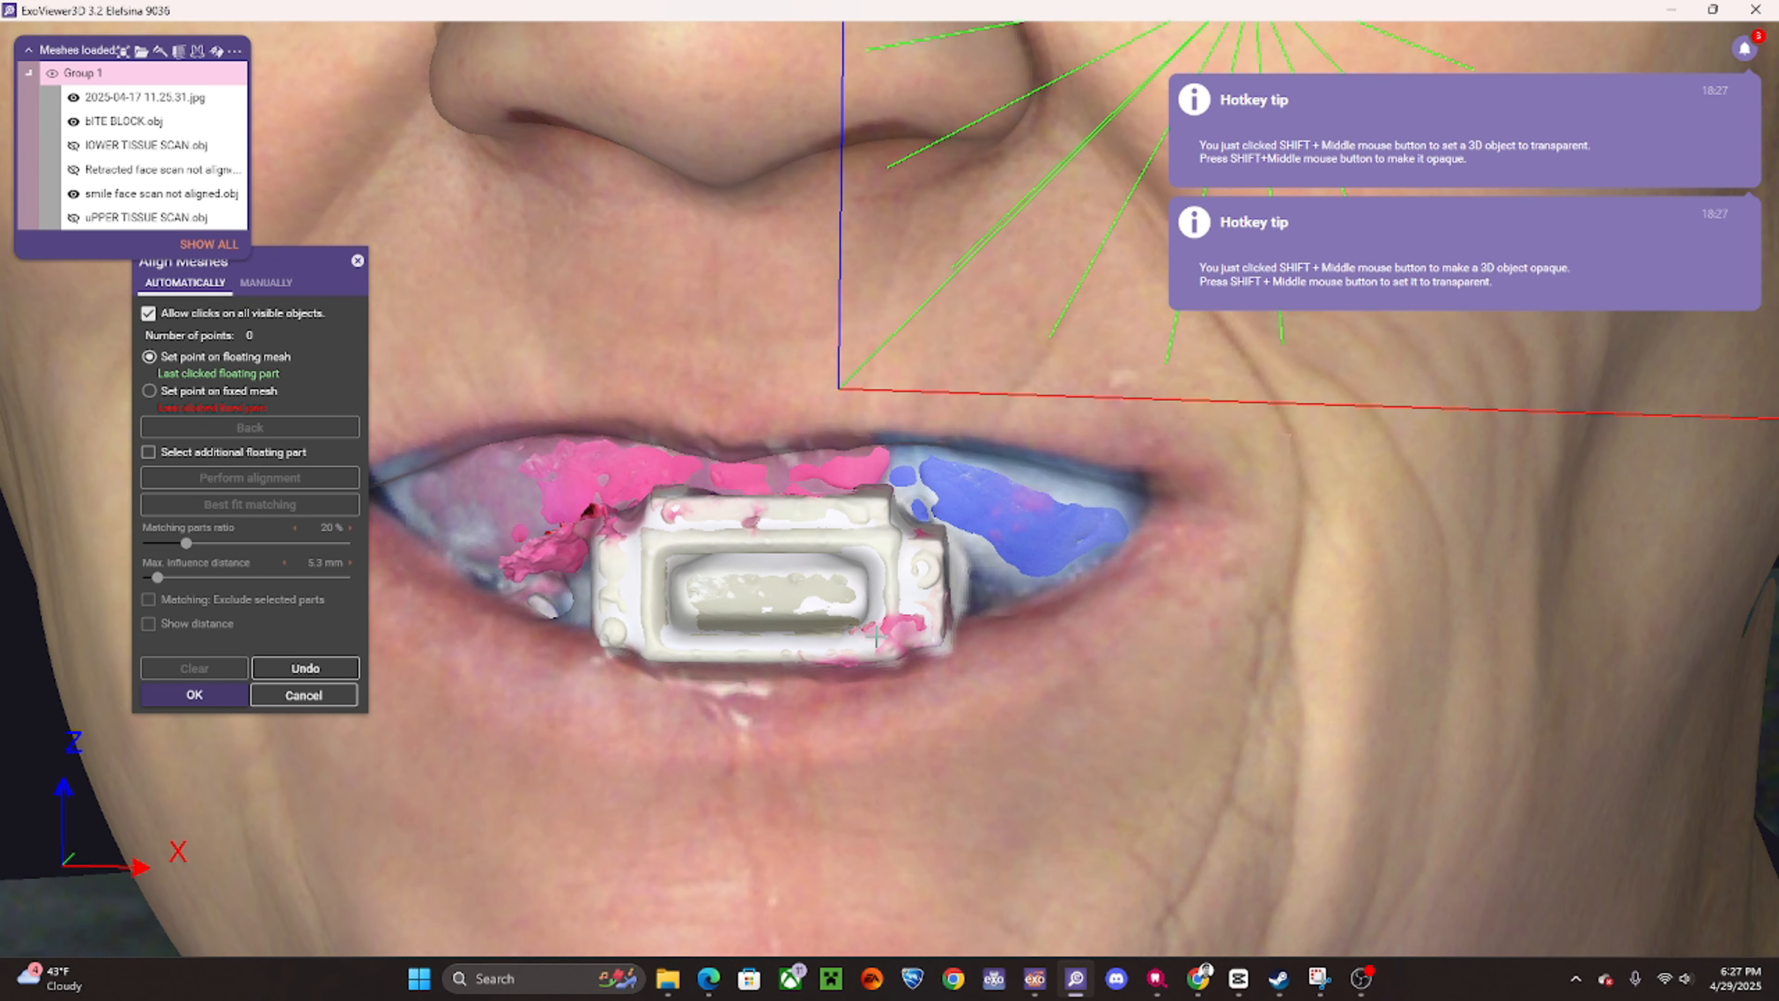
scroll(876, 636, "down", 6)
right_click_drag(876, 636, 717, 555)
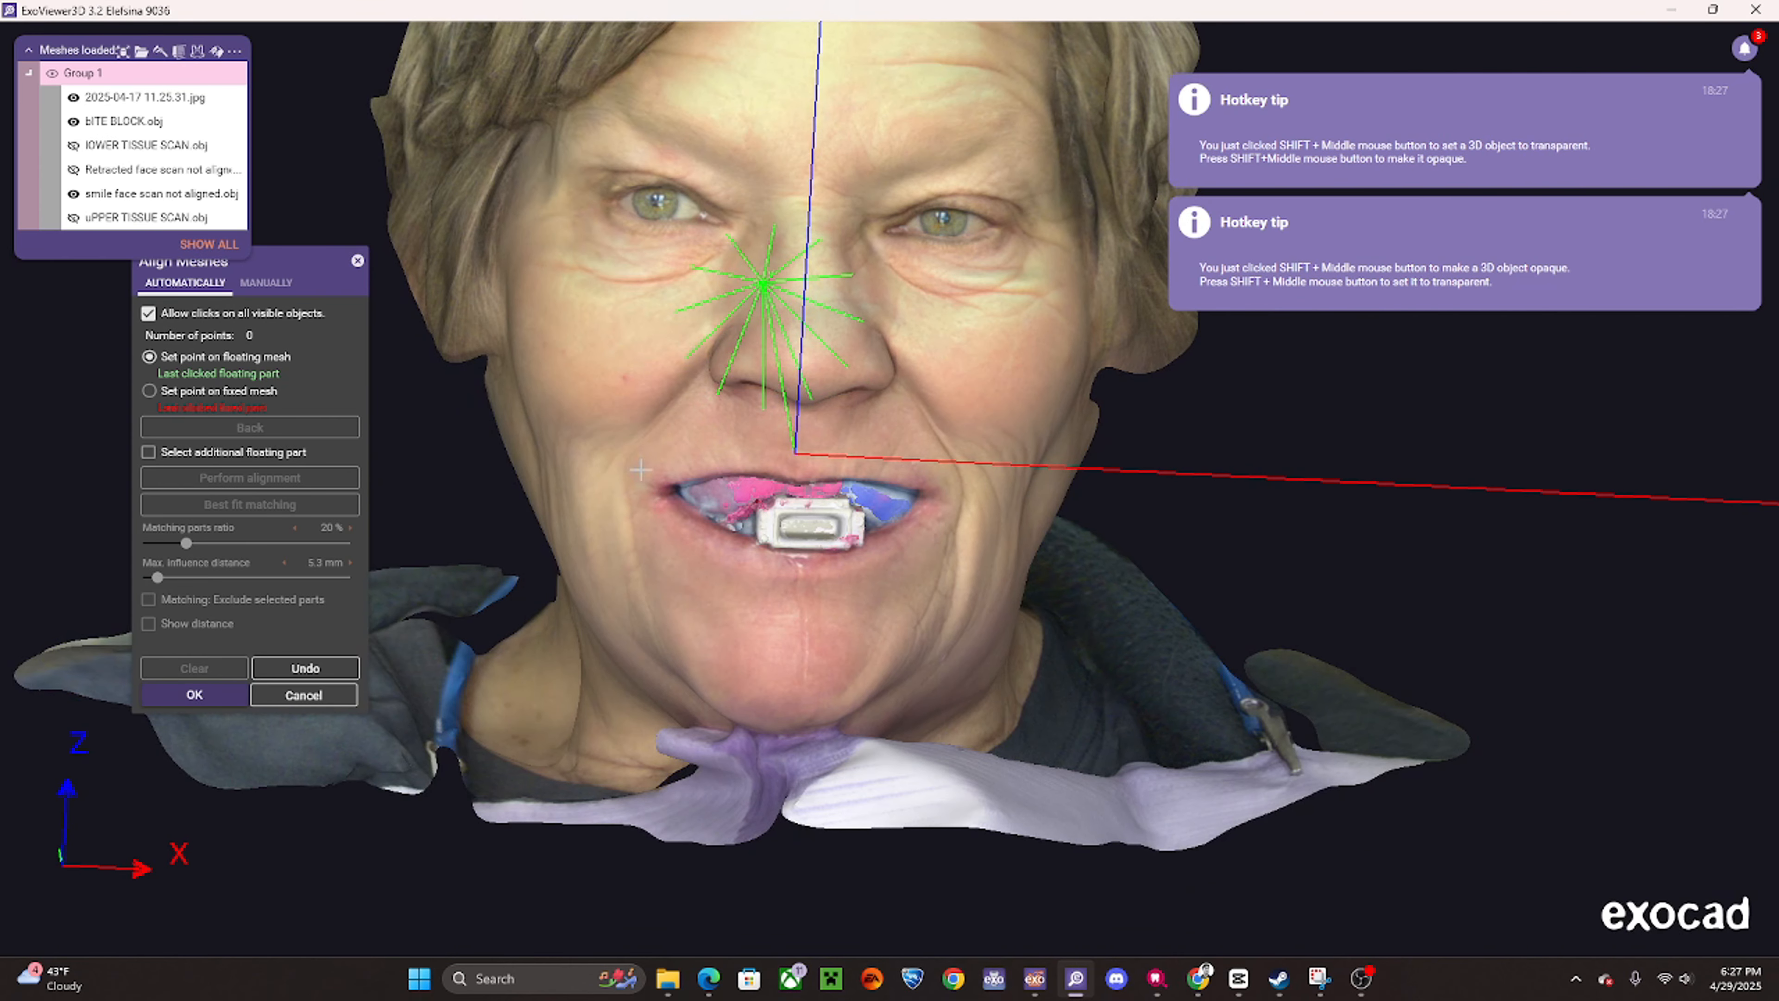
- Hide the bite block scan so that only the smile face scan remains for export
scroll(766, 475, "up", 6)
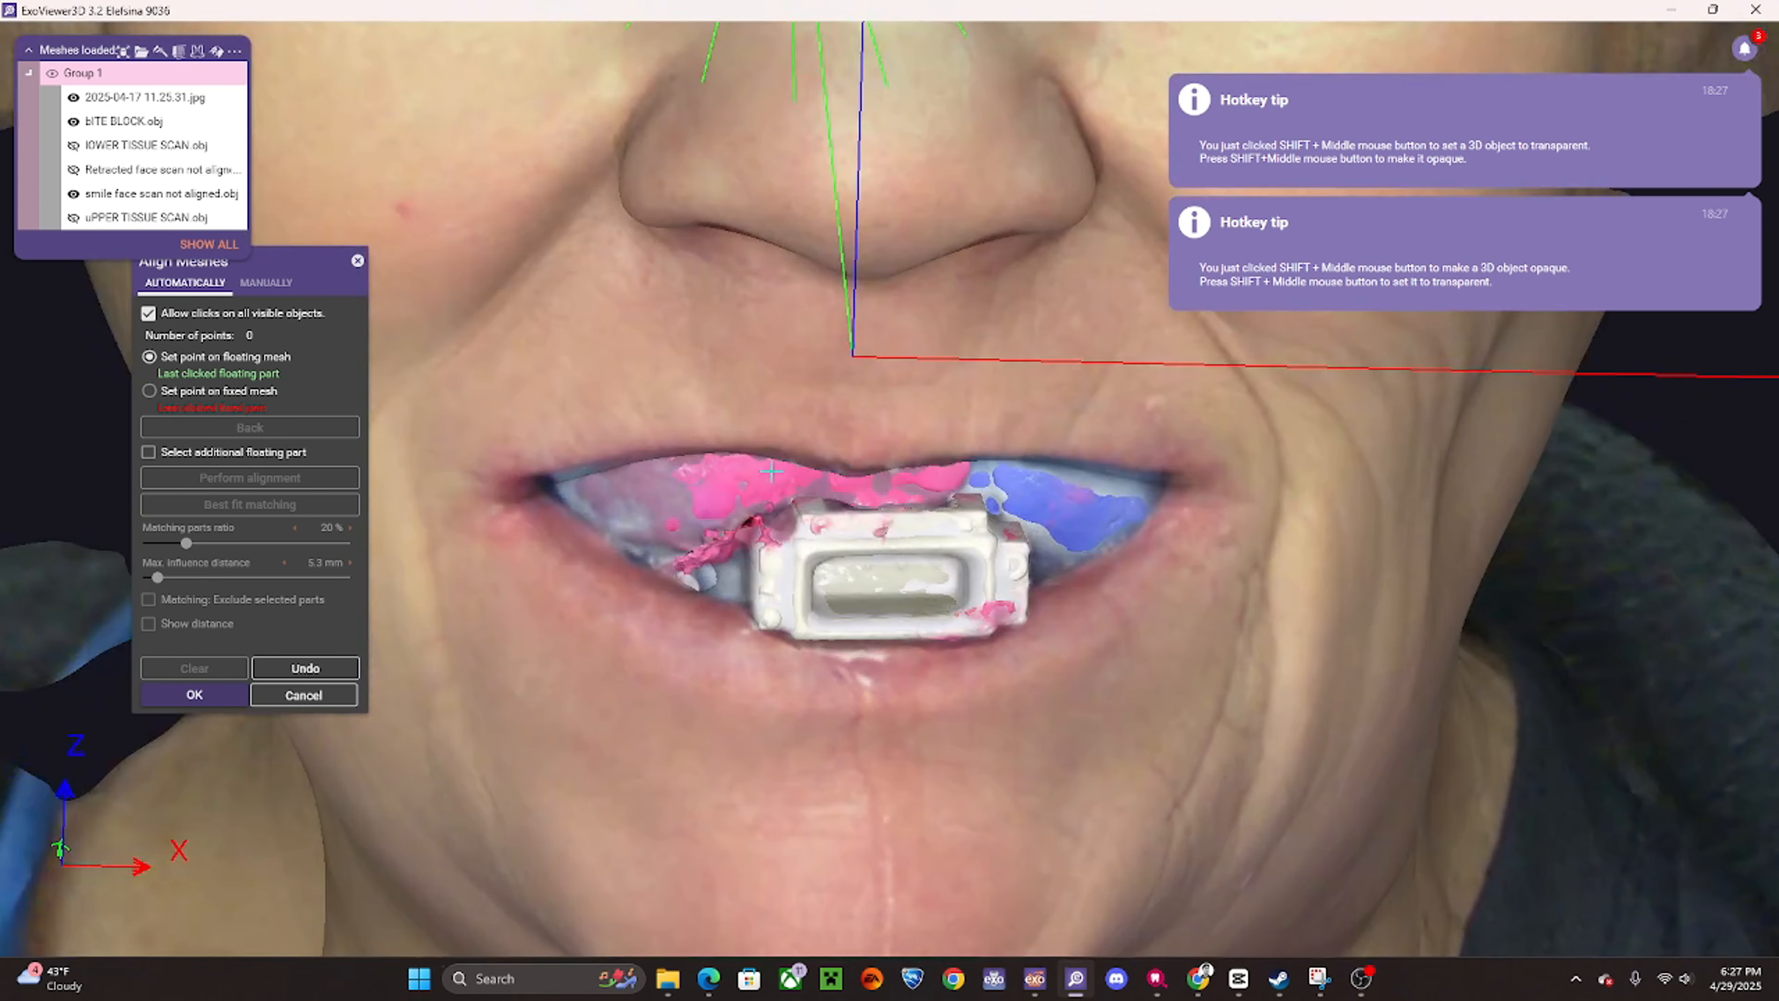
middle_click(765, 475, "ctrl")
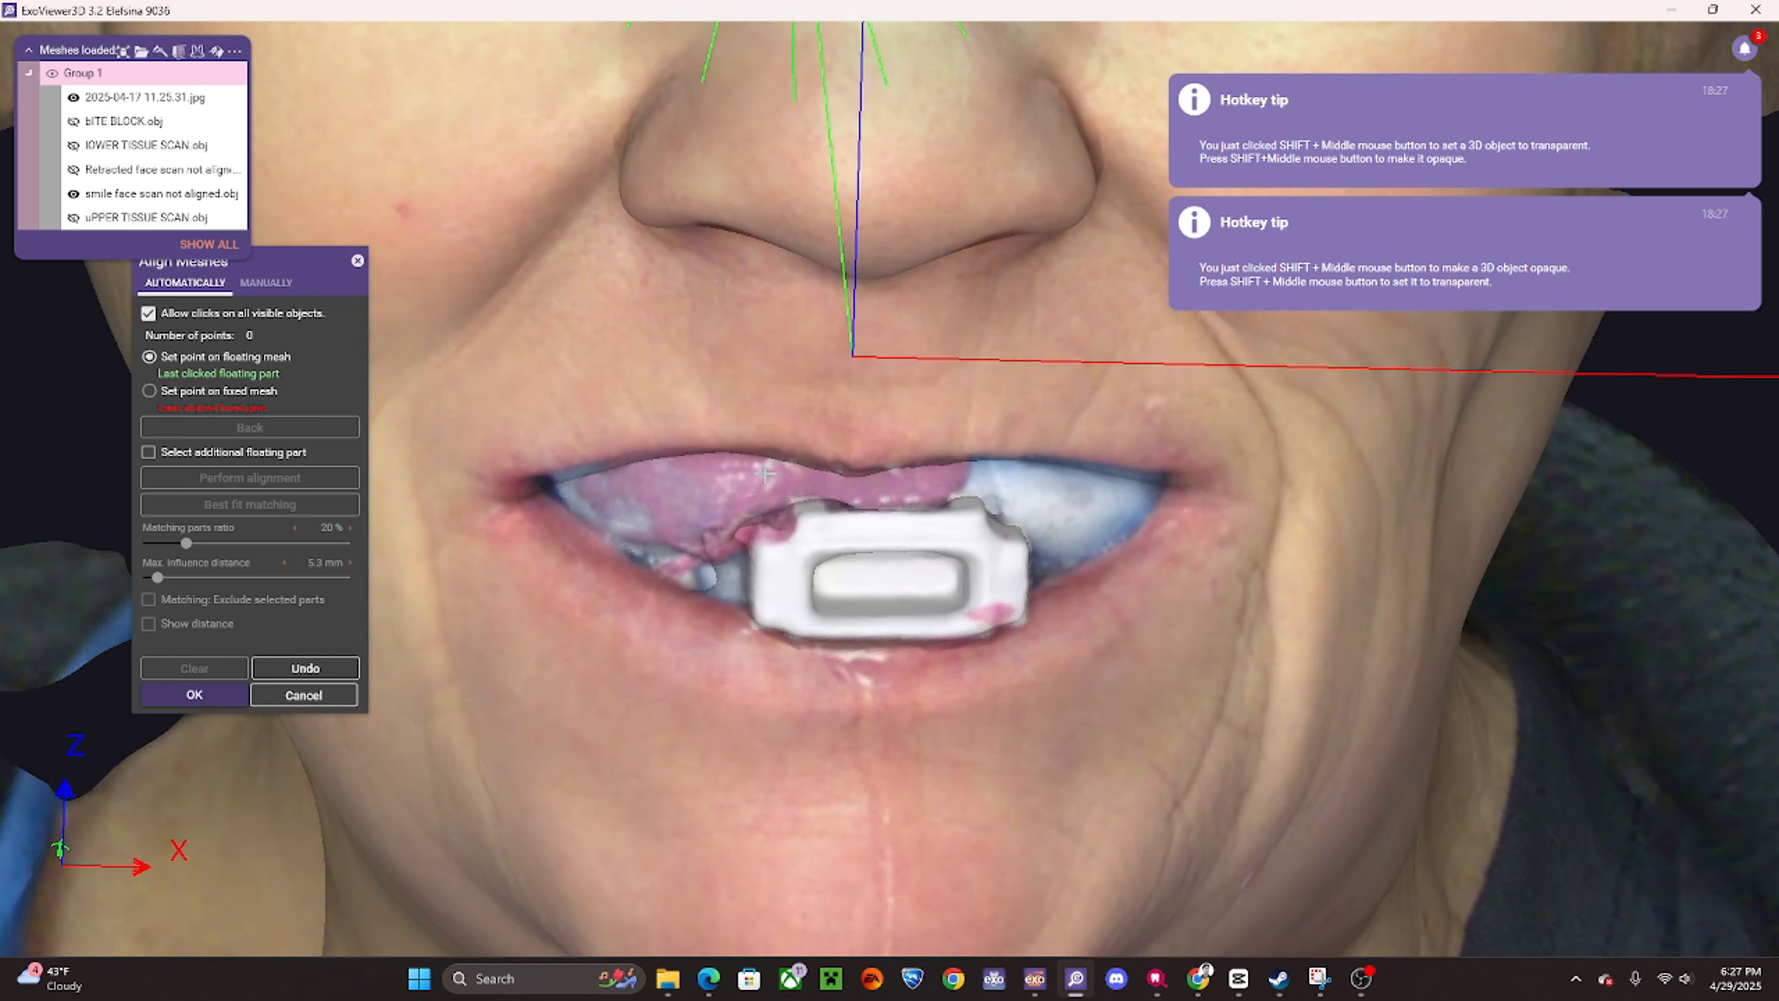
scroll(765, 476, "down", 7)
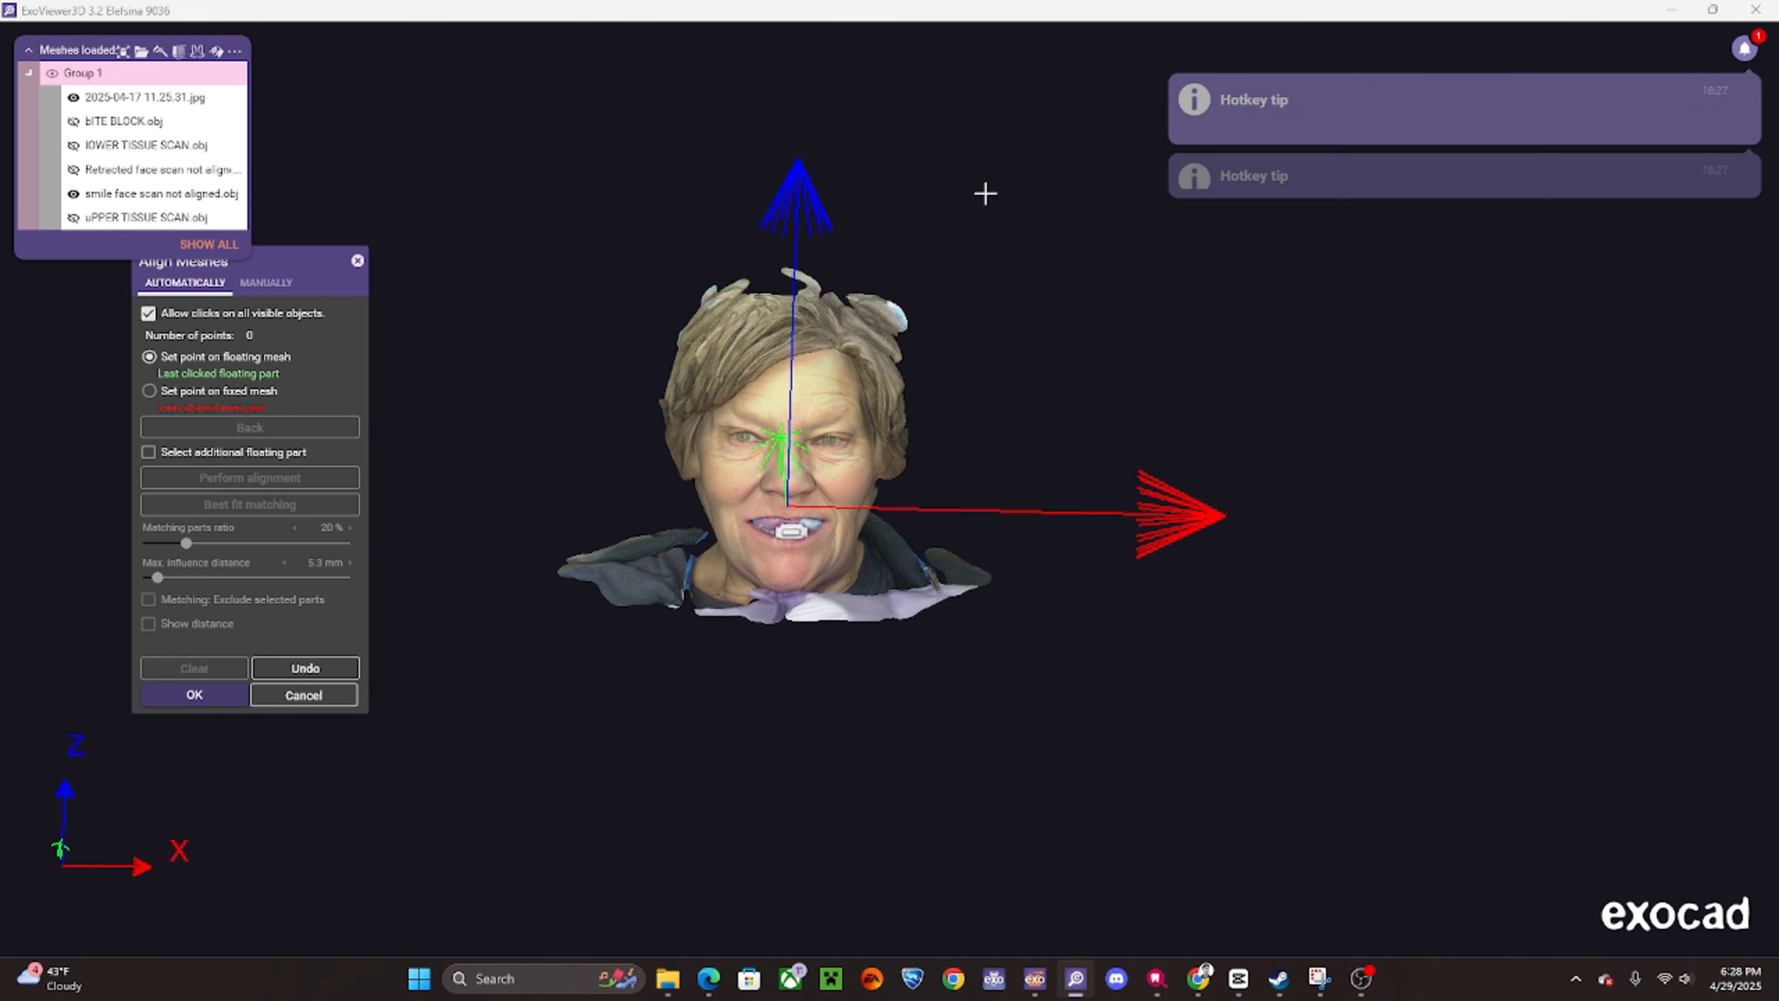
scroll(887, 217, "up", 3)
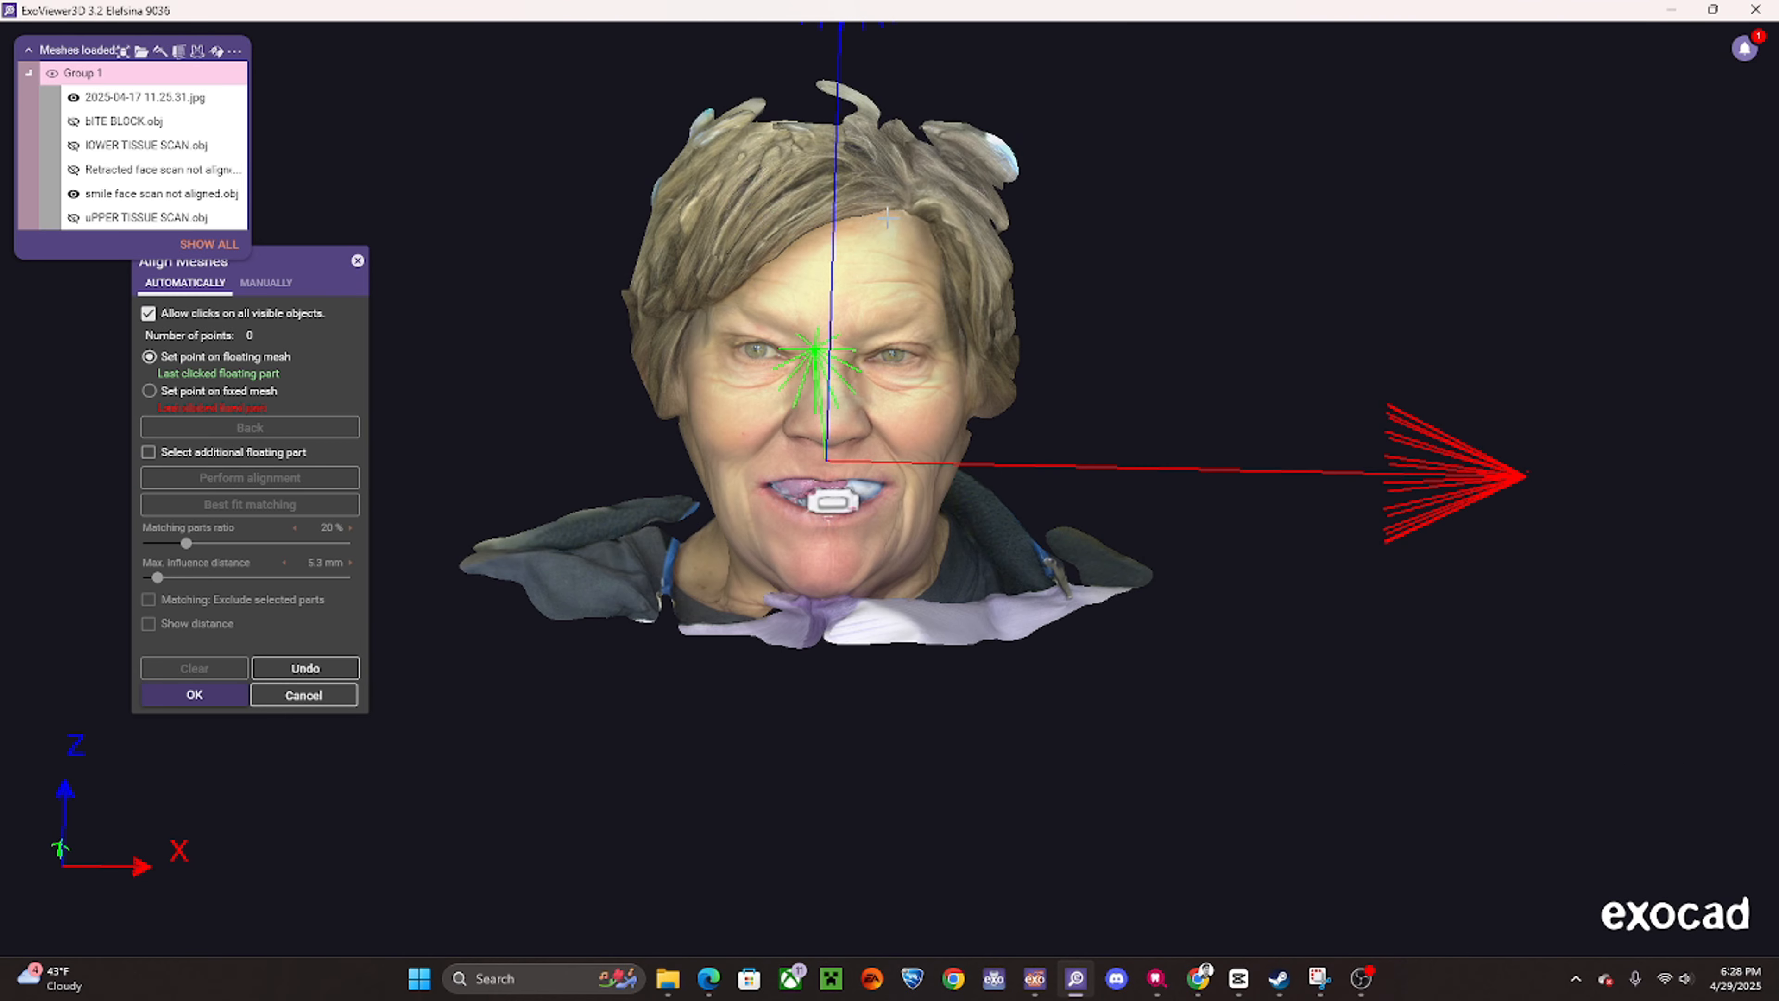
- Start saving the scene as Plain OBJ with the file name smILE FACE SCAN ALIGNED
right_click(1269, 199)
left_click(1366, 644)
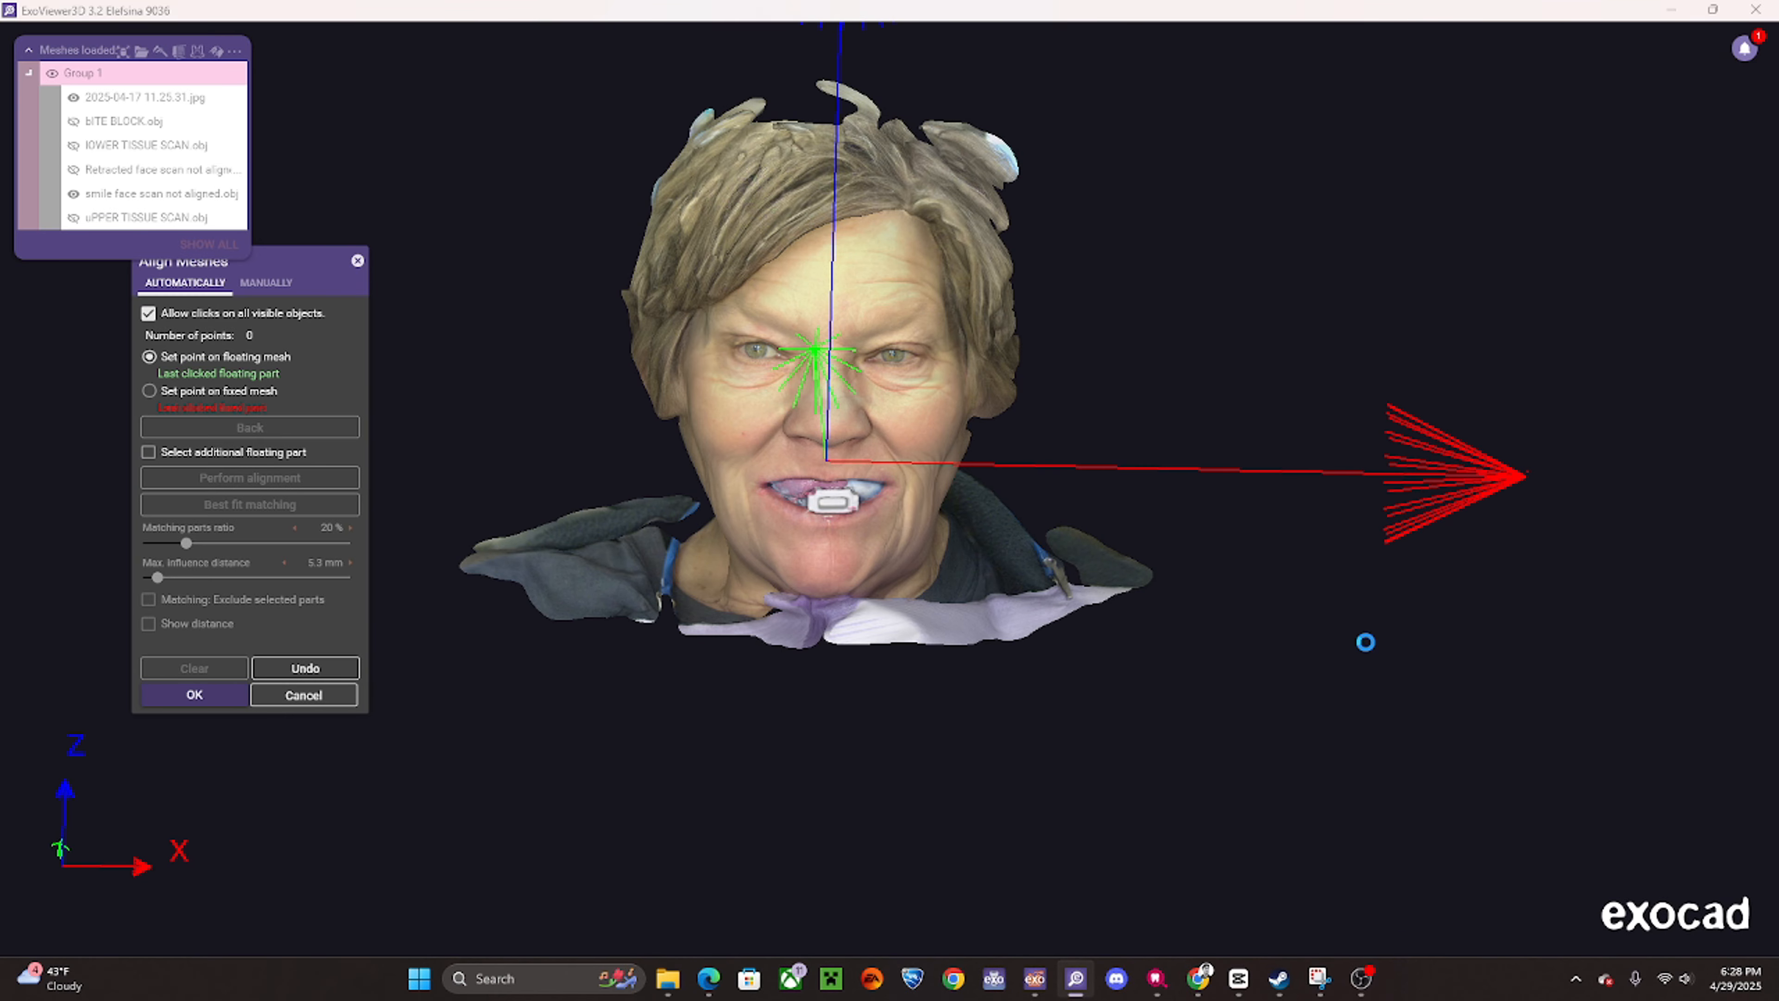
left_click(500, 392)
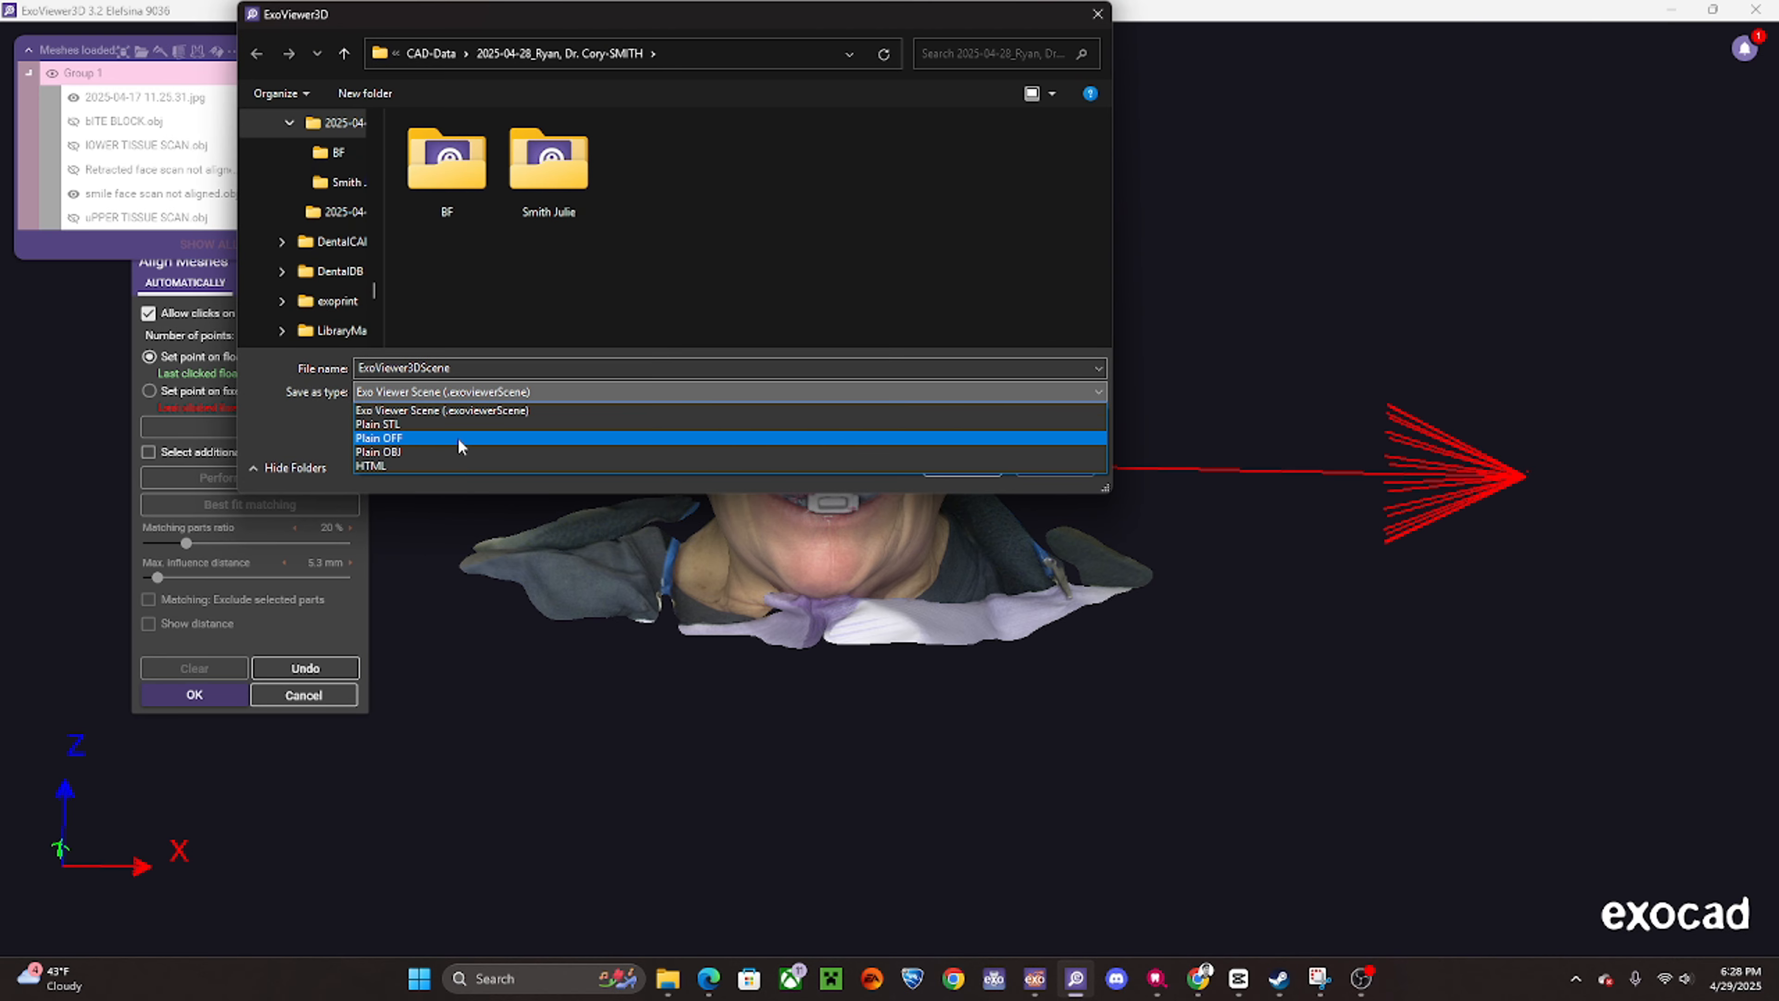
left_click(459, 451)
double_click(530, 367)
type("smILE FACE SCAN ALIGNED")
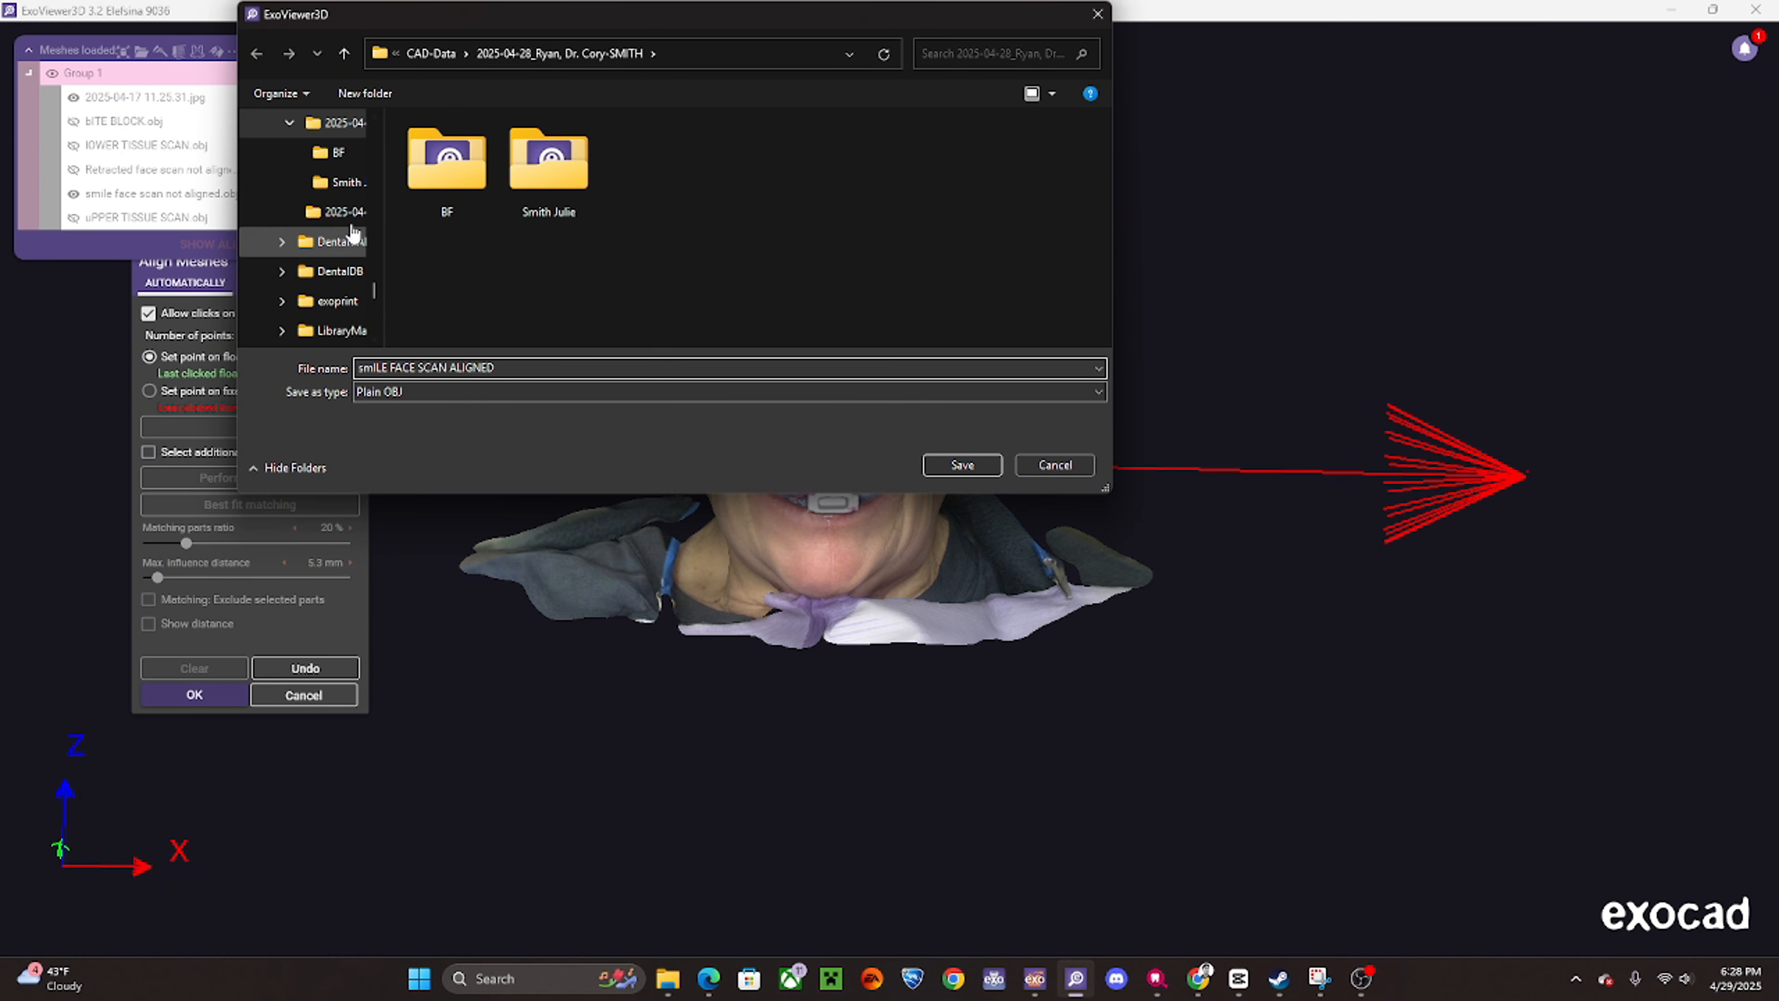
- Switch to exocad DentalDB, open the 2025-04-29 demo case's project folder and copy its path
scroll(349, 238, "up", 3)
mouse_move(1046, 981)
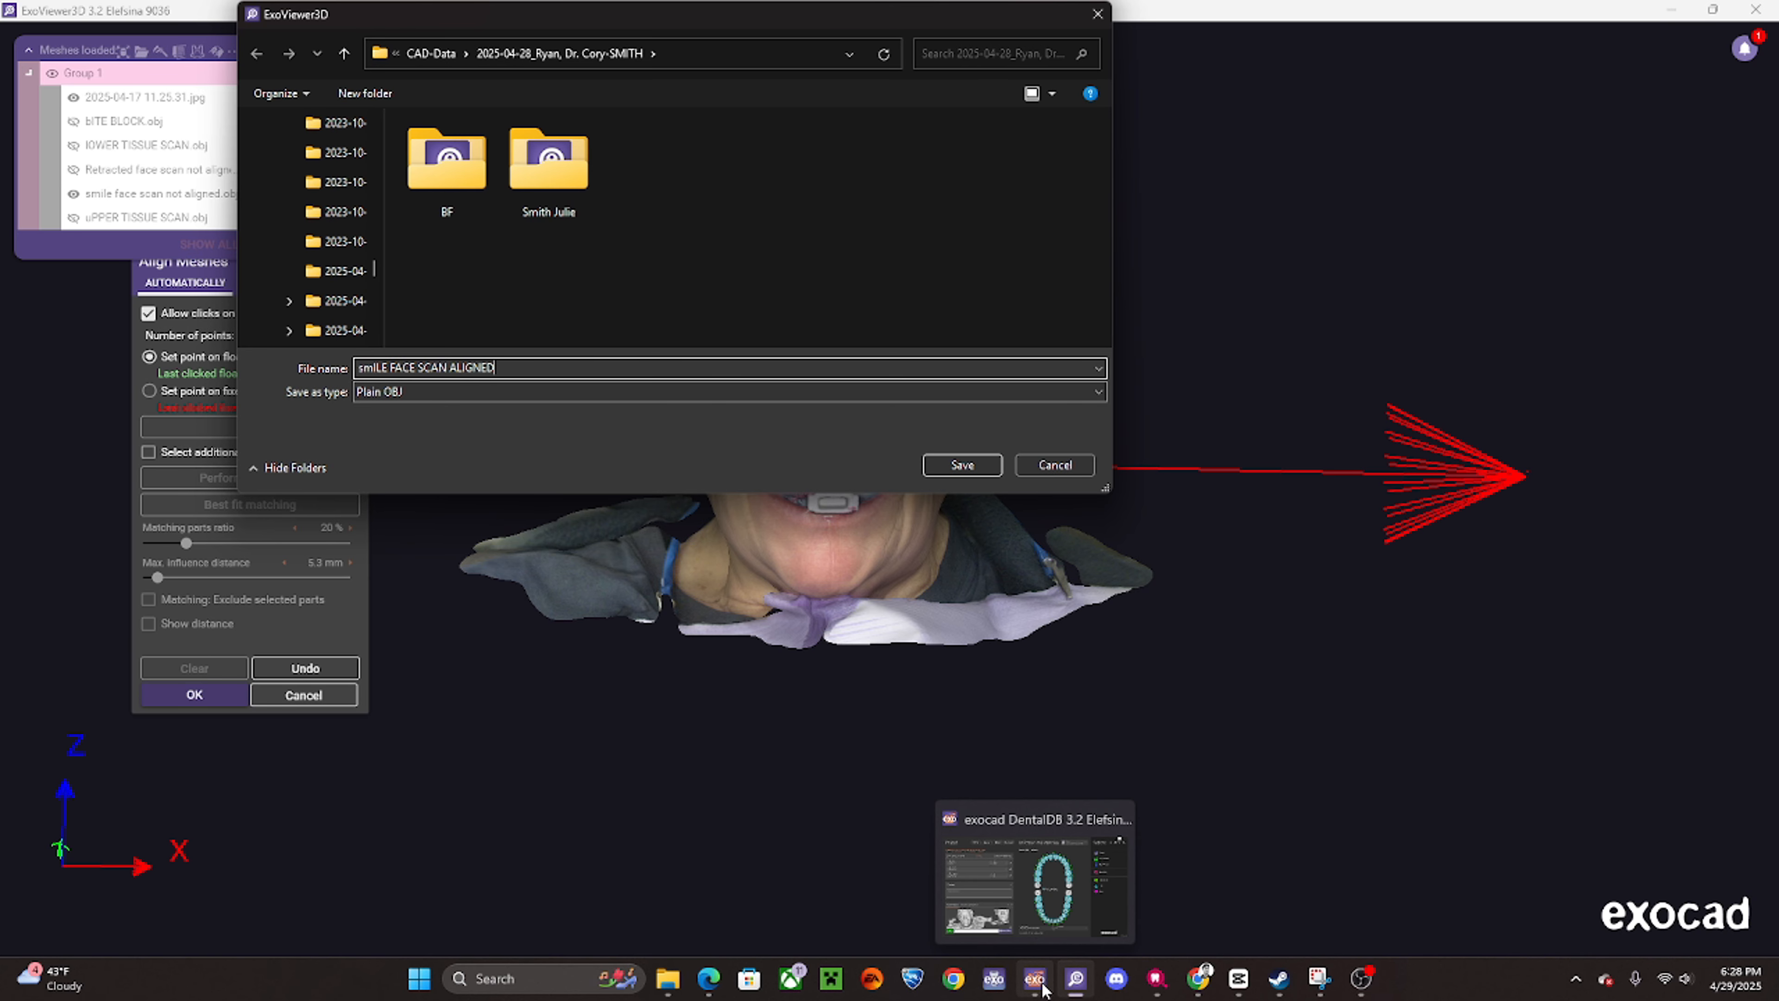
left_click(1043, 984)
left_click(638, 897)
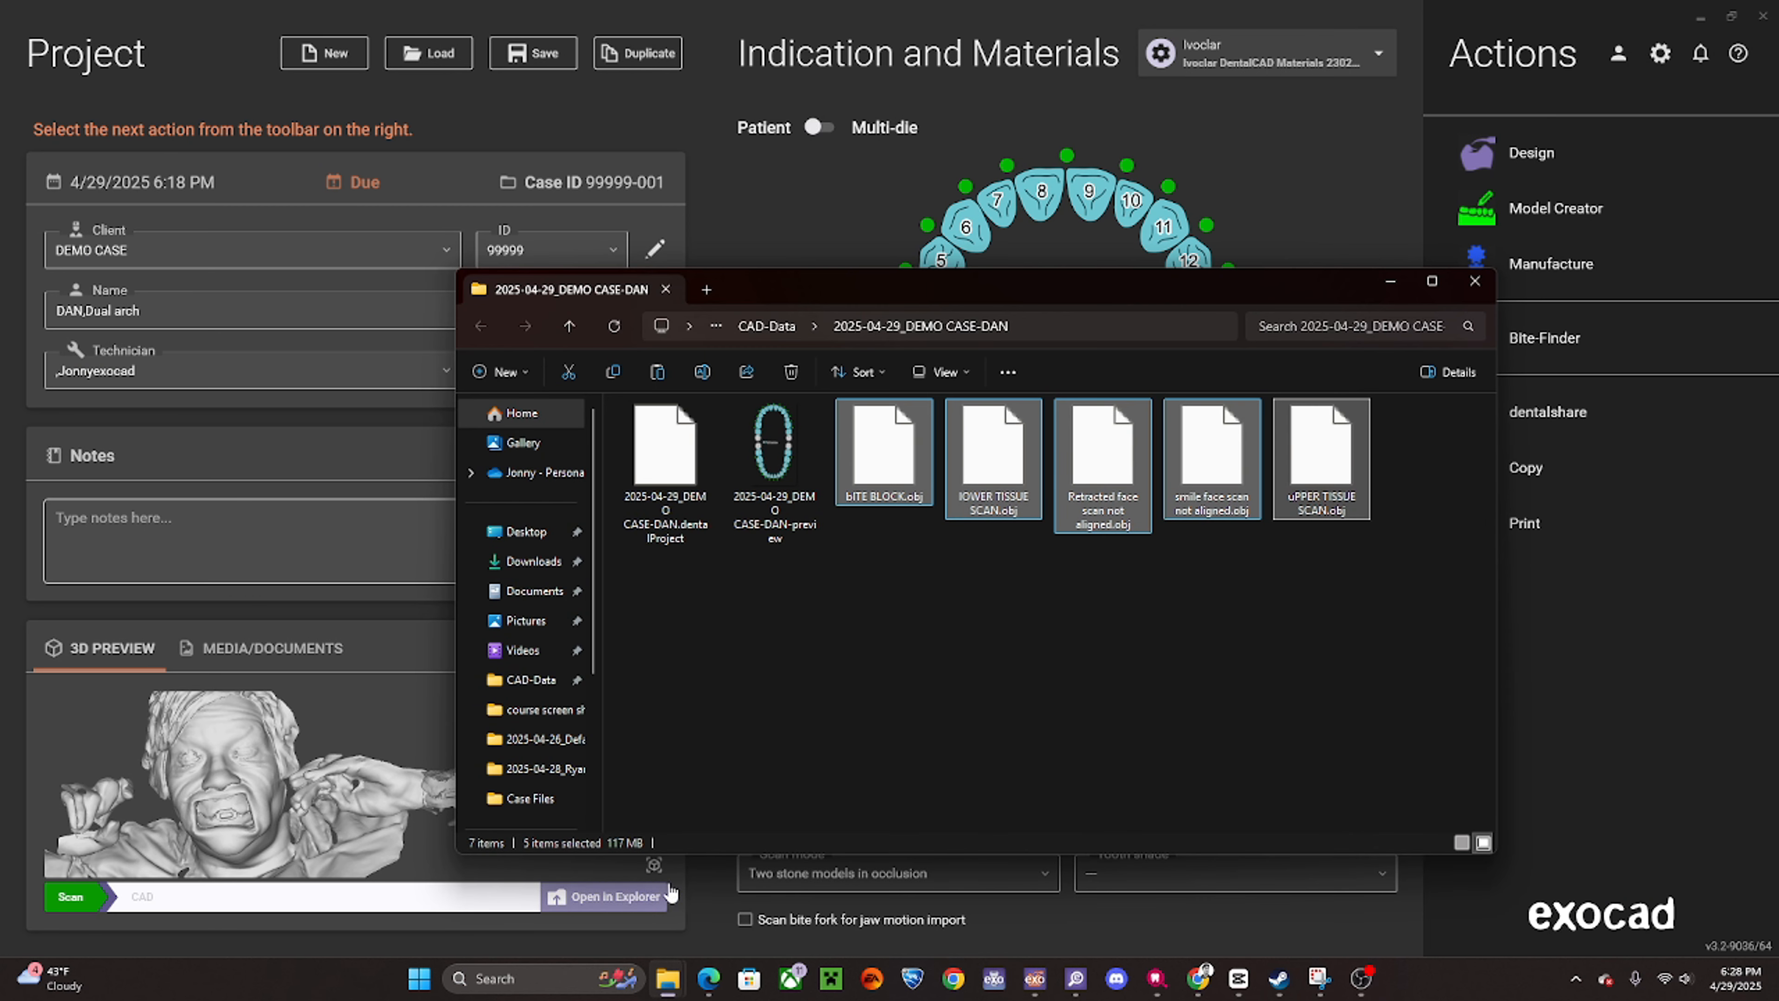
left_click(1095, 691)
left_click(1163, 325)
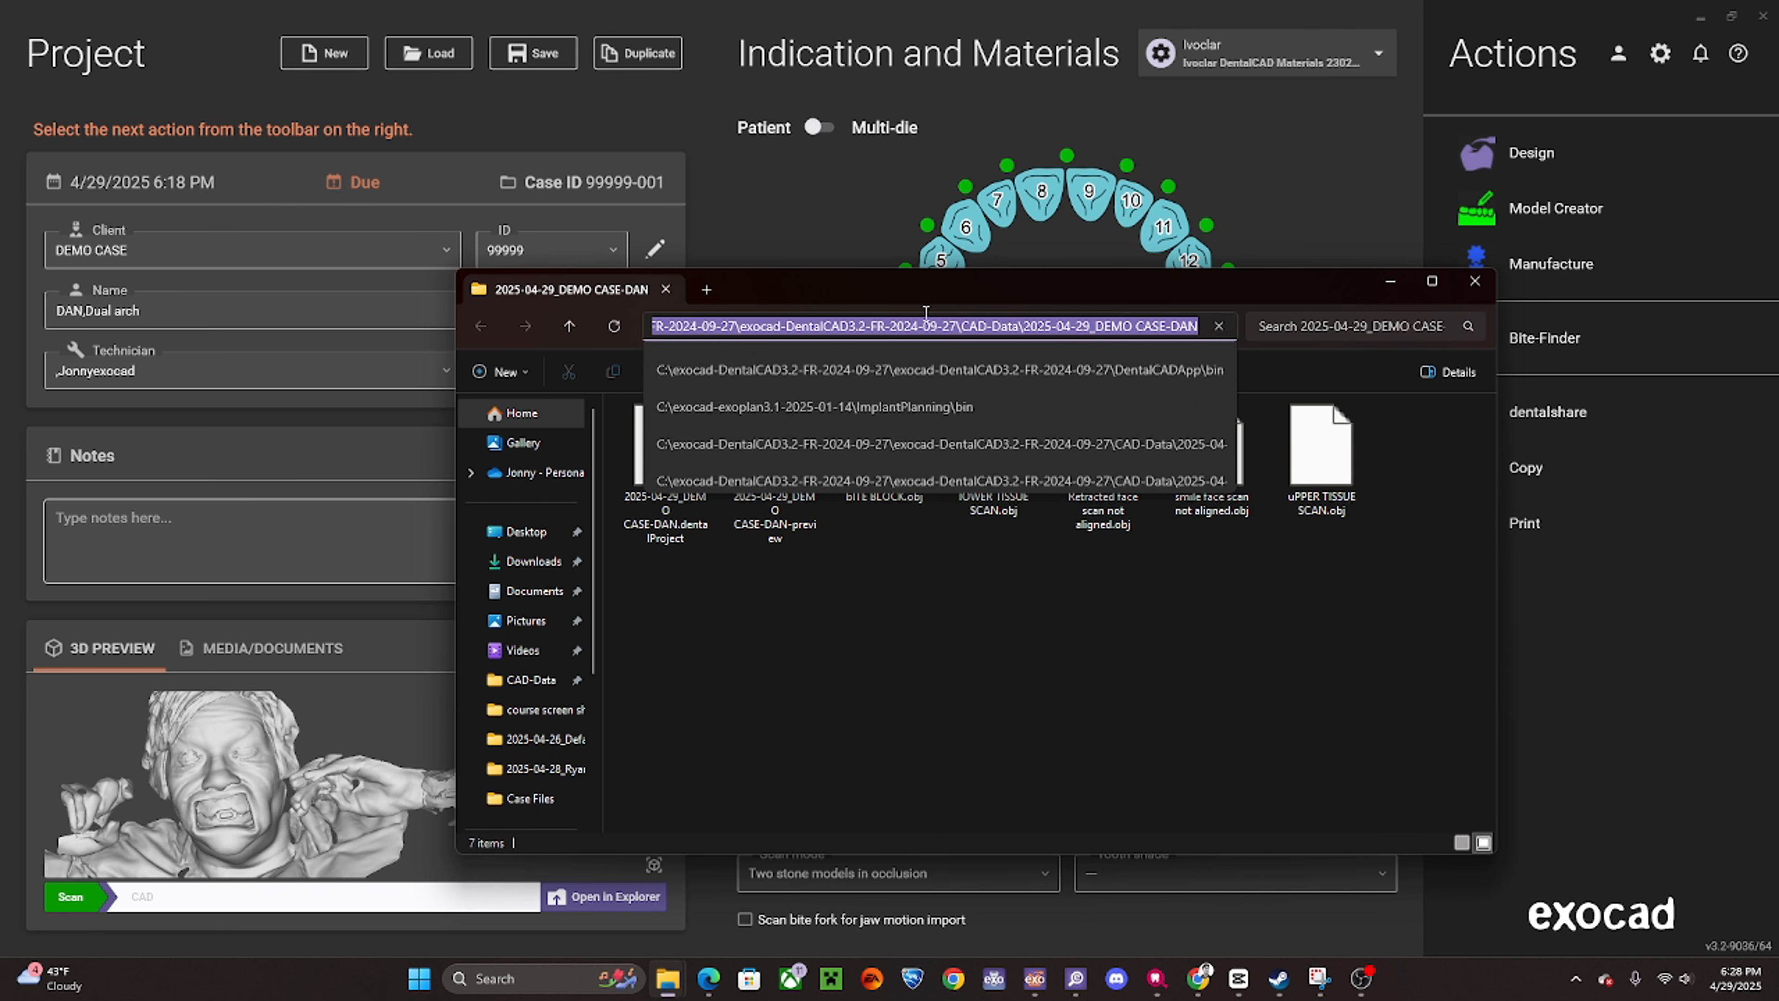
right_click(1163, 325)
left_click(1217, 373)
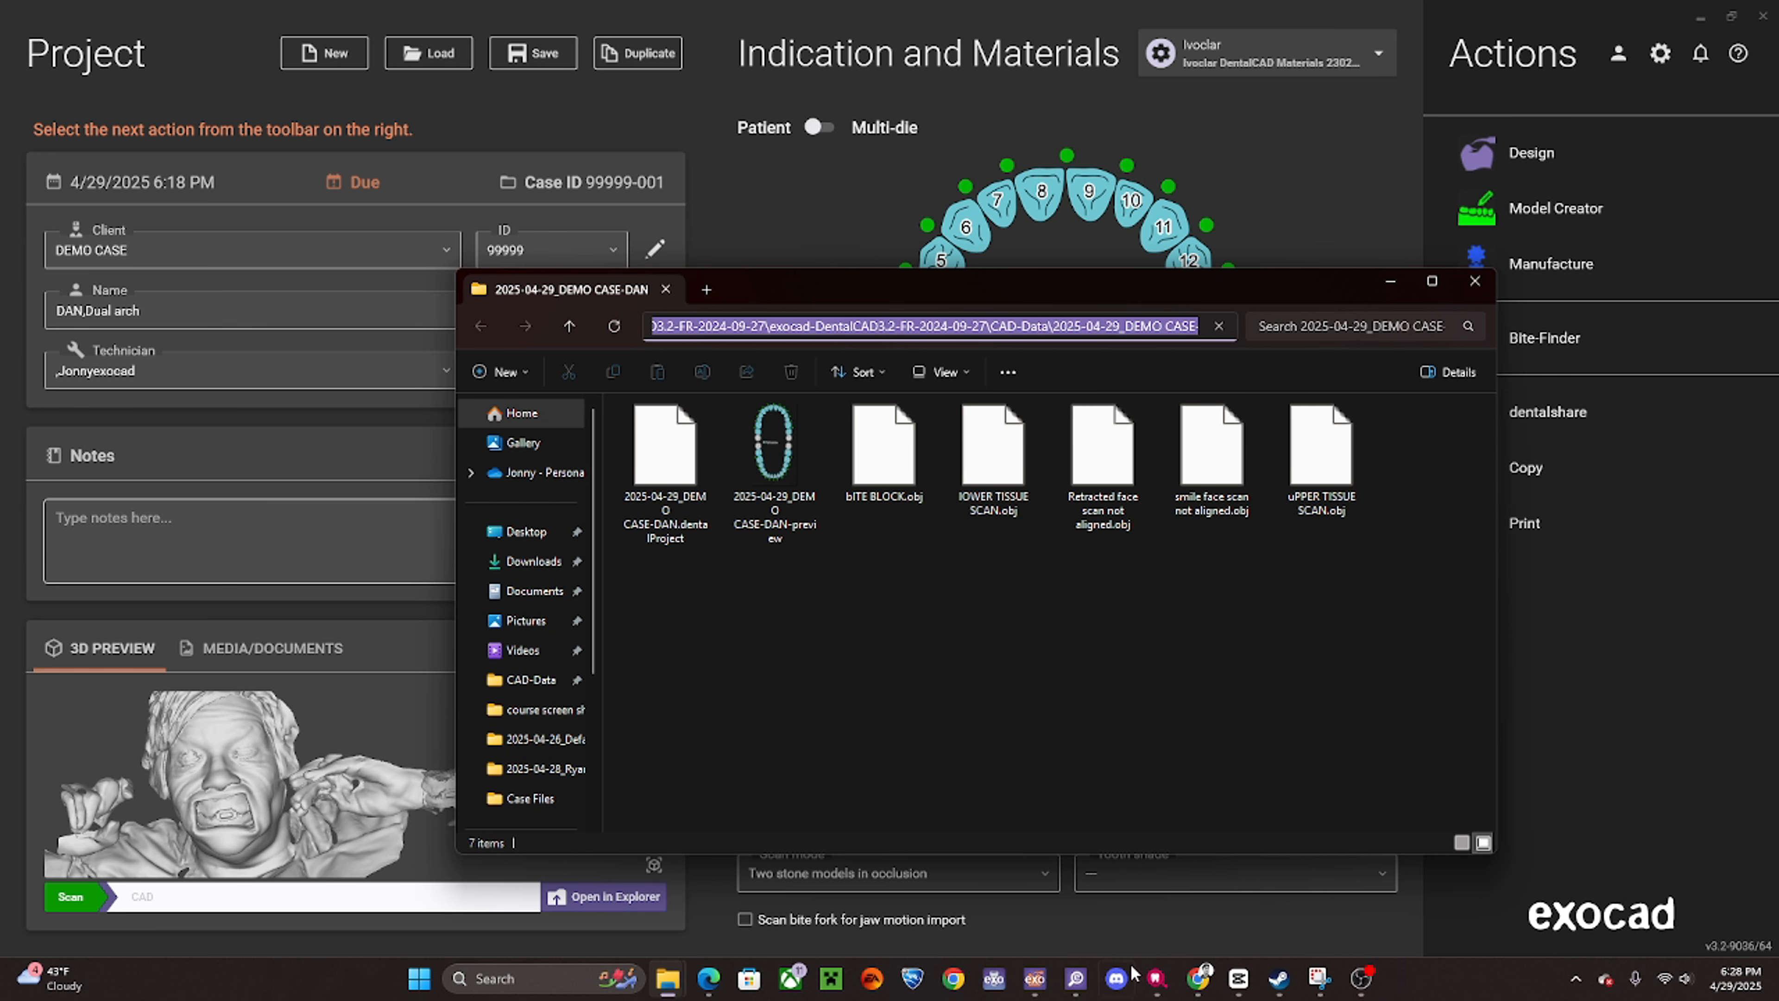
- Return to ExoViewer3D and save only the visible objects into the copied demo case folder path
left_click(1076, 979)
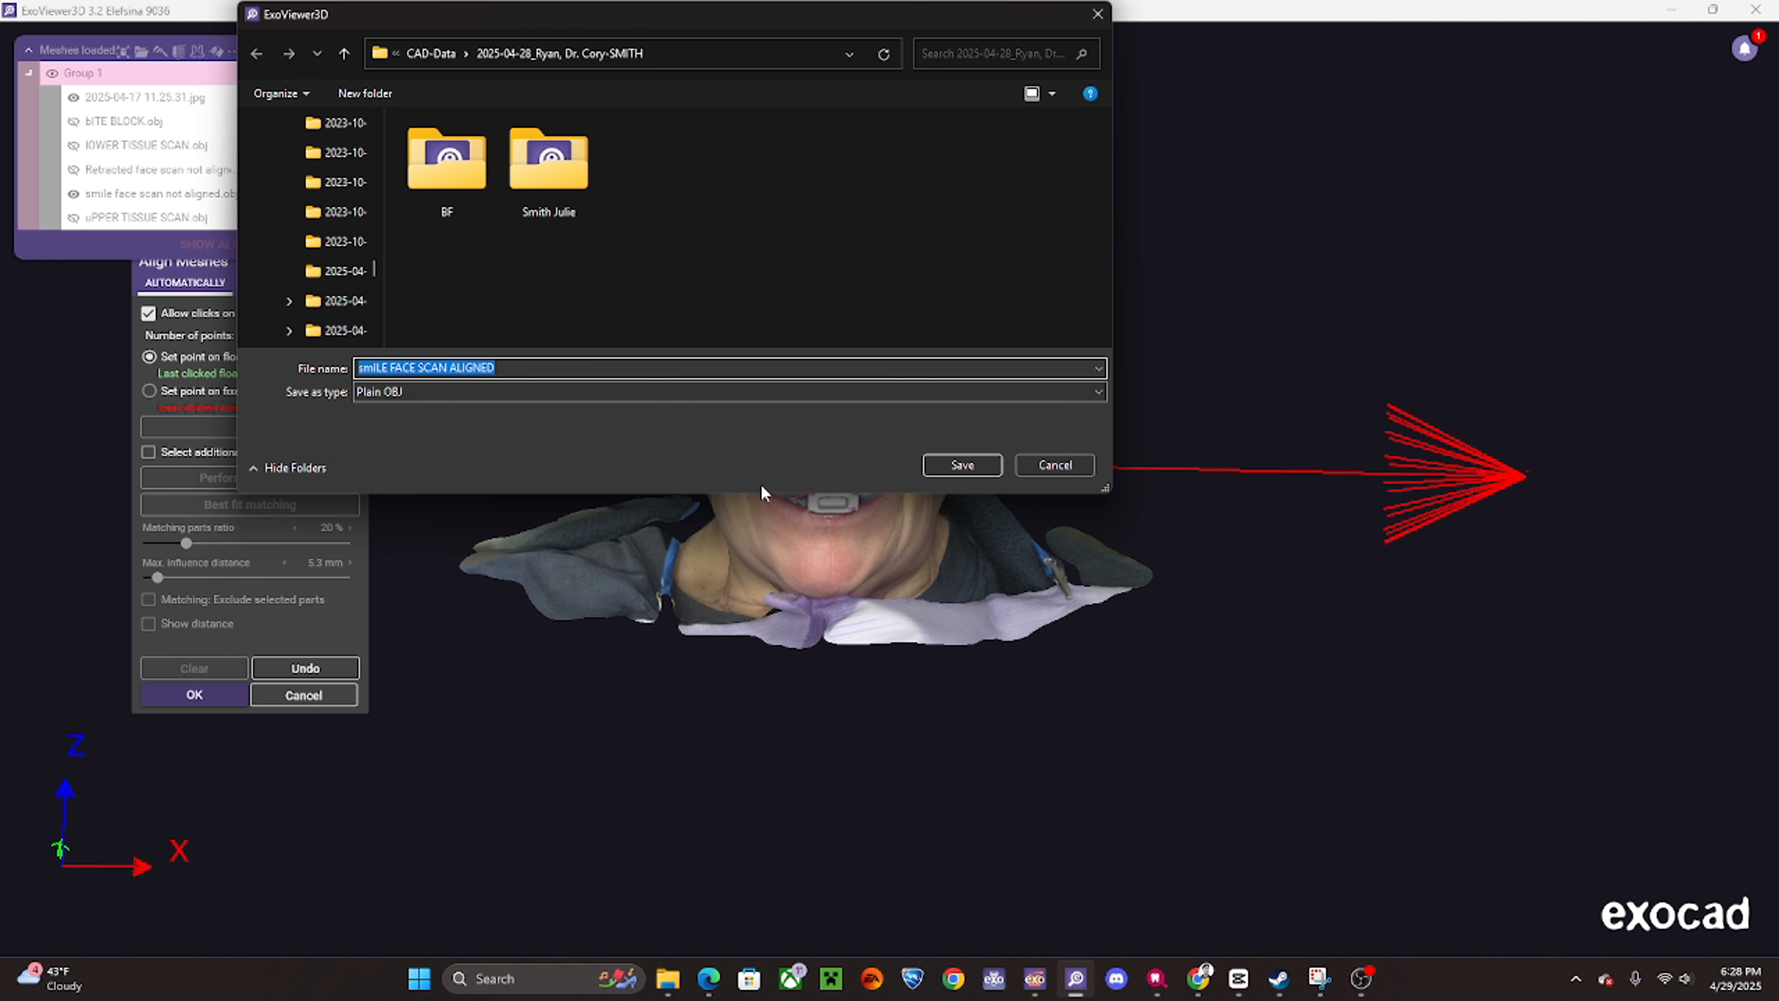
left_click(708, 57)
key("ctrl+v")
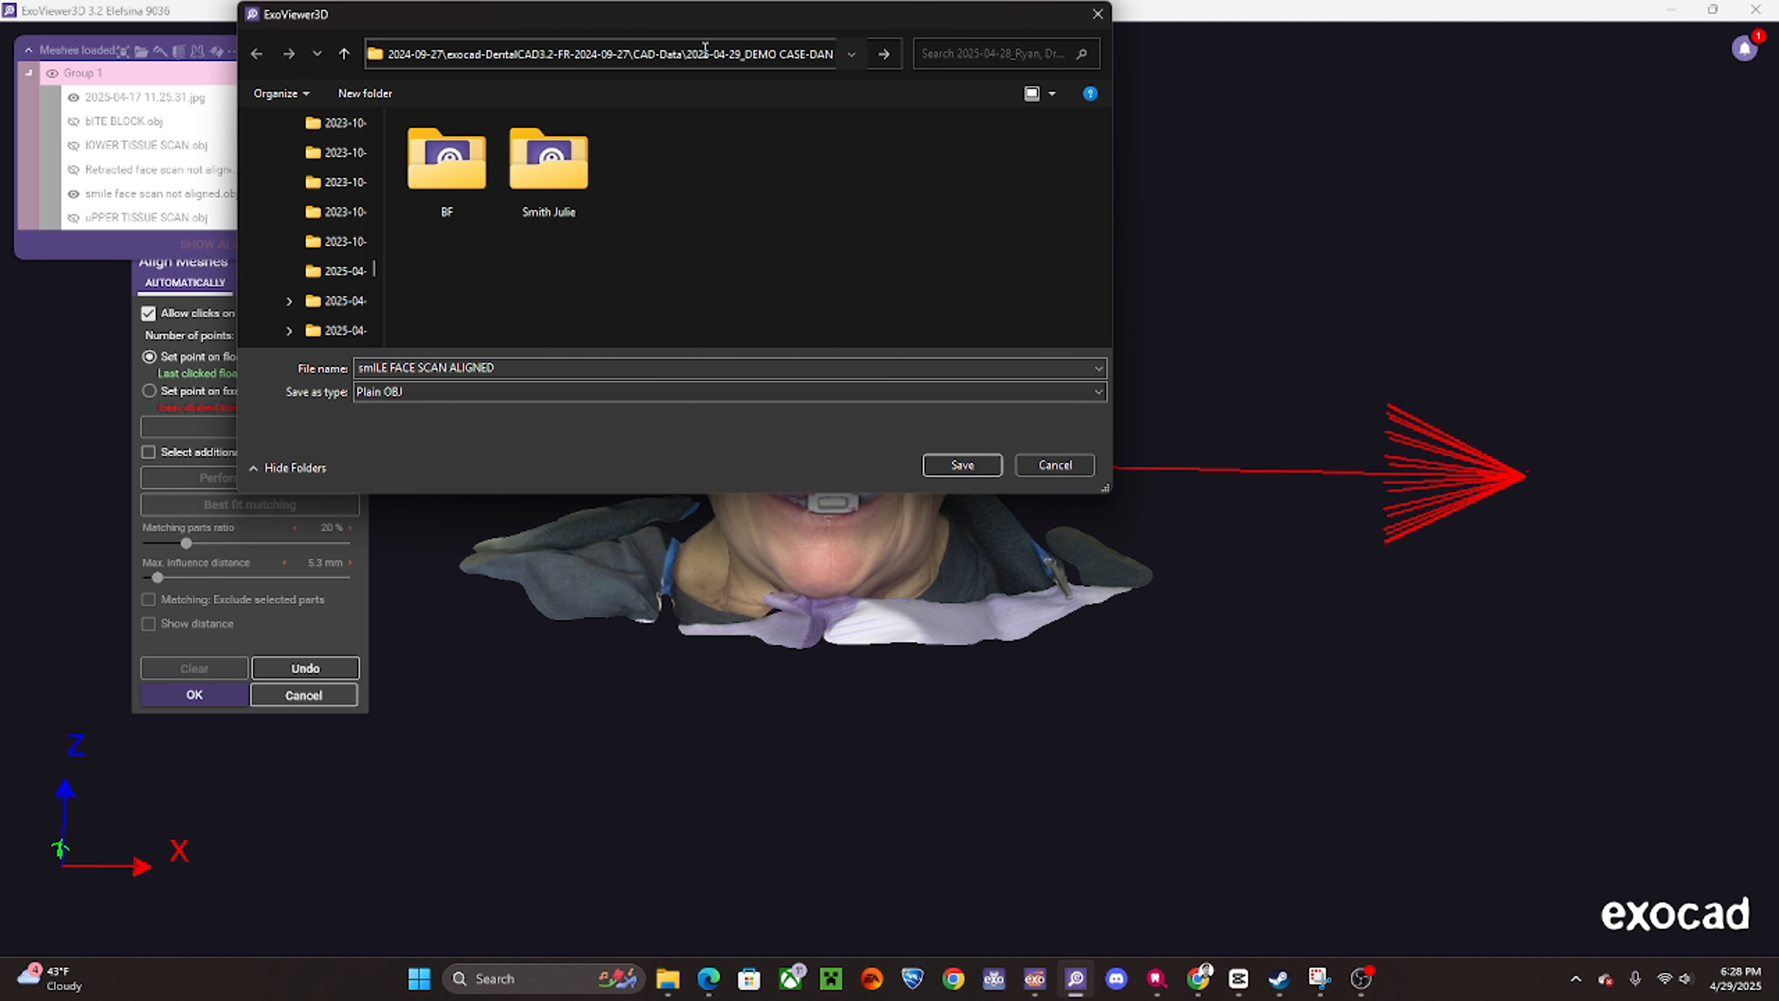
key("Return")
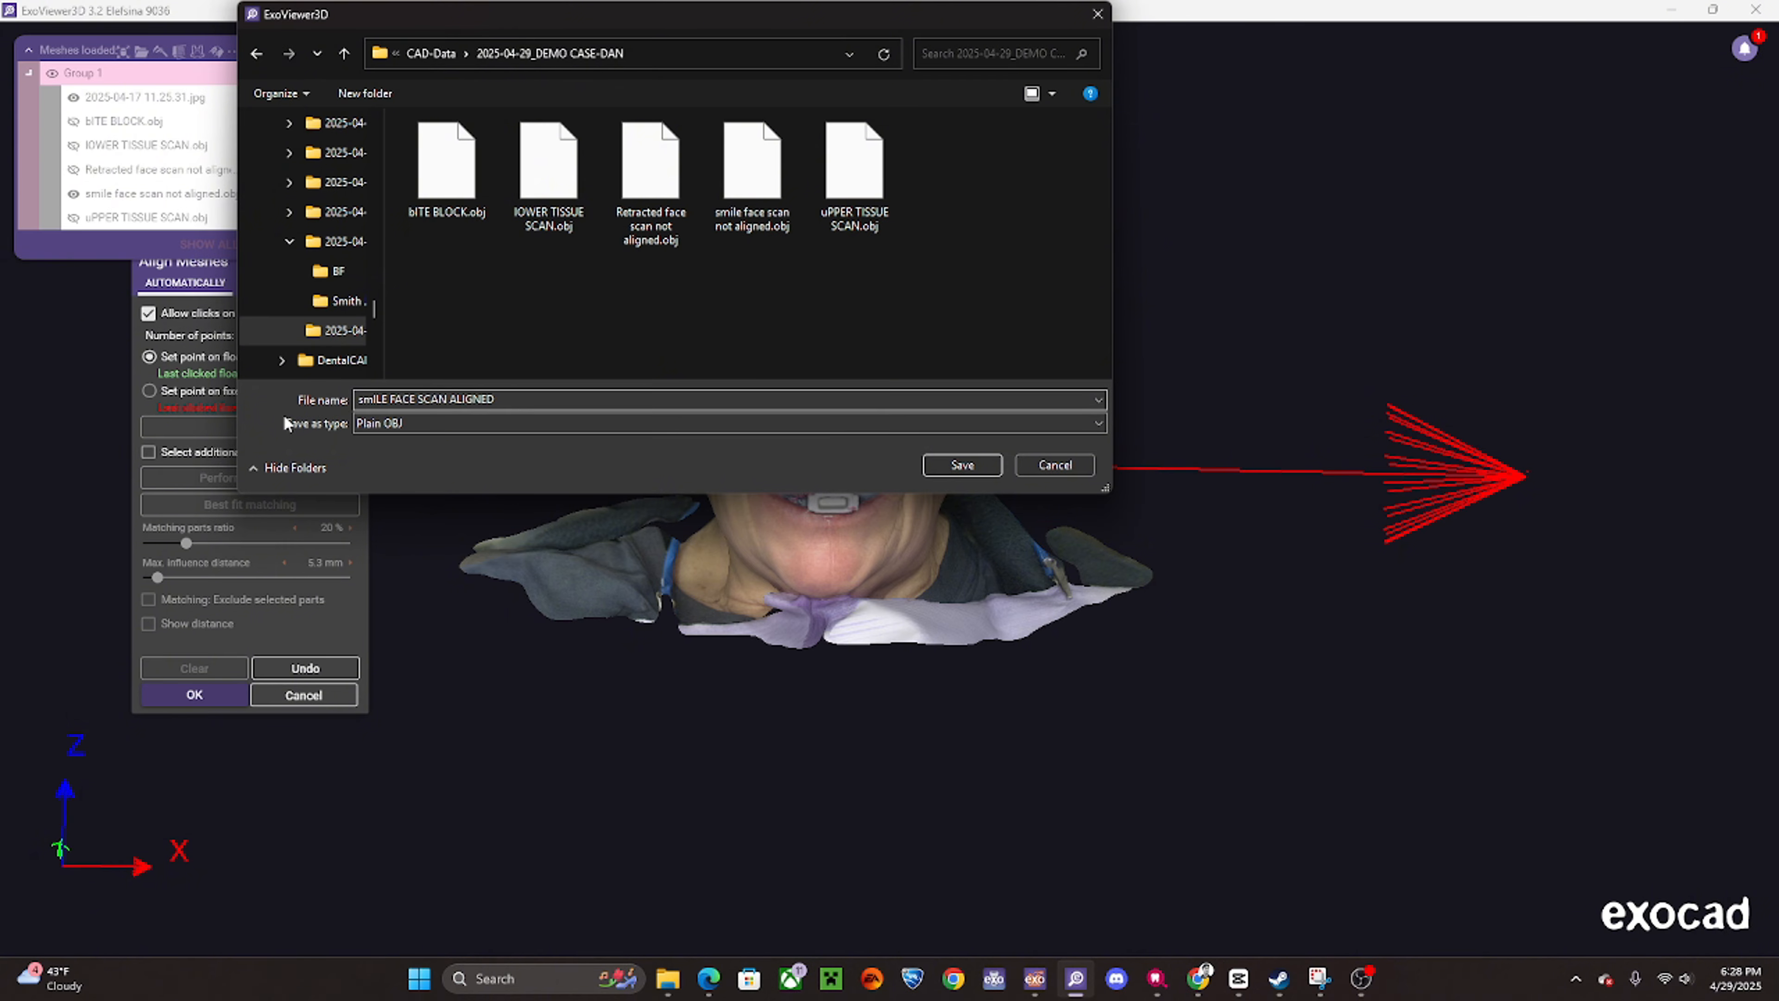
left_click(961, 464)
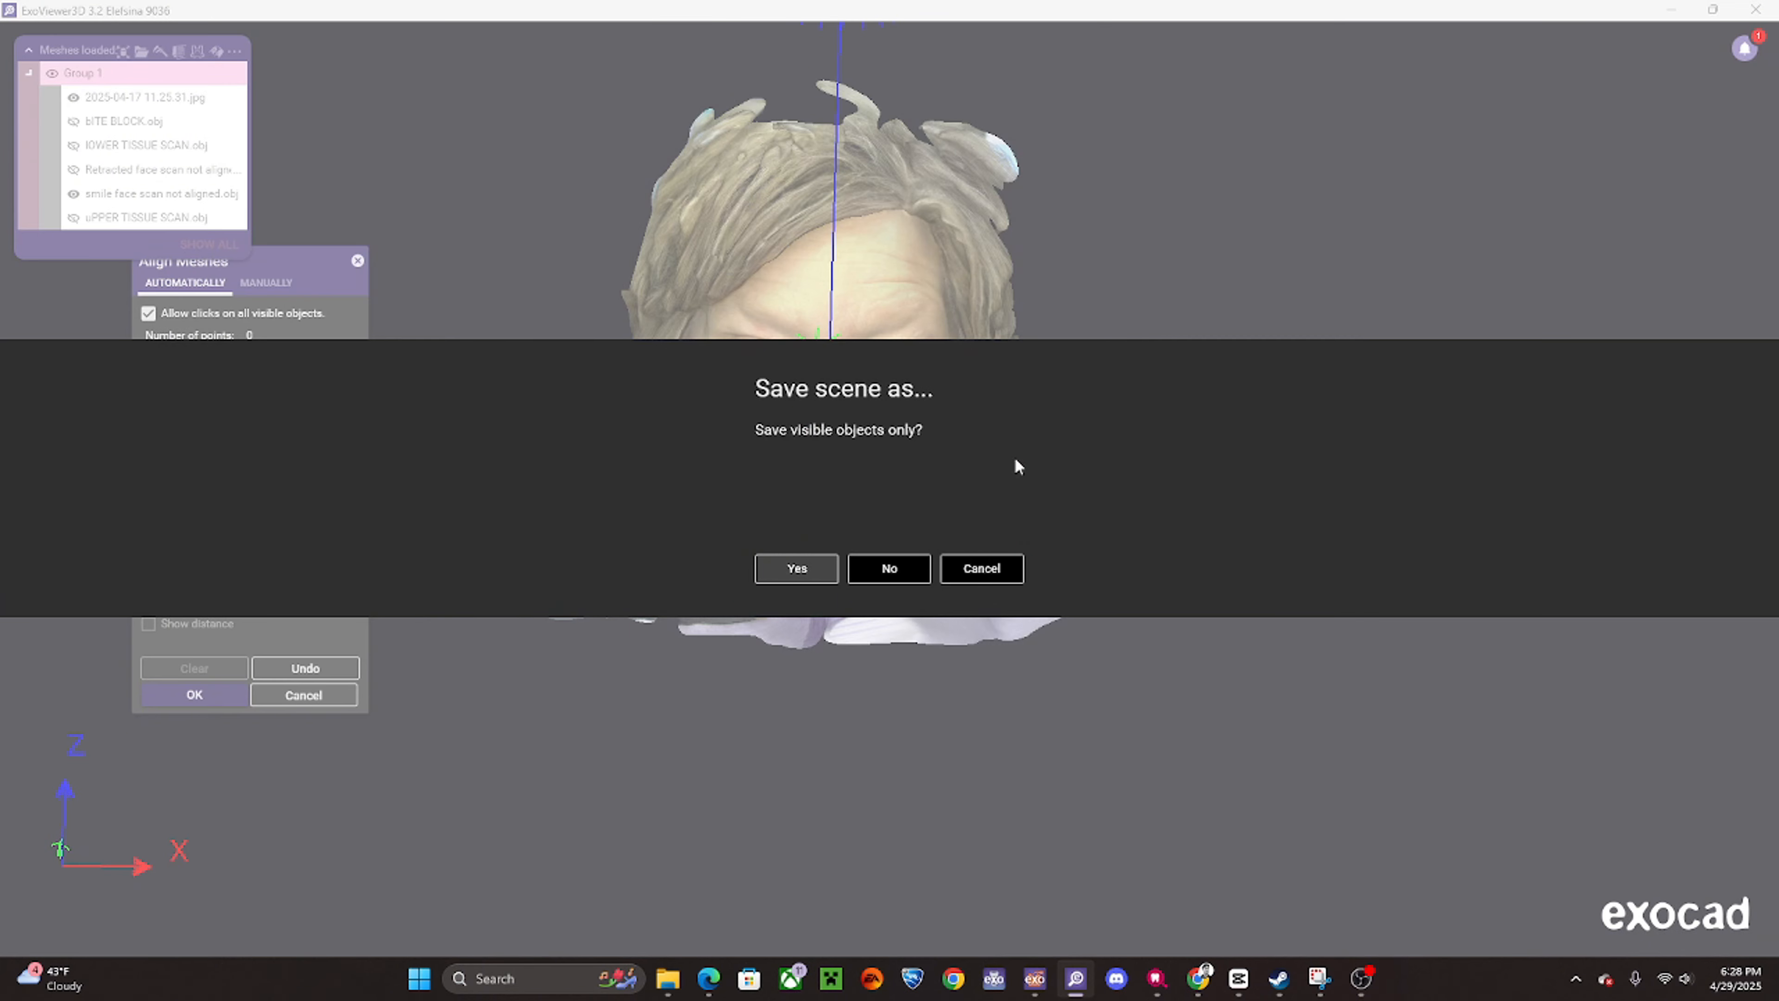
left_click(797, 569)
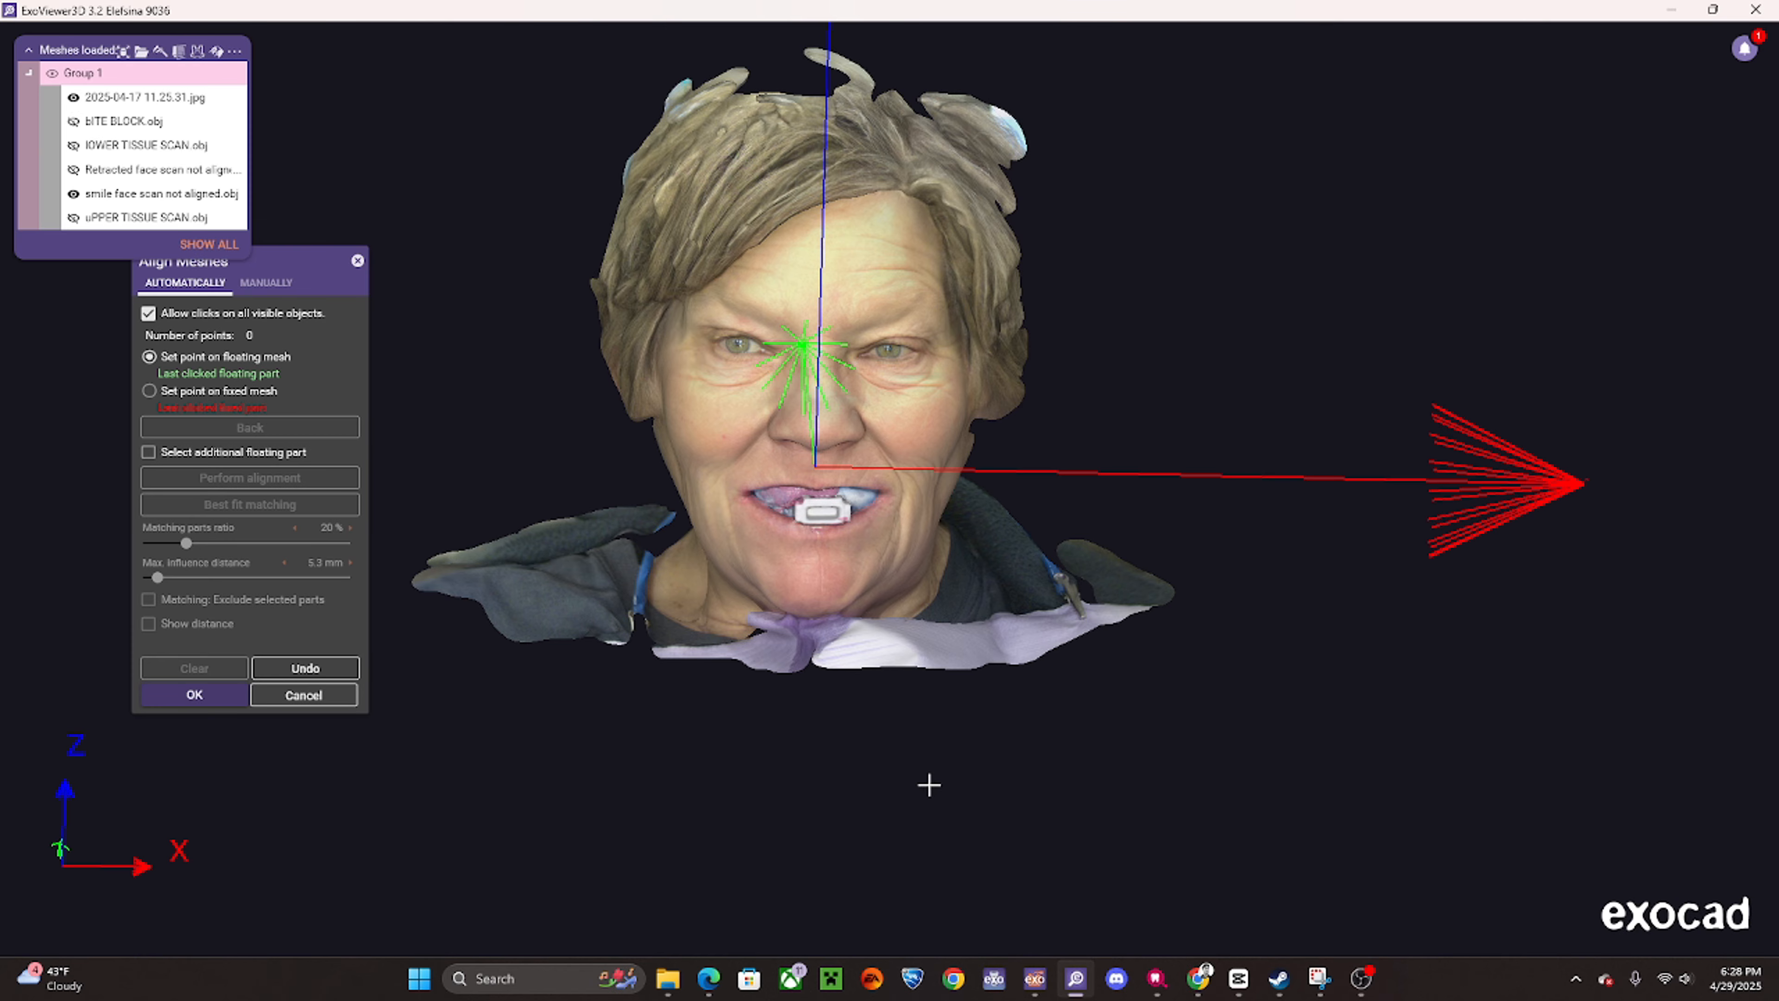
- Display the retracted face scan instead of the smile scan and start saving the scene as Plain OBJ
scroll(809, 490, "up", 4)
scroll(809, 491, "up", 2)
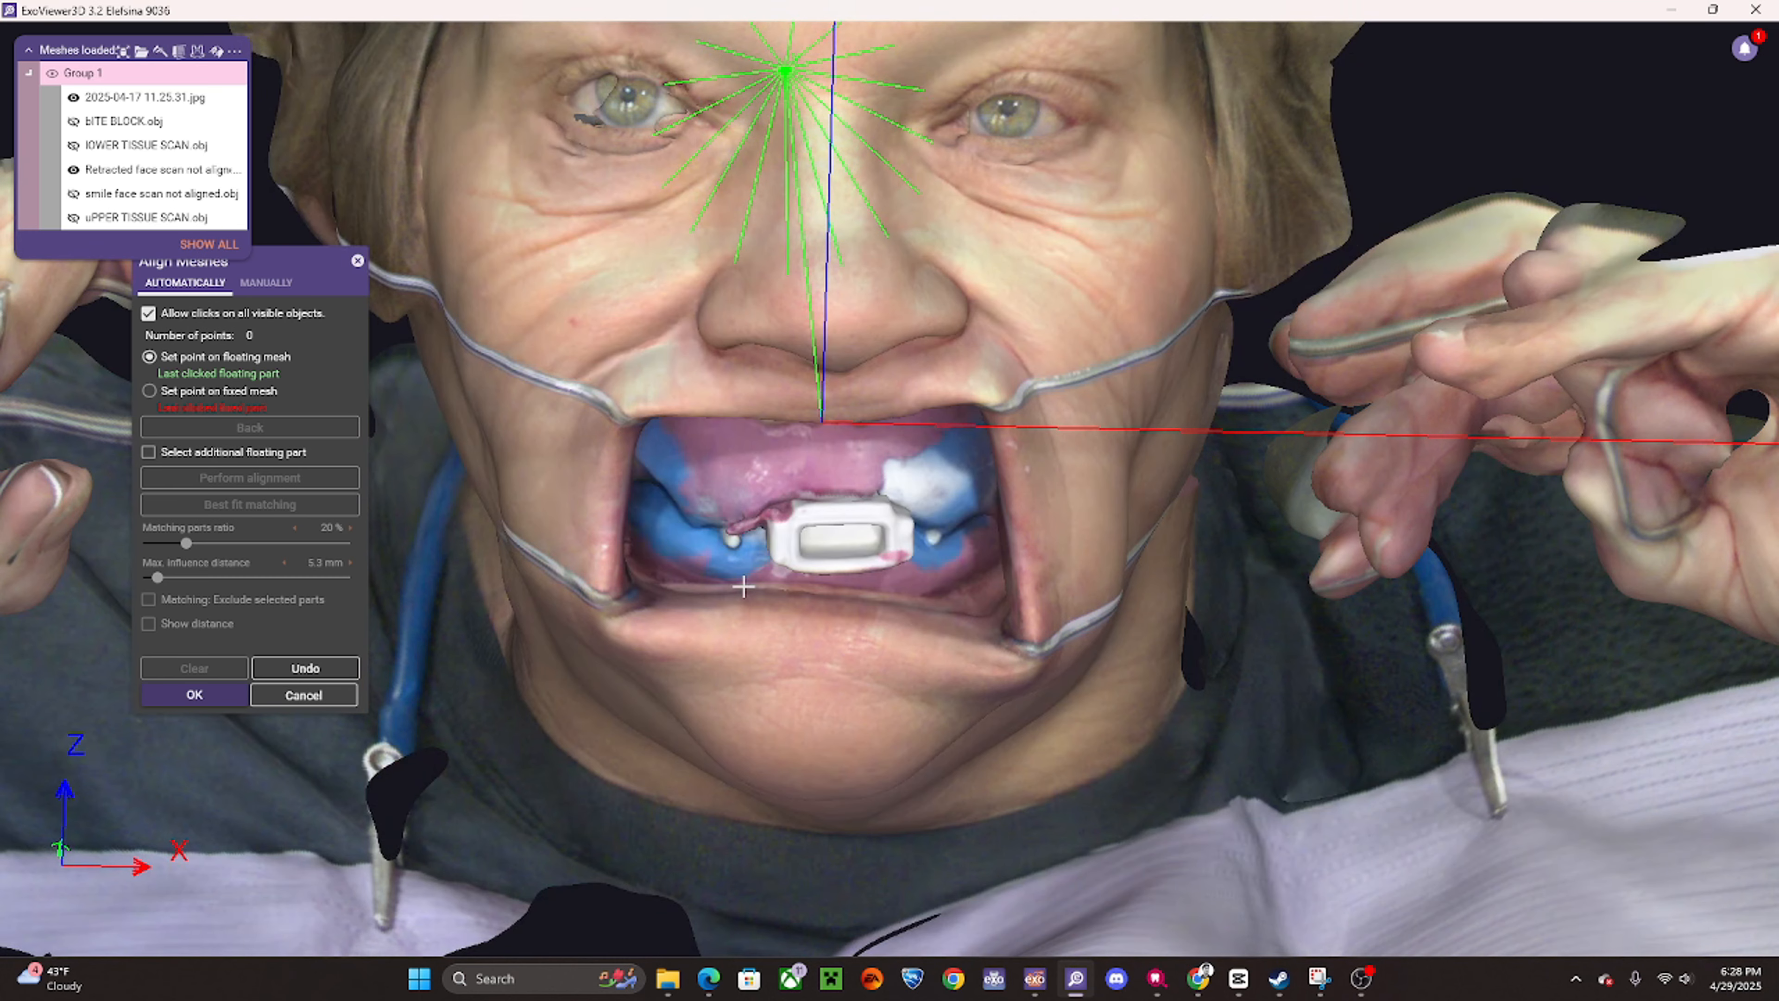
scroll(806, 673, "down", 4)
right_click(1226, 239)
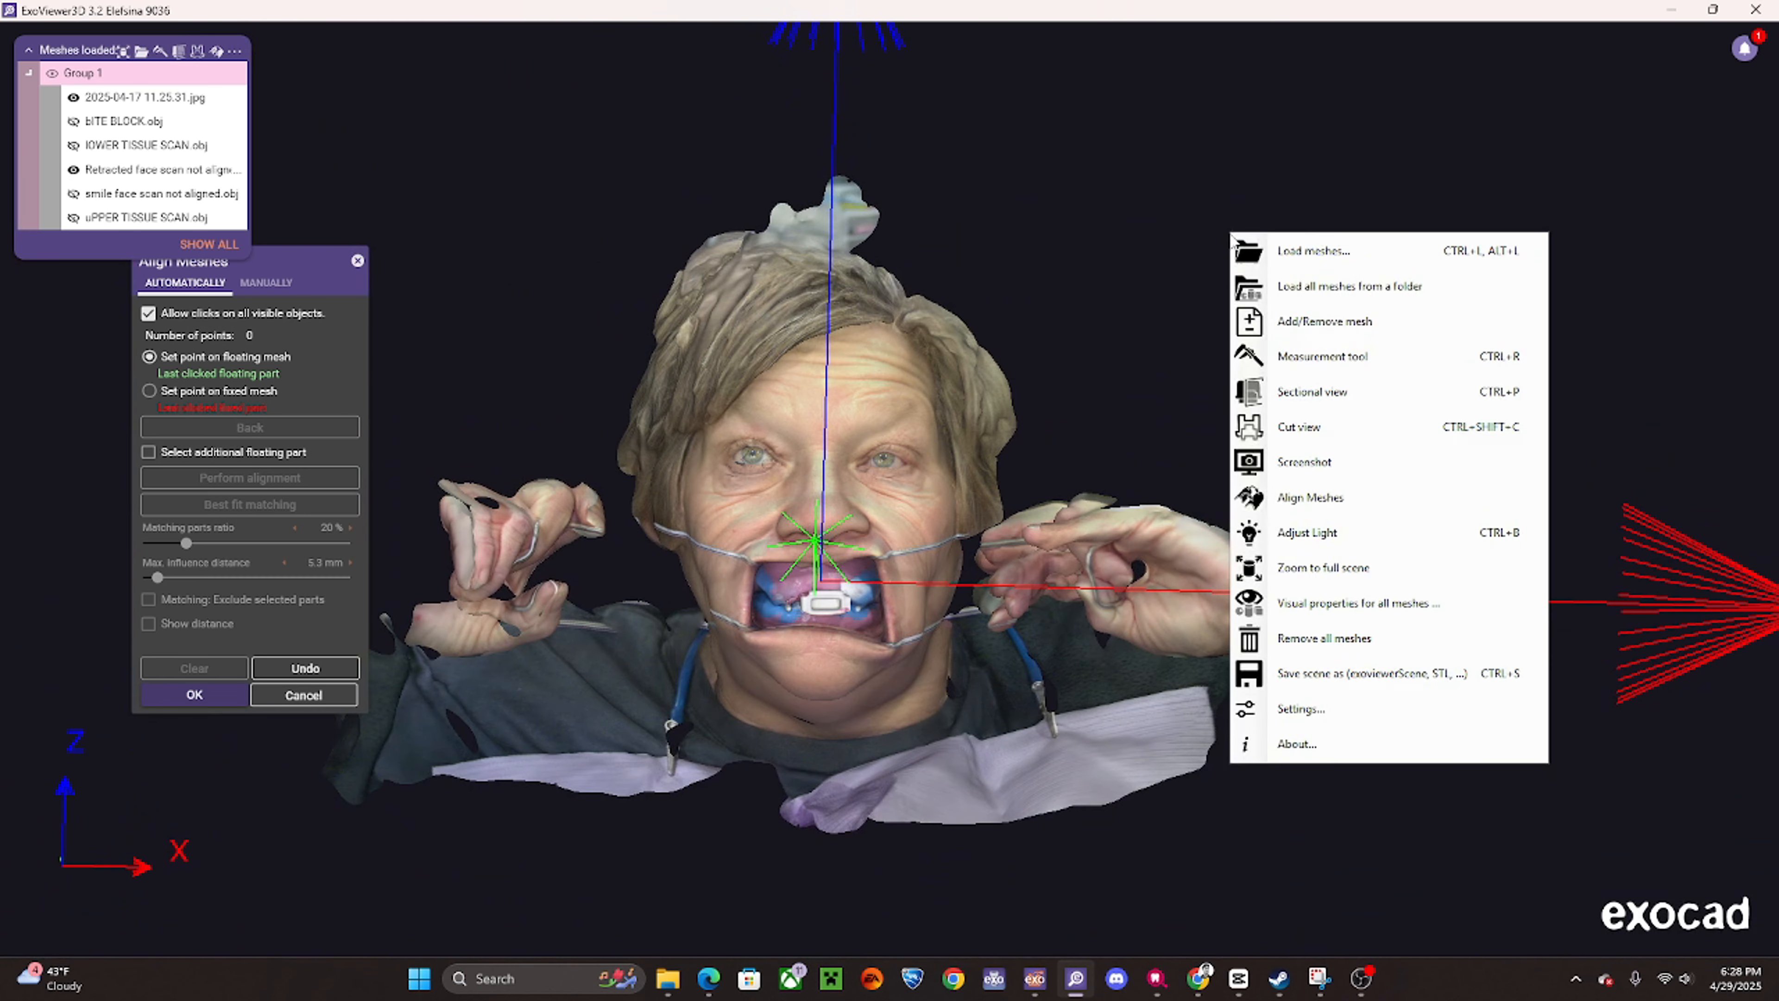
left_click(1295, 679)
left_click(487, 392)
left_click(420, 465)
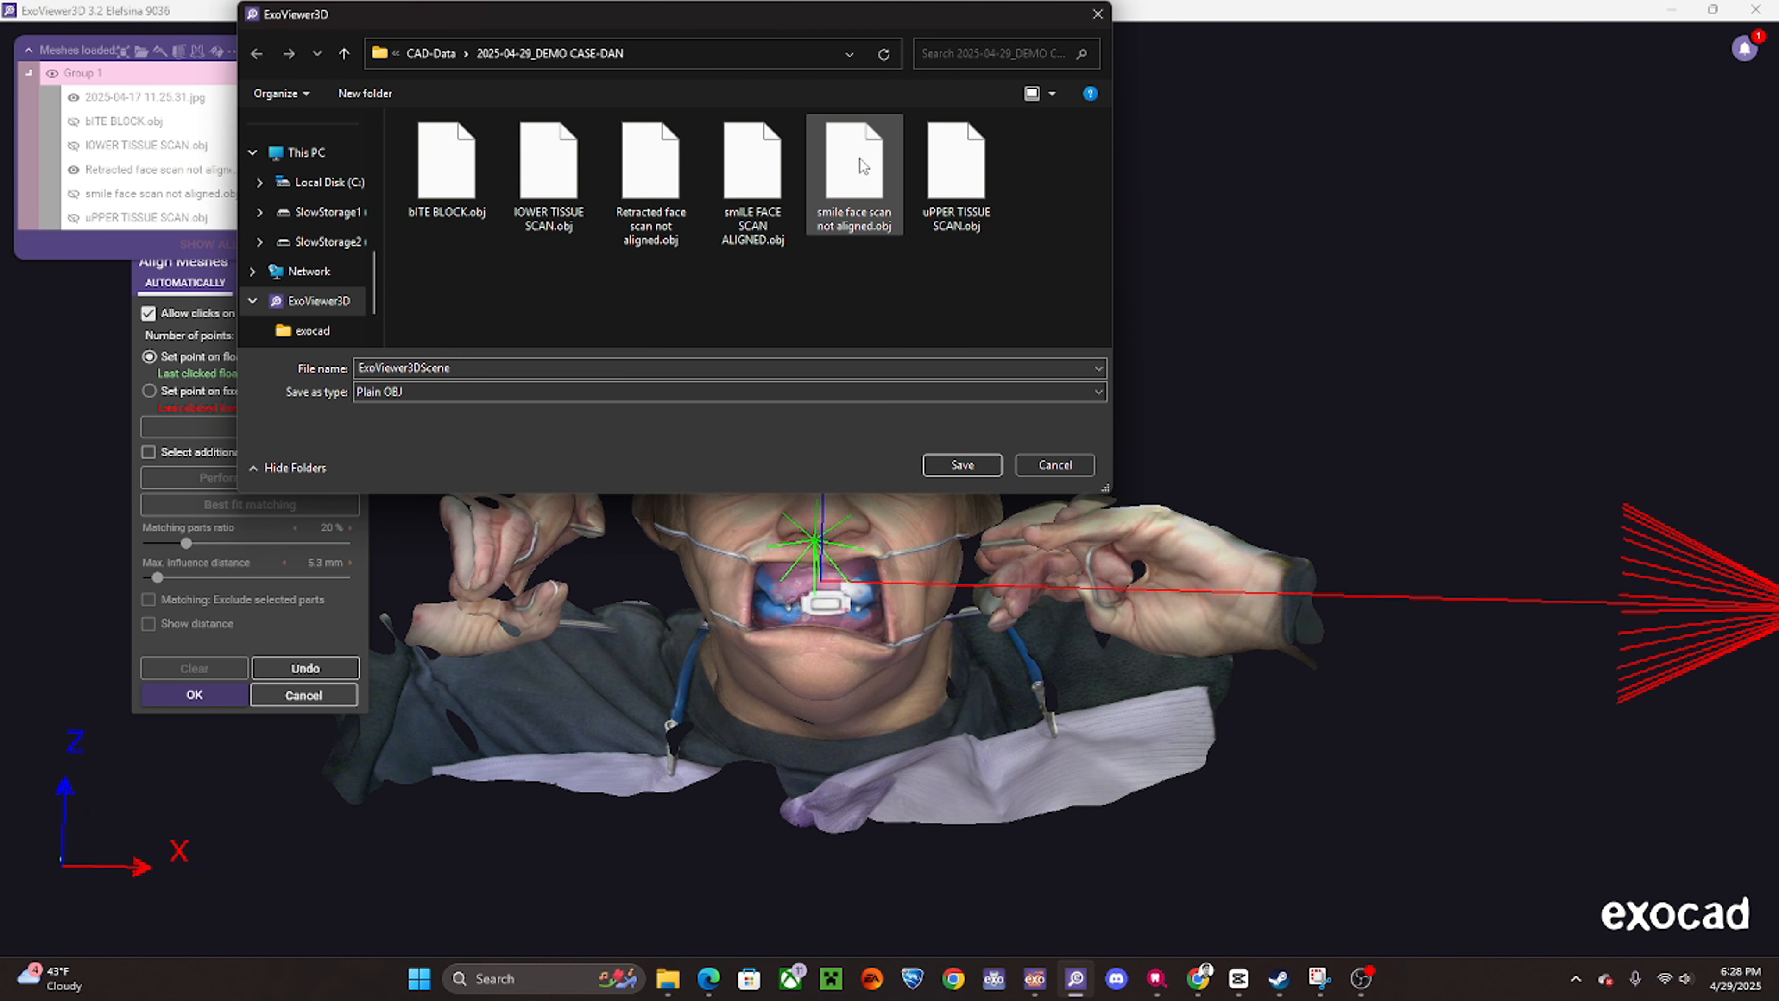
- Name the export RETRACTED FACE SCAN ALIGNED.obj and save only the visible objects in the demo case folder
left_click(610, 189)
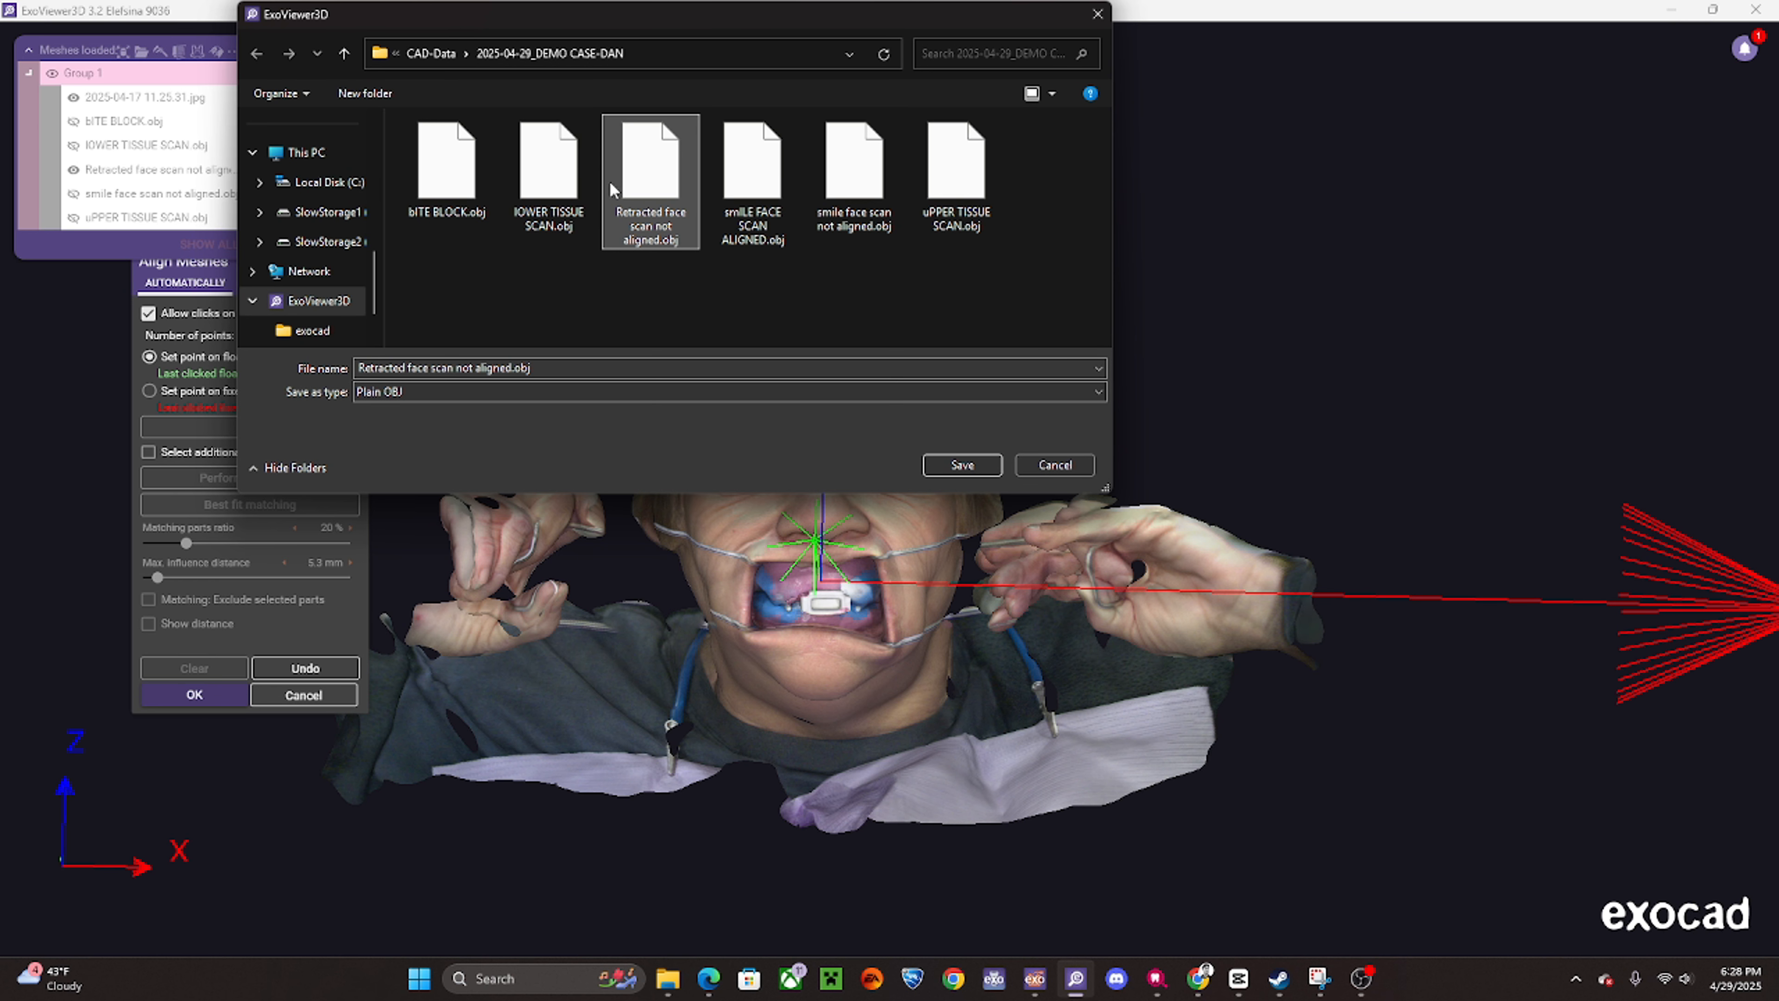
left_click(770, 200)
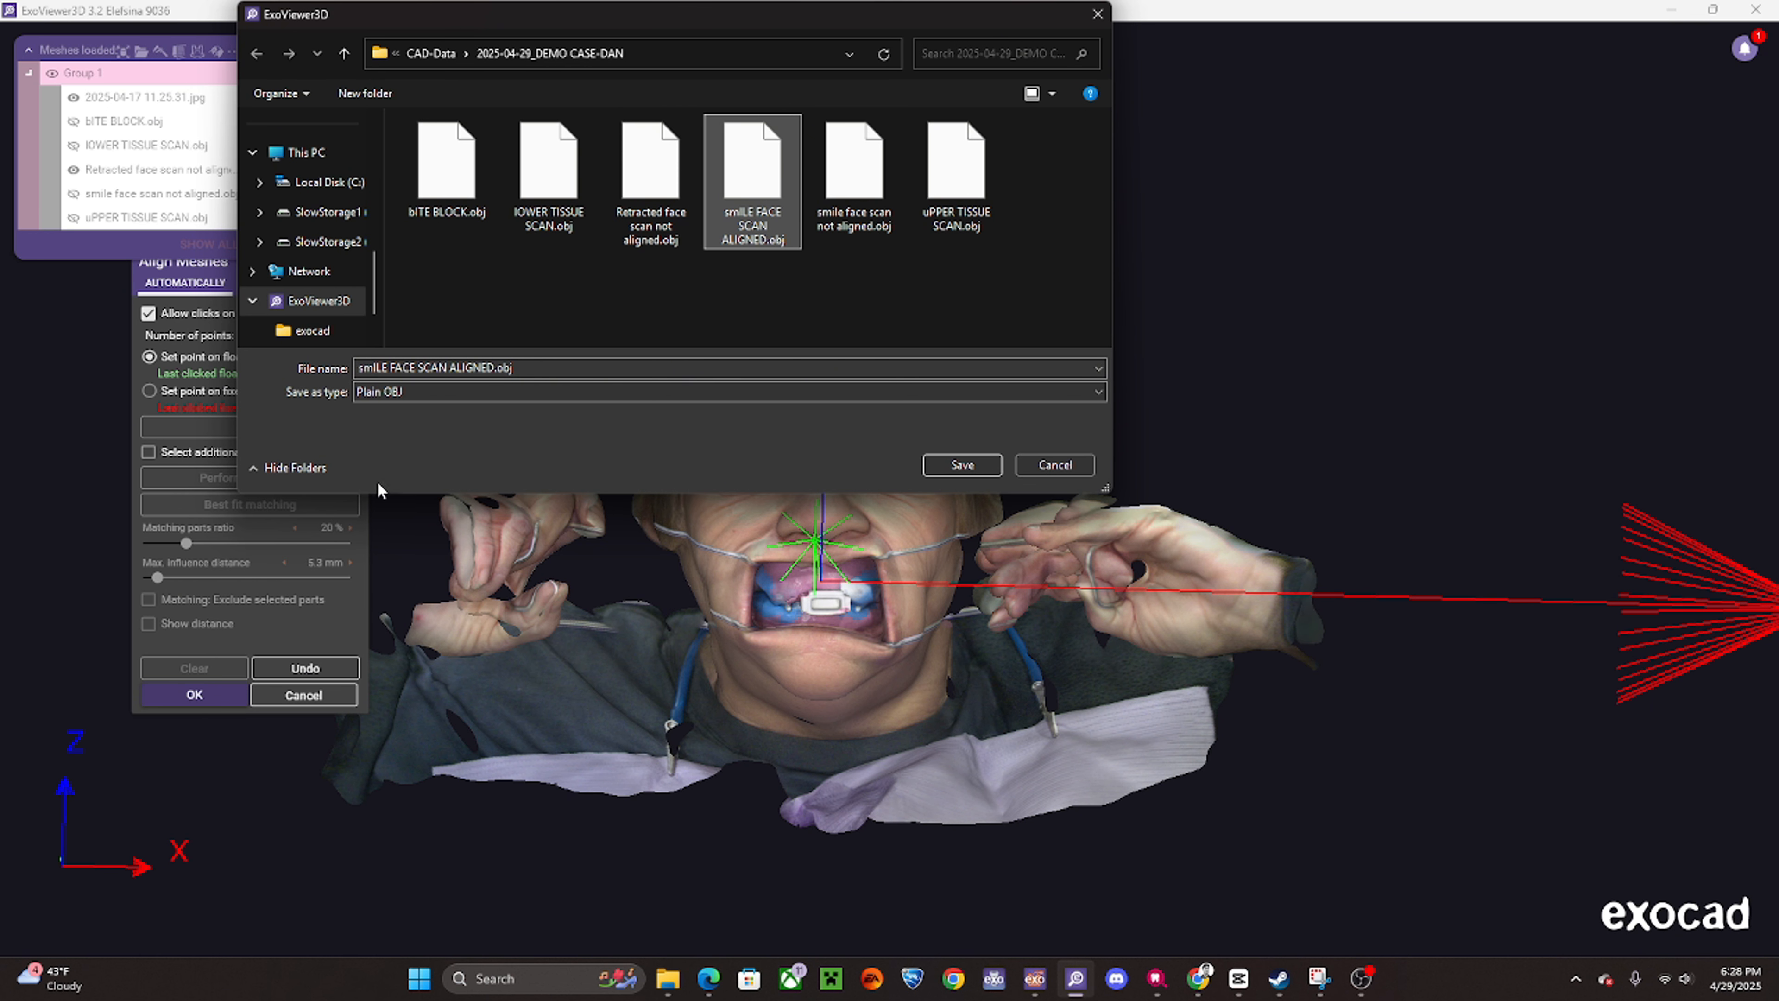
left_click(480, 366)
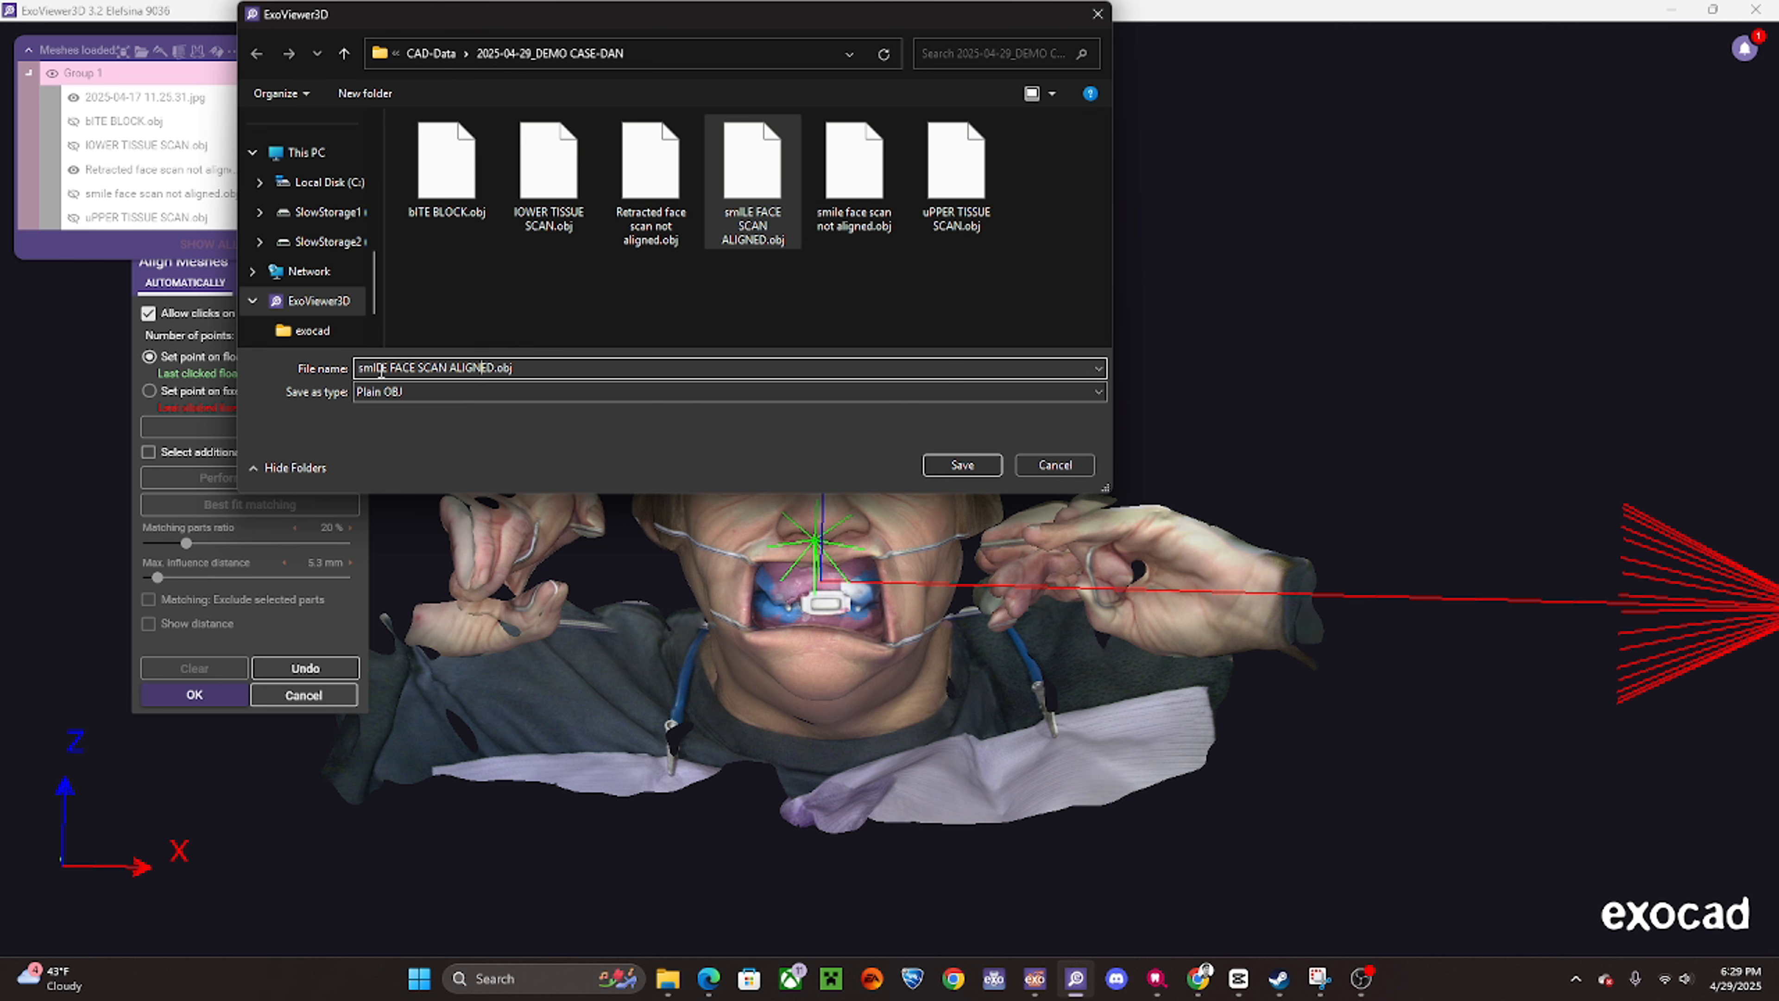
type("RETRACTED")
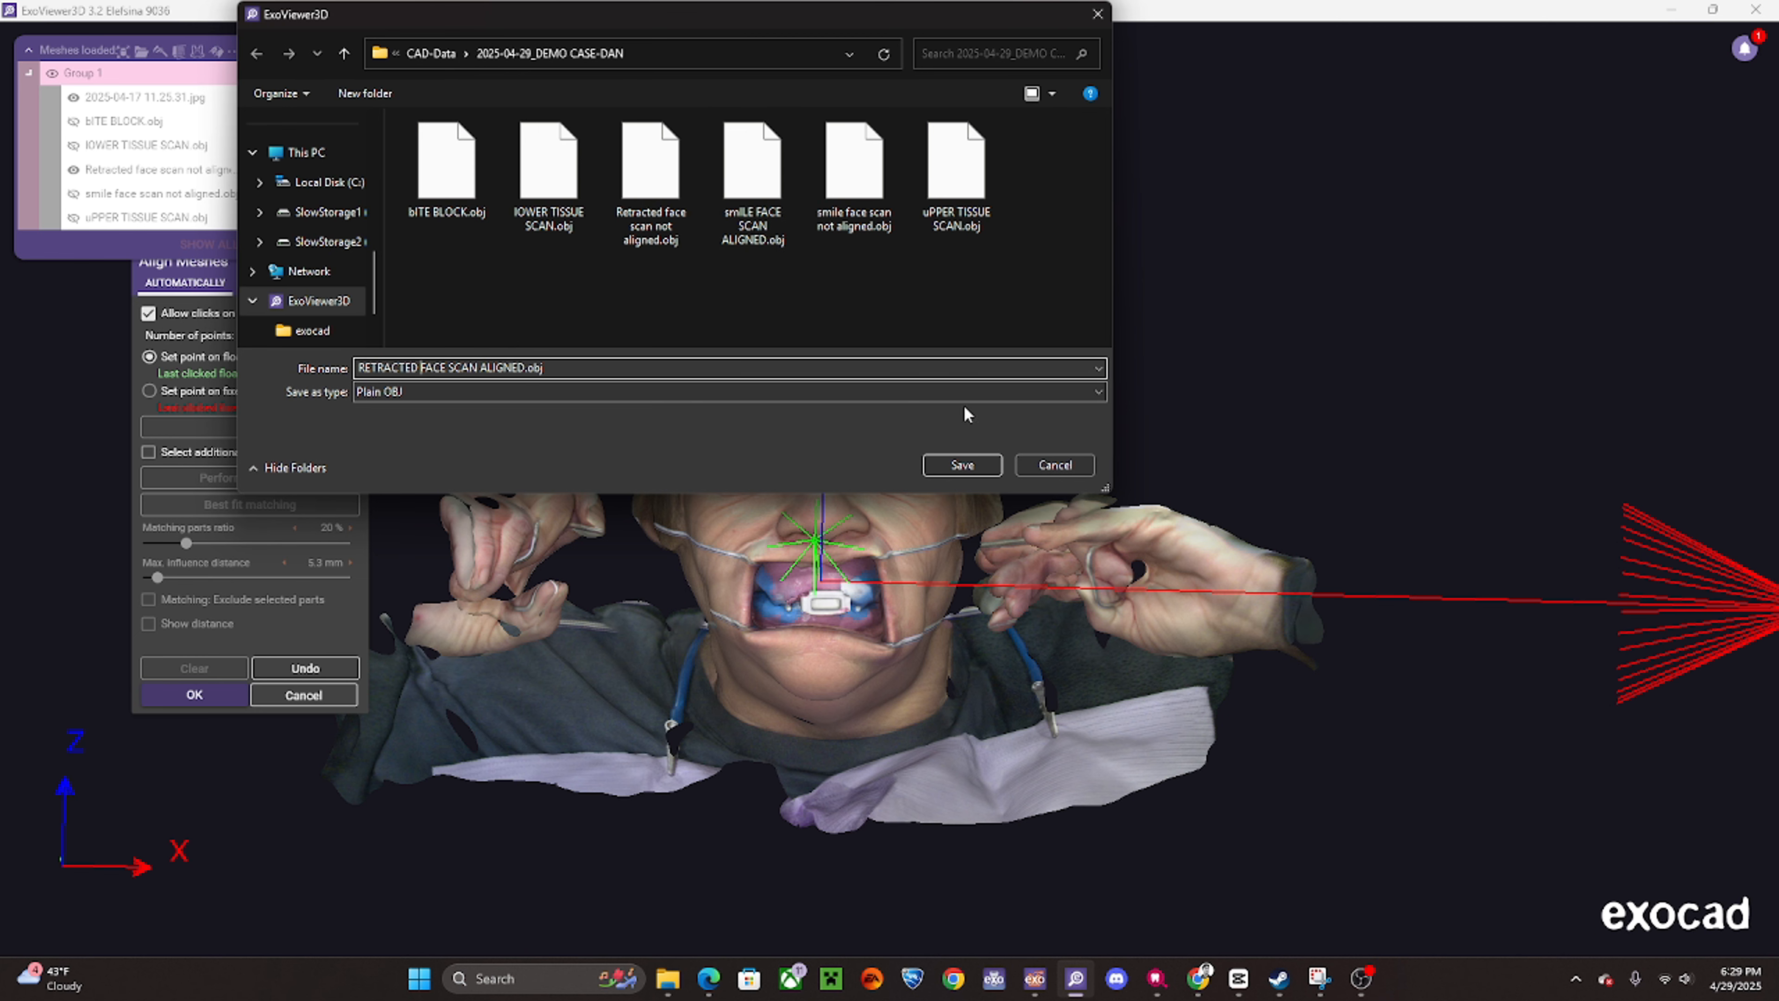
left_click(963, 465)
left_click(802, 569)
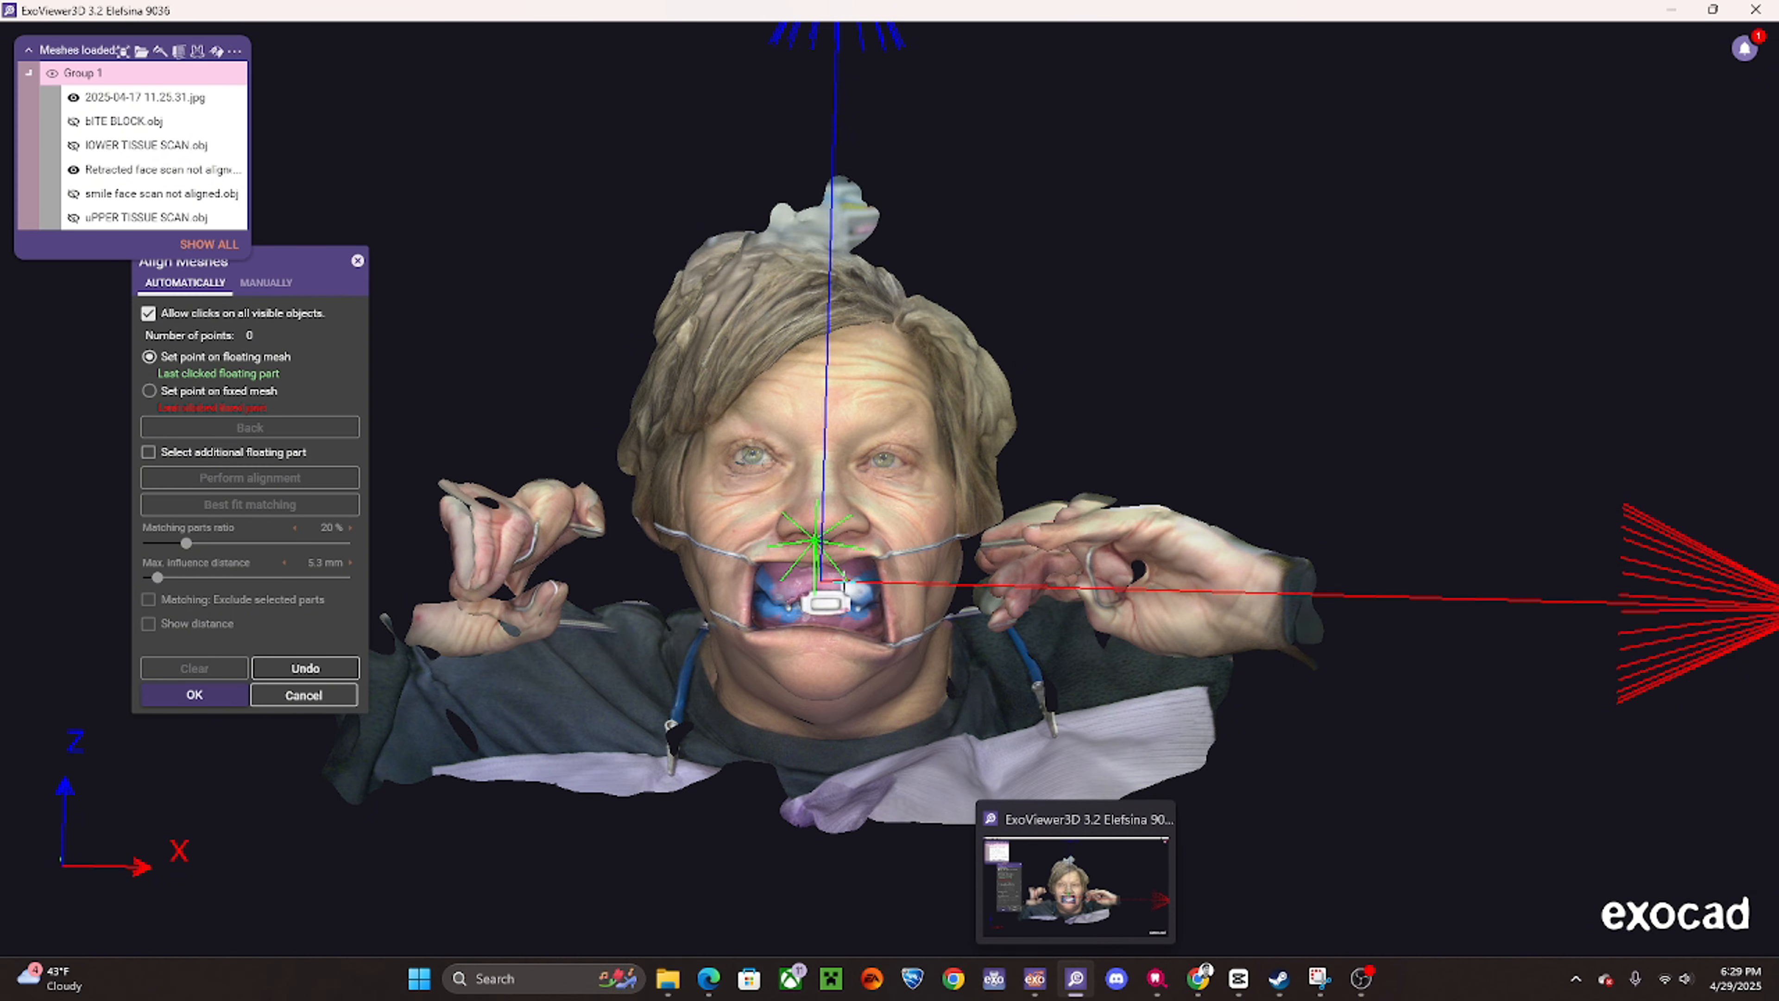
- Minimize ExoViewer3D and the project folder window, and start the demo case's design from DentalDB
right_click_drag(844, 581, 903, 737)
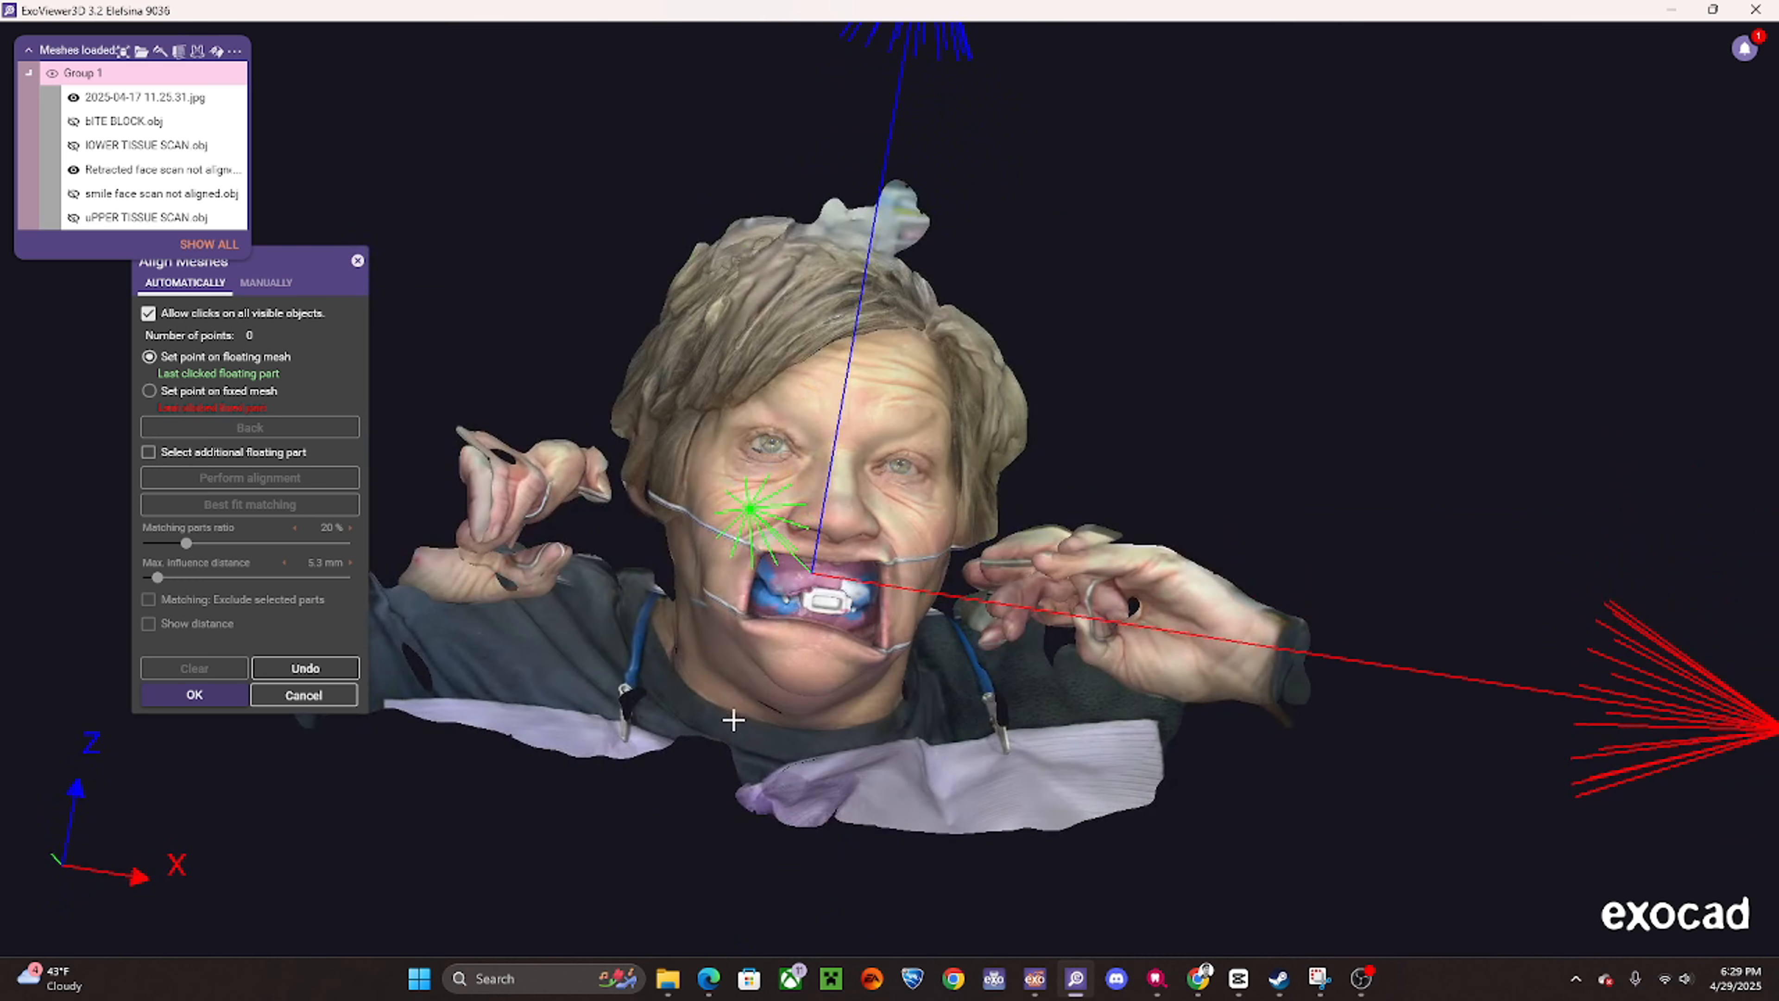
left_click(1671, 10)
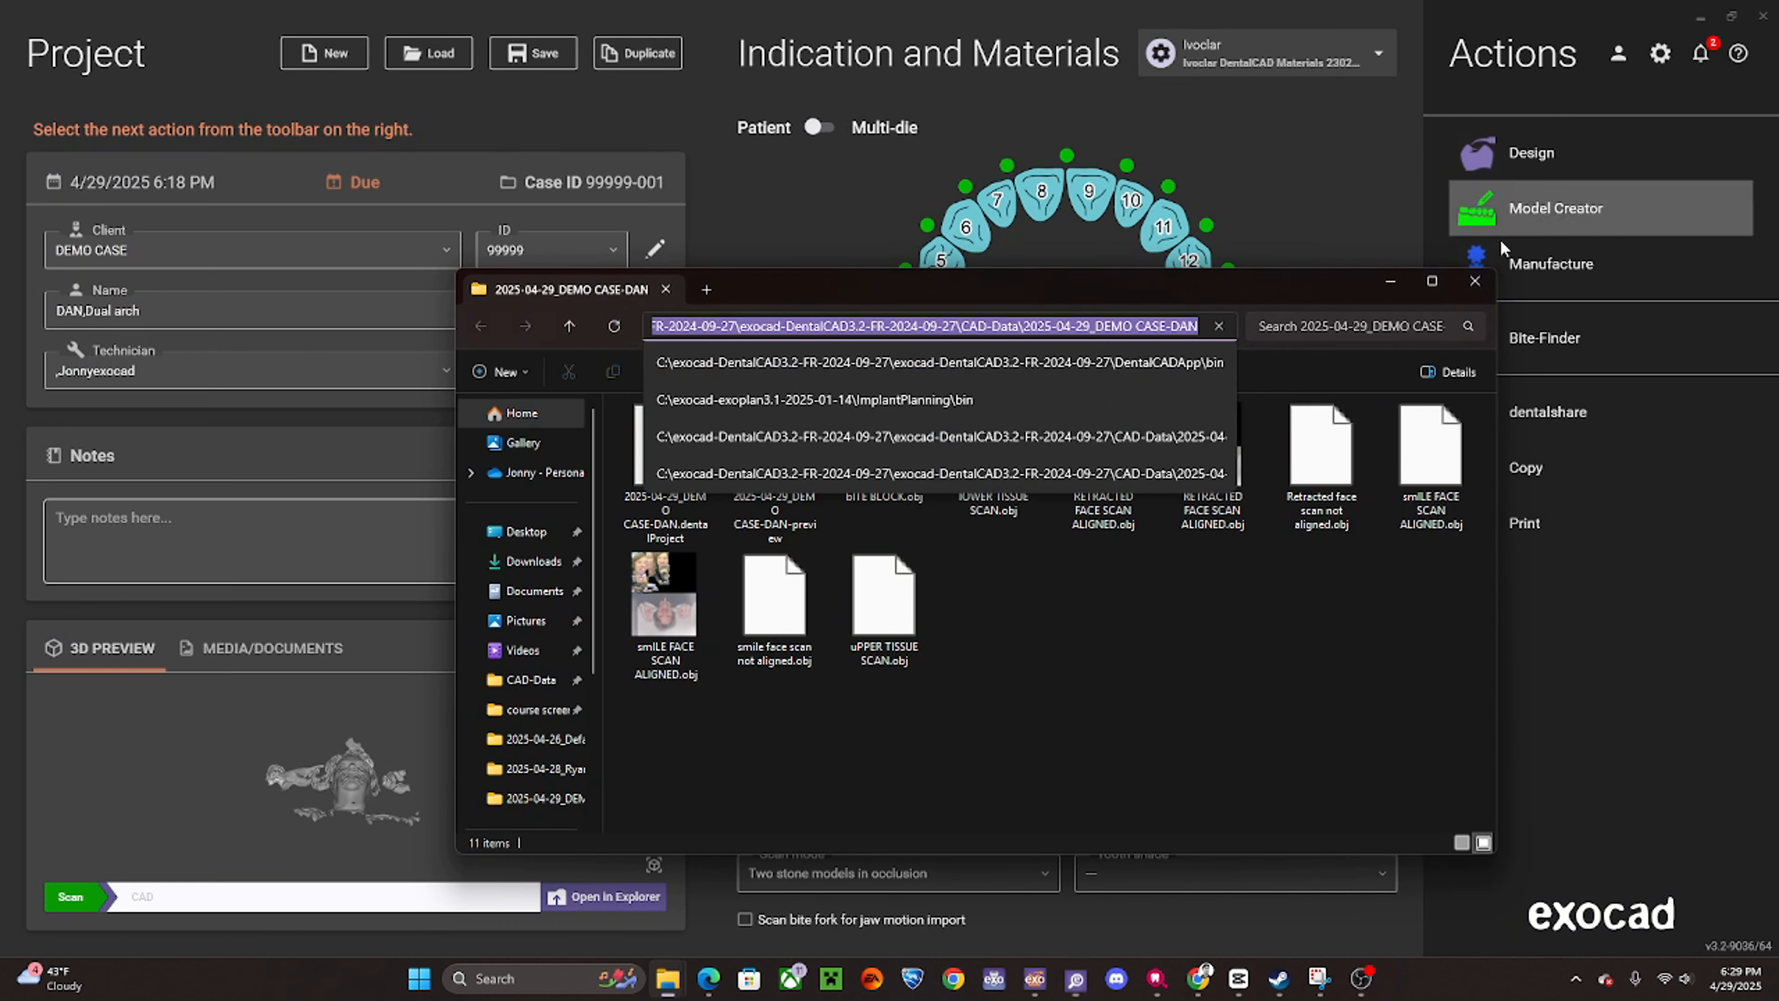
left_click(1391, 281)
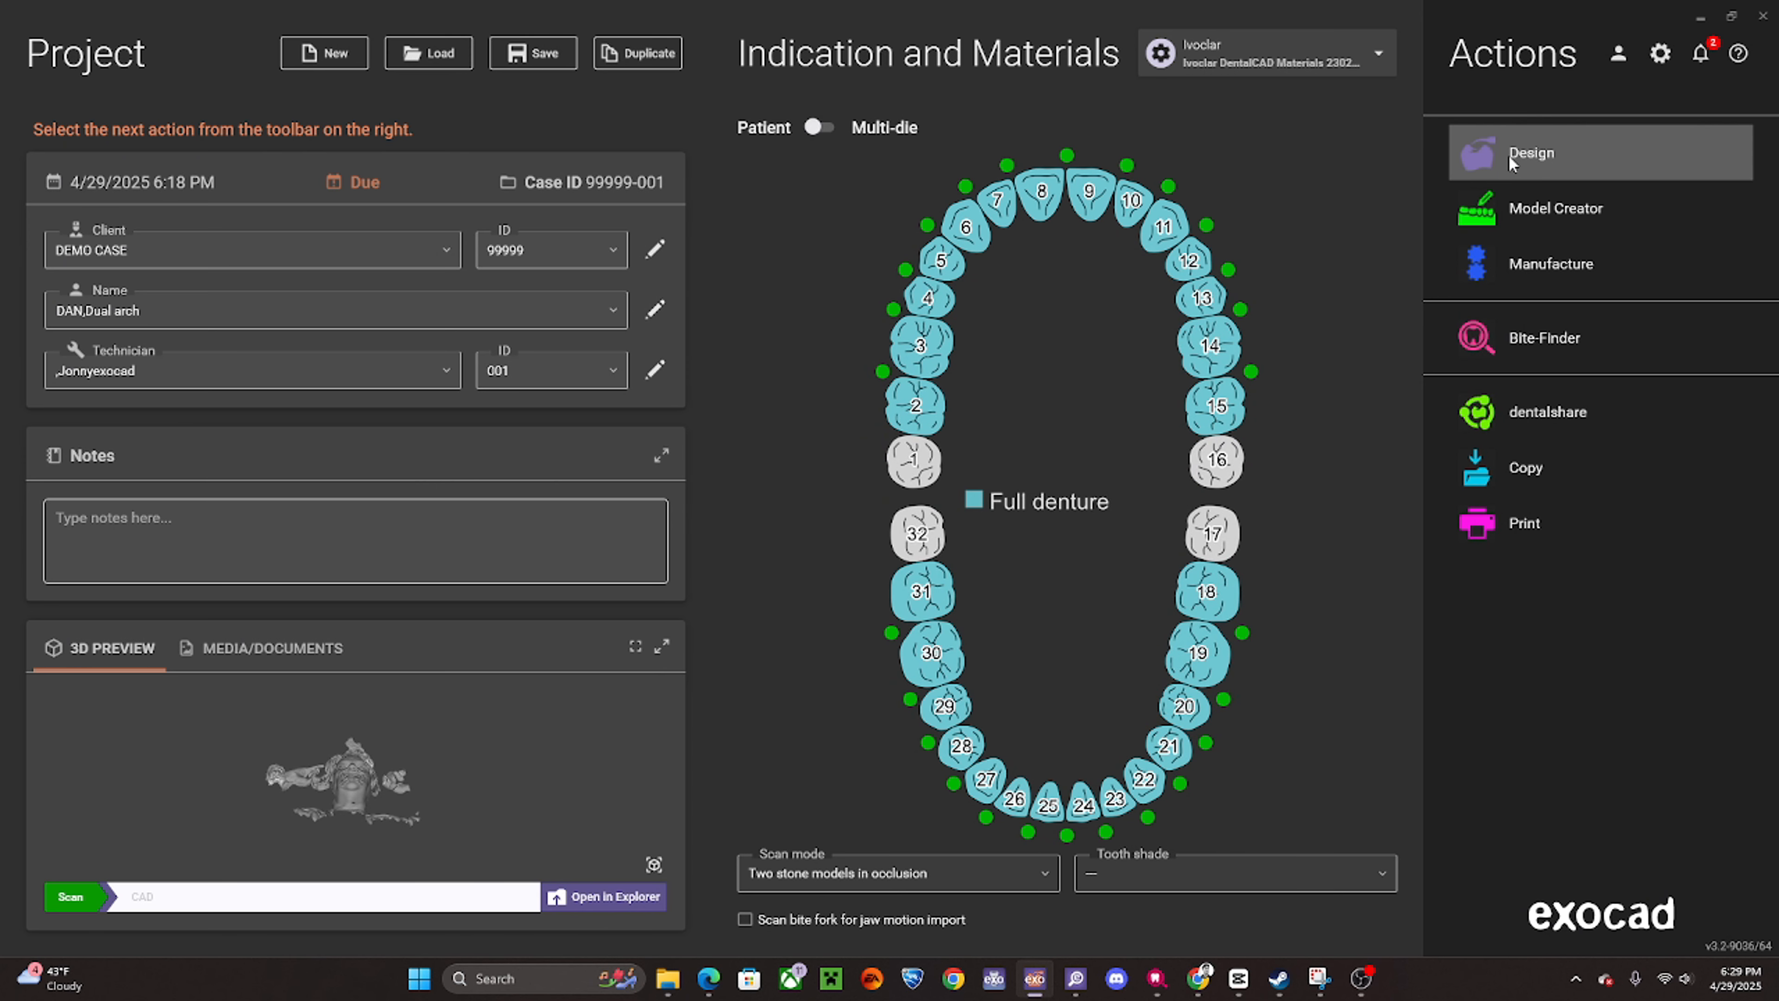
left_click(1508, 154)
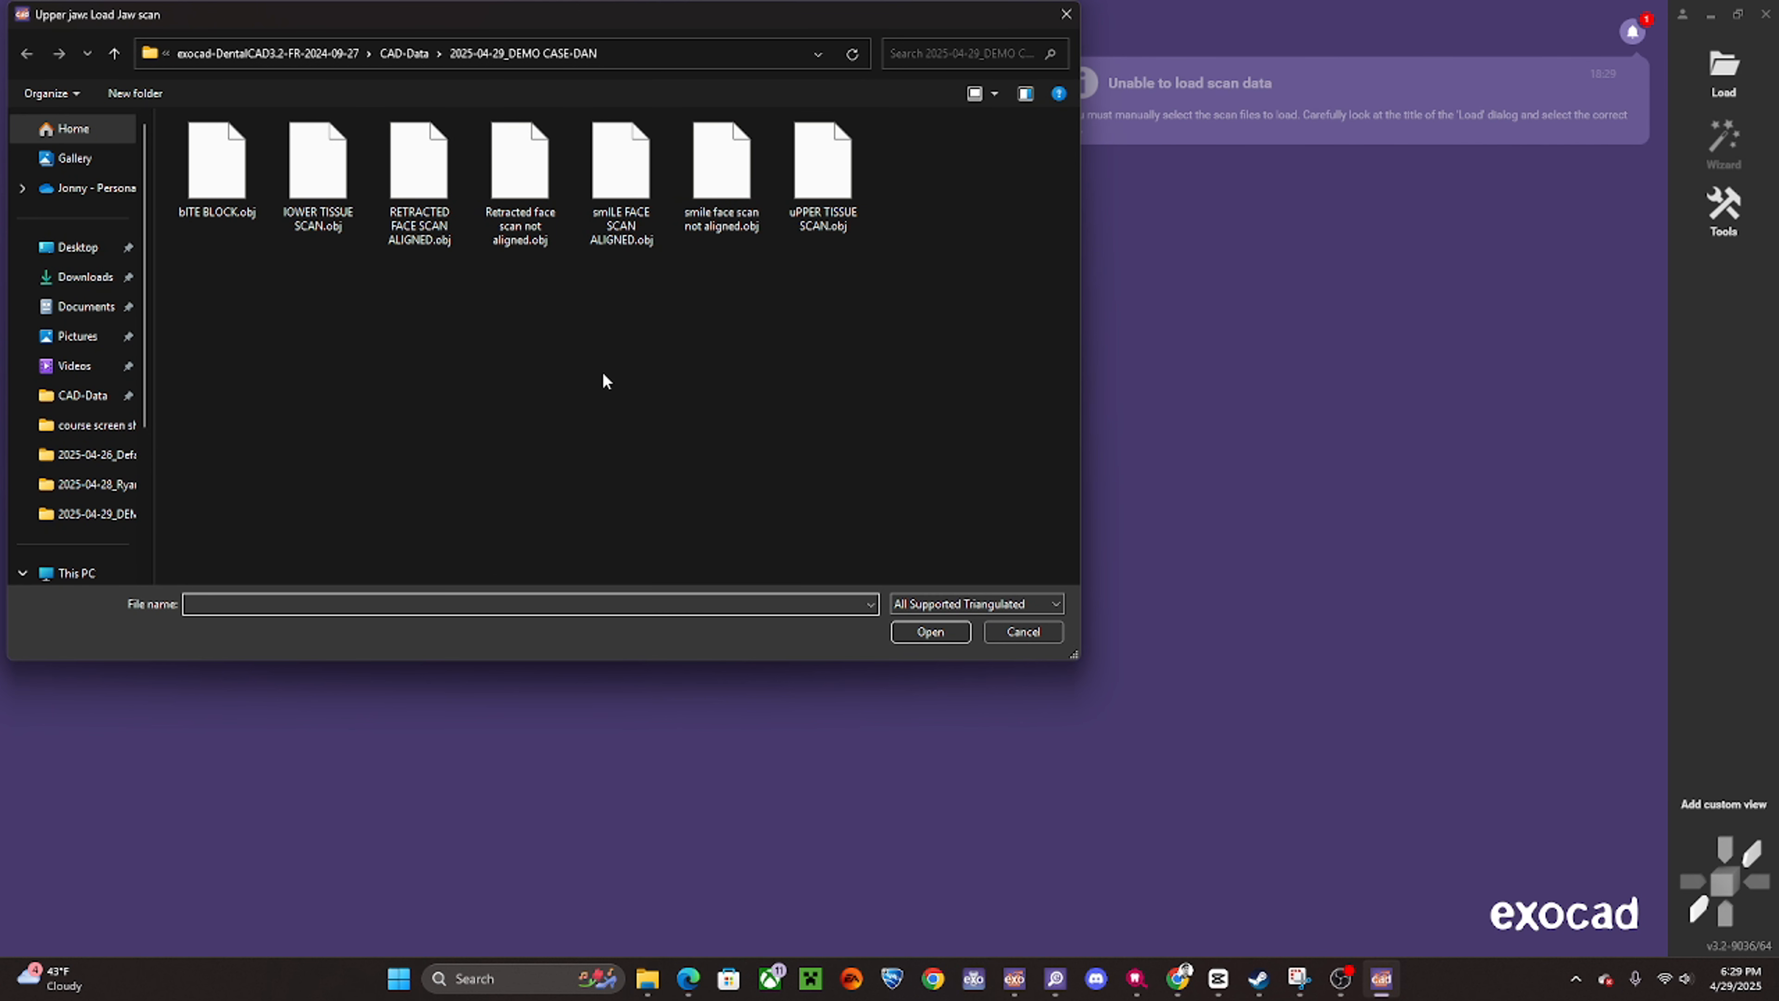
- Load uPPER TISSUE SCAN.obj as upper jaw, lOWER TISSUE SCAN.obj as lower jaw and bITE BLOCK.obj as bite rim
left_click_drag(253, 21, 550, 112)
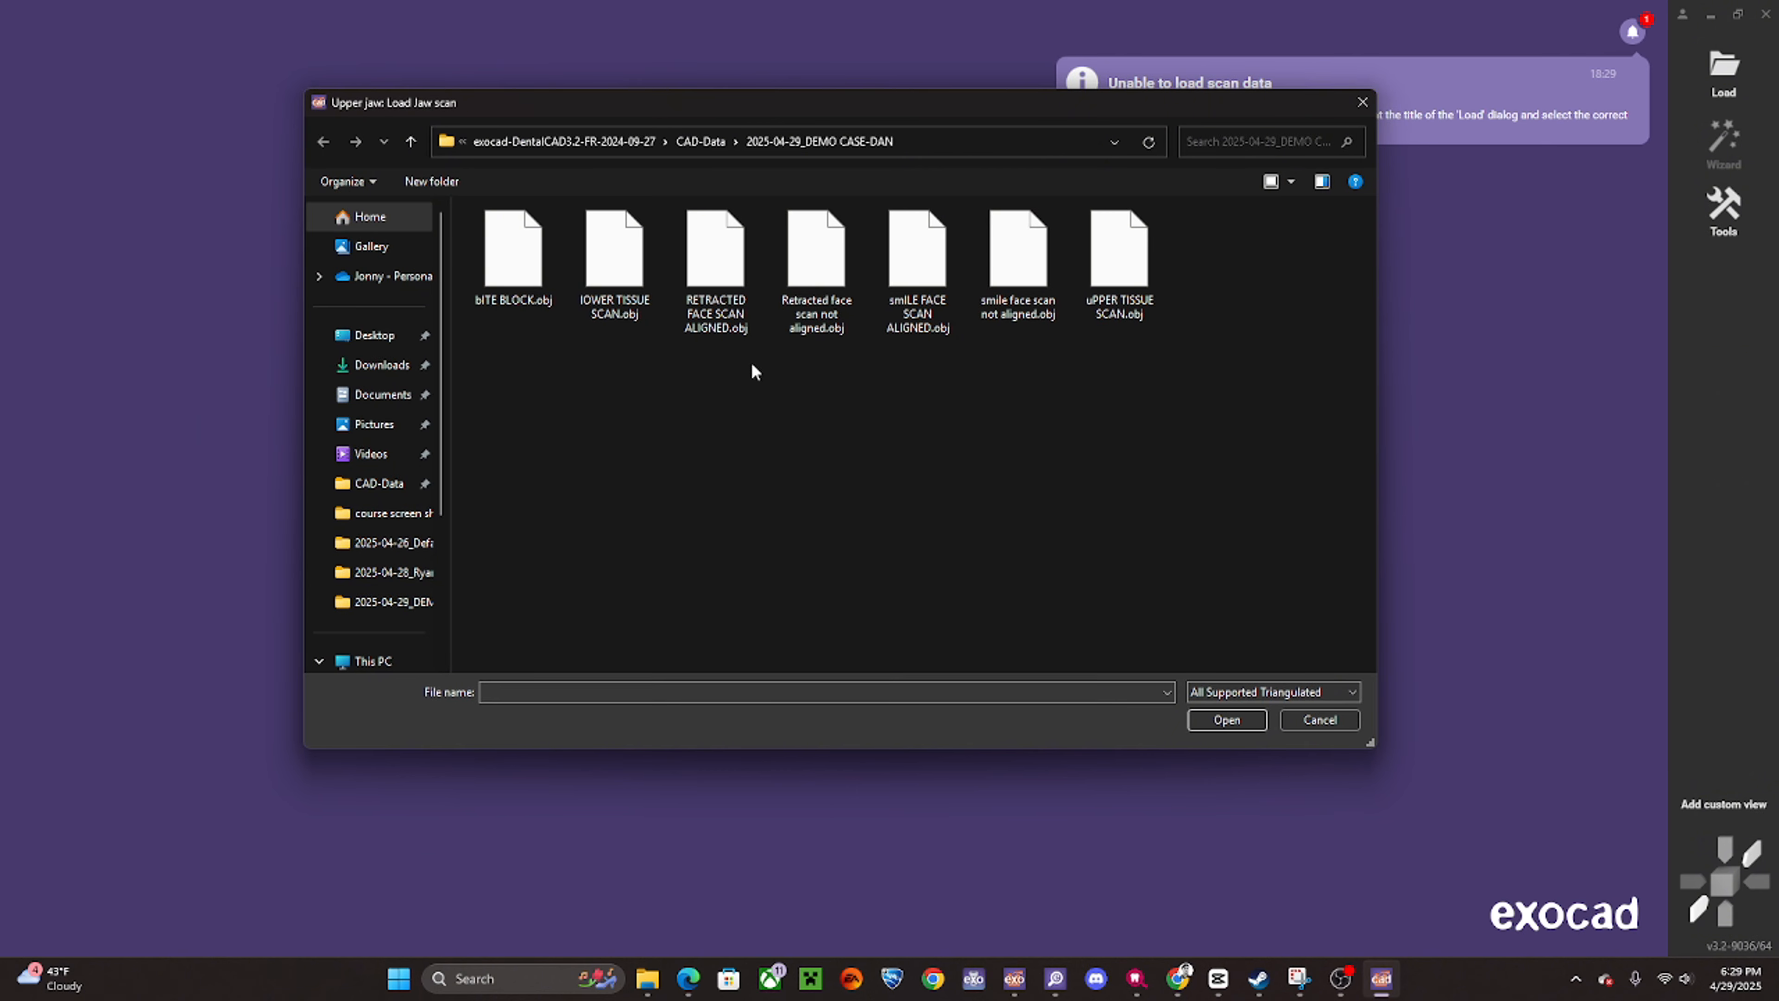
double_click(1135, 279)
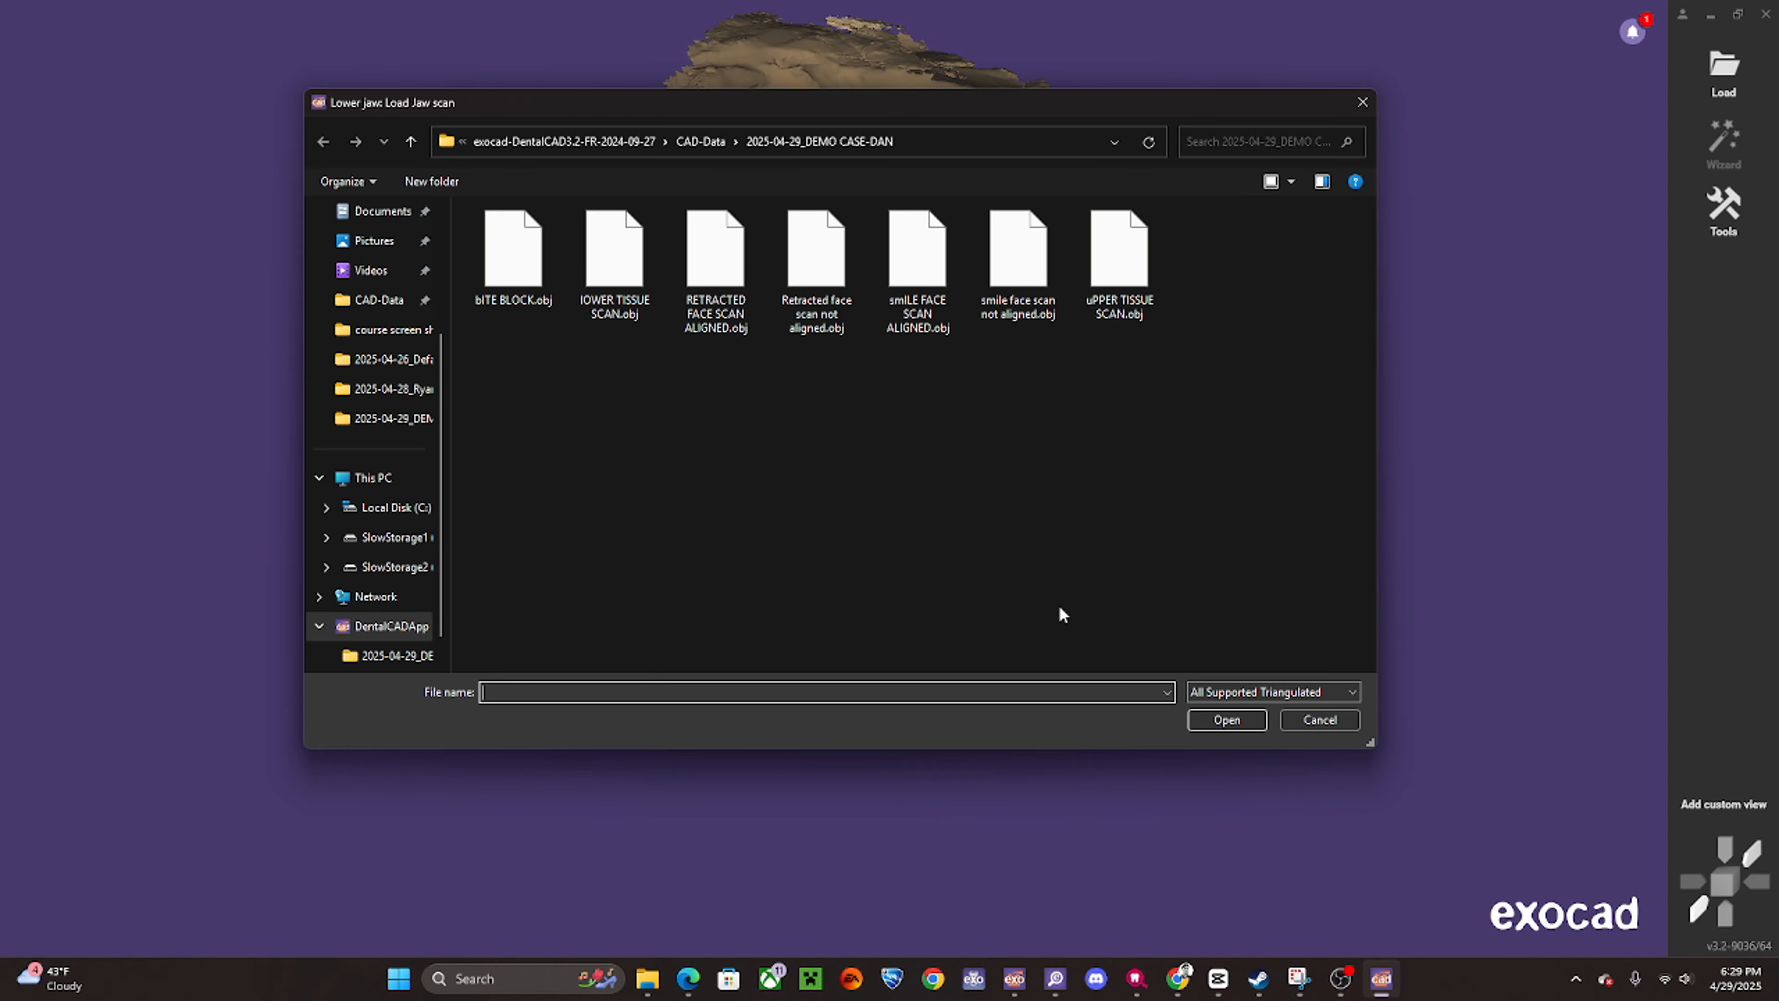
double_click(611, 284)
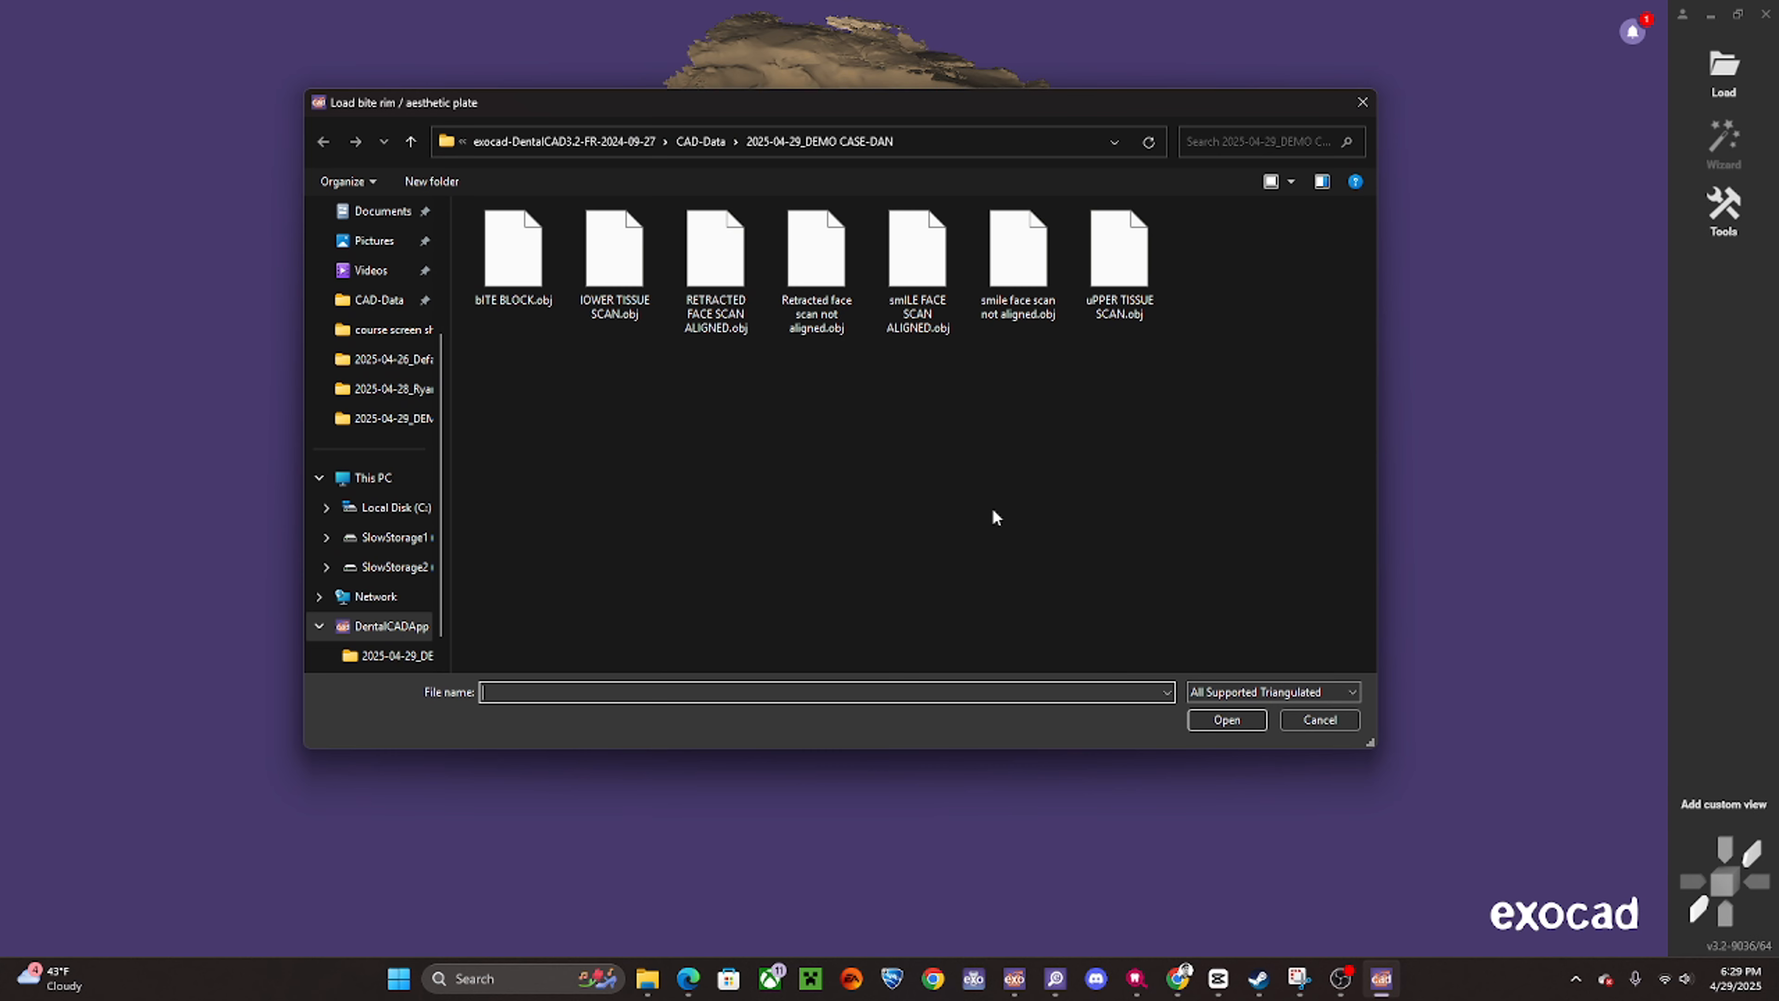
double_click(511, 233)
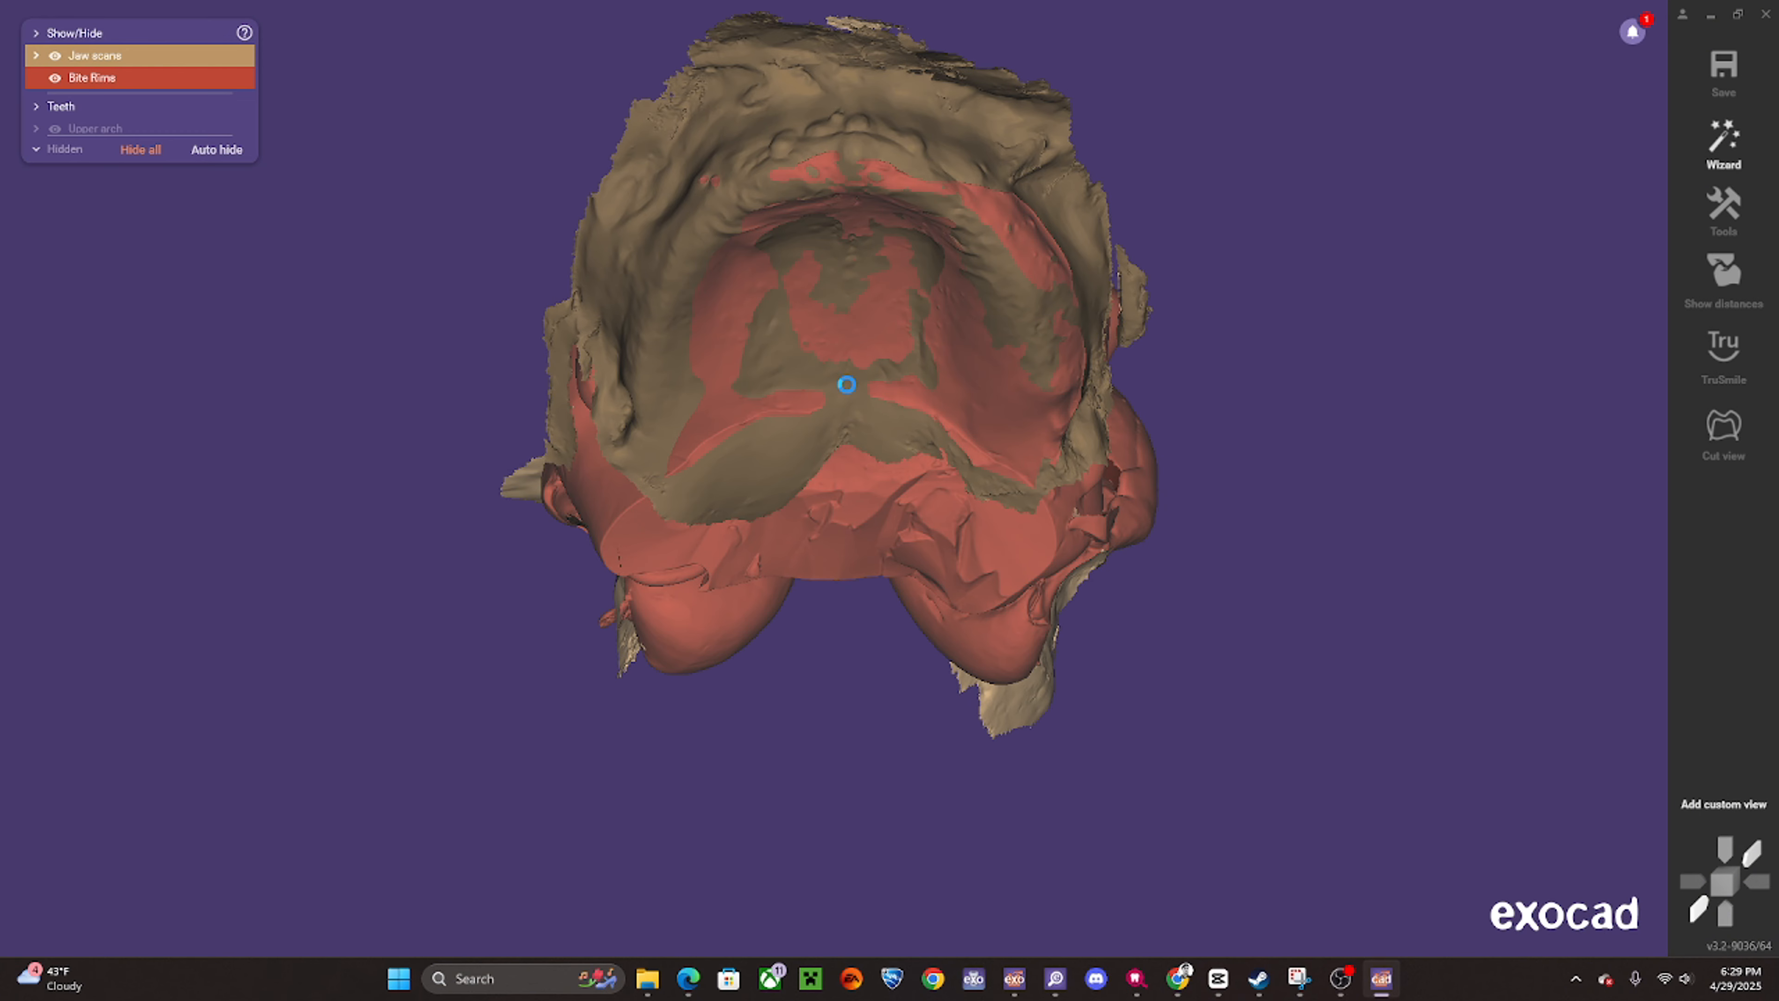
- Orient the lower jaw scan so its occlusal view is seen and confirm the scan data orientation
right_click_drag(805, 562, 745, 703)
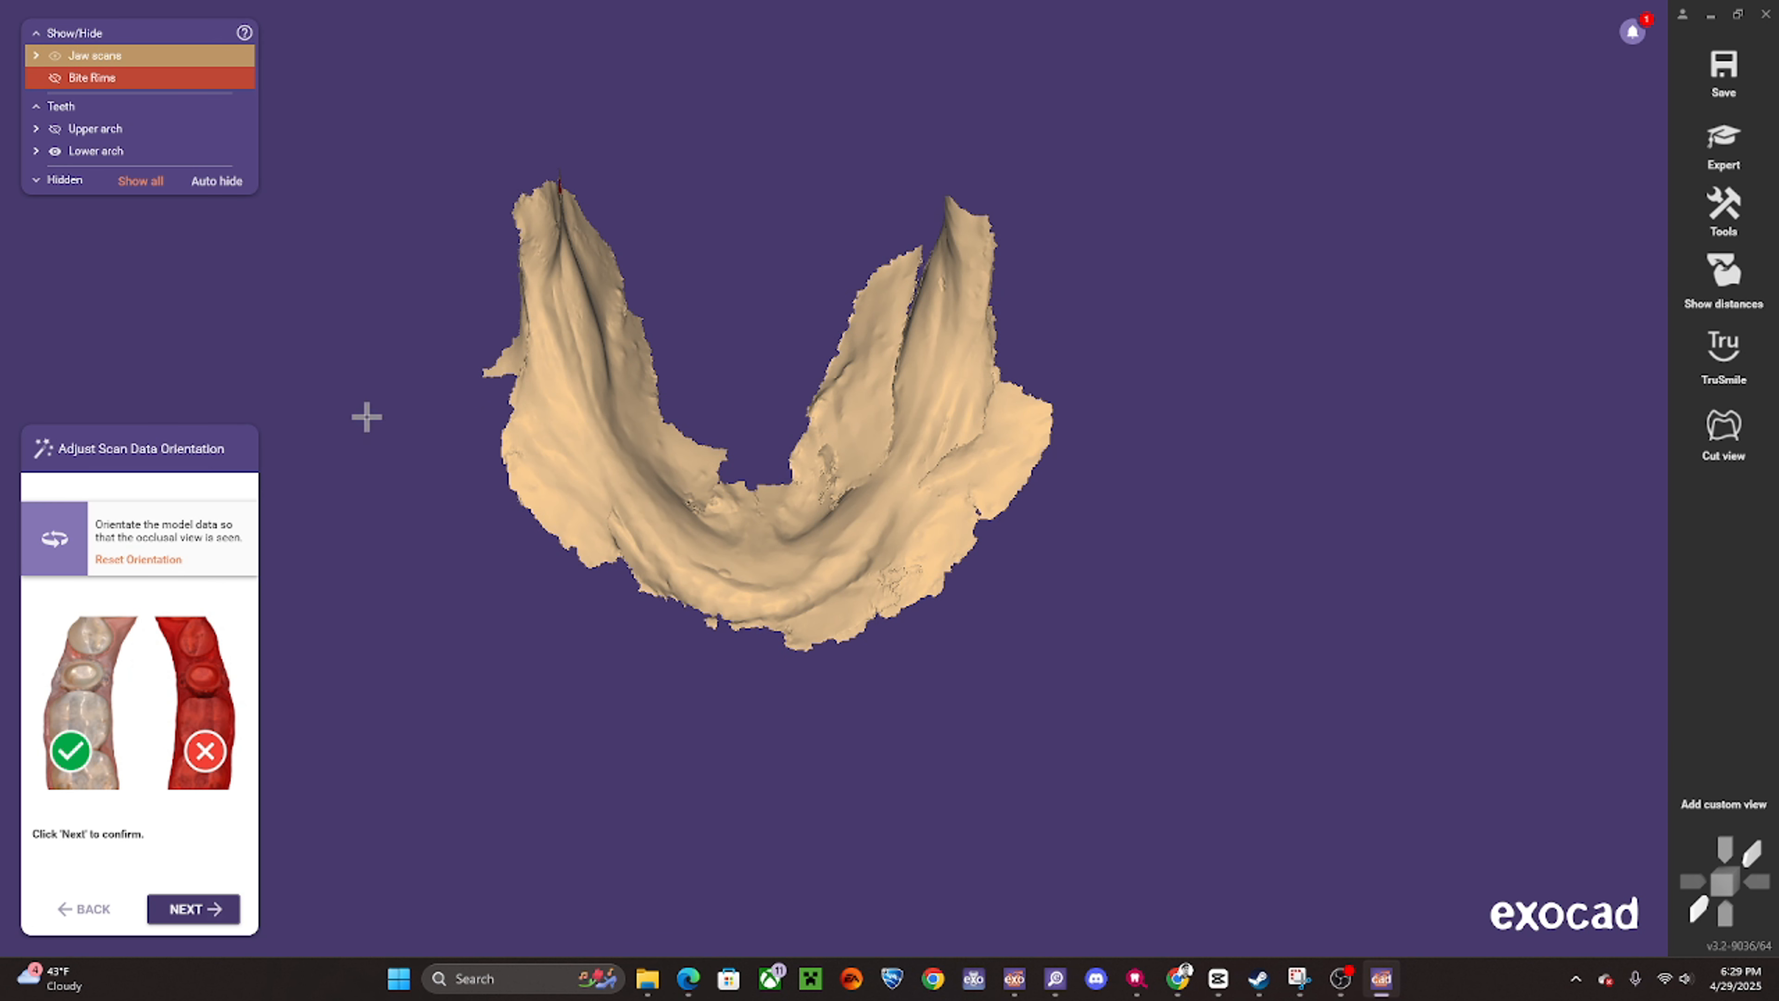
right_click_drag(646, 637, 650, 643)
right_click_drag(819, 623, 778, 673)
left_click(199, 911)
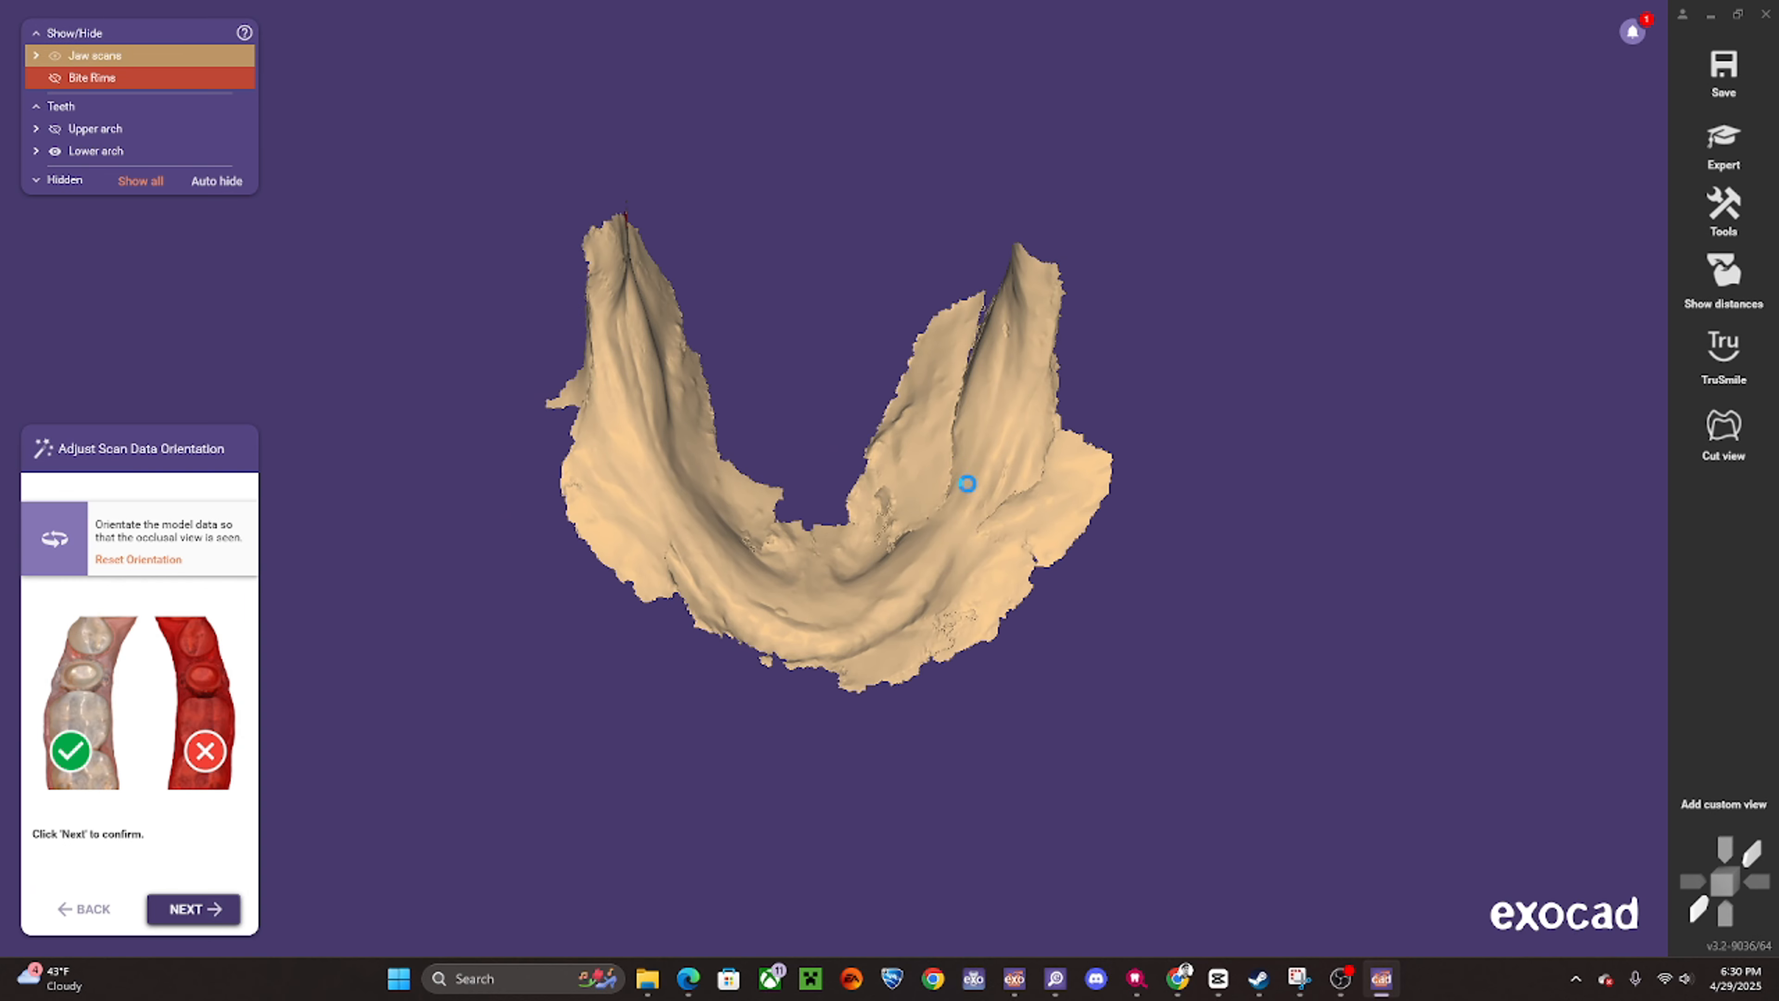
- Switch from the wizard to Expert mode and open the Add/Remove Mesh tool
right_click_drag(720, 664, 521, 674)
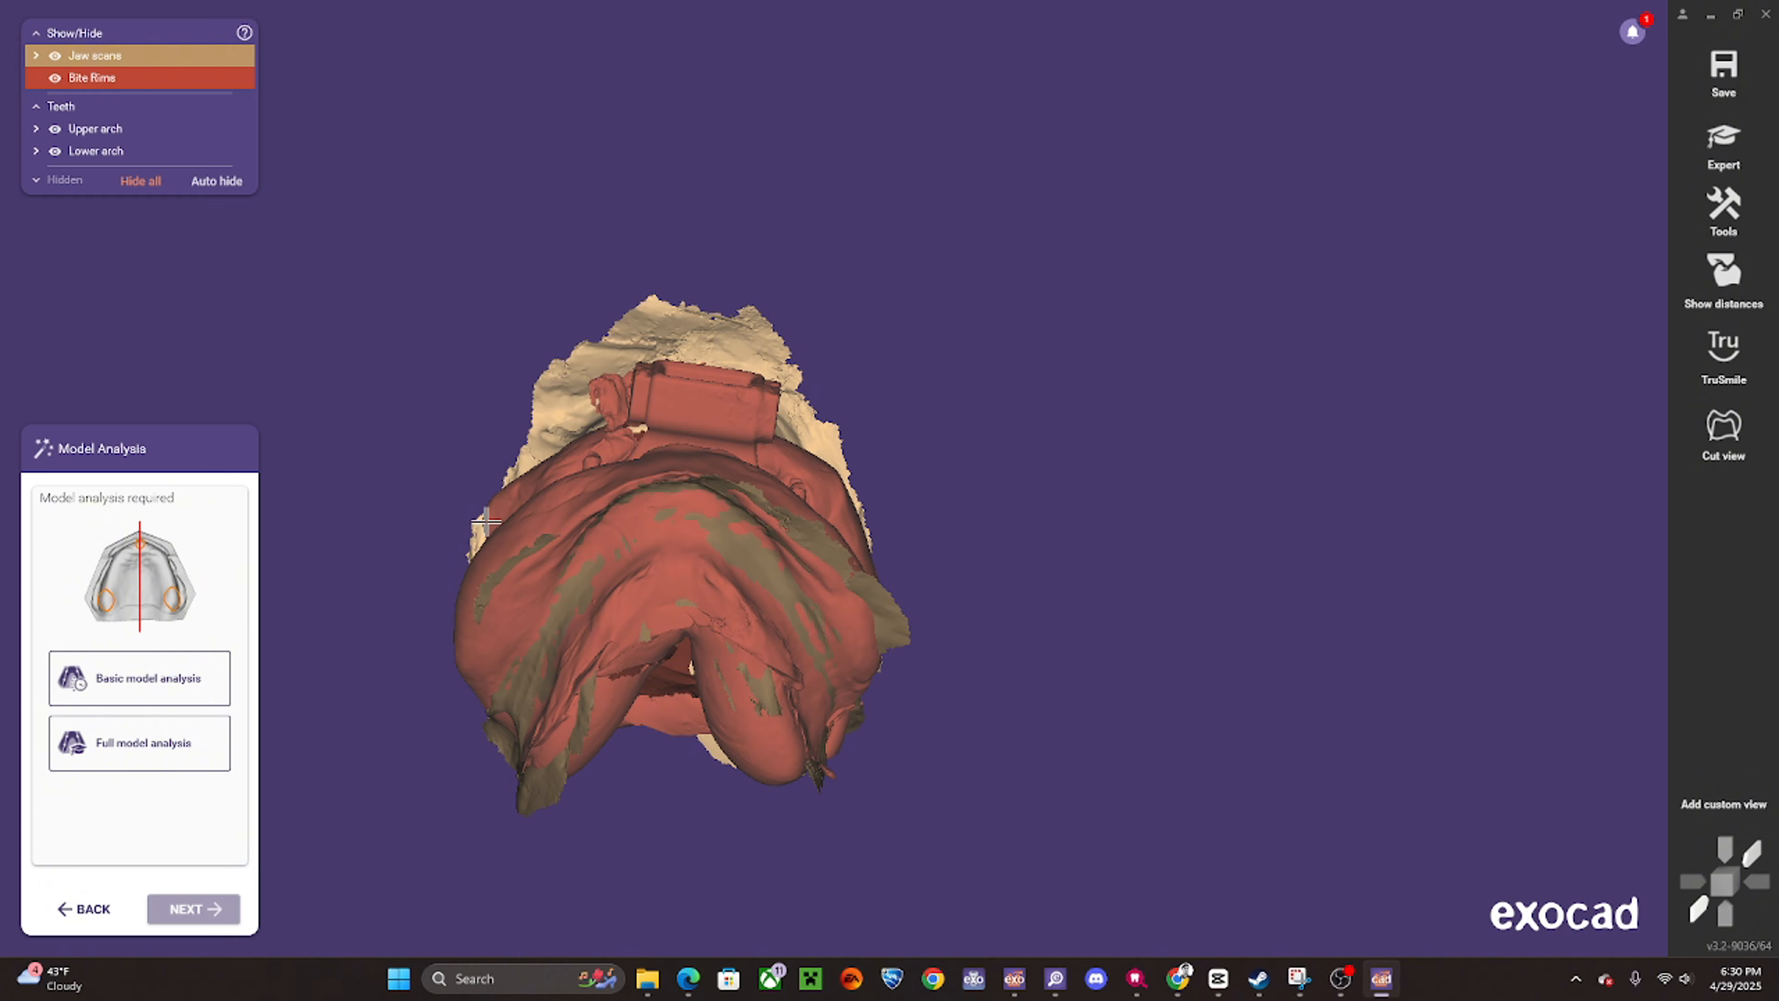
mouse_move(683, 520)
right_mouse_down()
mouse_move(683, 536)
mouse_move(708, 522)
right_mouse_up()
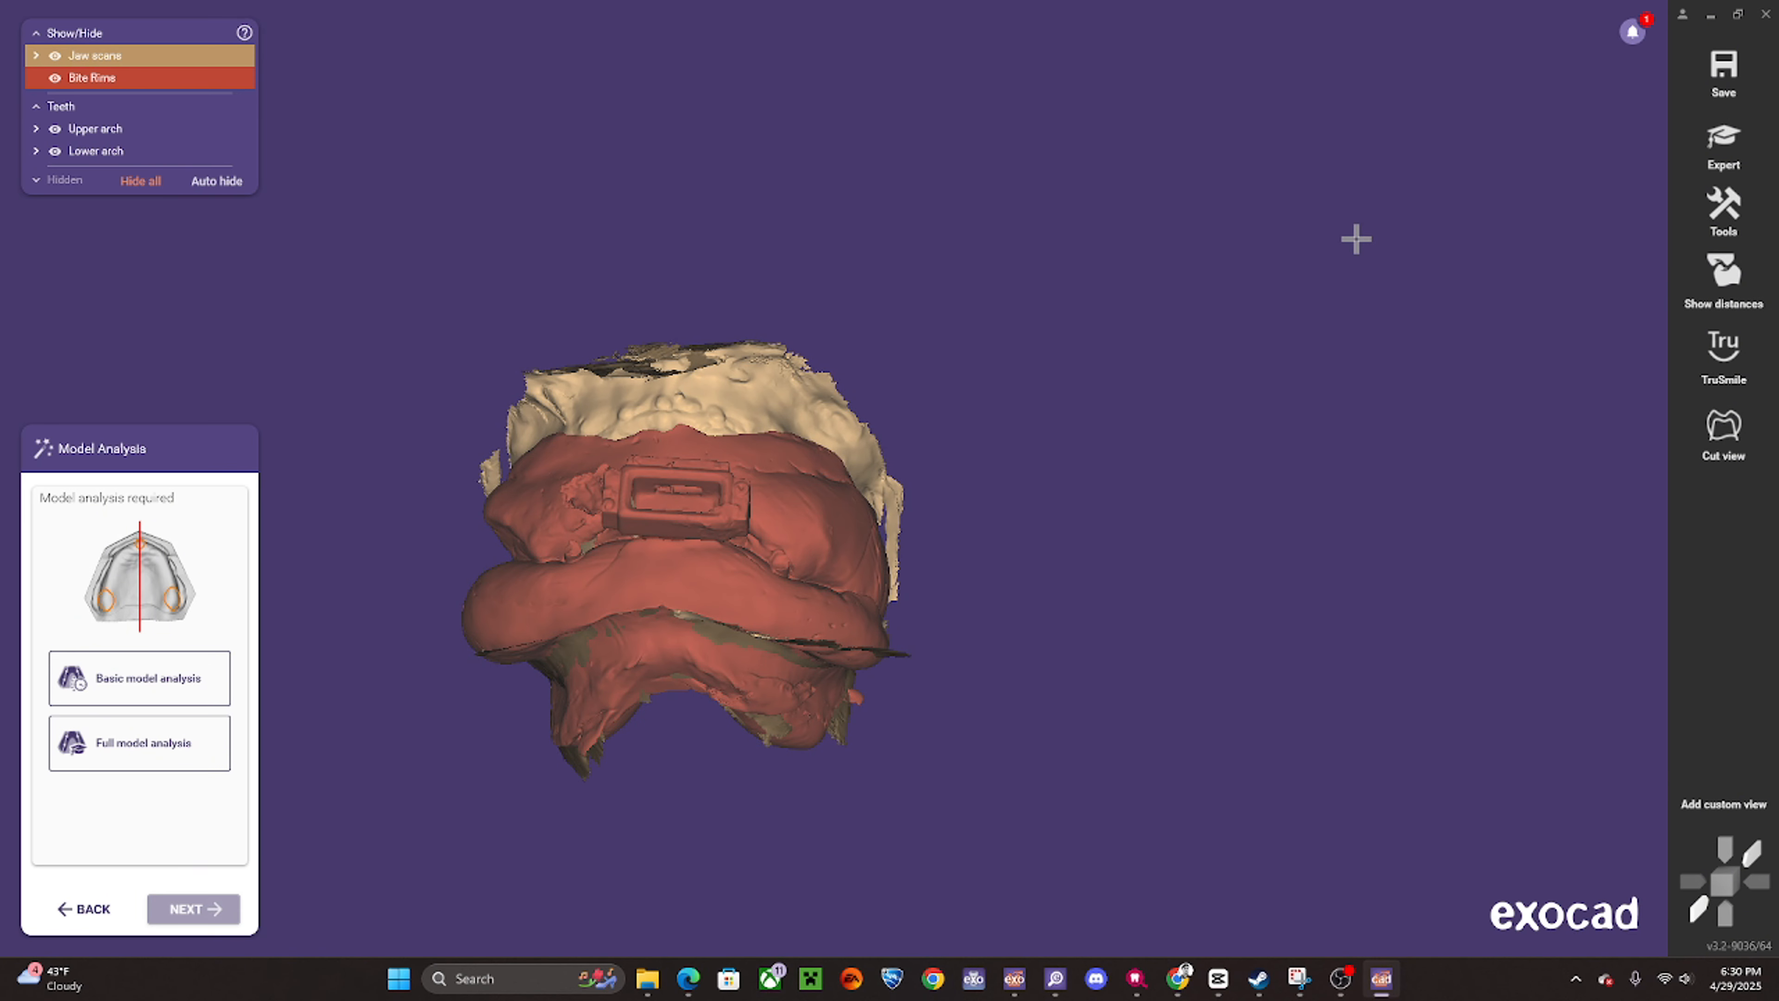
left_click(1728, 140)
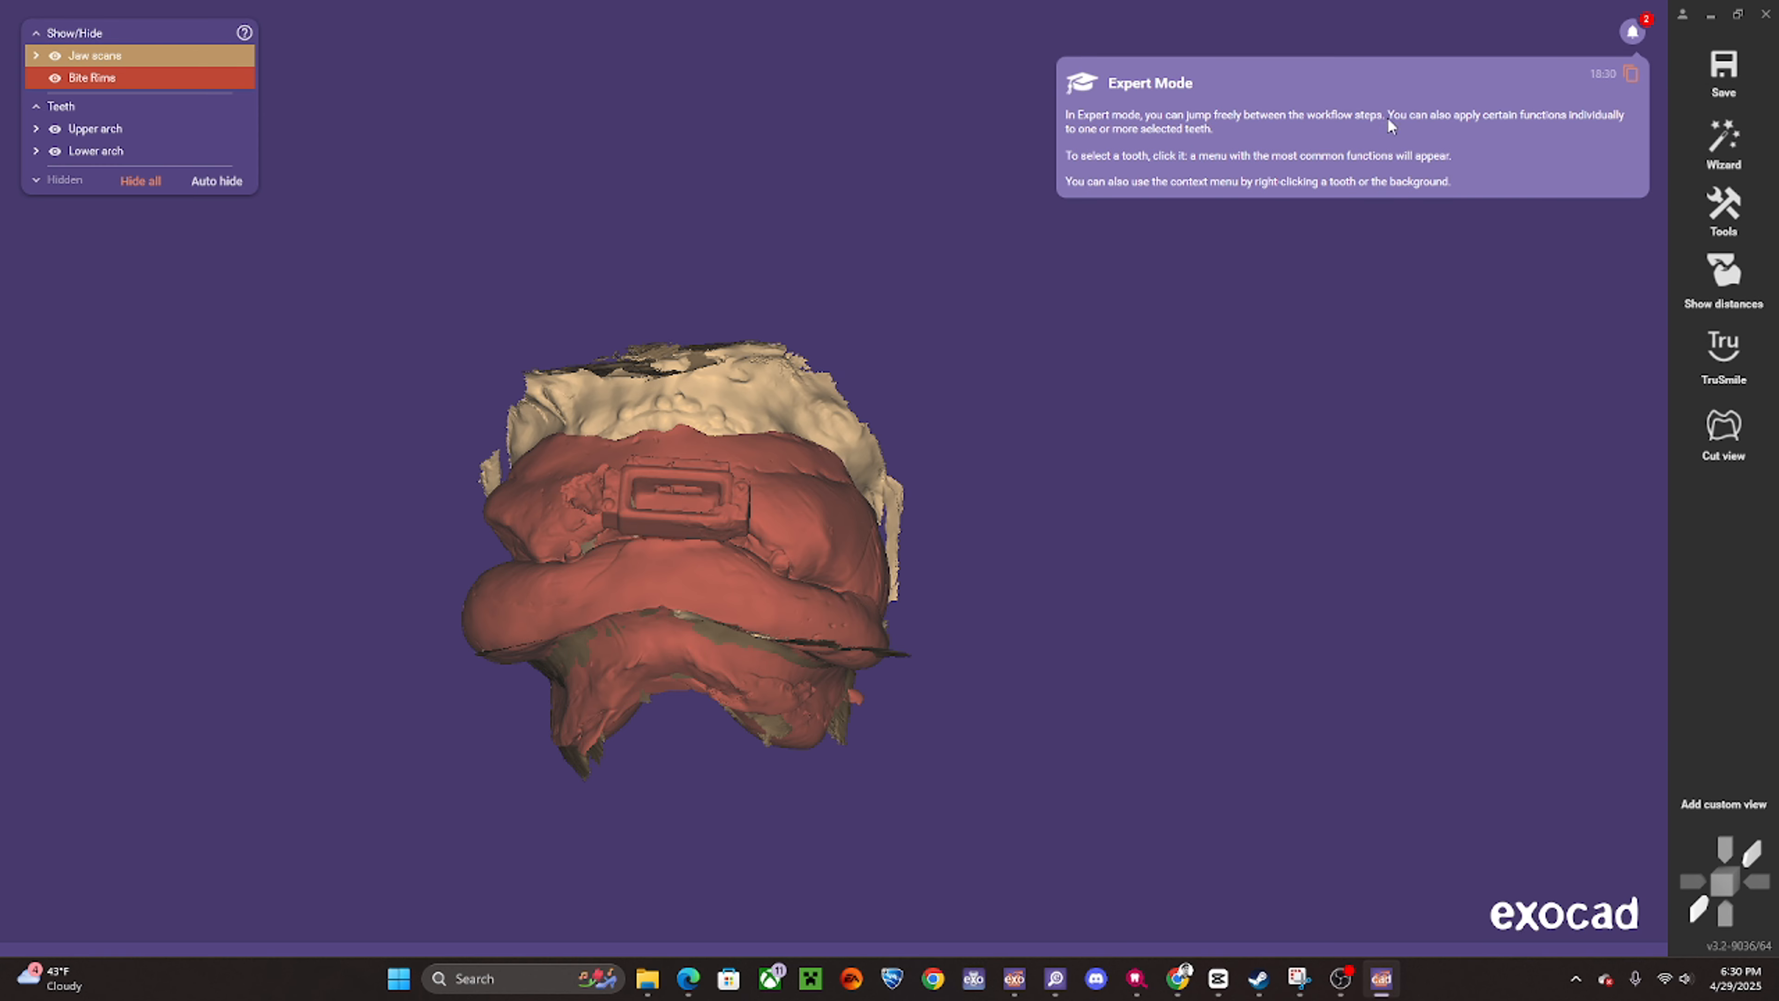
left_click(1728, 213)
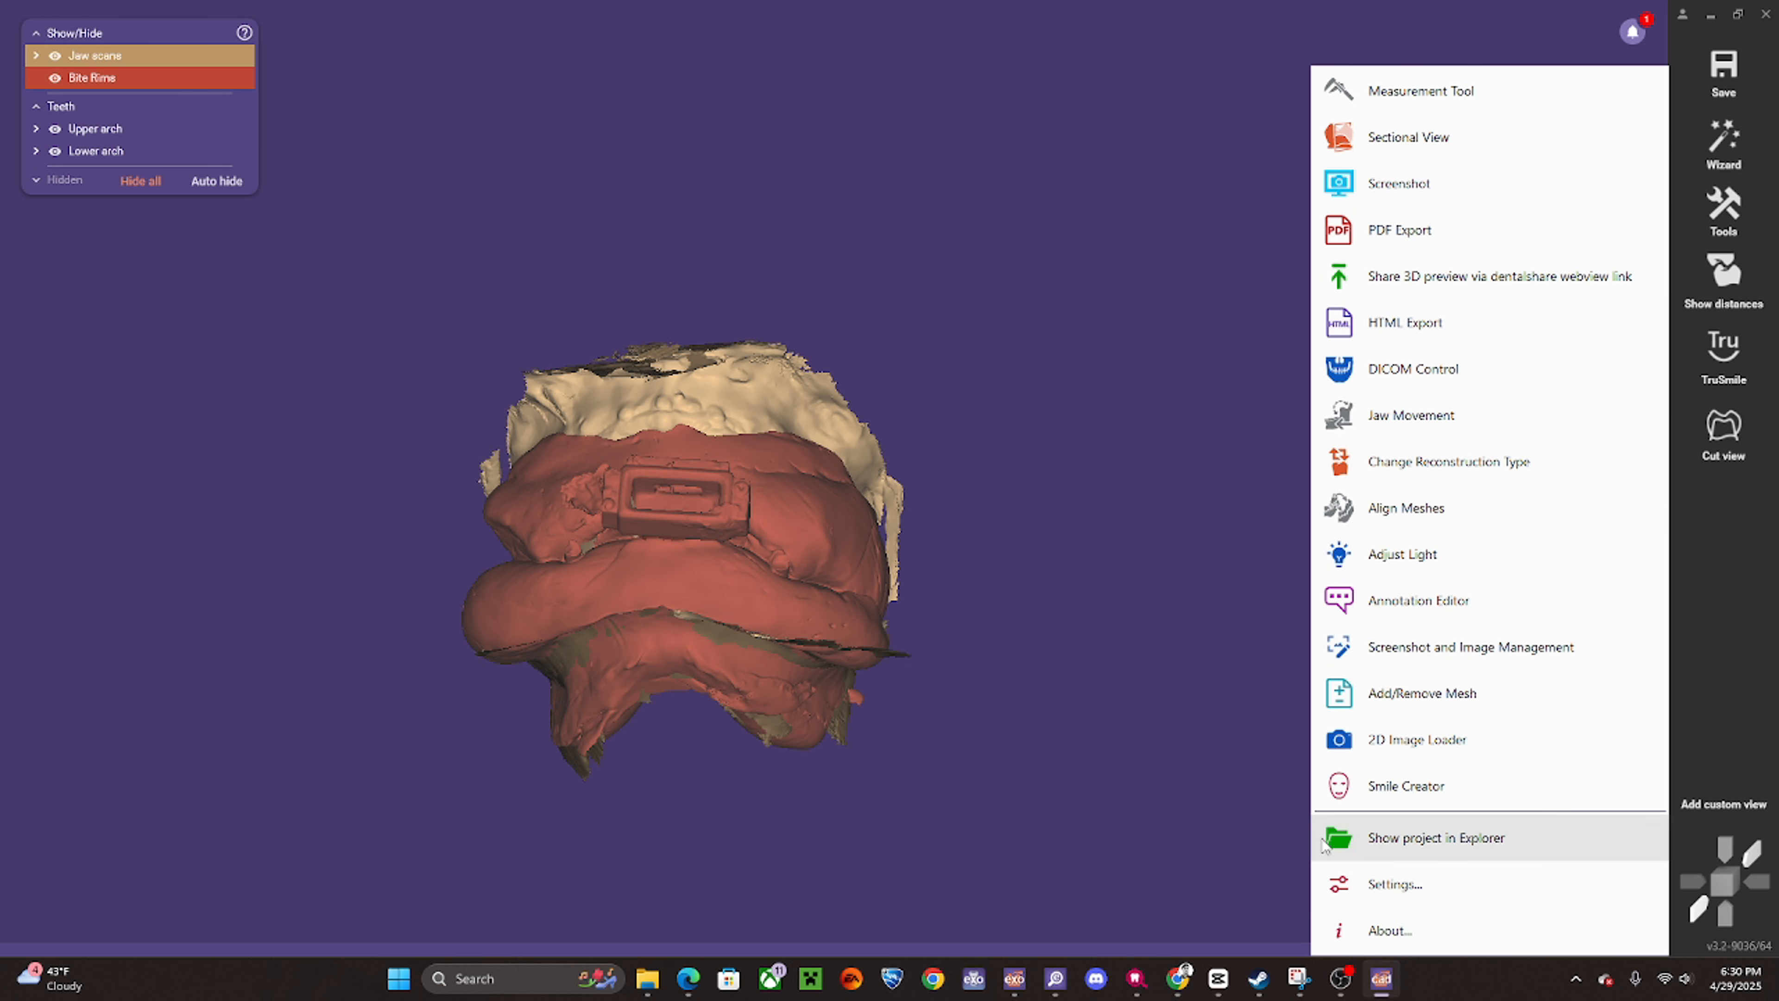
left_click(1413, 697)
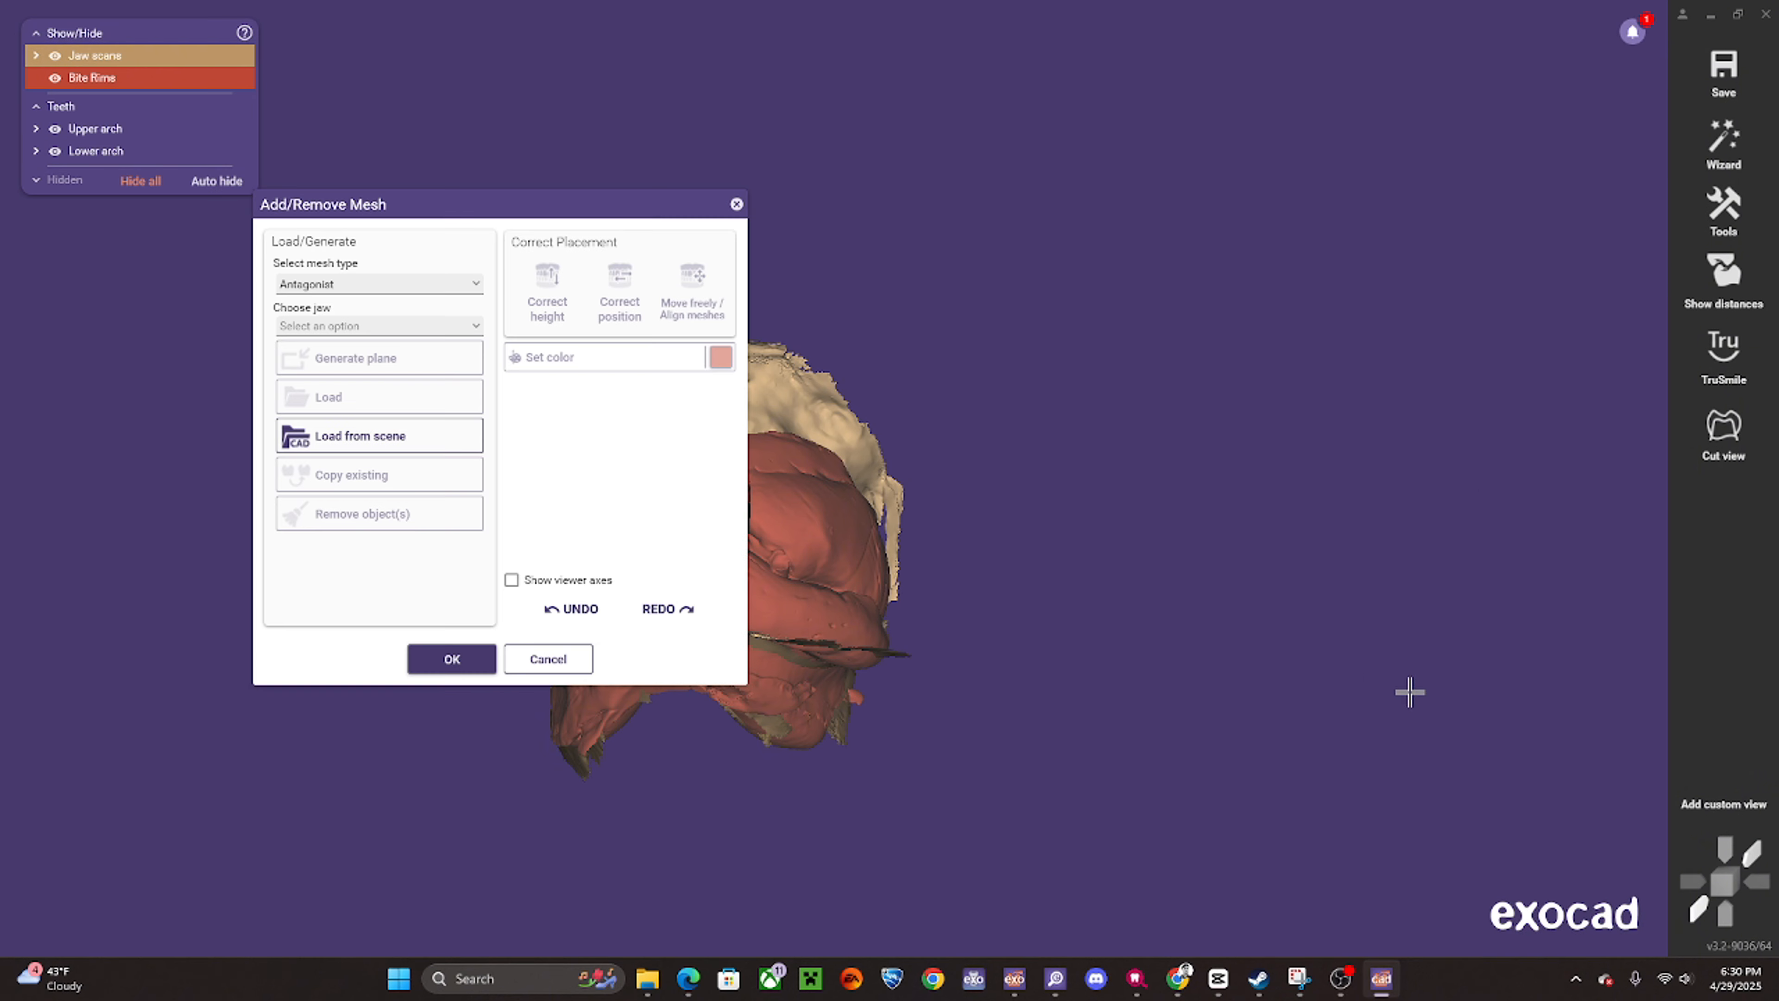
- Load smiLE FACE SCAN ALIGNED.obj as a face scan for both jaws, stored relative to the scan data
left_click(478, 286)
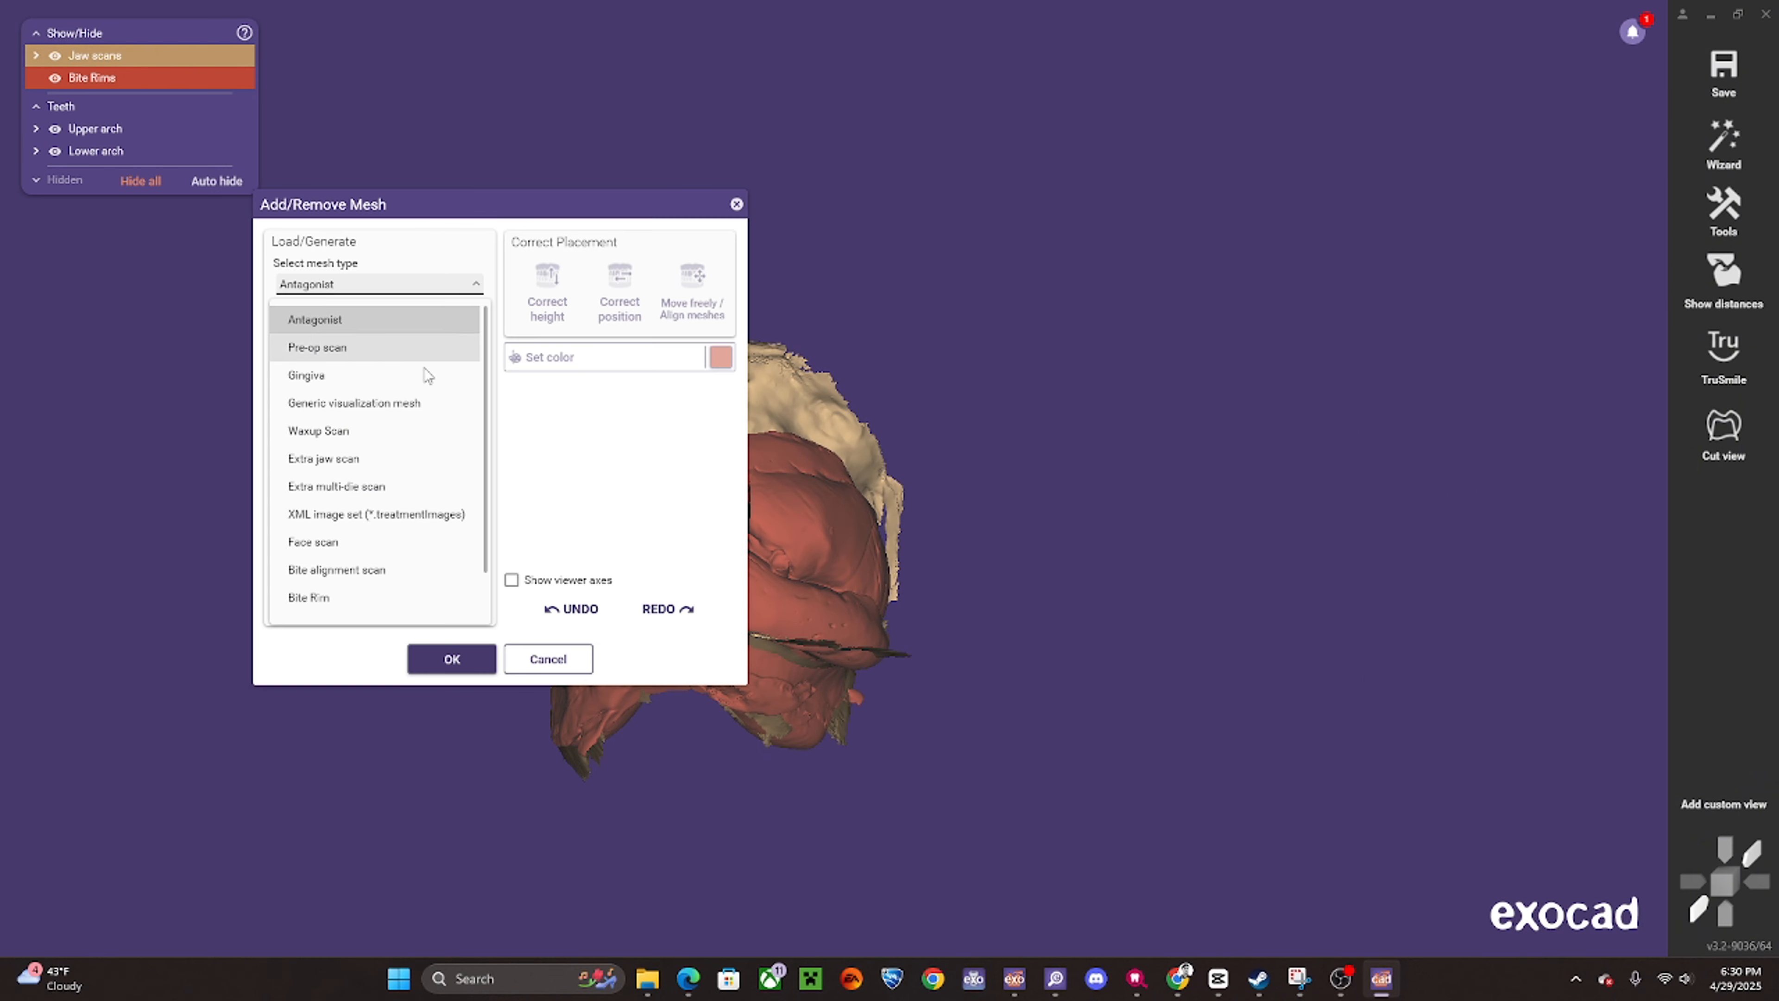
left_click(389, 541)
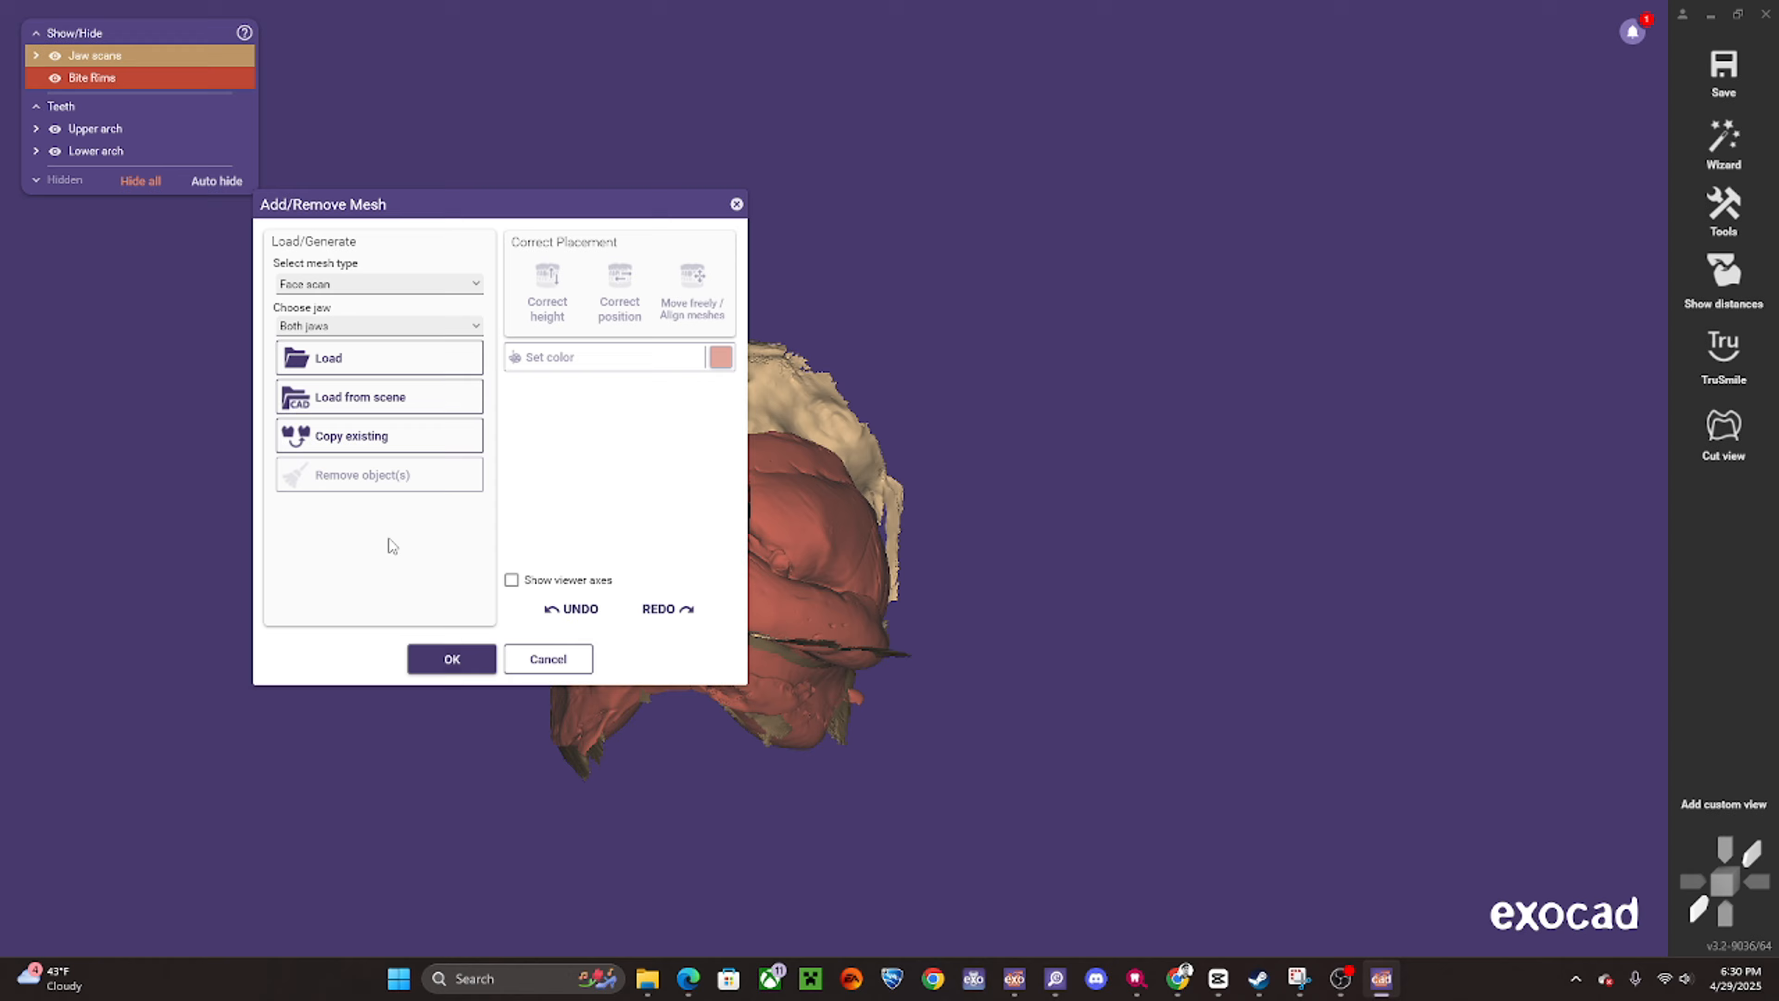
left_click(329, 329)
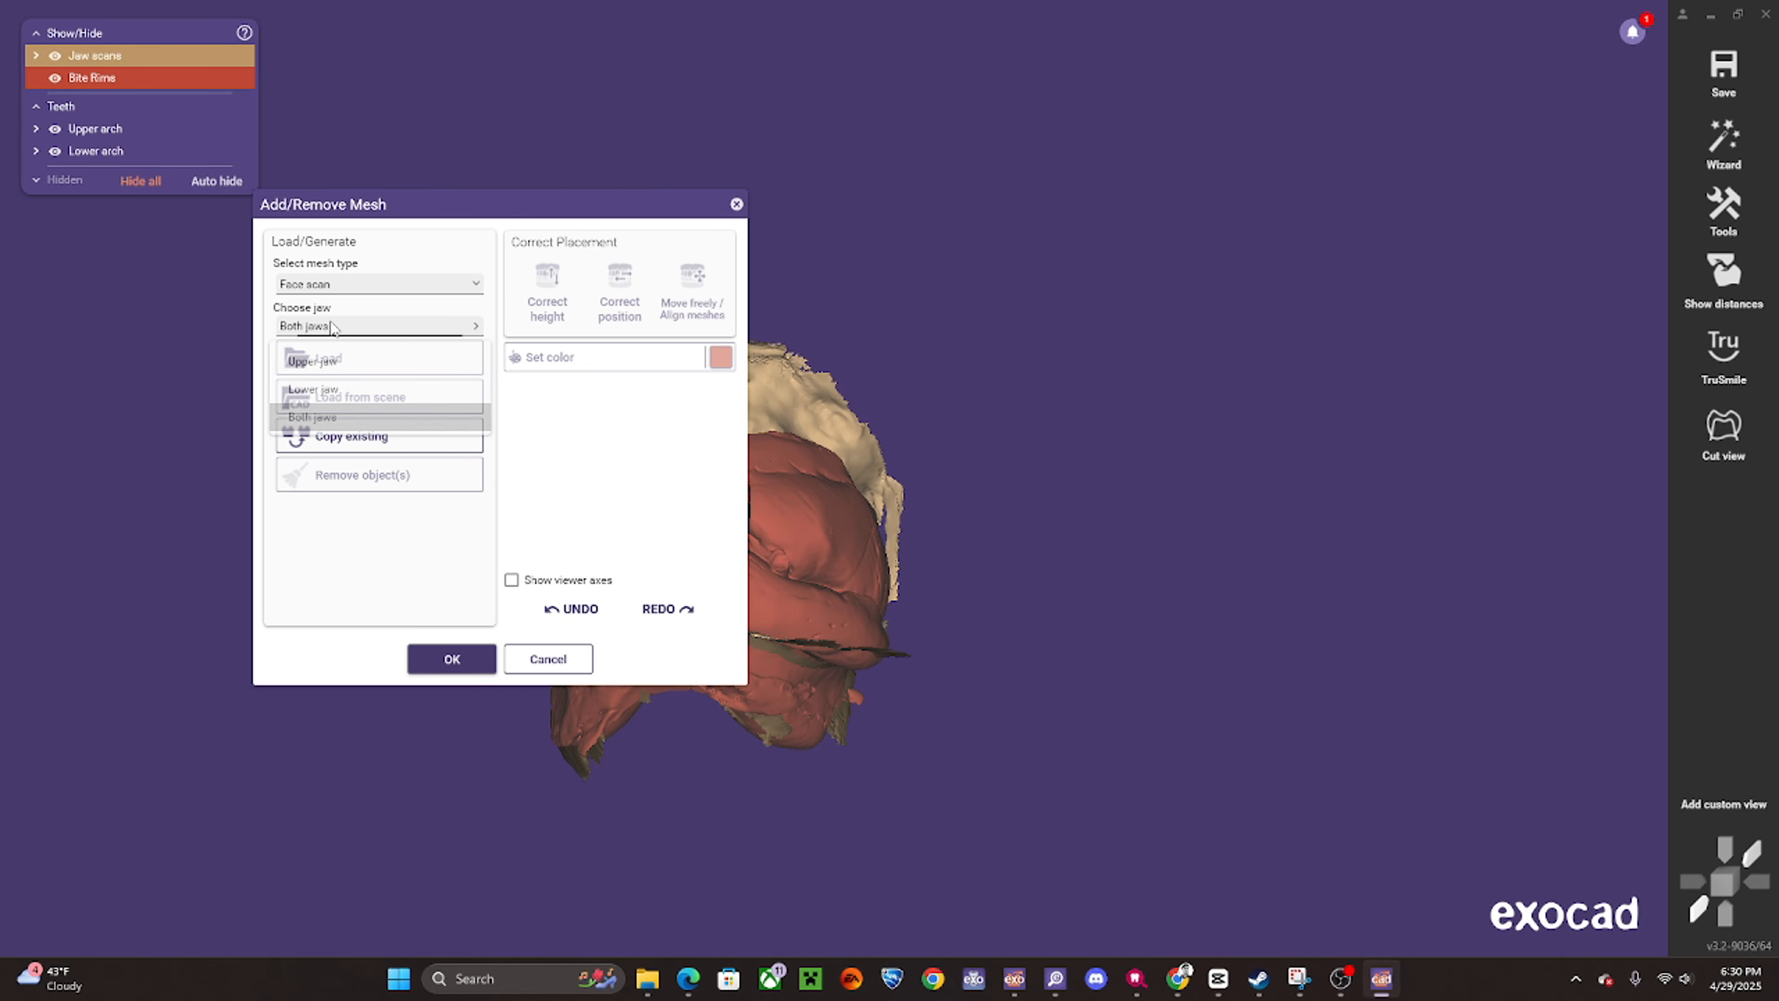
left_click(331, 416)
left_click(336, 327)
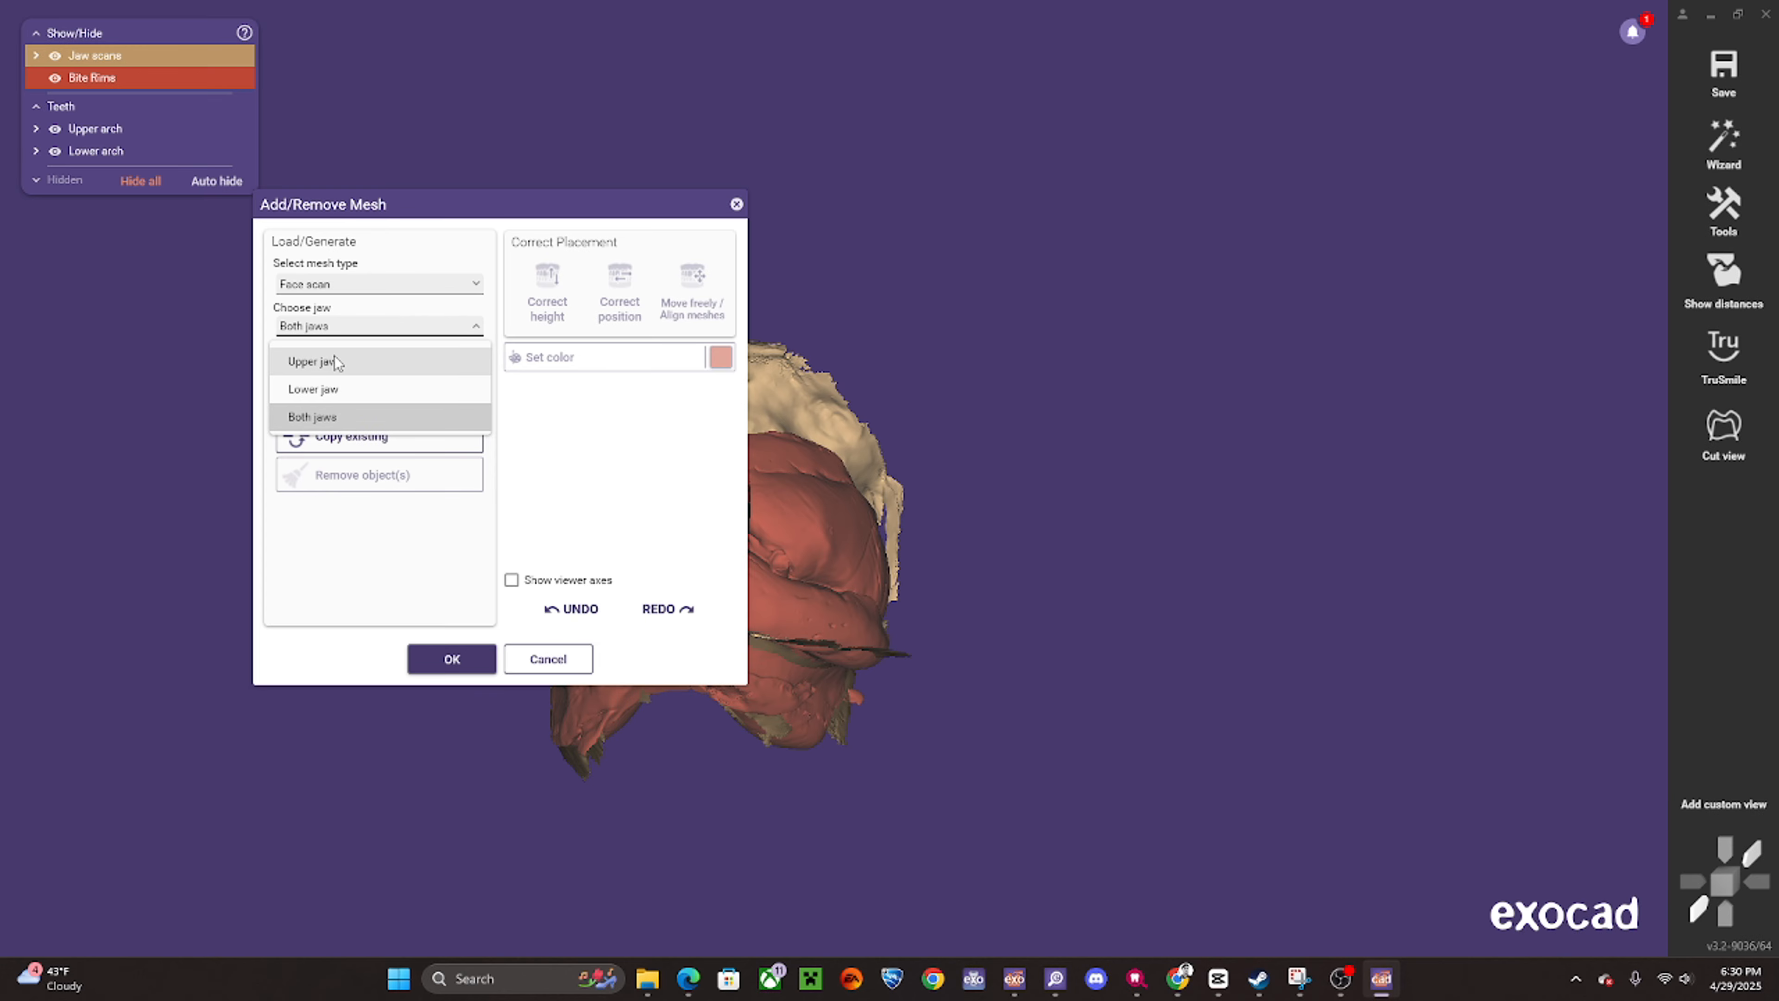
left_click(358, 558)
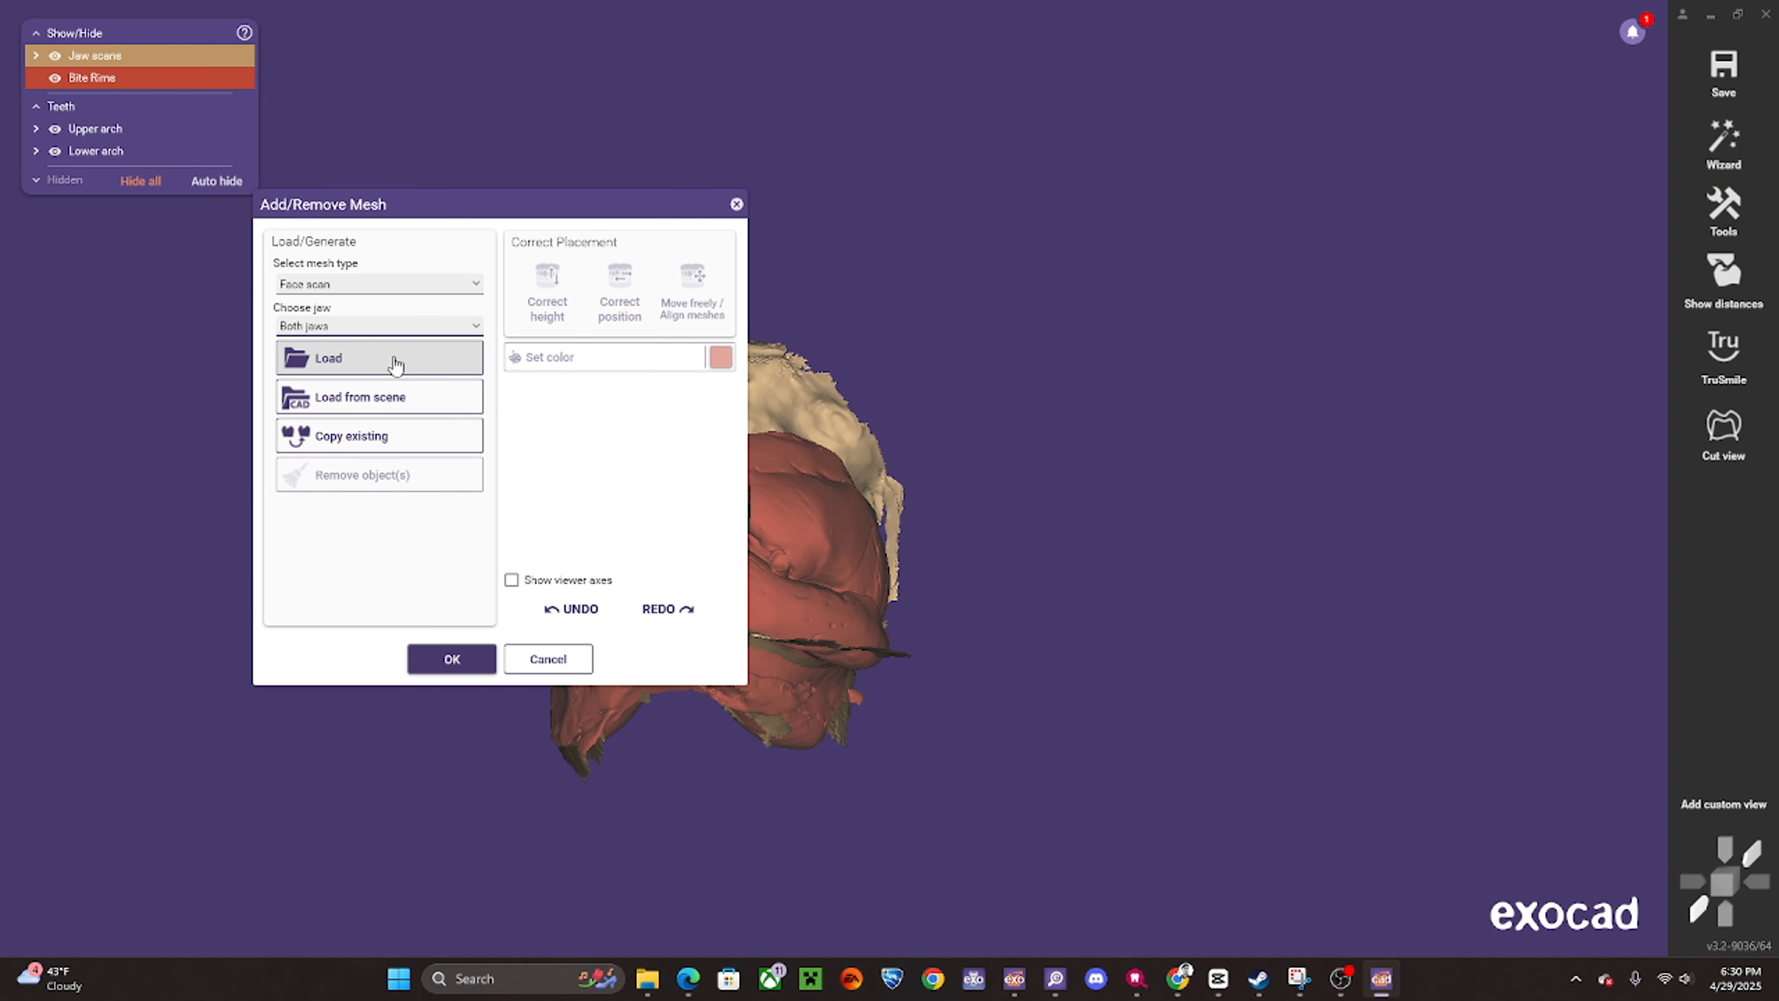
left_click(396, 363)
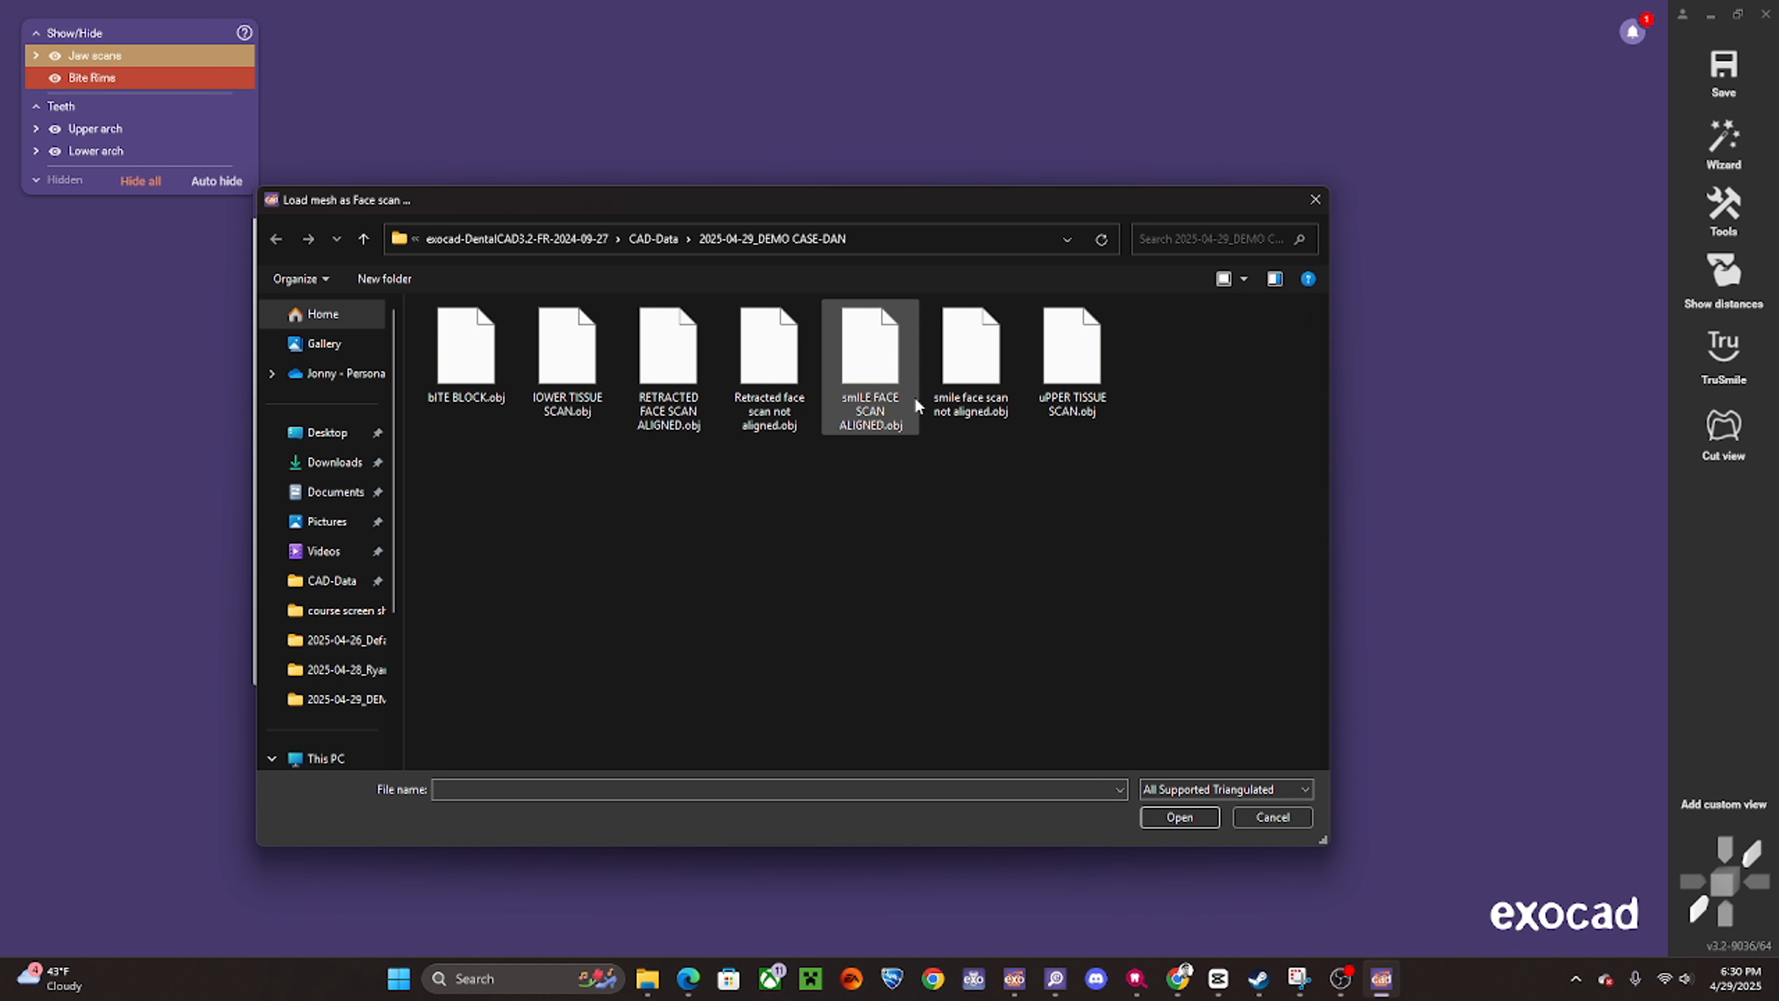
double_click(882, 361)
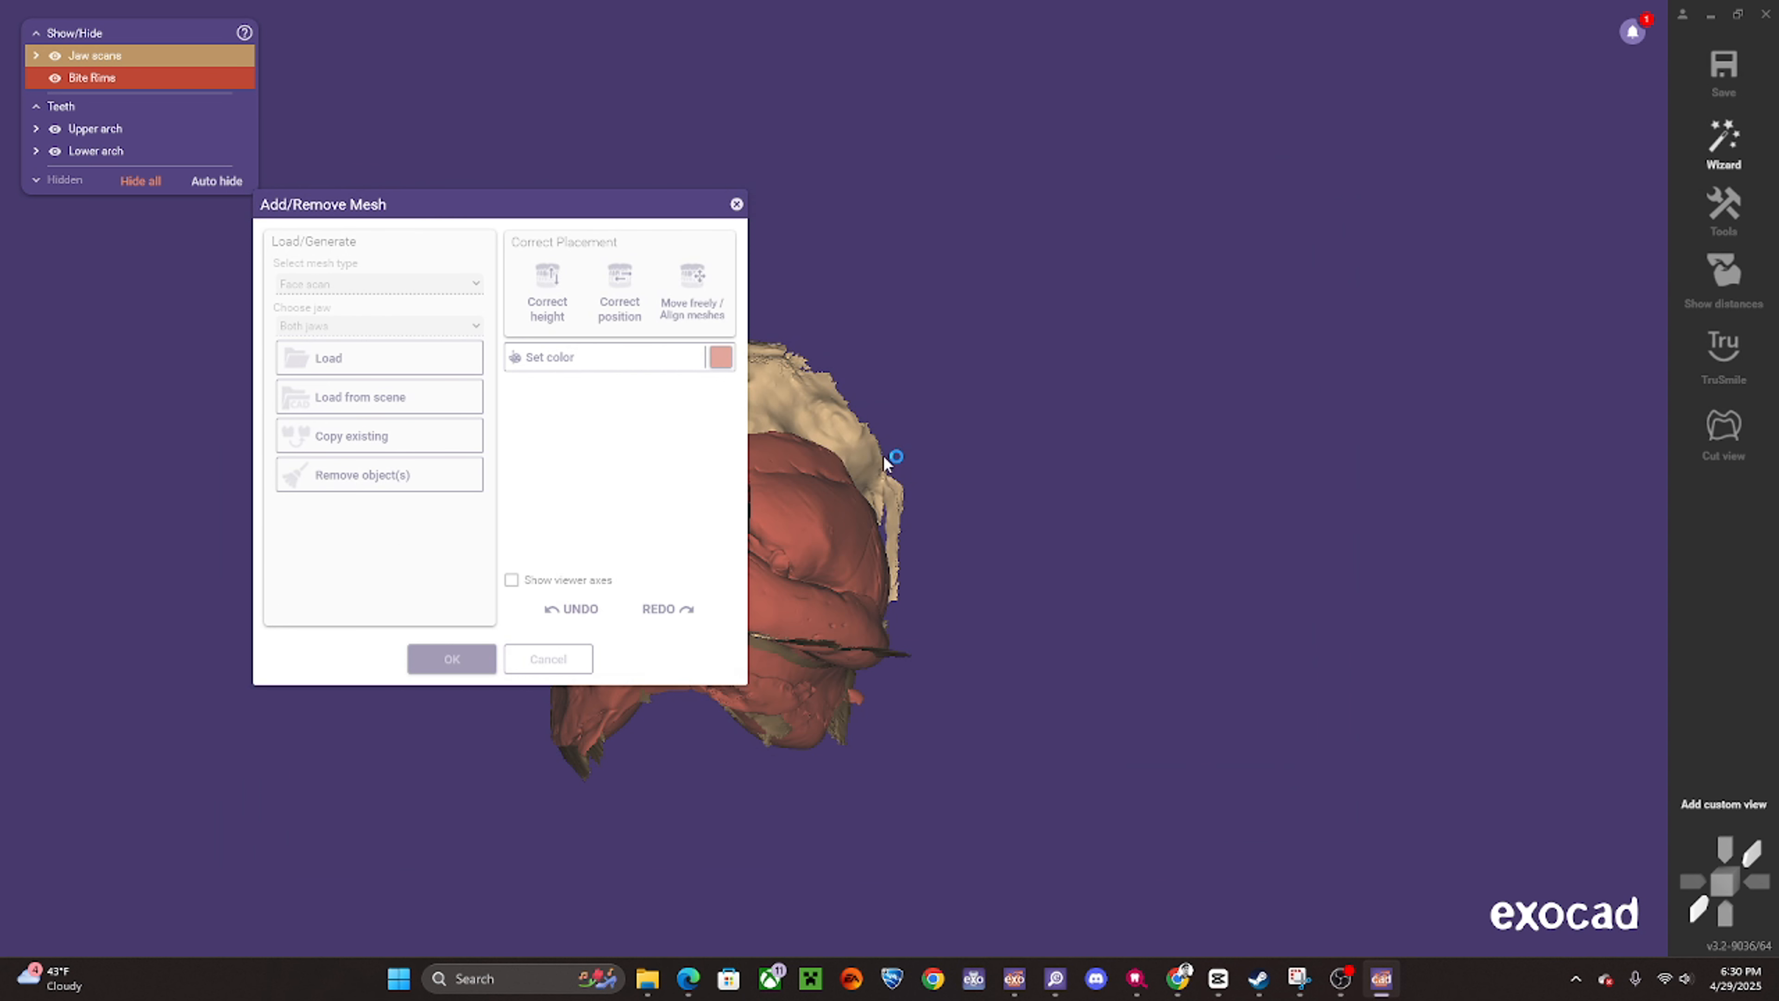
left_click(878, 459)
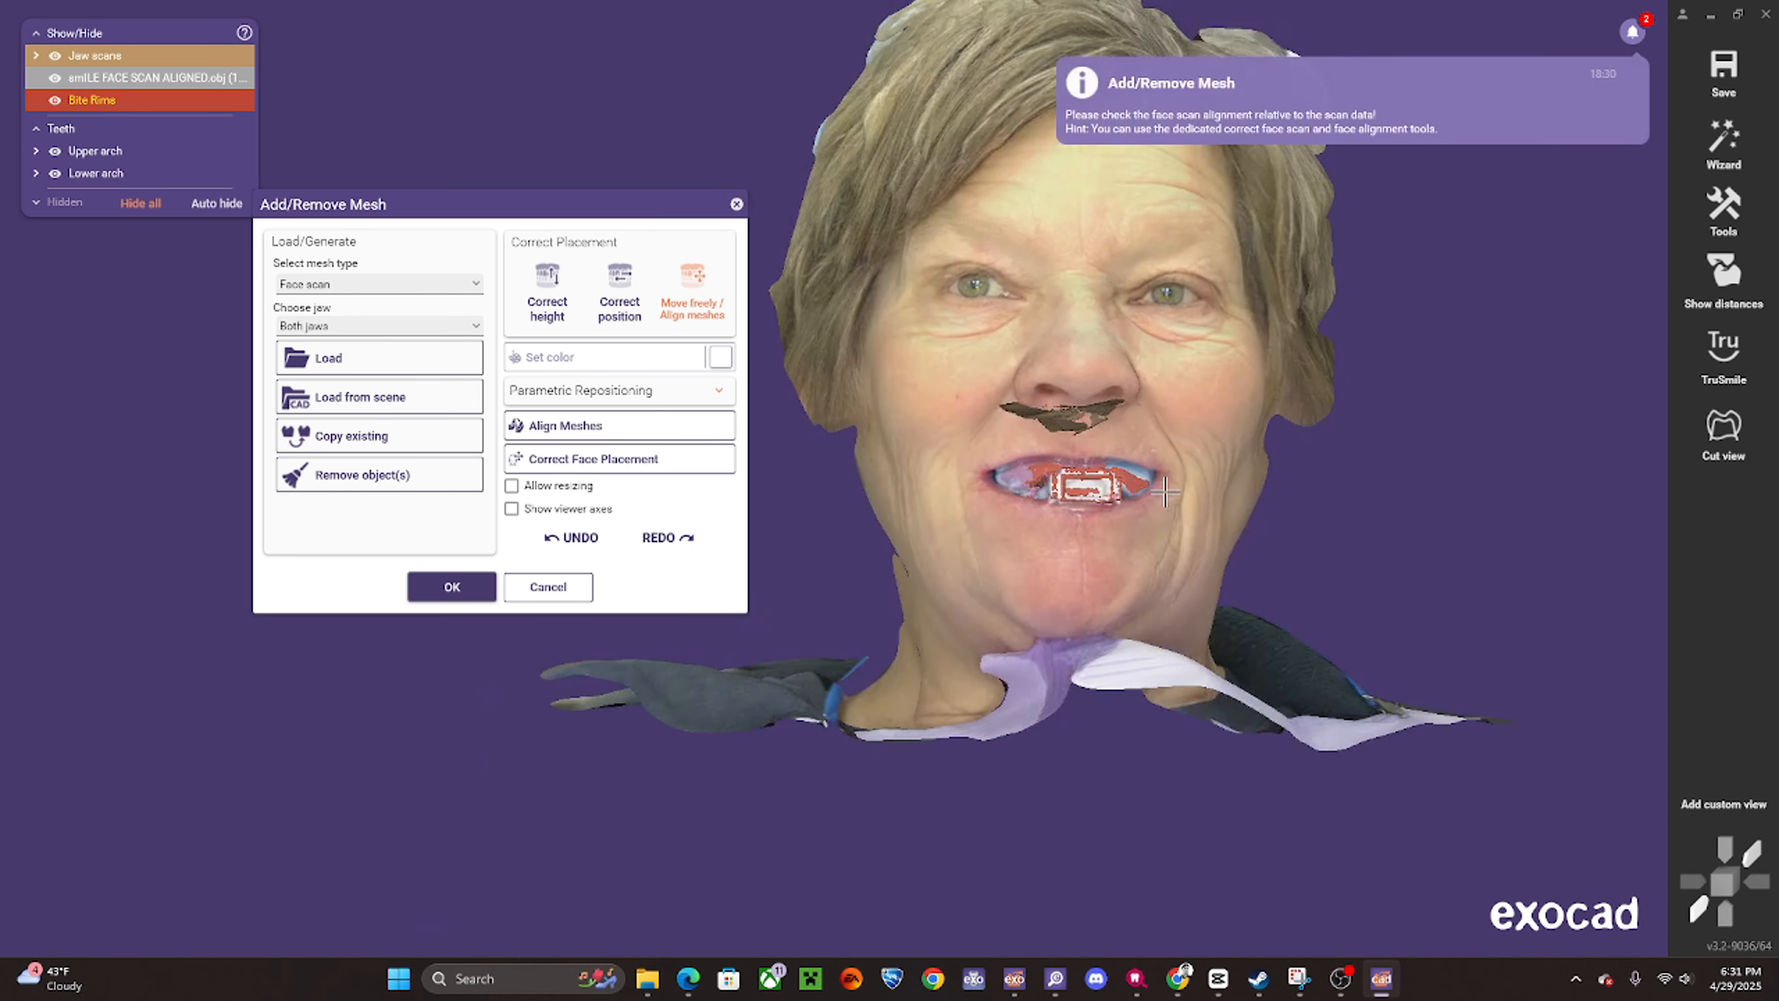
- Load RETRACTED FACE SCAN ALIGNED.obj as an upper jaw face scan, stored relative to the scan data, and accept the added meshes
left_click(404, 326)
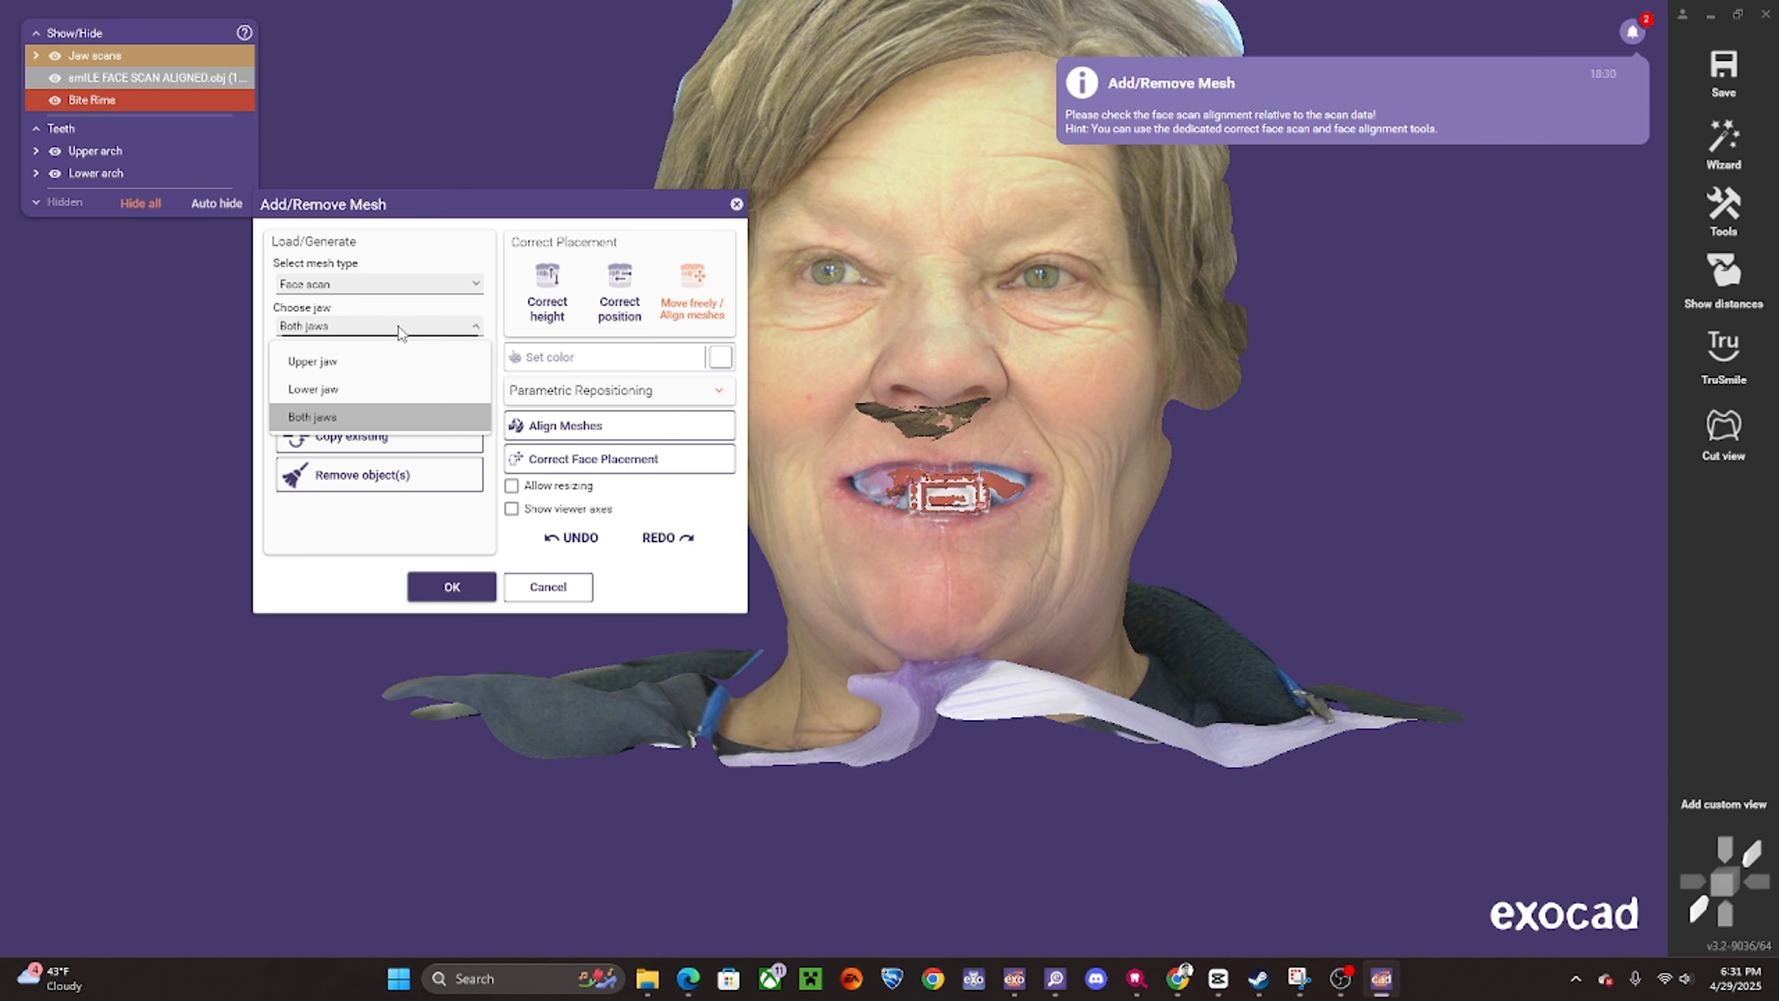
left_click(380, 362)
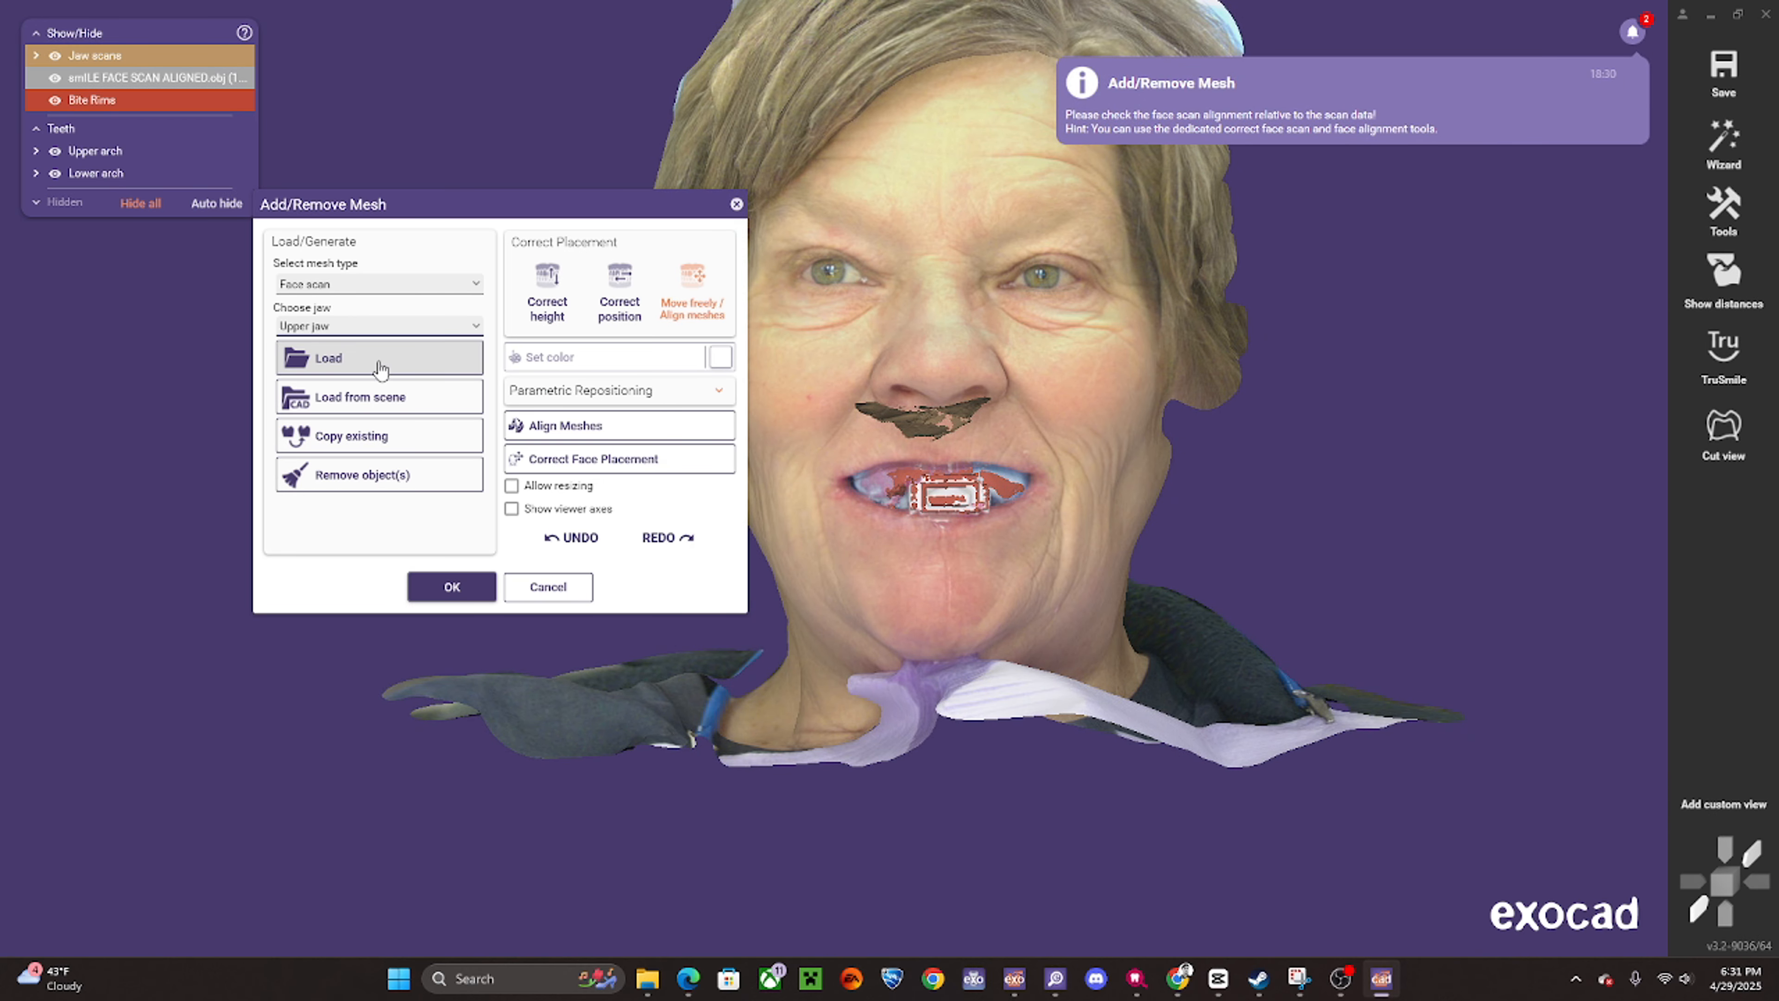
left_click(387, 367)
double_click(644, 394)
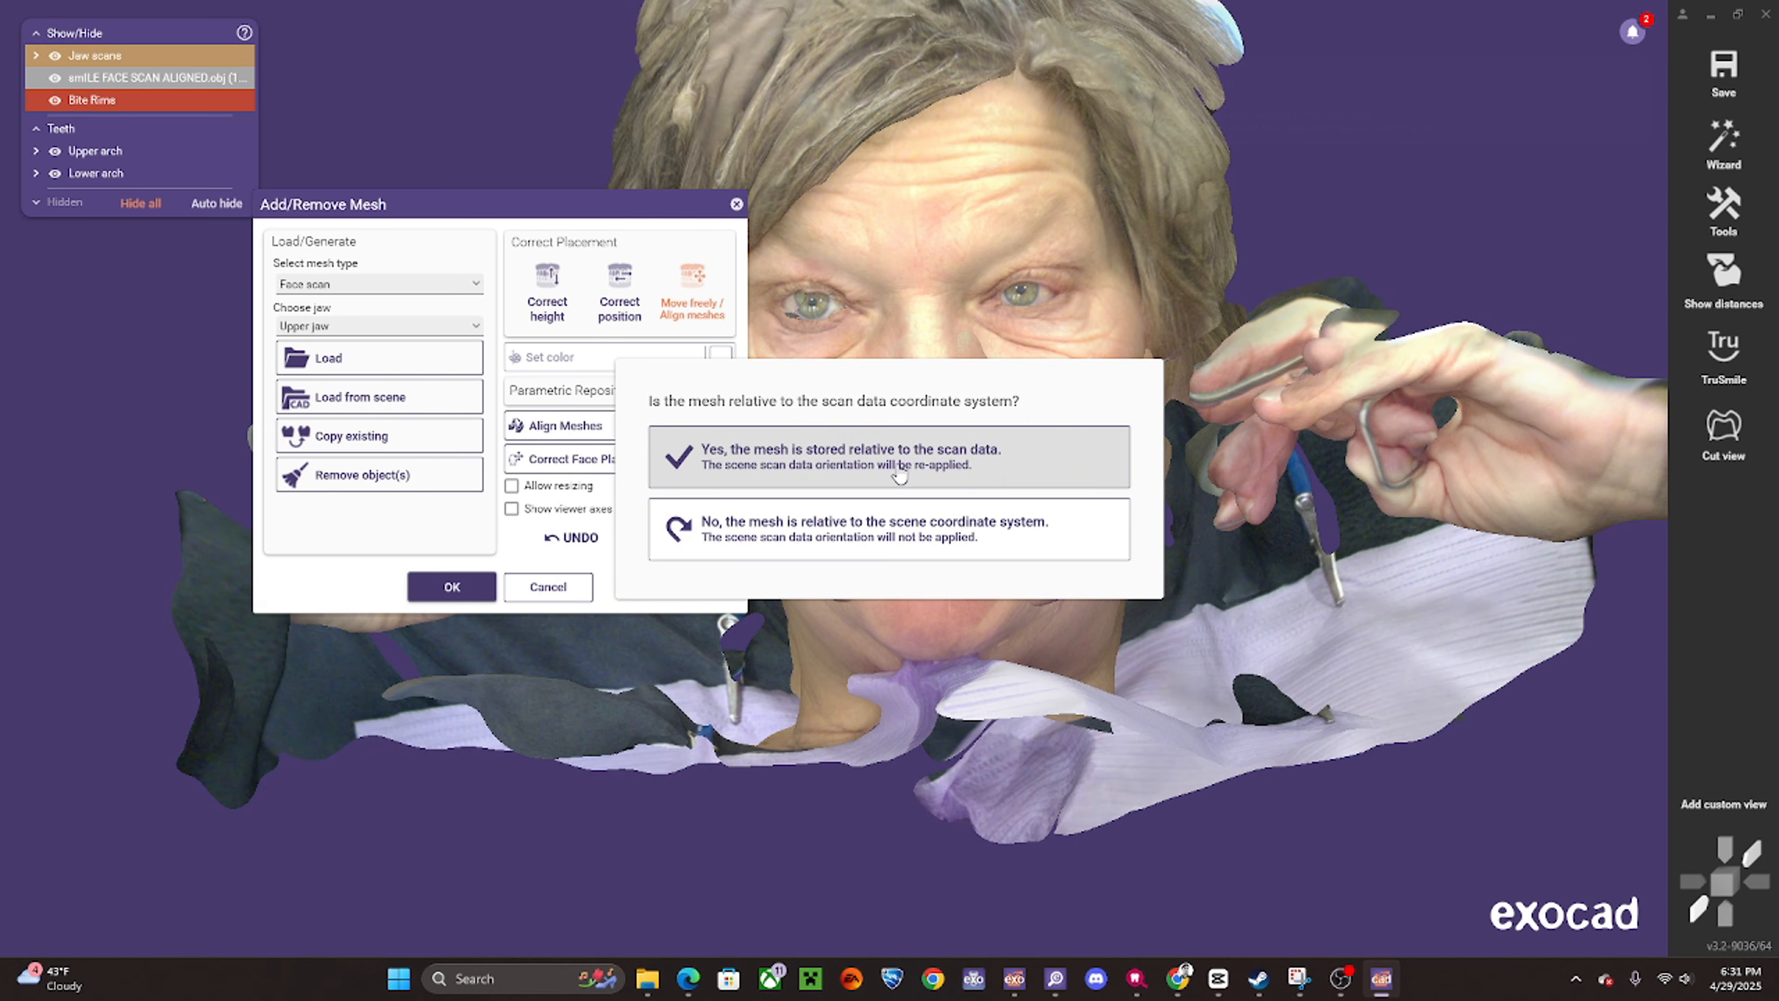
left_click(1051, 485)
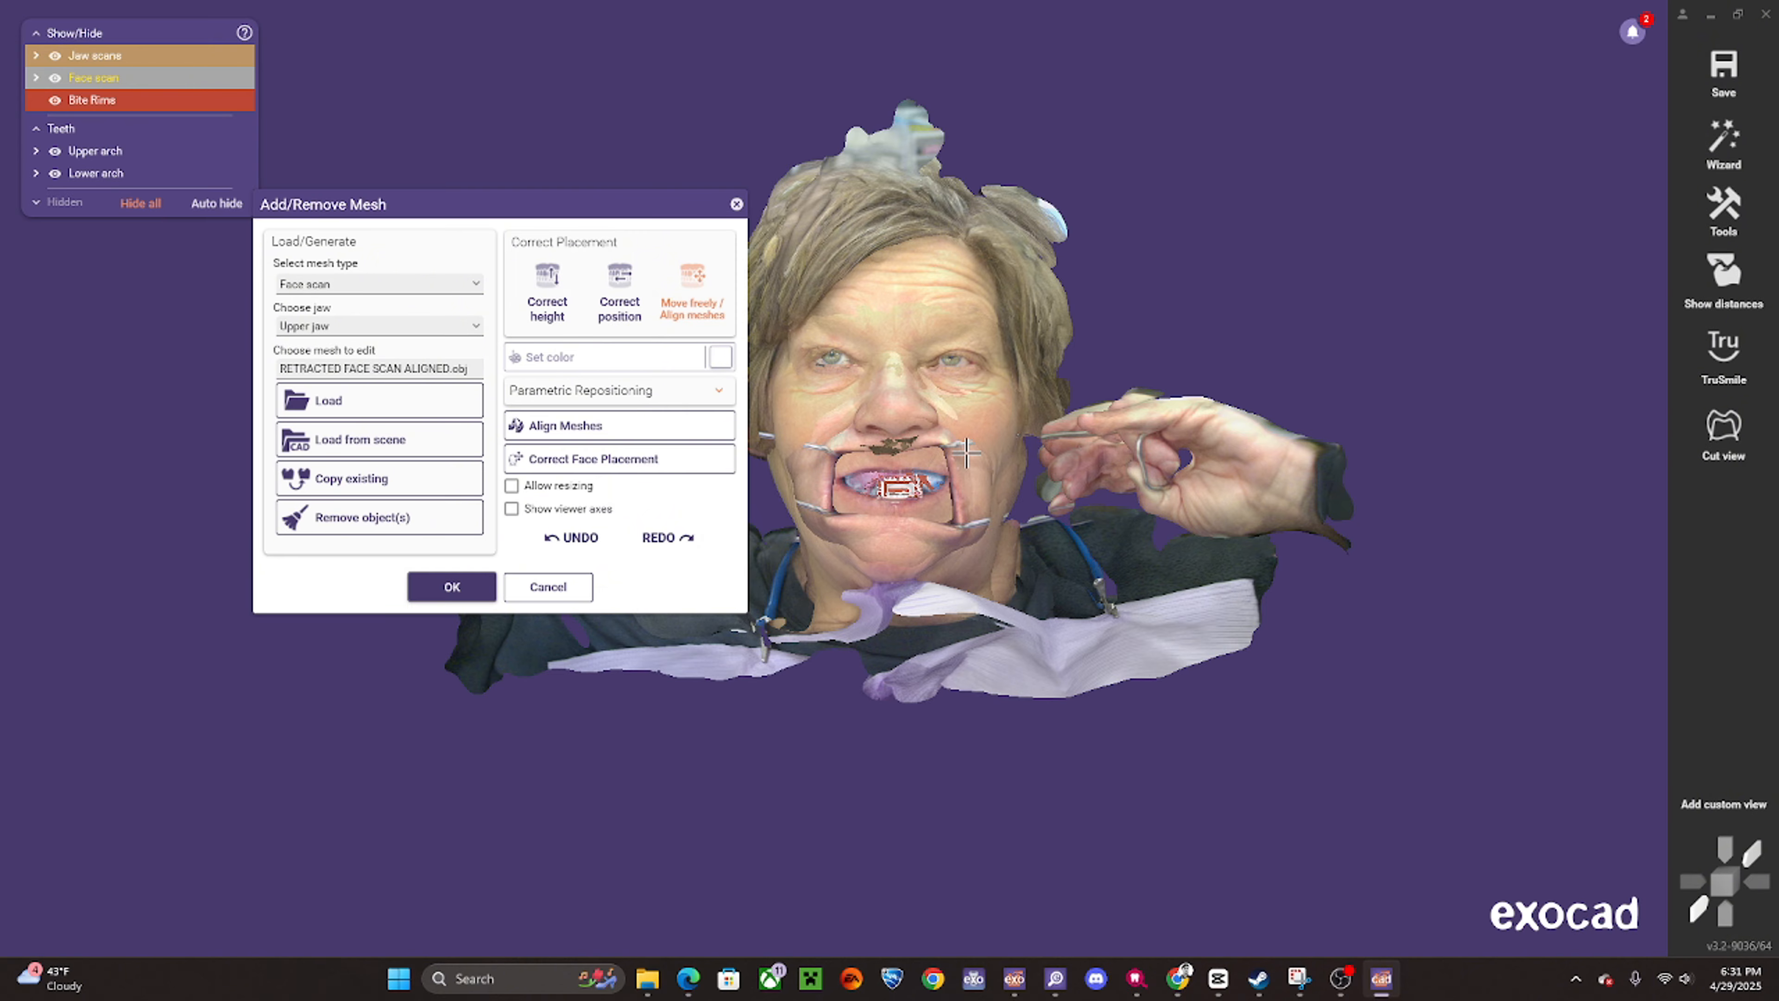
left_click(452, 587)
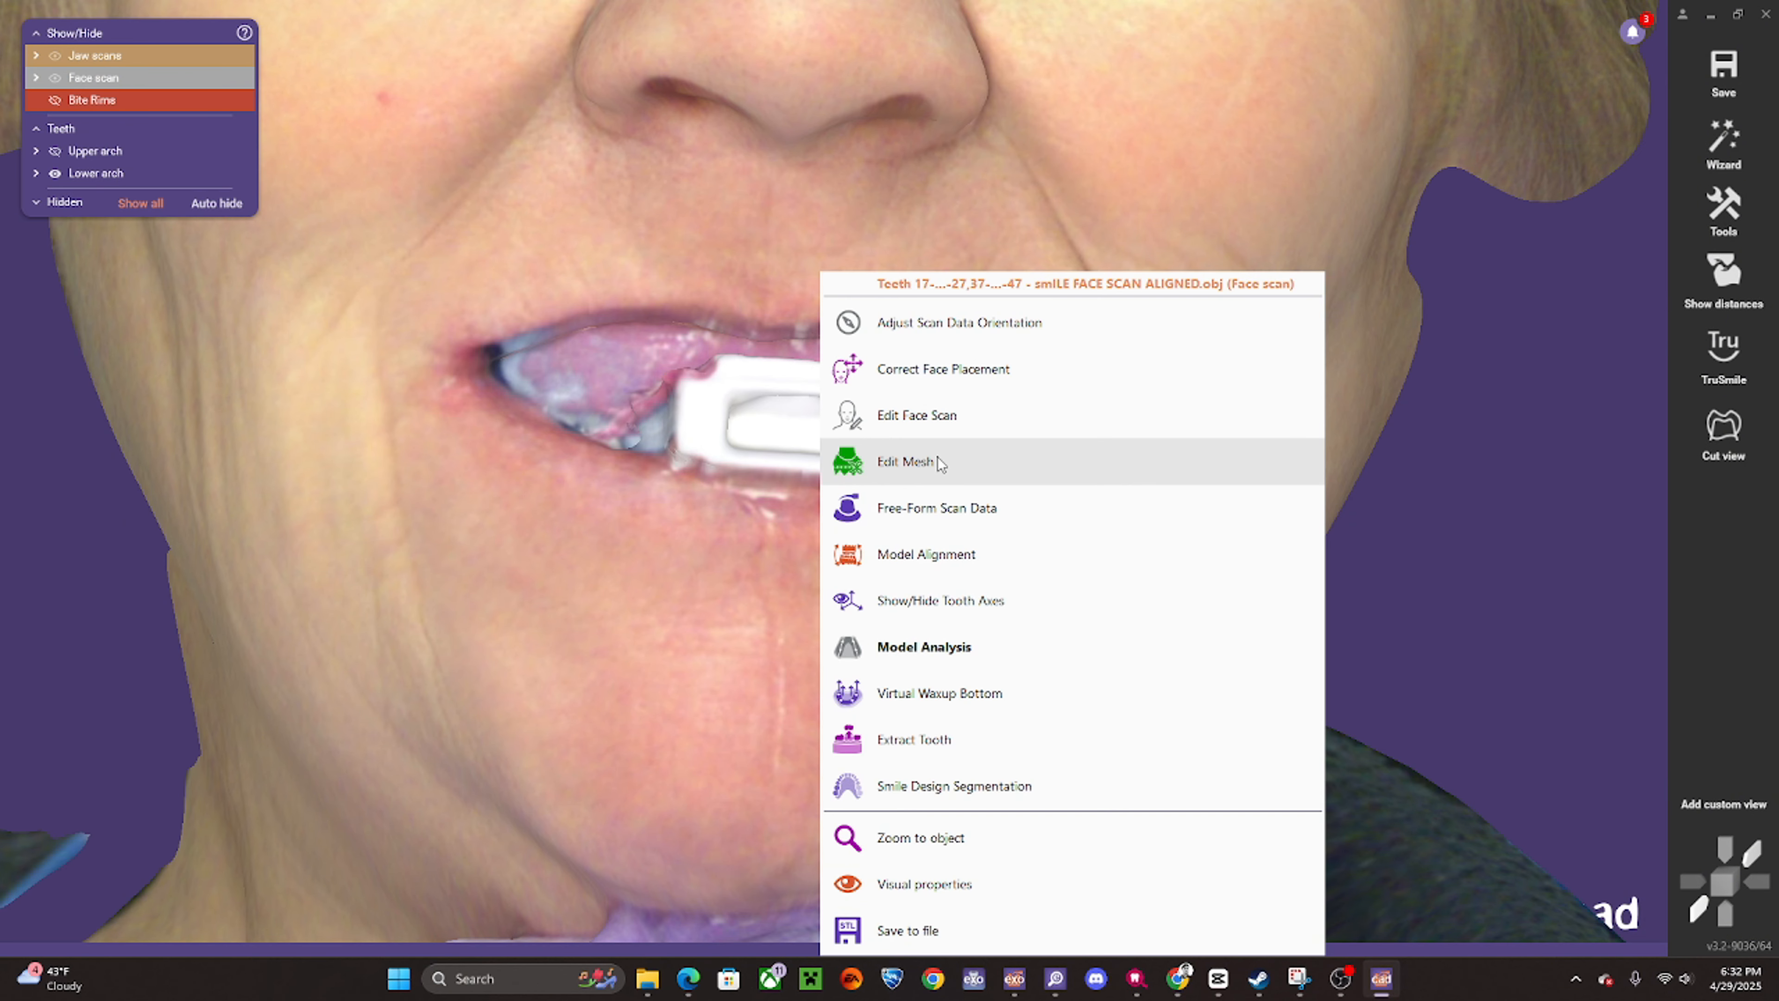
left_click(936, 460)
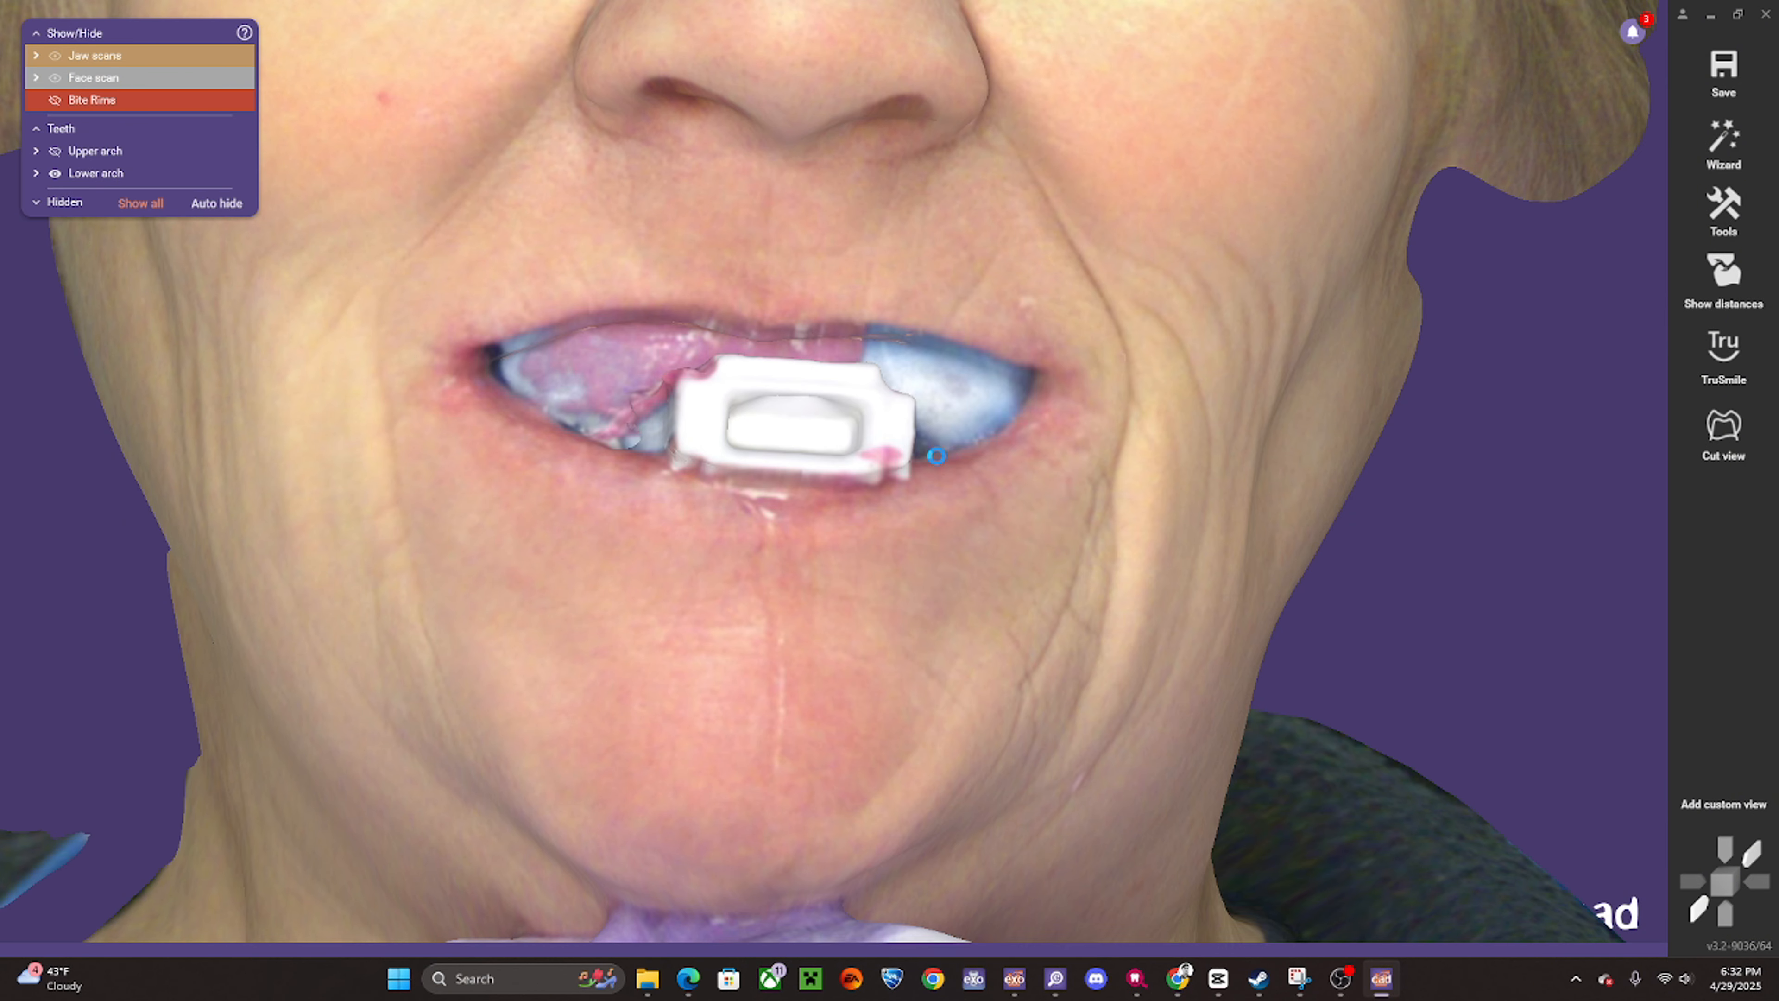
right_click(796, 235)
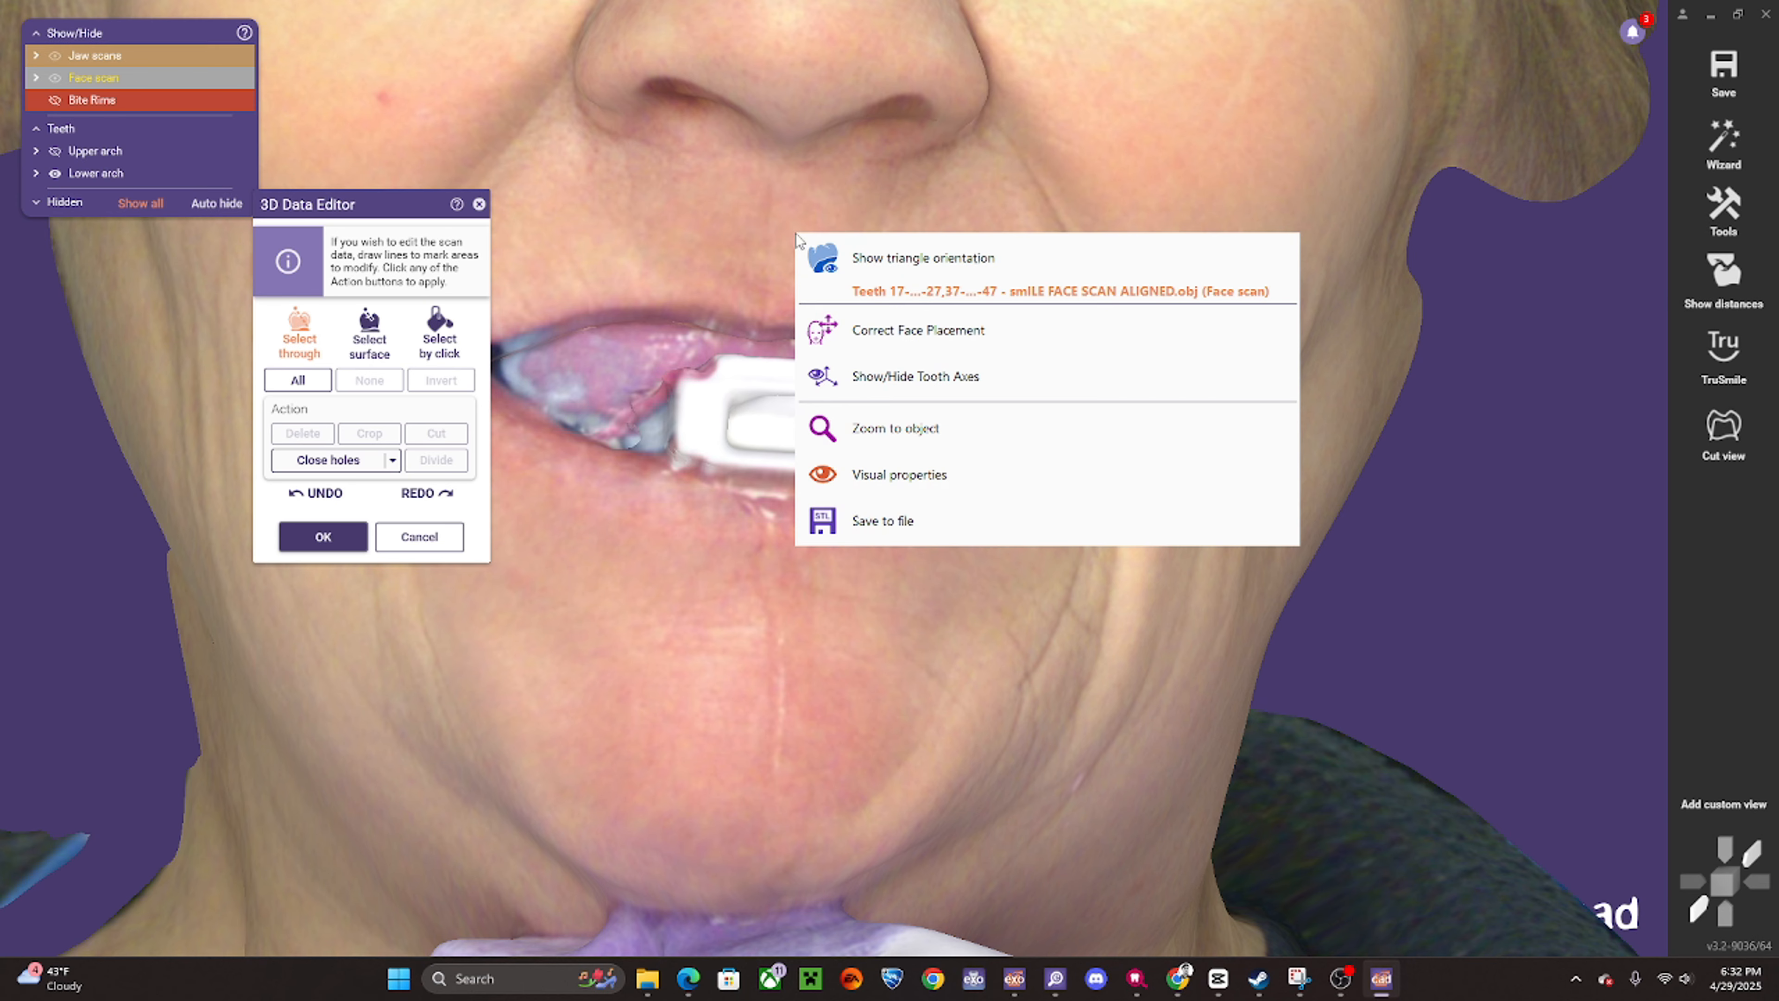
left_click(713, 230)
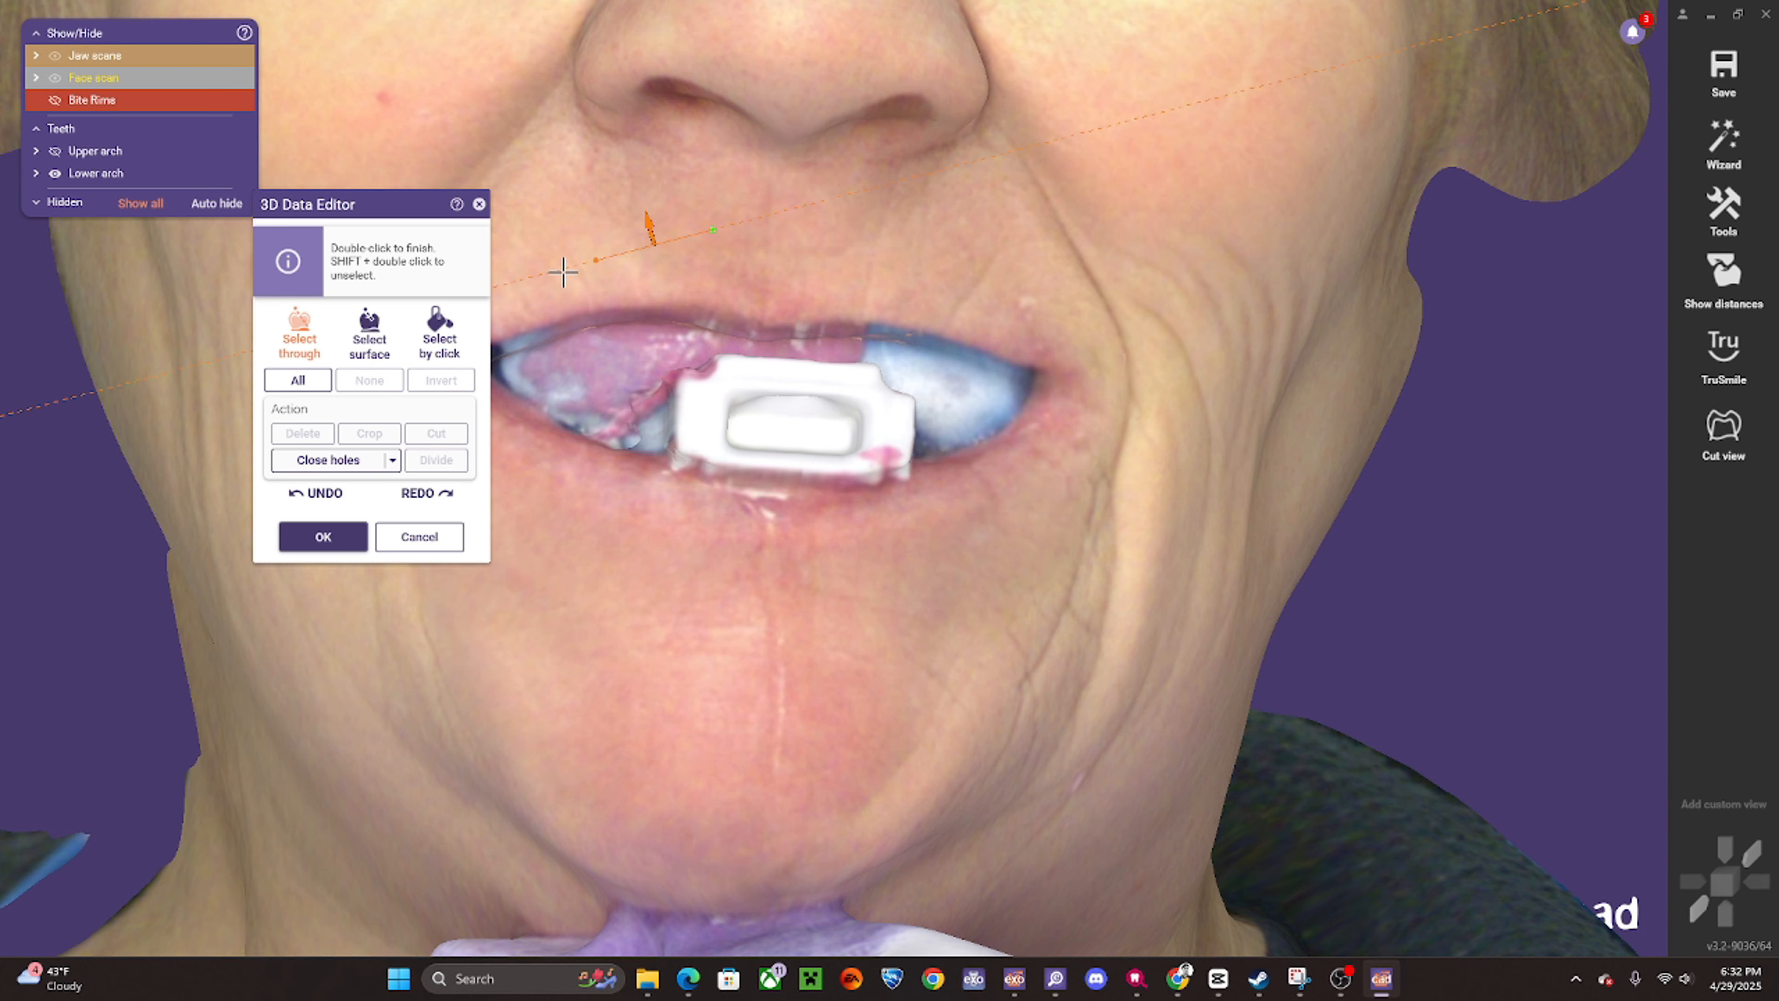
left_click(420, 537)
- Open the smile face scan for mesh editing and outline the mouth opening with the bite block using Select through
right_click(768, 272)
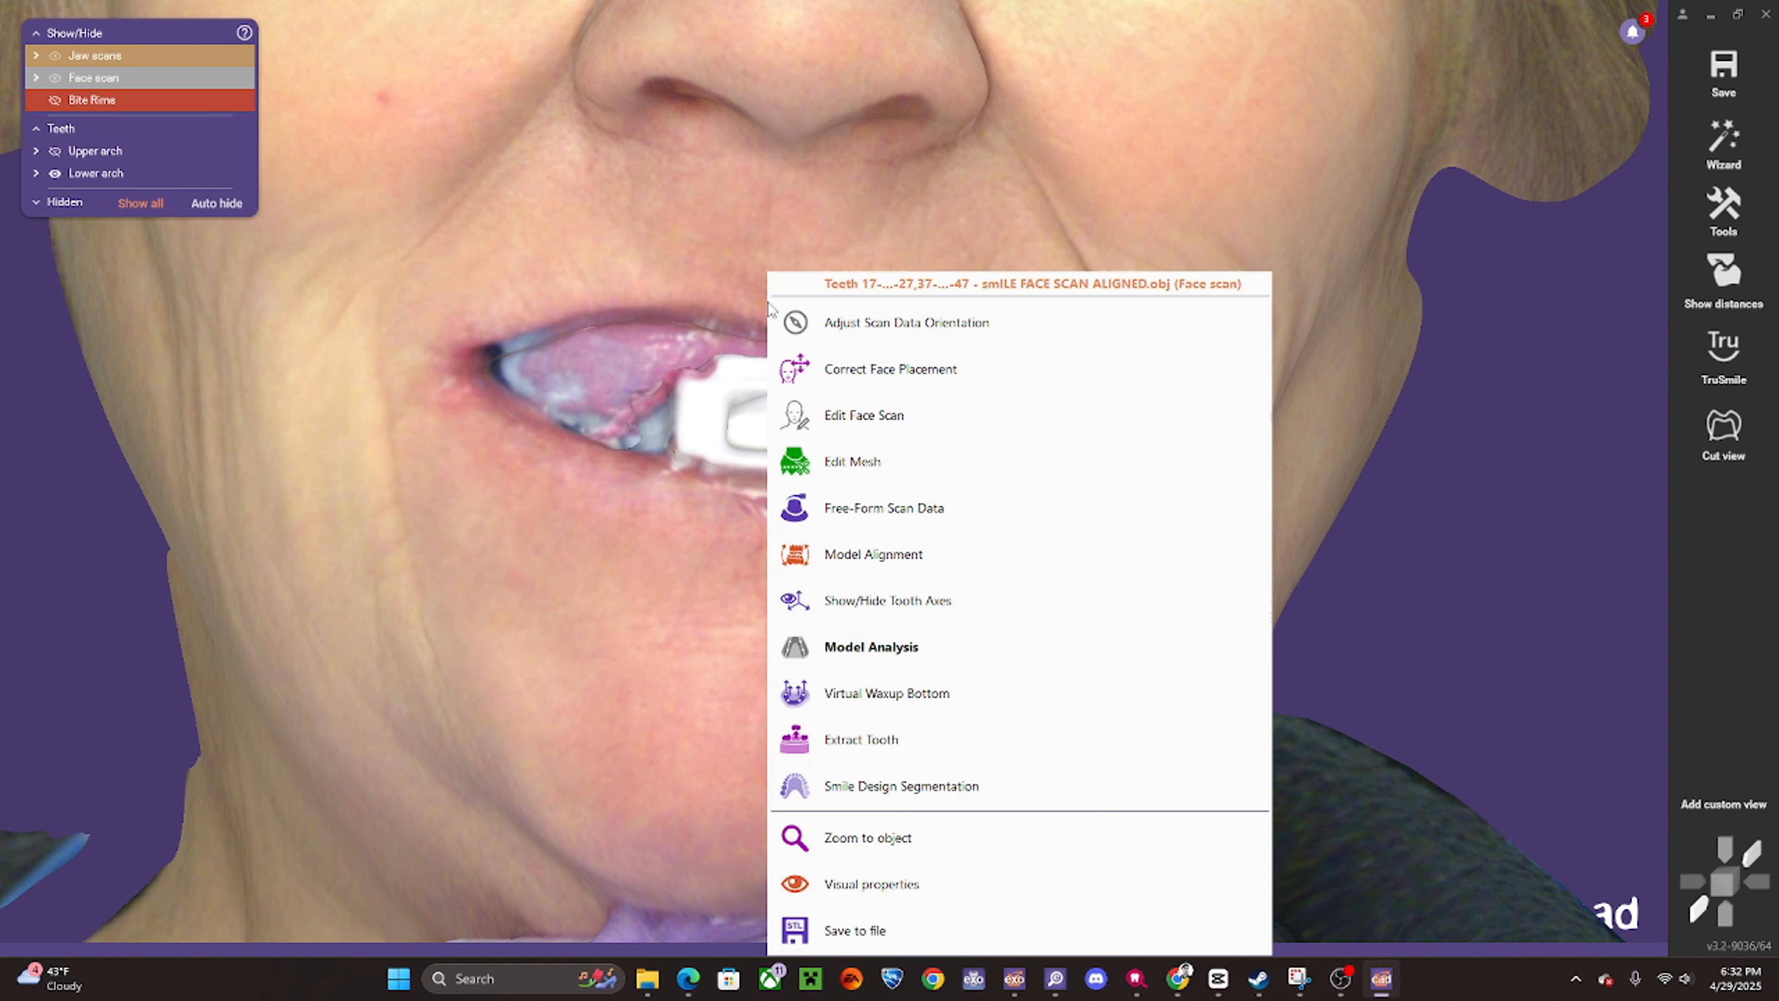
left_click(852, 471)
right_click_drag(743, 436, 716, 450)
middle_click_drag(716, 450, 822, 436)
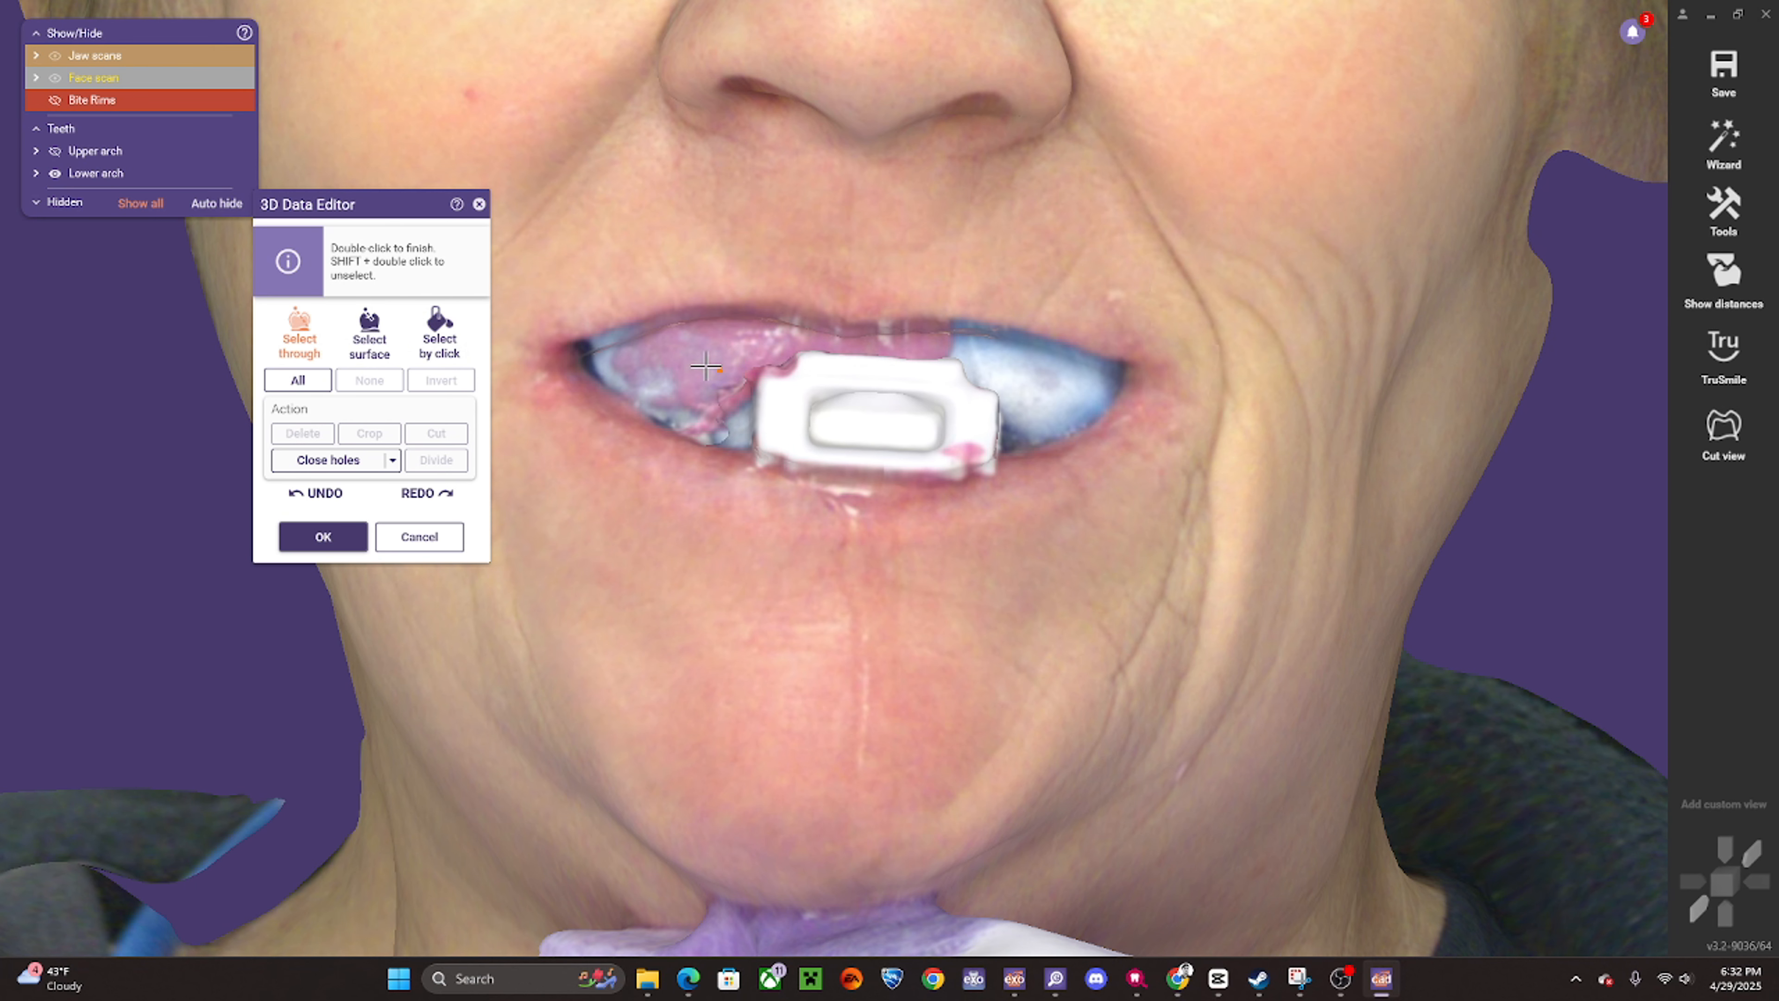
scroll(800, 318, "up", 2)
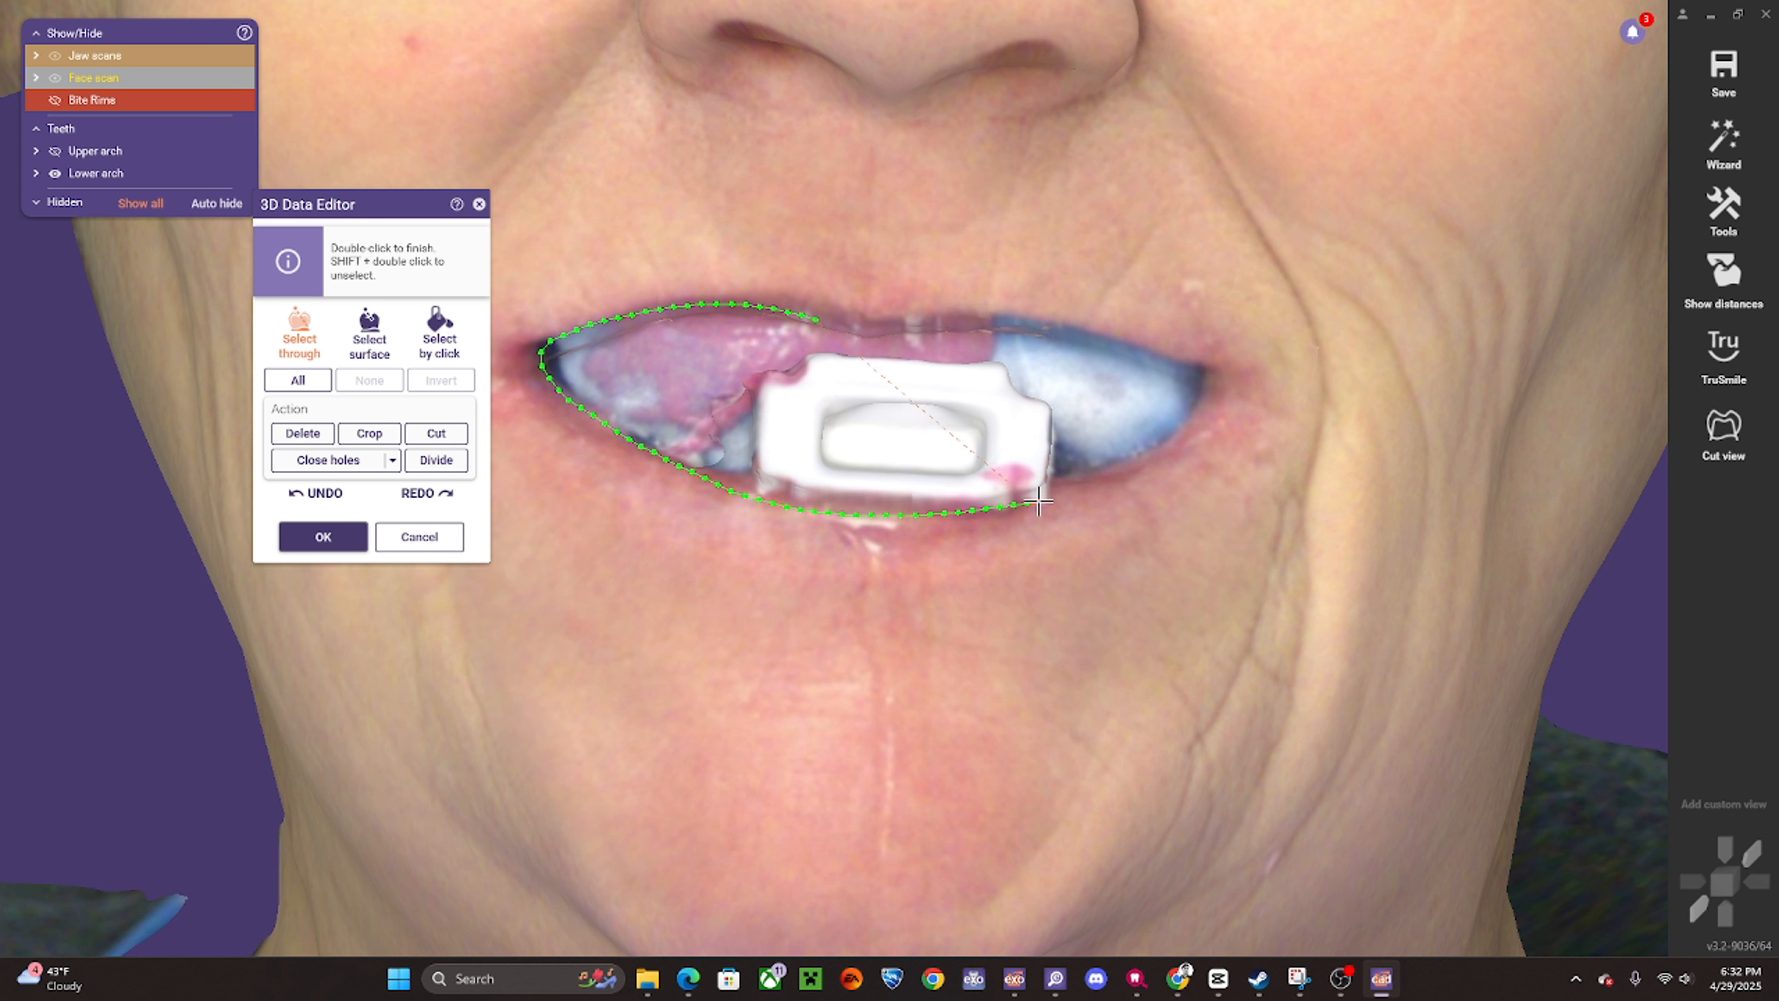
double_click(974, 308)
- Add the areas missed along the inner lip edge to the mouth selection
scroll(826, 464, "down", 3)
scroll(886, 218, "up", 4)
mouse_move(825, 465)
right_mouse_down()
mouse_move(885, 219)
mouse_move(841, 289)
mouse_move(737, 307)
right_mouse_up()
left_click_drag(965, 336, 765, 276)
double_click(765, 276)
scroll(798, 294, "down", 3)
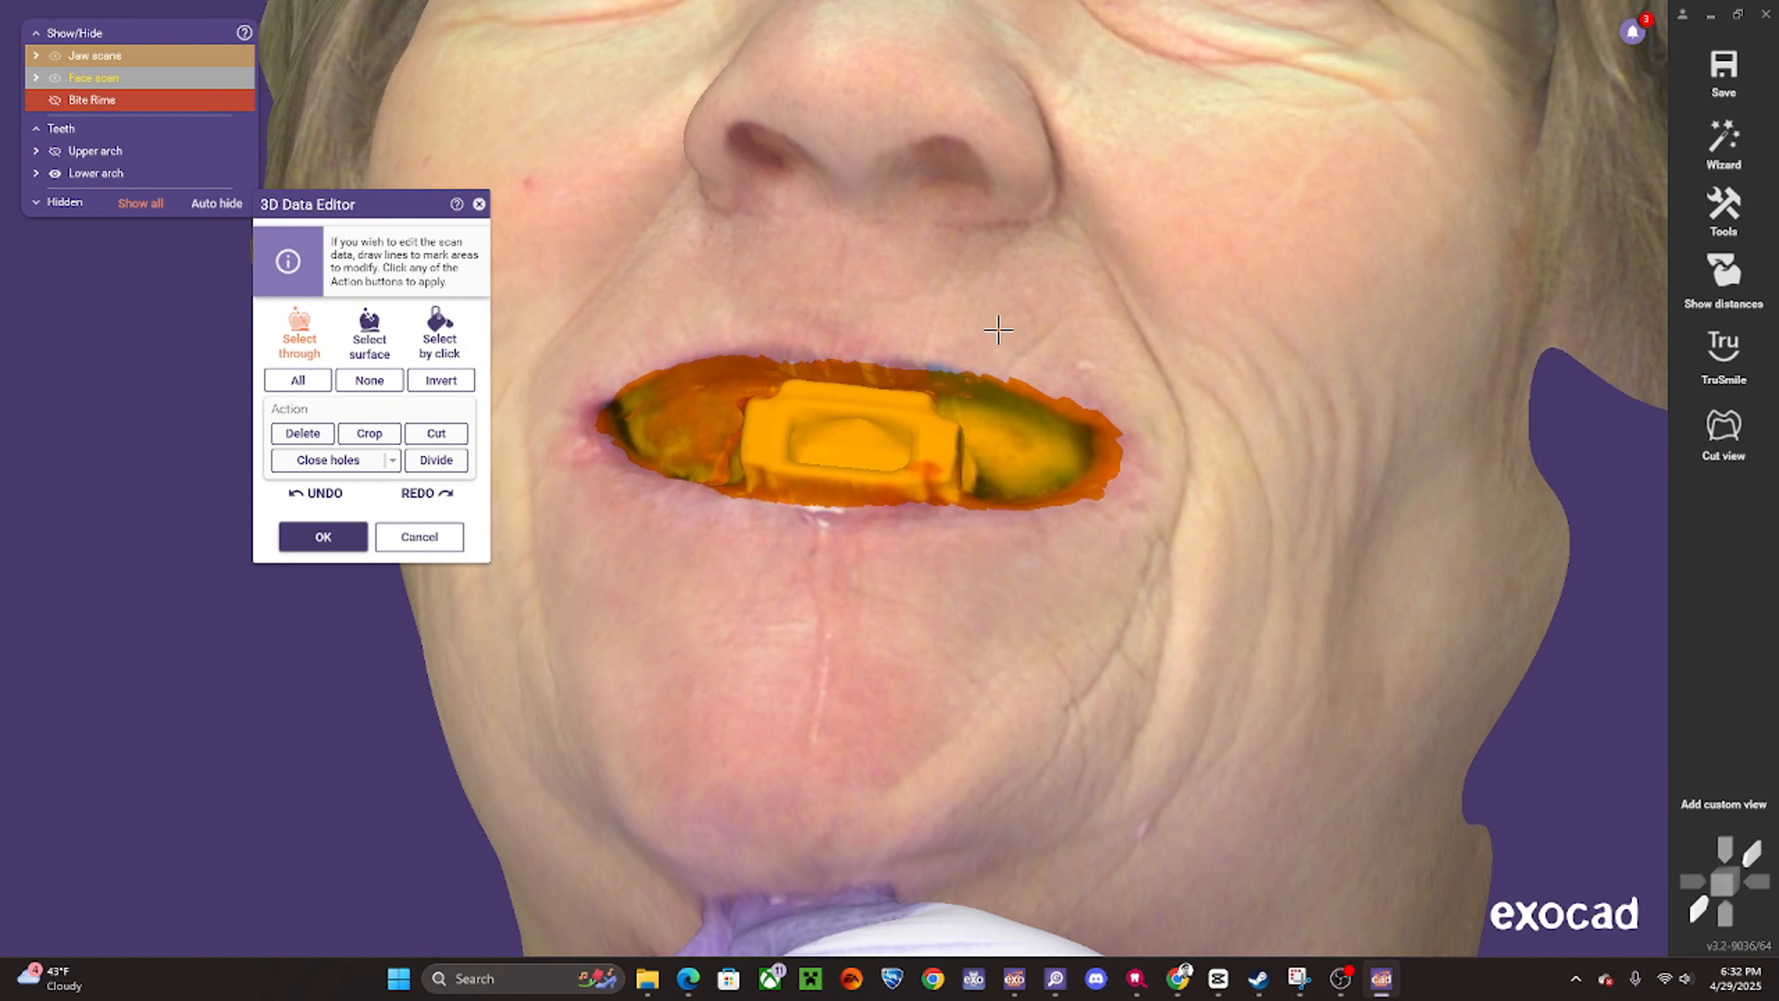
- Unselect the excess skin marked beyond the patient's left corner of the mouth
right_click_drag(798, 294, 970, 389)
scroll(971, 389, "up", 3)
left_click_drag(1221, 514, 1147, 485)
double_click(1146, 485, "shift")
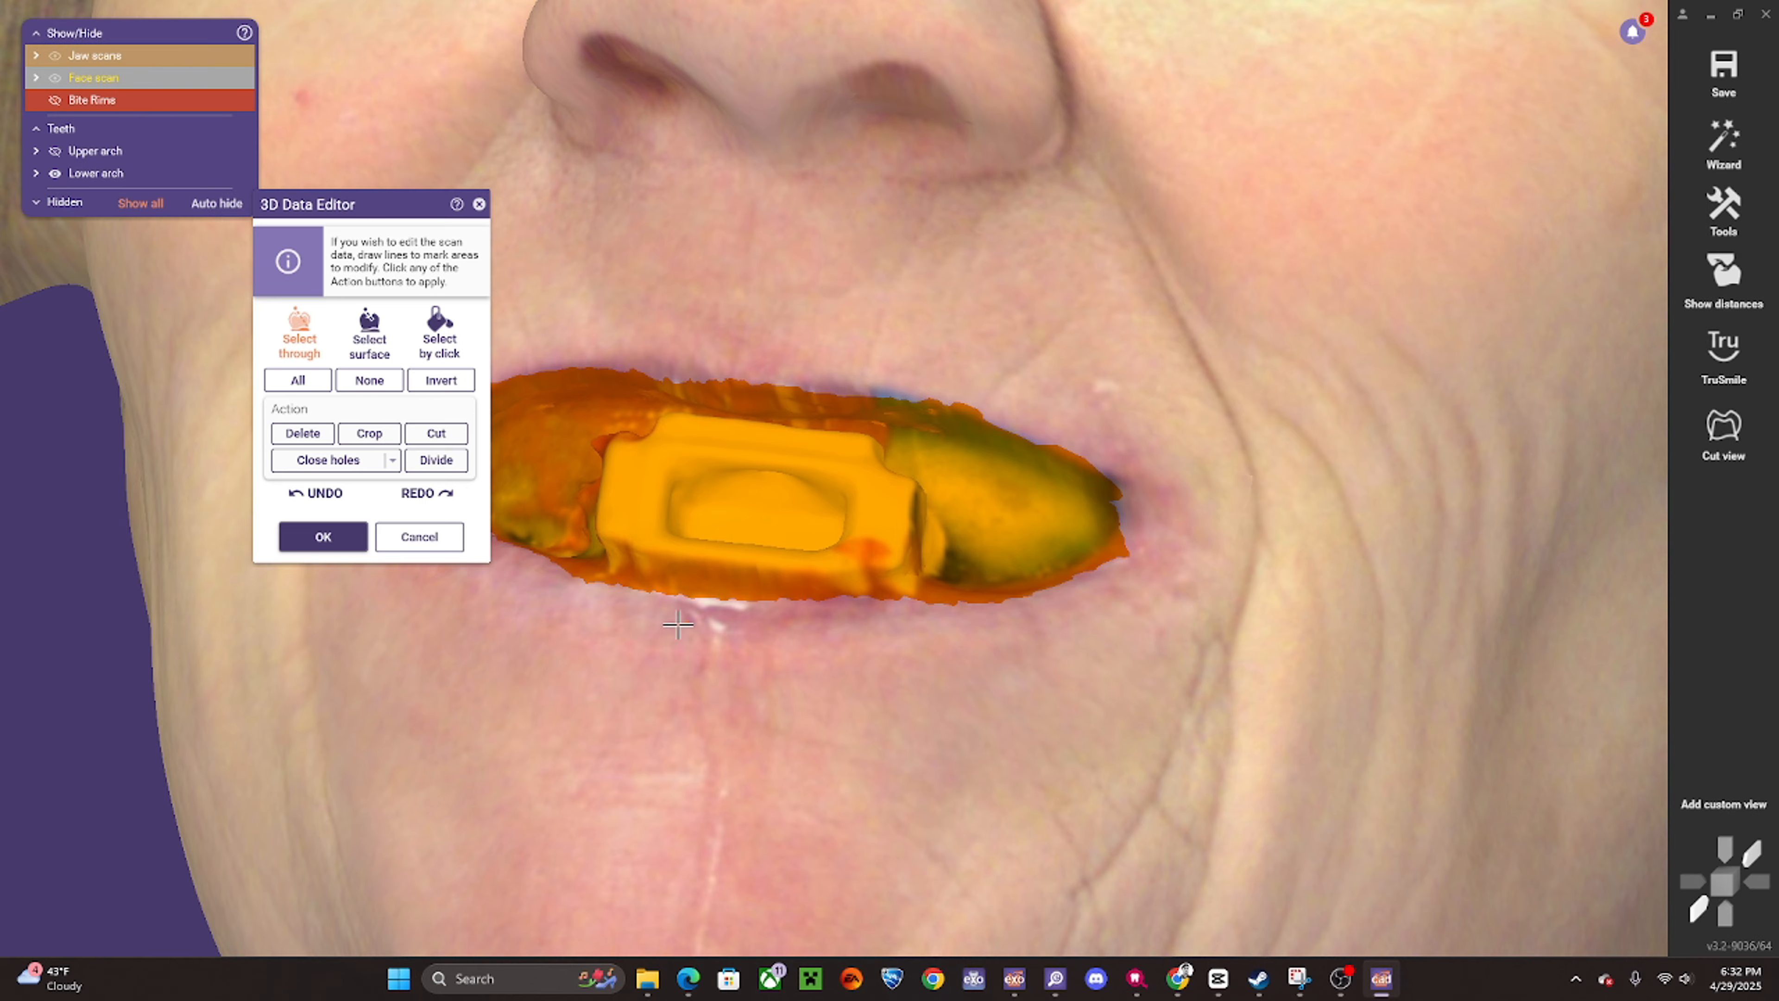
- Trim the mouth selection further by unselecting excess skin along the lip edge
scroll(678, 623, "down", 4)
right_click_drag(679, 620, 713, 625)
scroll(583, 482, "up", 5)
mouse_move(600, 523)
left_mouse_down()
mouse_move(727, 367)
mouse_move(961, 376)
left_mouse_up()
double_click(961, 376, "shift")
right_click_drag(961, 377, 877, 447)
scroll(881, 459, "down", 4)
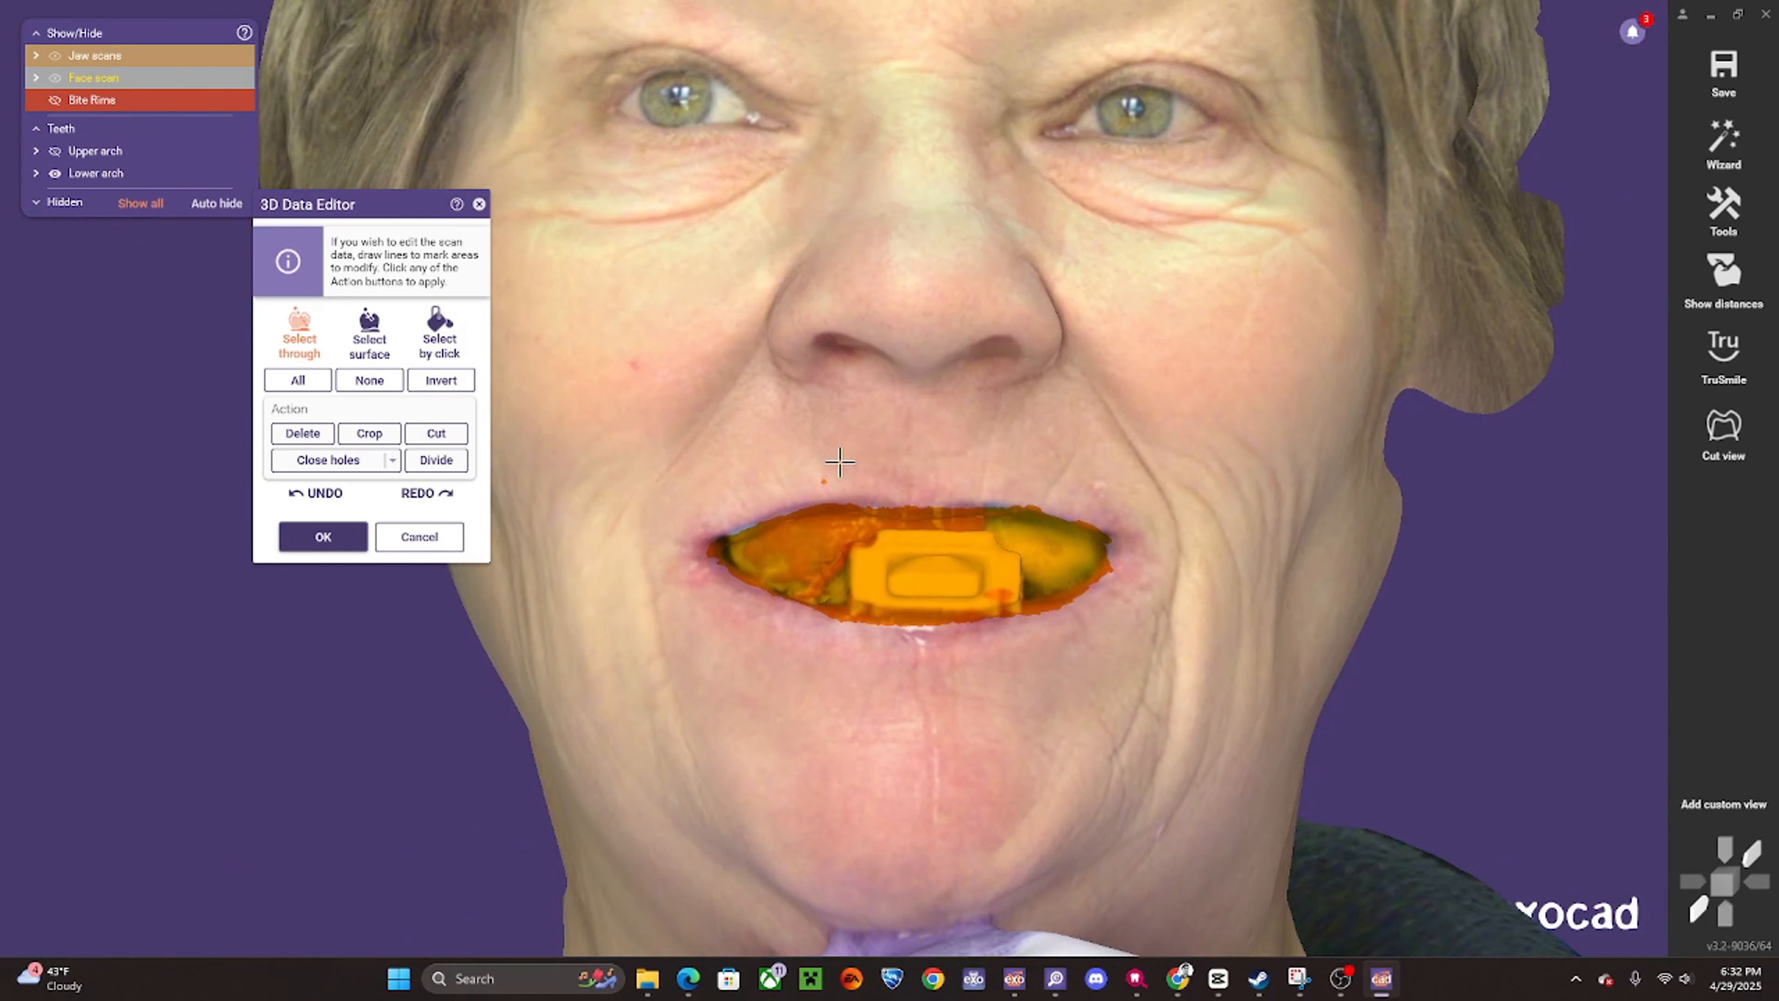
- Outline the nose tip from below with Select through to mark it along with the hair behind it
scroll(1052, 464, "up", 3)
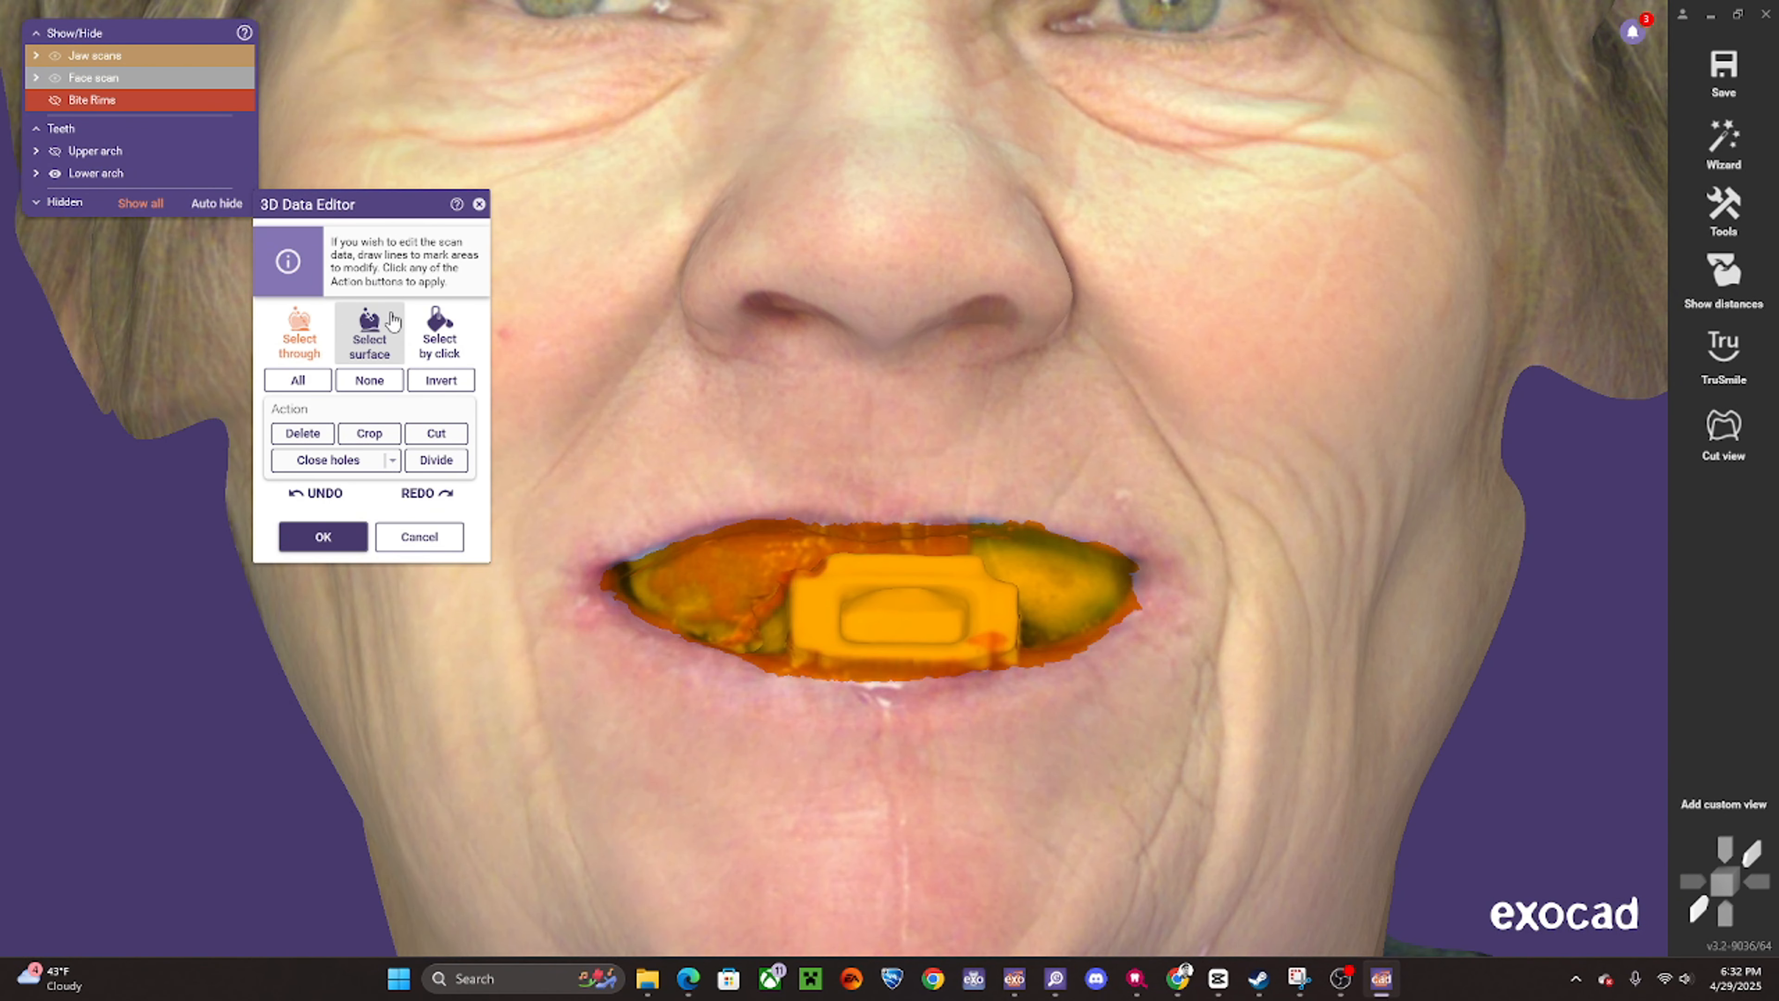
scroll(944, 518, "down", 5)
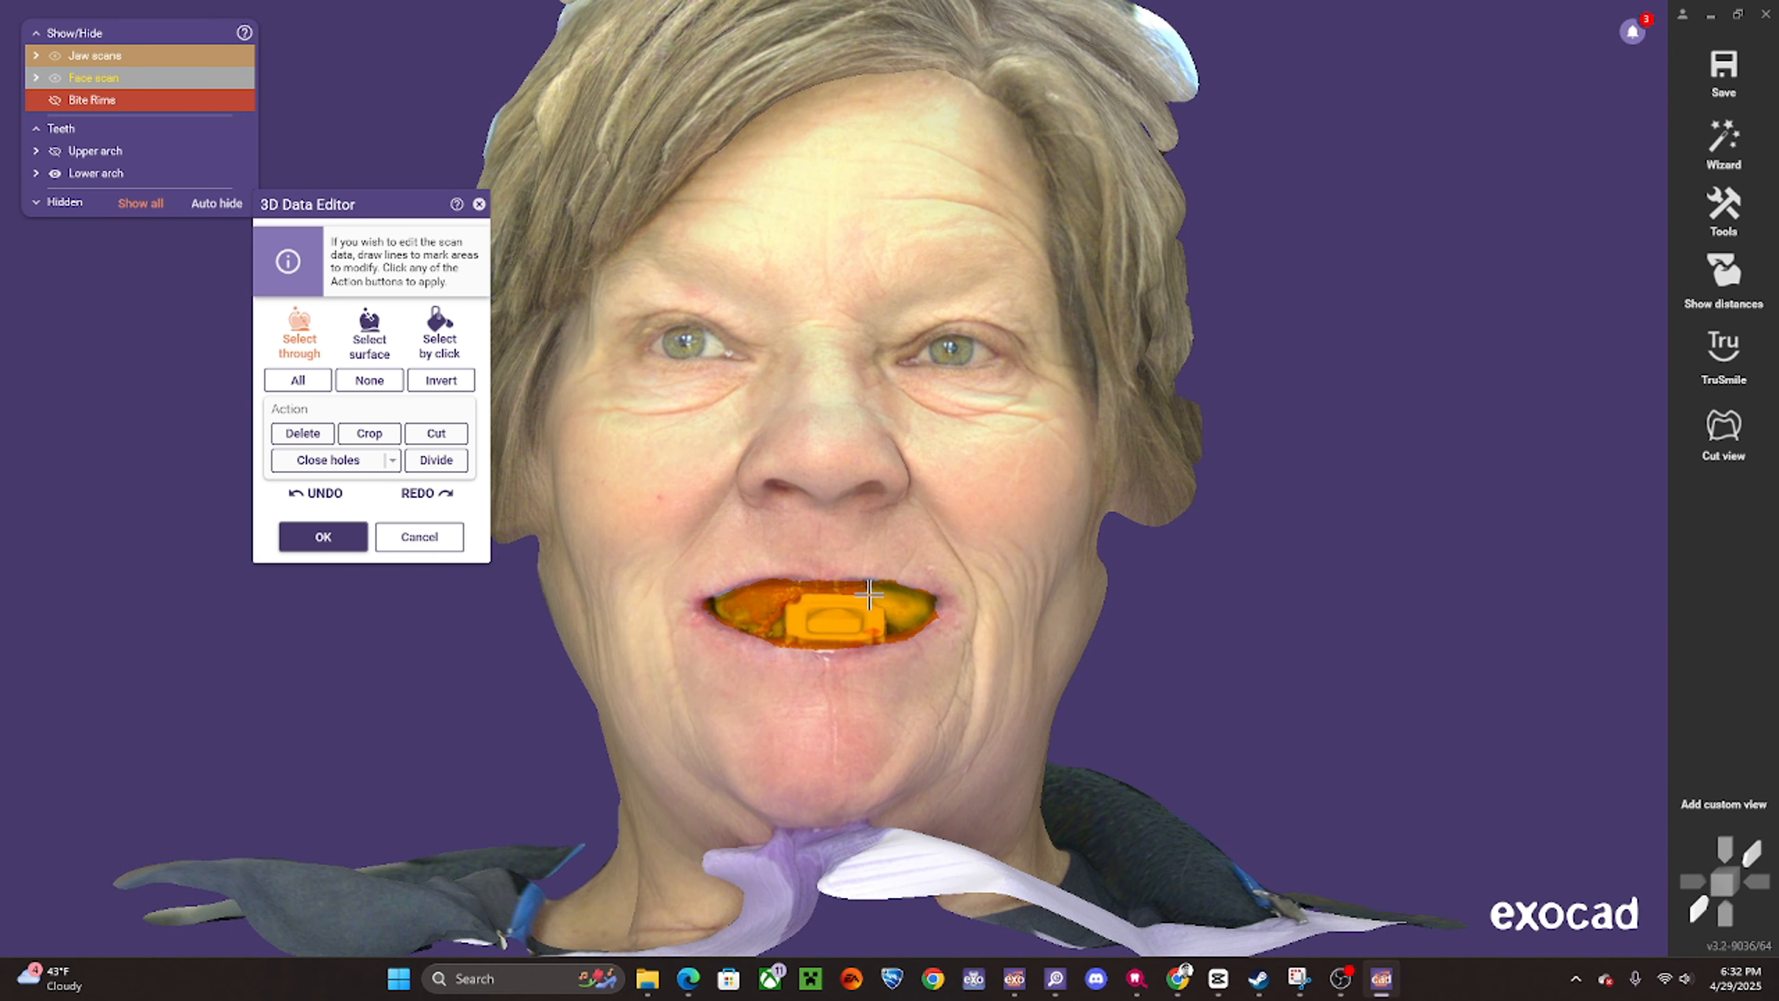
right_click_drag(869, 595, 858, 410)
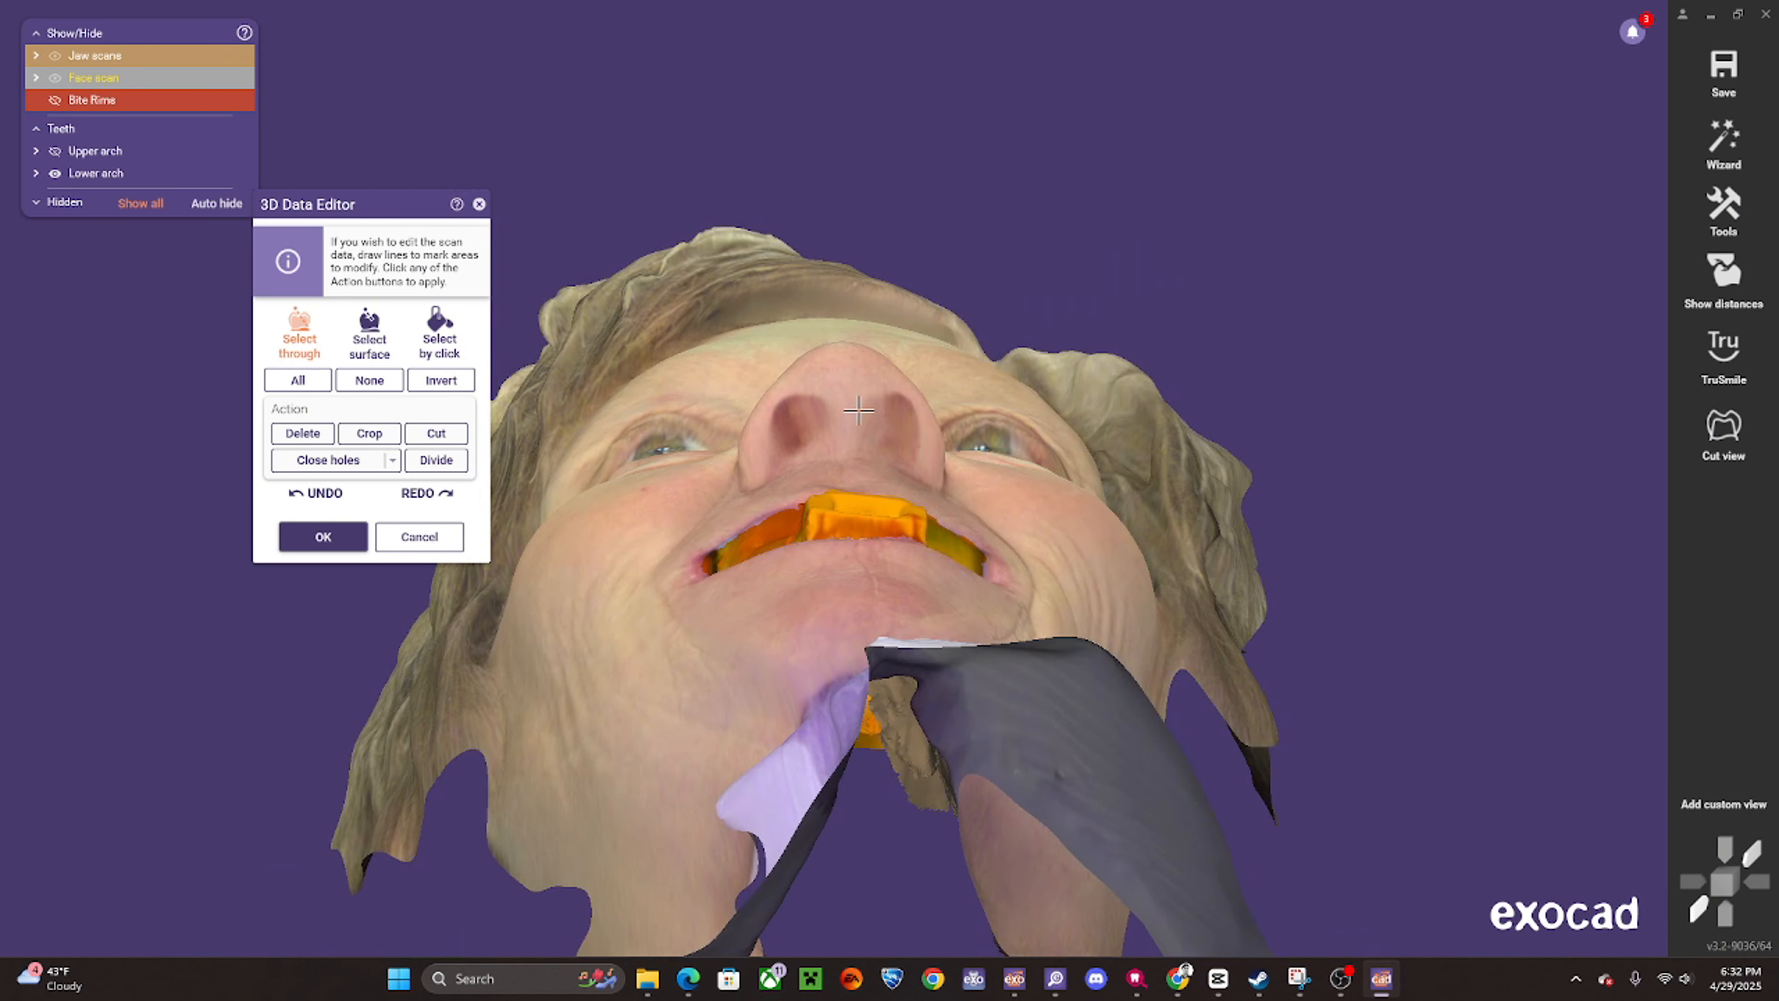
scroll(859, 410, "up", 5)
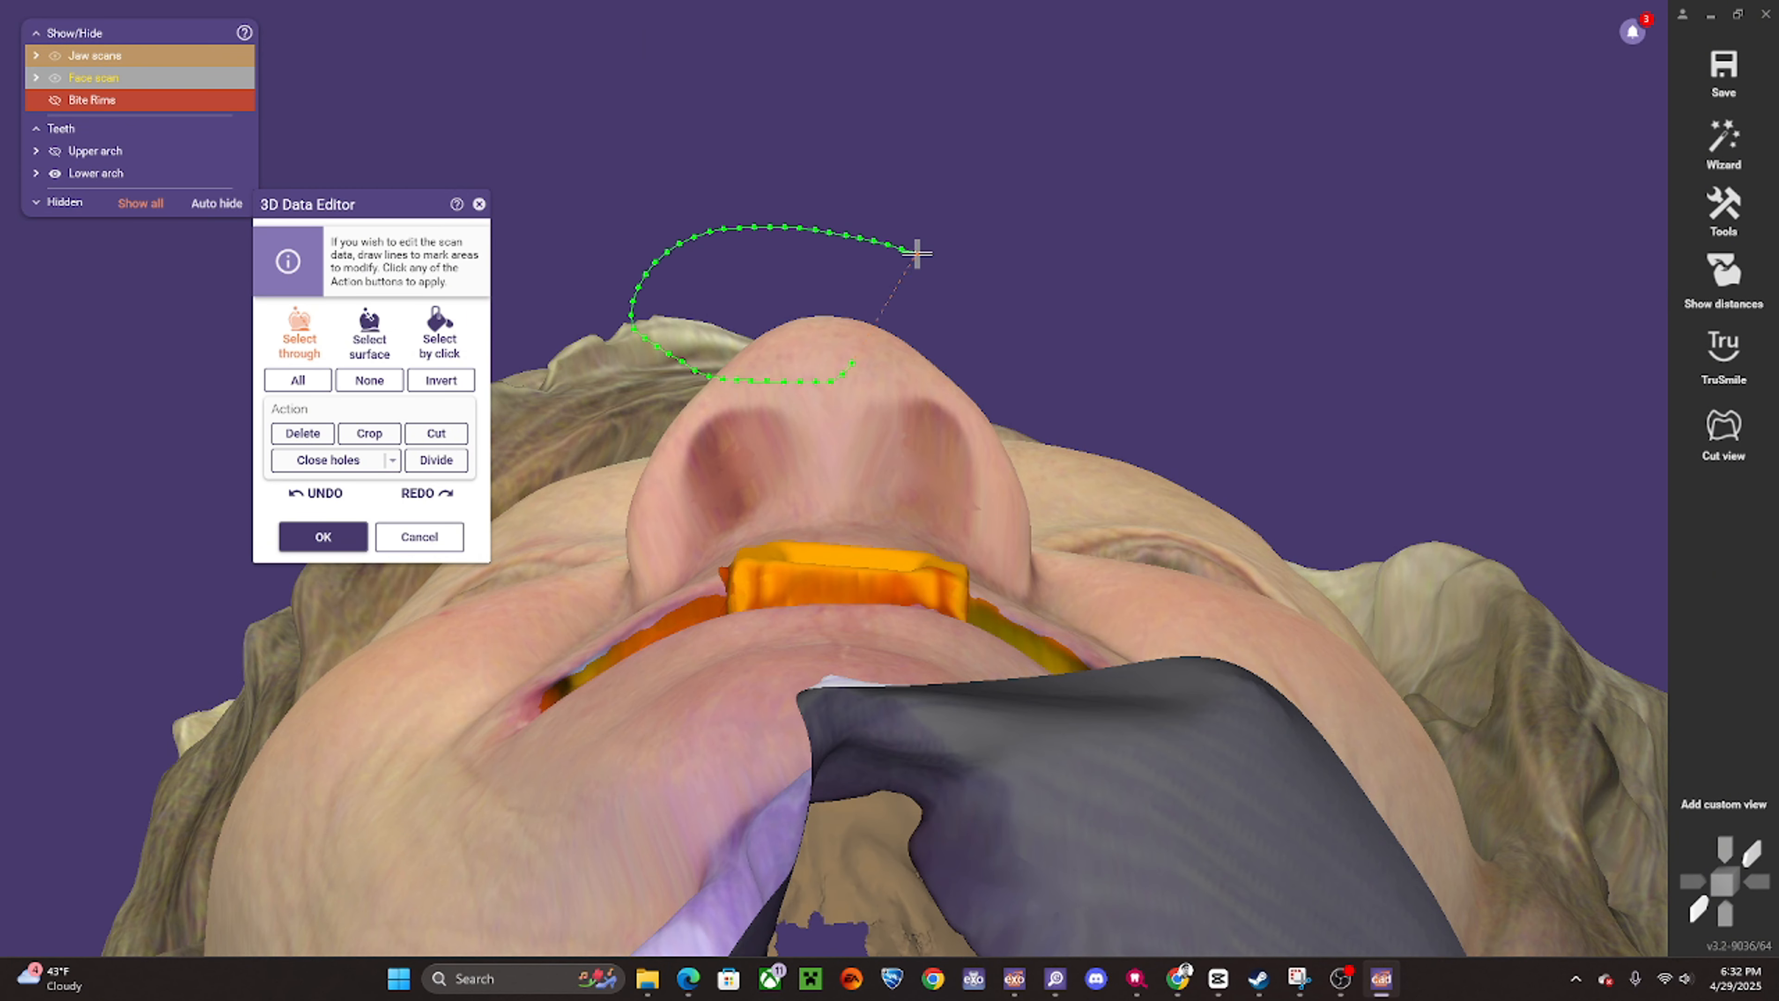
left_click_drag(917, 253, 872, 365)
right_click_drag(757, 440, 784, 596)
scroll(816, 477, "down", 5)
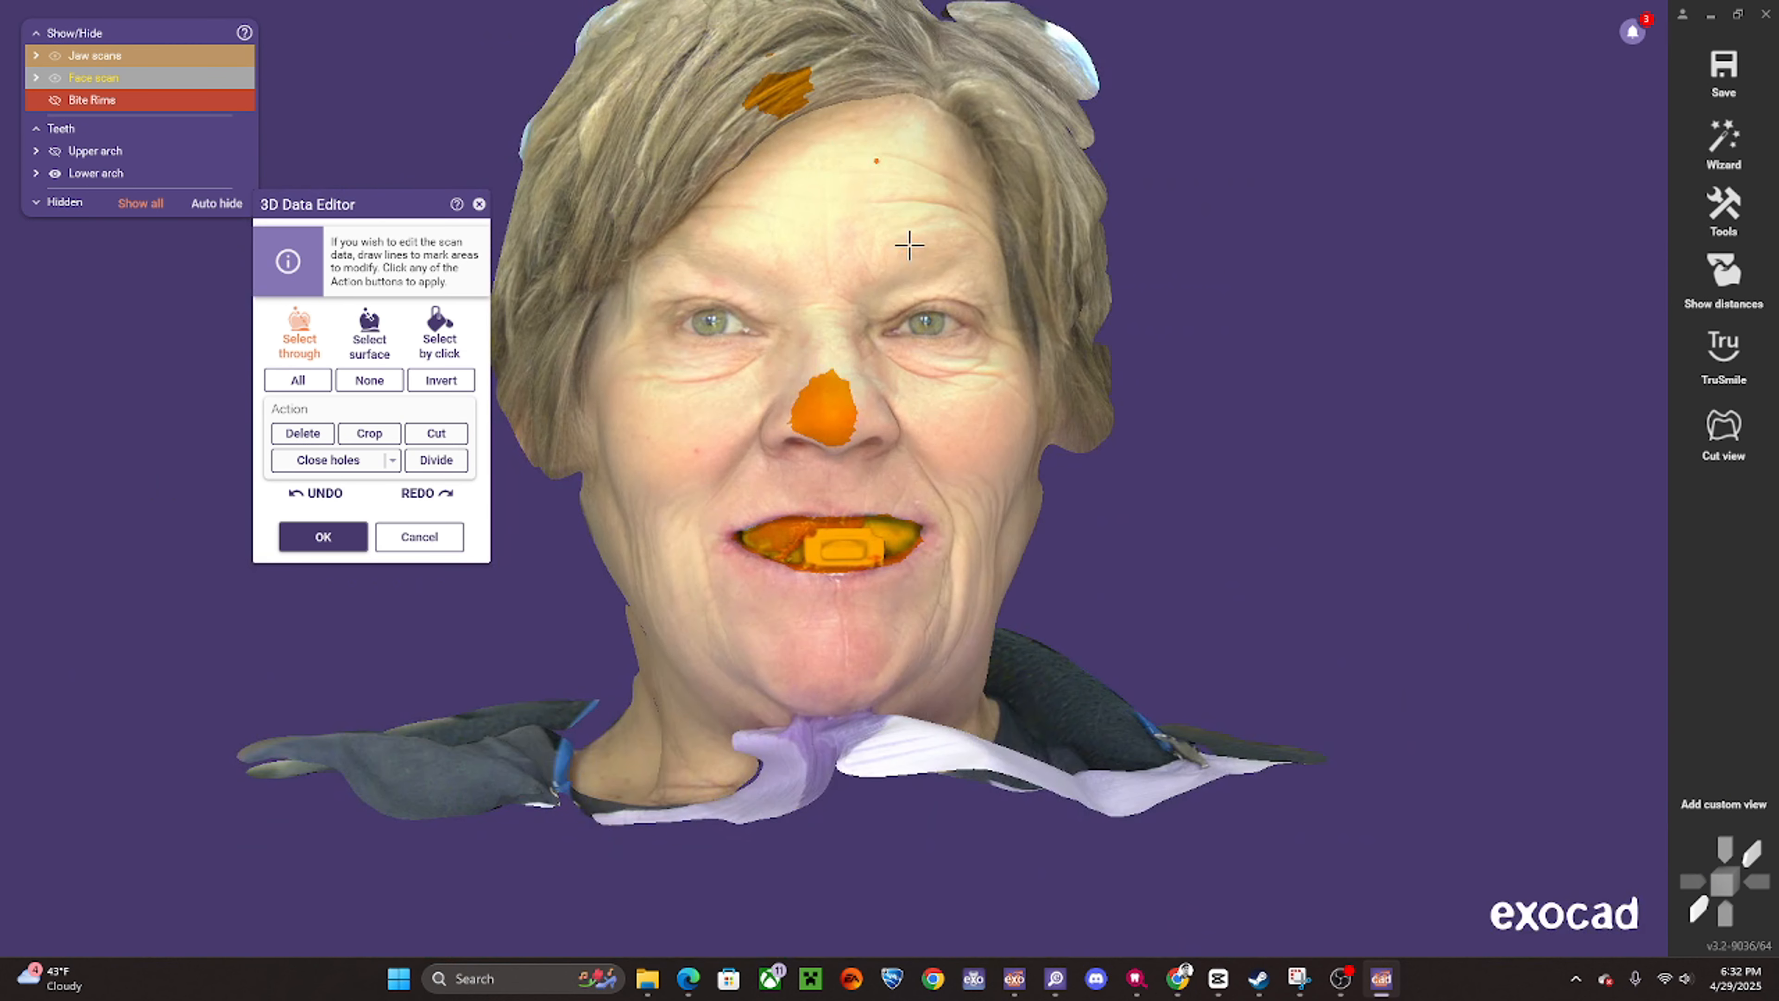
- Unselect the marked nose tip and hair by outlining them from below with Select through
right_click_drag(909, 245, 876, 347)
left_click_drag(646, 405, 818, 243)
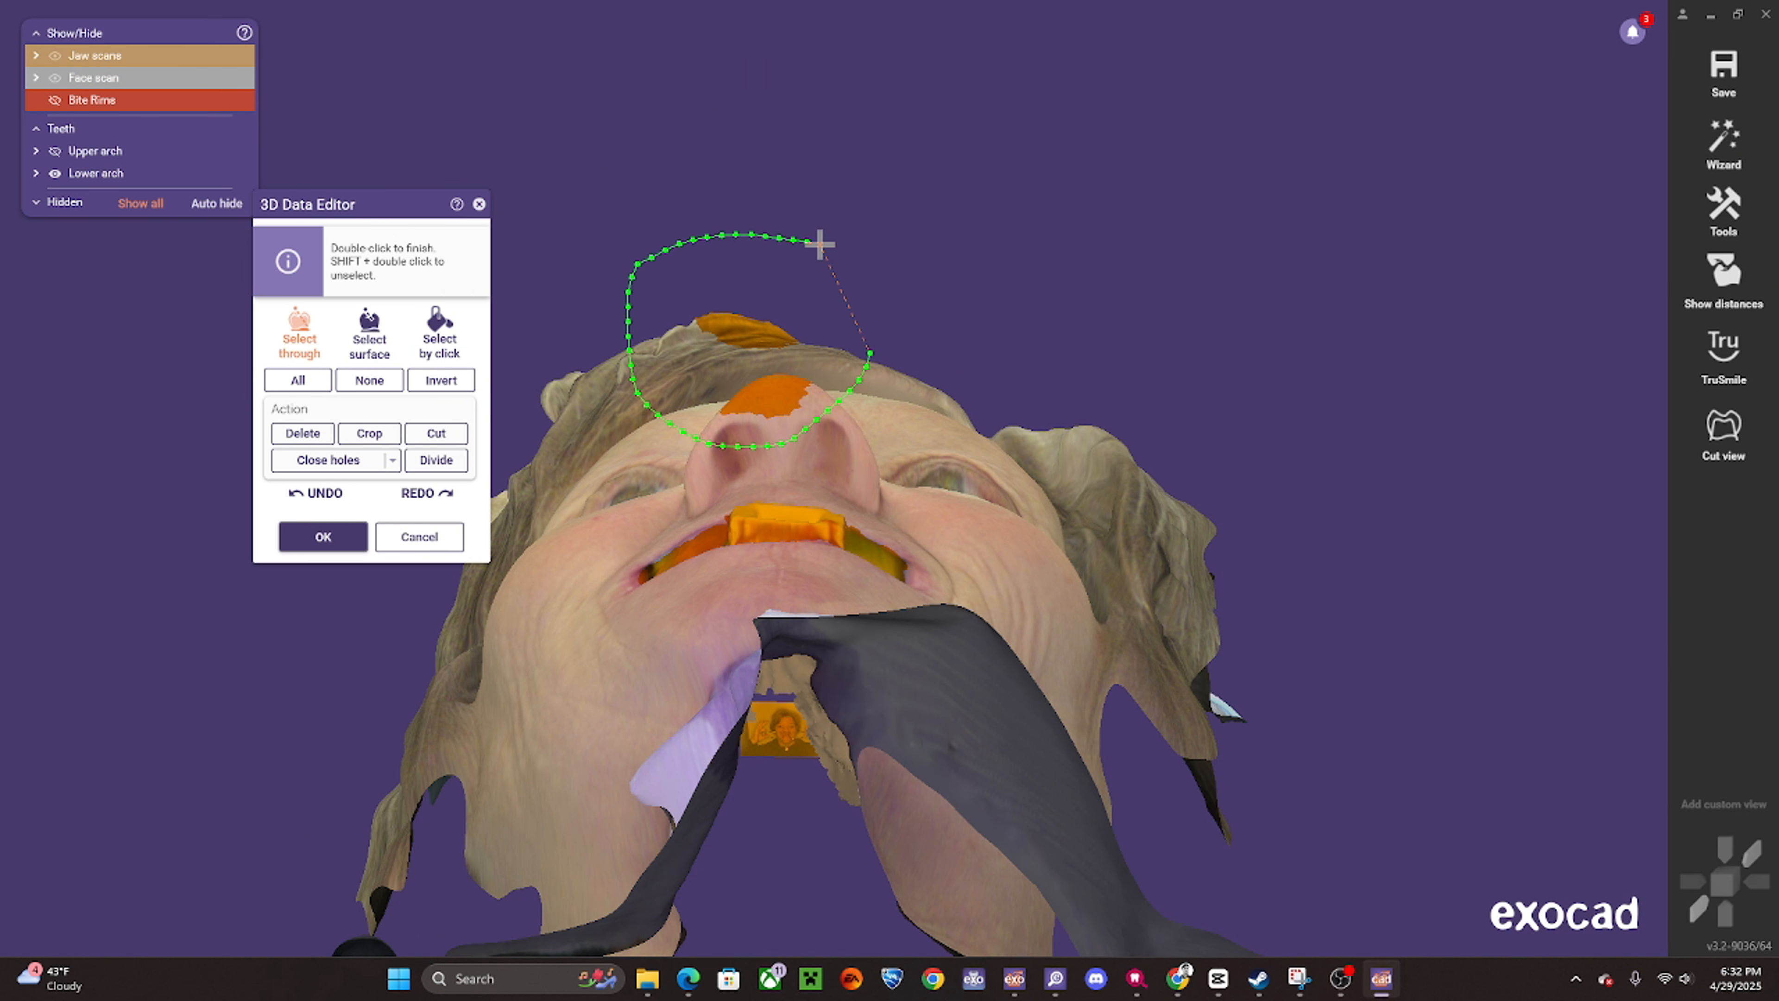
double_click(819, 244, "shift")
- Hide the lower arch scan to expose the back of the mouth selection
mouse_move(791, 504)
right_mouse_down()
mouse_move(777, 638)
mouse_move(759, 443)
right_mouse_up()
scroll(738, 655, "up", 8)
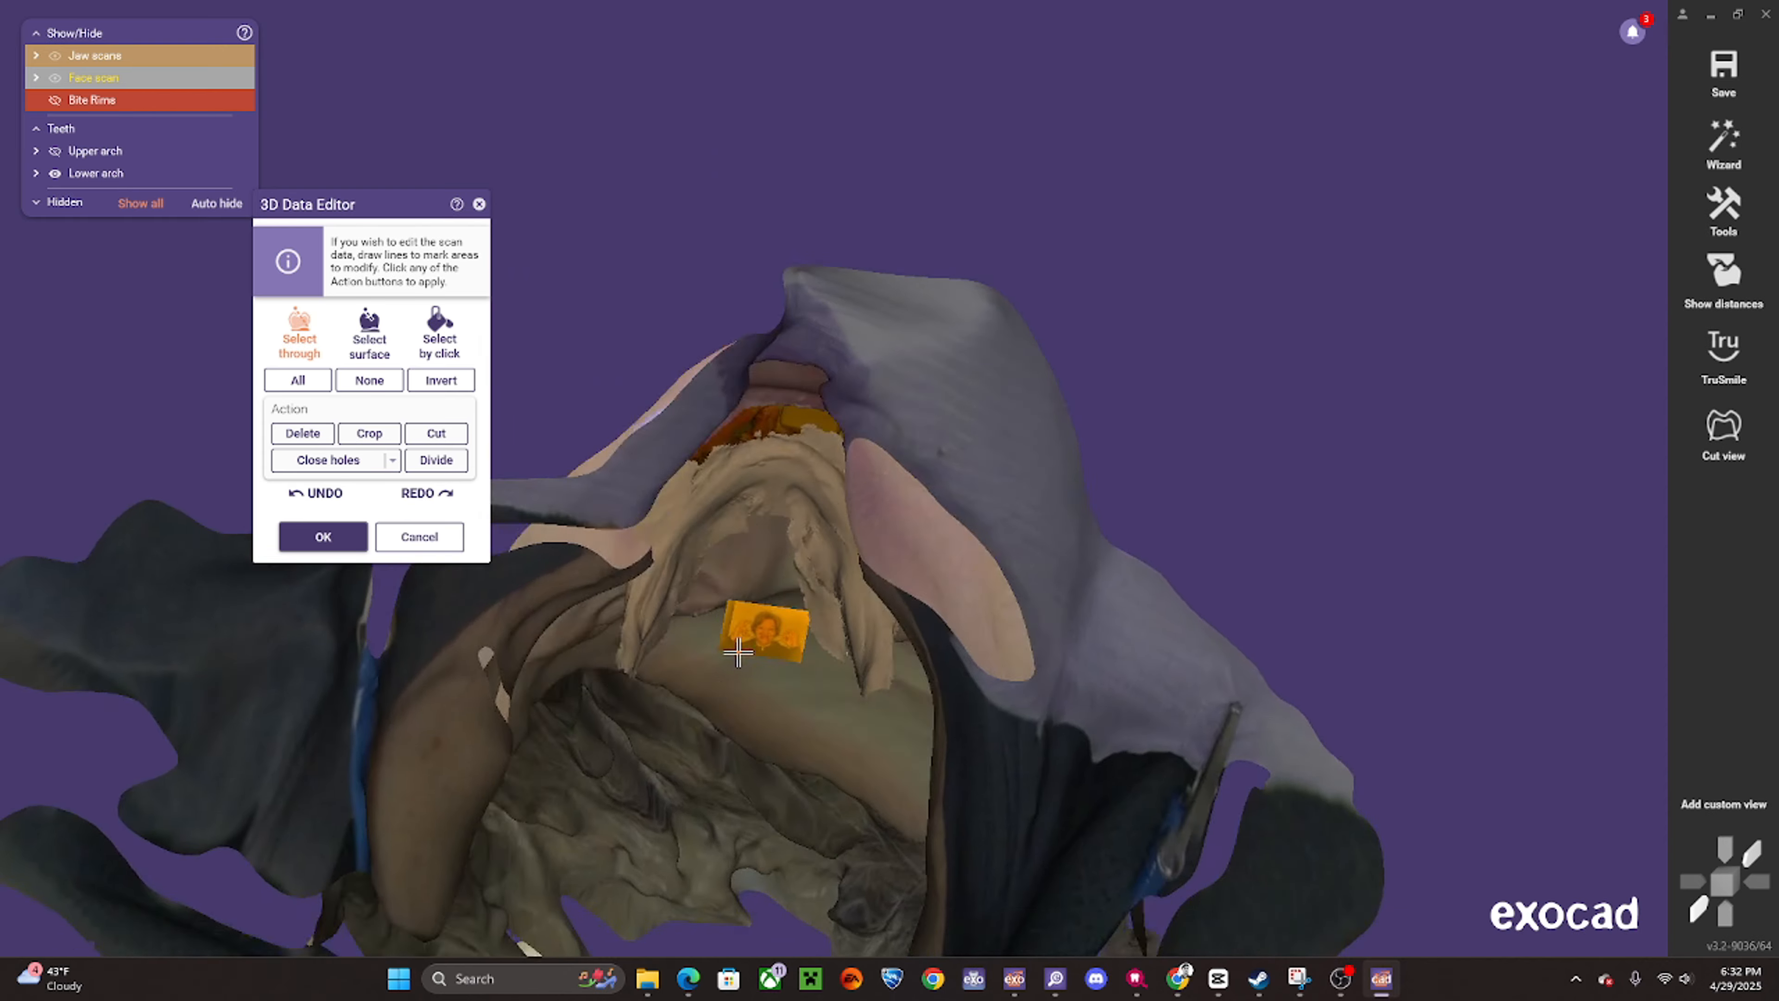
right_click_drag(811, 648, 914, 289)
middle_click(915, 288, "ctrl")
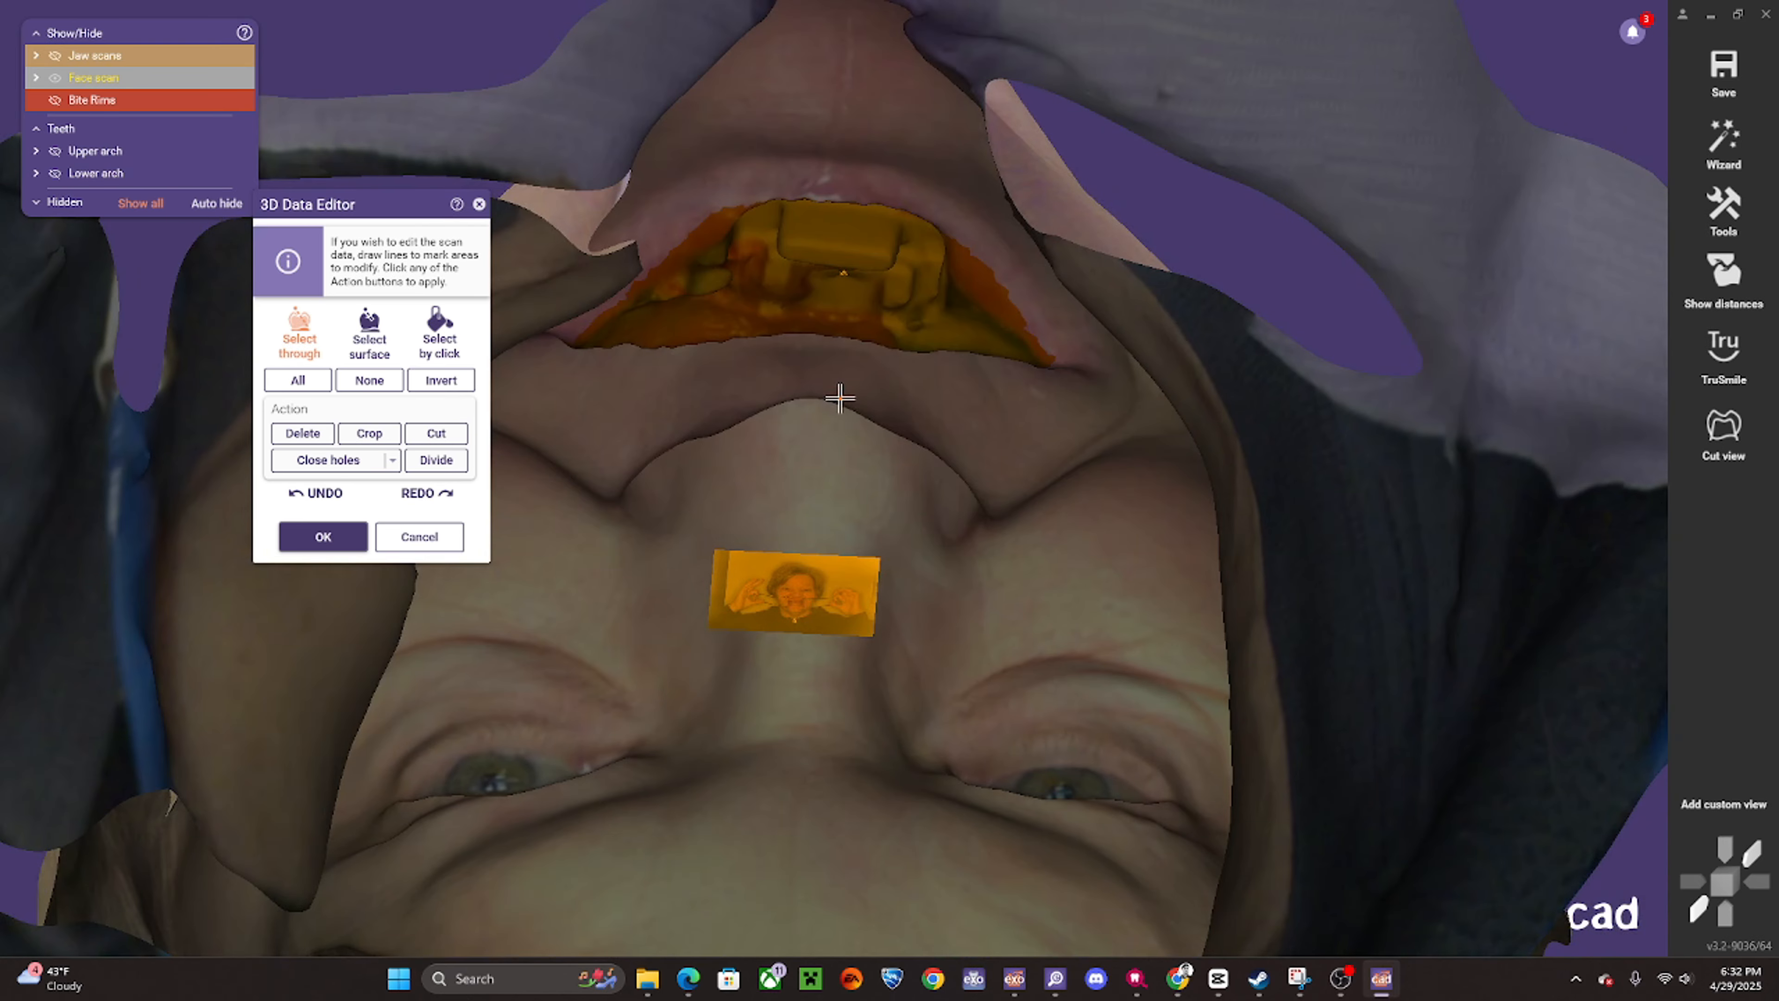
- Delete the marked mouth area from the smile face scan and check the opening
scroll(841, 403, "down", 4)
right_click_drag(845, 413, 805, 412)
scroll(846, 410, "down", 3)
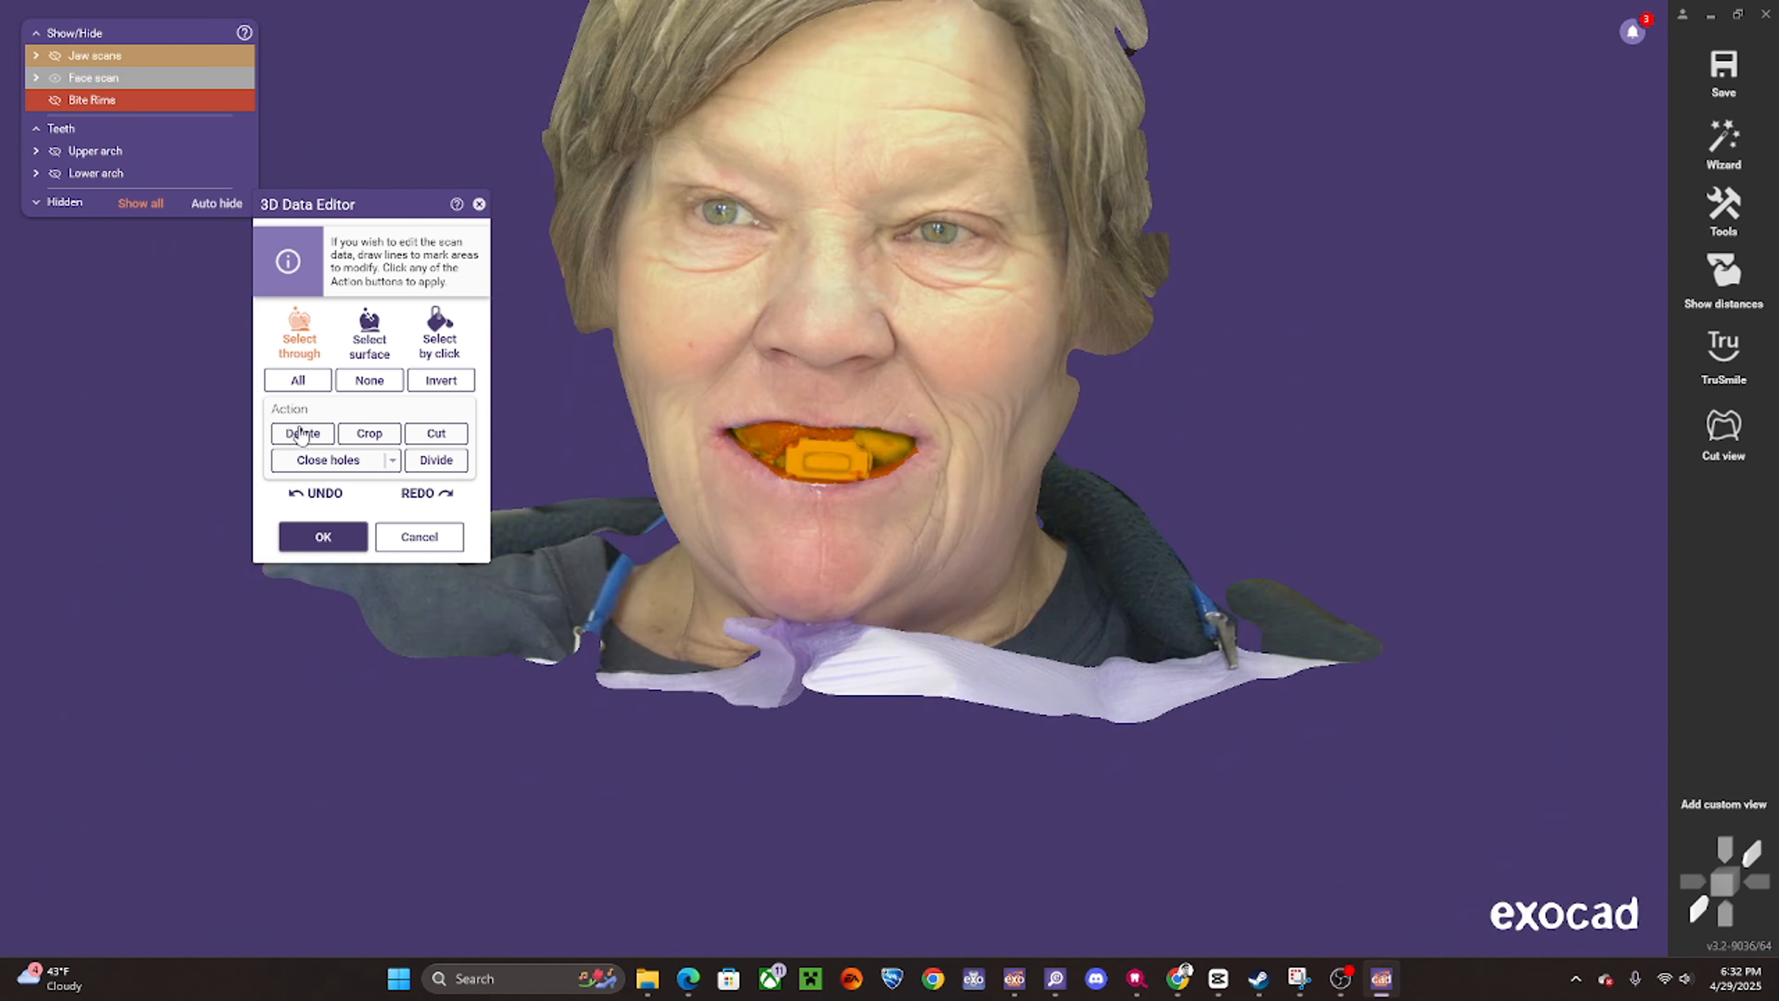
left_click(301, 434)
scroll(910, 403, "up", 5)
right_click_drag(806, 491, 858, 472)
scroll(888, 476, "down", 4)
left_click(889, 475)
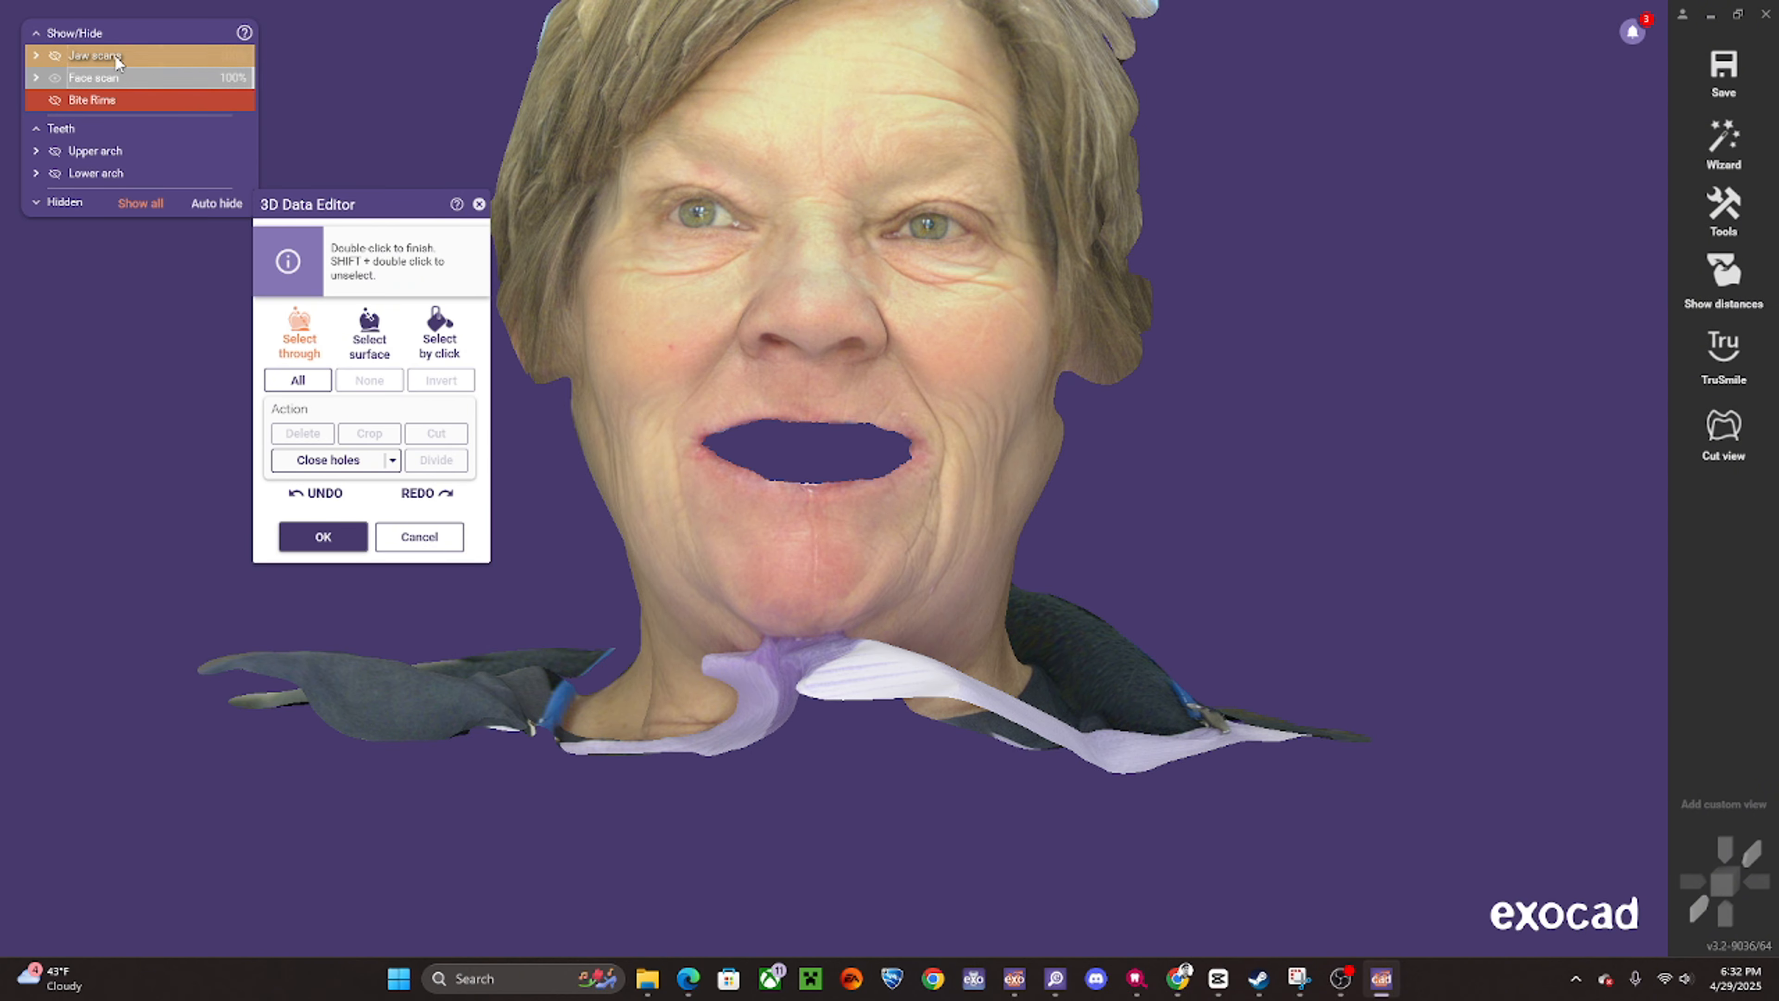
- Check the jaw scans and bite rim through a transparent face scan, and accept the face scan edit
middle_click(800, 514, "shift")
scroll(799, 514, "up", 4)
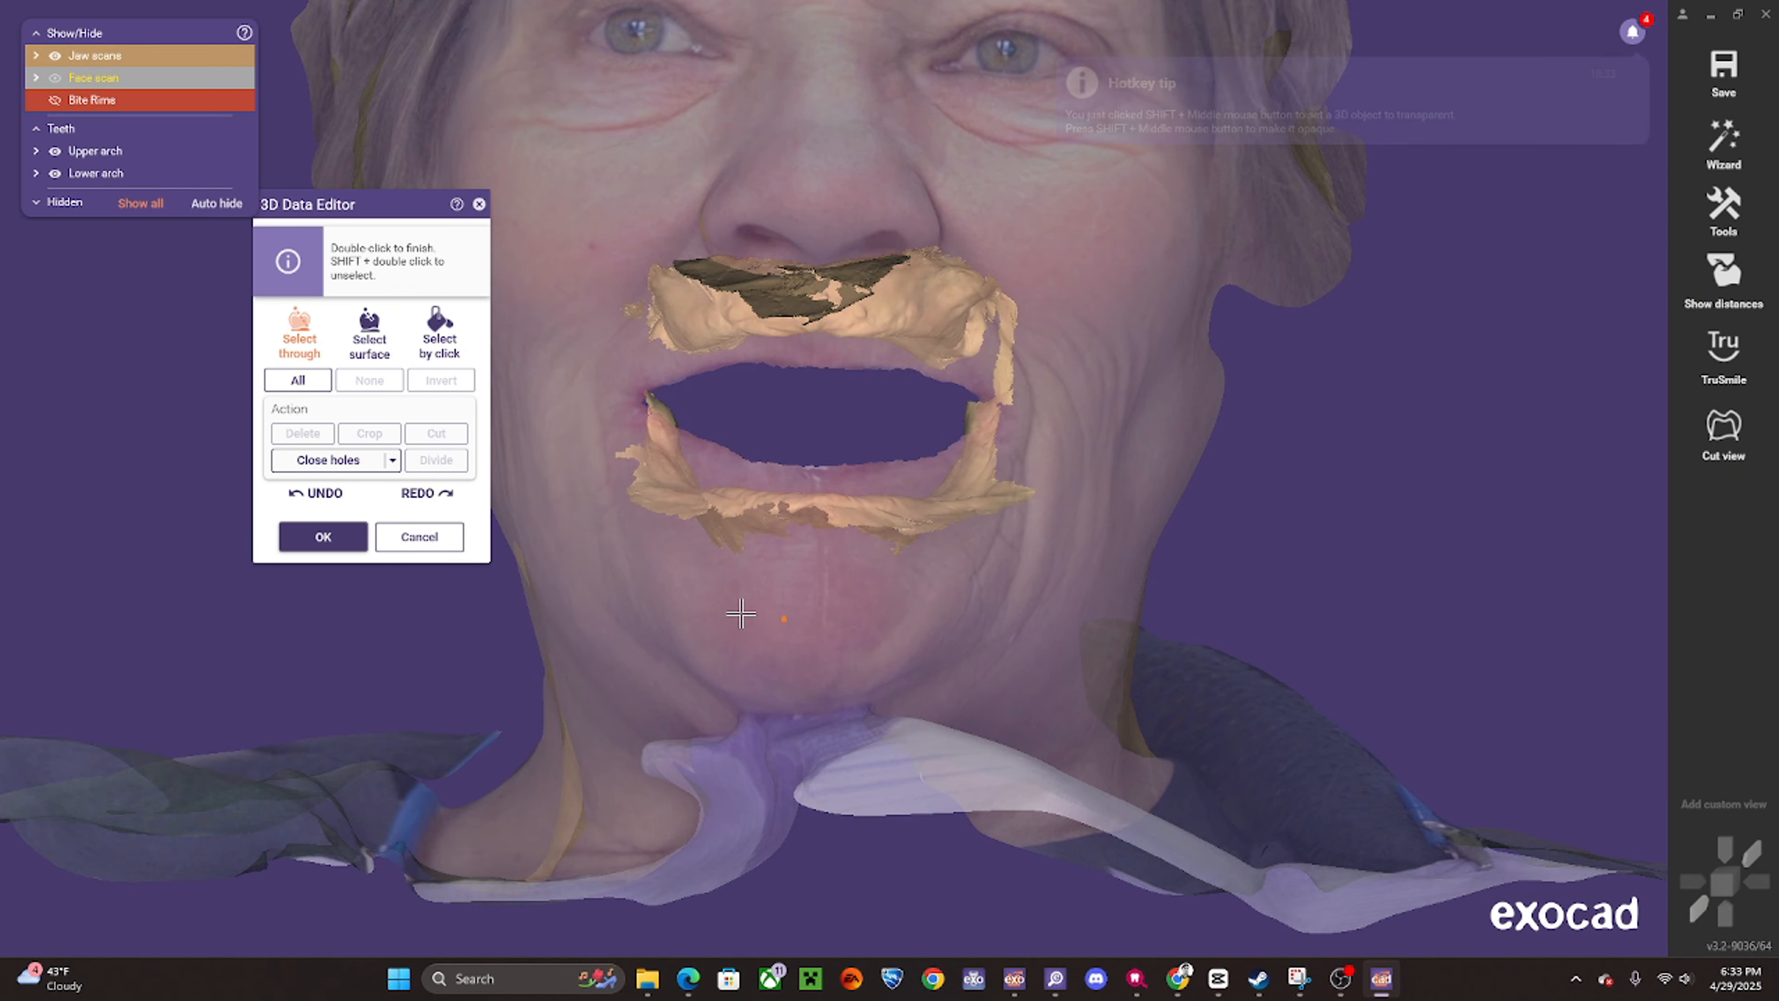
left_click(55, 100)
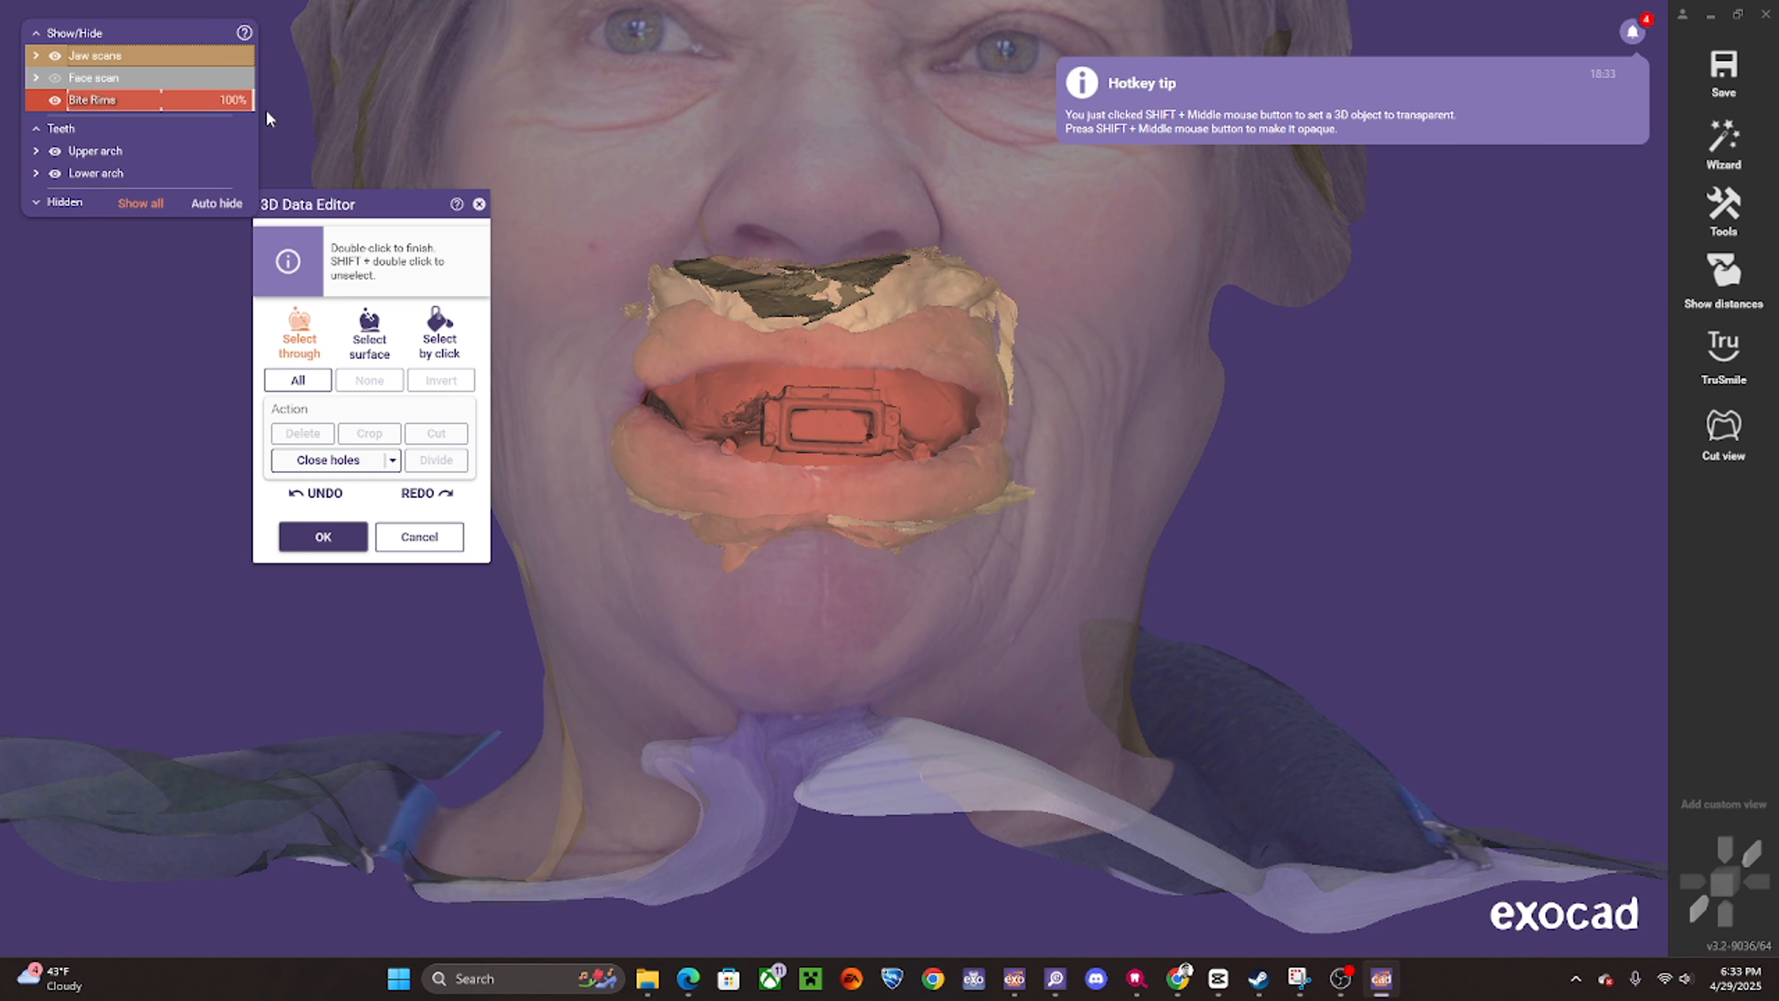
left_click_drag(357, 133, 60, 162)
scroll(967, 407, "down", 3)
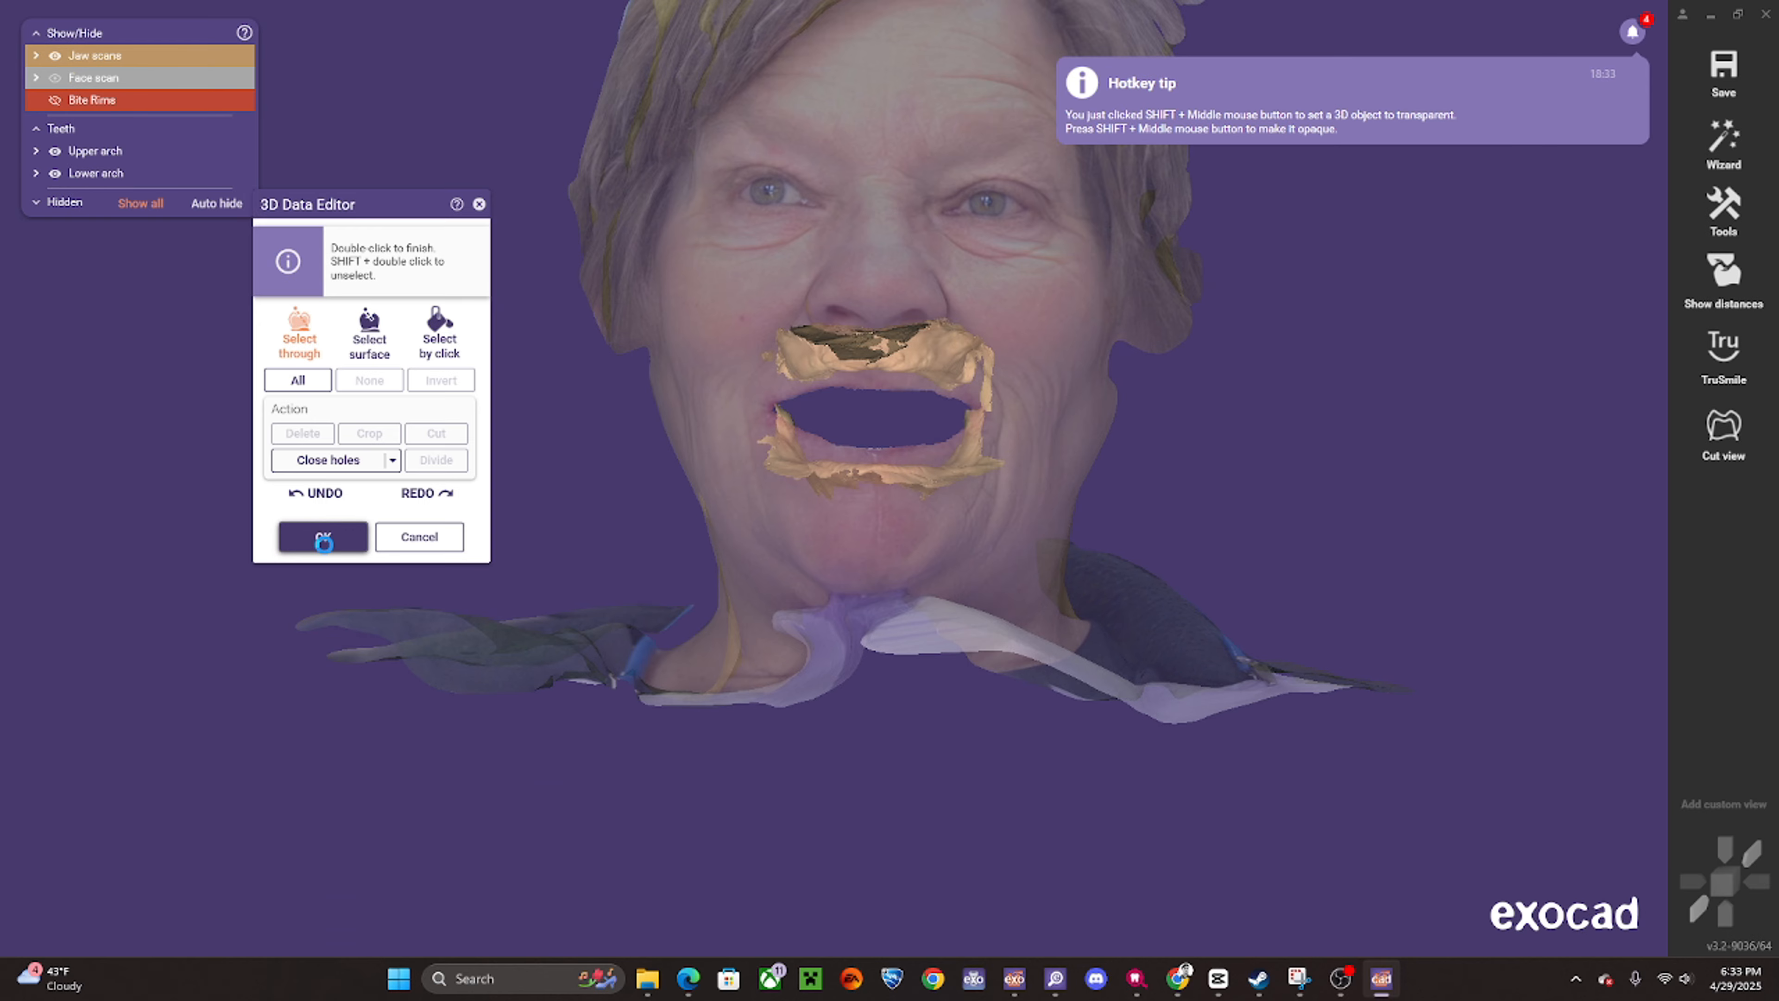
- Hide the face scan and lower arch to isolate the upper arch, and examine its ragged borders
scroll(953, 390, "up", 3)
middle_click(954, 390, "ctrl")
scroll(655, 440, "up", 3)
scroll(655, 441, "down", 3)
right_click_drag(656, 440, 708, 280)
scroll(778, 464, "up", 2)
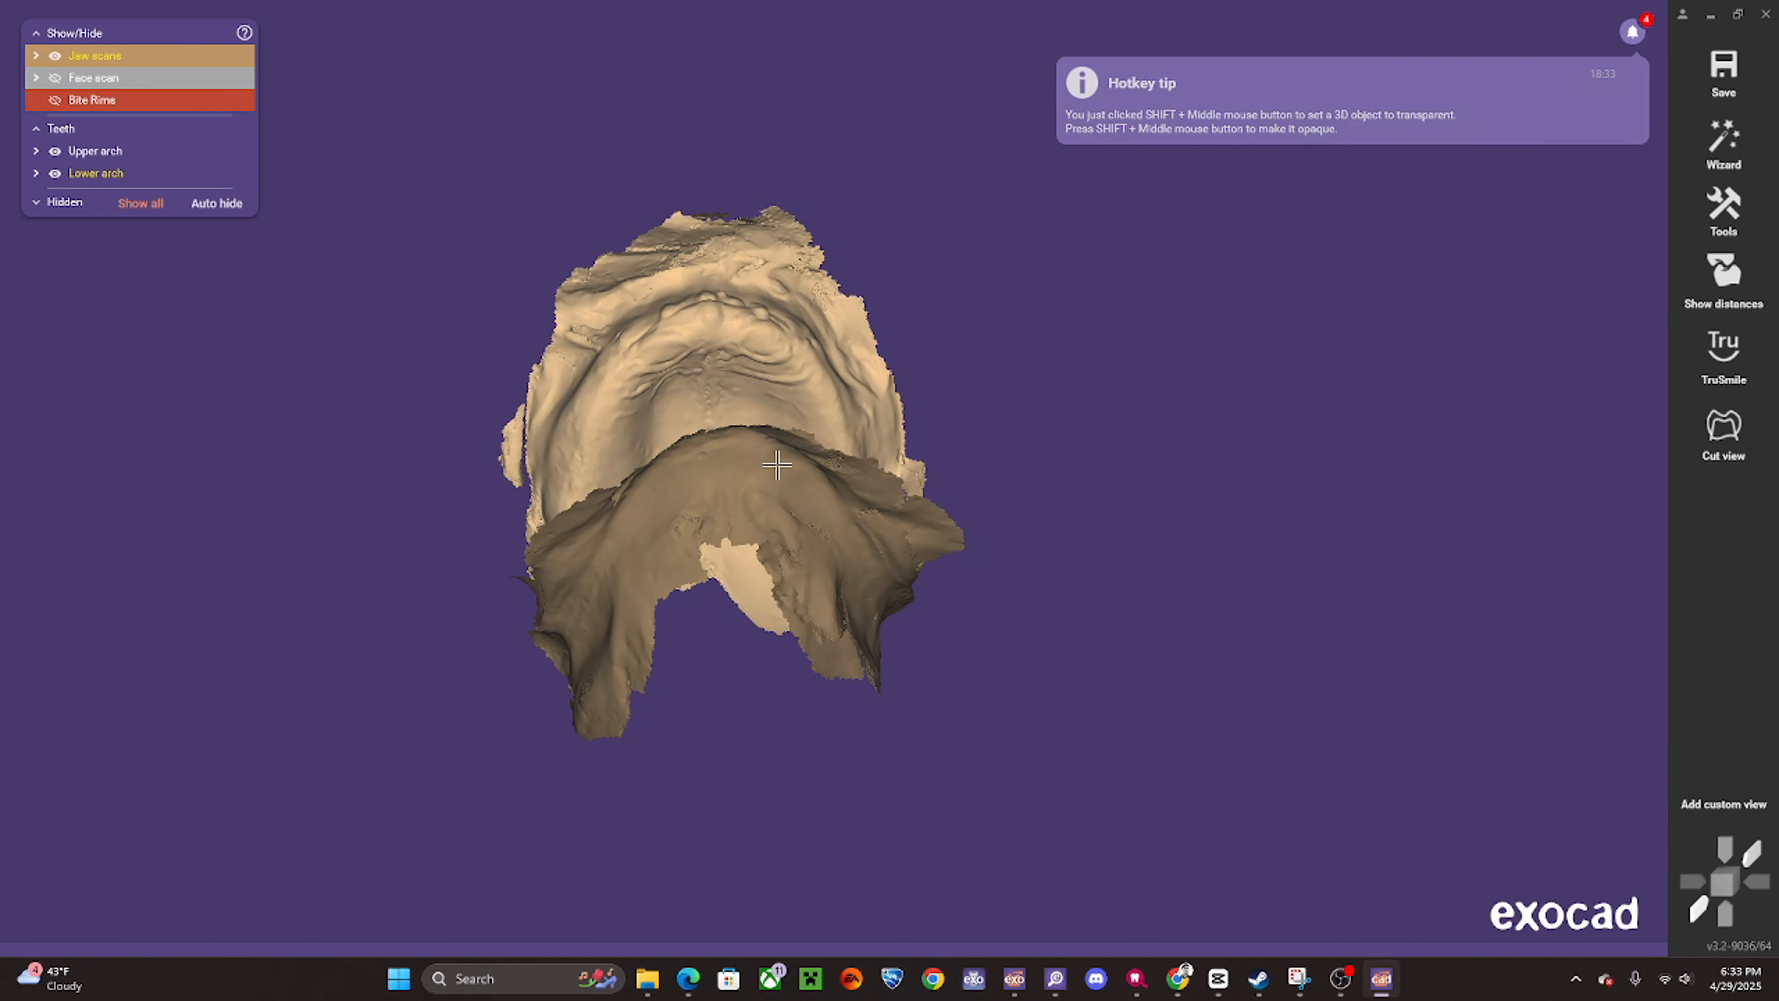
middle_click(777, 465, "ctrl")
scroll(726, 532, "up", 2)
right_click_drag(726, 524, 725, 539)
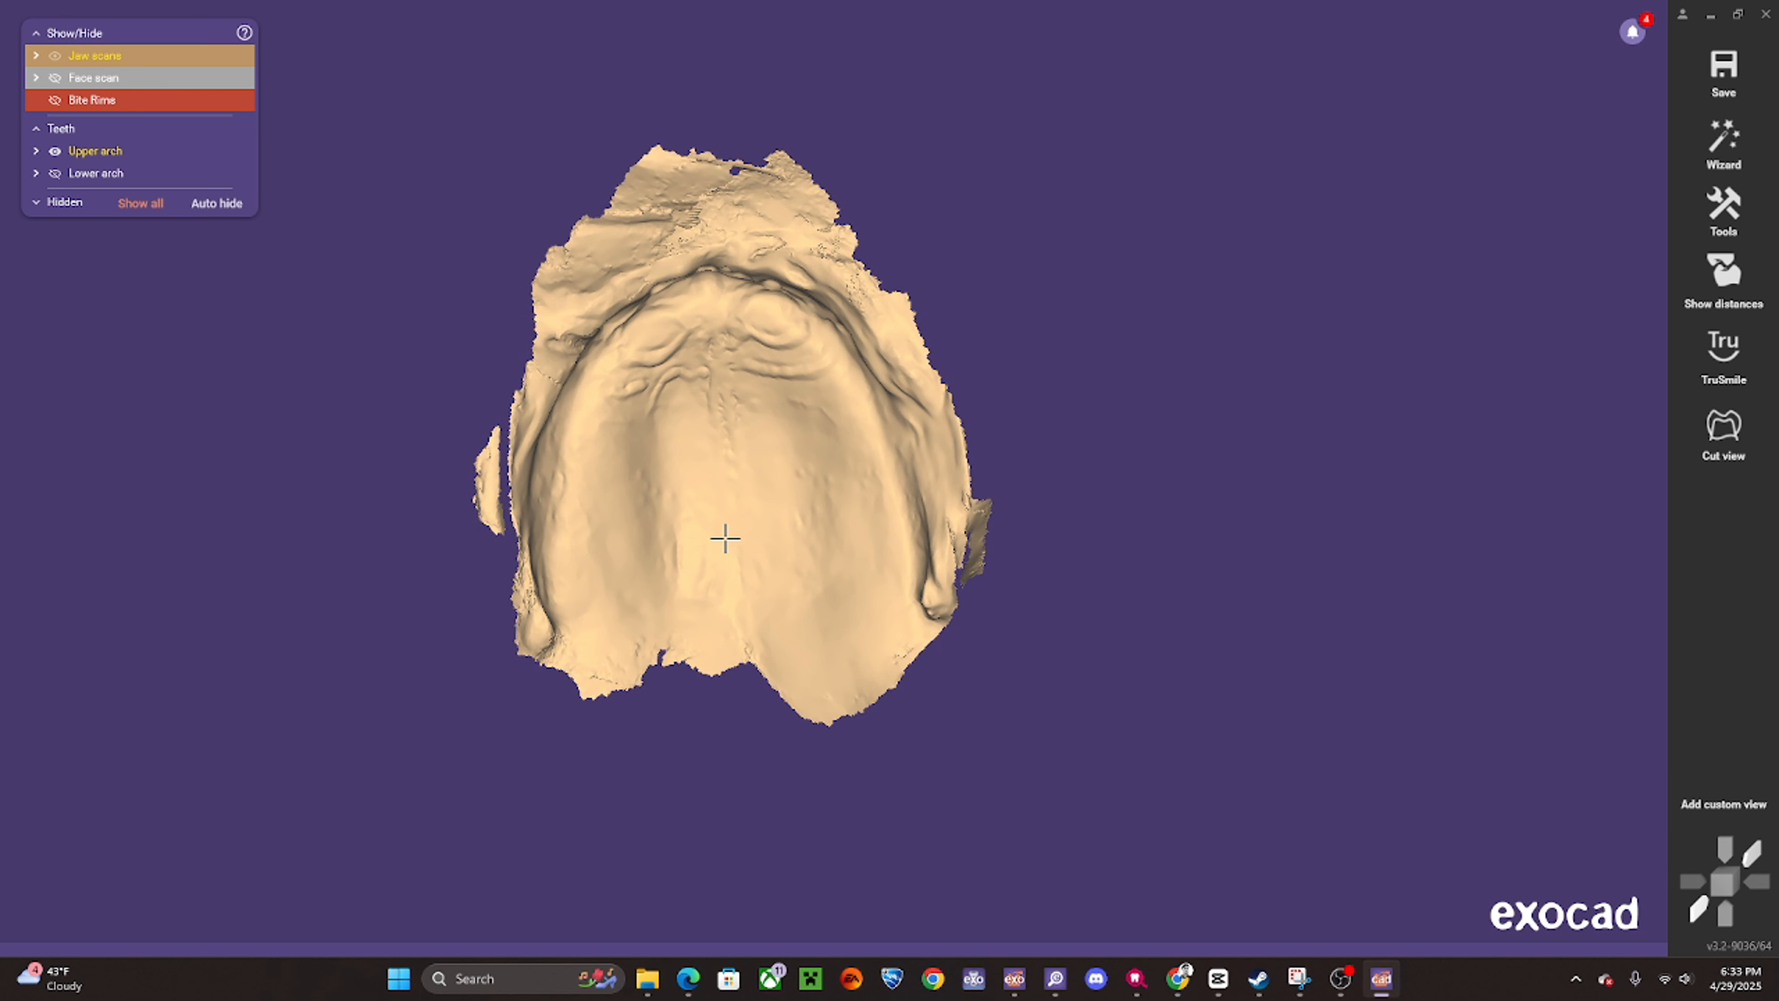
right_click_drag(641, 464, 667, 492)
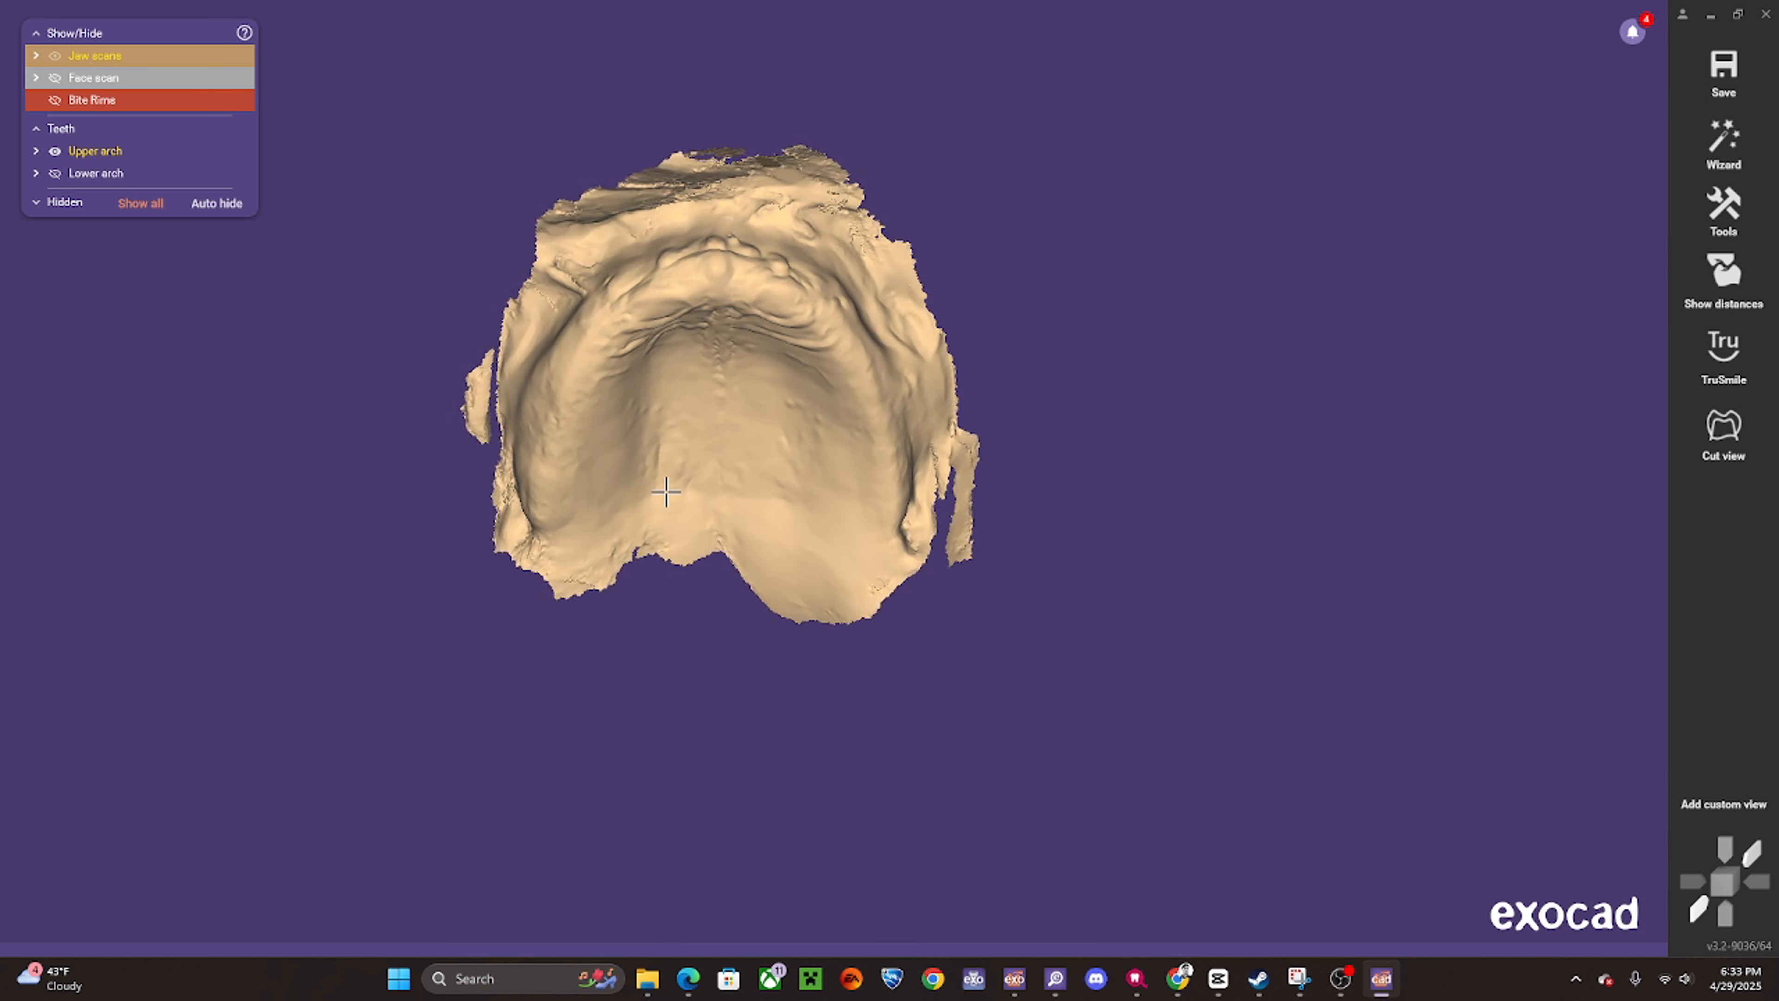
scroll(671, 231, "up", 3)
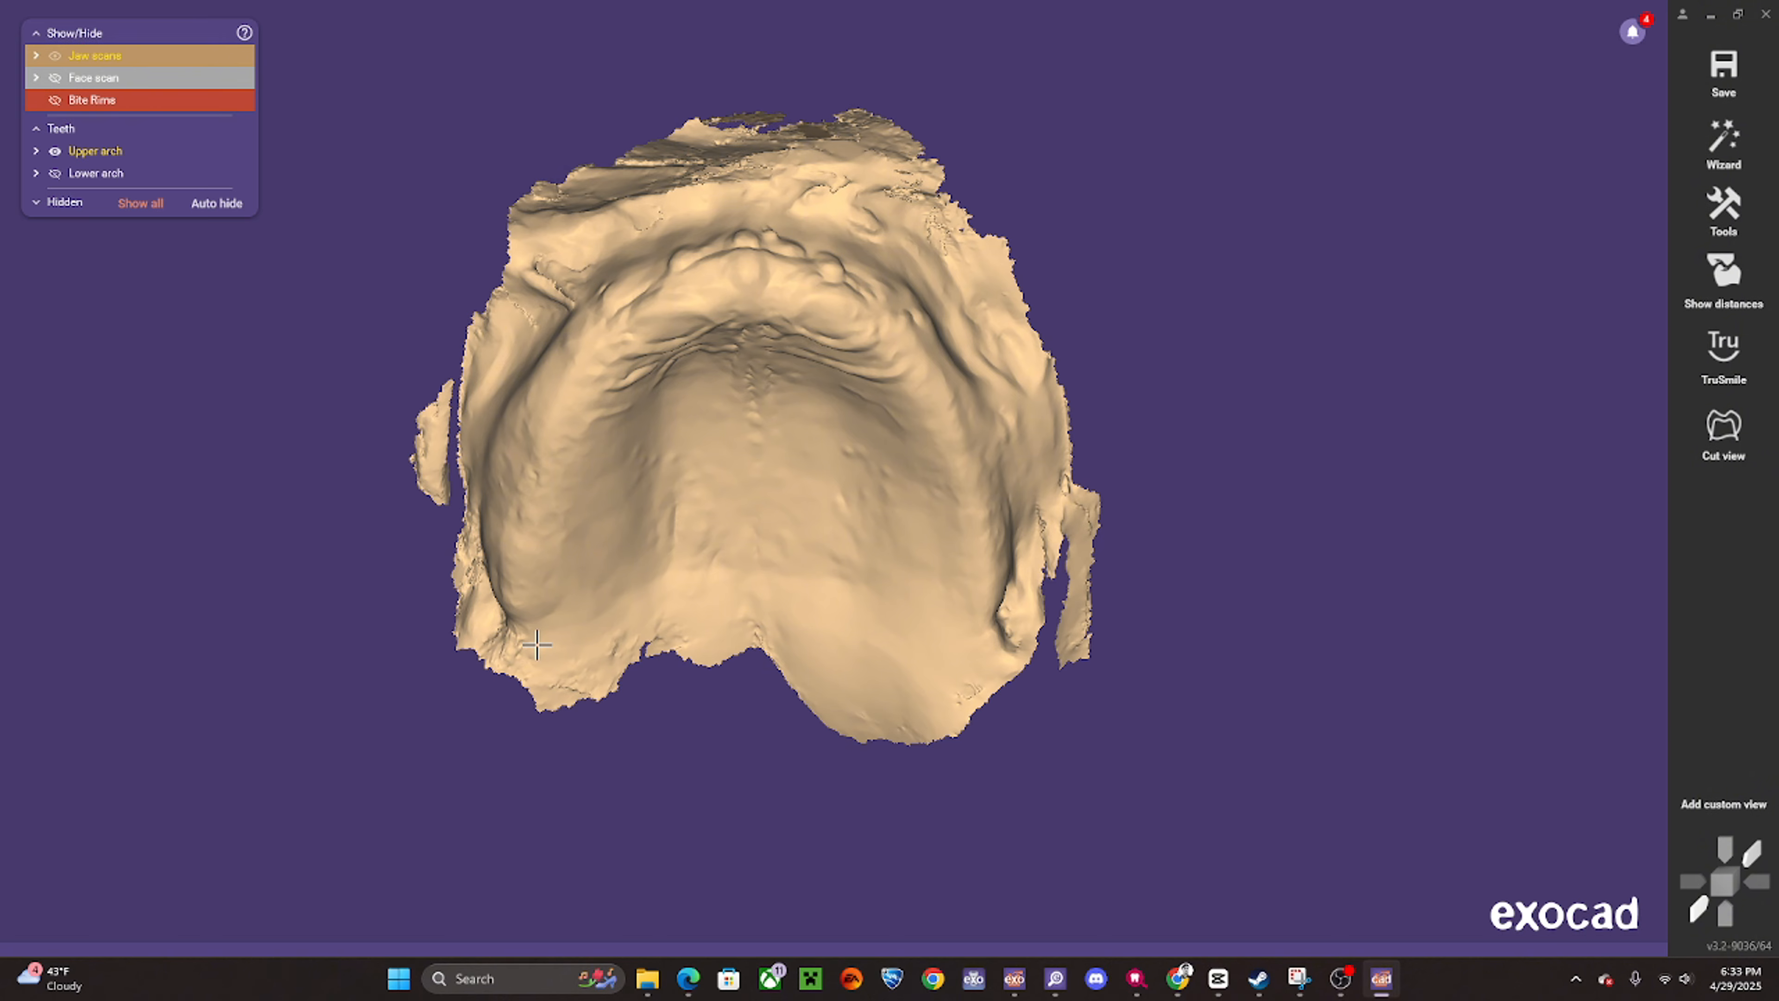
scroll(536, 643, "up", 1)
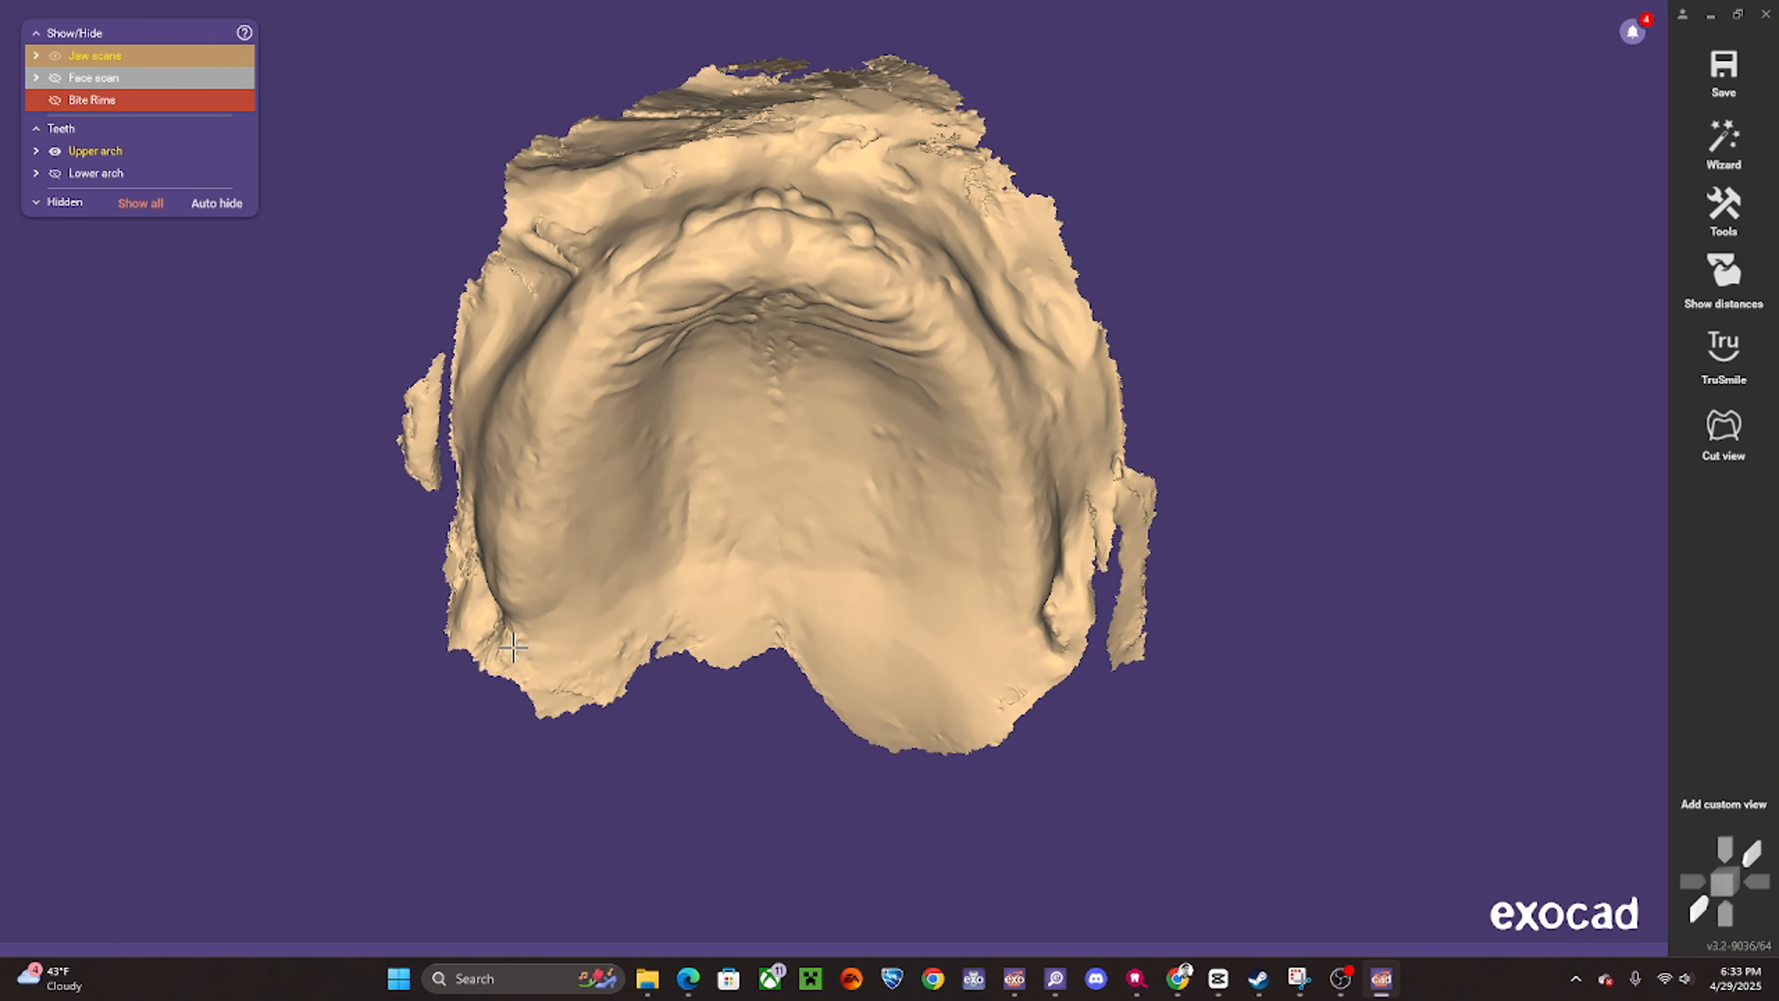
- Start Edit Mesh on the upper jaw scan and mark the loose fragments beside the patient's right border
right_click(792, 274)
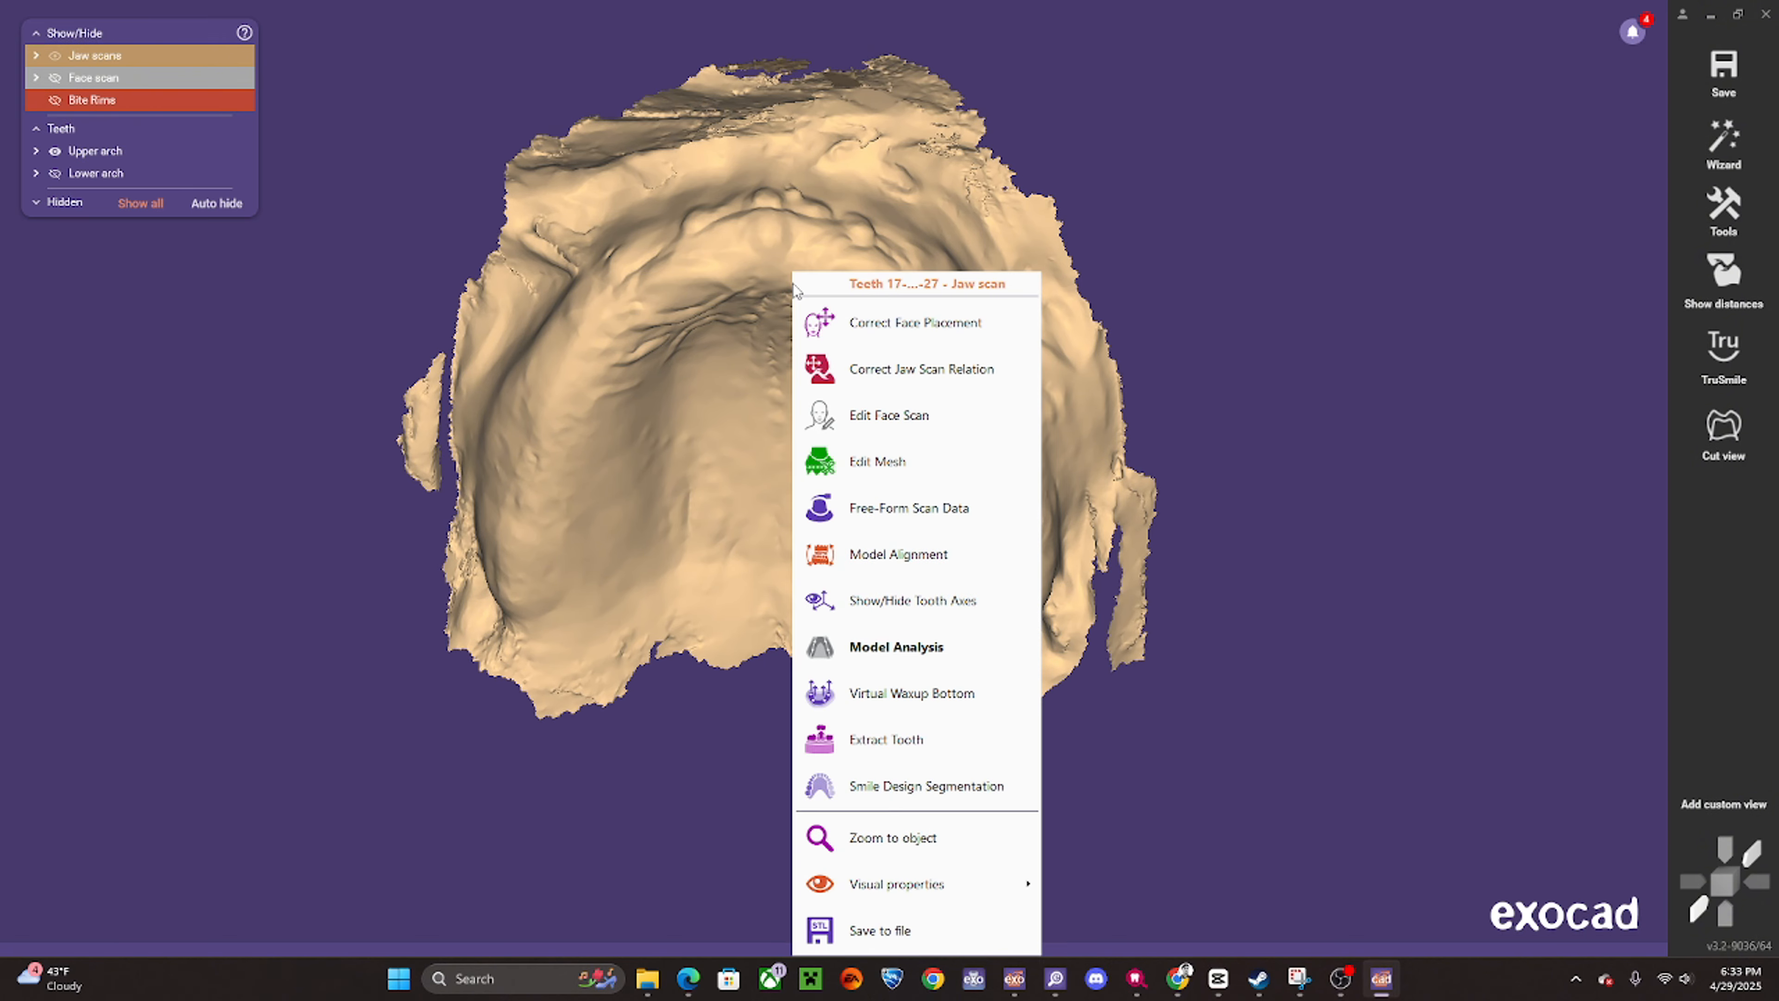
left_click(898, 470)
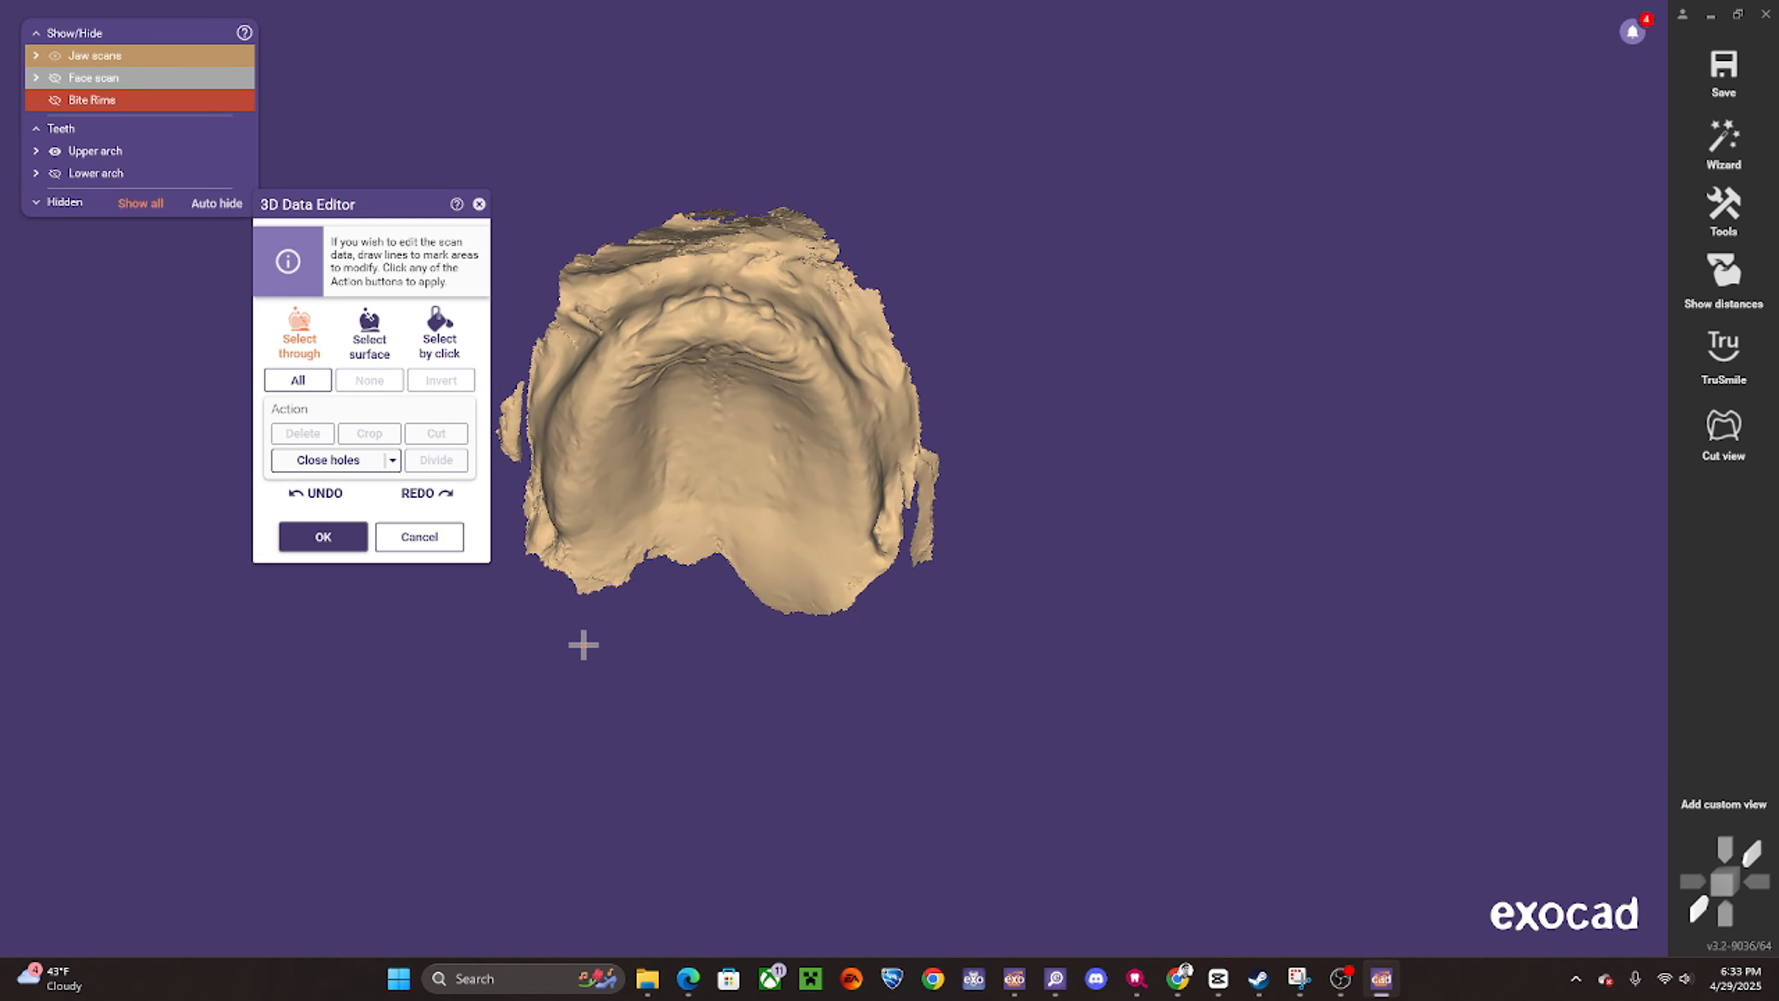
left_click_drag(753, 633, 651, 188)
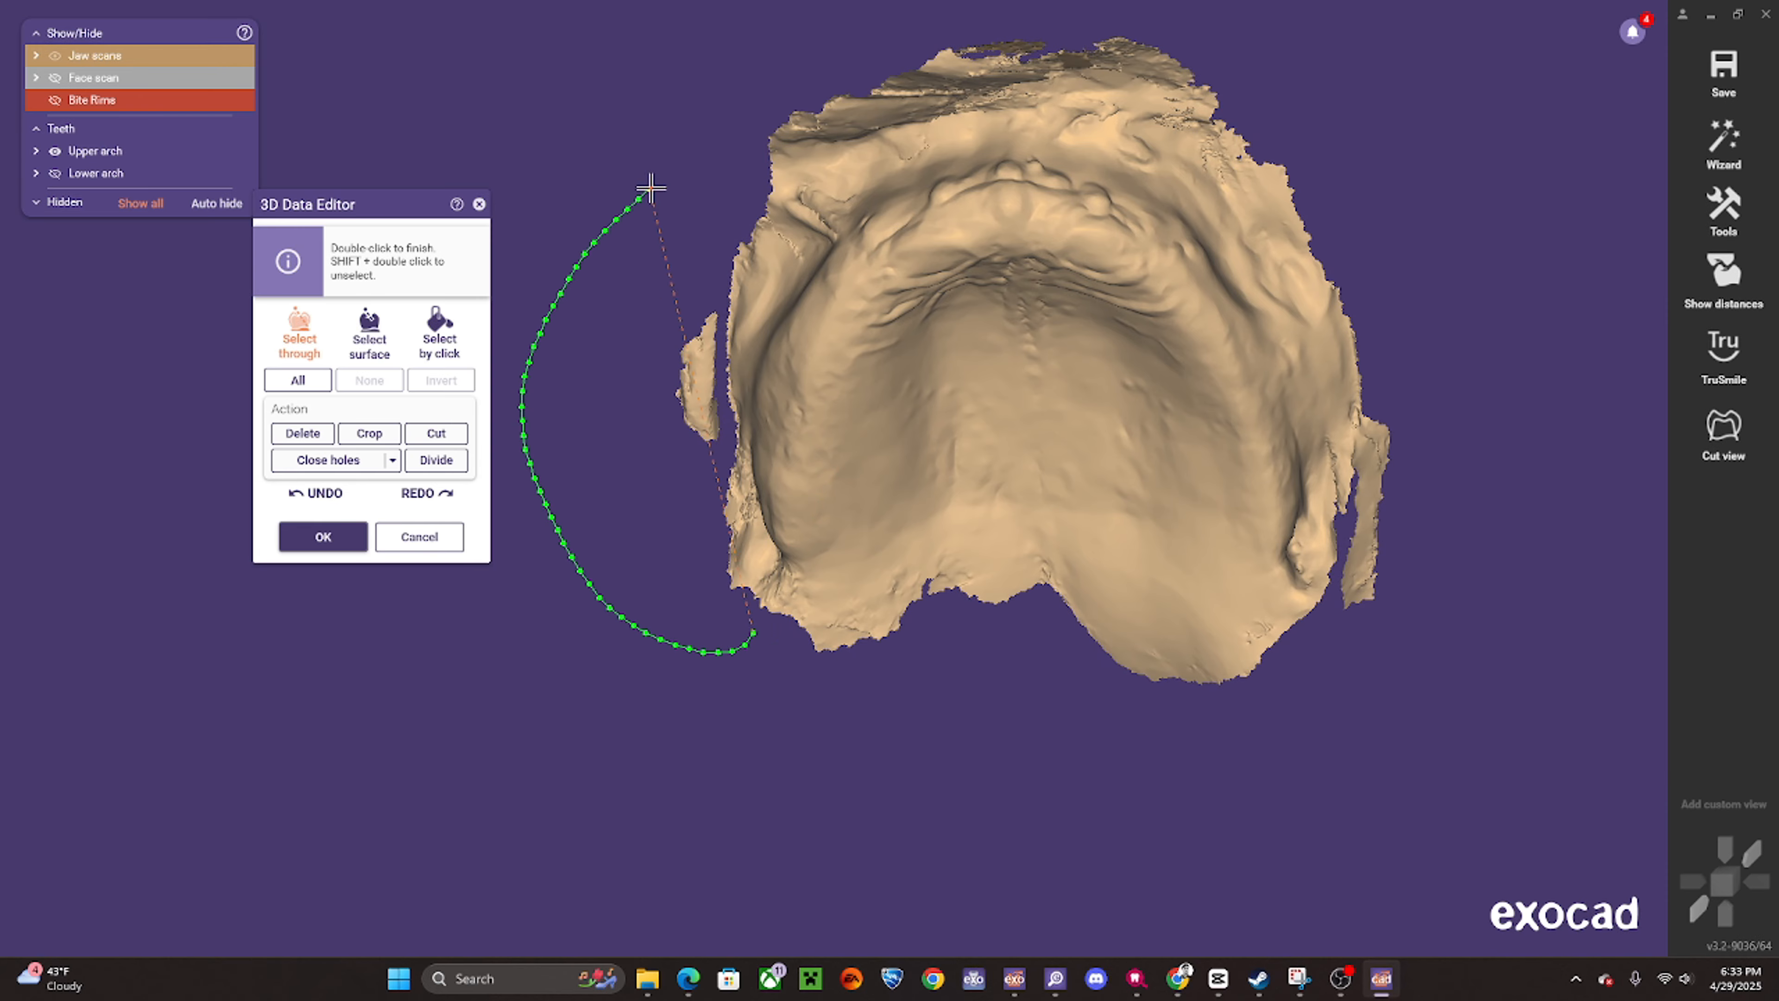
double_click(705, 165)
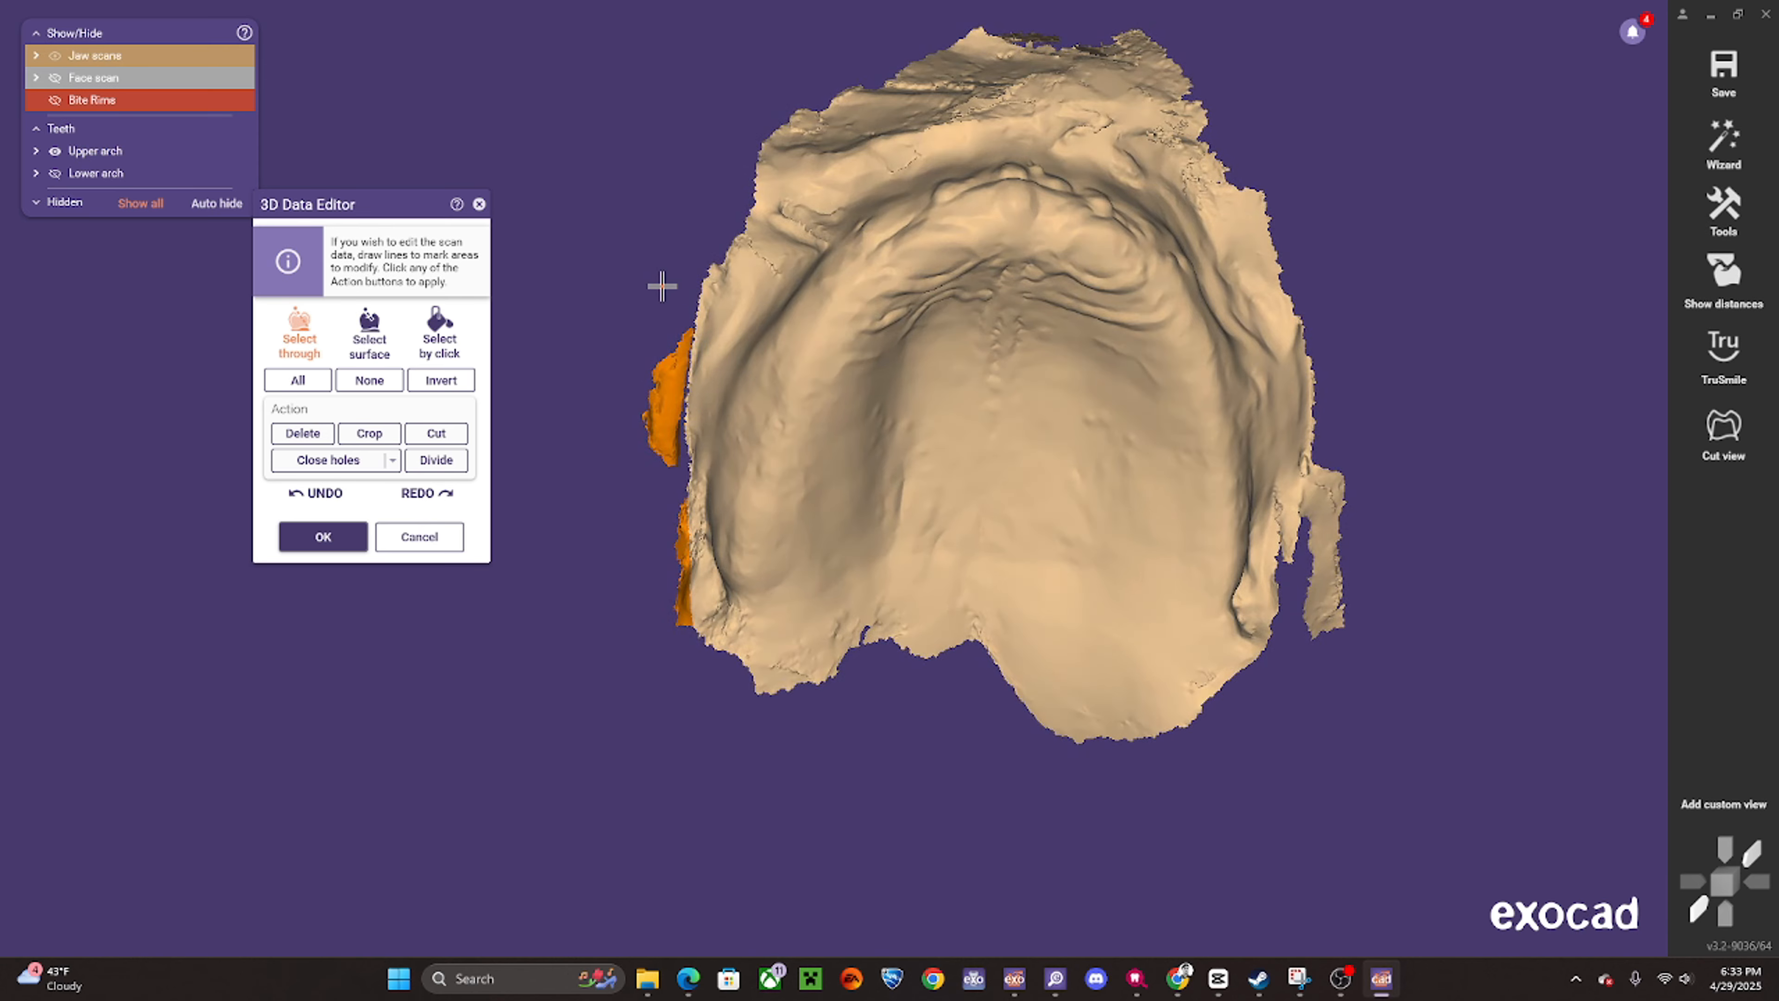
scroll(645, 357, "up", 2)
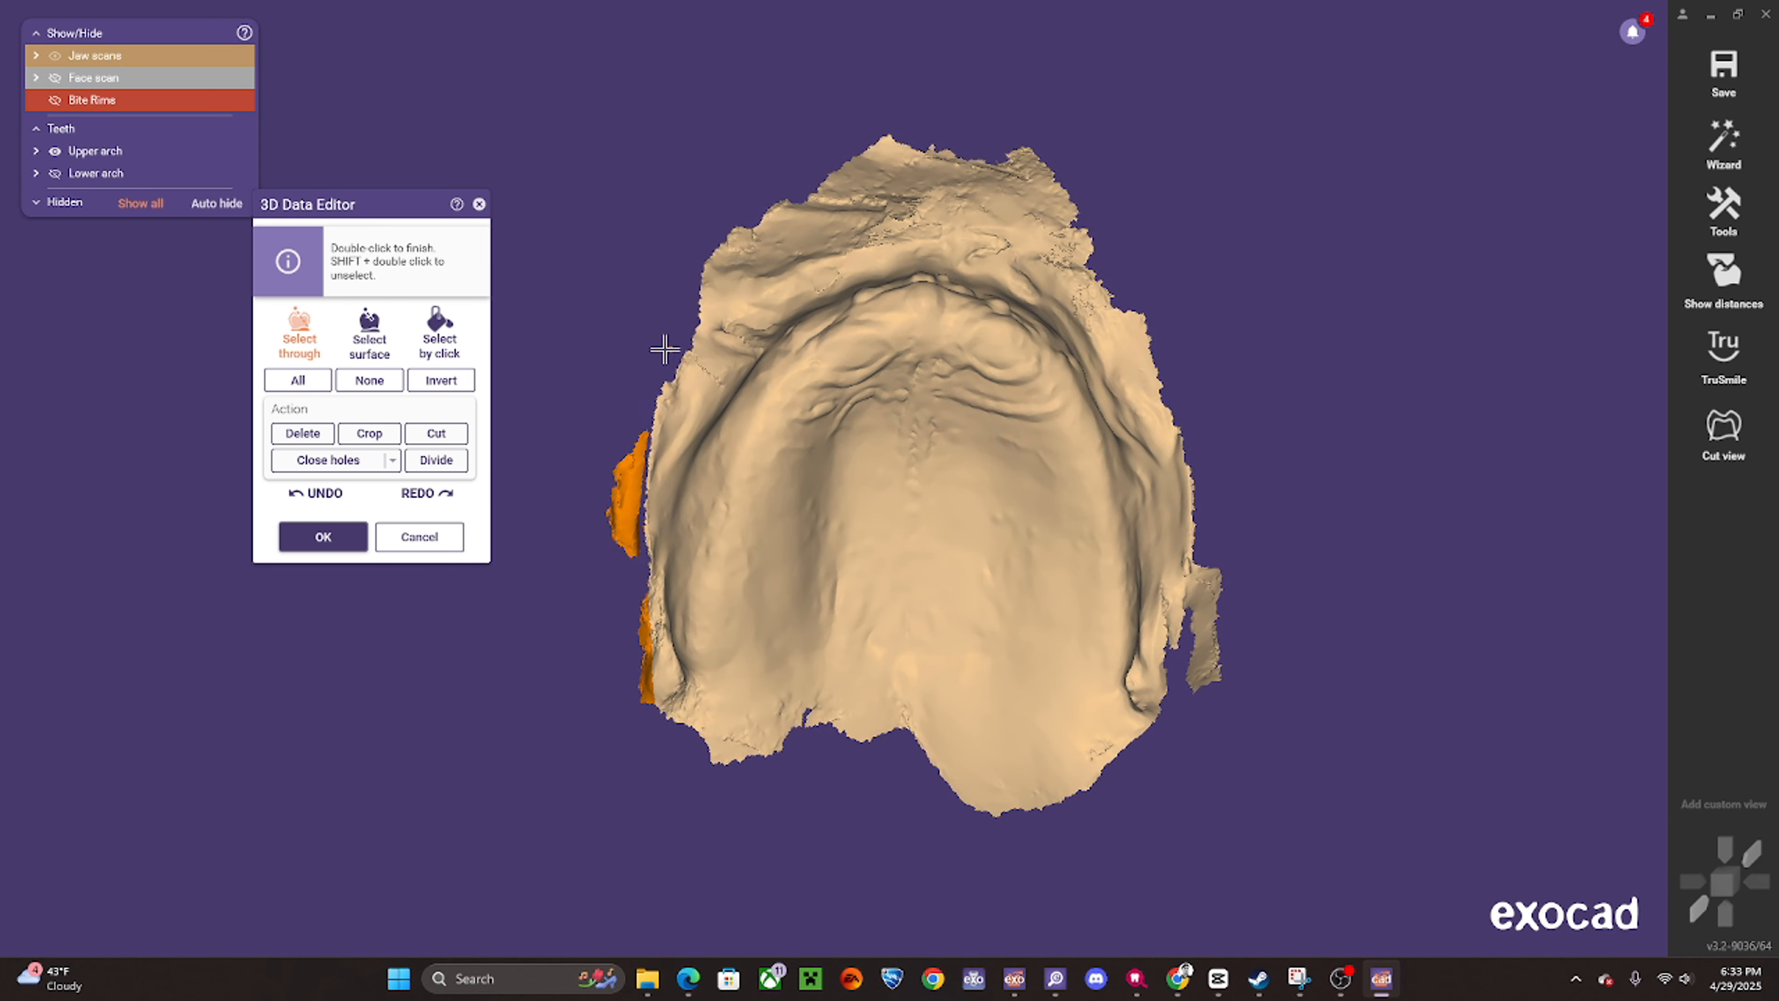
- Mark the excess lip scan data in front of the upper arch's anterior vestibule with Select through
double_click(1042, 133)
left_click_drag(1163, 76, 1237, 170)
left_click_drag(807, 211, 963, 59)
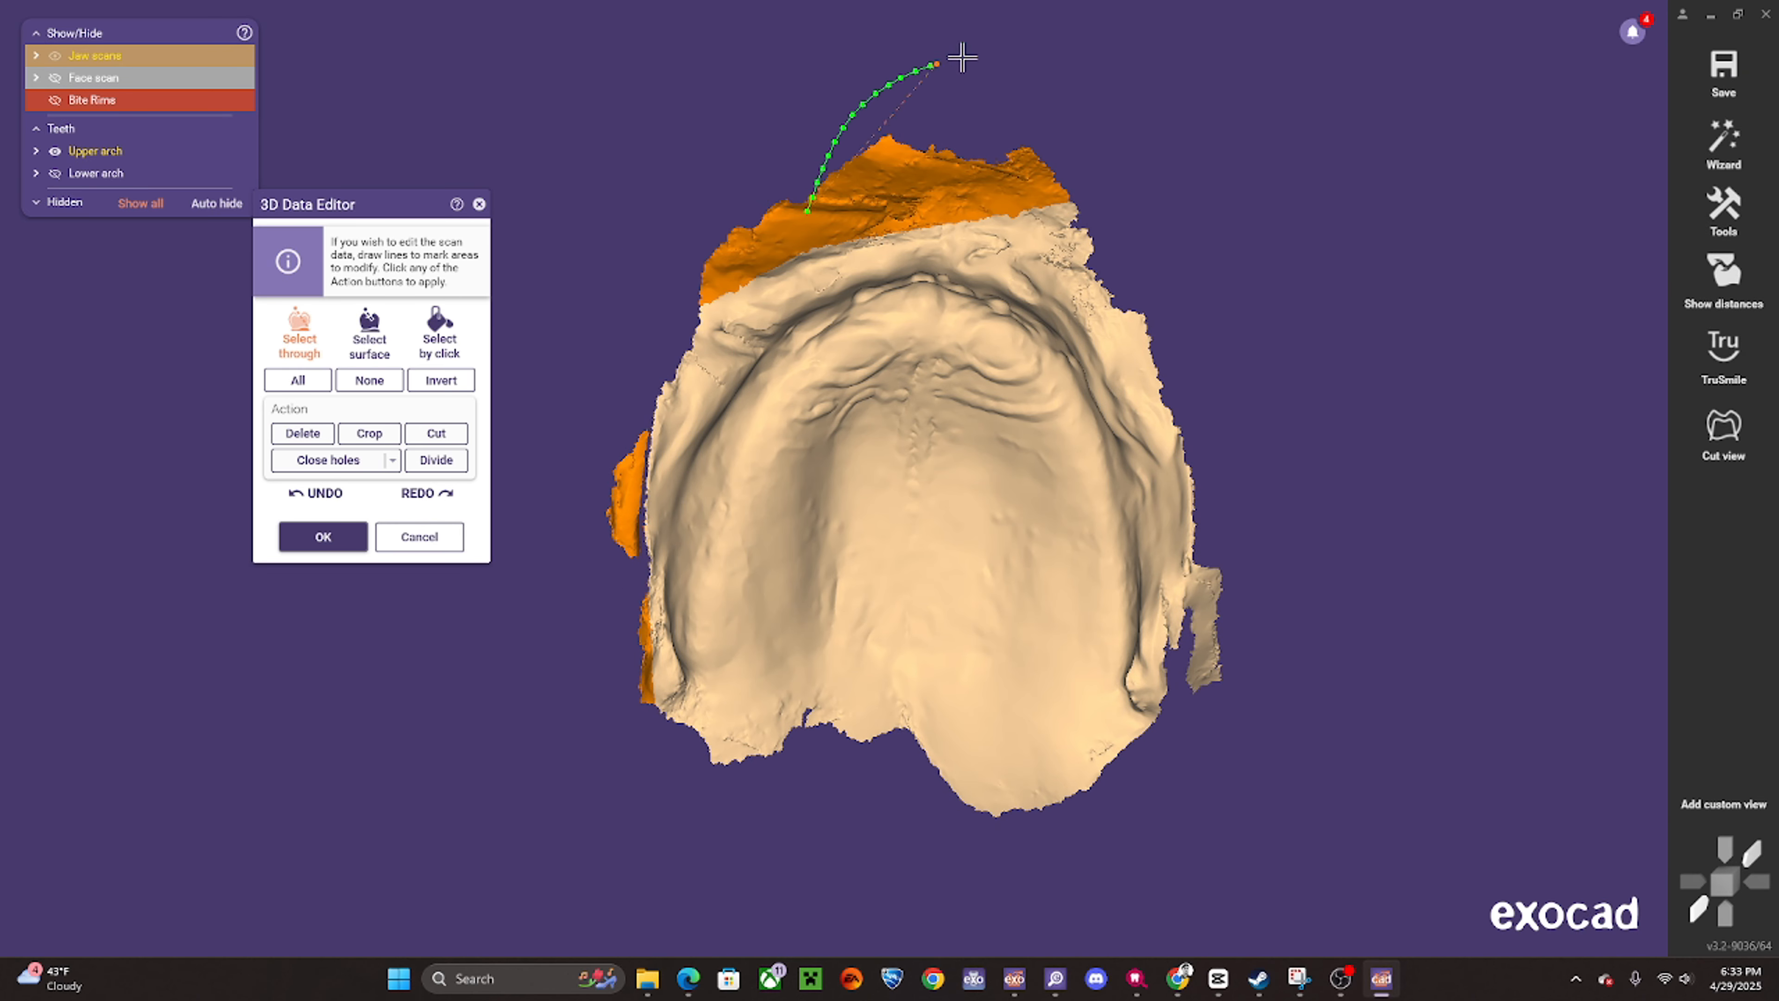
double_click(1328, 284)
scroll(864, 251, "up", 3)
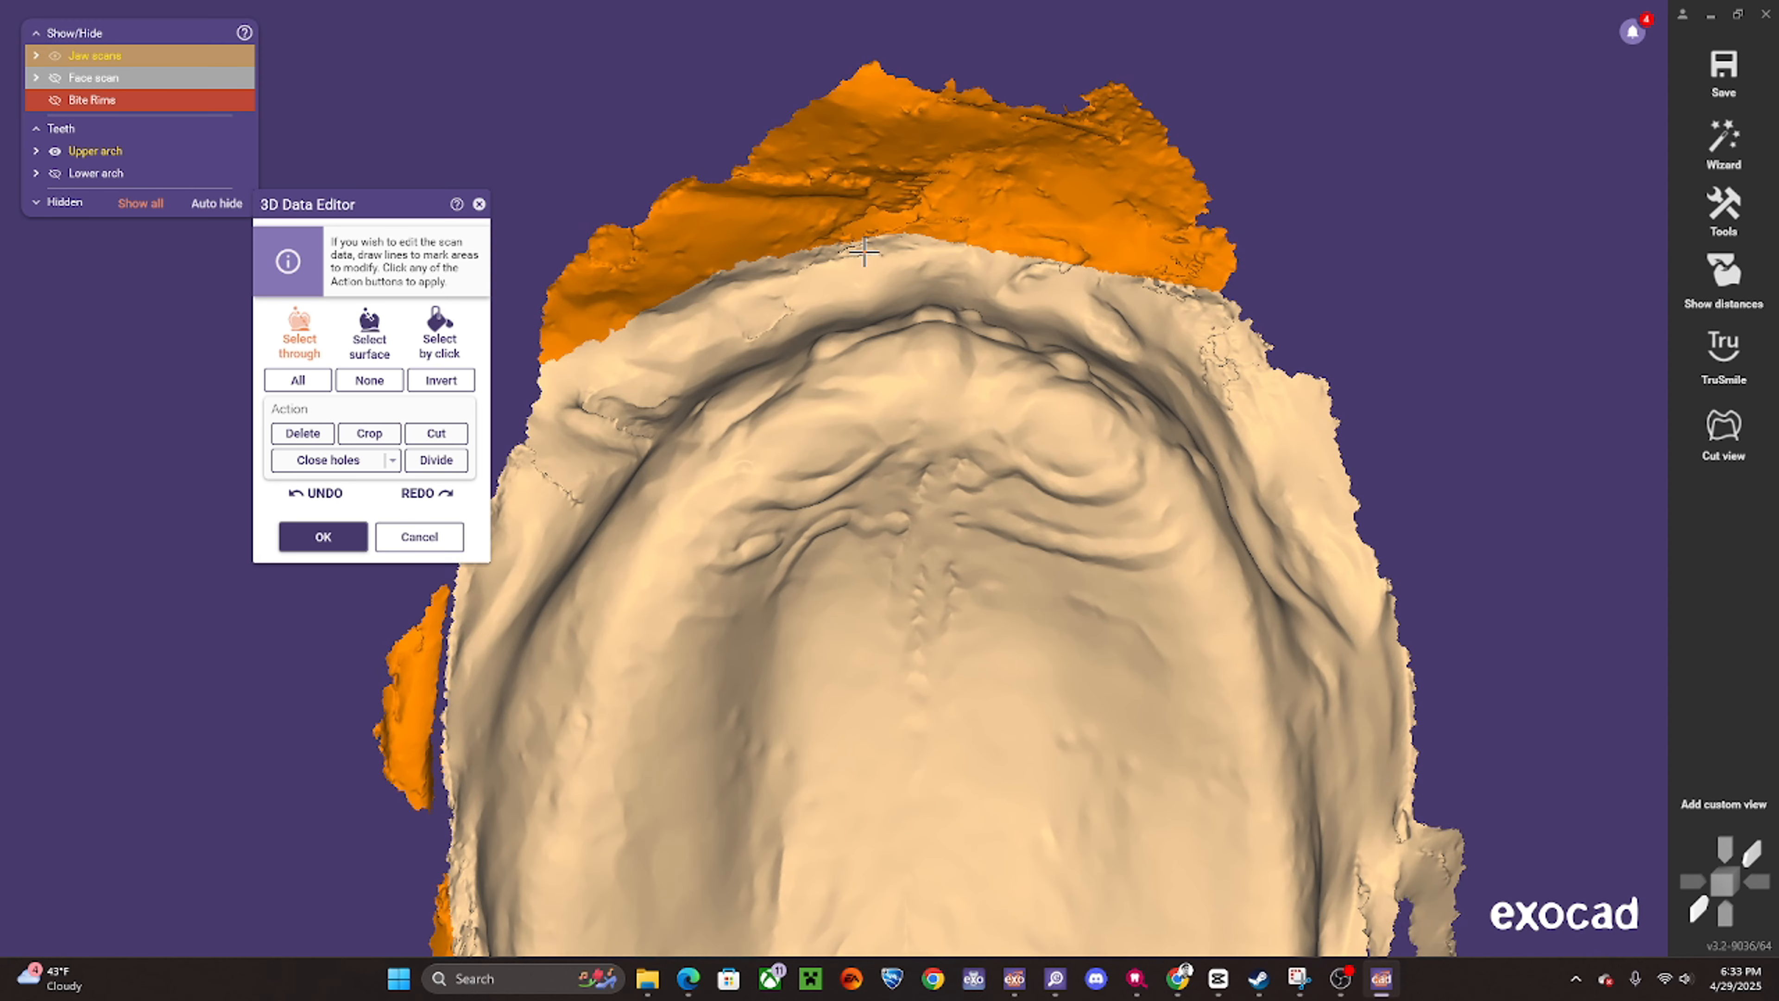
double_click(1118, 258)
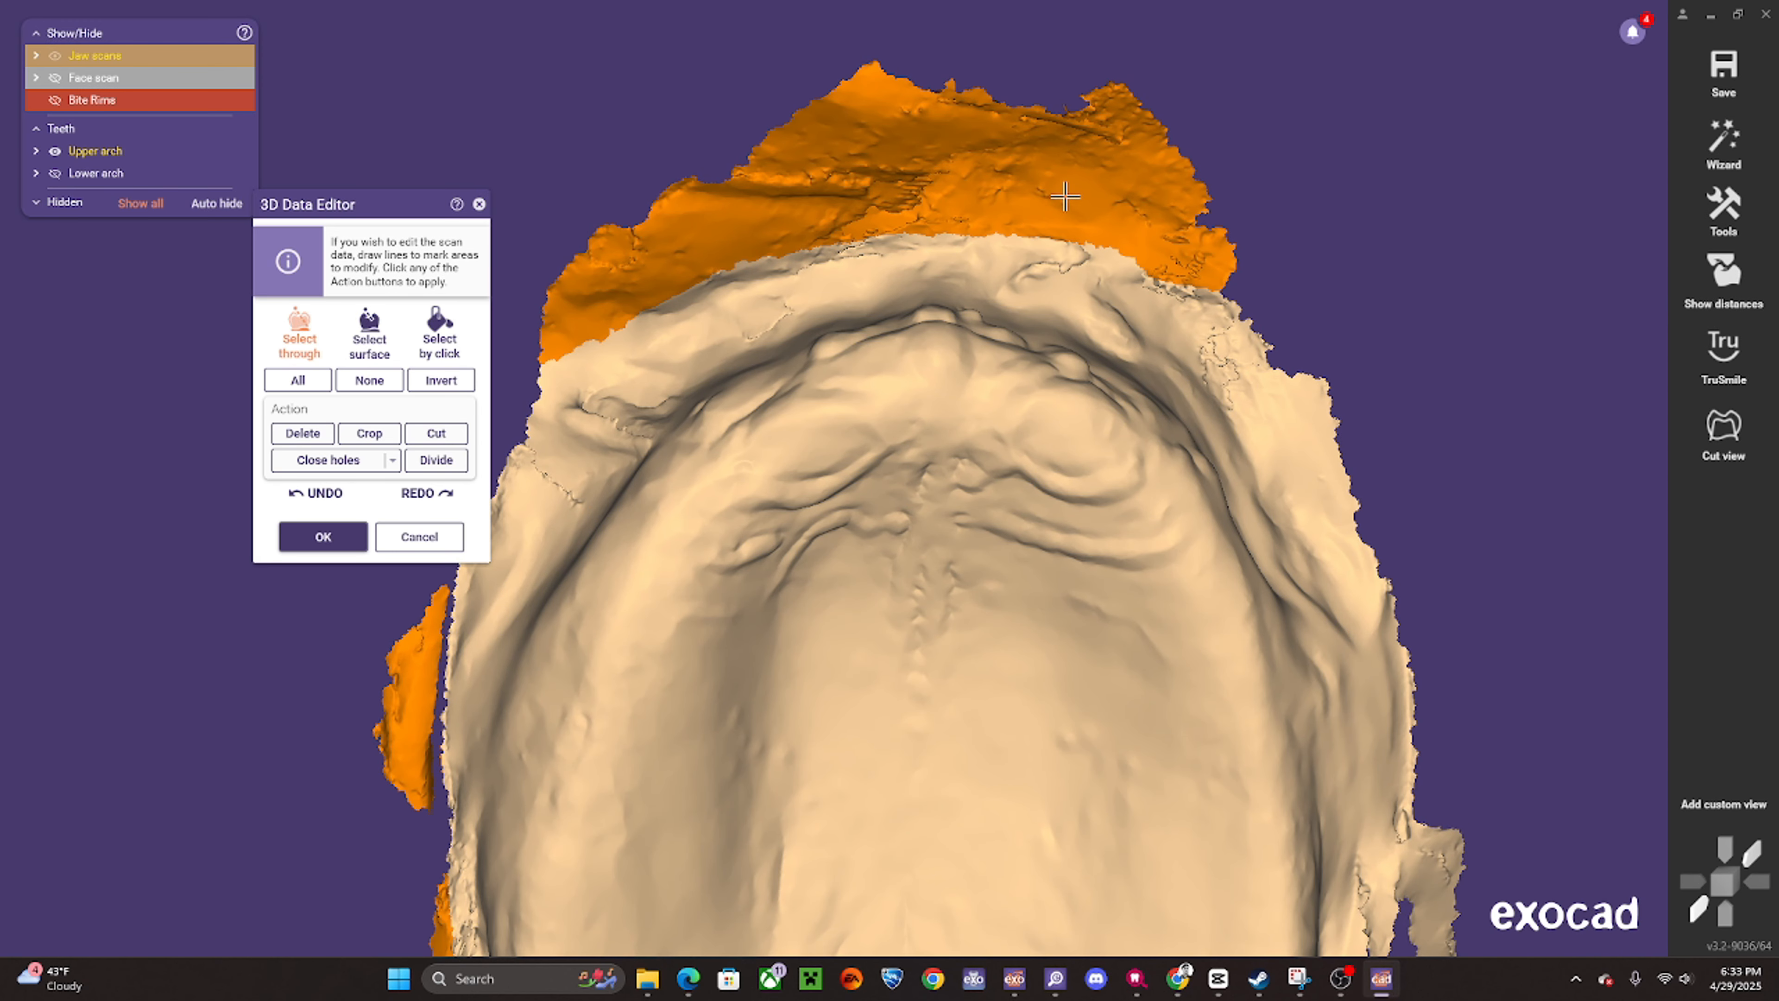
- Extend the selection along the patient's left outer border of the upper jaw scan
left_click_drag(1556, 550, 1531, 606)
double_click(1530, 606)
scroll(1331, 477, "down", 3)
right_click_drag(1184, 394, 1102, 311)
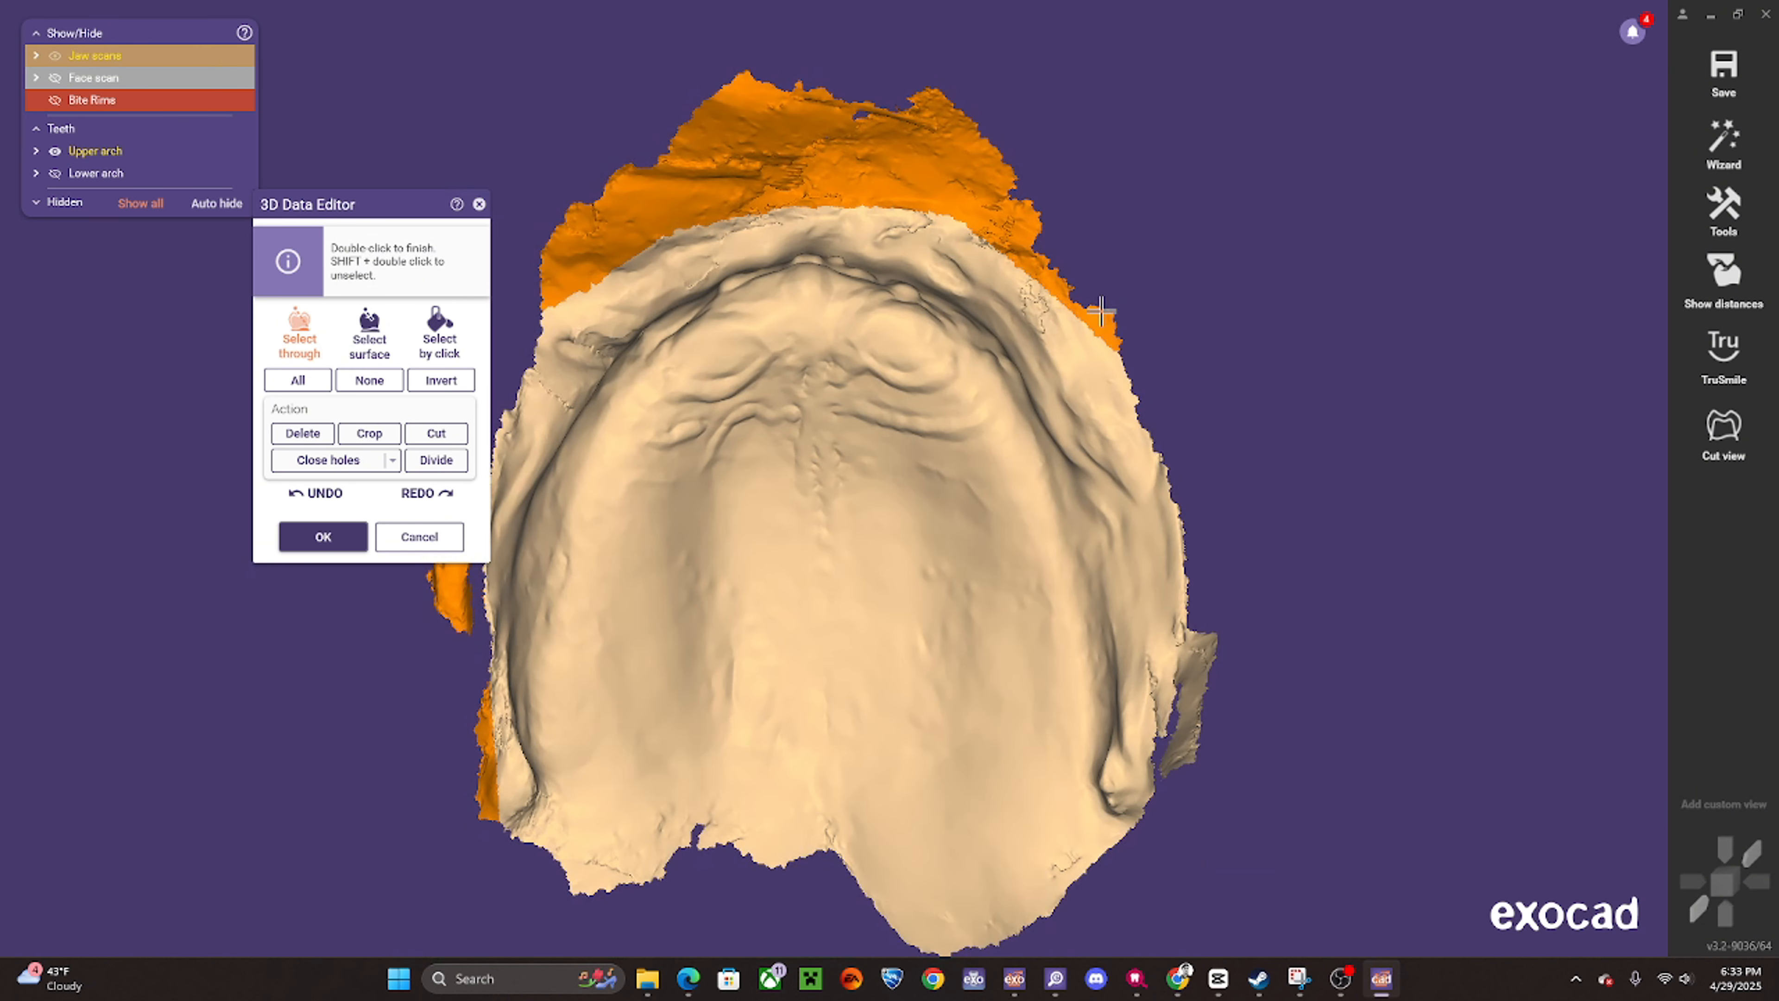
left_click_drag(1313, 812, 1254, 855)
double_click(1253, 855)
- Mark the loose flap and rough edge beside the patient's left posterior ridge of the upper scan
middle_click_drag(1314, 749, 1219, 490)
scroll(1217, 491, "up", 3)
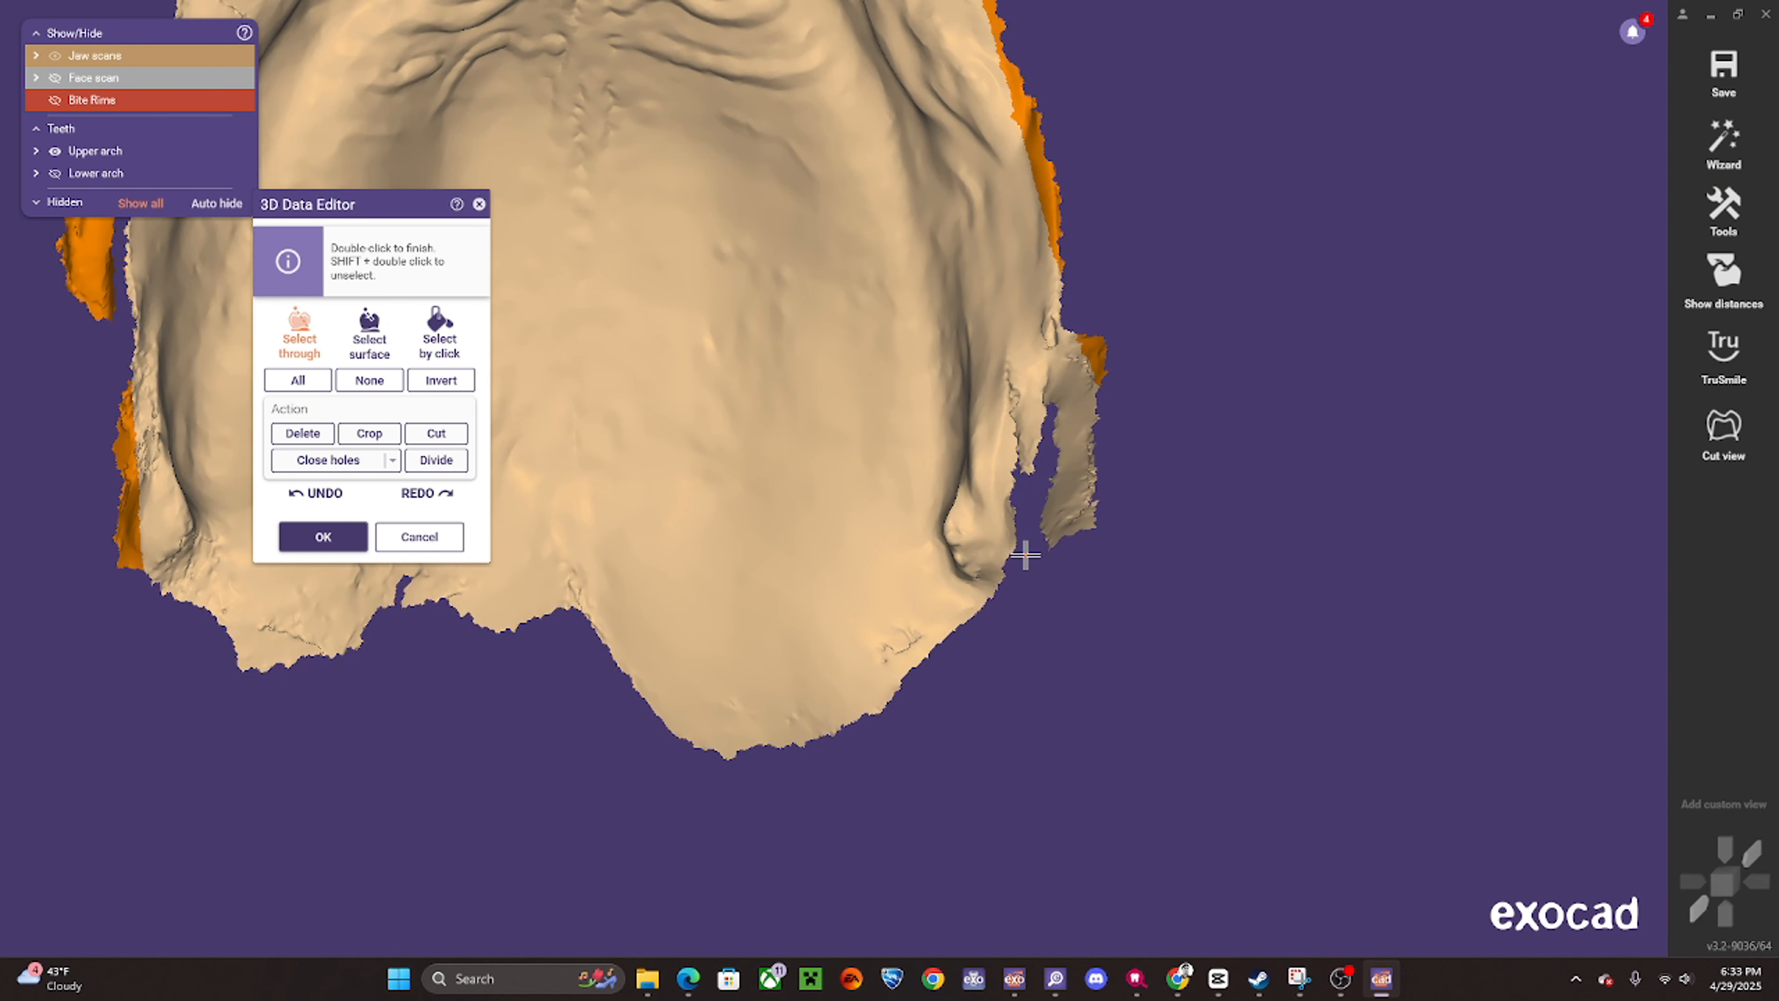
mouse_move(1019, 587)
left_mouse_down()
mouse_move(1124, 88)
mouse_move(1064, 95)
left_mouse_up()
double_click(1064, 95)
scroll(1188, 468, "down", 4)
right_click_drag(1187, 468, 1079, 475)
scroll(1072, 477, "up", 4)
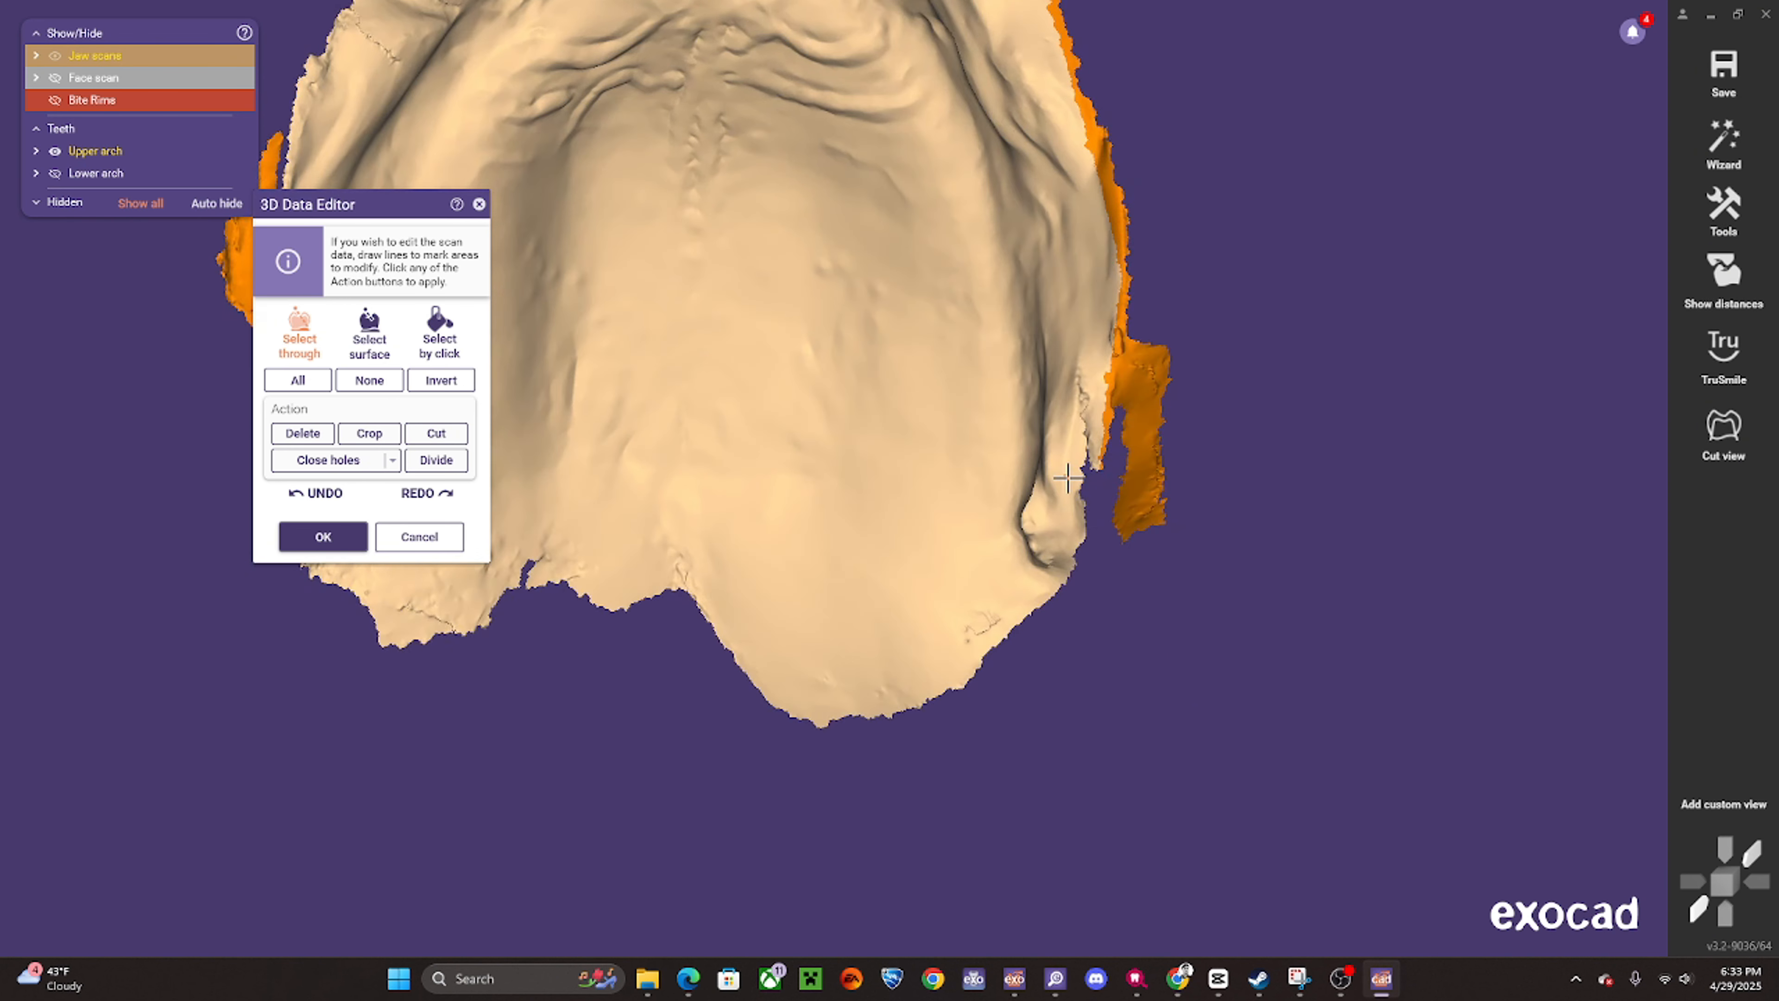
middle_click_drag(1064, 477, 972, 472)
scroll(973, 472, "up", 2)
left_click_drag(1039, 121, 998, 119)
double_click(998, 119)
- Mark the remaining rough edge at the patient's right posterior border of the upper scan
scroll(1037, 336, "down", 4)
right_click_drag(1036, 378, 1121, 393)
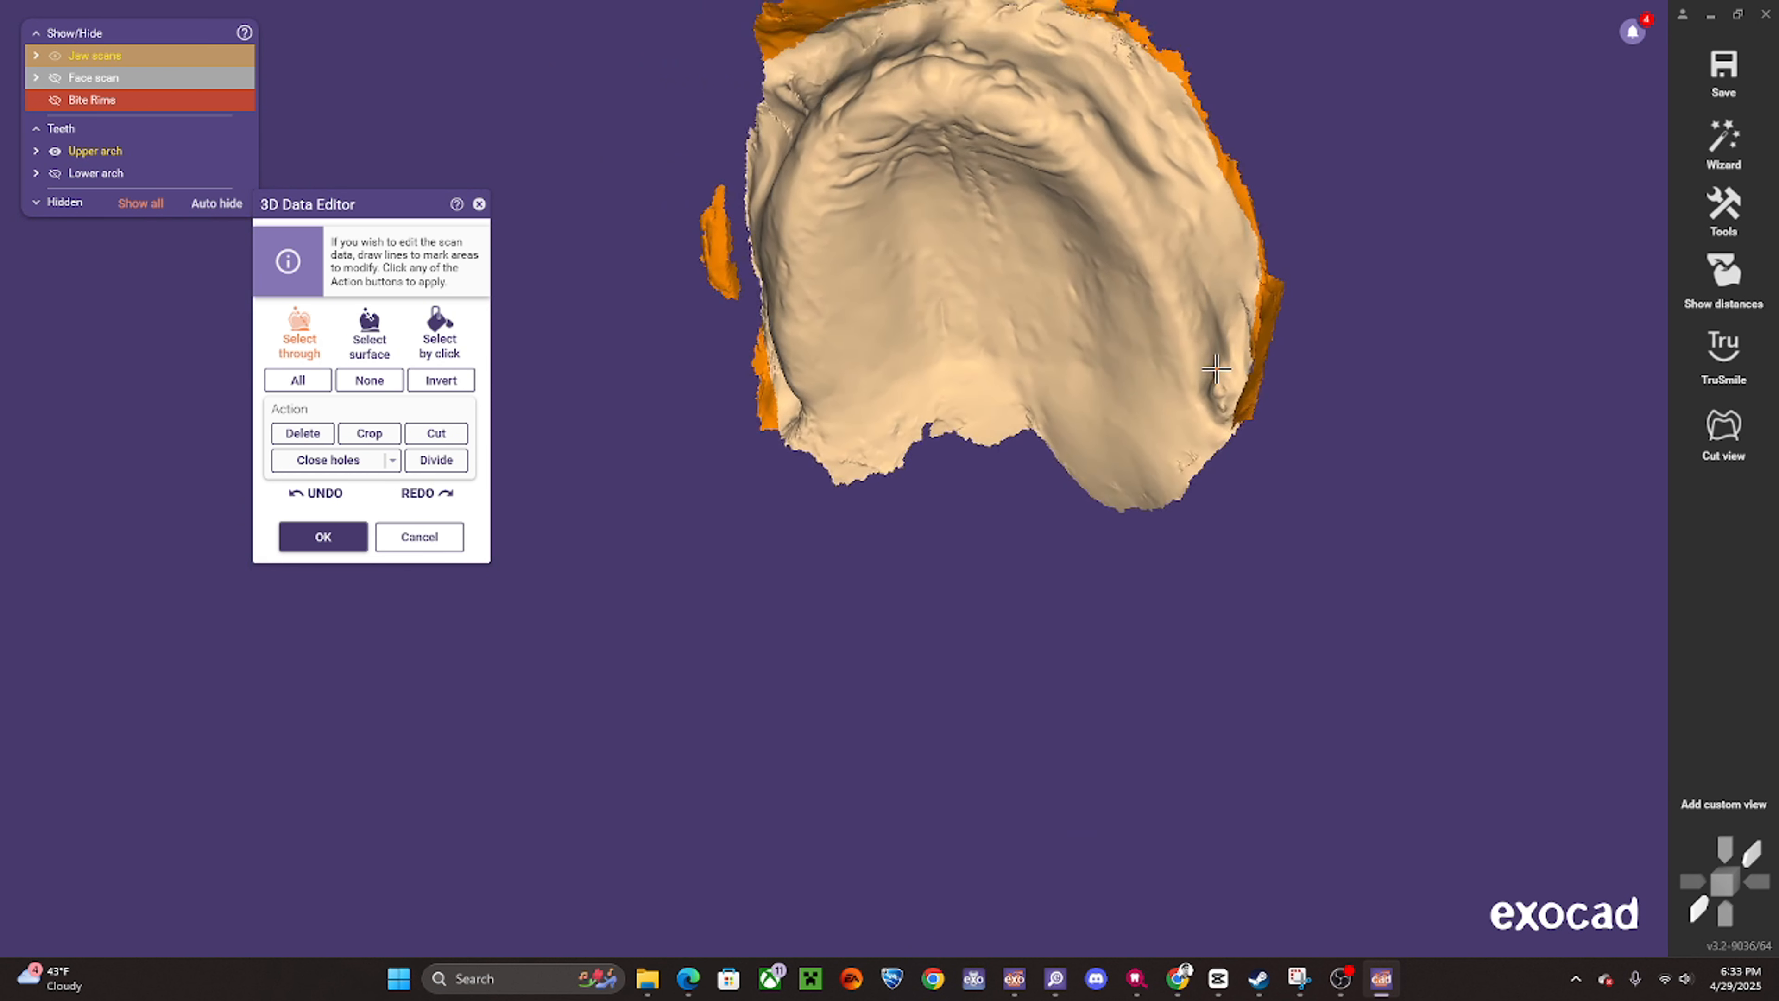
scroll(821, 429, "up", 4)
mouse_move(811, 286)
left_mouse_down()
mouse_move(752, 477)
mouse_move(956, 657)
left_mouse_up()
double_click(955, 657)
scroll(954, 643, "down", 5)
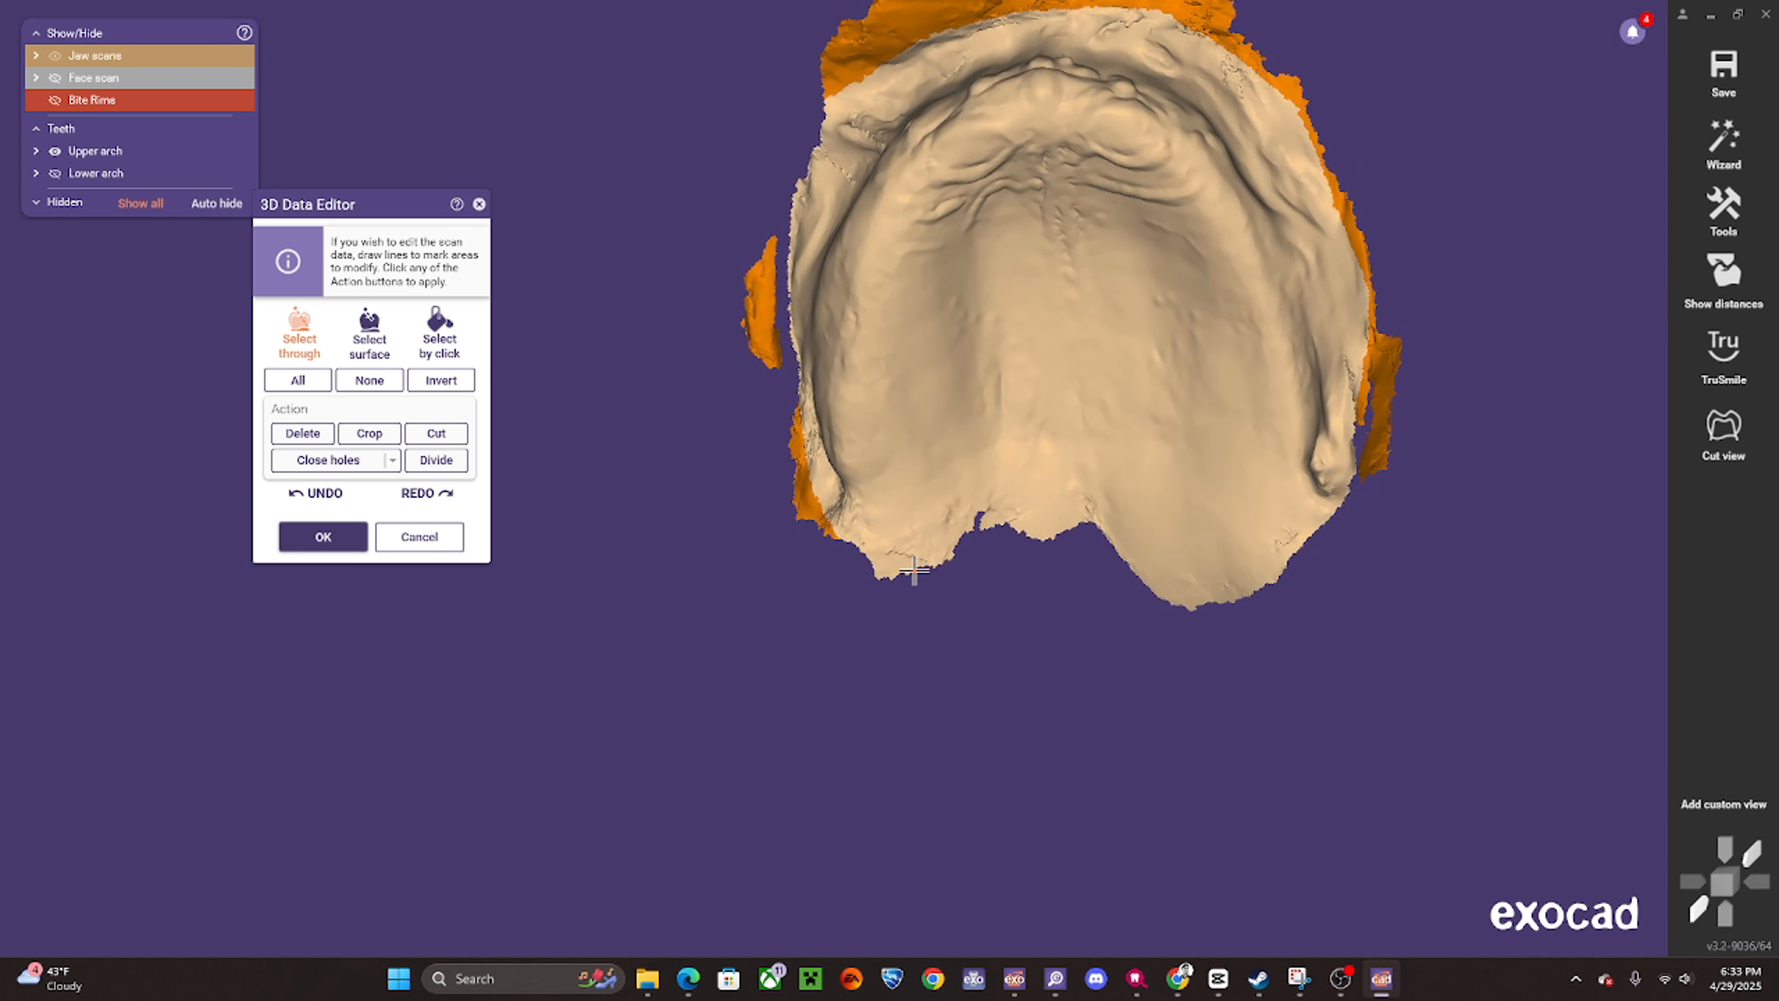
- Delete all the marked excess from the upper jaw scan and accept the mesh edit
left_click(305, 435)
scroll(1040, 269, "down", 3)
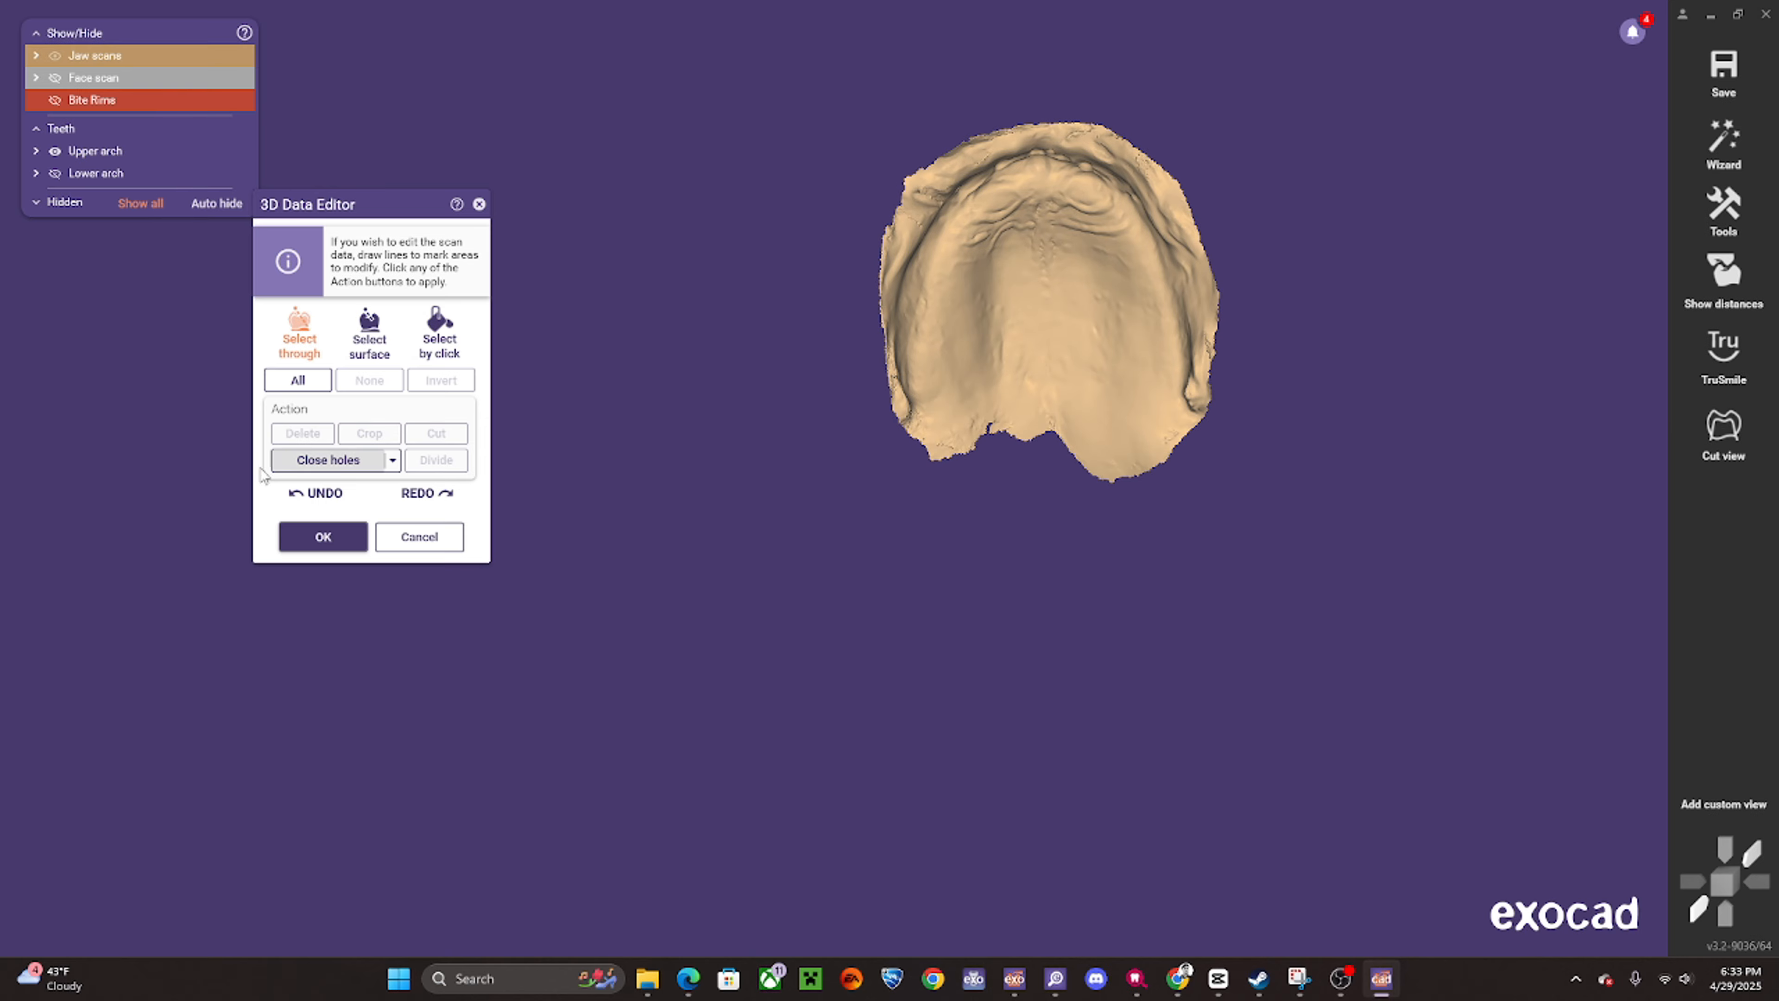
left_click(310, 546)
- Show the lower arch in place of the upper arch and examine its borders
right_click_drag(910, 491, 872, 420)
scroll(802, 409, "up", 1)
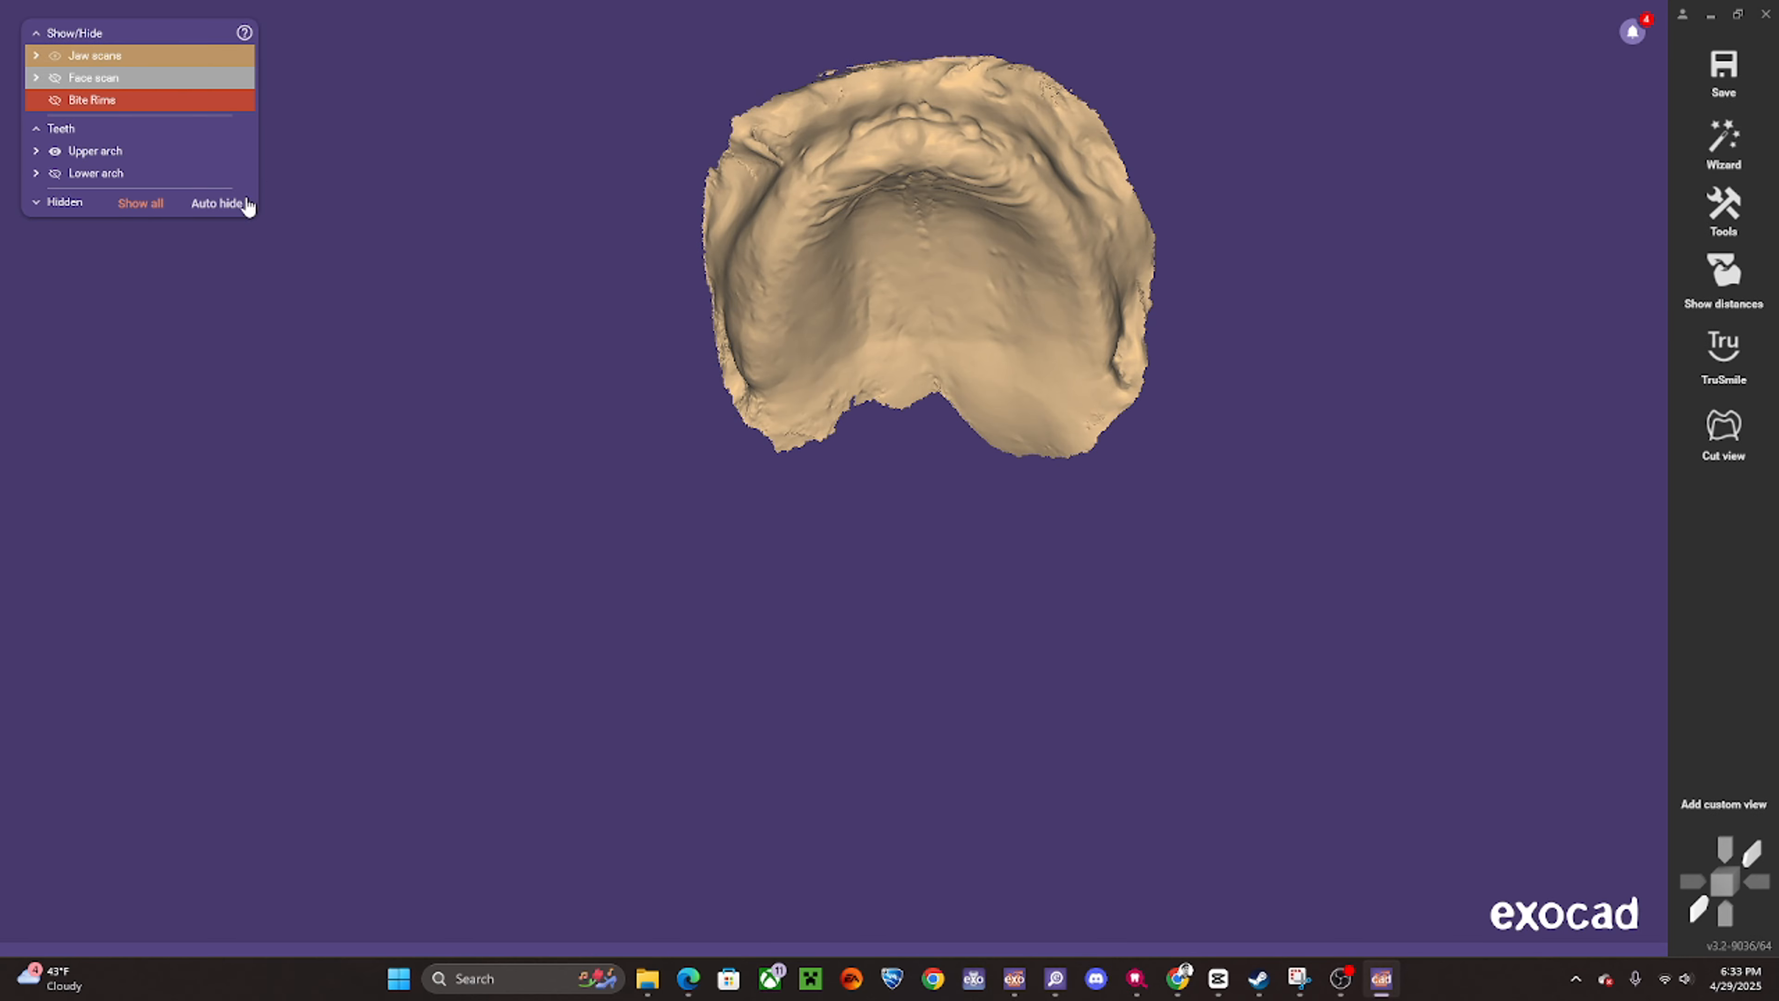
left_click(55, 173)
left_click(56, 151)
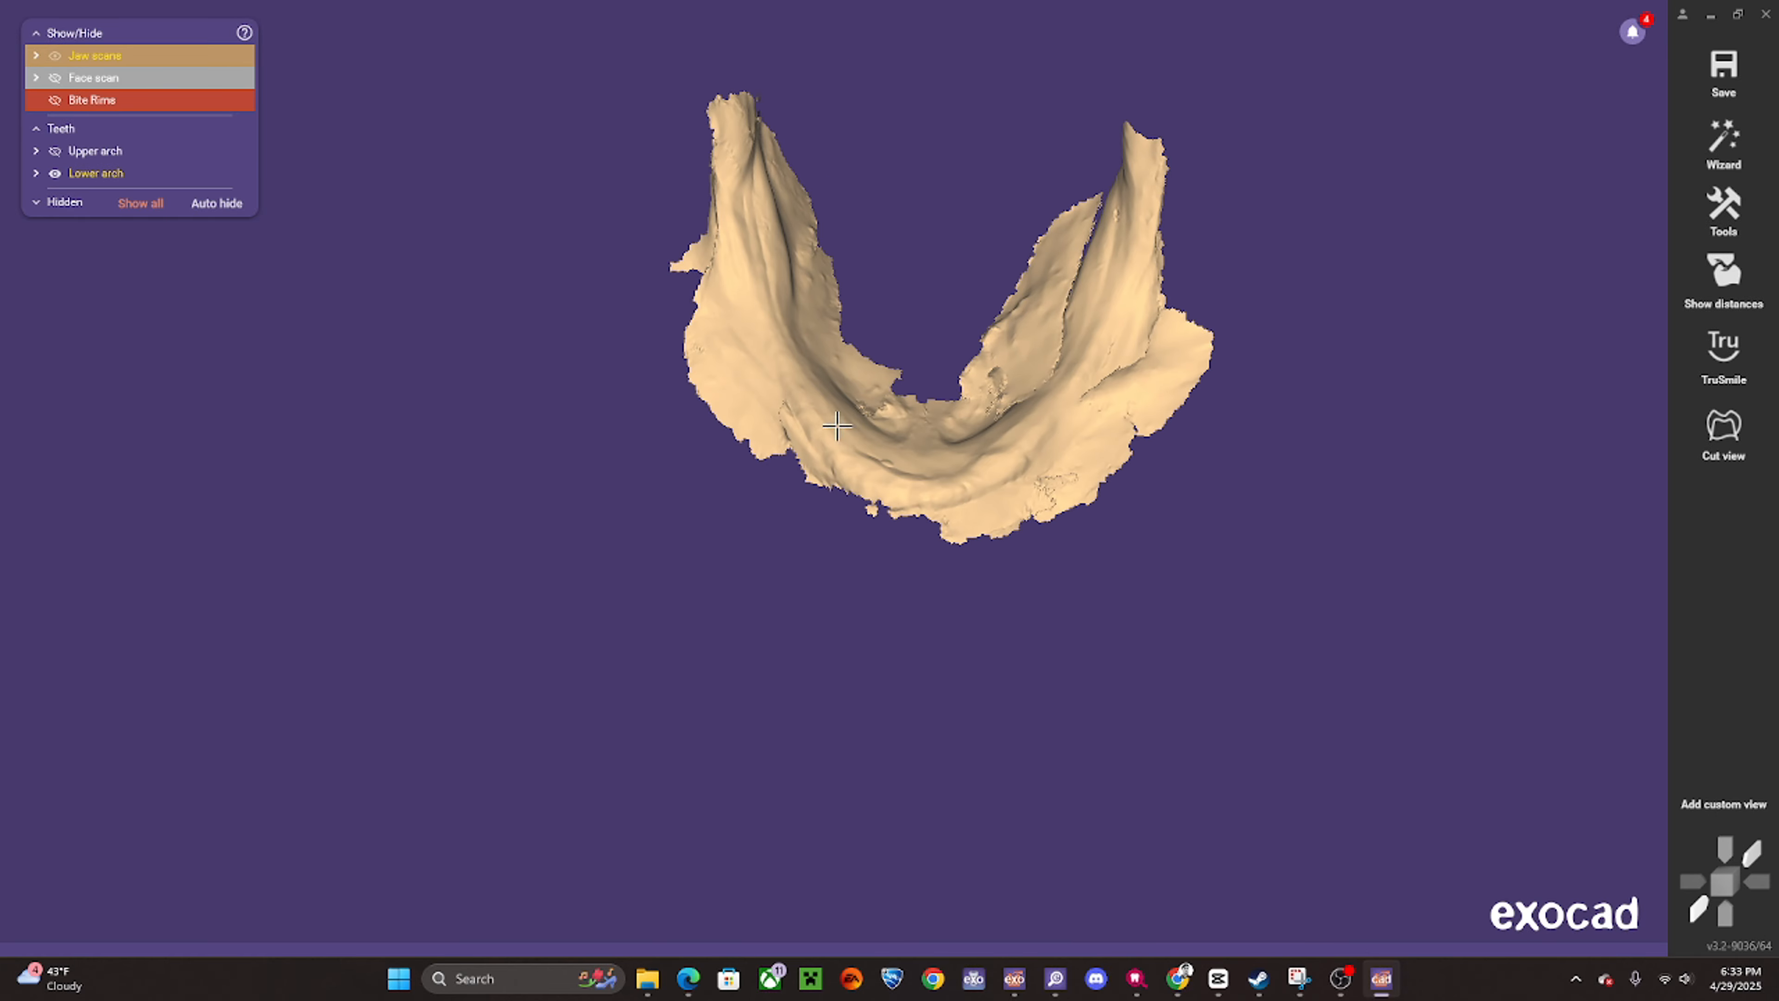
right_click_drag(931, 455, 896, 421)
scroll(802, 138, "up", 3)
scroll(721, 270, "down", 4)
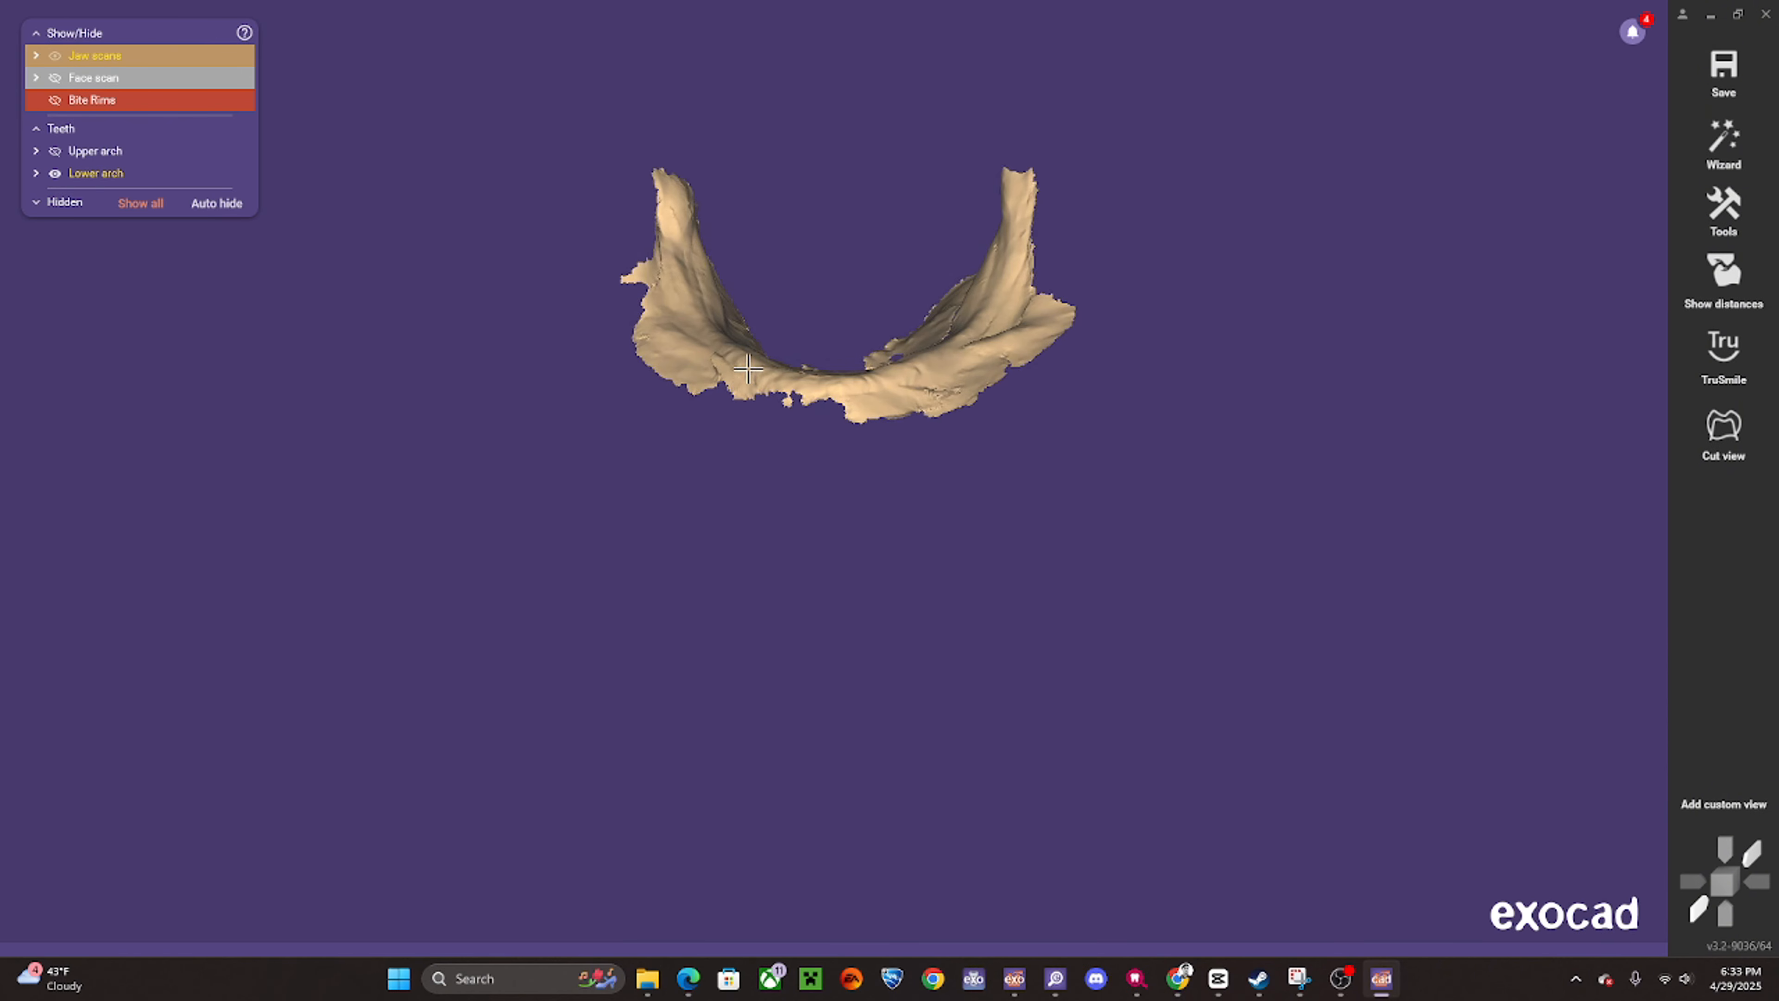
scroll(721, 400, "up", 2)
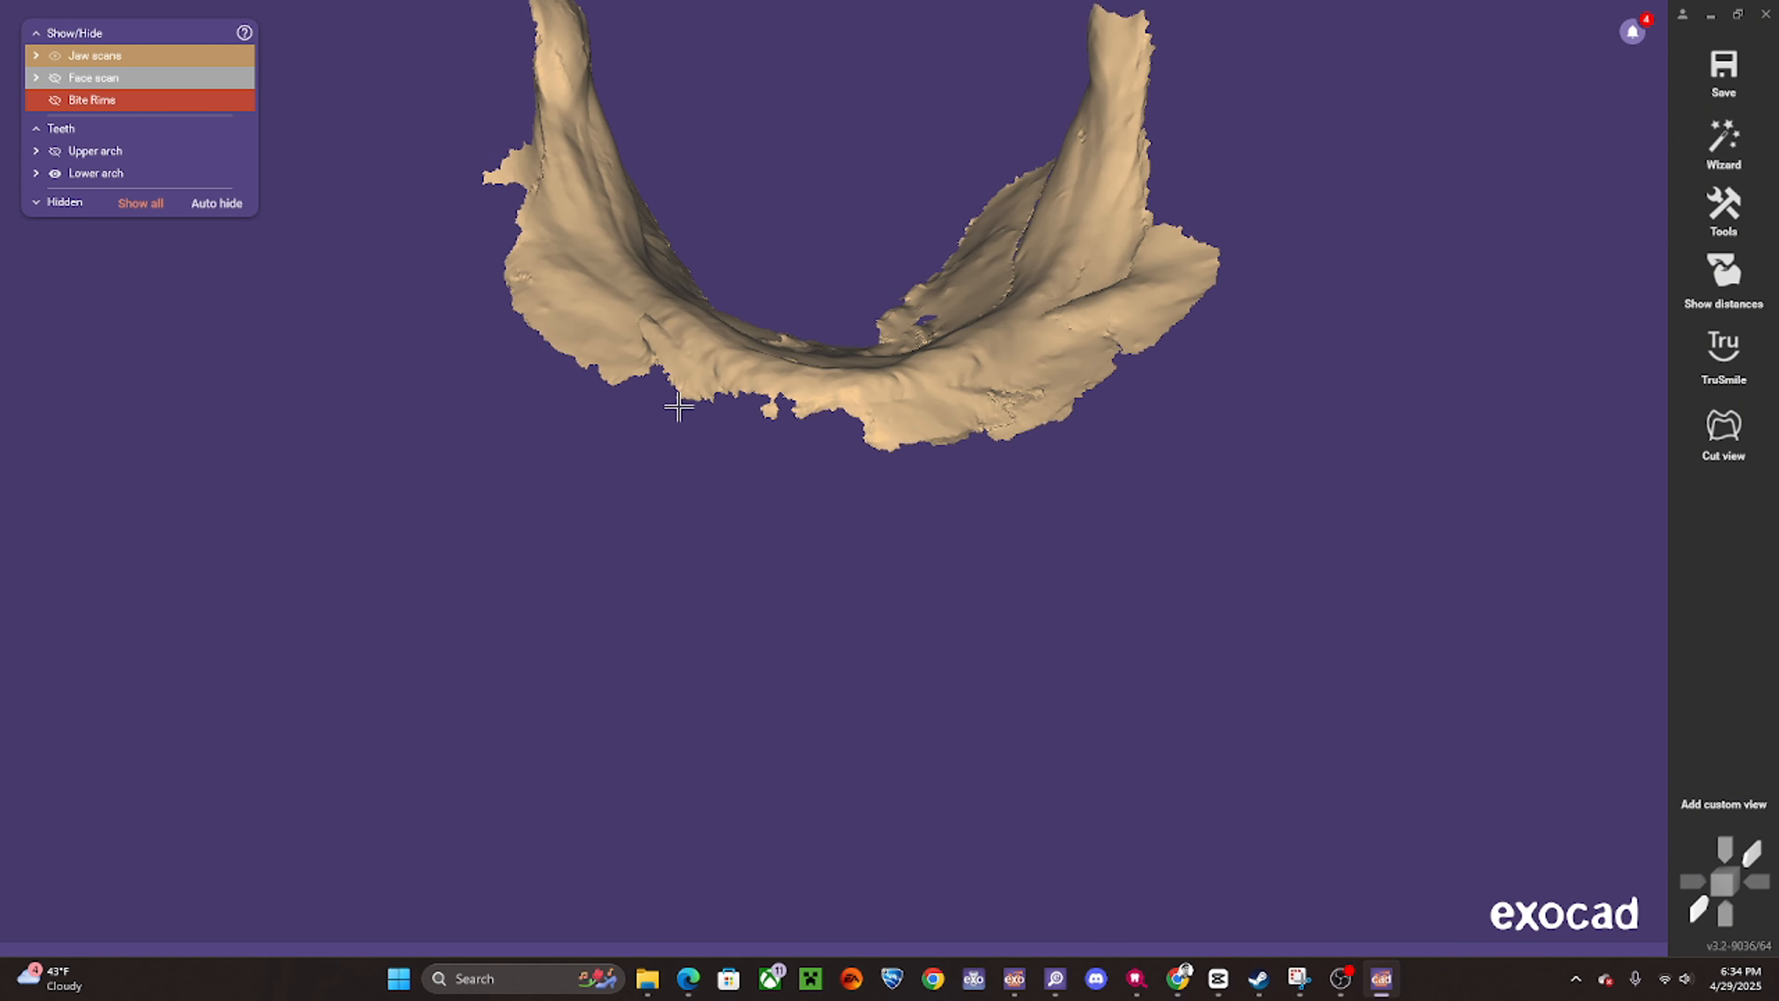
- Compare the lower arch with the bite rim and the transparent face scan, and hide the bite rim again
left_click_drag(154, 101, 182, 101)
right_click_drag(777, 434, 846, 374)
scroll(846, 374, "up", 3)
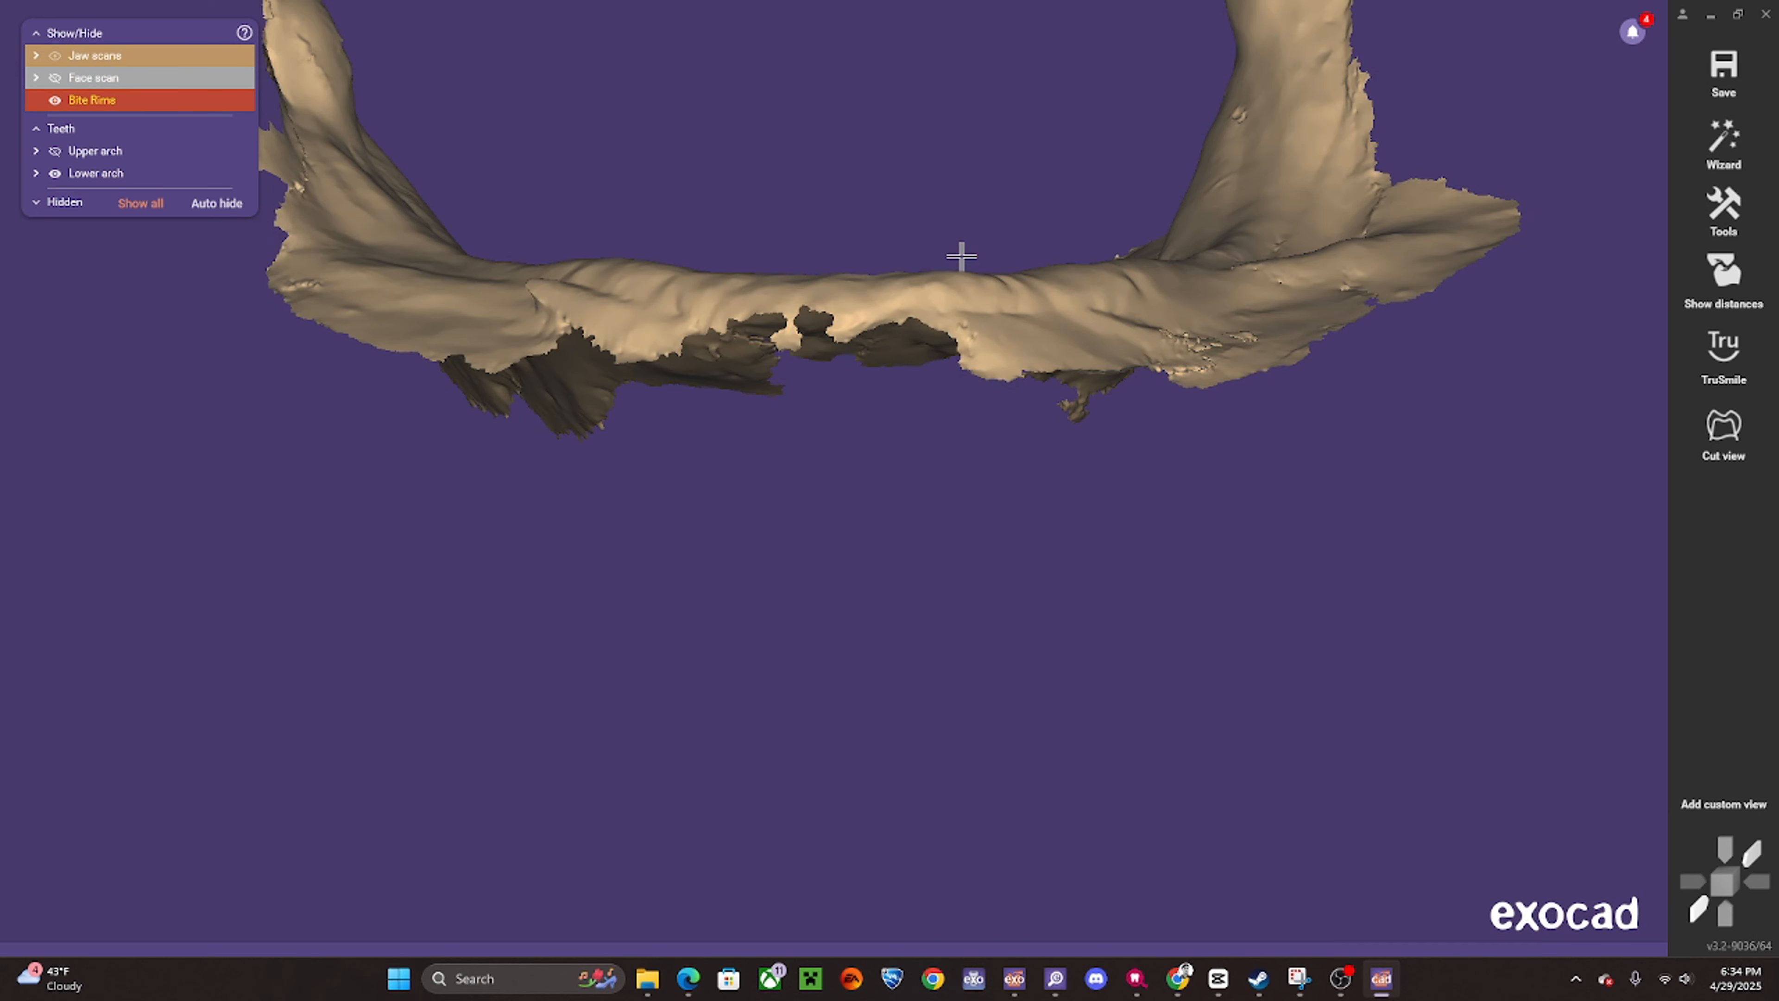
right_click_drag(960, 259, 895, 483)
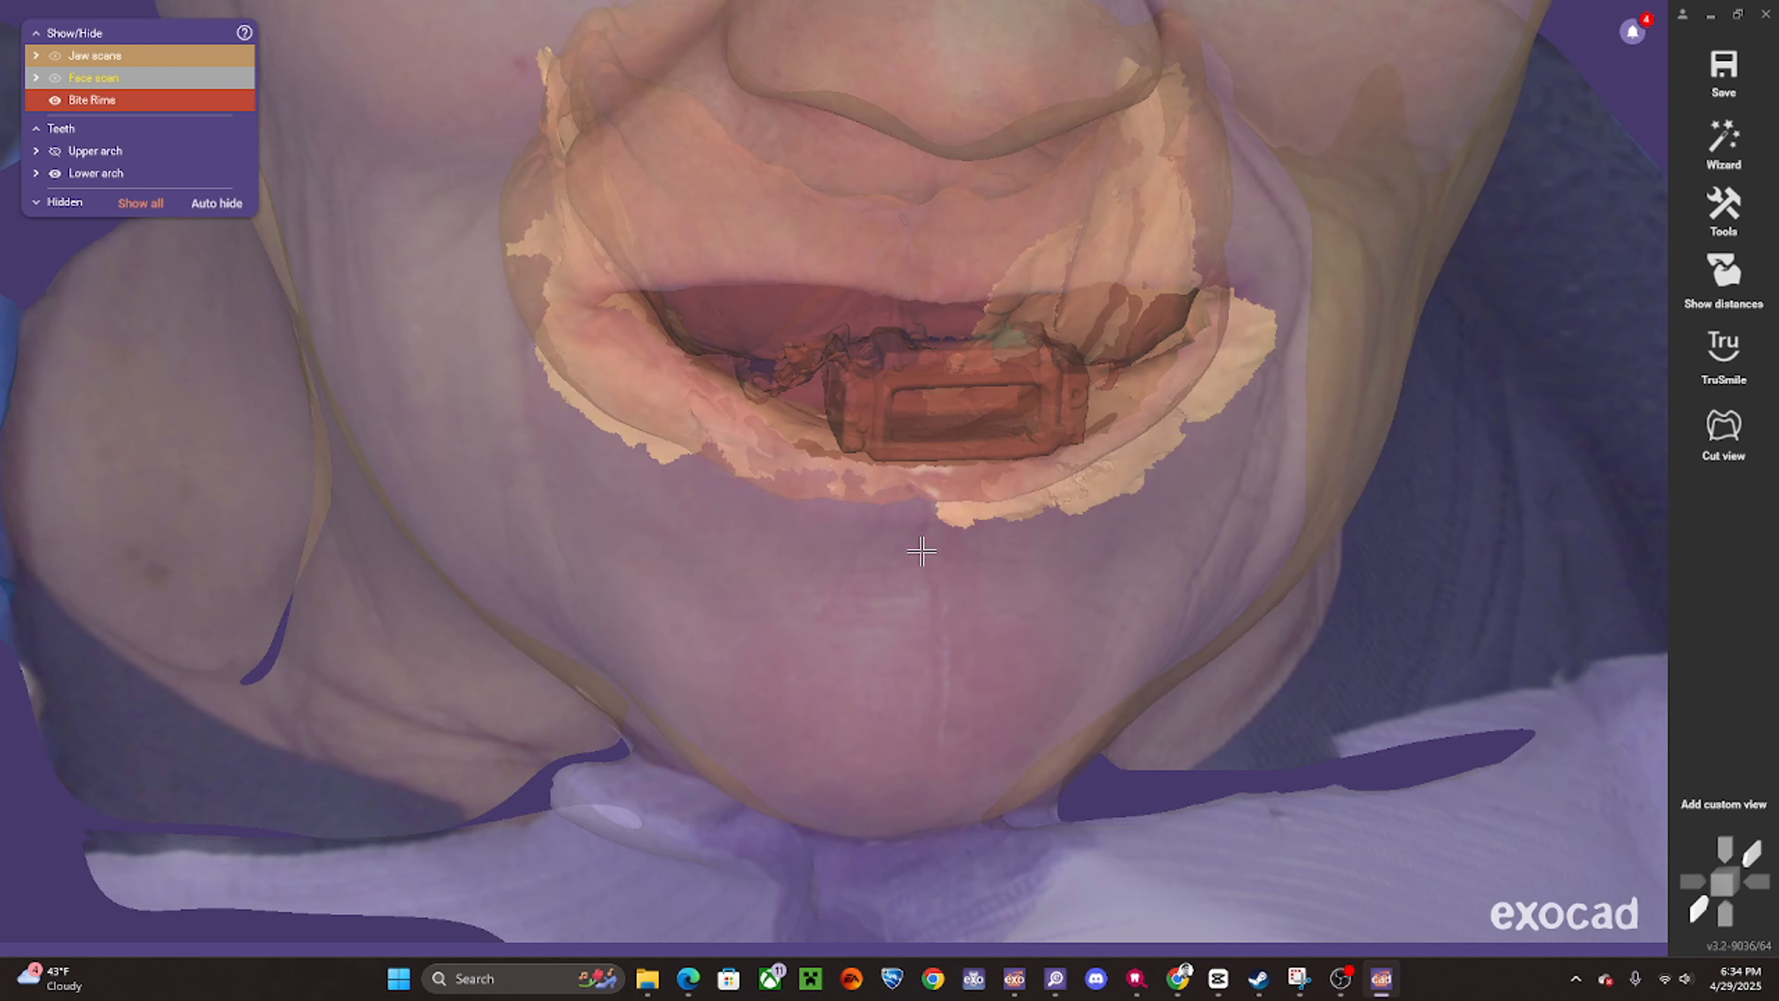
right_click_drag(921, 545, 966, 455)
scroll(1000, 392, "up", 2)
middle_click(1000, 393, "ctrl")
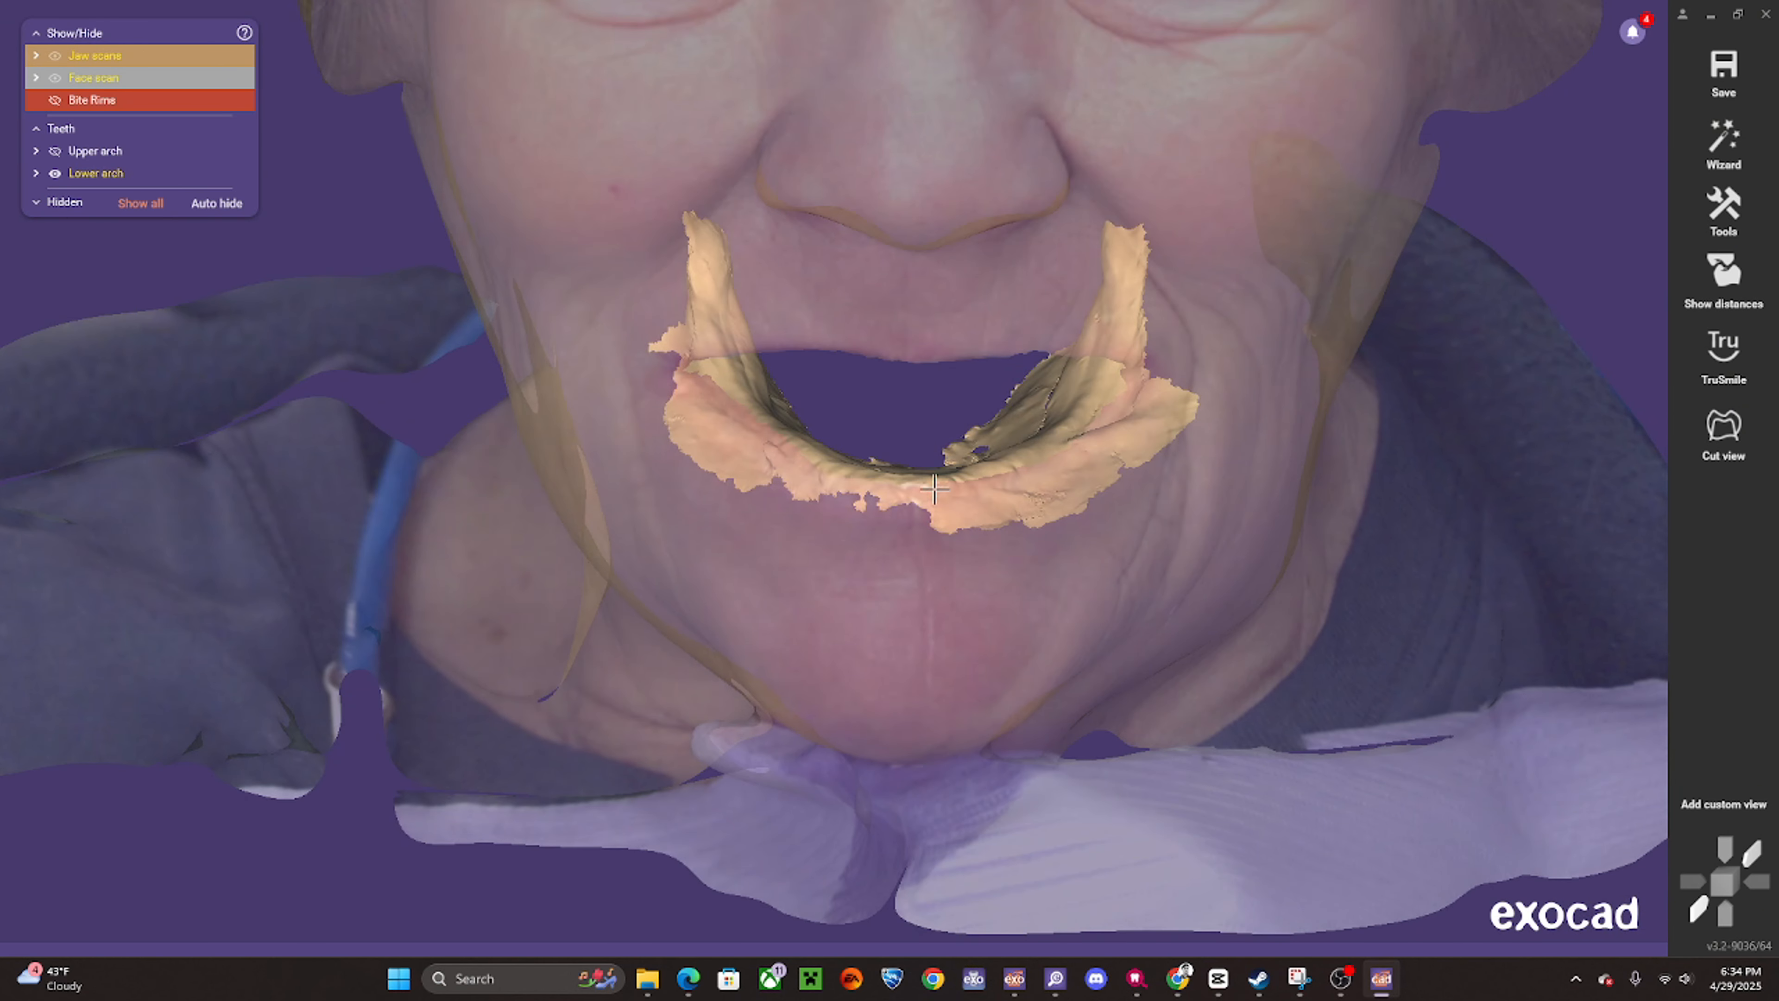
- Display both arches and the bite rim together with the face scan, and make the face scan opaque
middle_click(884, 553, "shift")
scroll(868, 540, "down", 3)
right_click_drag(834, 538, 916, 469)
scroll(911, 483, "up", 1)
middle_click(939, 366, "ctrl")
middle_click(938, 366, "ctrl")
scroll(917, 466, "up", 1)
middle_click(944, 377, "shift")
middle_click(944, 373, "shift")
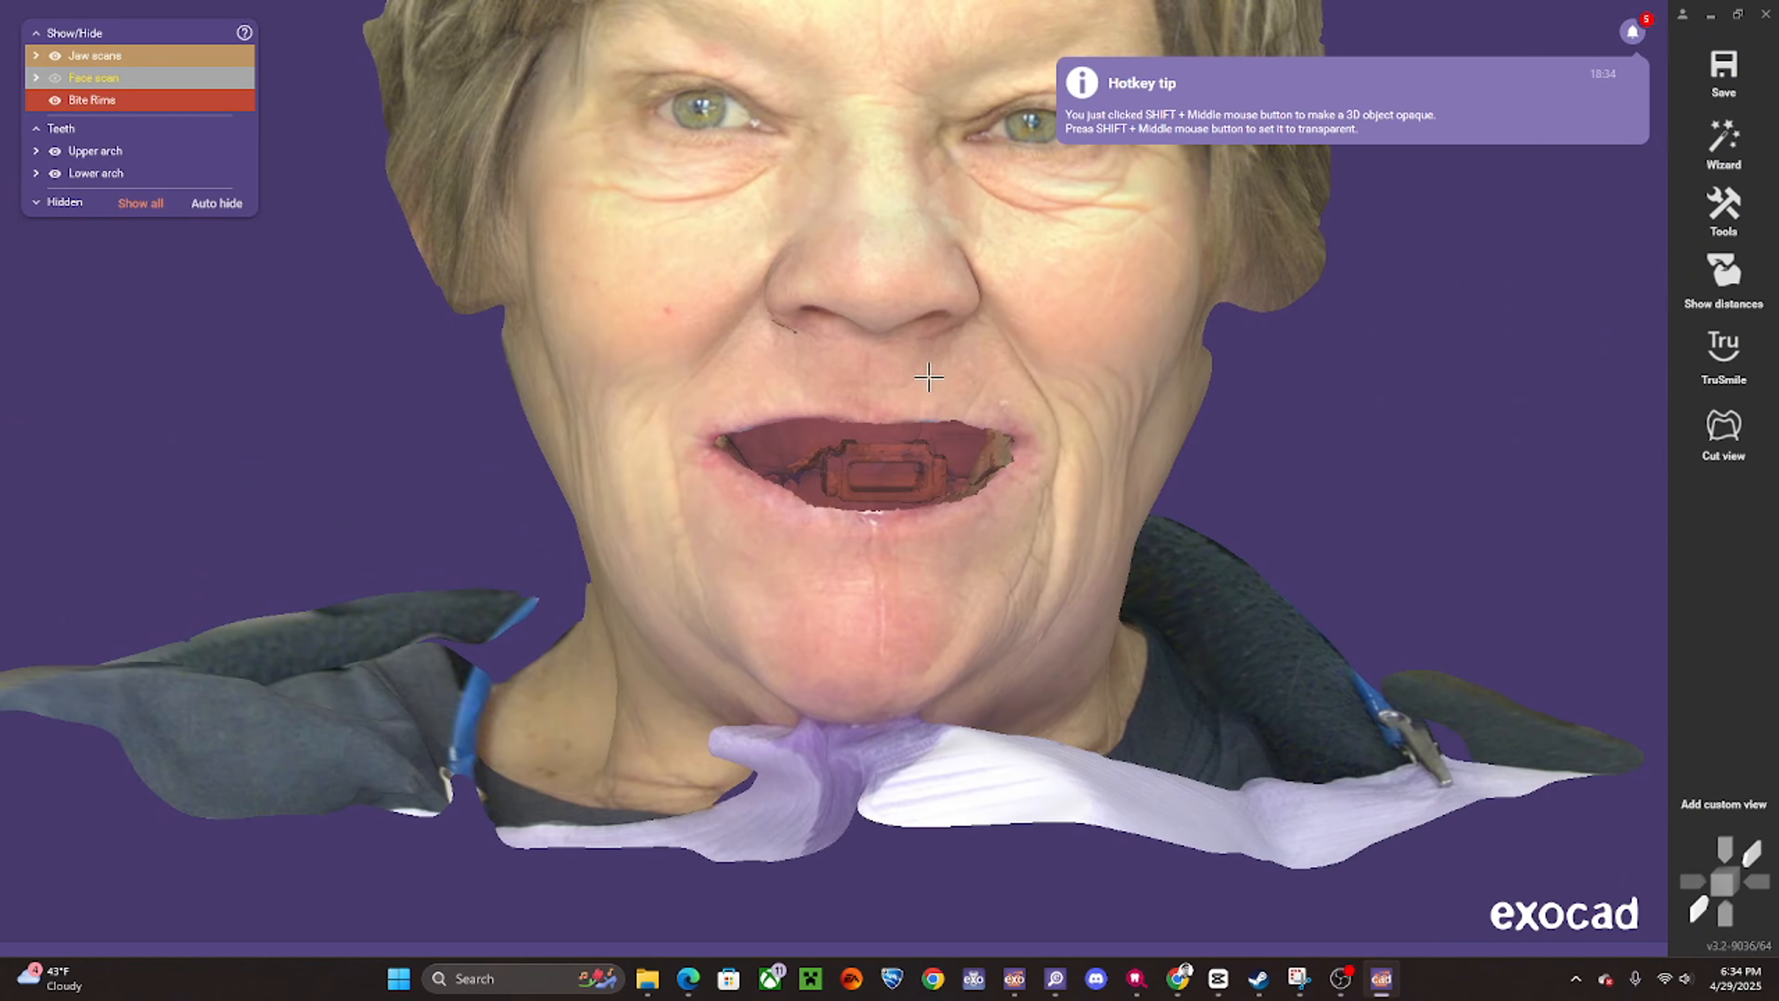
- Hide the face scan and the bite rim, leaving both arches displayed at a tilted angle
middle_click(940, 455, "shift")
middle_click(940, 455, "shift")
middle_click(941, 457, "ctrl")
right_click_drag(893, 561, 860, 456)
middle_click(890, 541, "ctrl")
- Select both jaws and start Model Alignment with the Plateless model type
left_click(879, 280)
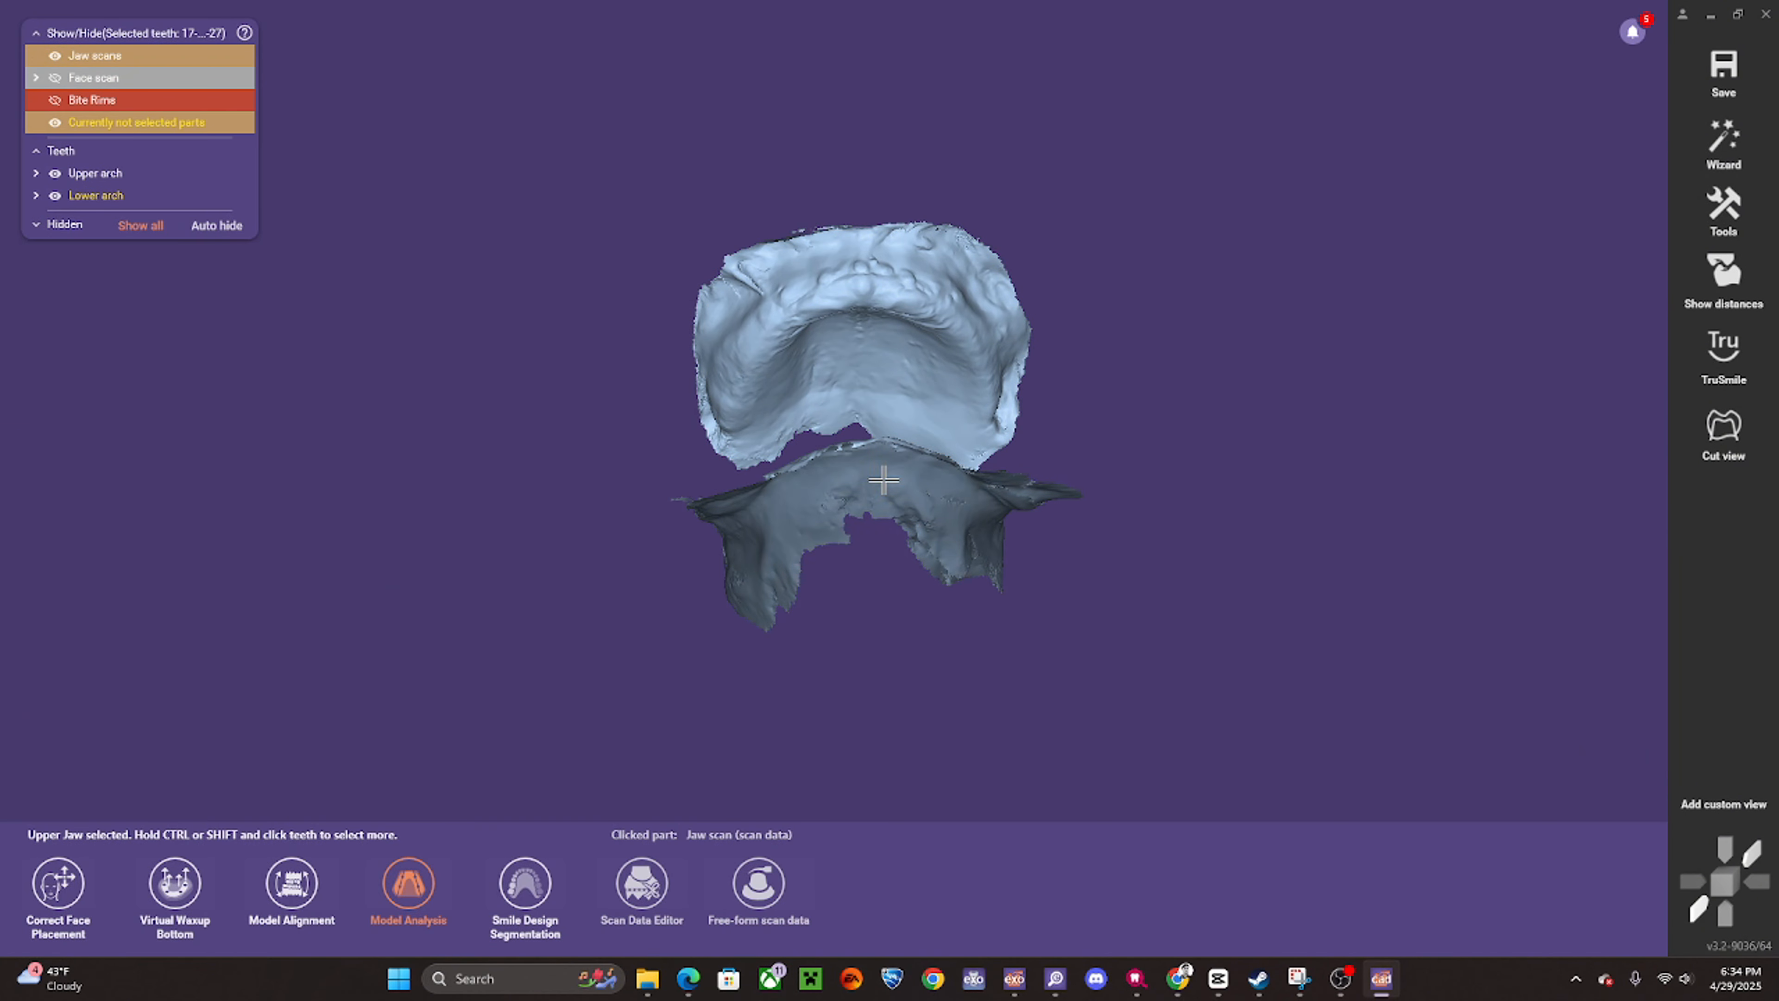
left_click(694, 789)
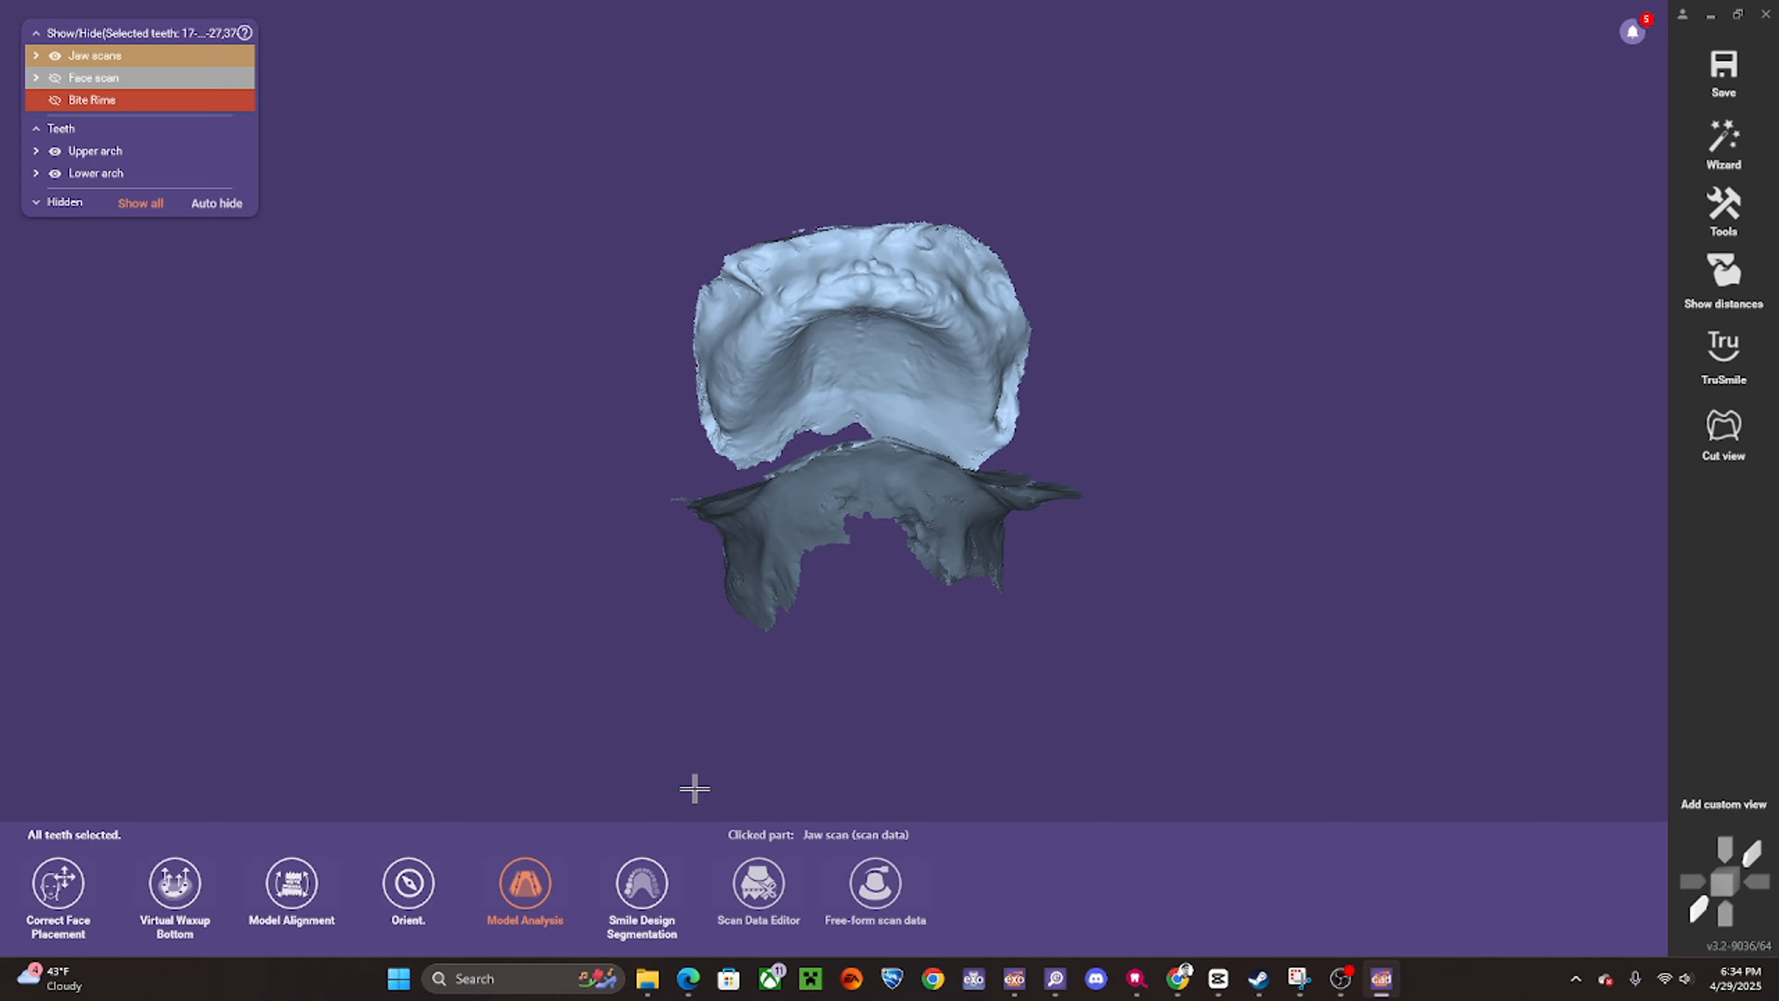
left_click(534, 886)
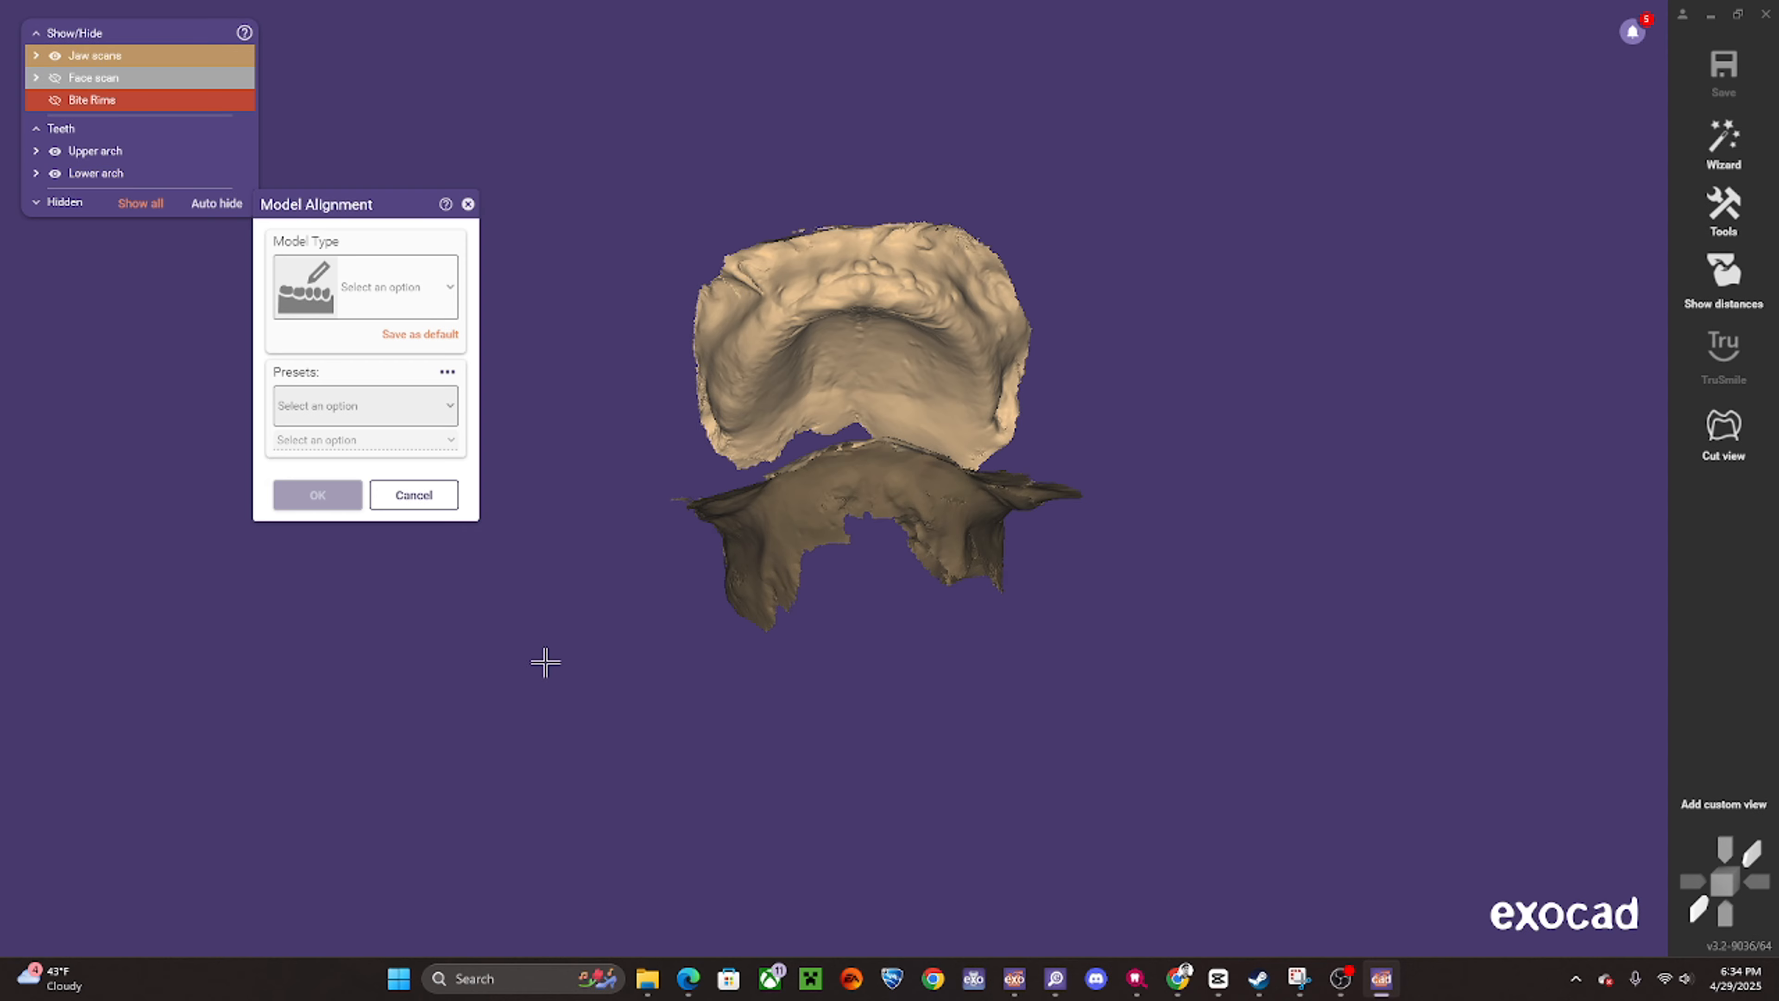
left_click(429, 288)
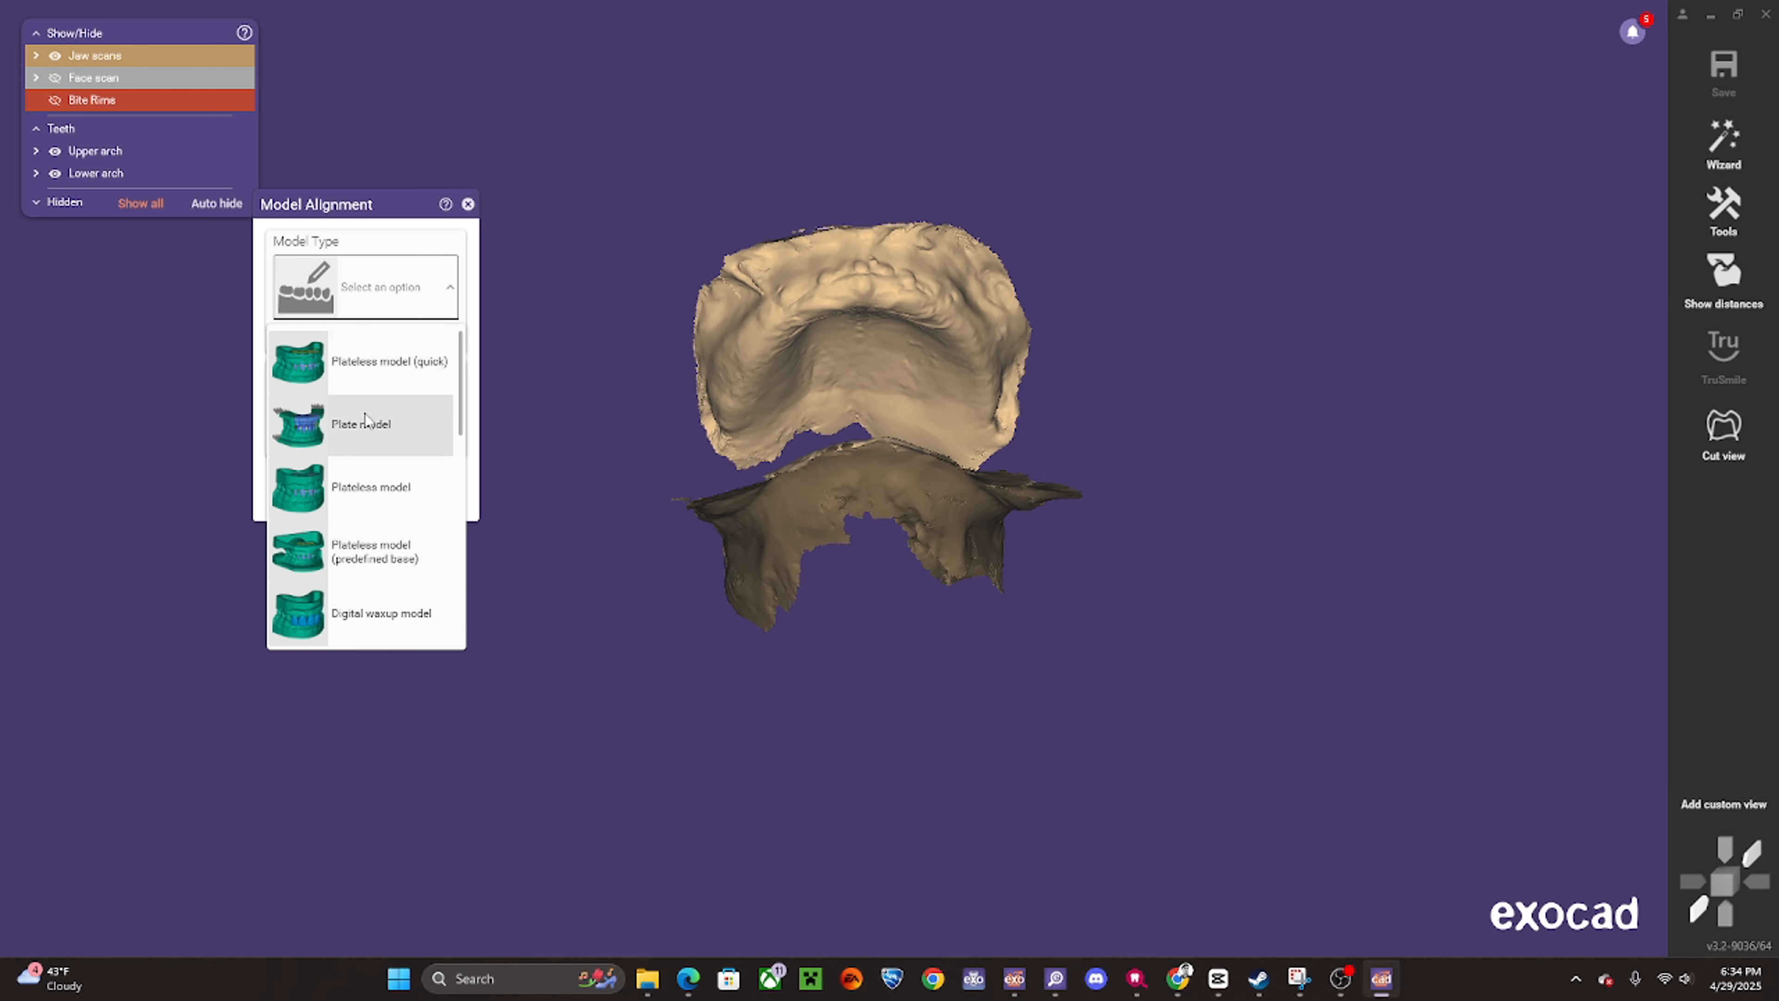
scroll(366, 420, "down", 1)
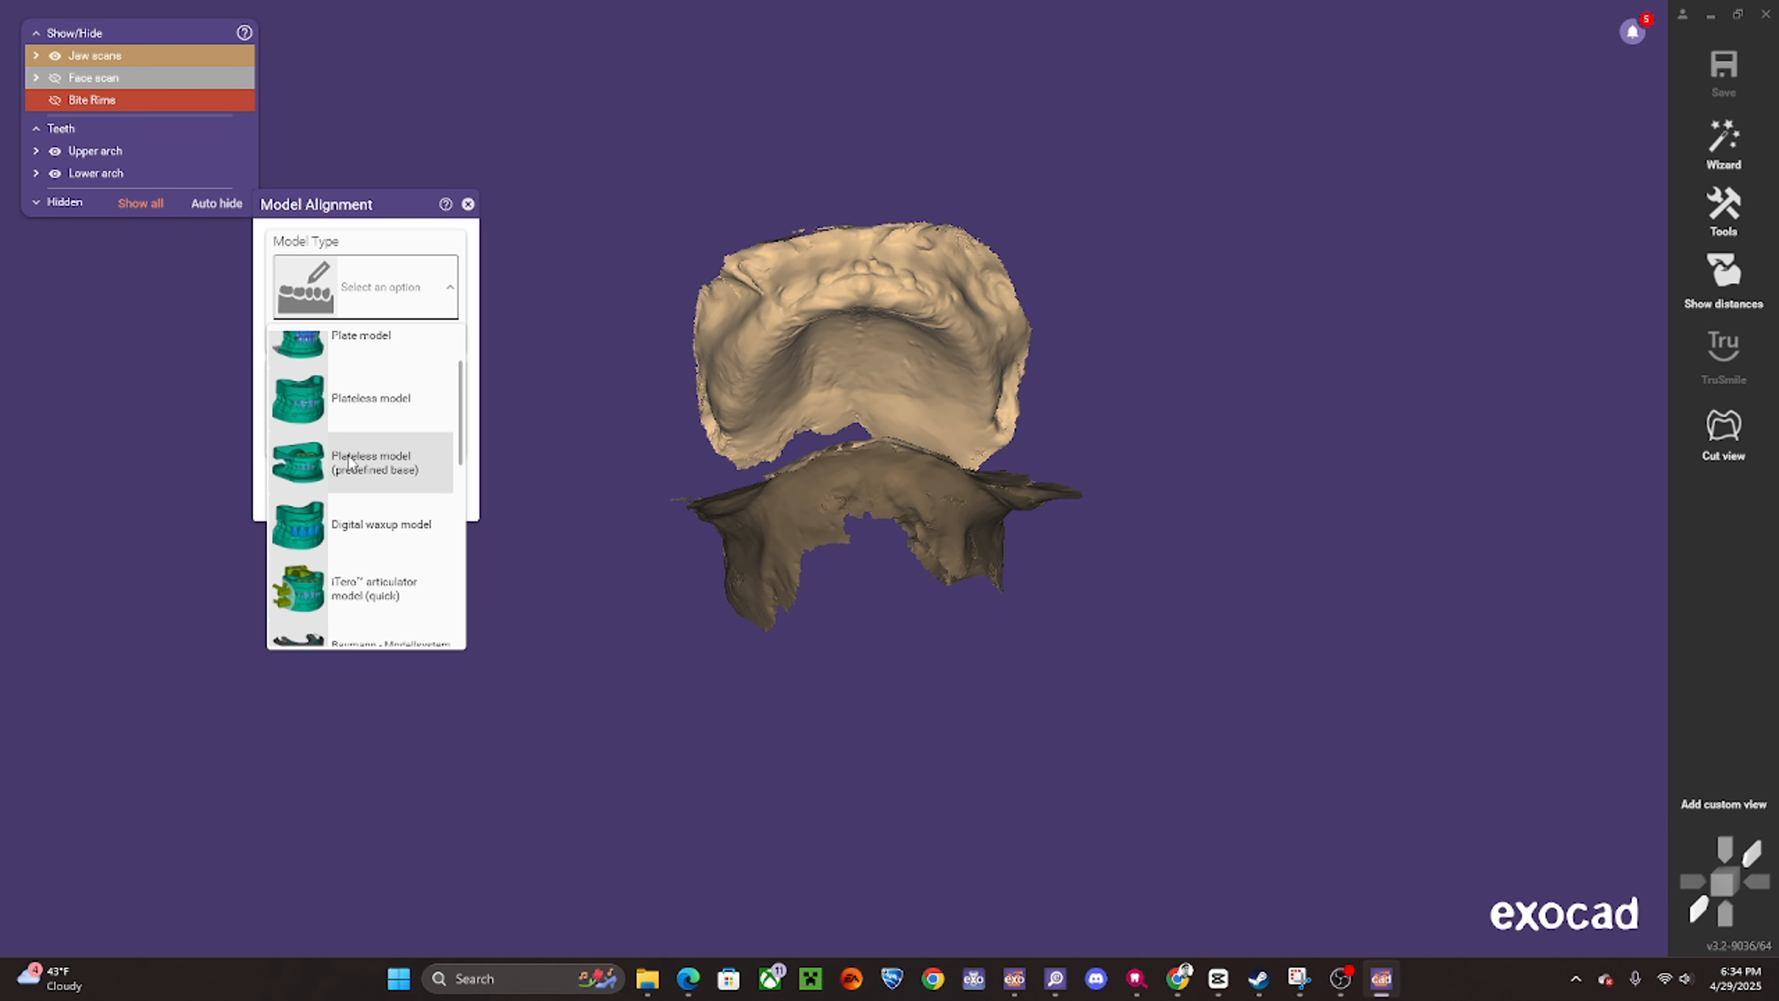
scroll(411, 392, "up", 1)
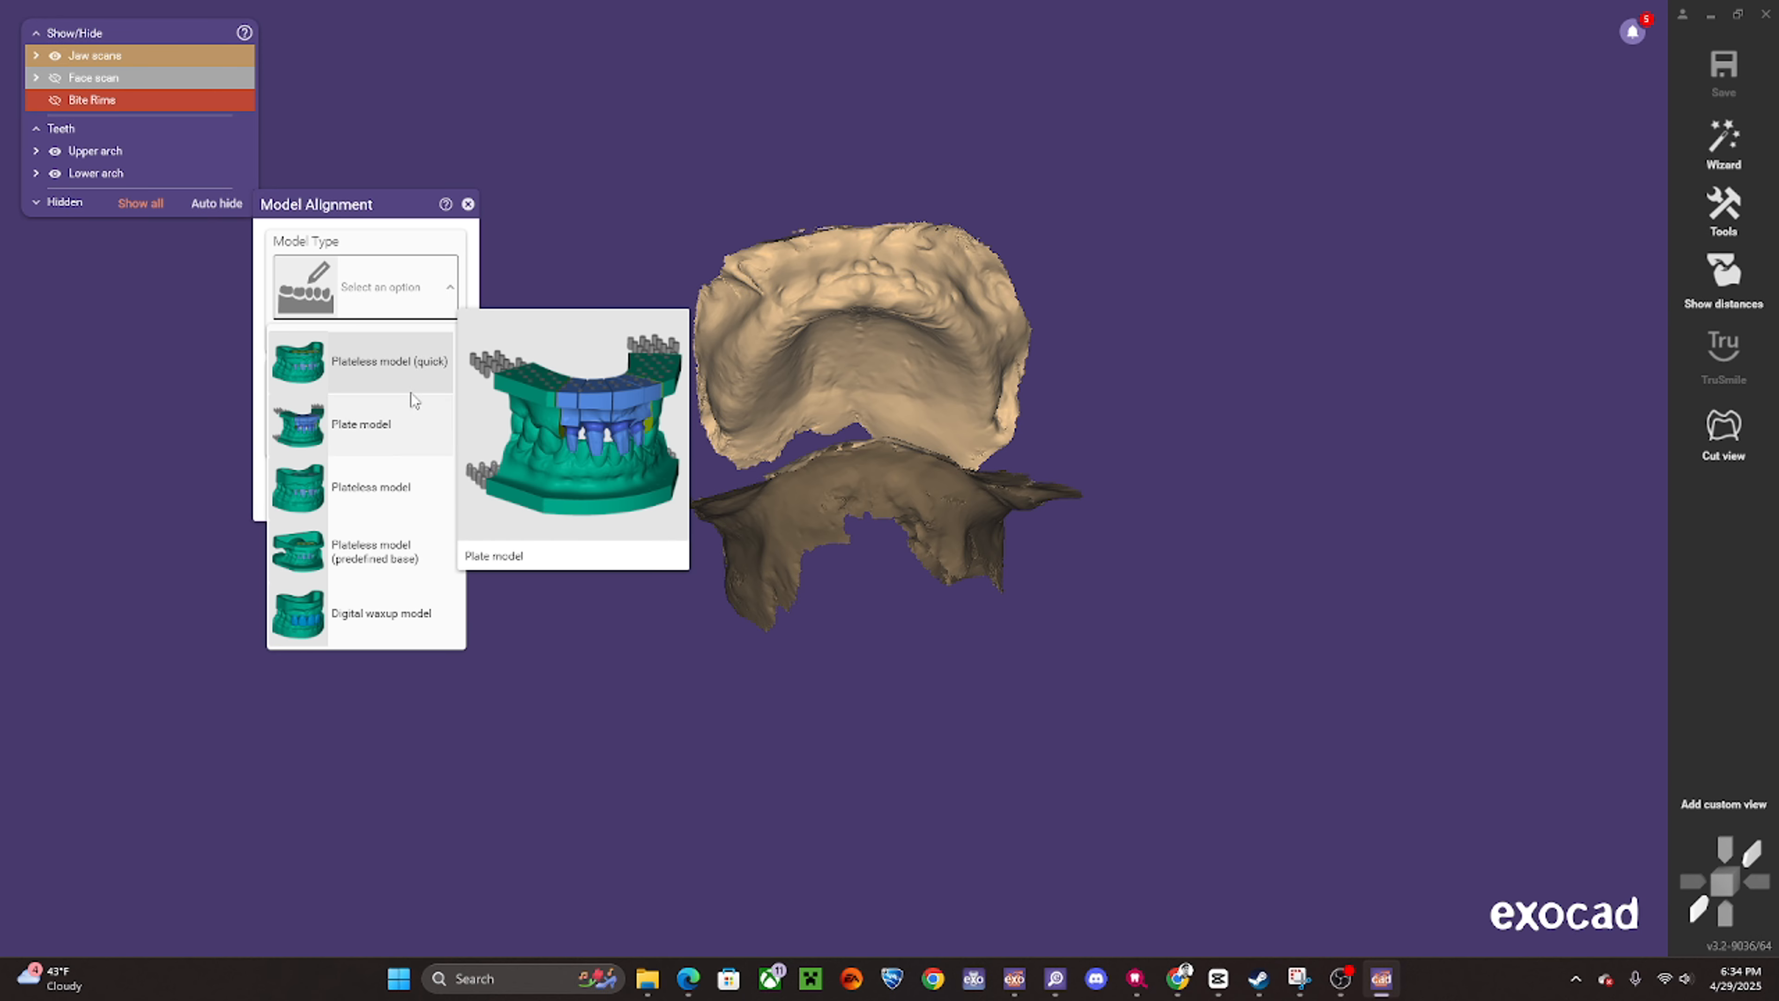
left_click(398, 484)
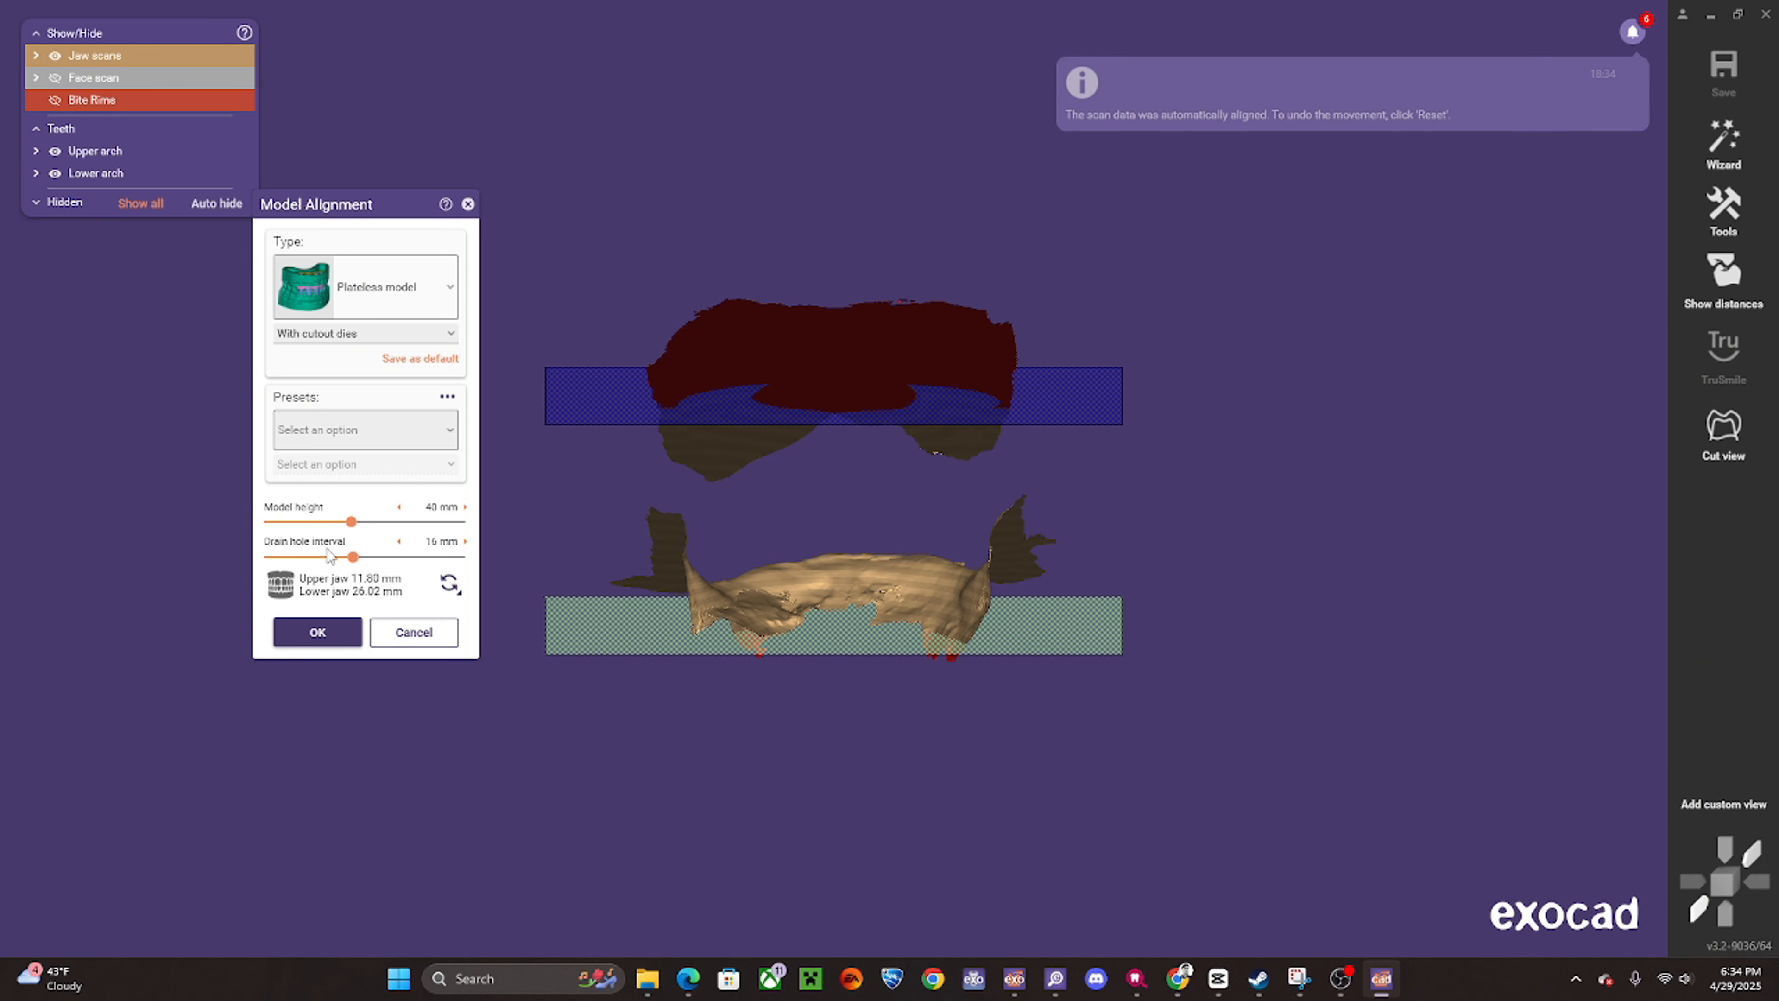
- Nudge the lower and upper jaws relative to the base planes and increase the model height to about 74 mm
right_click_drag(818, 556, 735, 591)
left_click_drag(773, 595, 759, 594)
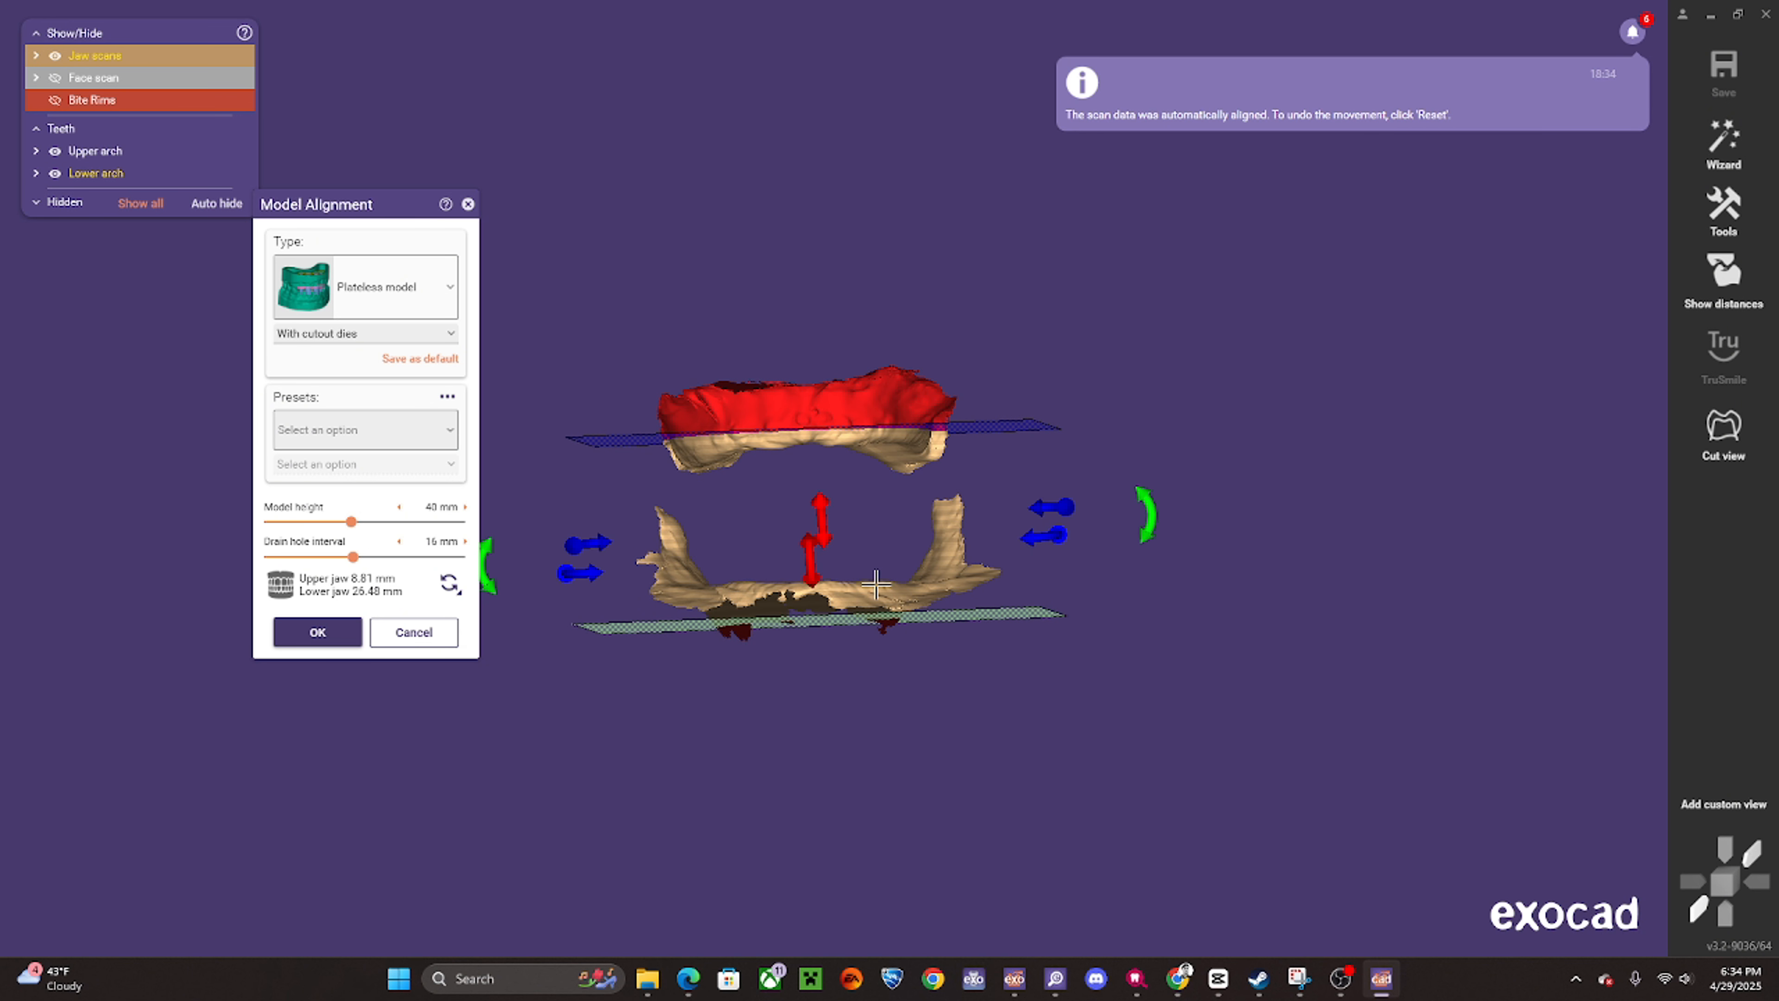
left_click_drag(877, 588, 876, 593)
left_click_drag(928, 434, 928, 438)
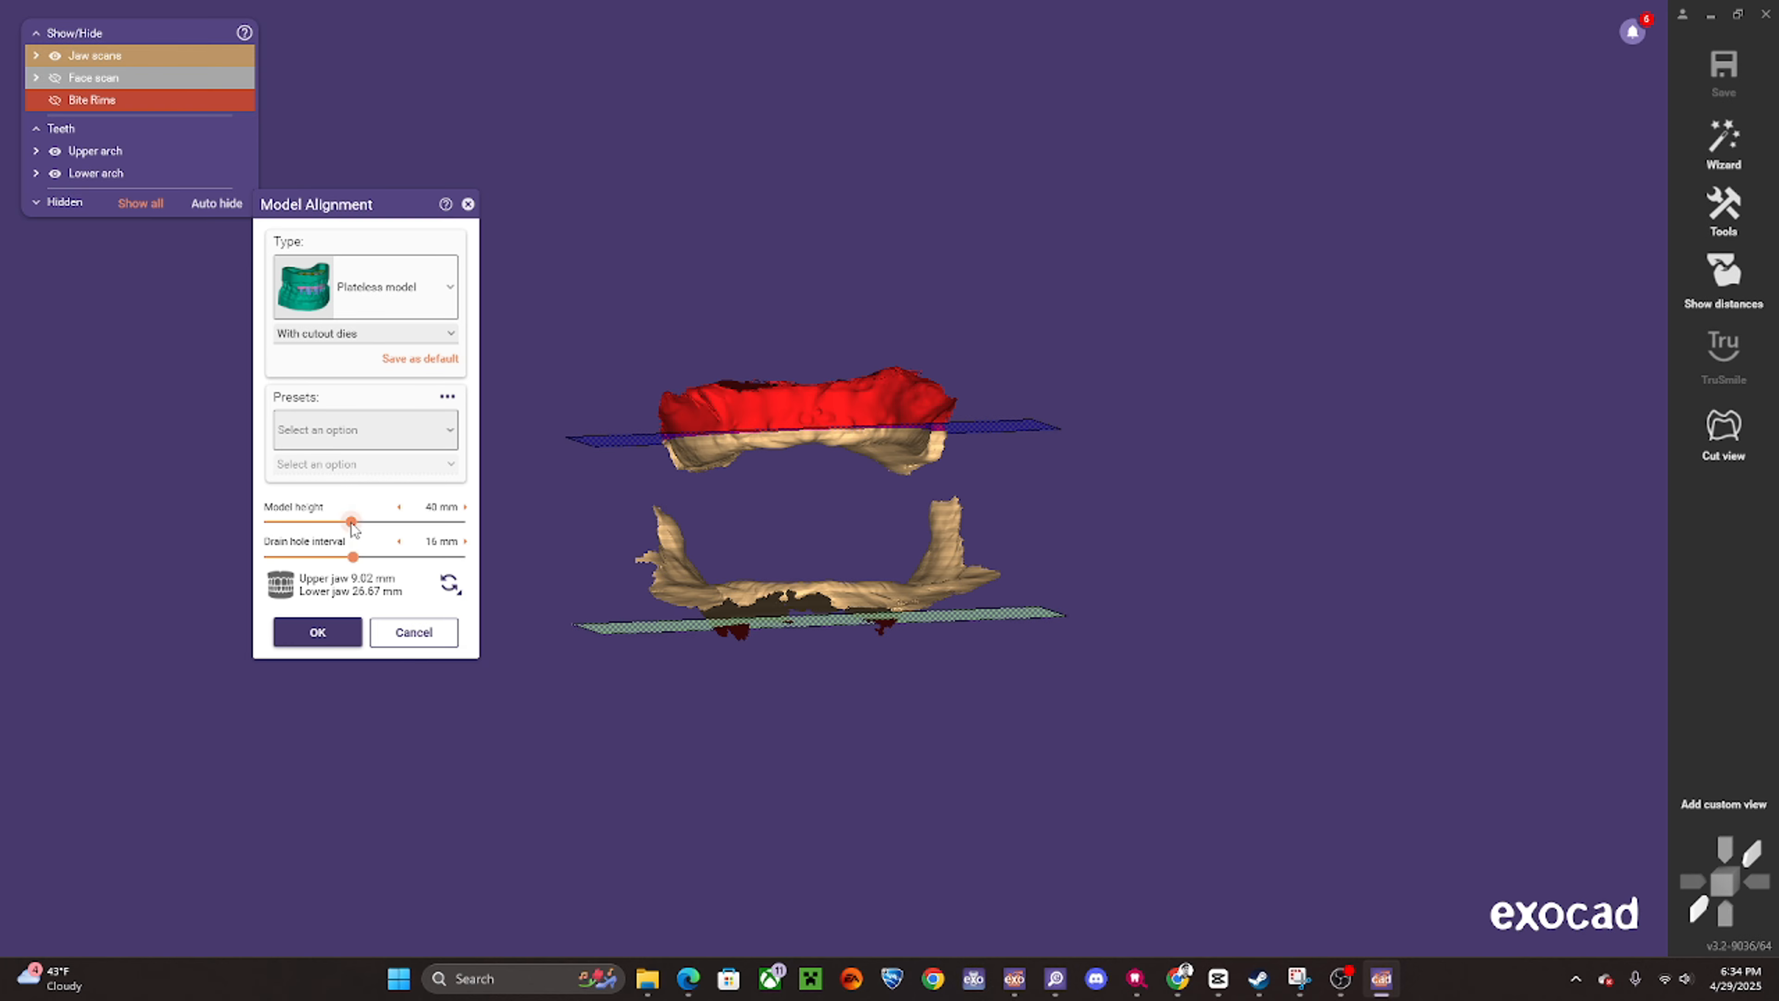
left_click_drag(351, 522, 442, 522)
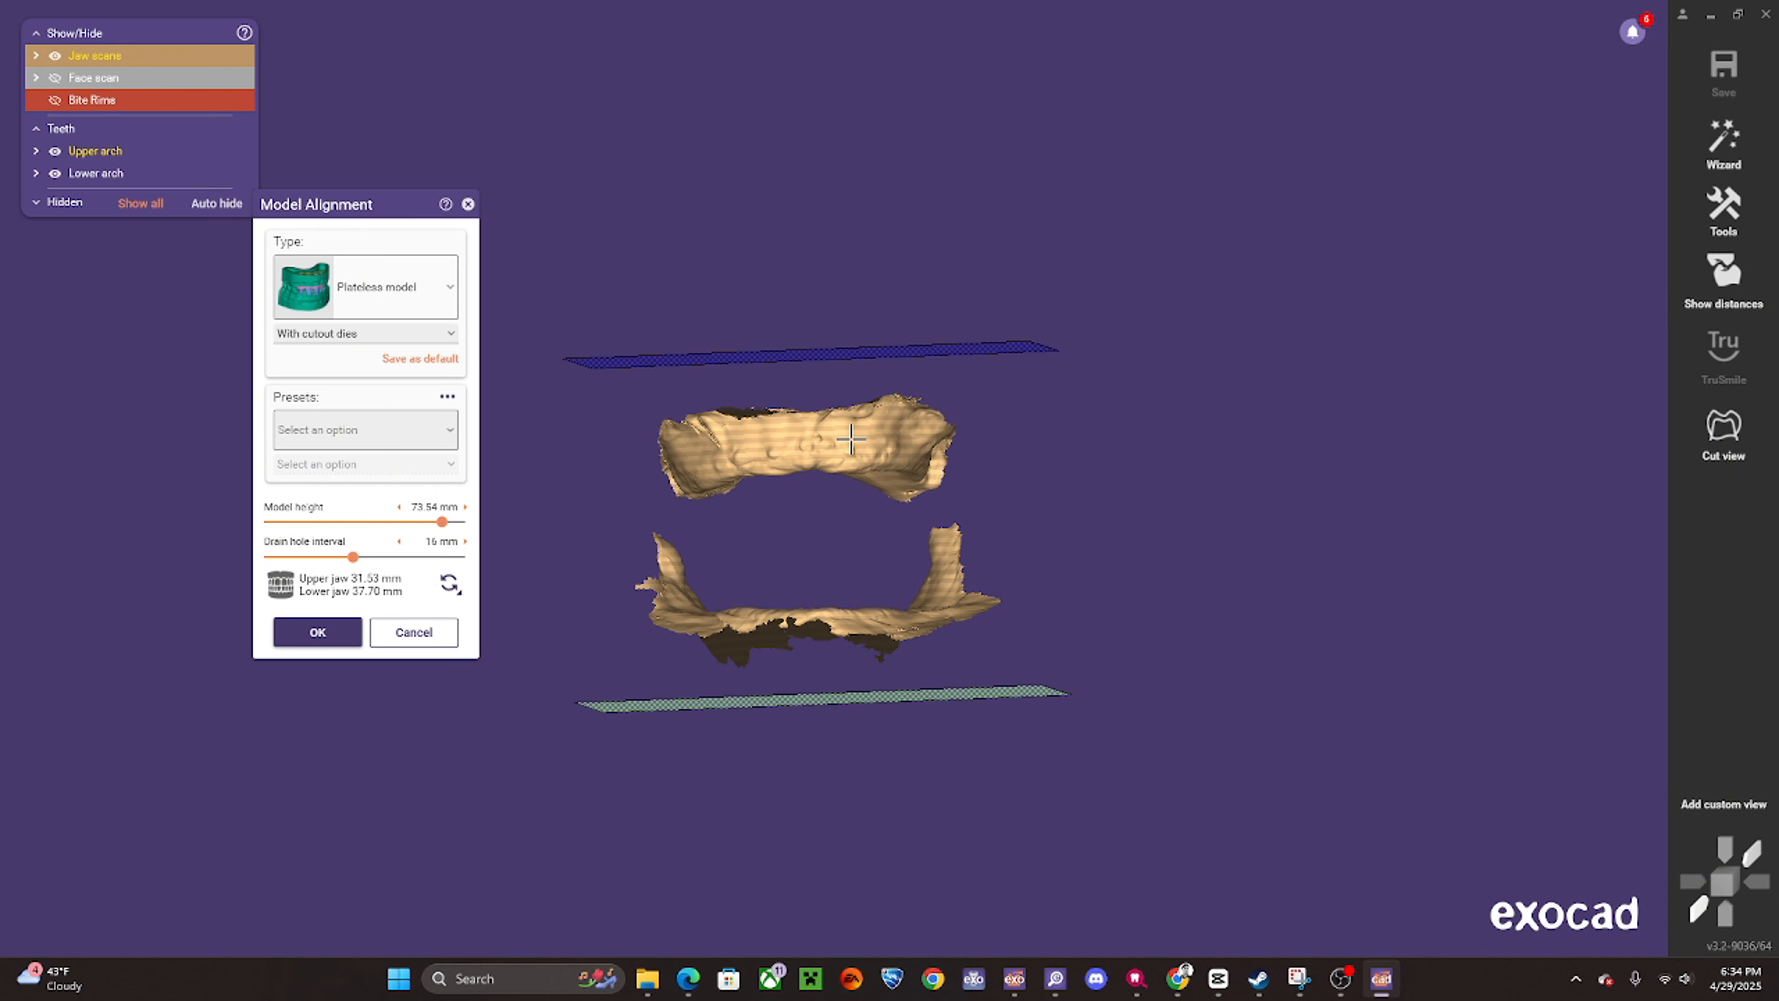
- Reposition the arches vertically between the two base planes, checking the fit from the side and front
right_click_drag(672, 558, 682, 558)
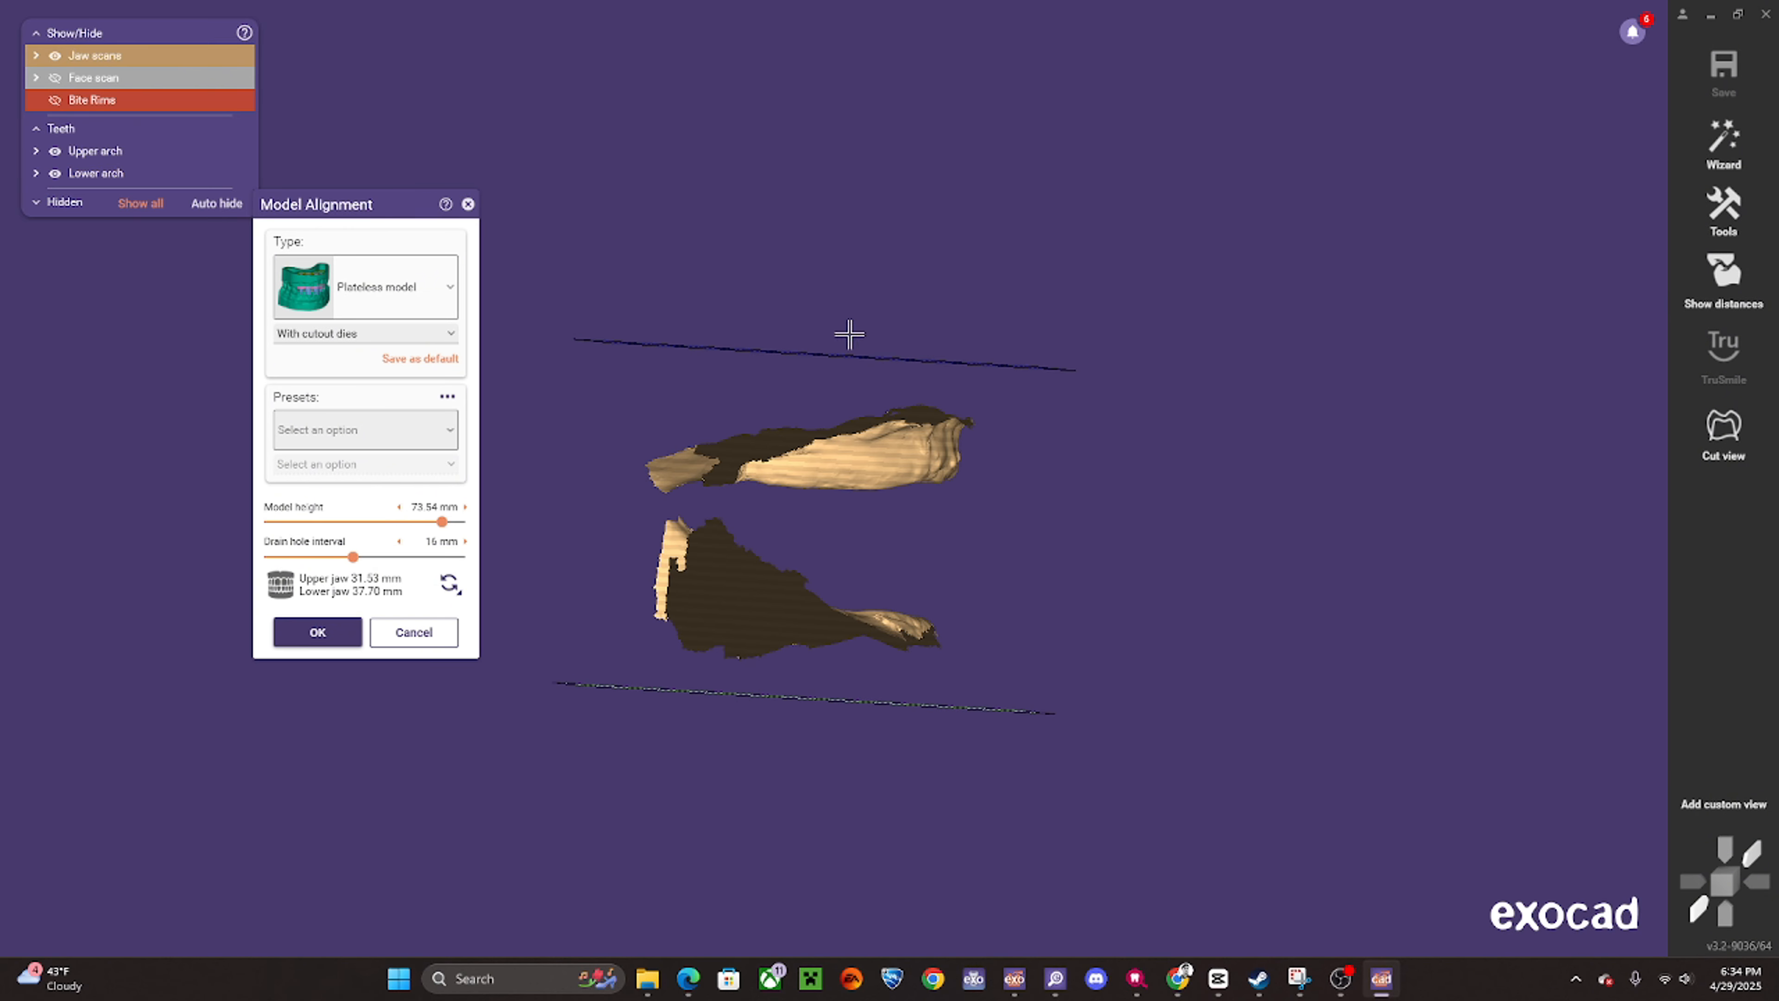
right_click_drag(881, 740, 905, 748)
left_click_drag(815, 398, 837, 413)
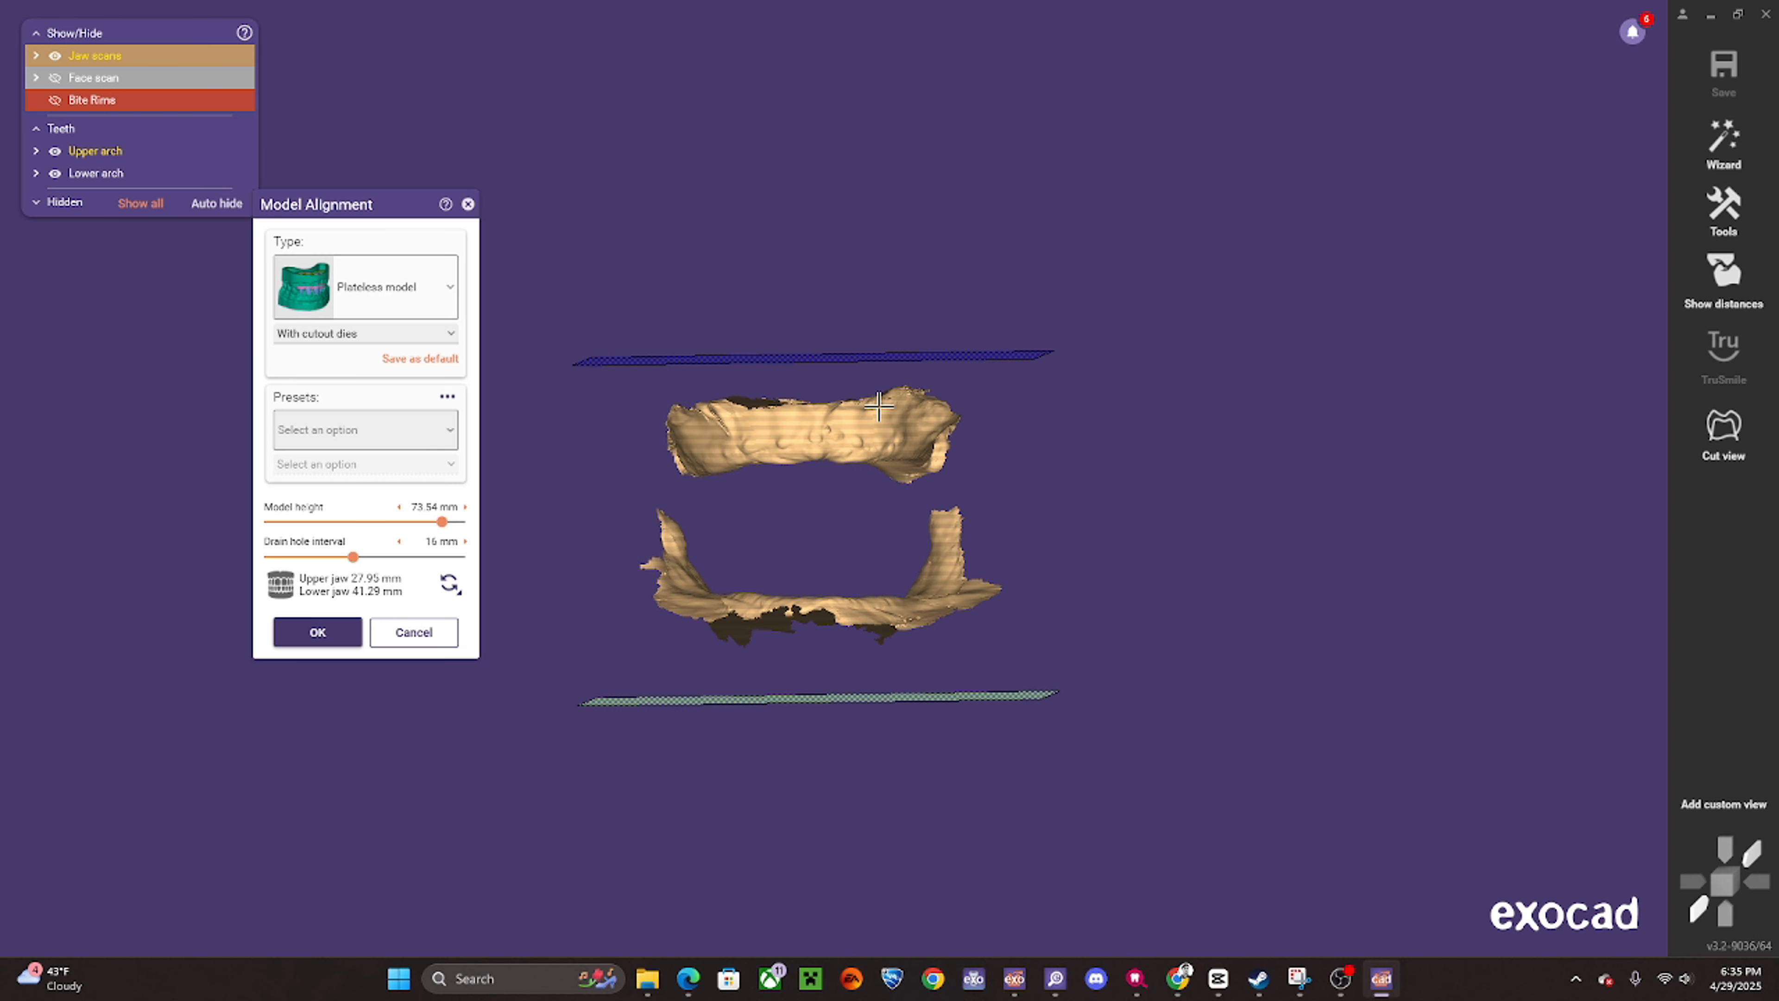
mouse_move(953, 425)
left_mouse_down()
mouse_move(937, 484)
mouse_move(947, 431)
left_mouse_up()
left_click_drag(806, 414, 879, 426)
right_click_drag(834, 395, 834, 395)
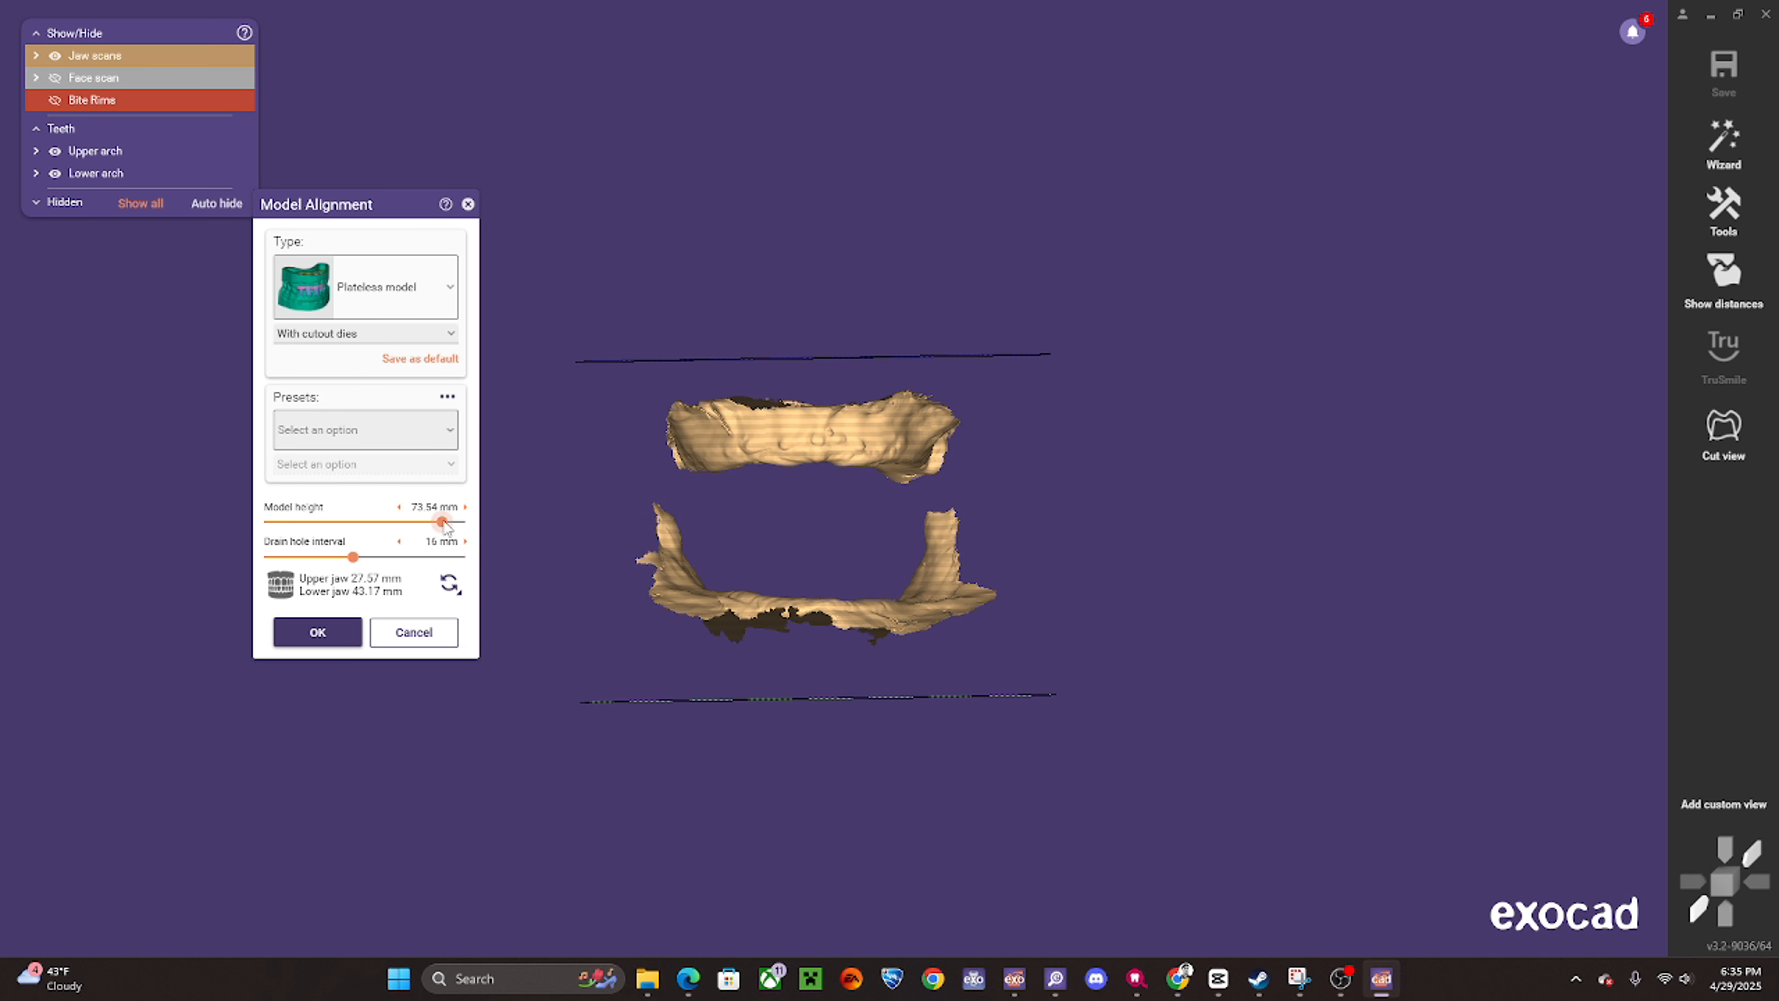
- Reduce the model height to 69.12 mm, fine-tune the jaw position and accept the model alignment
left_click_drag(444, 521, 431, 523)
left_click_drag(892, 421, 866, 427)
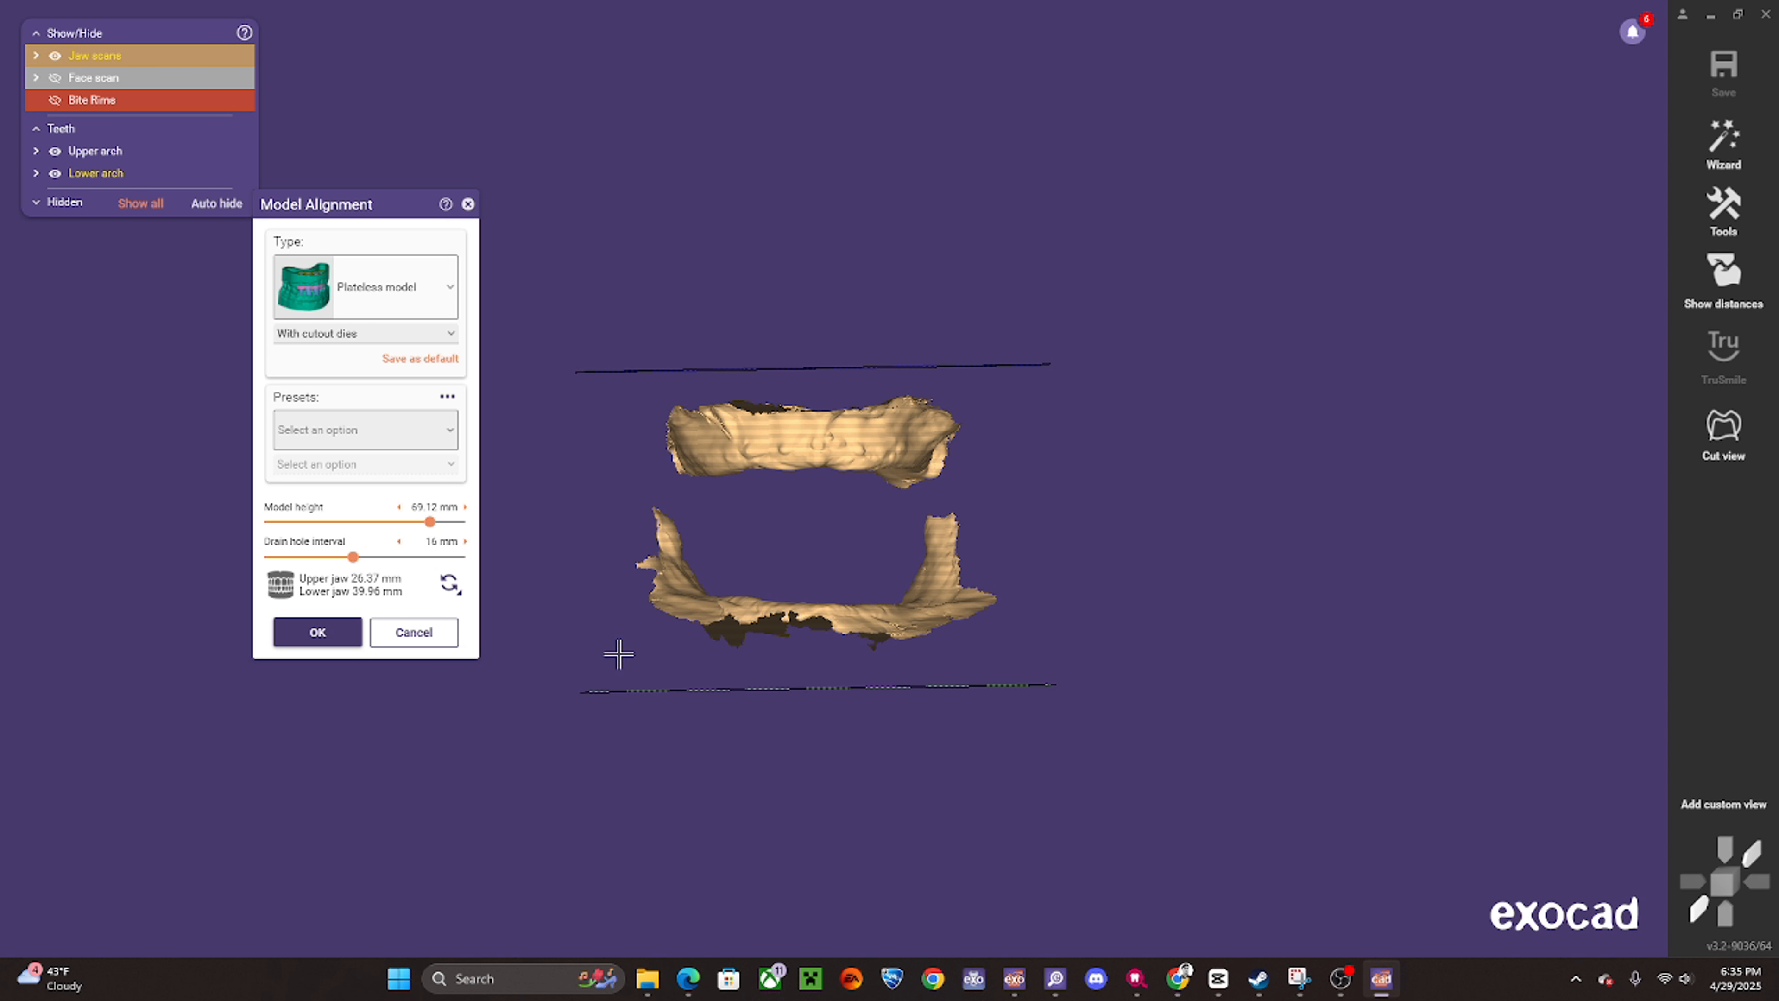
left_click(335, 631)
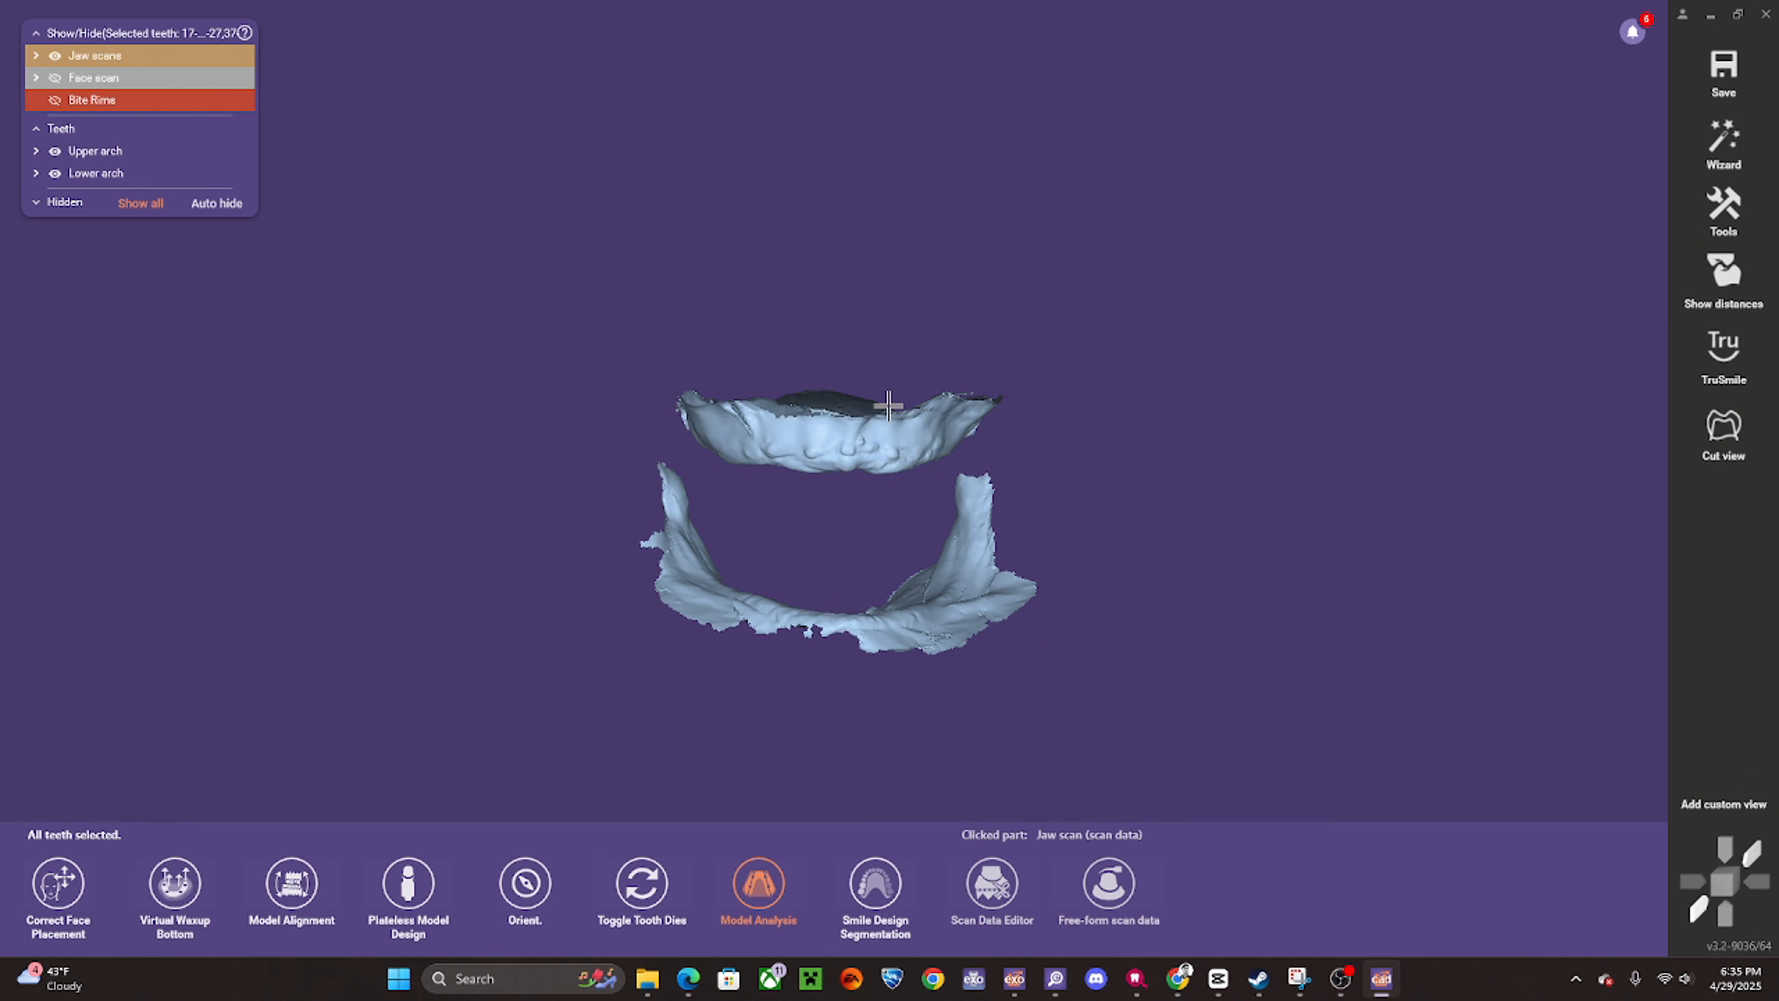
- Select only the lower jaw scan for plateless model design
left_click(887, 434)
left_click(896, 436)
left_click(843, 630)
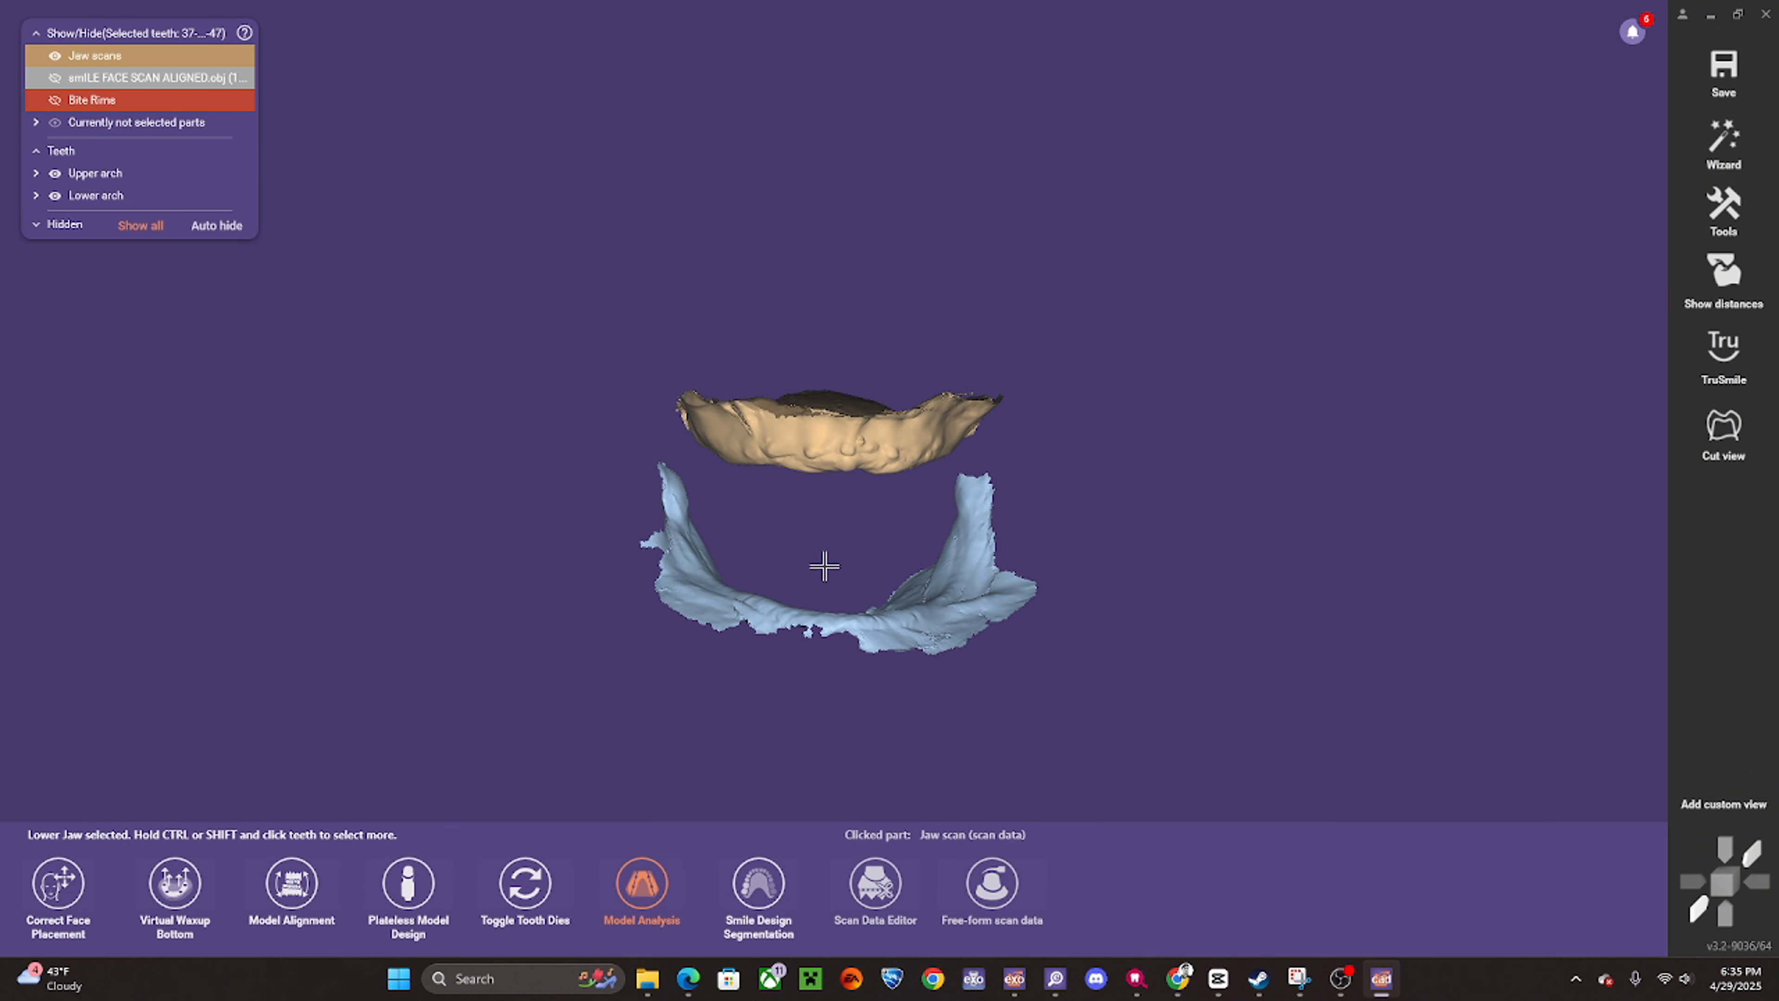
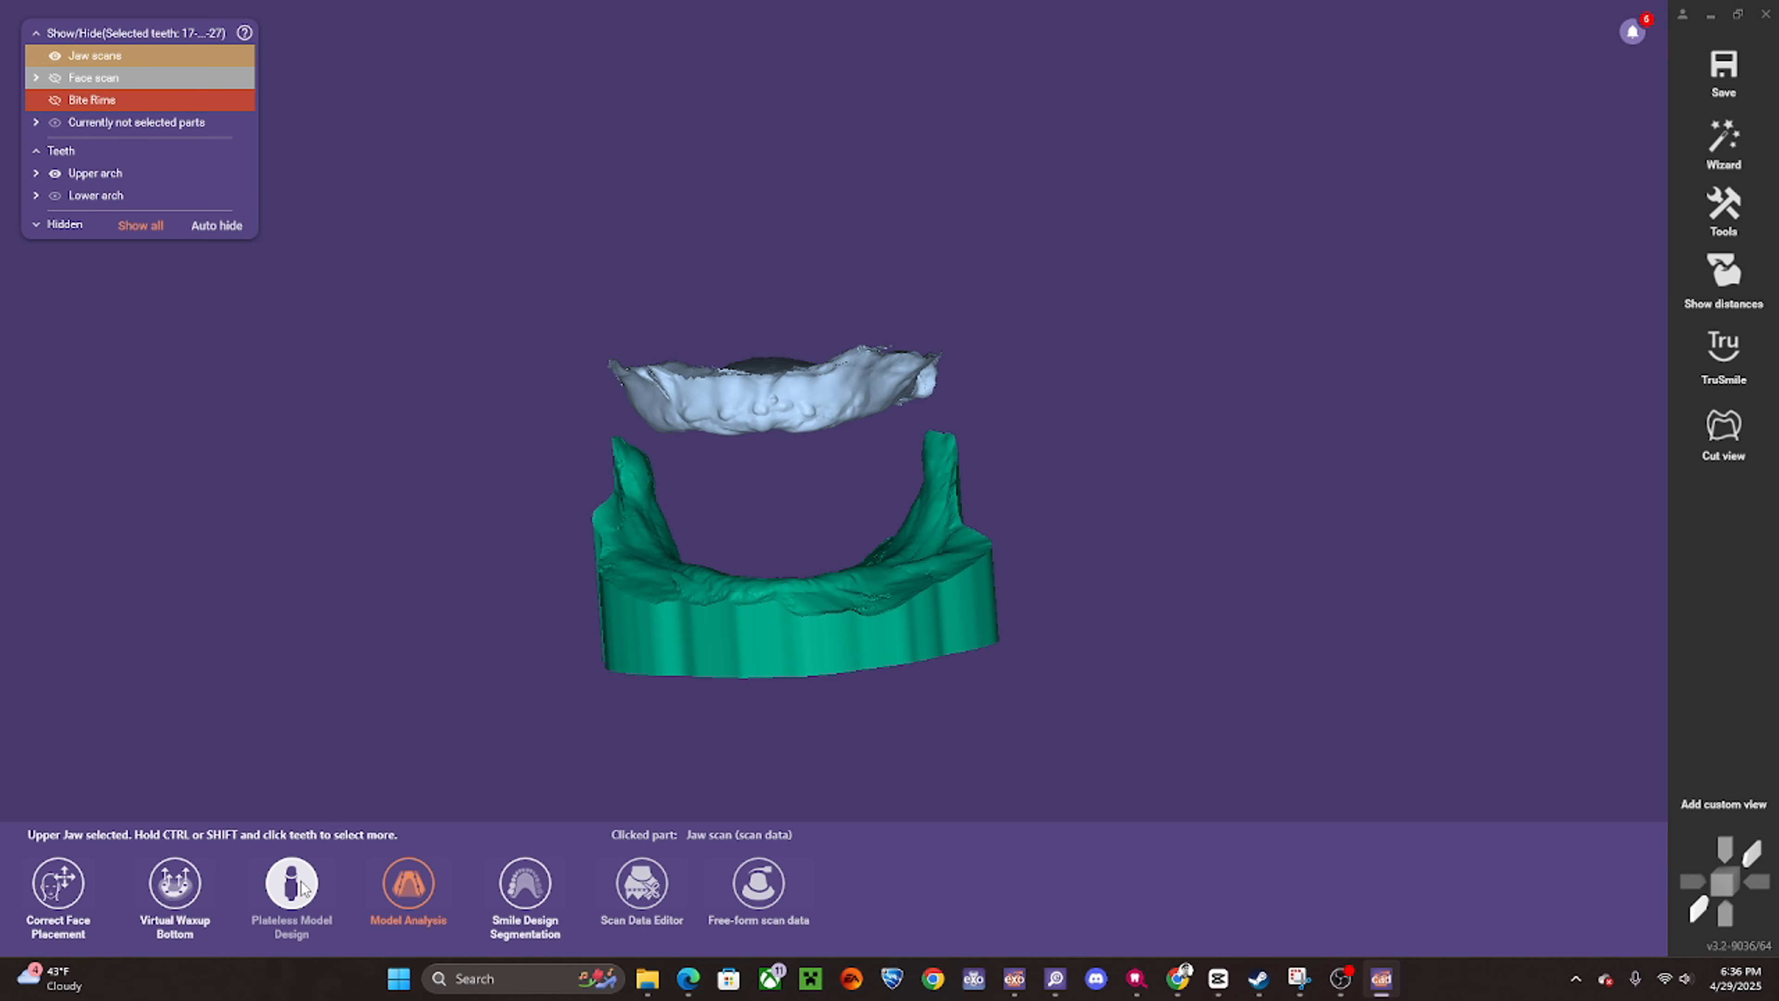
- Create the upper plateless model with a 0 mm pedestal height and accept the design
left_click(378, 612)
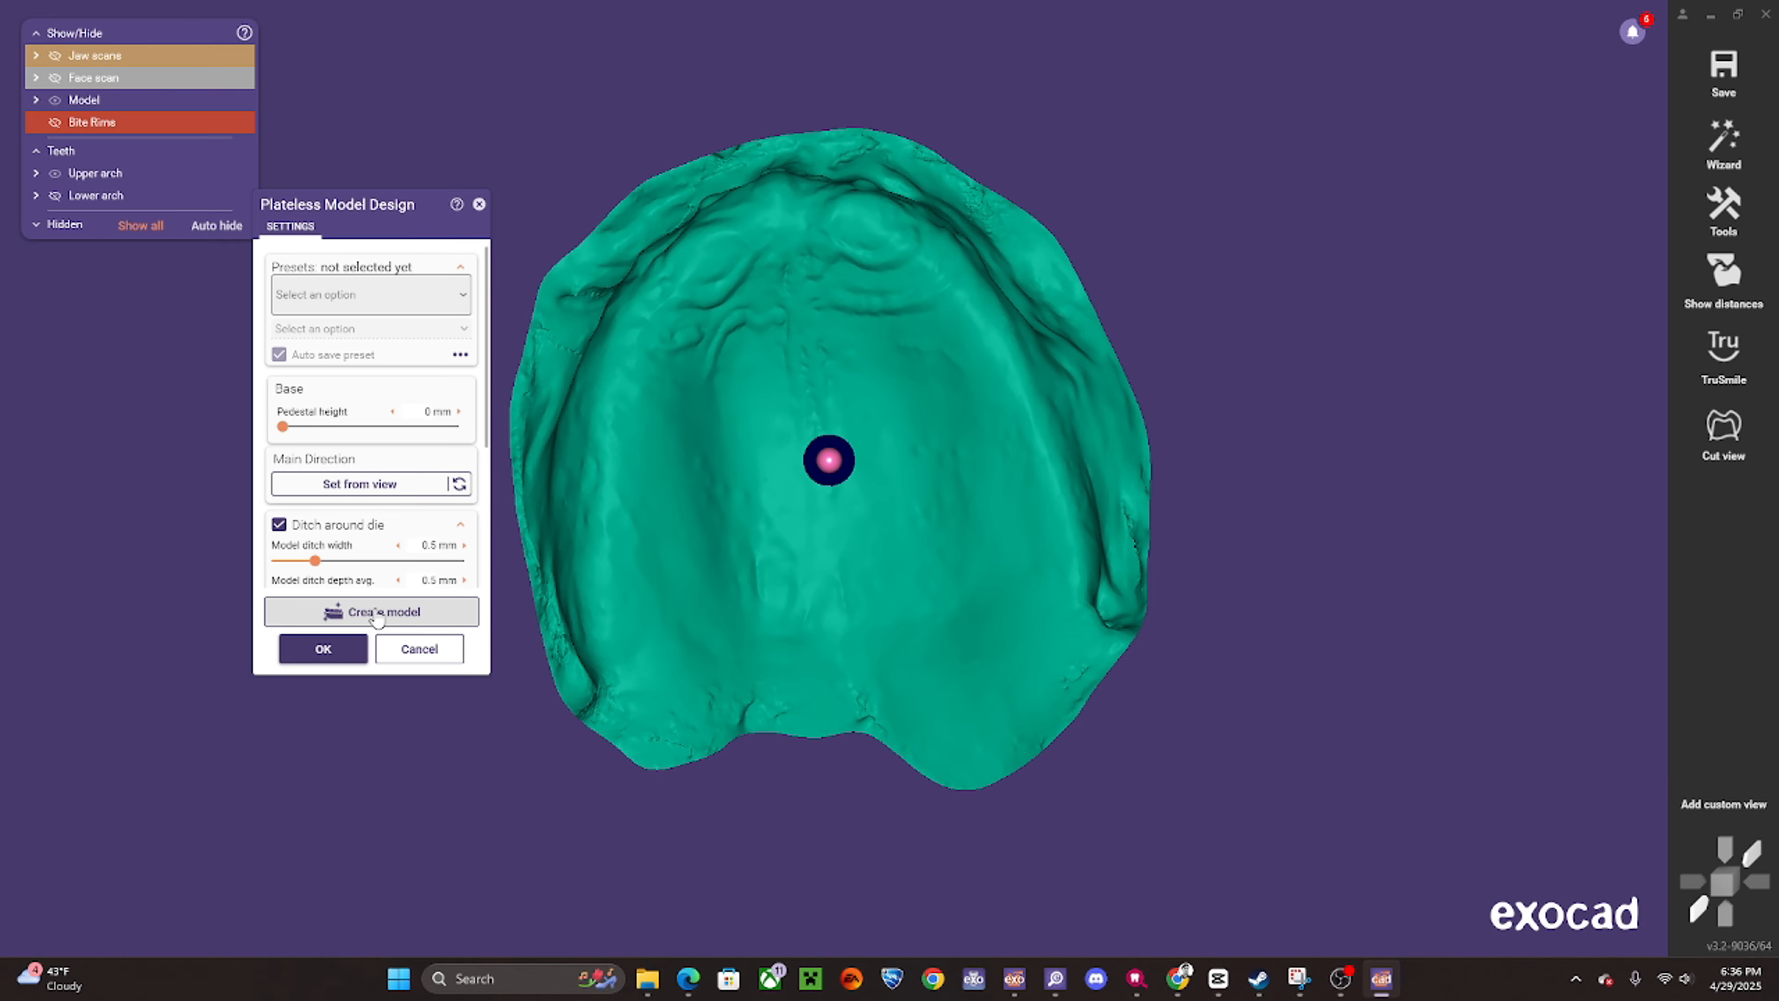
left_click(312, 655)
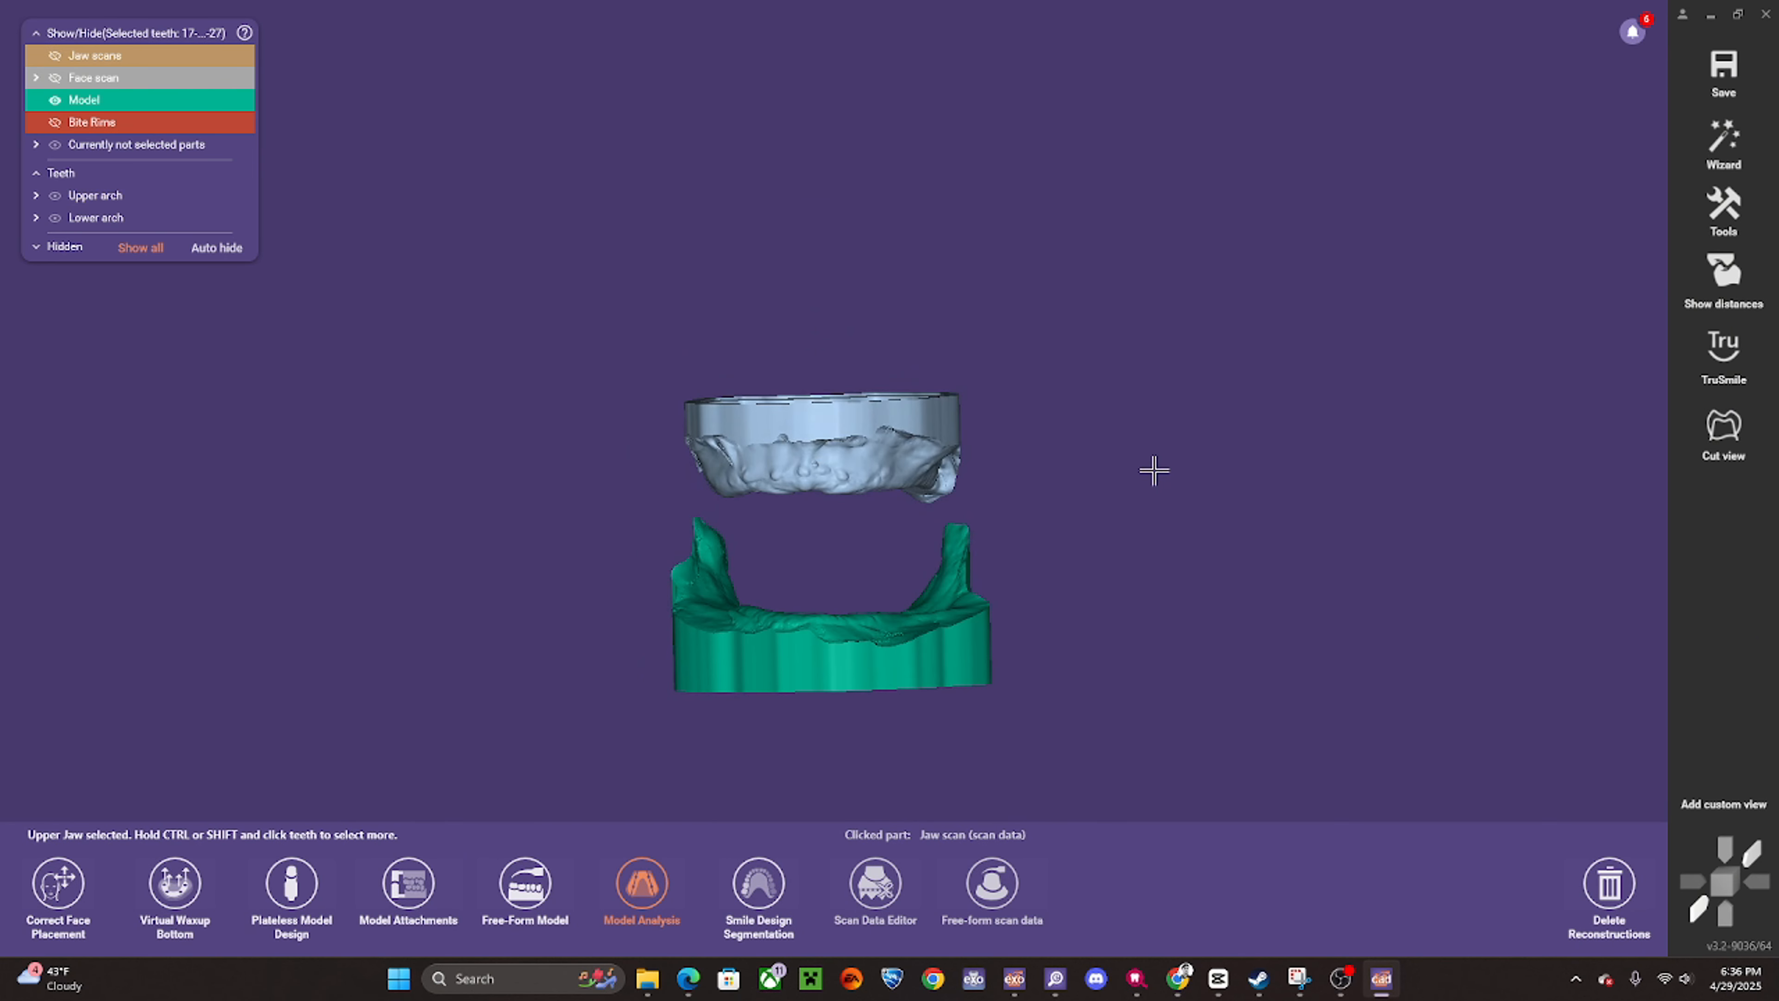
- Show the jaw scans together with the finished models and make the models semi-transparent
right_click_drag(1032, 474, 926, 551)
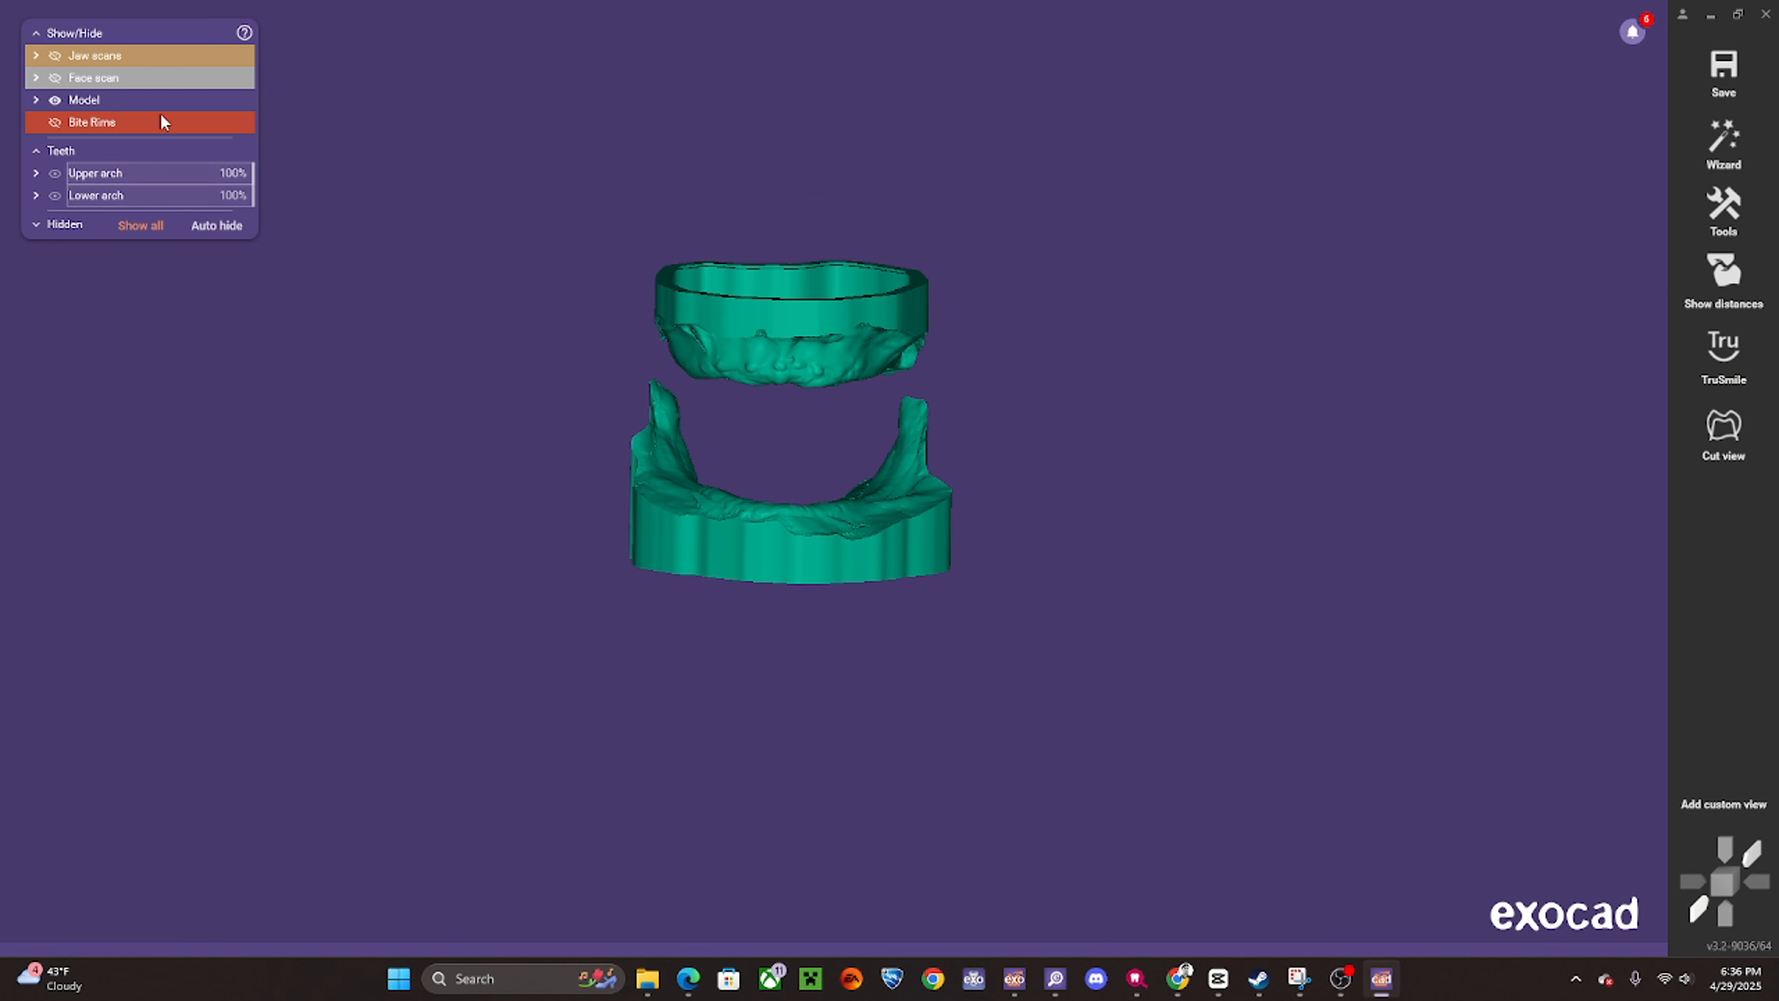
left_click(160, 56)
mouse_move(823, 425)
right_mouse_down()
mouse_move(814, 397)
mouse_move(798, 409)
right_mouse_up()
scroll(798, 409, "up", 3)
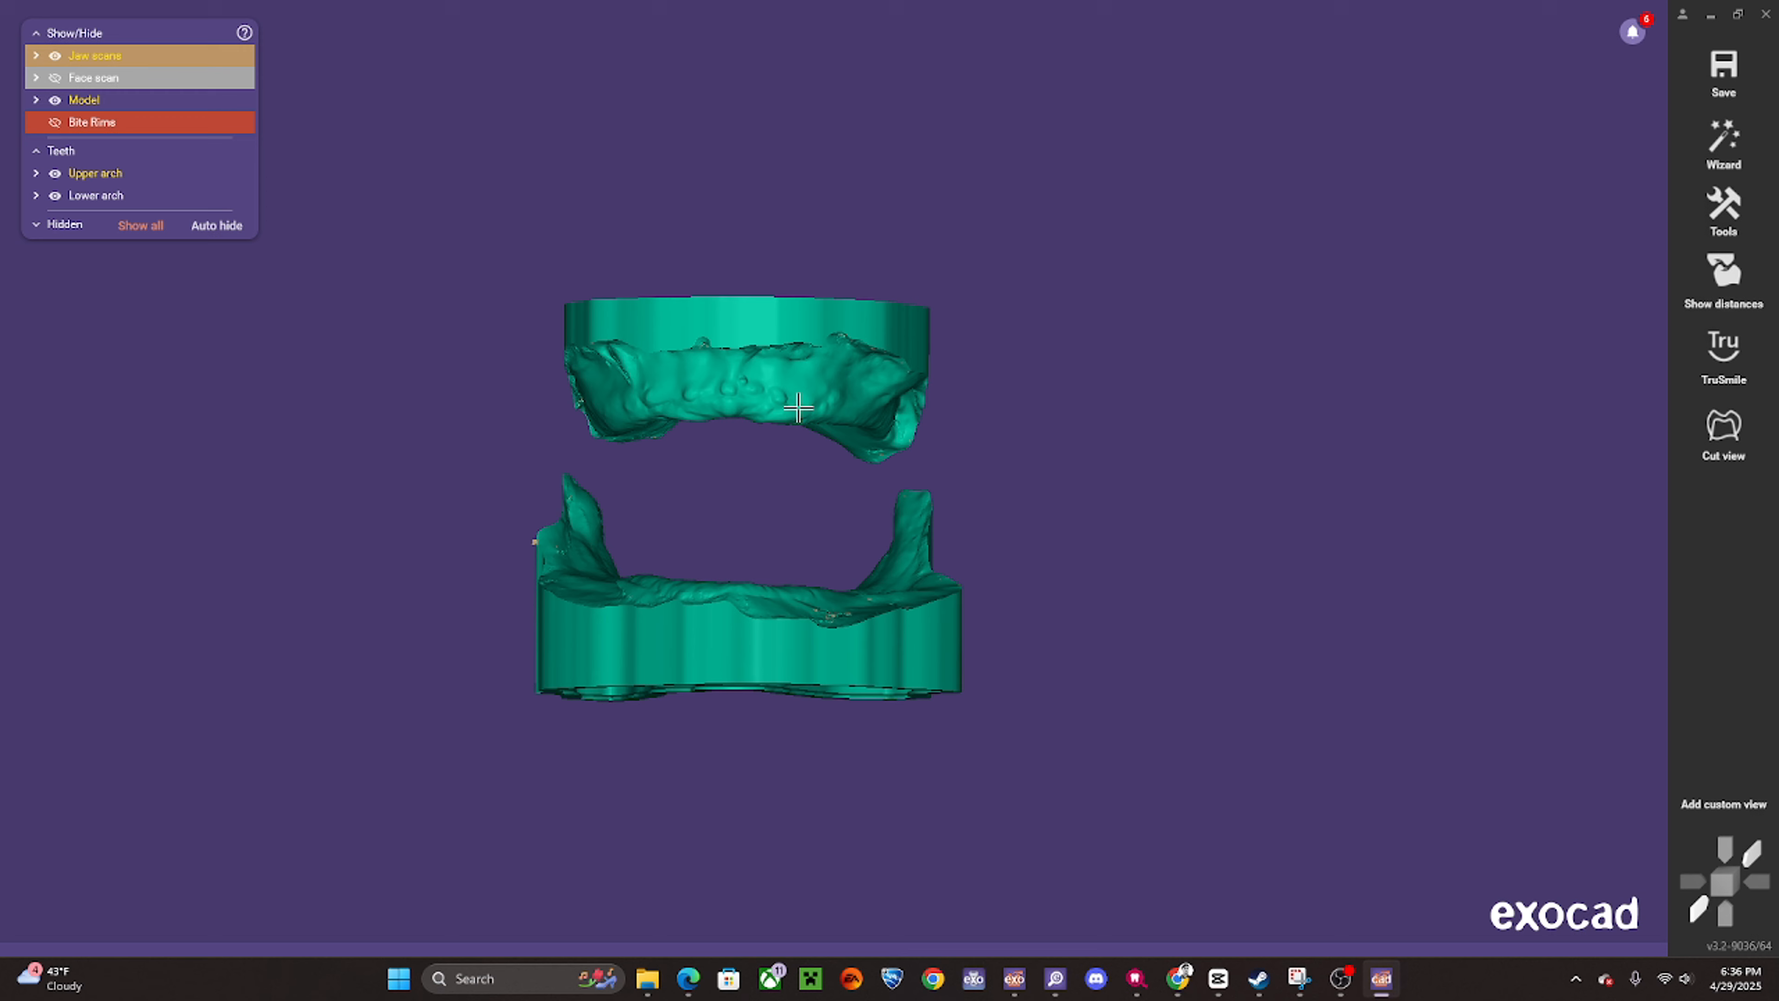
left_click(156, 102)
scroll(714, 564, "up", 3)
right_click_drag(725, 522, 747, 542)
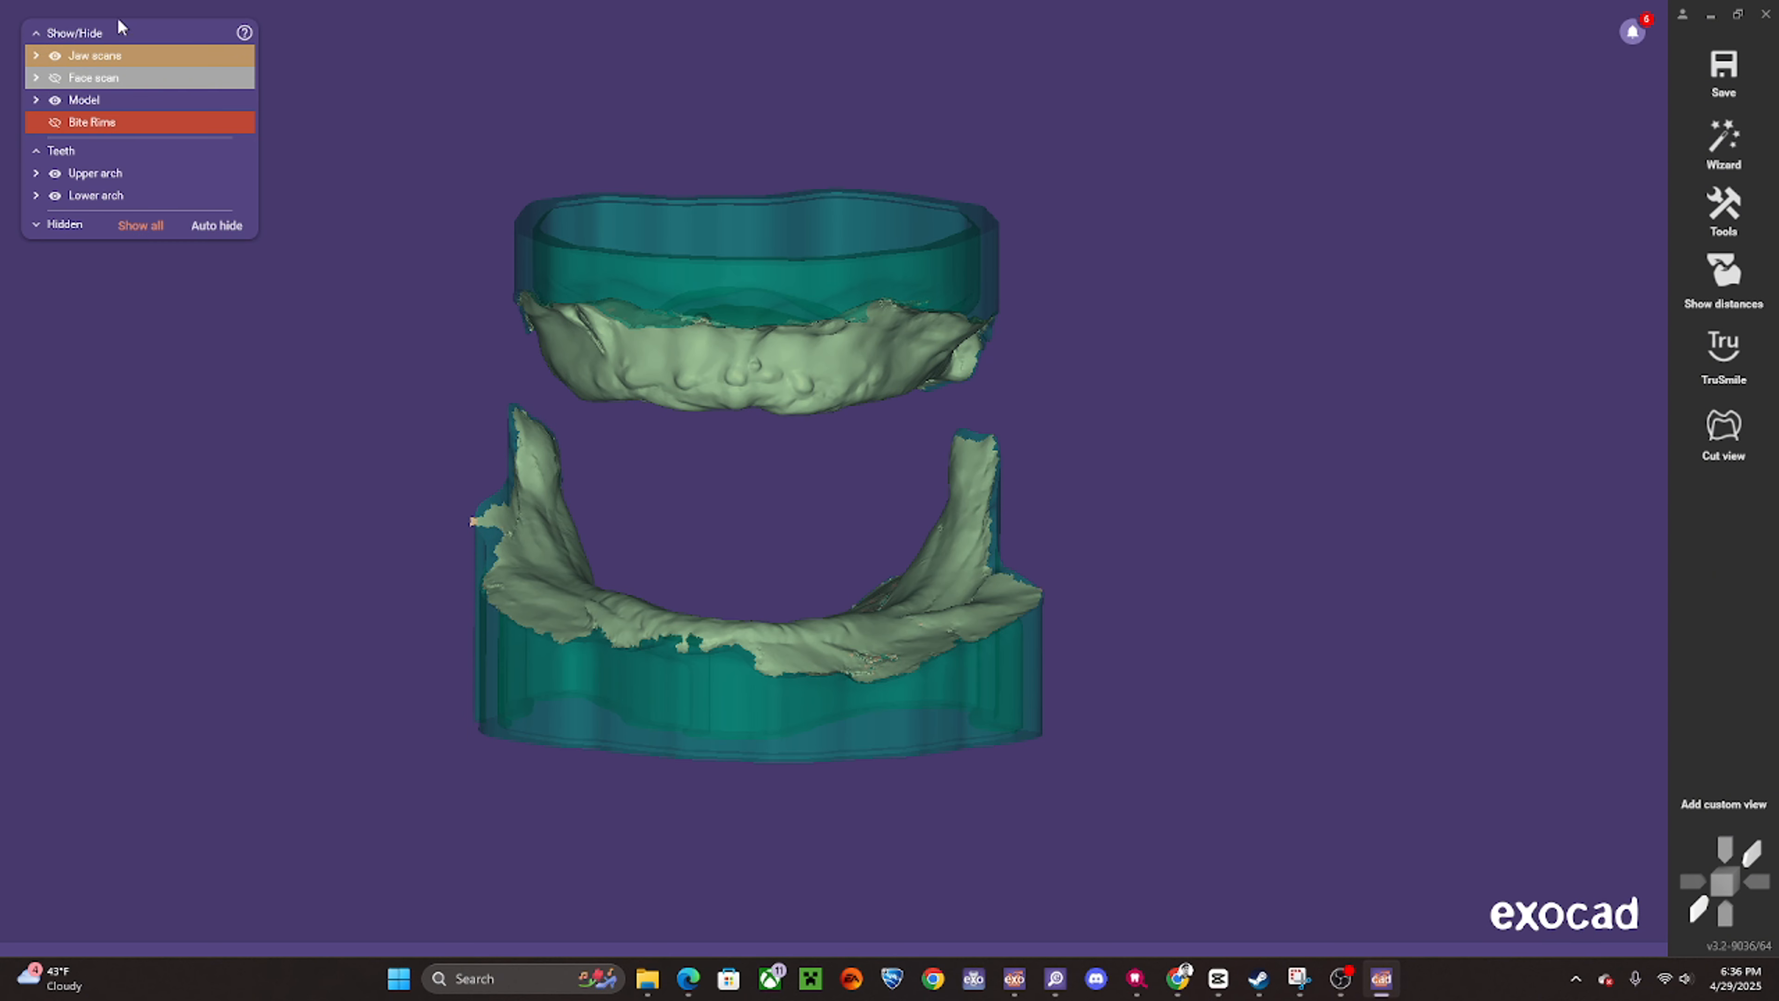
- Adjust the opacity of the jaw scans and the models to compare their surfaces
left_click_drag(120, 57, 256, 57)
scroll(716, 373, "up", 2)
left_click_drag(94, 98, 250, 98)
left_click_drag(139, 98, 123, 96)
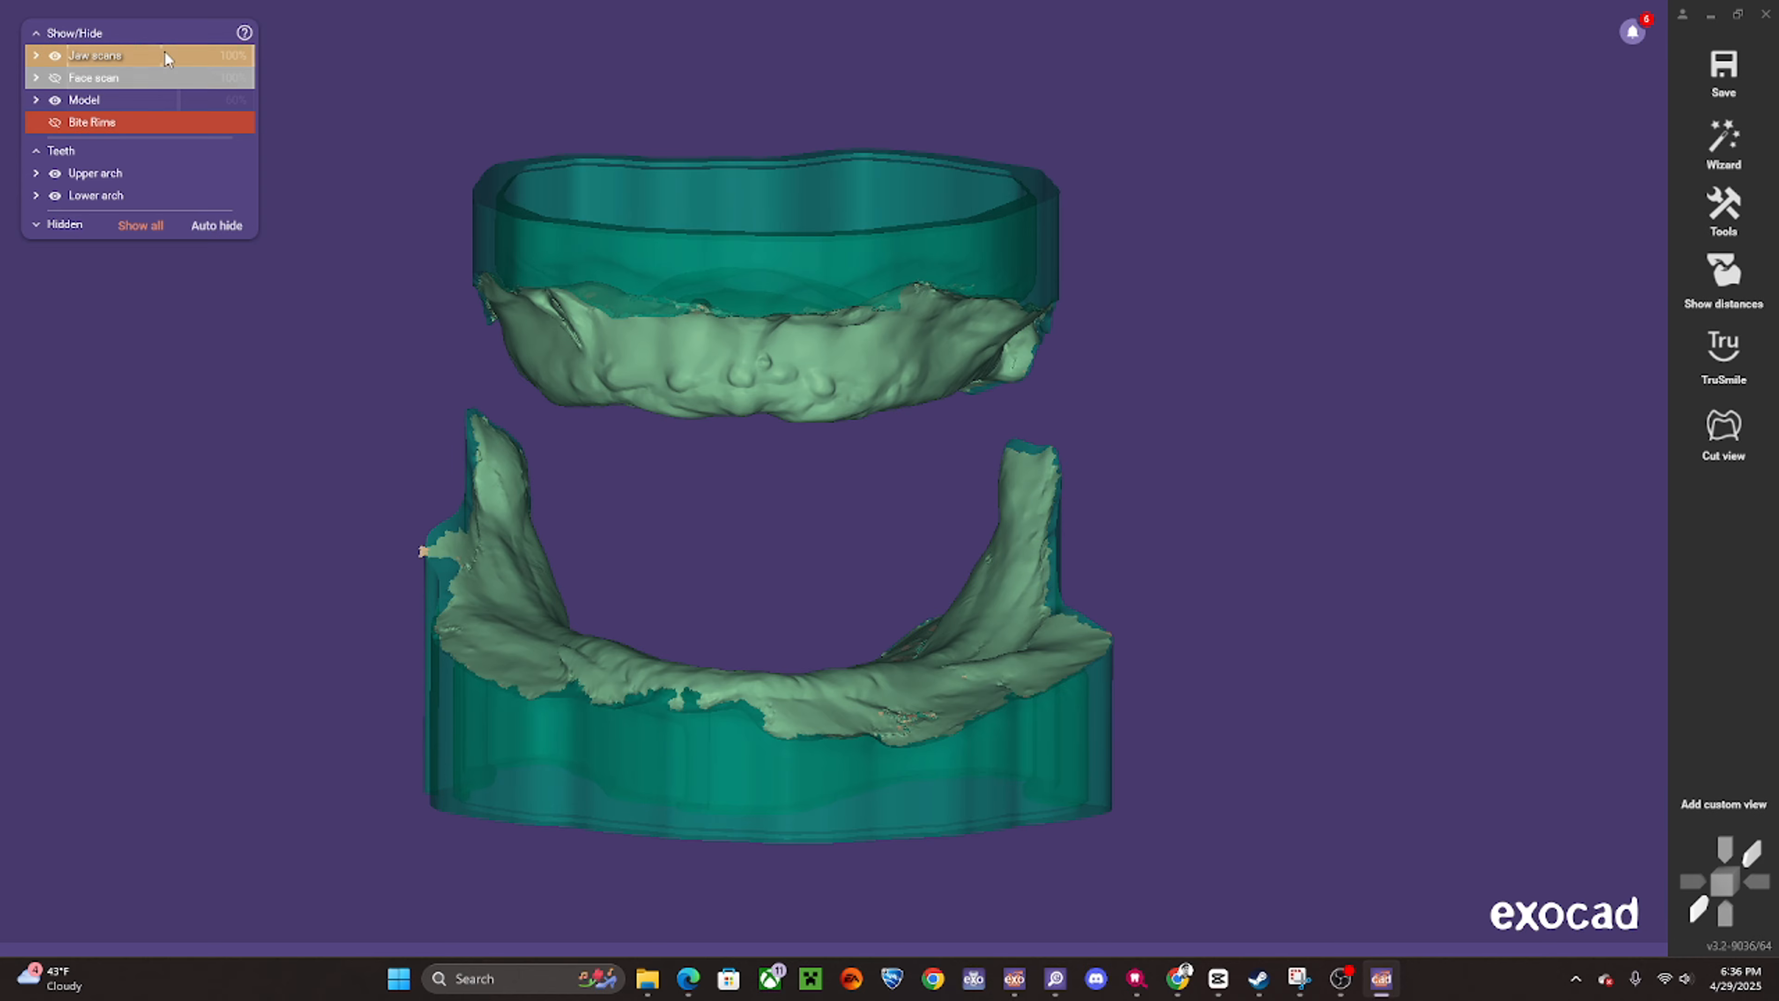
left_click_drag(125, 51, 167, 58)
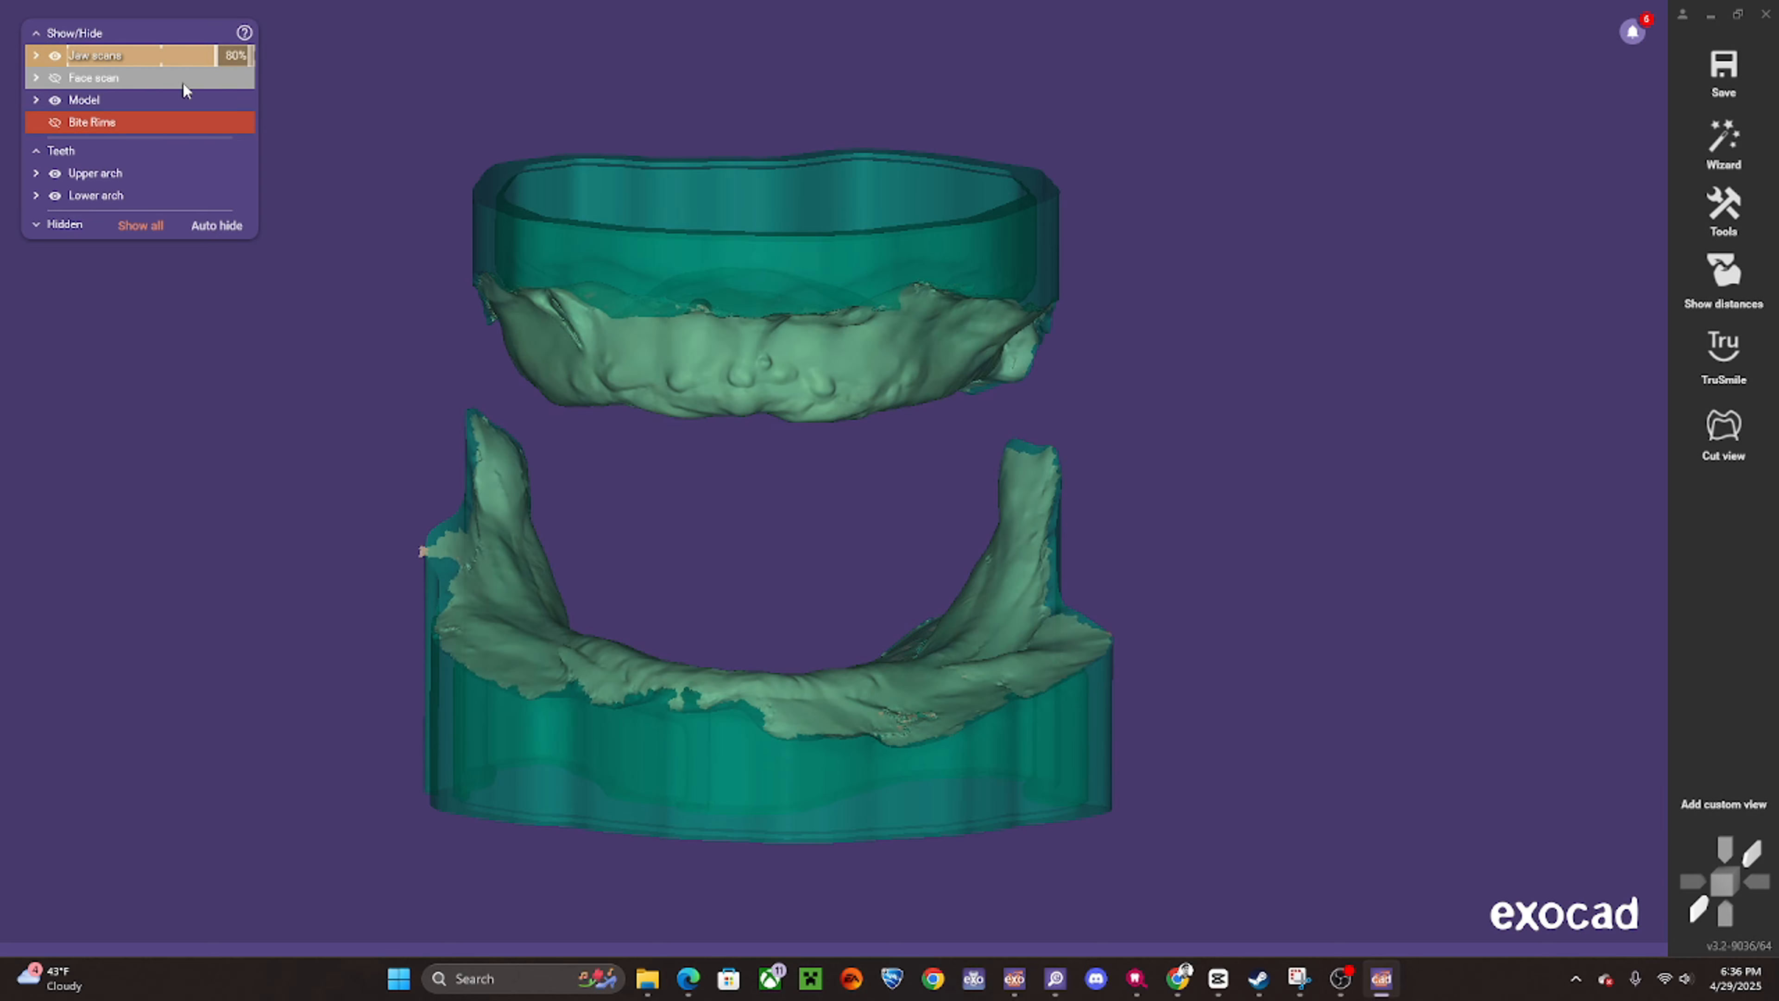
- Examine where the jaw scan borders merge into the transparent models, especially along the lower arch
right_click_drag(751, 624, 742, 707)
scroll(742, 707, "up", 3)
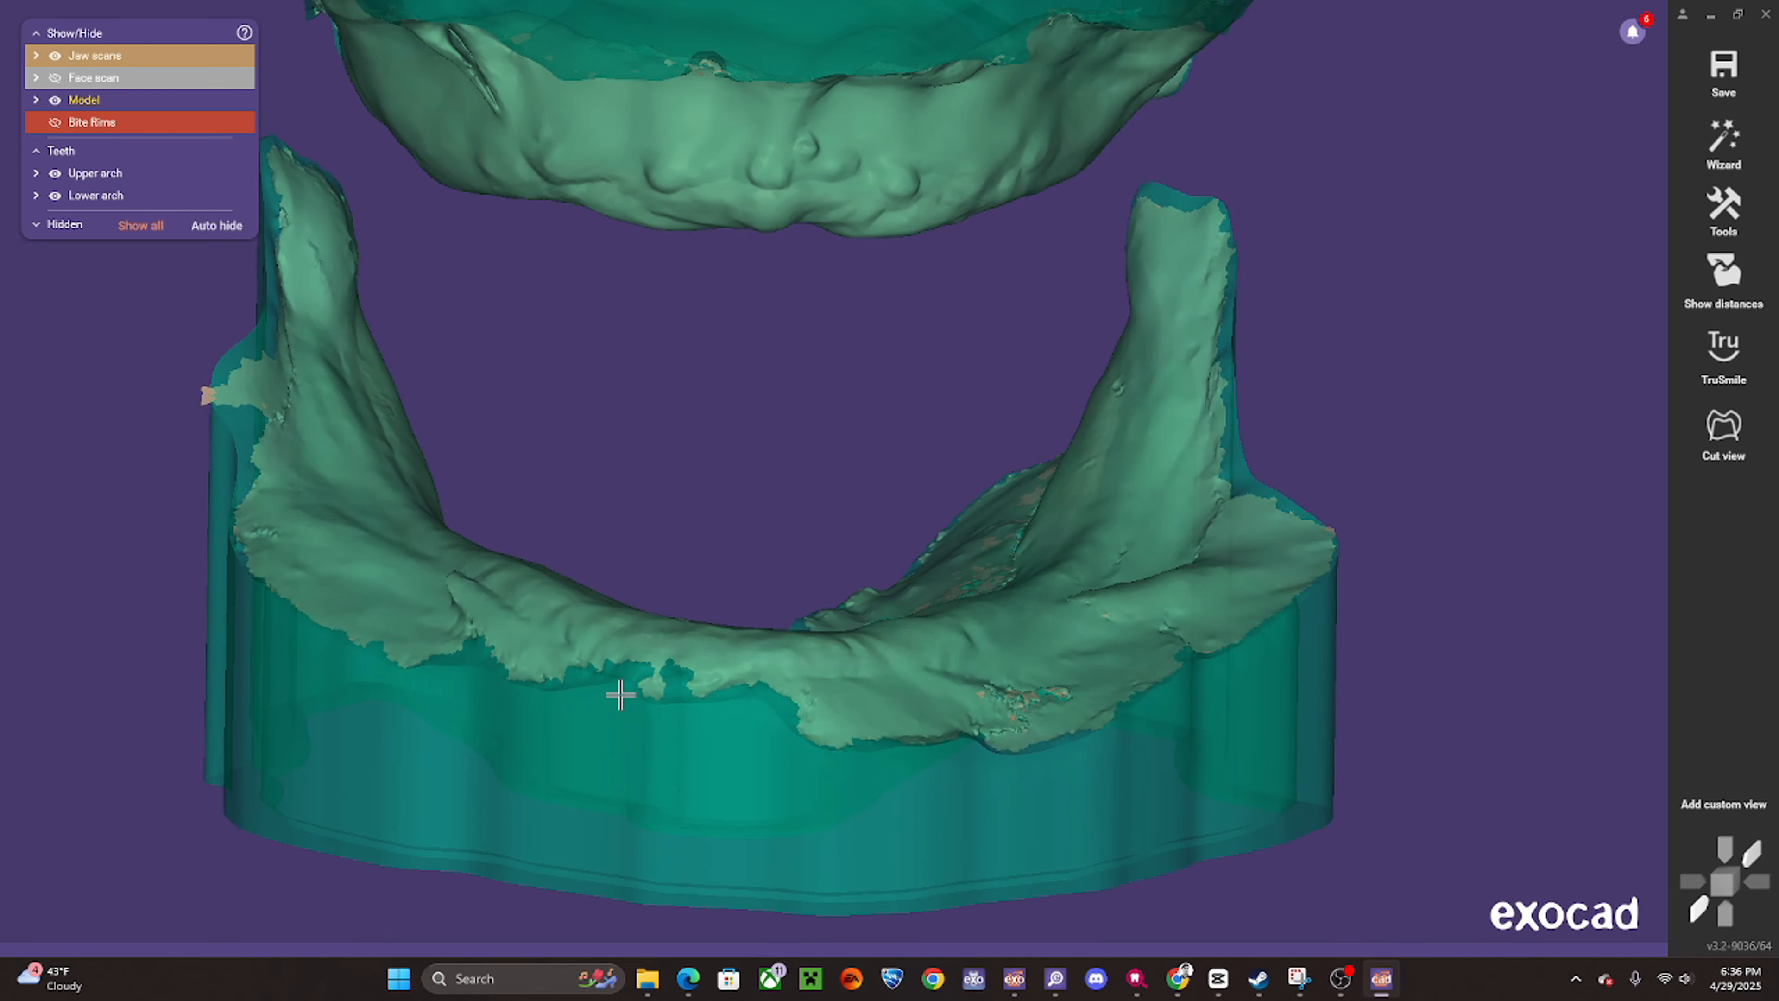
scroll(620, 694, "up", 2)
scroll(690, 719, "up", 1)
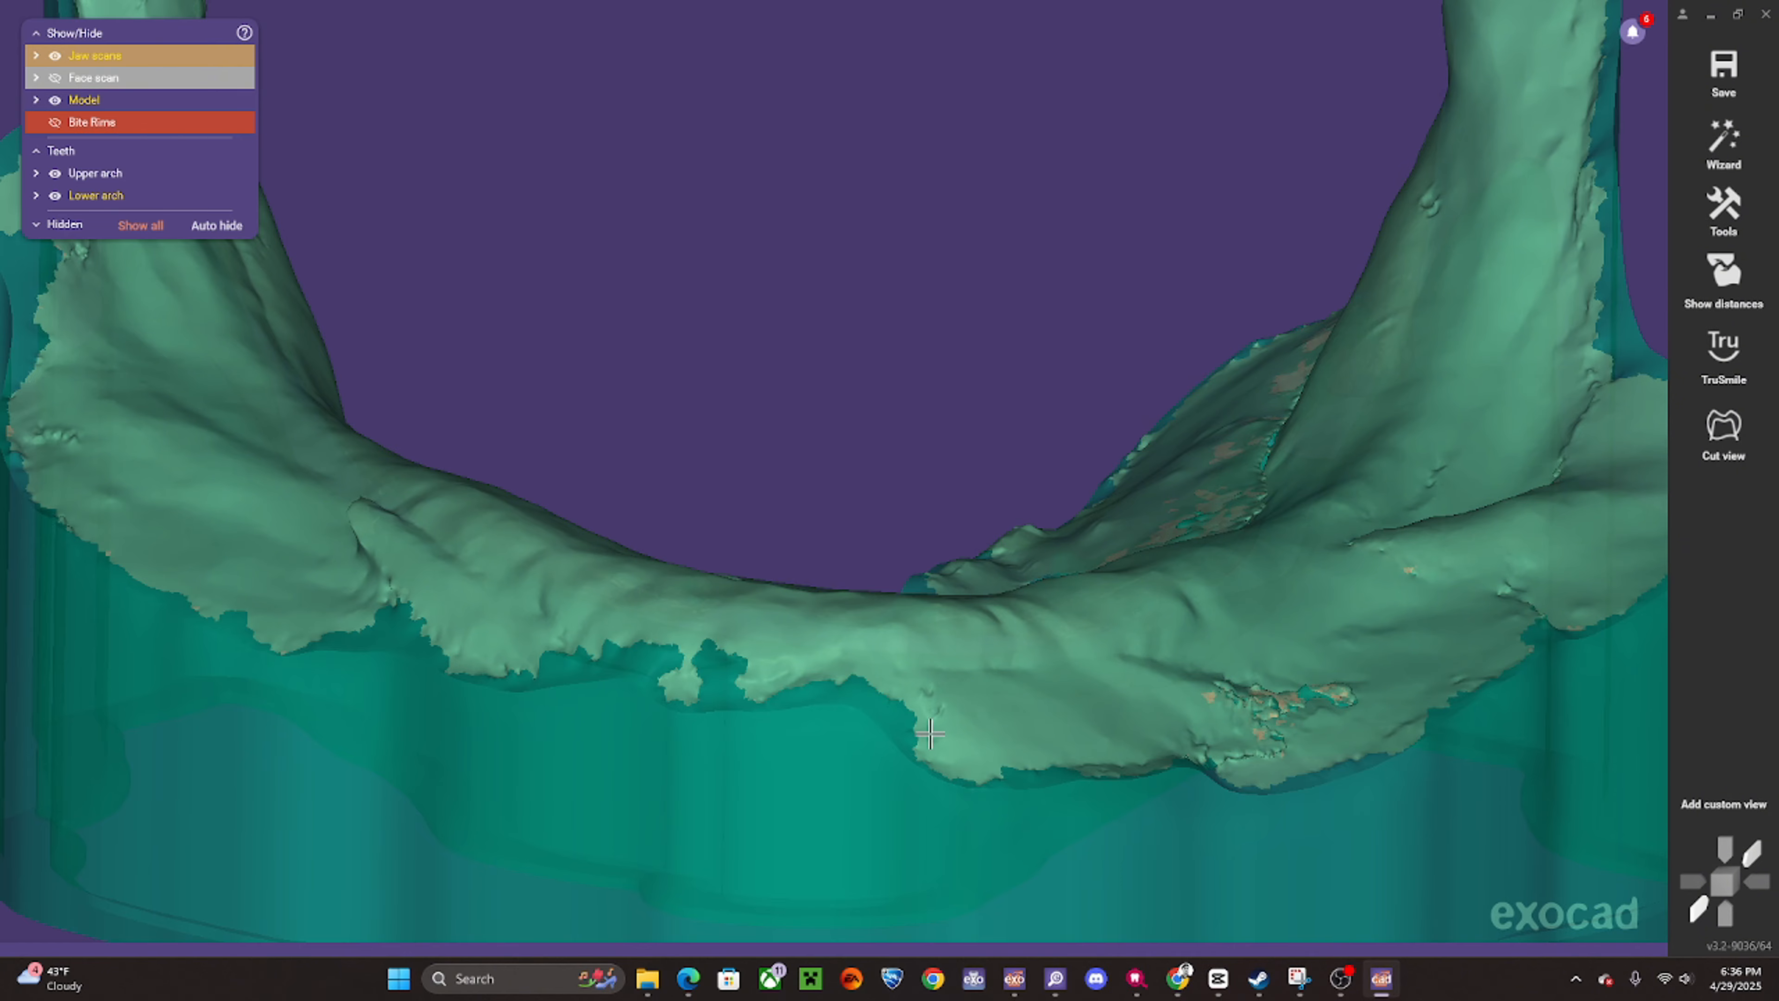
scroll(993, 425, "down", 5)
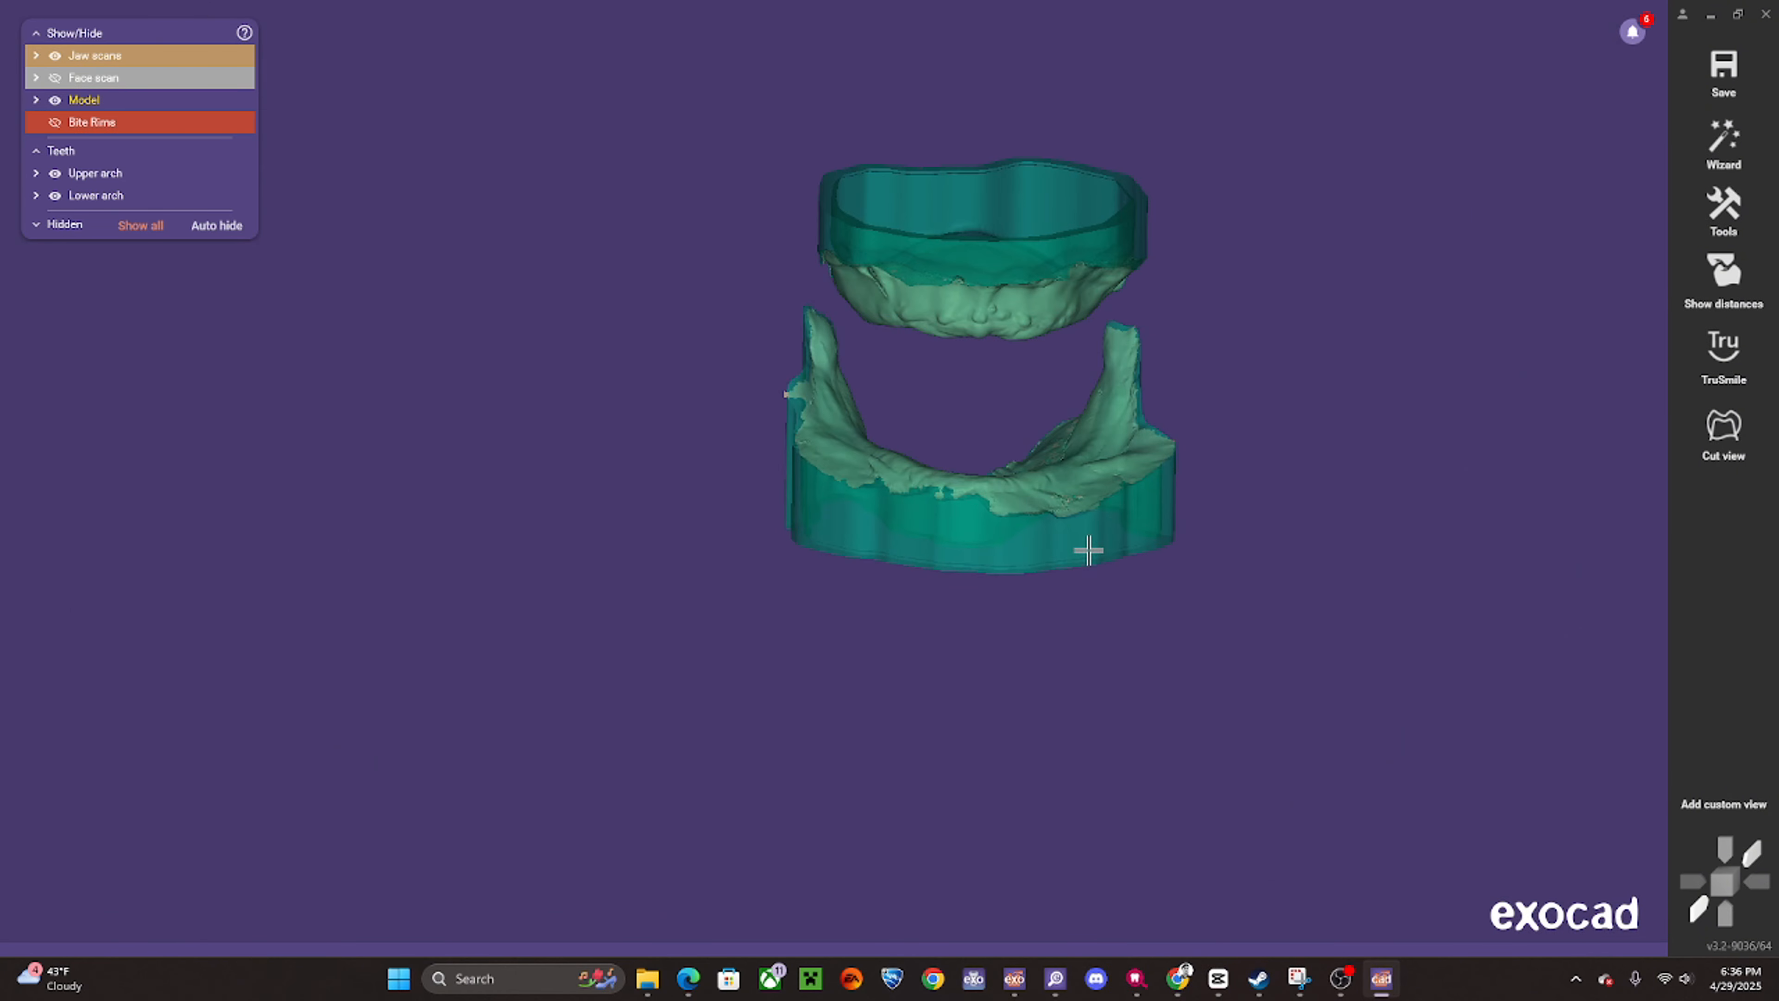
scroll(1009, 445, "up", 4)
right_click_drag(1009, 445, 1009, 466)
scroll(1008, 466, "down", 3)
scroll(1009, 466, "up", 1)
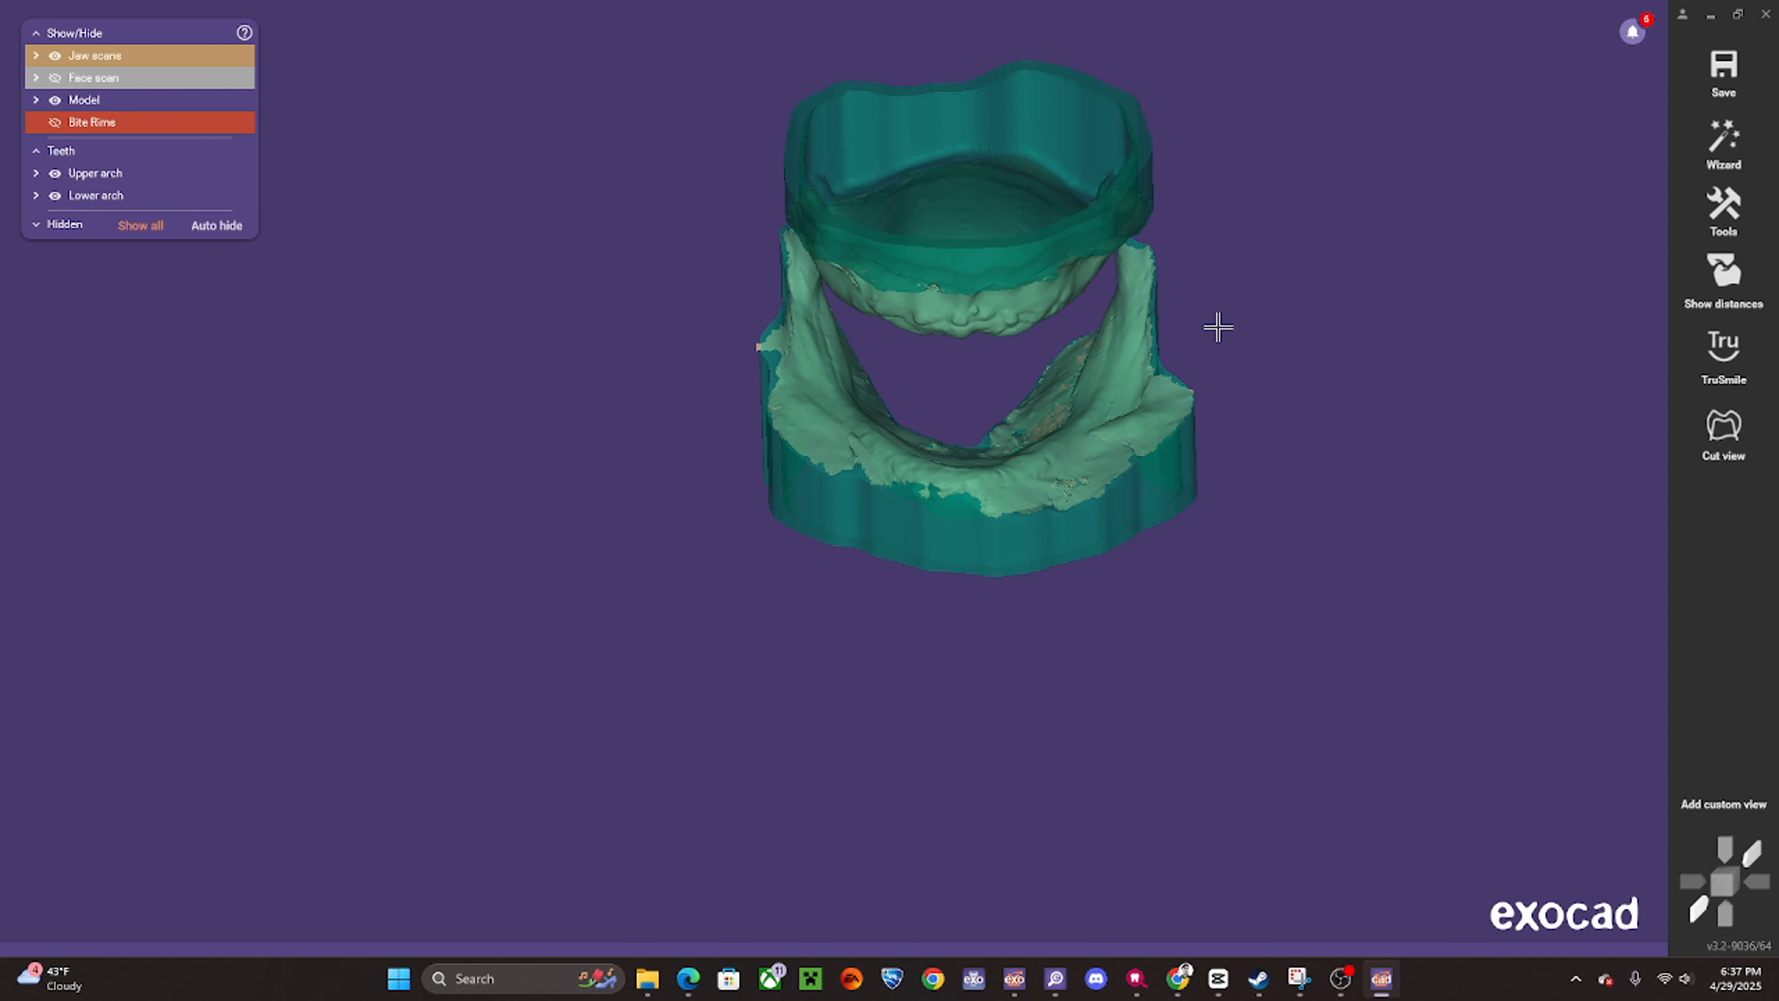
right_click_drag(1219, 326, 875, 450)
middle_click_drag(874, 450, 826, 582)
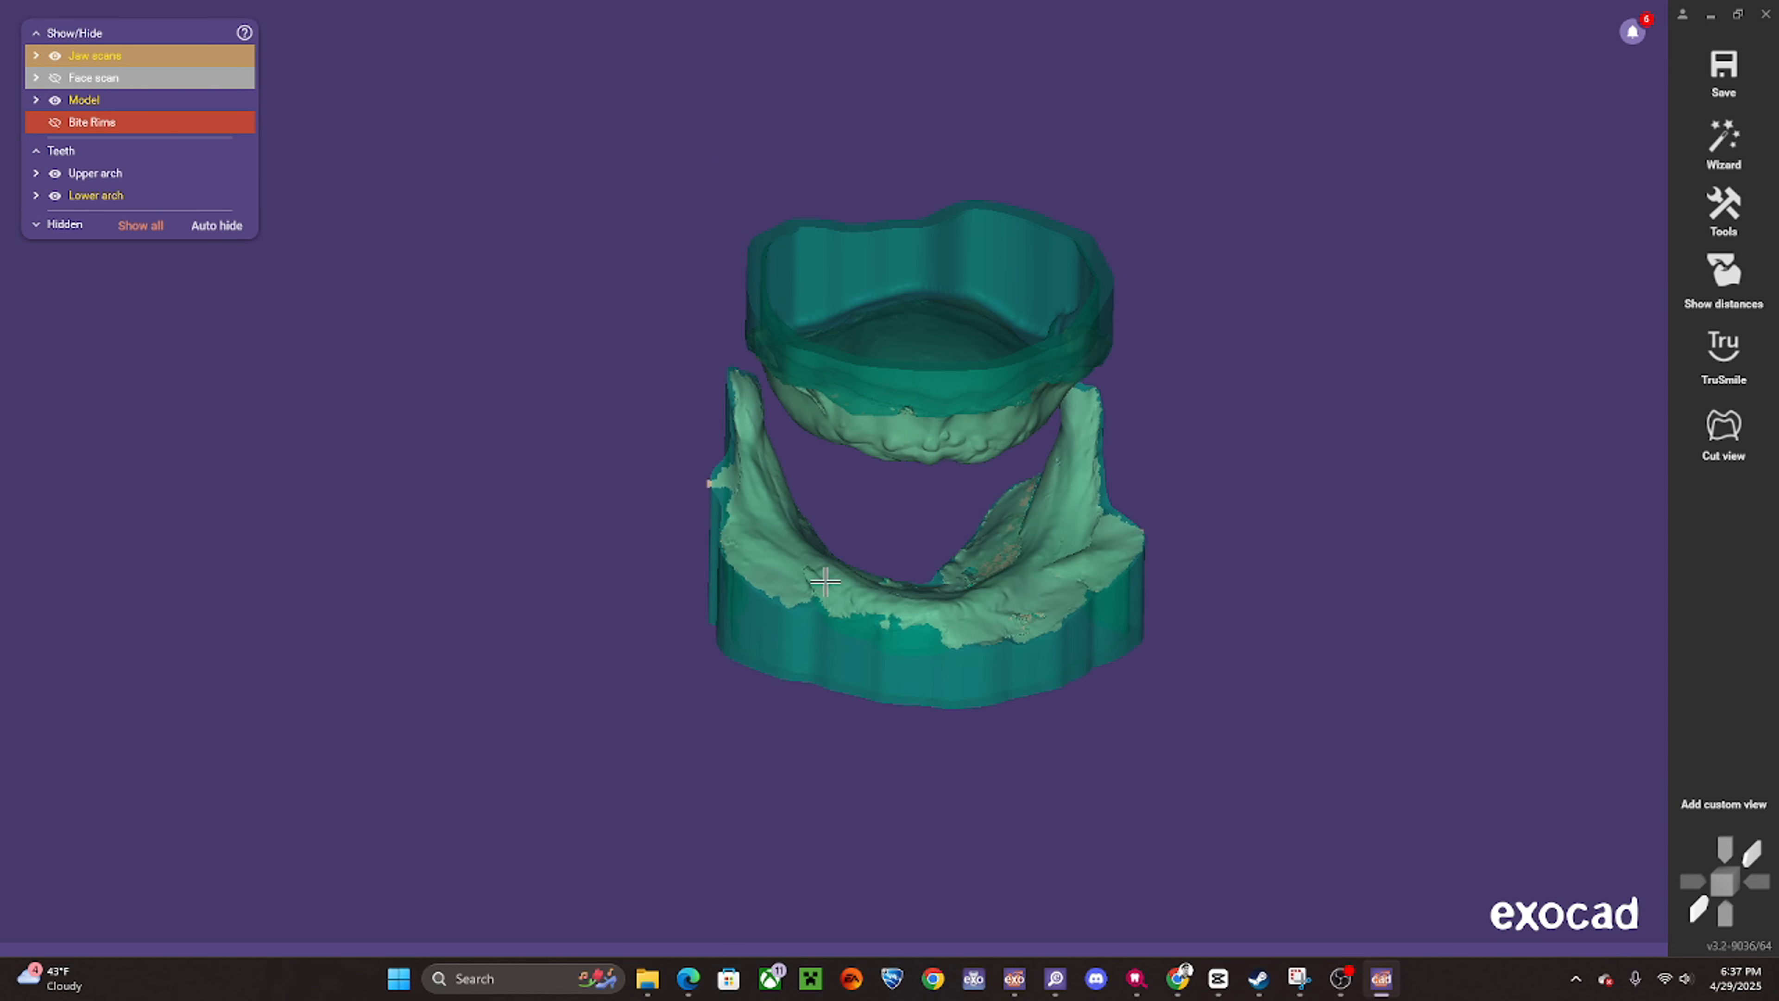
left_click(1715, 214)
left_click(1408, 691)
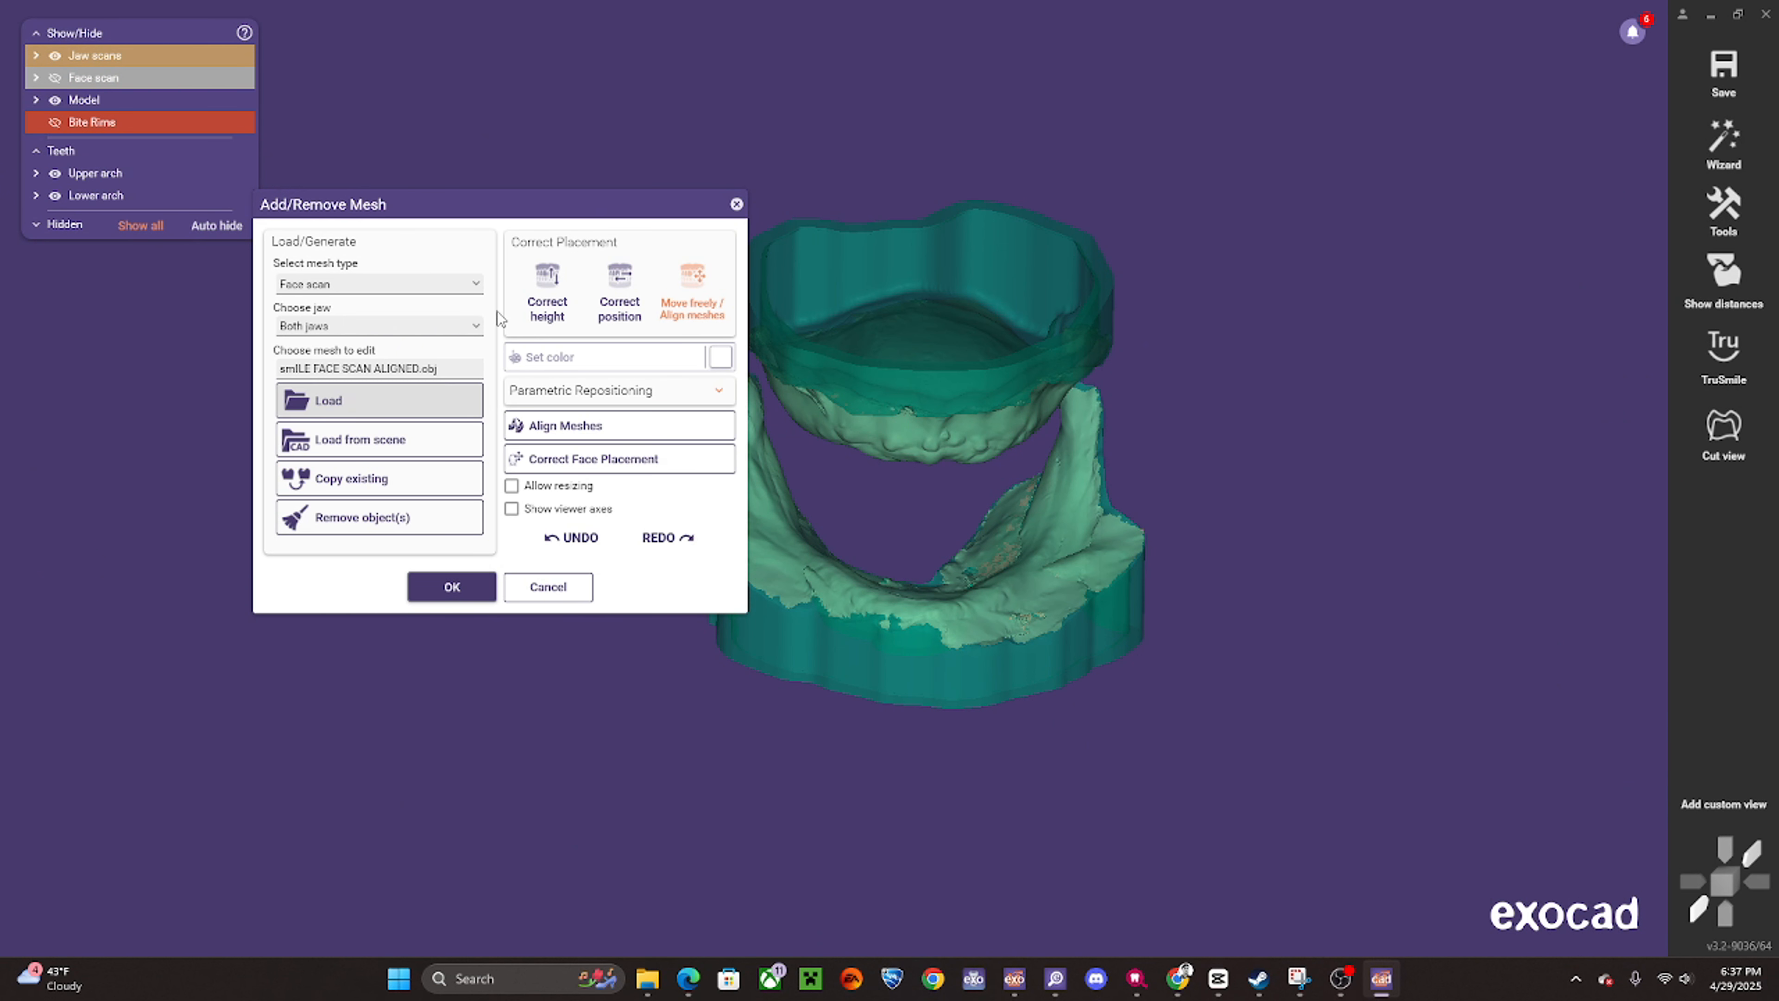
left_click(428, 293)
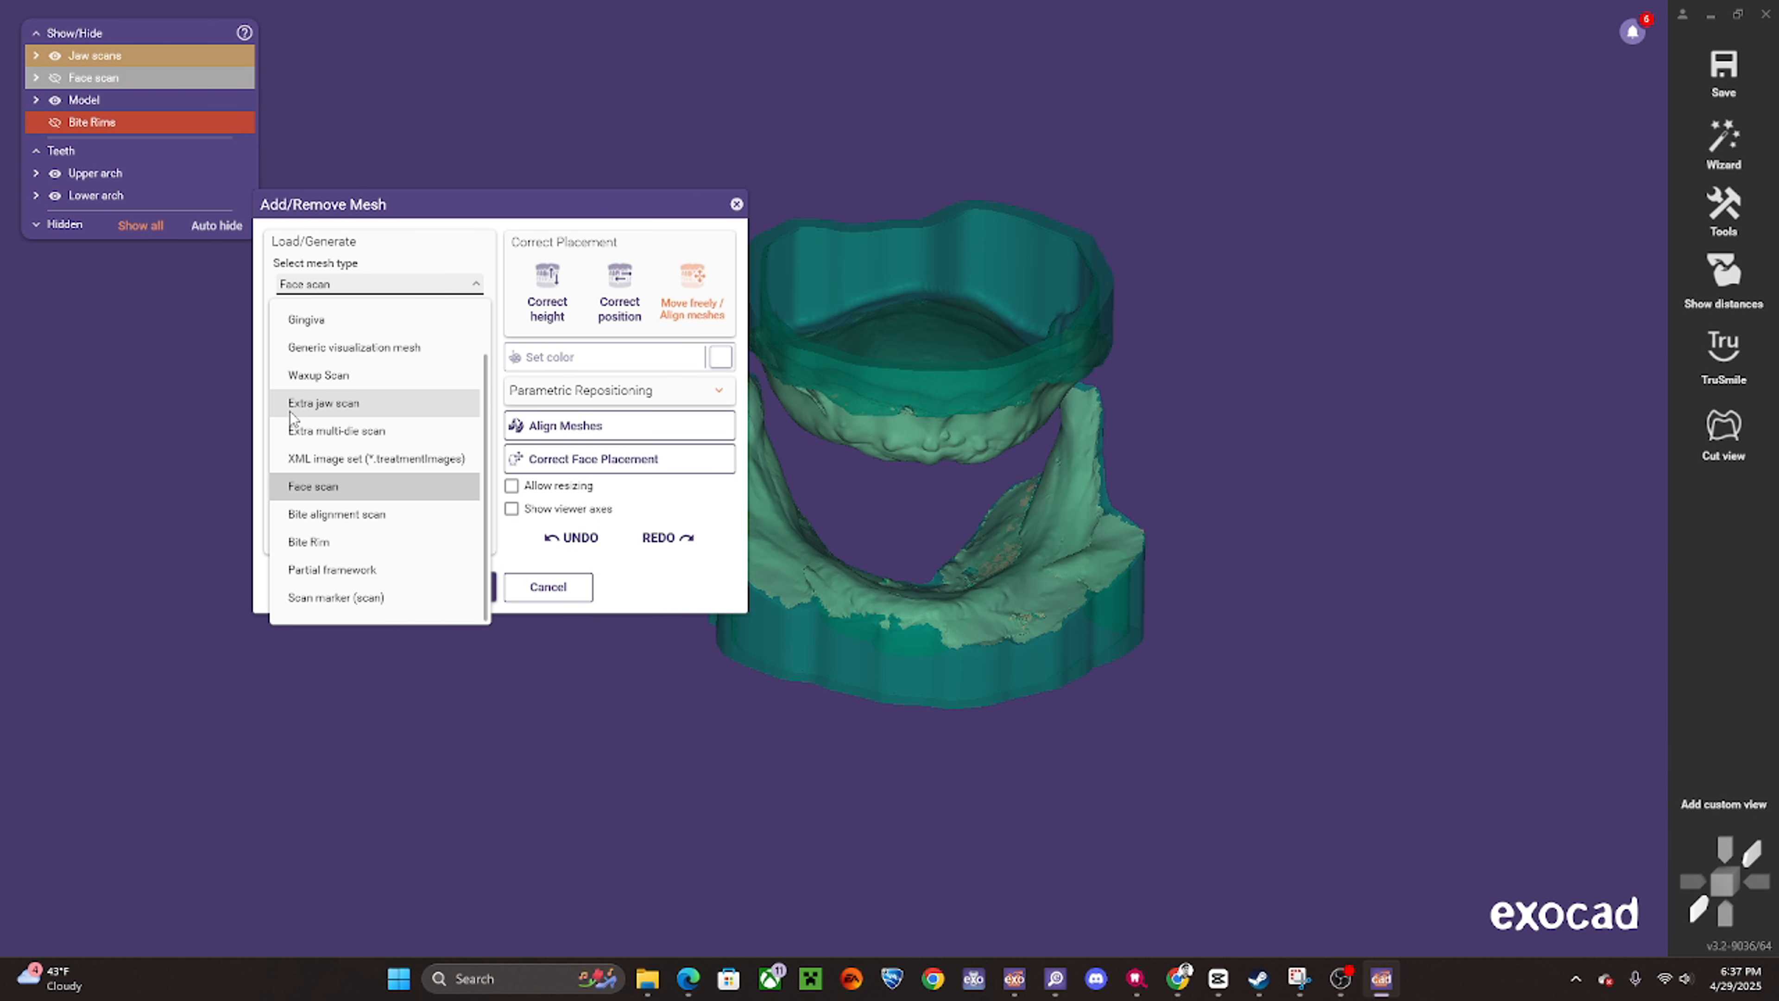
left_click(337, 403)
left_click(354, 328)
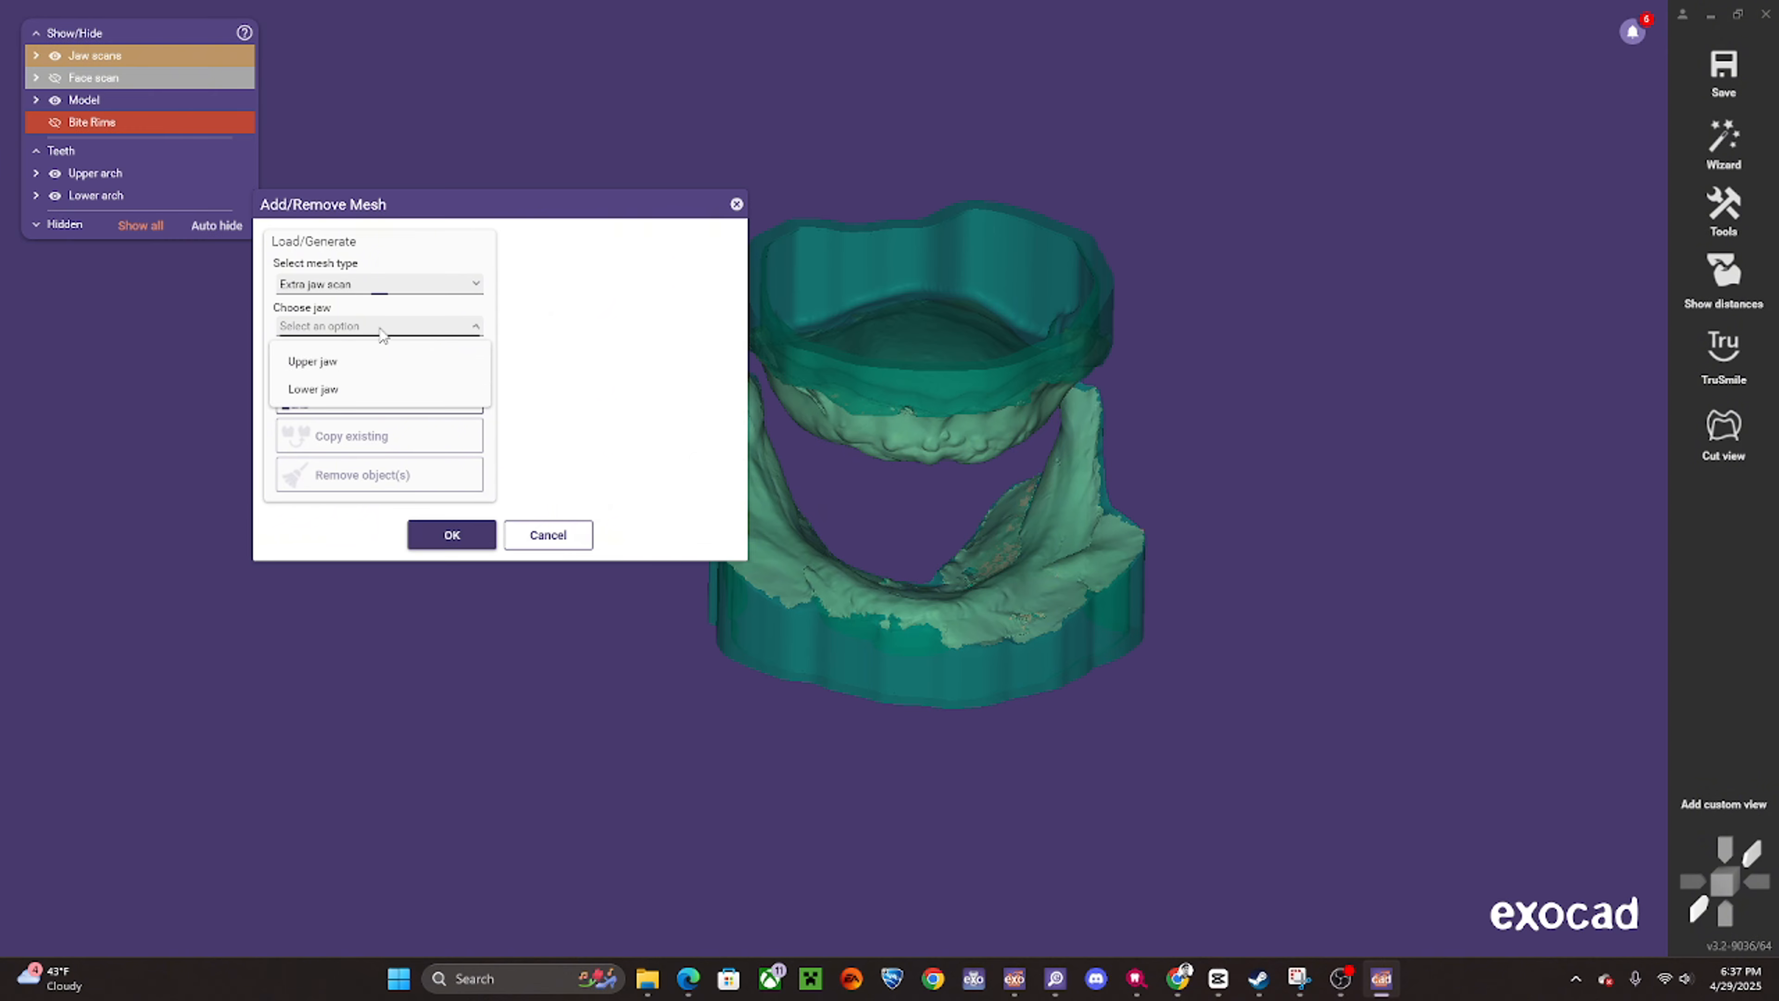
left_click(358, 362)
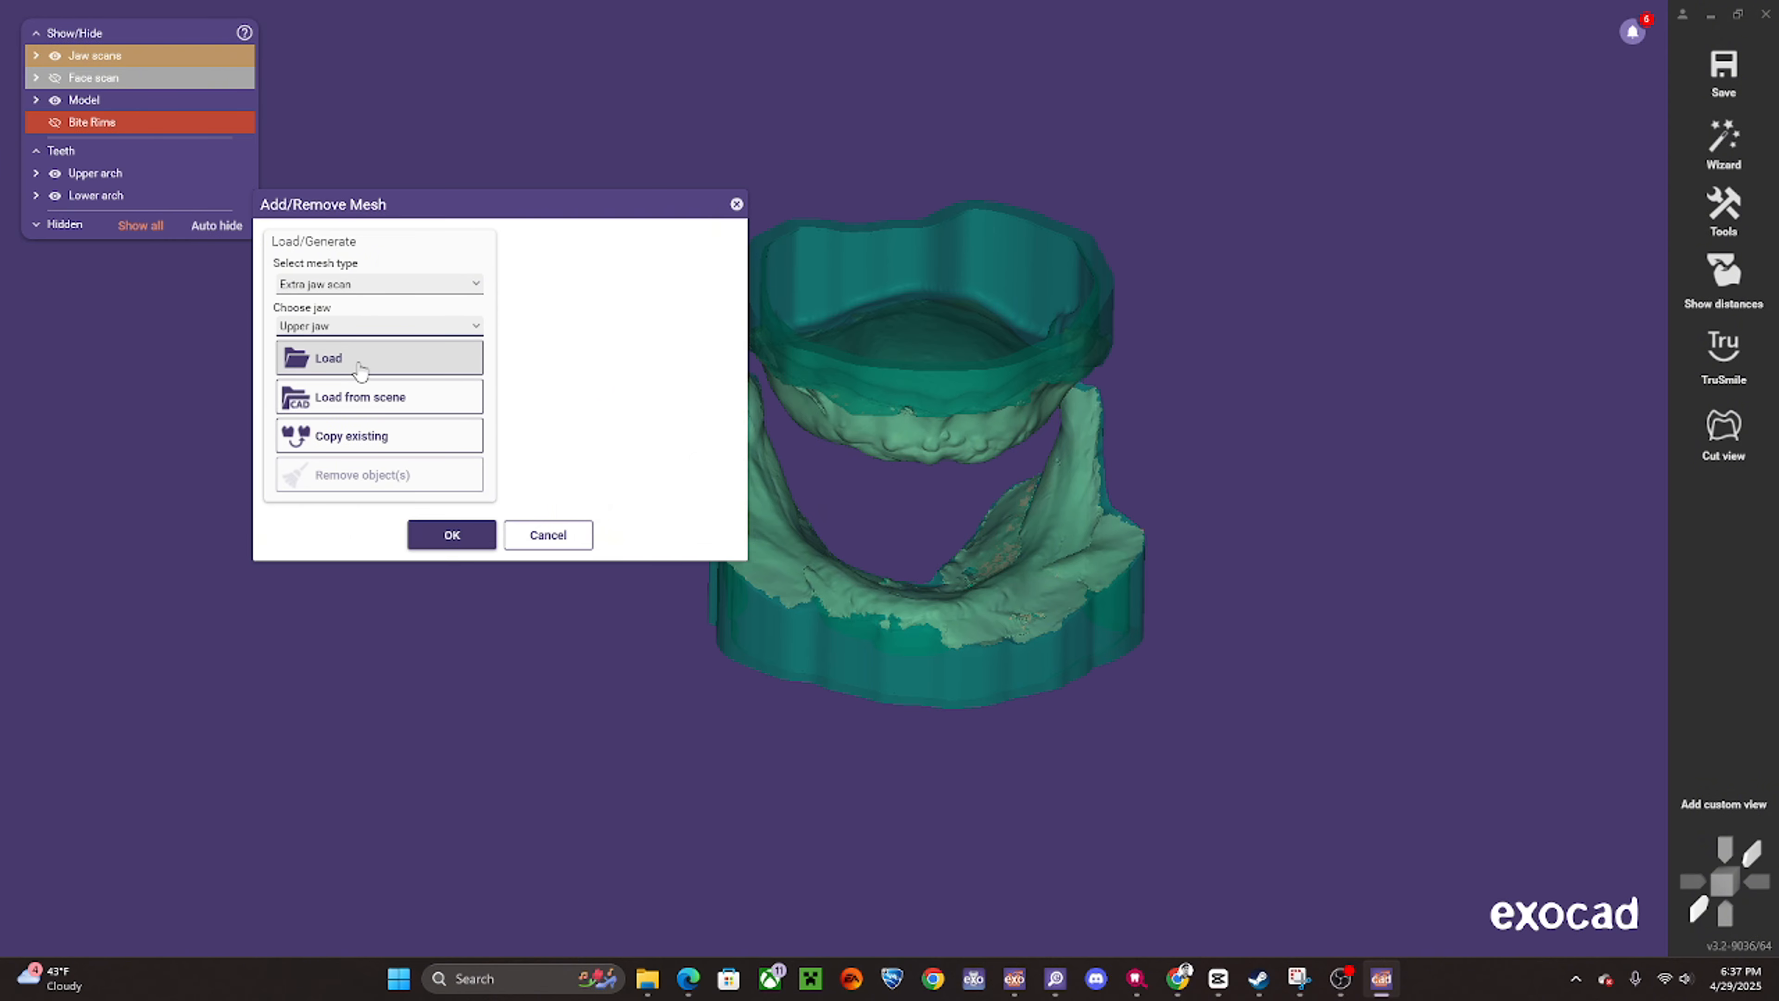
left_click(360, 370)
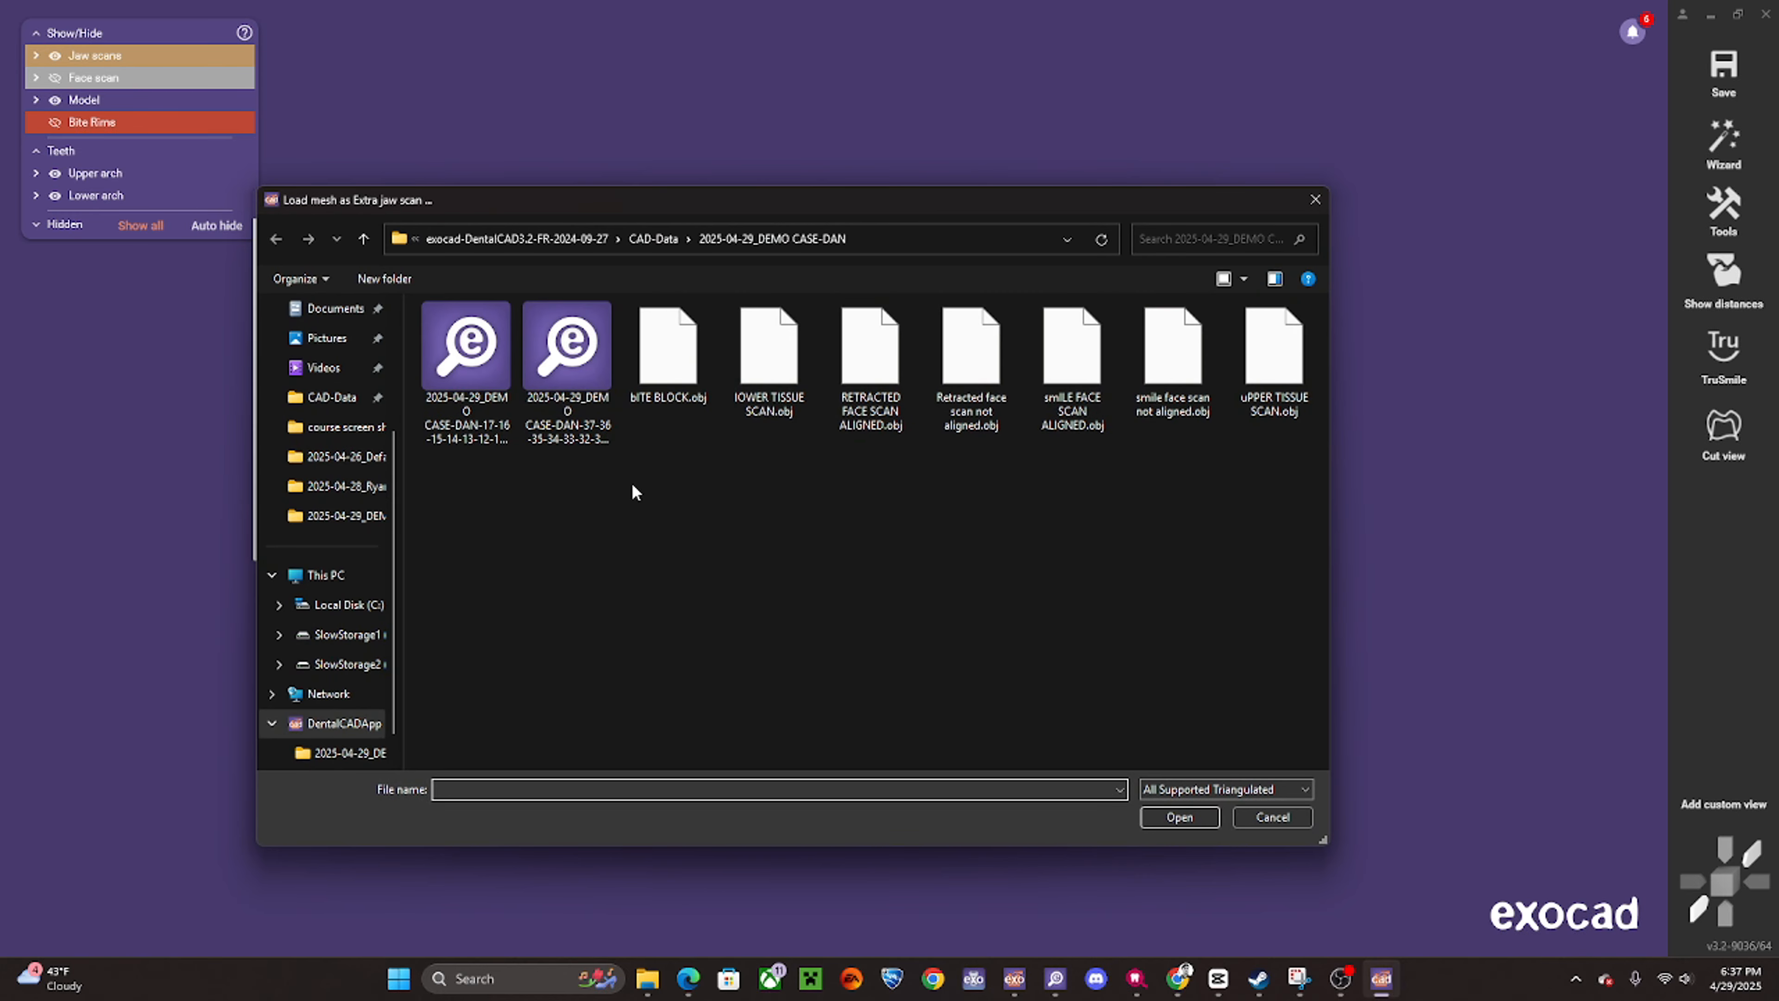
double_click(460, 381)
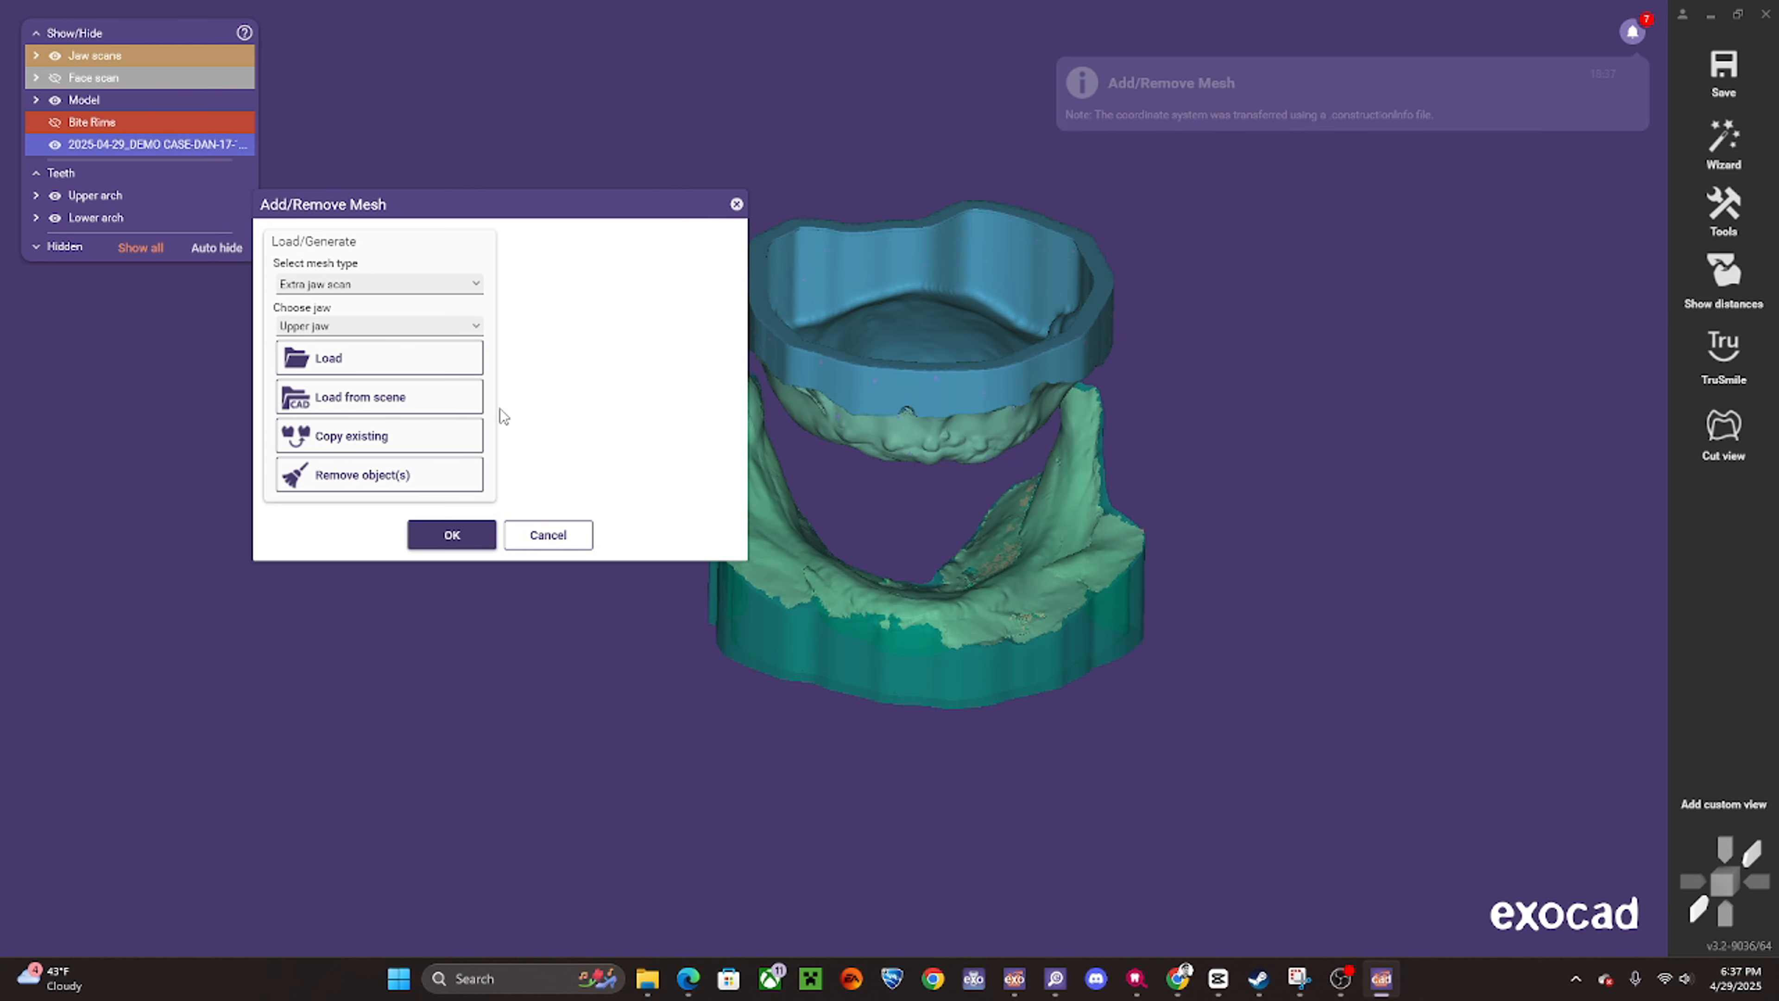
- Load the demo case's lower model file (37-36-35-3…) as an Extra jaw scan mesh for the Lower jaw and accept the meshes
left_click(384, 325)
left_click(343, 389)
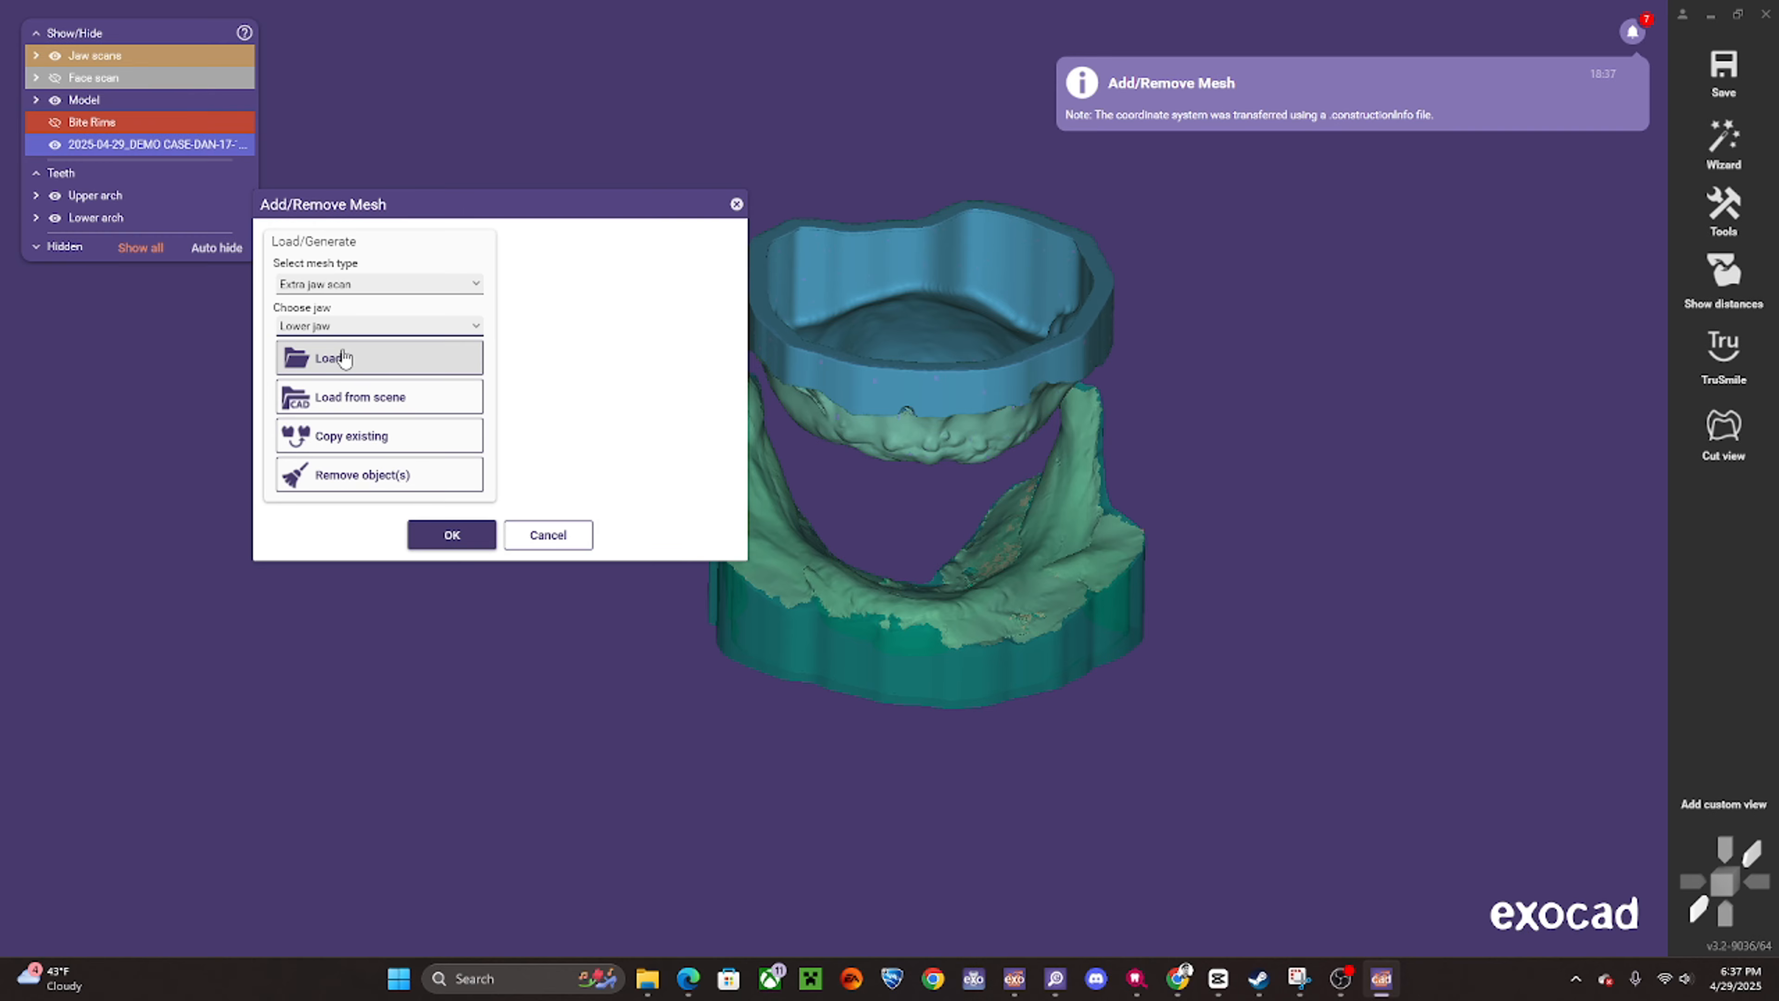
left_click(337, 359)
double_click(549, 353)
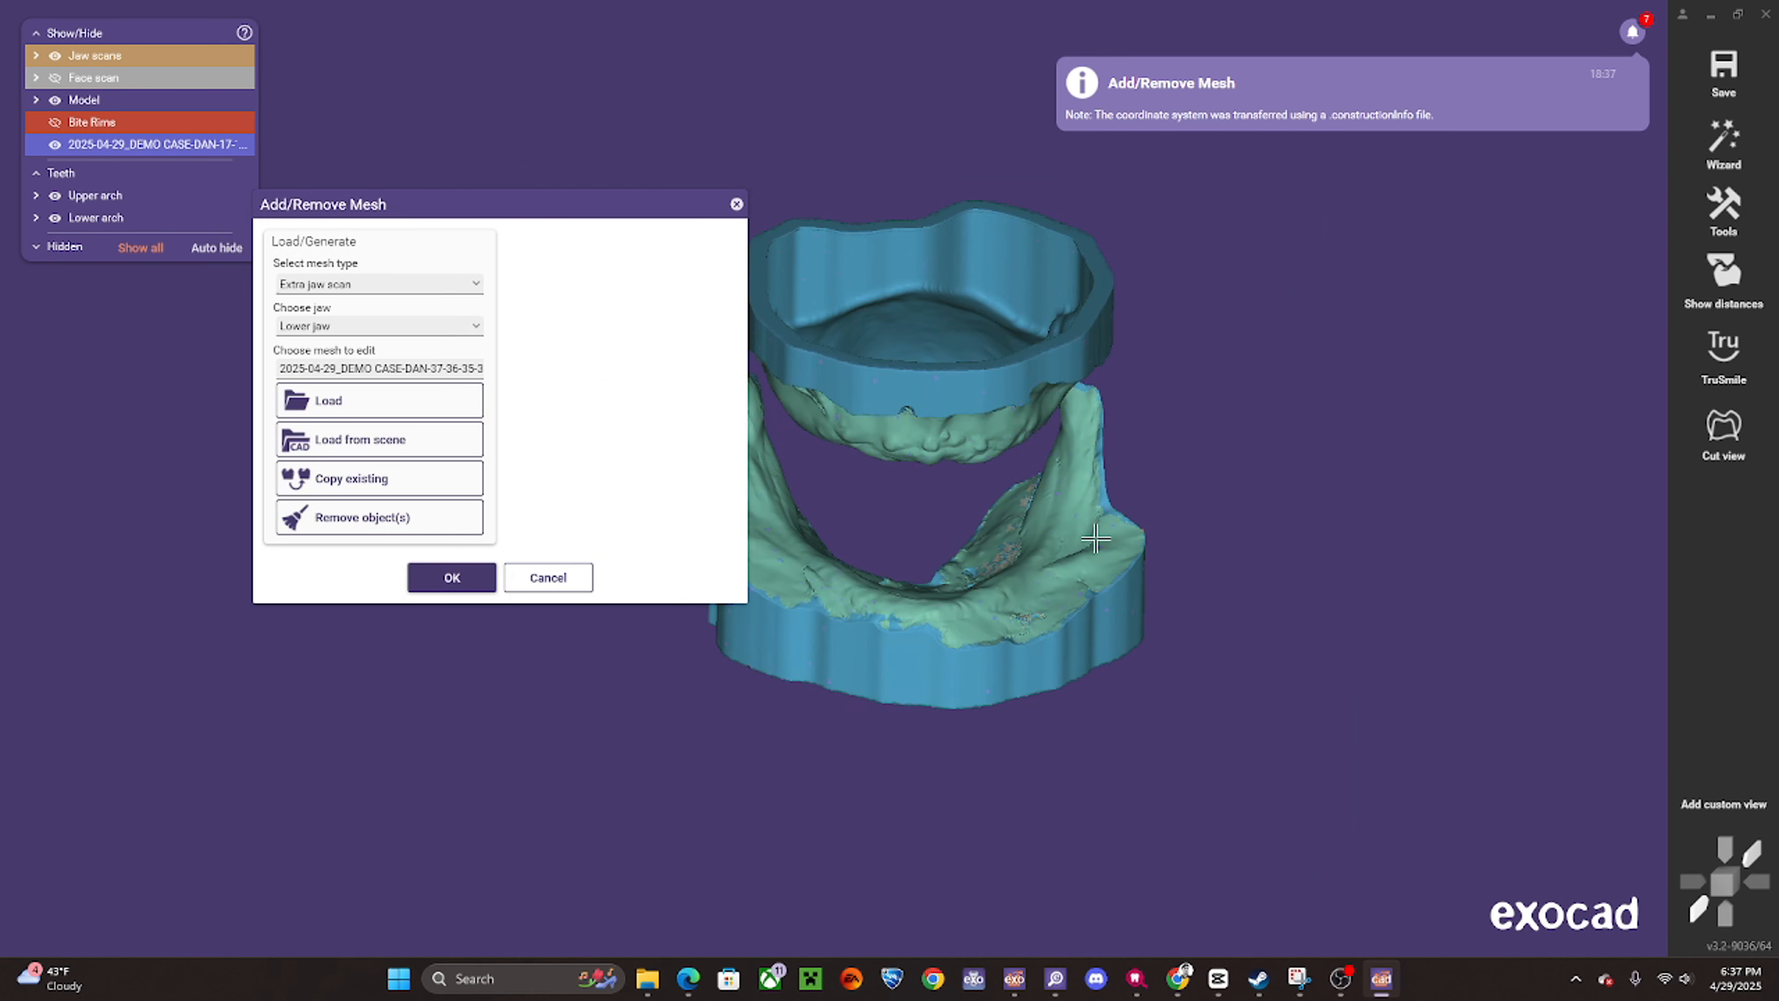
left_click(443, 577)
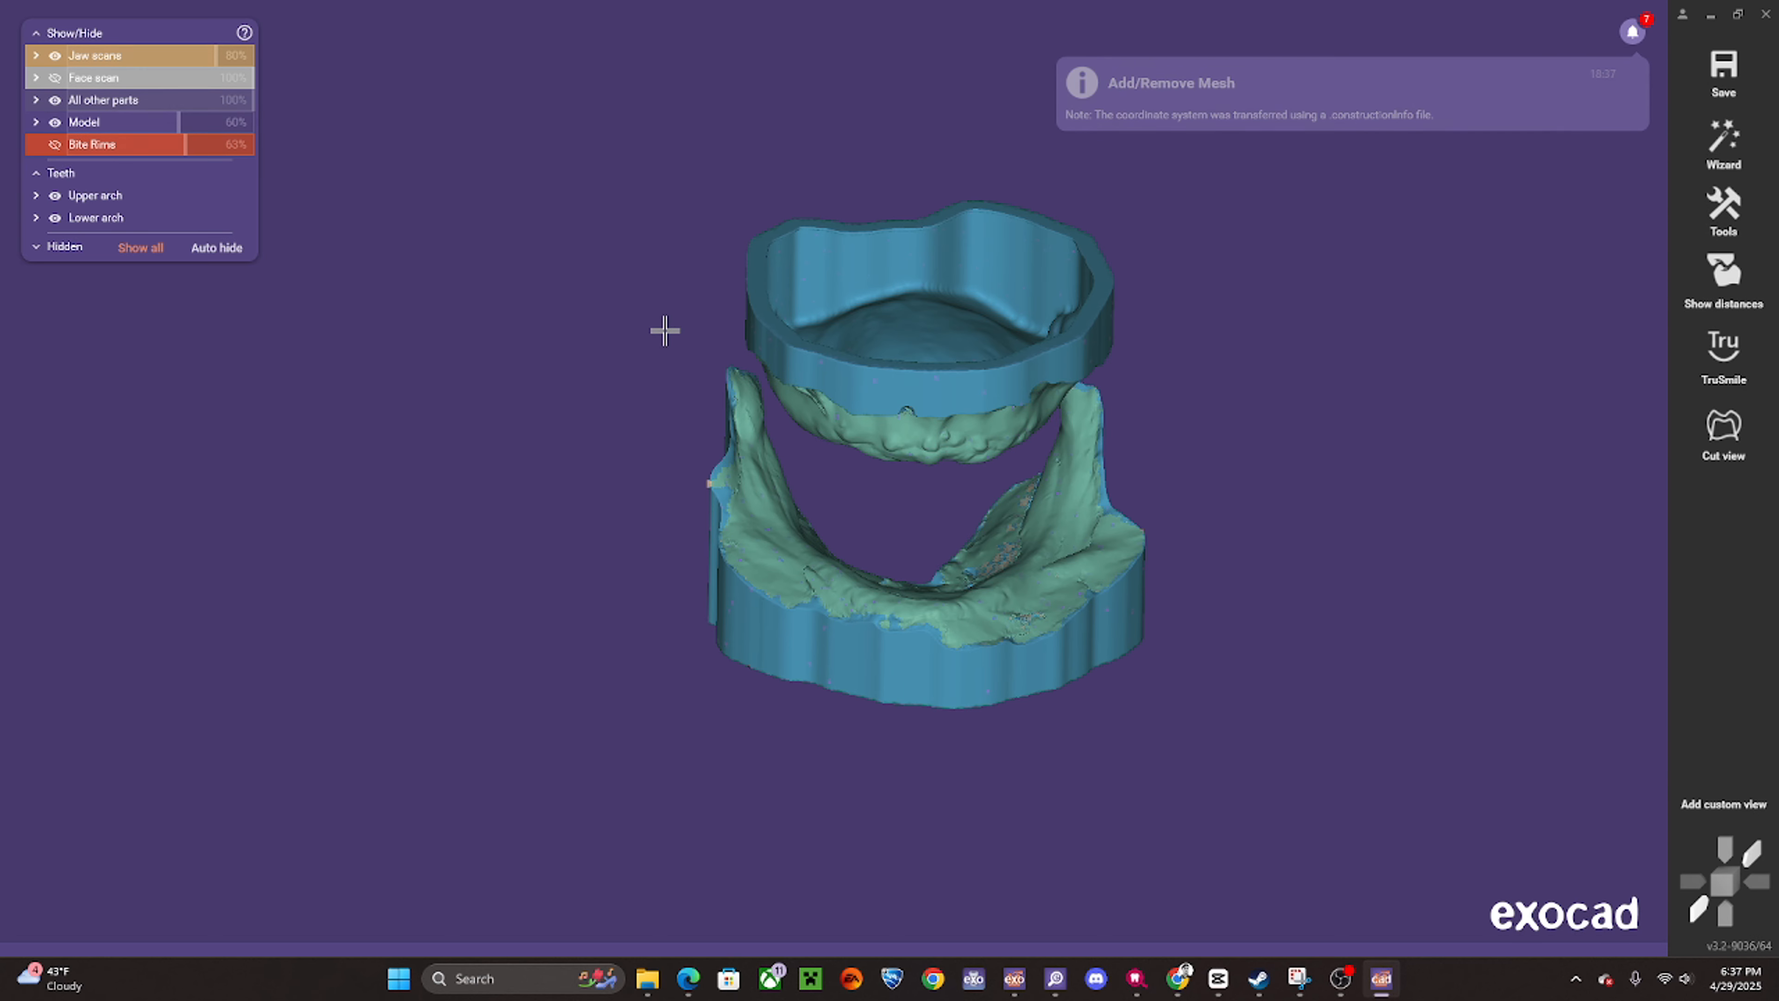
- Hide the models and check how the loaded extra jaw scans fit the original scans of both jaws
left_click(55, 123)
scroll(859, 778, "up", 5)
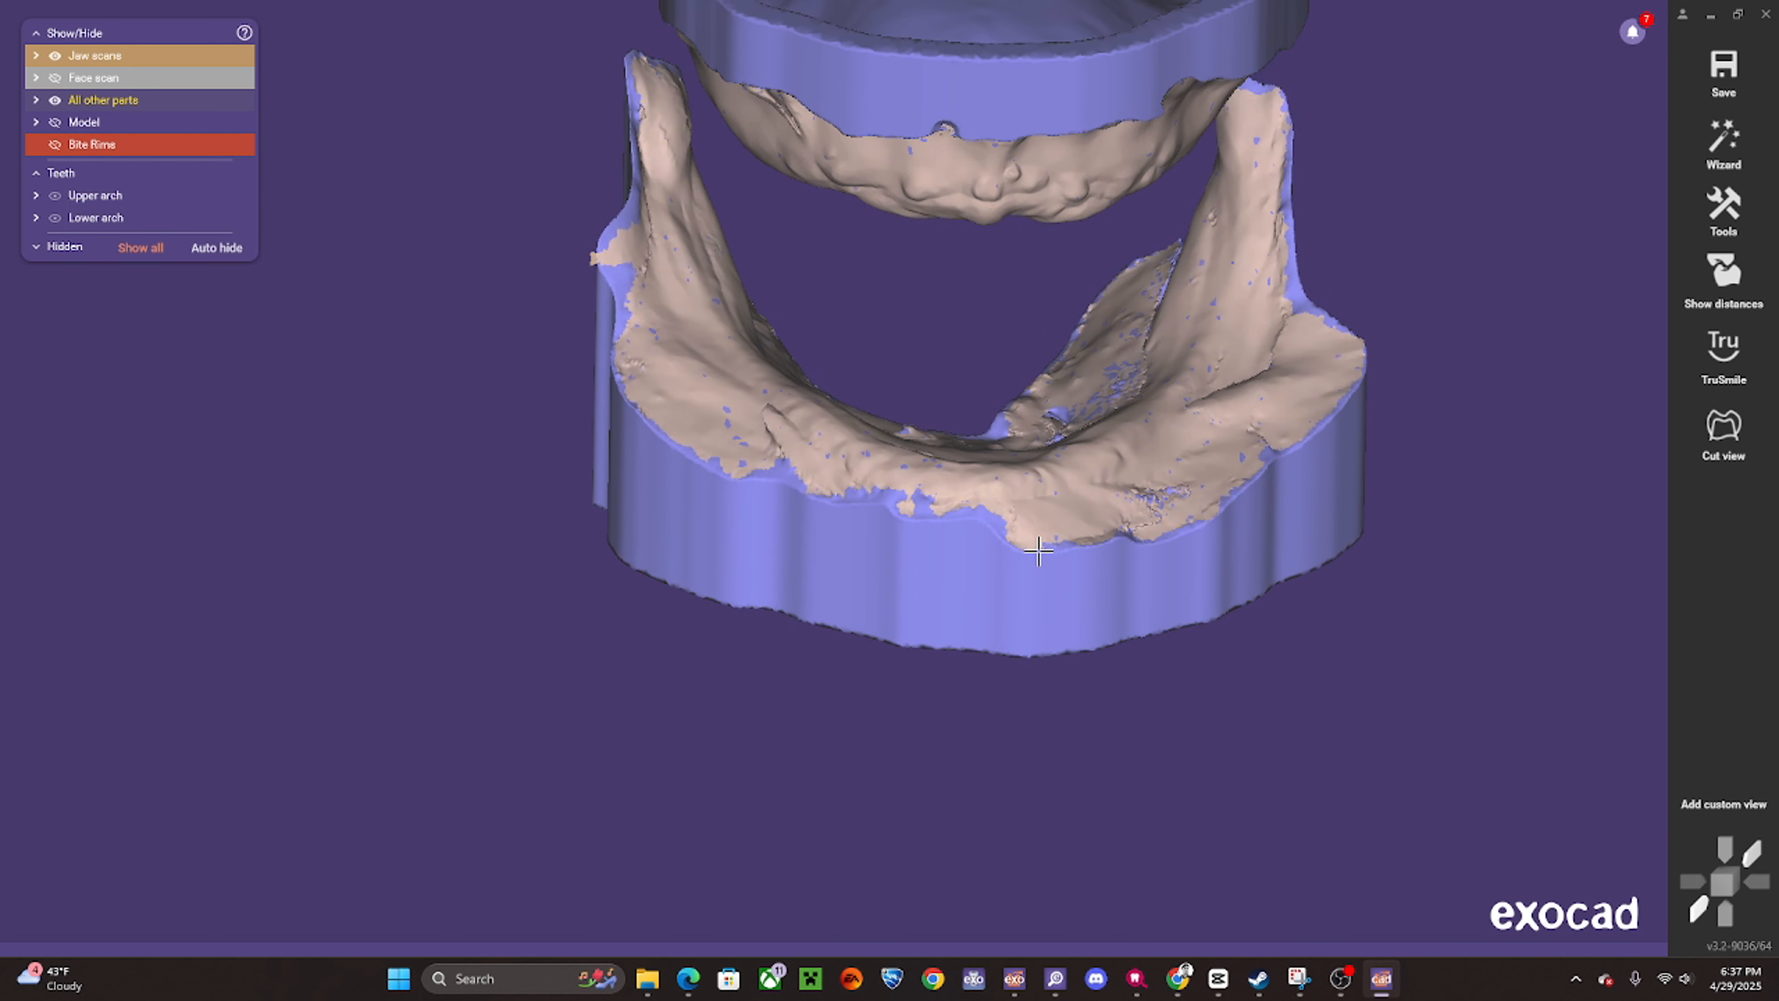
middle_click_drag(965, 751, 764, 750)
right_click_drag(764, 750, 764, 701)
scroll(762, 751, "down", 4)
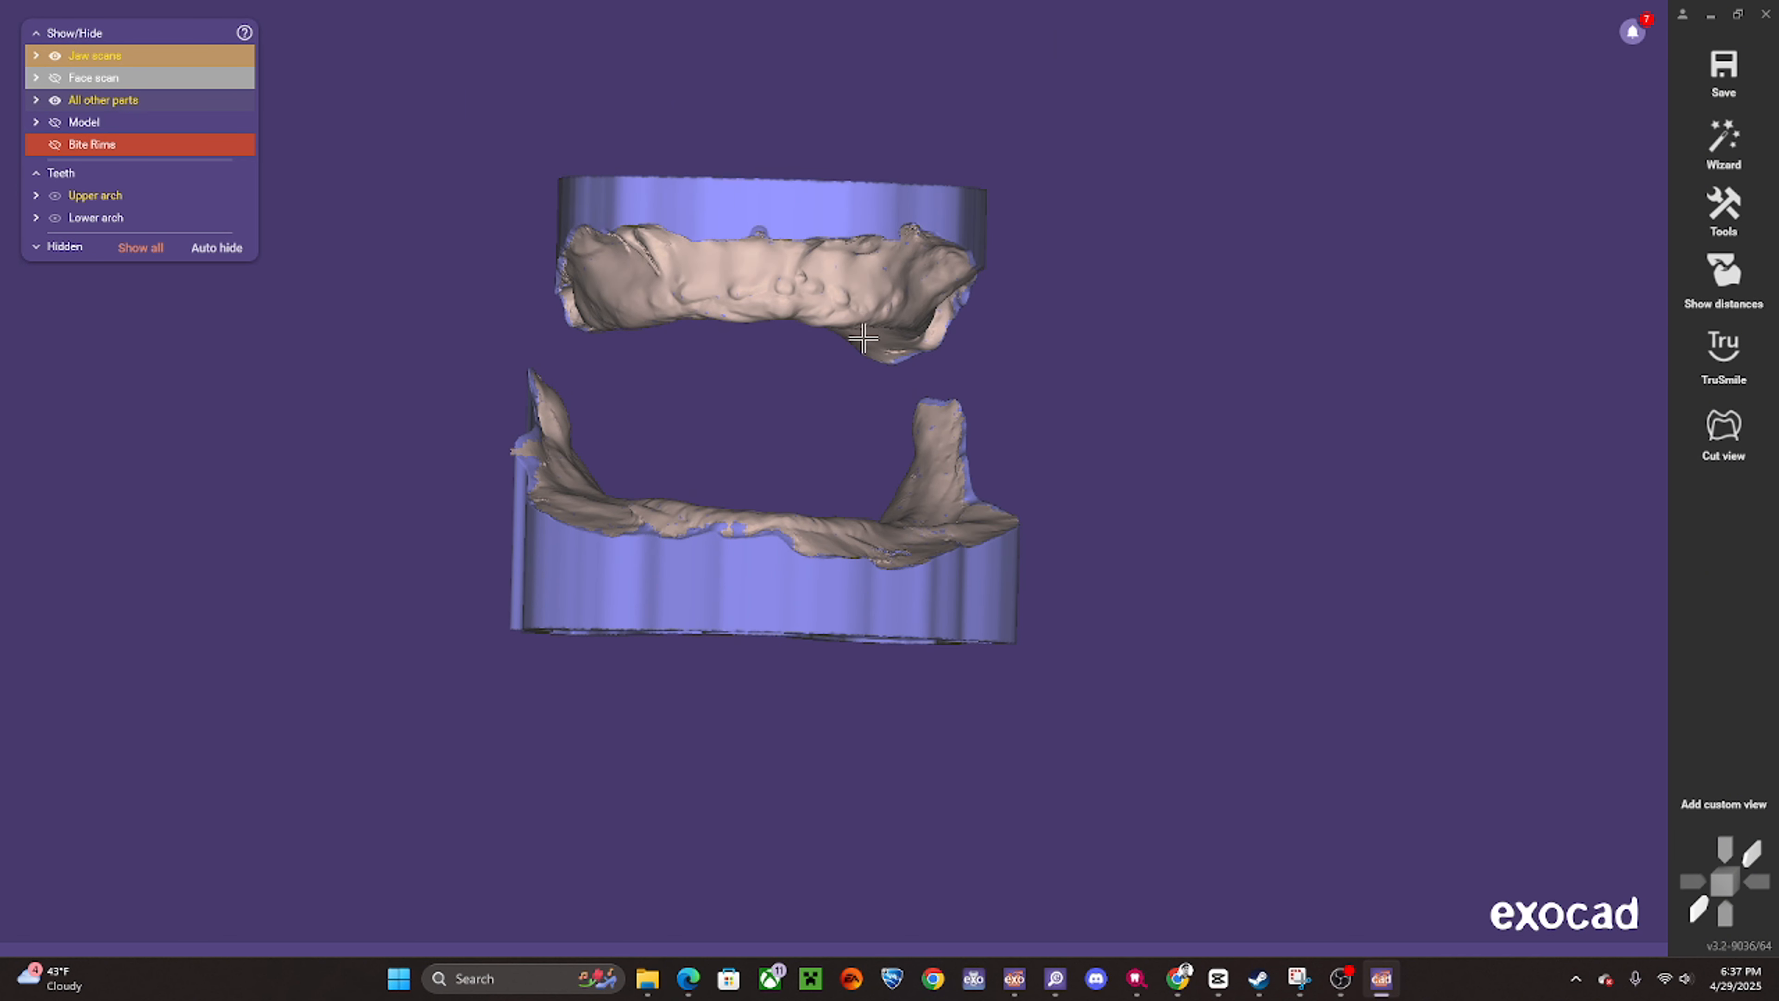
- Accept the Scan Alignment of the upper extra jaw scan and replace the whole primary upper scan data with it
mouse_move(1104, 946)
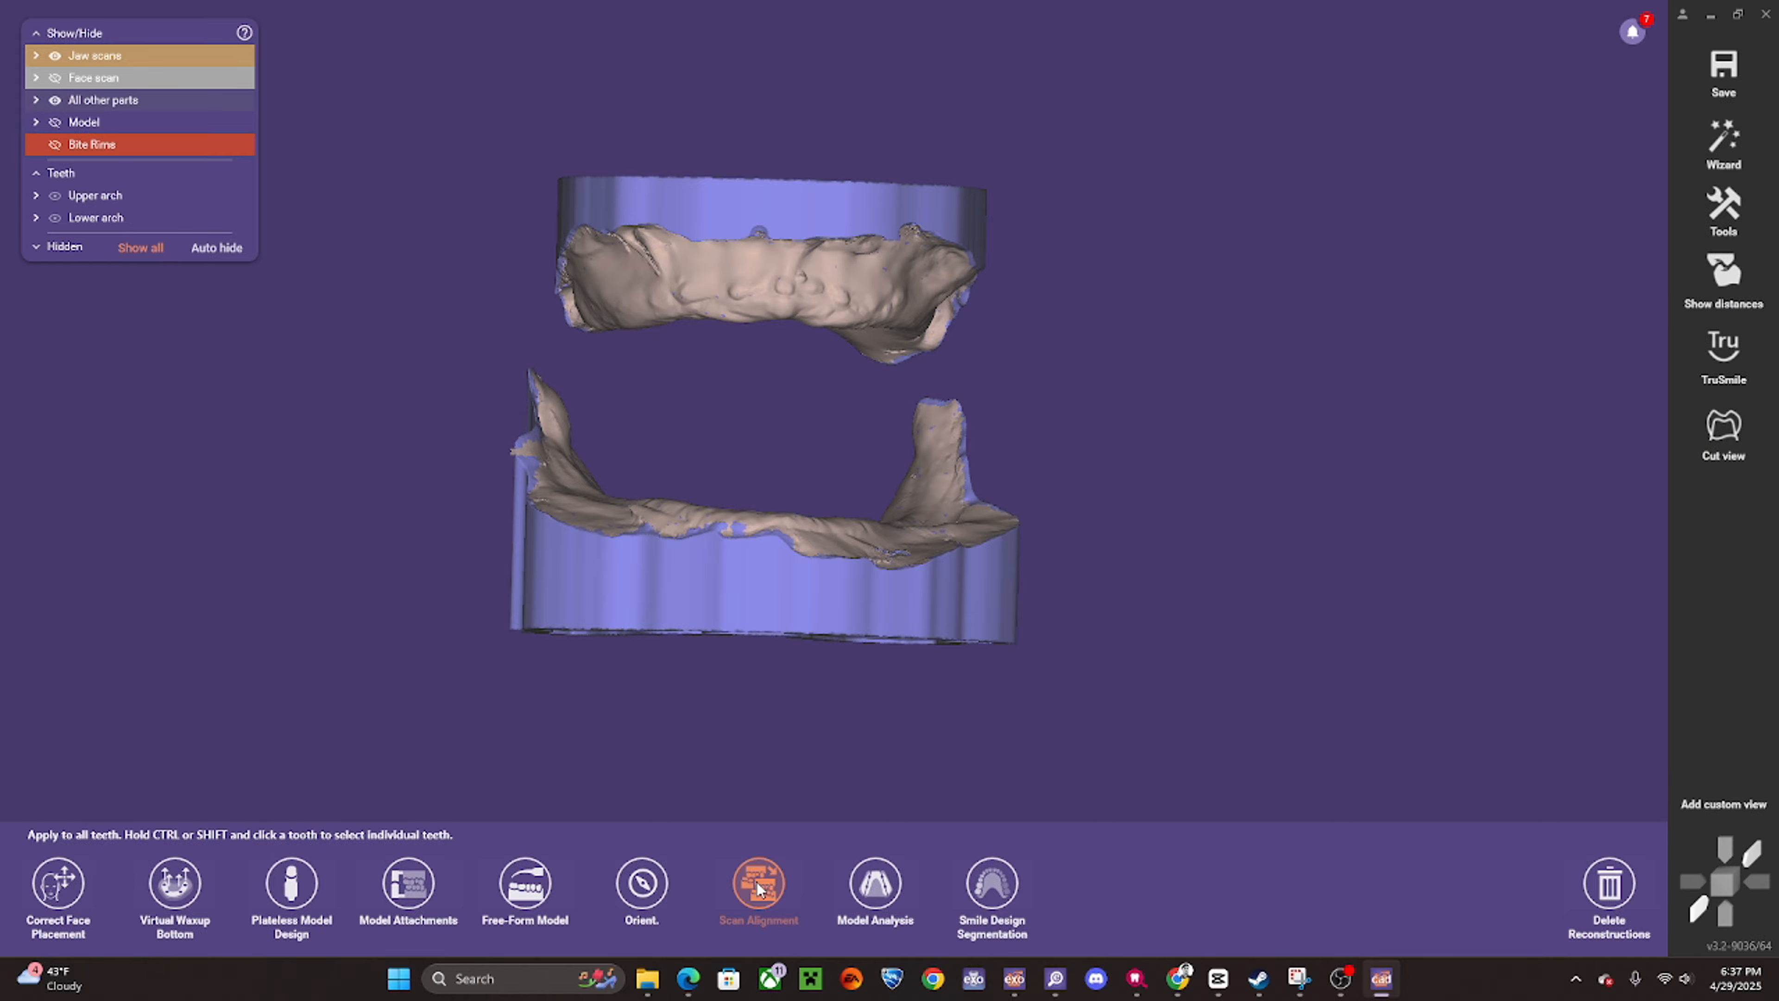
left_click(757, 885)
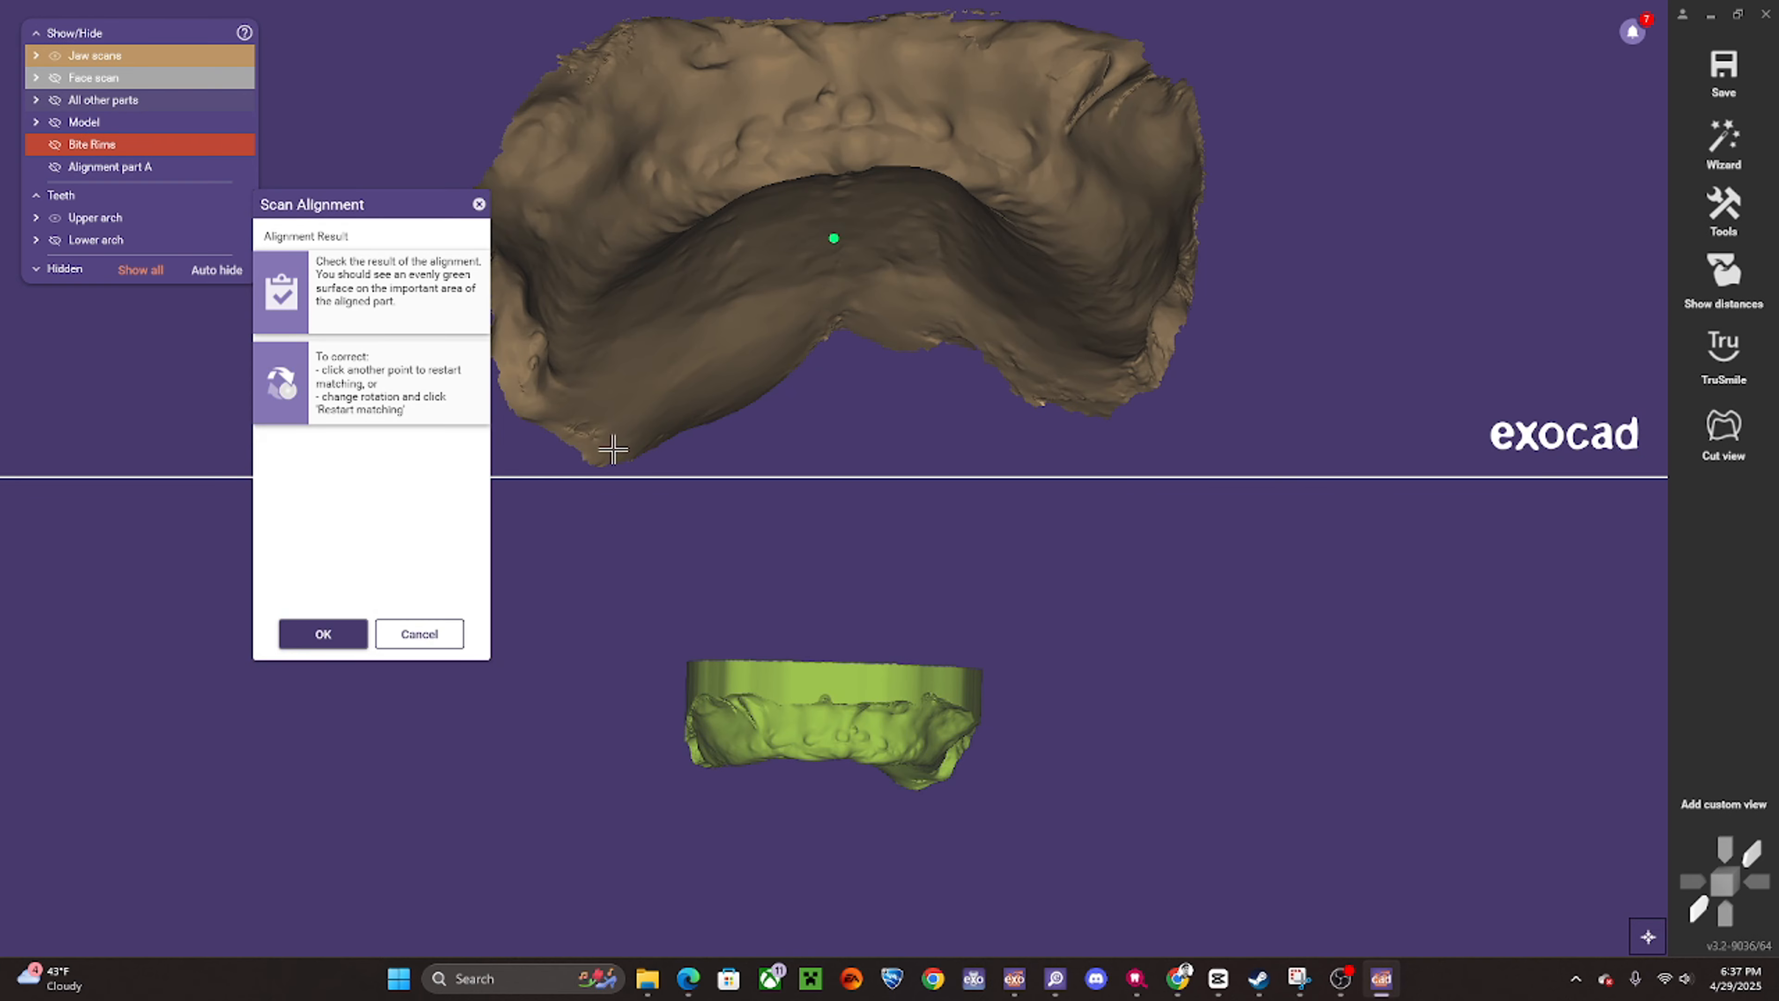
left_click(313, 634)
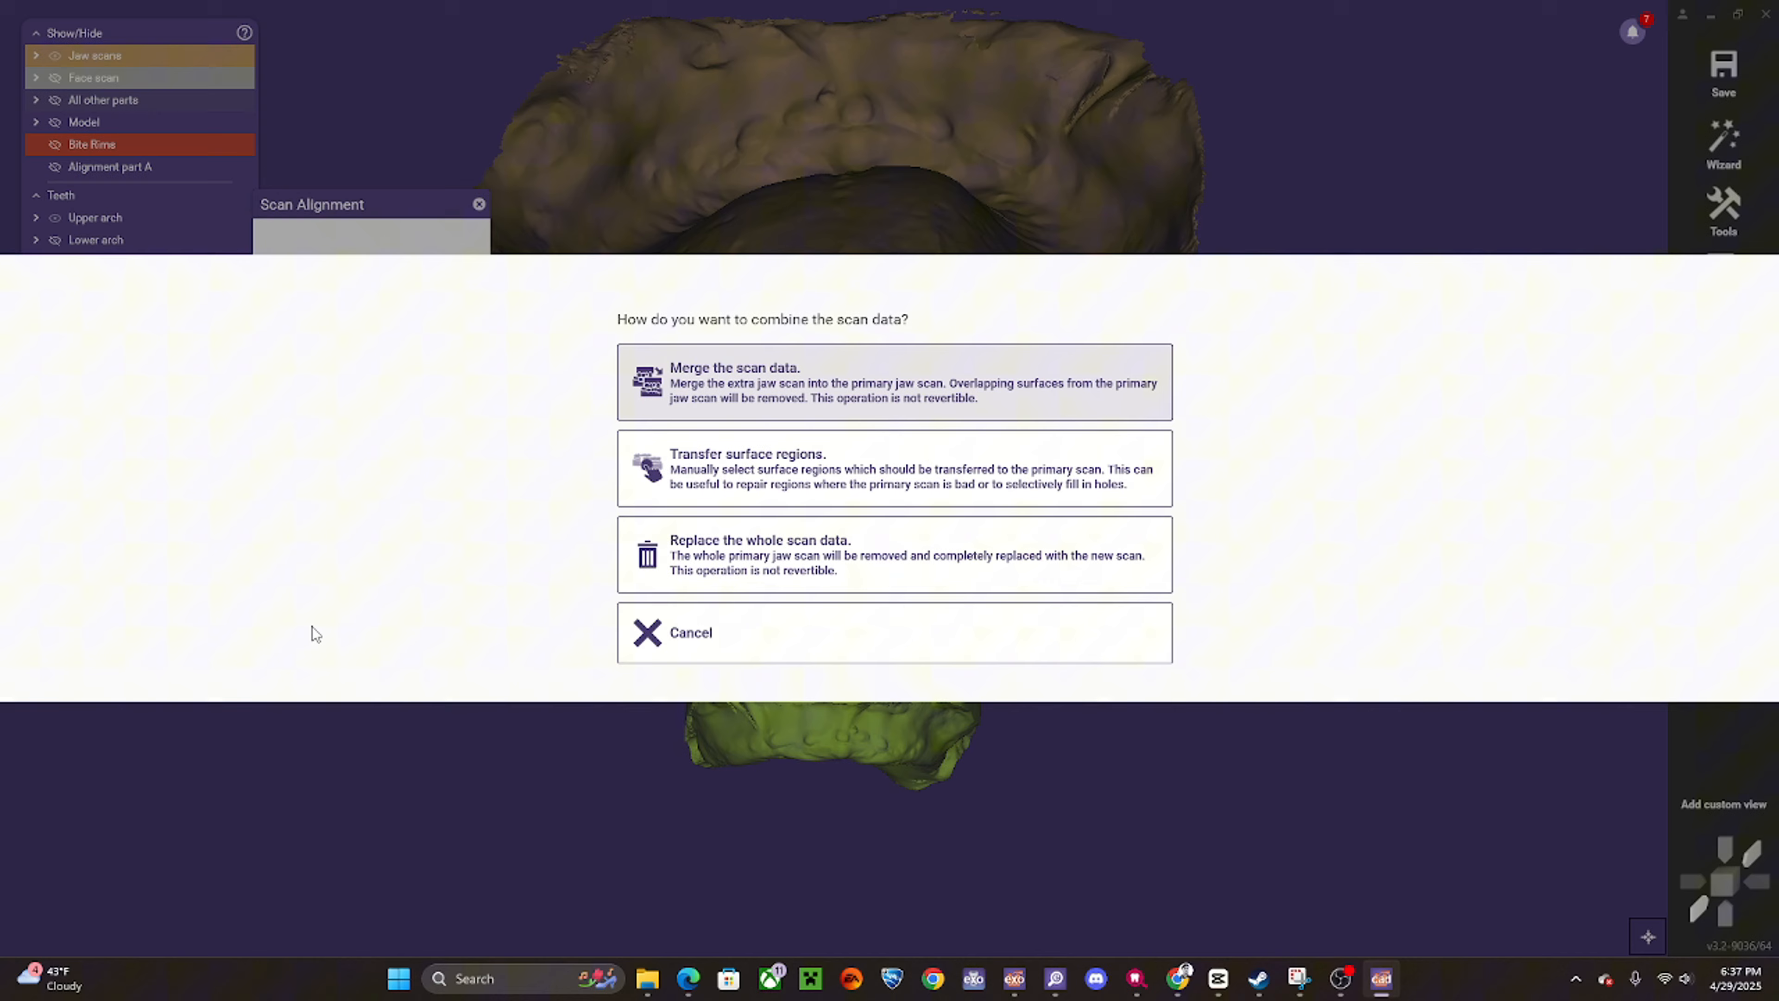
left_click(781, 558)
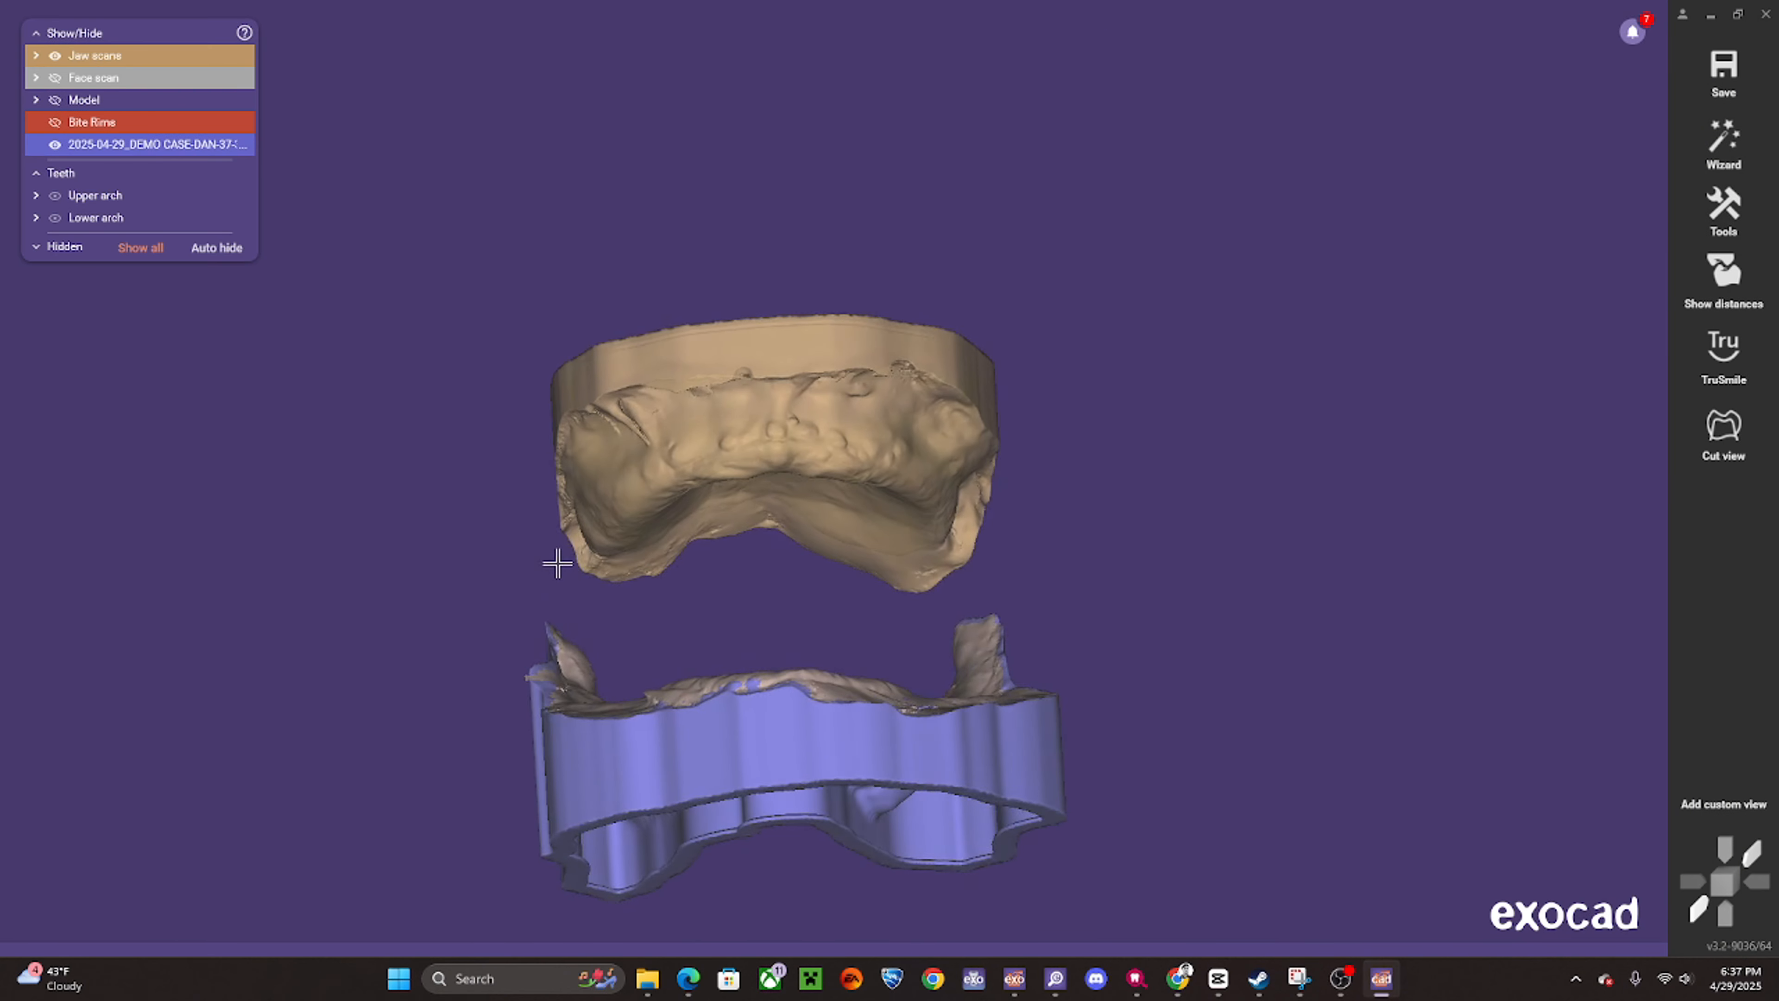
- Run Scan Alignment on the lower extra jaw scan and replace the whole primary lower scan data with it
left_click(100, 103)
left_click_drag(212, 110, 2, 103)
scroll(783, 371, "up", 4)
right_click_drag(782, 336, 840, 350)
scroll(782, 409, "down", 4)
scroll(1015, 426, "up", 2)
scroll(921, 535, "down", 3)
right_click_drag(921, 535, 839, 652)
left_click(809, 658)
left_click(645, 891)
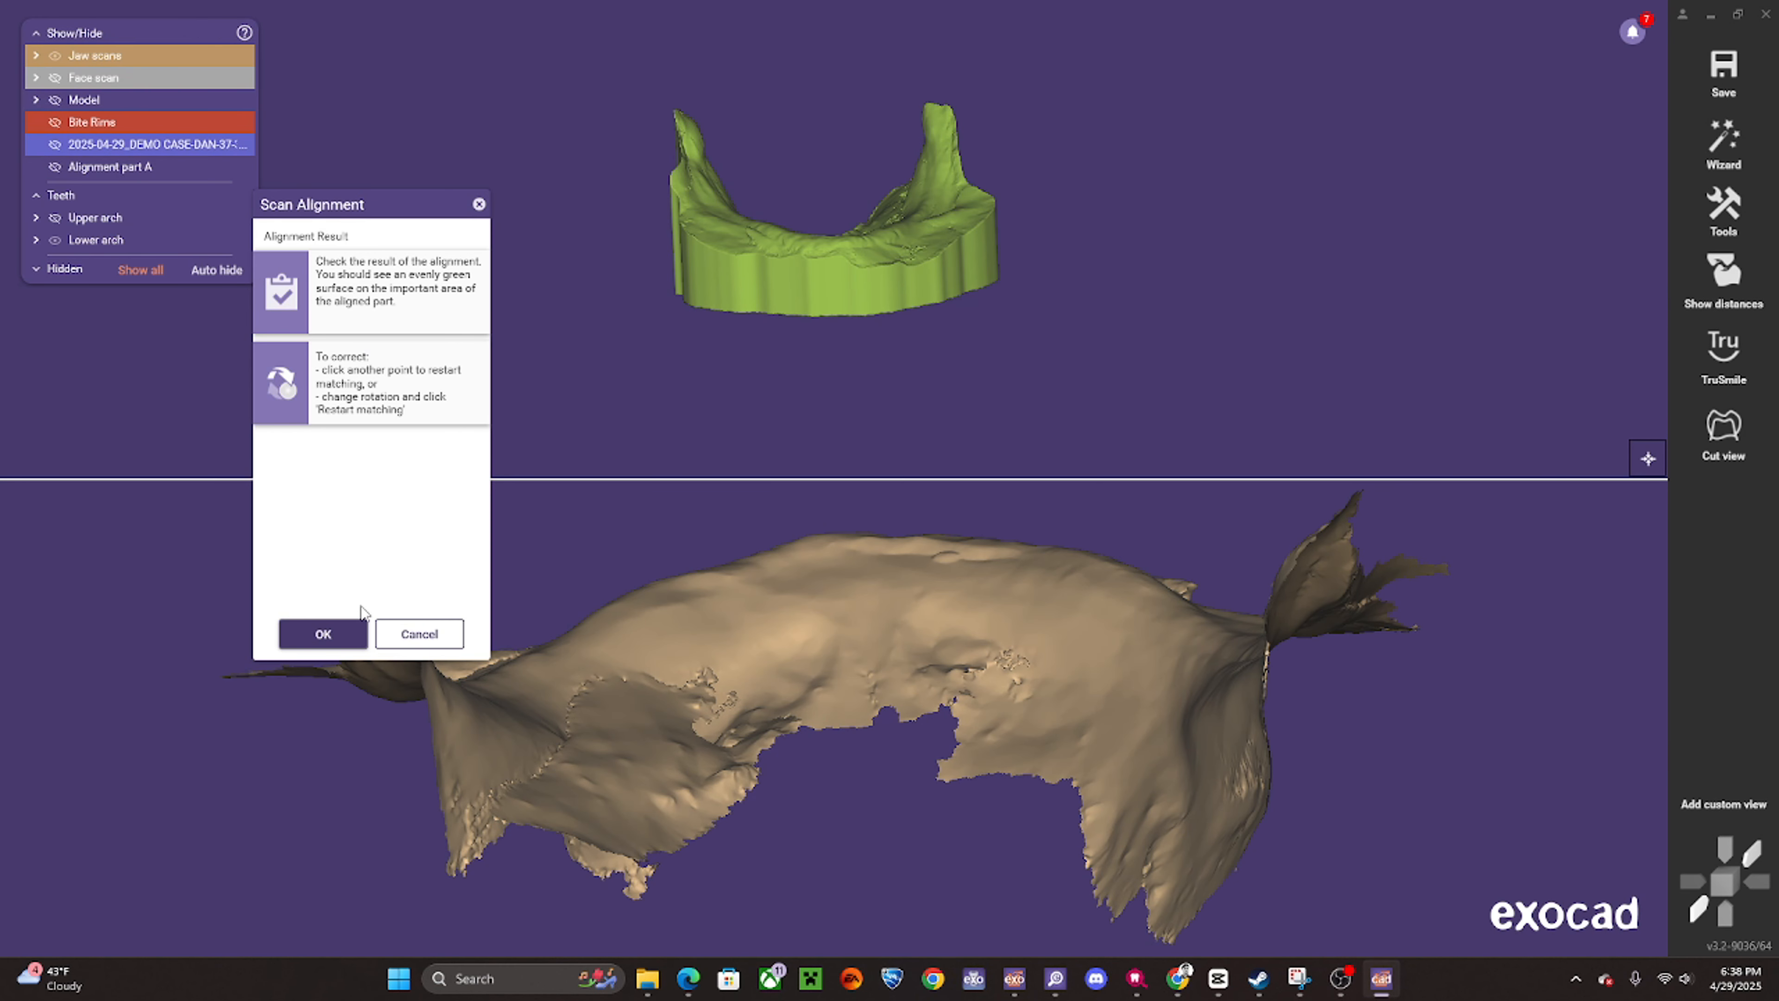
left_click(341, 635)
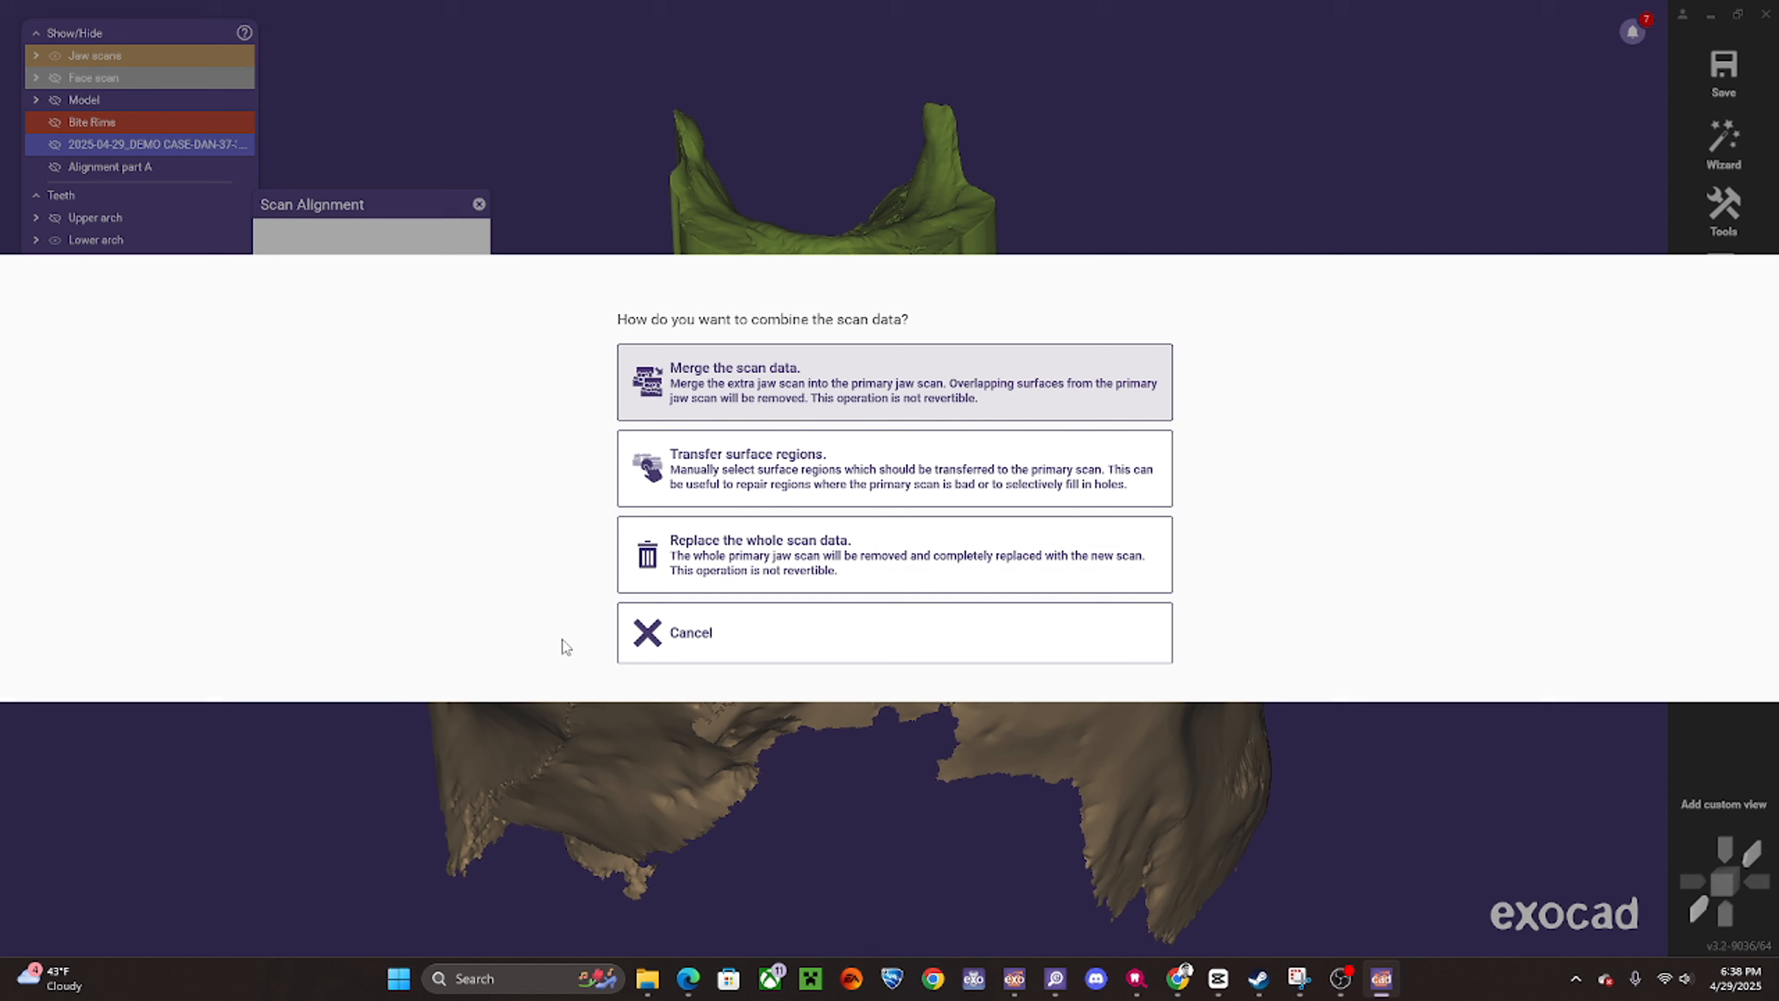
left_click(848, 561)
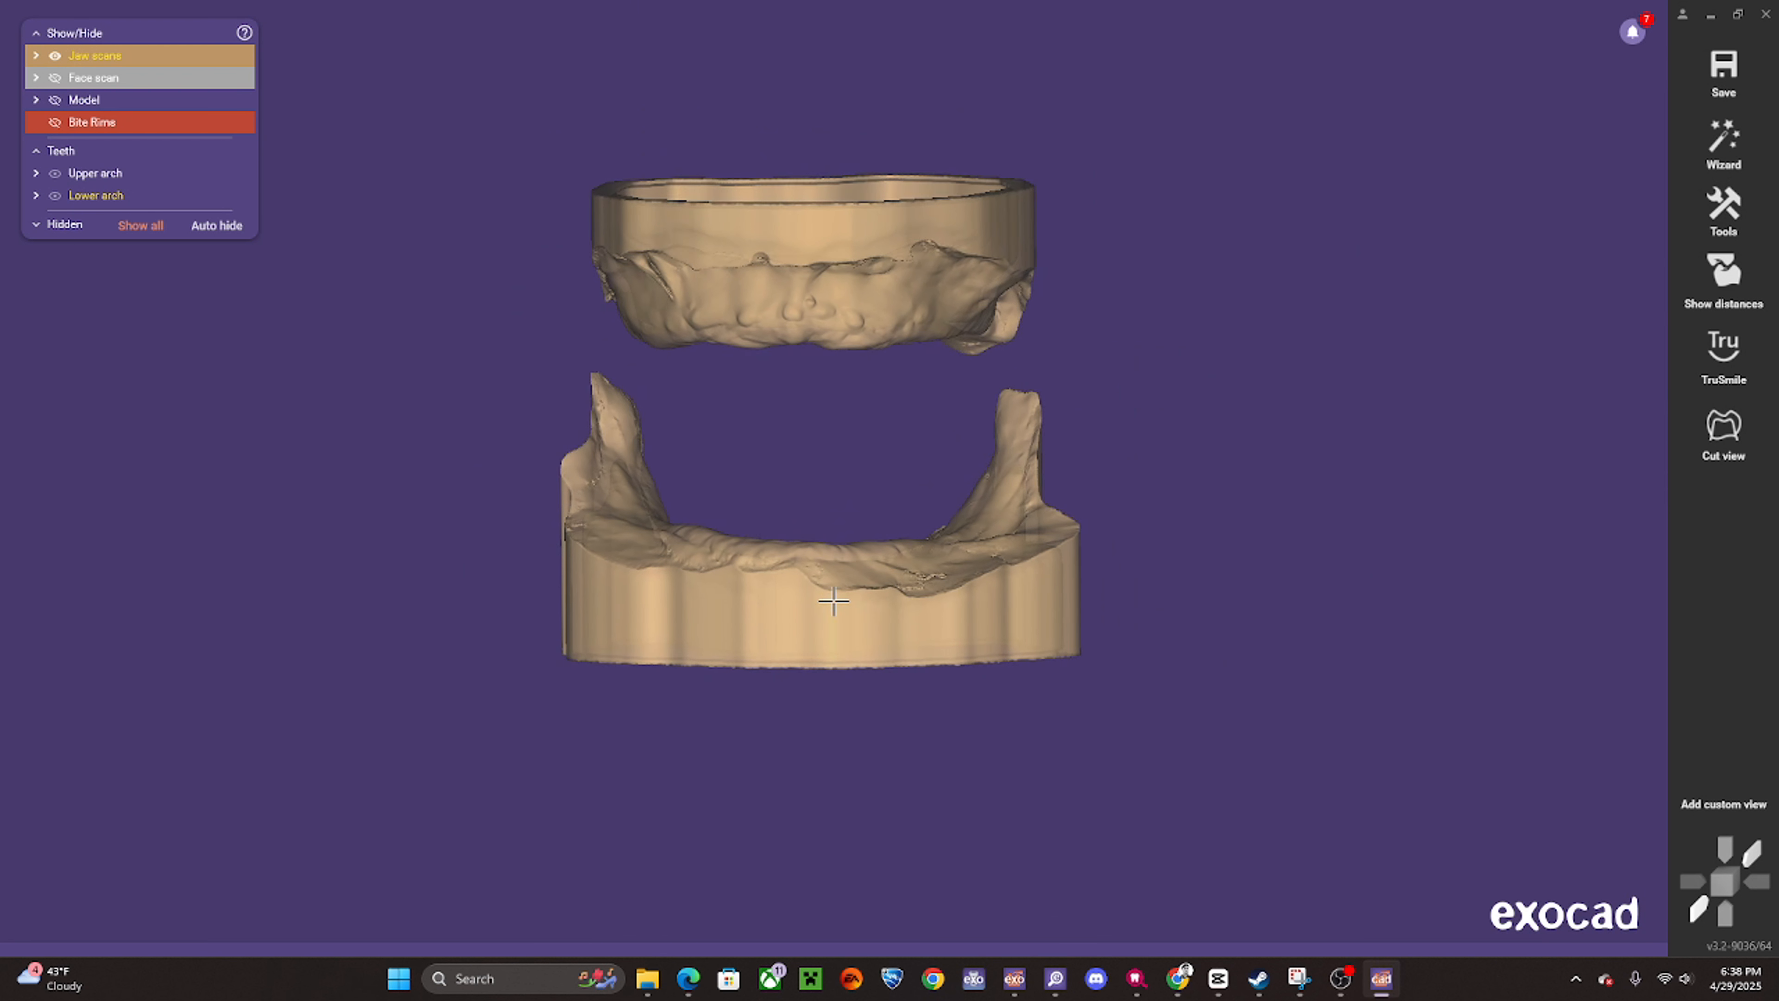
- Isolate the upper jaw scan and start Free-Form Scan Data on it with the Smooth/Flatten brush
scroll(837, 594, "down", 5, "ctrl")
scroll(810, 267, "up", 3, "ctrl")
right_click_drag(798, 434, 841, 335)
scroll(841, 337, "up", 3)
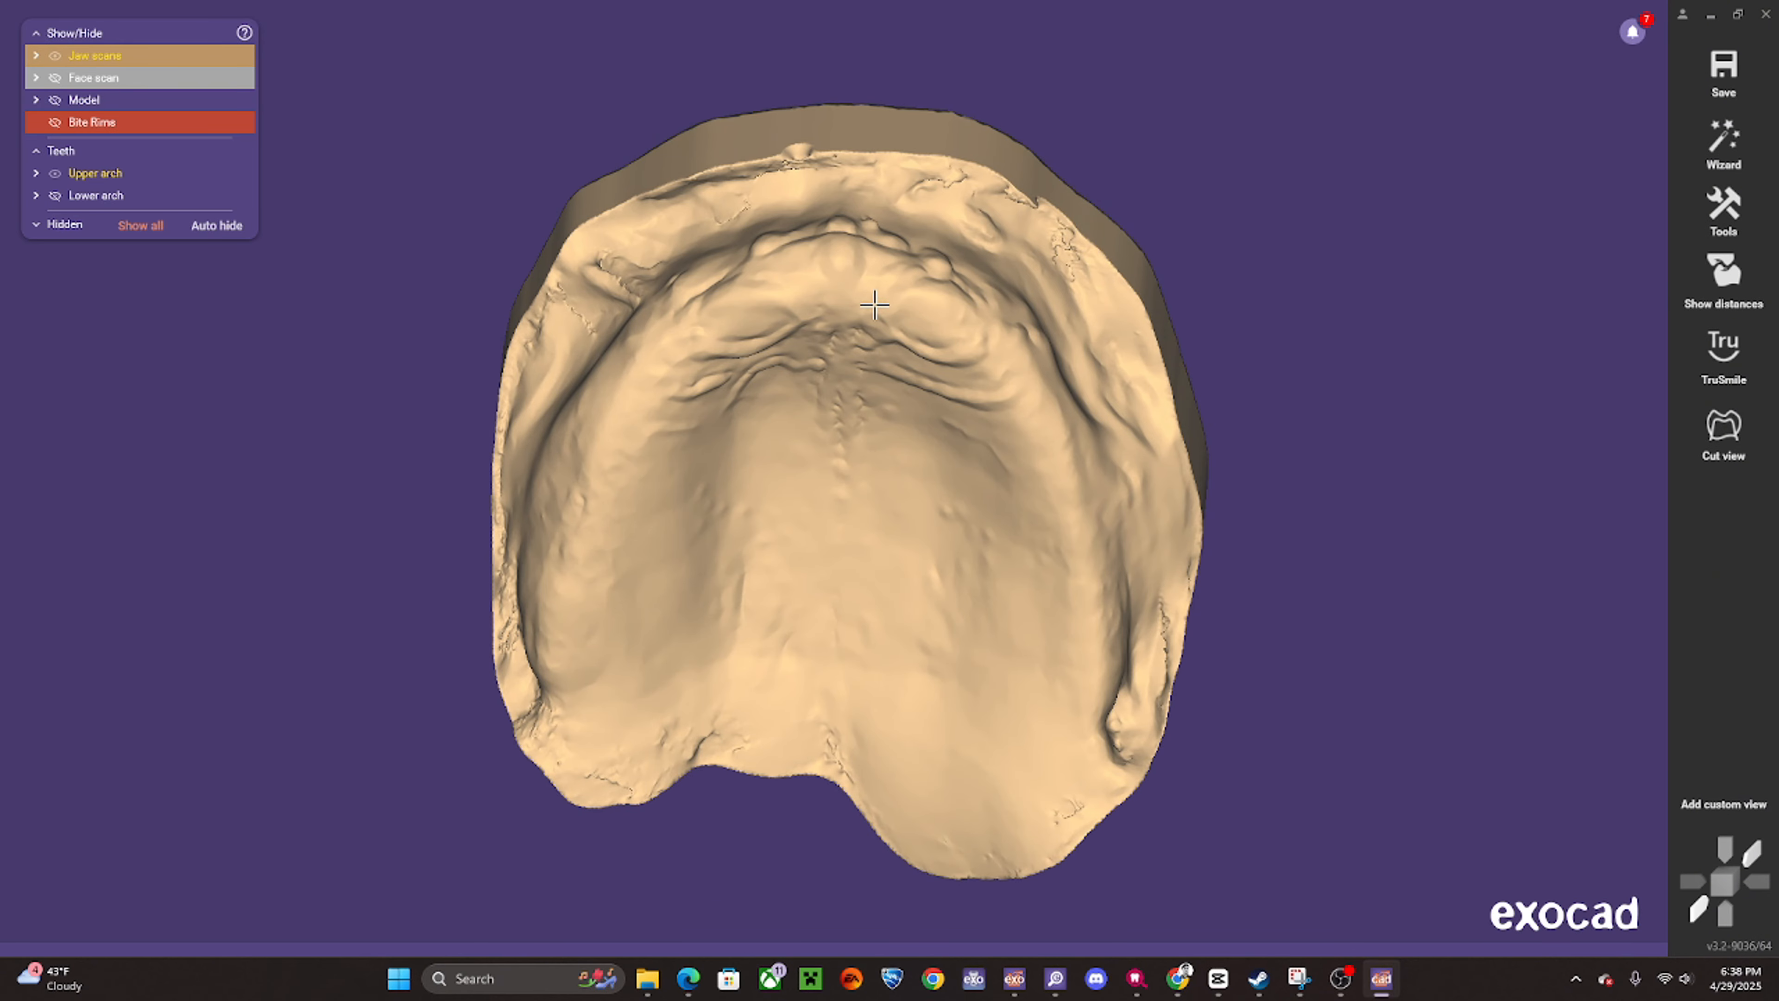
right_click(858, 269)
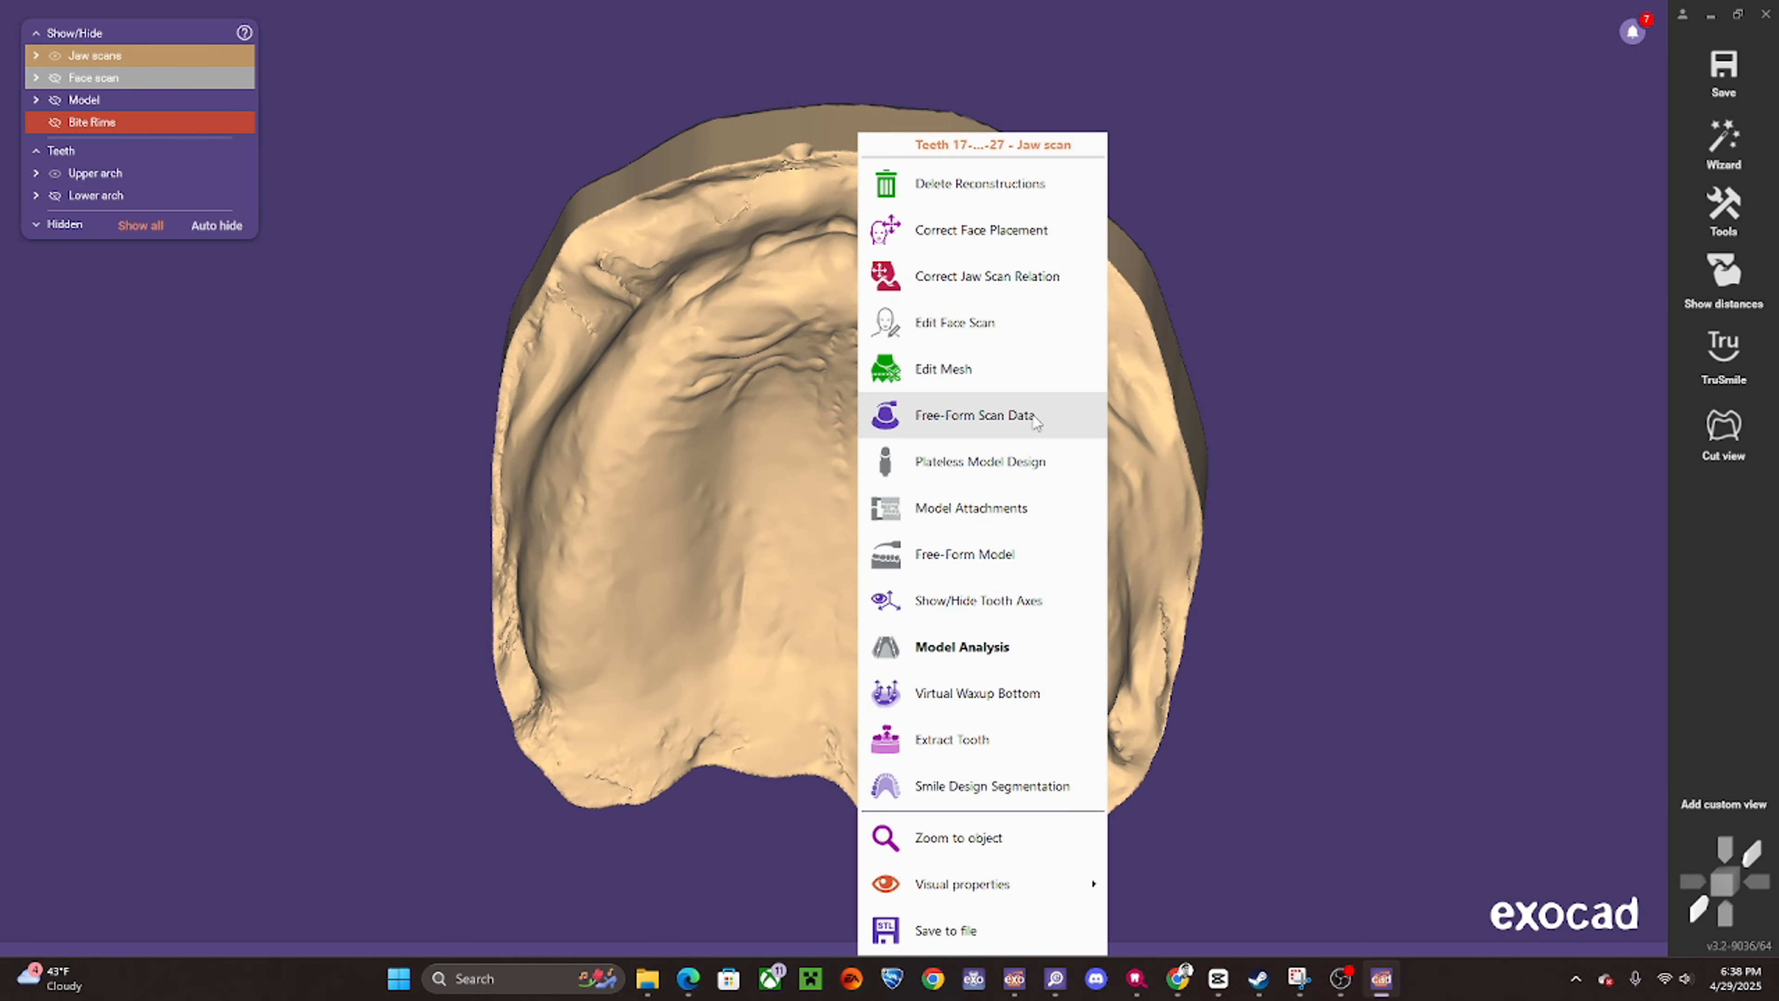
left_click(1005, 413)
left_click(424, 279)
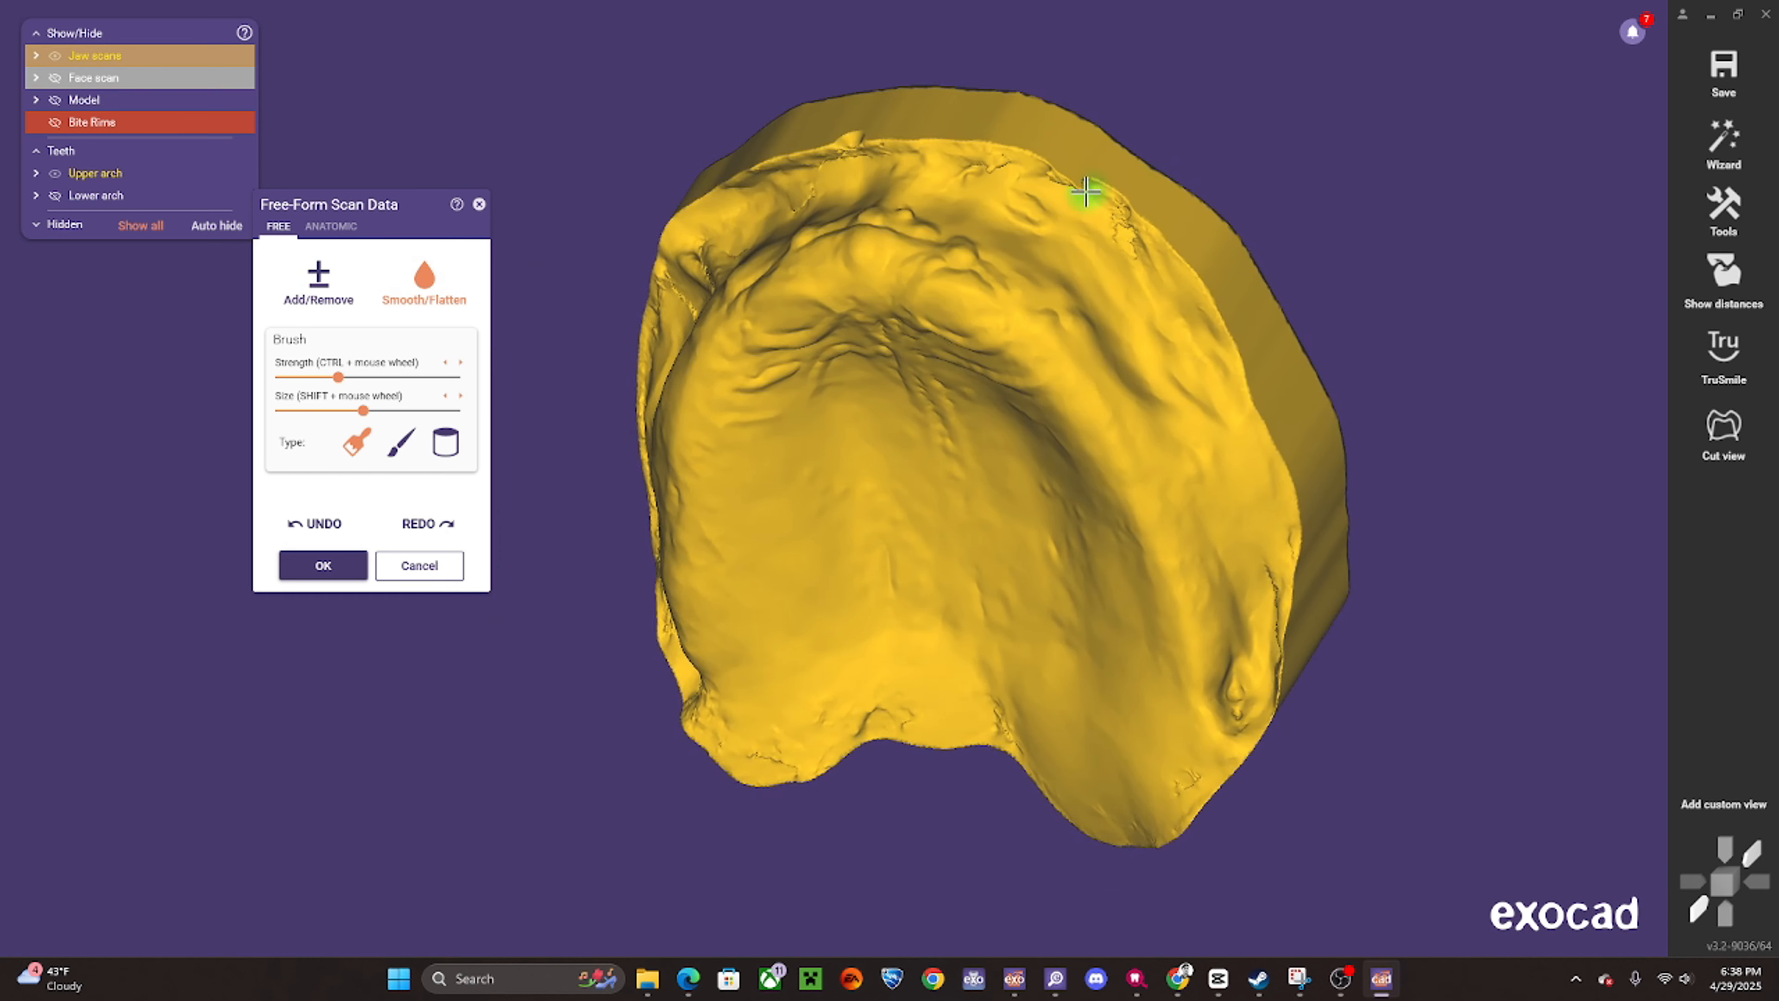
- Reduce the brush size and smooth the outer border of the upper jaw scan on the patient's left side, starting near the front
scroll(1085, 190, "up", 2)
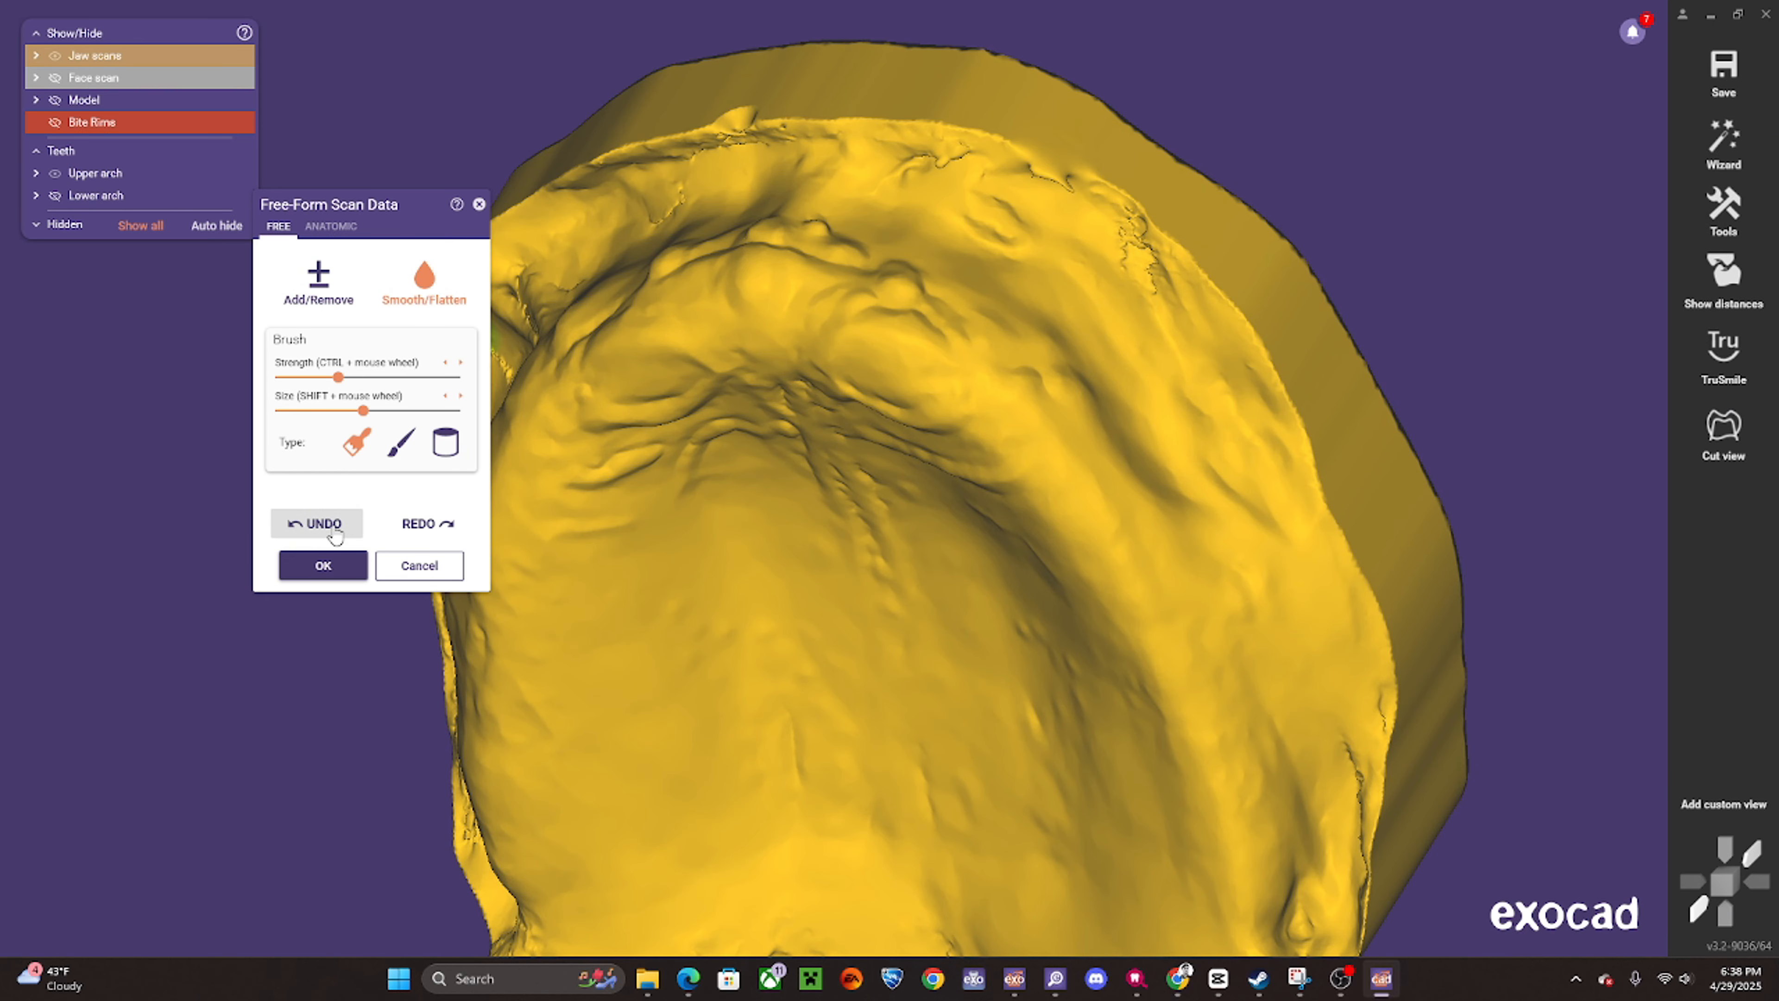
scroll(1070, 174, "up", 3)
right_click_drag(1069, 175, 1080, 305)
scroll(1080, 306, "down", 3, "shift")
mouse_move(1082, 307)
left_mouse_down()
mouse_move(1002, 258)
mouse_move(1156, 318)
left_mouse_up()
mouse_move(1254, 341)
middle_mouse_down()
mouse_move(1128, 310)
mouse_move(1124, 289)
middle_mouse_up()
scroll(1050, 284, "up", 1, "shift")
left_click_drag(1034, 284, 1284, 454)
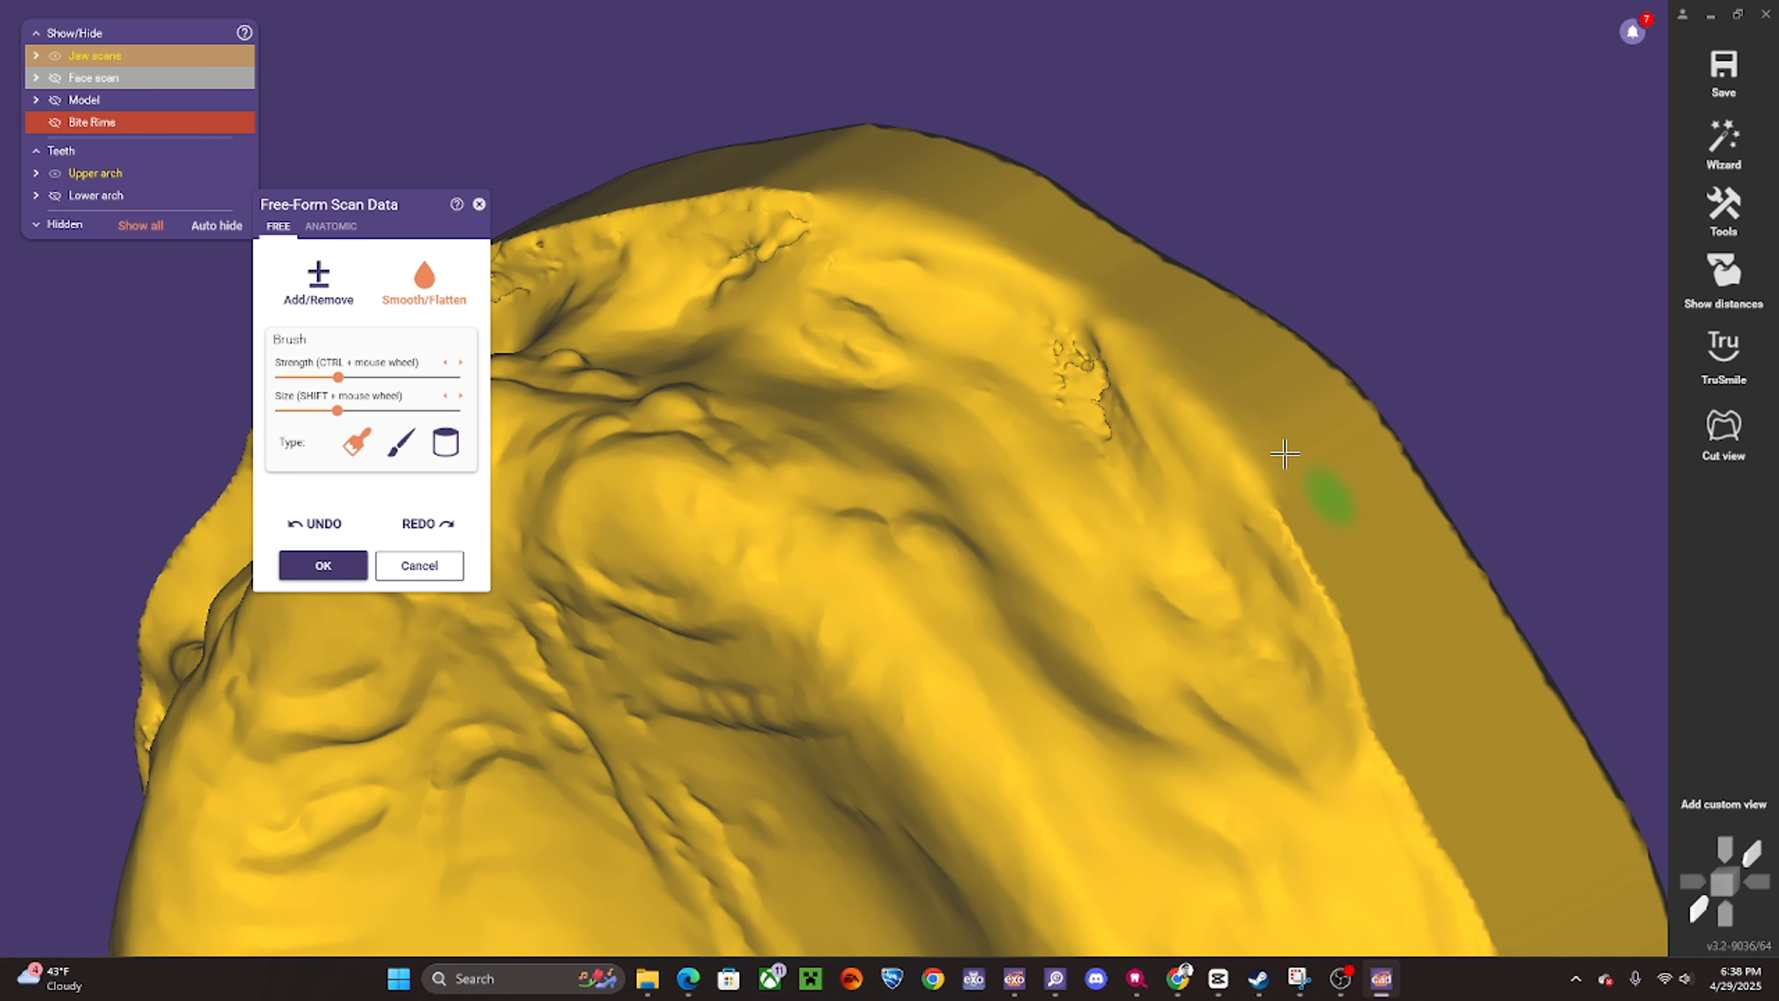
middle_click_drag(1331, 497, 1097, 320)
scroll(1051, 291, "up", 1, "shift")
mouse_move(1032, 283)
left_mouse_down()
mouse_move(1203, 540)
mouse_move(1154, 421)
left_mouse_up()
scroll(1155, 423, "down", 3)
mouse_move(1155, 424)
right_mouse_down()
mouse_move(1203, 465)
mouse_move(1301, 314)
mouse_move(1109, 409)
mouse_move(1004, 357)
right_mouse_up()
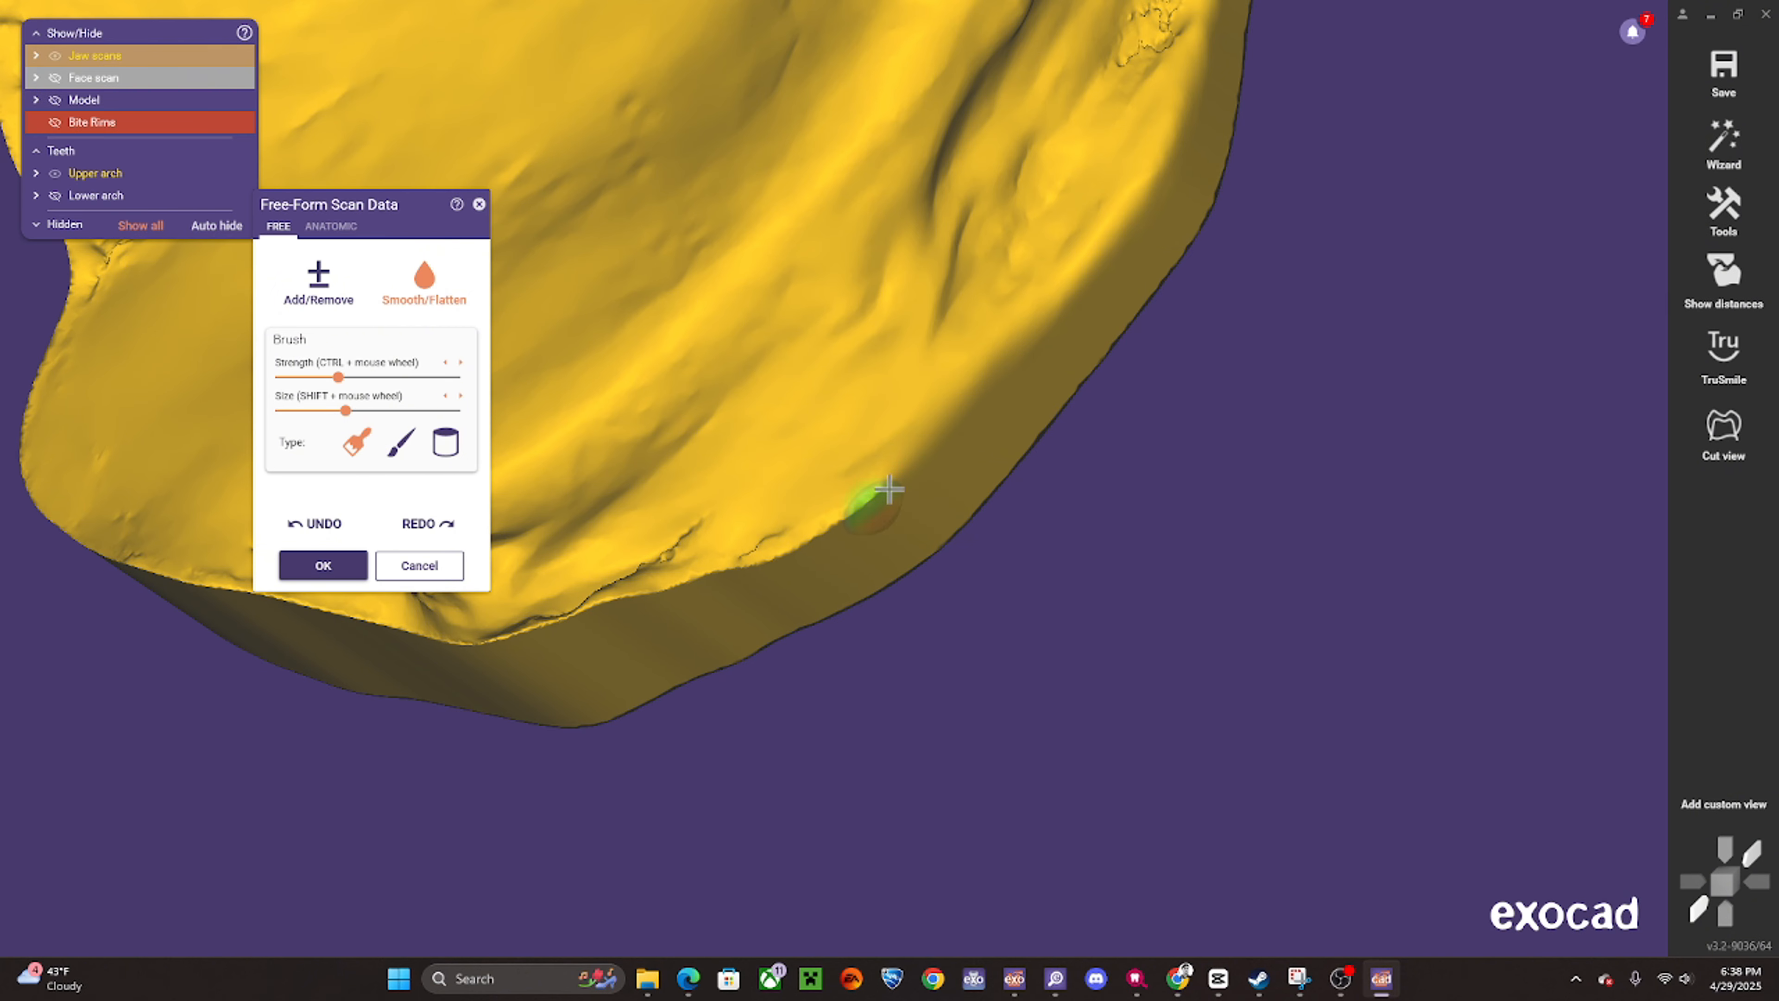
- Smooth the rear border of the upper jaw scan around the patient's left posterior corner with a slightly larger brush
left_click_drag(879, 487, 627, 602)
middle_click_drag(672, 620, 882, 536)
scroll(917, 473, "up", 1, "shift")
mouse_move(925, 470)
left_mouse_down()
mouse_move(848, 500)
mouse_move(852, 514)
mouse_move(679, 568)
left_mouse_up()
middle_click_drag(679, 569, 977, 512)
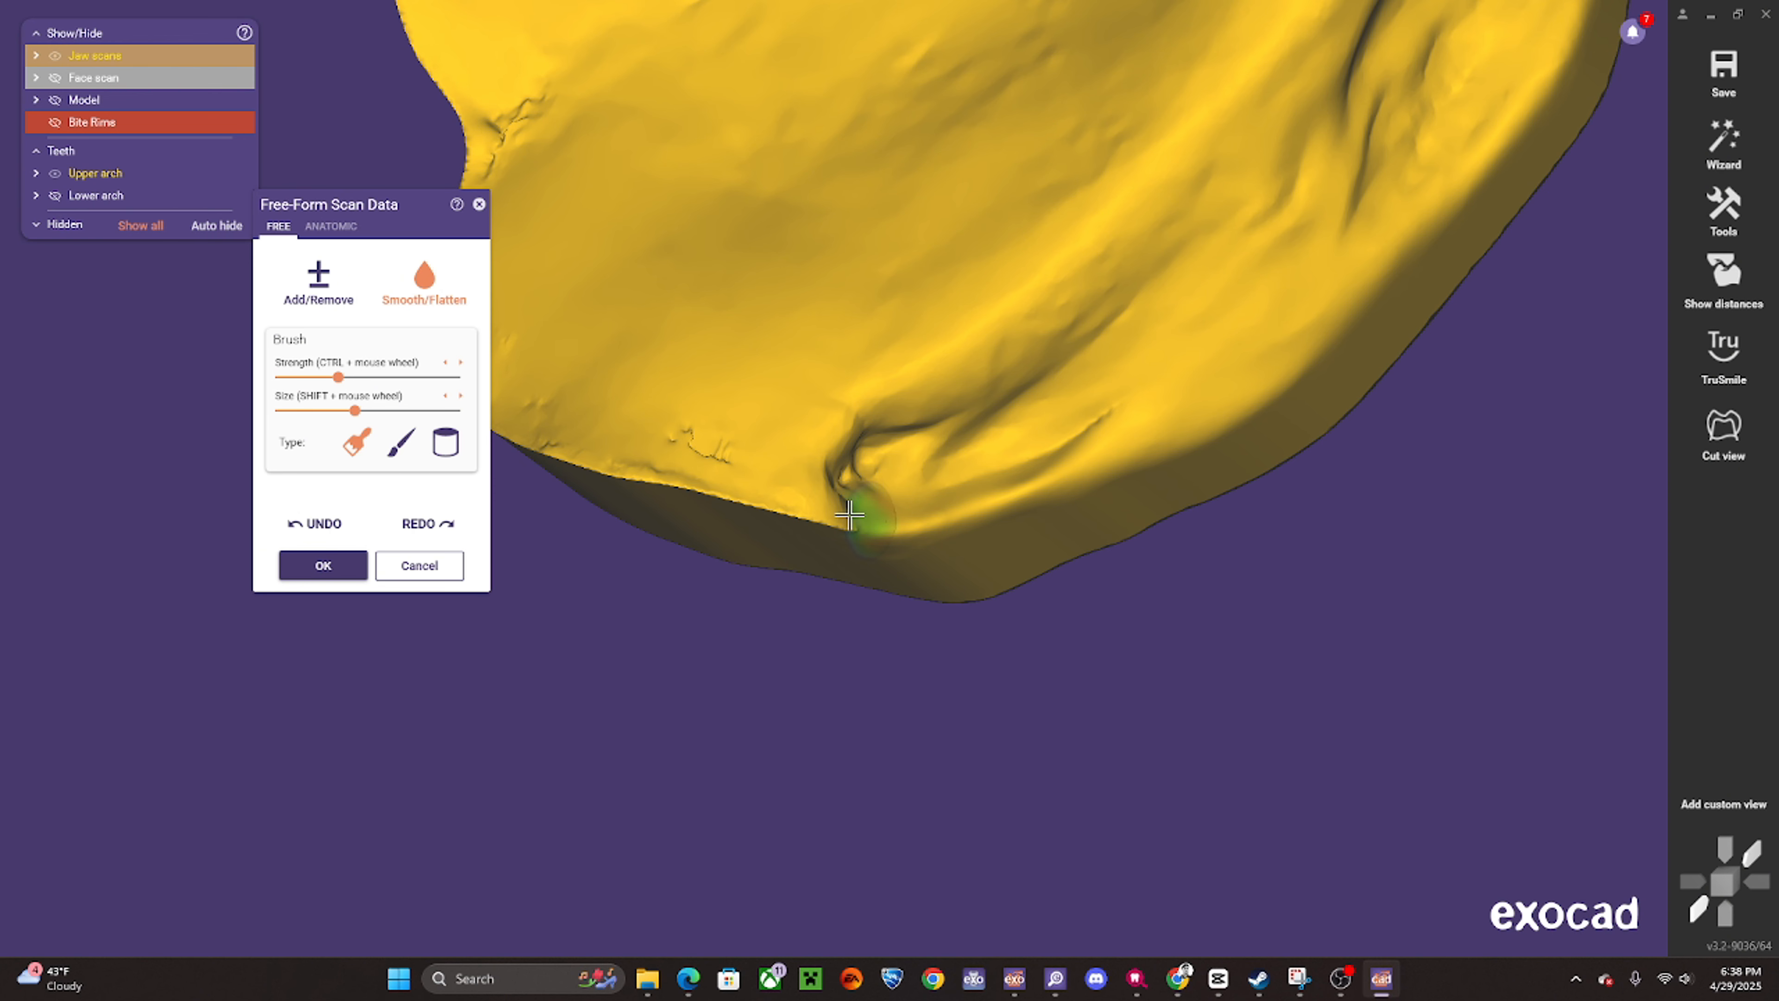
left_click_drag(850, 515, 880, 521)
middle_click_drag(880, 533, 968, 542)
left_click_drag(964, 529, 655, 461)
scroll(659, 448, "down", 3)
right_click_drag(655, 461, 841, 429)
- Smooth the outer border of the upper jaw scan from the patient's right posterior corner forward
scroll(854, 469, "up", 5)
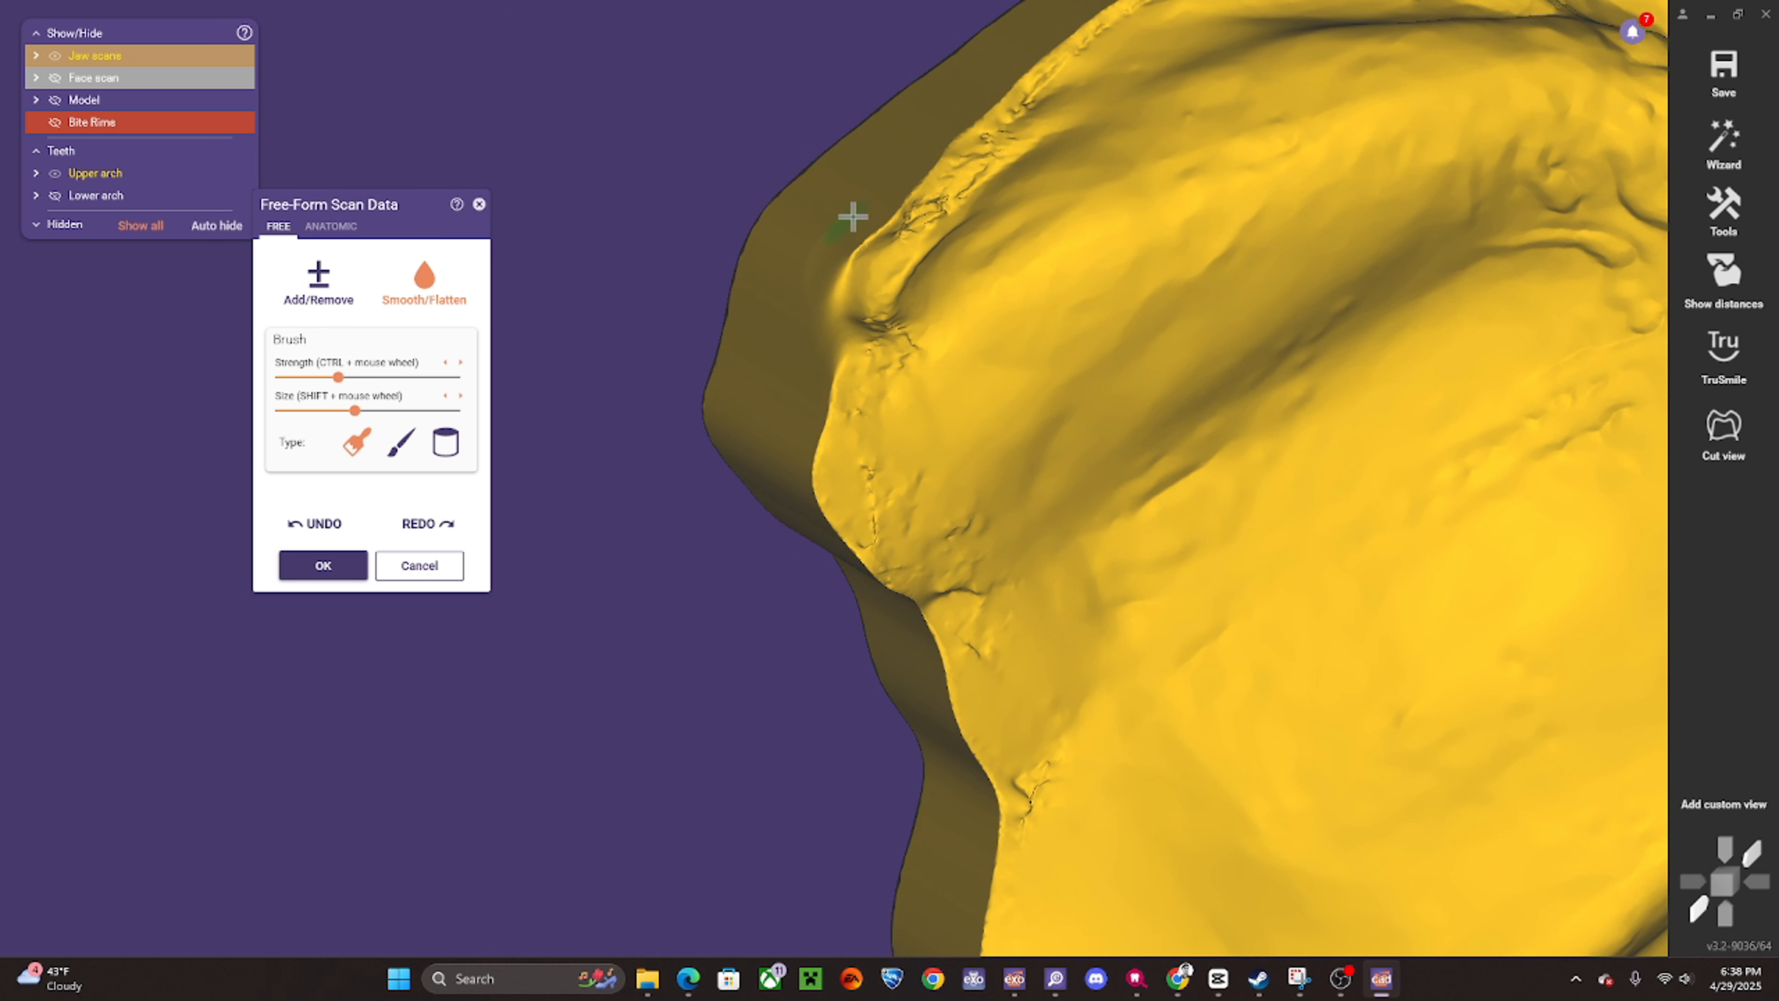
right_click_drag(853, 216, 821, 323)
mouse_move(819, 357)
left_mouse_down()
mouse_move(877, 270)
mouse_move(799, 342)
mouse_move(978, 143)
left_mouse_up()
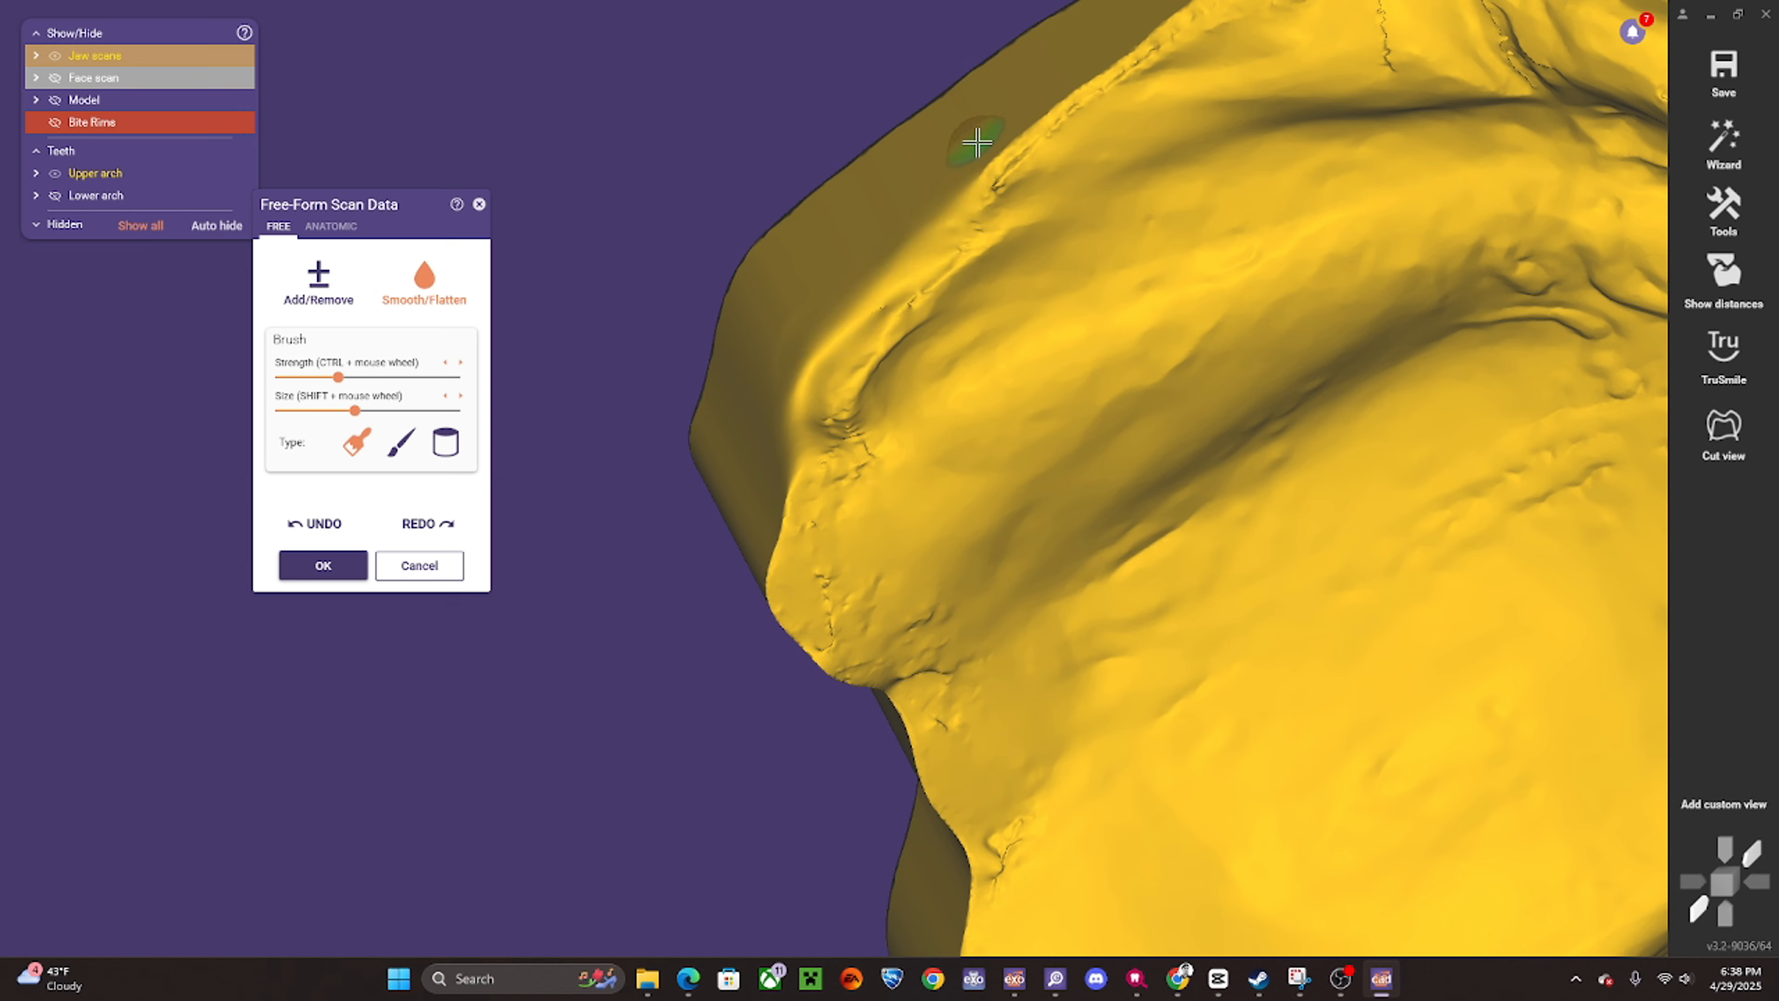
middle_click_drag(978, 144, 910, 214)
mouse_move(910, 214)
left_mouse_down()
mouse_move(881, 258)
mouse_move(1101, 100)
left_mouse_up()
middle_click_drag(1101, 100, 836, 266)
scroll(836, 266, "up", 1, "shift")
mouse_move(836, 267)
left_mouse_down()
mouse_move(945, 221)
mouse_move(786, 325)
left_mouse_up()
- Smooth the remaining front border of the upper jaw scan and accept the free-form changes
left_click_drag(1087, 171, 1247, 177)
middle_click_drag(1247, 176, 1093, 201)
mouse_move(1092, 201)
left_mouse_down()
mouse_move(928, 229)
mouse_move(1027, 208)
mouse_move(1243, 260)
left_mouse_up()
middle_click_drag(1243, 260, 1096, 251)
right_click_drag(1118, 261, 1072, 224)
mouse_move(998, 210)
left_mouse_down()
mouse_move(1140, 258)
mouse_move(1128, 226)
left_mouse_up()
middle_click_drag(1214, 277, 1051, 218)
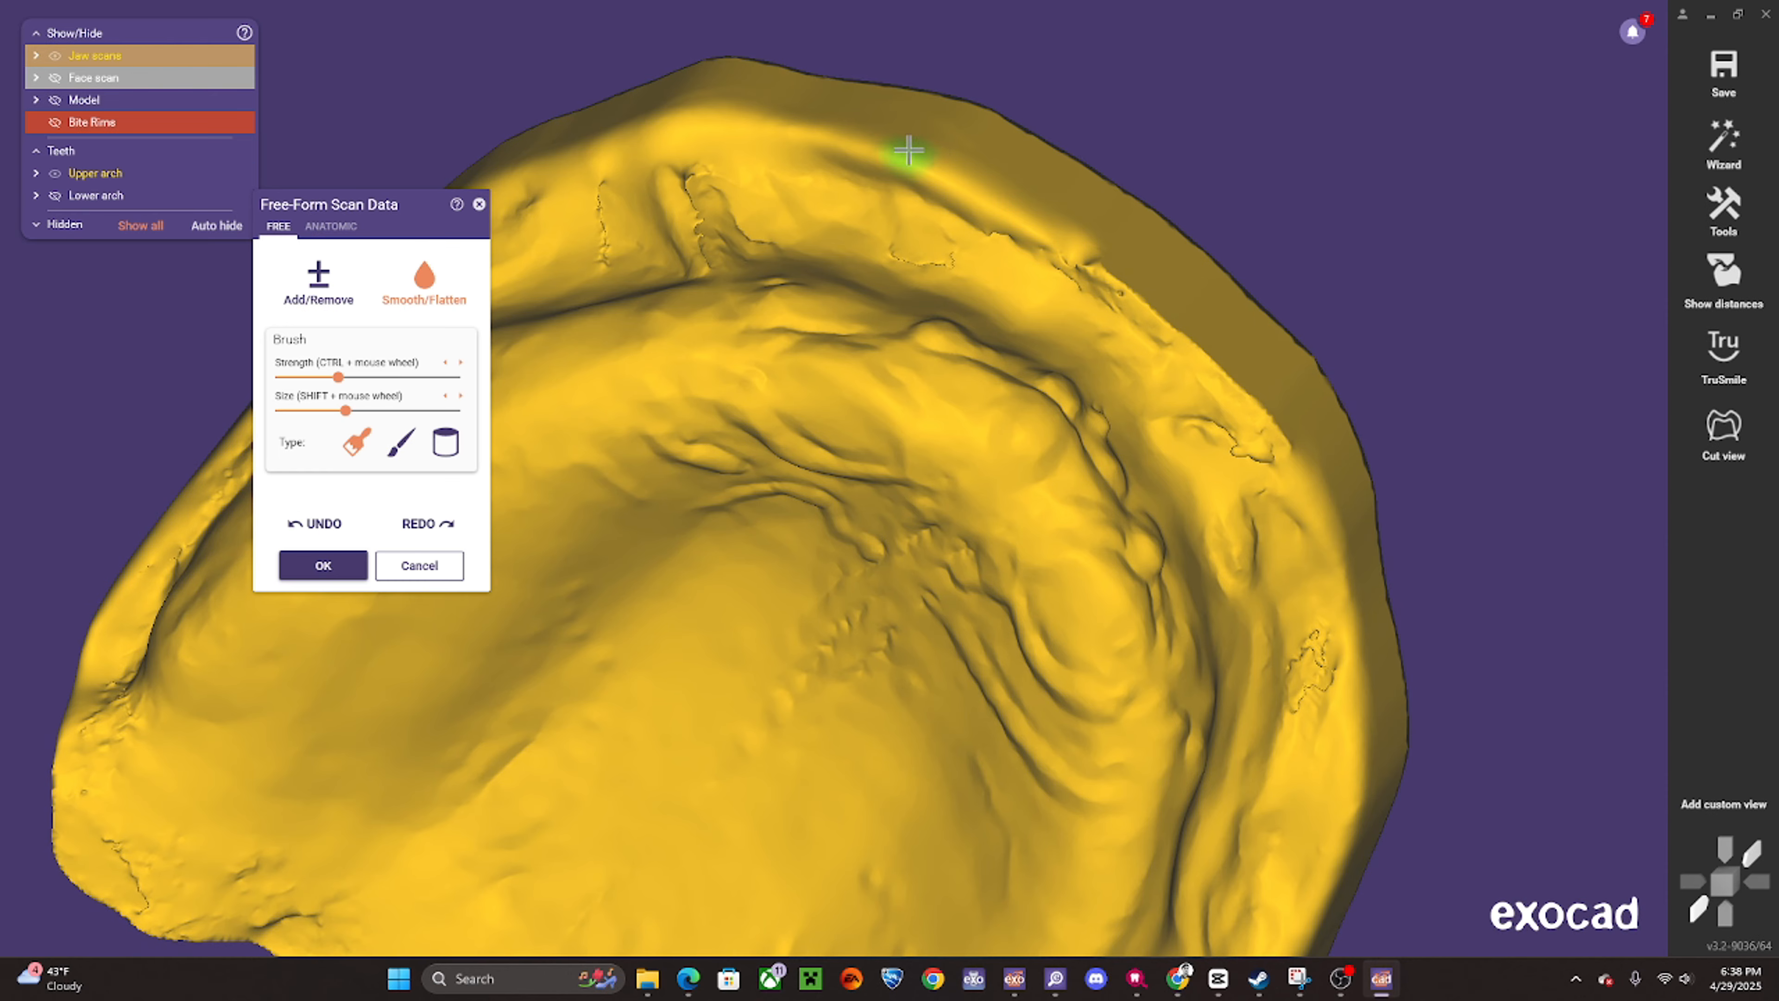
mouse_move(1059, 223)
left_mouse_down()
mouse_move(1172, 306)
mouse_move(1082, 246)
mouse_move(1322, 472)
left_mouse_up()
scroll(1351, 499, "down", 5)
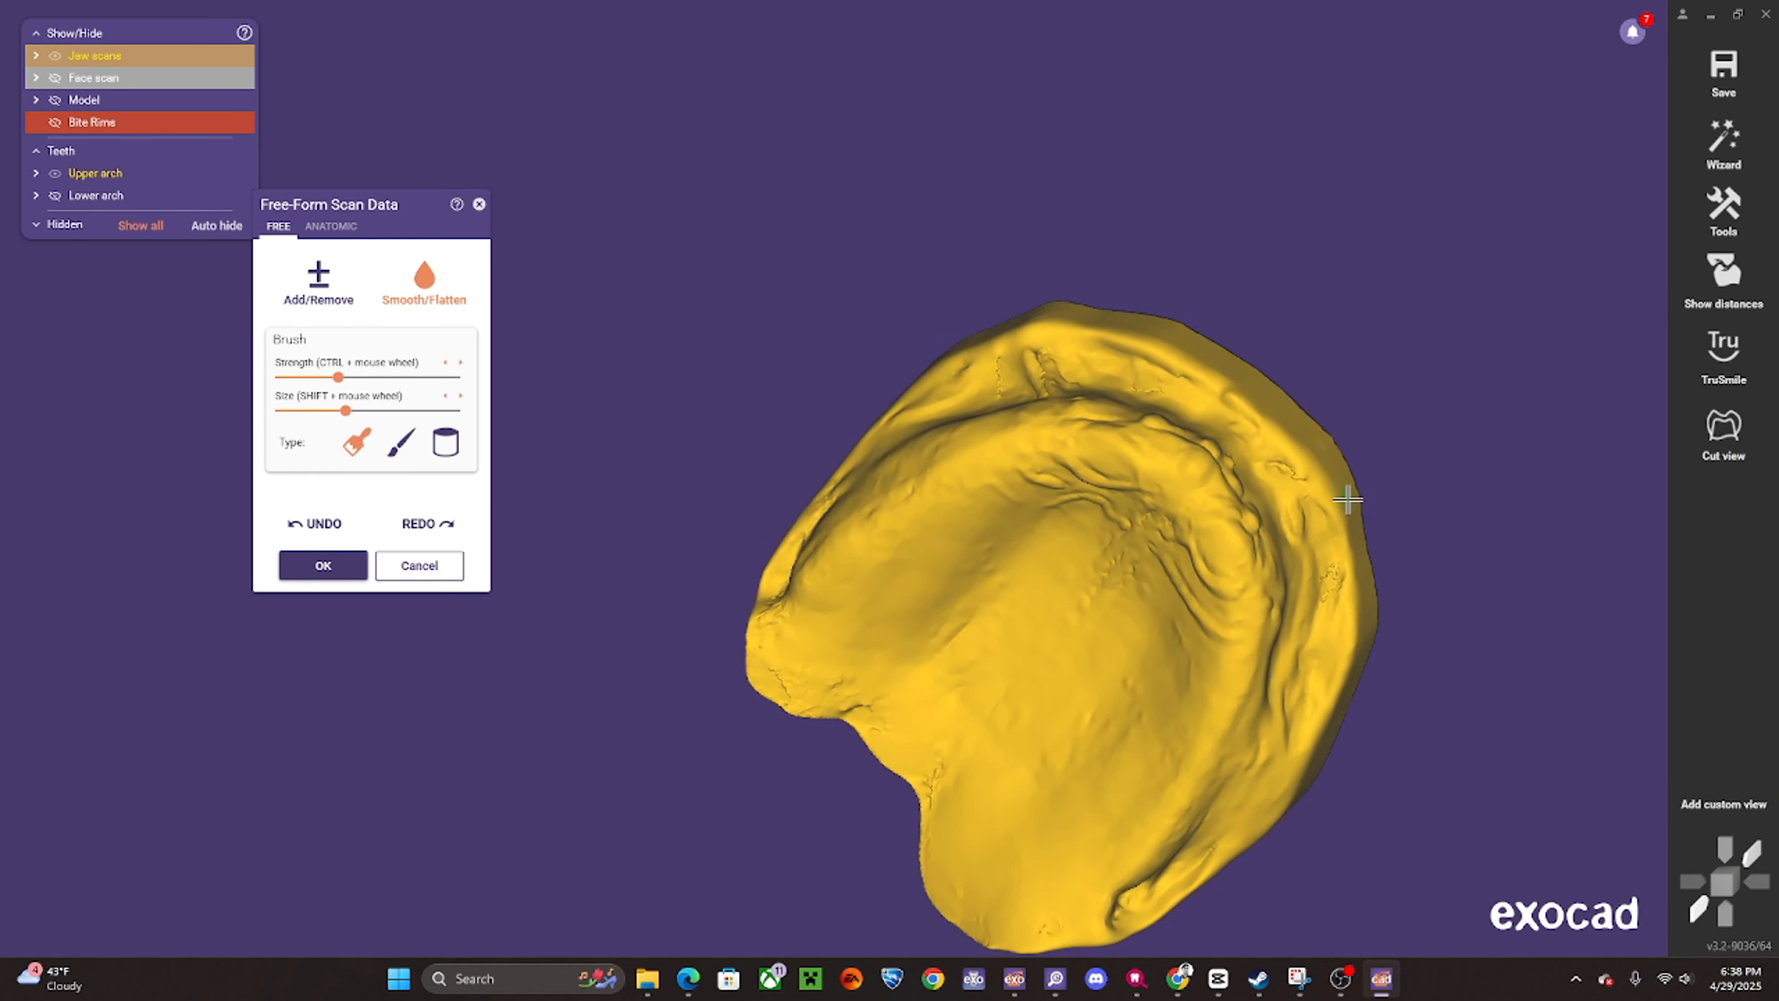
right_click_drag(1354, 500, 1149, 439)
left_click(328, 567)
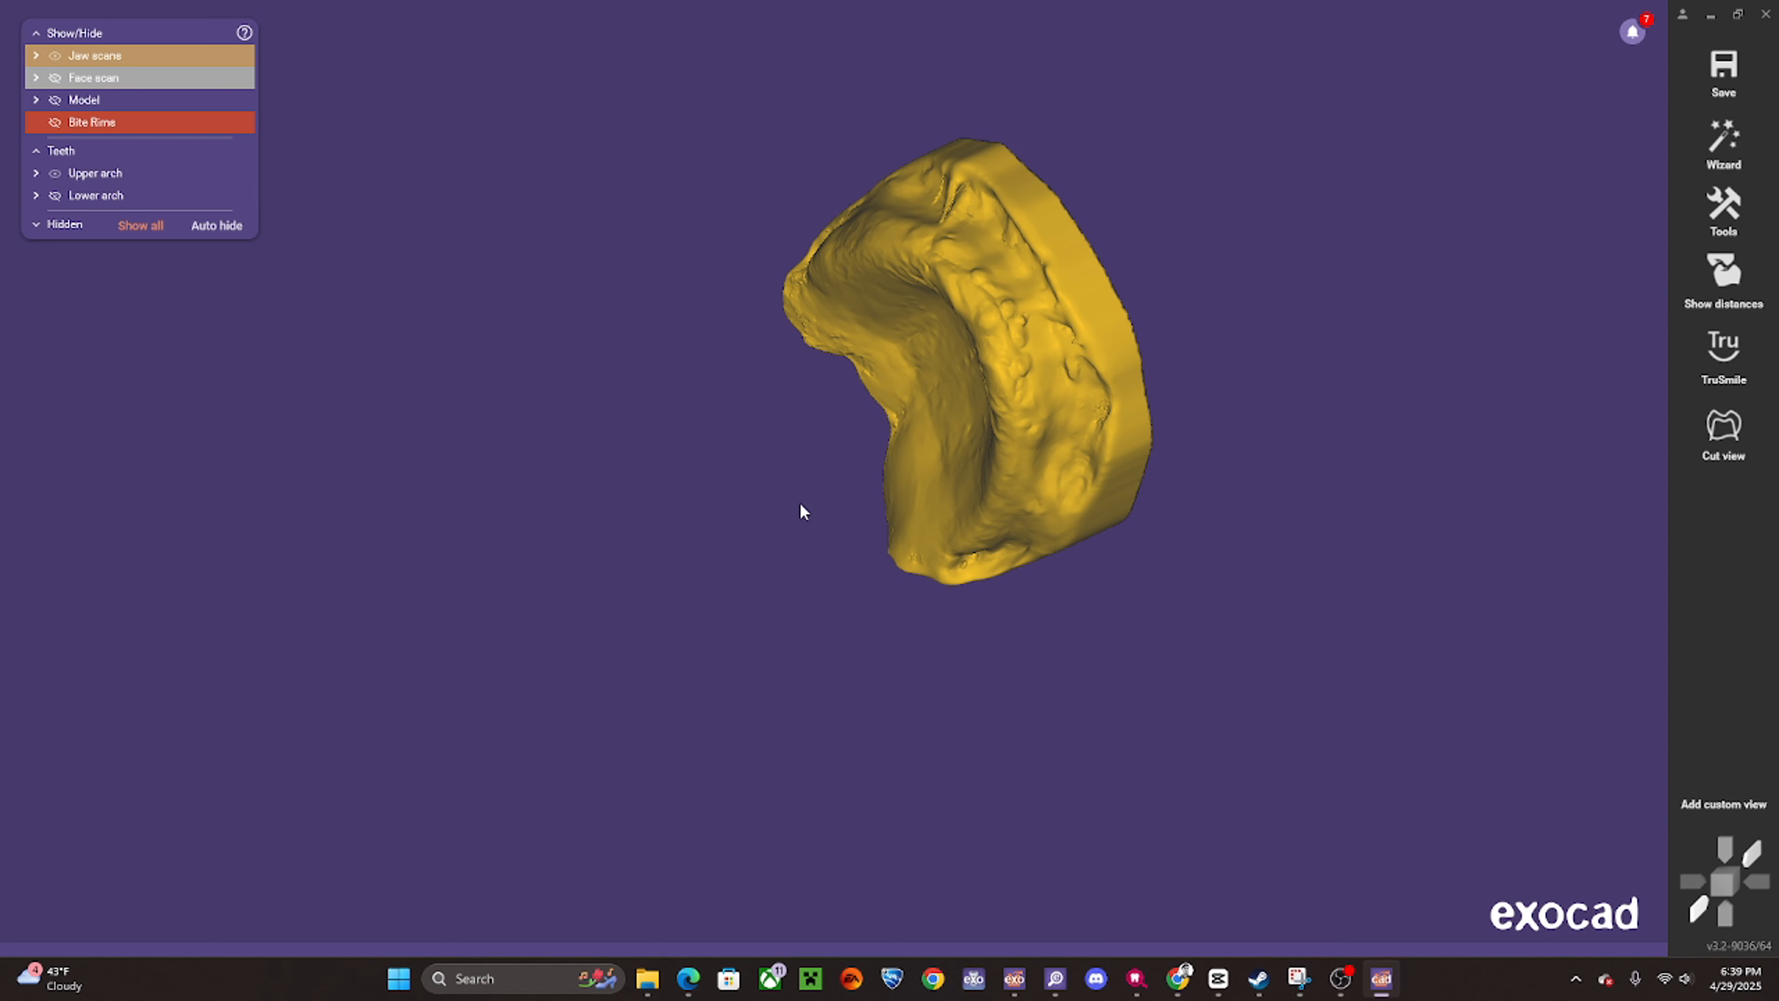
- Show and isolate the lower jaw scan, and start Free-Form Scan Data on it with the Smooth/Flatten brush
left_click(56, 195)
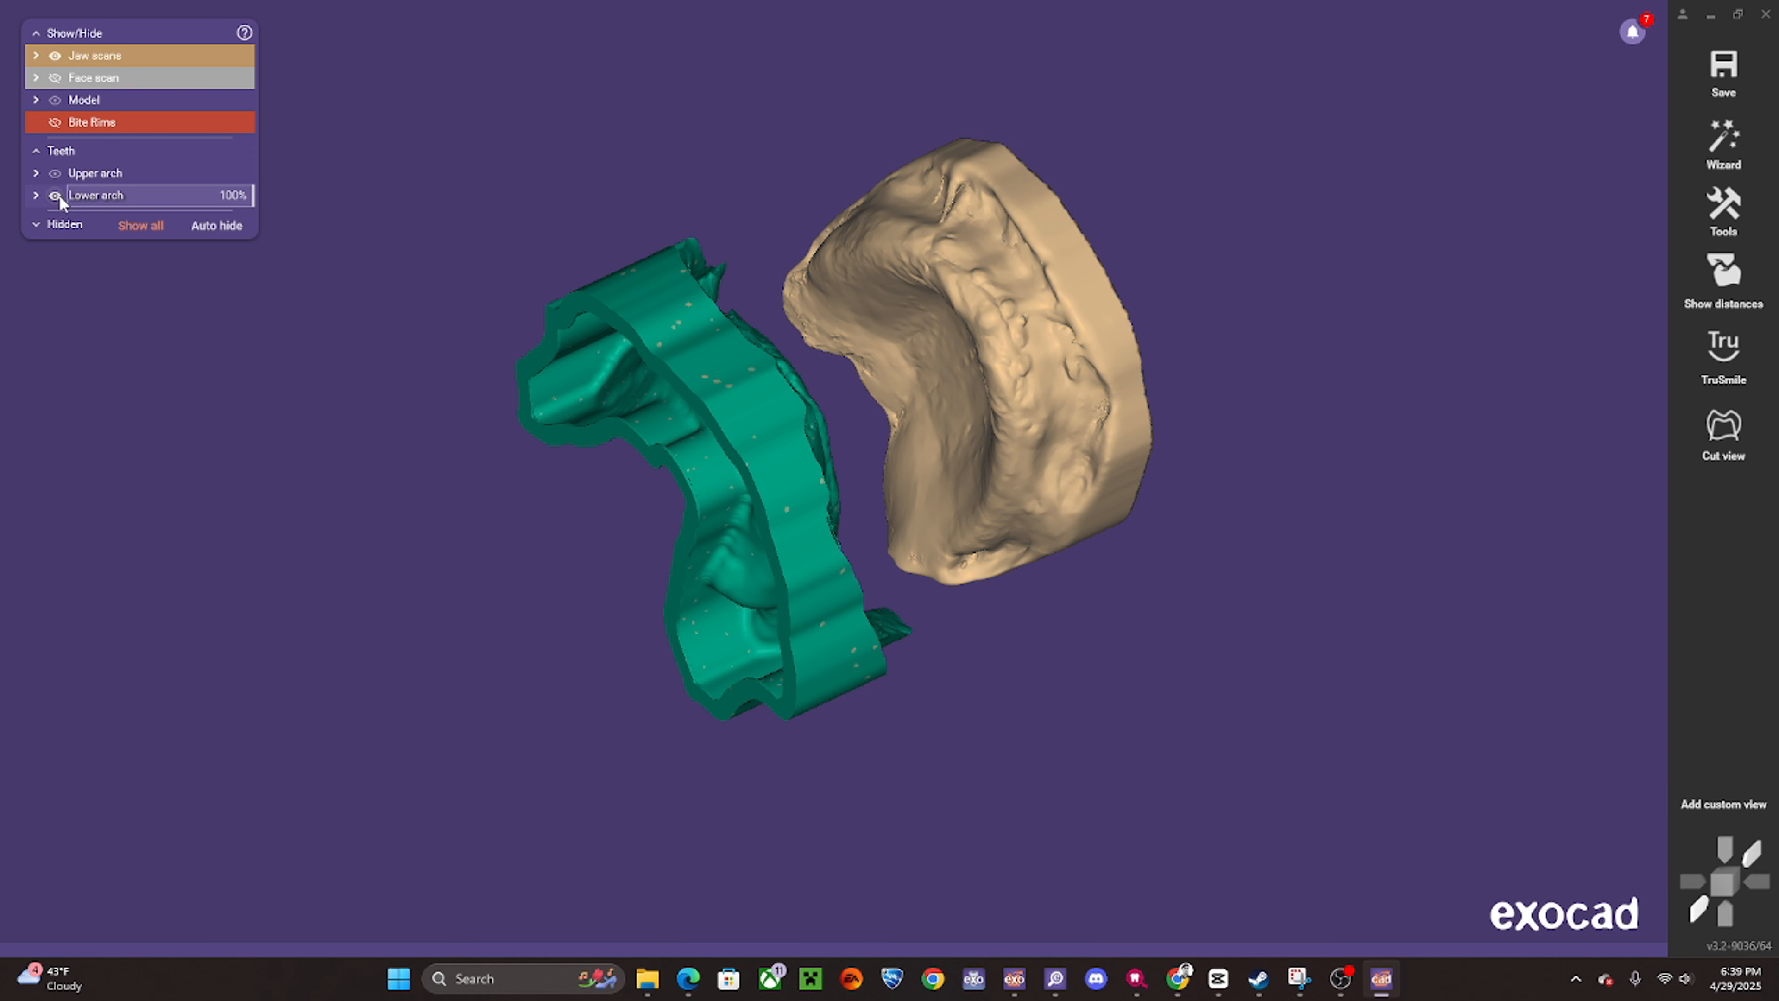
right_click_drag(705, 375, 837, 566)
middle_click(854, 493, "ctrl")
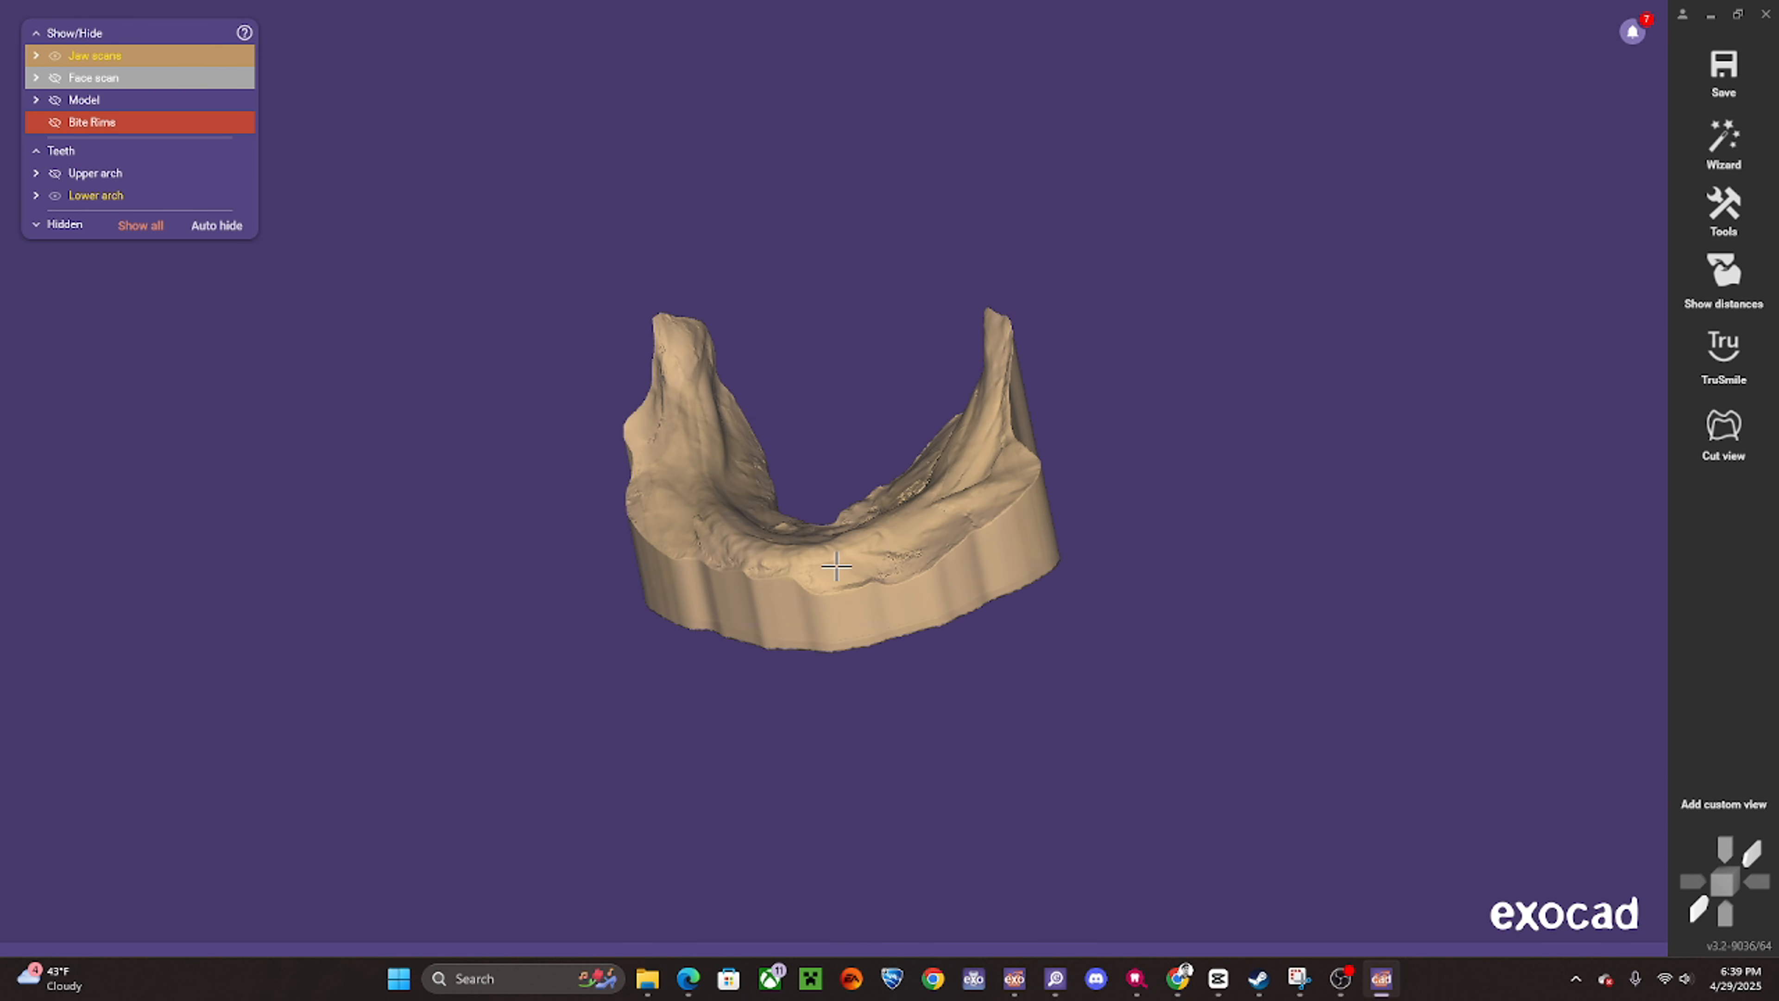
right_click(814, 579)
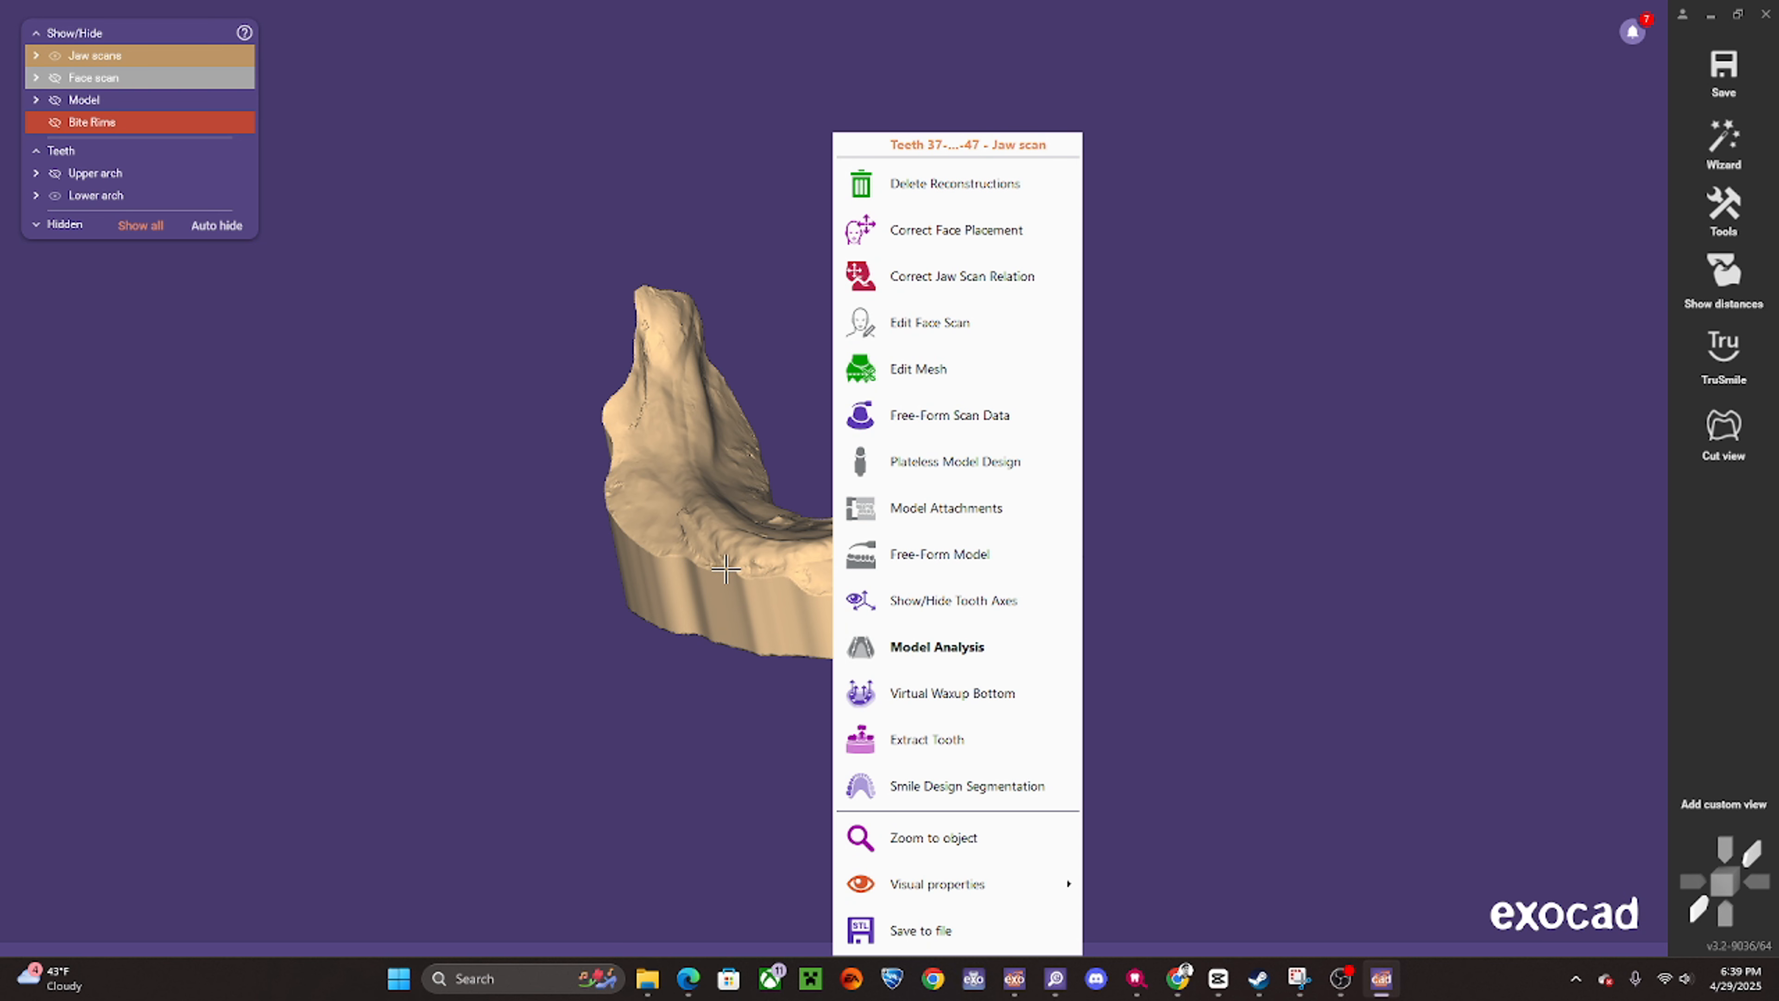
left_click(982, 418)
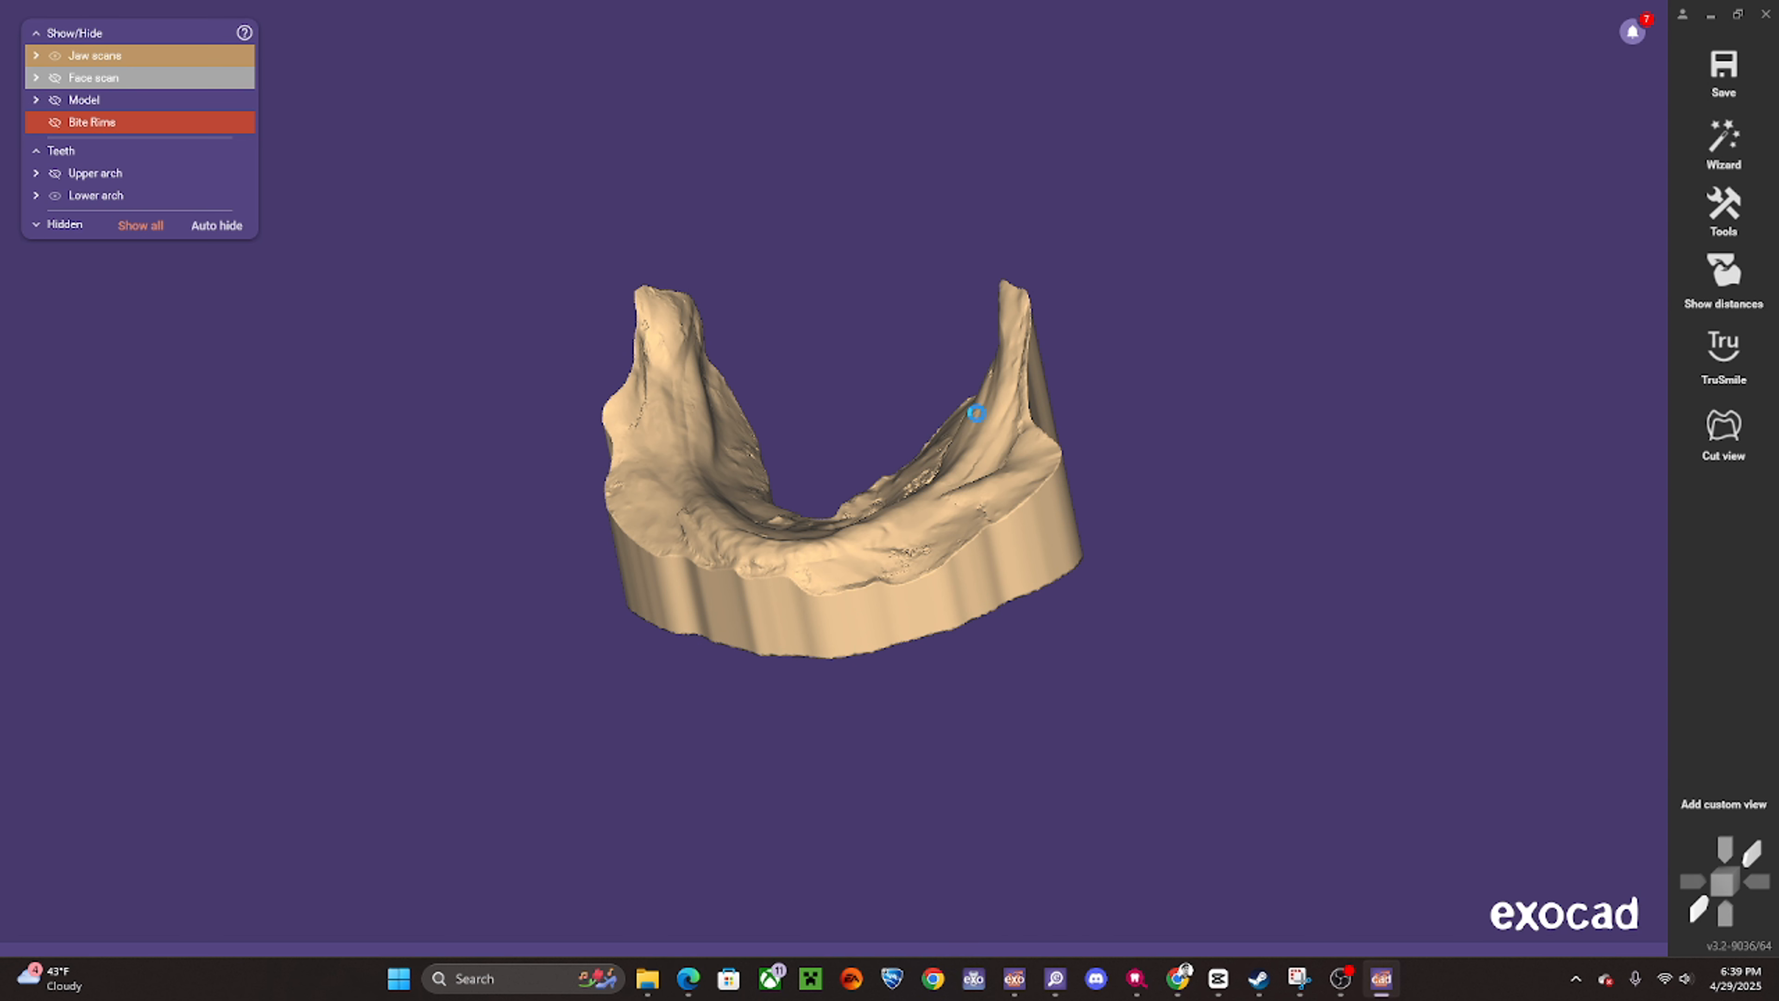
left_click(409, 297)
- Smooth the outer border of the lower jaw scan around the front and both sides with a larger brush
scroll(766, 599, "up", 4)
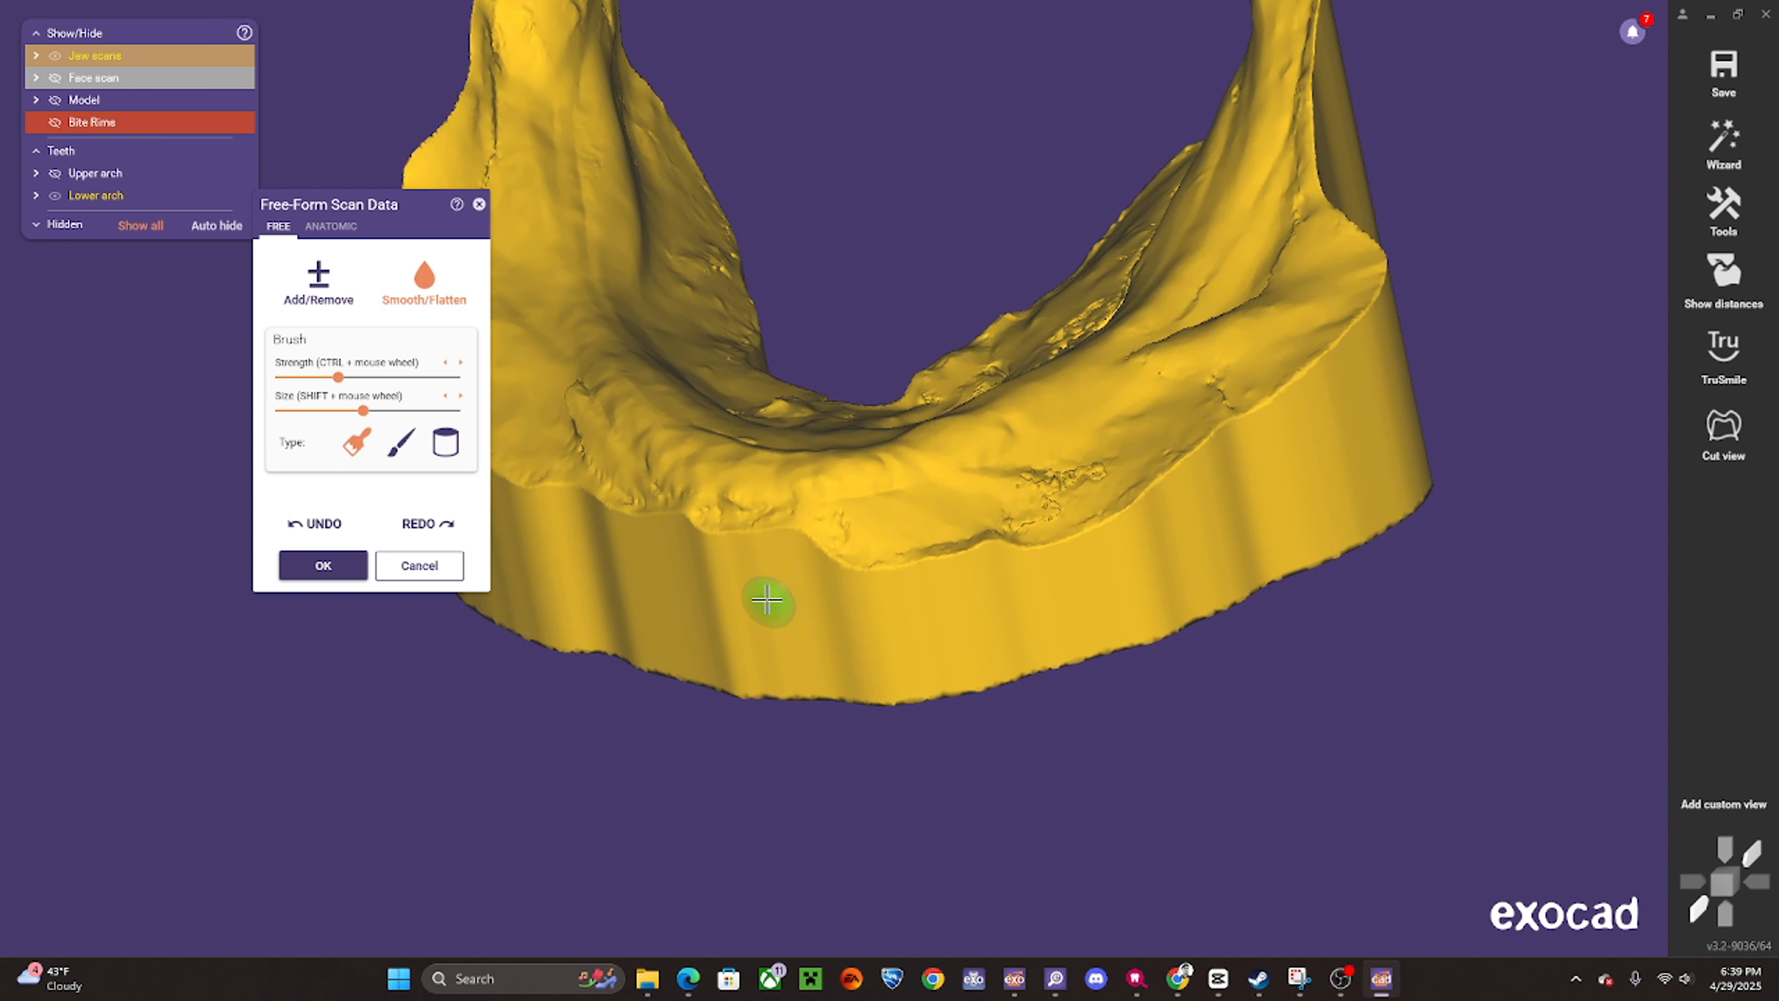
mouse_move(715, 548)
right_mouse_down()
mouse_move(782, 627)
mouse_move(714, 556)
right_mouse_up()
right_click_drag(541, 512, 862, 612)
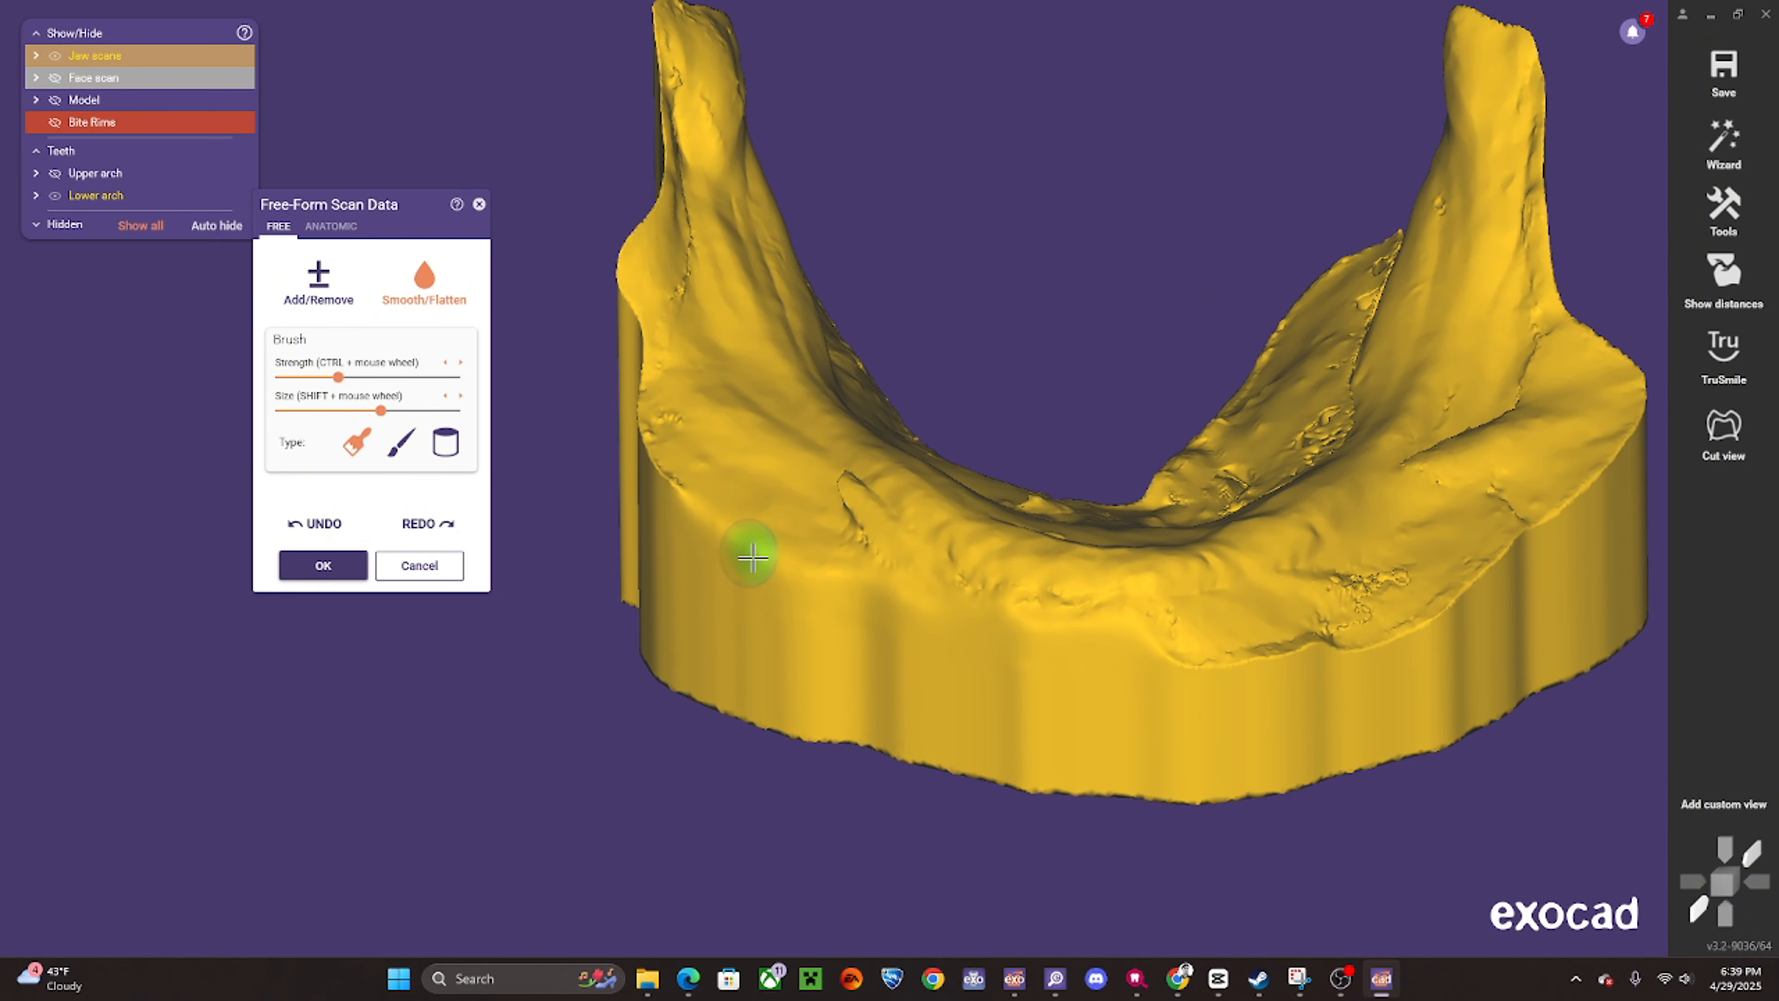
mouse_move(664, 424)
right_mouse_down()
mouse_move(866, 541)
mouse_move(837, 548)
right_mouse_up()
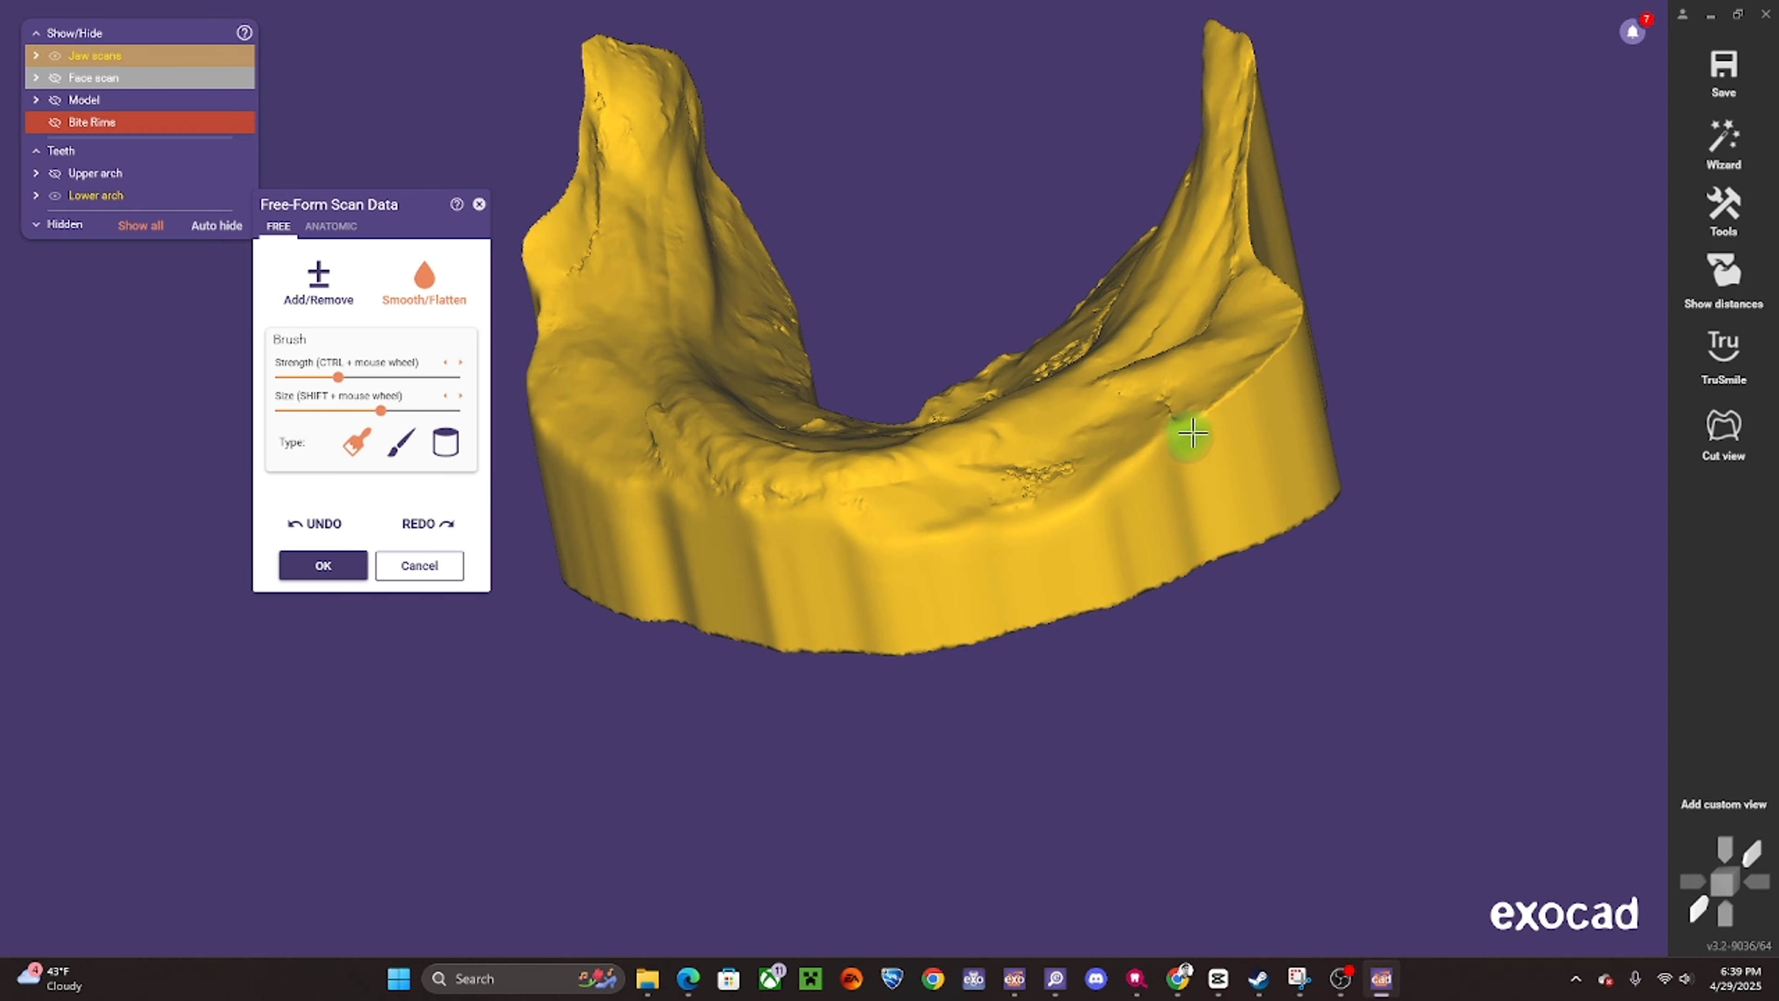
right_click_drag(1244, 389, 1234, 268)
- Smooth the inner border of the lower jaw scan along the tongue side with a slightly smaller brush
scroll(1271, 250, "down", 4)
right_click_drag(1271, 250, 1008, 435)
scroll(834, 614, "up", 3)
scroll(834, 613, "up", 2)
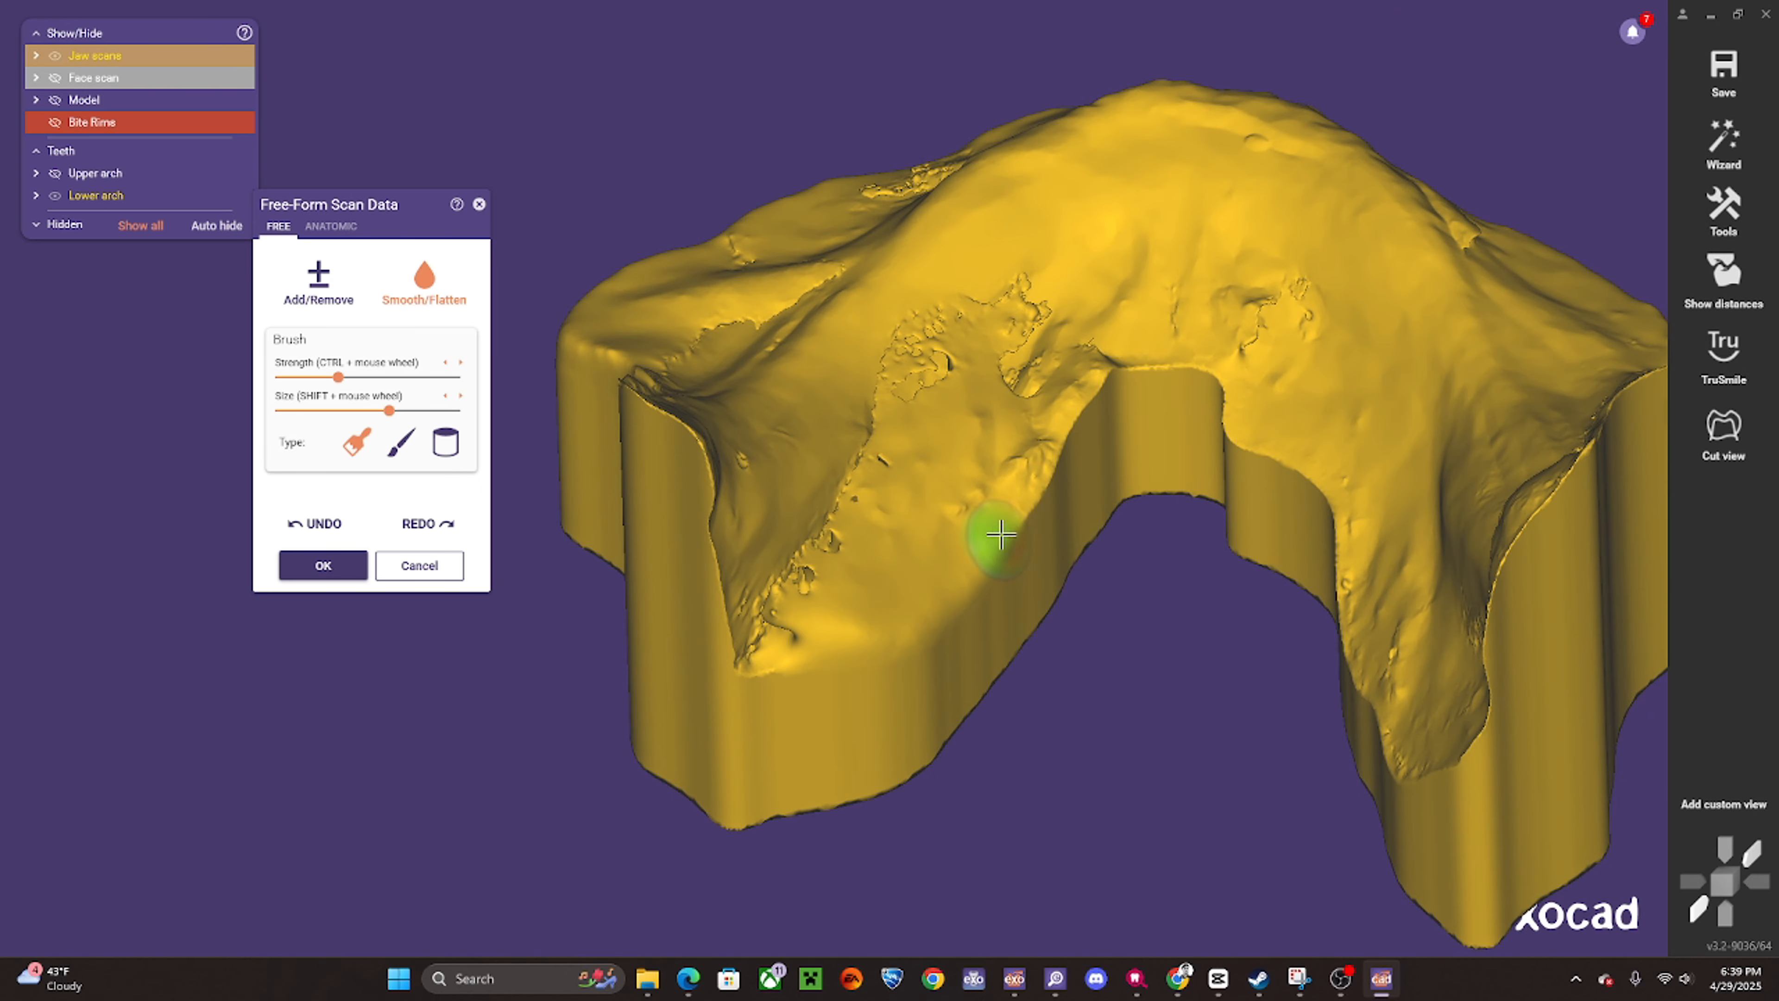
right_click_drag(963, 447, 872, 504)
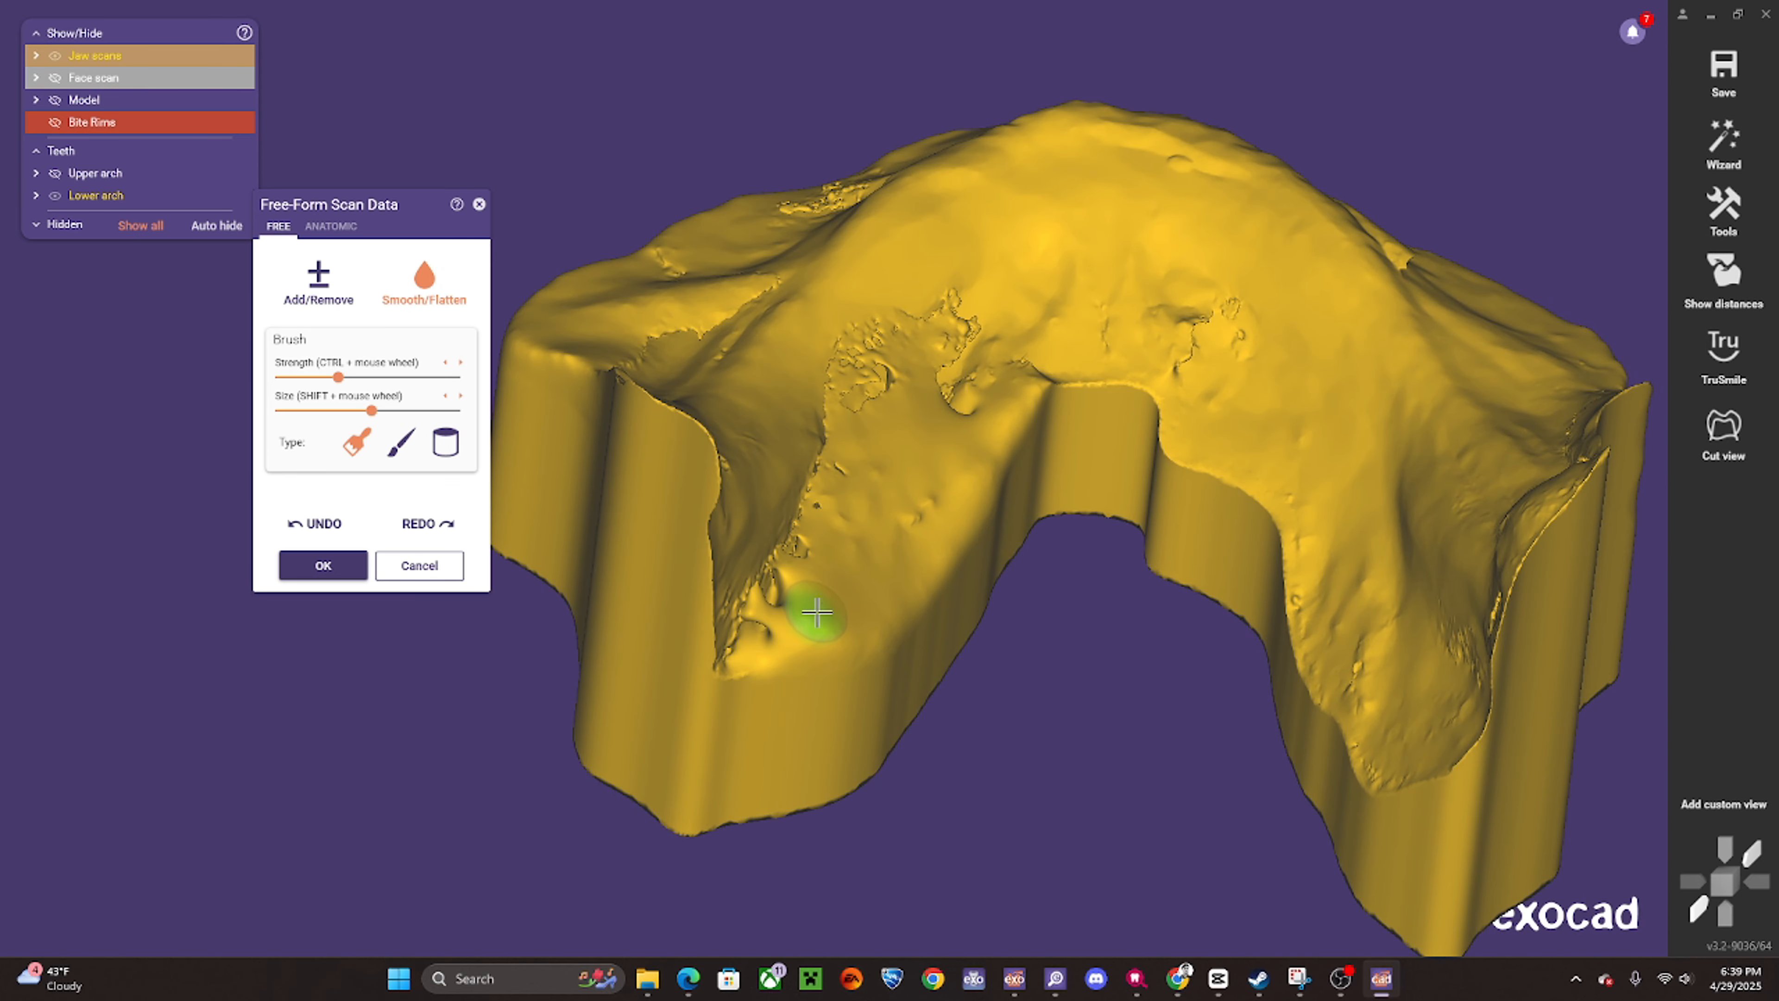
mouse_move(1034, 531)
right_mouse_down()
mouse_move(1040, 545)
mouse_move(902, 230)
mouse_move(897, 310)
mouse_move(814, 584)
mouse_move(881, 596)
mouse_move(854, 596)
mouse_move(827, 633)
mouse_move(834, 604)
mouse_move(794, 616)
mouse_move(806, 659)
mouse_move(814, 495)
right_mouse_up()
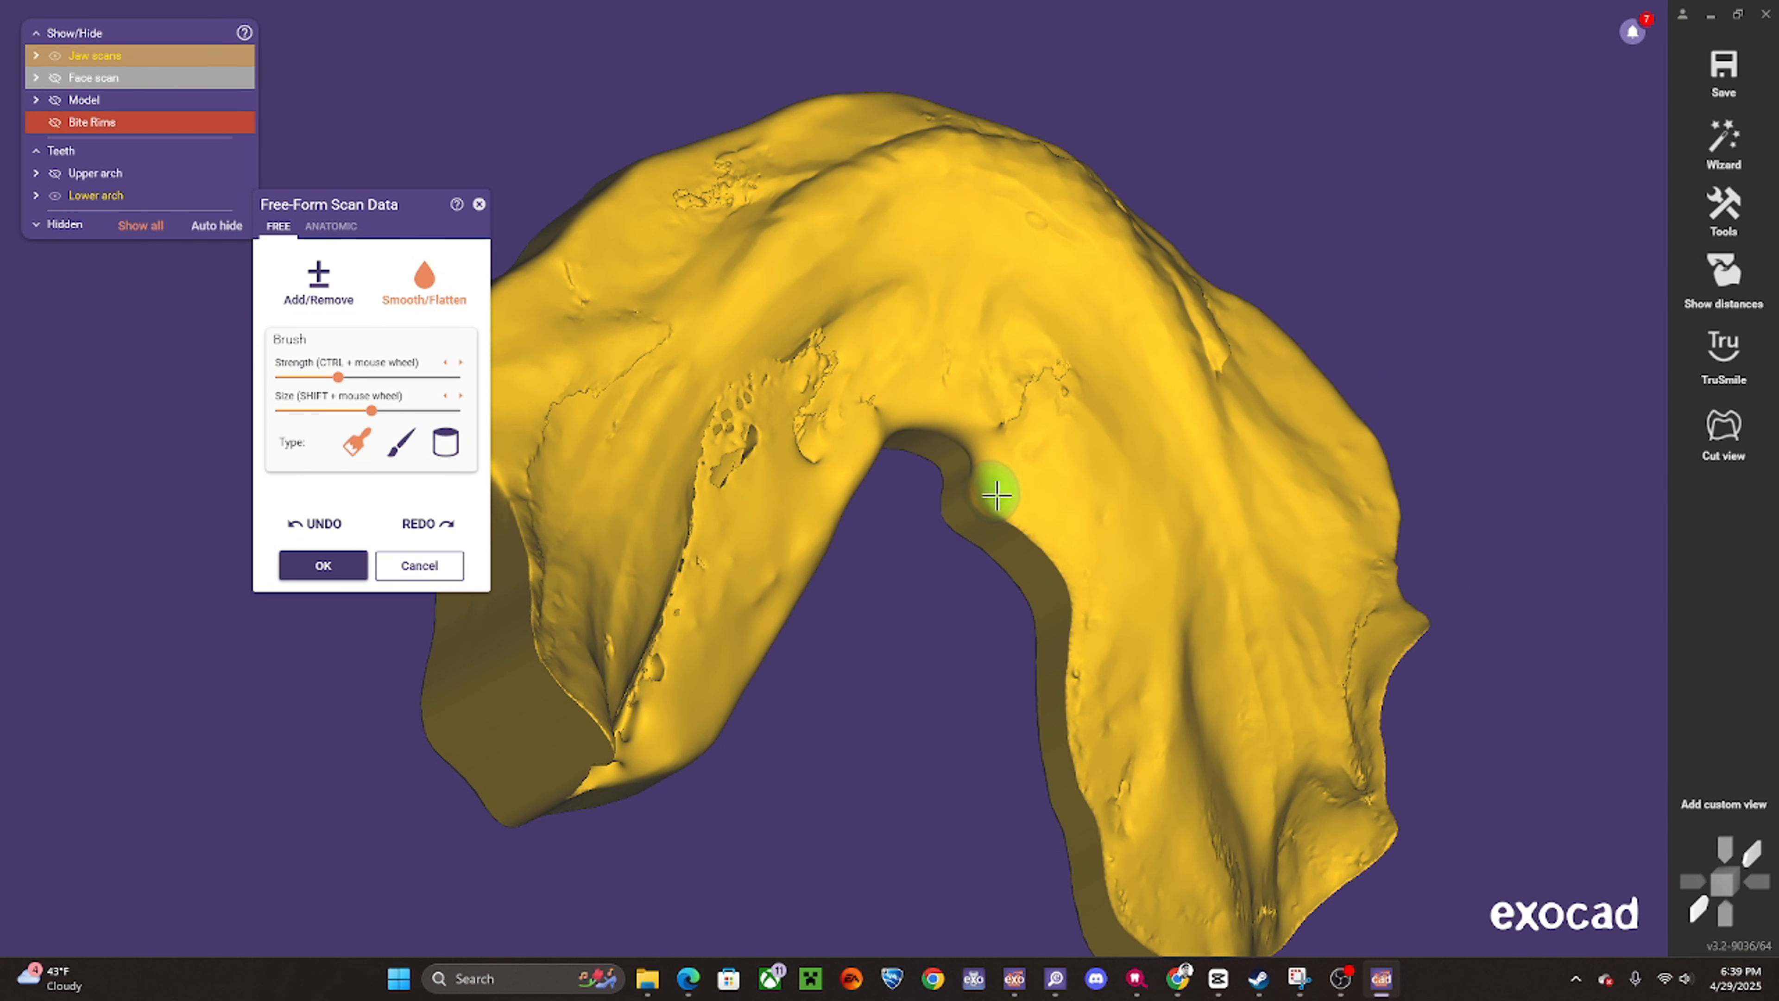
middle_click_drag(997, 495, 947, 425)
middle_click_drag(1032, 590, 959, 517)
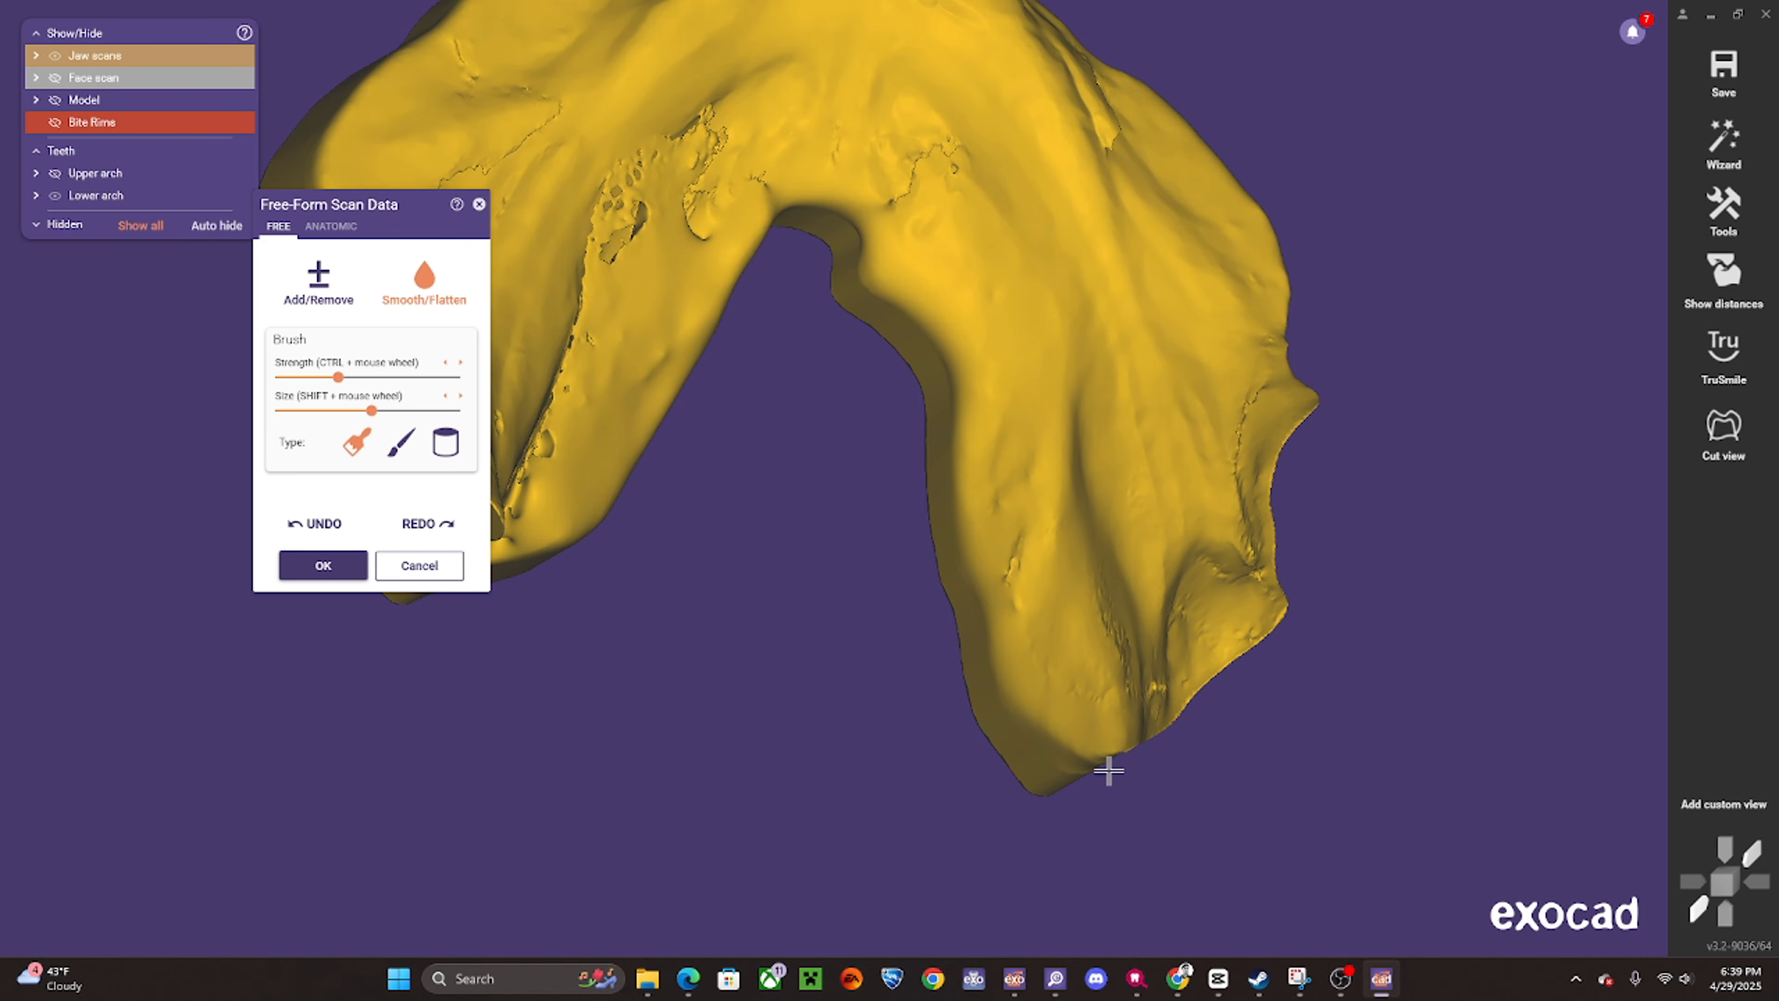
- Smooth the posterior ends and remaining rough edges of the lower jaw scan's border with a smaller brush
scroll(1108, 771, "down", 4)
right_click_drag(1107, 771, 1260, 322)
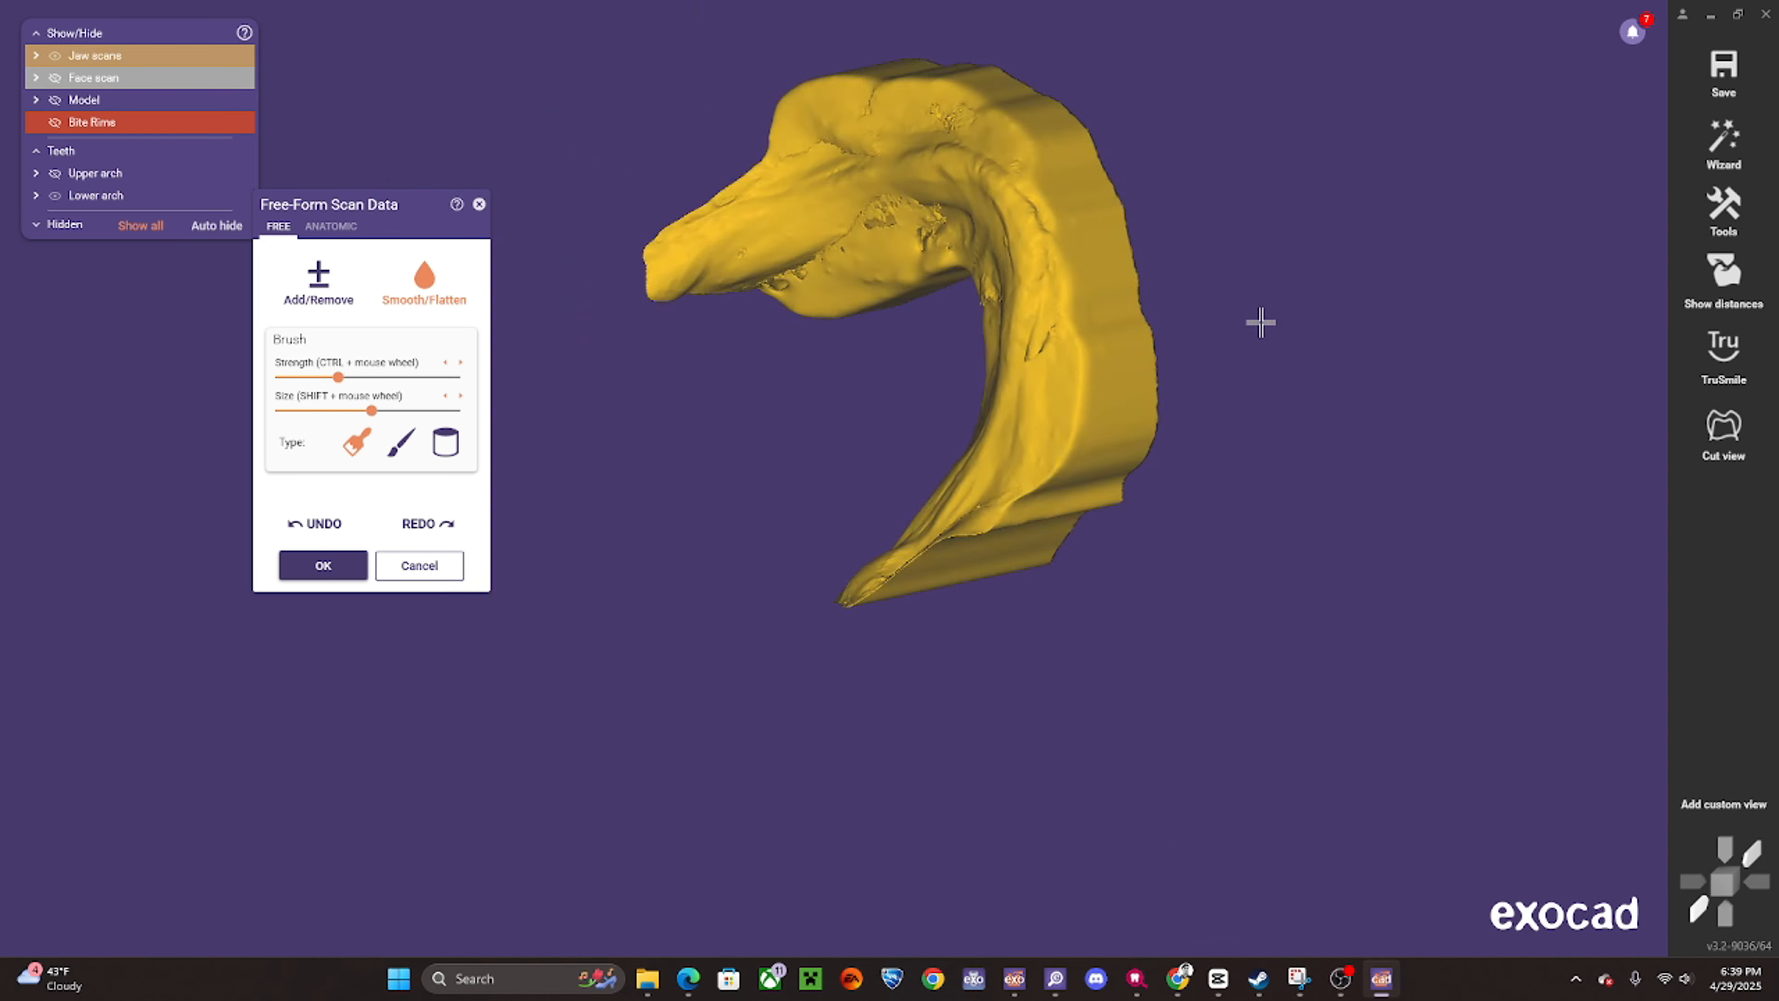
scroll(927, 512, "up", 3)
mouse_move(928, 511)
right_mouse_down()
mouse_move(985, 544)
mouse_move(945, 532)
right_mouse_up()
scroll(945, 533, "up", 2)
scroll(945, 533, "down", 3, "shift")
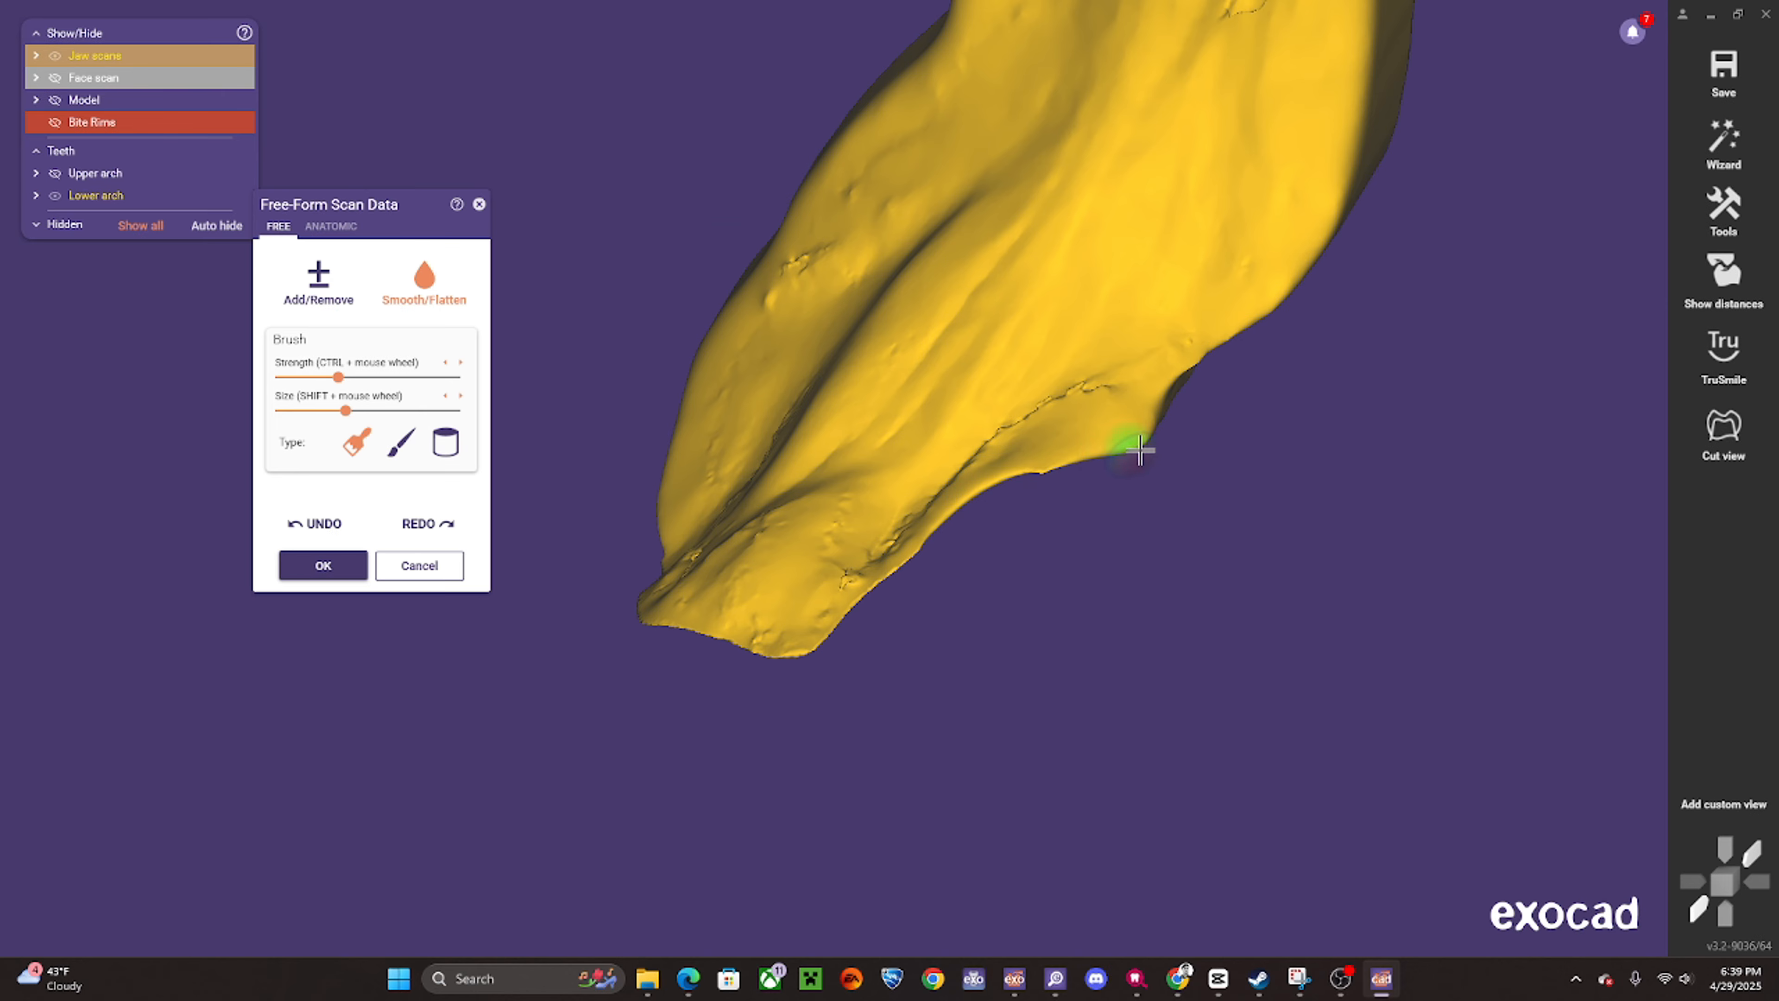
mouse_move(1055, 452)
right_mouse_down()
mouse_move(1203, 362)
mouse_move(1068, 485)
mouse_move(1004, 635)
right_mouse_up()
scroll(1005, 635, "down", 4)
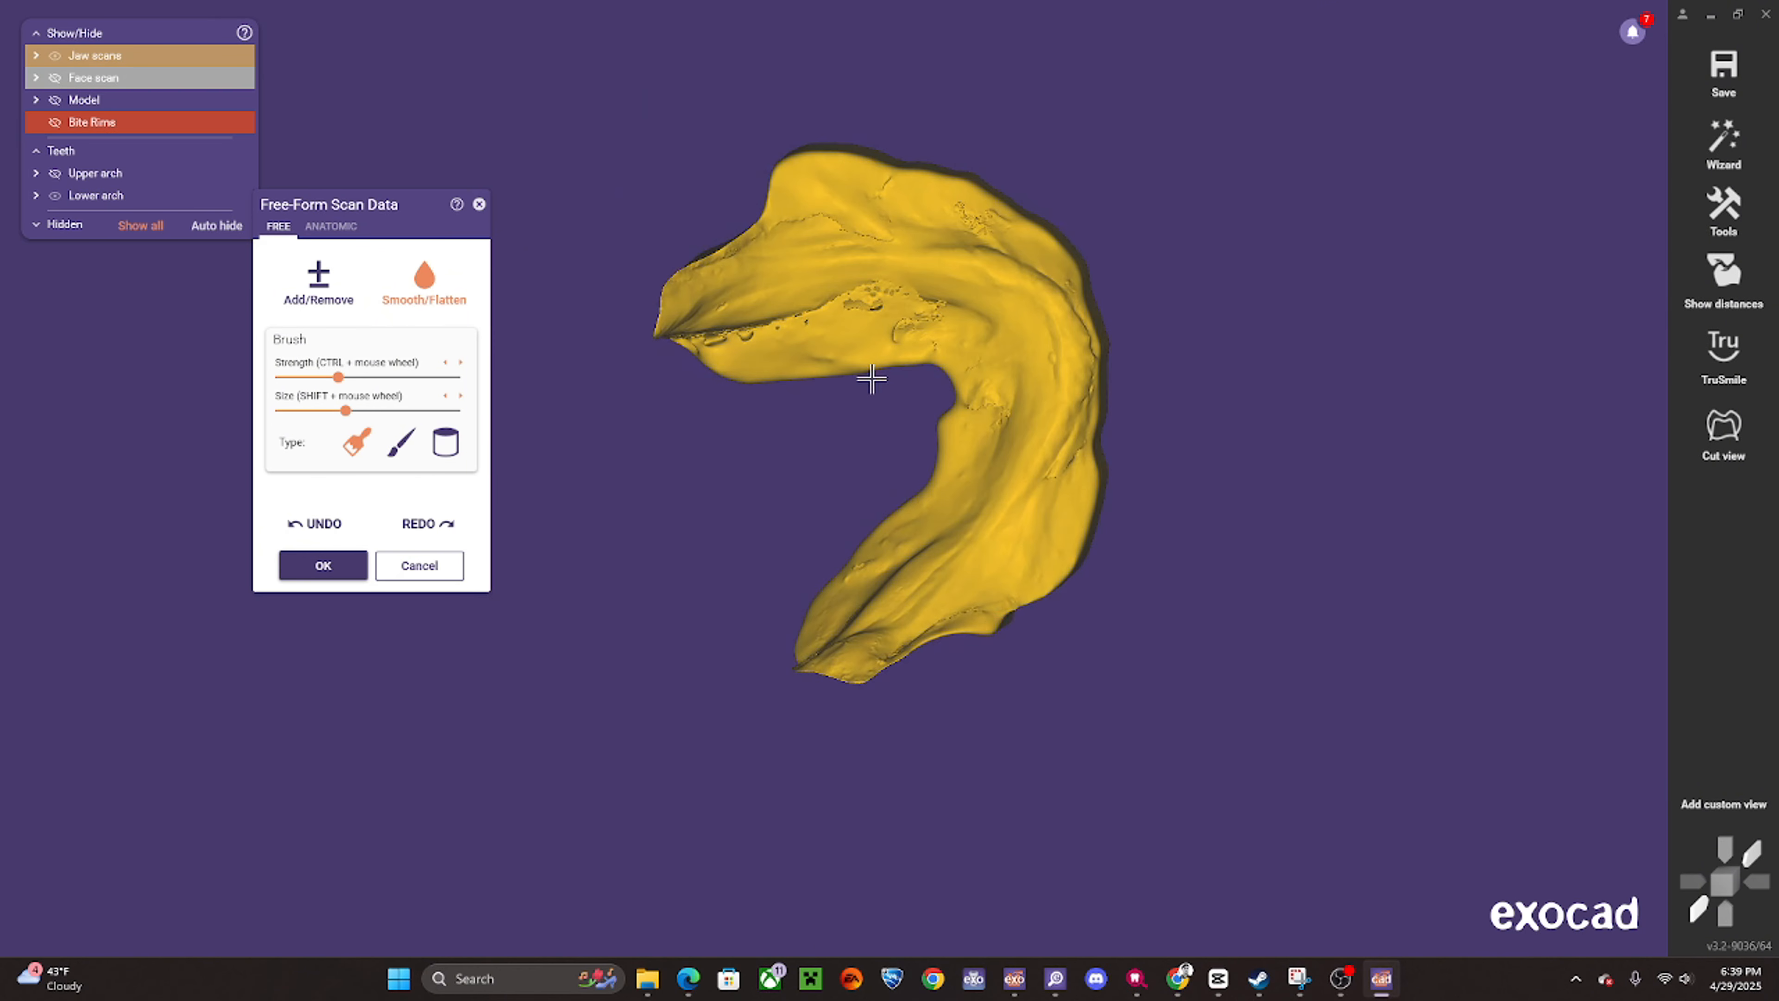
mouse_move(873, 379)
right_mouse_down()
mouse_move(862, 345)
mouse_move(674, 350)
mouse_move(954, 338)
mouse_move(972, 319)
mouse_move(936, 340)
mouse_move(878, 510)
mouse_move(921, 433)
mouse_move(945, 488)
right_mouse_up()
scroll(674, 349, "up", 2)
middle_click(953, 338)
scroll(967, 323, "up", 2)
scroll(945, 488, "up", 1)
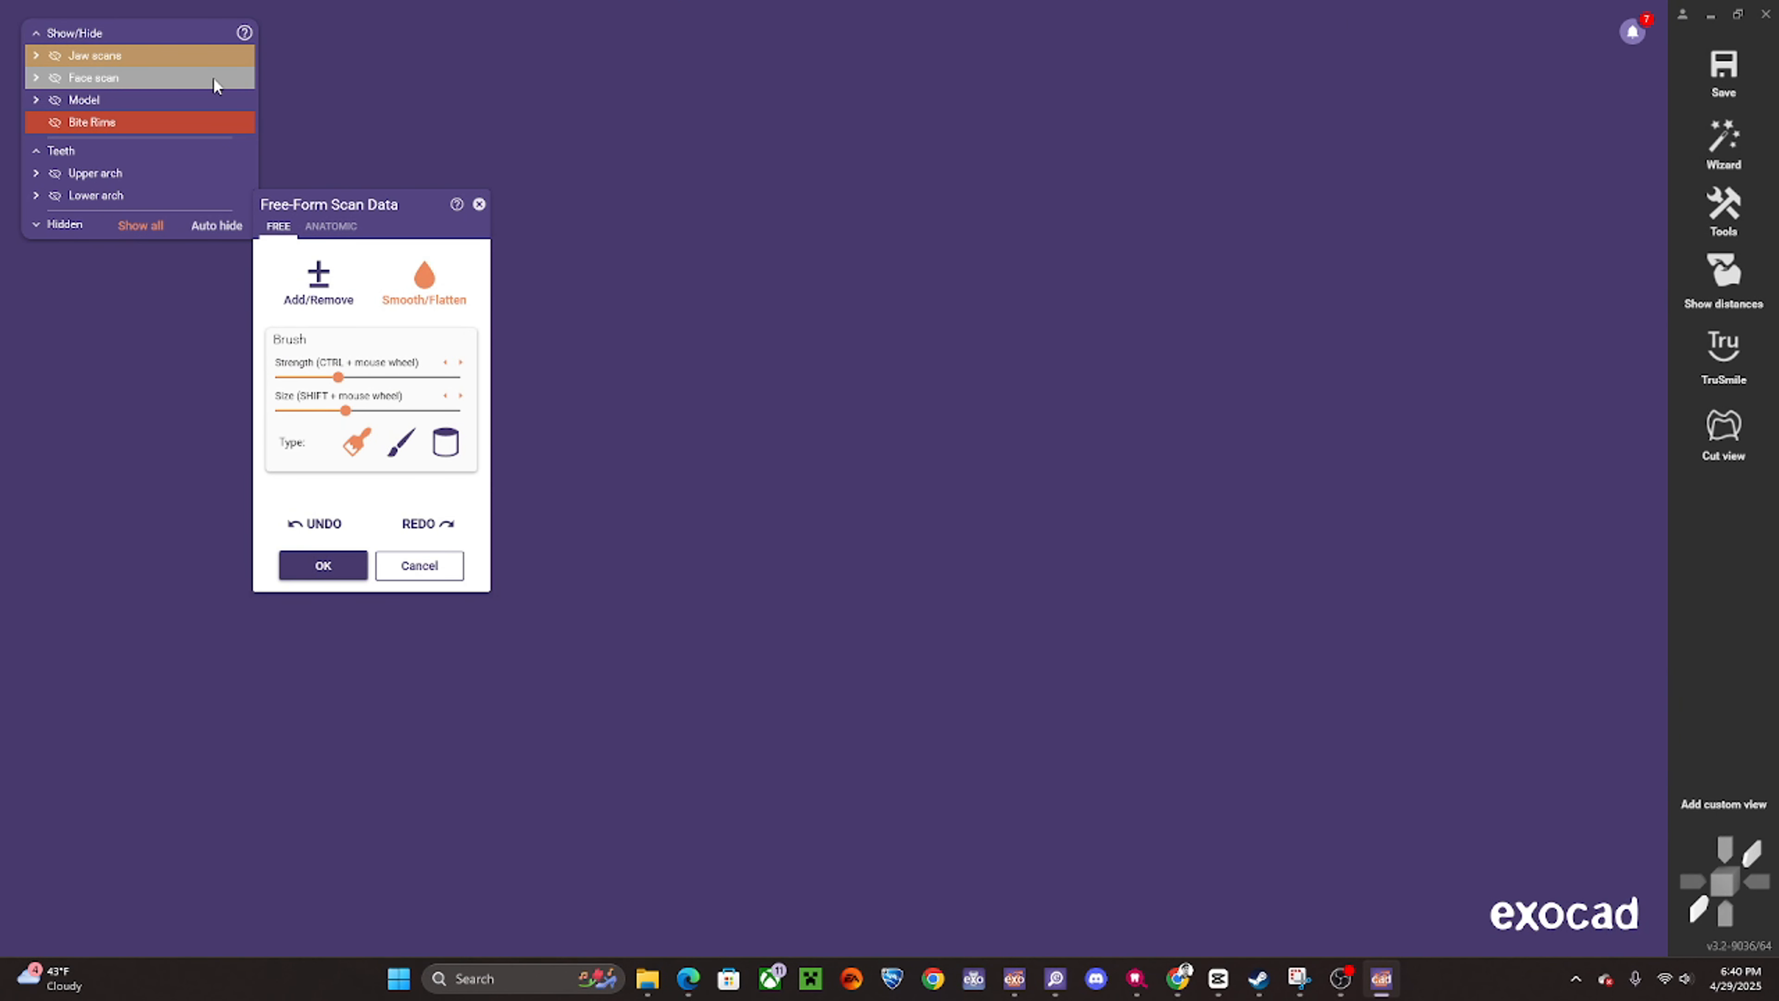
- Check the lower jaw scan against the upper one, isolate the lower again and accept its free-form changes
key("l")
key("l")
key("u")
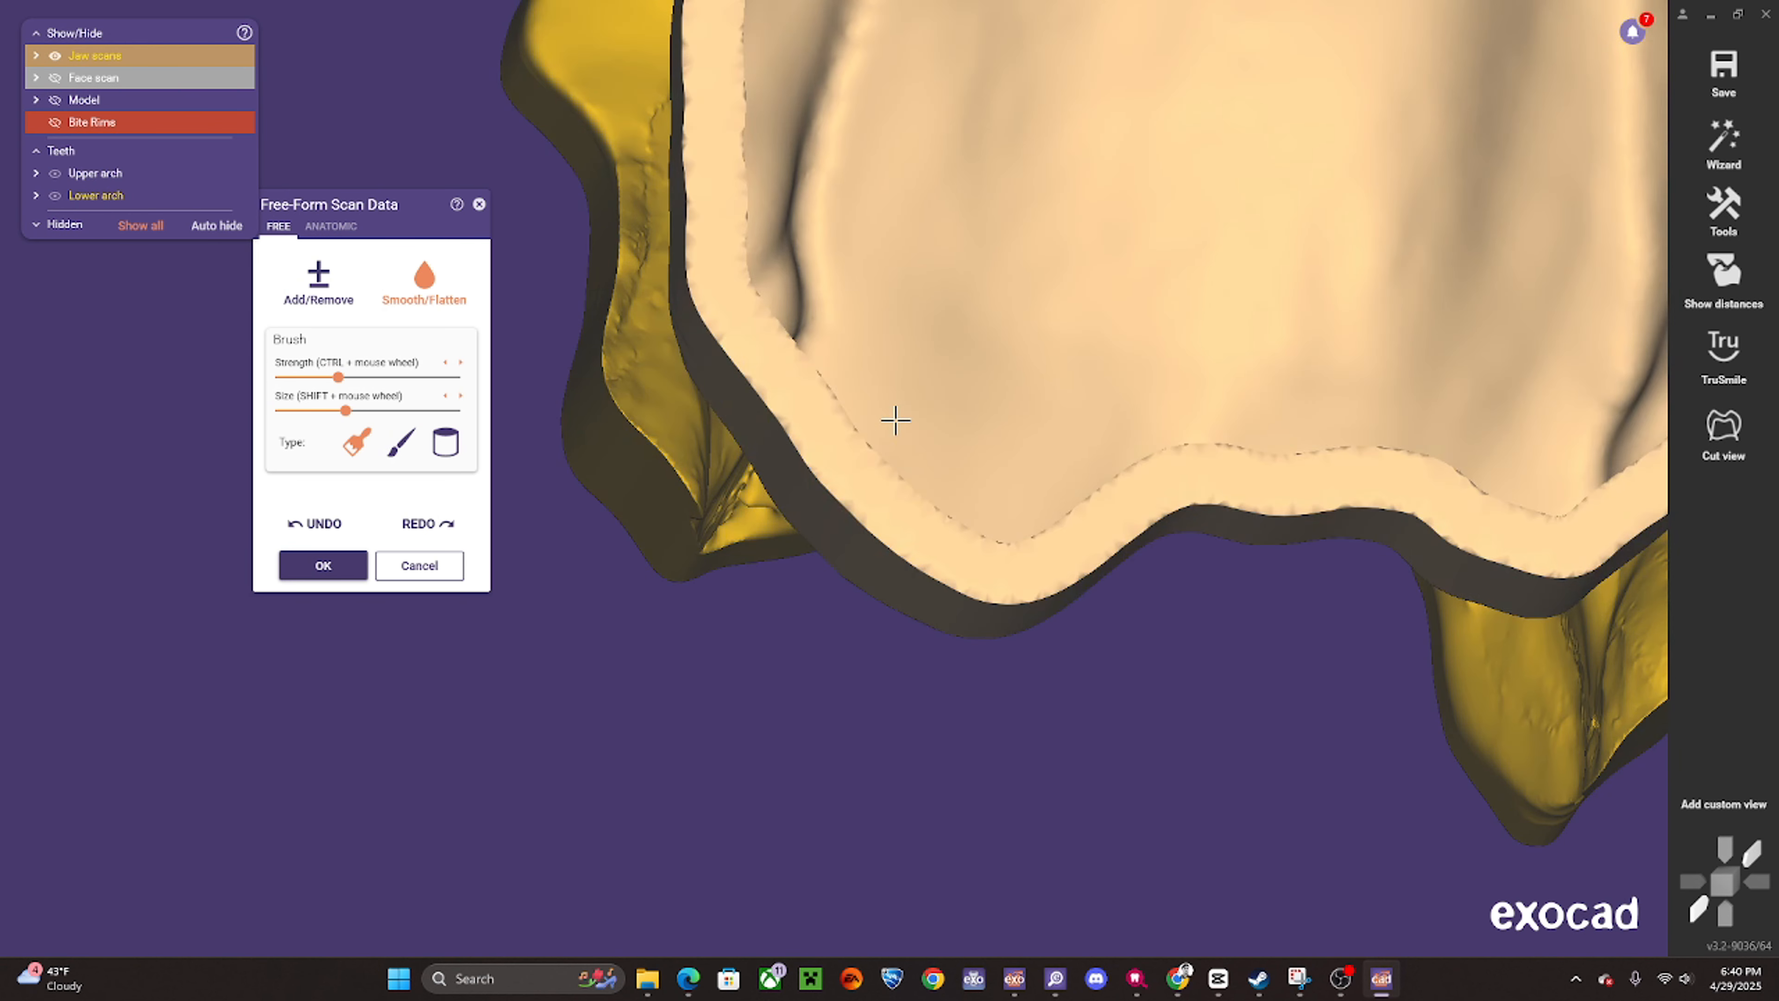
right_click_drag(893, 418, 912, 382)
key("u")
right_click_drag(894, 179, 946, 277)
right_click_drag(902, 387, 1171, 102)
left_click(308, 566)
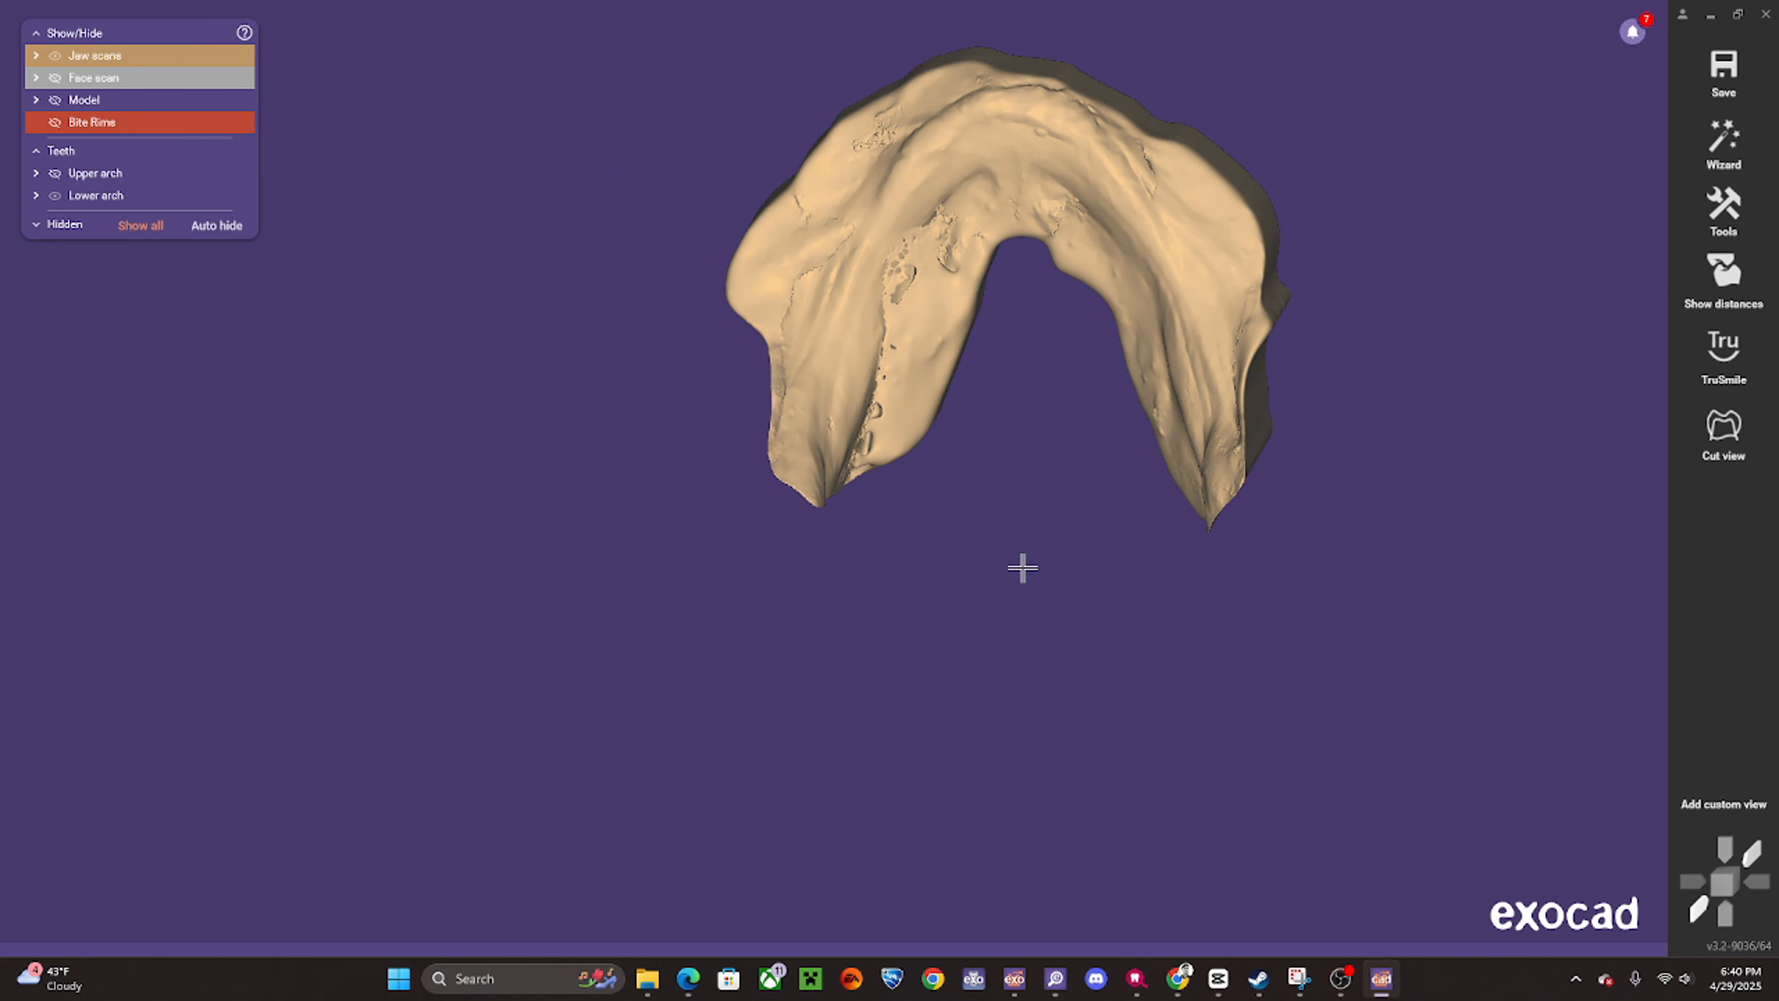
- Show both jaw scans, return to the wizard and start the full model analysis
scroll(278, 360, "down", 5)
right_click_drag(278, 360, 239, 420)
left_click(142, 52)
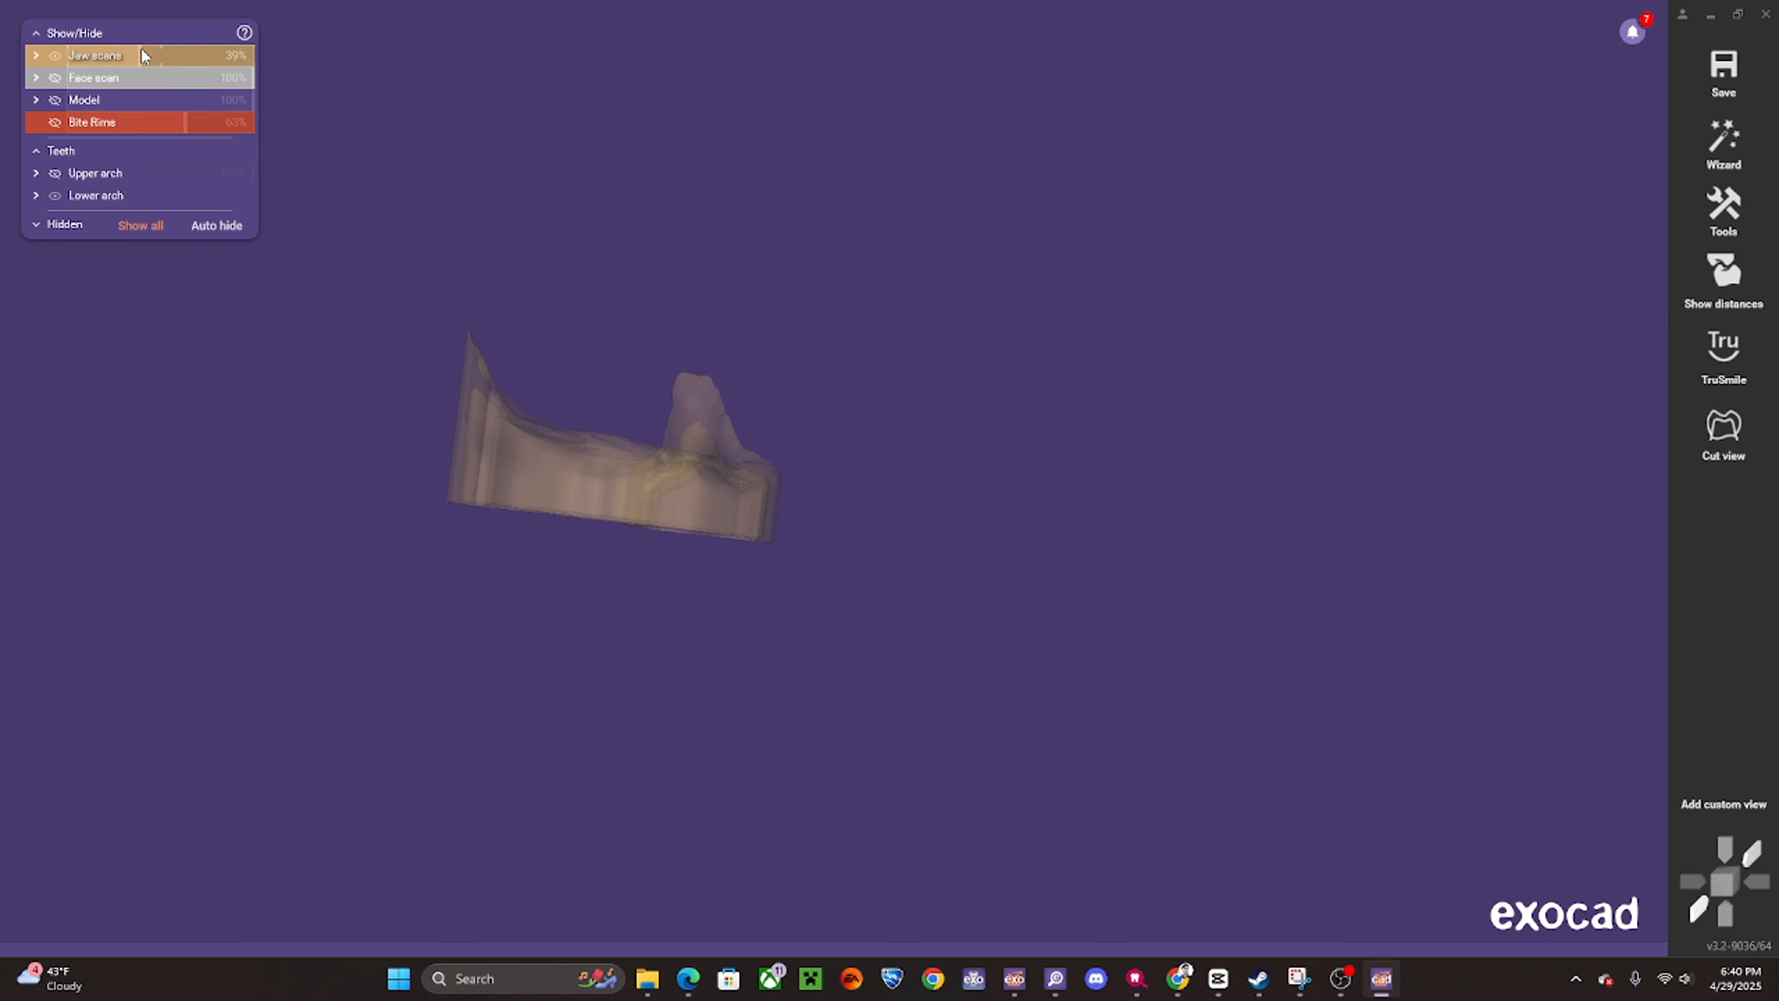
left_click(142, 52)
right_click_drag(700, 245, 960, 308)
left_click(1730, 144)
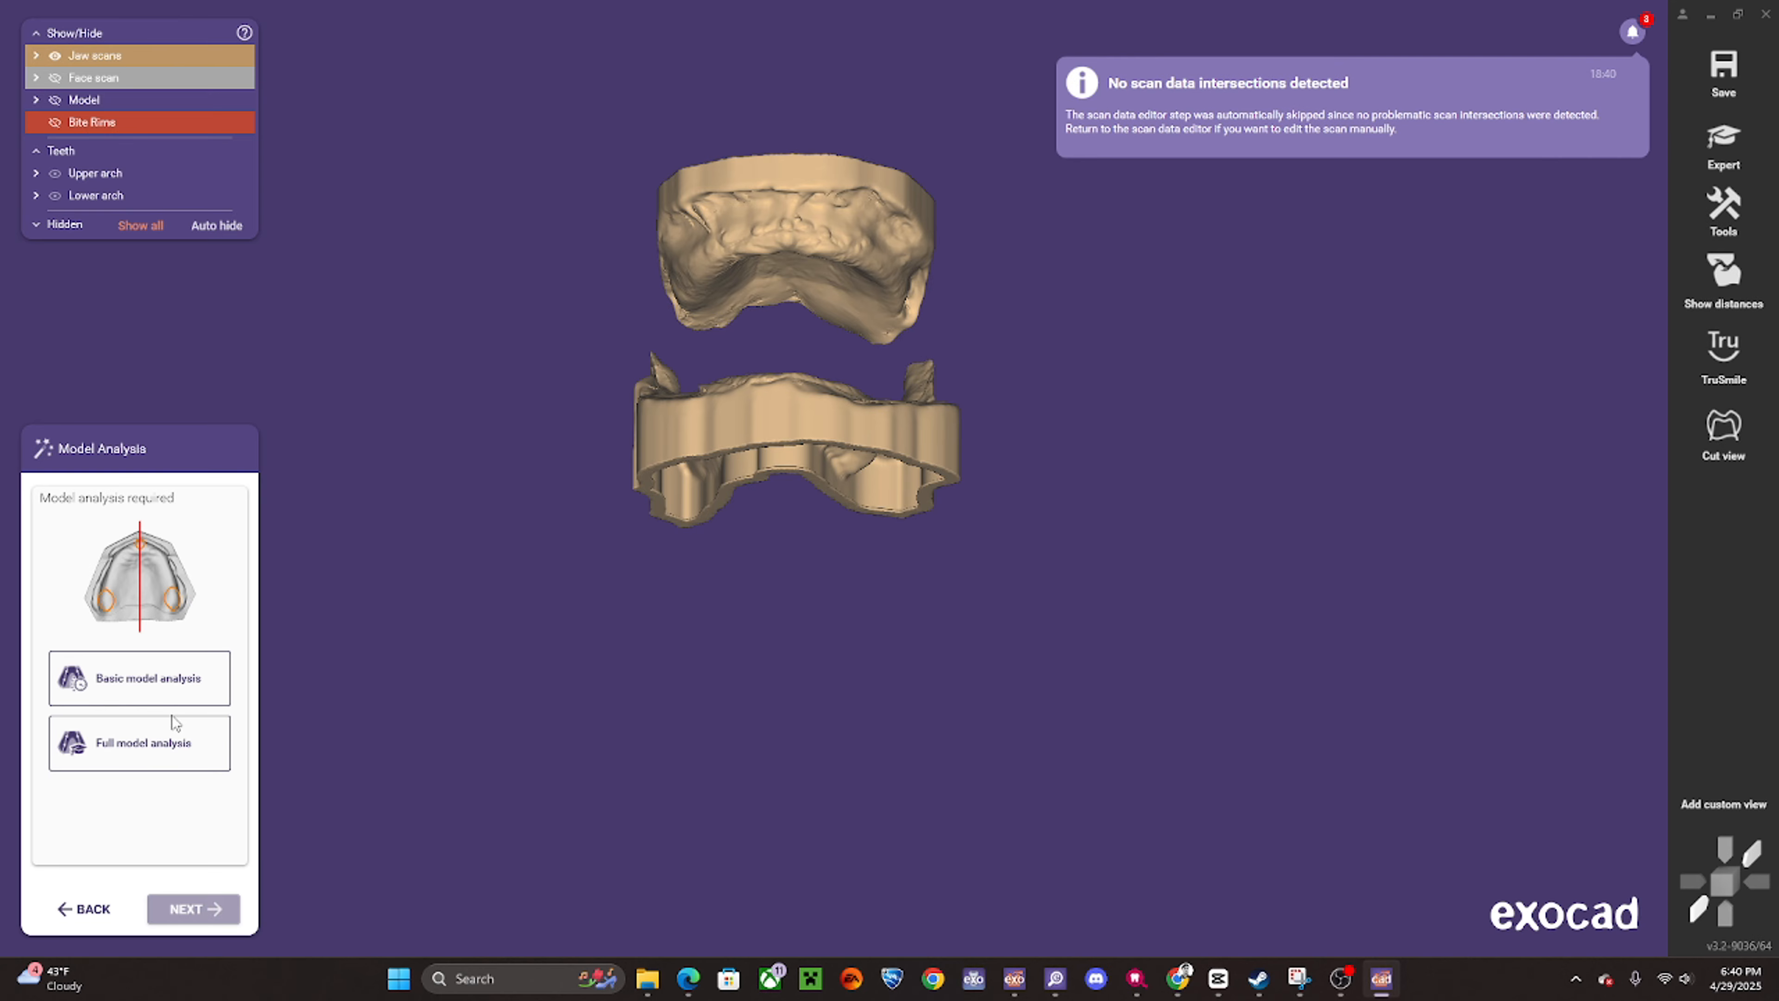
left_click(177, 737)
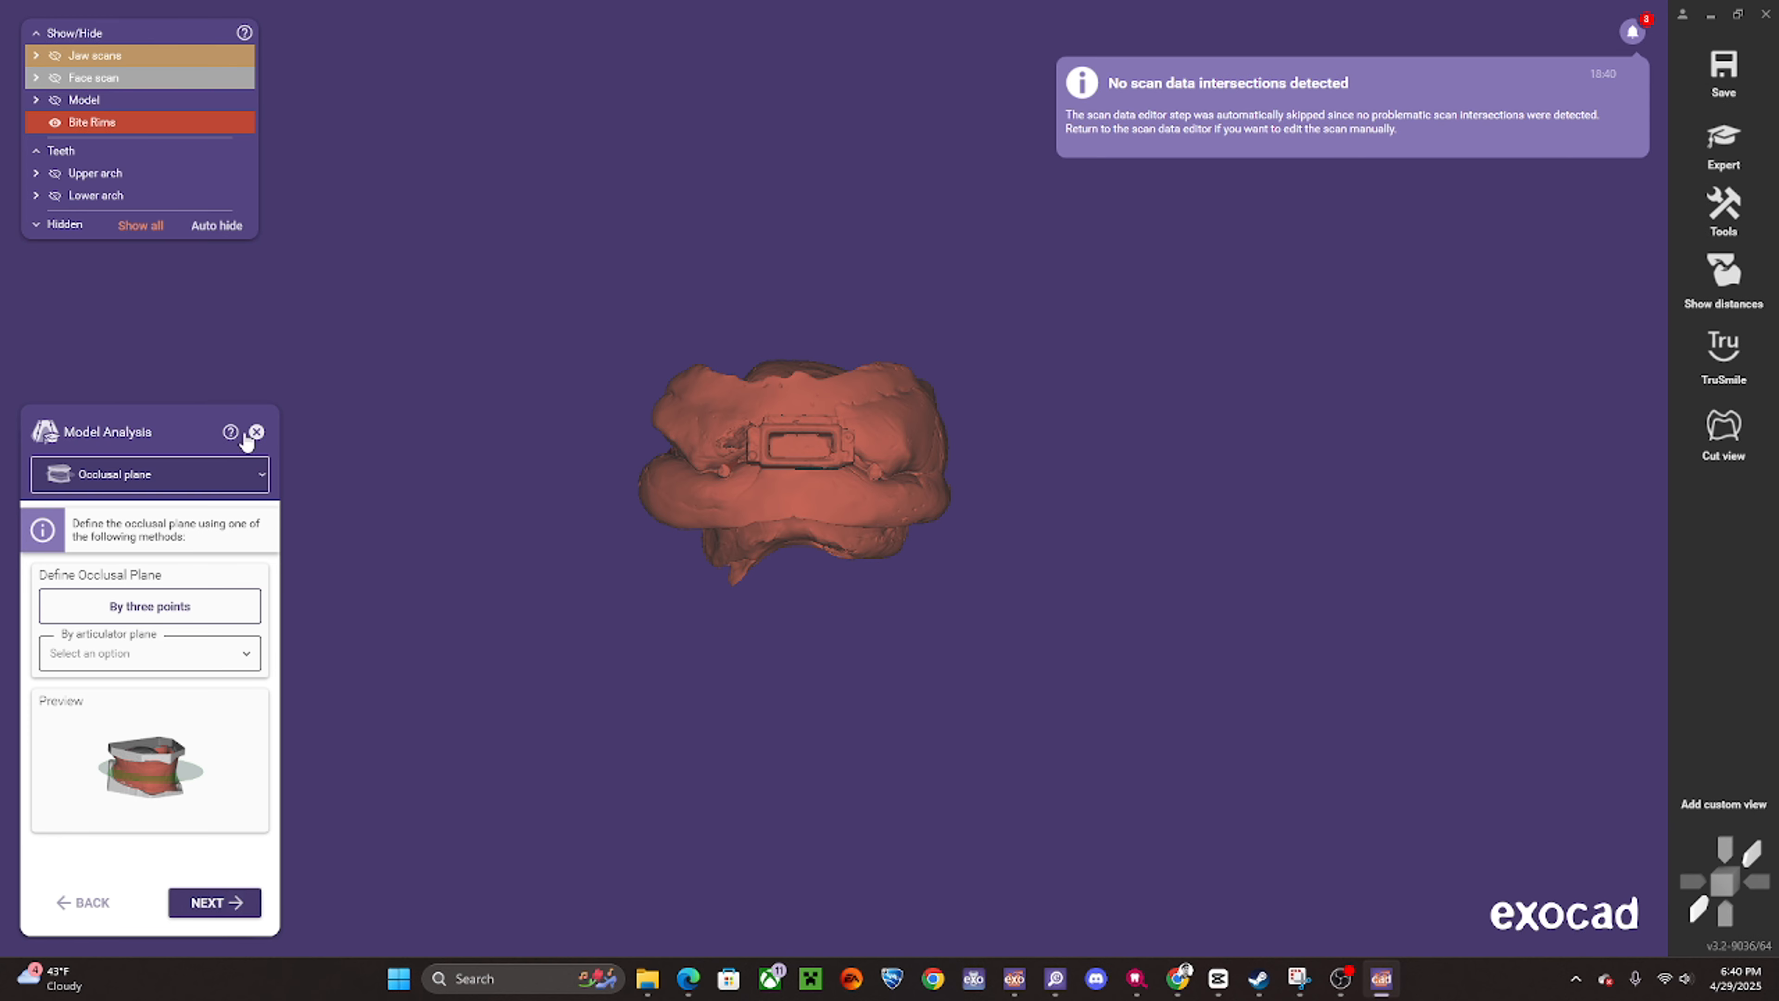
- Show the face scan opaque together with the bite rim and view the whole face from the front
left_click(99, 77)
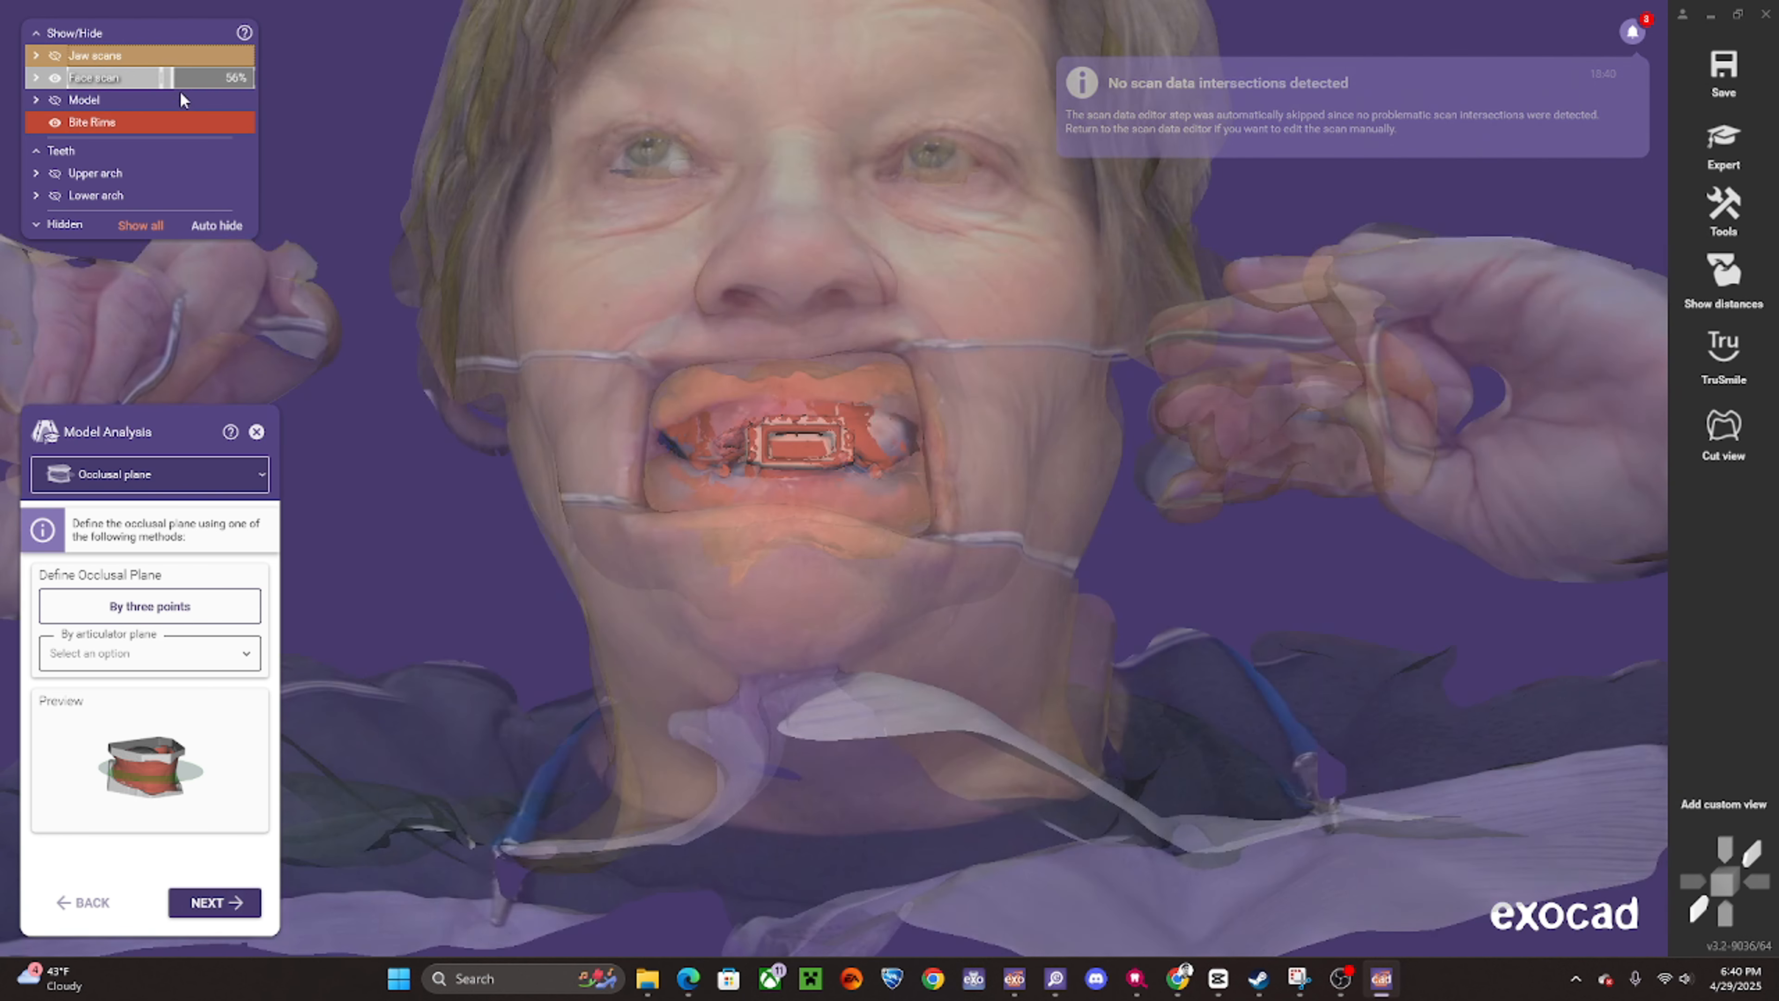
scroll(800, 374, "down", 3, "ctrl")
right_click_drag(811, 329, 814, 385)
scroll(814, 385, "up", 2, "ctrl")
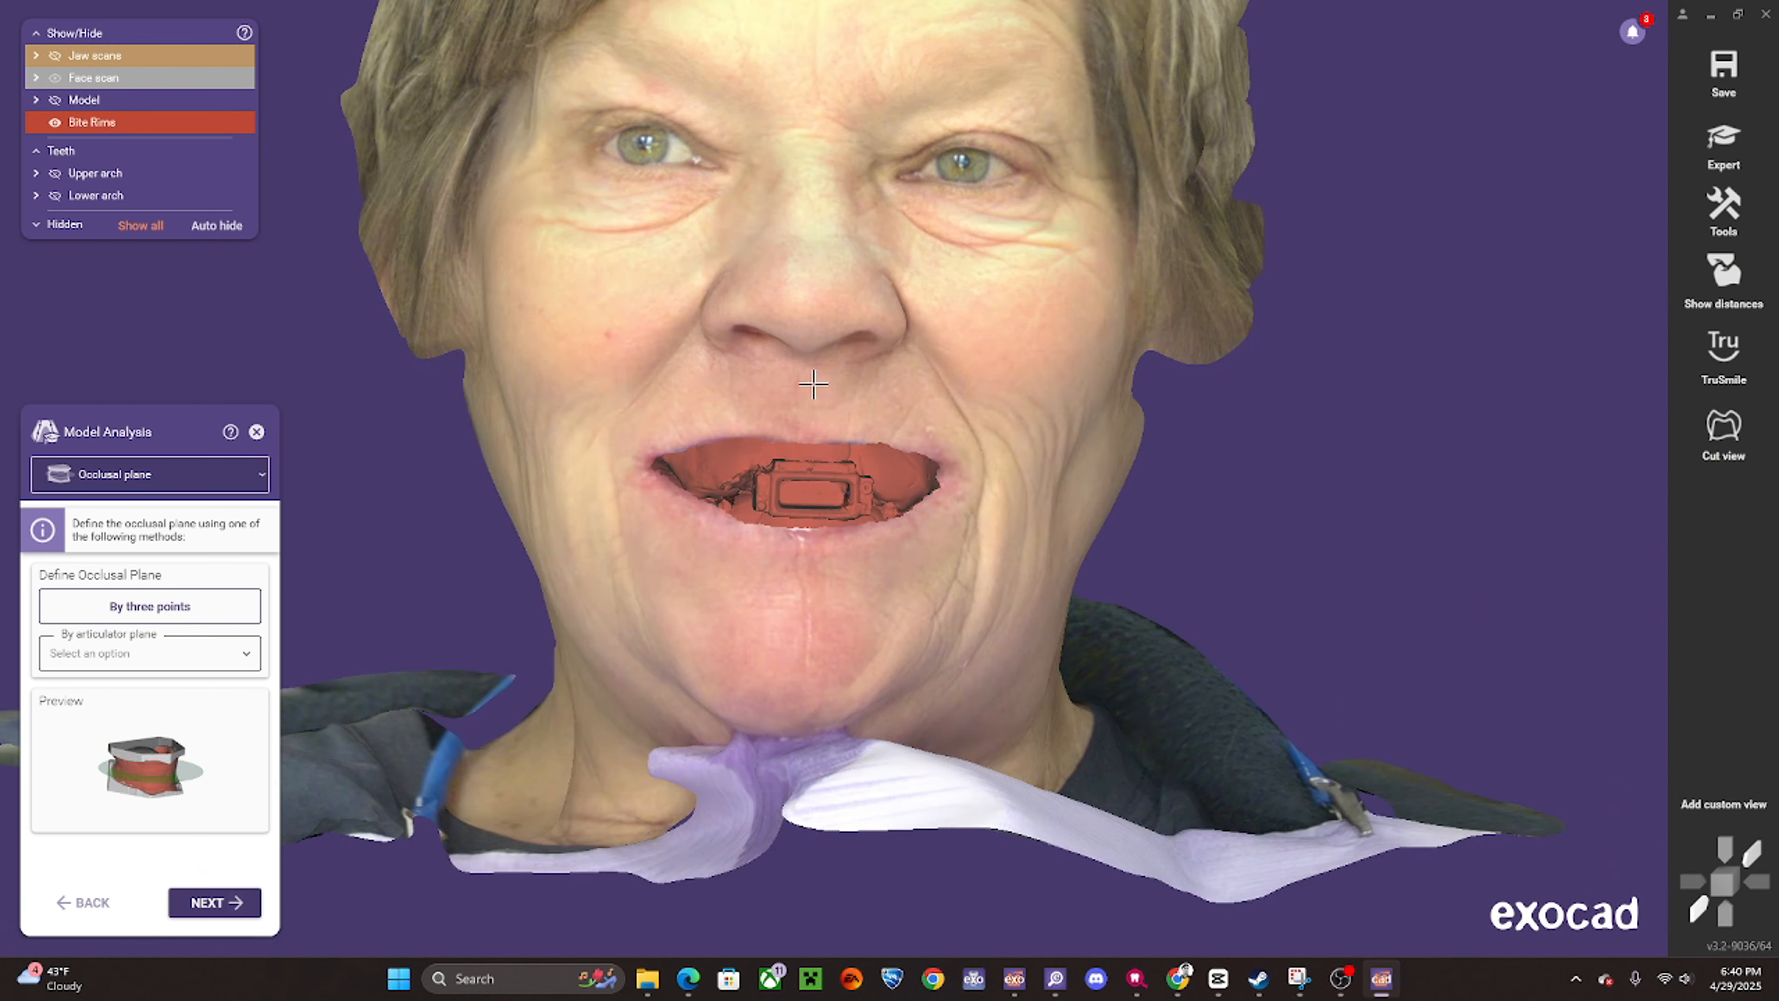
scroll(869, 574, "down", 3)
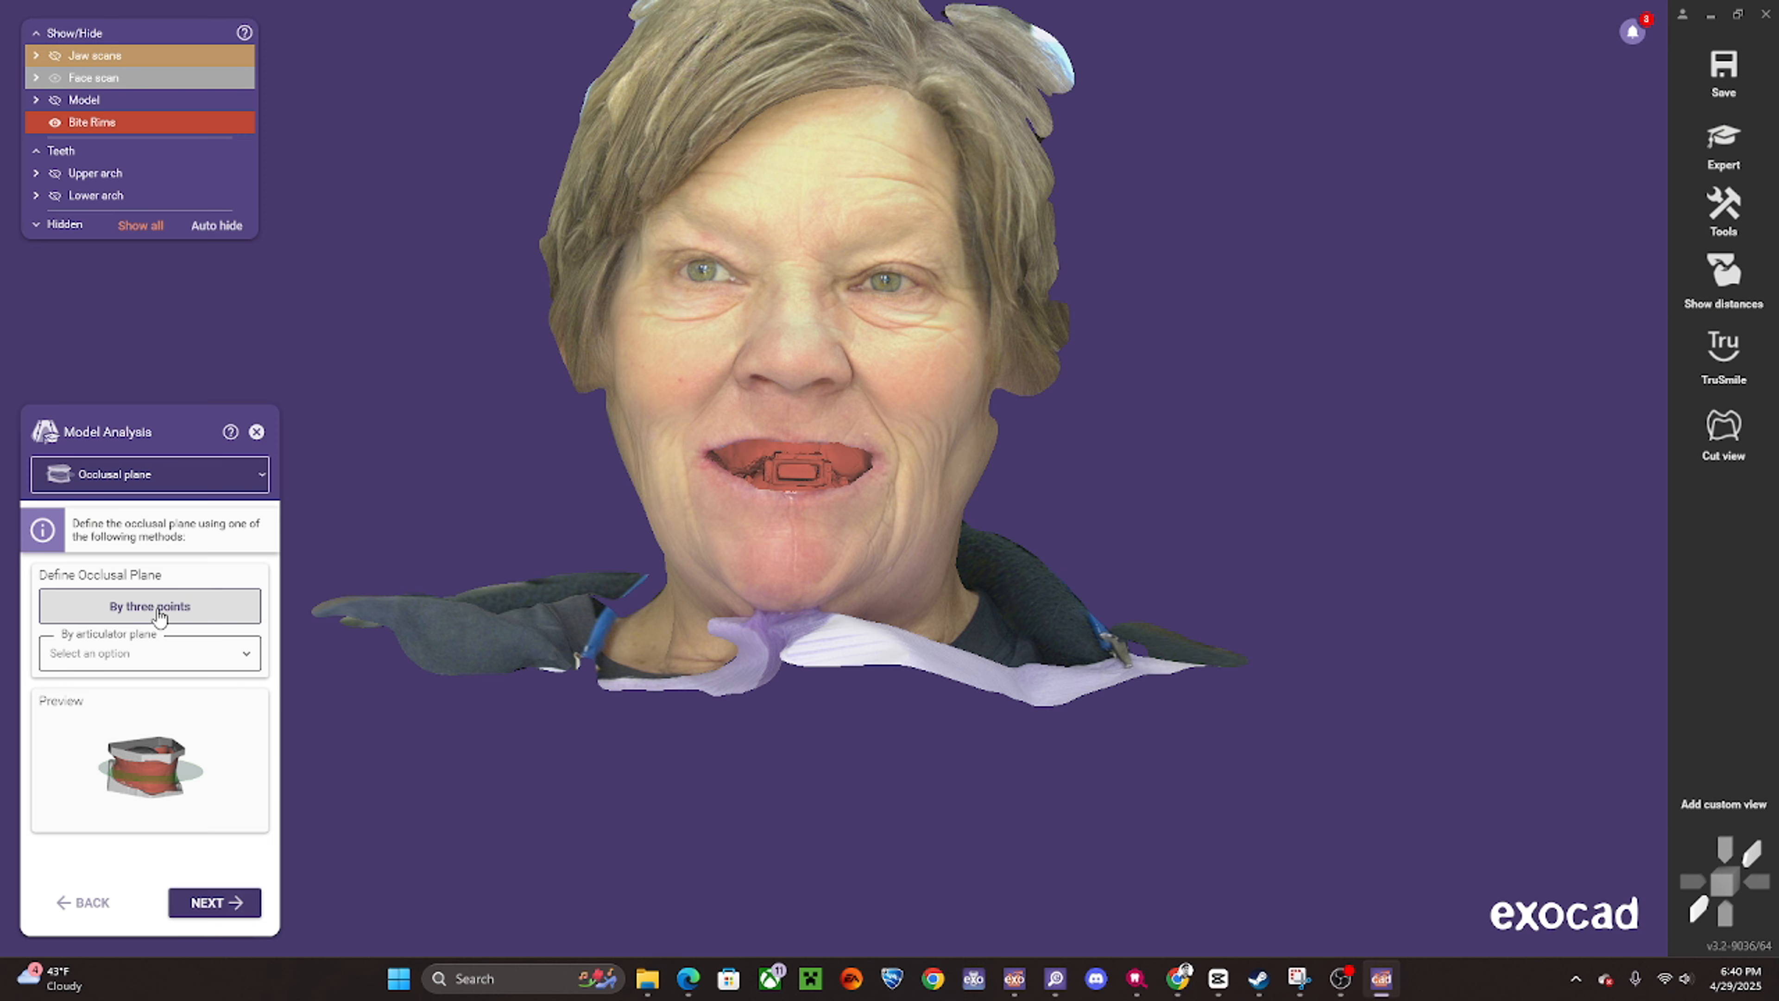
- Start defining the occlusal plane by three points, placing the left and right points on the bite rim at the mouth corners
left_click(175, 607)
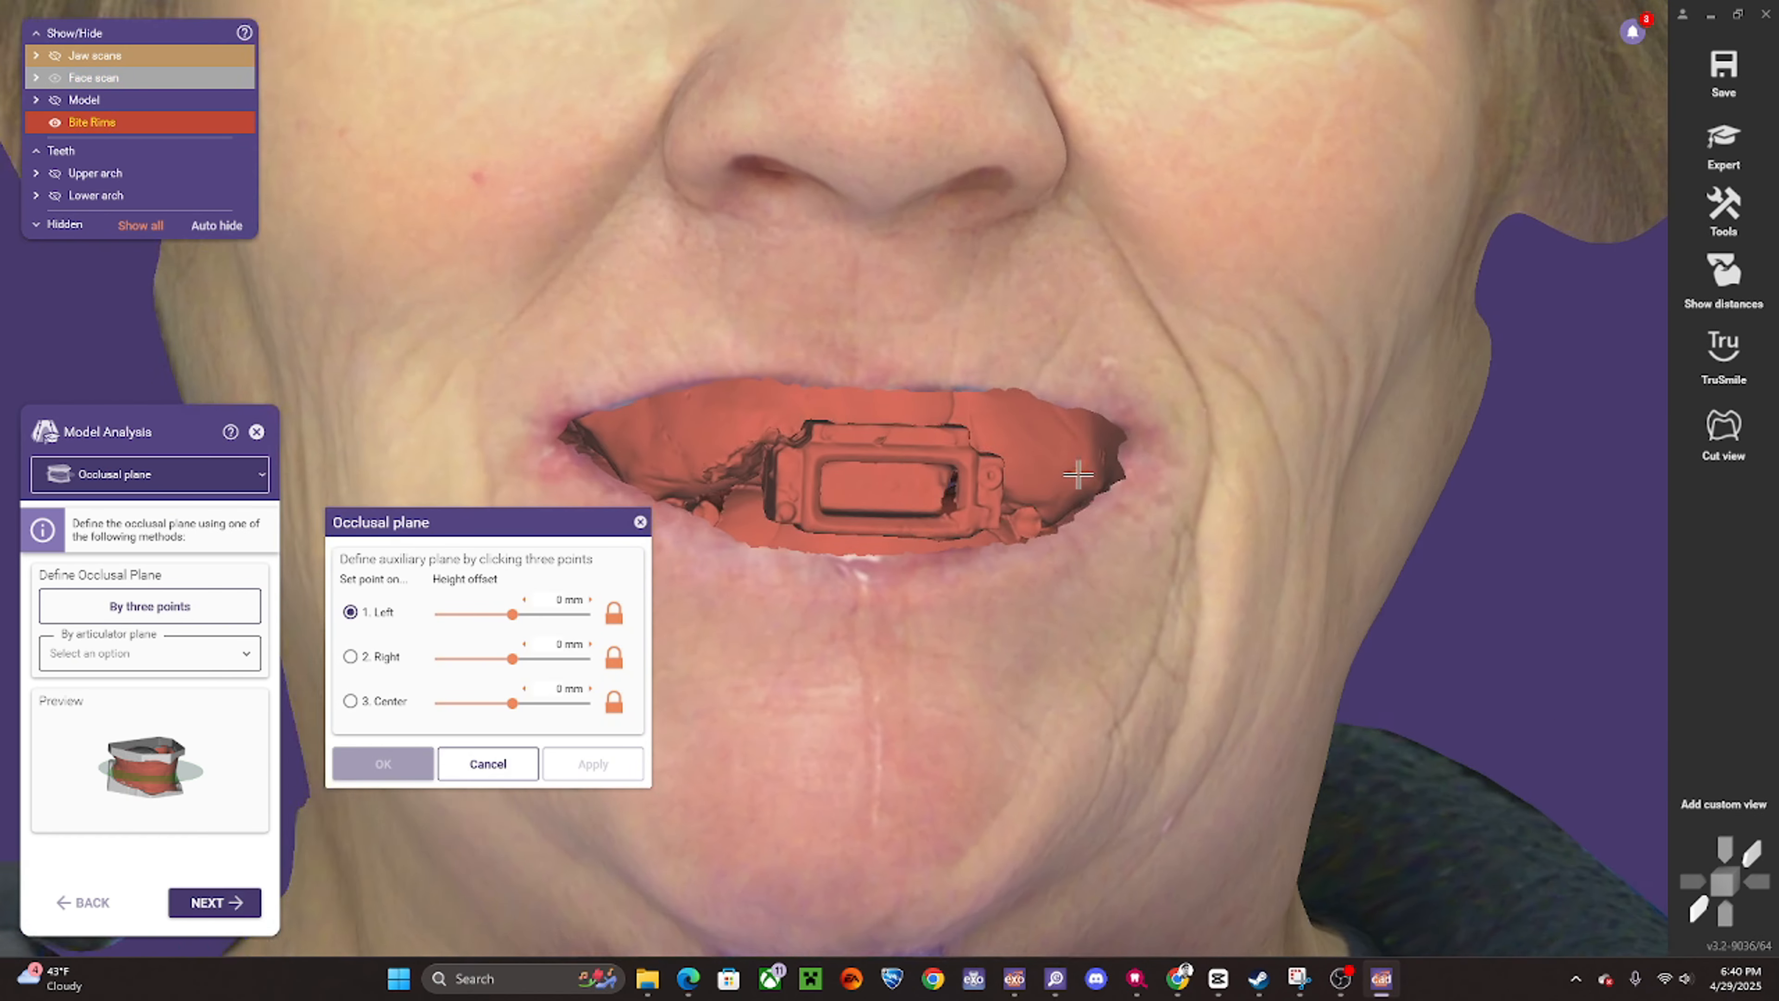
scroll(1071, 428, "up", 3)
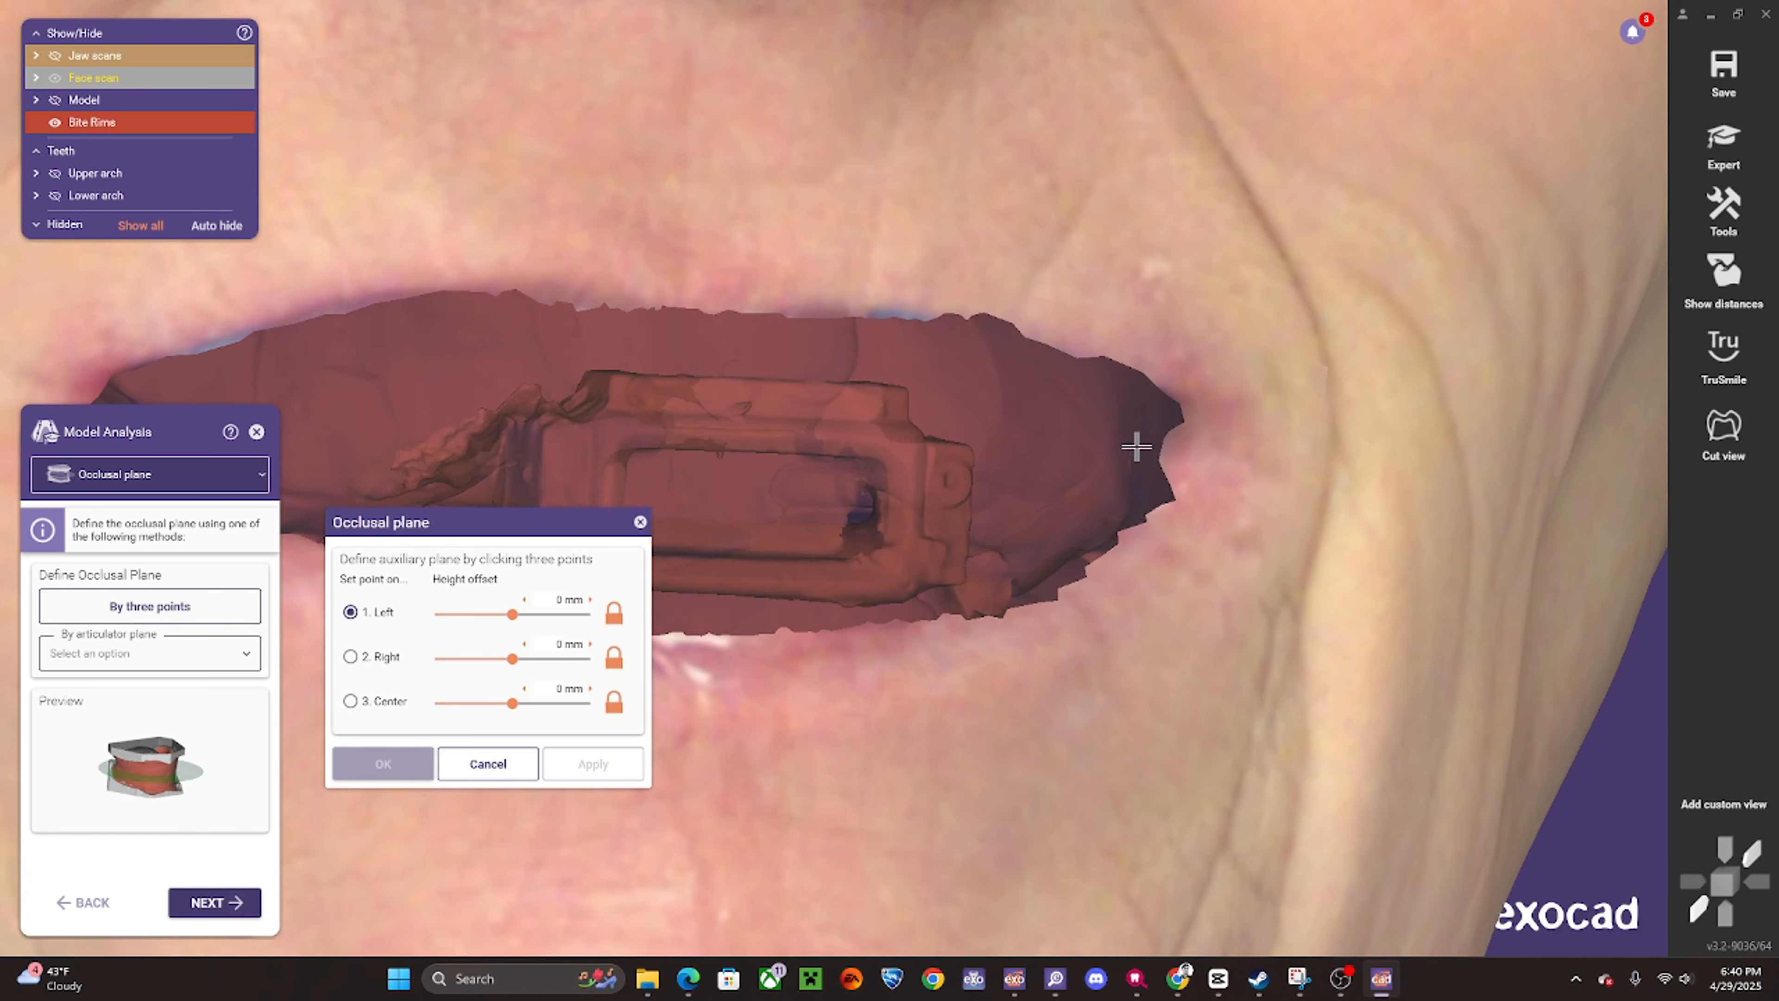
scroll(1194, 438, "up", 2)
scroll(994, 553, "down", 5)
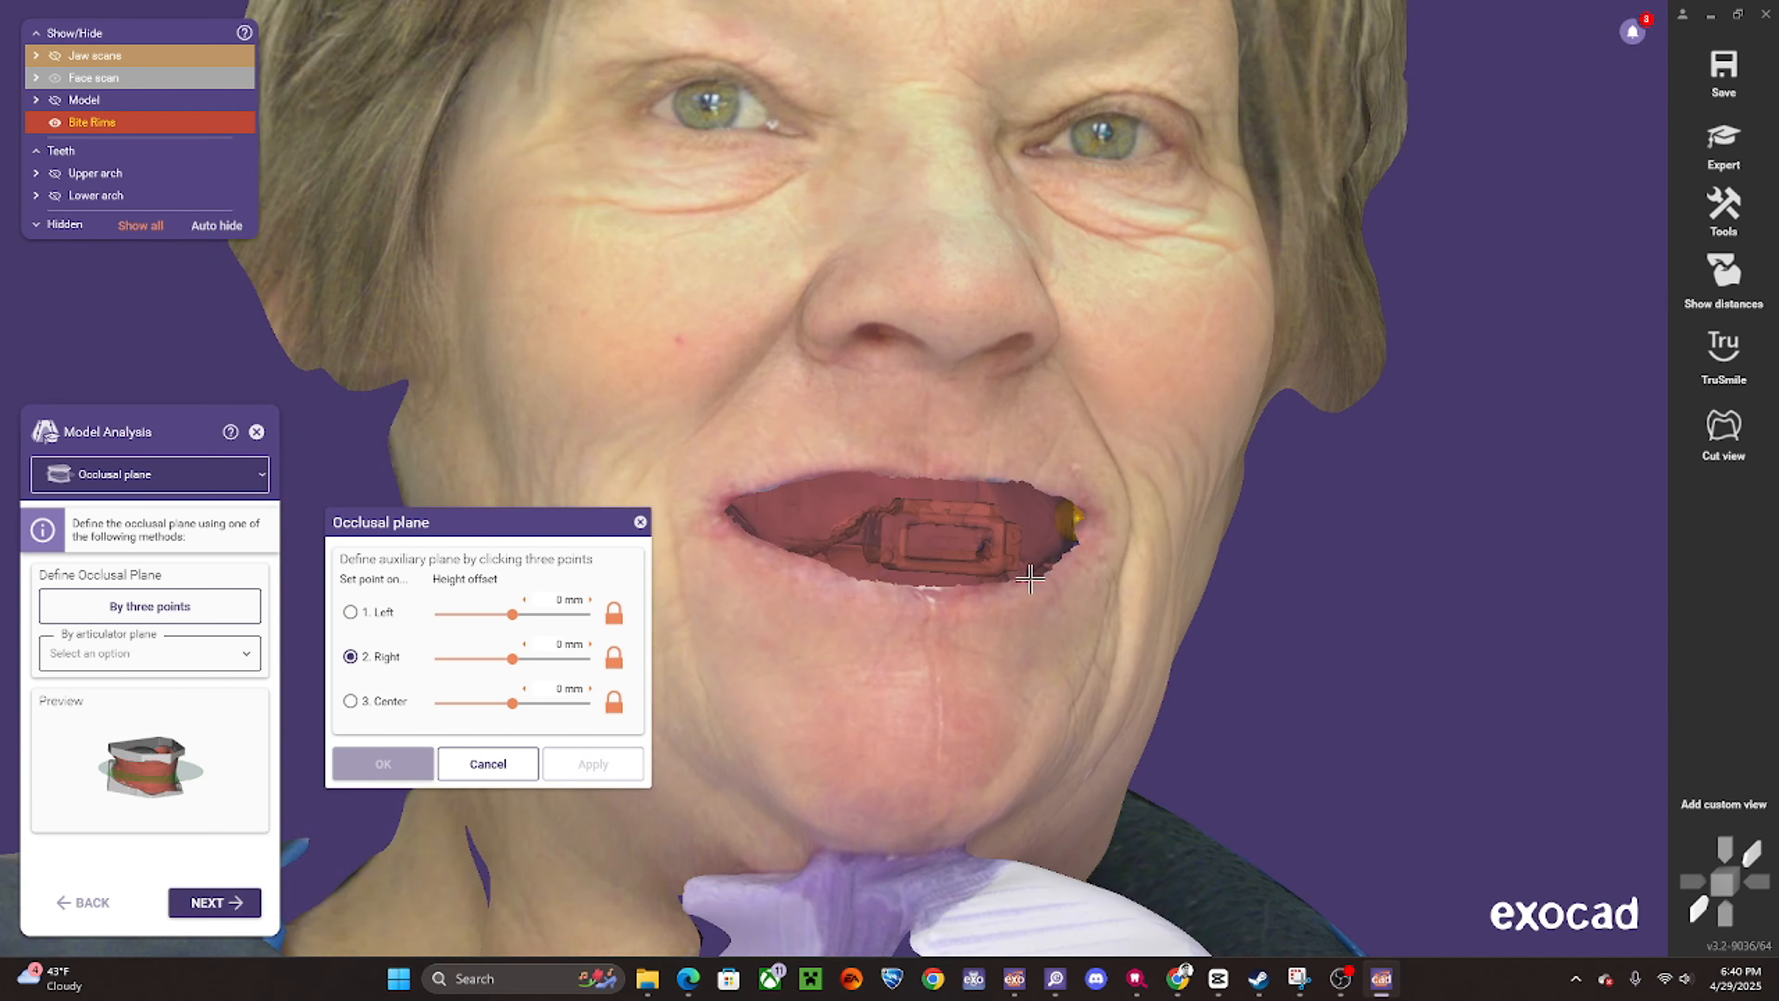
scroll(741, 494, "up", 3)
scroll(741, 493, "up", 4)
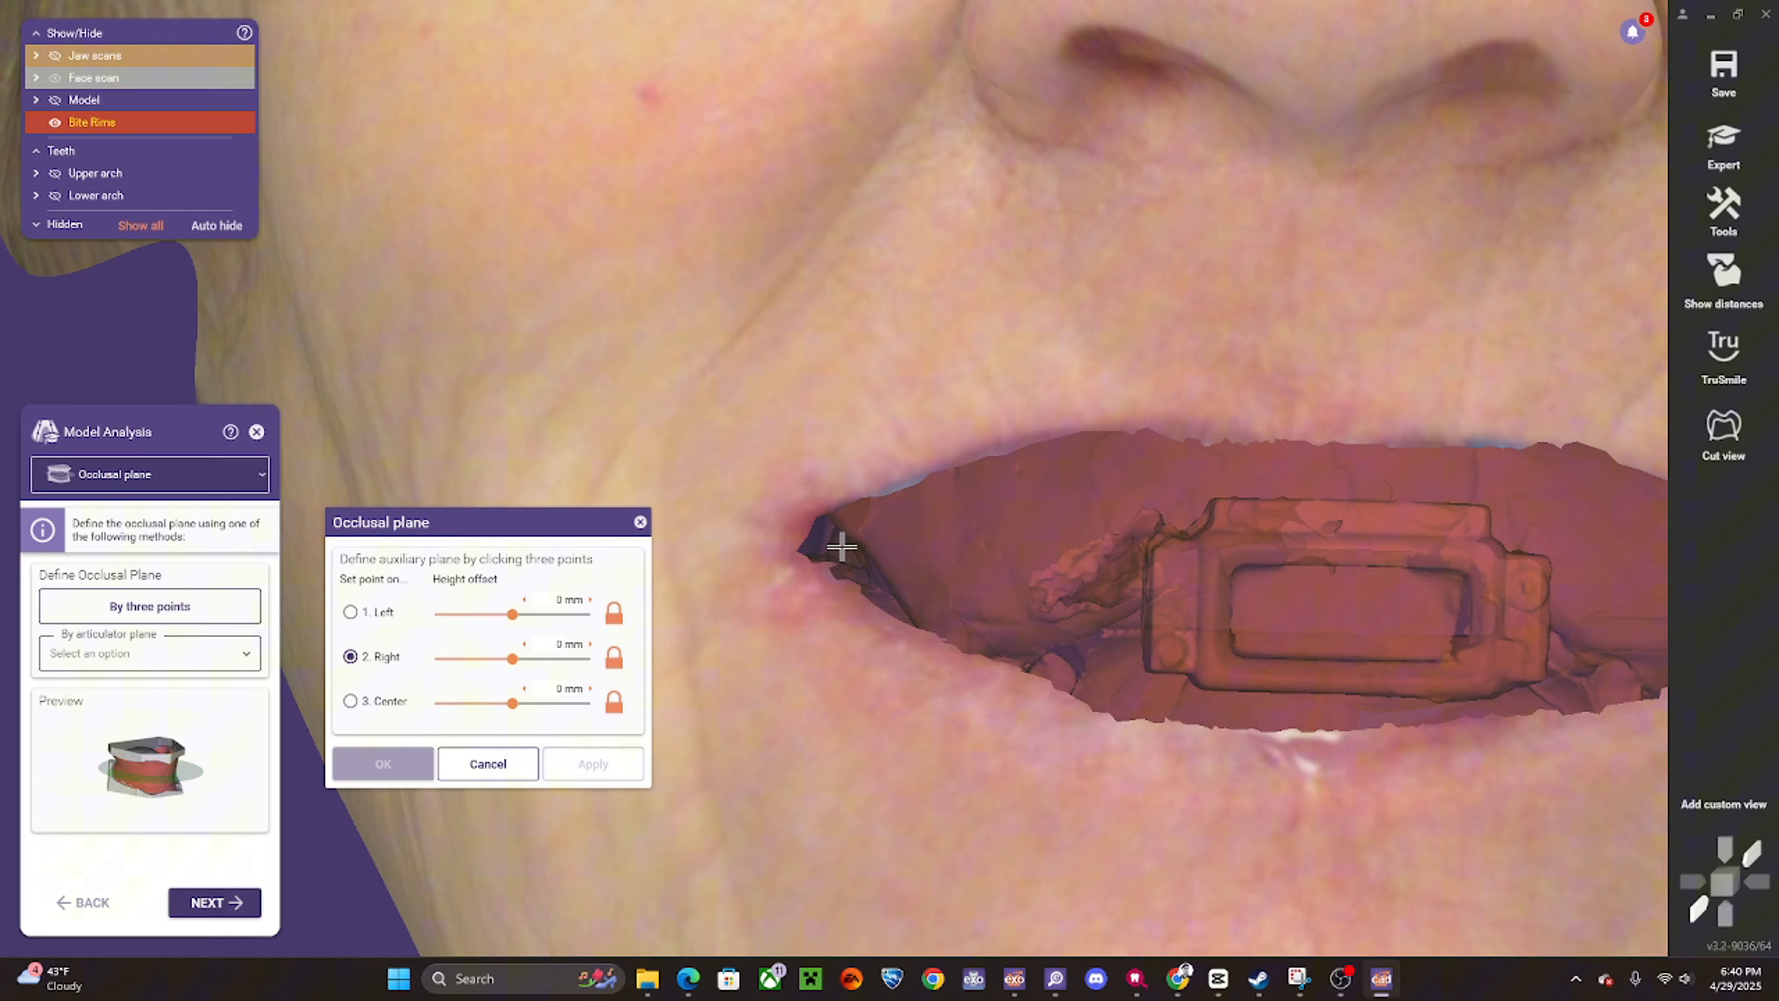
left_click(842, 546)
scroll(842, 545, "down", 5)
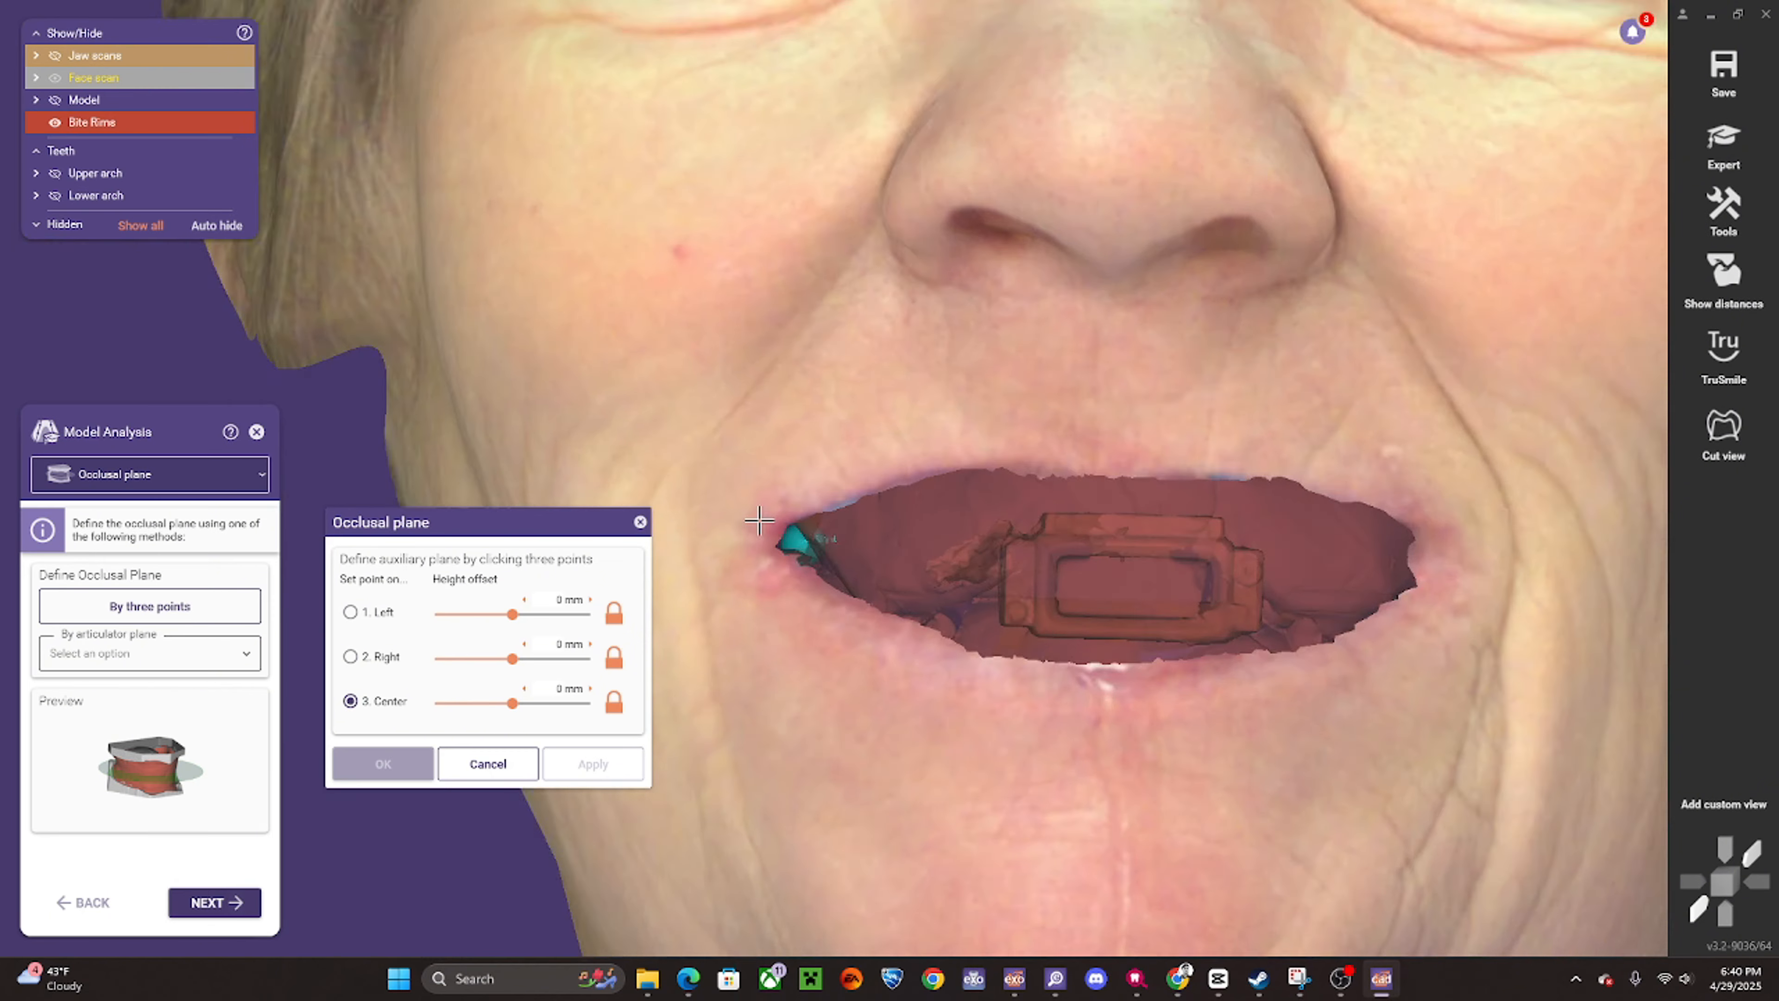
- Place the center point in the middle of the bite rim's front frame and apply the occlusal plane
scroll(929, 565, "up", 2)
scroll(913, 548, "up", 2)
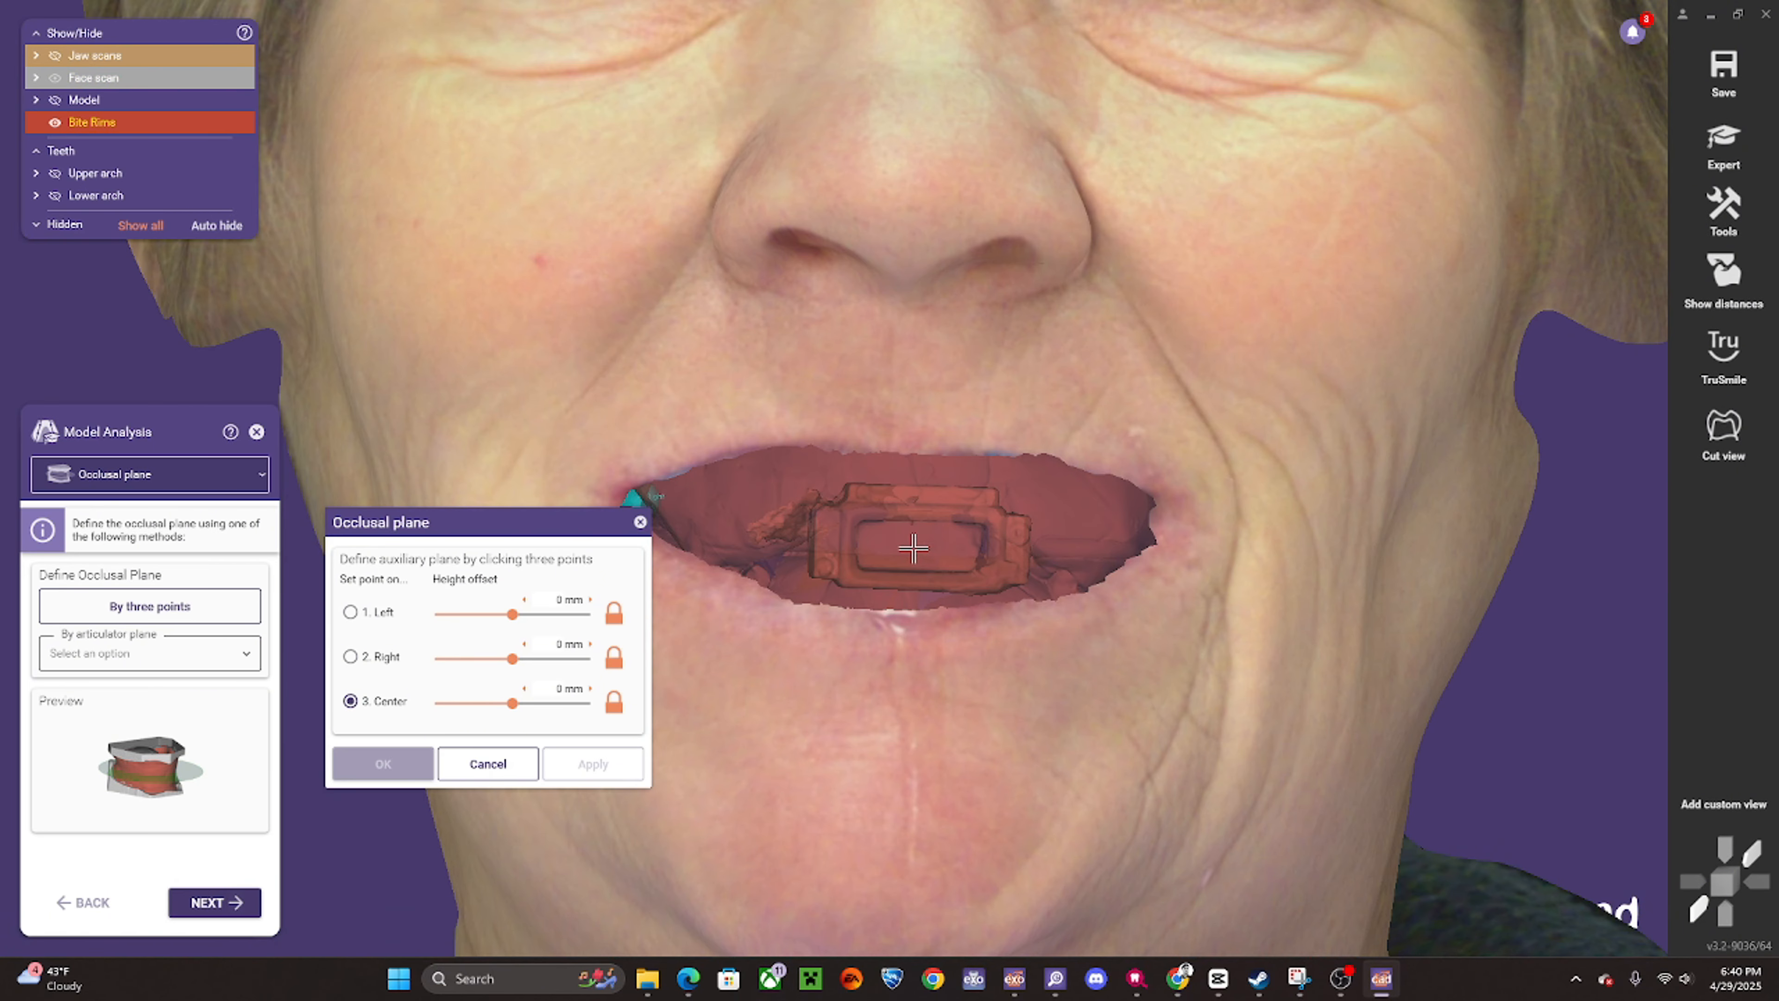
left_click(909, 546)
scroll(909, 545, "down", 5)
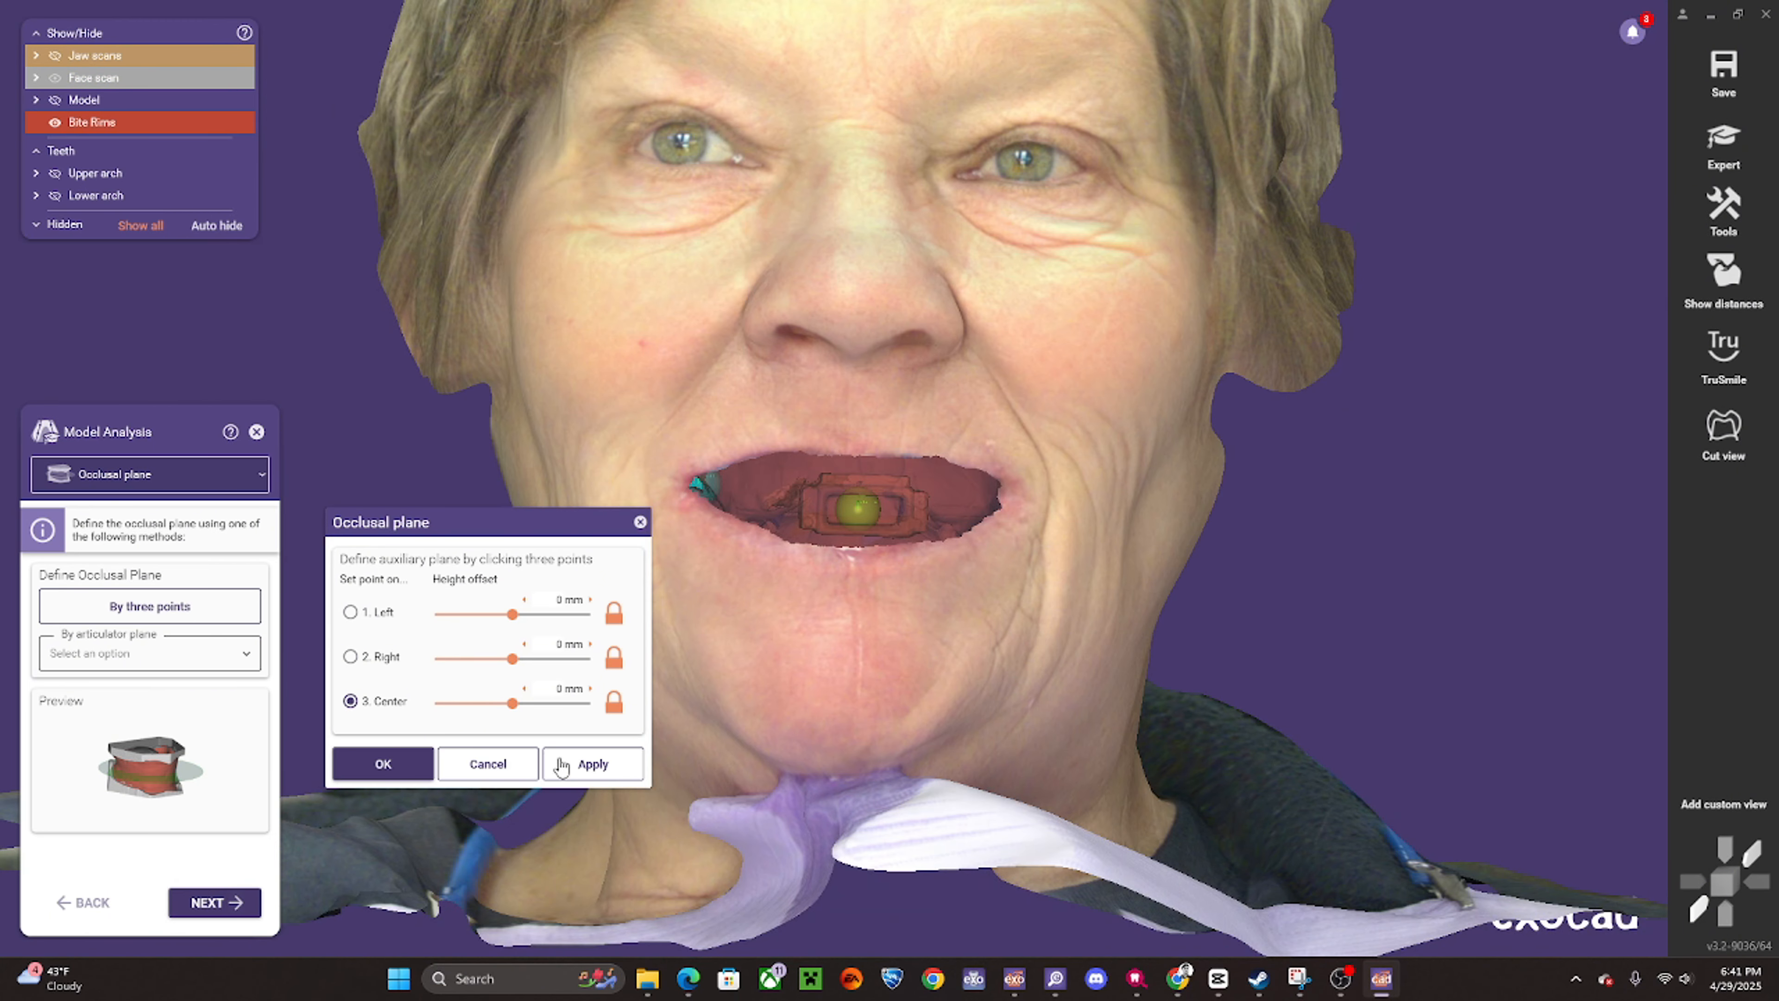
scroll(823, 538, "down", 1)
right_click_drag(823, 537, 822, 527)
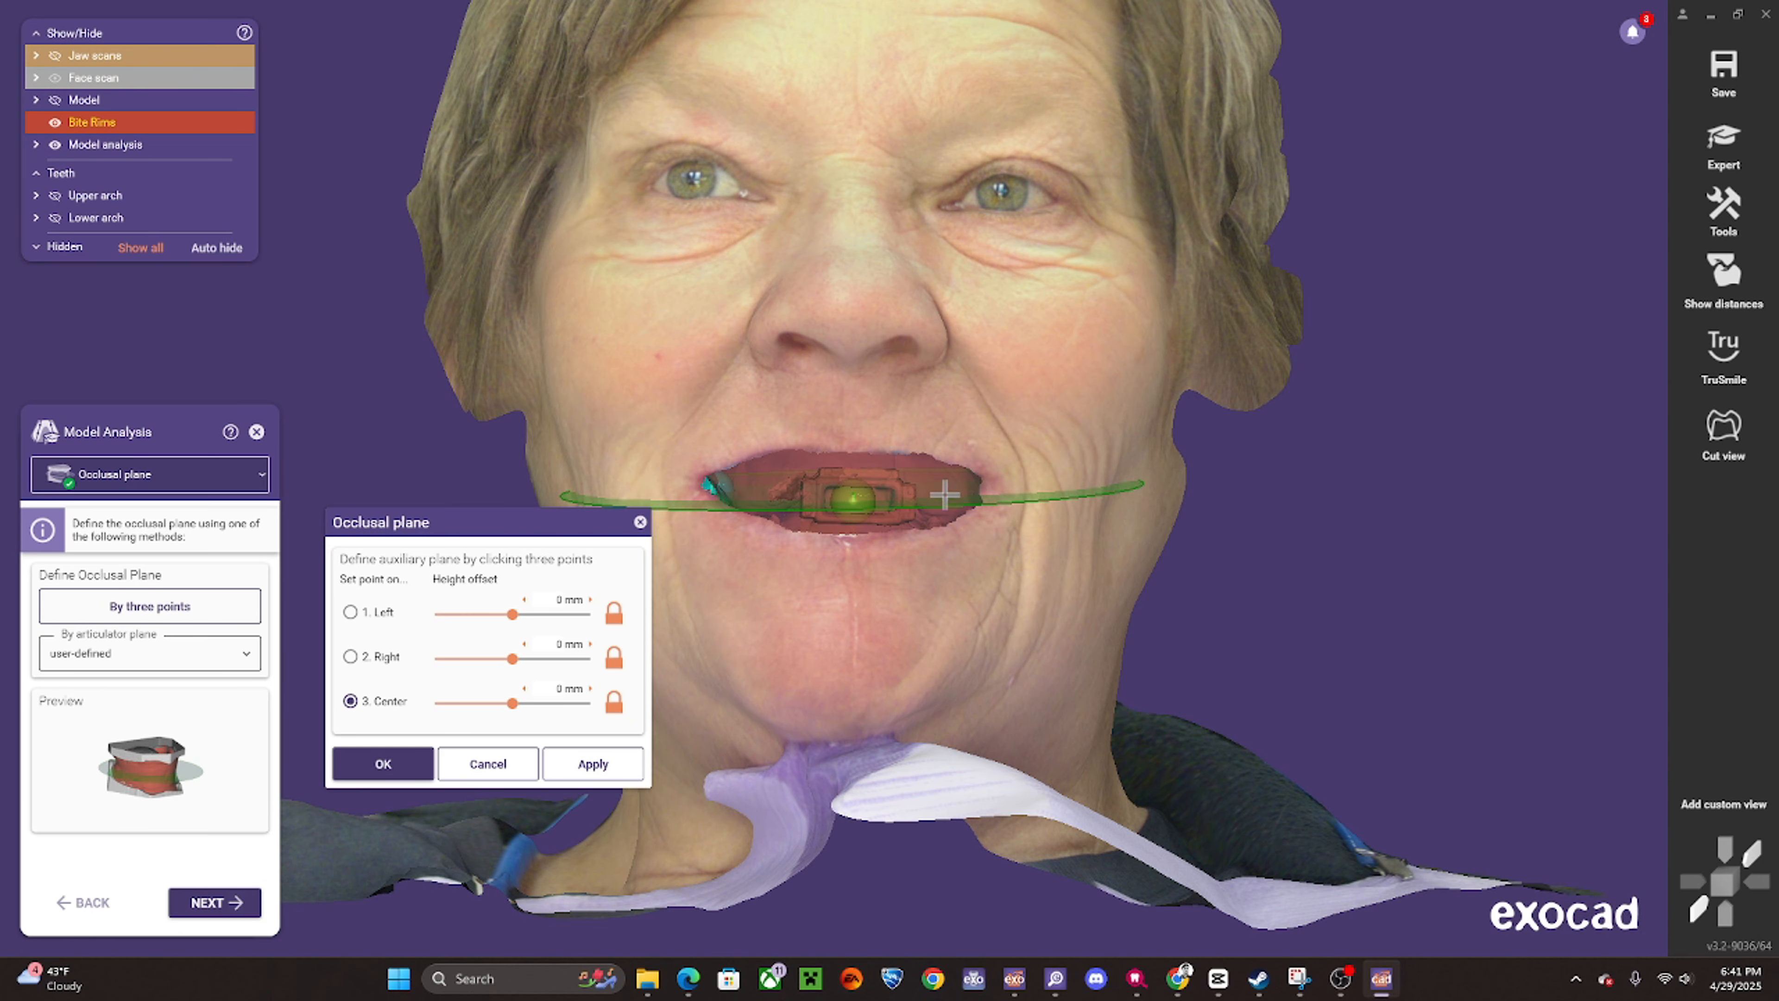
- Move the left occlusal plane point slightly lower on the bite rim, apply it and check the plane against the face
scroll(995, 485, "up", 4)
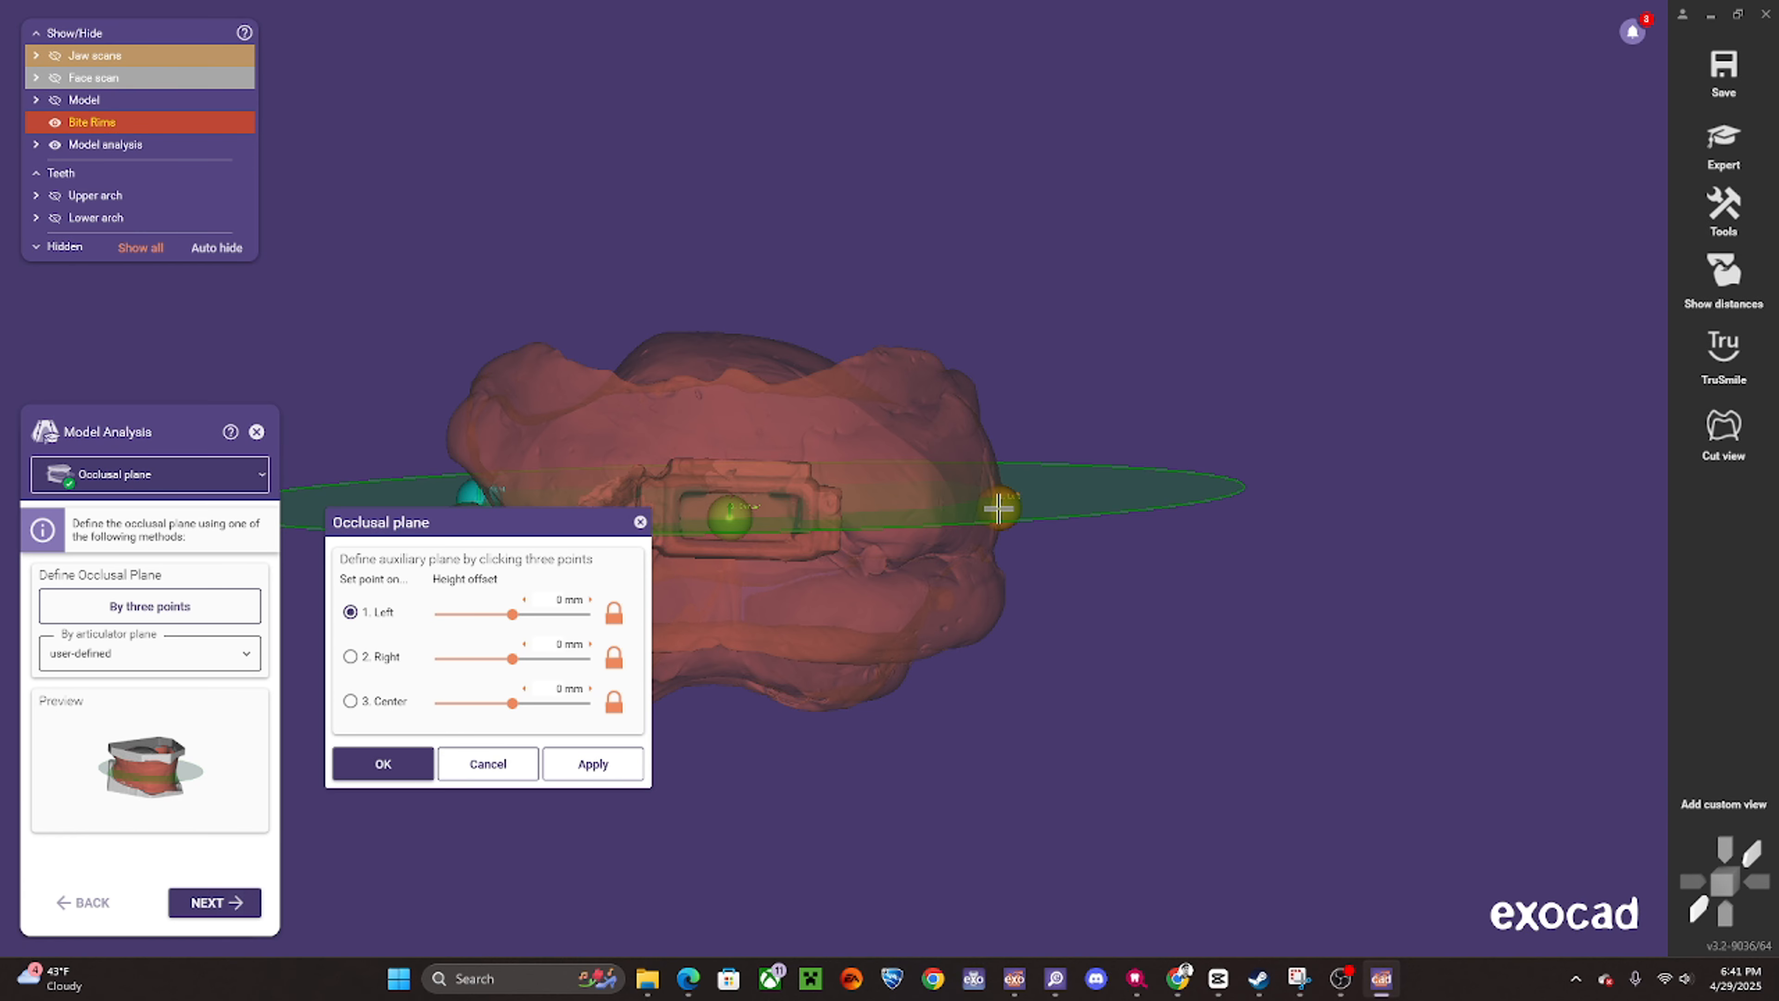
scroll(840, 576, "up", 3, "ctrl")
left_click(576, 763)
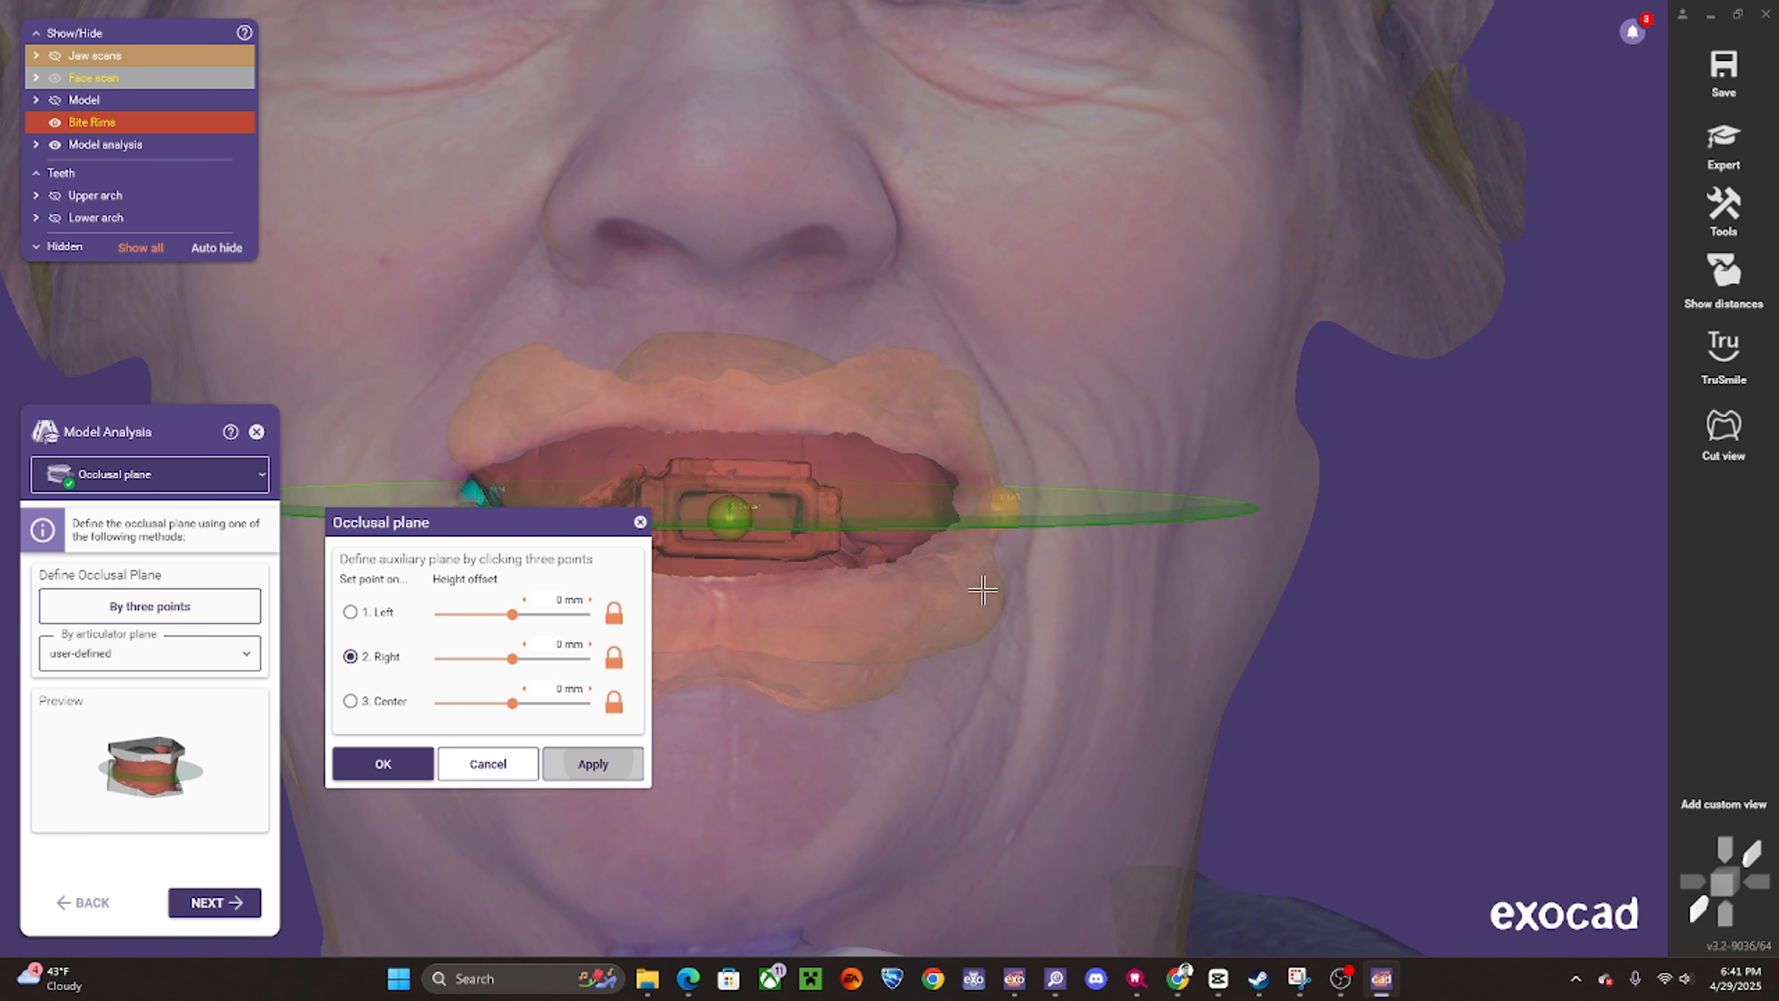
scroll(1012, 571, "down", 4)
scroll(849, 653, "up", 3, "ctrl")
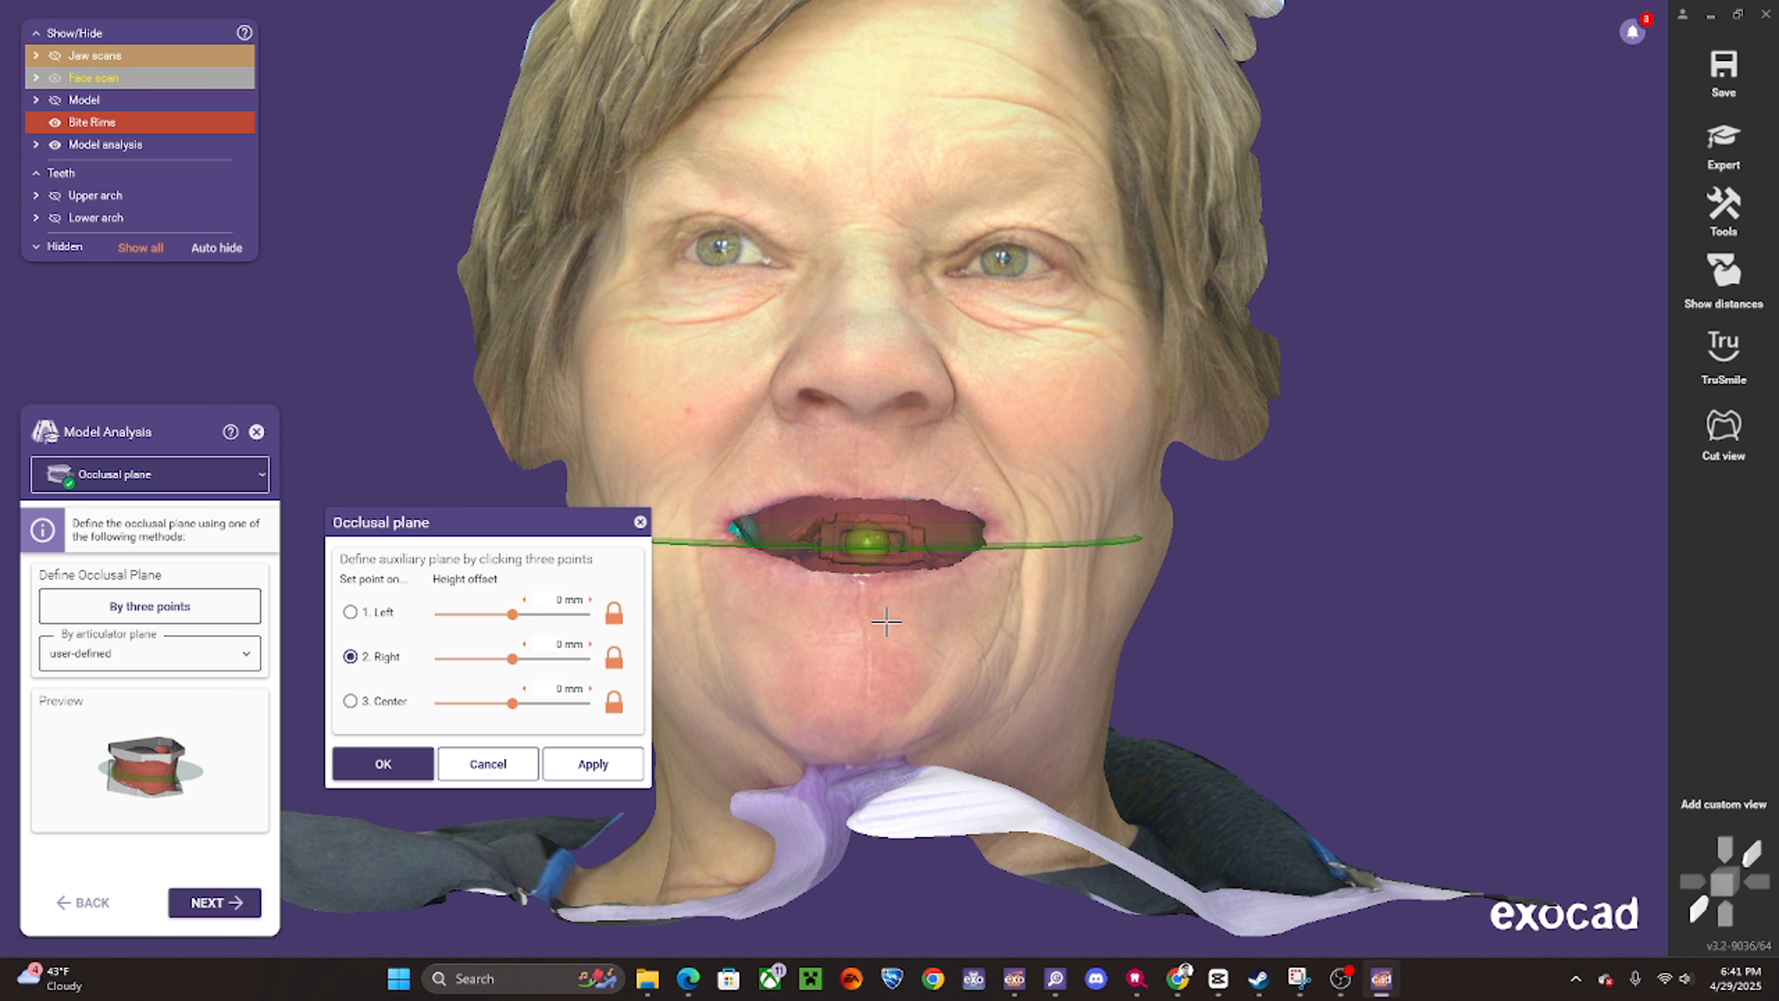
- Fade the face scan, move the right occlusal plane point slightly higher, apply it and make the face opaque again
scroll(727, 539, "up", 2)
scroll(683, 414, "down", 3, "ctrl")
scroll(728, 527, "up", 4)
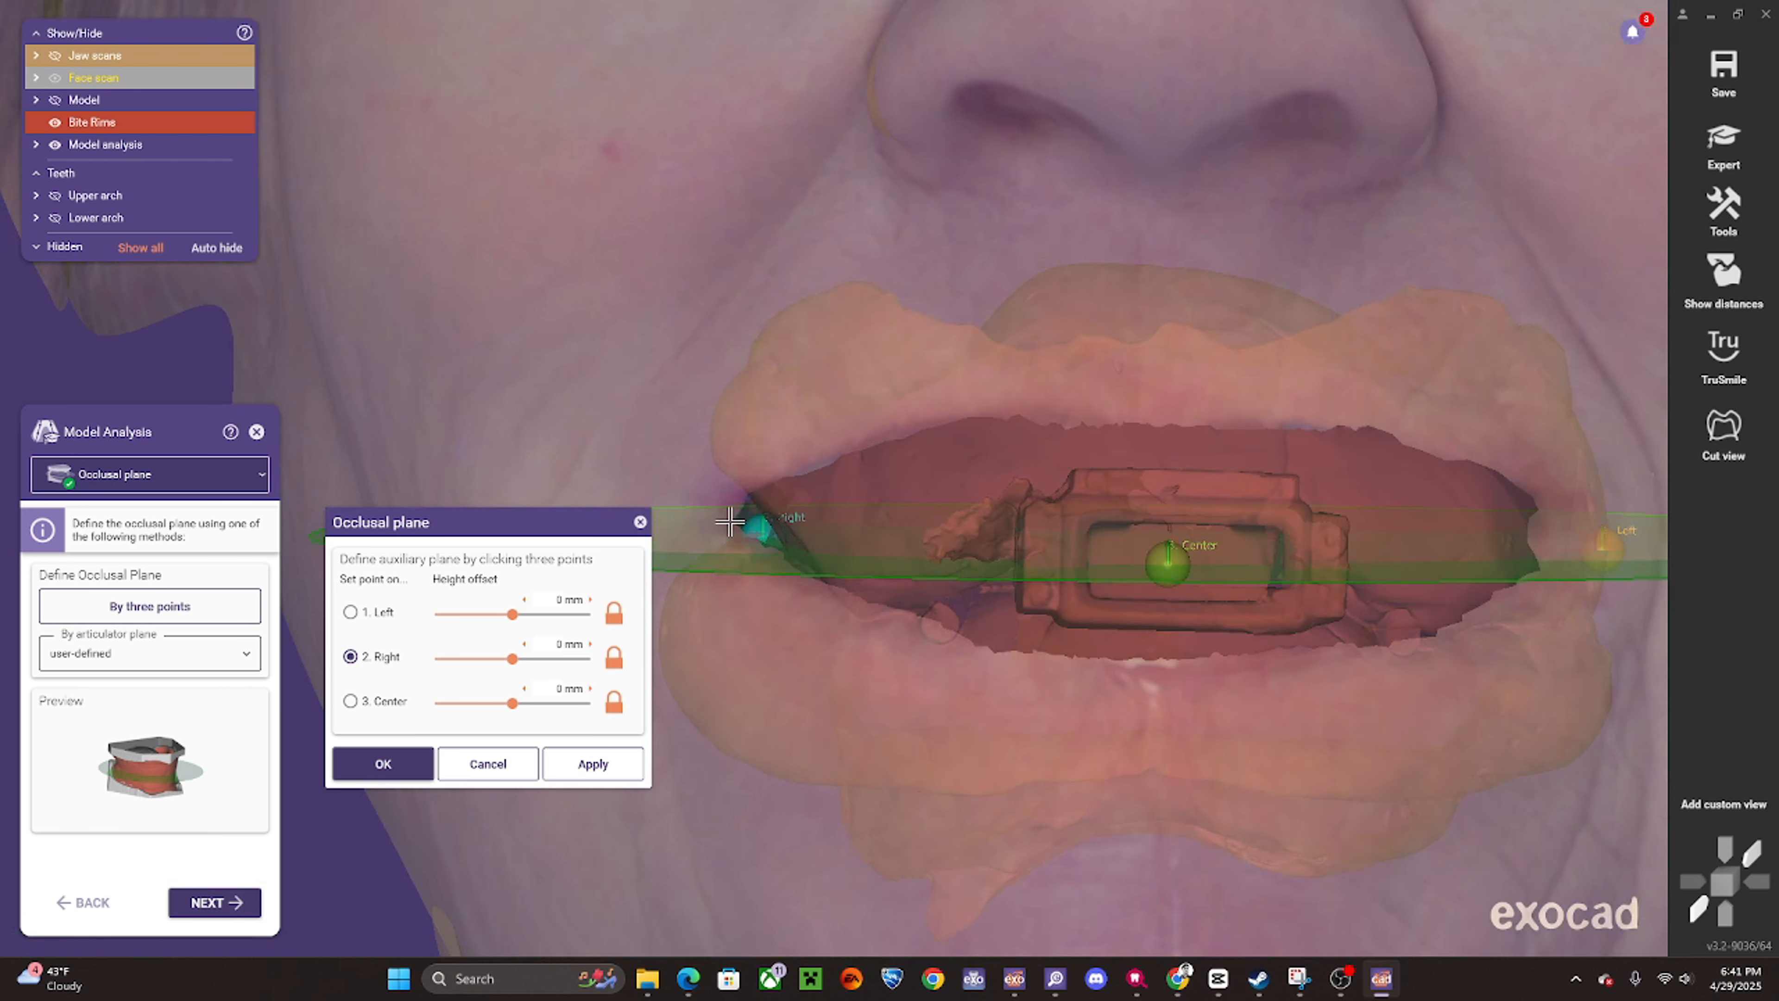
left_click(764, 522)
left_click(583, 759)
scroll(870, 560, "down", 4)
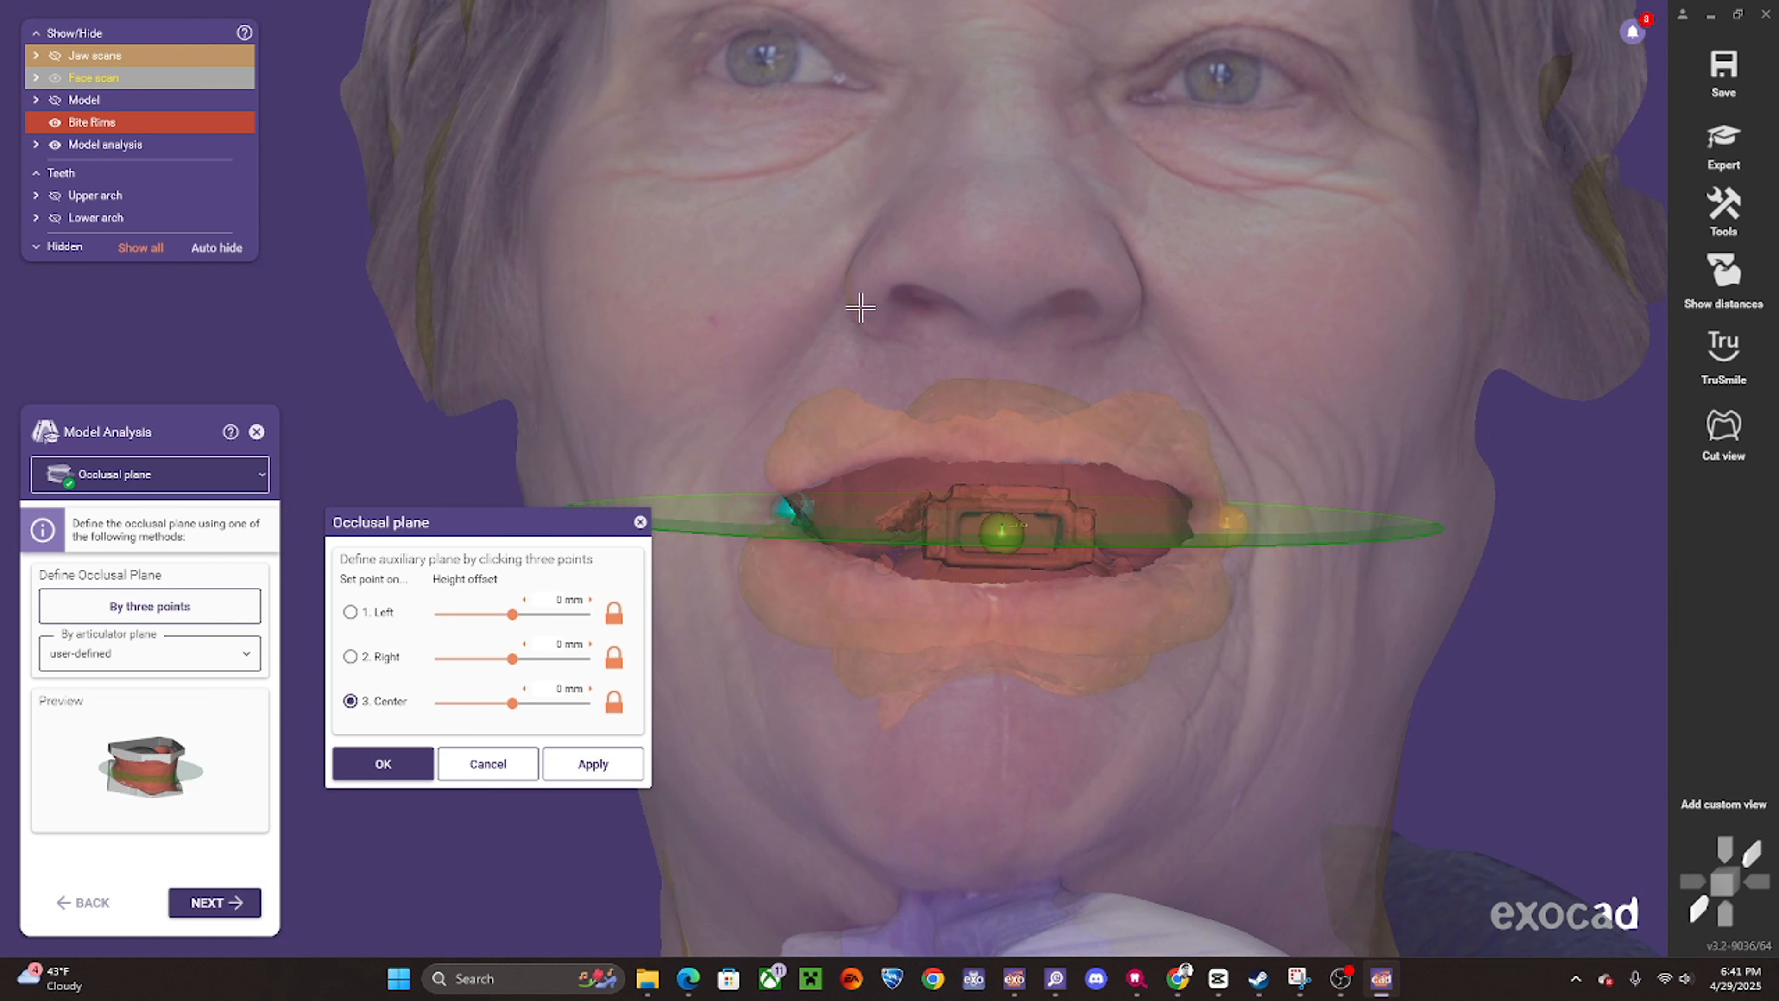
scroll(861, 306, "up", 3, "ctrl")
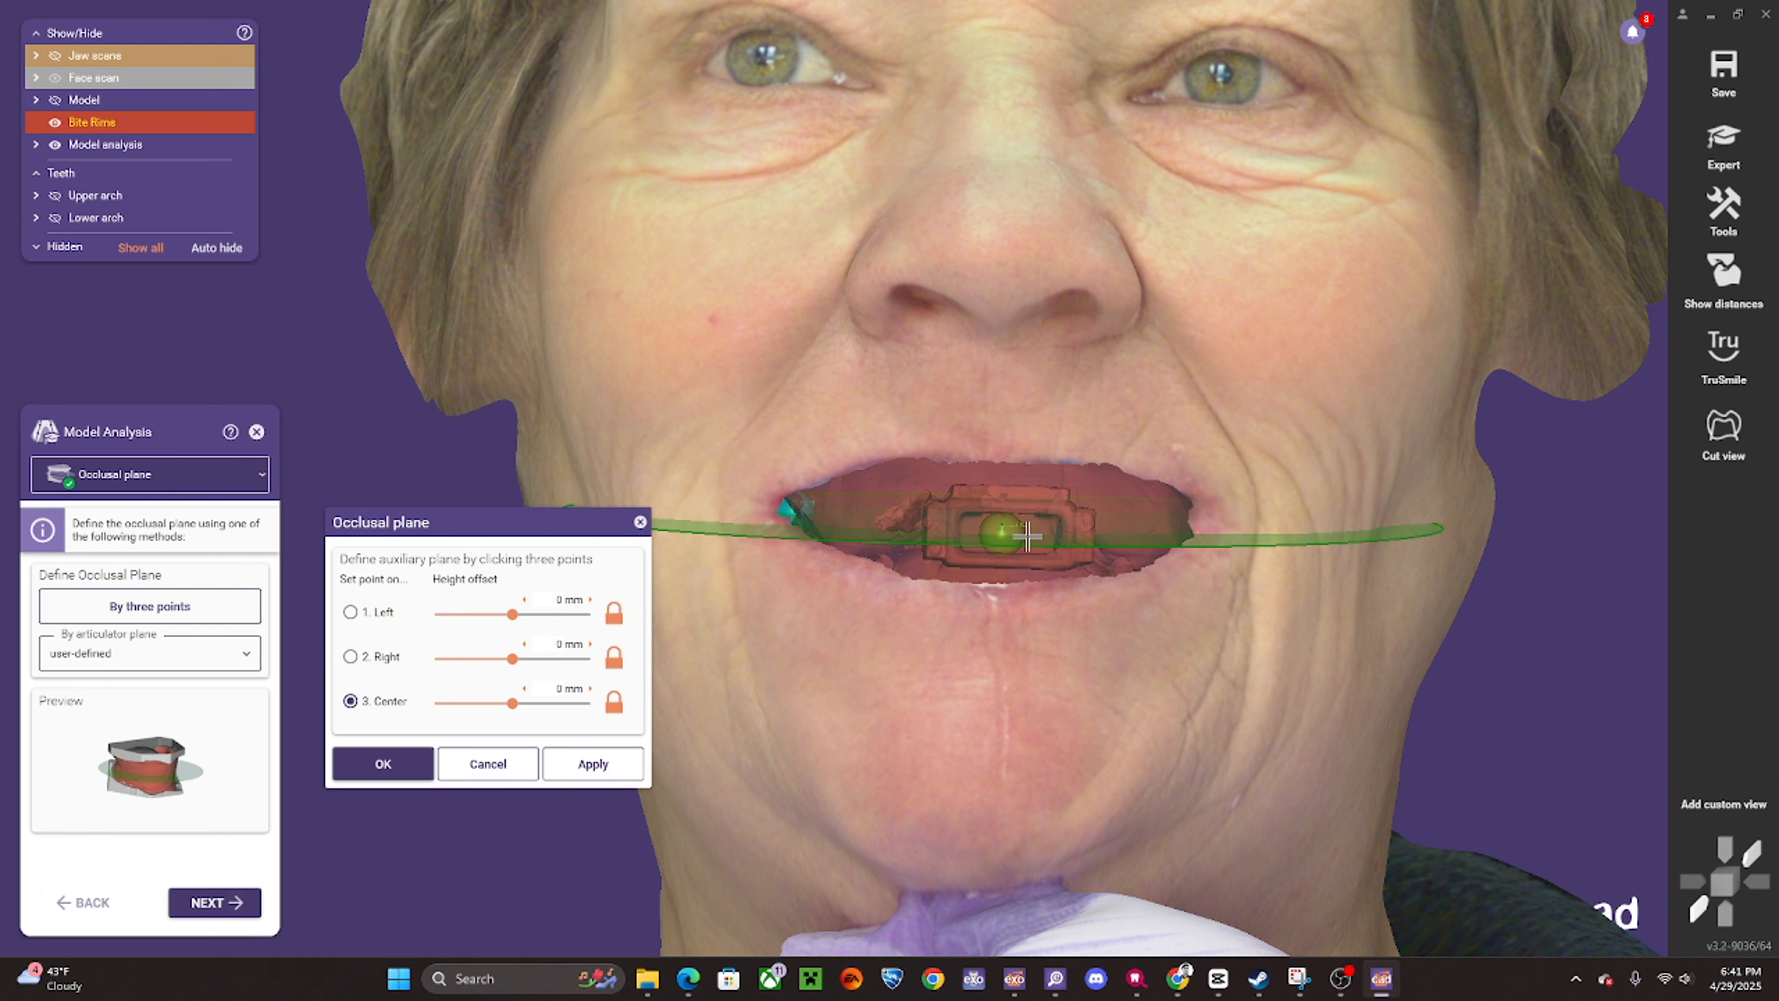
- Move the center occlusal plane point slightly higher within the bite rim's front frame and apply the change
scroll(1026, 536, "up", 4)
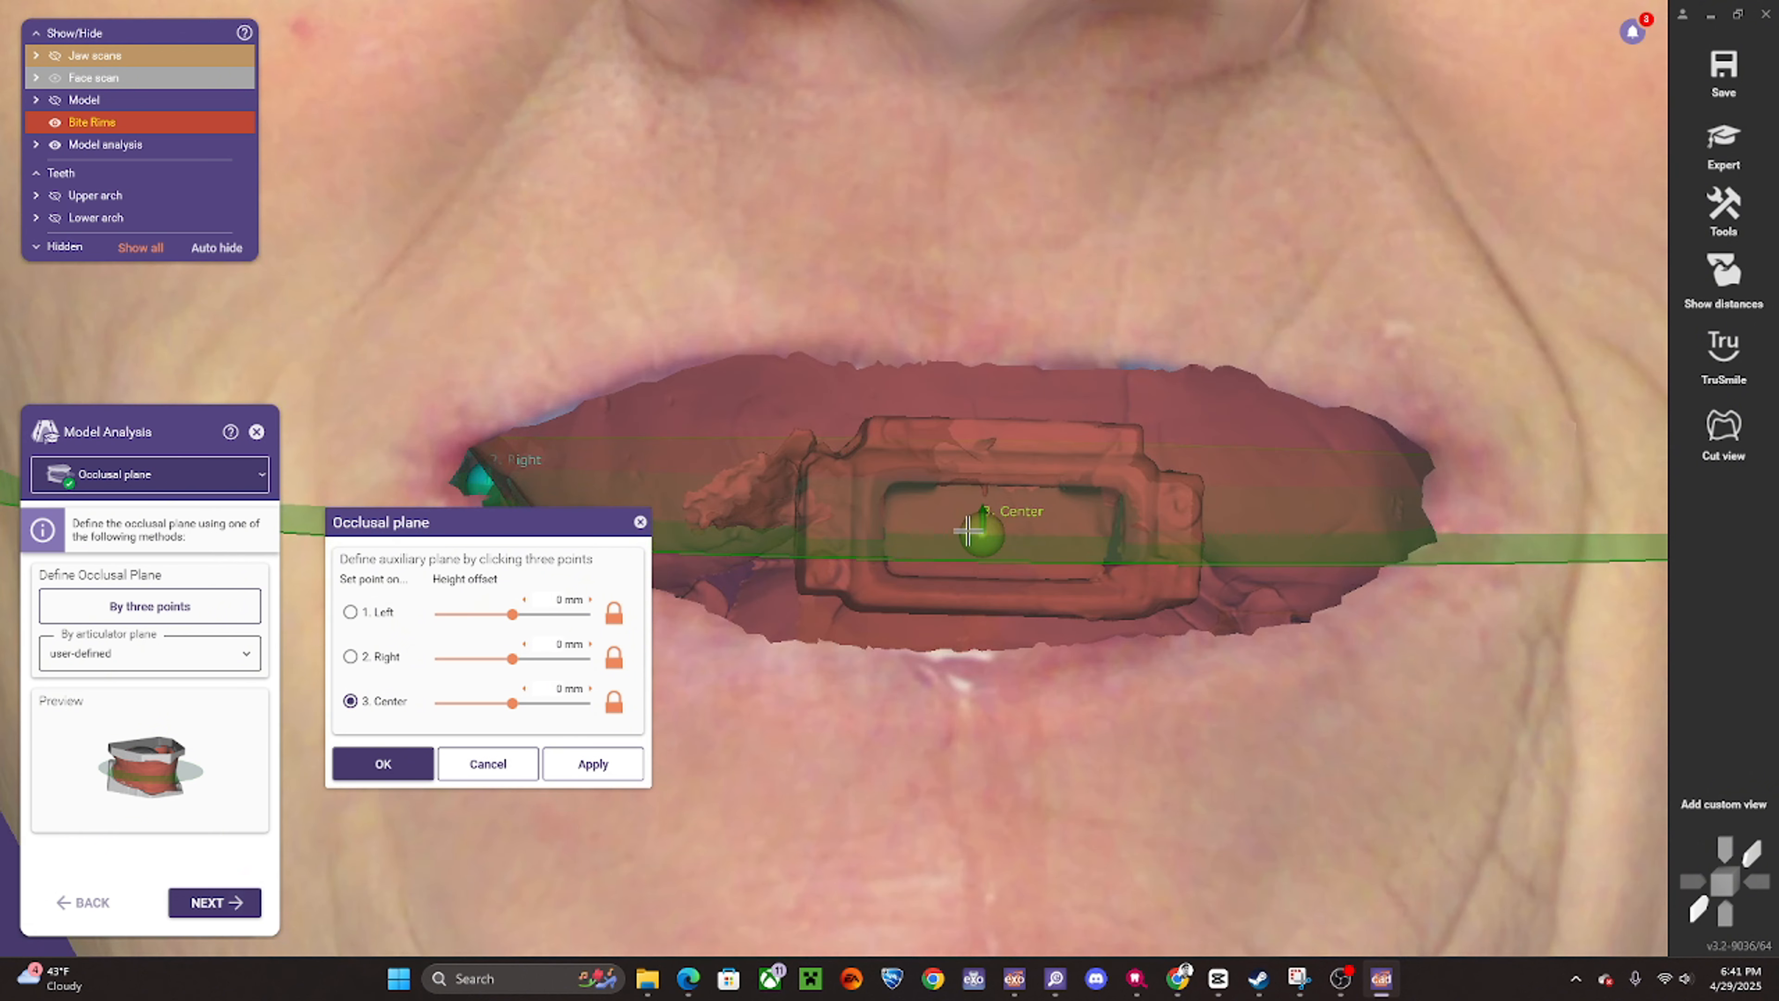
left_click(985, 520)
left_click(592, 764)
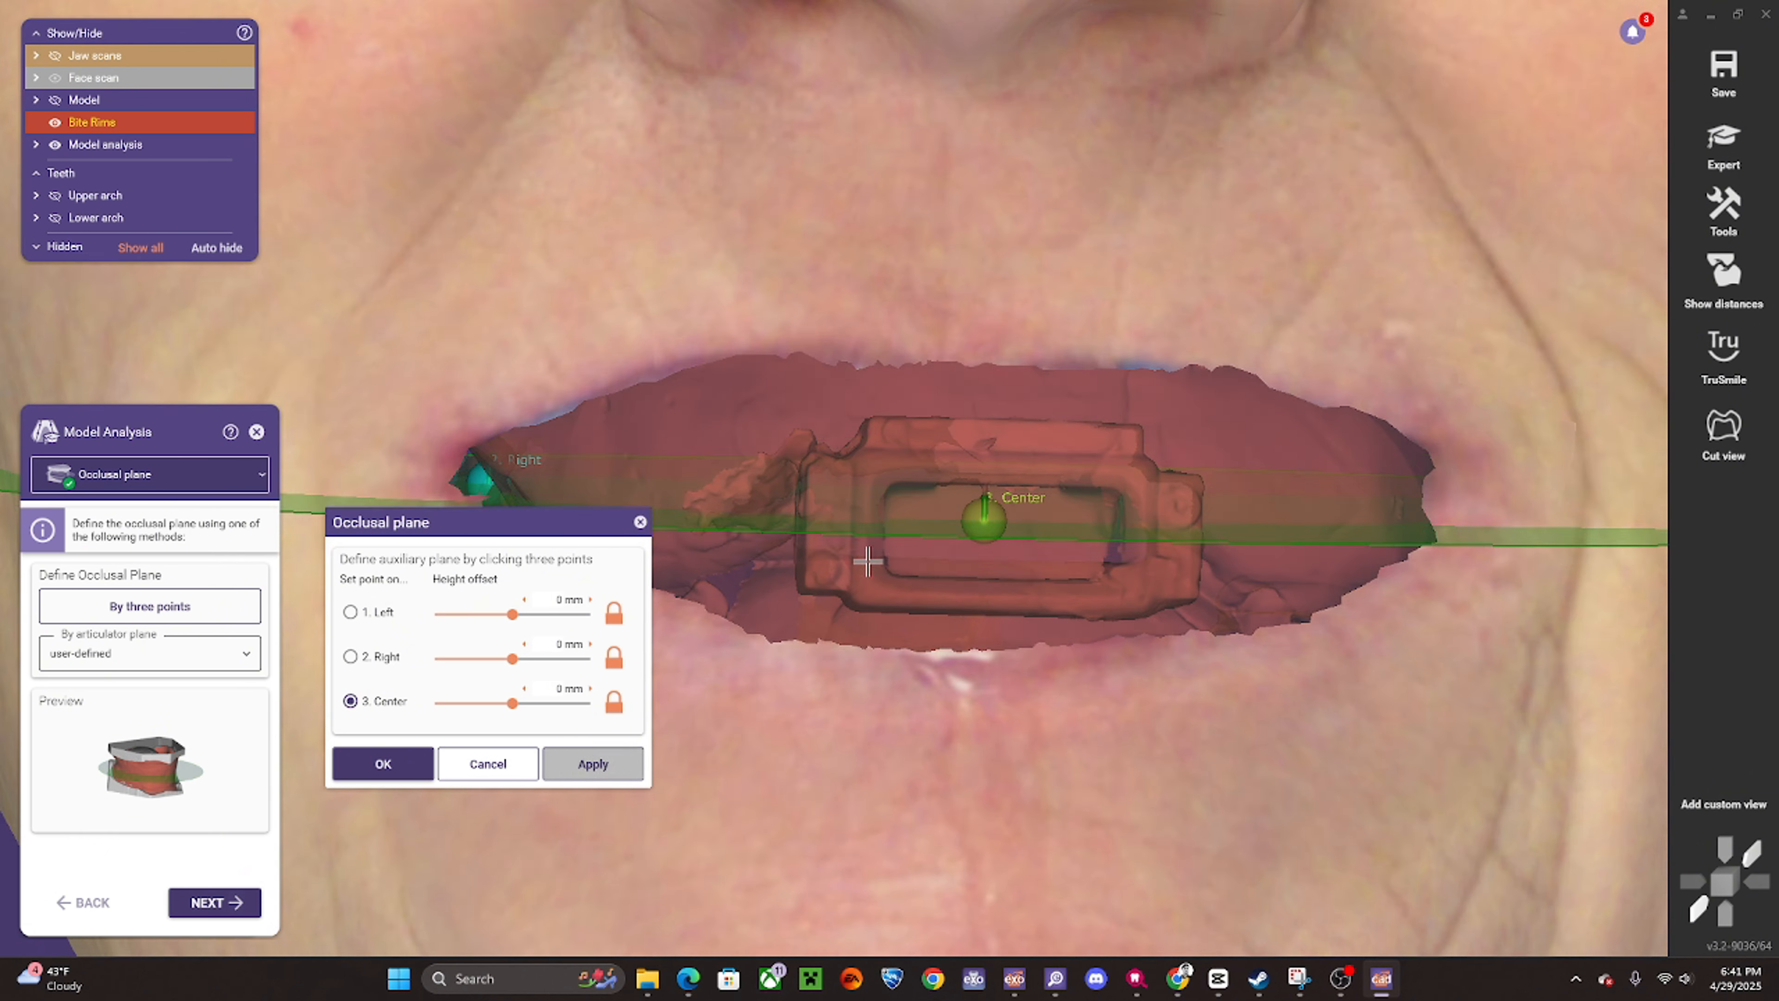
scroll(871, 560, "down", 5)
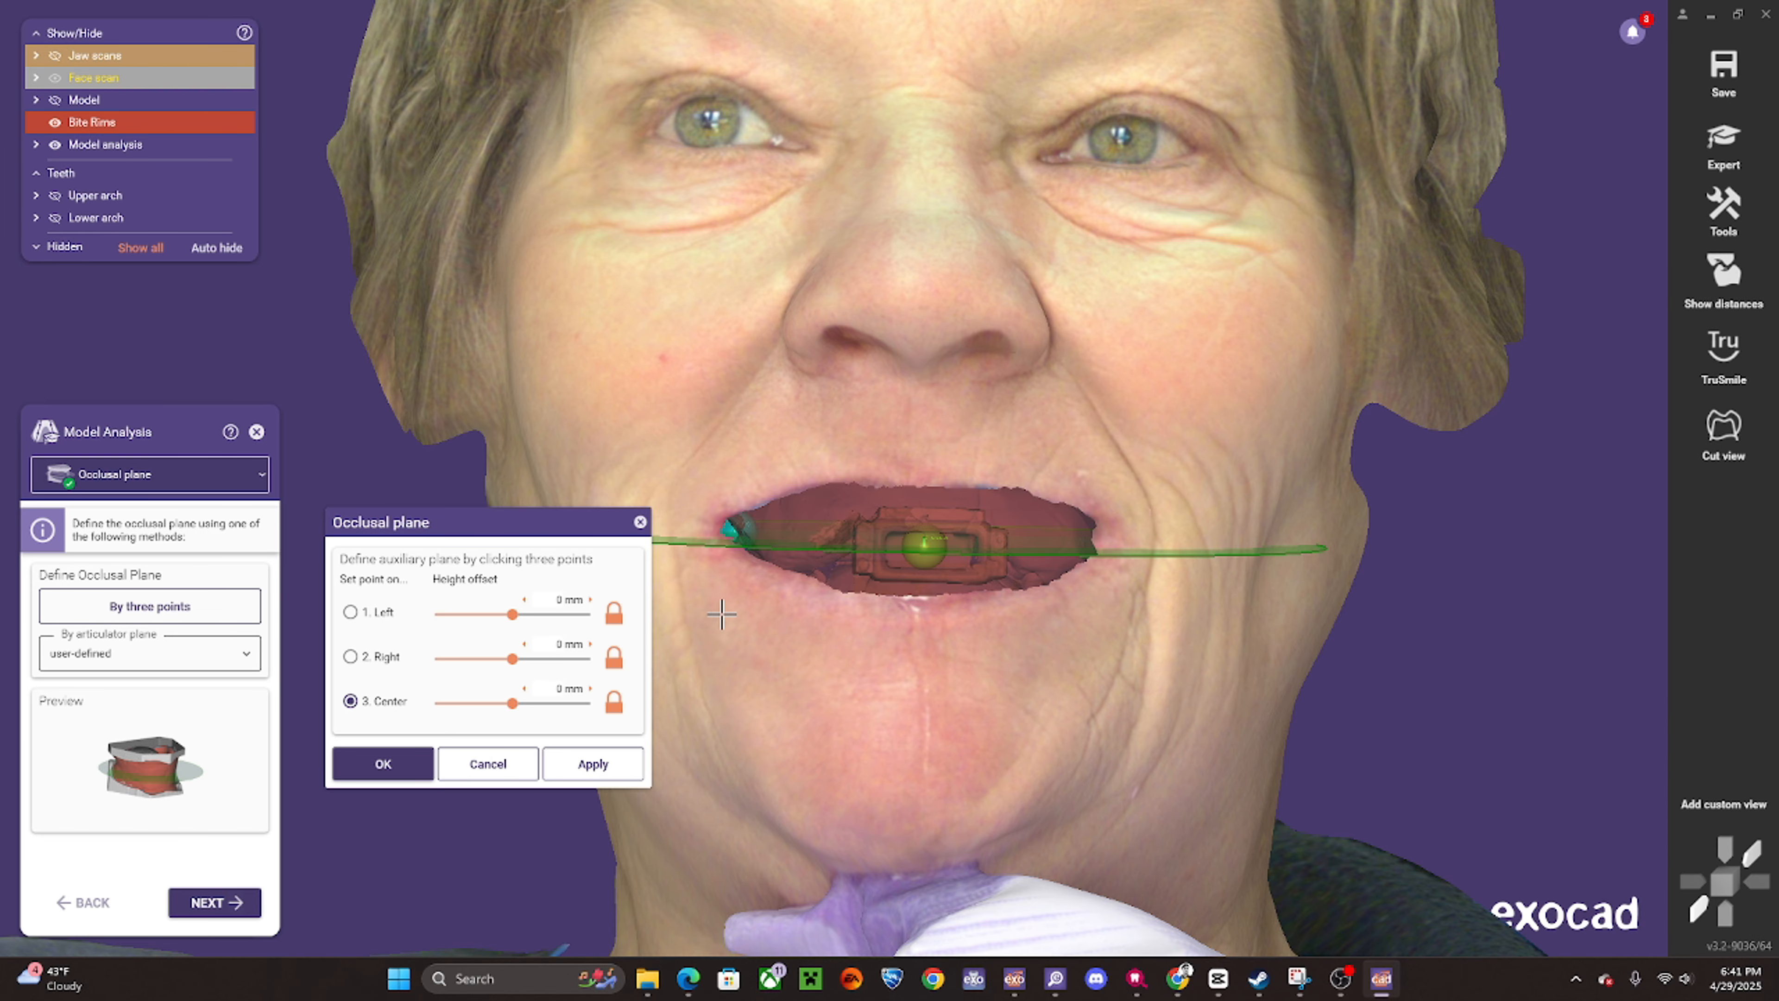
- Fade out the face scan and adjust the right occlusal plane point at the edge of the bite rim
scroll(975, 527, "up", 2)
scroll(1120, 525, "up", 5)
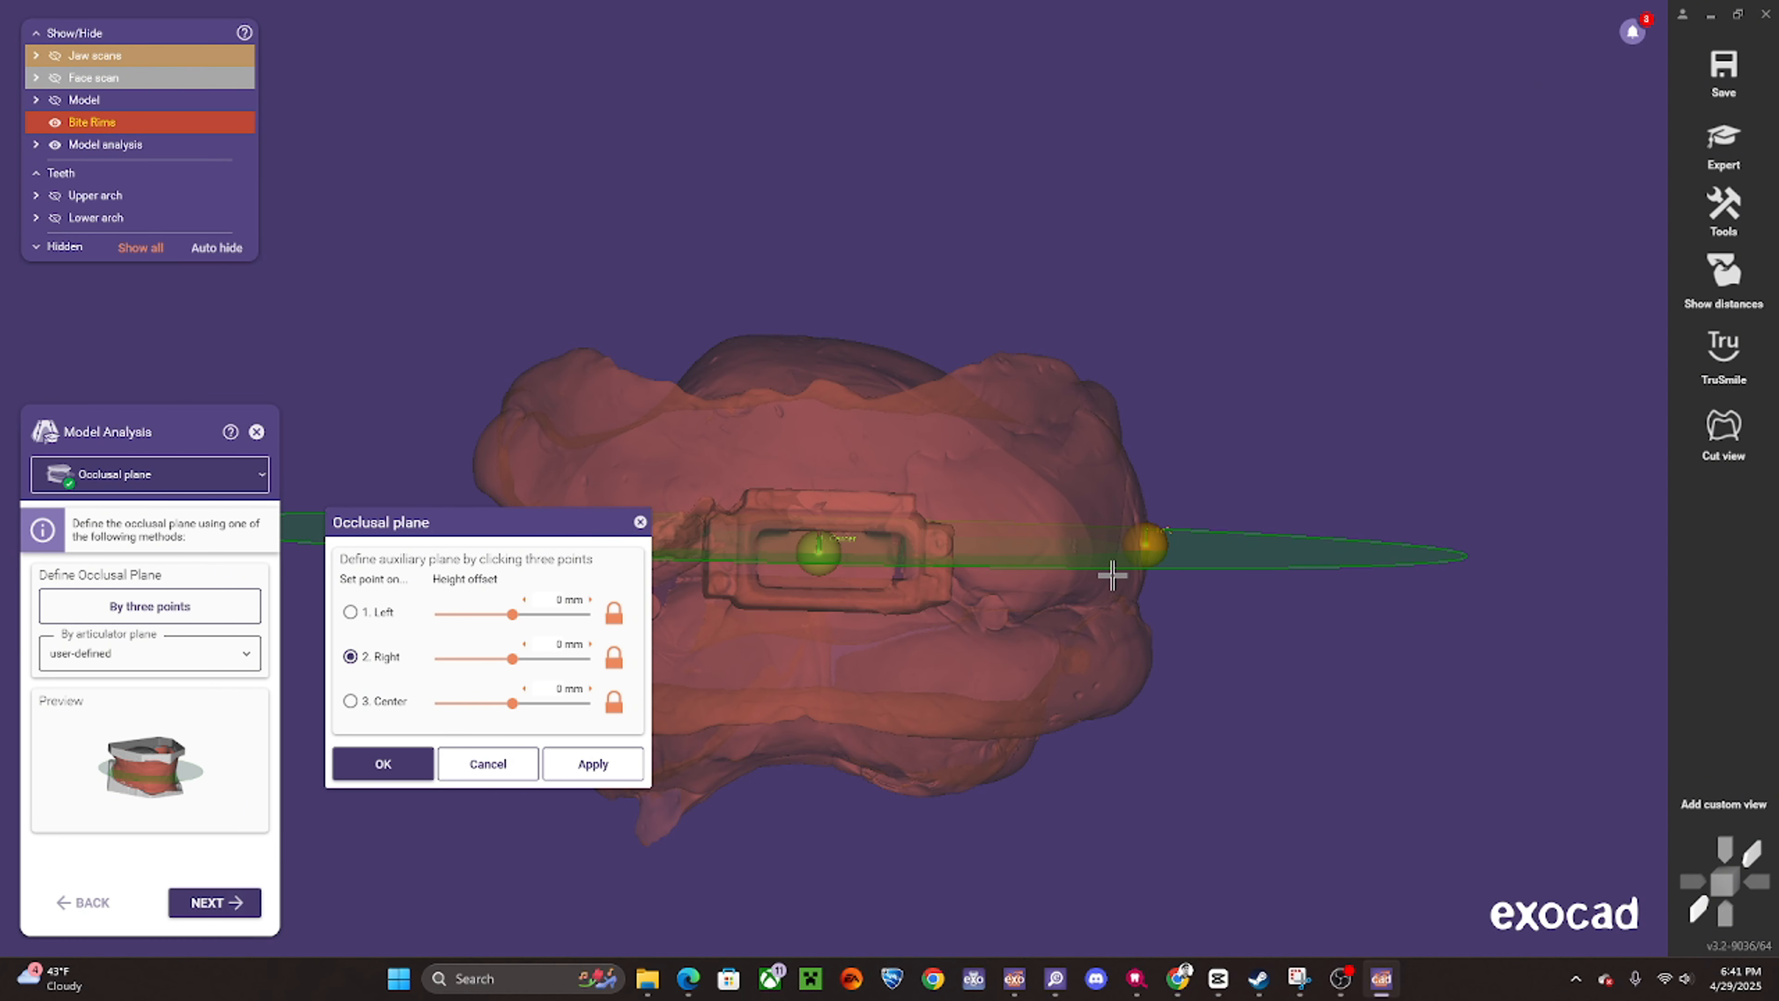
scroll(1112, 575, "down", 6)
scroll(725, 491, "up", 7)
left_click(768, 532)
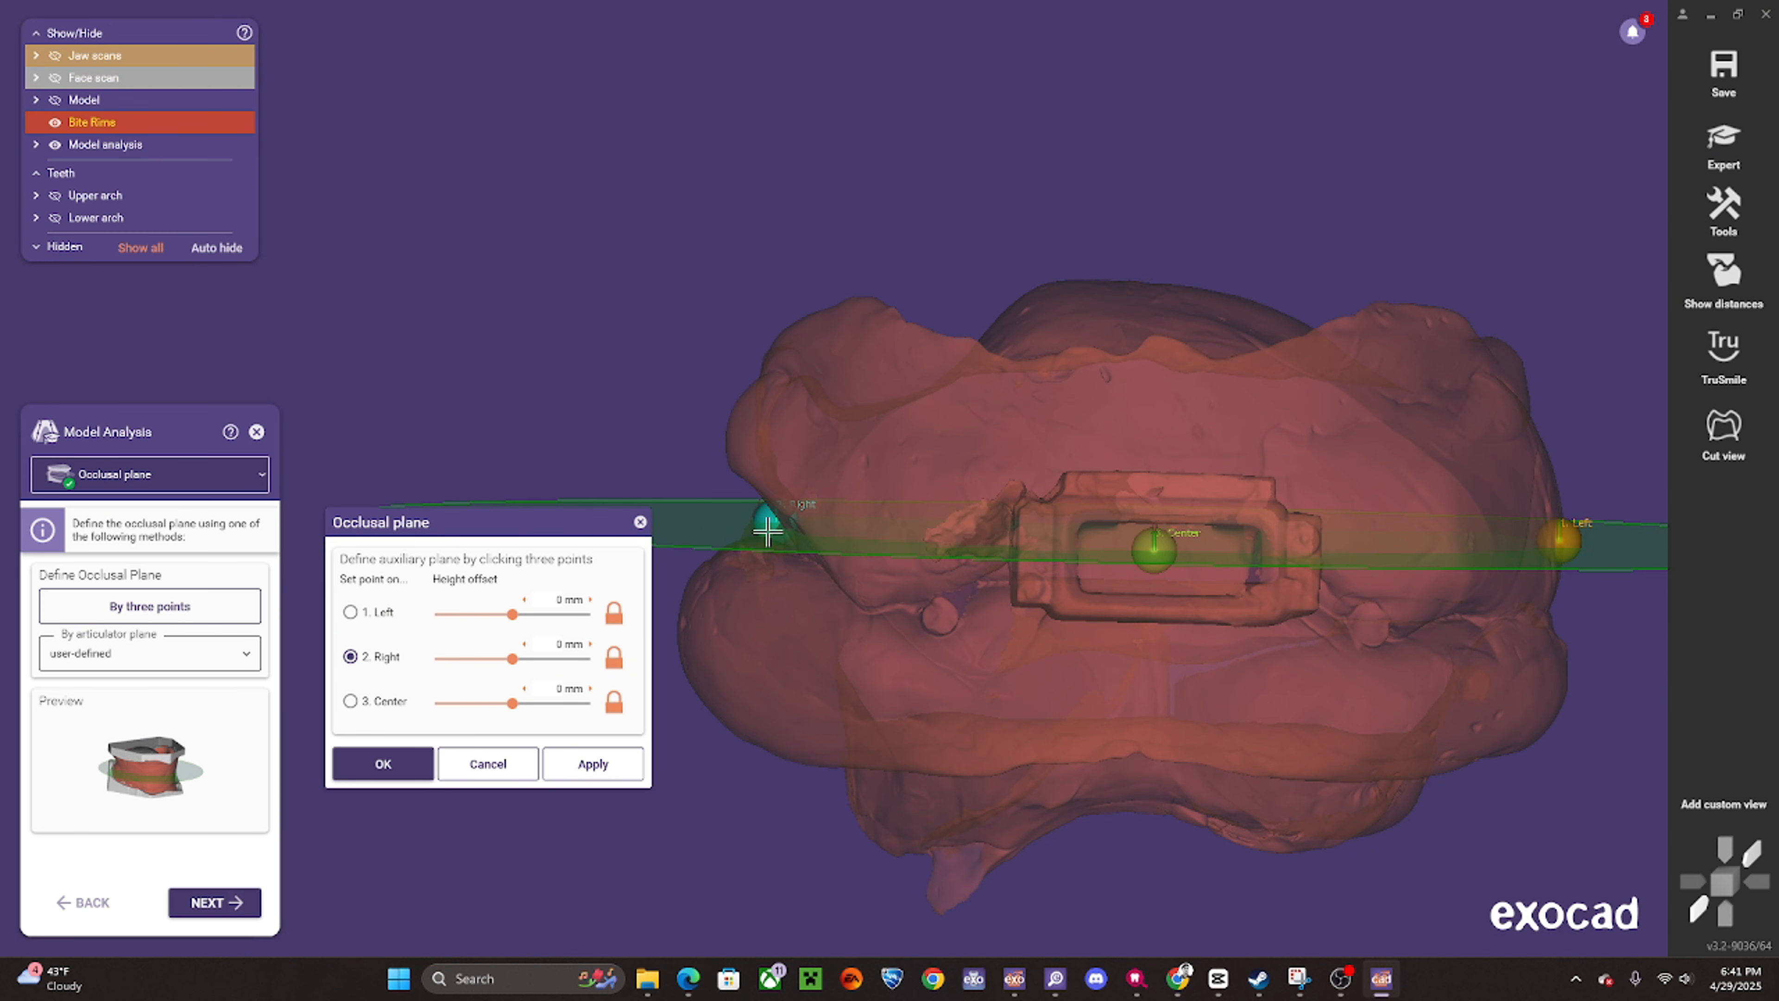
- Compare the tilt of the occlusal plane against the face and the bite rim from the front and side
scroll(997, 451, "down", 6)
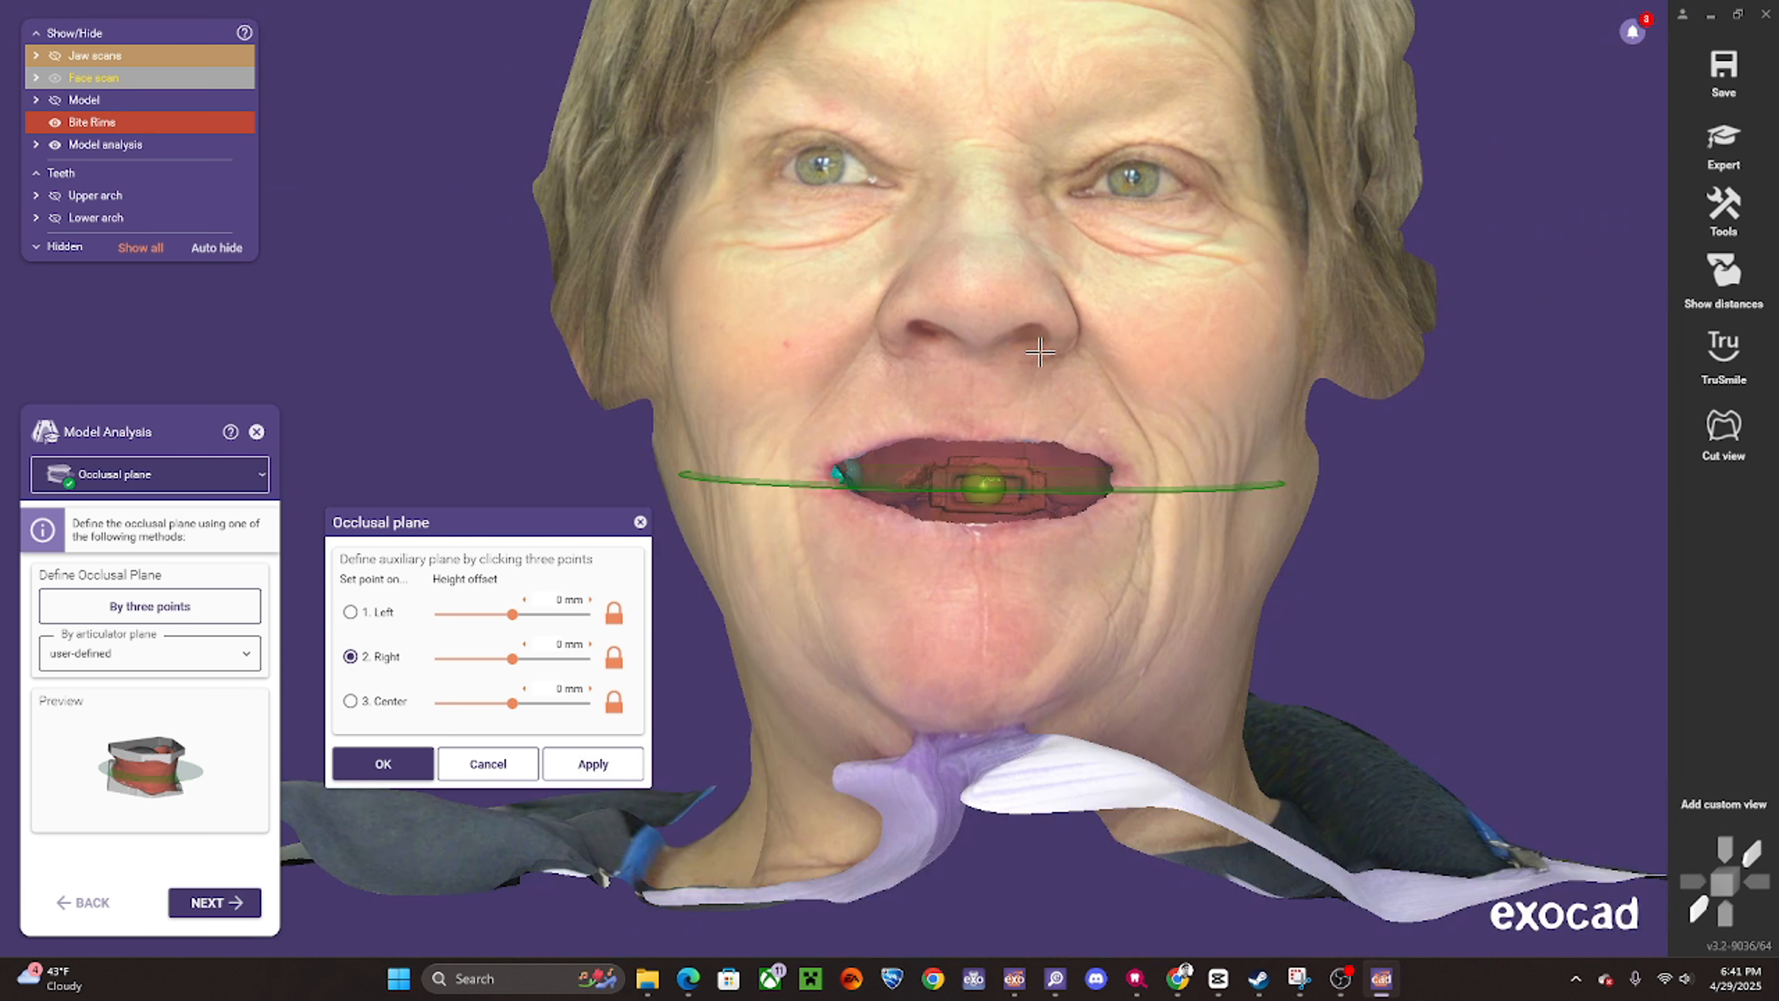
scroll(998, 469, "up", 2)
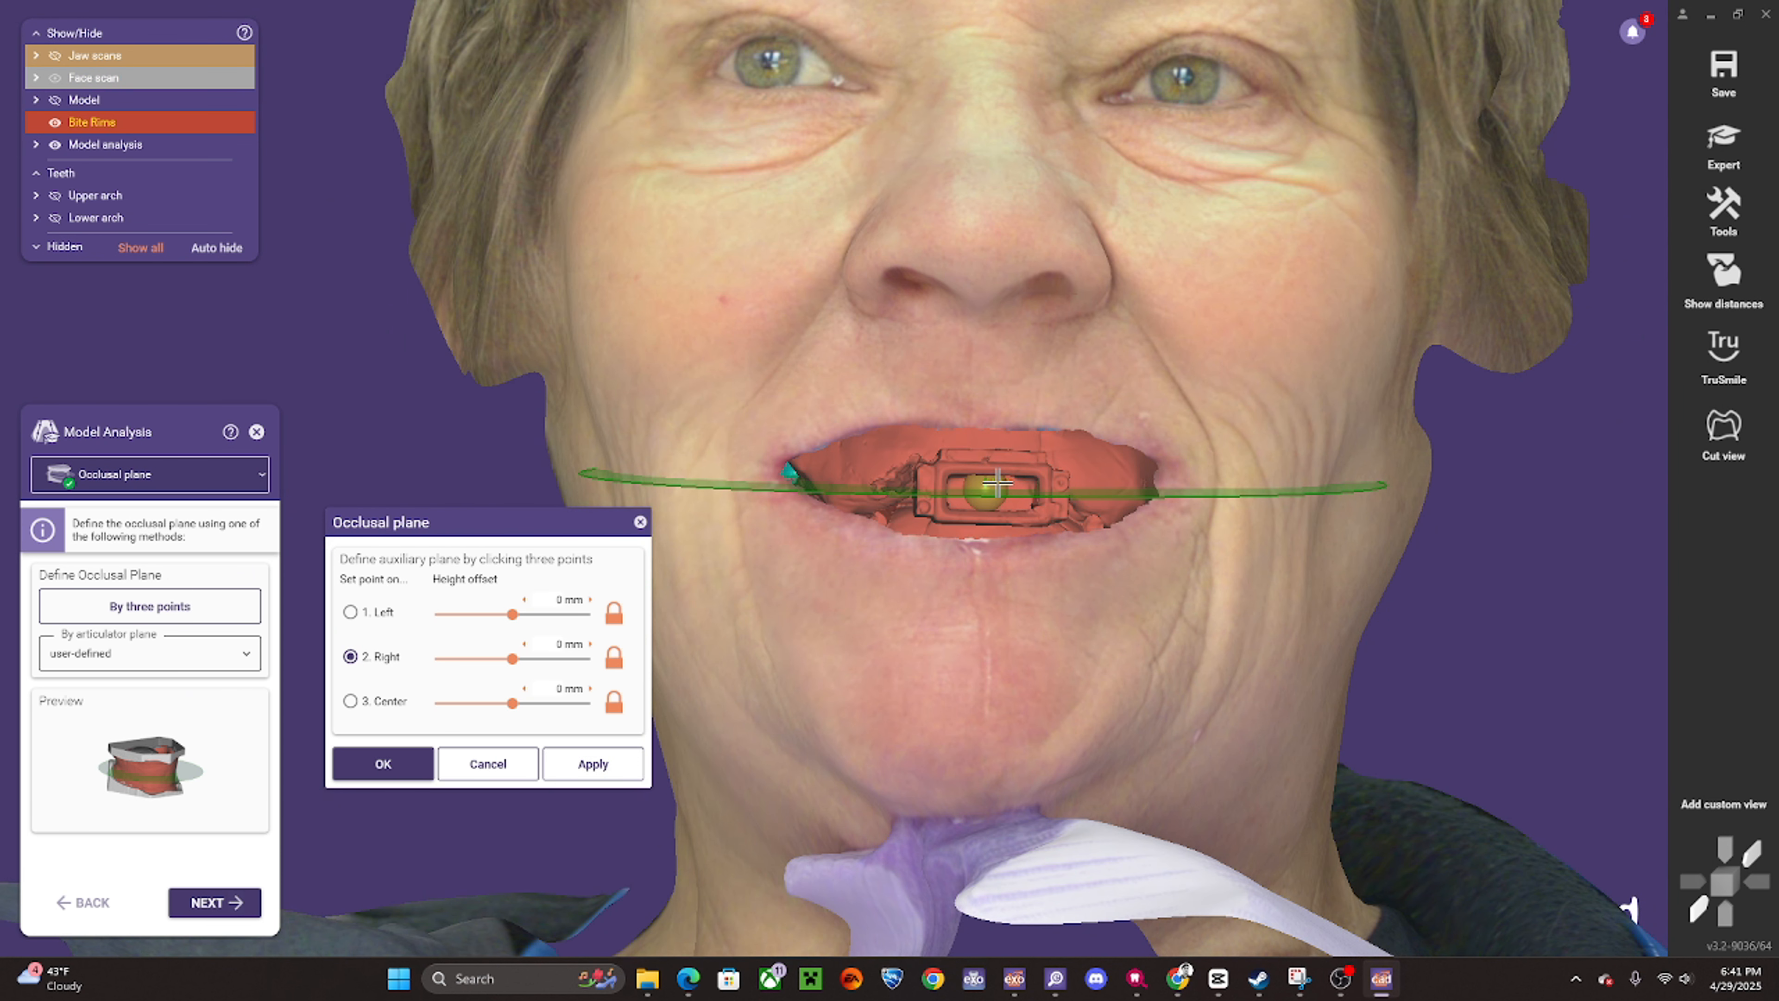
scroll(1004, 483, "up", 1)
scroll(928, 367, "down", 5, "ctrl")
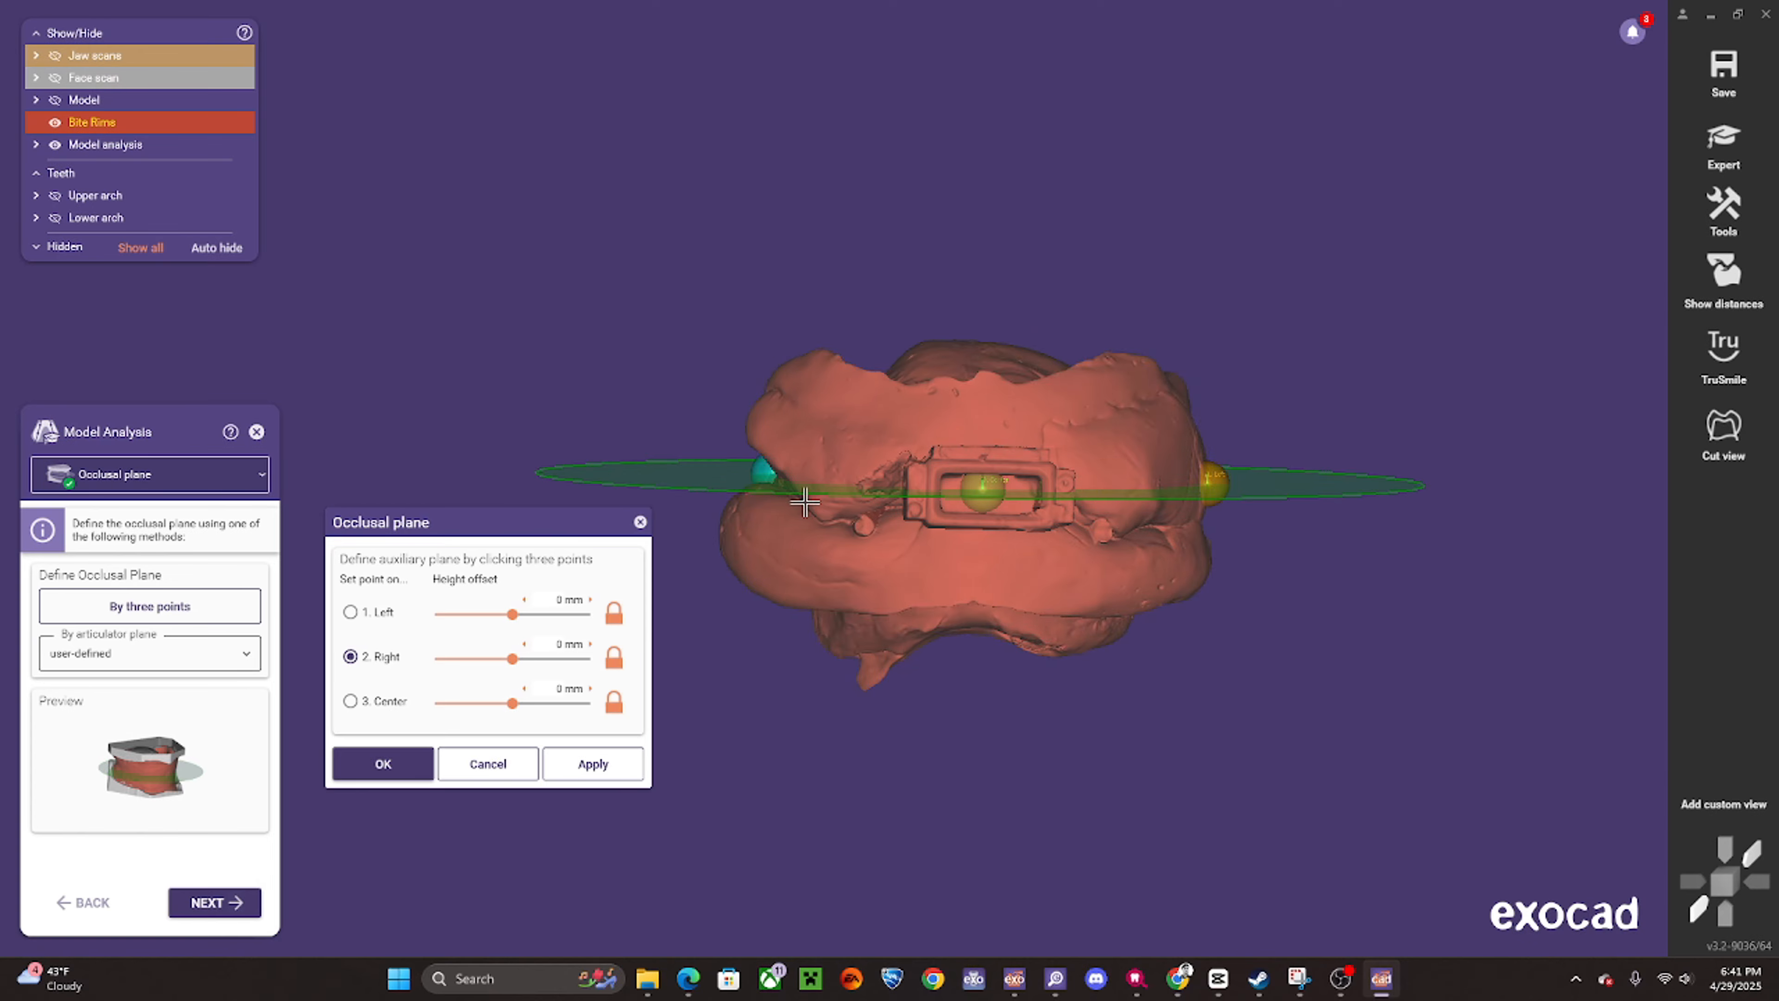
right_click_drag(806, 500, 819, 494)
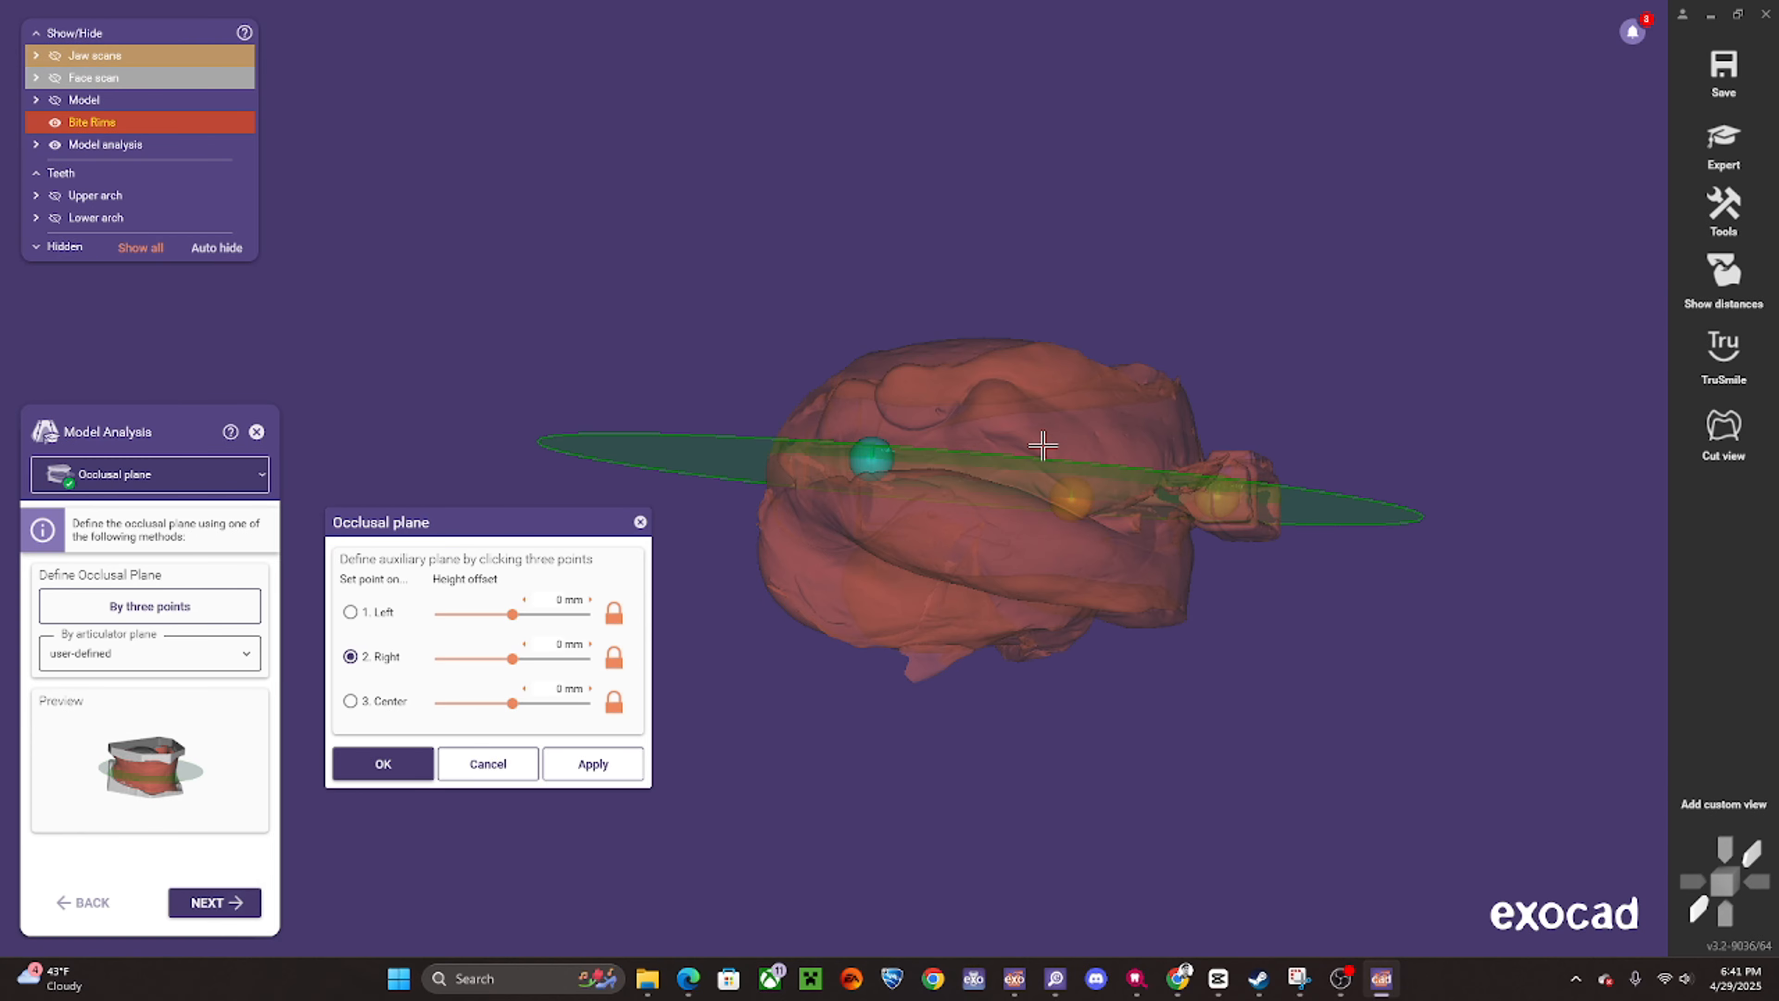
scroll(1094, 413, "up", 5, "ctrl")
right_click_drag(1094, 413, 1092, 411)
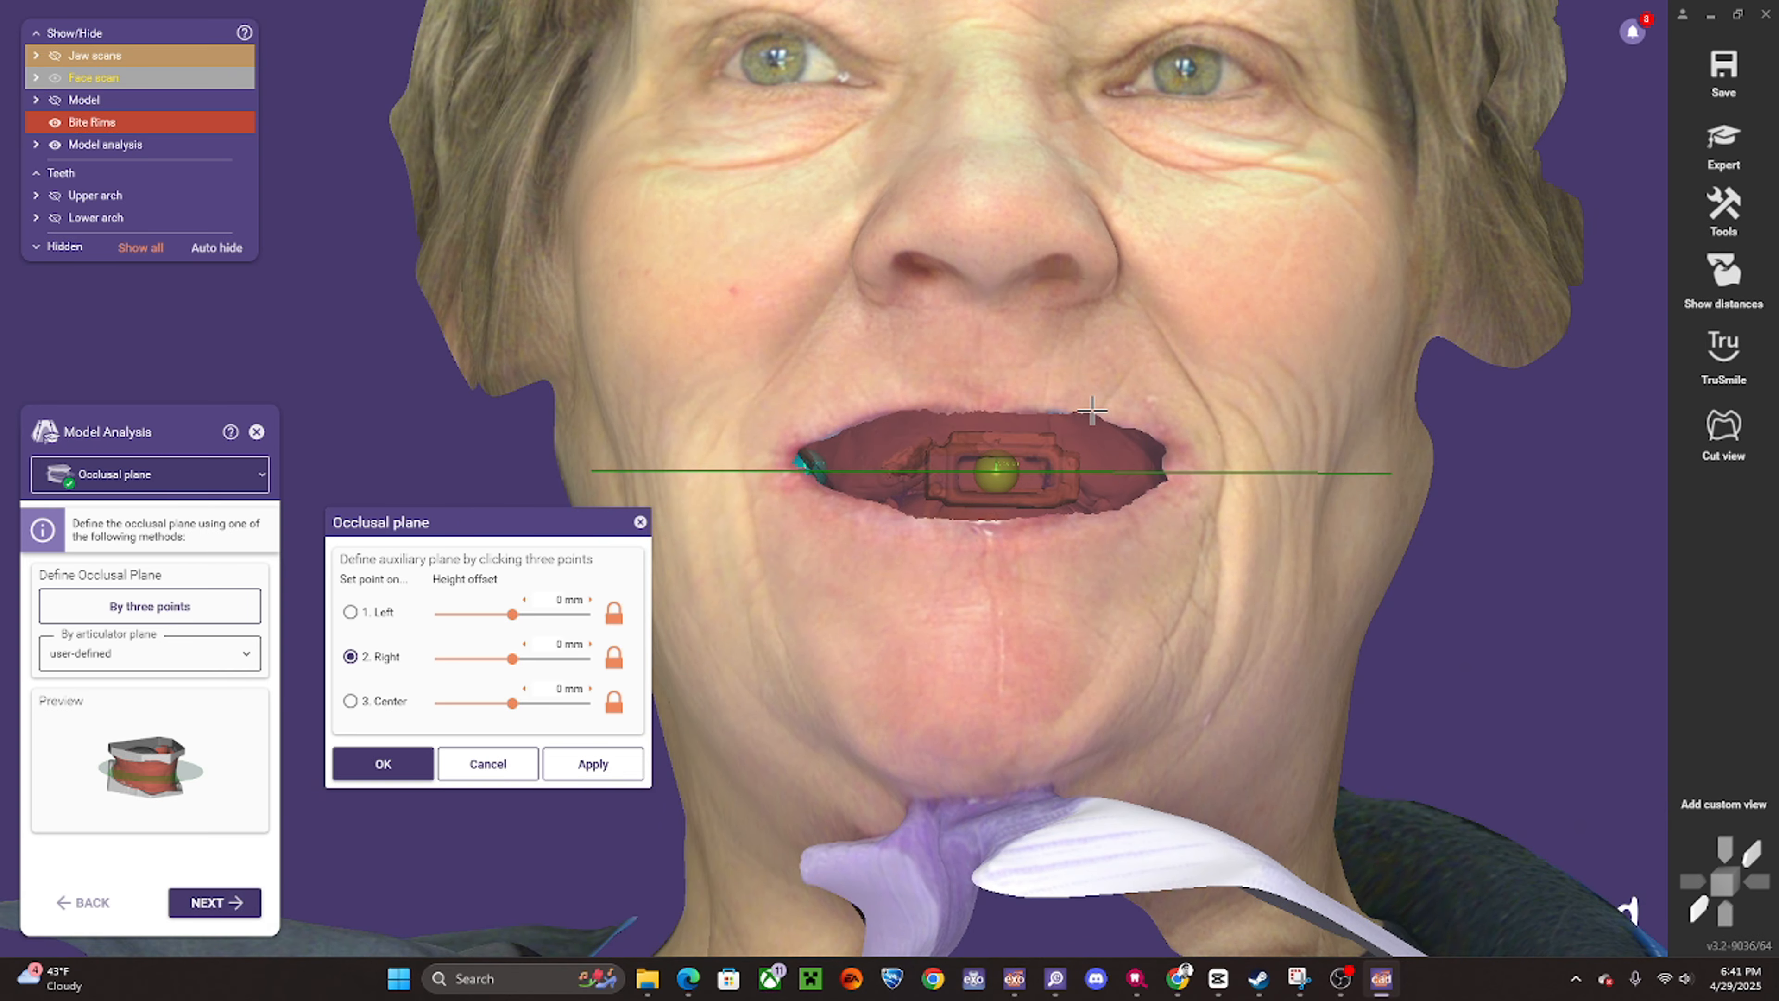
- Readjust the right occlusal plane point on the bite rim, apply the plane and continue to the incisal papilla
scroll(1092, 411, "down", 5, "ctrl")
scroll(911, 453, "up", 2)
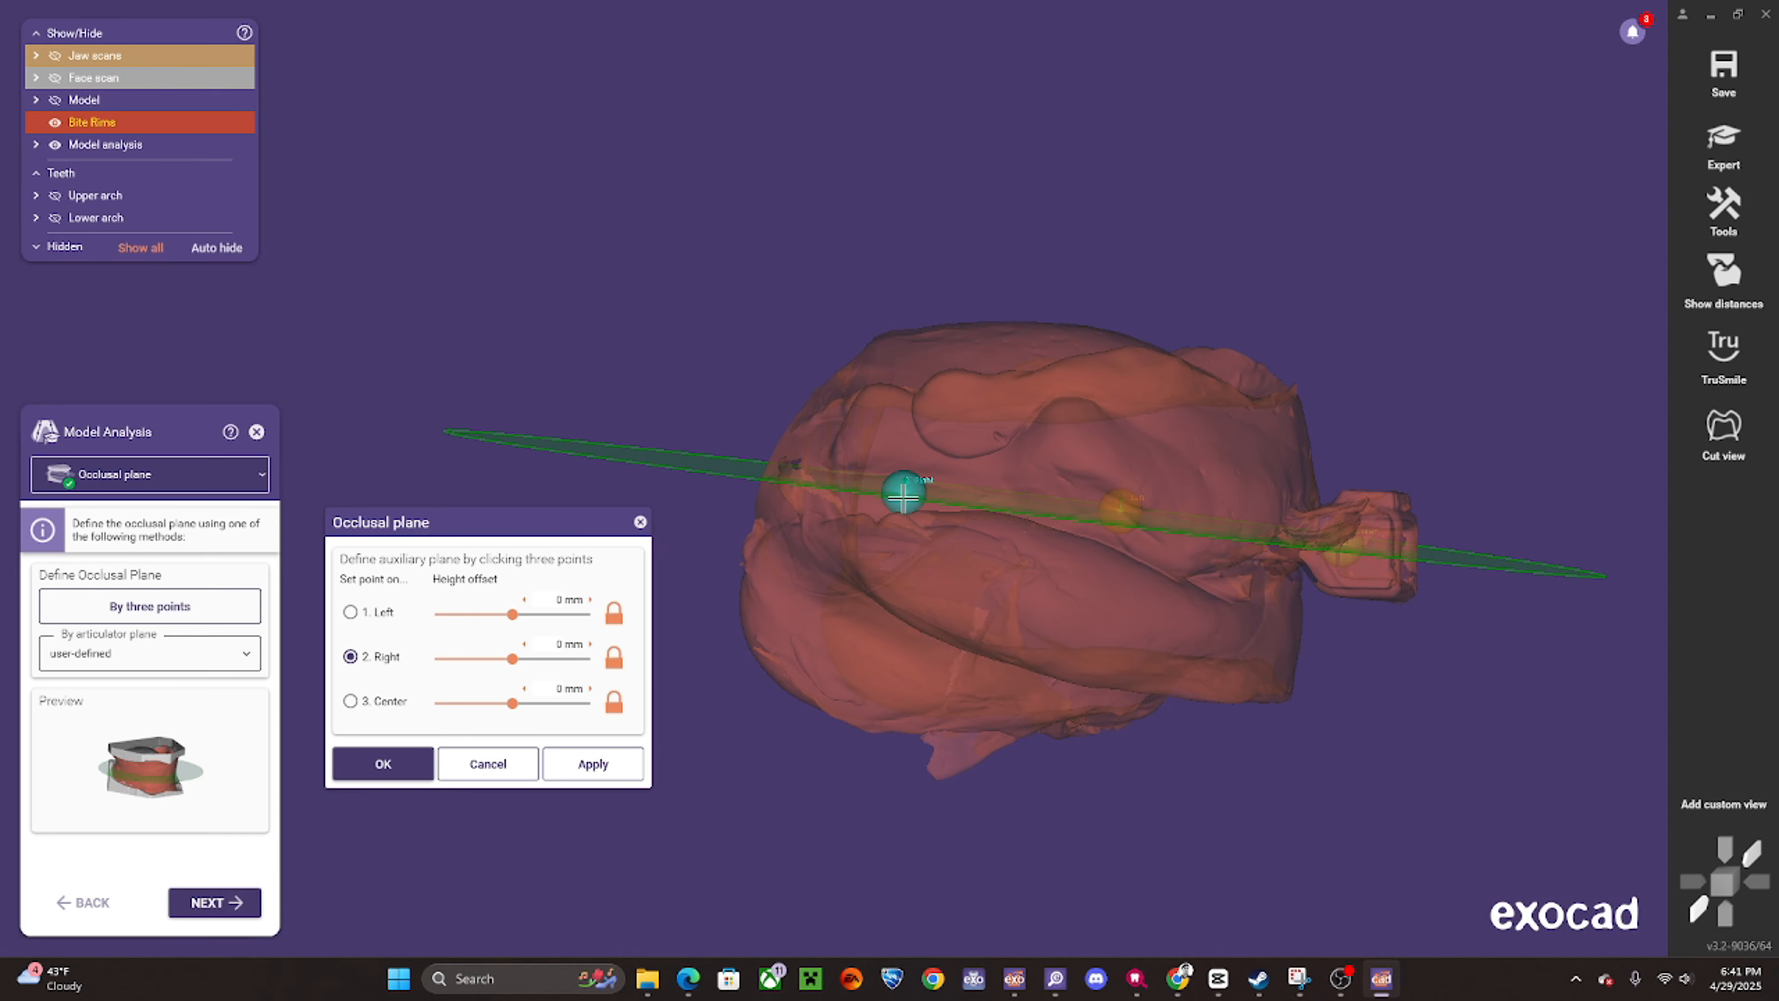
left_click(904, 499)
right_click_drag(904, 499, 1151, 468)
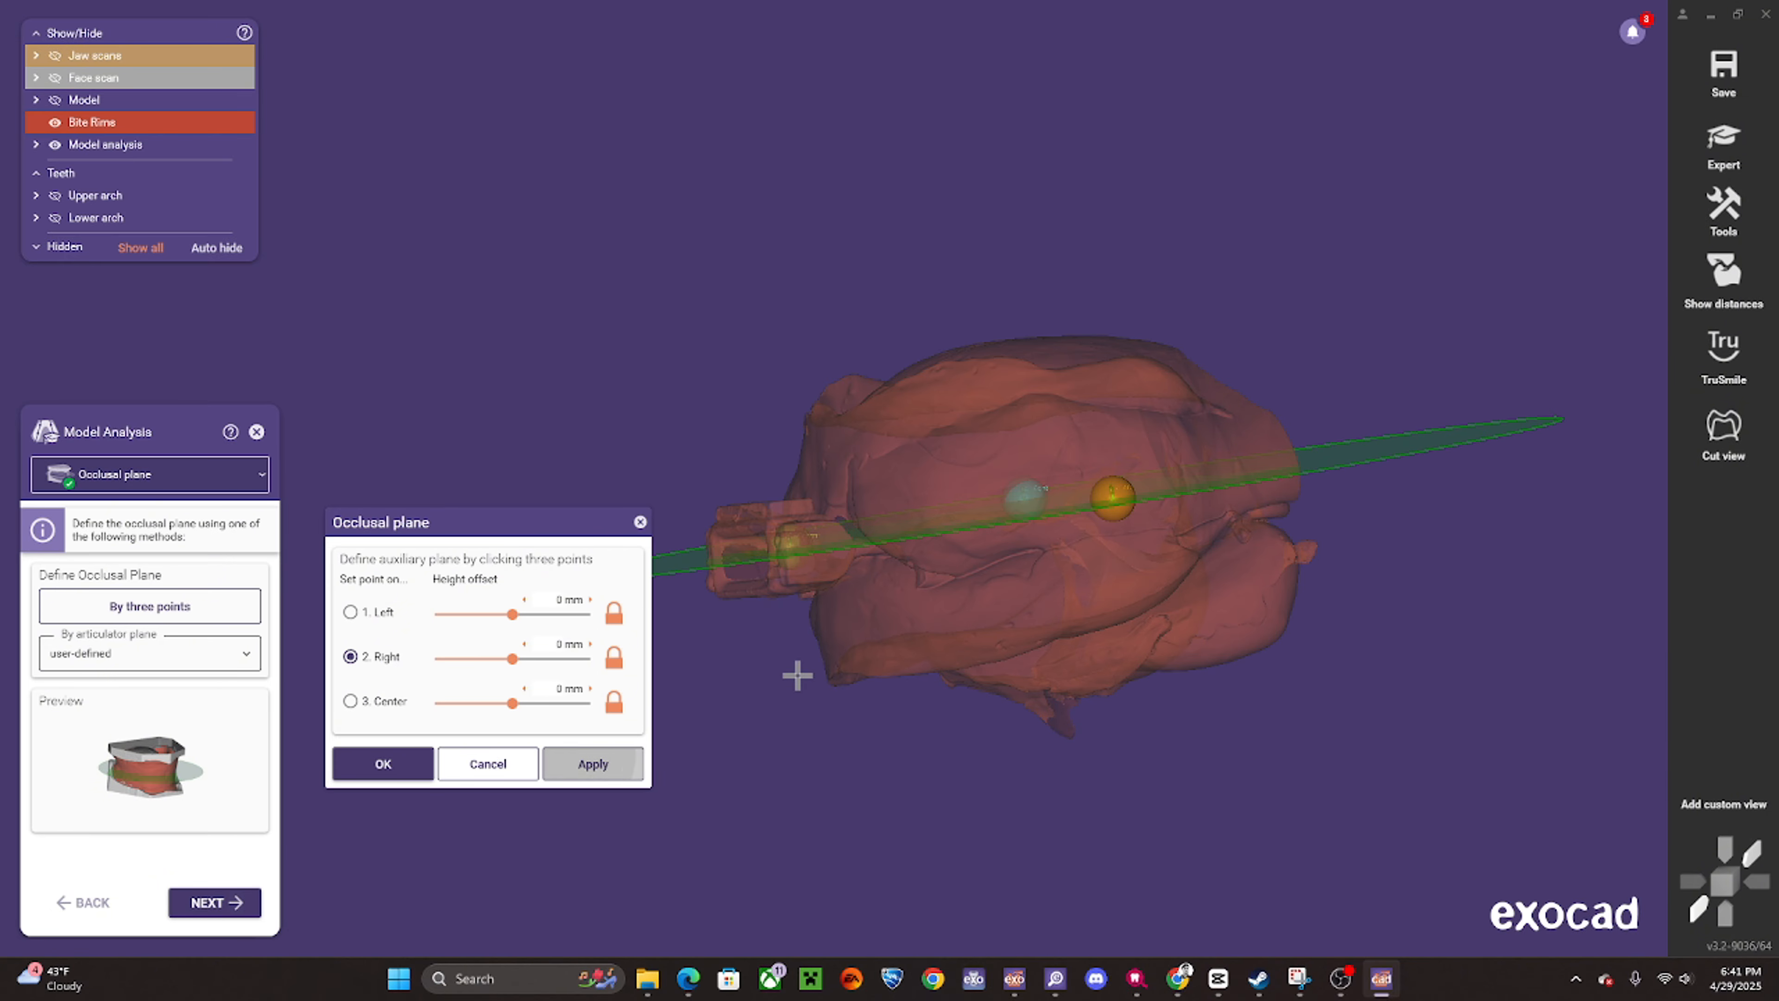
right_click_drag(794, 675, 991, 623)
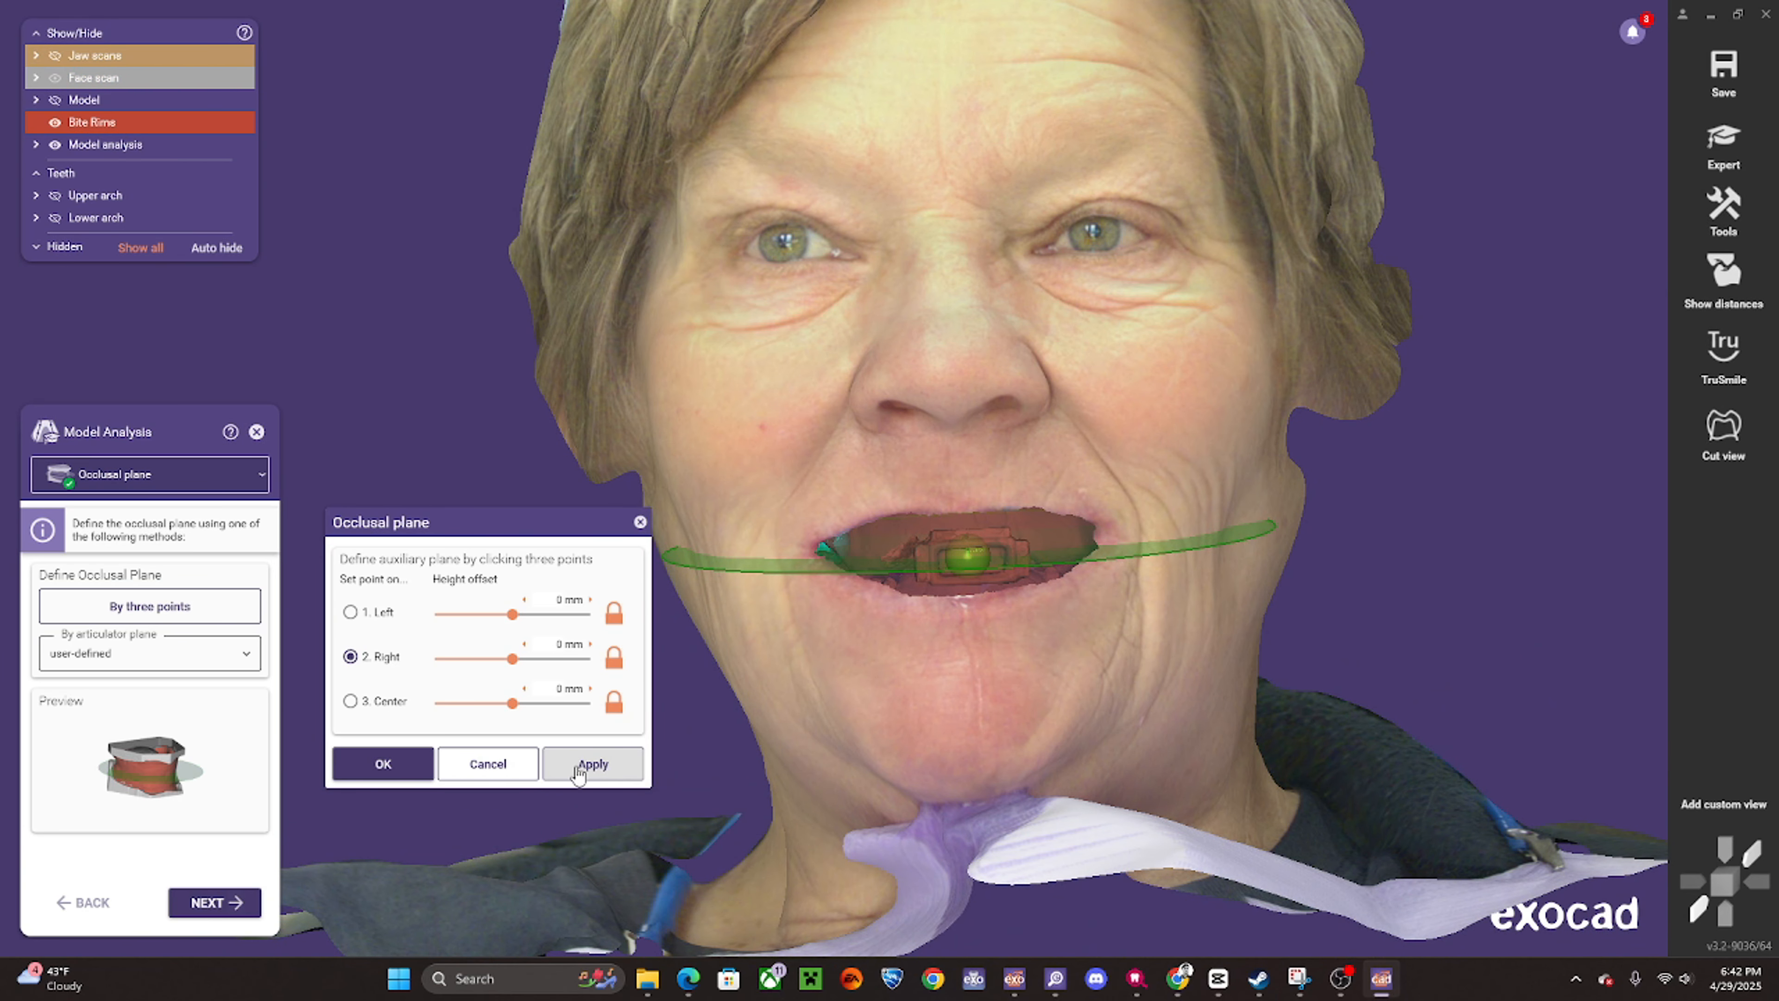
left_click(577, 767)
left_click(245, 905)
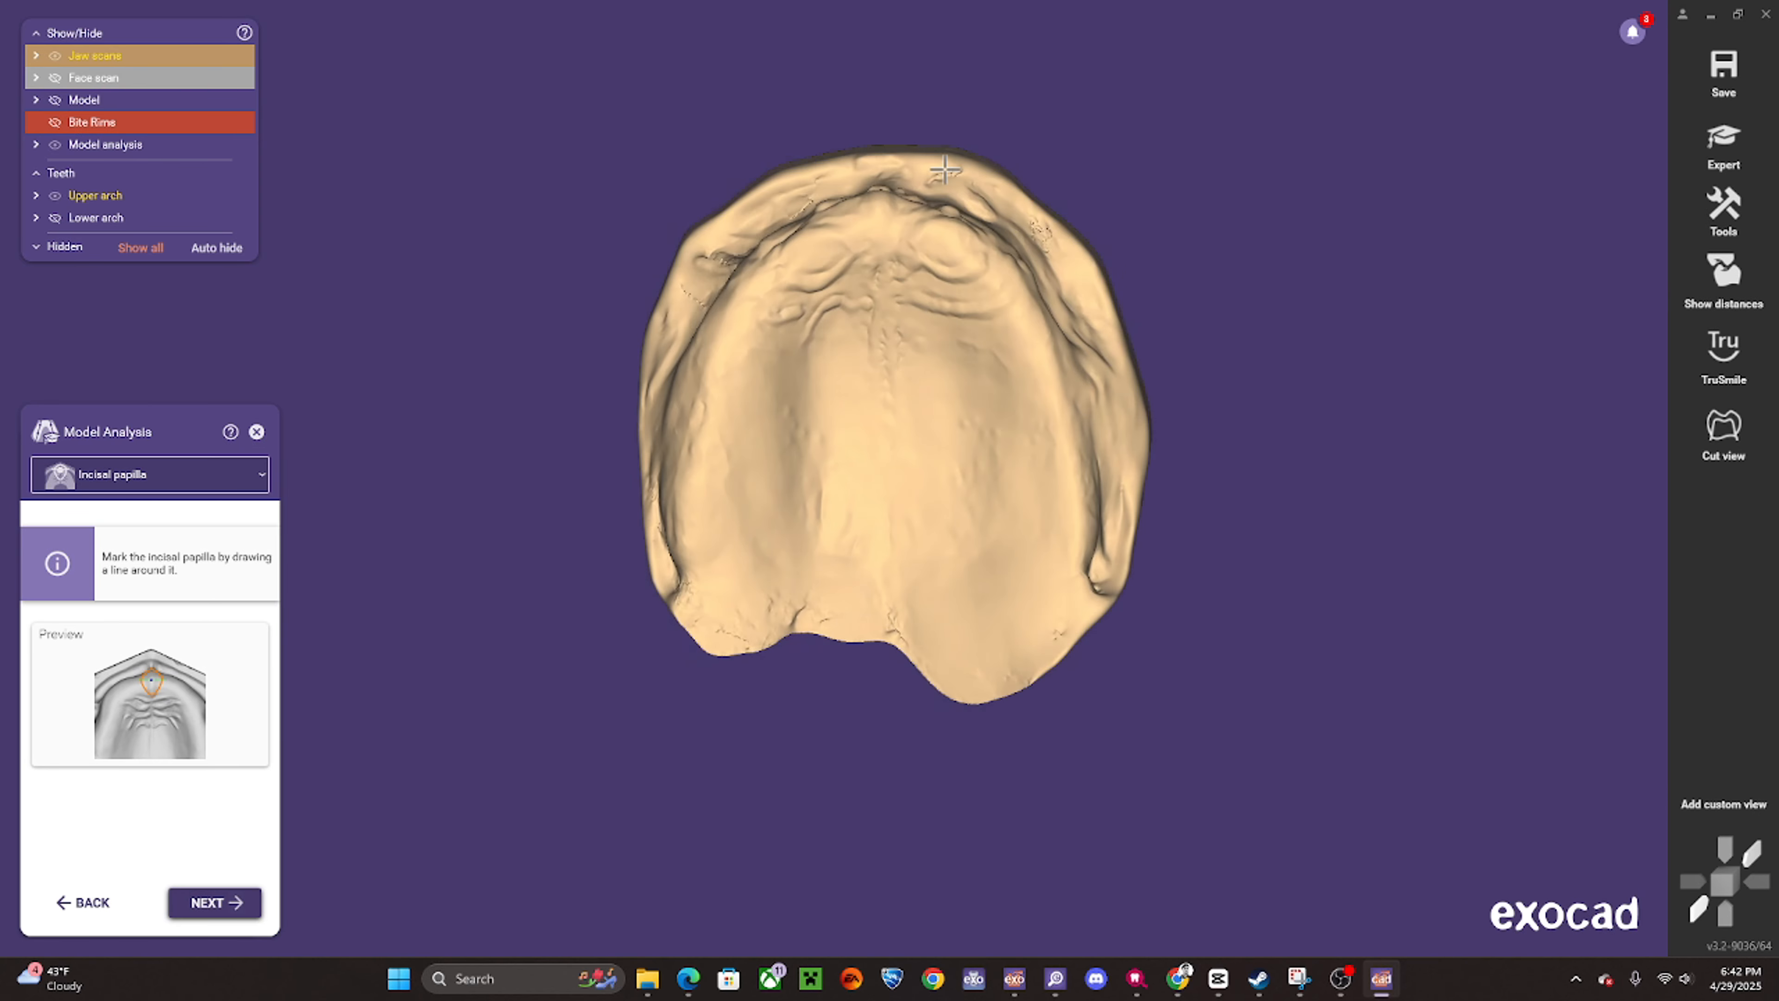
- Outline the incisal papilla on the front of the upper jaw scan and continue to the maxillary tuberosities
scroll(840, 254, "up", 3)
right_click_drag(837, 255, 839, 258)
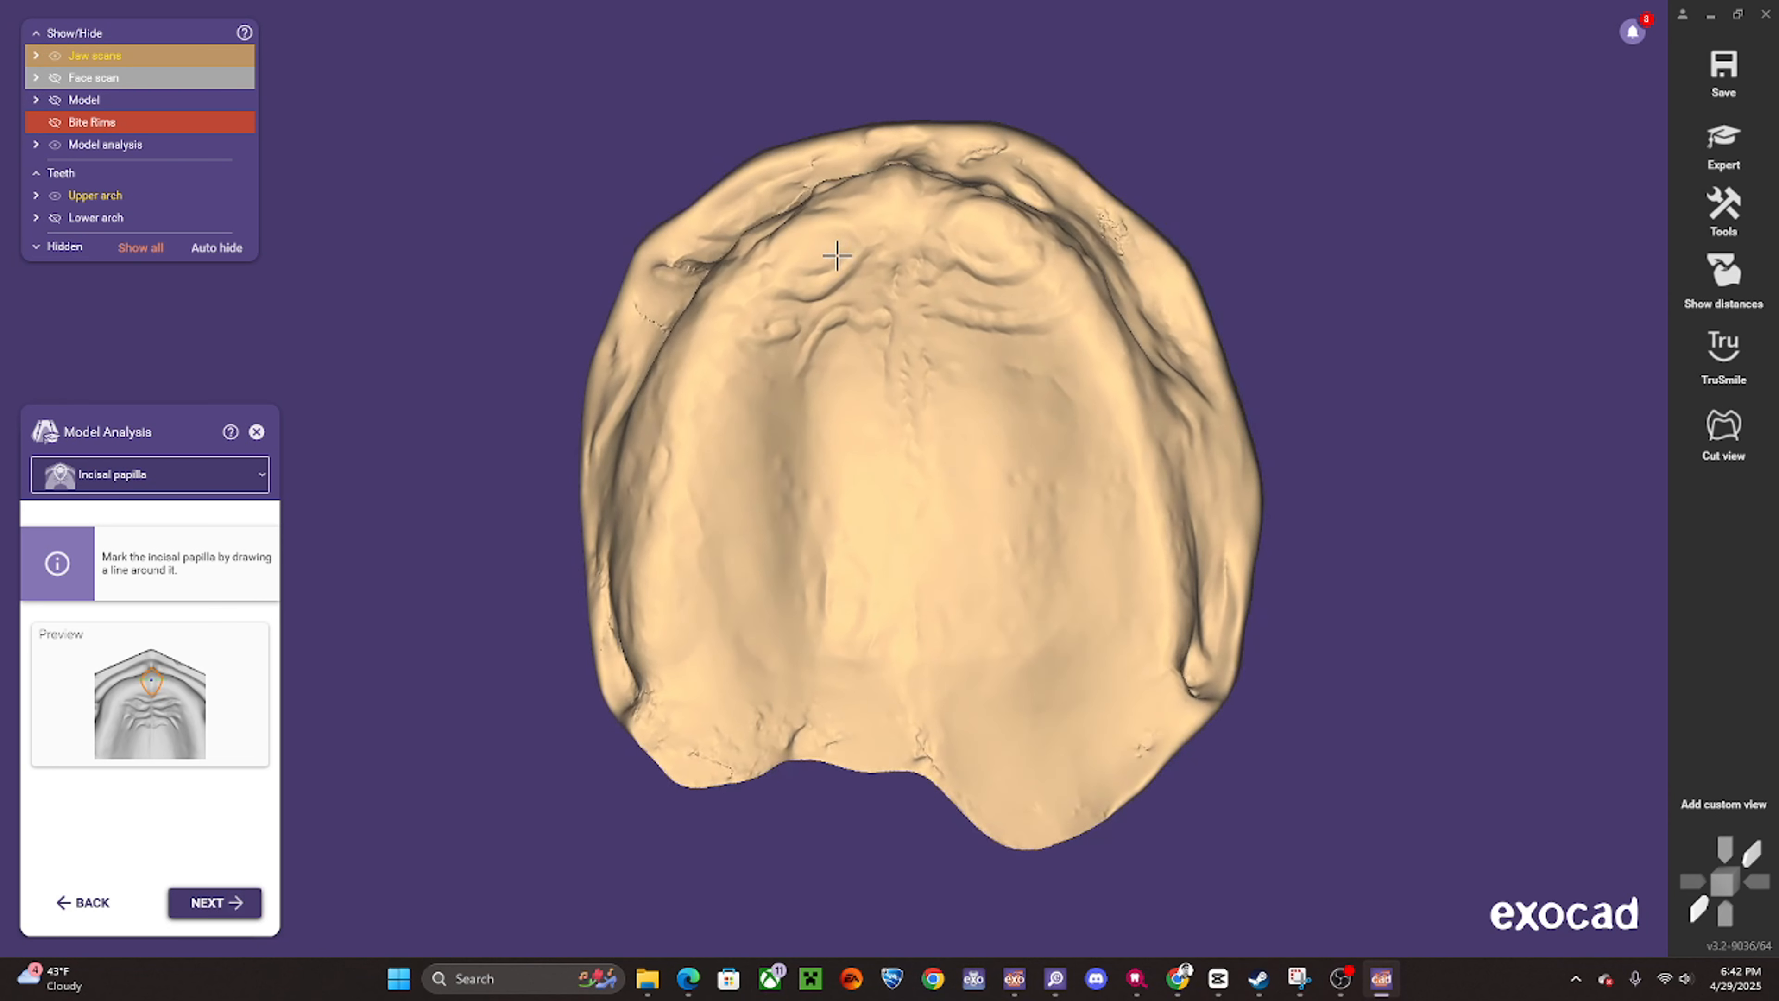
scroll(898, 211, "up", 3)
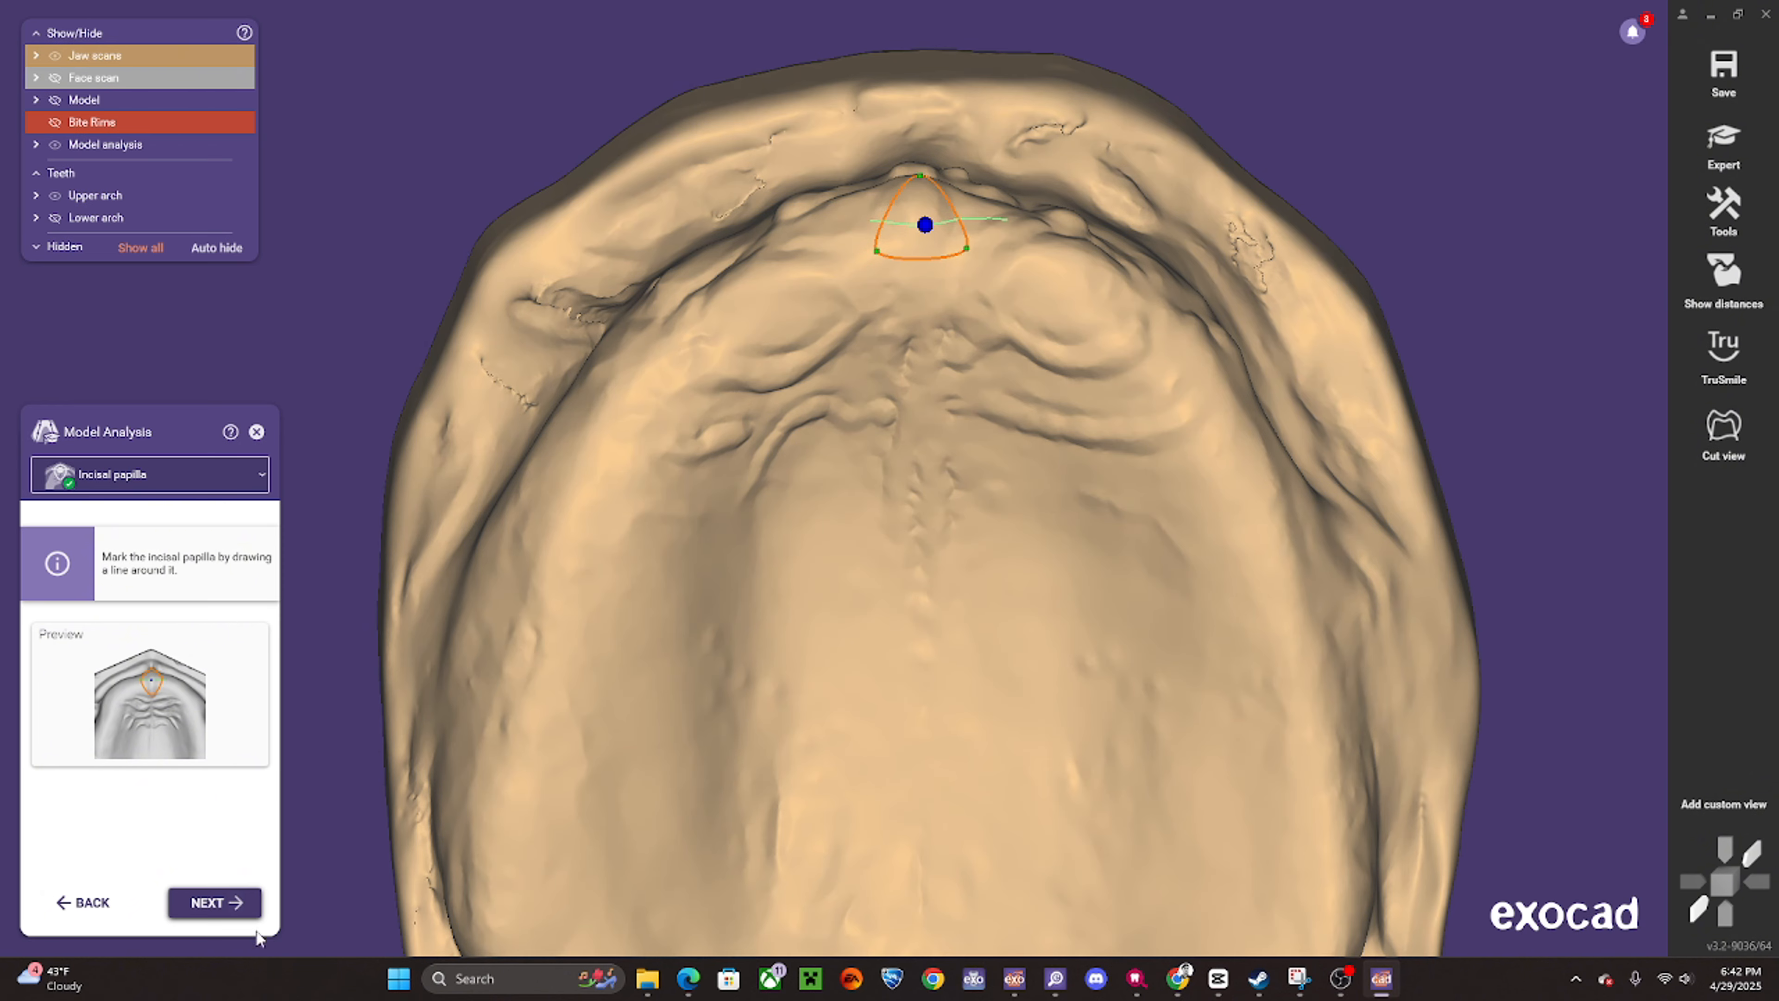
left_click(216, 903)
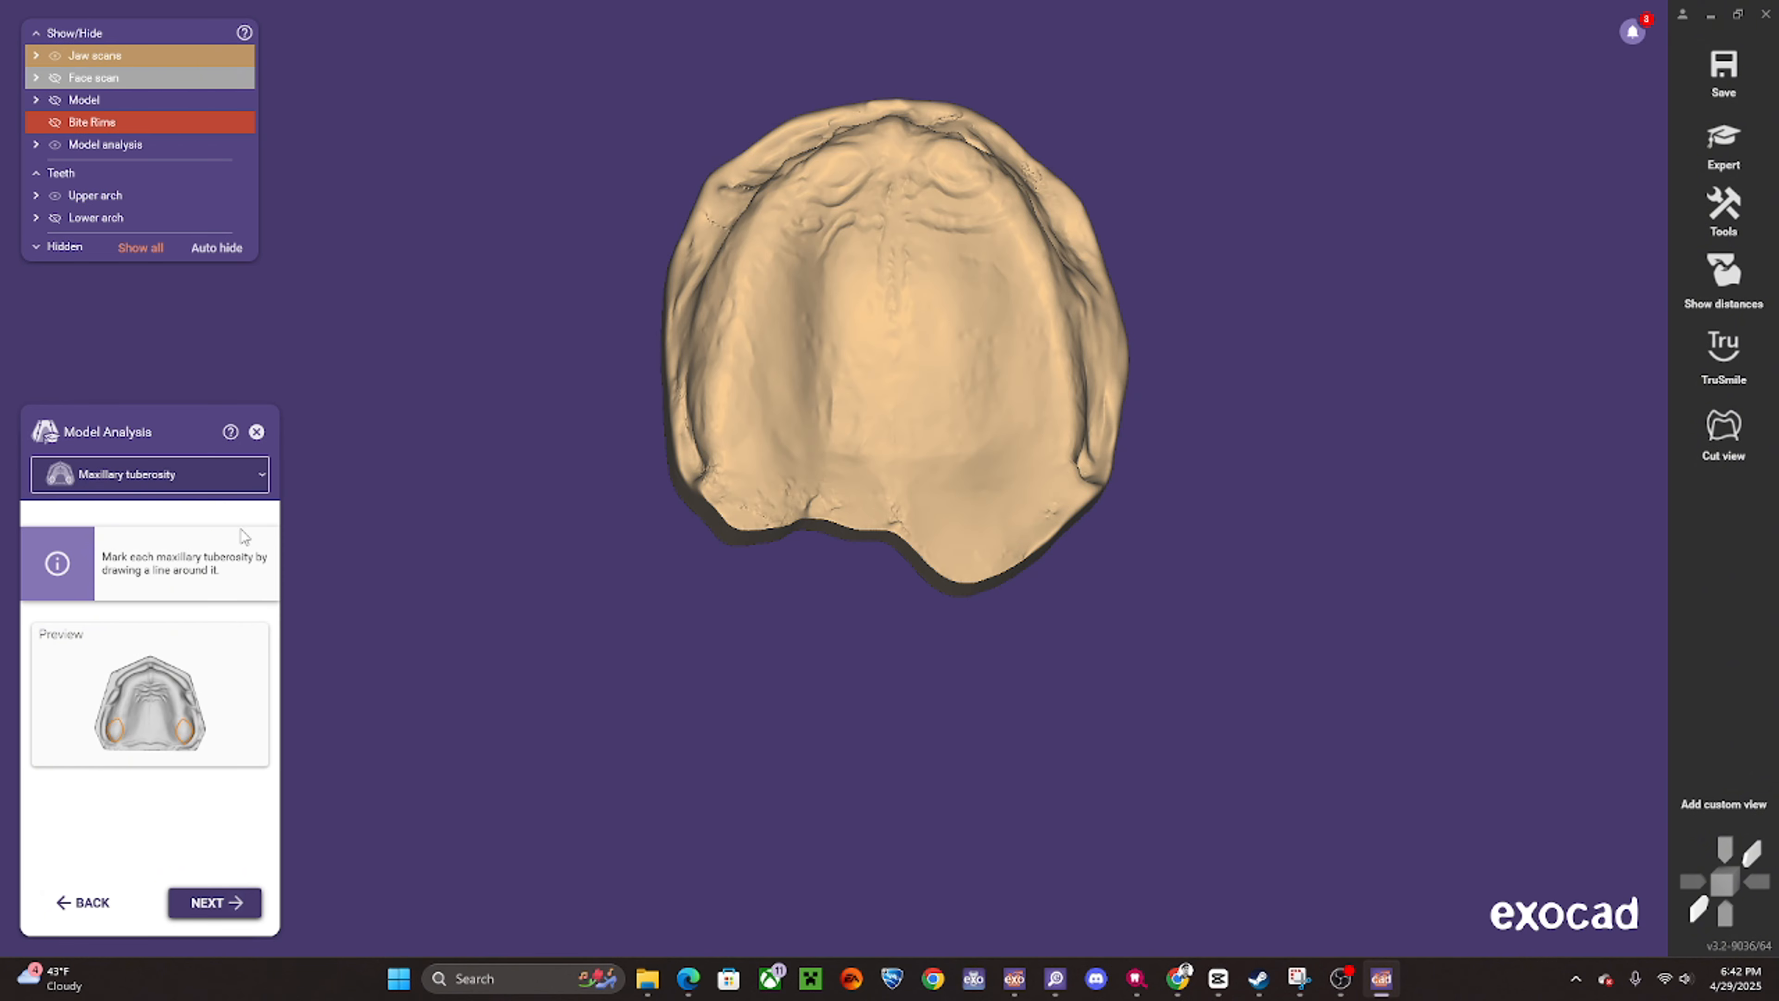
- Outline the maxillary tuberosity on each side of the upper jaw and continue to the raphe-median plane
mouse_move(821, 672)
right_mouse_down()
mouse_move(771, 617)
mouse_move(825, 676)
right_mouse_up()
scroll(1009, 547, "up", 4)
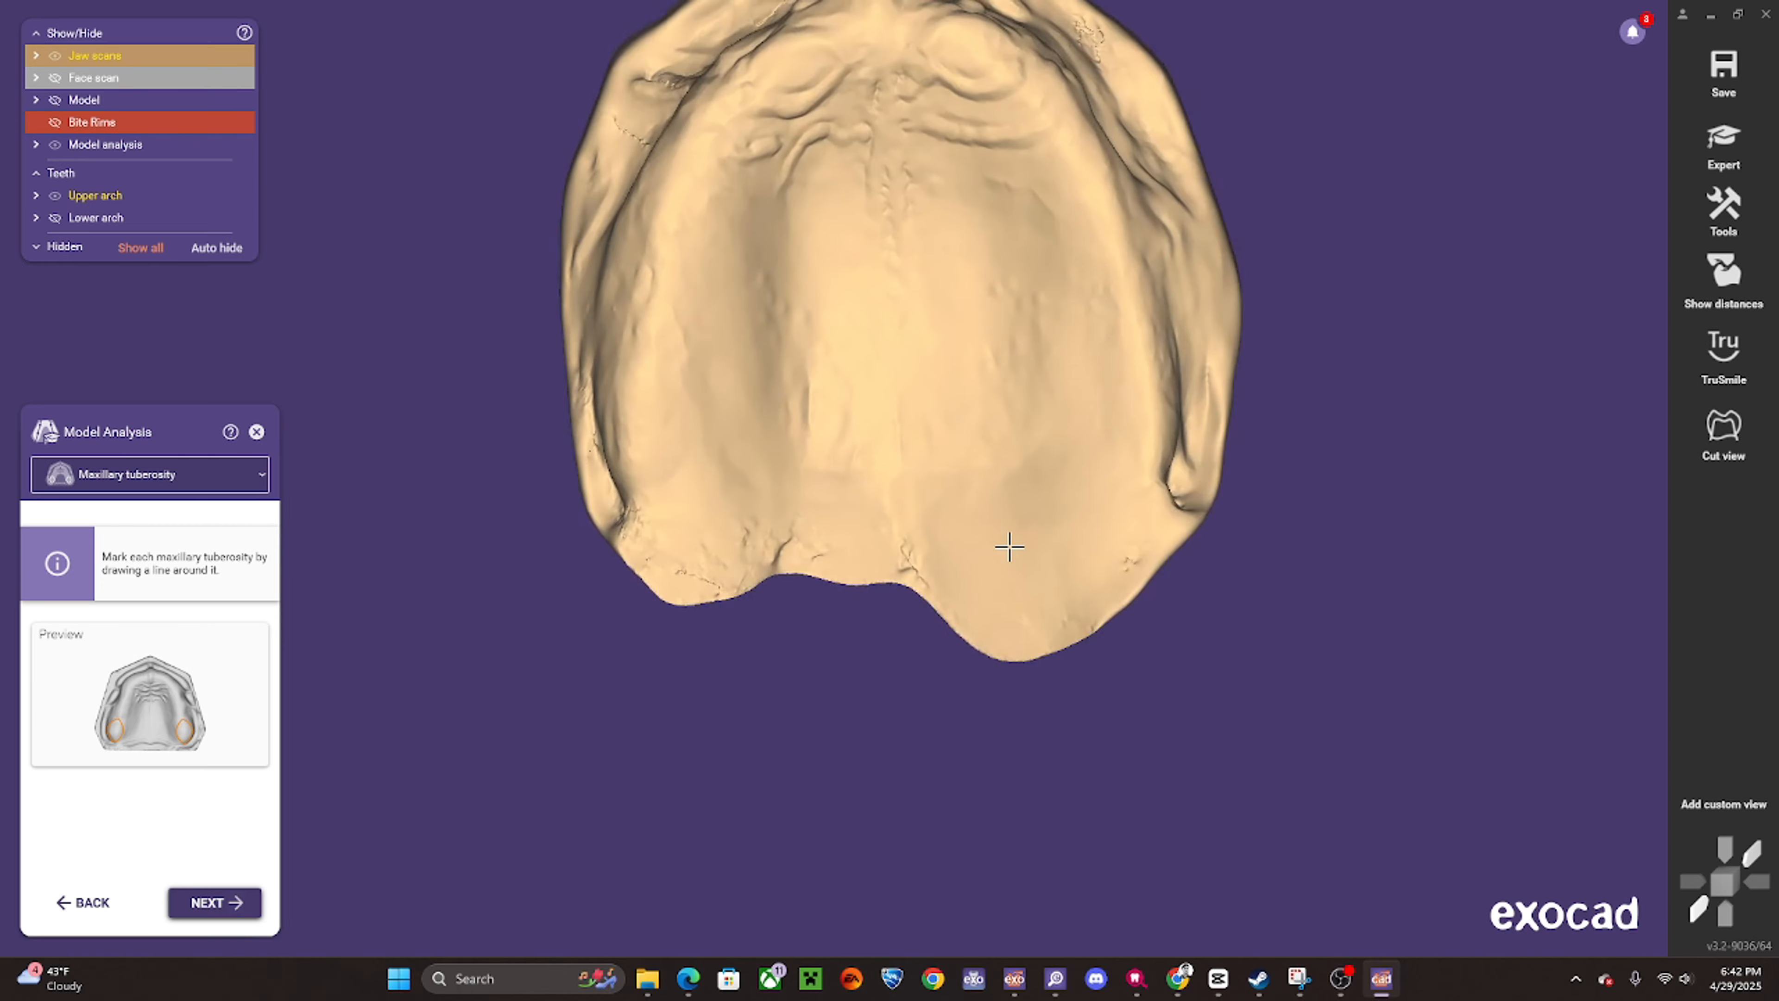
scroll(1149, 391, "up", 2)
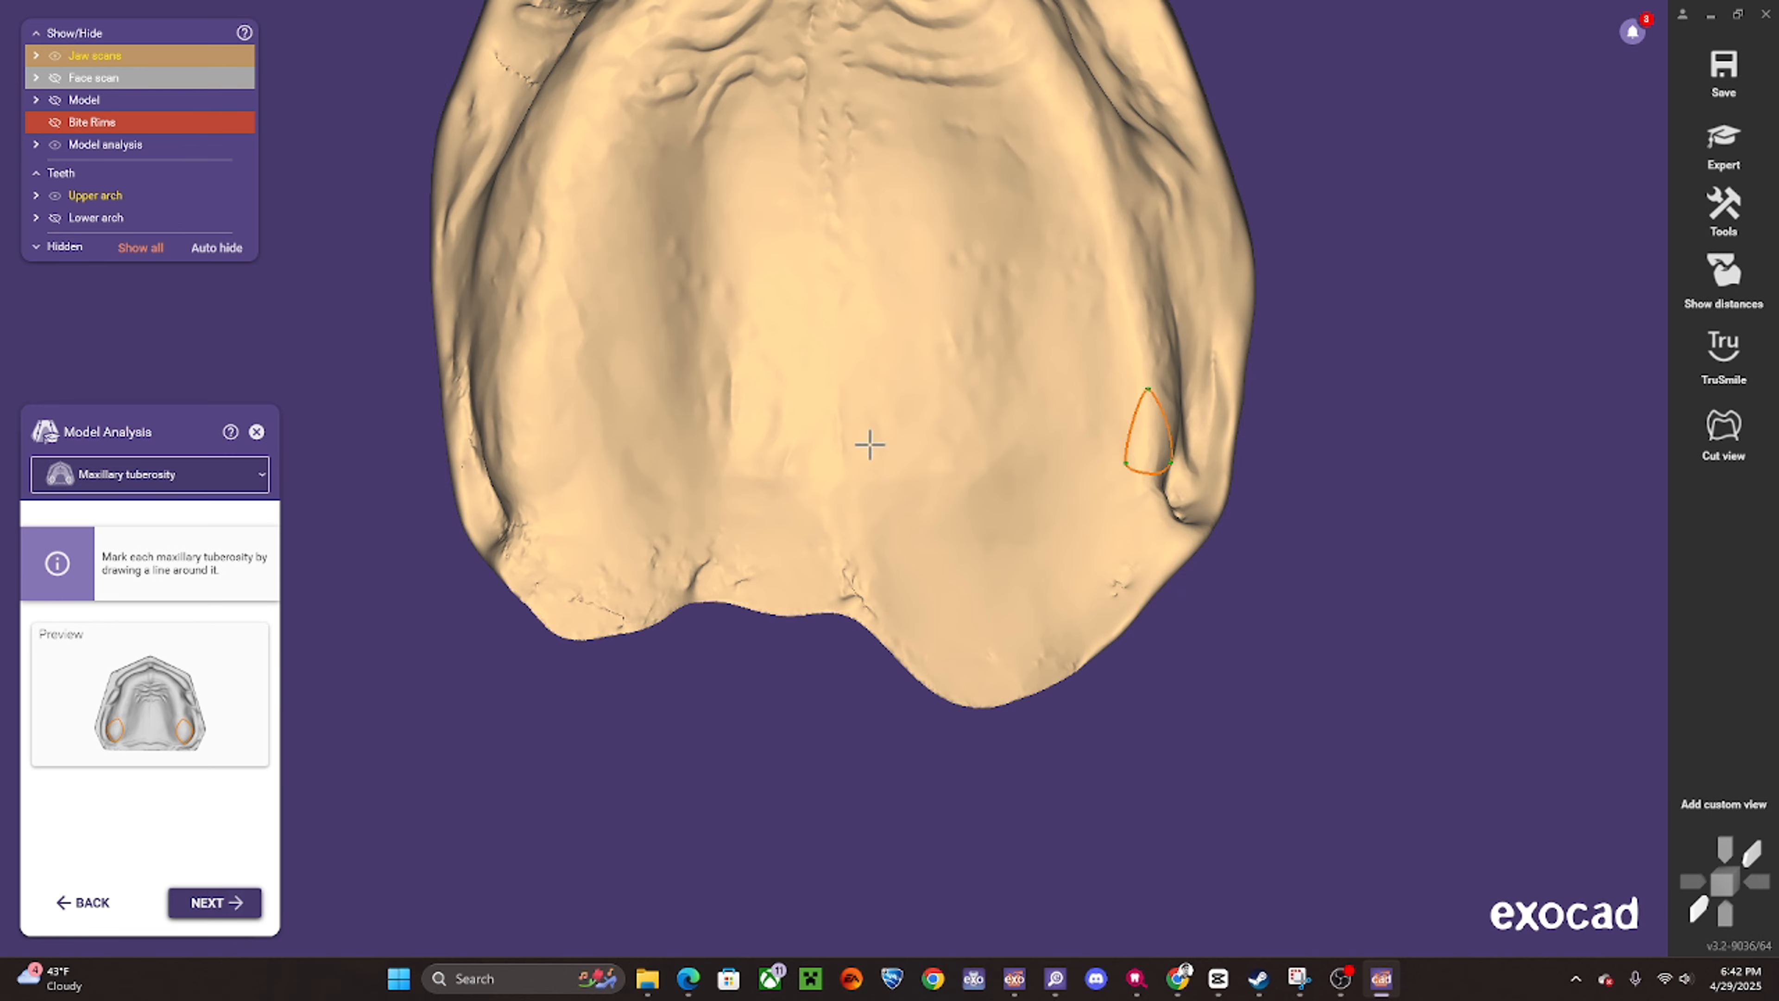
right_click_drag(870, 445, 571, 378)
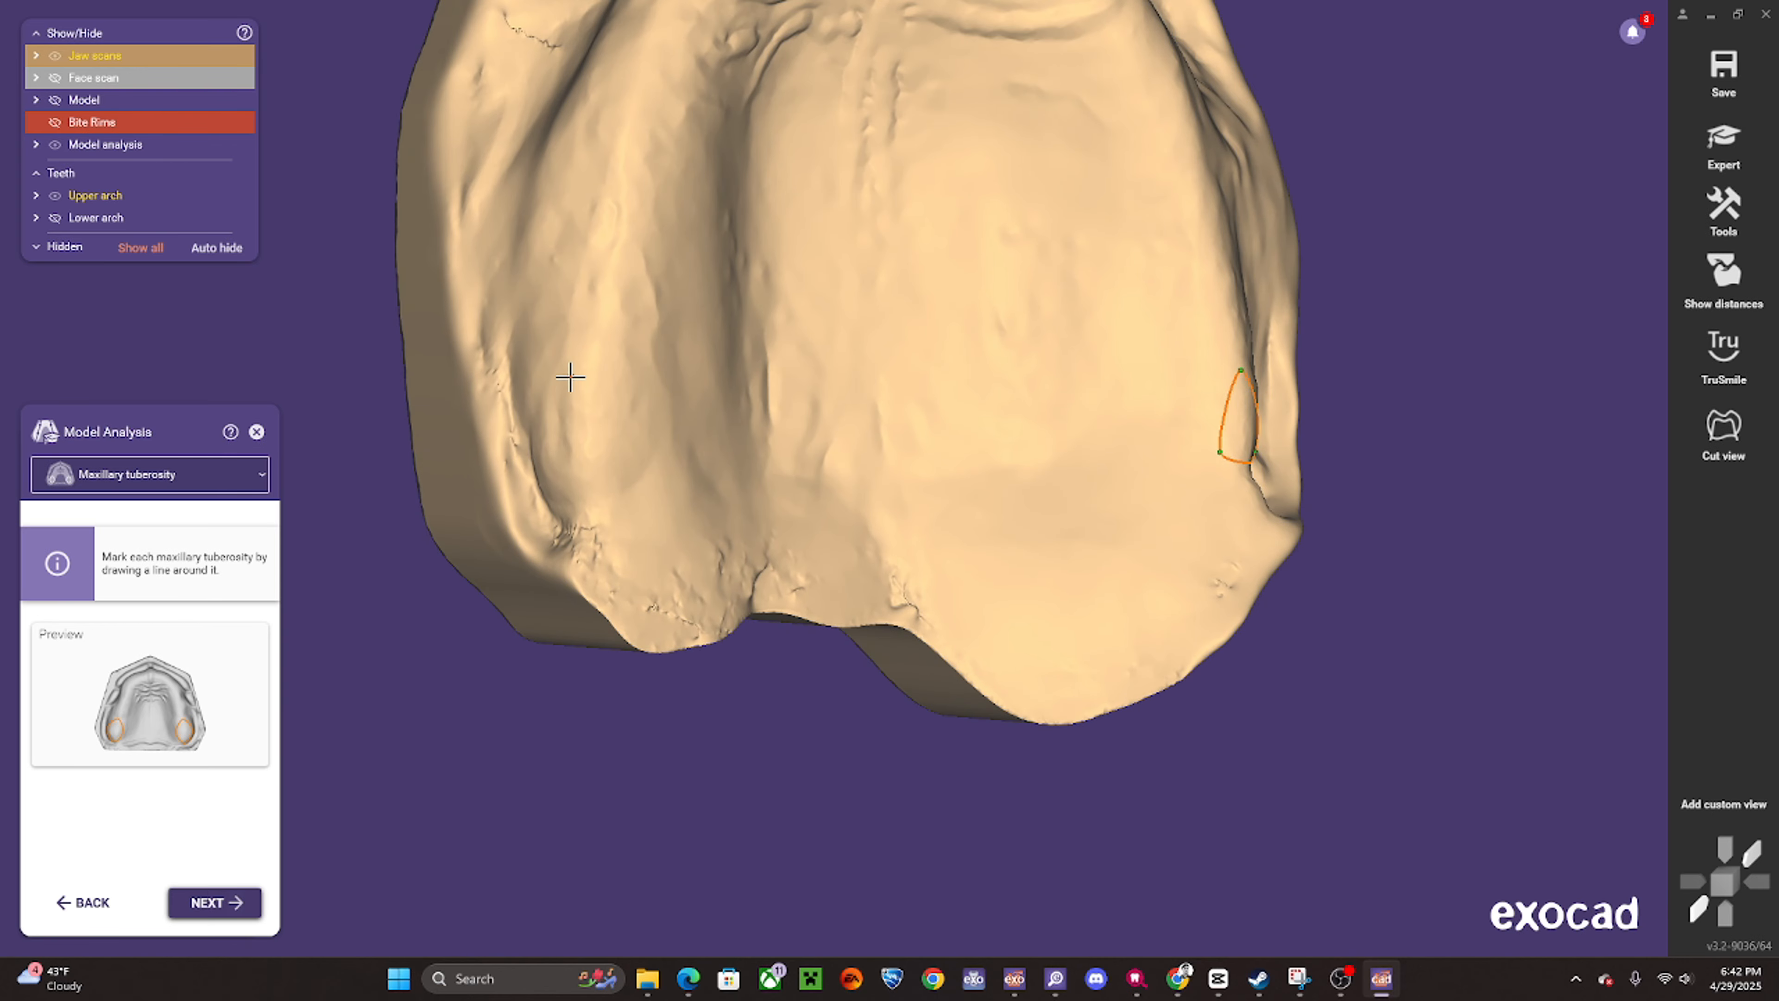
double_click(595, 480)
scroll(762, 482, "down", 4)
right_click_drag(771, 483, 865, 494)
scroll(1128, 460, "up", 3)
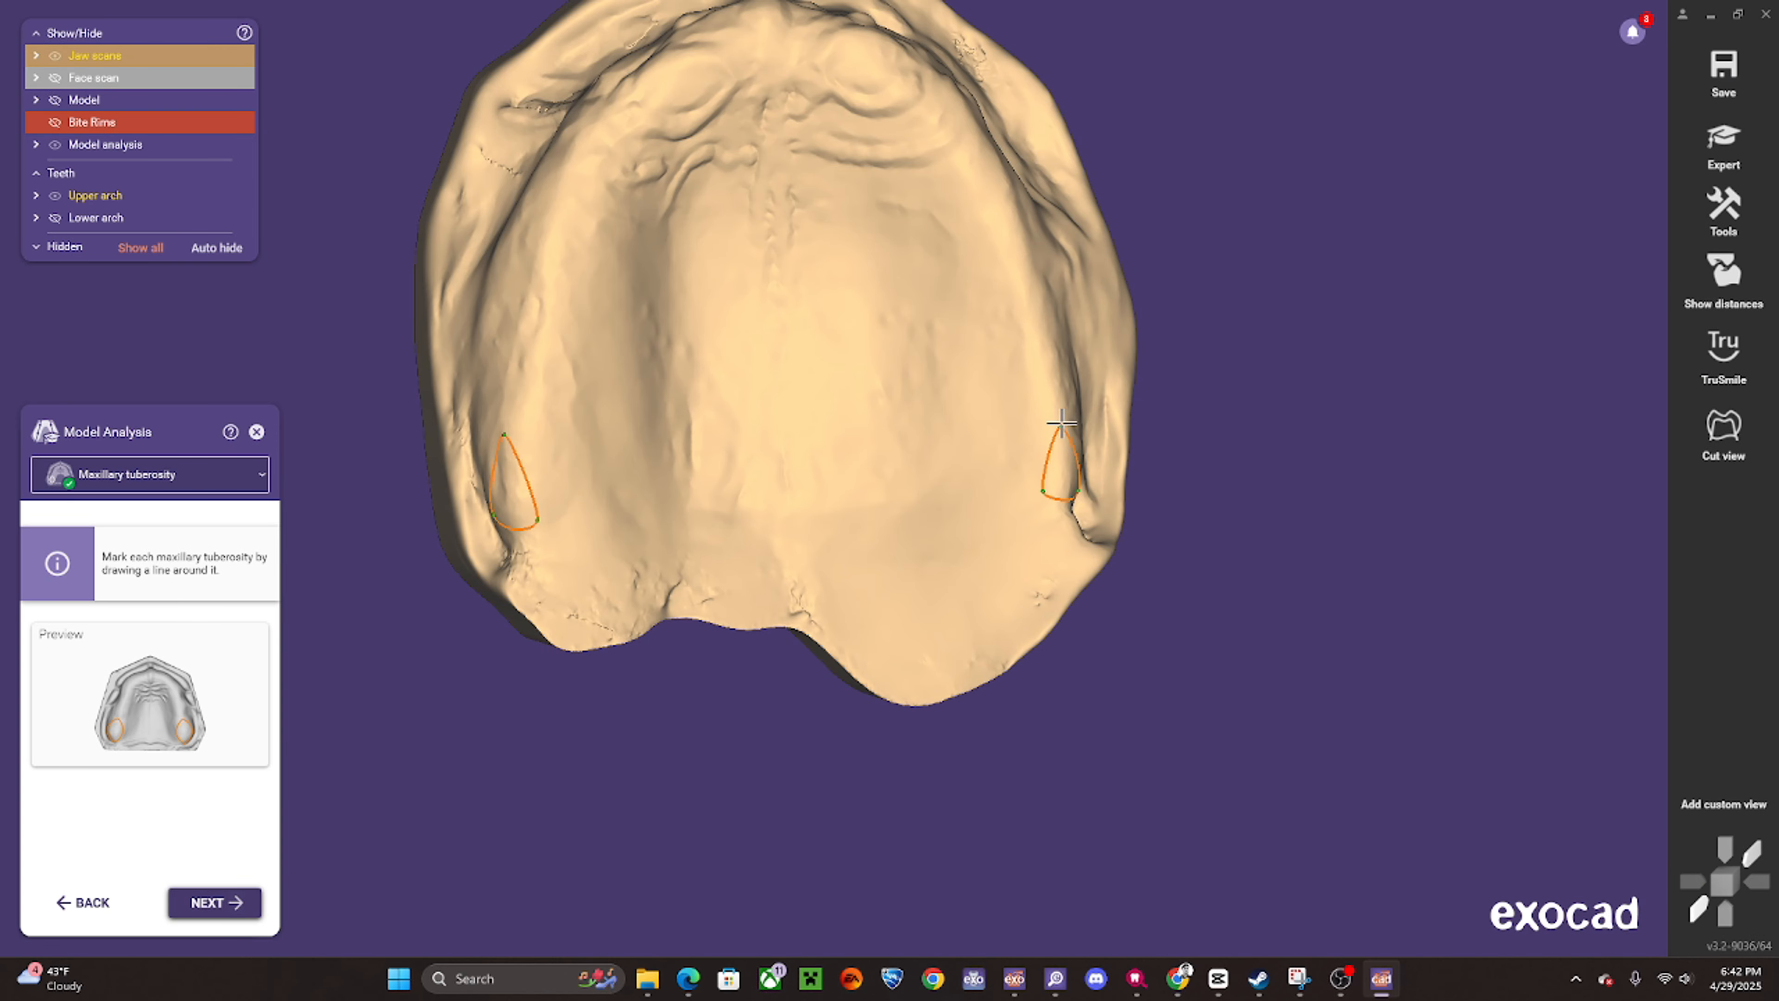
left_click(1066, 415)
left_click(215, 902)
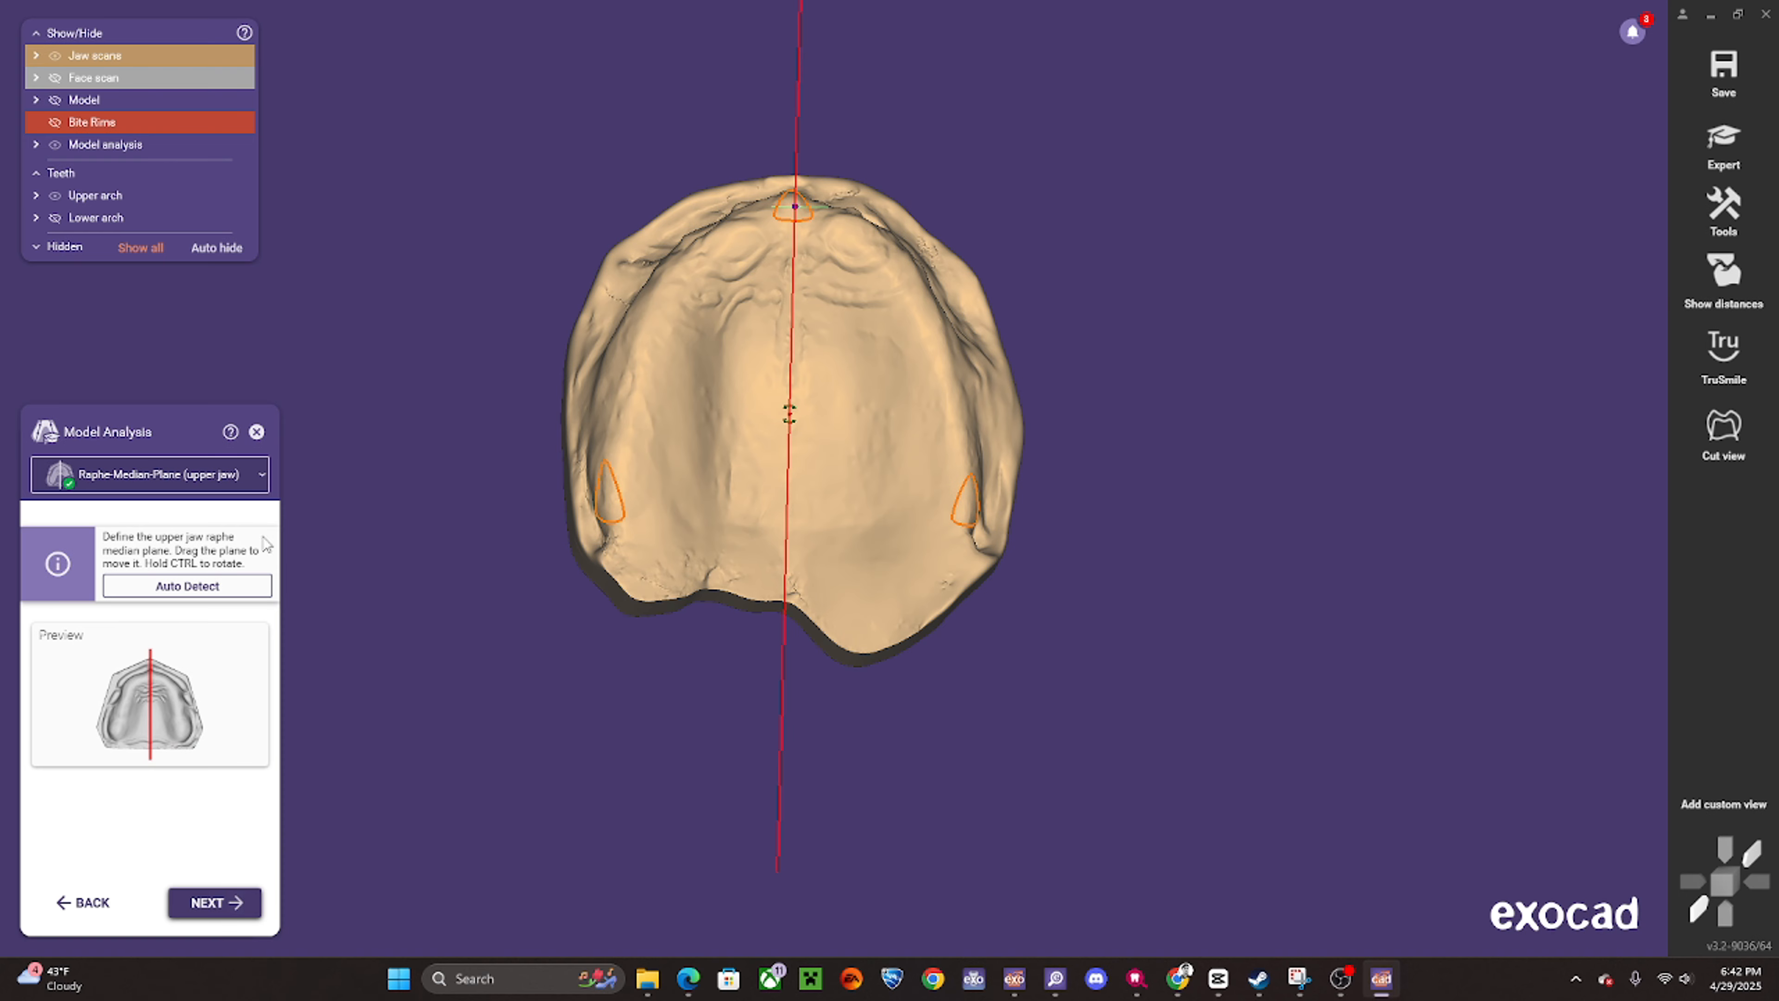
- Show the face scan and bite rim and check the raphe-median plane against the facial midline
right_click_drag(640, 735, 635, 733)
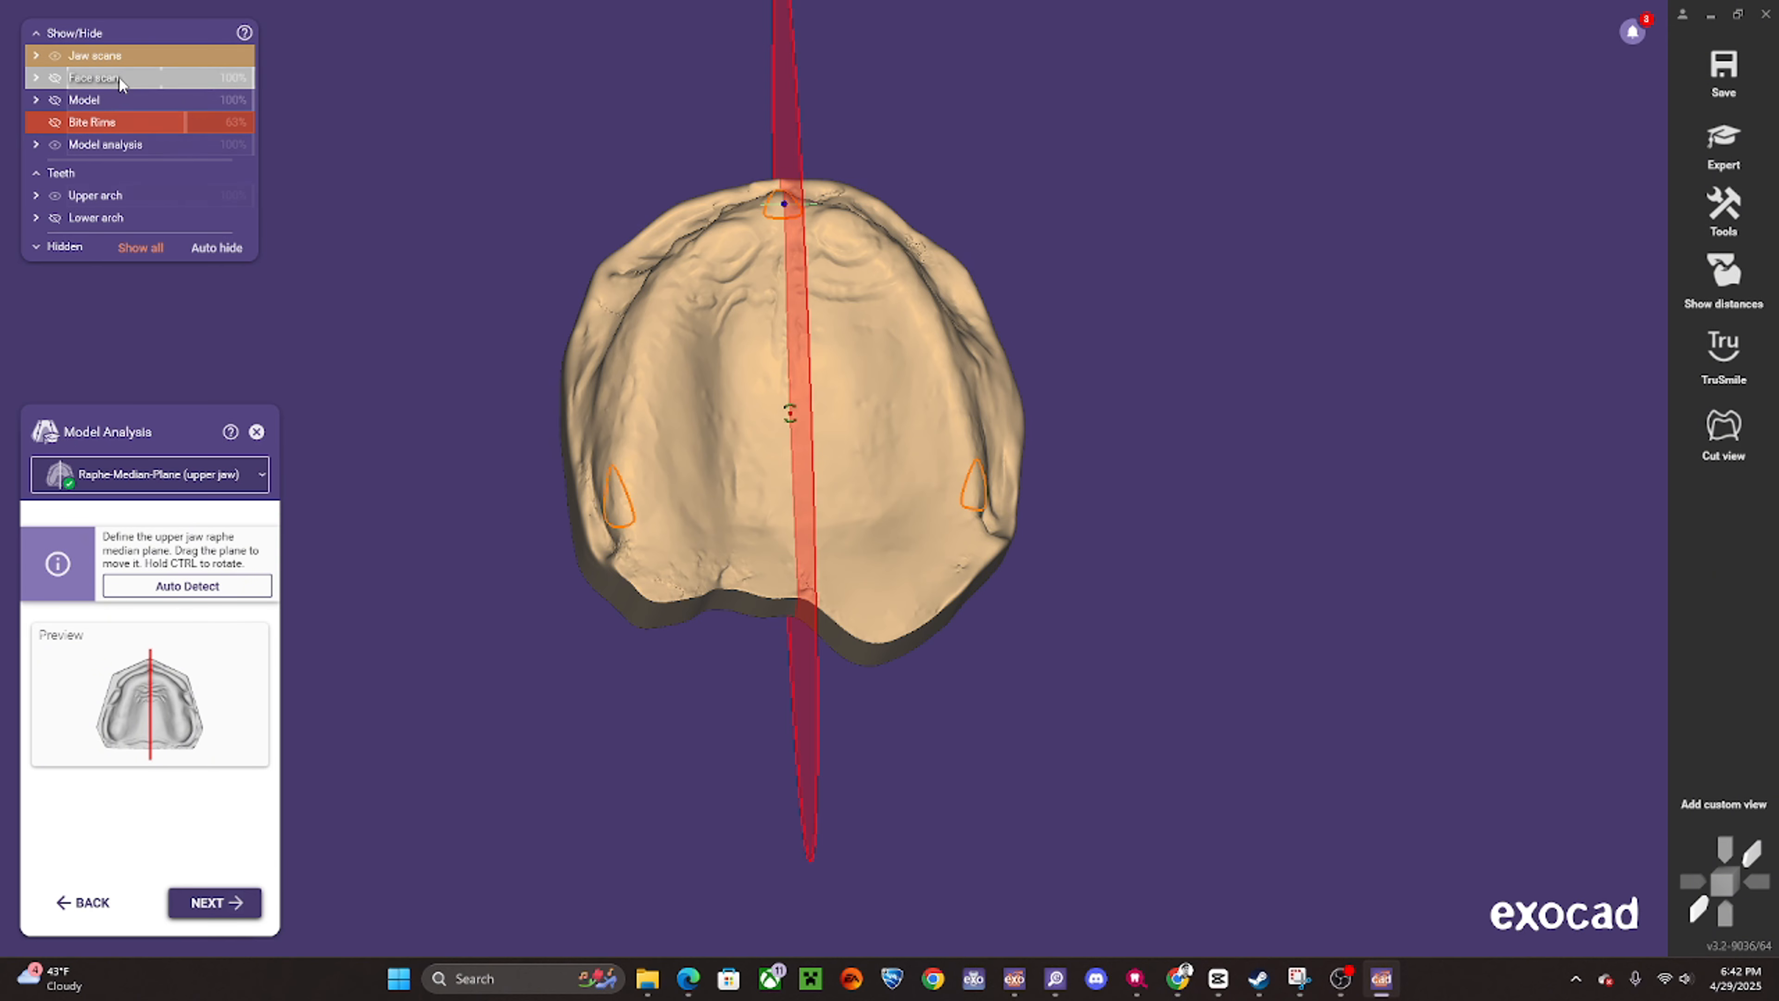
left_click(54, 77)
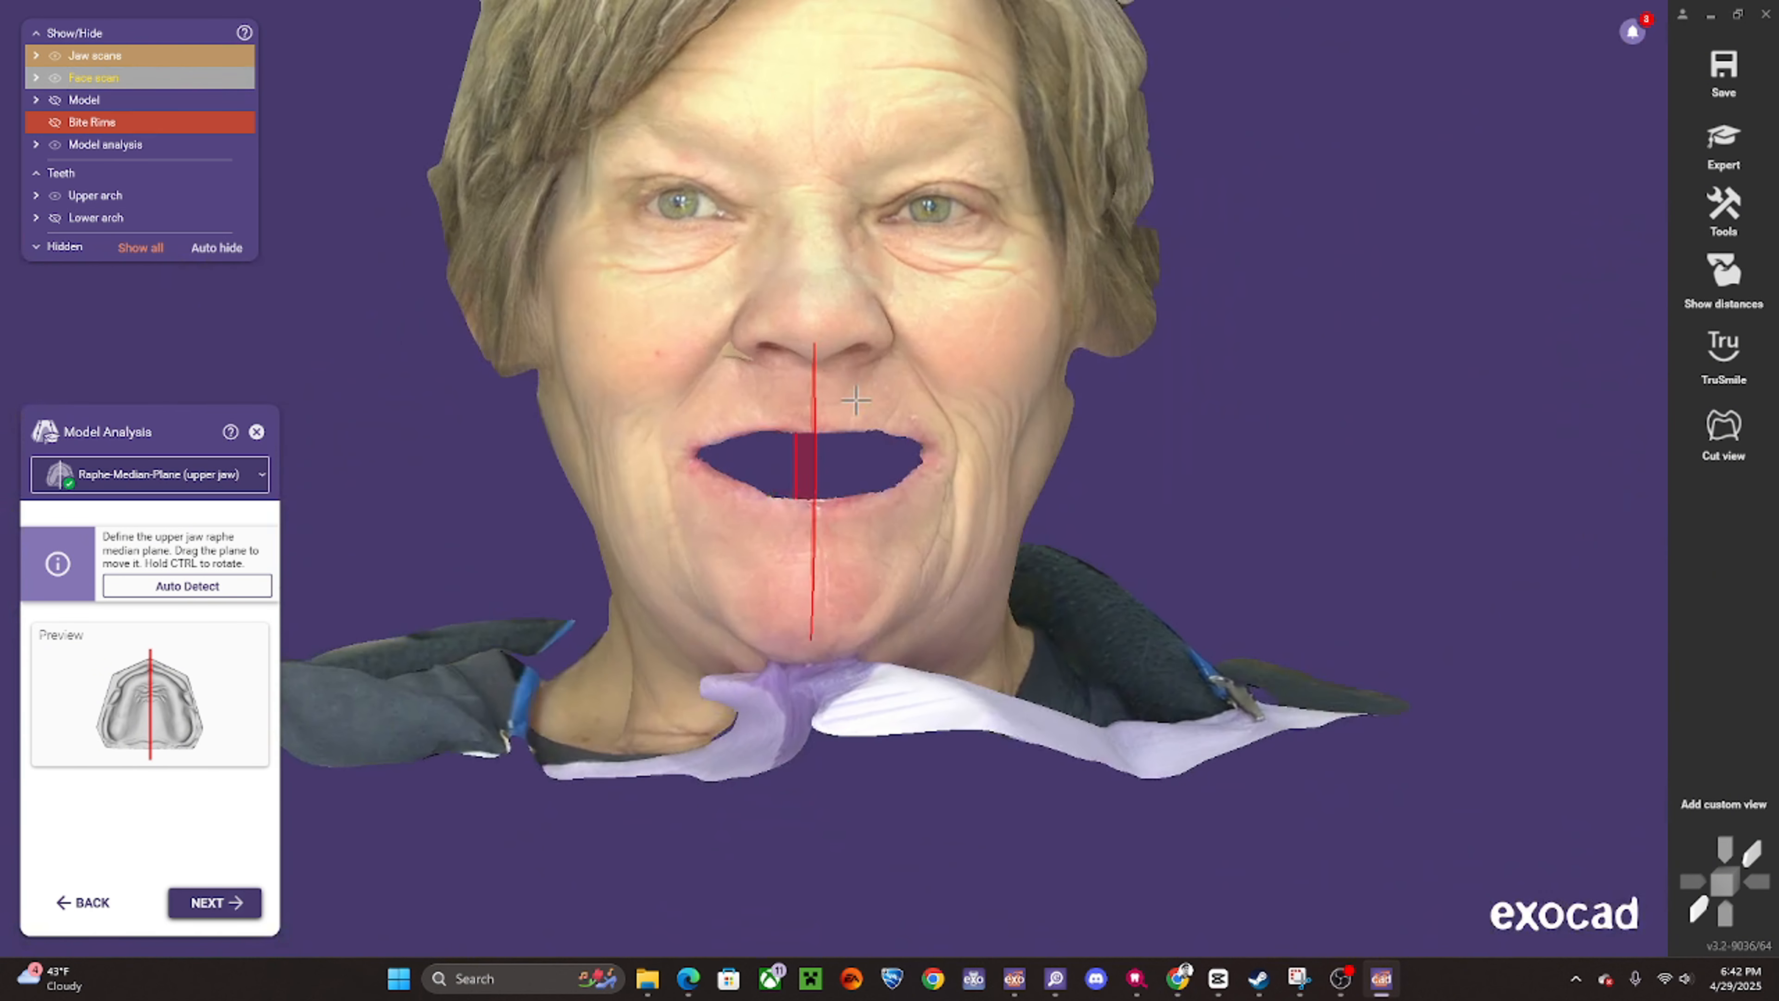
scroll(806, 410, "up", 3)
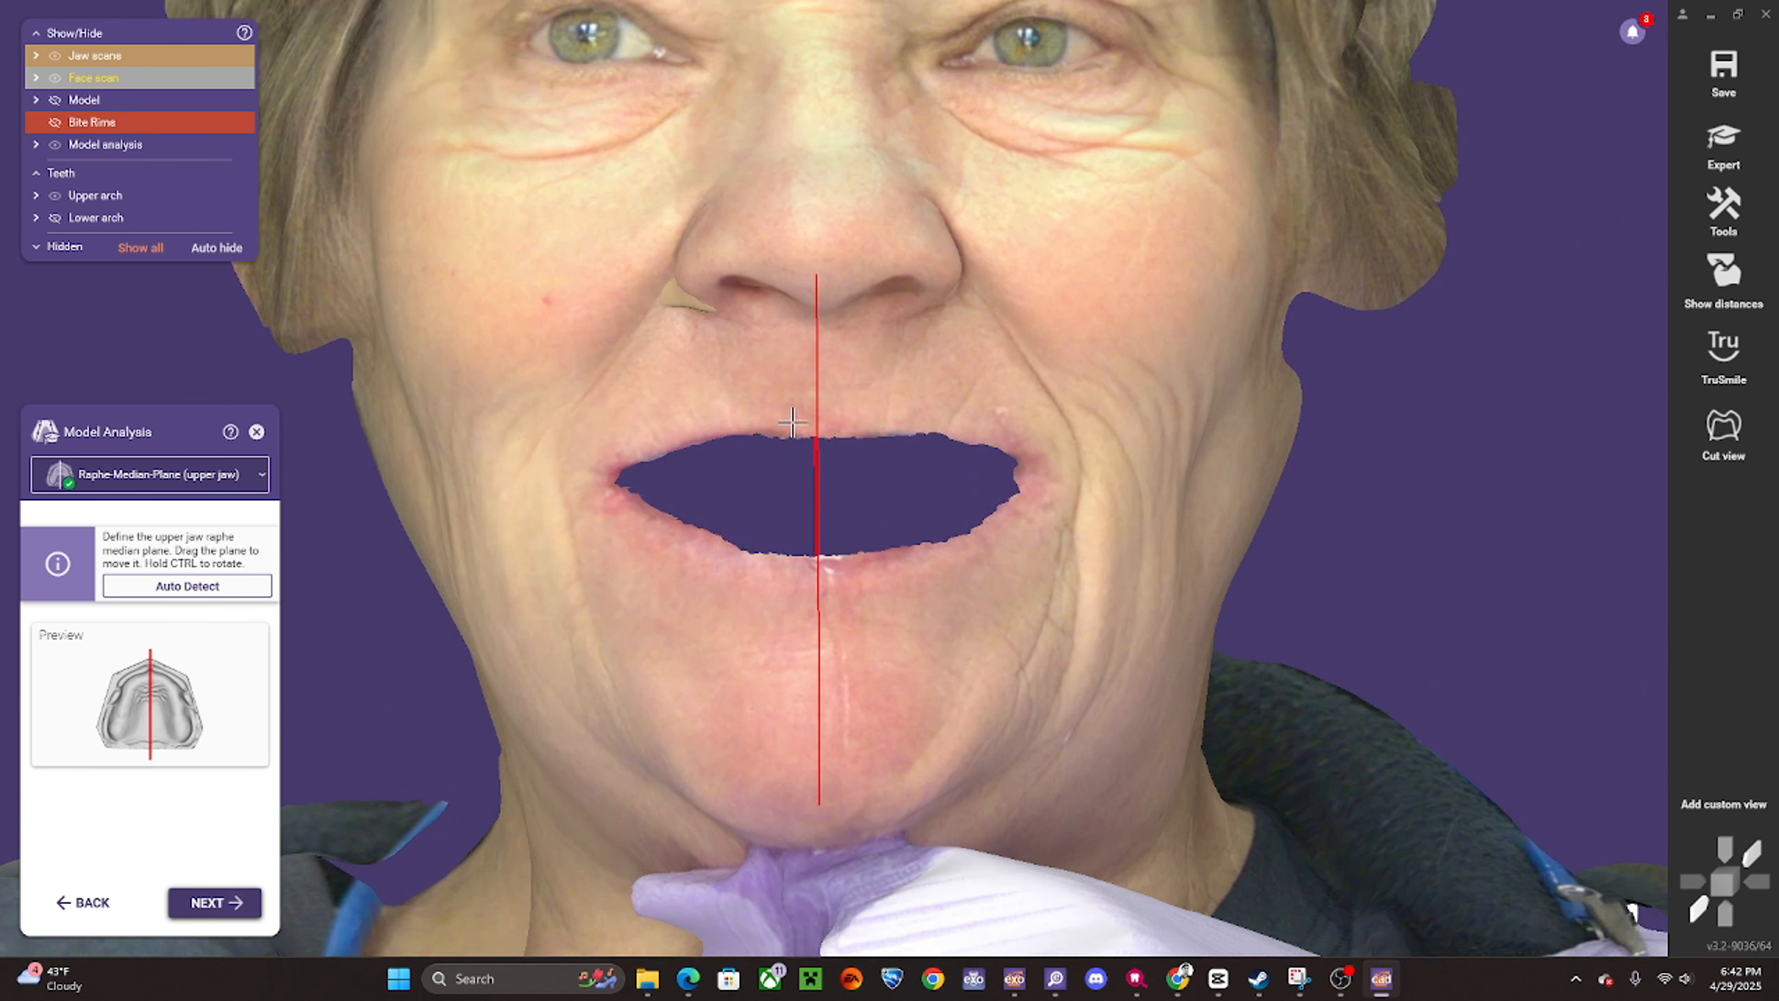
left_click(192, 122)
scroll(830, 470, "up", 2)
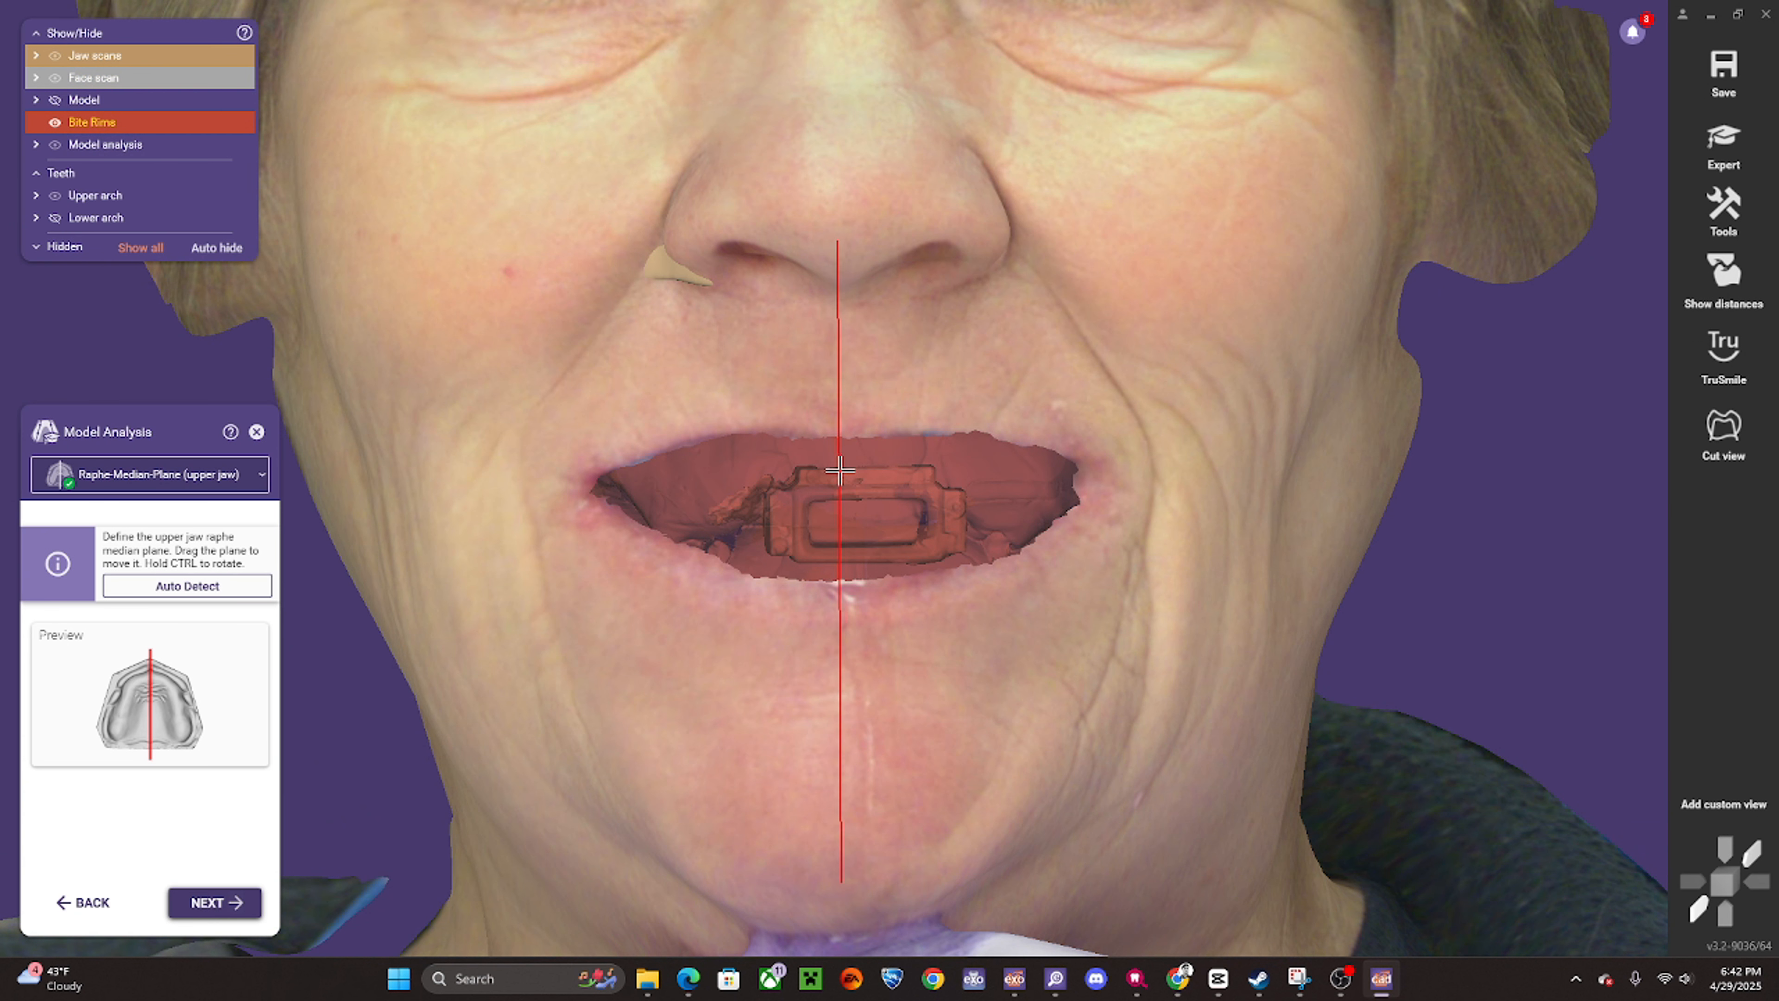
scroll(846, 469, "down", 3)
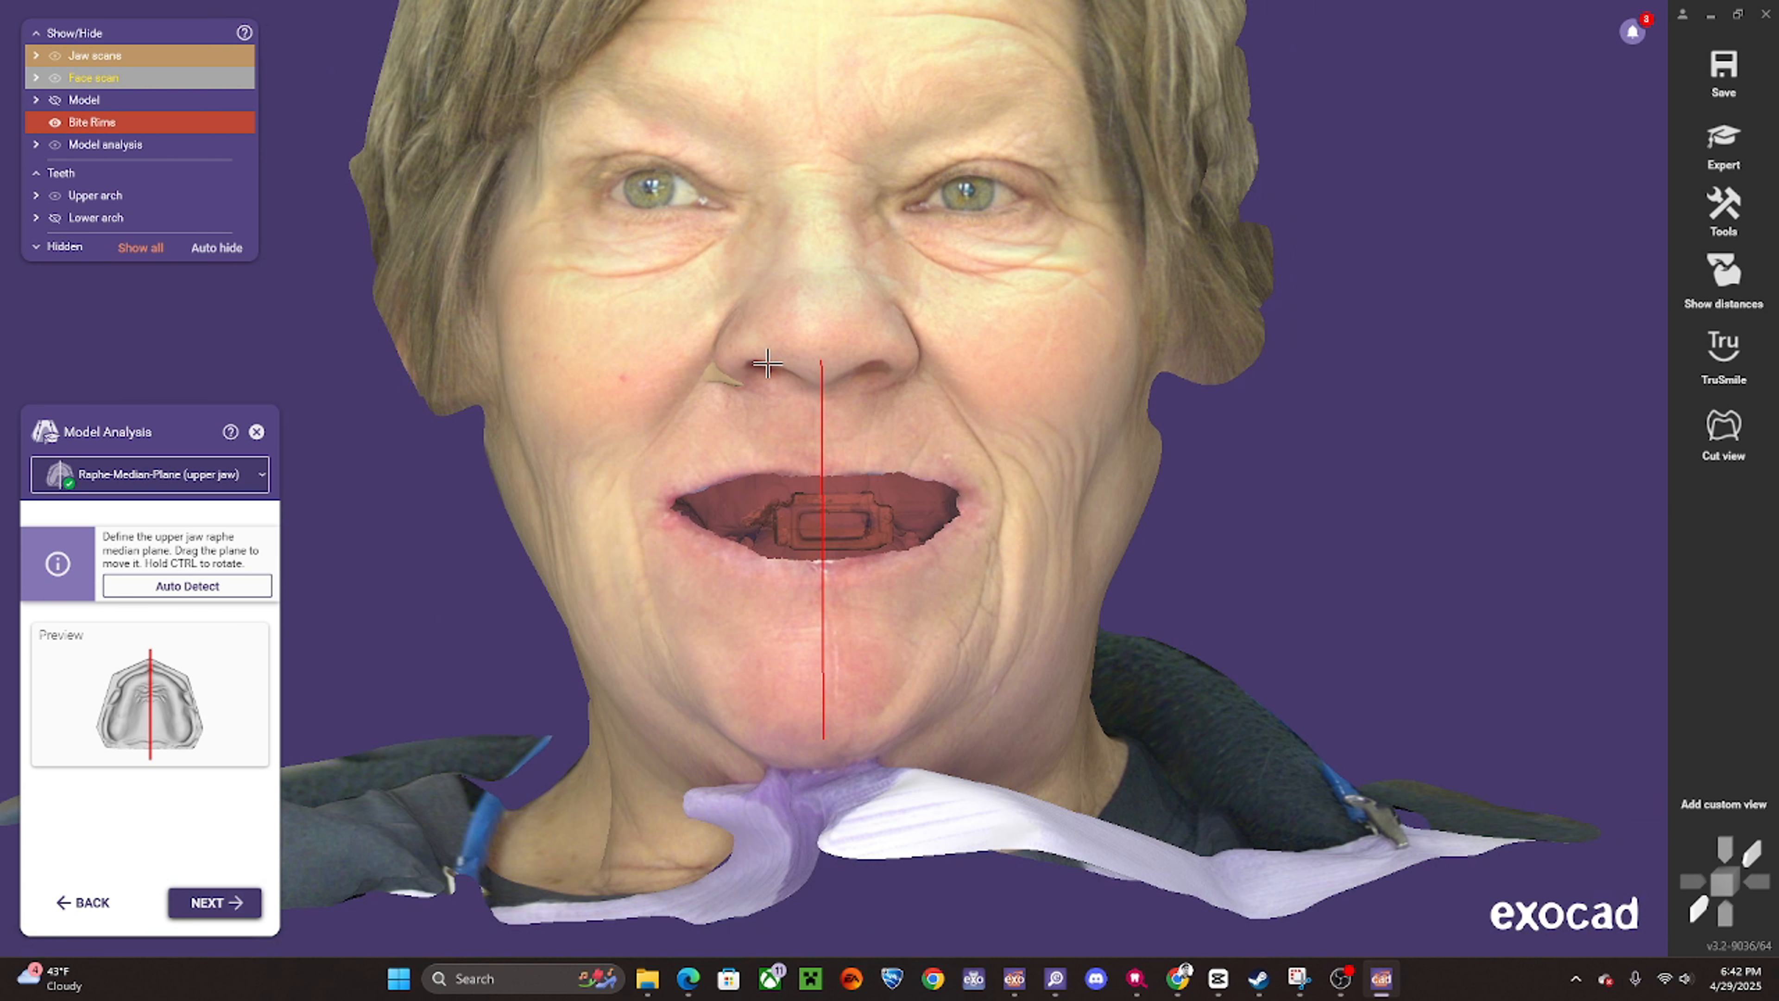
- Hide the face scan and bite rim, make the raphe-median plane opaque and inspect it on the upper jaw
key("f")
right_click_drag(834, 459, 826, 451)
mouse_move(827, 451)
right_mouse_down()
mouse_move(785, 493)
mouse_move(814, 392)
mouse_move(819, 485)
right_mouse_up()
scroll(785, 492, "down", 3, "ctrl")
scroll(803, 189, "up", 2)
right_click_drag(803, 189, 803, 197)
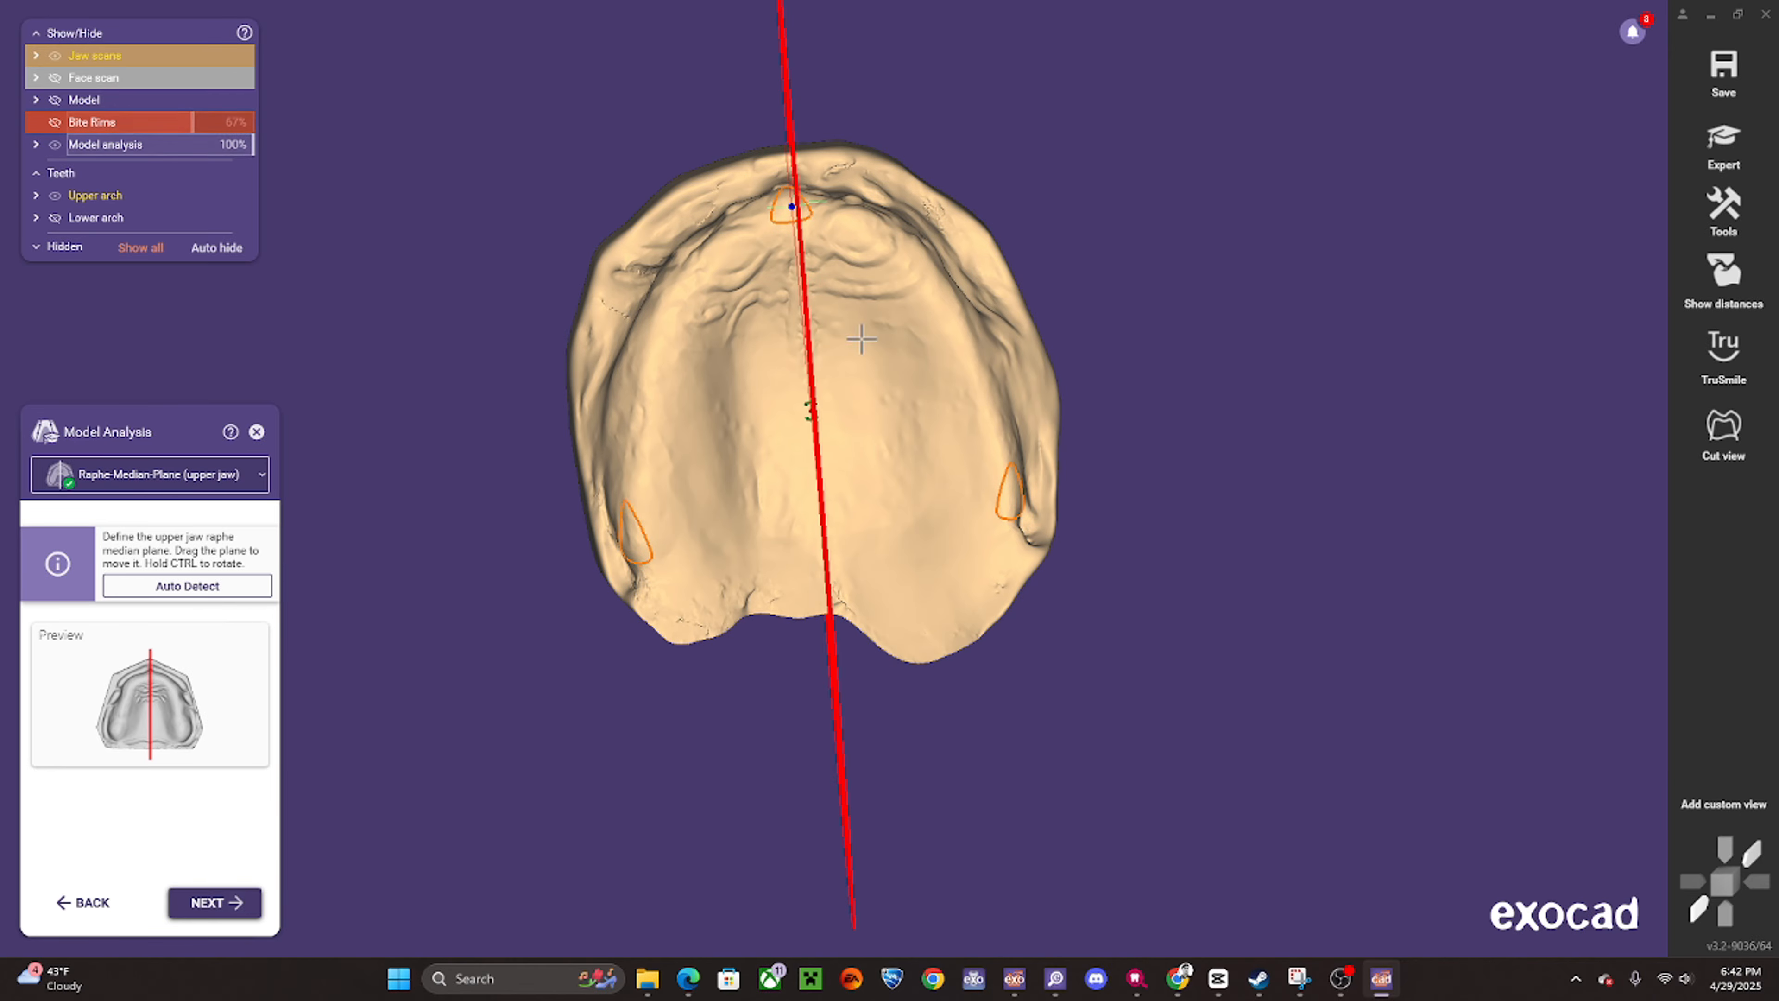
right_click_drag(862, 335, 806, 387)
- Show the face scan without the retractor scan, check the raphe-median plane against it and continue to the labial surfaces limit
left_click(55, 78)
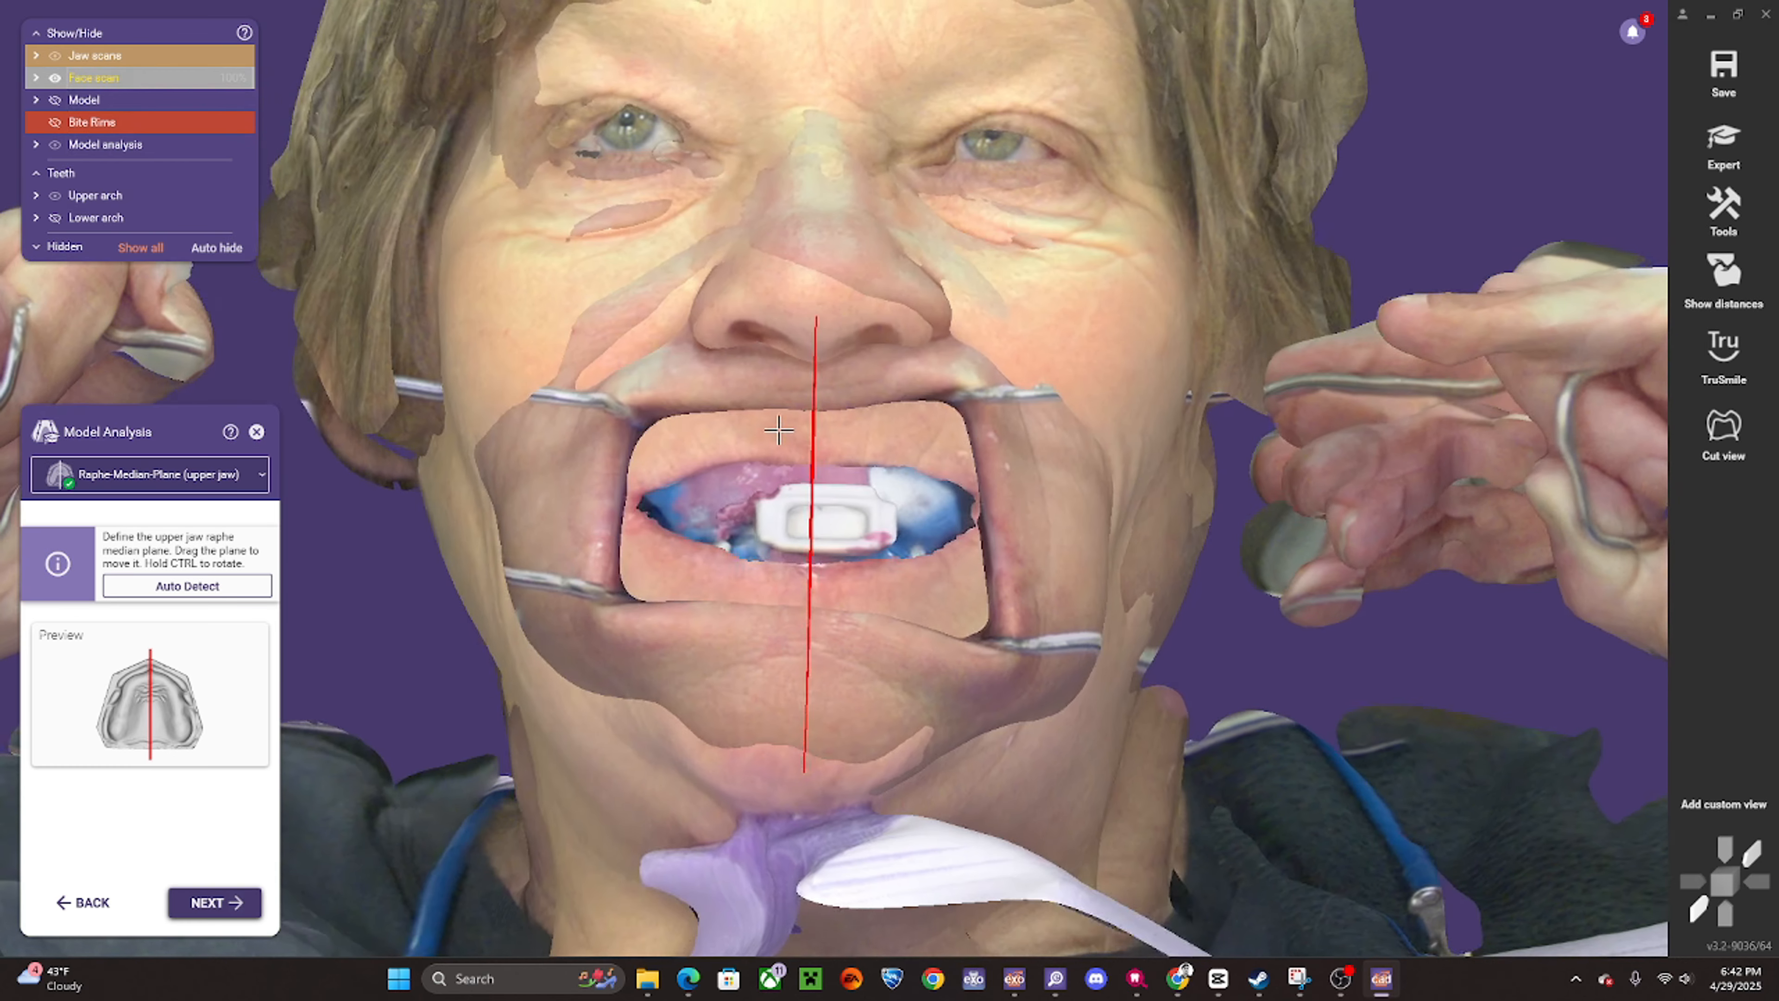
scroll(776, 421, "down", 5, "ctrl")
right_click_drag(974, 610, 931, 623)
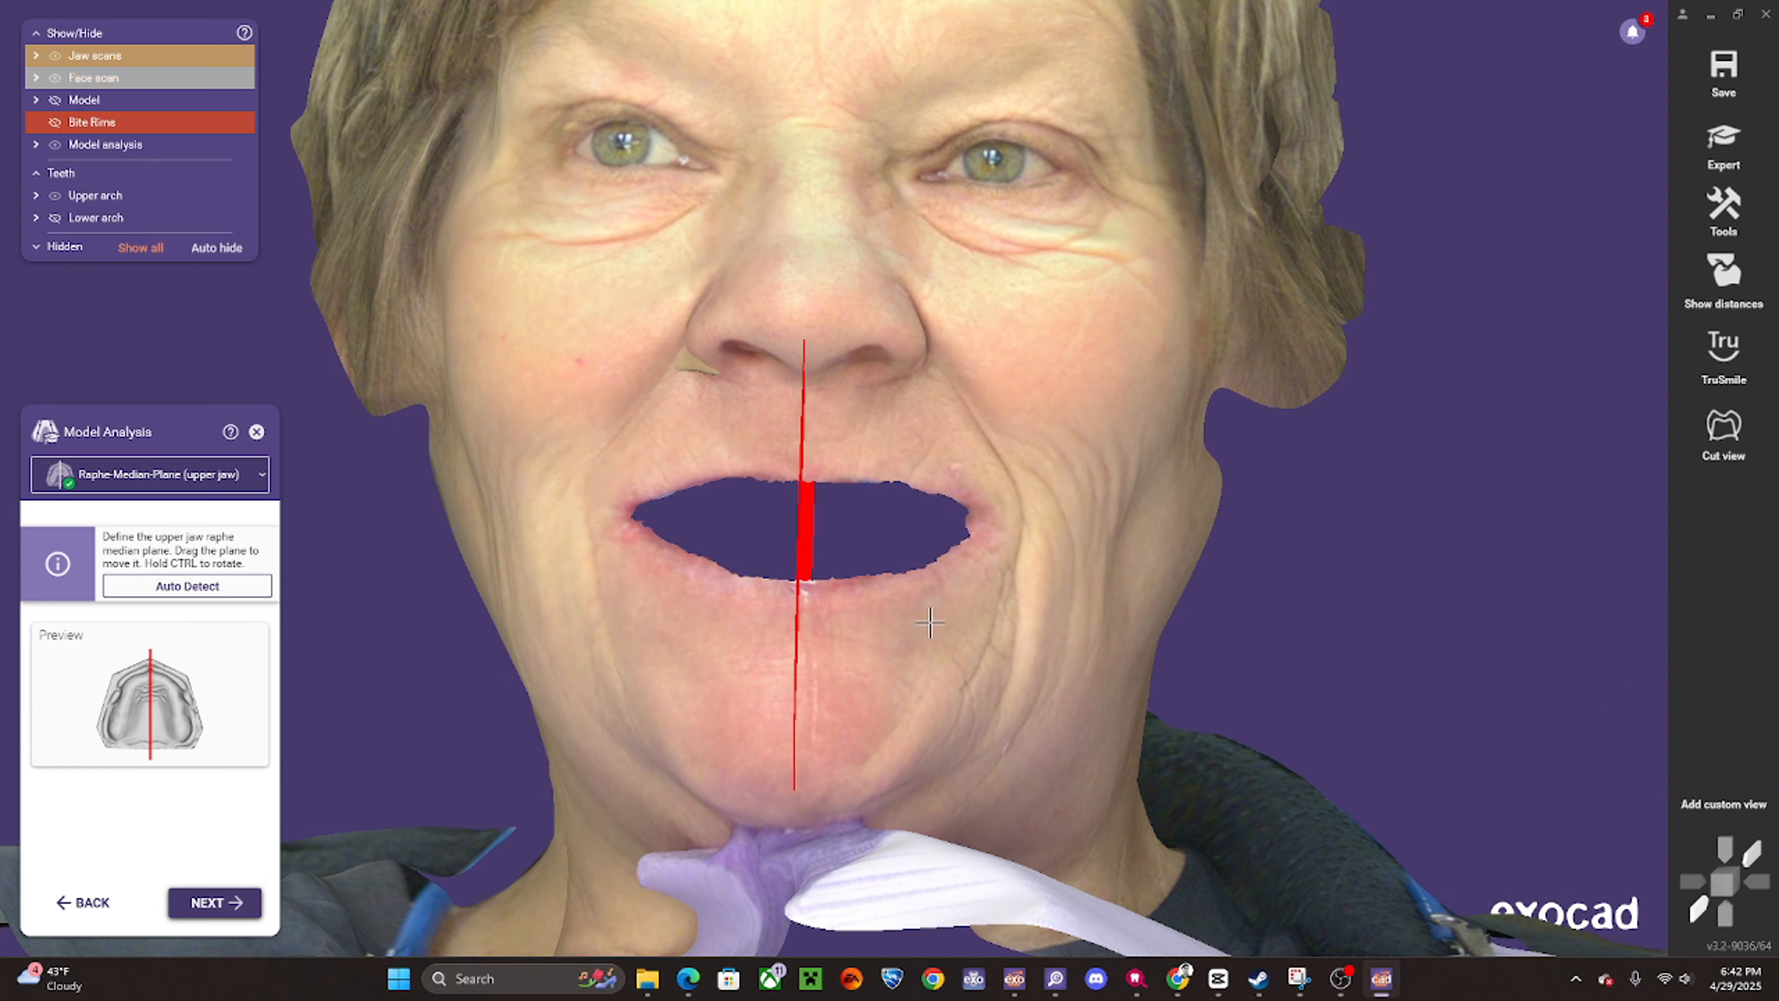
right_click_drag(1038, 605, 955, 625)
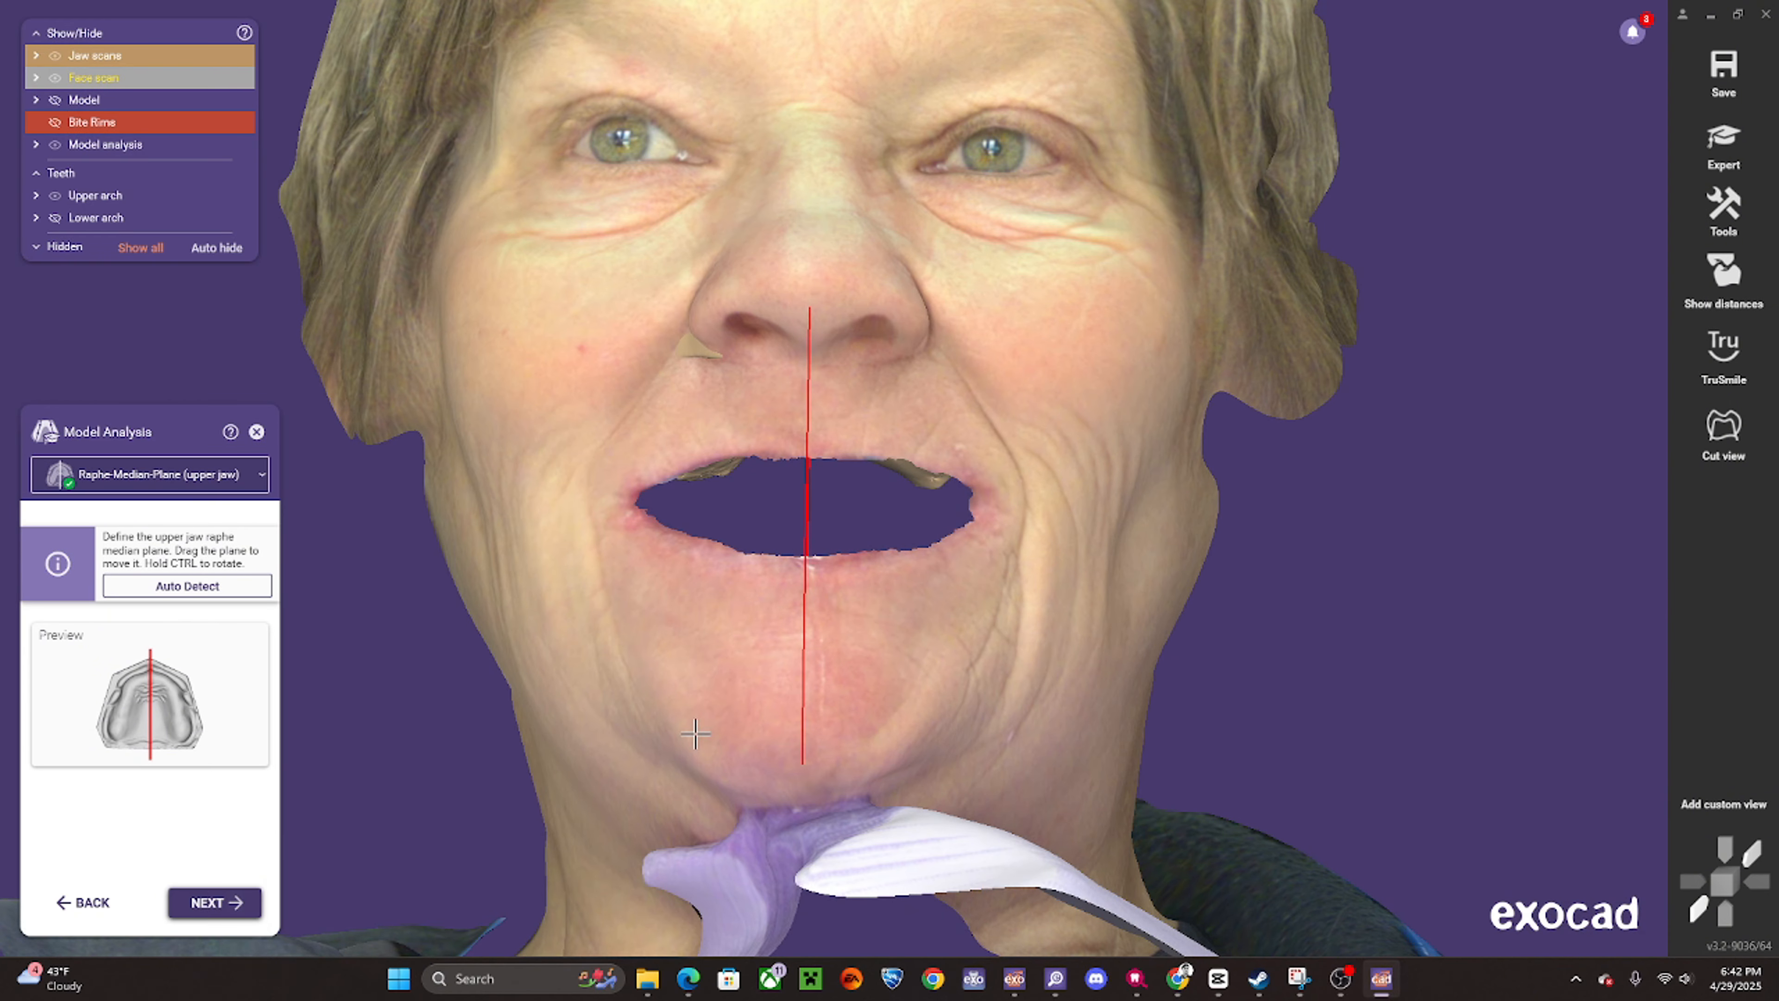
scroll(773, 400, "up", 3)
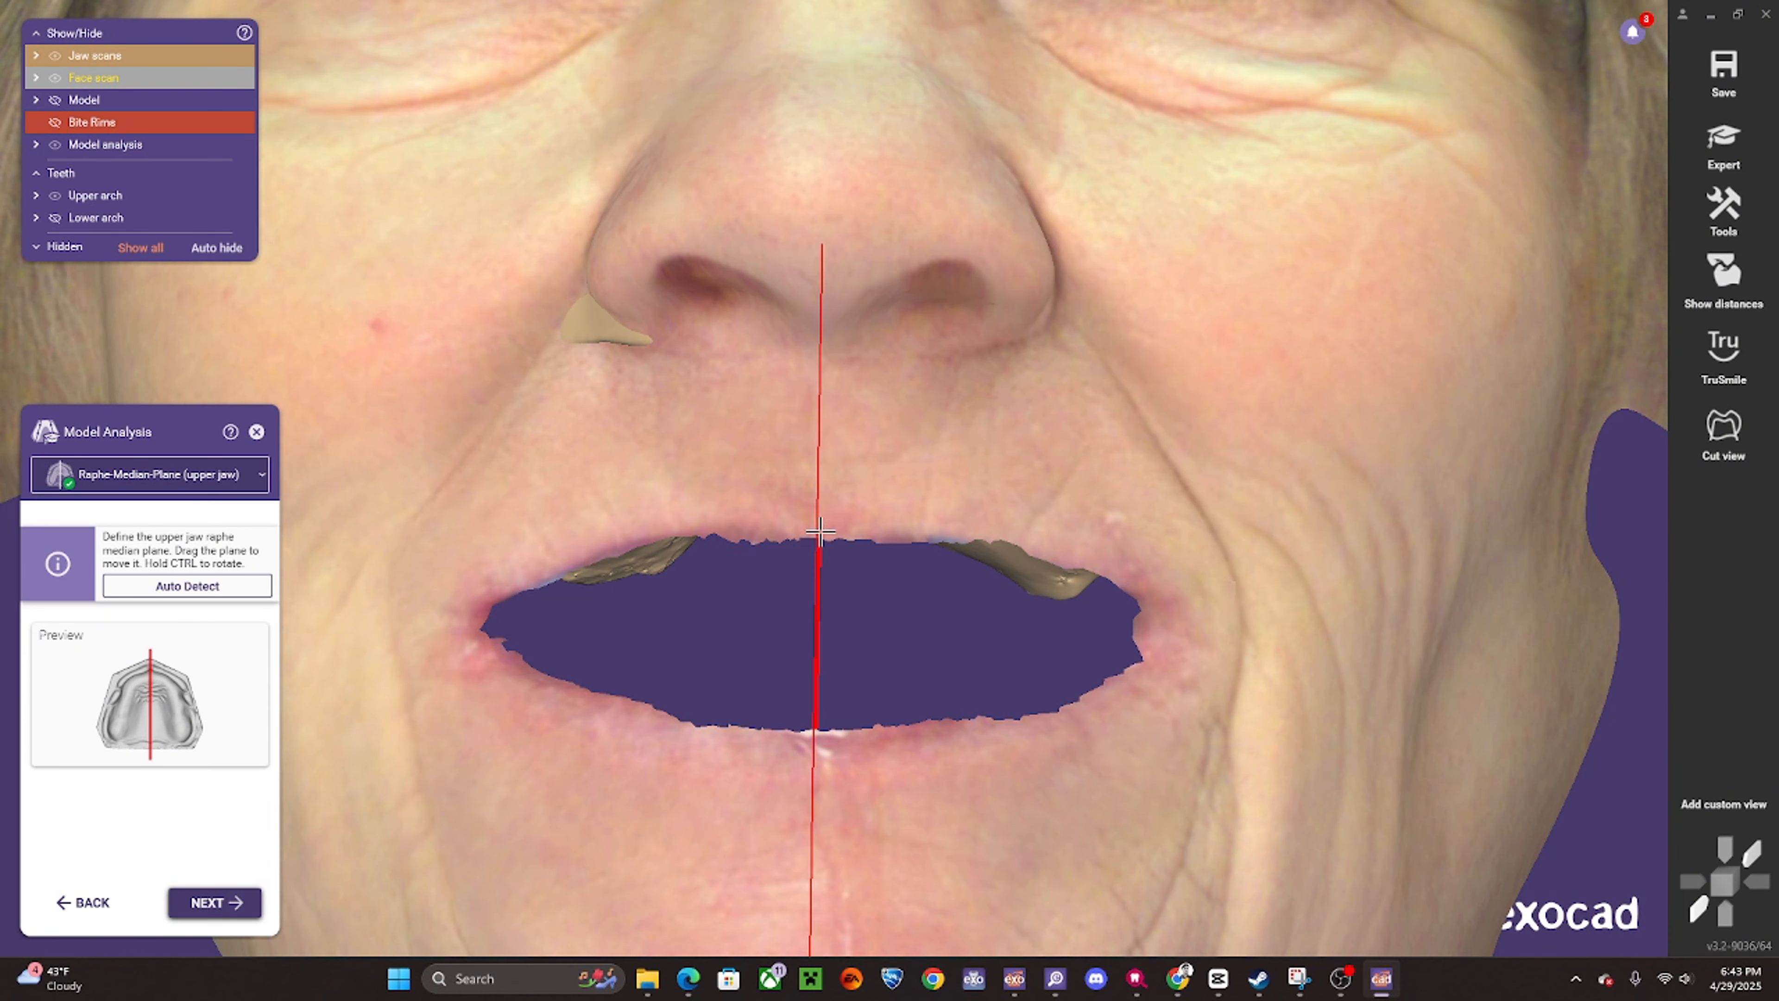
scroll(844, 513, "down", 3)
right_click_drag(857, 677, 783, 588)
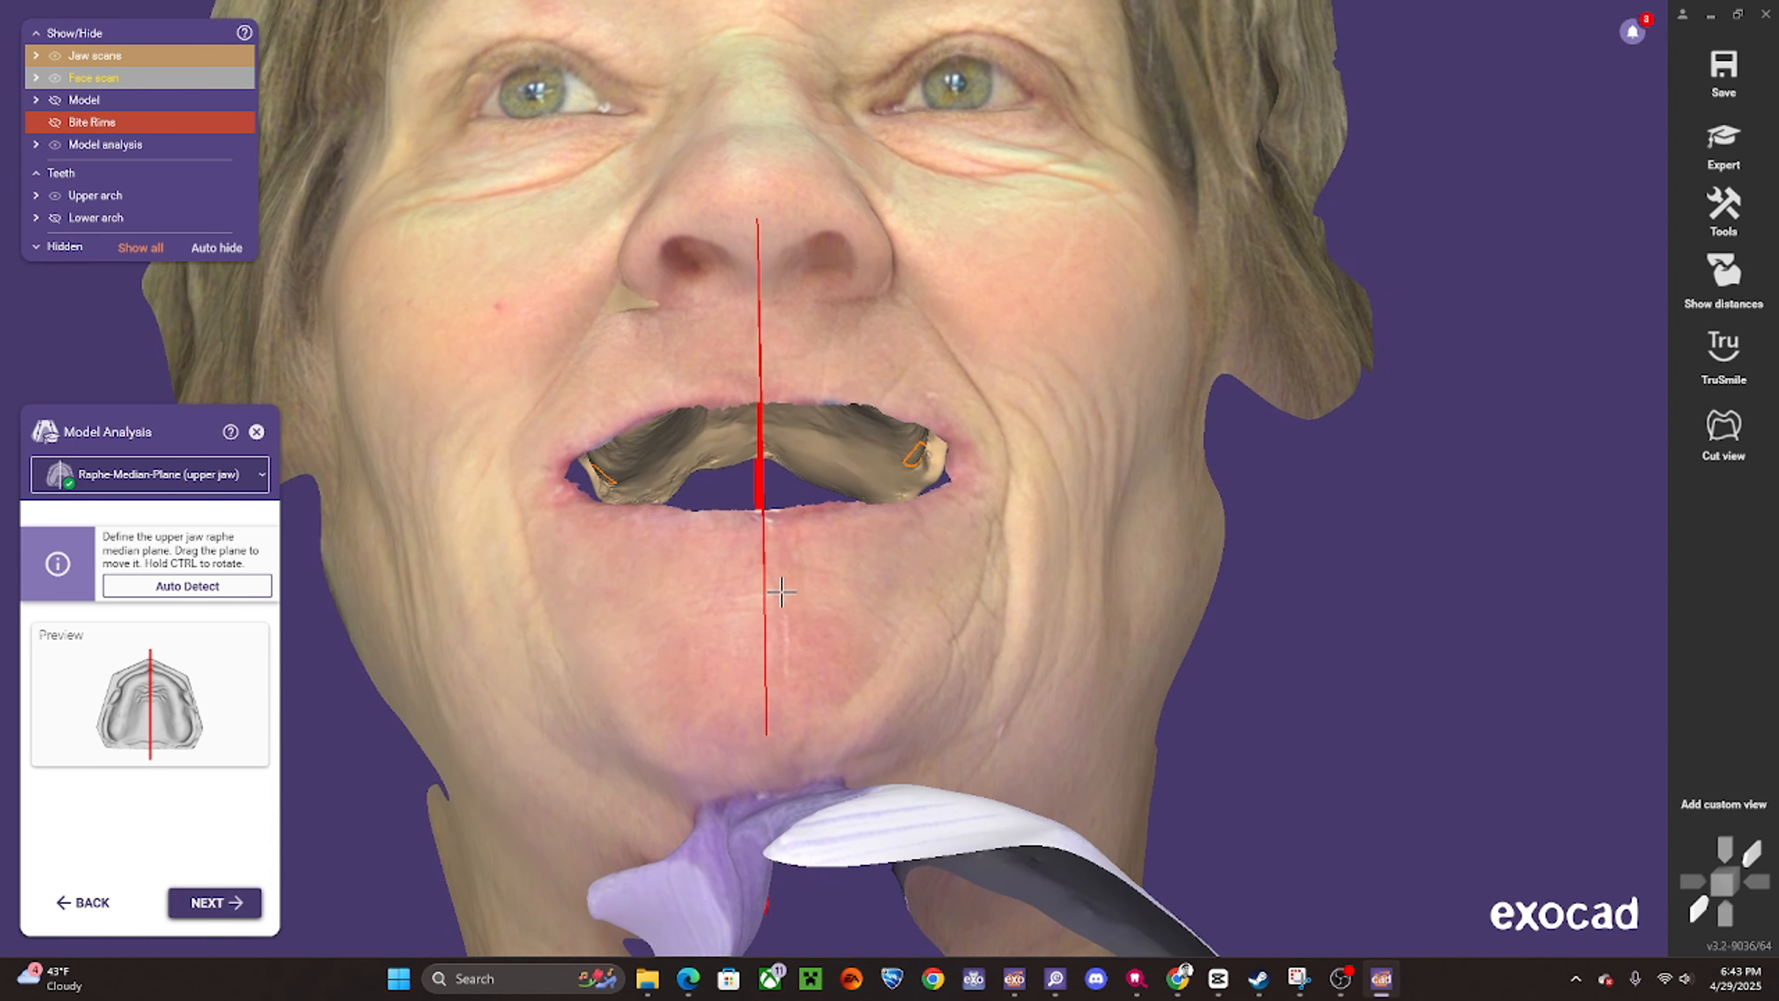
left_click(236, 903)
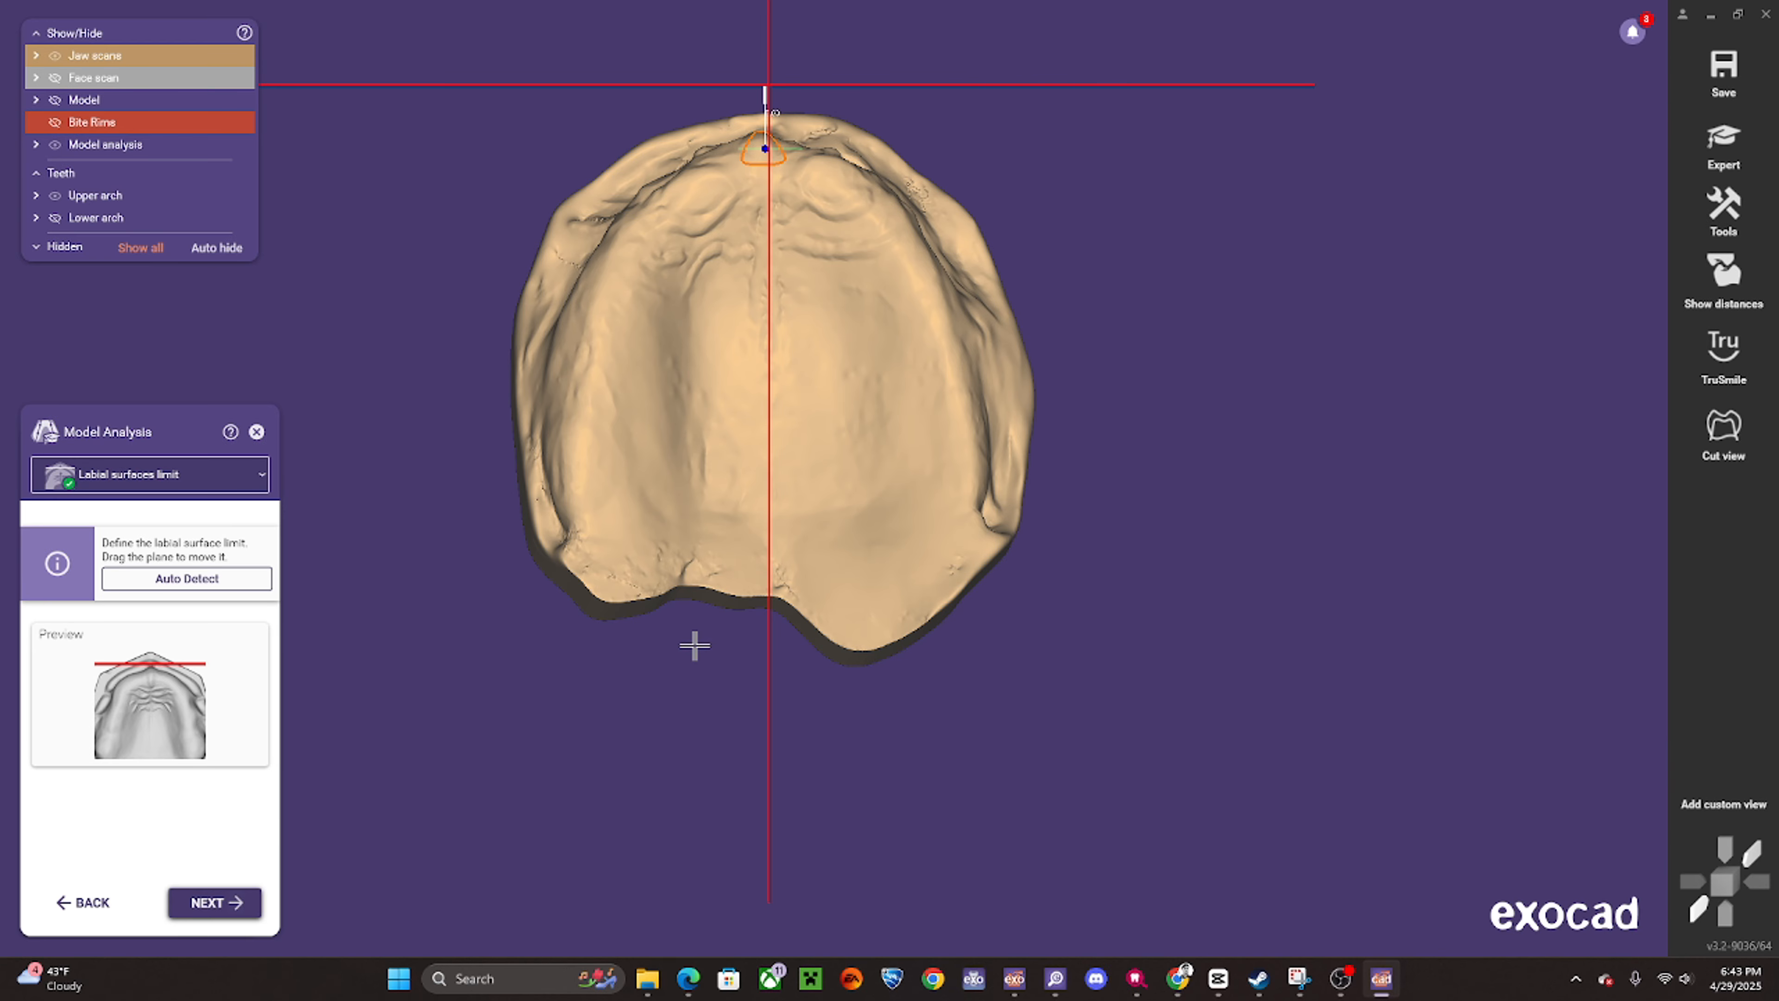
- Show the bite rim at 50% opacity and examine the labial surfaces limit against it and the upper jaw
left_click(161, 120)
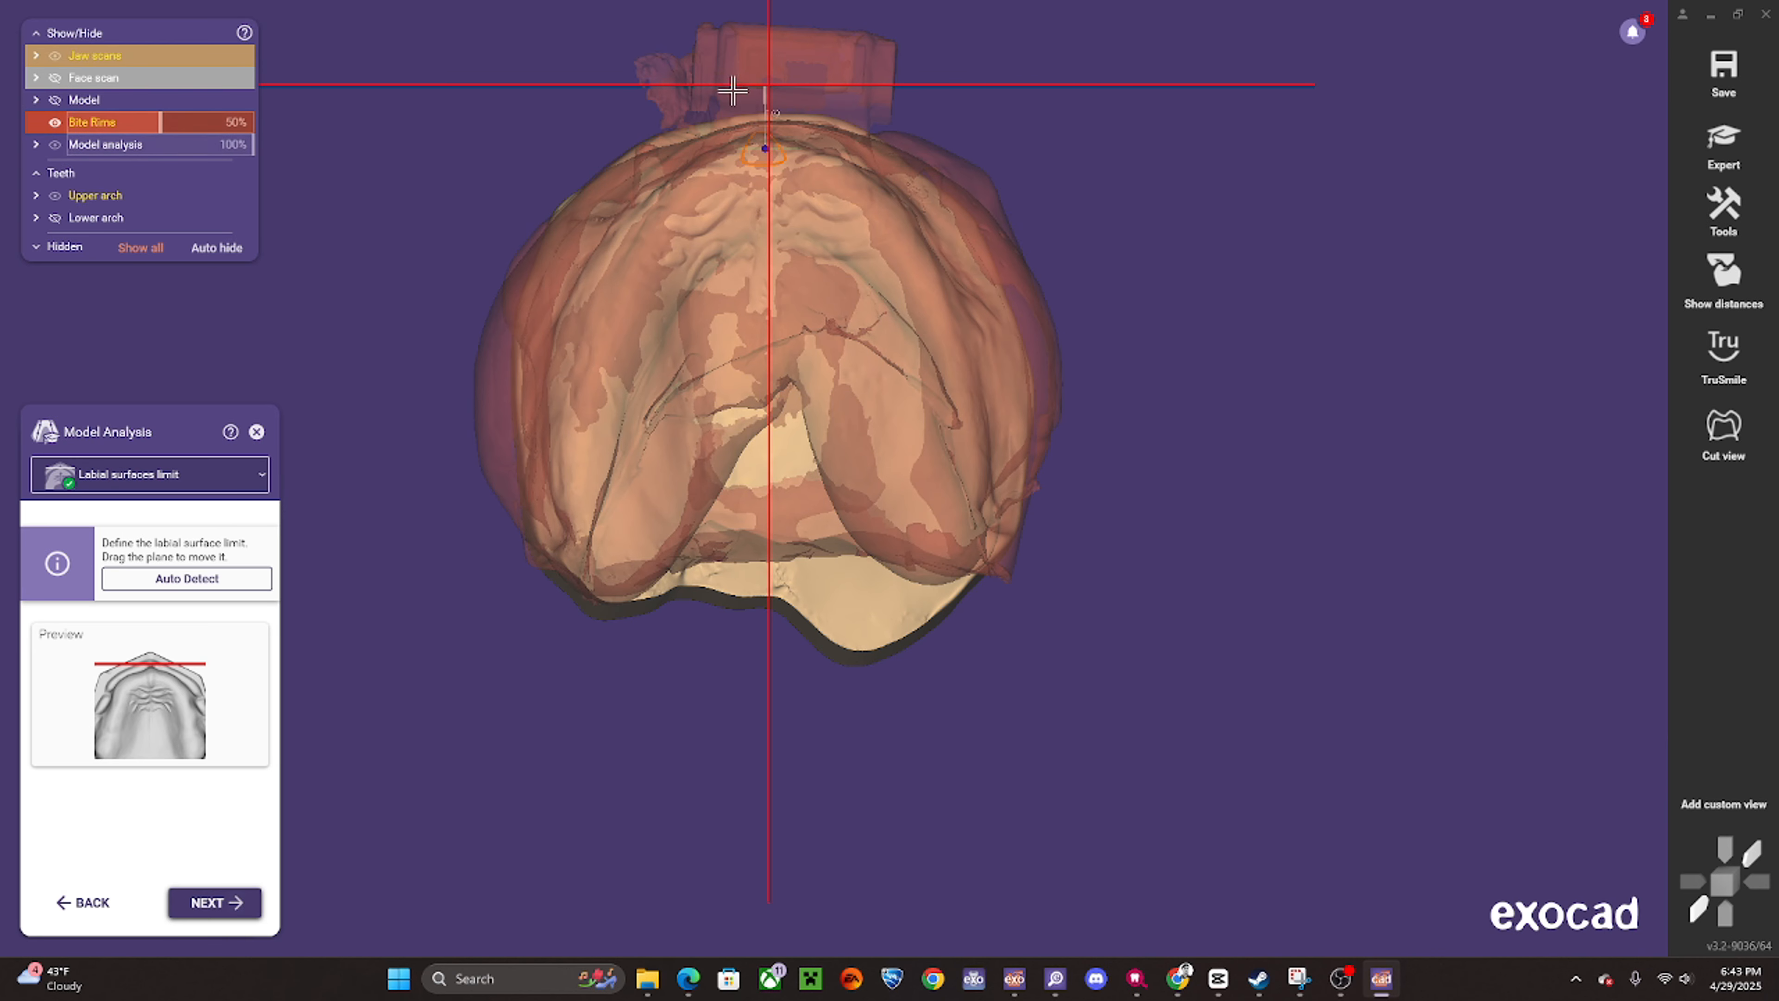
right_click_drag(748, 89, 696, 181)
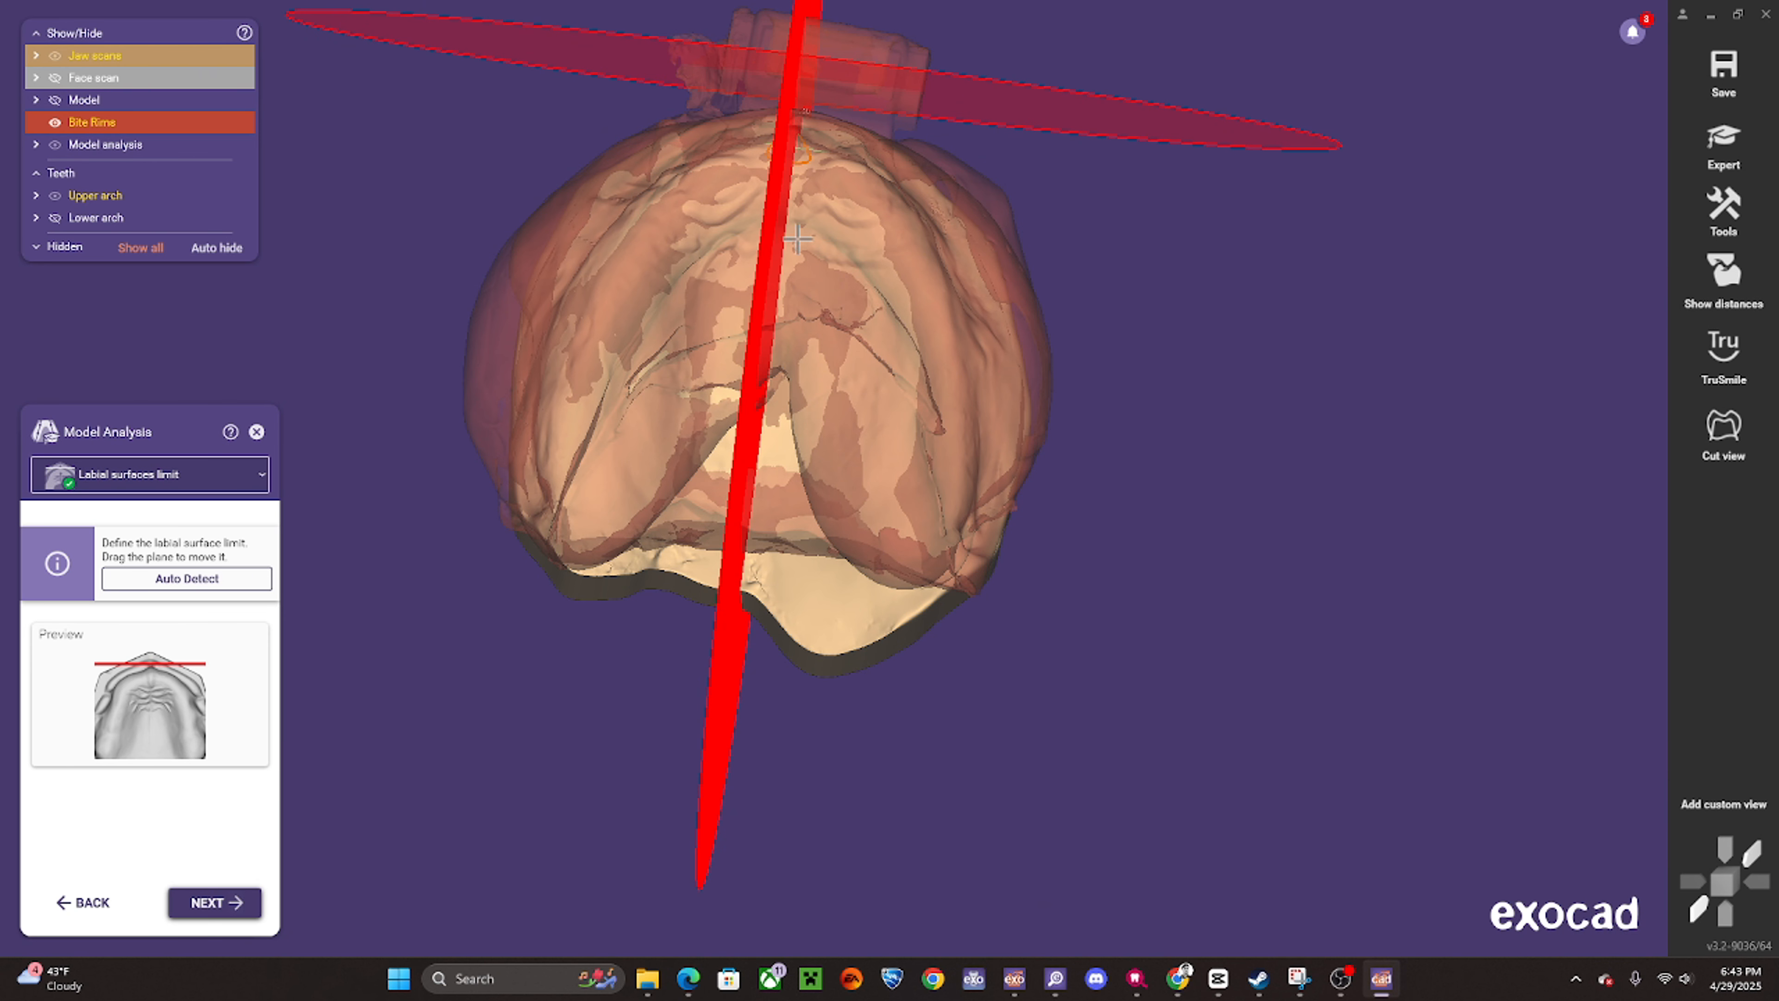
right_click_drag(797, 239, 793, 236)
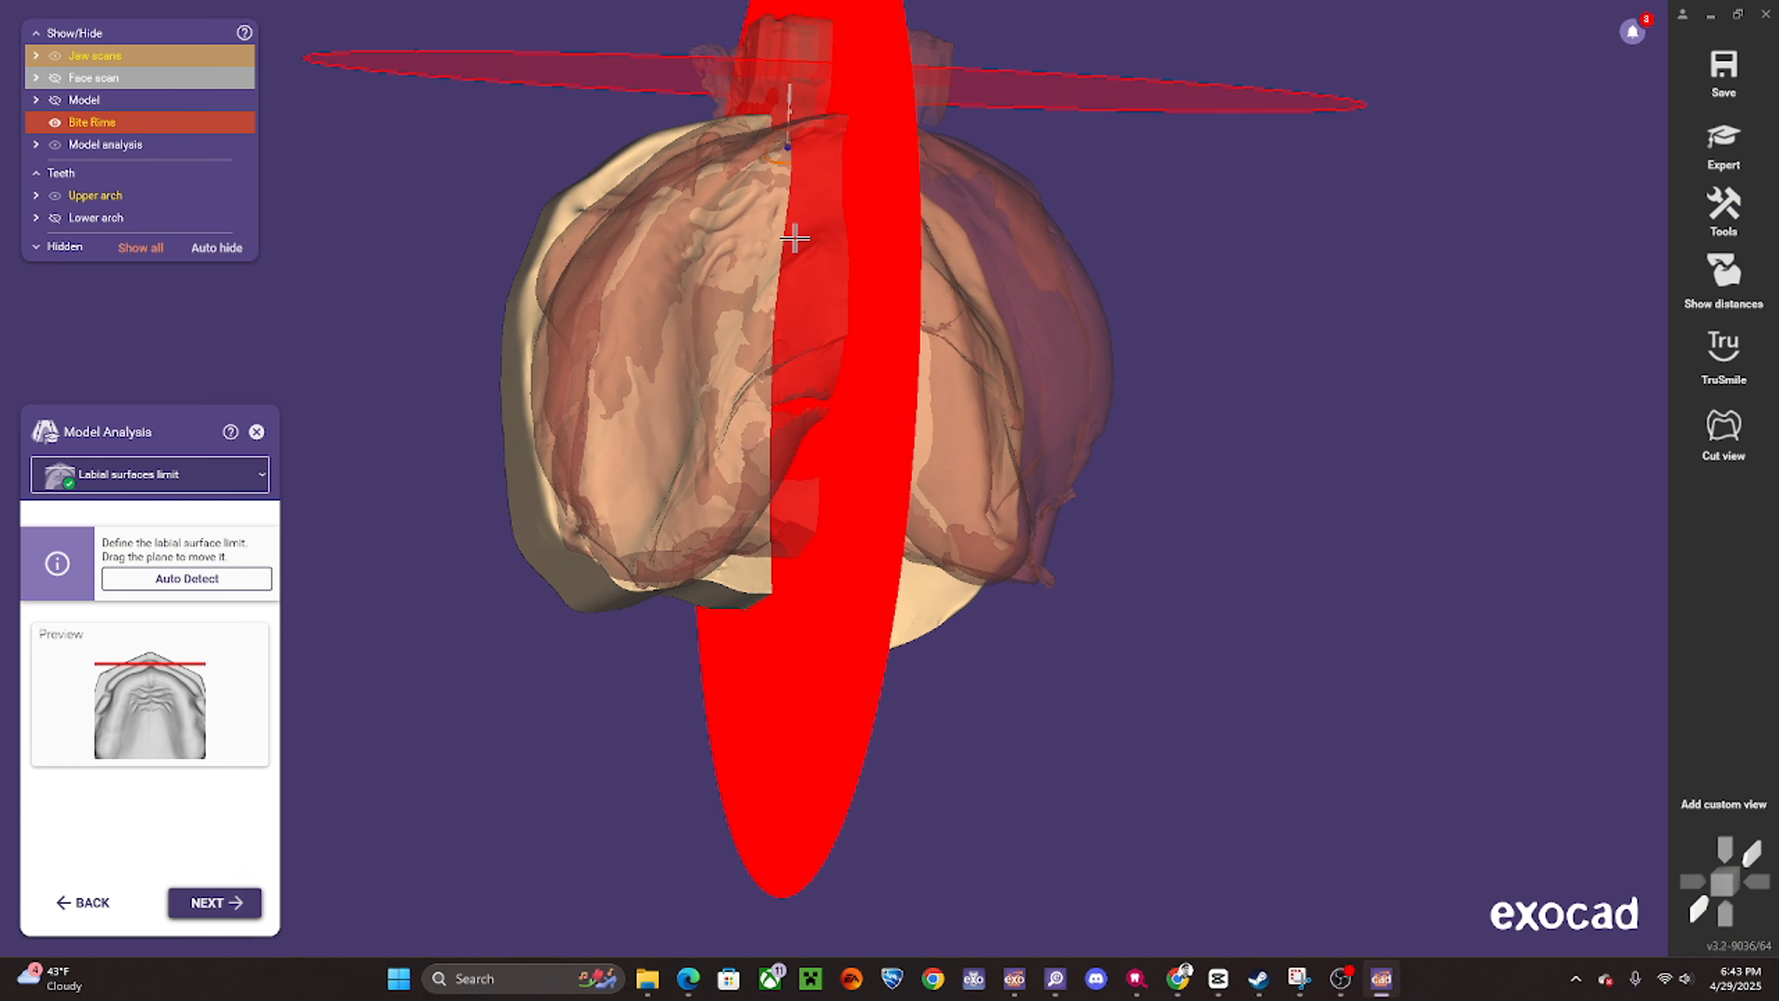
right_click_drag(794, 239, 893, 215)
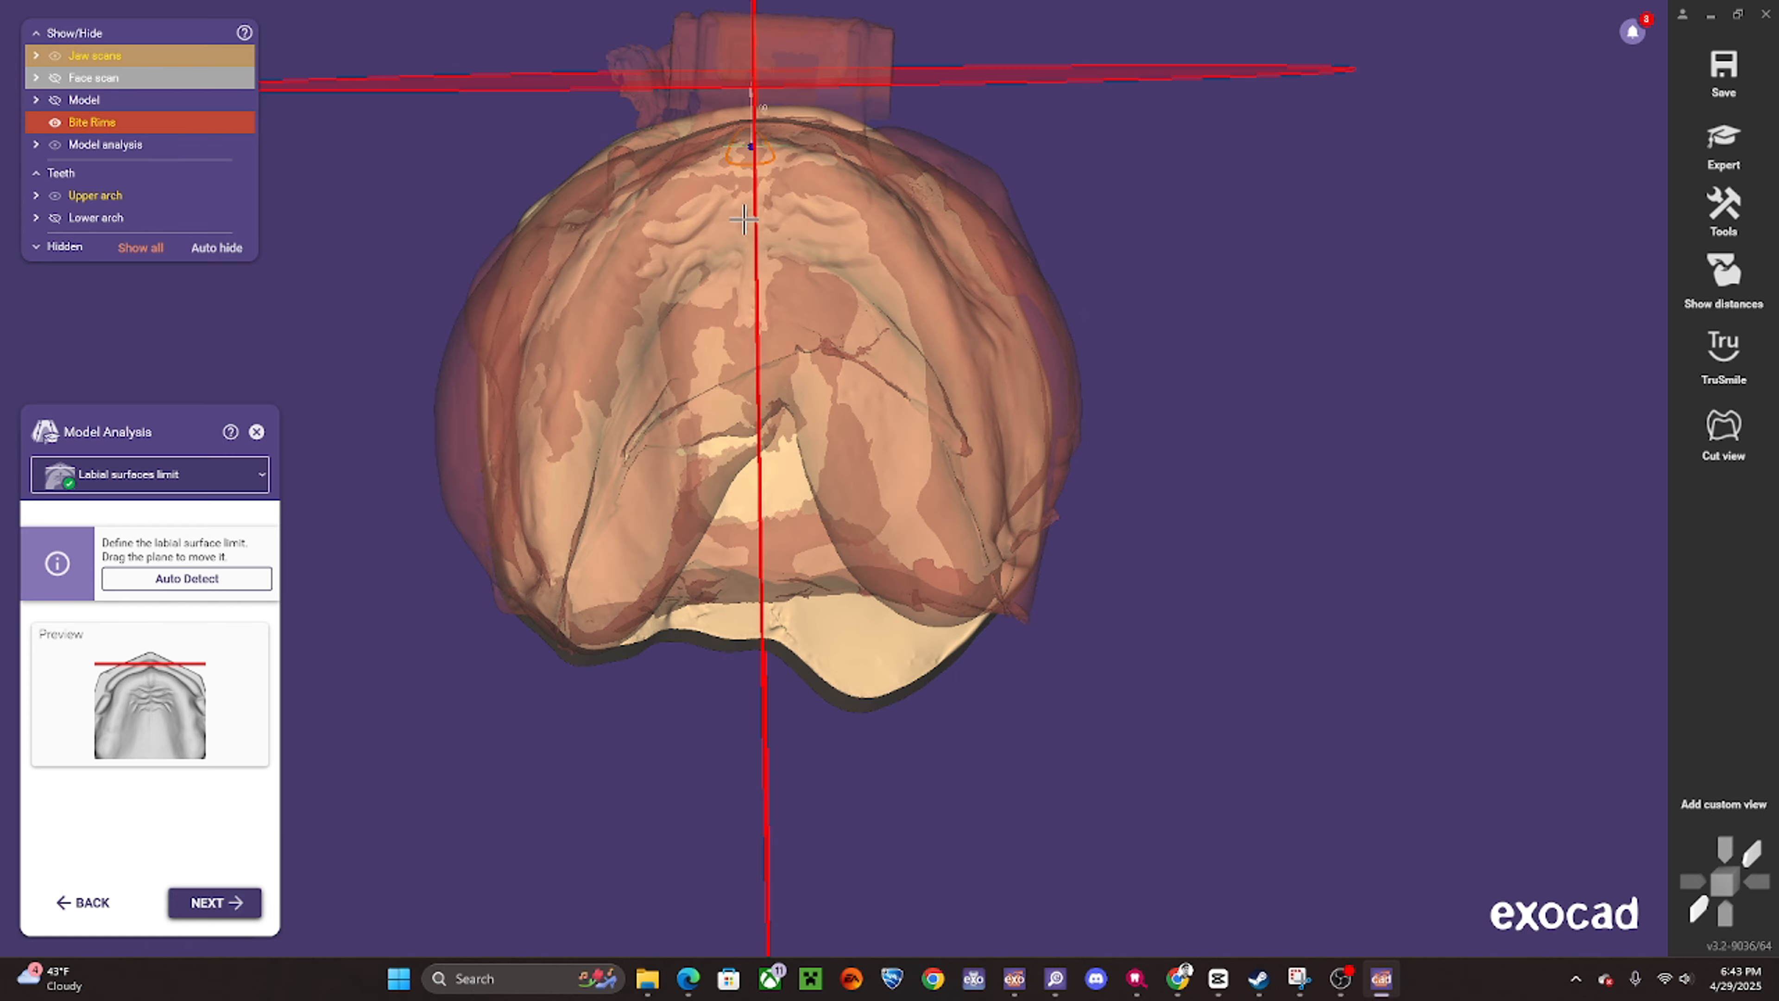
- Move the upper labial surfaces limit plane back to the front edge of the bite rim and check it from both sides
left_click_drag(755, 78, 786, 121)
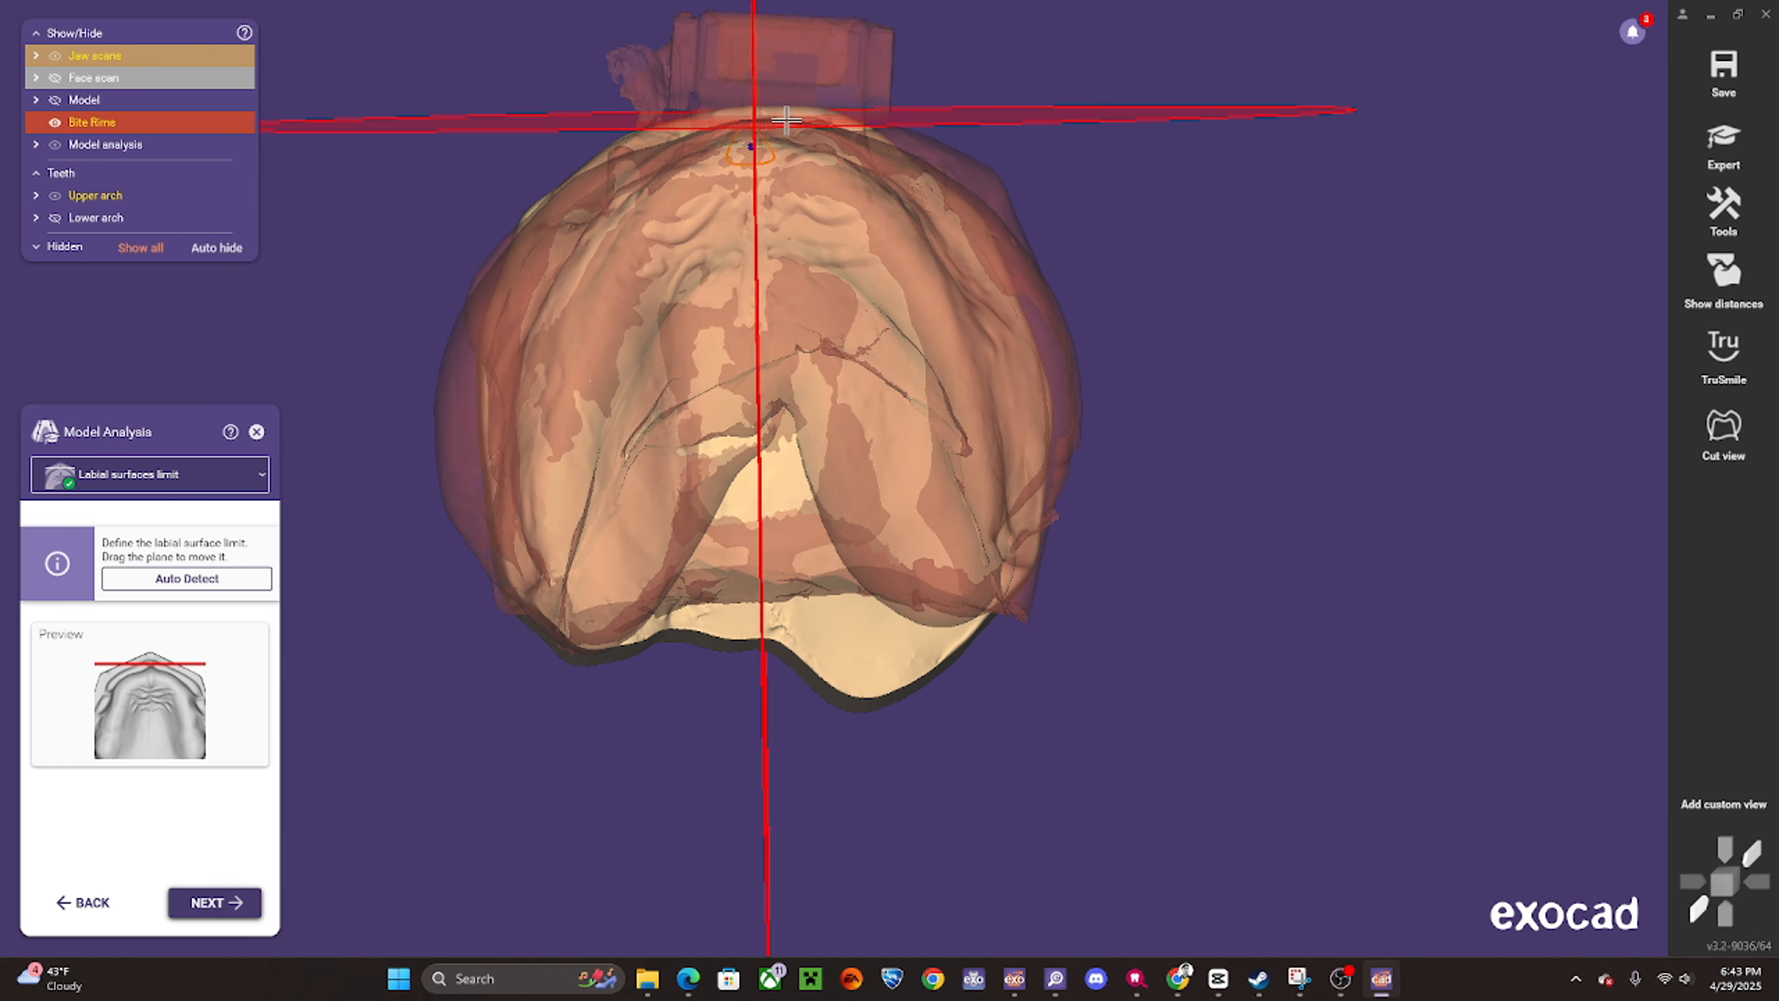
right_click_drag(744, 252, 755, 253)
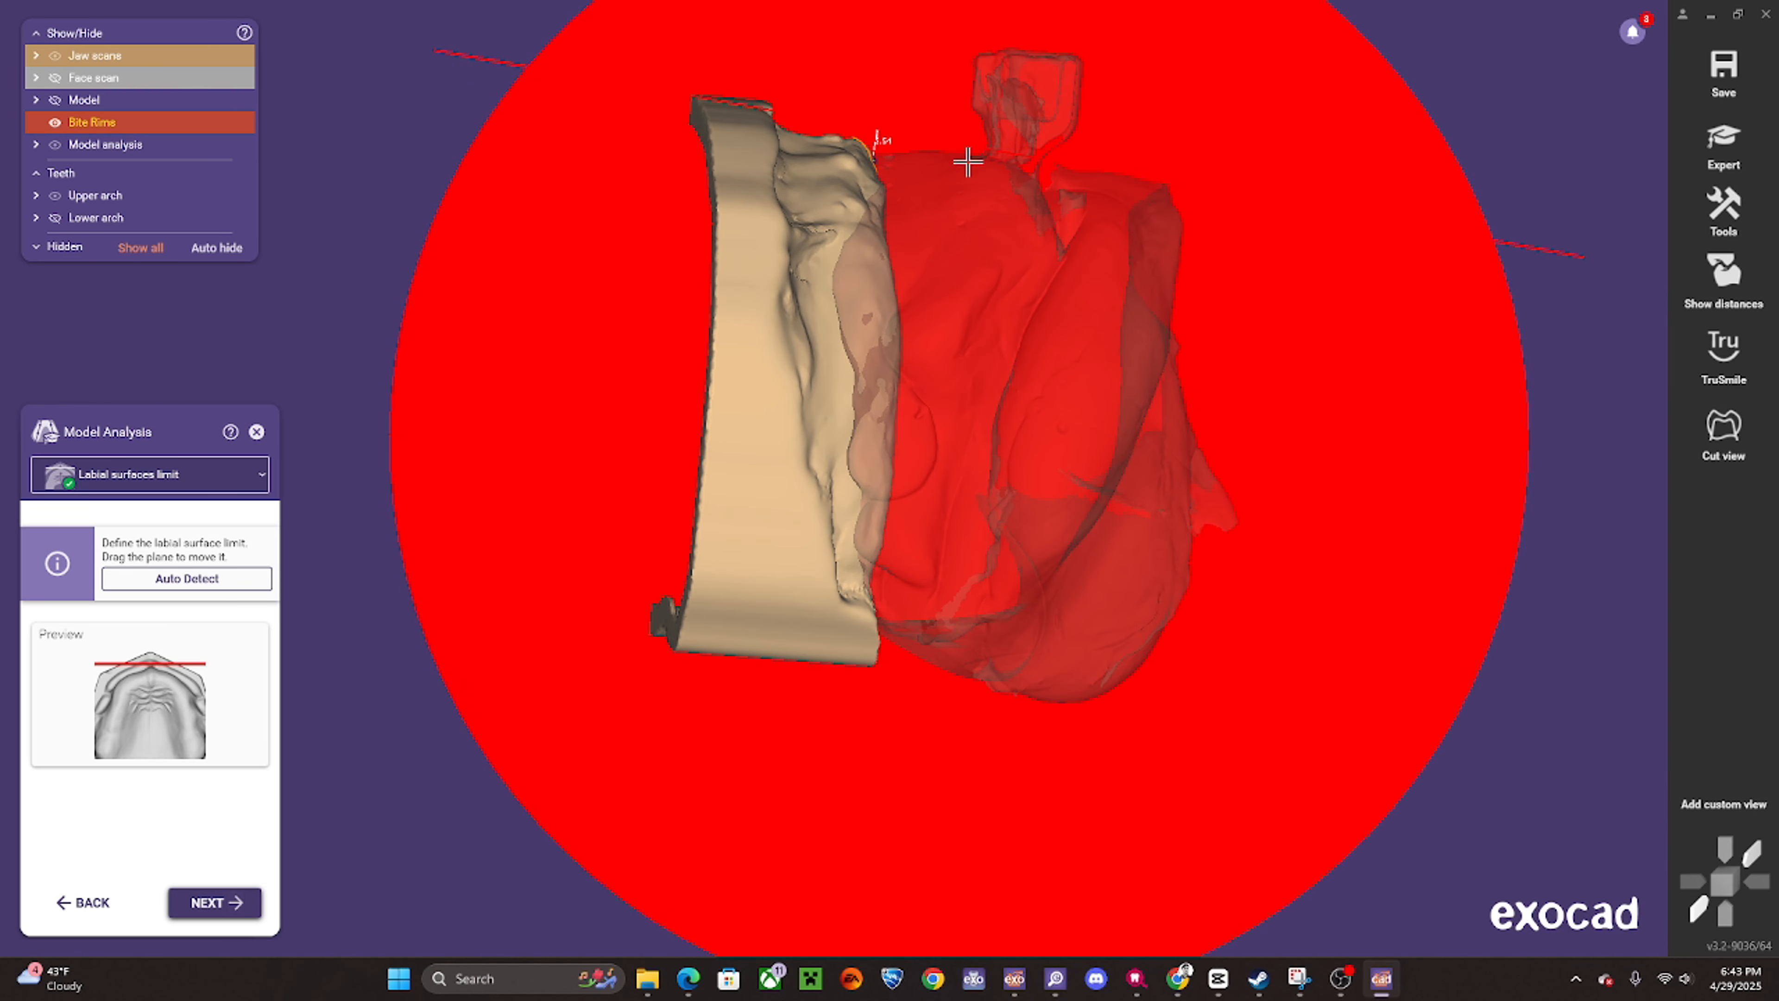
right_click_drag(973, 151, 673, 196)
scroll(742, 189, "up", 3)
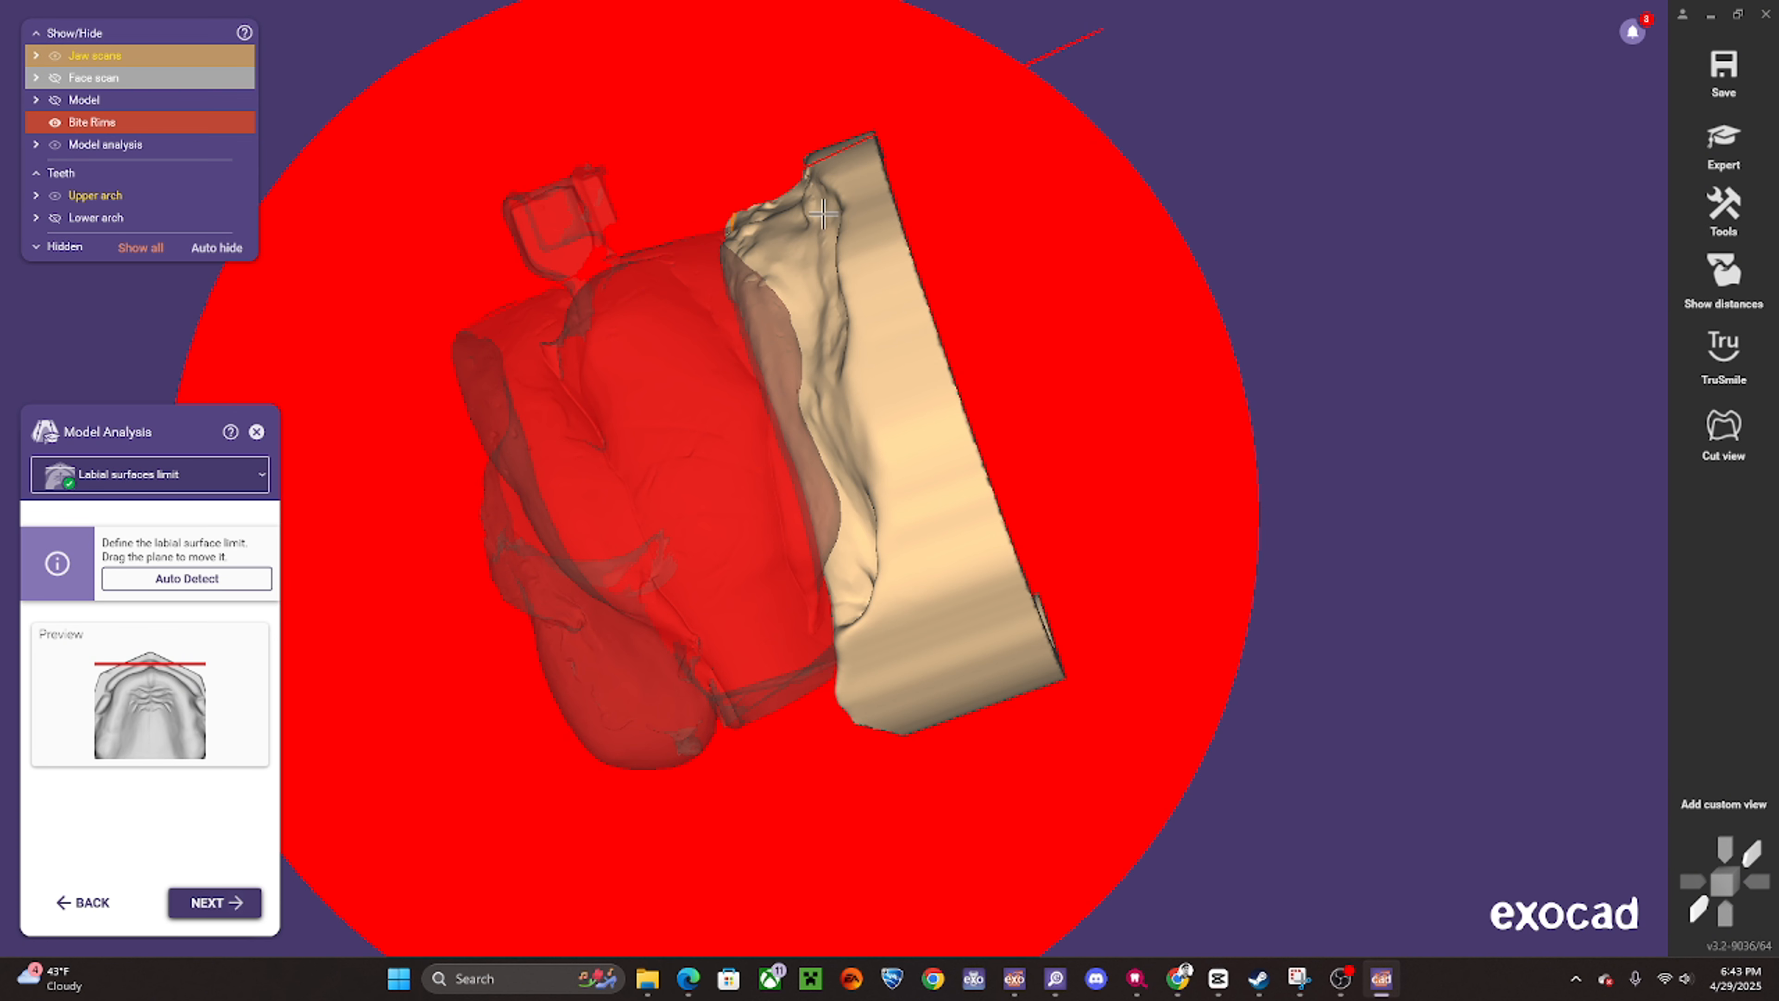
right_click_drag(458, 282, 771, 396)
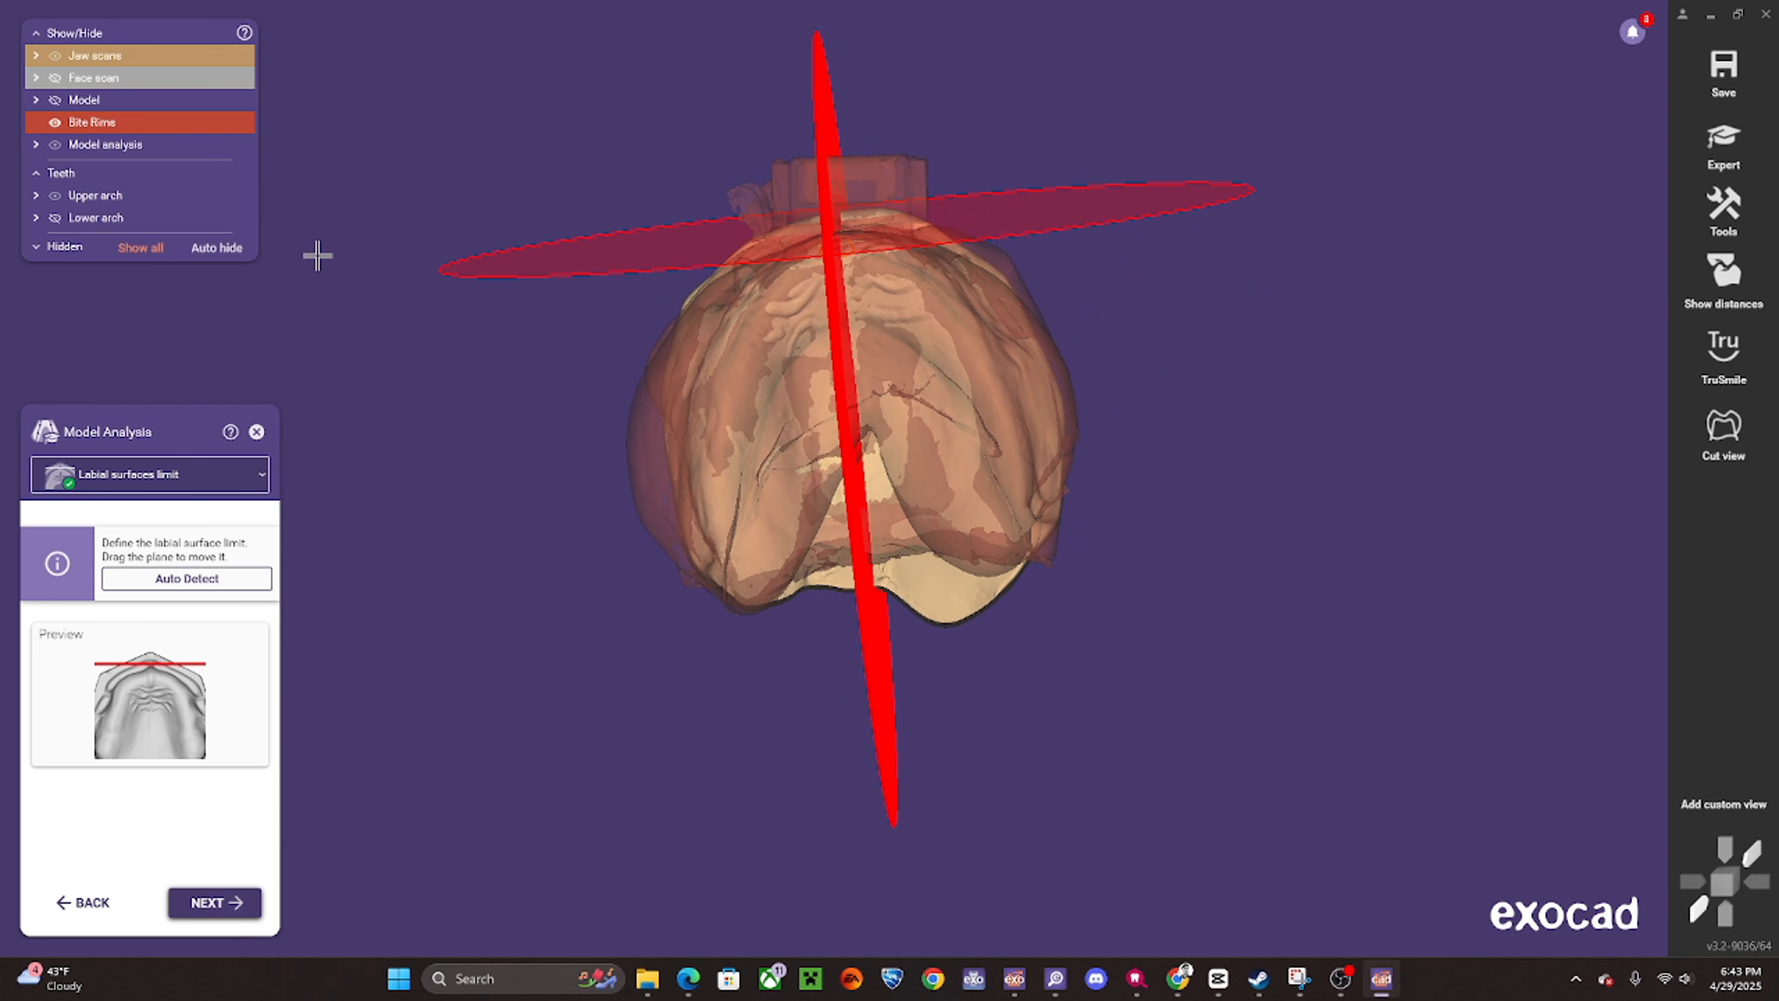
- Show the face scan, check the upper labial surfaces limit against the lip profile and continue to the position of laterals
left_click(190, 80)
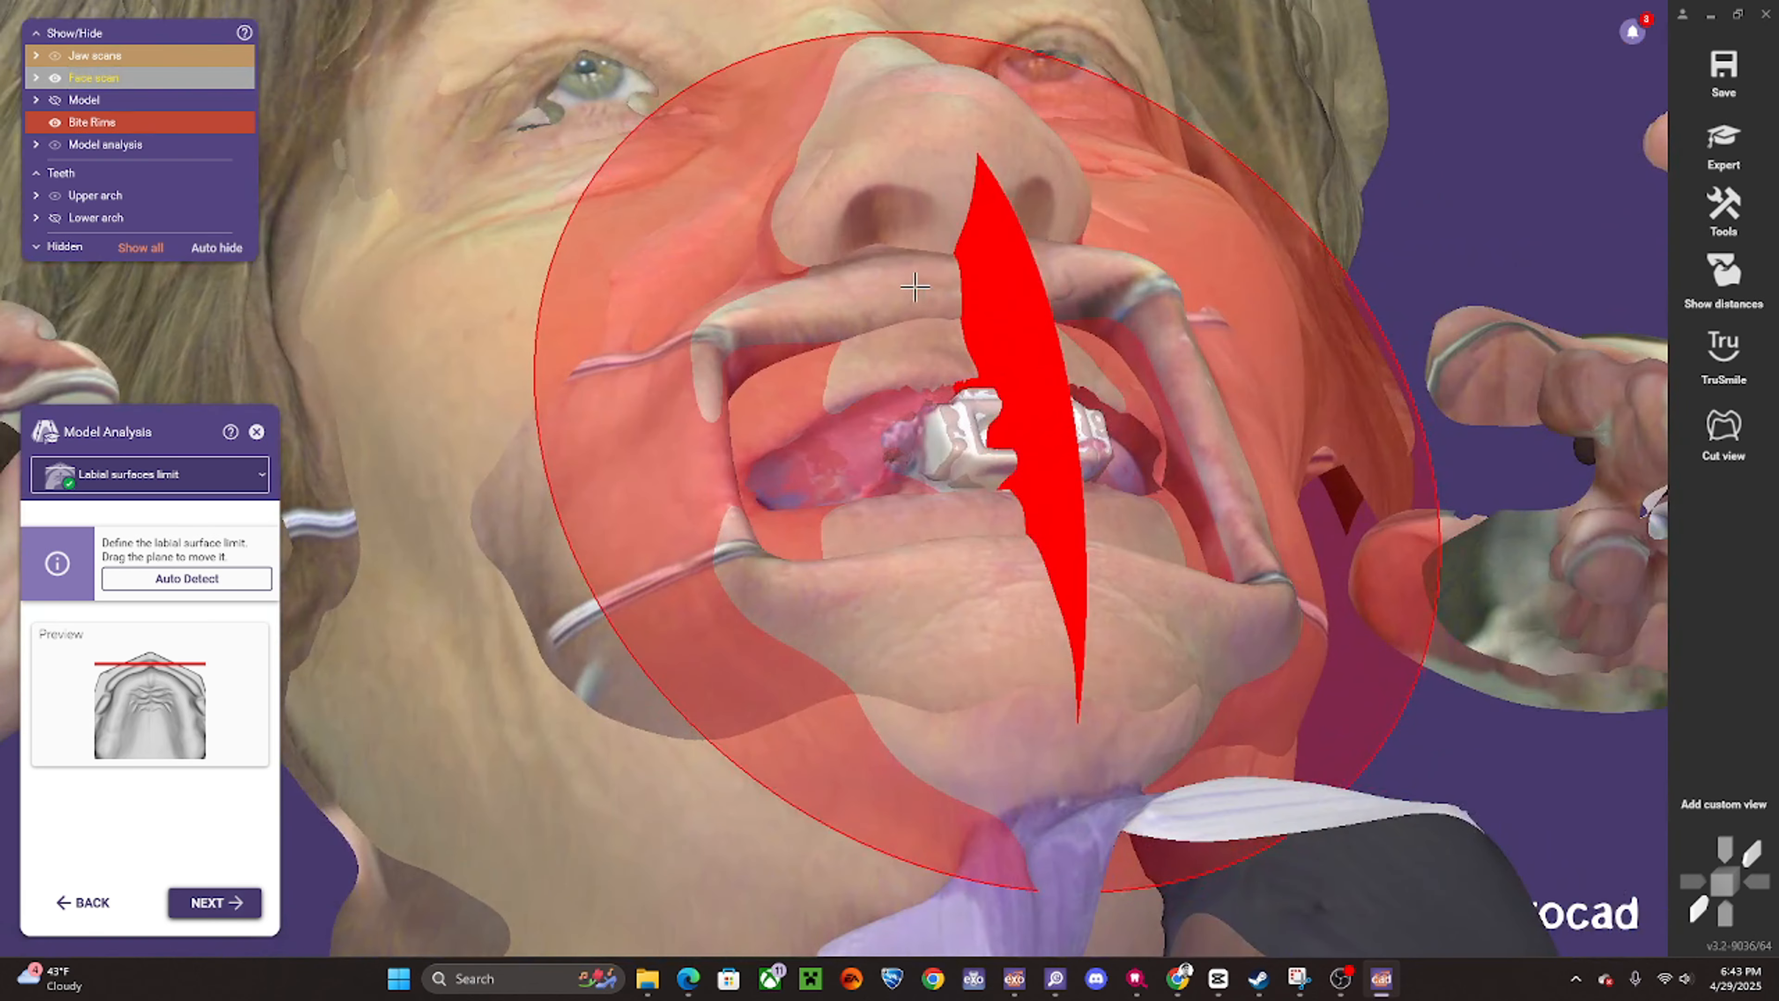
right_click_drag(918, 305, 877, 288)
scroll(1001, 266, "up", 5)
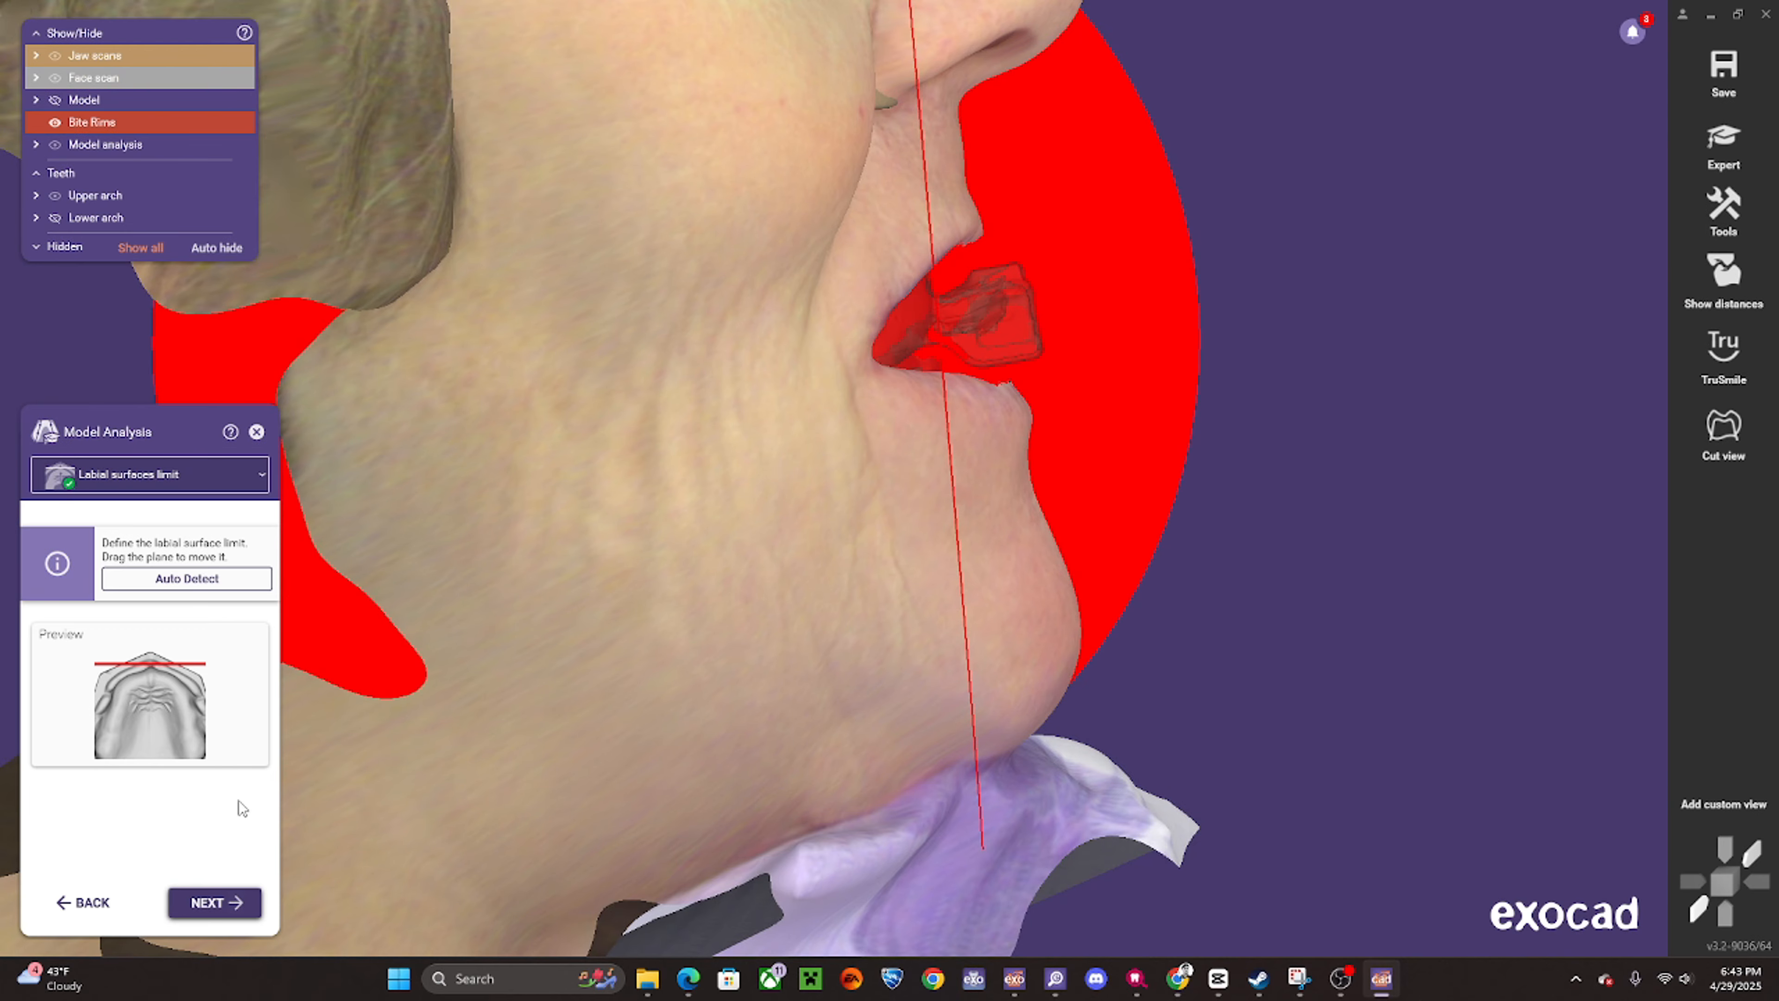
left_click(211, 902)
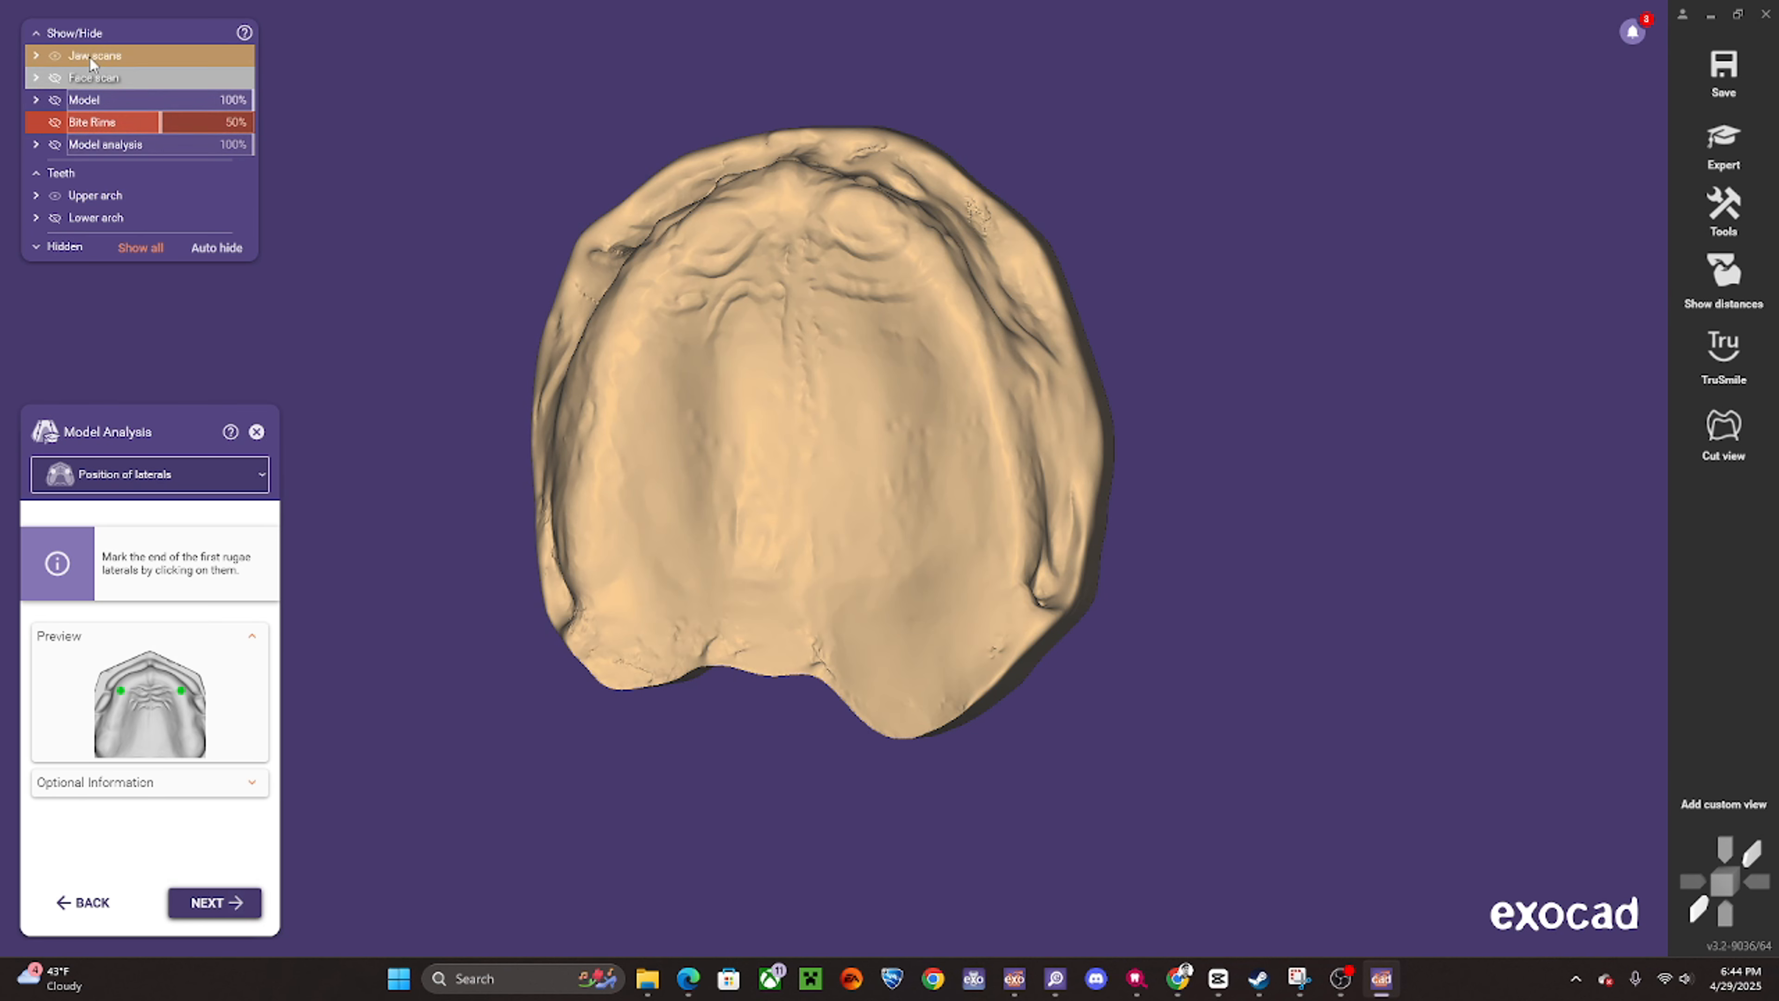
- Mark the ends of the first rugae laterals on both sides of the upper jaw and continue to the first premolar position
left_click_drag(123, 128, 132, 125)
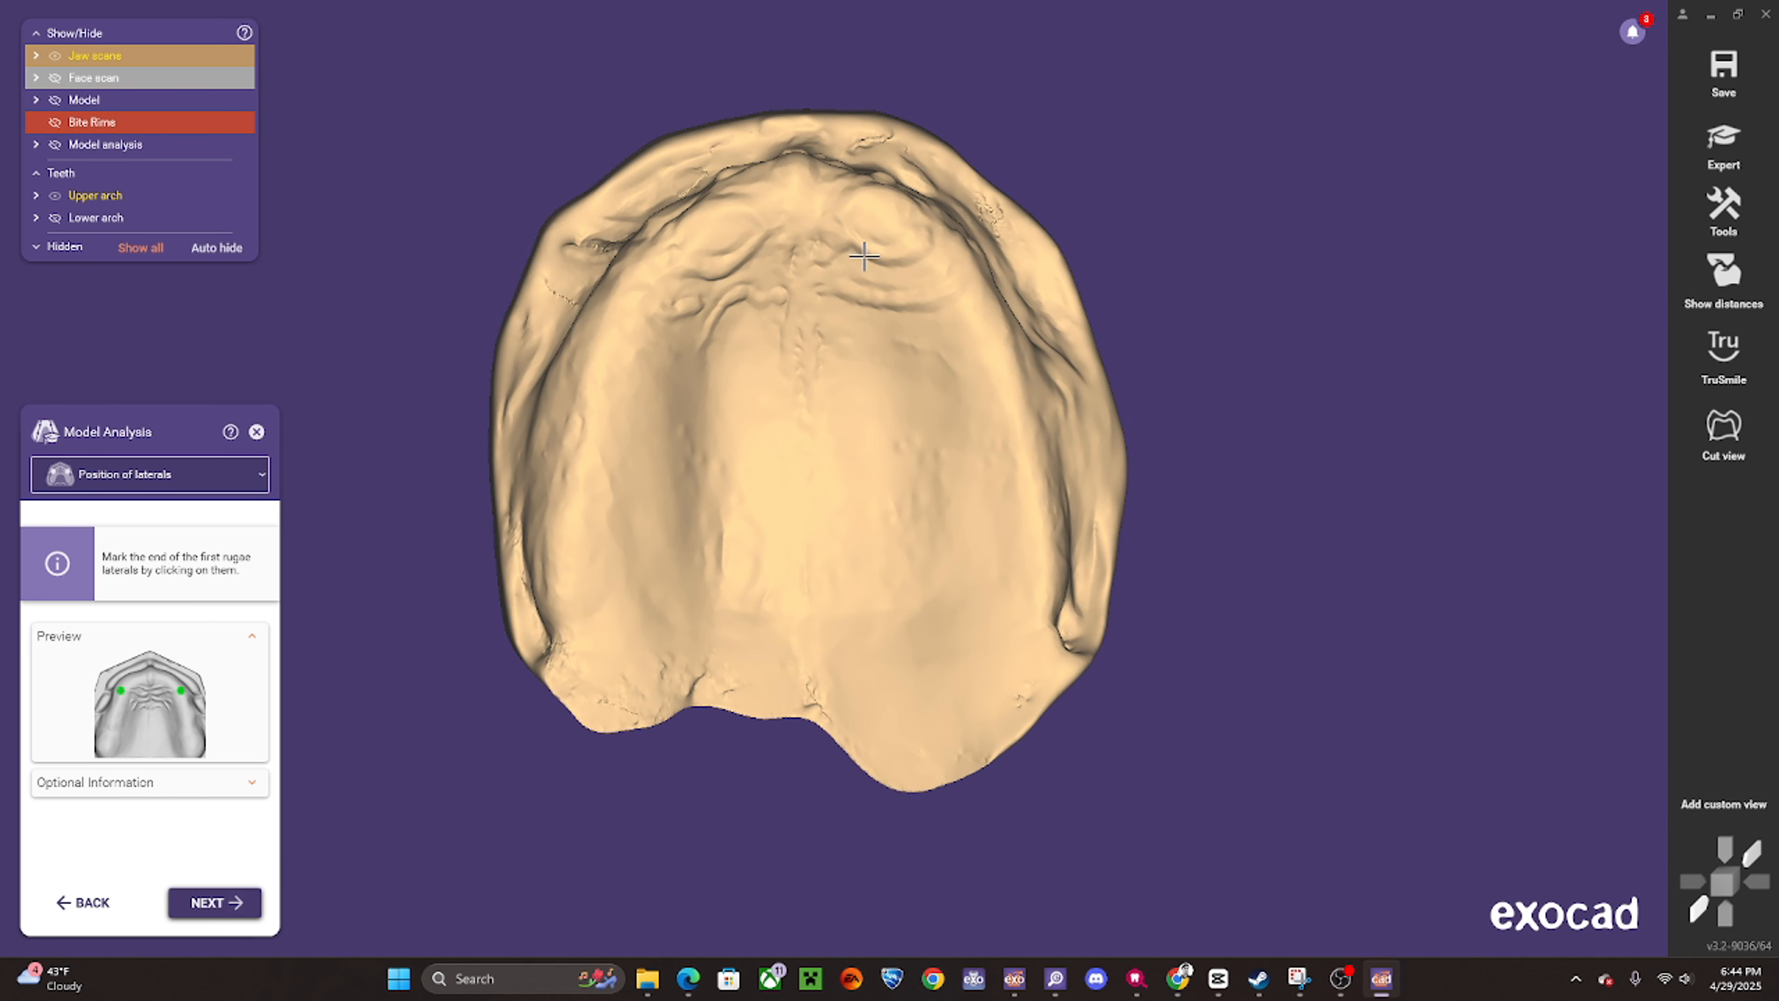
left_click(915, 222)
left_click(674, 225)
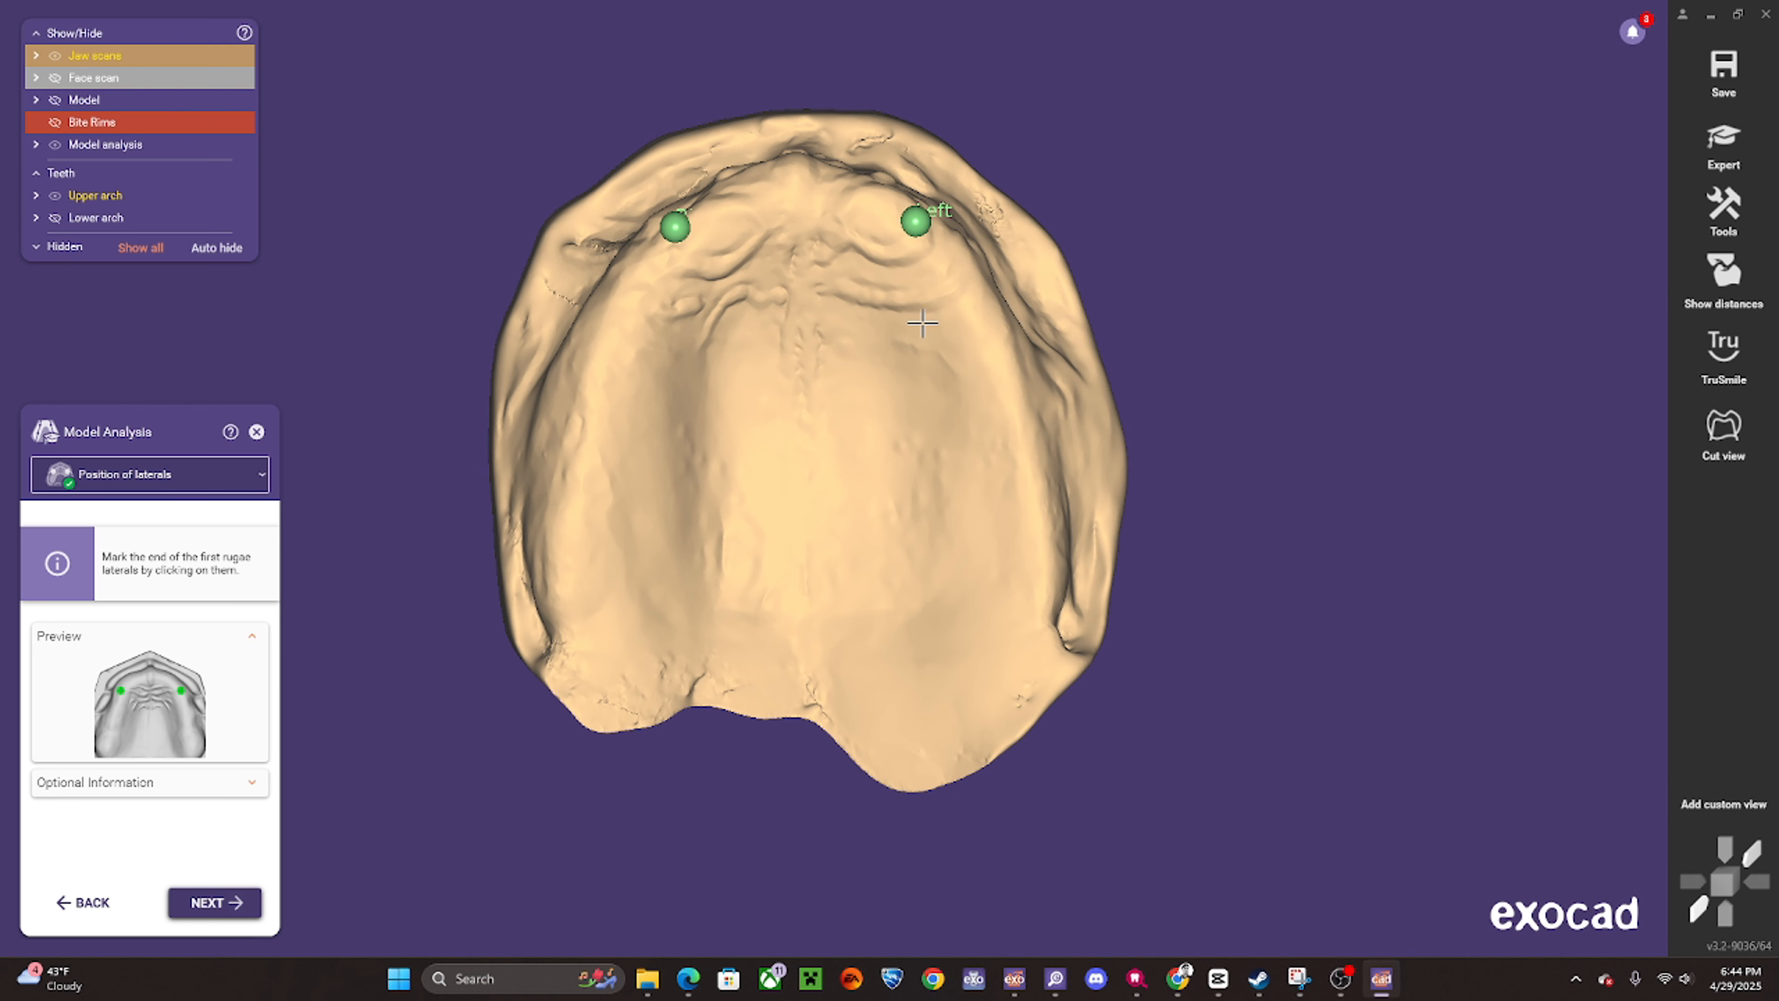
right_click_drag(922, 323, 909, 328)
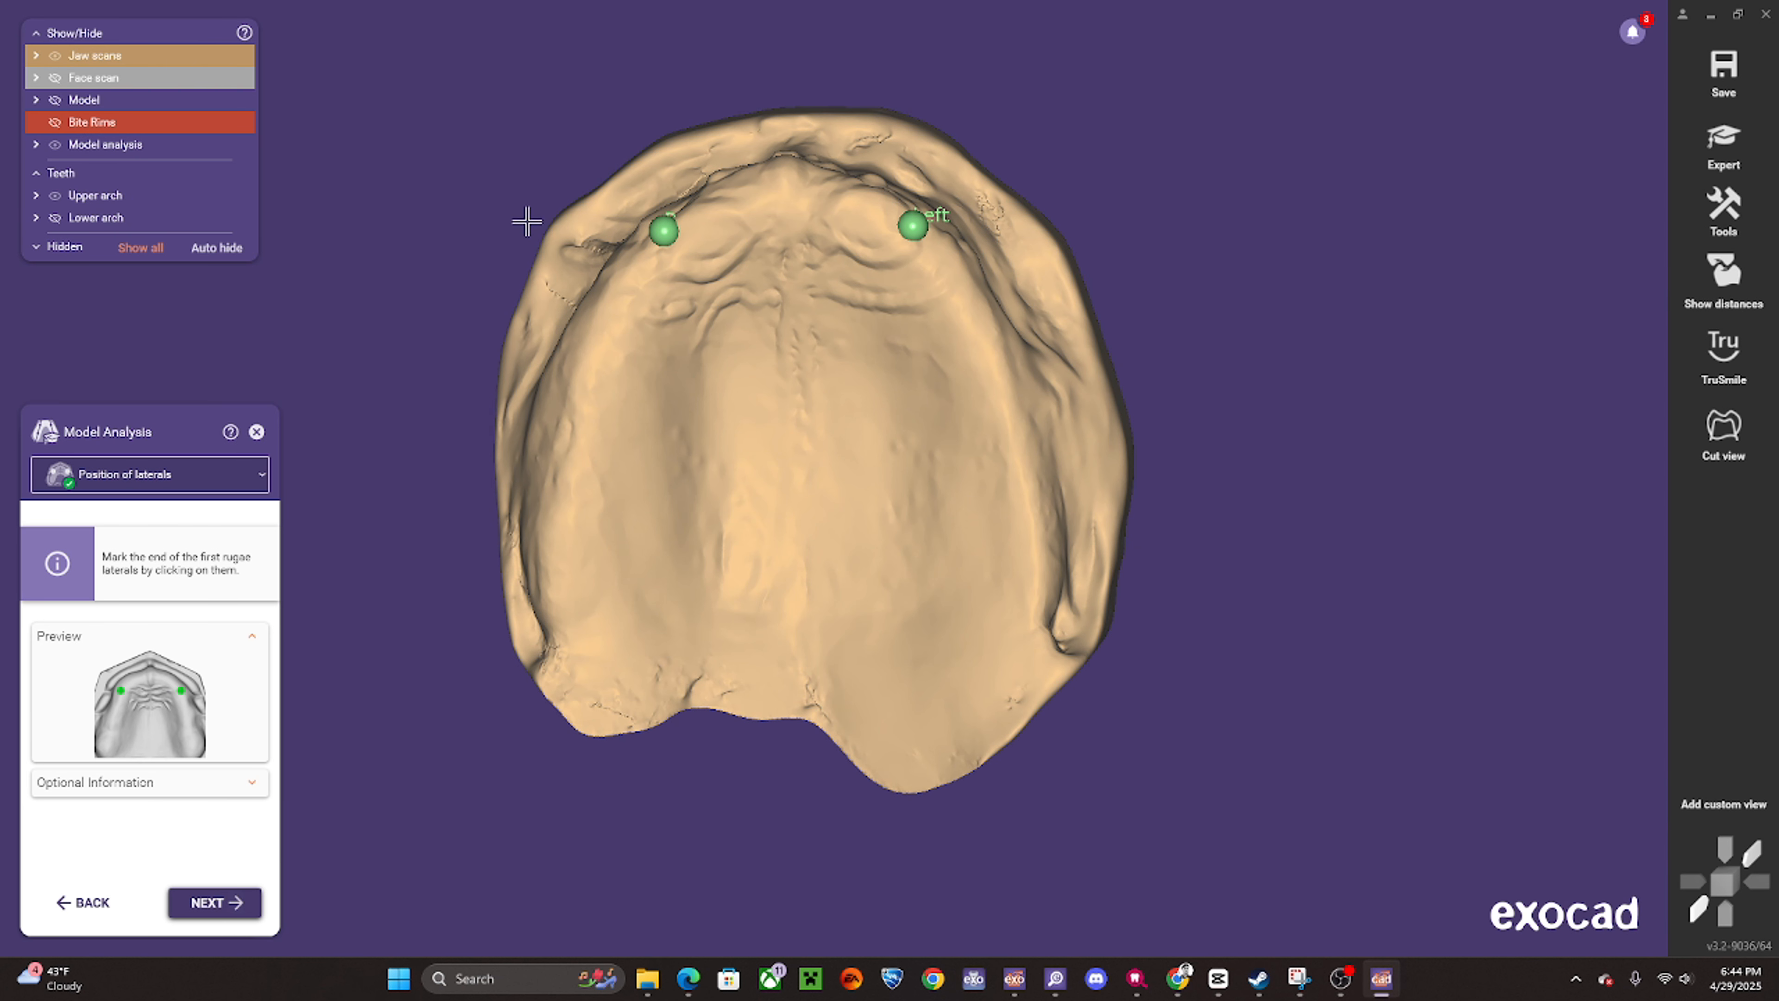
scroll(824, 467, "up", 1)
left_click(232, 903)
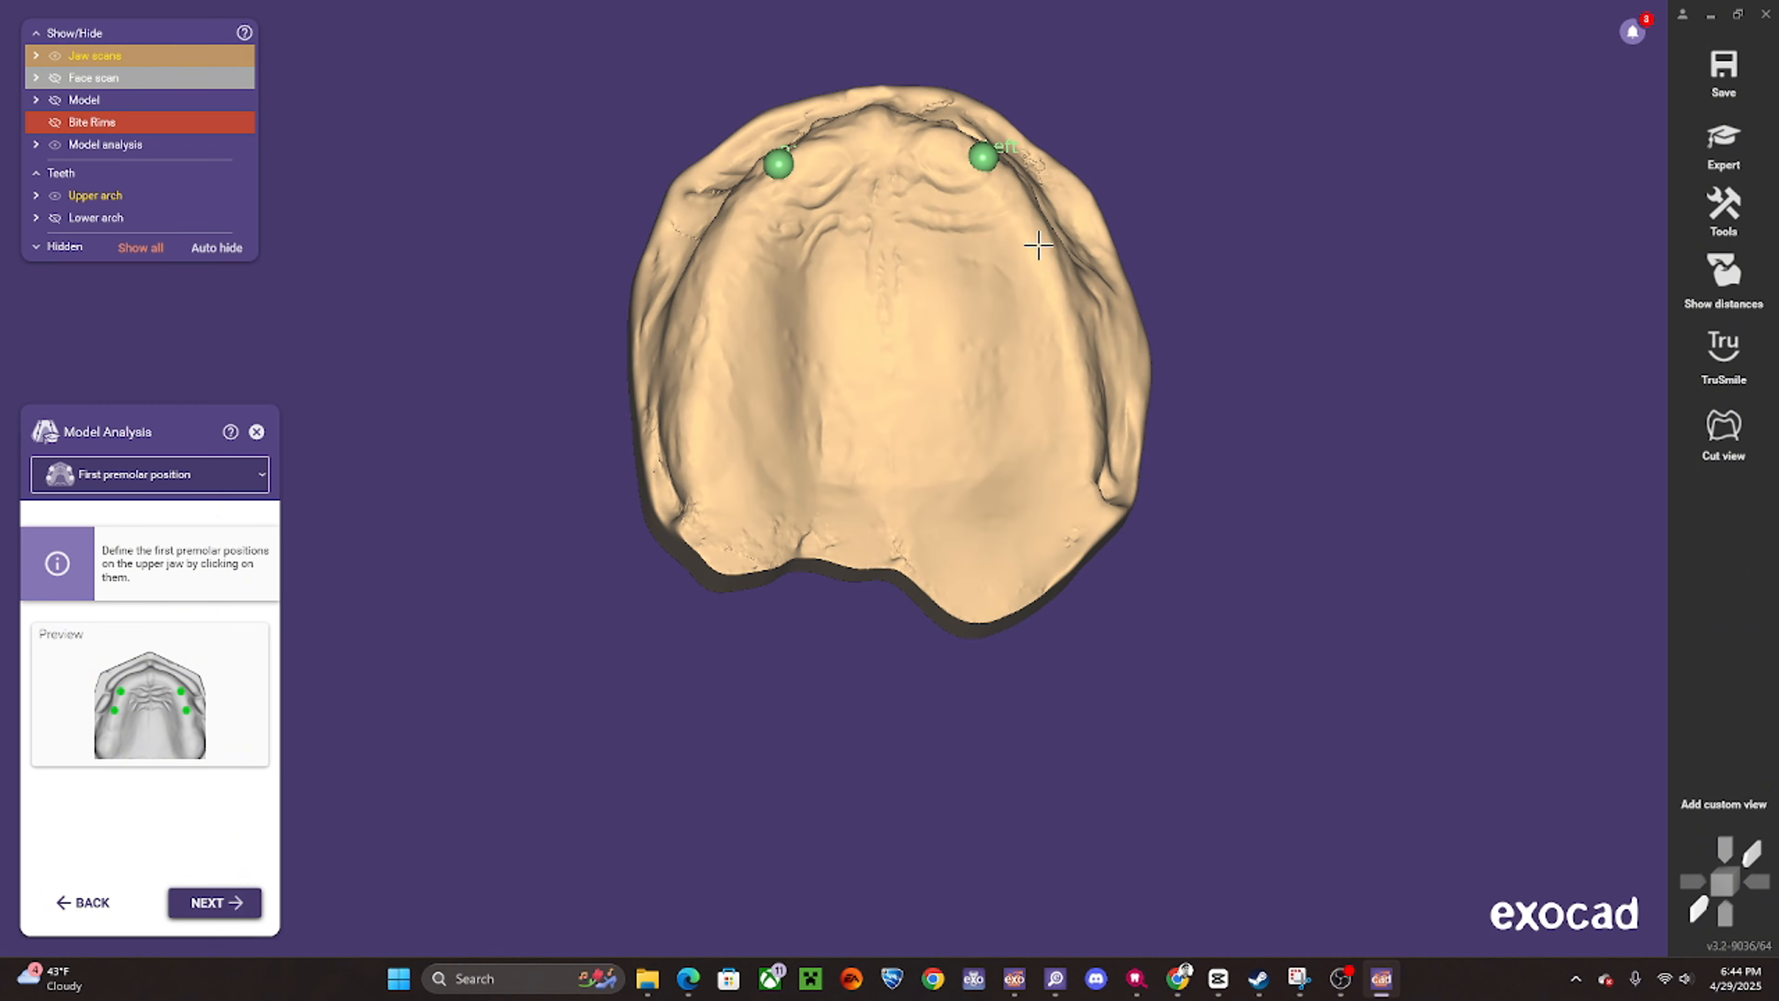
- Mark the right and left first premolar positions on the upper ridge and continue to the pterygomandibular folds
left_click(735, 244)
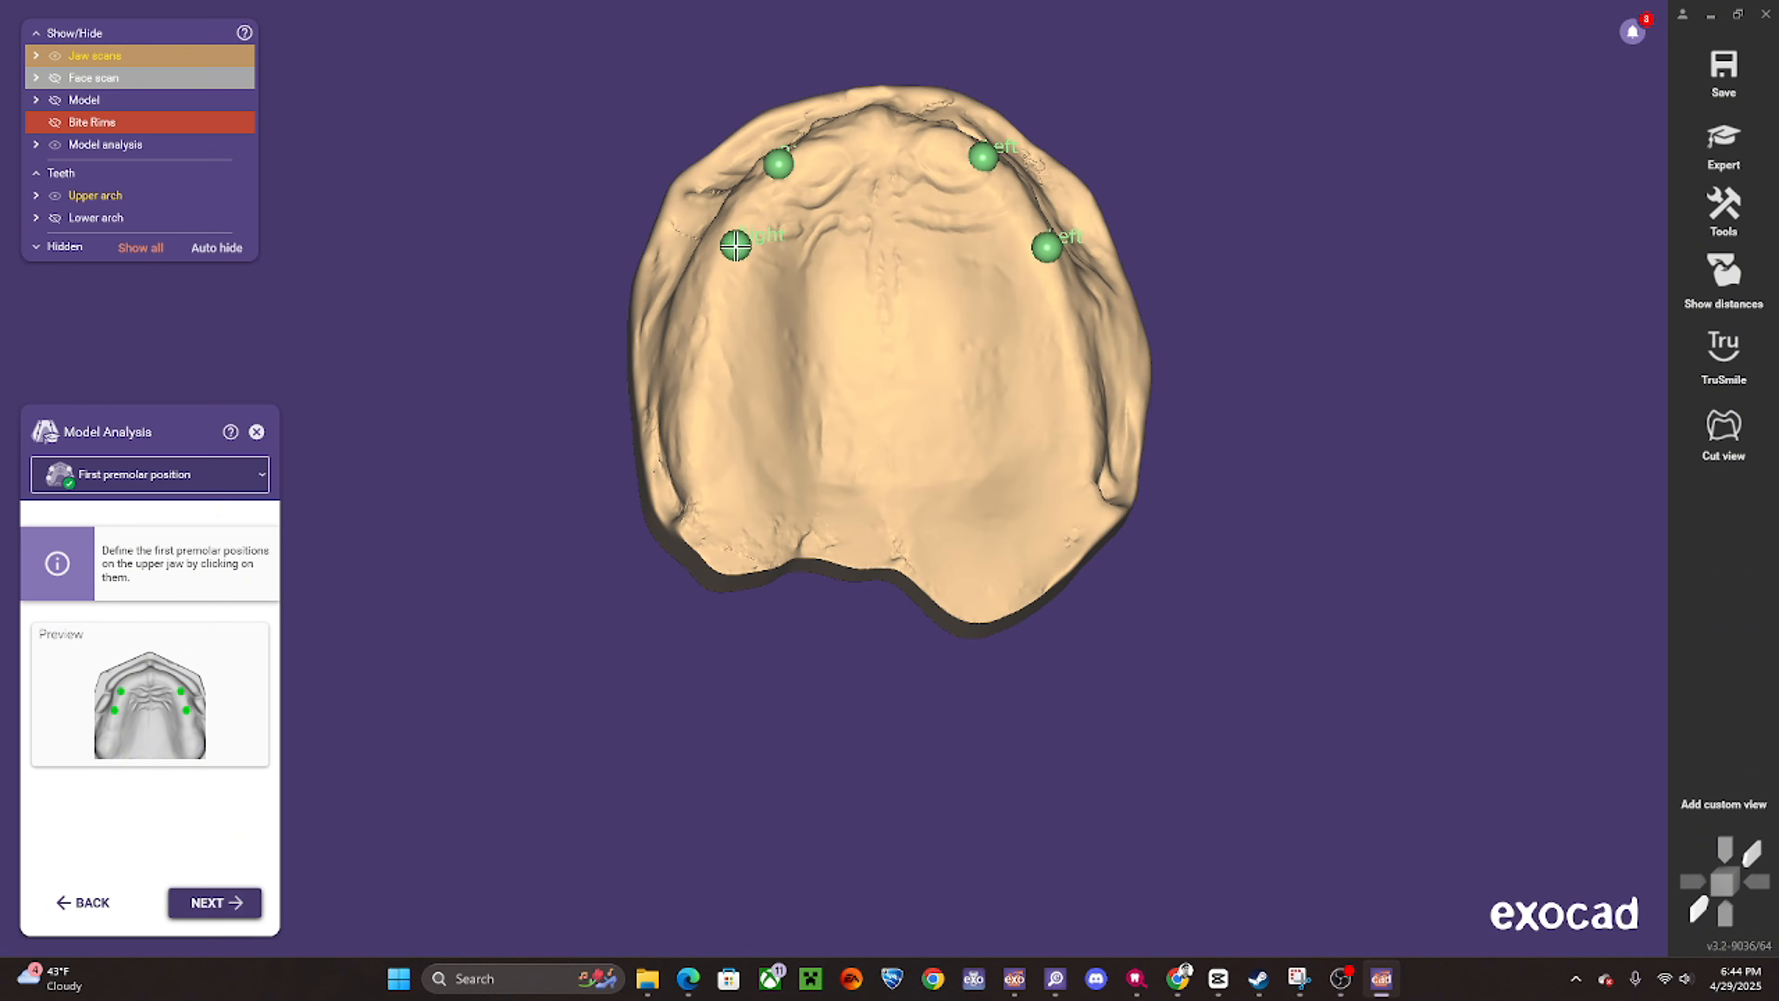
left_click(1048, 256)
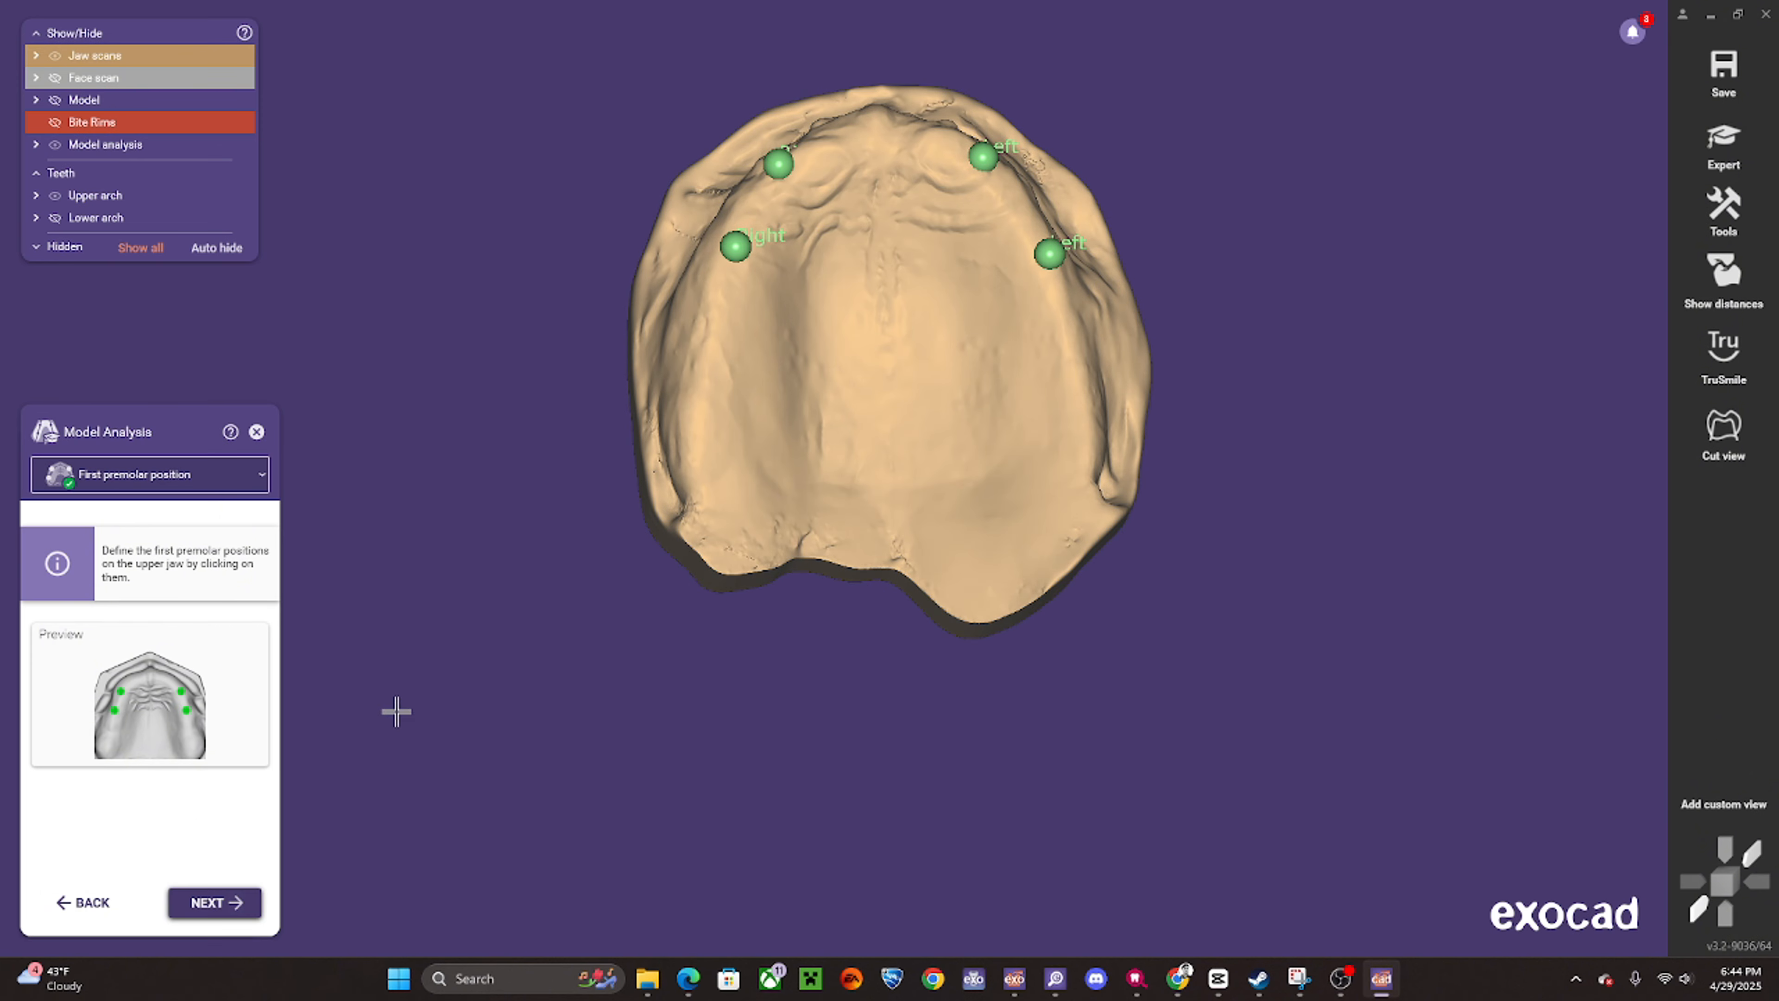
left_click(214, 902)
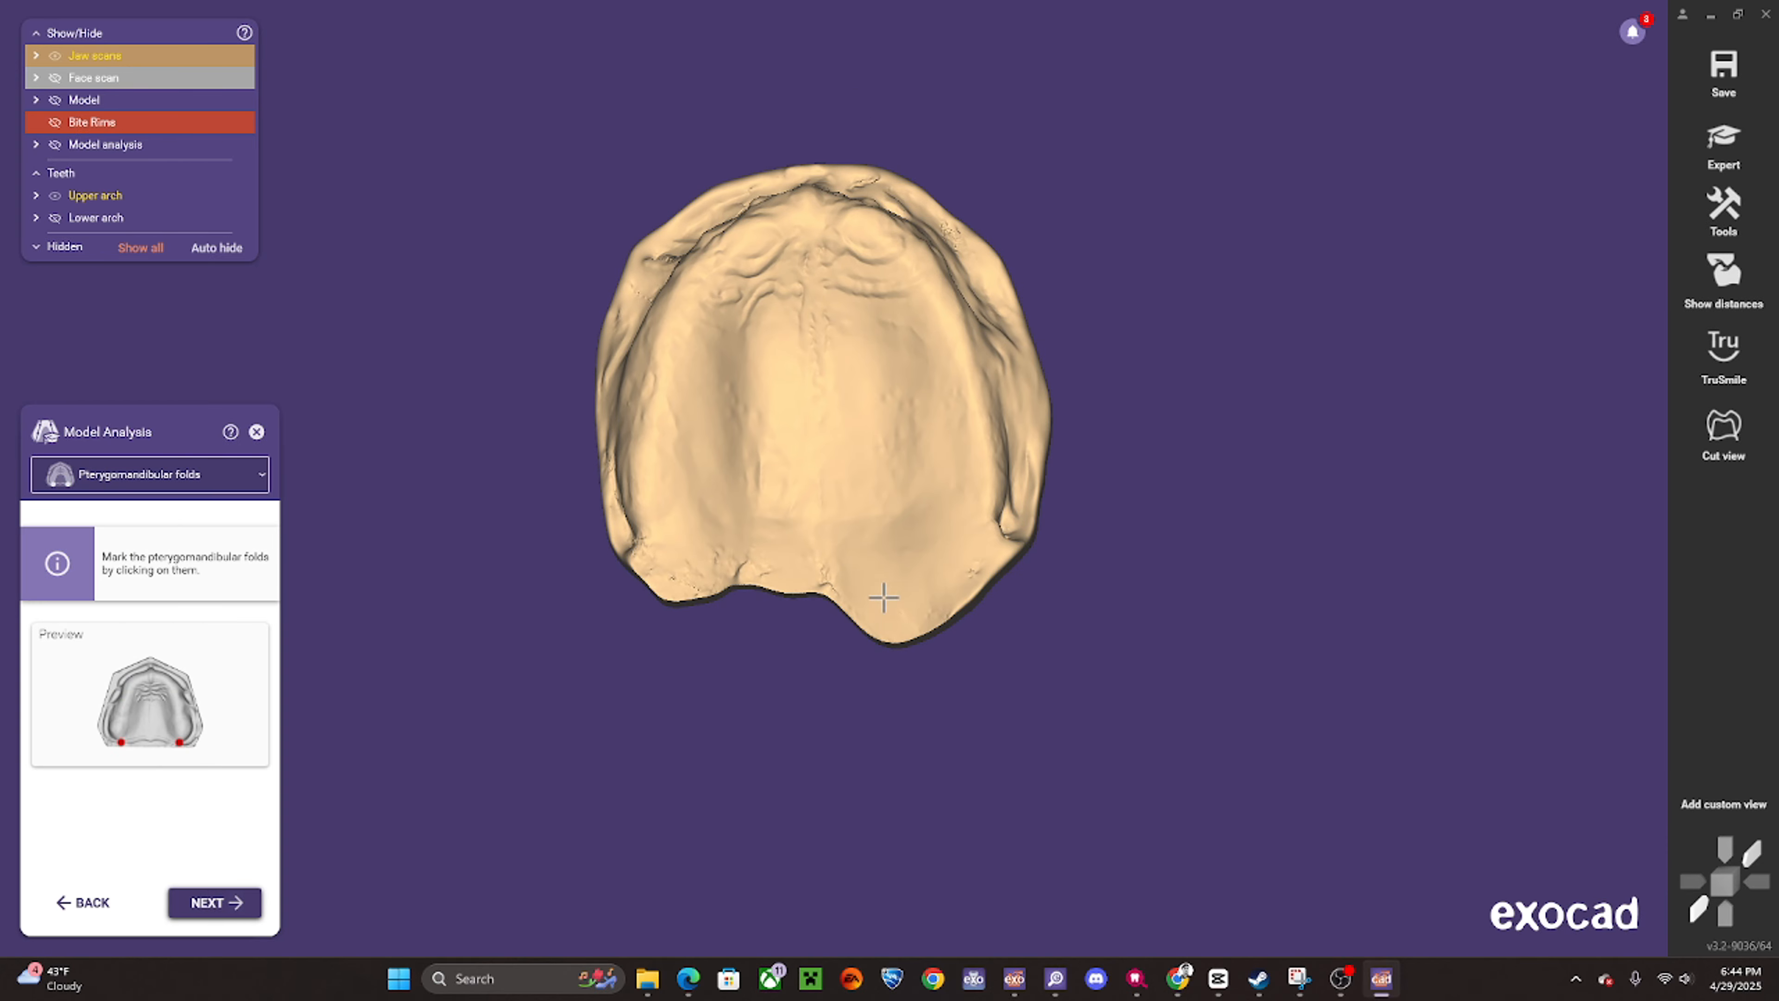
- Mark the left and right pterygomandibular folds at the rear of the upper jaw and continue to the buccal frenums
middle_click_drag(867, 732, 806, 748)
scroll(896, 531, "up", 2)
scroll(896, 531, "up", 1)
left_click(954, 529)
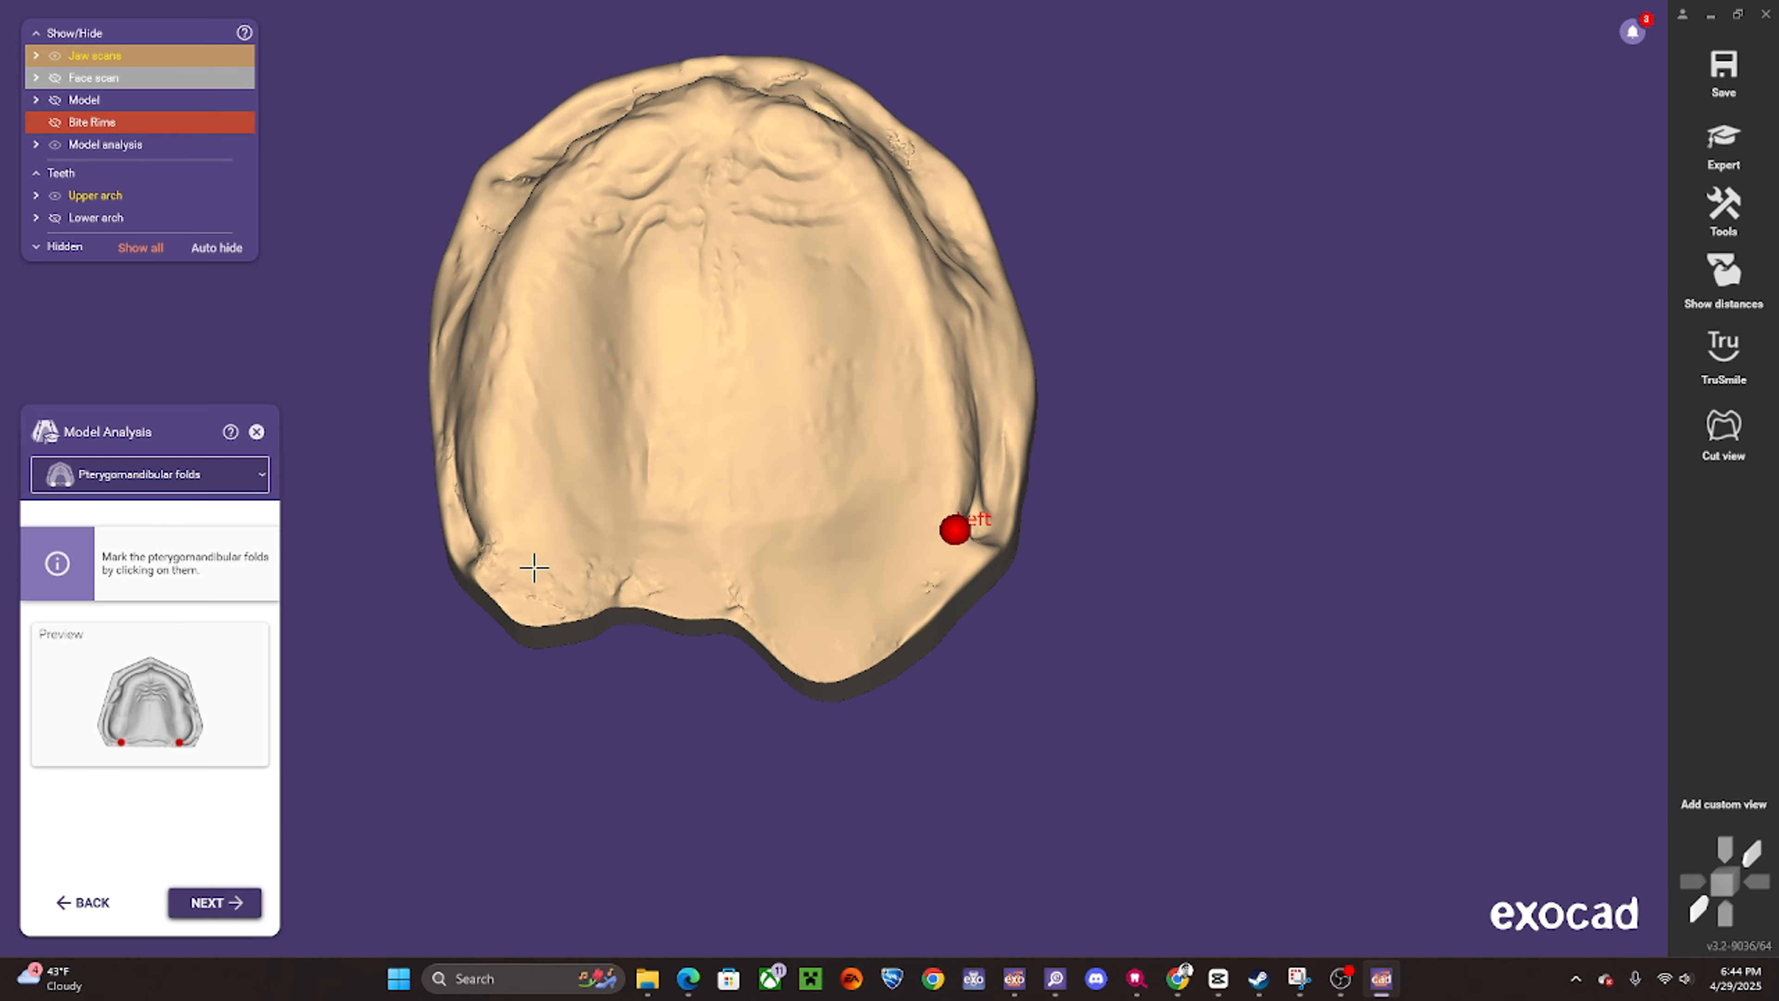
left_click(495, 545)
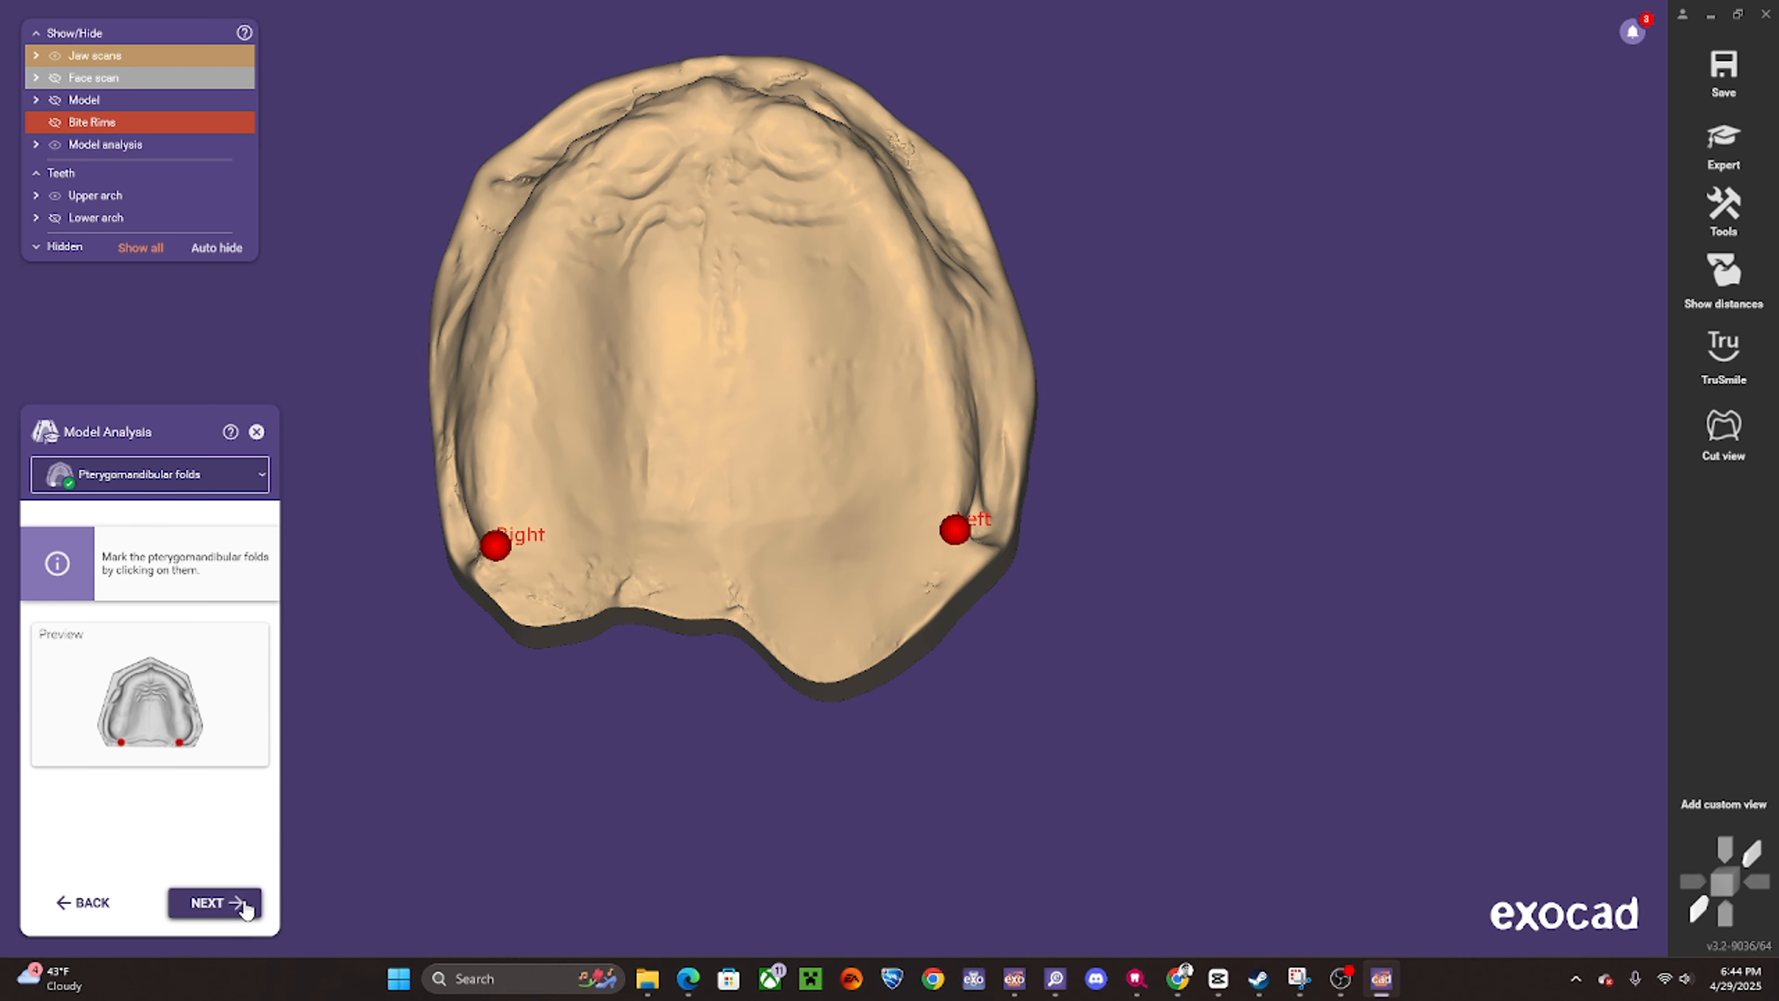
left_click(244, 904)
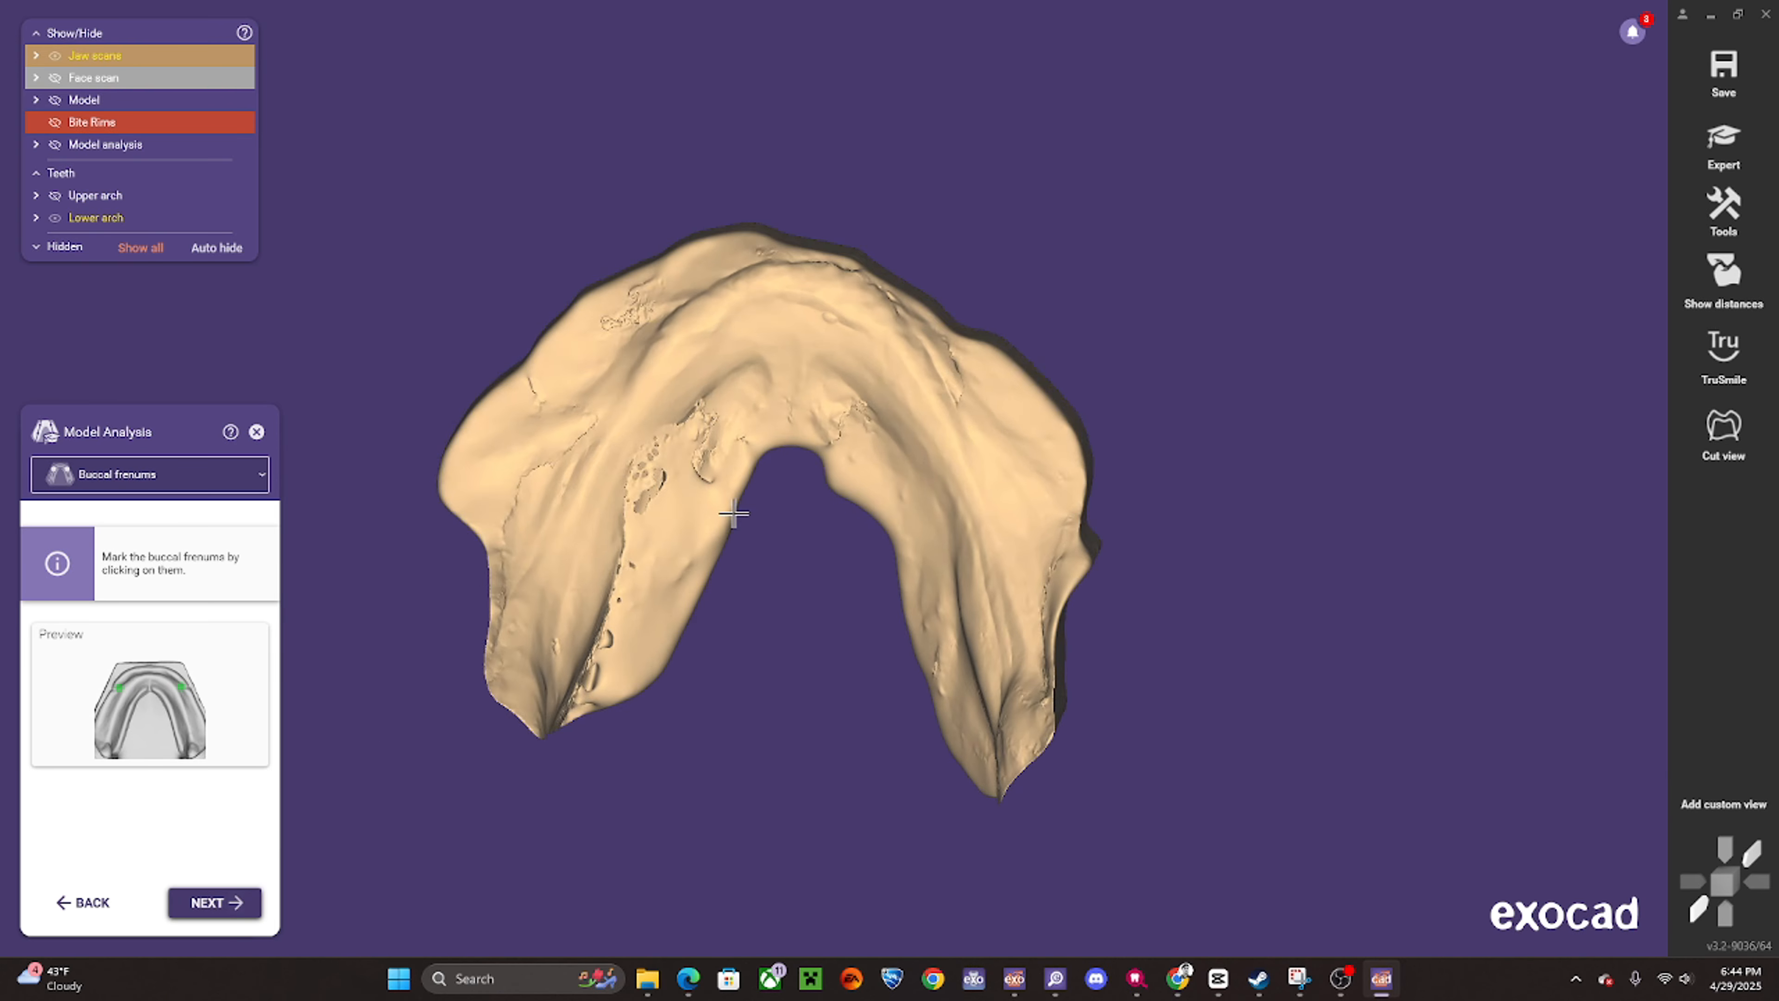
- Mark the buccal frenums on both sides of the lower jaw and continue to the lower first premolar position
right_click_drag(734, 514, 743, 513)
scroll(664, 366, "up", 3)
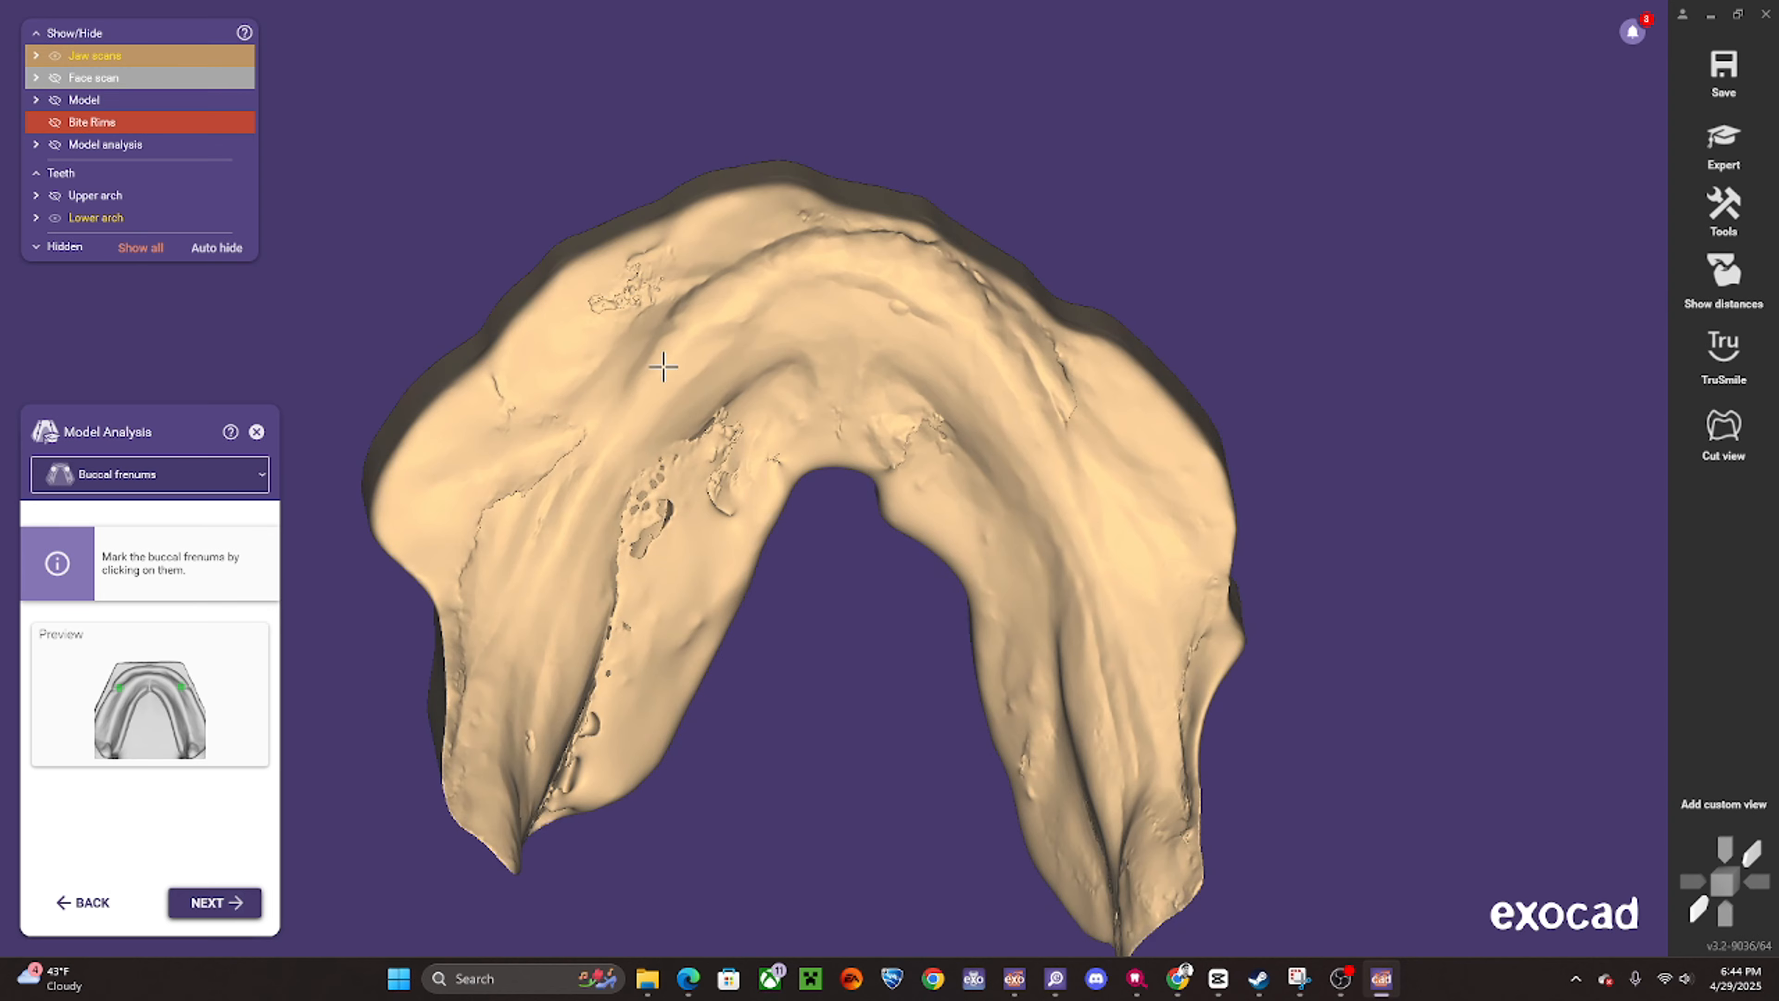
left_click(1083, 364)
scroll(847, 412, "down", 3)
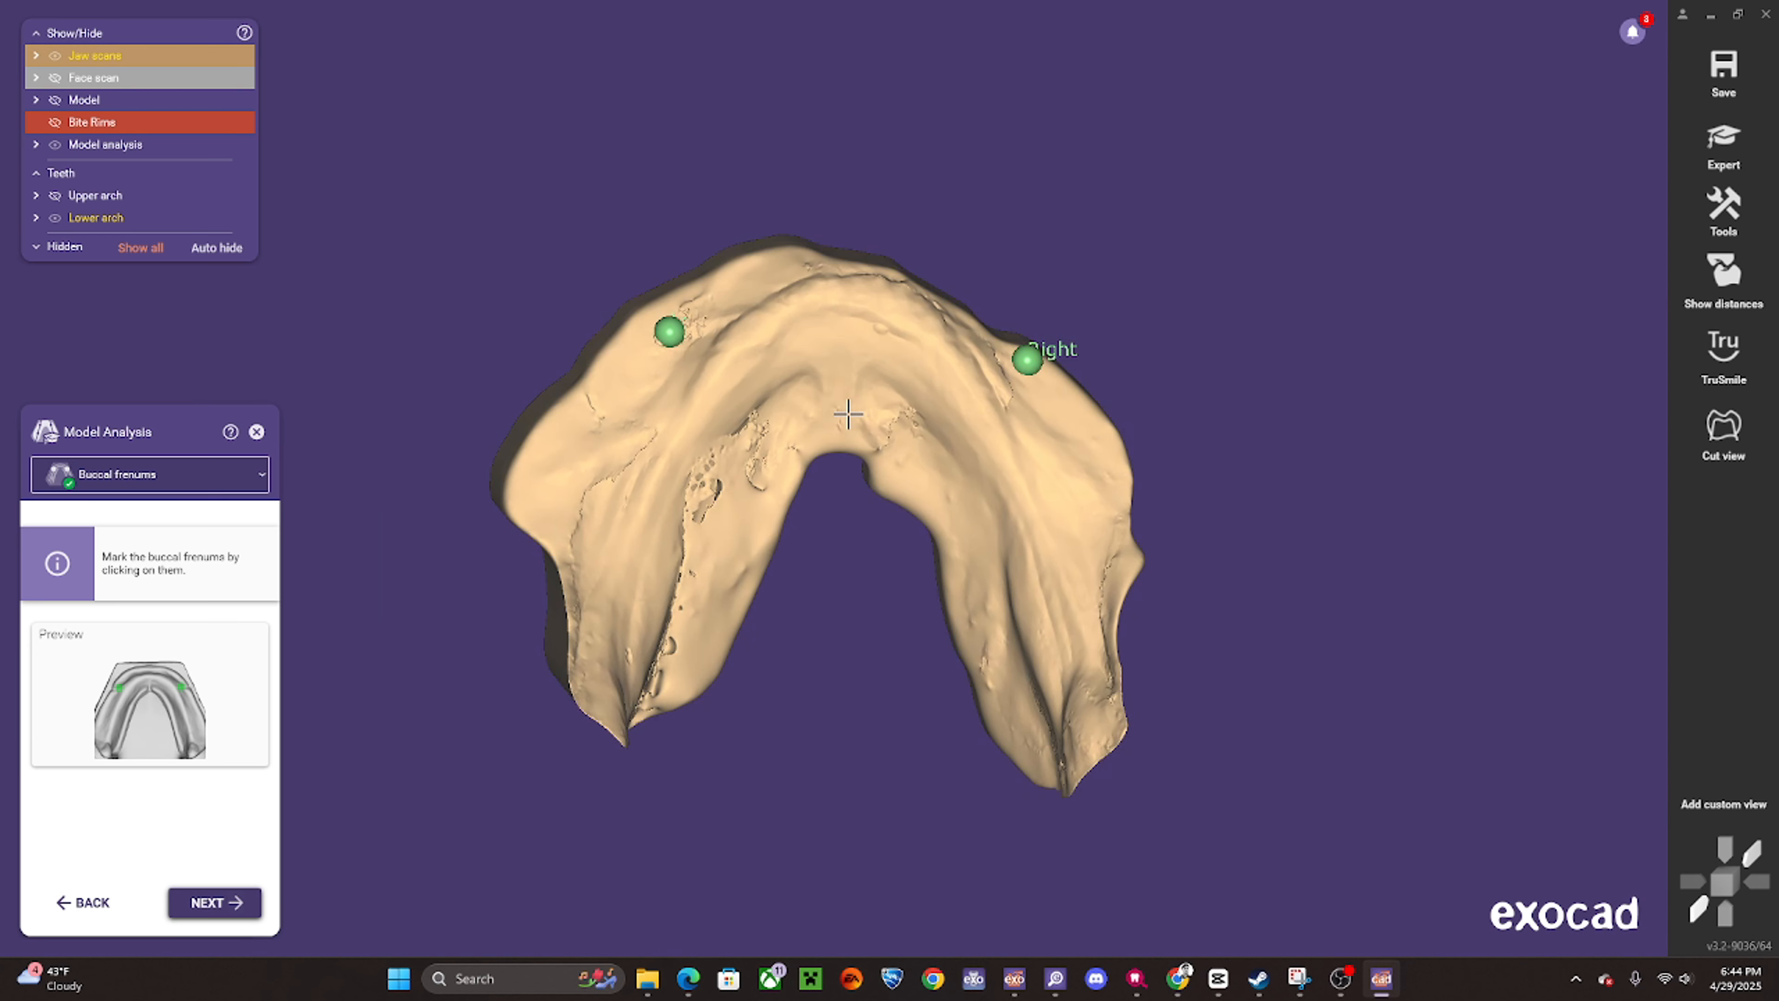
left_click(223, 909)
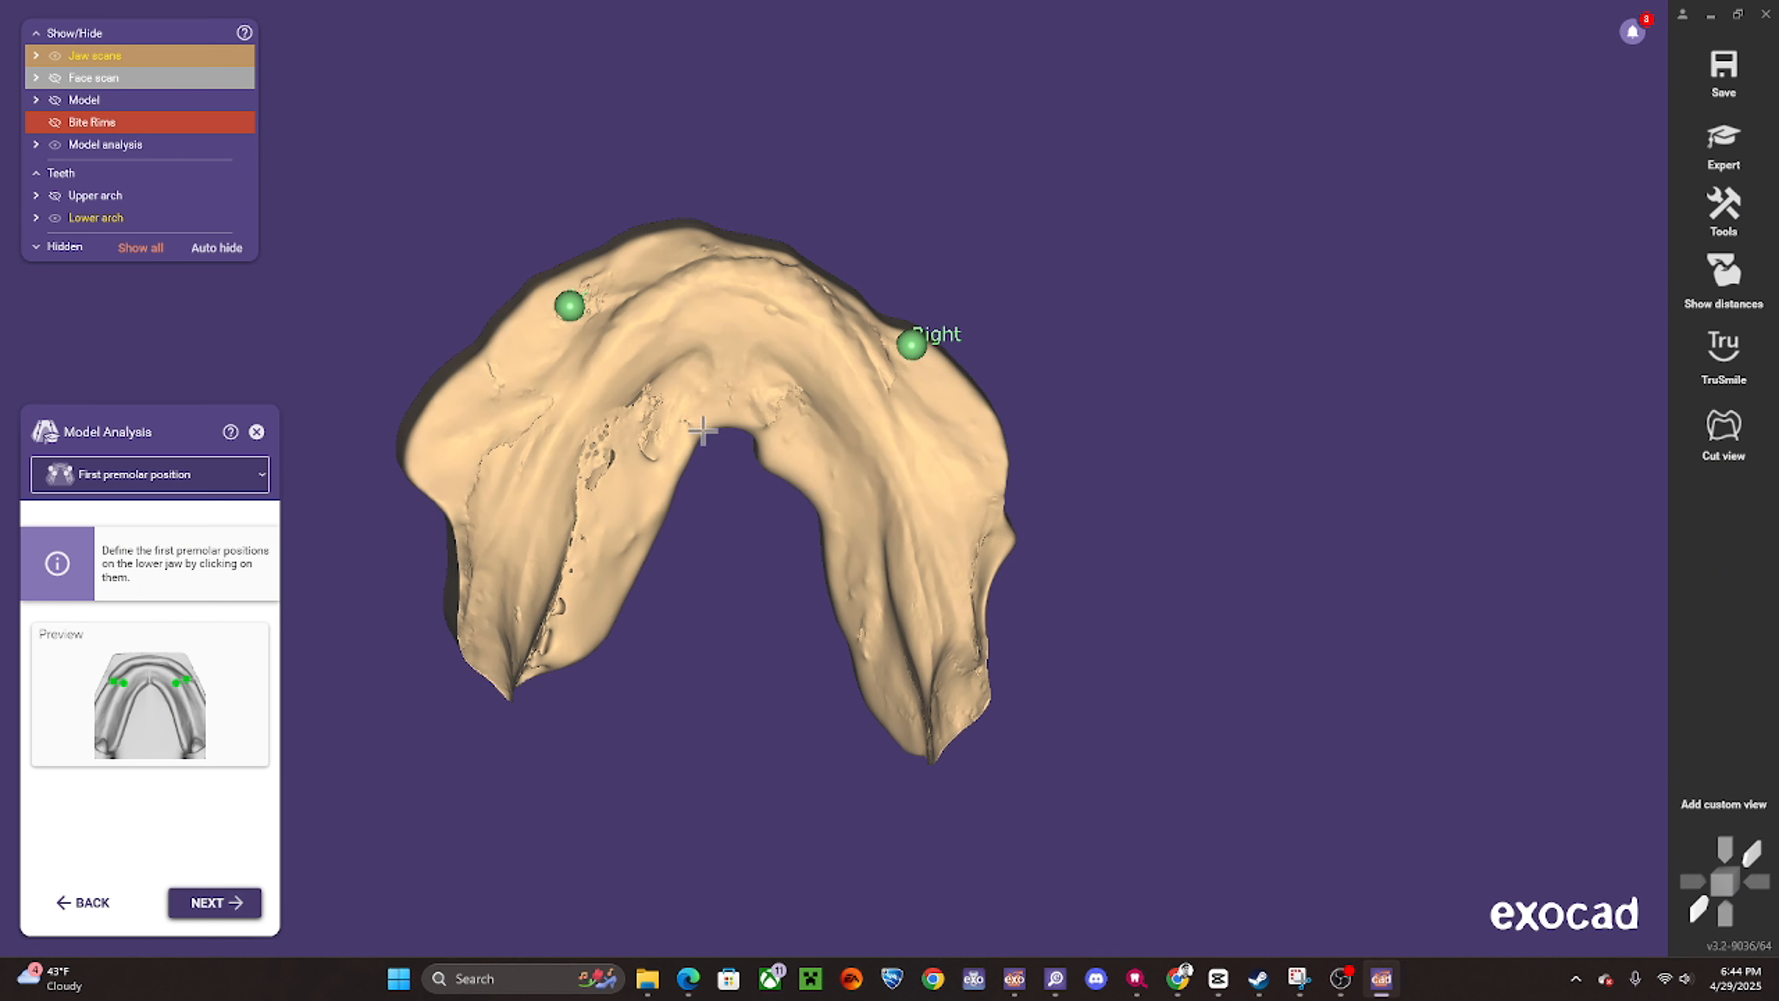
- Mark both first premolar positions on the lower ridge, just inward of the buccal frenum points, and continue to the lingual frenum
right_click_drag(727, 486, 727, 486)
scroll(672, 424, "up", 3)
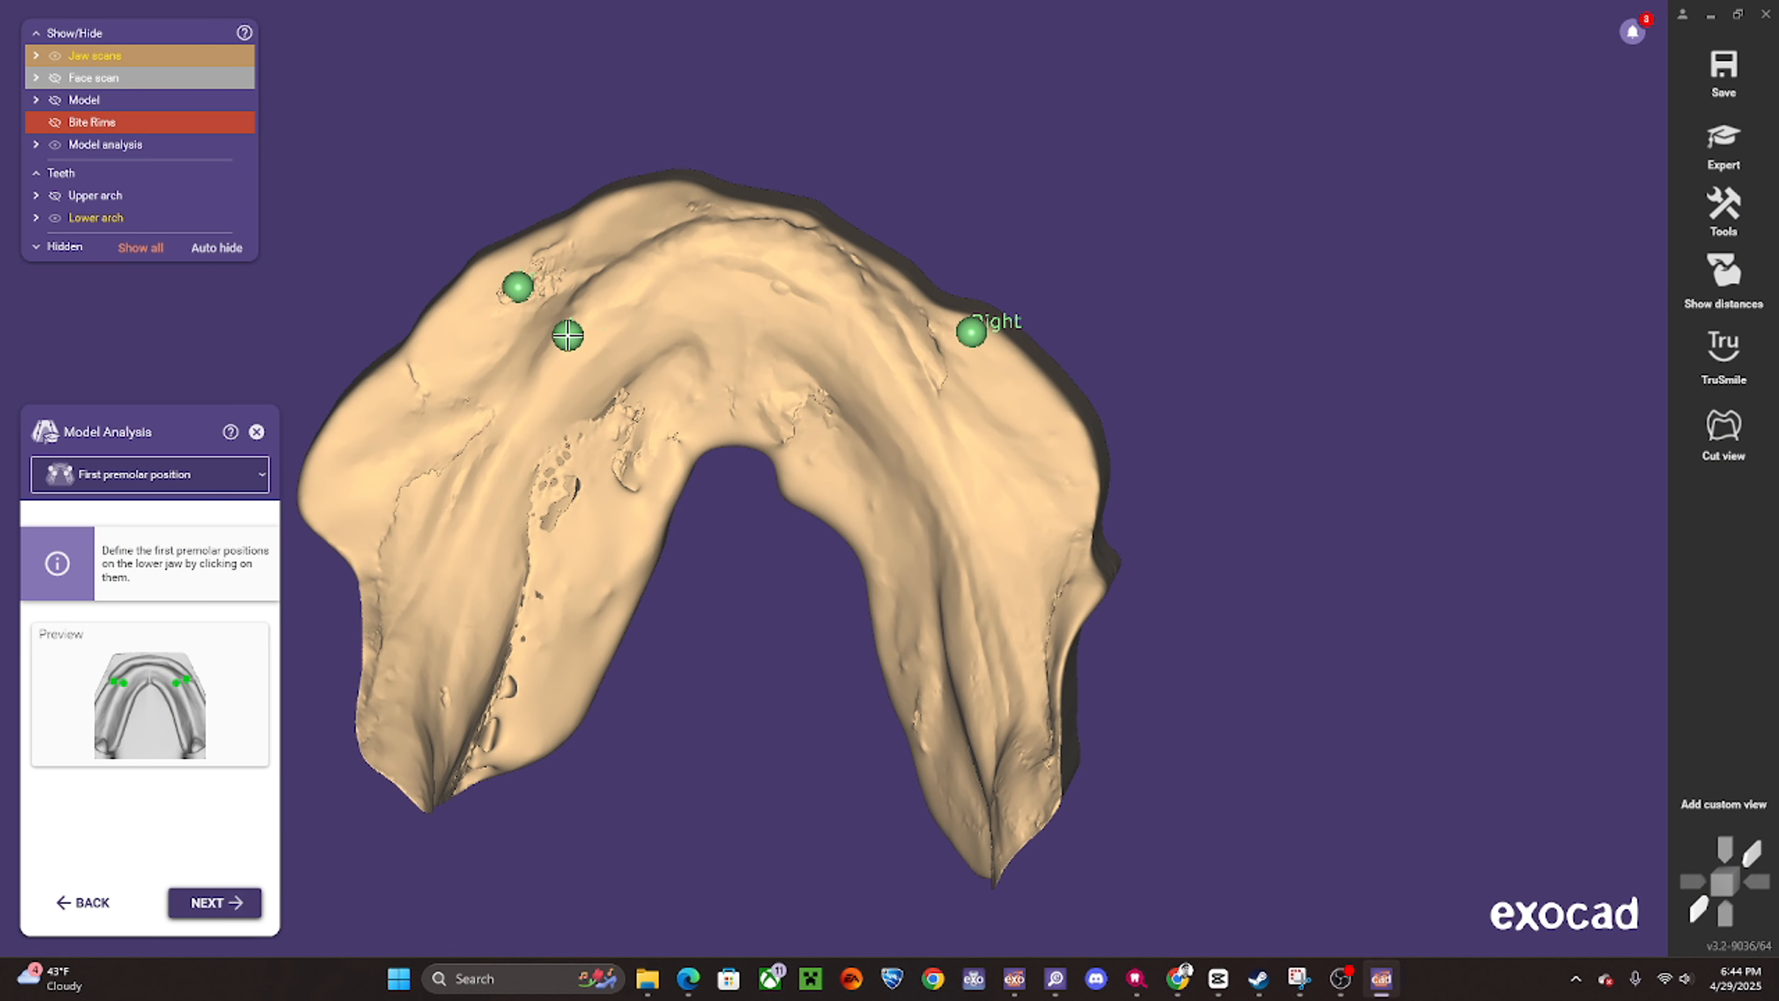
scroll(738, 460, "down", 3)
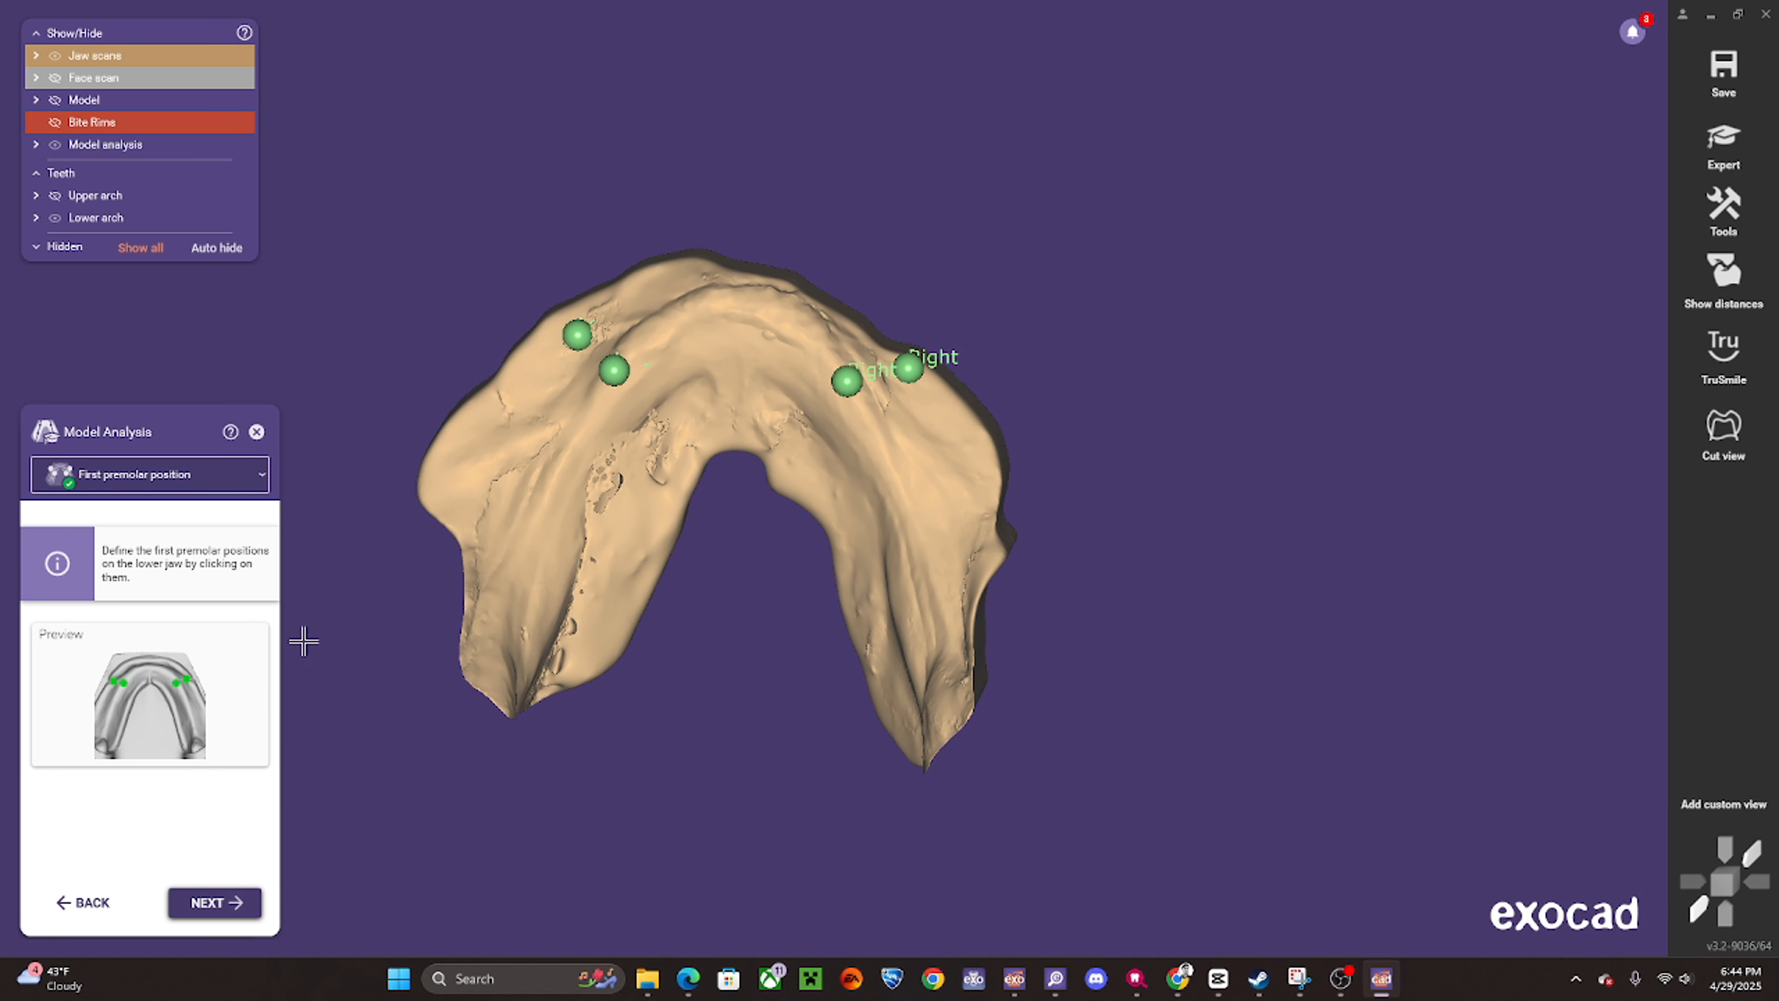
left_click(223, 904)
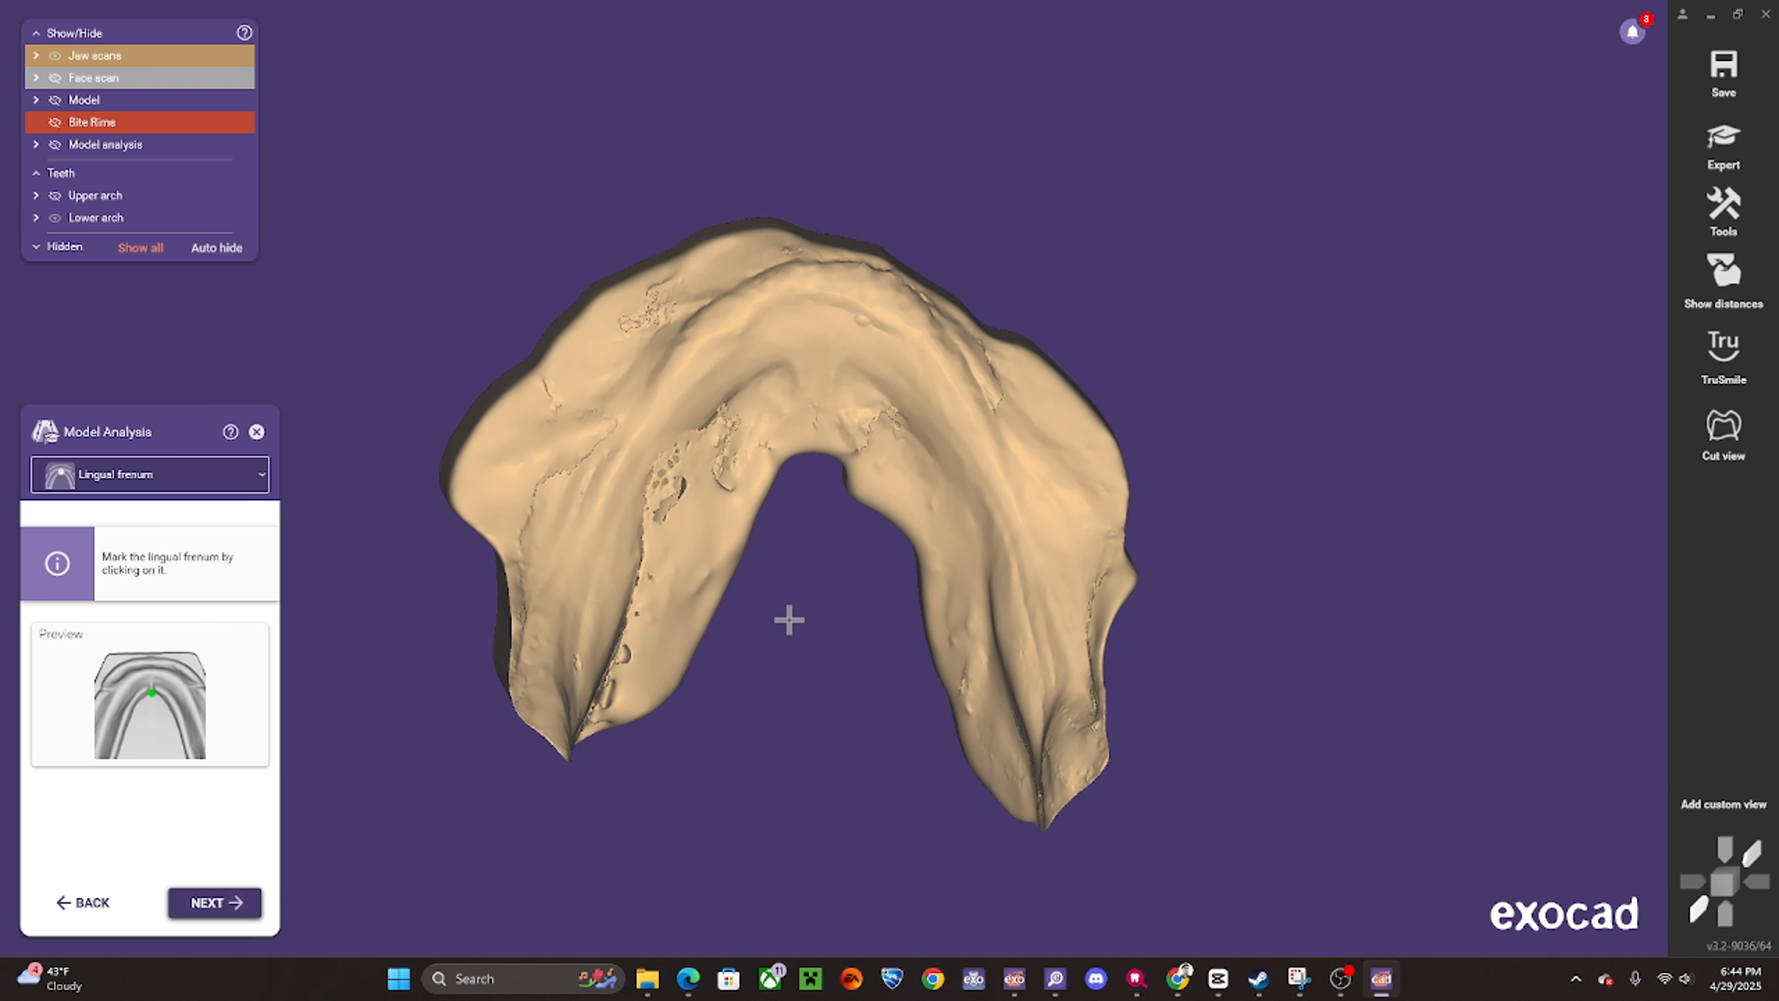
- Mark the lingual frenum at the lower midline and outline both retromolar pads on the lower jaw
left_click(771, 393)
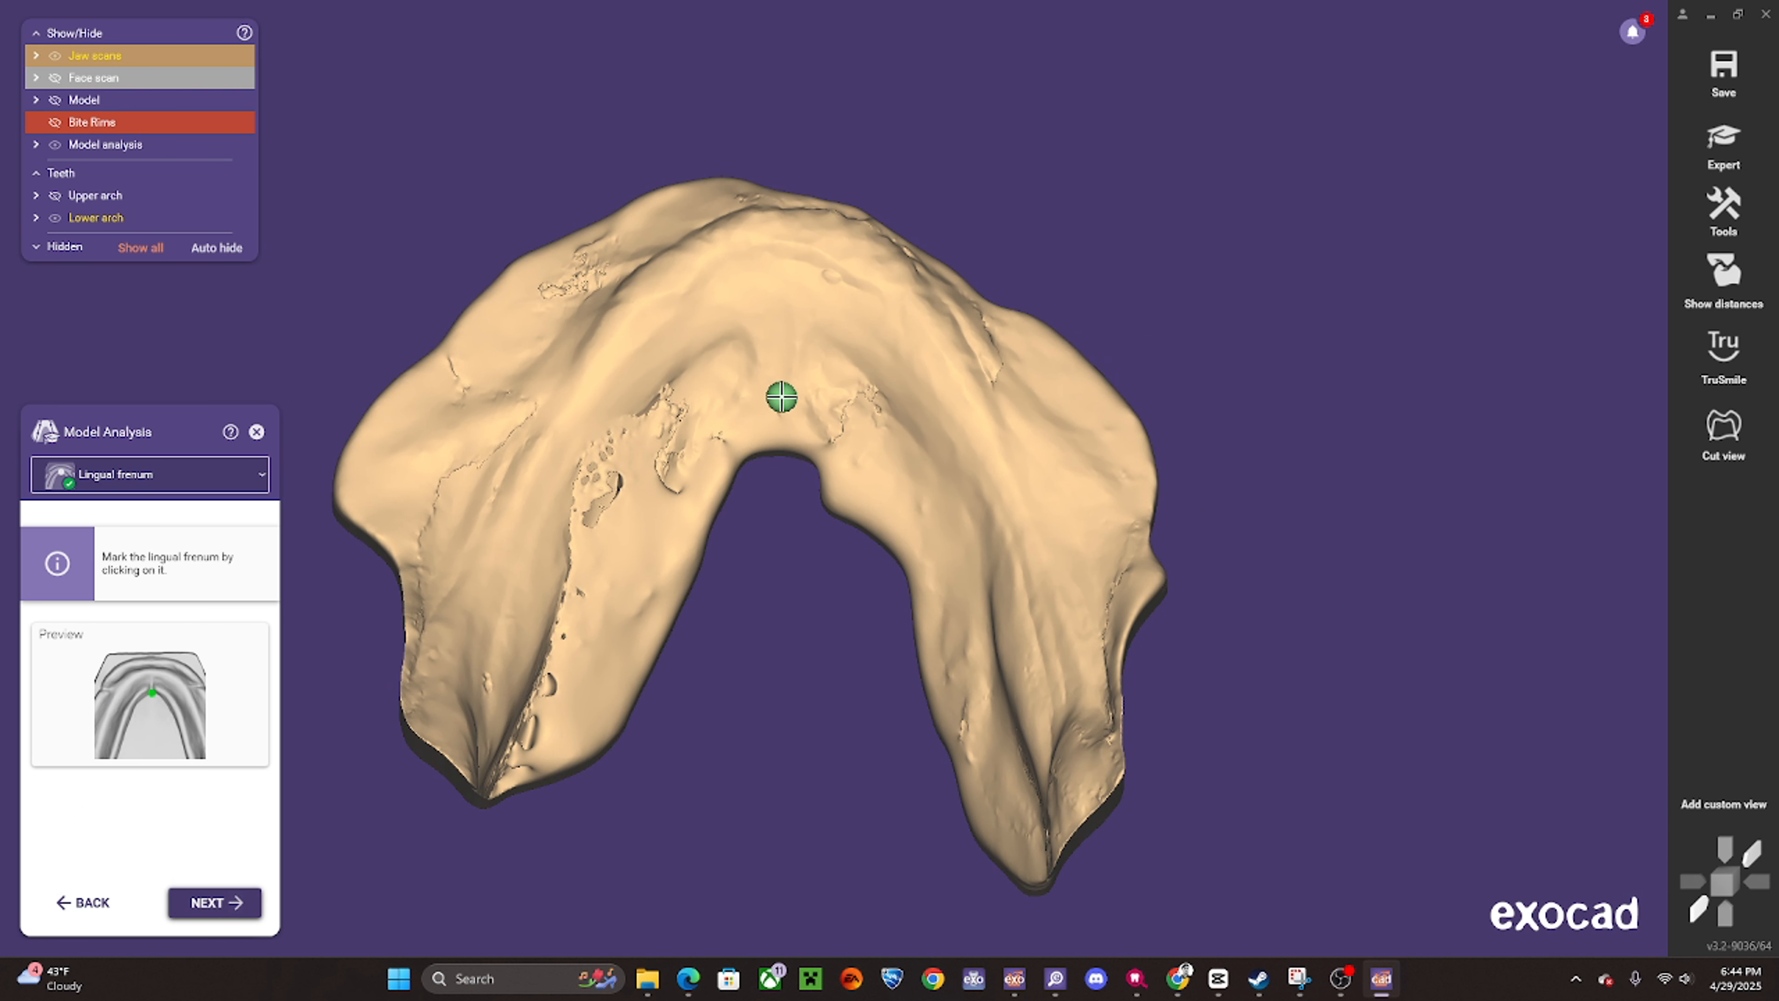
left_click(231, 906)
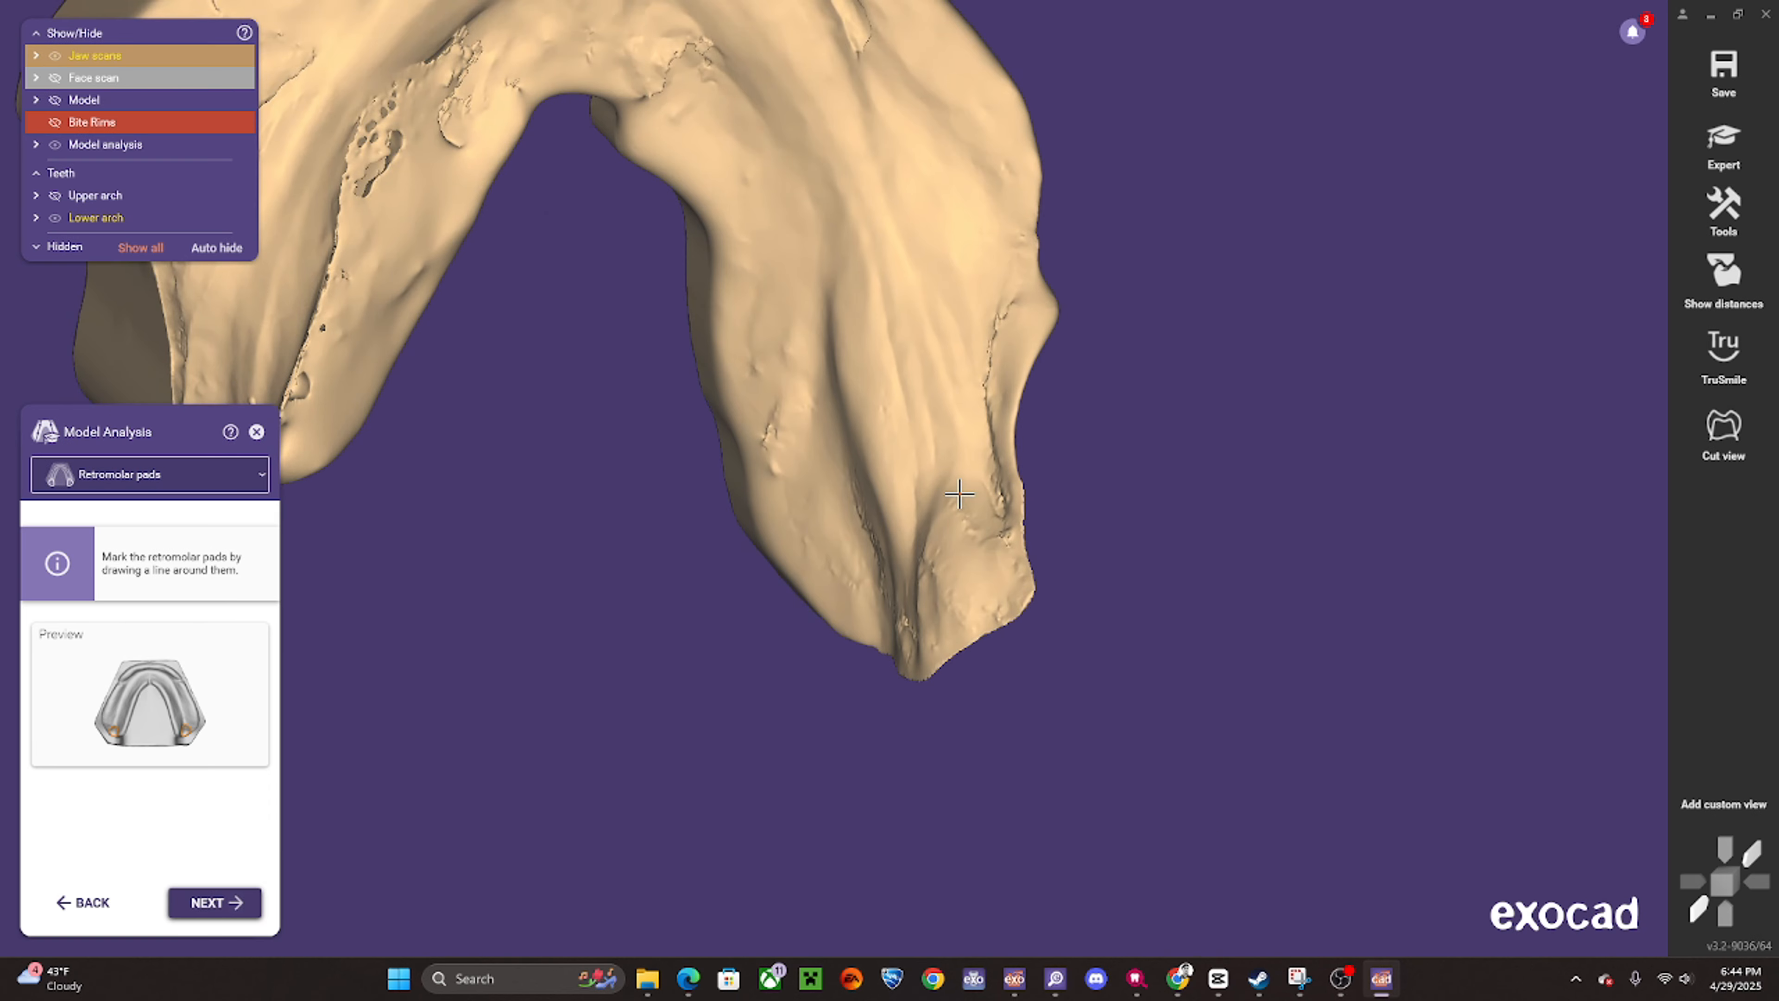
left_click(932, 623)
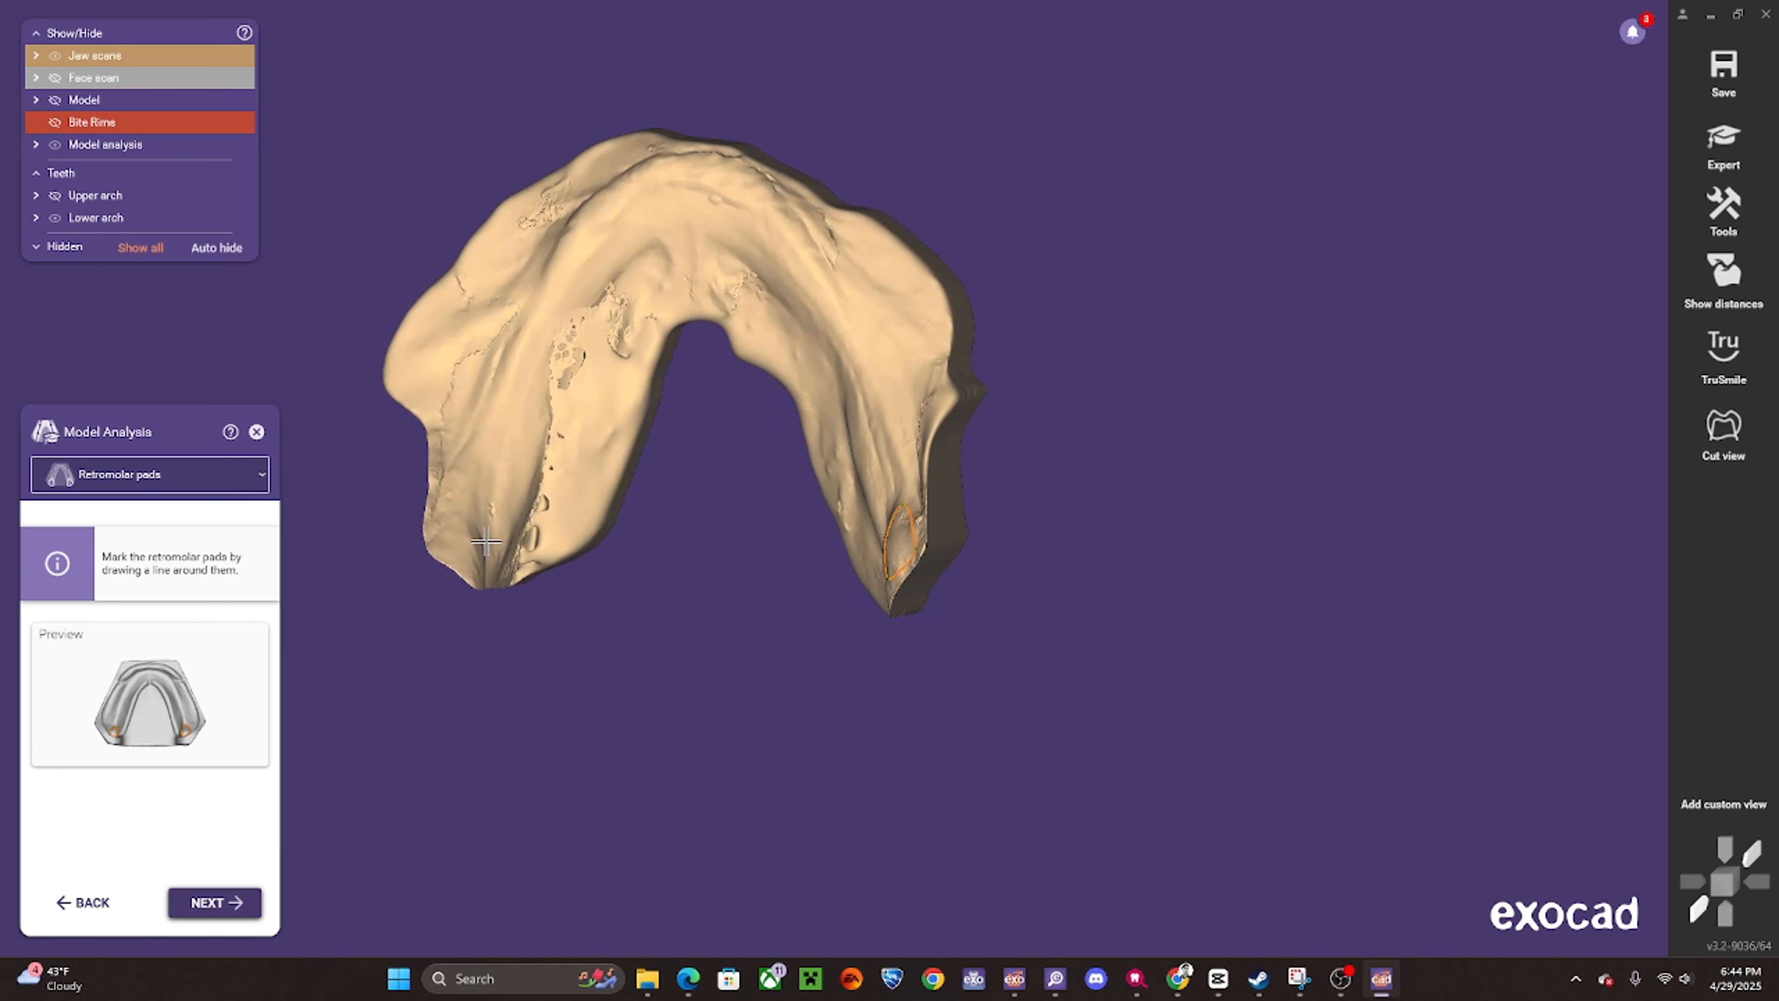
left_click(524, 611)
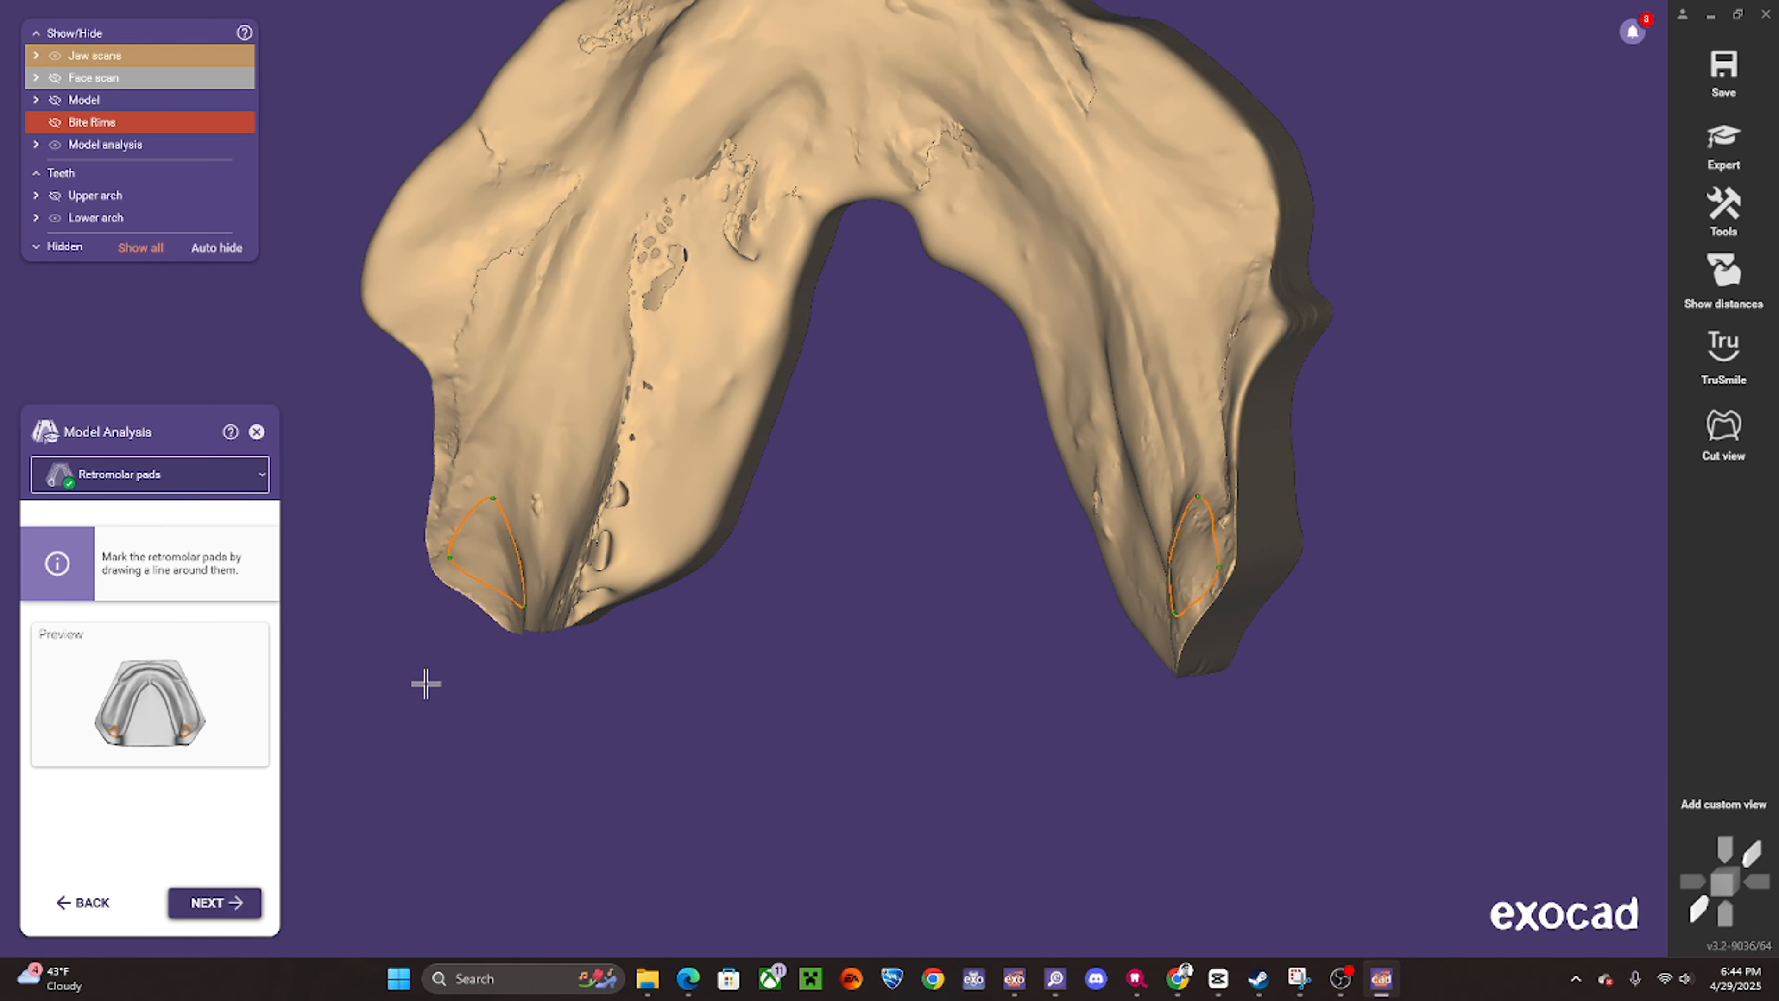
left_click(231, 904)
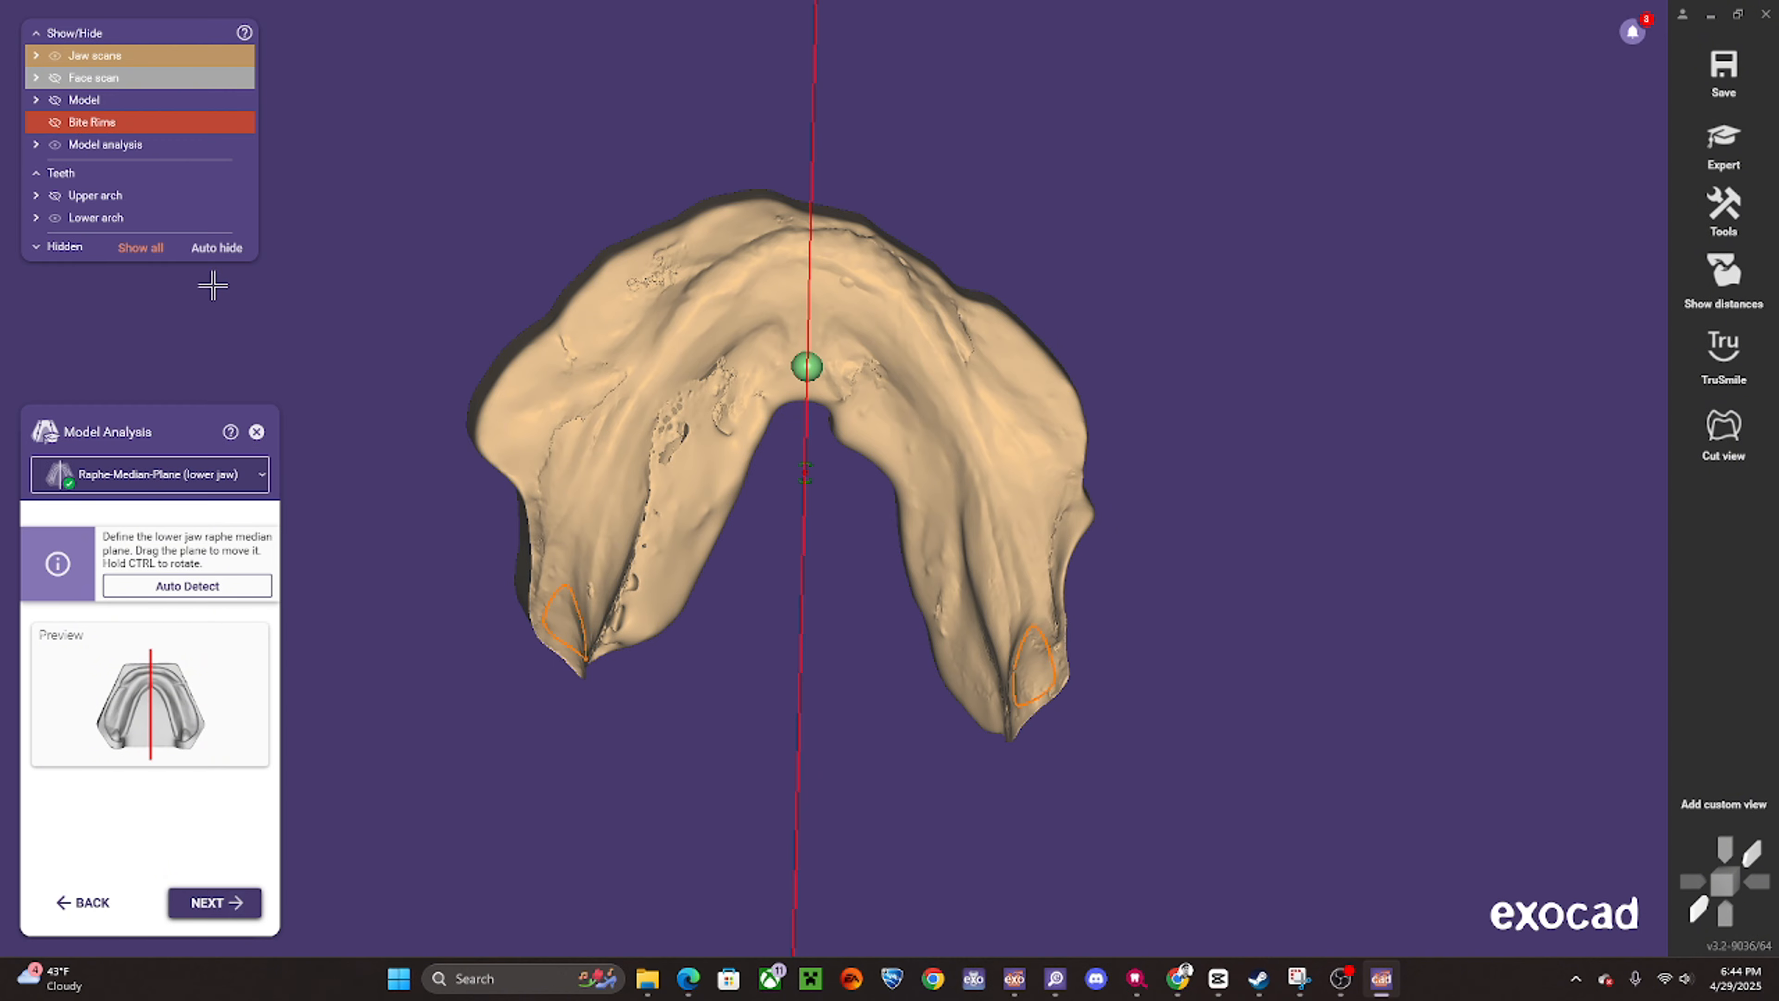
- Accept the detected lower raphe-median plane and ridge midline point, continuing to the lower labial surfaces limit
left_click(214, 902)
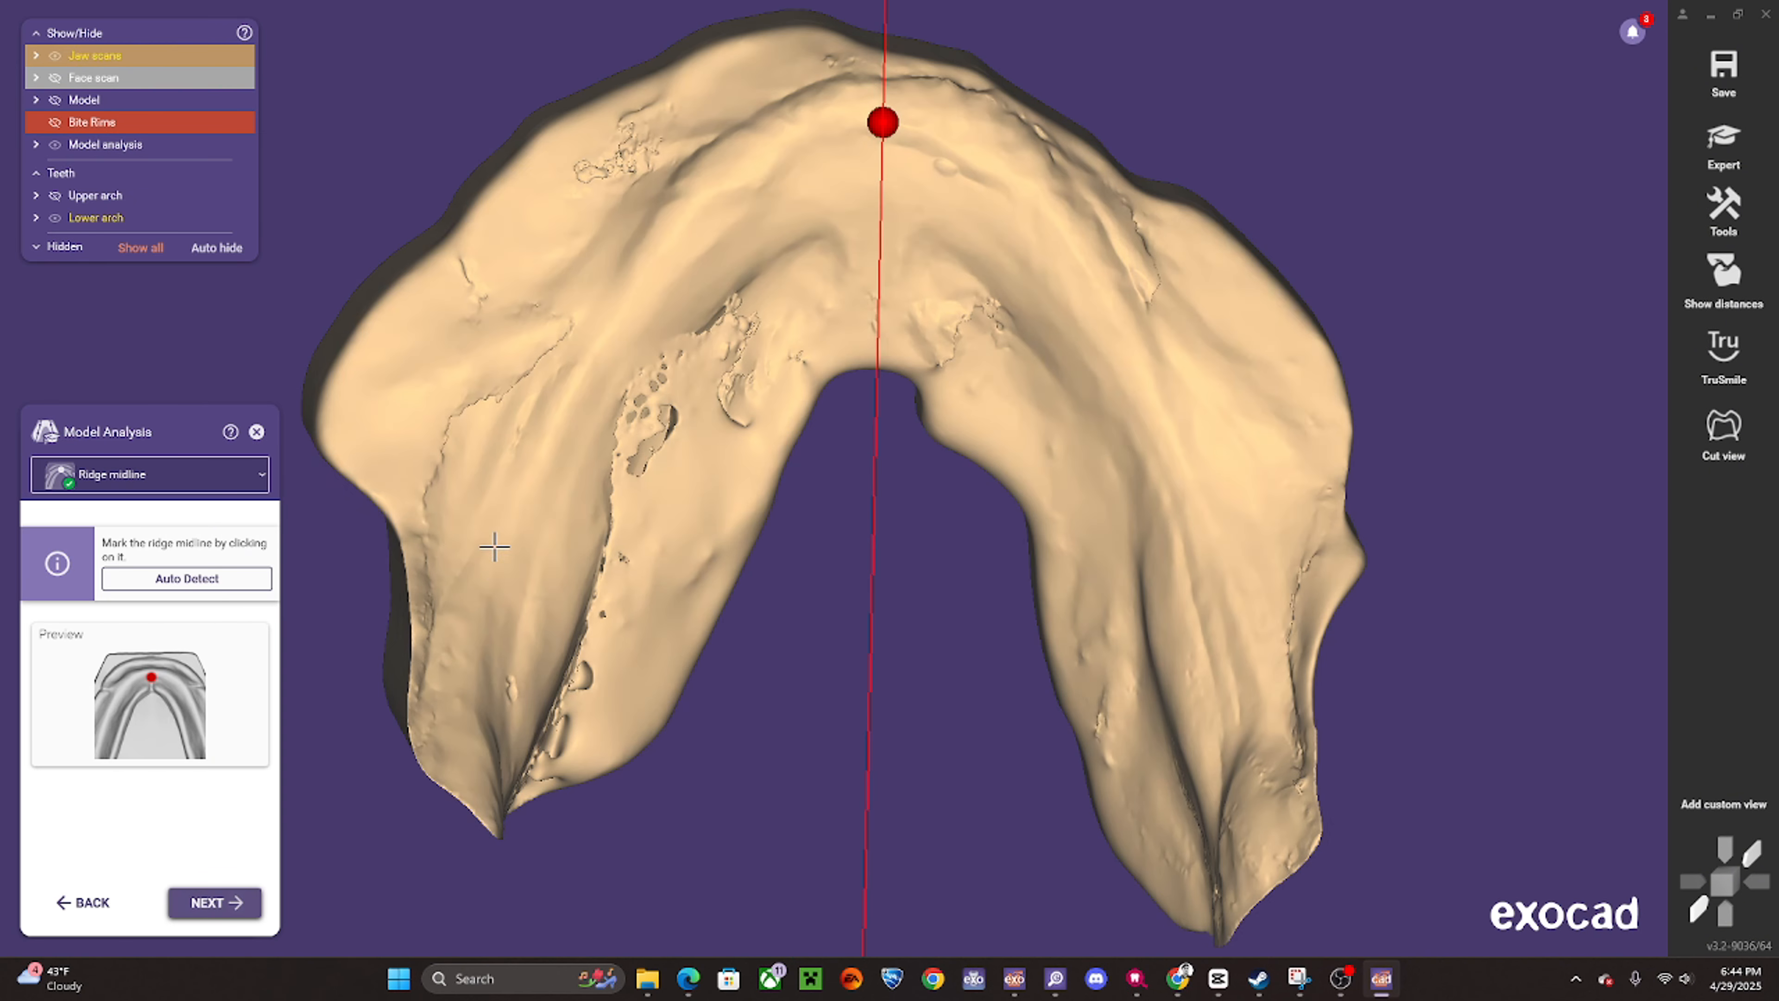
scroll(517, 552, "down", 5)
scroll(804, 189, "up", 2)
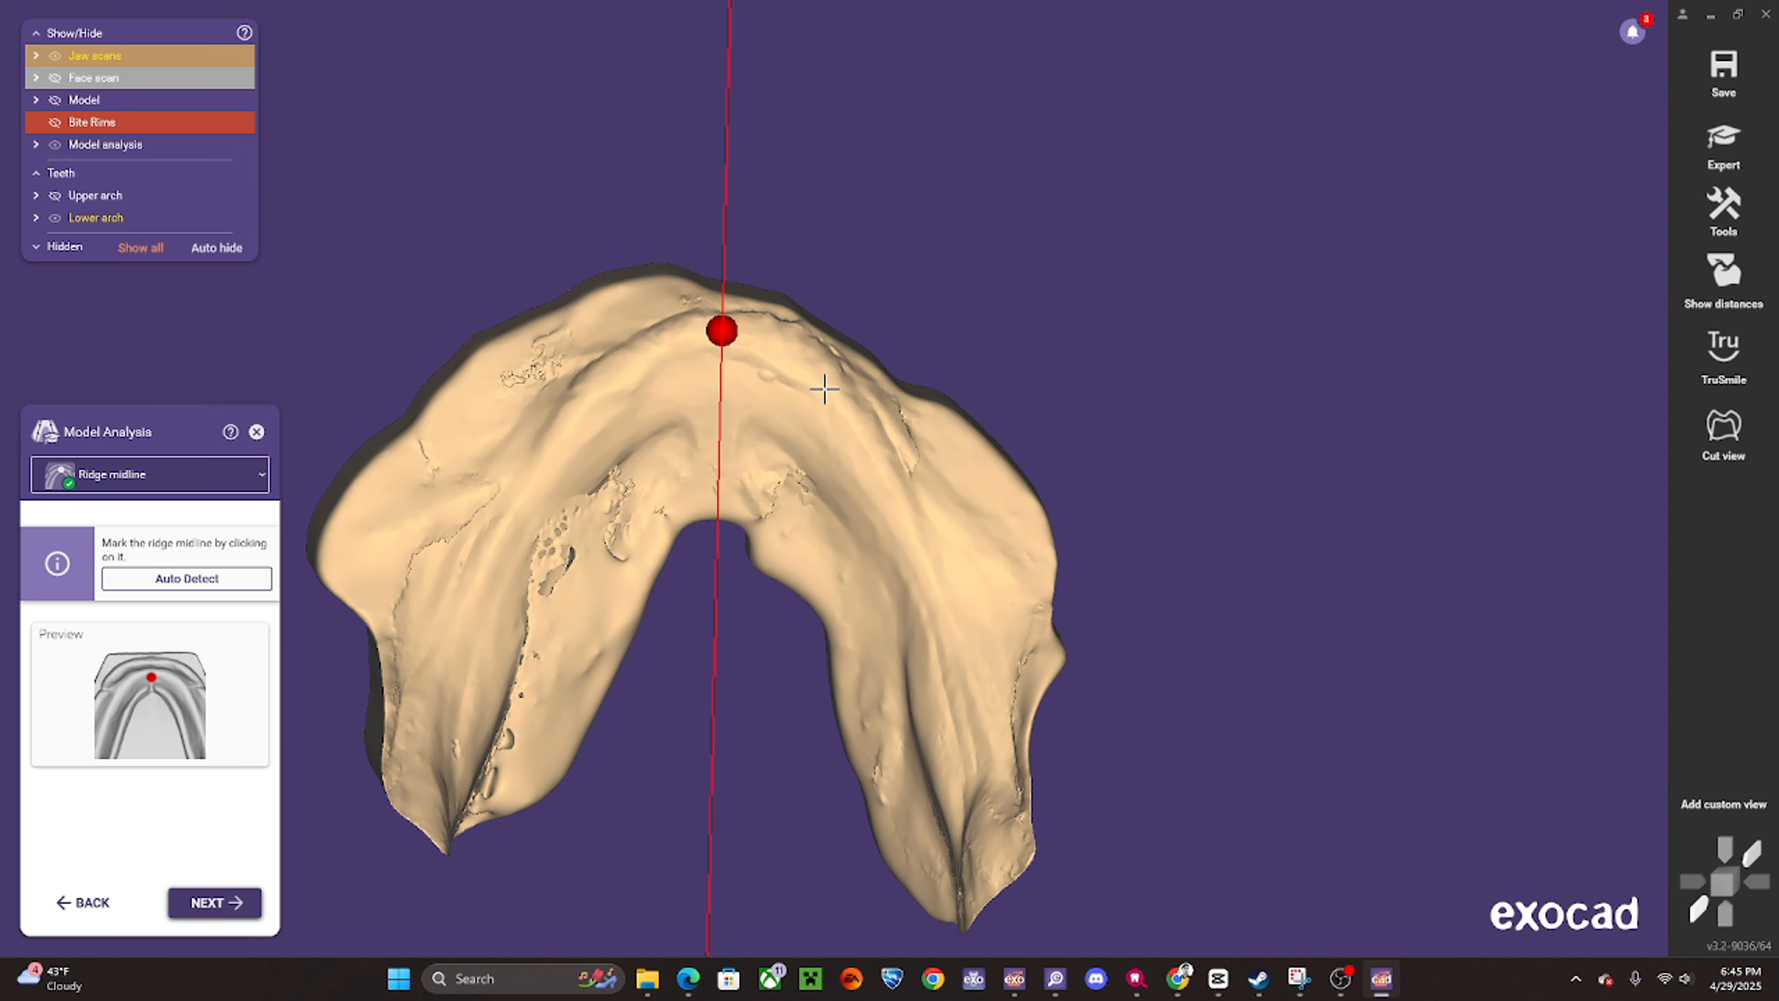
left_click(213, 902)
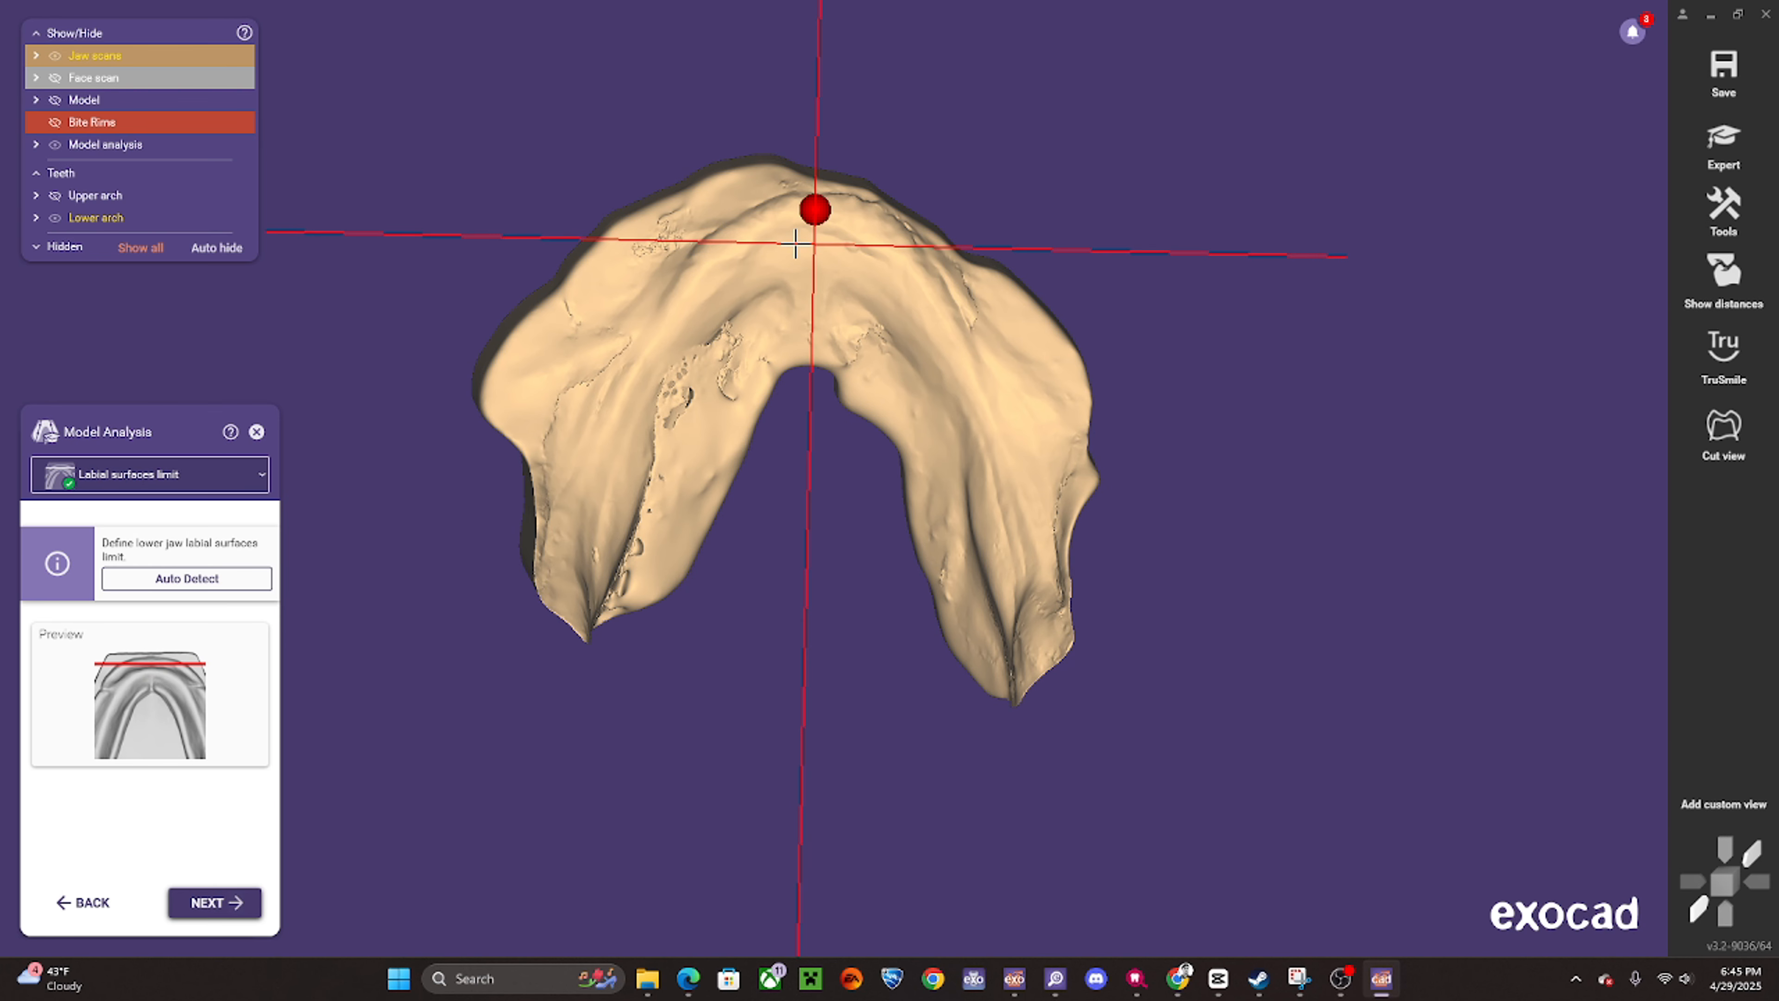
- Move the lower labial surfaces limit forward to just in front of the ridge midline point and continue to the alveolar ridge line
left_click(811, 182)
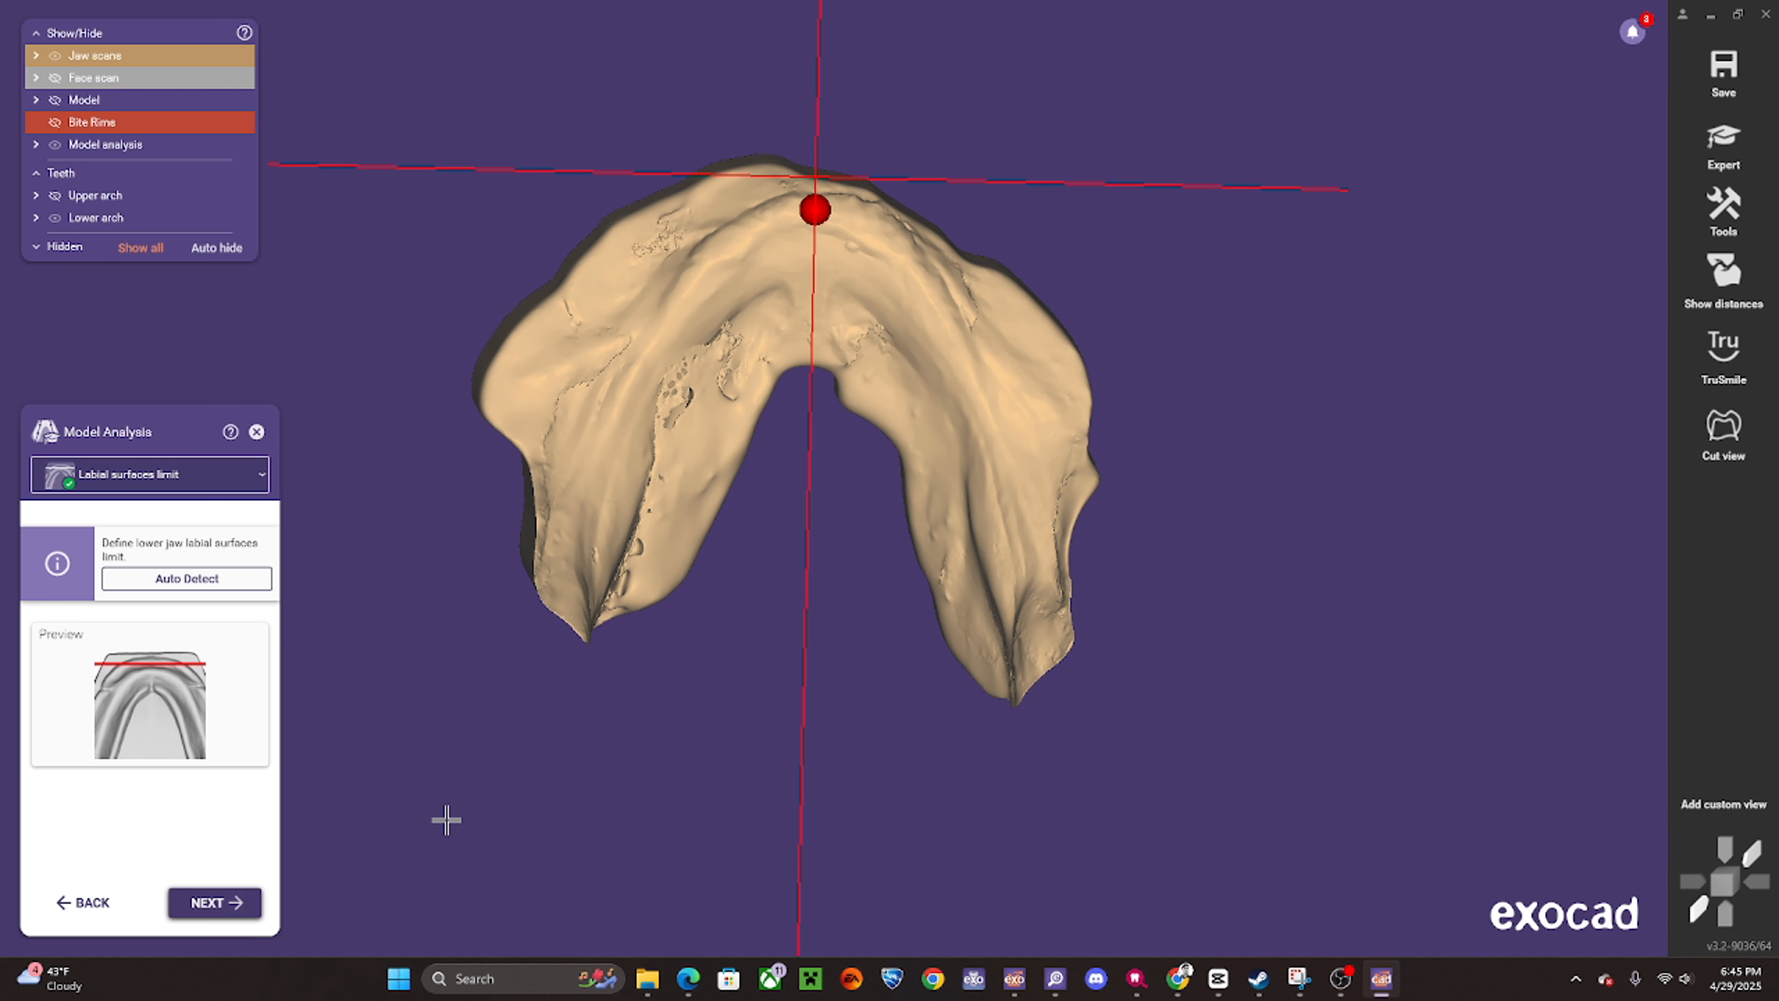
left_click(203, 911)
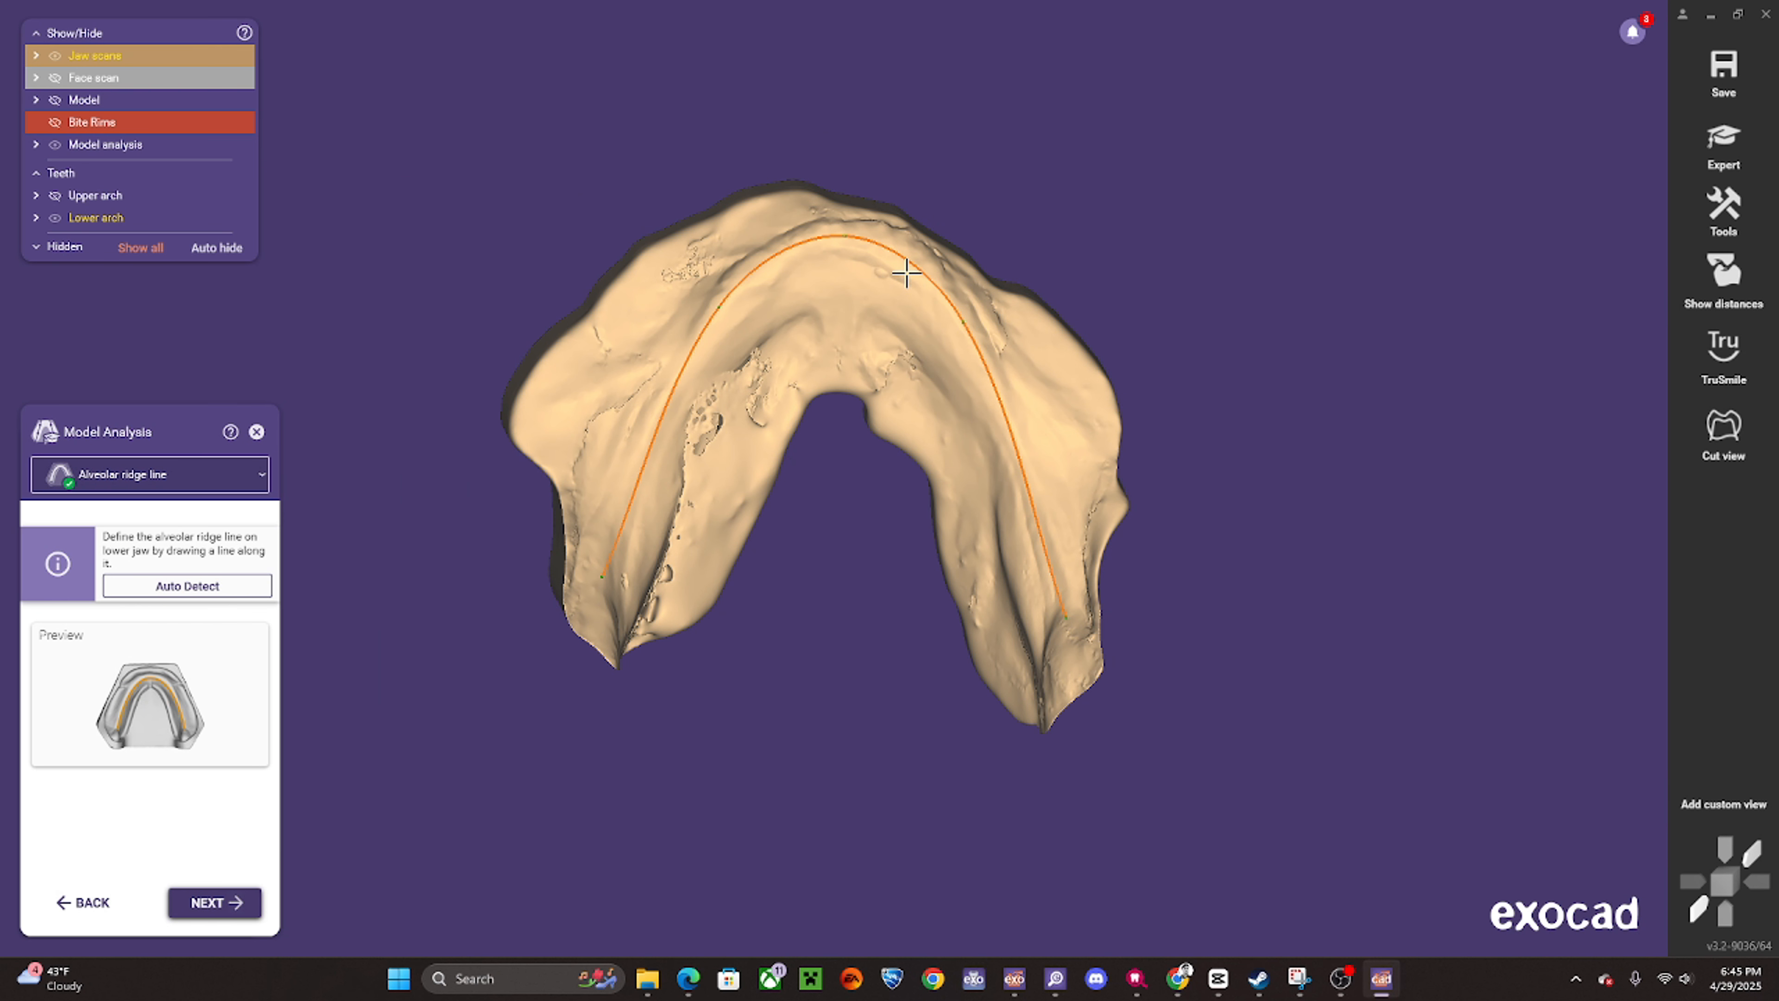
scroll(1070, 657, "up", 1)
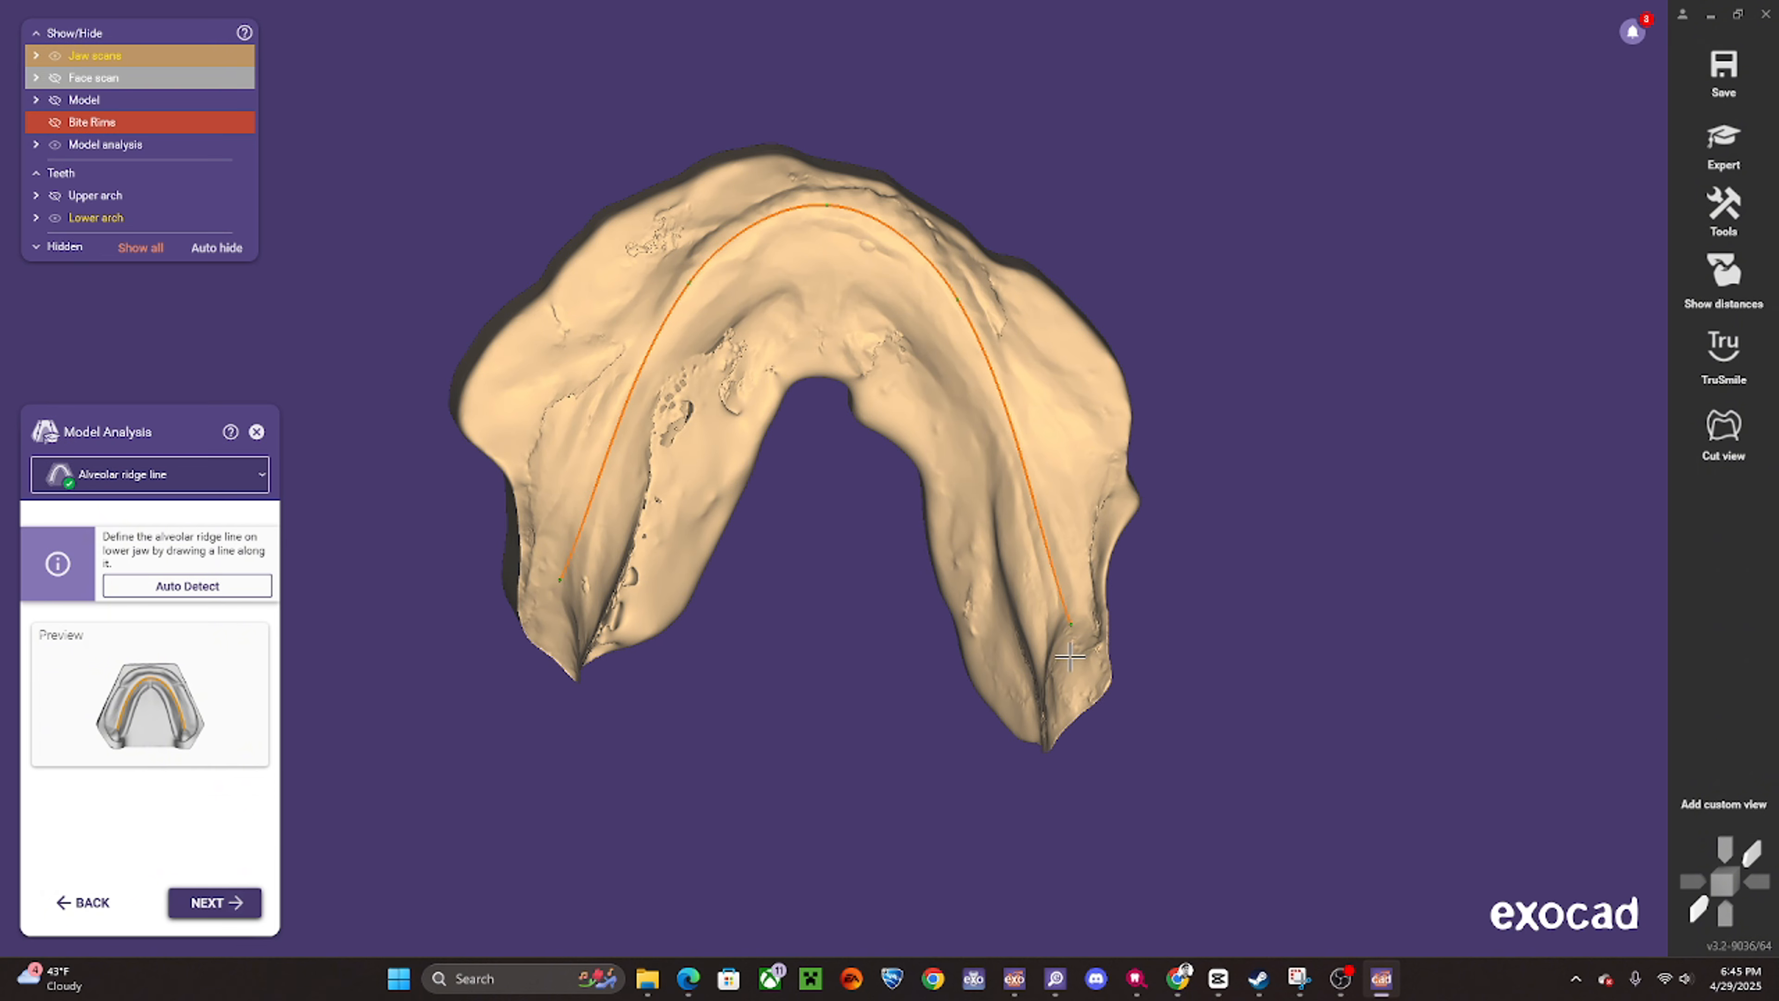
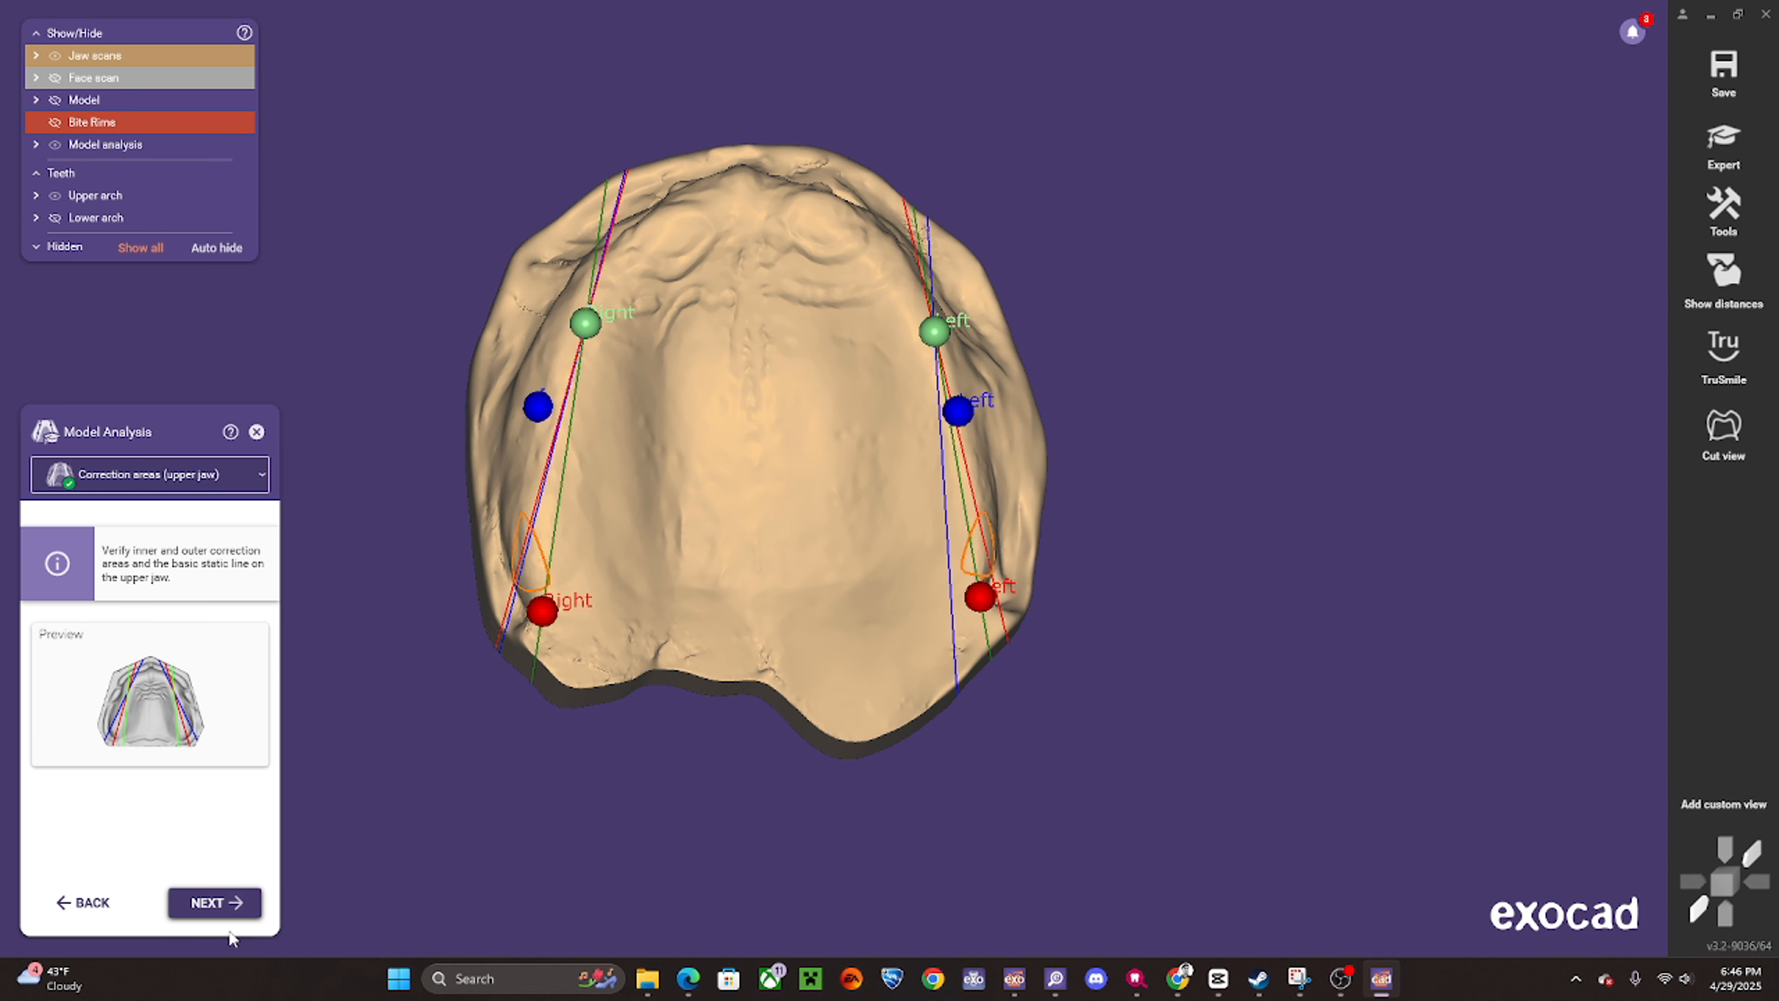
- Accept the upper and lower correction areas and the final setup lines, finishing the model analysis and continuing to denture tooth placement
left_click(210, 903)
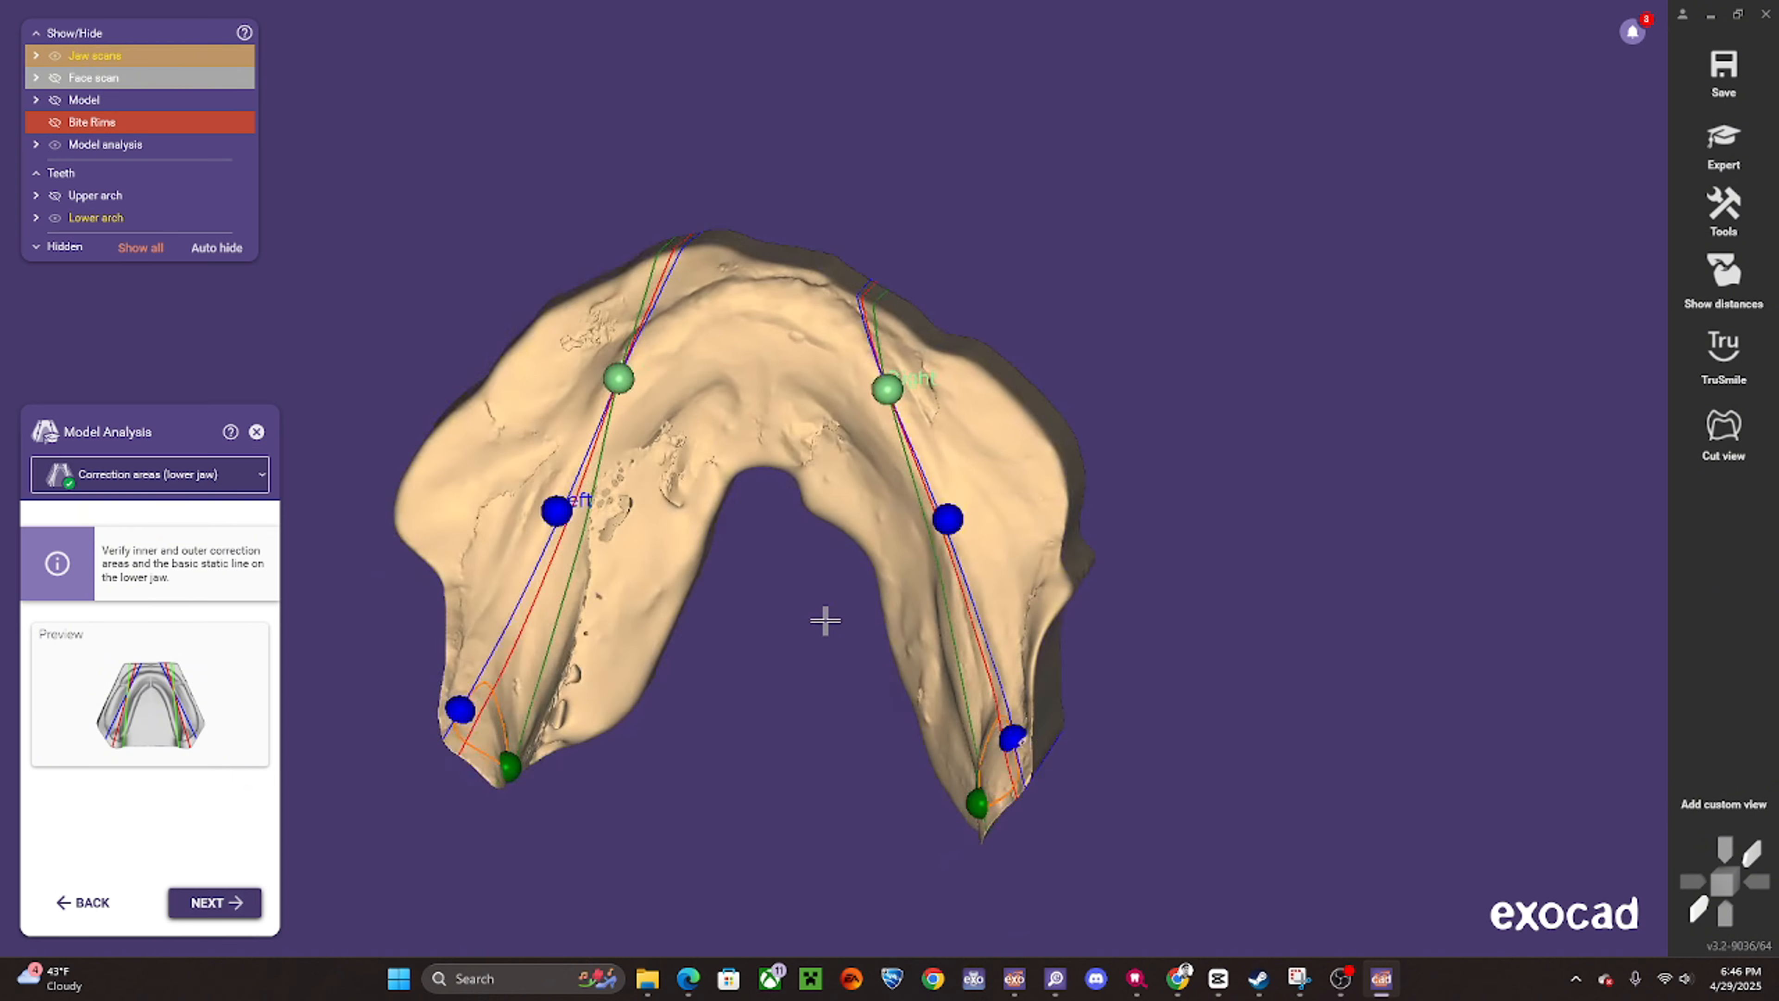
left_click(223, 904)
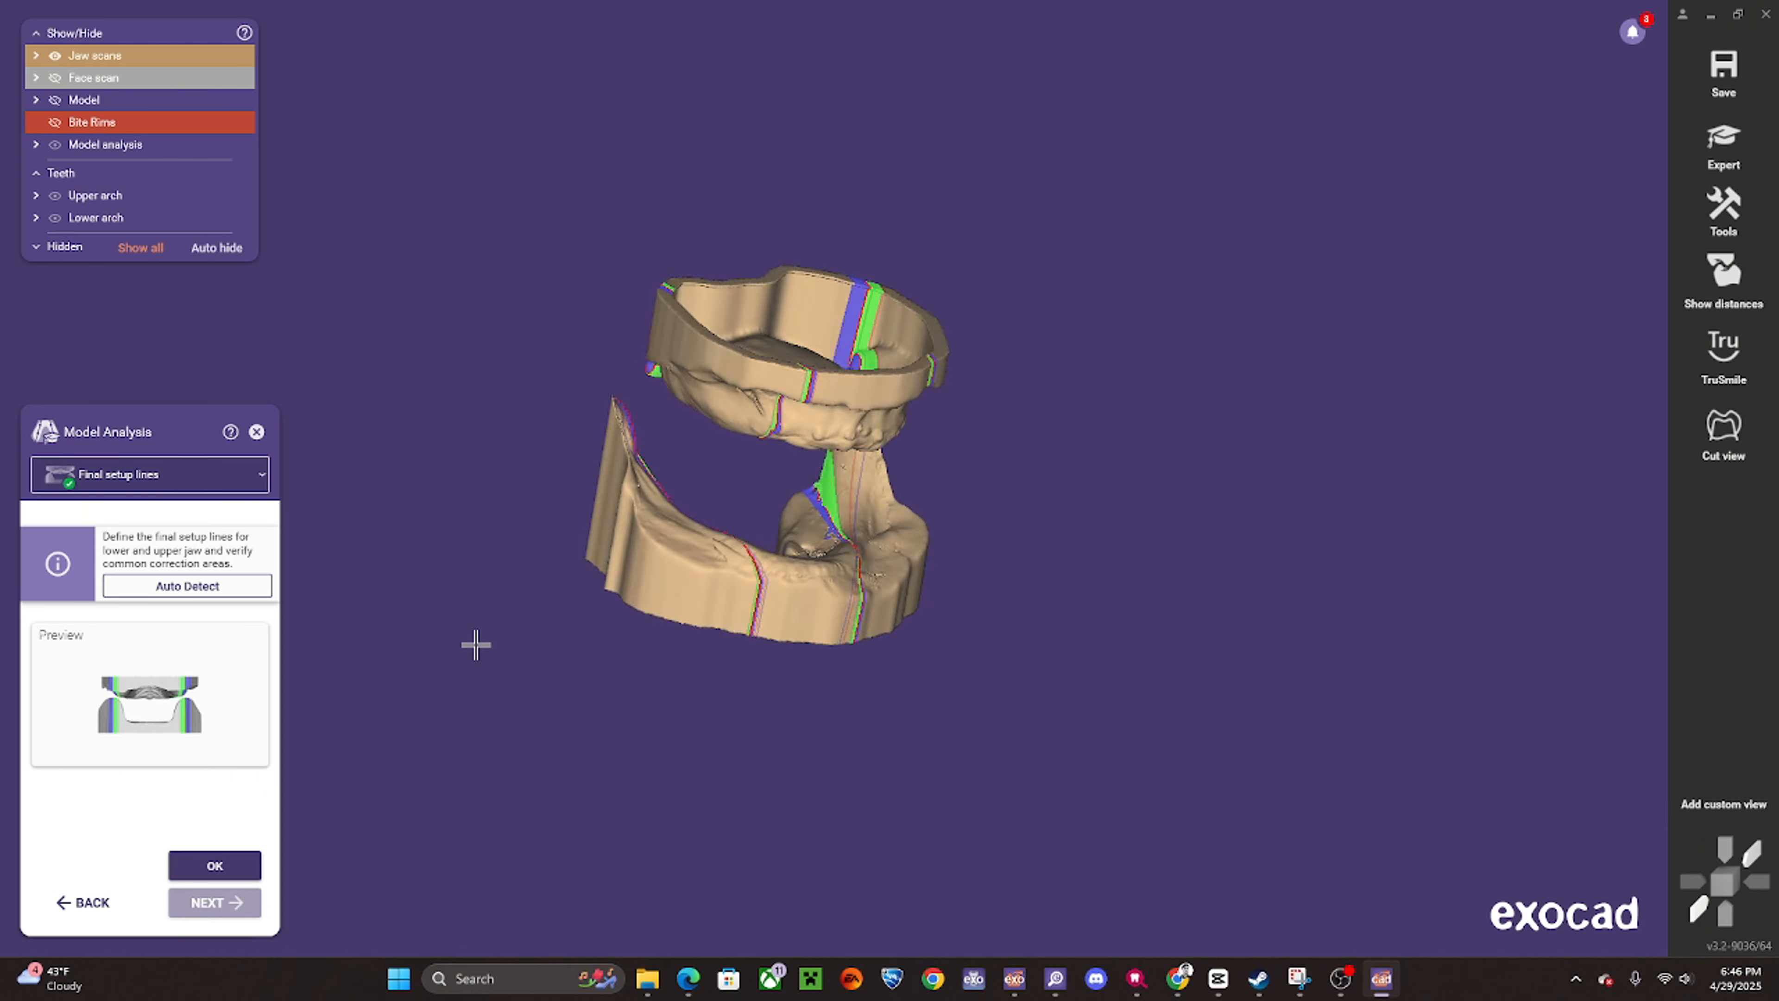
left_click(234, 867)
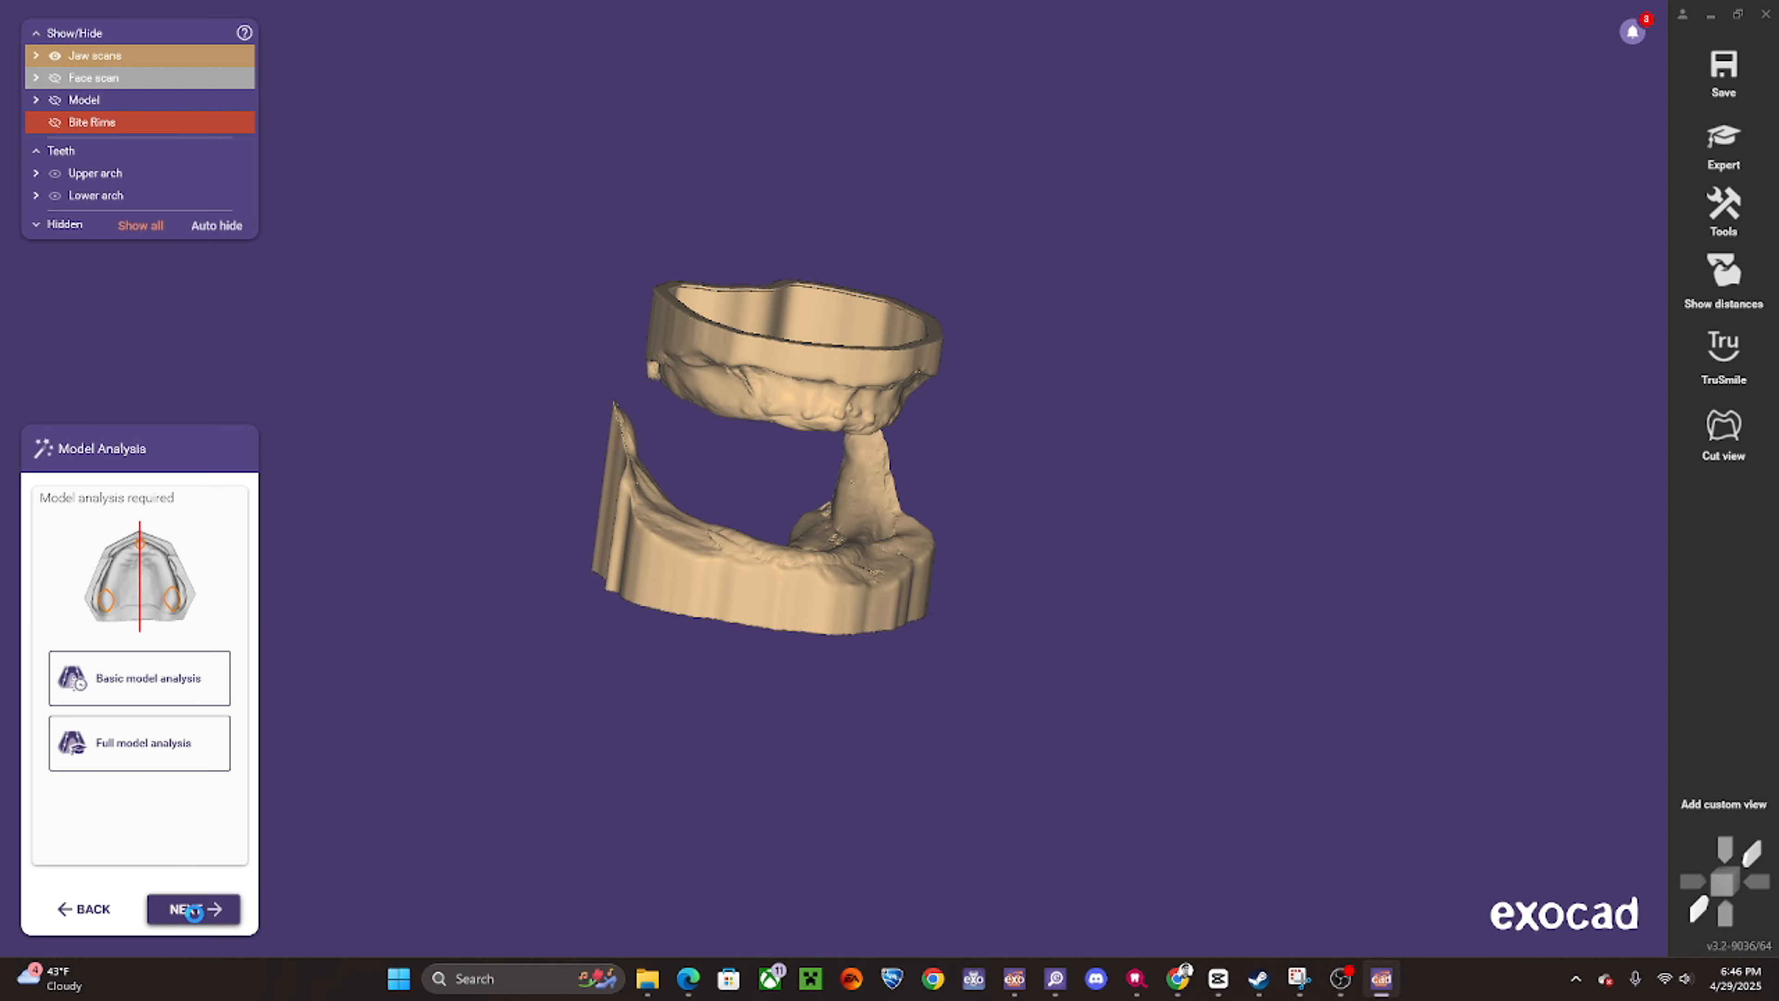
left_click(194, 909)
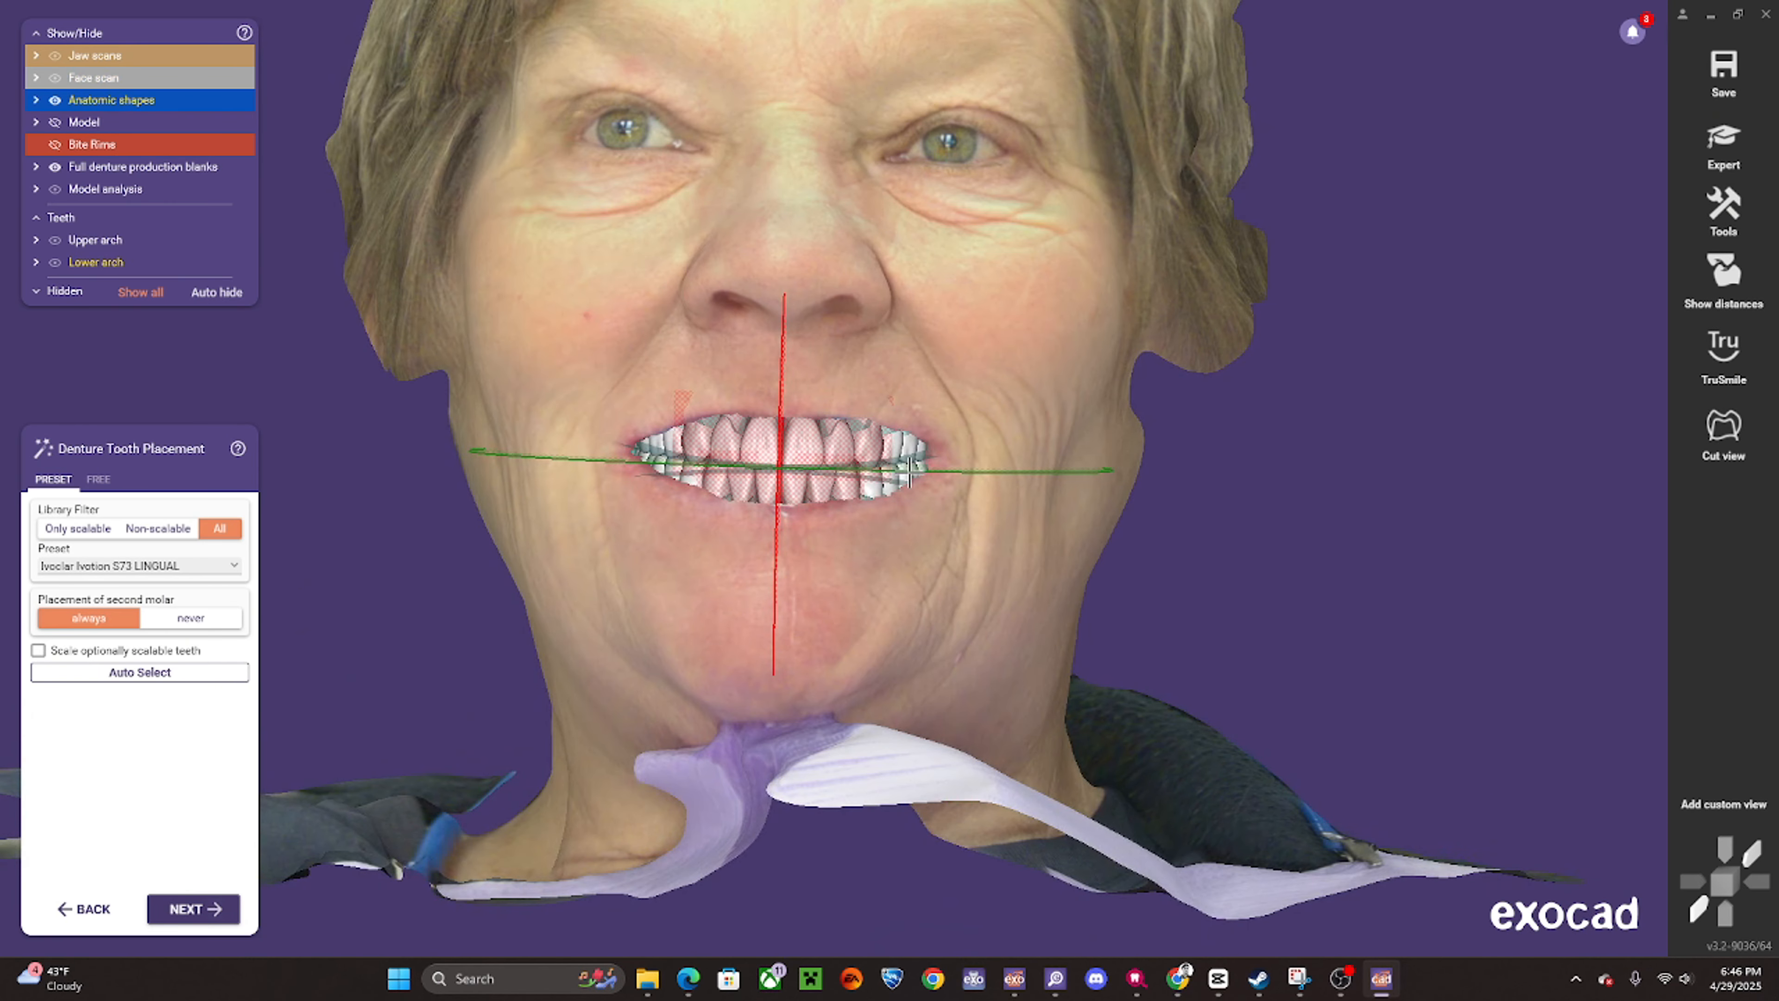
- Auto-select a denture tooth preset and inspect how its teeth sit in the smile on the face scan
mouse_move(949, 525)
right_mouse_down()
mouse_move(973, 504)
mouse_move(1051, 511)
mouse_move(972, 511)
right_mouse_up()
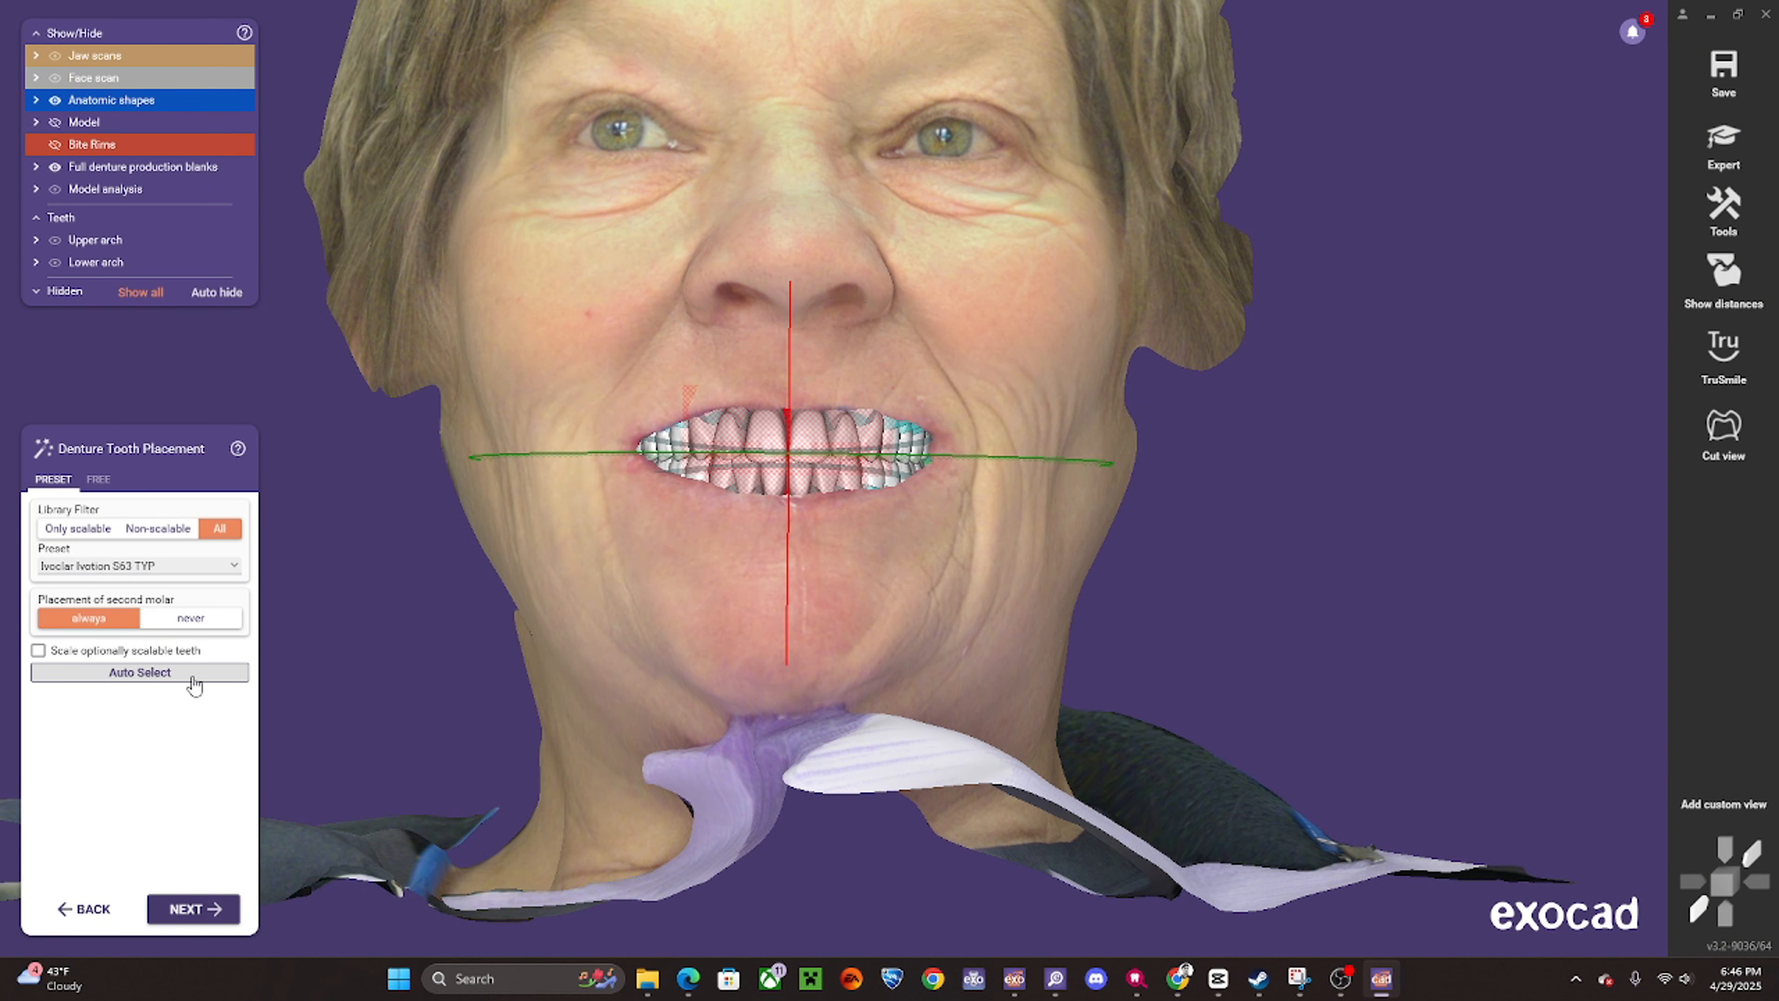
scroll(818, 468, "up", 3)
right_click_drag(801, 477, 816, 484)
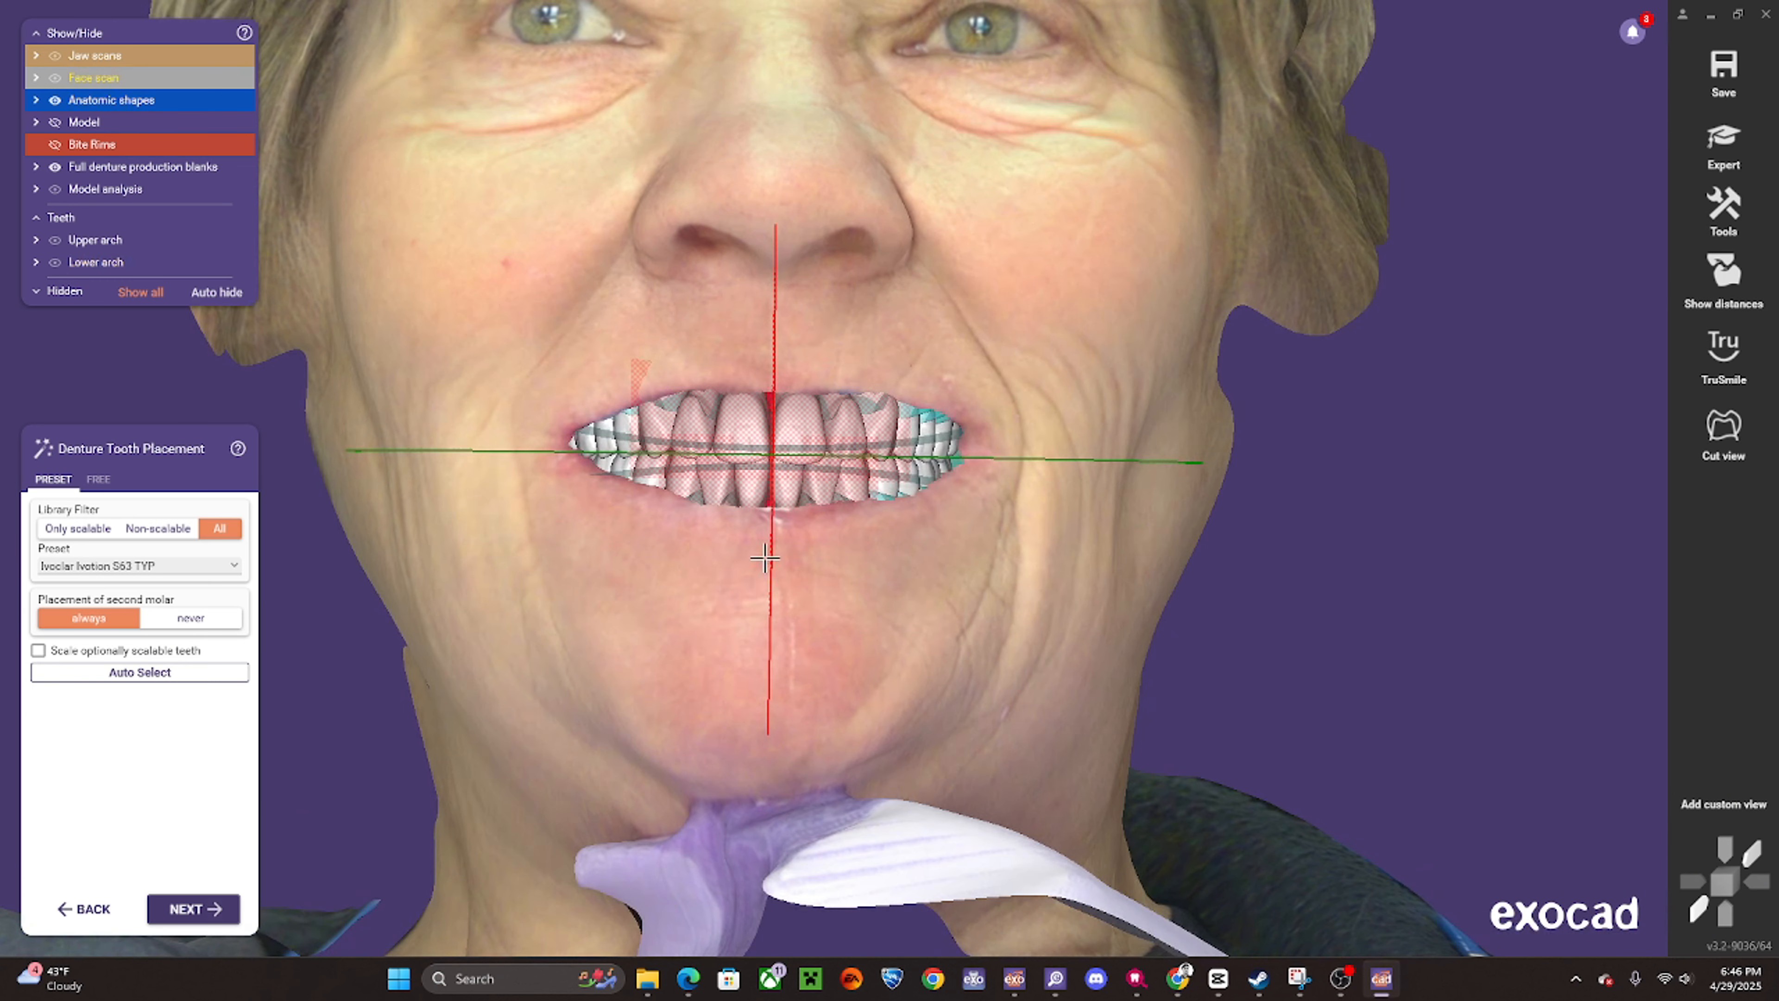
right_click_drag(764, 556, 703, 625)
left_click(203, 565)
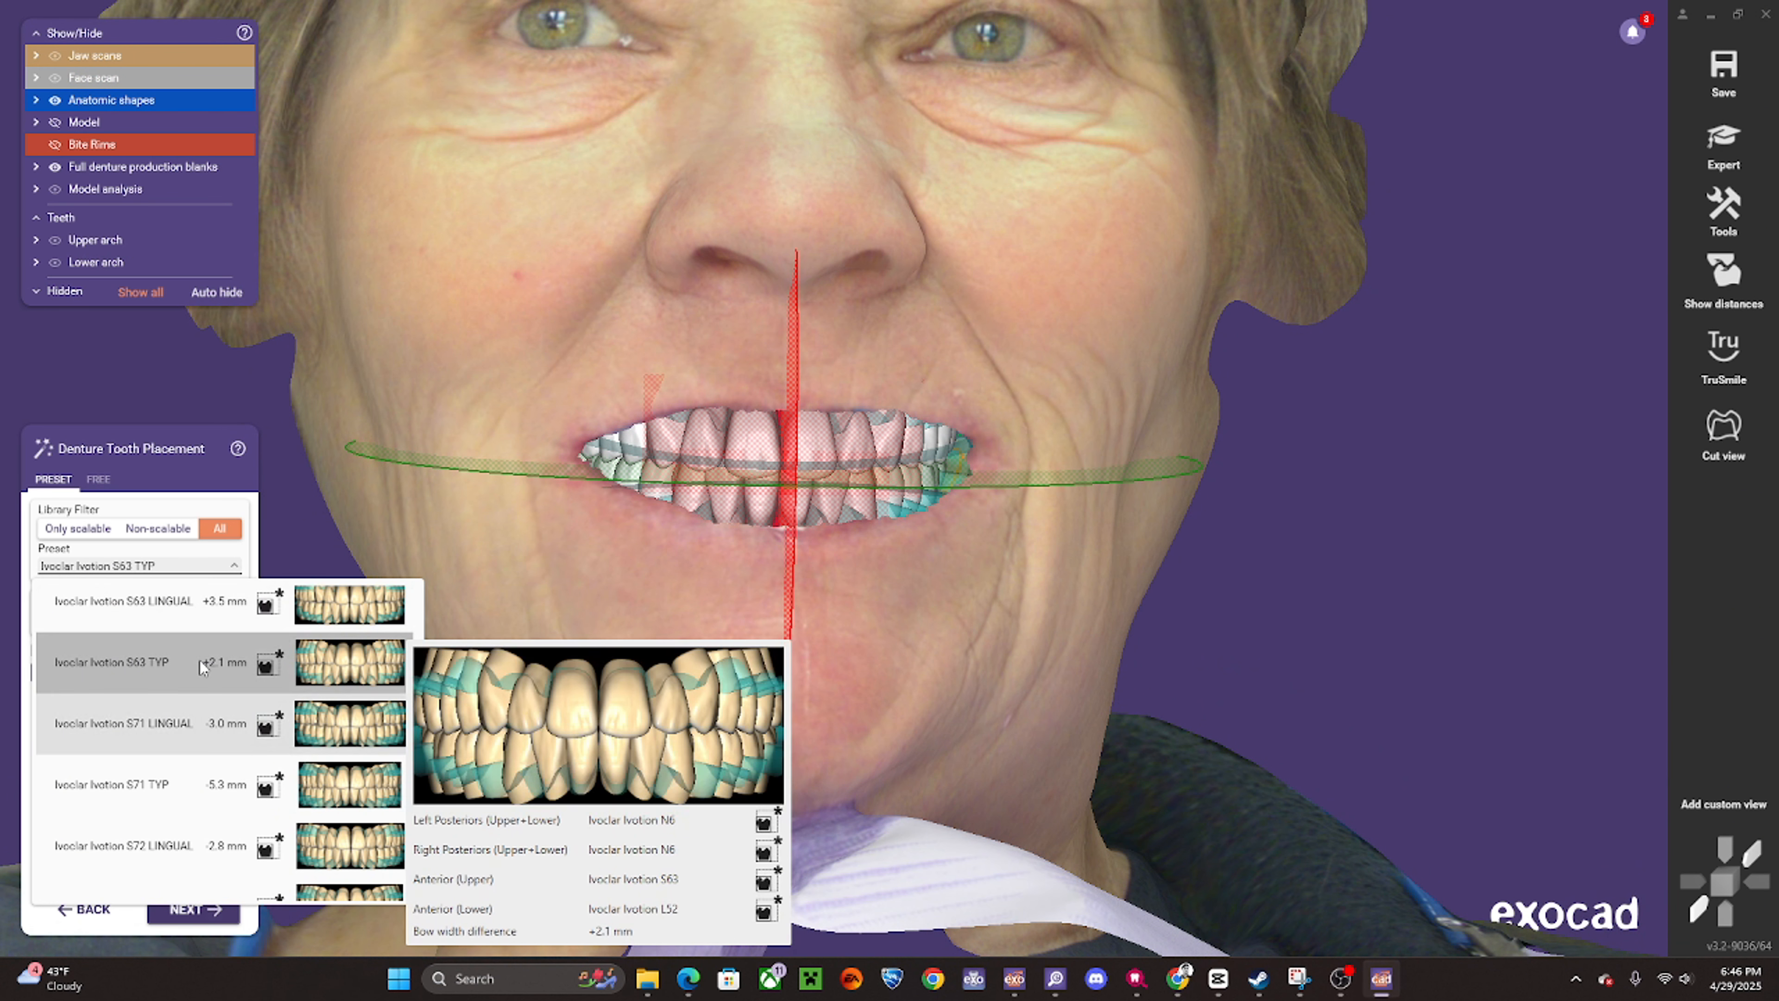
left_click(523, 493)
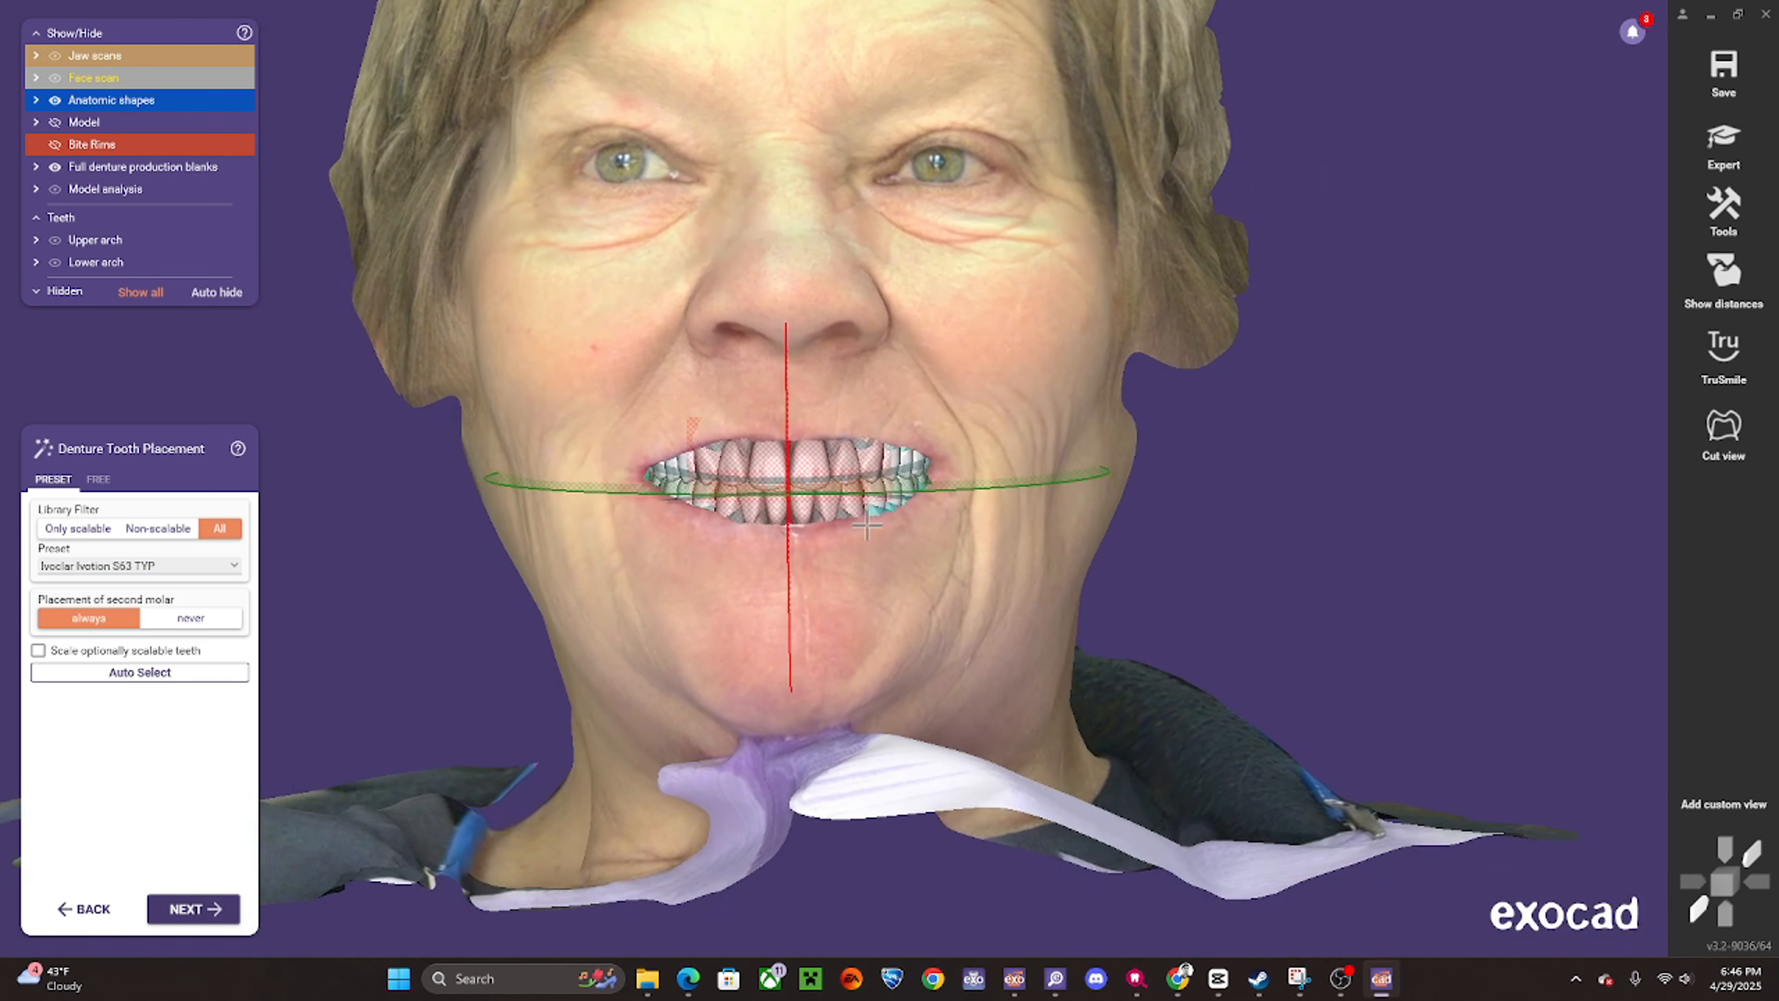
- Try the Ivoclar Ivotion S62 TYP tooth preset
left_click(203, 568)
scroll(189, 631, "up", 1)
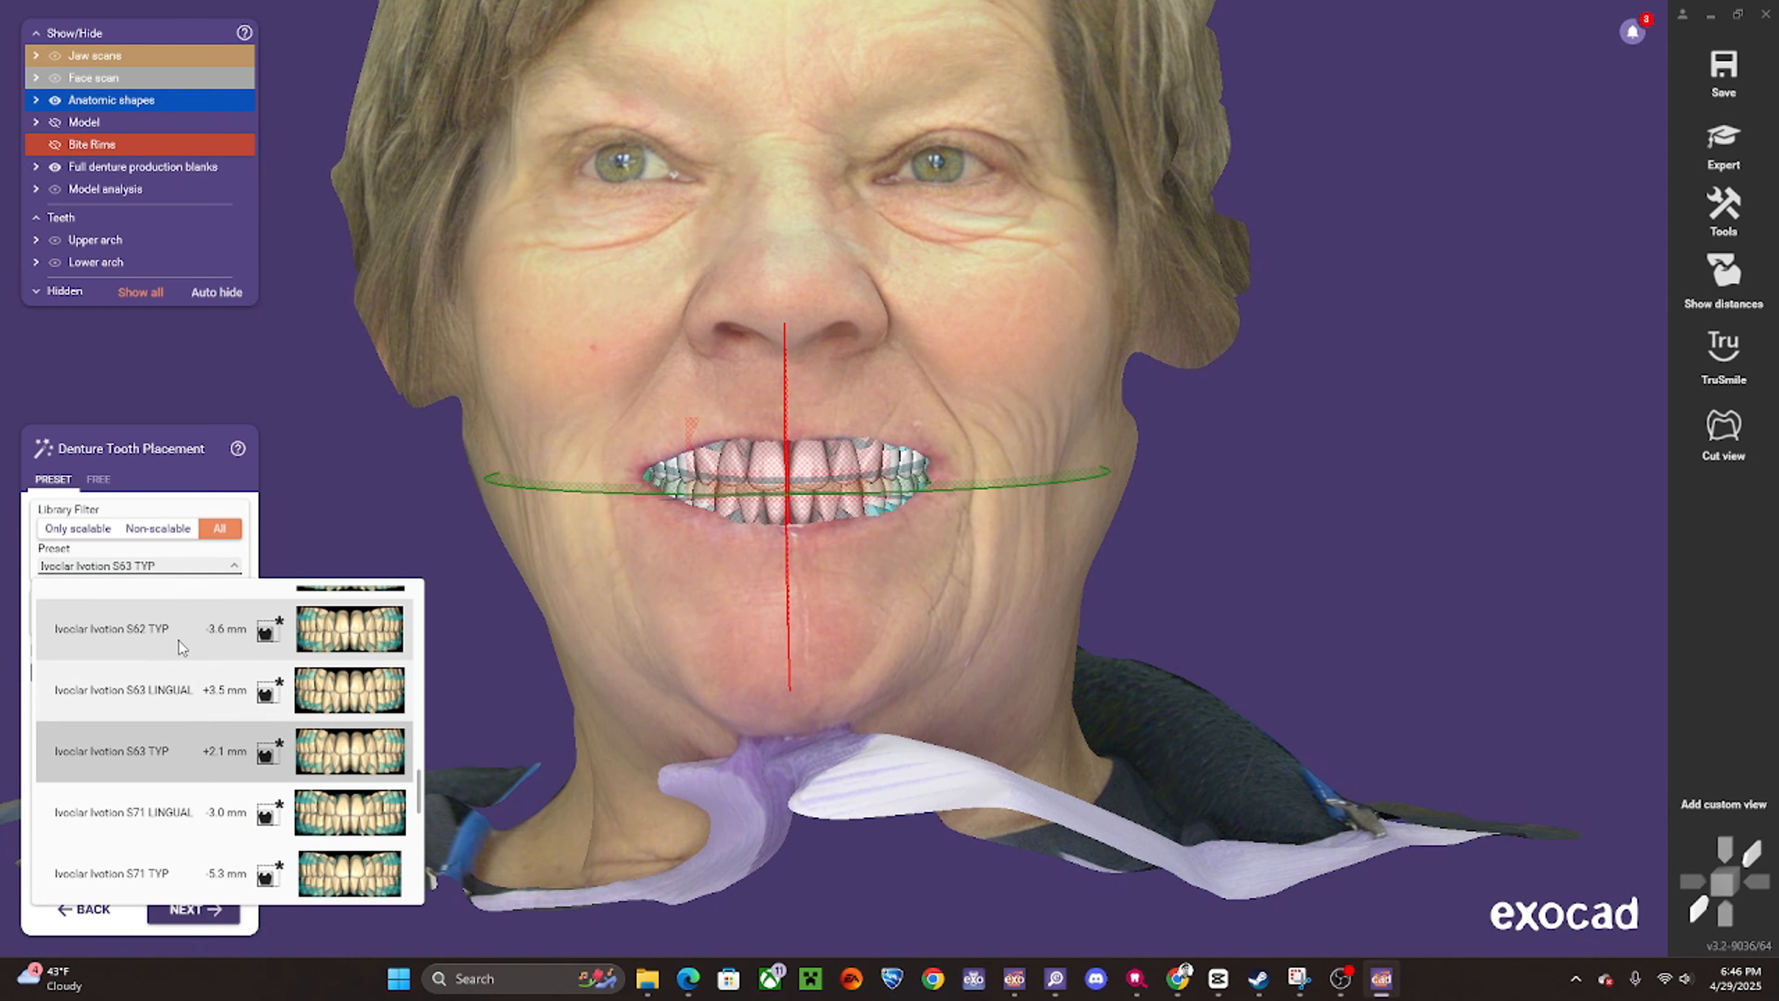
mouse_move(175, 631)
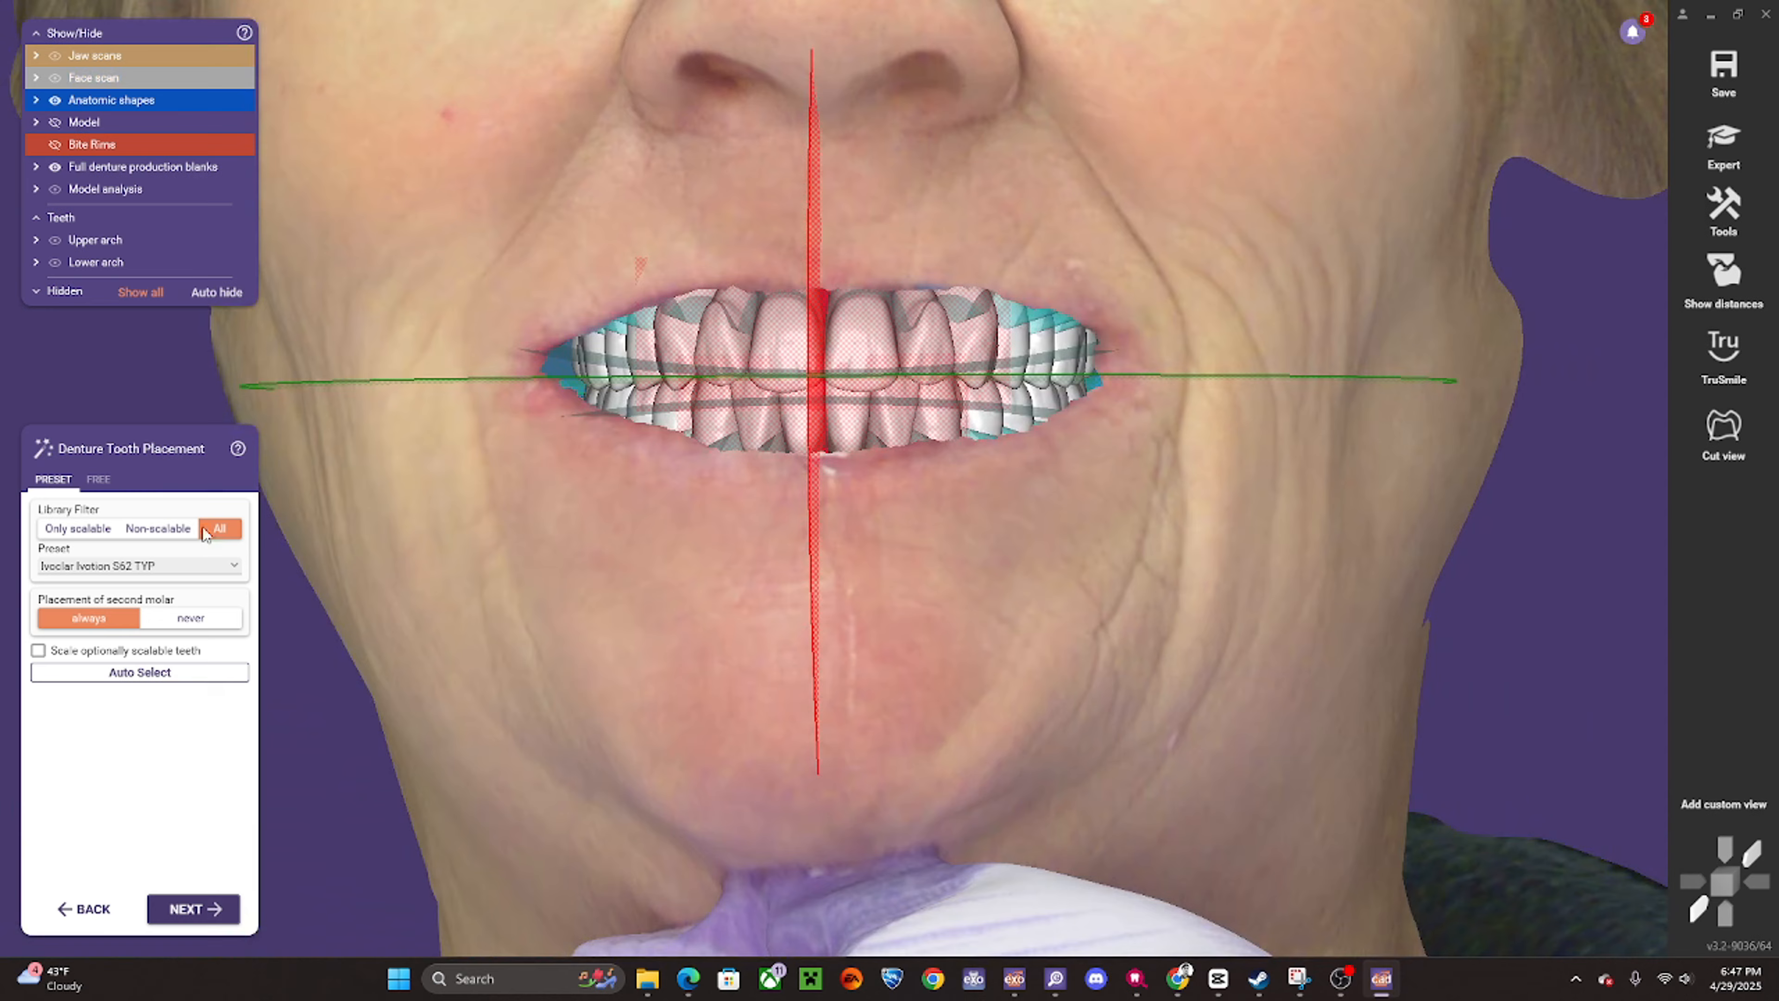
- Try the Ivoclar Ivotion B72 TYP tooth preset and check it against the smile on the face scan
left_click(201, 568)
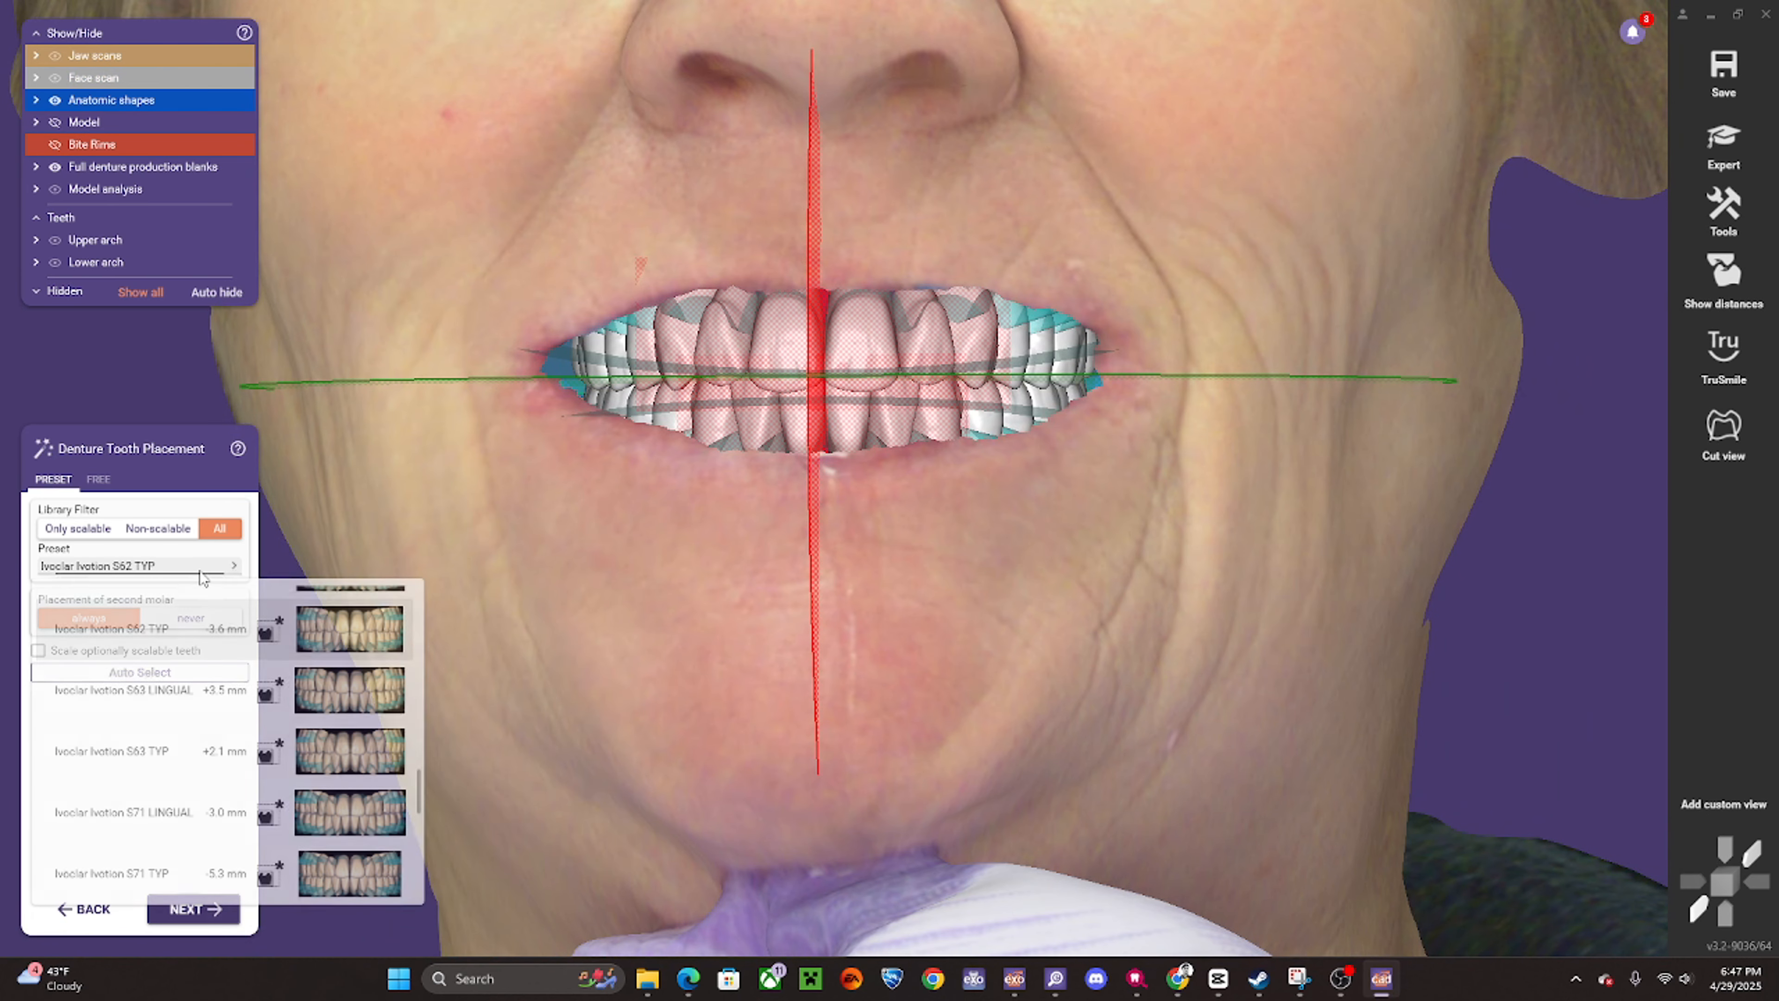
scroll(168, 722, "down", 2)
scroll(167, 701, "down", 3)
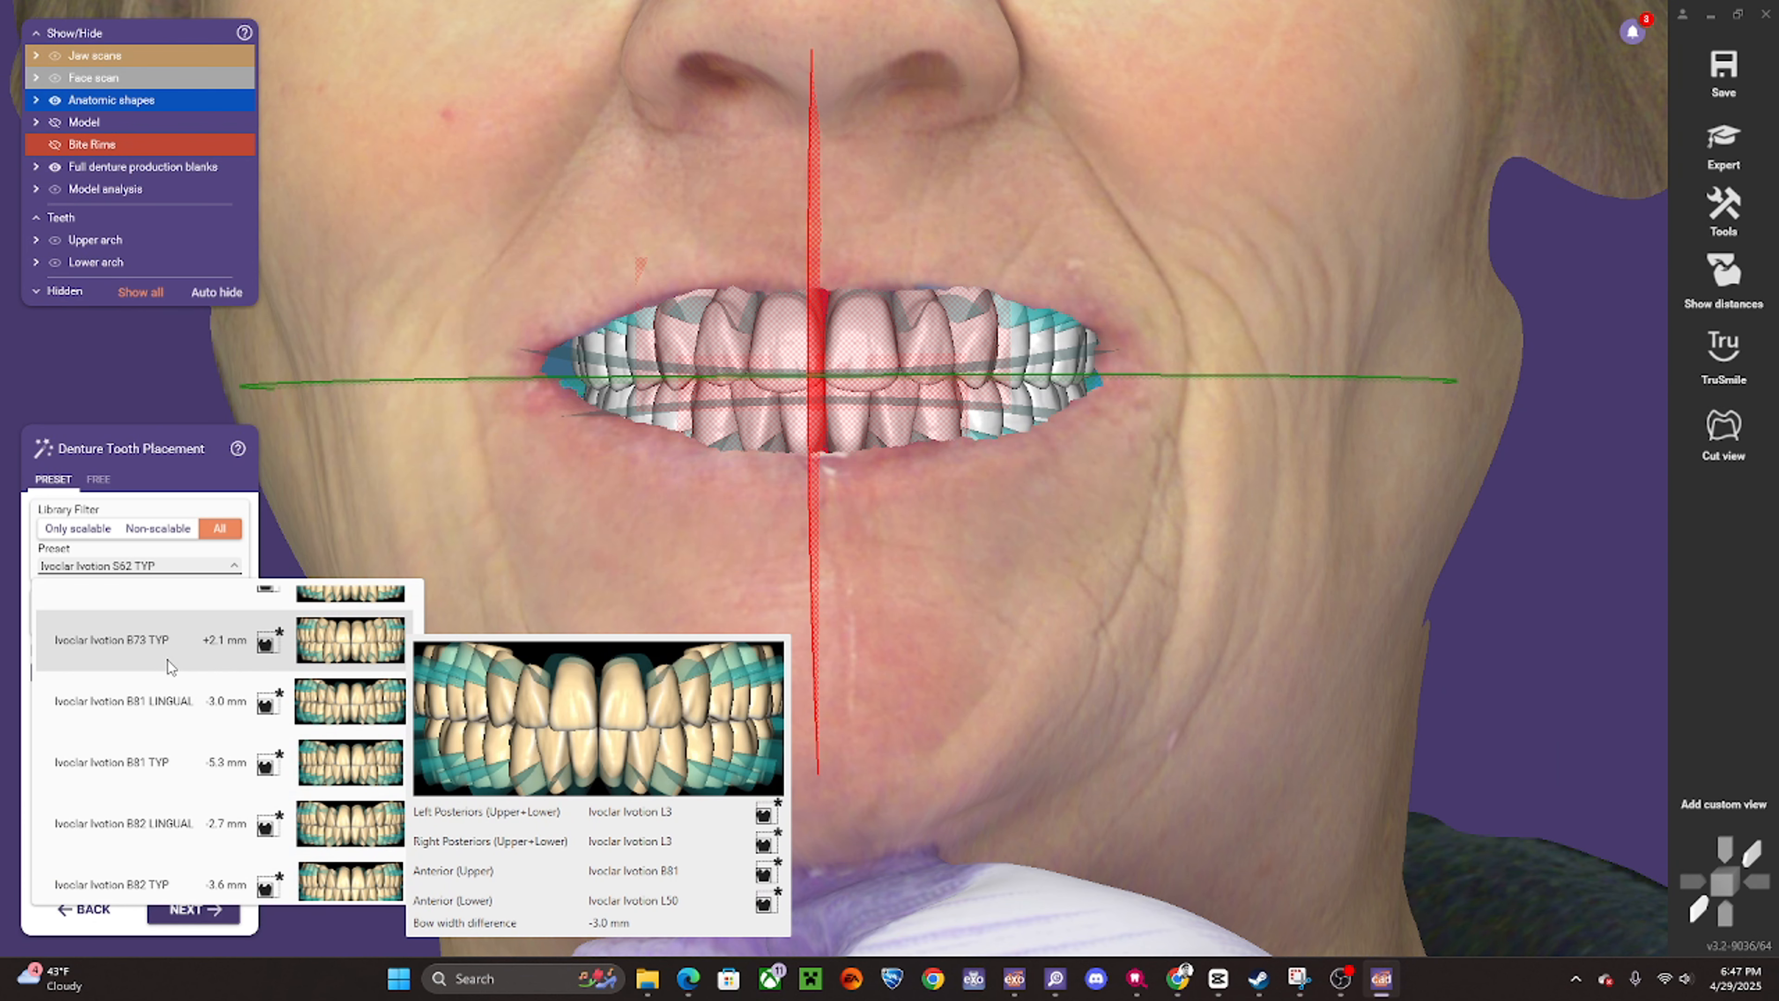
scroll(189, 640, "up", 2)
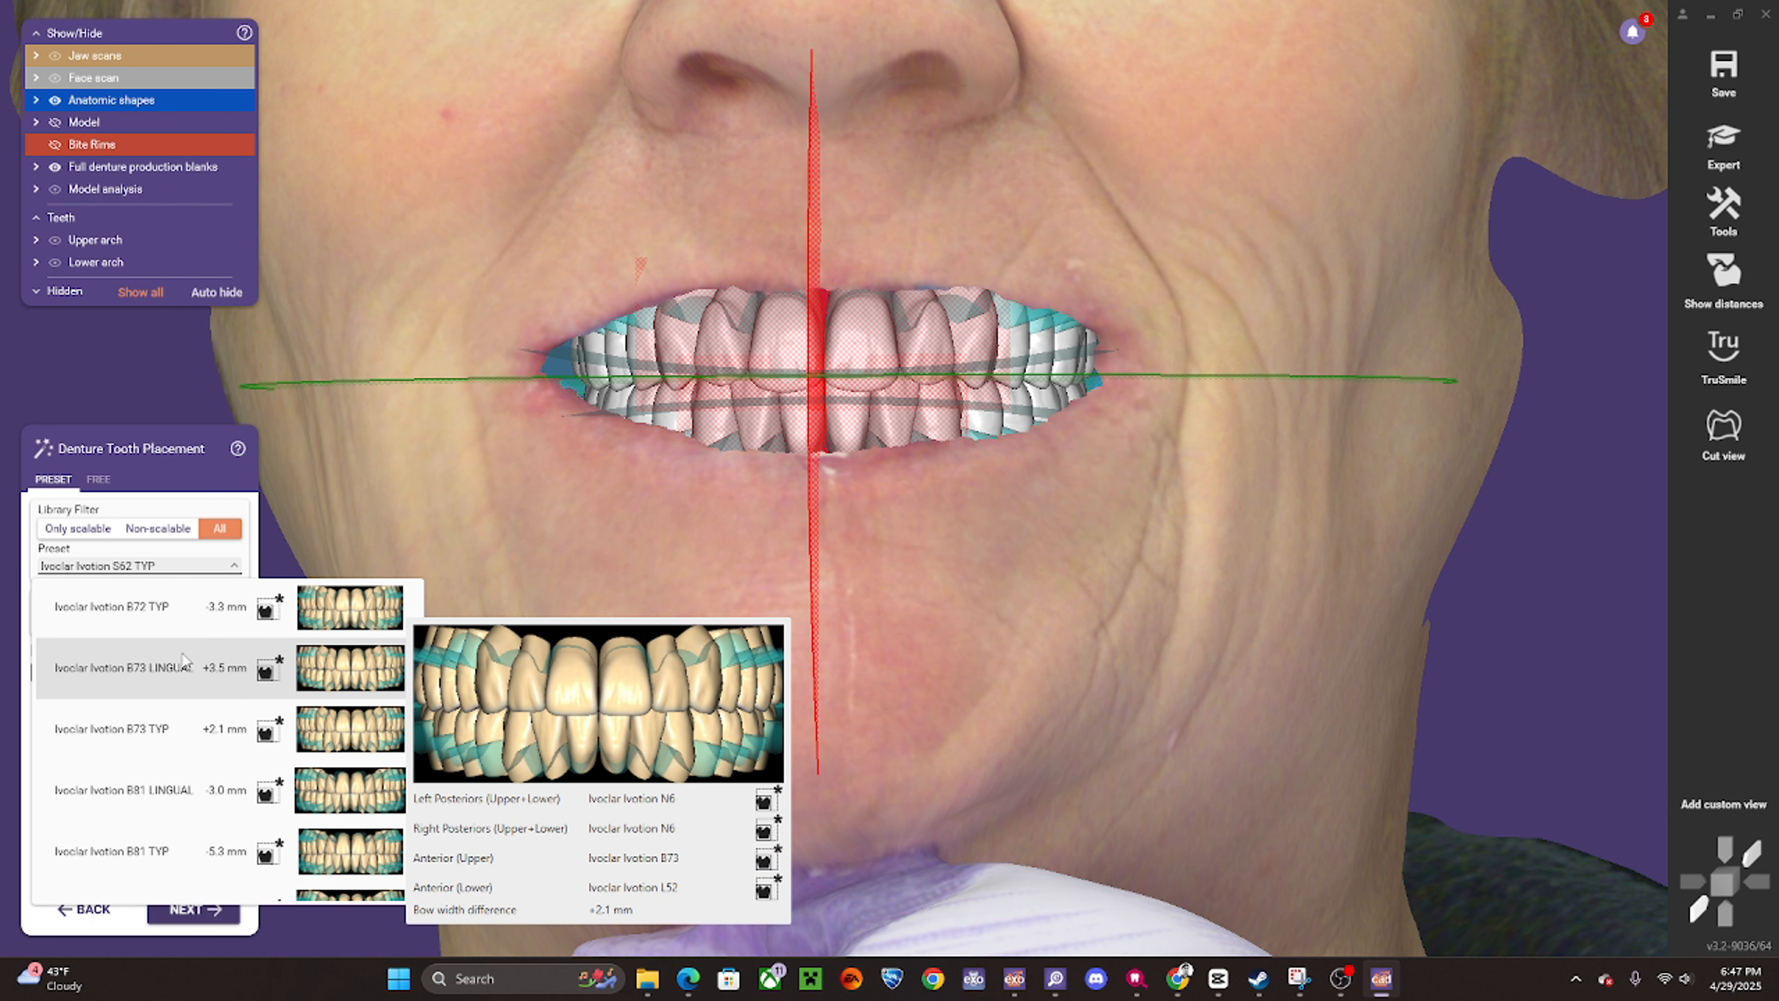
right_click_drag(996, 485, 937, 536)
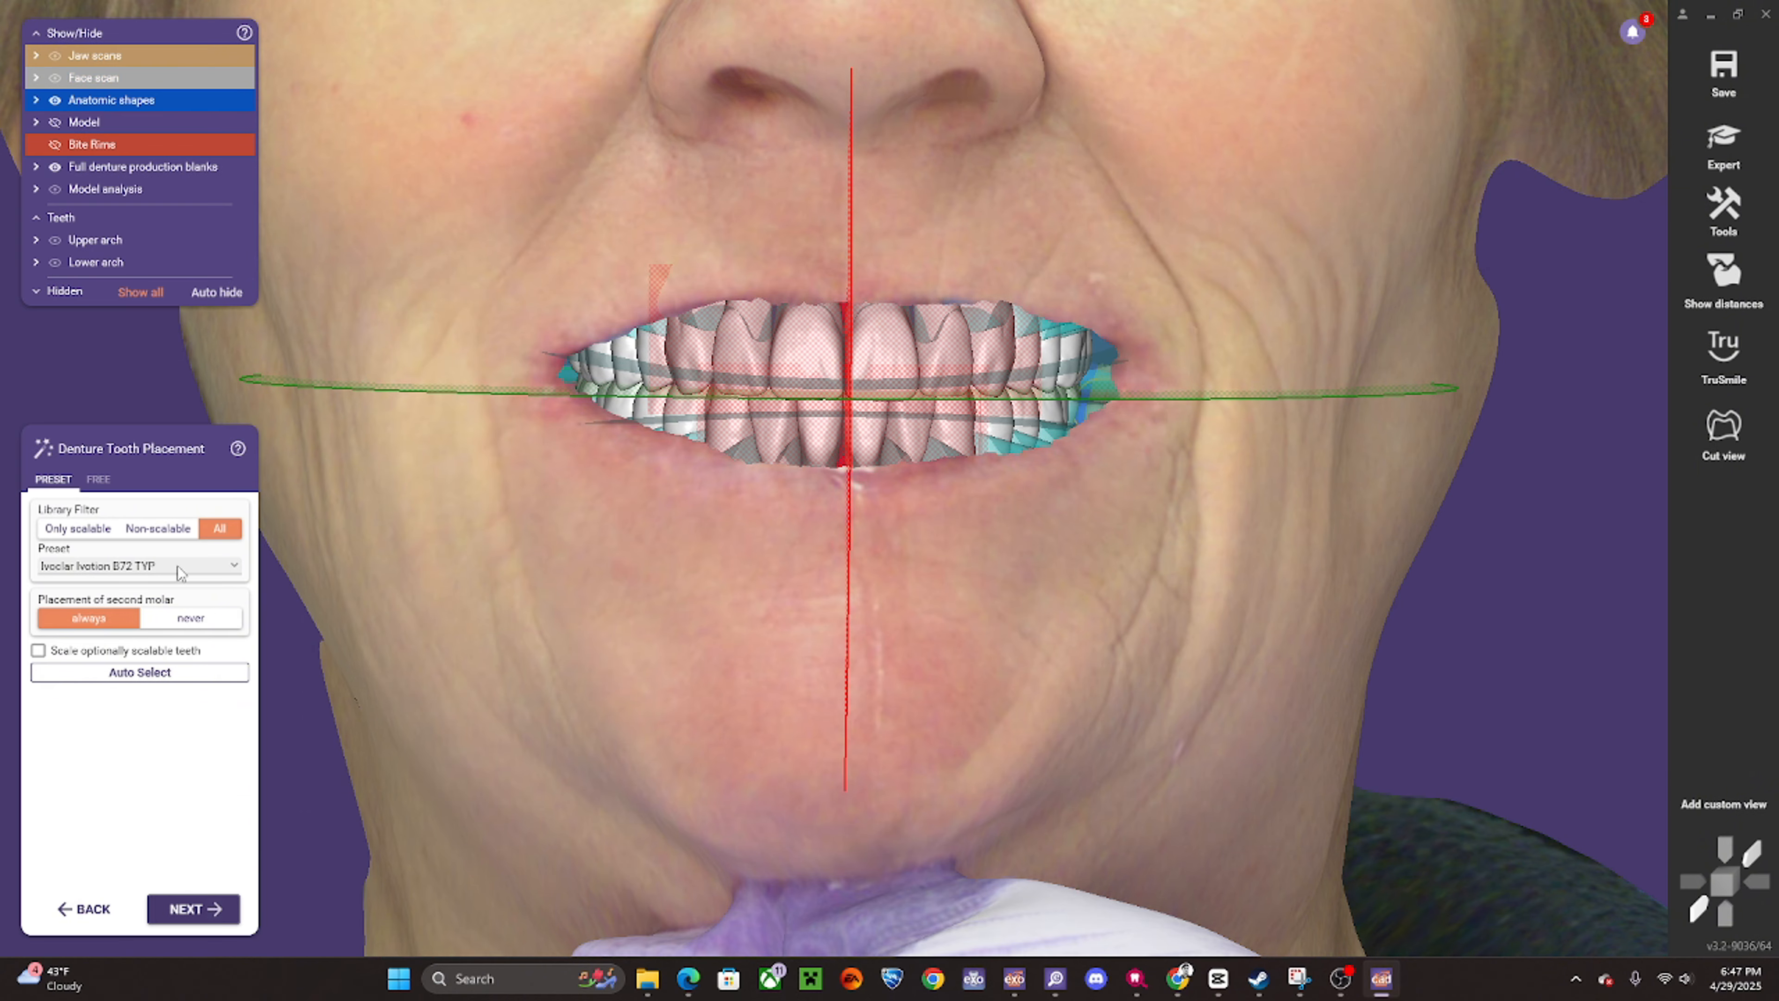
- Switch the tooth preset to Ivoclar Ivotion B72 LINGUAL and view the smile
left_click(140, 566)
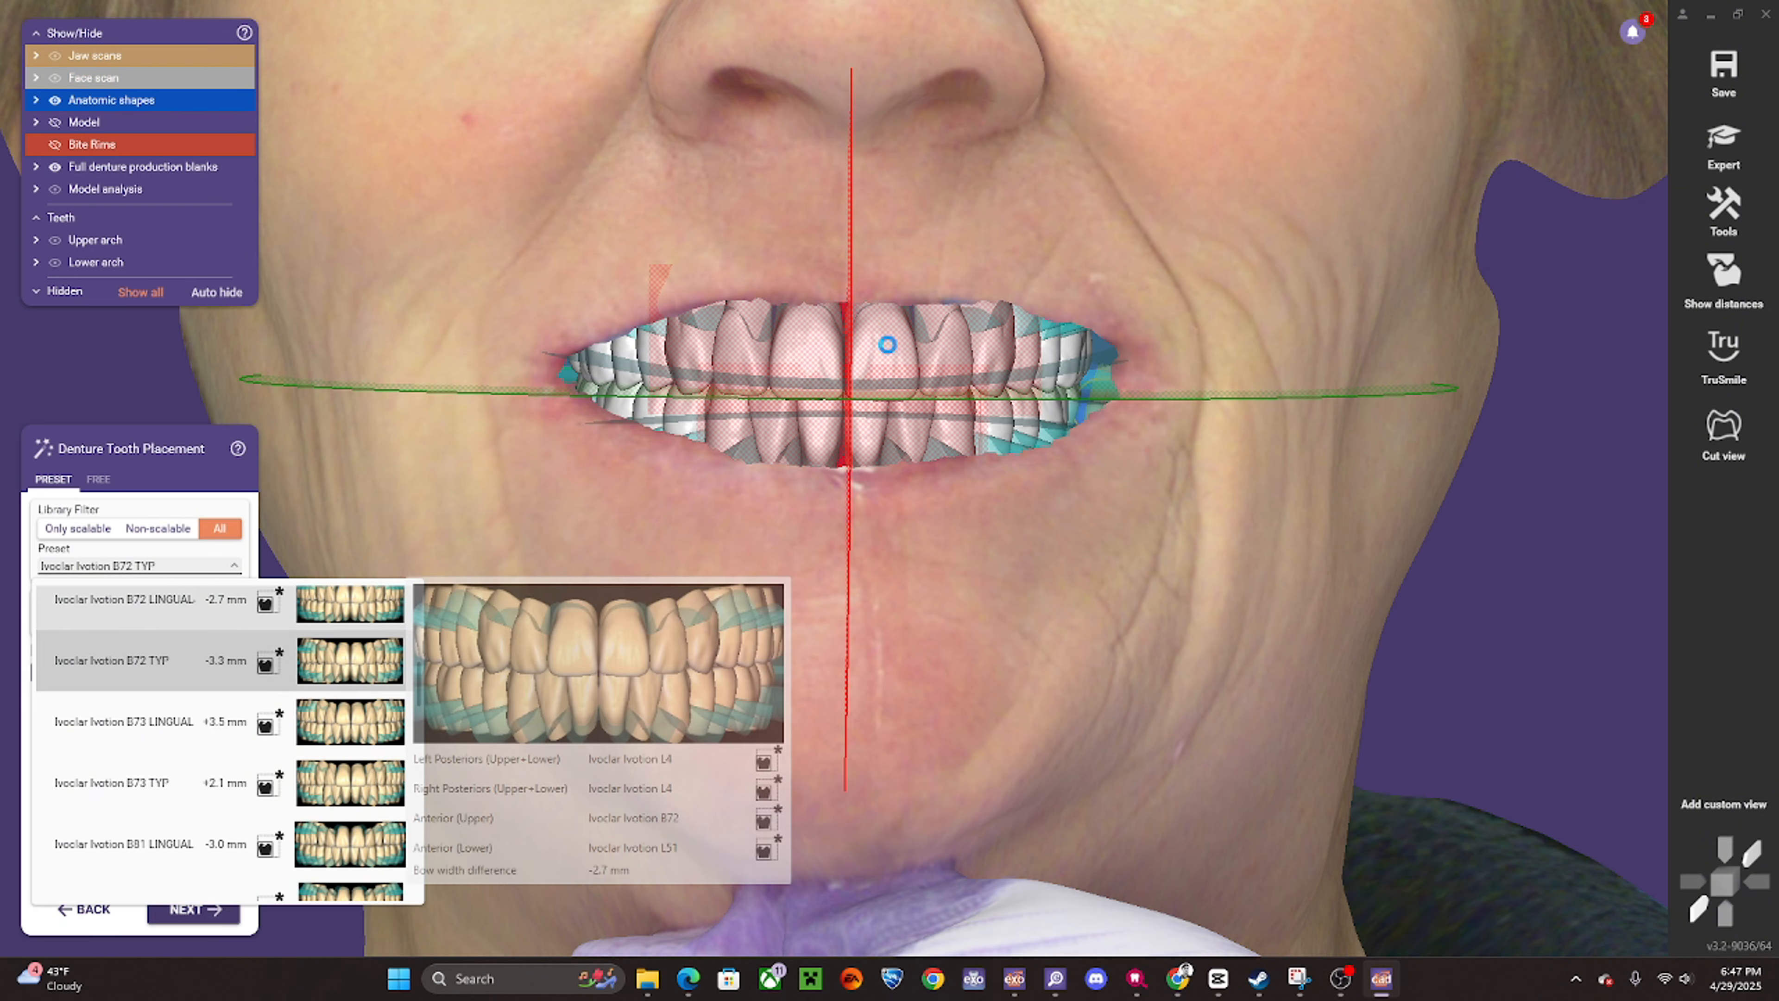
right_click_drag(964, 531, 954, 533)
scroll(957, 533, "down", 3)
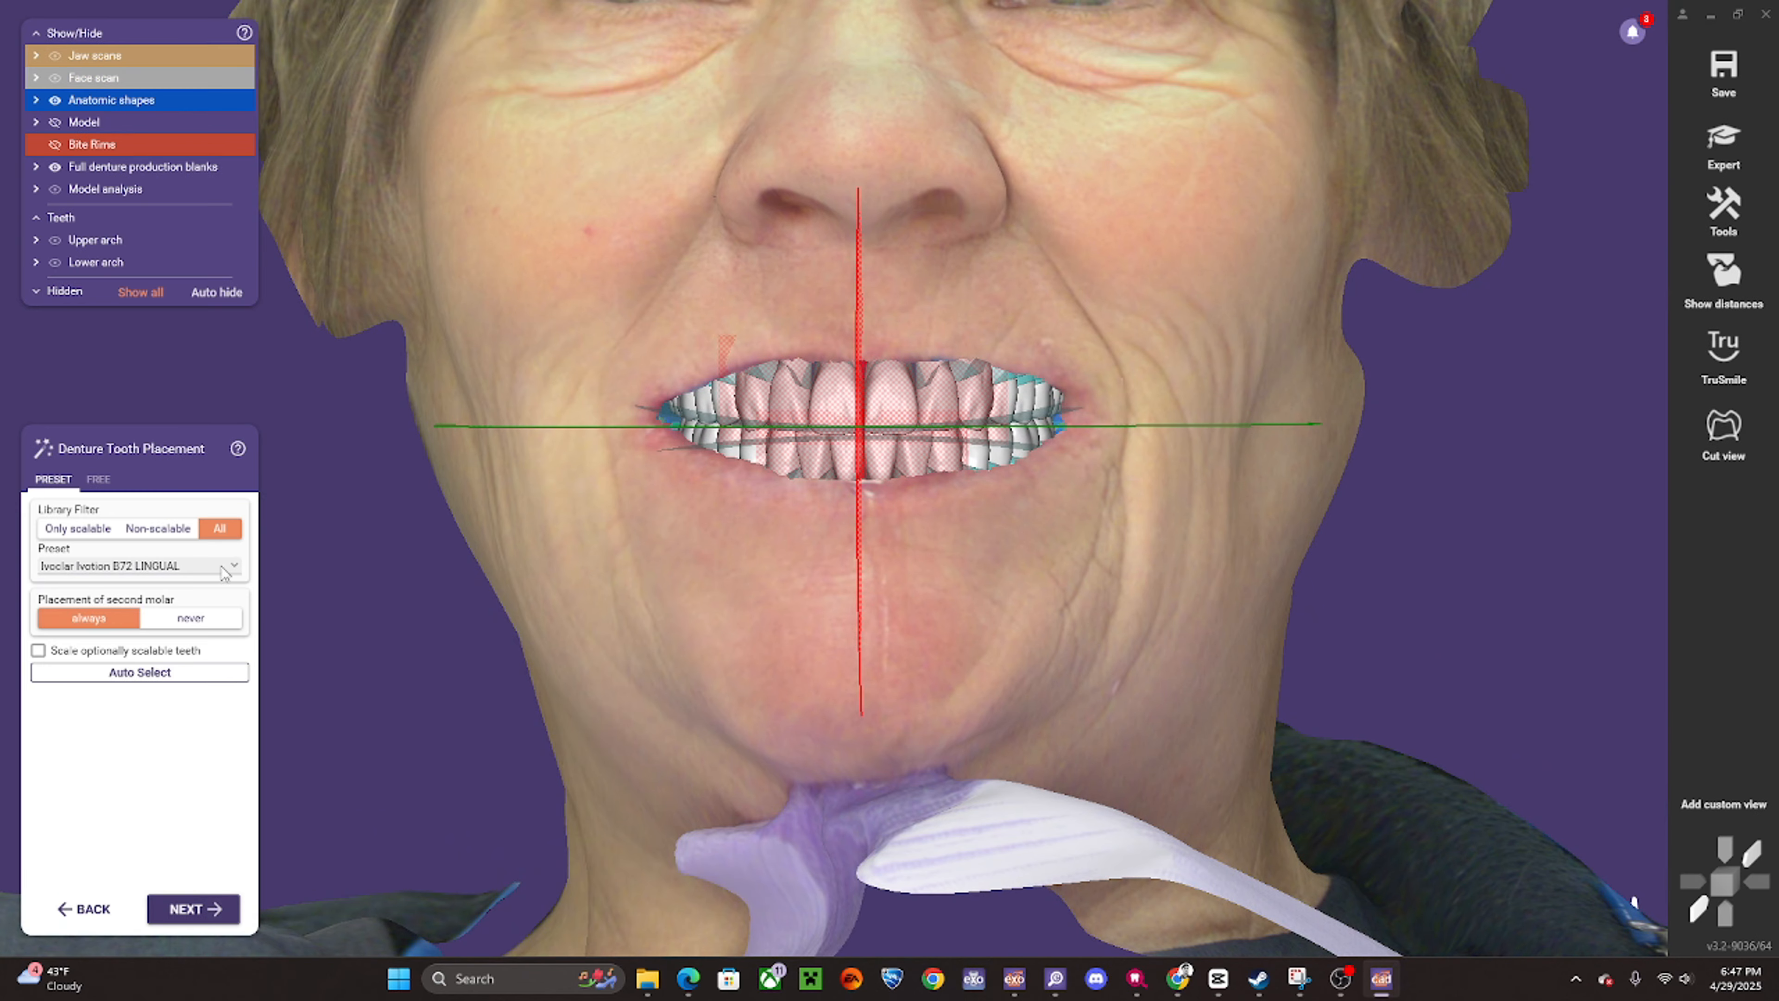
- Try the Ivoclar Ivotion B71 LINGUAL preset, hiding the model analysis and full denture production blanks to judge the teeth alone
left_click(223, 567)
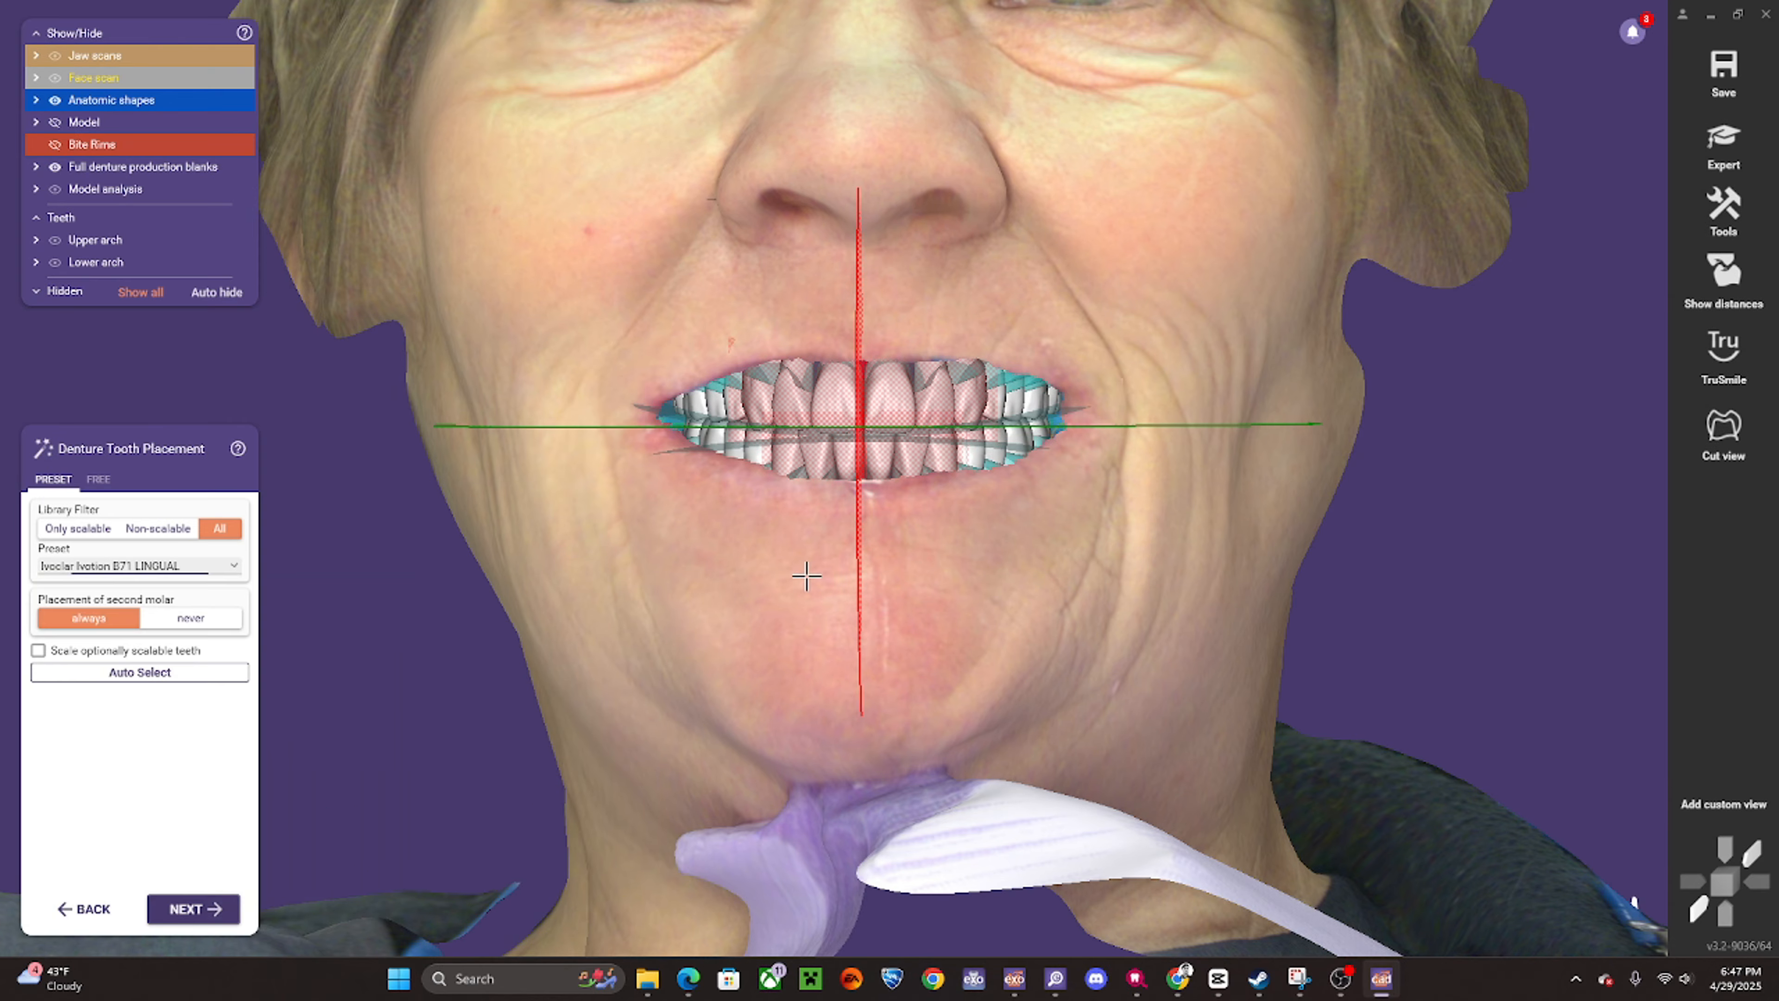
scroll(806, 576, "down", 3)
right_click_drag(806, 576, 807, 576)
left_click(55, 189)
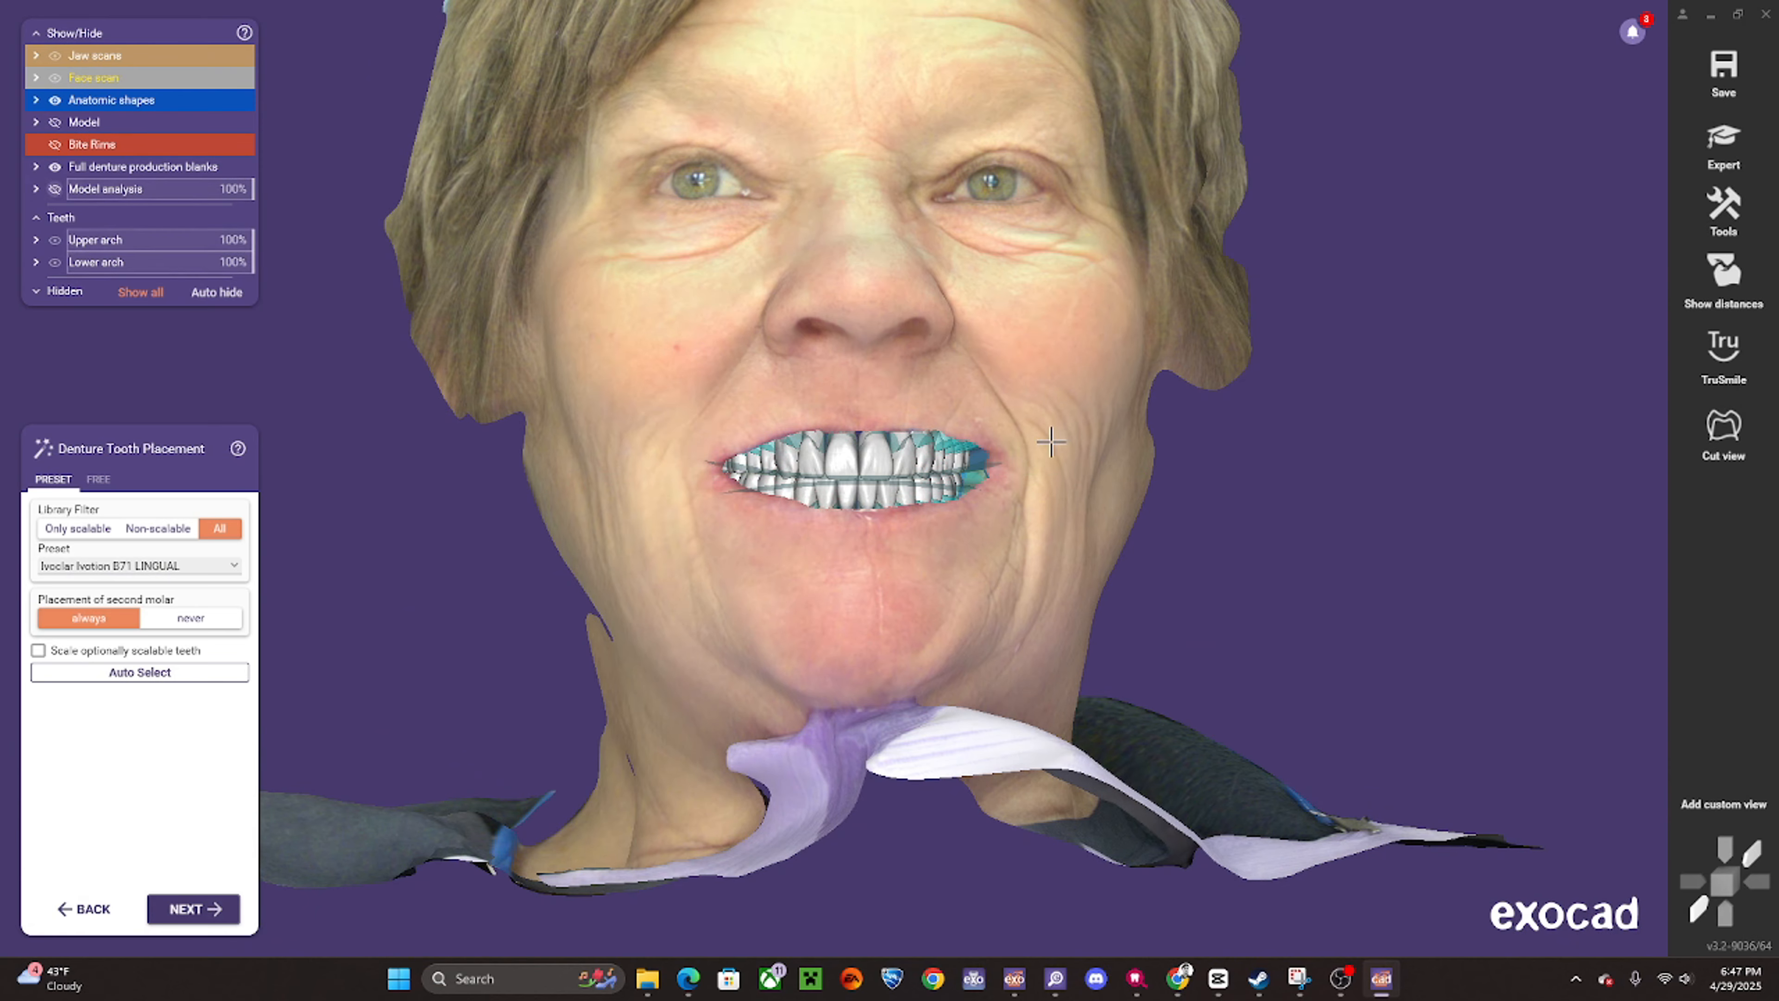
left_click(55, 167)
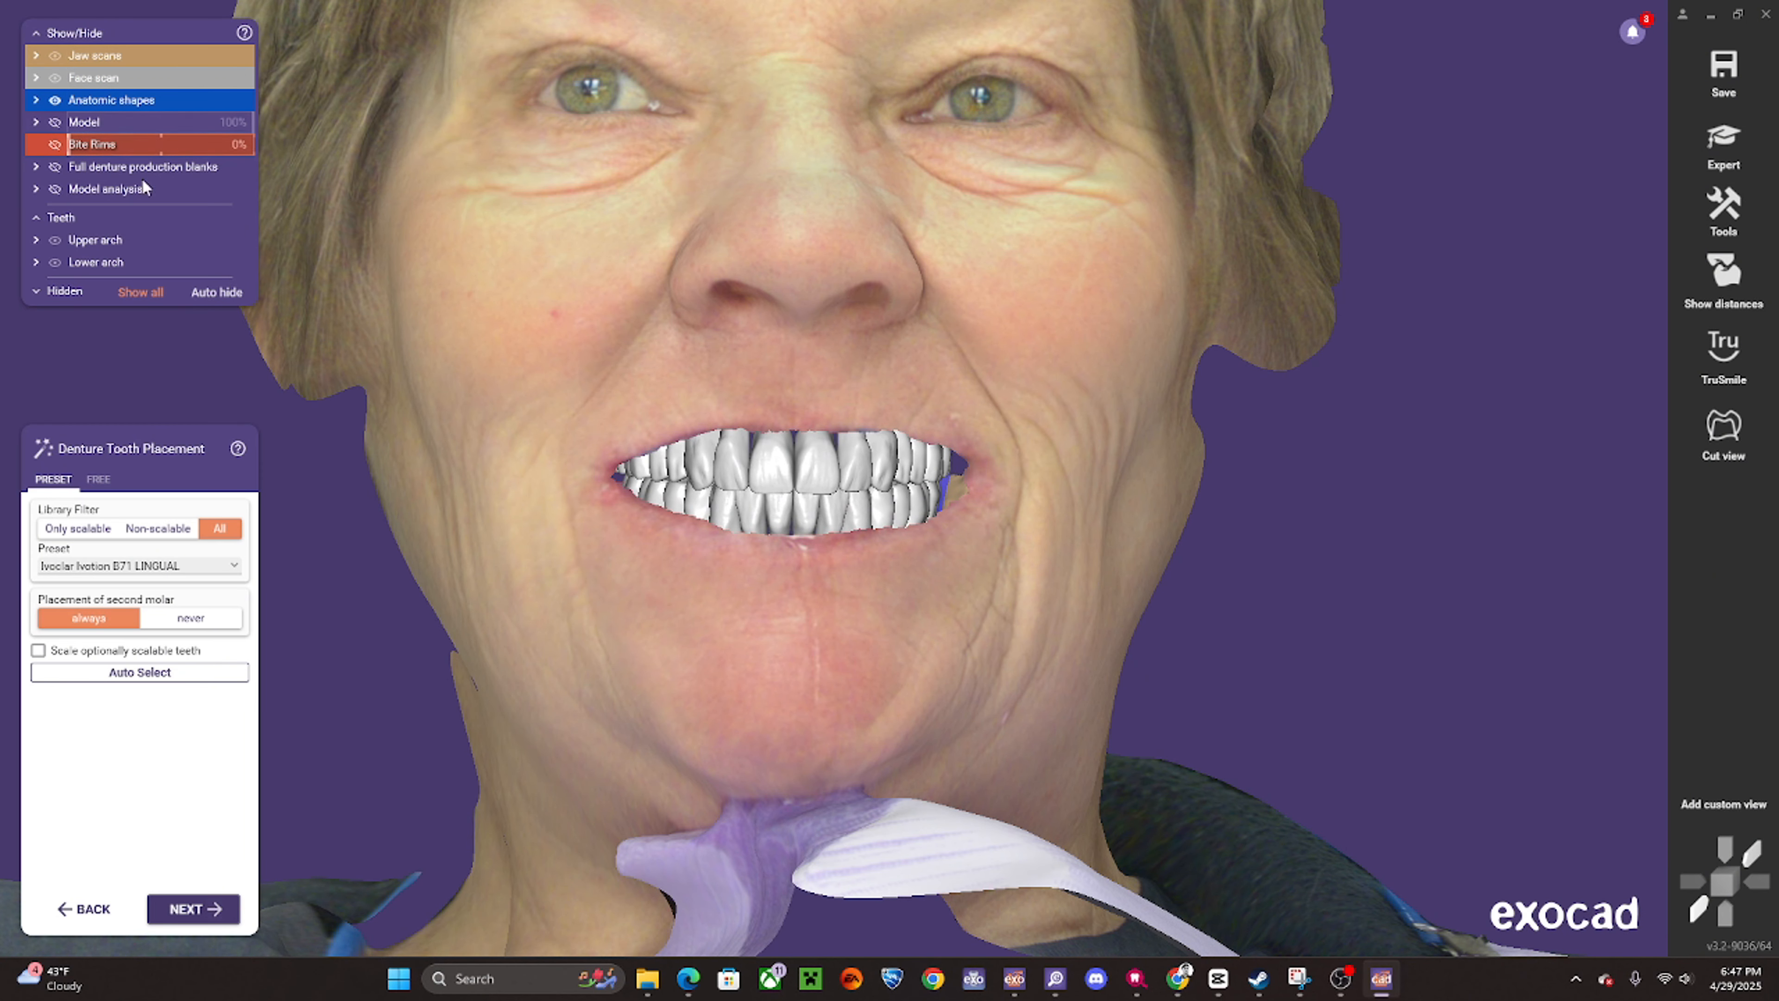
- Change the tooth preset to Ivoclar Ivotion B63 TYP
left_click(202, 568)
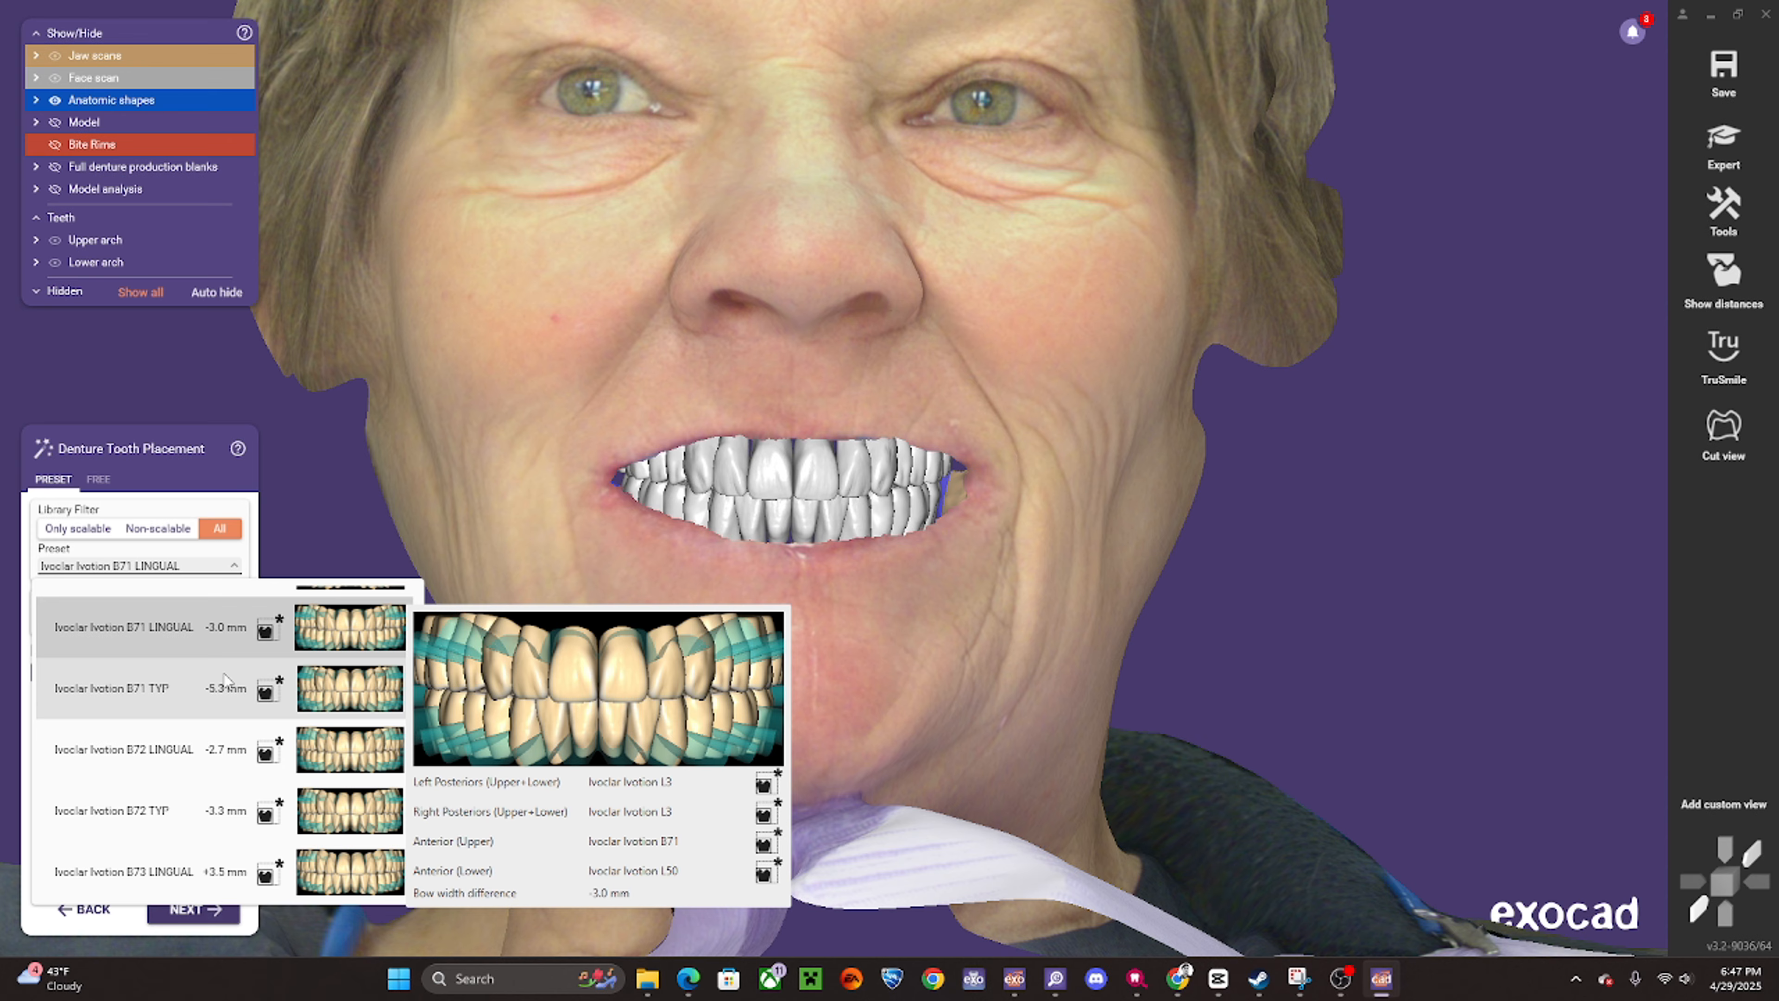
scroll(211, 645, "up", 1)
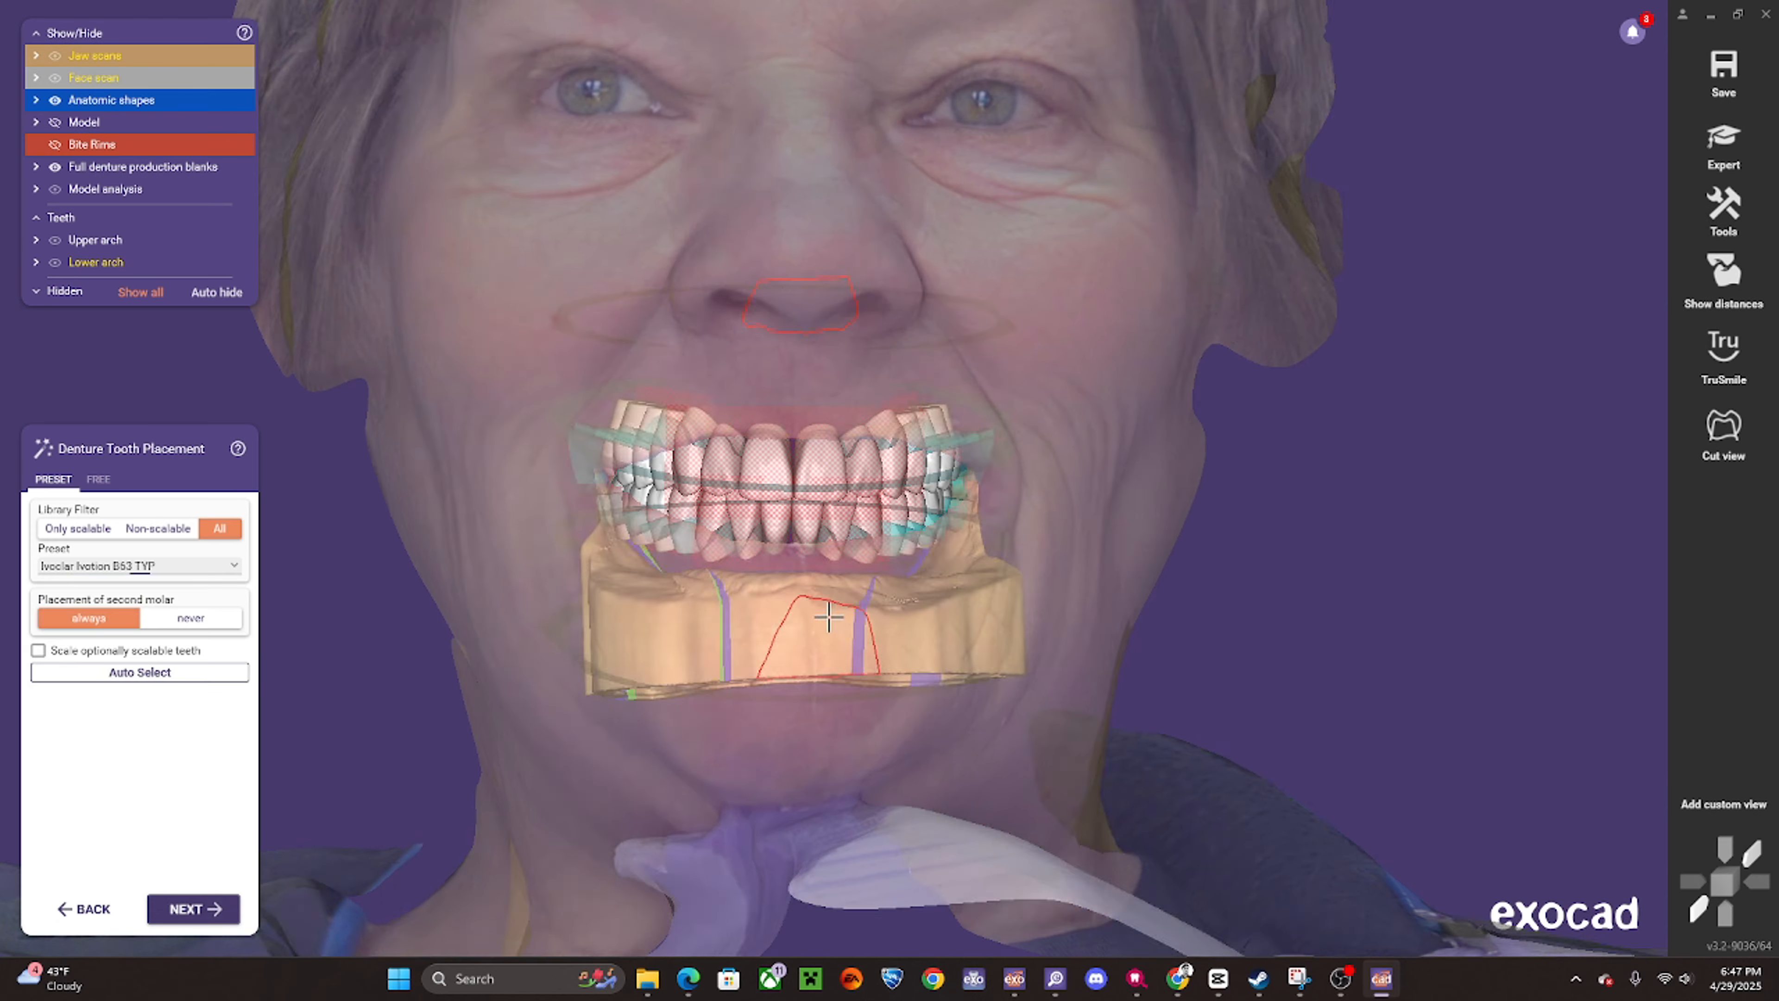
right_click_drag(828, 616, 821, 623)
- Show the jaw scans, model analysis and bite rims together with the teeth behind the semi-transparent face scan
double_click(141, 65)
right_click_drag(798, 448, 527, 485)
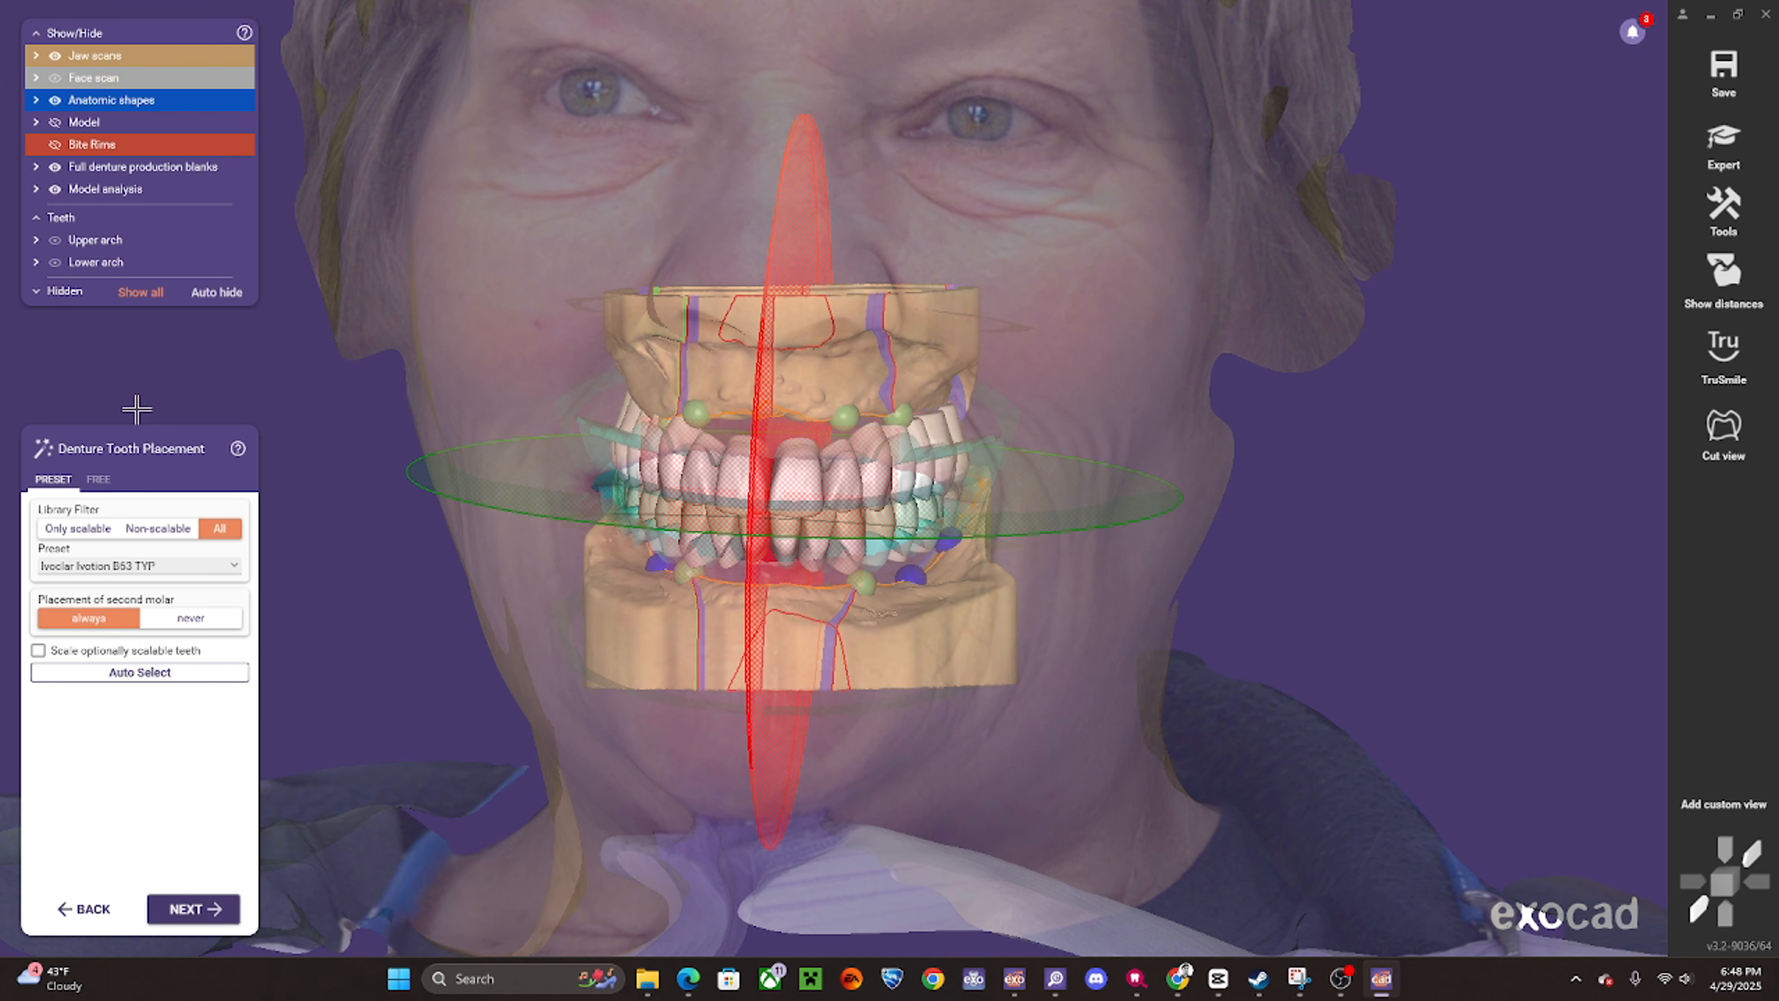
left_click_drag(108, 145, 198, 182)
scroll(673, 487, "up", 3)
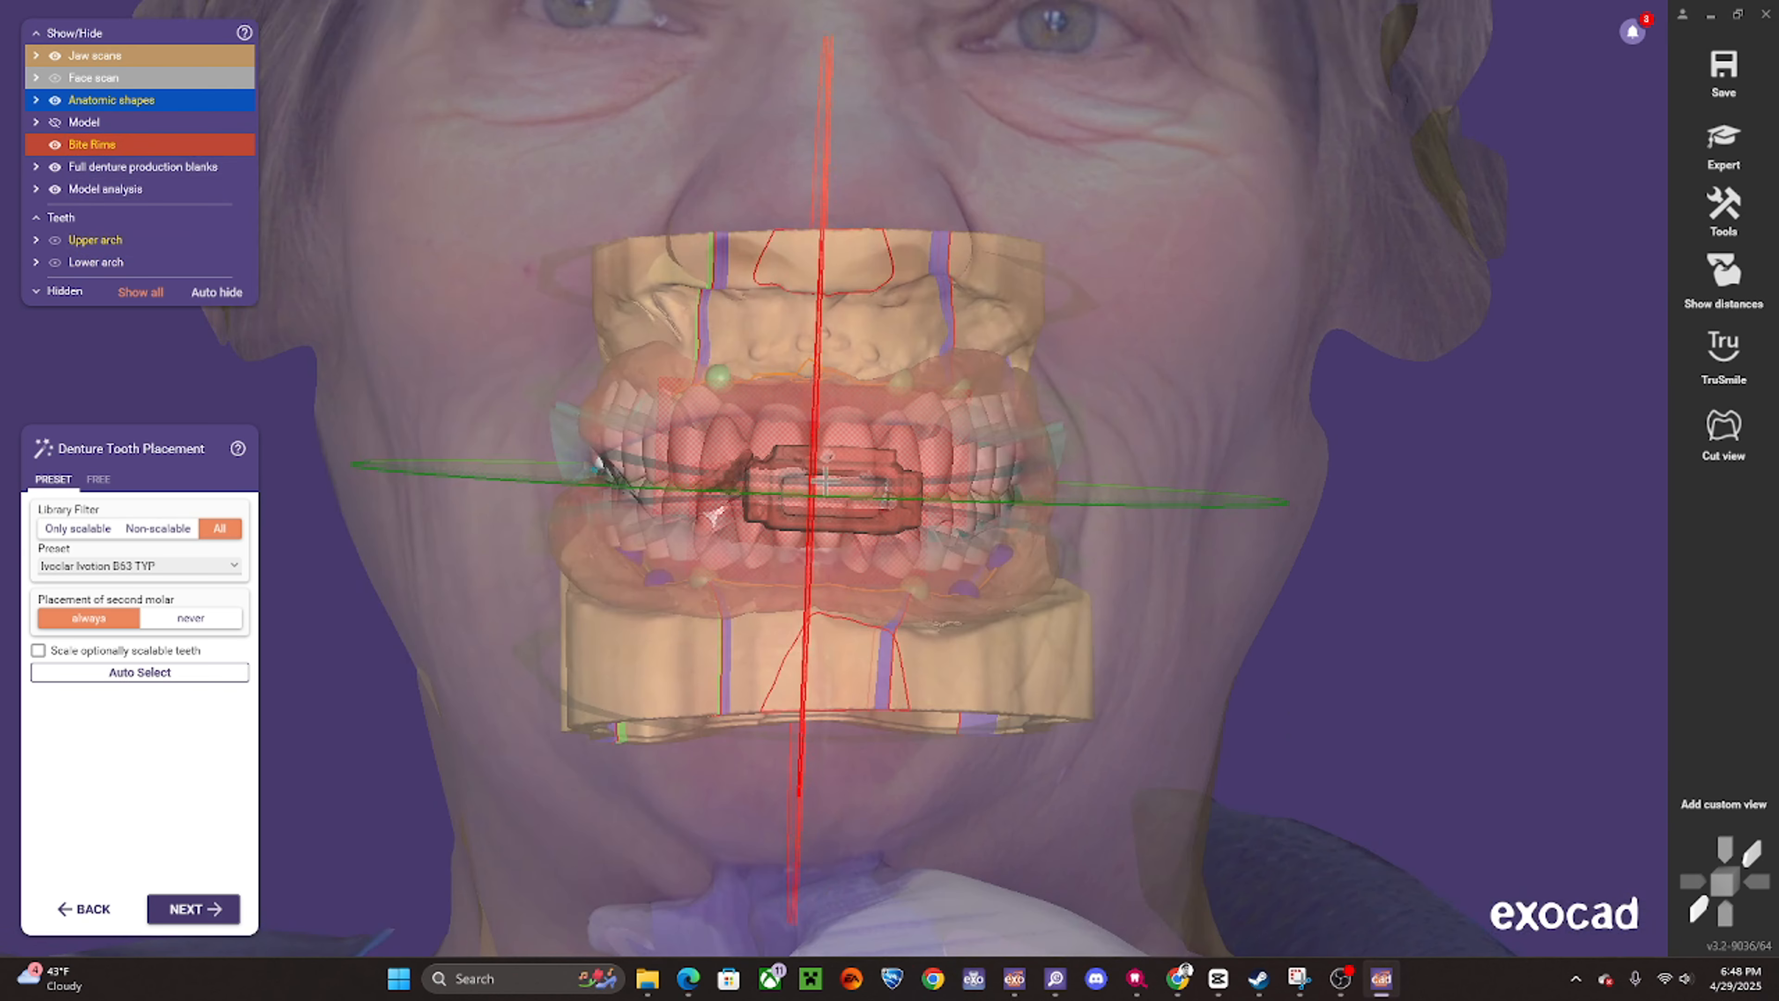
- Try the Ivoclar Ivotion B72 LINGUAL tooth preset and view it against the patient's face
left_click(200, 568)
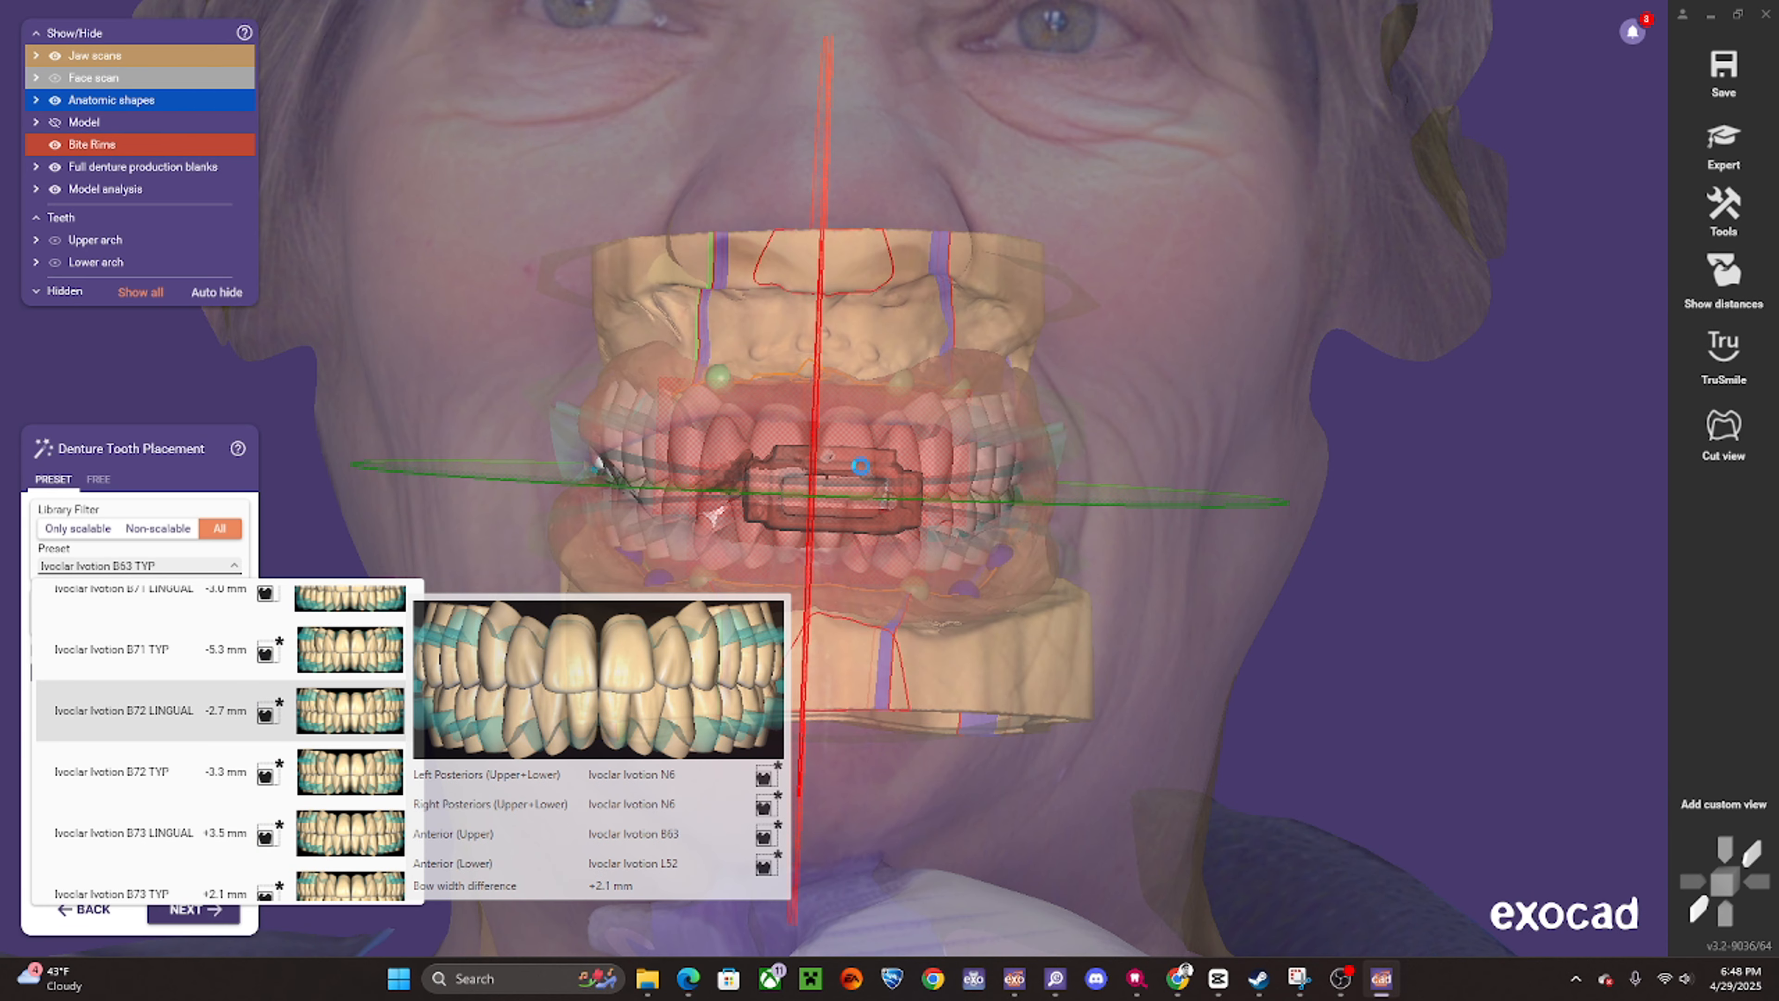
left_click(140, 710)
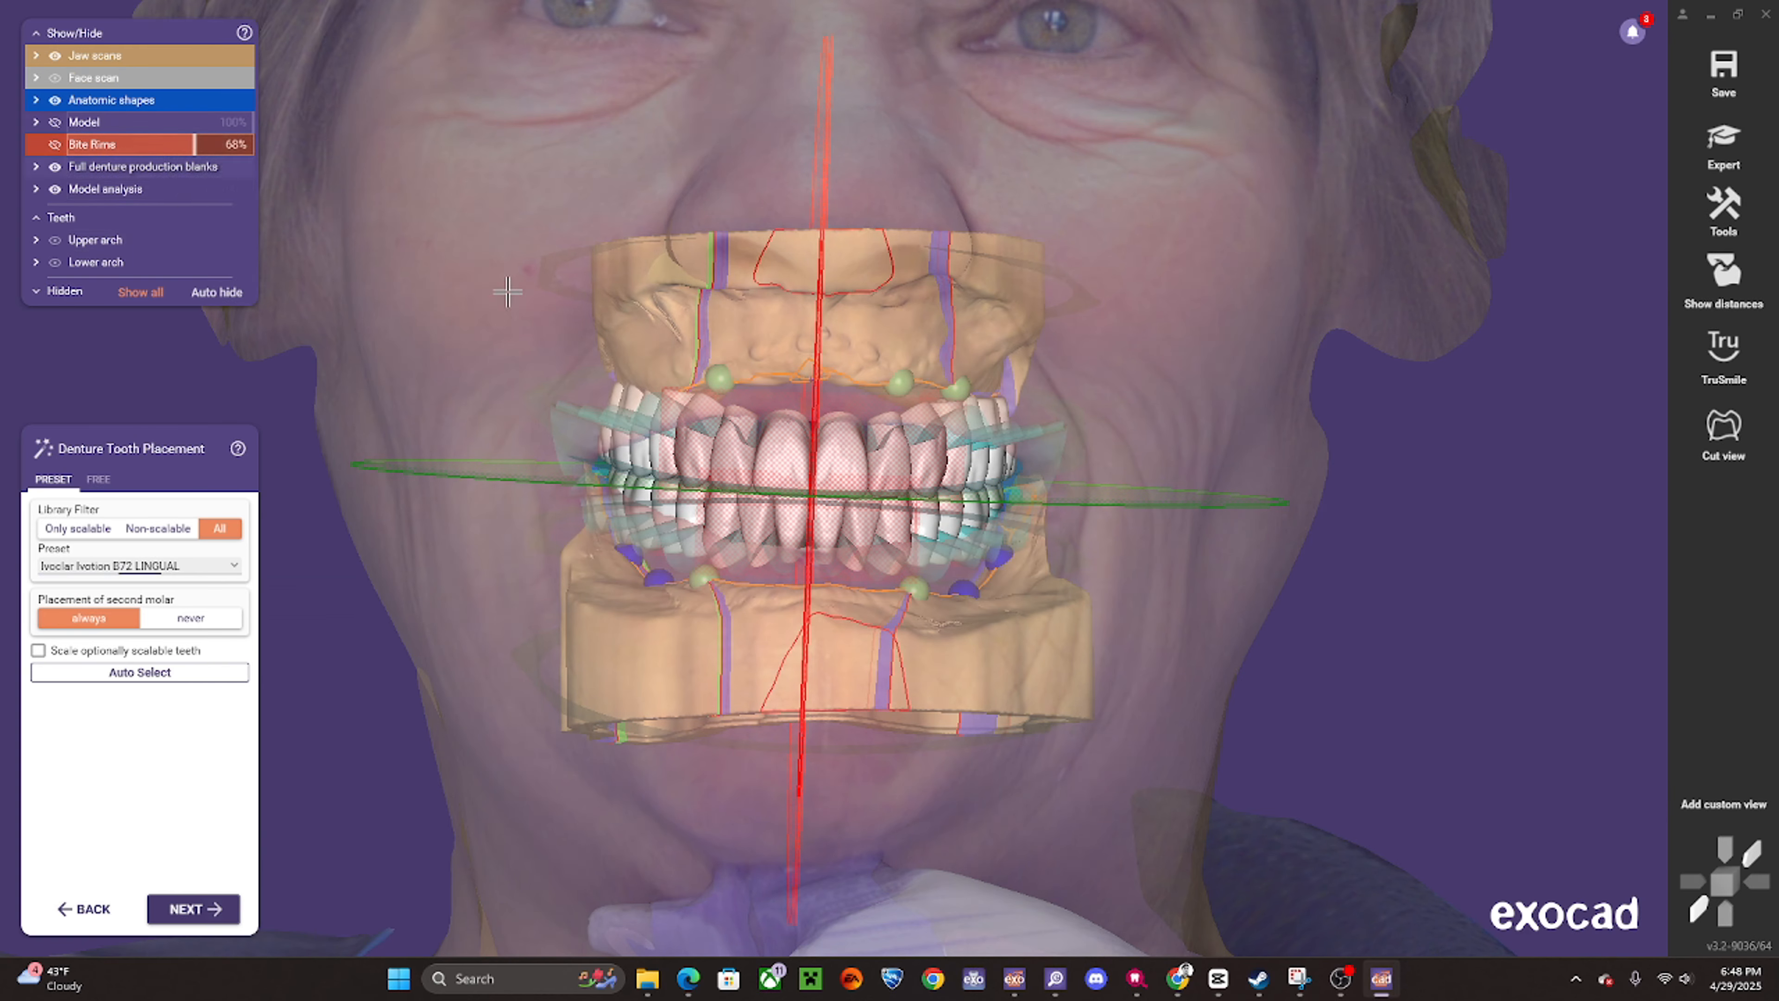
scroll(915, 377, "down", 4)
mouse_move(914, 378)
right_mouse_down()
mouse_move(884, 382)
mouse_move(928, 382)
right_mouse_up()
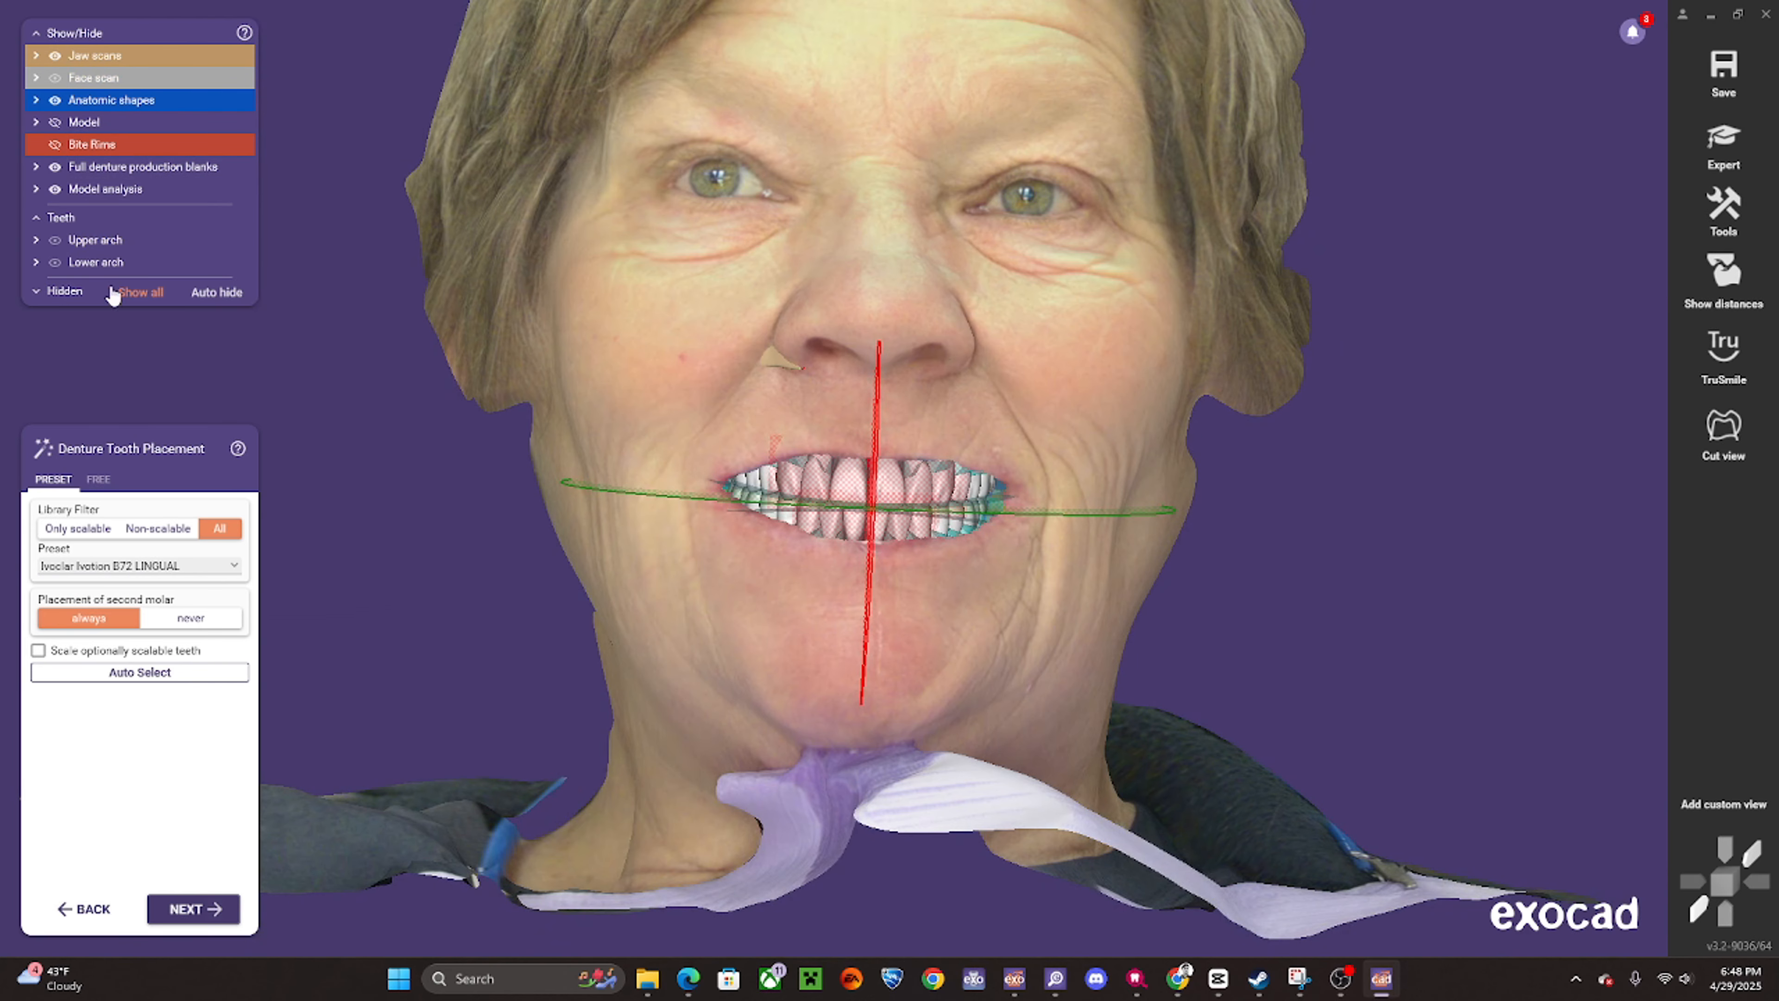
- Hide the model analysis and the full denture production blanks to judge the bare teeth in the smile
left_click(54, 191)
right_click_drag(904, 484, 886, 473)
scroll(886, 473, "up", 1)
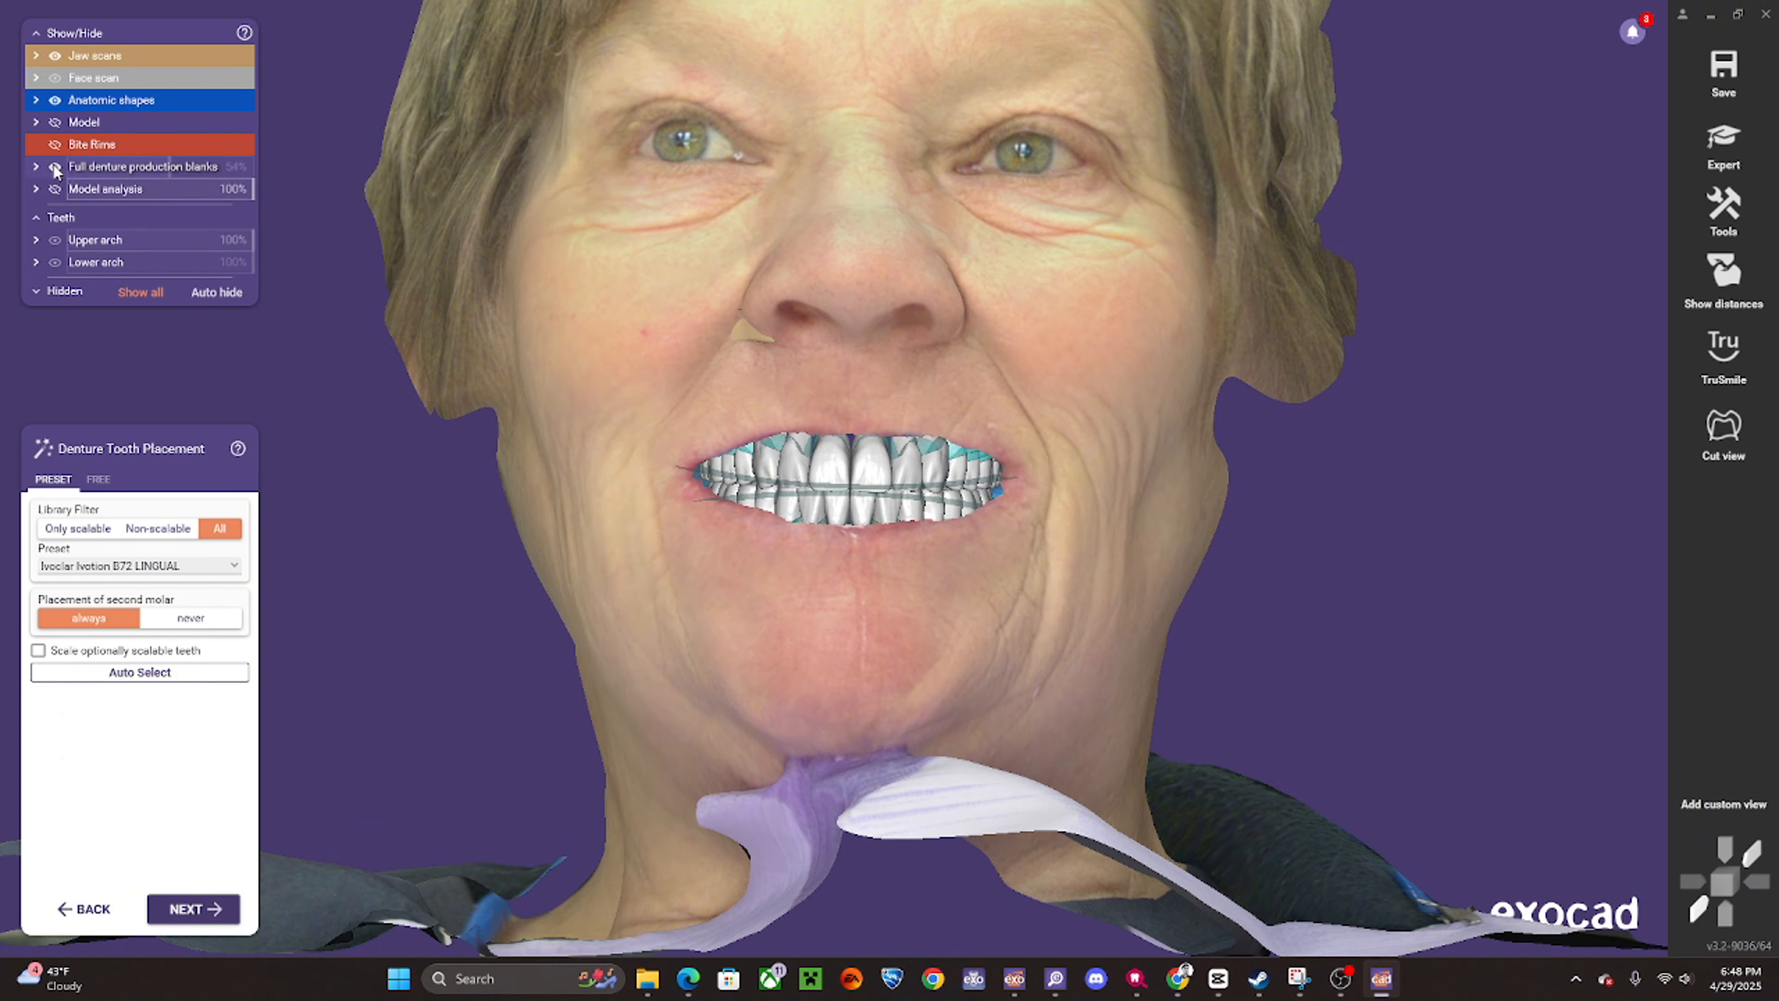
left_click(55, 168)
right_click_drag(1025, 540, 1025, 578)
scroll(1025, 557, "down", 1)
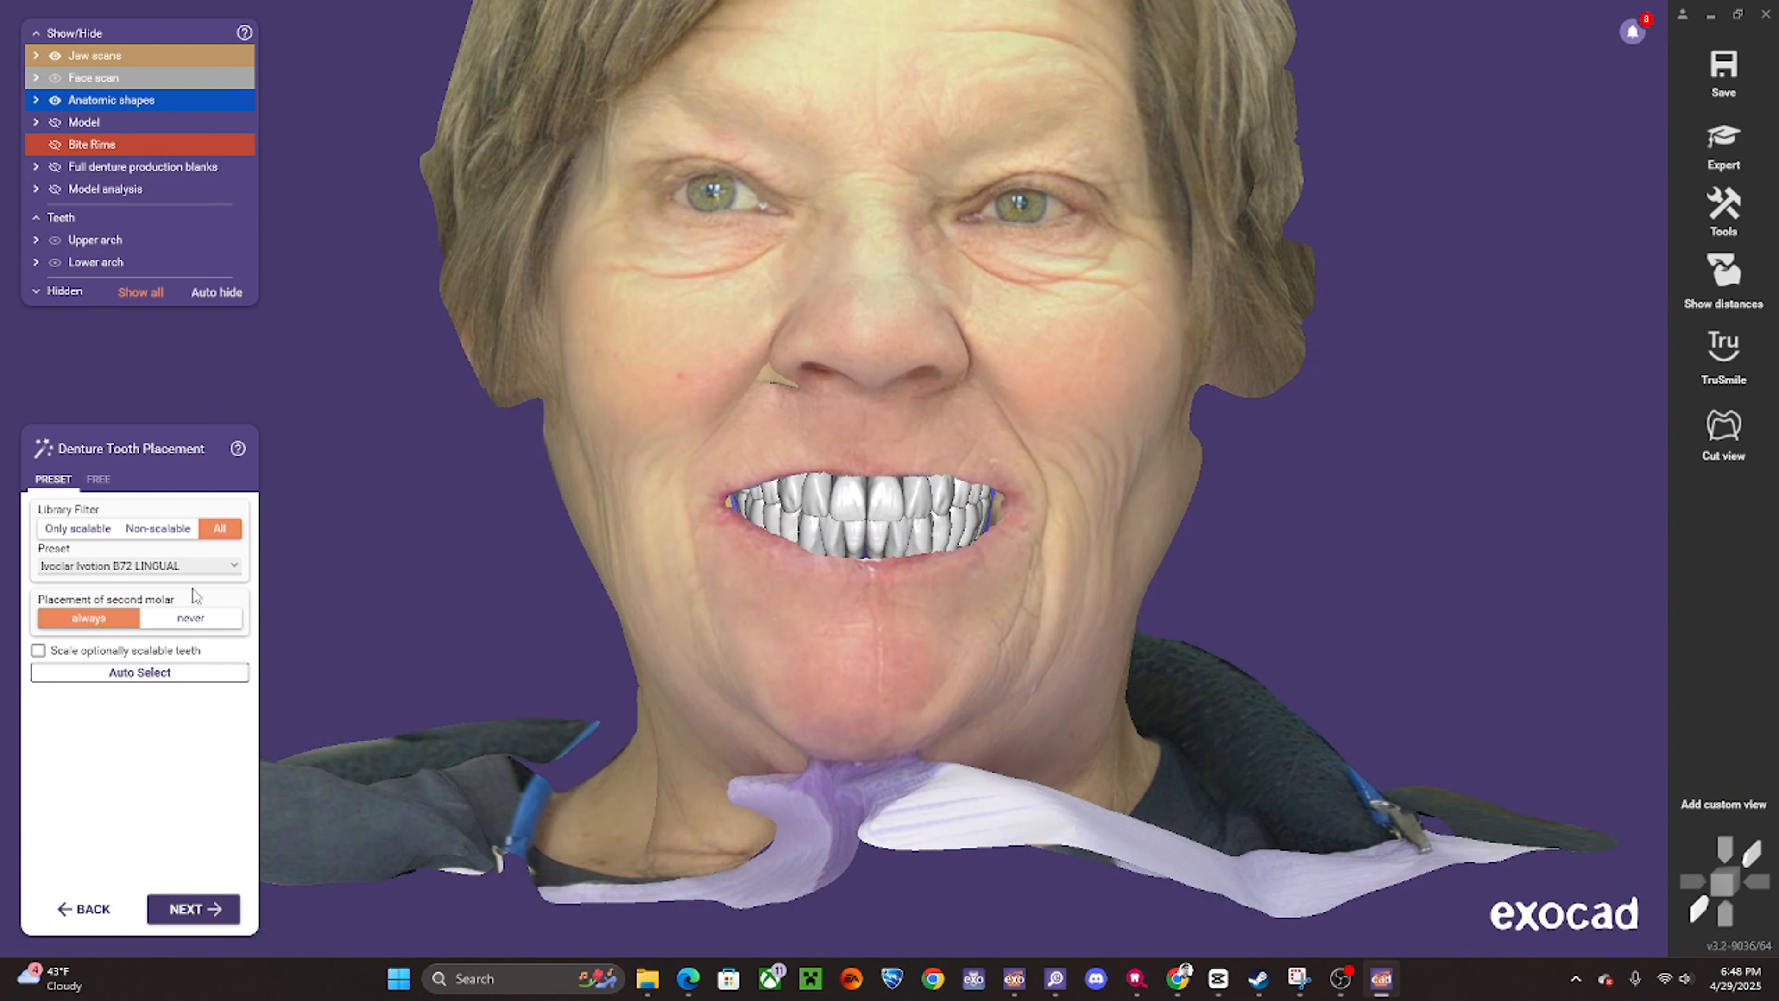
- Try the Ivoclar Ivotion B72 TYP preset, followed by B73 TYP, in the patient's smile
left_click(206, 570)
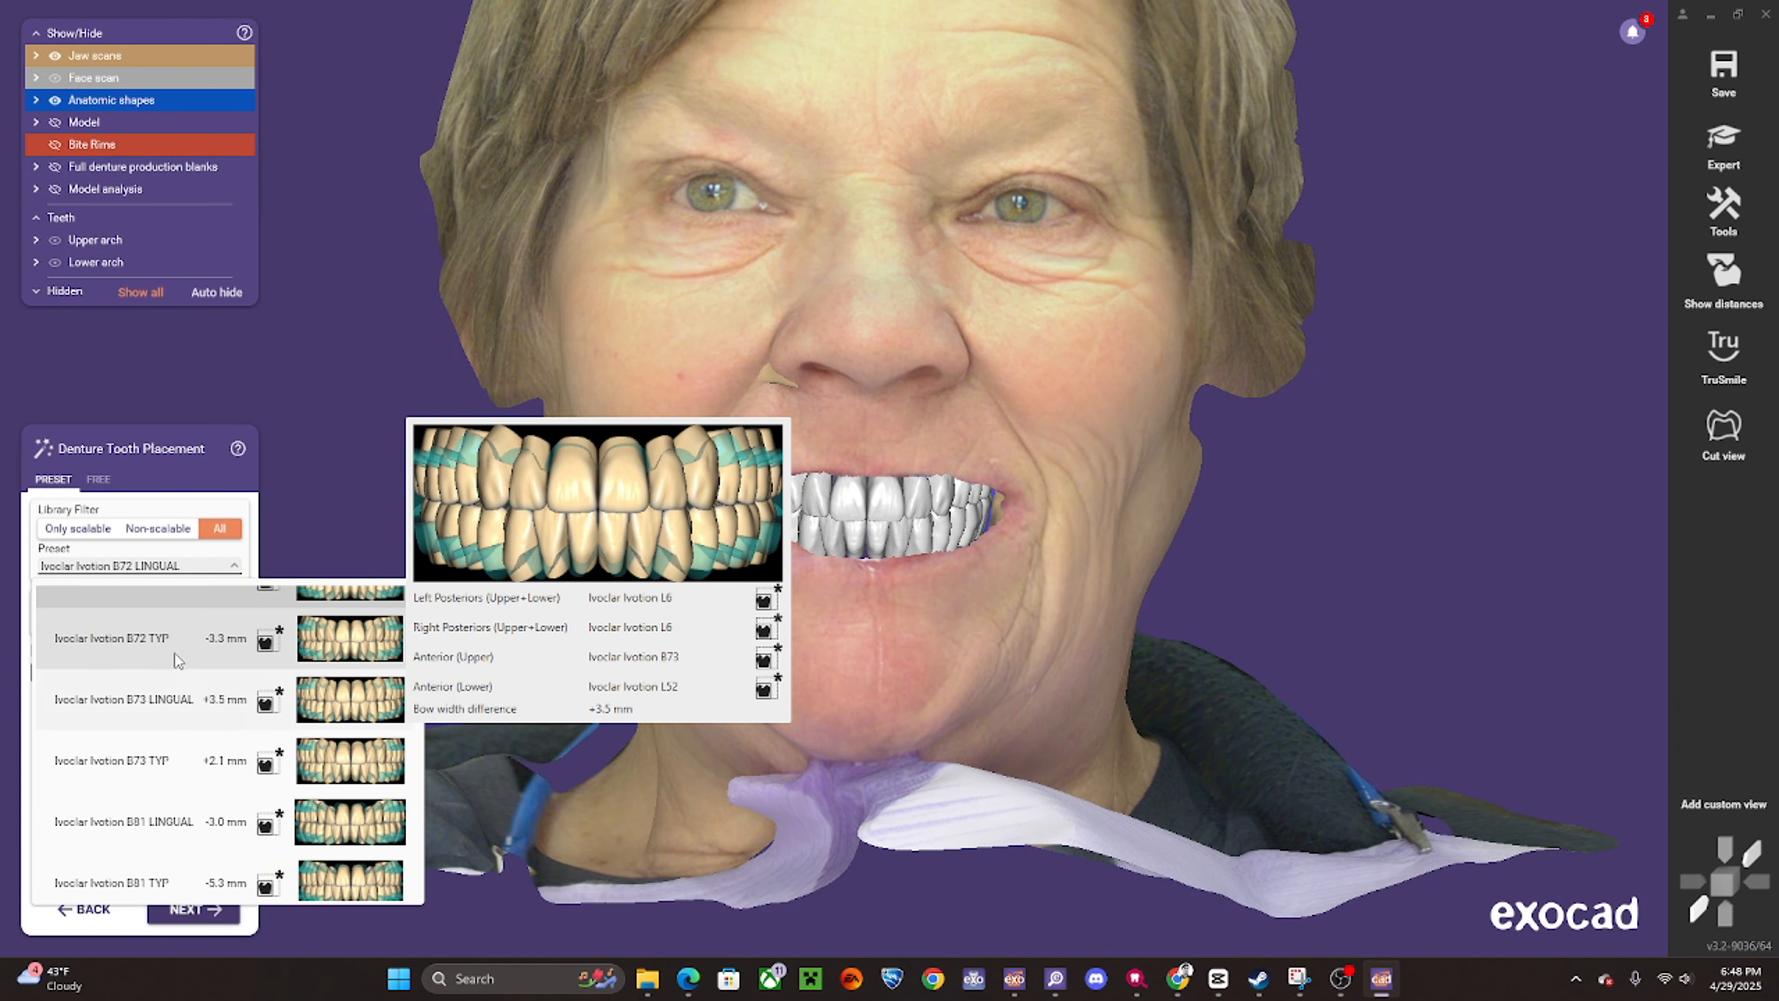
left_click(171, 646)
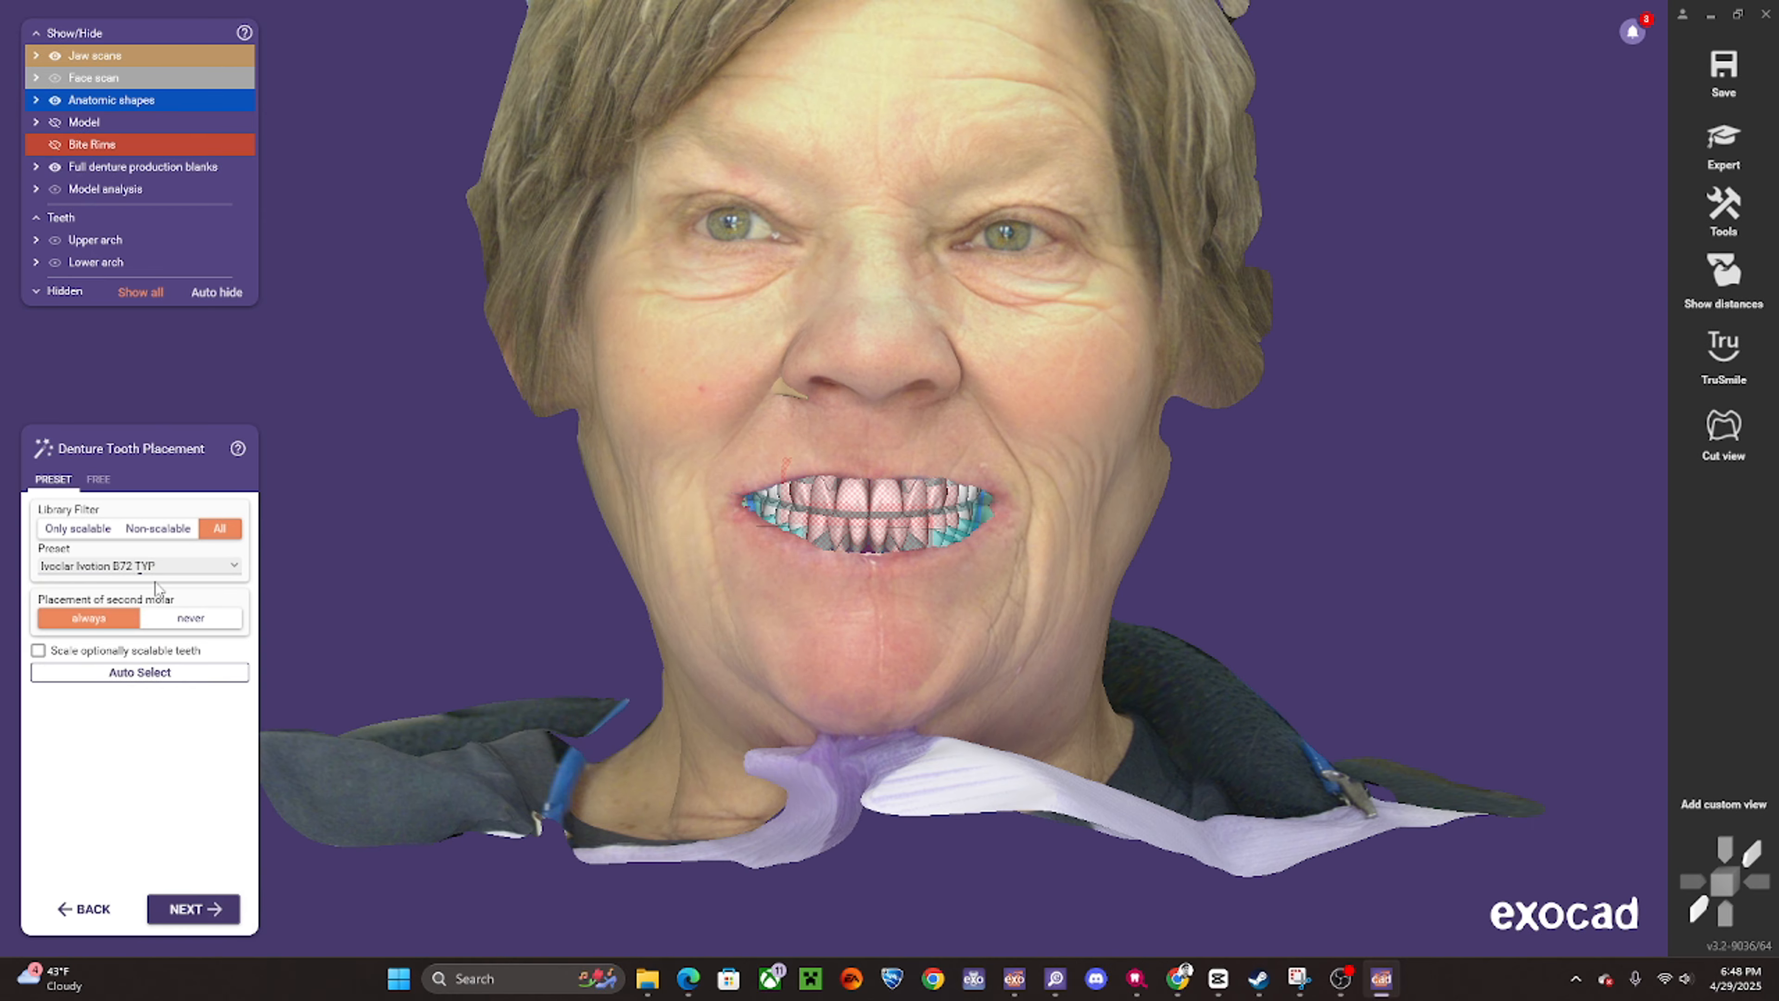
left_click(198, 561)
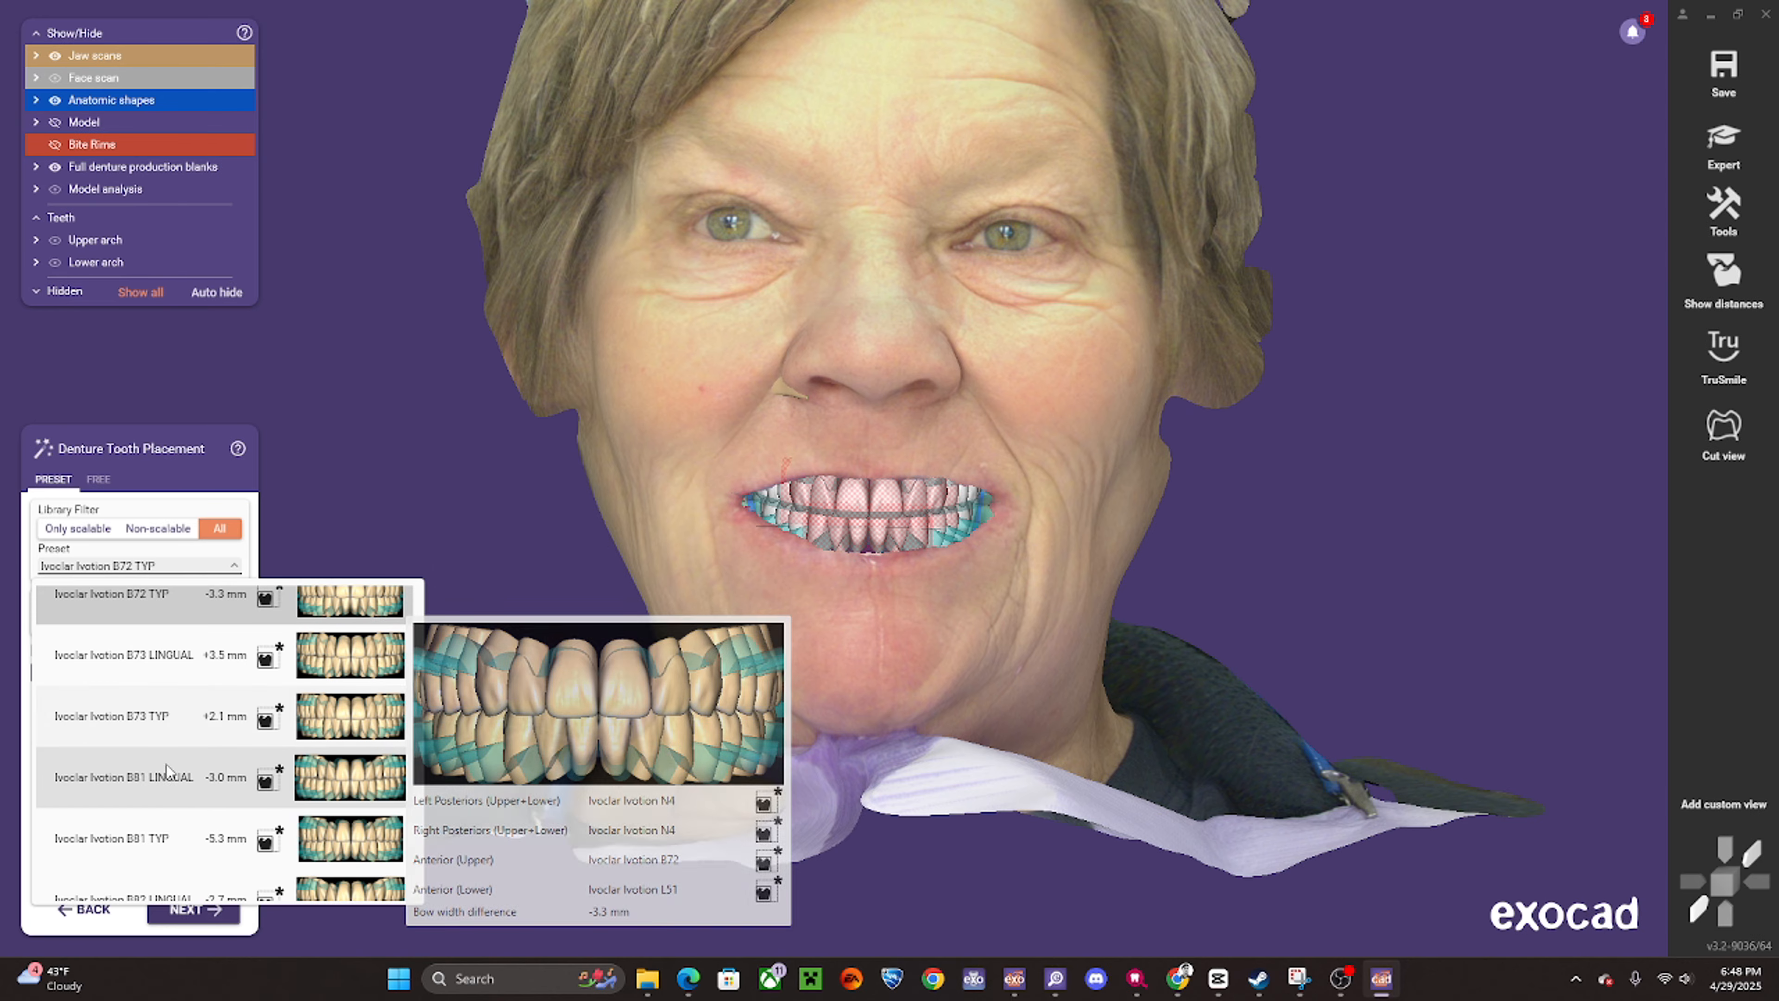
left_click(180, 722)
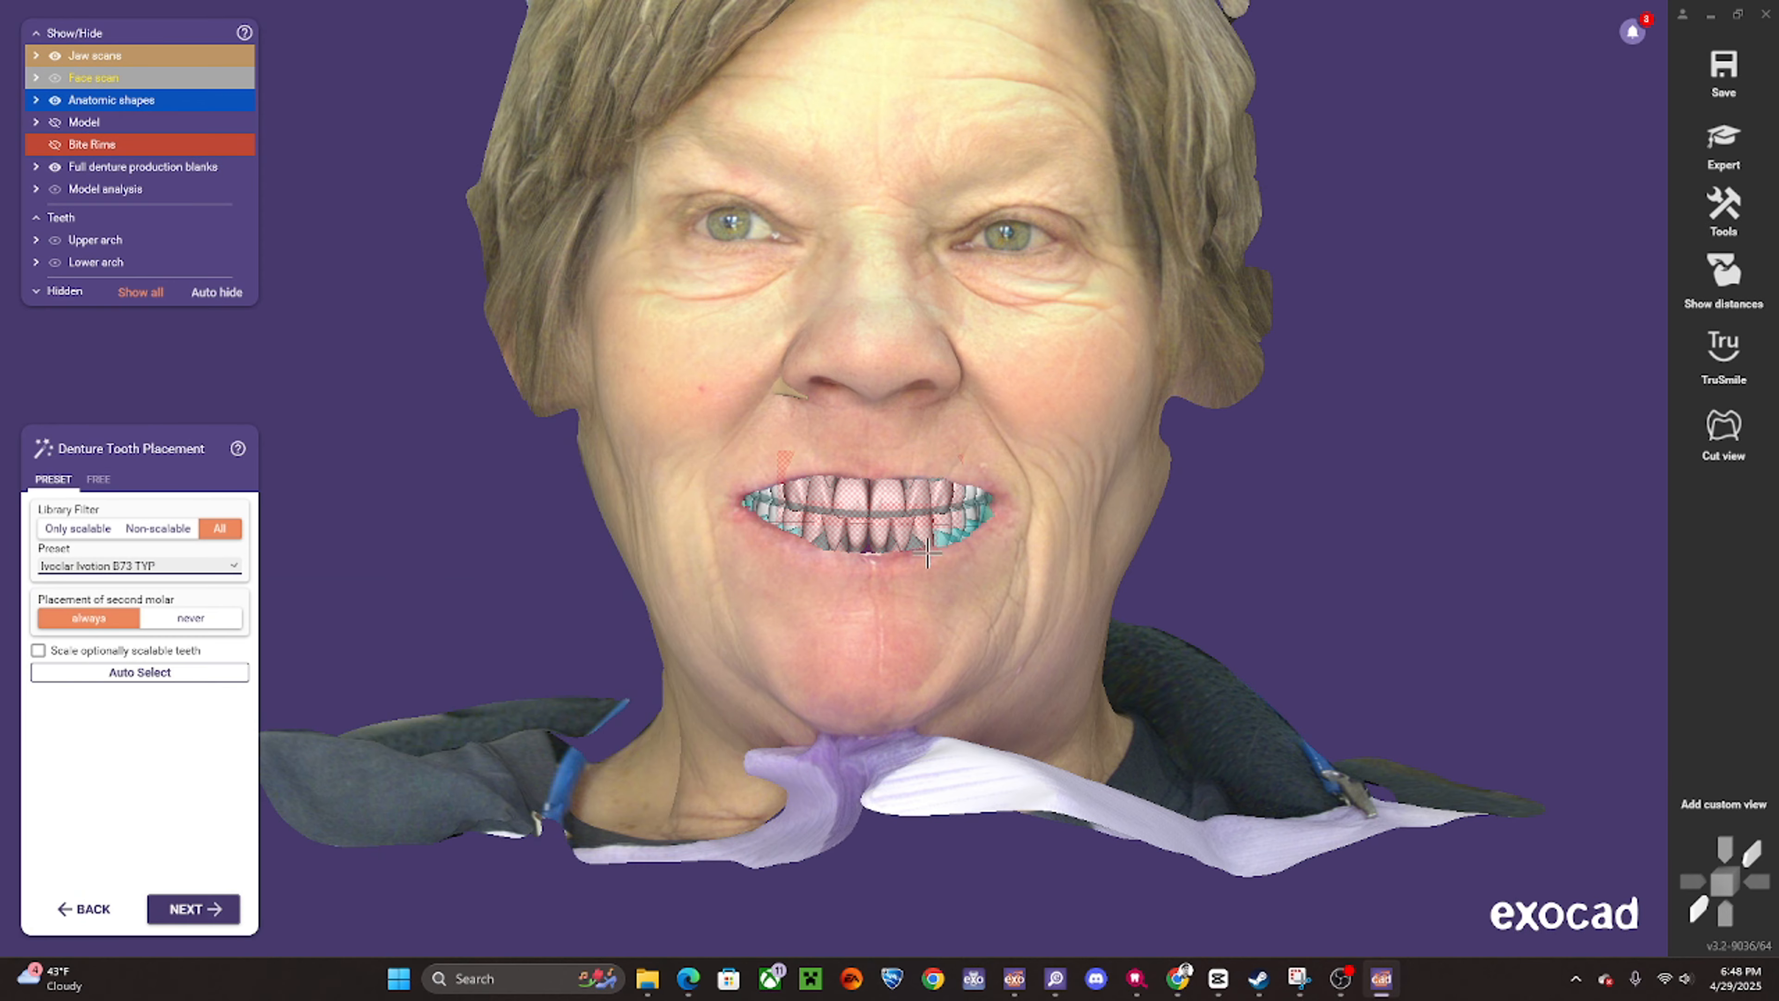
- Try the Ivoclar Ivotion B81 LINGUAL preset, inspect it on the face, and switch to B83 LINGUAL
left_click(209, 566)
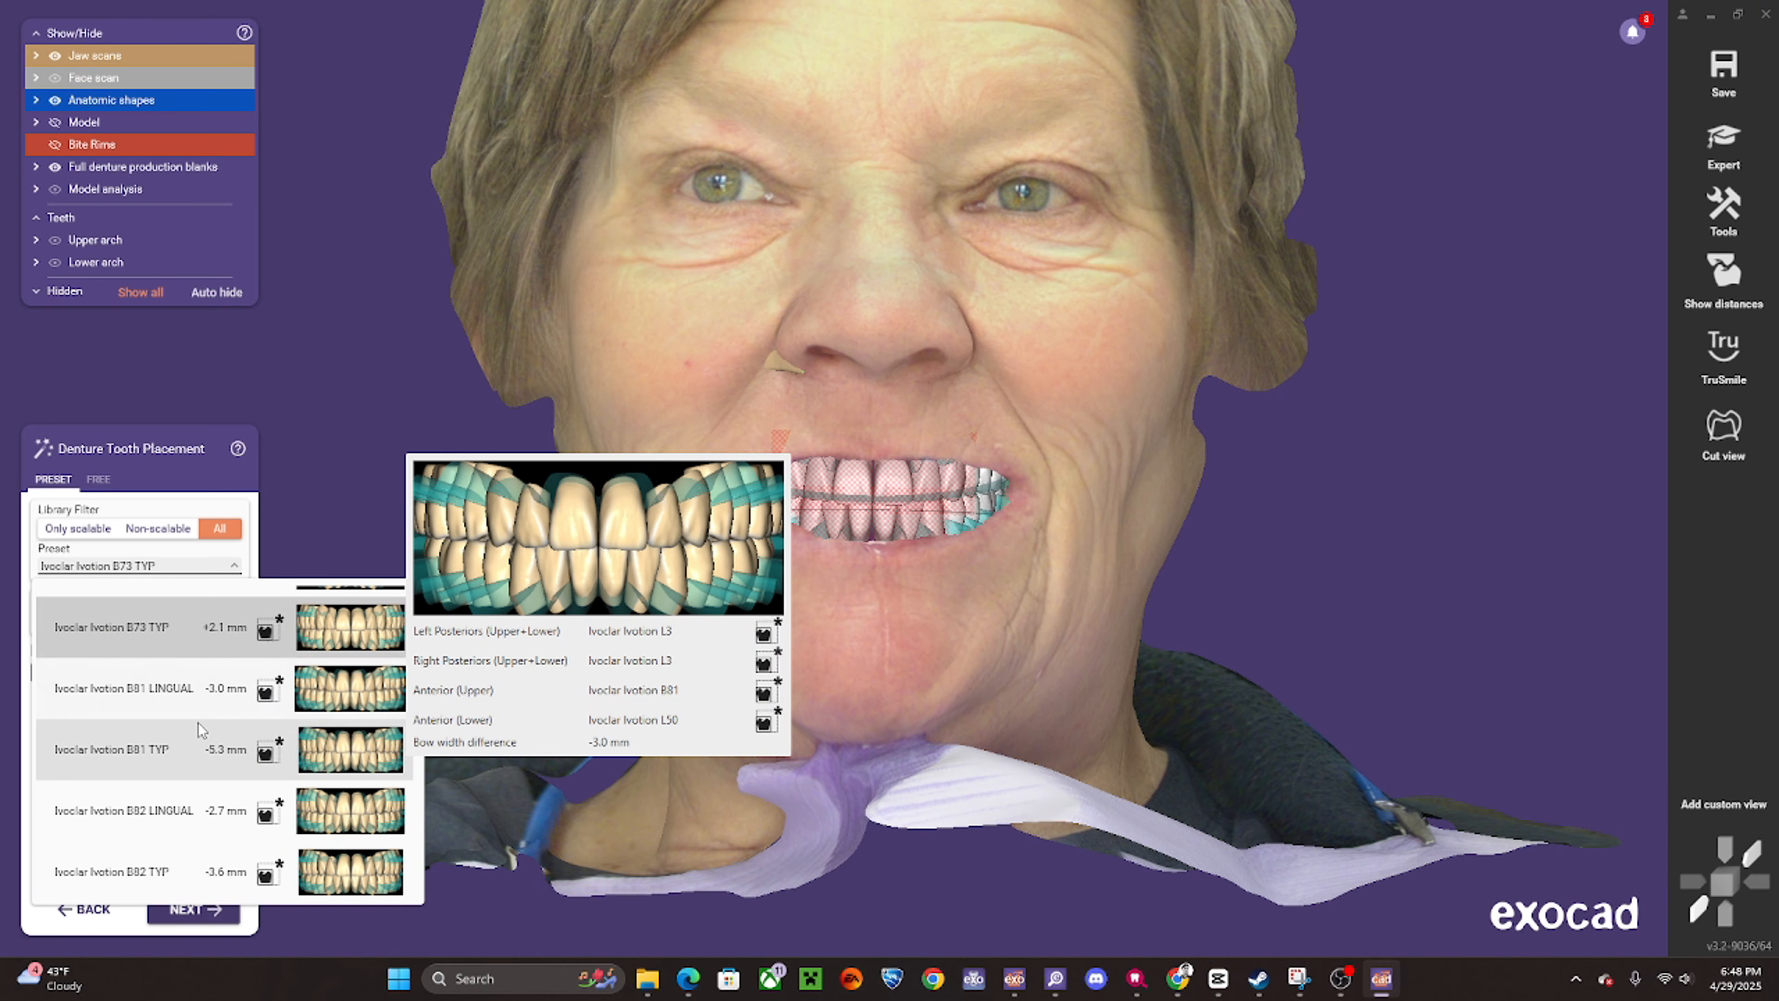
left_click(161, 688)
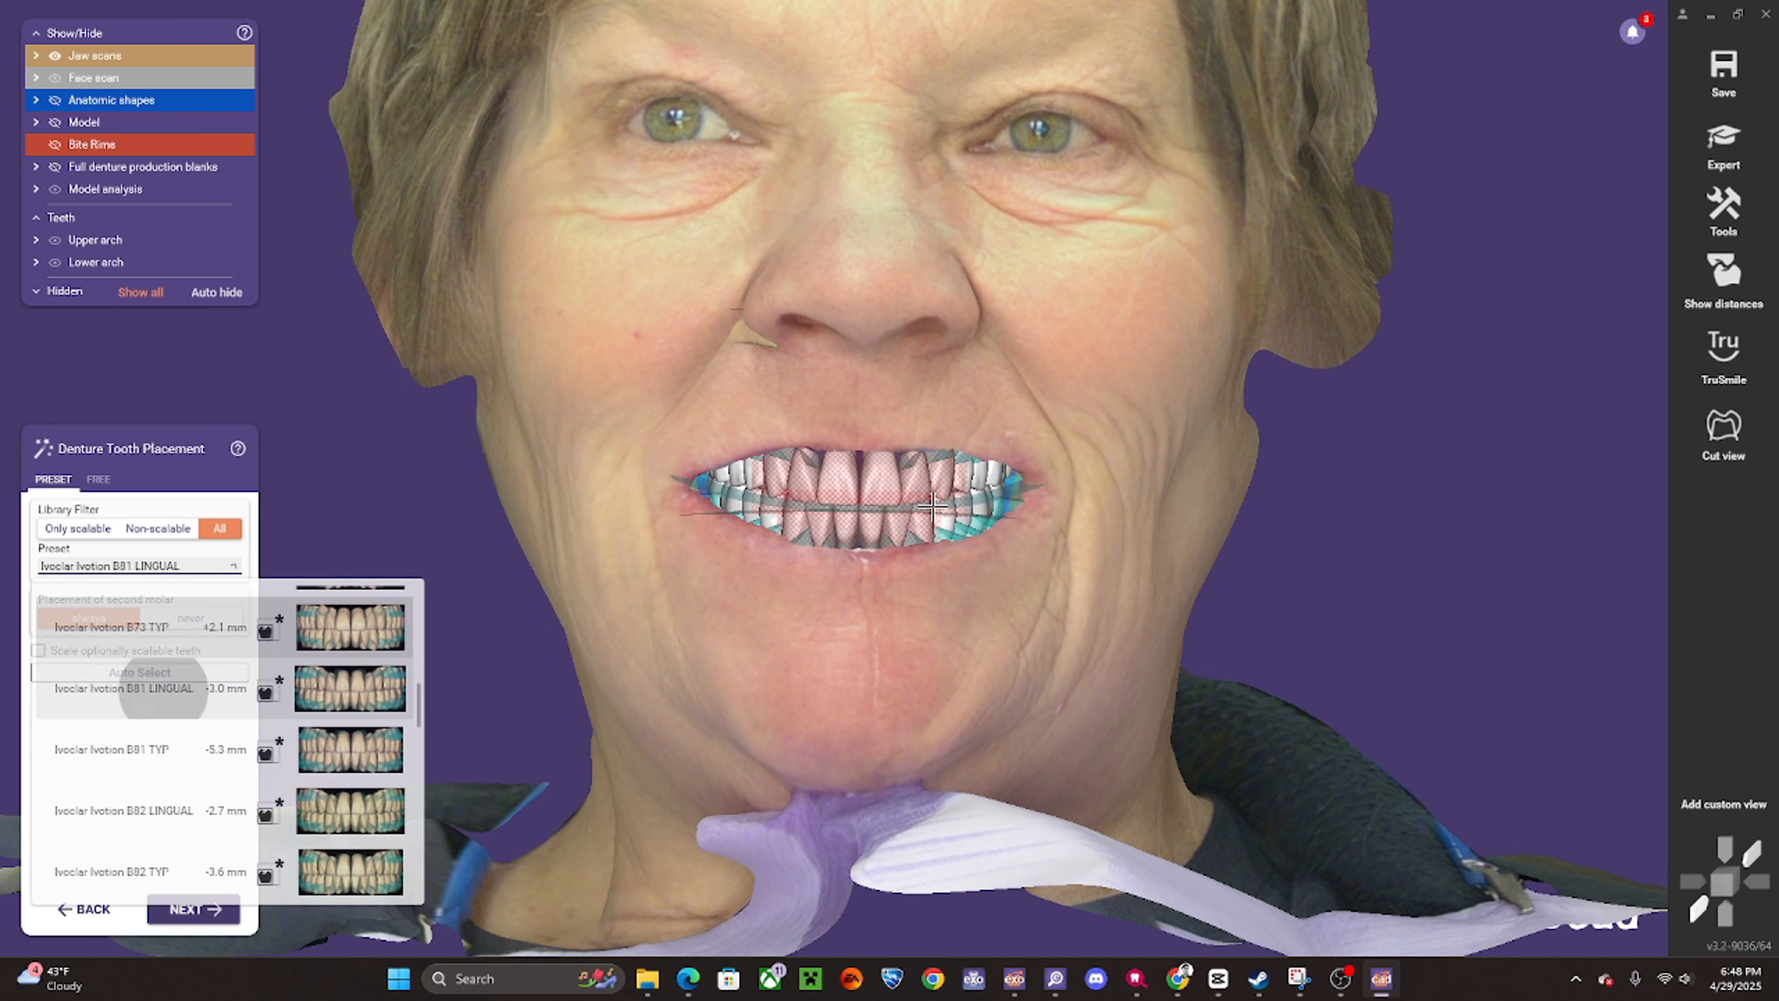
scroll(898, 563, "down", 5)
scroll(841, 596, "up", 3)
right_click_drag(839, 597, 813, 625)
left_click(195, 566)
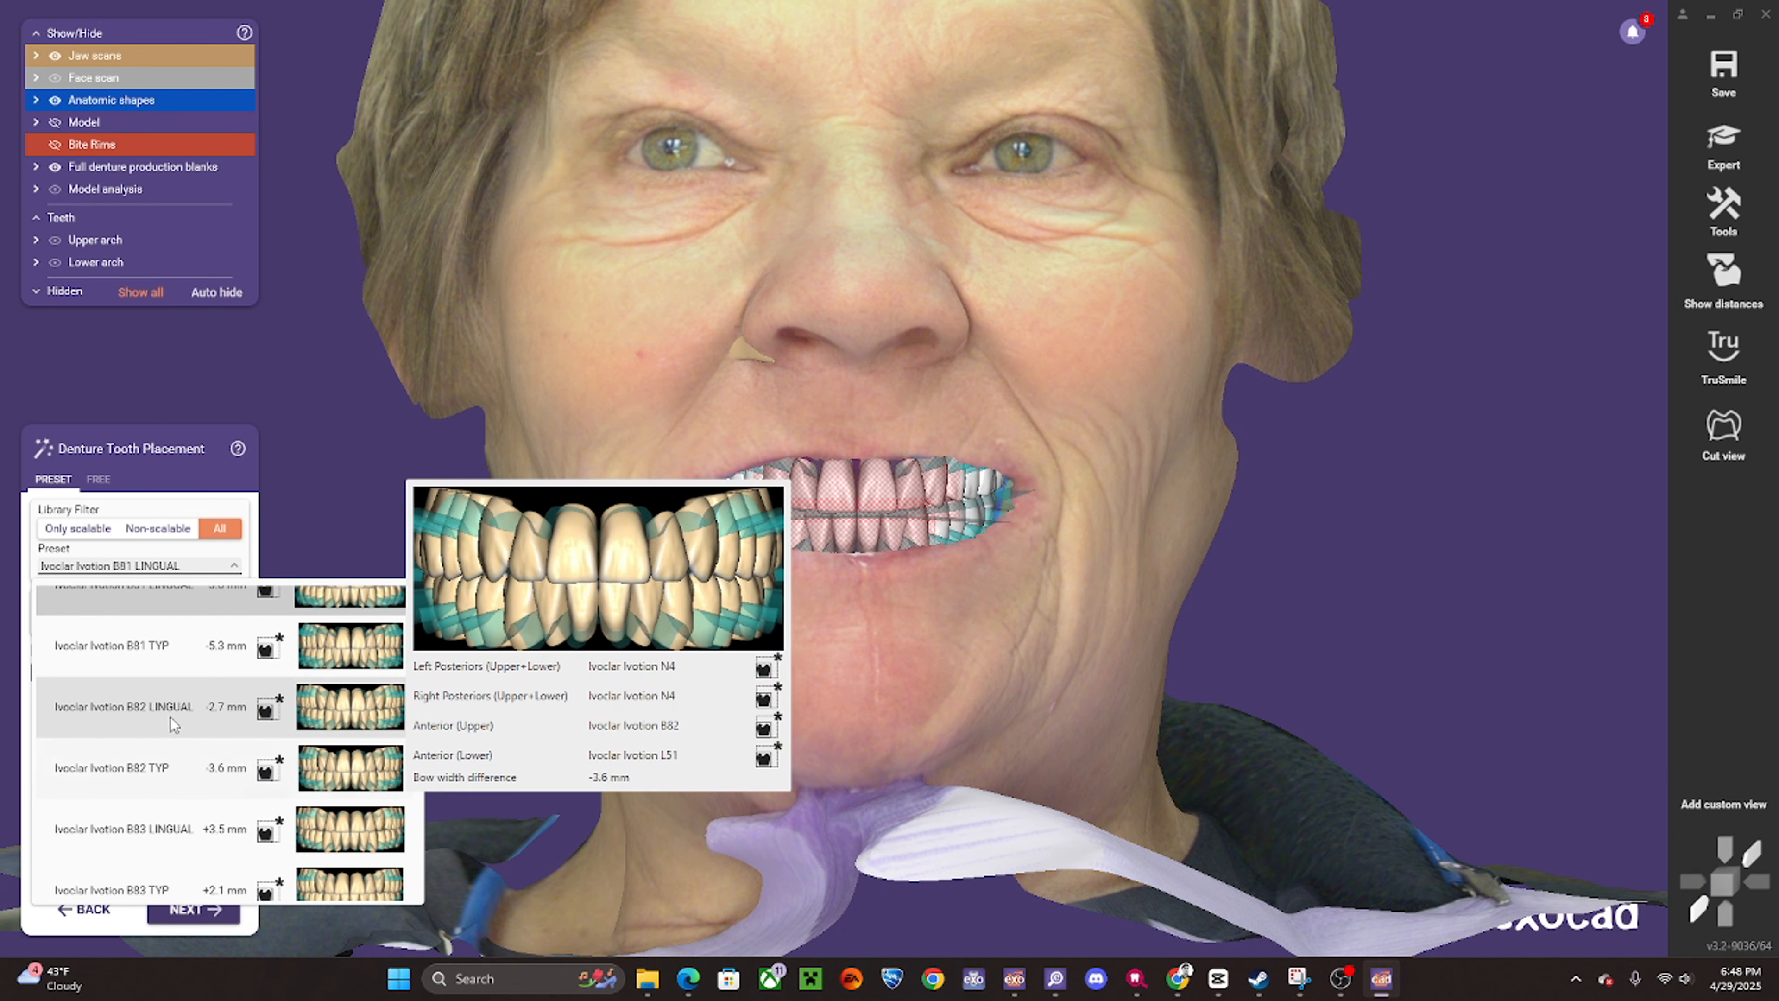
left_click(178, 829)
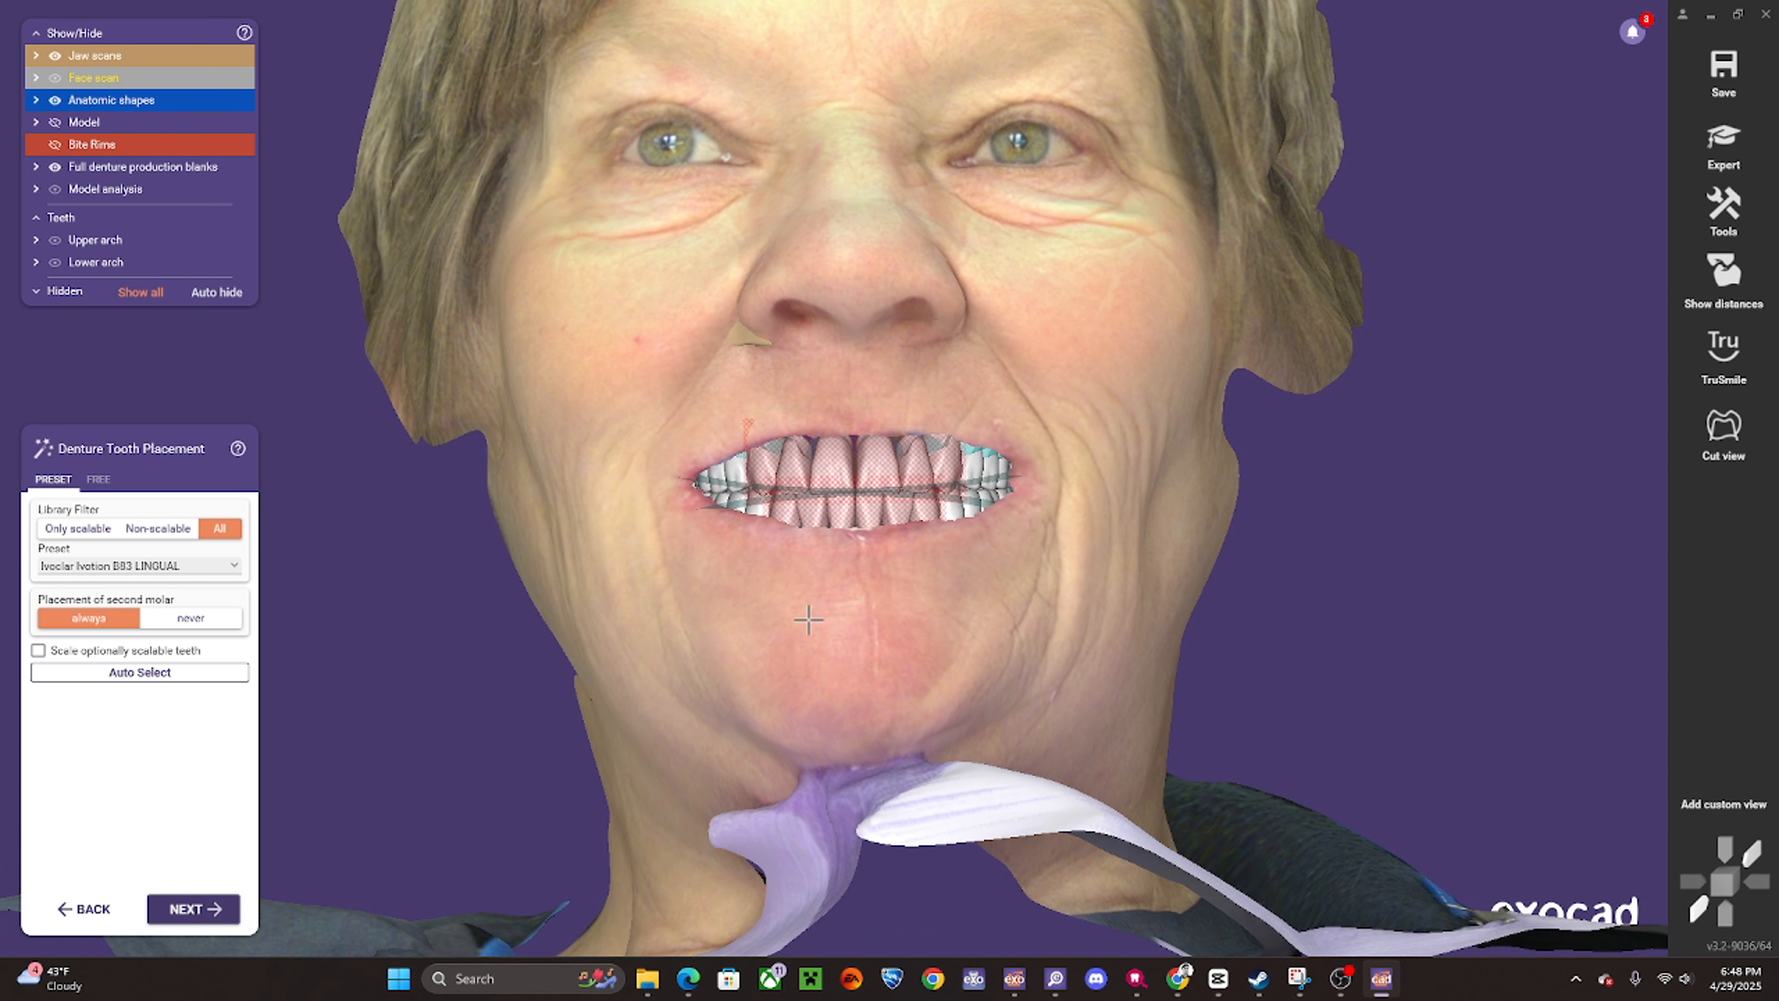
- Browse the tooth presets through the S series and back, and try Ivoclar Ivotion B62 LINGUAL
left_click(194, 566)
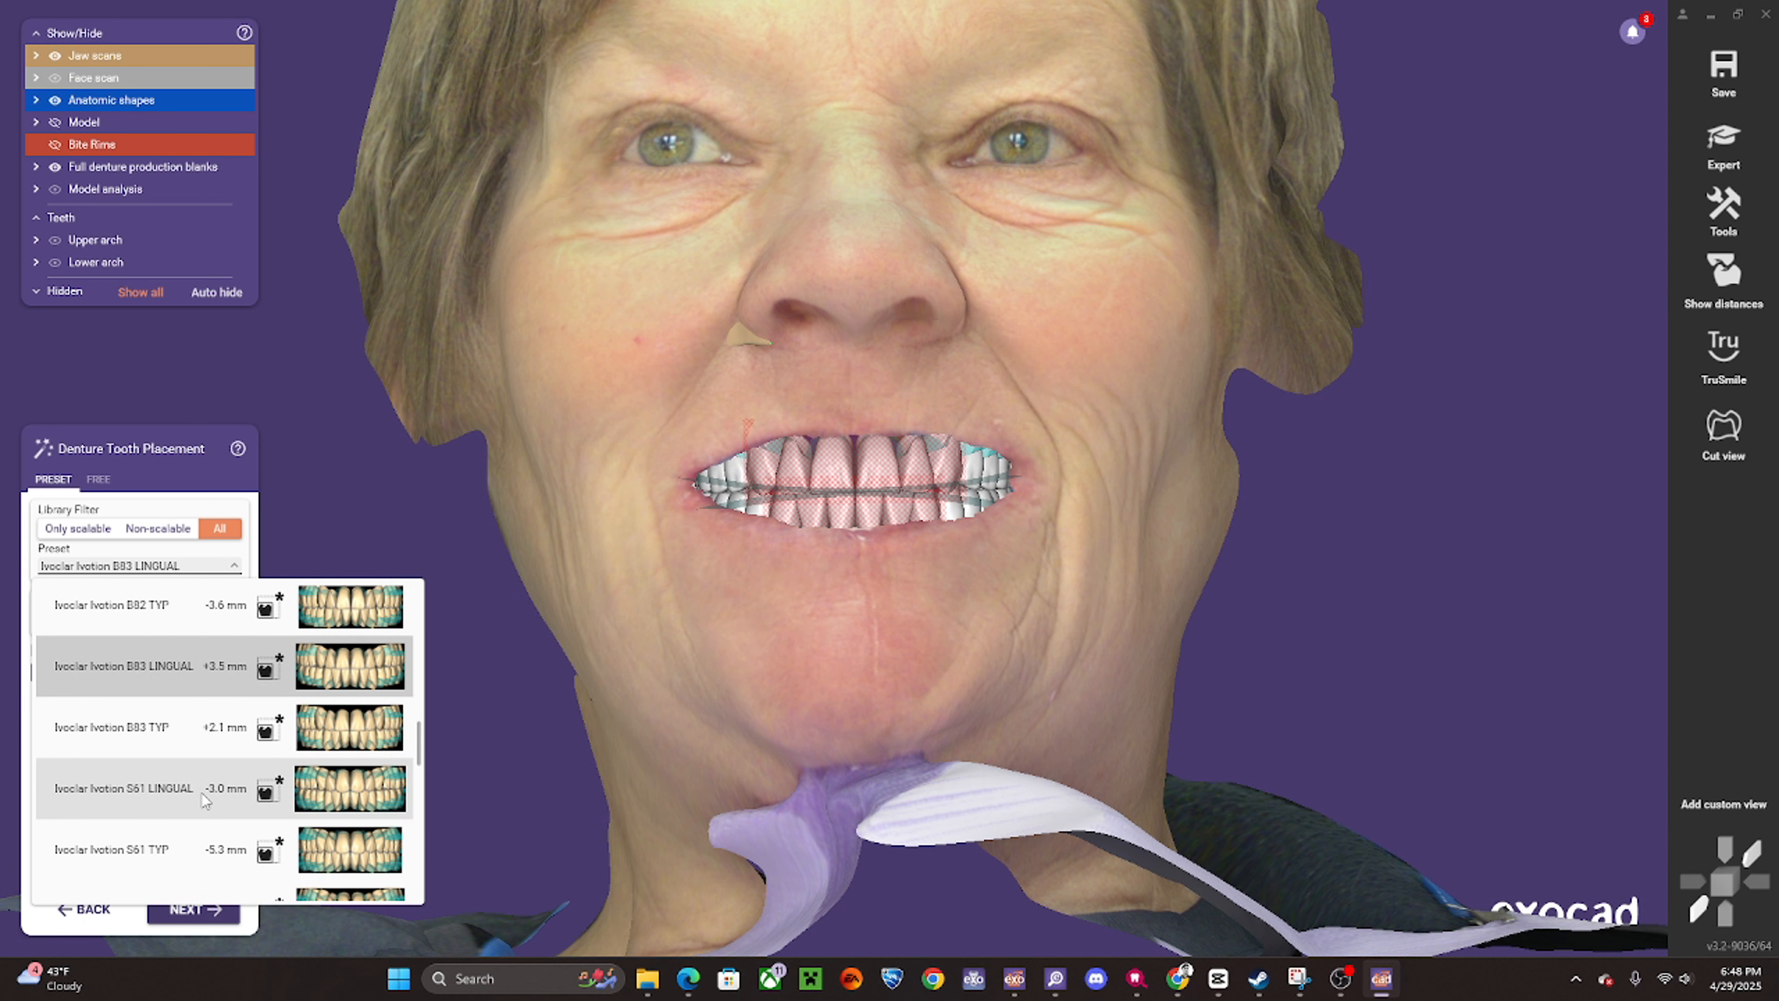
scroll(201, 793, "down", 5)
scroll(203, 789, "down", 4)
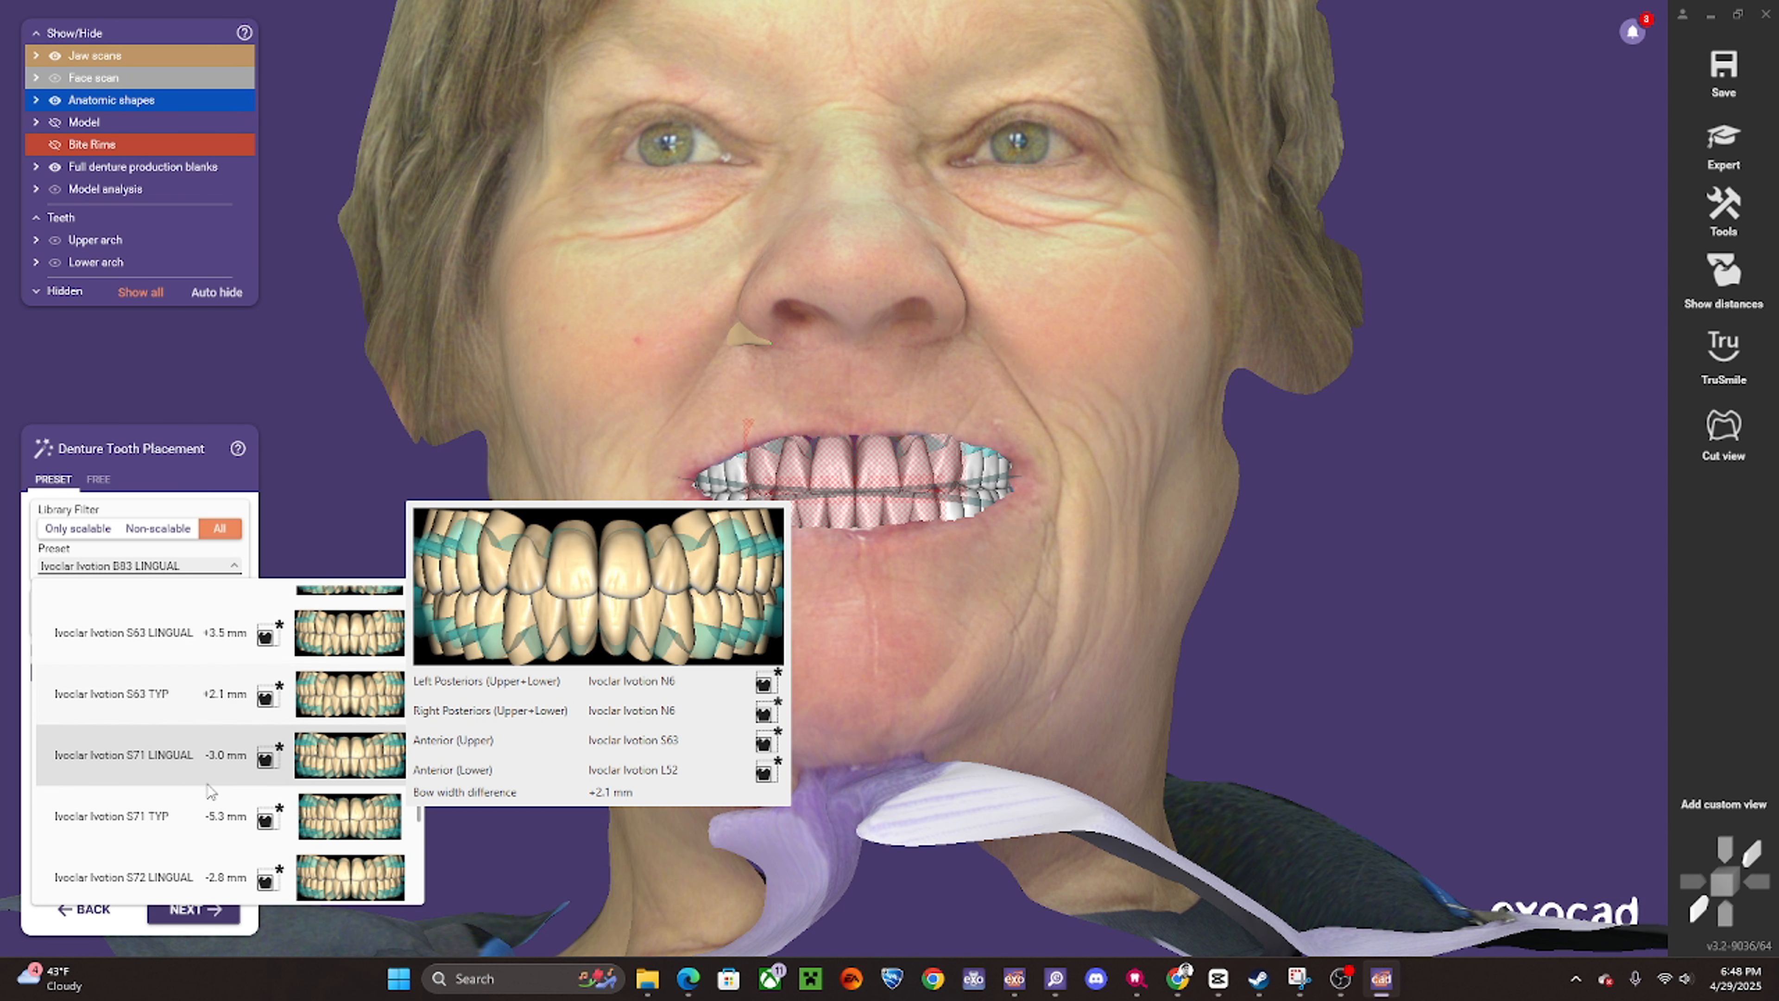
scroll(229, 739, "up", 8)
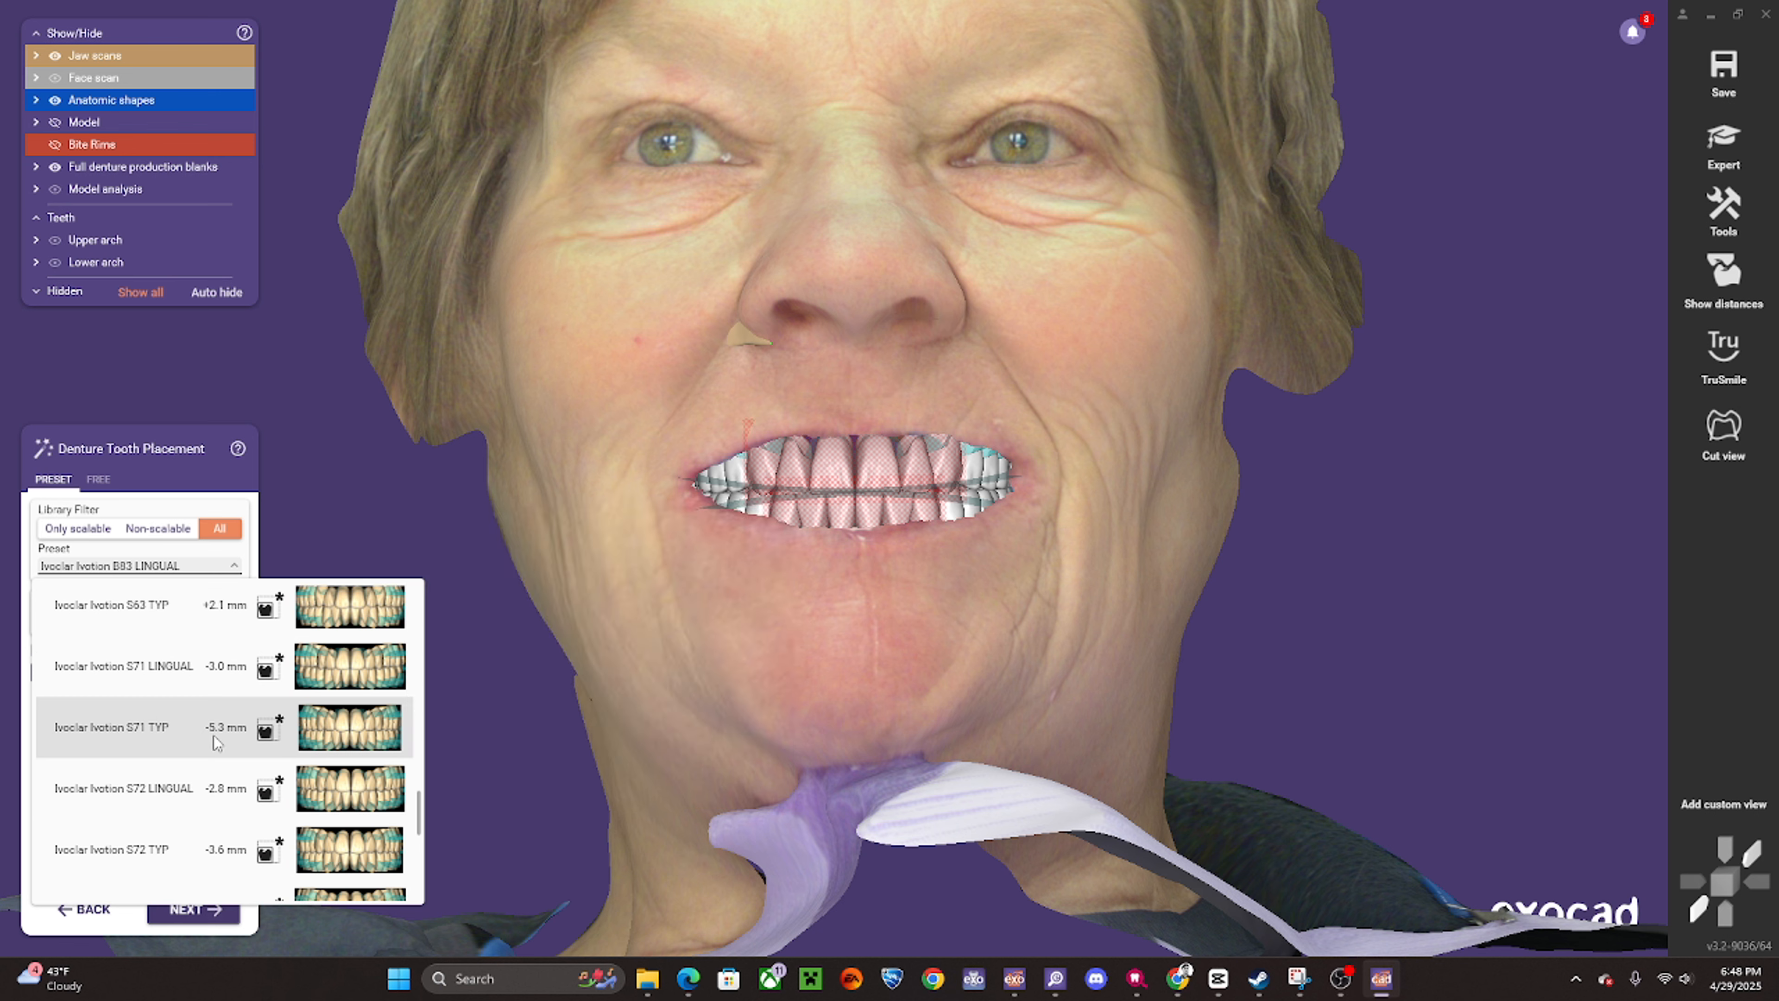
scroll(187, 729, "up", 7)
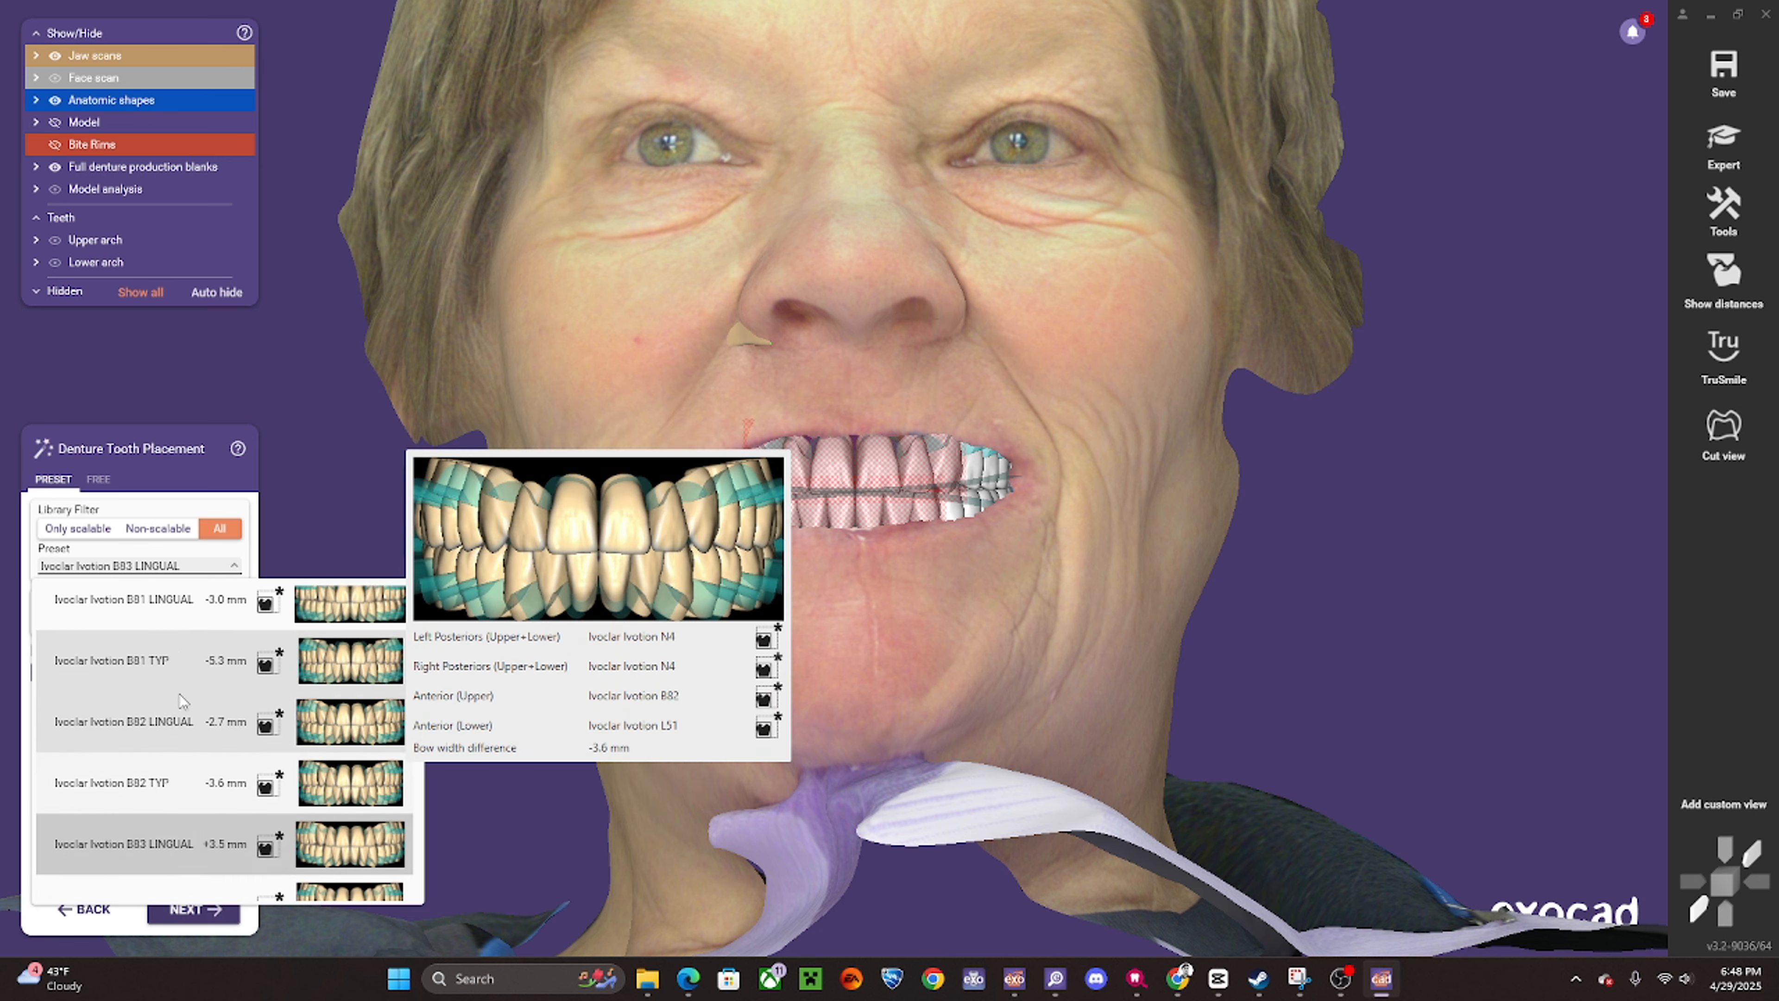
scroll(186, 701, "up", 5)
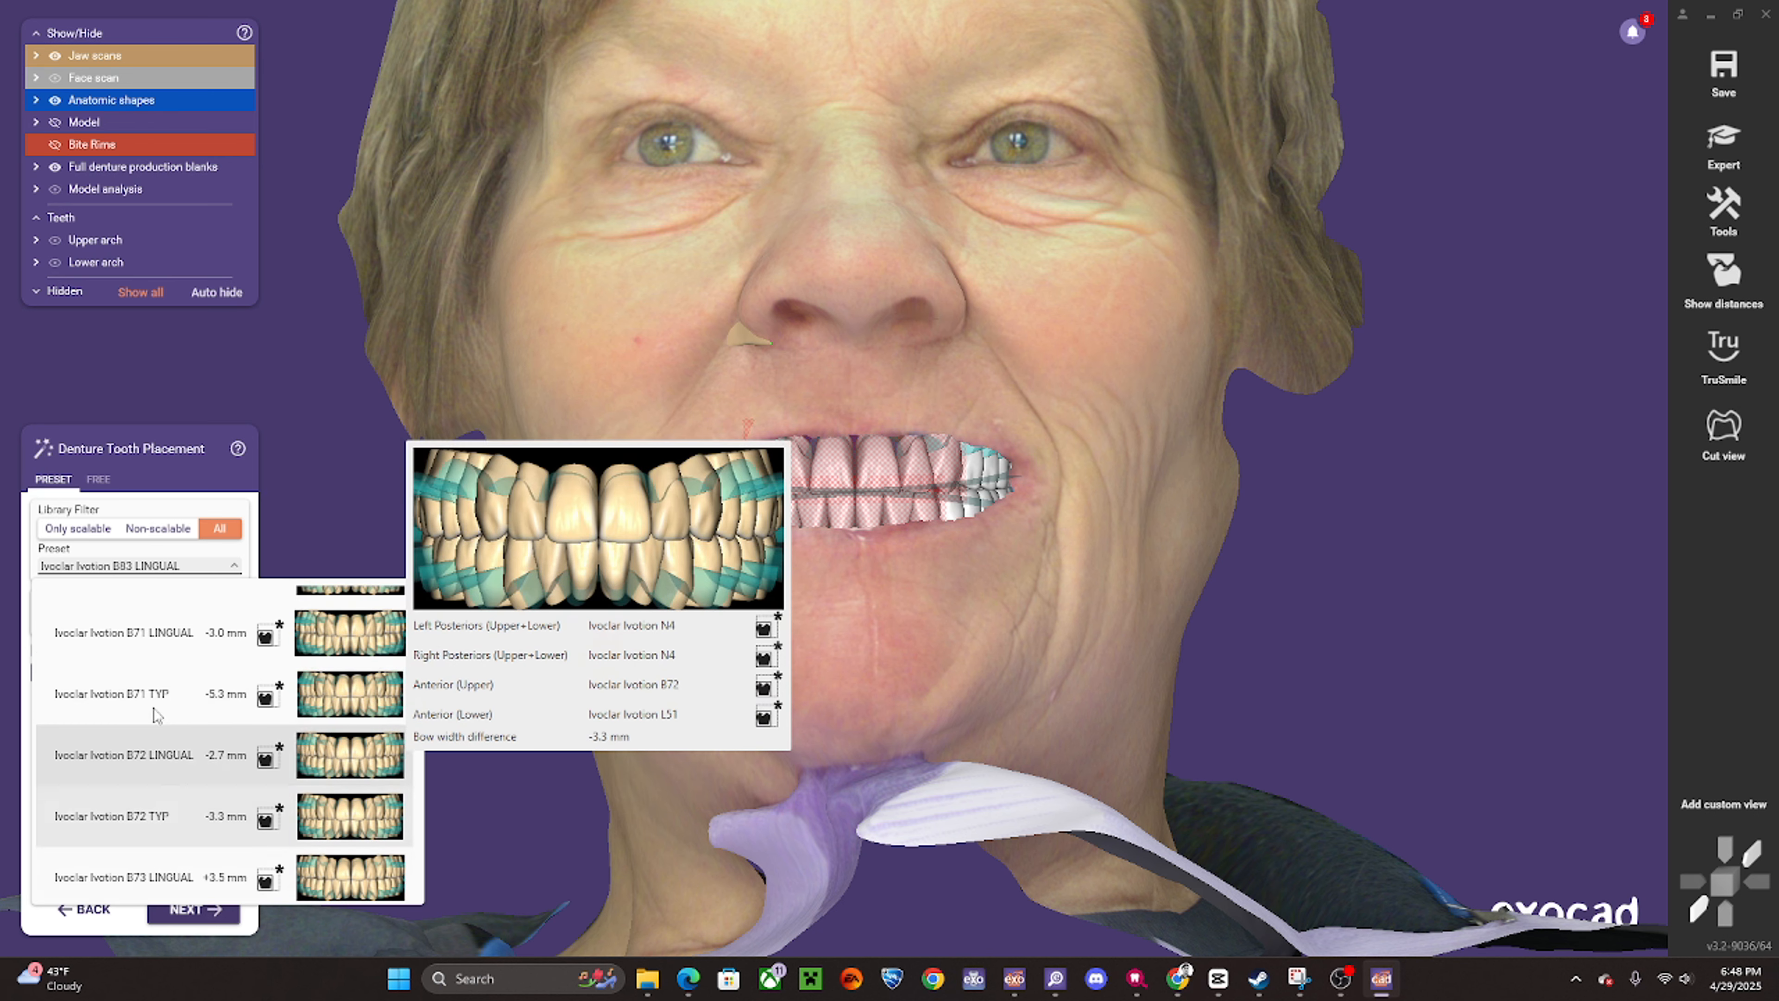
scroll(183, 664, "up", 2)
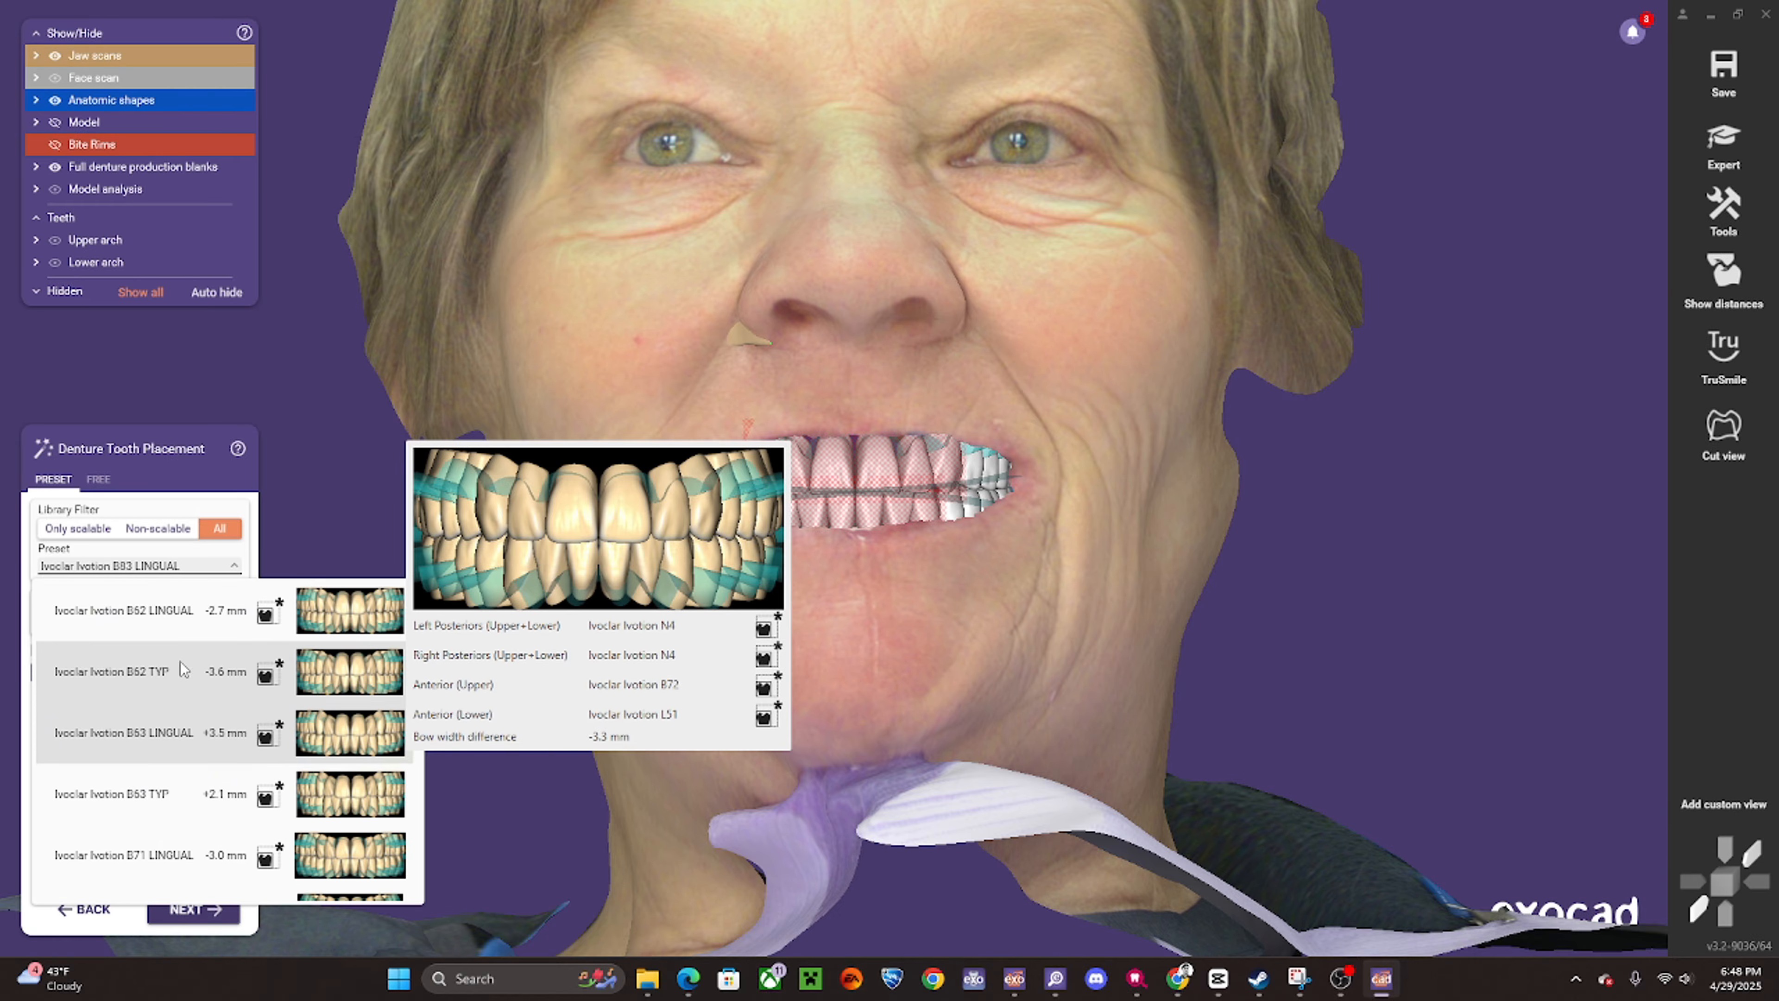
left_click(197, 614)
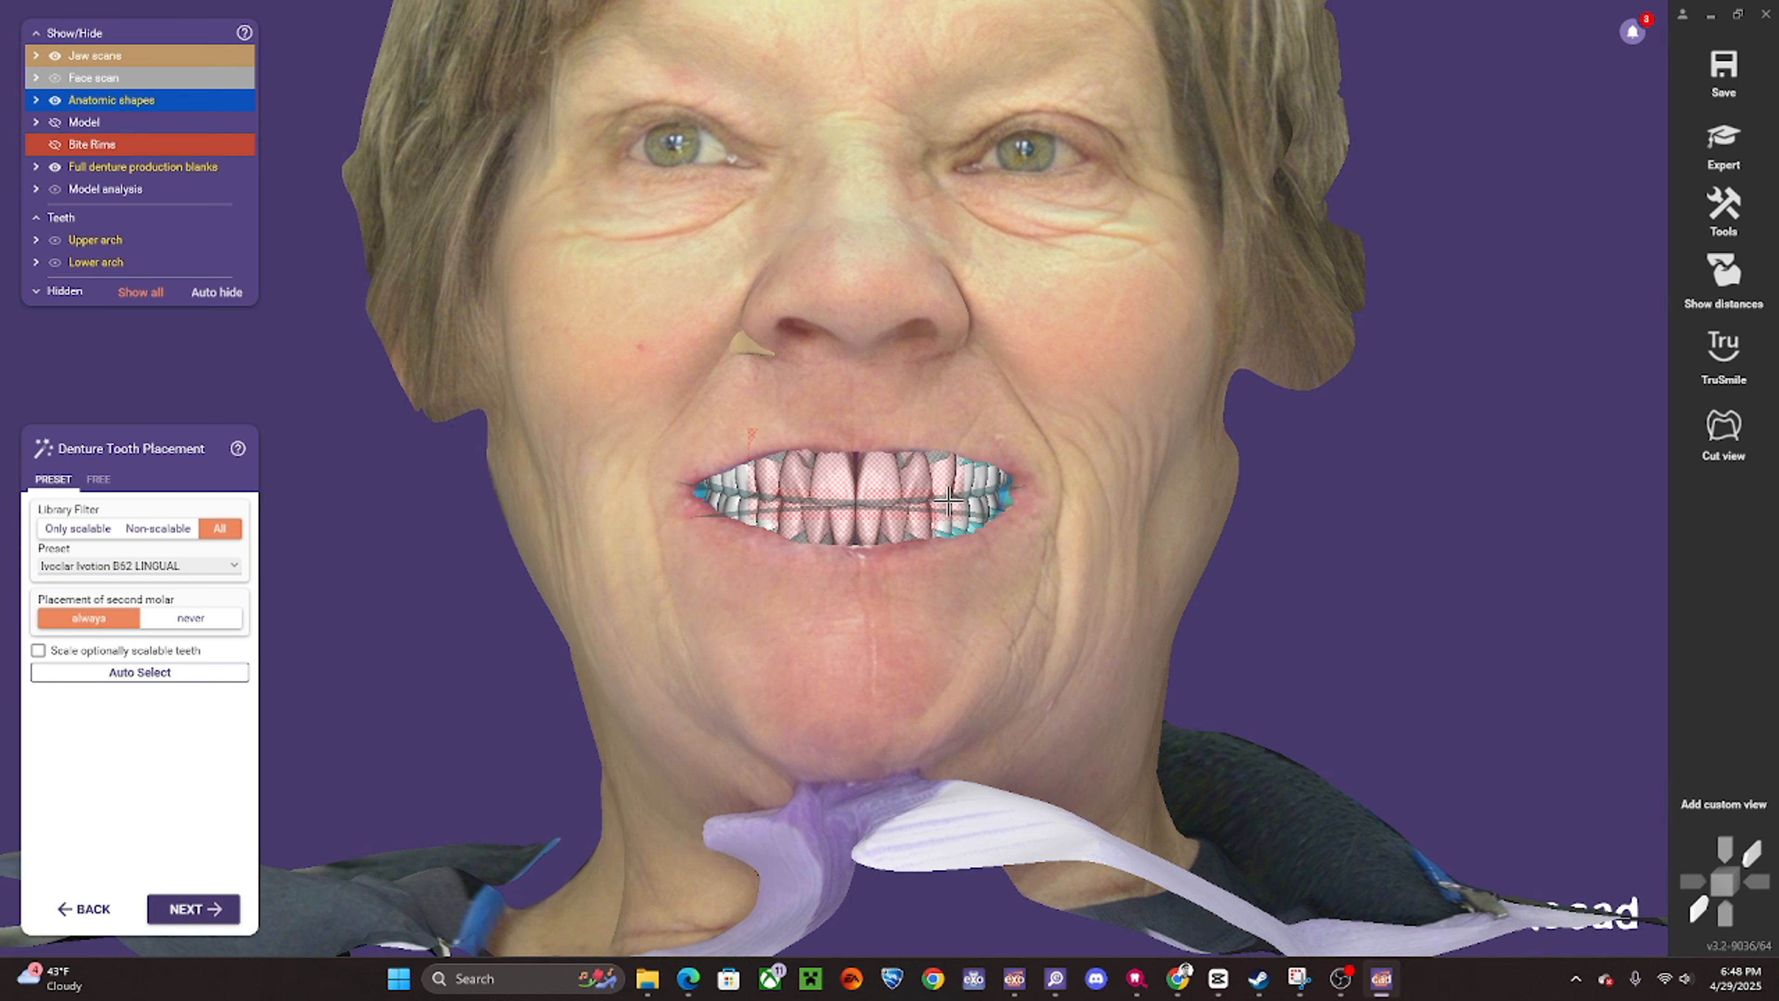
- Try the Ivoclar Ivotion B61 LINGUAL preset for the denture teeth
left_click(231, 565)
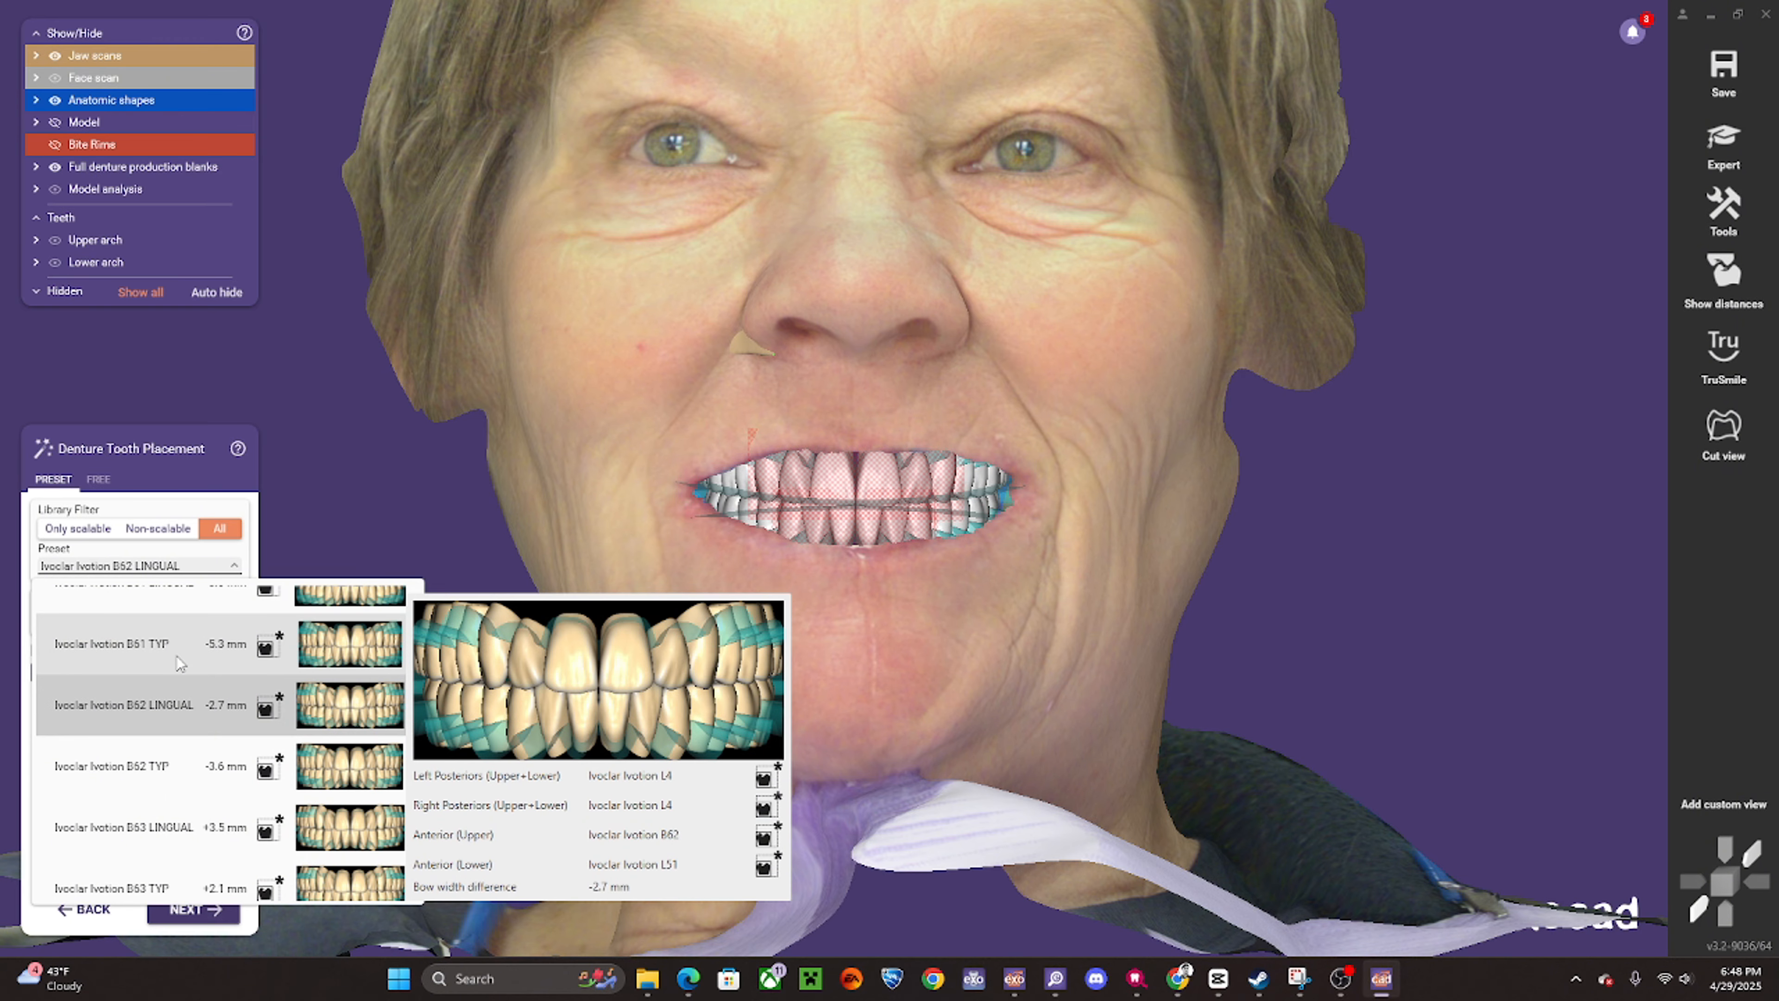
scroll(174, 659, "up", 1)
left_click(182, 627)
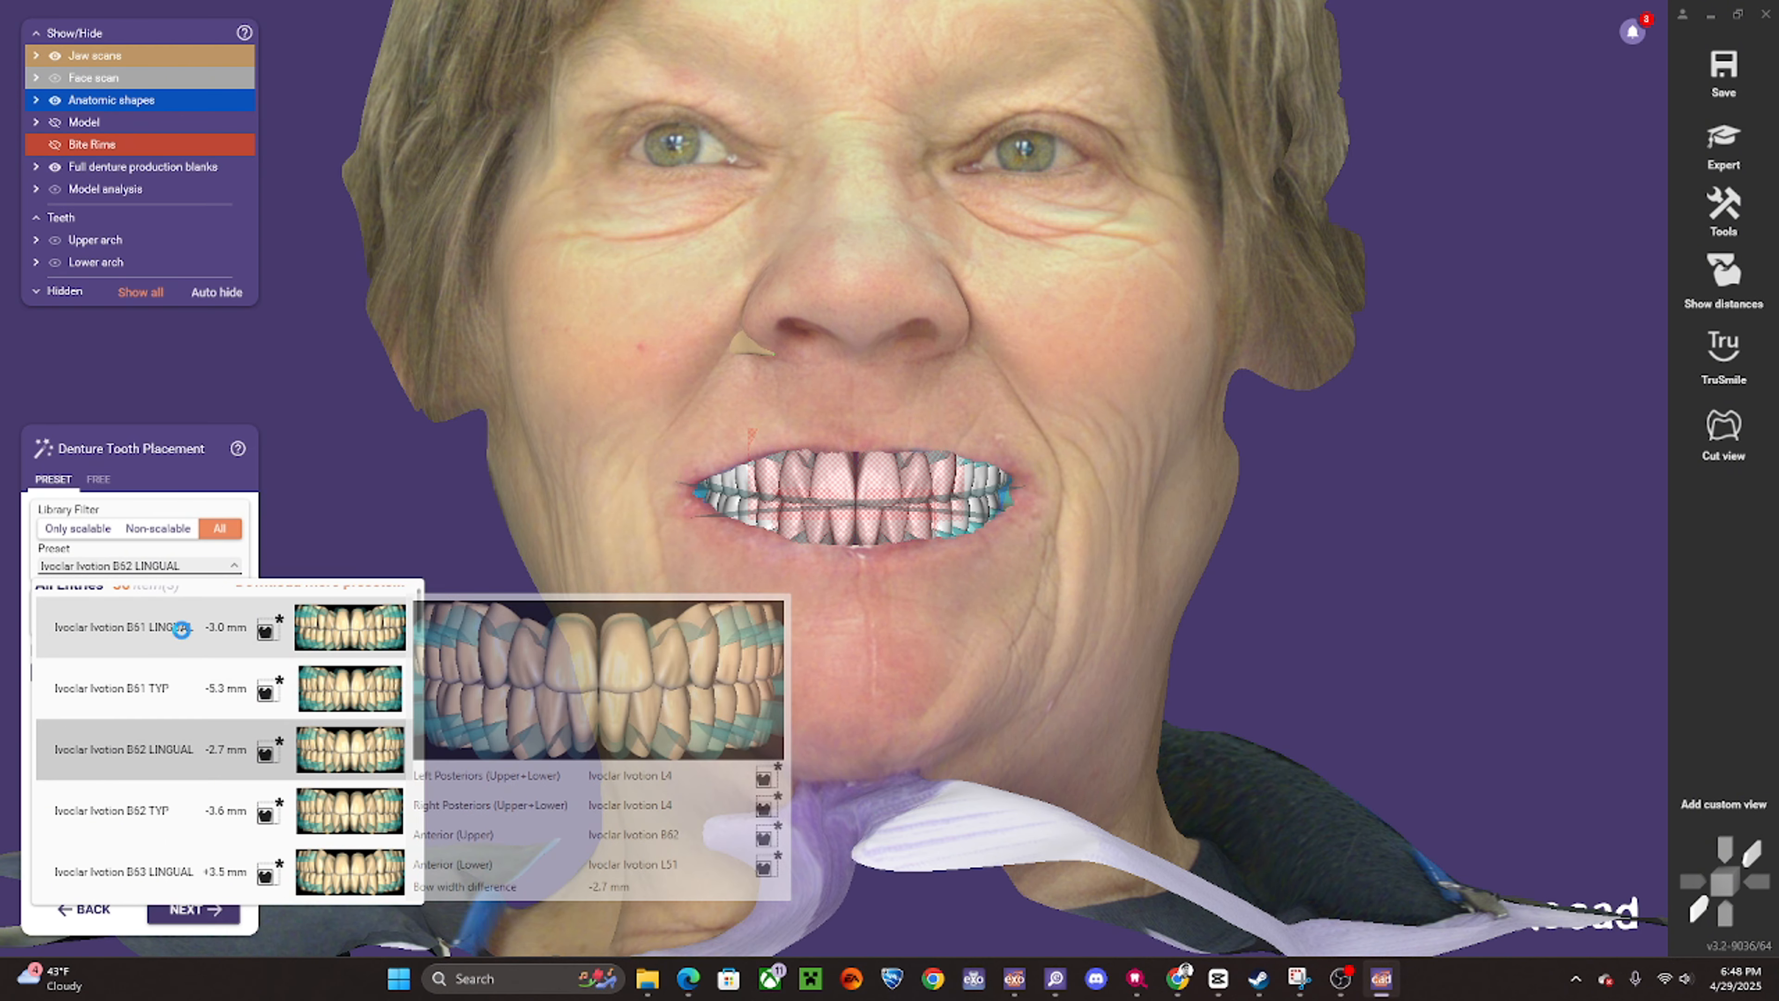
- Try the Ivoclar Ivotion S81 TYP preset and inspect the tooth arches from behind
left_click(203, 566)
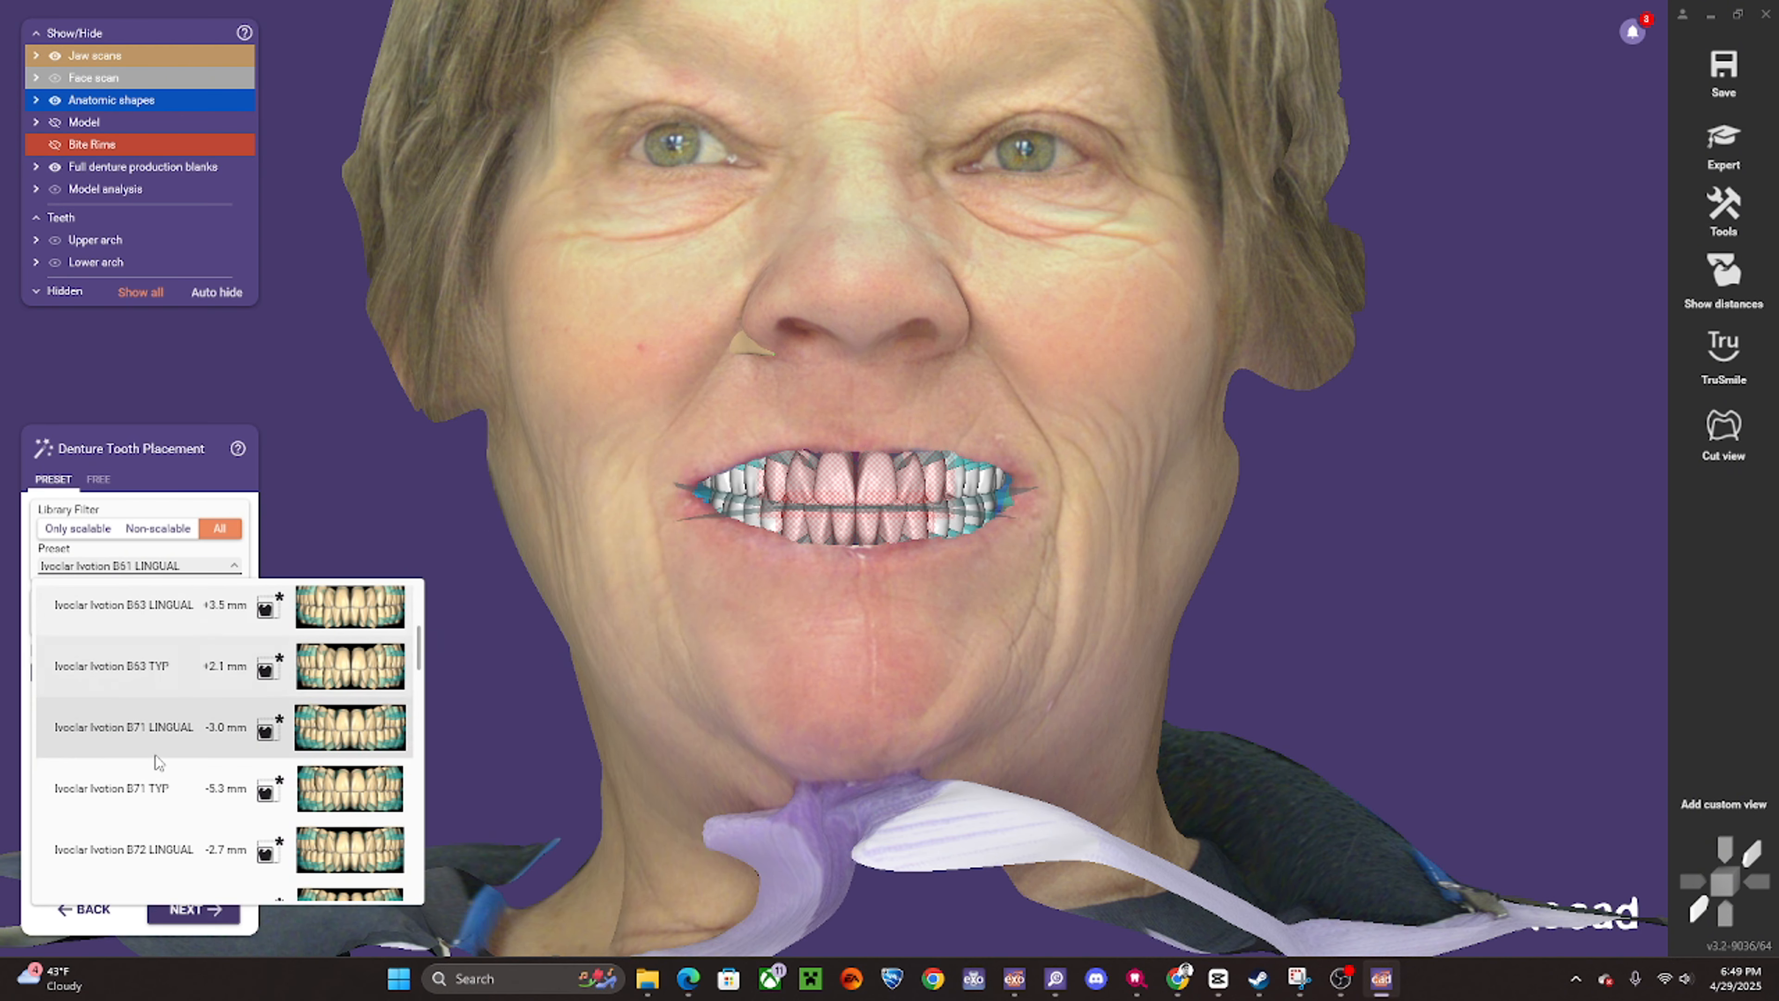
scroll(200, 788, "down", 3)
scroll(186, 799, "down", 6)
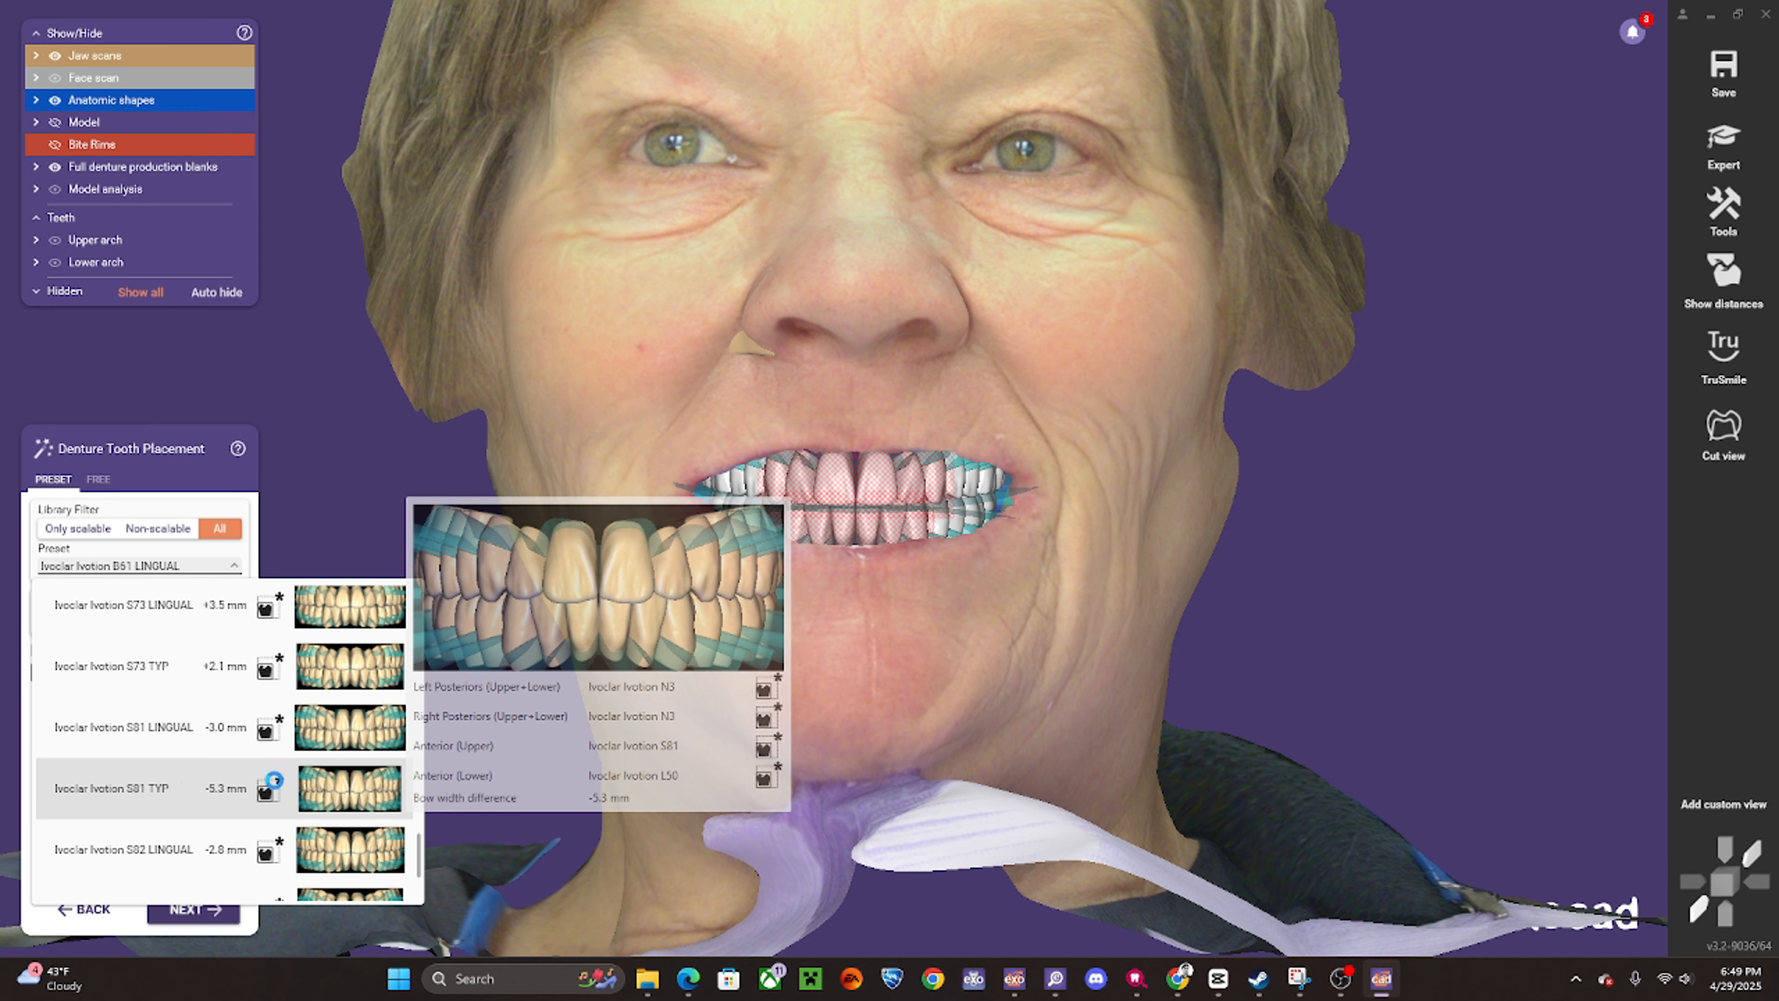
left_click(151, 787)
right_click_drag(1384, 548, 1069, 474)
scroll(1070, 474, "up", 3)
scroll(1069, 474, "up", 2)
right_click_drag(917, 526, 769, 609)
- Compare the Ivoclar Ivotion S81 LINGUAL and S73 TYP presets from behind and on the face
left_click(140, 565)
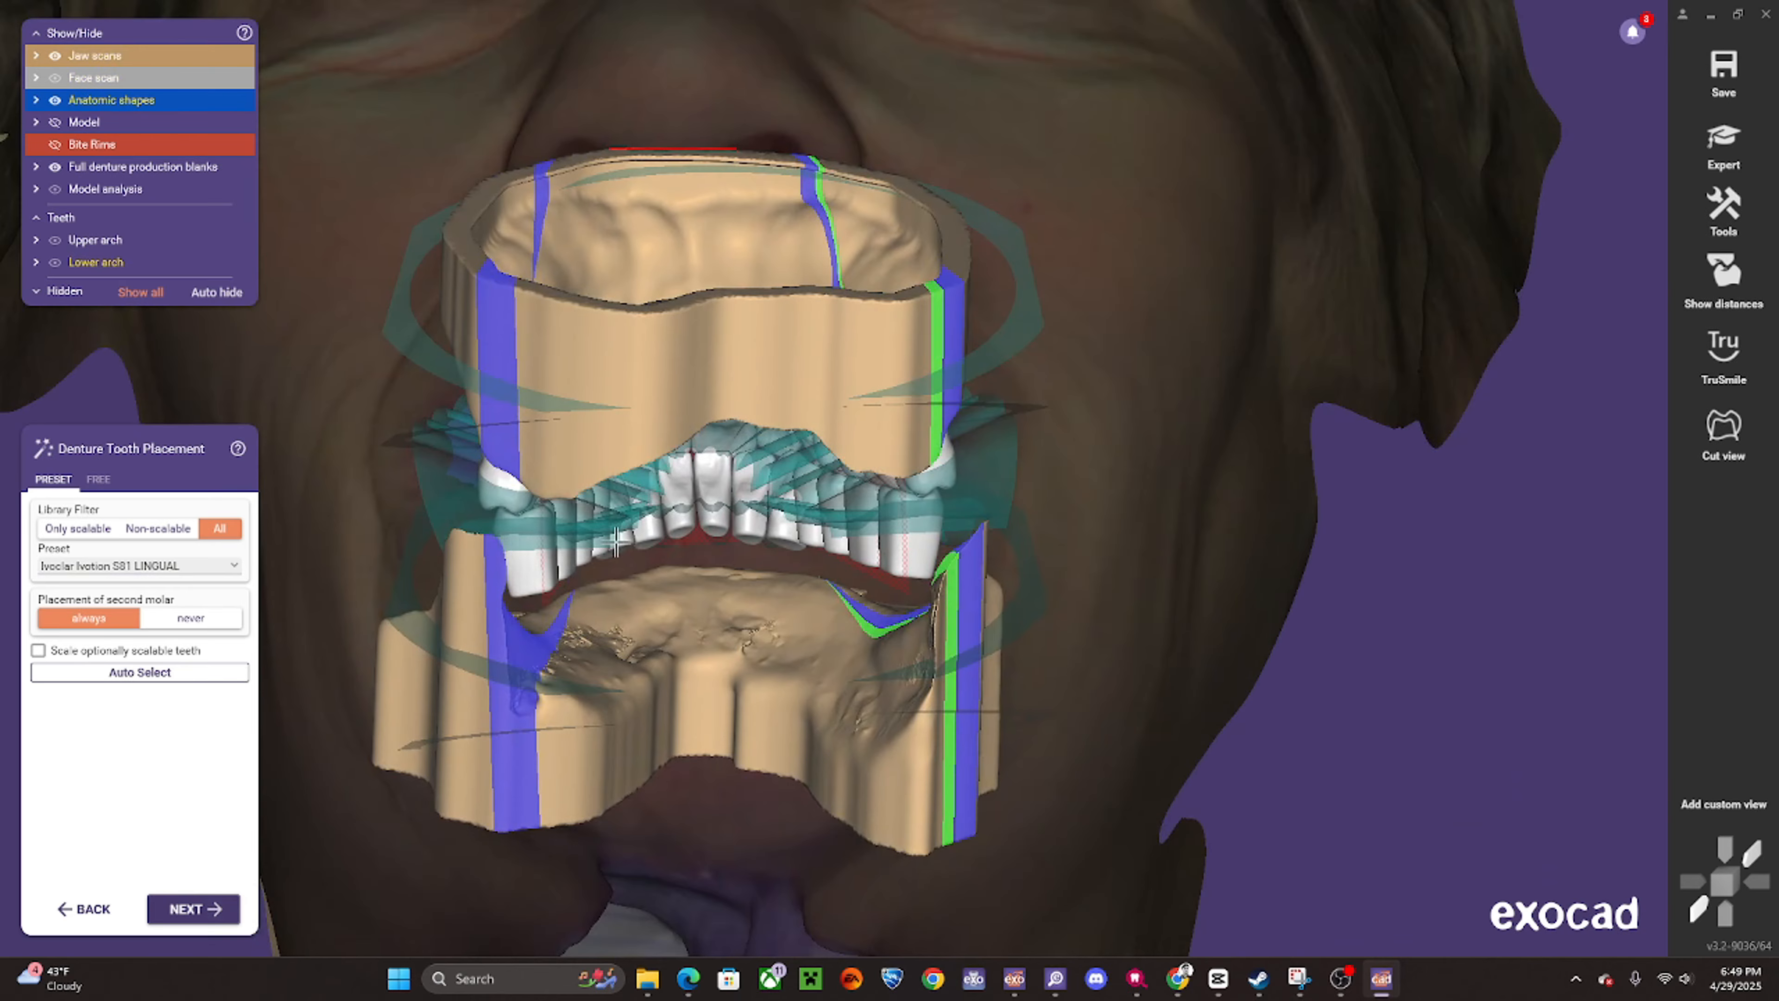
right_click_drag(791, 558, 303, 607)
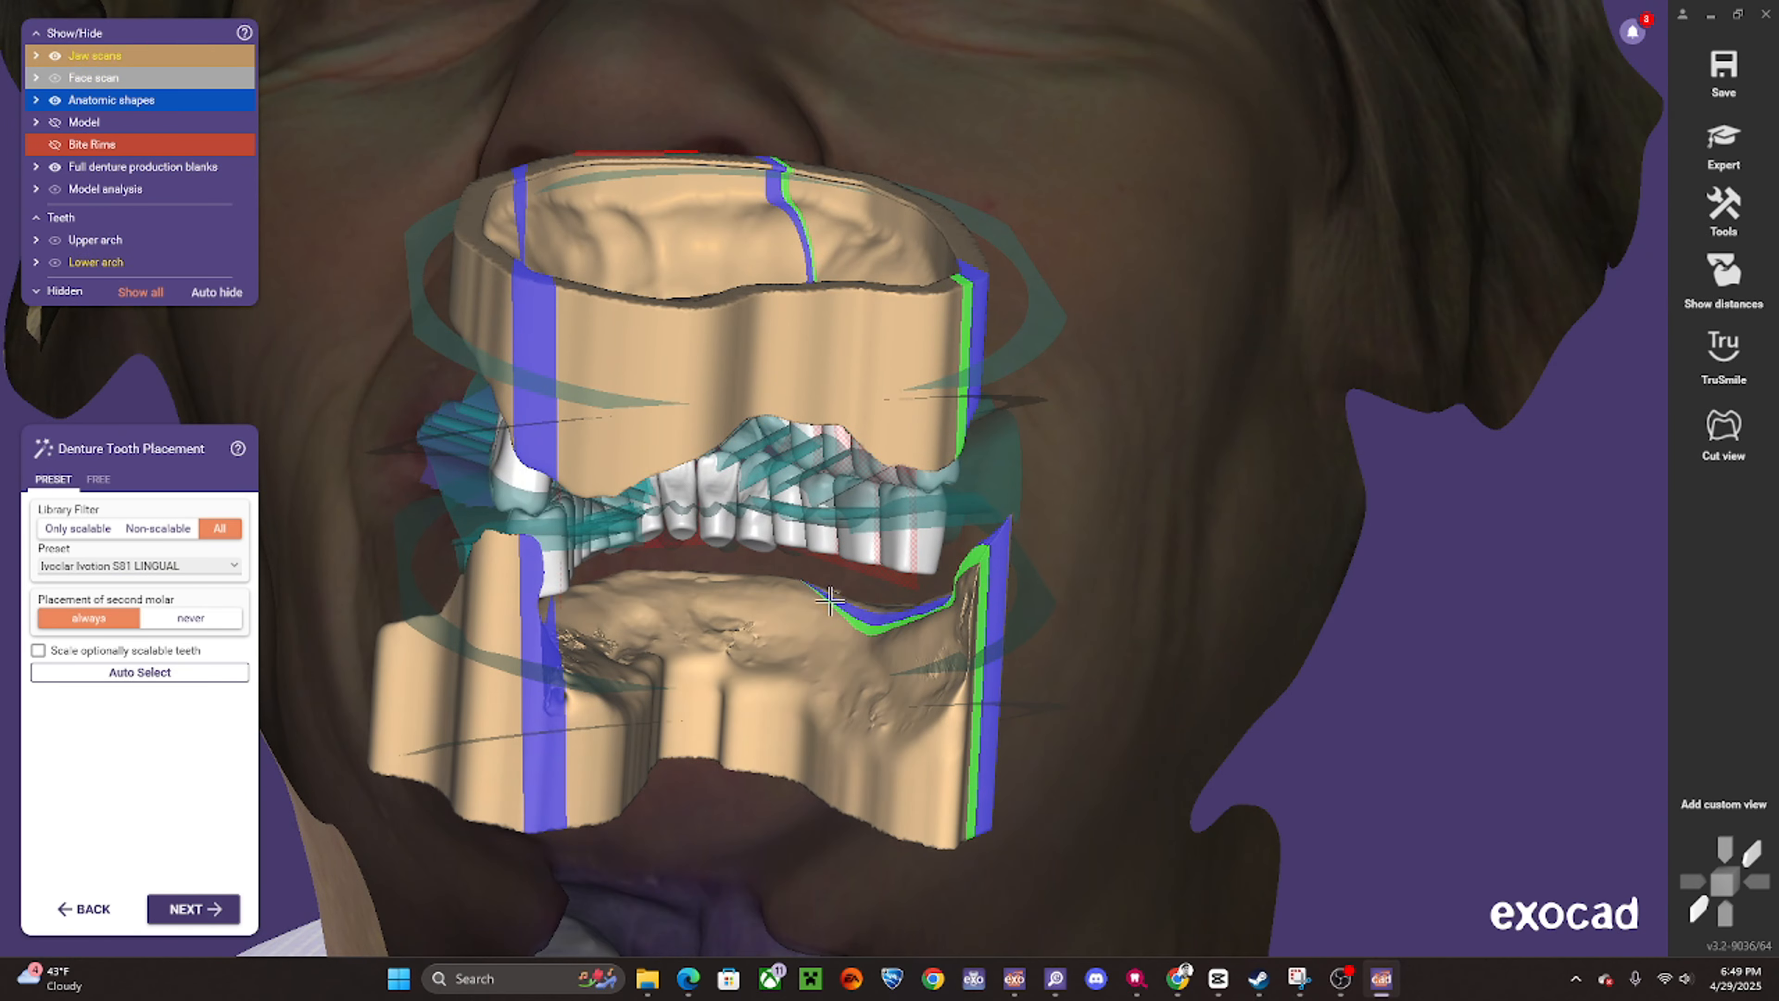
left_click(194, 567)
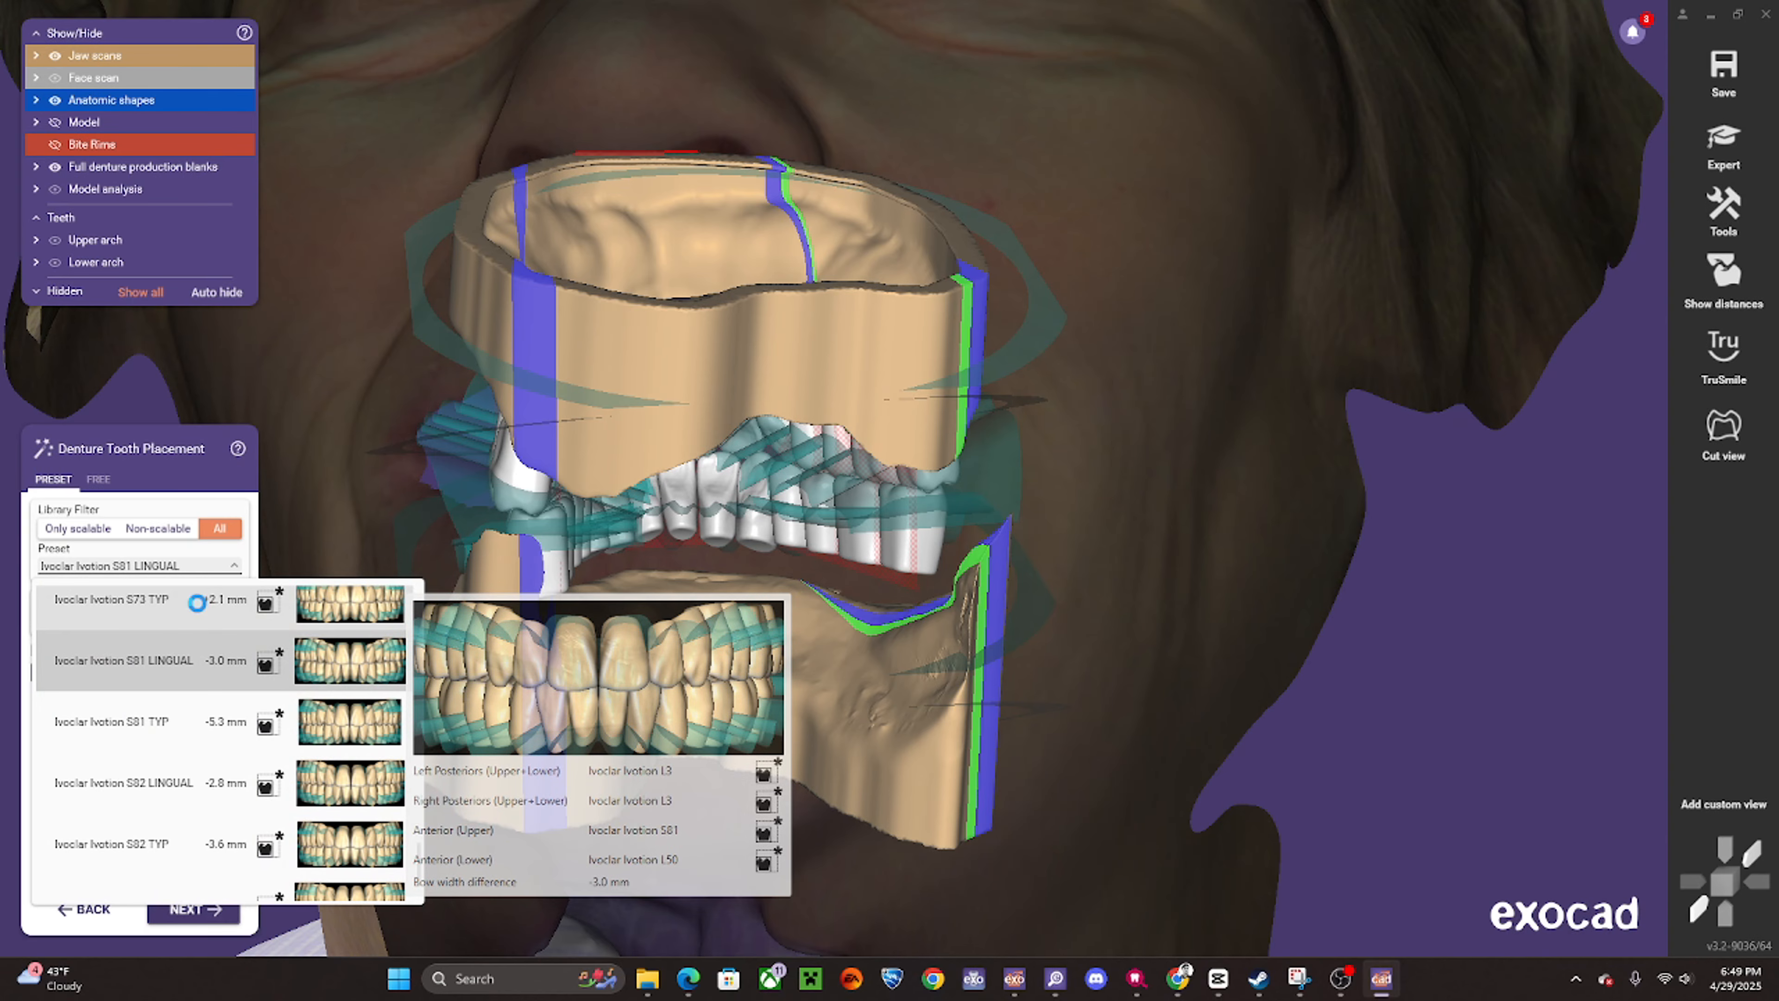
left_click(189, 601)
right_click_drag(490, 589, 644, 571)
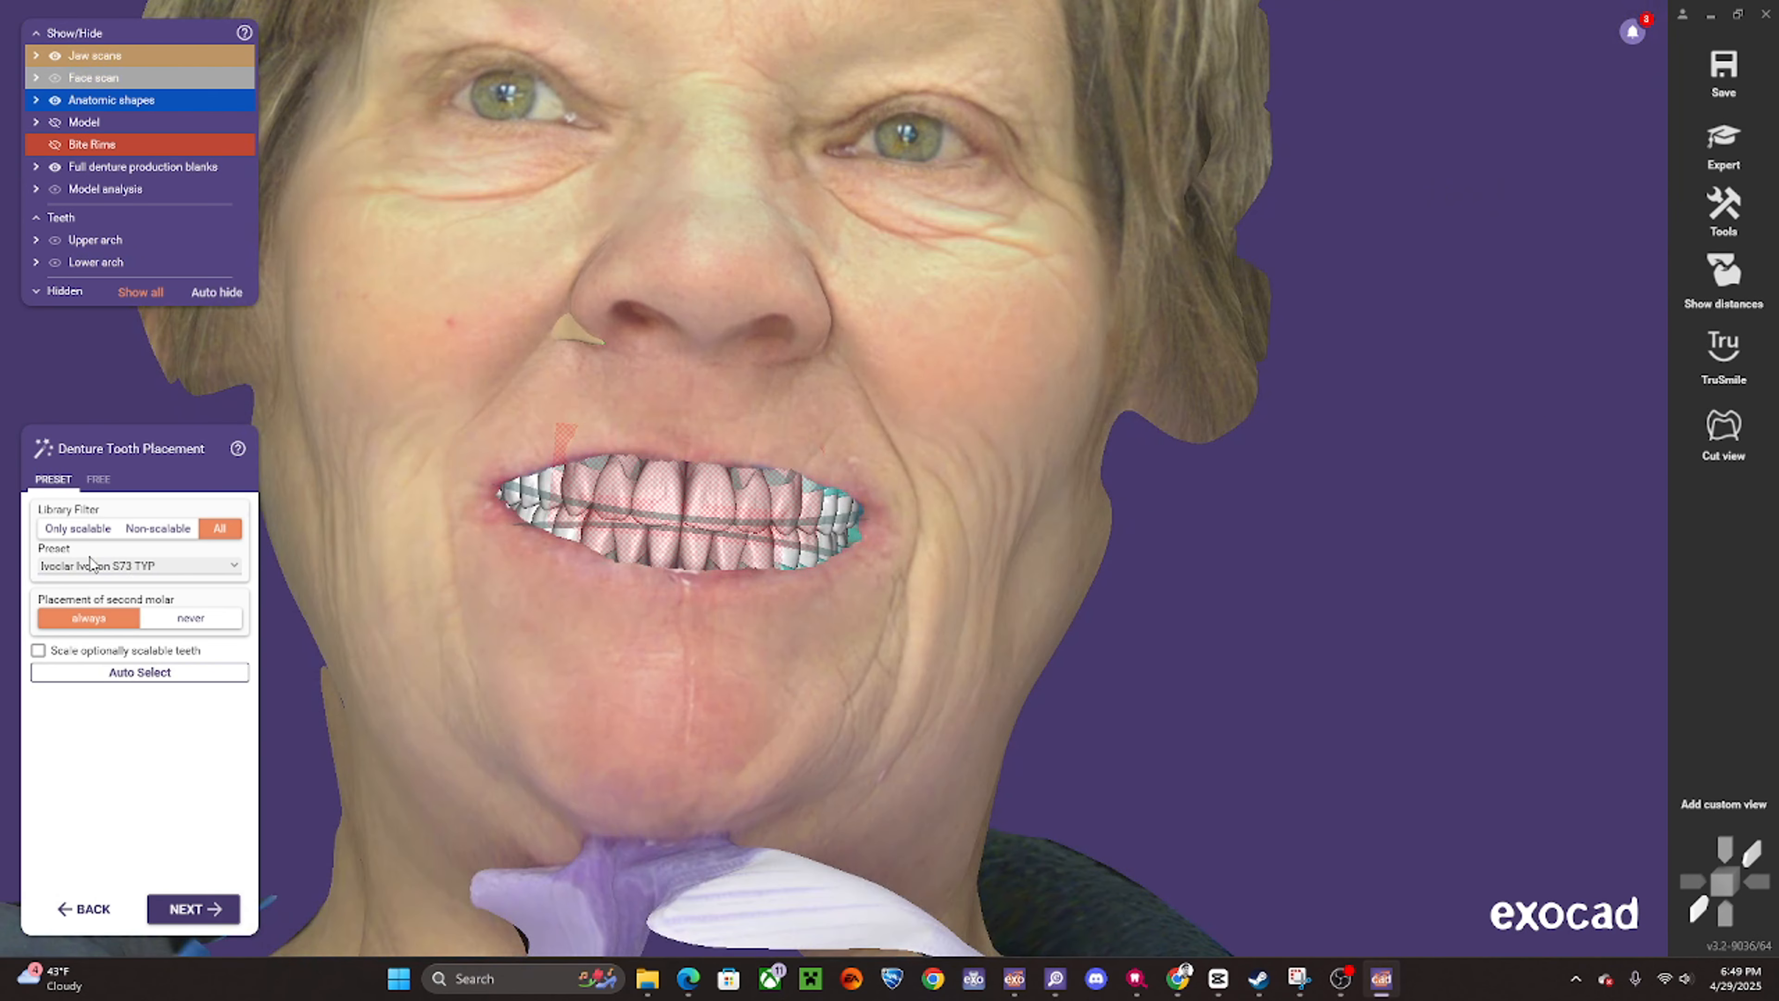
- Apply the Ivoclar Ivotion S81 LINGUAL preset, check the arches from behind, and proceed to correcting the denture tooth placement
left_click(196, 568)
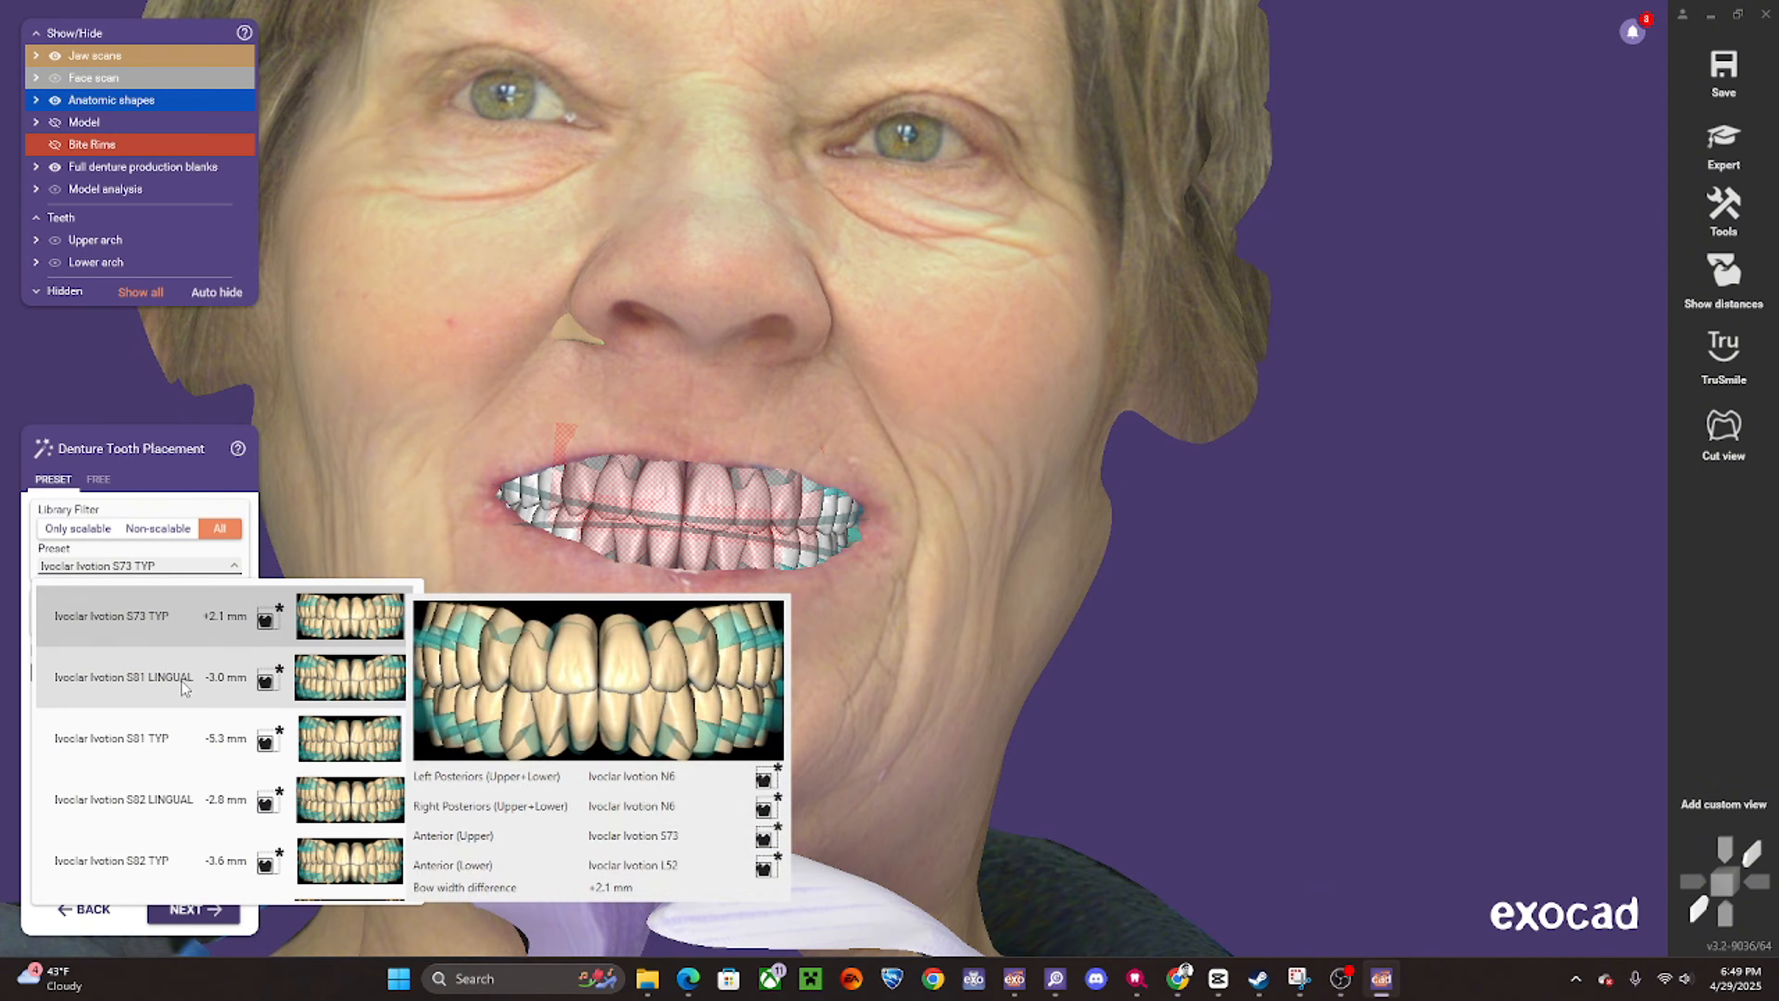
left_click(181, 677)
right_click_drag(791, 608, 509, 652)
right_click_drag(614, 592, 550, 746)
left_click(209, 904)
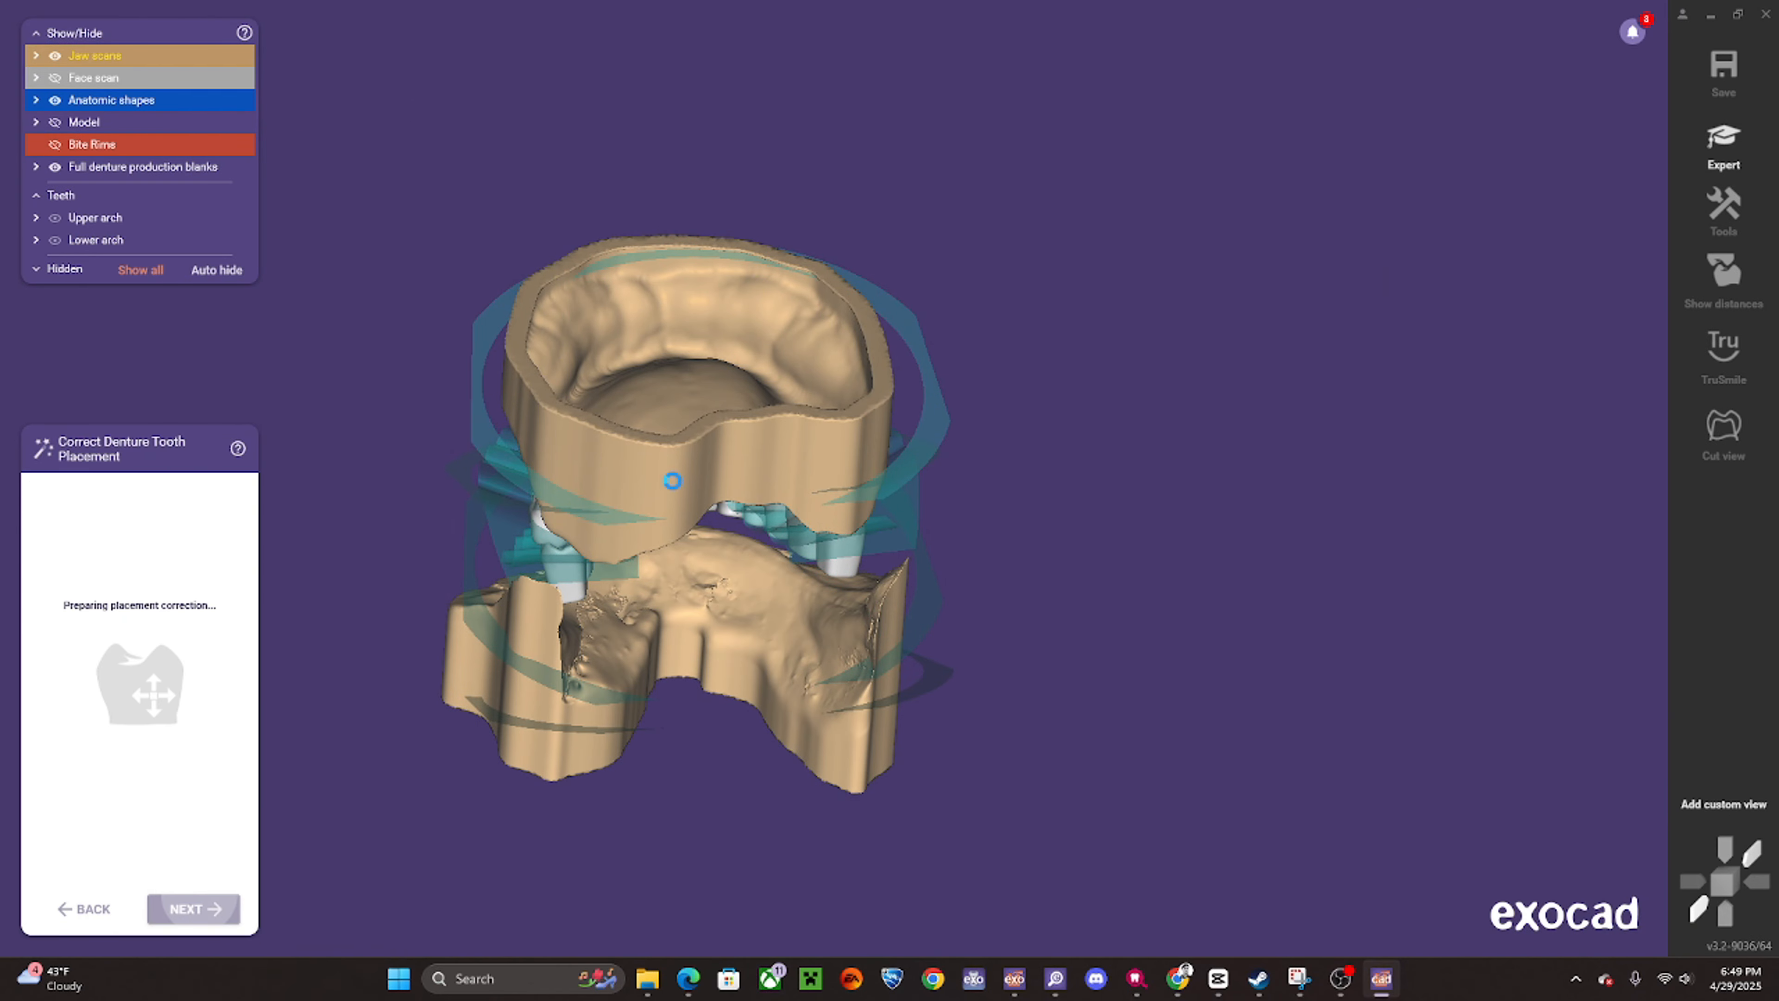
right_click_drag(689, 652, 730, 485)
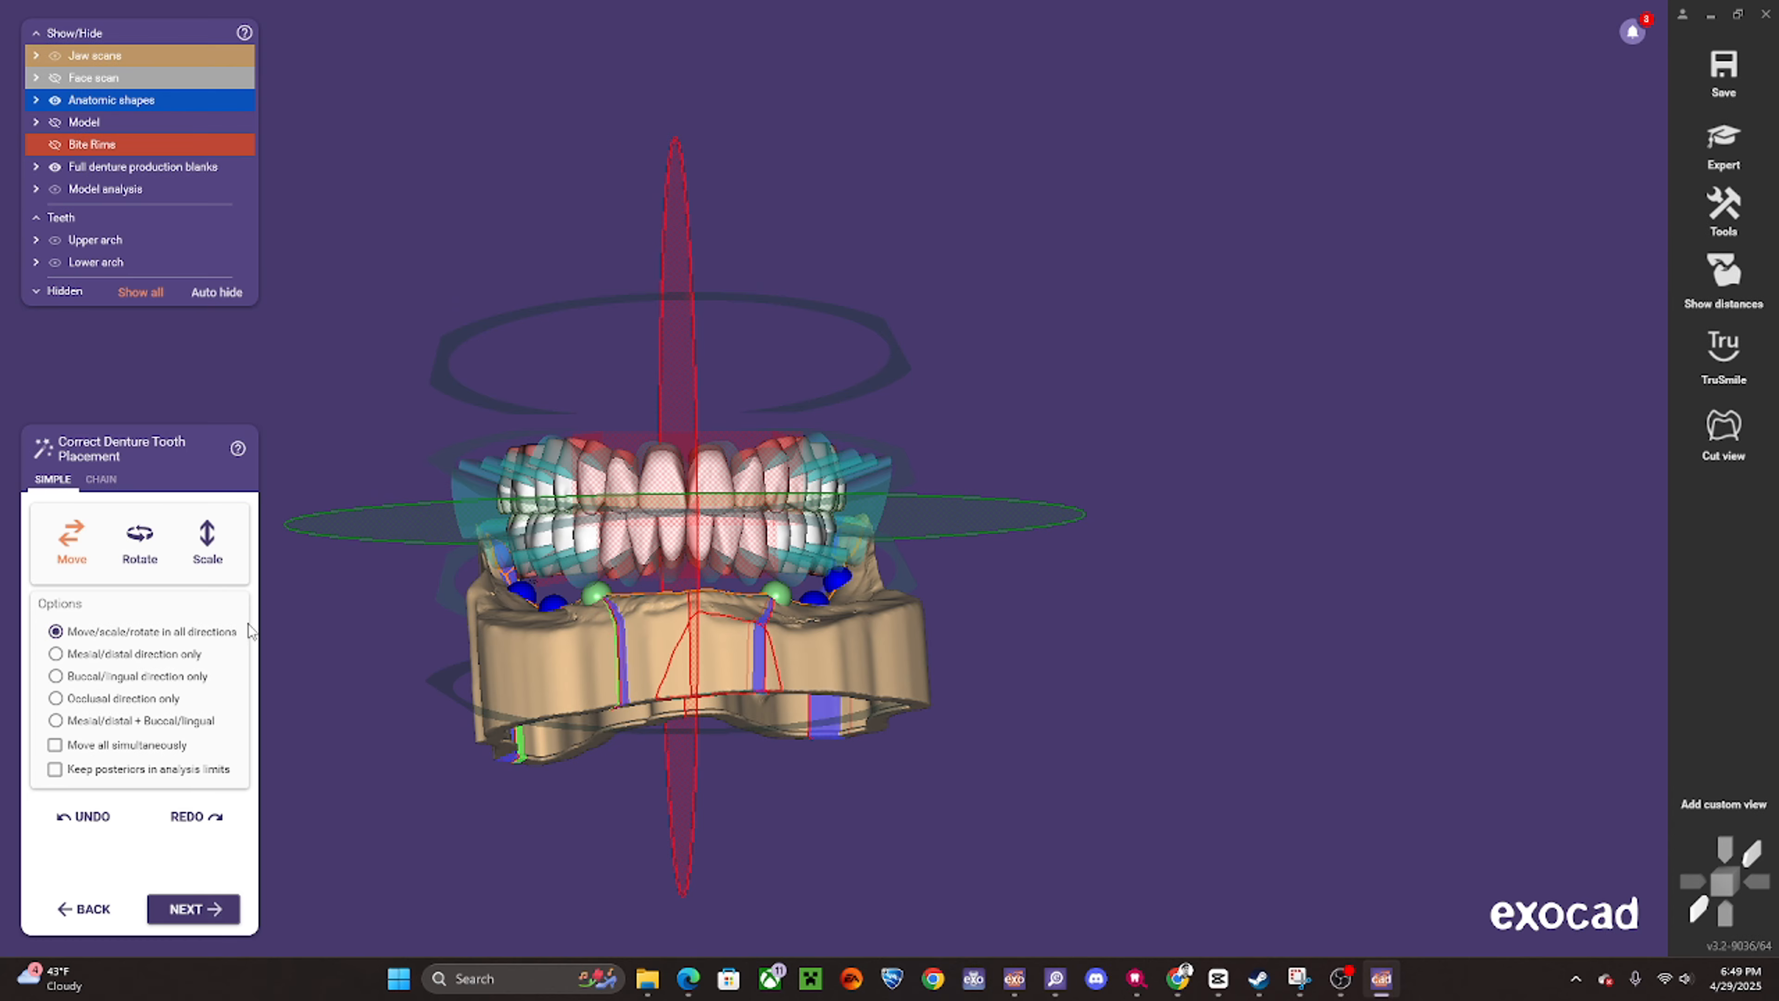
- Show the face scan and hide the full denture production blanks and model analysis to assess the smile
left_click(55, 77)
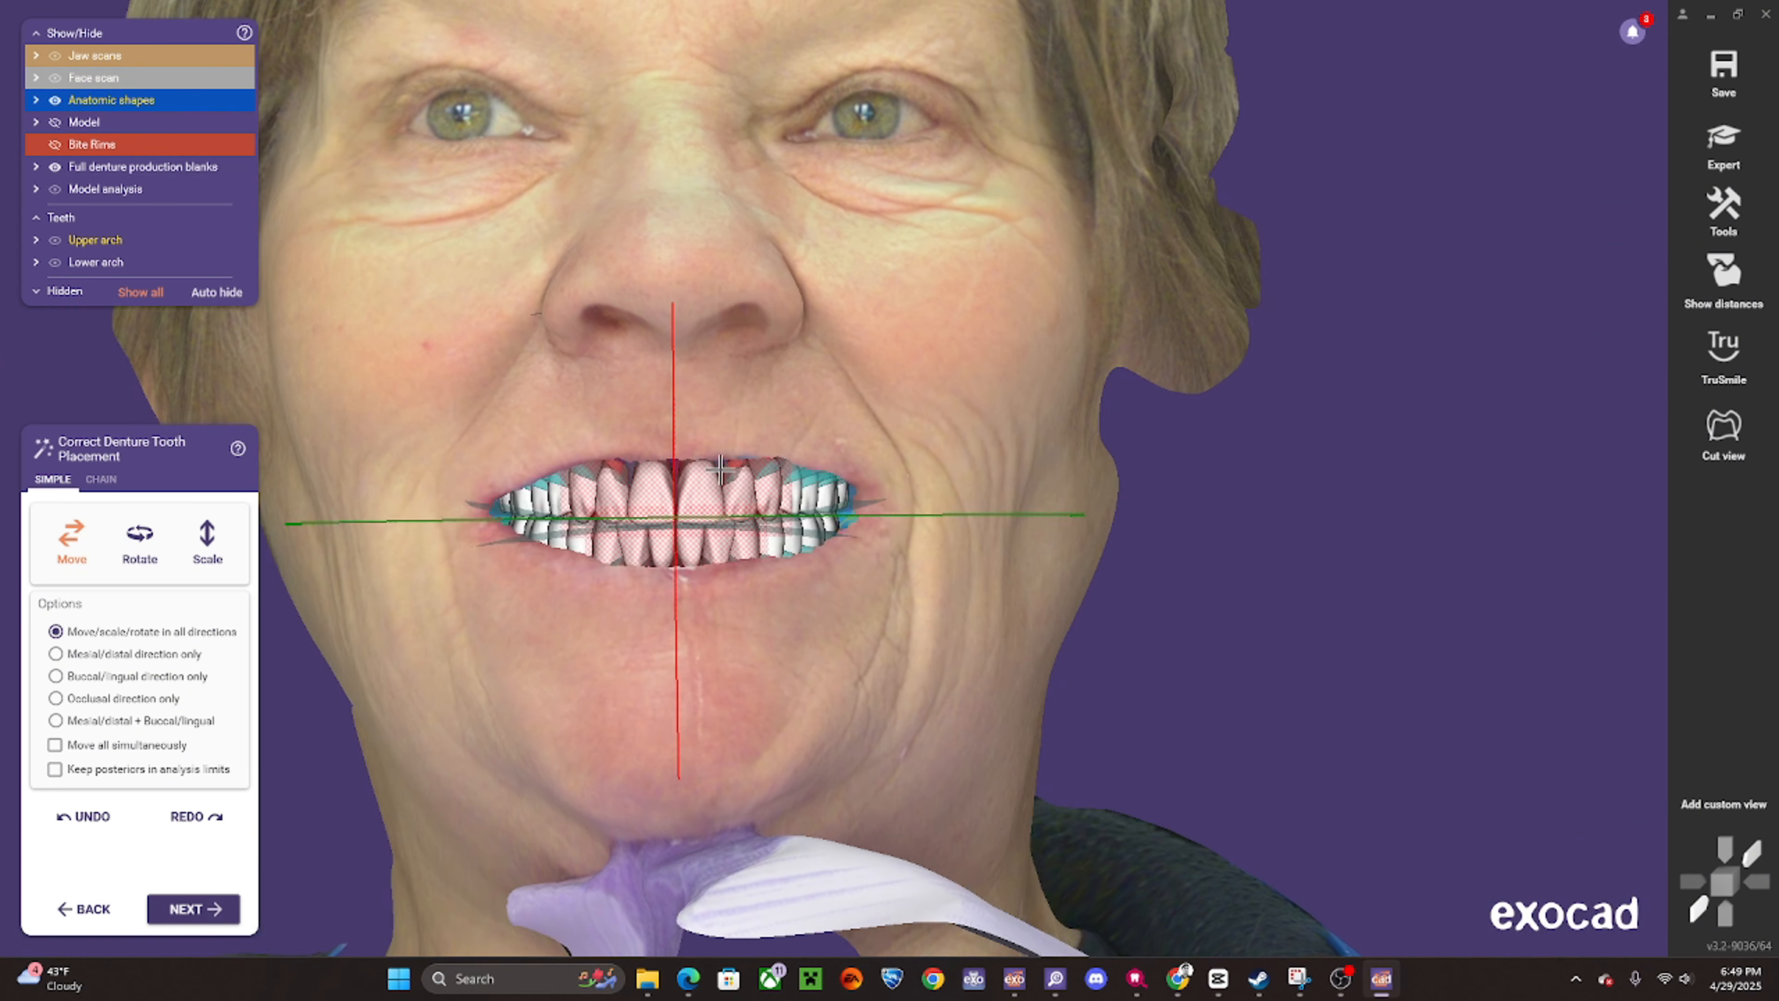
left_click(53, 170)
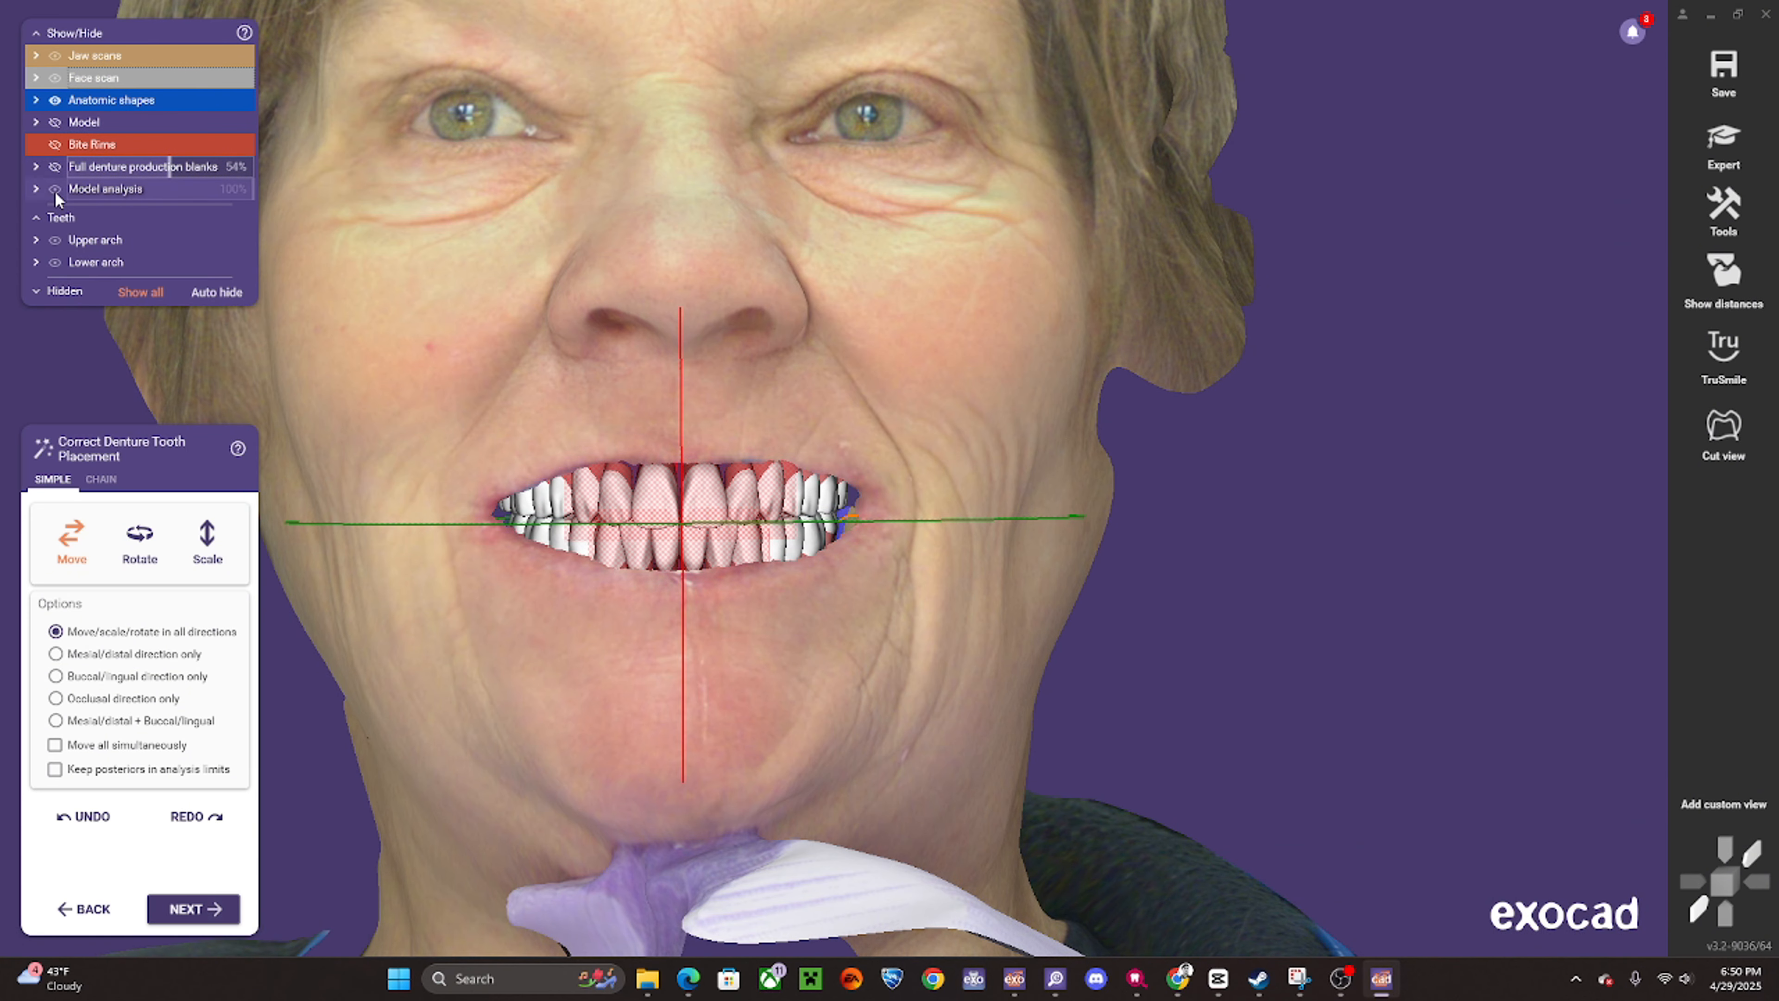
left_click(54, 190)
right_click_drag(816, 510, 774, 624)
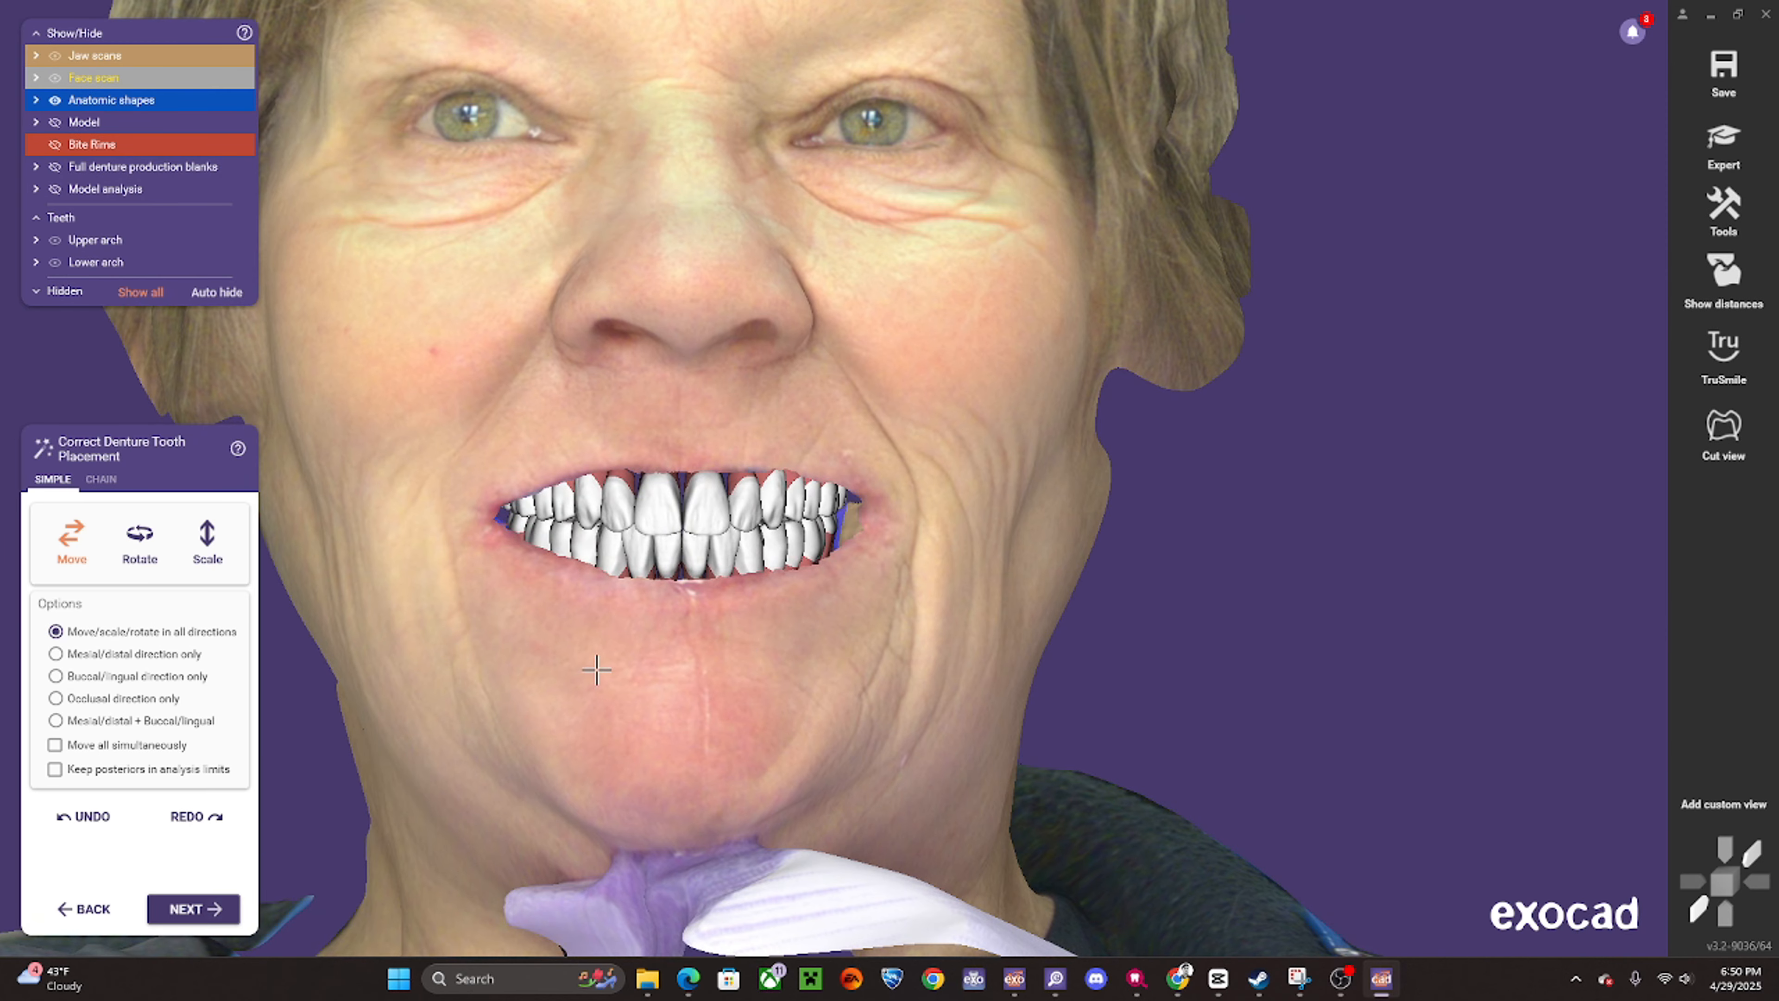
scroll(939, 504, "down", 3)
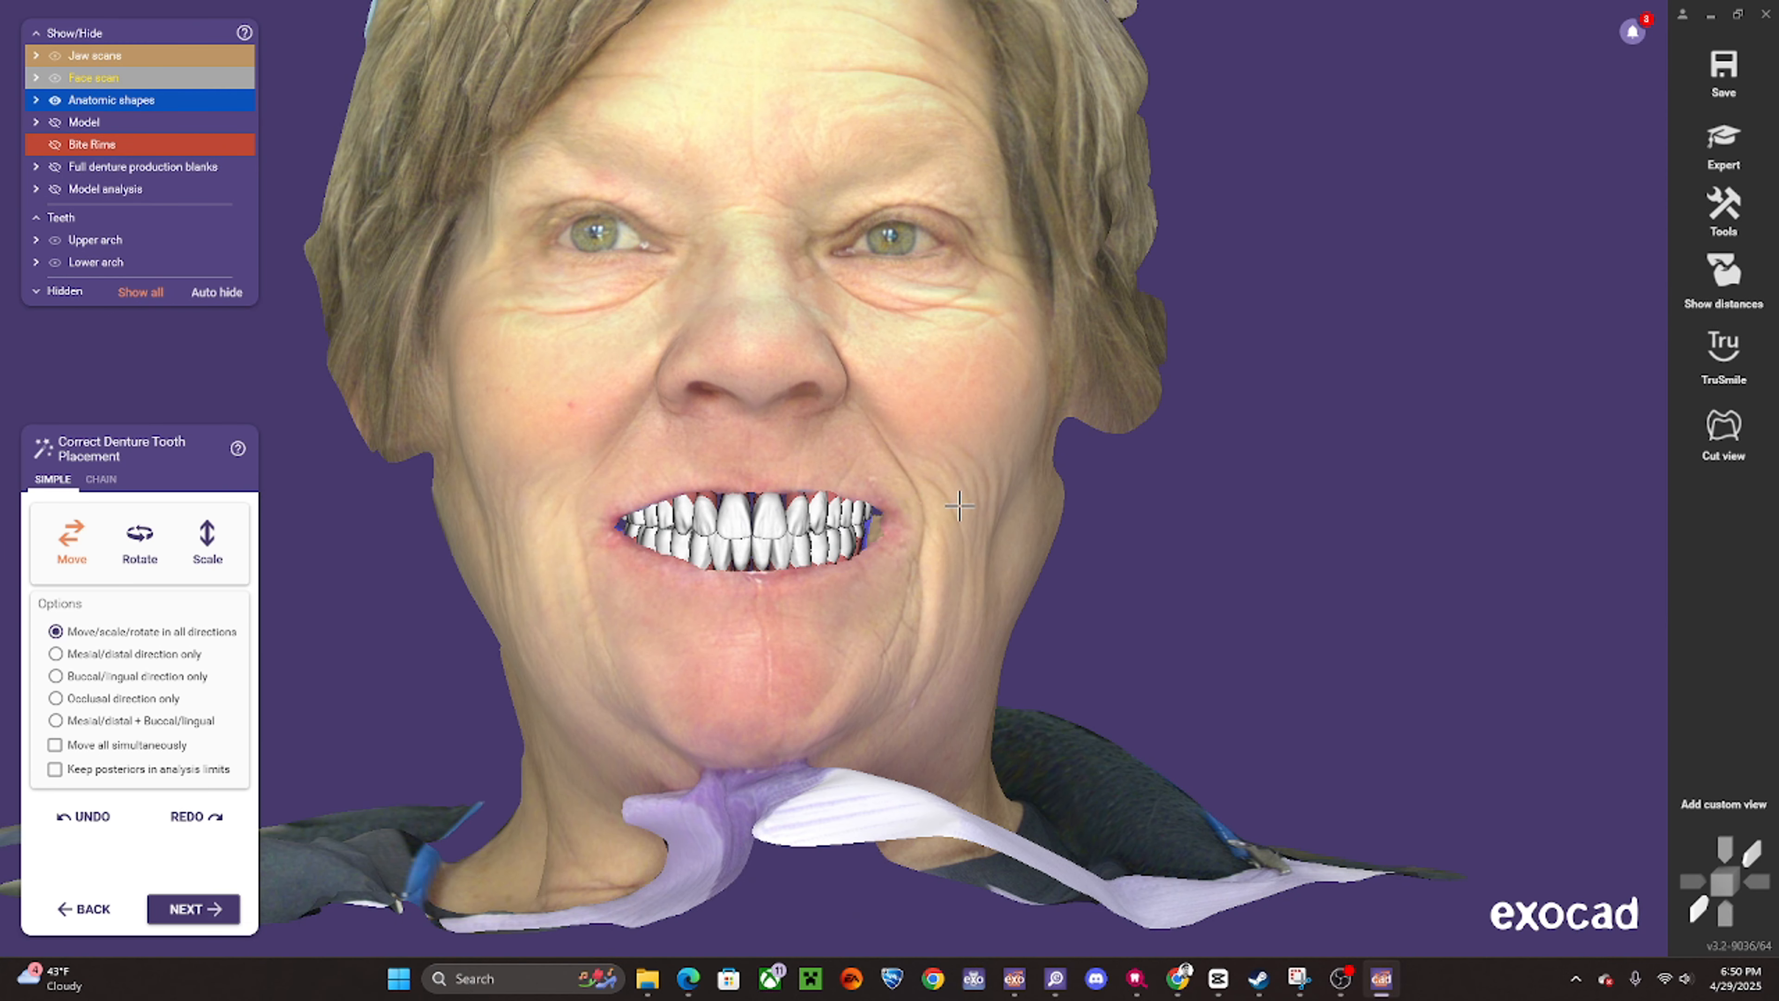
- Enable moving all teeth simultaneously and nudge the whole tooth setup slightly within the smile
right_click_drag(959, 506, 988, 562)
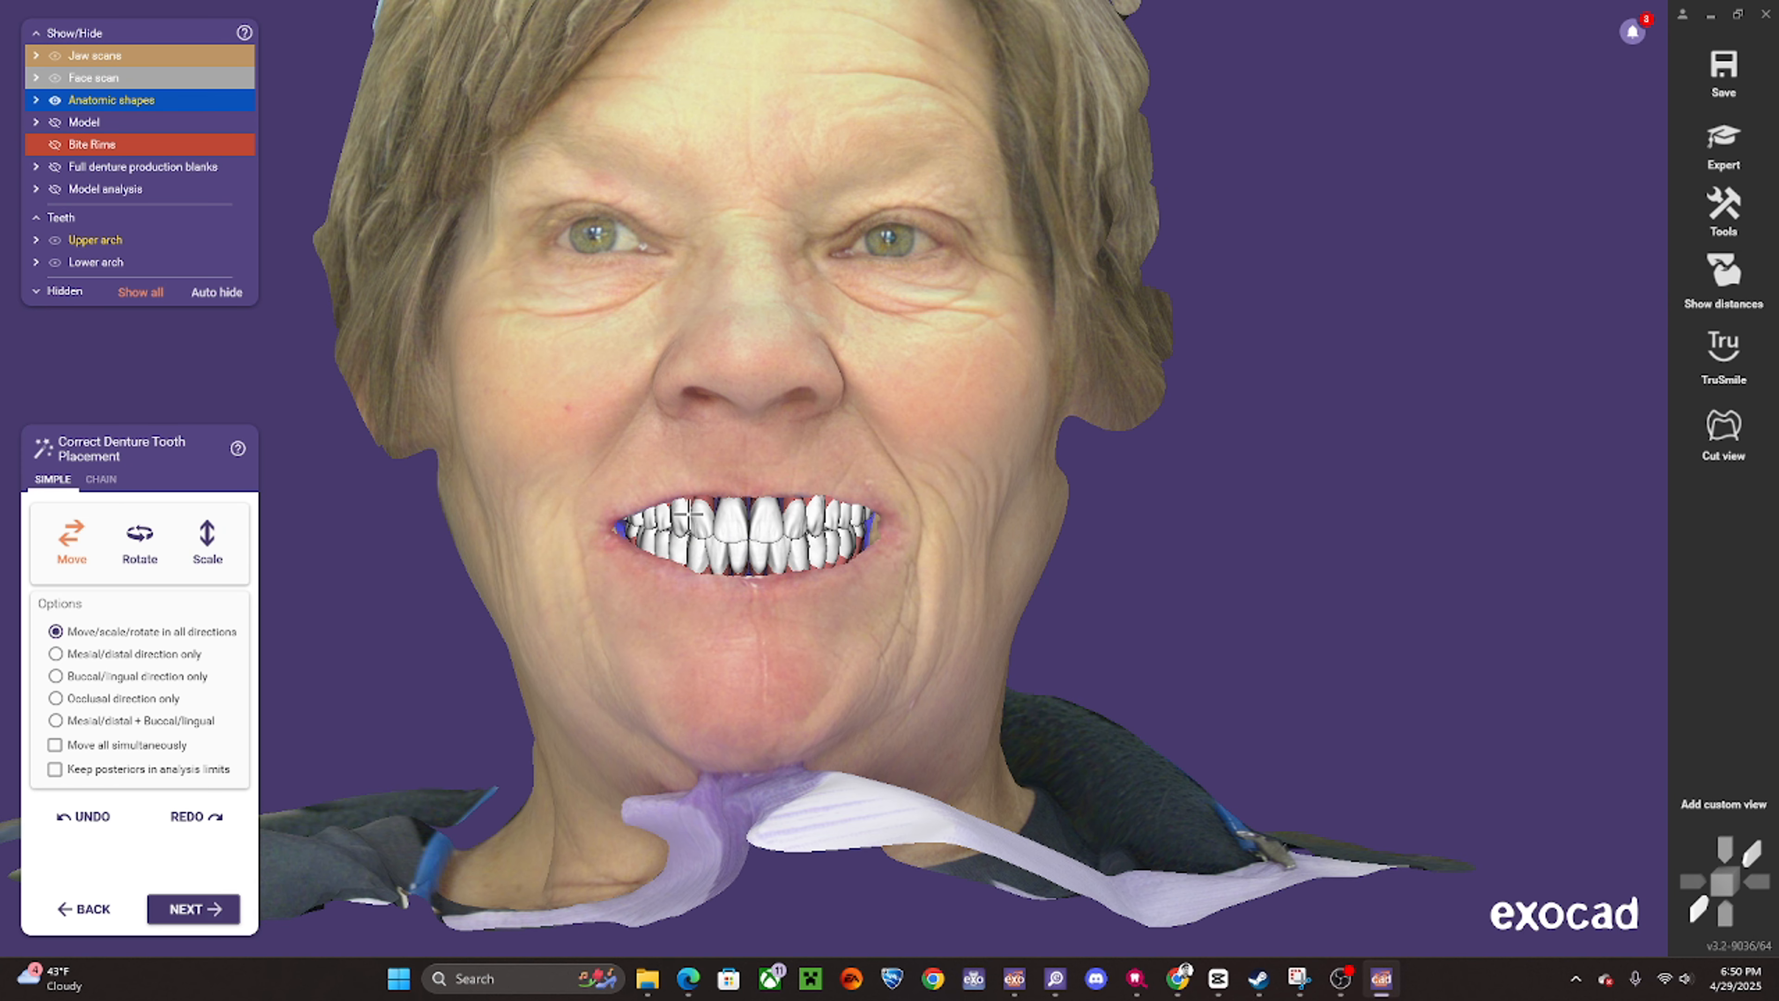
right_click_drag(690, 516, 755, 607)
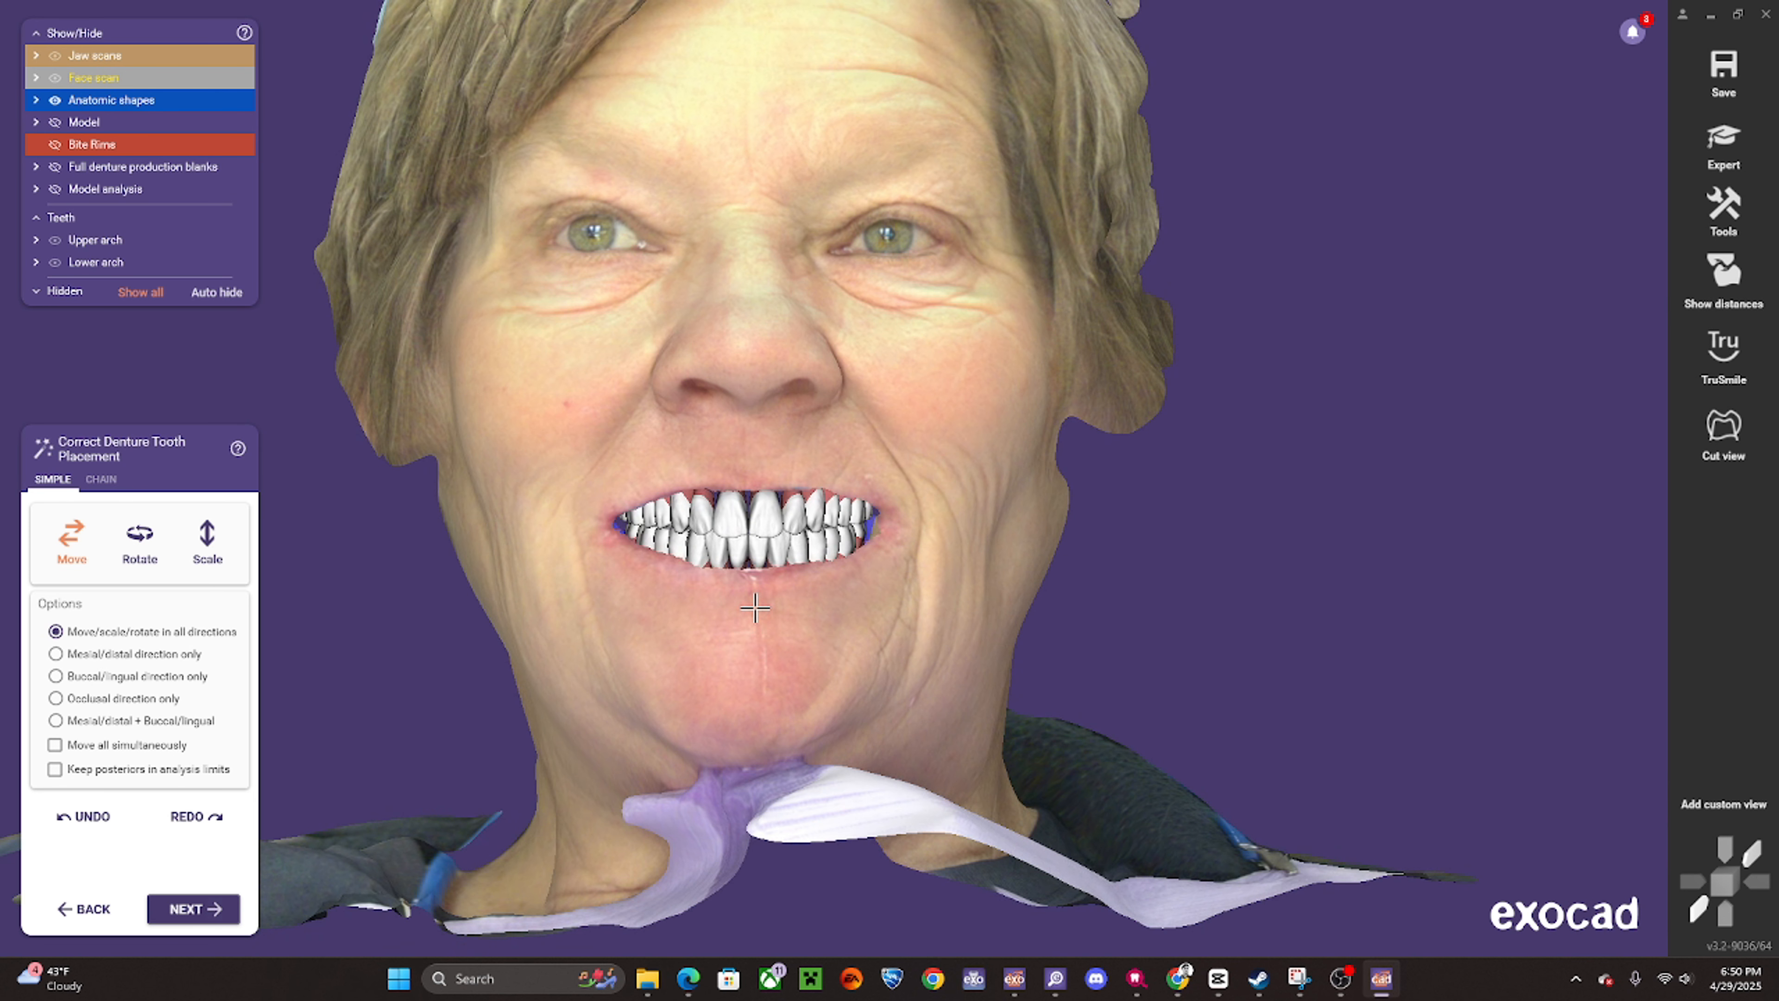
scroll(821, 422, "up", 2)
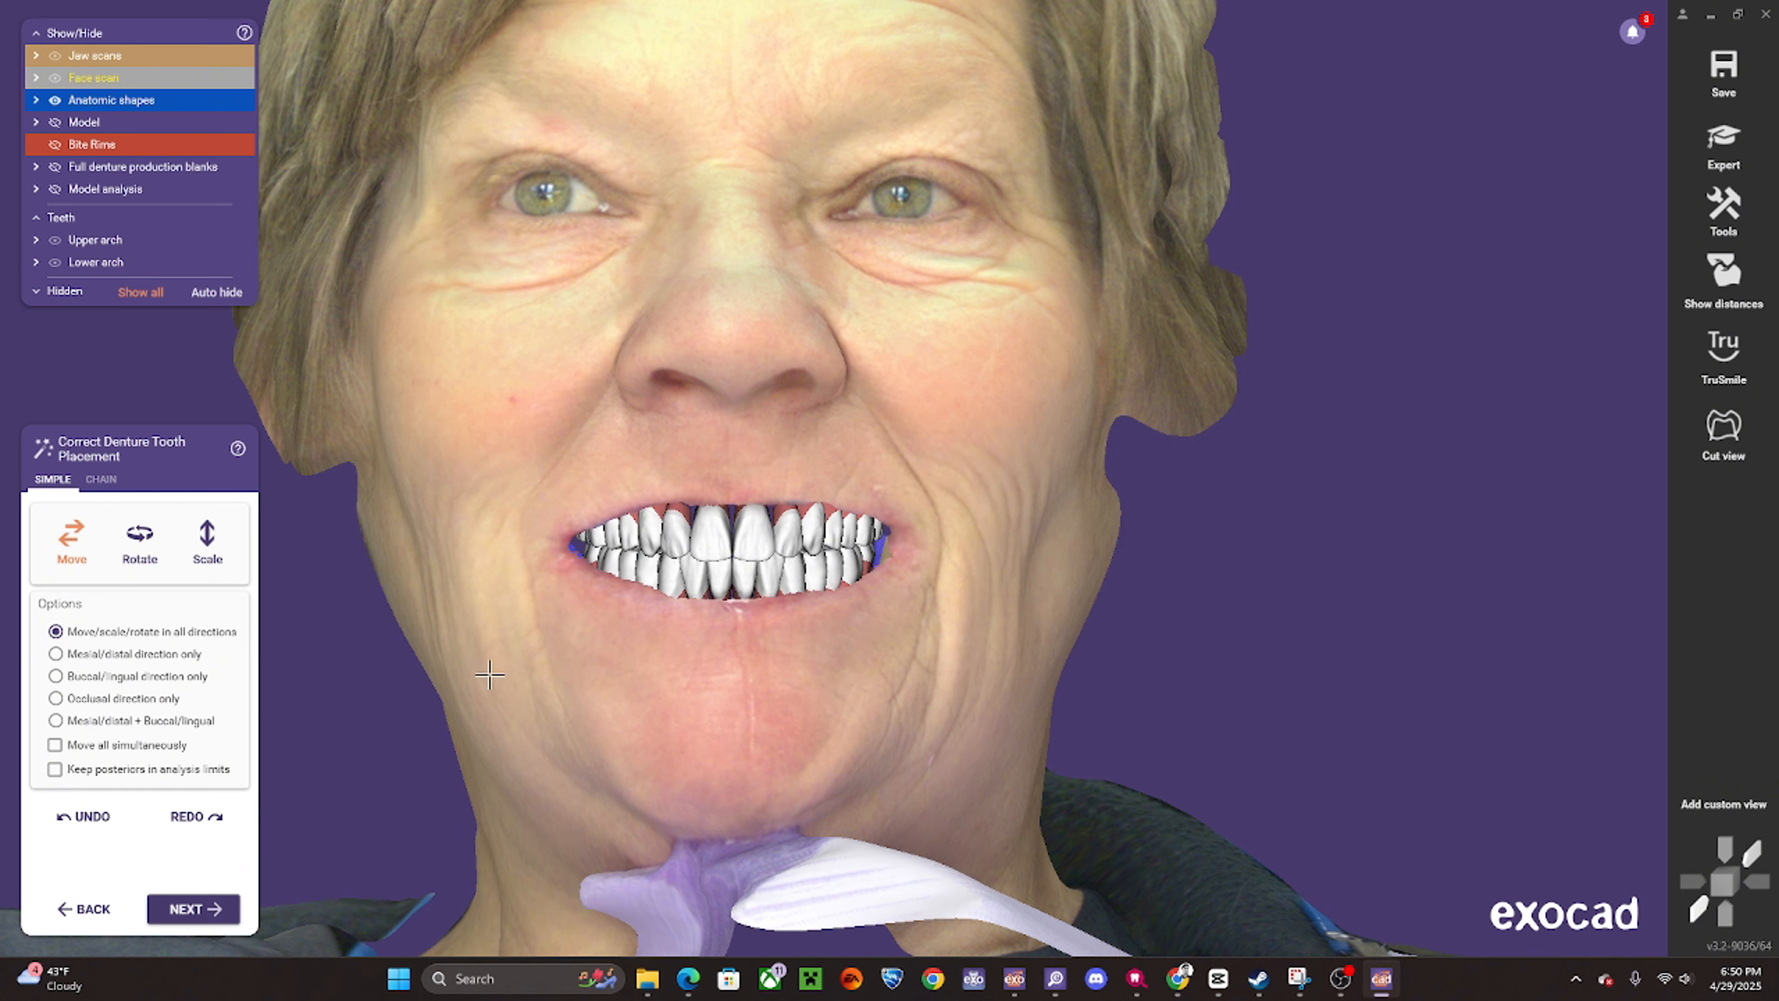
left_click(98, 748)
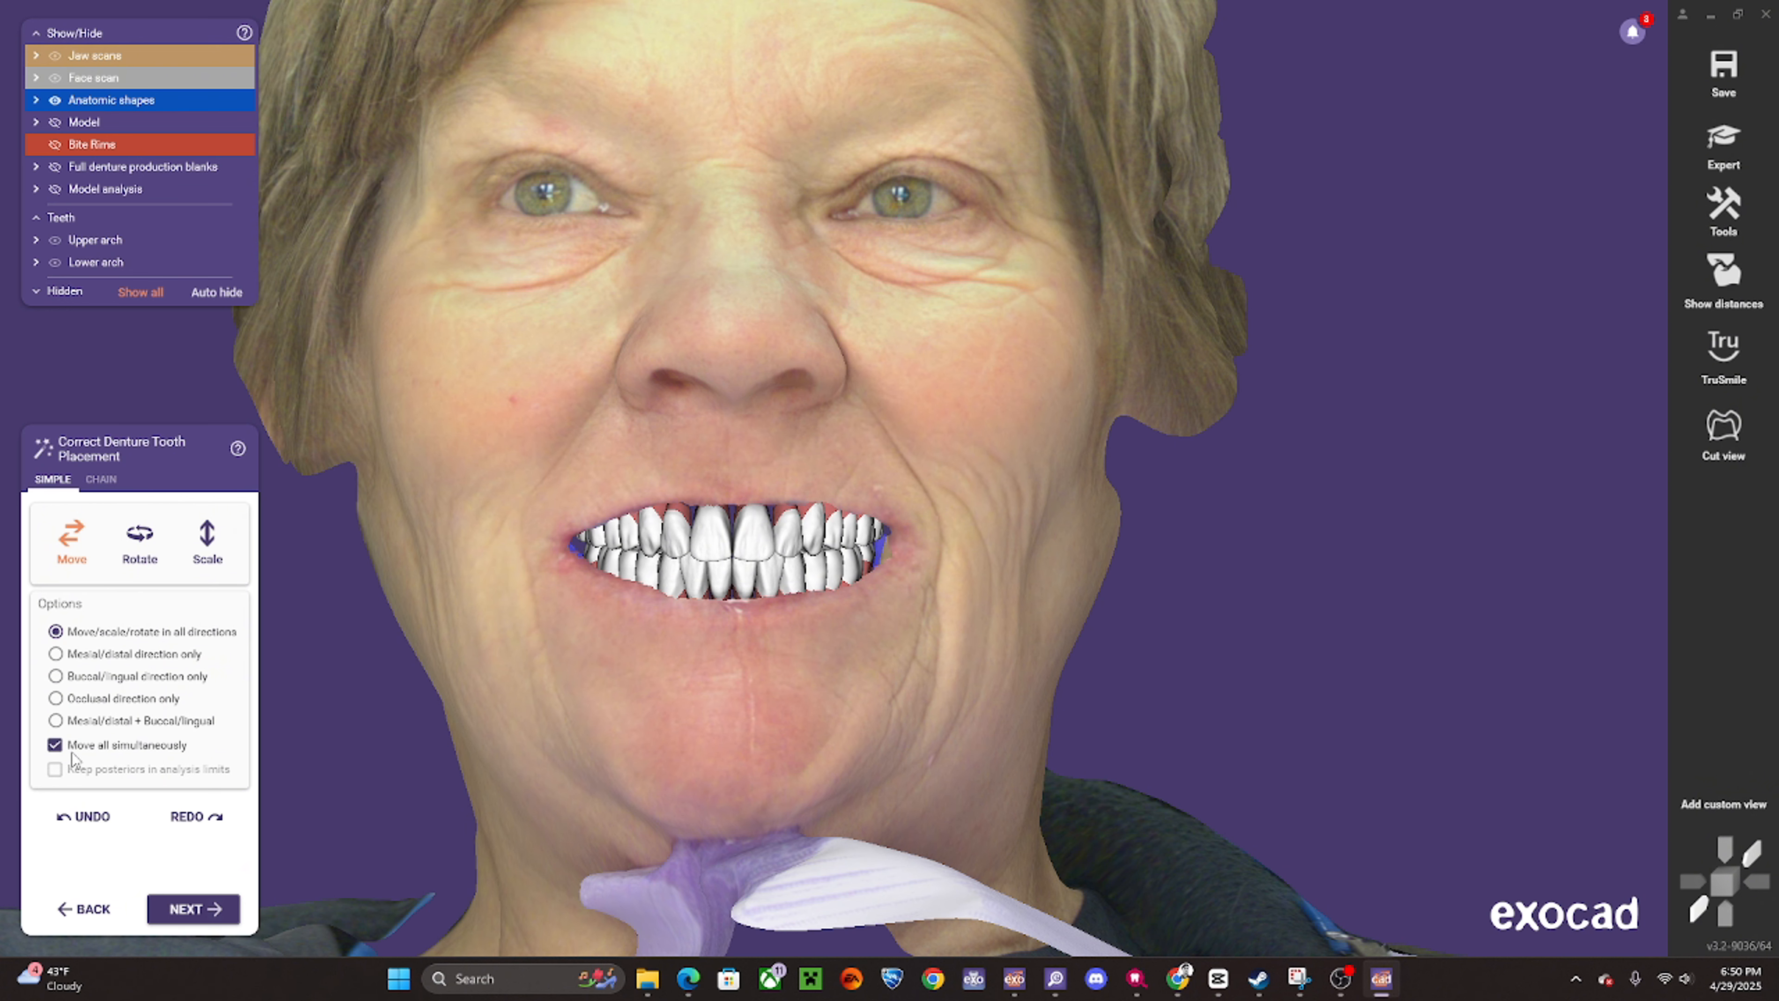
scroll(768, 536, "up", 3)
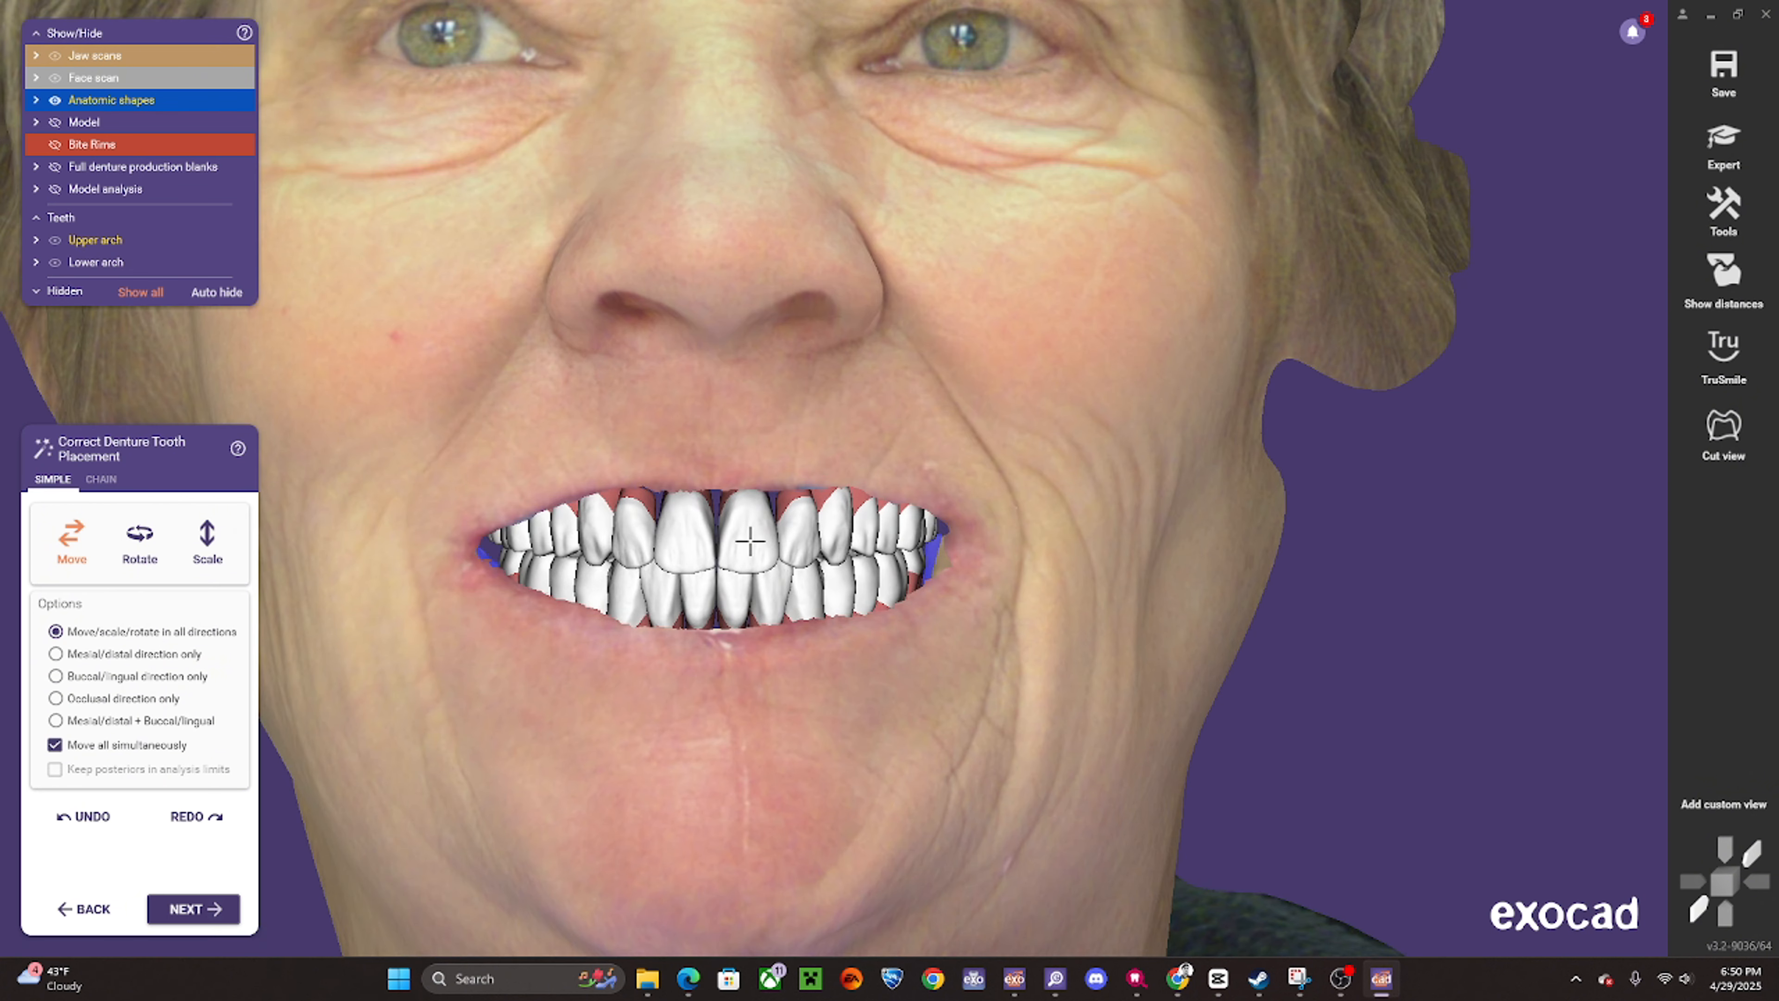
left_click_drag(750, 541, 749, 537)
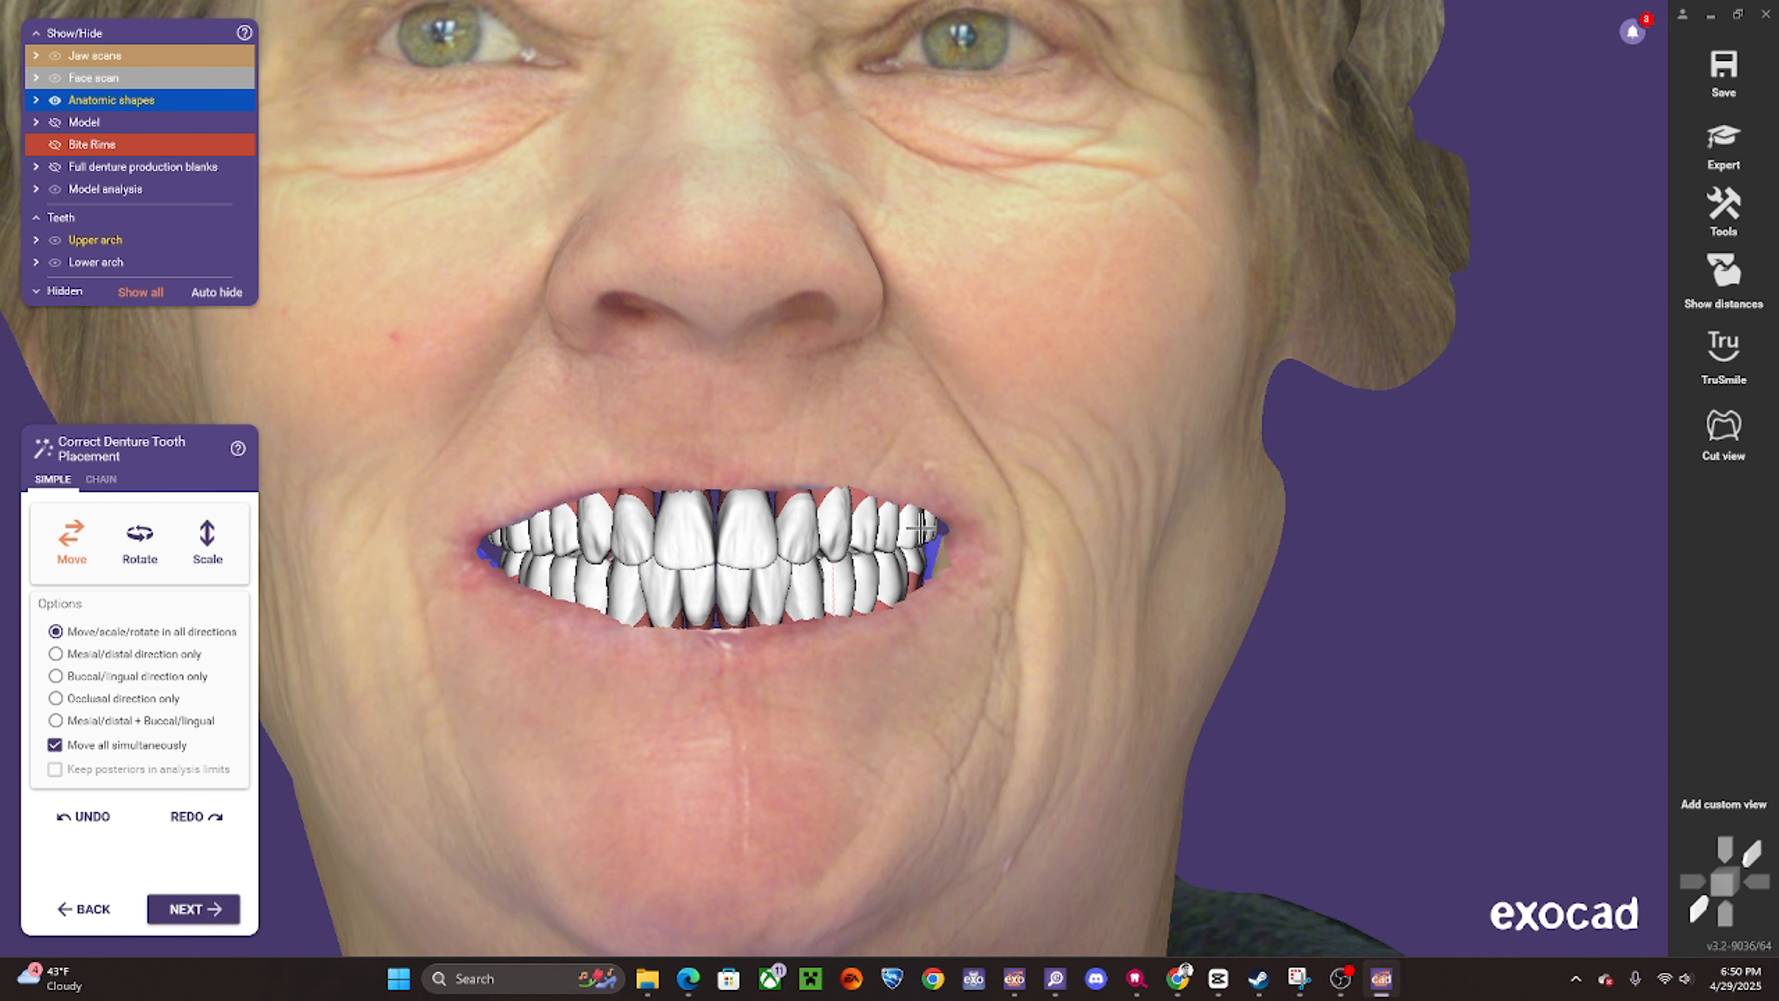
- Try shifting the whole tooth setup slightly toward the patient's left, and undo that move
mouse_move(921, 529)
left_mouse_down()
mouse_move(884, 524)
mouse_move(930, 583)
mouse_move(926, 529)
left_mouse_up()
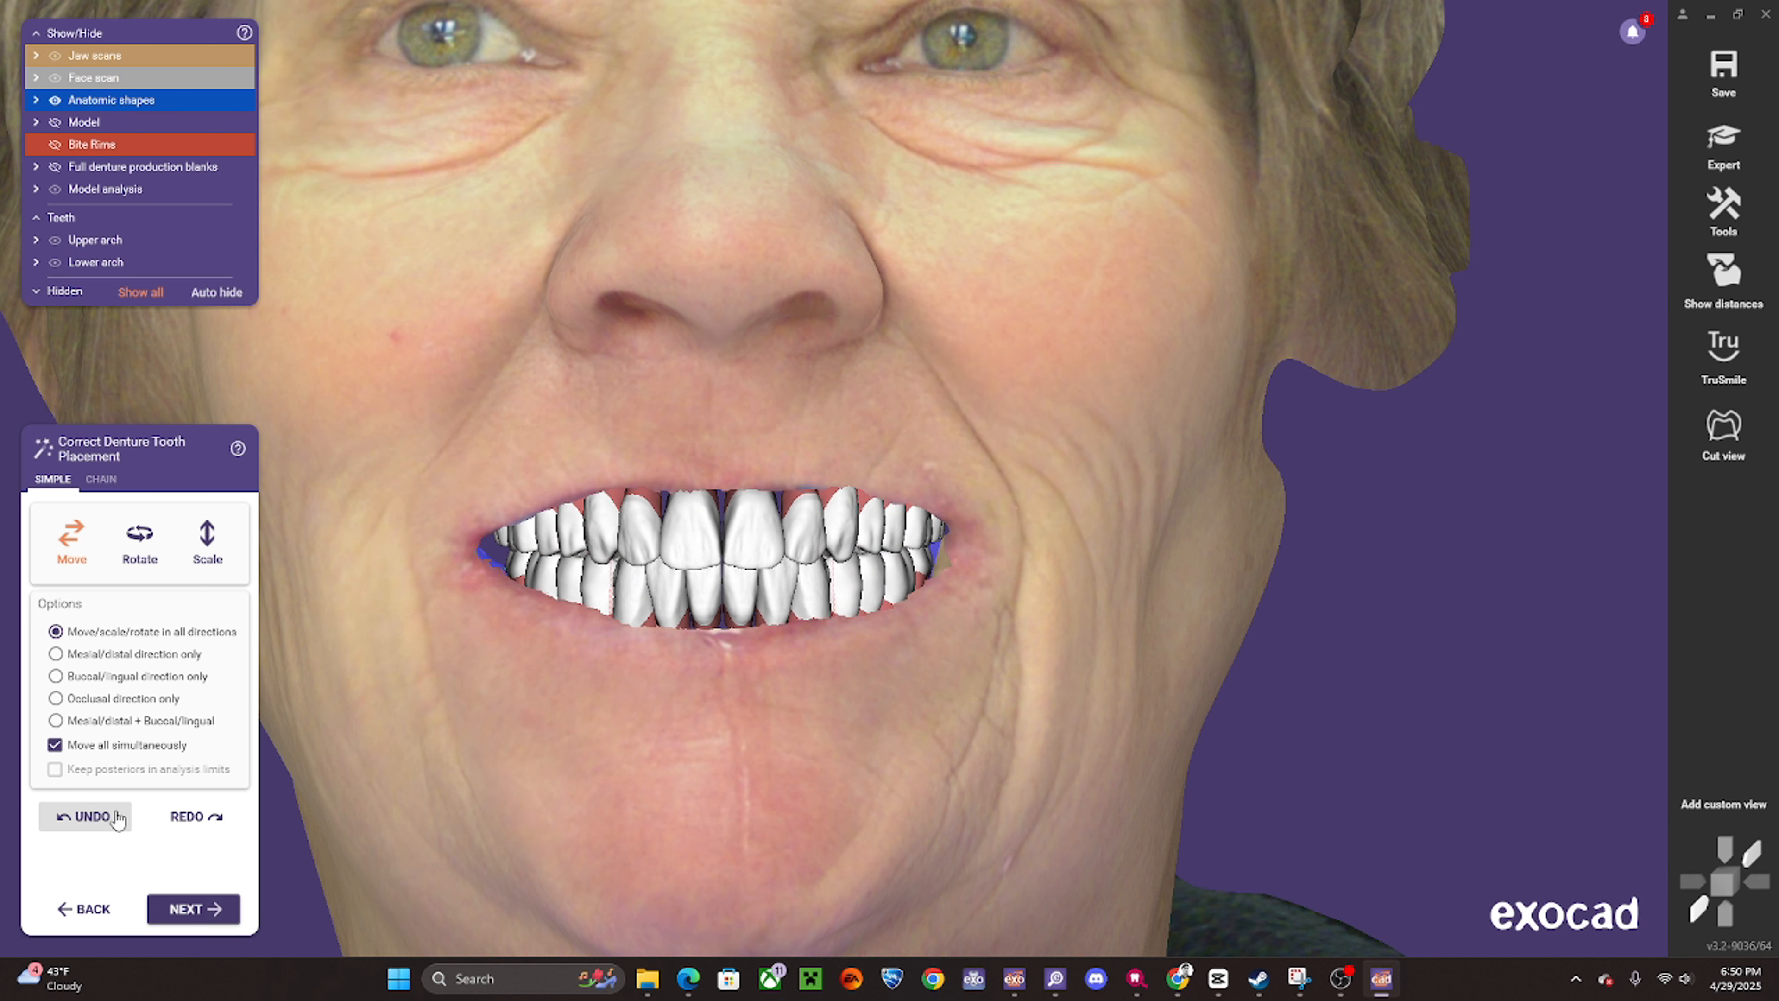
left_click(114, 827)
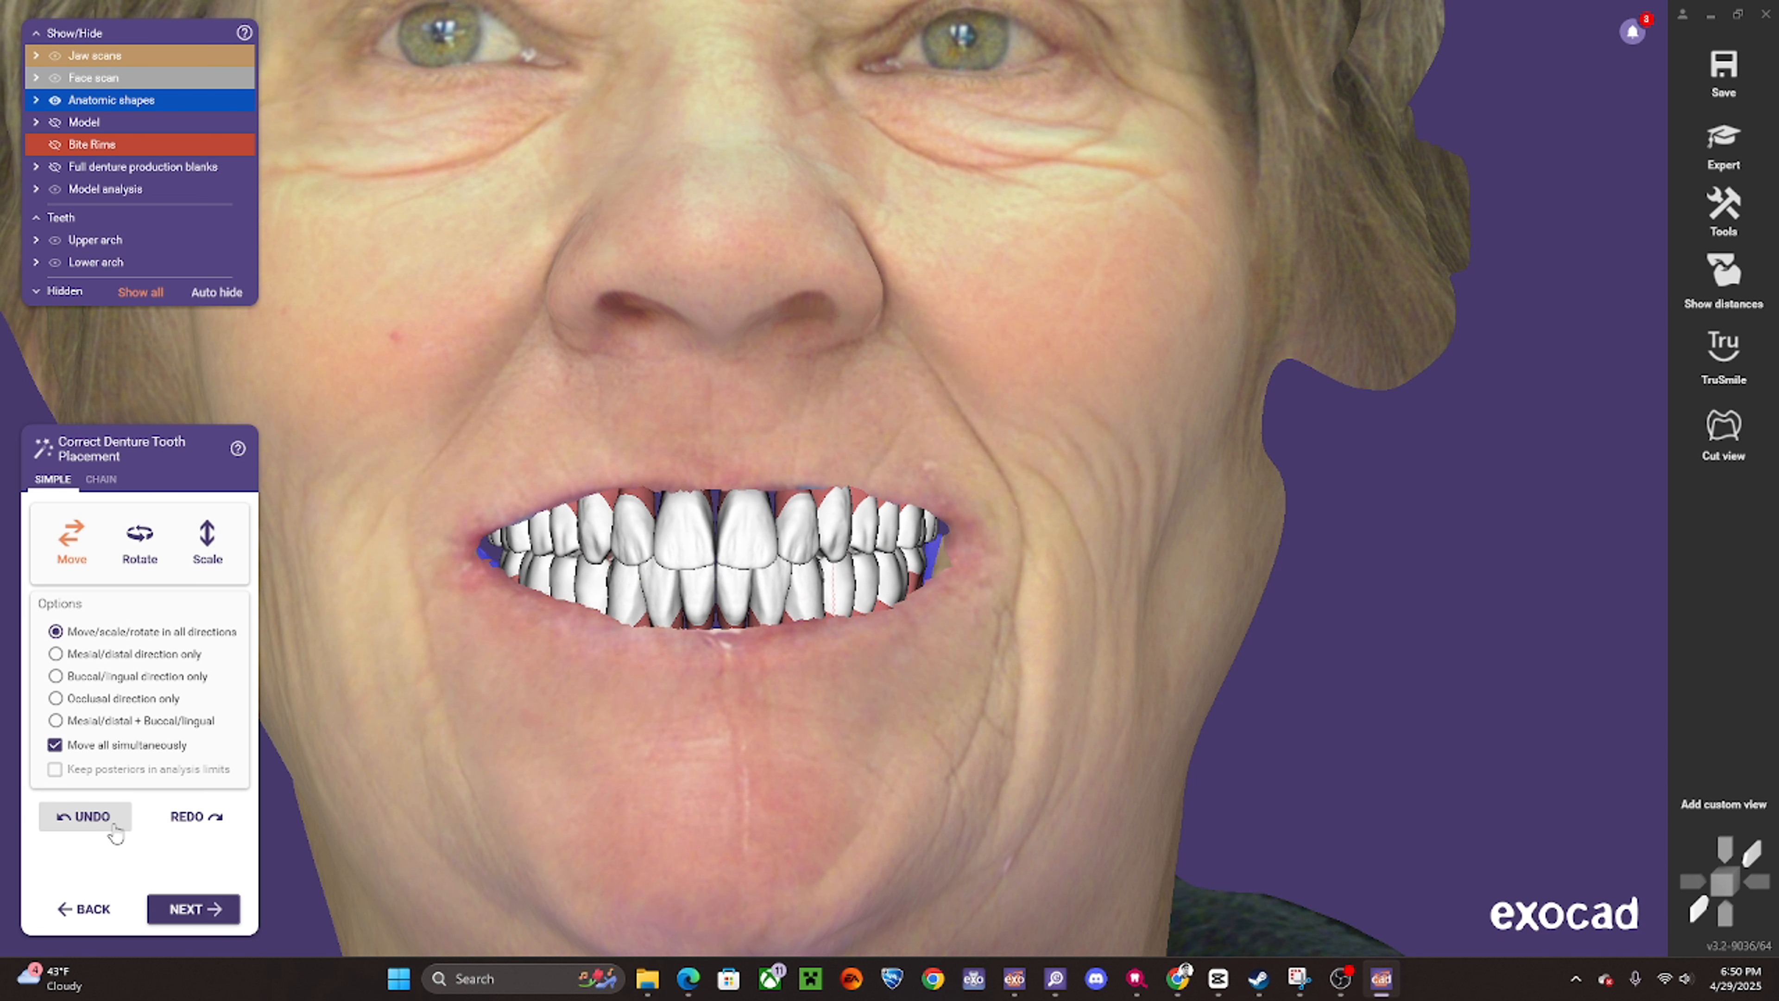
scroll(870, 687, "down", 4)
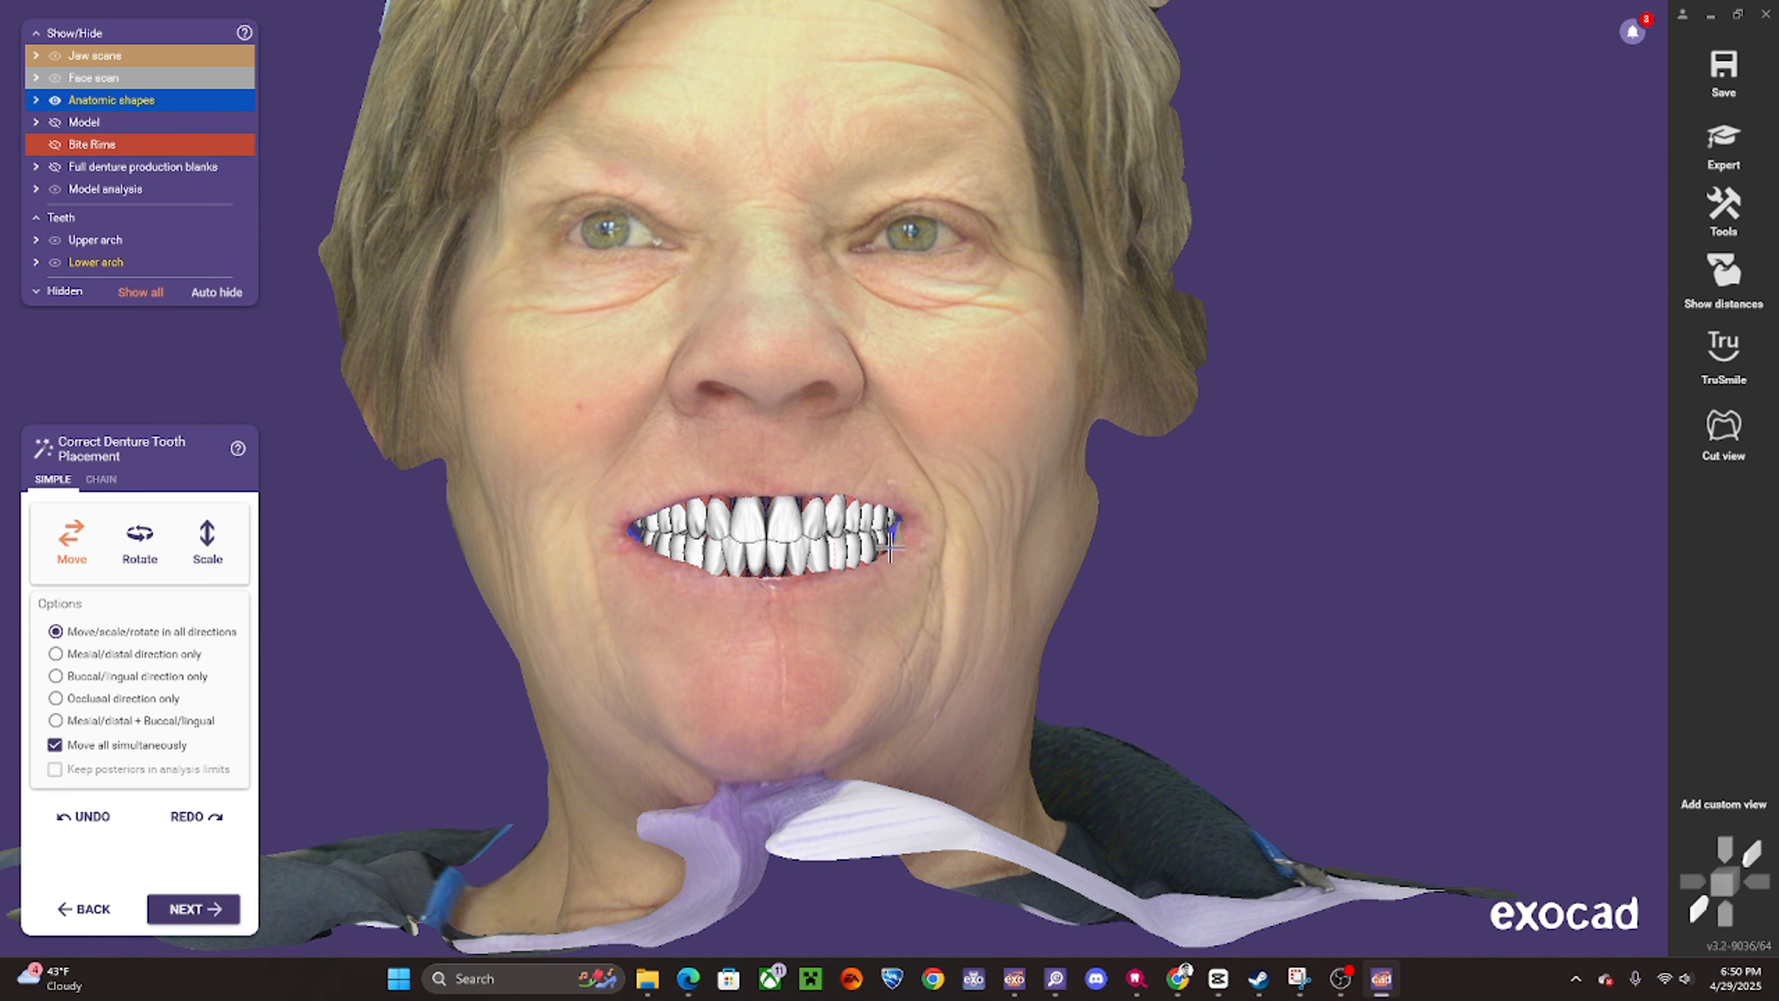
- Switch to chain tooth placement and set the posteriors to move with their opposite as a pair
left_click(101, 478)
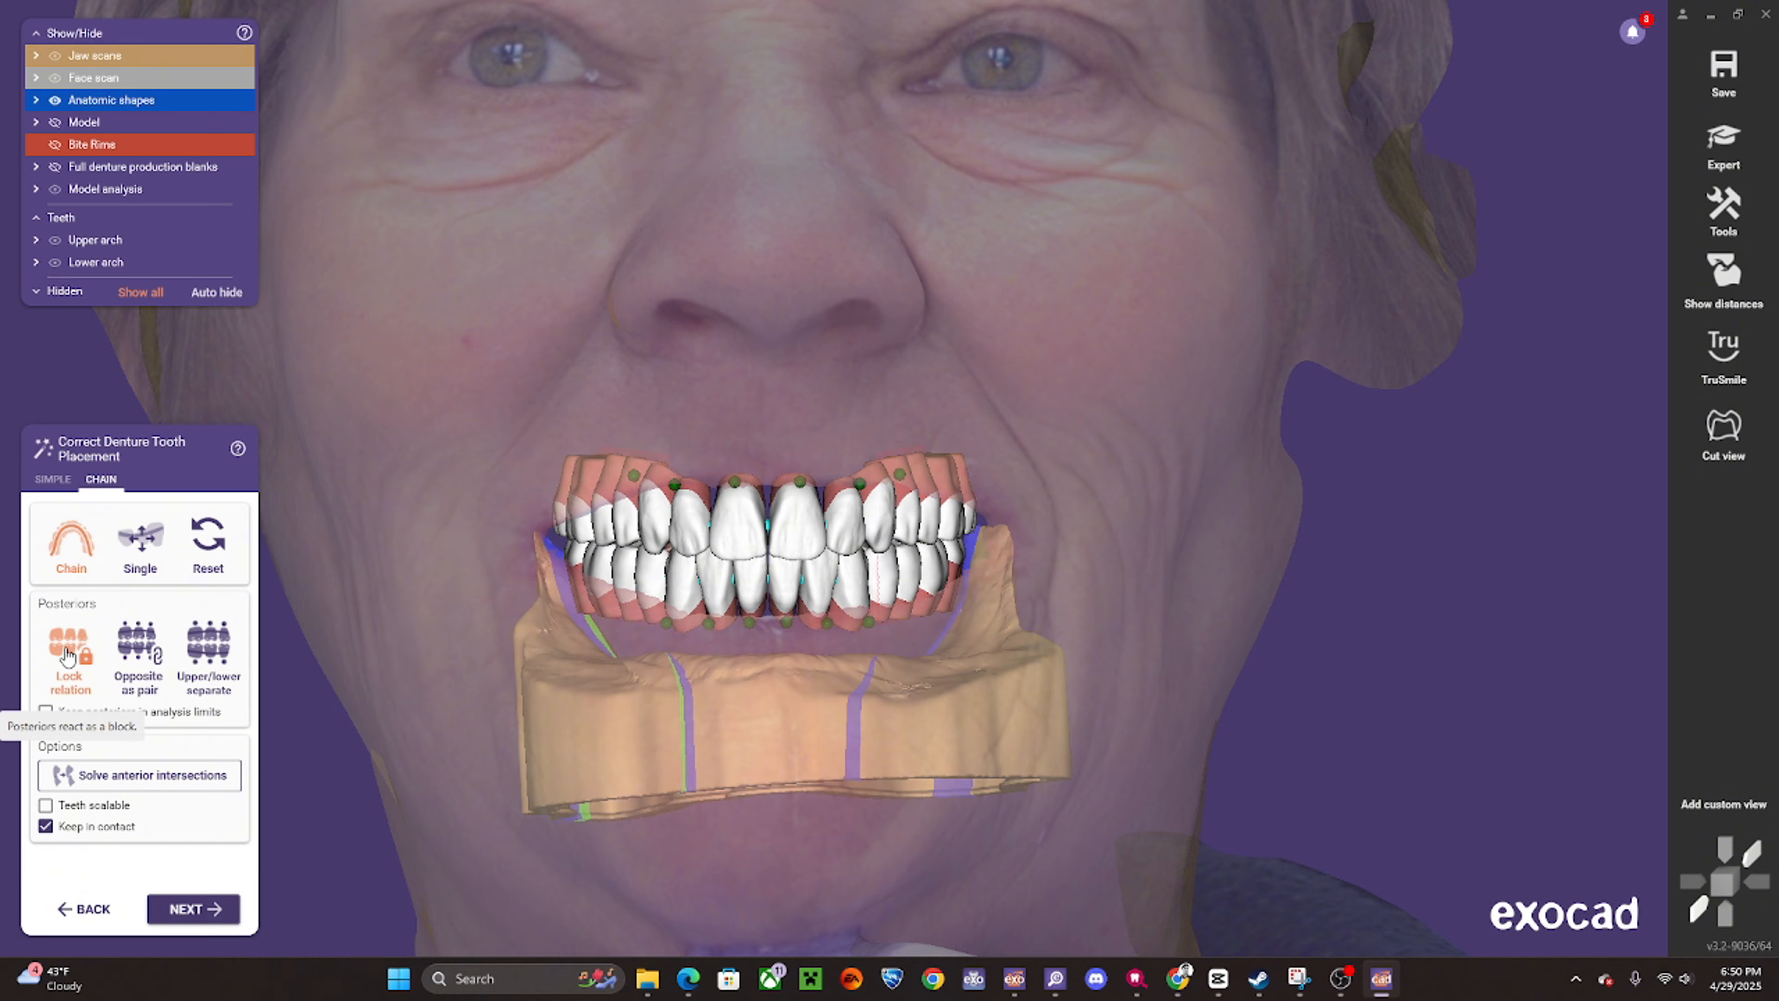
left_click(139, 644)
left_click(828, 482)
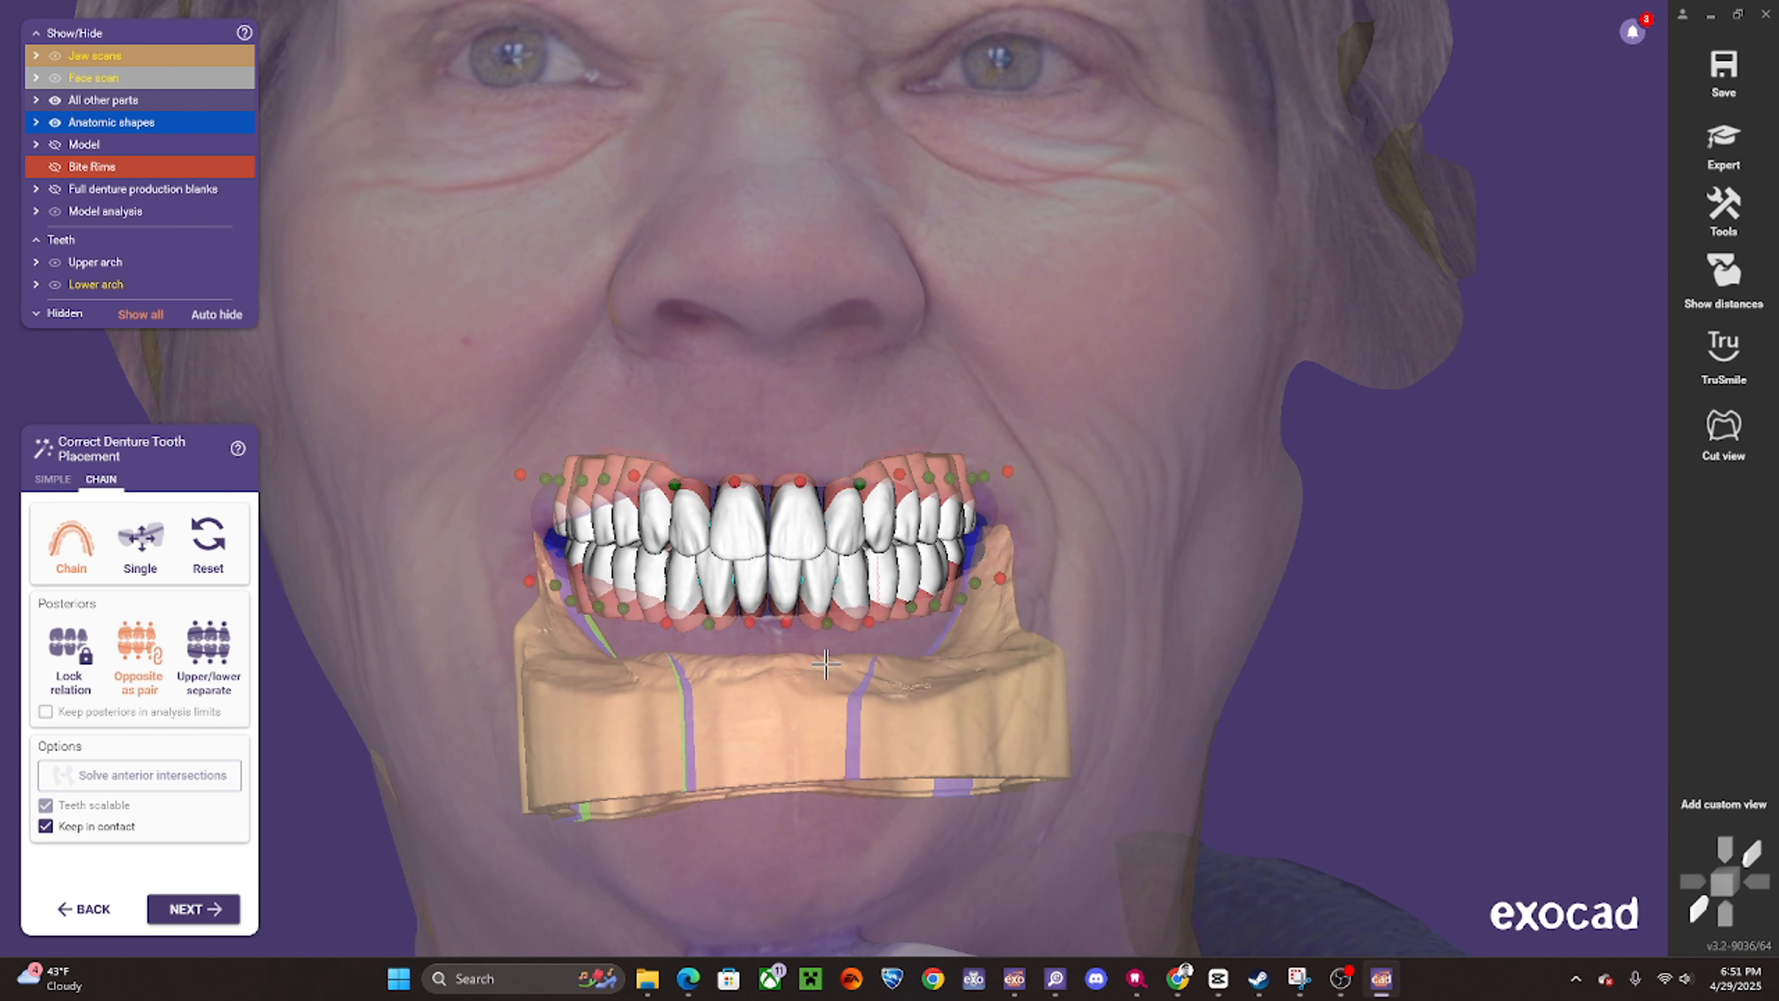
scroll(833, 525, "up", 2)
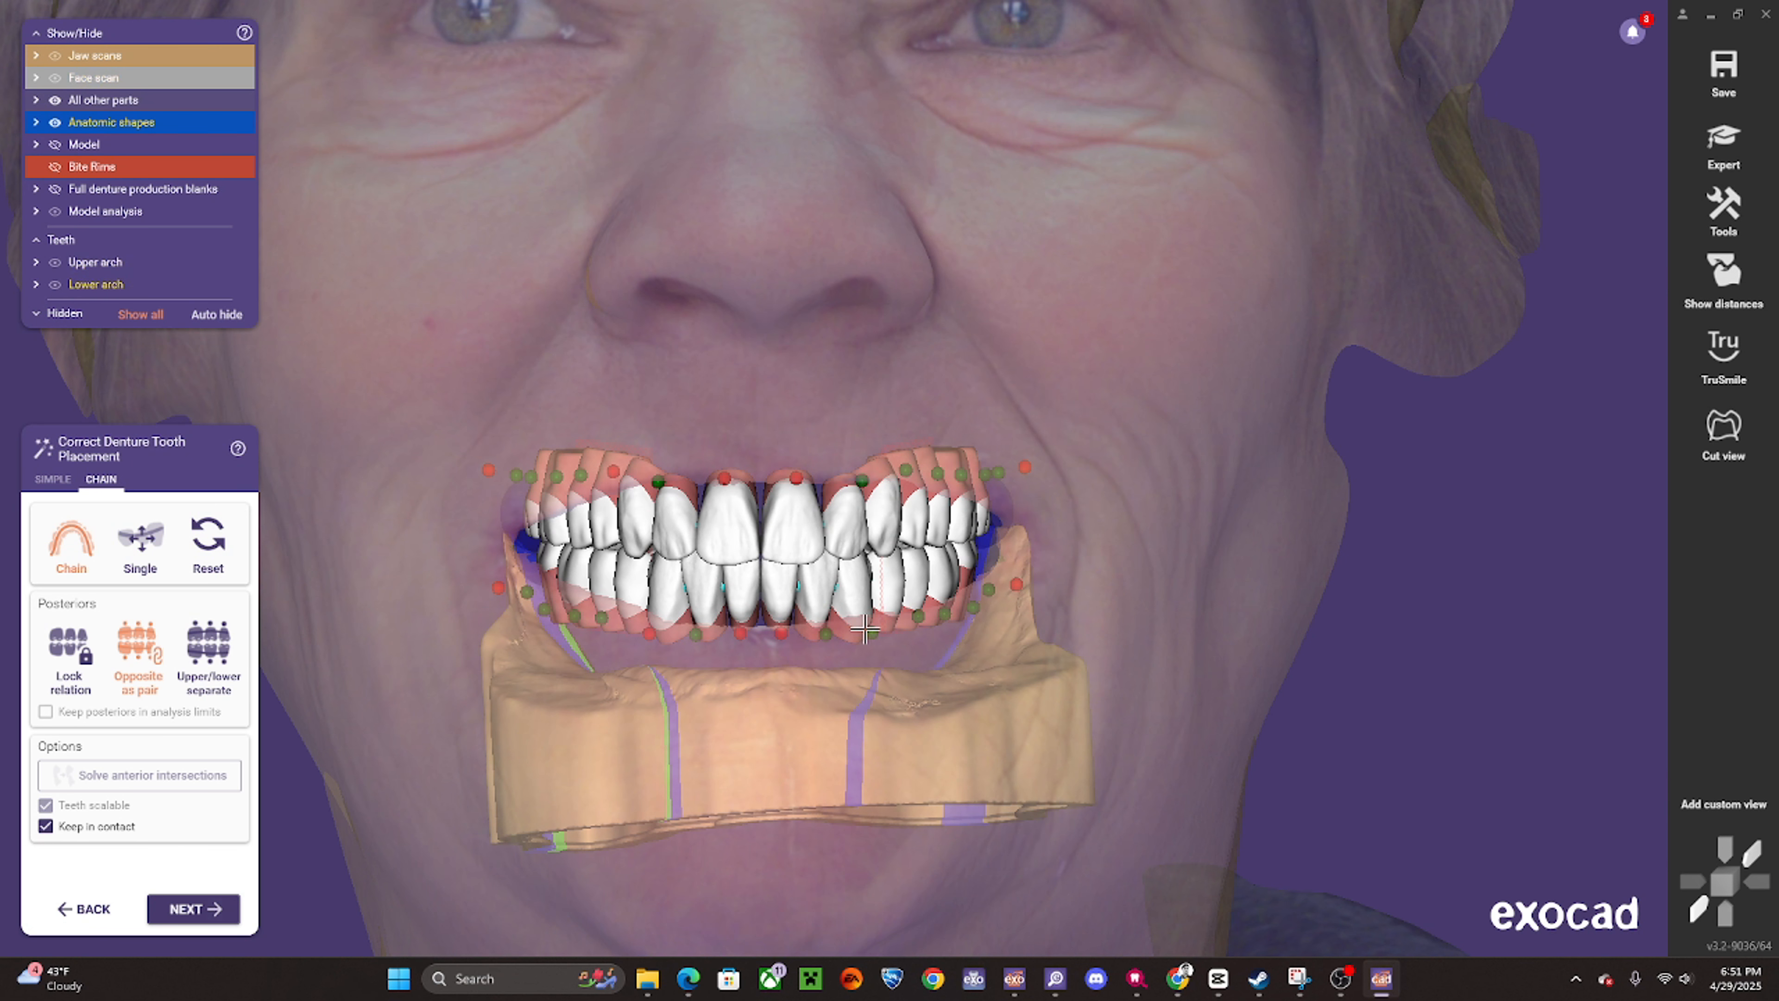
scroll(865, 629, "down", 3)
- Display the jaw scans at full opacity and bring the patient's left molars into close view from behind
middle_click_drag(728, 531, 854, 628)
right_click_drag(1009, 691, 913, 646)
double_click(165, 62)
right_click_drag(770, 512, 584, 354)
scroll(583, 354, "up", 2)
middle_click_drag(584, 354, 846, 429)
right_click_drag(846, 429, 789, 618)
scroll(837, 757, "up", 4)
scroll(834, 697, "up", 2)
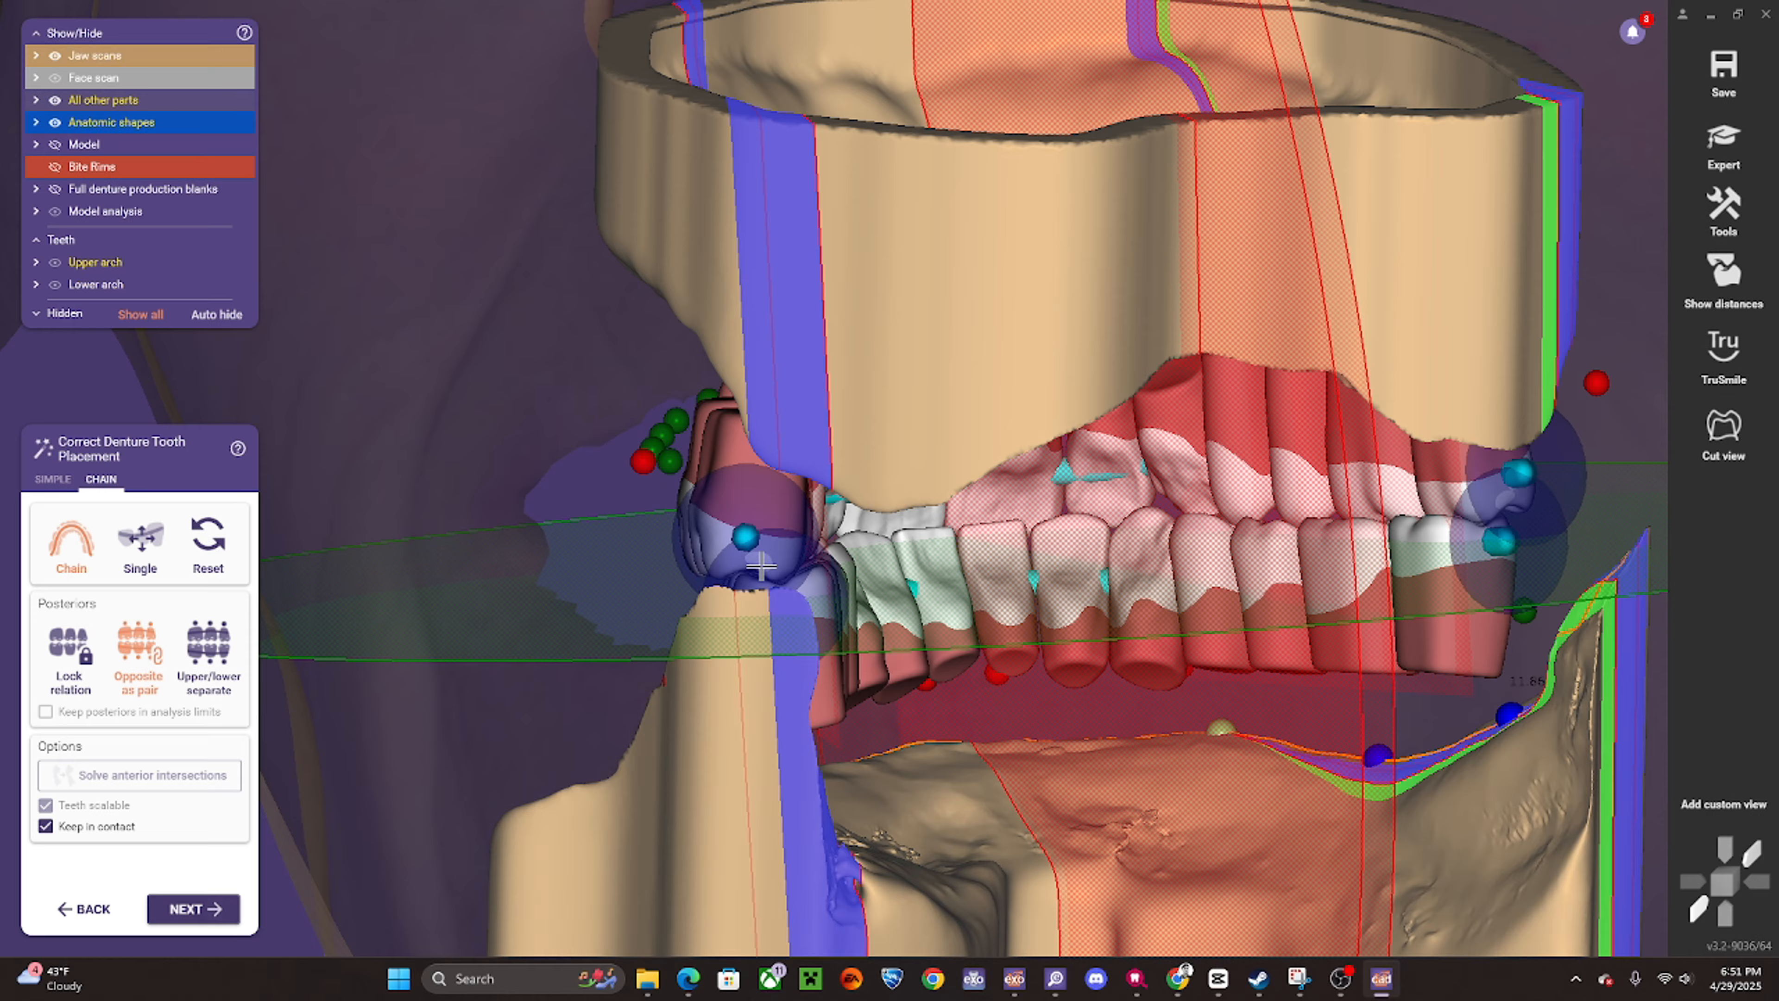
- Shift the patient's left last molar pair buccally to line it up with the lower ridge, and fine-tune its position
left_click_drag(766, 566, 729, 565)
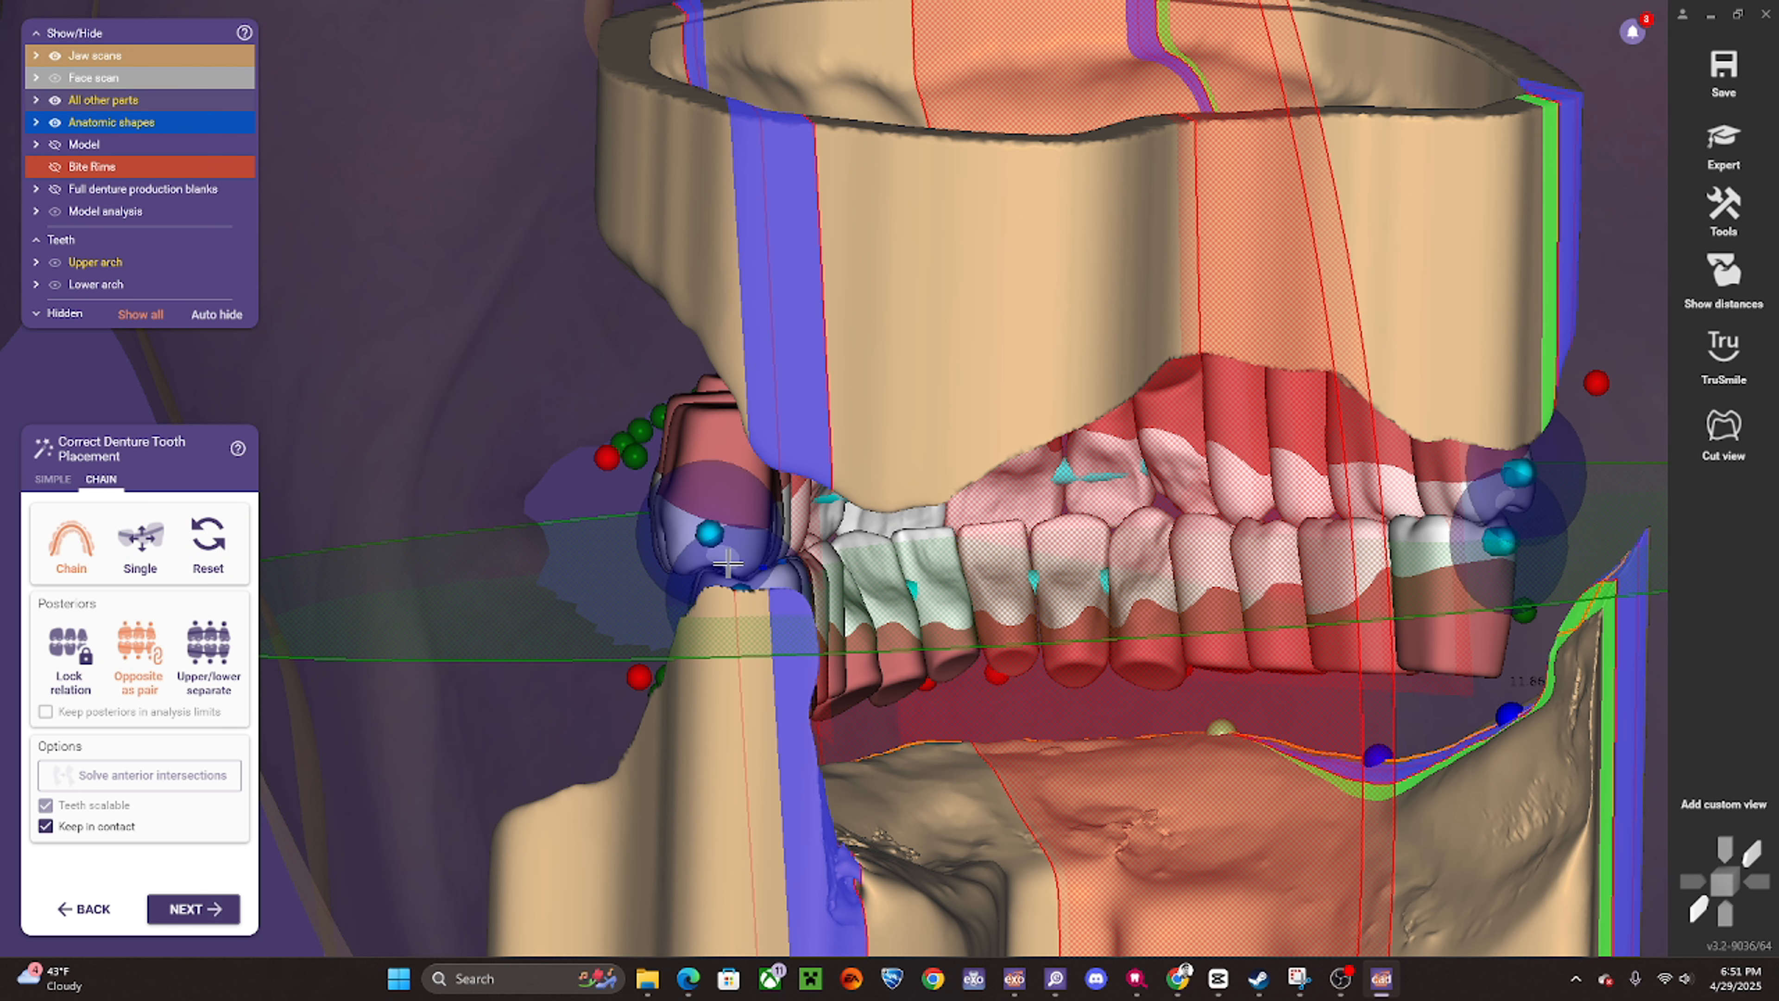
scroll(751, 771, "down", 1)
right_click_drag(751, 770, 743, 827)
scroll(736, 701, "up", 1)
left_click_drag(747, 567, 741, 567)
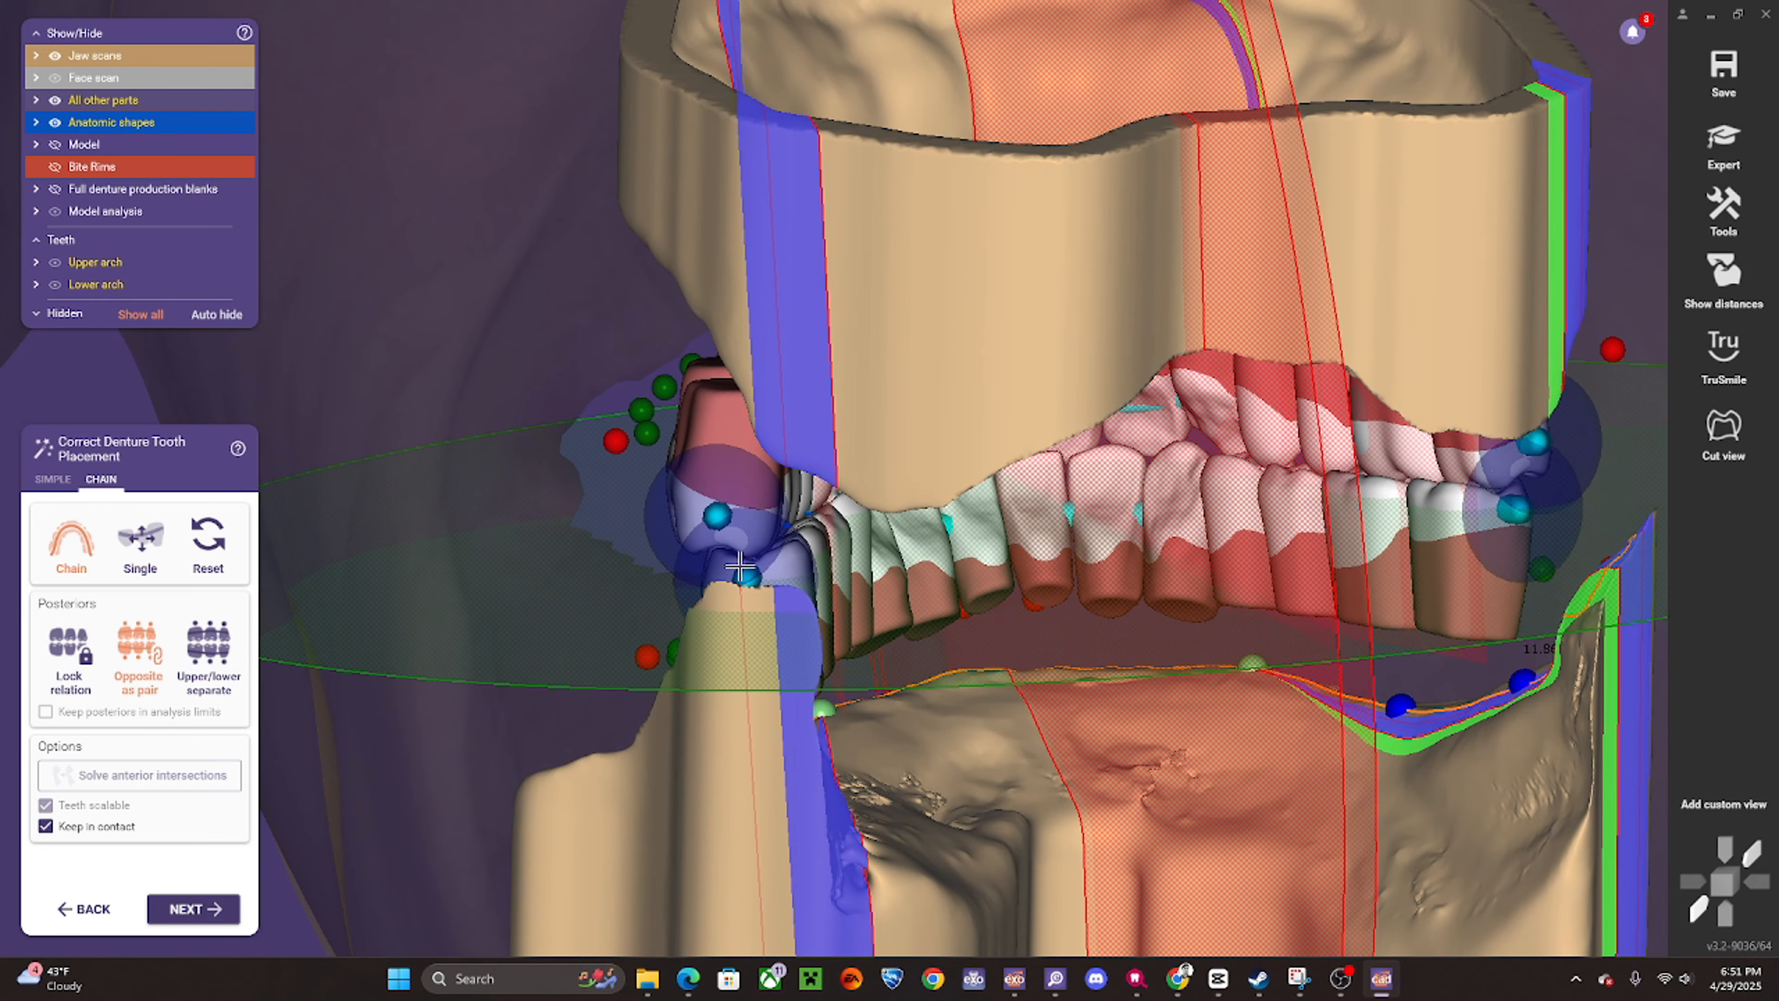
scroll(893, 687, "down", 5)
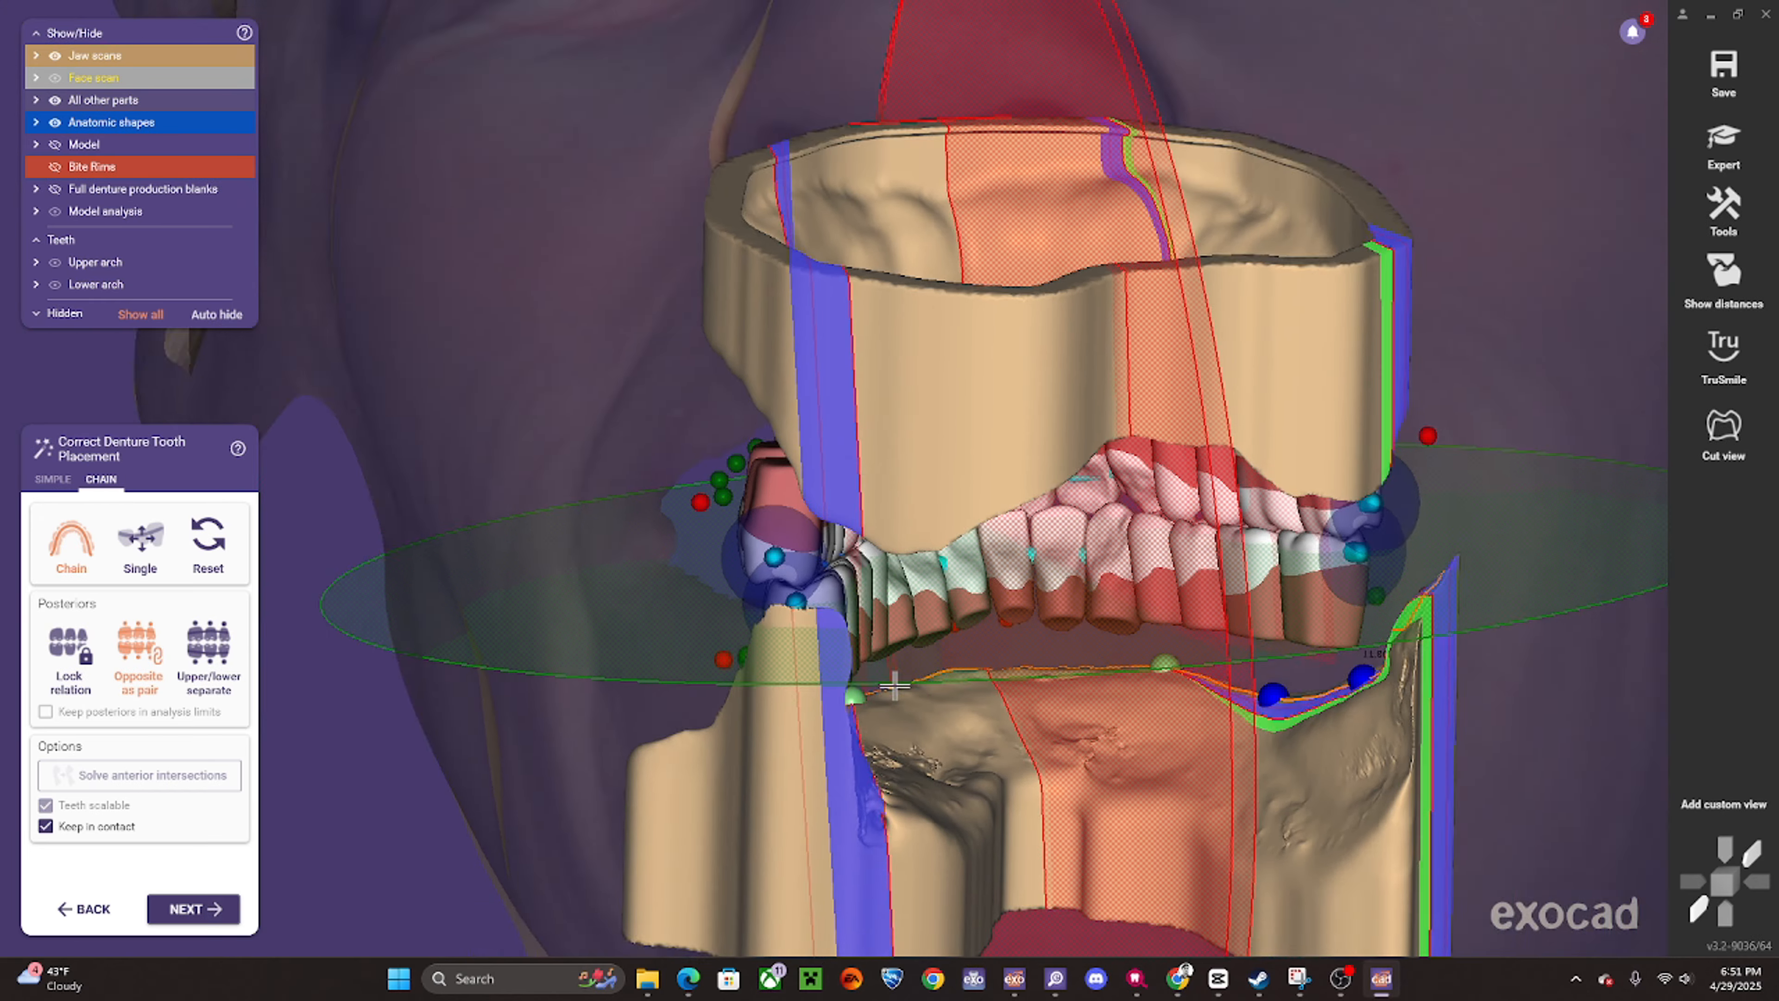
- Adjust the opacity of the model analysis overlay
right_click_drag(894, 687, 739, 630)
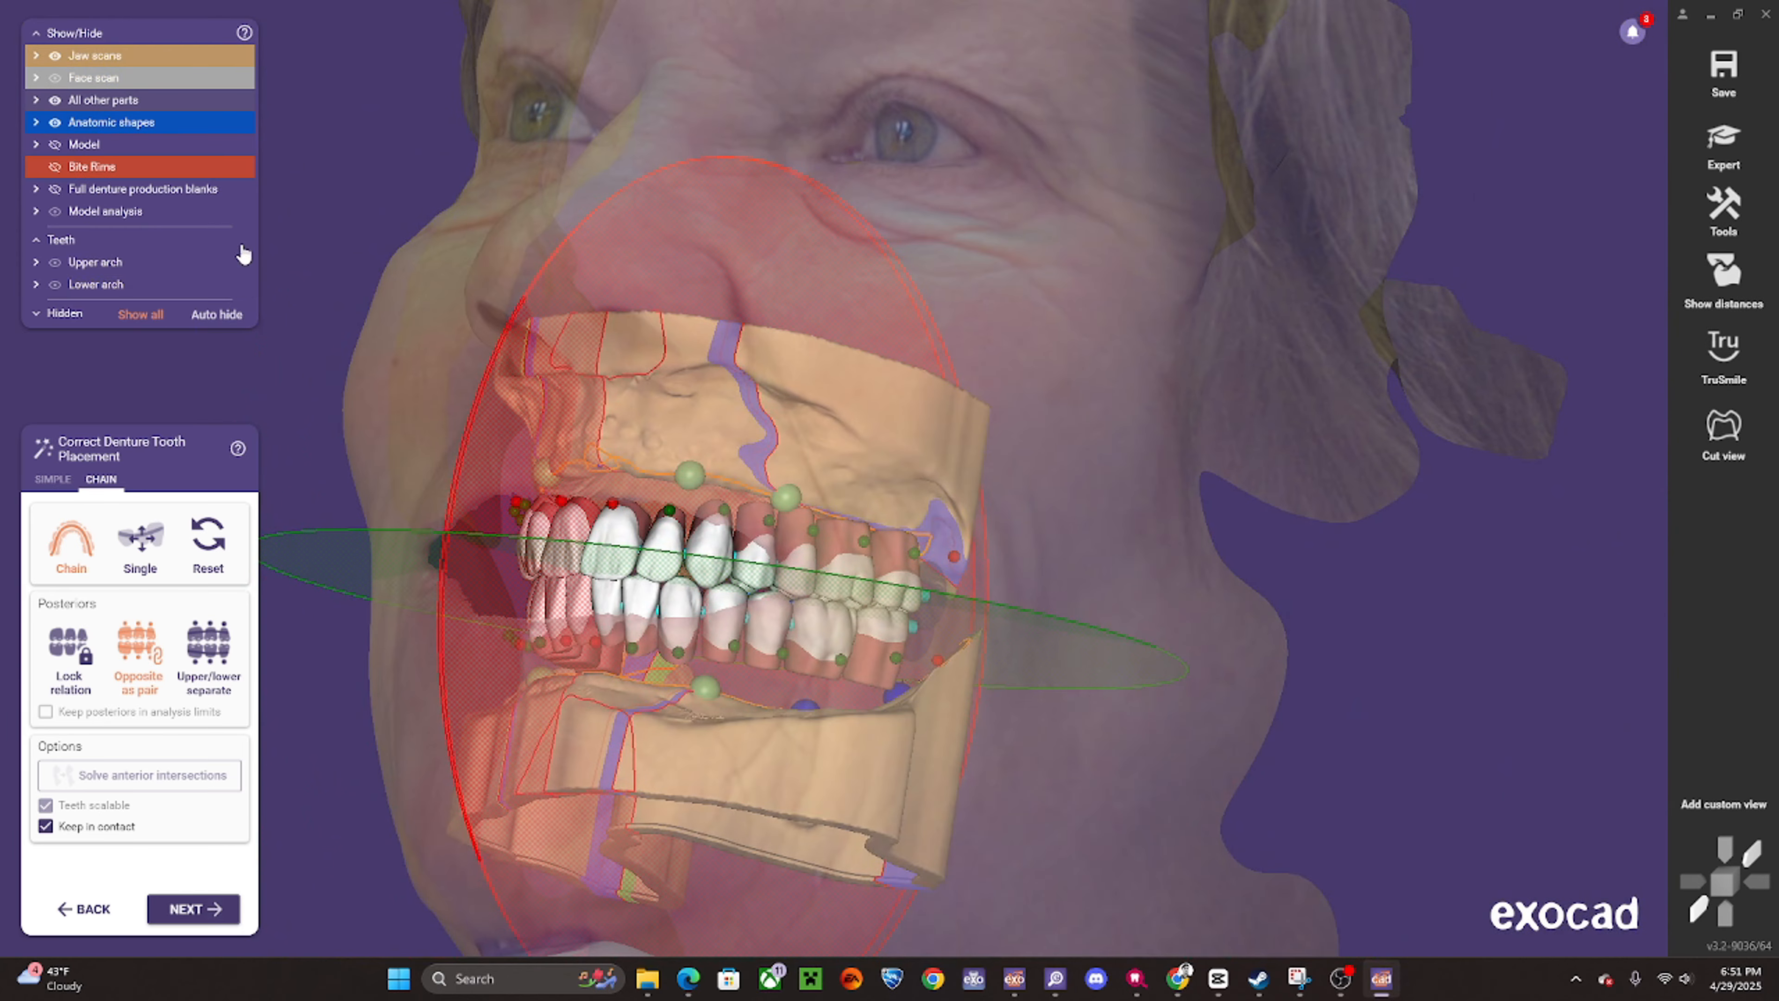
mouse_move(162, 191)
left_click_drag(160, 190, 69, 189)
- Examine from behind how the molars on both sides sit over the lower ridge
right_click_drag(700, 449, 933, 712)
scroll(889, 628, "up", 3)
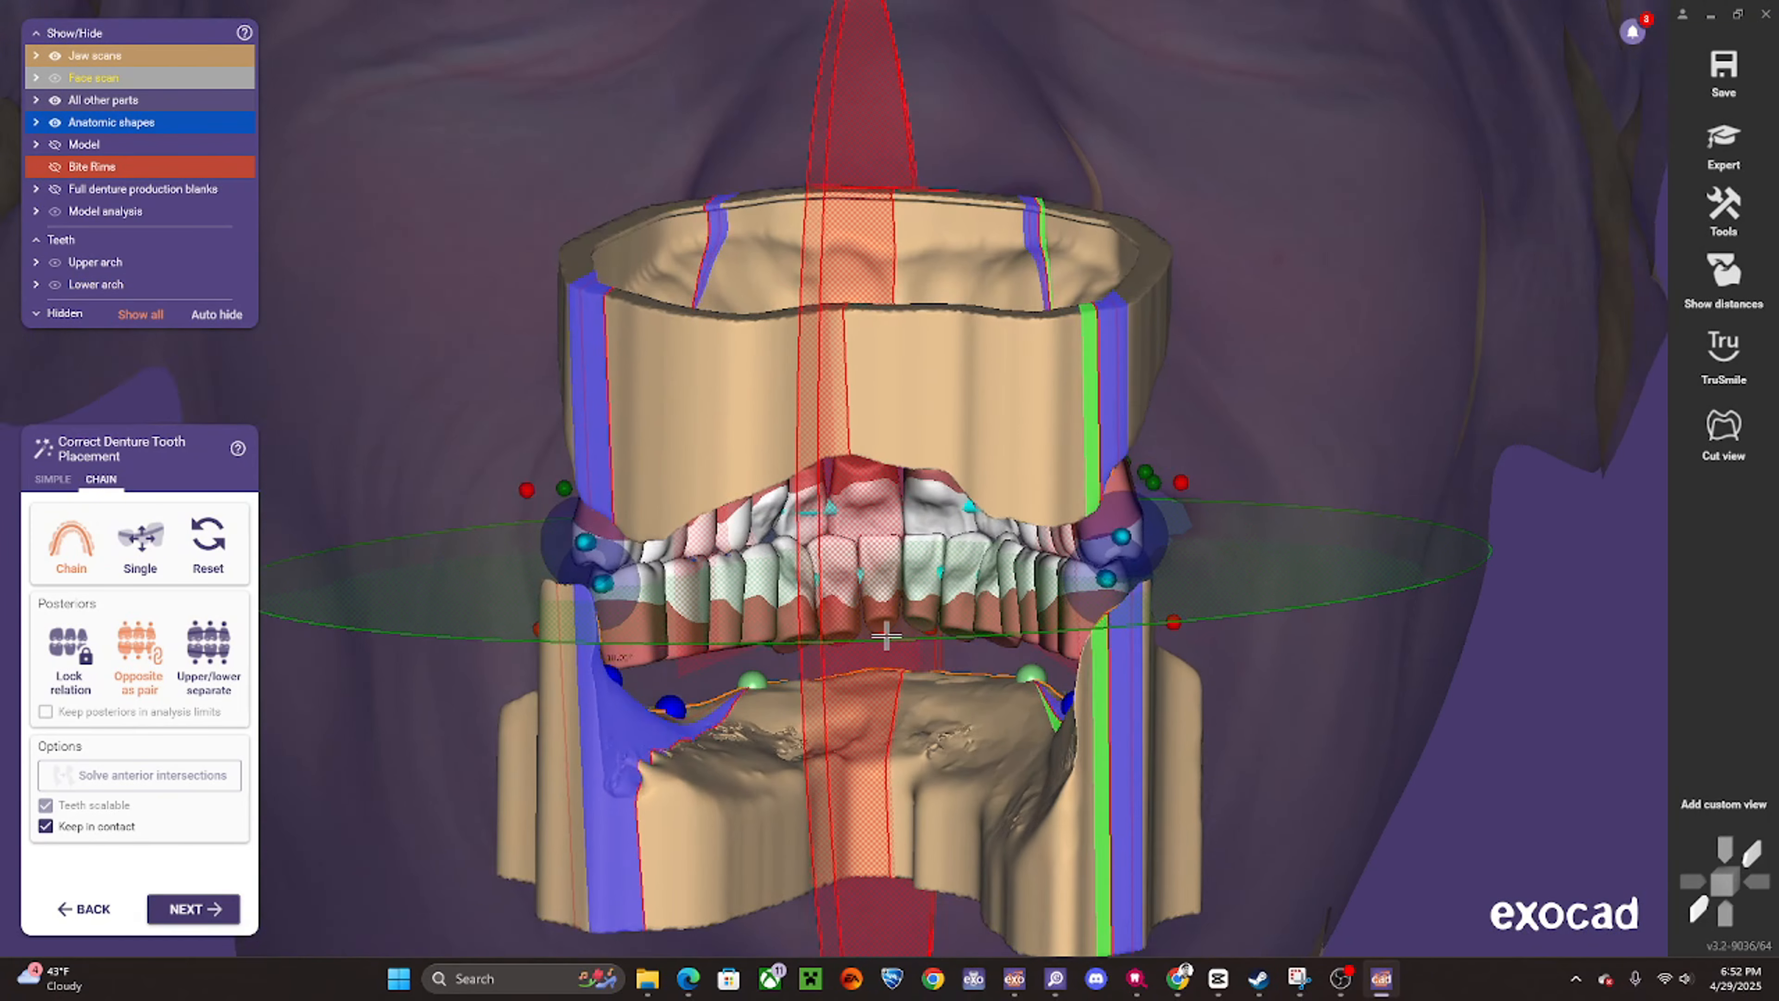
right_click_drag(884, 636, 919, 561)
scroll(995, 604, "down", 5)
right_click_drag(886, 669, 823, 614)
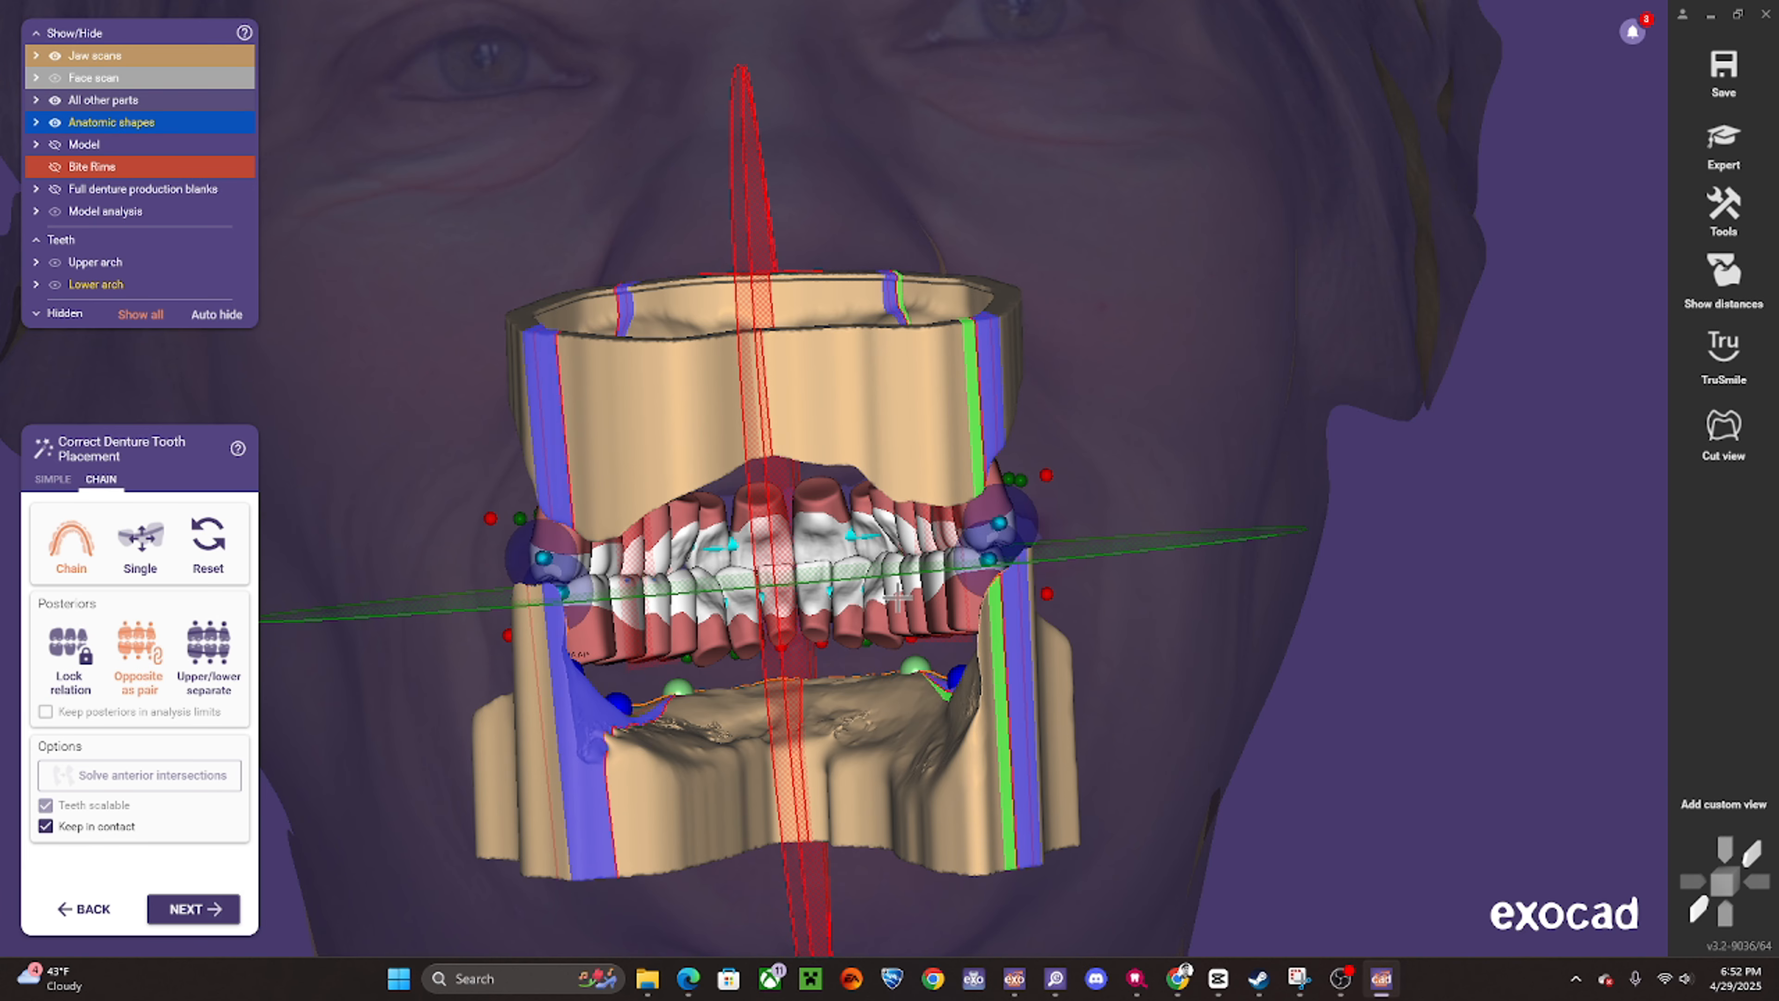
right_click_drag(878, 412, 894, 476)
scroll(894, 476, "up", 5)
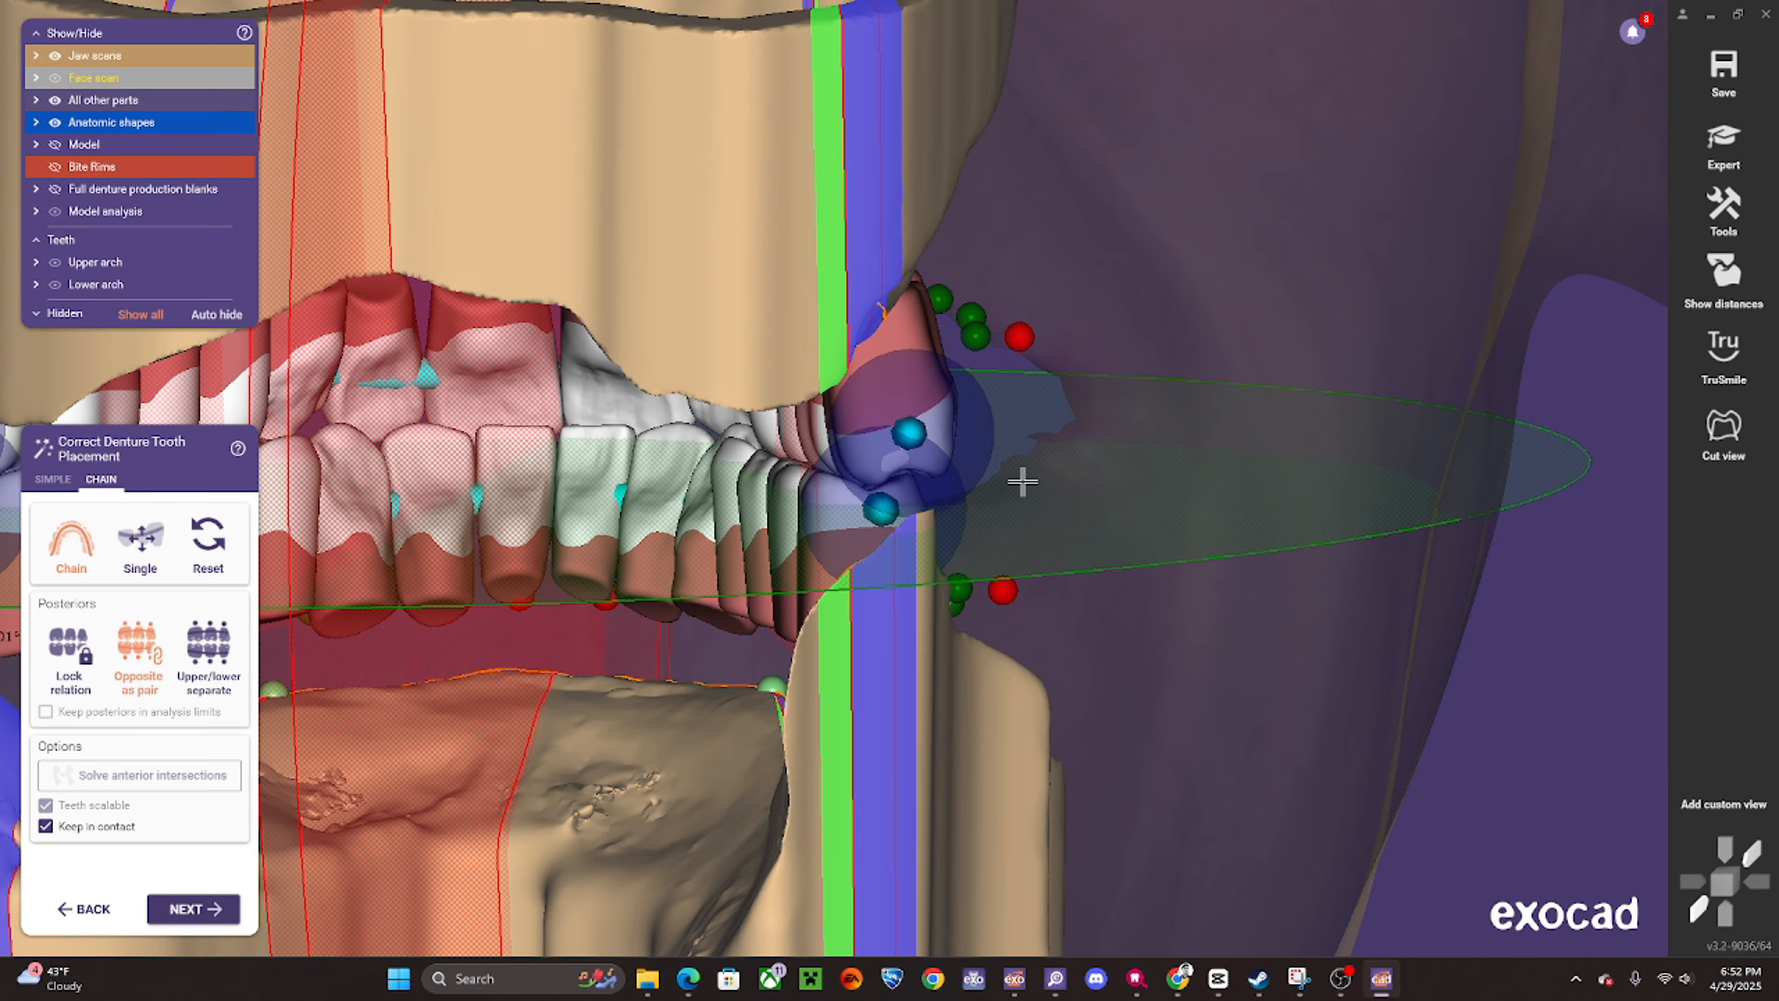
scroll(1253, 492, "down", 5)
- Hide the face scan and view the anterior teeth with the jaw scans from the front and above
right_click_drag(671, 547, 732, 530)
scroll(728, 543, "down", 3)
scroll(728, 541, "up", 5)
scroll(855, 533, "down", 2)
scroll(911, 295, "up", 3, "ctrl+shift")
scroll(723, 413, "down", 3, "ctrl+shift")
scroll(732, 530, "up", 3)
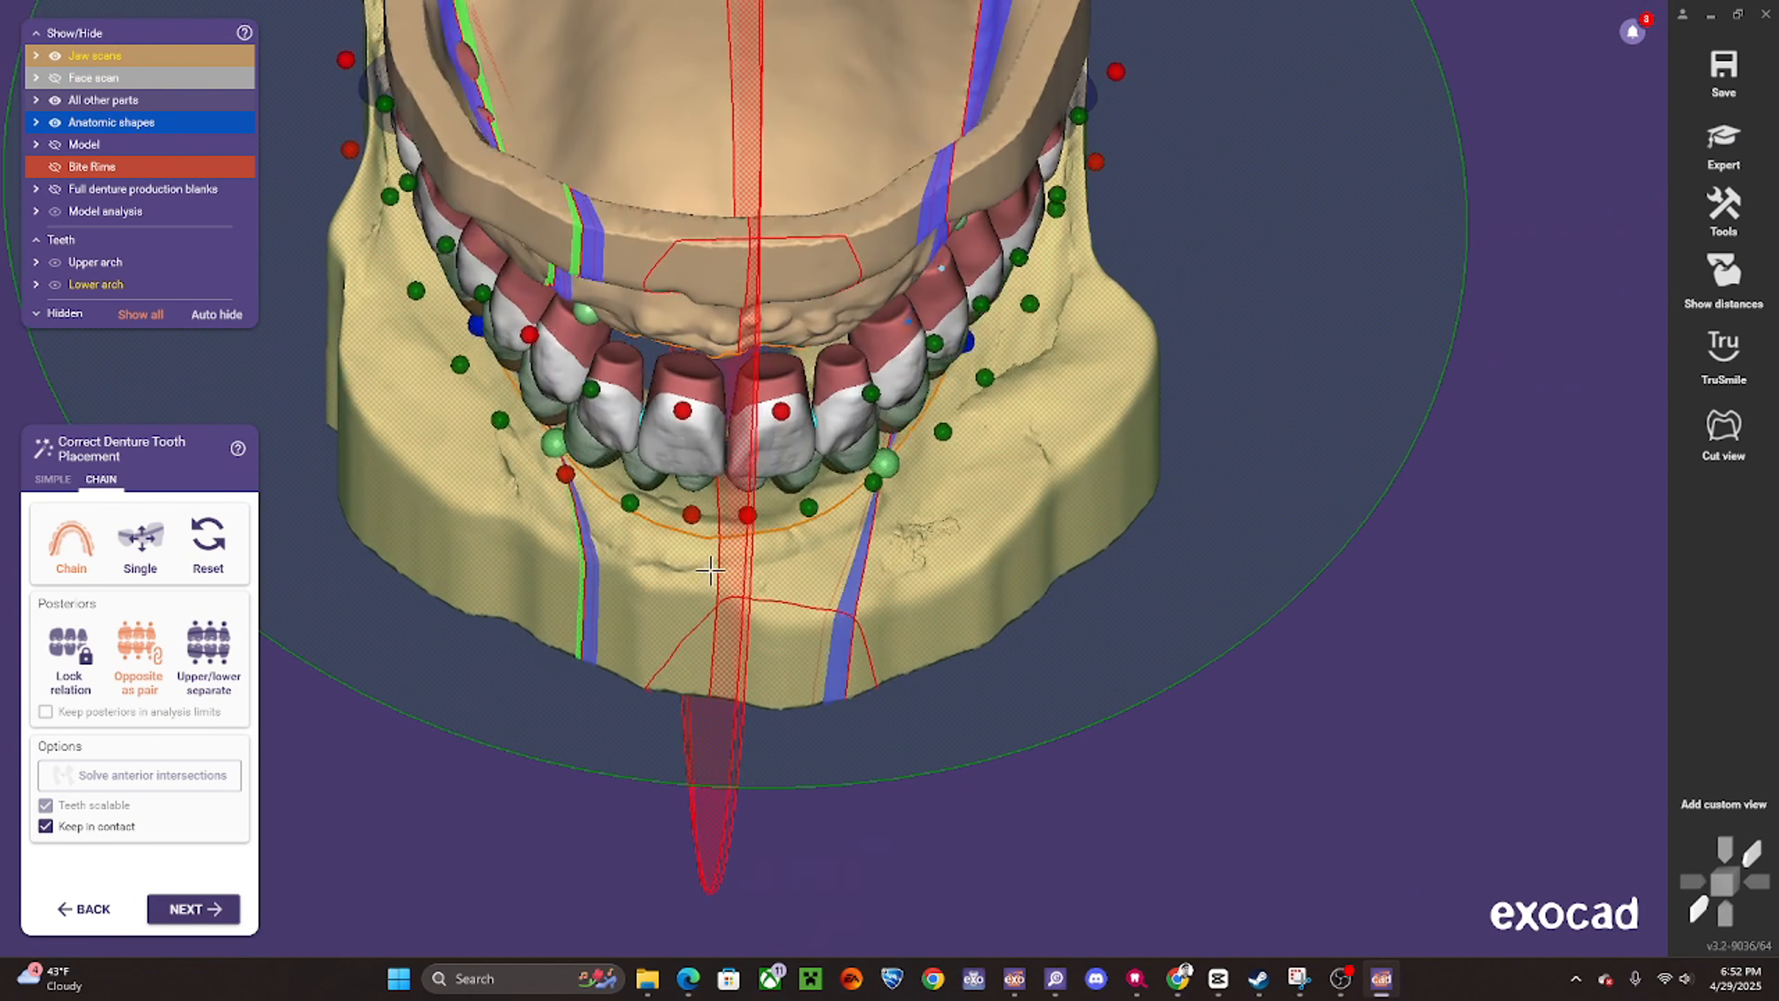
- Return to simple tooth placement, show the bite rime, and nudge all teeth slightly forward against its front surface
left_click(55, 479)
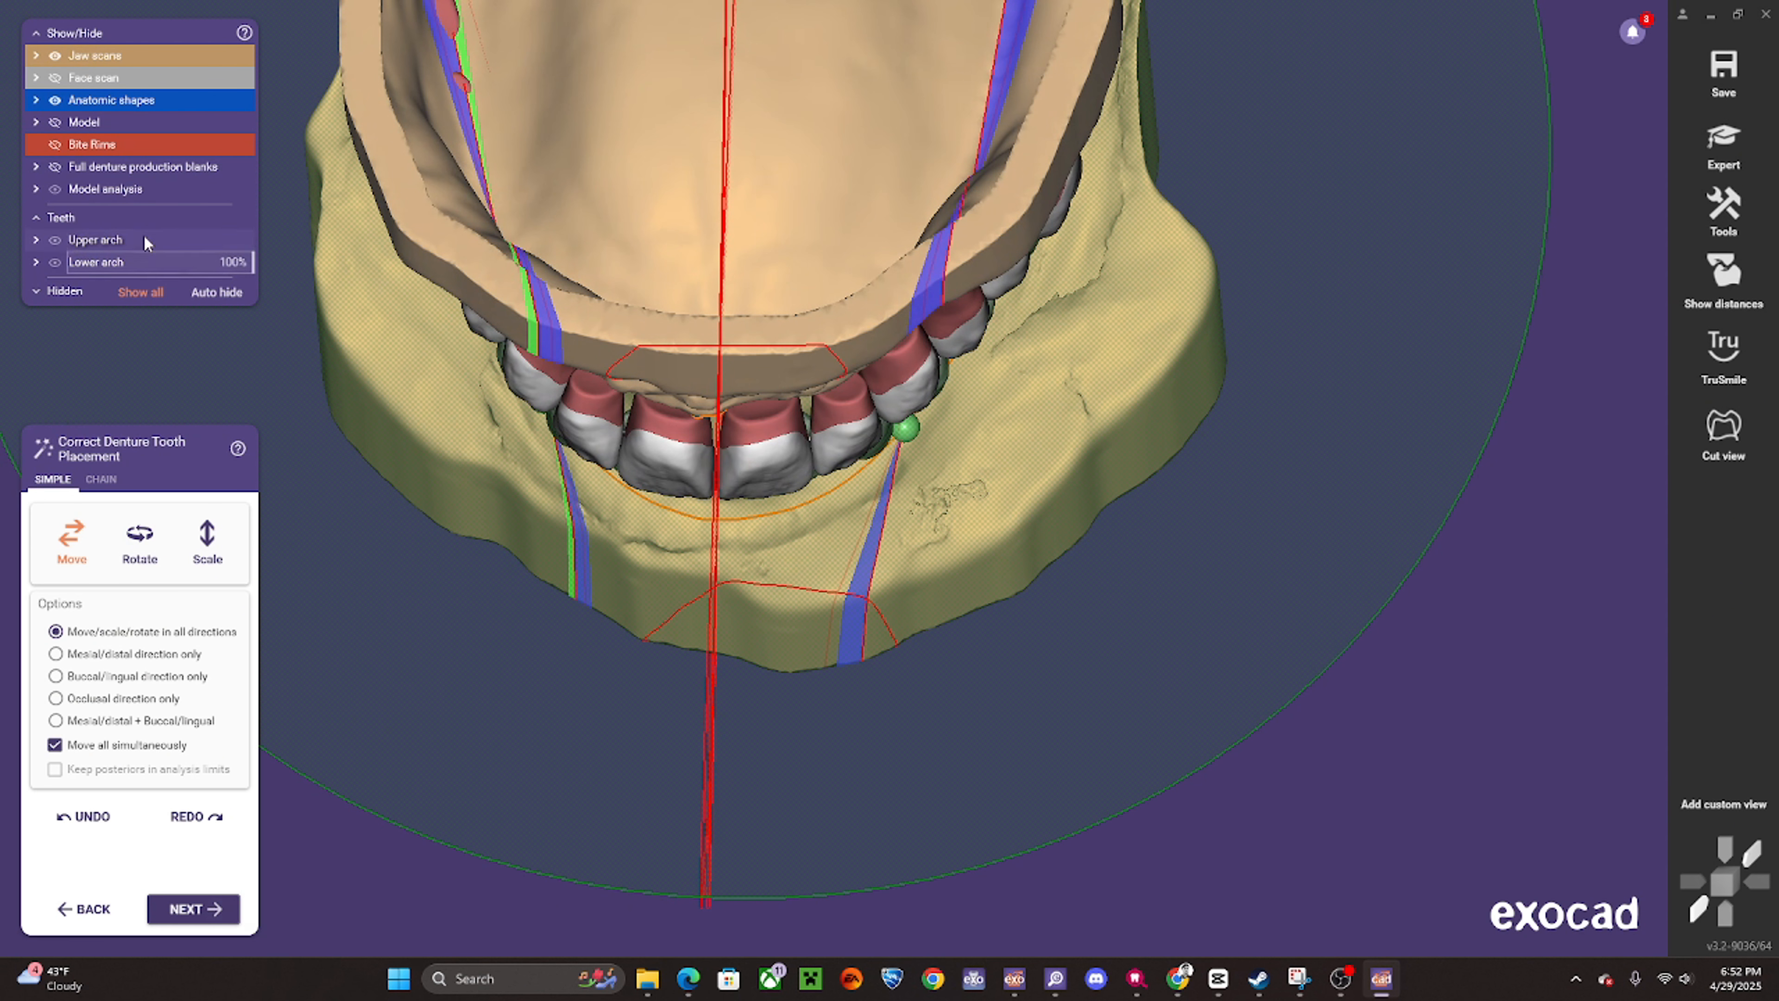
left_click(160, 144)
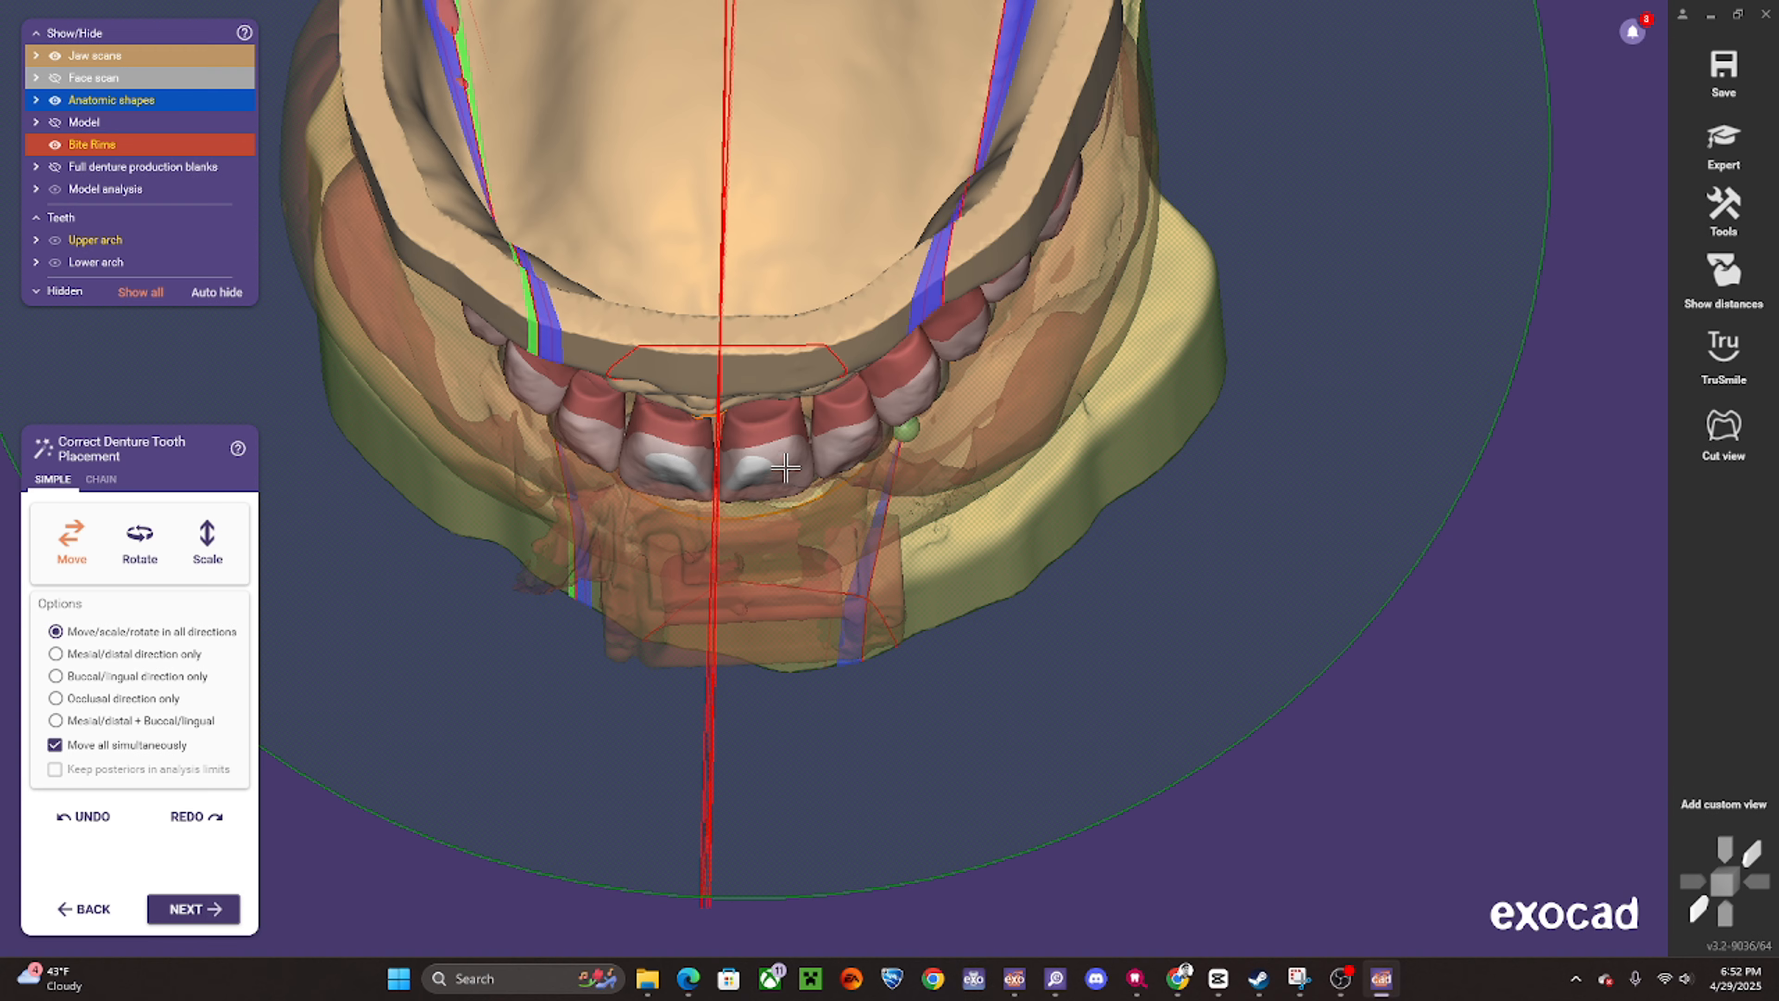
left_click_drag(783, 478, 783, 482)
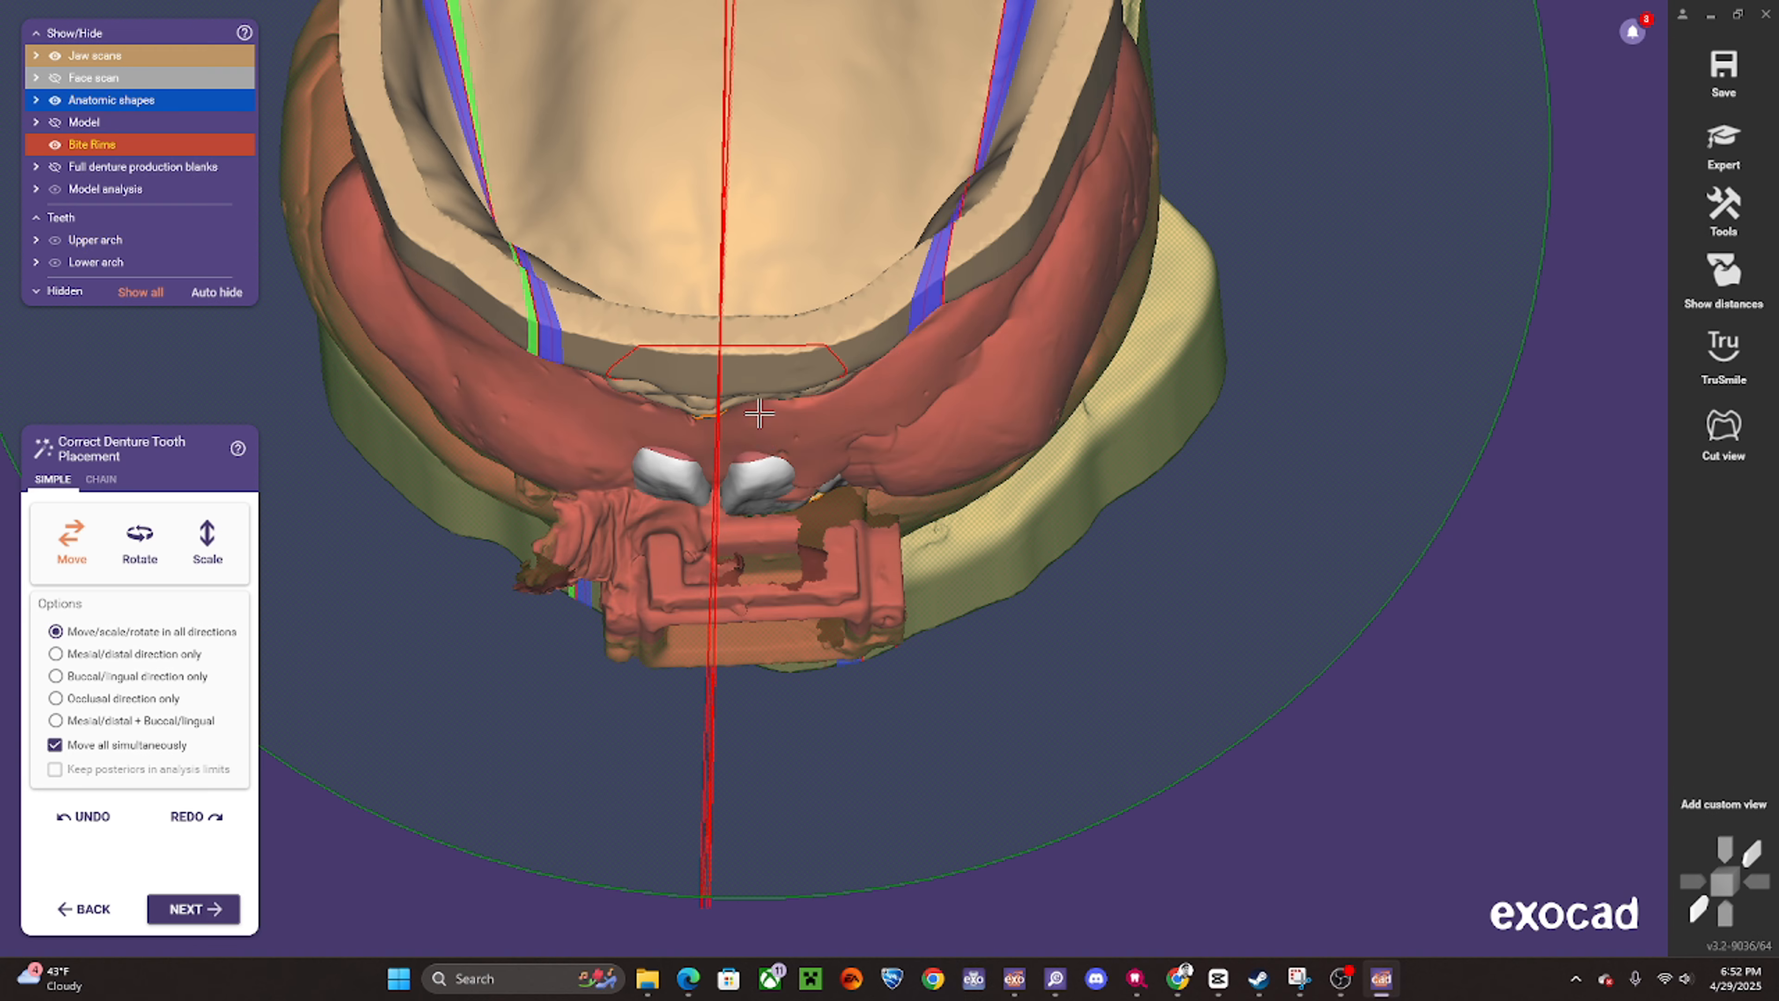
- Hide the bite rime and check the tooth arches against the jaw scans from the front and above
scroll(771, 420, "down", 3, "ctrl")
scroll(772, 419, "down", 3)
right_click_drag(772, 419, 774, 301)
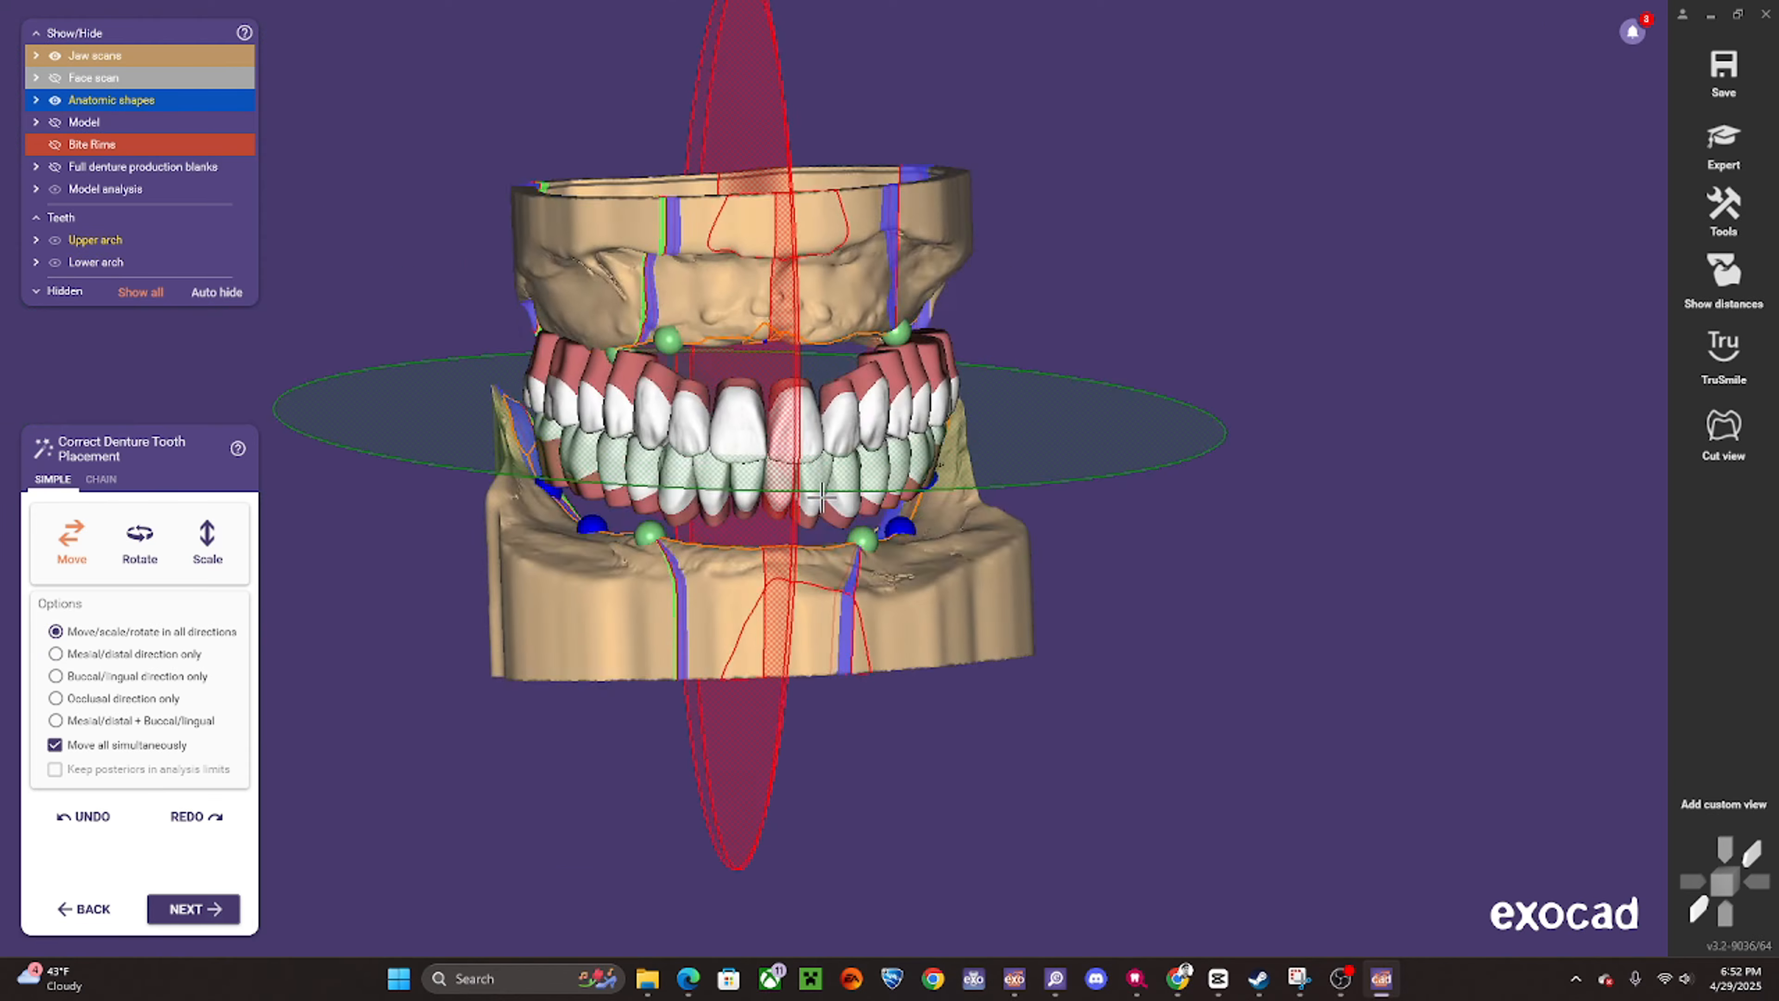
right_click_drag(602, 554, 753, 533)
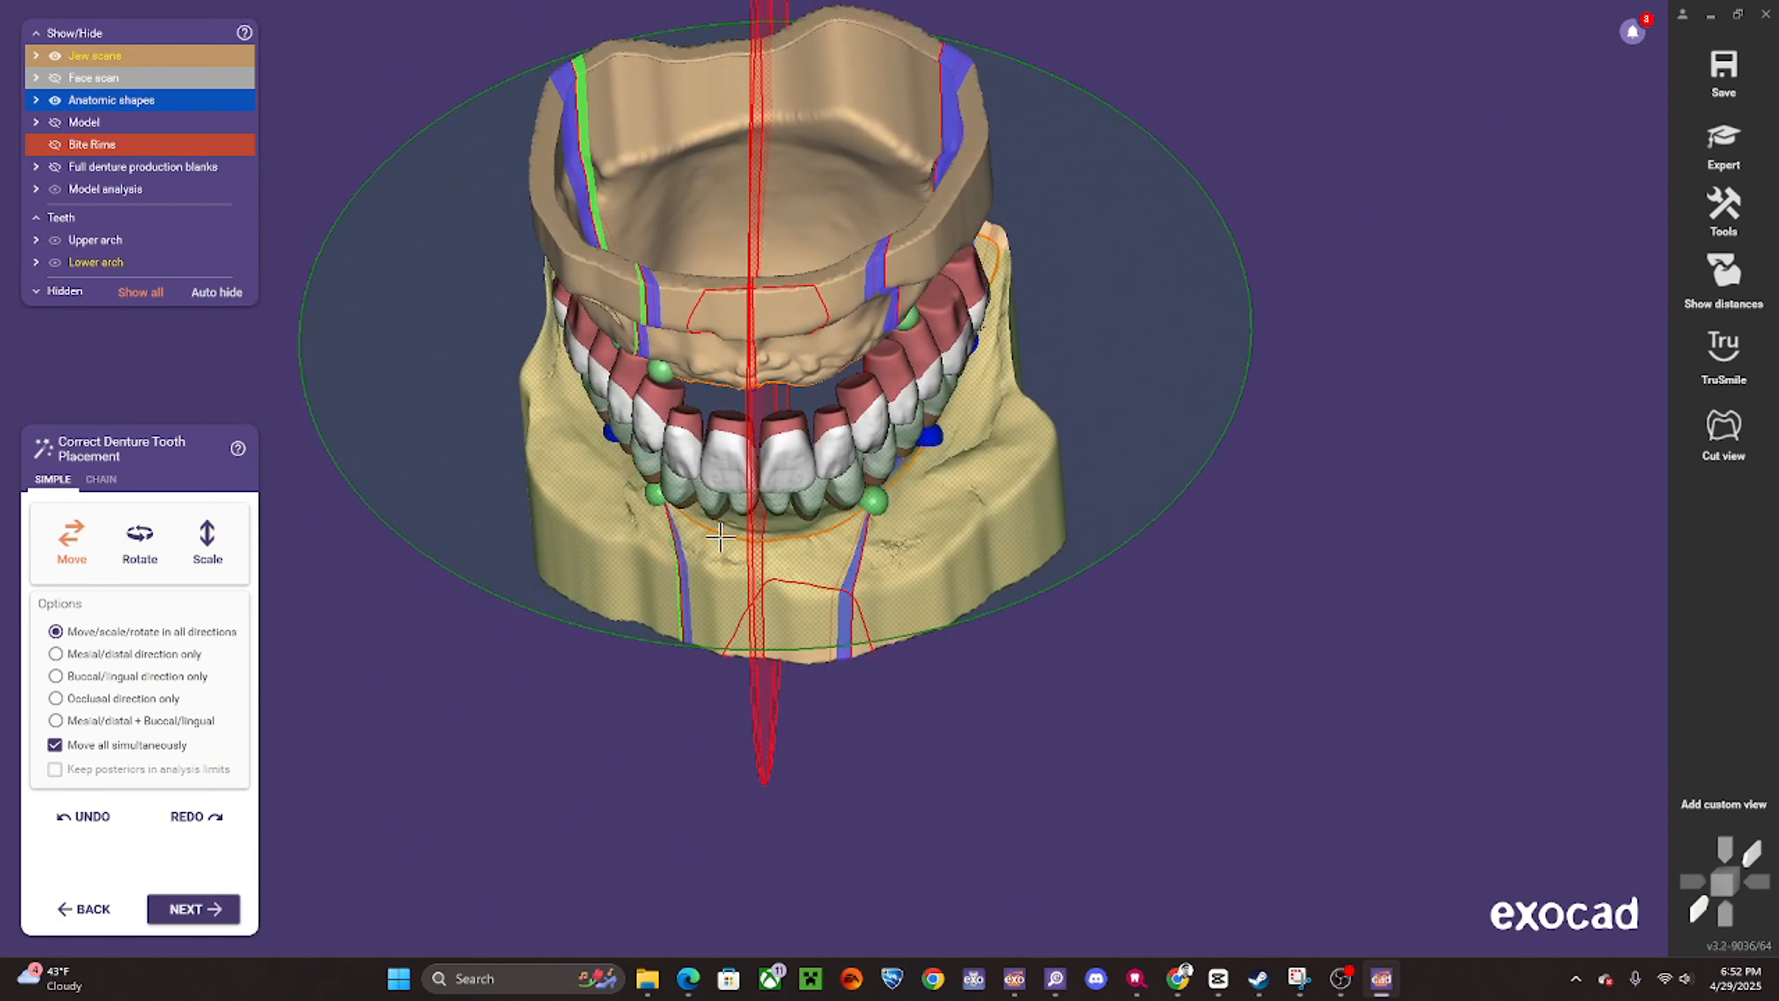
- Hide the model analysis and show only the smile face scan over the teeth, checking them from the front
left_click(113, 189)
left_click(139, 189)
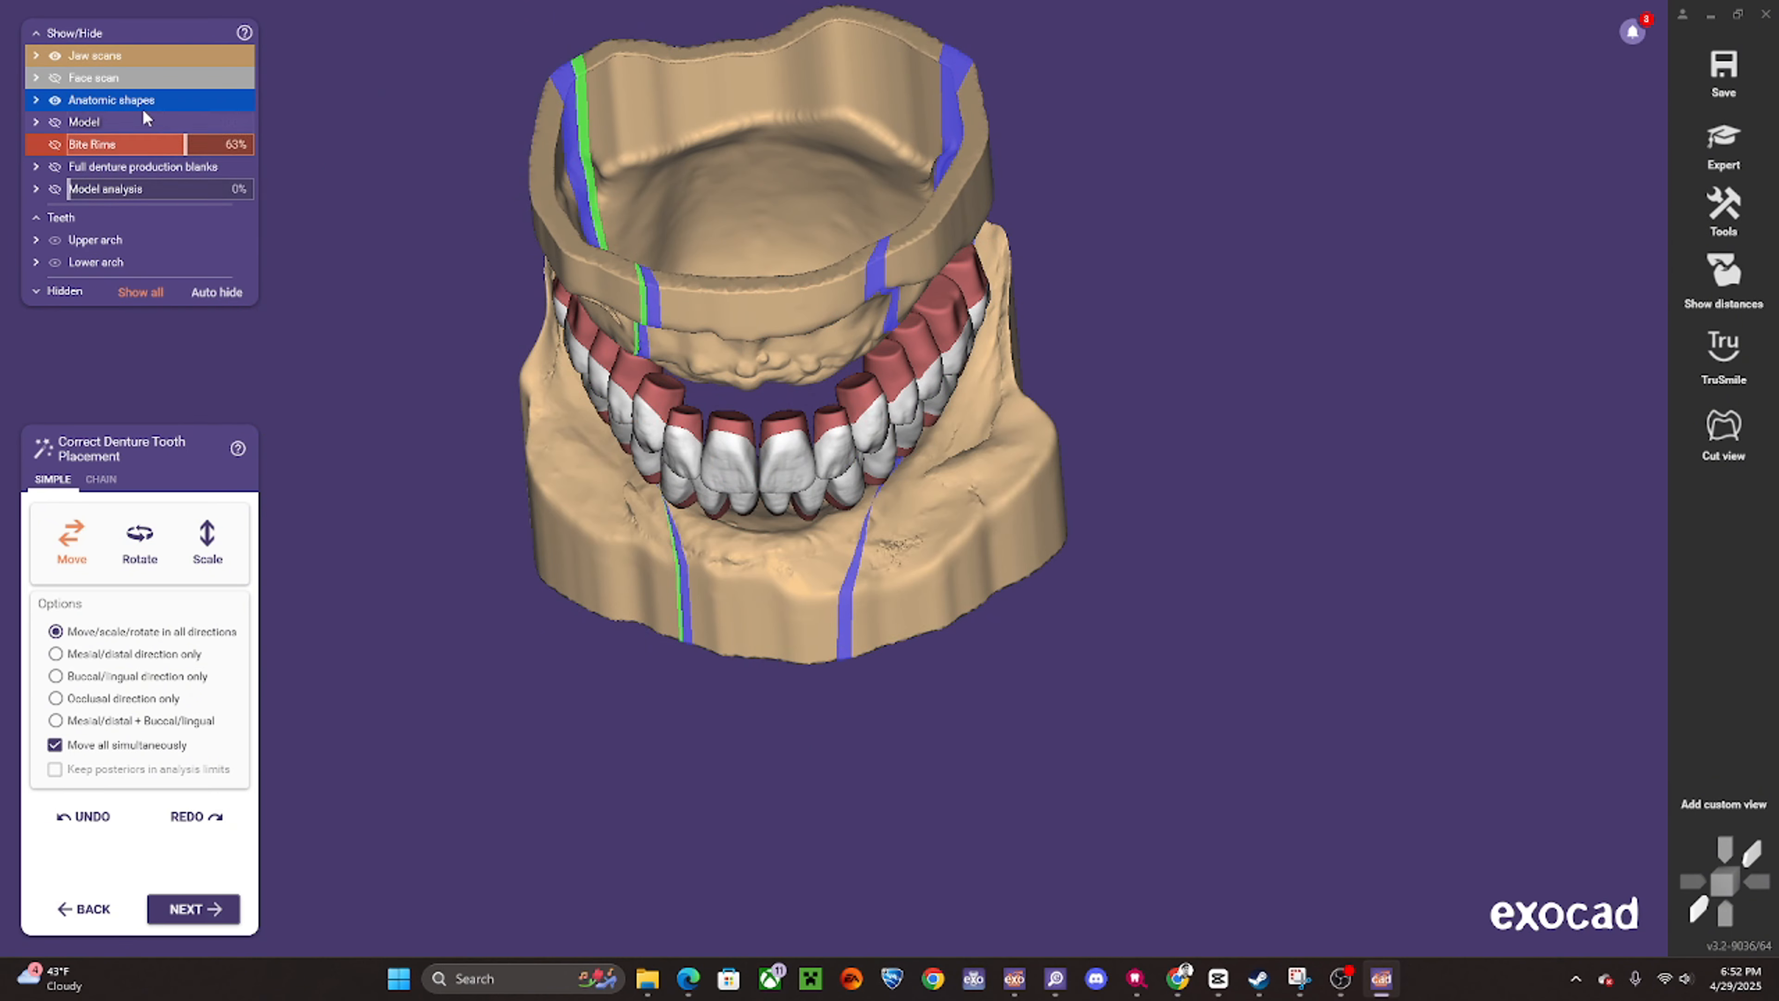
left_click(82, 78)
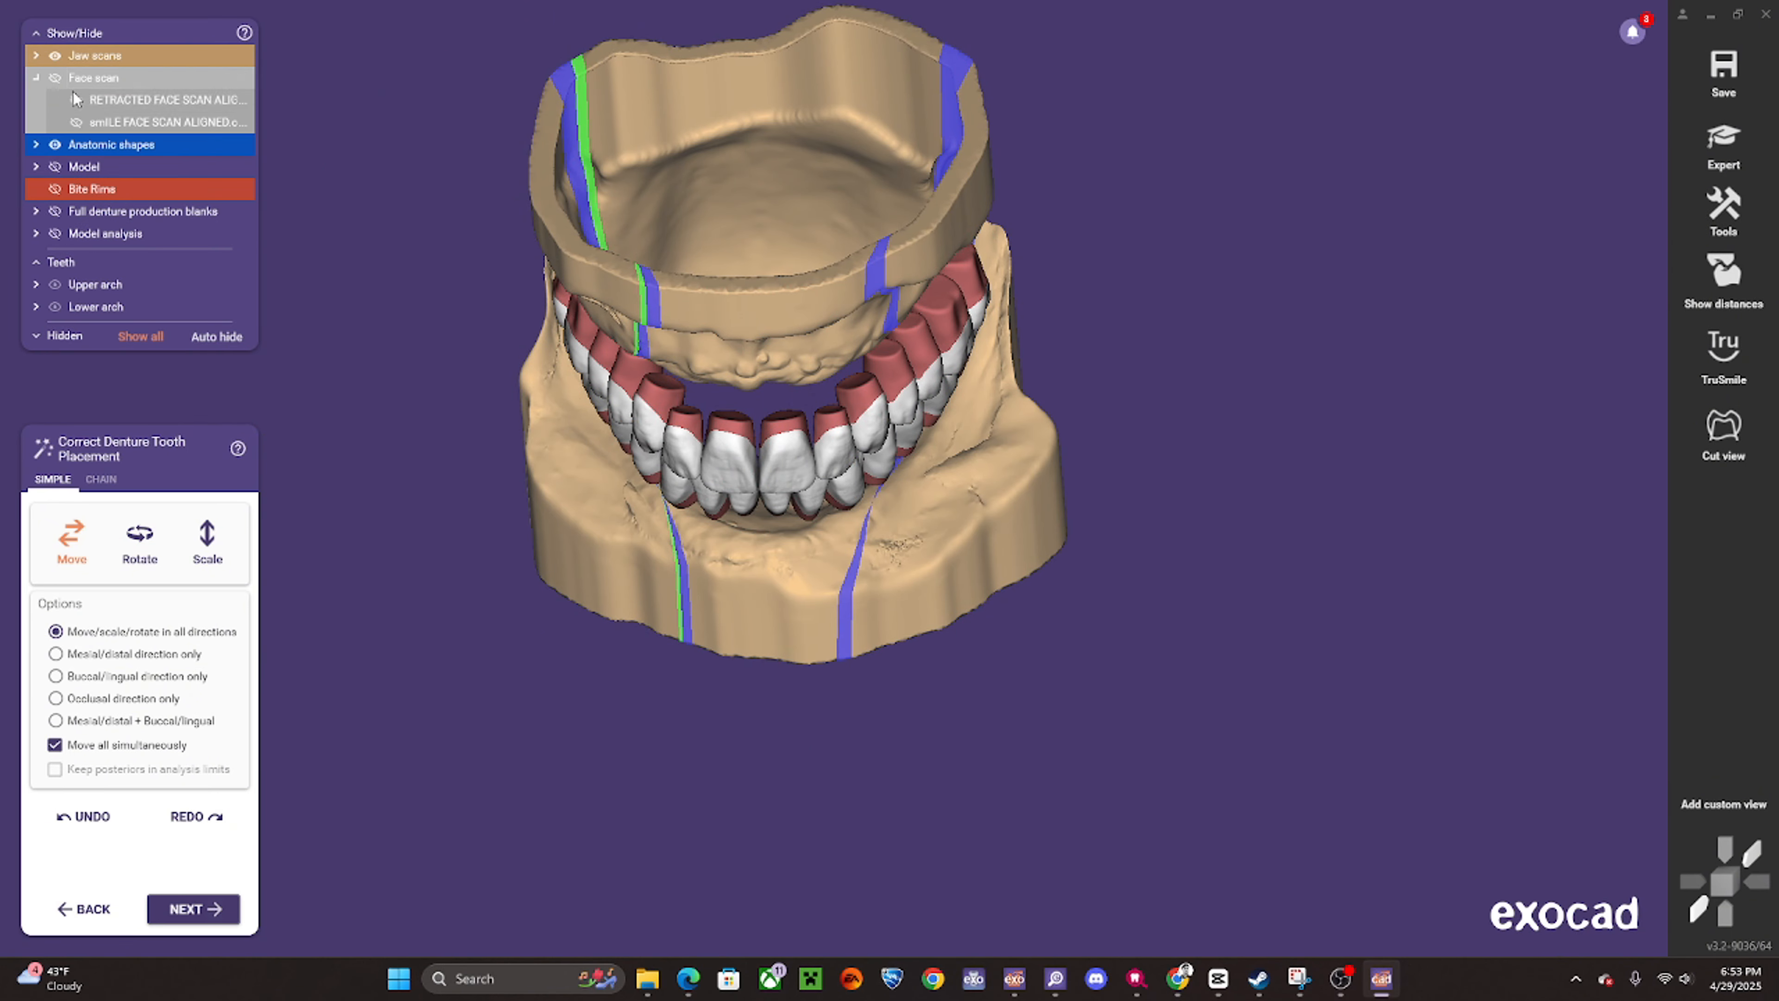
left_click(77, 122)
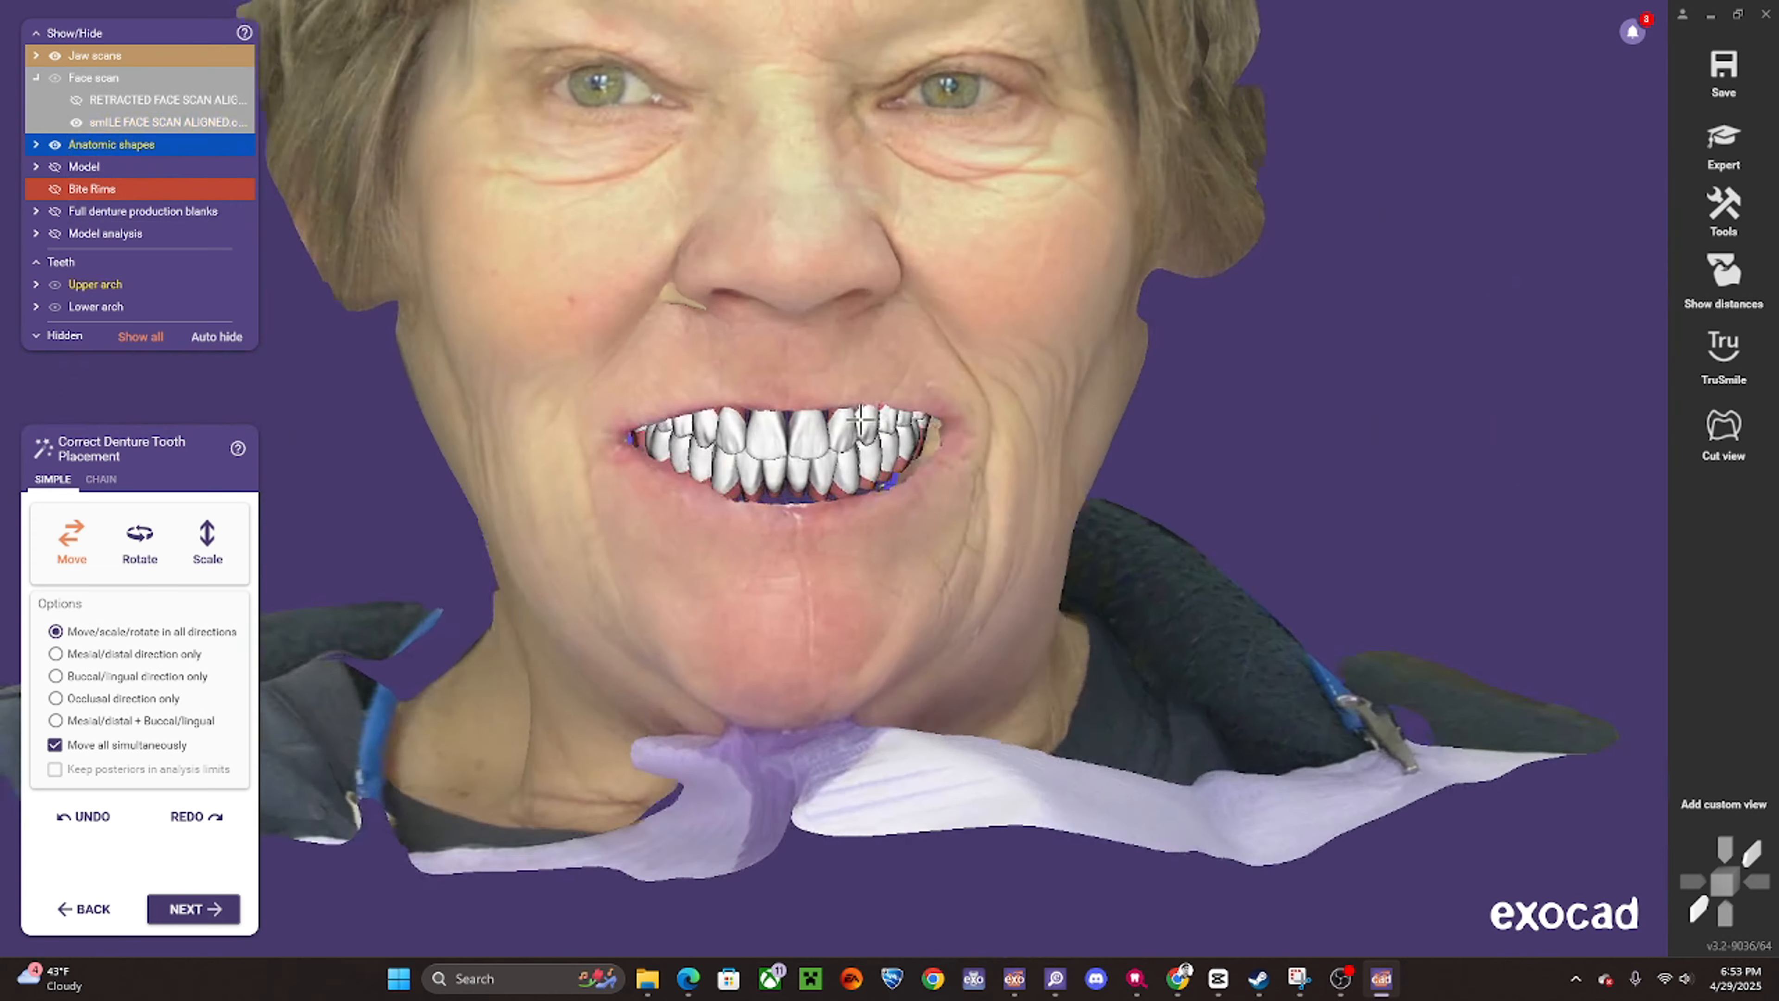
right_click_drag(858, 420, 882, 421)
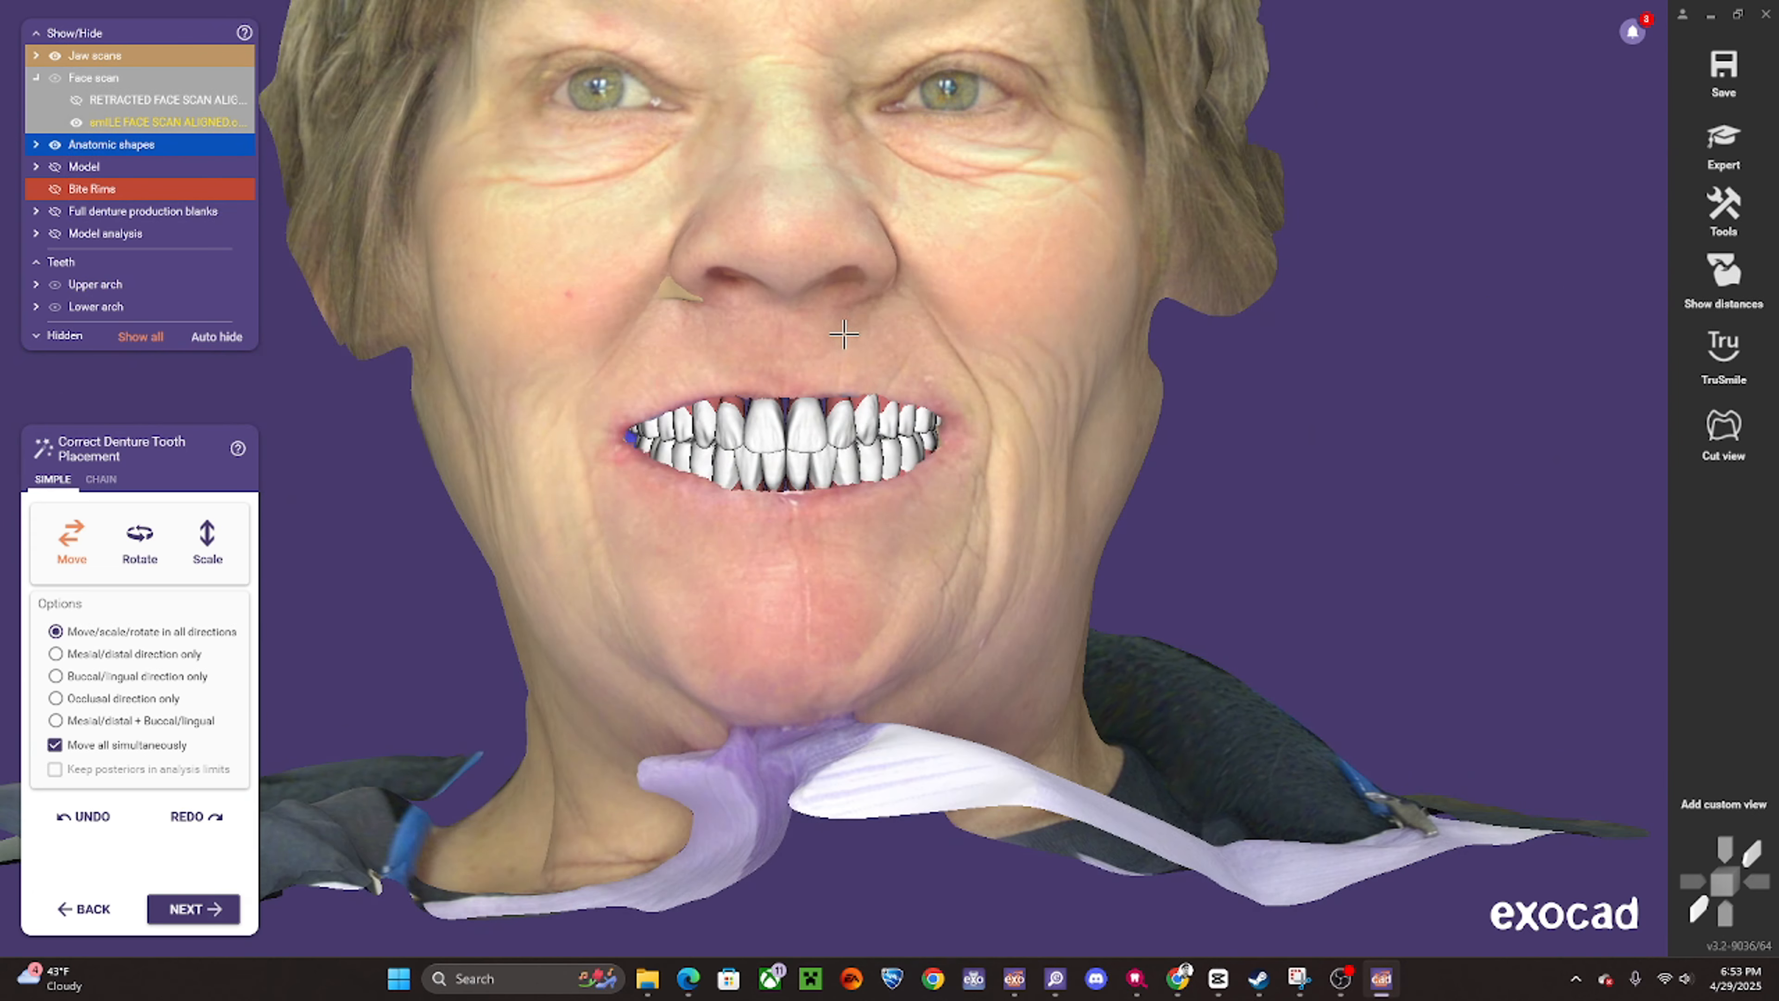
- Make the smile face scan translucent and switch back to chain tooth placement
scroll(842, 333, "down", 5, "ctrl")
right_click_drag(728, 420, 807, 419)
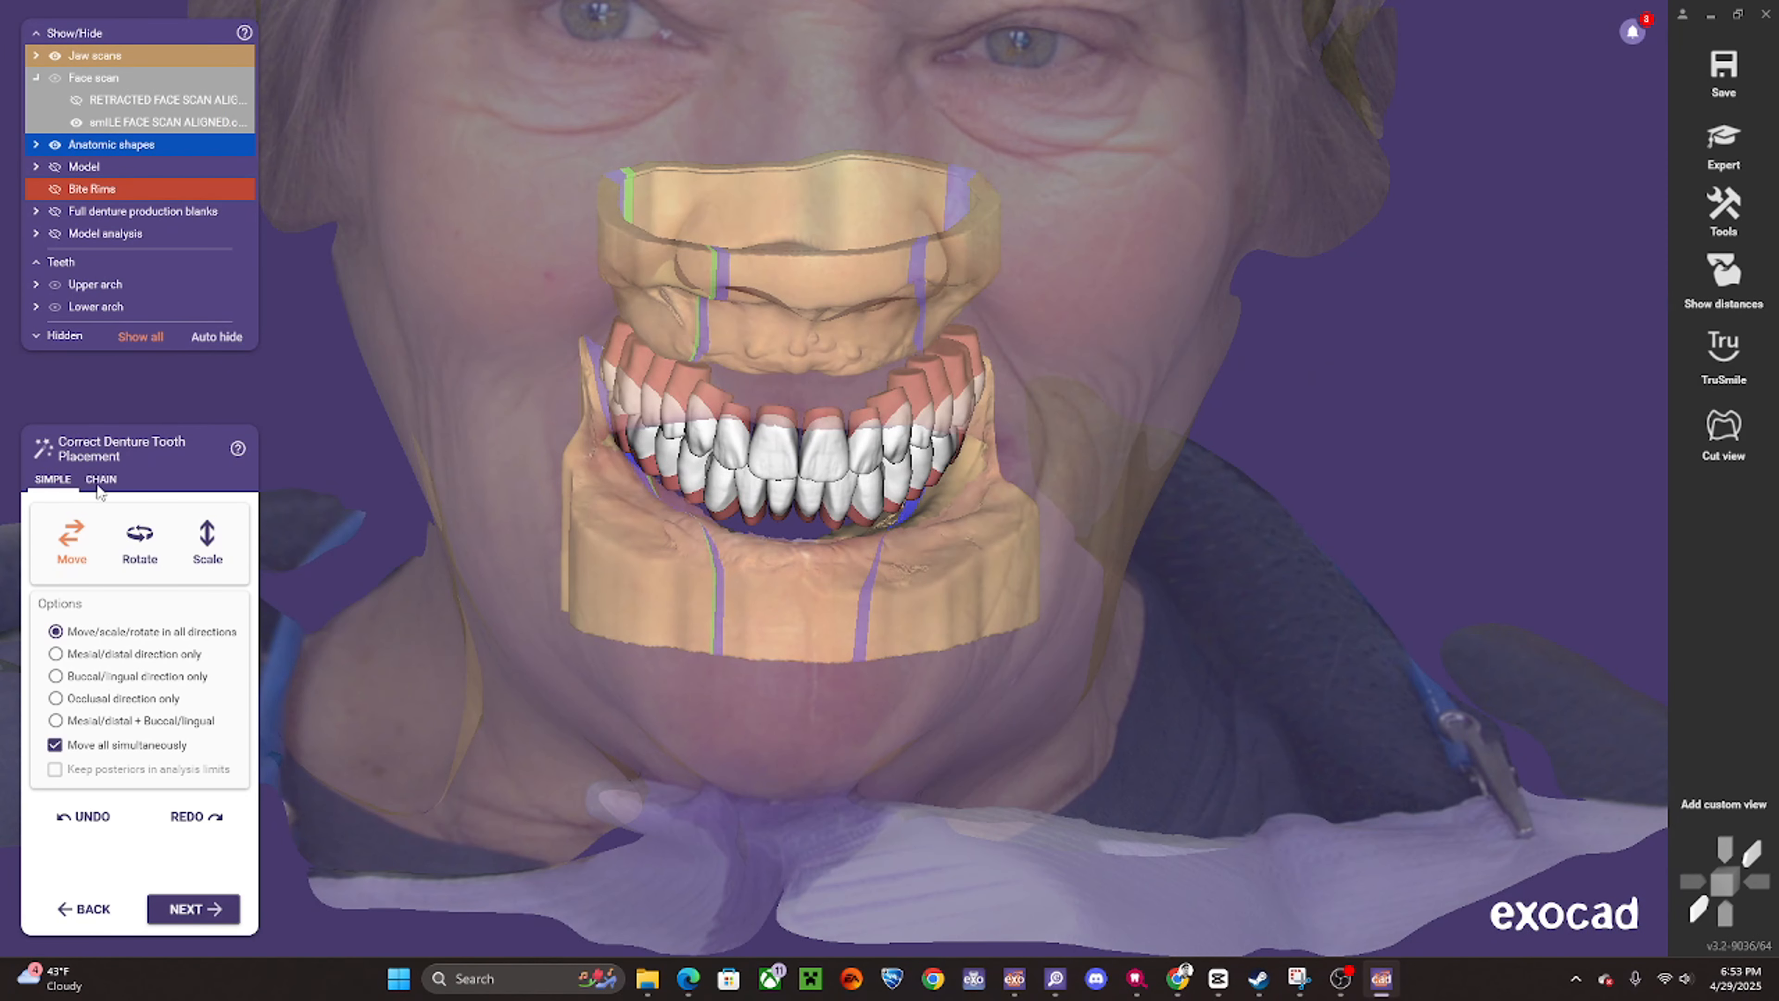
right_click_drag(989, 449, 1005, 382)
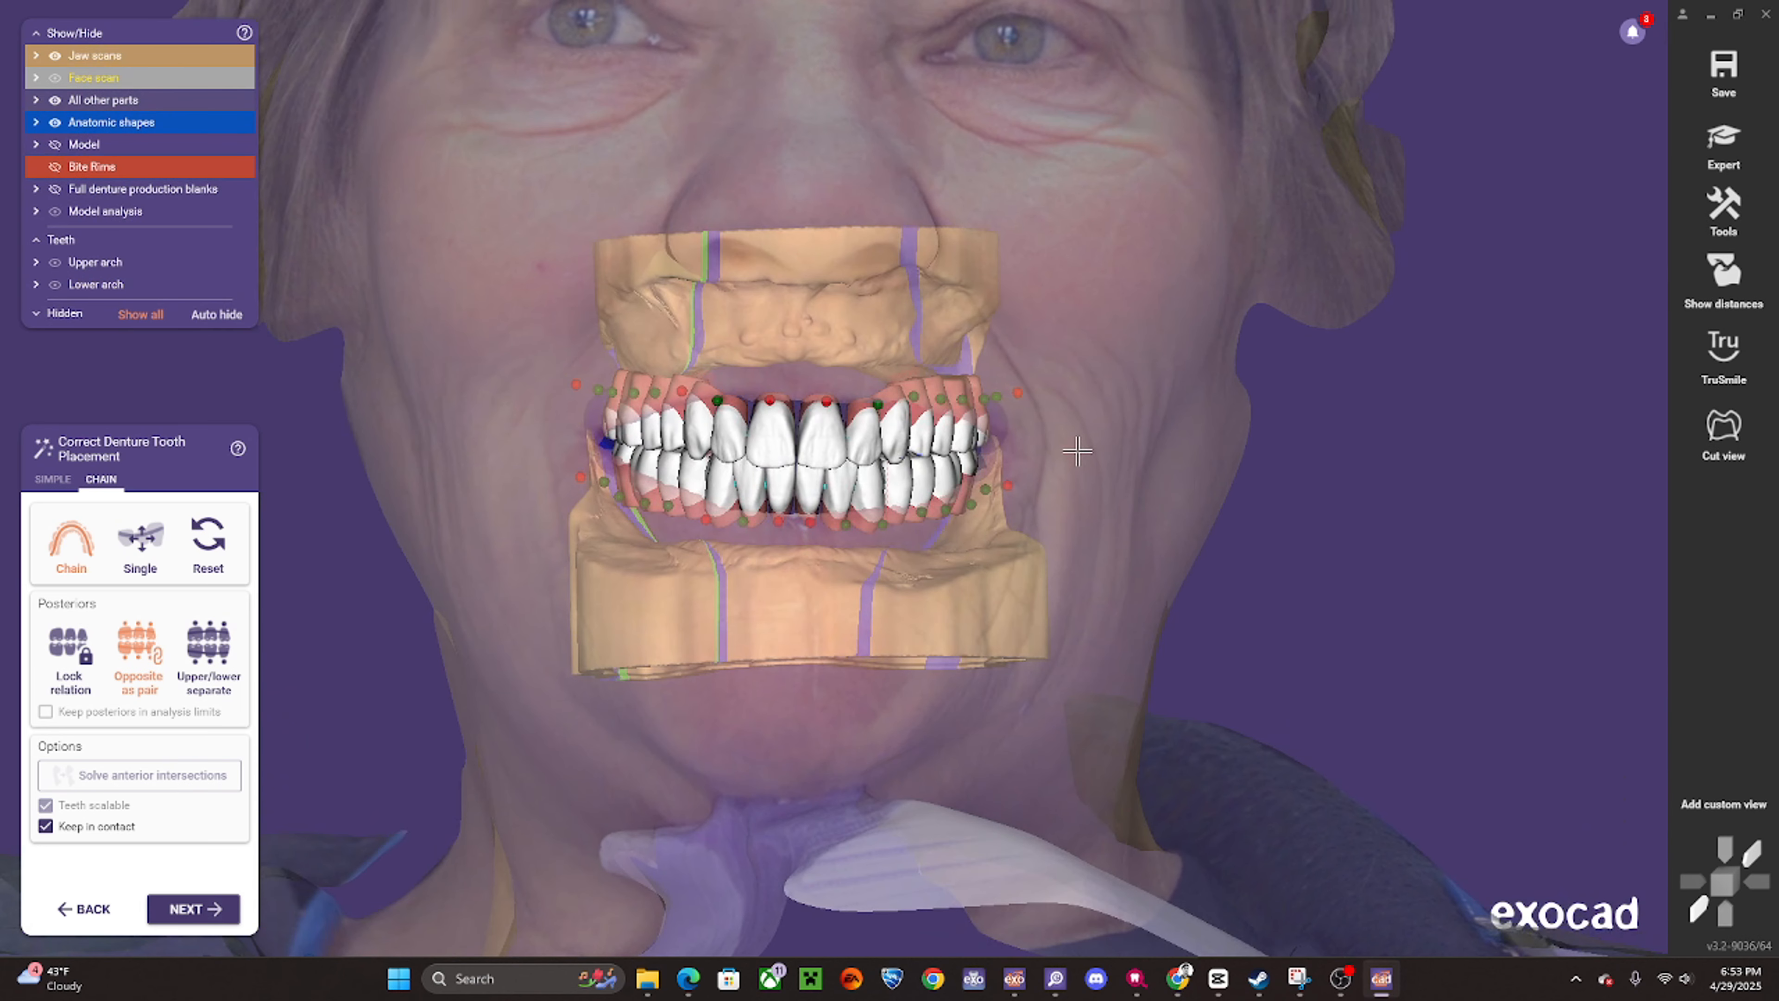
middle_click(1074, 462)
- Inspect the posterior teeth against the jaw ridges and cheeks from behind and the side, then the smile from the front
scroll(824, 529, "up", 5, "ctrl")
right_click_drag(798, 576, 766, 540)
middle_click(504, 573)
scroll(1023, 372, "up", 3)
scroll(932, 356, "up", 3)
right_click_drag(931, 356, 840, 407)
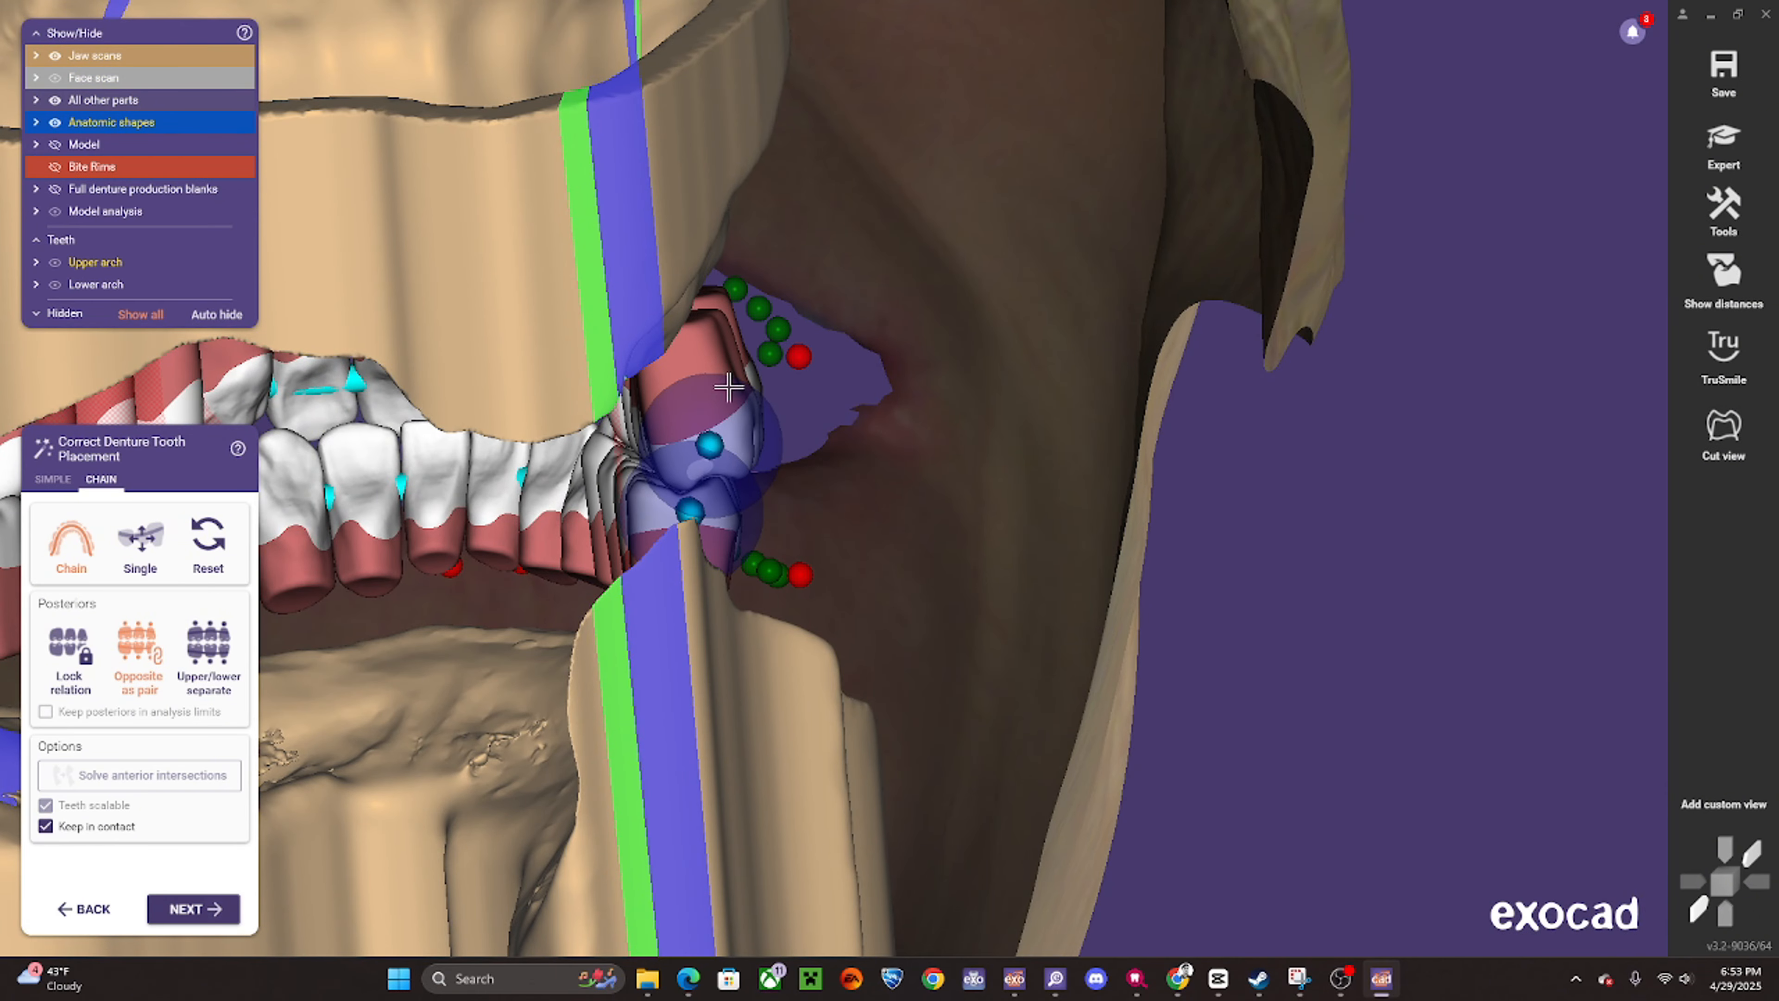
scroll(736, 429, "up", 2)
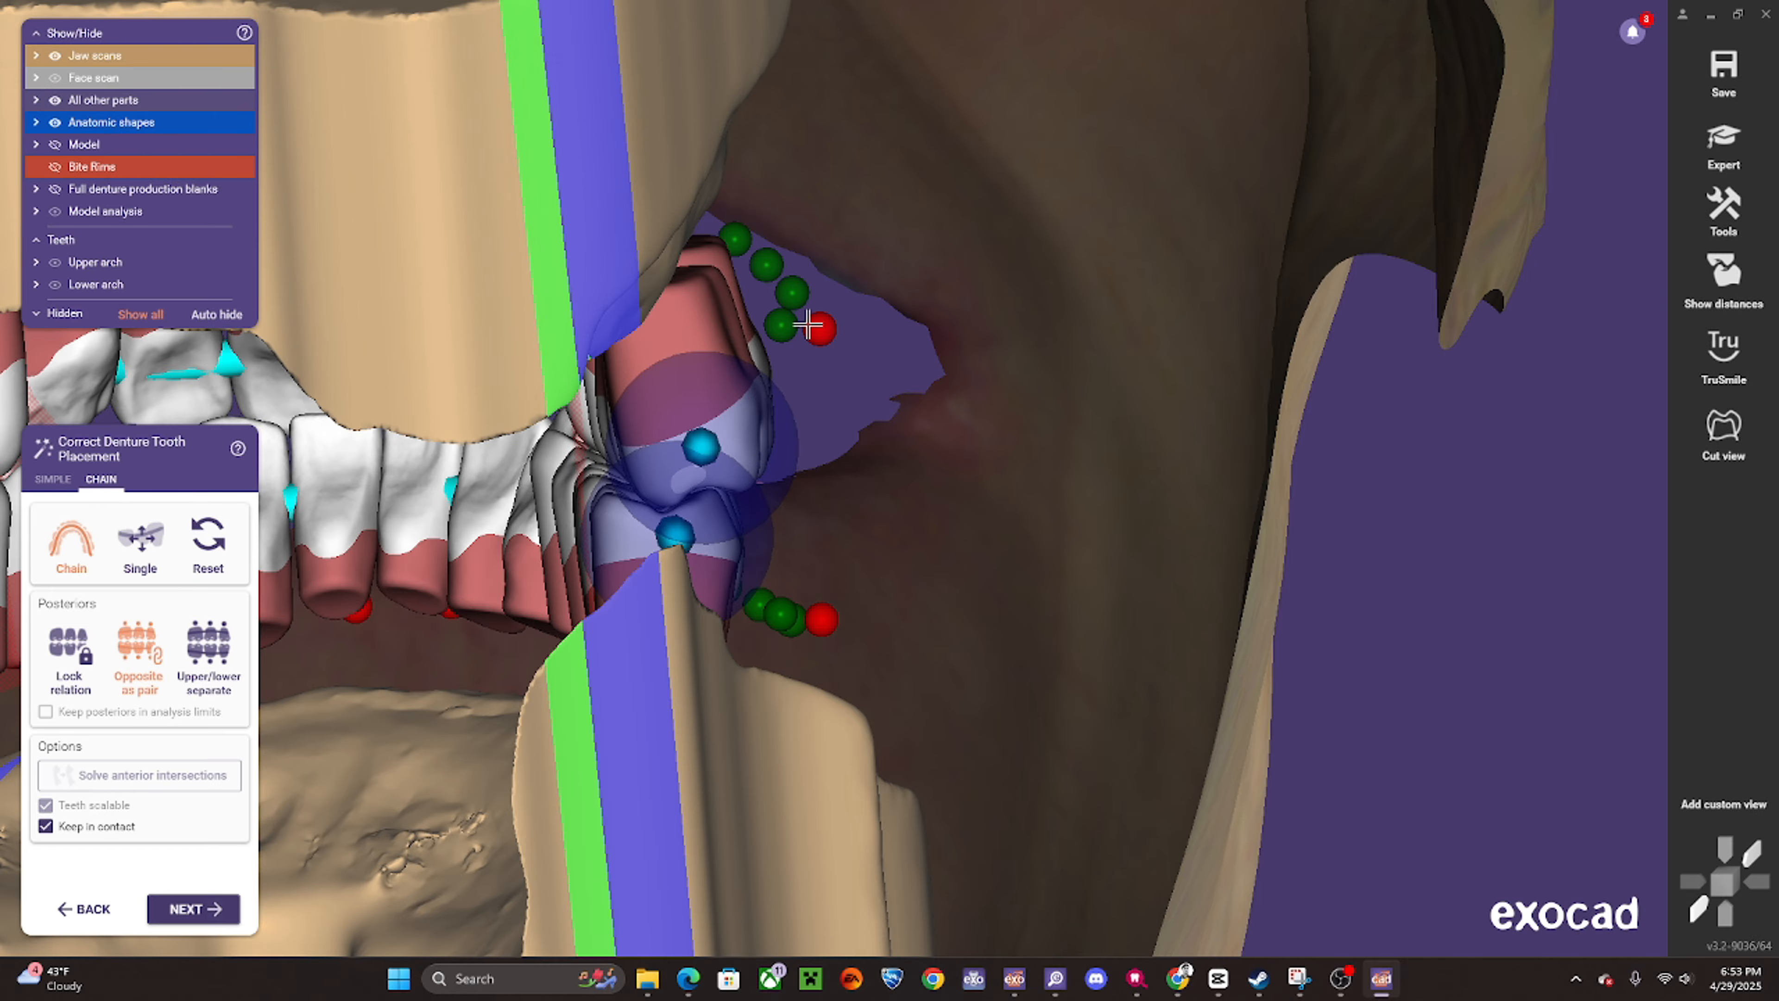
scroll(814, 326, "down", 3)
right_click_drag(956, 406, 616, 427)
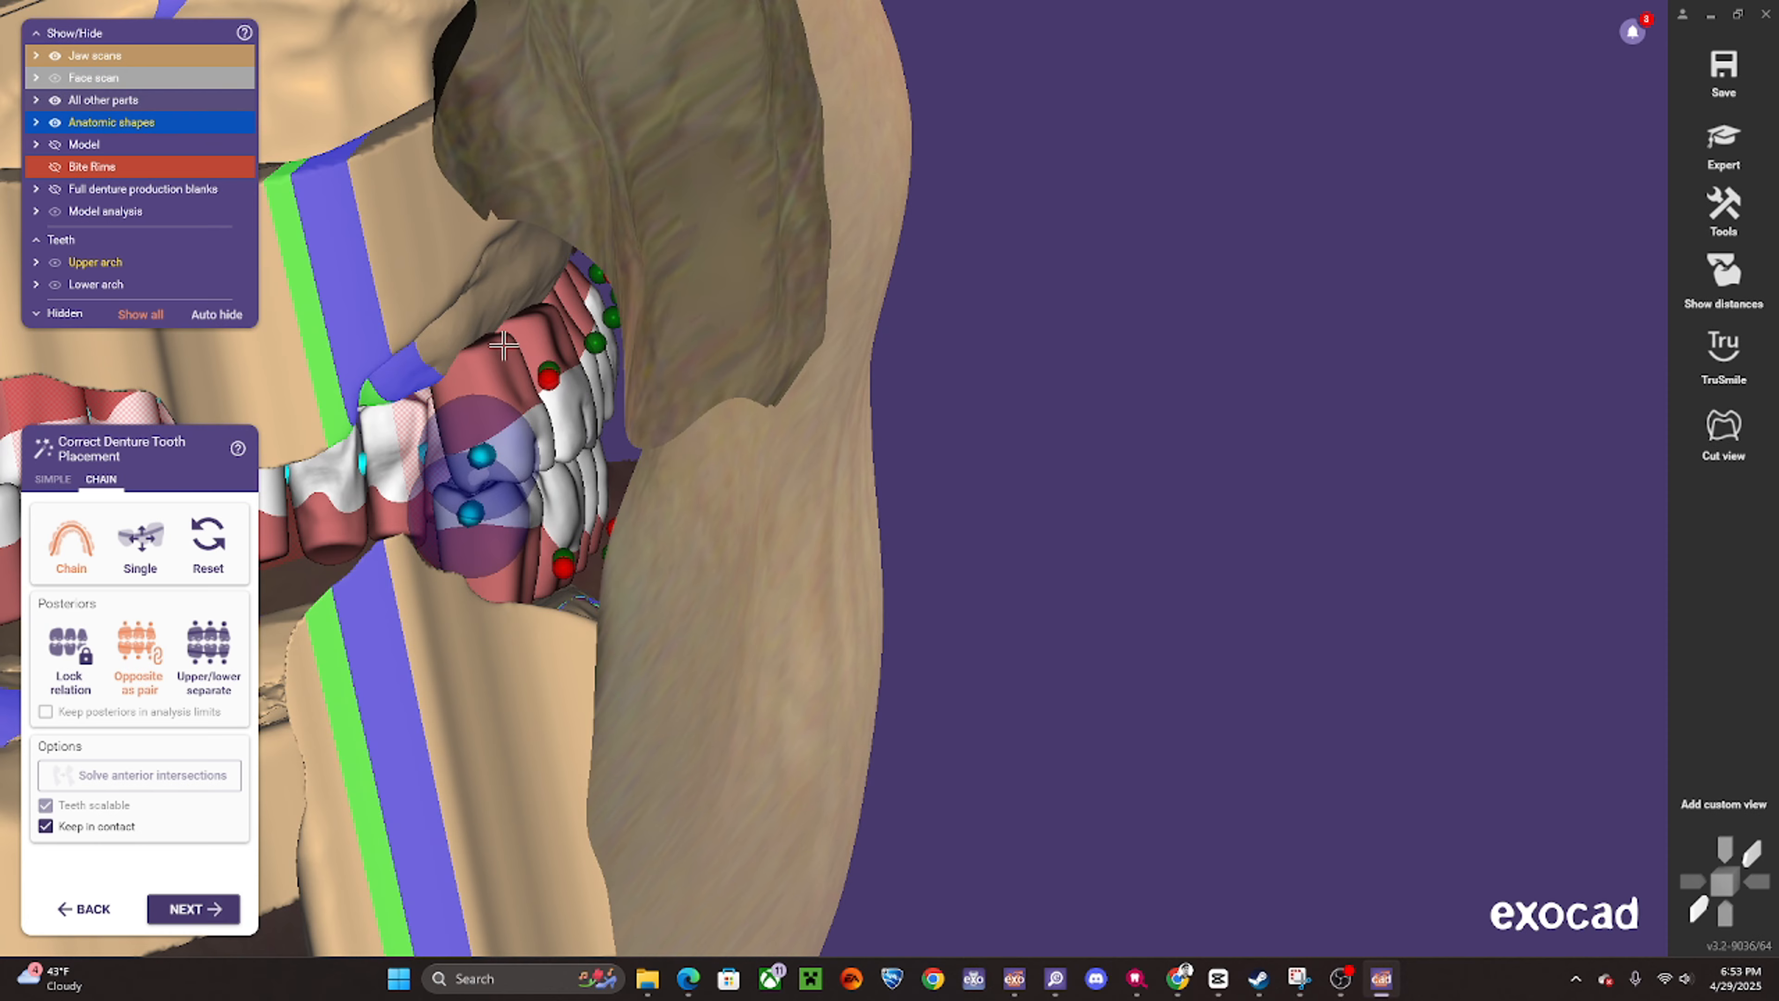
right_click_drag(740, 598, 1121, 501)
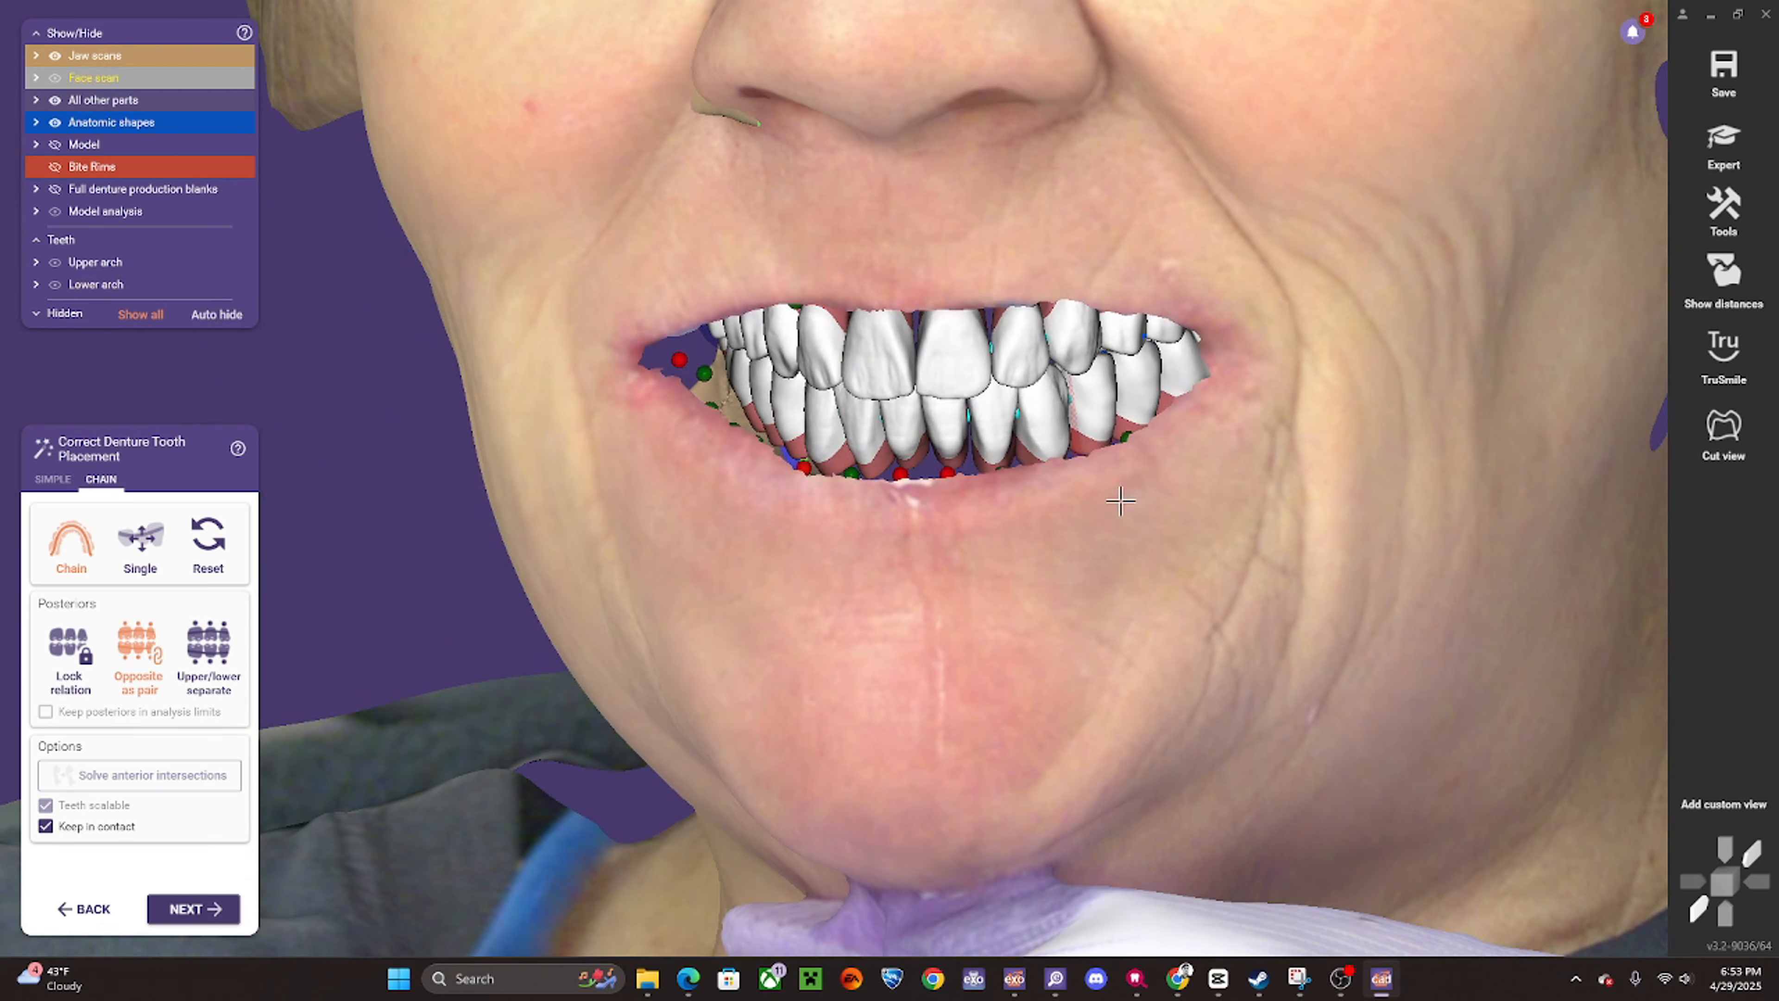
- Accept the tooth placement despite the intersecting teeth and proceed to free-forming
left_click(207, 915)
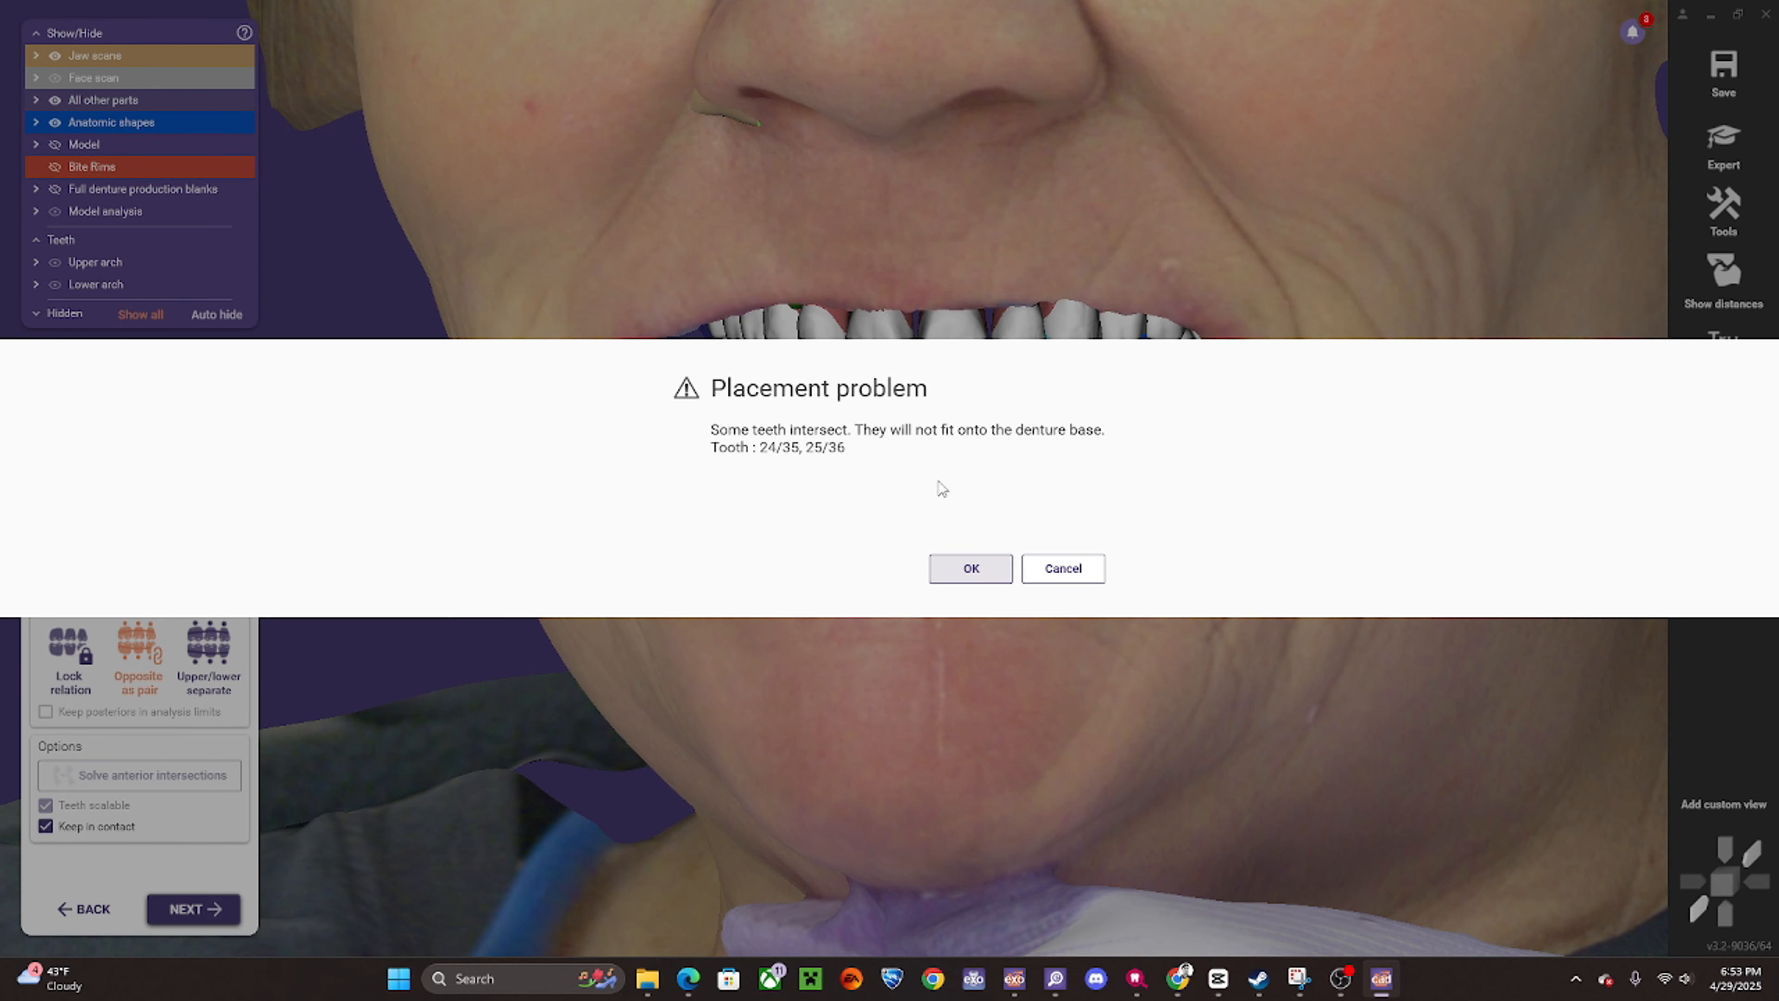
left_click(973, 571)
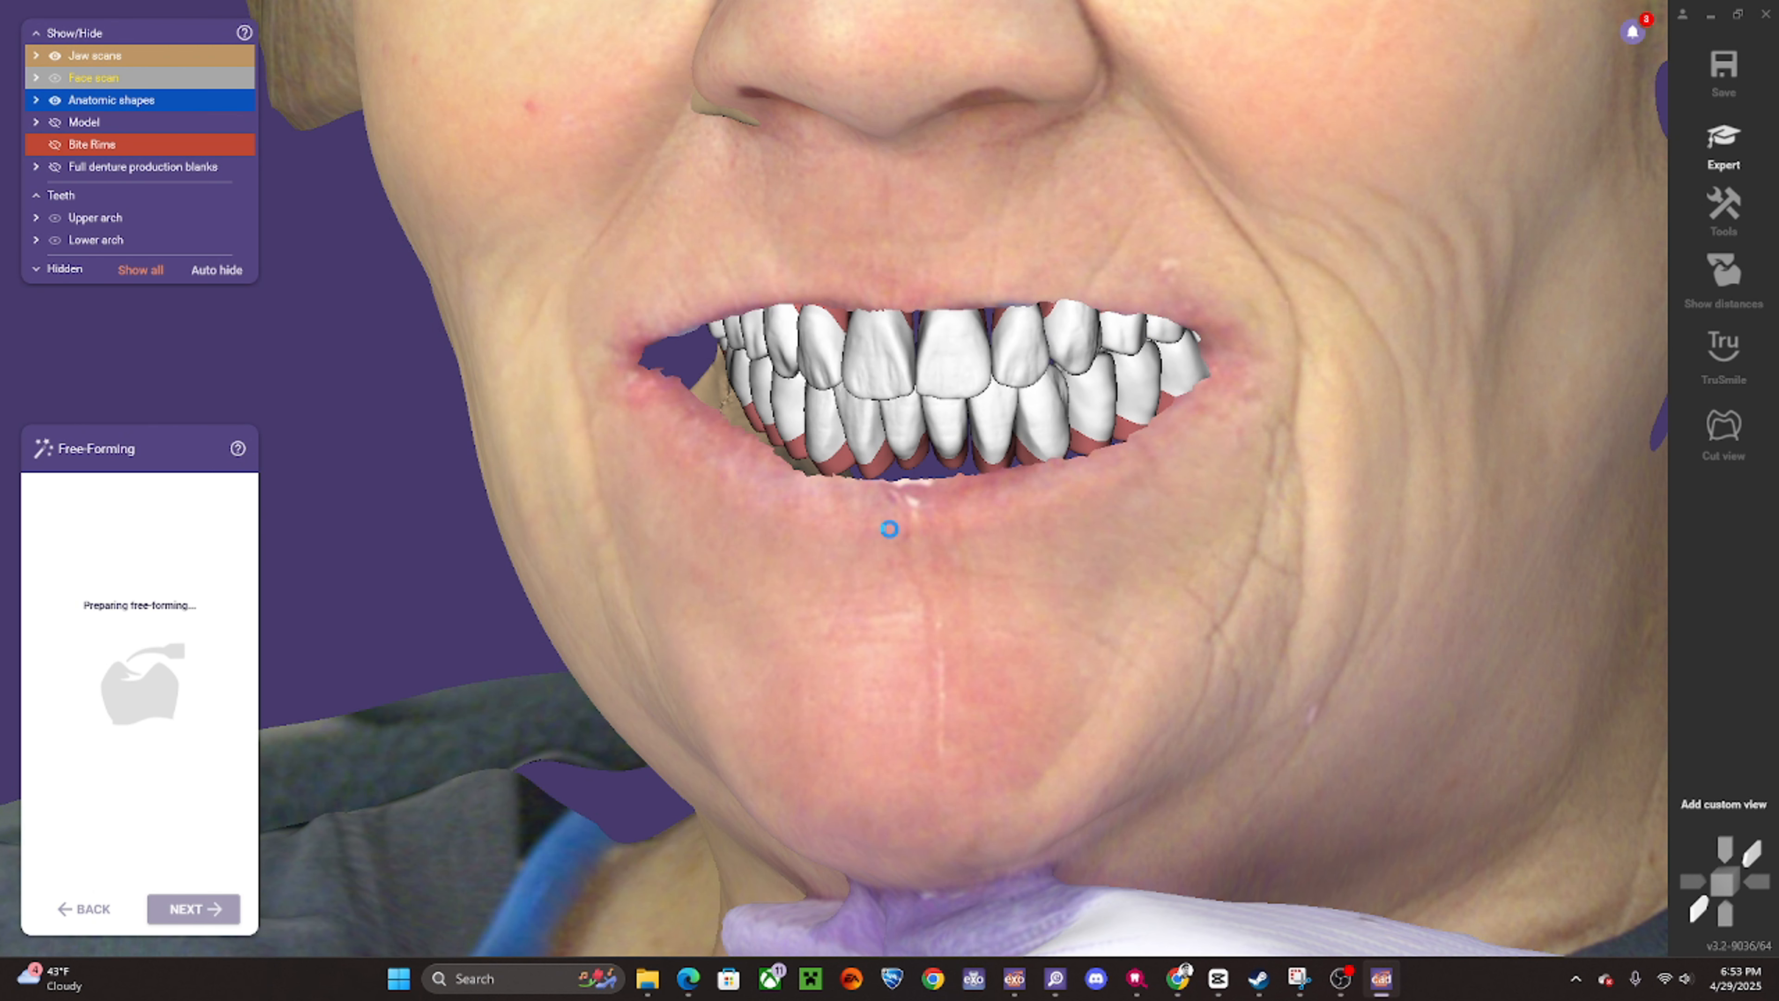
right_click_drag(890, 518, 867, 494)
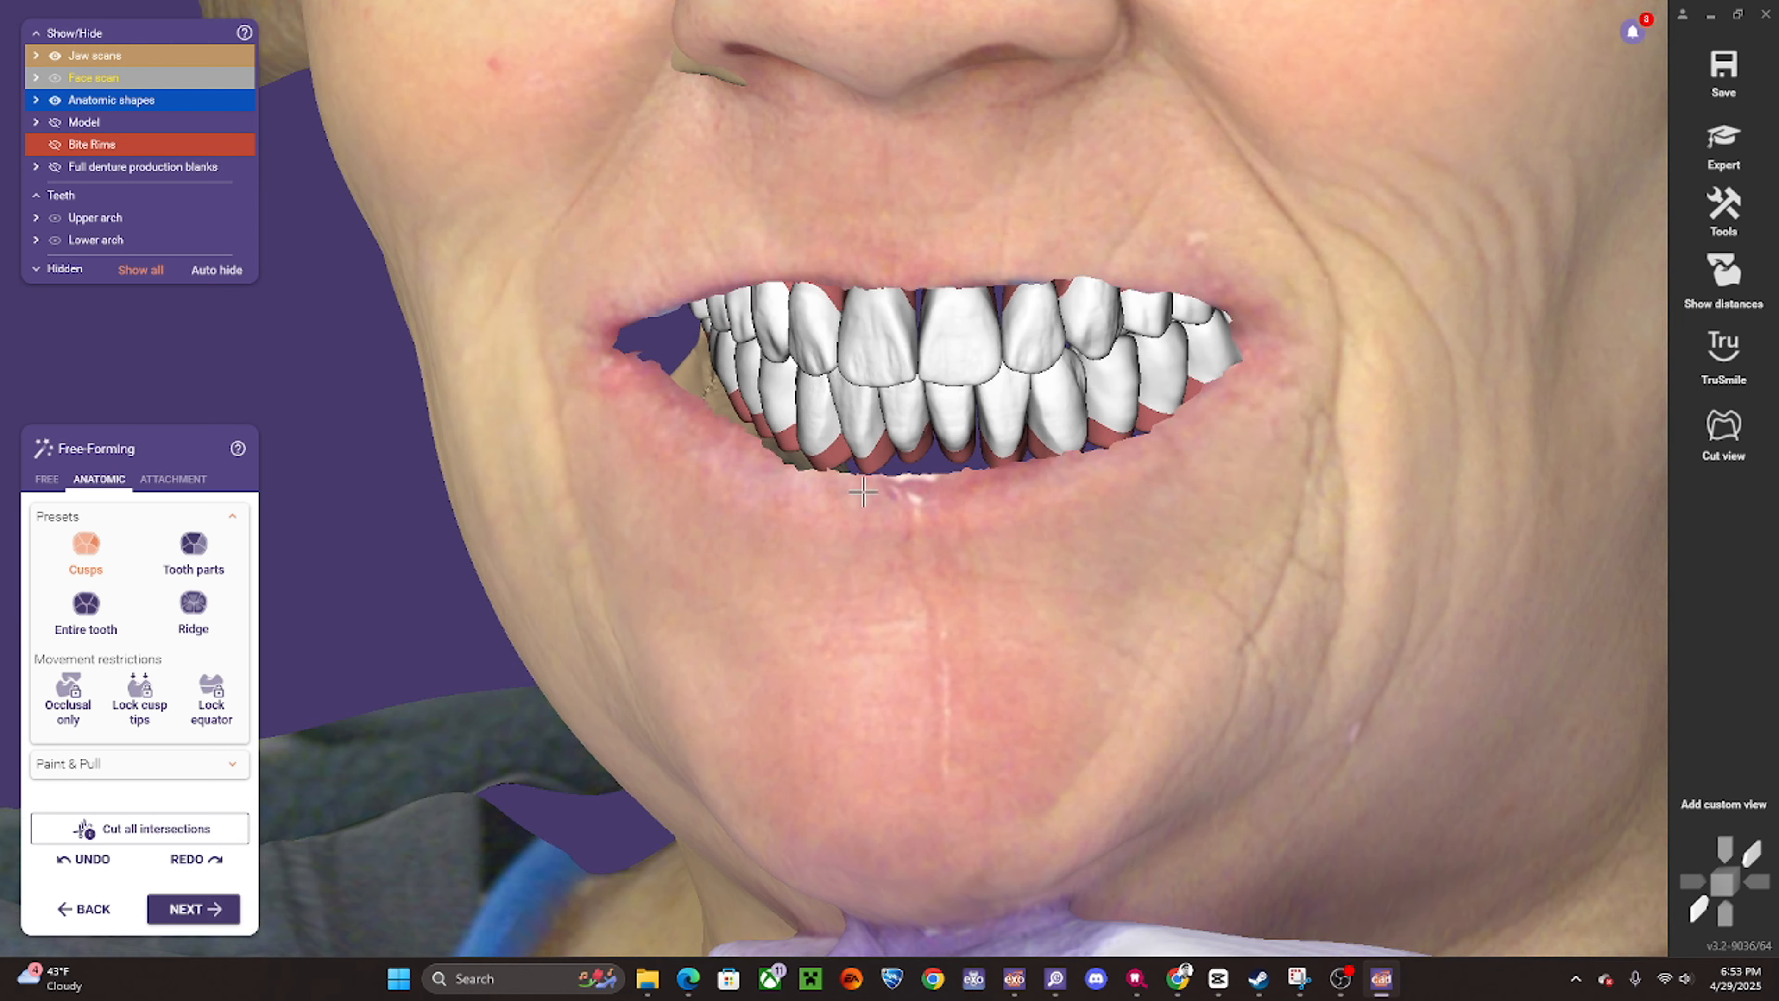
scroll(789, 538, "down", 5)
right_click_drag(788, 538, 625, 626)
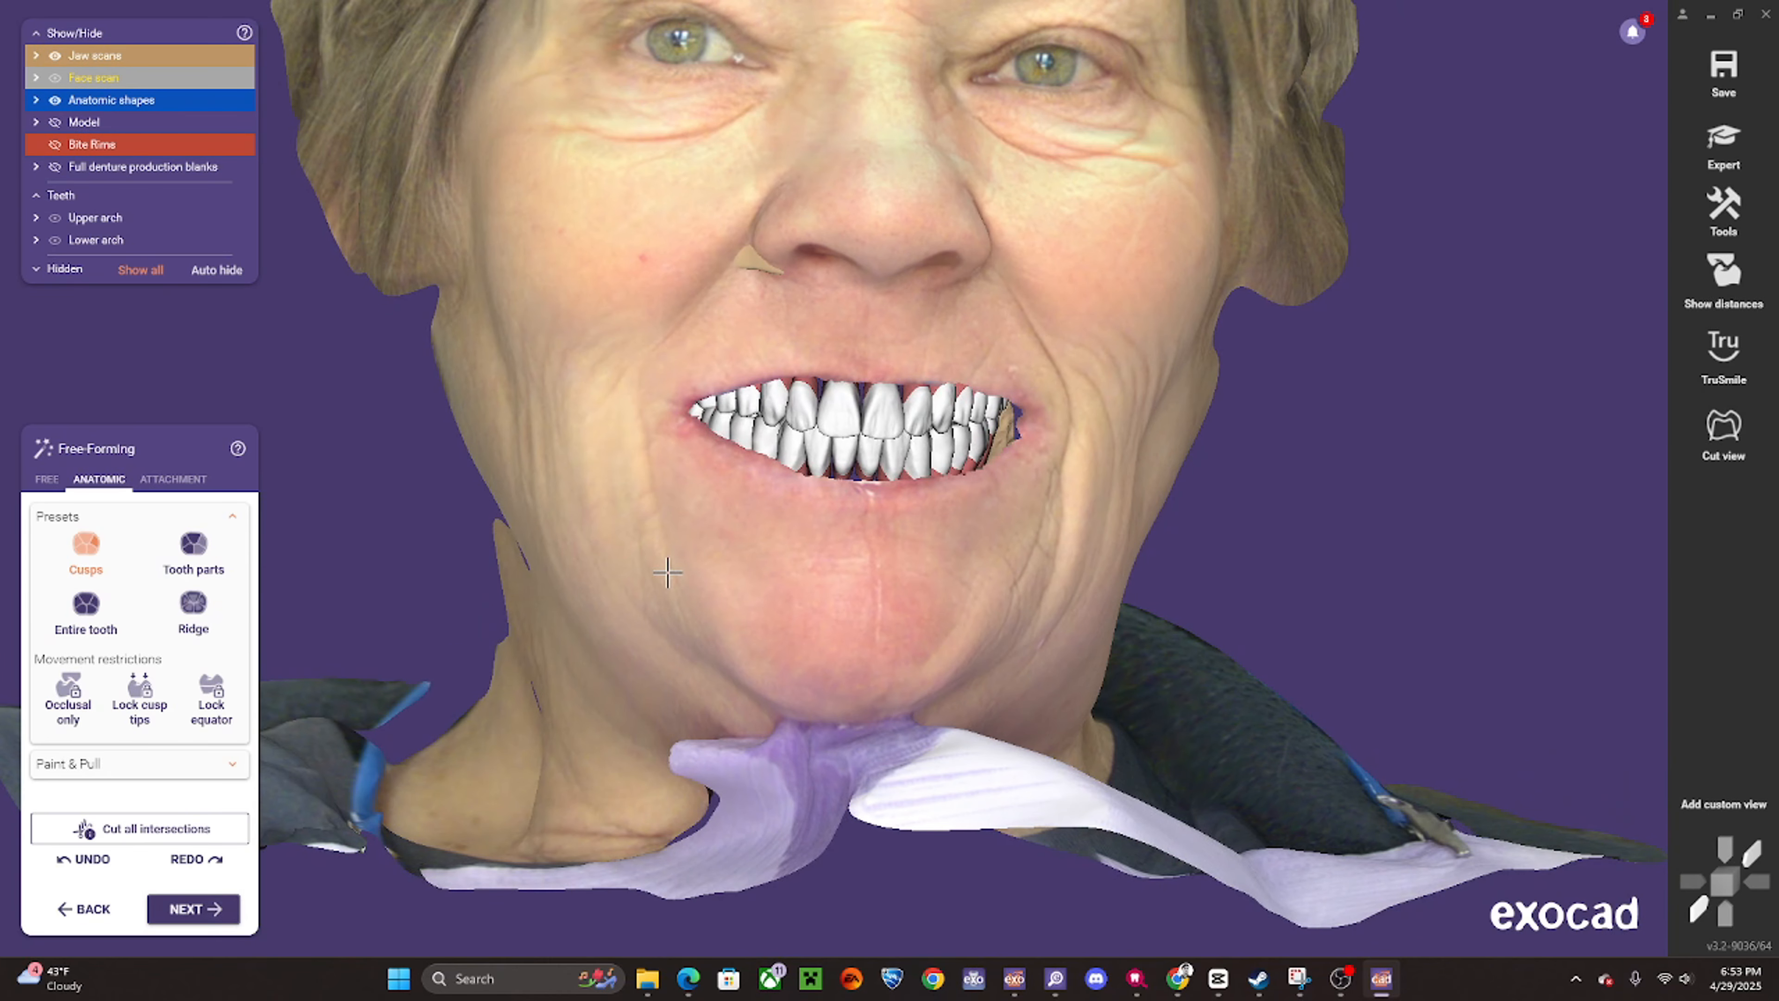
- Hide the face scan and check the upper arch alone from below and the front, restoring the lower arch at the end
middle_click(910, 575, "ctrl")
right_click_drag(913, 576, 884, 476)
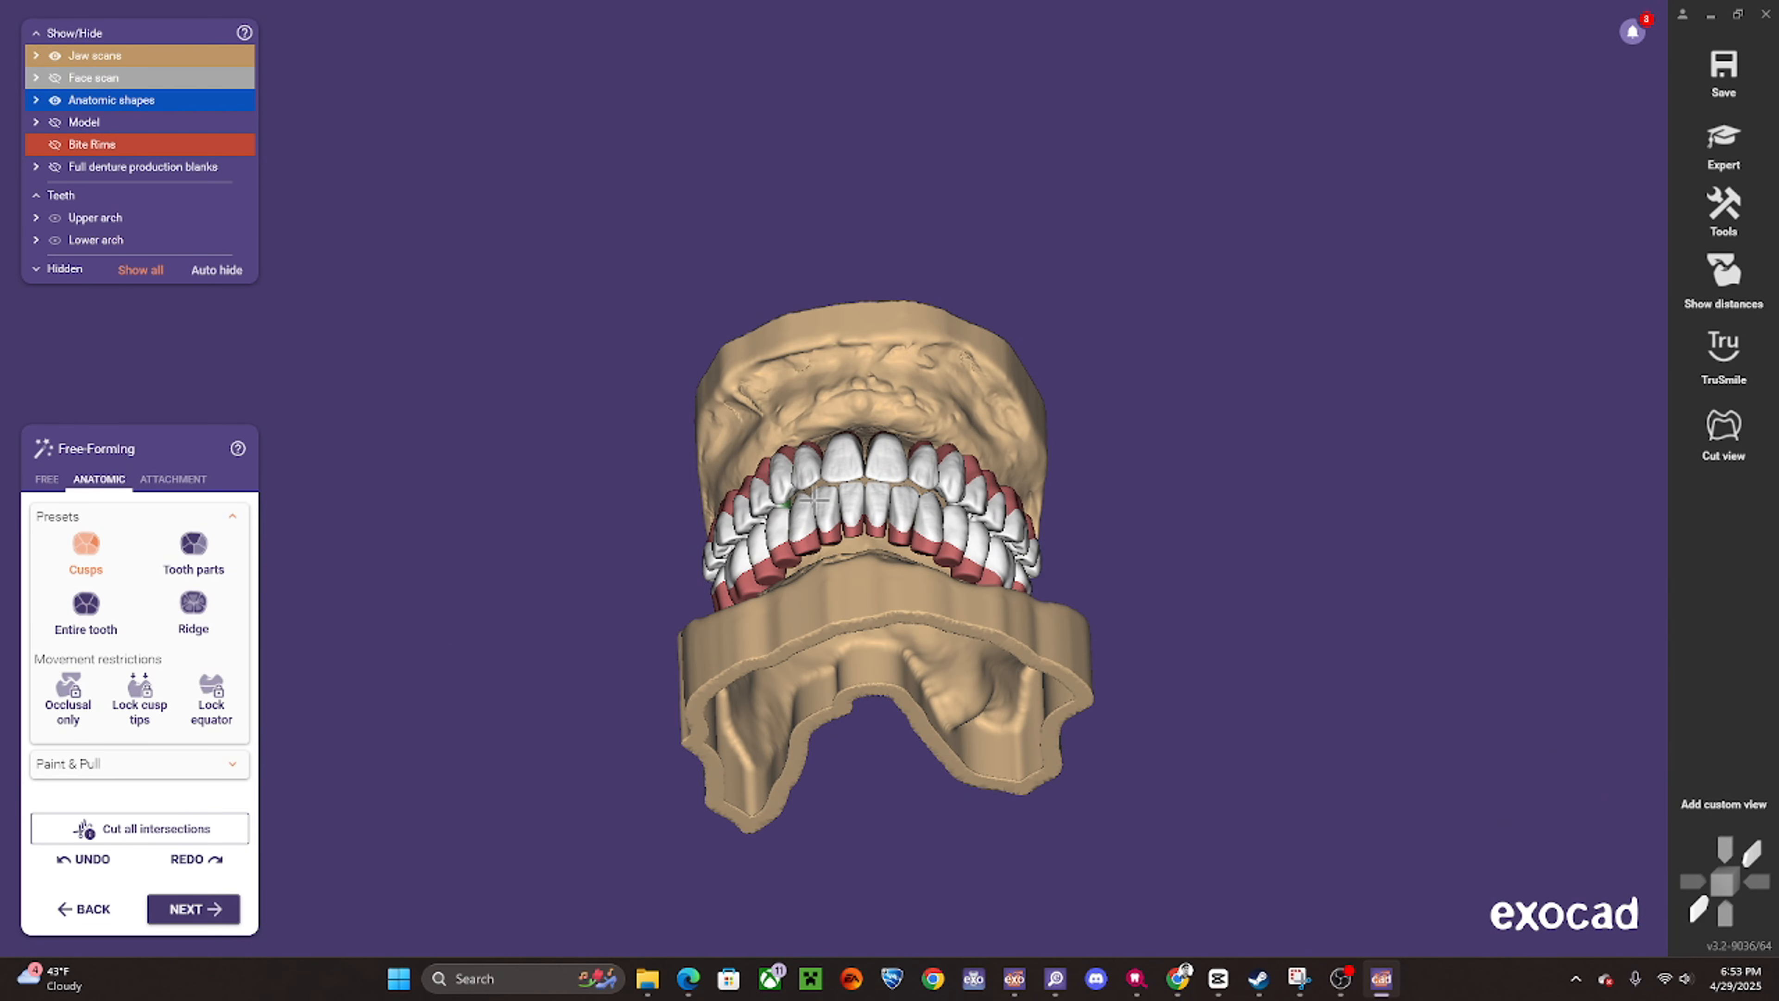
left_click(55, 240)
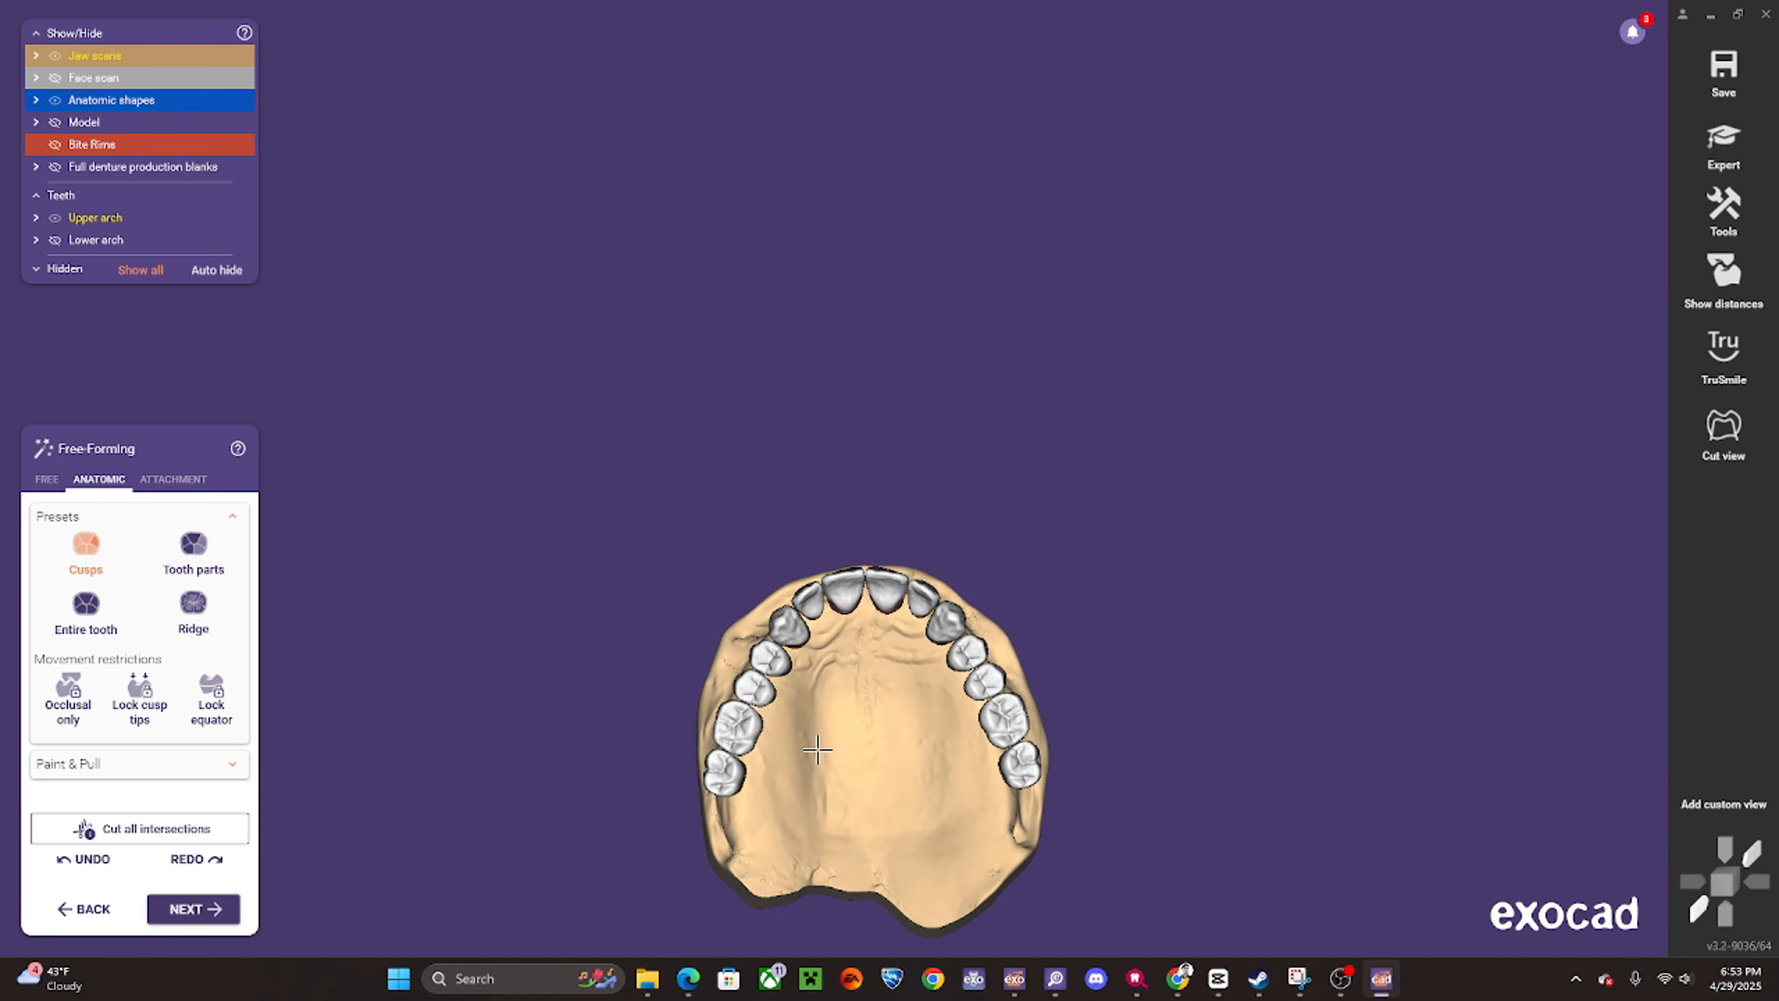
scroll(822, 746, "up", 3)
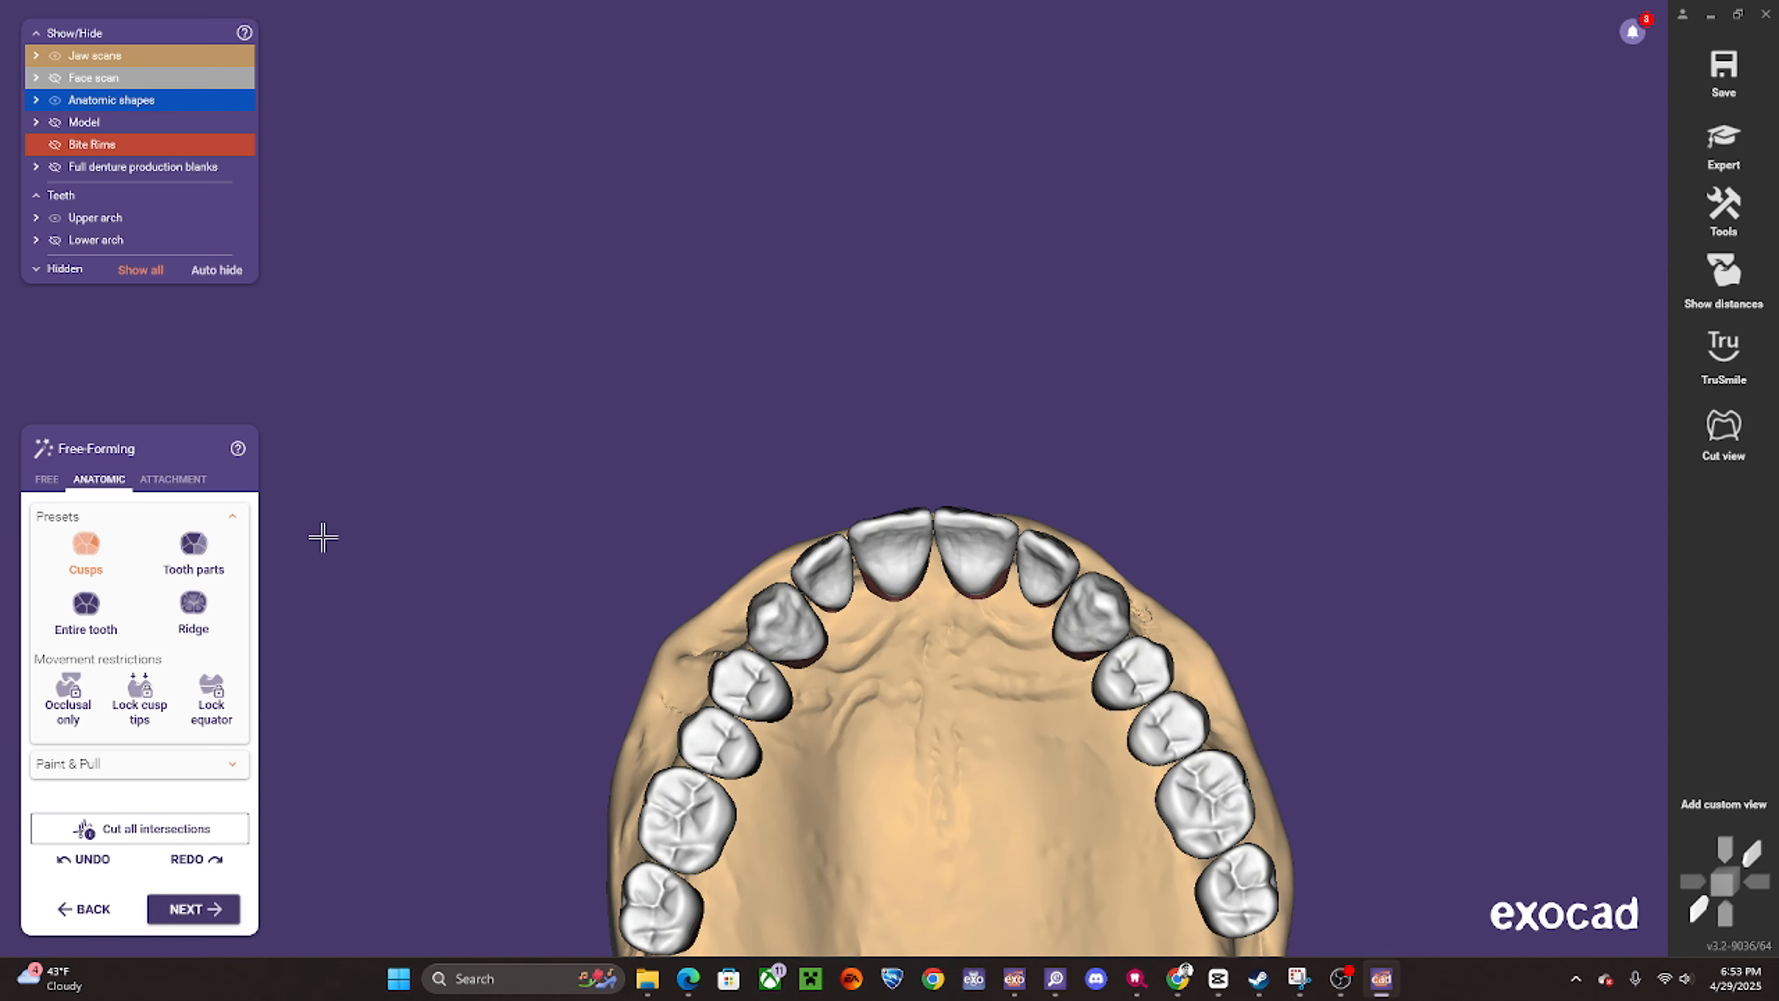
scroll(587, 632, "down", 3)
right_click_drag(588, 632, 588, 638)
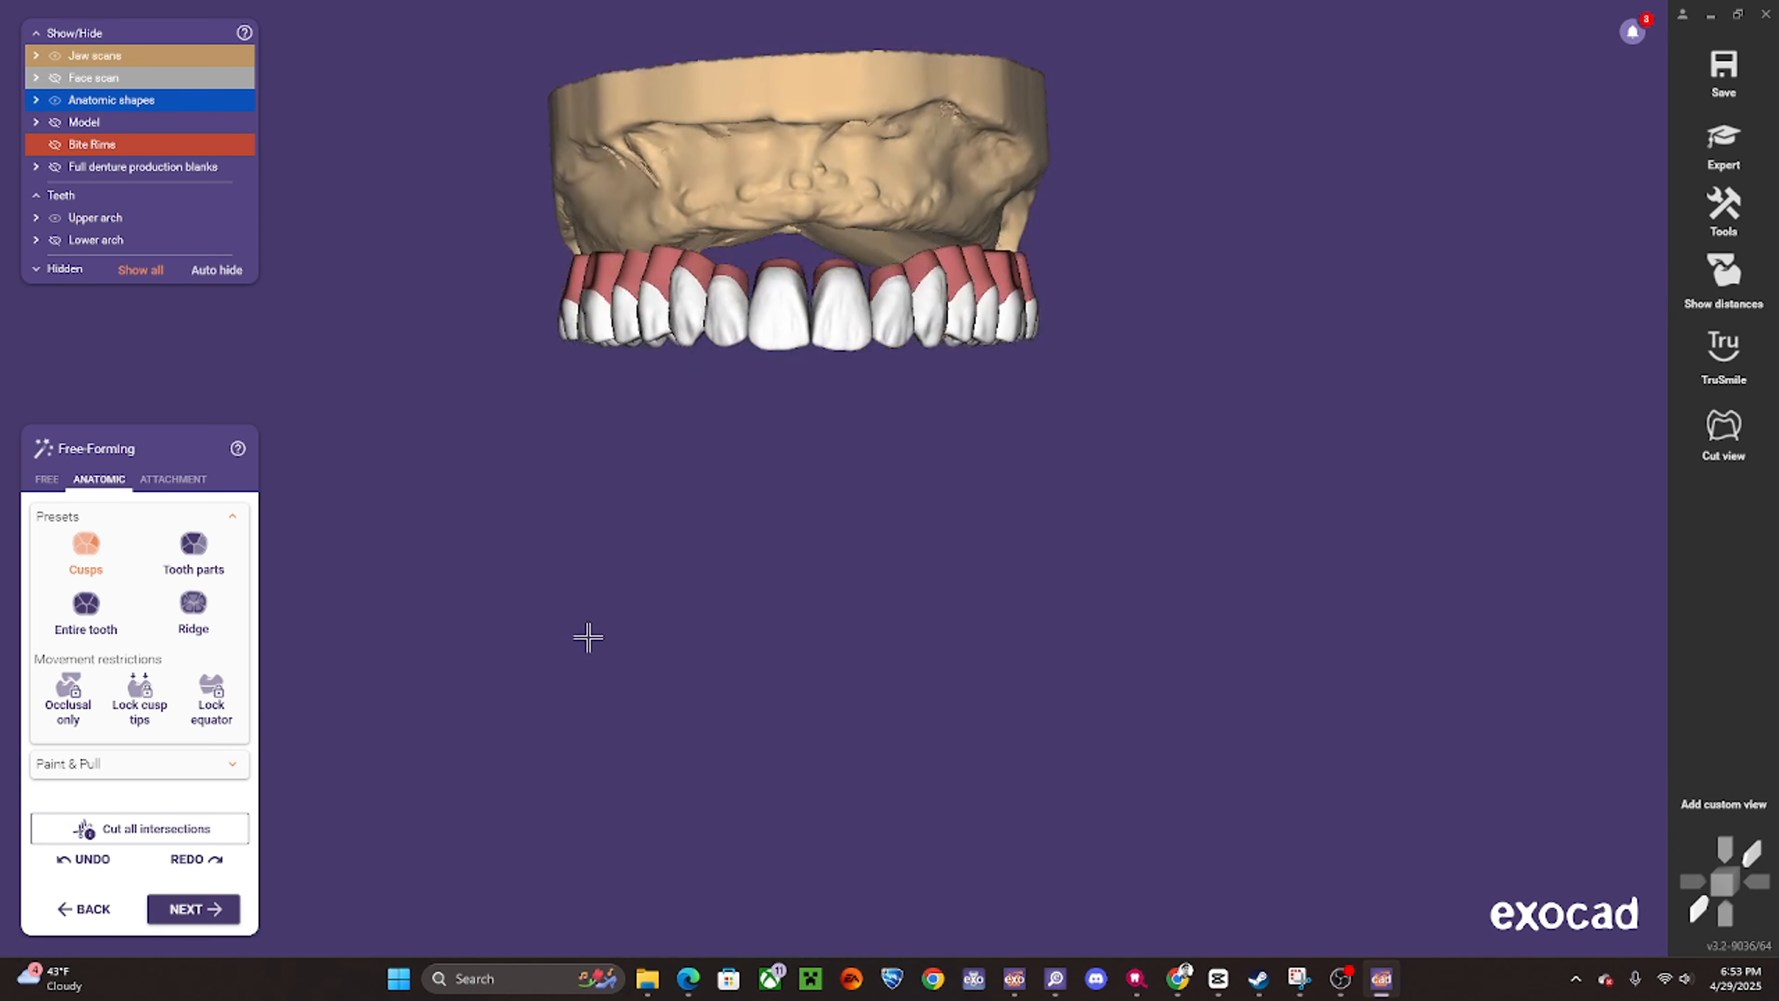
left_click(55, 240)
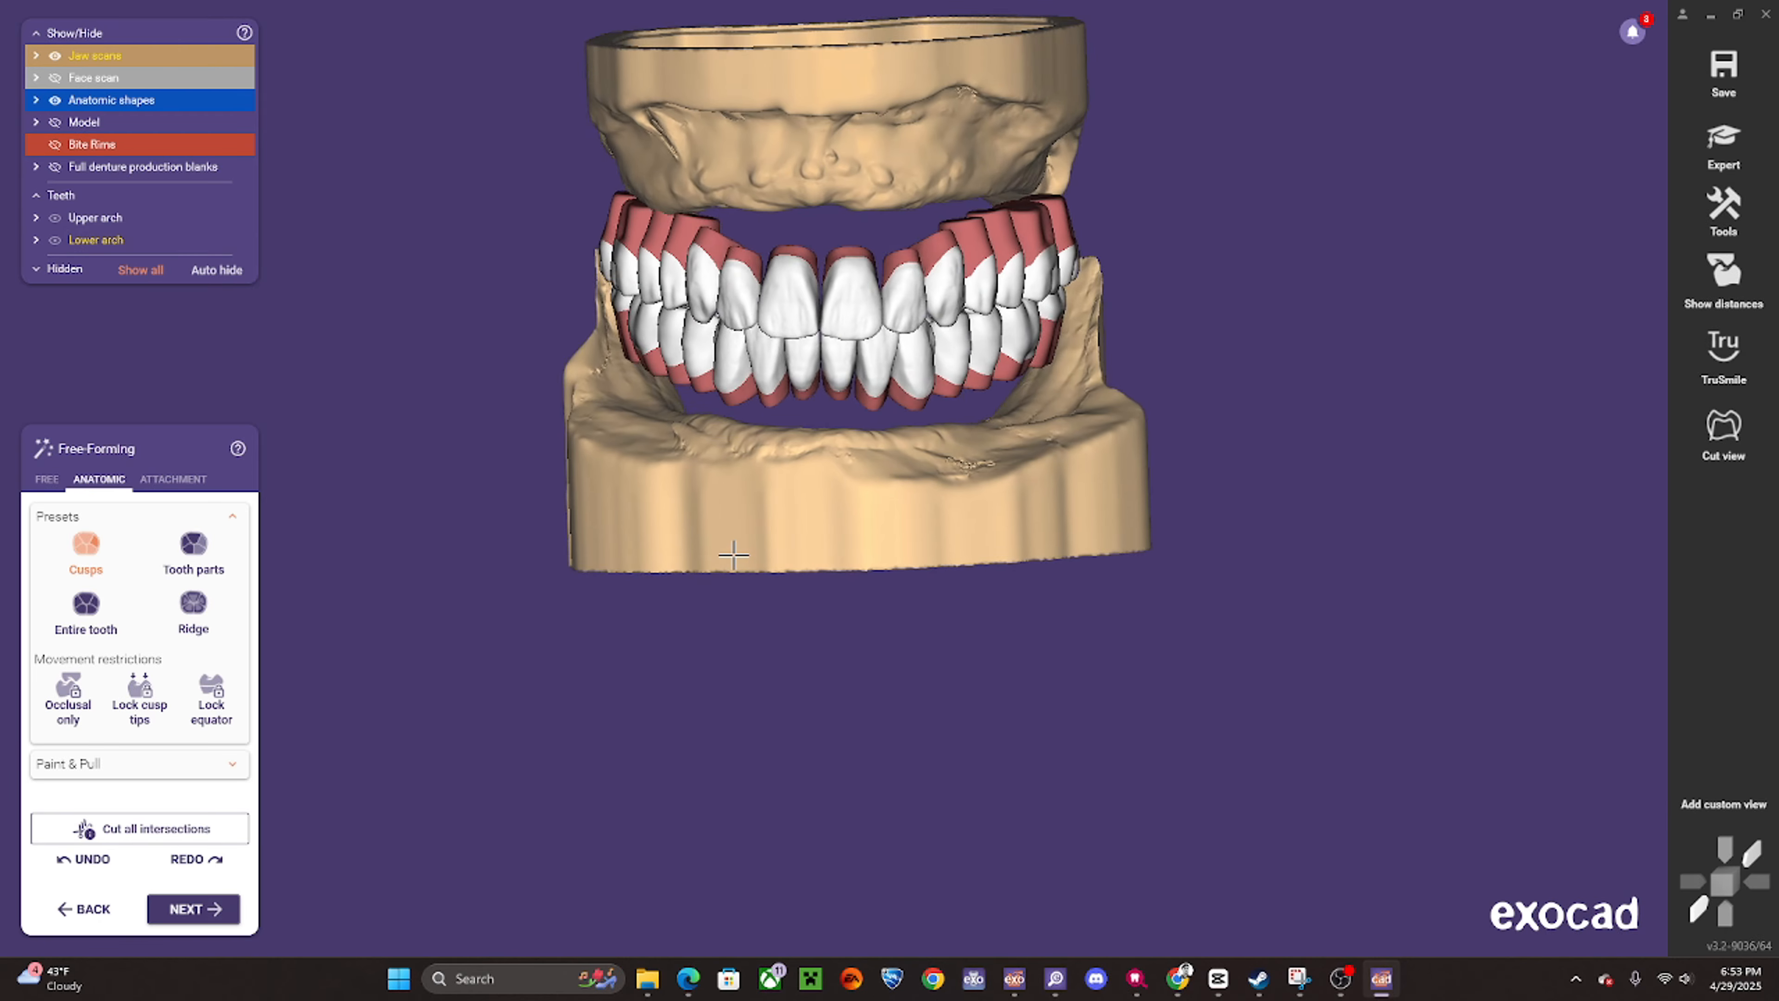
right_click_drag(734, 555, 779, 560)
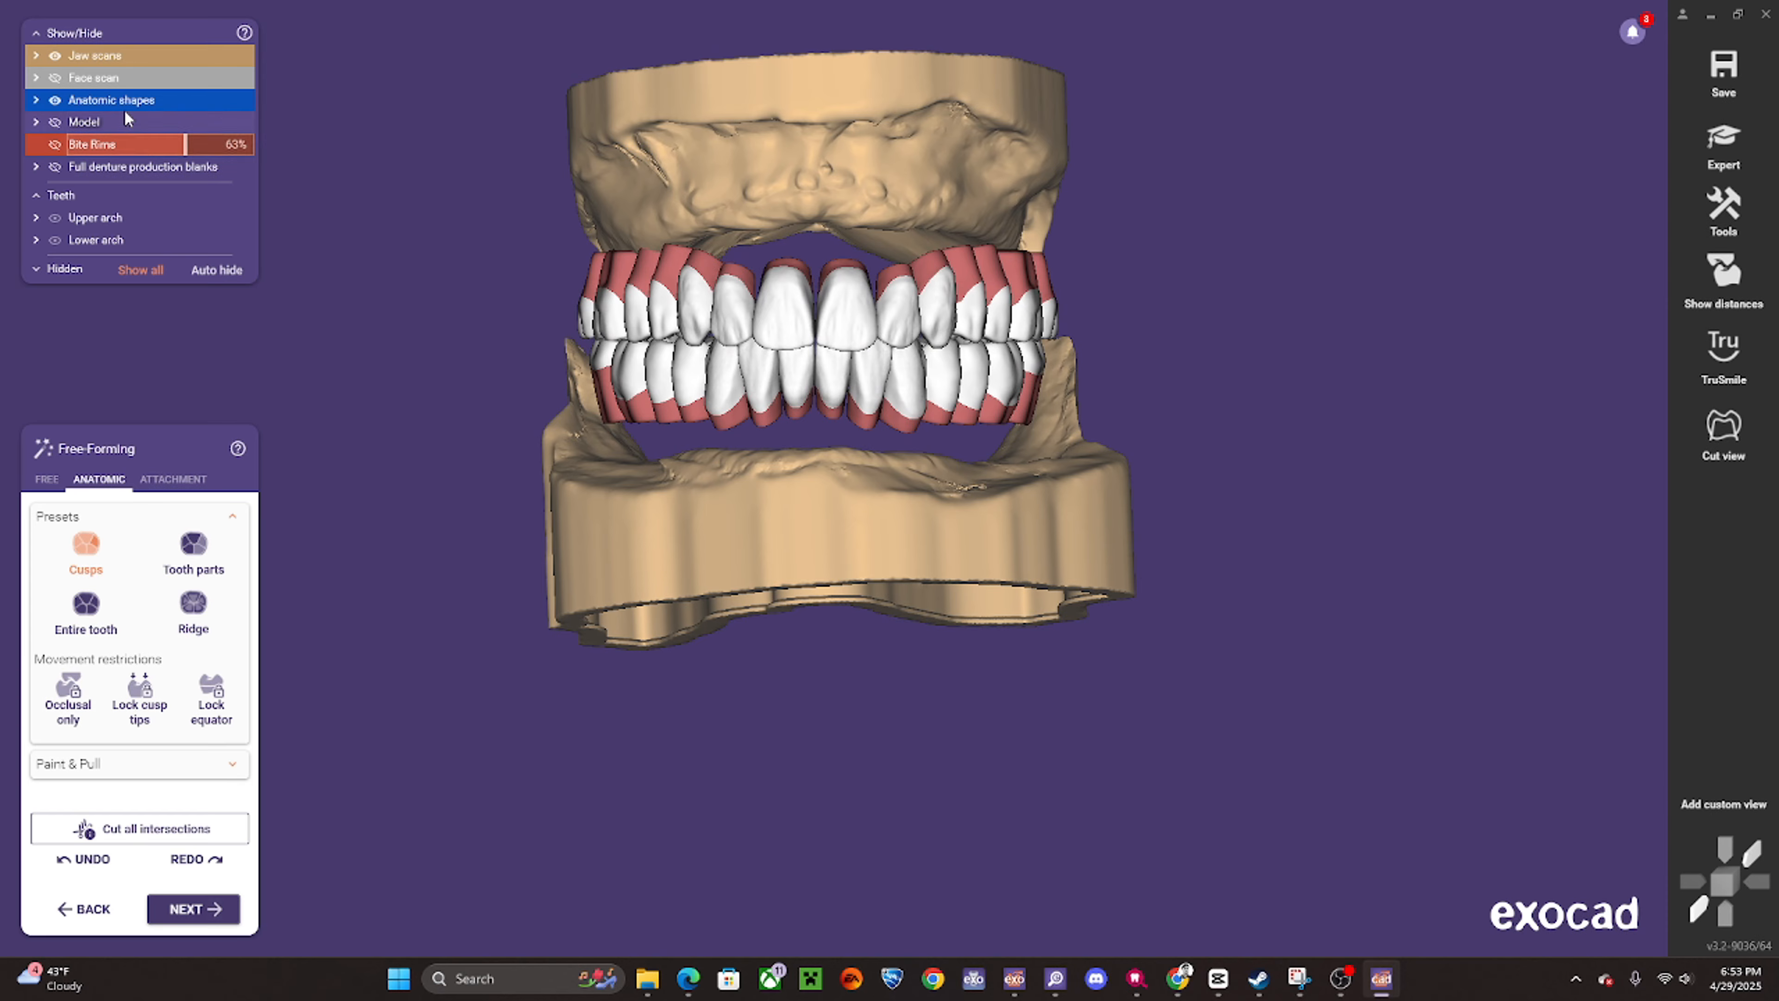
- Show the smile face scan at full opacity and check the teeth within the whole face
left_click(37, 78)
left_click_drag(133, 126, 267, 140)
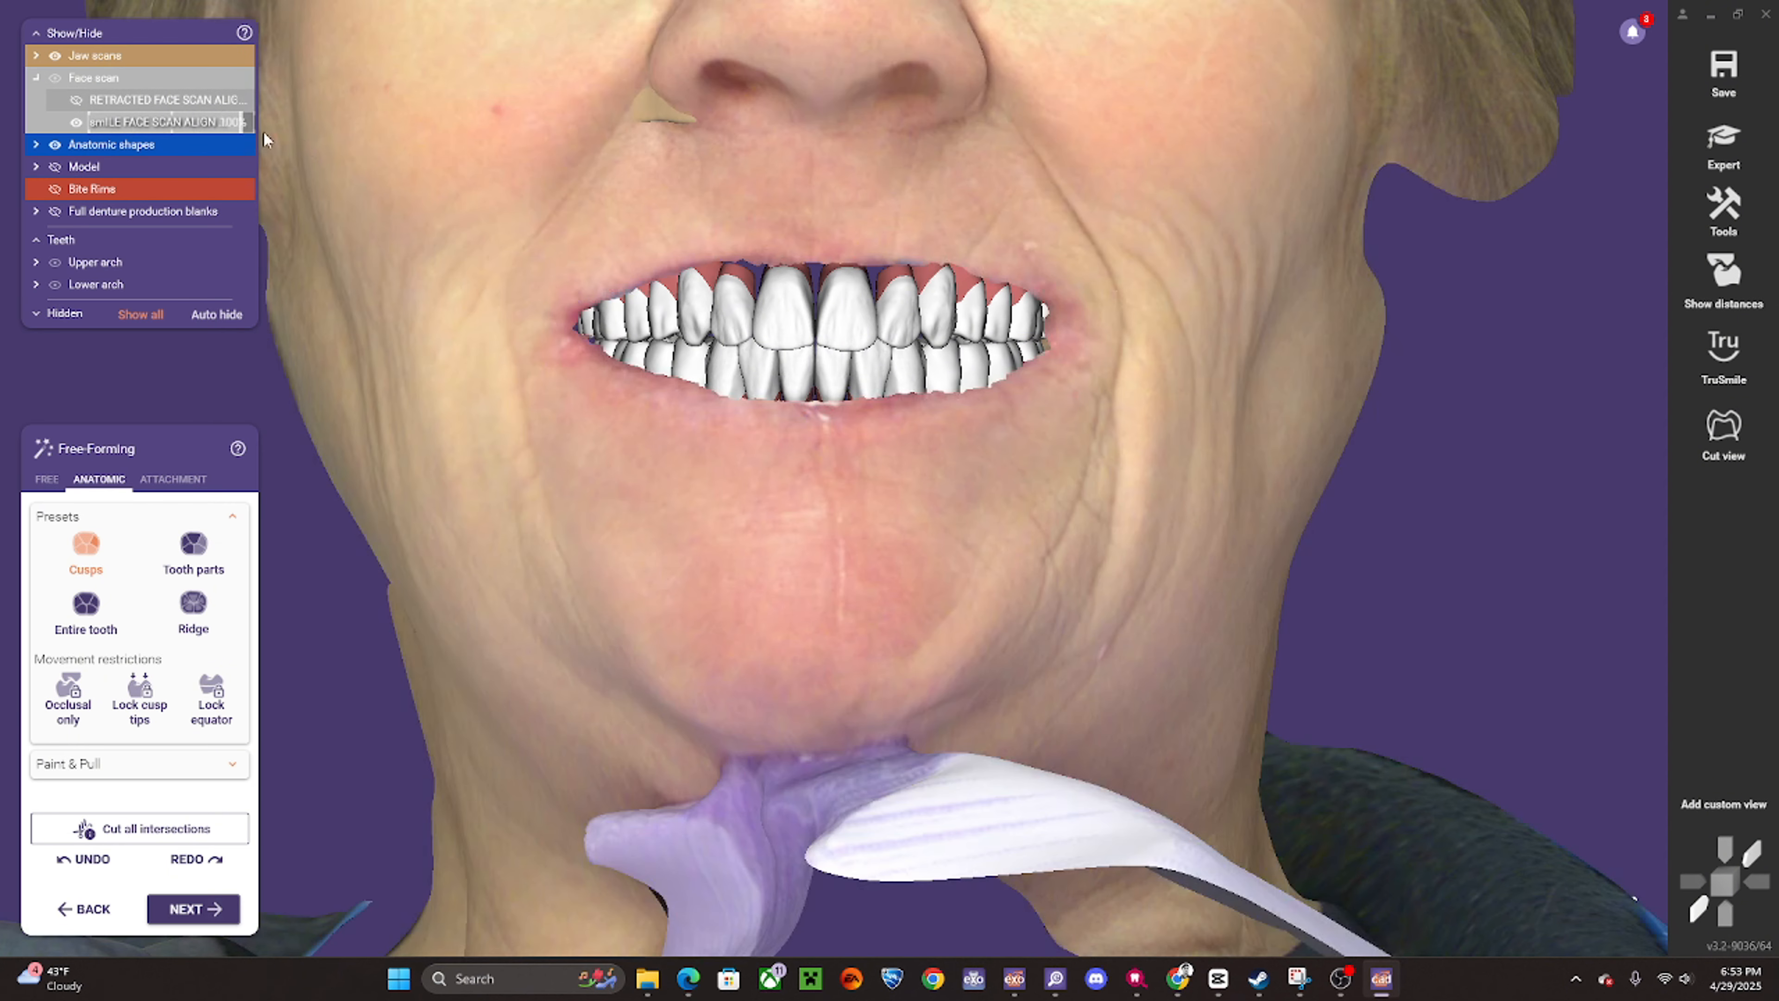
scroll(1129, 574, "down", 3)
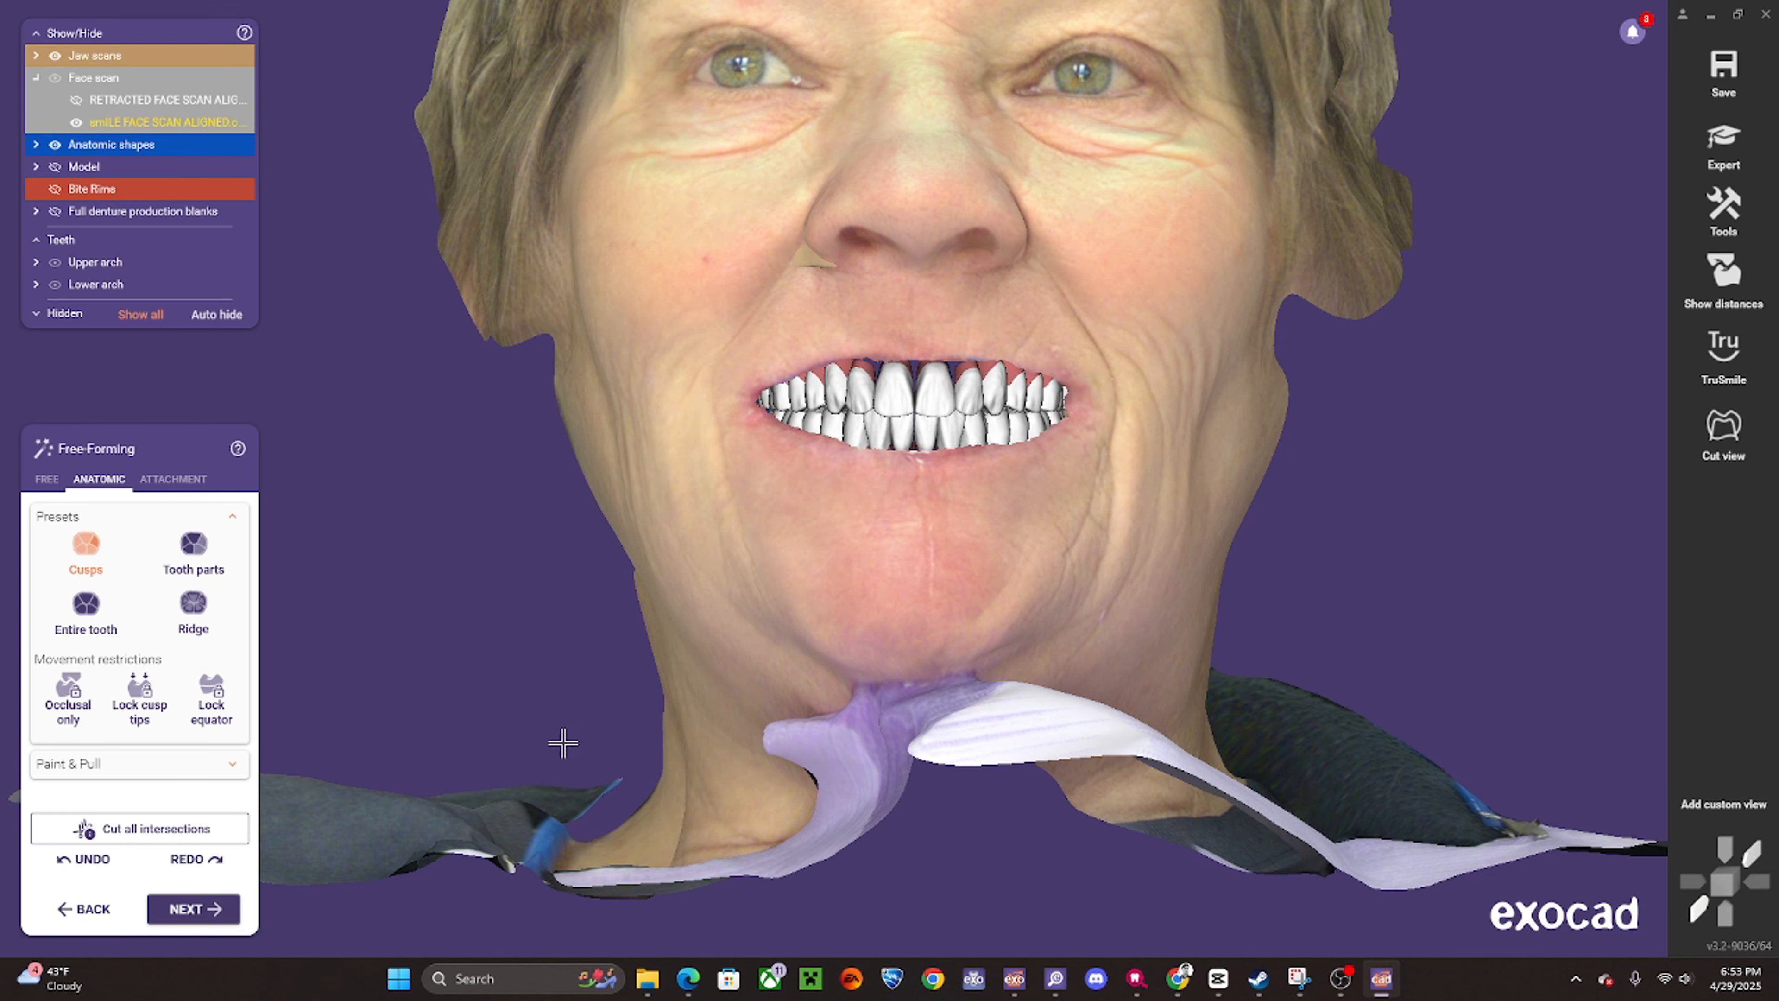
- Adapt the teeth to the antagonist in static occlusion with a distance of 0 mm
left_click(203, 911)
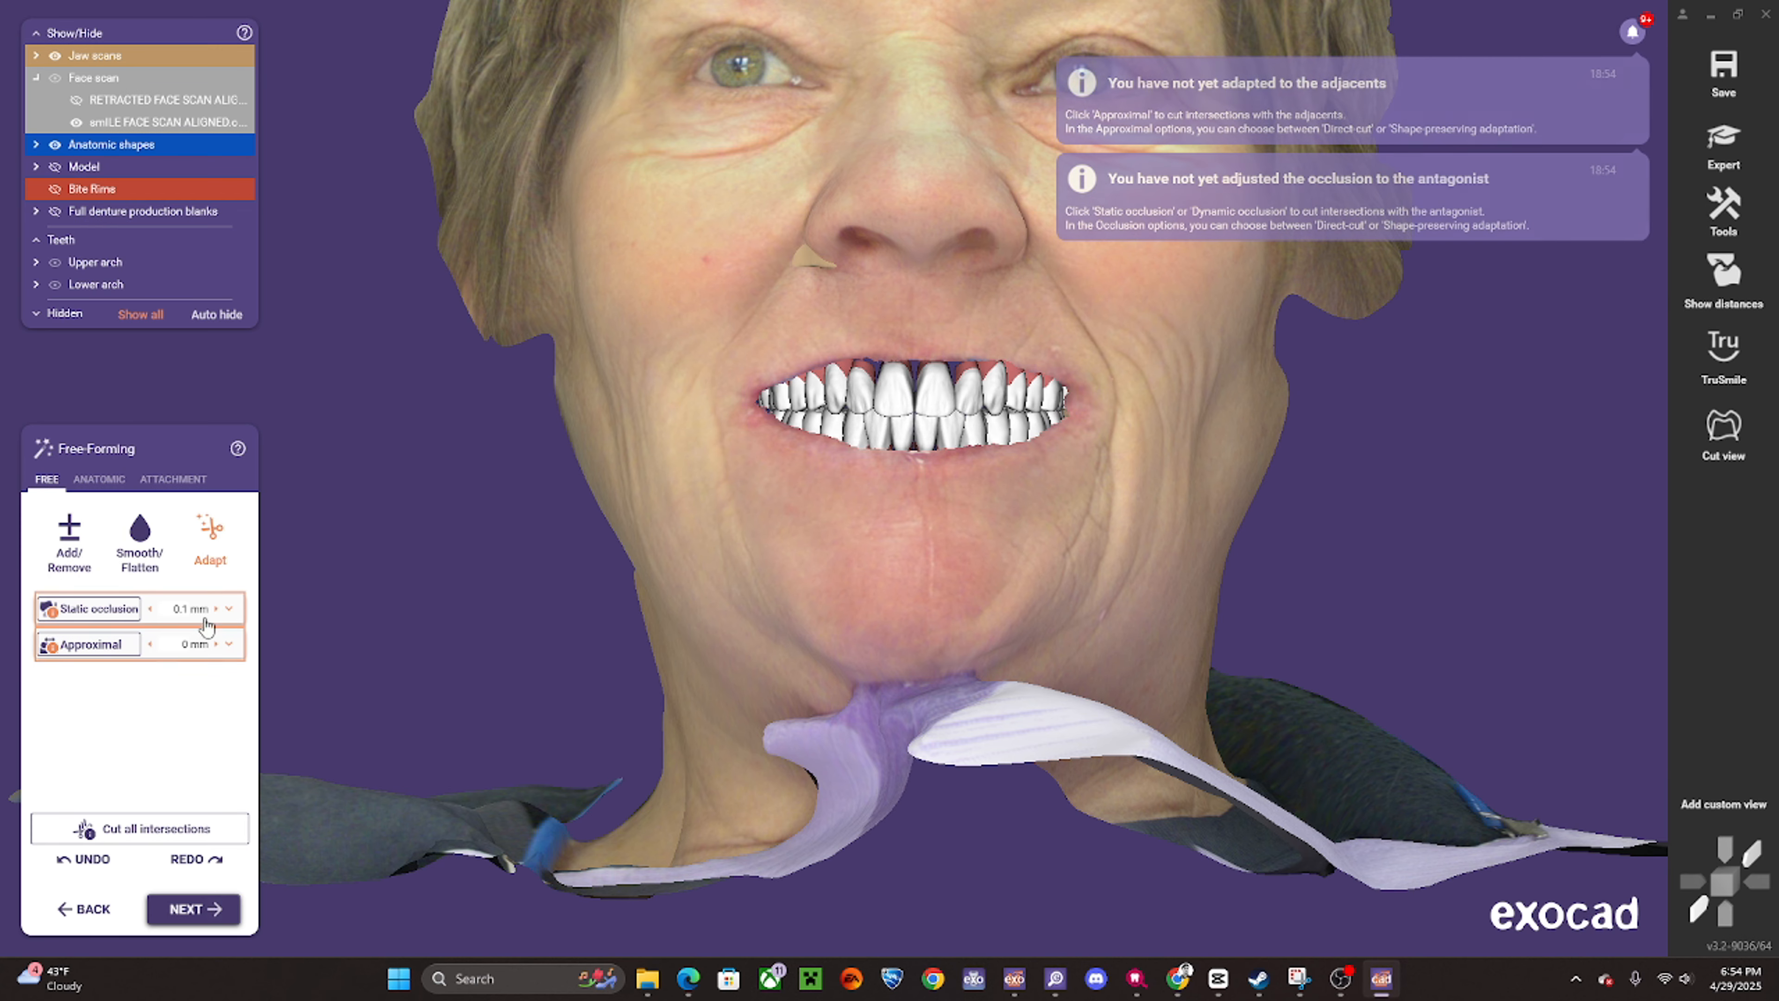
left_click(178, 609)
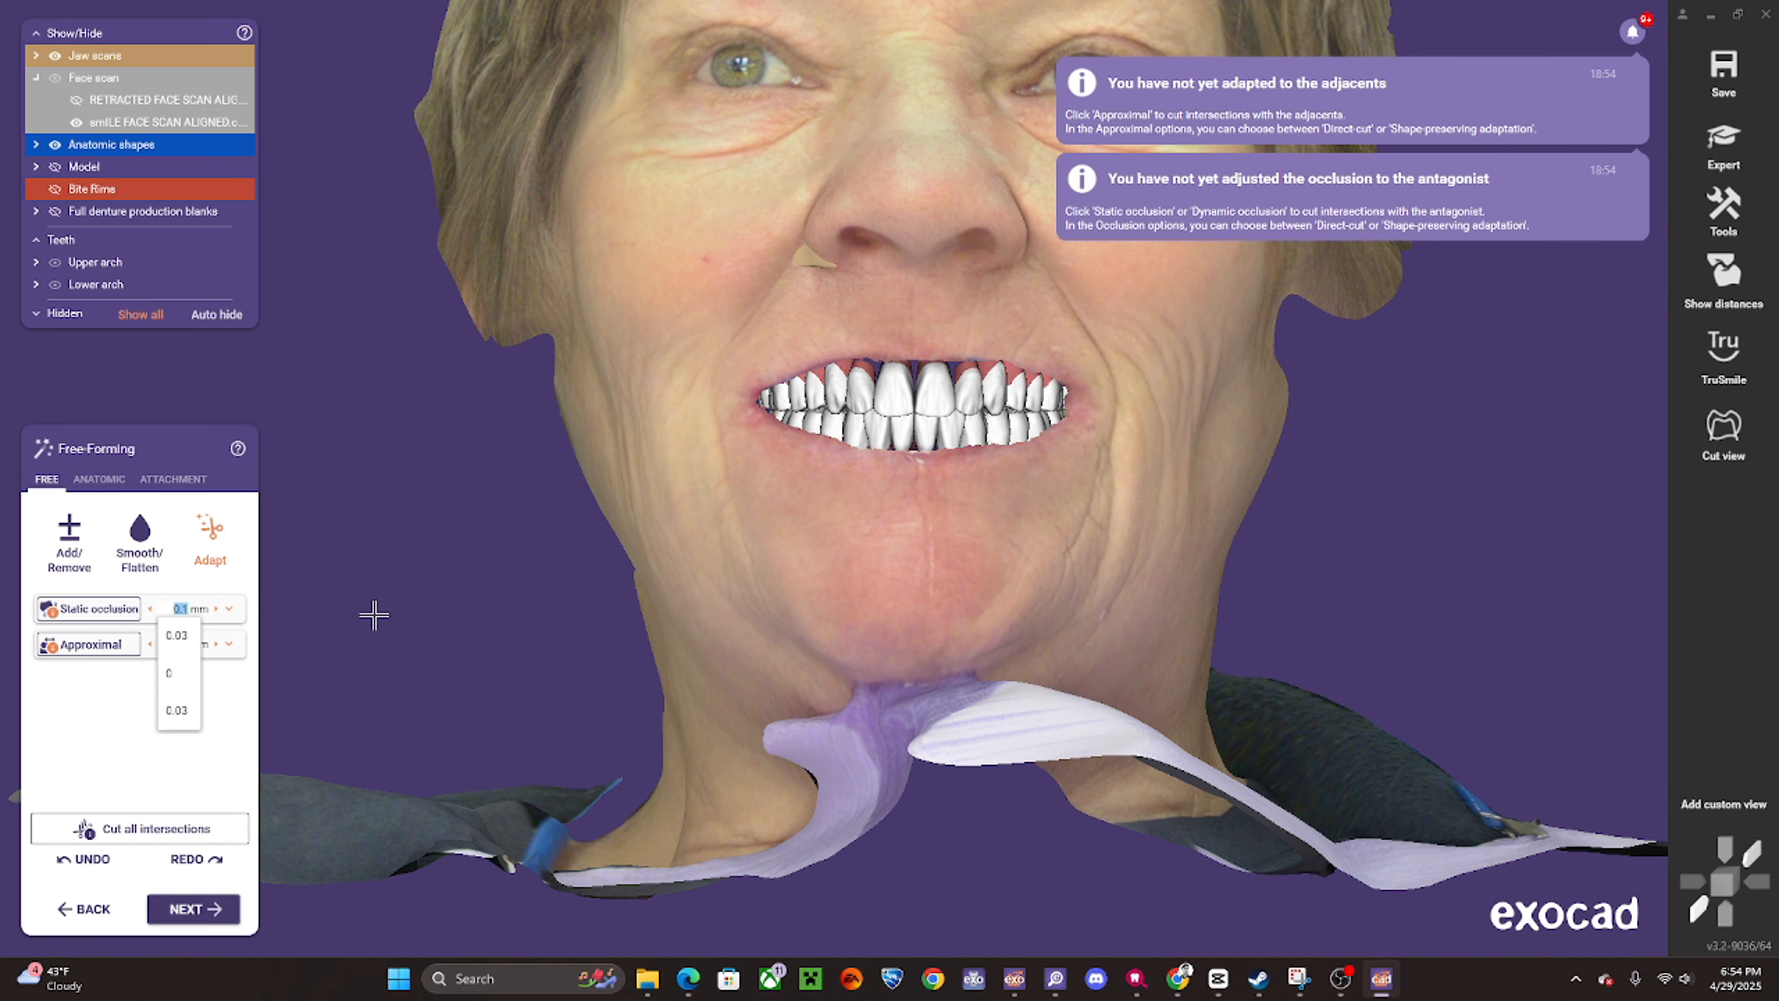
type("0")
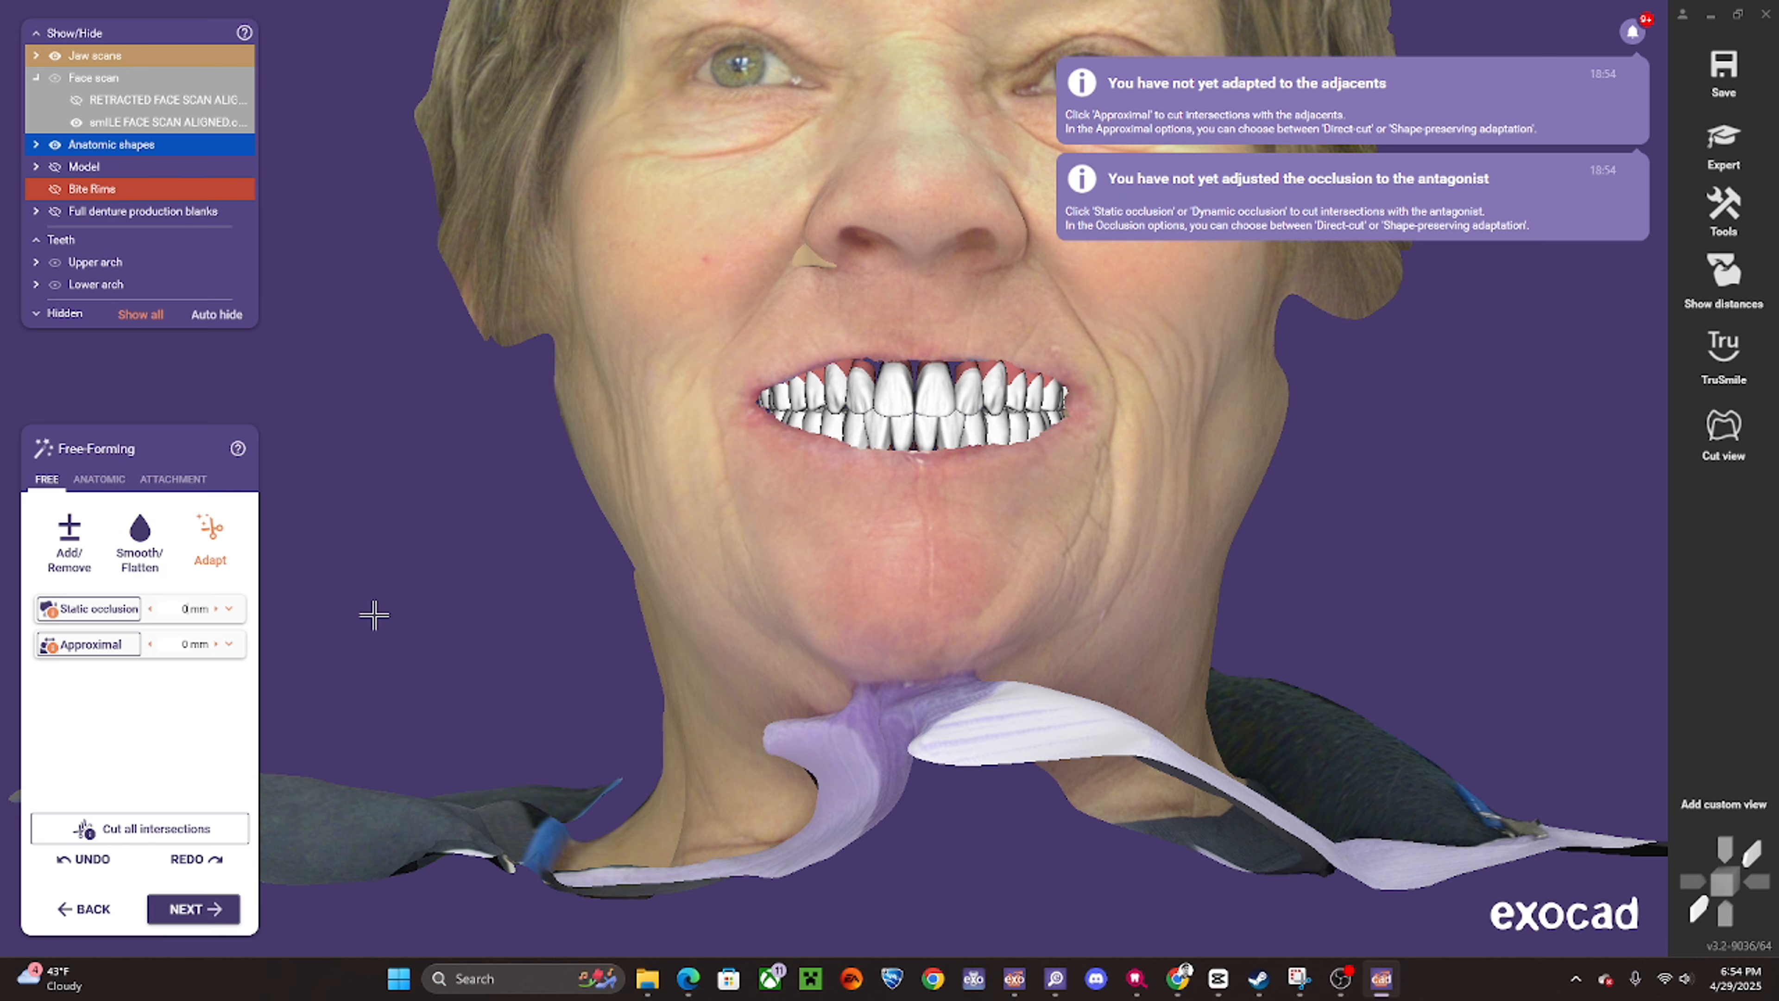
left_click(132, 608)
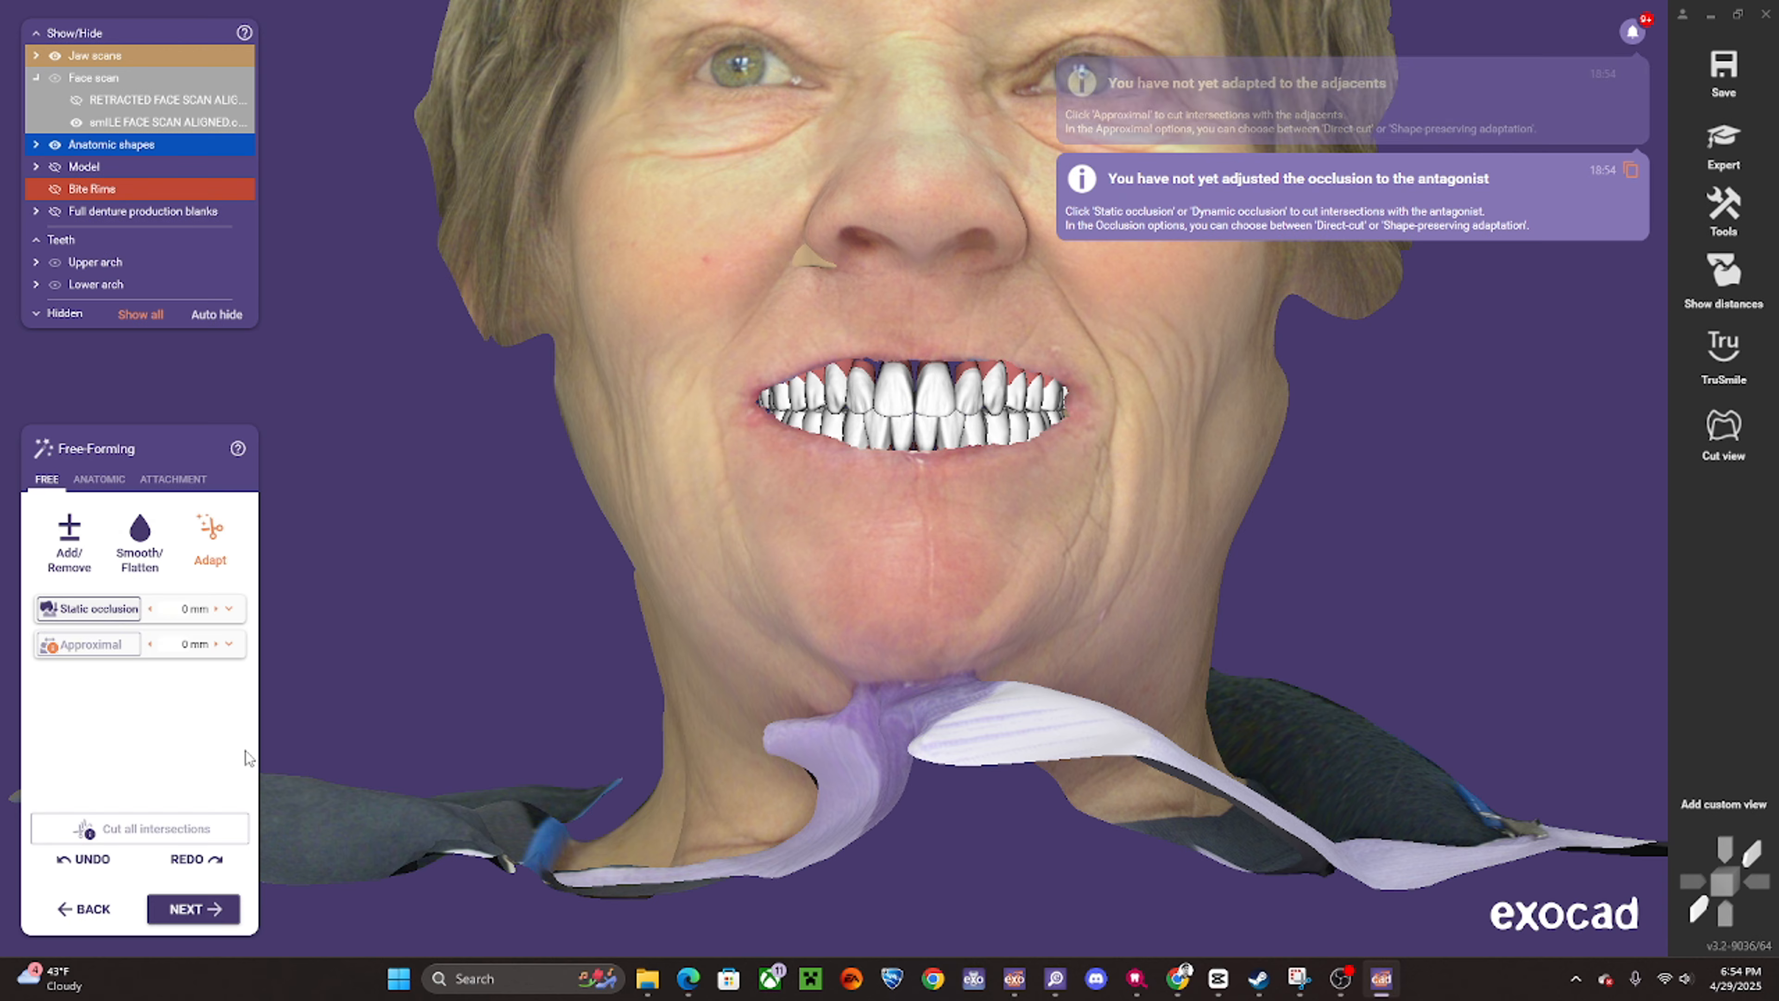
- Generate the upper denture base bottom with the insertion direction from the current view and a 0 mm block-out offset
left_click(194, 910)
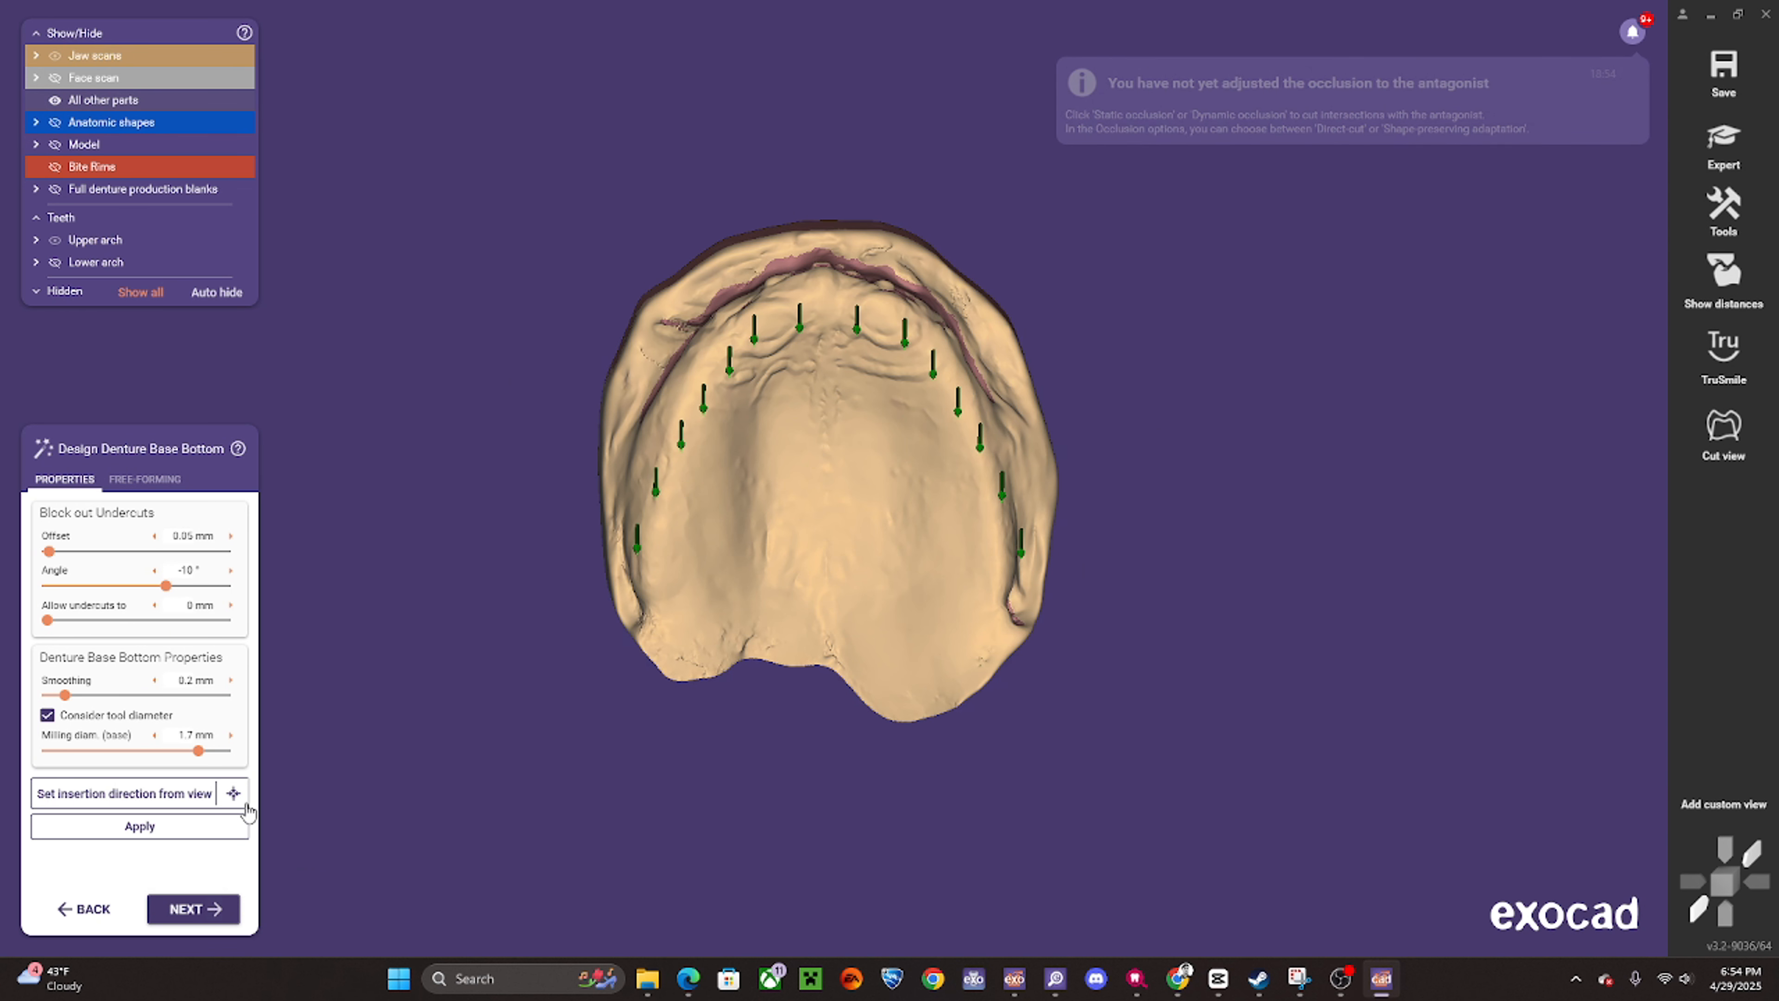
left_click(160, 805)
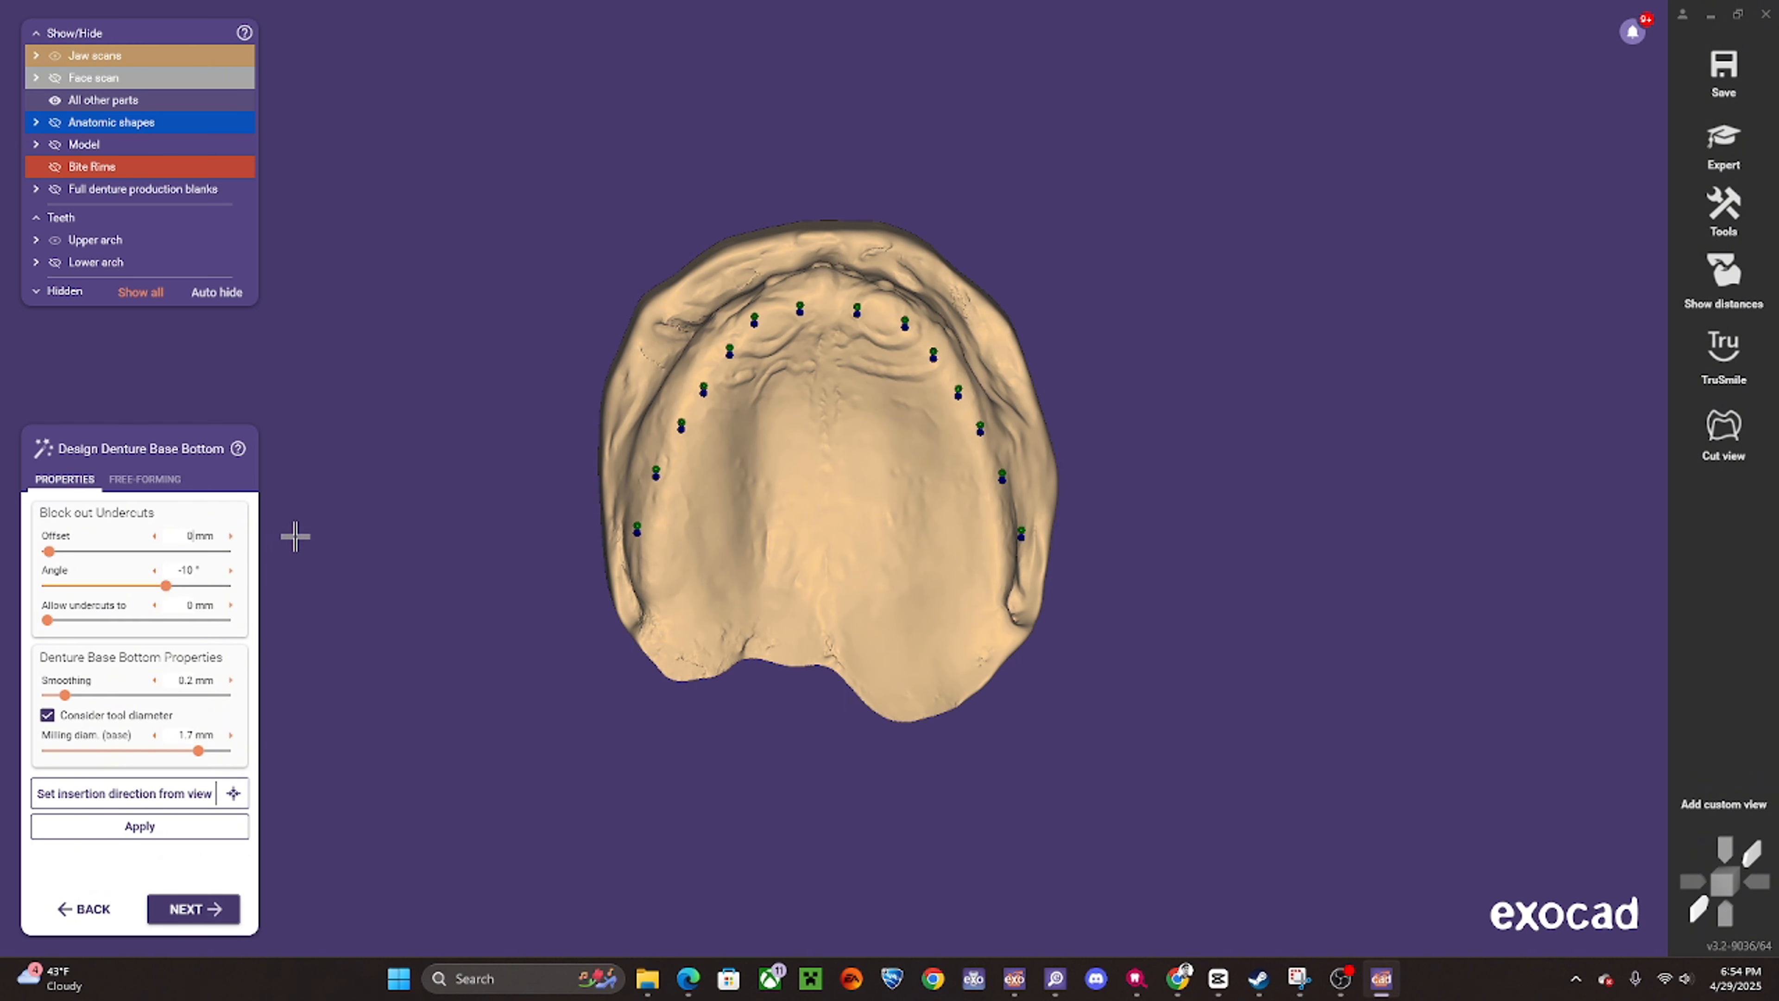
left_click(144, 827)
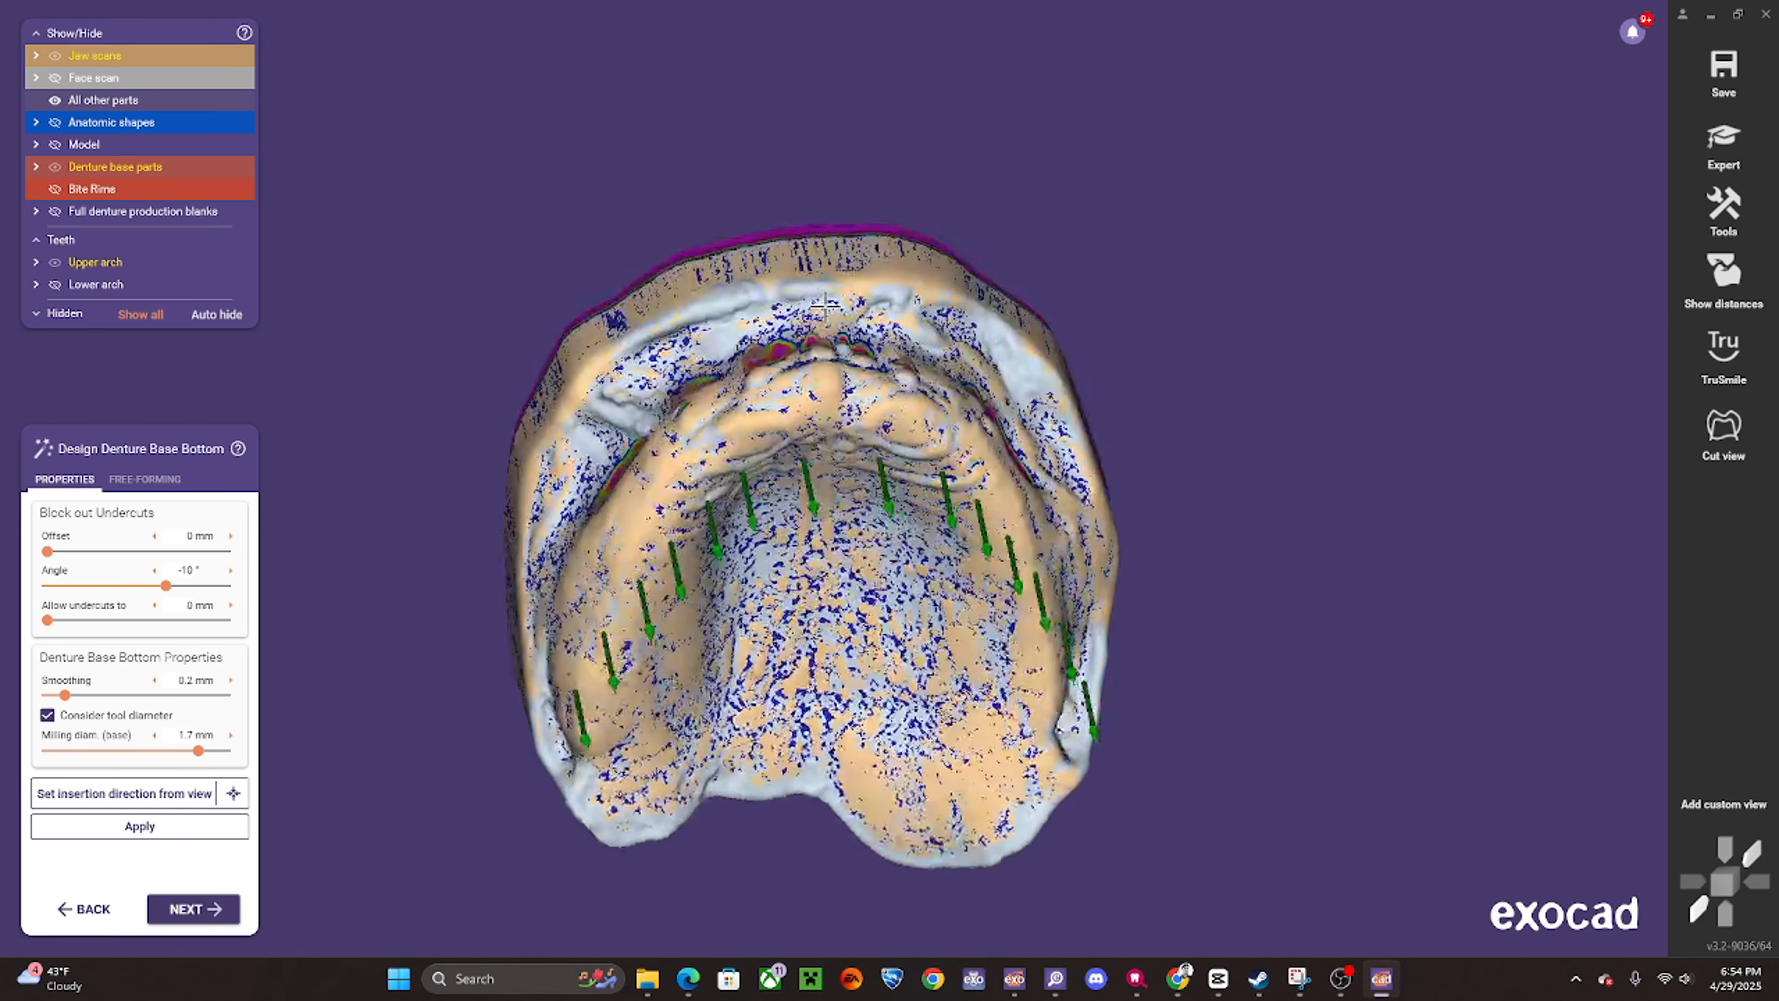
- Generate the lower denture base bottom with its insertion direction set from an adjusted view and a 0 mm block-out offset
left_click(196, 909)
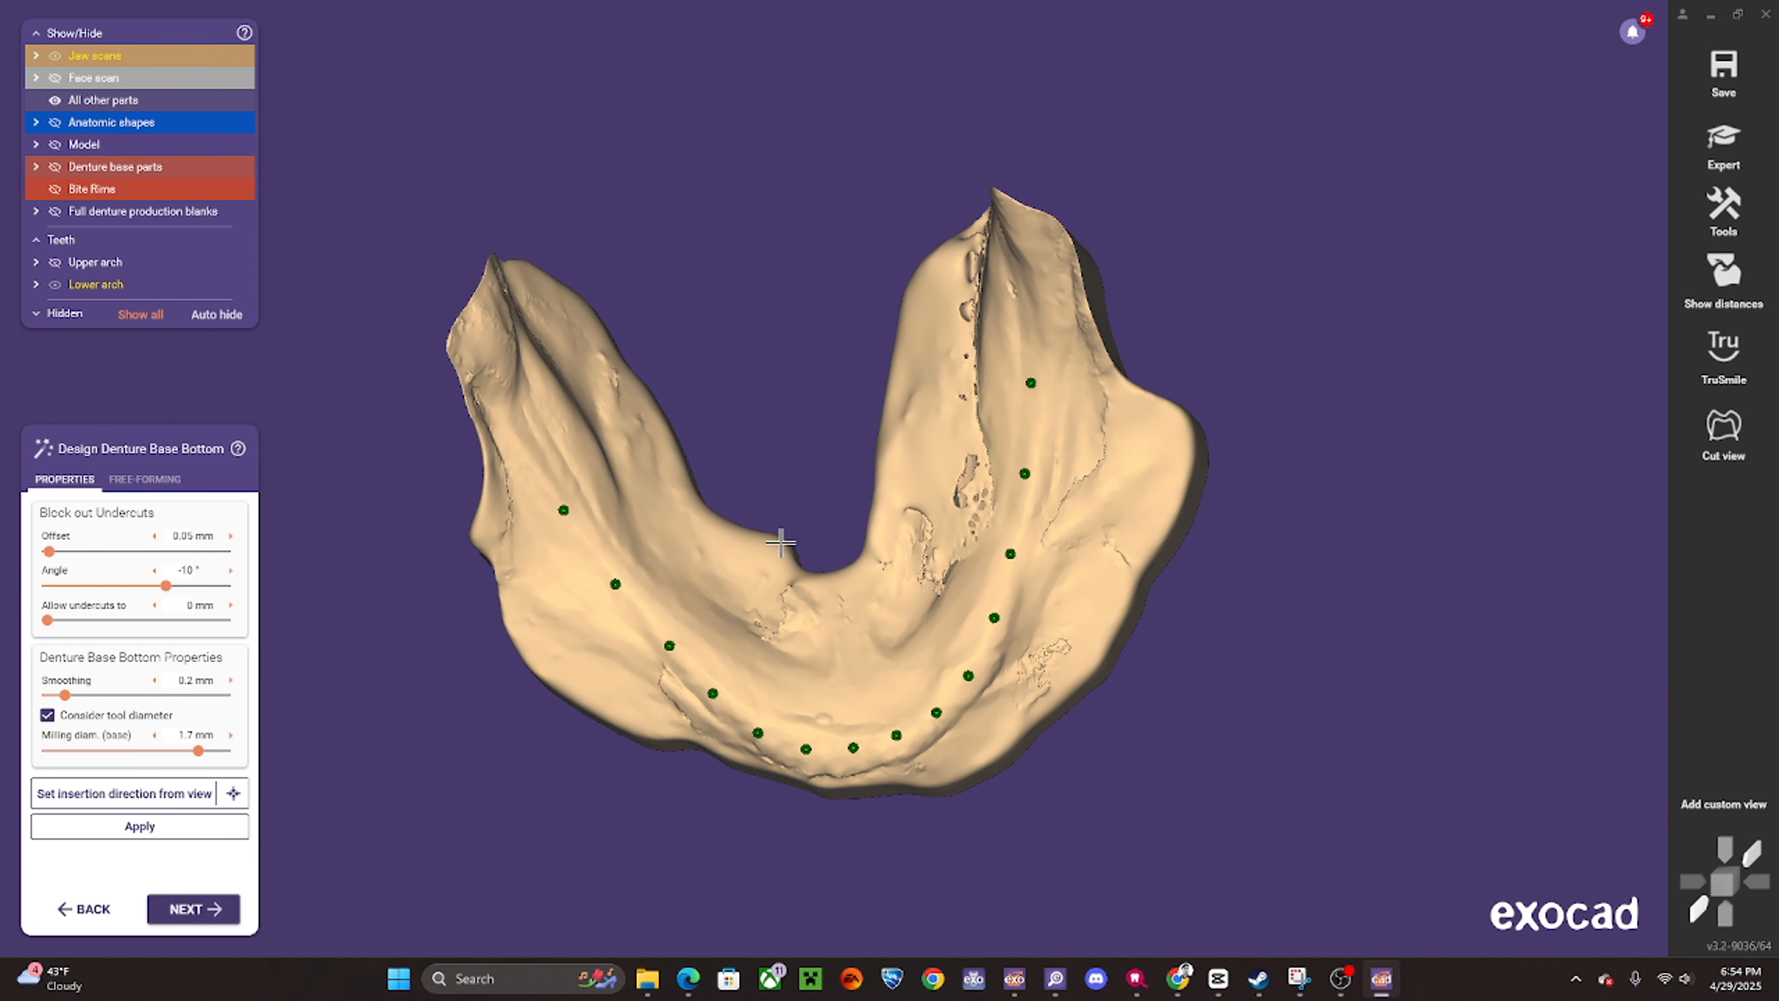
right_click_drag(835, 634, 773, 450)
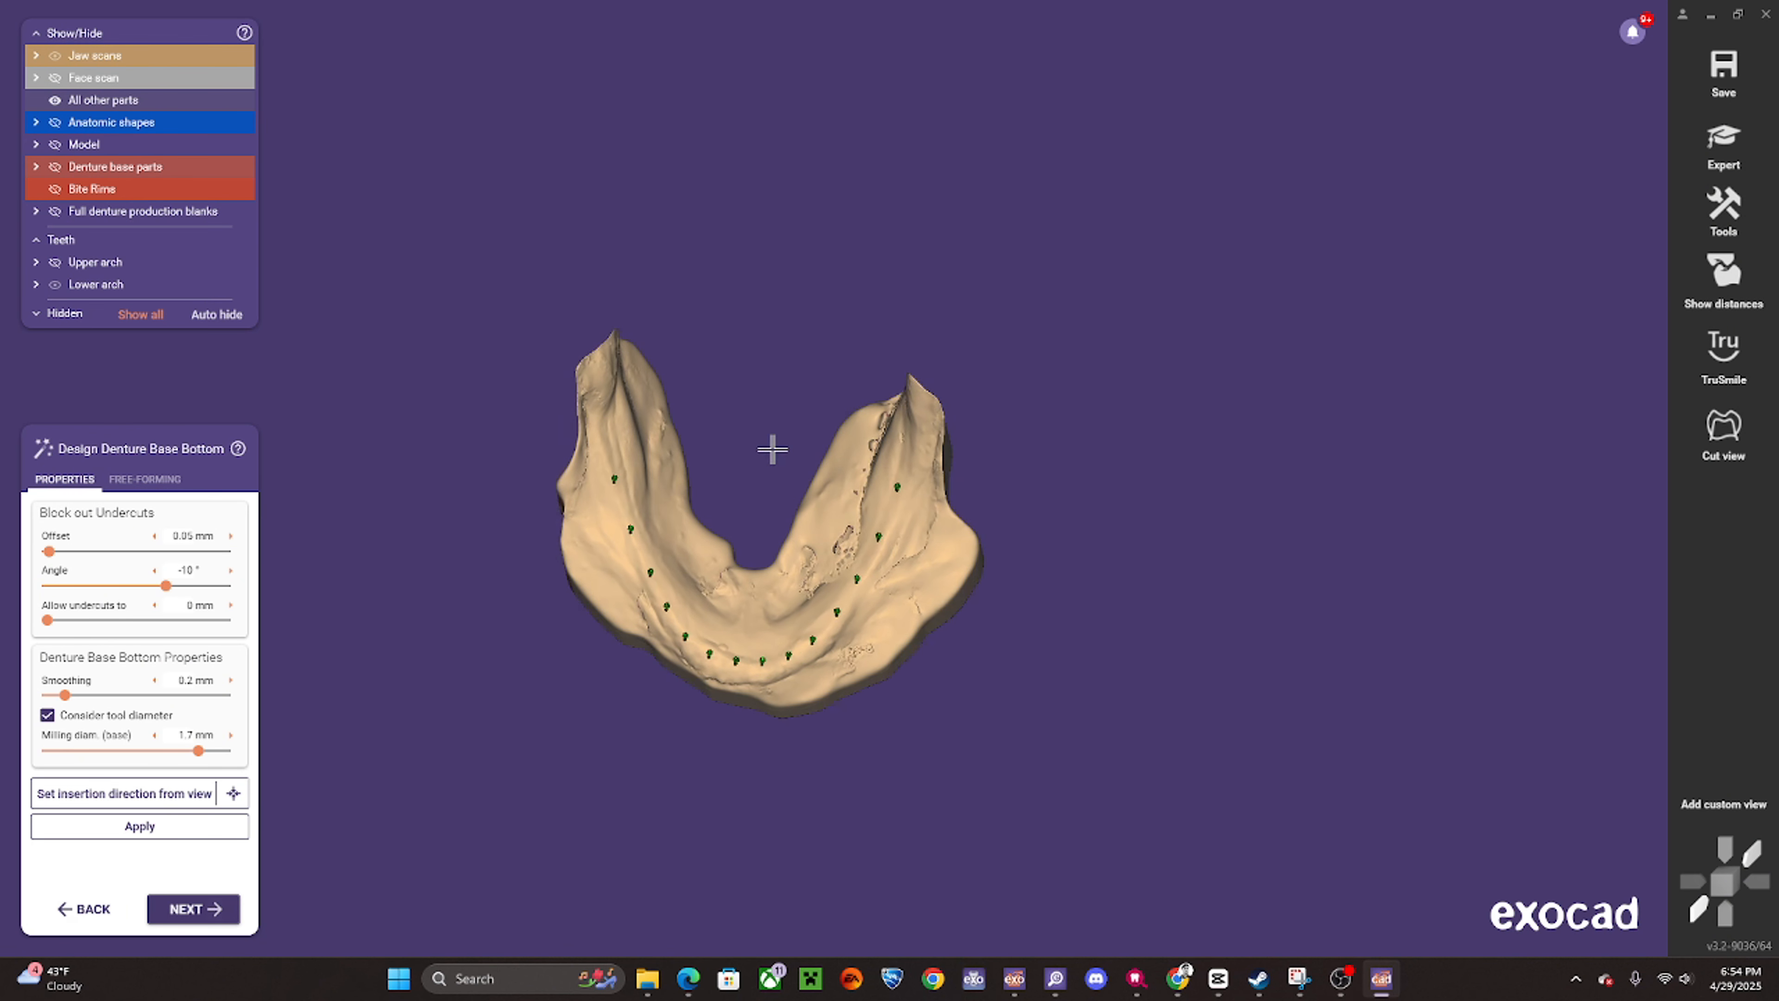
left_click(168, 794)
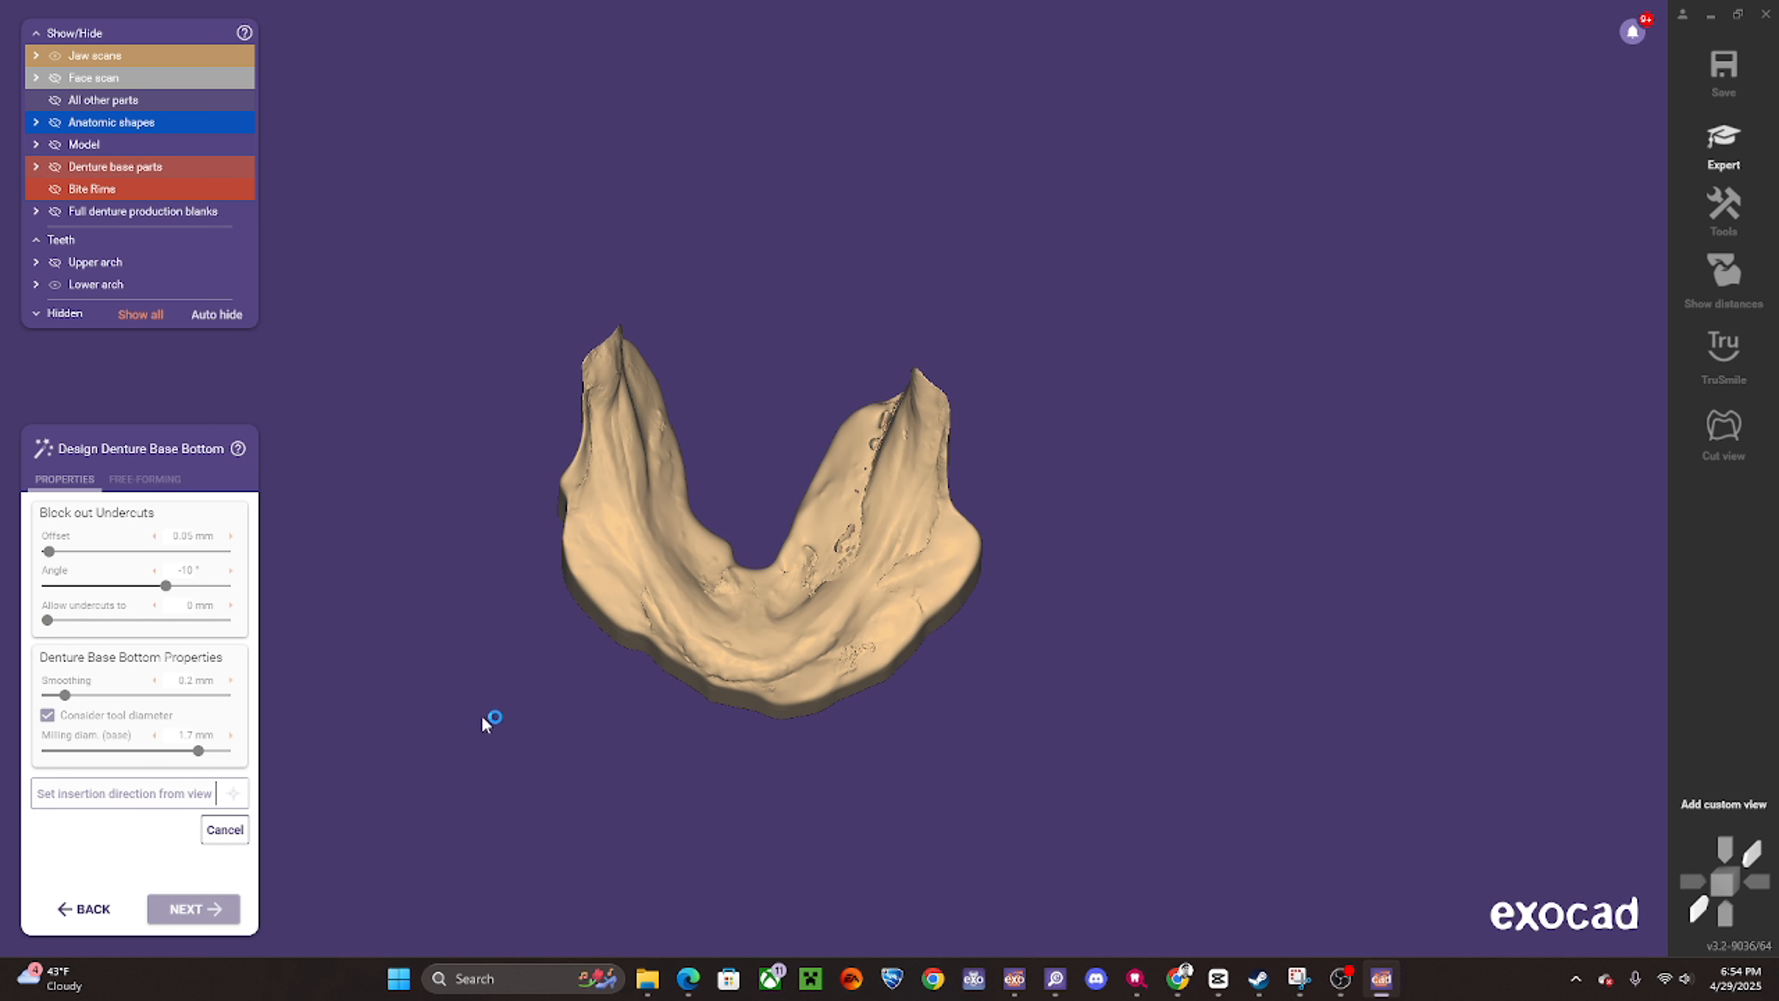
double_click(179, 536)
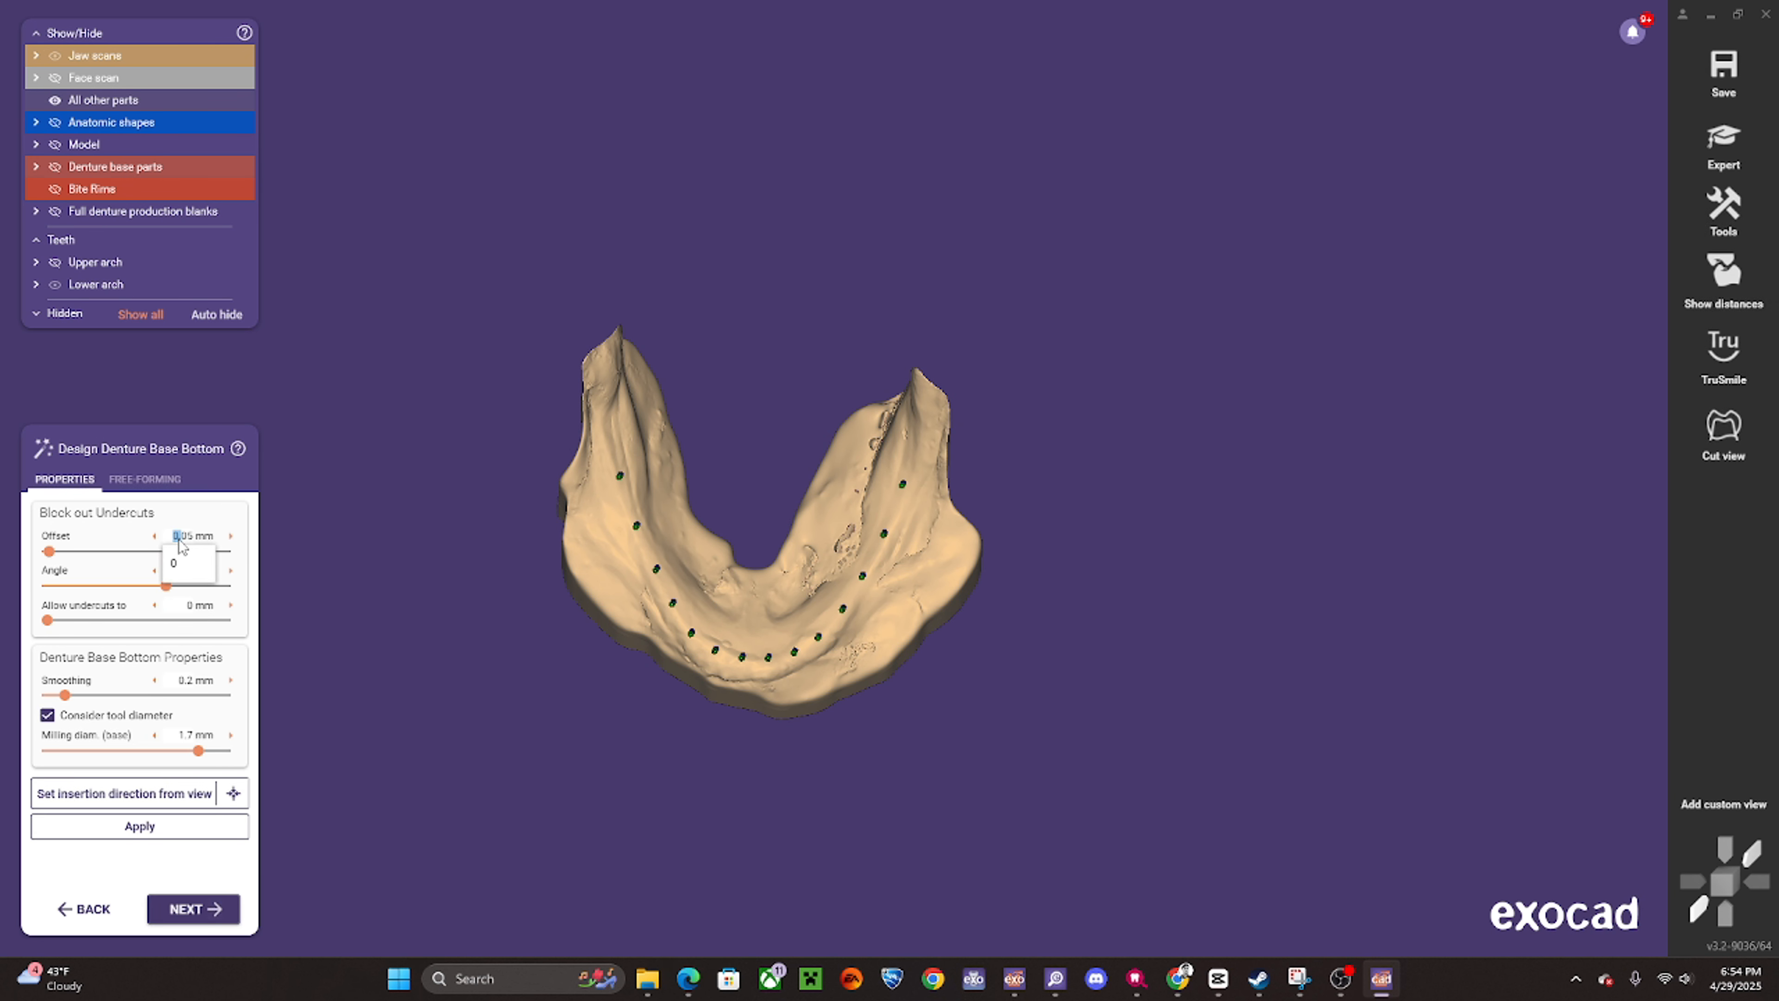
left_click(186, 563)
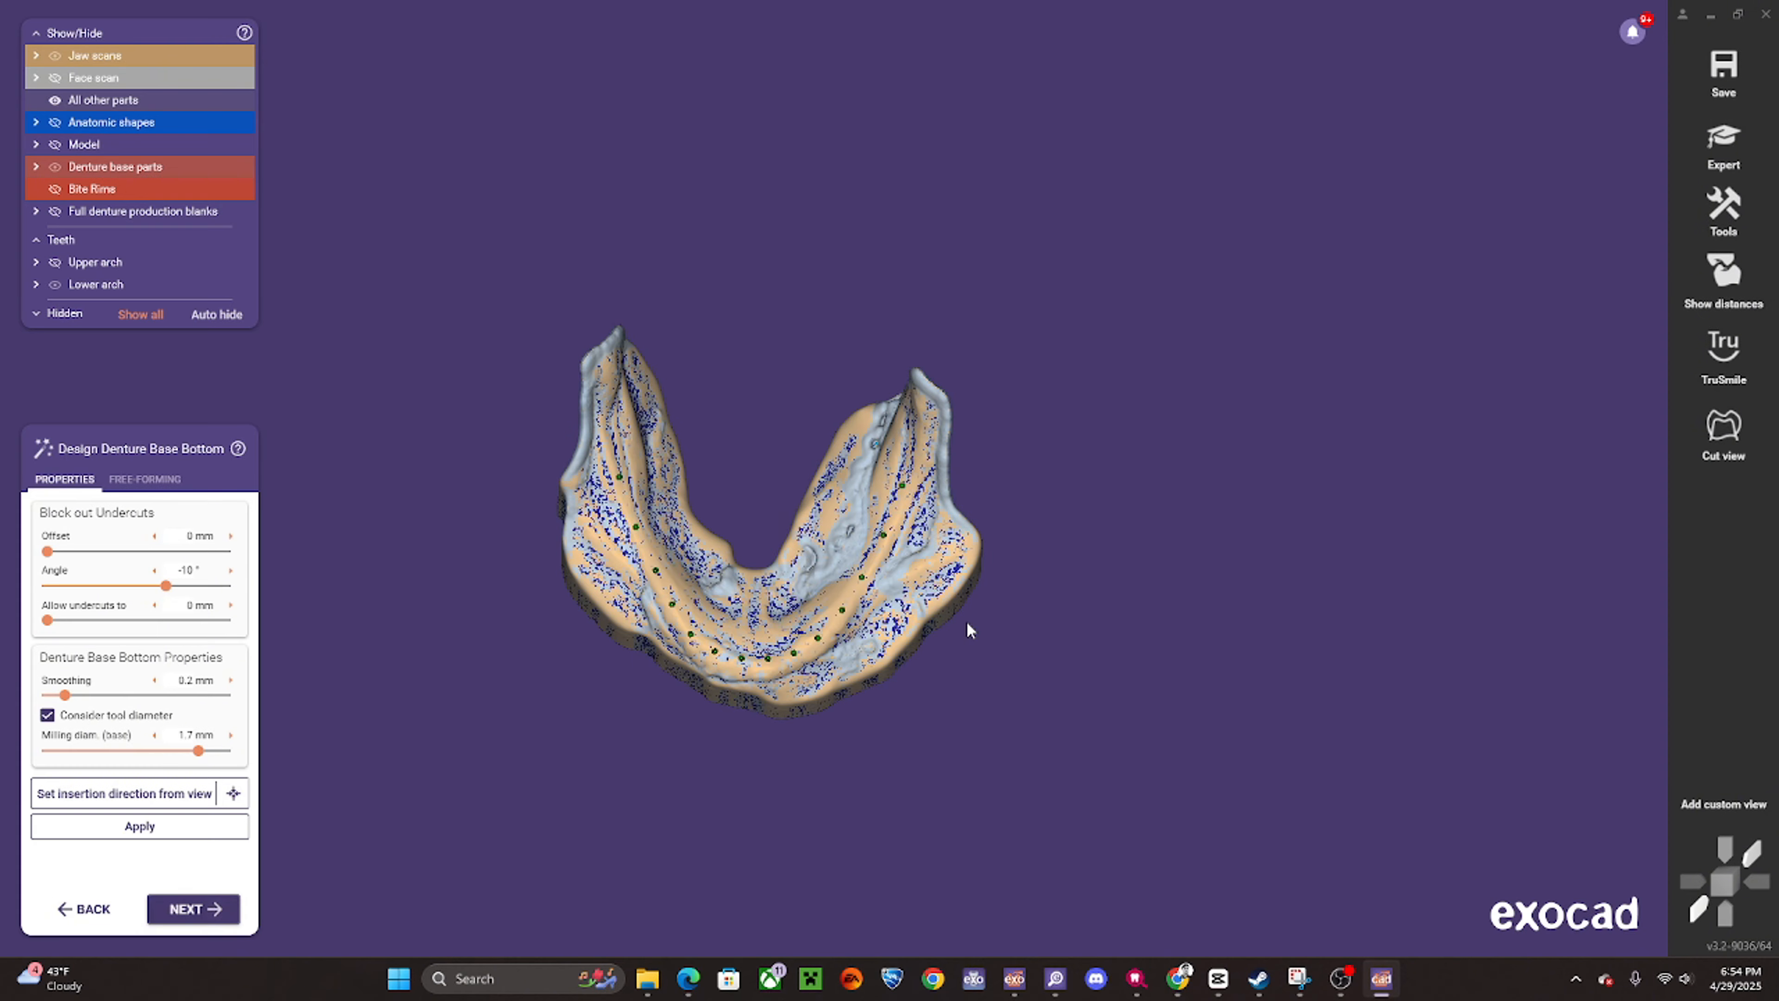
right_click_drag(820, 705, 506, 853)
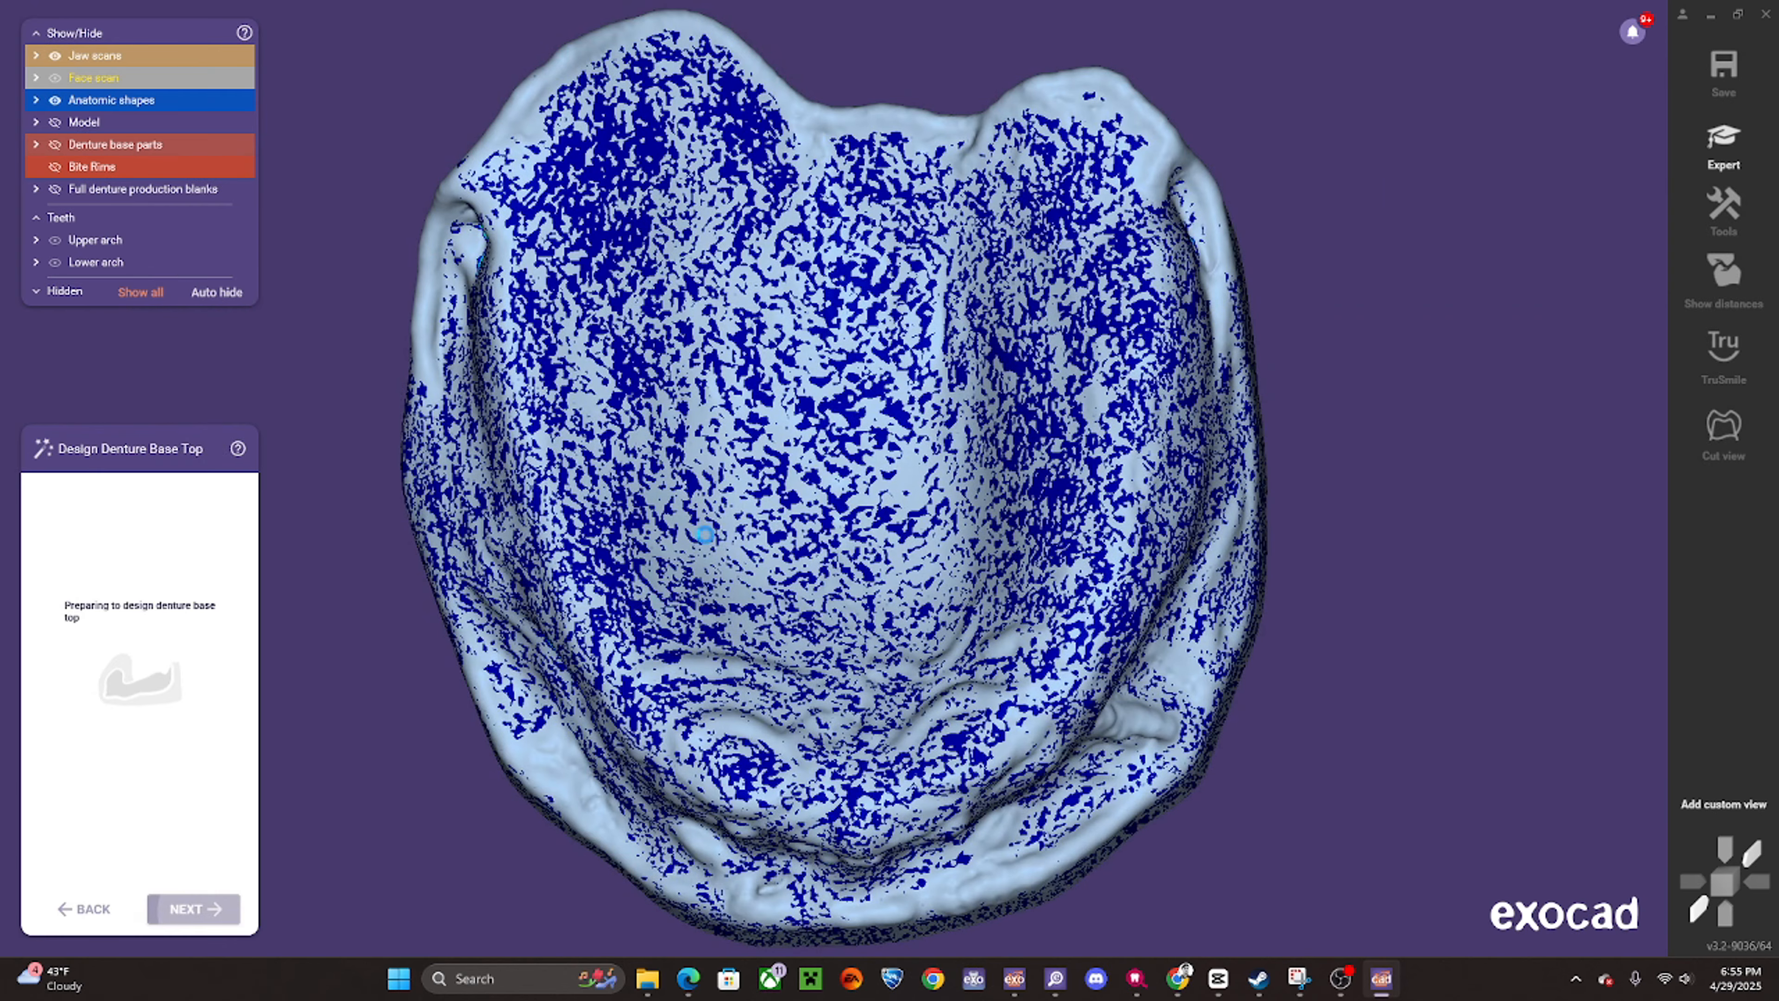
- Show the anatomic tooth shapes on the upper denture base and keep the lower arch hidden
scroll(738, 520, "down", 5)
mouse_move(738, 520)
right_mouse_down()
mouse_move(819, 435)
mouse_move(771, 573)
mouse_move(798, 370)
right_mouse_up()
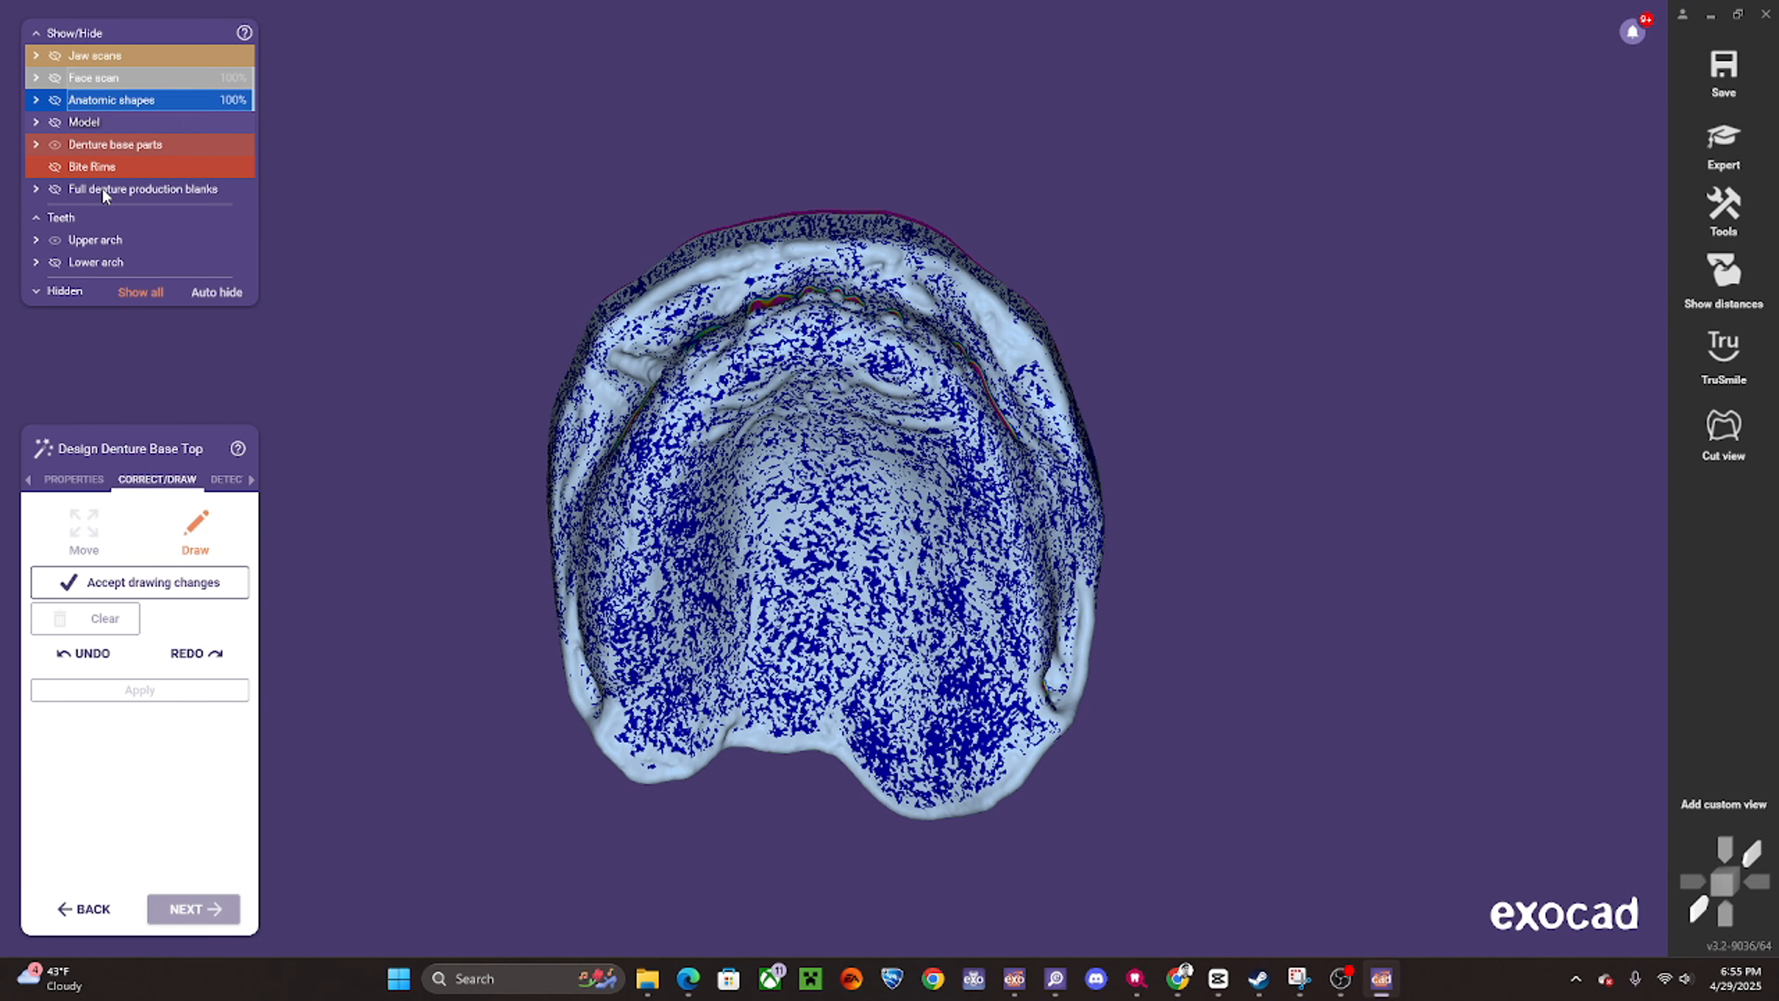
left_click(126, 100)
left_click(54, 263)
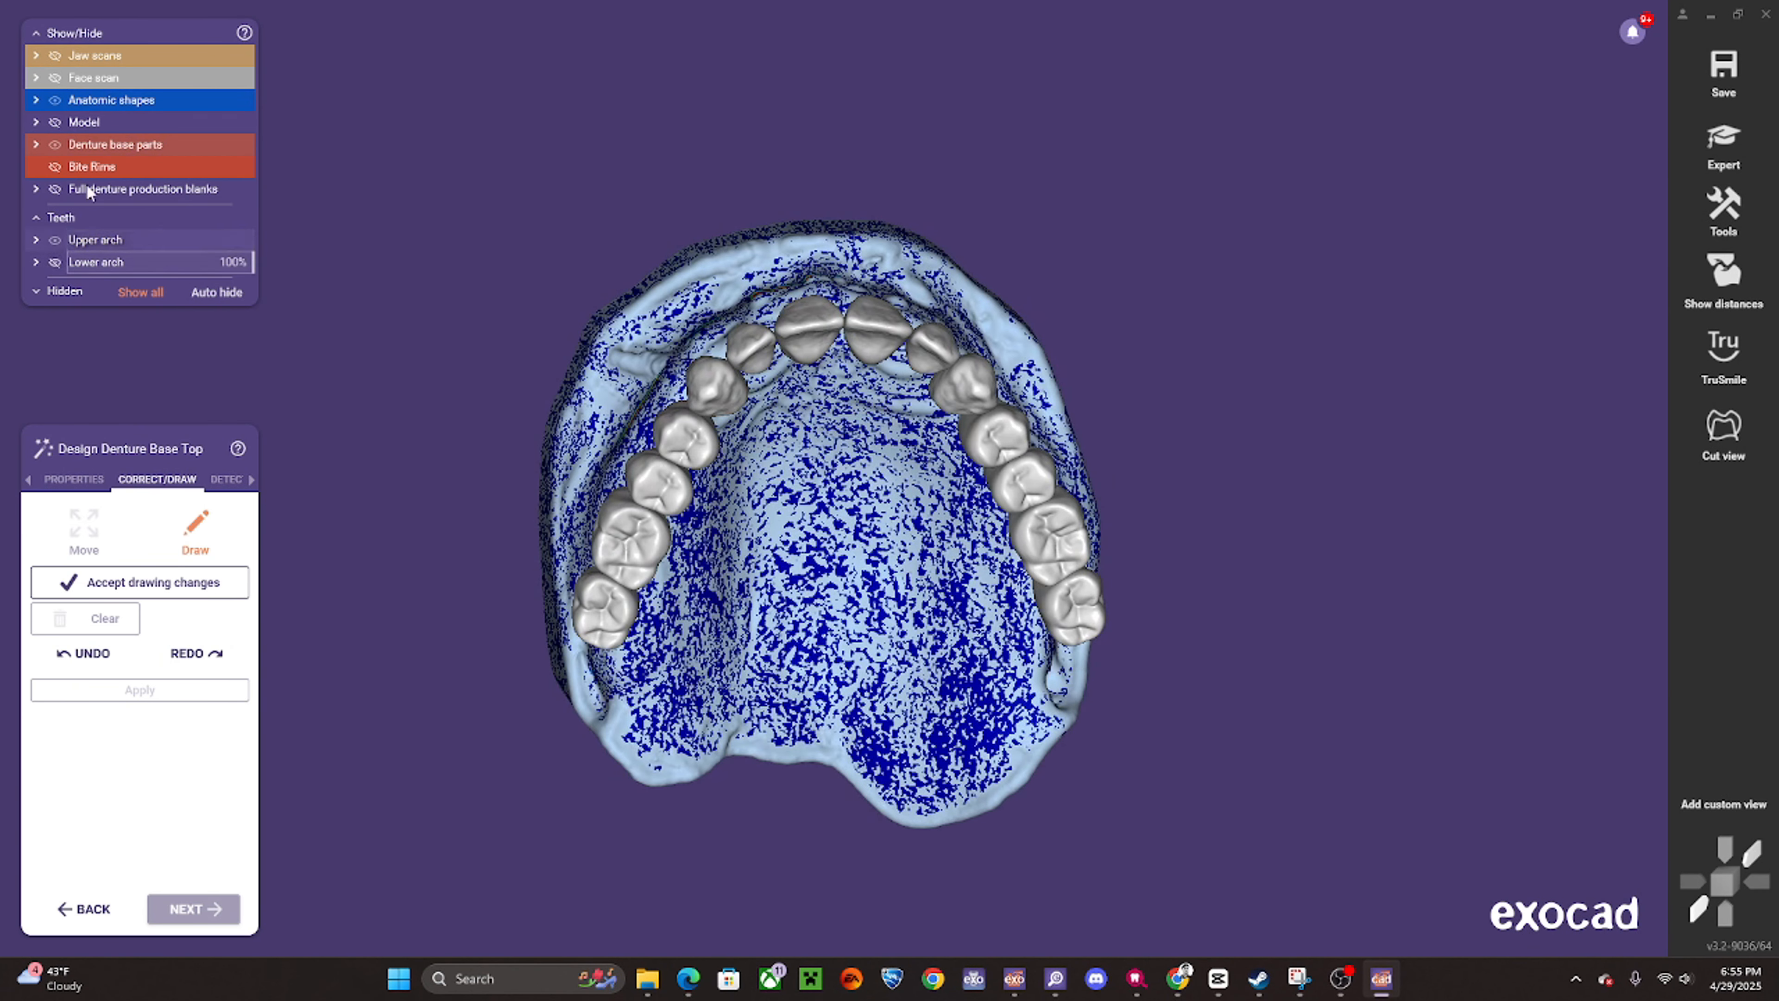
- Show the Ivotion Upper production blank and check the upper teeth and denture base against its boundaries
left_click(36, 189)
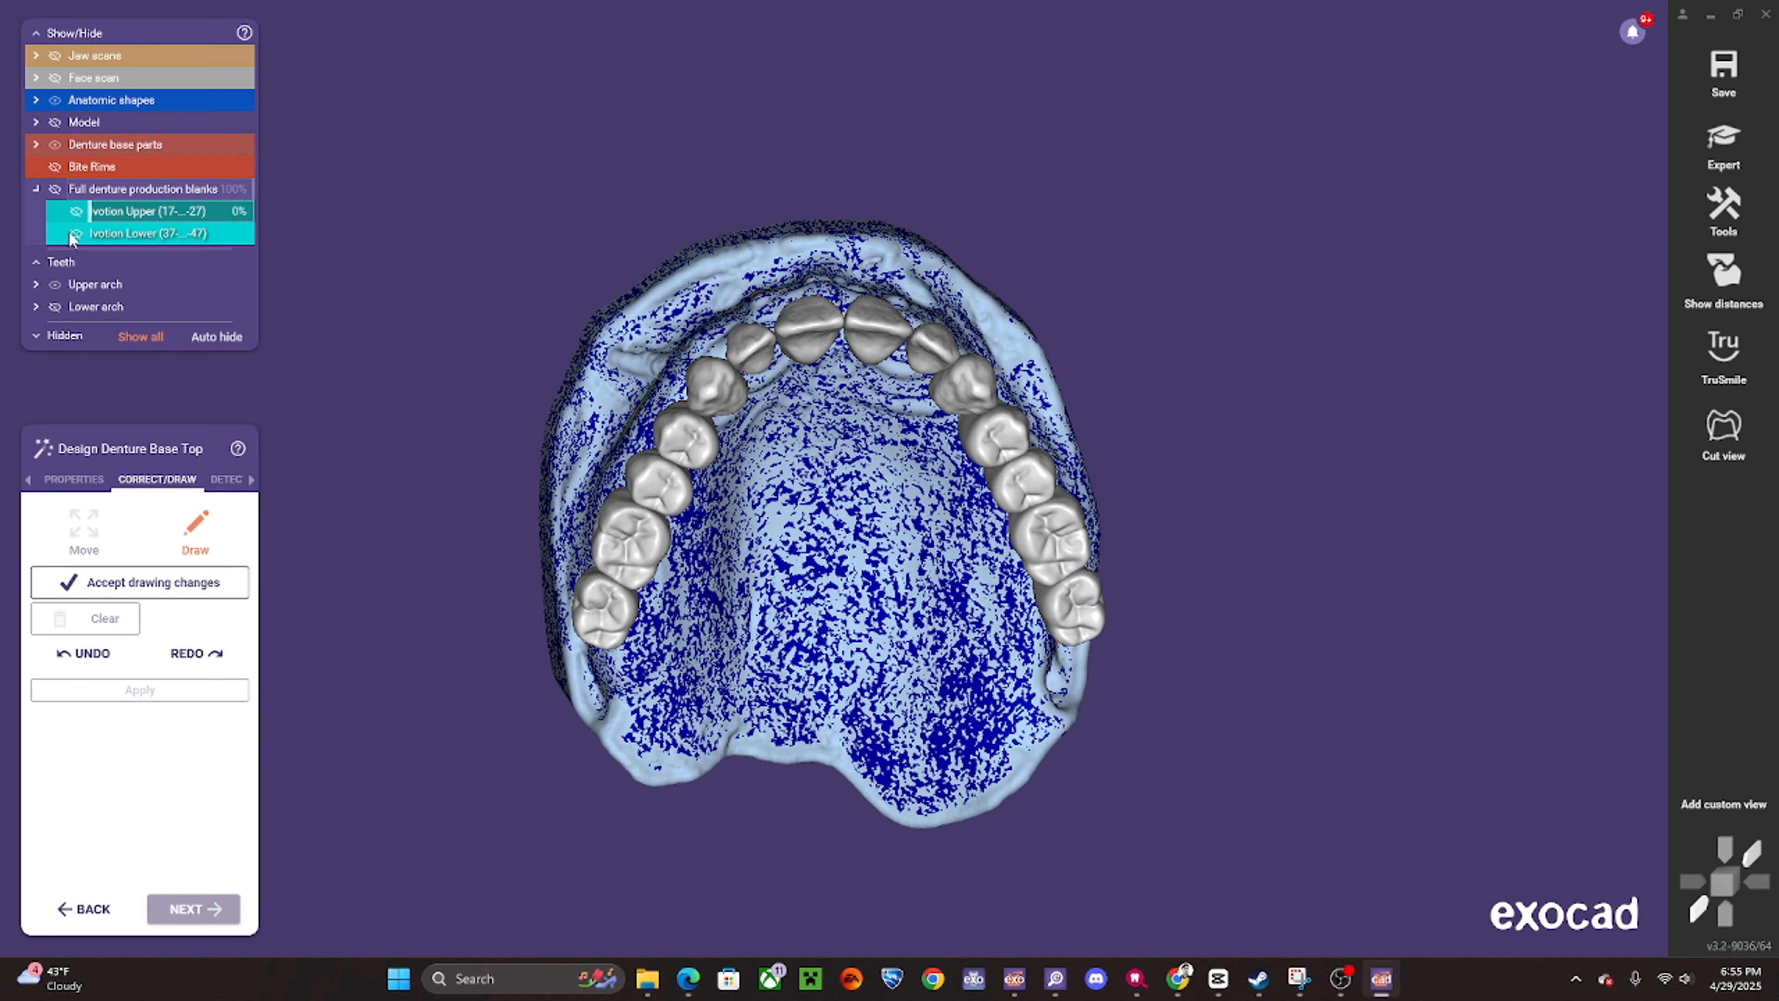
left_click(75, 211)
right_click_drag(772, 344, 873, 369)
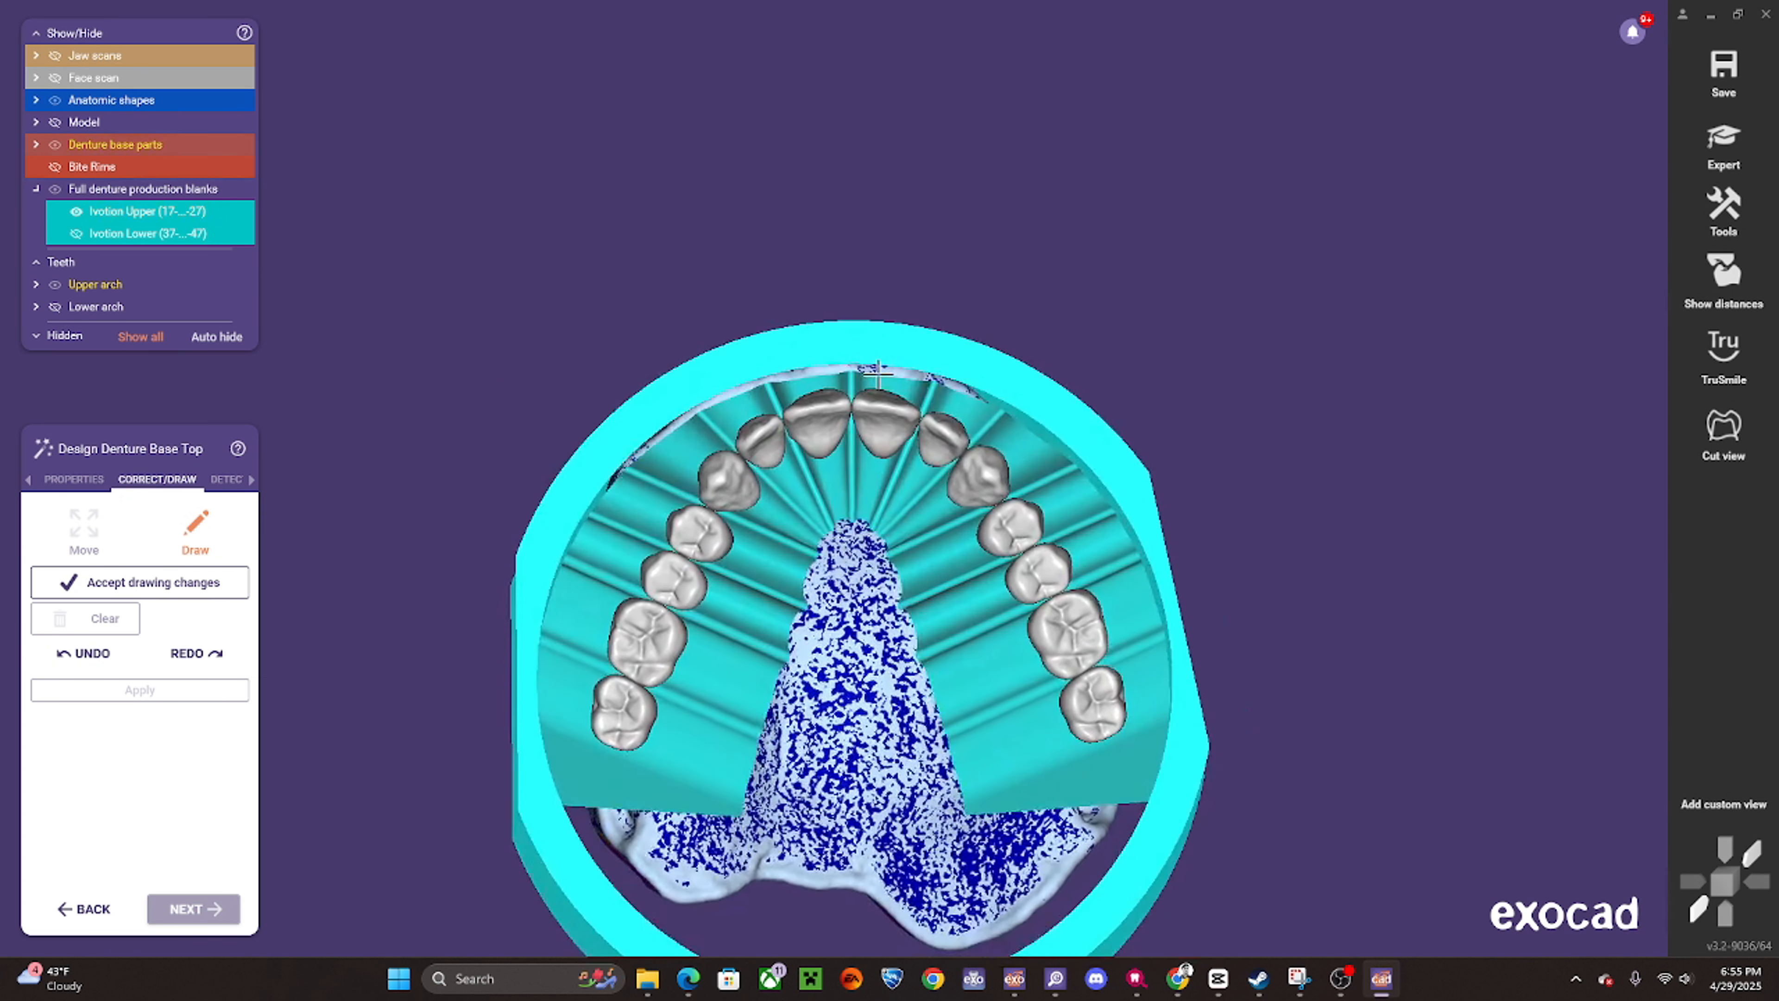
scroll(845, 502, "up", 3)
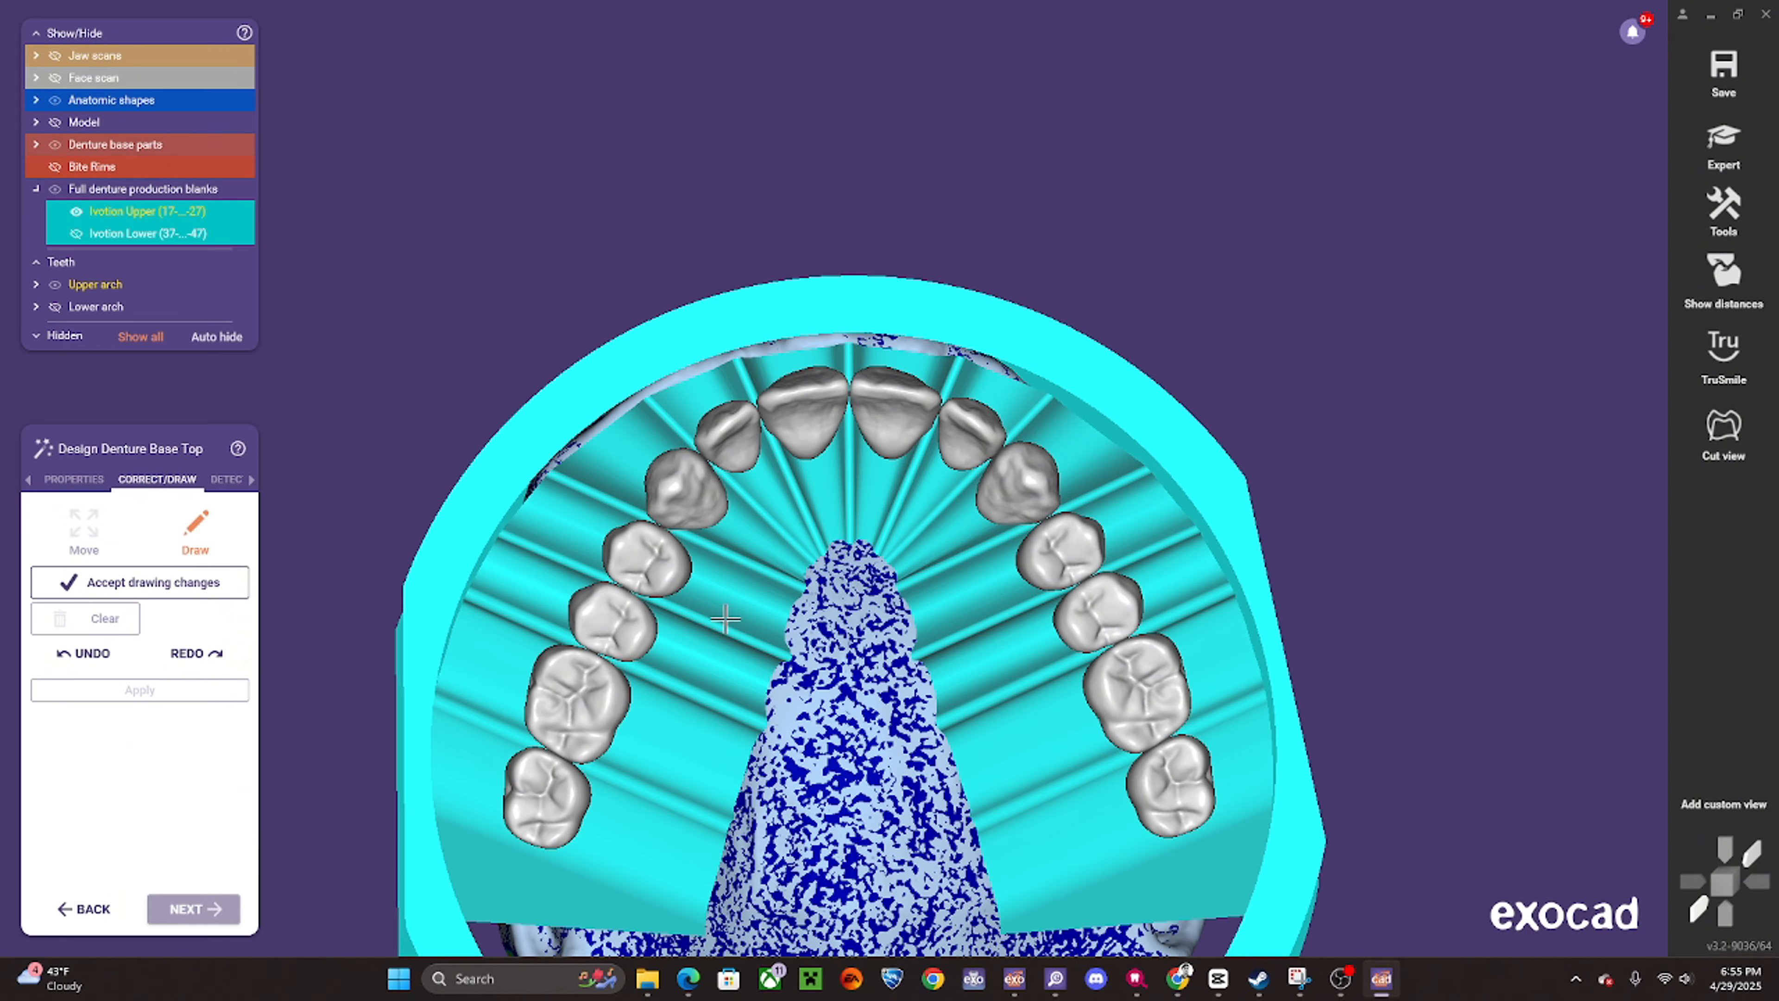
scroll(683, 512, "down", 3)
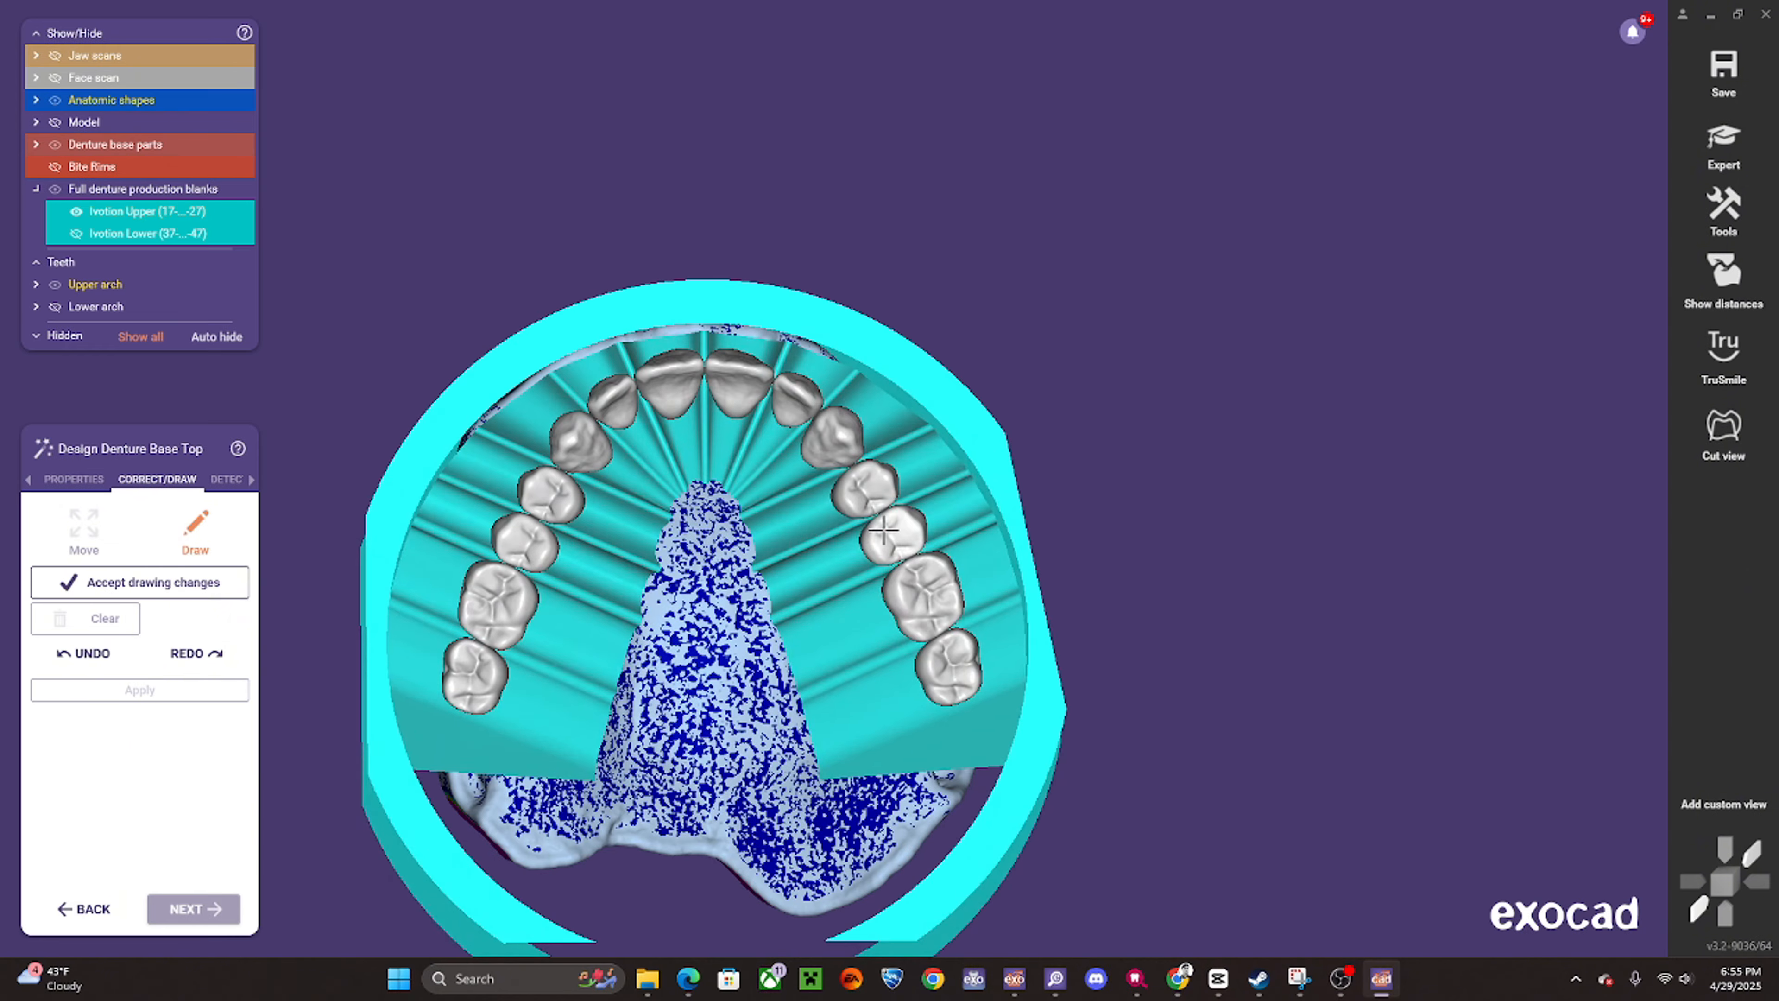
- Hide the Ivotion Upper blank and start drawing the upper base border from the anterior midline along the vestibule to the patient's right buccal frenum
right_click_drag(683, 512, 747, 284)
scroll(735, 345, "up", 1)
scroll(736, 345, "down", 3, "ctrl")
scroll(741, 344, "up", 2)
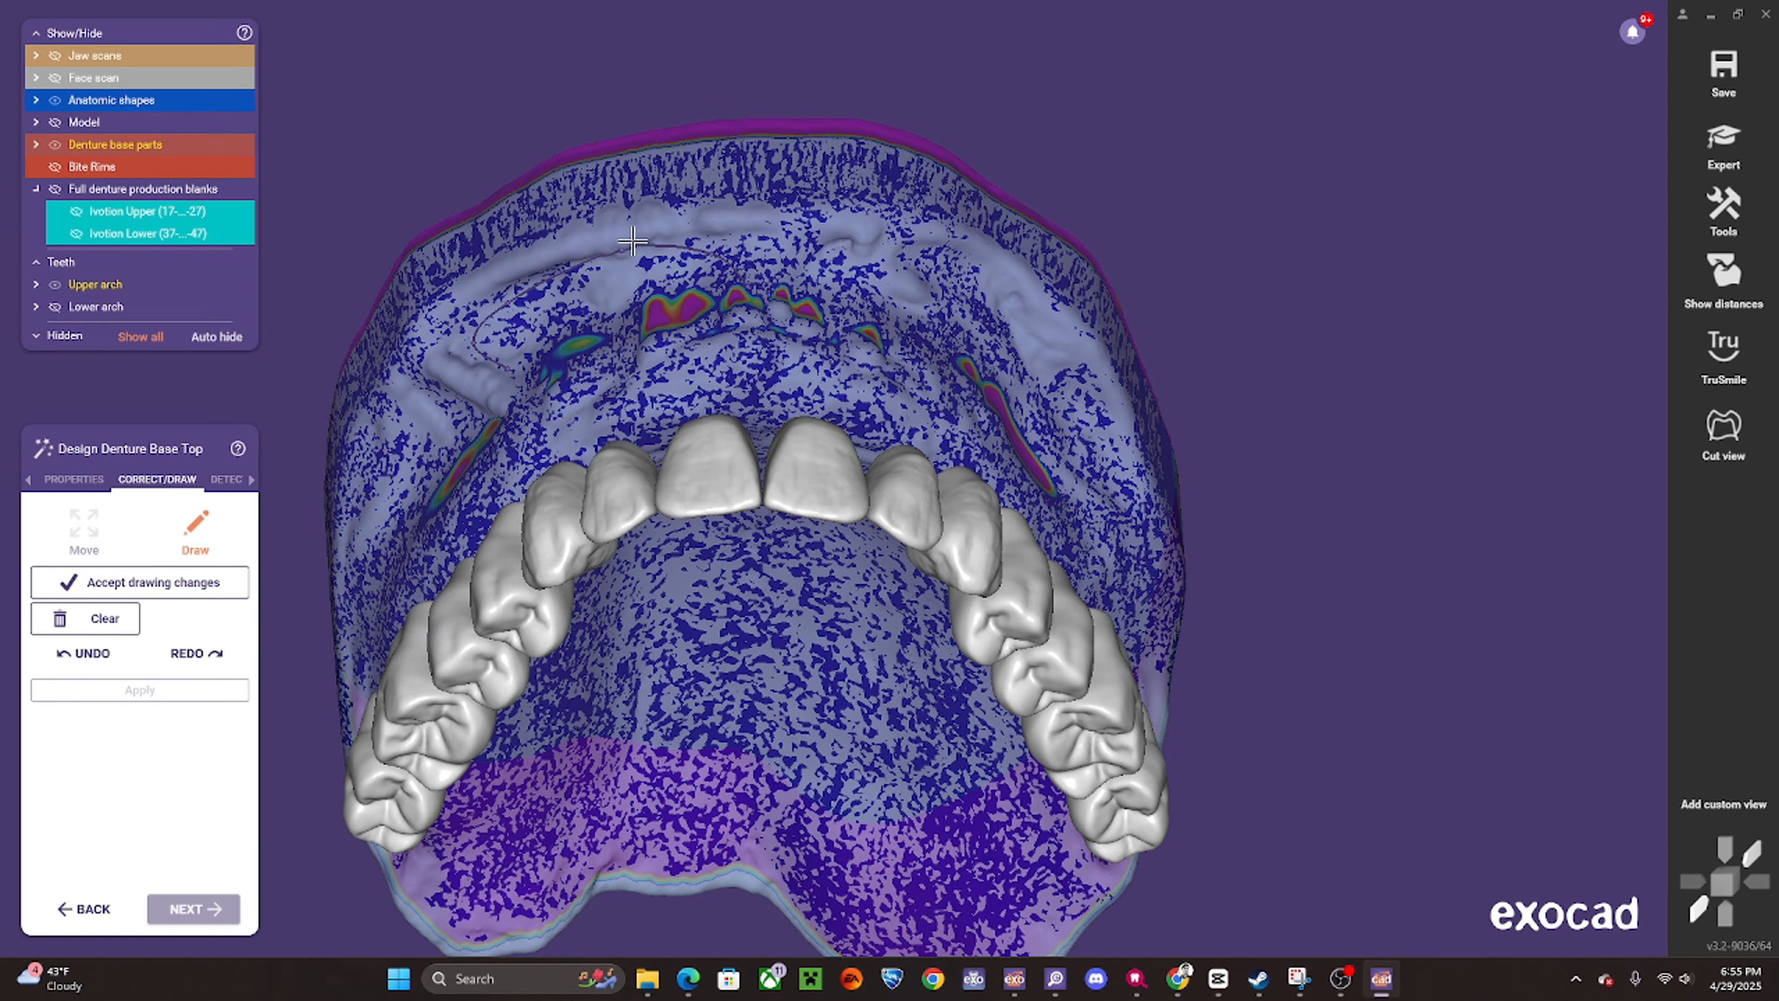
right_click_drag(616, 260, 549, 397)
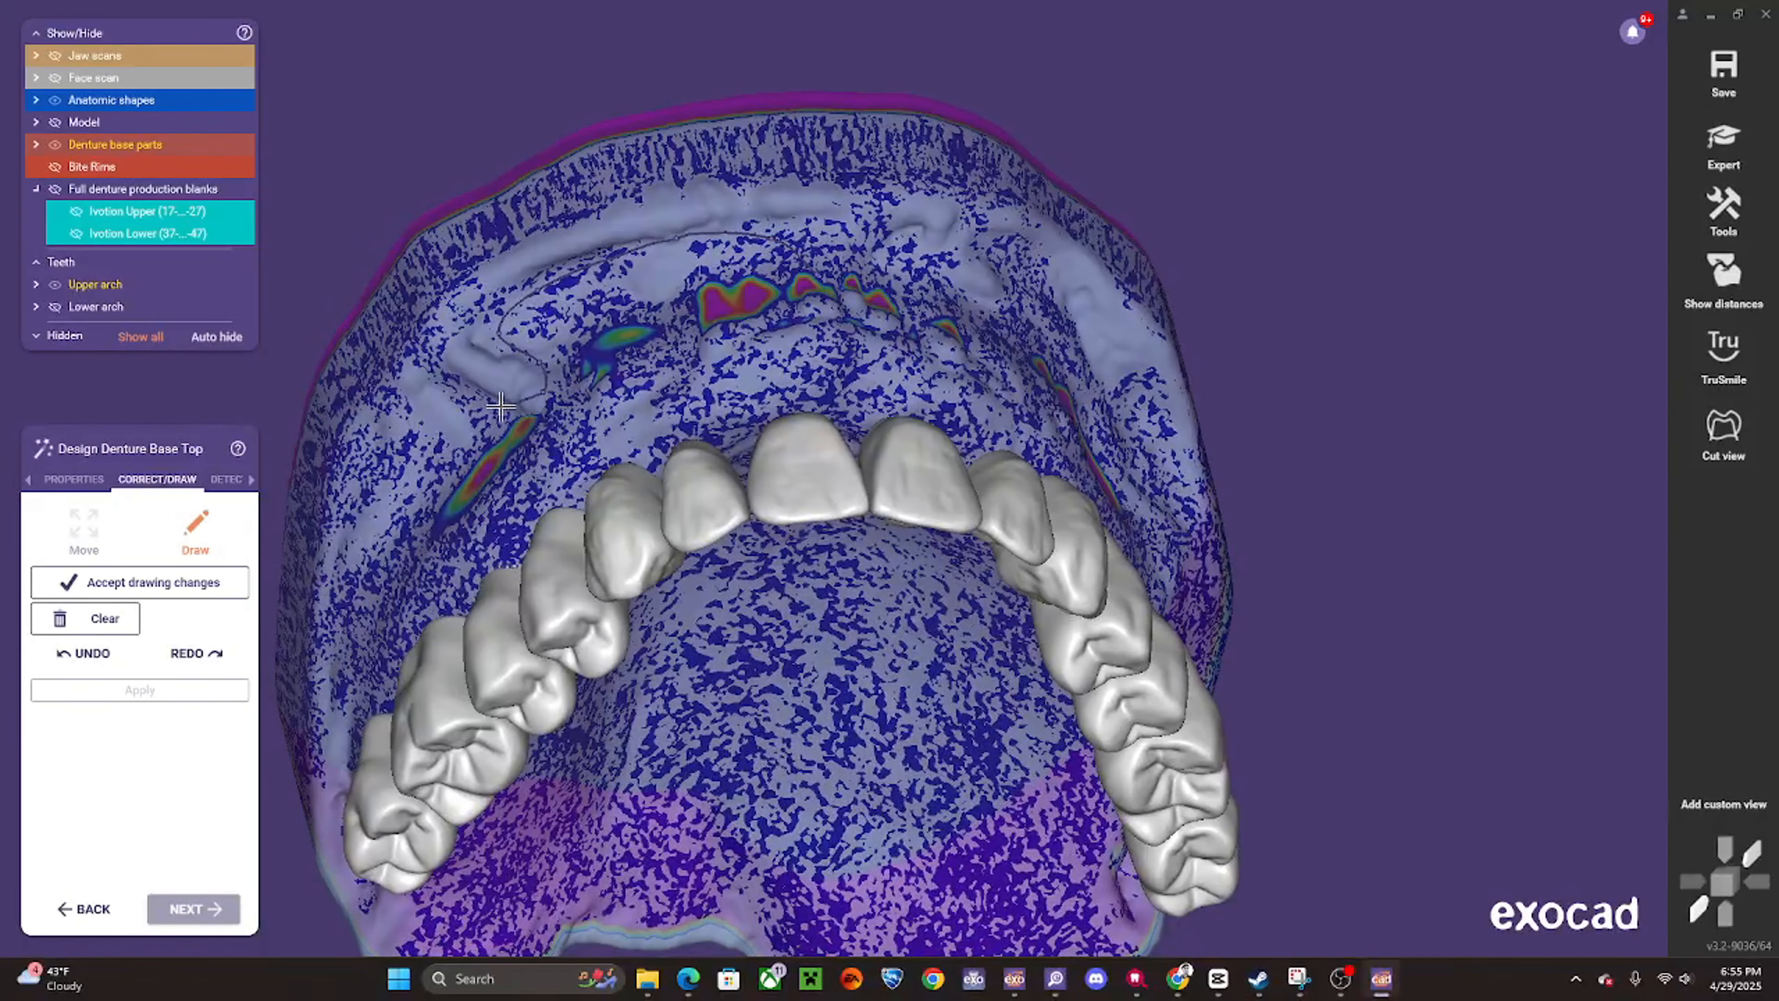
scroll(383, 486, "down", 2)
middle_click_drag(385, 488, 597, 426)
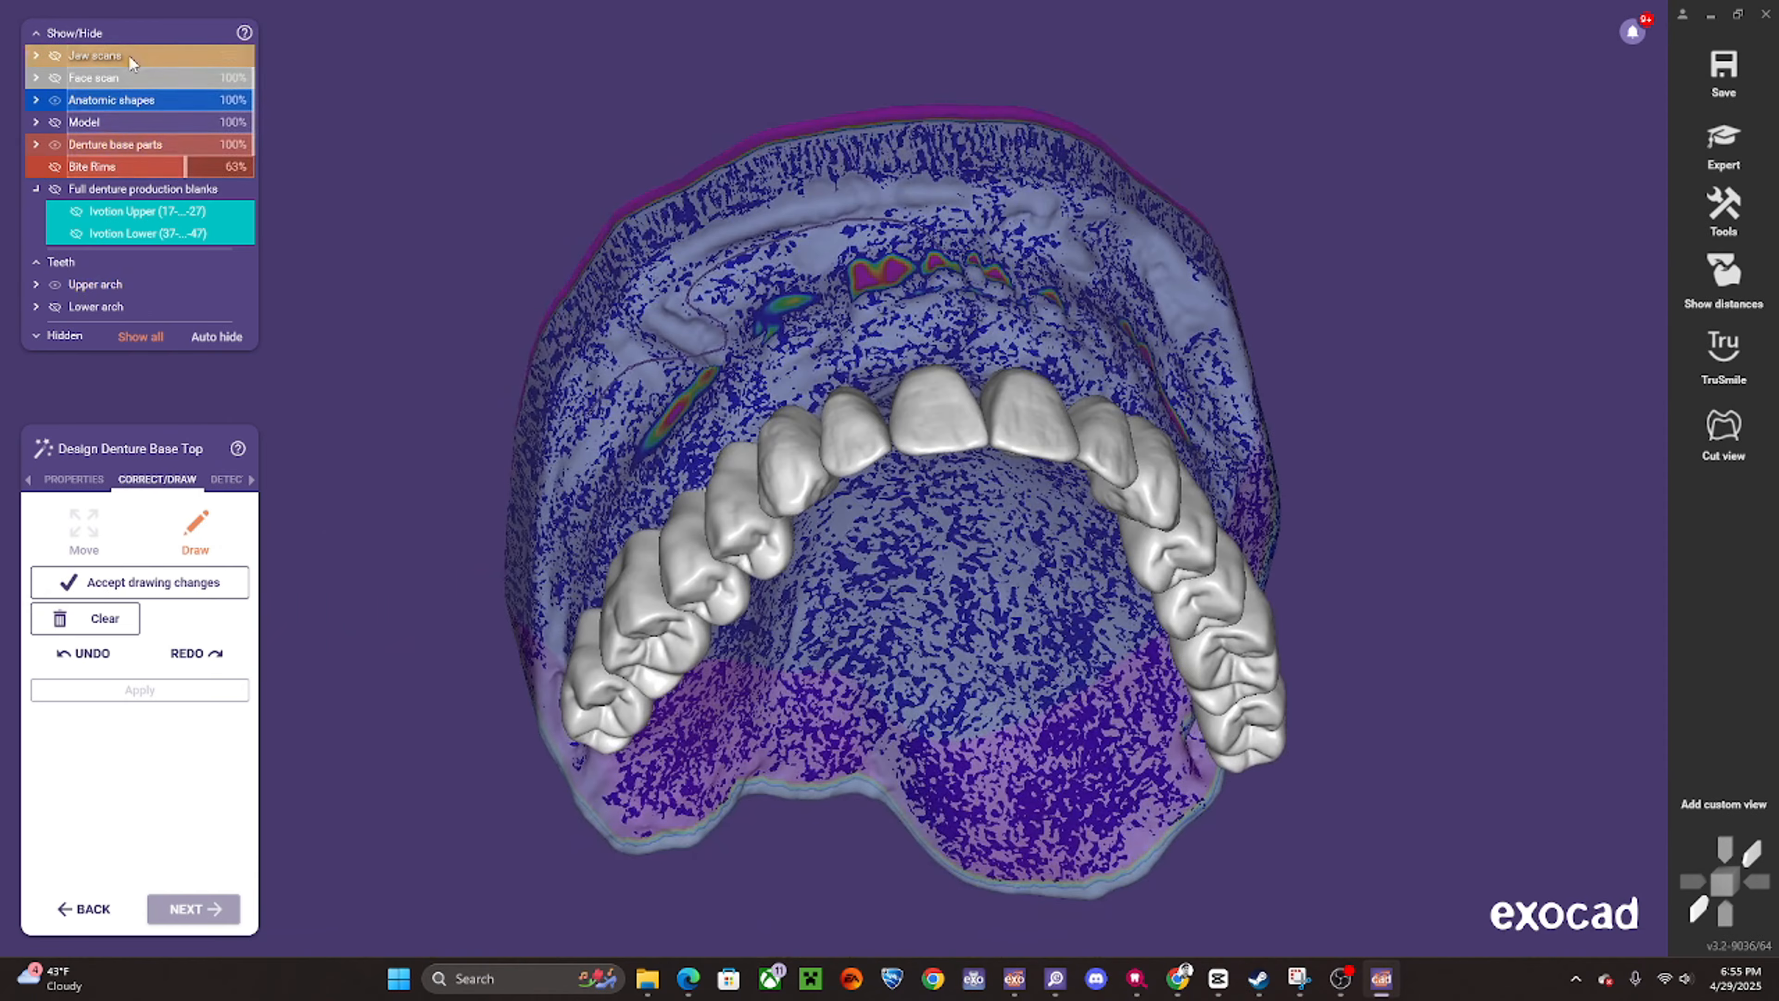
- Show the upper jaw scan (17-27) together with the denture base as a reference for the border
left_click(36, 55)
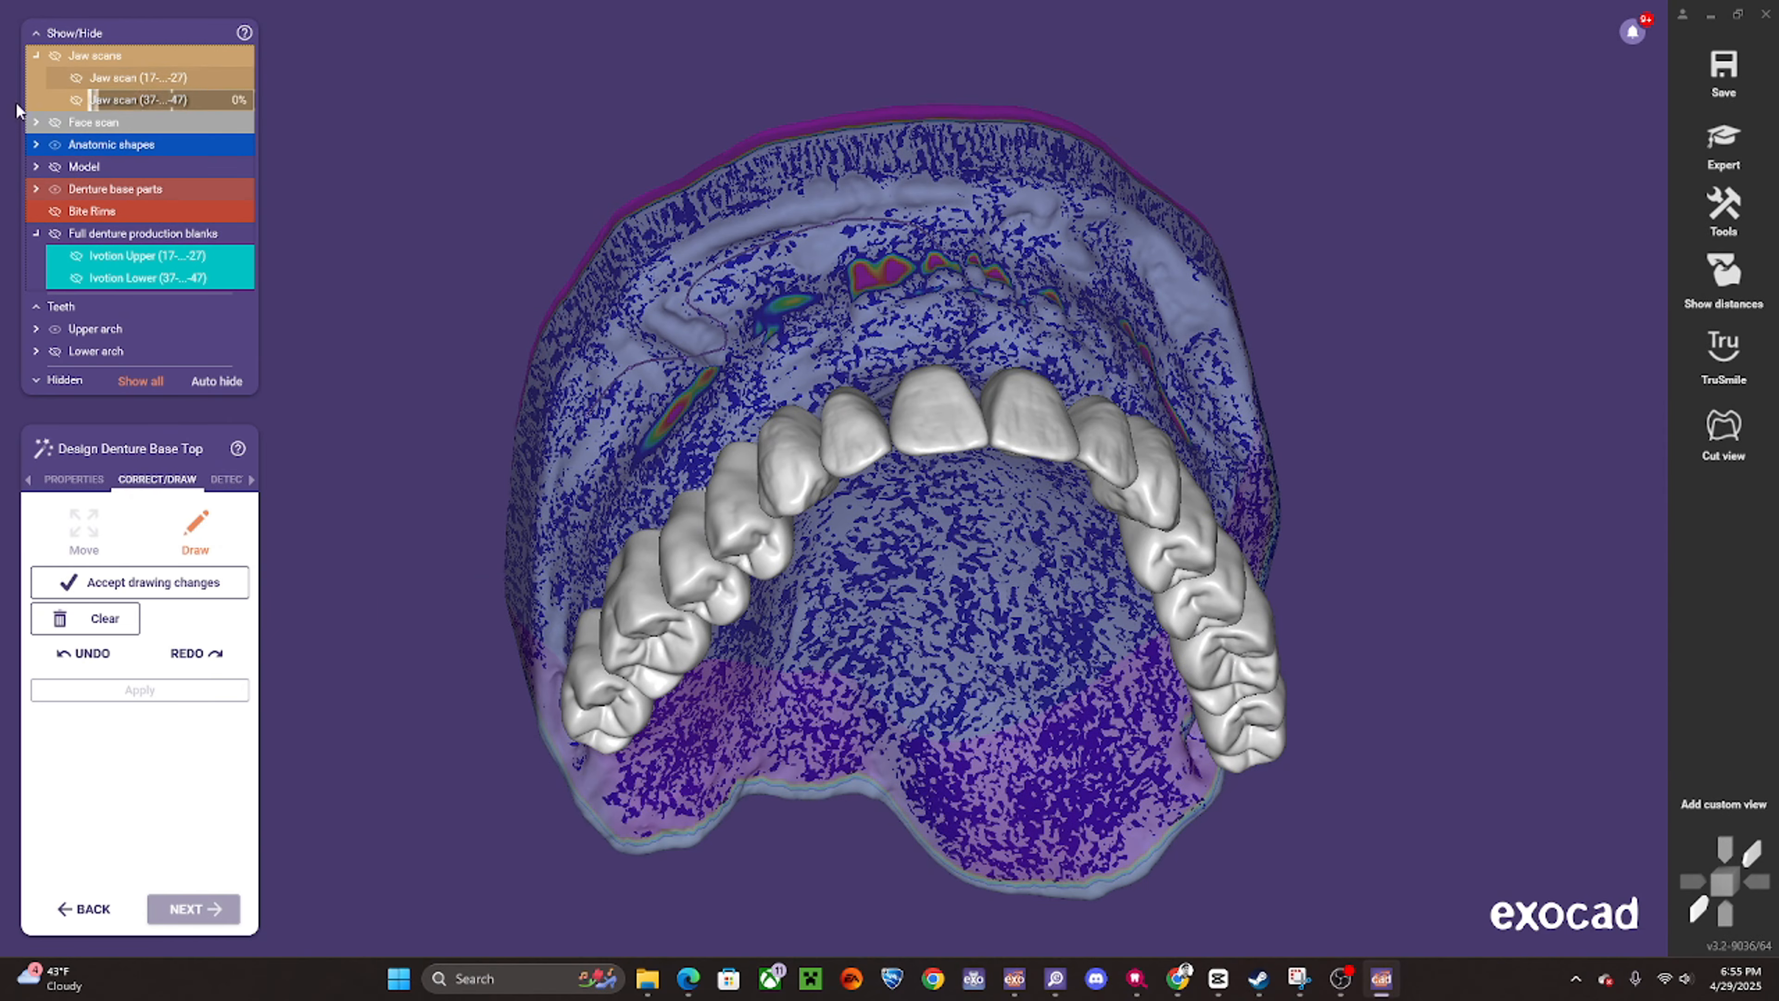
left_click(137, 77)
right_click_drag(657, 366, 726, 432)
scroll(726, 432, "up", 3)
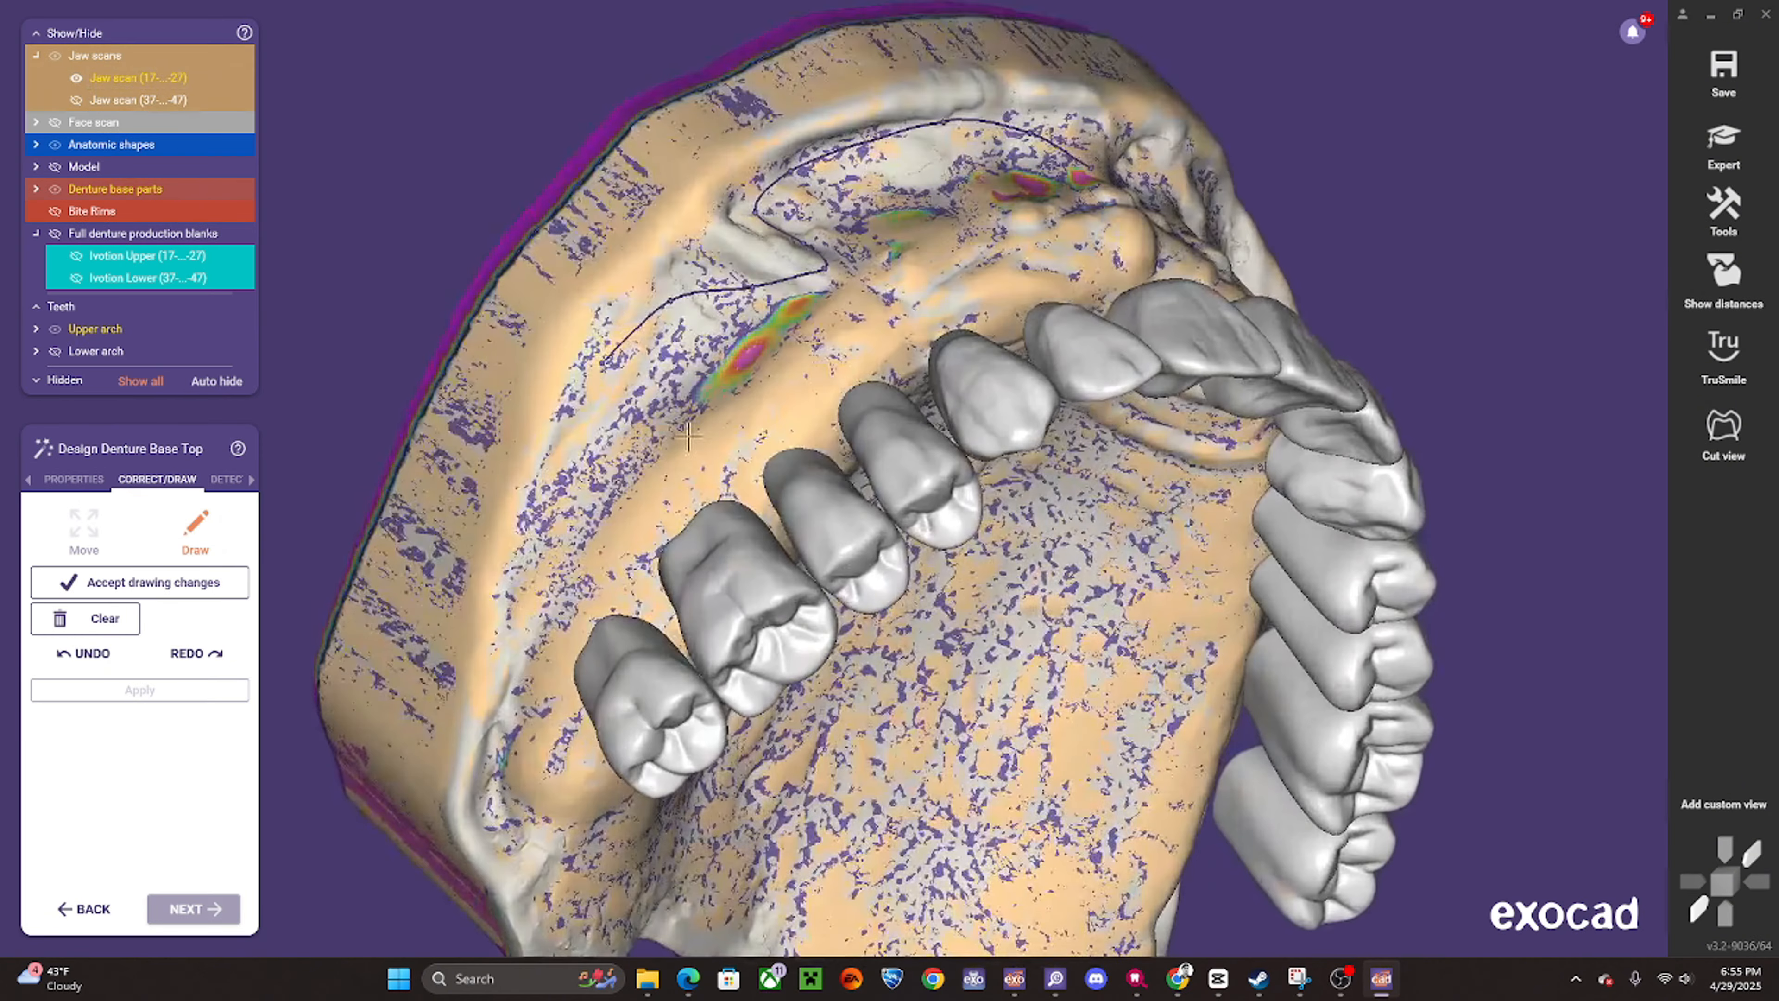
- Continue the upper base border along the patient's right buccal vestibule to the area behind the last molar
middle_click_drag(537, 497, 612, 455)
left_click_drag(612, 454, 598, 475)
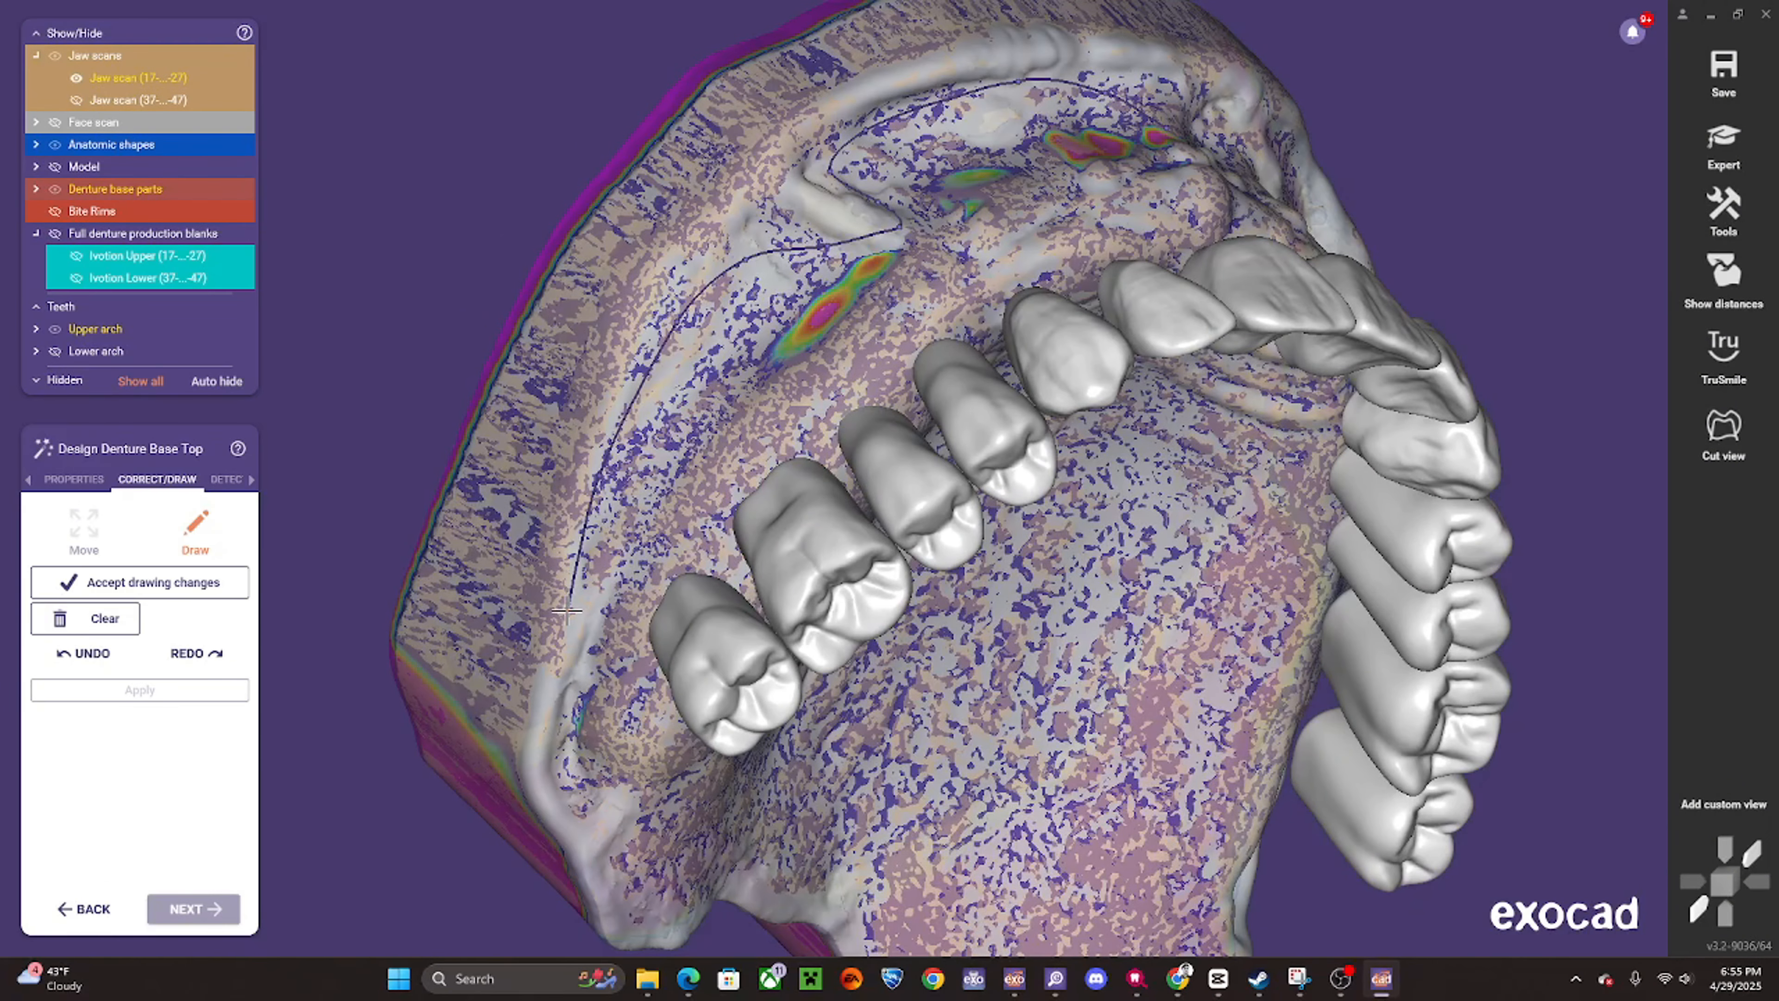
left_click_drag(568, 610, 571, 621)
middle_click_drag(543, 638, 548, 488)
left_click_drag(580, 593, 561, 609)
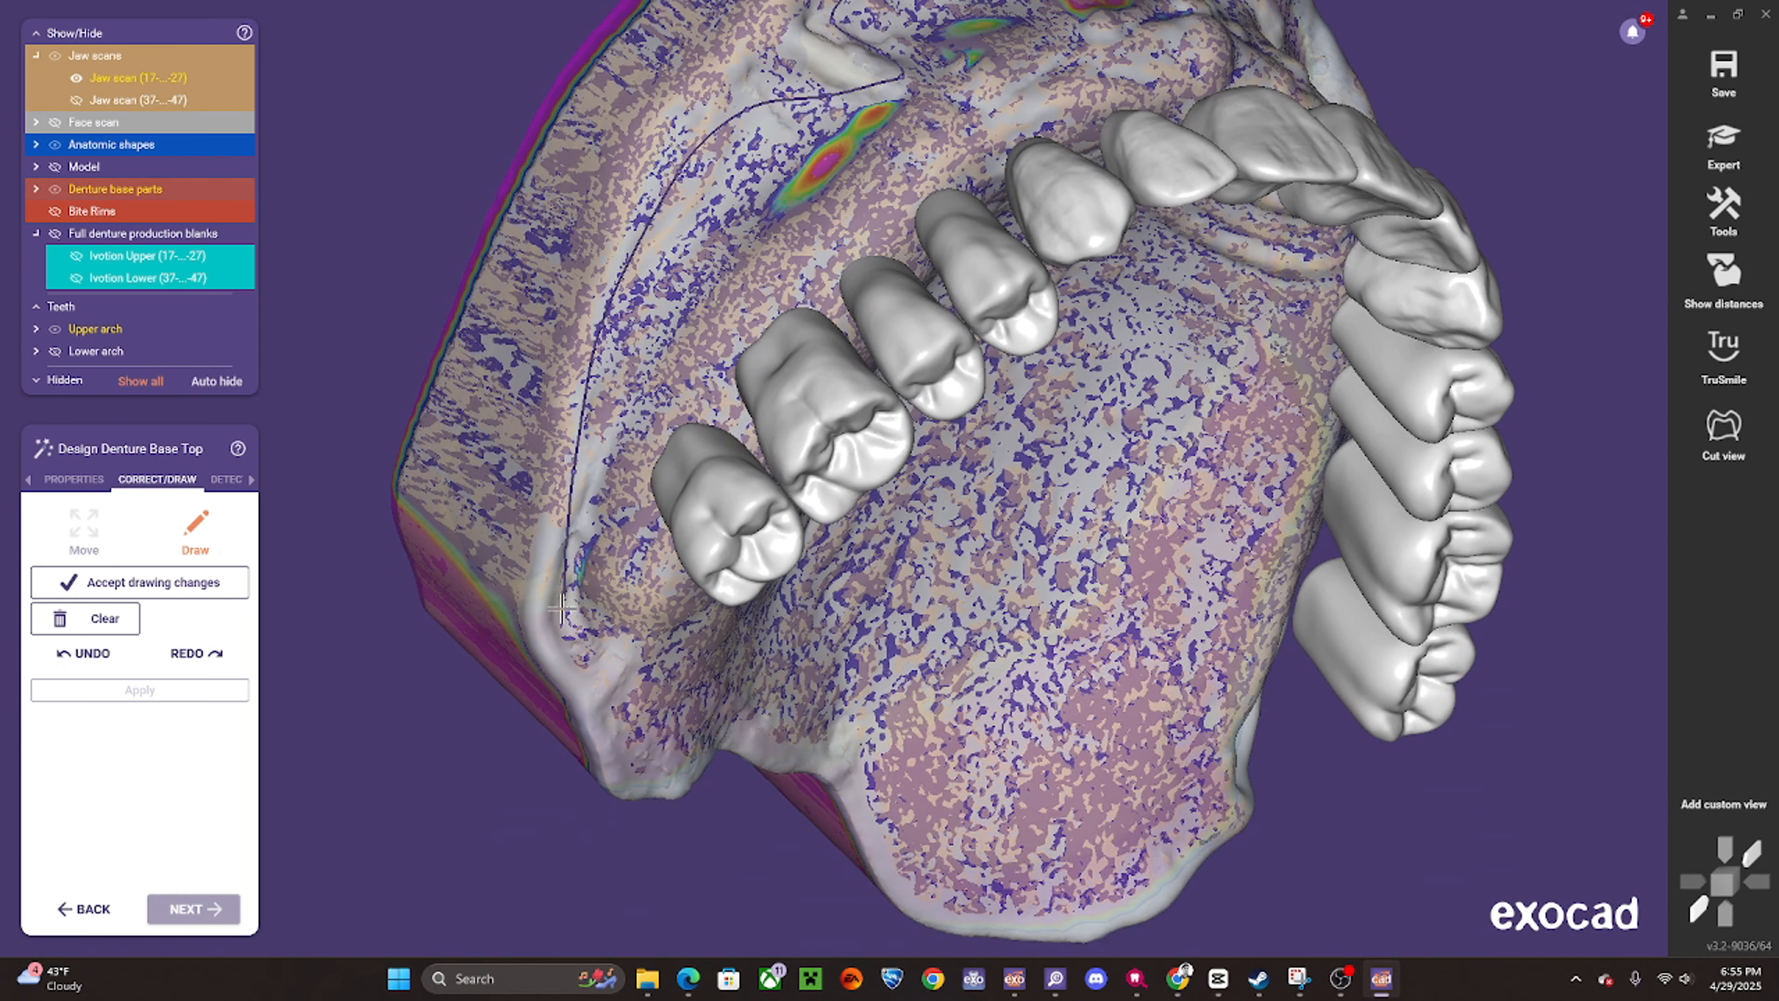
left_click_drag(595, 322, 606, 317)
scroll(631, 365, "down", 3)
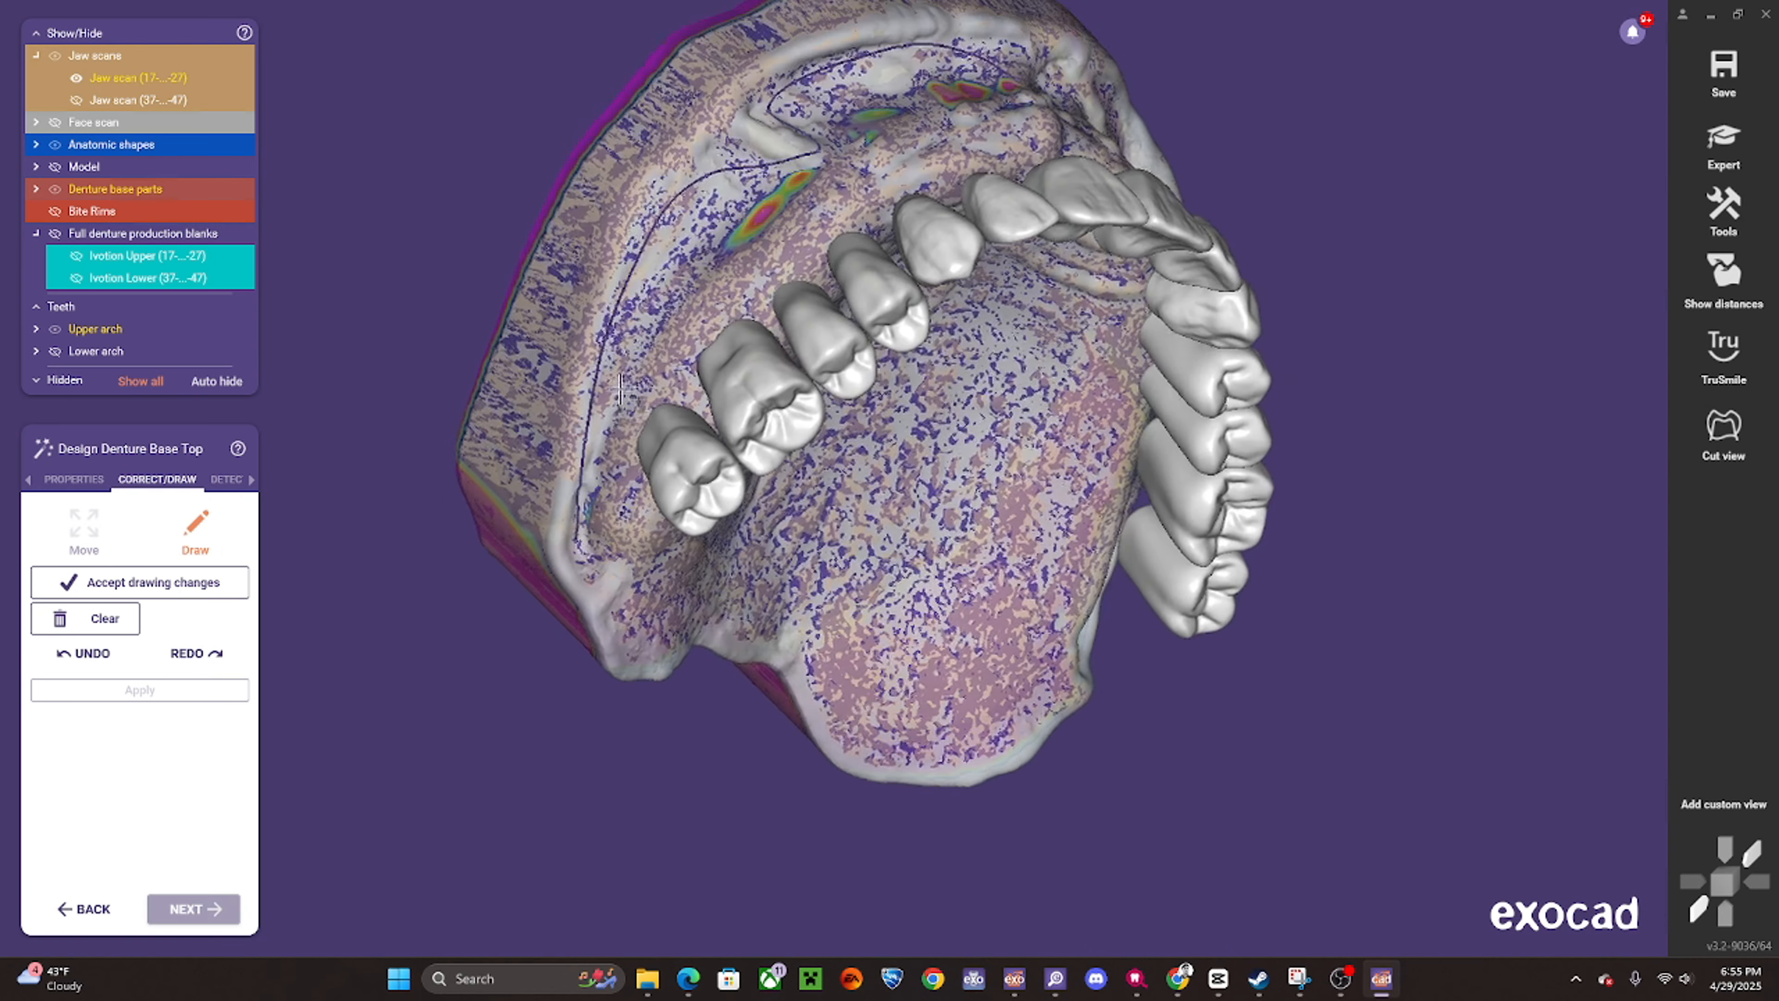
right_click_drag(673, 484, 631, 435)
scroll(616, 553, "up", 5)
left_click(654, 569)
scroll(623, 593, "down", 5)
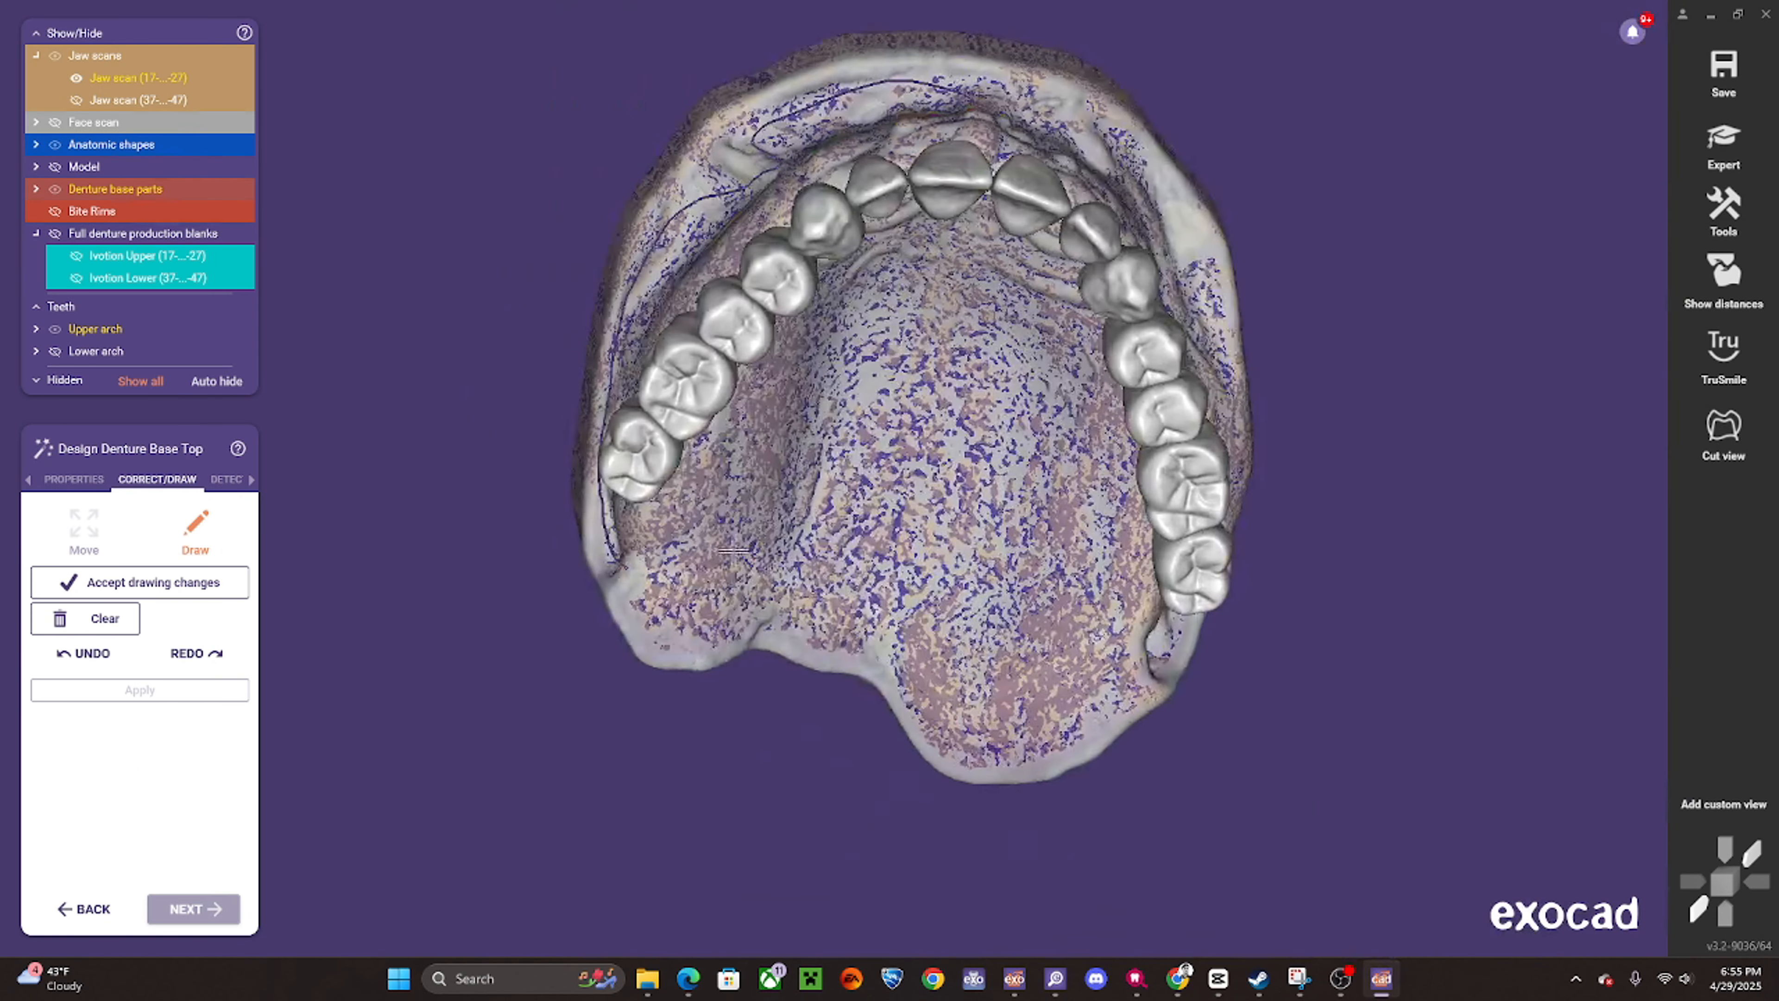
- Draw the border straight across the posterior palate from the right tuberosity to the left tuberosity
mouse_move(631, 589)
right_mouse_down()
mouse_move(740, 583)
mouse_move(757, 611)
right_mouse_up()
scroll(725, 610, "up", 2)
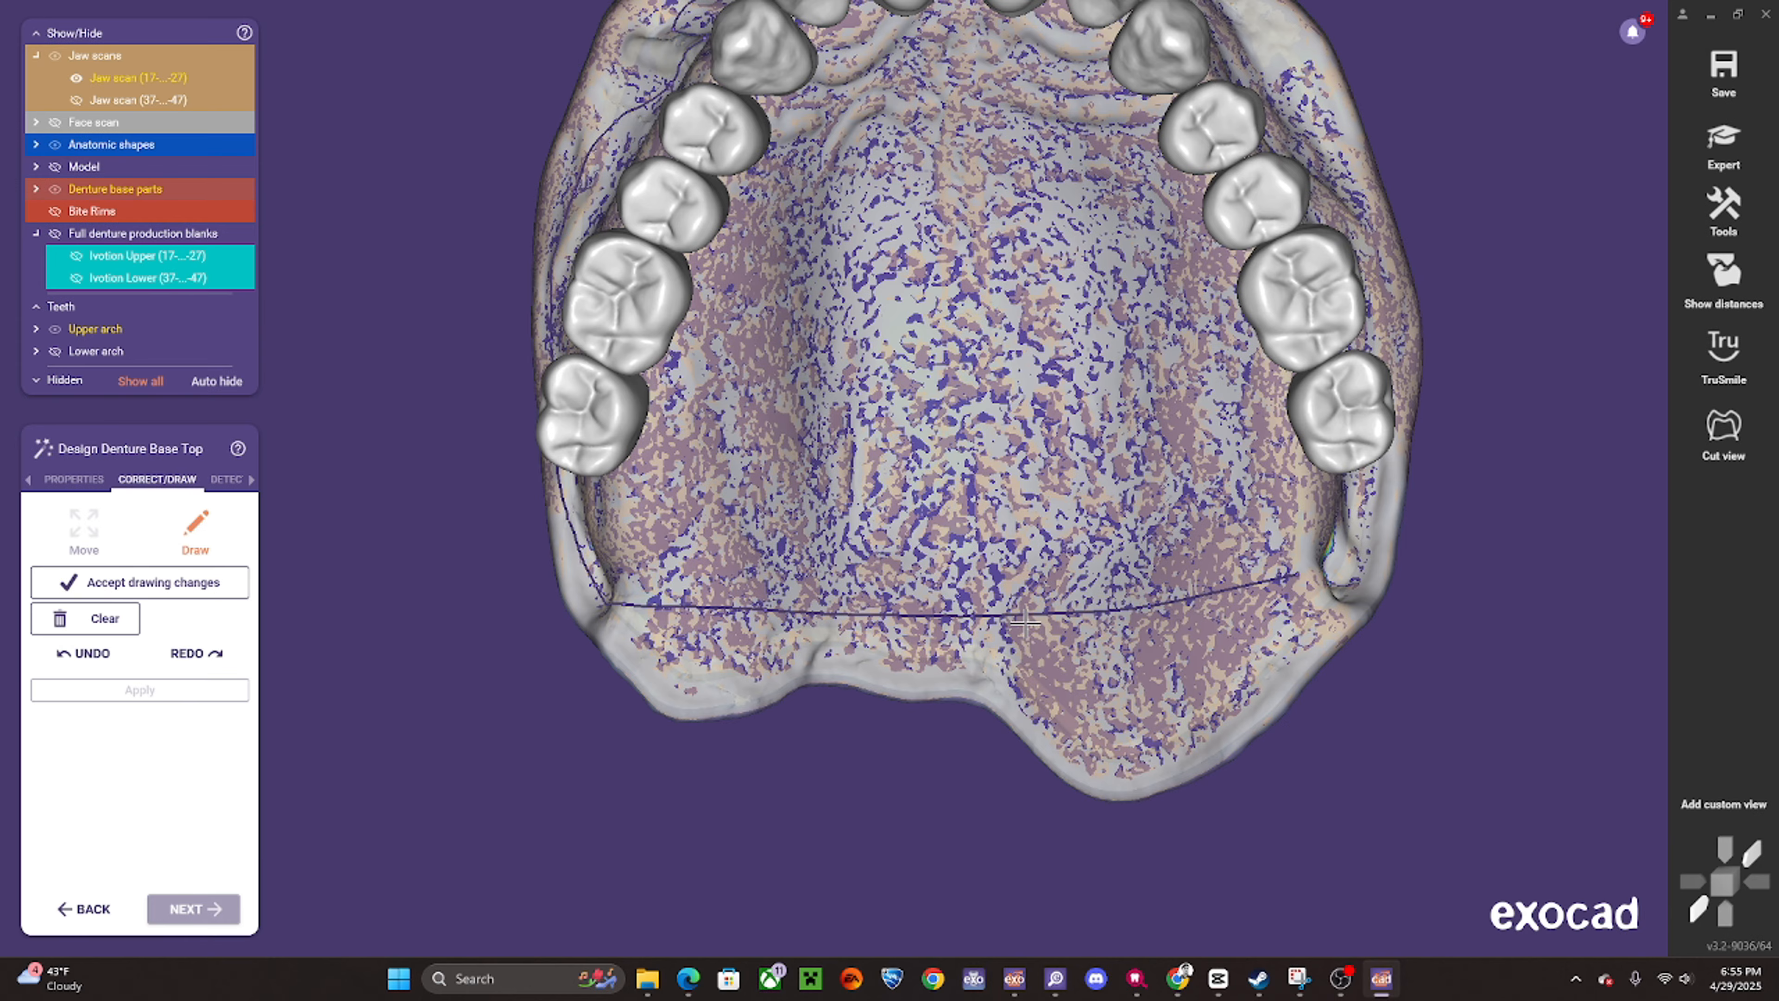
scroll(1155, 607, "down", 5)
right_click_drag(1157, 607, 1121, 596)
scroll(1133, 592, "up", 5)
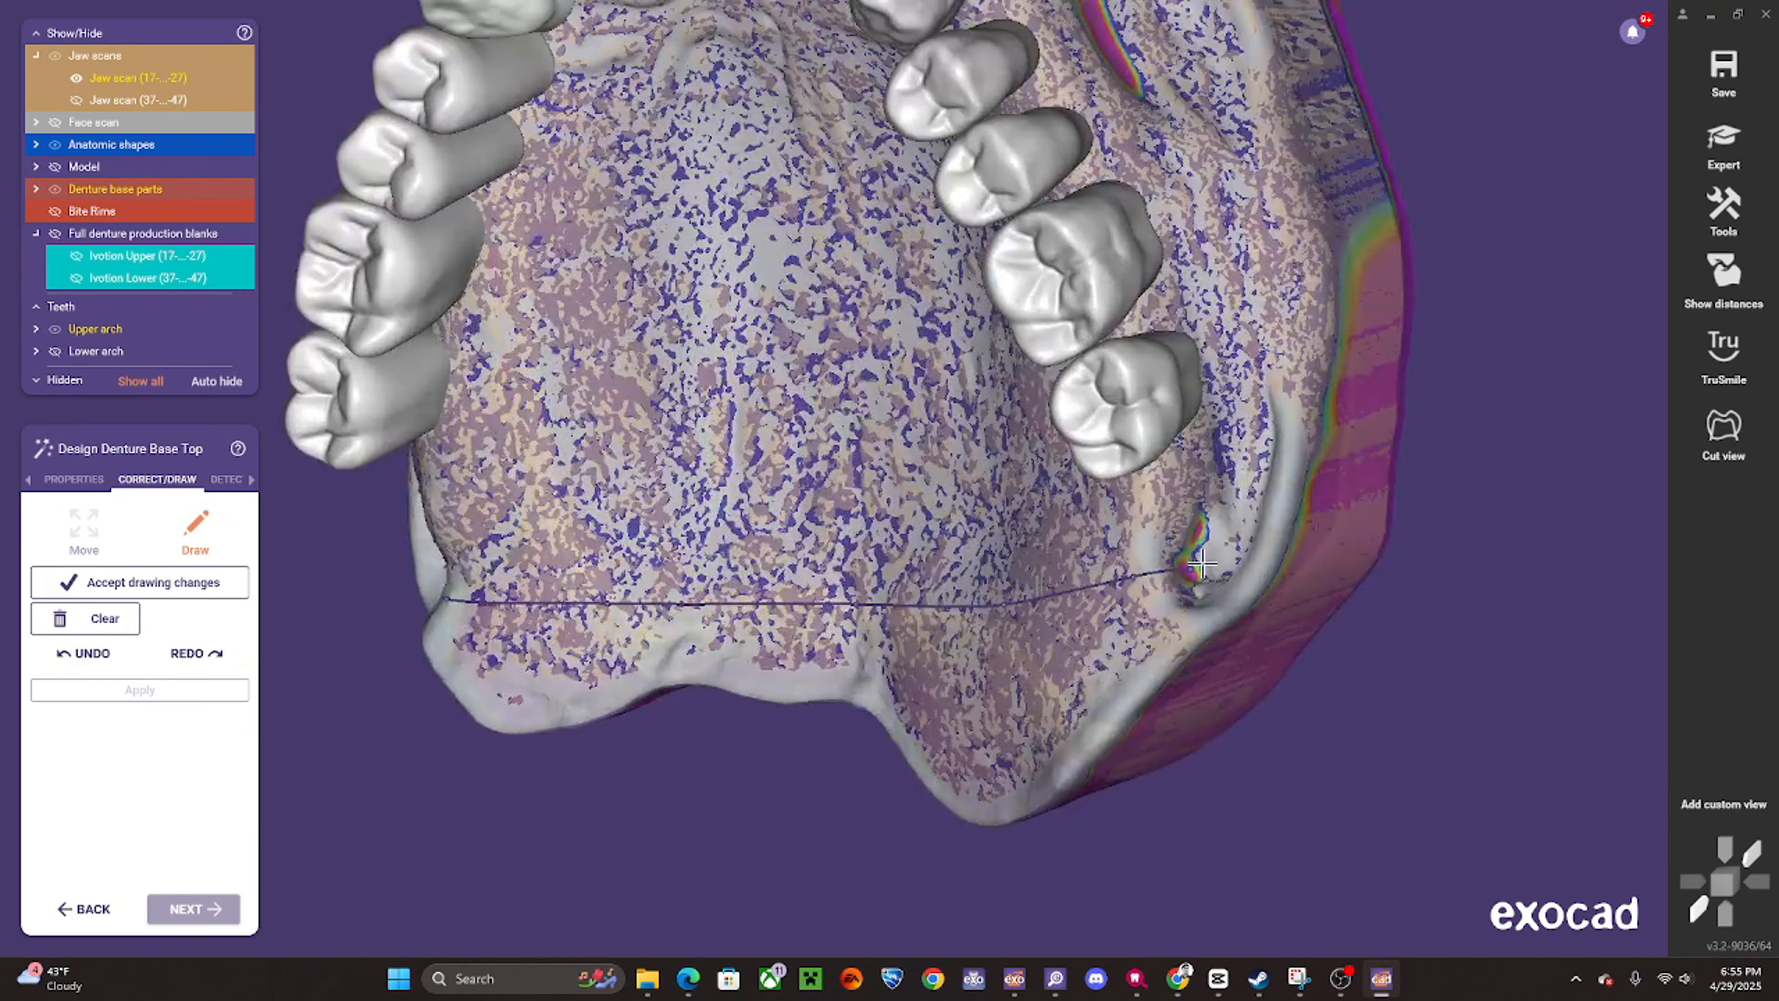
left_click(1238, 509)
- Carry the border around the left tuberosity and forward along the left buccal vestibule to the buccal frenum
scroll(1236, 508, "down", 5)
right_click_drag(1236, 507, 1120, 580)
scroll(560, 652, "up", 4)
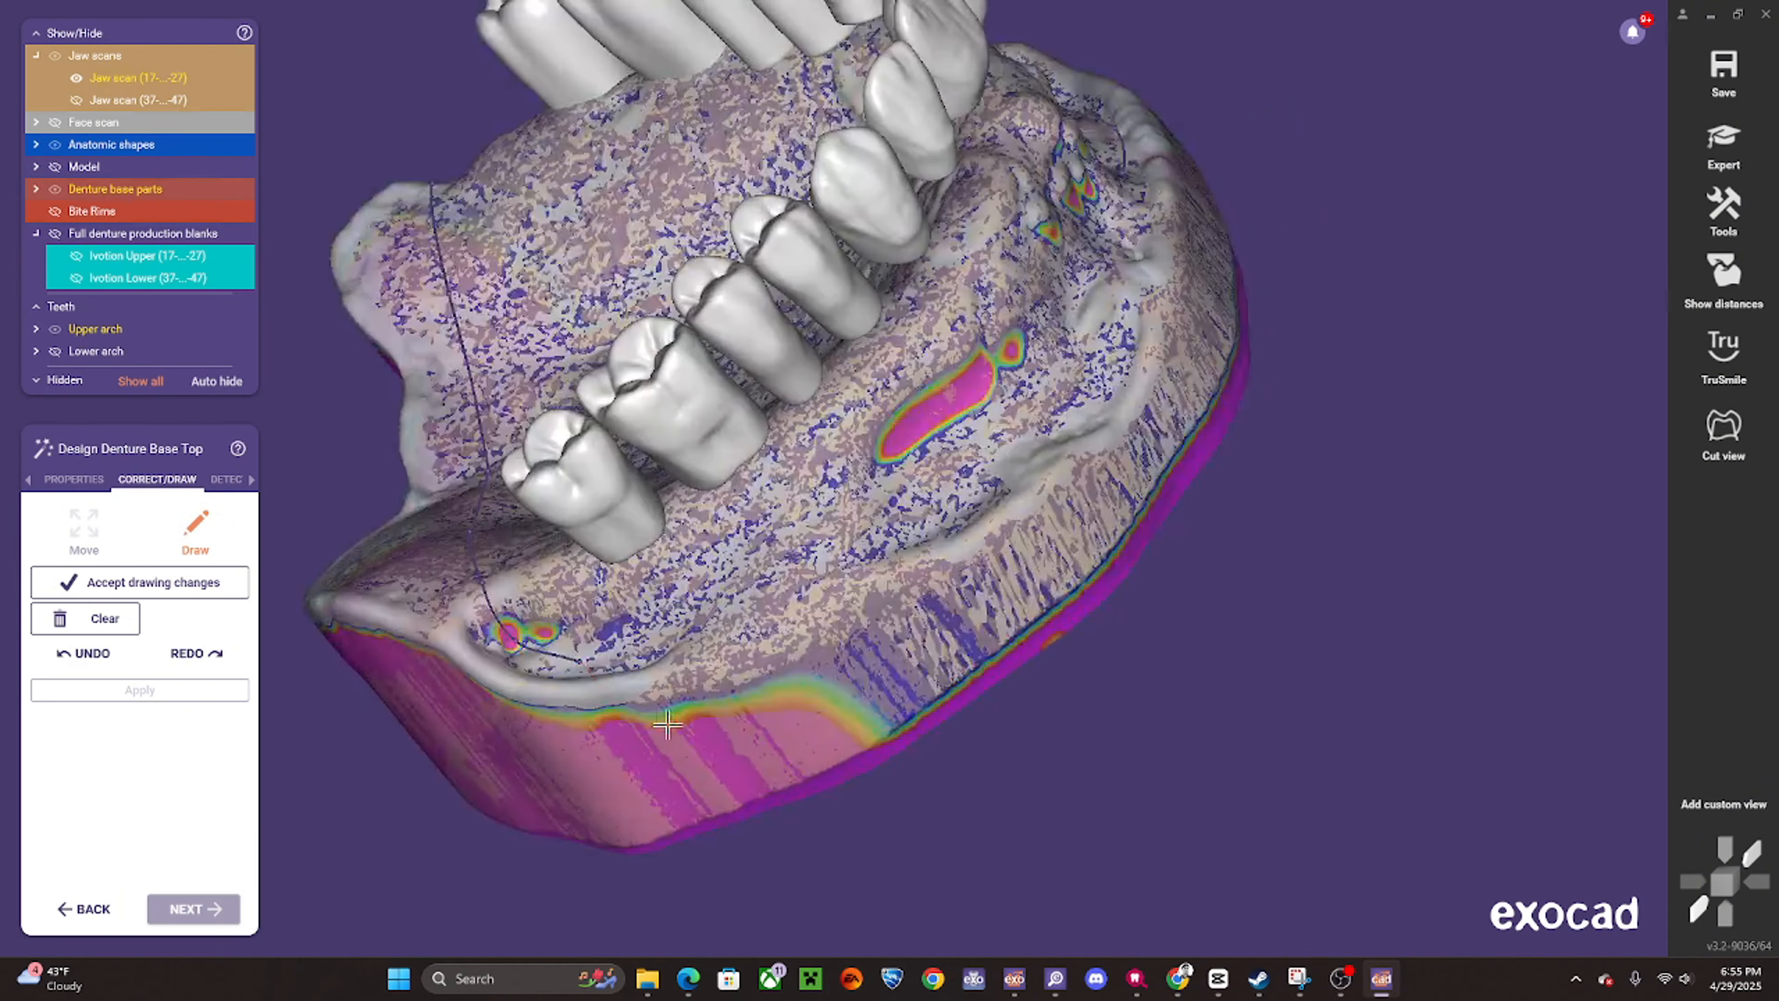
right_click_drag(560, 651, 702, 647)
scroll(703, 646, "up", 3)
left_click(662, 657)
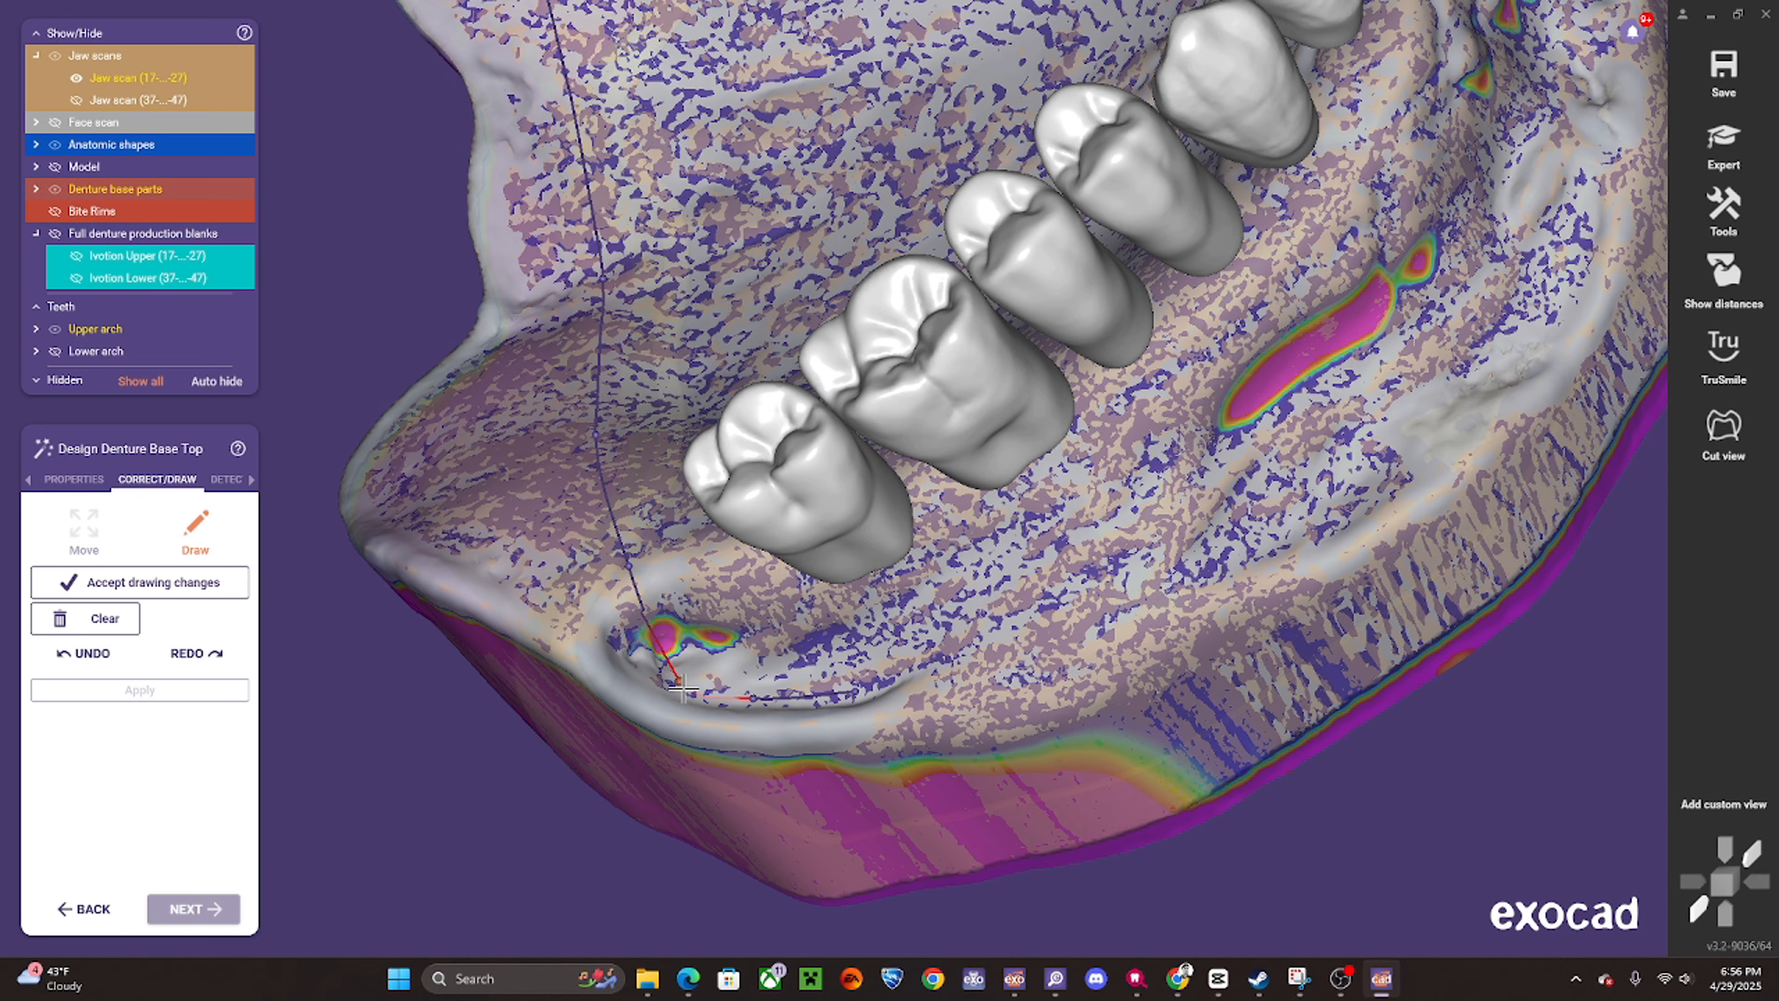
right_click_drag(818, 688, 854, 693)
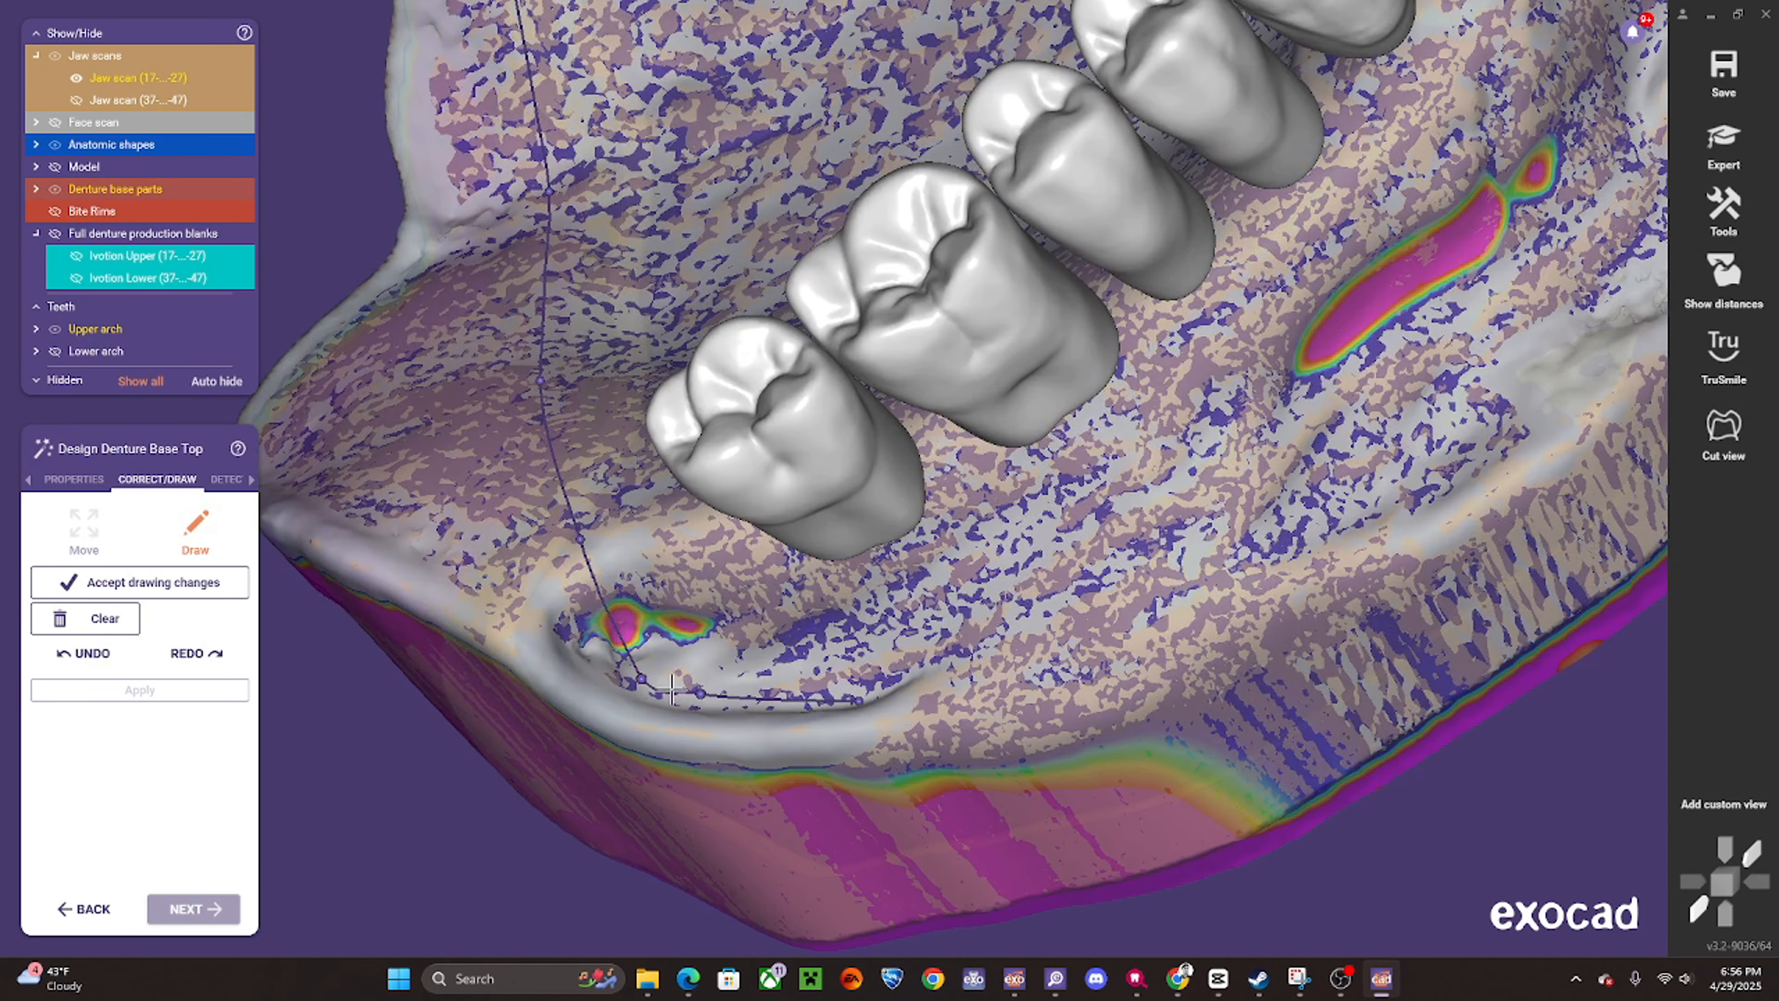
scroll(841, 701, "down", 3)
scroll(902, 685, "up", 5)
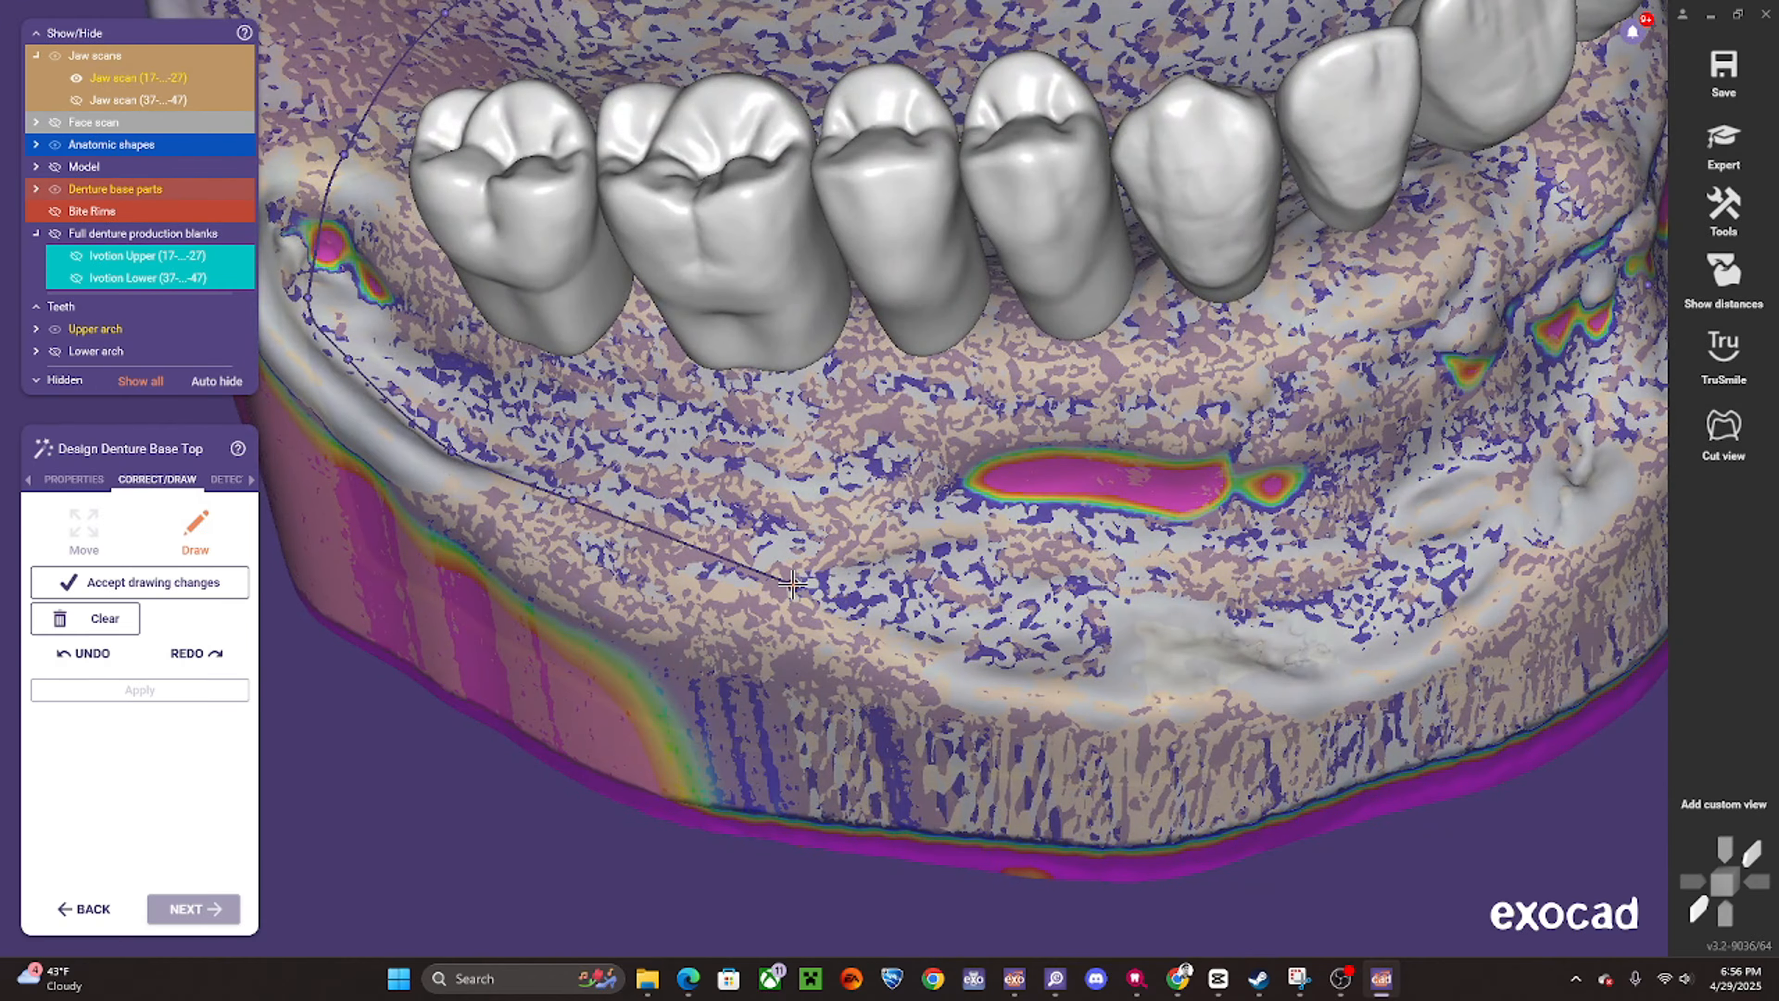
- Route the border around the left buccal frenum and along the left anterior vestibule
scroll(1040, 638, "down", 5)
right_click_drag(1040, 638, 951, 547)
scroll(889, 498, "up", 3)
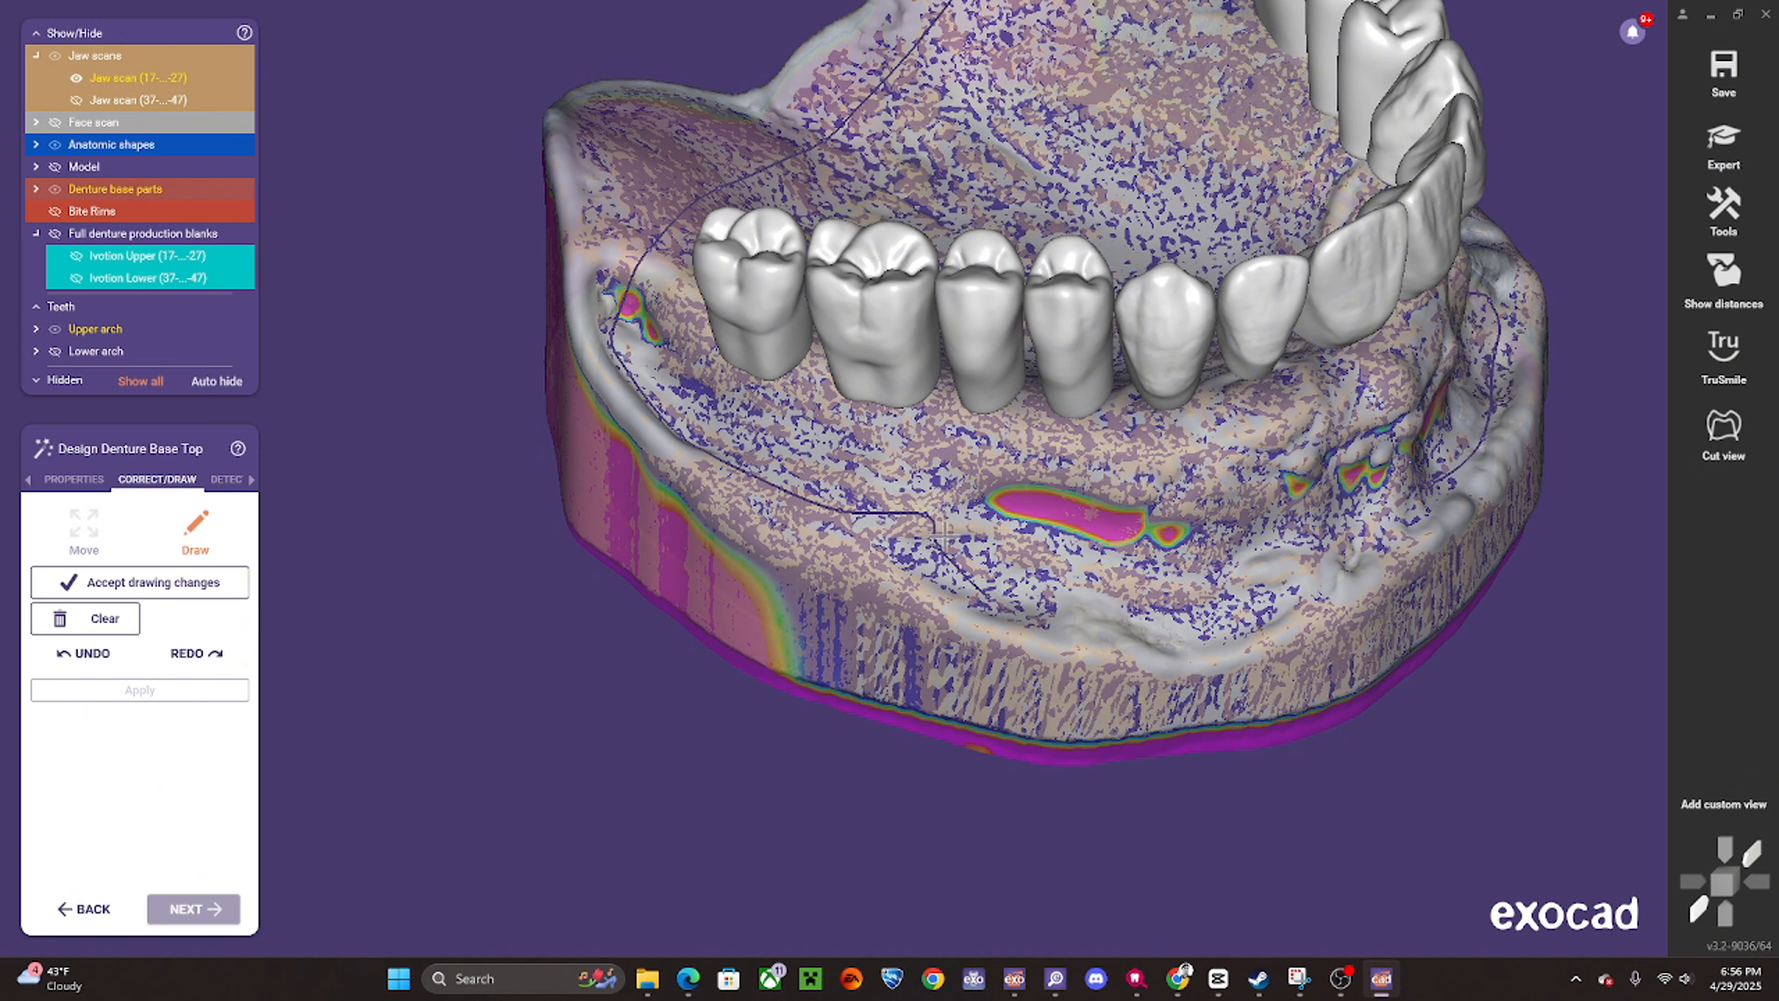
scroll(959, 561, "up", 2)
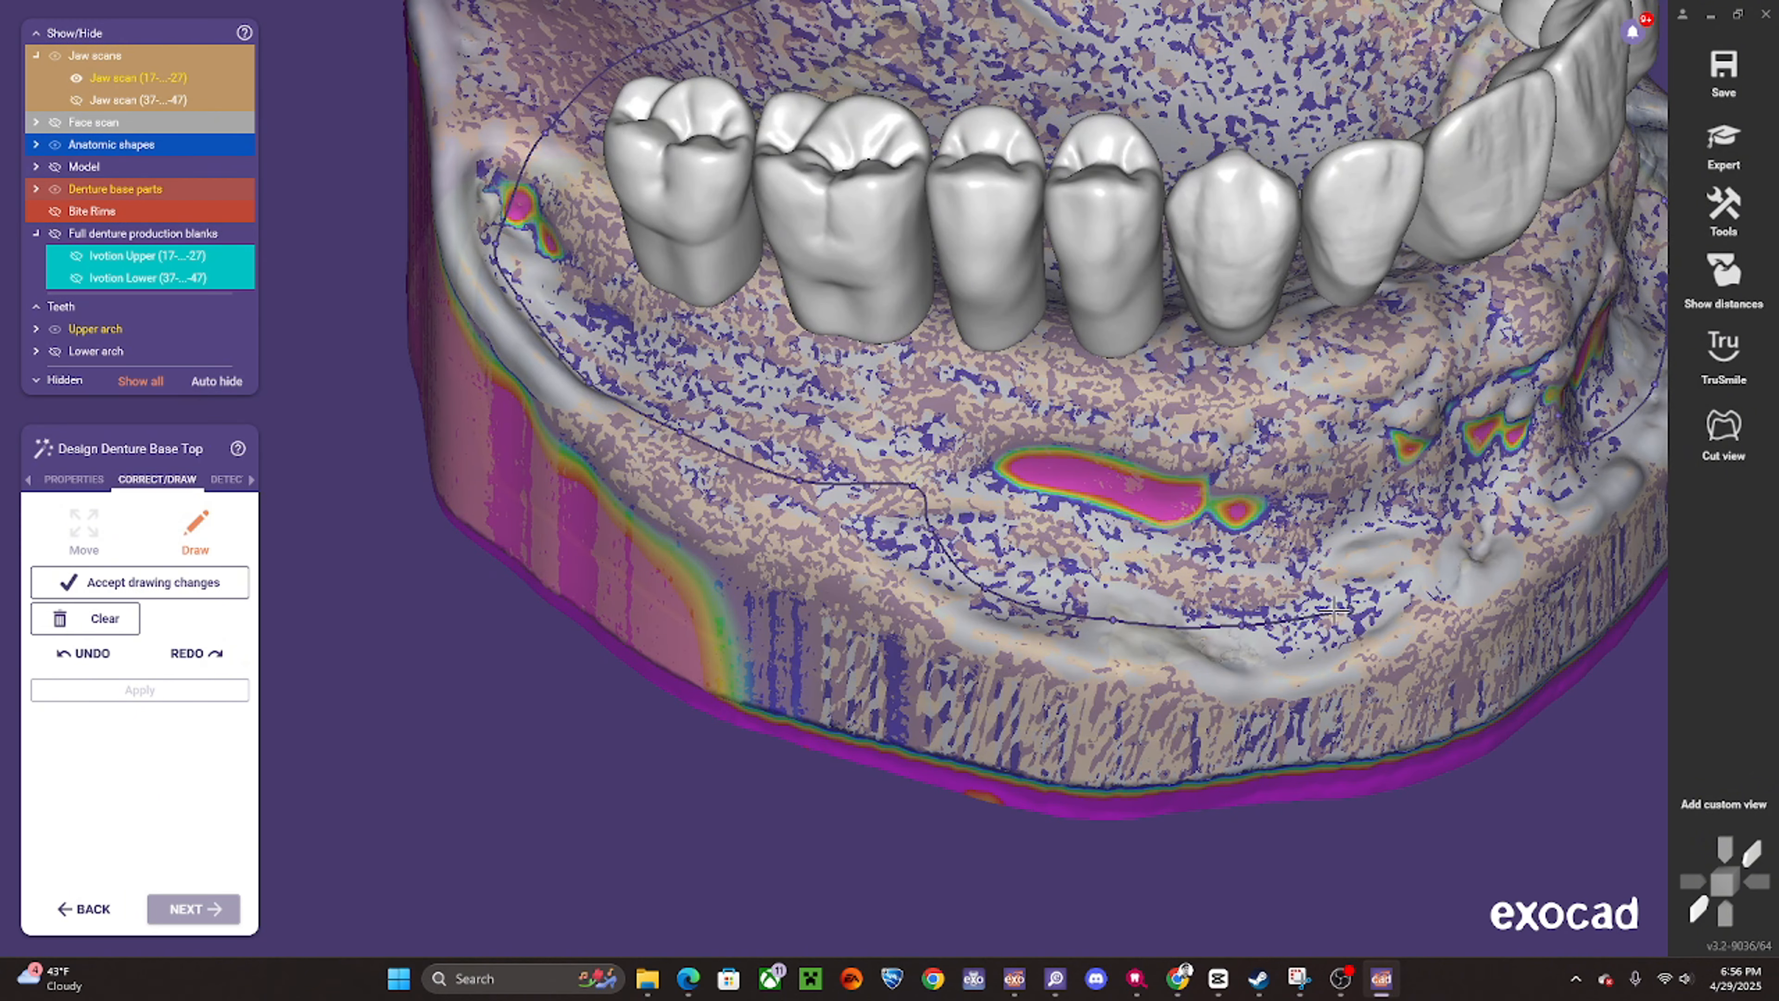
- Bring the border to the midline, notch it around the labial frenum, and close the loop
scroll(1335, 611, "down", 3)
mouse_move(1330, 606)
right_mouse_down()
mouse_move(1107, 455)
mouse_move(1141, 512)
right_mouse_up()
scroll(1144, 496, "up", 2)
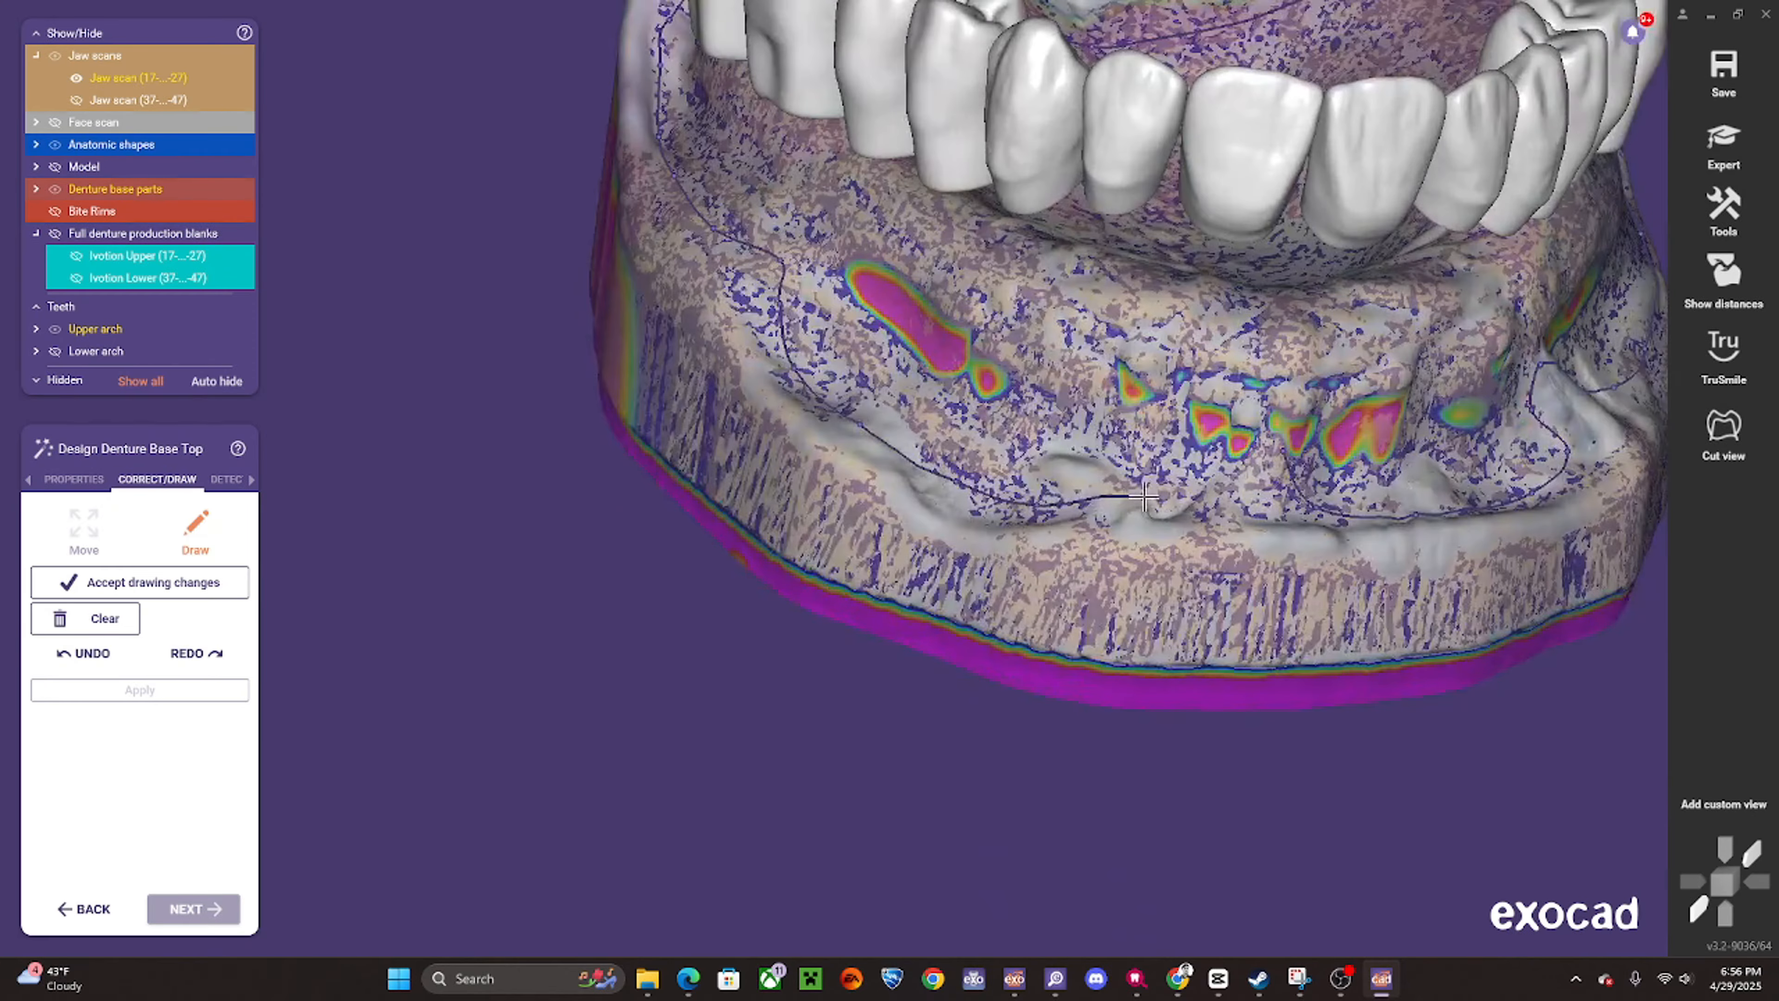
scroll(1241, 447, "up", 3)
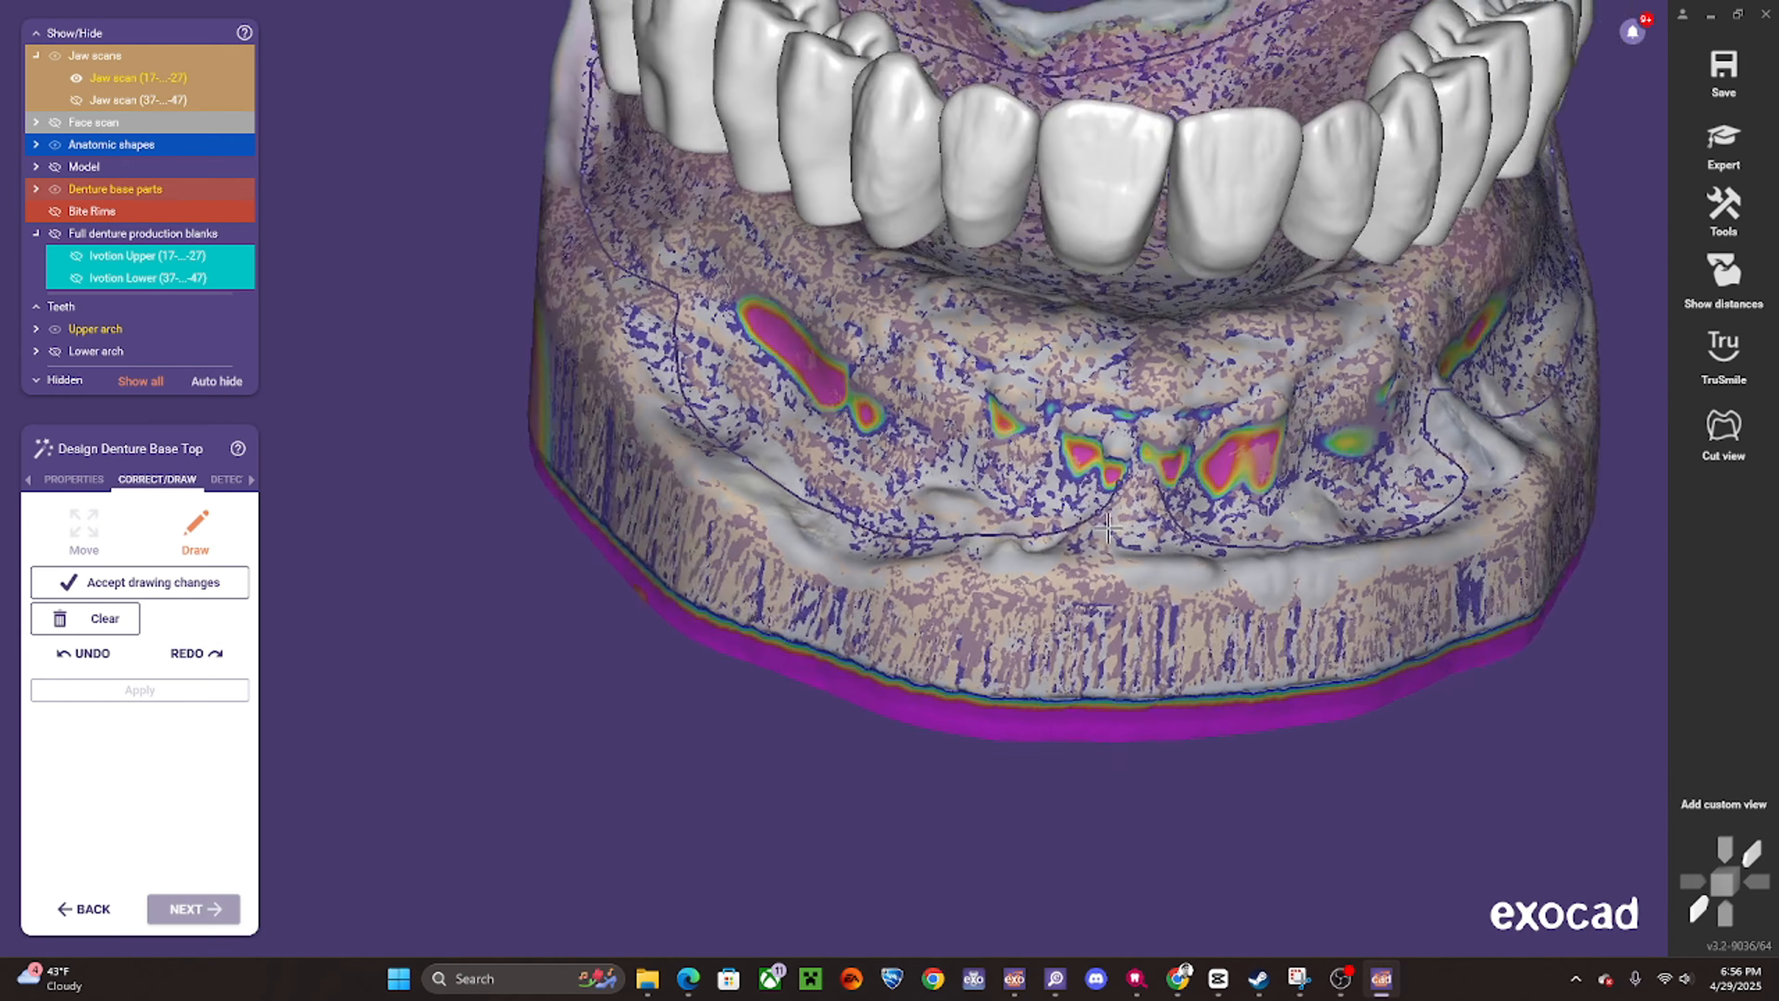
double_click(1183, 481)
scroll(1184, 481, "down", 3)
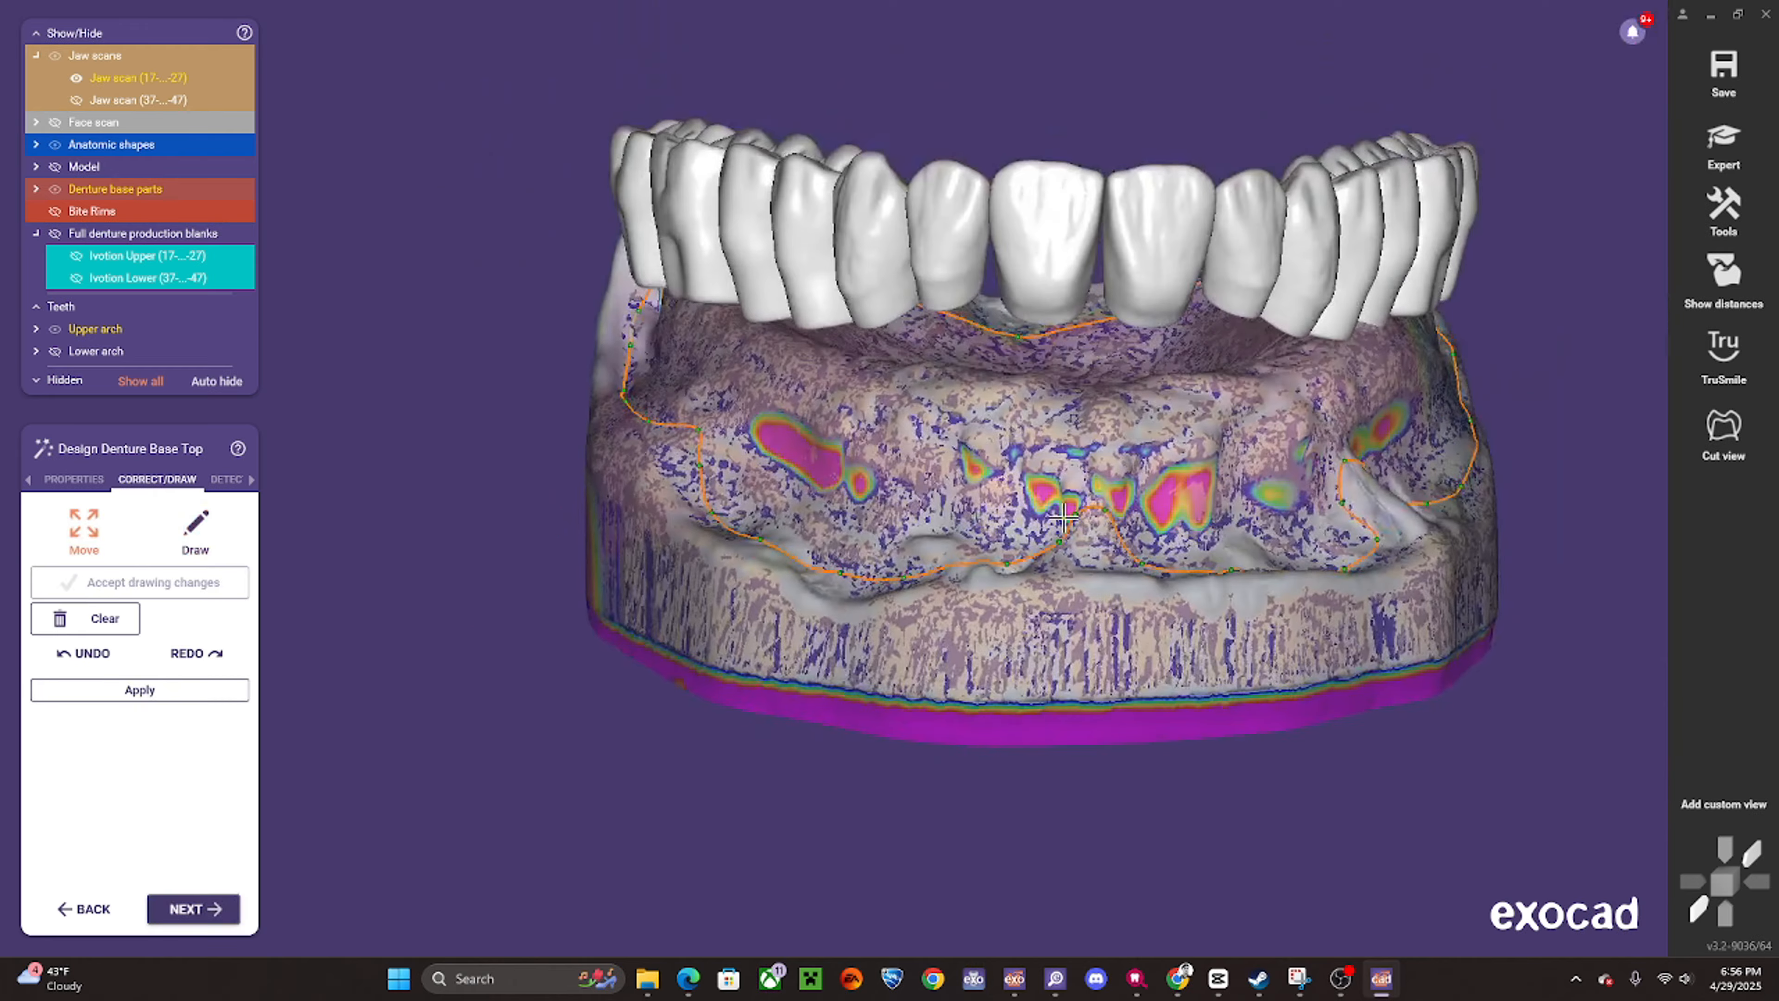
- Check the closed border from the front and apply it to generate the upper denture base top
mouse_move(1184, 484)
right_mouse_down()
mouse_move(1114, 442)
mouse_move(1092, 519)
right_mouse_up()
scroll(1016, 476, "up", 3)
scroll(941, 544, "down", 4)
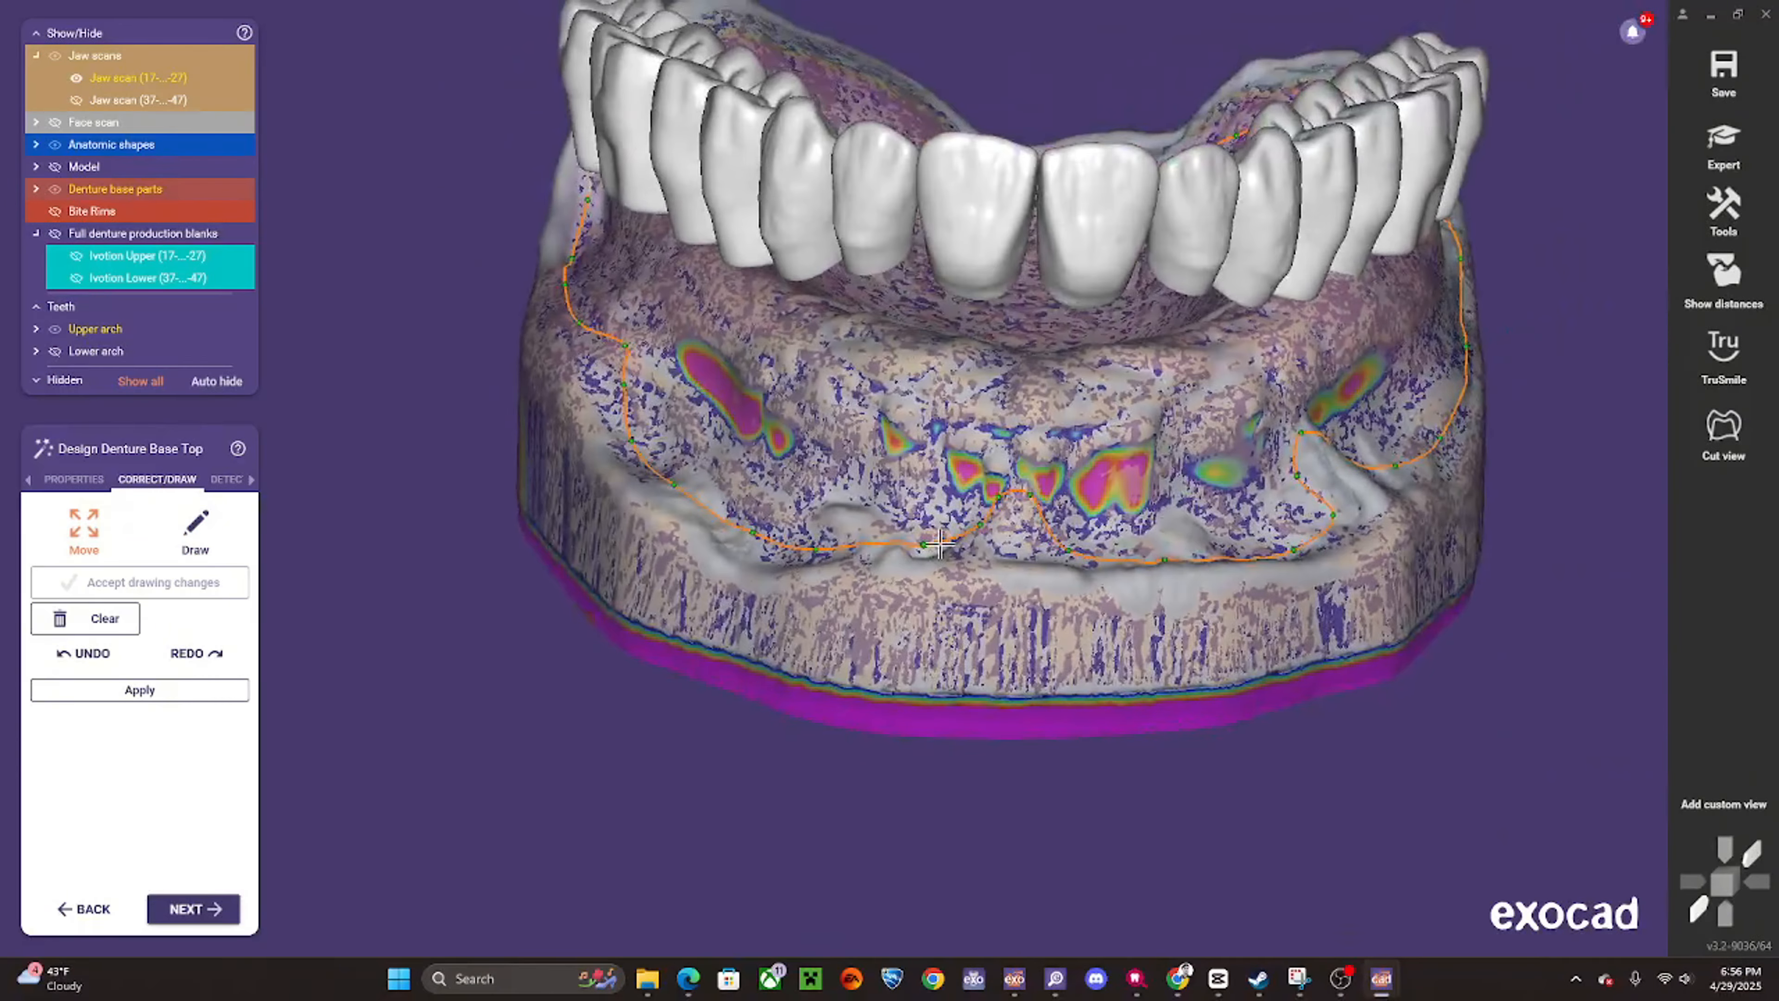
left_click(140, 690)
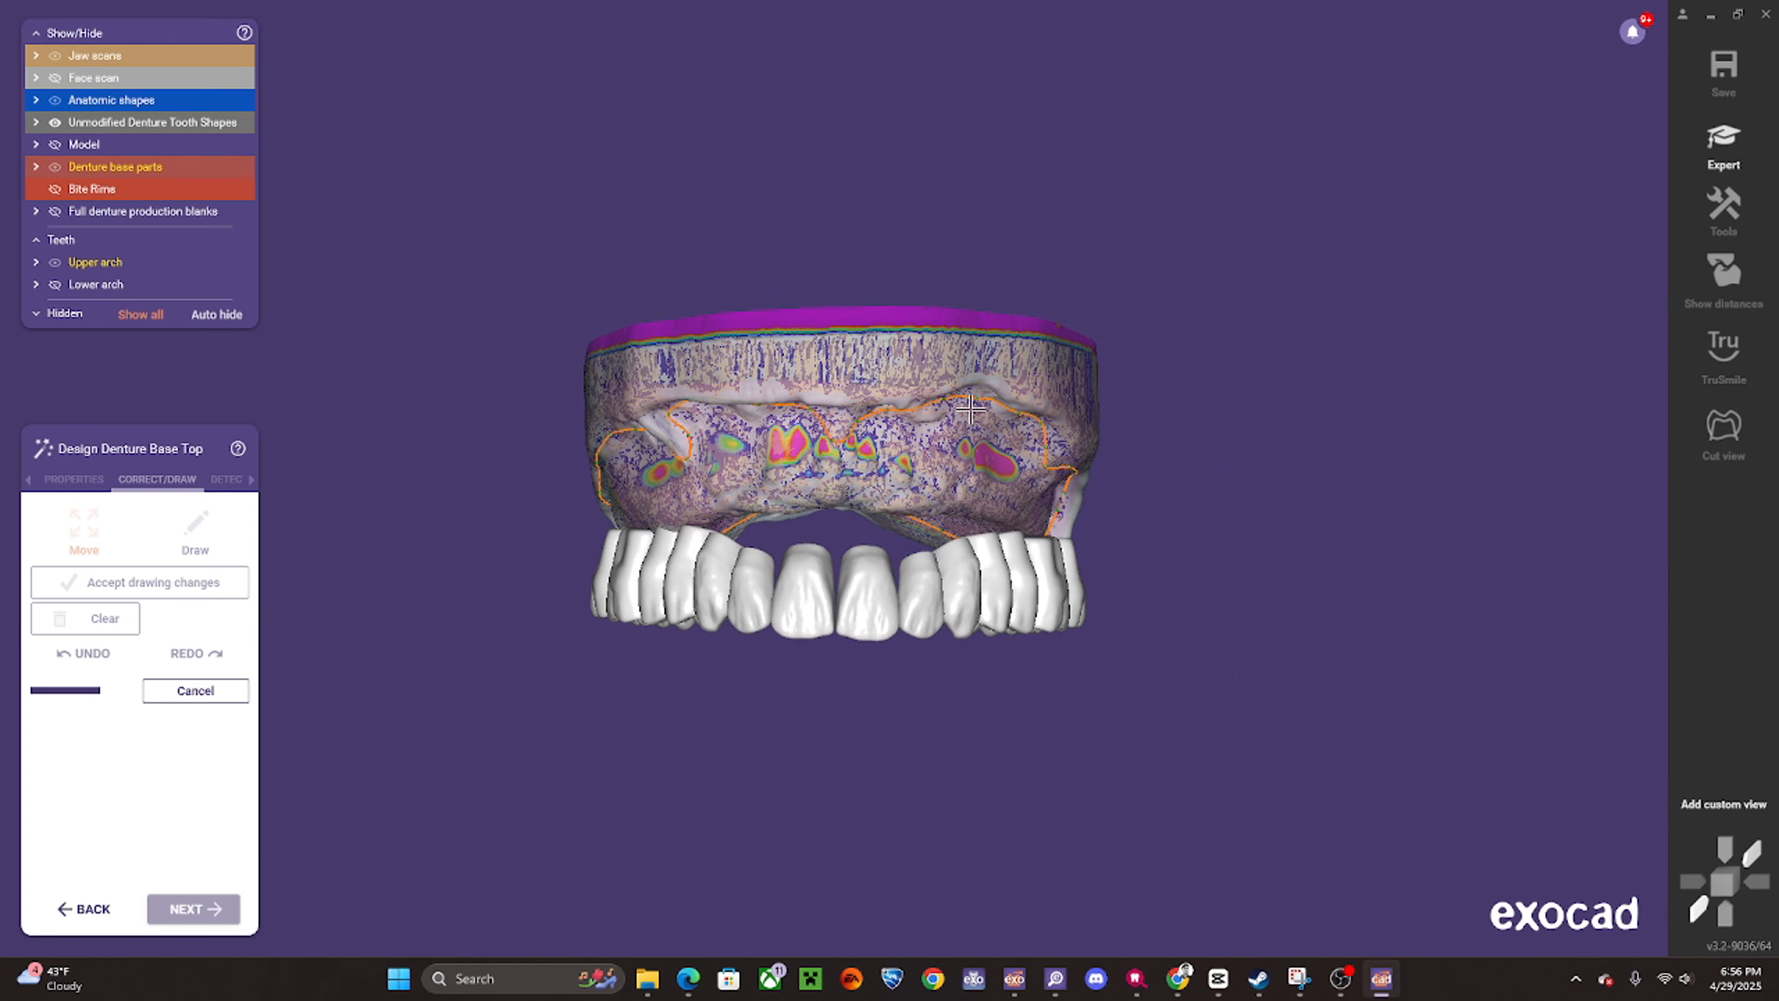
- Go back to the Design Denture Base Bottom stage and switch from the wizard to expert mode
right_click_drag(909, 620, 838, 580)
scroll(850, 529, "up", 2)
left_click(84, 909)
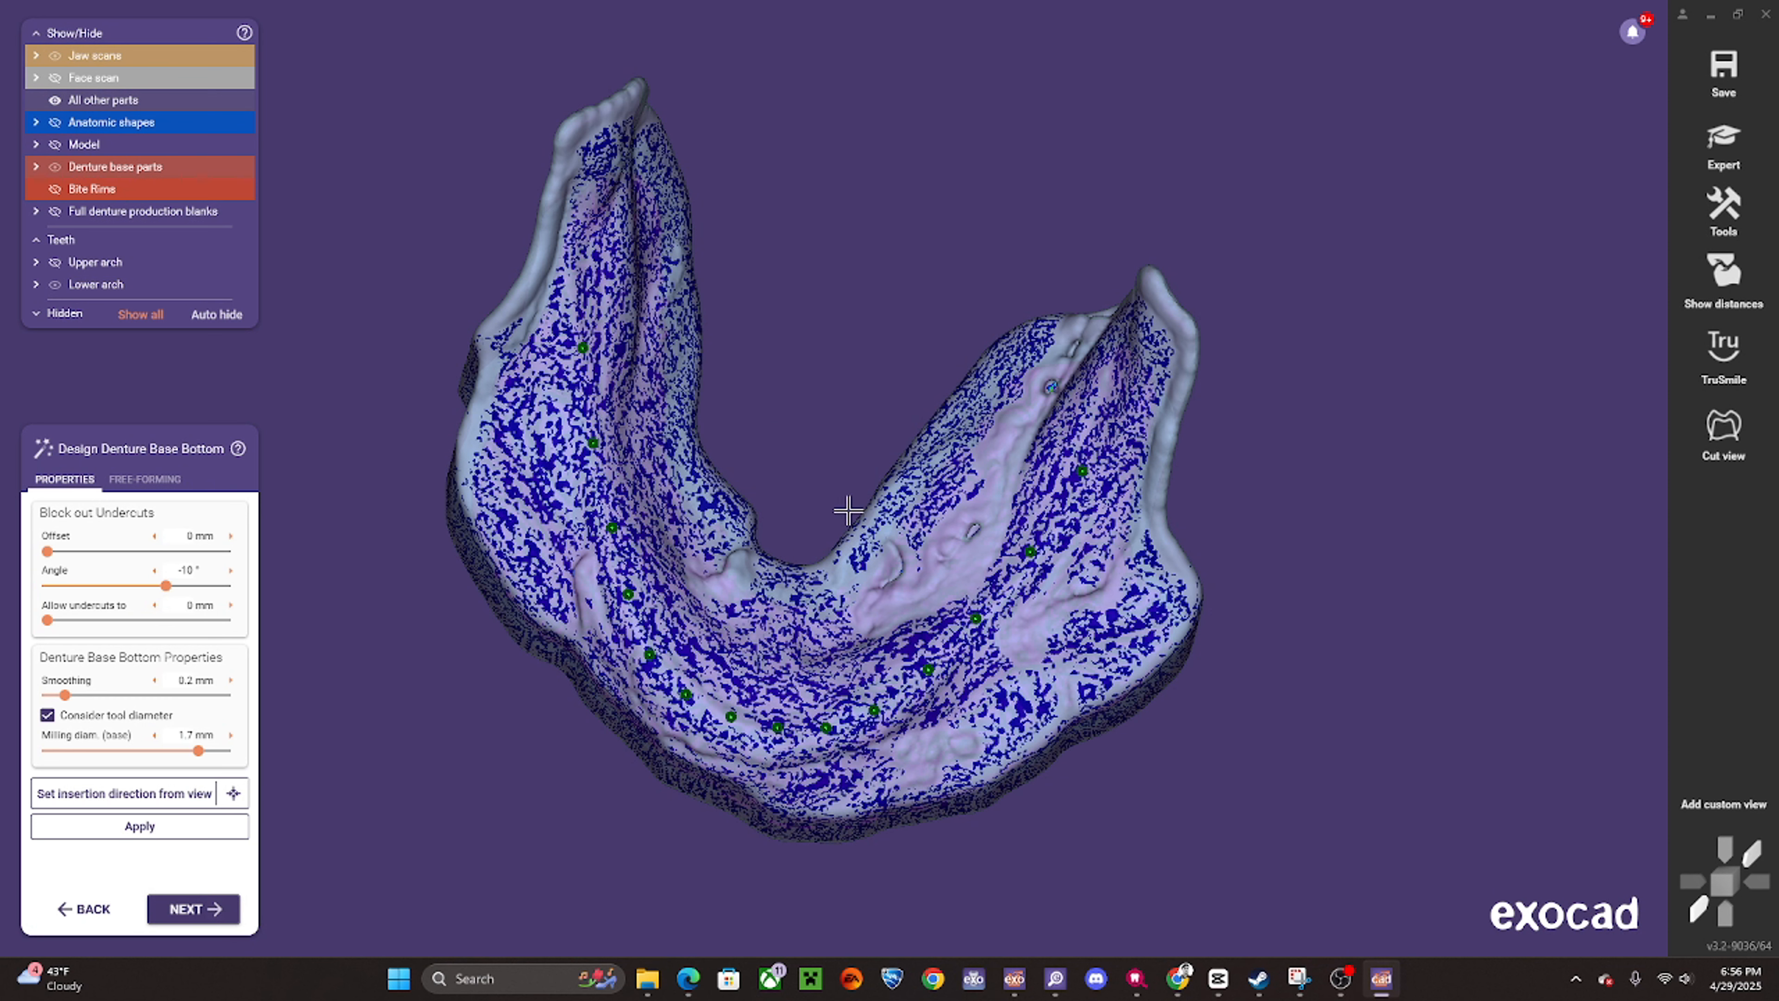
left_click(1721, 141)
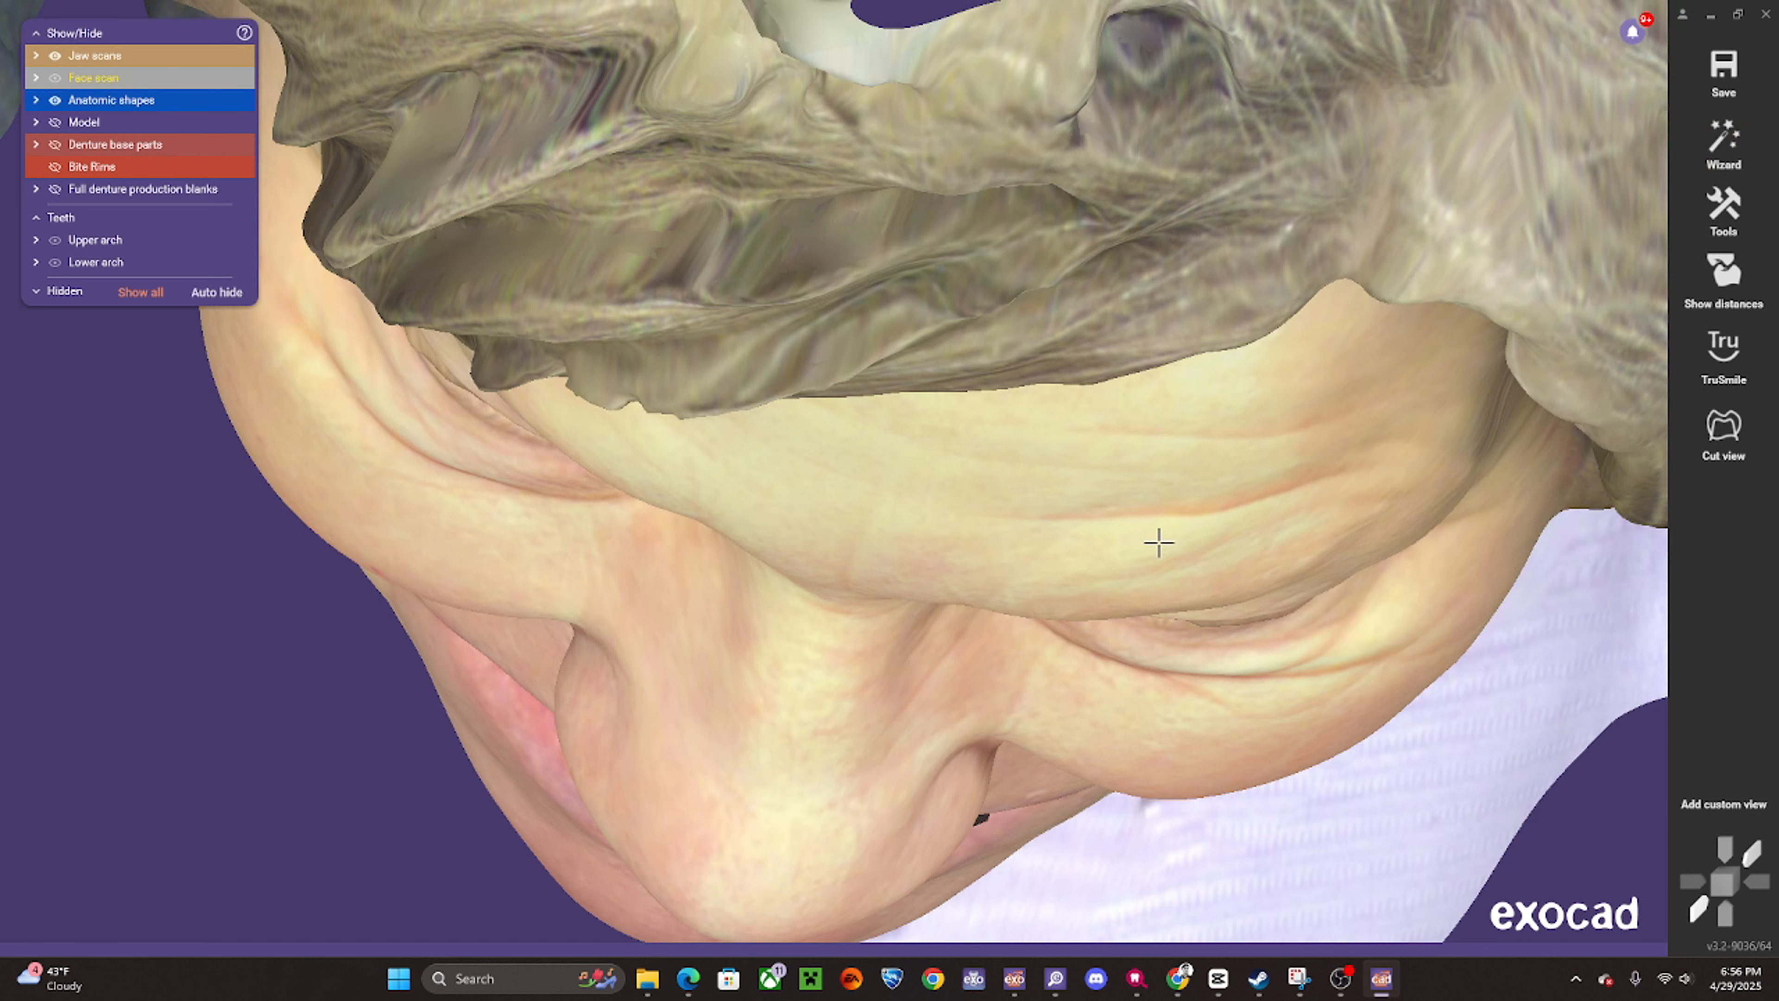
- Check the tooth setup within the face scan, then hide the face scan and view the arches occlusally
scroll(1156, 544, "down", 5)
right_click_drag(858, 593, 822, 521)
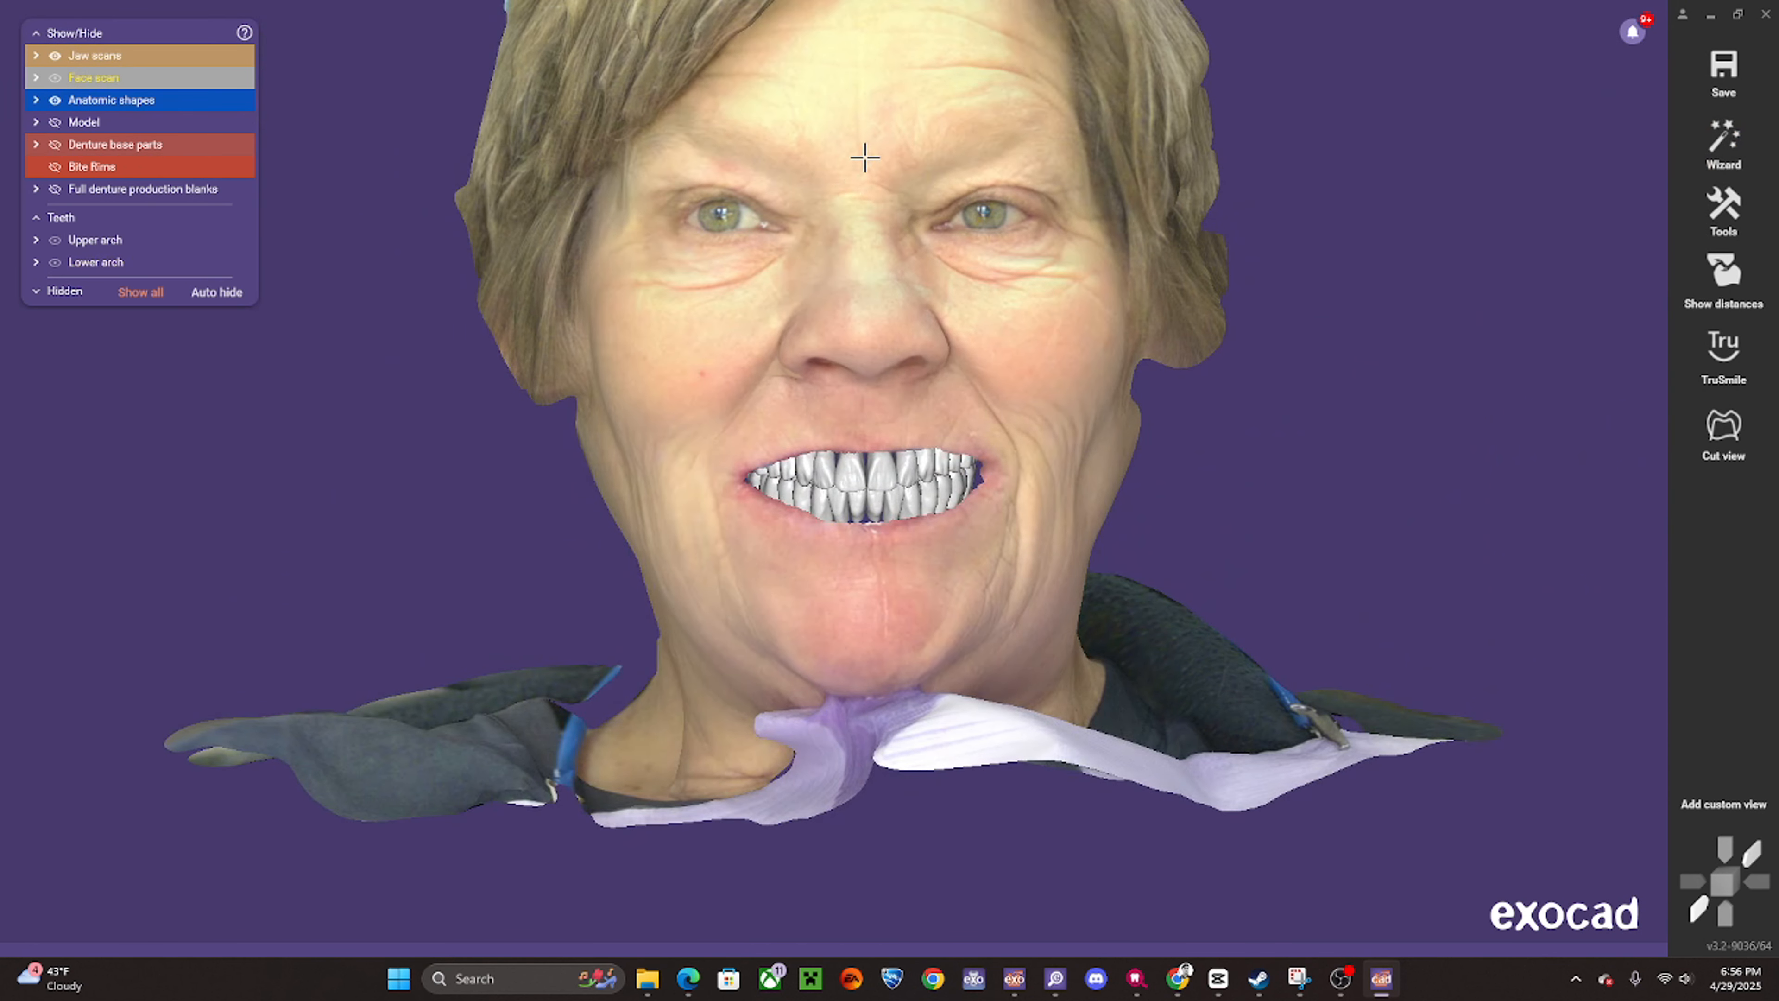
scroll(861, 154, "down", 3, "ctrl")
right_click_drag(865, 581, 814, 463)
scroll(814, 464, "up", 2)
scroll(814, 464, "up", 5)
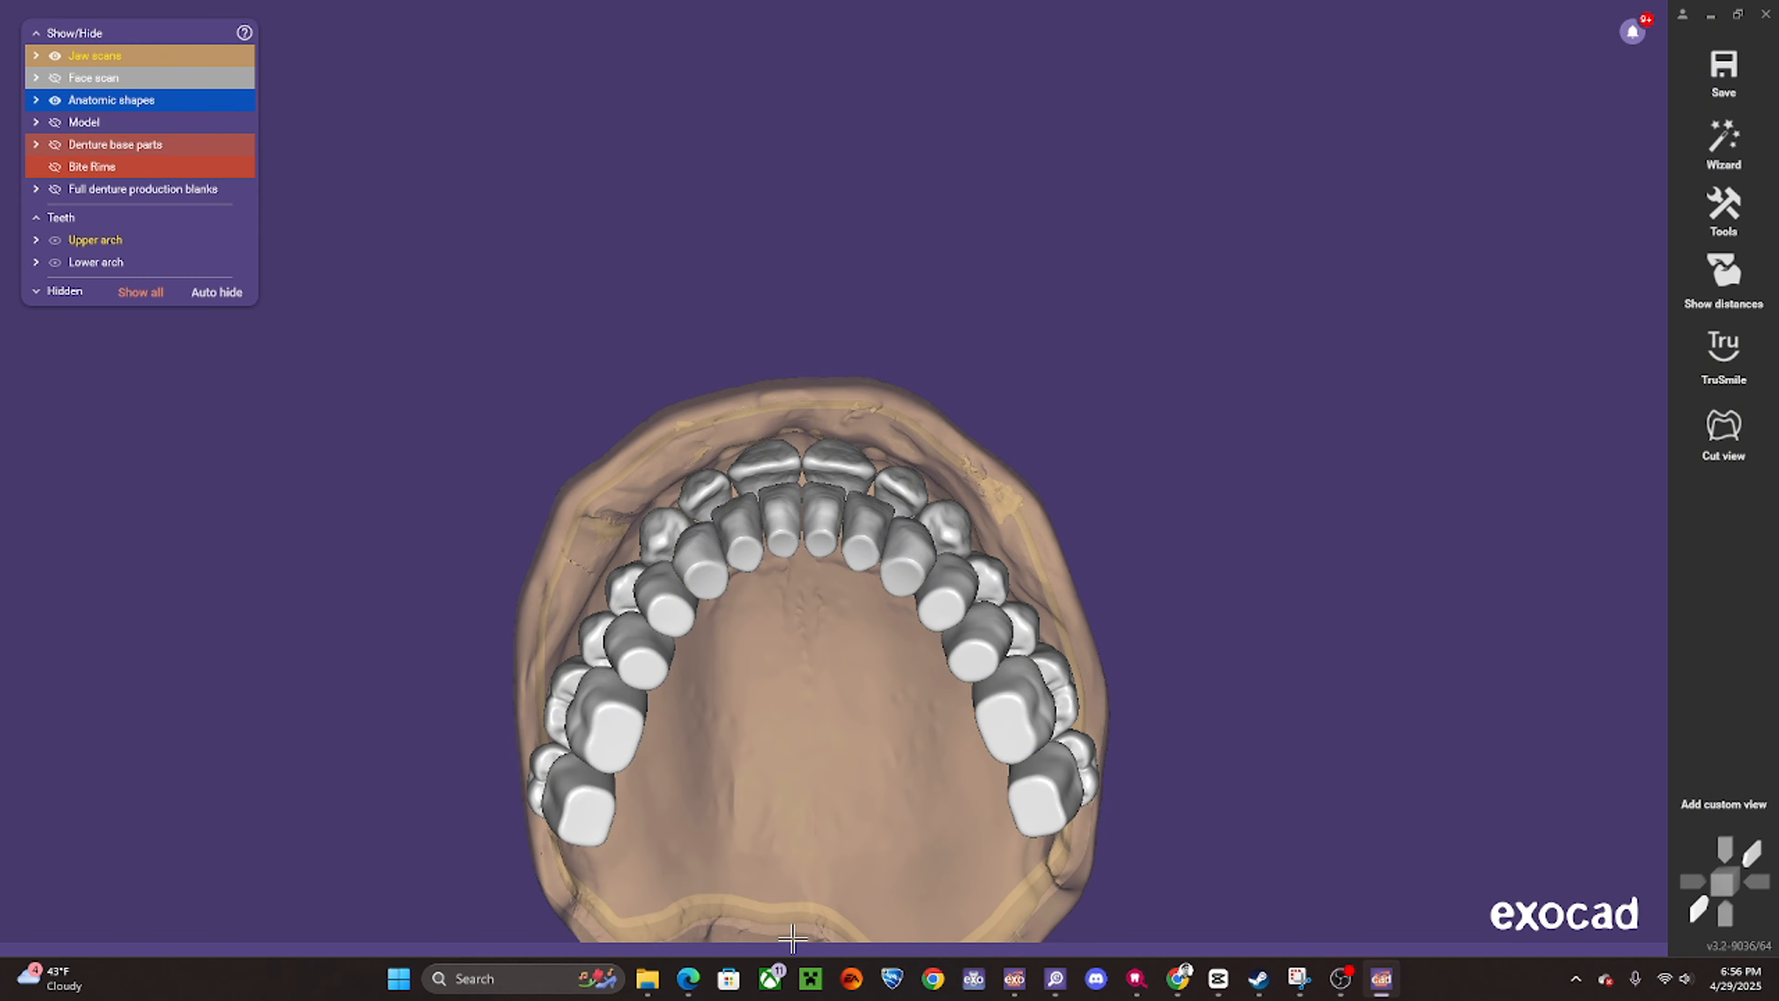
- Correct the denture tooth placement with the jaw scans shown by moving all teeth simultaneously slightly forward, and accept the change
mouse_move(802, 933)
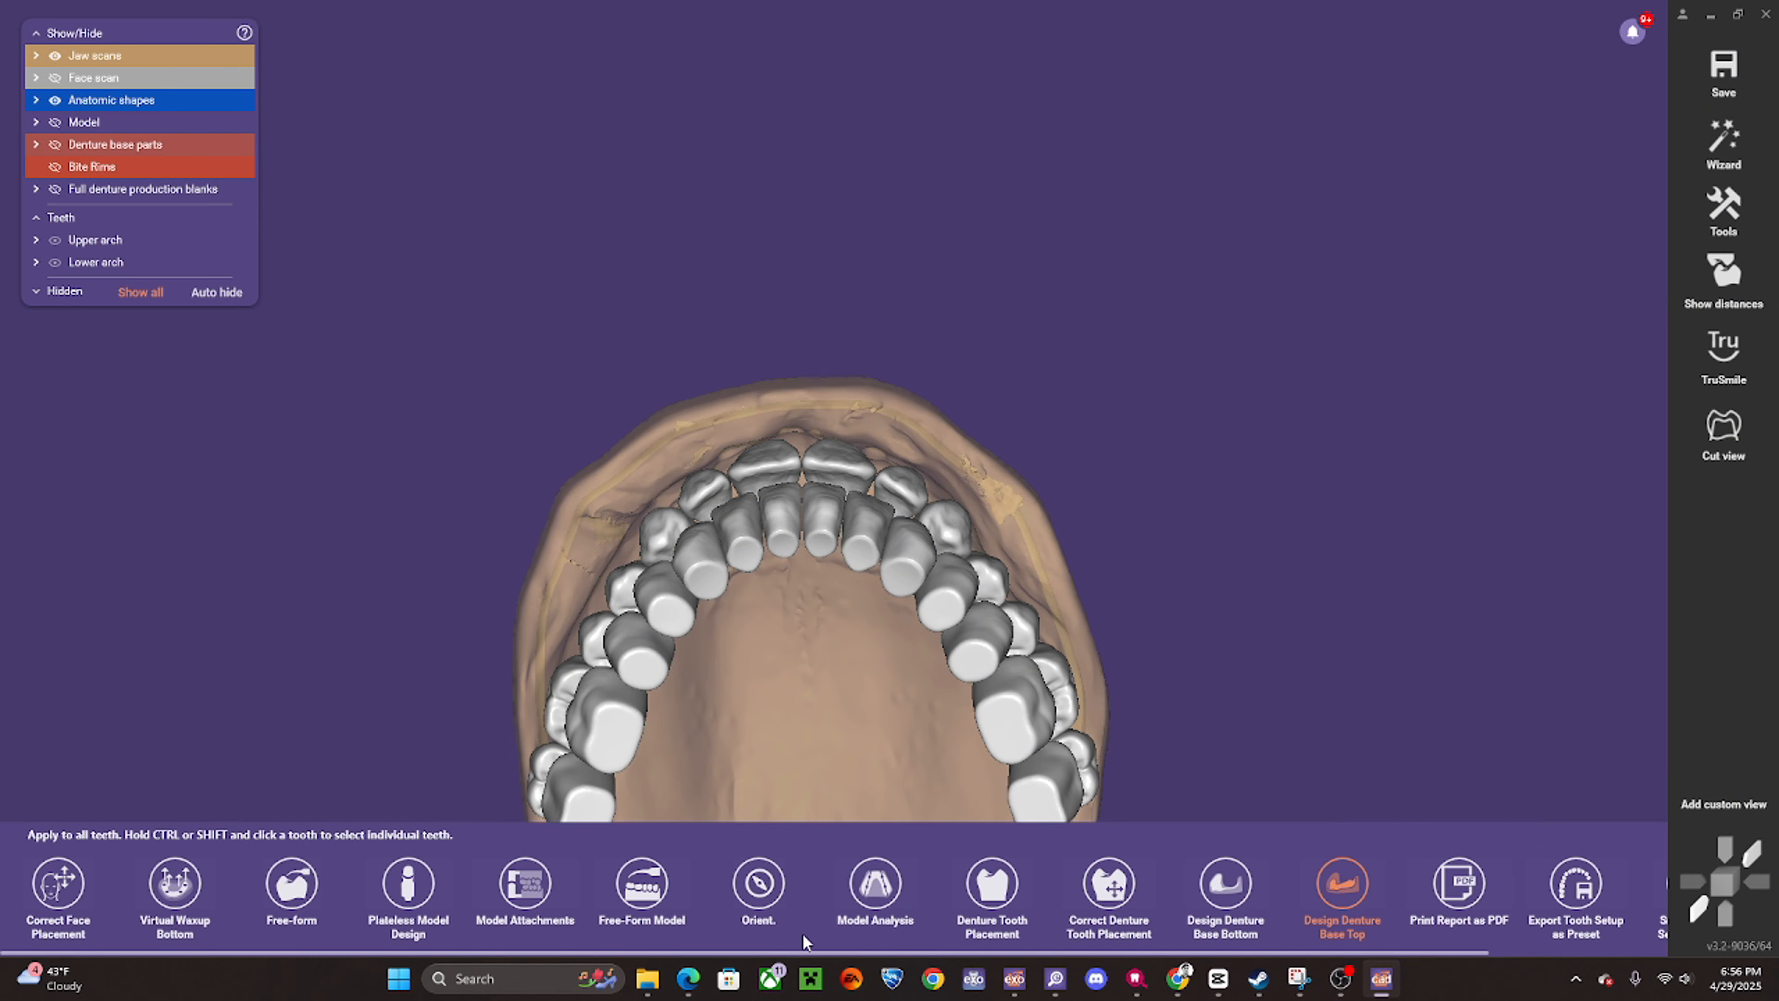
left_click(1110, 884)
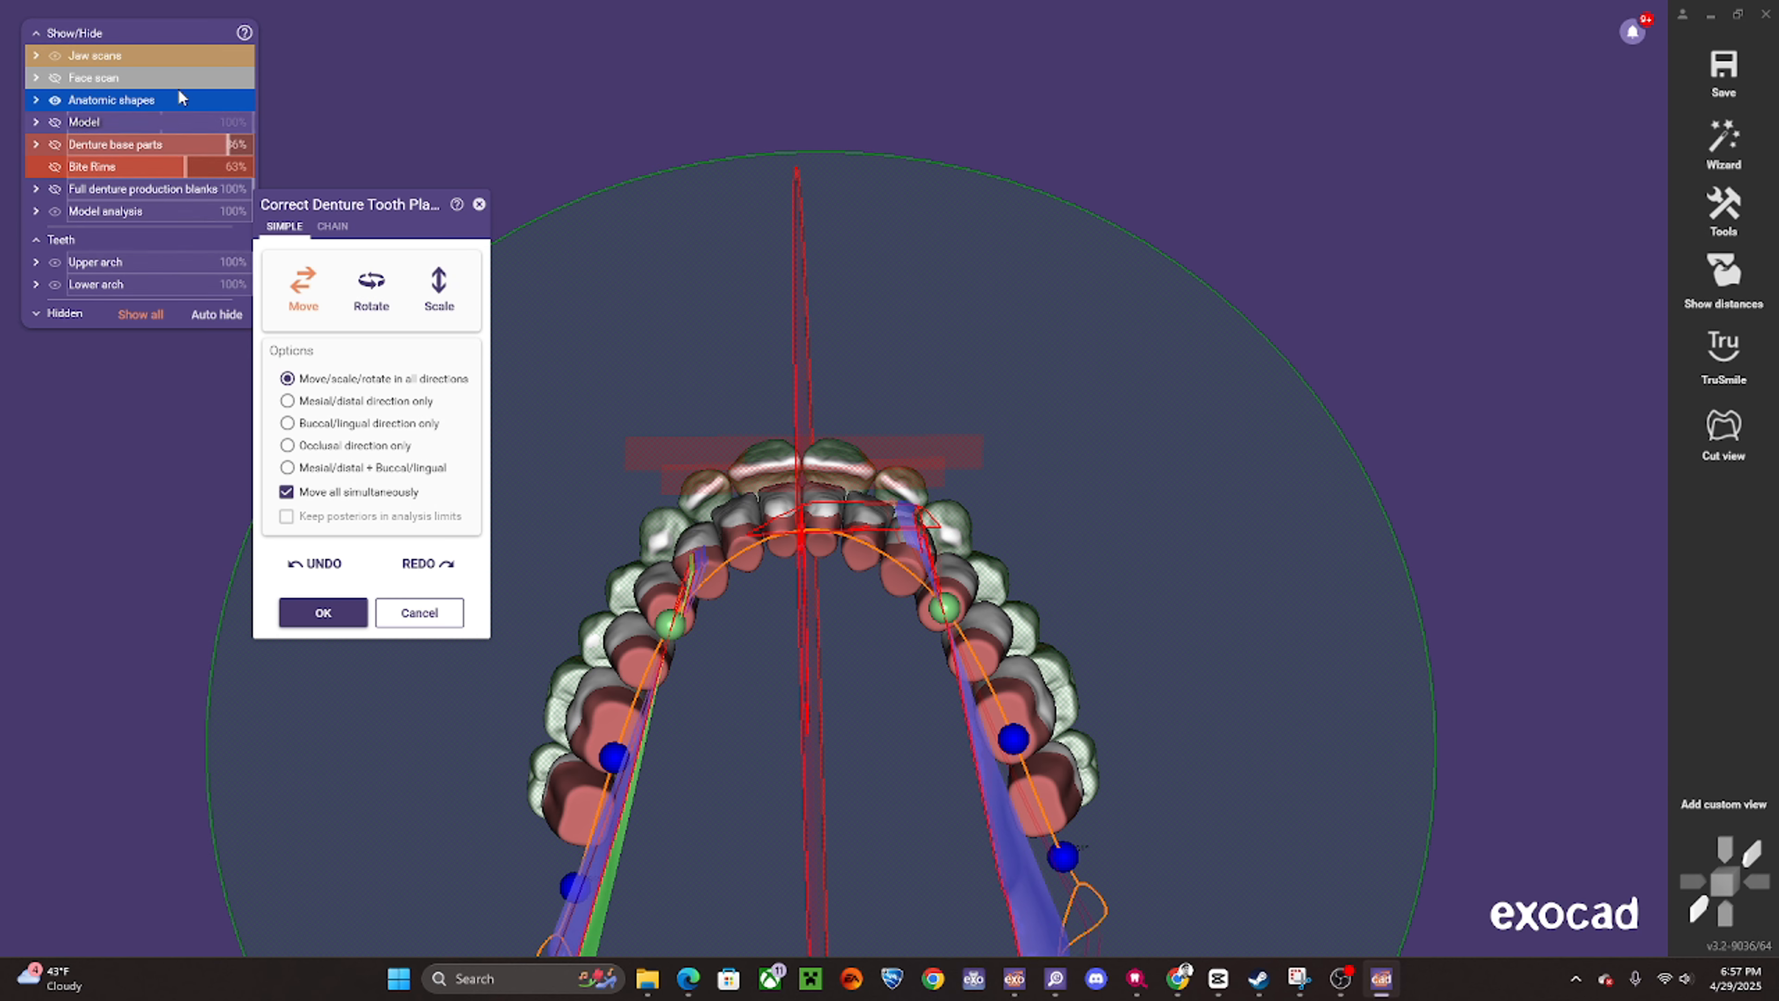
left_click_drag(81, 56, 254, 105)
scroll(798, 463, "up", 4)
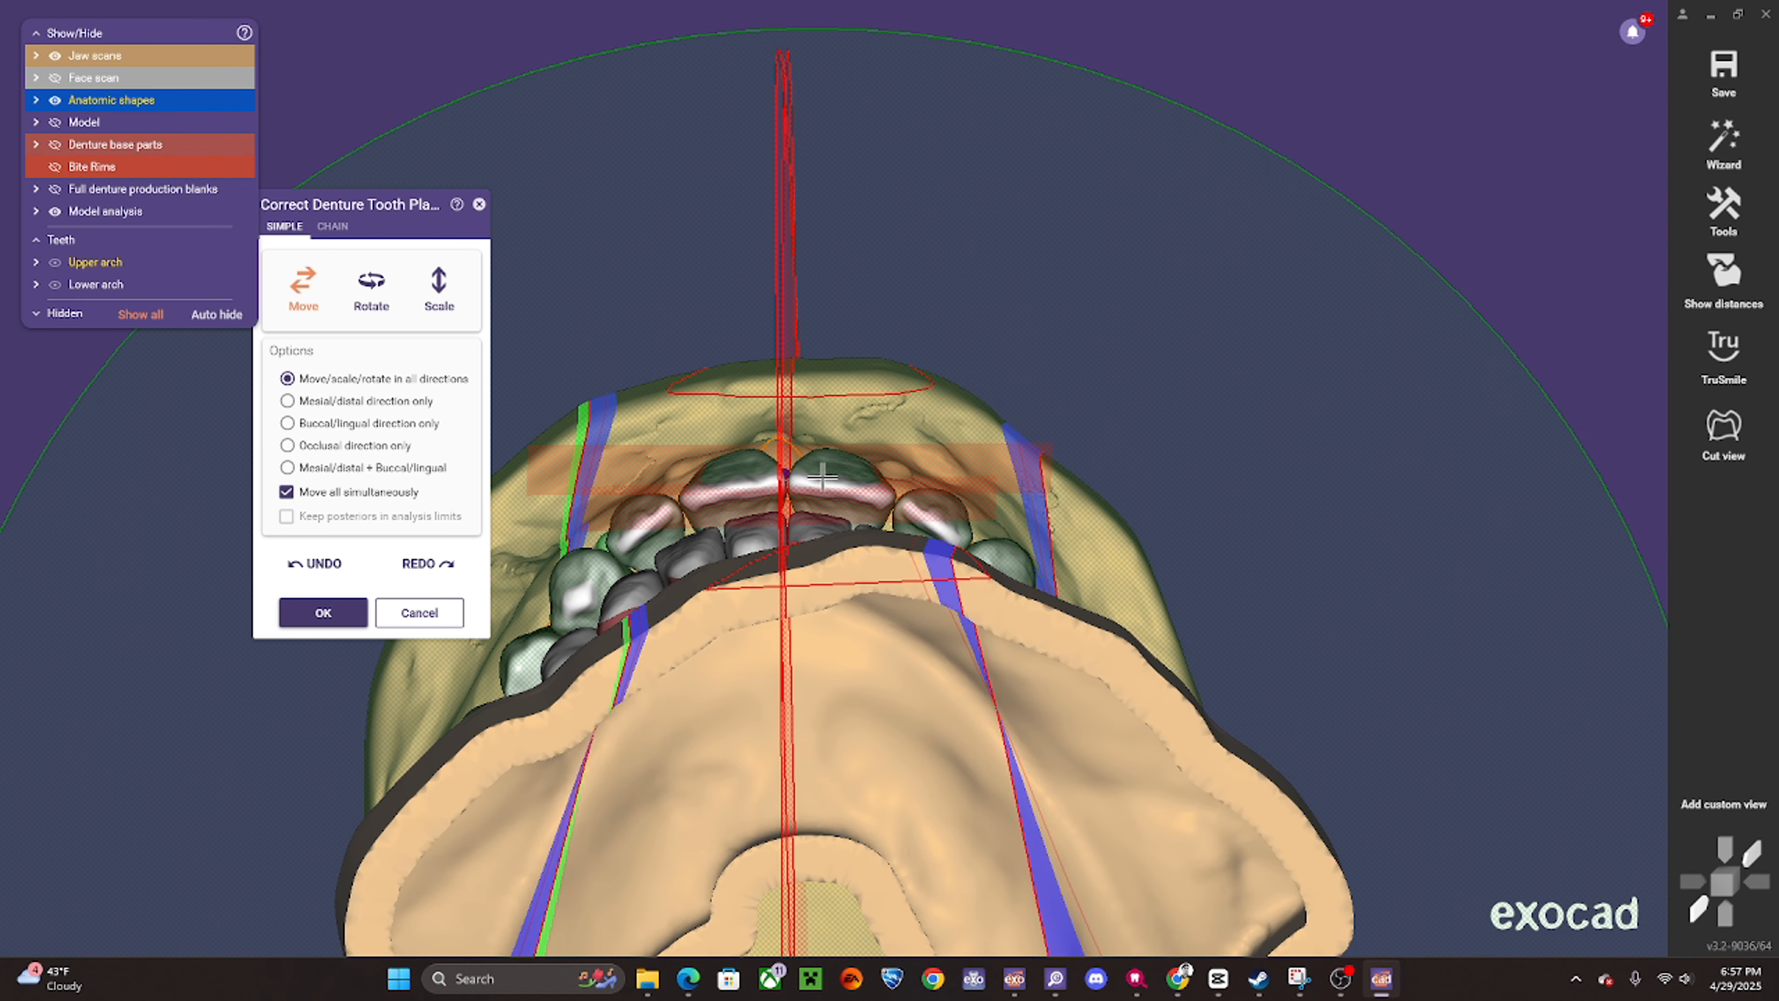
left_click_drag(826, 481, 828, 456)
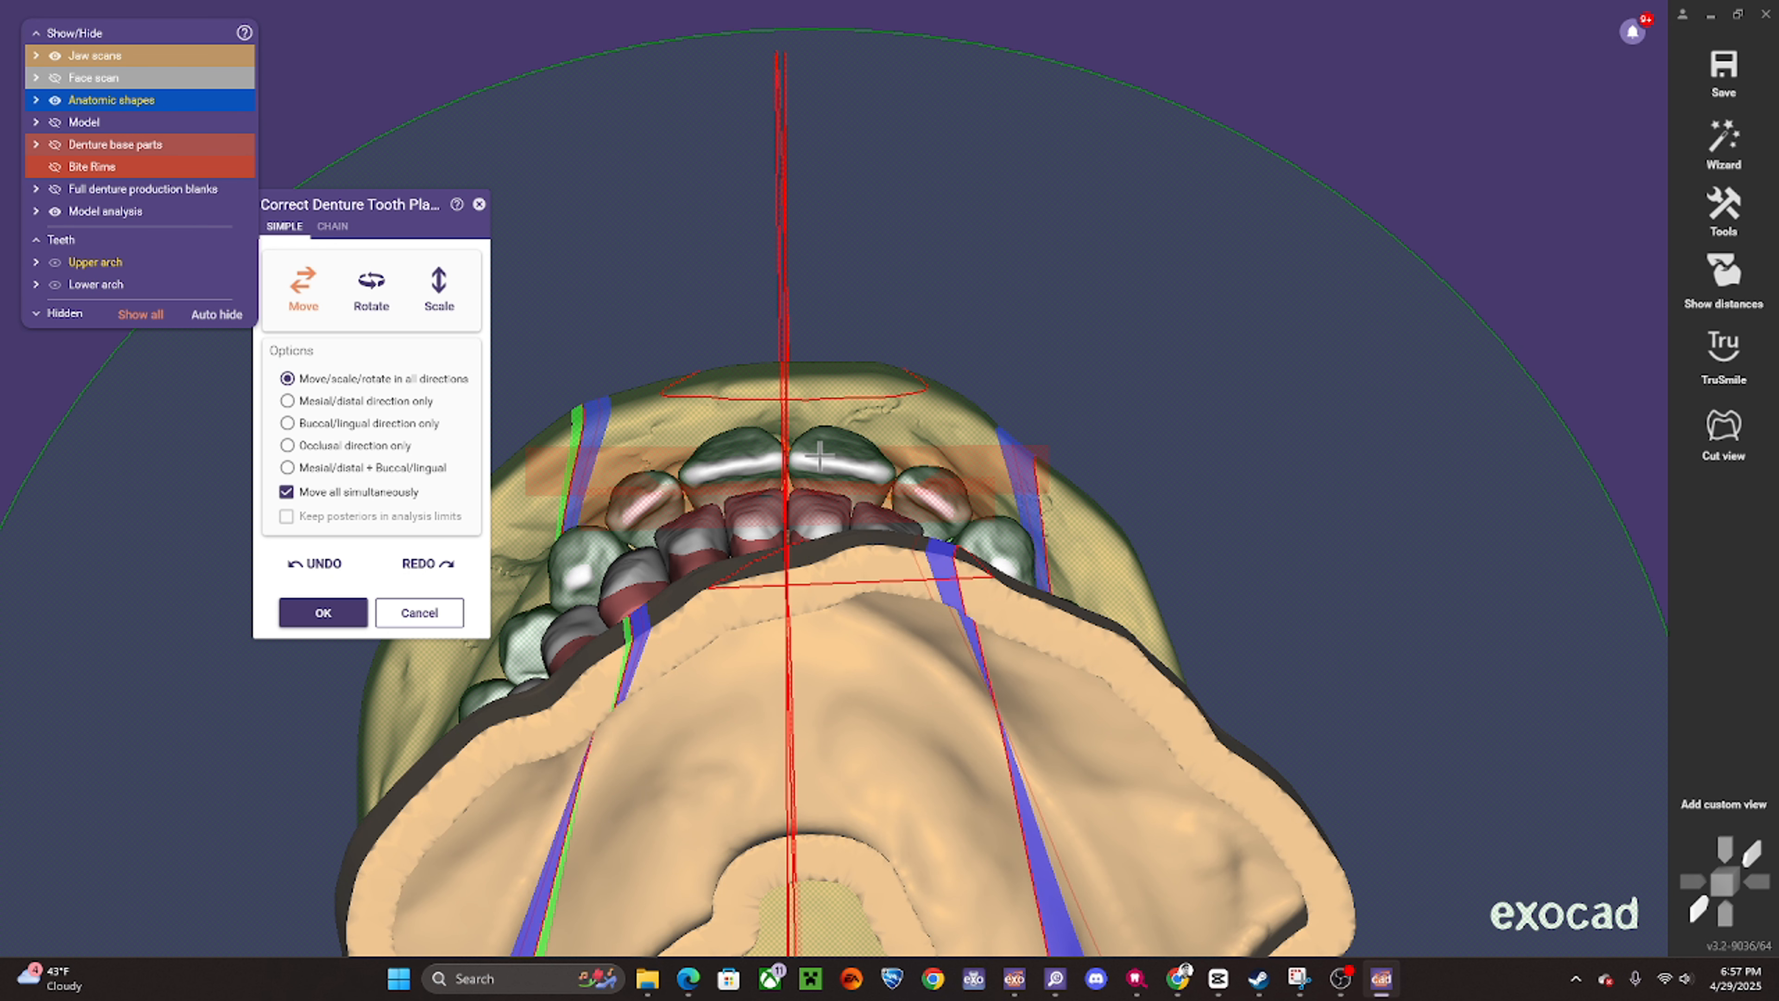
left_click_drag(820, 455, 818, 452)
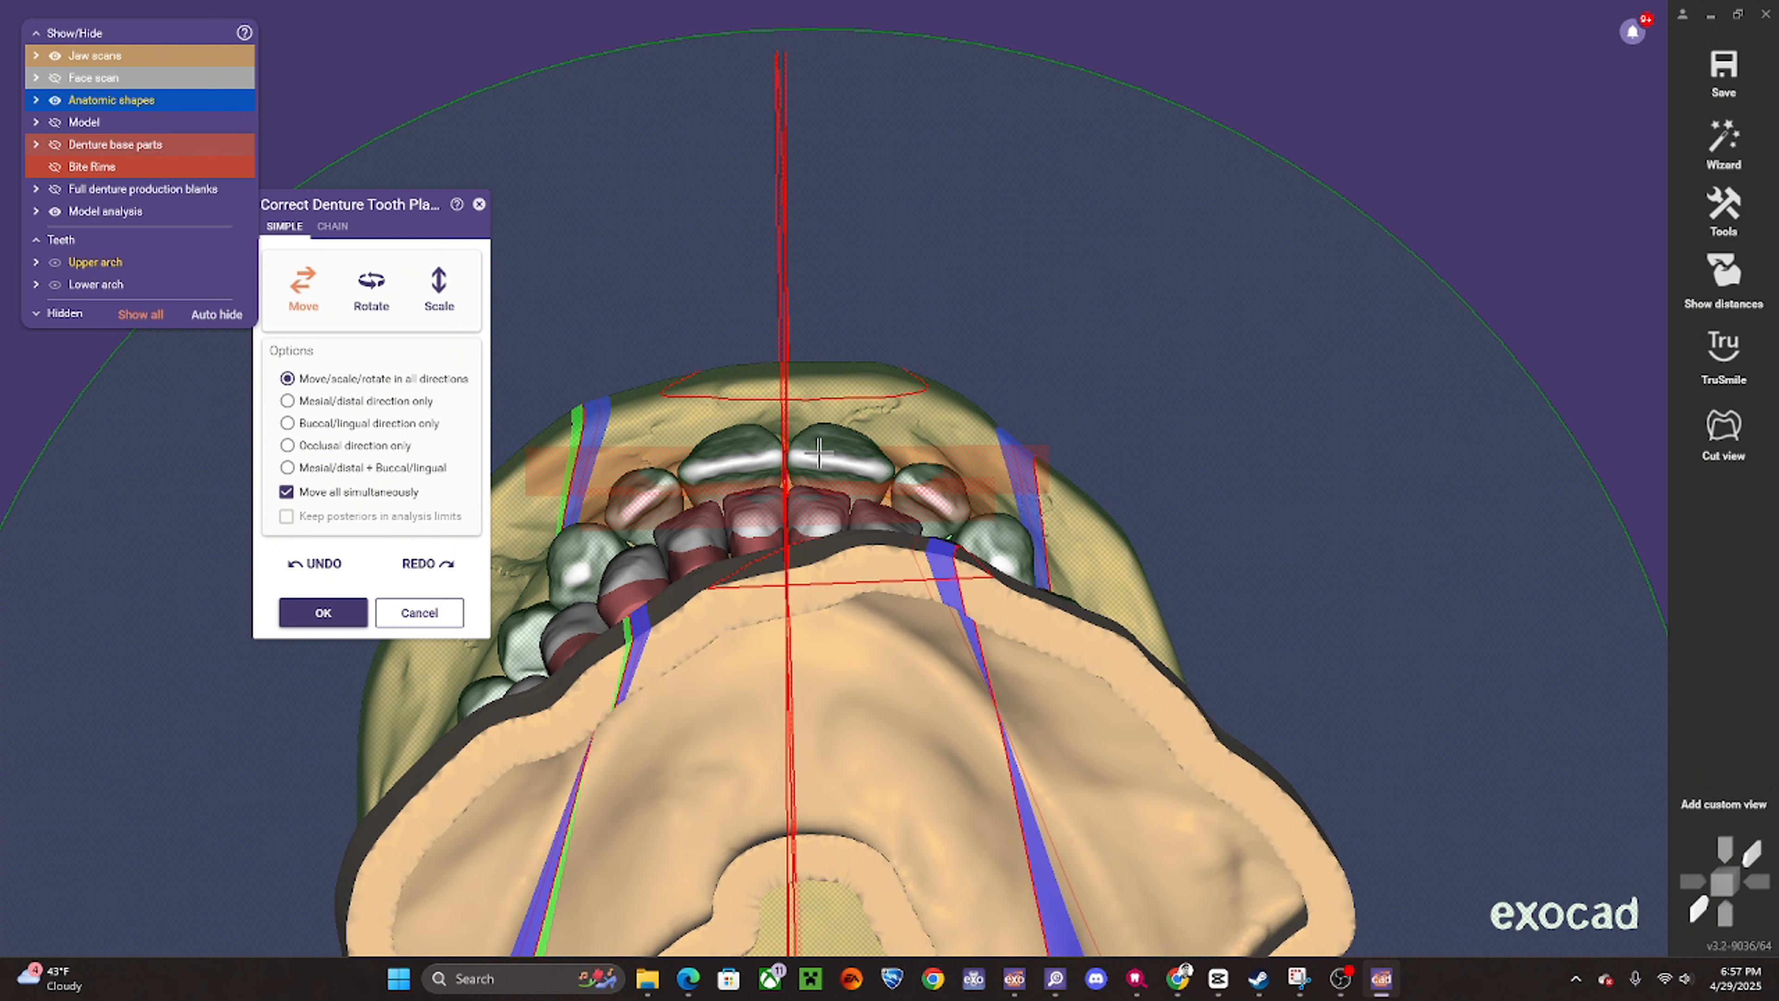
left_click(322, 612)
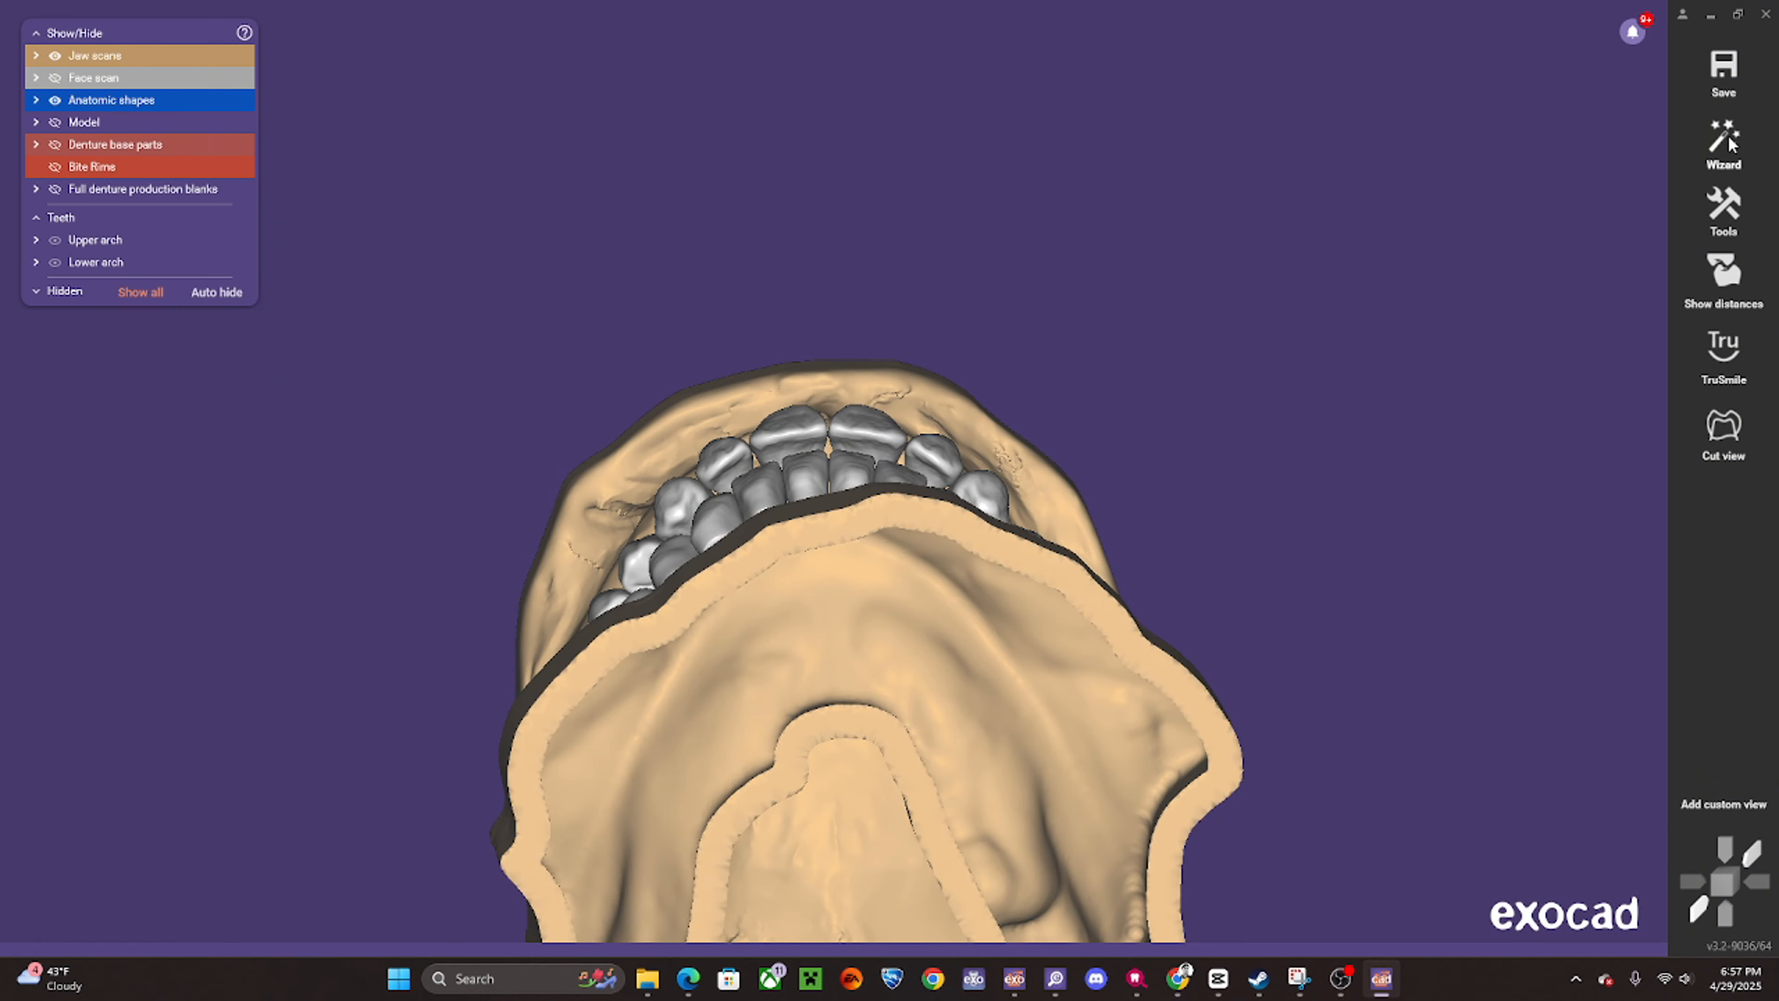
- Show the Ivotion Lower production blank, hide the upper arch, and check the lower teeth against the blank's boundary
right_click_drag(883, 469, 894, 384)
left_click(38, 189)
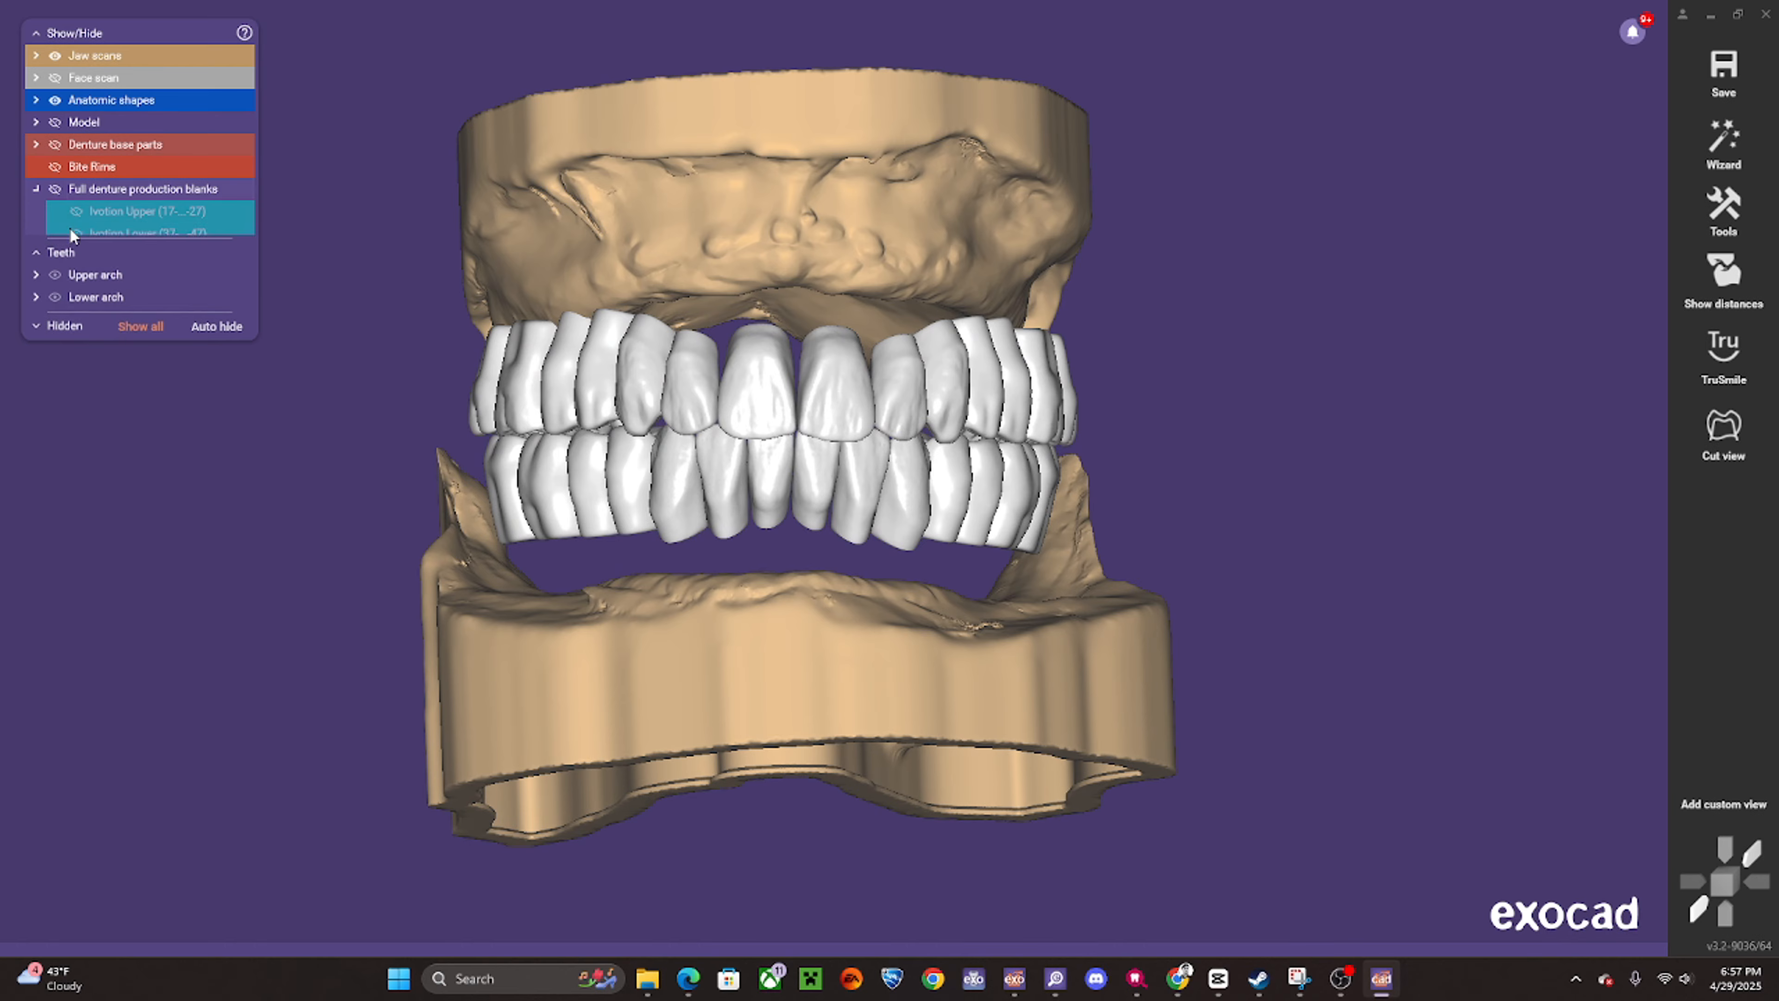
left_click(76, 233)
left_click(56, 284)
scroll(834, 473, "up", 2)
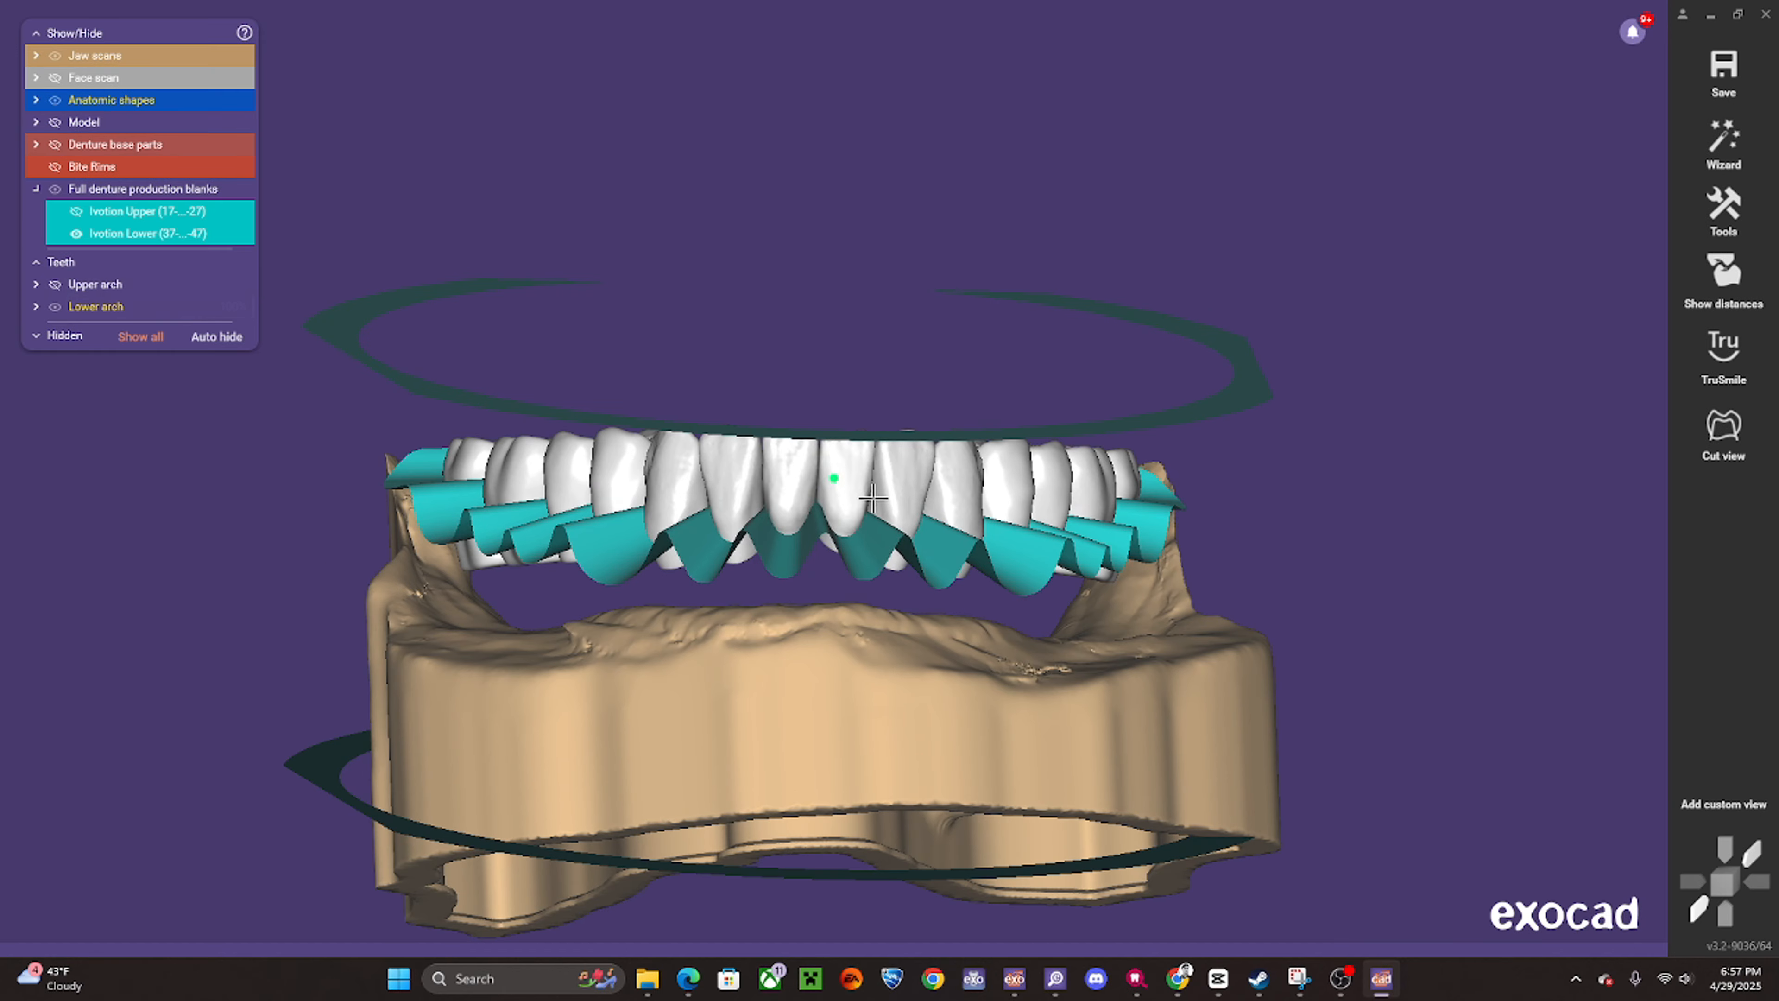
right_click_drag(833, 477, 672, 491)
scroll(991, 511, "up", 1)
scroll(1002, 516, "up", 1)
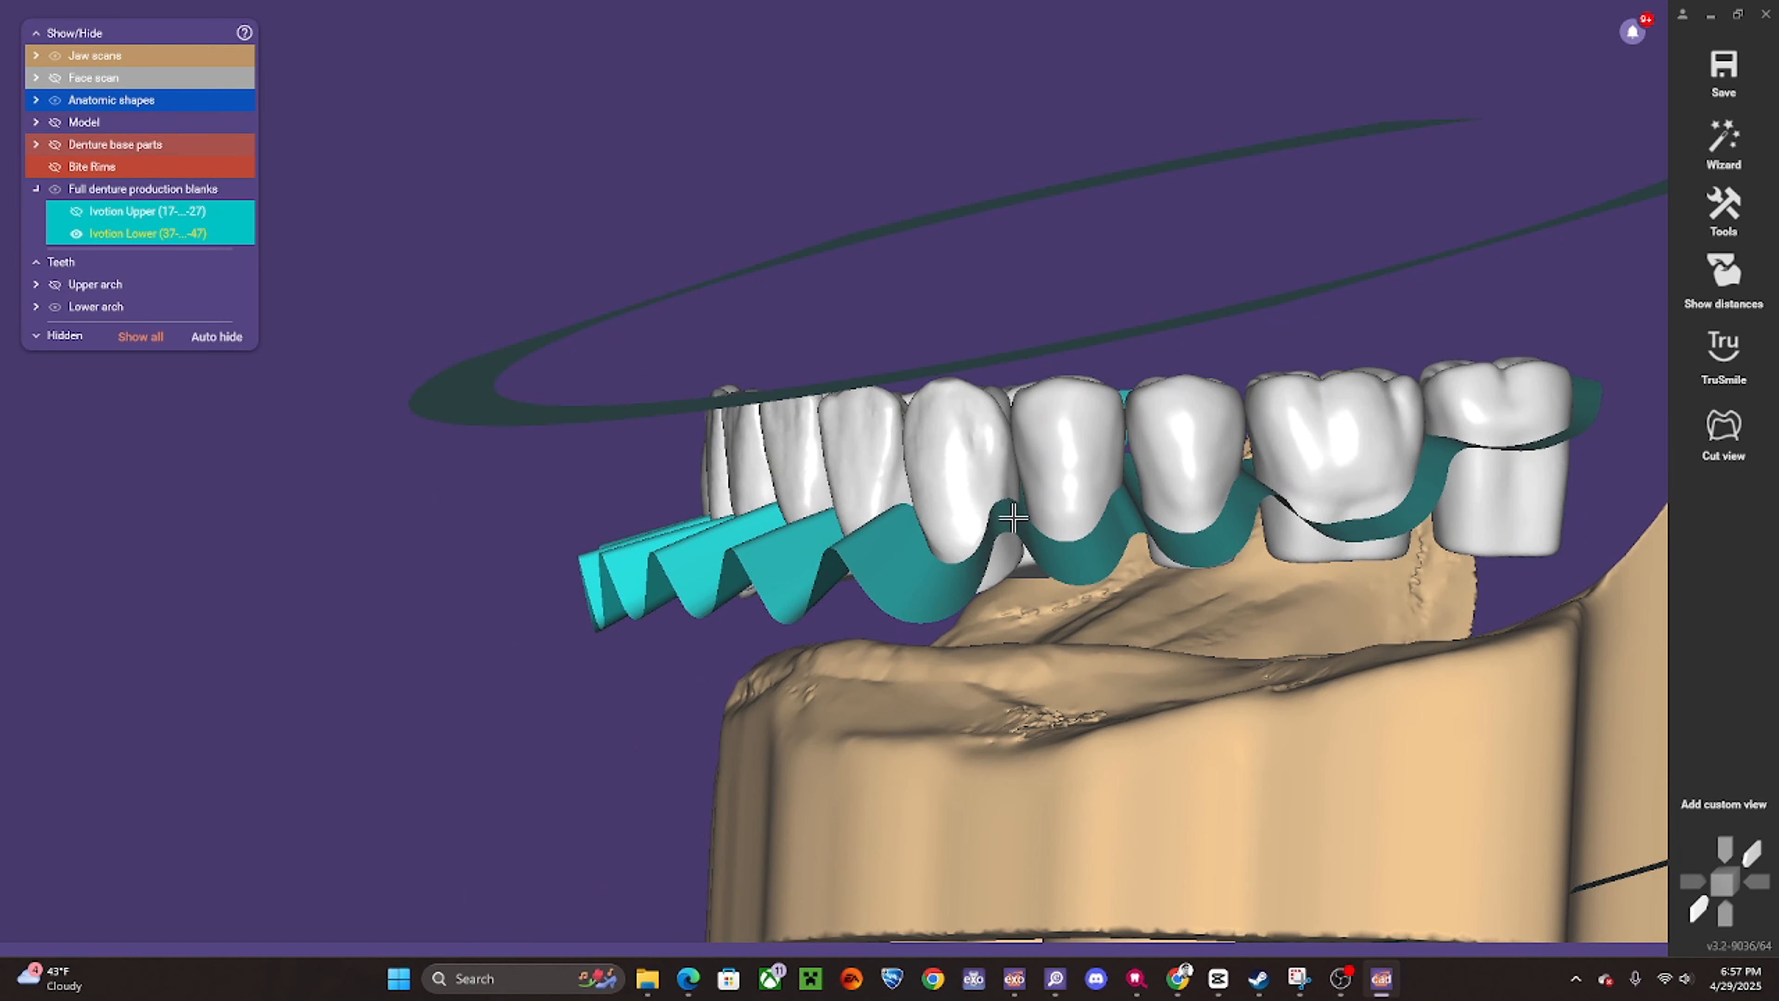
- Start Denture Production Blank Alignment and hide the Ivotion Upper blank so only the Ivotion Lower blank is shown
scroll(1013, 517, "up", 3)
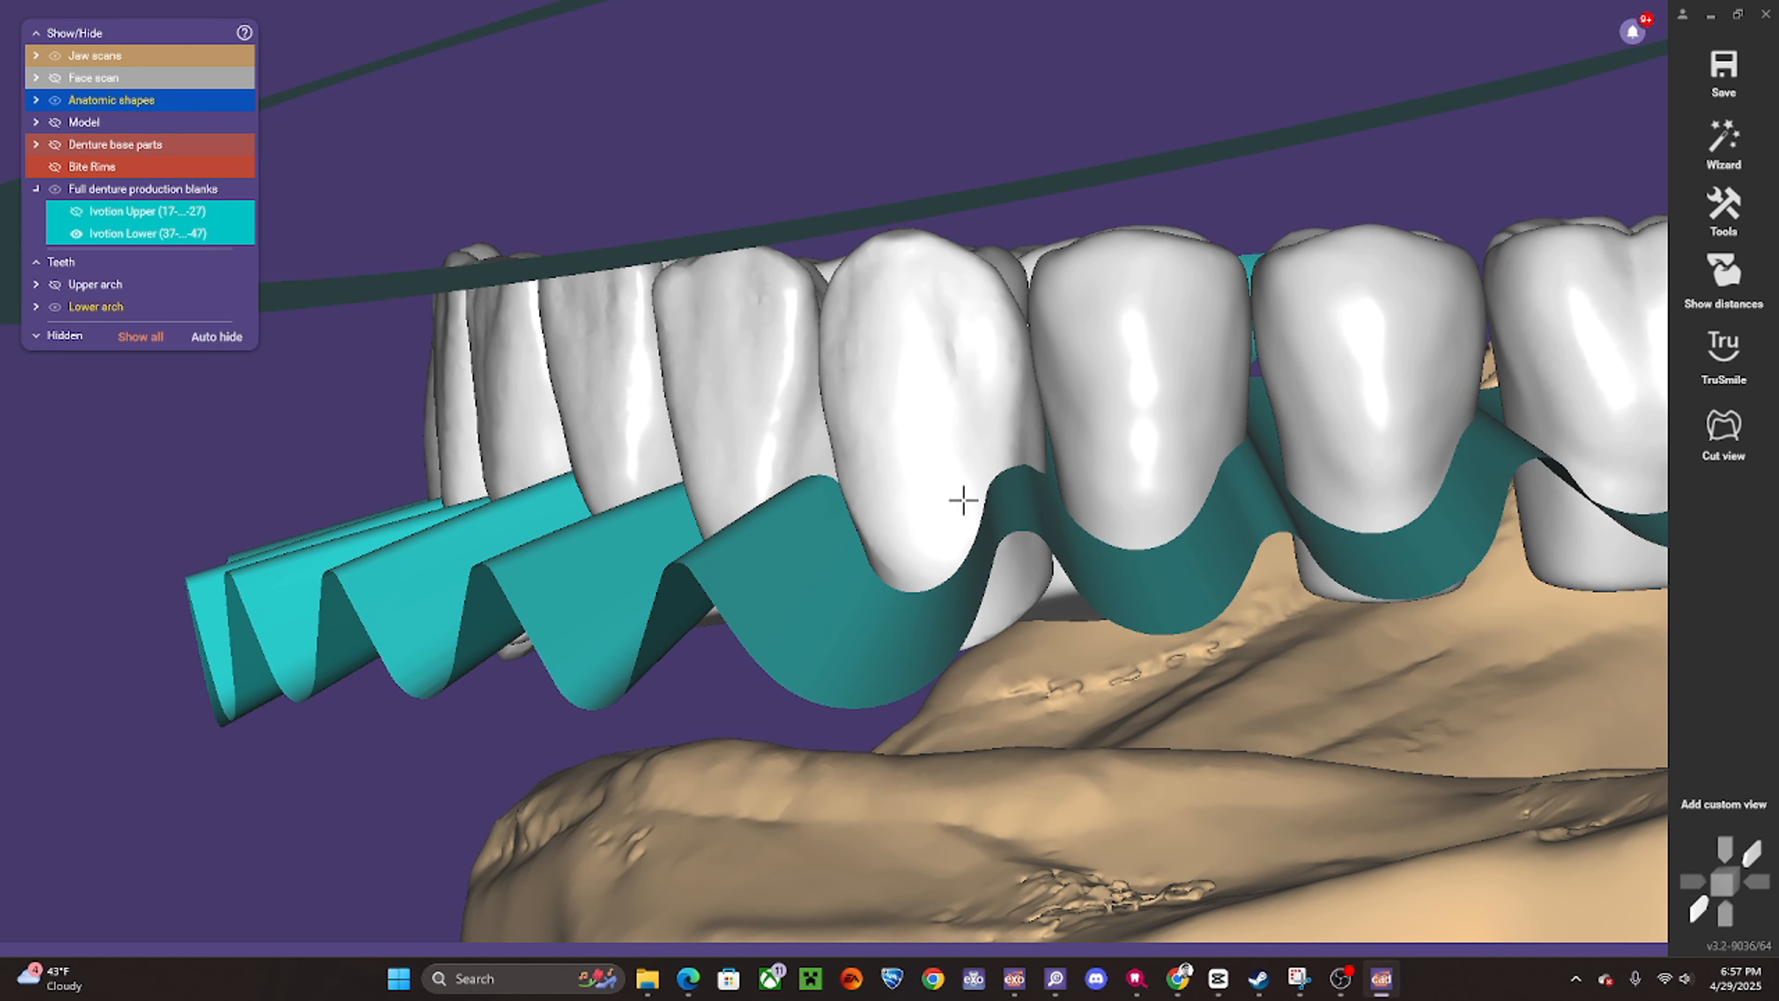
scroll(973, 462, "down", 3)
scroll(1100, 447, "up", 2)
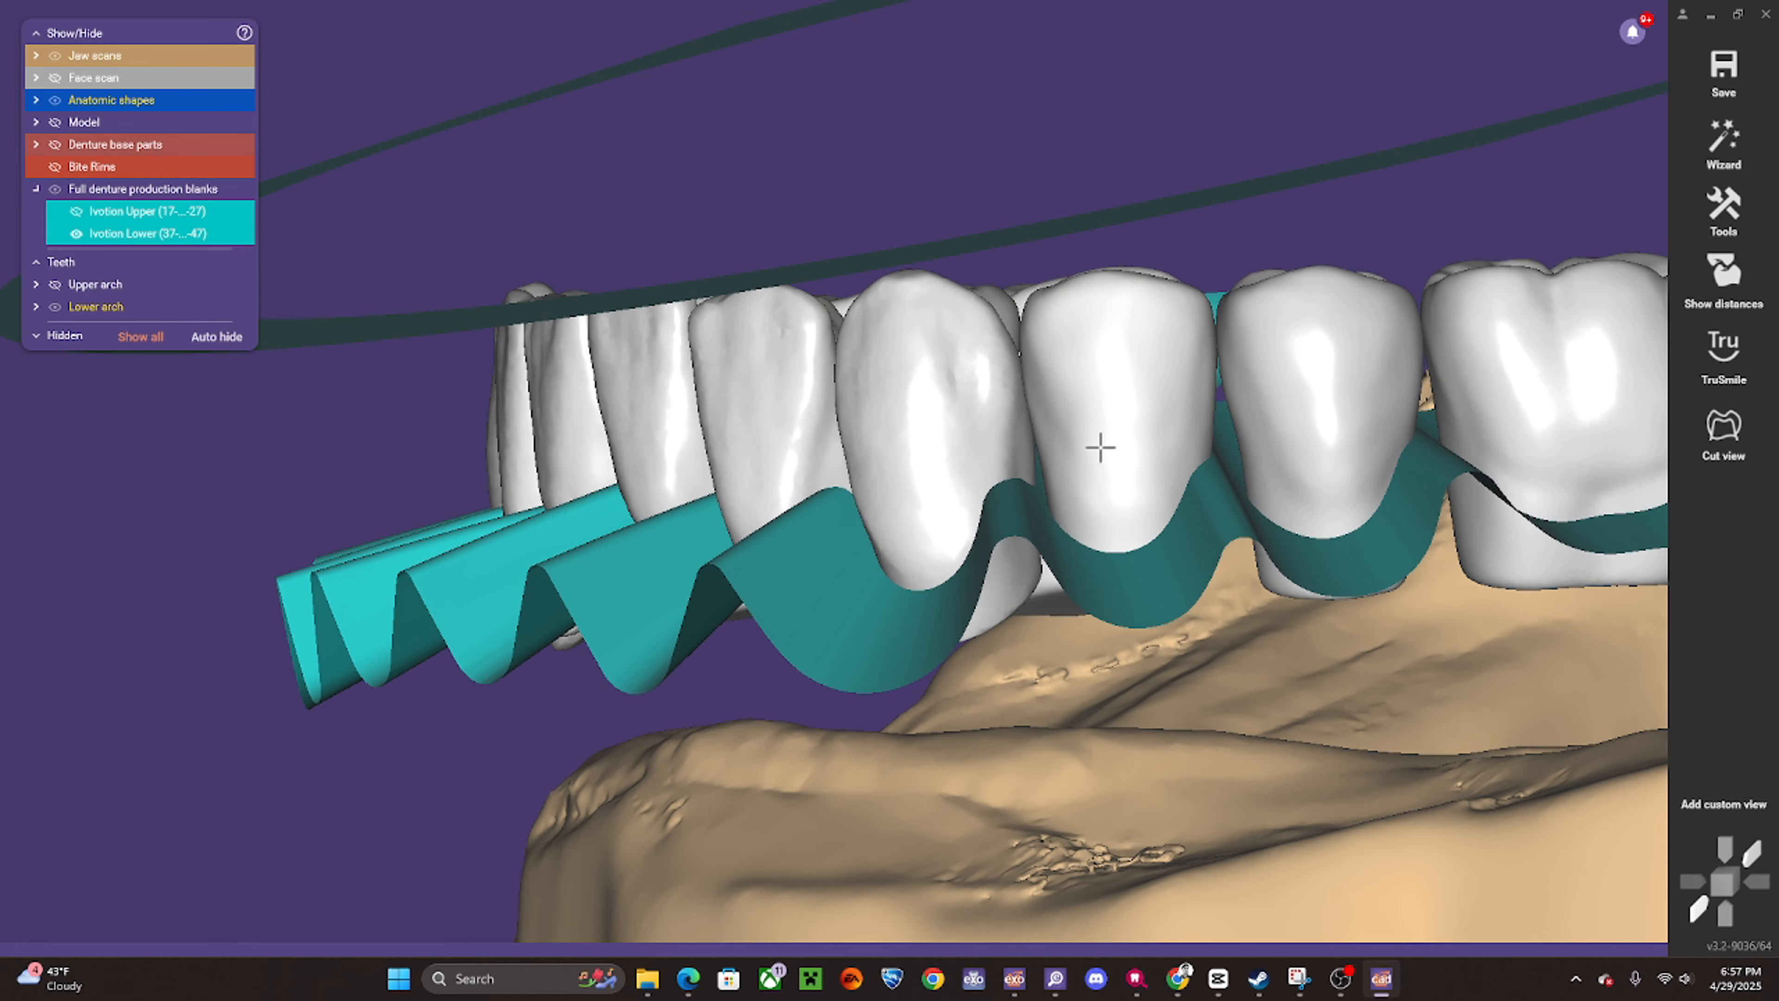
scroll(885, 489, "down", 6)
right_click_drag(885, 490, 846, 463)
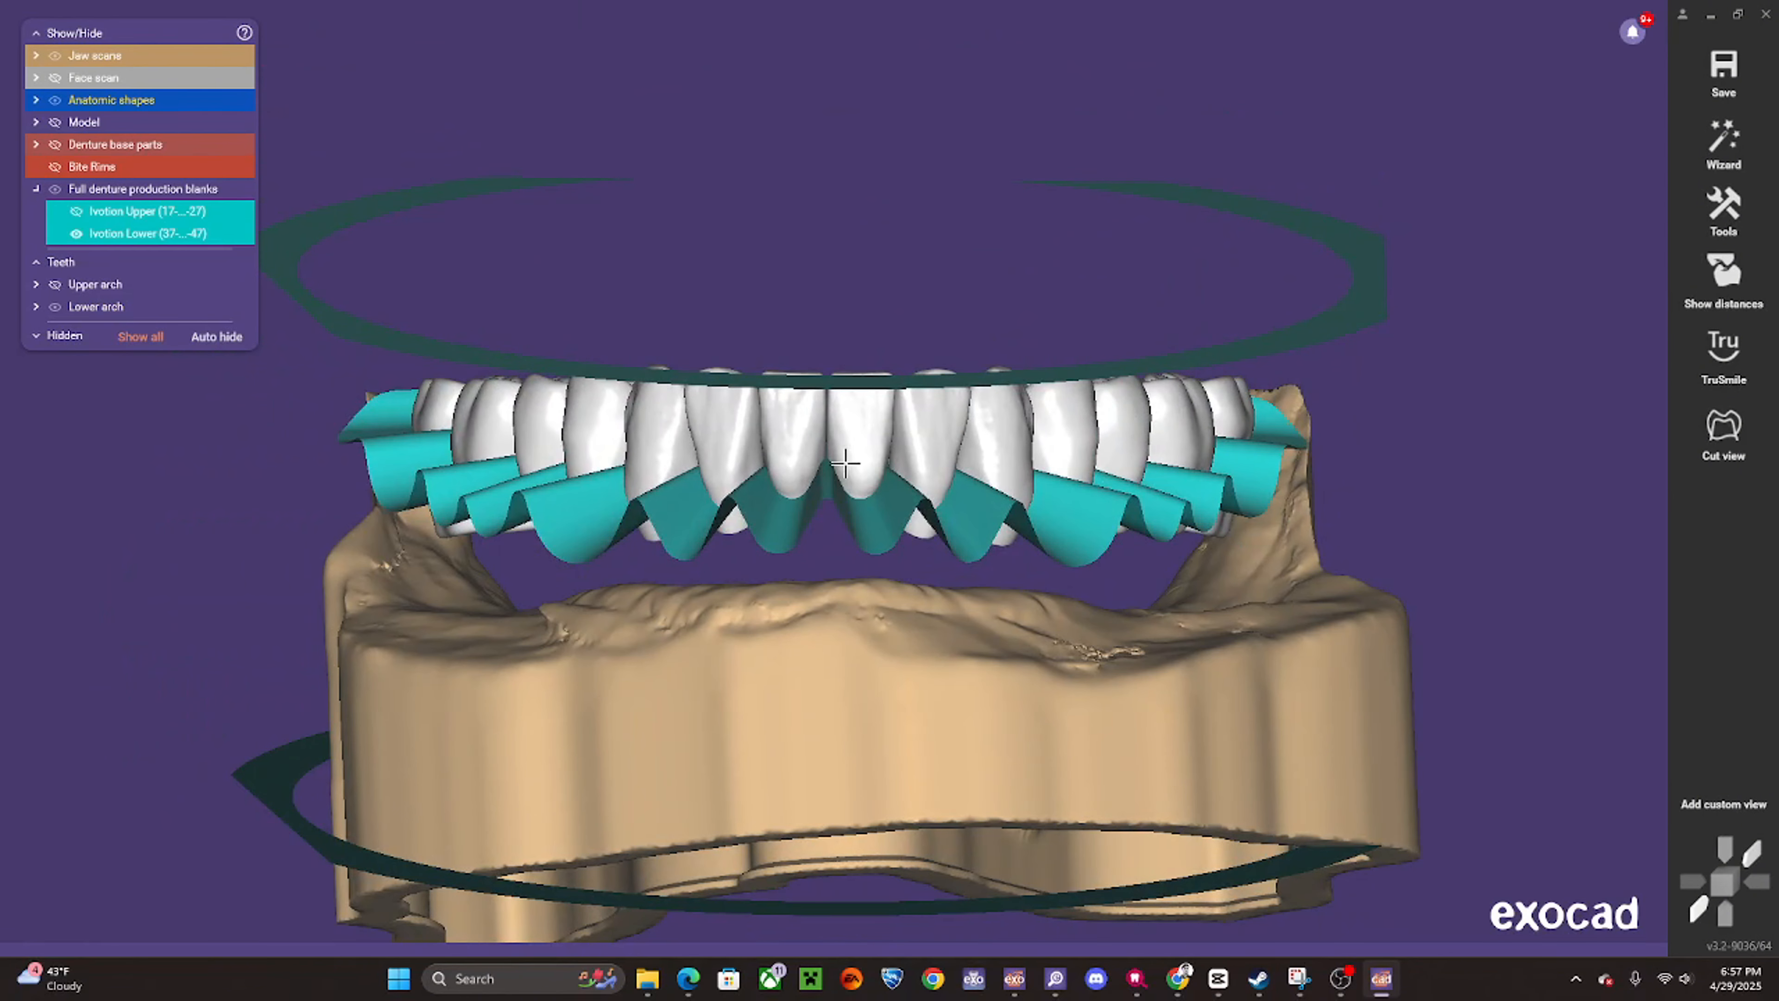
right_click(878, 283)
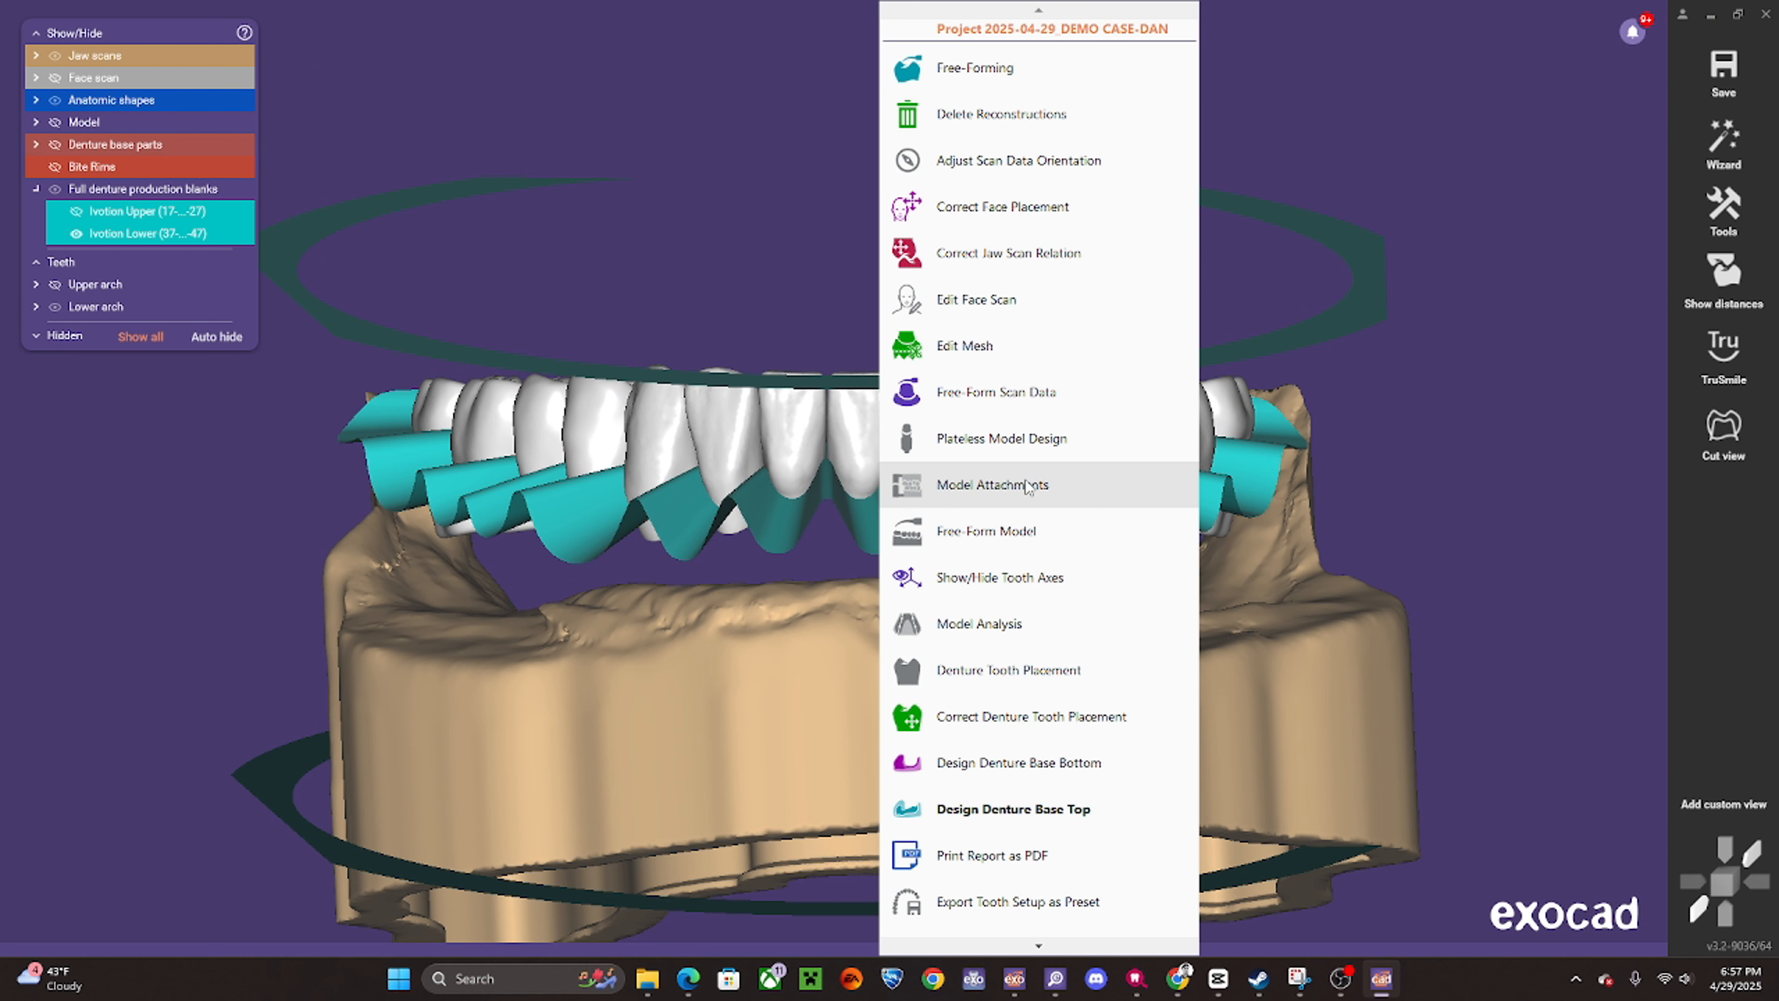
scroll(1030, 508, "down", 3)
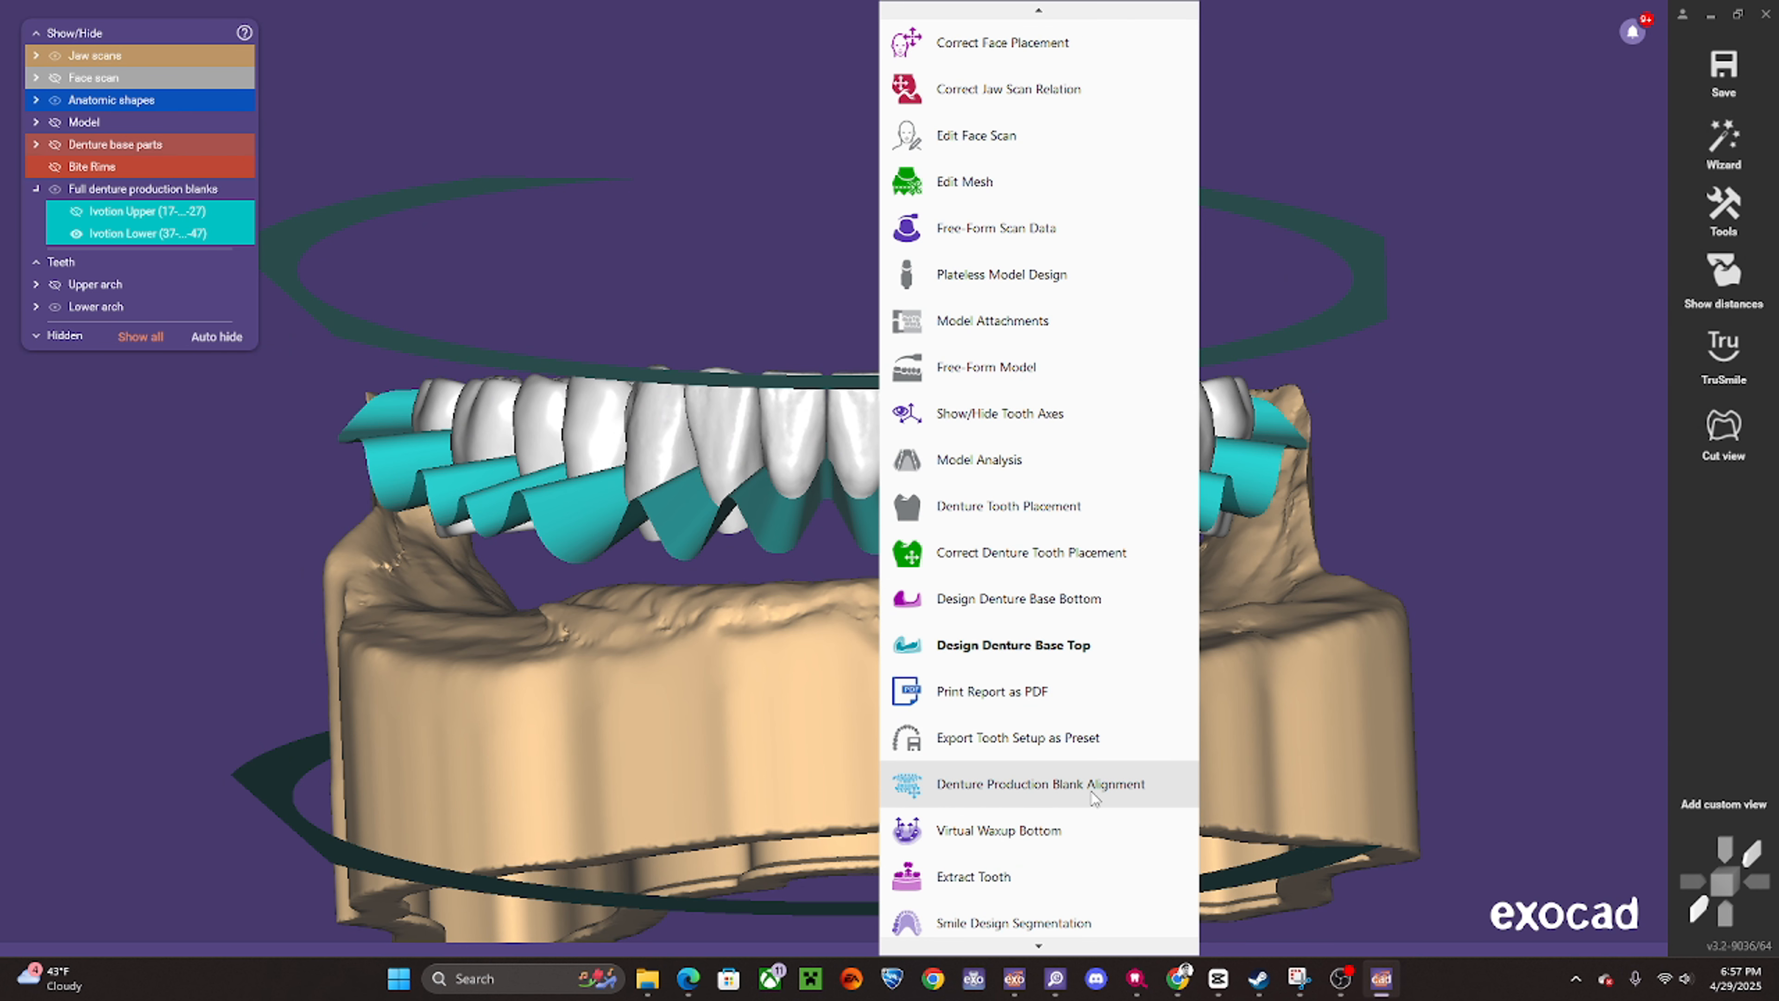
left_click(1085, 786)
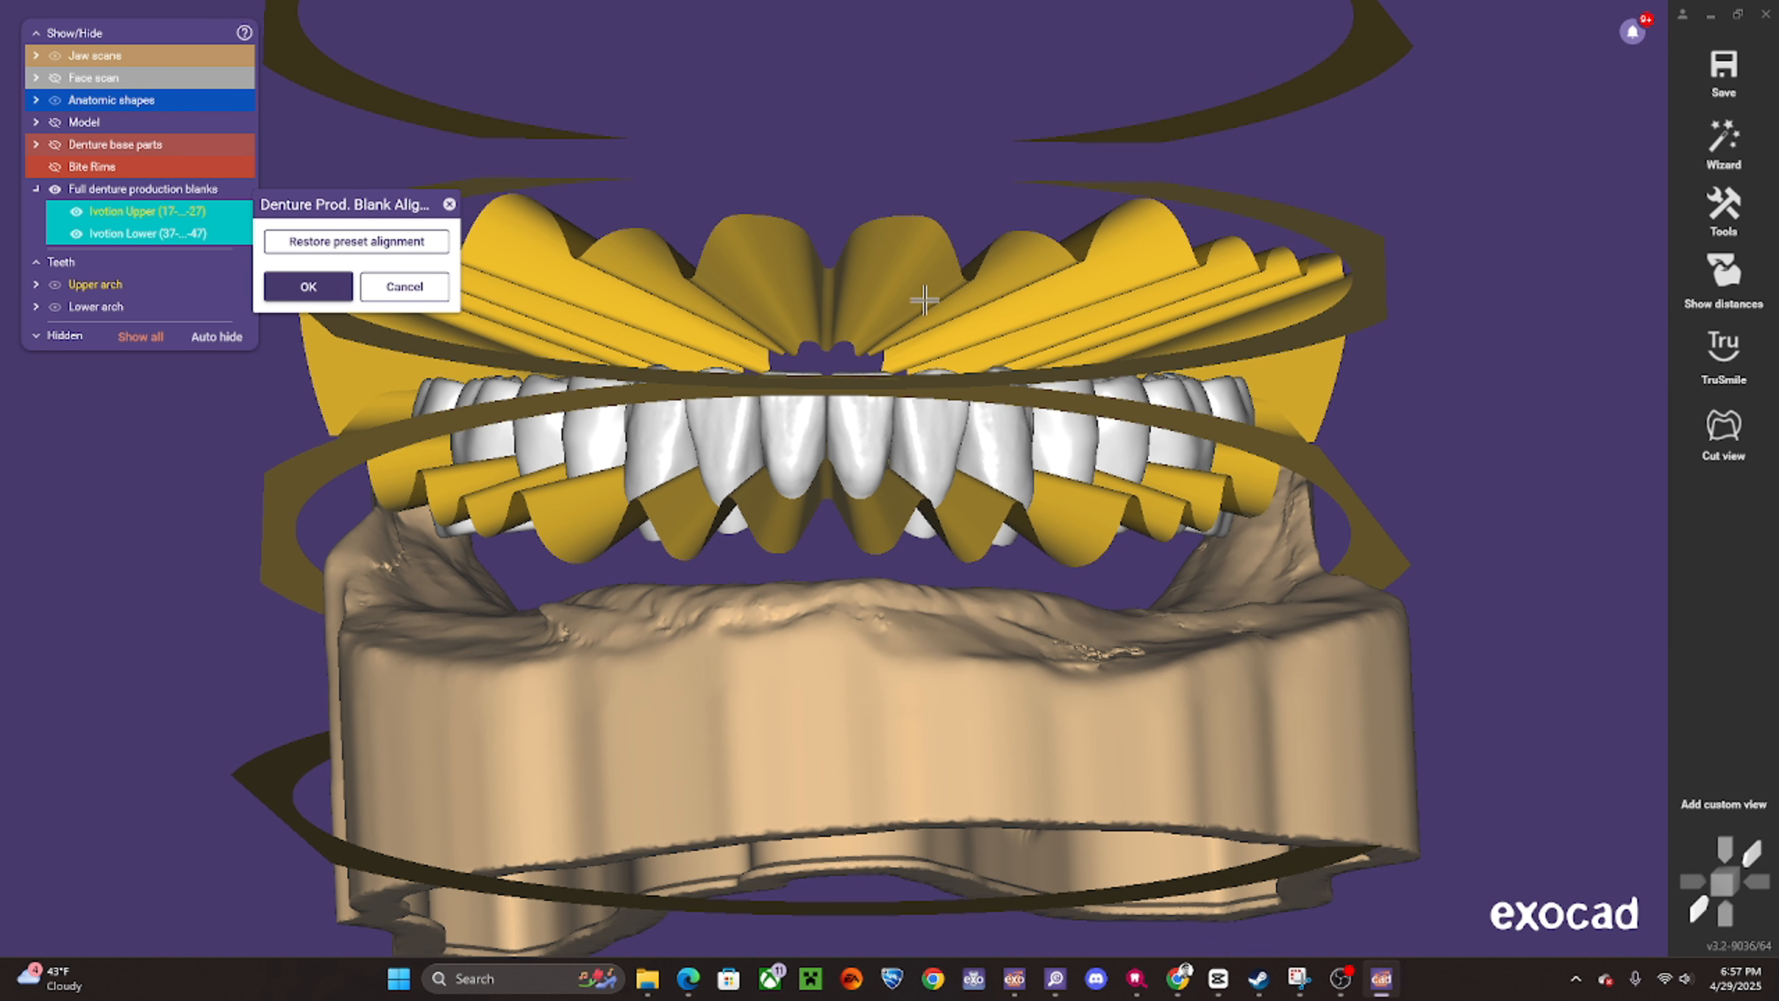
middle_click(808, 295, "ctrl")
scroll(878, 556, "down", 4)
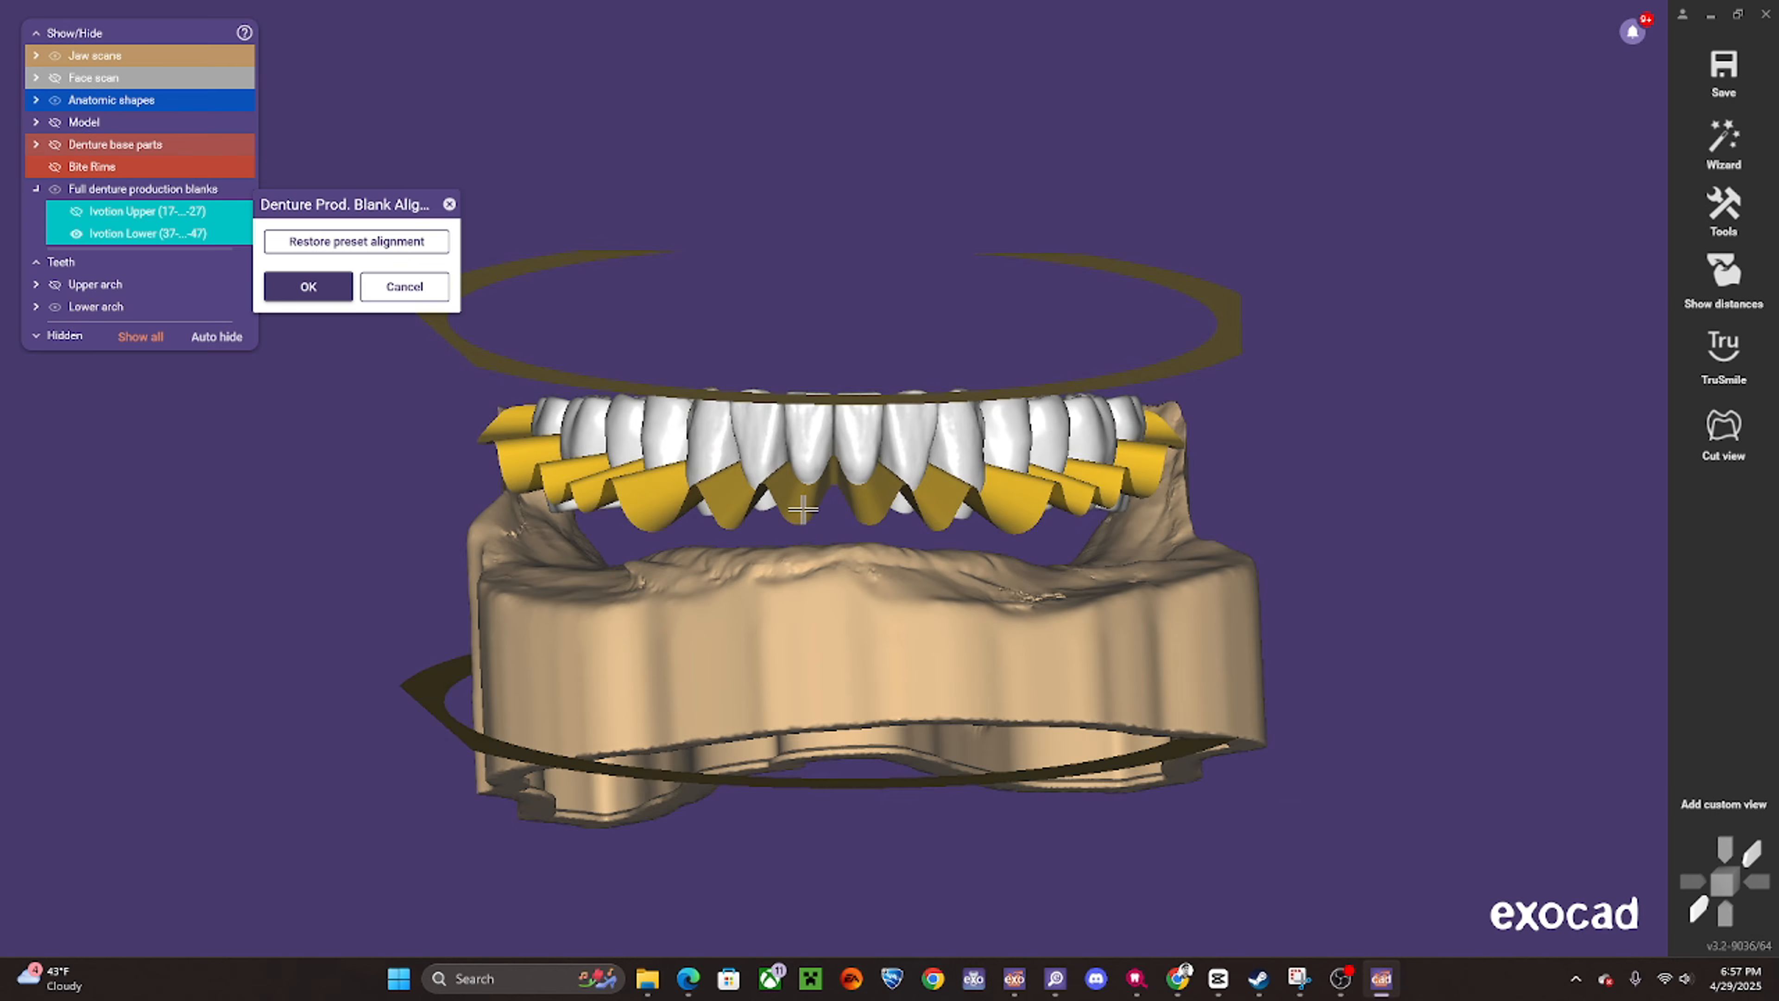
- From an occlusal view, shift the Ivotion Lower blank slightly backward relative to the lower teeth in small moves, and accept the alignment
right_click_drag(808, 537, 865, 655)
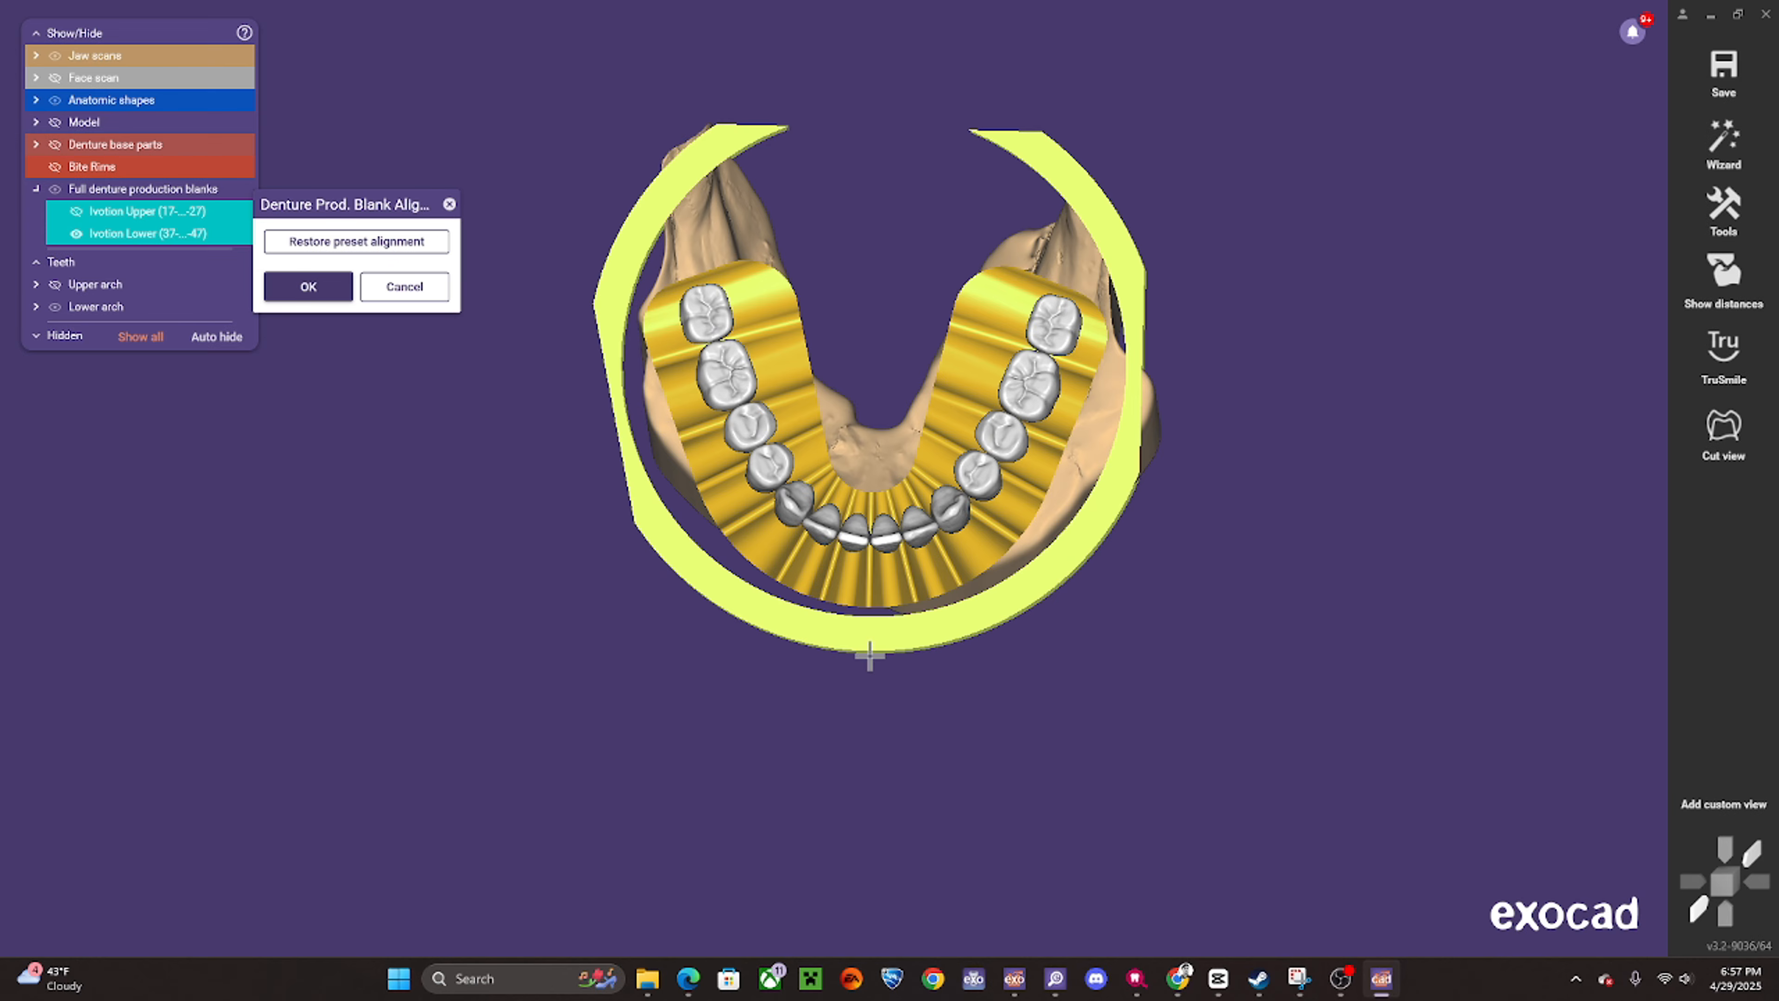
scroll(871, 655, "up", 5)
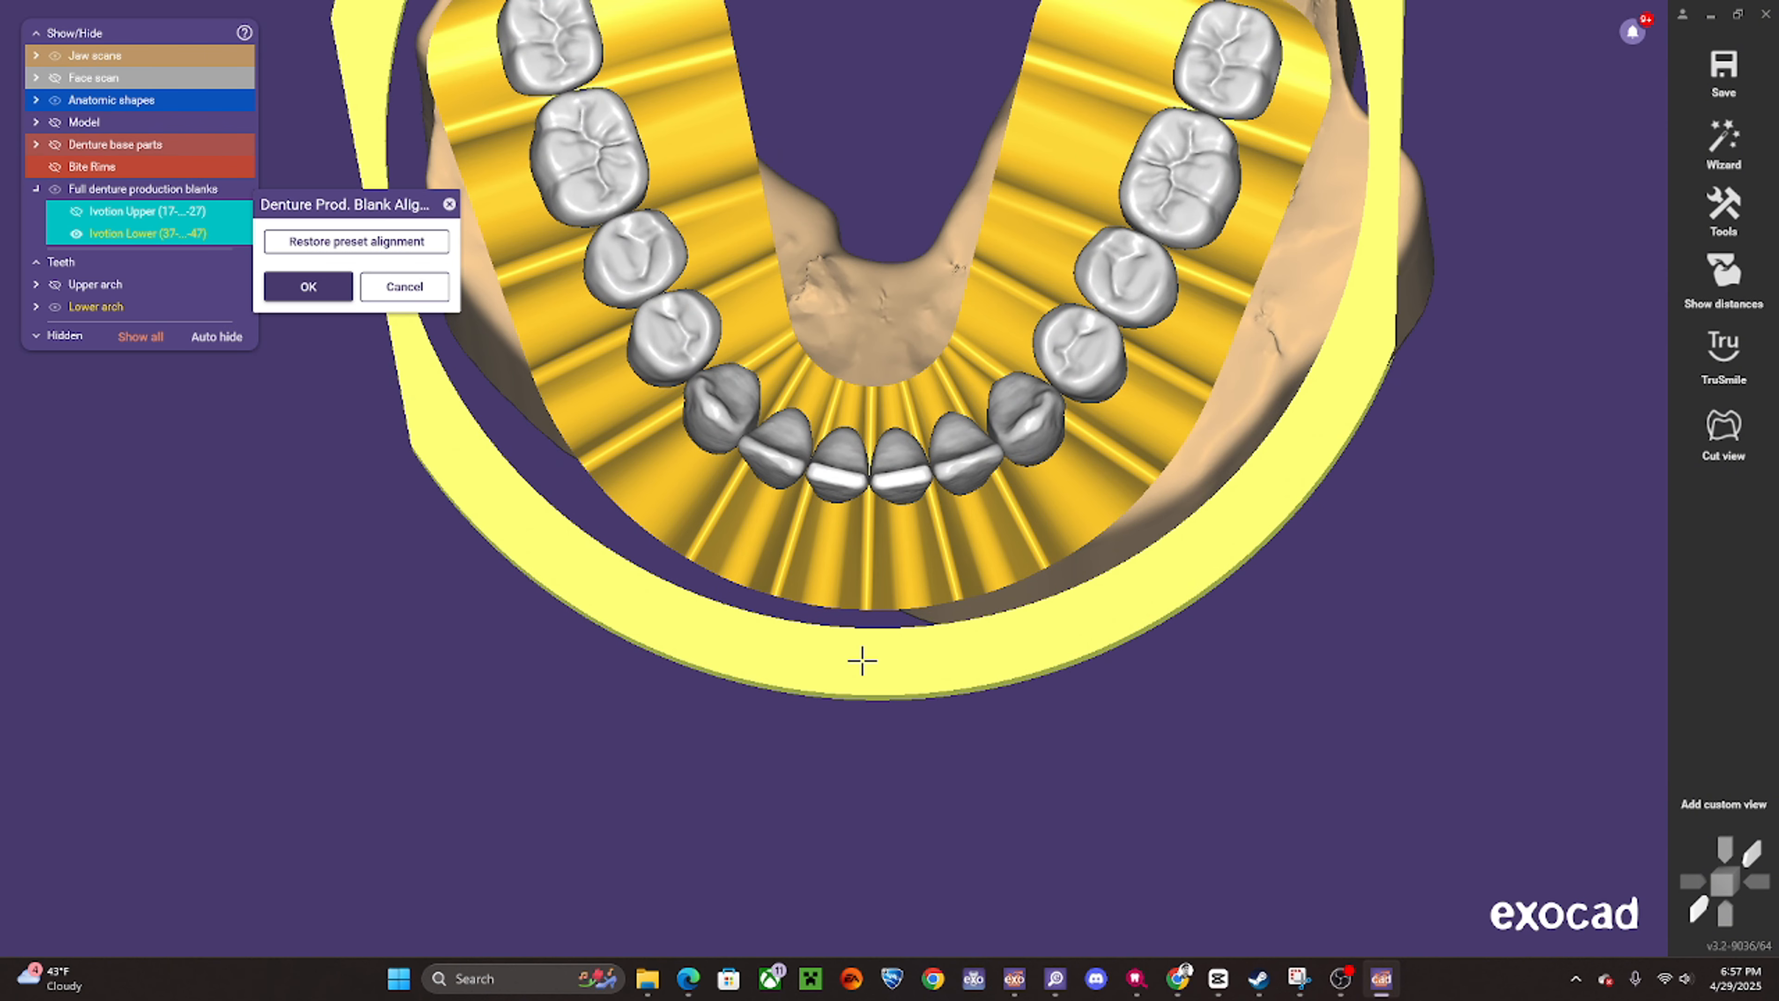
left_click_drag(862, 661, 862, 641)
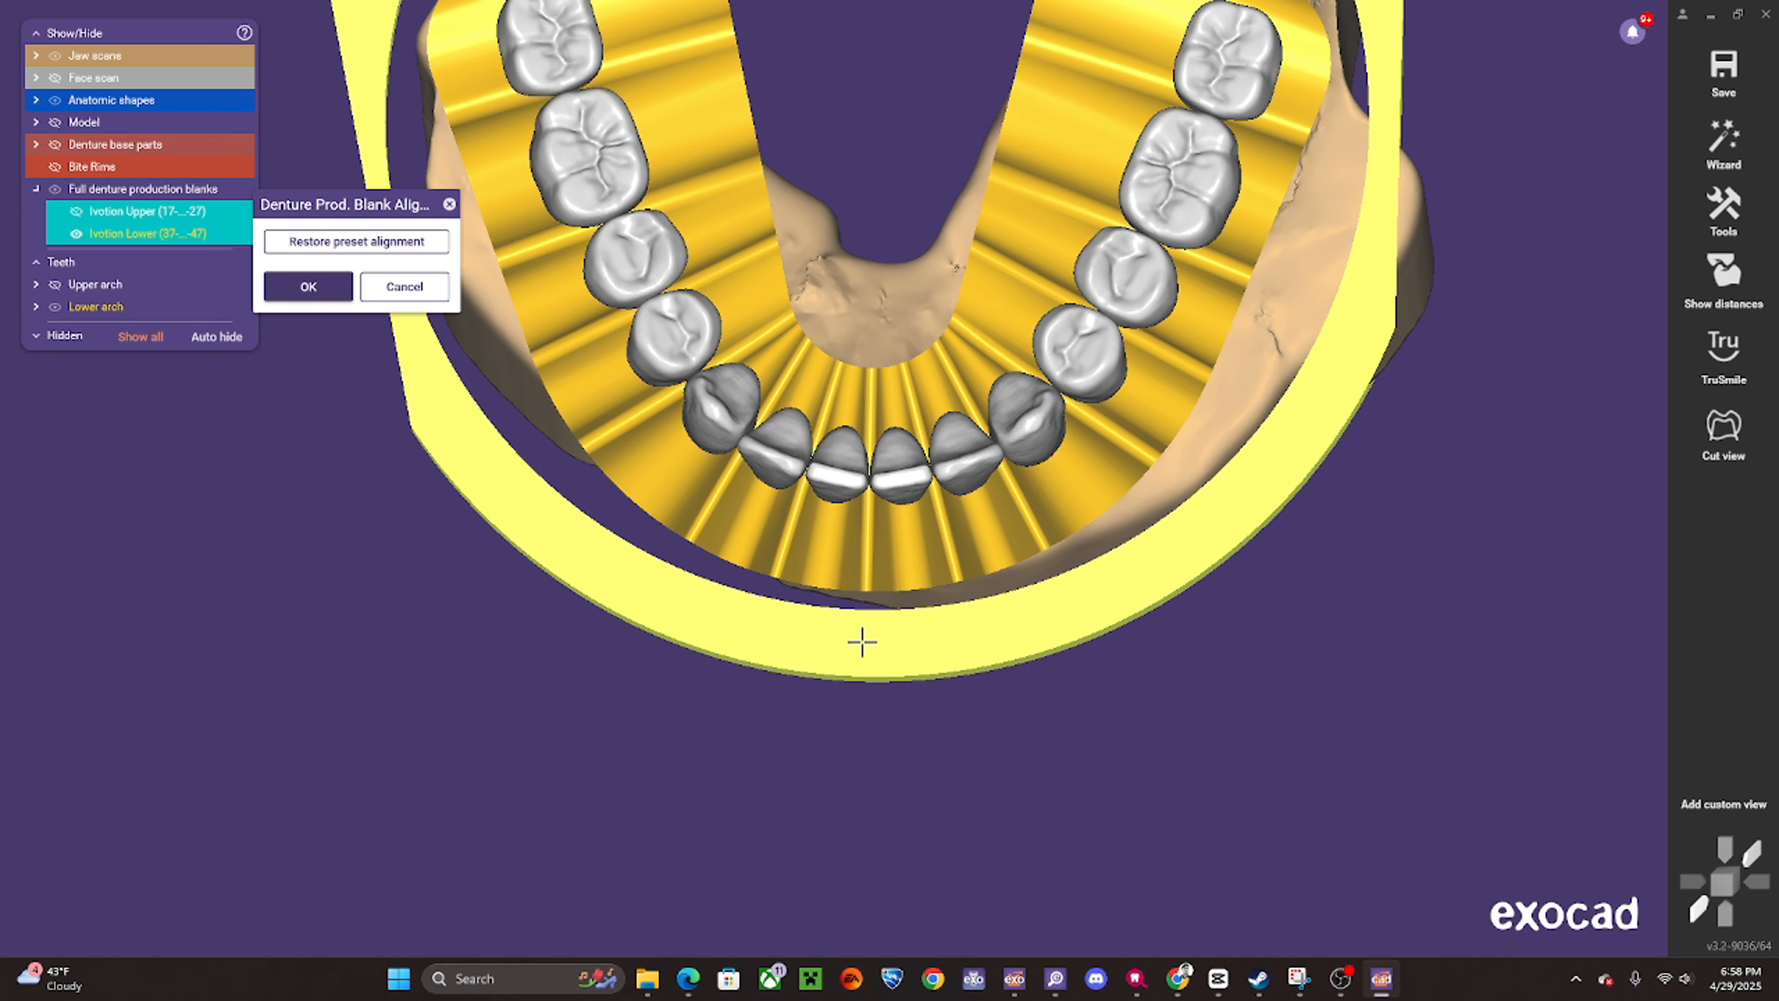
scroll(869, 648, "down", 3)
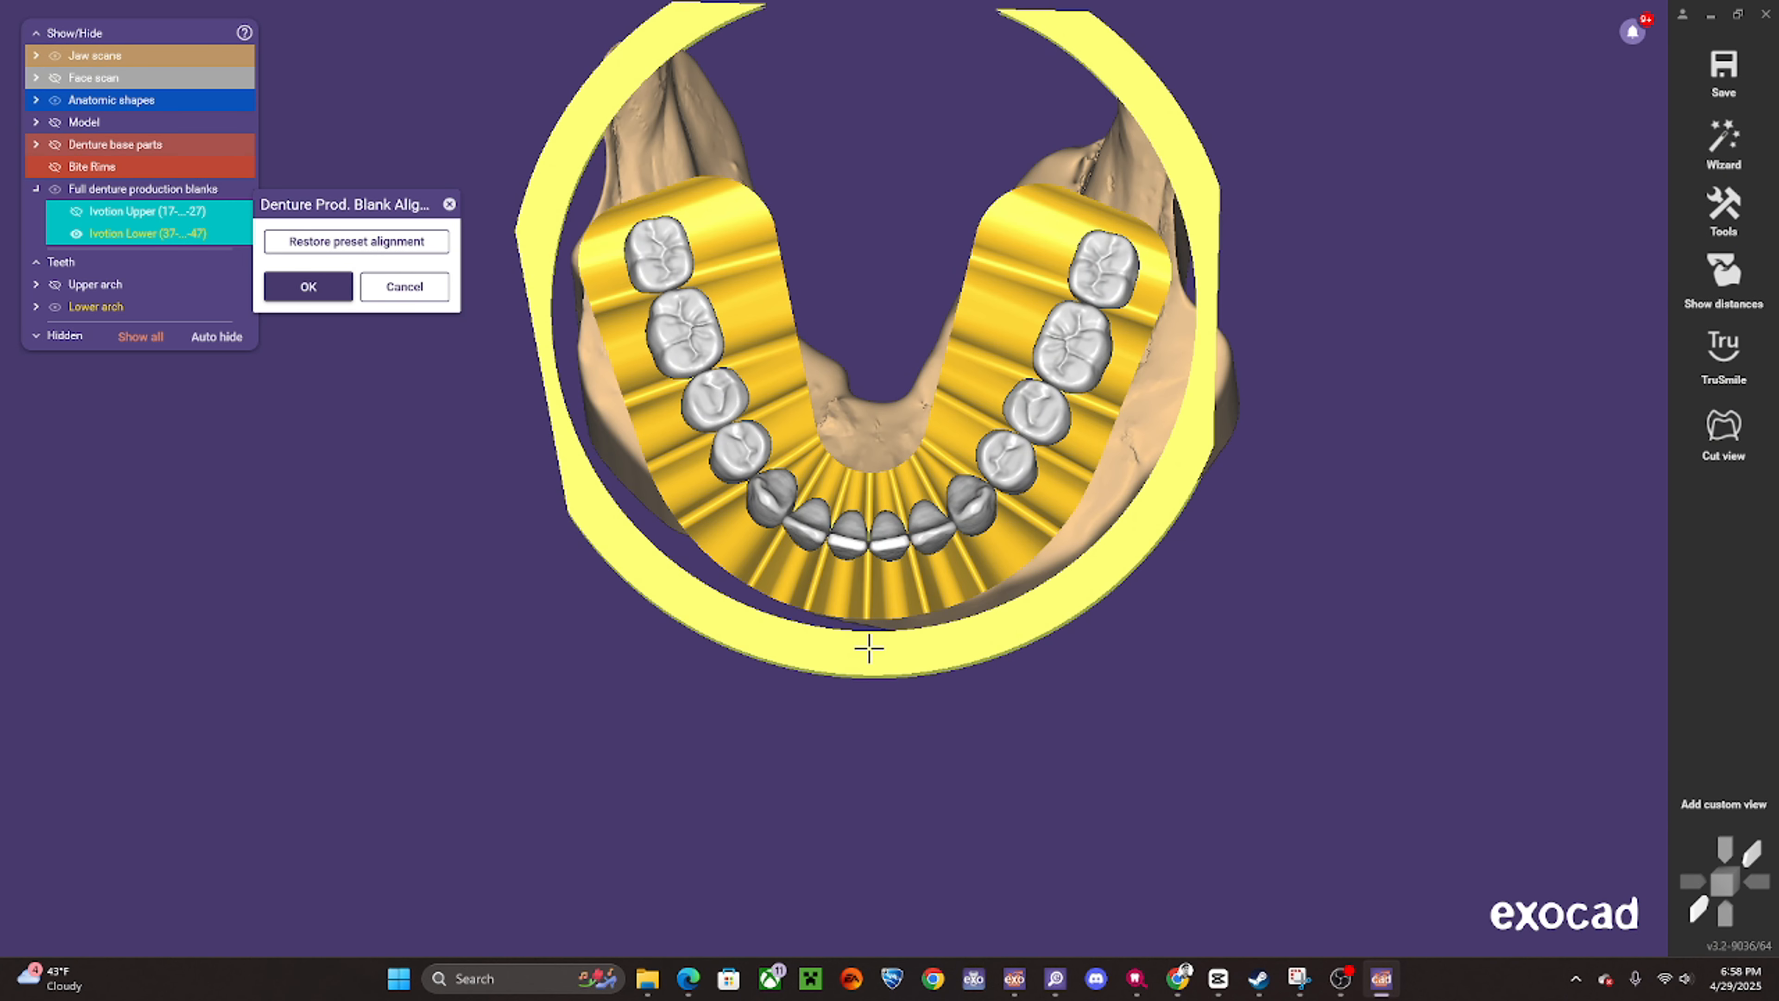
scroll(869, 648, "down", 2)
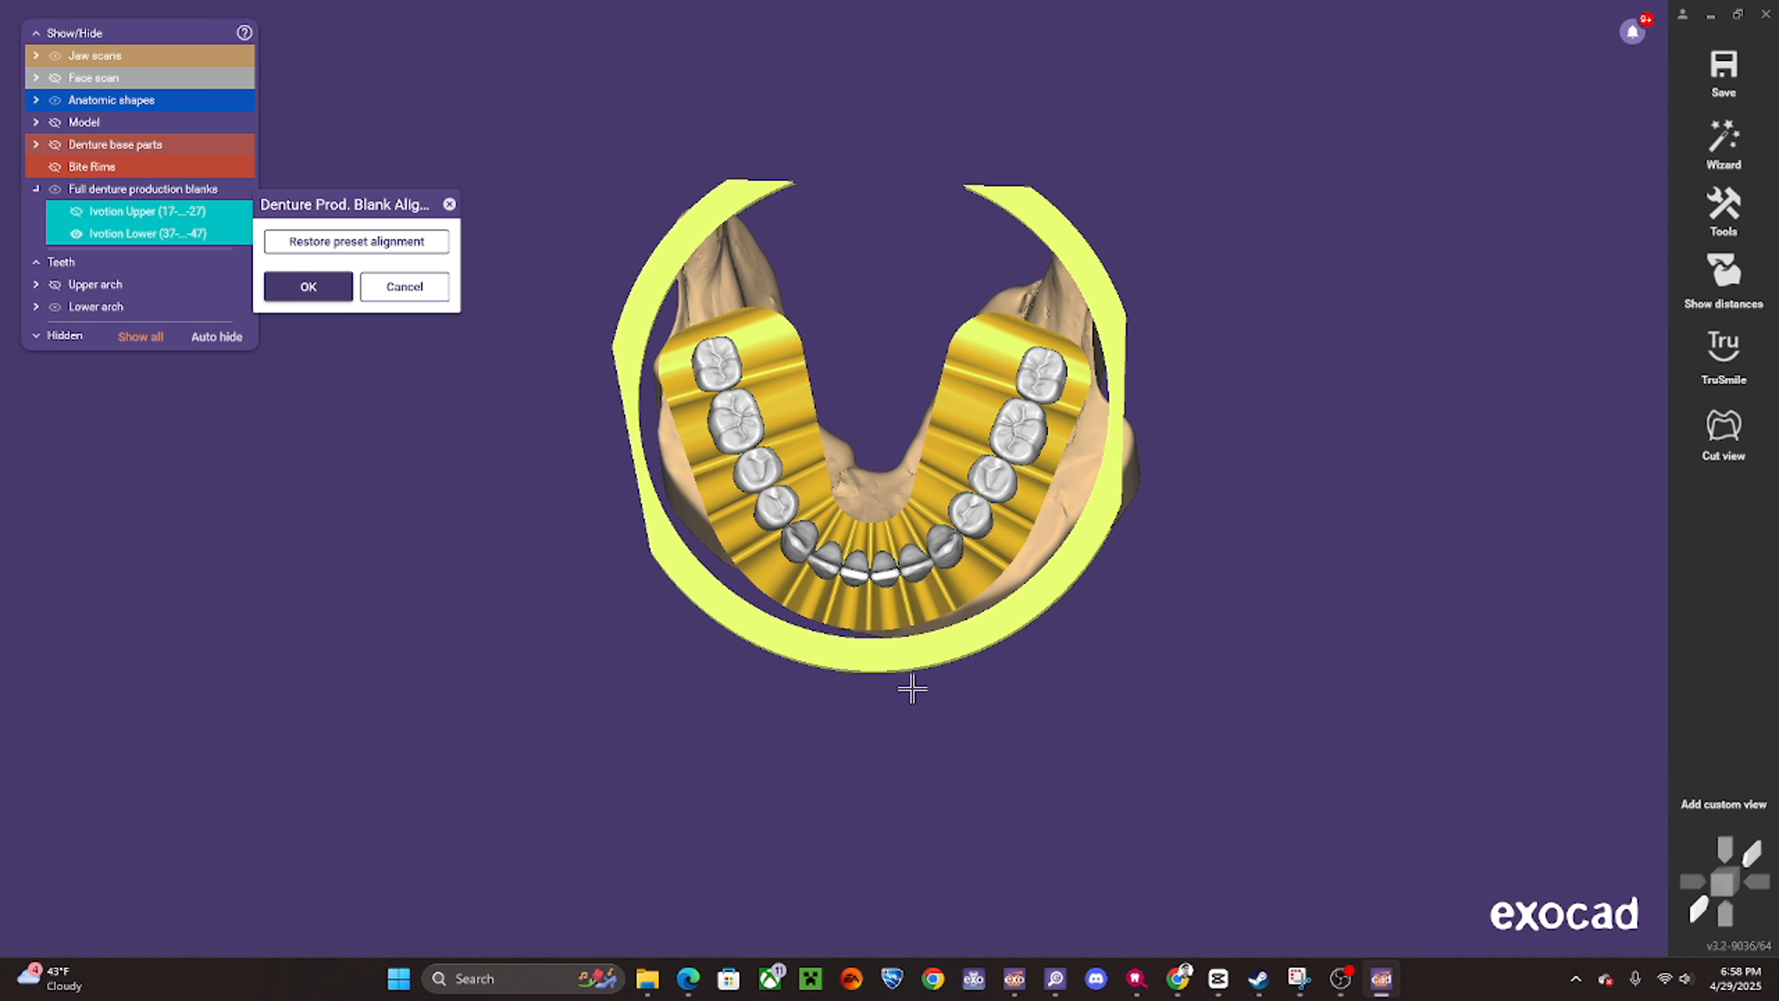
scroll(863, 603, "up", 2)
scroll(863, 603, "up", 3)
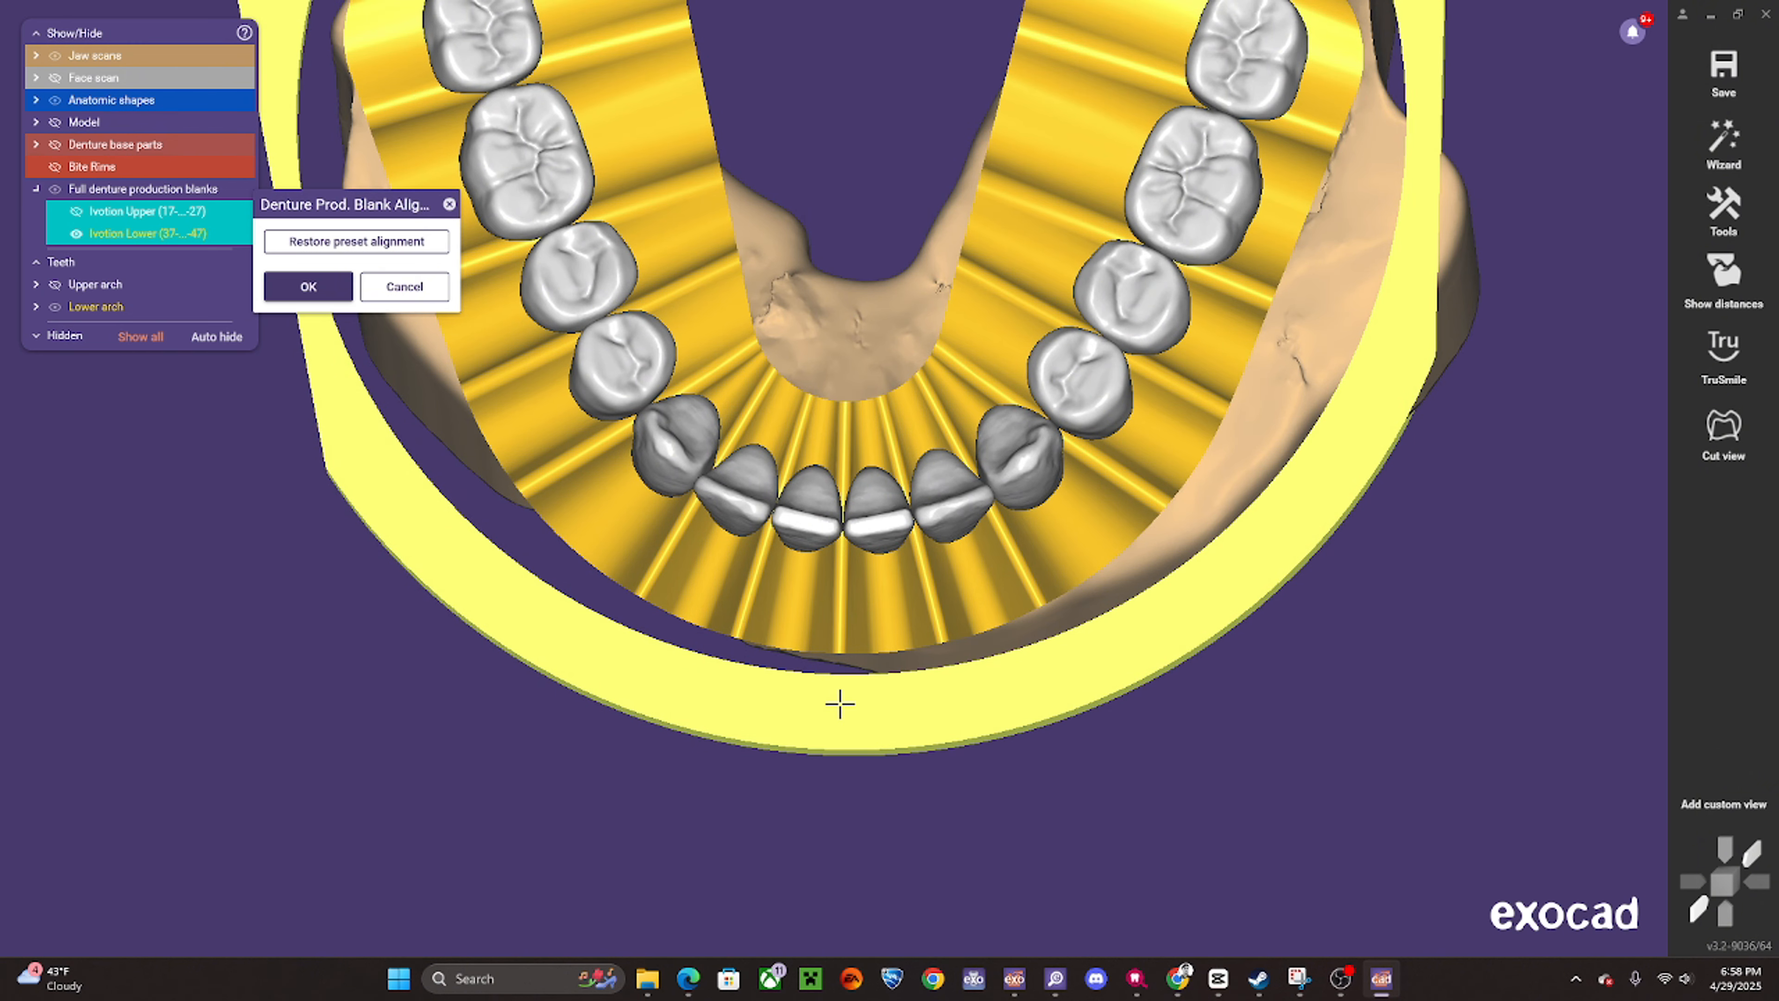
left_click_drag(840, 703, 840, 699)
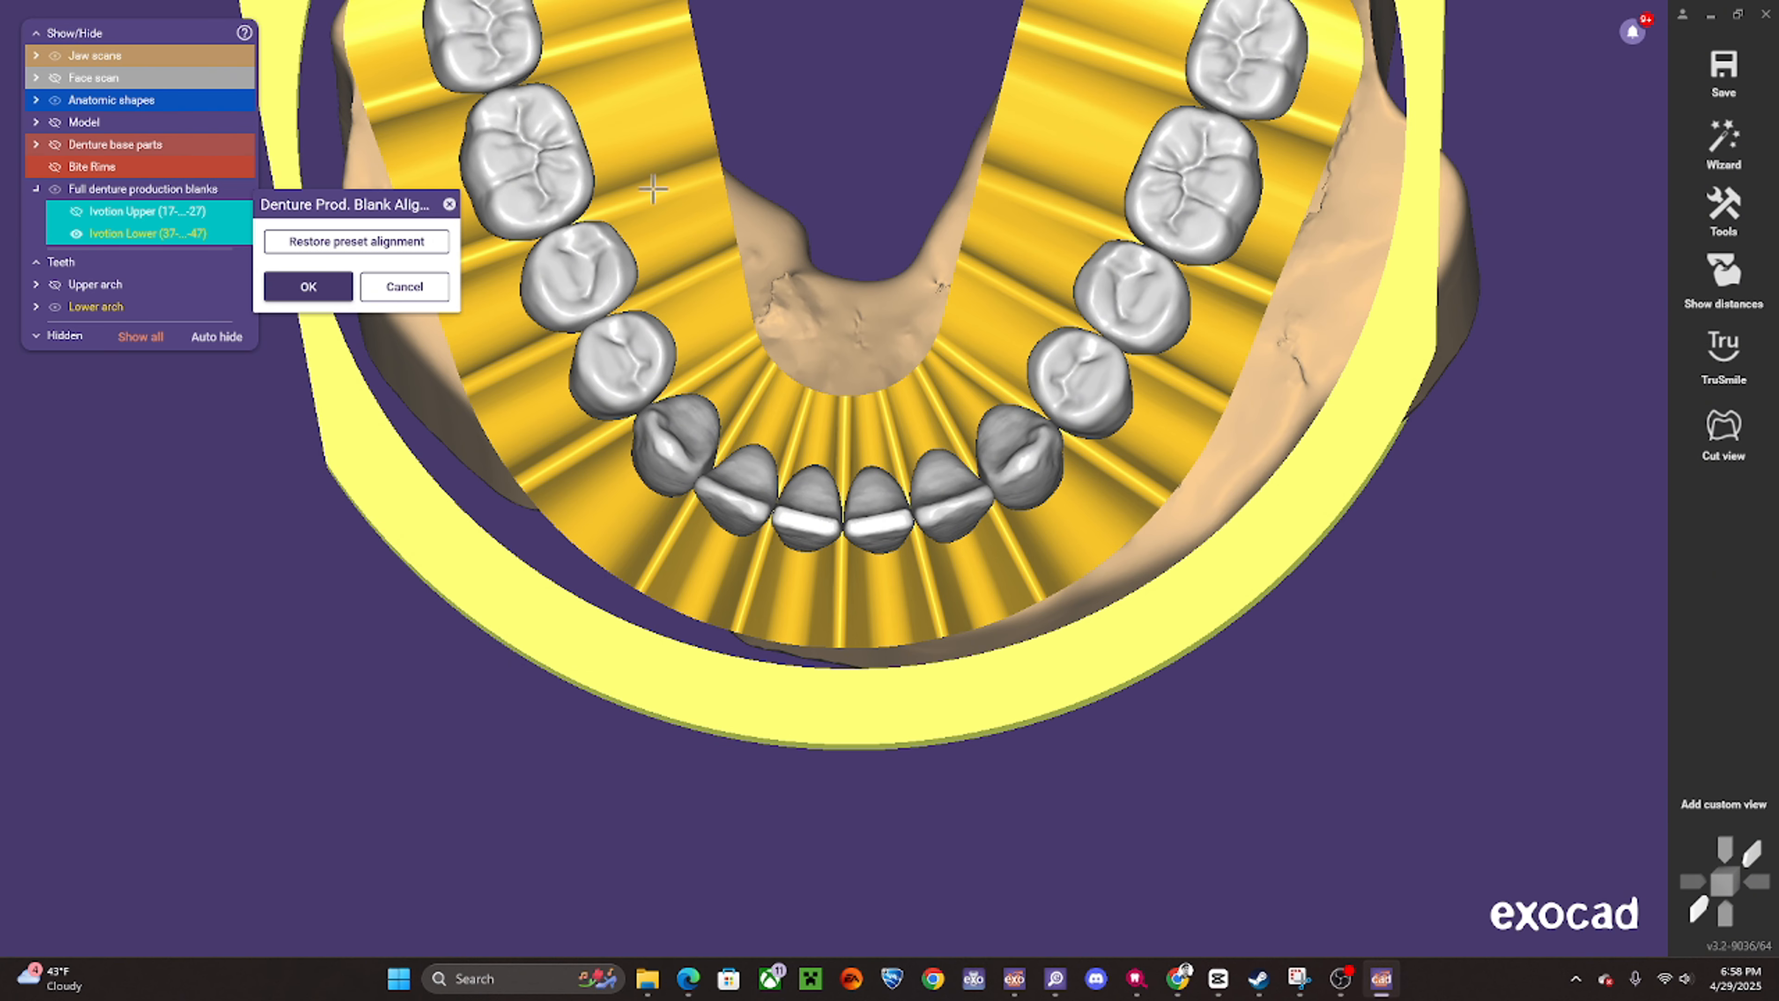
left_click(316, 291)
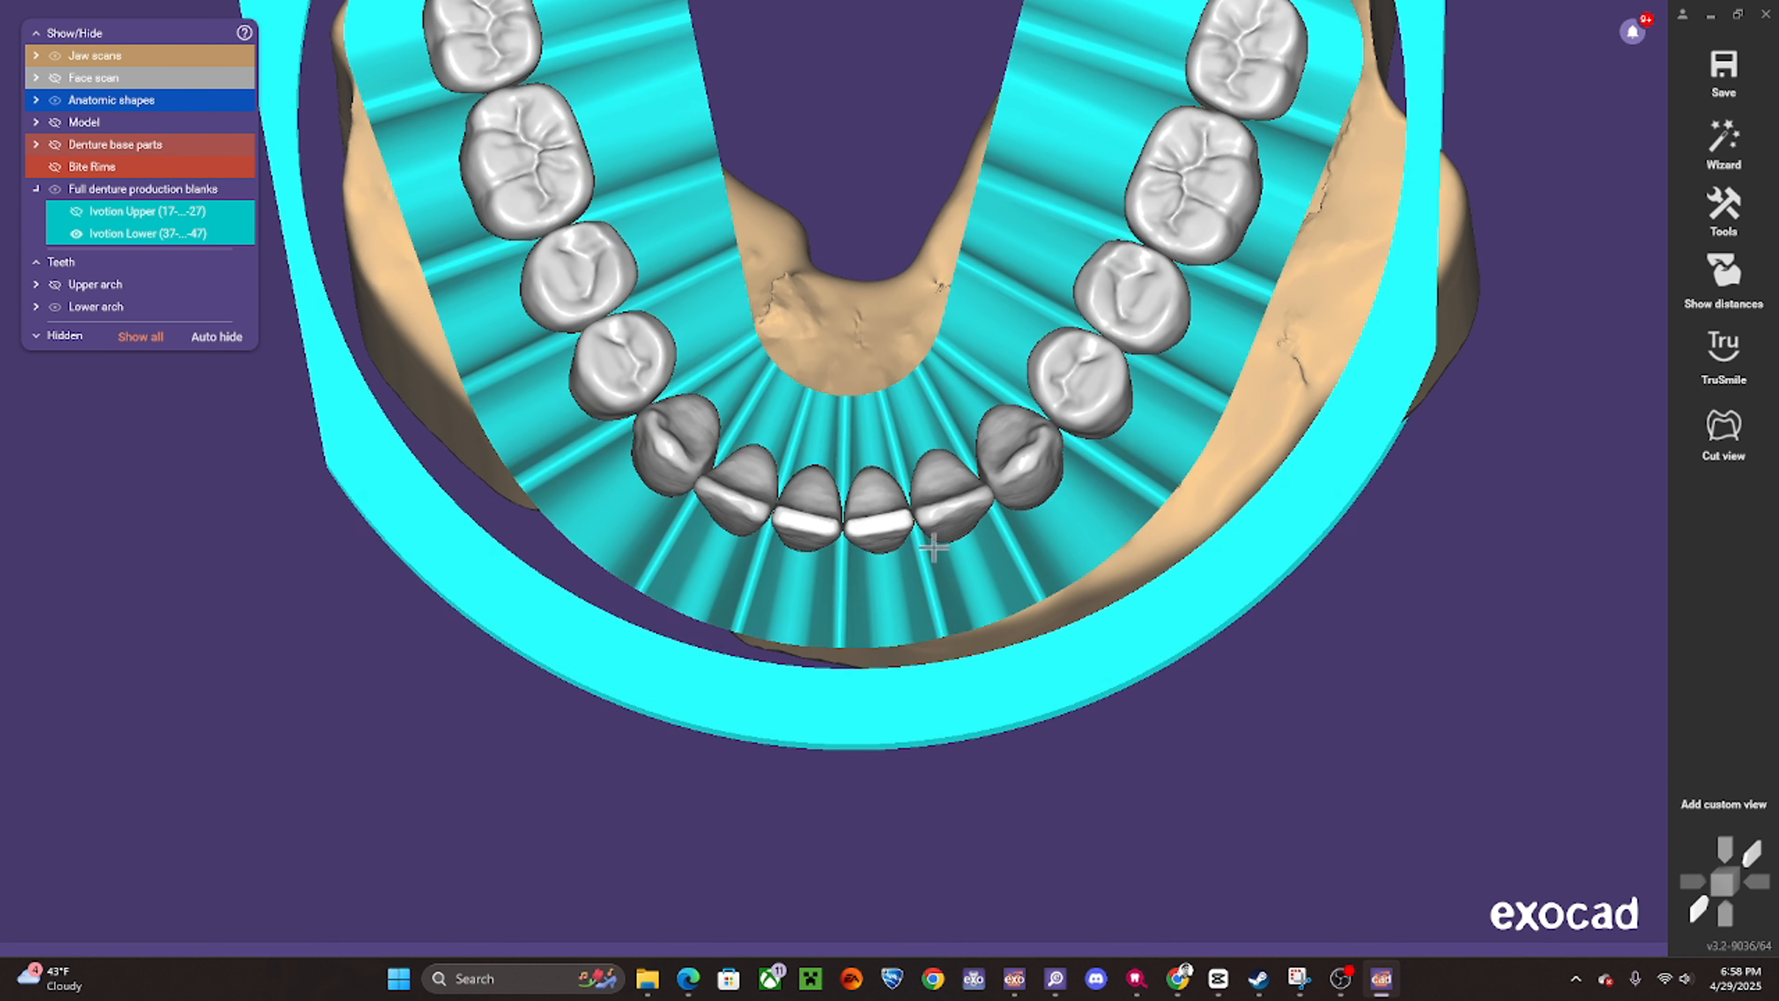
- Resume the wizard and continue past Design Denture Base Bottom to the Design Denture Base Top stage
scroll(914, 827, "down", 5)
left_click(1724, 144)
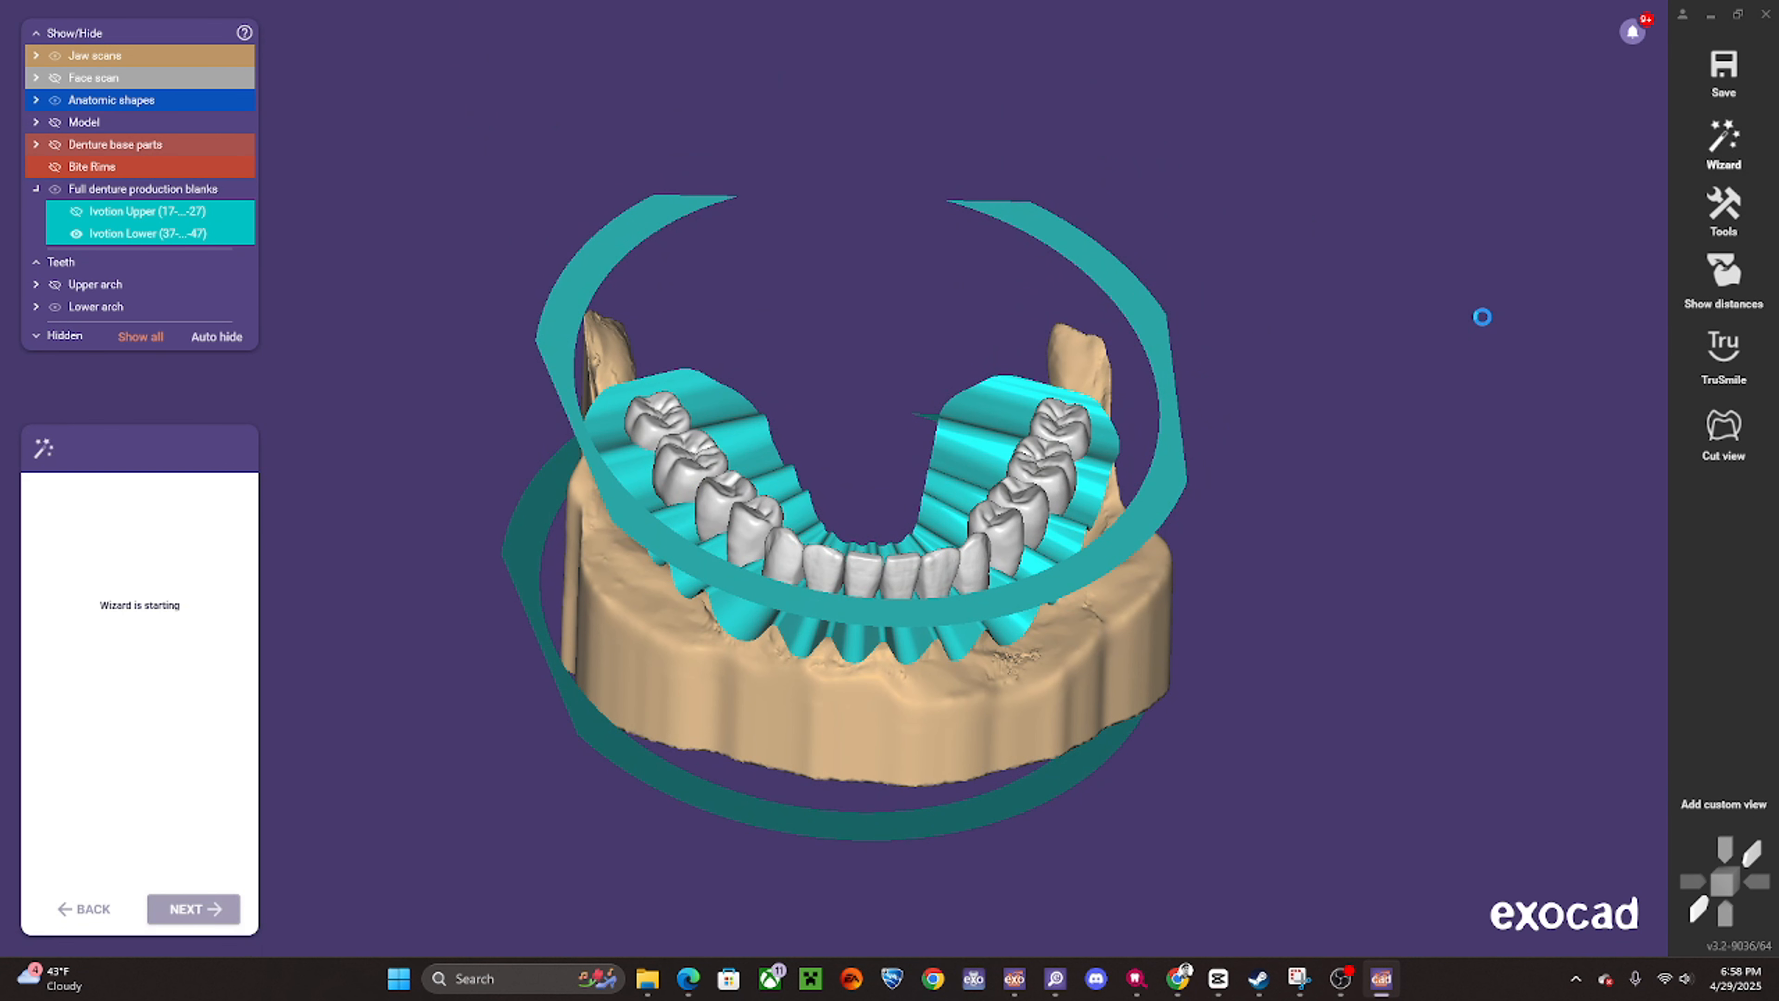
scroll(908, 597, "down", 3)
right_click_drag(907, 597, 903, 484)
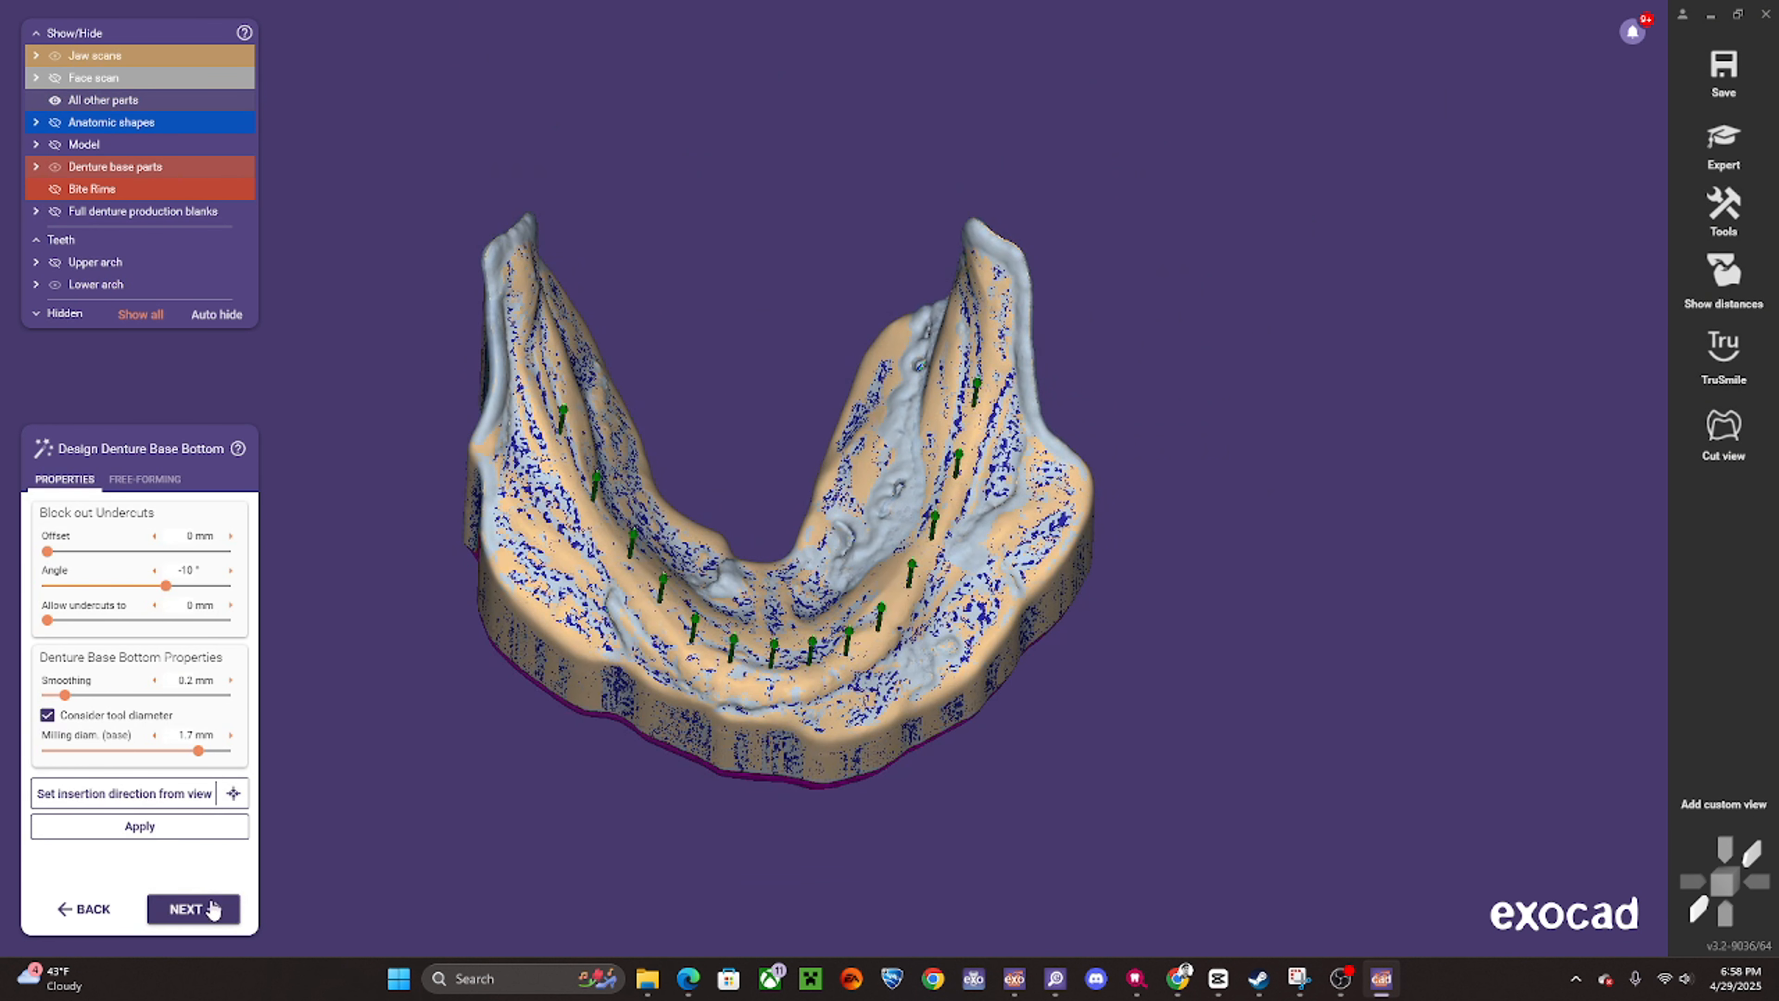
left_click(212, 910)
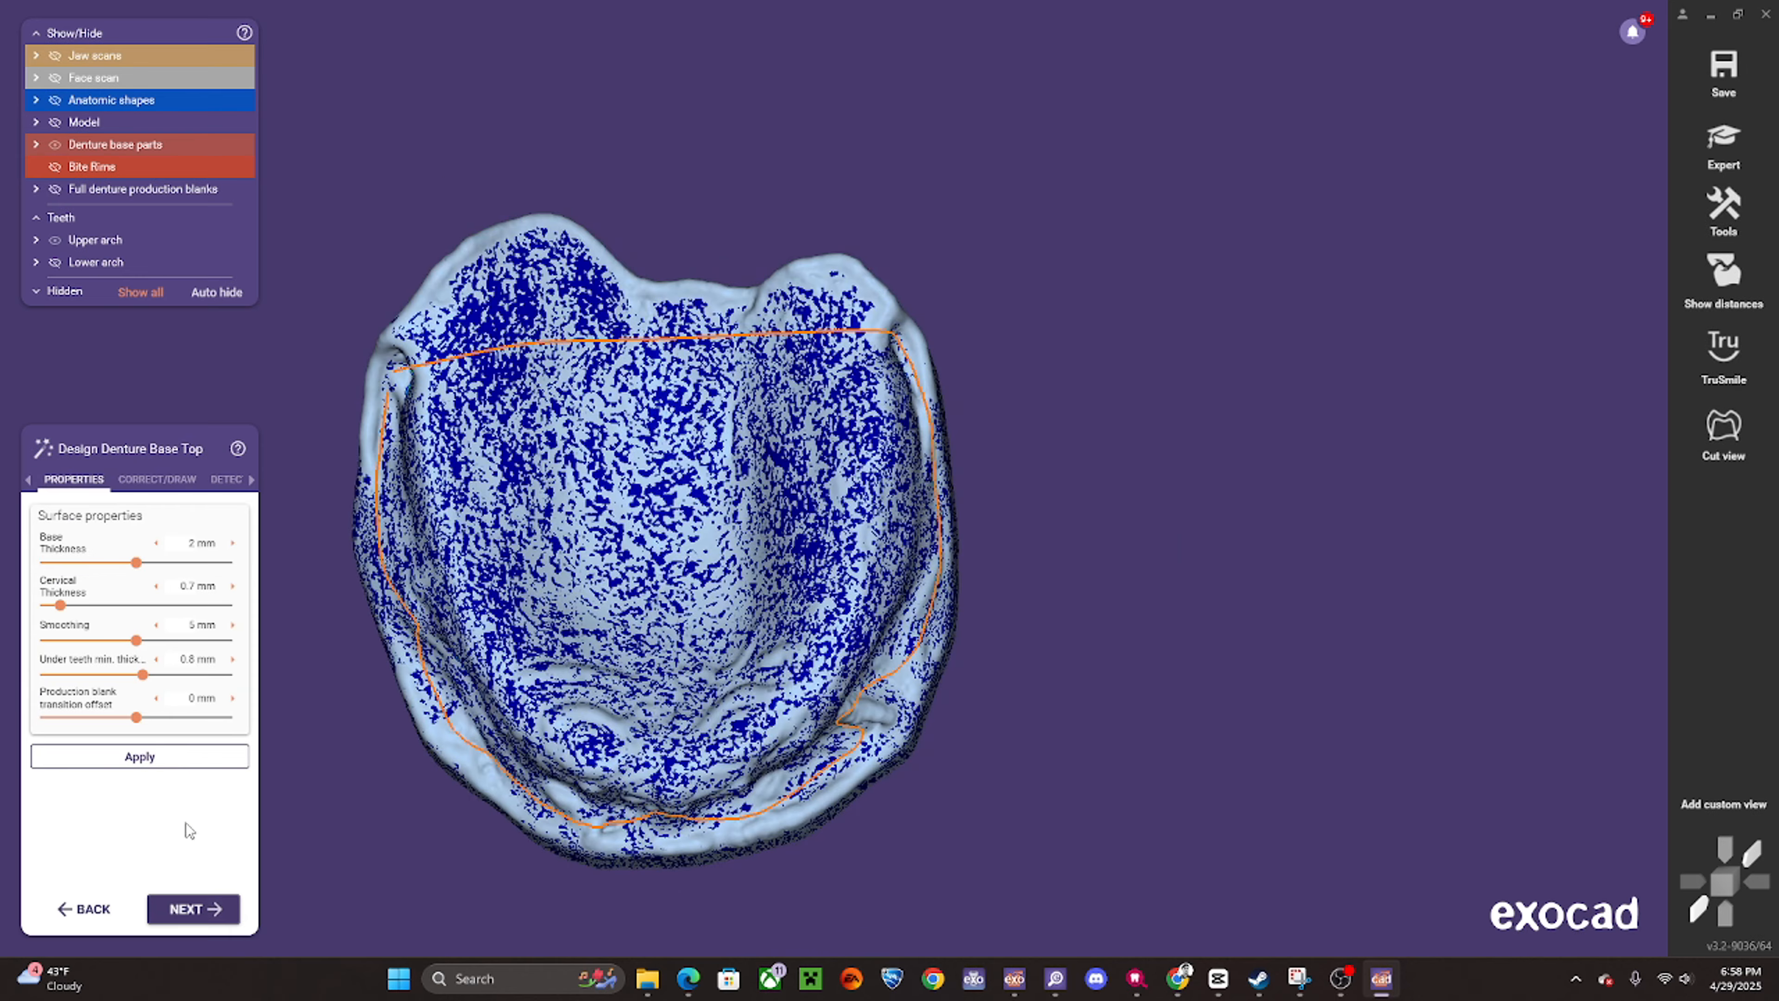
- Generate the upper denture base top with the preset surface properties, then make the denture base parts opaque and inspect the result
left_click(140, 757)
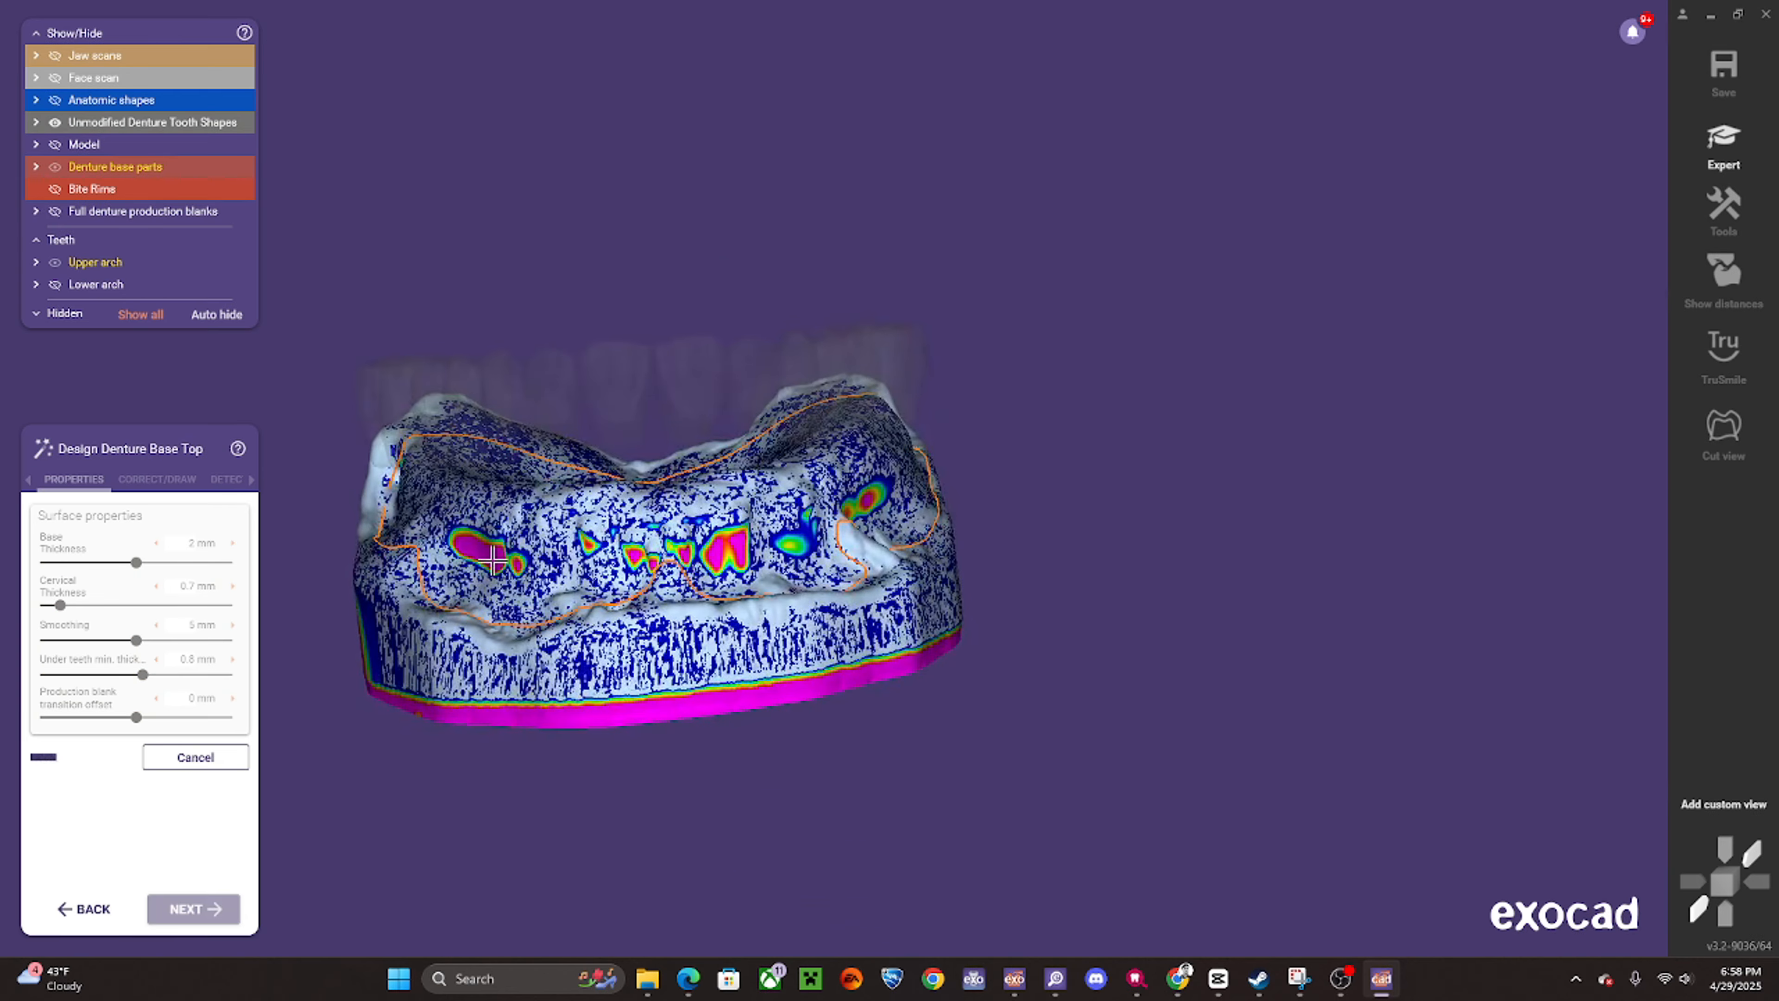
right_click_drag(577, 420, 578, 361)
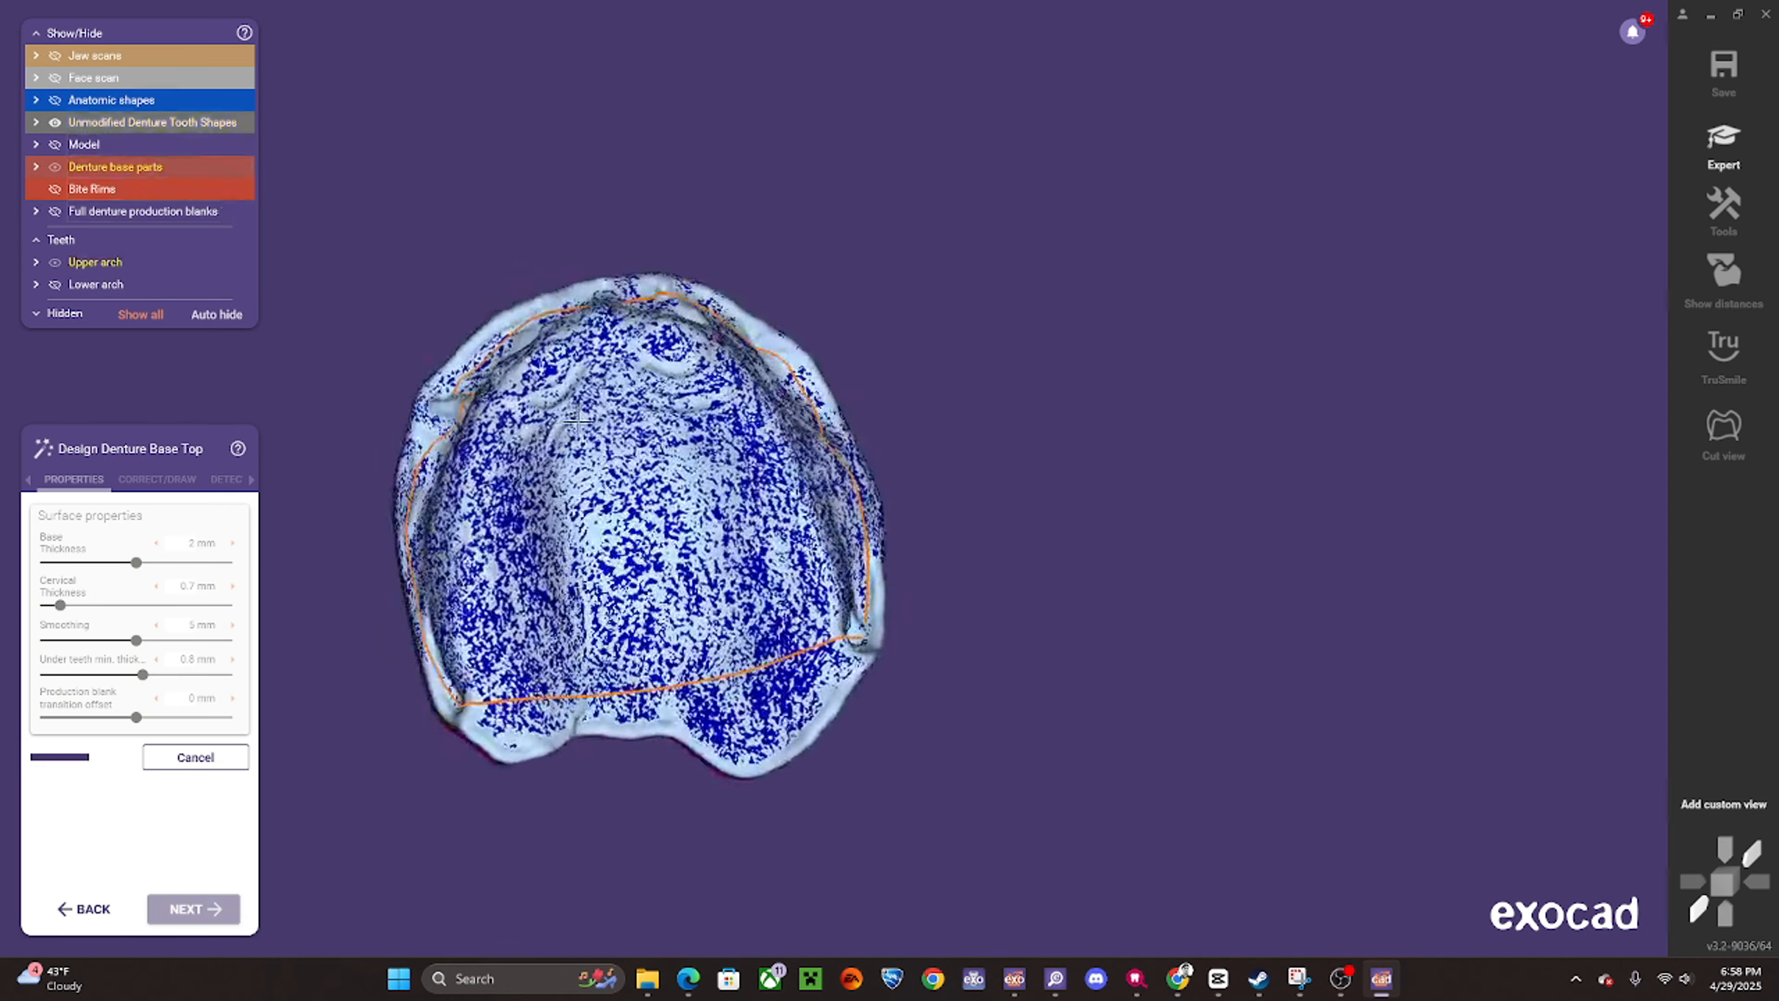
middle_click_drag(577, 361, 725, 351)
right_click_drag(725, 351, 728, 385)
middle_click_drag(729, 385, 732, 228)
right_click_drag(732, 228, 729, 271)
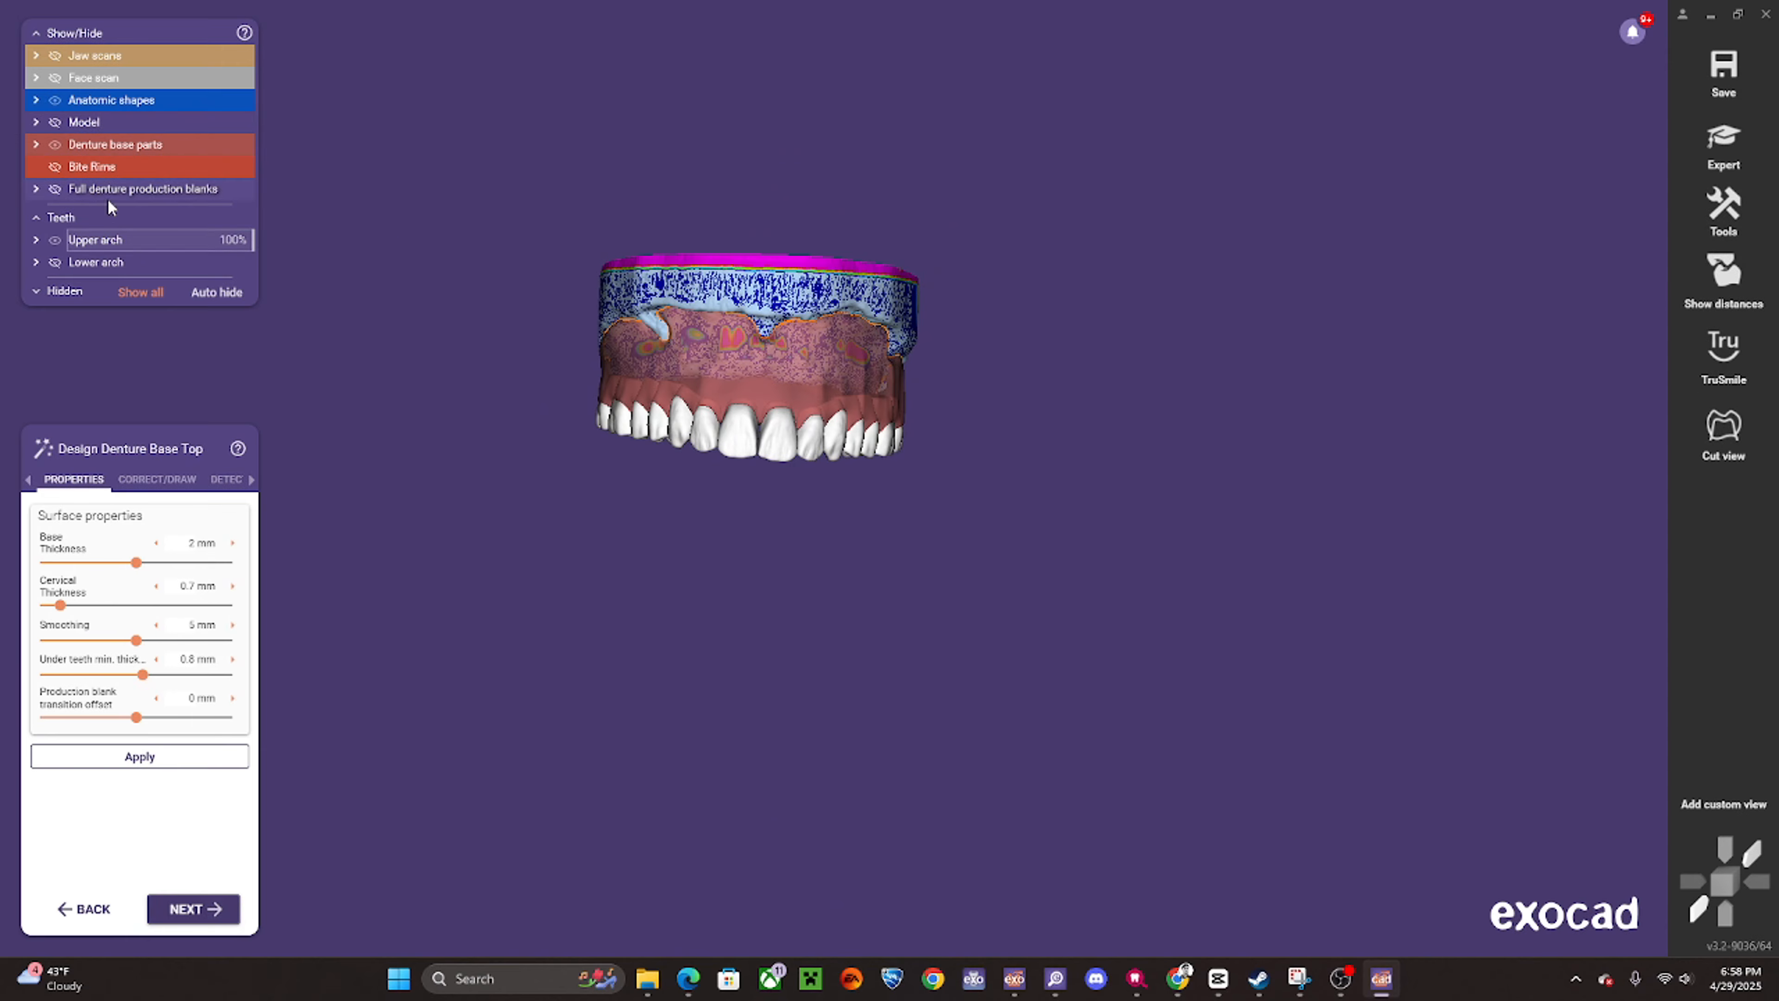
left_click_drag(162, 148, 378, 165)
mouse_move(850, 333)
right_mouse_down()
mouse_move(796, 358)
mouse_move(824, 343)
right_mouse_up()
- Continue to drawing the lower denture base border and show the lower jaw scan
left_click(208, 921)
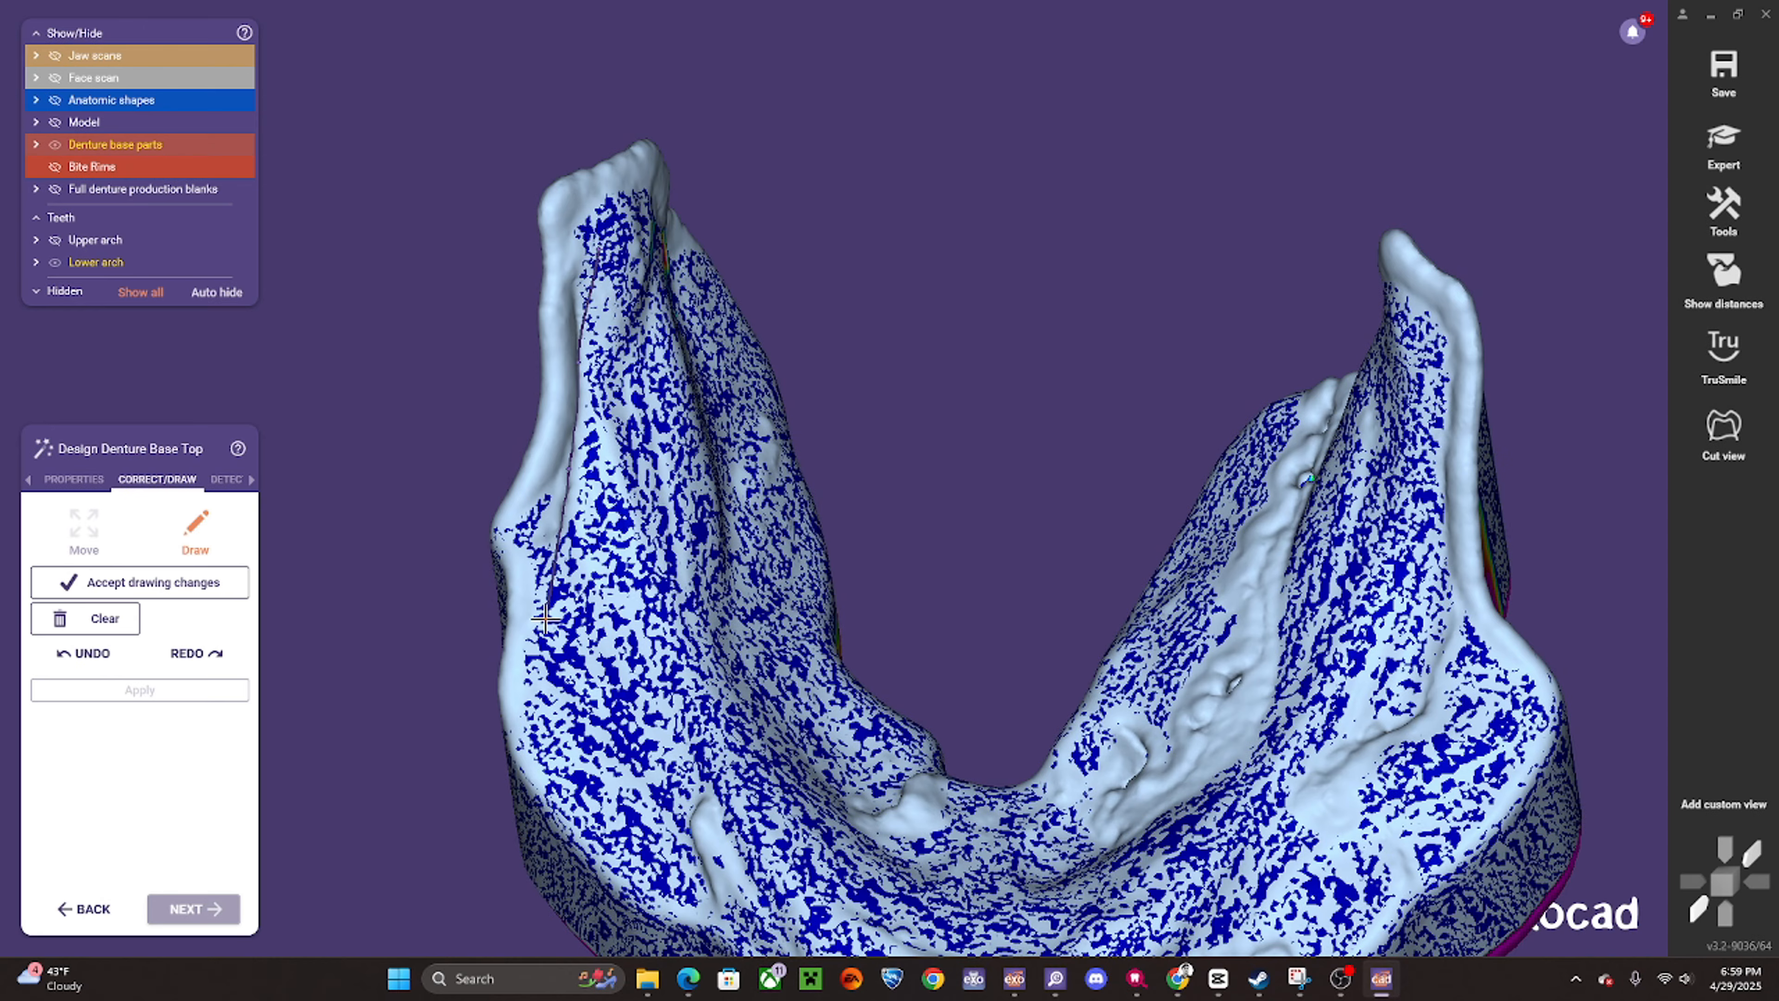
left_click(37, 55)
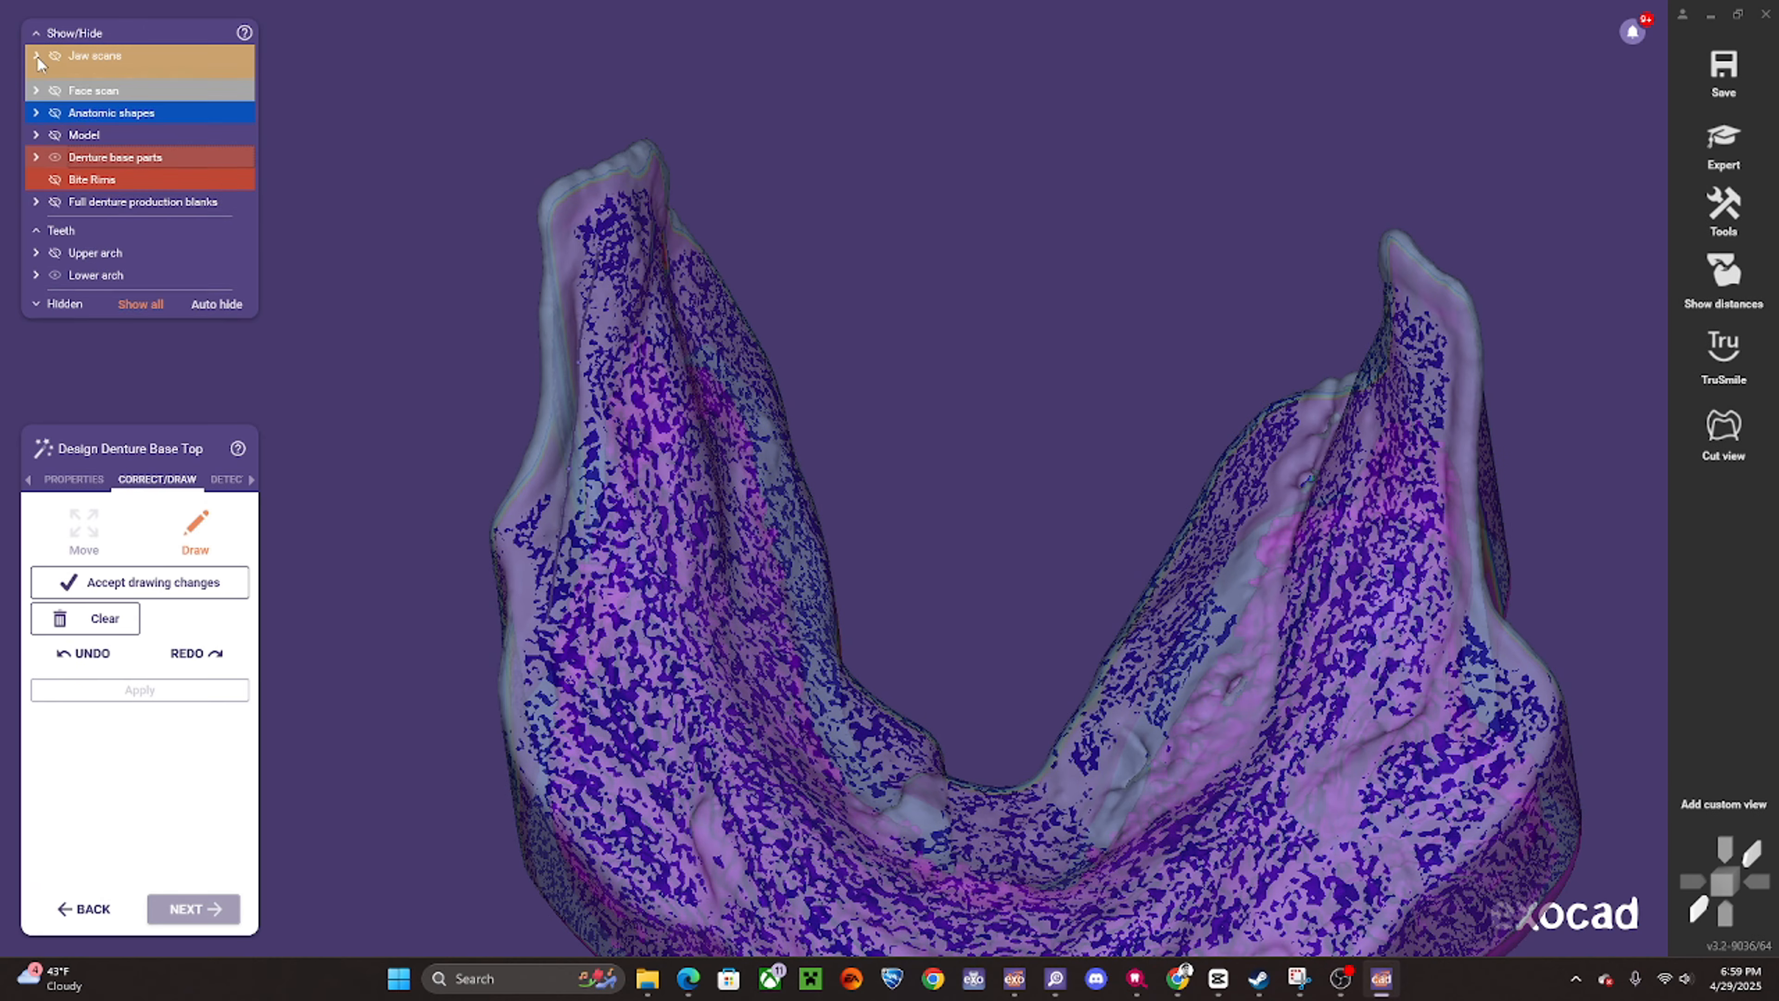
left_click(162, 104)
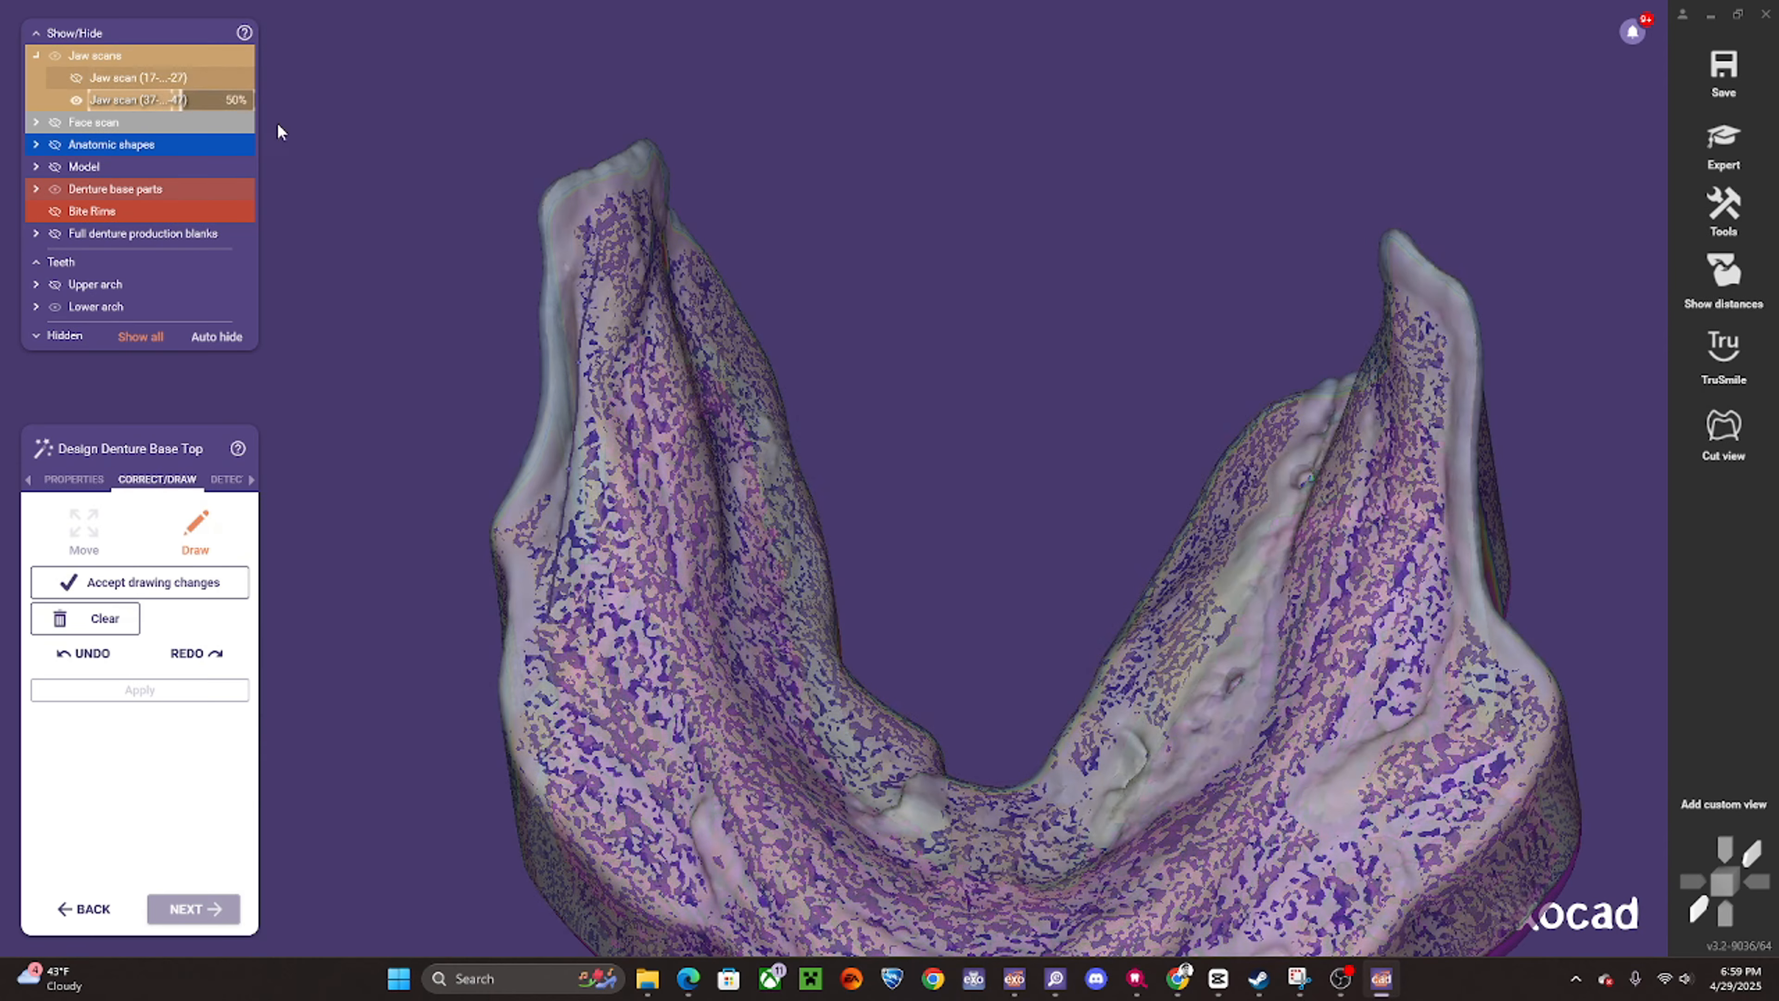
- Draw the lower base border from the patient's right posterior end along the outer vestibule and across the front of the jaw
middle_click_drag(847, 418, 784, 291)
left_click(624, 585)
middle_click_drag(587, 589, 547, 447)
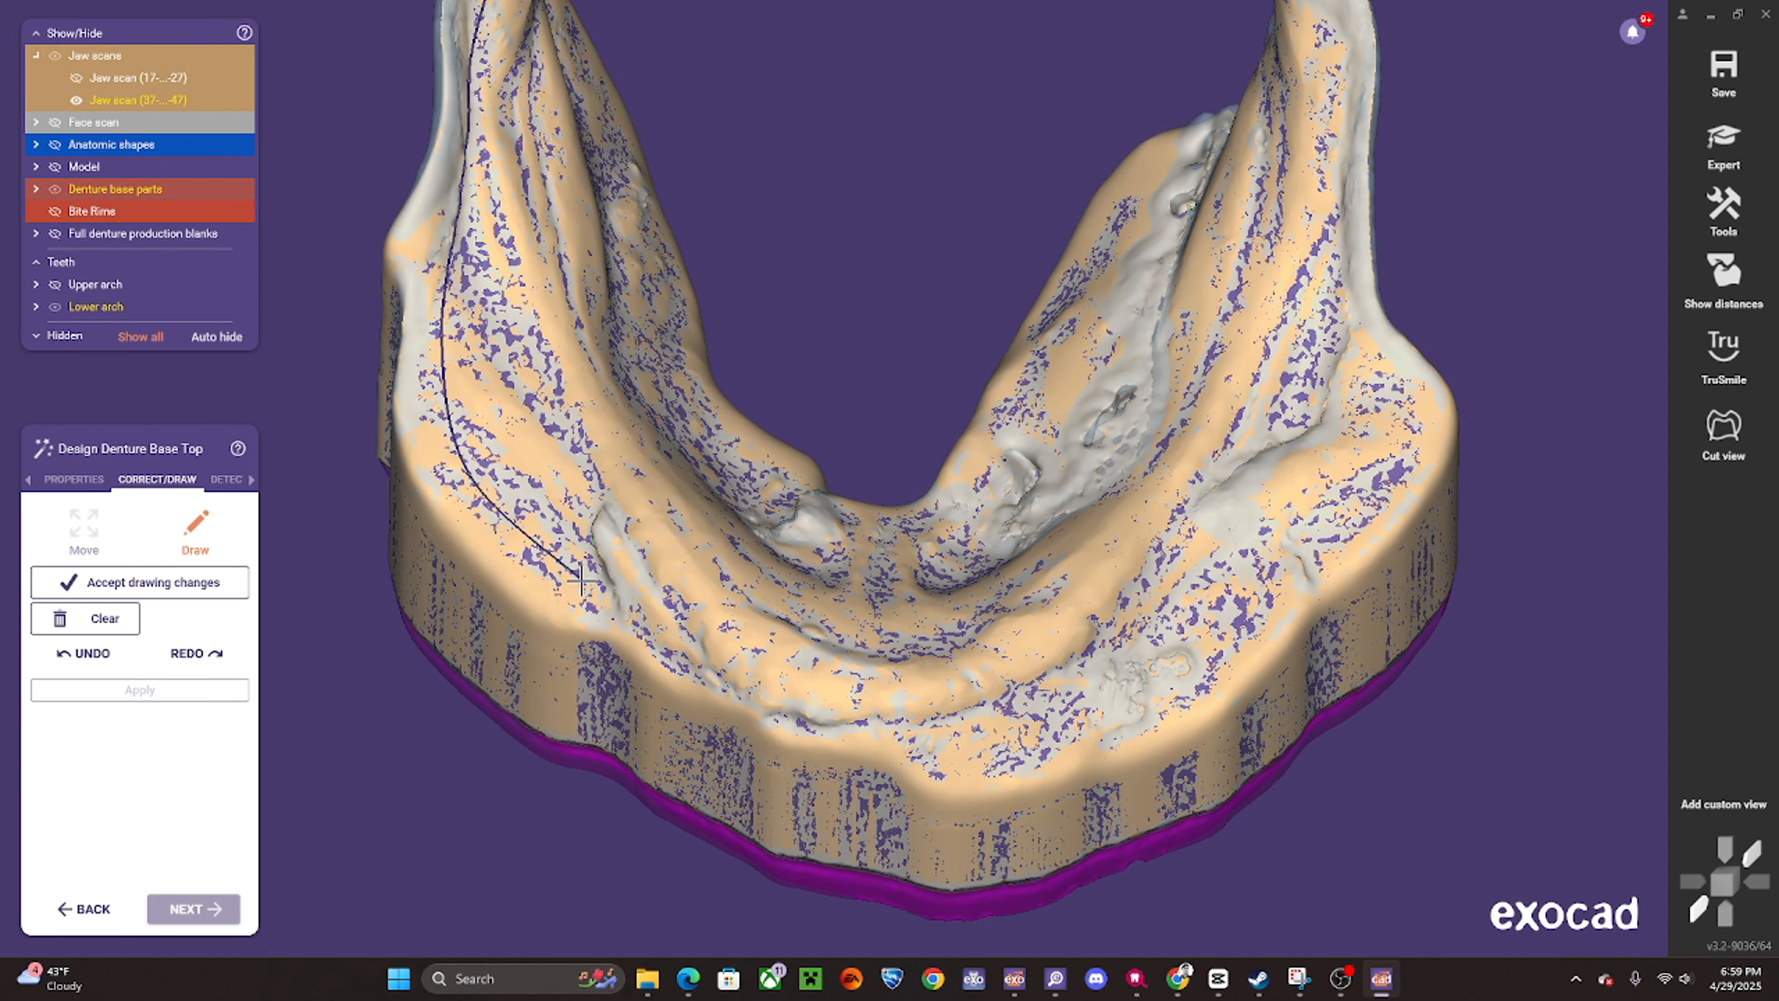
scroll(836, 664, "down", 5)
right_click_drag(836, 663, 784, 595)
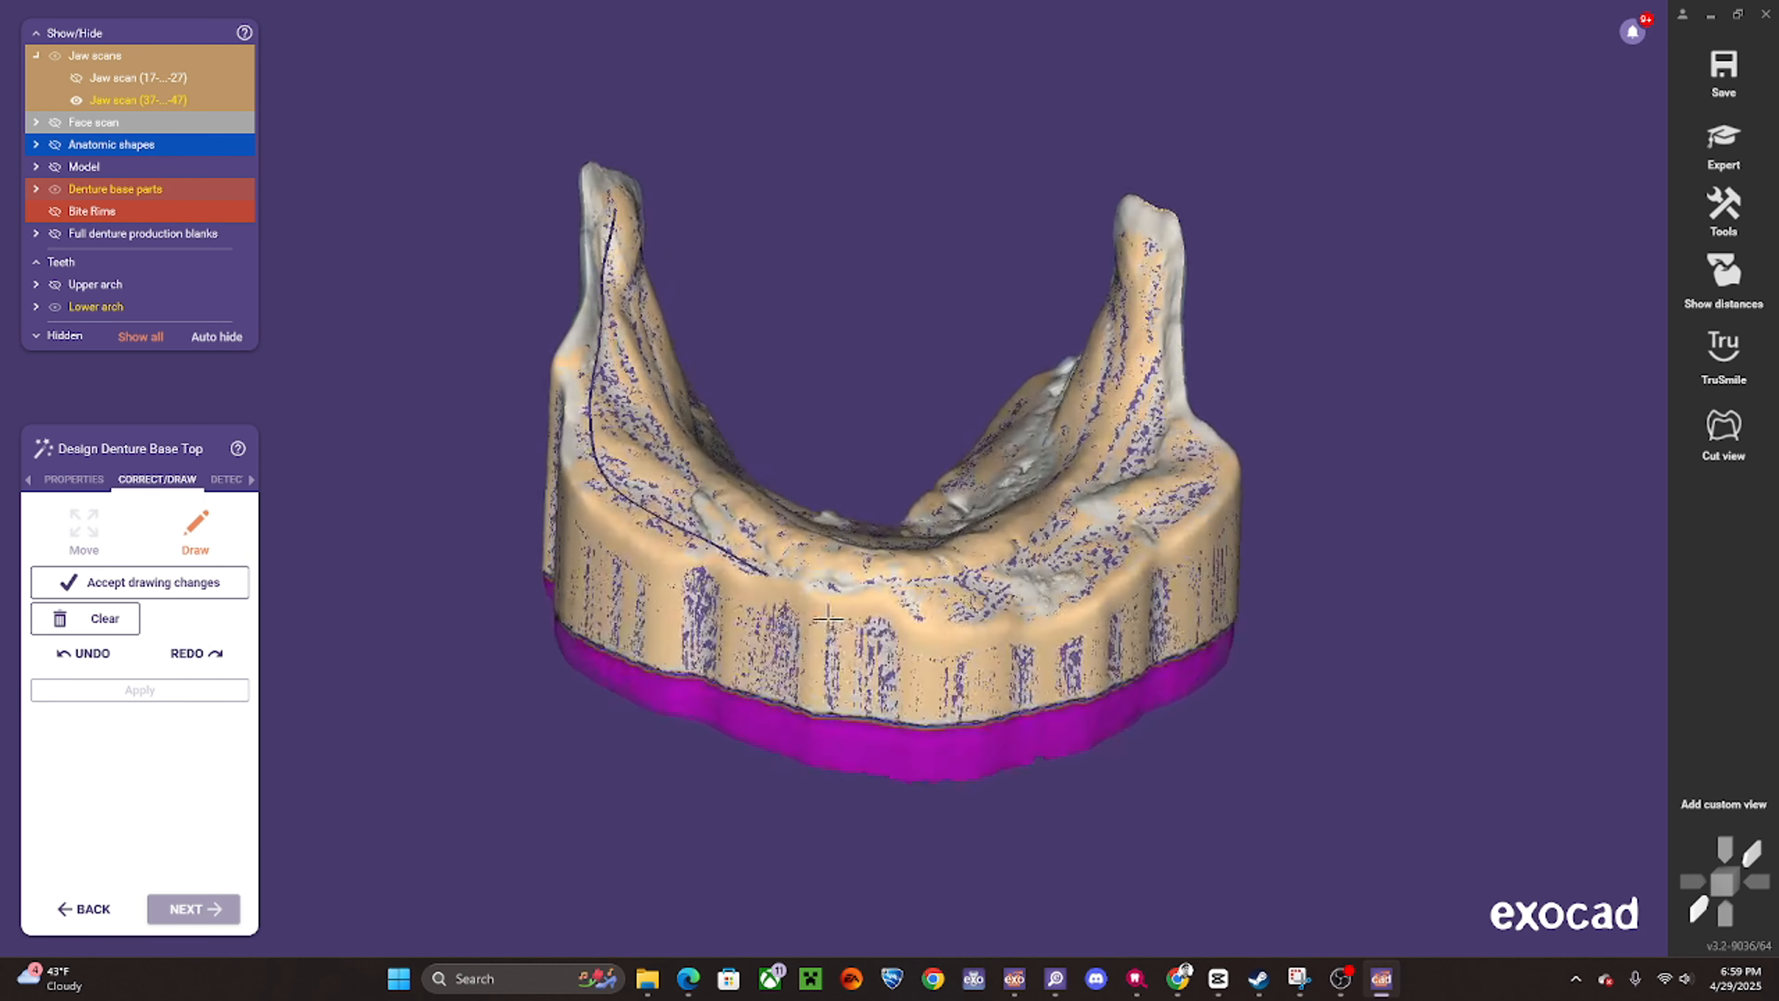
scroll(739, 594, "up", 6)
left_click_drag(679, 534, 664, 547)
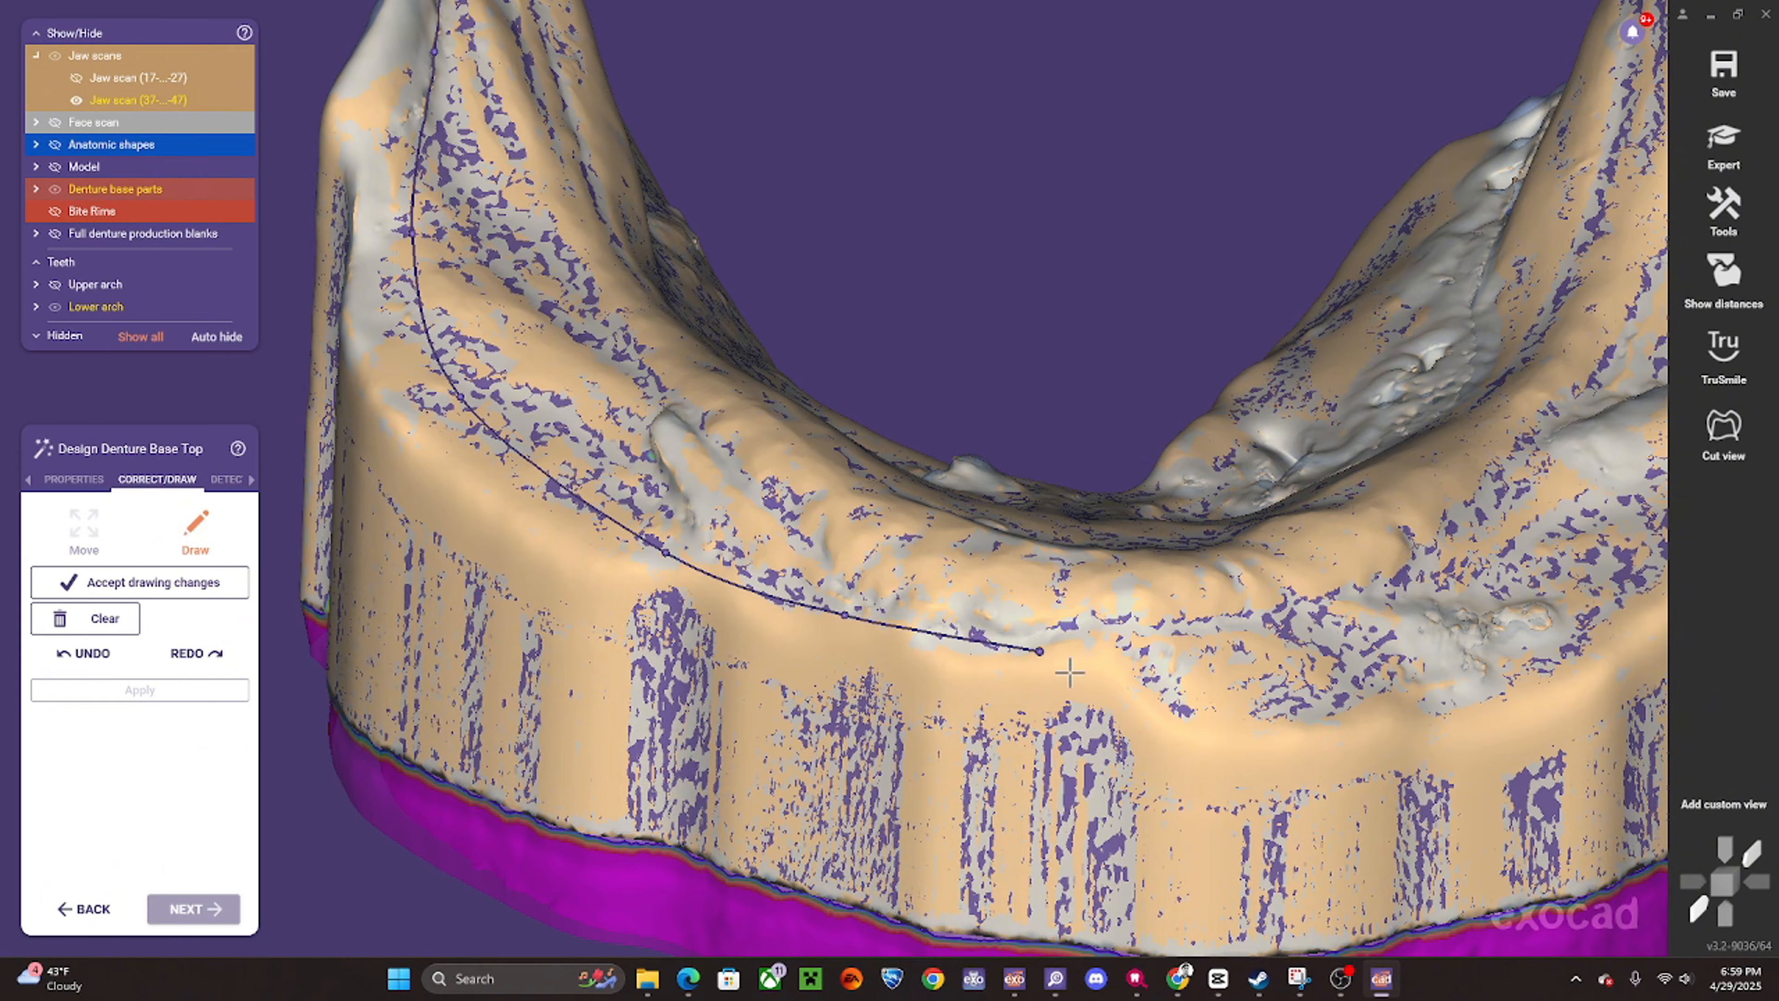
scroll(1069, 673, "down", 4)
middle_click_drag(1070, 672, 816, 587)
scroll(903, 609, "up", 2)
left_click(934, 622)
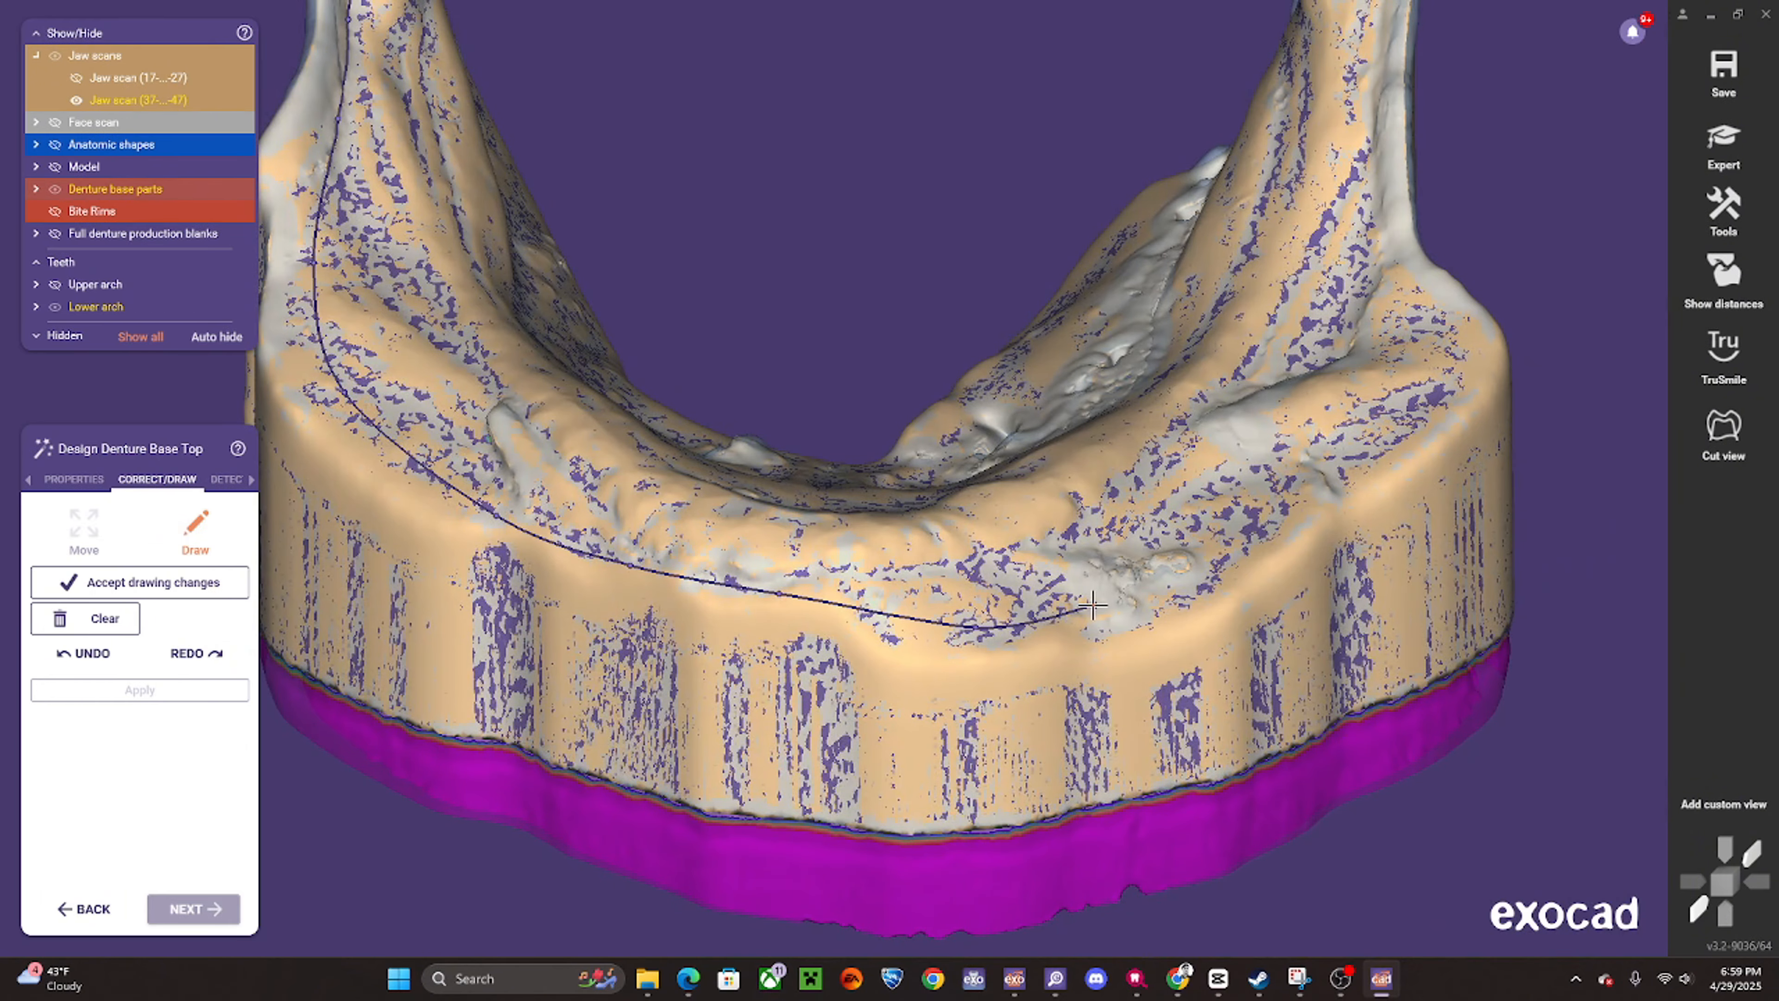
- Extend the lower border line along the left outer vestibule and around the left posterior end onto the lingual side
scroll(1326, 421, "down", 4)
right_click_drag(1310, 435, 1191, 547)
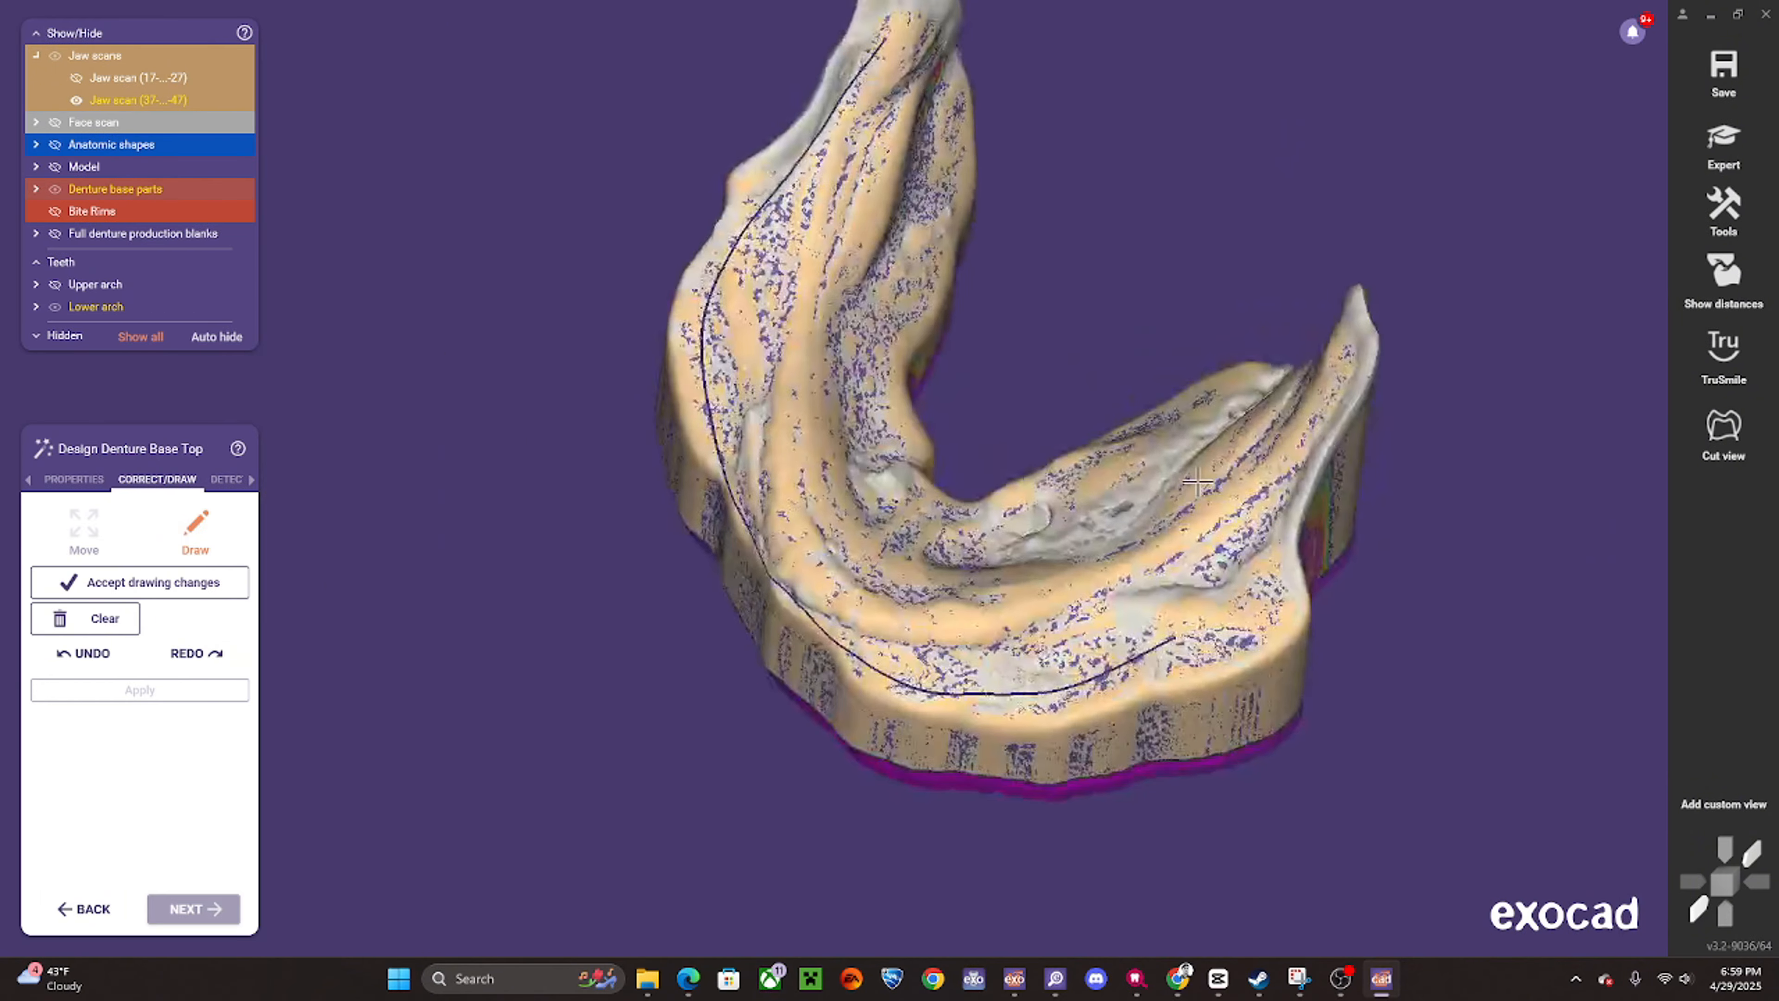
middle_click_drag(1191, 547, 1047, 449)
scroll(1092, 462, "up", 1)
left_click(1122, 466)
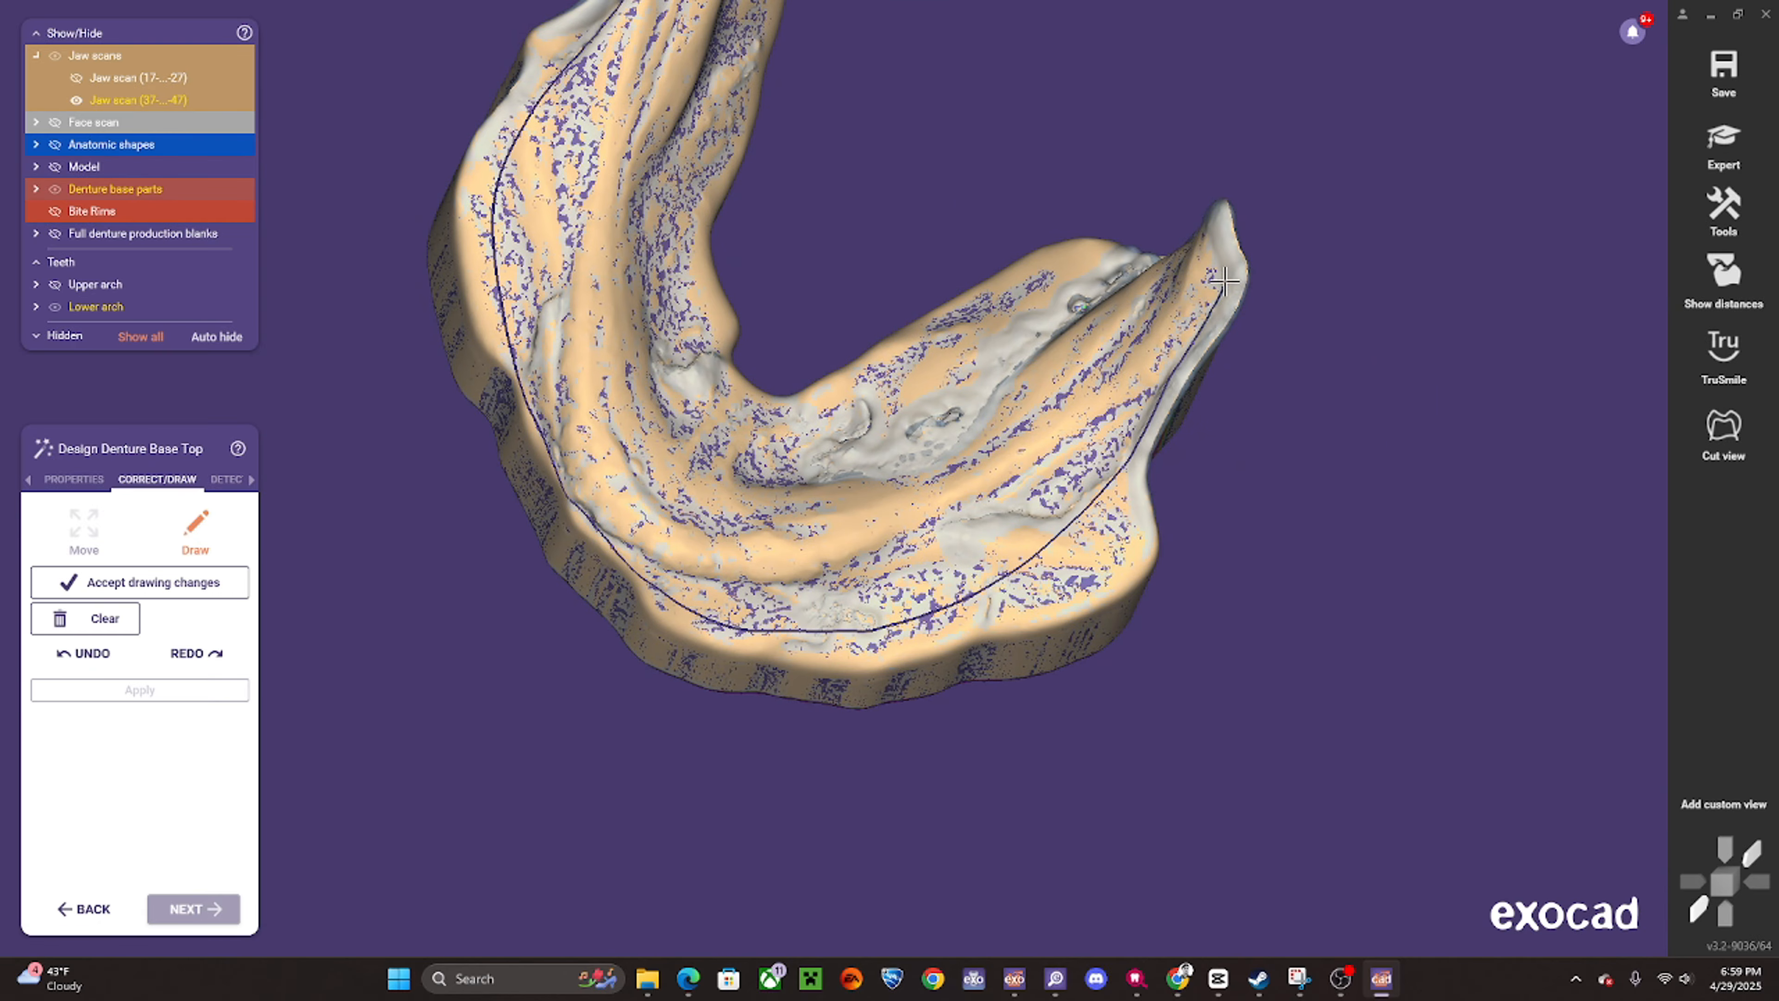
scroll(1030, 402, "down", 4)
mouse_move(1030, 402)
right_mouse_down()
mouse_move(926, 424)
mouse_move(782, 360)
right_mouse_up()
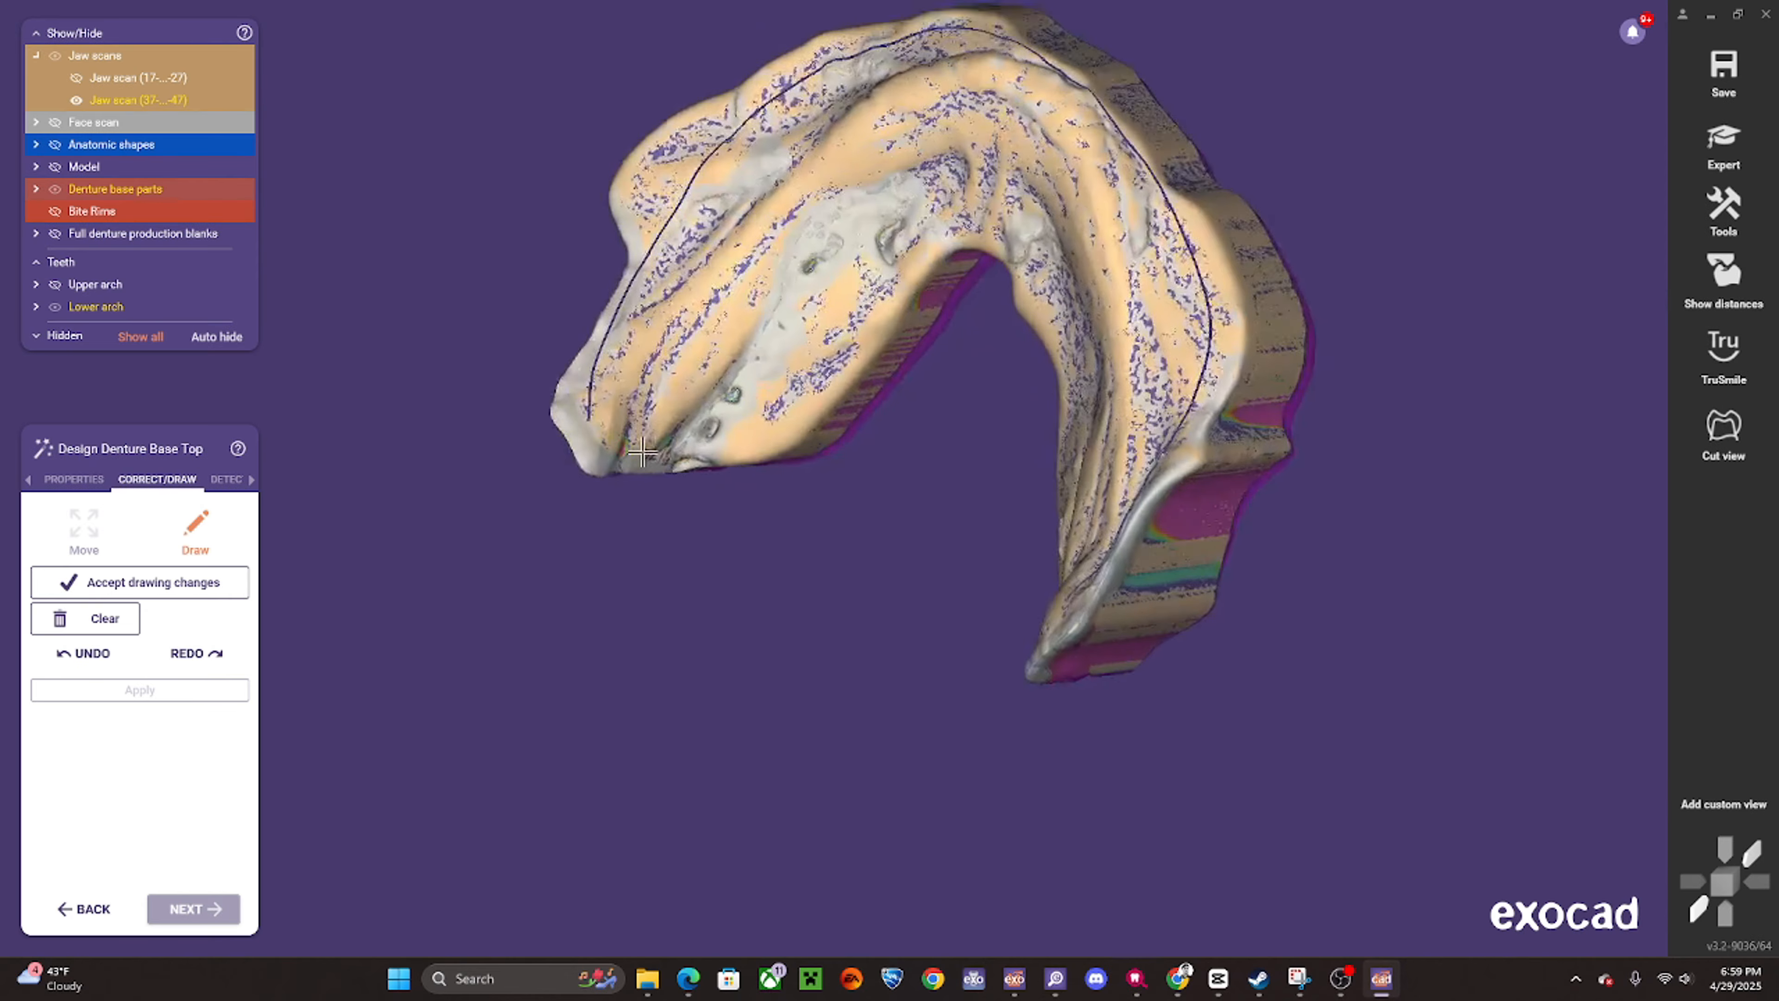
scroll(700, 449, "up", 3)
left_click(608, 443)
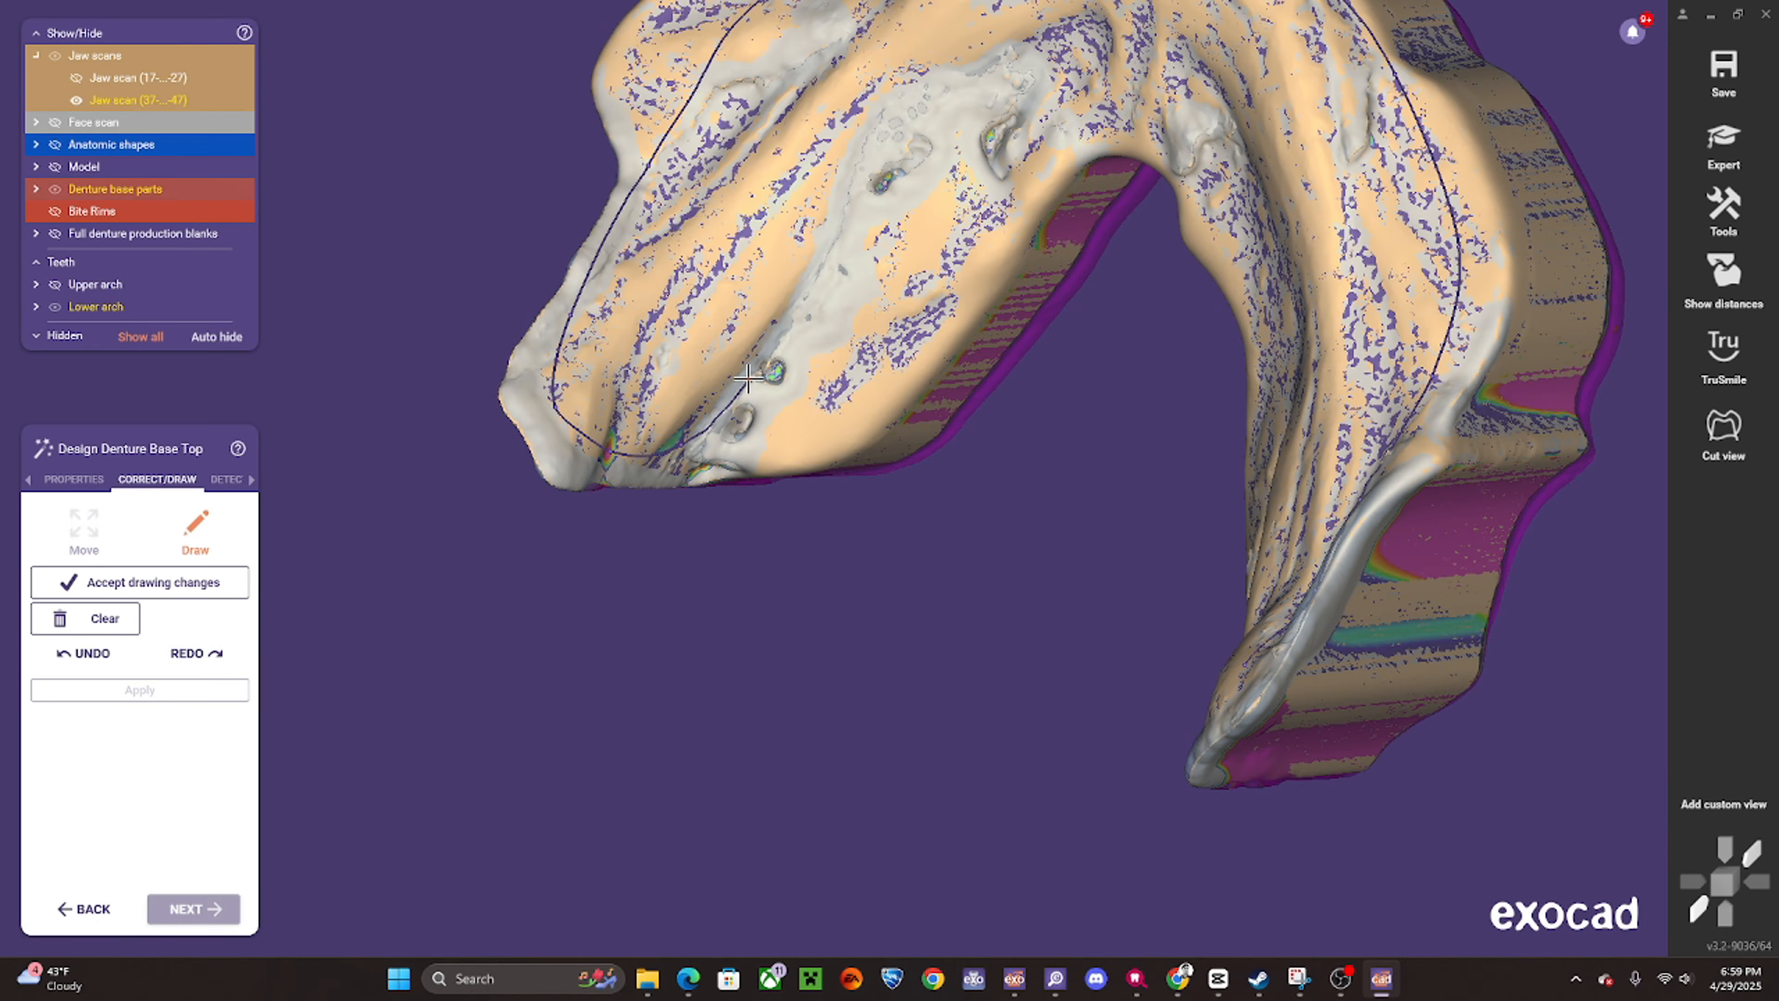
- Draw the lower base border forward along the patient's left lingual side and across the midline behind the front ridge
scroll(757, 377, "down", 3)
right_click_drag(756, 378, 834, 282)
middle_click_drag(833, 282, 722, 373)
scroll(722, 373, "up", 3)
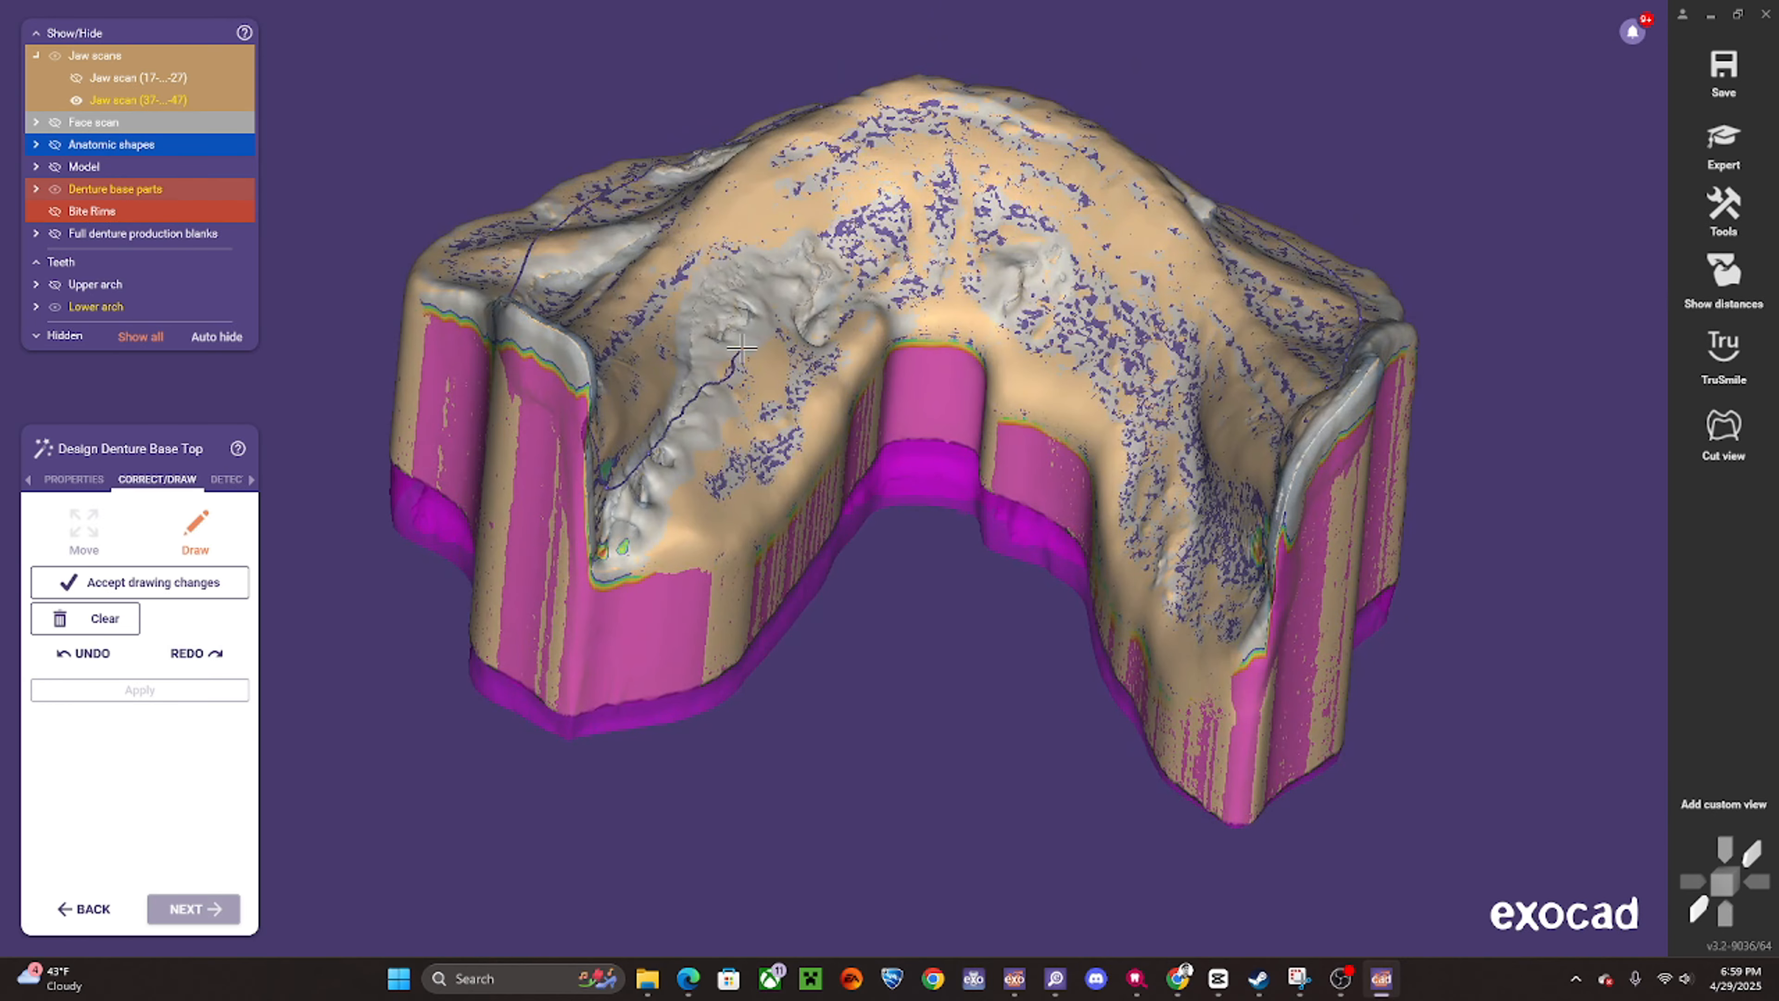
scroll(827, 342, "up", 4)
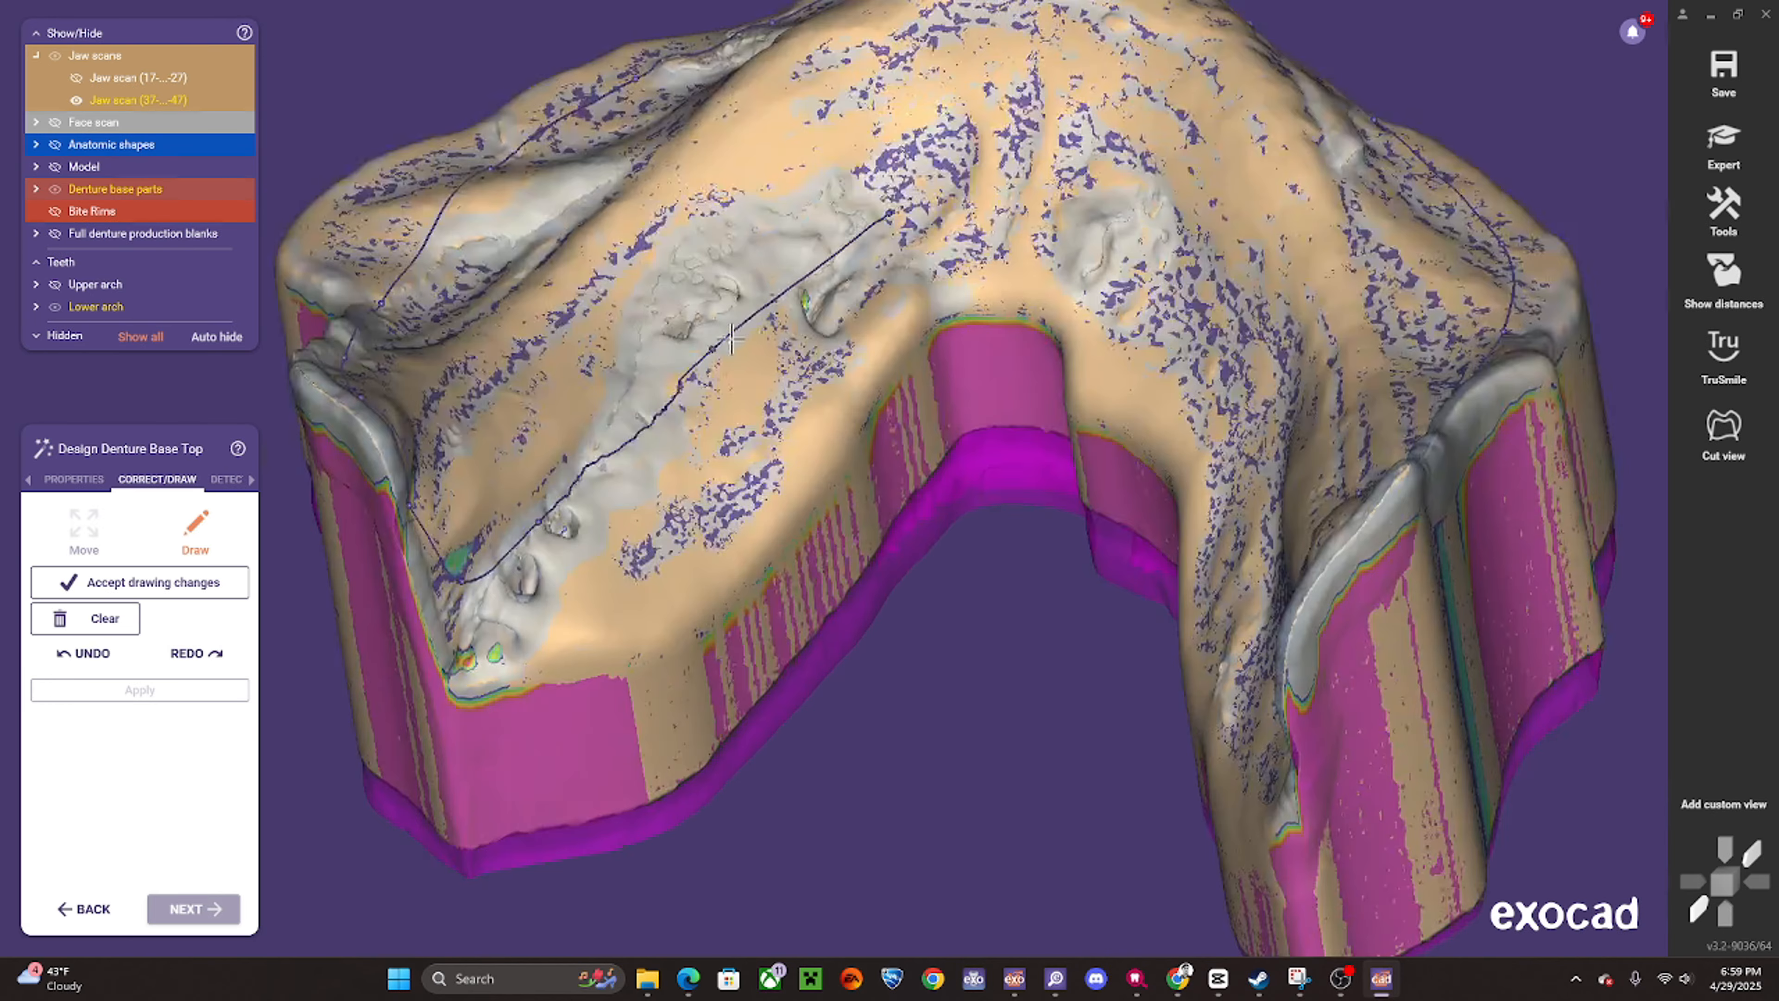
scroll(679, 405, "down", 3)
scroll(779, 269, "up", 3)
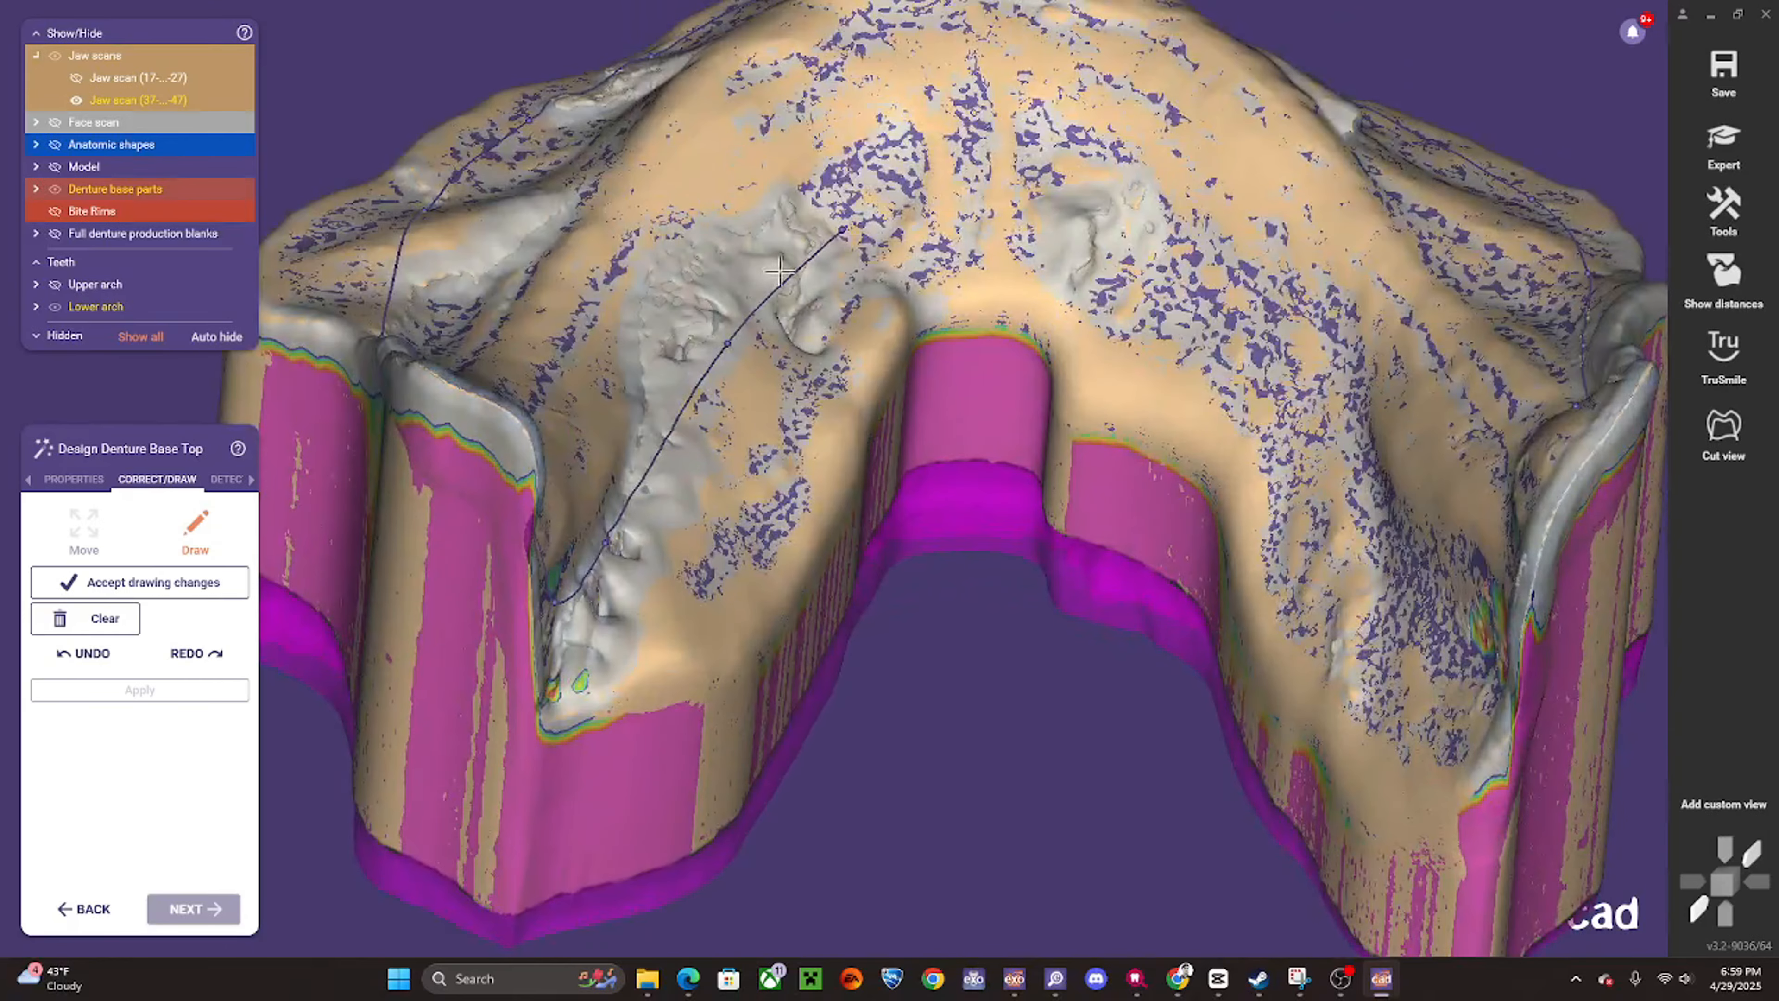
right_click_drag(929, 401, 884, 569)
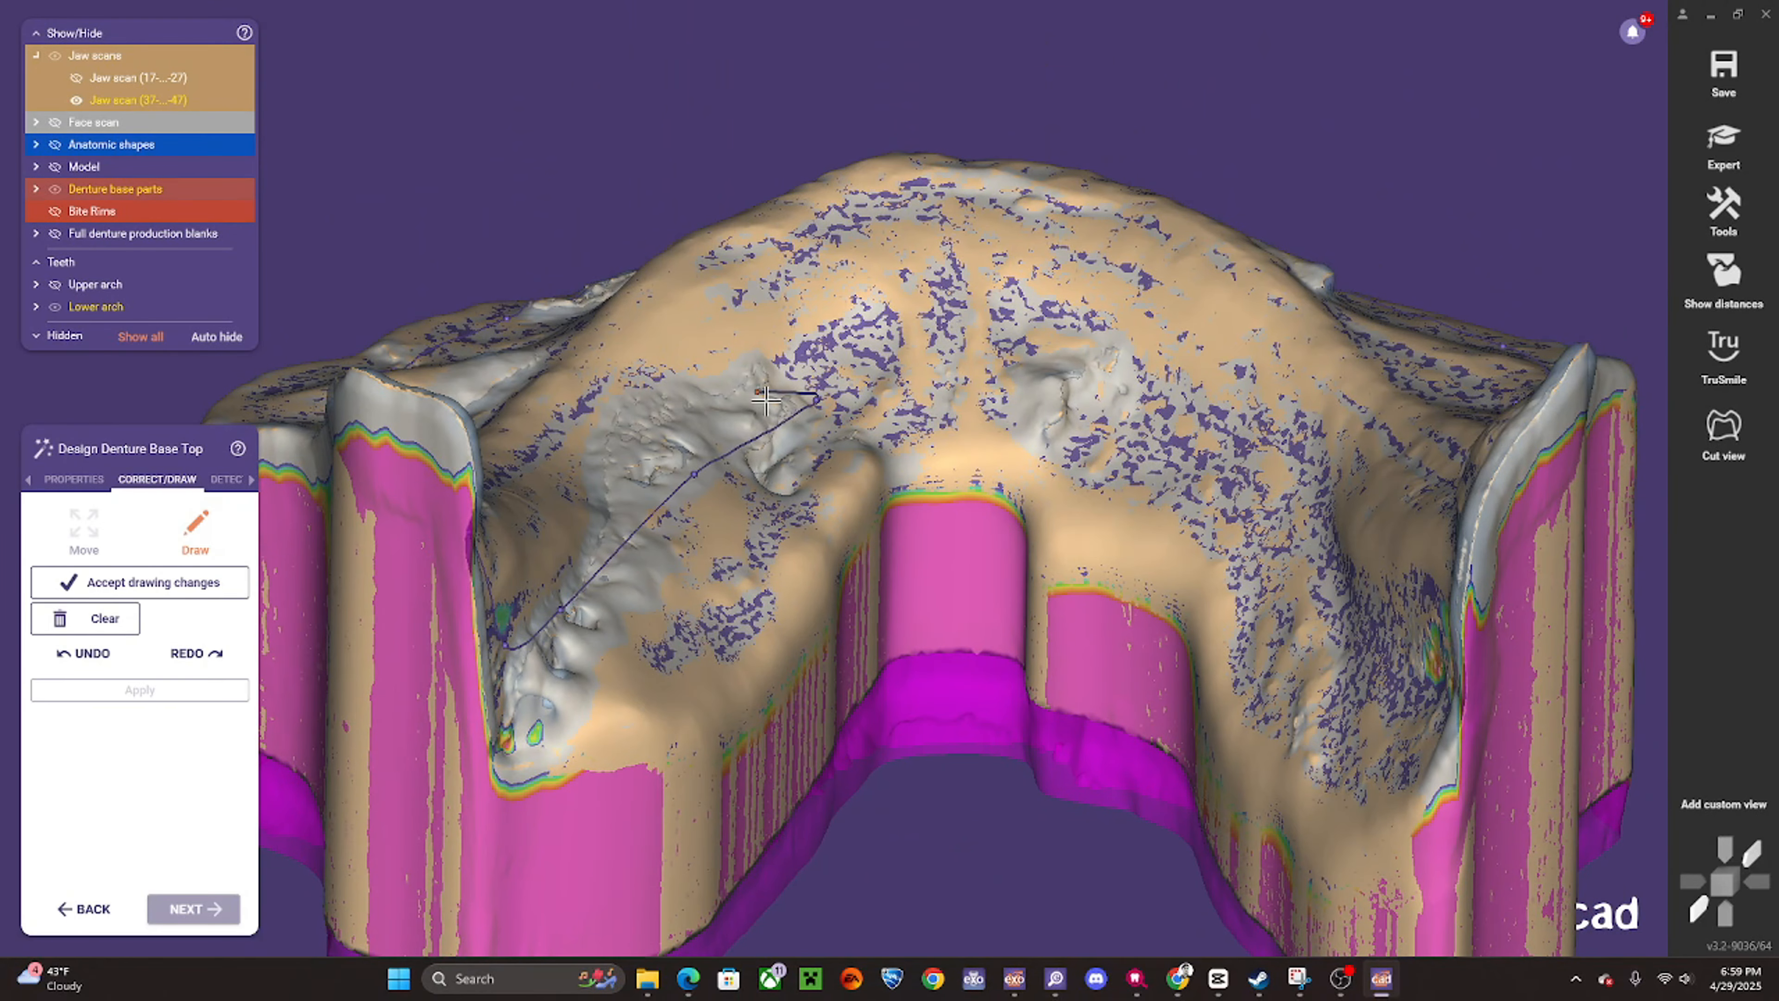
scroll(765, 399, "down", 3)
scroll(844, 406, "up", 3)
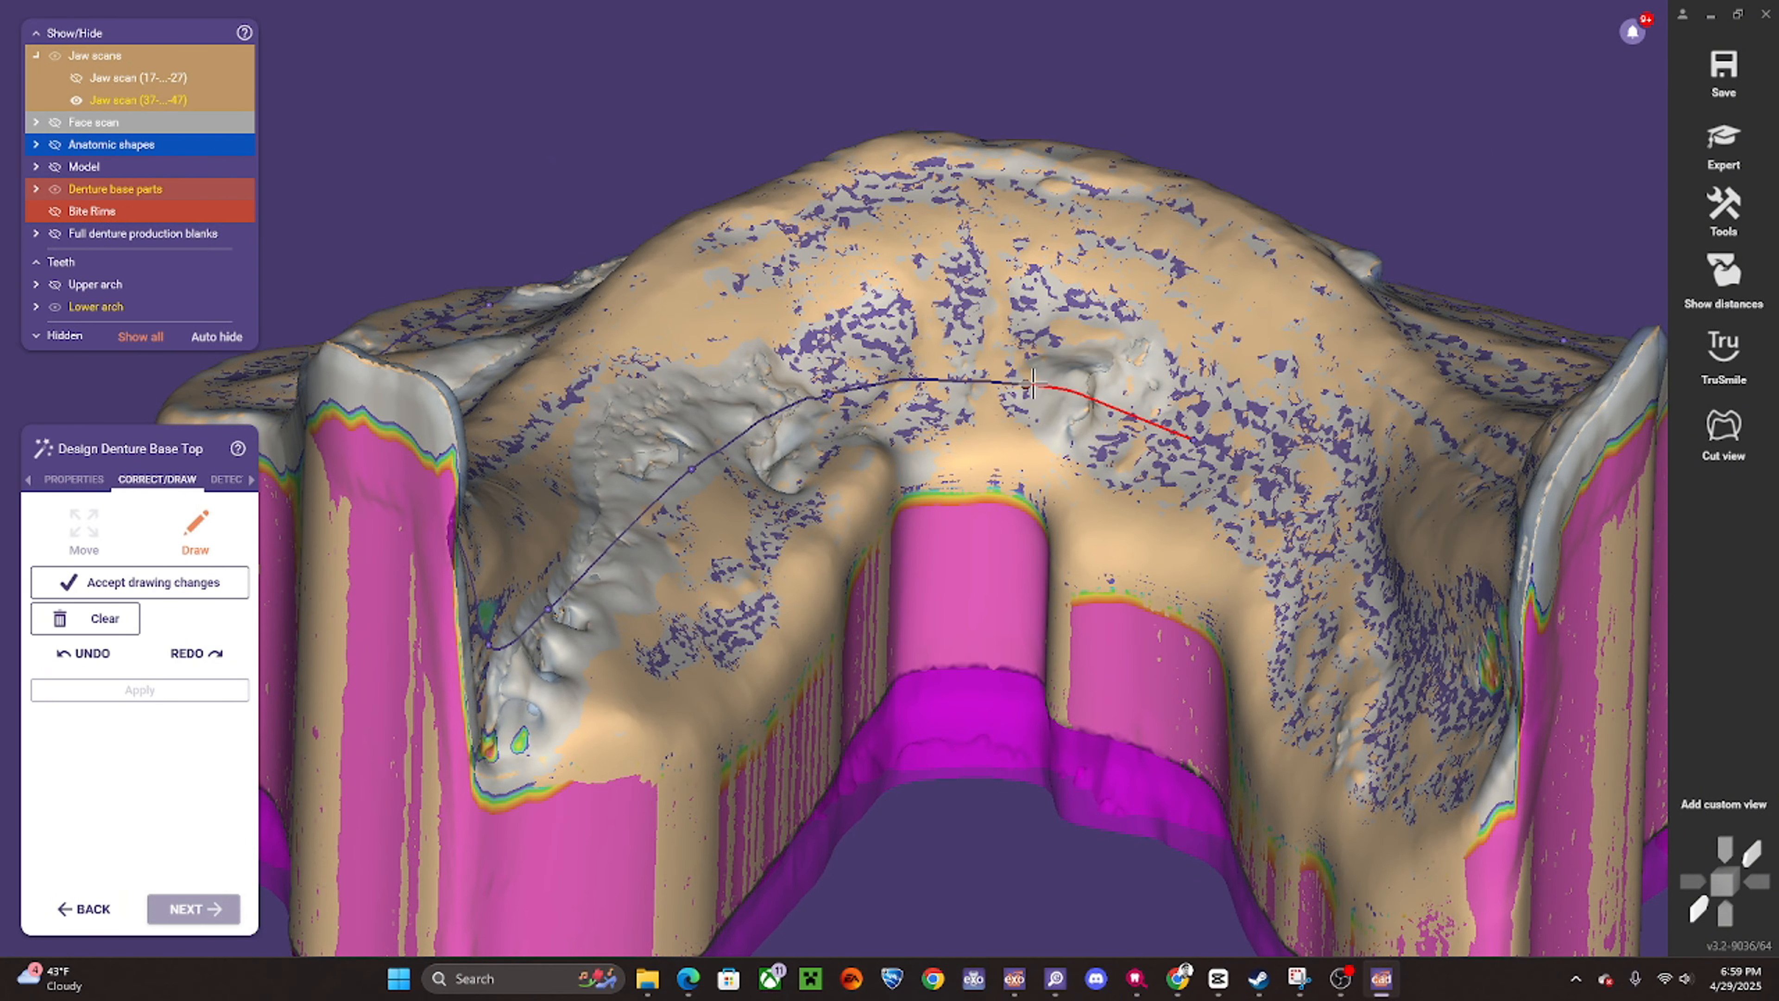
- Continue the lower border along the patient's right lingual side and around the right posterior end, closing it at the starting point
right_click_drag(1282, 592, 1024, 536)
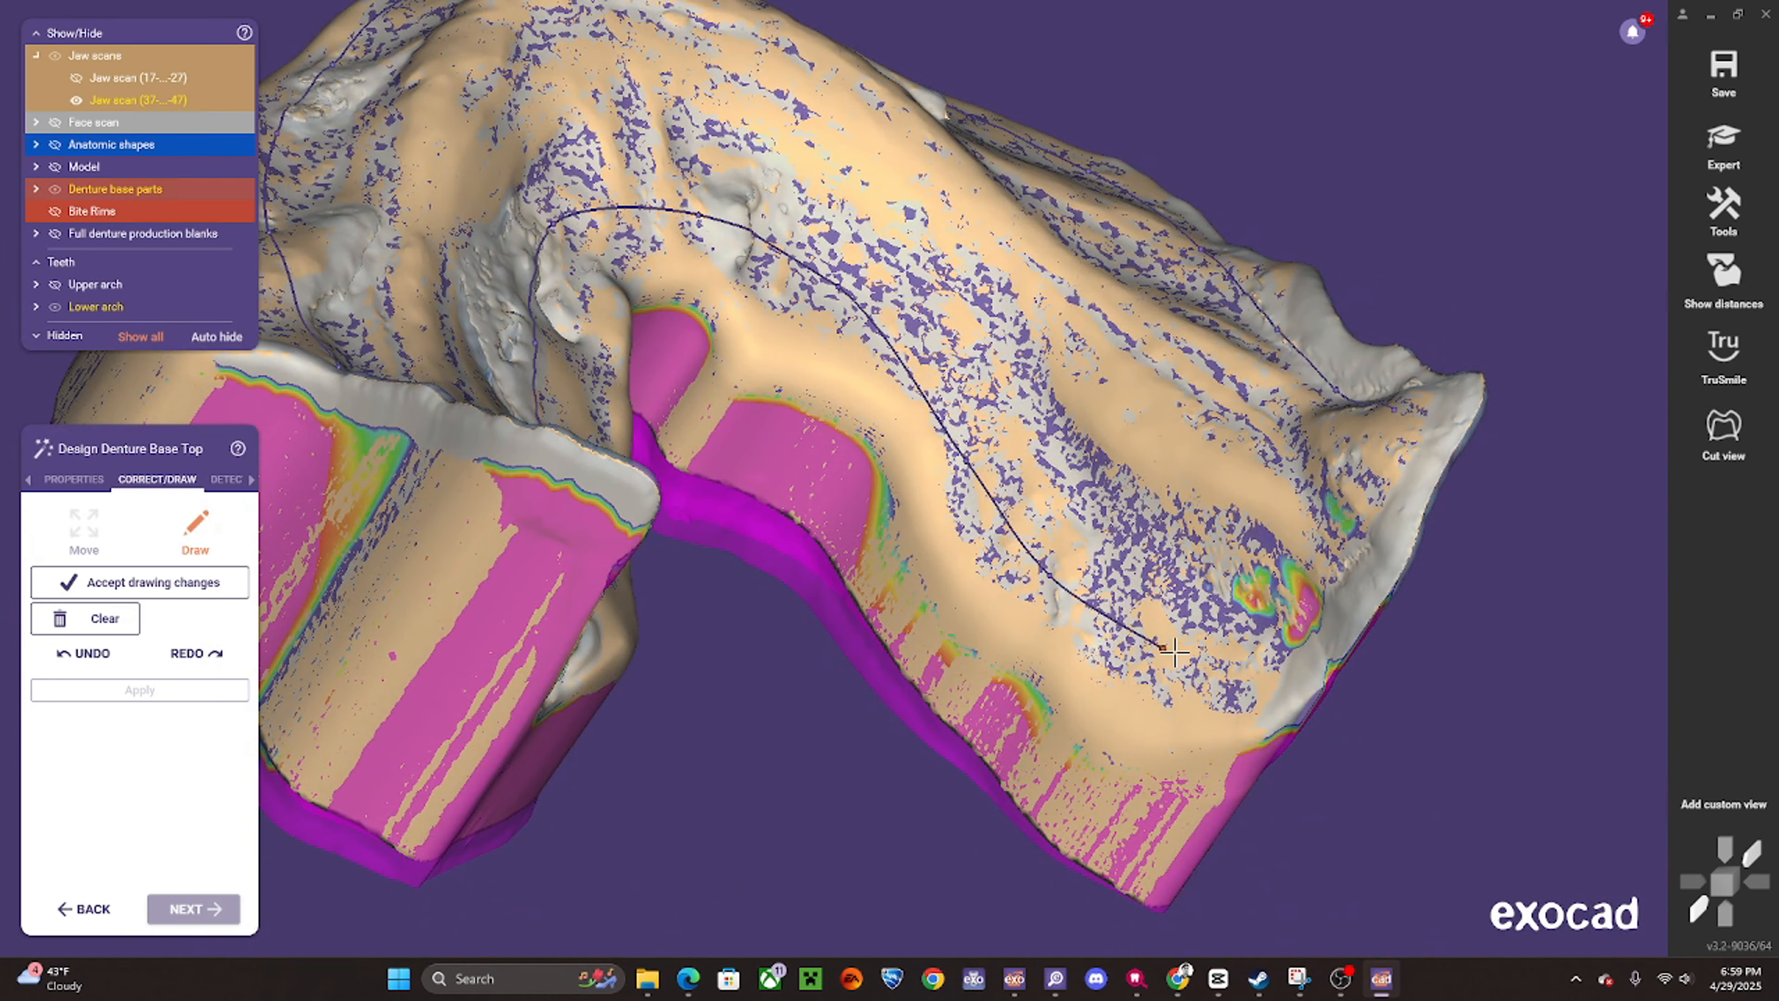
right_click_drag(1304, 617, 1157, 648)
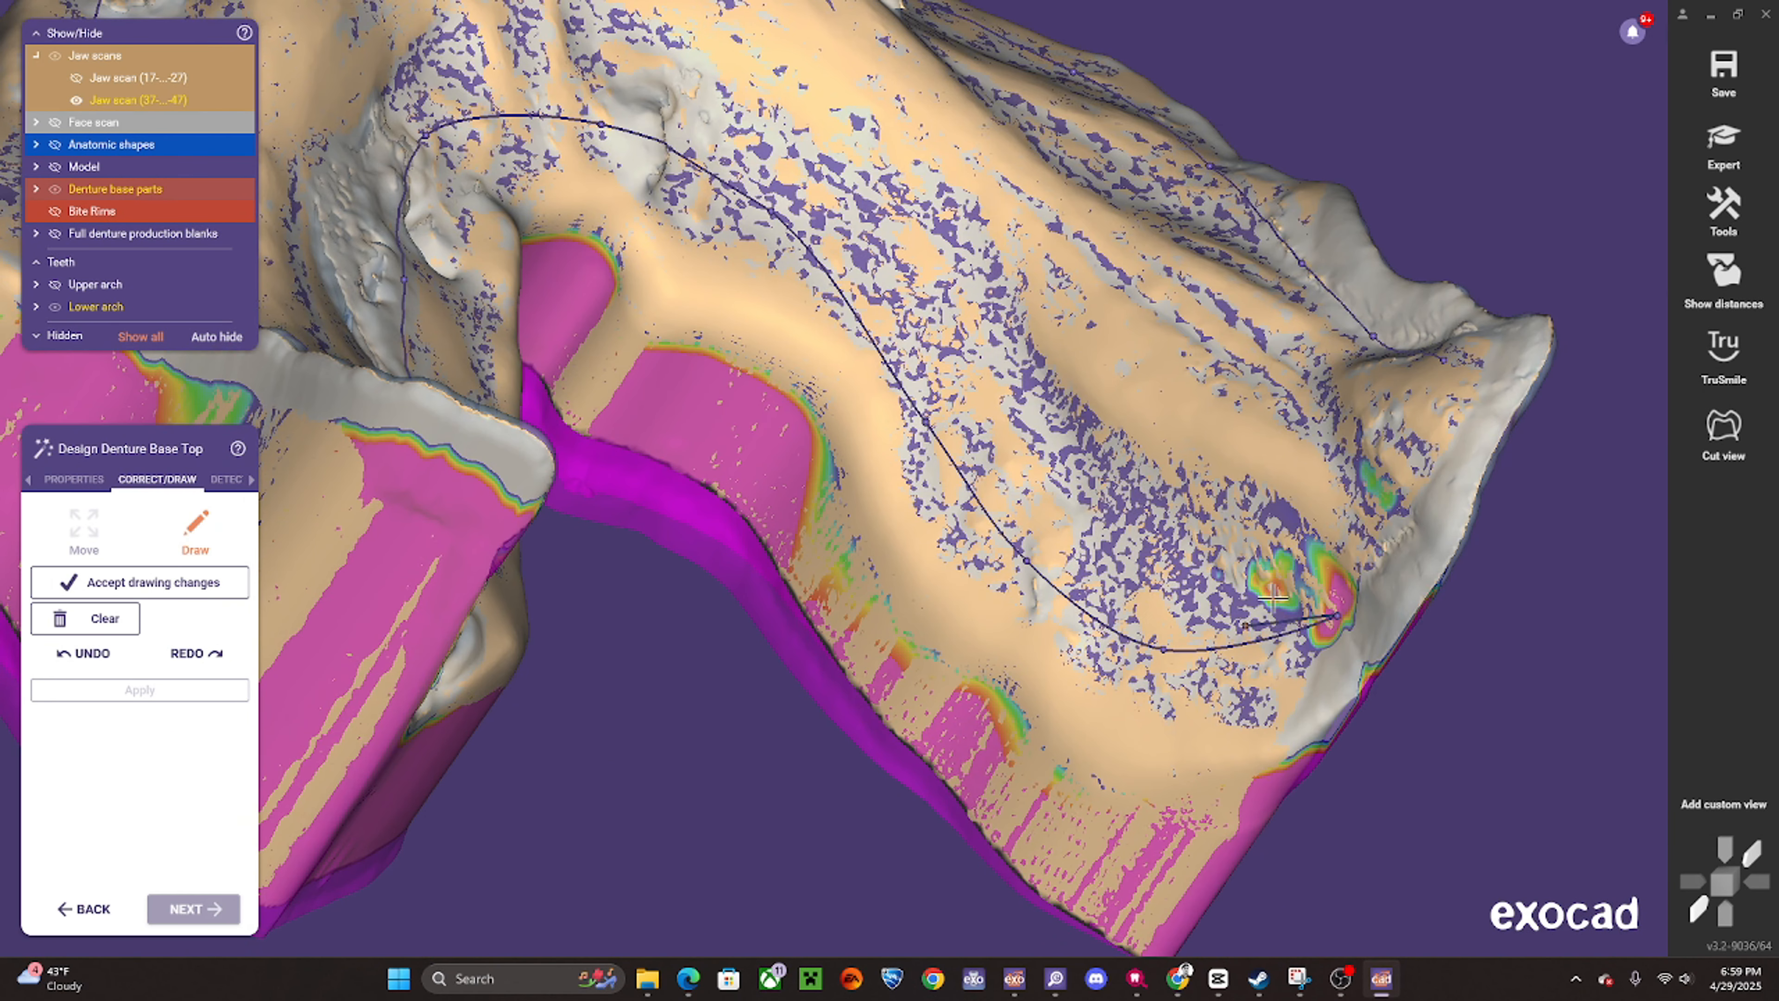
right_click_drag(1437, 382, 1408, 448)
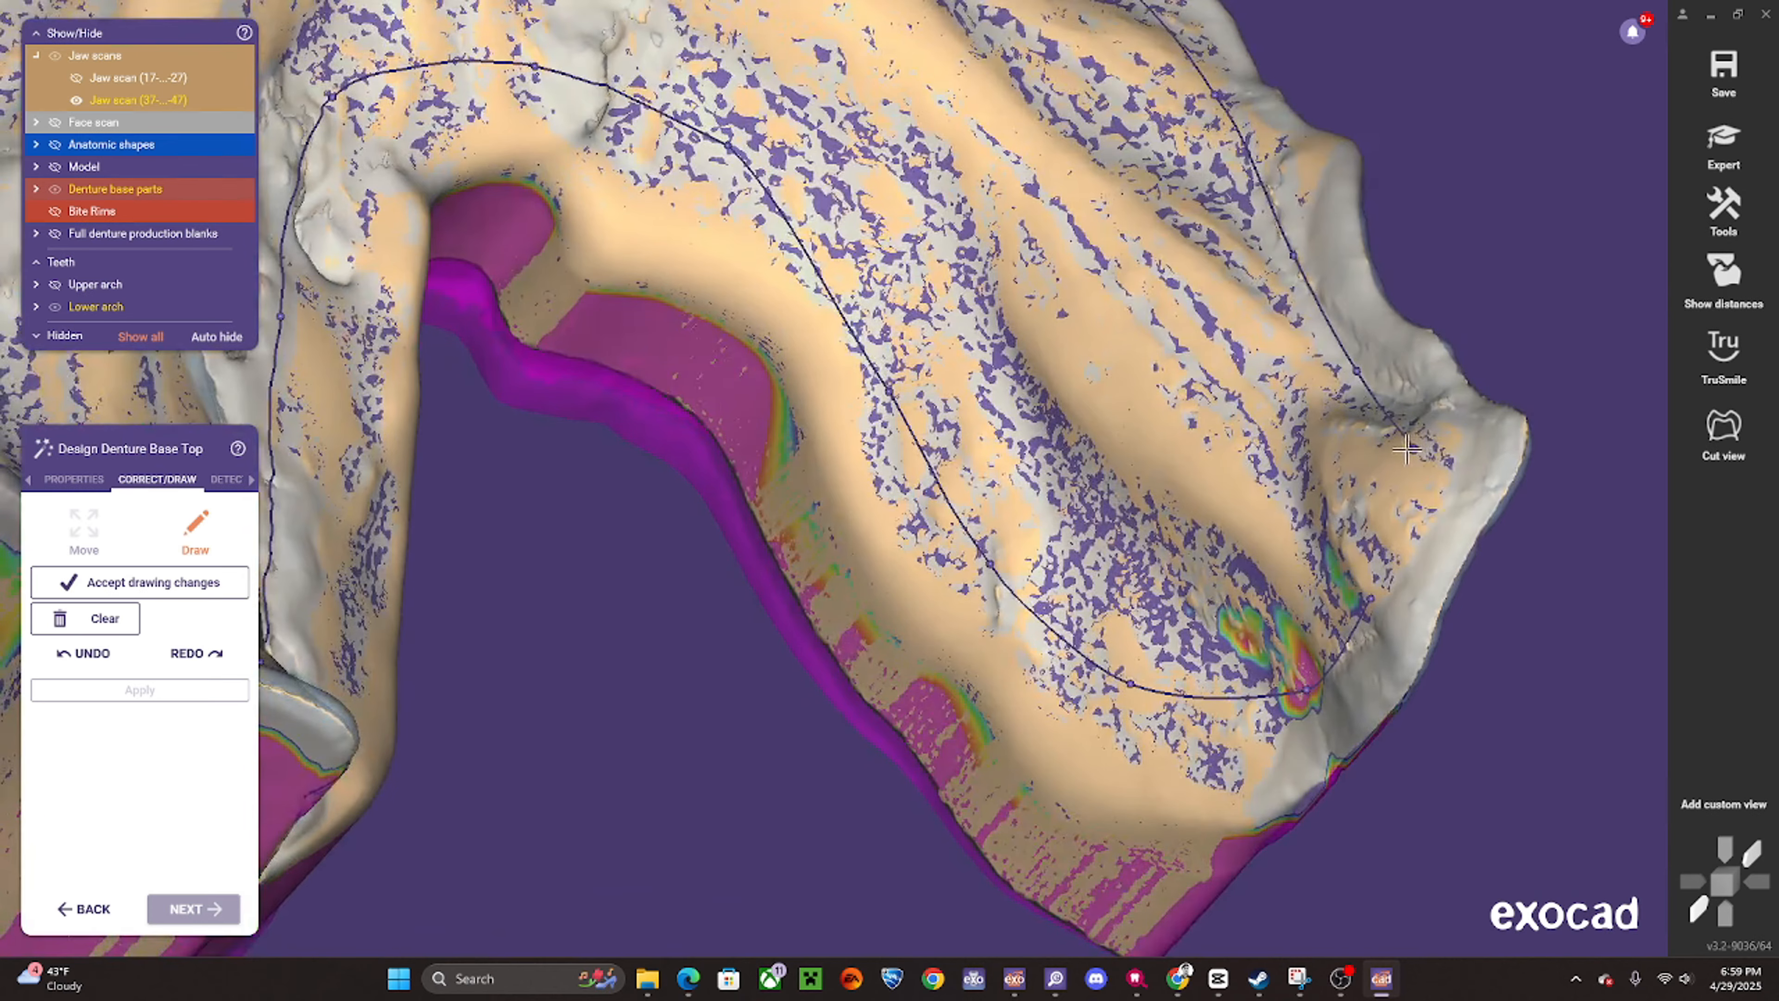
left_click(1422, 413)
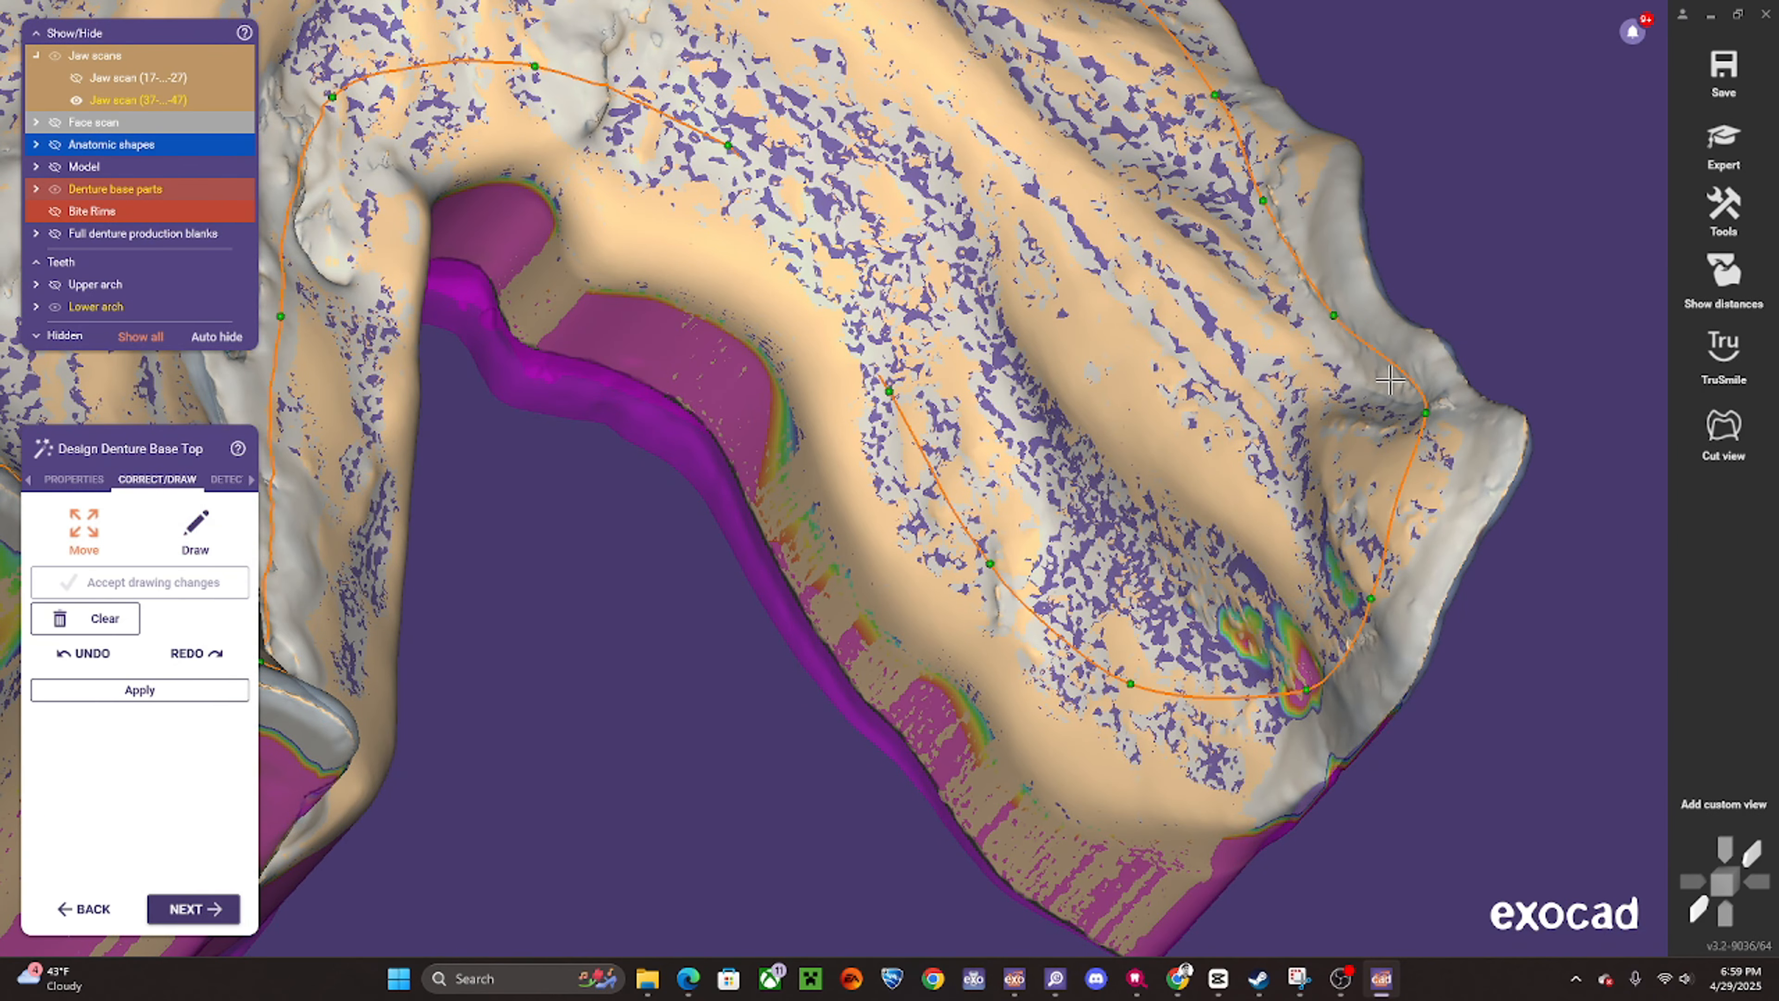
- Move the lower border points along the patient's left outer vestibule inward, clear of the frenum area
scroll(1424, 419, "down", 5)
right_click_drag(1093, 267, 1025, 308)
scroll(1025, 308, "up", 2)
scroll(1009, 301, "up", 3)
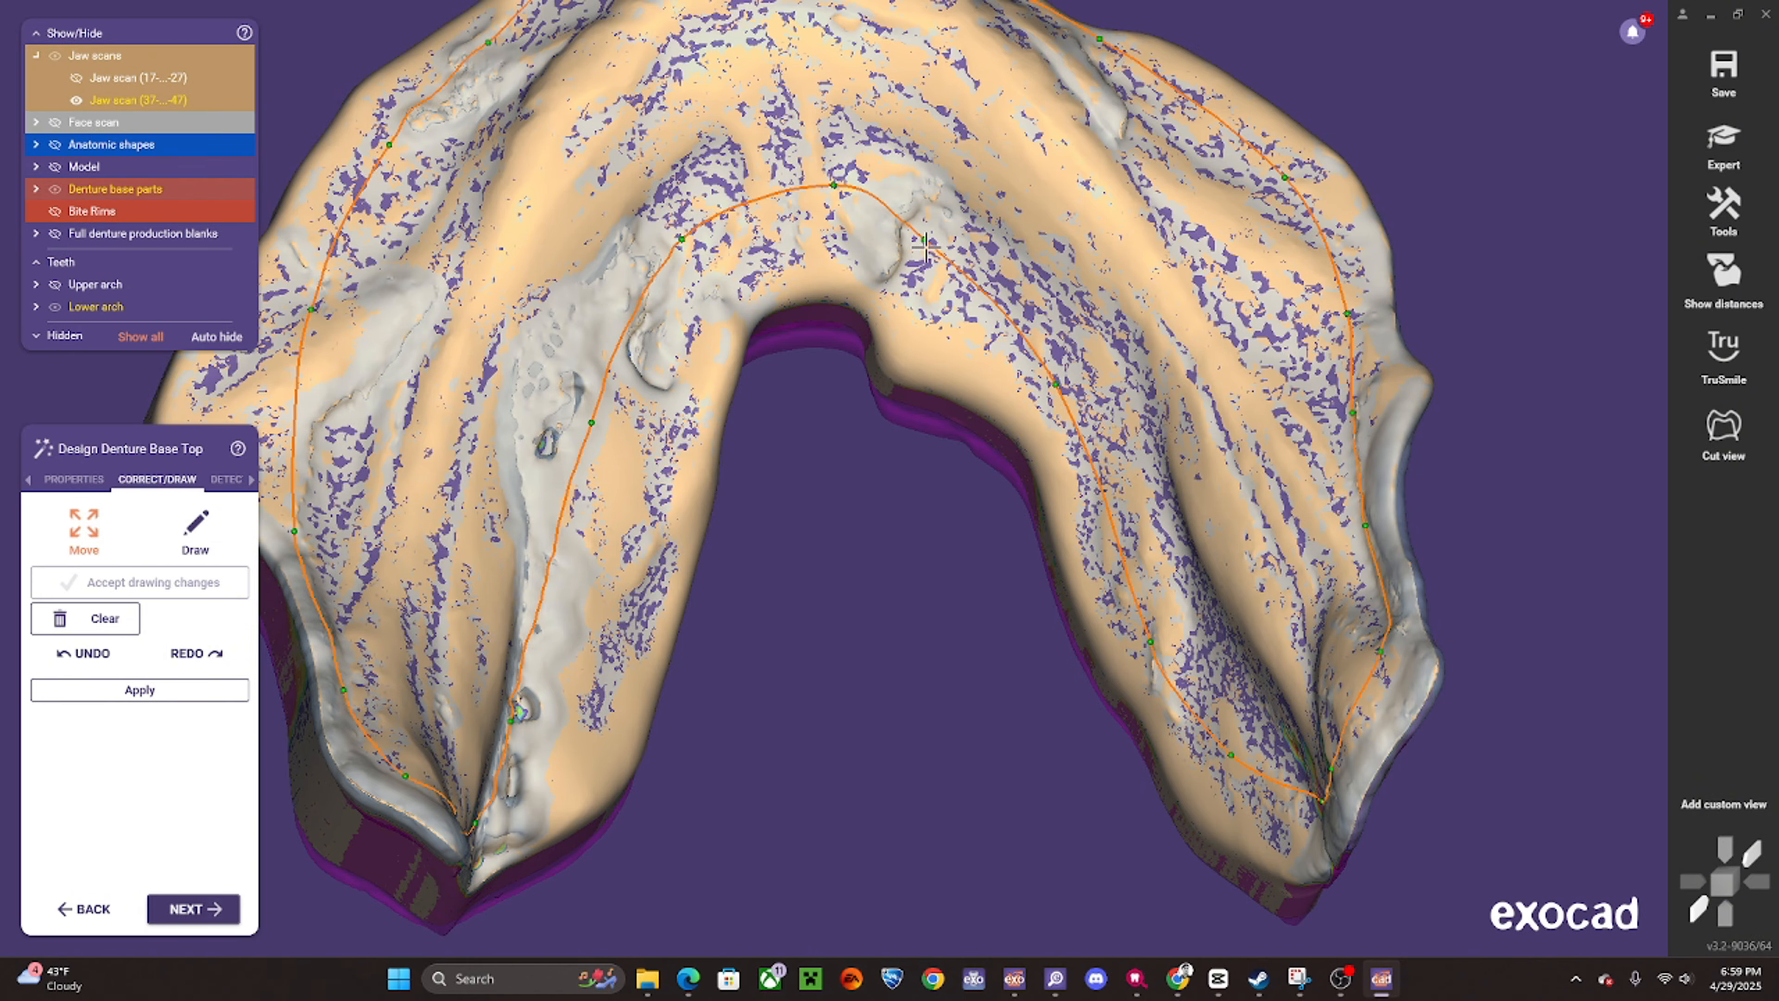
scroll(646, 397, "down", 3)
mouse_move(647, 396)
right_mouse_down()
mouse_move(640, 336)
mouse_move(633, 421)
right_mouse_up()
scroll(634, 414, "up", 1)
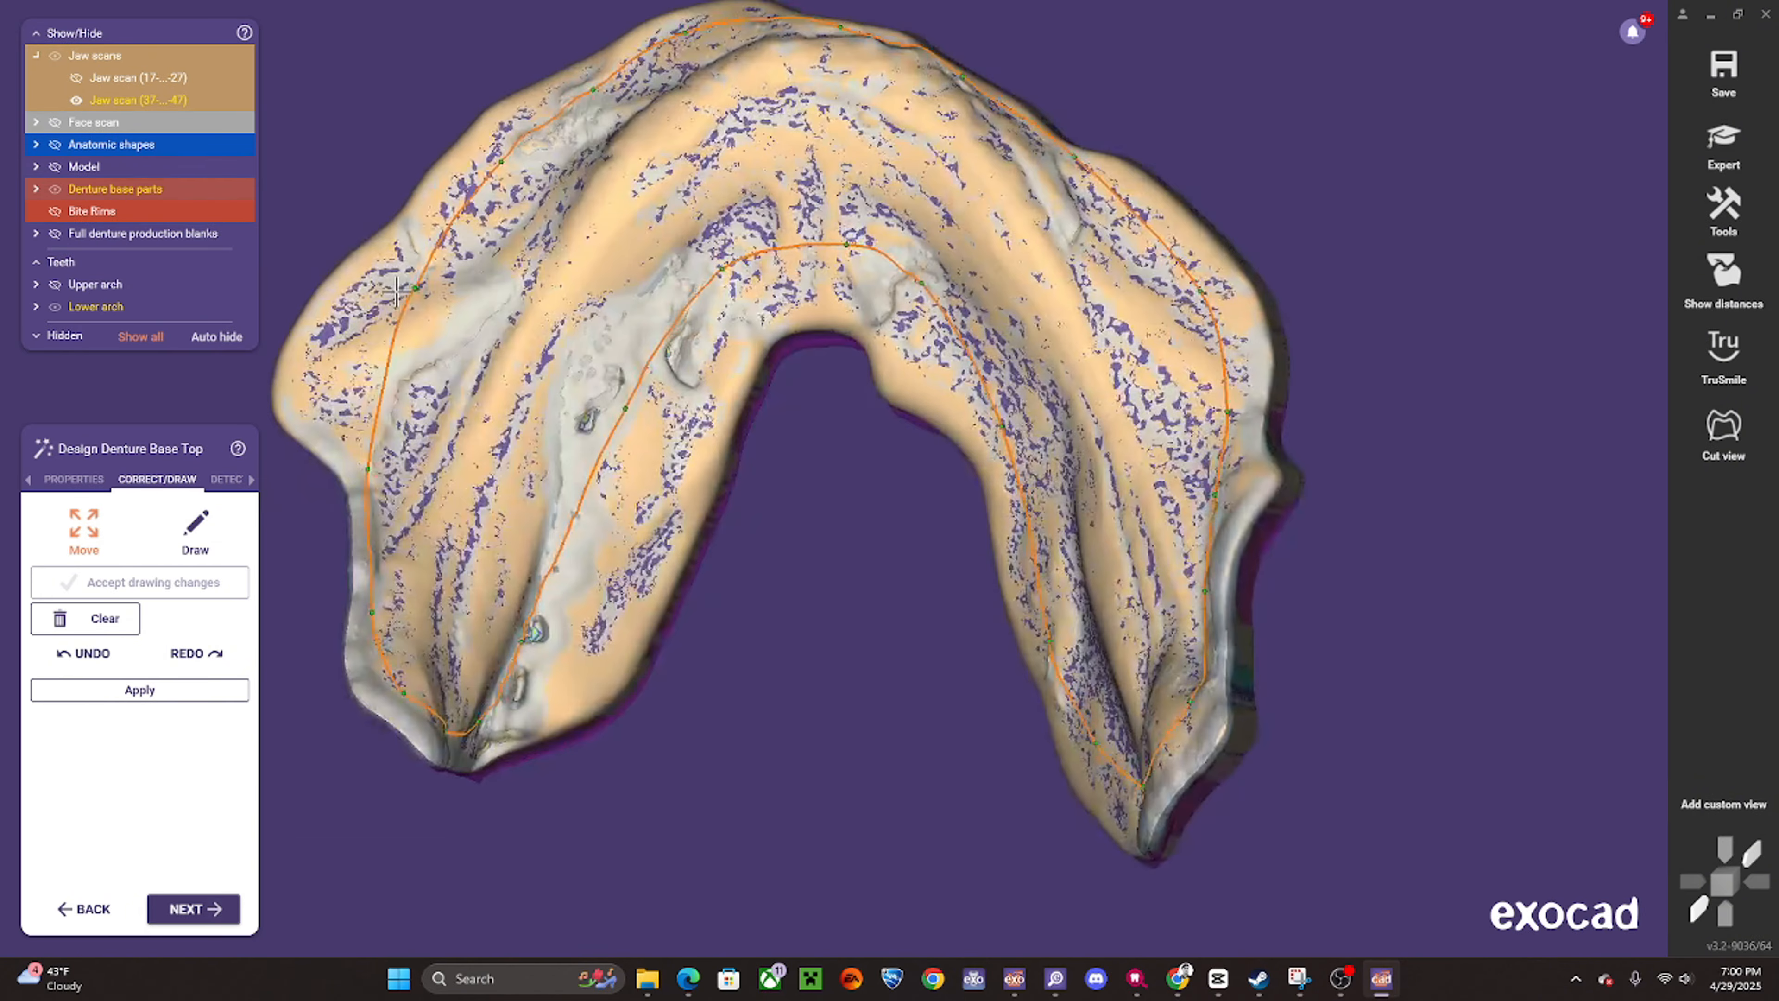
scroll(527, 294, "down", 3)
scroll(420, 291, "up", 1)
left_click_drag(413, 288, 450, 295)
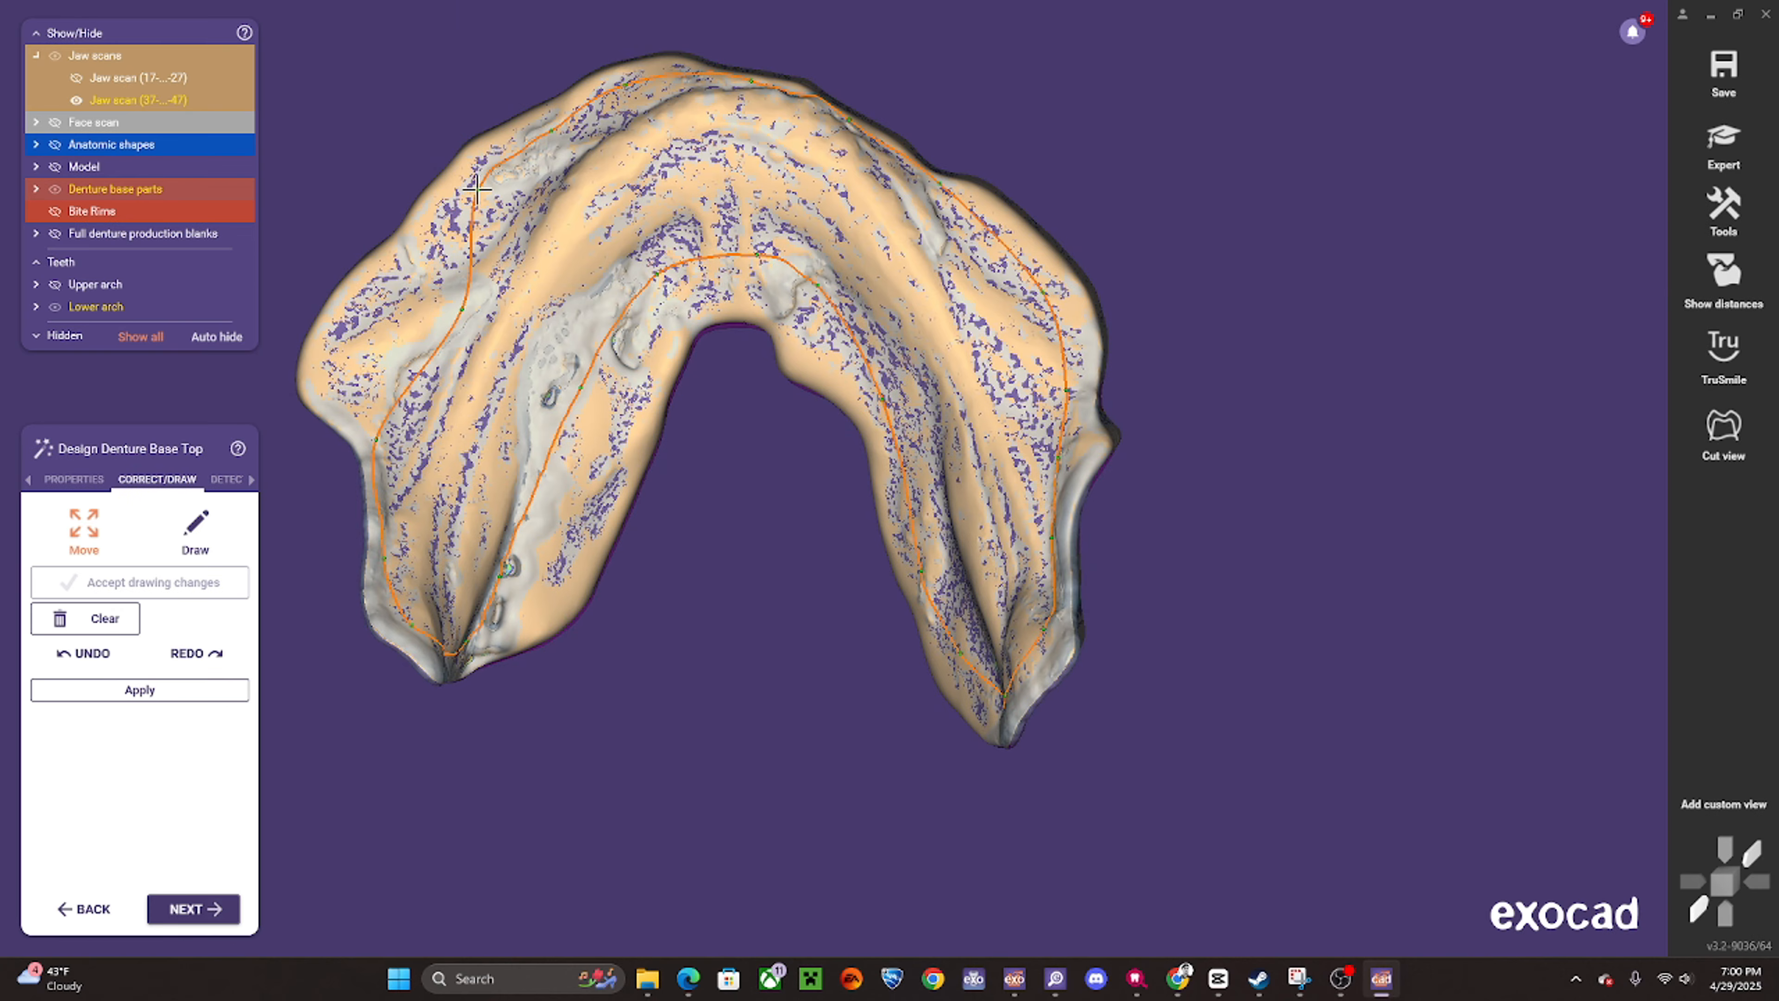
scroll(593, 153, "down", 2)
right_click_drag(593, 153, 528, 184)
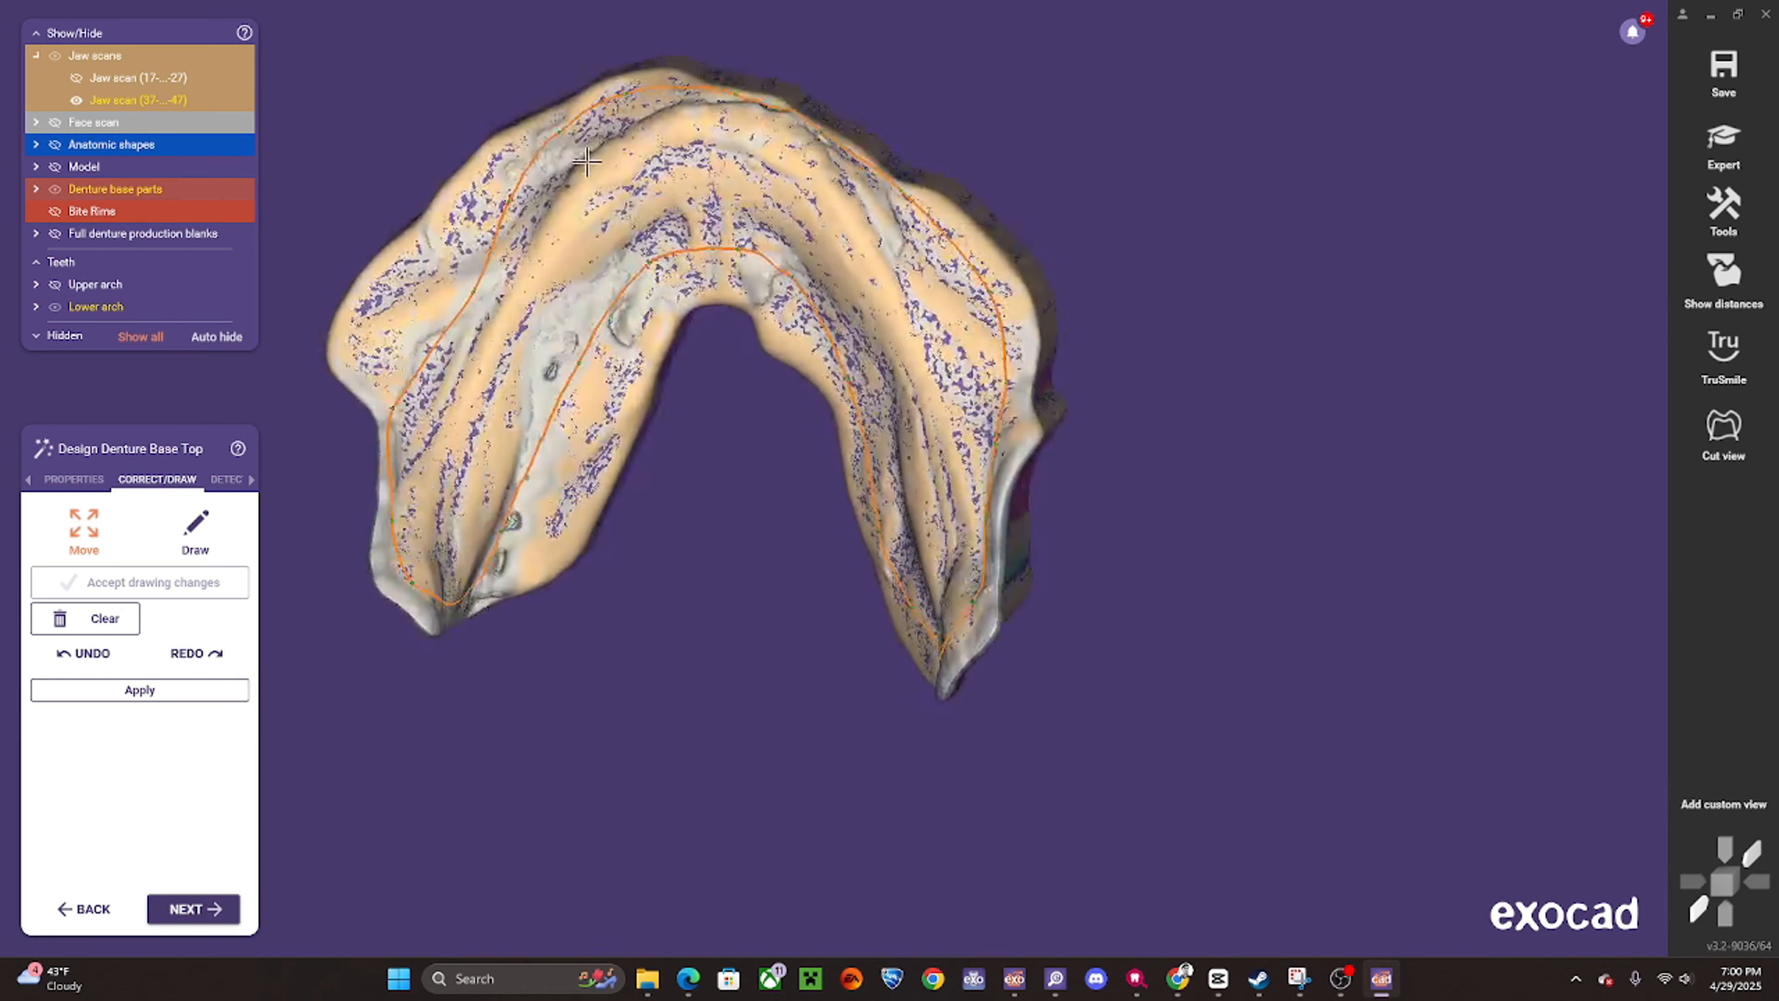
scroll(528, 183, "up", 3)
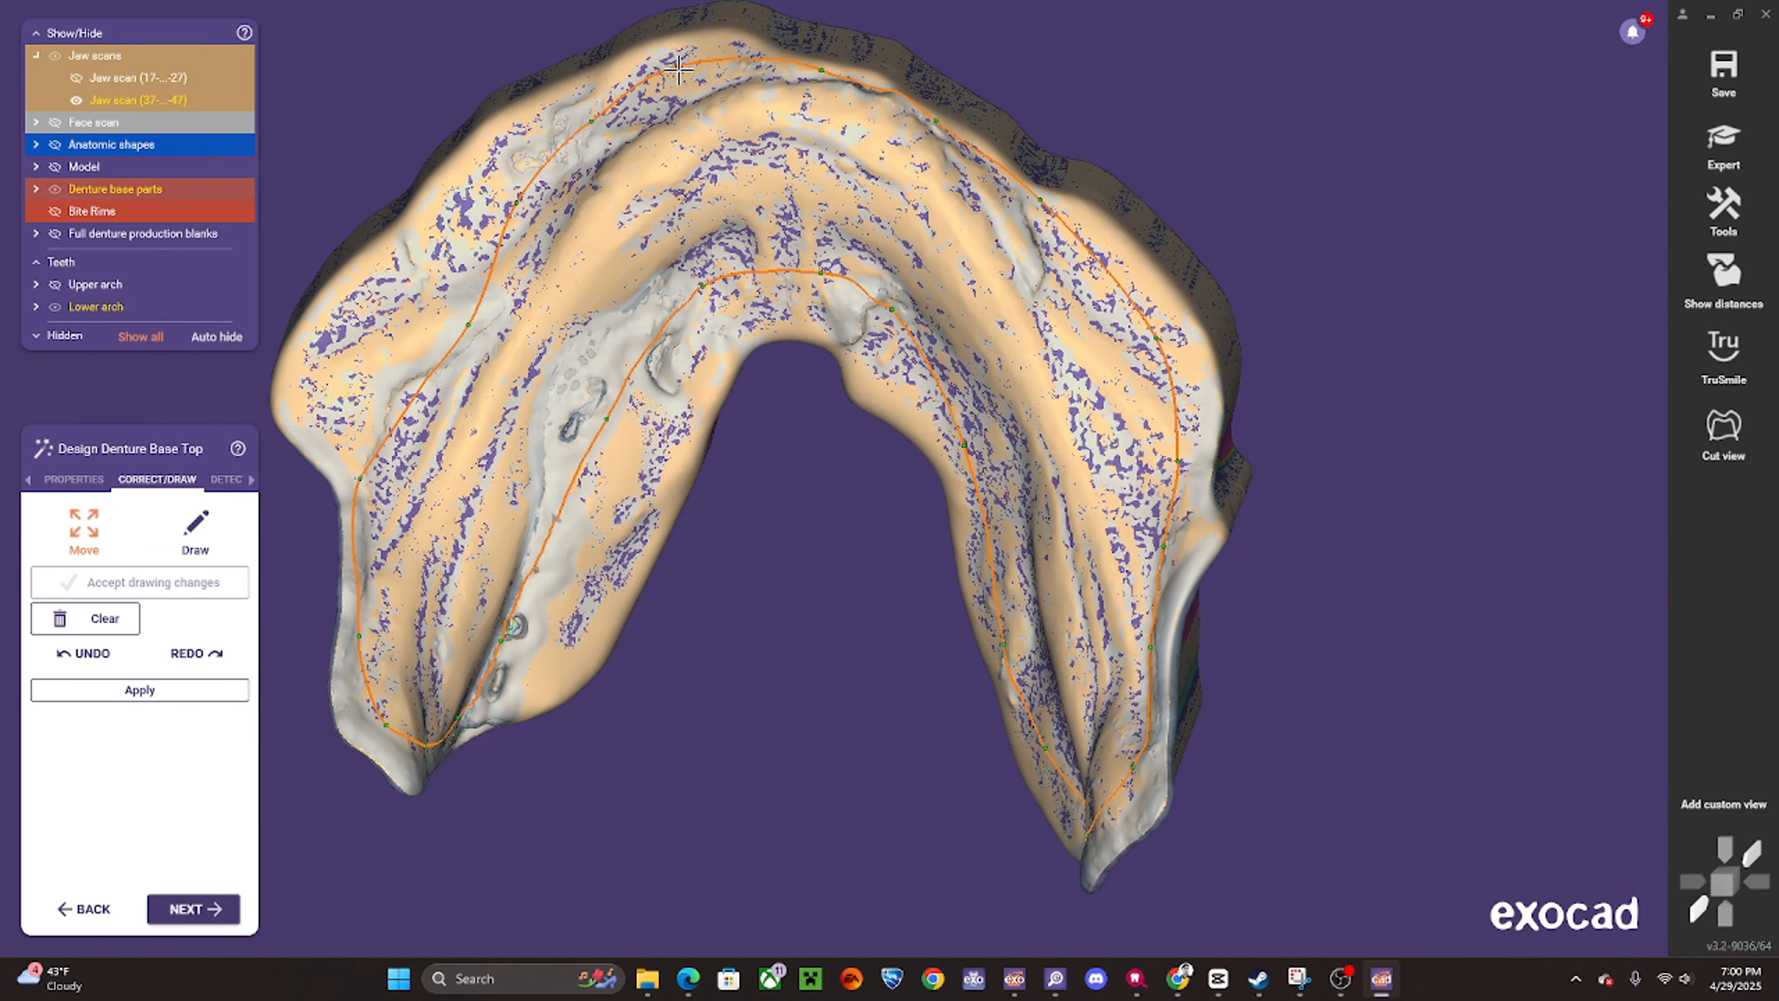
- Hide the lower jaw scan and shift the front border points outward to even out the curve along the labial vestibule
scroll(834, 70, "up", 2)
right_click_drag(834, 70, 817, 286)
scroll(817, 286, "up", 2)
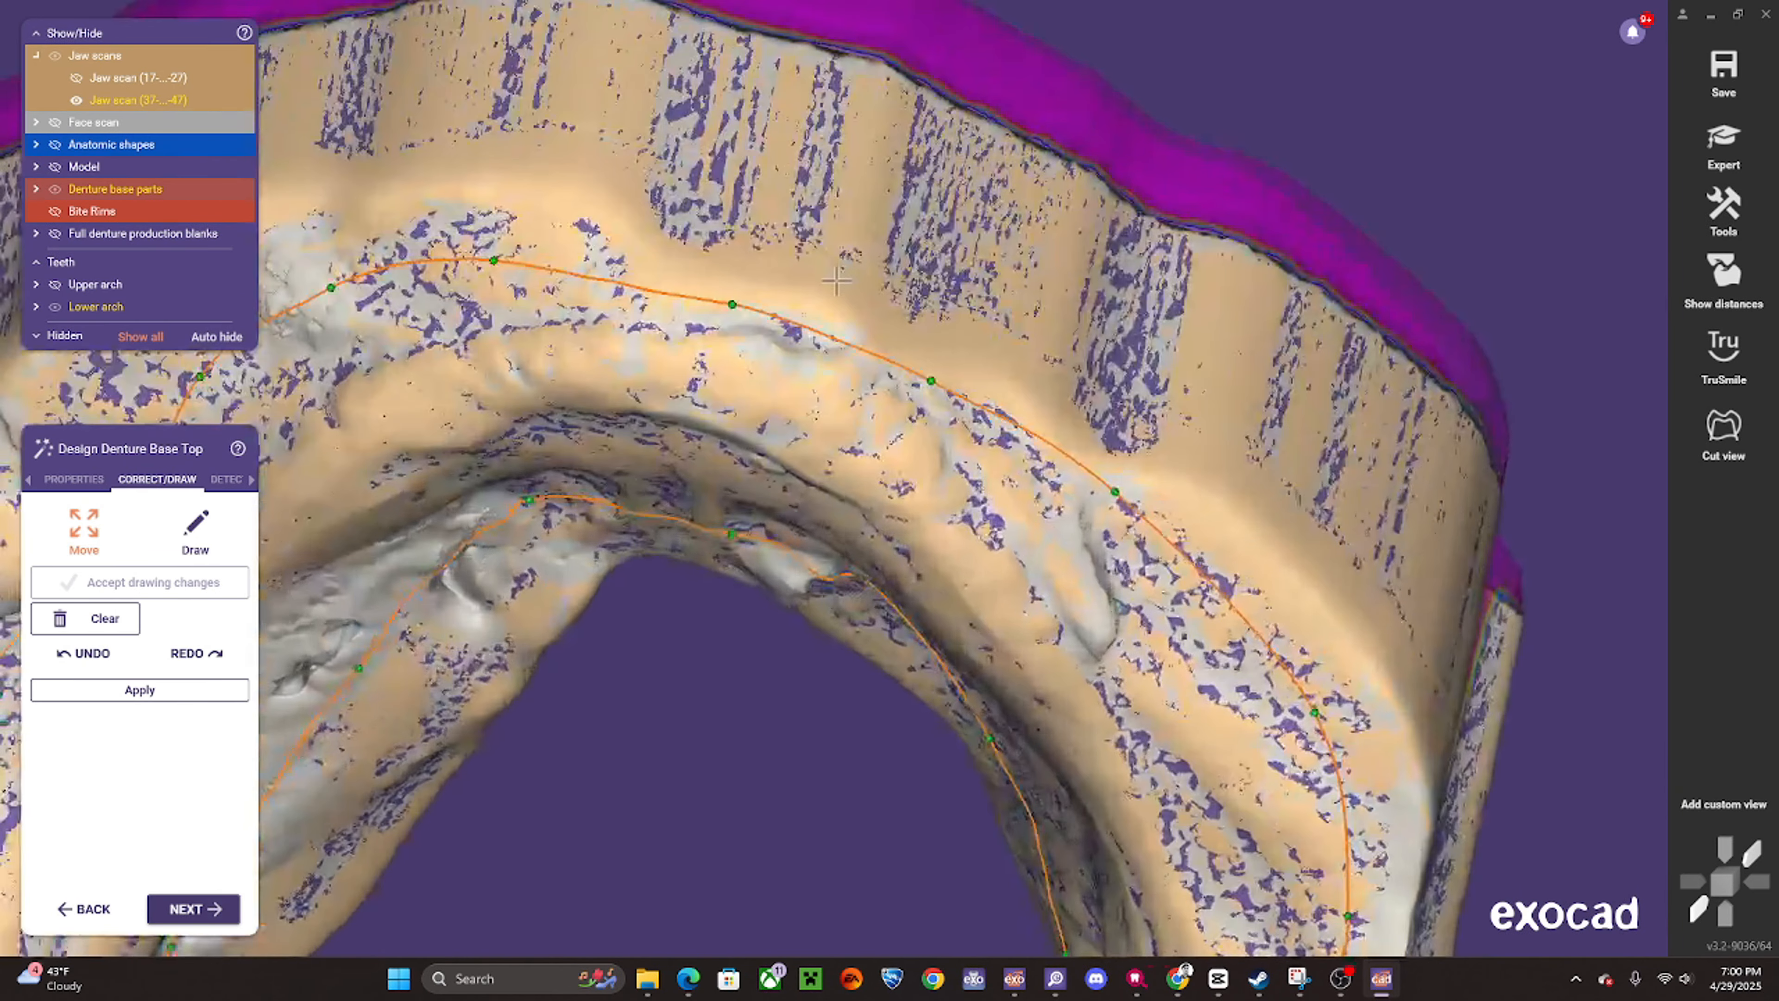
key("j")
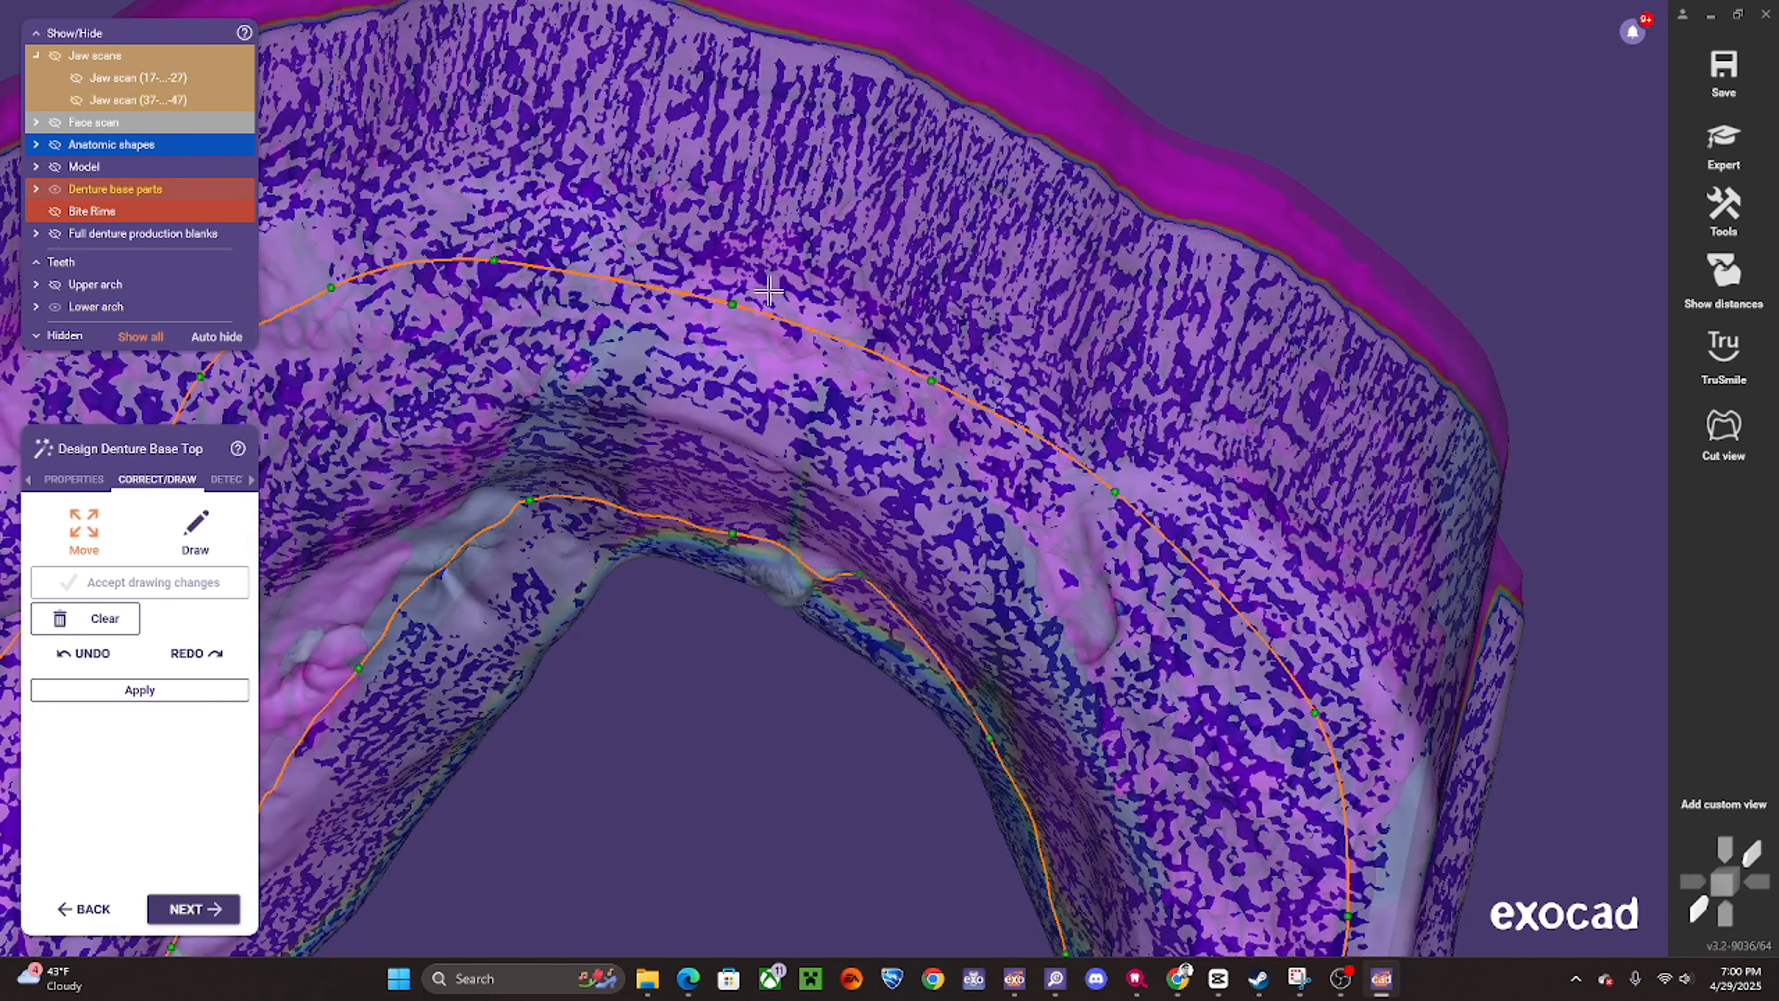
left_click_drag(938, 382, 928, 358)
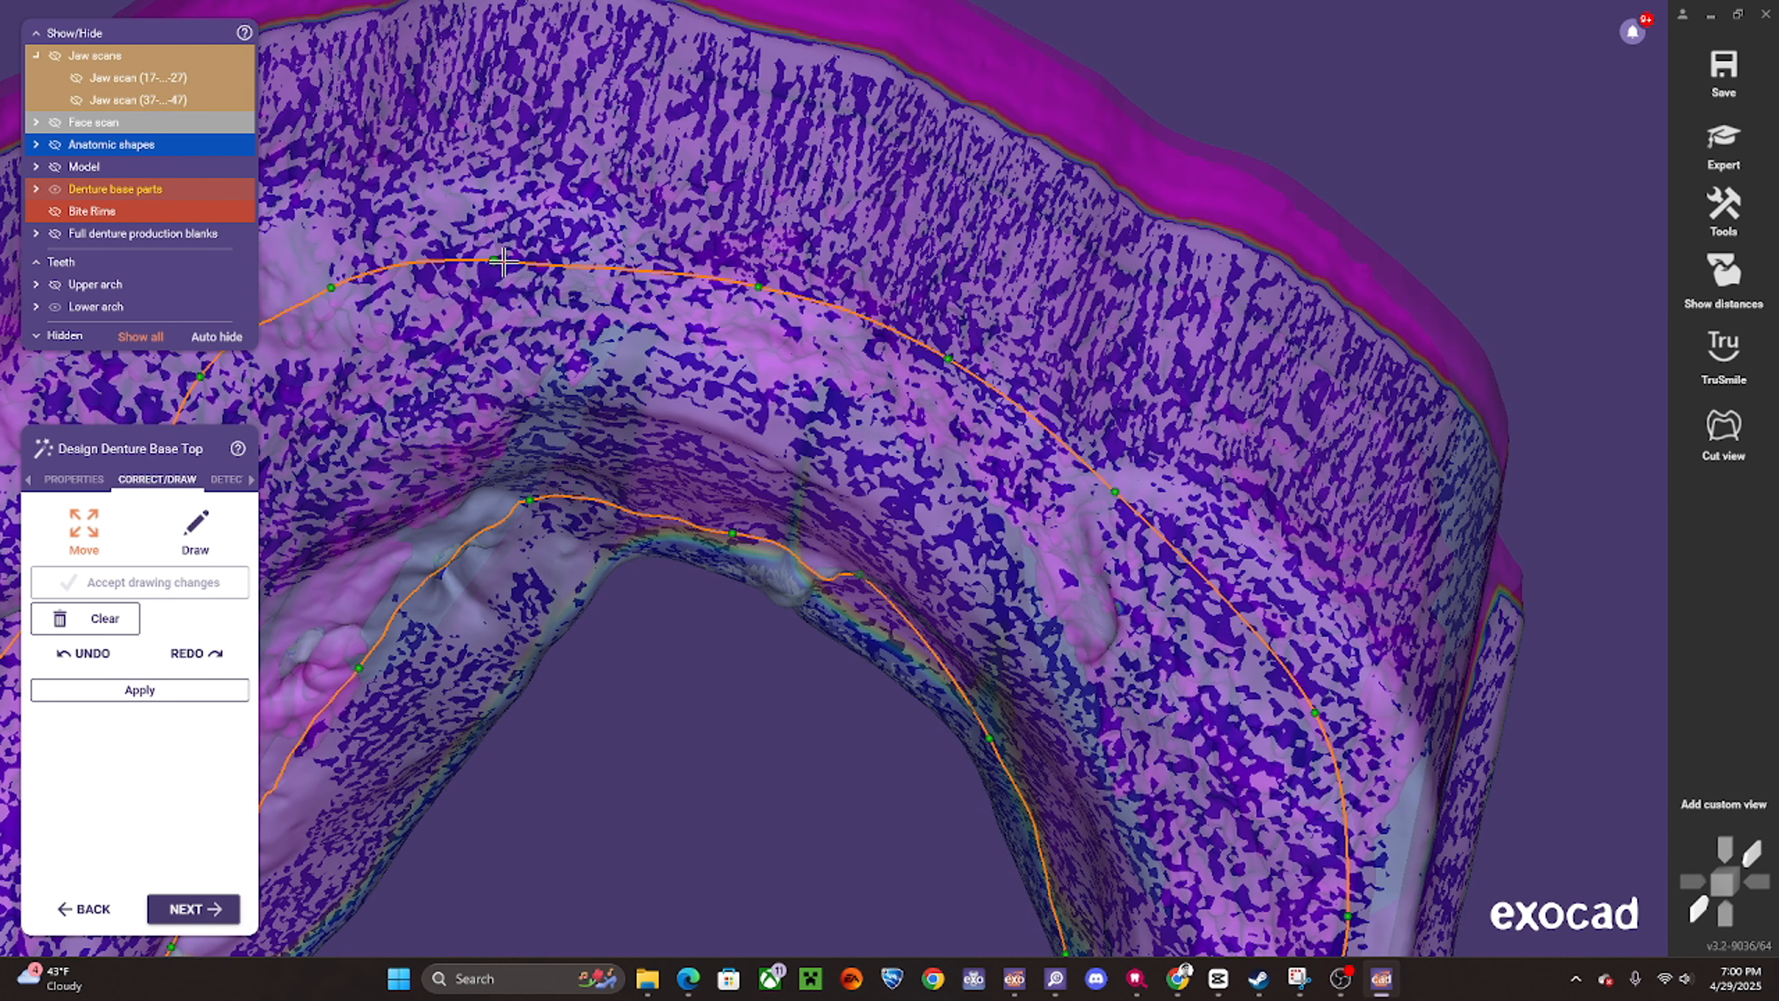
scroll(533, 258, "down", 5)
right_click_drag(533, 259, 806, 323)
scroll(1002, 365, "up", 5)
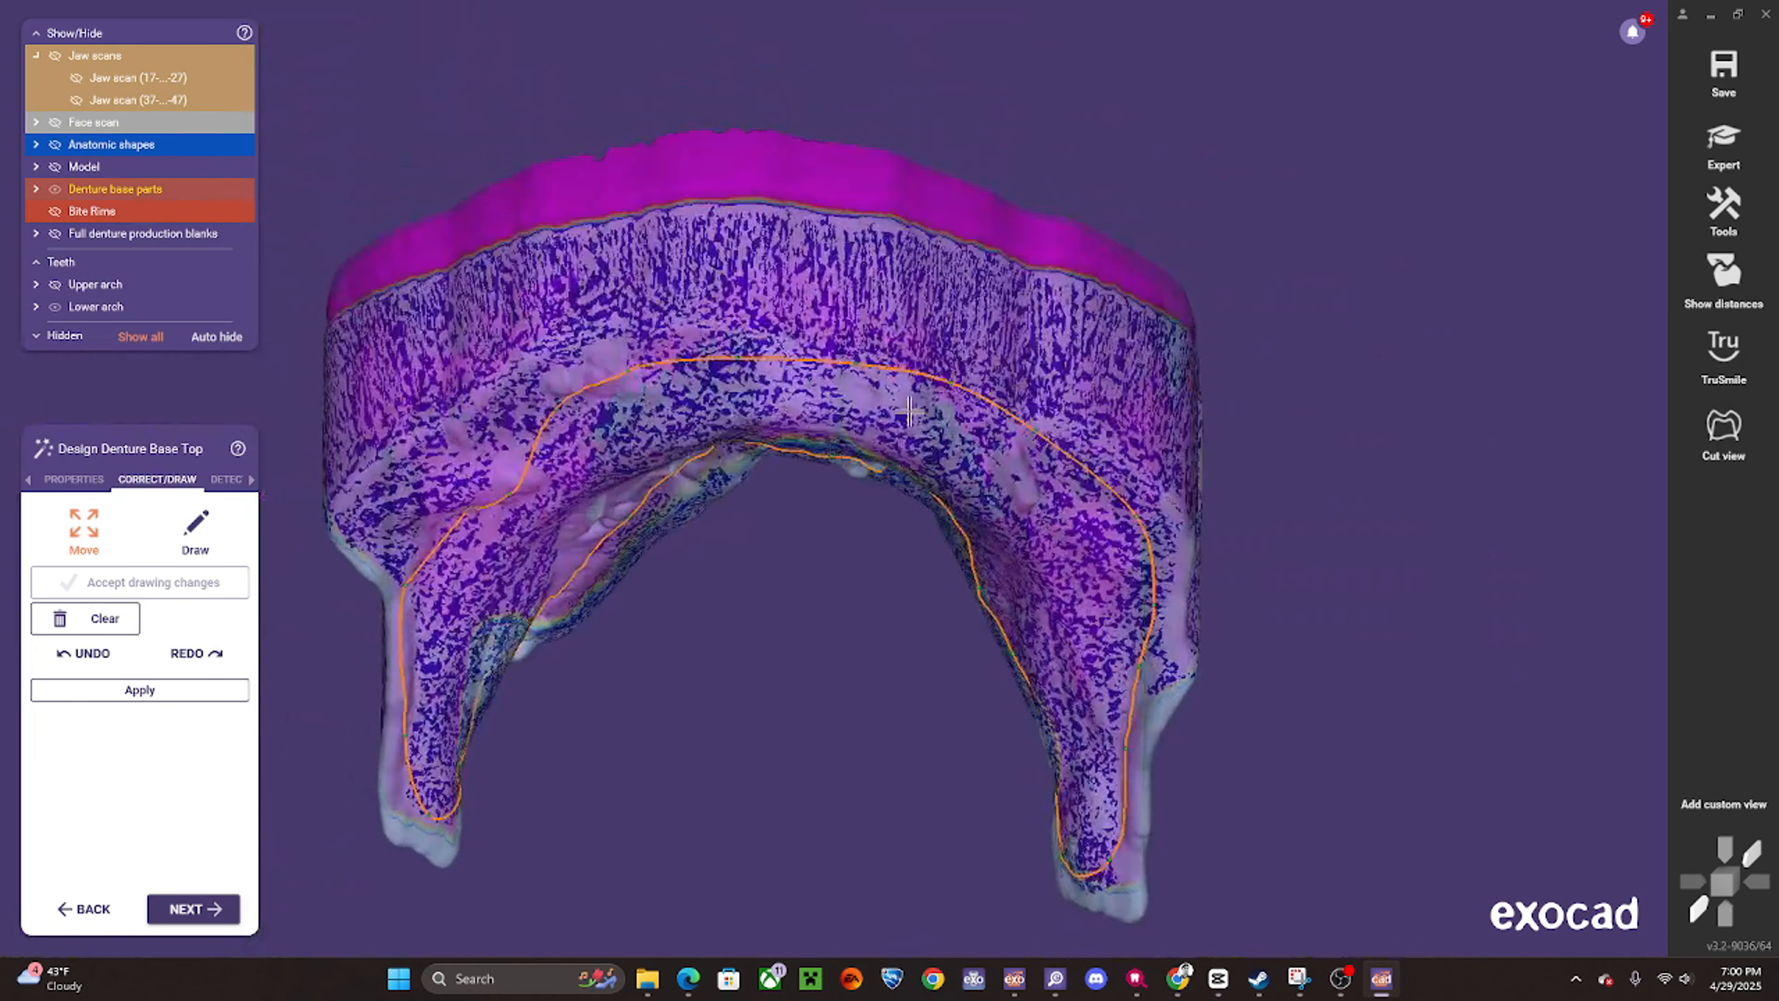
- Pull the lower border inward around the frenum on the patient's right front side and smooth the adjoining curve
scroll(1017, 348, "down", 5)
scroll(1009, 267, "up", 6)
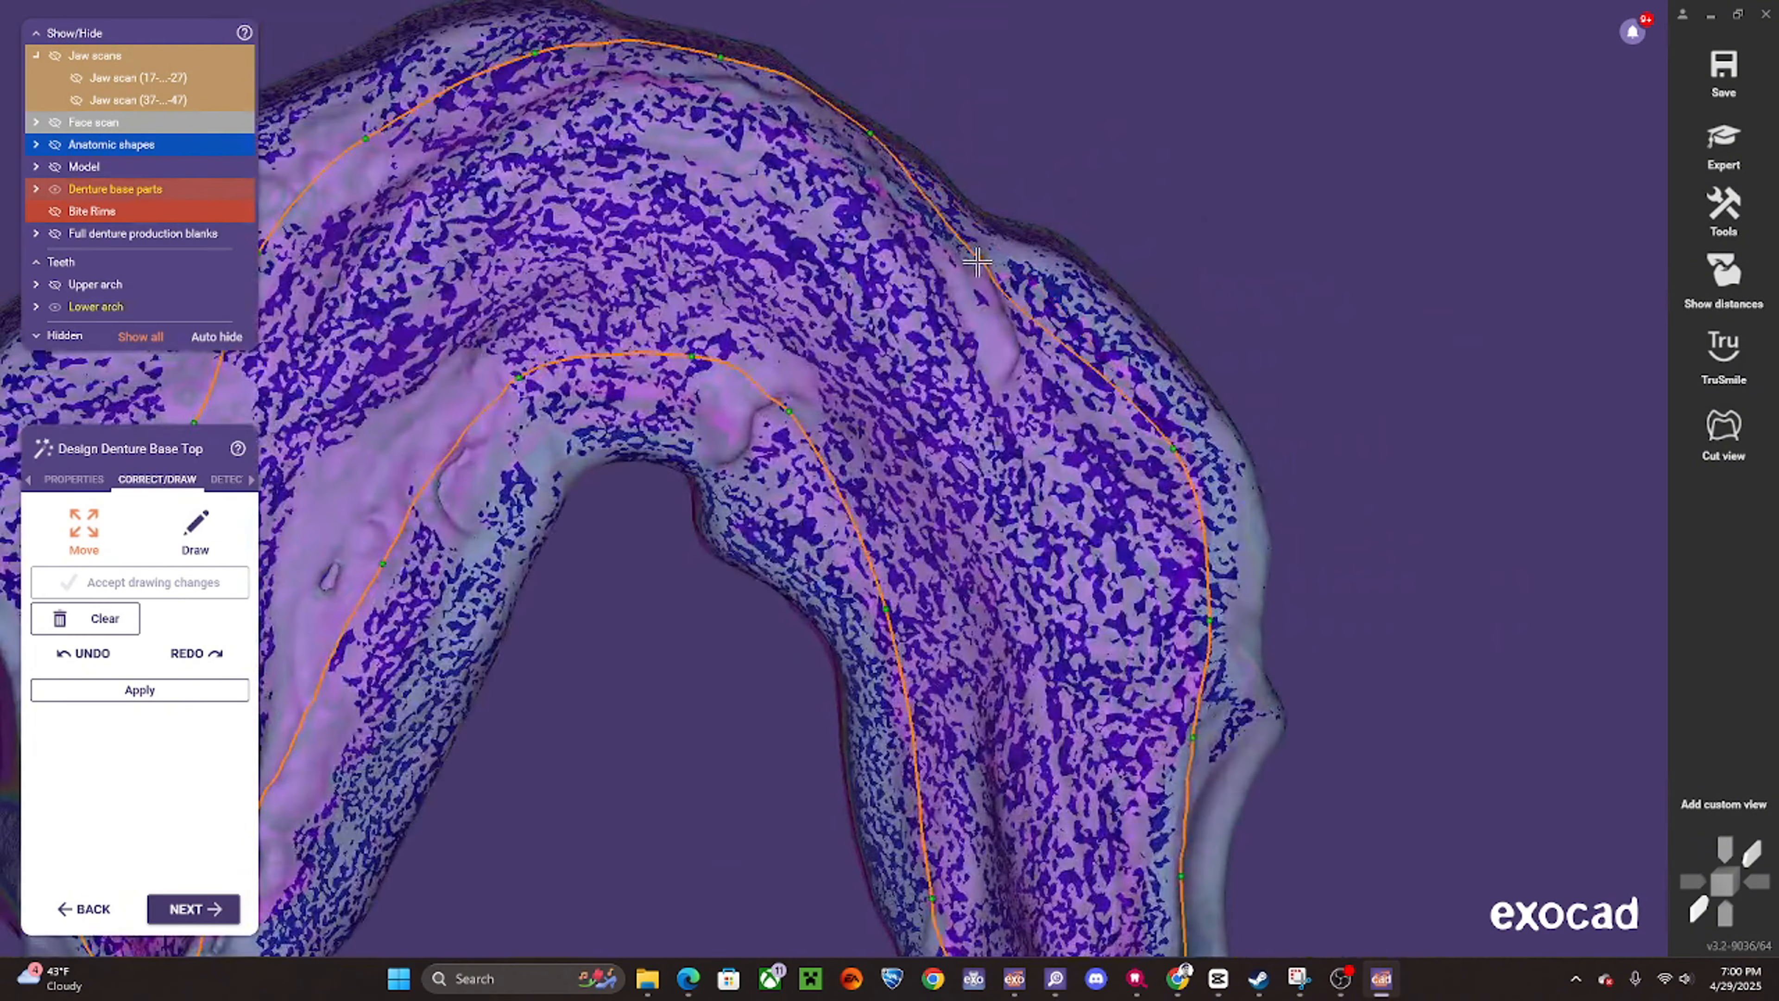
right_click_drag(977, 260, 867, 244)
scroll(939, 302, "up", 2)
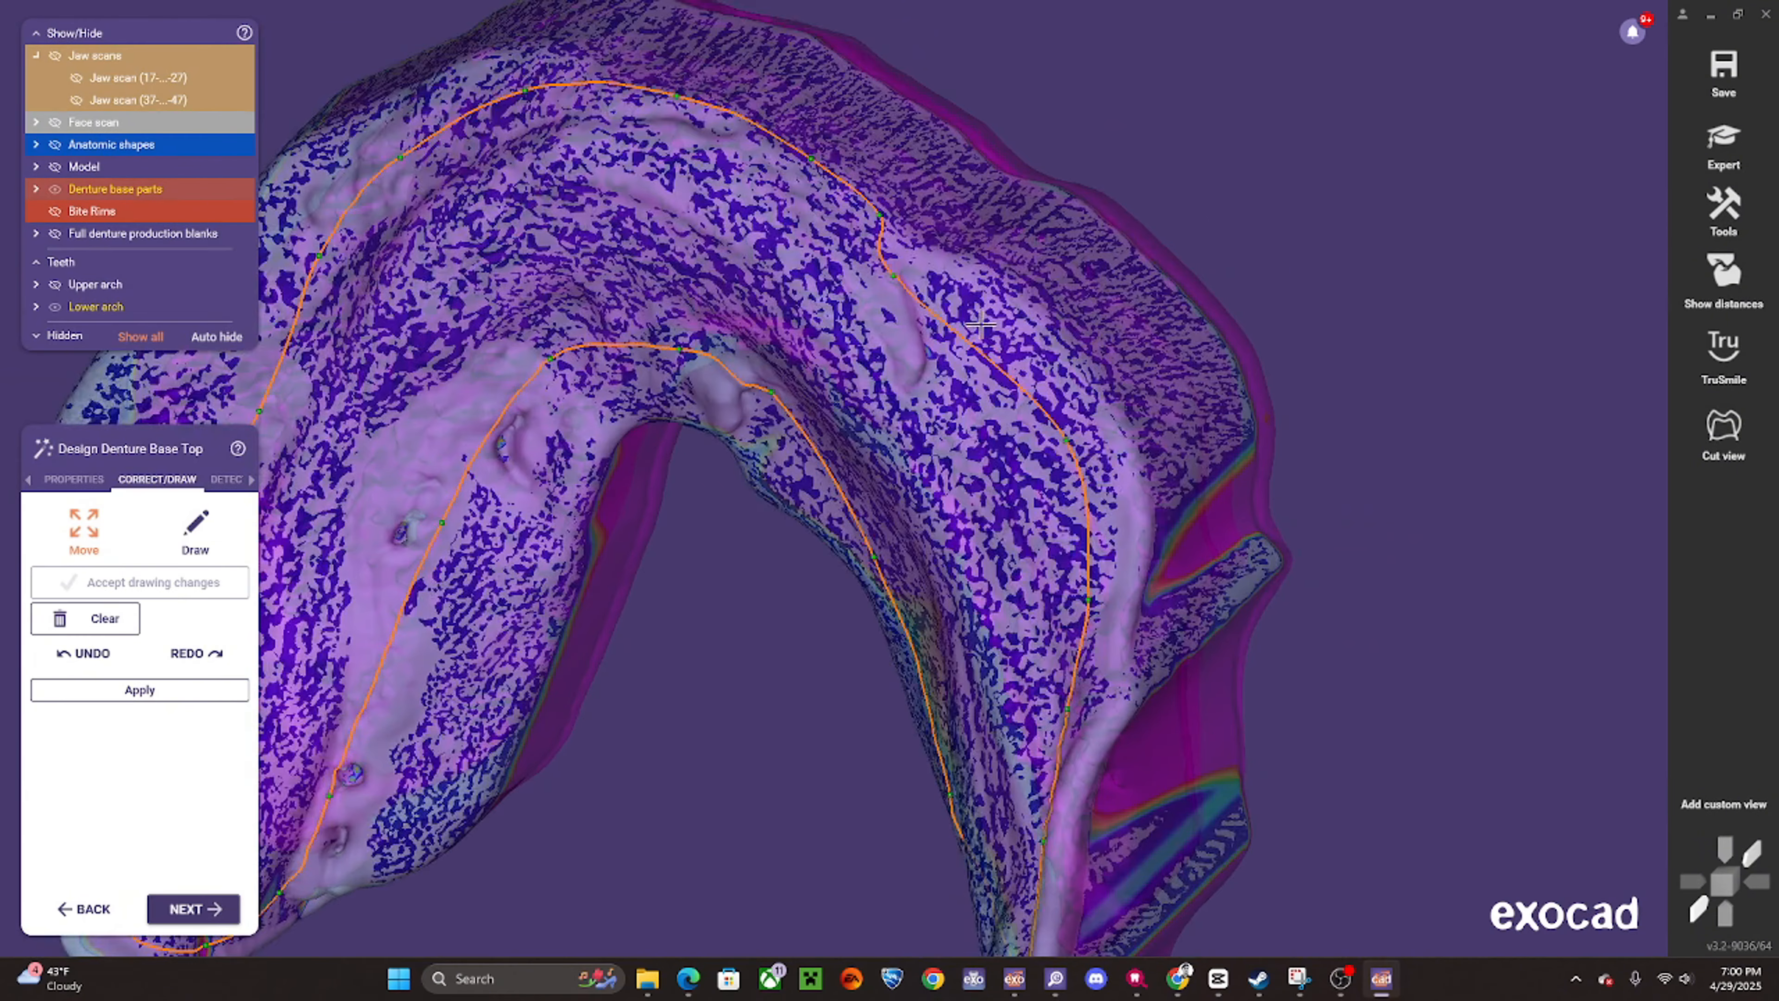
scroll(935, 303, "down", 6)
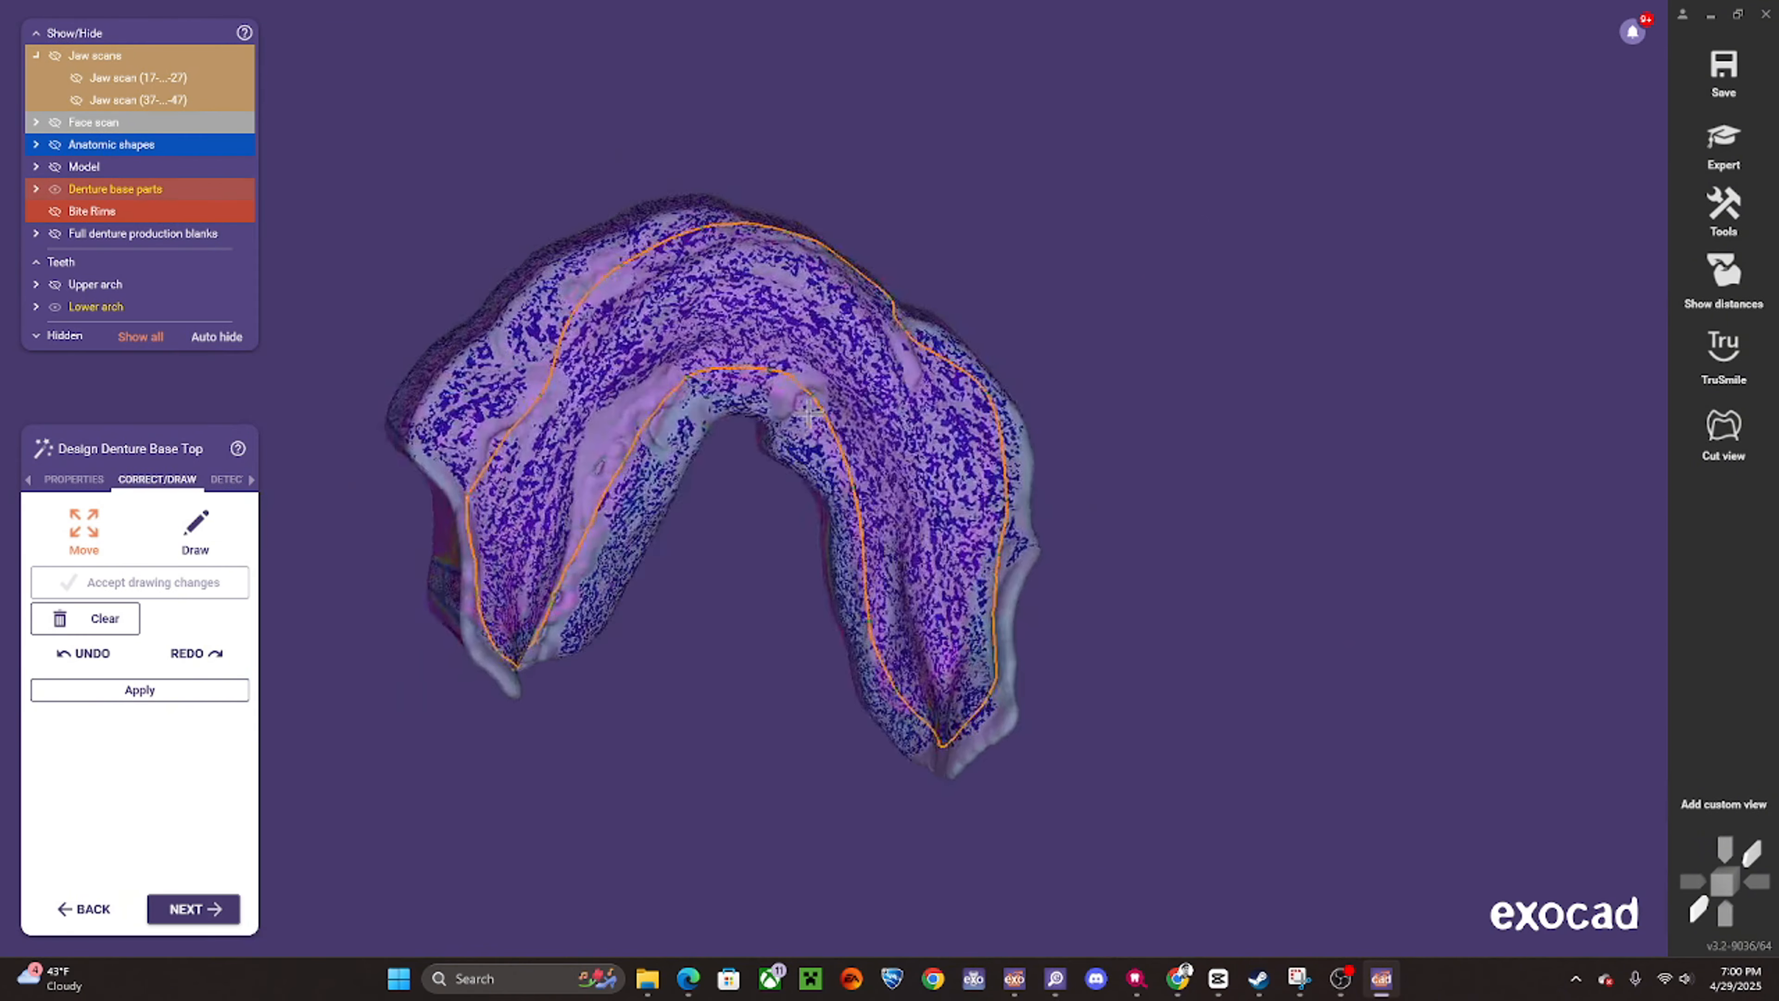
right_click_drag(935, 302, 774, 289)
scroll(775, 289, "up", 4)
scroll(773, 290, "up", 4)
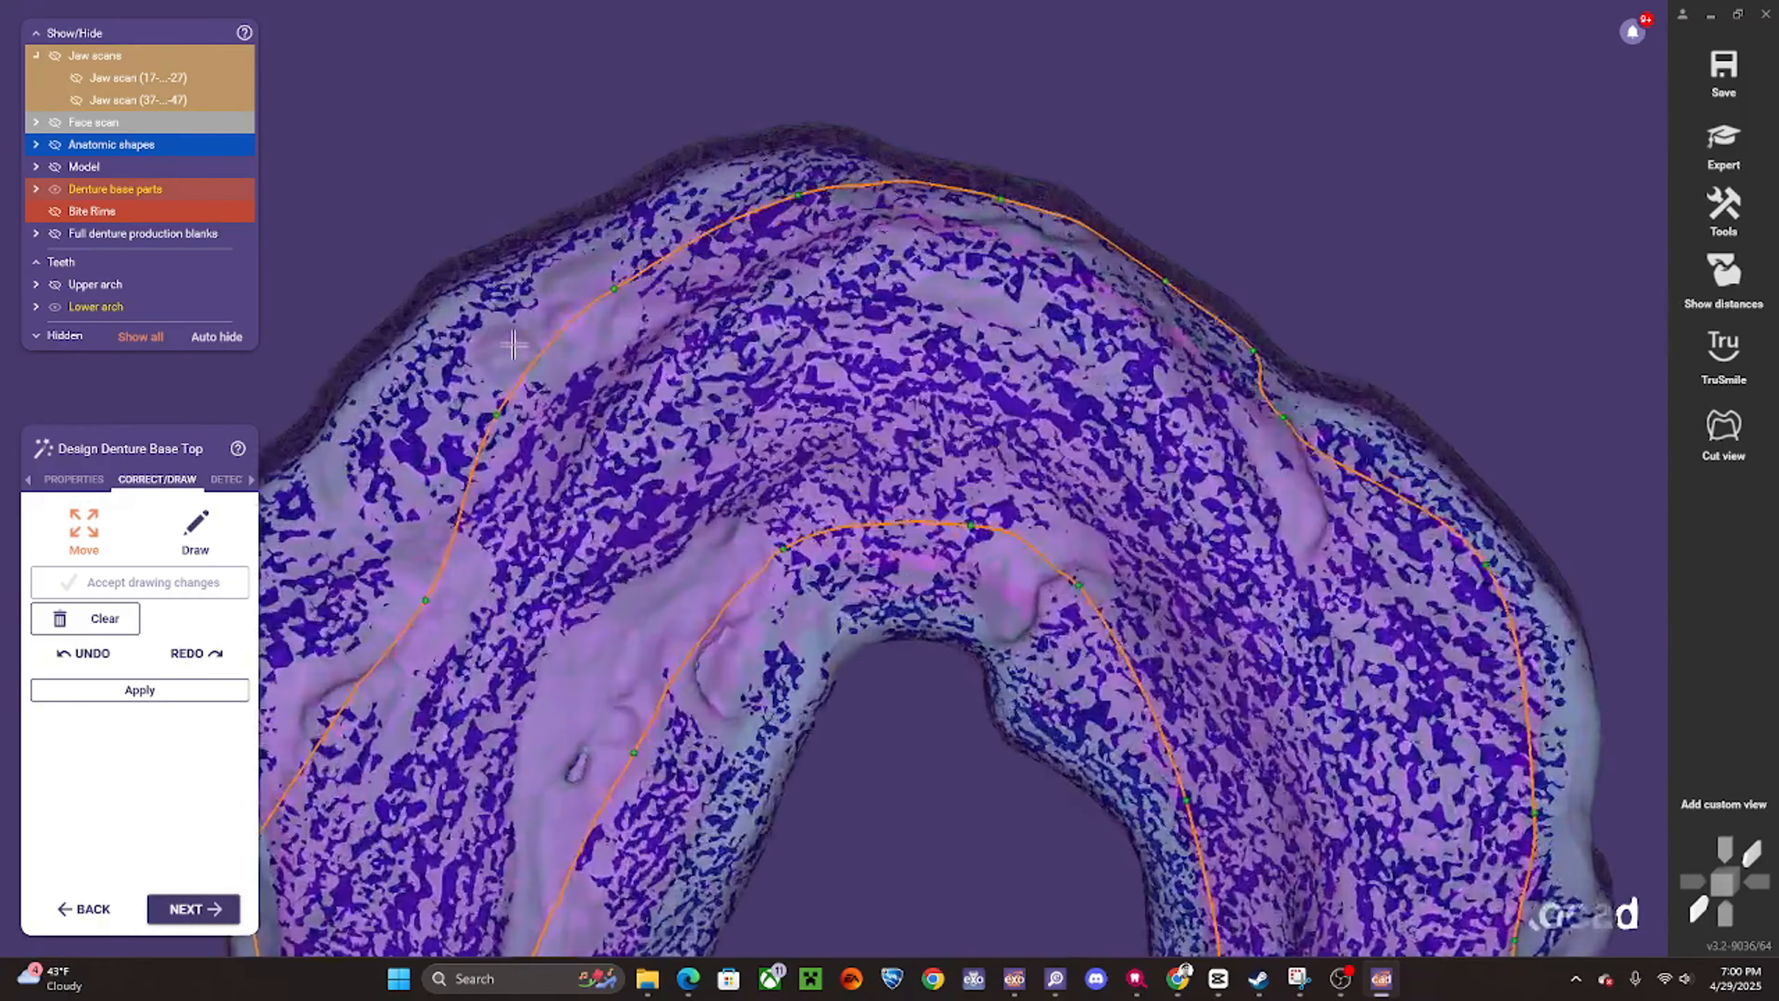
scroll(789, 308, "down", 5)
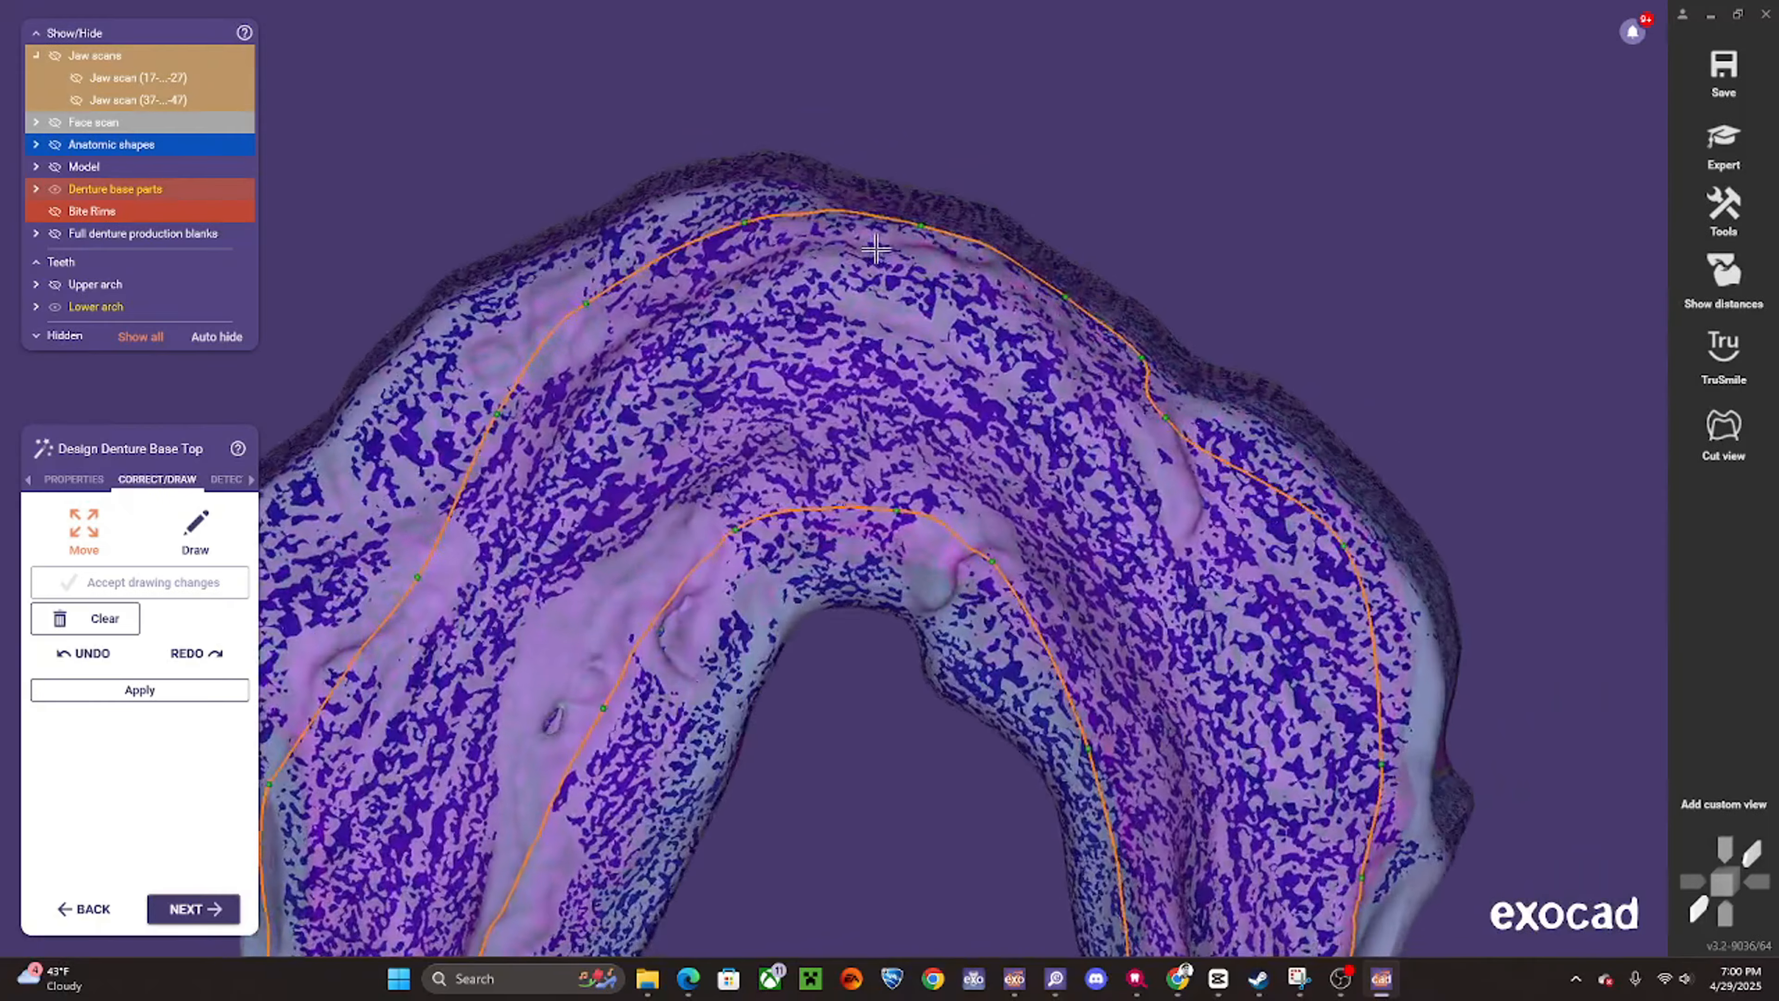
scroll(589, 452, "up", 1)
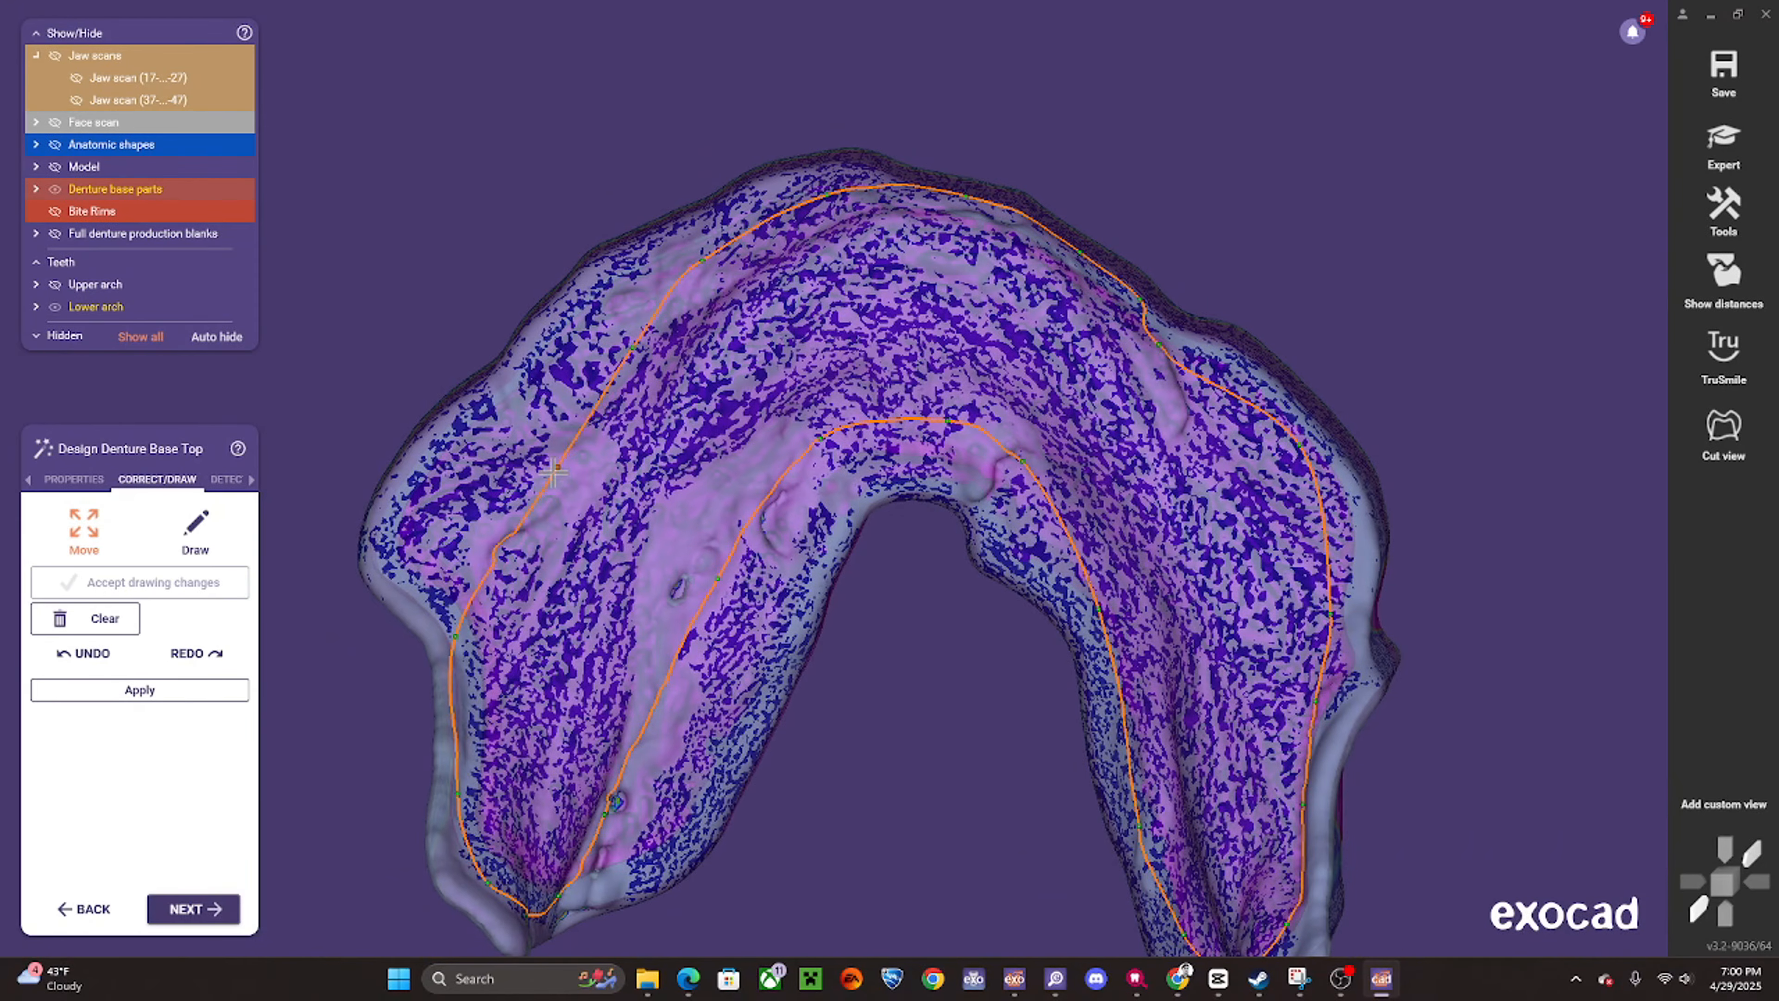
- Check the course of the closed lower border line around the whole base from several sides
scroll(683, 460, "down", 4)
right_click_drag(743, 449, 850, 415)
scroll(849, 415, "down", 2)
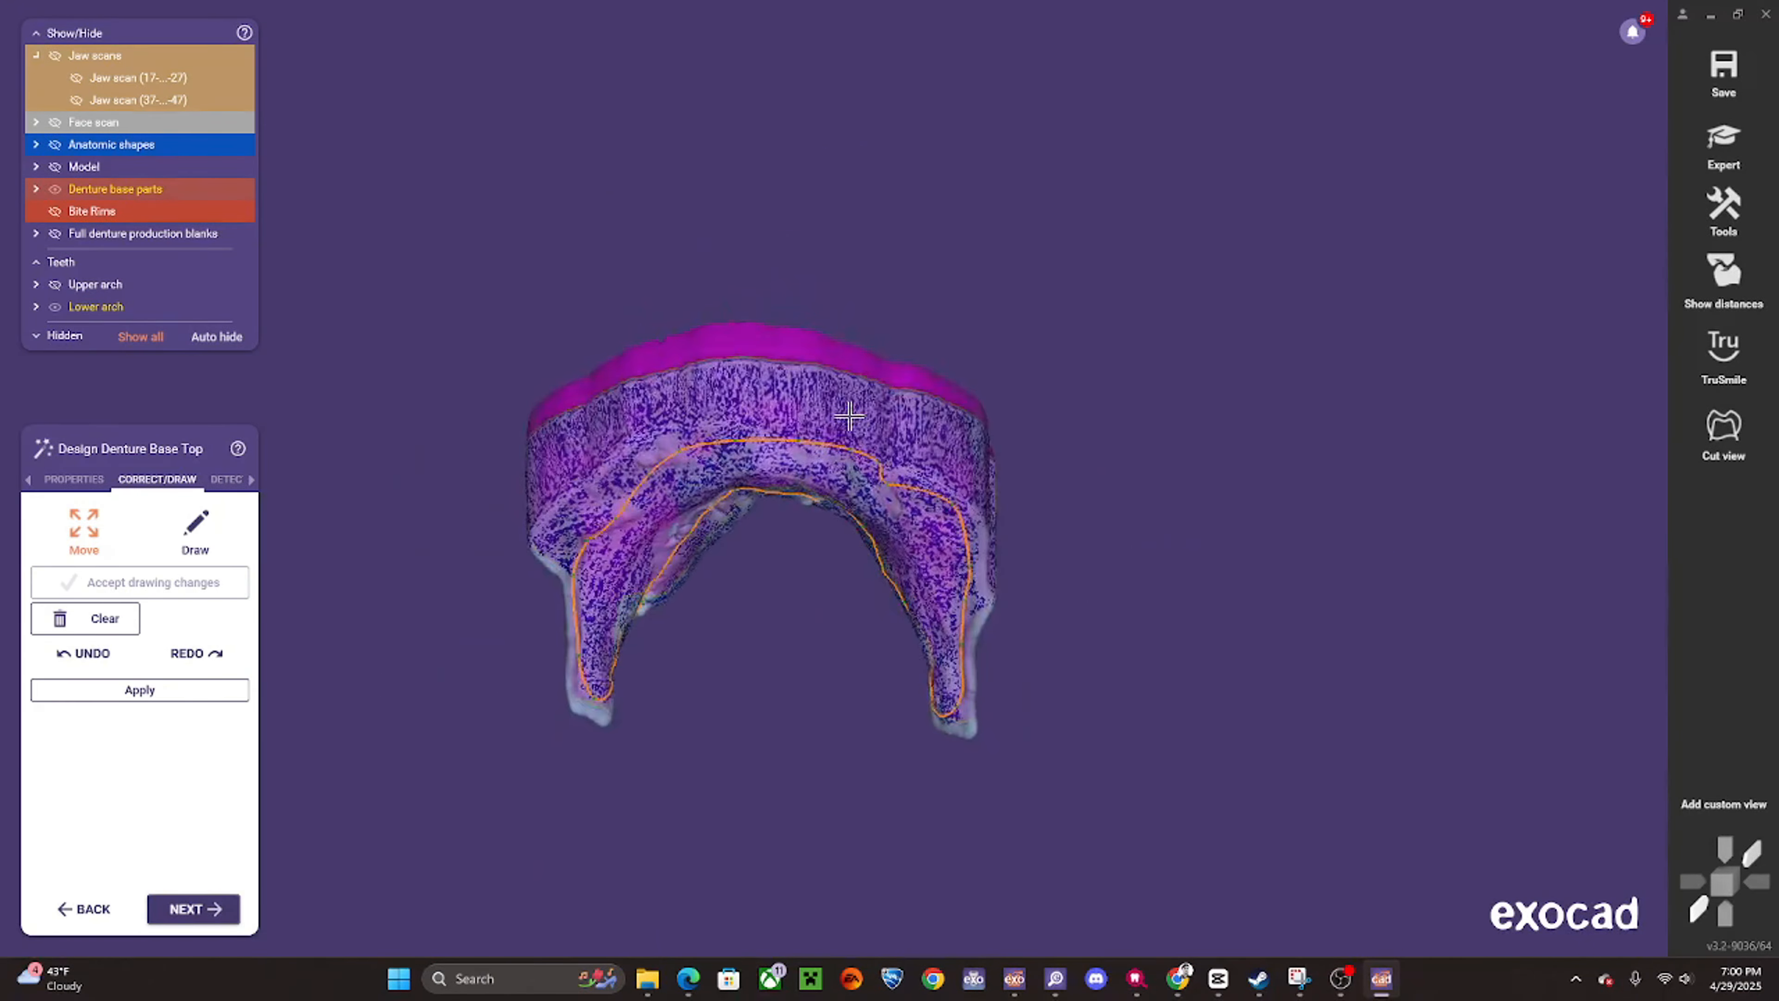
scroll(669, 506, "up", 3)
right_click_drag(602, 522, 846, 523)
scroll(557, 439, "up", 1)
scroll(553, 435, "down", 3)
scroll(1079, 336, "up", 2)
scroll(995, 406, "up", 2)
scroll(1015, 390, "down", 3)
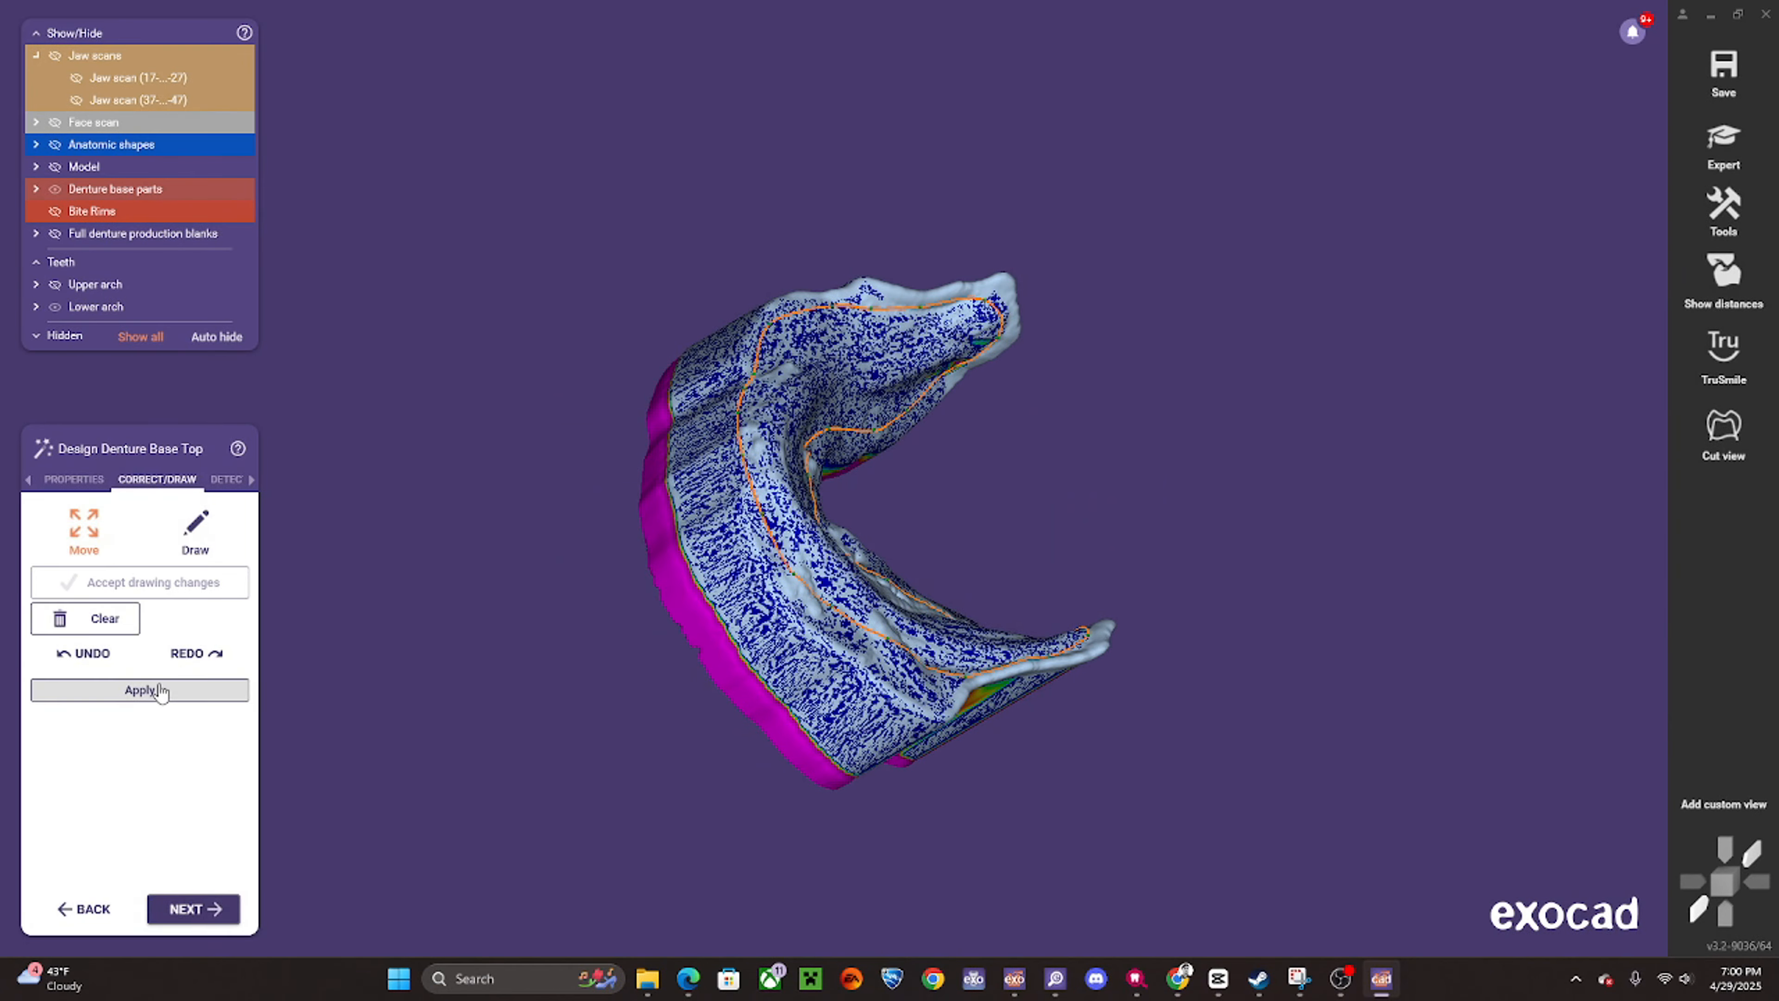
- Apply the border to generate the lower denture base top, check its front, and continue to free-forming the denture bases
left_click(140, 690)
right_click_drag(828, 522, 835, 566)
scroll(922, 457, "up", 5)
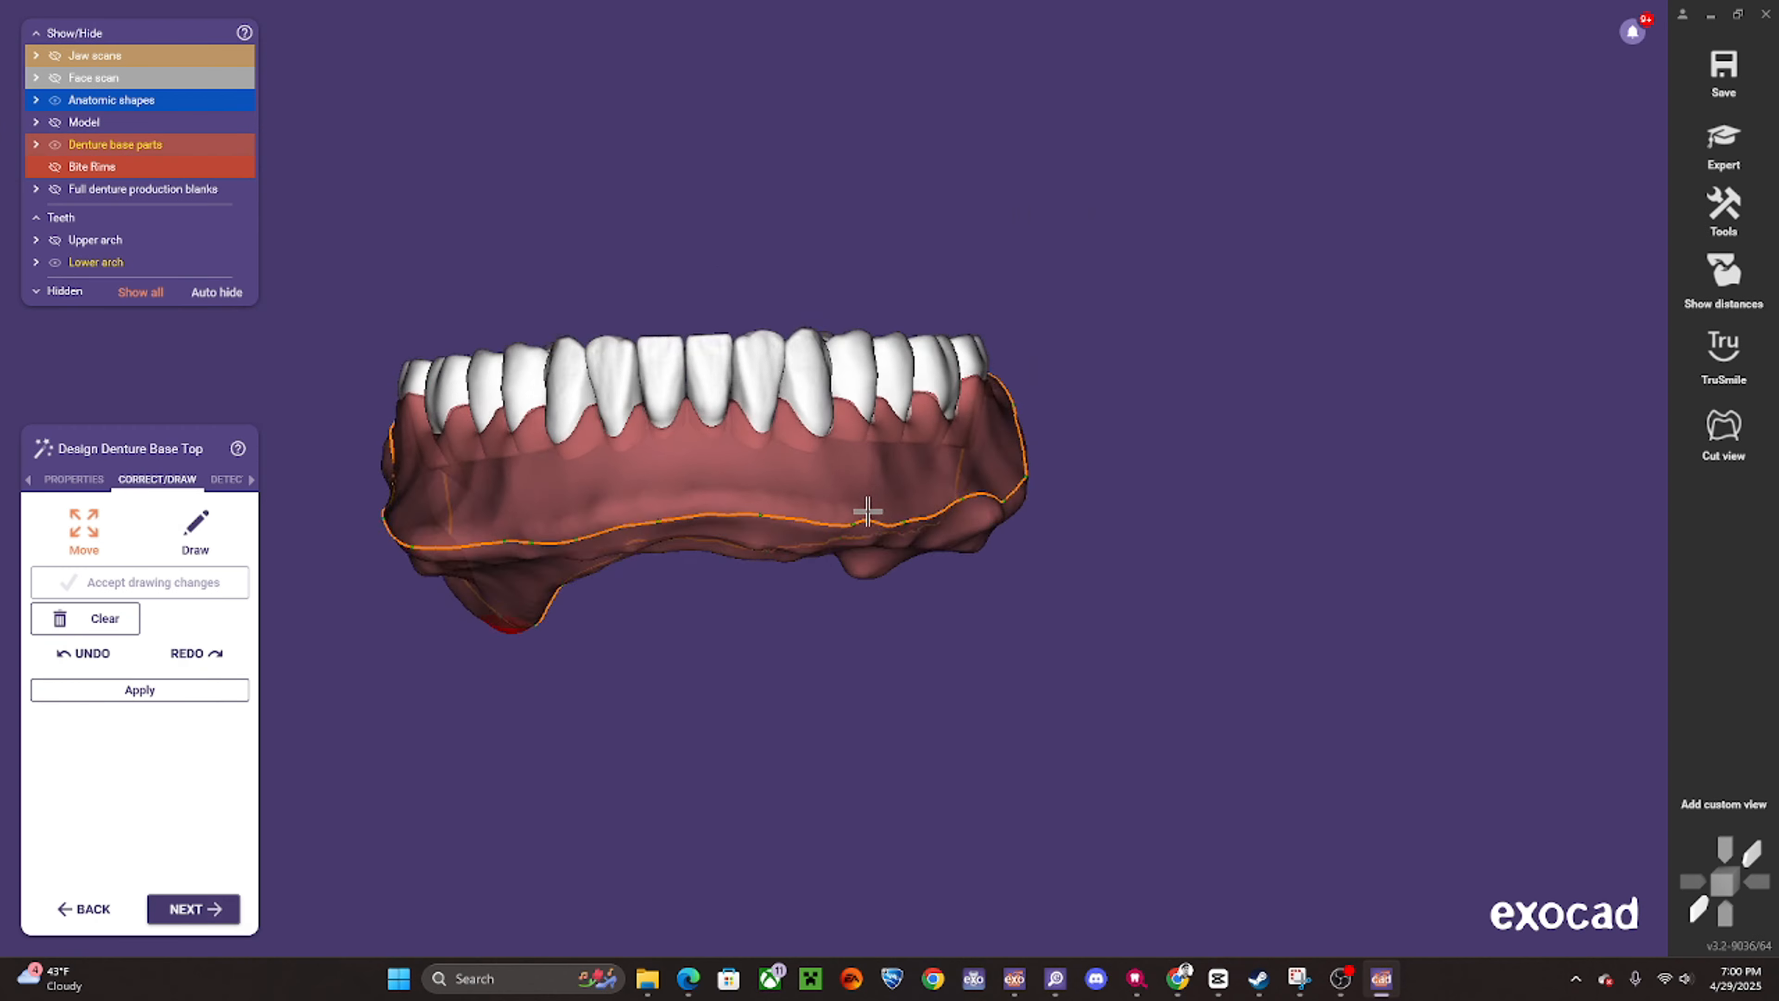
left_click(185, 910)
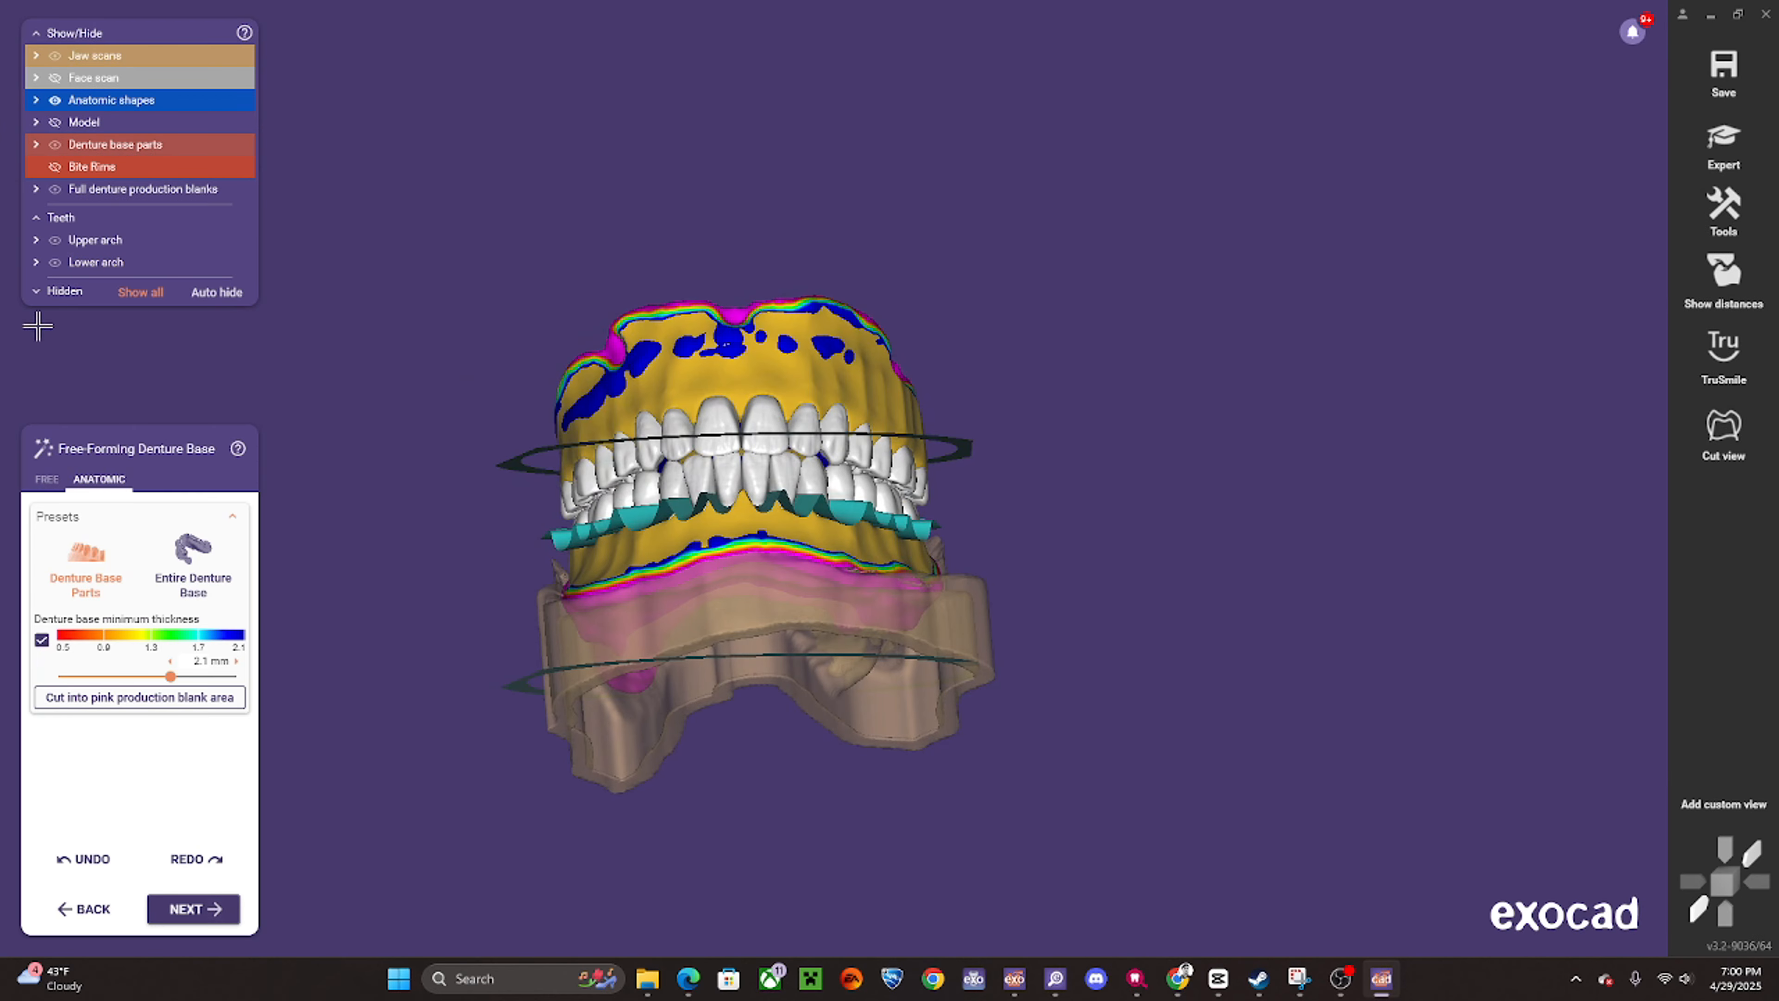
- Show only the upper teeth and denture base, turn to the palate, and switch to free forming with a larger brush
left_click(57, 268)
middle_click(691, 408)
mouse_move(692, 409)
right_mouse_down()
mouse_move(753, 449)
mouse_move(732, 459)
mouse_move(676, 413)
mouse_move(680, 480)
mouse_move(574, 431)
mouse_move(445, 417)
mouse_move(328, 448)
right_mouse_up()
left_click(48, 480)
scroll(669, 447, "up", 3)
scroll(817, 441, "up", 1, "shift")
- Enlarge the brush further and add material over the thin areas on the patient's right half of the palate
left_click_drag(327, 449, 332, 459)
right_click_drag(333, 459, 336, 401)
left_click_drag(338, 428, 366, 545)
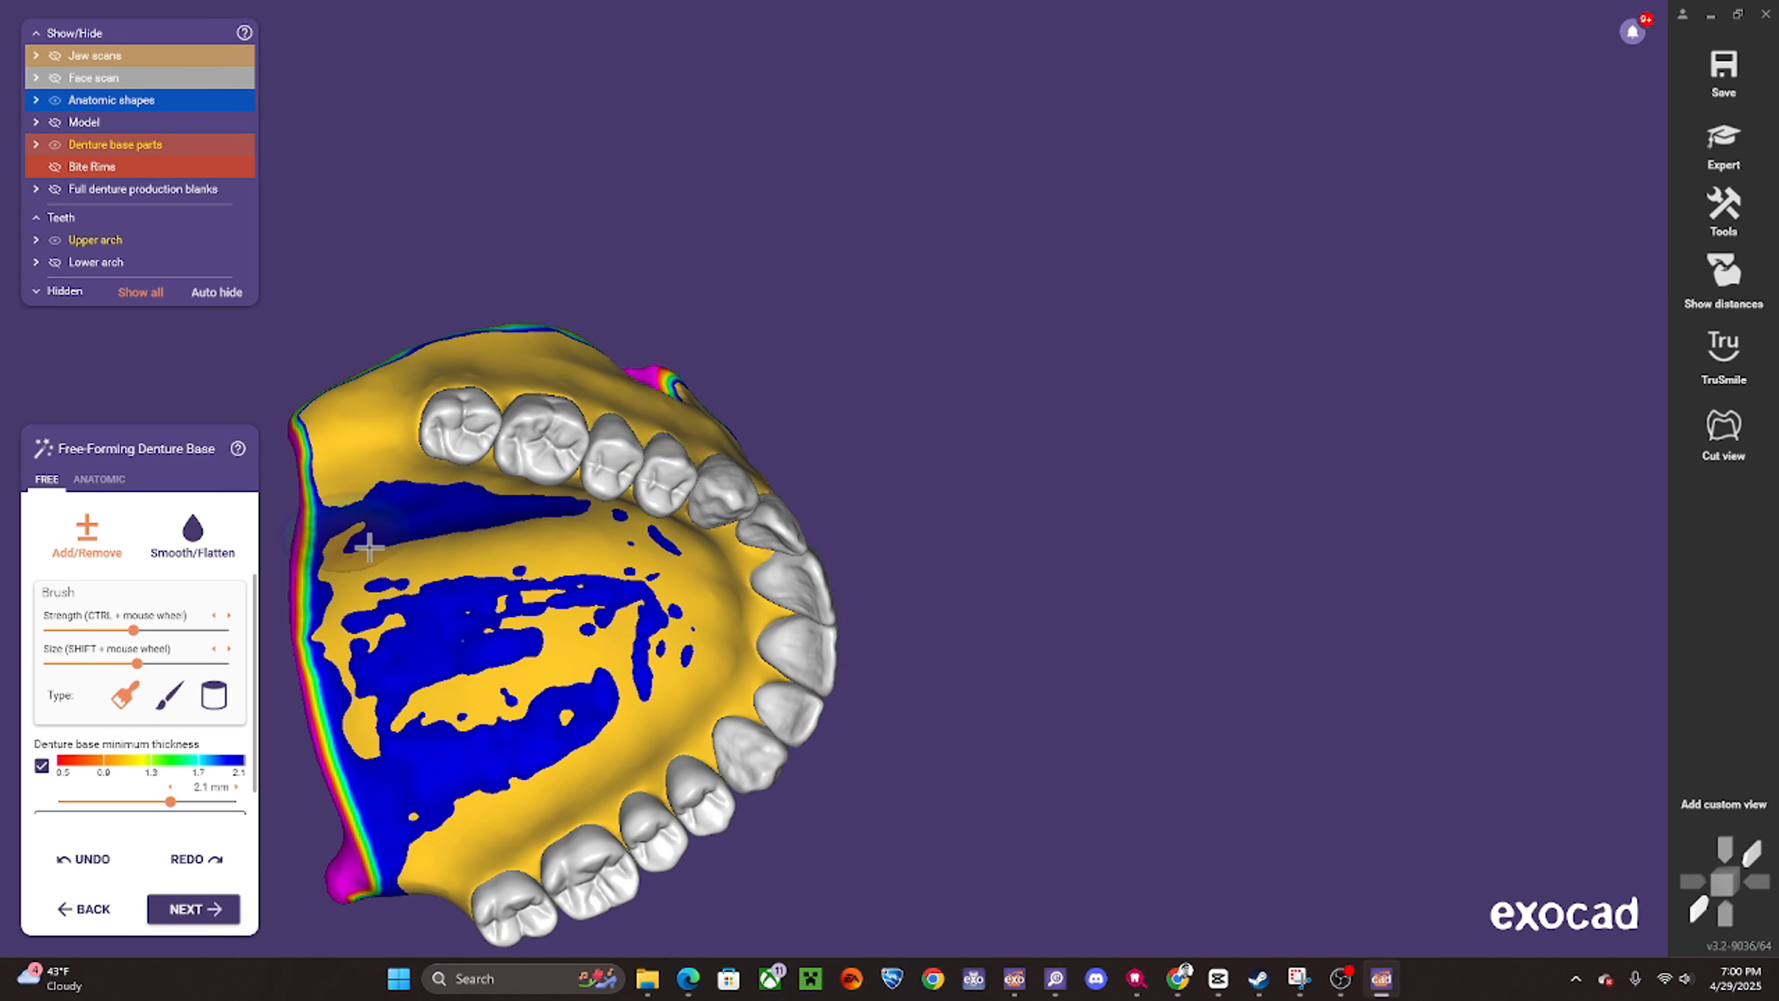
right_click_drag(365, 544, 357, 487)
scroll(357, 486, "up", 2, "shift")
mouse_move(357, 487)
left_mouse_down()
mouse_move(341, 498)
mouse_move(364, 585)
left_mouse_up()
middle_click_drag(420, 589, 593, 484)
mouse_move(591, 484)
left_mouse_down()
mouse_move(623, 421)
mouse_move(810, 450)
left_mouse_up()
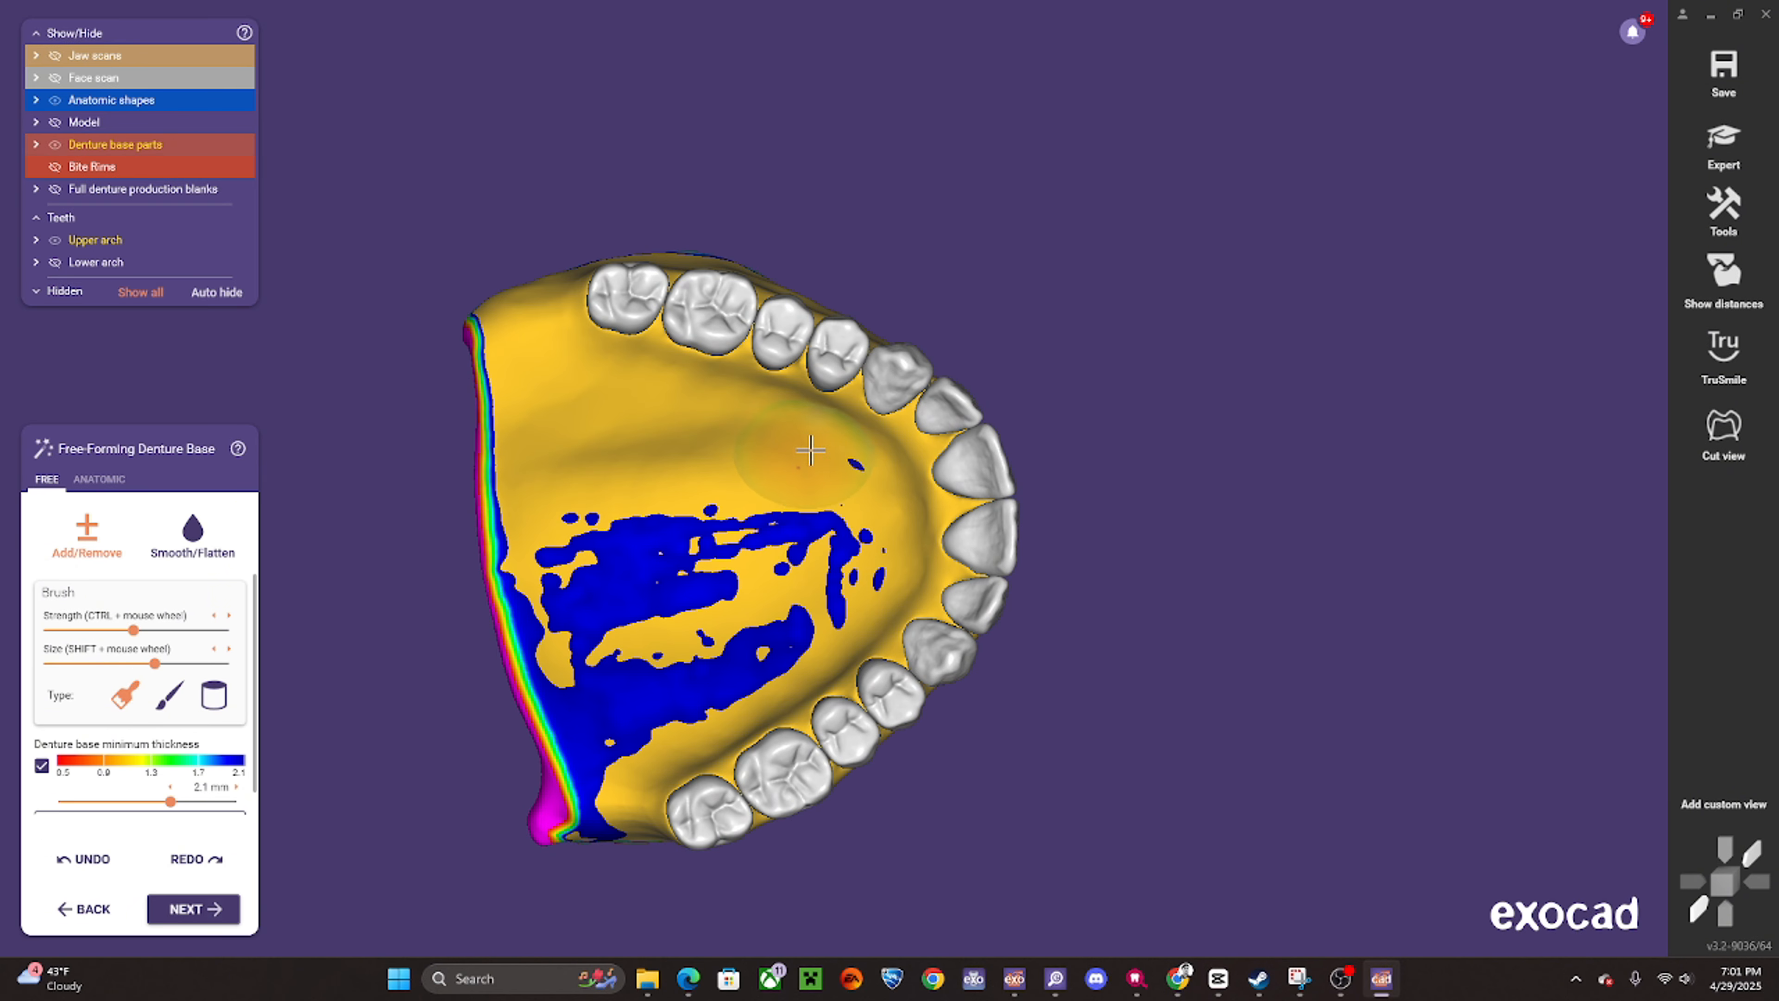
- Add material over the remaining thin areas in the middle and on the patient's left half of the palate
mouse_move(858, 578)
left_mouse_down()
mouse_move(721, 687)
mouse_move(596, 655)
mouse_move(587, 628)
mouse_move(700, 627)
mouse_move(739, 533)
left_mouse_up()
right_click_drag(700, 616, 674, 543)
scroll(675, 543, "down", 2)
scroll(665, 574, "up", 1)
mouse_move(616, 630)
left_mouse_down()
mouse_move(631, 680)
mouse_move(609, 665)
left_mouse_up()
mouse_move(655, 718)
right_mouse_down()
mouse_move(647, 681)
mouse_move(571, 659)
right_mouse_up()
left_click_drag(570, 659, 770, 650)
right_click_drag(785, 651, 711, 653)
left_click_drag(711, 653, 869, 610)
mouse_move(925, 589)
right_mouse_down()
mouse_move(906, 576)
mouse_move(819, 649)
right_mouse_up()
left_click_drag(820, 648, 942, 542)
right_click_drag(941, 542, 854, 568)
- Turn the upper denture to its front, switch to the pointed brush type, and display the jaw scans
right_click_drag(942, 516, 883, 501)
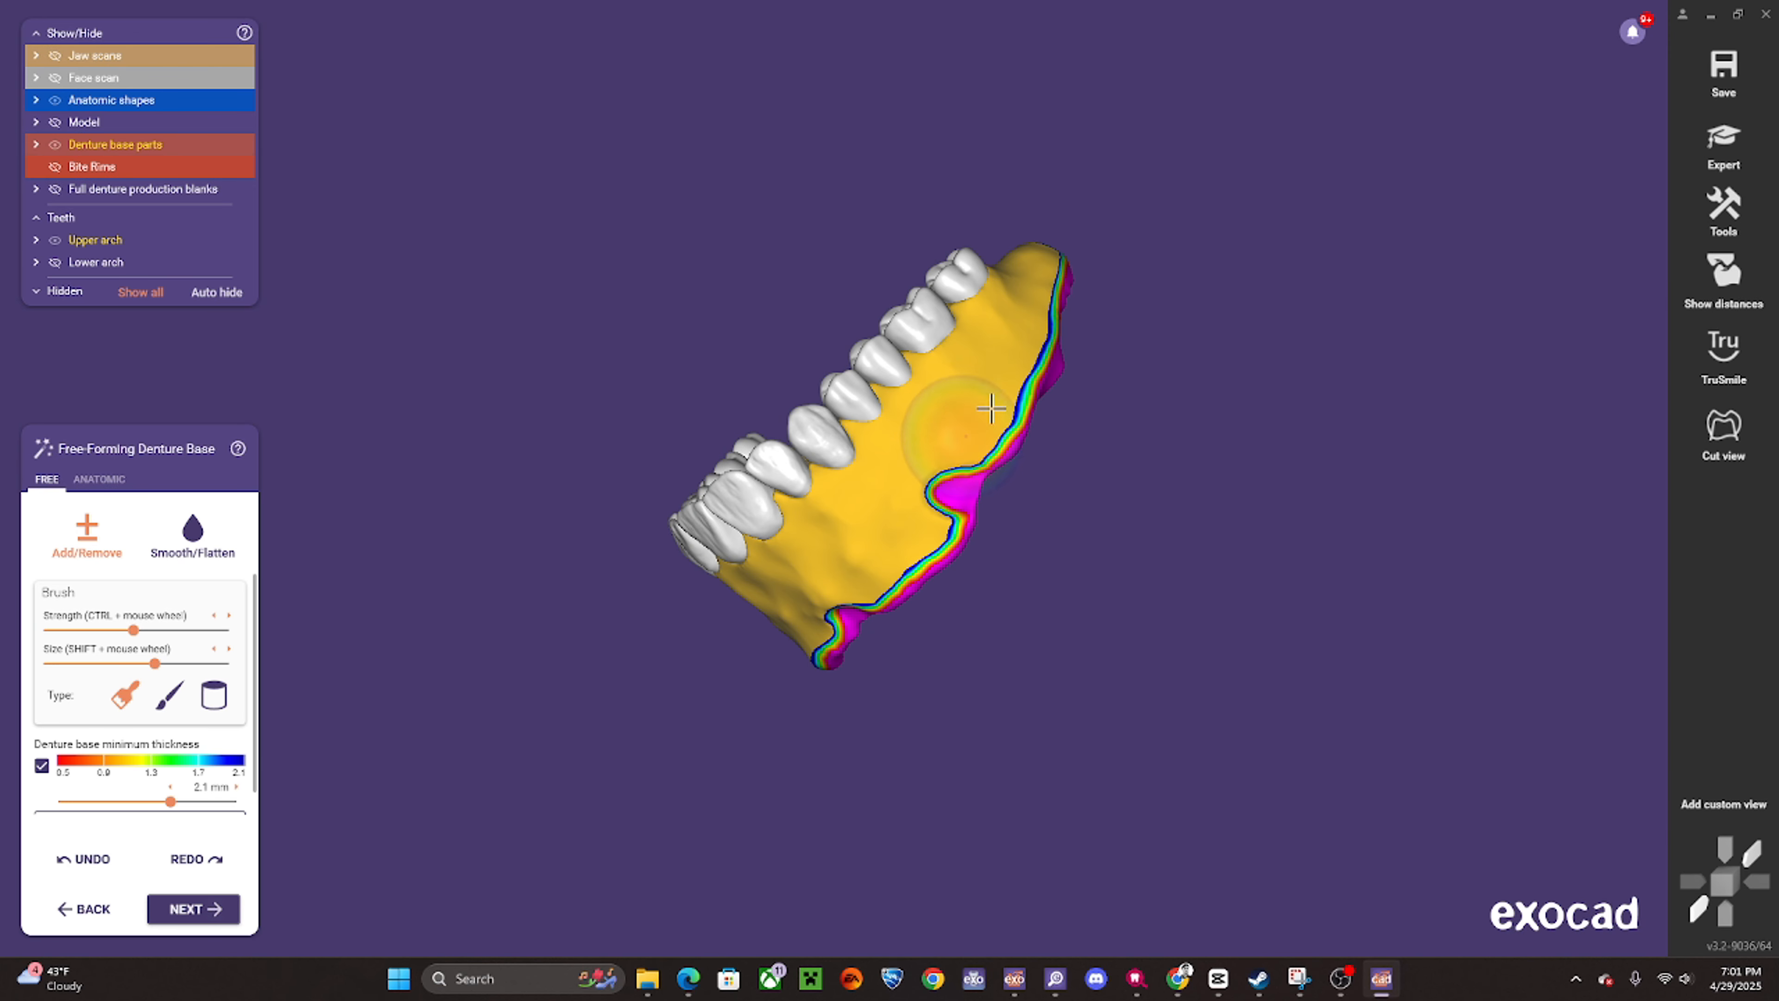
middle_click_drag(1036, 352, 885, 523)
right_click_drag(886, 522, 487, 353)
scroll(487, 352, "up", 3)
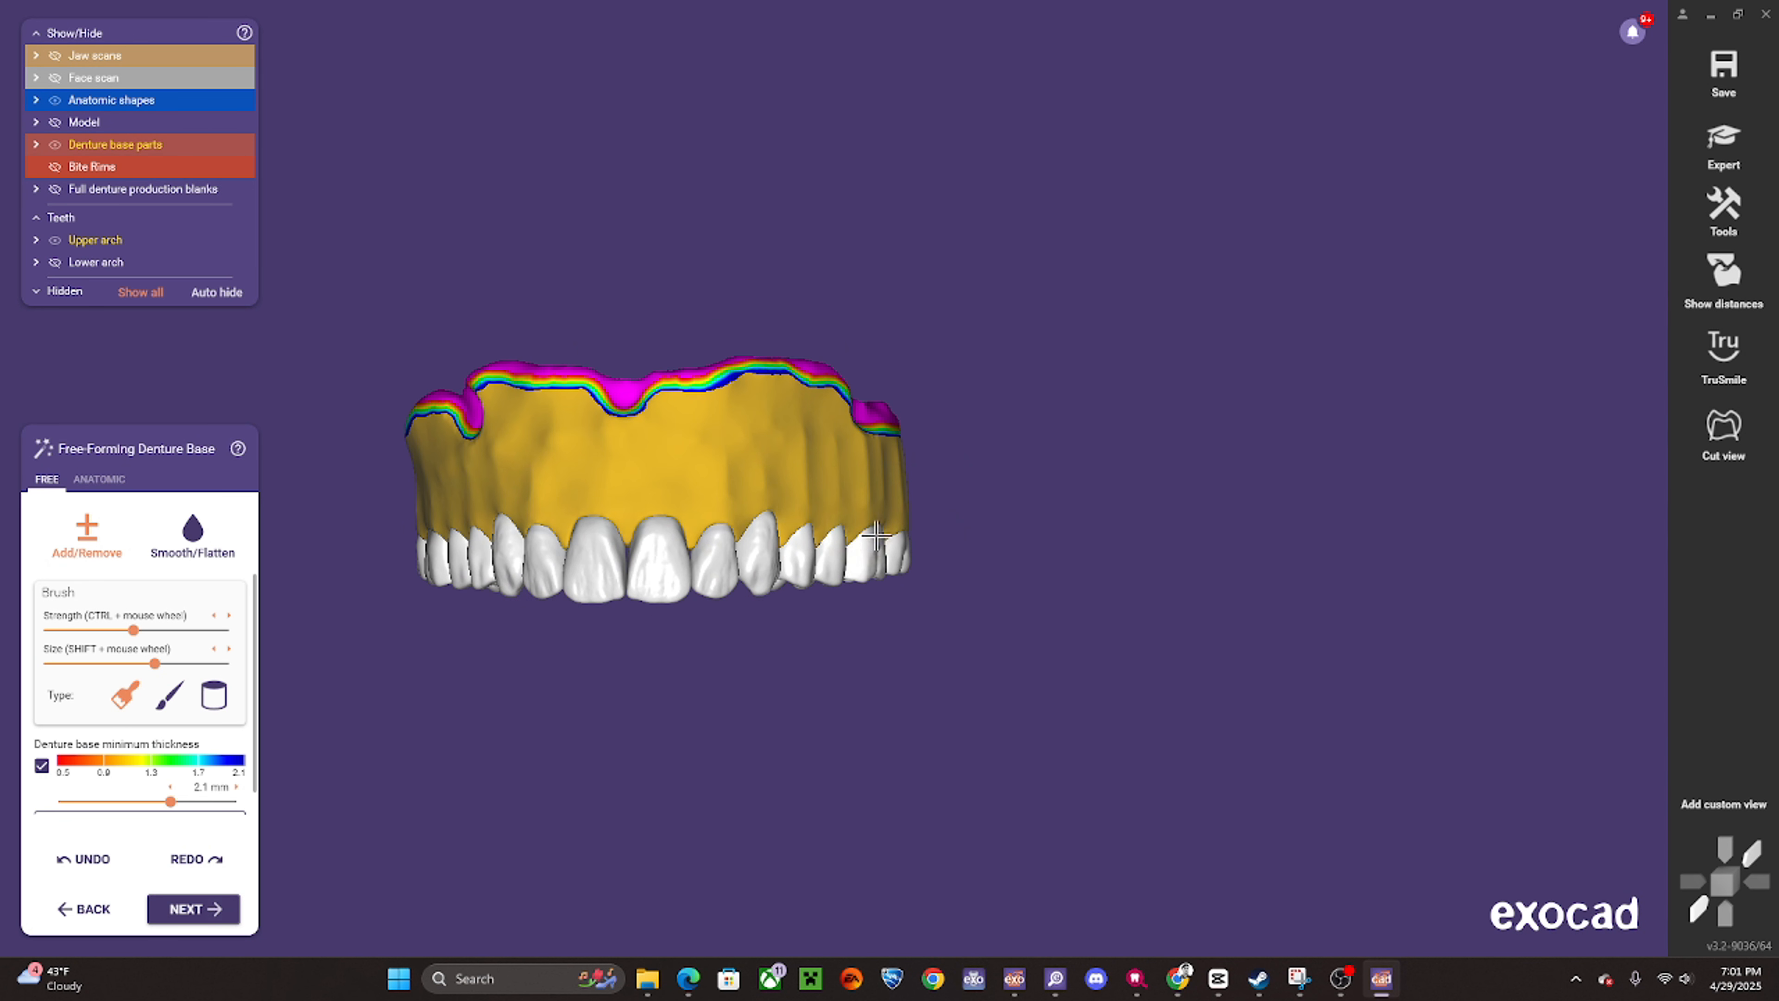
right_click_drag(673, 636, 312, 692)
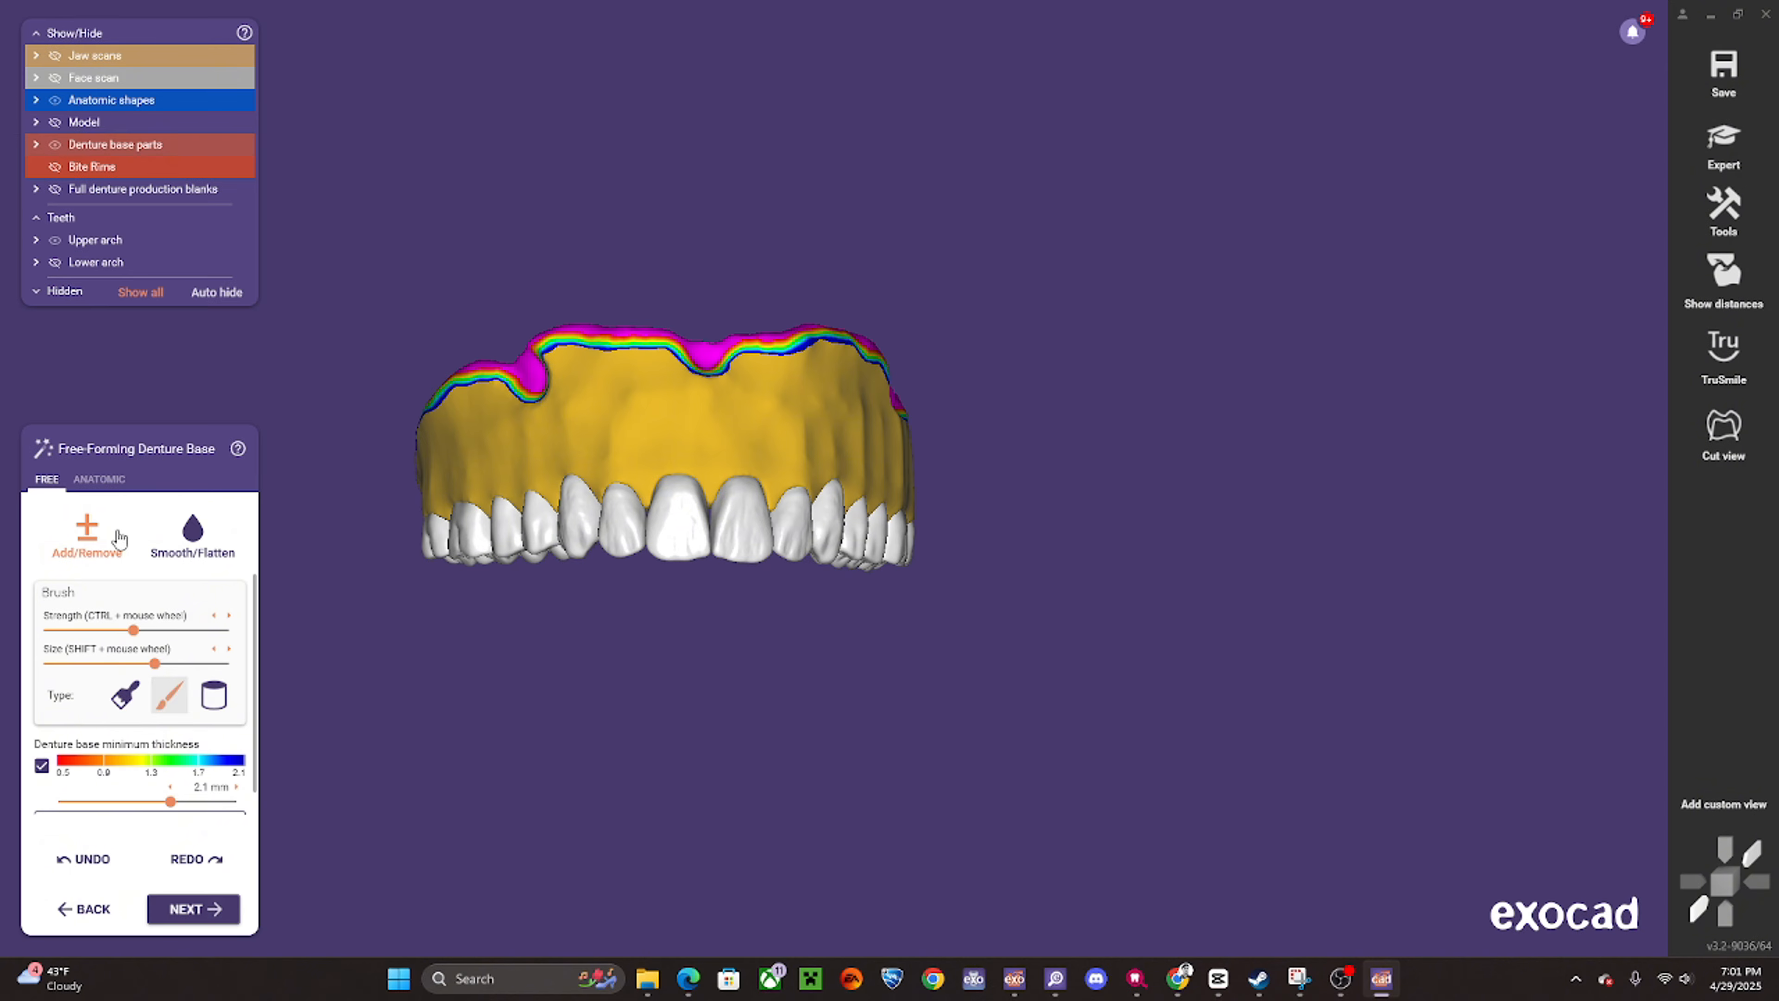
right_click_drag(690, 434, 616, 469)
left_click(96, 58)
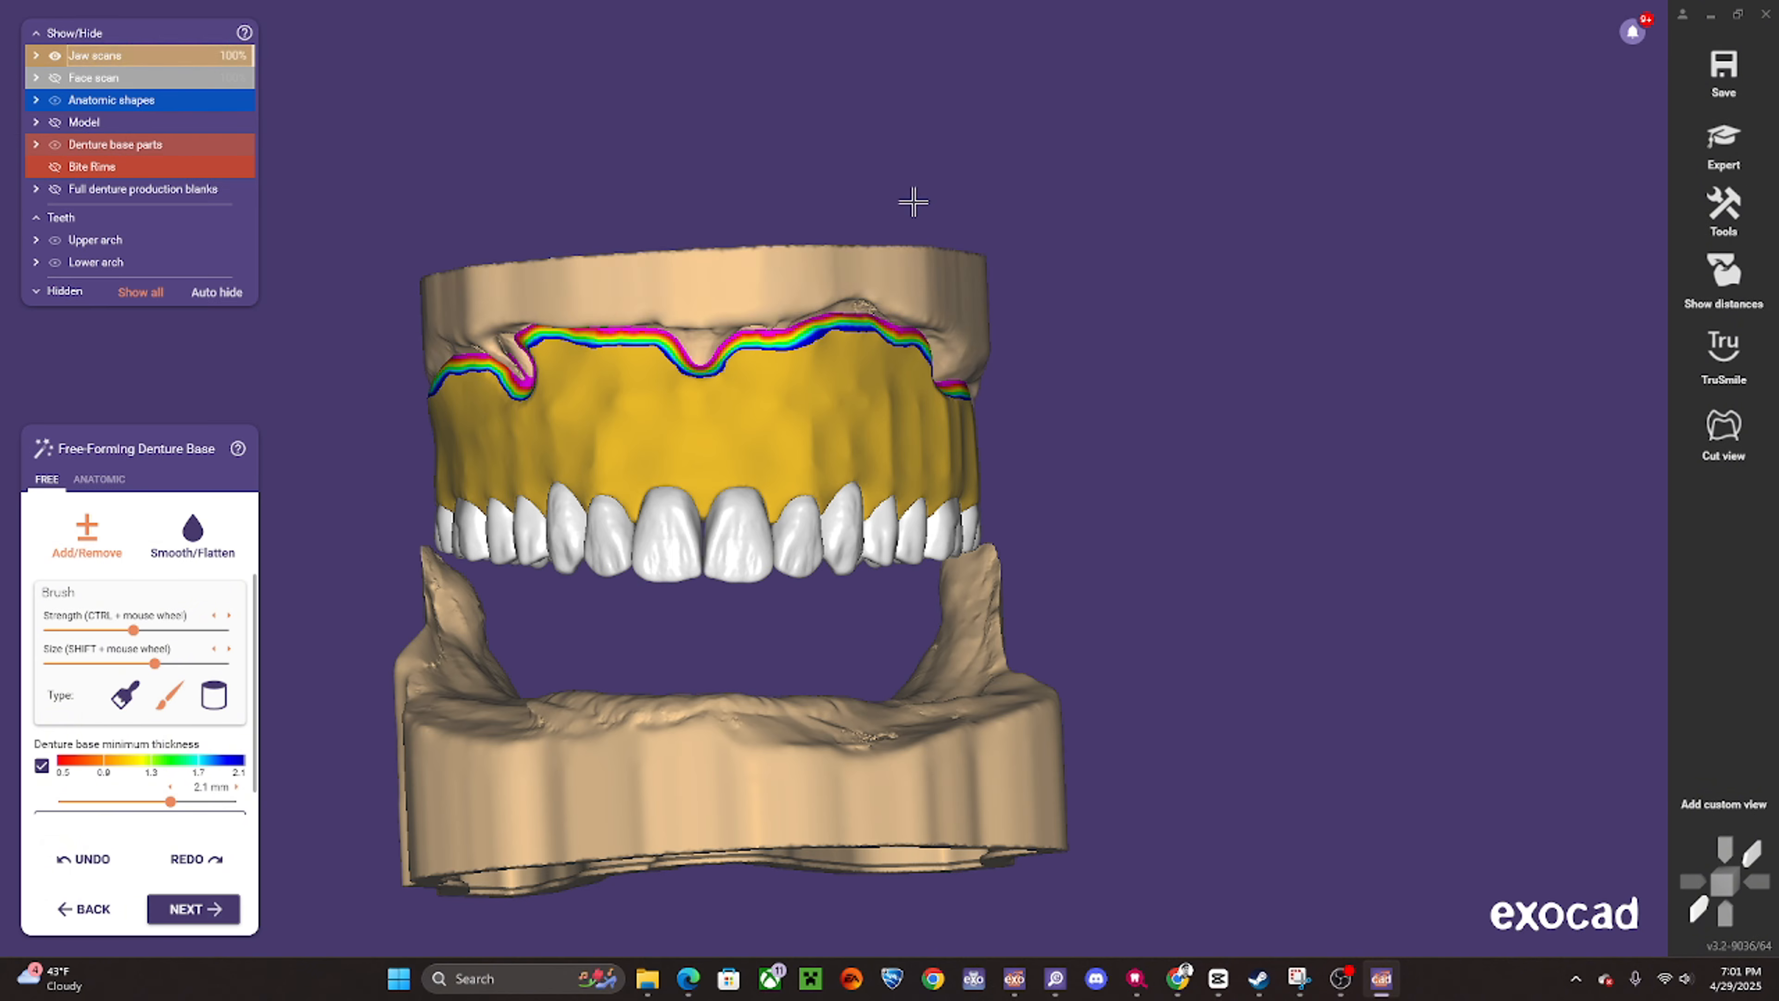
- Hide the lower jaw scan and reduce the brush size for detailed work on the upper facial gum
middle_click(717, 798)
scroll(631, 455, "up", 4)
scroll(735, 468, "down", 6, "shift")
scroll(735, 483, "up", 3)
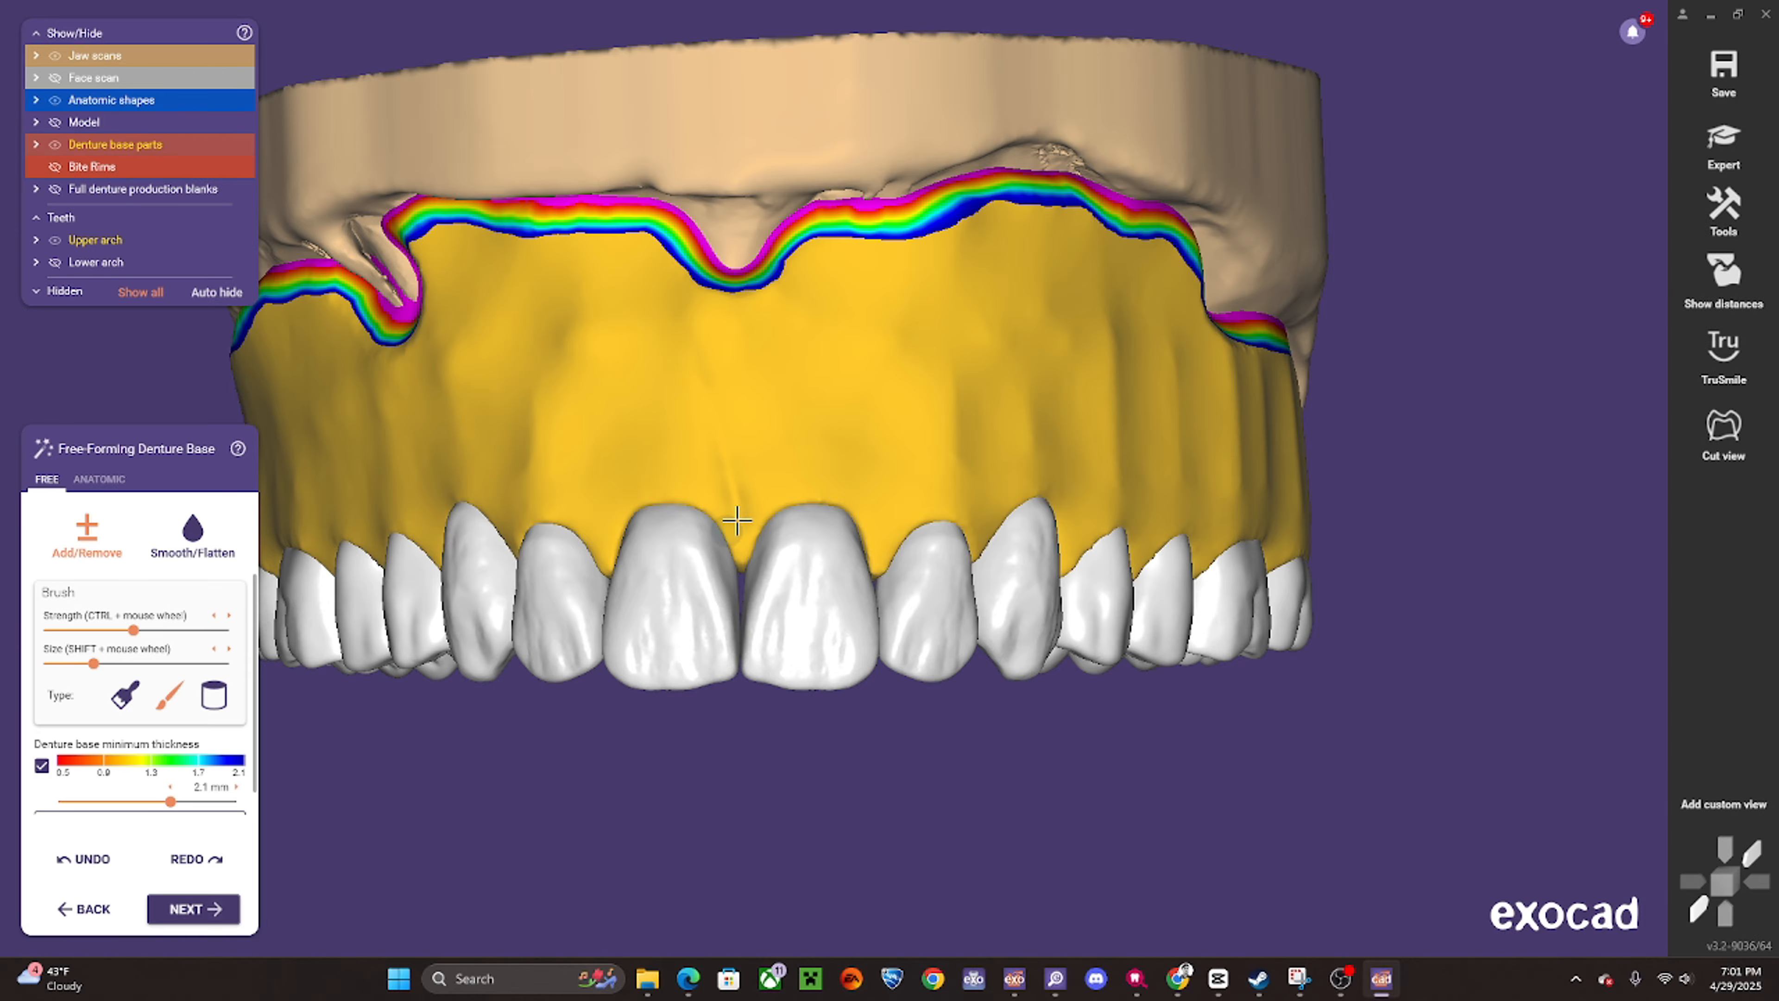
- Sculpt root contours into the facial gum above the teeth on the patient's left side
right_click_drag(833, 334, 688, 550)
right_click_drag(760, 441, 780, 368)
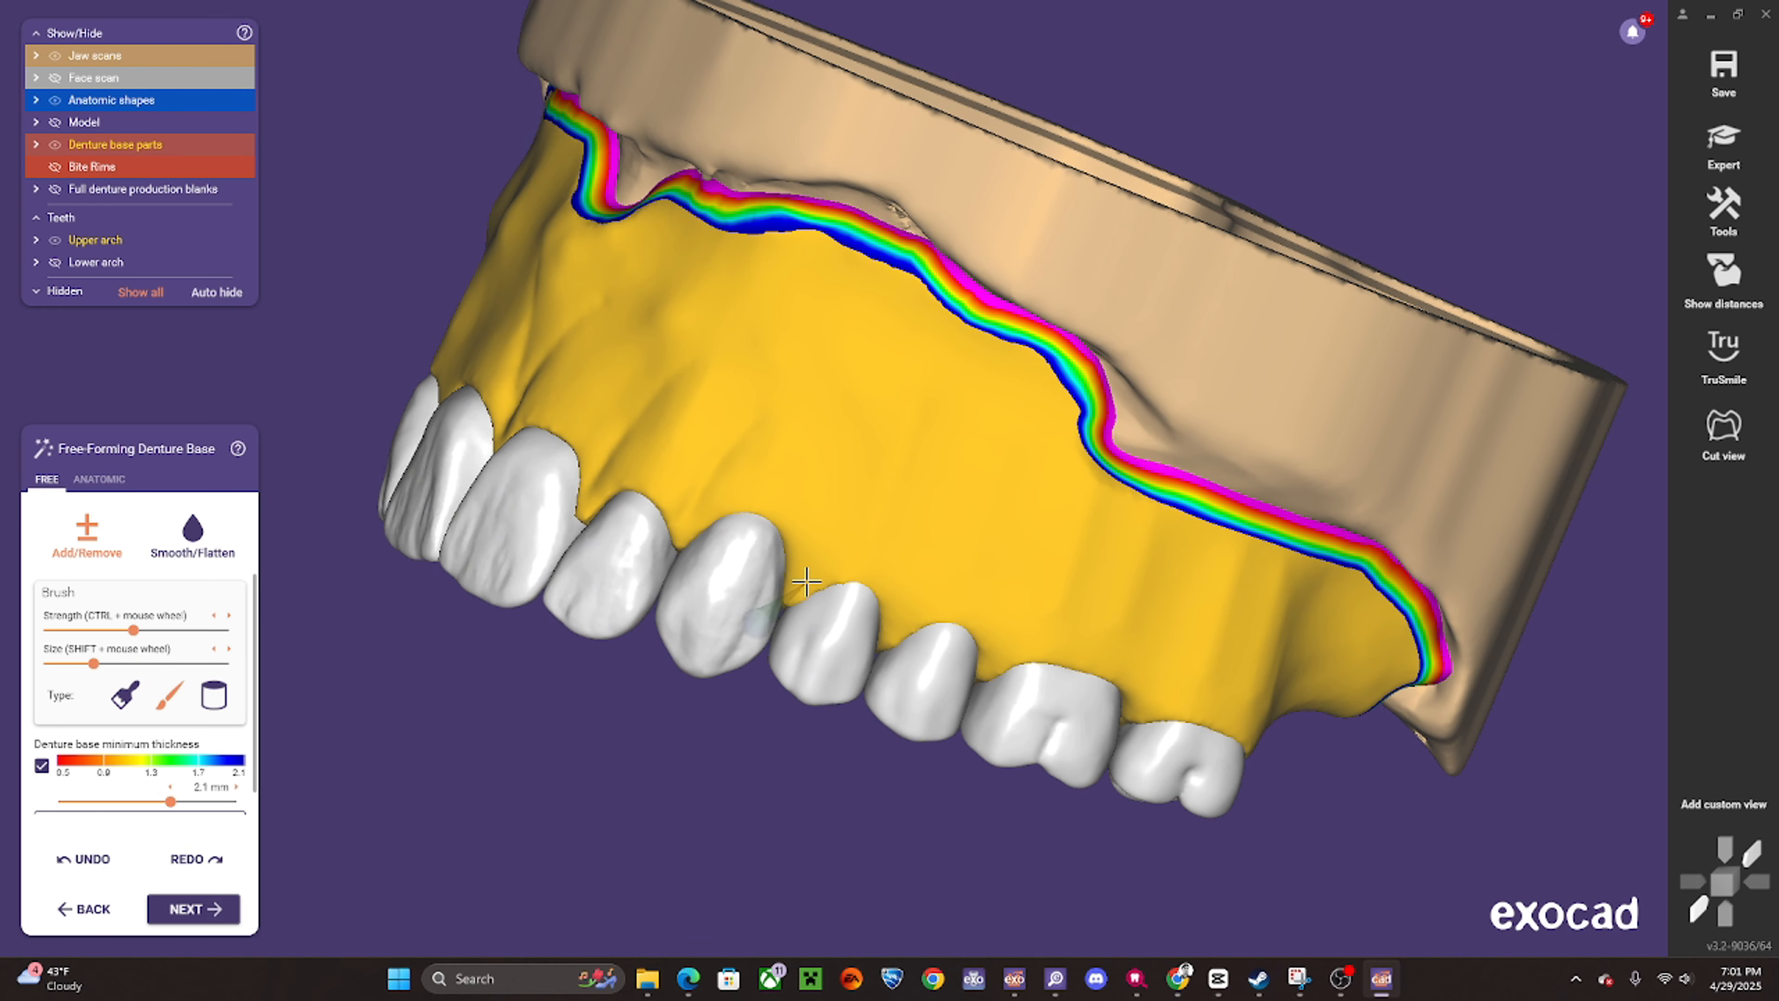
right_click_drag(952, 450, 835, 480)
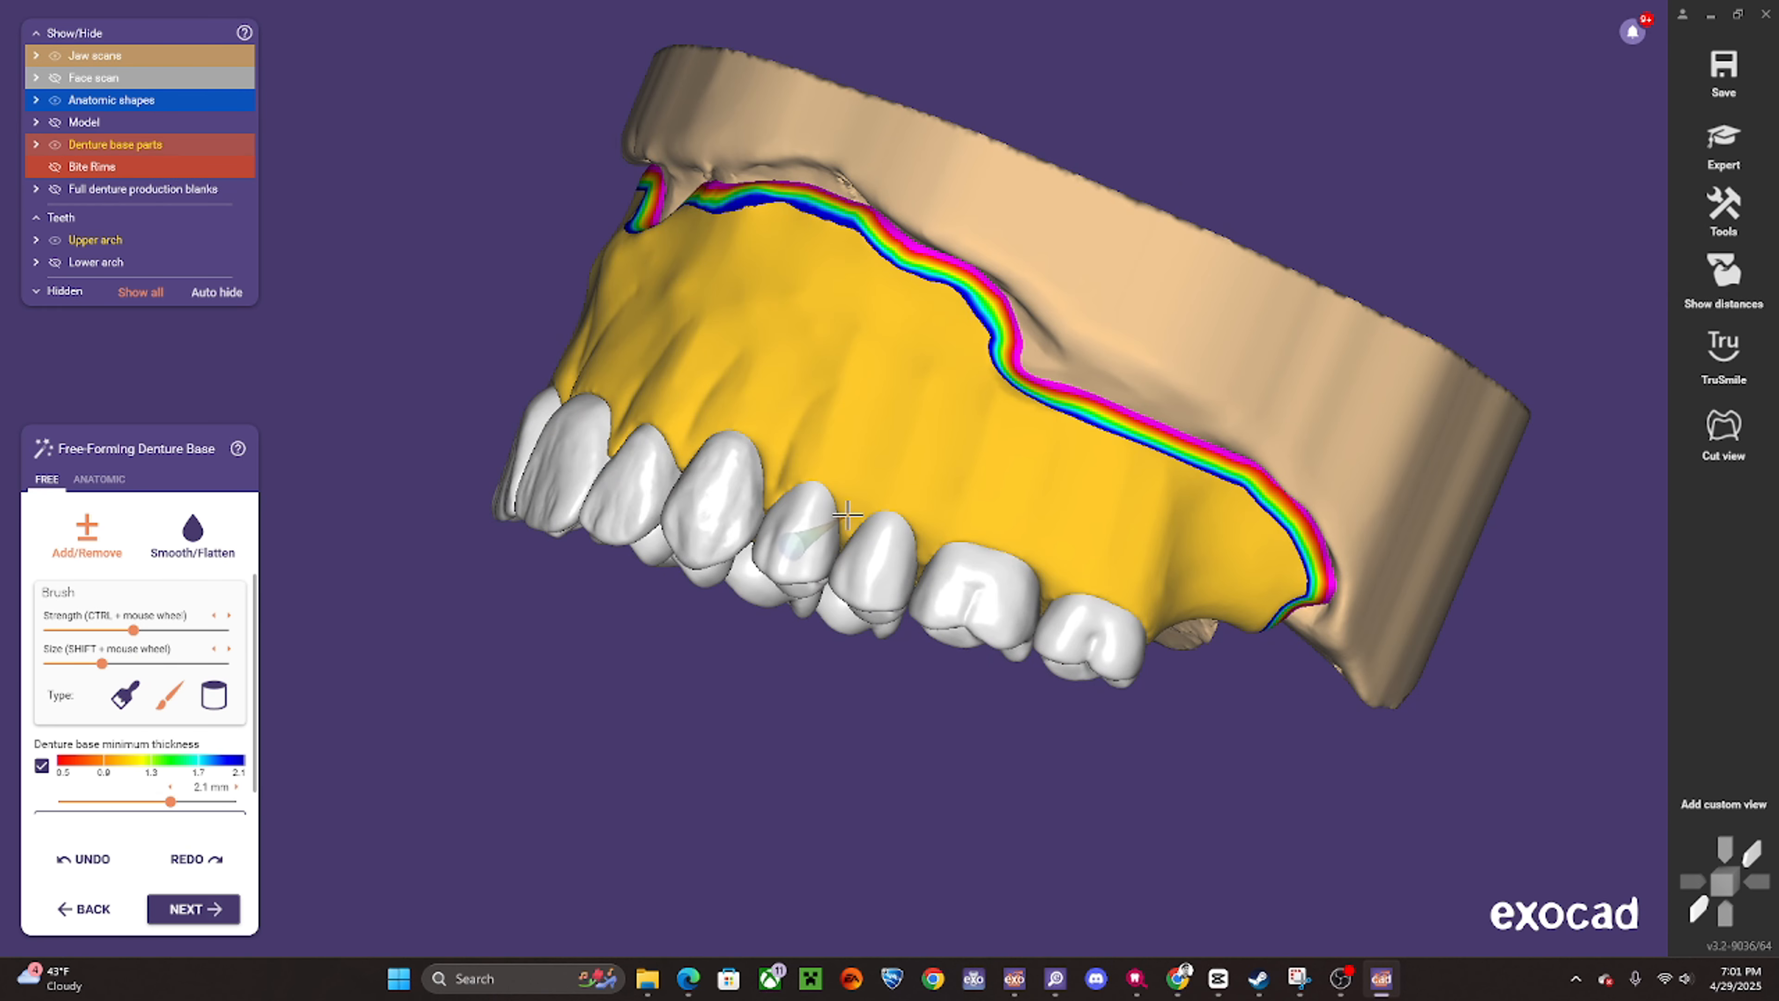
right_click_drag(967, 471, 897, 540)
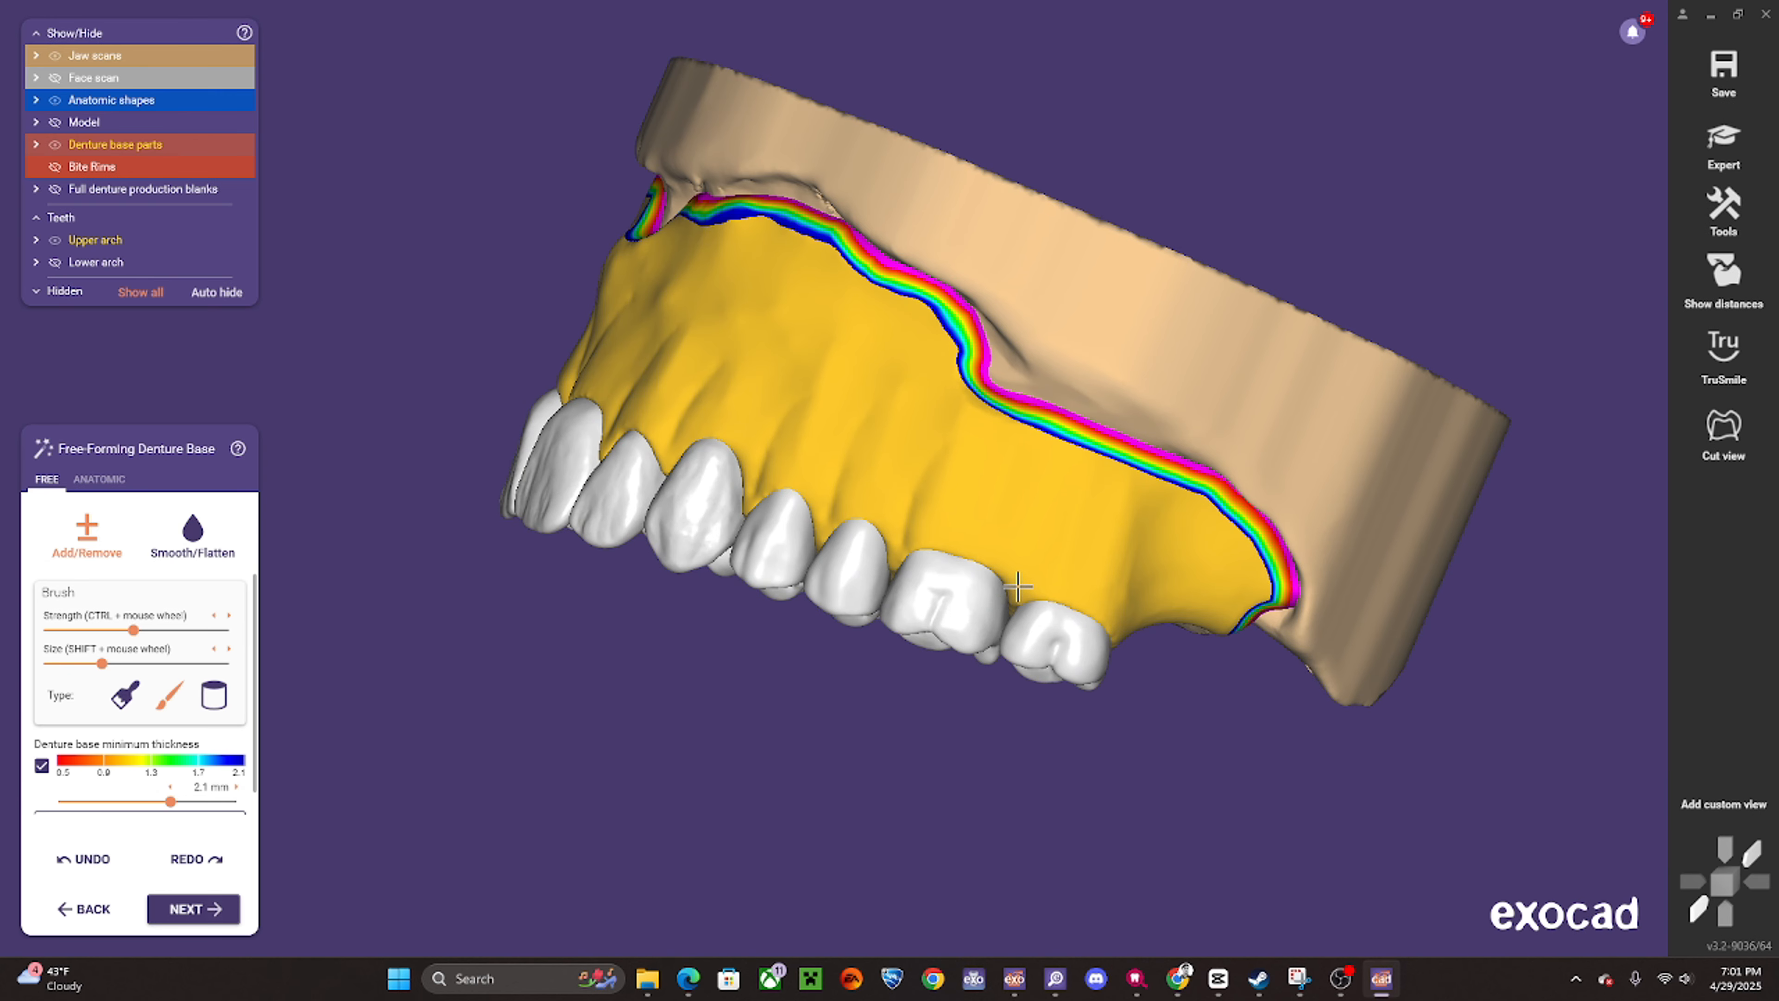
right_click_drag(1042, 526, 893, 474)
- Sculpt root contours into the facial gum above the front teeth and the teeth on the patient's right side
scroll(949, 440, "up", 3)
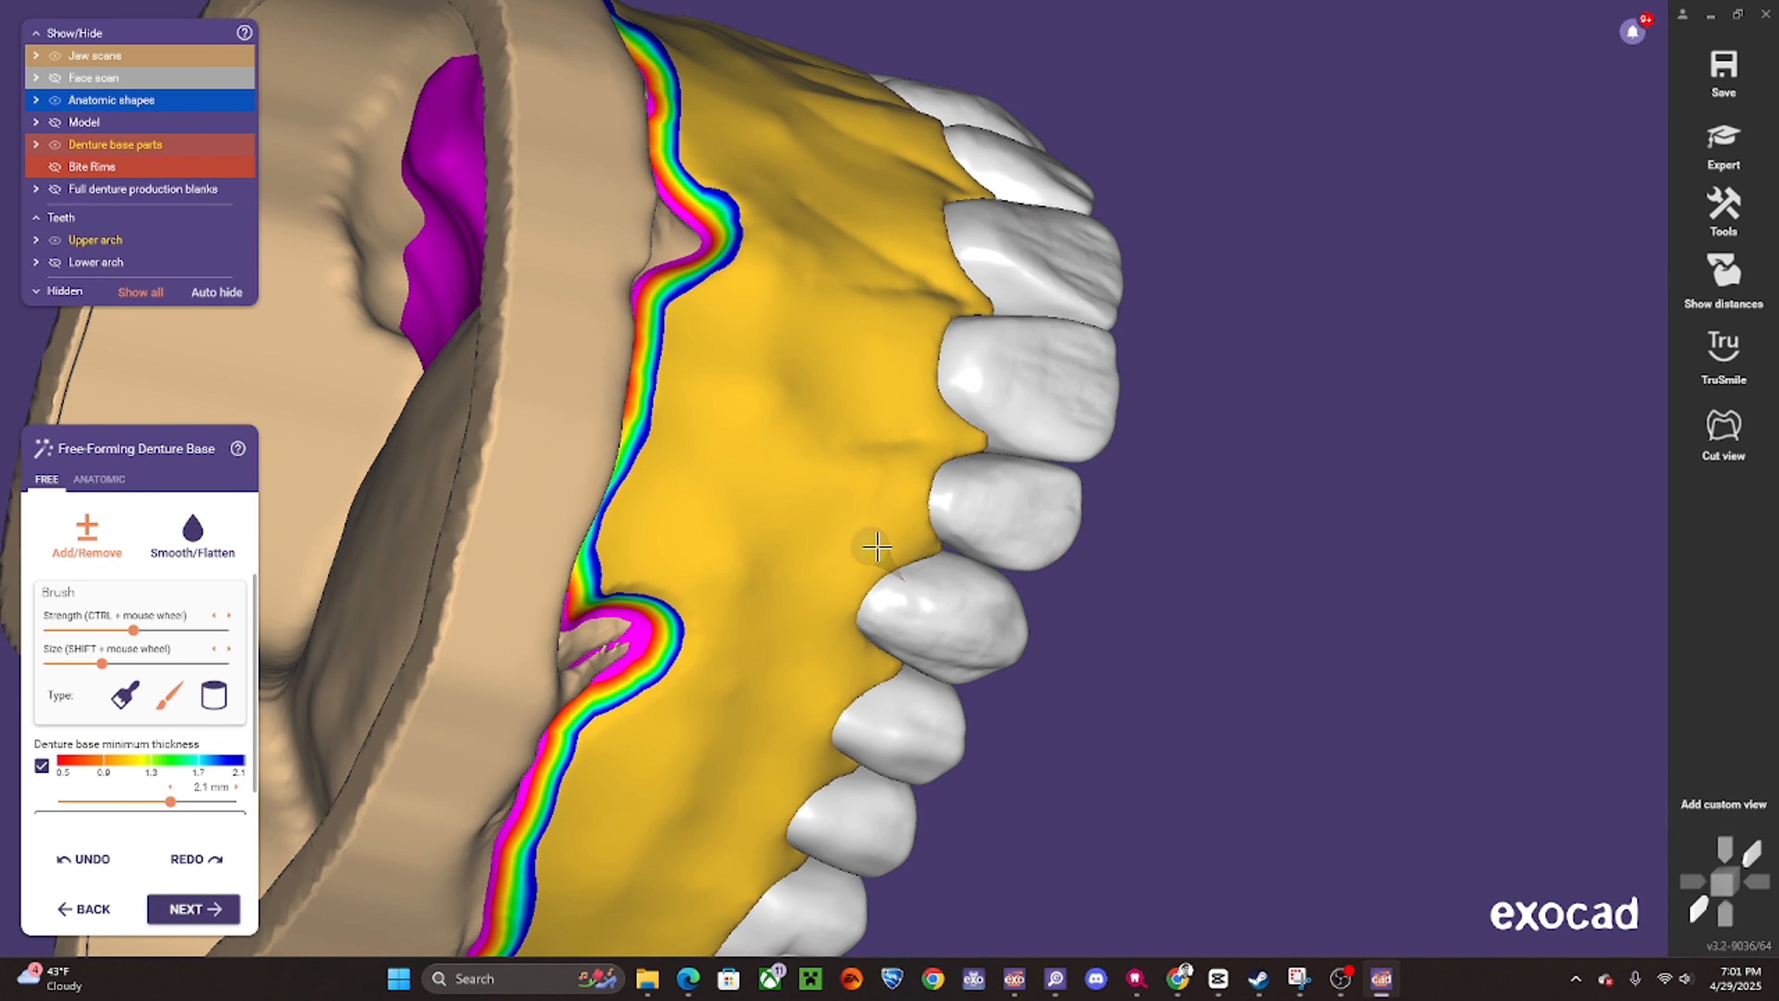
right_click_drag(903, 536, 905, 533)
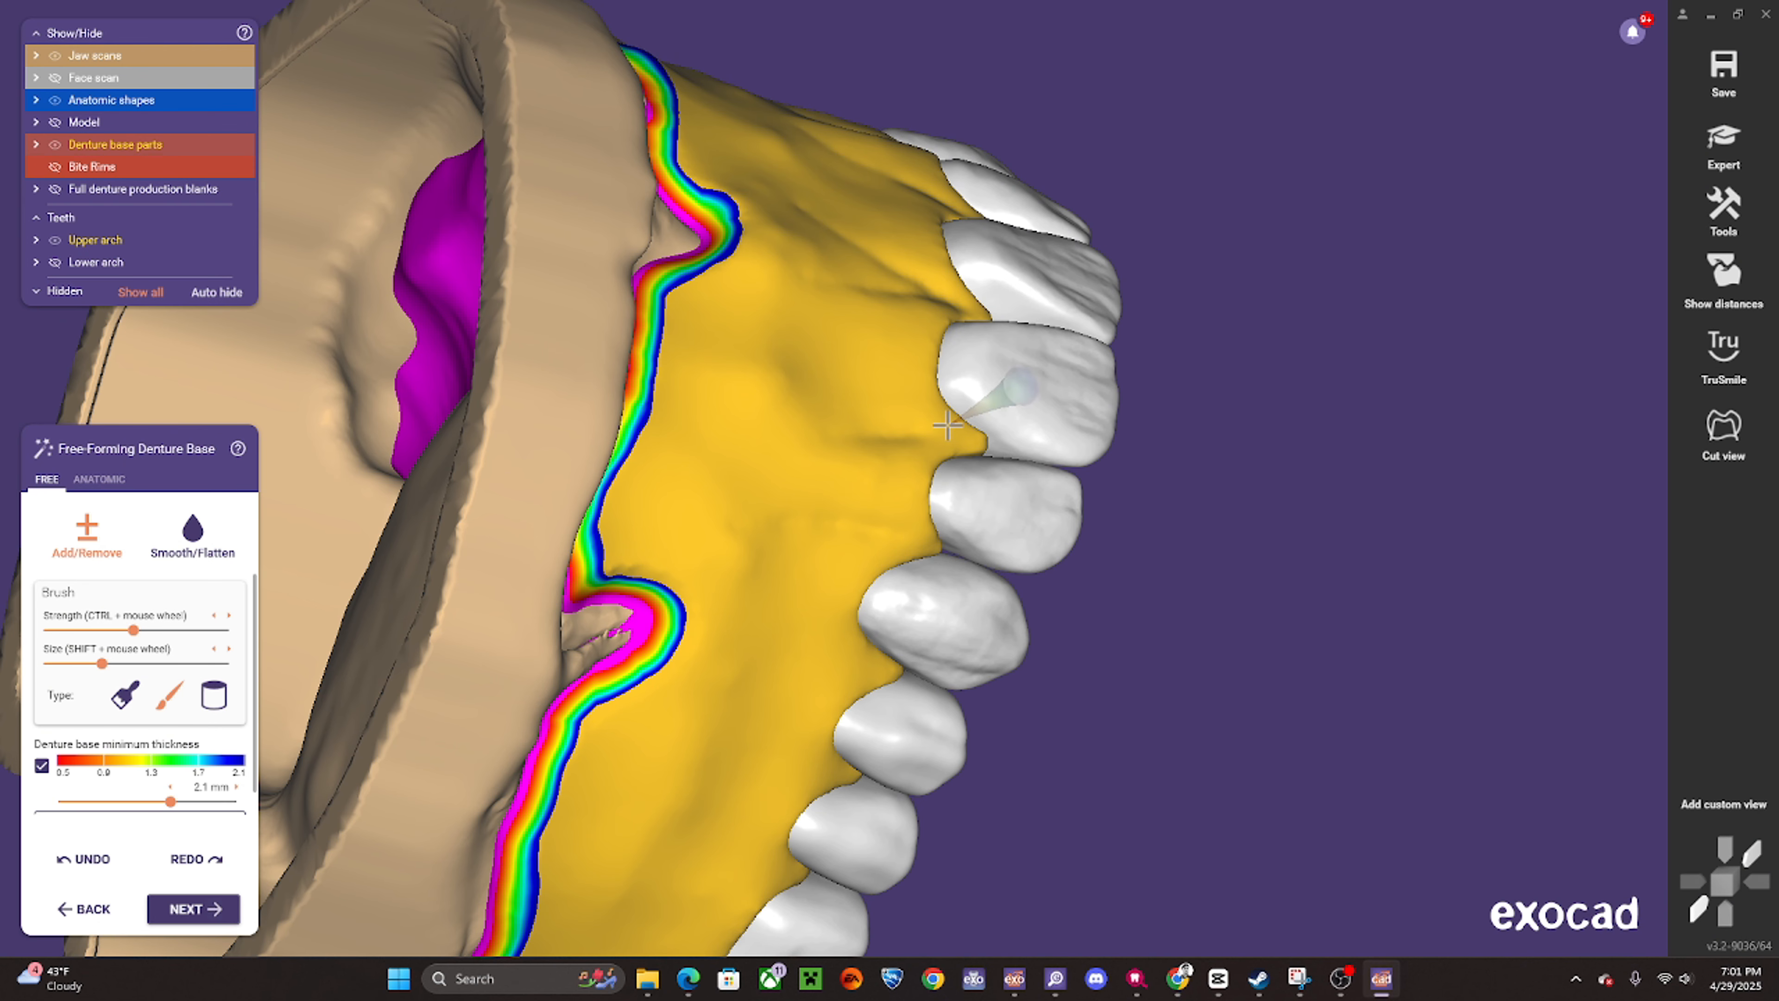
right_click_drag(814, 616, 855, 603)
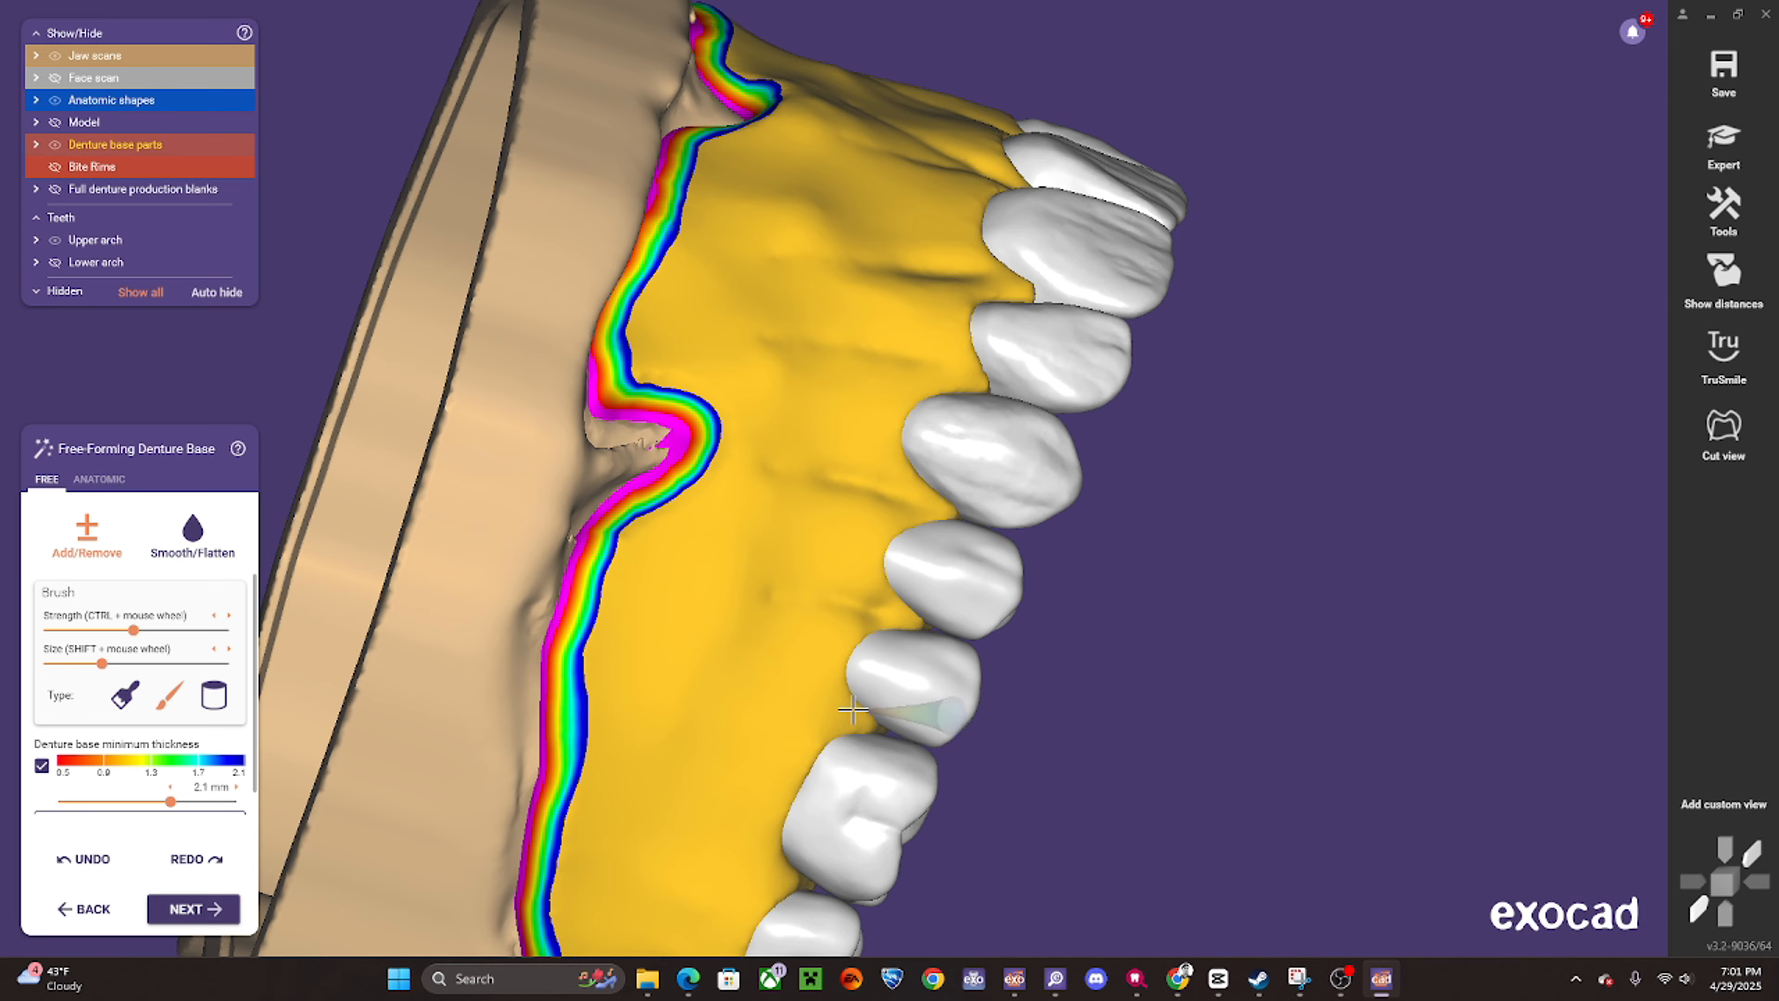
- Enlarge the brush and turn off the bottom thickness visualization on the upper denture base
mouse_move(716, 684)
right_mouse_down()
mouse_move(908, 676)
mouse_move(806, 700)
mouse_move(699, 696)
mouse_move(1007, 636)
mouse_move(1088, 433)
mouse_move(1065, 438)
right_mouse_up()
scroll(1003, 632, "down", 3)
scroll(1088, 433, "up", 3)
scroll(980, 443, "up", 4, "shift")
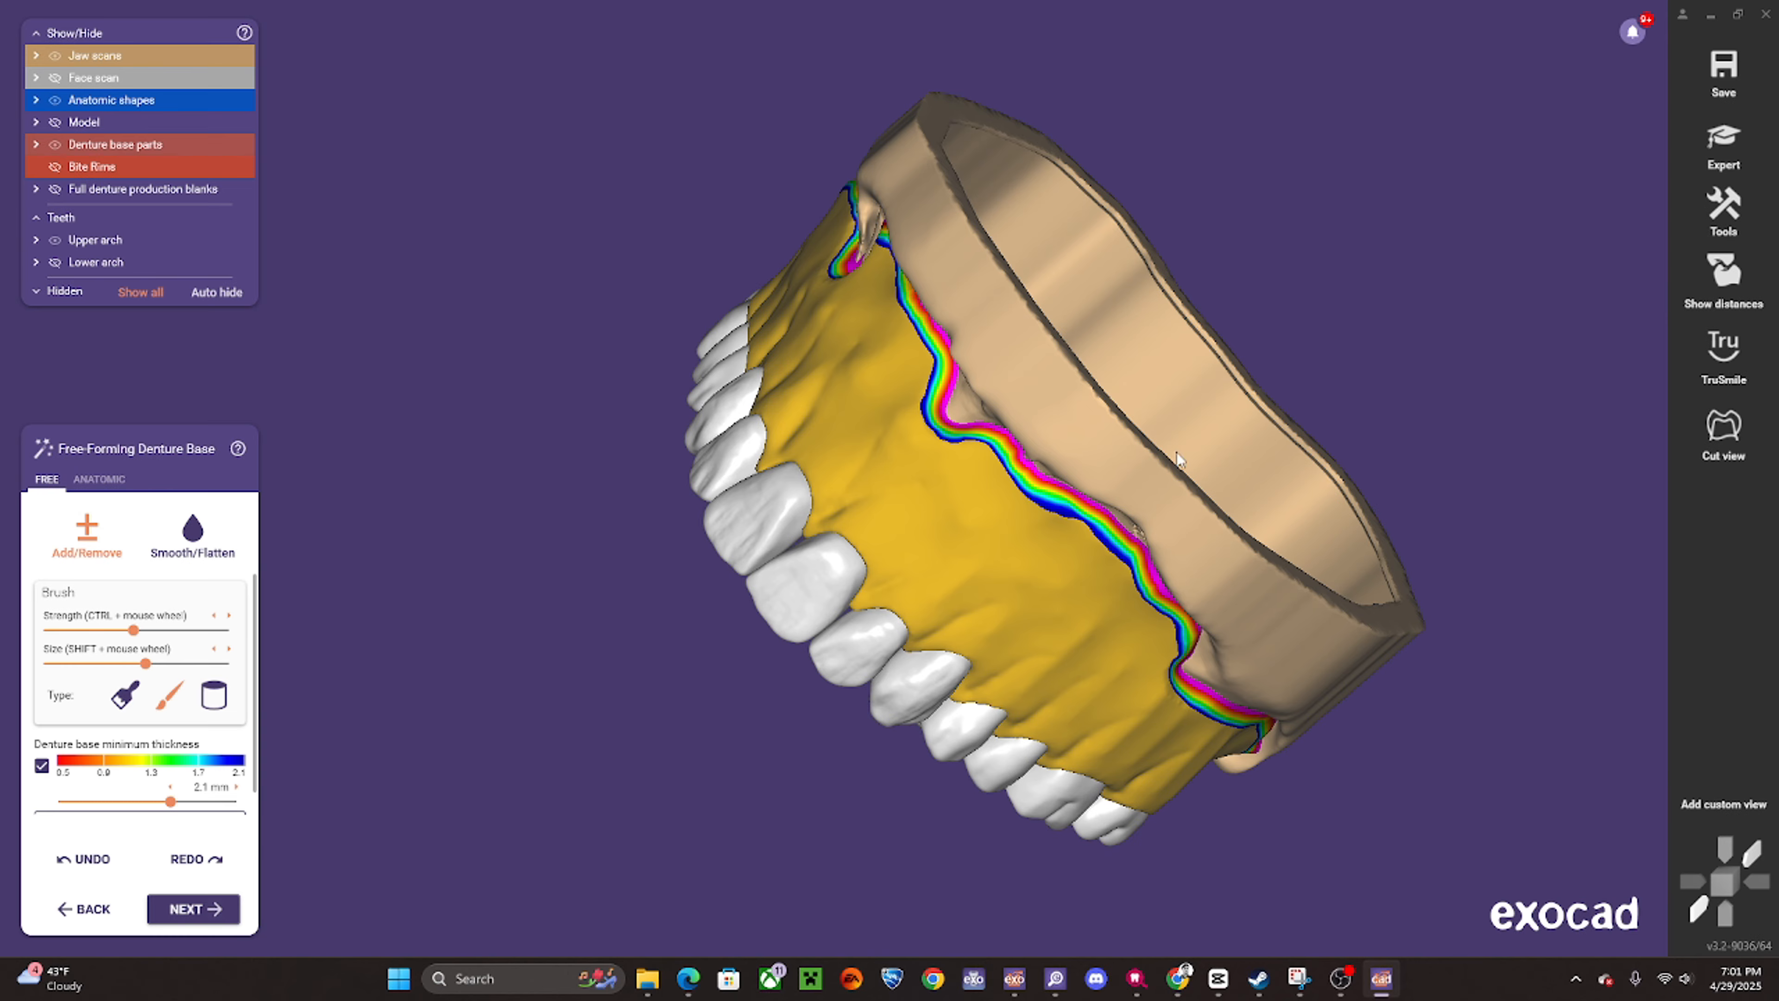
right_click_drag(1176, 453, 852, 339)
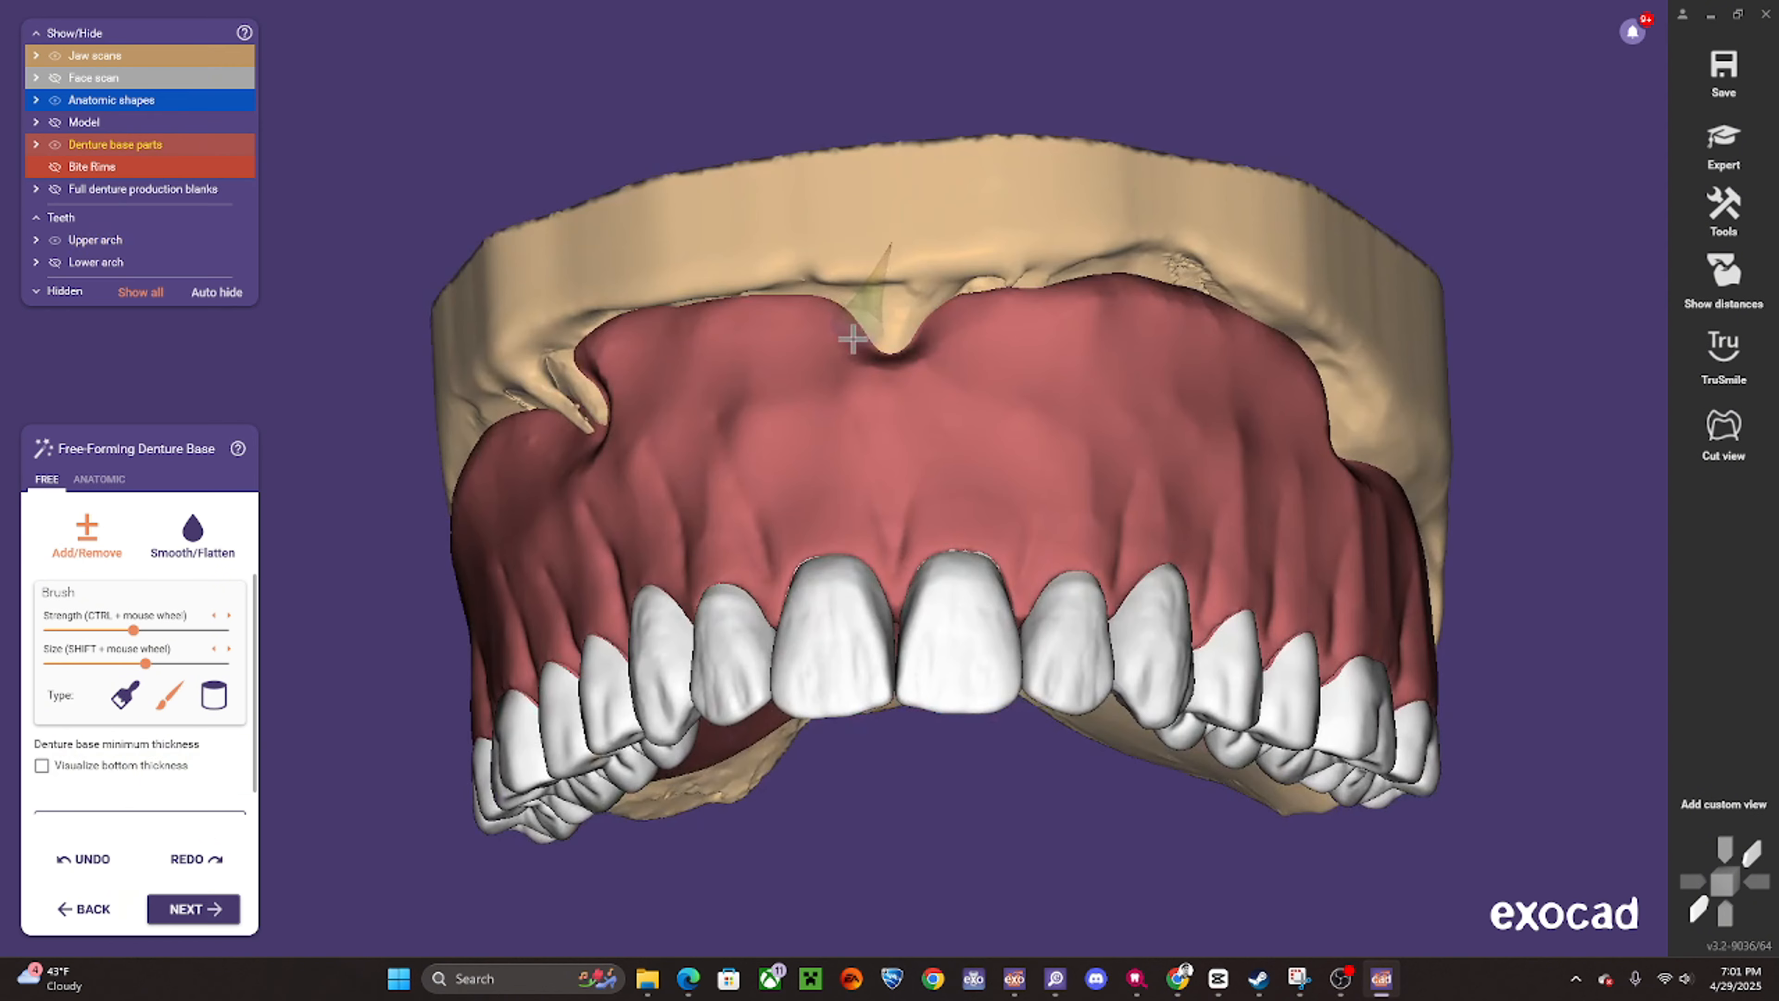
- Switch to the cylinder brush, reduce its size, and raise its strength for shaping the border at the labial frenum
scroll(842, 226, "up", 5)
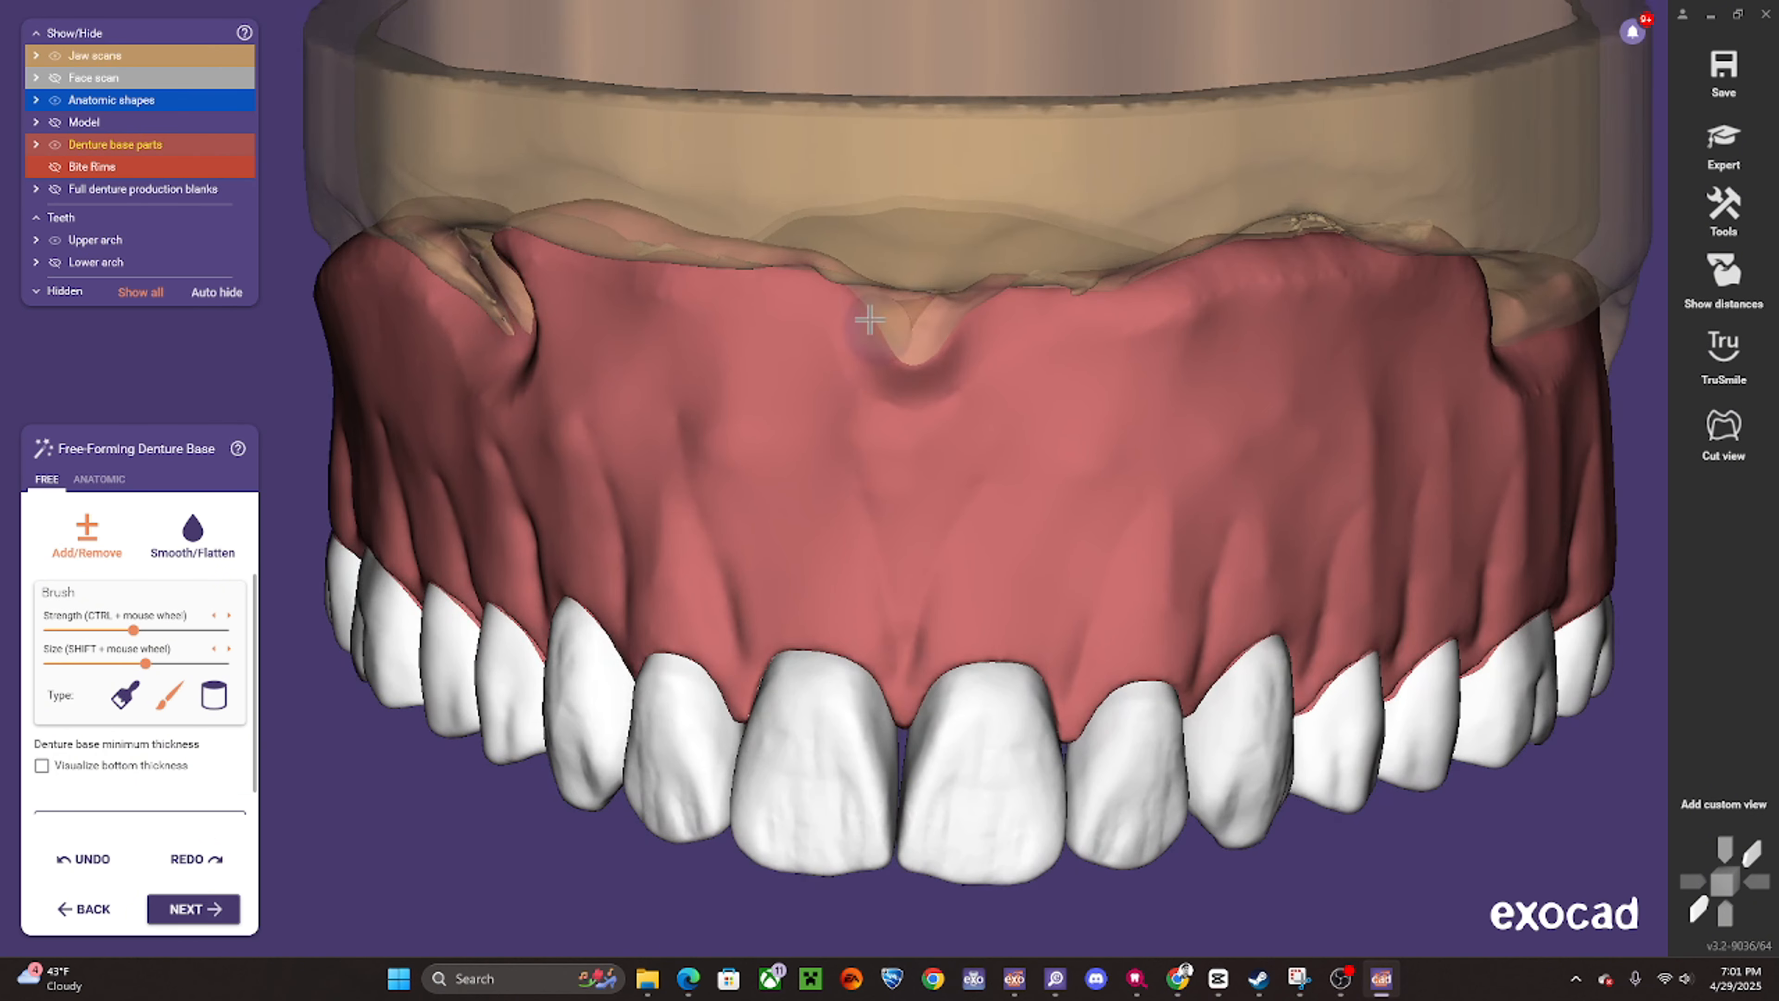
left_click(214, 710)
scroll(993, 280, "up", 2)
scroll(810, 323, "down", 8, "shift")
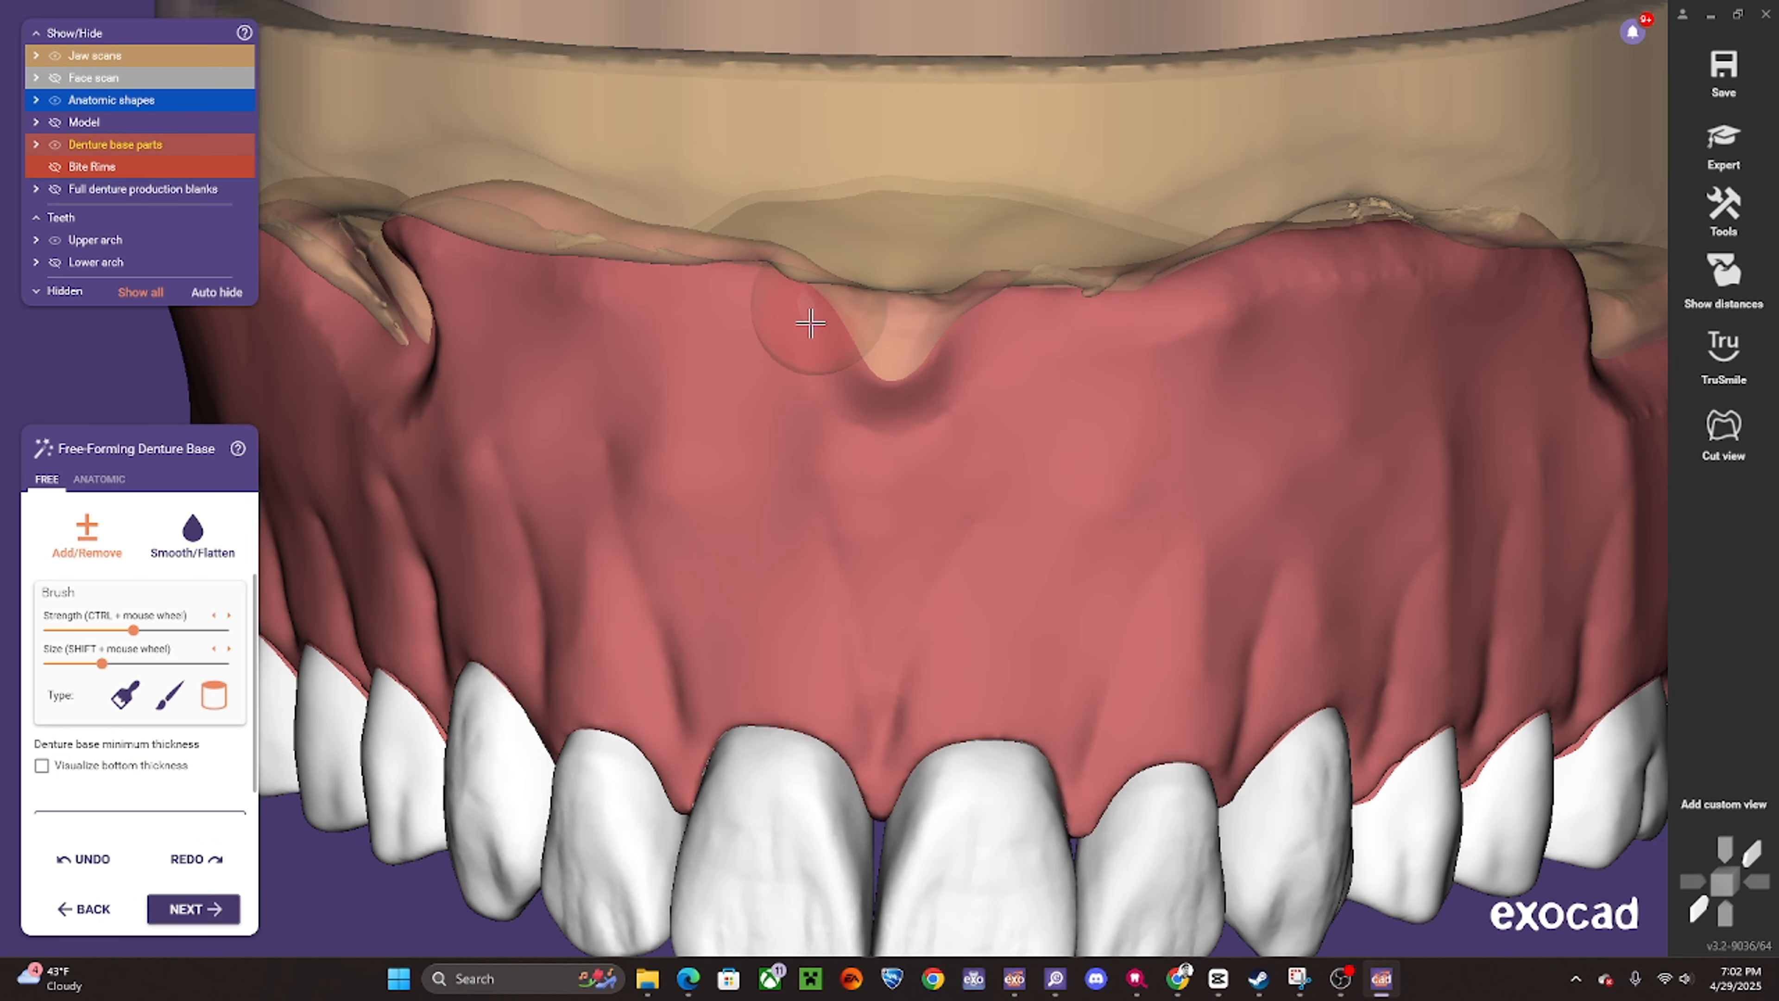
mouse_move(810, 346)
right_mouse_down()
mouse_move(933, 329)
mouse_move(846, 426)
right_mouse_up()
scroll(846, 425, "up", 2)
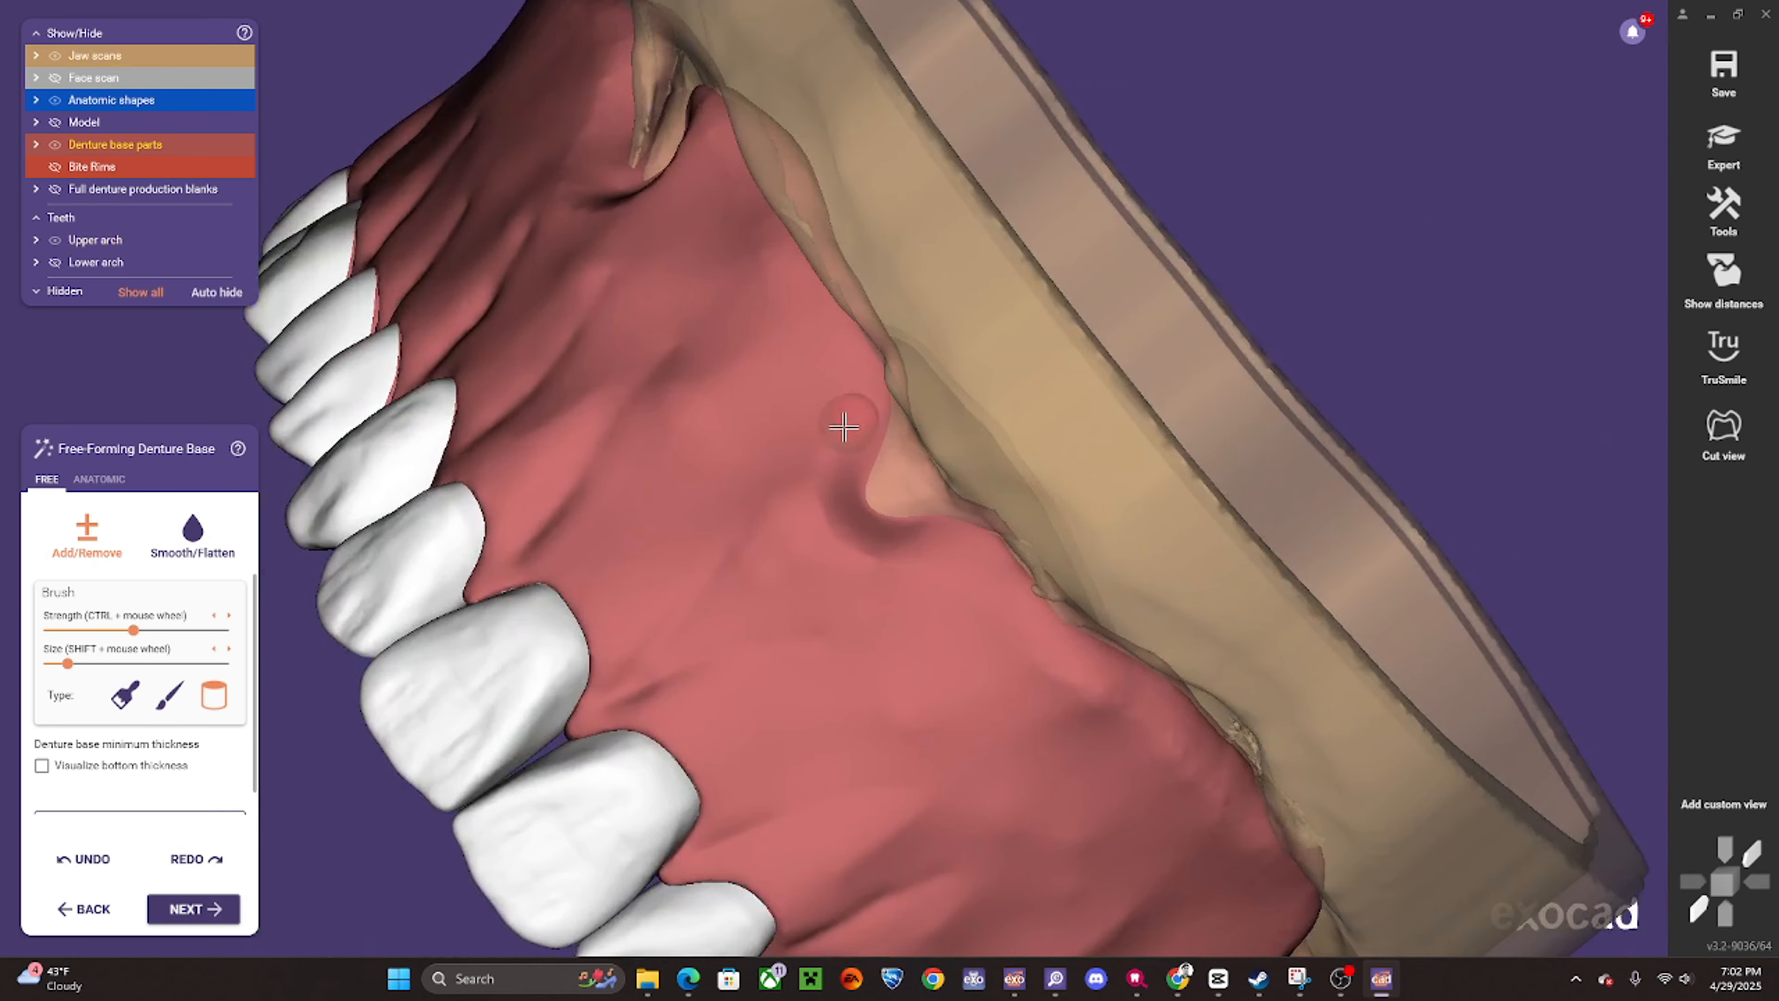
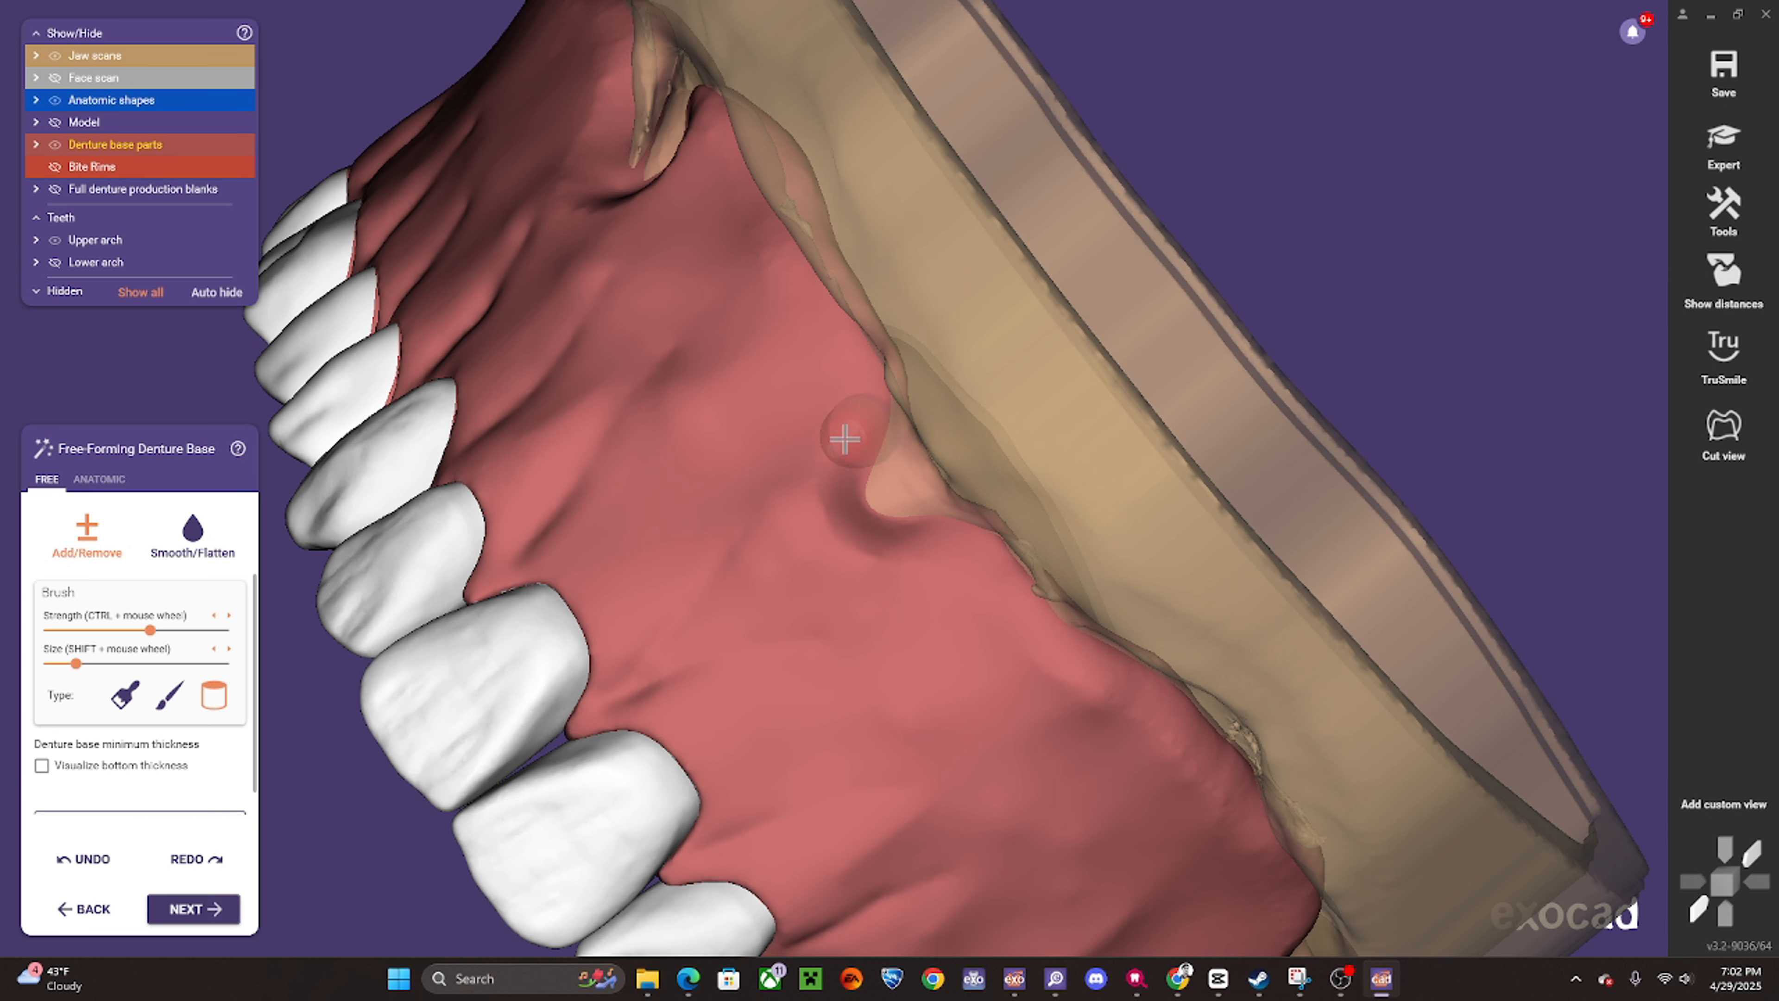
- Build up the denture border on the patient's right, from the labial frenum to the right buccal frenum
scroll(838, 430, "down", 5)
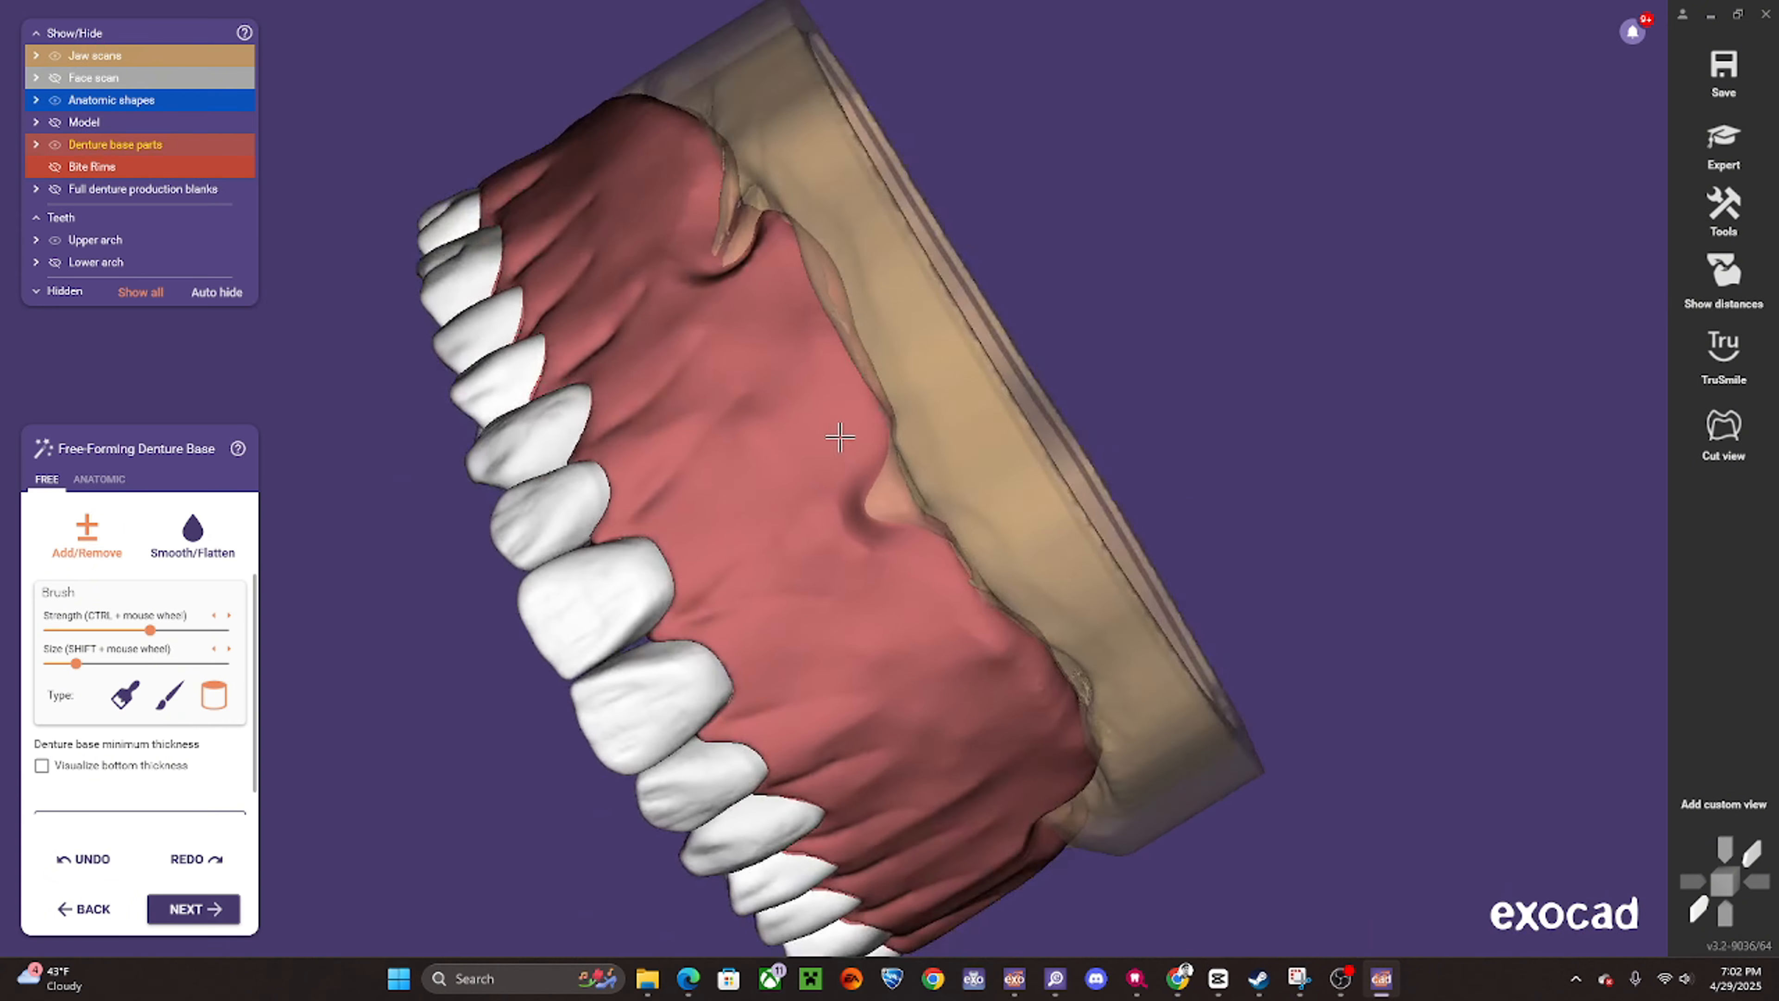
right_click_drag(917, 414, 847, 500)
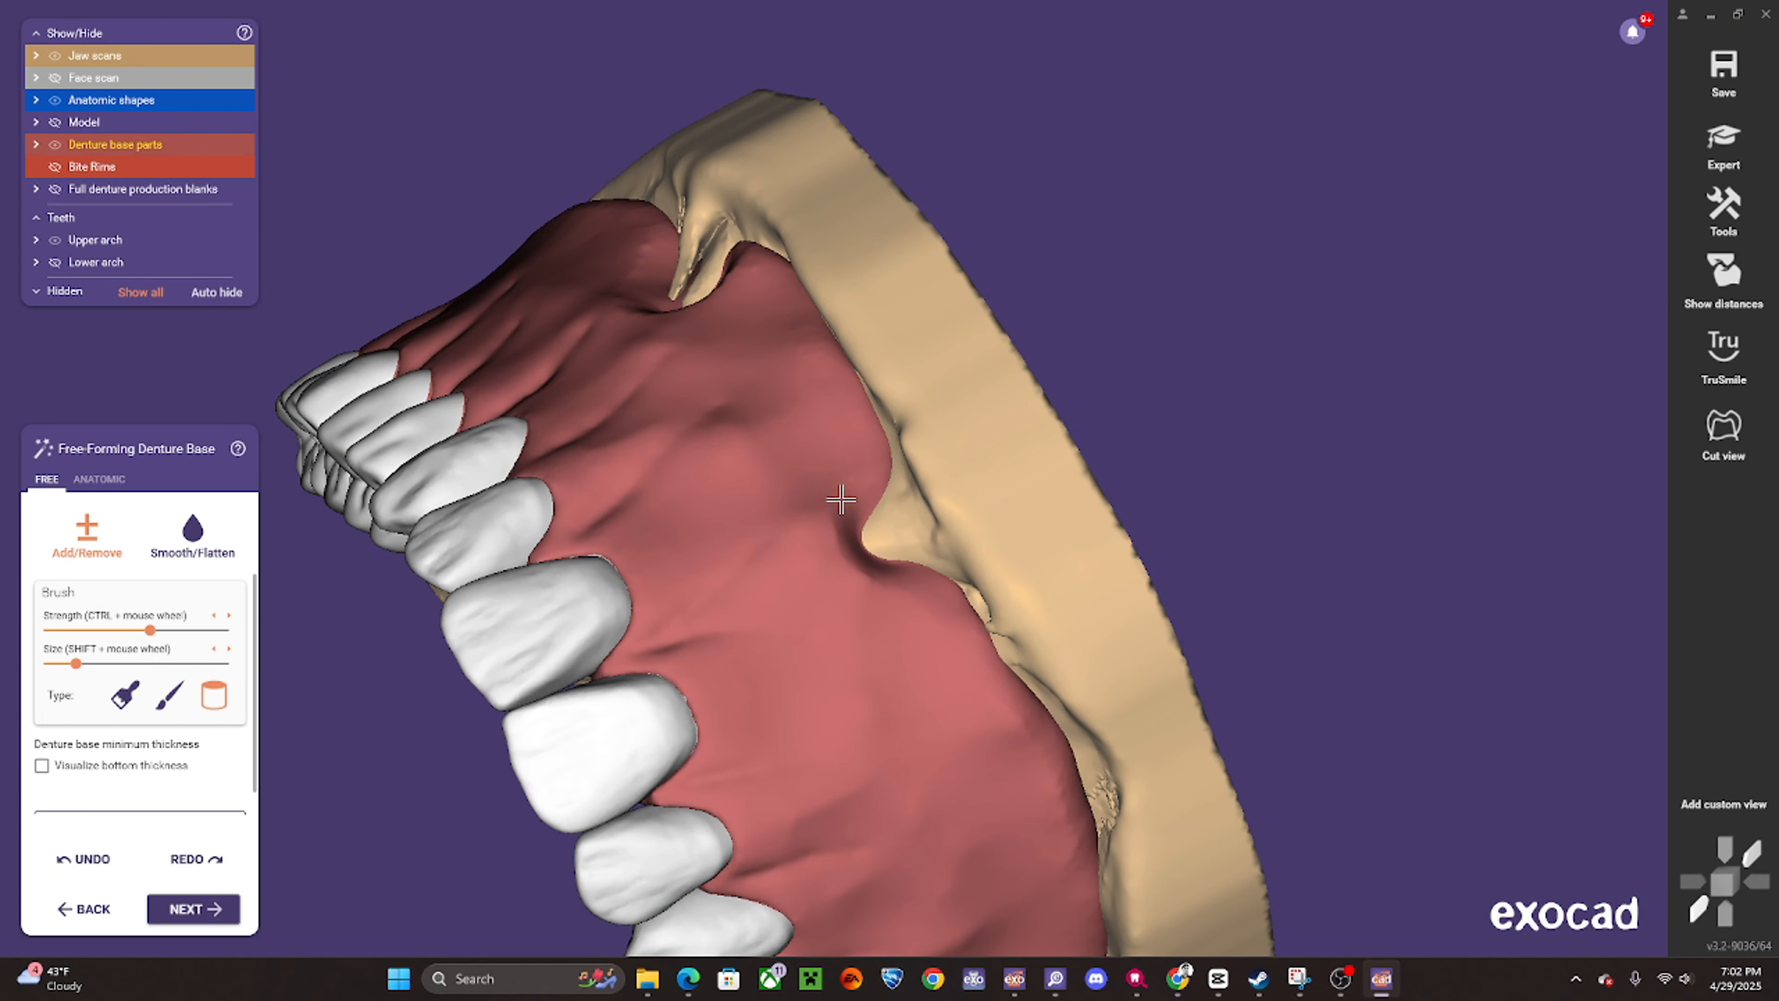
scroll(823, 511, "up", 3)
scroll(889, 456, "up", 3)
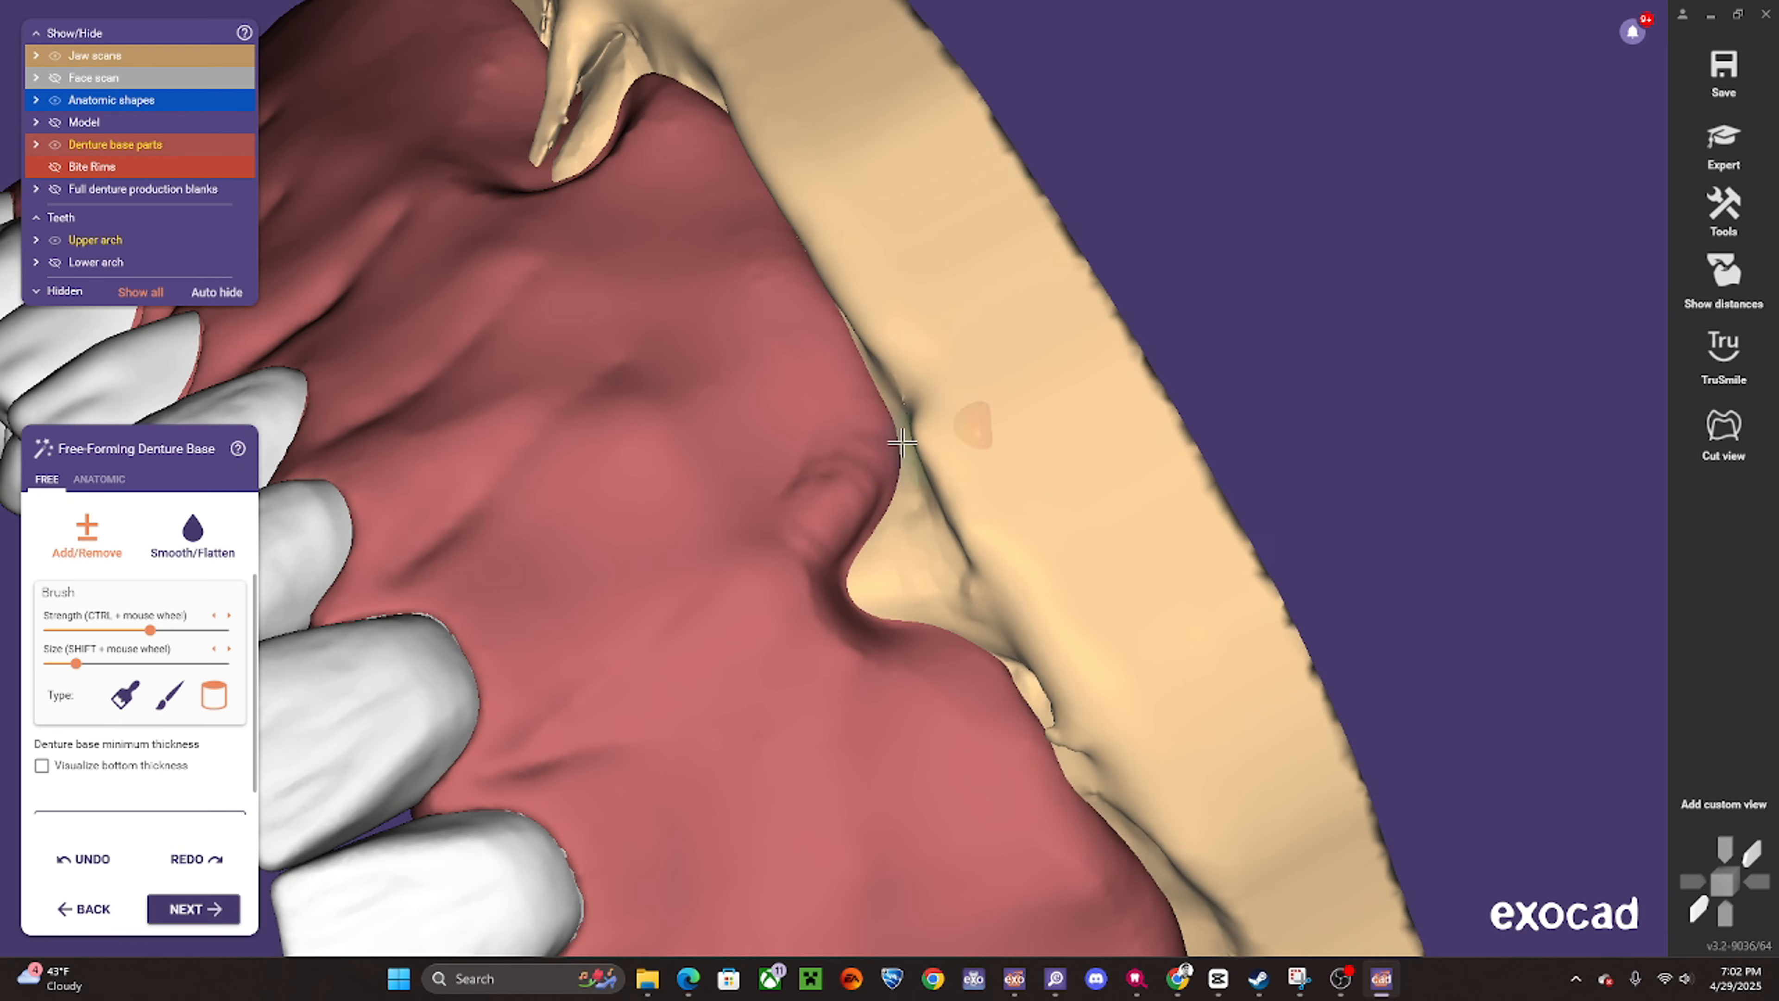
scroll(902, 443, "up", 1)
left_click_drag(853, 437, 743, 214)
scroll(938, 462, "down", 4)
right_click_drag(939, 462, 973, 491)
scroll(981, 493, "up", 4)
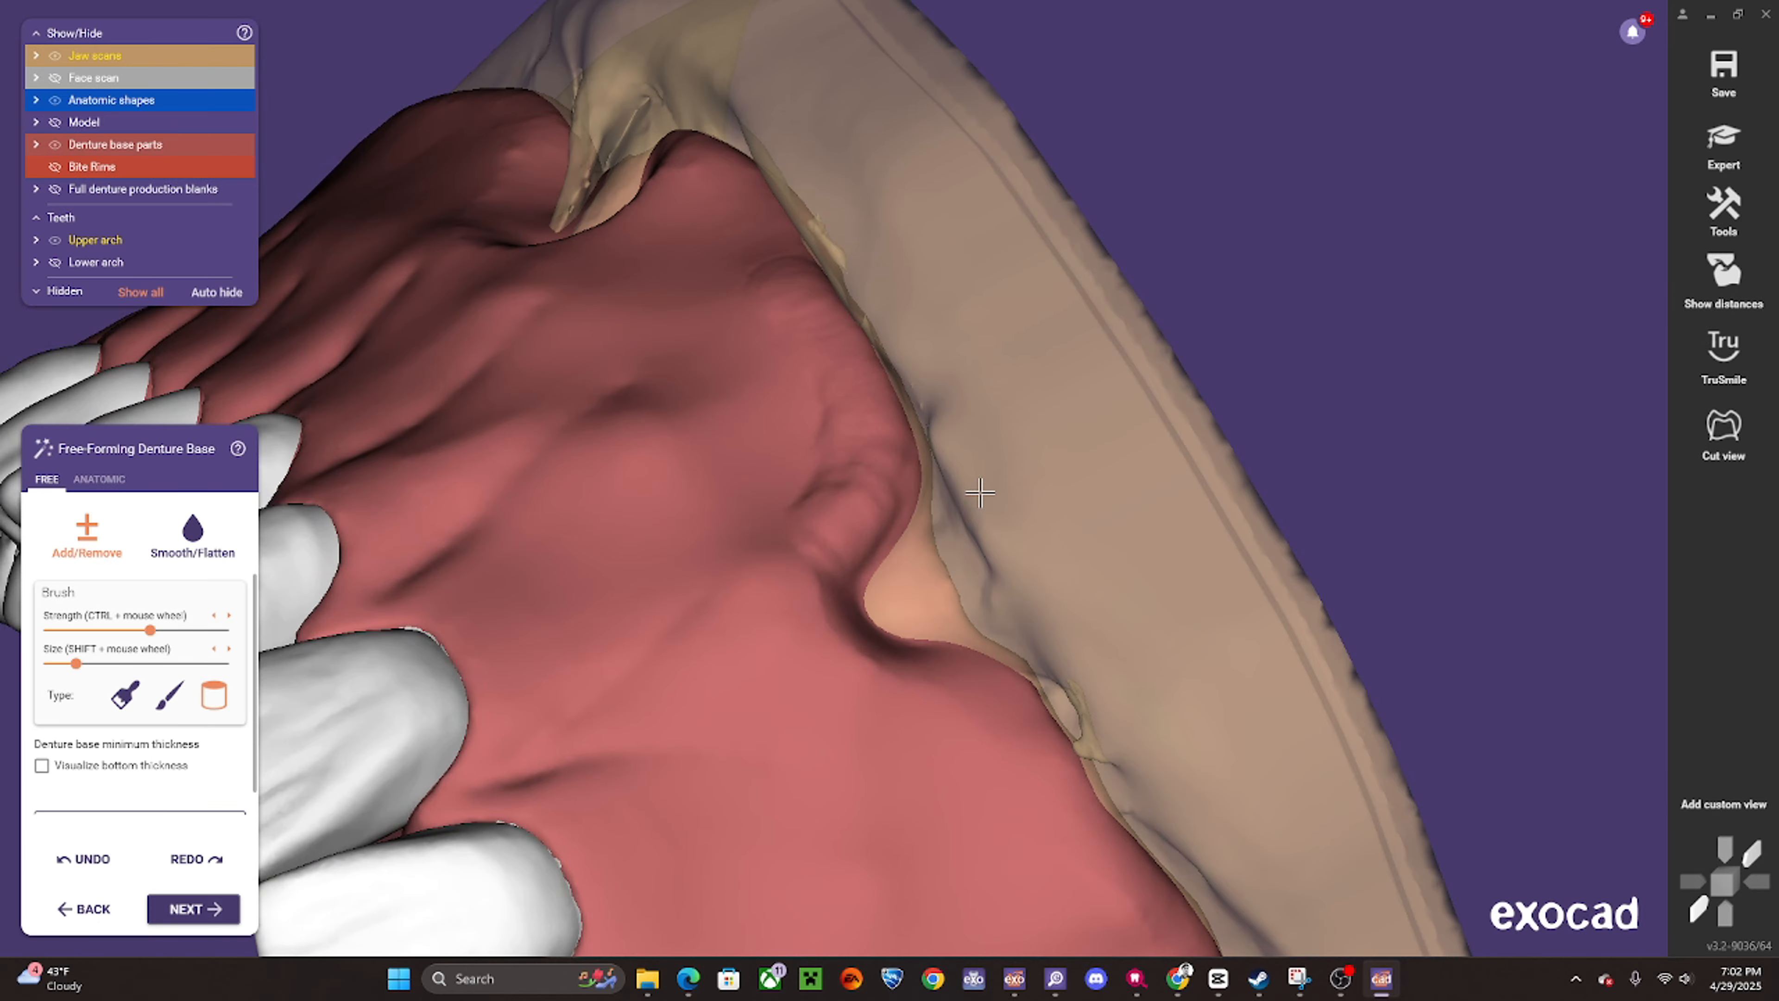
right_click_drag(905, 302, 856, 388)
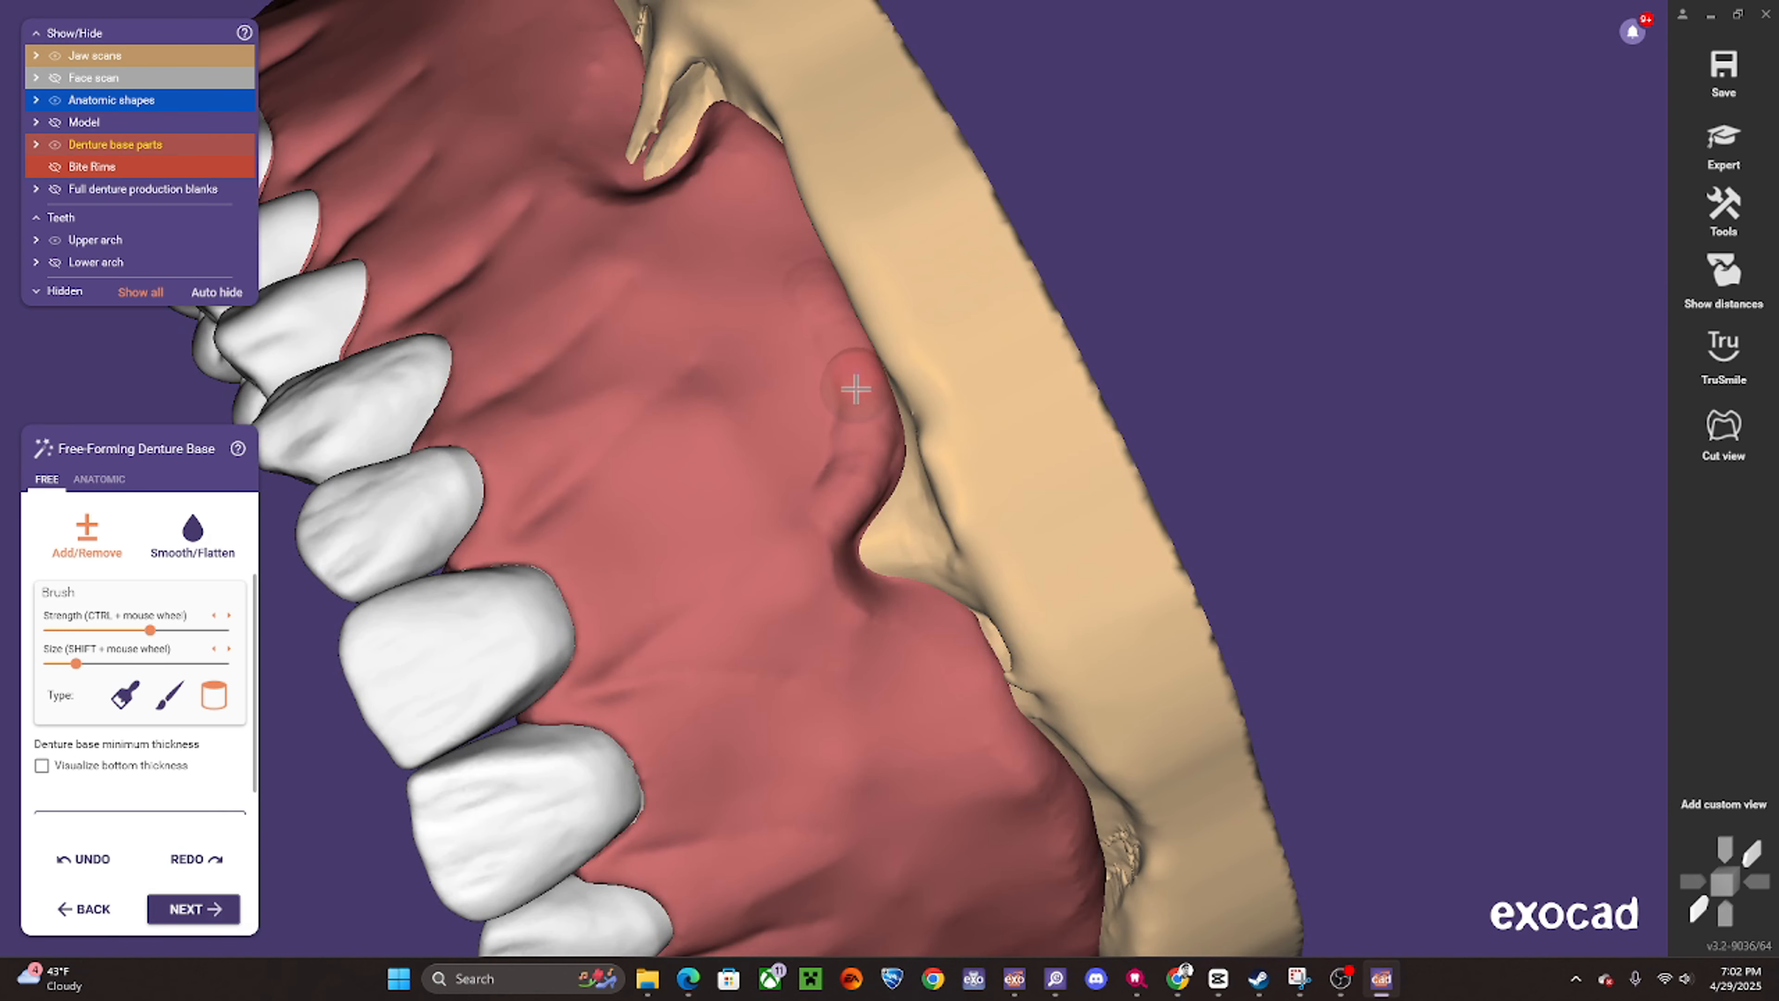
right_click_drag(782, 183, 841, 469)
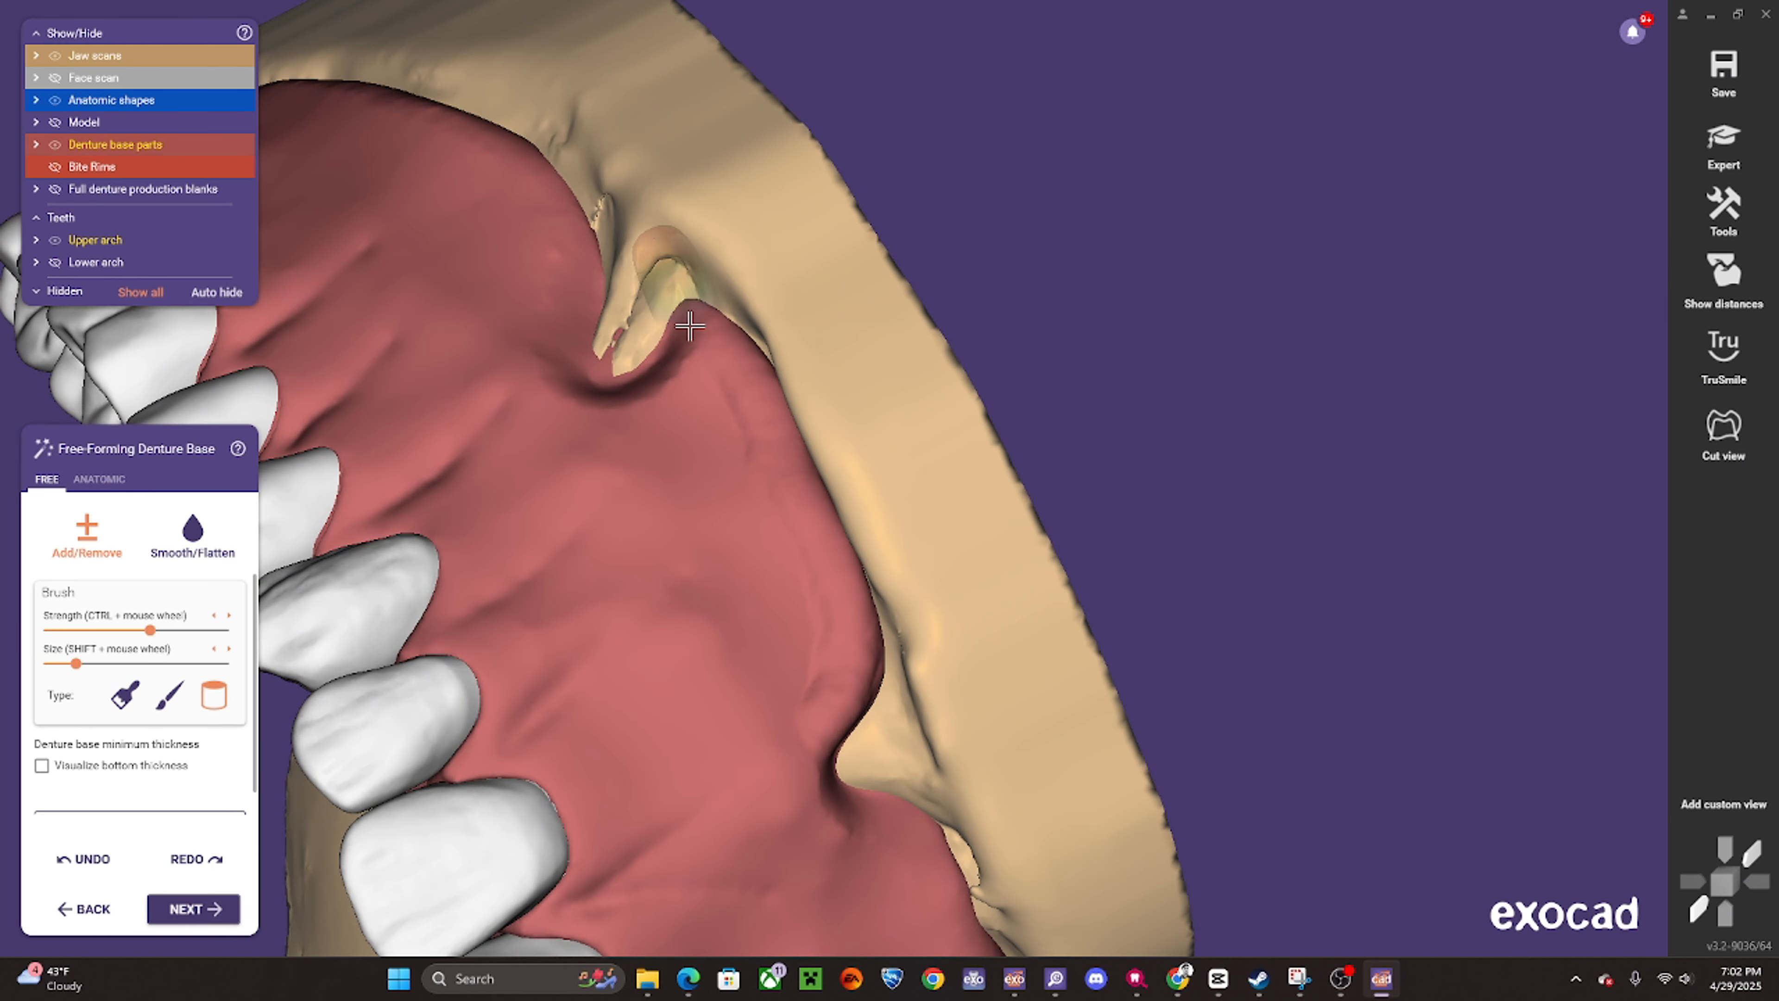
- Thicken the border around the right buccal frenum notch and back along the patient's right molar region
mouse_move(690, 327)
right_mouse_down()
mouse_move(759, 334)
mouse_move(667, 310)
right_mouse_up()
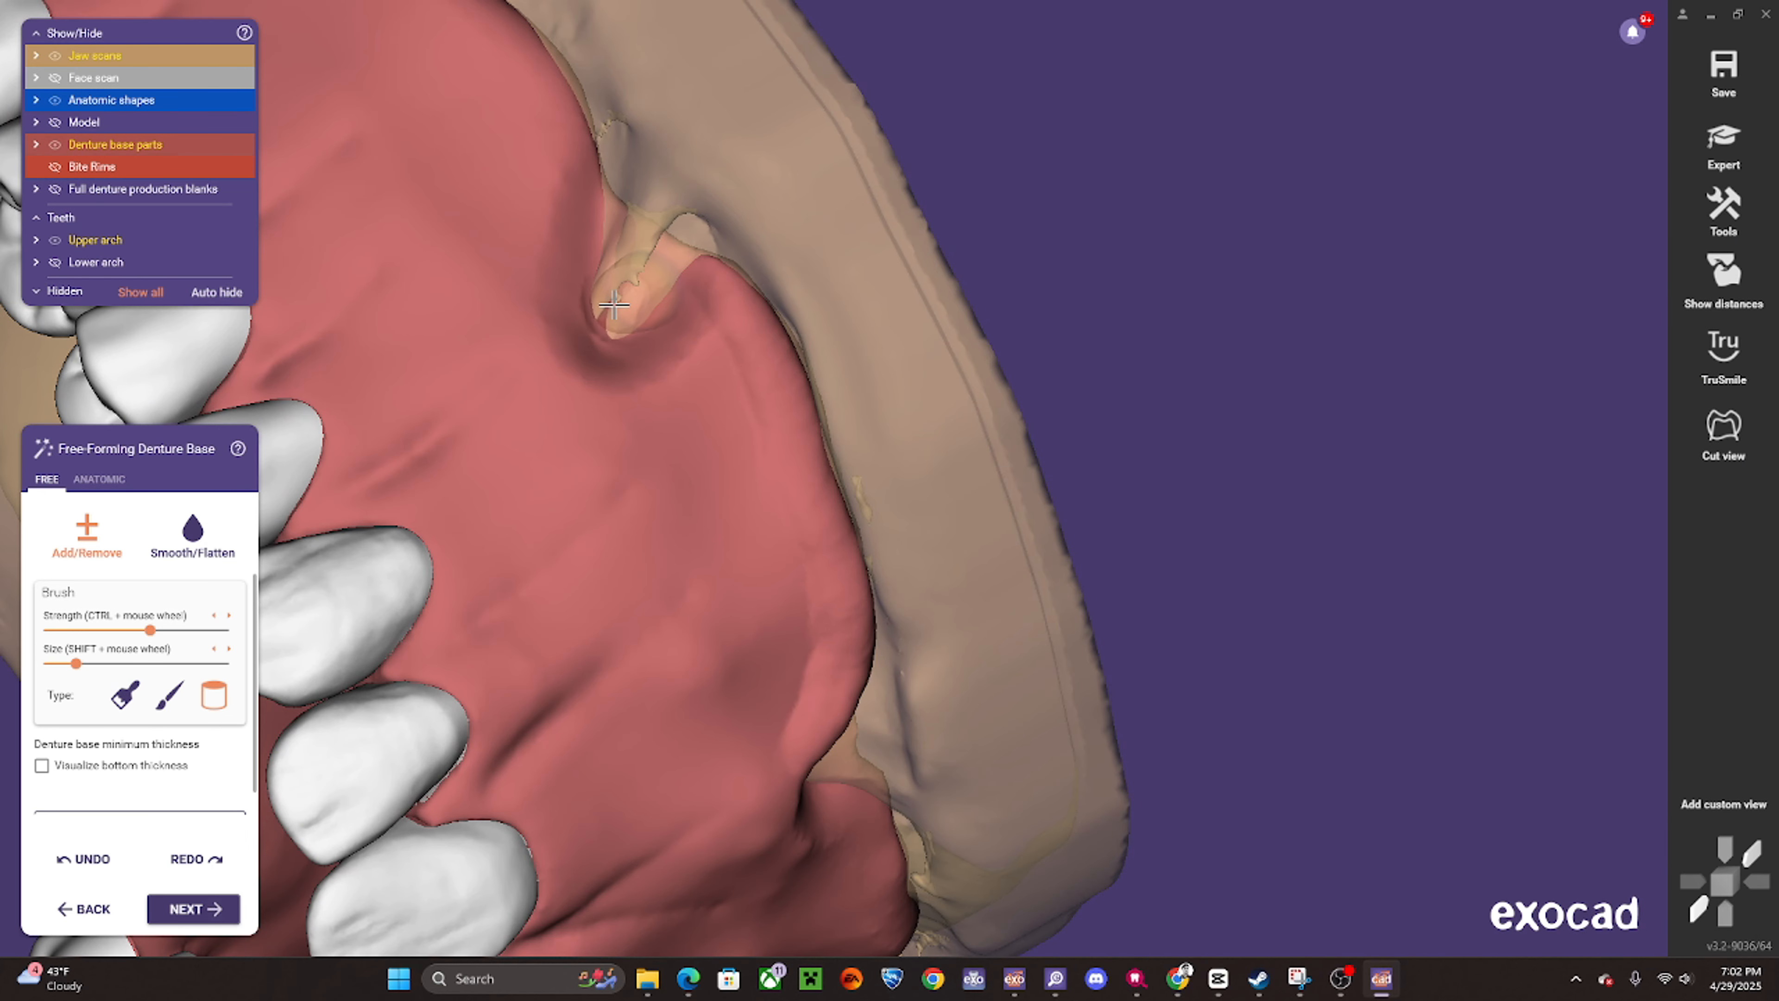
right_click_drag(678, 196, 784, 389)
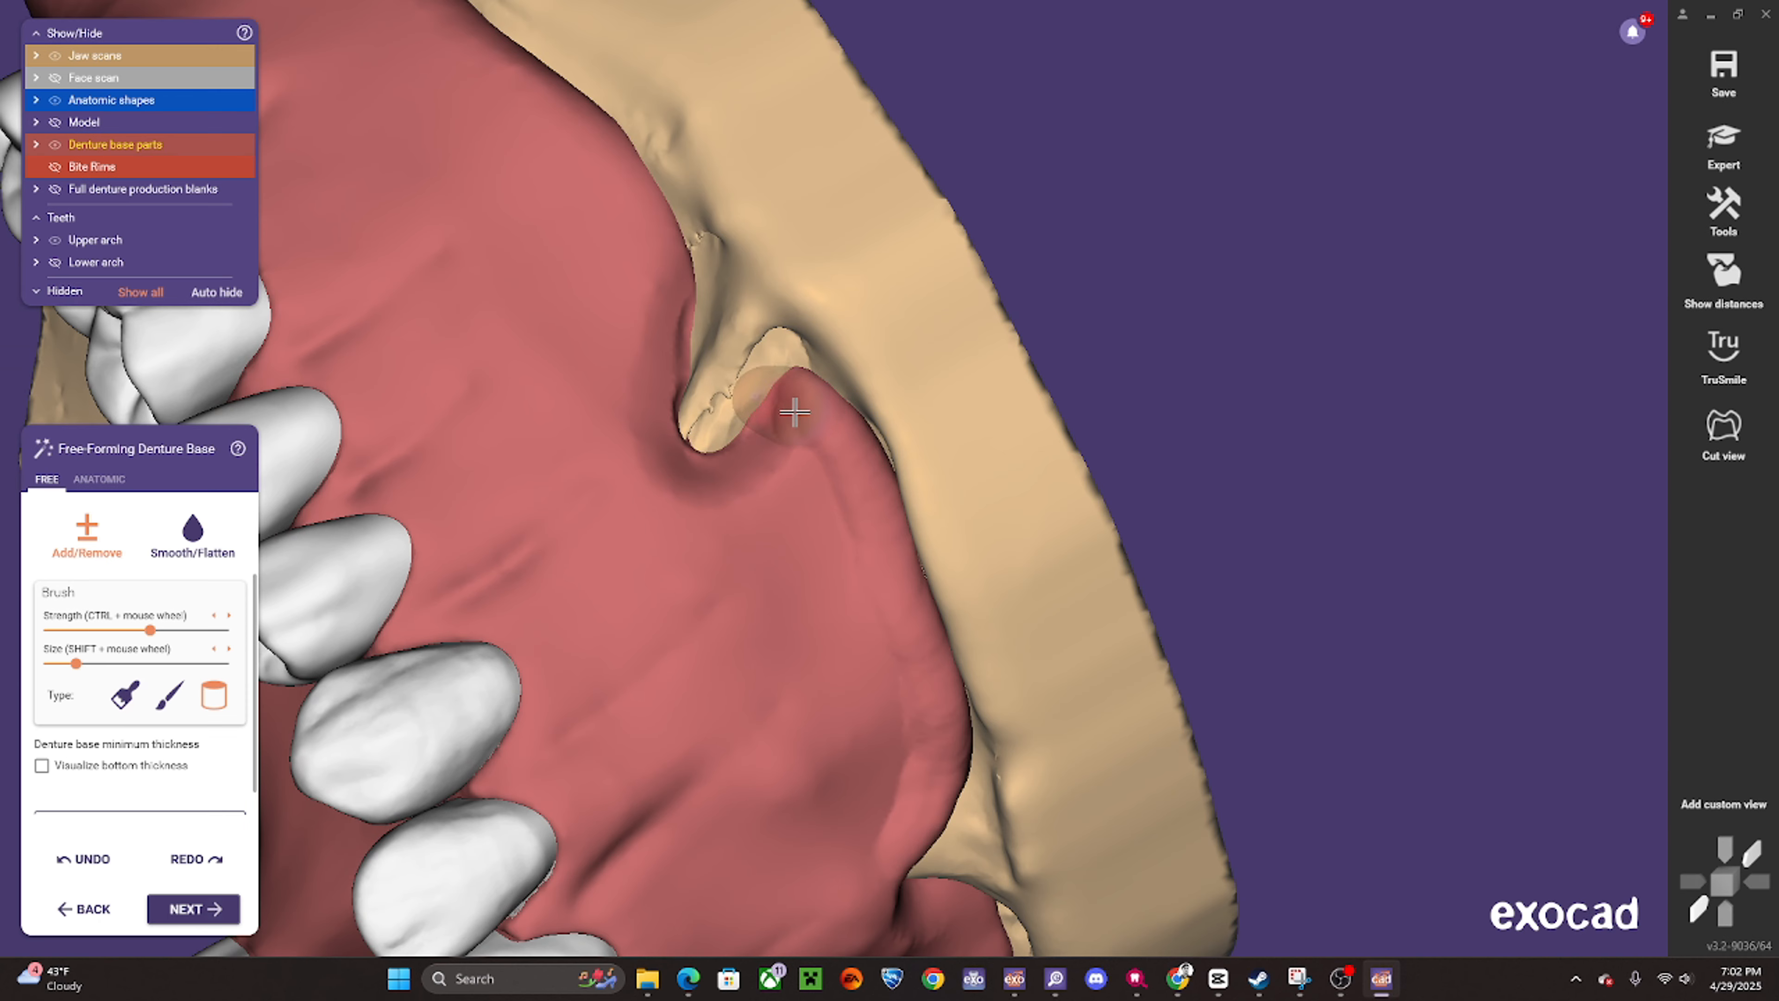
right_click_drag(652, 411, 695, 505)
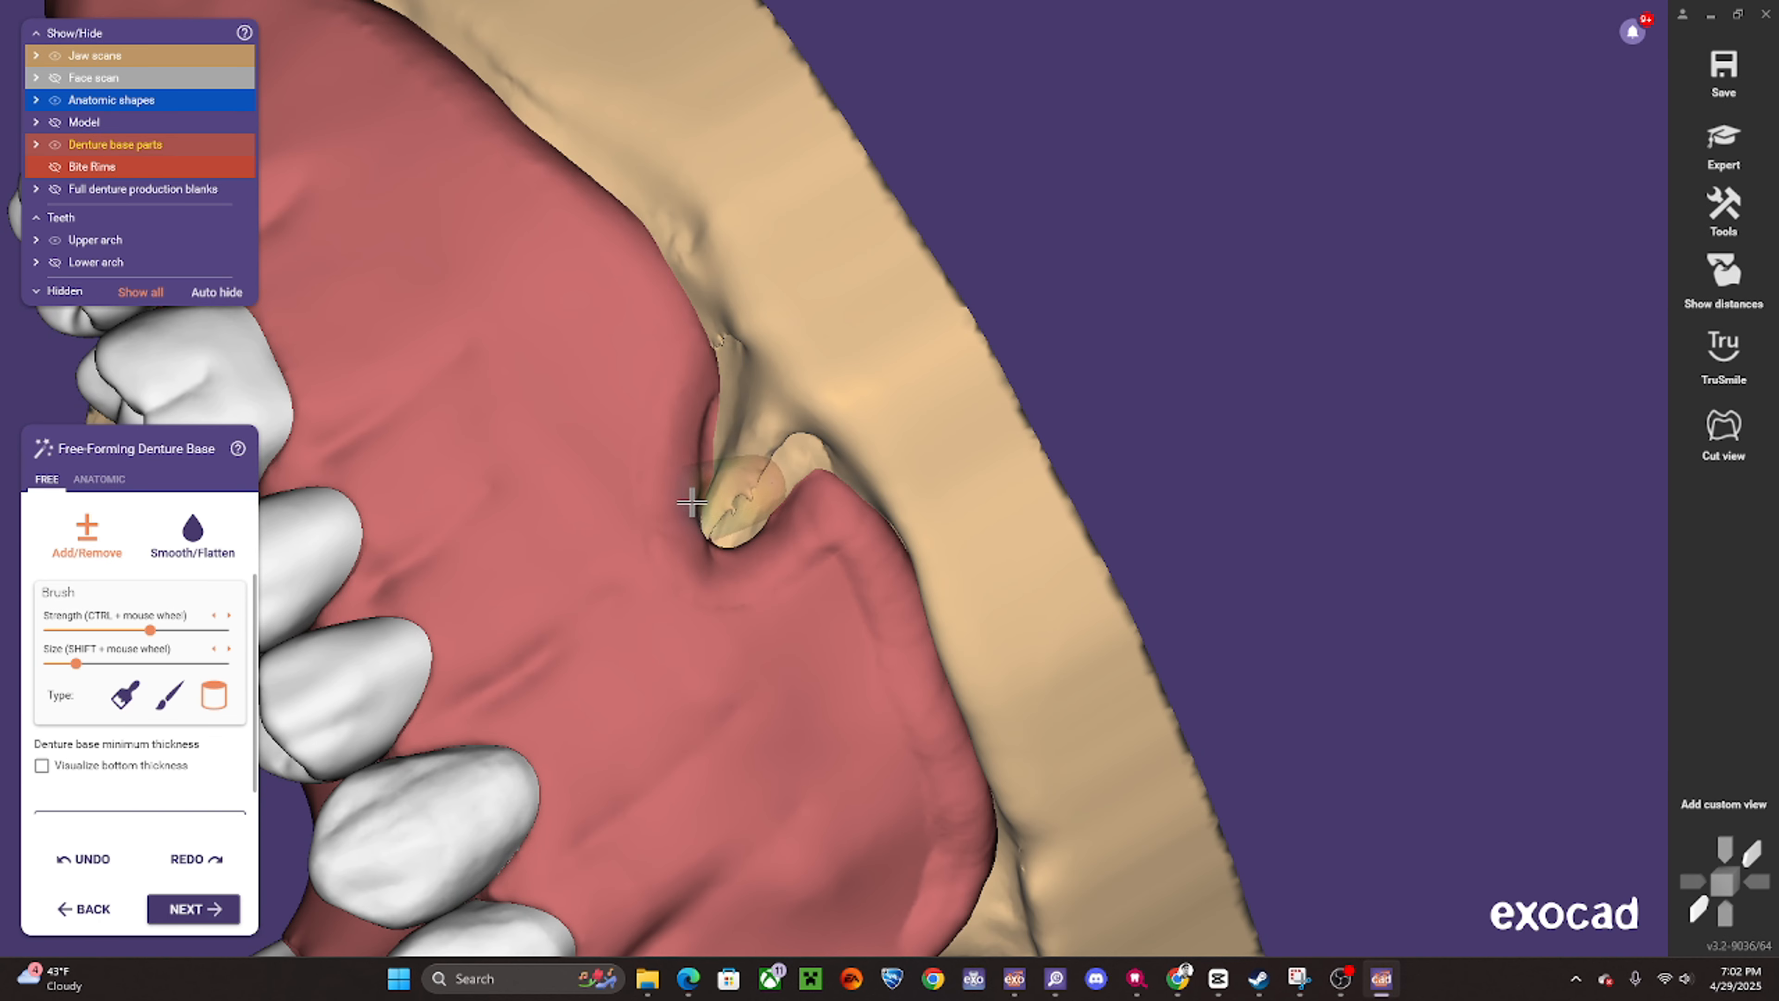
right_click_drag(614, 237, 755, 398)
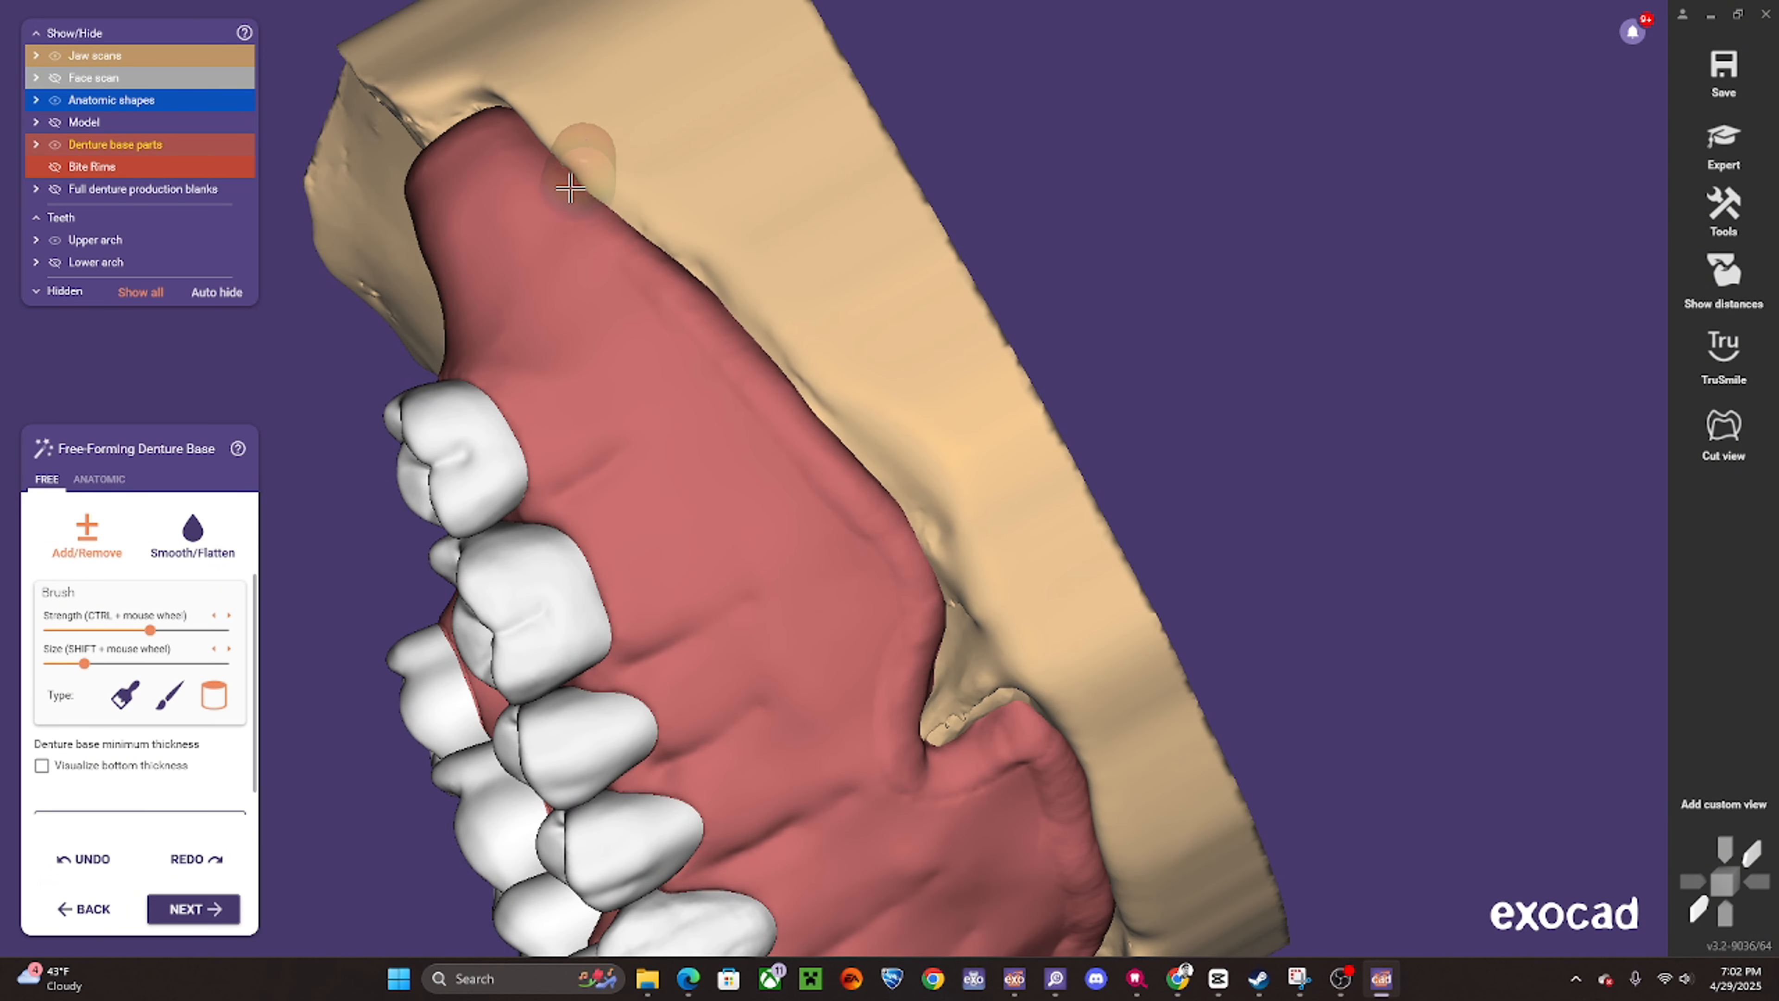
- Build up the denture border on the patient's left, from the labial frenum to the left buccal frenum
scroll(869, 450, "down", 5)
right_click_drag(869, 449, 646, 515)
scroll(646, 519, "up", 4)
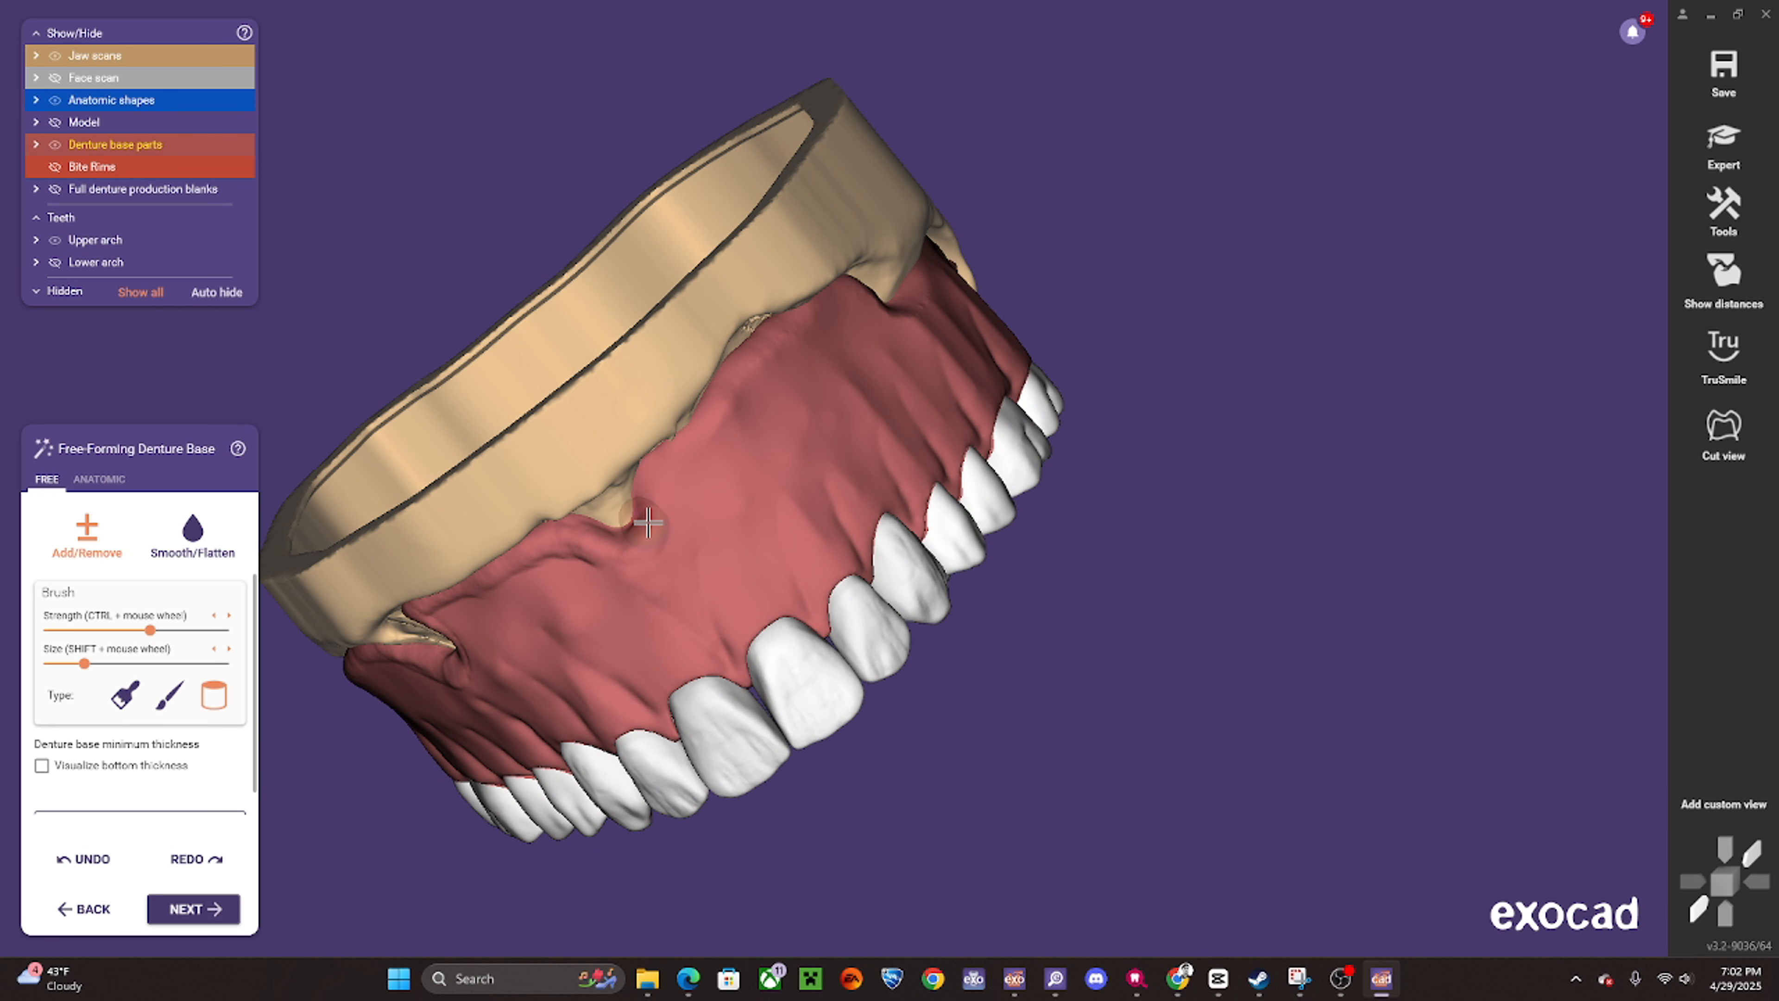
right_click_drag(735, 422, 670, 512)
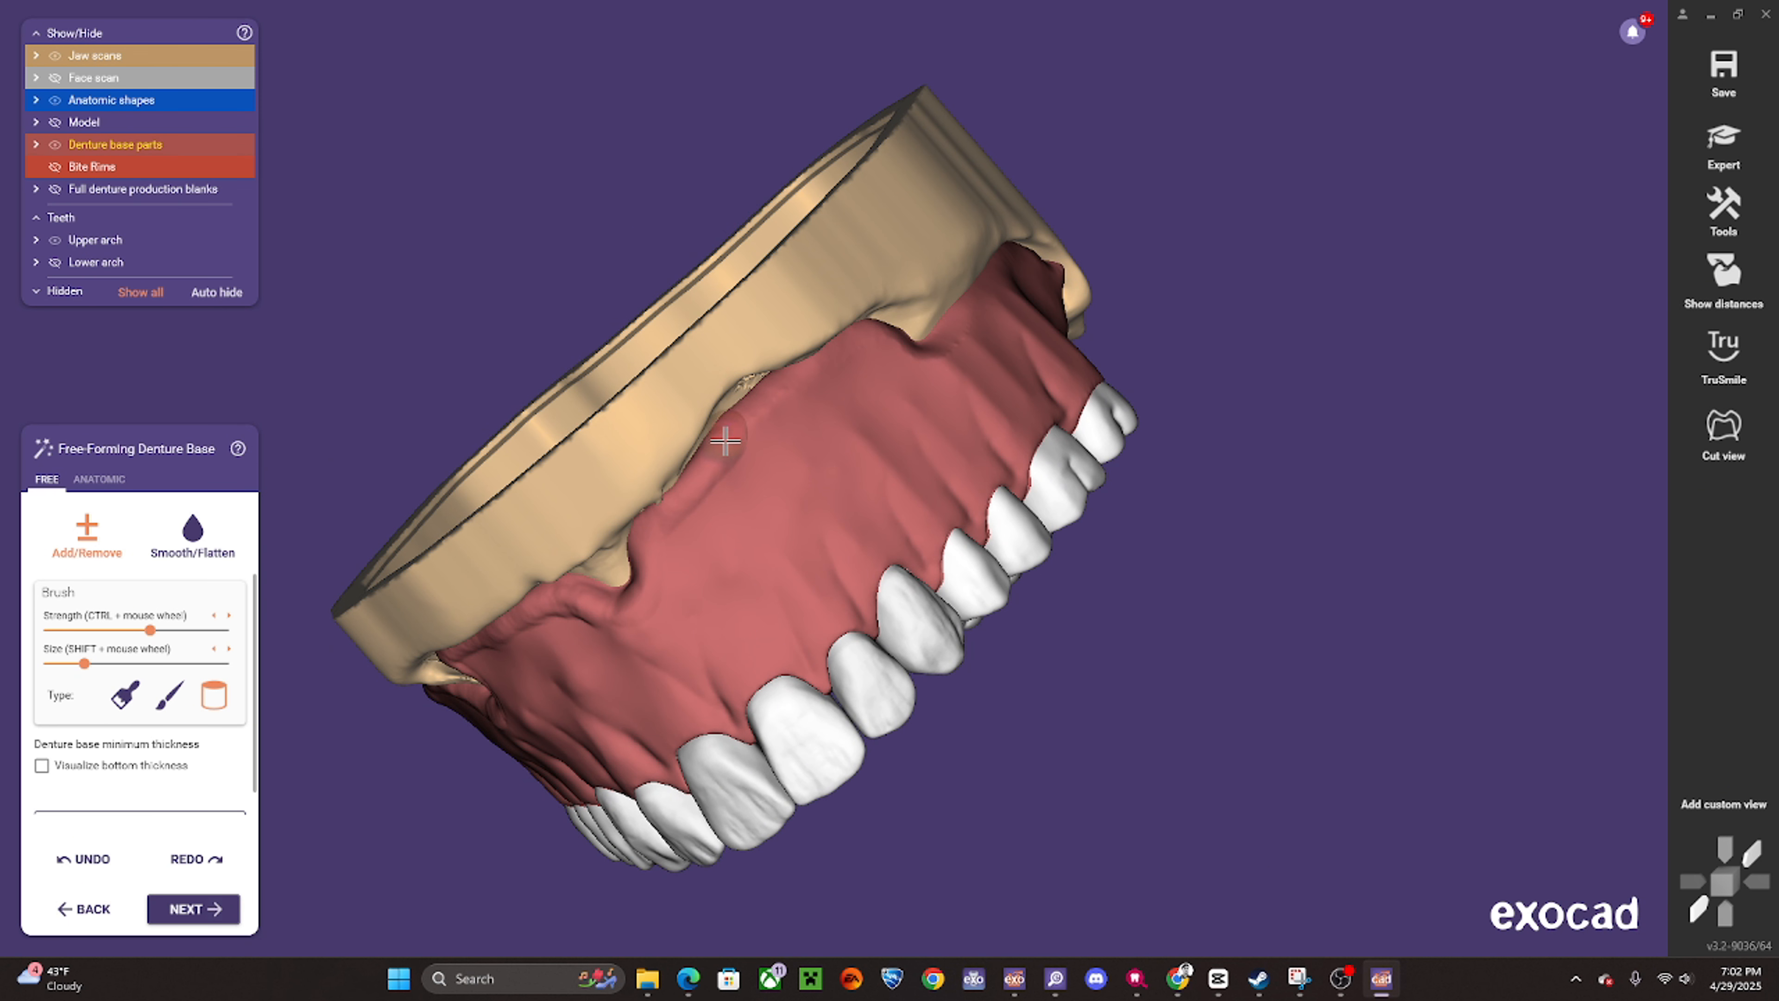
right_click_drag(869, 321, 716, 417)
right_click_drag(800, 359, 750, 363)
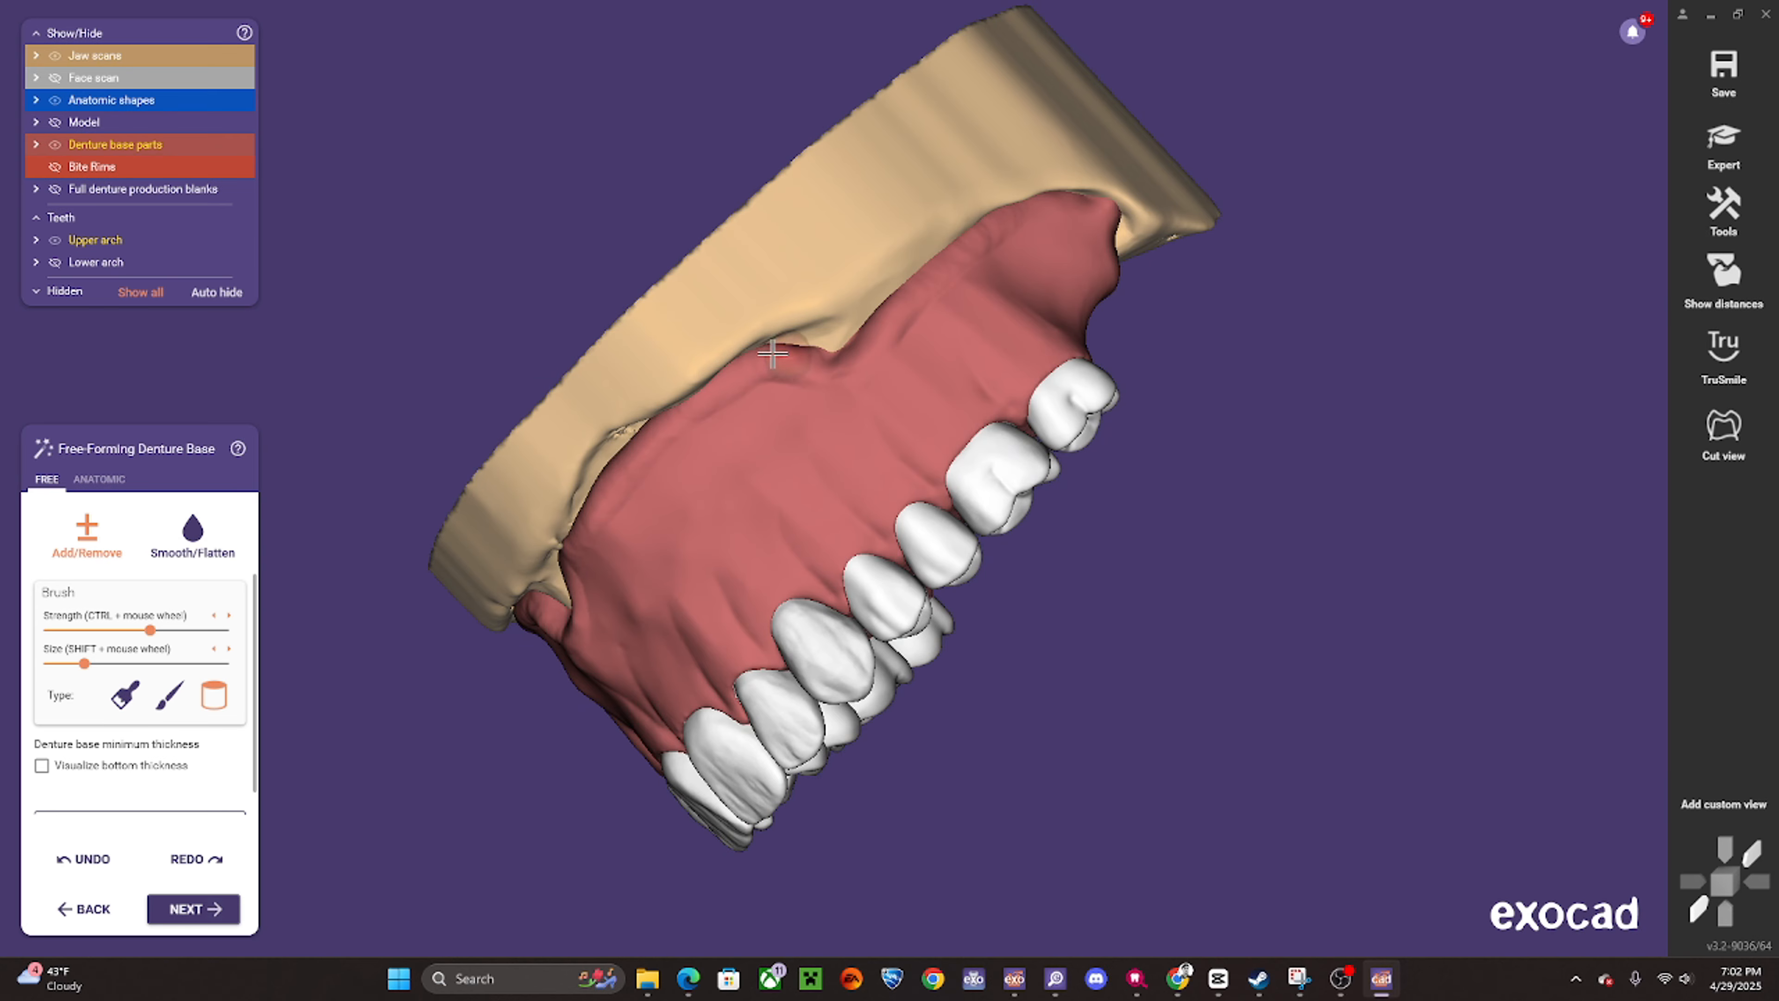
- Thicken the border behind the left buccal frenum back to the end of the base beyond the last molar
right_click_drag(772, 354, 866, 271)
middle_click_drag(997, 204, 1065, 417)
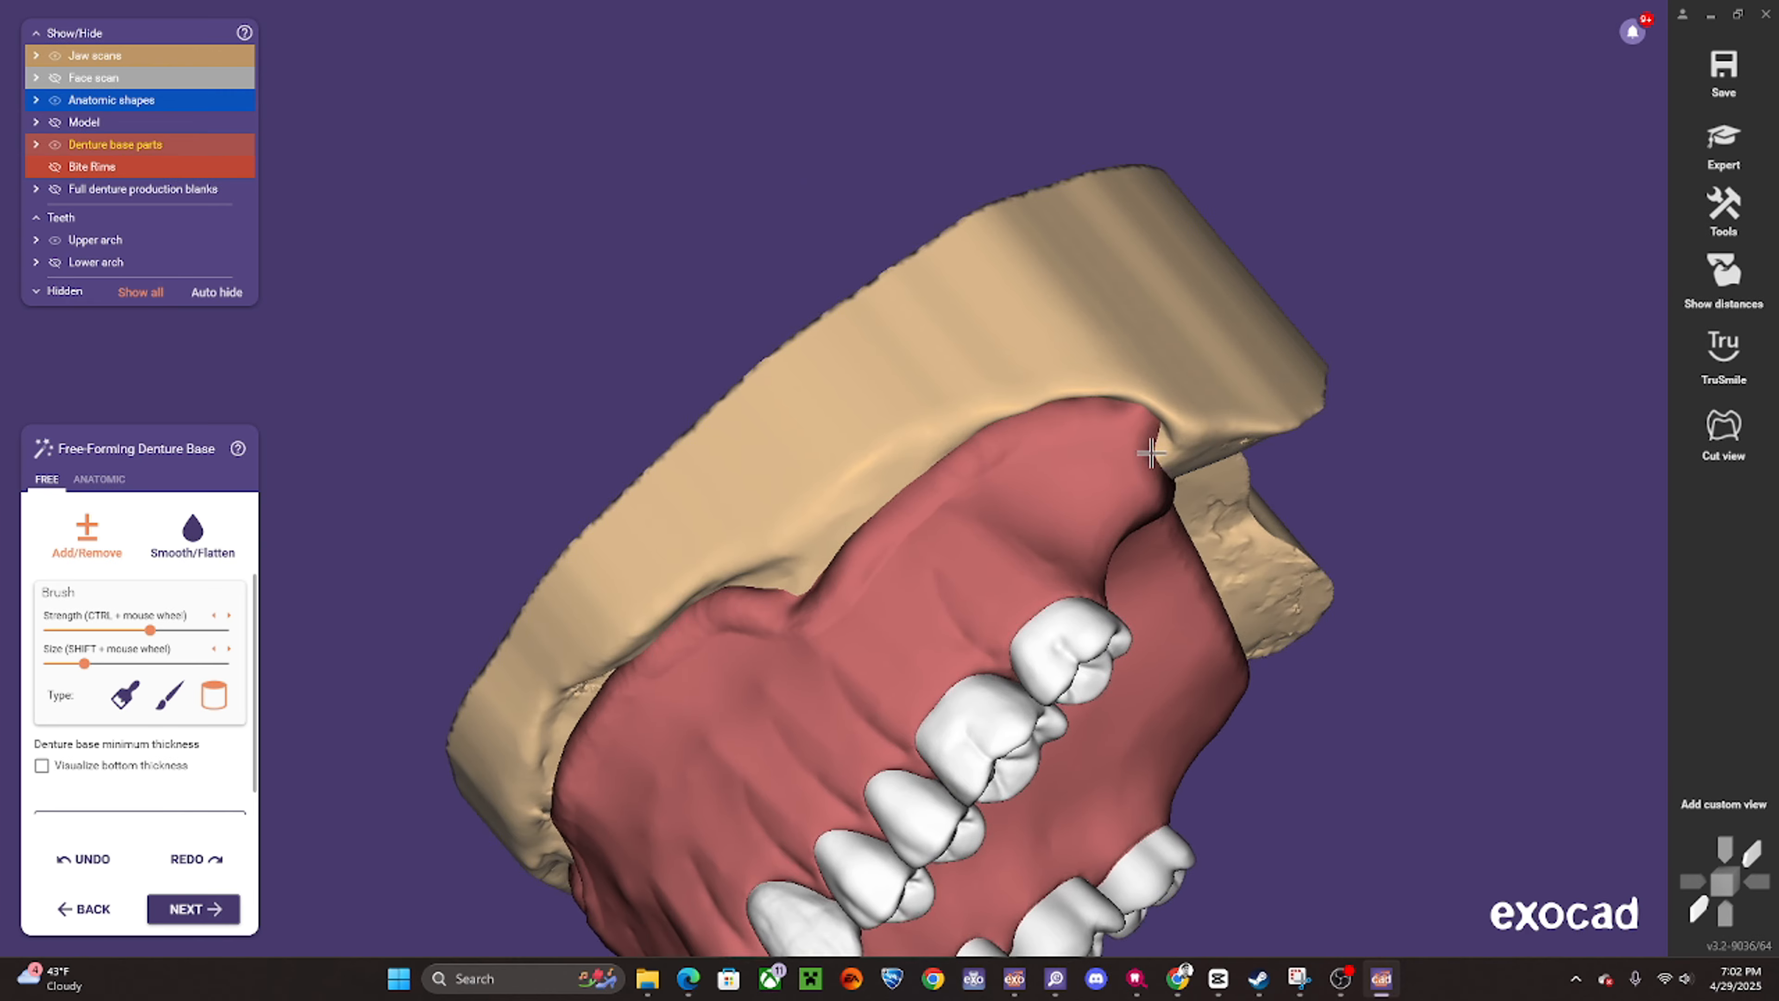
scroll(946, 319, "up", 2)
right_click_drag(1065, 417, 989, 314)
scroll(941, 295, "down", 3)
scroll(989, 314, "up", 5)
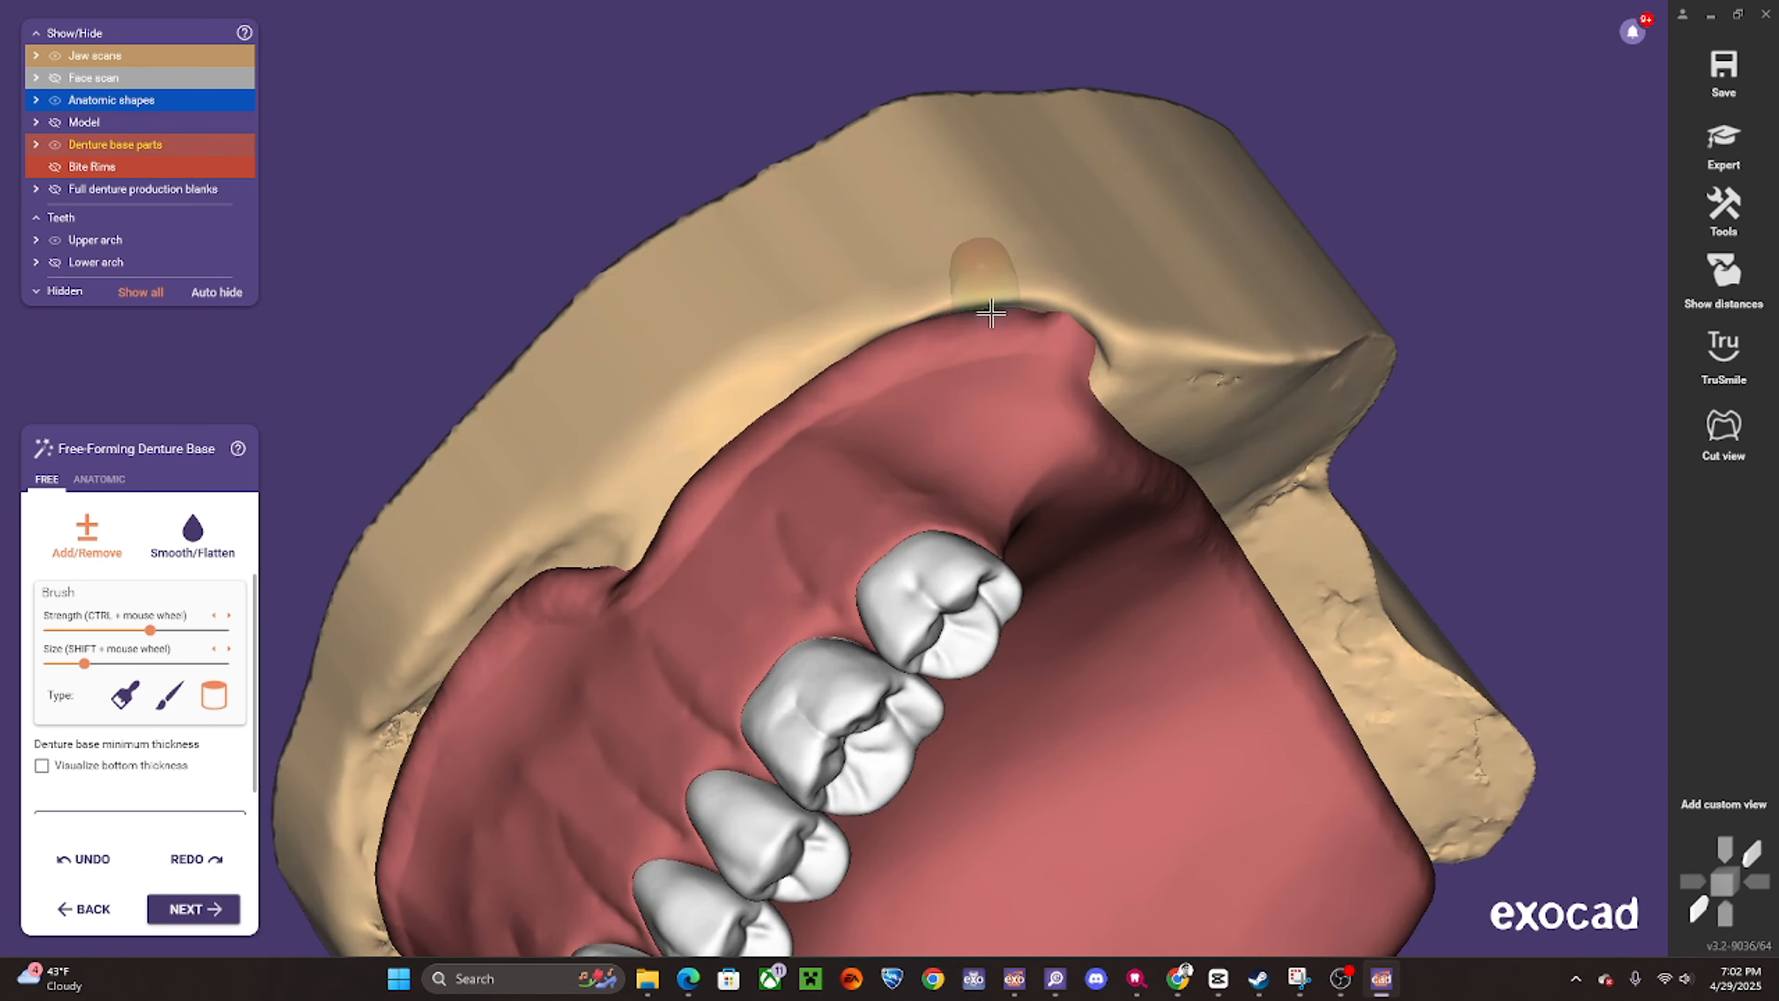
- Smooth the border at the back end of the patient's left side with a slightly larger brush
left_click(193, 536)
scroll(1065, 382, "up", 2, "shift")
mouse_move(1058, 318)
left_mouse_down()
mouse_move(977, 306)
mouse_move(1104, 349)
mouse_move(1114, 315)
left_mouse_up()
scroll(1129, 436, "down", 4)
right_click_drag(1128, 436, 1050, 281)
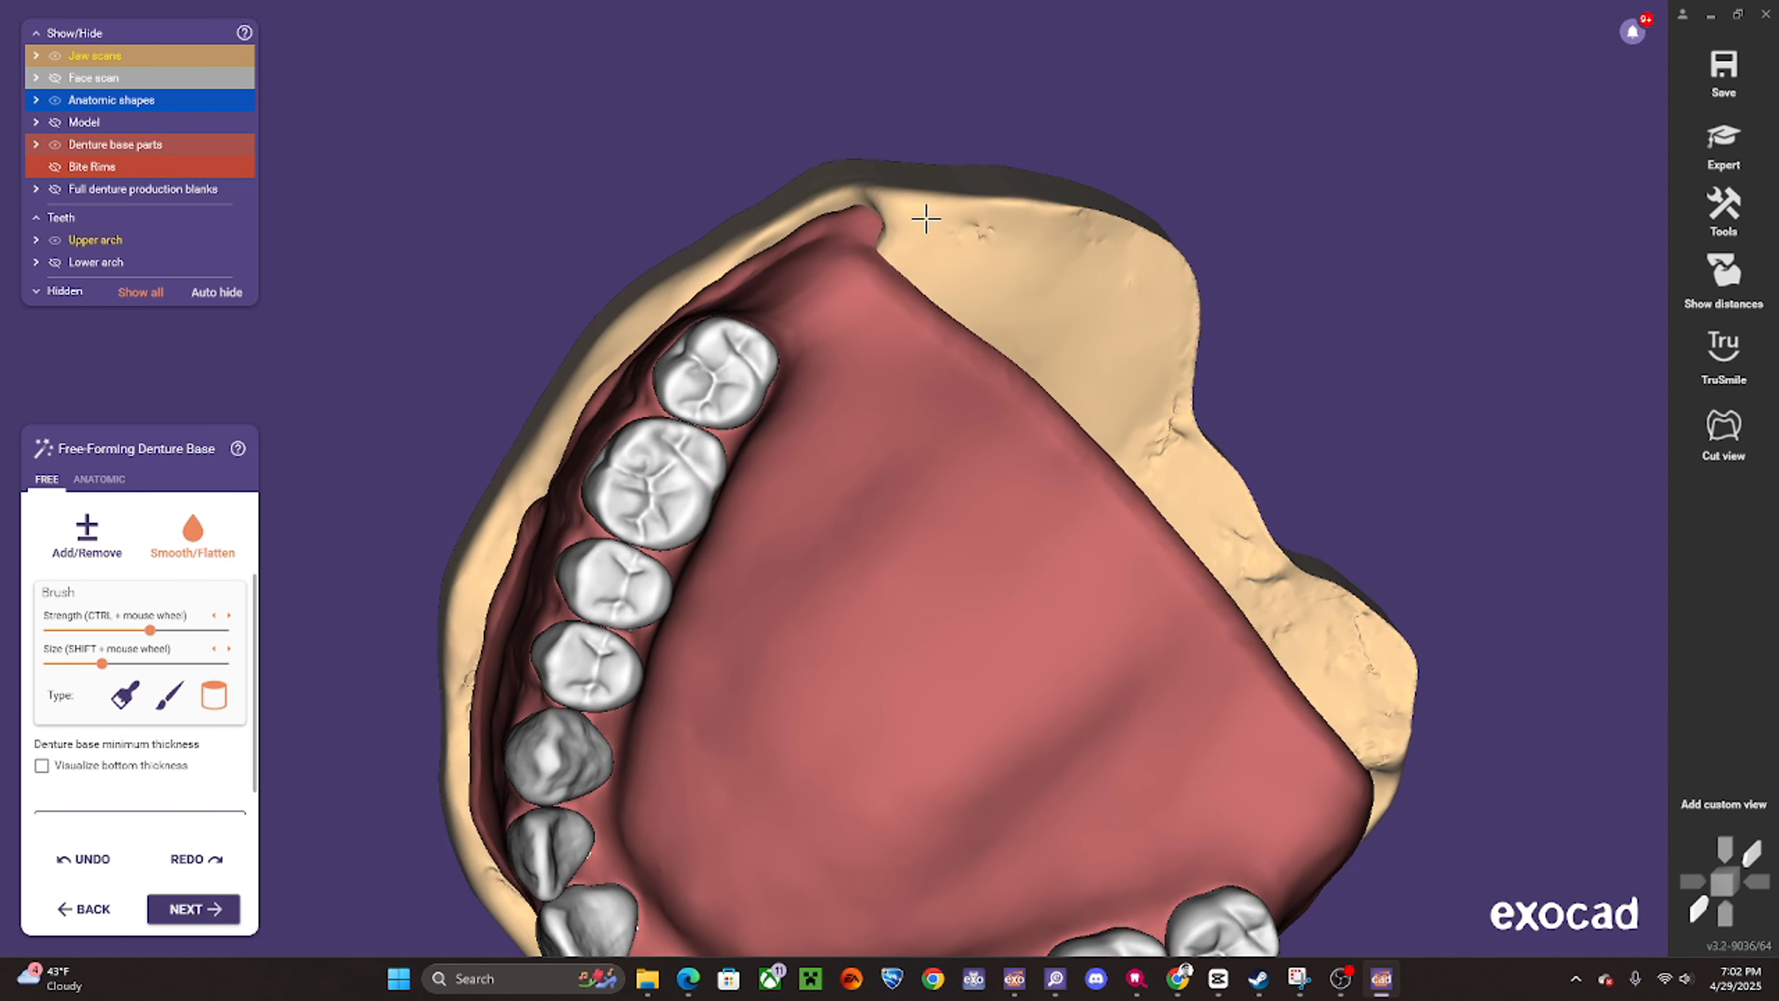
- Enlarge the brush and add material along the rear palatal edge from the patient's left back corner
scroll(930, 218, "down", 4, "ctrl+shift")
scroll(838, 246, "up", 3)
left_click(78, 541)
scroll(1023, 261, "up", 4, "ctrl+shift")
scroll(1022, 261, "up", 1, "shift")
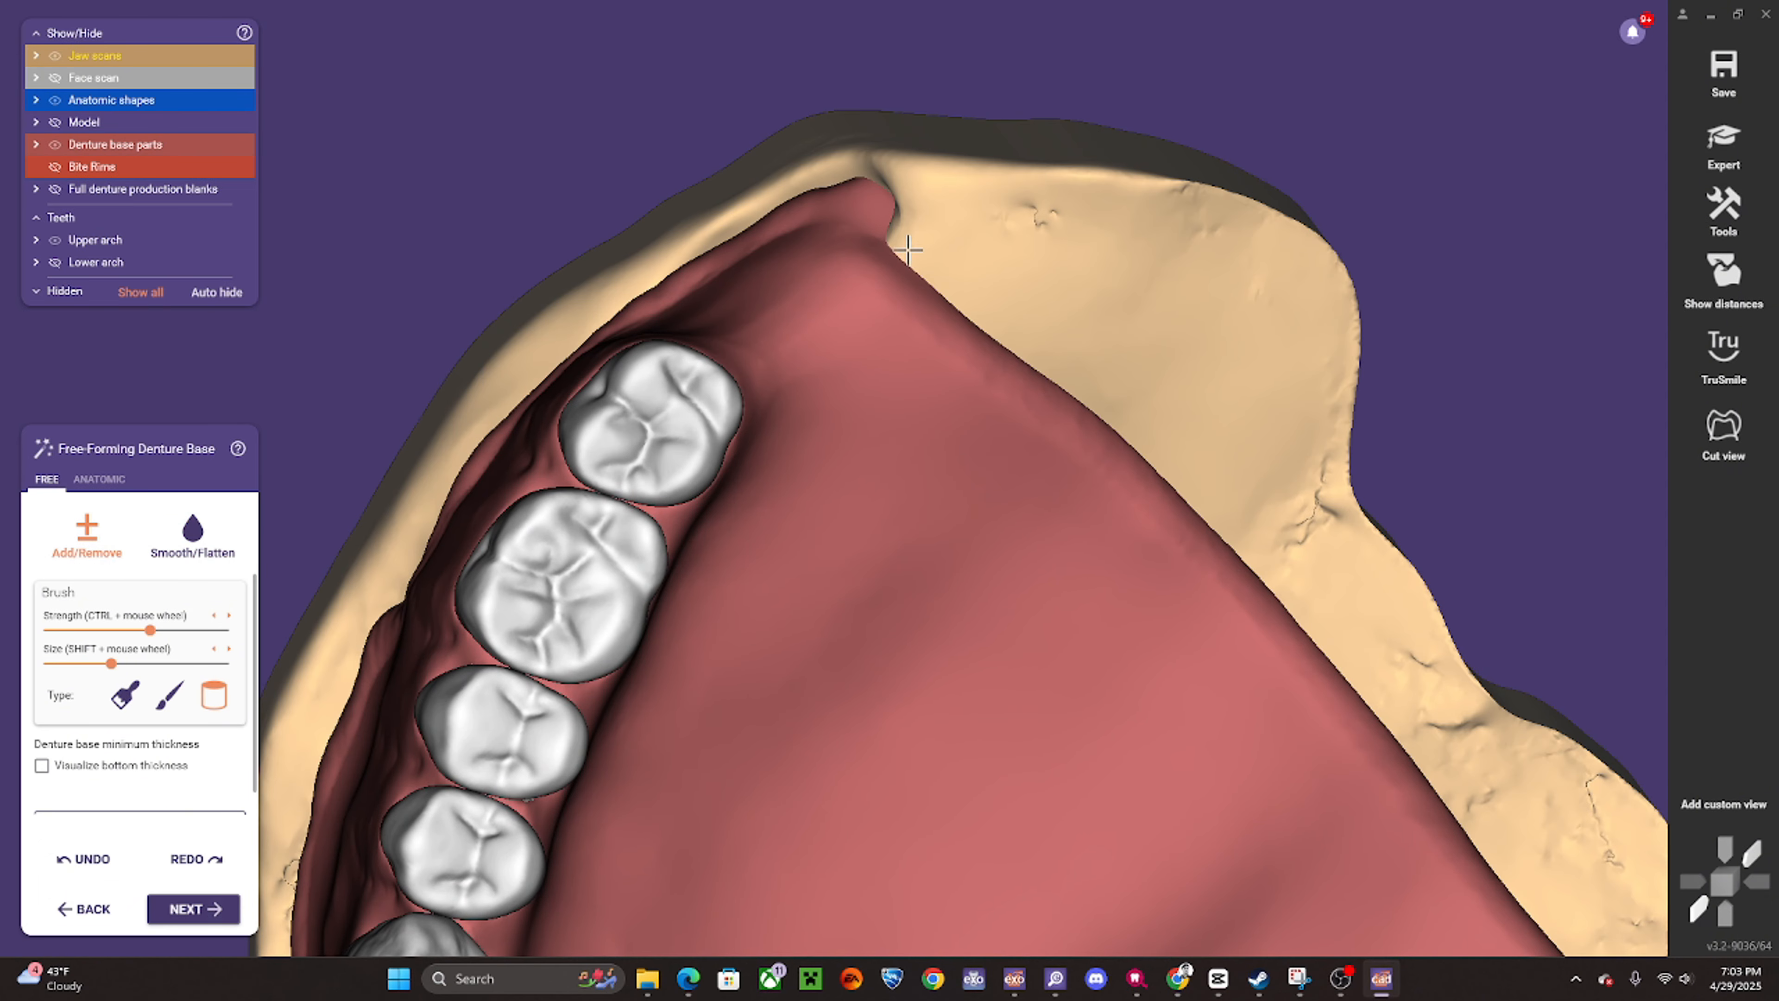
scroll(876, 203, "up", 1, "shift")
mouse_move(894, 225)
left_mouse_down()
mouse_move(1009, 358)
mouse_move(863, 186)
mouse_move(1051, 392)
left_mouse_up()
- Smooth the rear palatal edge, turn back to the front of the denture, and select the pointed brush type
left_click(206, 544)
scroll(1130, 424, "down", 4)
mouse_move(1131, 425)
right_mouse_down()
mouse_move(945, 220)
mouse_move(1091, 431)
mouse_move(783, 441)
mouse_move(795, 357)
mouse_move(729, 449)
mouse_move(634, 708)
mouse_move(707, 757)
mouse_move(587, 433)
mouse_move(602, 274)
mouse_move(539, 301)
mouse_move(490, 365)
right_mouse_up()
left_click(170, 696)
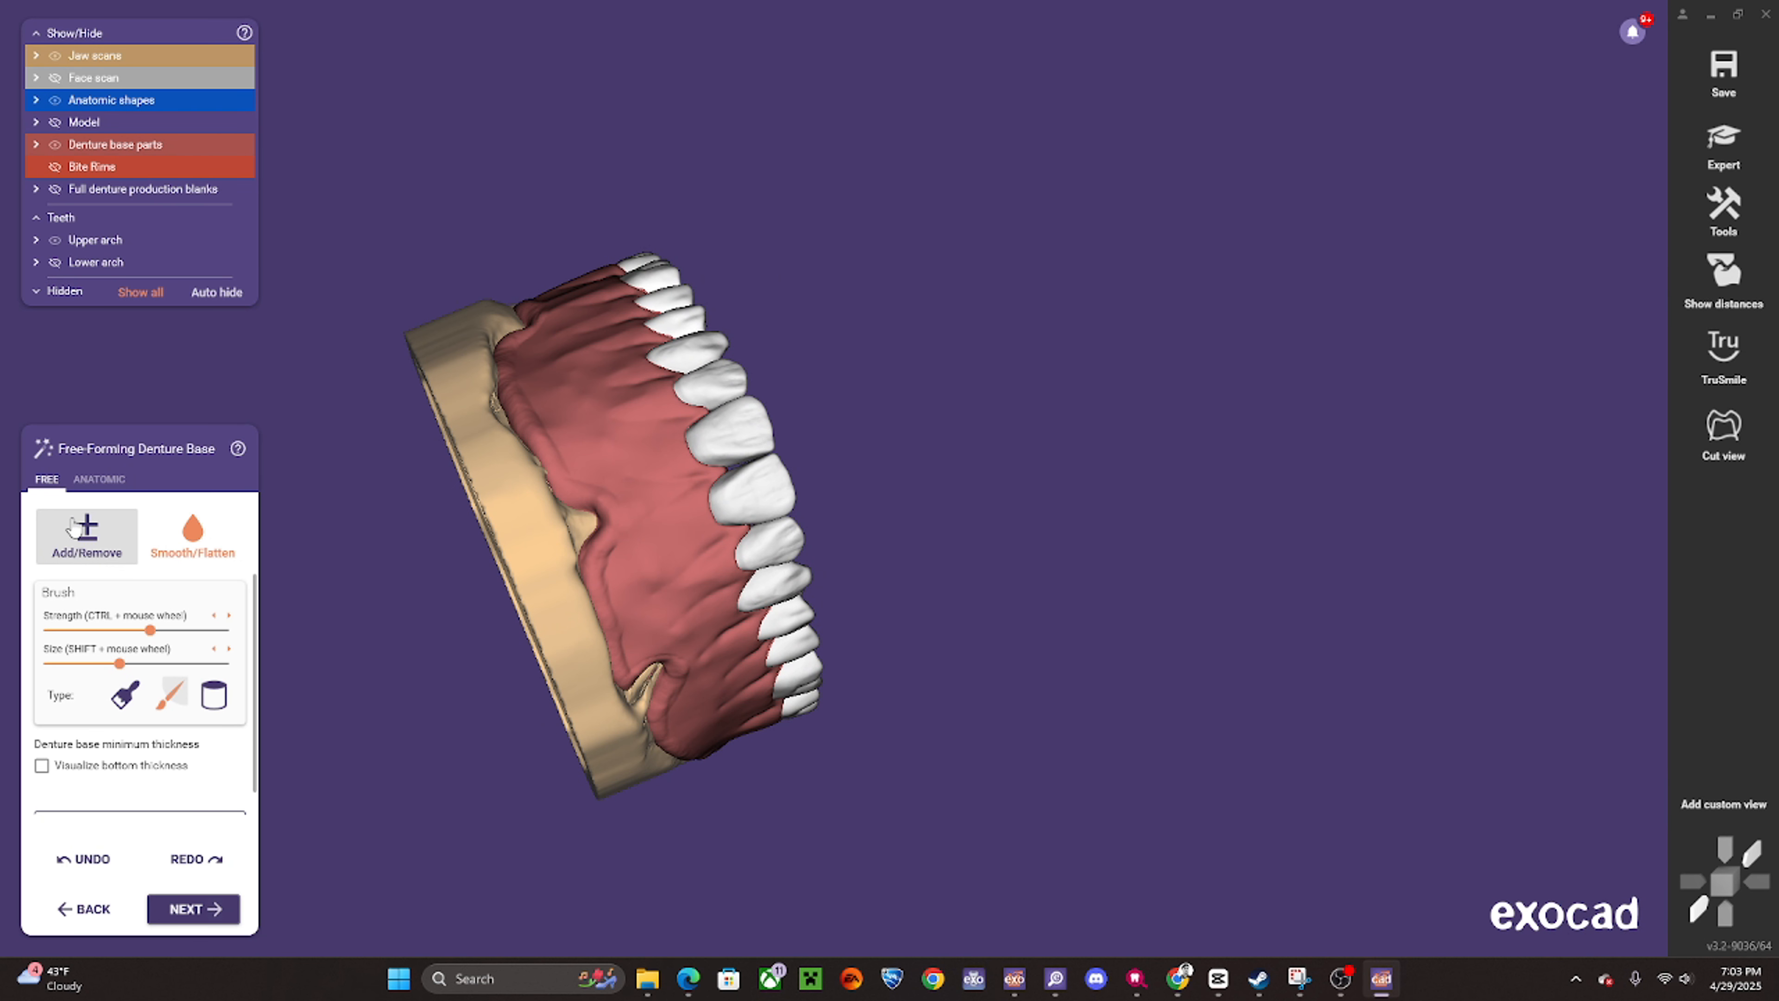
- Contour the gum between the teeth from the patient's left molars to the canine with a weaker, smaller Add/Remove brush
left_click(74, 527)
right_click_drag(707, 476, 727, 548)
scroll(727, 548, "up", 5)
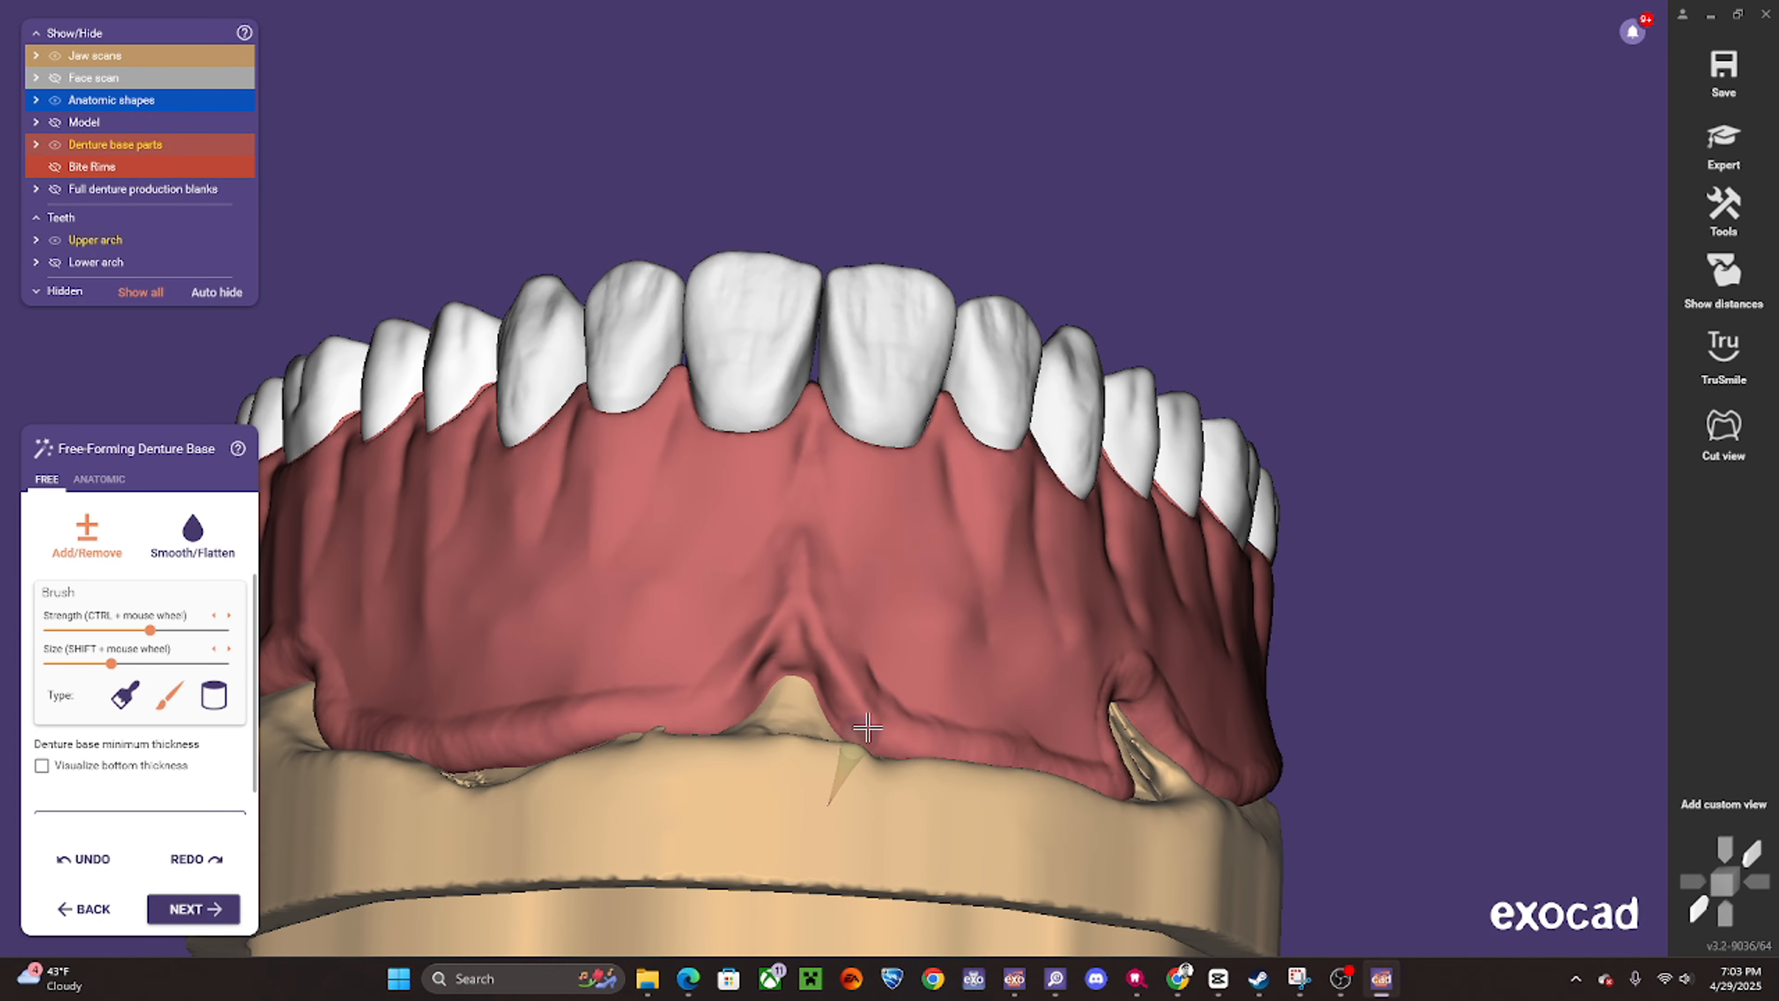
right_click_drag(867, 729, 746, 512)
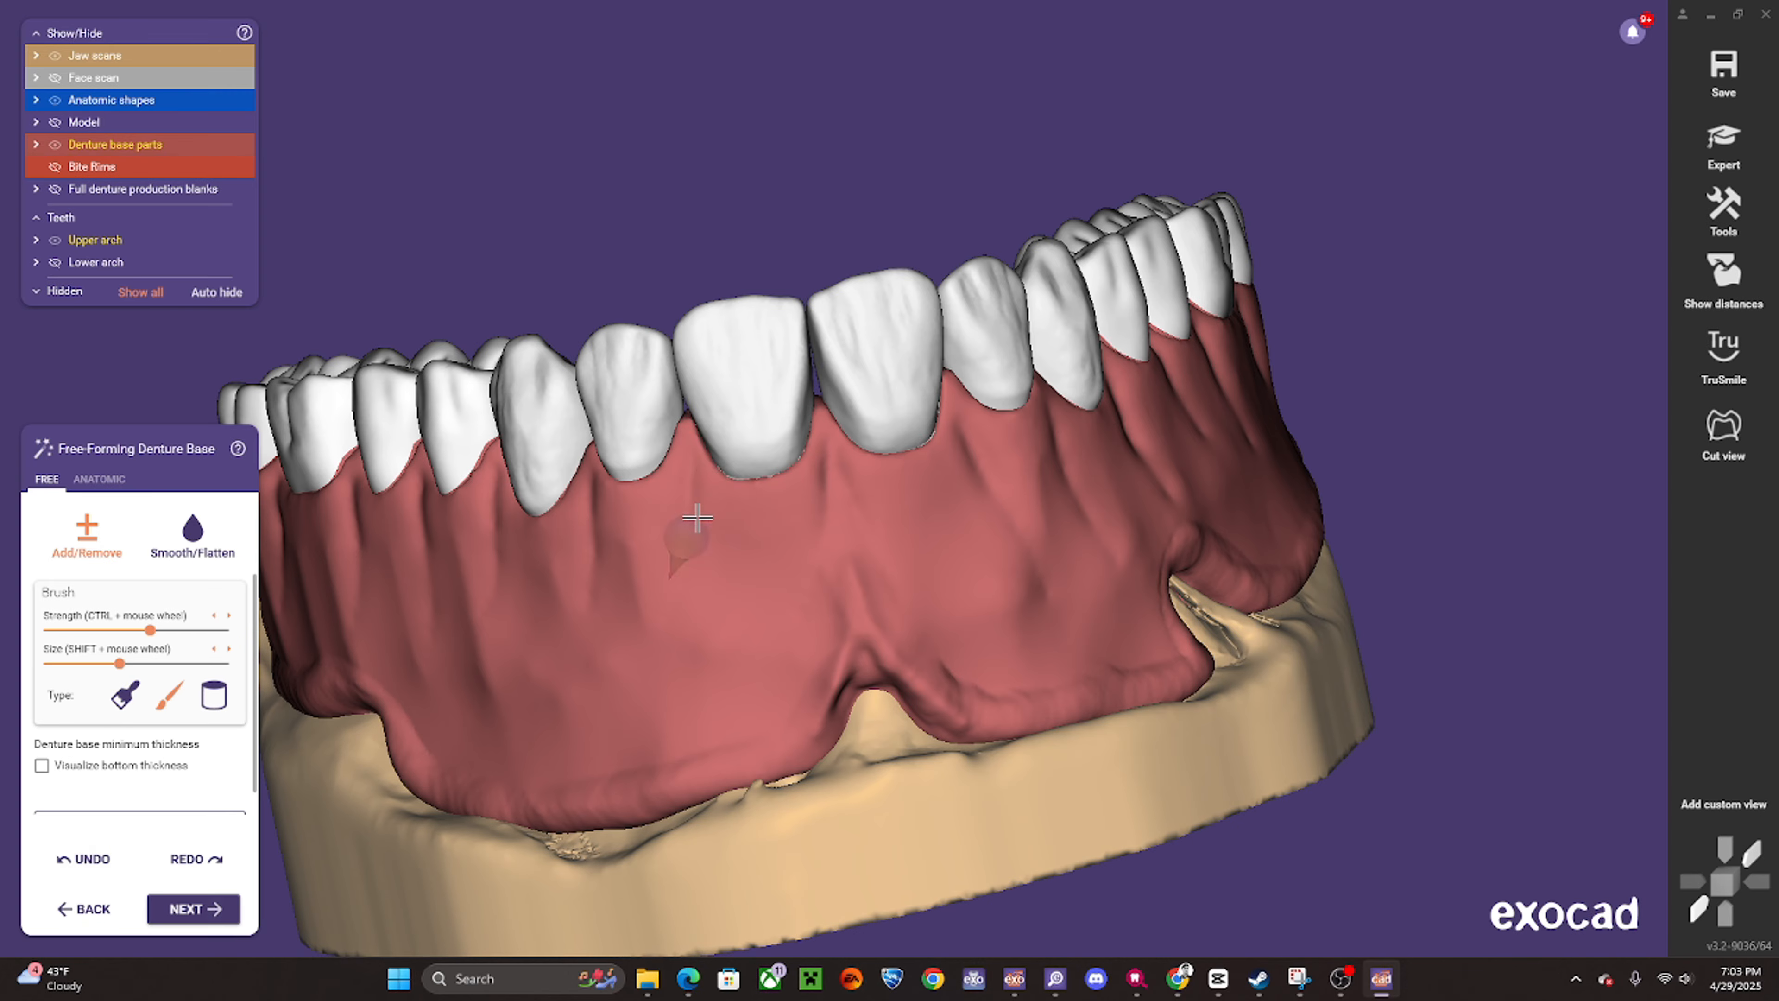
mouse_move(699, 516)
right_mouse_down()
mouse_move(670, 536)
mouse_move(1083, 495)
mouse_move(1033, 499)
right_mouse_up()
scroll(671, 509, "down", 4, "ctrl")
scroll(690, 518, "up", 2)
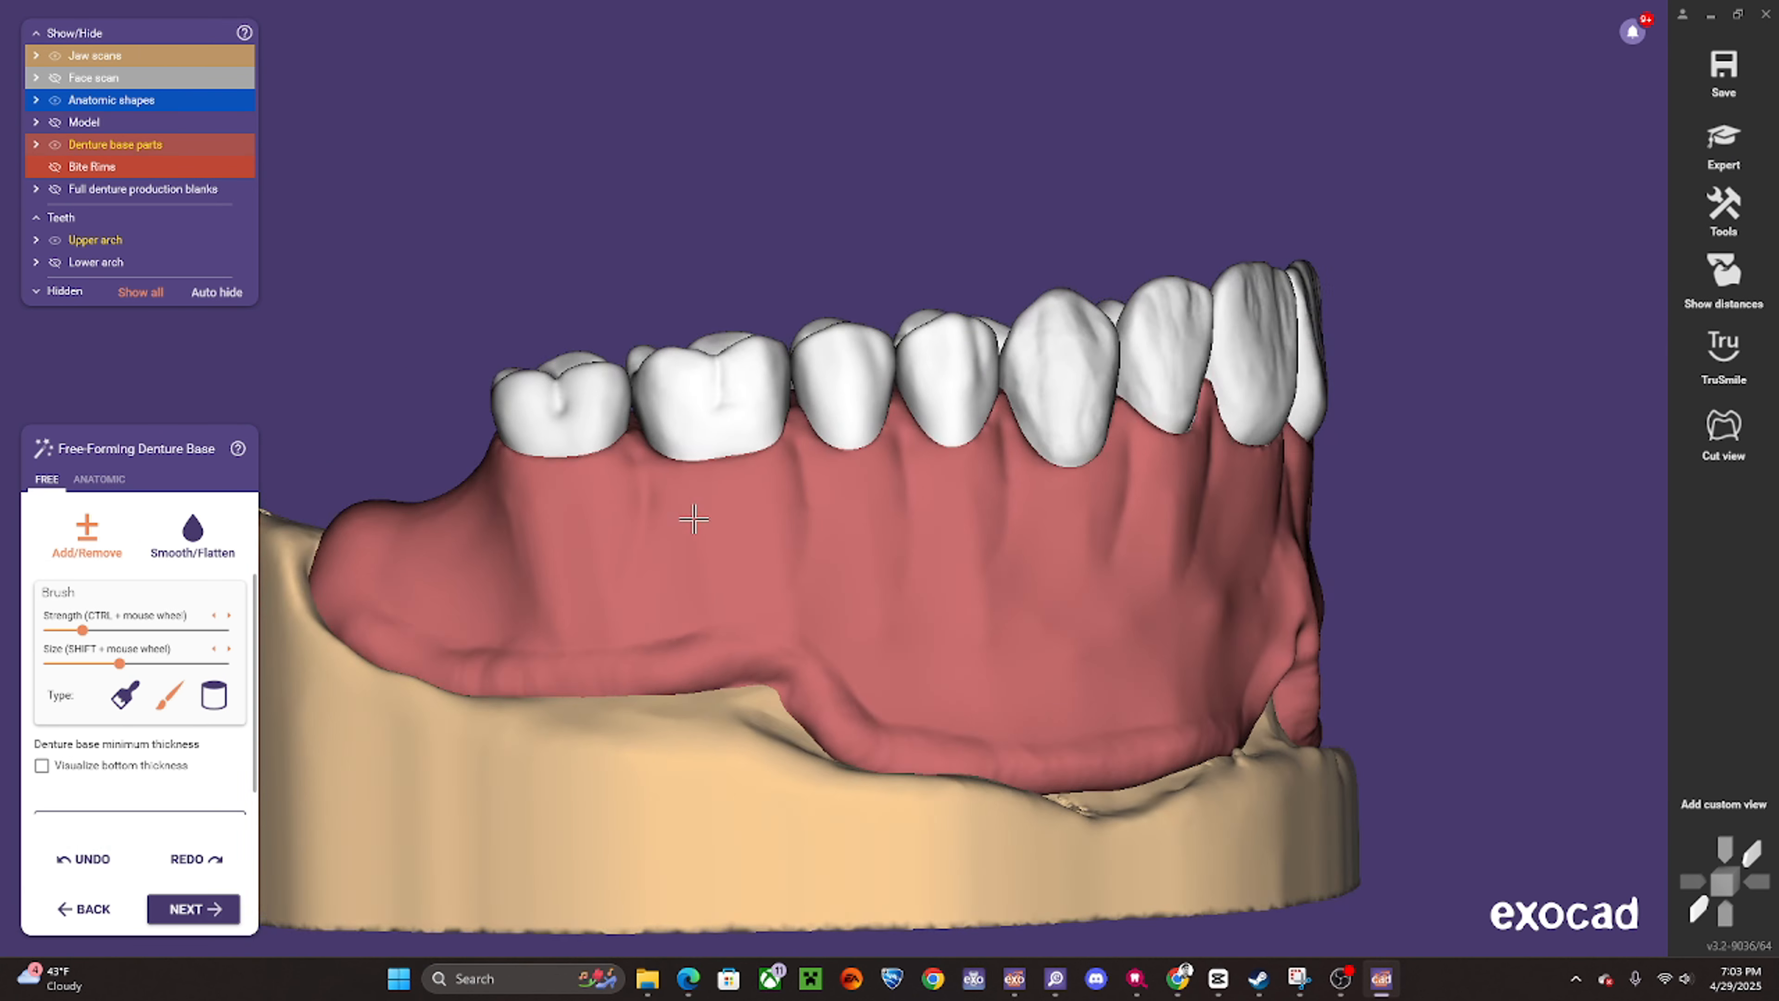
scroll(672, 508, "down", 2, "shift")
scroll(630, 484, "up", 2)
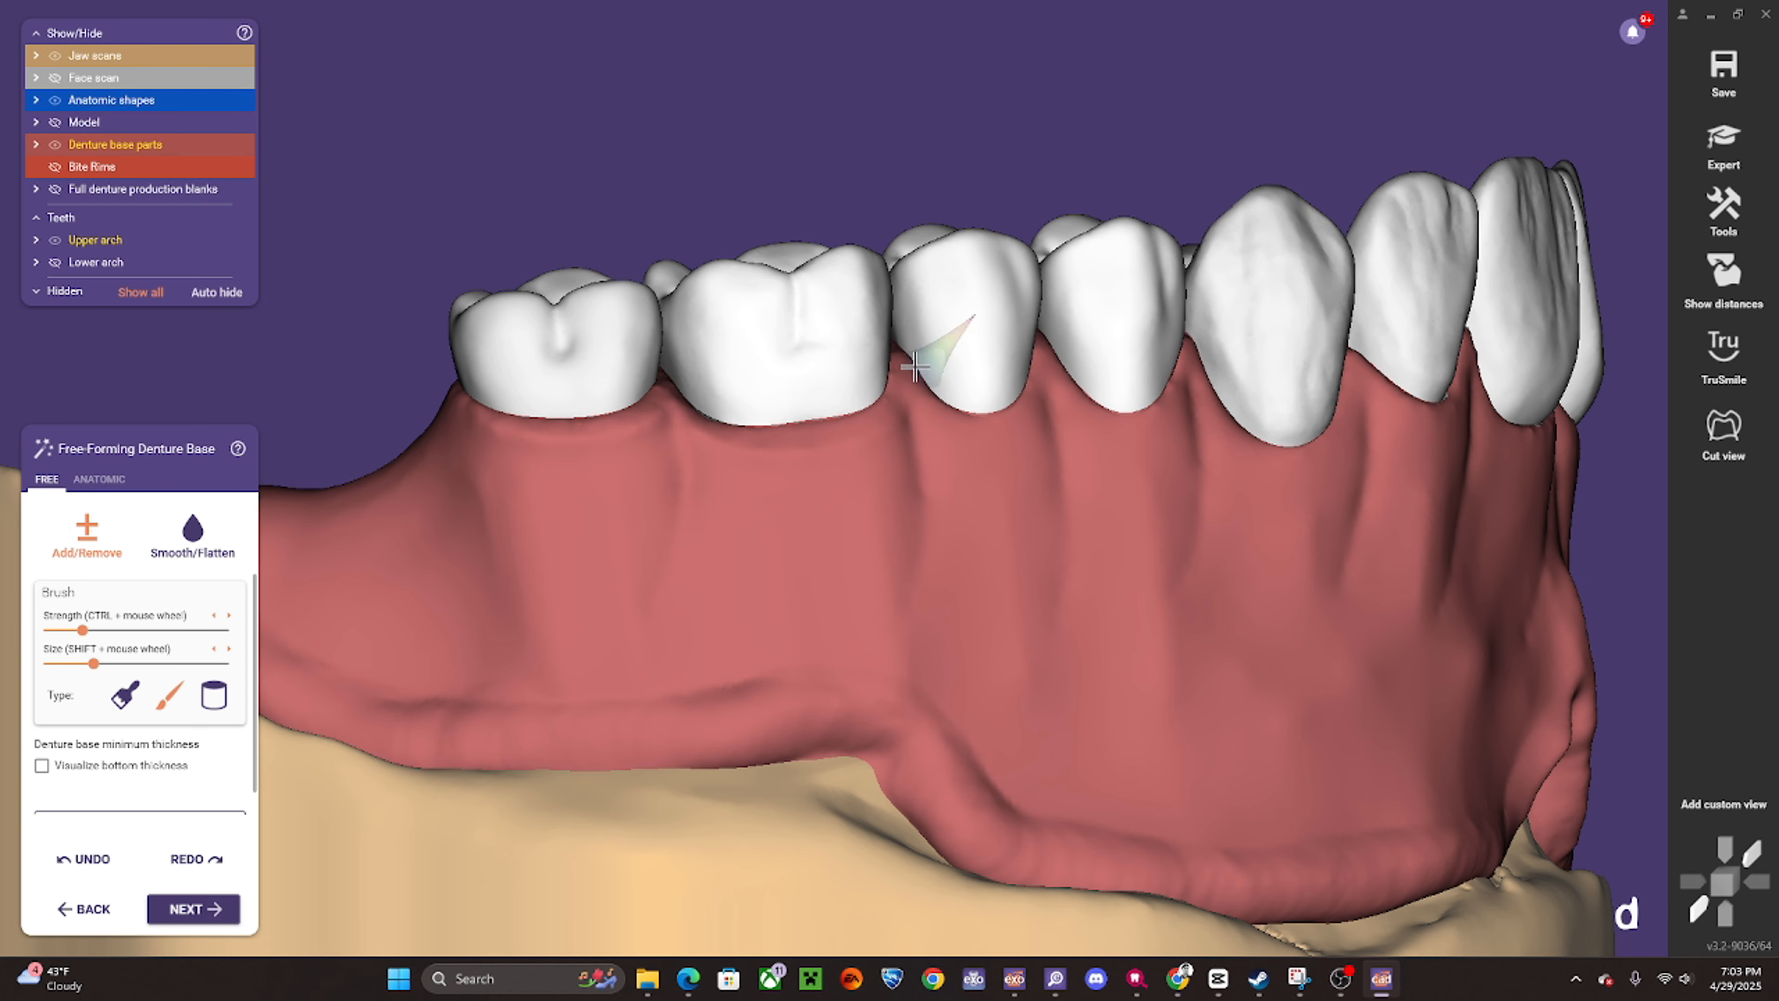
right_click_drag(914, 366, 732, 460)
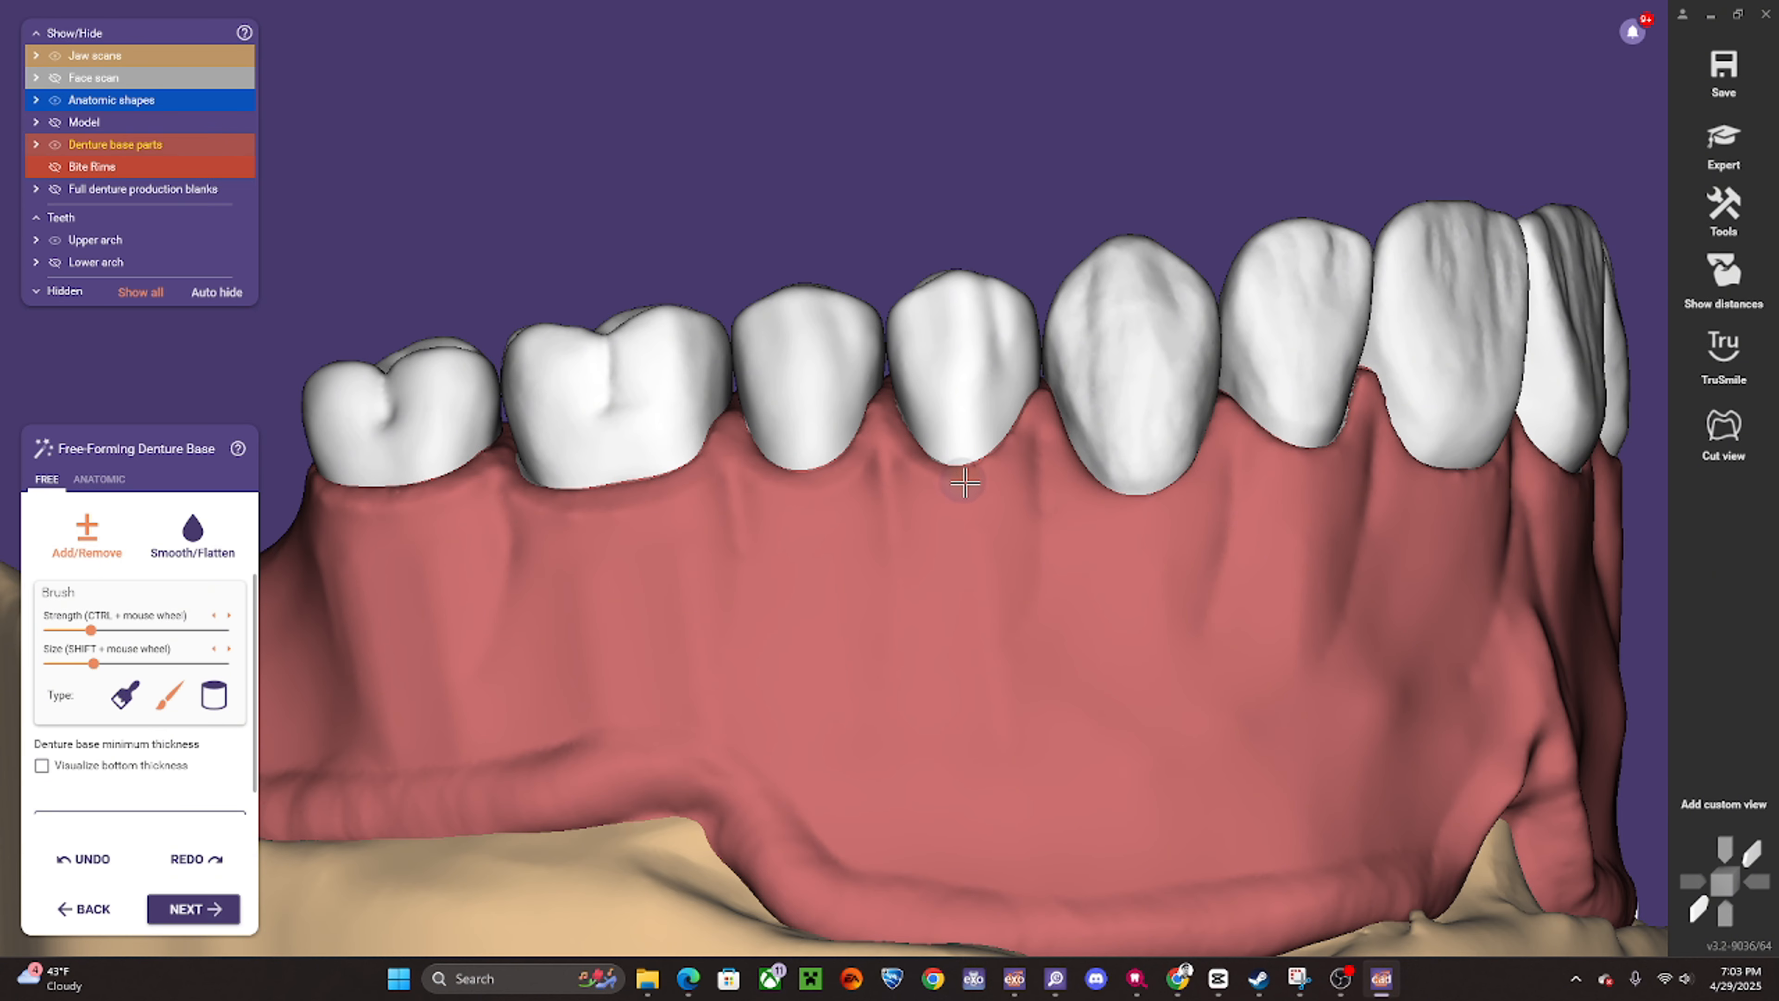
right_click_drag(1030, 434, 855, 439)
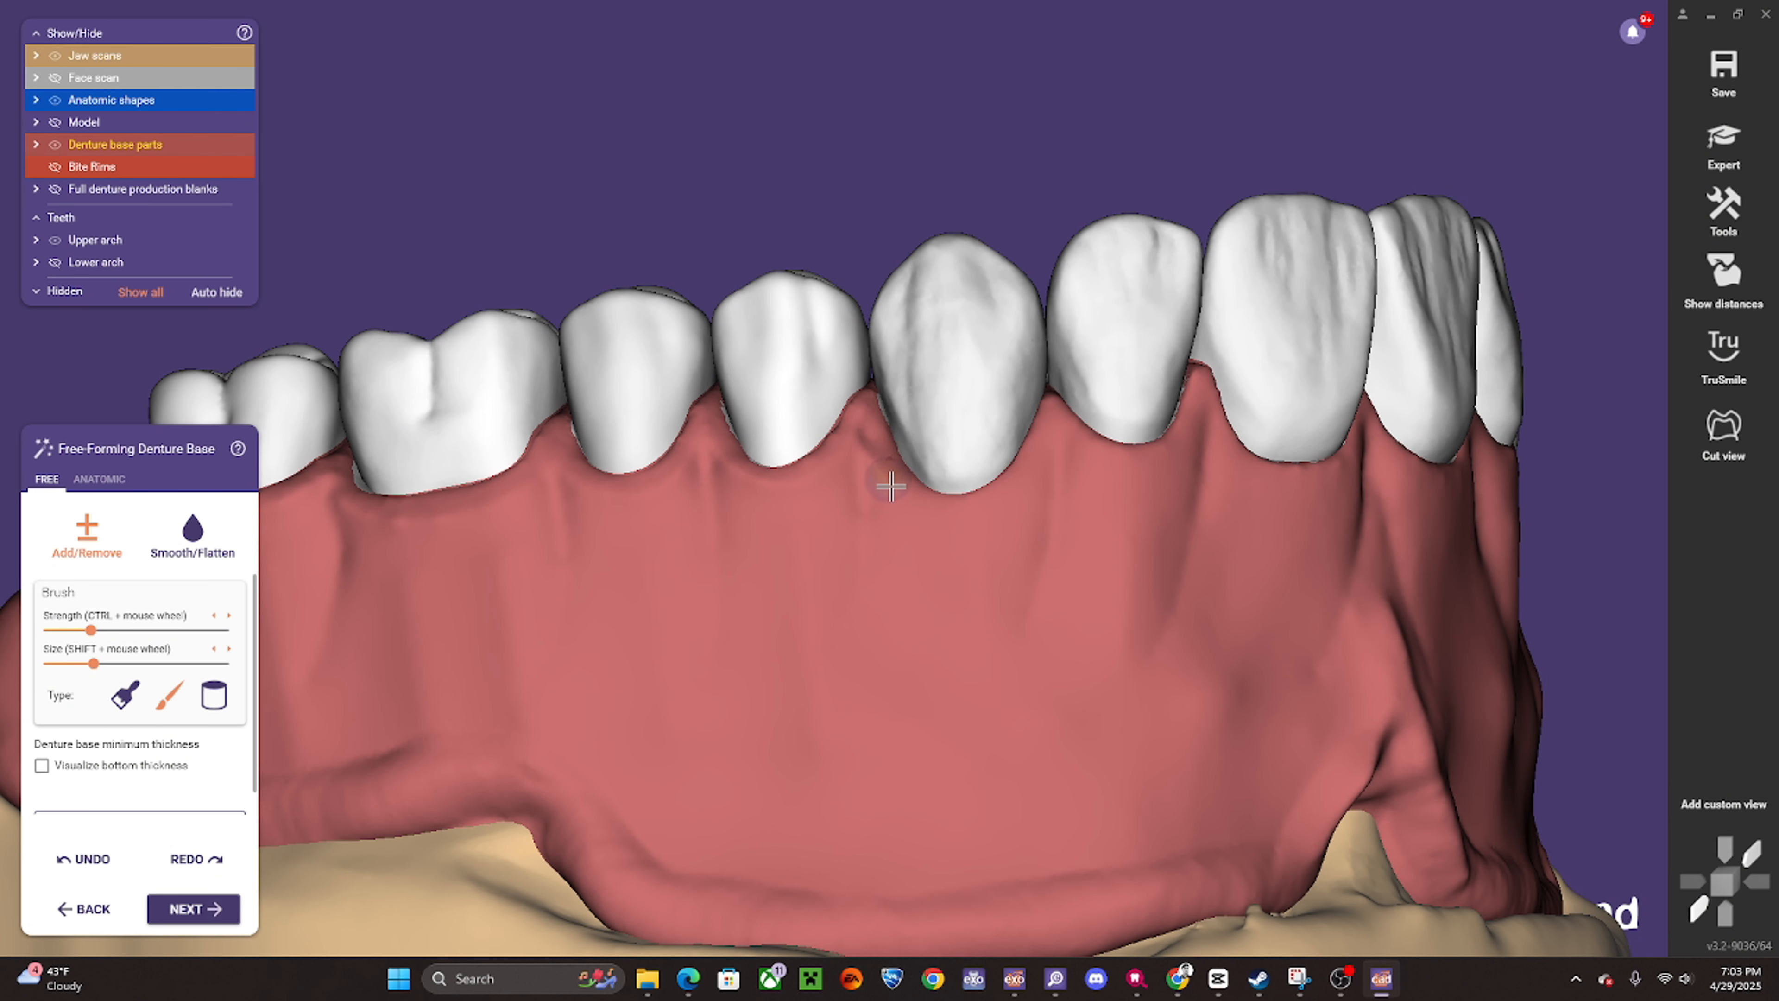
right_click_drag(1041, 449, 888, 381)
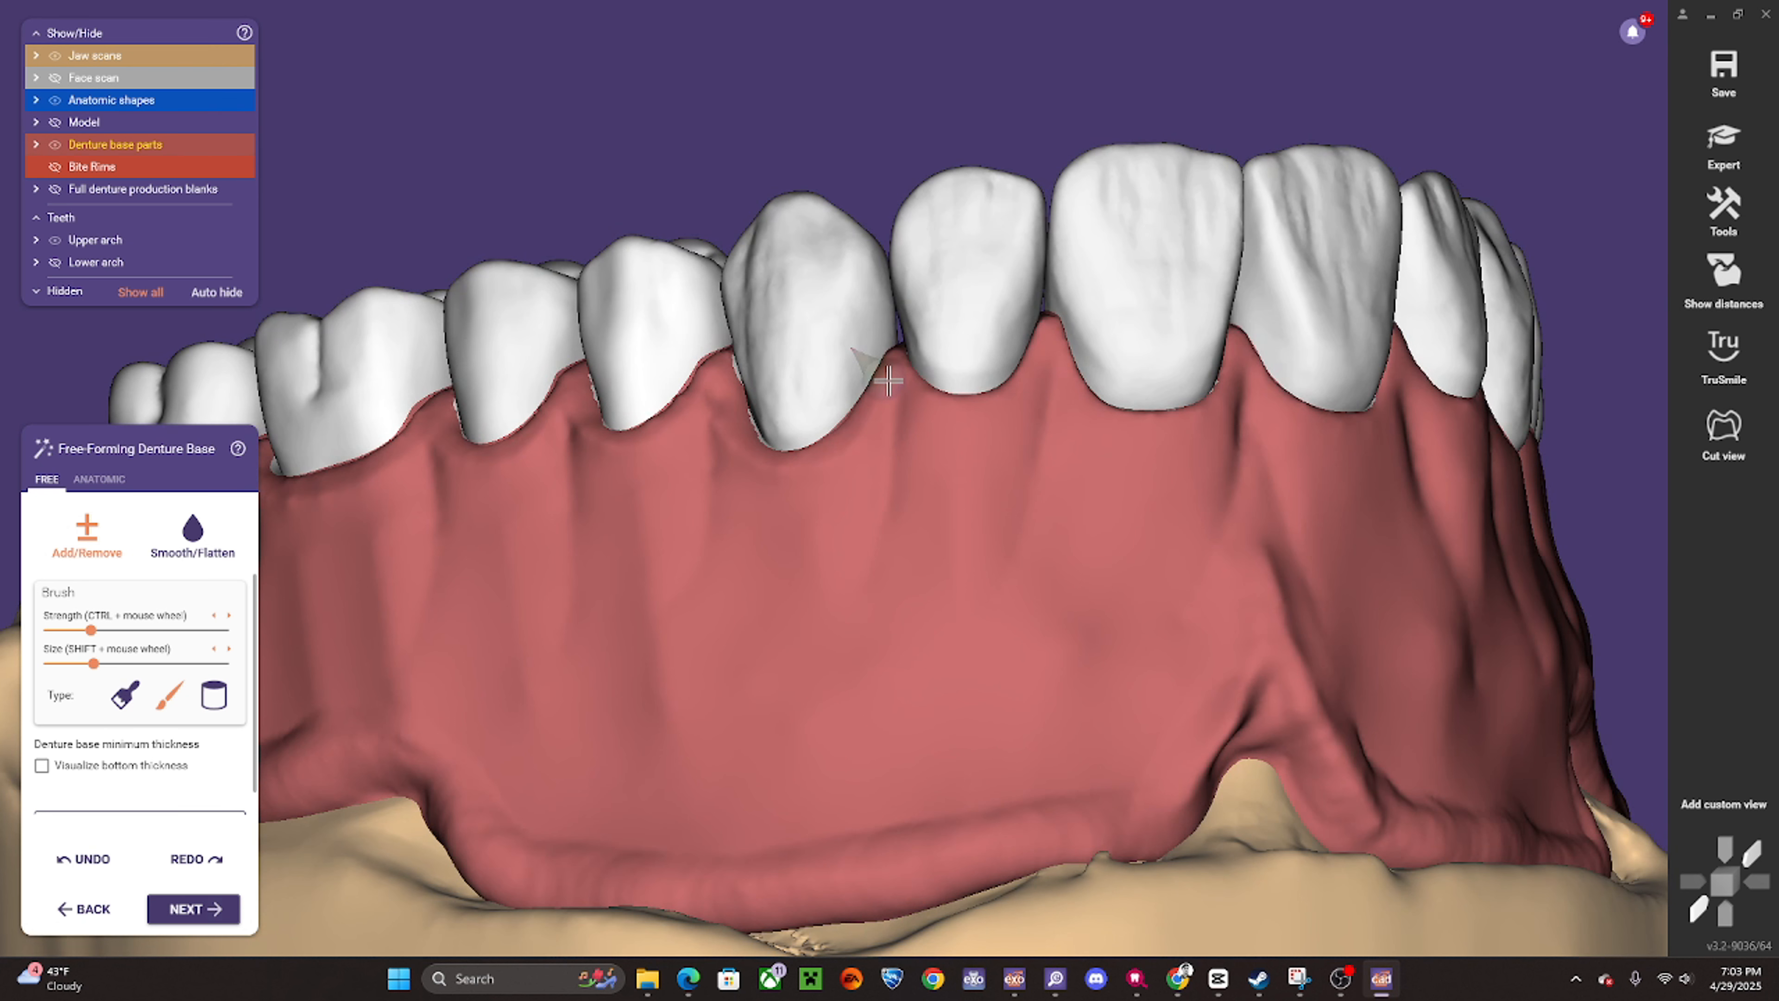
- Continue contouring the gum between the front teeth, across the midline to the patient's right canine
right_click_drag(1059, 335, 904, 370)
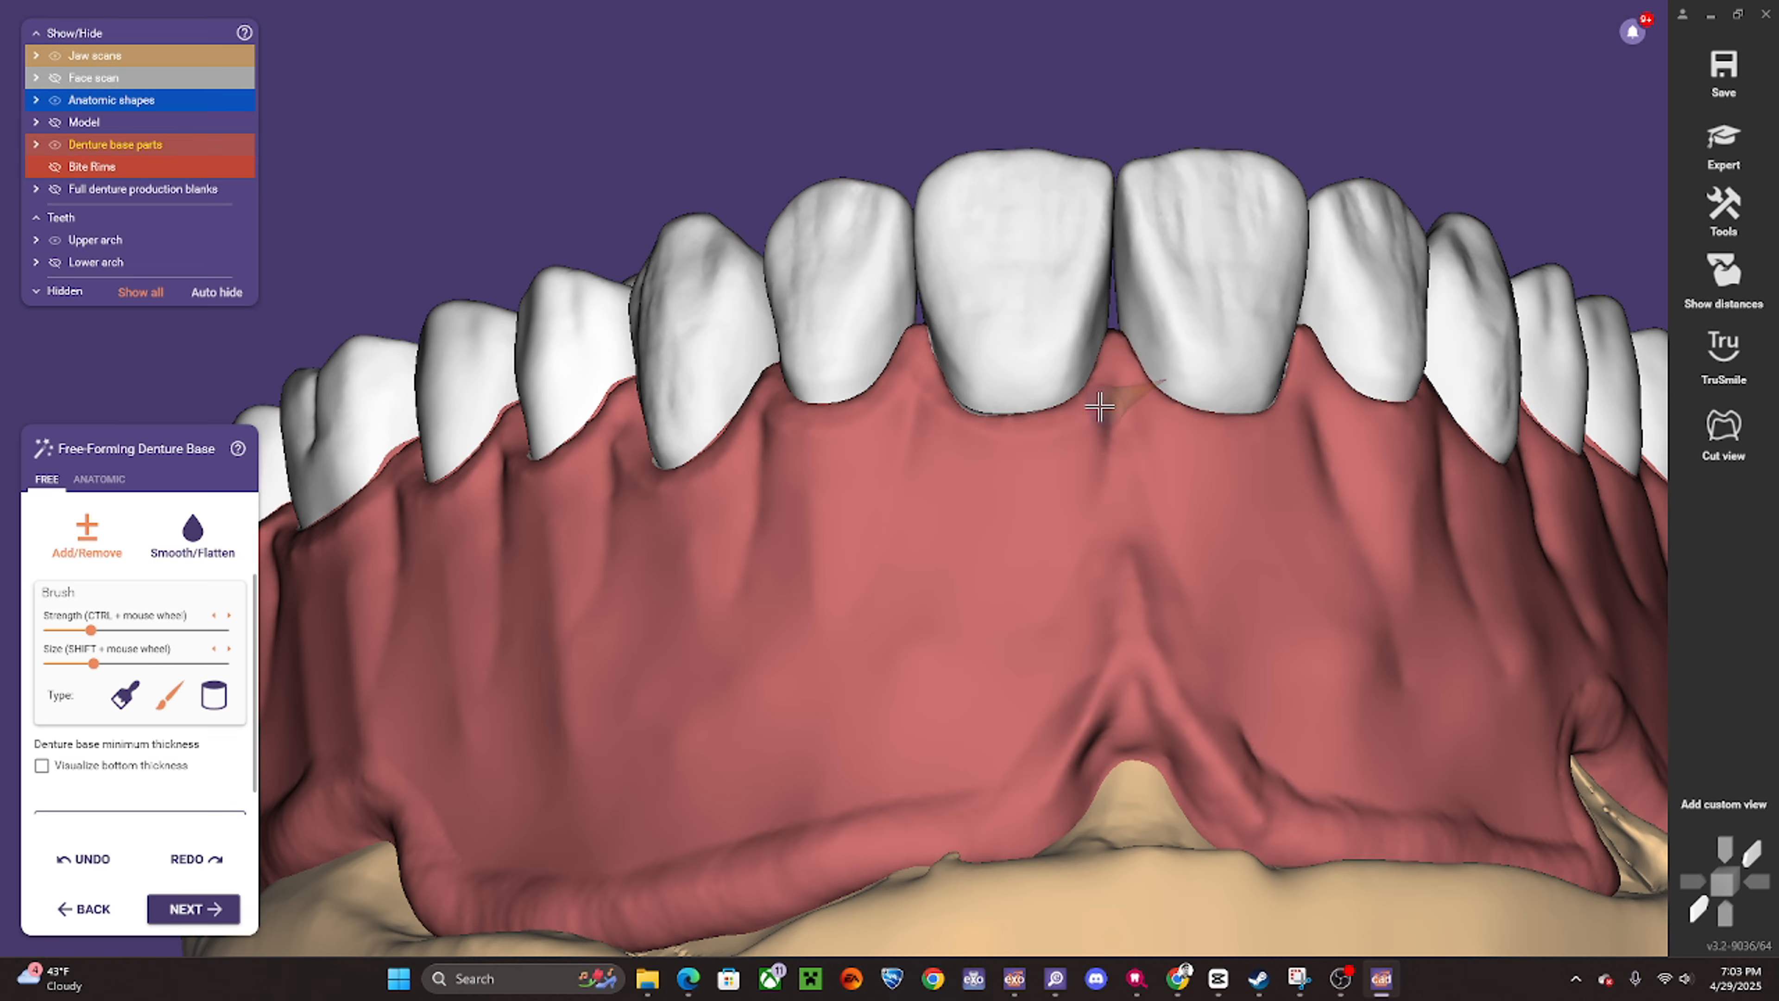
right_click_drag(1153, 431, 969, 362)
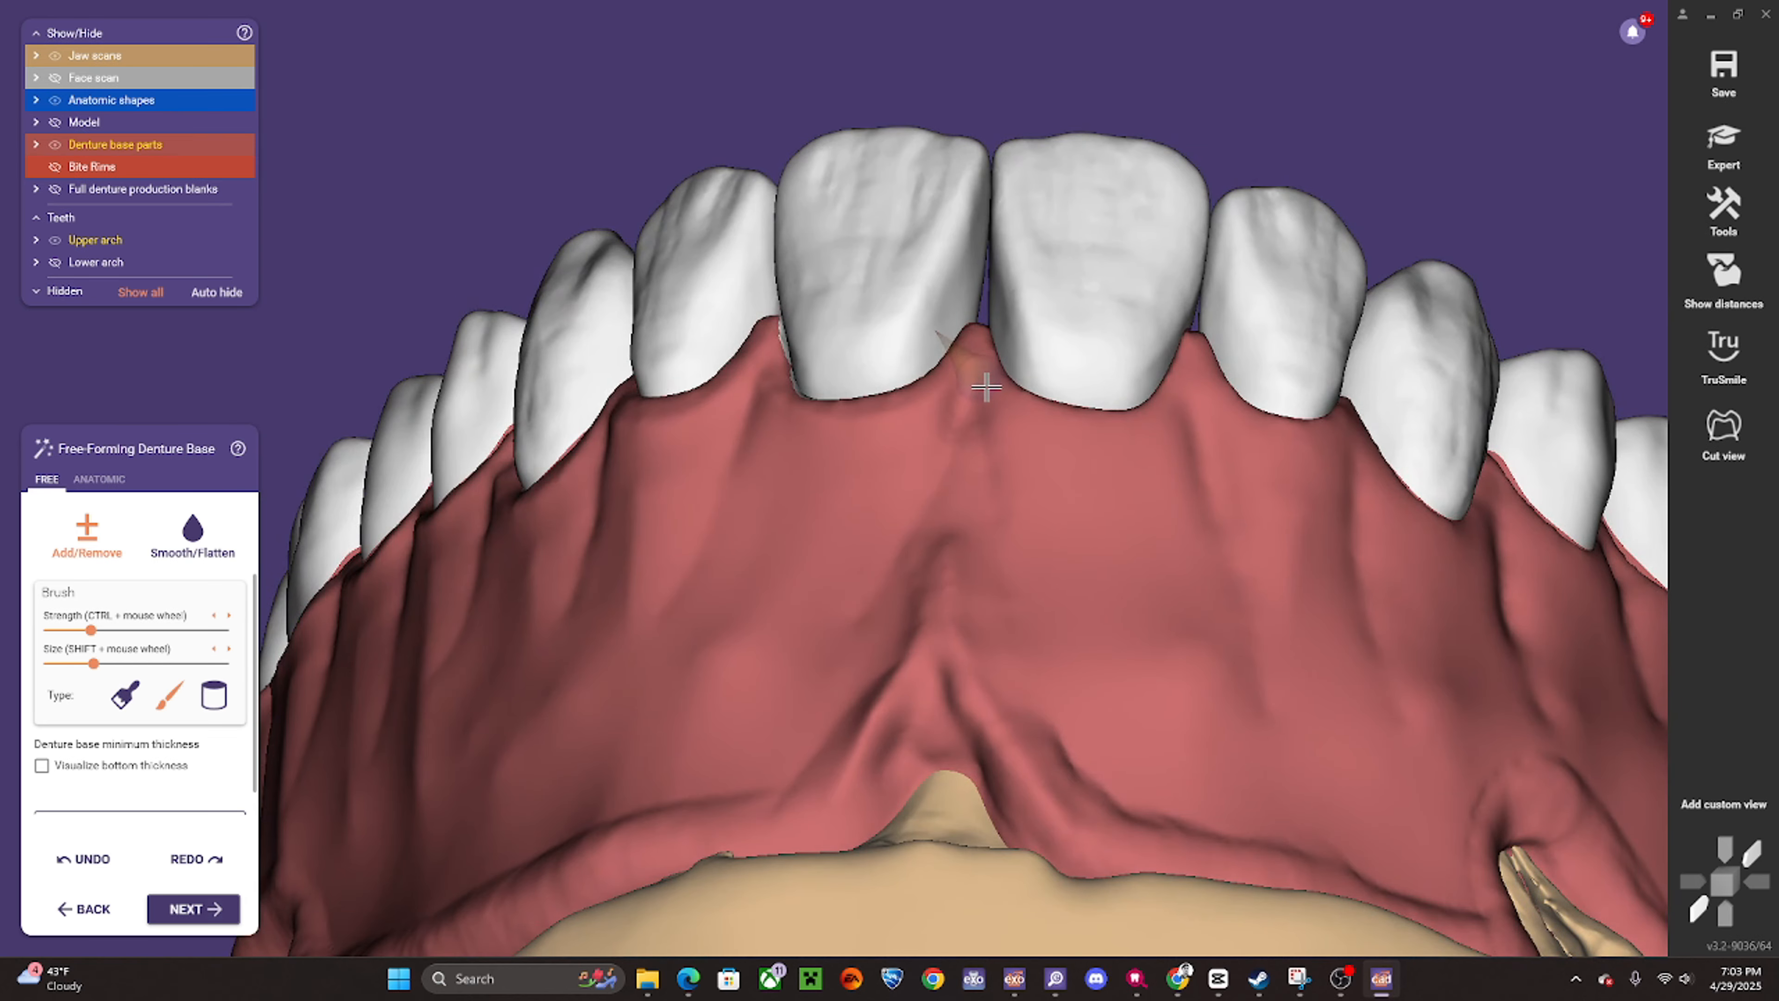
right_click_drag(1198, 364, 971, 414)
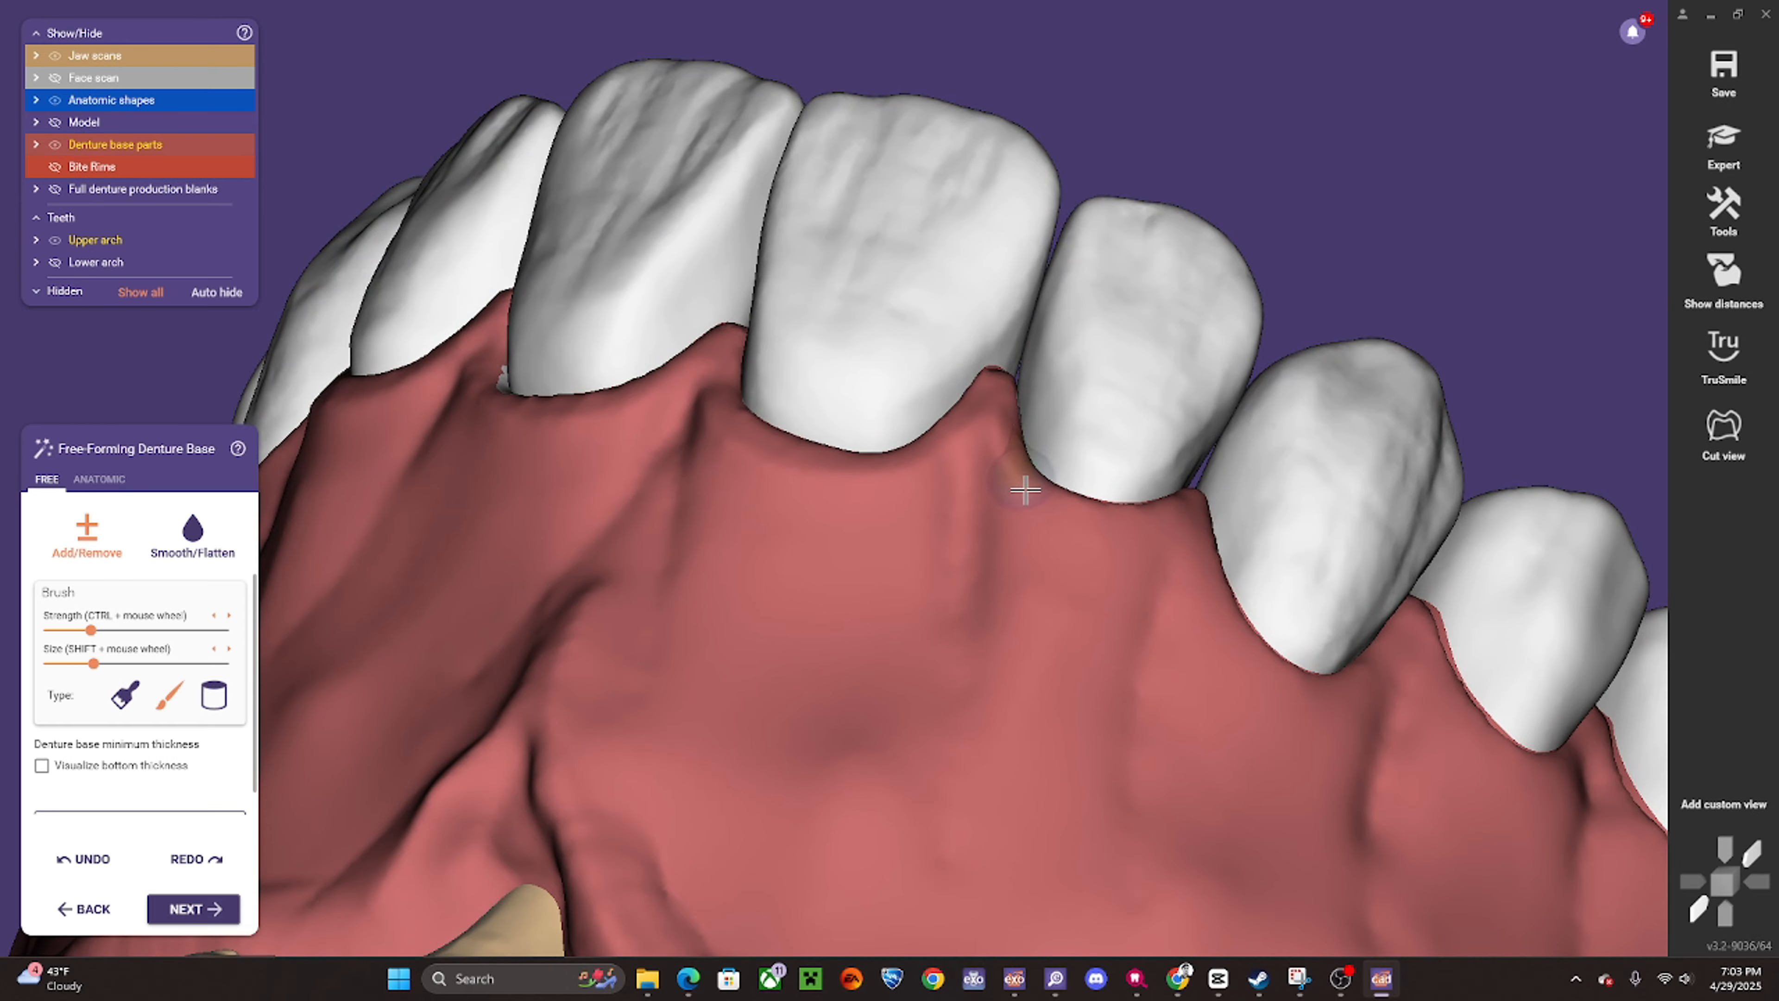
right_click_drag(1191, 508, 947, 515)
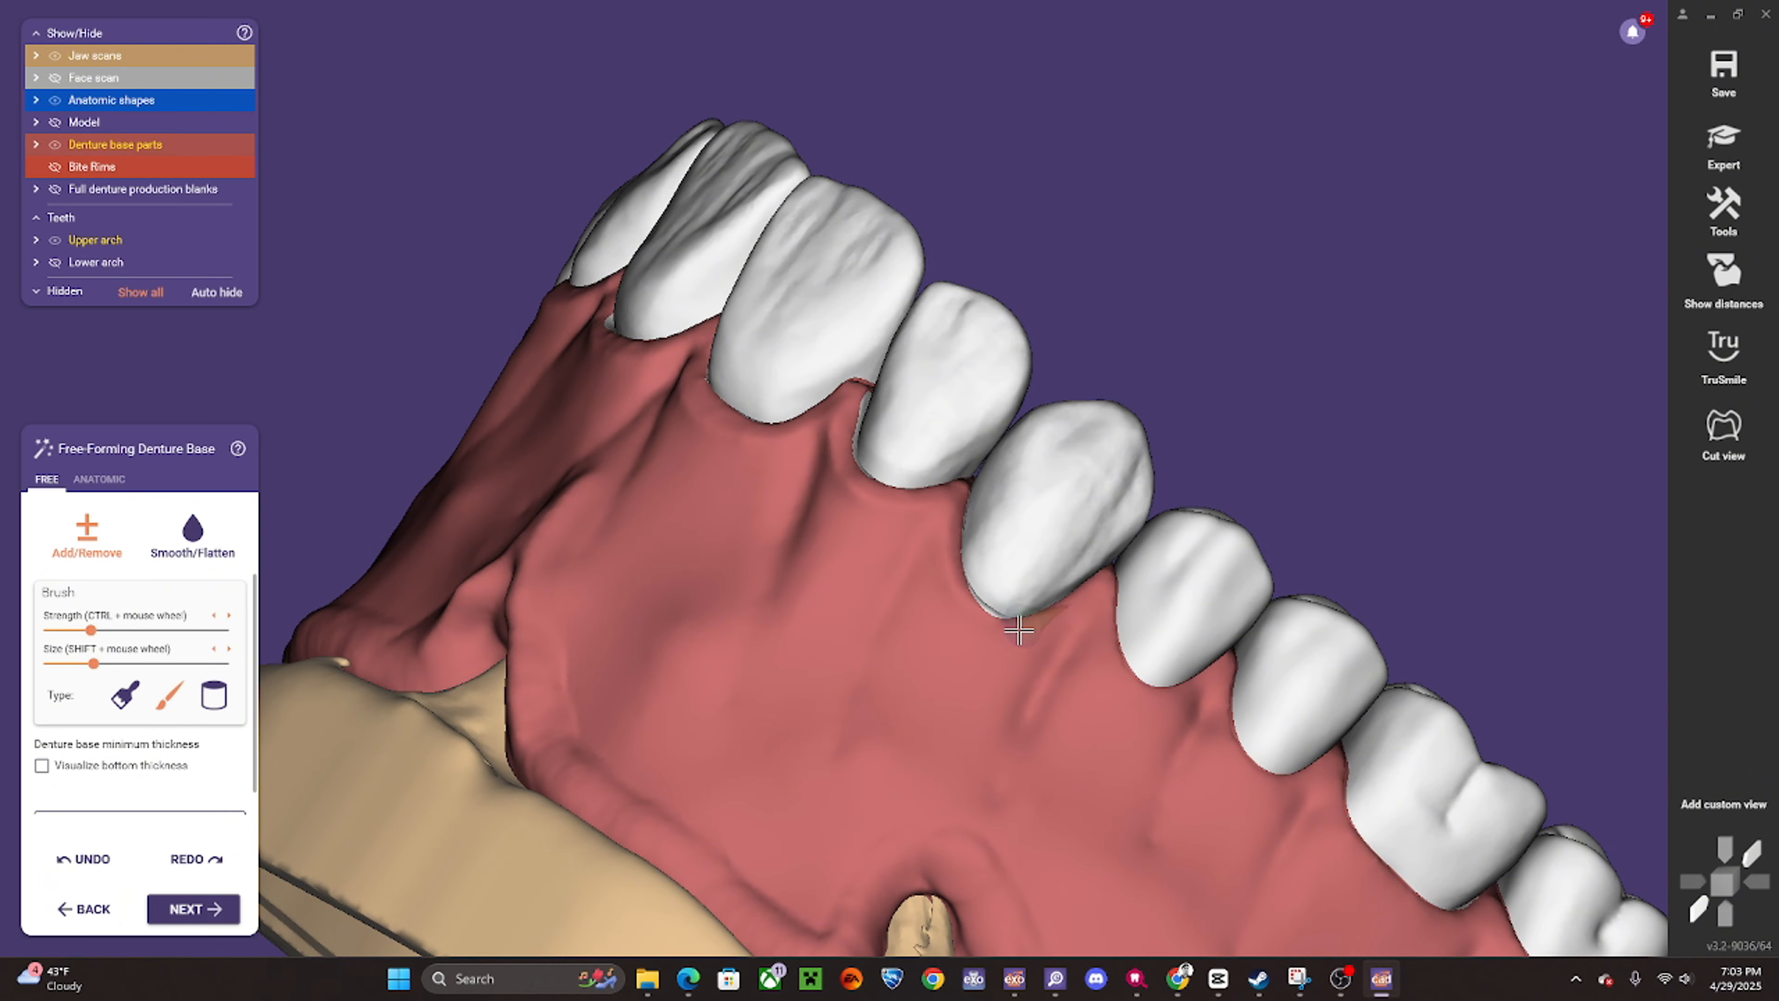
right_click_drag(1114, 575, 928, 444)
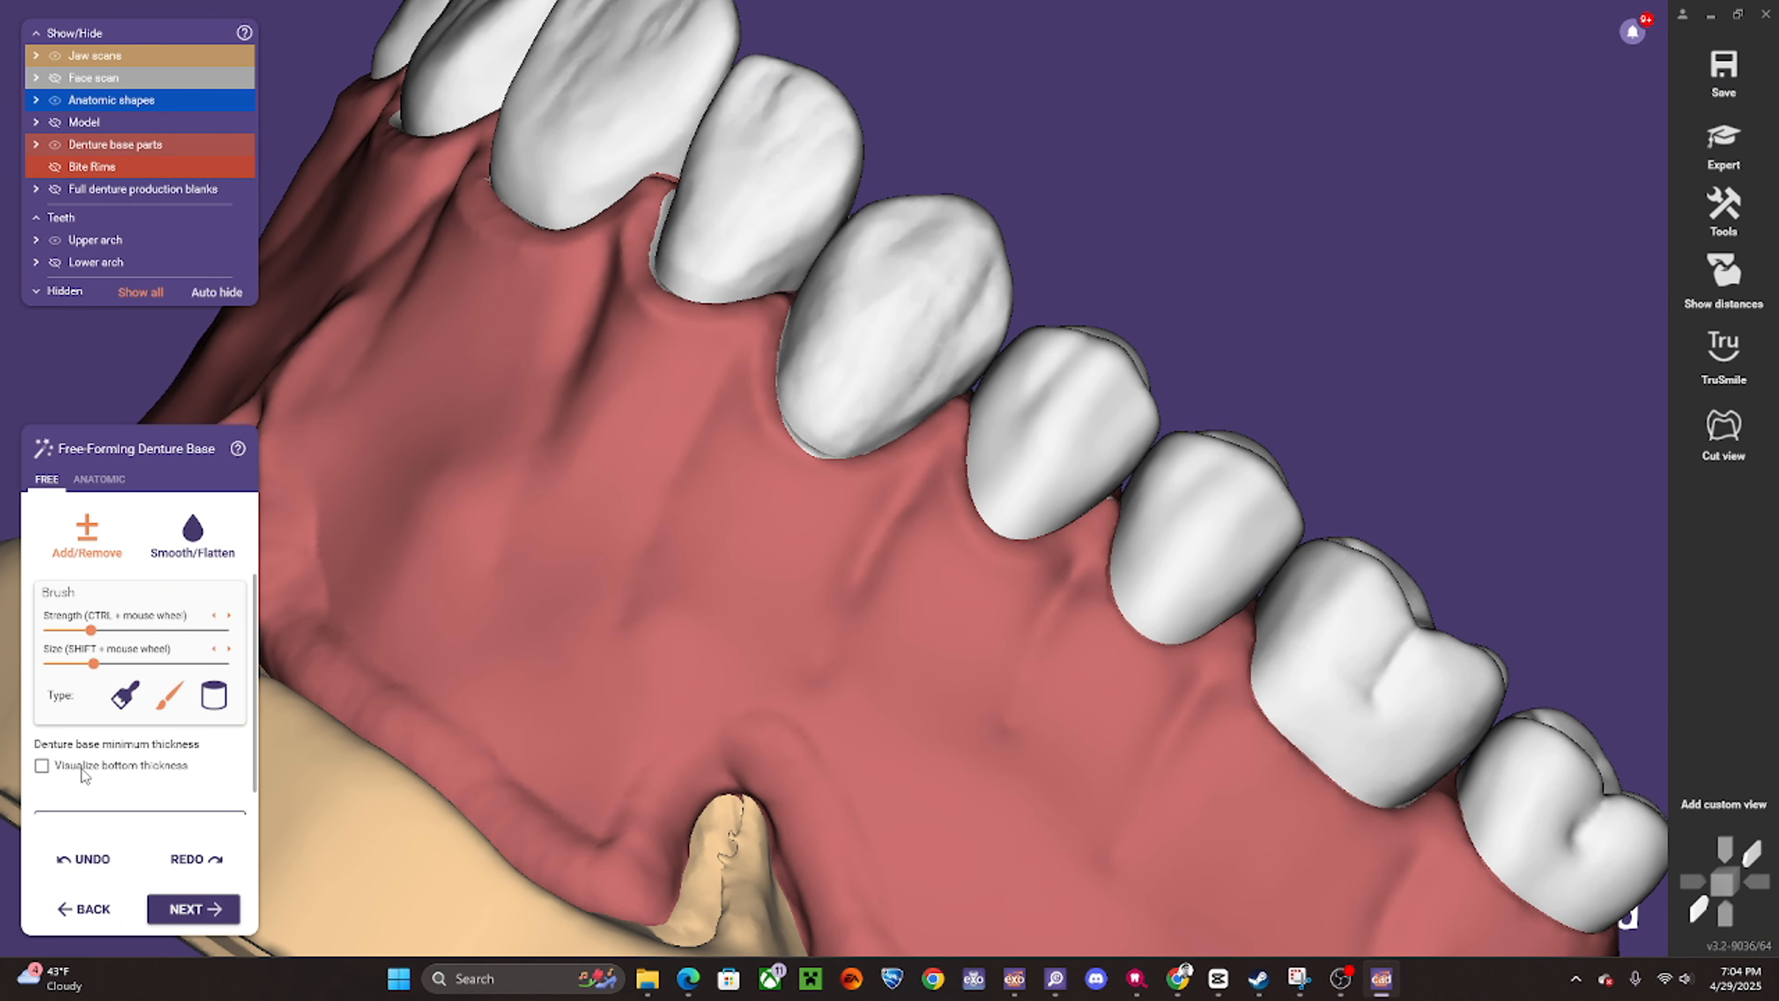
- Contour the gum between the premolars and molars on the patient's right side with the same pointed brush
left_click(42, 765)
left_click(47, 767)
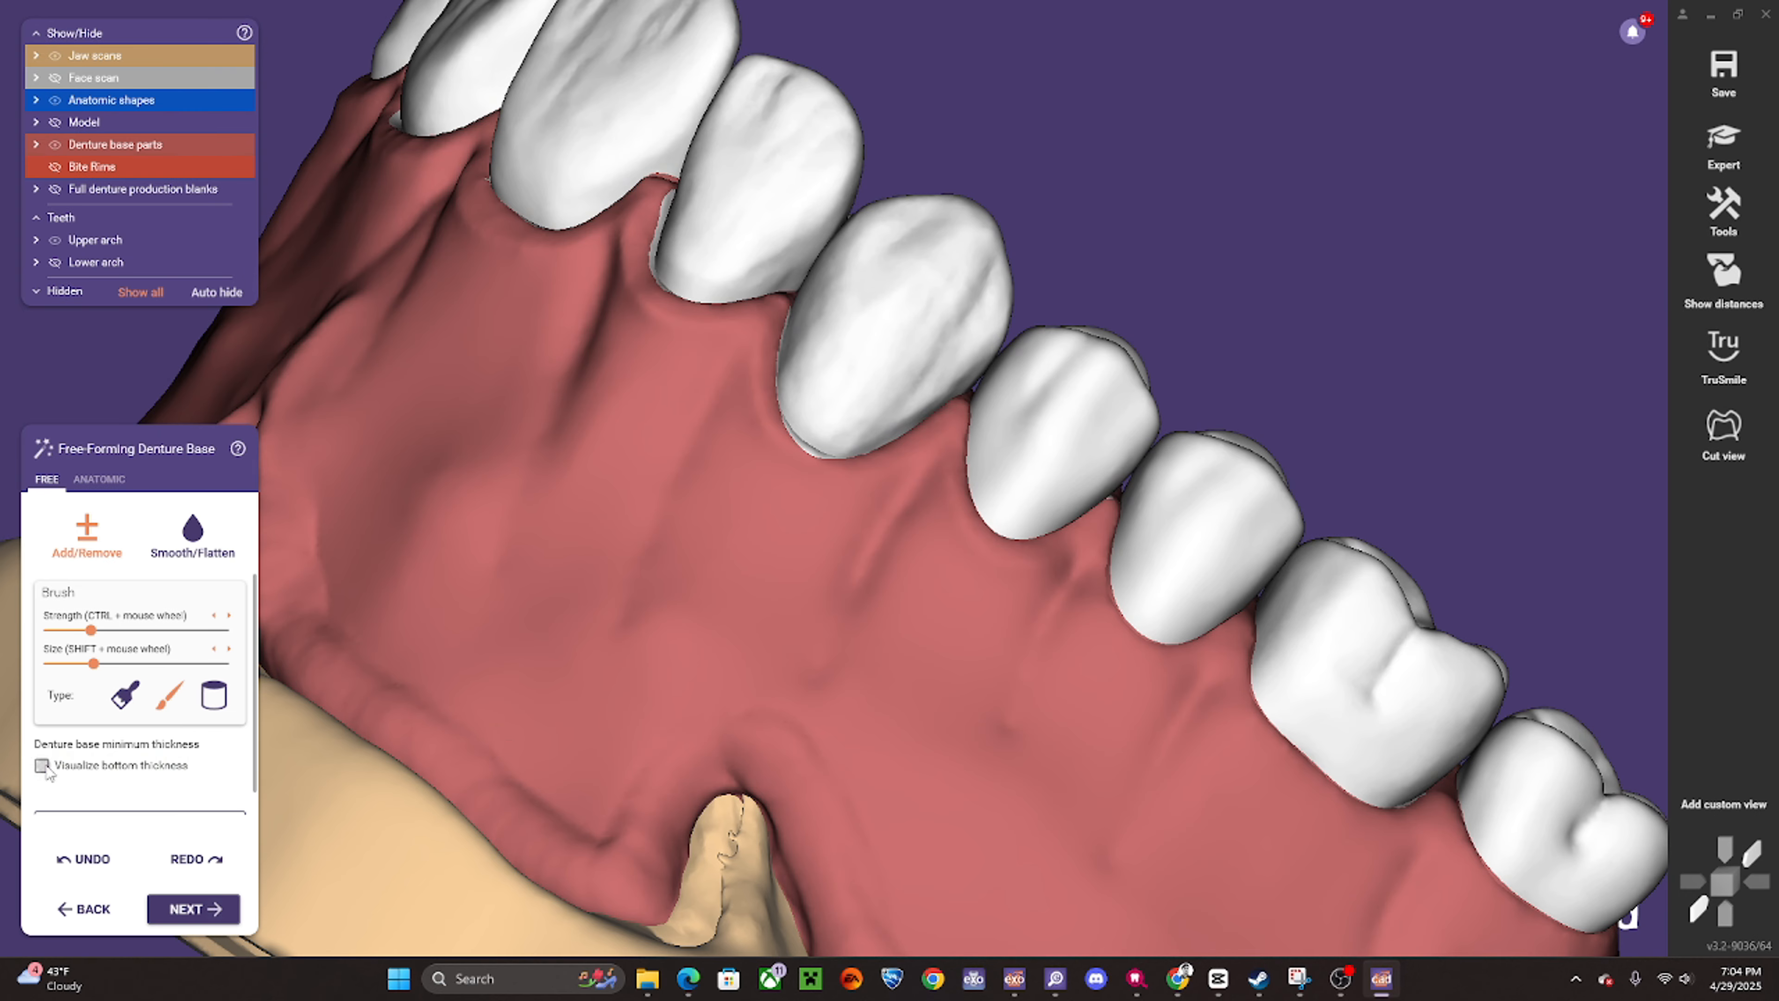
scroll(902, 549, "down", 4)
right_click_drag(902, 550, 841, 519)
scroll(842, 520, "up", 5)
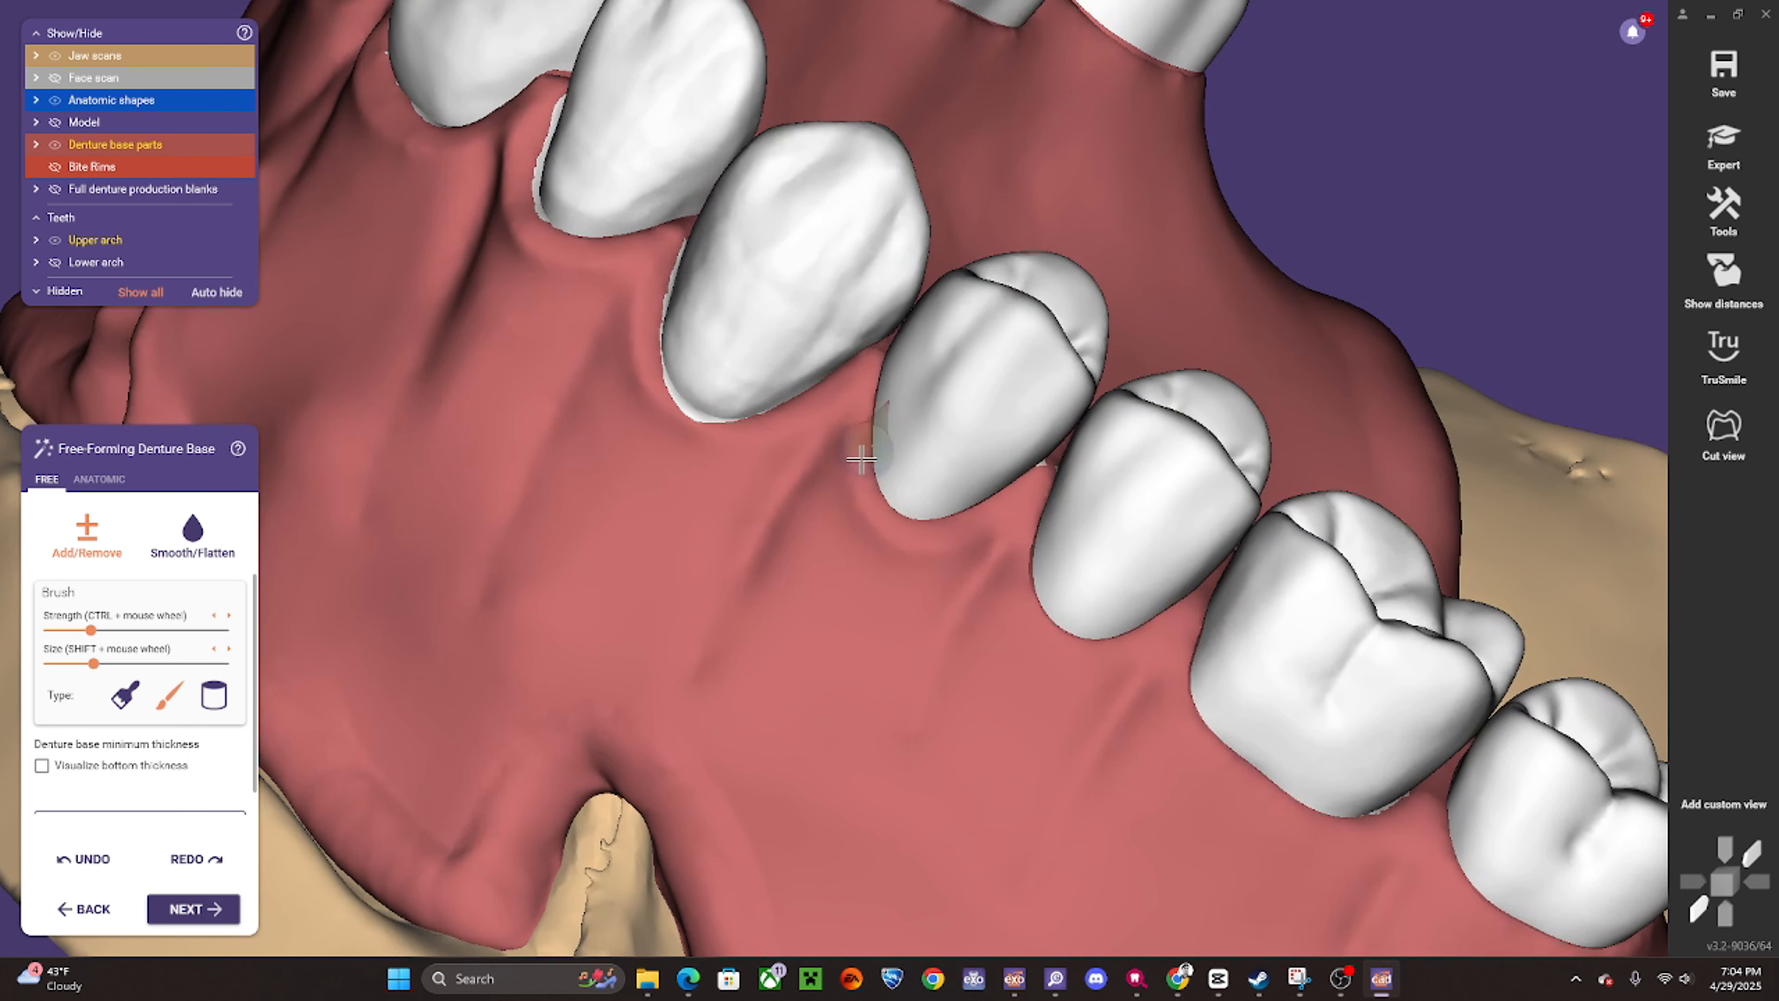
right_click_drag(996, 545, 902, 421)
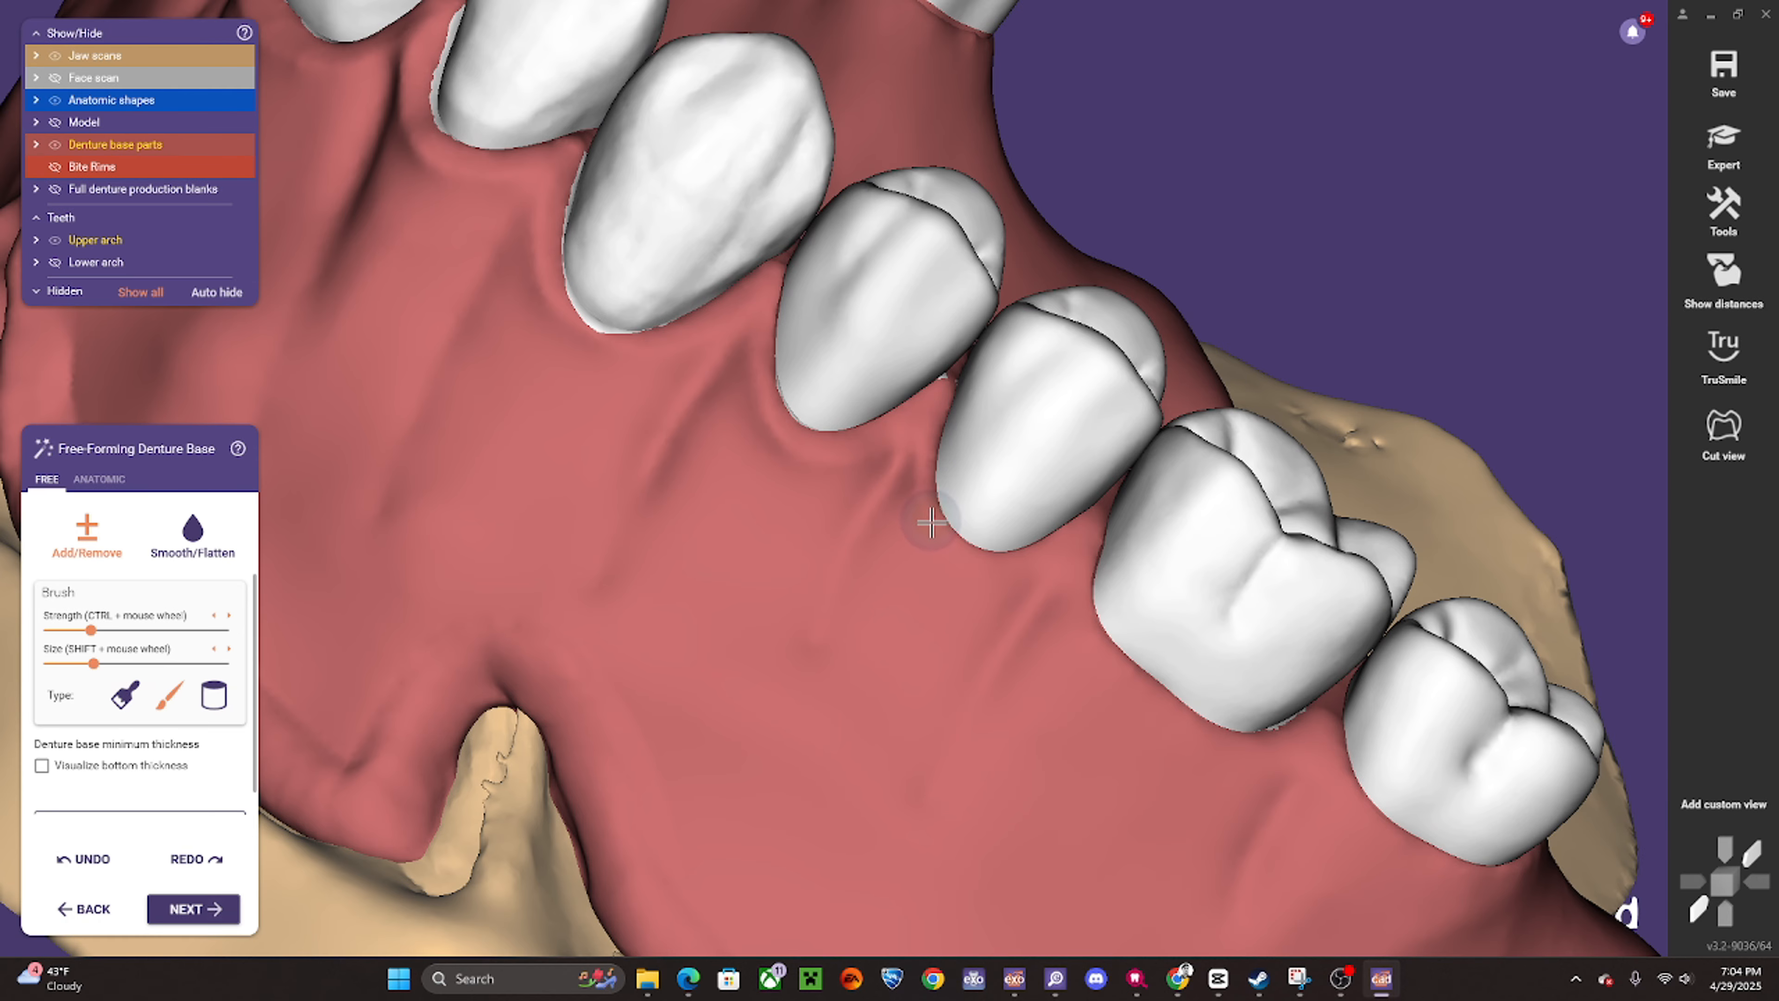
right_click_drag(1046, 554, 1013, 449)
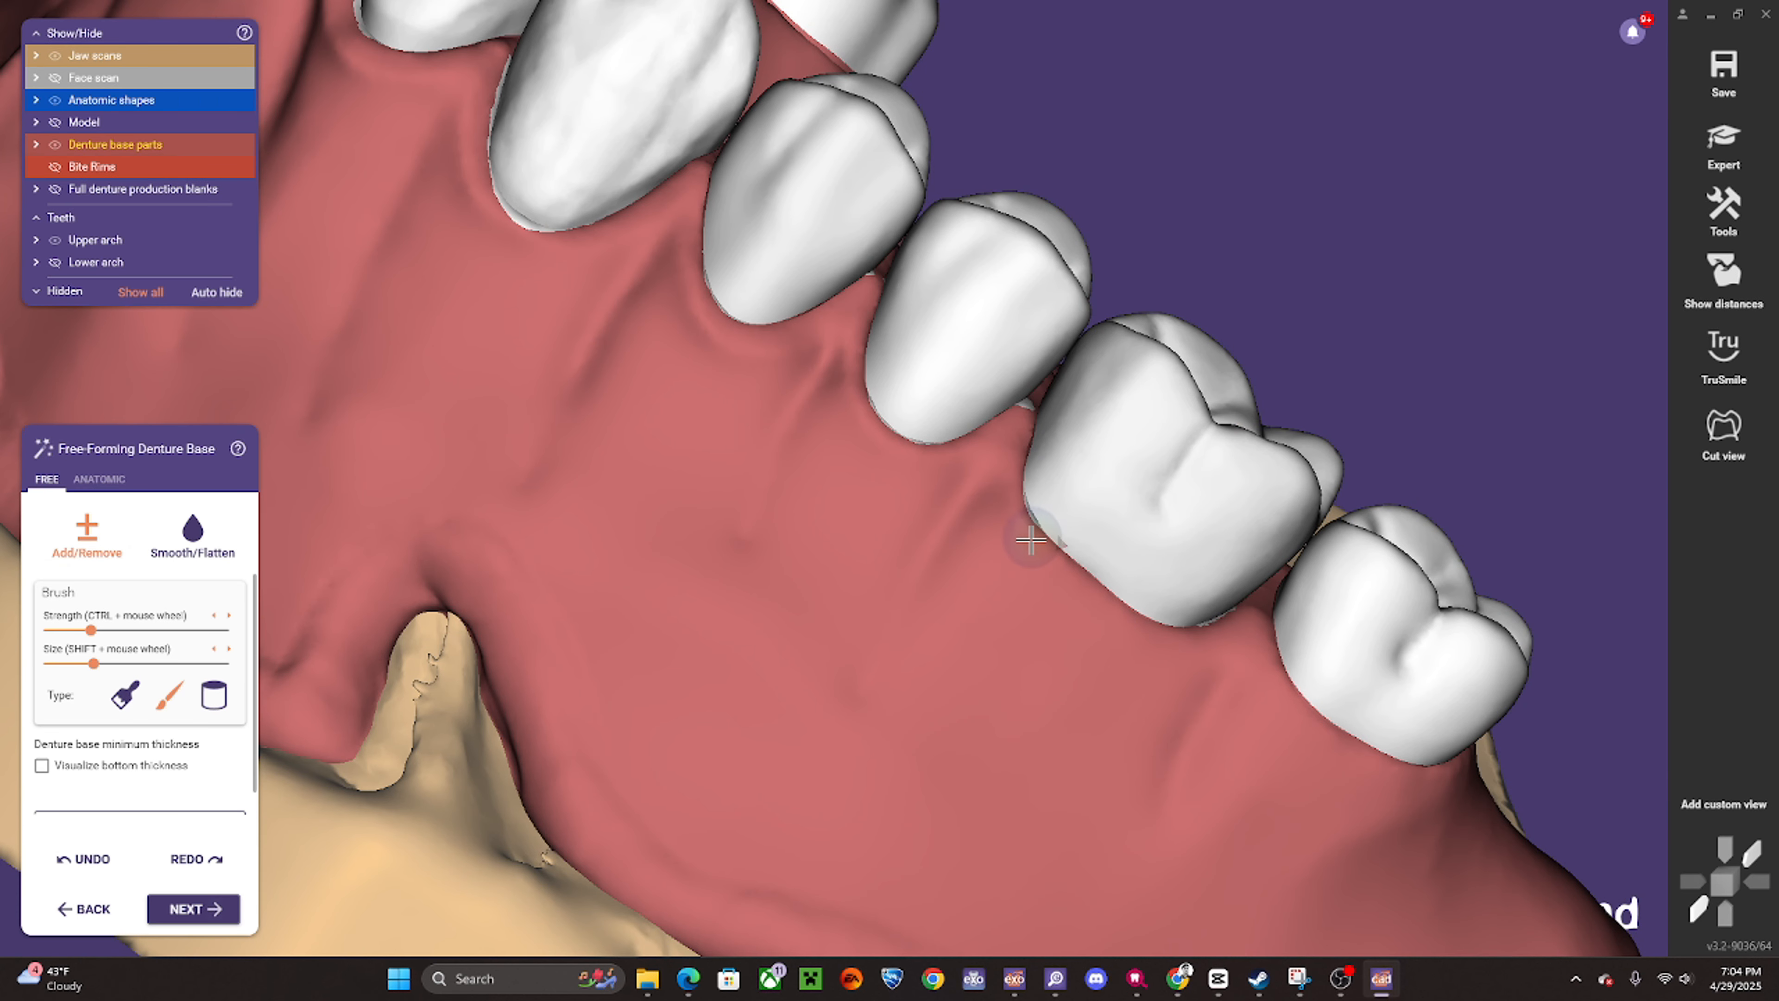
right_click_drag(1211, 635, 1148, 715)
- Turn the upper denture upright to the front and cut all gingiva material into the pink production blank area
scroll(1190, 637, "down", 8)
scroll(1056, 382, "up", 4)
right_click_drag(1057, 382, 1163, 392)
scroll(904, 396, "up", 3)
scroll(904, 397, "down", 5)
mouse_move(904, 397)
right_mouse_down()
mouse_move(776, 306)
mouse_move(806, 294)
mouse_move(816, 364)
mouse_move(874, 420)
mouse_move(906, 366)
right_mouse_up()
scroll(875, 420, "up", 4)
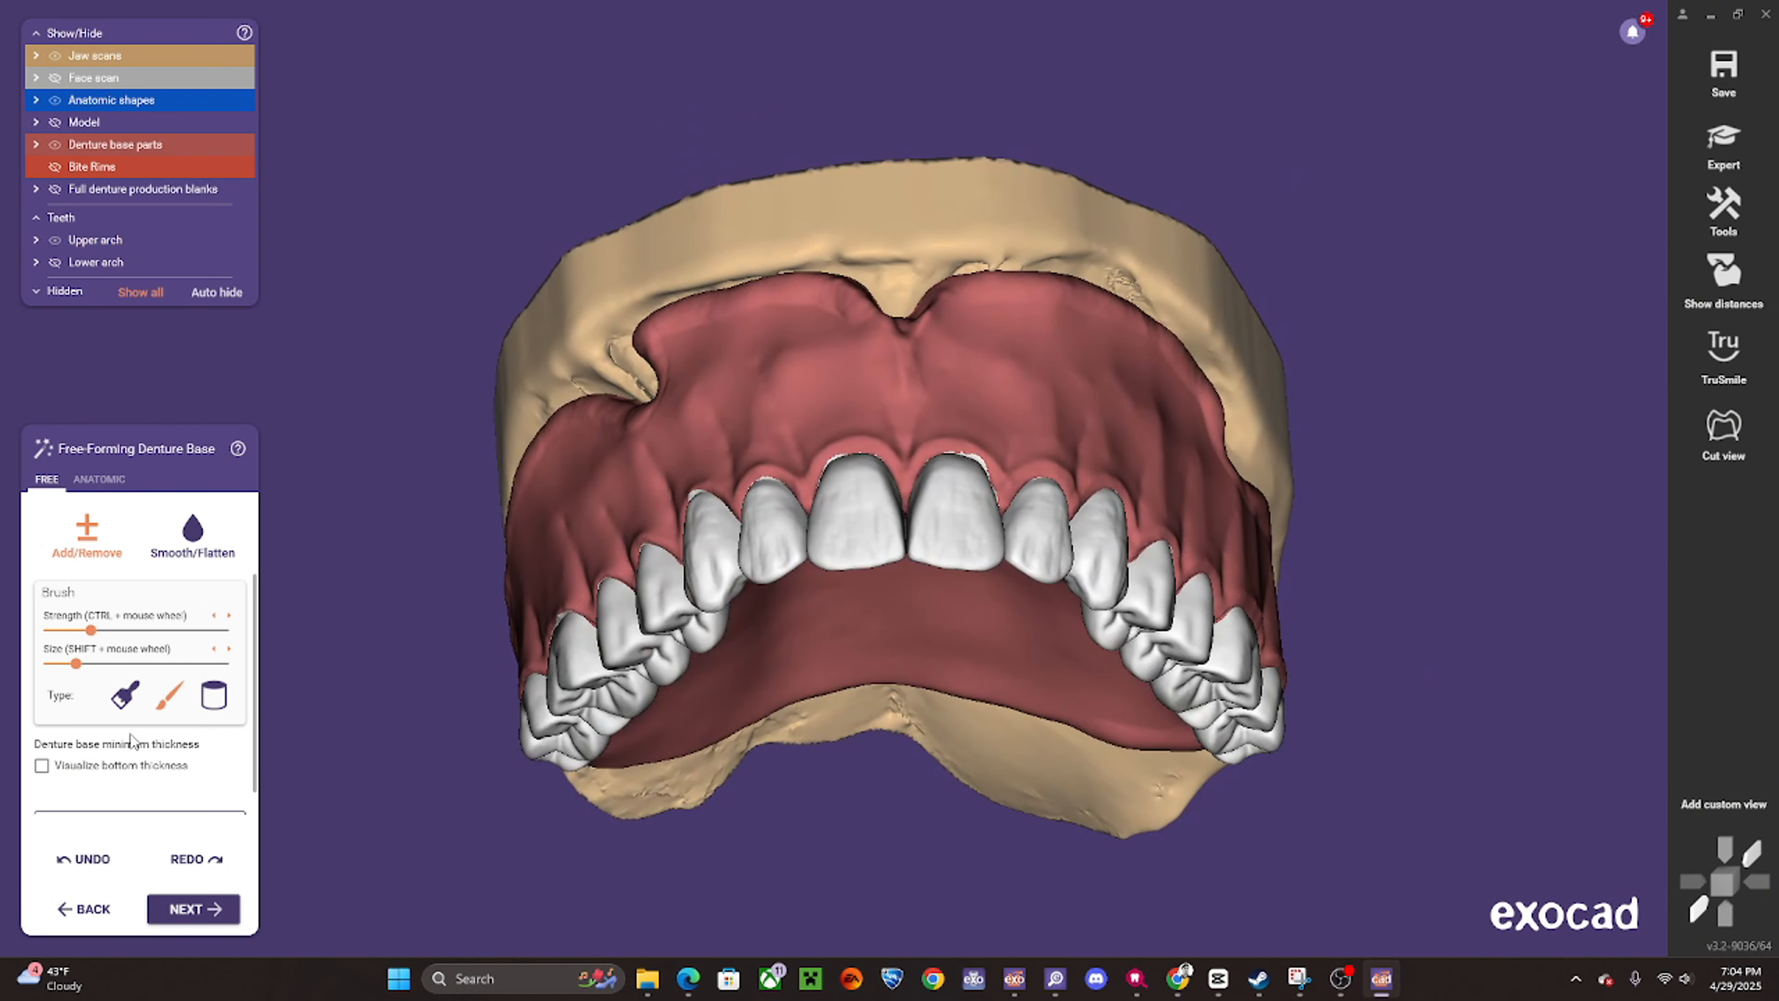
scroll(133, 803, "down", 1)
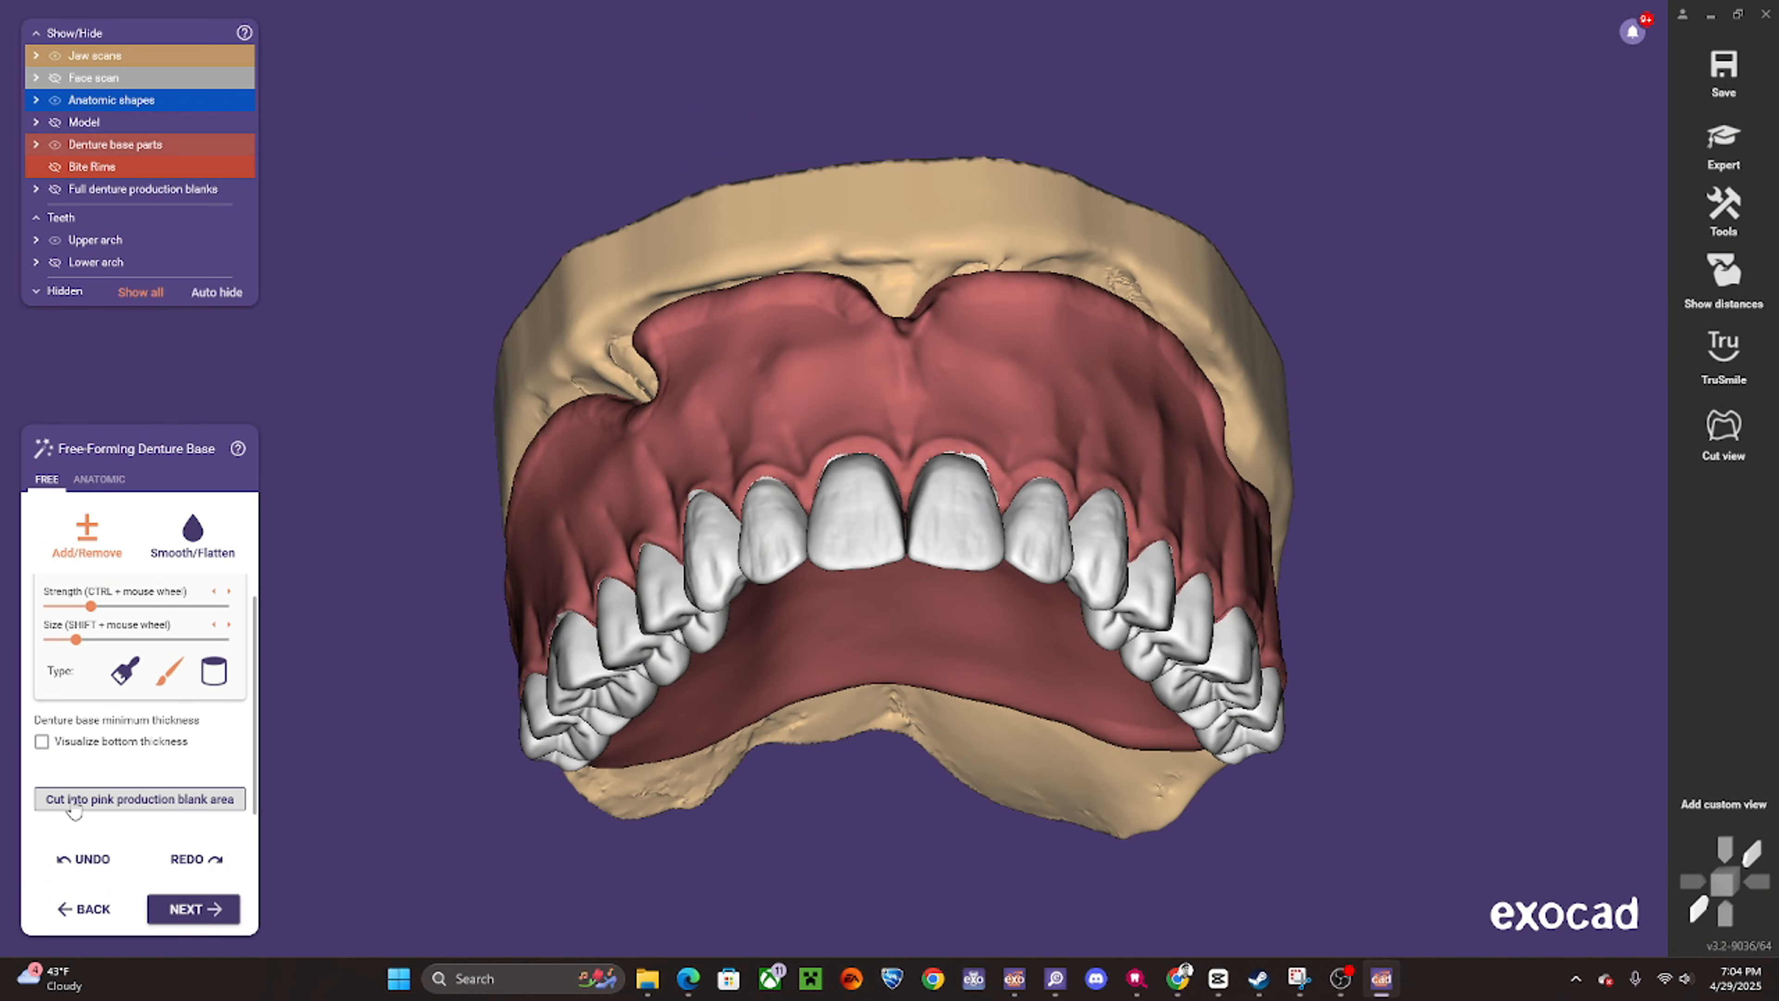
left_click(157, 806)
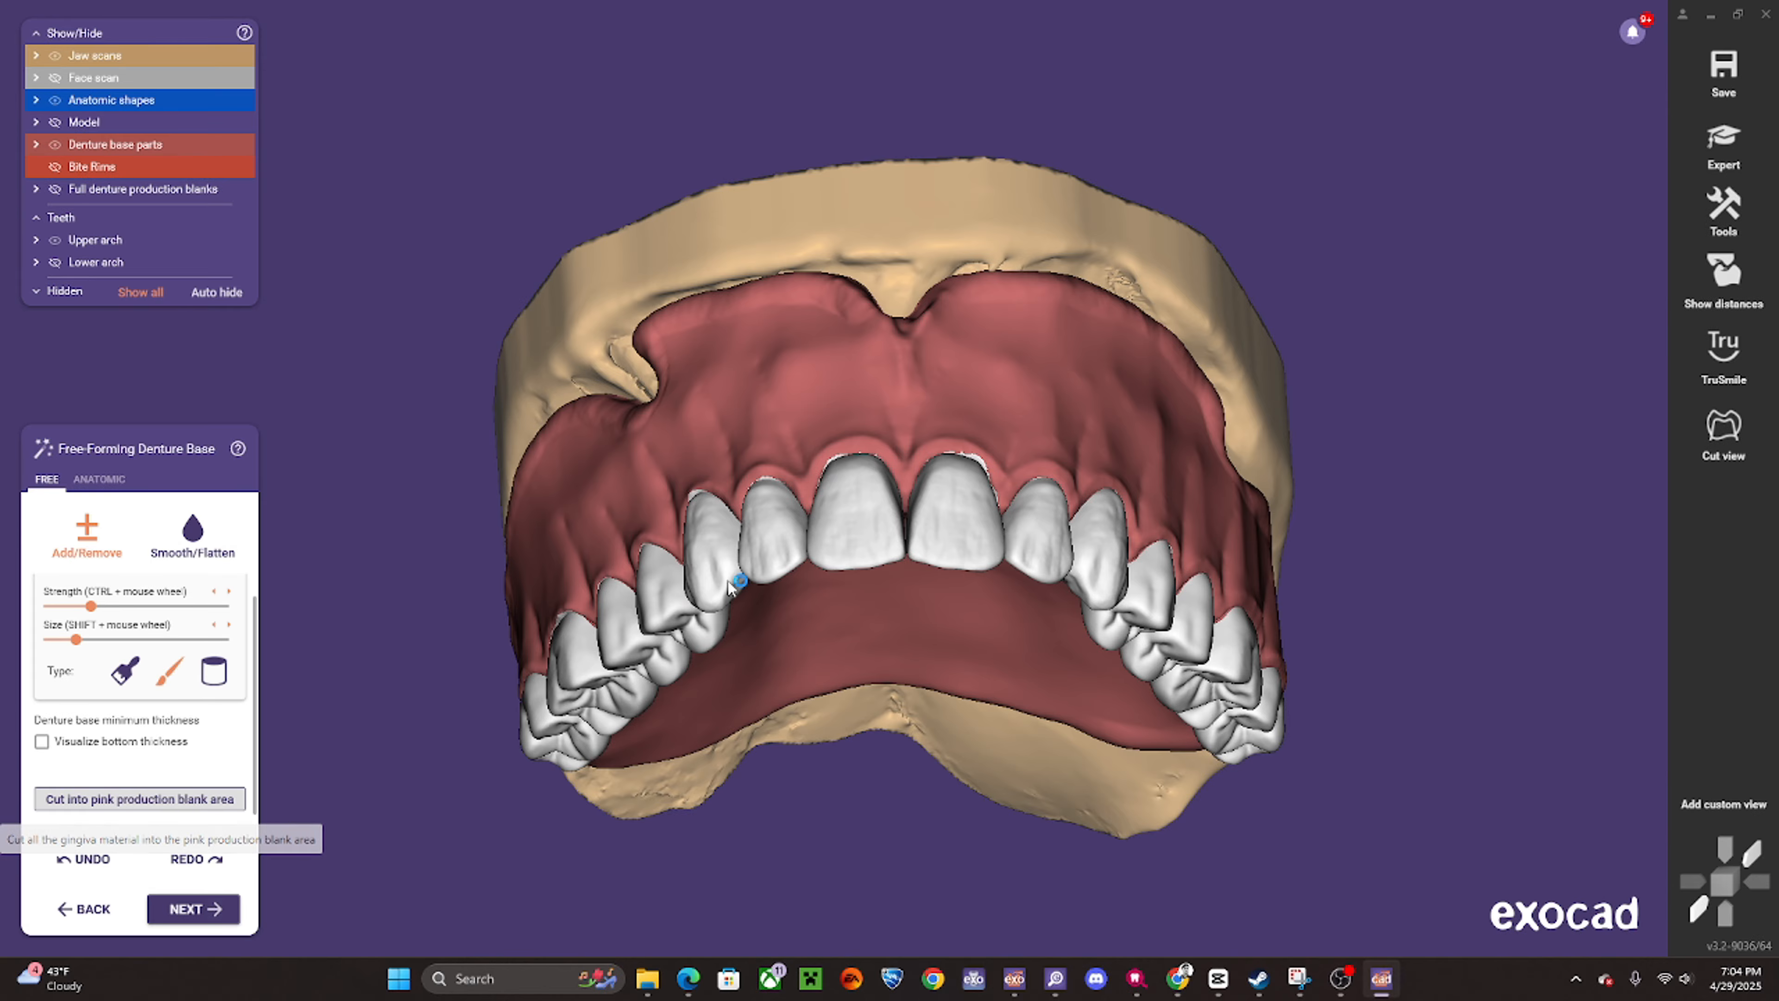
- Add material over the gaps above the upper front teeth using the broad brush at low strength and small size
scroll(940, 445, "up", 5)
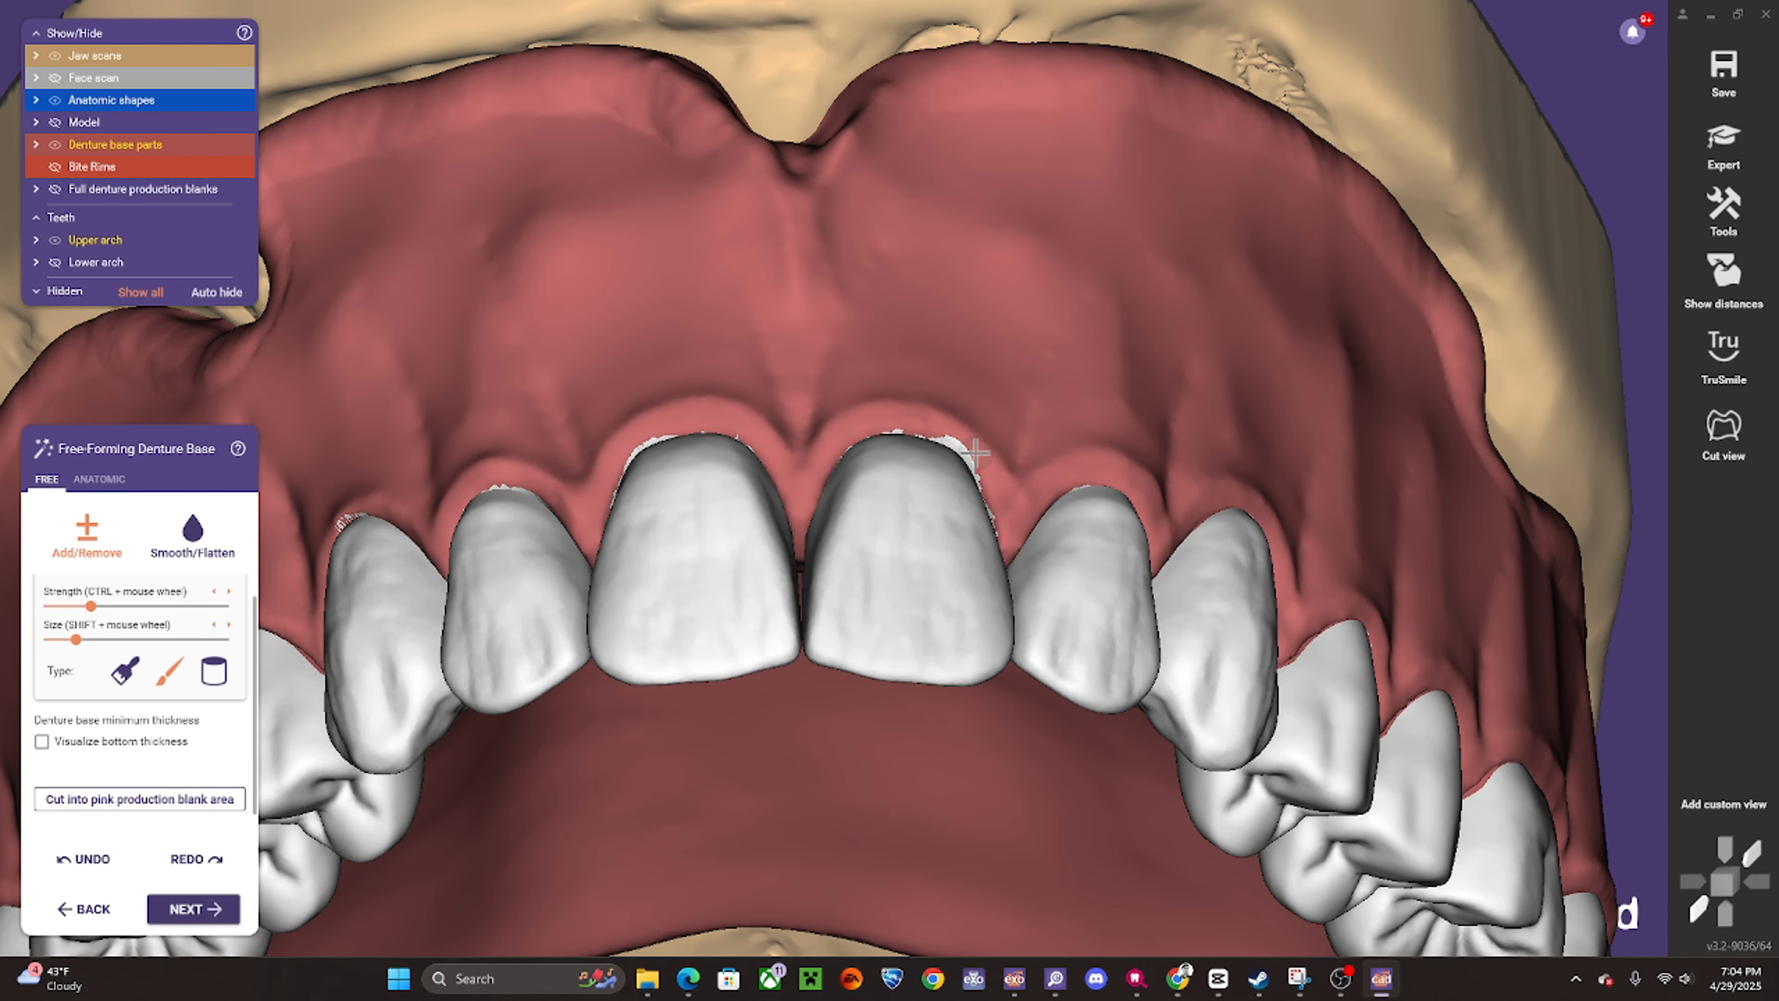
scroll(329, 525, "up", 2)
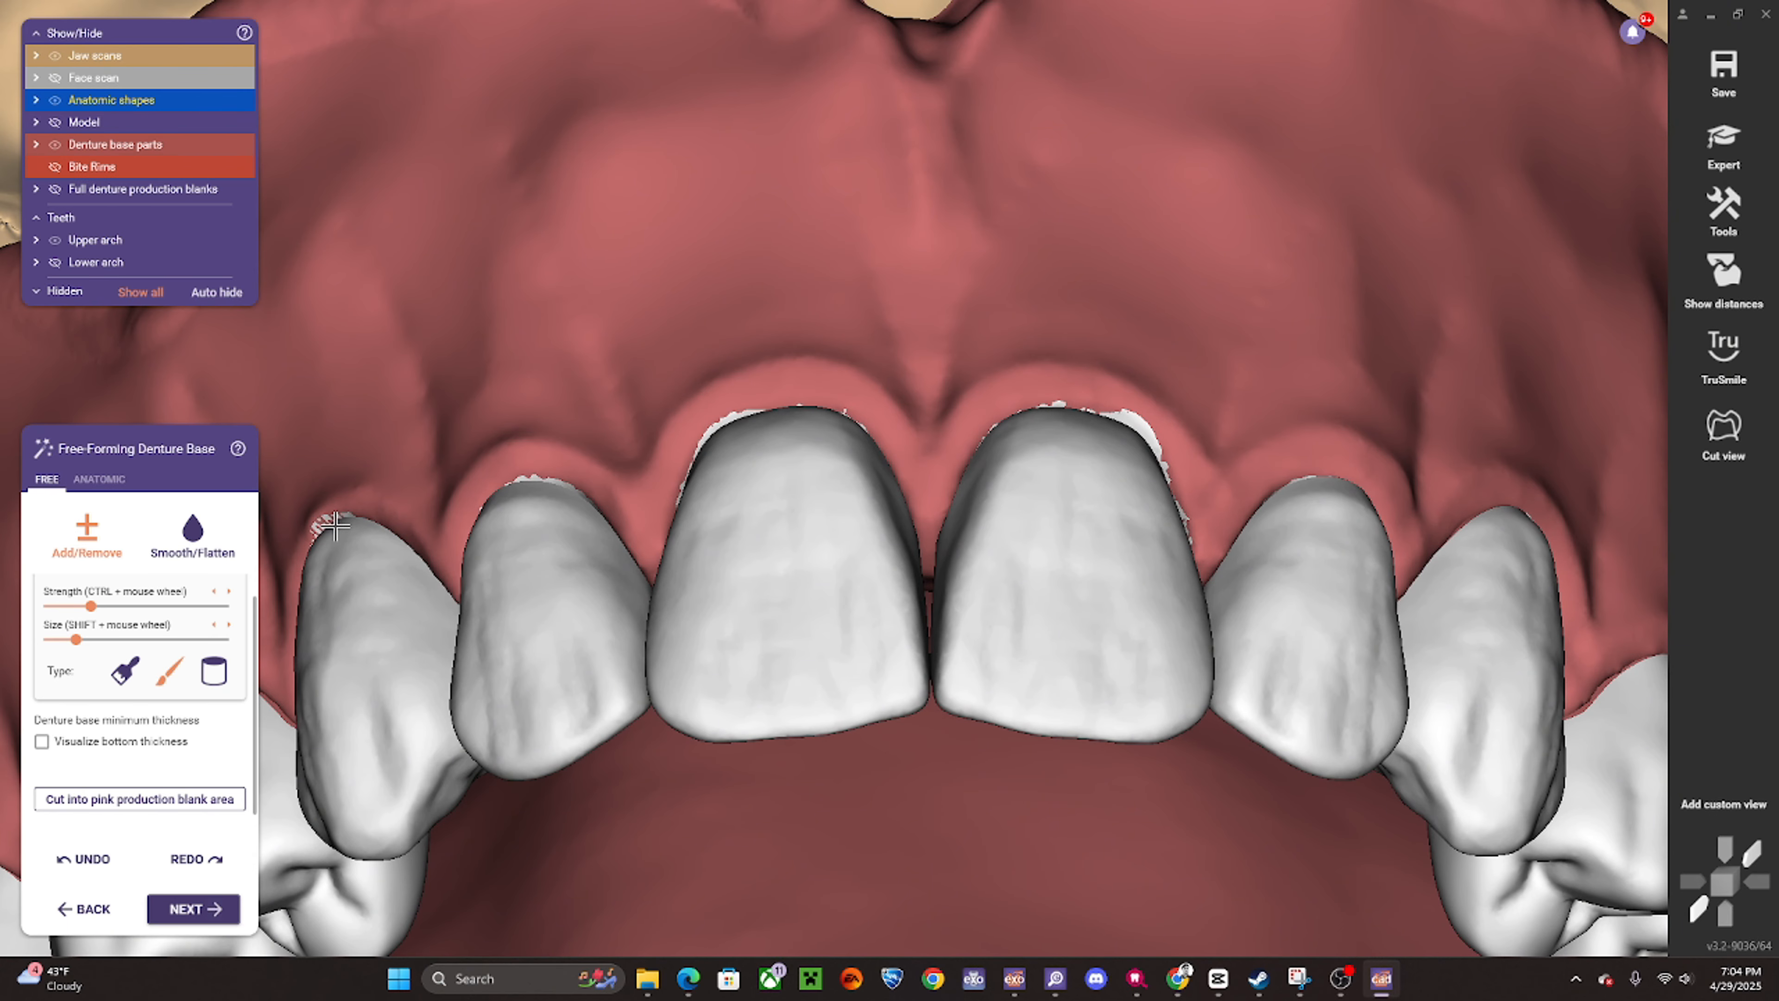
left_click(124, 671)
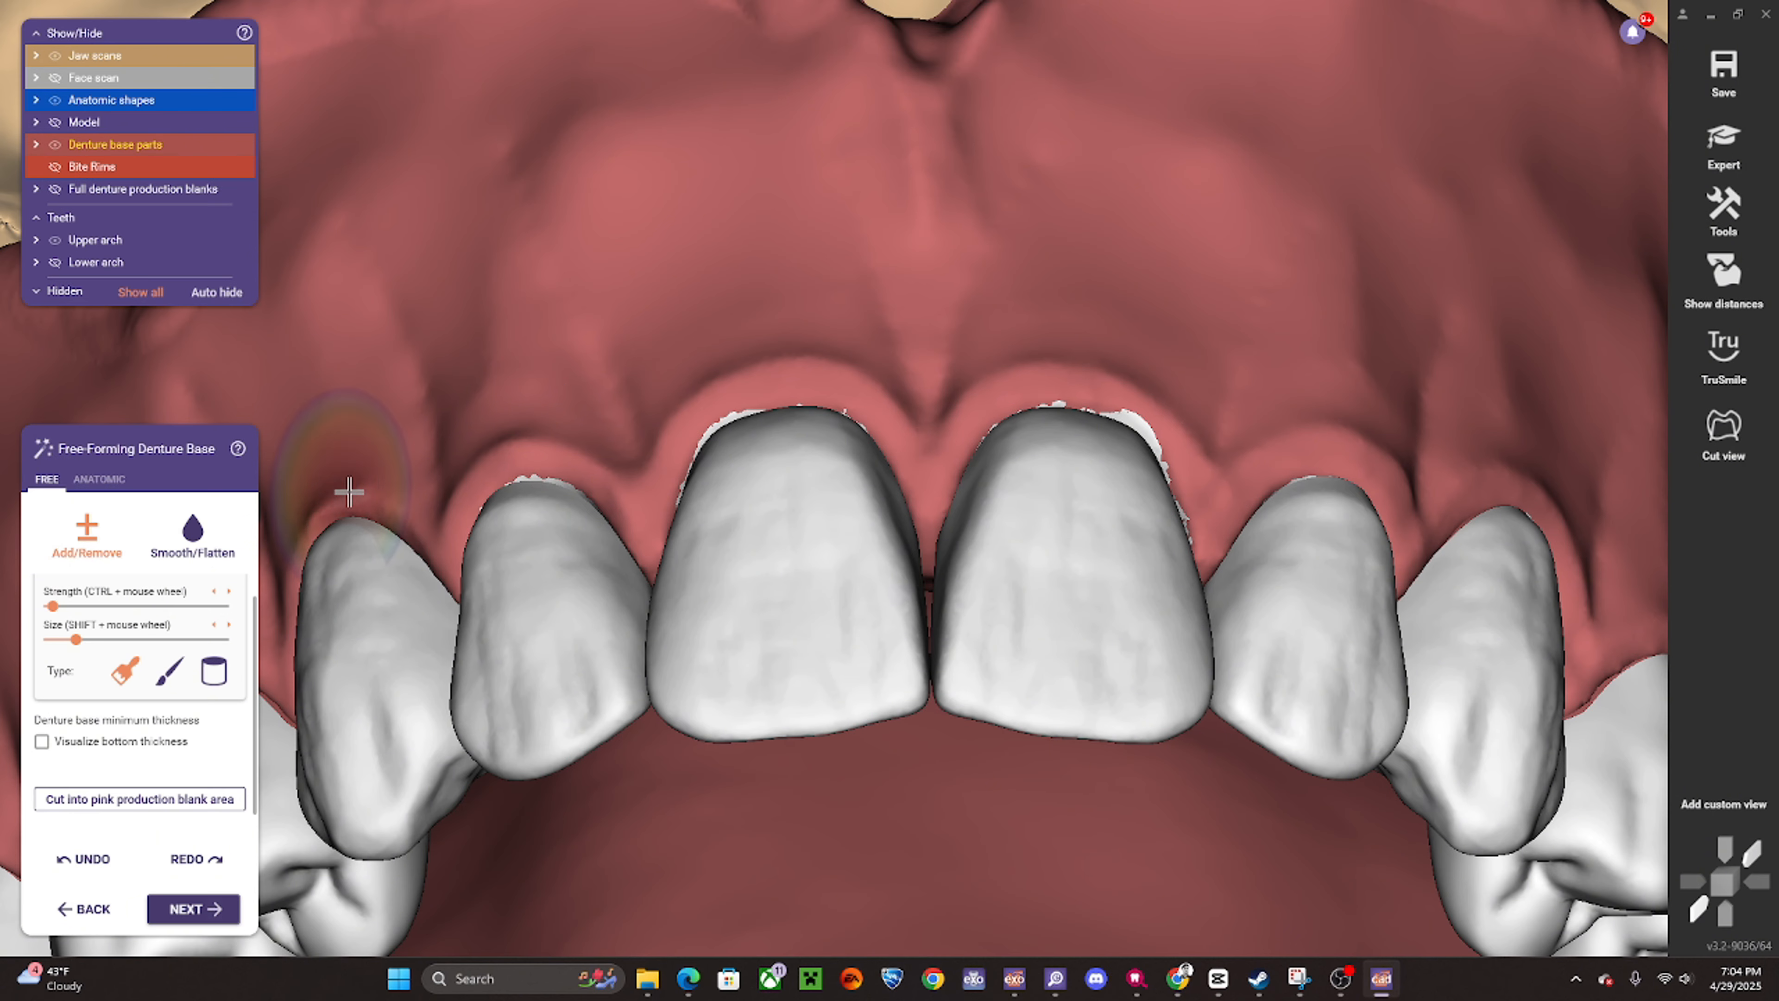
scroll(496, 476, "down", 2, "shift")
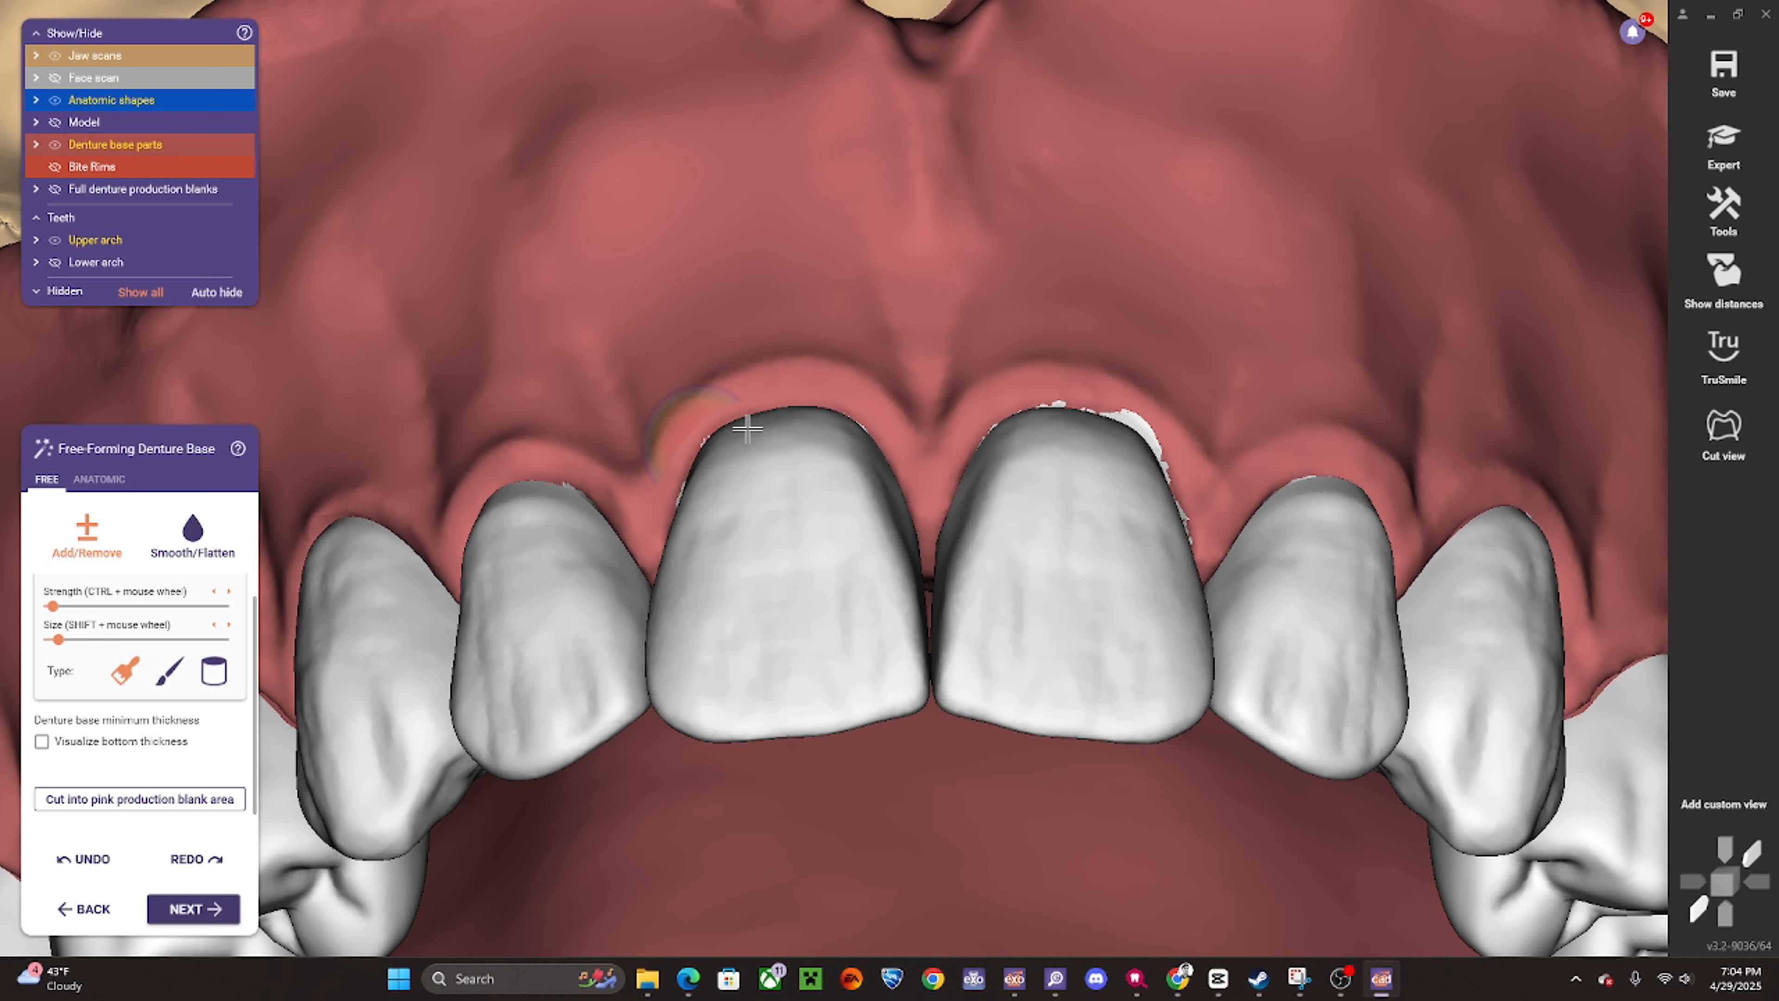
left_click_drag(1058, 390, 1155, 426)
right_click_drag(1128, 415, 934, 380)
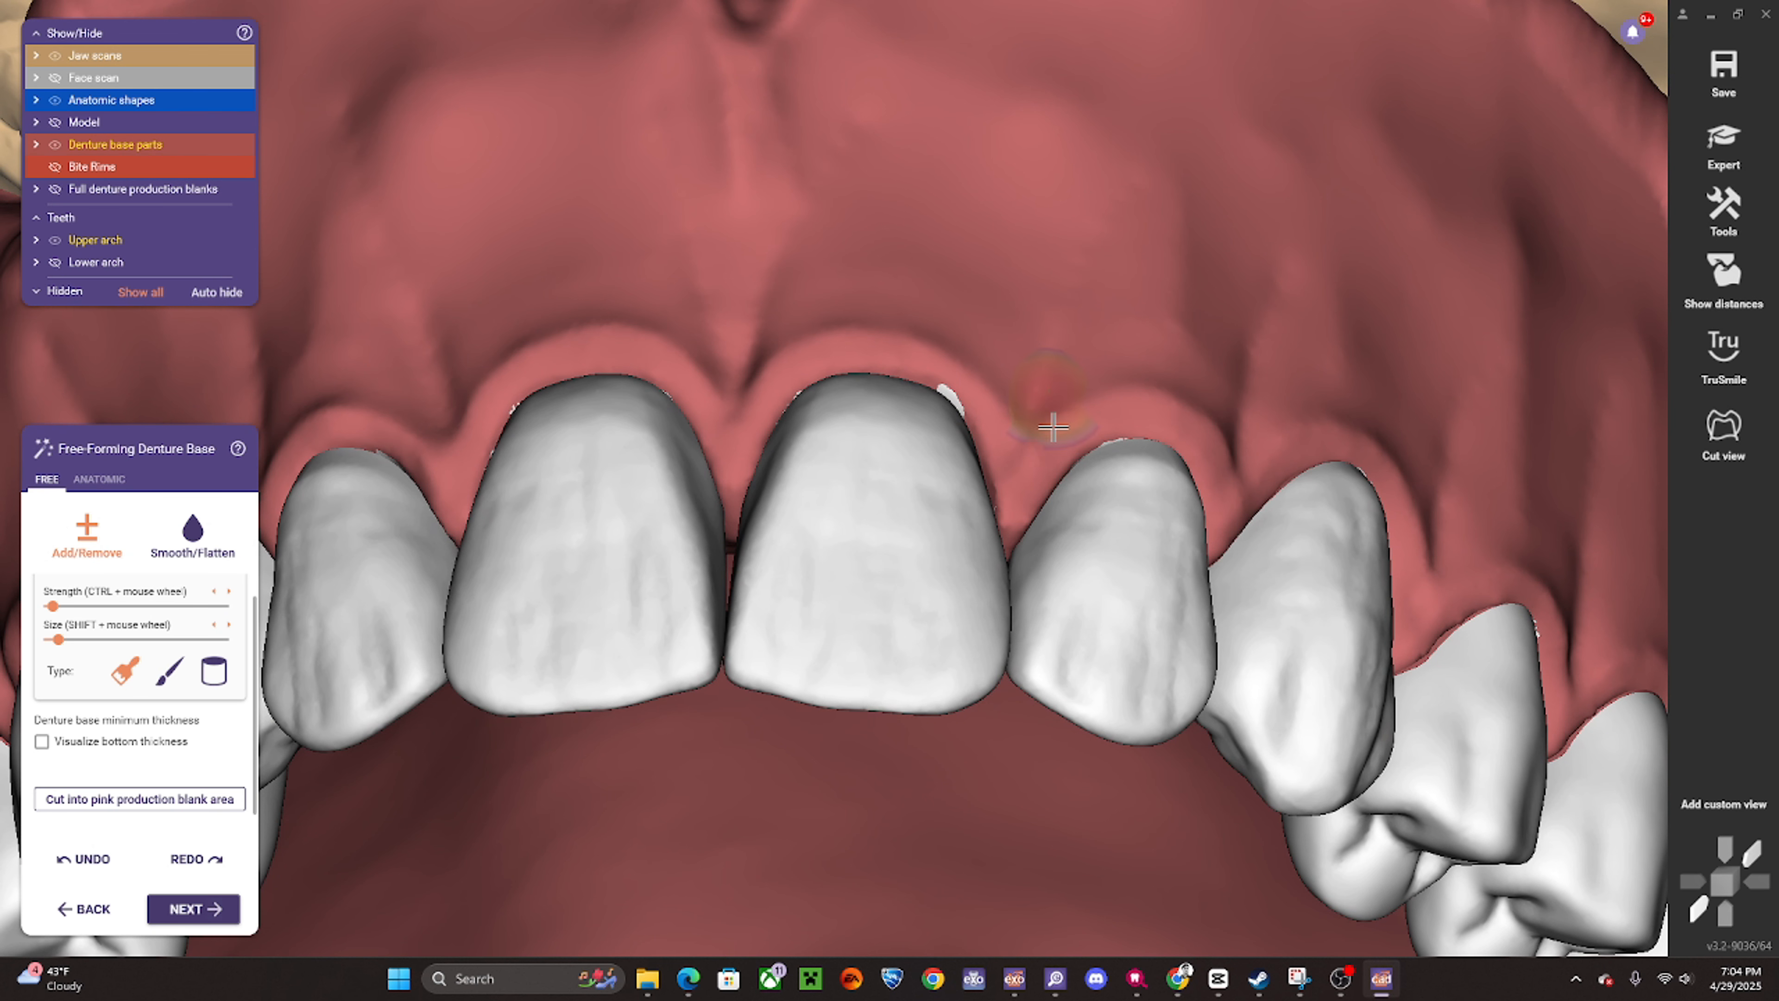
- Fill the gaps along the gum margin from the patient's left lateral incisor back to the first molar
right_click_drag(1053, 427, 1144, 429)
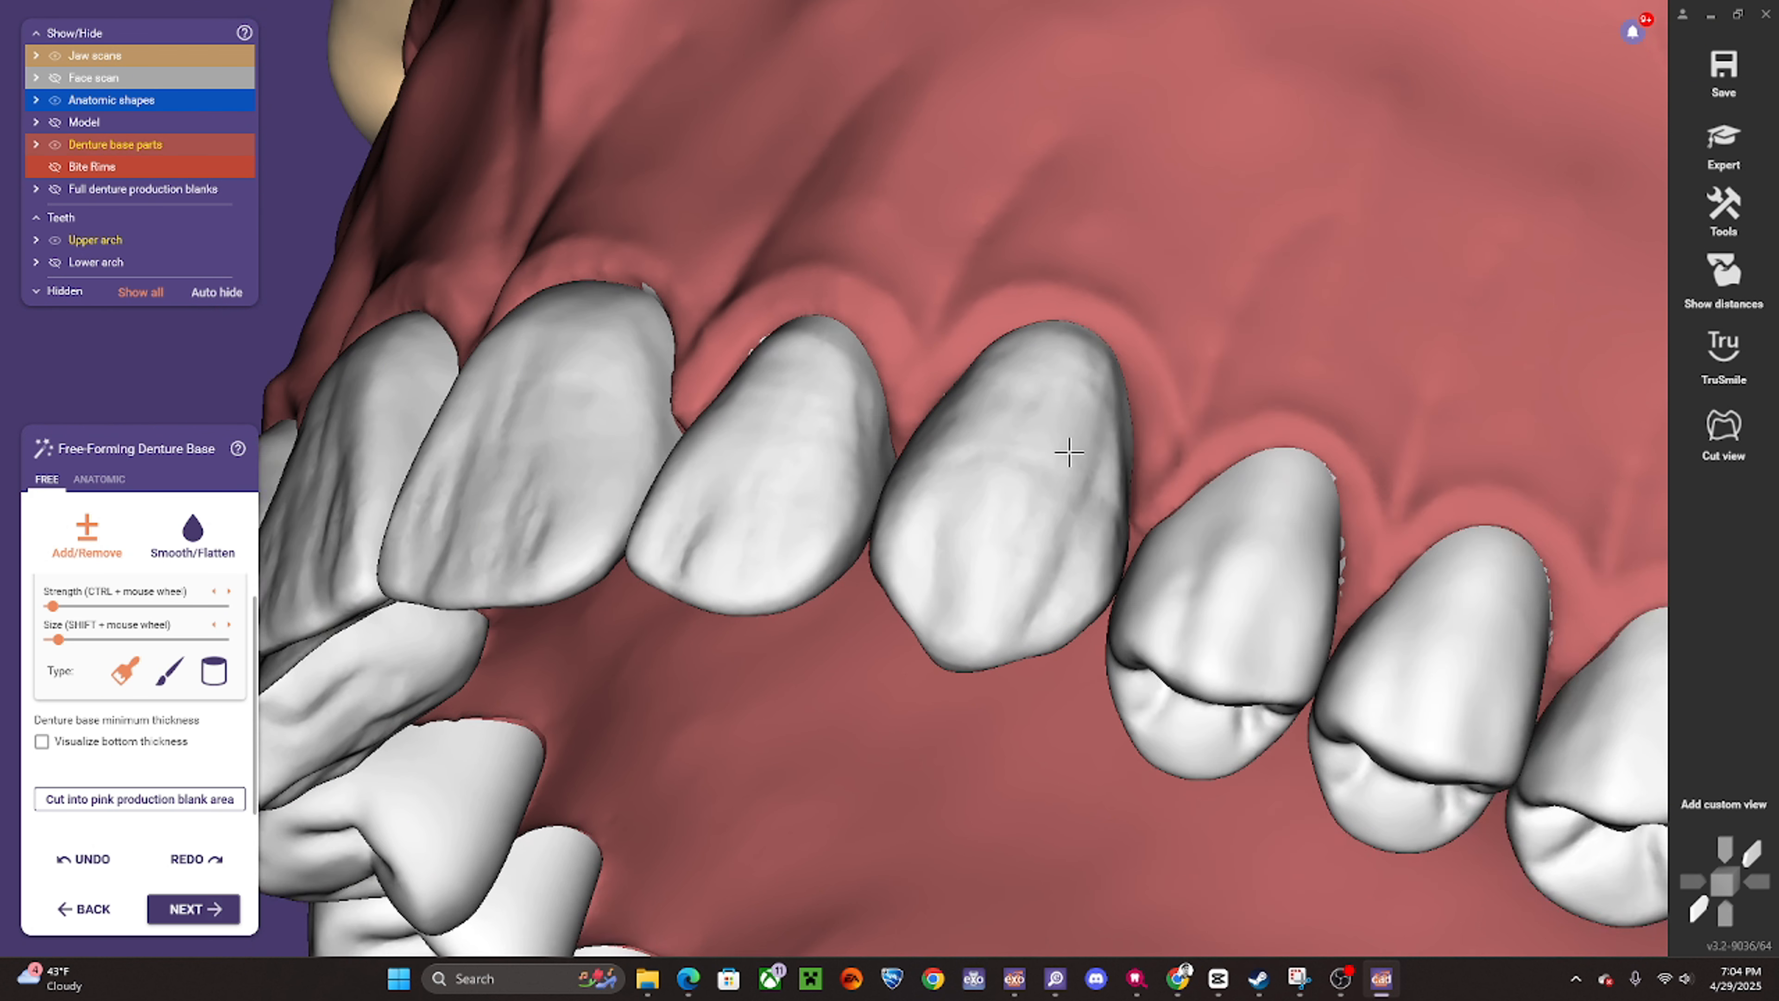
middle_click_drag(1221, 531, 1102, 504)
middle_click_drag(1186, 569, 967, 534)
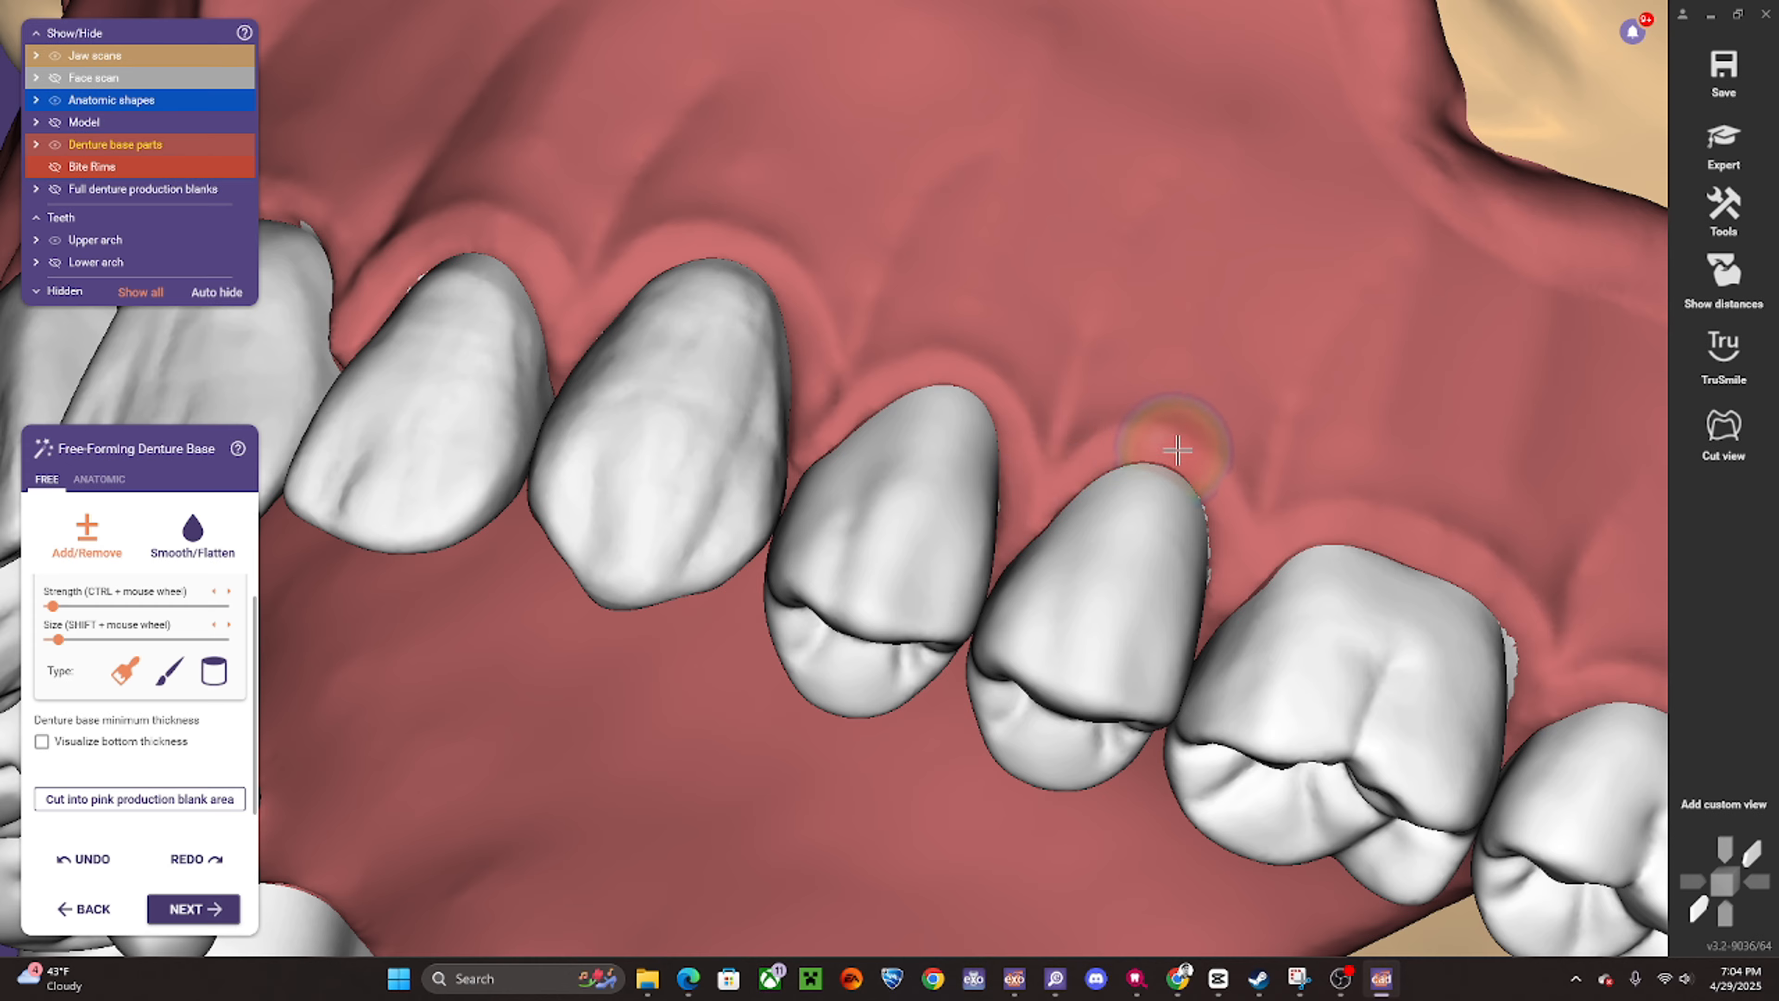
right_click_drag(1206, 503, 1280, 556)
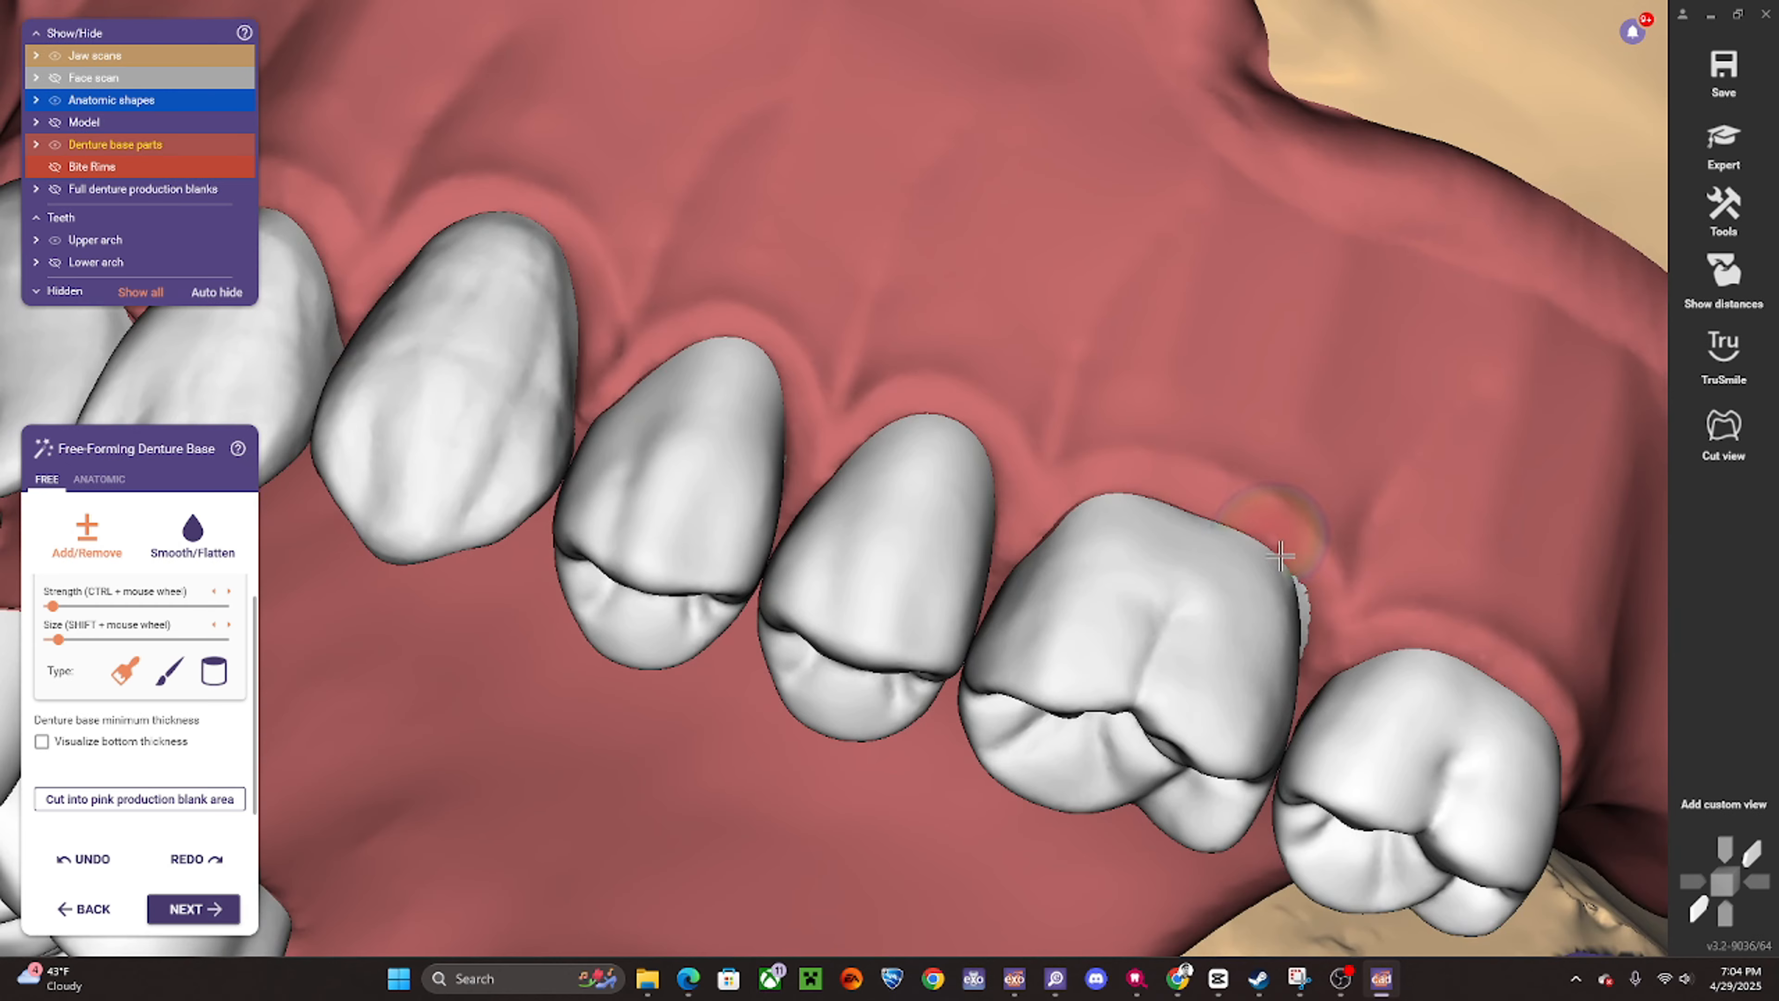
- Fill the remaining gaps along the gum margin of the patient's right teeth, enlarging the brush slightly for the molars
scroll(843, 695, "down", 5)
right_click_drag(560, 519, 778, 489)
scroll(777, 489, "up", 4)
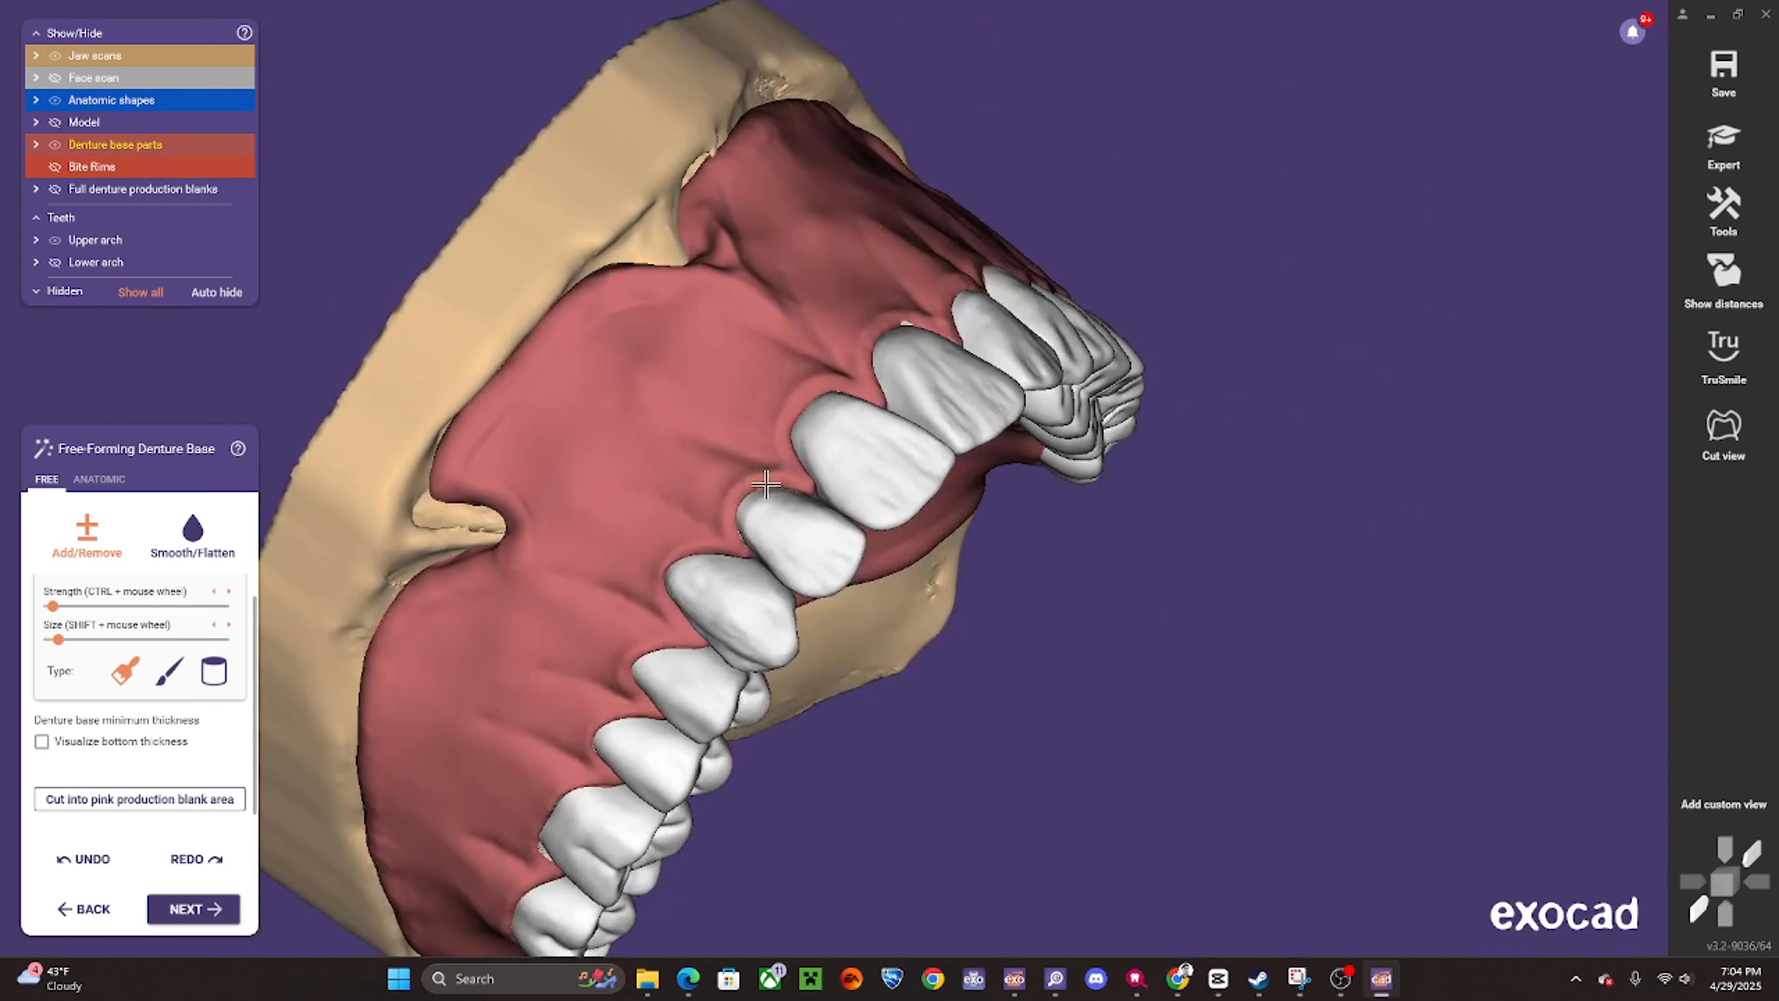
right_click_drag(720, 557, 754, 553)
scroll(754, 553, "up", 2)
middle_click_drag(683, 666, 782, 561)
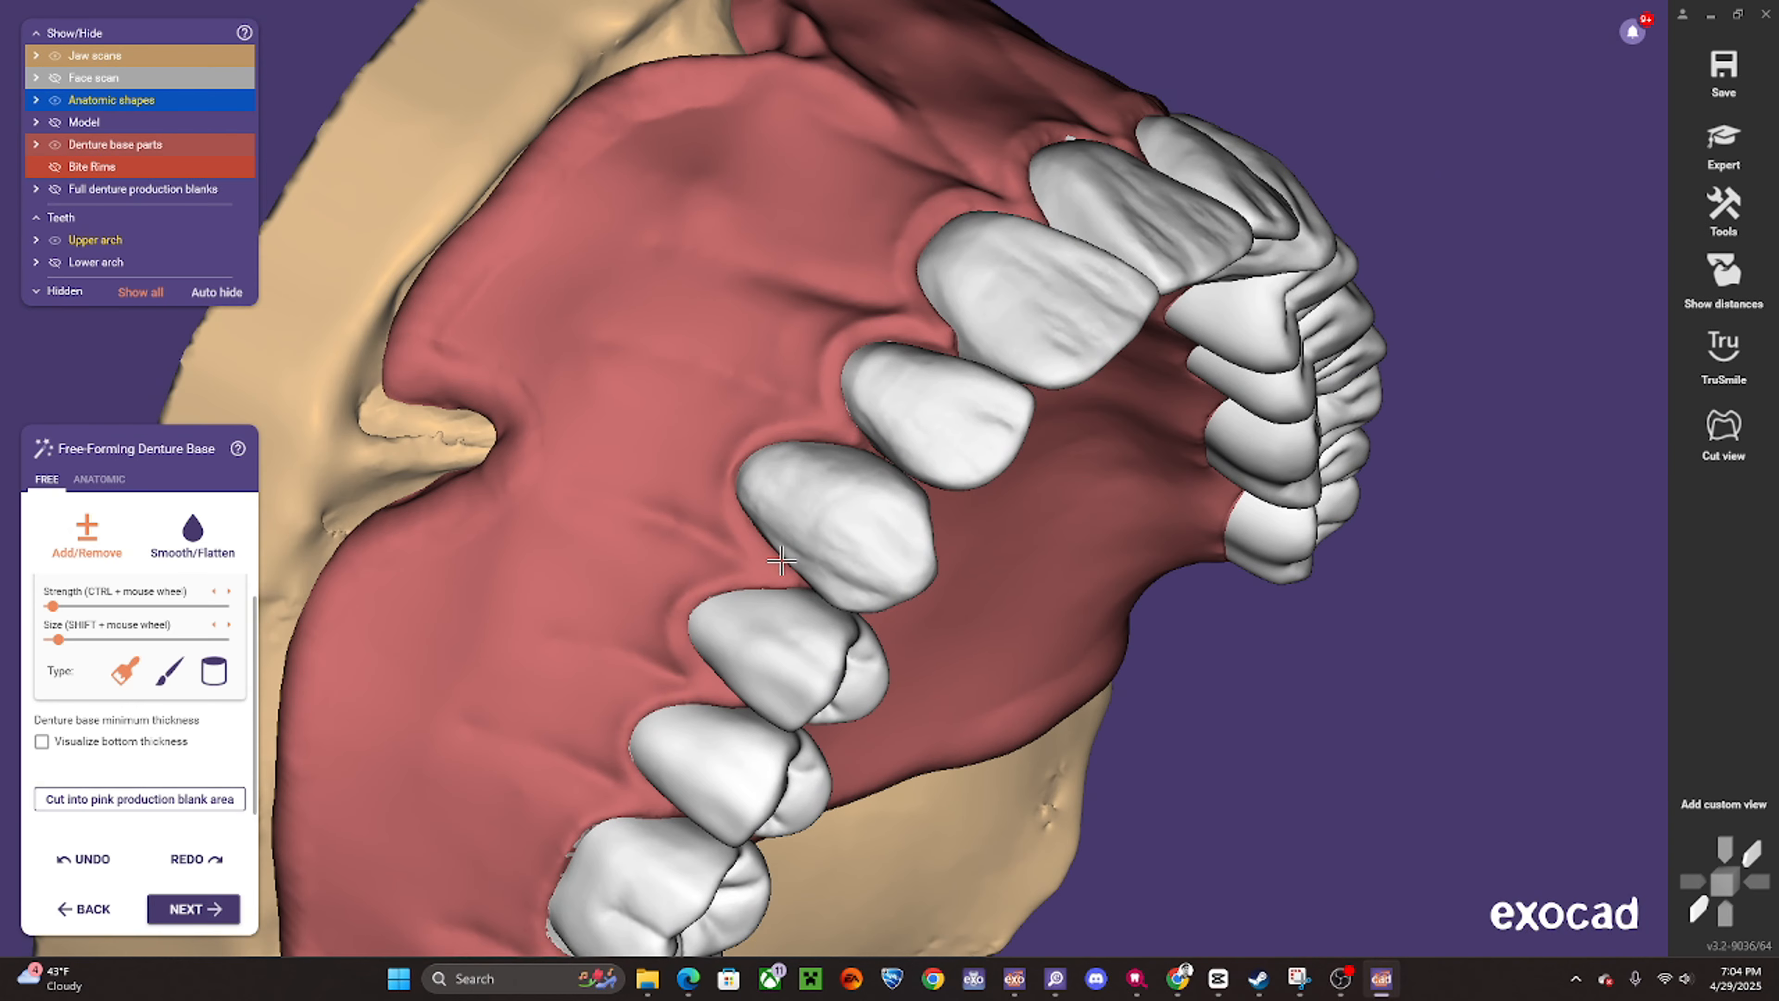
right_click_drag(672, 653, 677, 642)
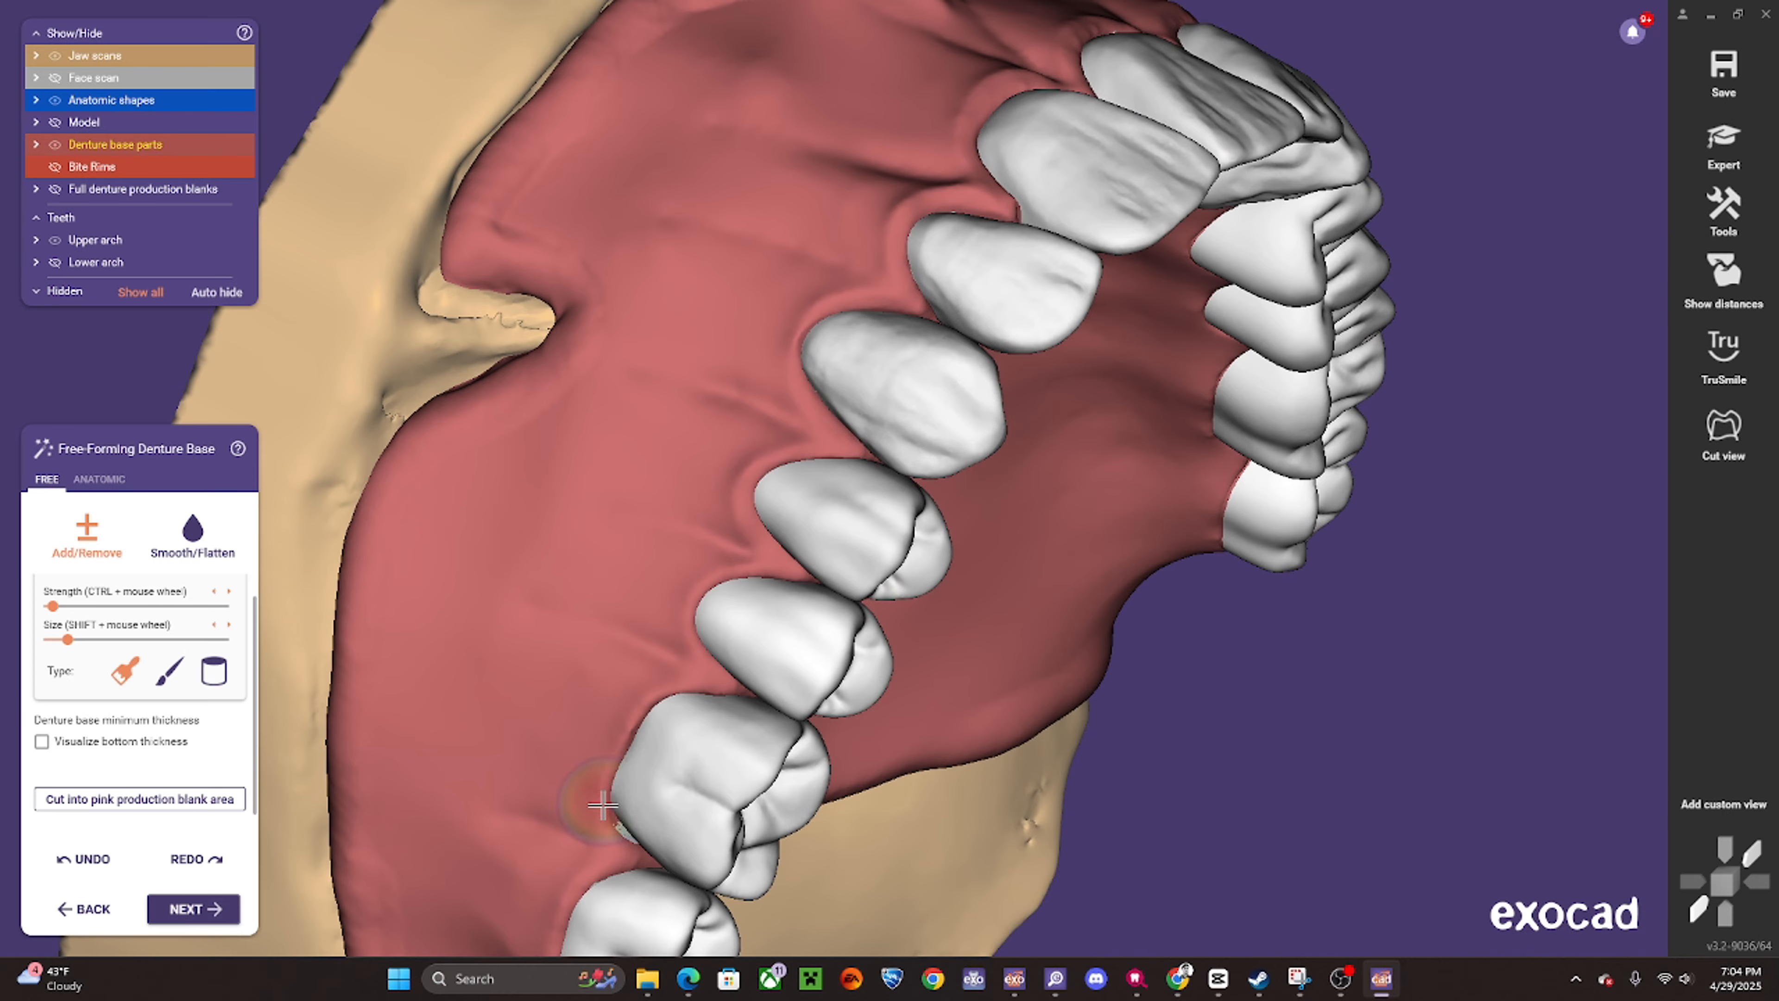
right_click_drag(602, 806, 692, 623)
- Turn the denture back to the front teeth and show the full denture production blanks over them
scroll(828, 653, "down", 5)
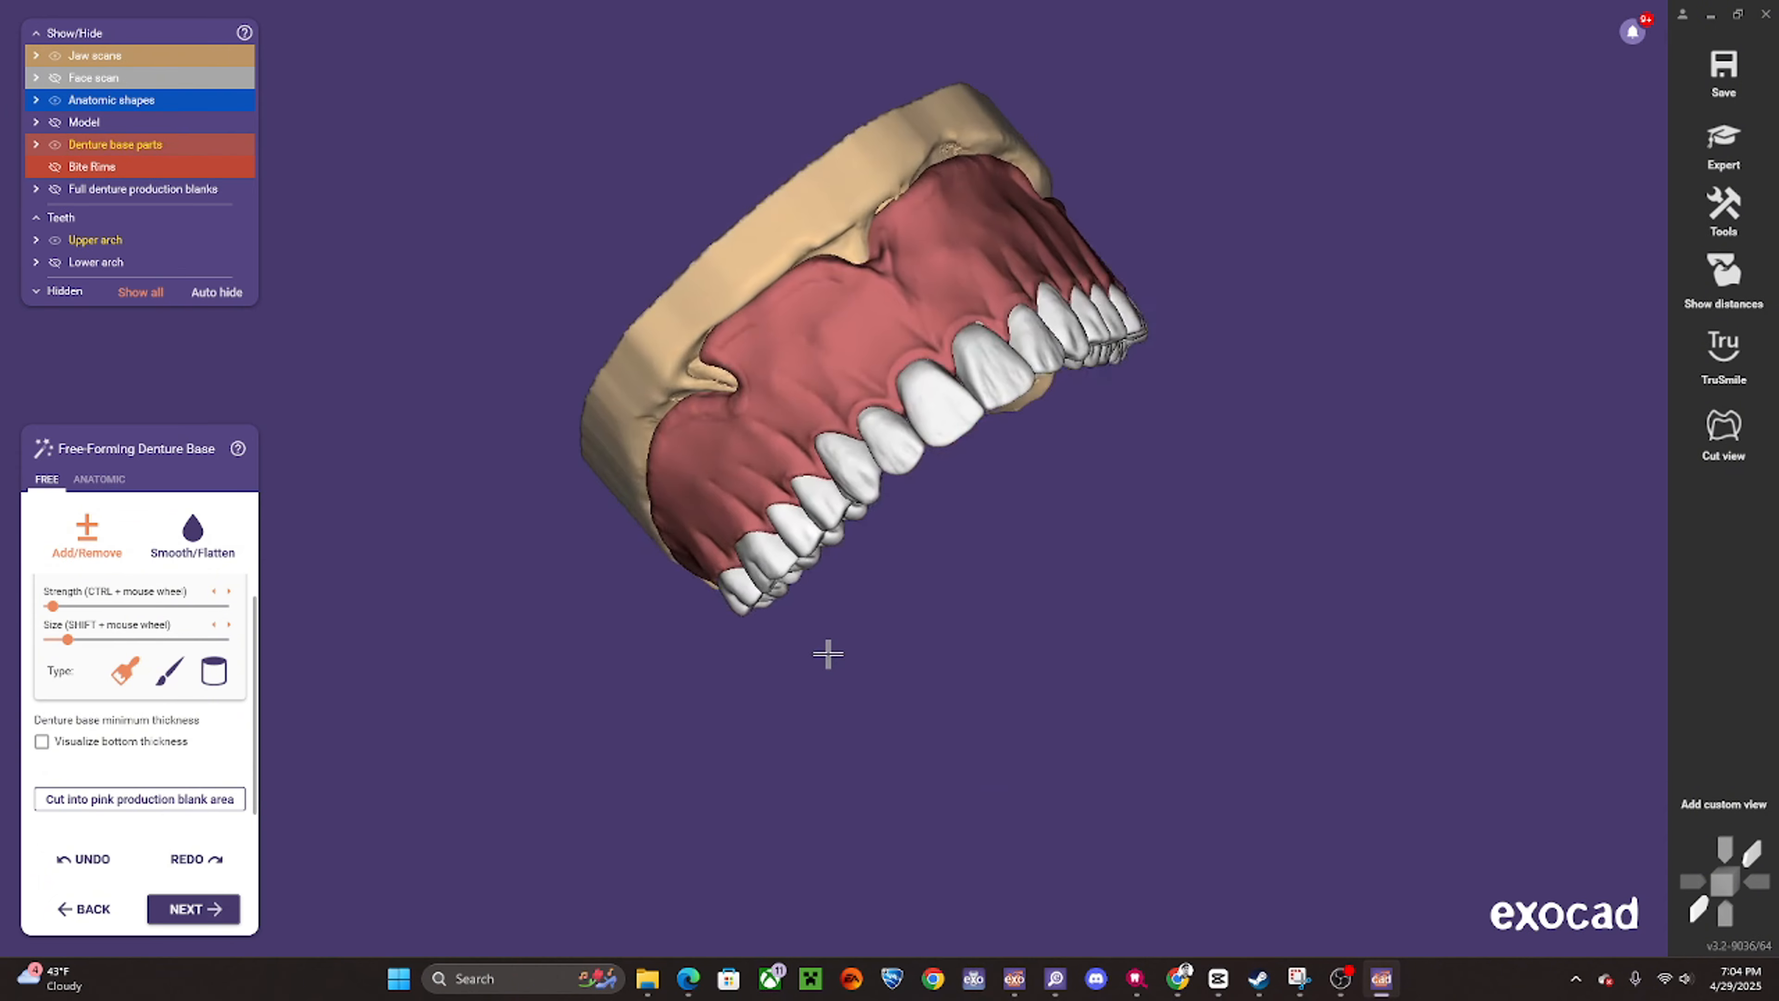
right_click_drag(828, 654, 817, 511)
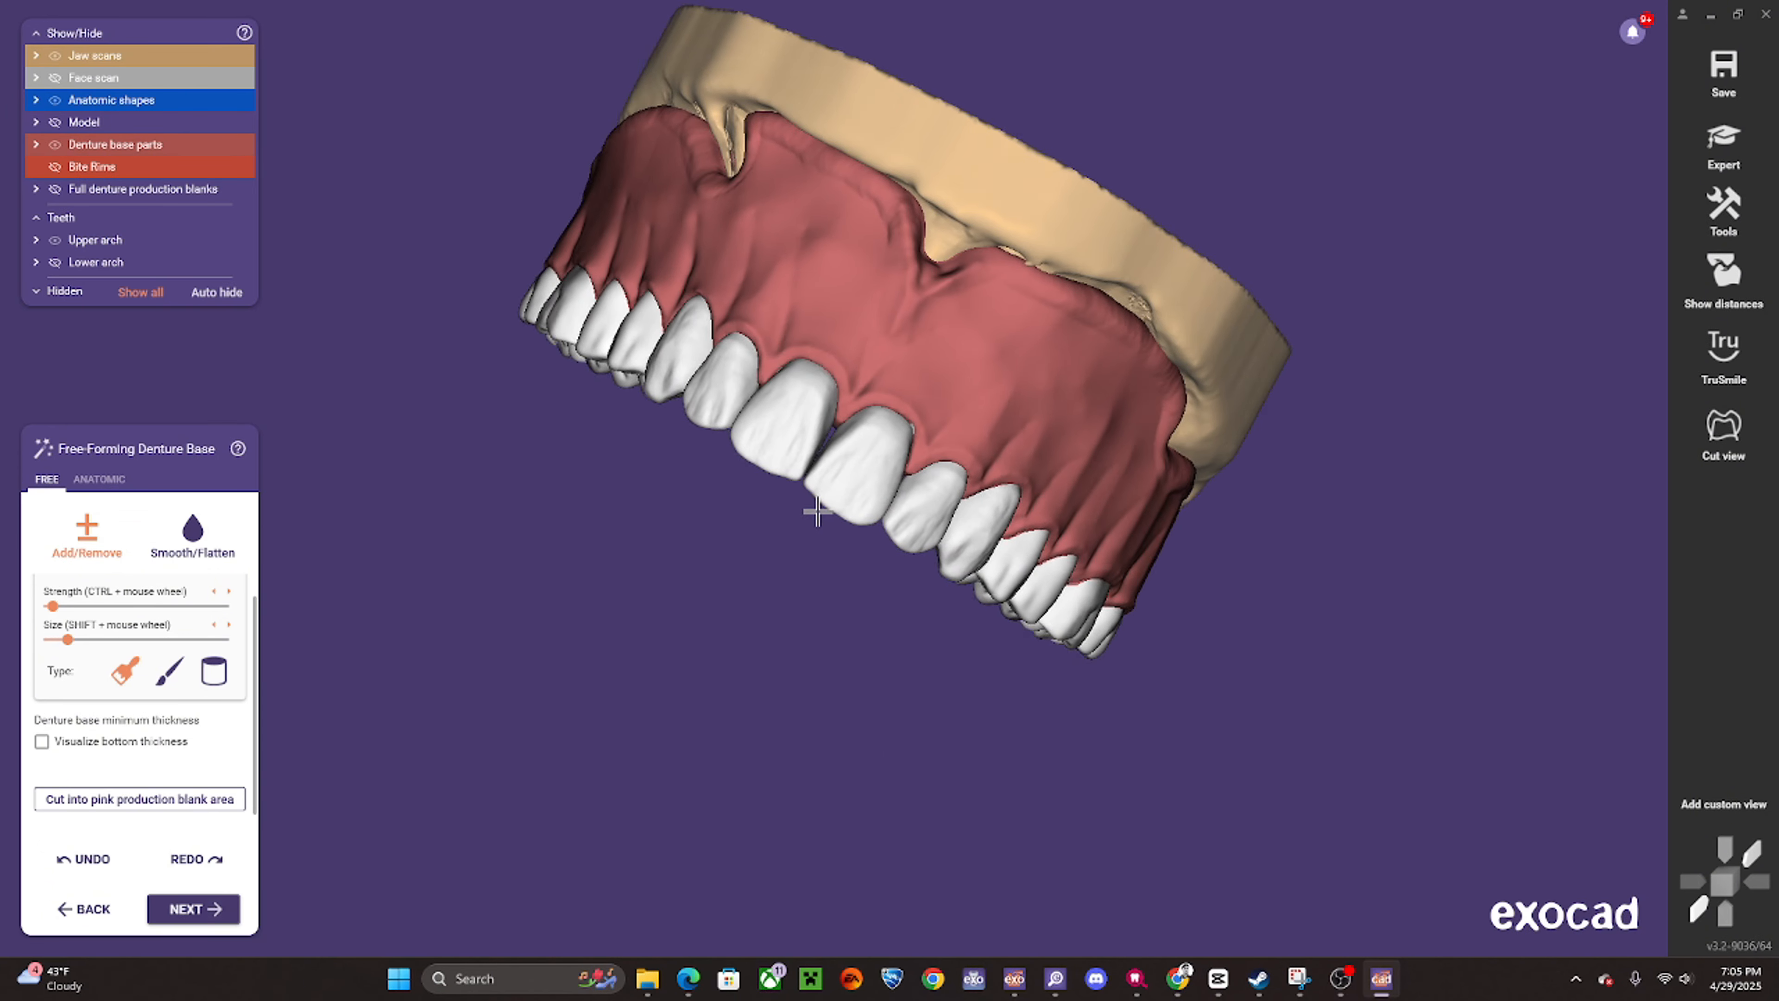
scroll(817, 511, "up", 5)
left_click(137, 191)
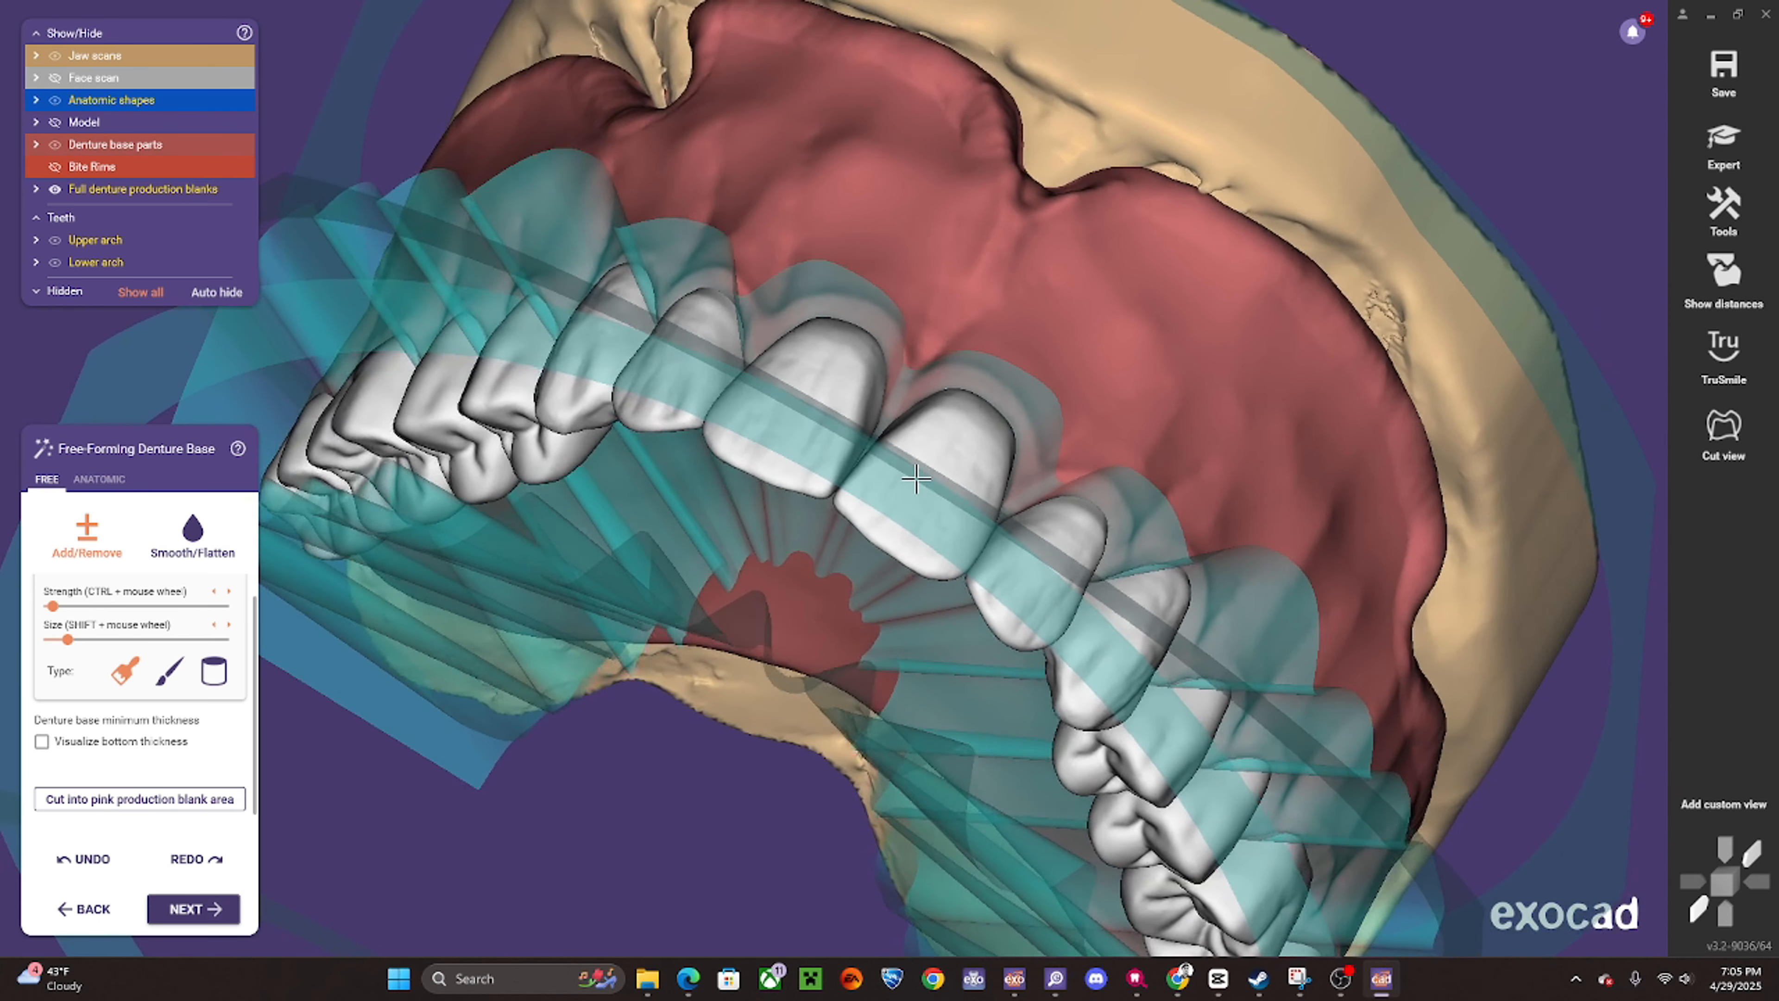
- Switch the display from the upper arch to the lower arch and make the denture base parts fully opaque
scroll(1077, 437, "down", 6)
right_click_drag(979, 398, 900, 564)
left_click(60, 262)
left_click(56, 240)
left_click_drag(83, 263, 254, 263)
right_click_drag(826, 330, 816, 421)
left_click_drag(161, 145, 596, 258)
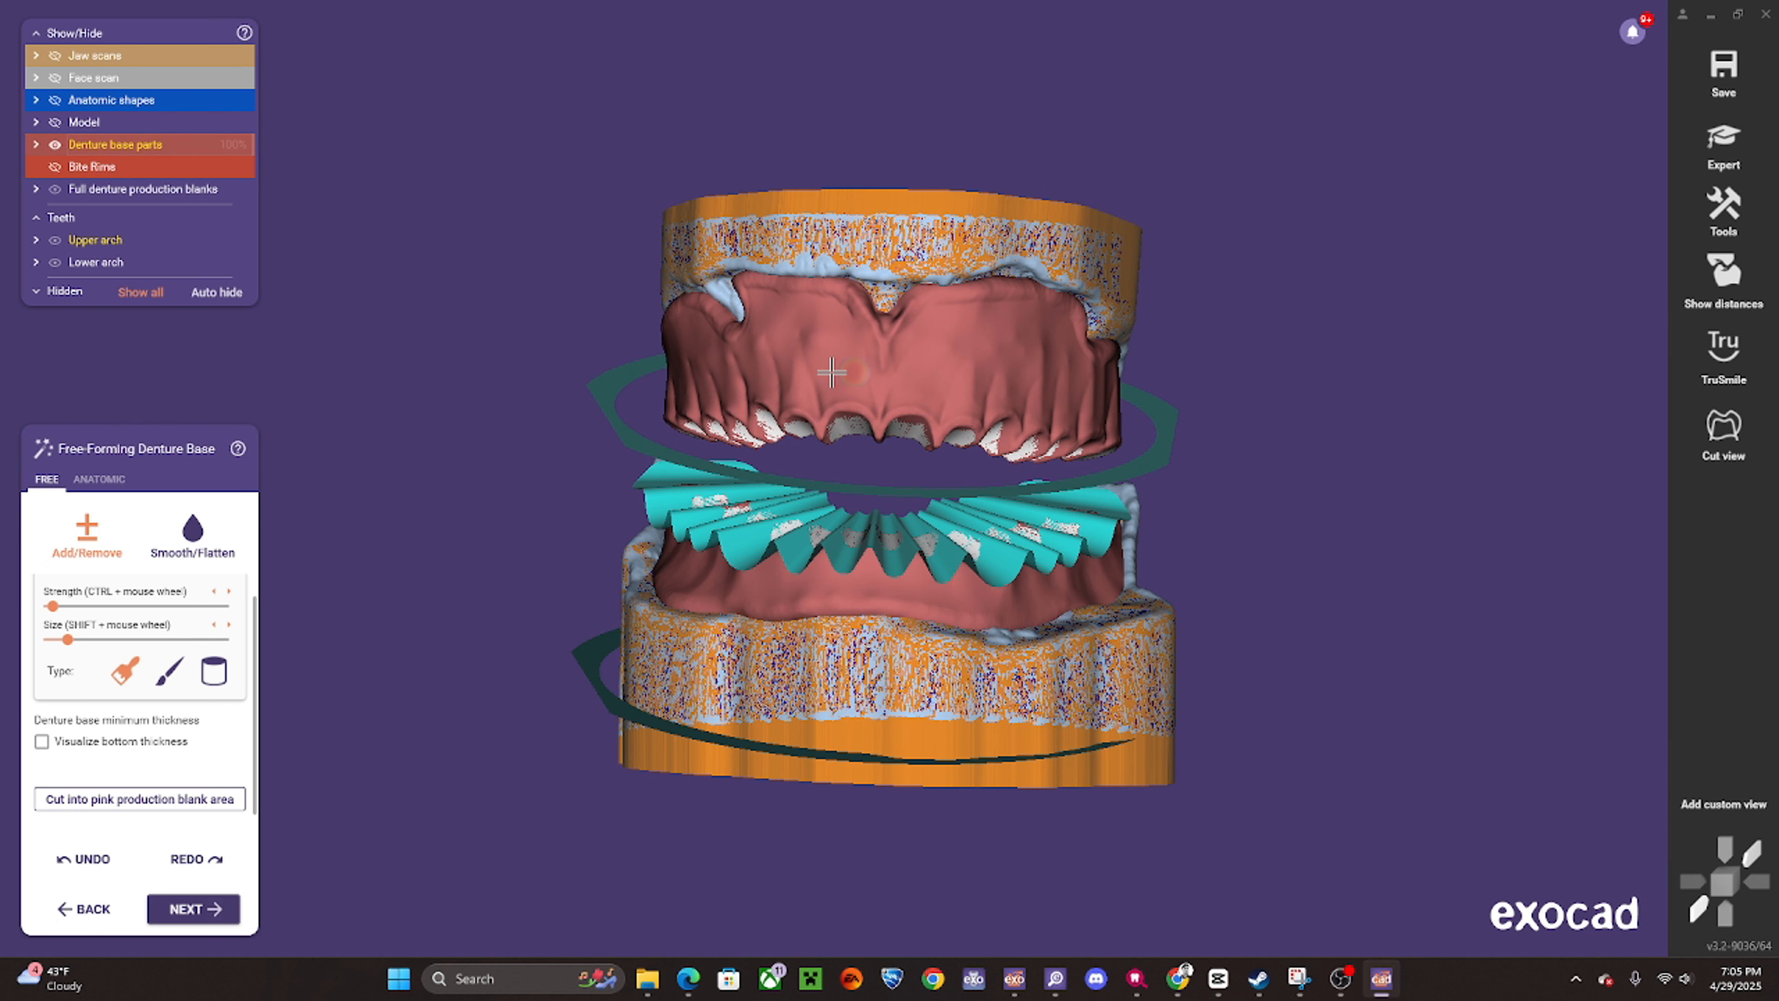
left_click(55, 241)
scroll(925, 309, "up", 1)
middle_click(925, 309)
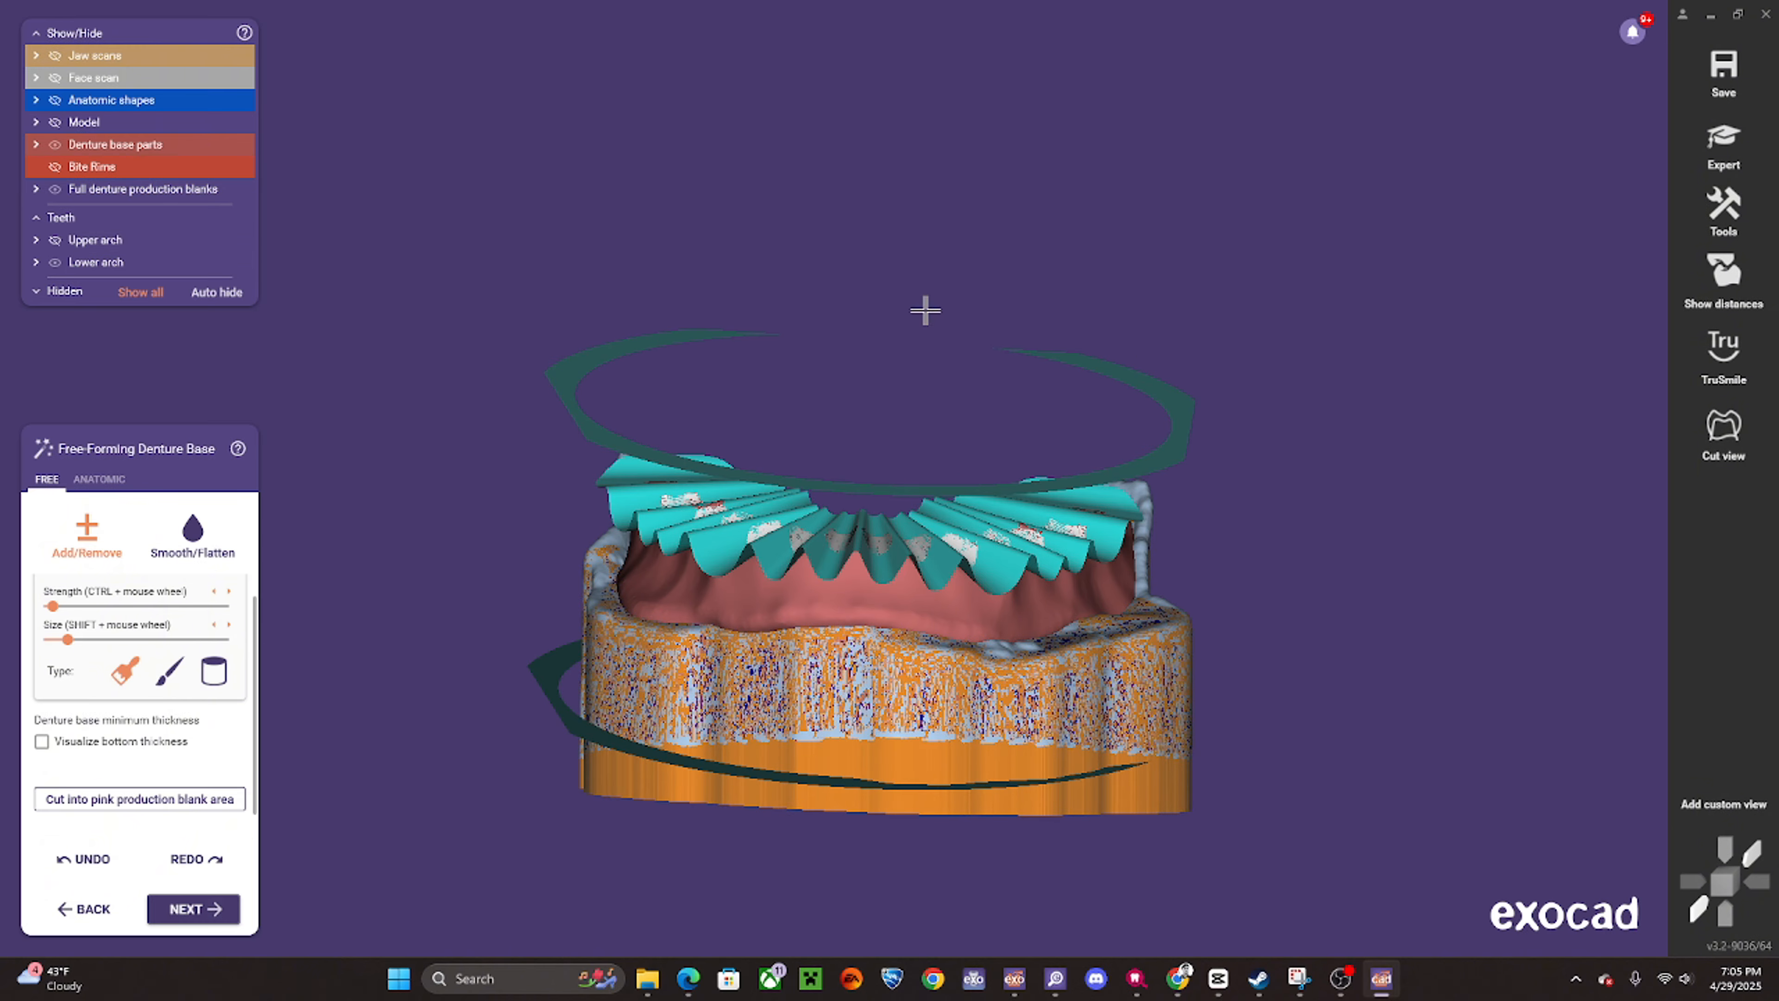
- Show the anatomic shapes and hide the upper arch, leaving the lower teeth displayed on their denture base
left_click(55, 99)
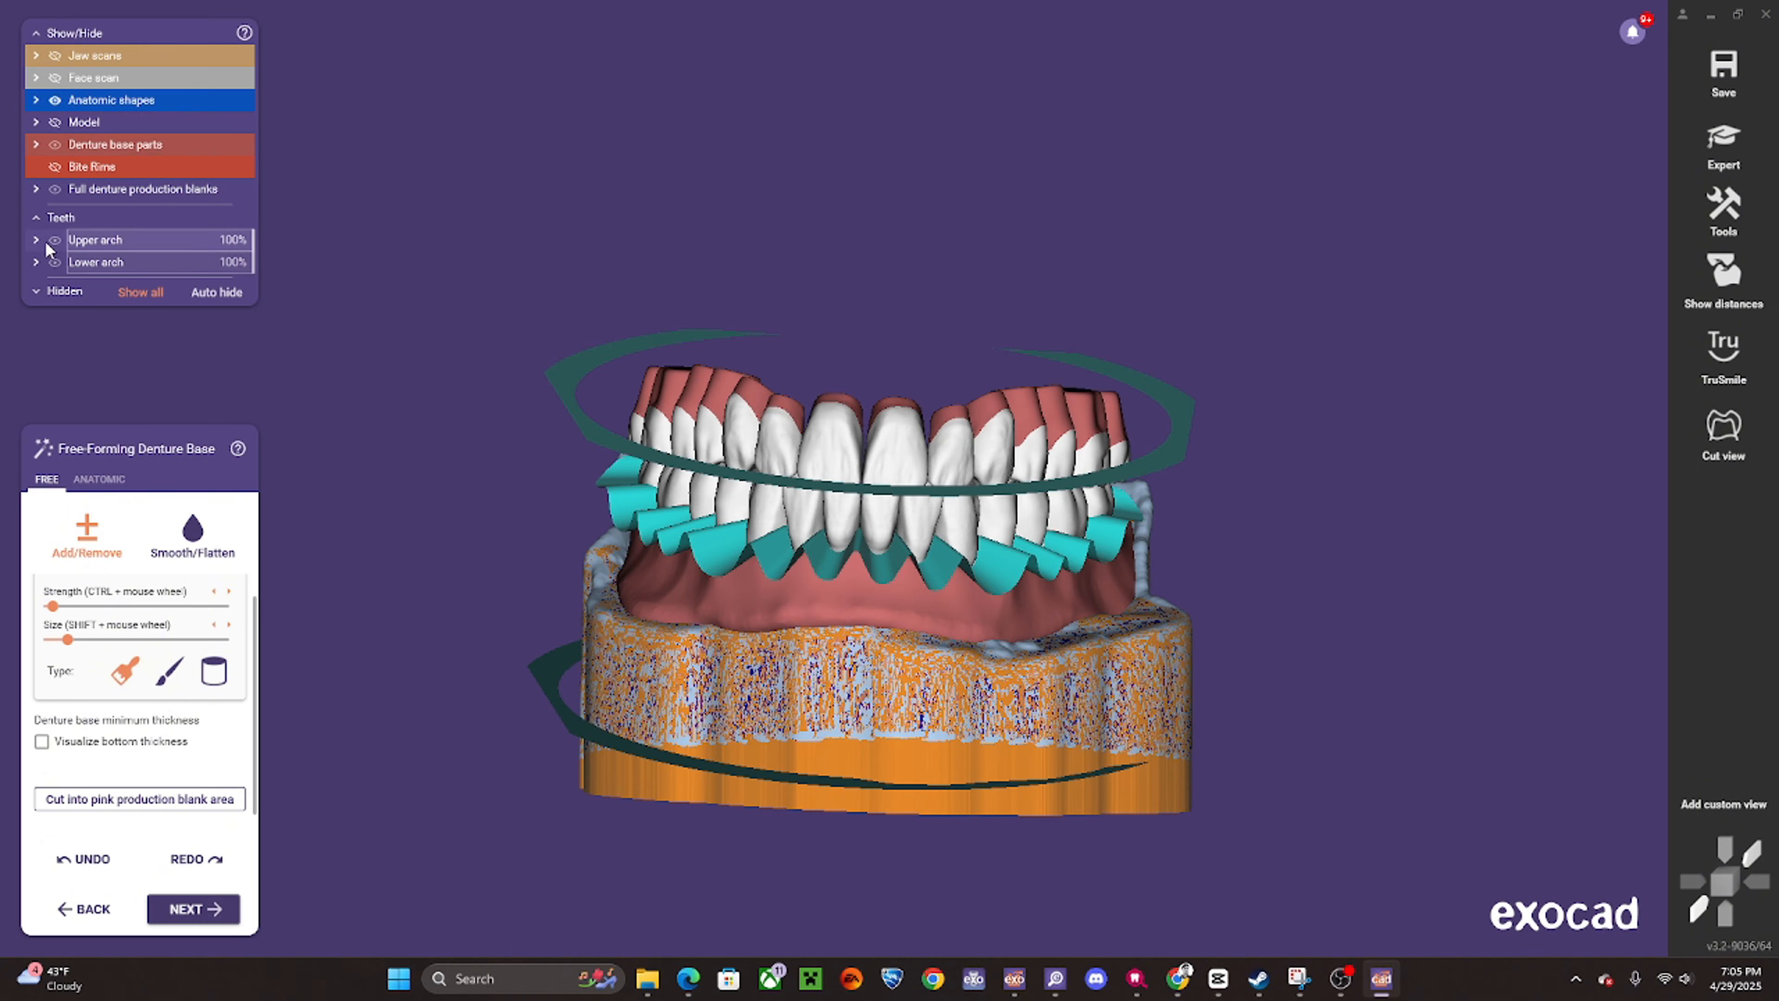
scroll(882, 615, "up", 2)
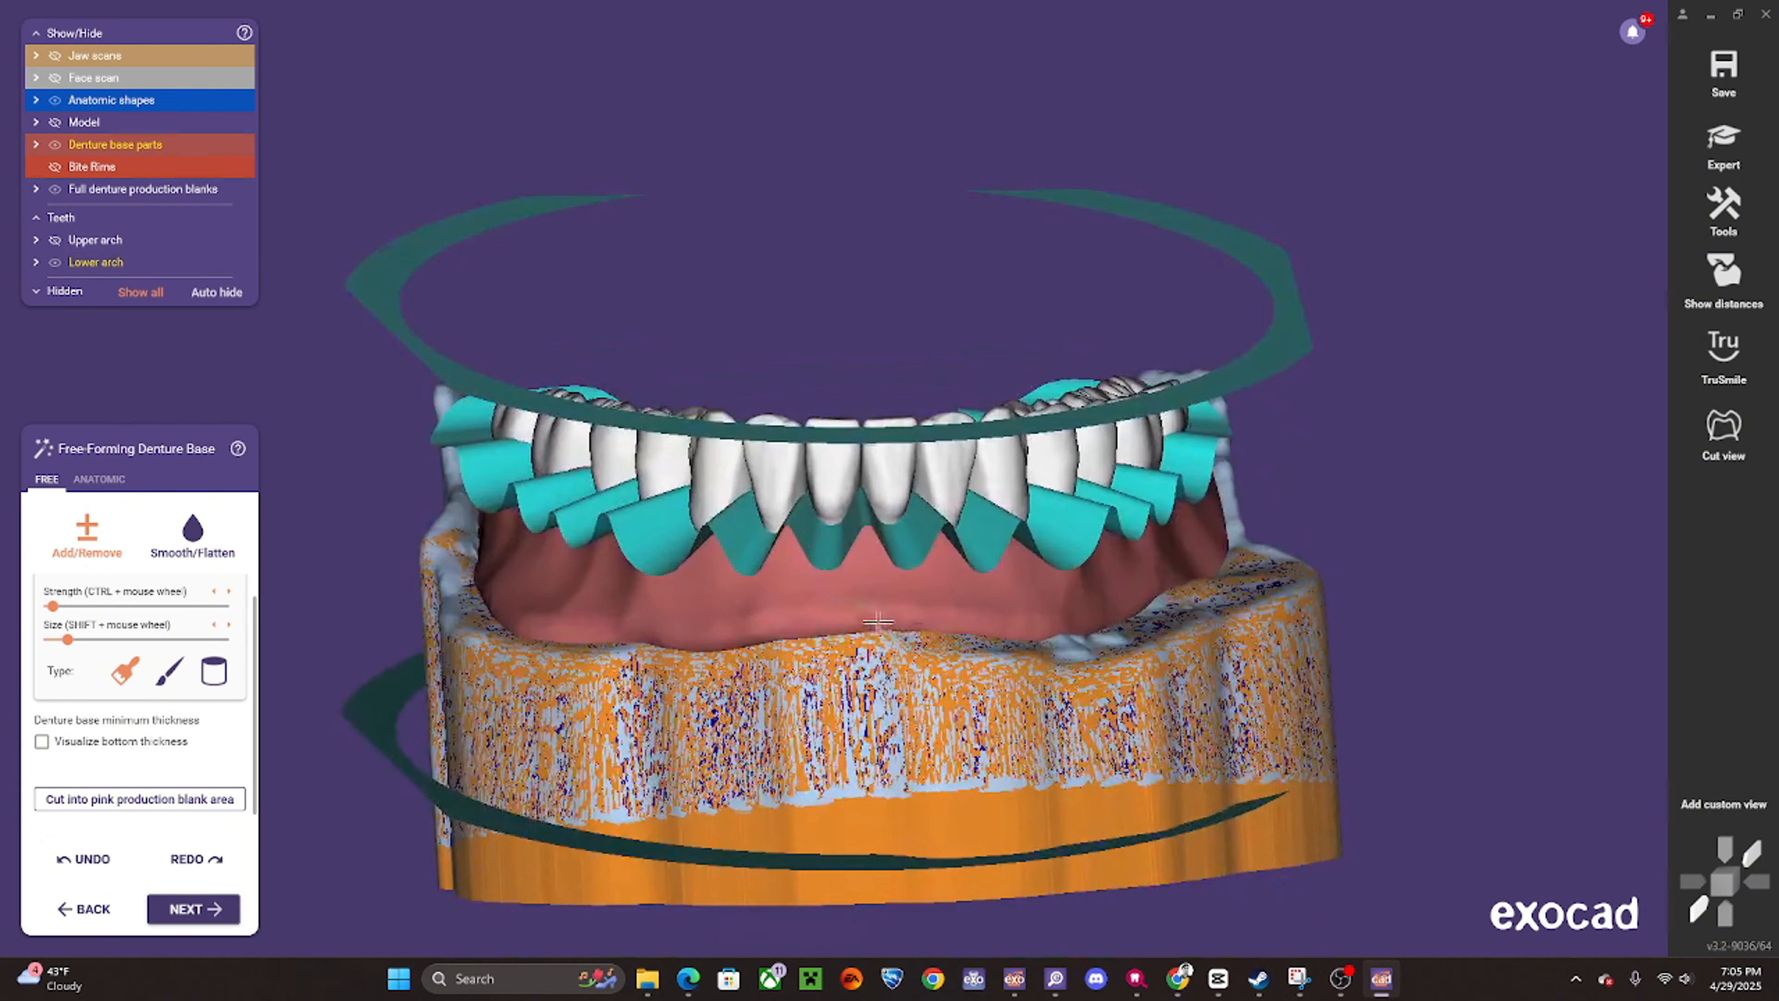
scroll(889, 617, "up", 2)
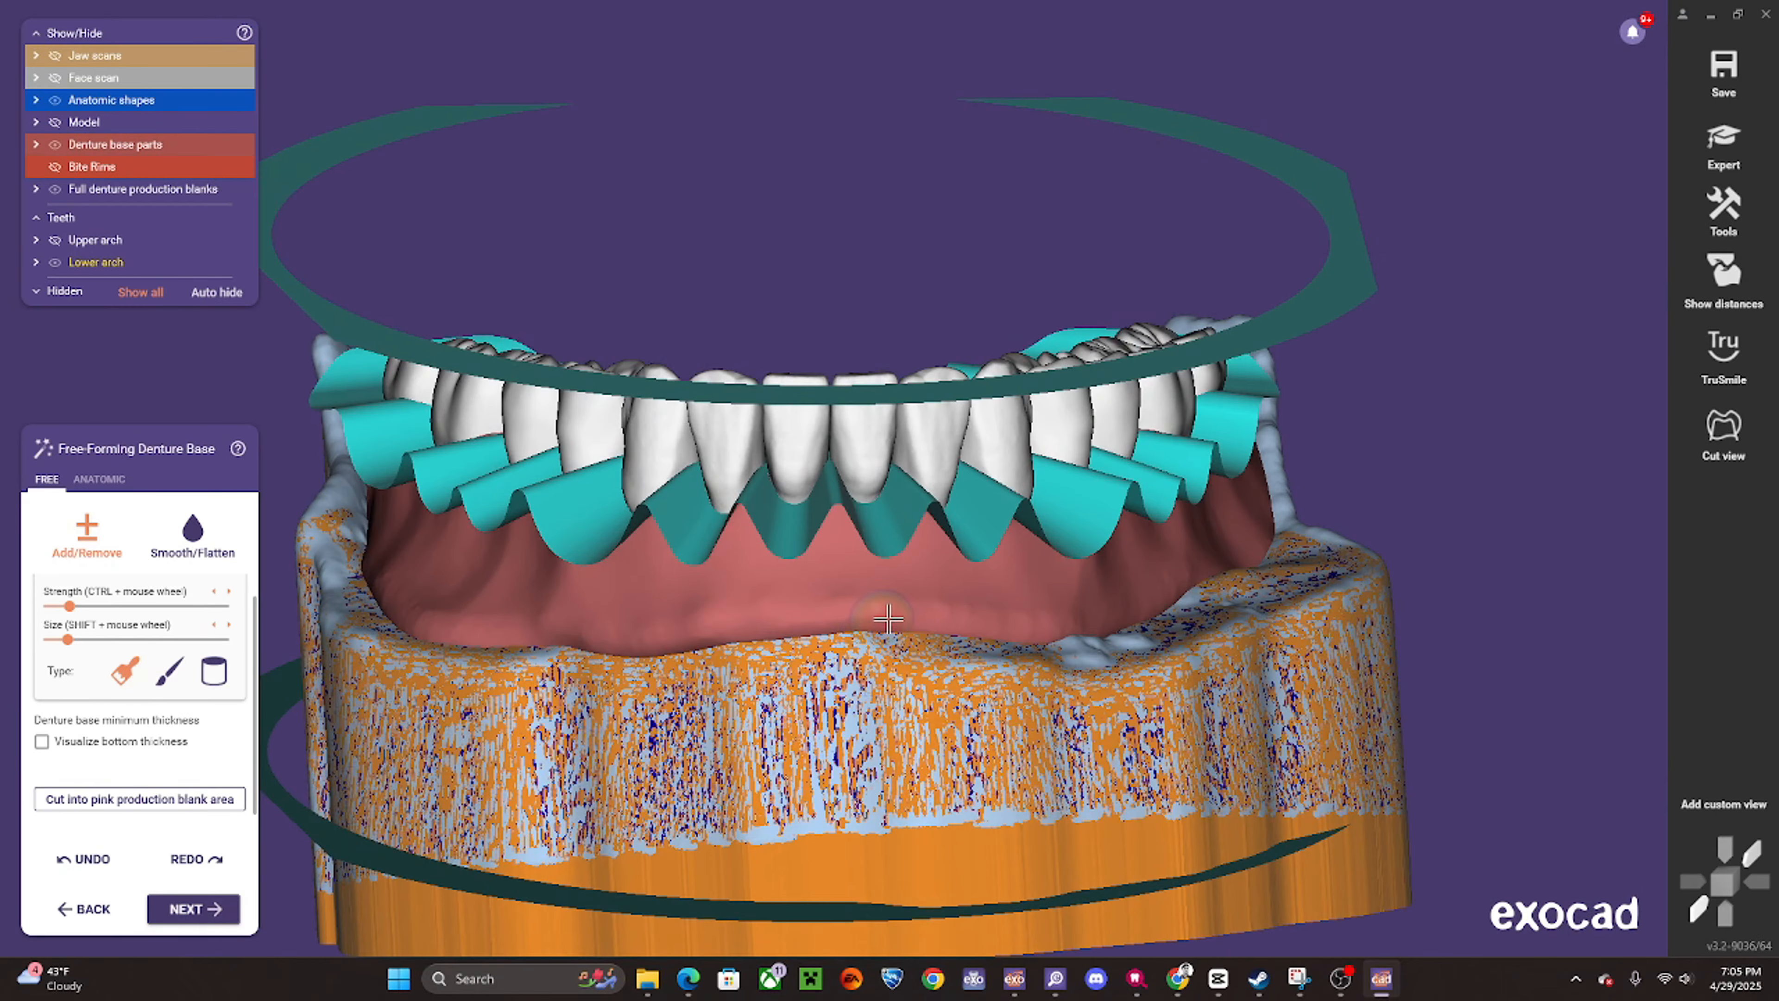
- Visualize the denture base minimum thickness and thicken the thin spots along the lower front border with a larger brush
left_click(43, 741)
scroll(878, 602, "up", 3, "shift")
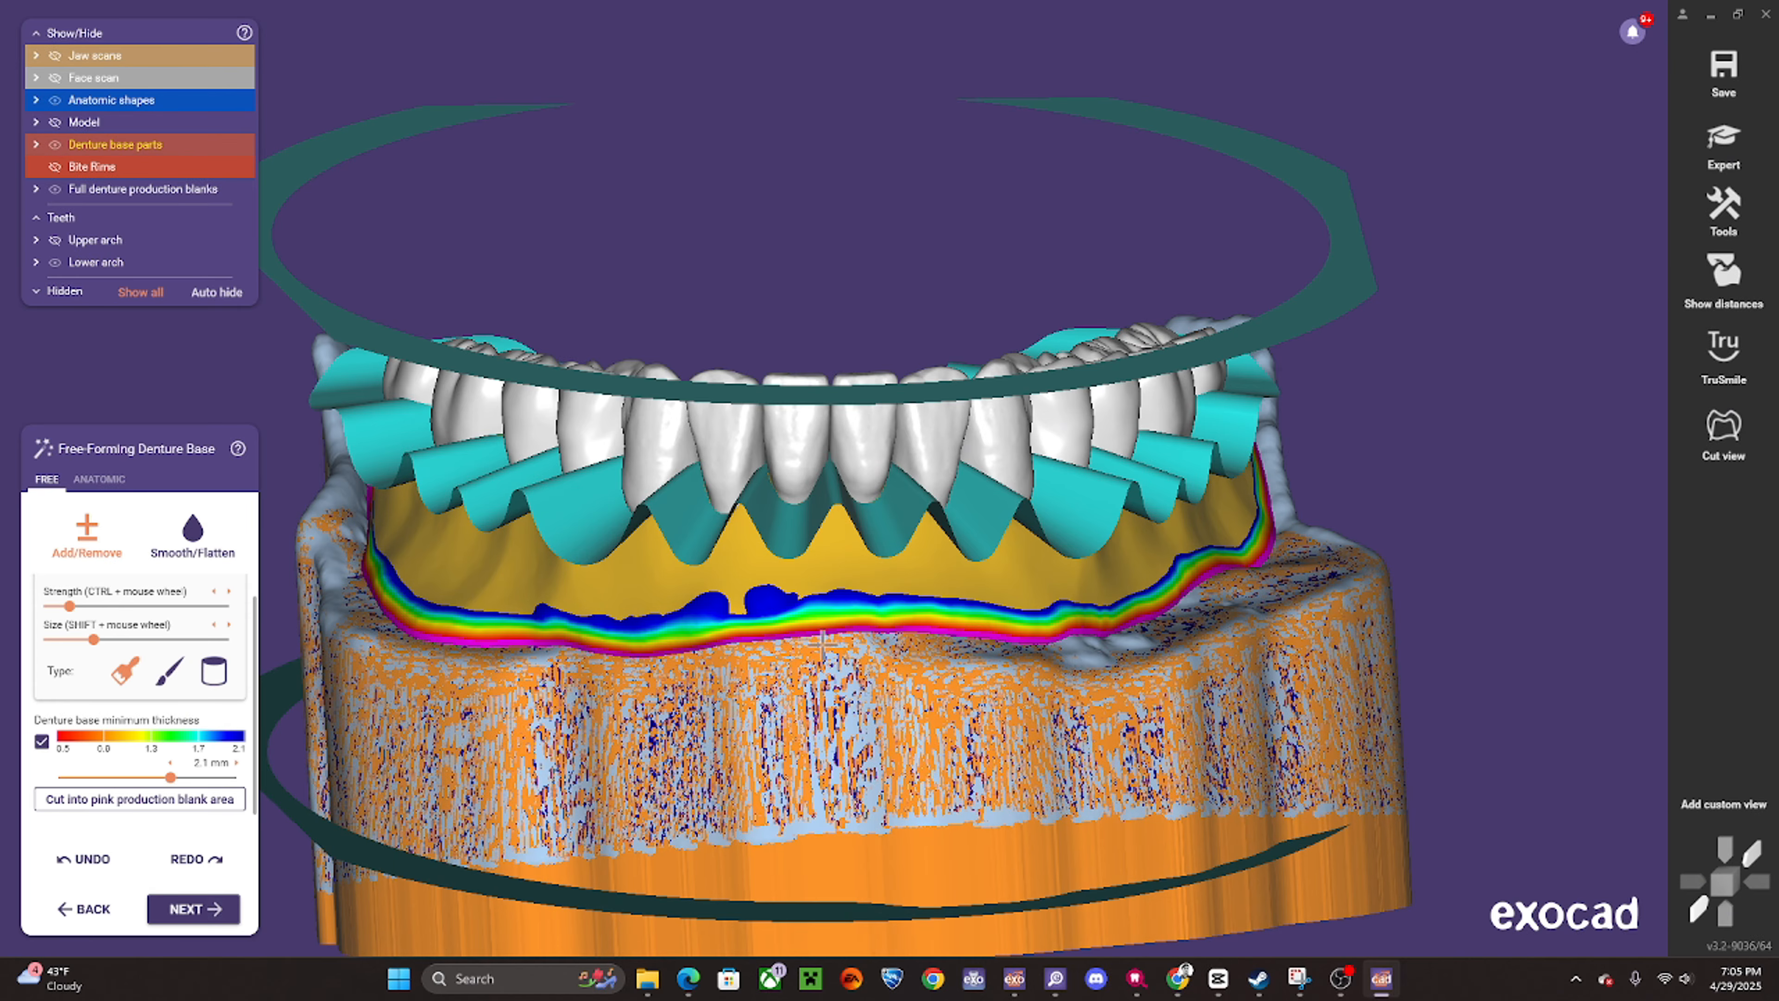
left_click_drag(755, 615, 531, 615)
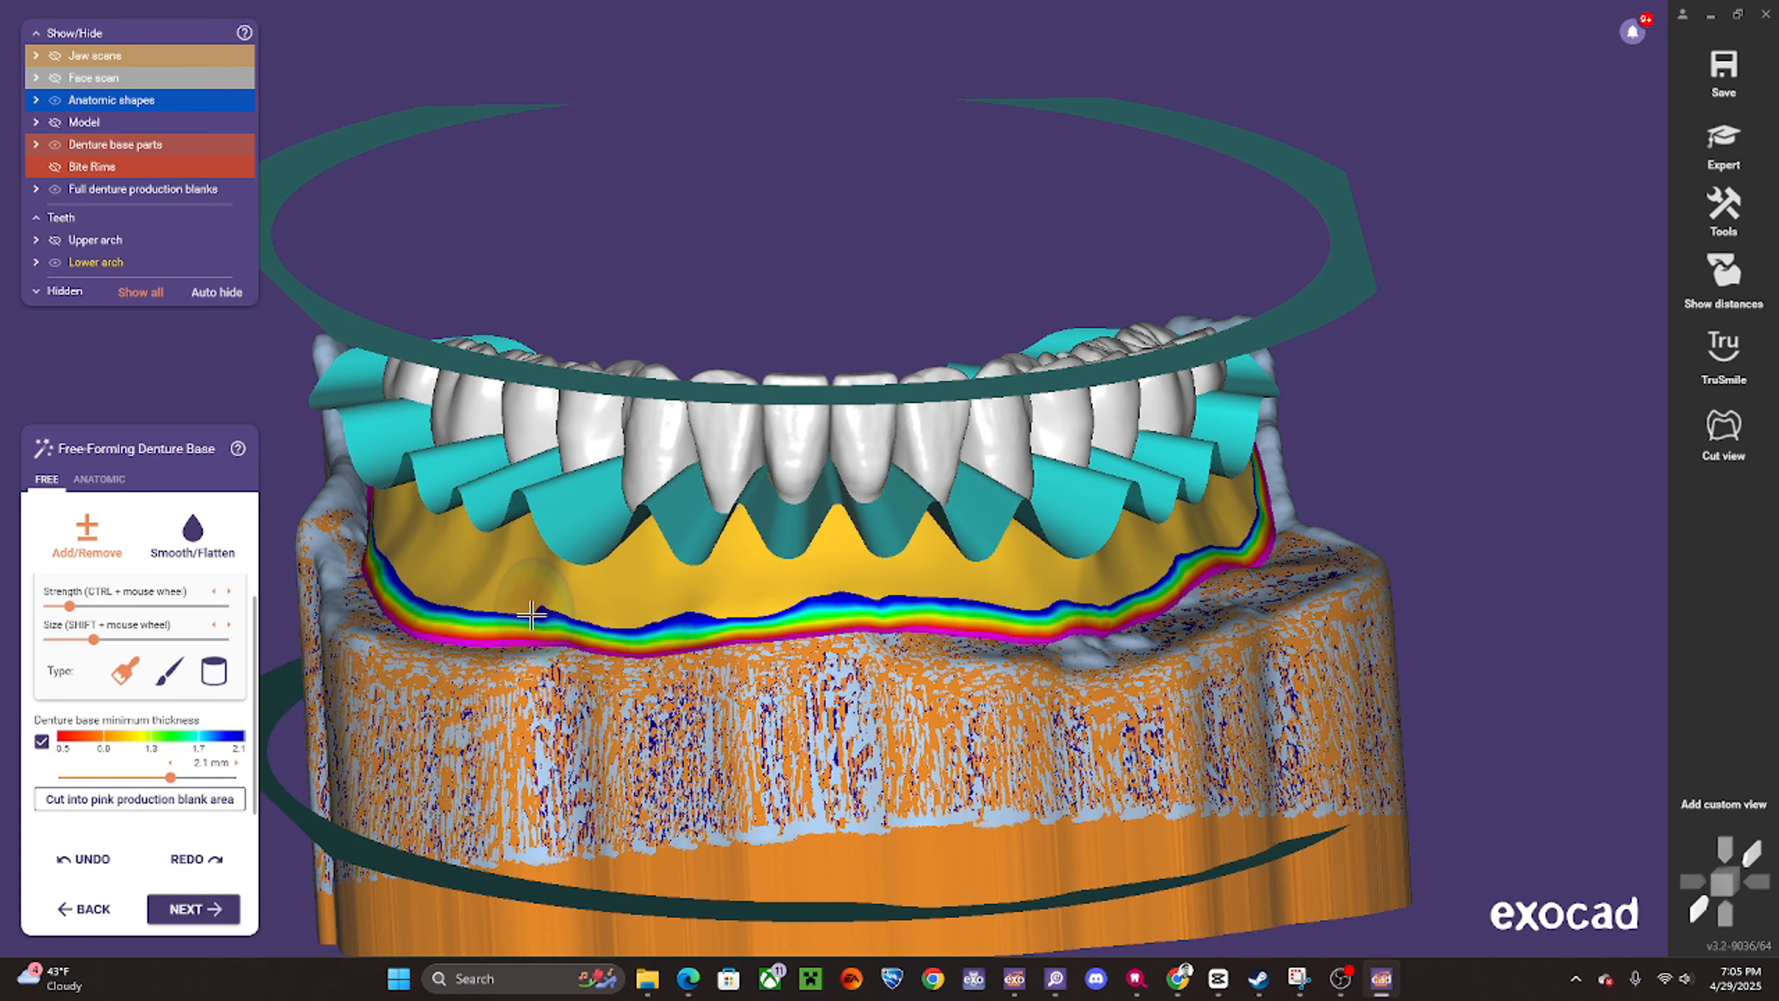
- Hide the full denture production blanks so the lower teeth and the thickness map are unobstructed
right_click_drag(416, 604, 582, 572)
right_click_drag(448, 315, 506, 407)
scroll(553, 320, "down", 3, "ctrl+shift")
scroll(579, 320, "down", 3, "ctrl+shift")
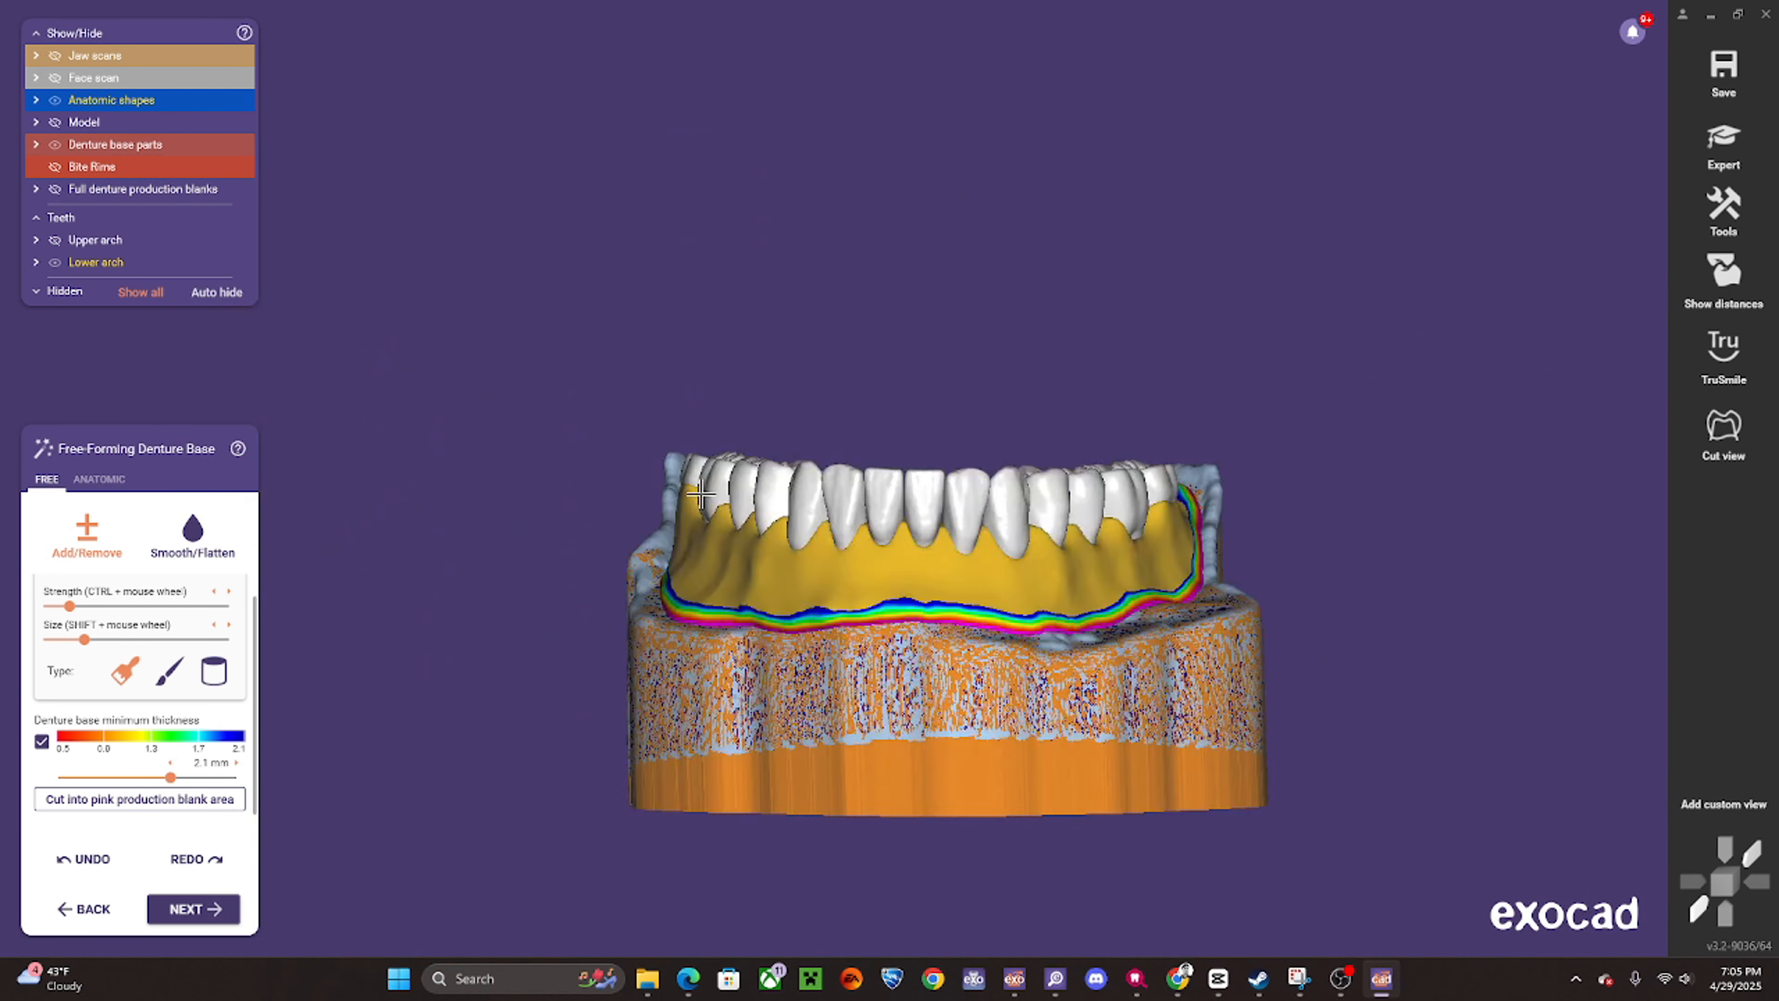
- Thicken the thin area of the lower base behind the patient's right last molar with a larger, stronger brush
right_click_drag(707, 211, 719, 326)
right_click_drag(869, 294, 921, 242)
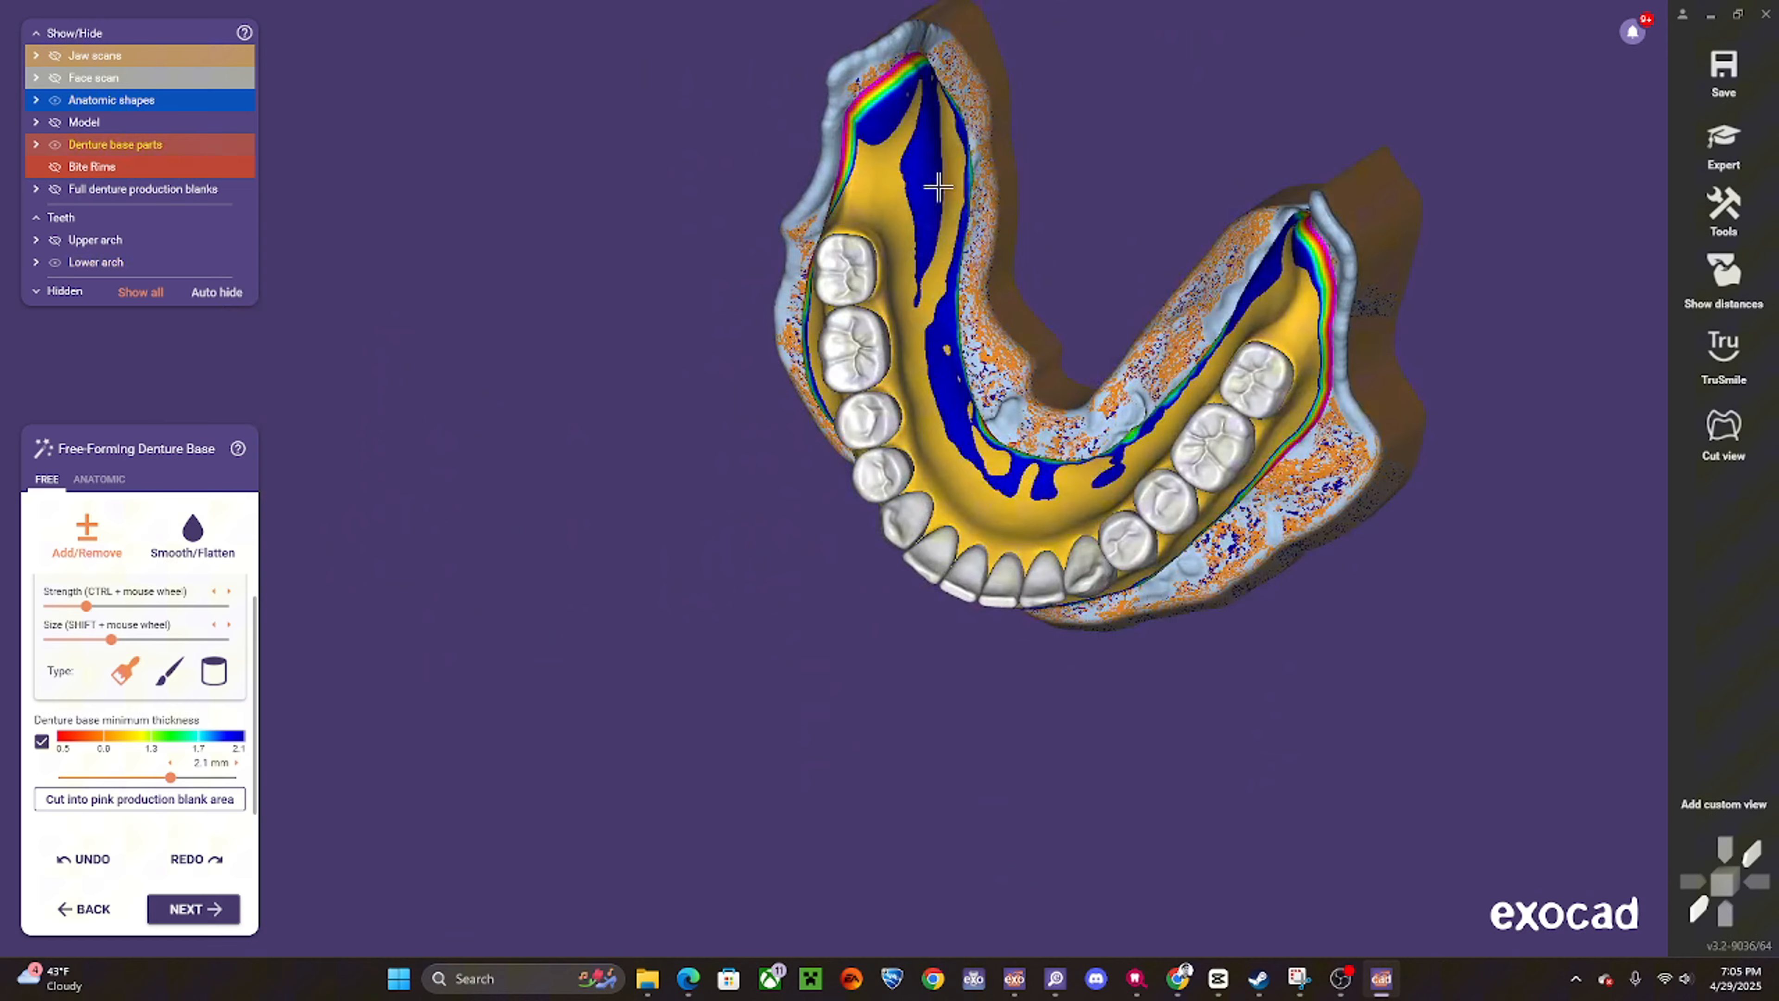
middle_click_drag(921, 242, 814, 345)
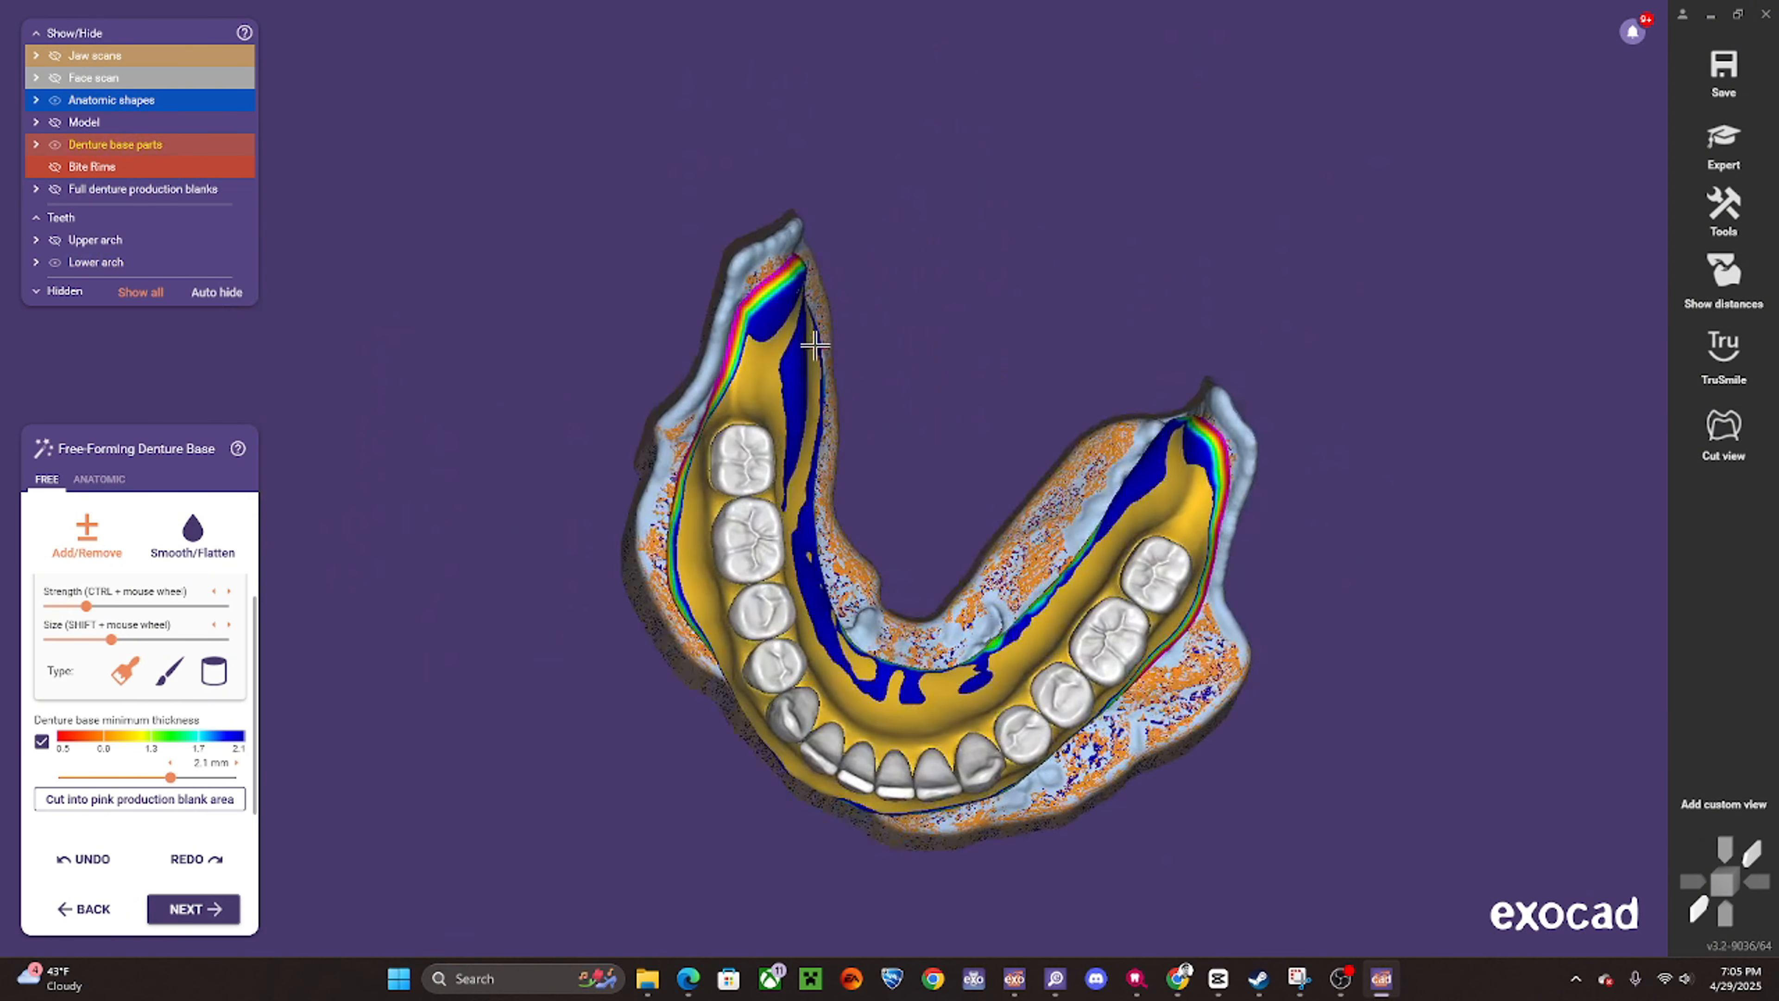
scroll(784, 364, "up", 1)
scroll(729, 385, "up", 2, "shift")
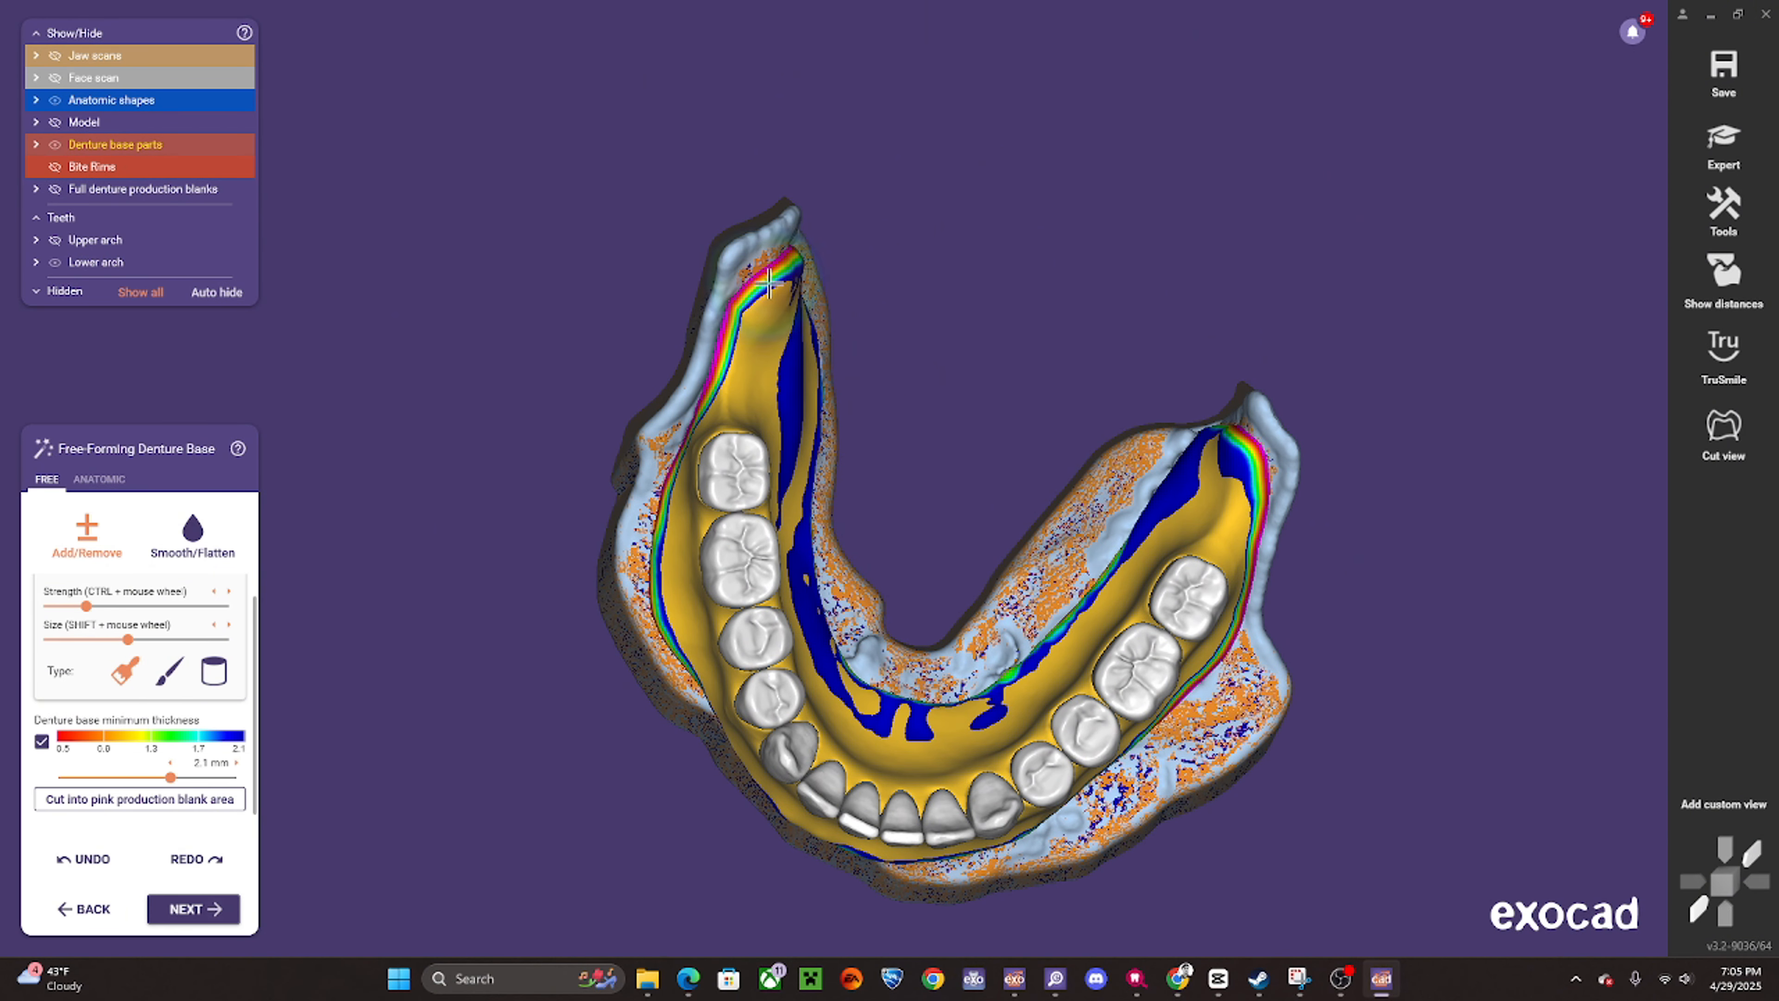
right_click_drag(769, 283, 903, 392)
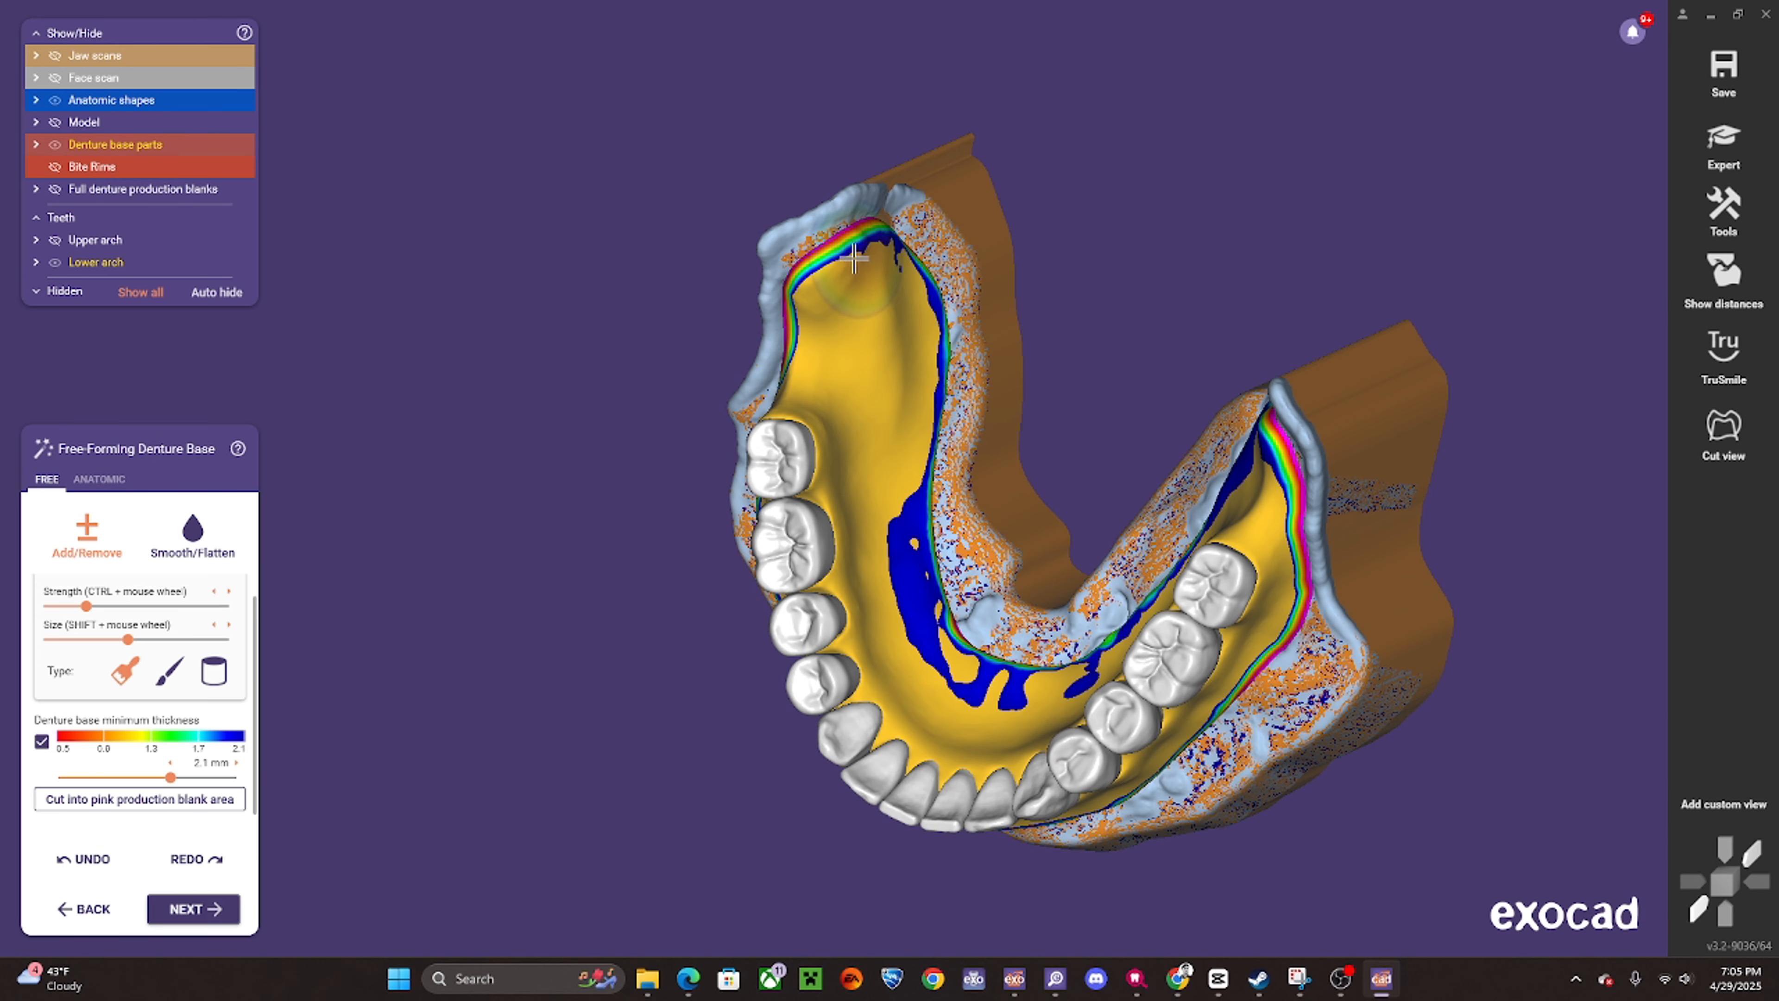
- Build up the thin lingual areas of the lower base from the patient's right molars around to the left side
mouse_move(853, 260)
left_mouse_down()
mouse_move(907, 357)
mouse_move(960, 652)
left_mouse_up()
right_click_drag(960, 651, 805, 308)
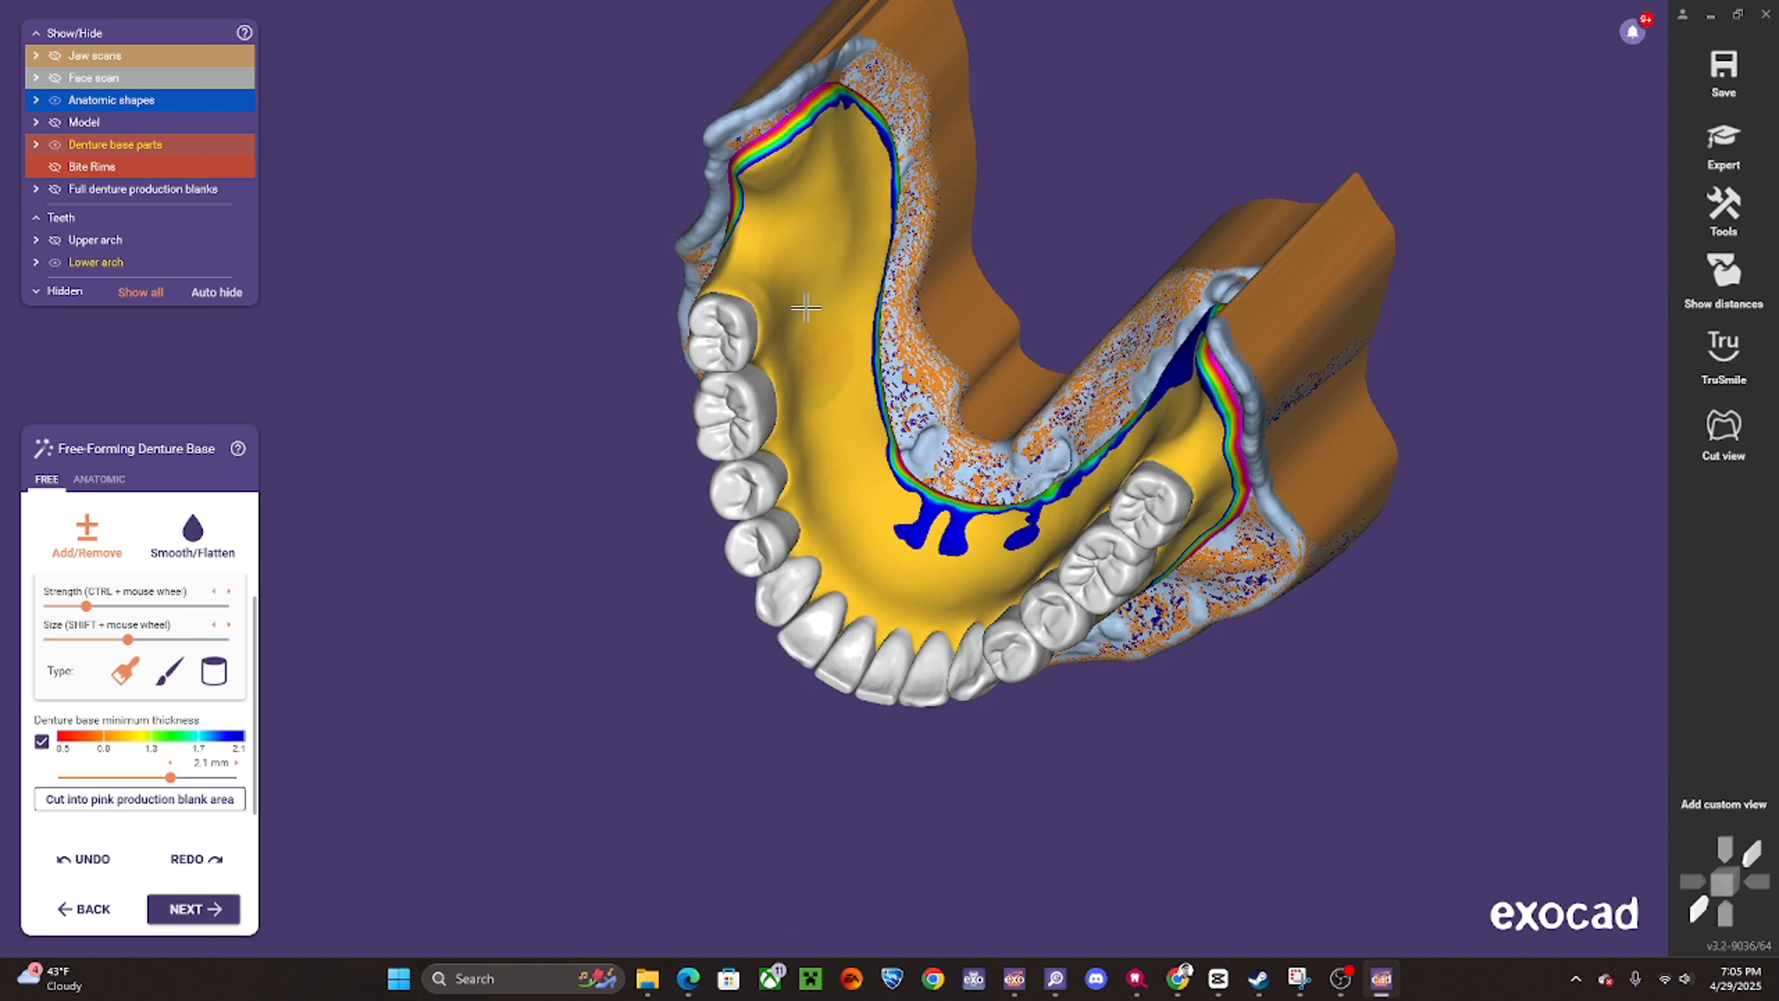
mouse_move(806, 307)
left_mouse_down()
mouse_move(841, 410)
mouse_move(935, 529)
left_mouse_up()
right_click_drag(935, 529, 834, 301)
mouse_move(833, 302)
left_mouse_down()
mouse_move(858, 417)
mouse_move(981, 519)
mouse_move(1267, 354)
left_mouse_up()
right_click_drag(1267, 354, 1219, 400)
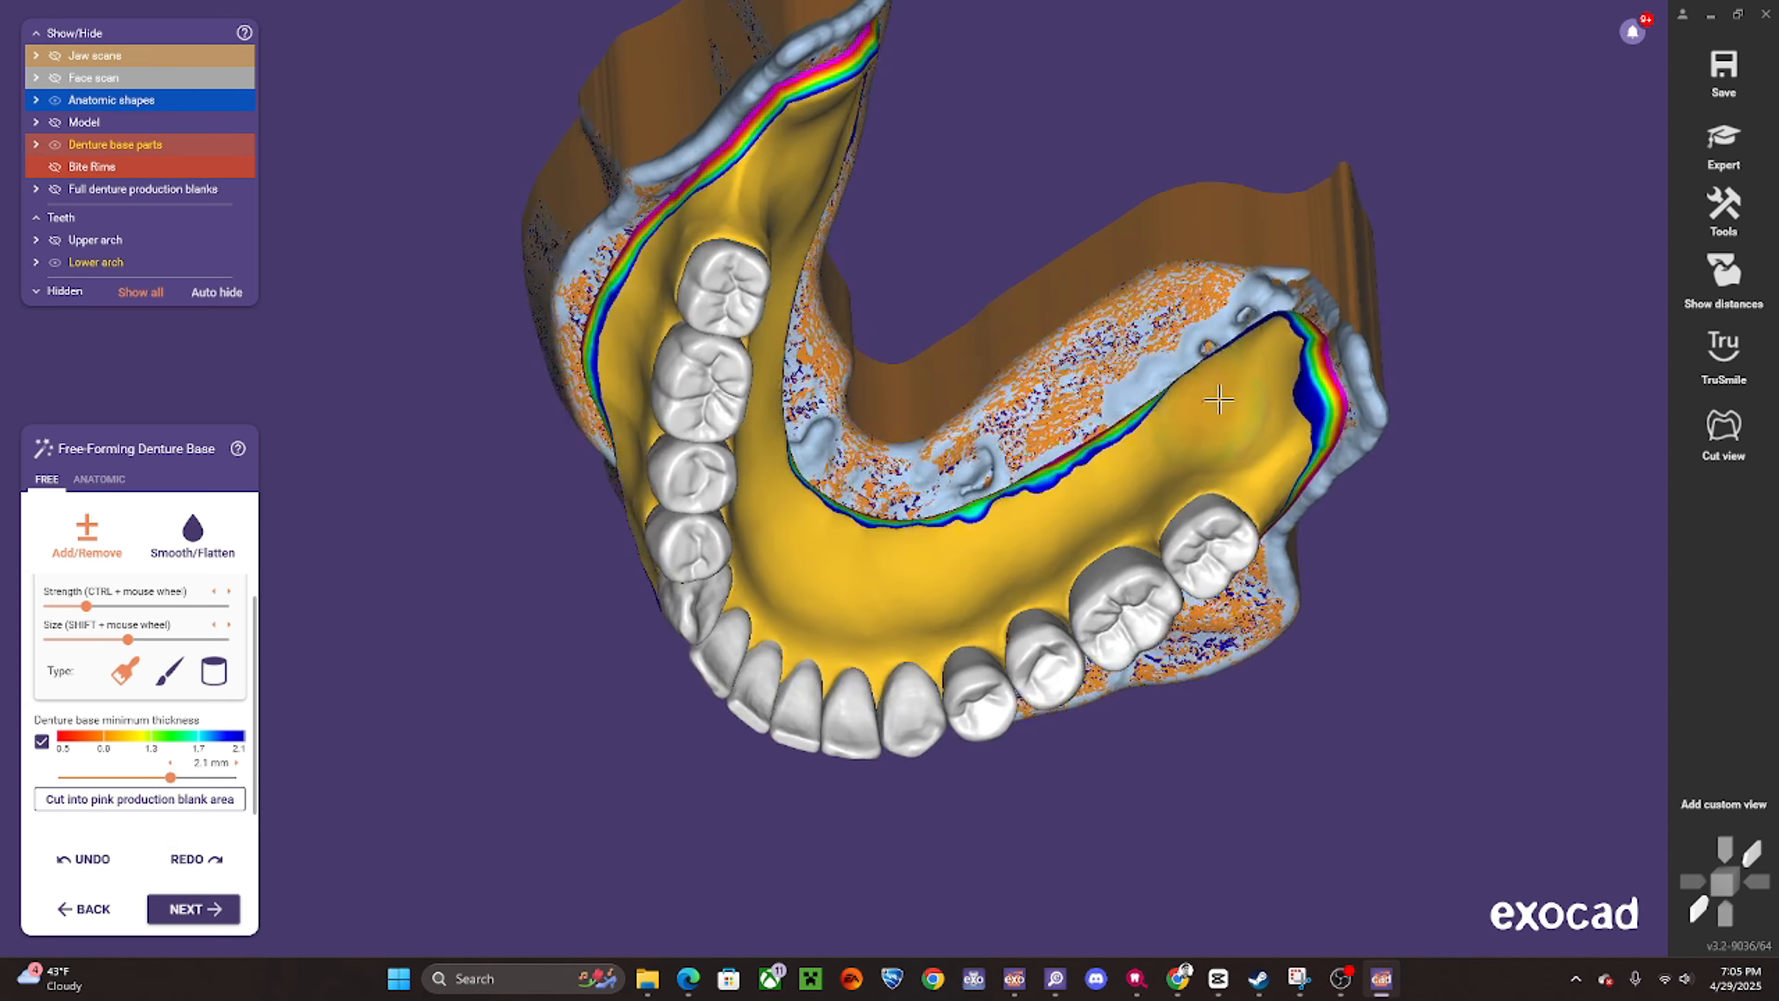
- Thicken the rear end of the lower base behind the patient's left last molar
left_click_drag(1271, 347, 1317, 403)
right_click_drag(1316, 404, 1283, 401)
left_click_drag(1282, 401, 1292, 449)
right_click_drag(1292, 448, 1316, 511)
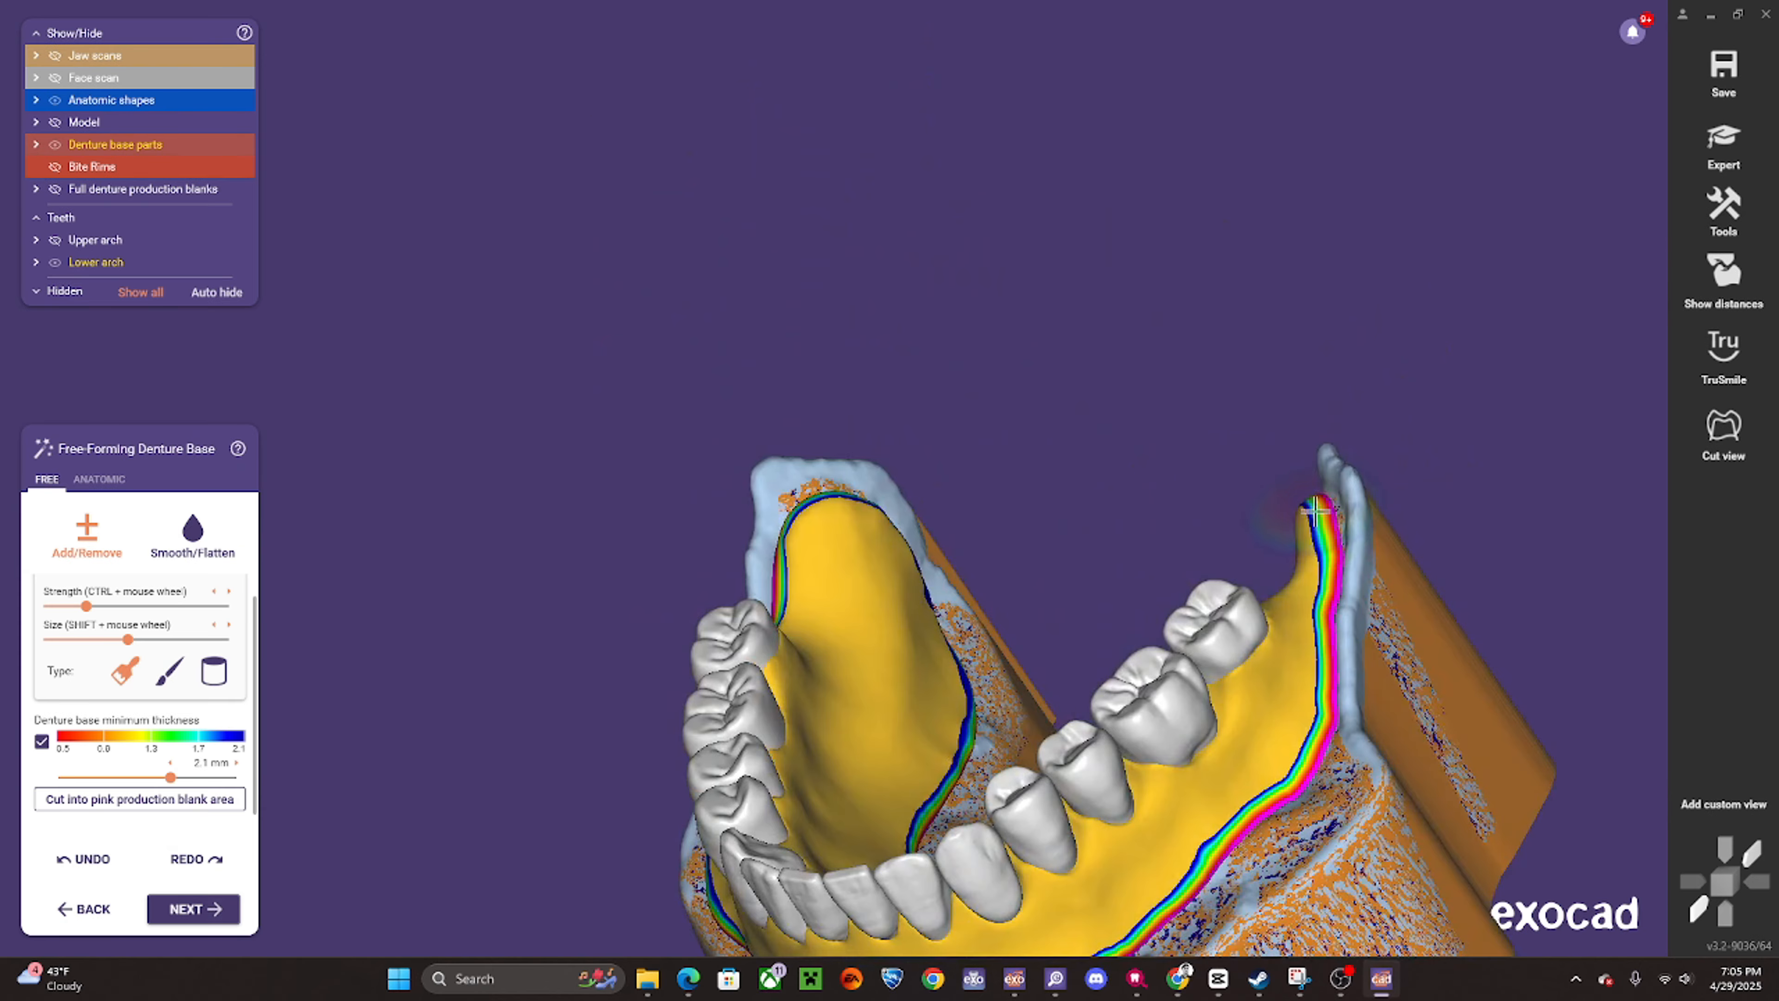
- Thicken the outer border of the lower base along the patient's left side
left_click_drag(1315, 511, 1303, 729)
middle_click_drag(1302, 729, 1241, 394)
left_click_drag(1241, 393, 1008, 642)
right_click_drag(1008, 641, 987, 698)
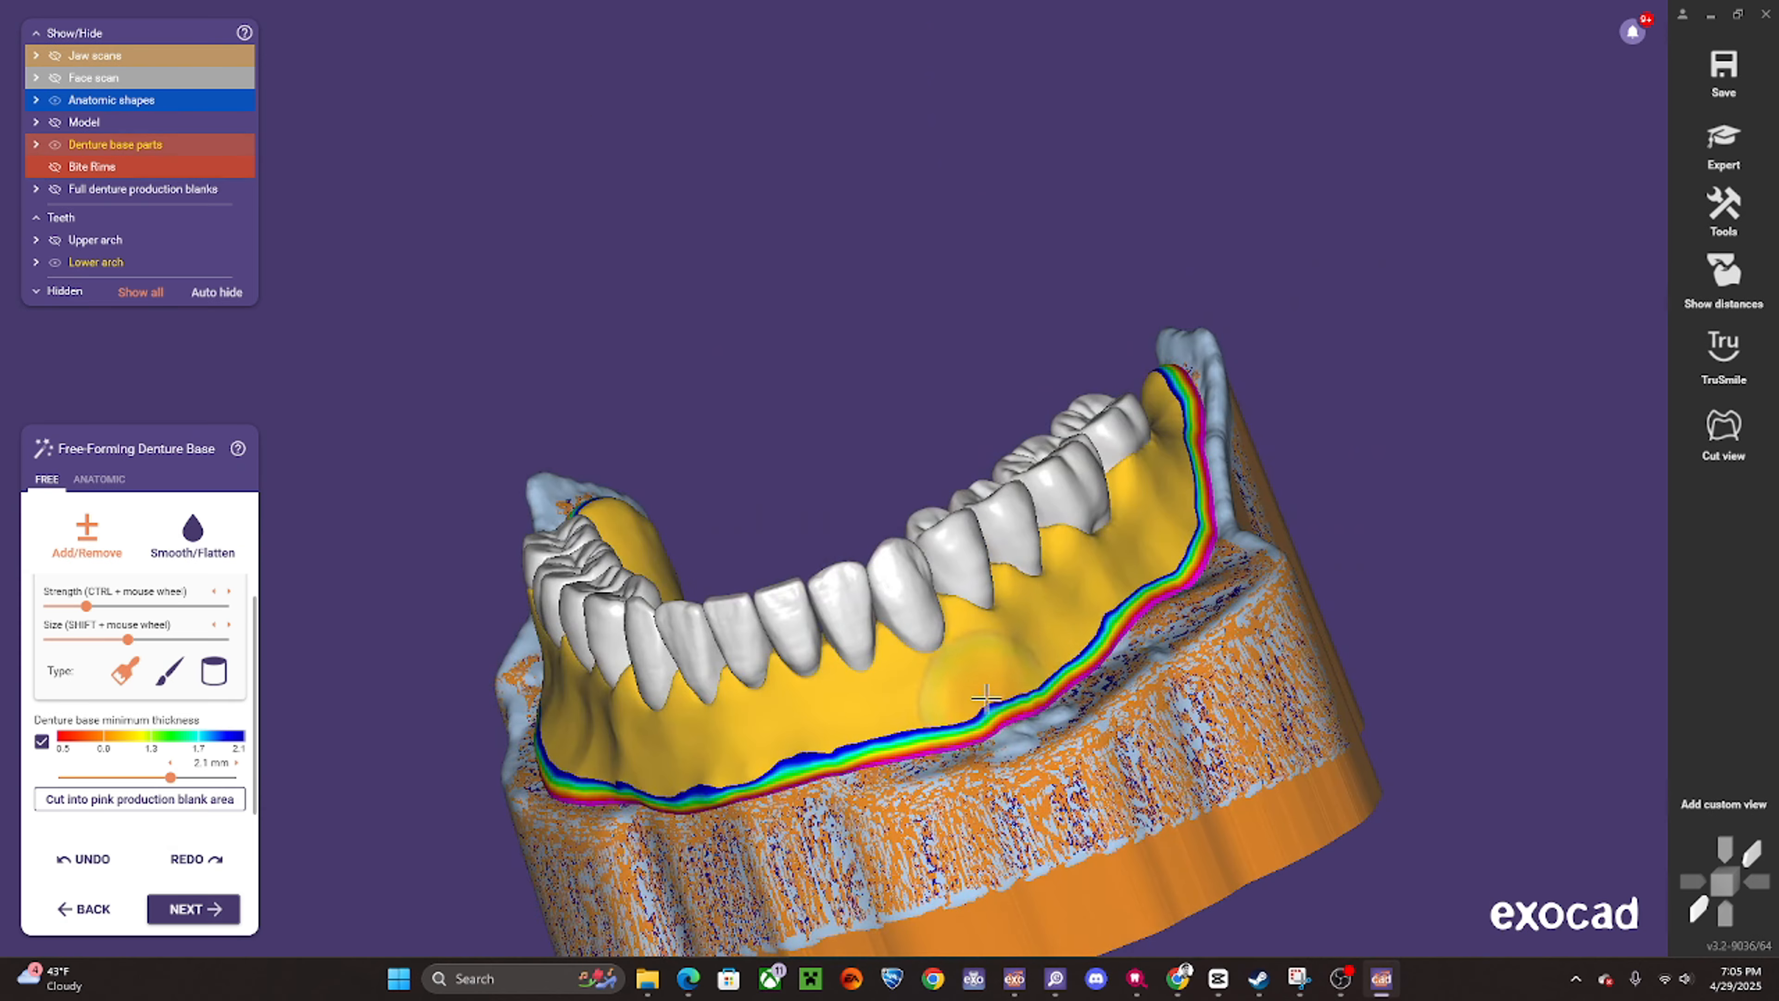
left_click_drag(986, 698, 1092, 630)
right_click_drag(1093, 630, 1100, 642)
middle_click_drag(1100, 641, 1205, 537)
- Continue thickening the outer border around the front teeth and back along the patient's right molars
left_click_drag(1205, 536, 851, 674)
right_click_drag(851, 674, 947, 644)
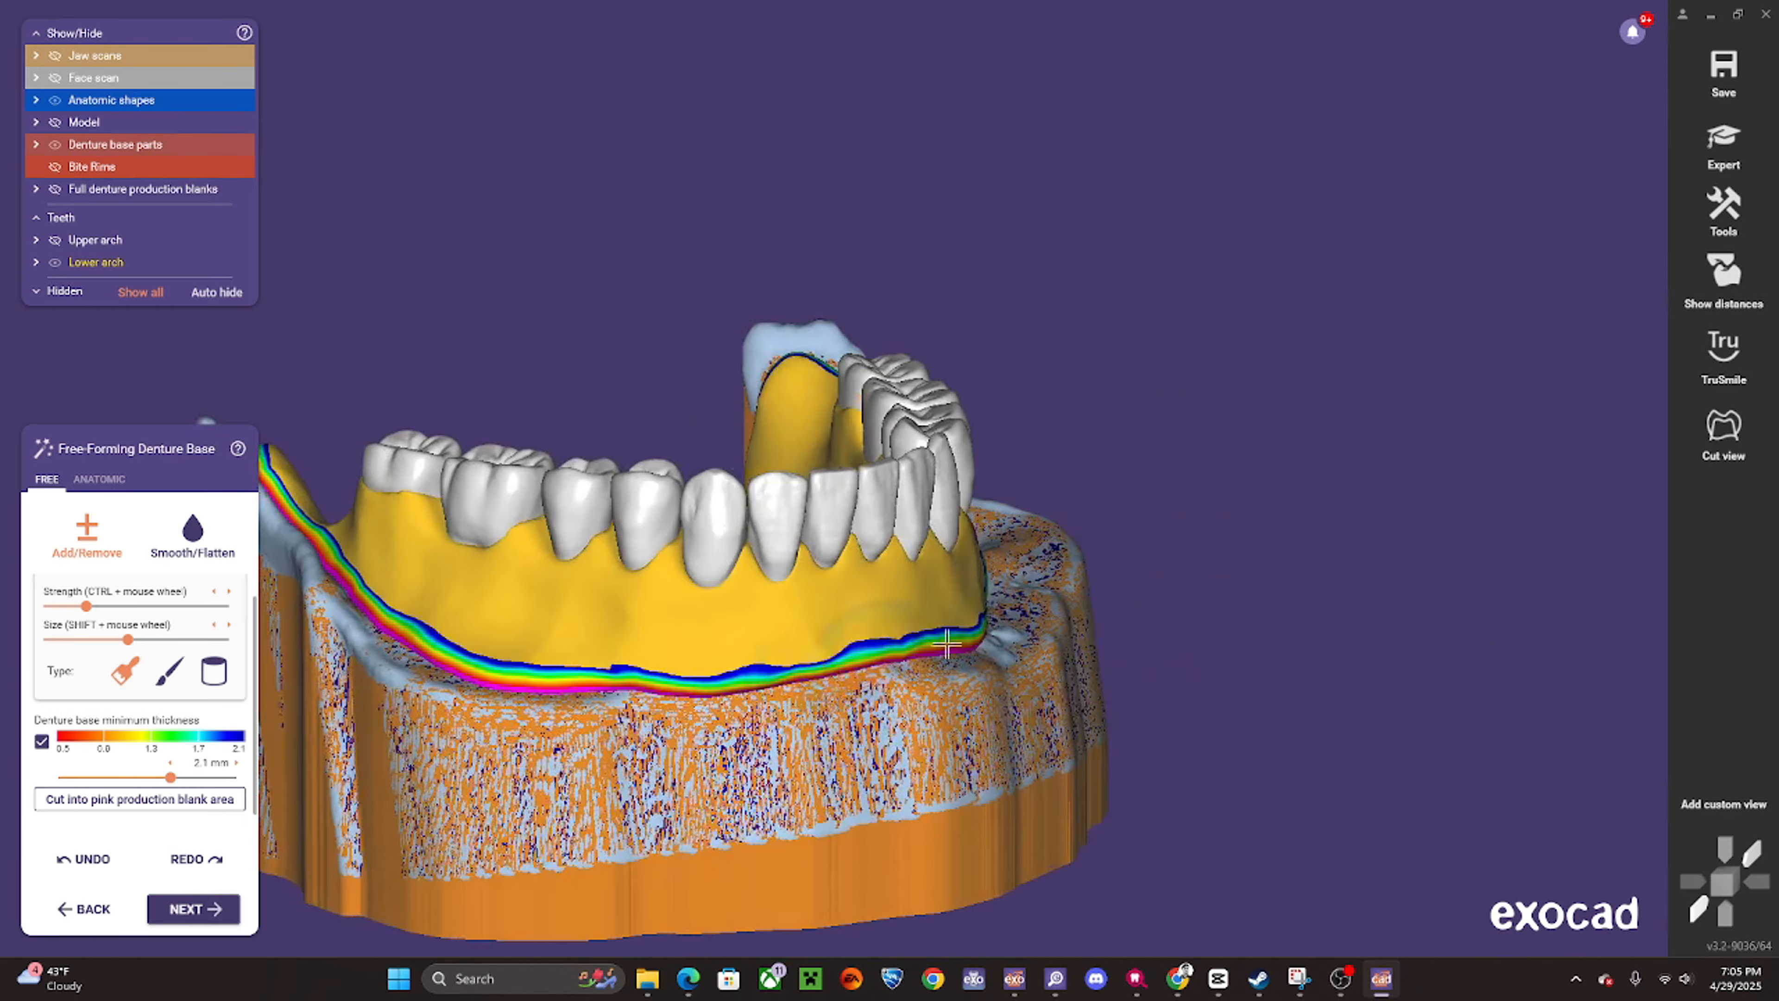
mouse_move(947, 644)
left_mouse_down()
mouse_move(719, 659)
mouse_move(397, 616)
left_mouse_up()
- Fill the hollow in the base behind the patient's right last molar, using a smaller brush with higher strength
middle_click_drag(378, 552, 722, 677)
mouse_move(721, 677)
right_mouse_down()
mouse_move(824, 757)
mouse_move(704, 677)
mouse_move(676, 583)
right_mouse_up()
scroll(704, 676, "down", 3, "shift")
scroll(677, 581, "up", 3, "ctrl")
scroll(677, 582, "up", 2, "shift")
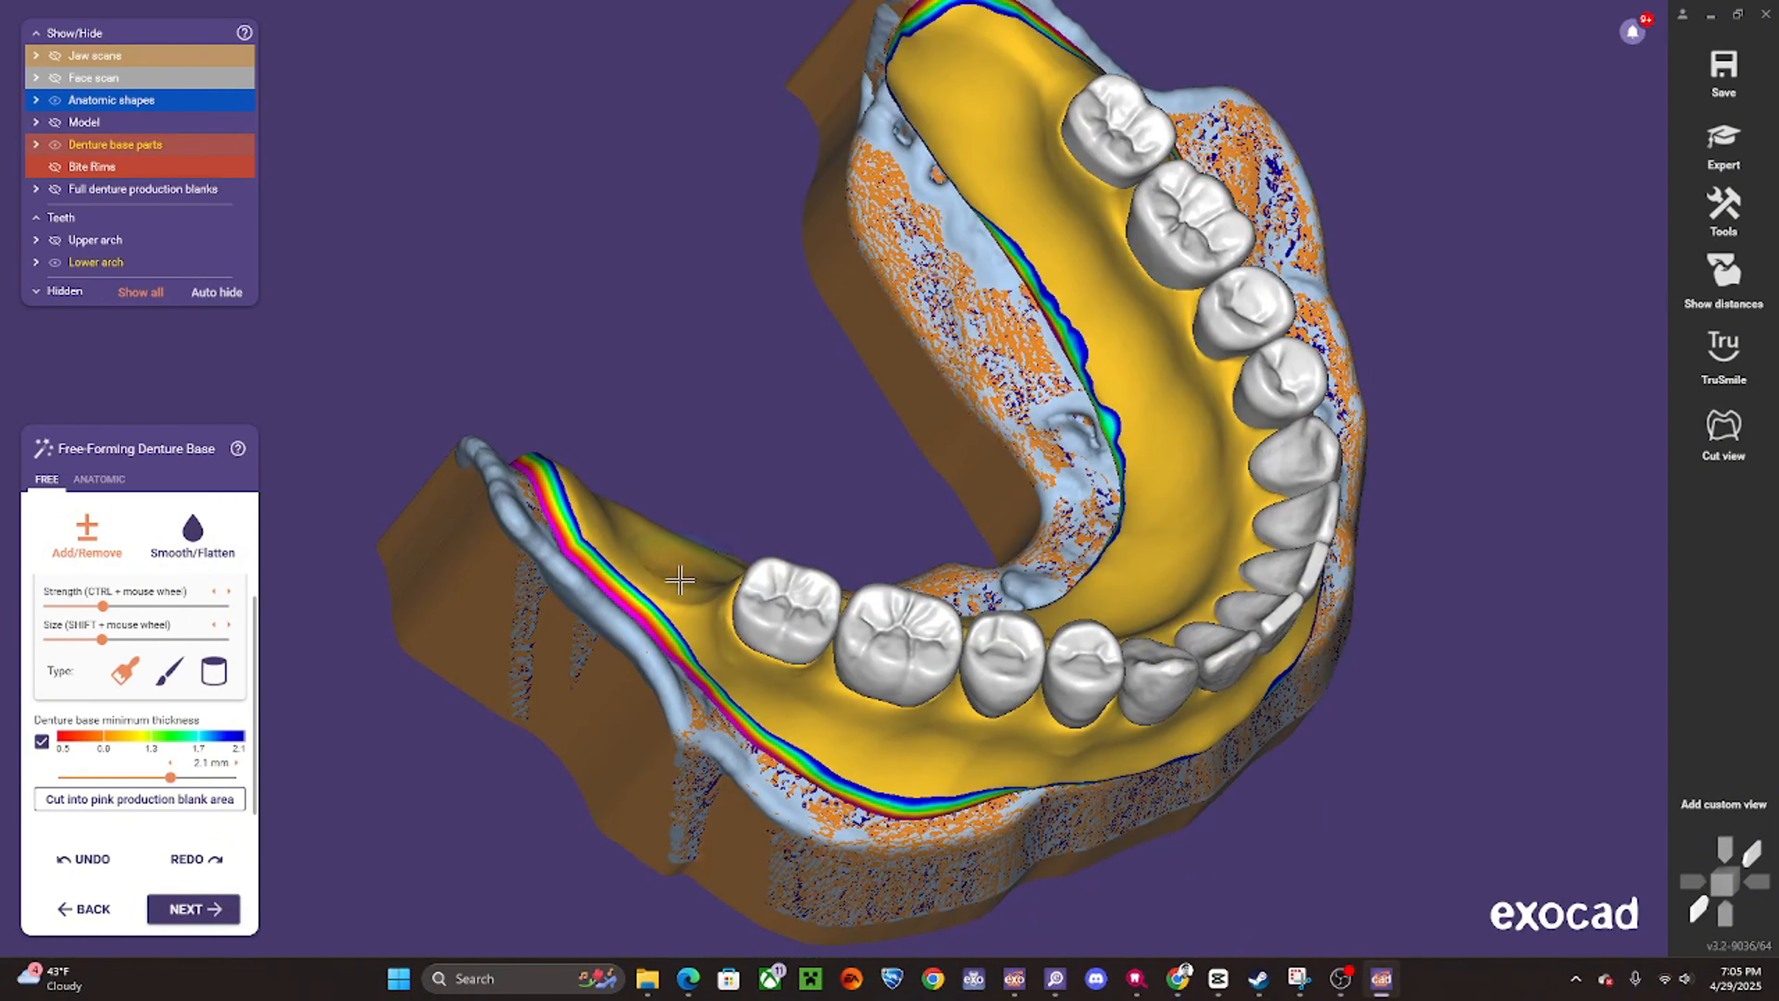
scroll(677, 583, "up", 1)
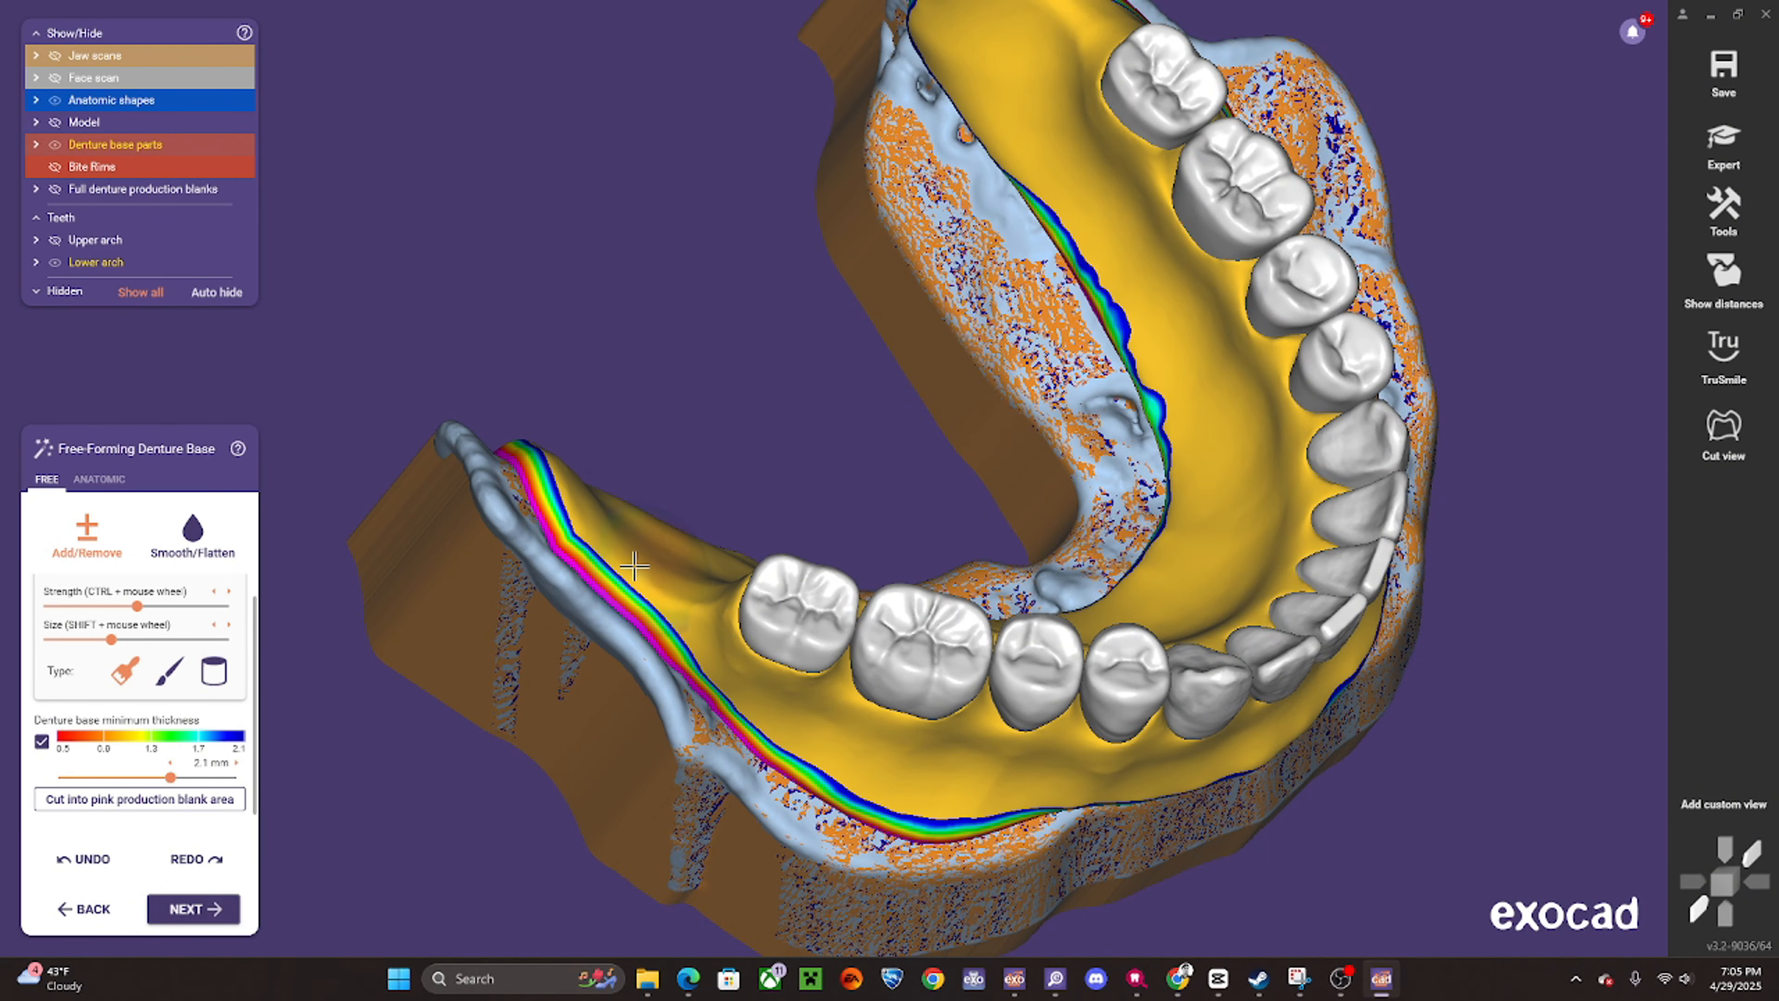
scroll(628, 541, "up", 1)
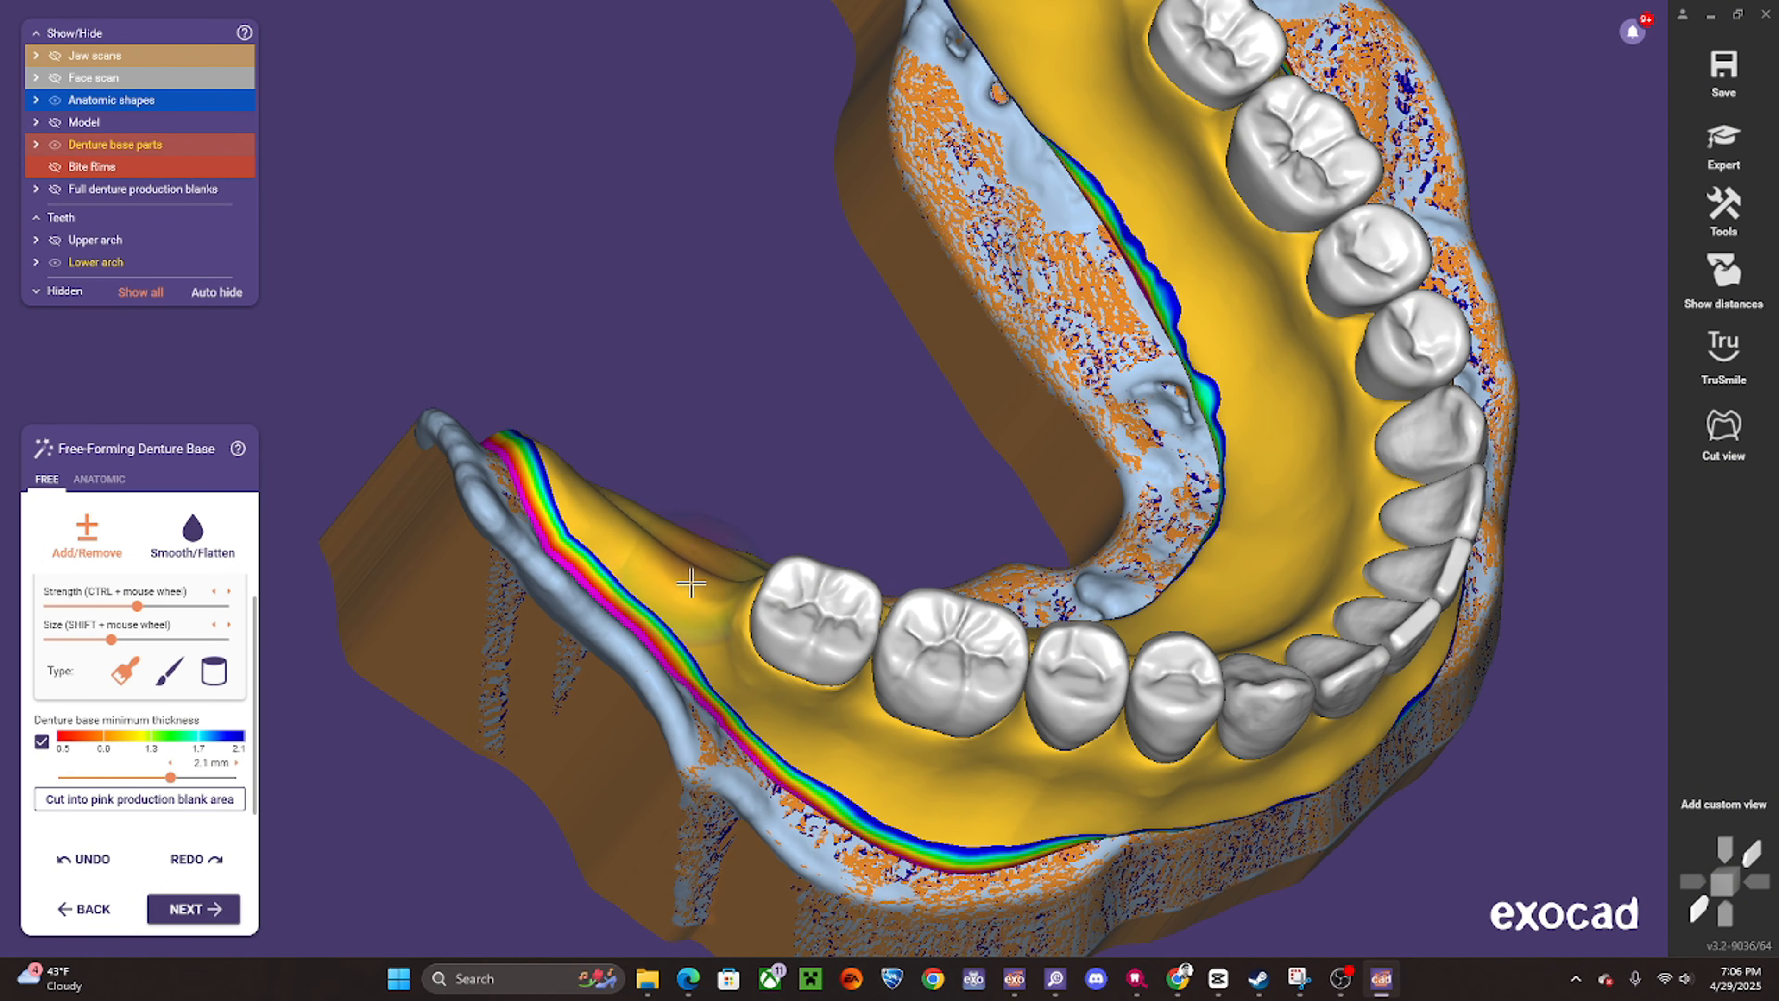
- Even out the rear areas of the lower base behind the last molars on both sides
scroll(691, 582, "down", 3)
right_click_drag(691, 582, 650, 695)
scroll(753, 700, "up", 3)
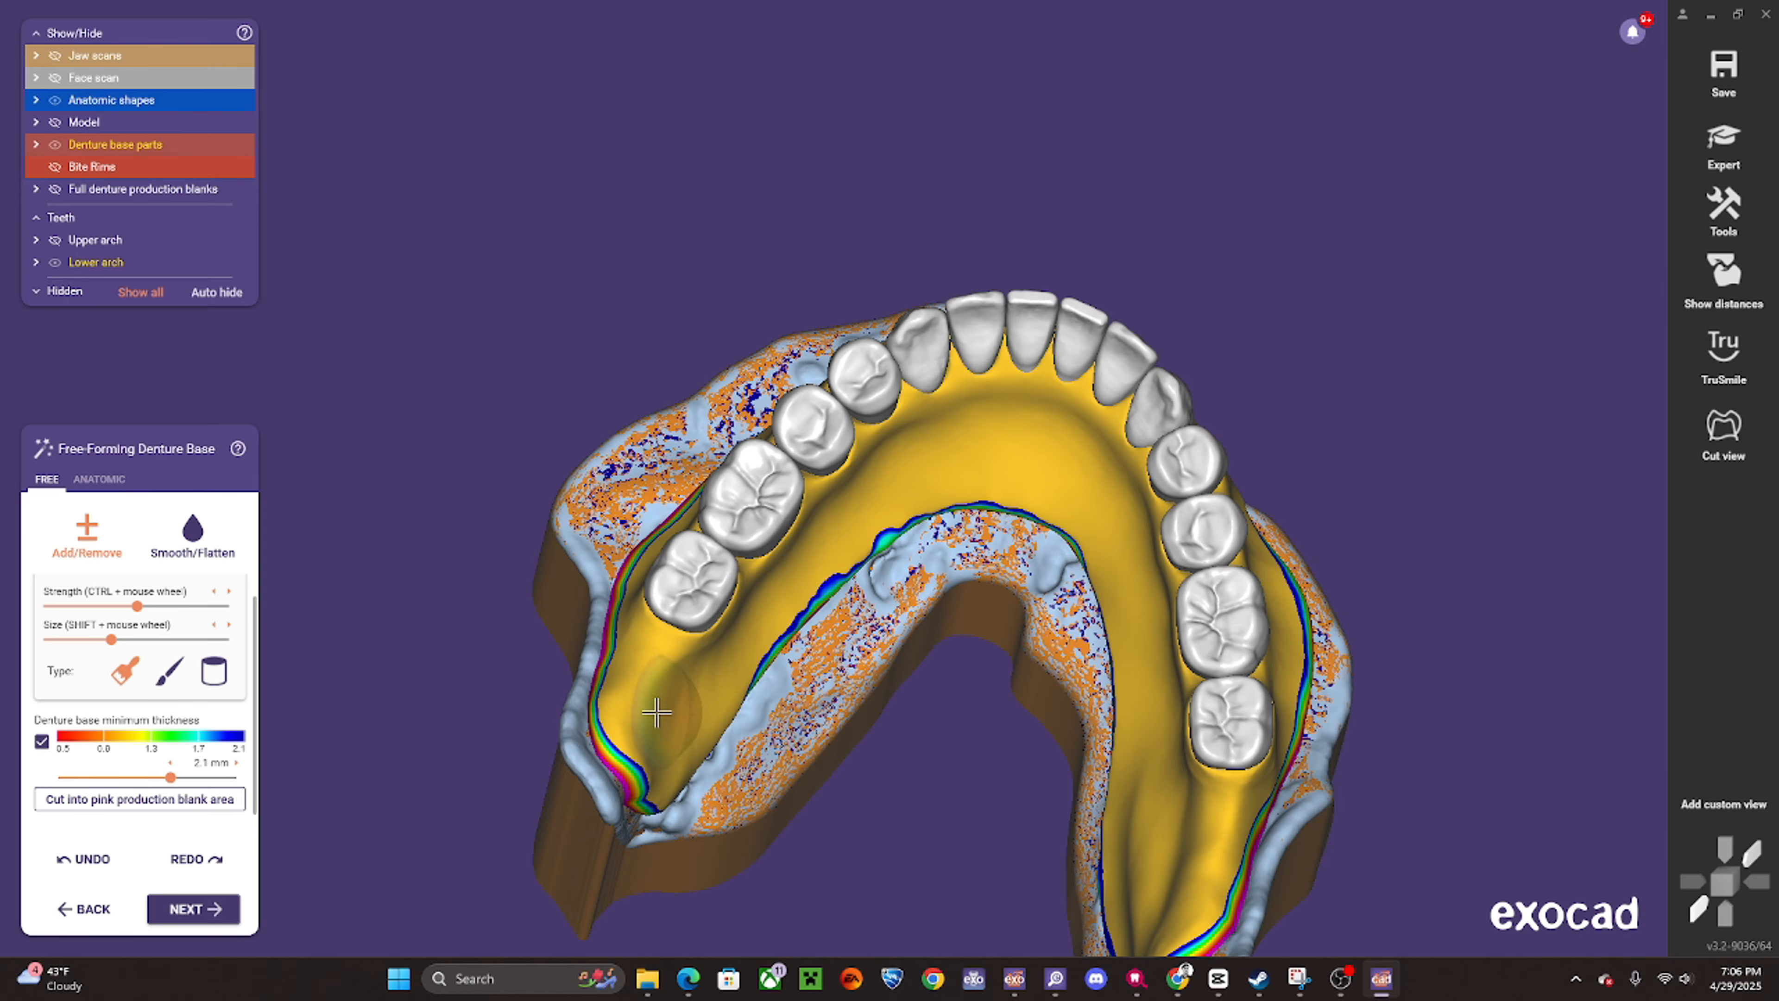
right_click_drag(675, 702, 1171, 685)
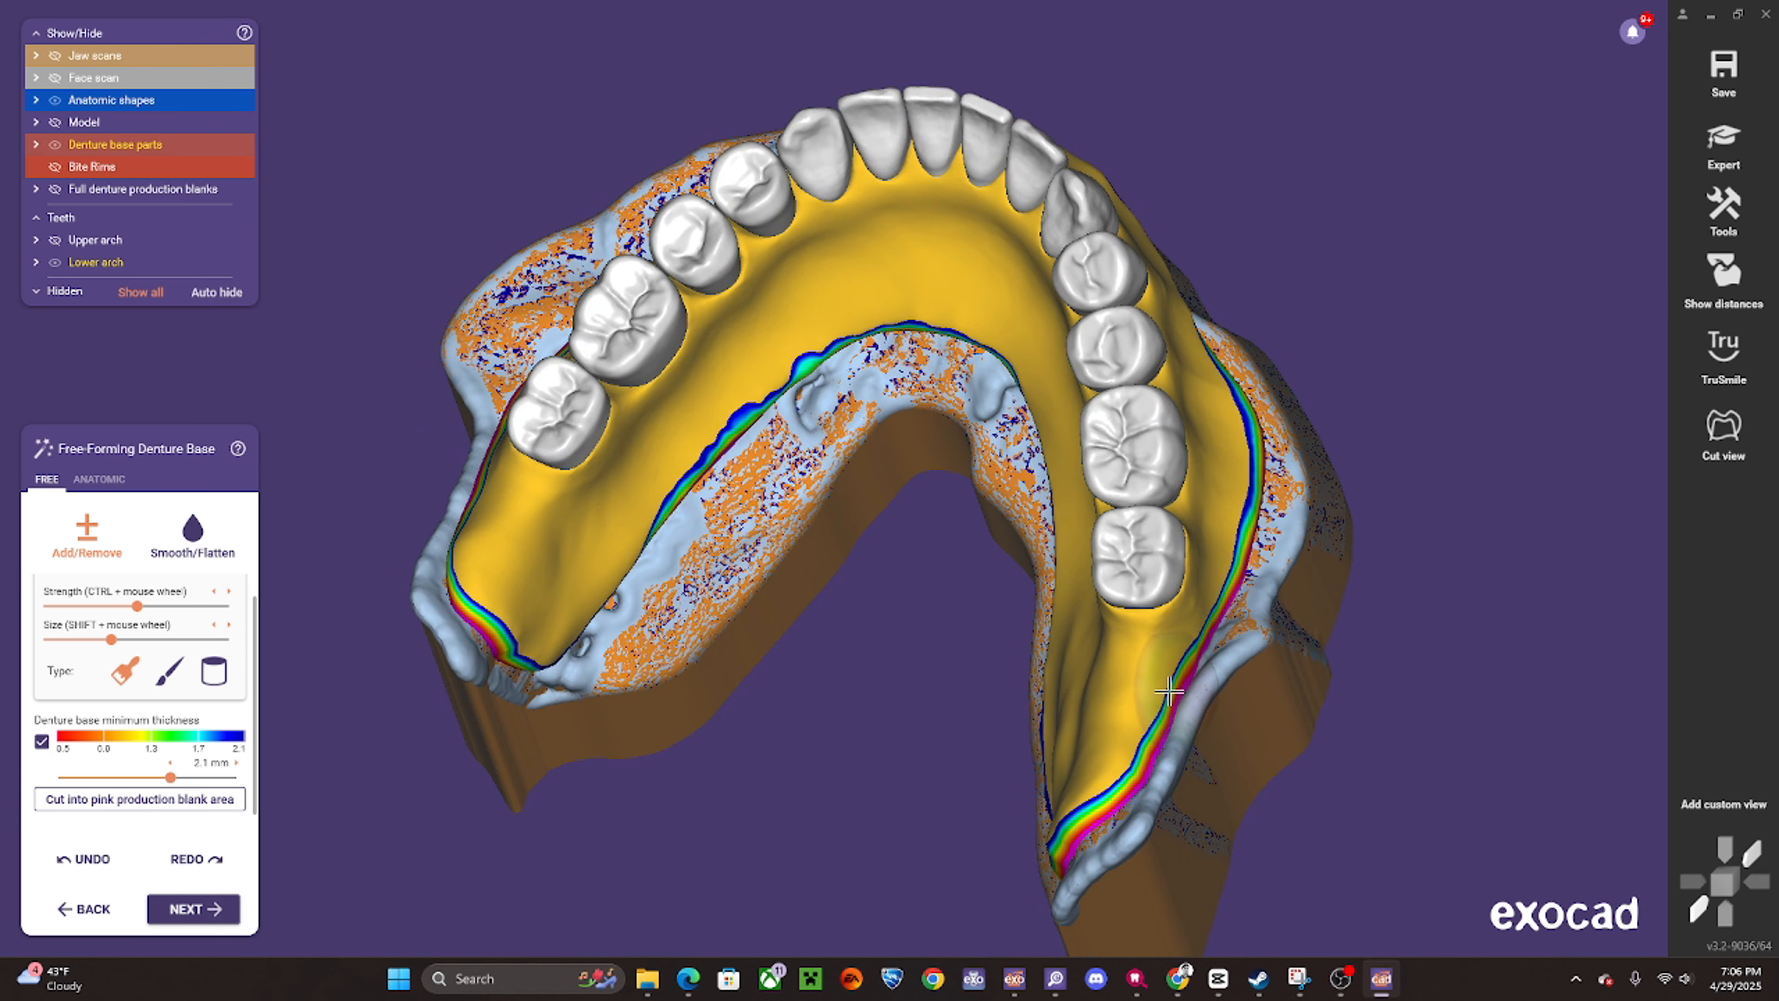
right_click_drag(1117, 796, 1058, 782)
right_click_drag(1049, 611, 1261, 620)
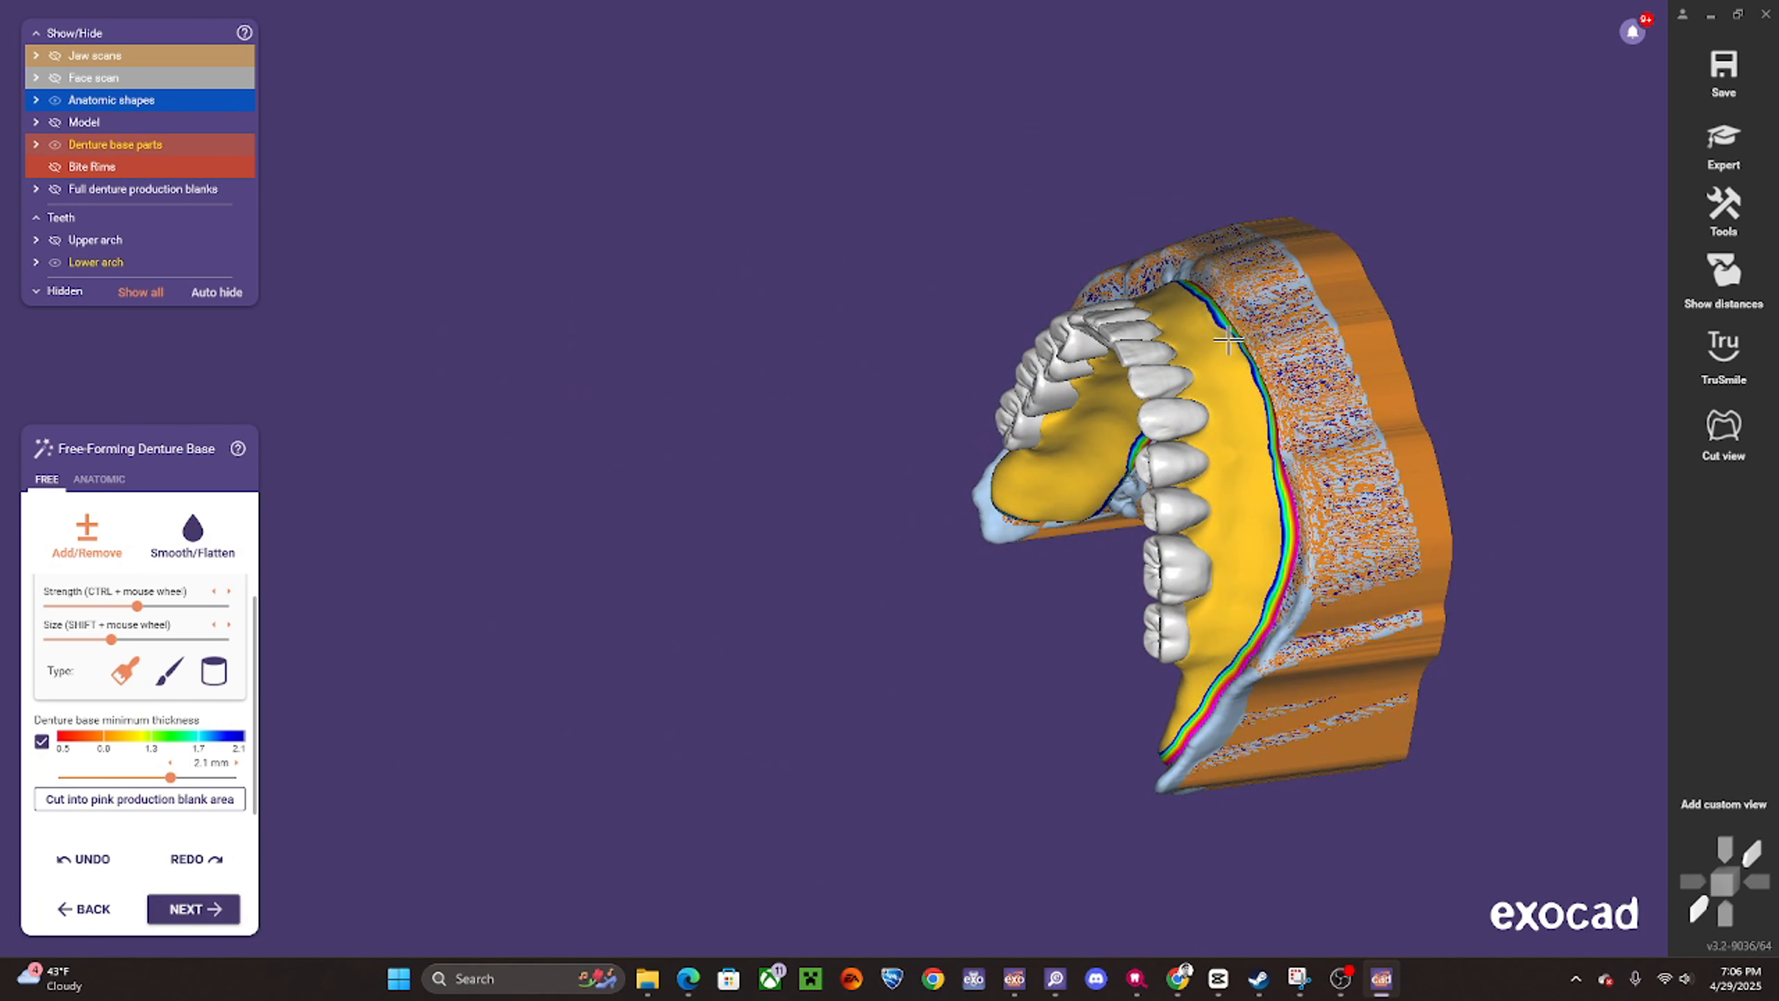
- Refine the thin outer border from the patient's left molars to the front with a smaller brush
mouse_move(1236, 308)
right_mouse_down()
mouse_move(1135, 140)
mouse_move(1140, 238)
mouse_move(1027, 147)
mouse_move(981, 266)
right_mouse_up()
scroll(1140, 238, "up", 4)
scroll(1027, 147, "down", 4)
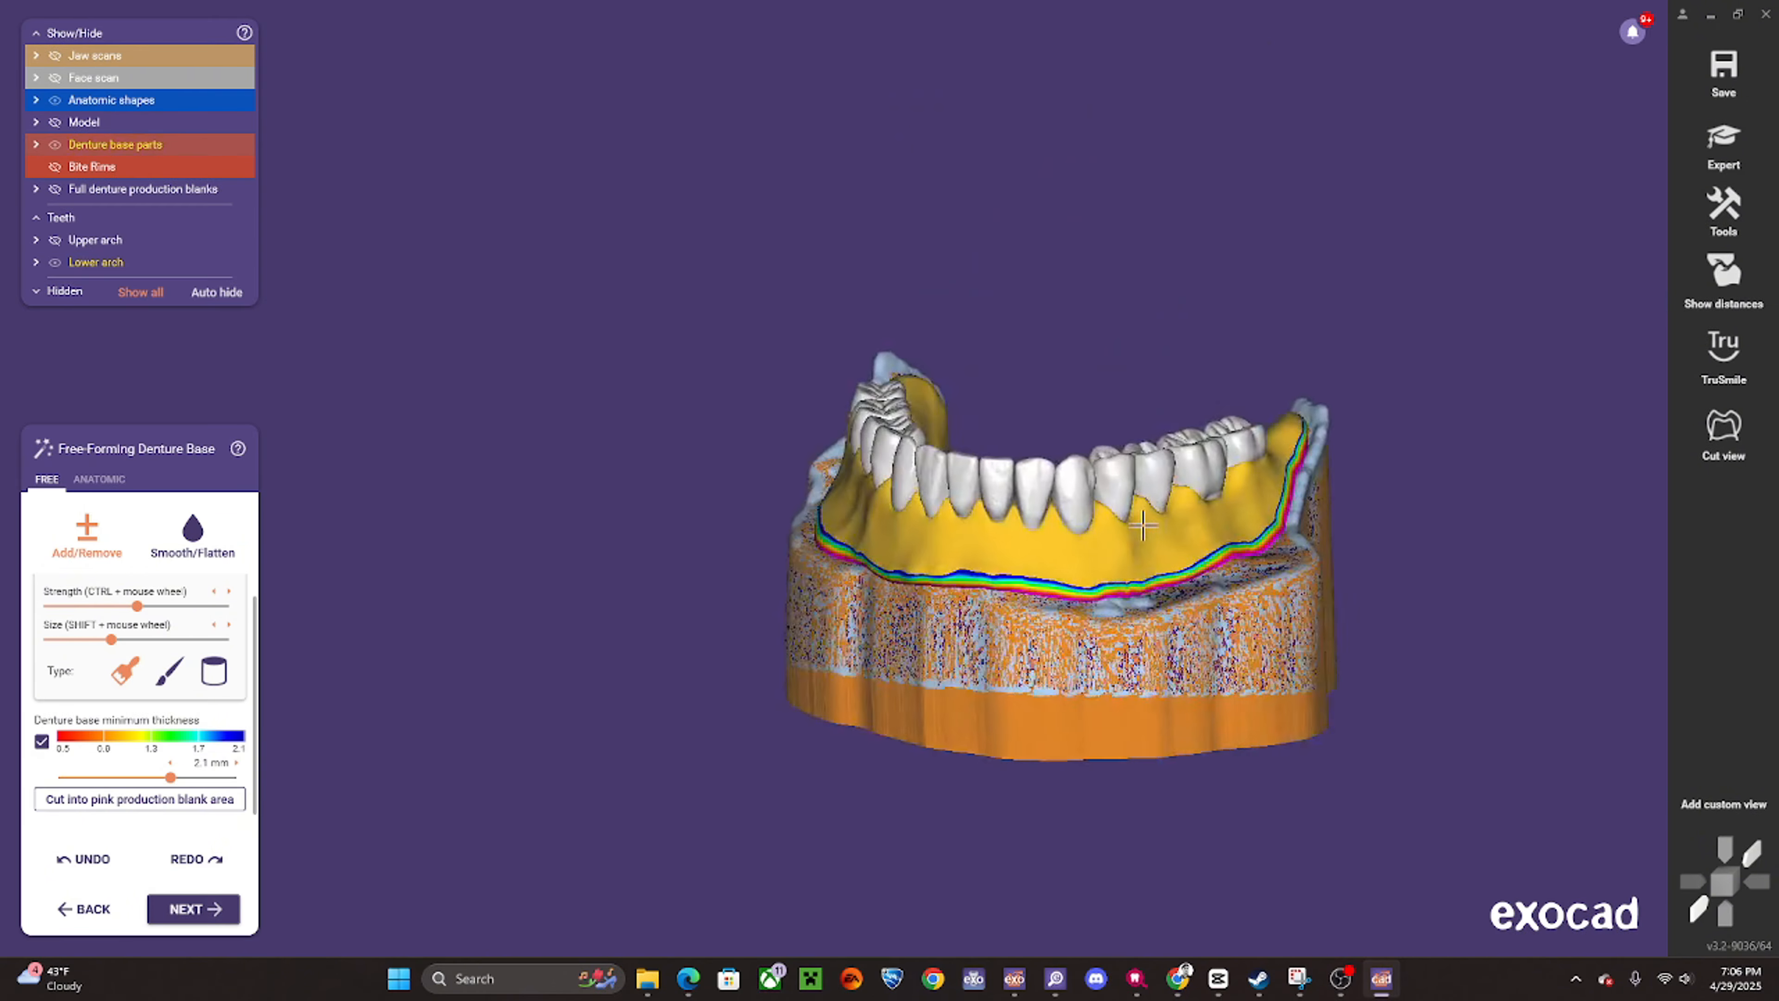
scroll(1148, 571, "up", 4)
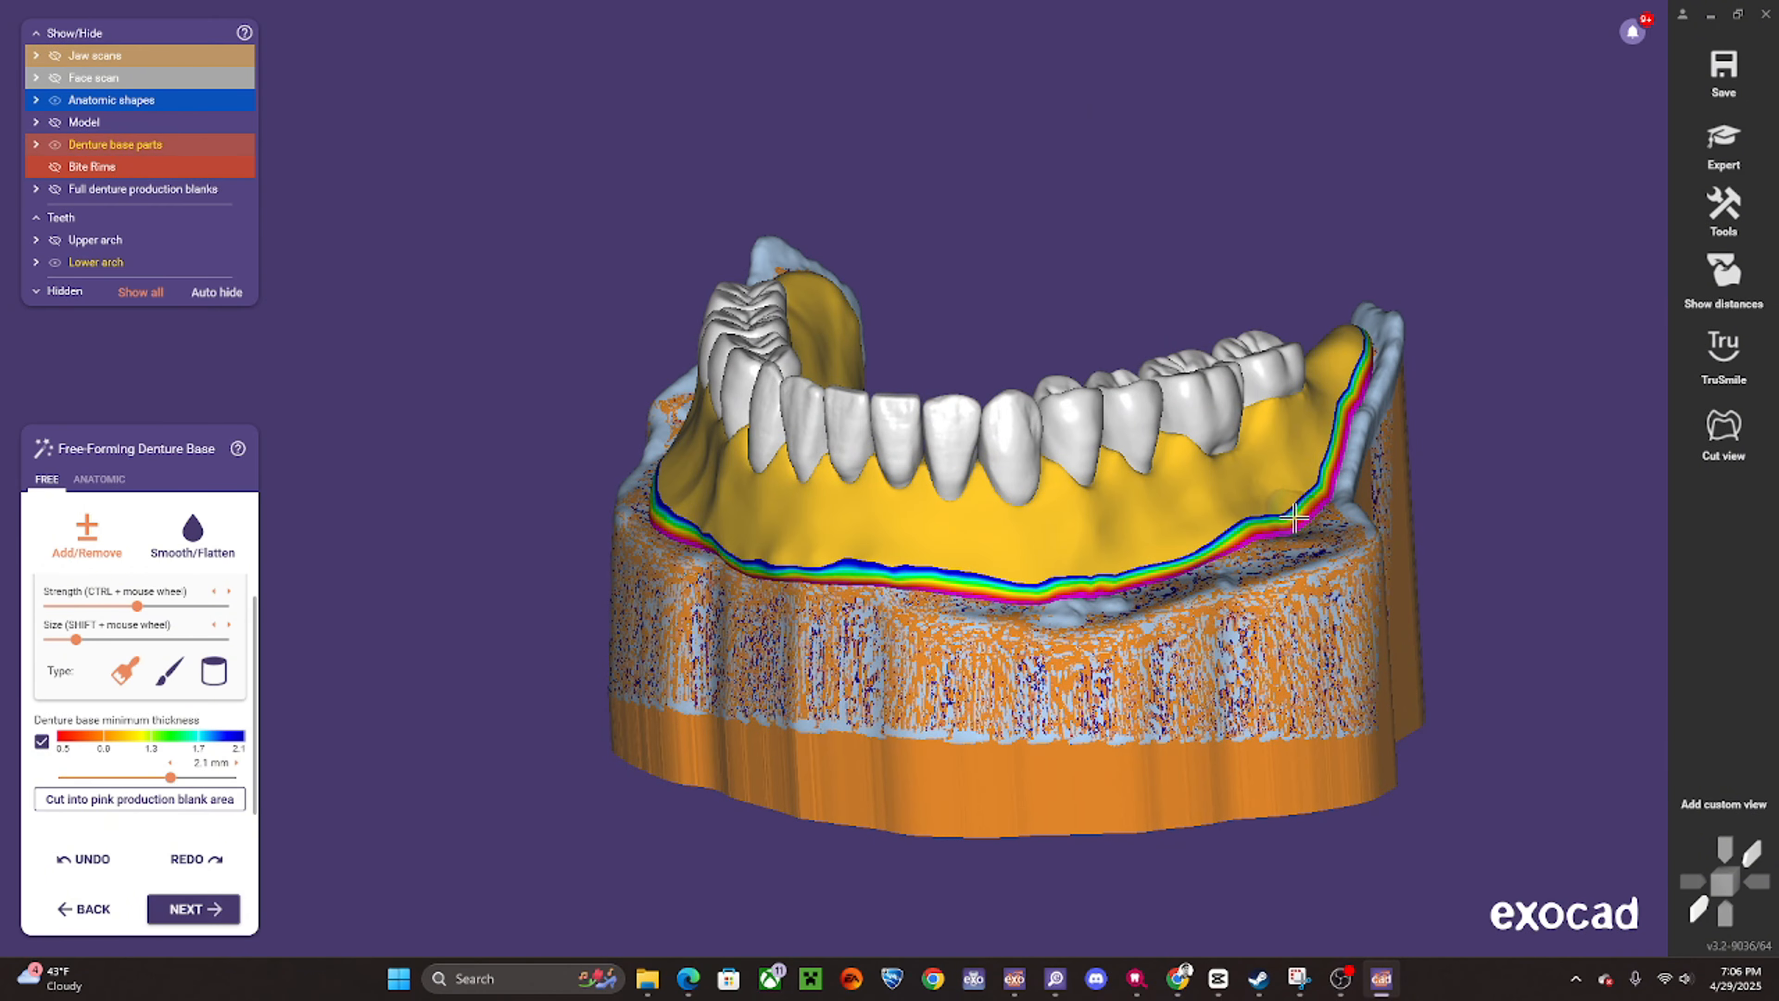
right_click_drag(1293, 517, 1330, 476)
scroll(1331, 455, "up", 4)
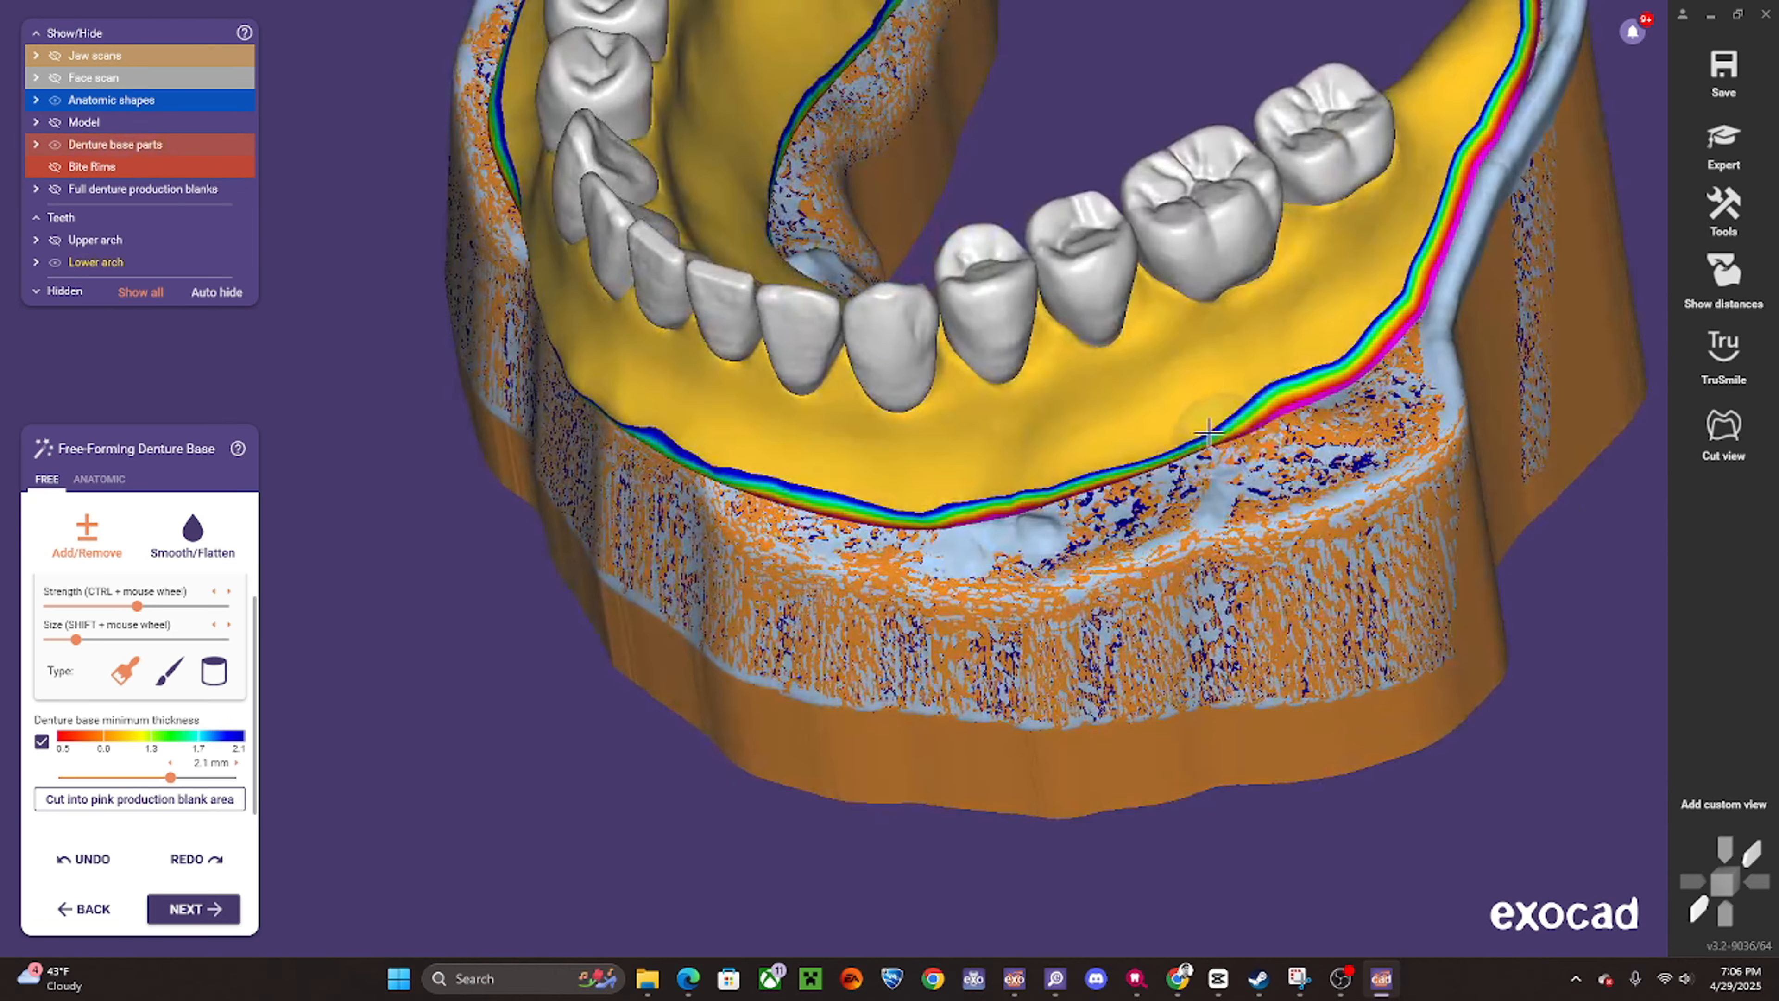
right_click_drag(1209, 432, 1061, 587)
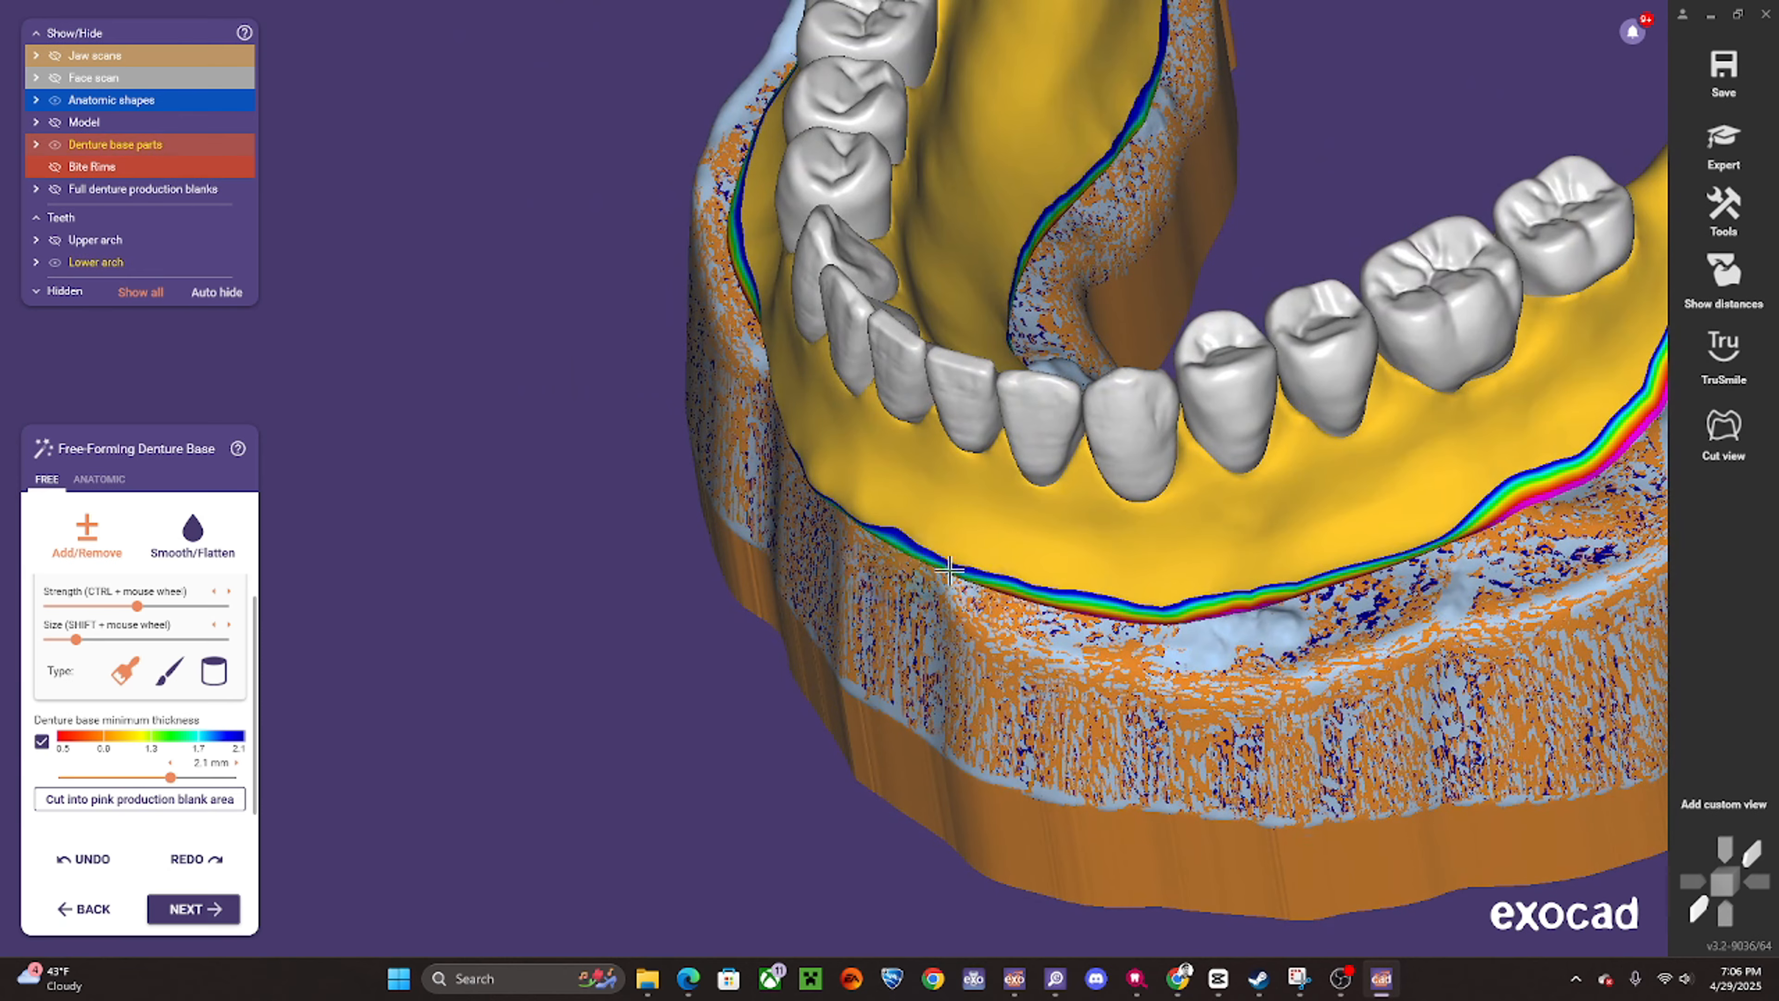
- Refine the thin outer border along the patient's right side up to the rear end of the base
mouse_move(949, 572)
right_mouse_down()
mouse_move(883, 589)
mouse_move(884, 508)
mouse_move(862, 518)
right_mouse_up()
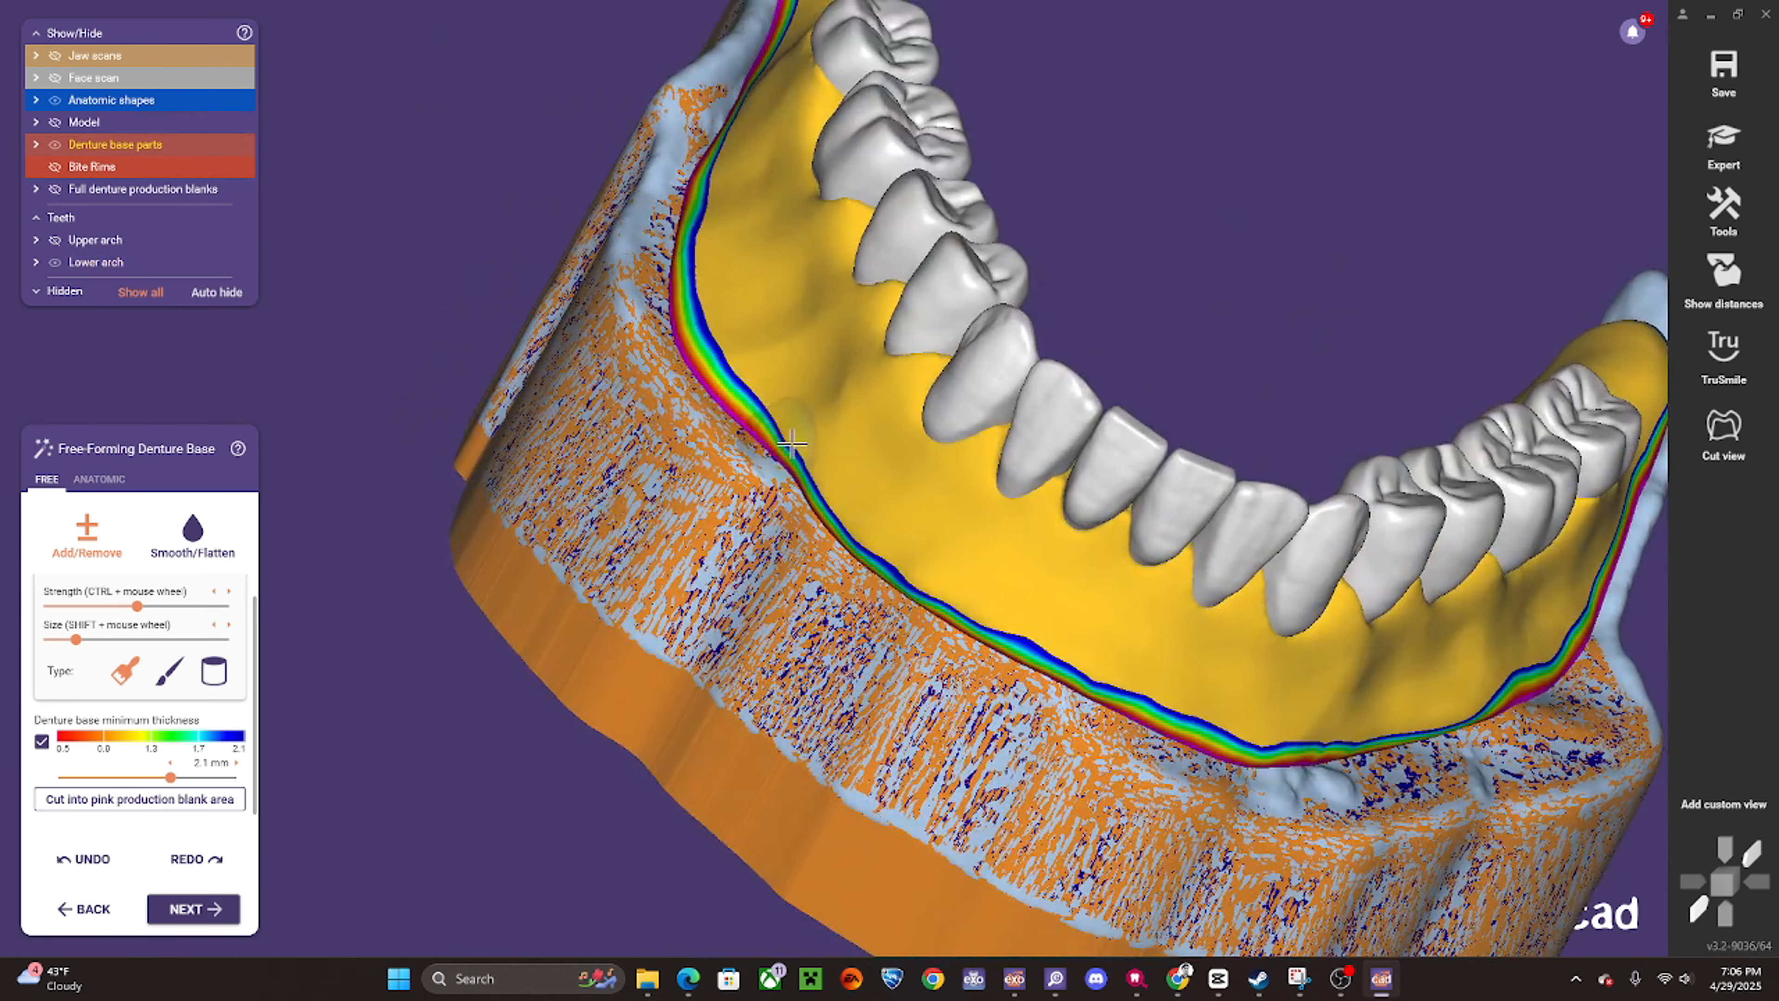
middle_click_drag(702, 199, 882, 536)
scroll(881, 536, "up", 1)
right_click_drag(881, 536, 785, 466)
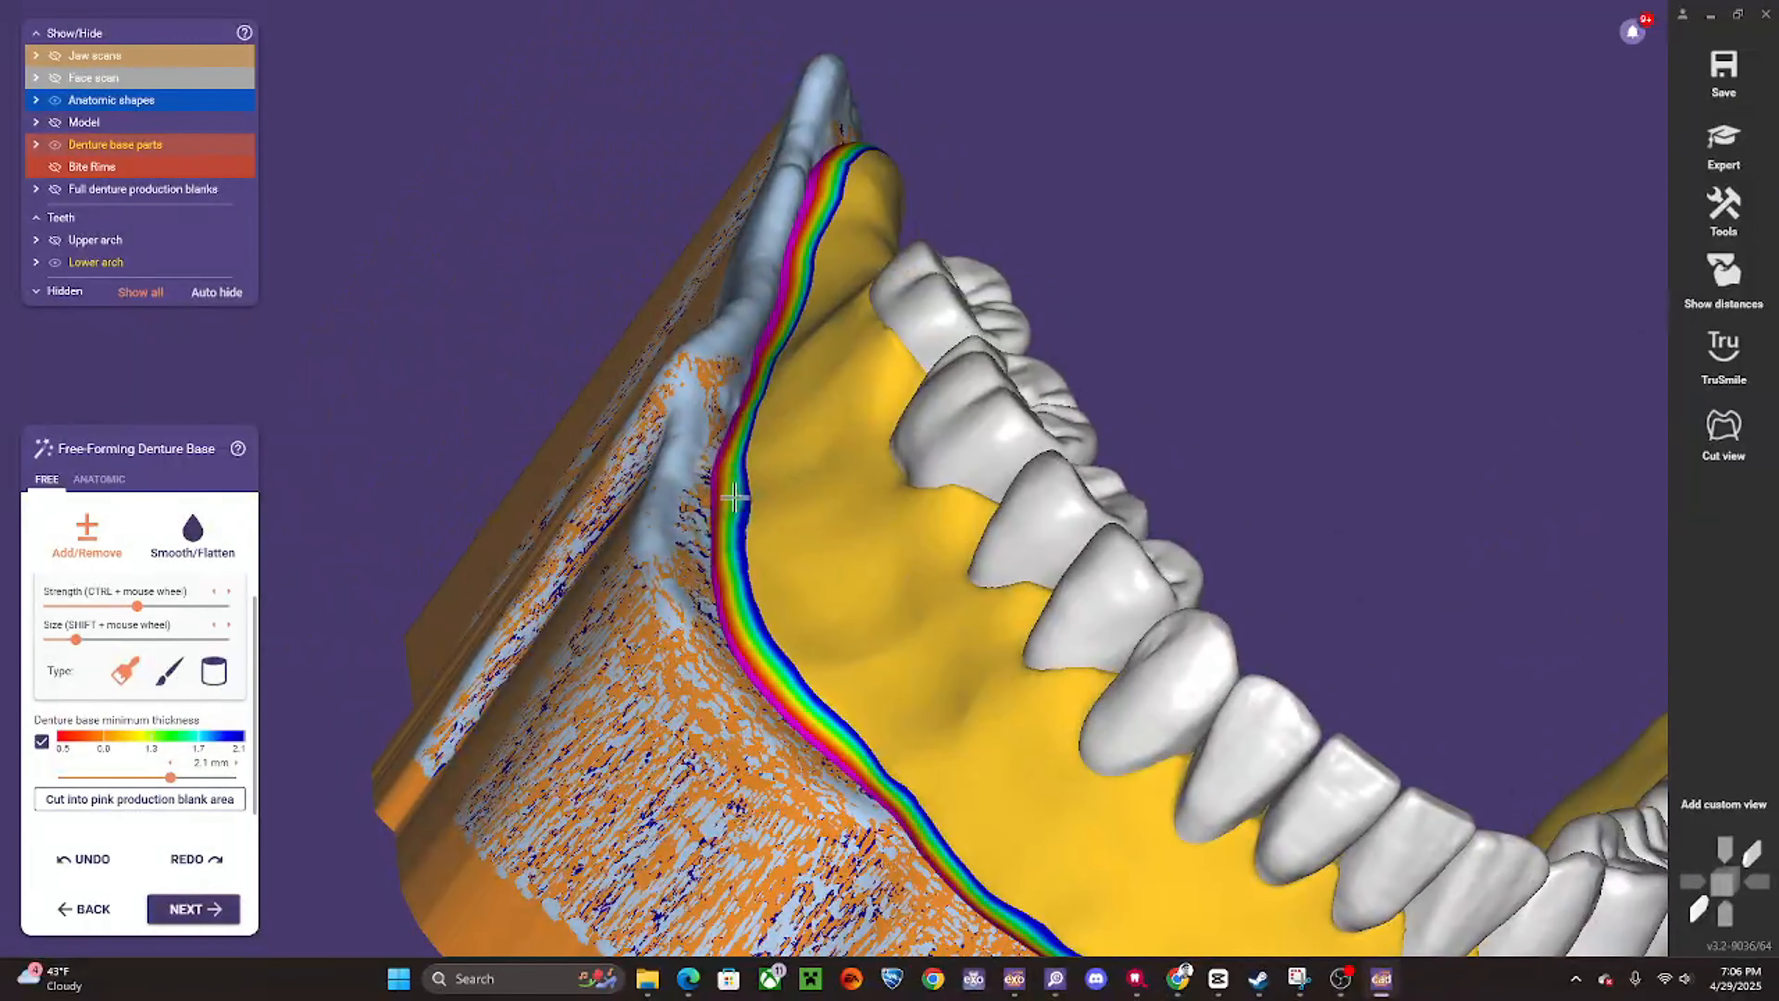
scroll(806, 627, "down", 3)
right_click_drag(806, 627, 318, 683)
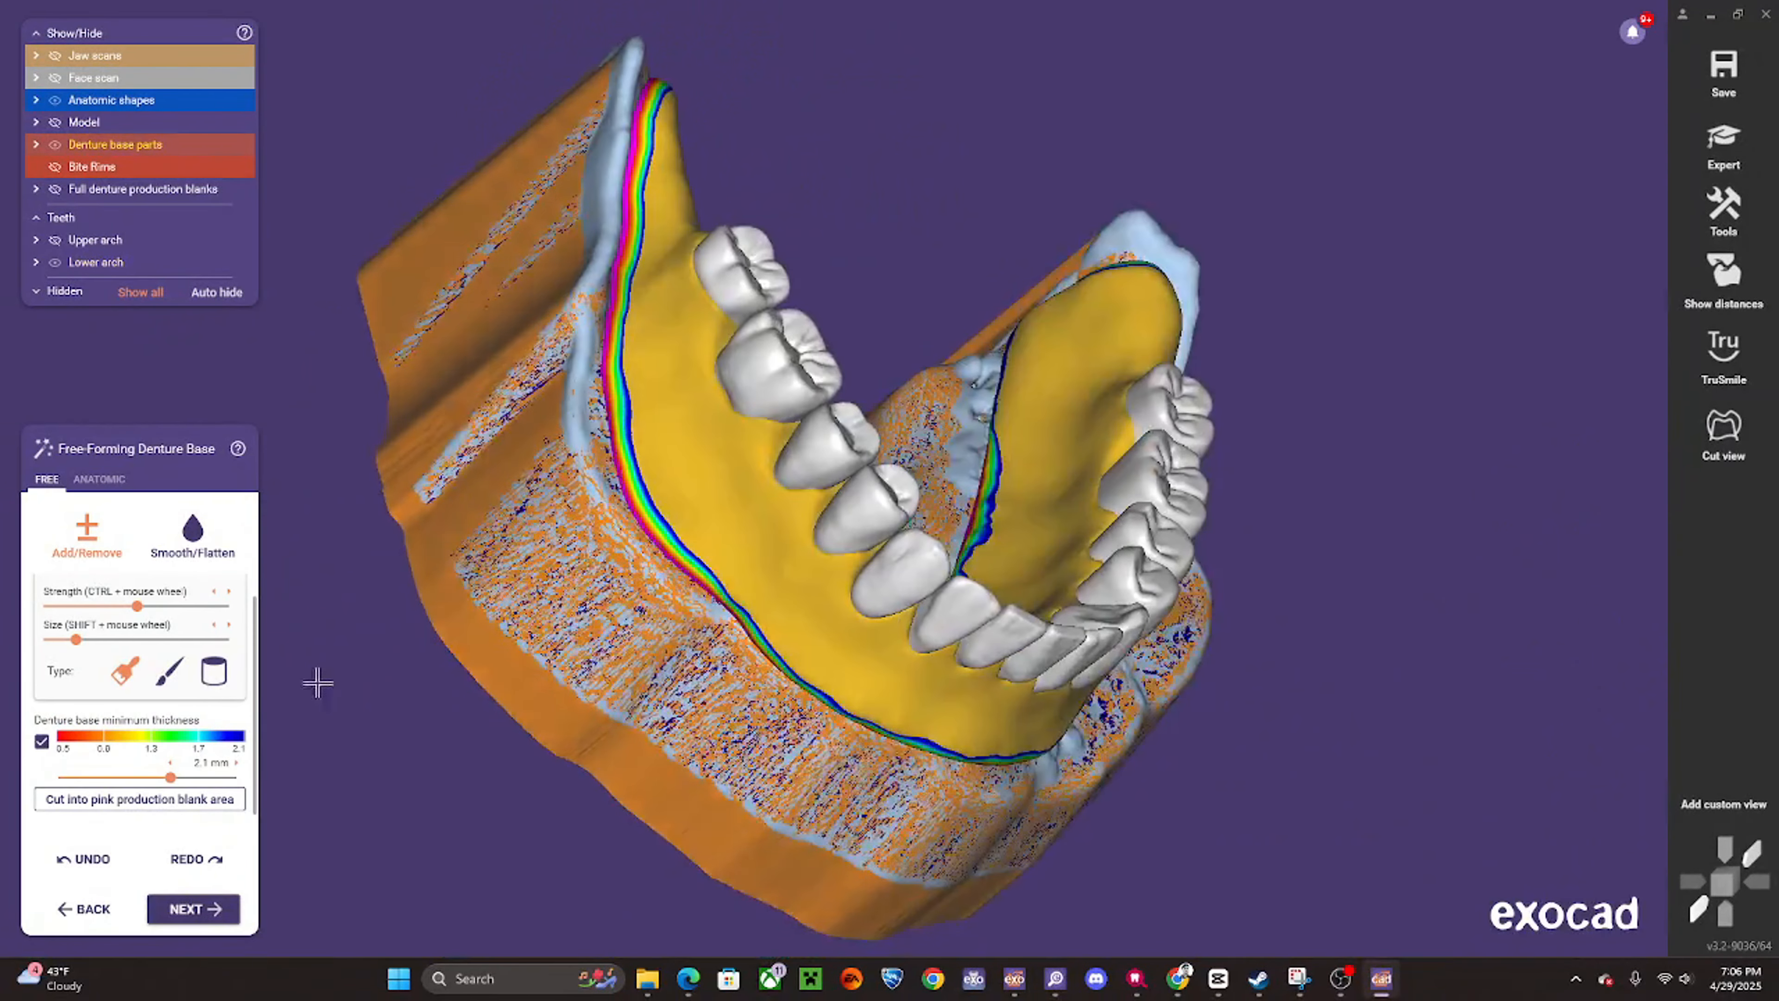
- Turn off the minimum thickness visualization and bring the lower denture into a front view
left_click(41, 741)
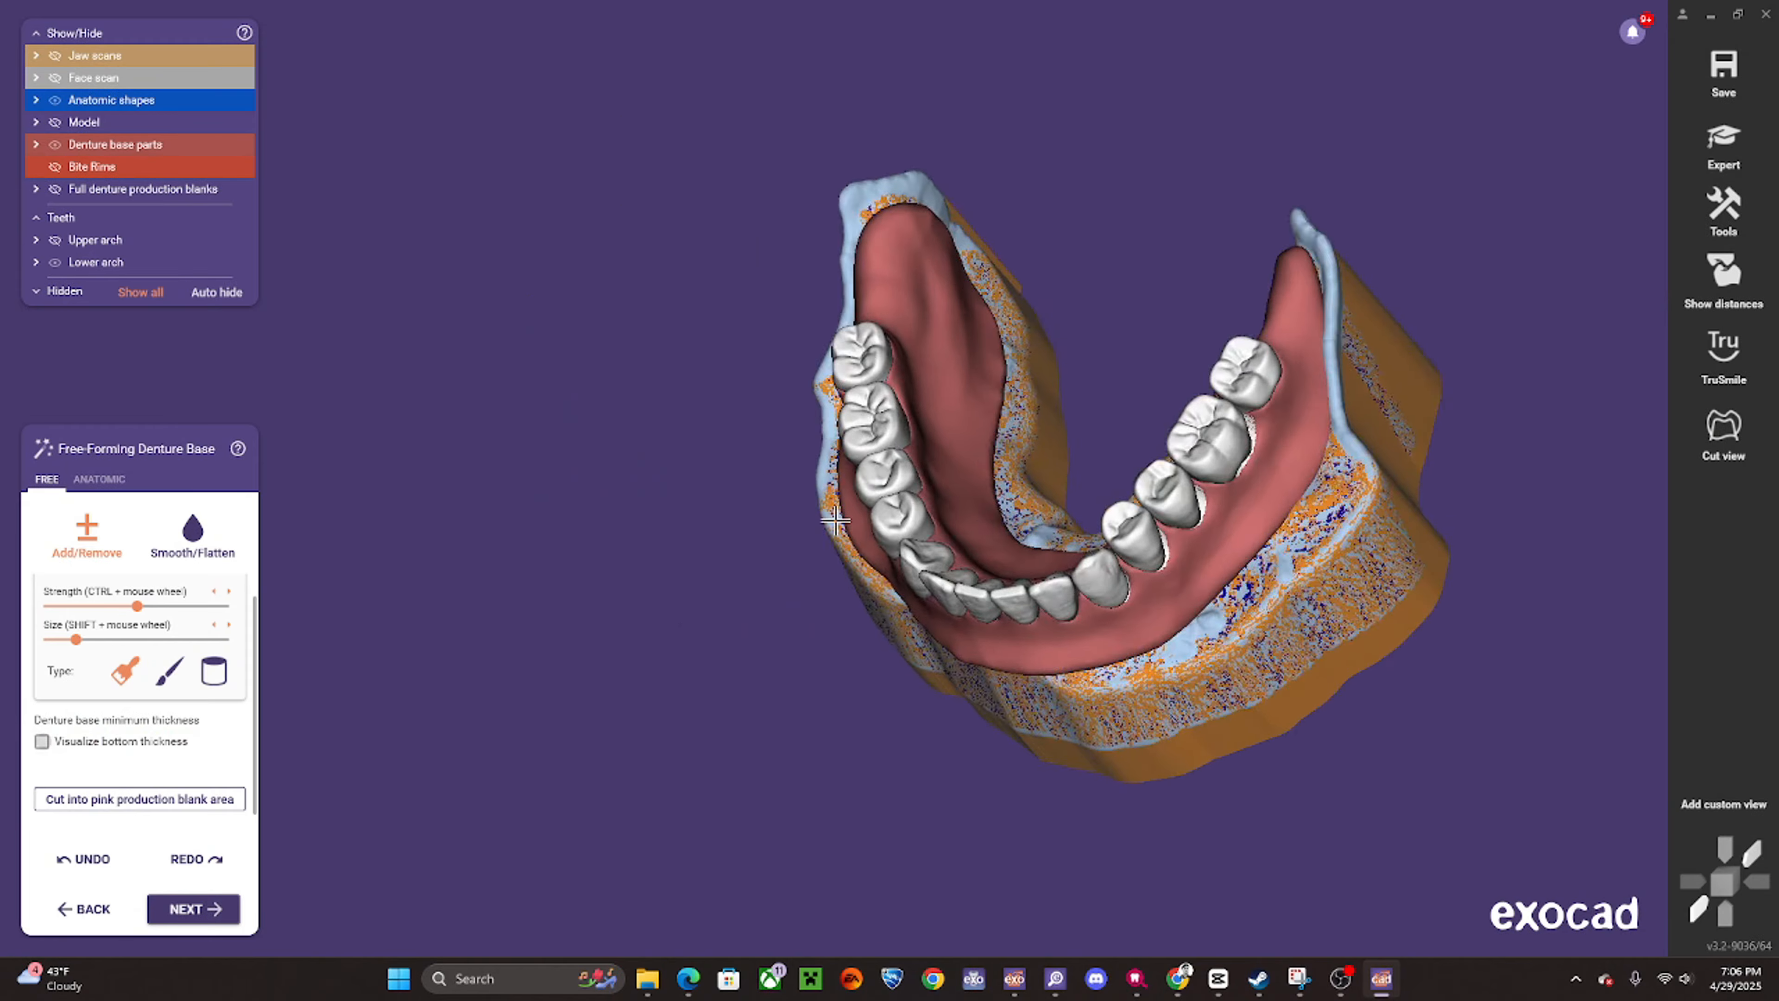
right_click_drag(791, 561, 889, 536)
scroll(890, 536, "up", 1)
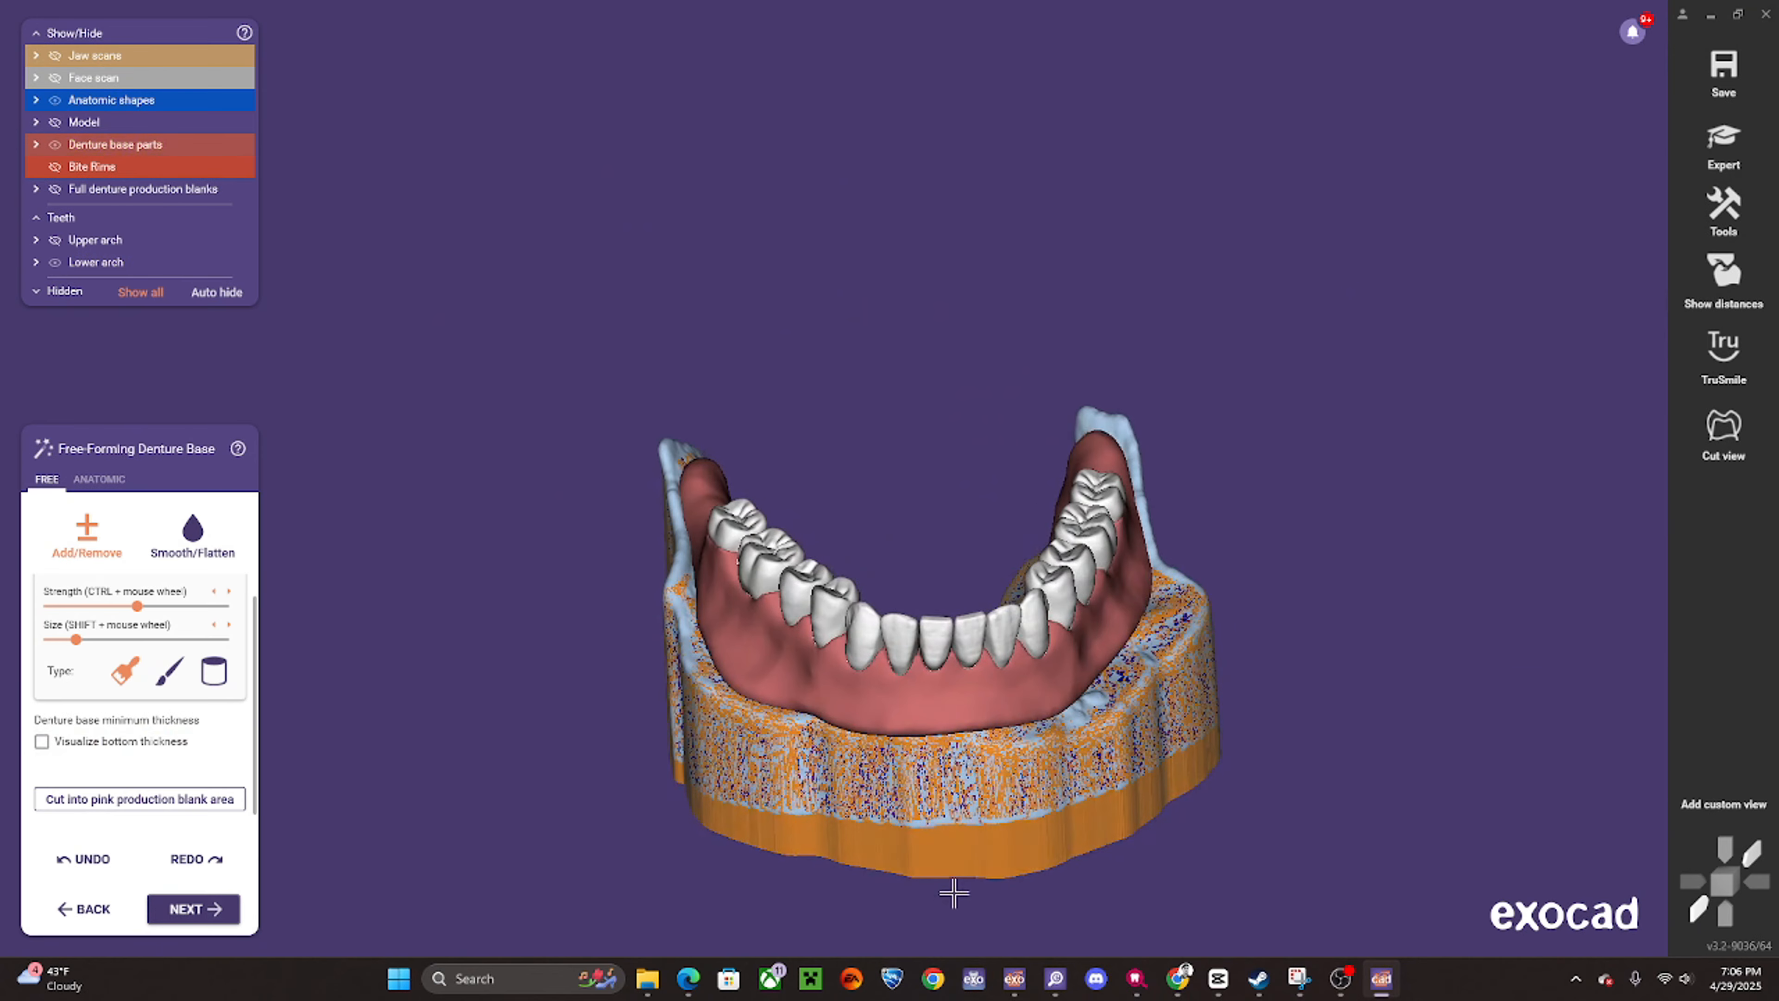
middle_click_drag(1024, 860, 951, 743)
right_click_drag(951, 743, 949, 648)
- Hide the patterned model and show only the lower jaw scan at full opacity beneath the denture base
middle_click(902, 679)
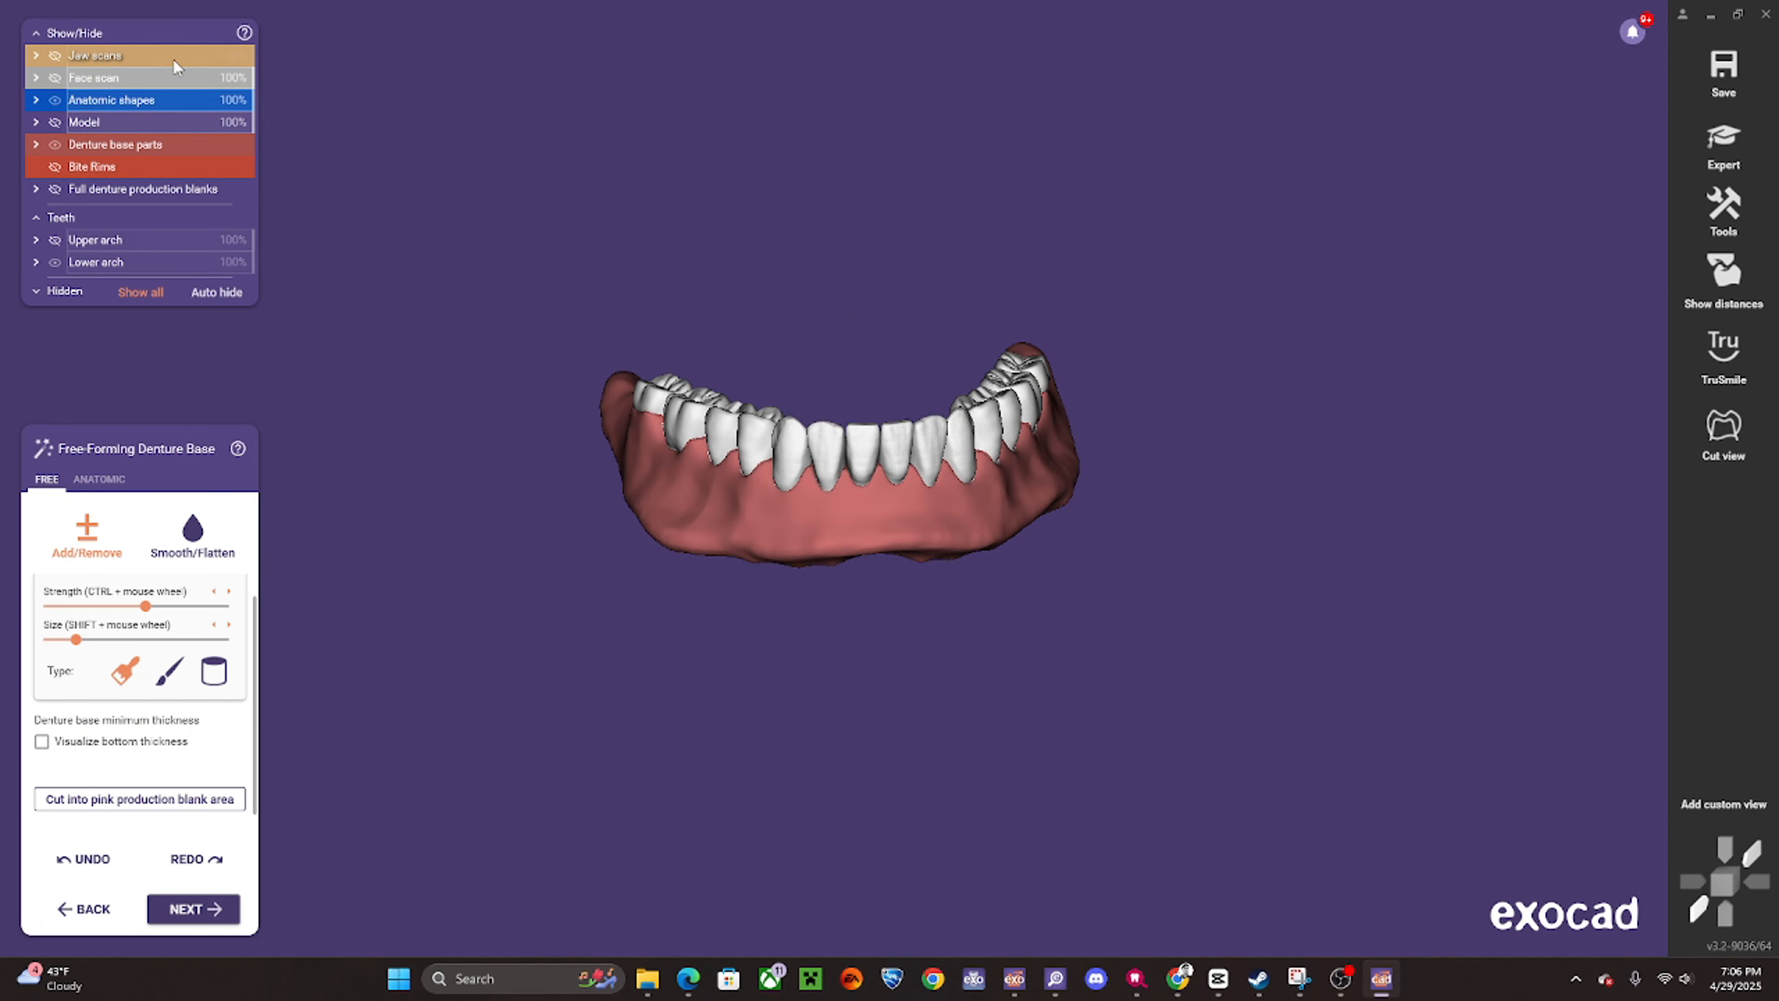
left_click_drag(174, 62, 253, 61)
middle_click(767, 258)
- Remove material from the lower front border at the midline to carve a frenum notch
right_click_drag(984, 527, 831, 549)
scroll(786, 524, "up", 2)
left_click_drag(831, 554, 829, 569, "shift")
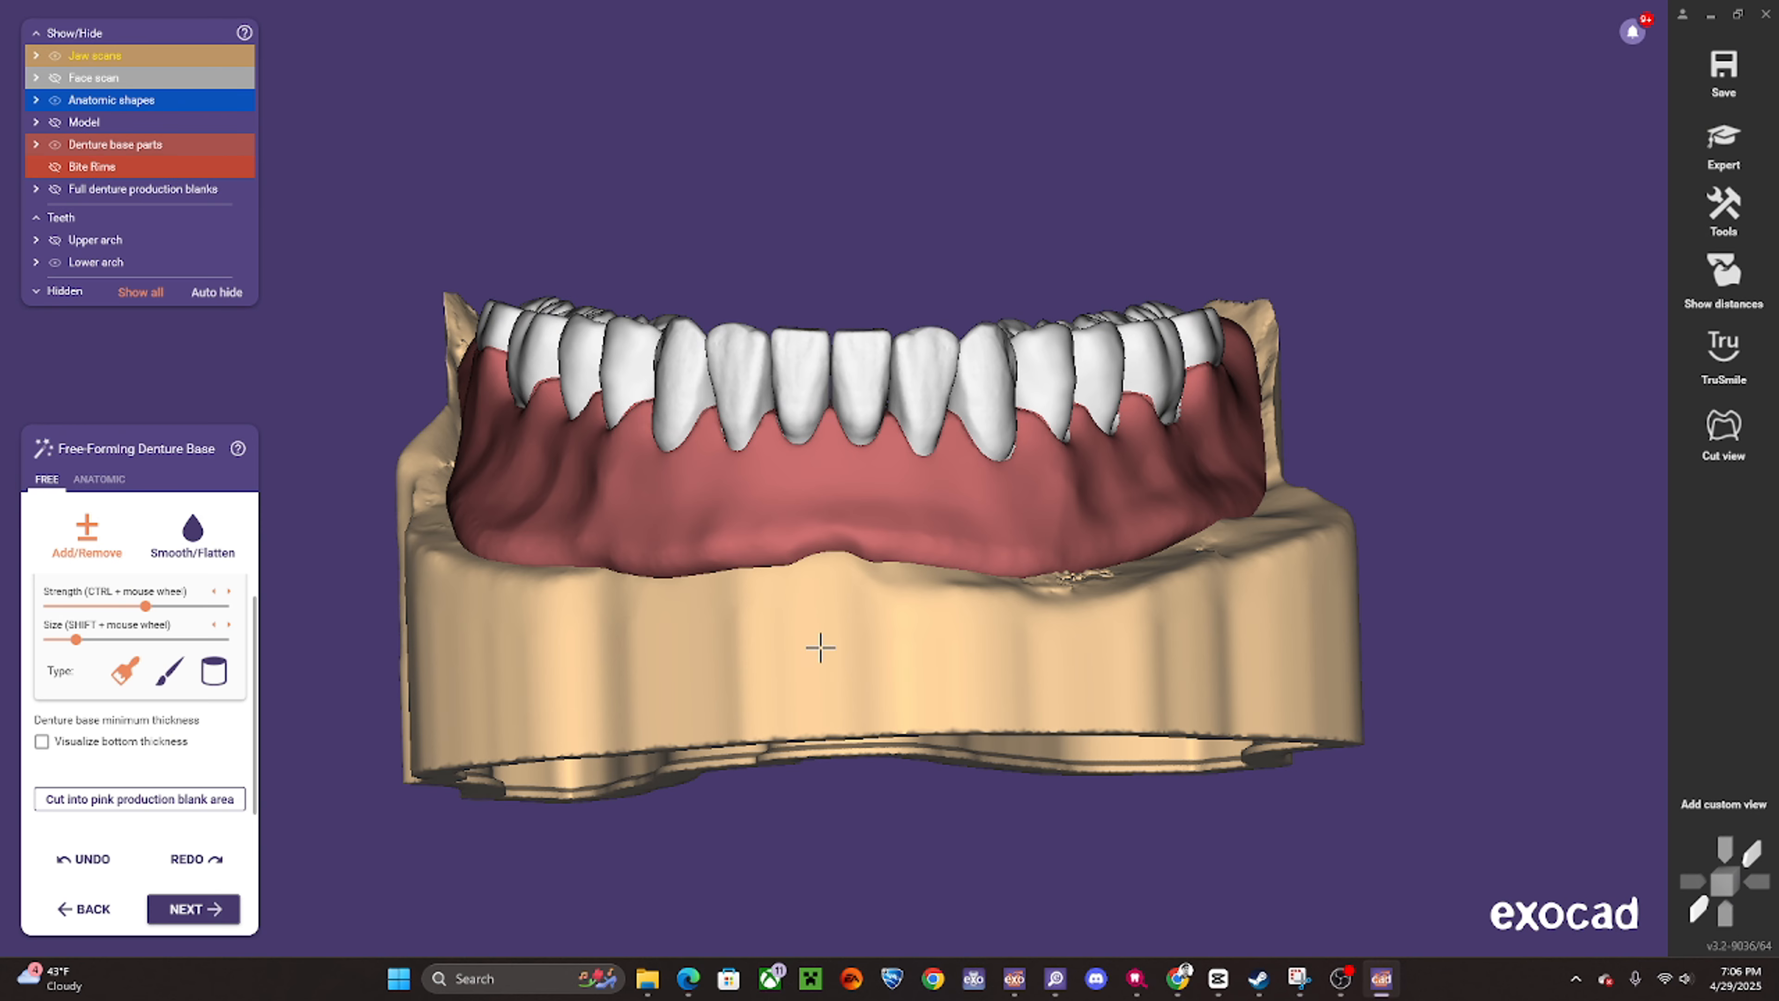
right_click_drag(818, 647, 827, 608)
scroll(833, 554, "up", 1)
left_click_drag(827, 539, 827, 559, "shift")
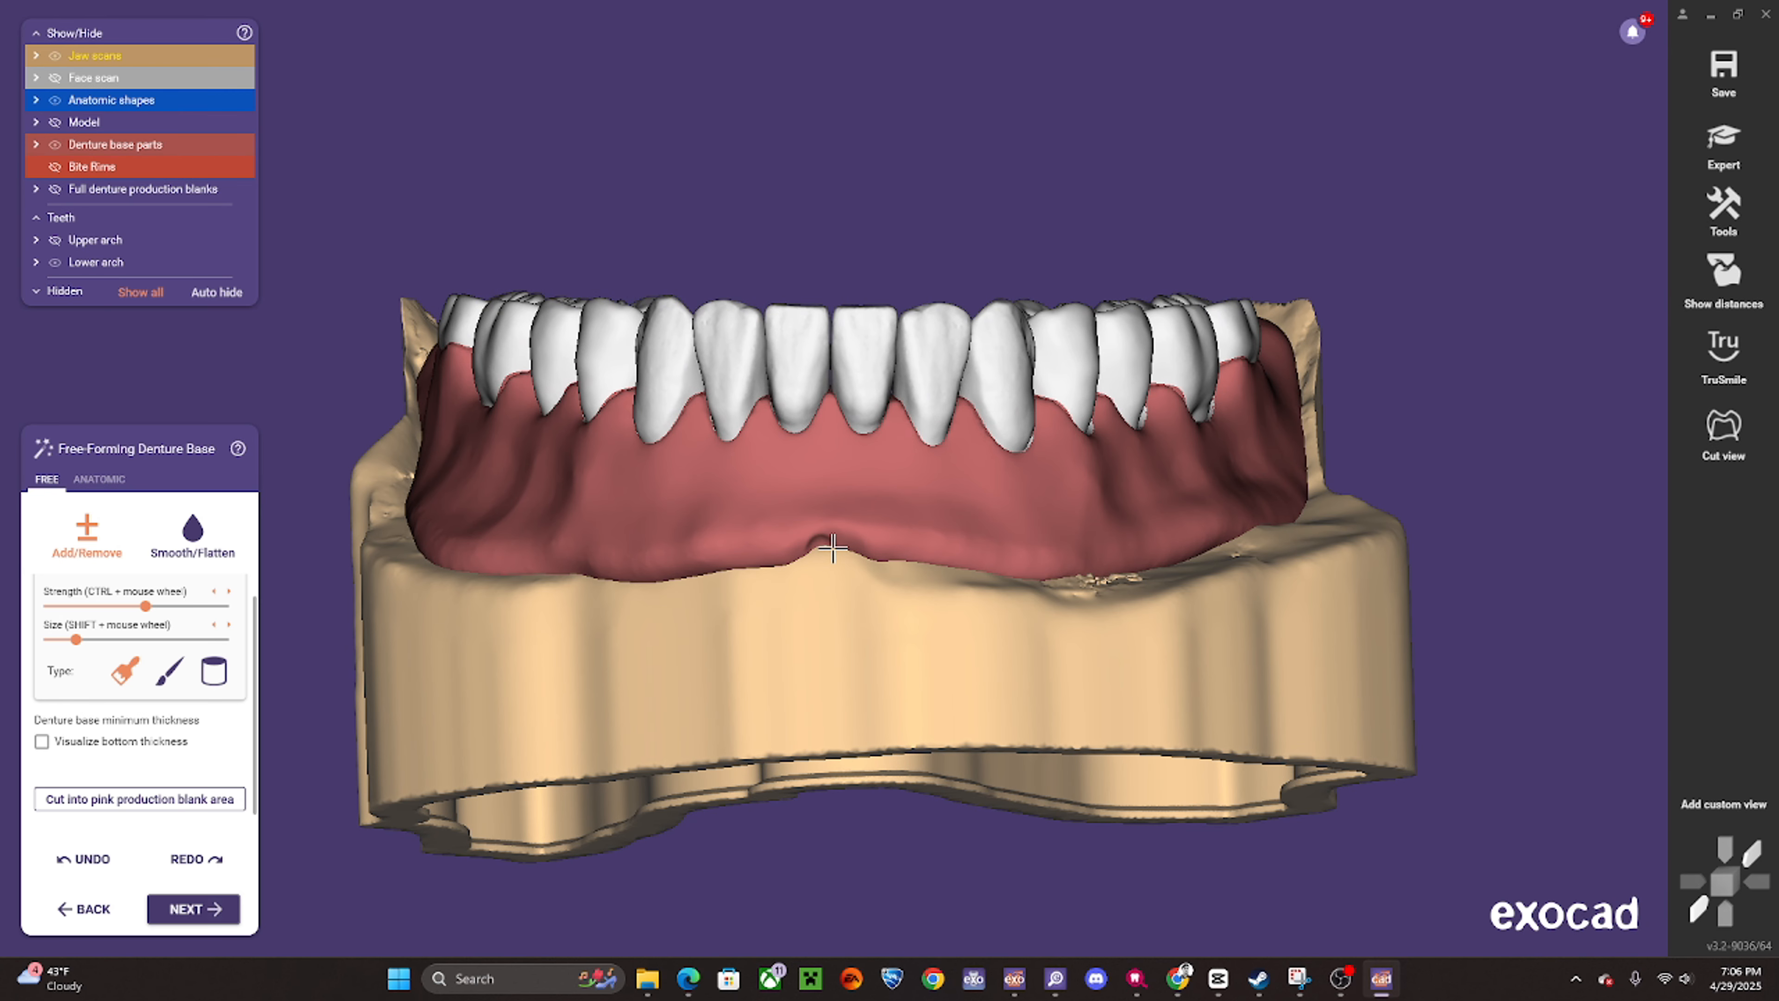
- Smooth the carved frenum notch and the adjoining front border of the lower denture base
scroll(827, 544, "up", 2)
scroll(805, 511, "down", 2, "shift")
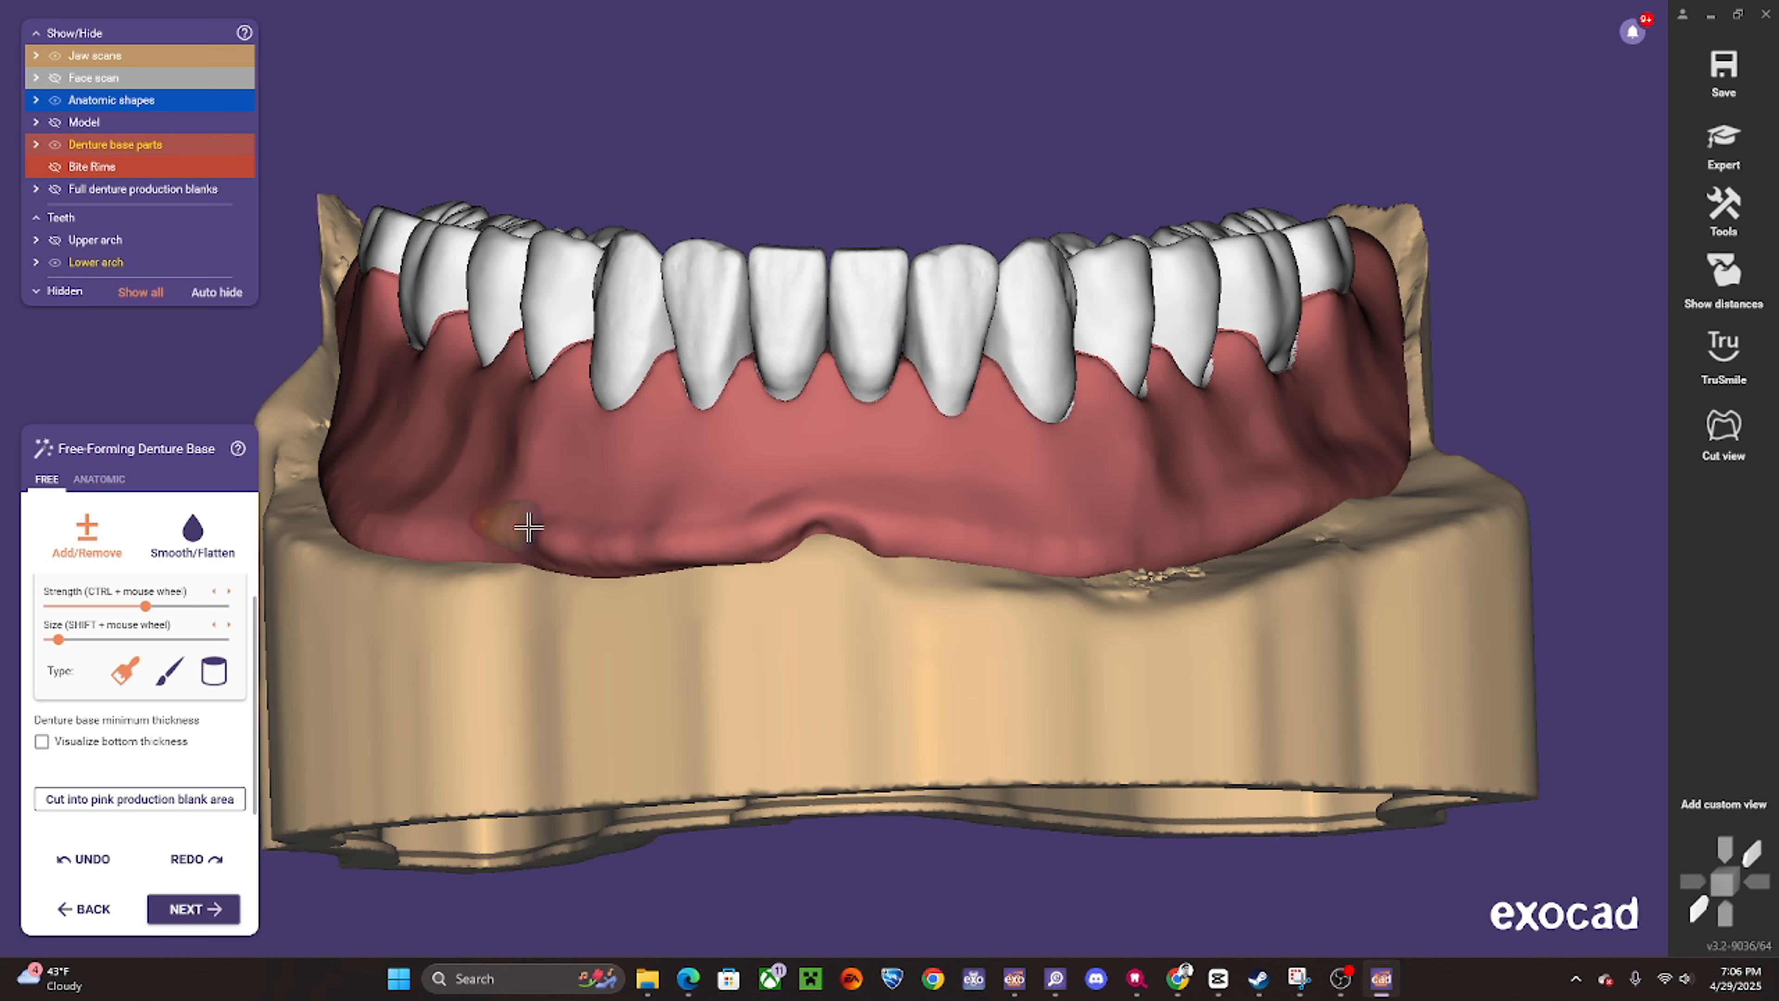
scroll(778, 518, "up", 1)
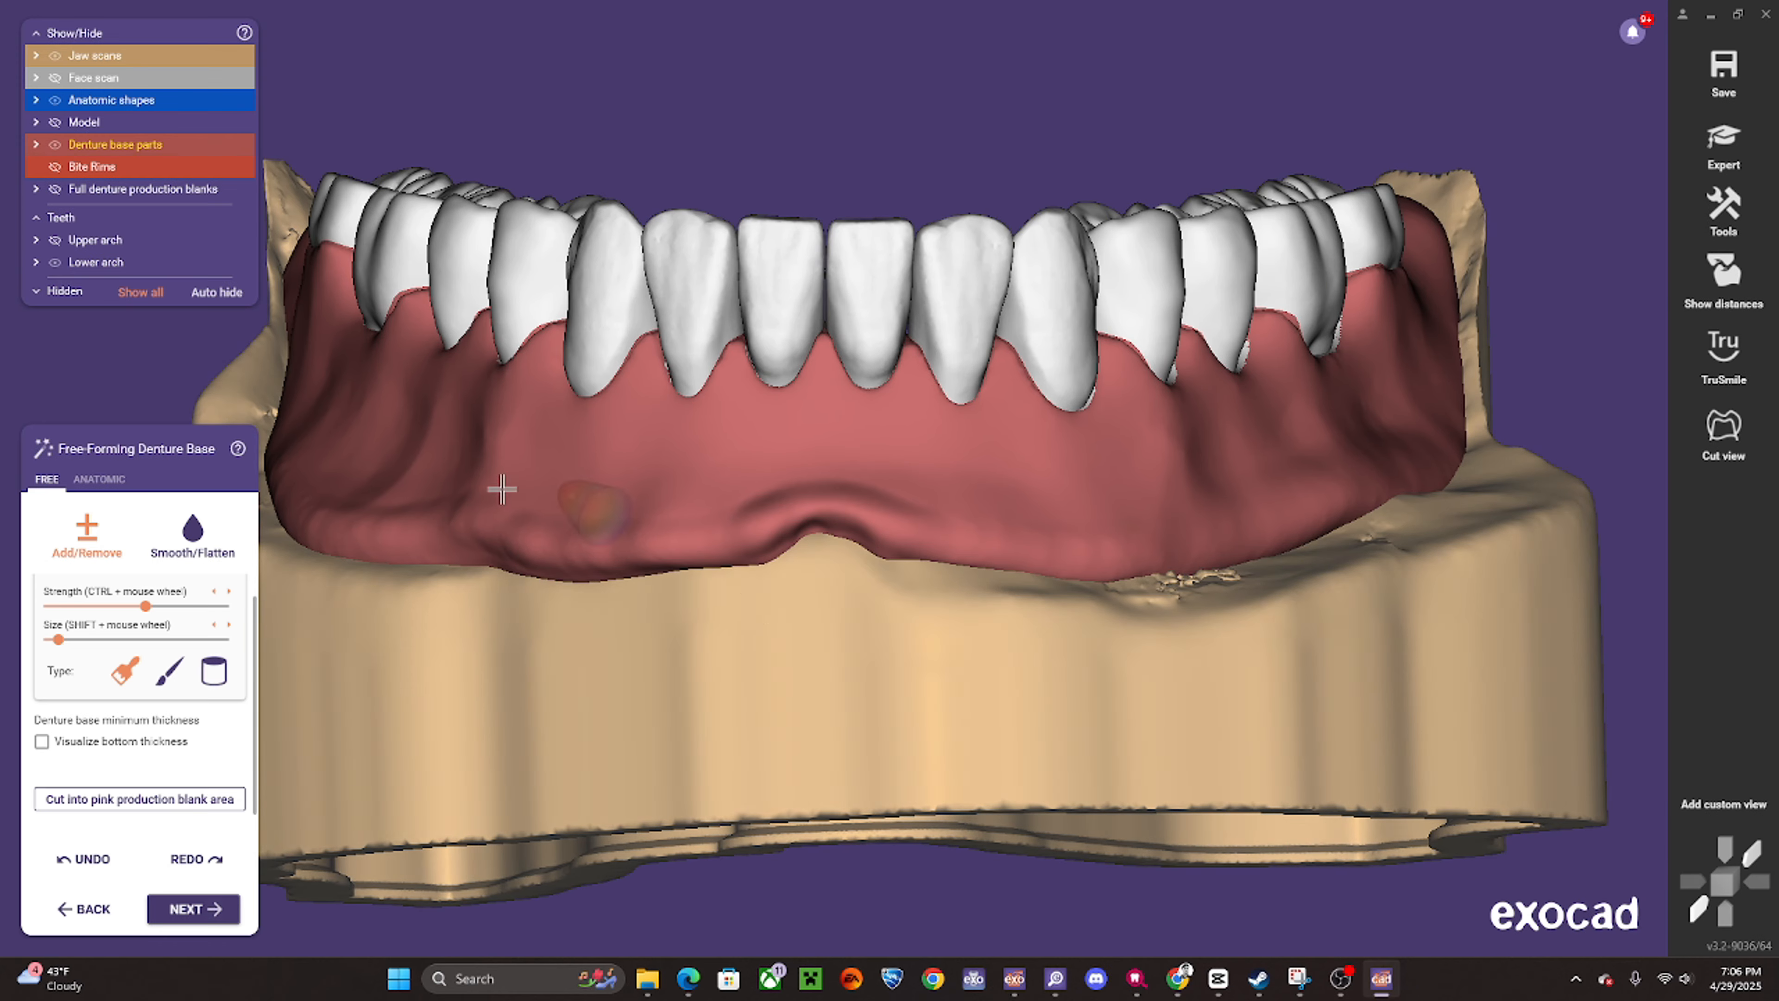
left_click(193, 536)
left_click_drag(810, 529, 758, 564)
scroll(940, 519, "up", 2, "shift")
left_click_drag(941, 524, 744, 540)
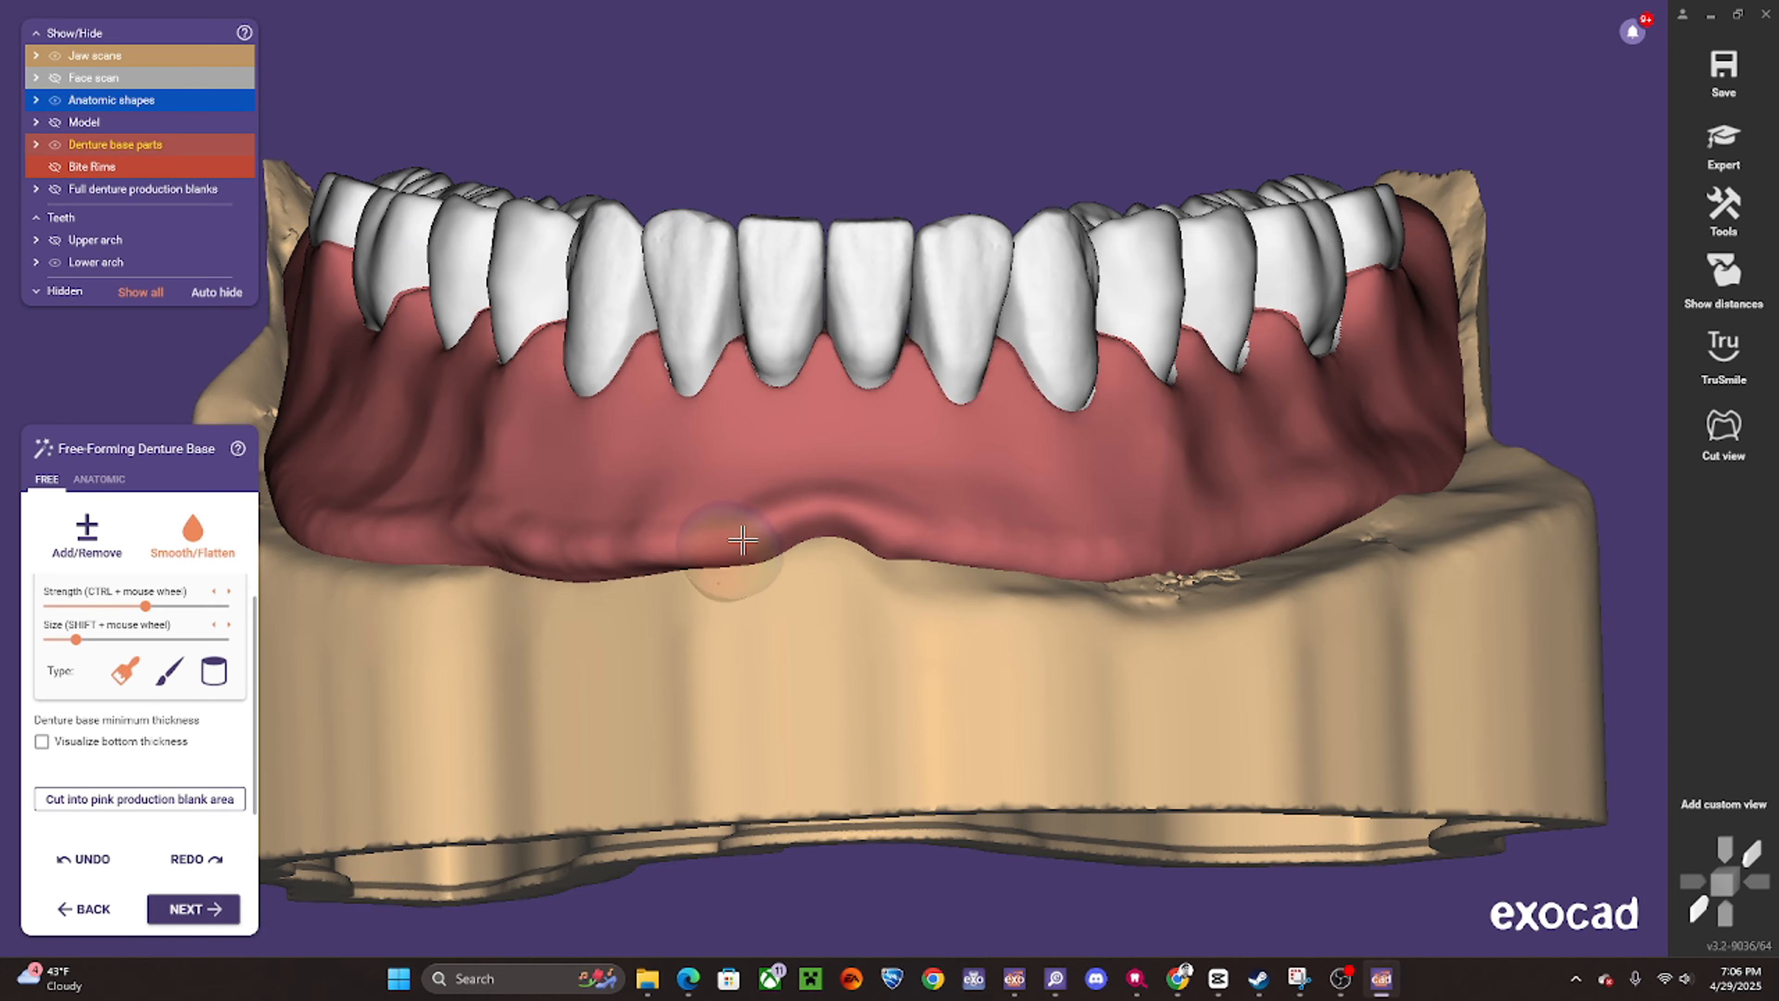
- Carve fine vertical grooves into the gum between the lower front teeth using the fine pointed Add/Remove brush
right_click_drag(941, 655, 890, 617)
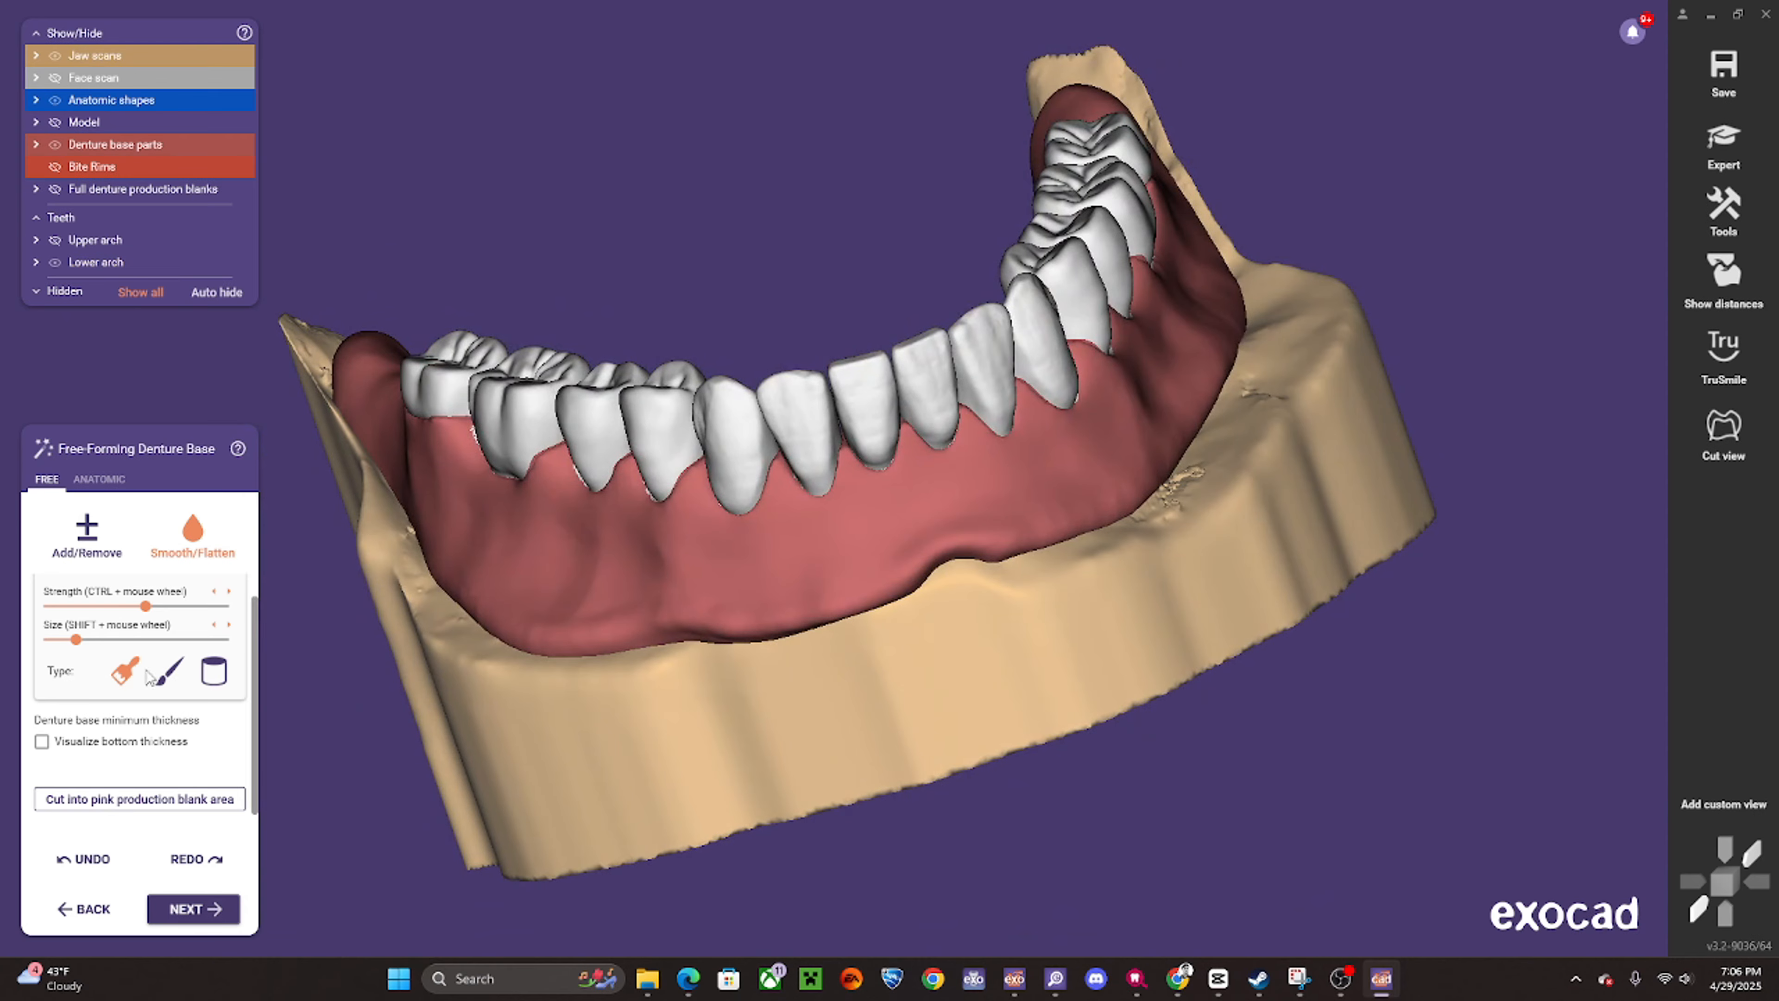
left_click(165, 674)
left_click(90, 540)
mouse_move(767, 595)
right_mouse_down()
mouse_move(796, 478)
mouse_move(872, 495)
right_mouse_up()
scroll(872, 489, "up", 3)
scroll(851, 436, "down", 1, "shift")
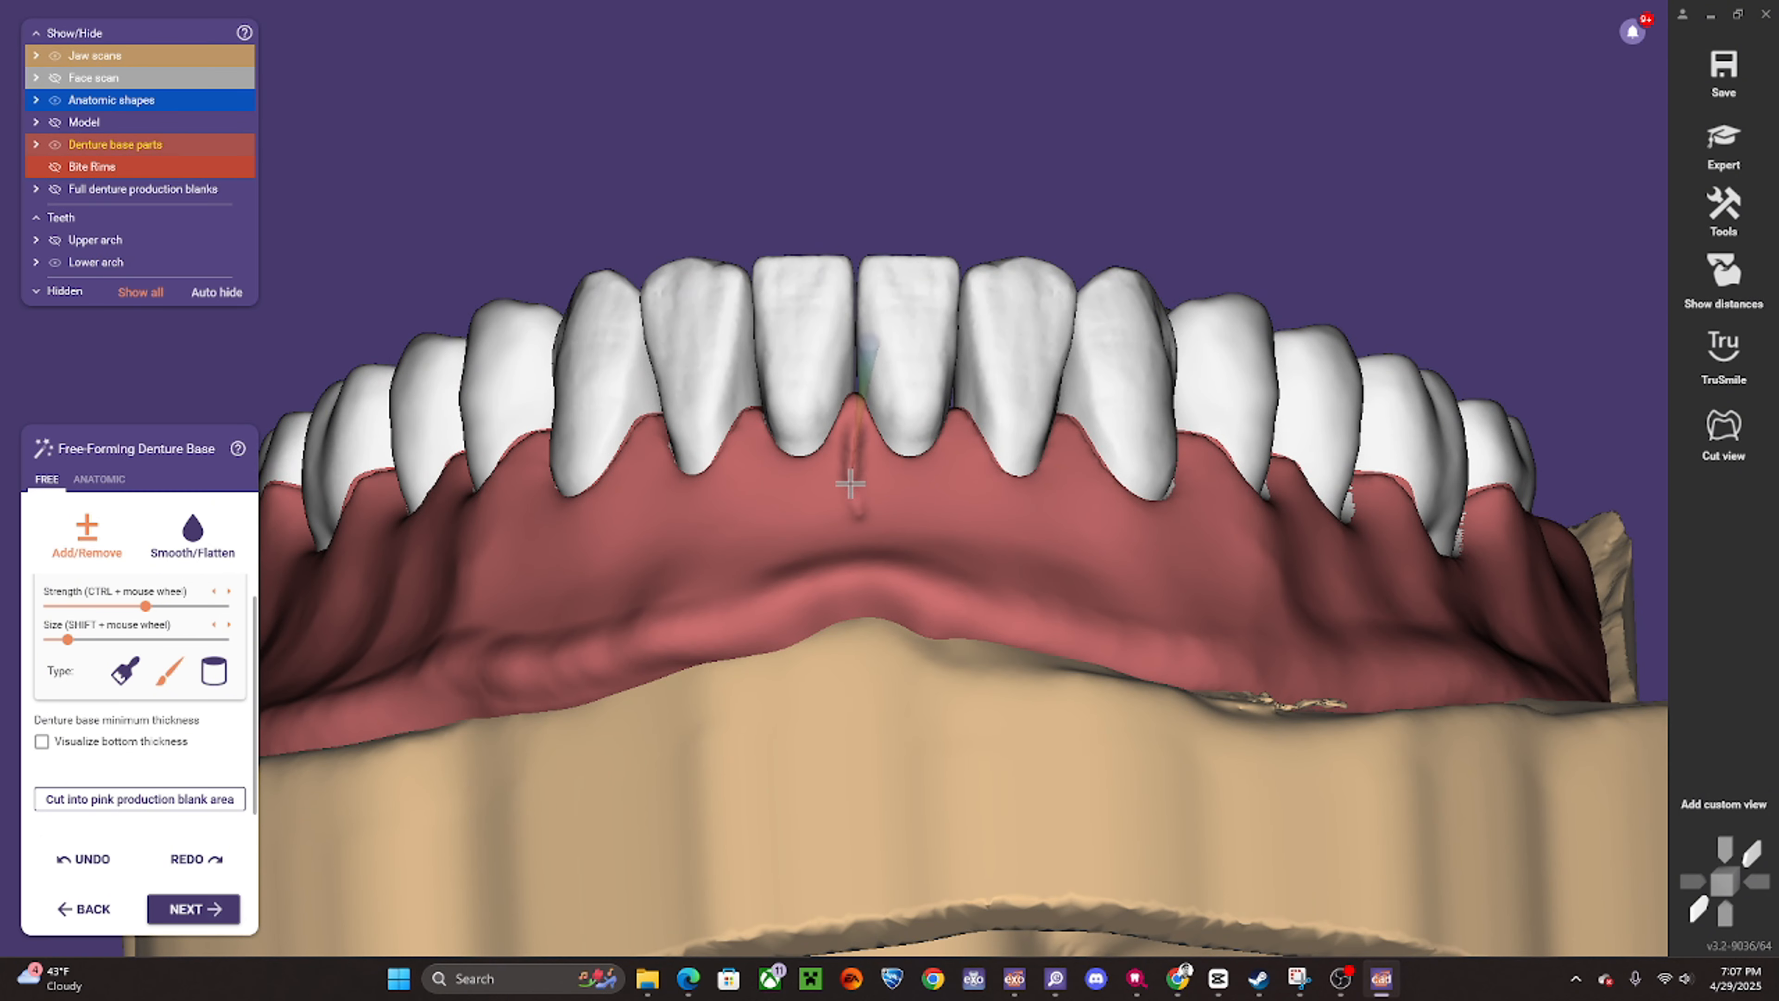
right_click_drag(850, 484, 757, 372)
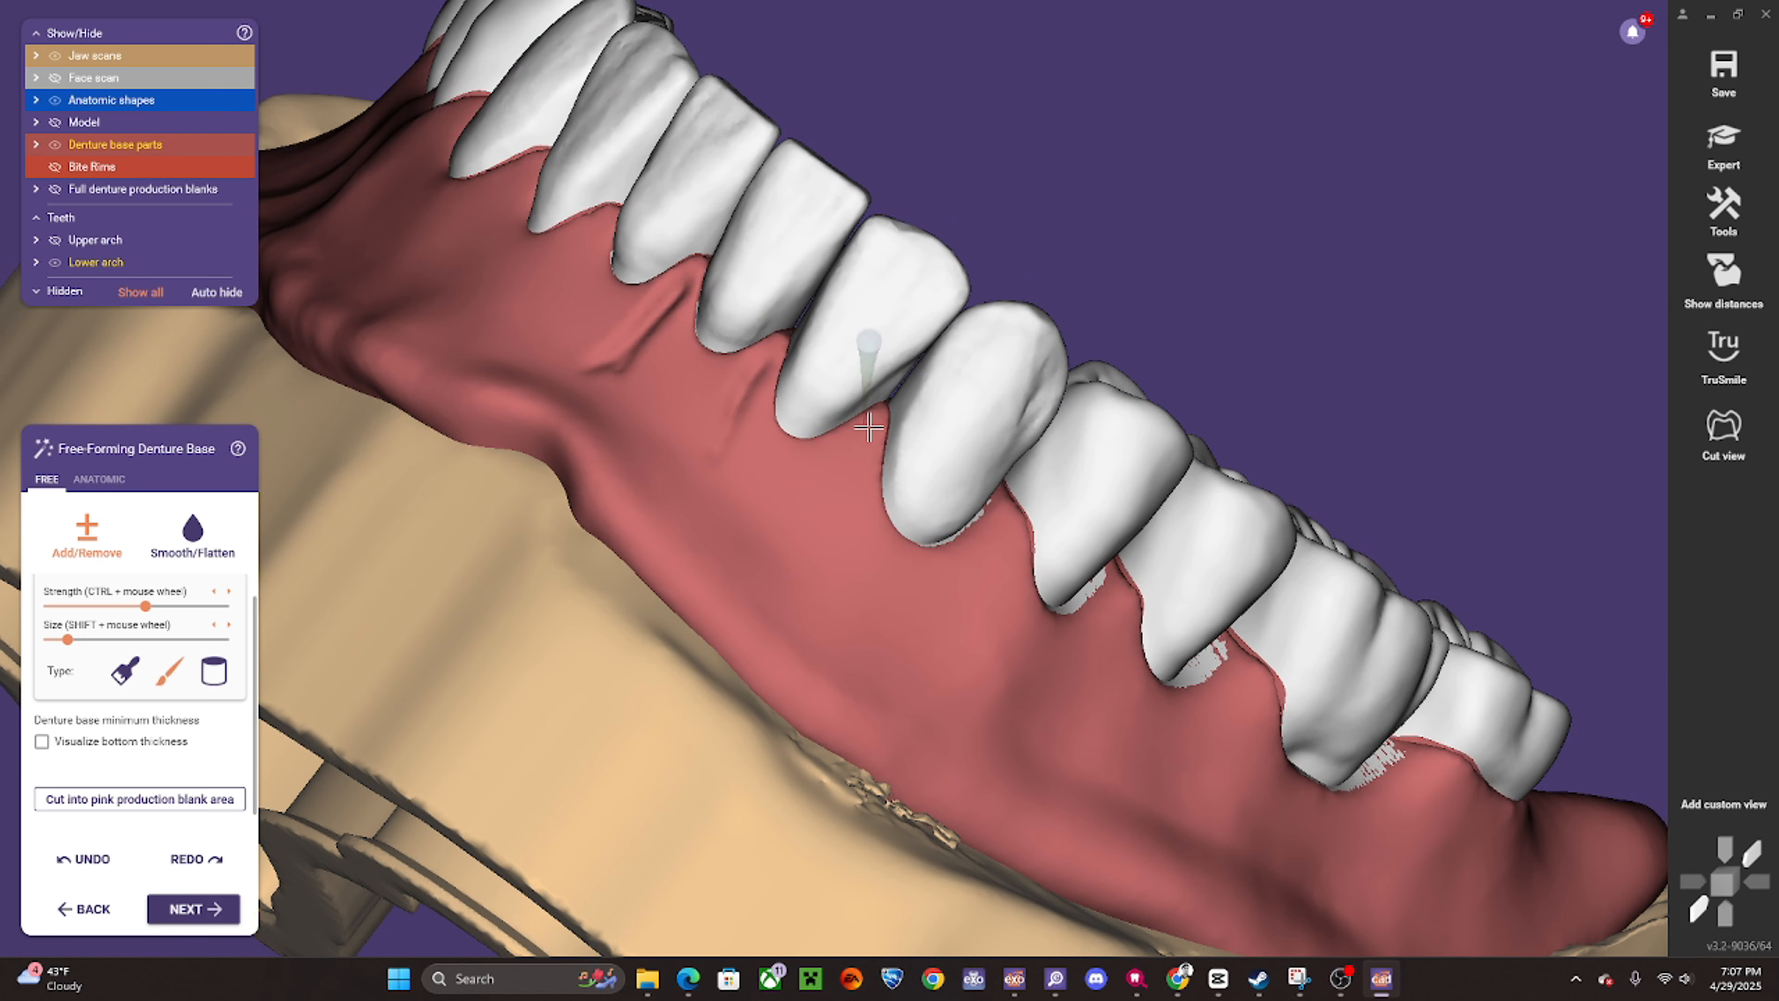
- Continue the interdental grooves in the outer gum surface along the patient's left side, back to the last molar
scroll(806, 620, "down", 5)
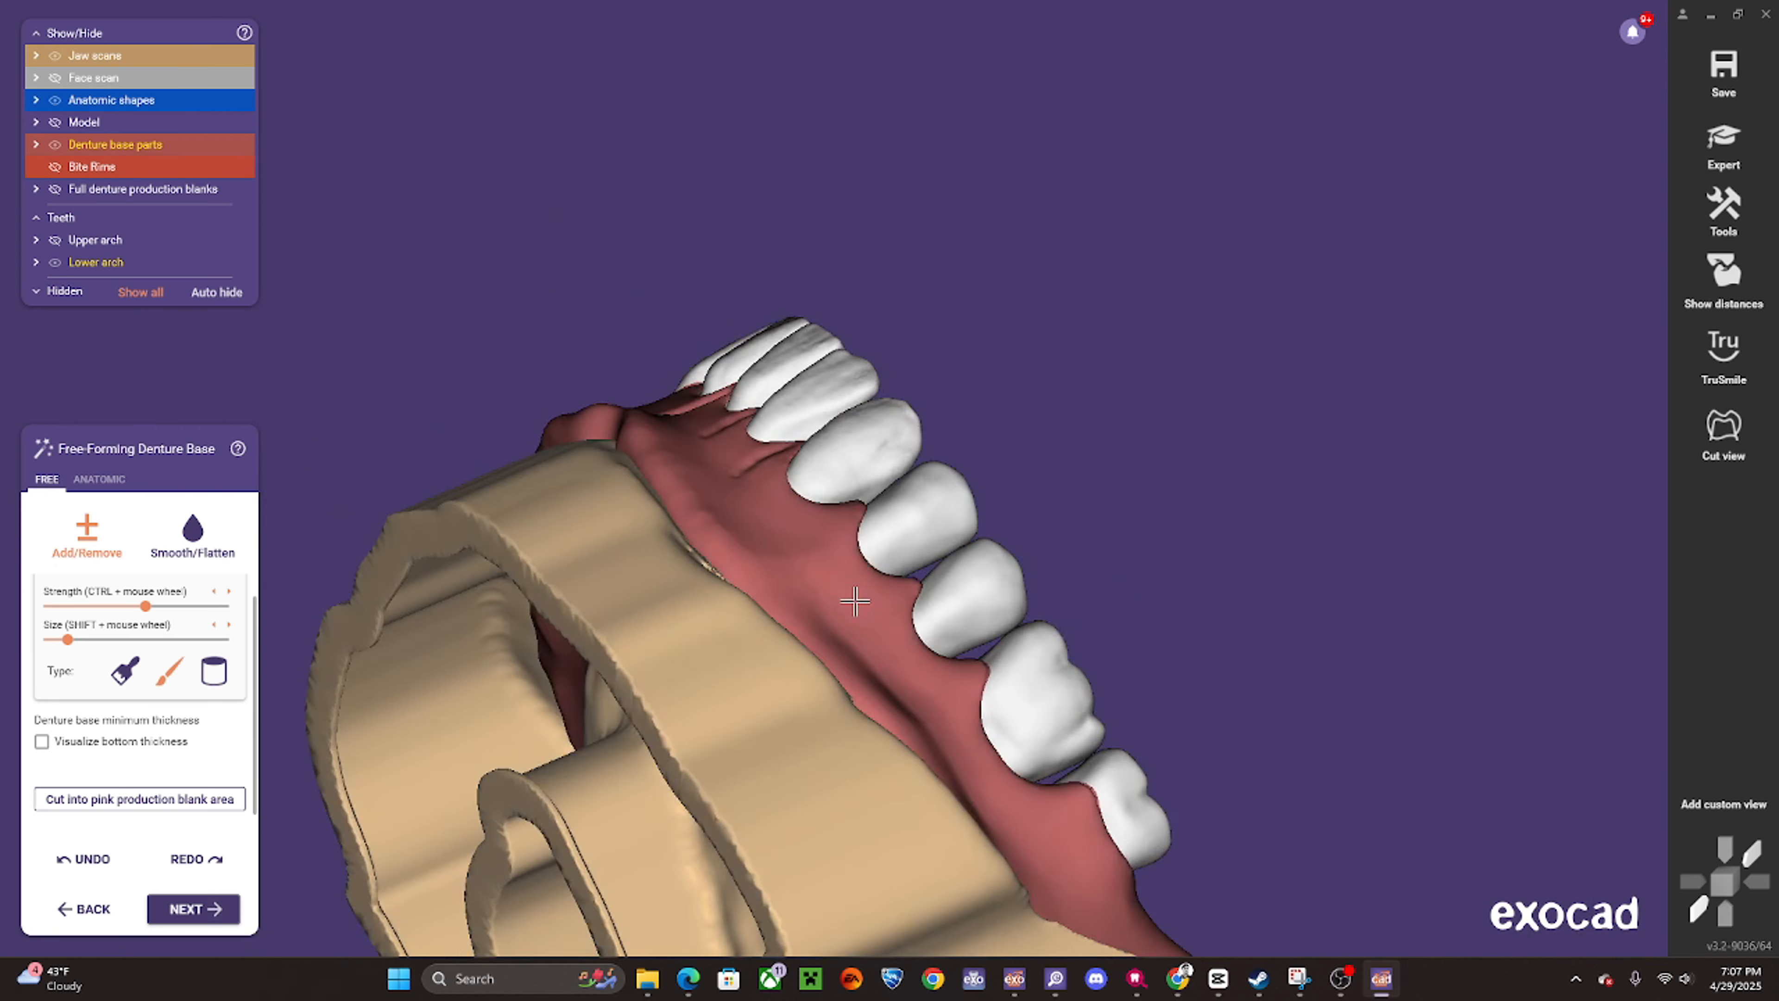
right_click_drag(854, 604, 772, 531)
scroll(771, 531, "up", 4)
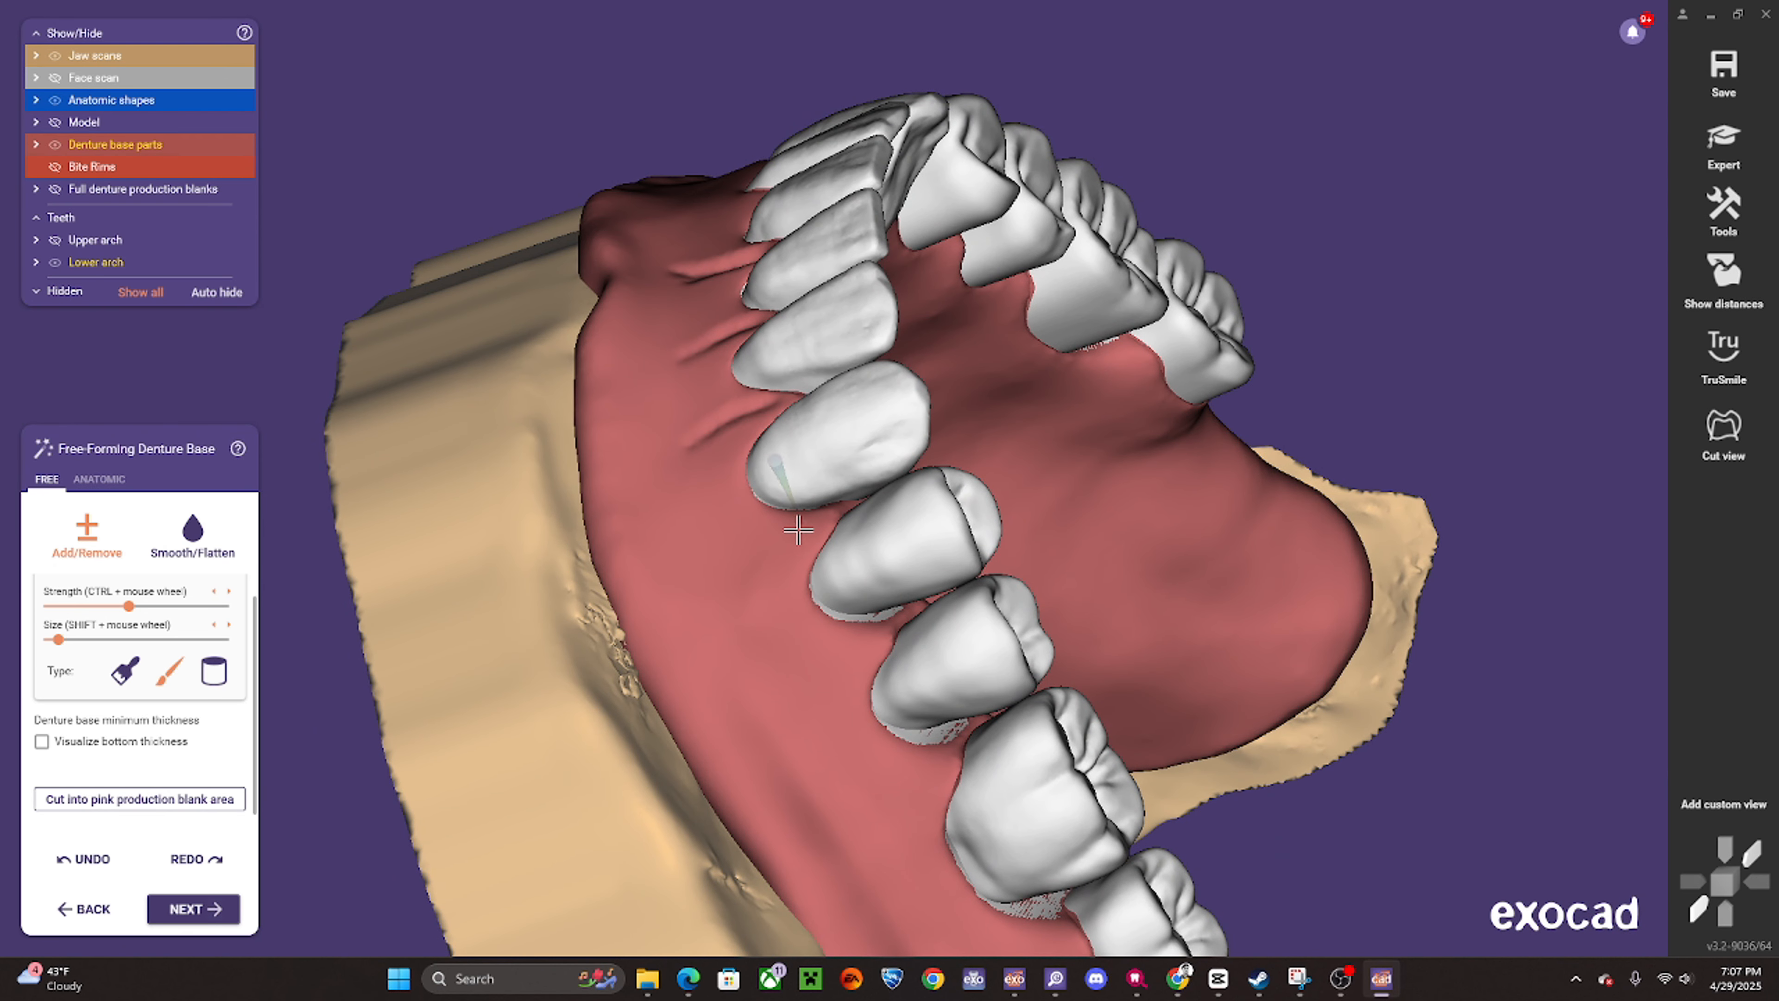
scroll(688, 601, "down", 4)
right_click_drag(688, 602, 963, 459)
scroll(945, 557, "up", 4)
scroll(1001, 610, "up", 1, "shift")
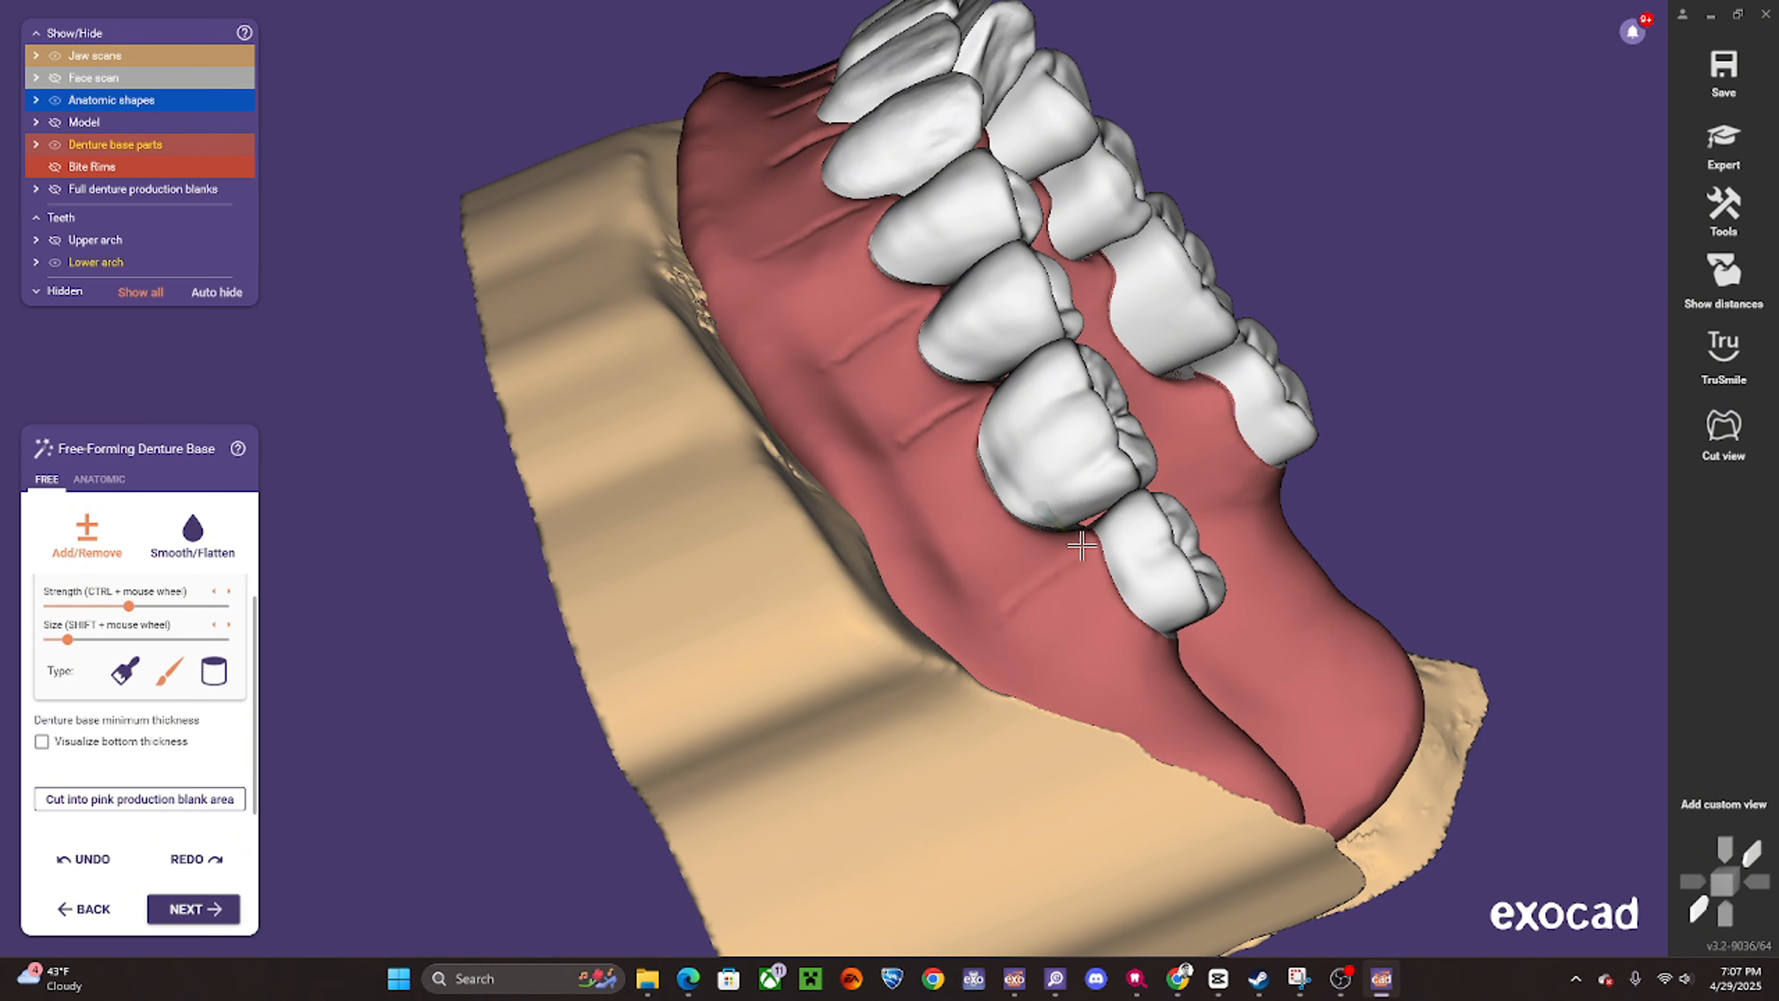
- Carve matching interdental grooves in the outer gum surface from the midline along the patient's right side
scroll(949, 541, "down", 4)
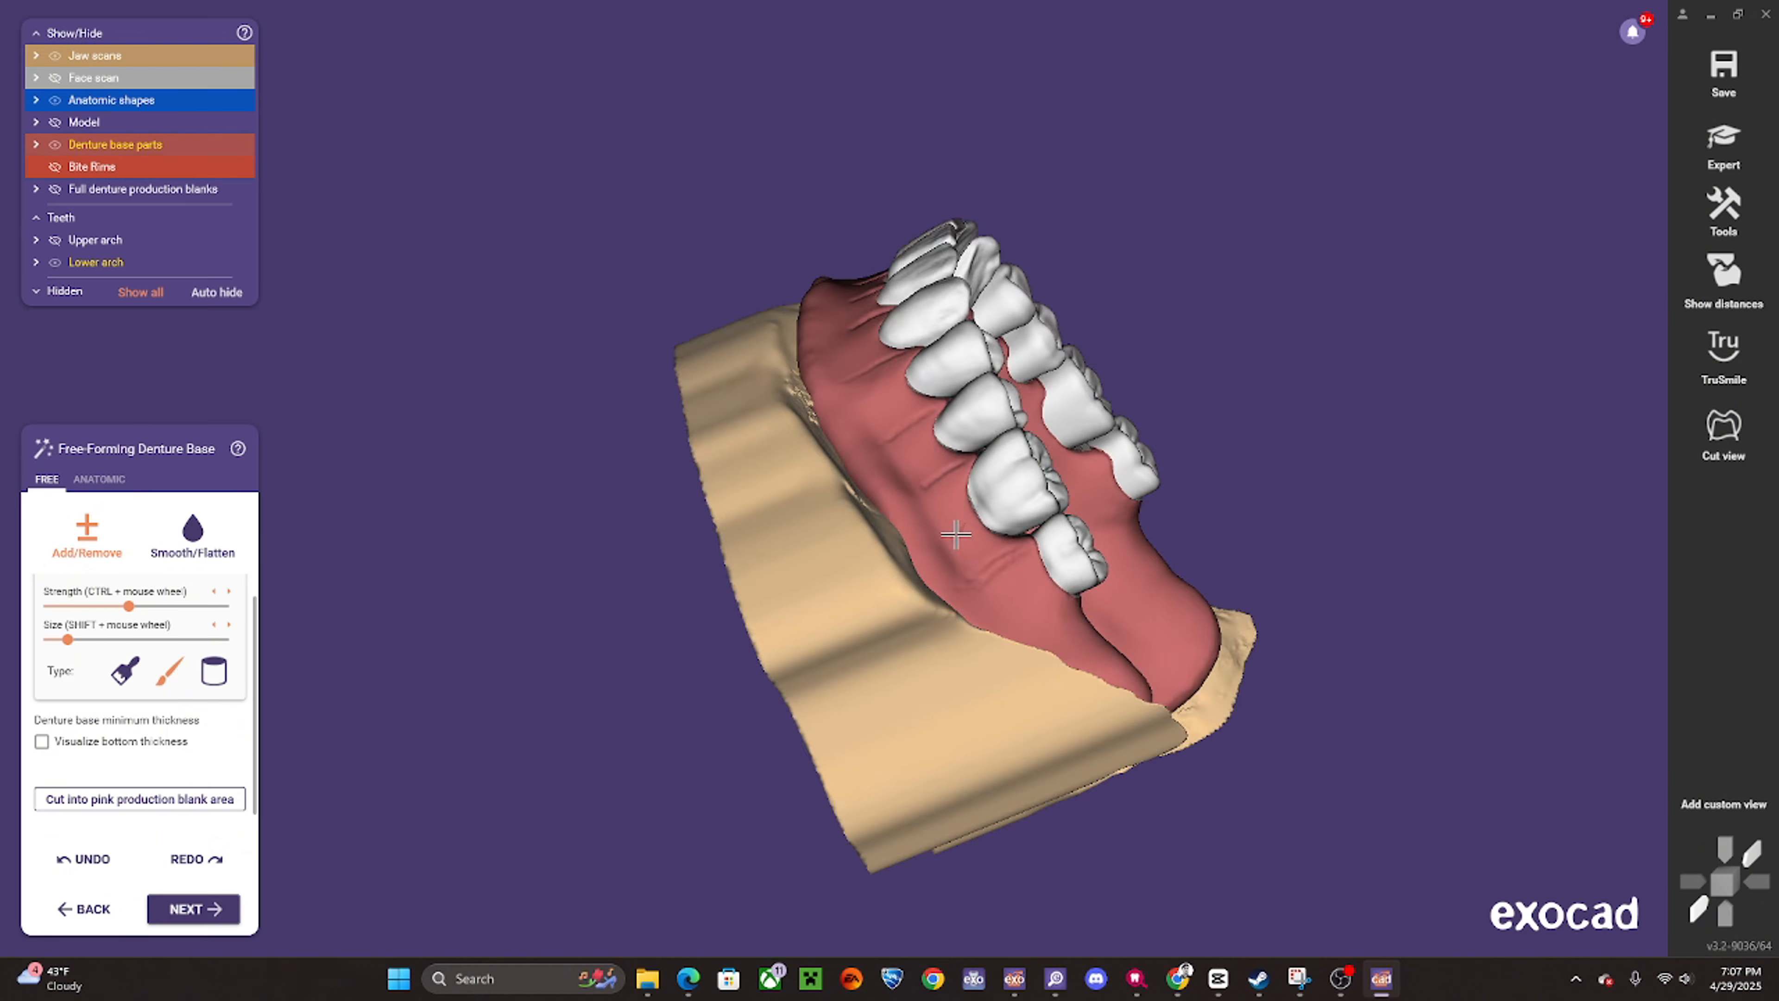
right_click_drag(949, 536, 1159, 465)
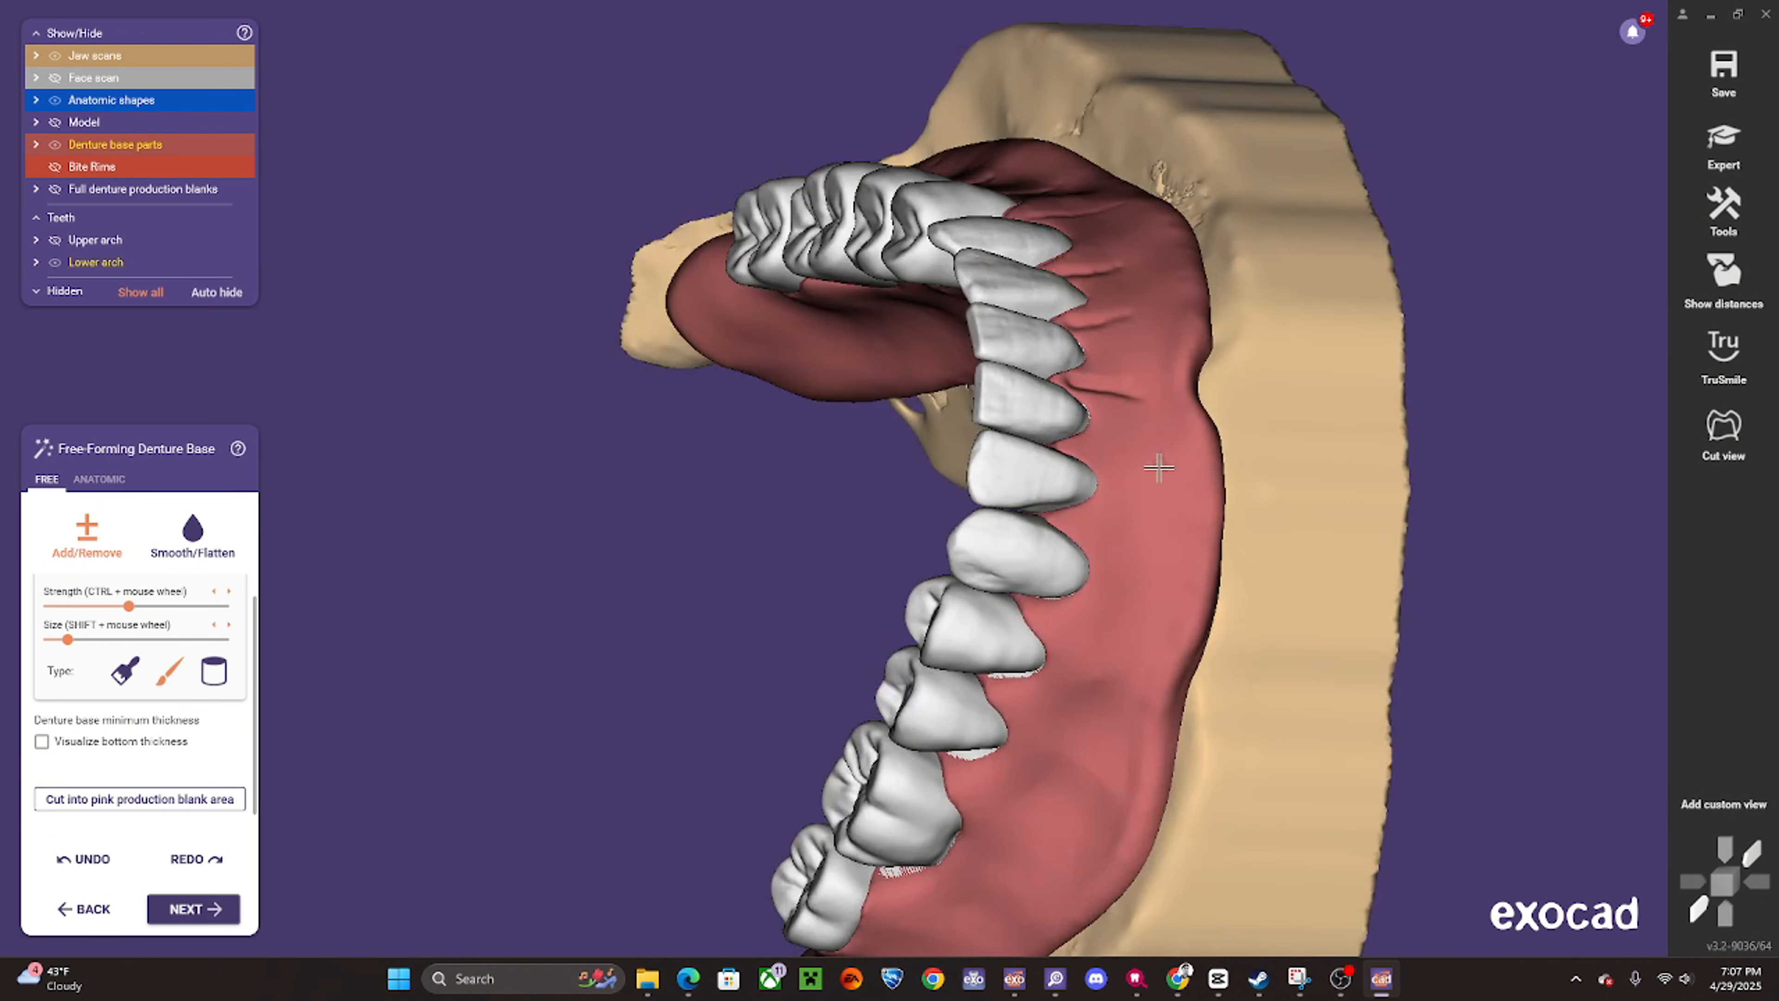
scroll(1076, 439, "up", 4)
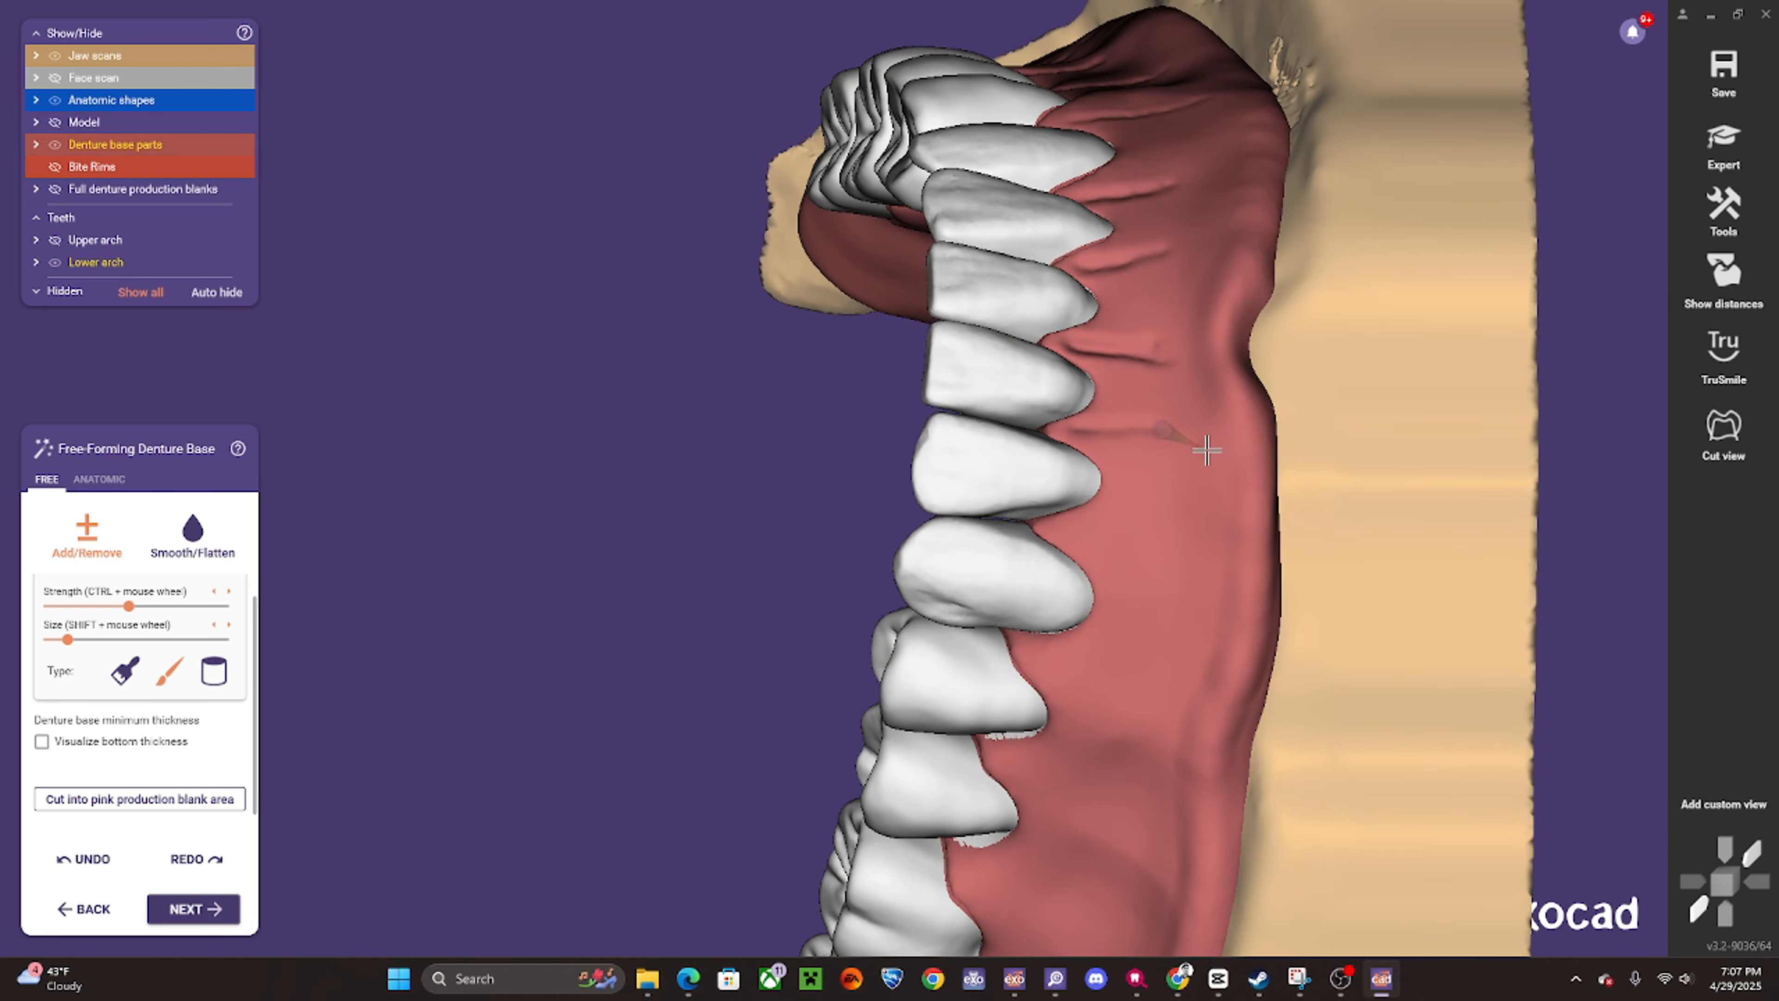
right_click_drag(1213, 466, 1028, 498)
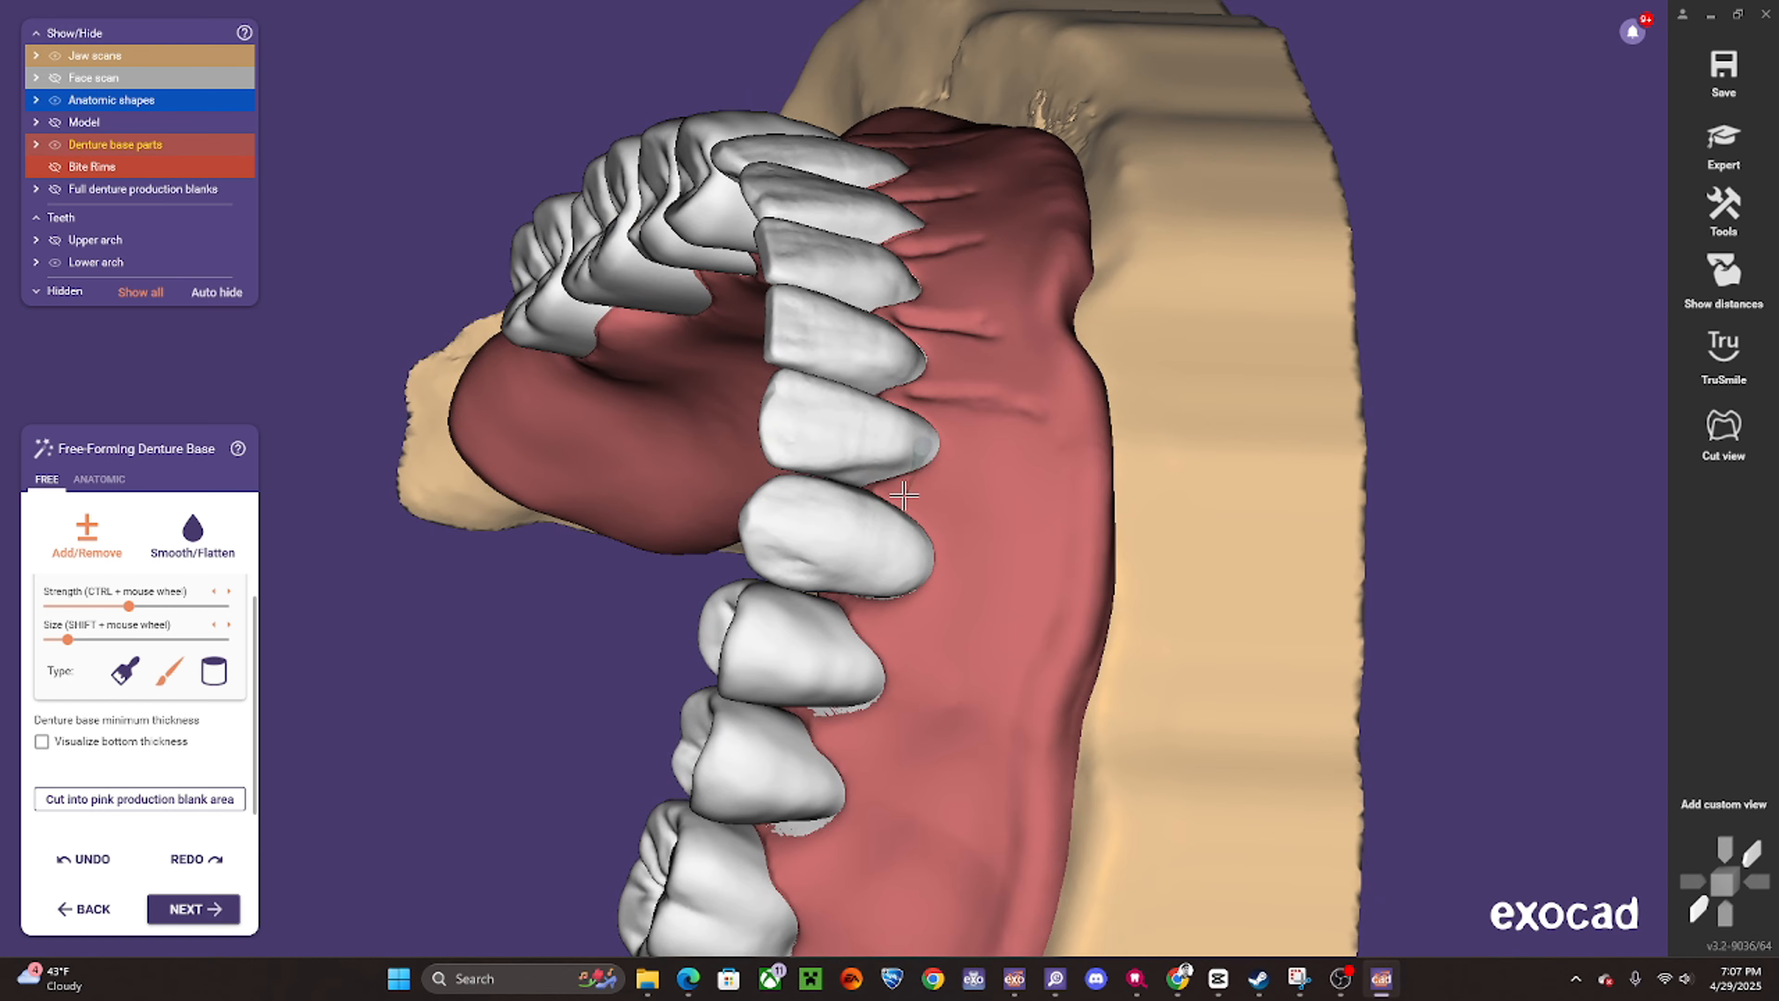
right_click_drag(908, 502, 1113, 506)
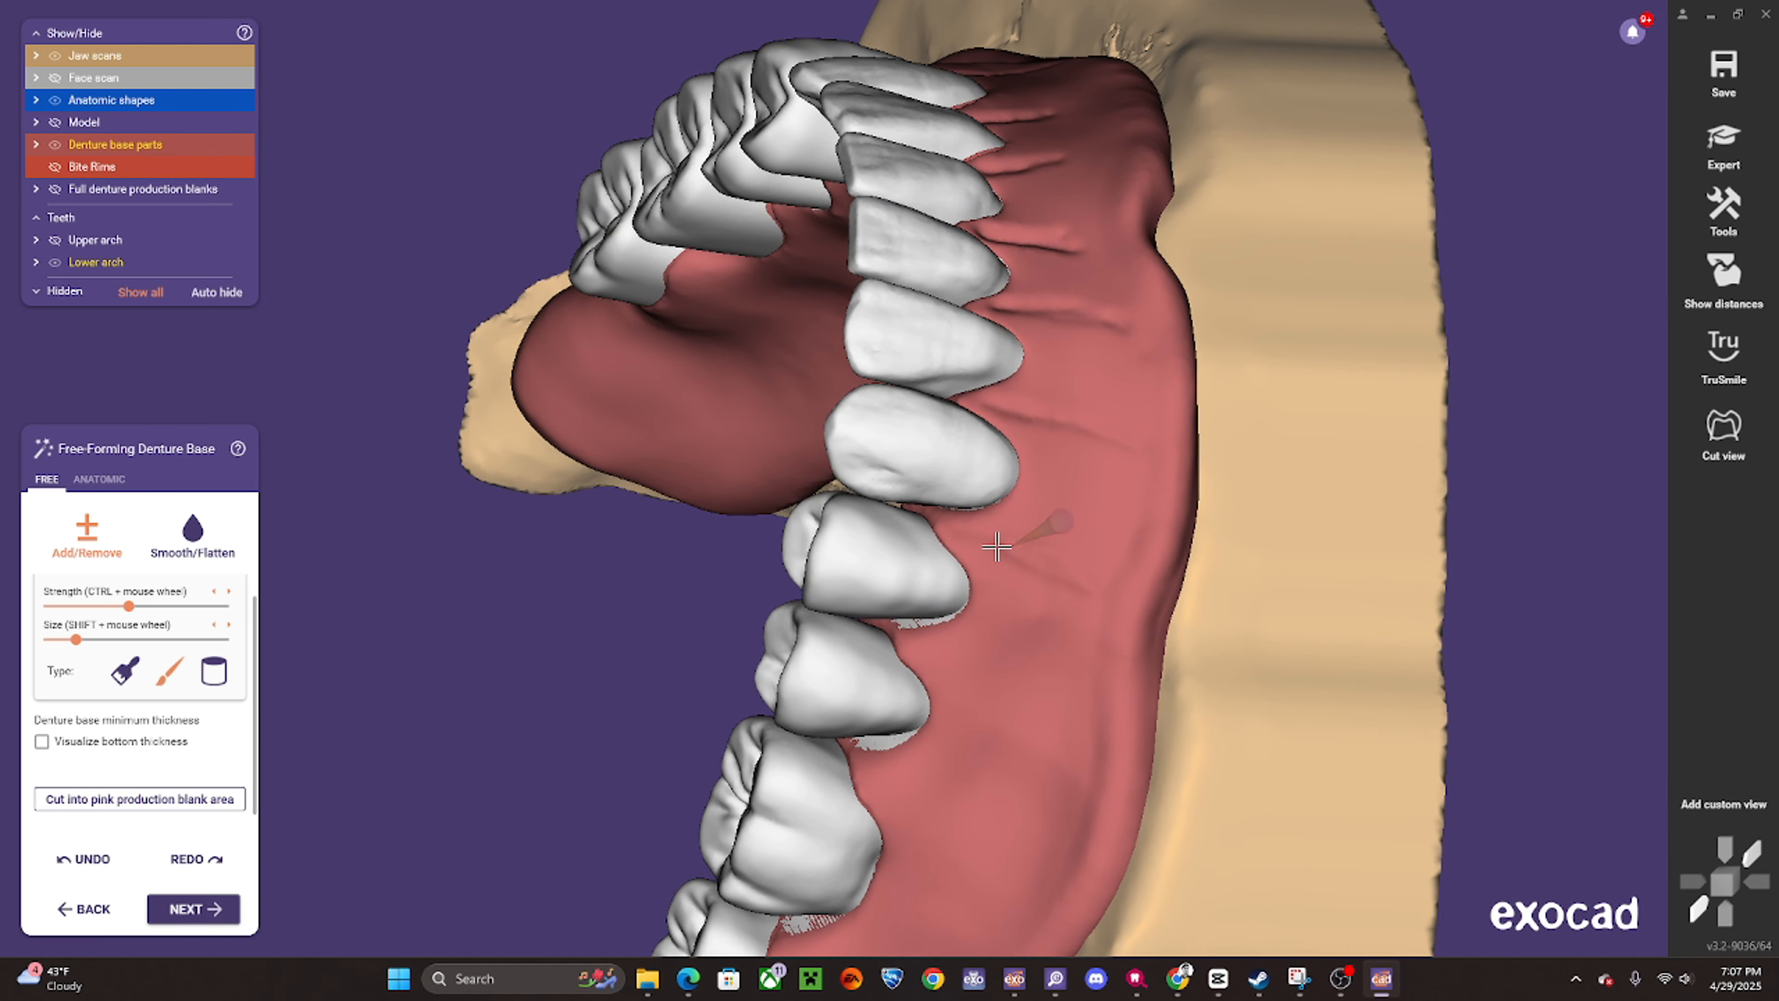
mouse_move(996, 547)
right_mouse_down()
mouse_move(959, 554)
mouse_move(946, 636)
mouse_move(857, 632)
mouse_move(1040, 652)
mouse_move(1092, 398)
mouse_move(1084, 421)
mouse_move(400, 614)
right_mouse_up()
- Shape a rolled outer border with a hollow above it around the lower base using the cylinder-type Add/Remove brush
scroll(1021, 592, "down", 3)
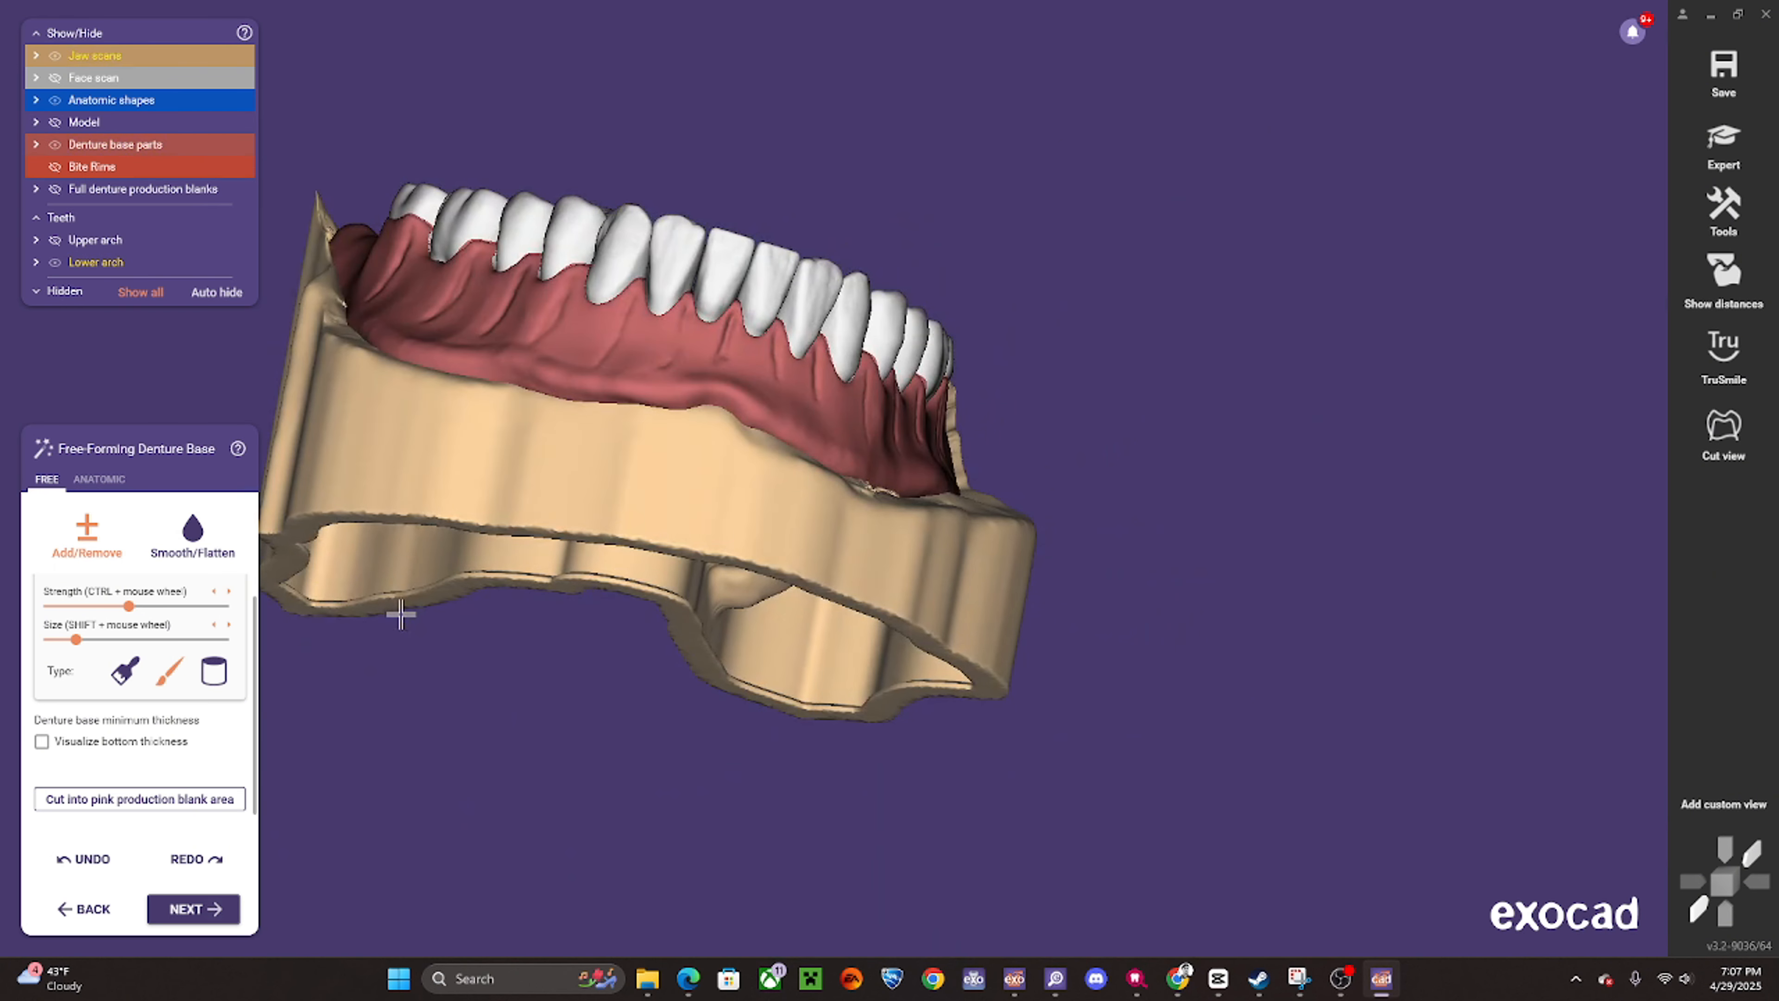
left_click(214, 671)
right_click_drag(532, 574, 997, 466)
scroll(791, 421, "up", 4)
right_click_drag(783, 385, 947, 433)
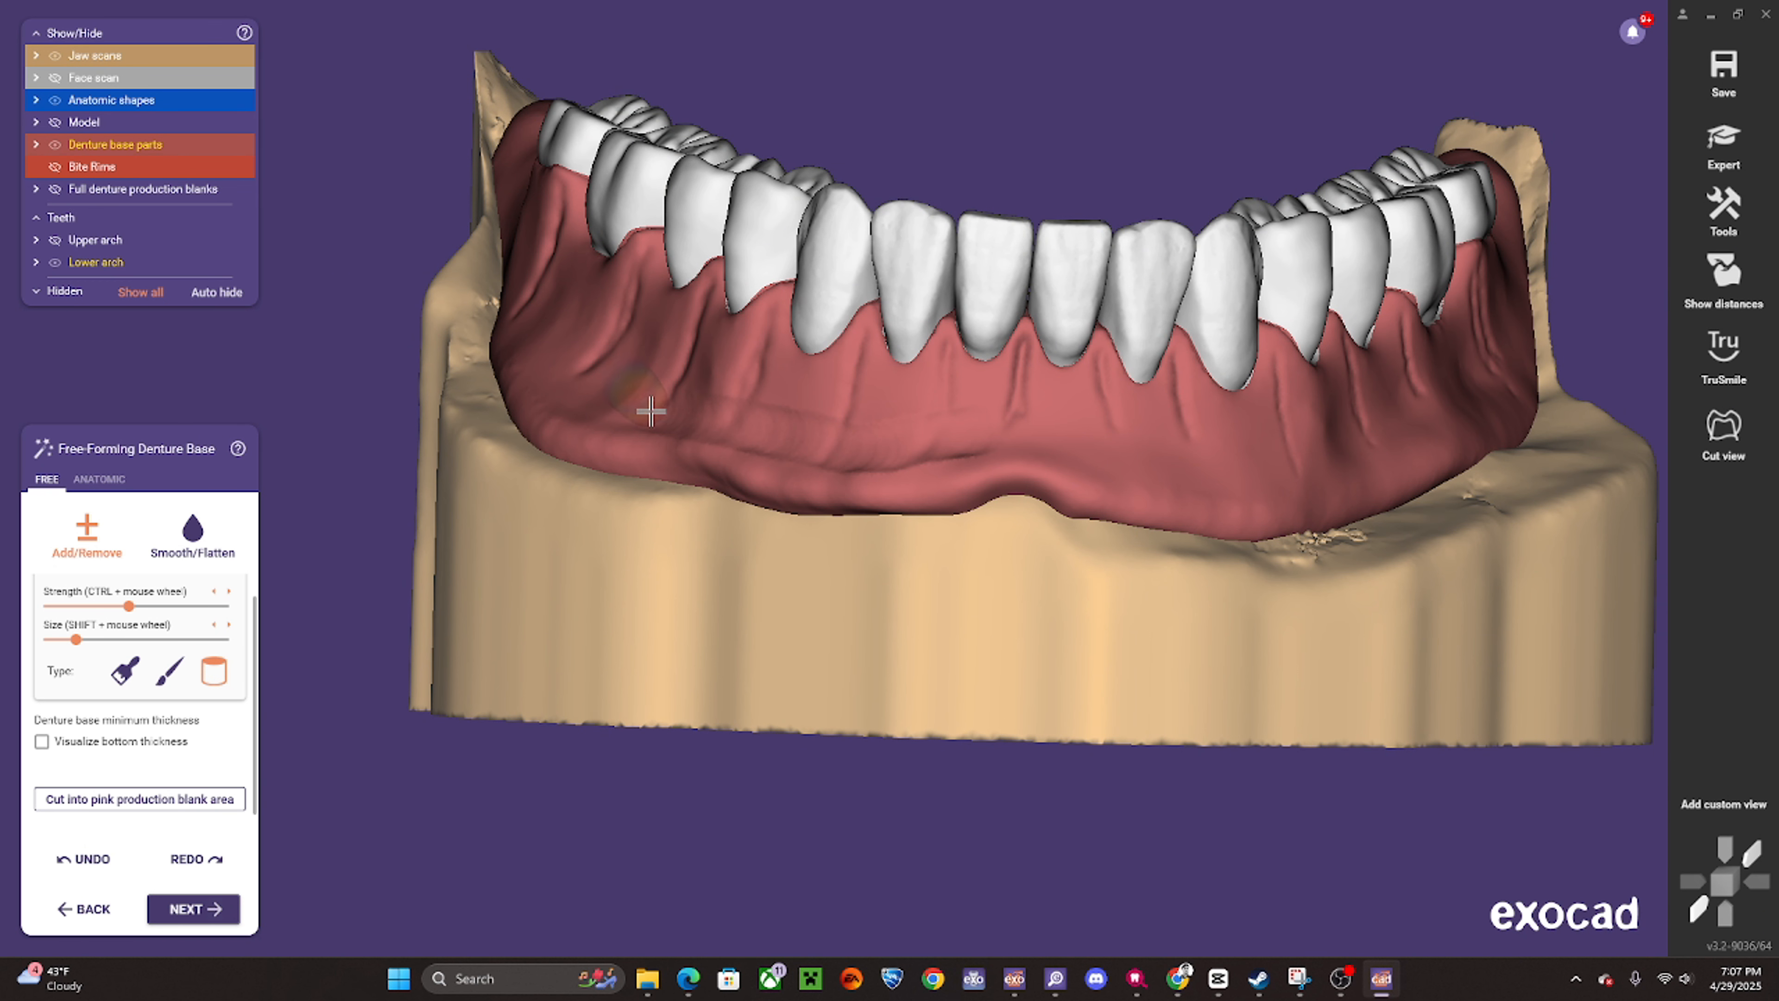
right_click_drag(528, 318, 879, 457)
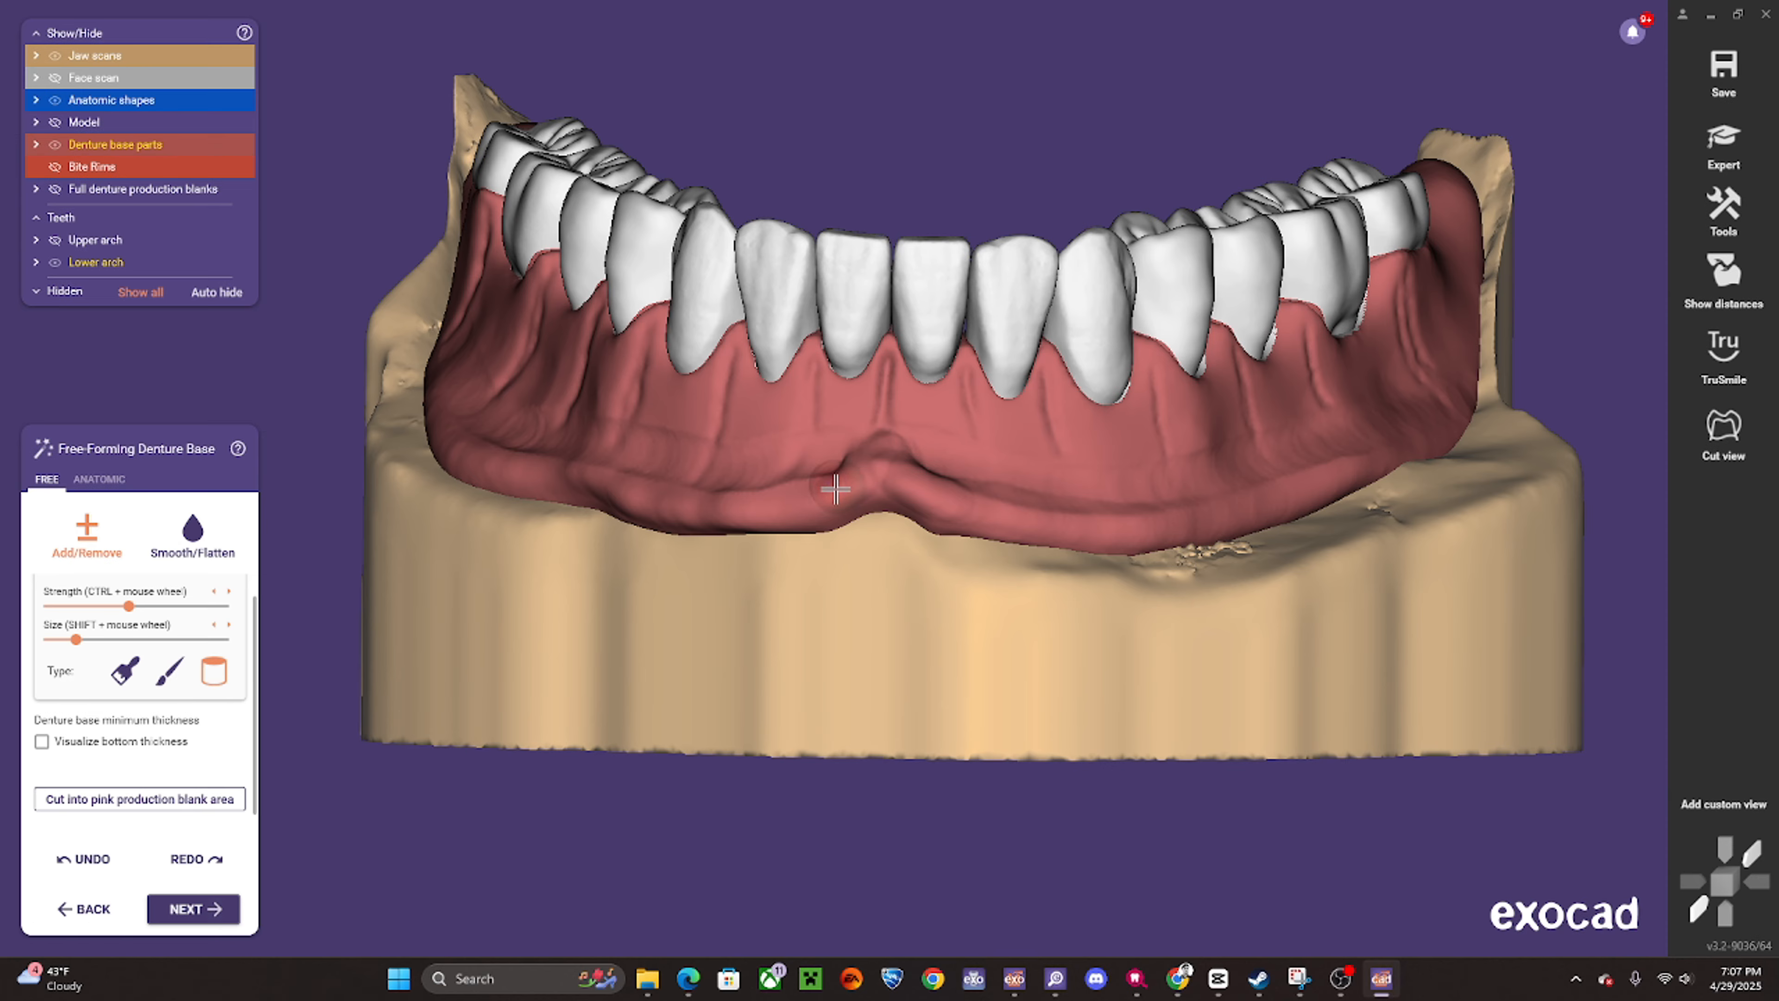
mouse_move(490, 484)
right_mouse_down()
mouse_move(775, 647)
mouse_move(852, 532)
mouse_move(711, 565)
right_mouse_up()
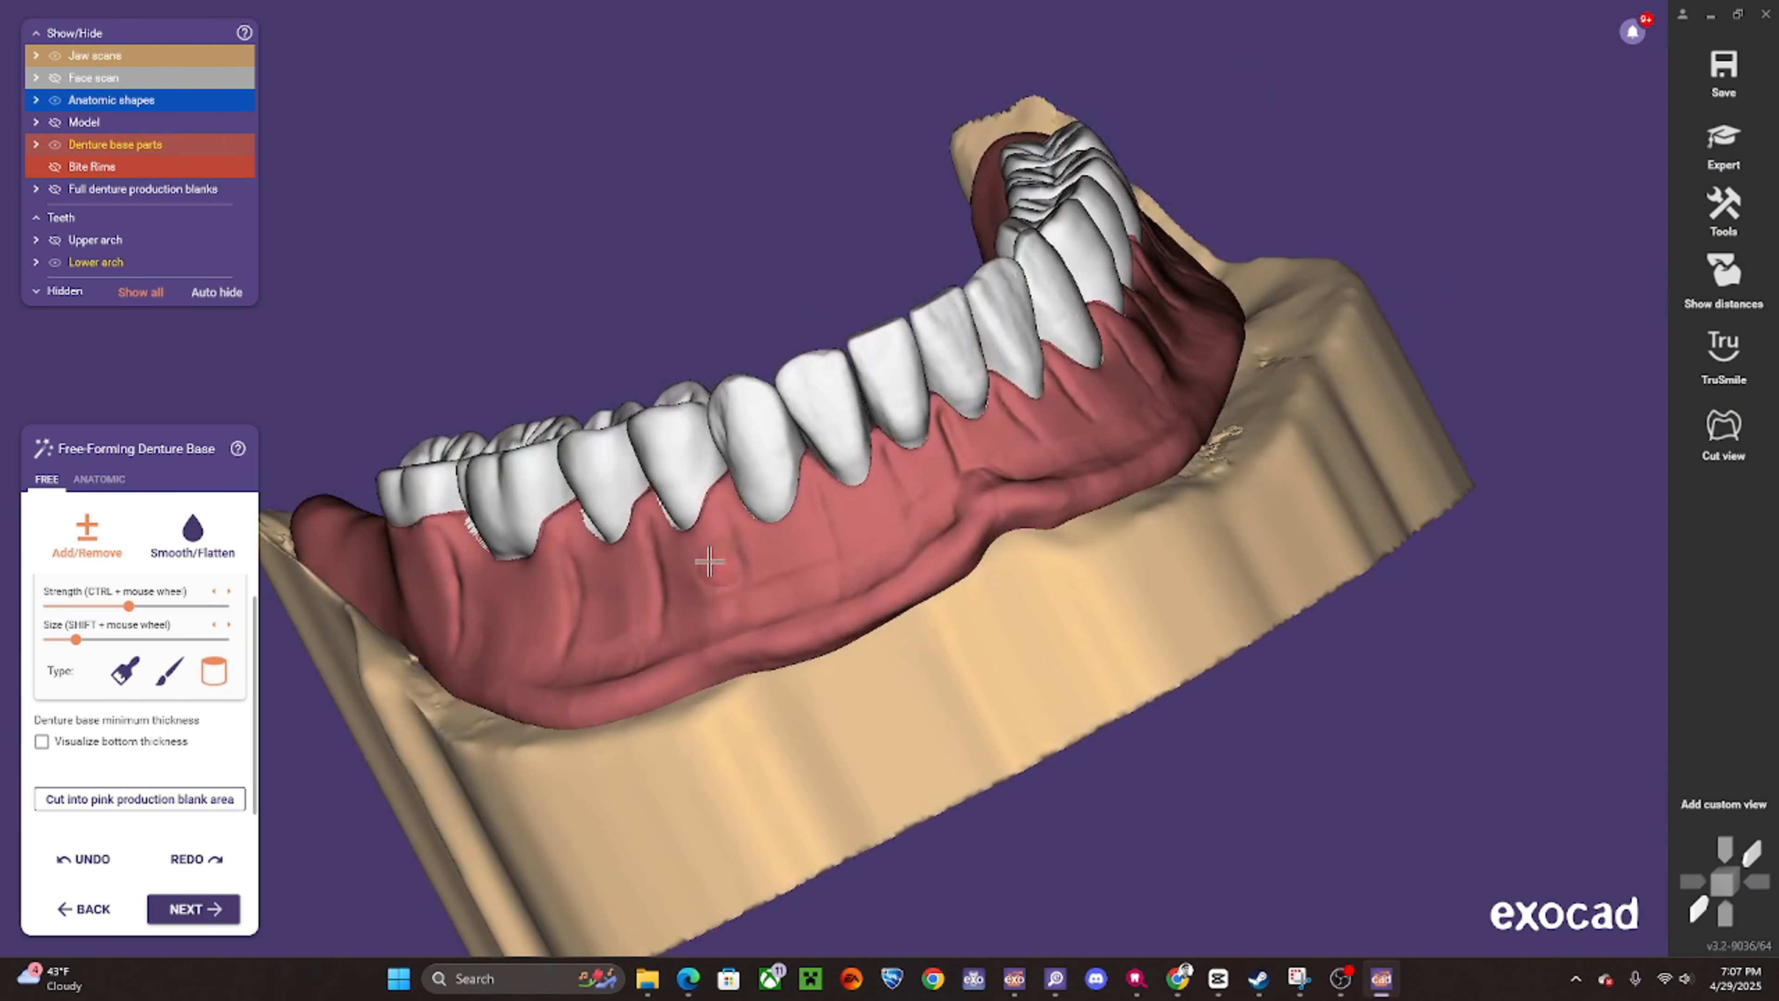
- Sculpt the gum margins around the tooth necks on the patient's right side, from the last molar to the canine, with the fine pointed brush
right_click_drag(392, 560, 592, 637)
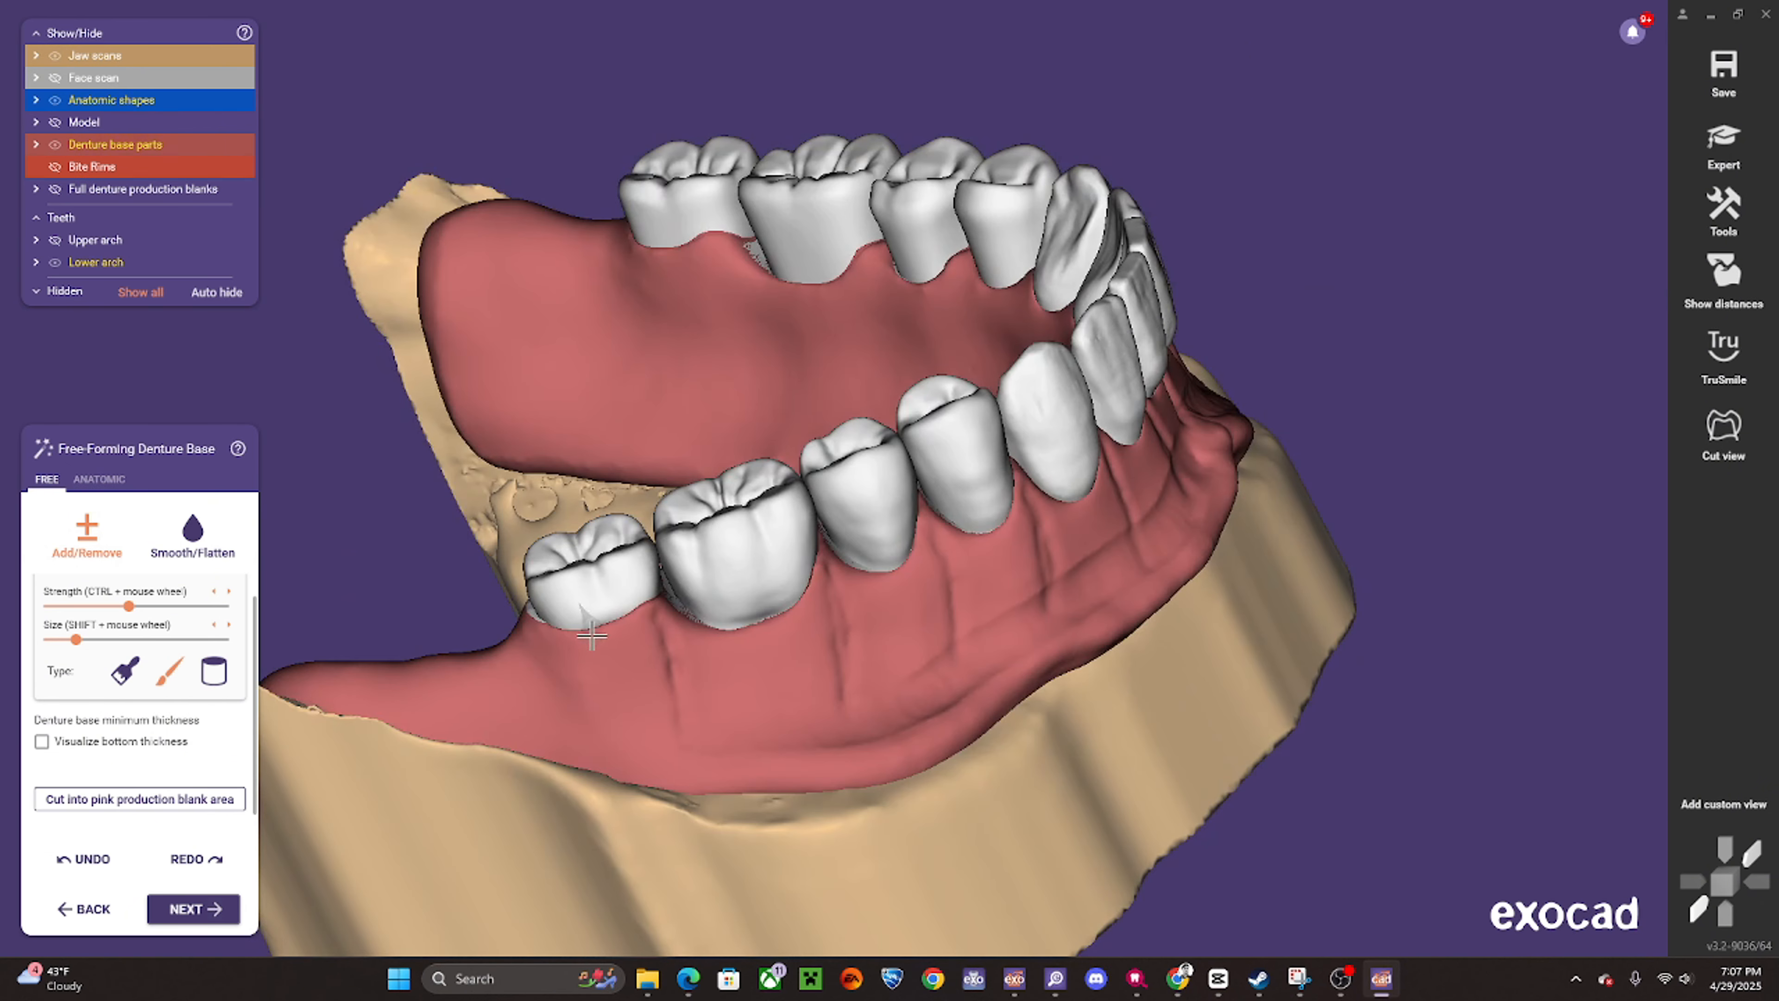
scroll(565, 637, "up", 2)
scroll(546, 638, "up", 1, "shift")
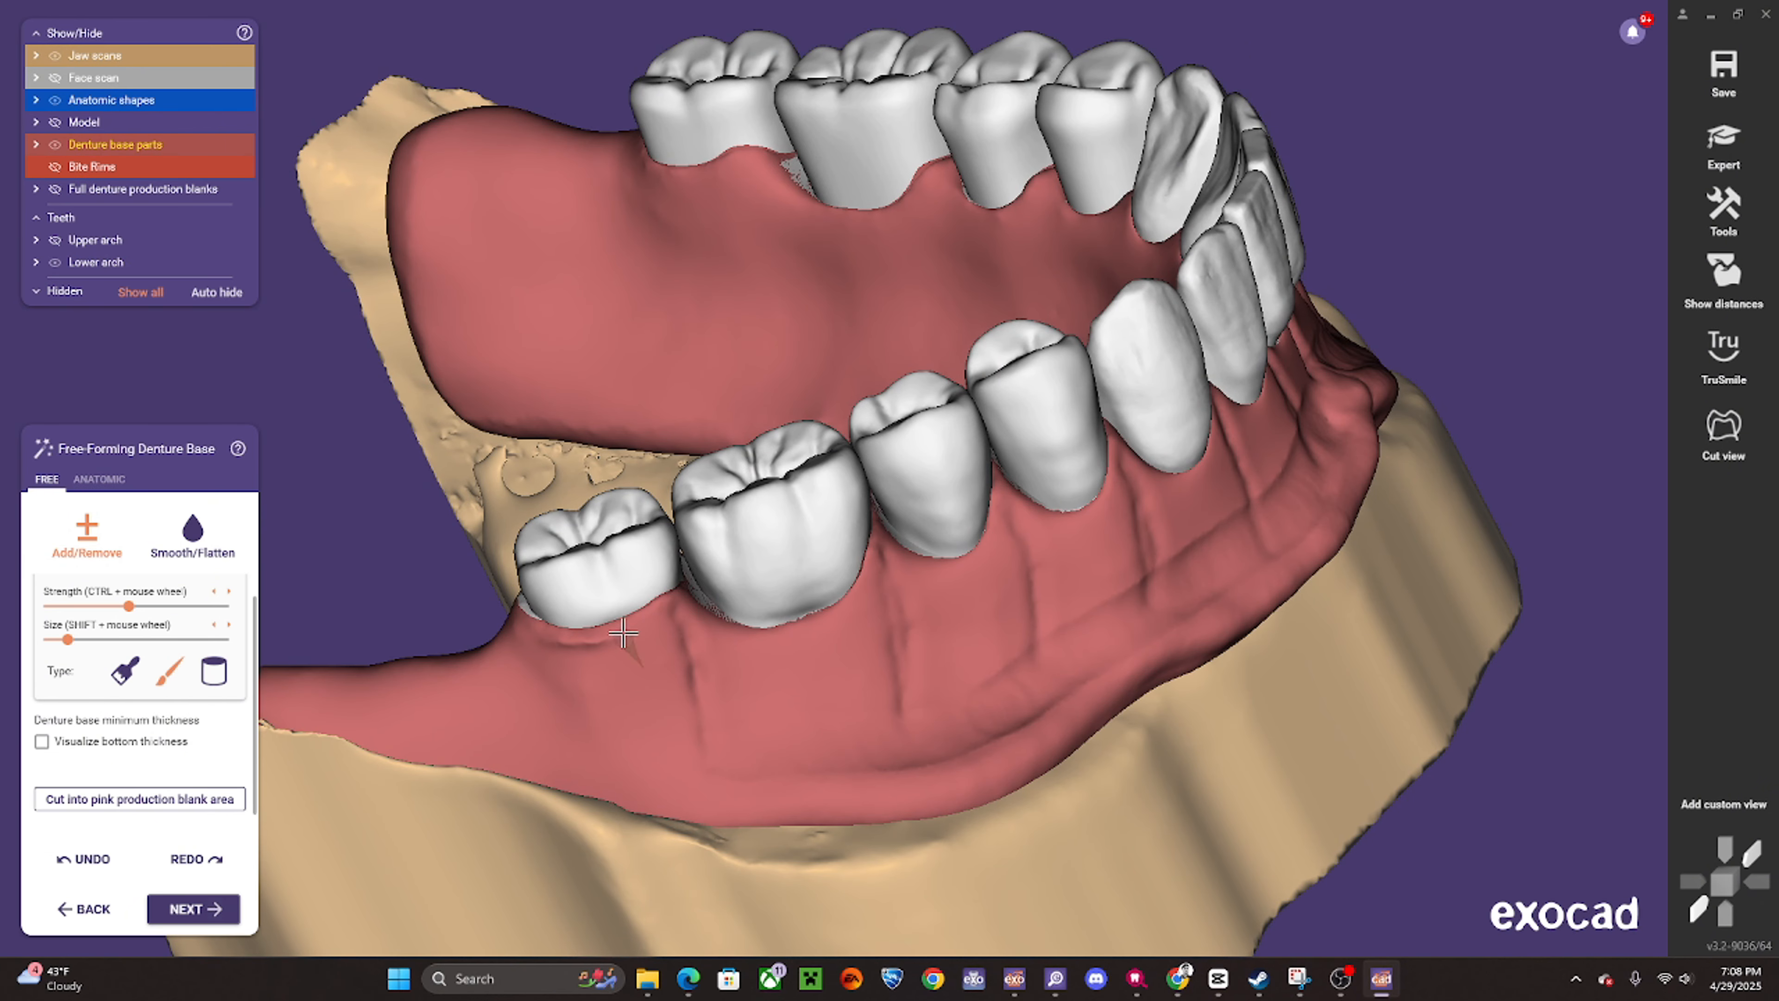
scroll(686, 593, "up", 2)
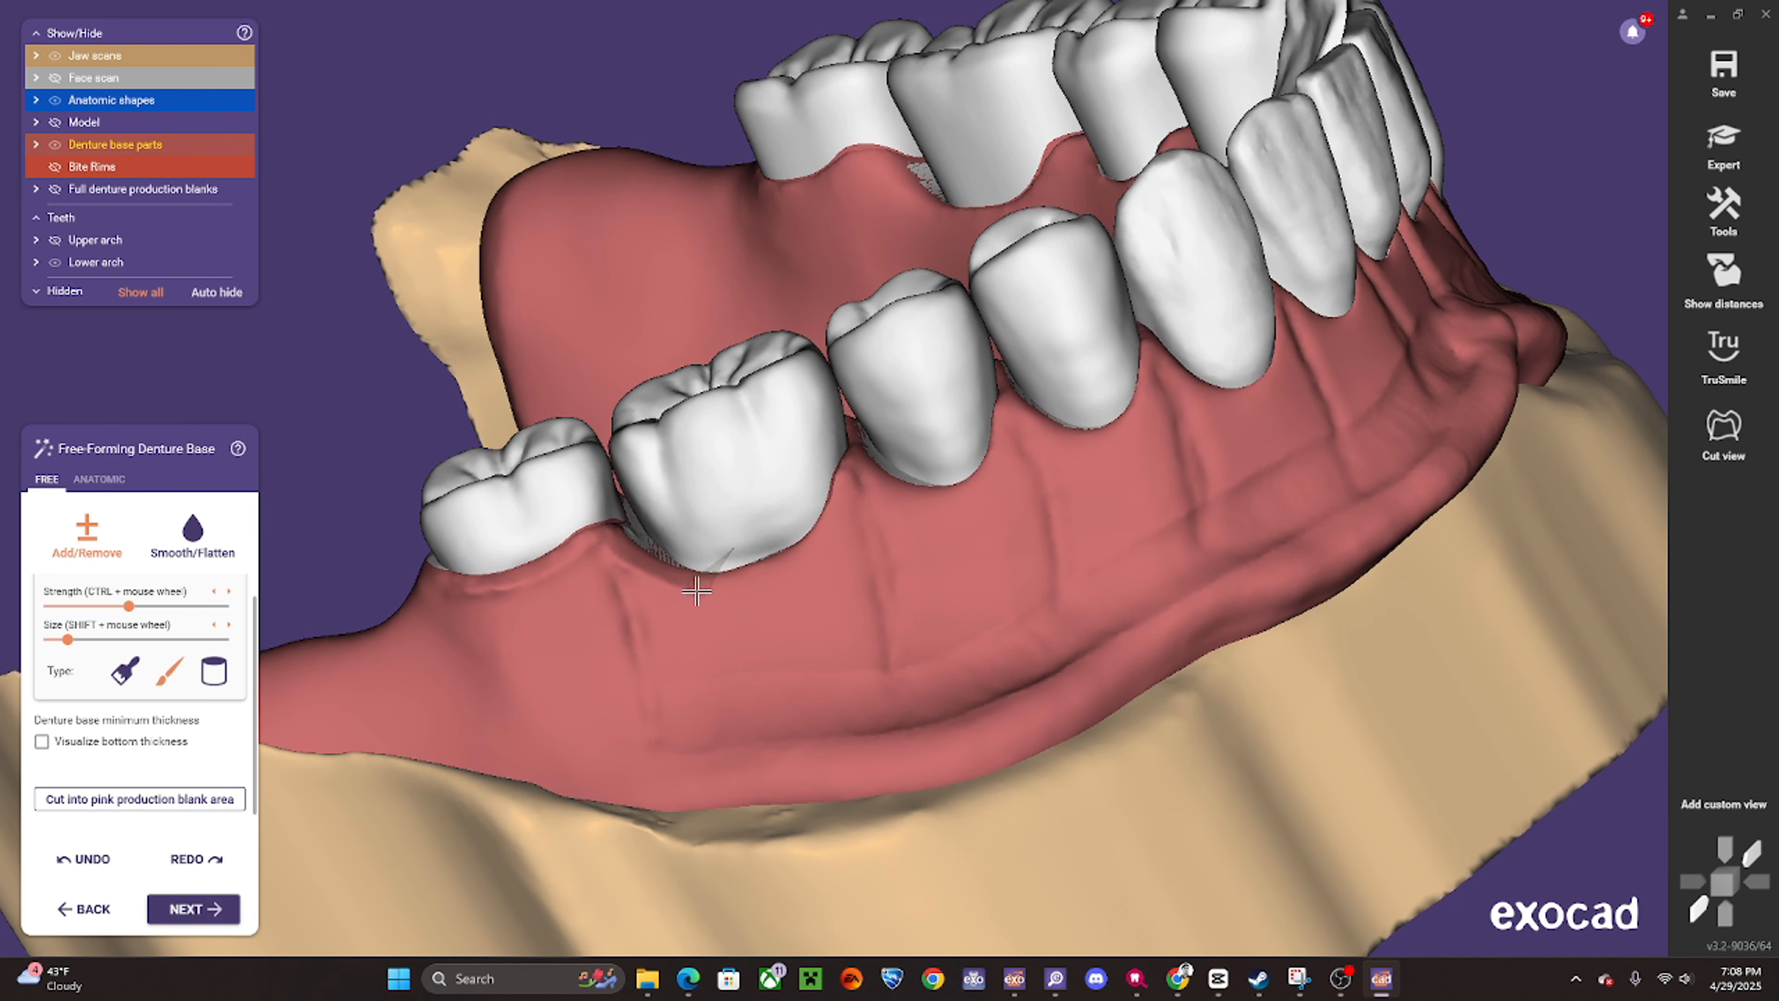
right_click_drag(865, 483, 774, 578)
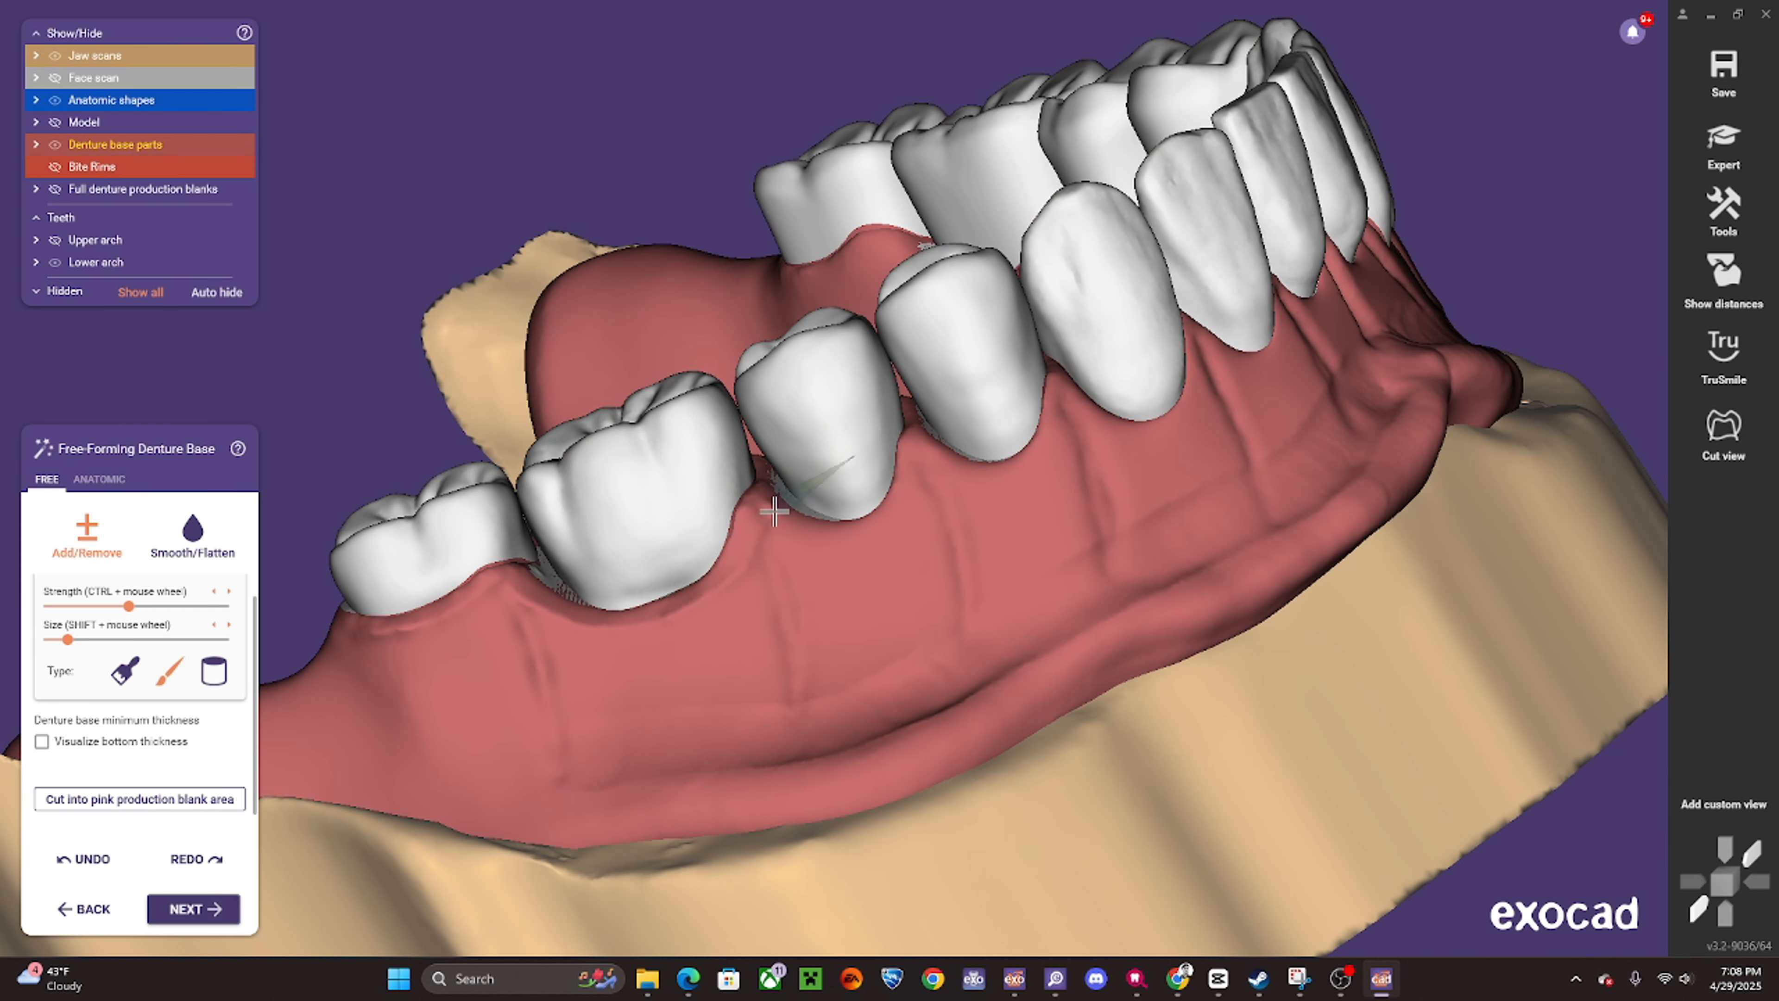
right_click_drag(980, 491, 721, 541)
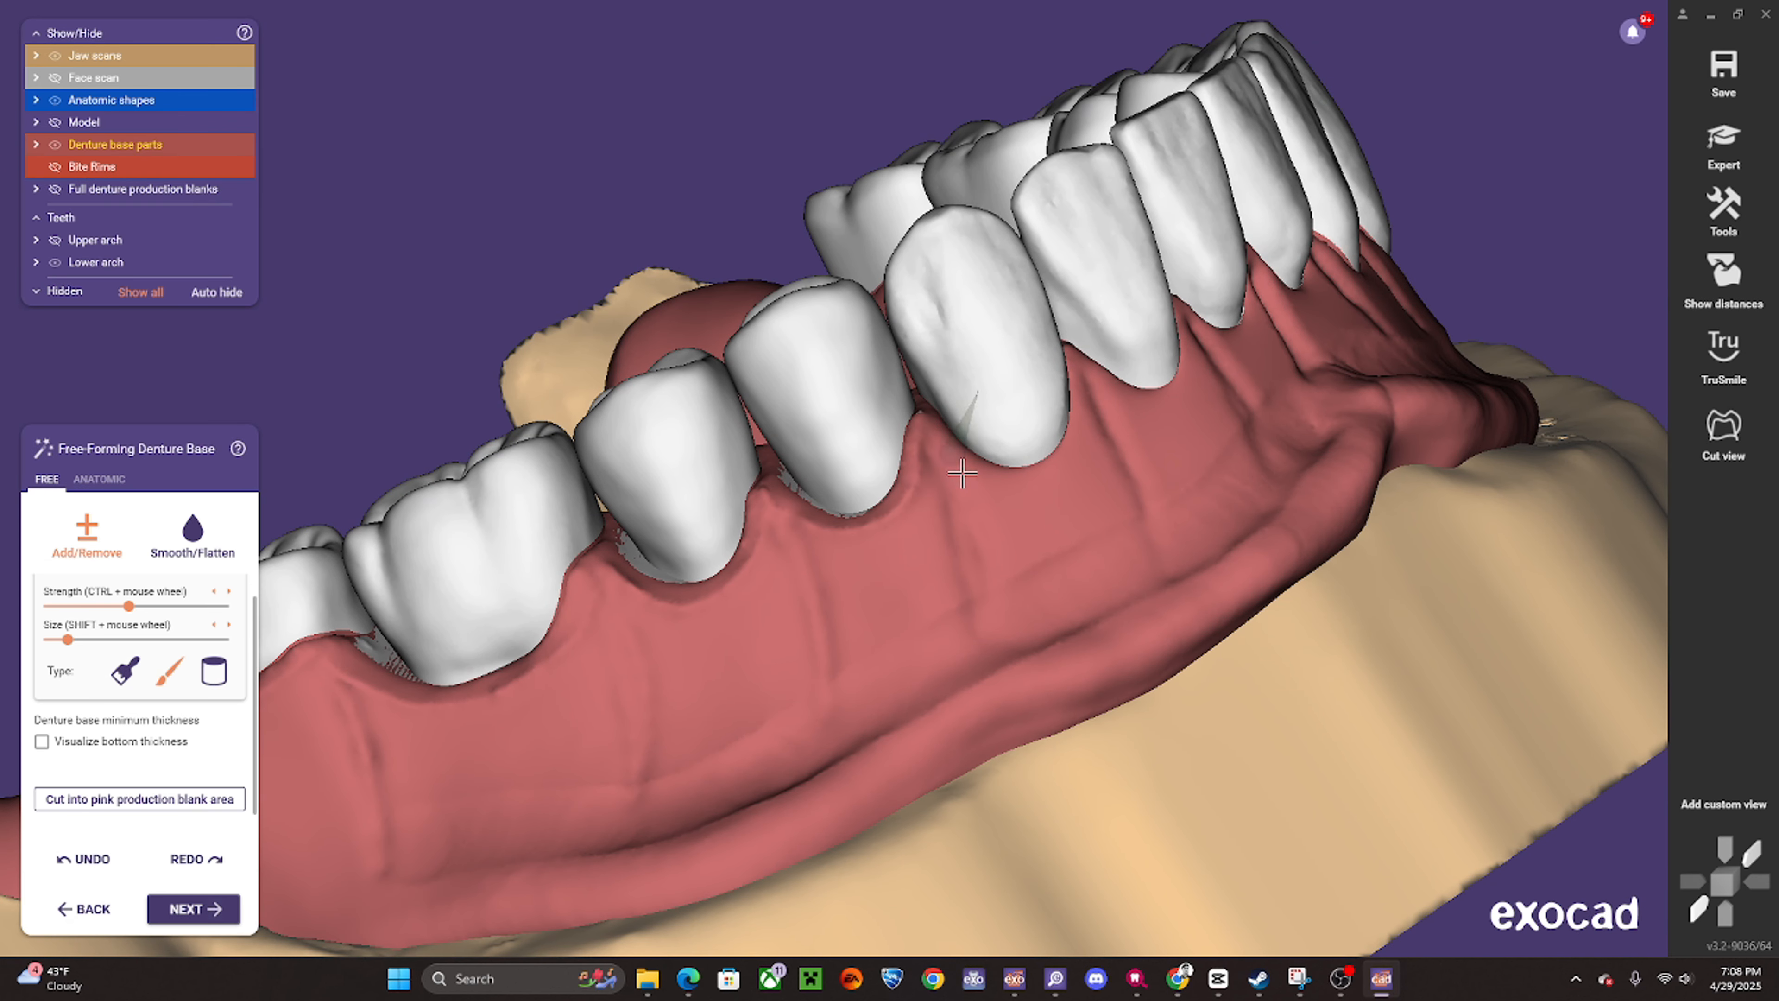
right_click_drag(963, 474, 838, 504)
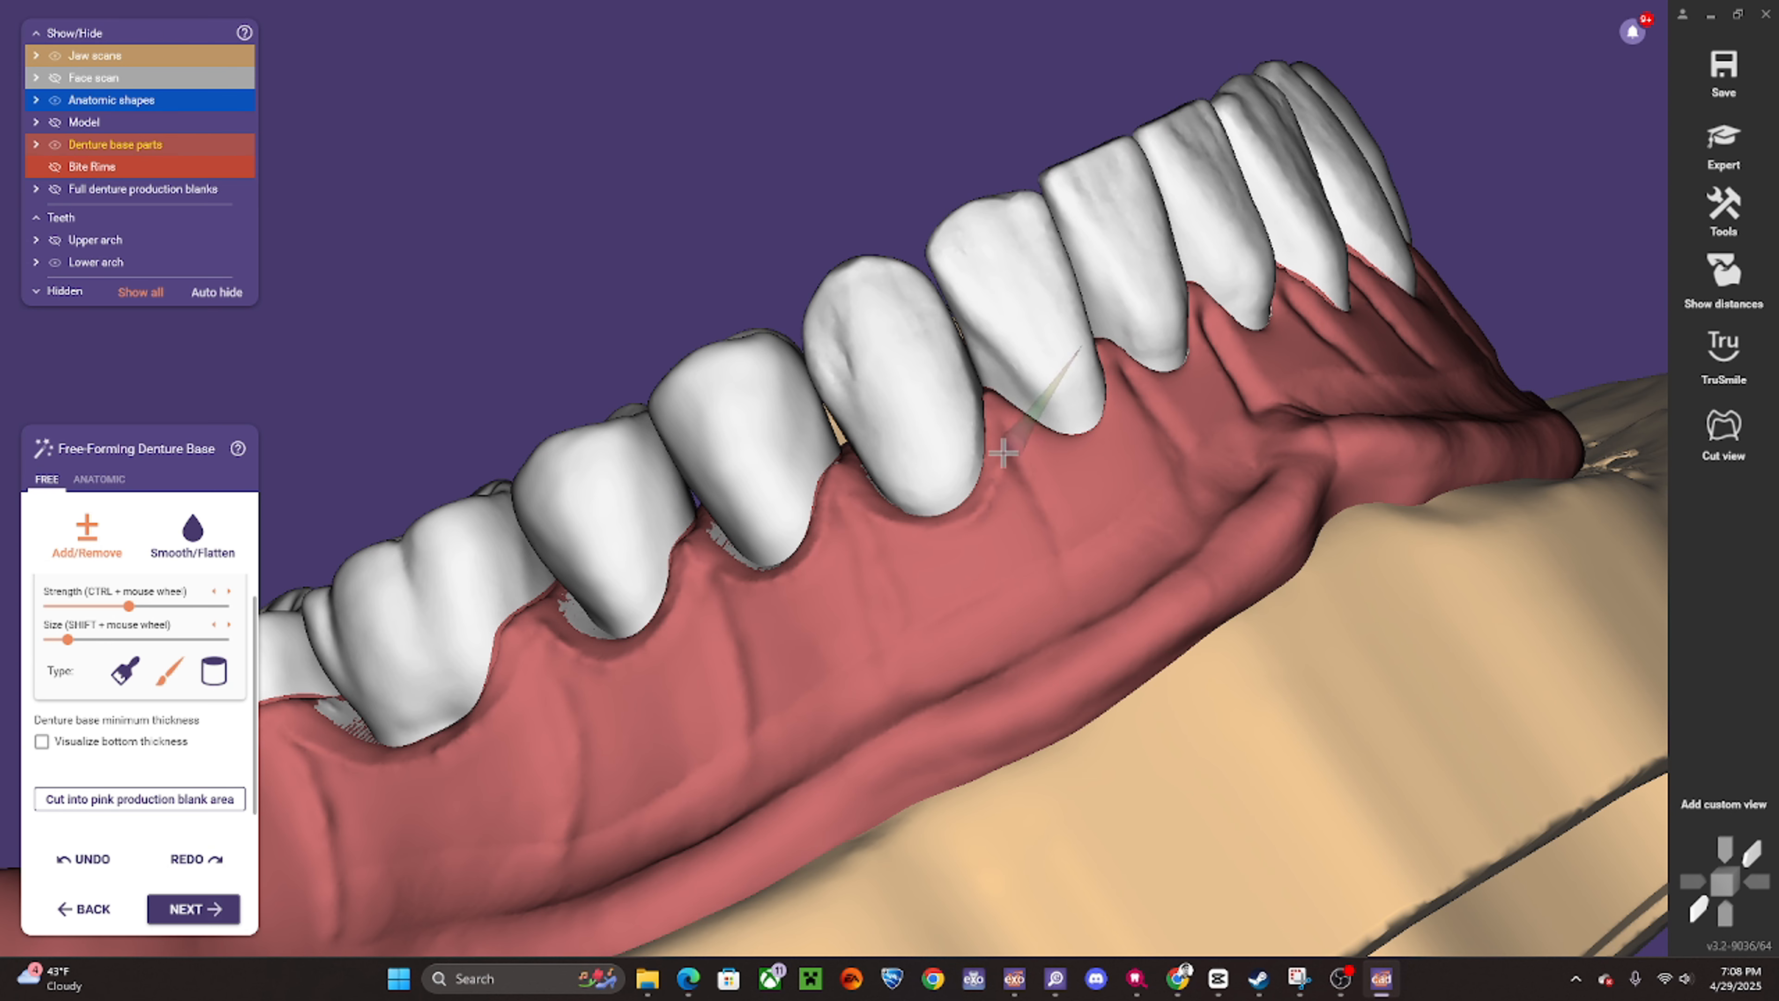
- Sculpt the gum margins around the necks of the lower central incisors, undoing one stroke and reworking it
scroll(1005, 504, "down", 4)
right_click_drag(1233, 491, 870, 350)
scroll(870, 350, "up", 5)
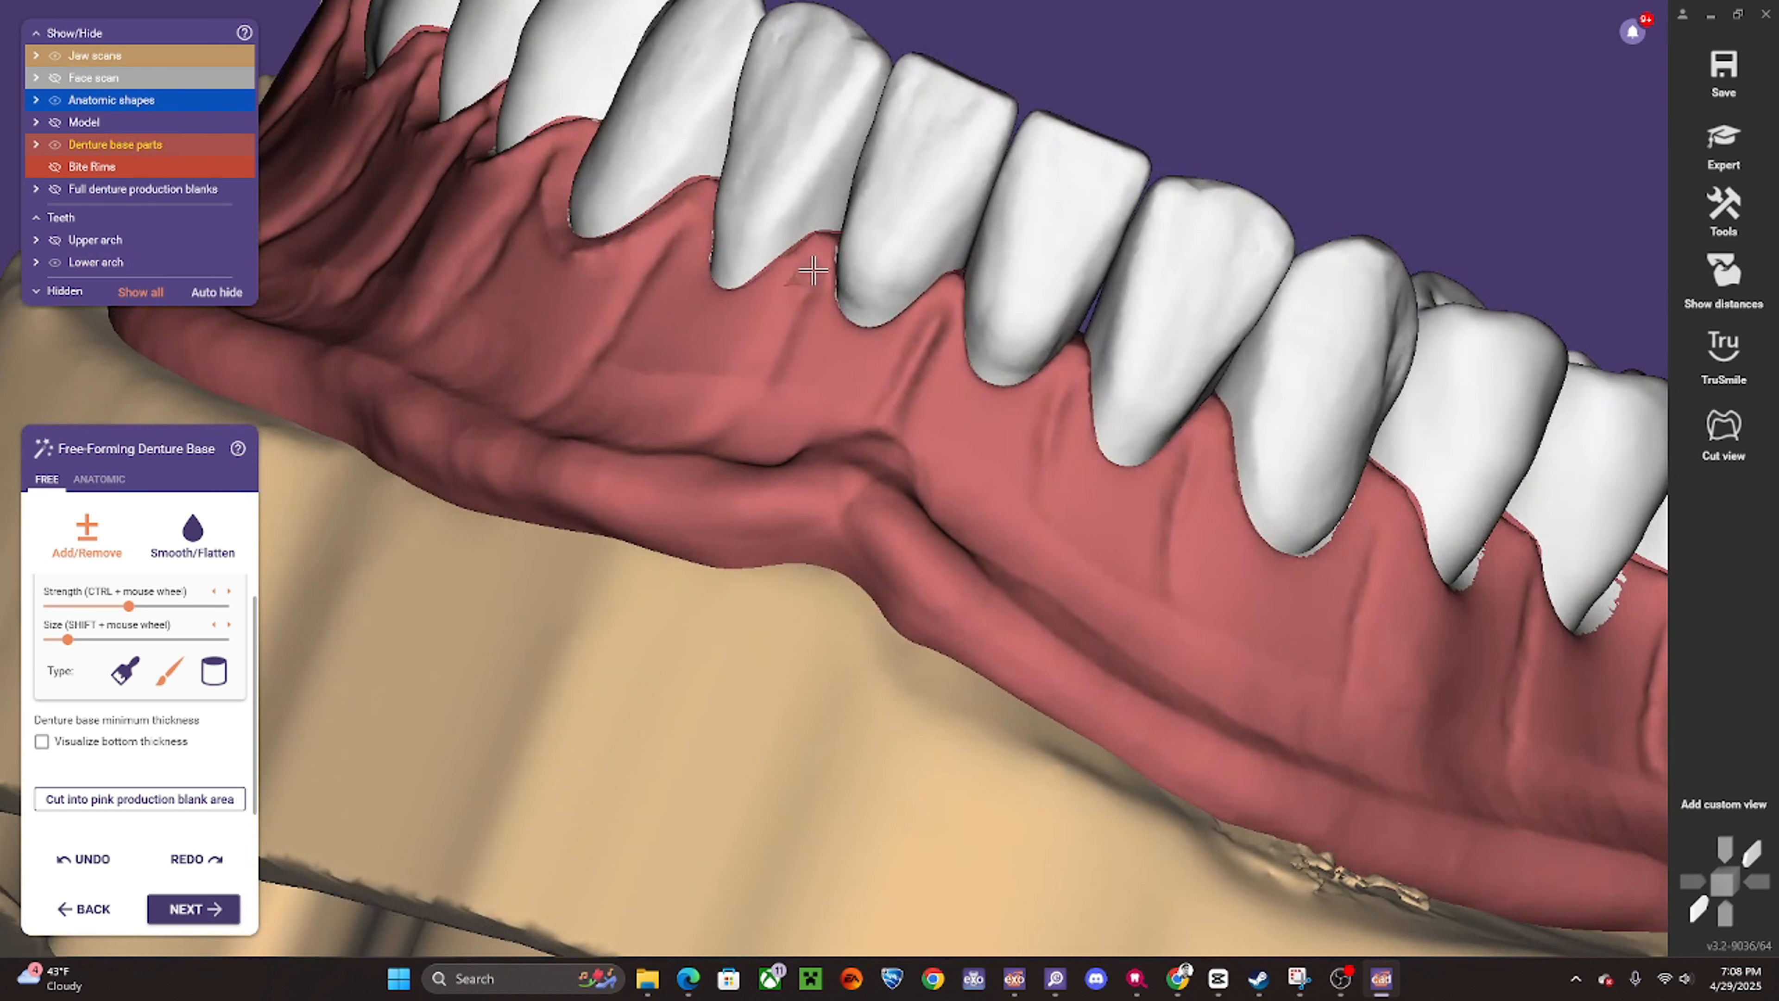
mouse_move(838, 332)
left_mouse_down()
mouse_move(936, 311)
mouse_move(1015, 371)
mouse_move(1163, 393)
left_mouse_up()
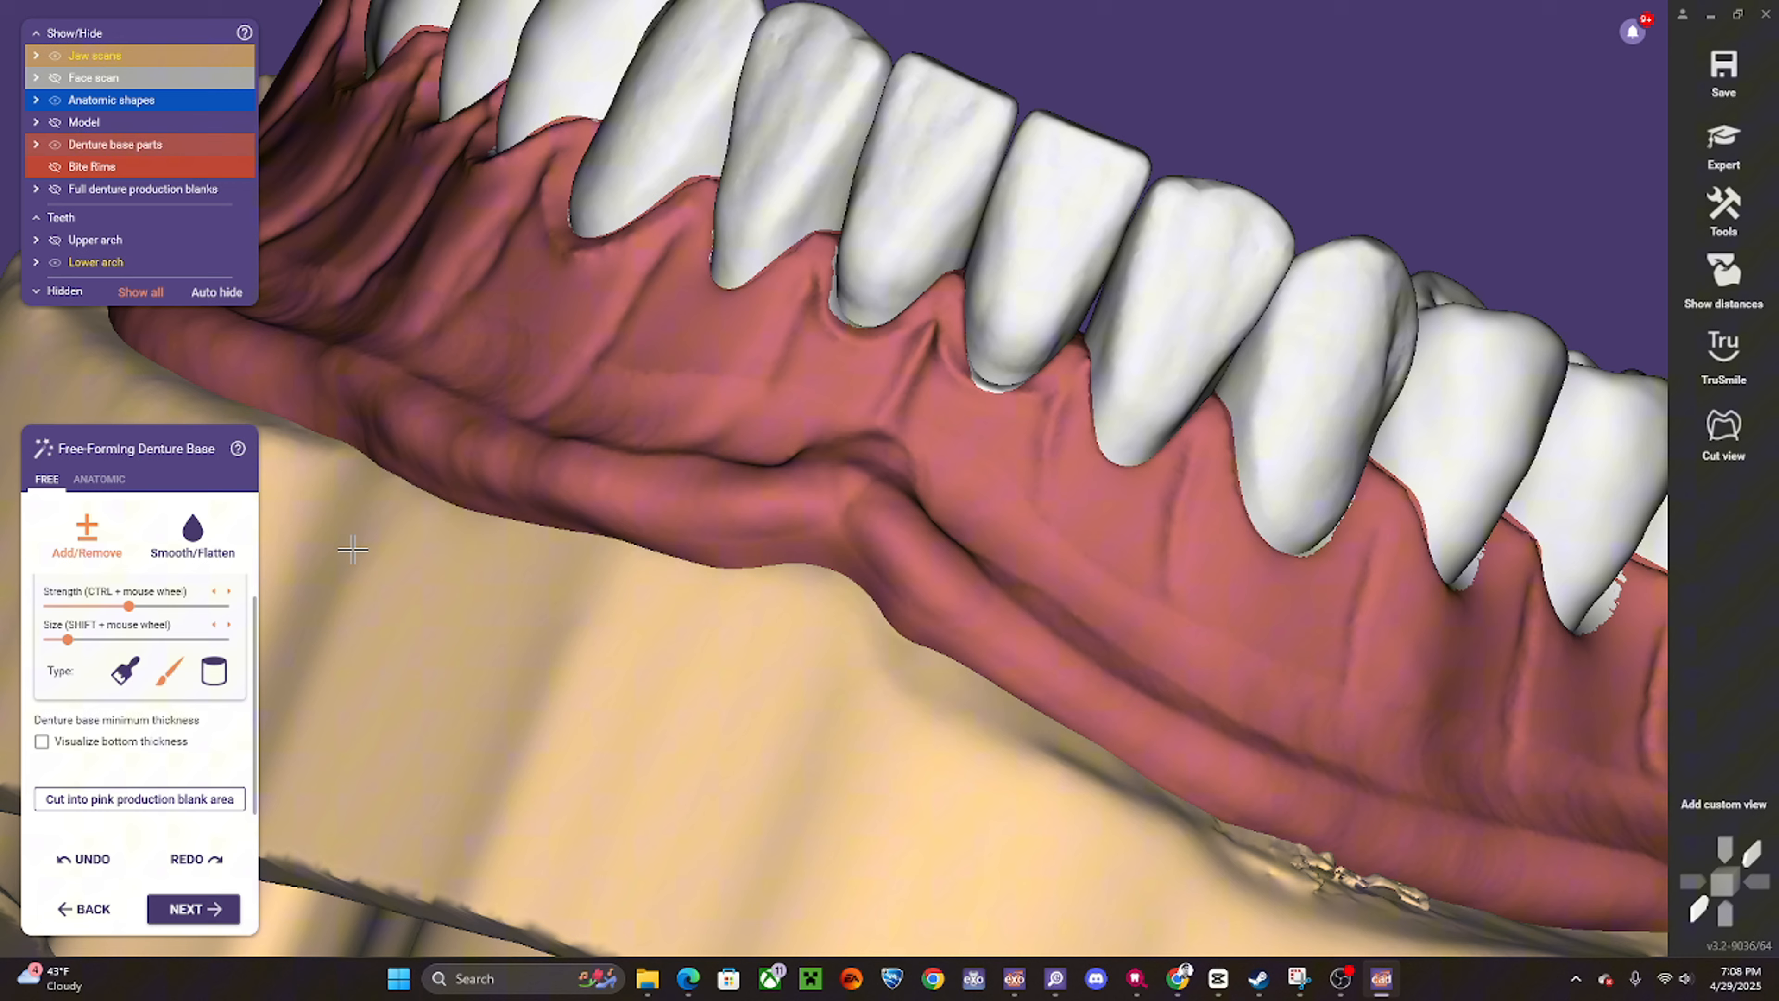
left_click(111, 860)
scroll(925, 365, "up", 3)
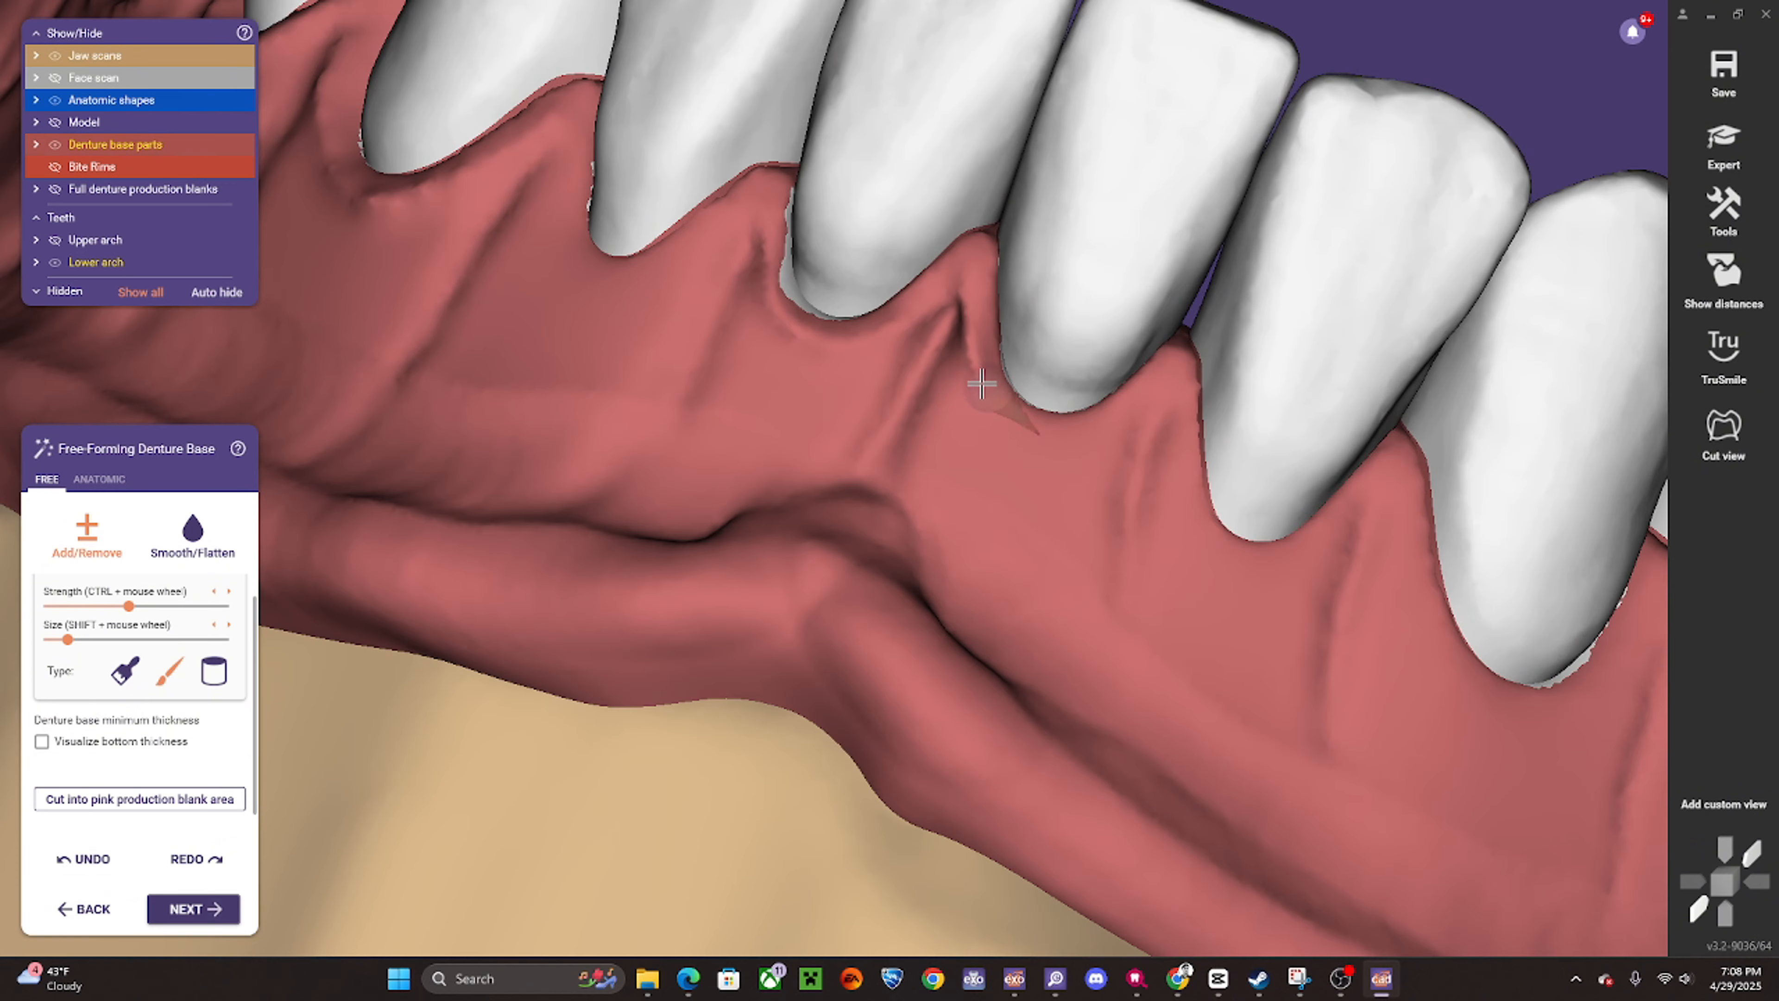
mouse_move(983, 383)
left_mouse_down()
mouse_move(1056, 438)
mouse_move(1148, 396)
left_mouse_up()
- Sculpt the gum margins around the lateral incisor and canine on the patient's left side
scroll(1209, 339, "down", 3)
mouse_move(1210, 340)
right_mouse_down()
mouse_move(1163, 464)
mouse_move(1030, 414)
right_mouse_up()
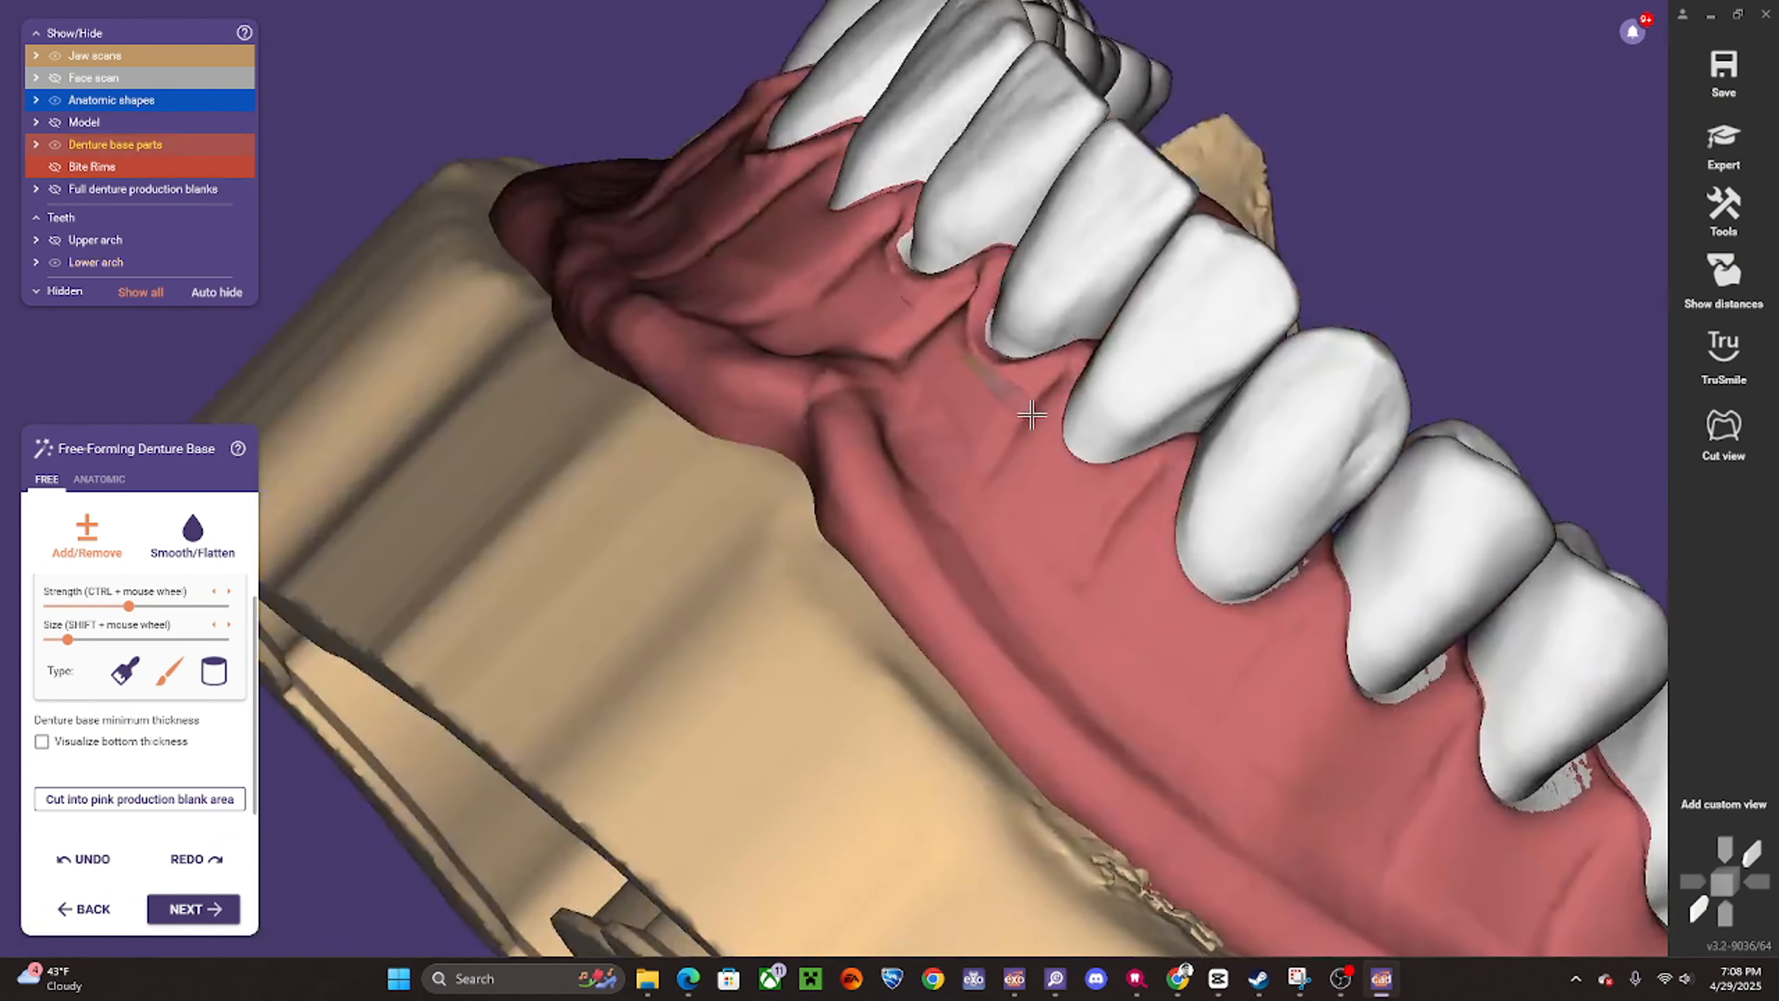
scroll(1031, 414, "up", 2)
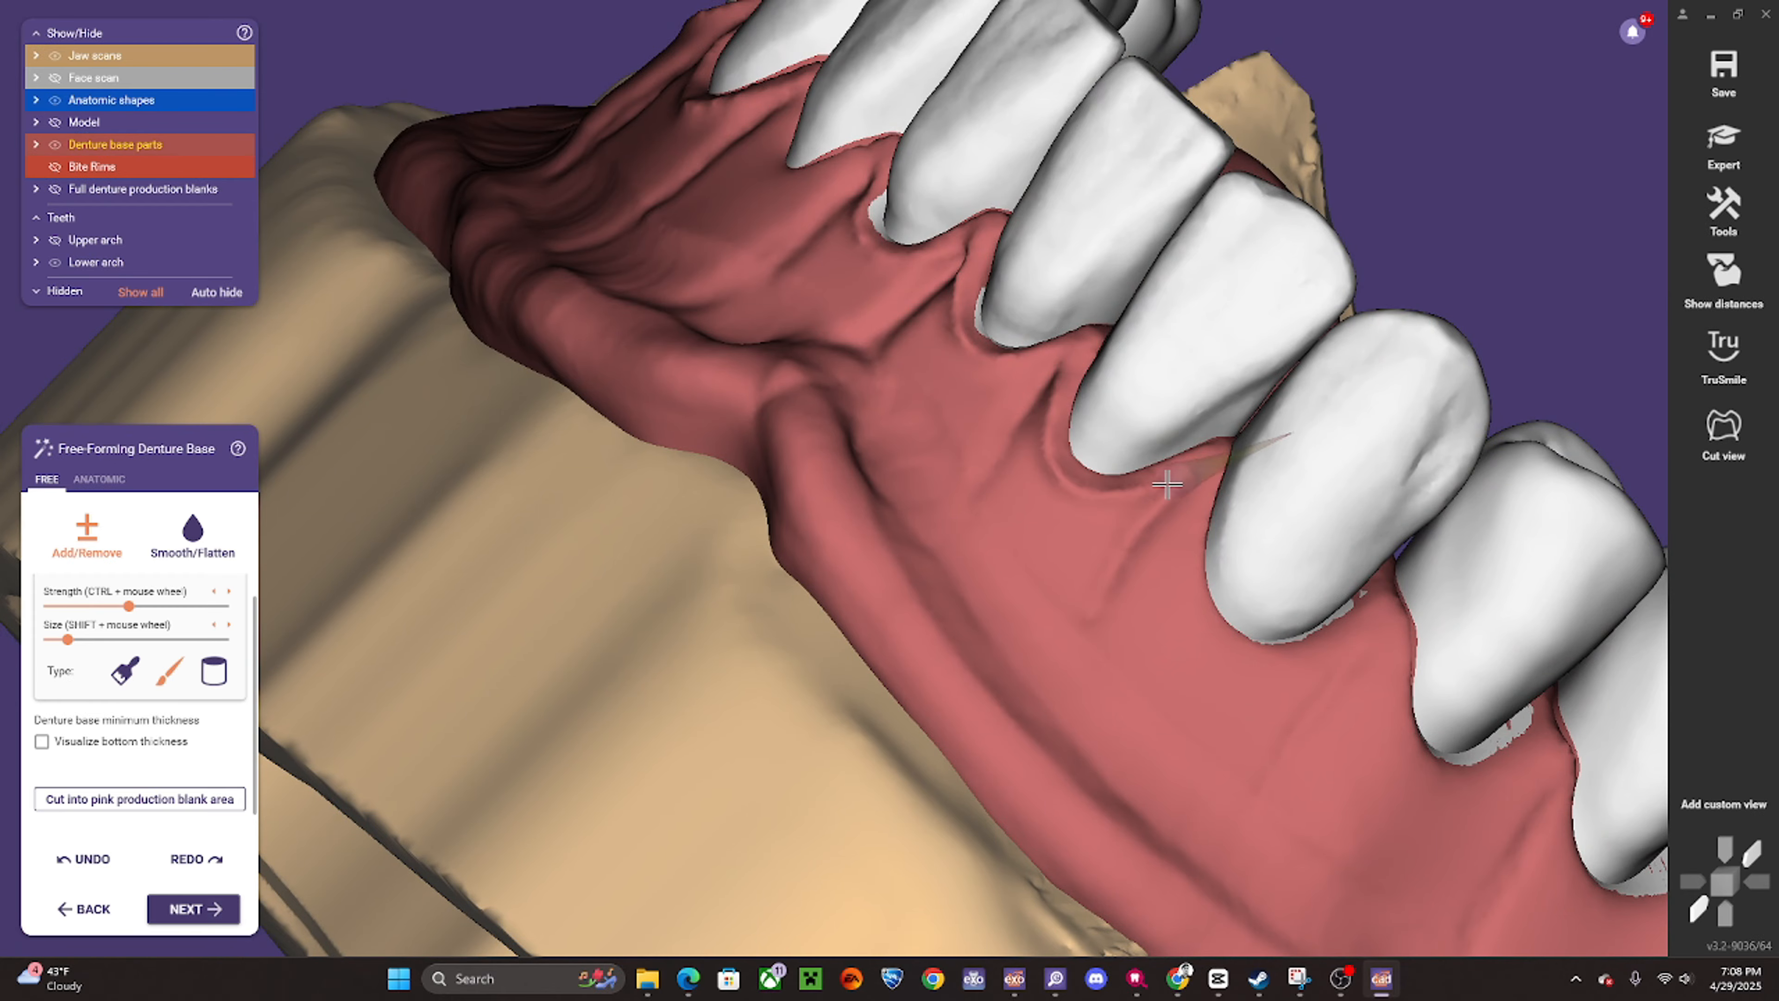
left_click_drag(1167, 484, 1206, 467)
left_click_drag(1194, 541, 1288, 663)
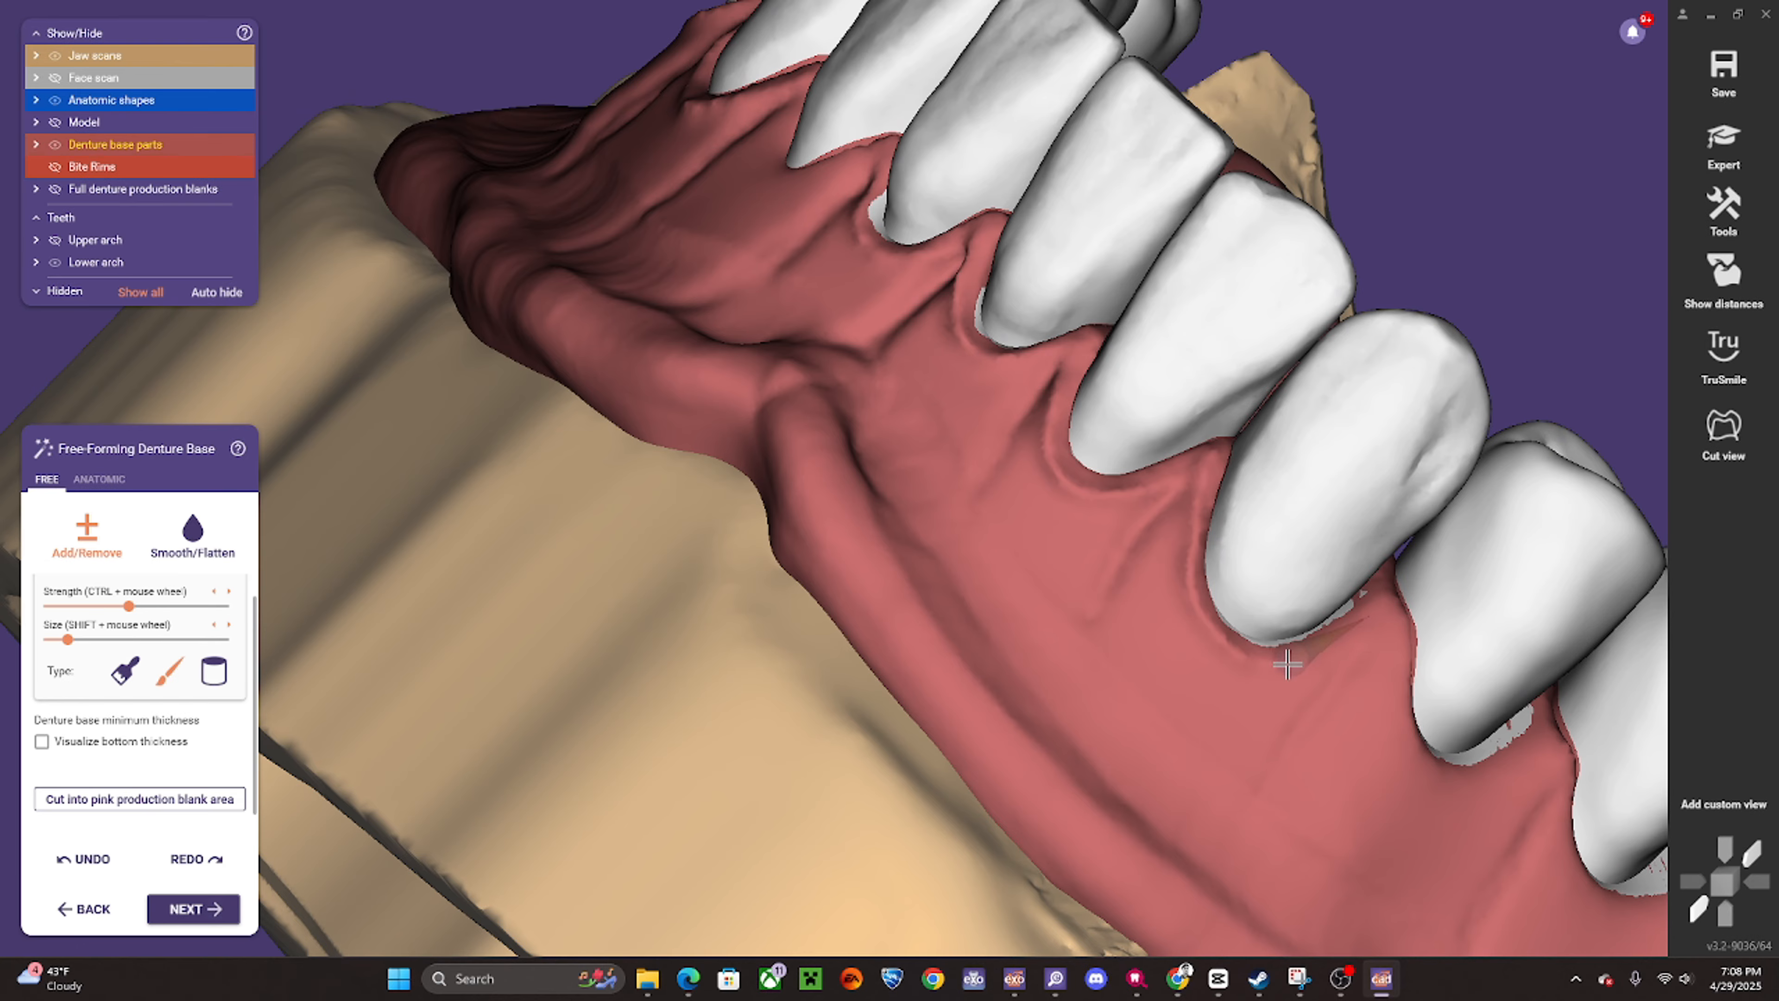
- Sculpt the gum margins around the two lower premolars on the patient's left side
scroll(1381, 603, "down", 5)
right_click_drag(1381, 603, 1123, 552)
scroll(1124, 552, "up", 5)
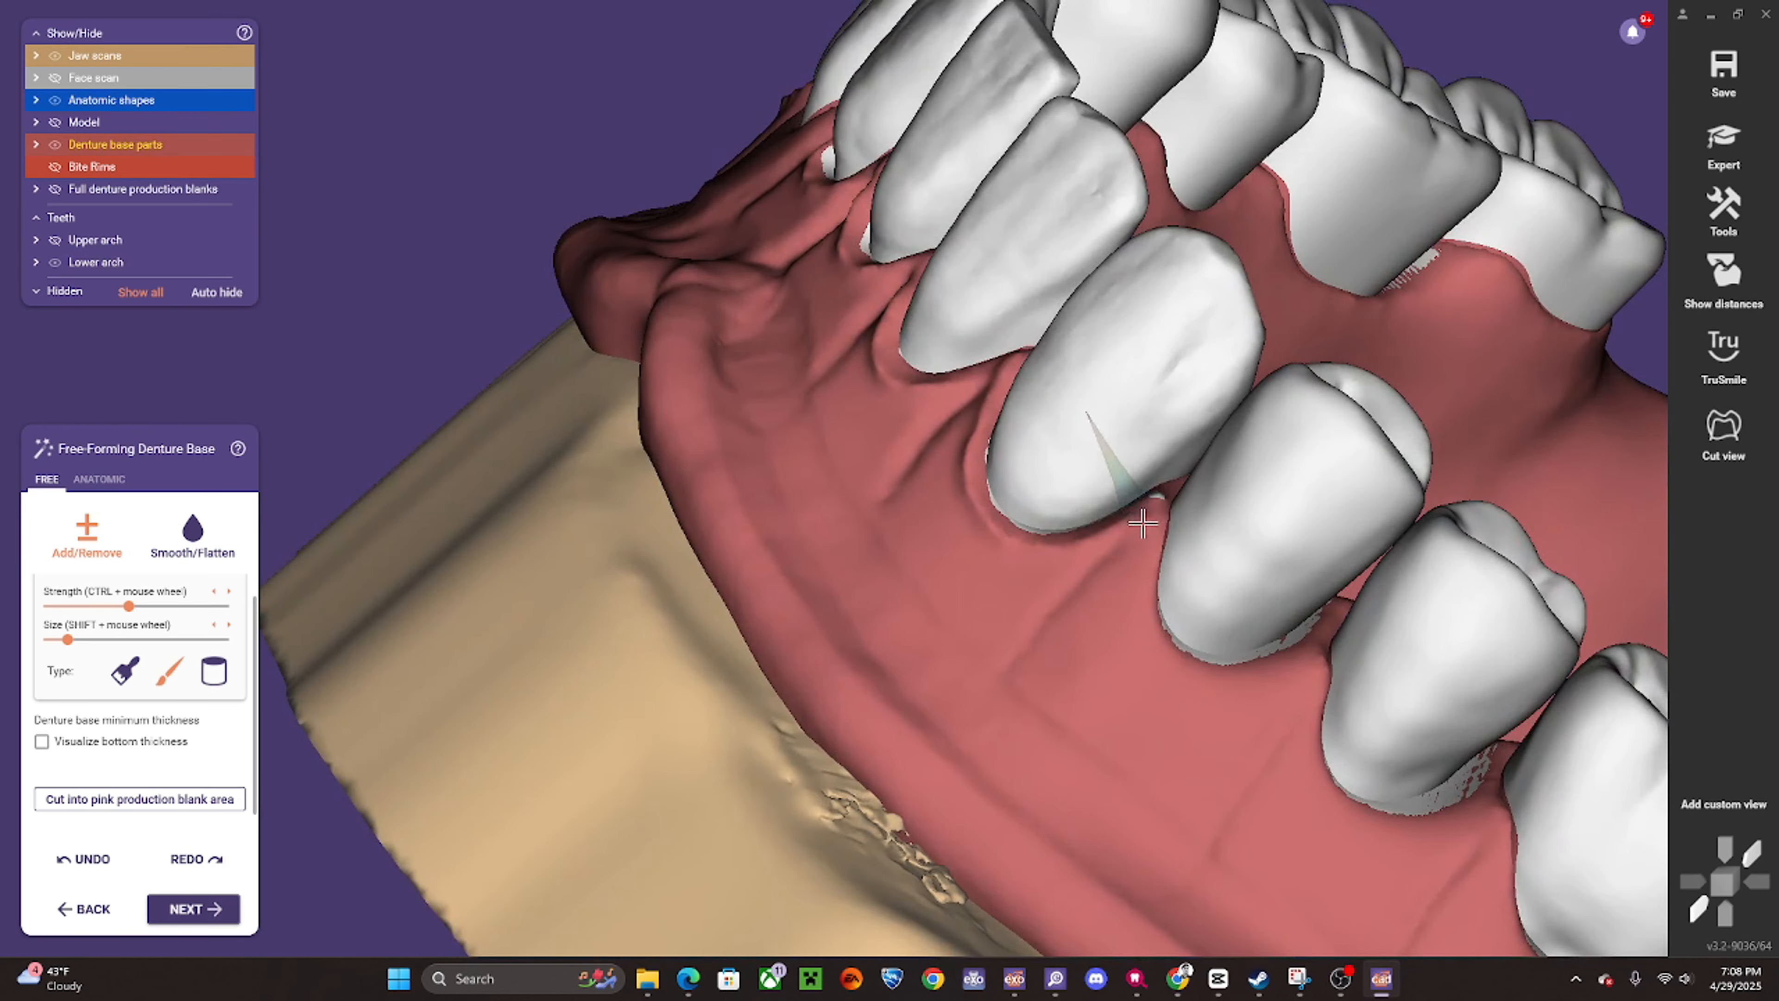
left_click_drag(1193, 677, 1321, 637)
right_click_drag(1314, 653, 1206, 538)
mouse_move(1246, 693)
left_mouse_down()
mouse_move(1354, 716)
mouse_move(1416, 690)
left_mouse_up()
scroll(1416, 690, "down", 5)
right_click_drag(1416, 683, 1195, 530)
scroll(1195, 530, "up", 5)
left_click_drag(1181, 543, 1056, 557)
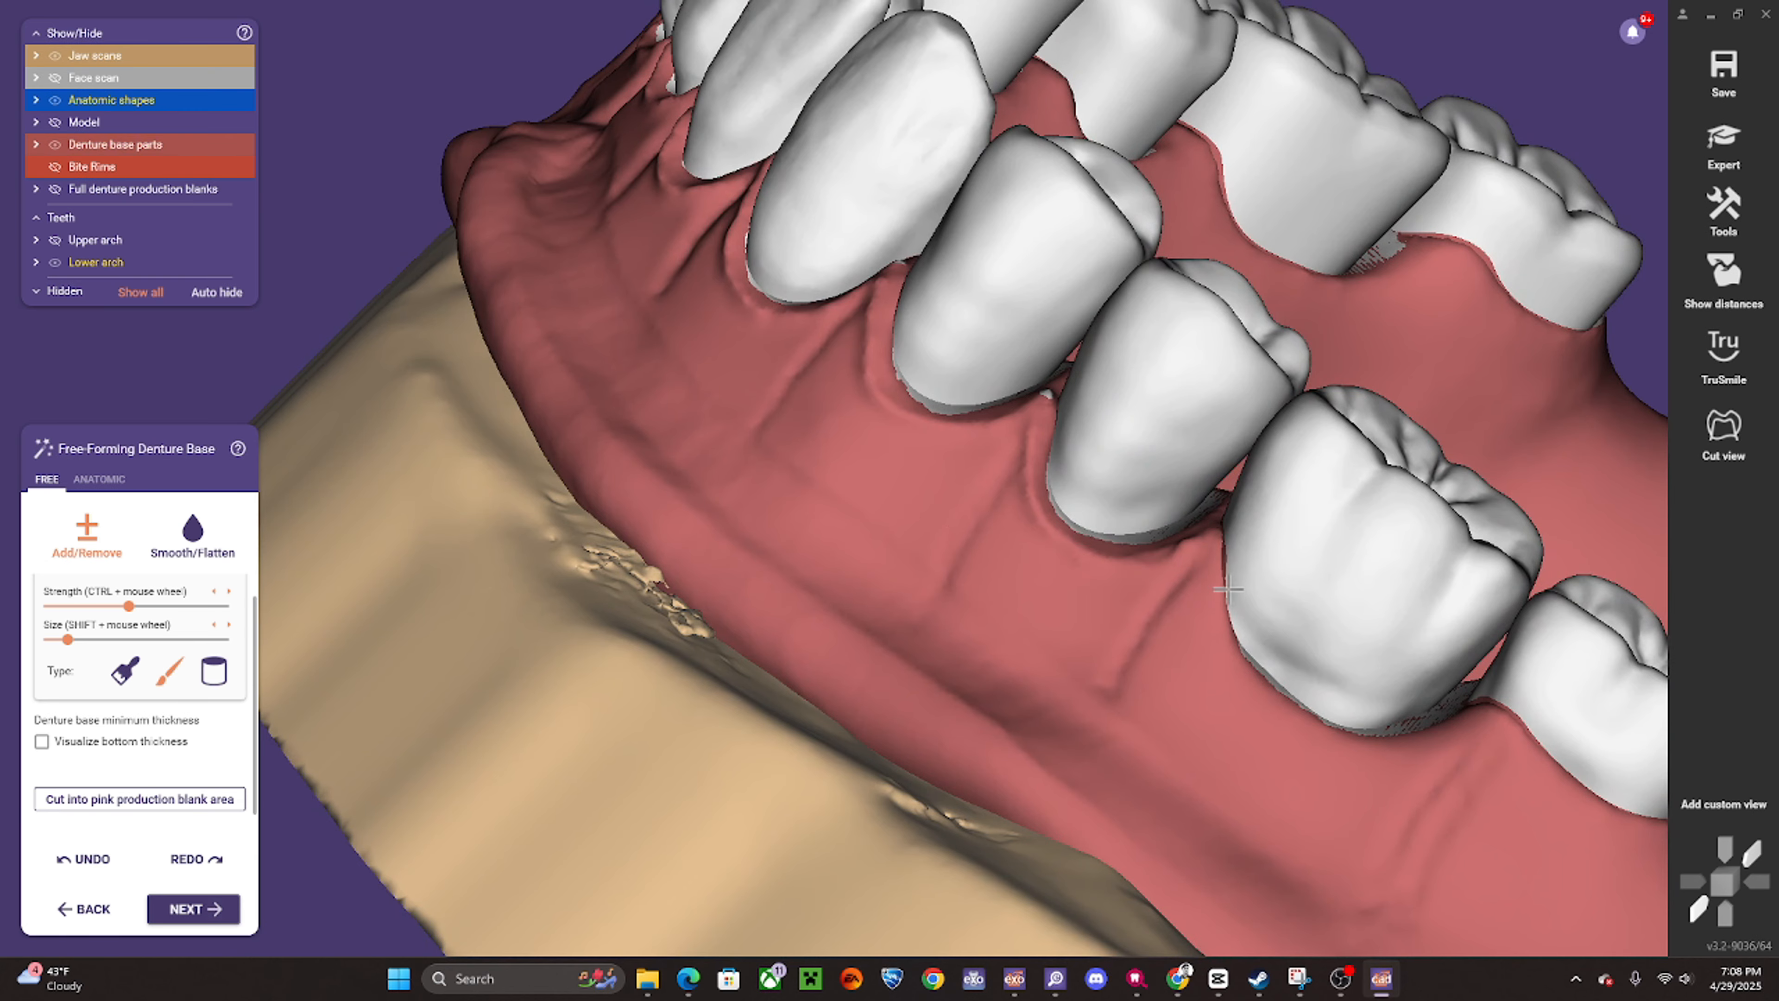
- Sculpt the gum margins around the lower molars on the patient's left side
scroll(1134, 624, "down", 3)
right_click_drag(1134, 624, 1211, 556)
scroll(1211, 557, "up", 3)
left_click_drag(1206, 538, 1223, 555)
mouse_move(1233, 616)
left_mouse_down()
mouse_move(1330, 637)
mouse_move(1383, 708)
mouse_move(1533, 663)
left_mouse_up()
right_click_drag(1532, 663, 1206, 516)
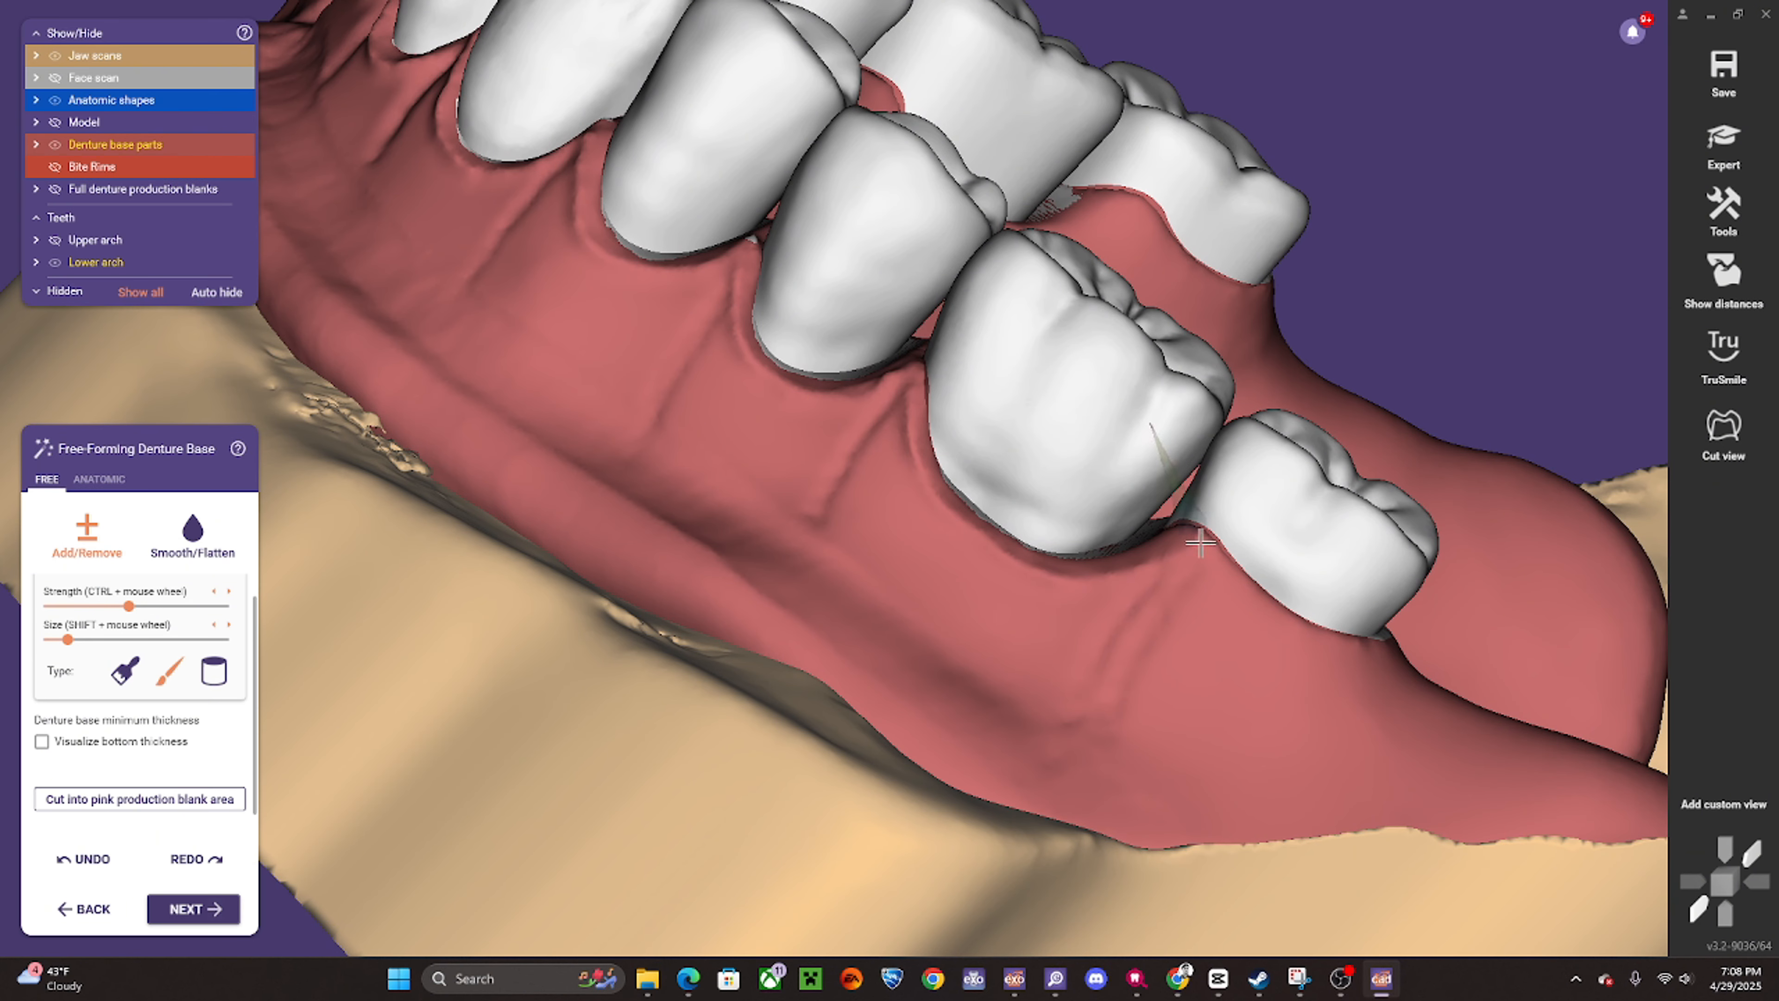
left_click_drag(1206, 516, 1288, 626)
- Cut the free-formed lower denture base into the pink production blank area
scroll(1461, 648, "down", 5)
right_click_drag(1462, 649, 1051, 490)
scroll(1232, 616, "down", 3)
scroll(1191, 596, "up", 3)
left_click(201, 814)
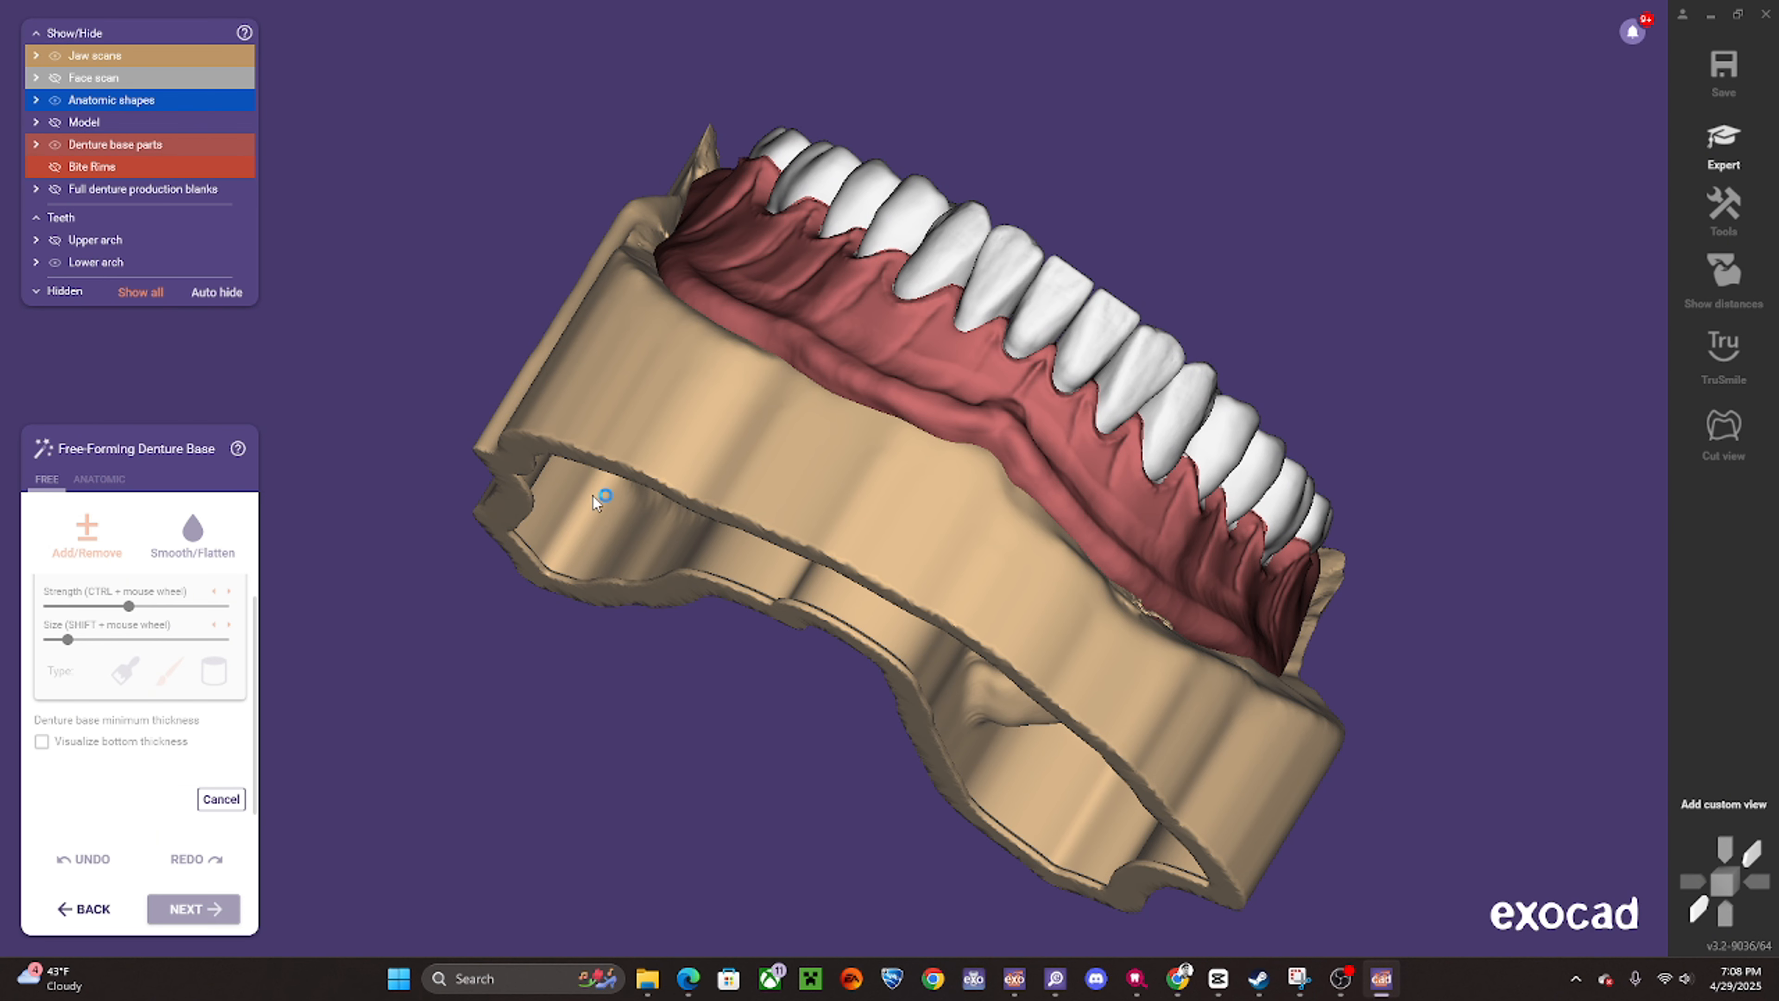
right_click_drag(595, 496, 1061, 525)
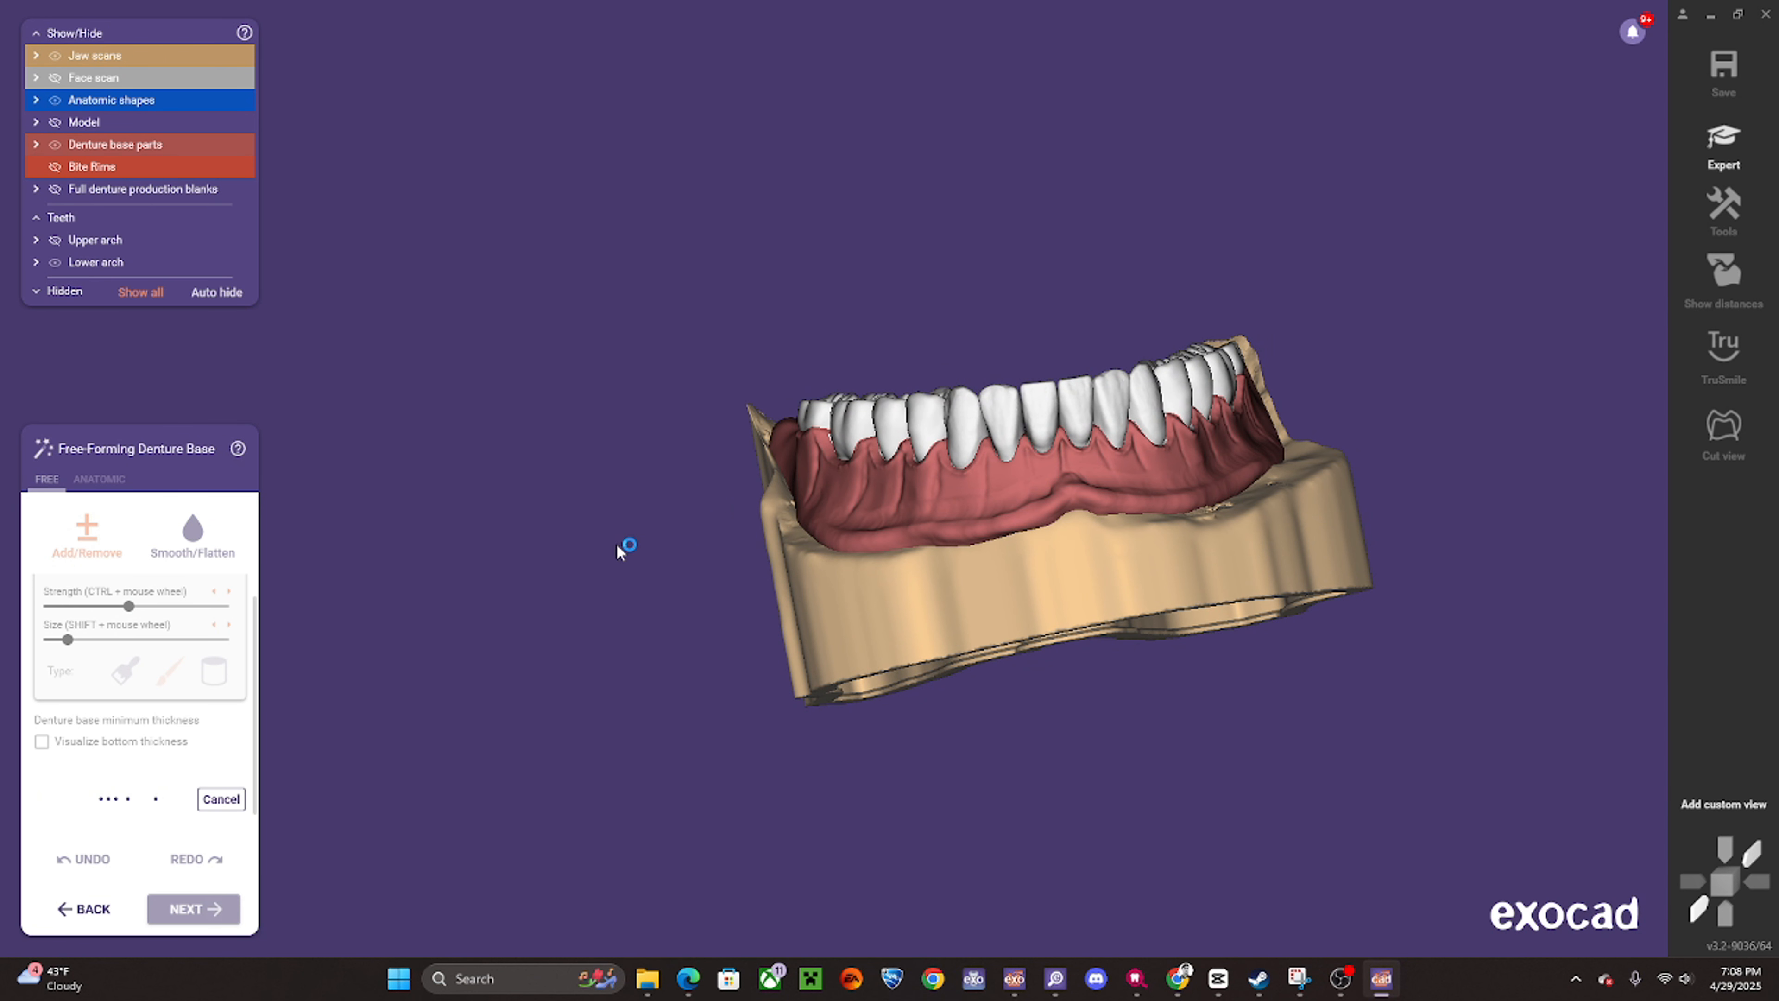
- Smooth the outer surface of the lower denture base at low strength and cut the base into the pink production blank area again
left_click(124, 676)
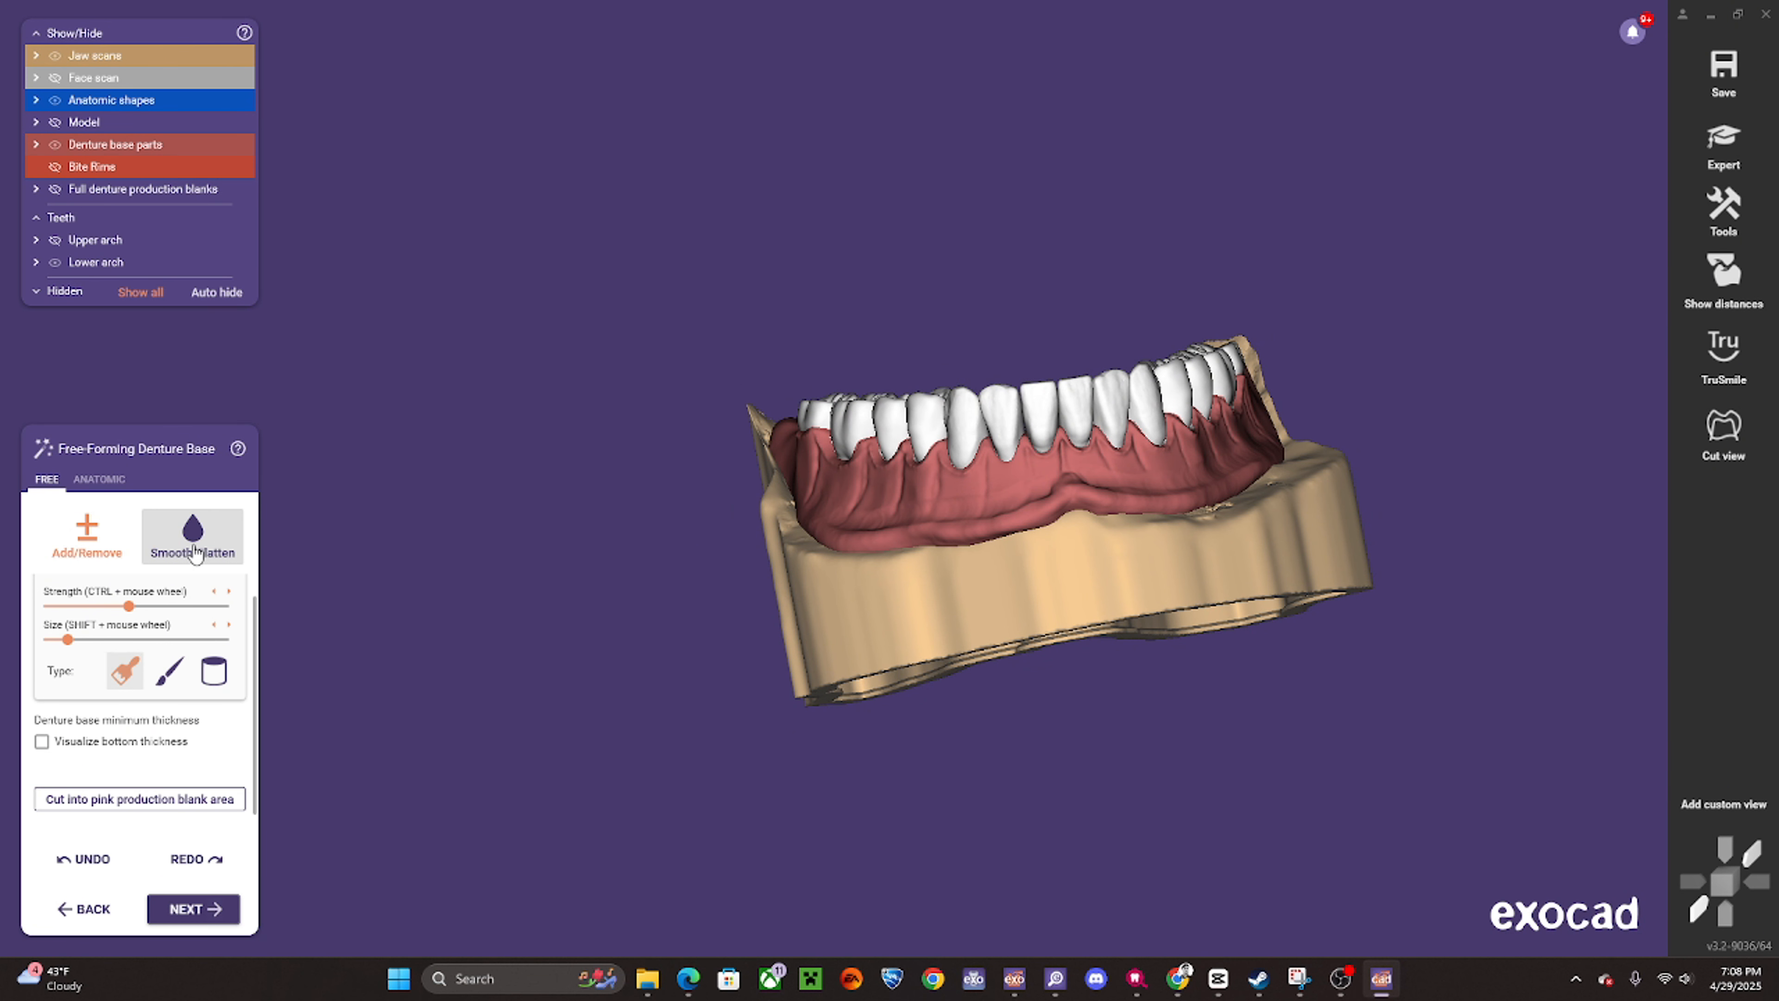
left_click(195, 550)
scroll(1012, 465, "up", 3)
left_click_drag(968, 484, 755, 509)
right_click_drag(735, 522, 823, 525)
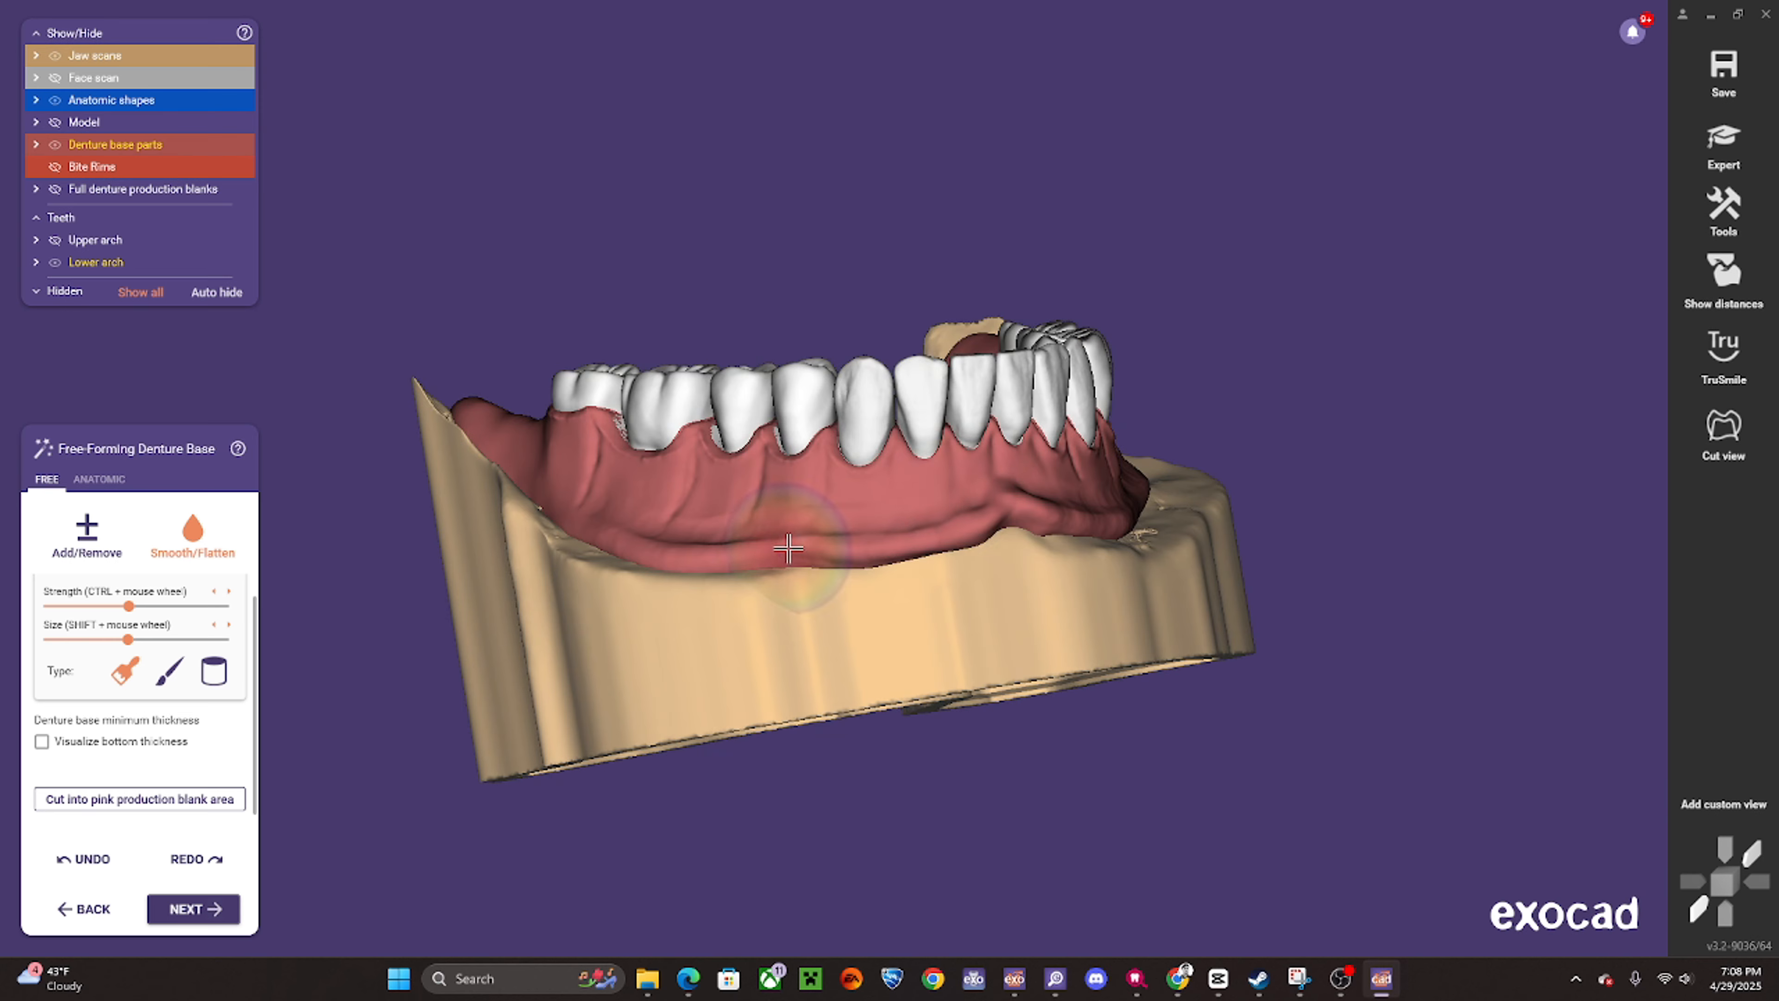
left_click_drag(822, 526, 655, 492)
left_click(100, 857)
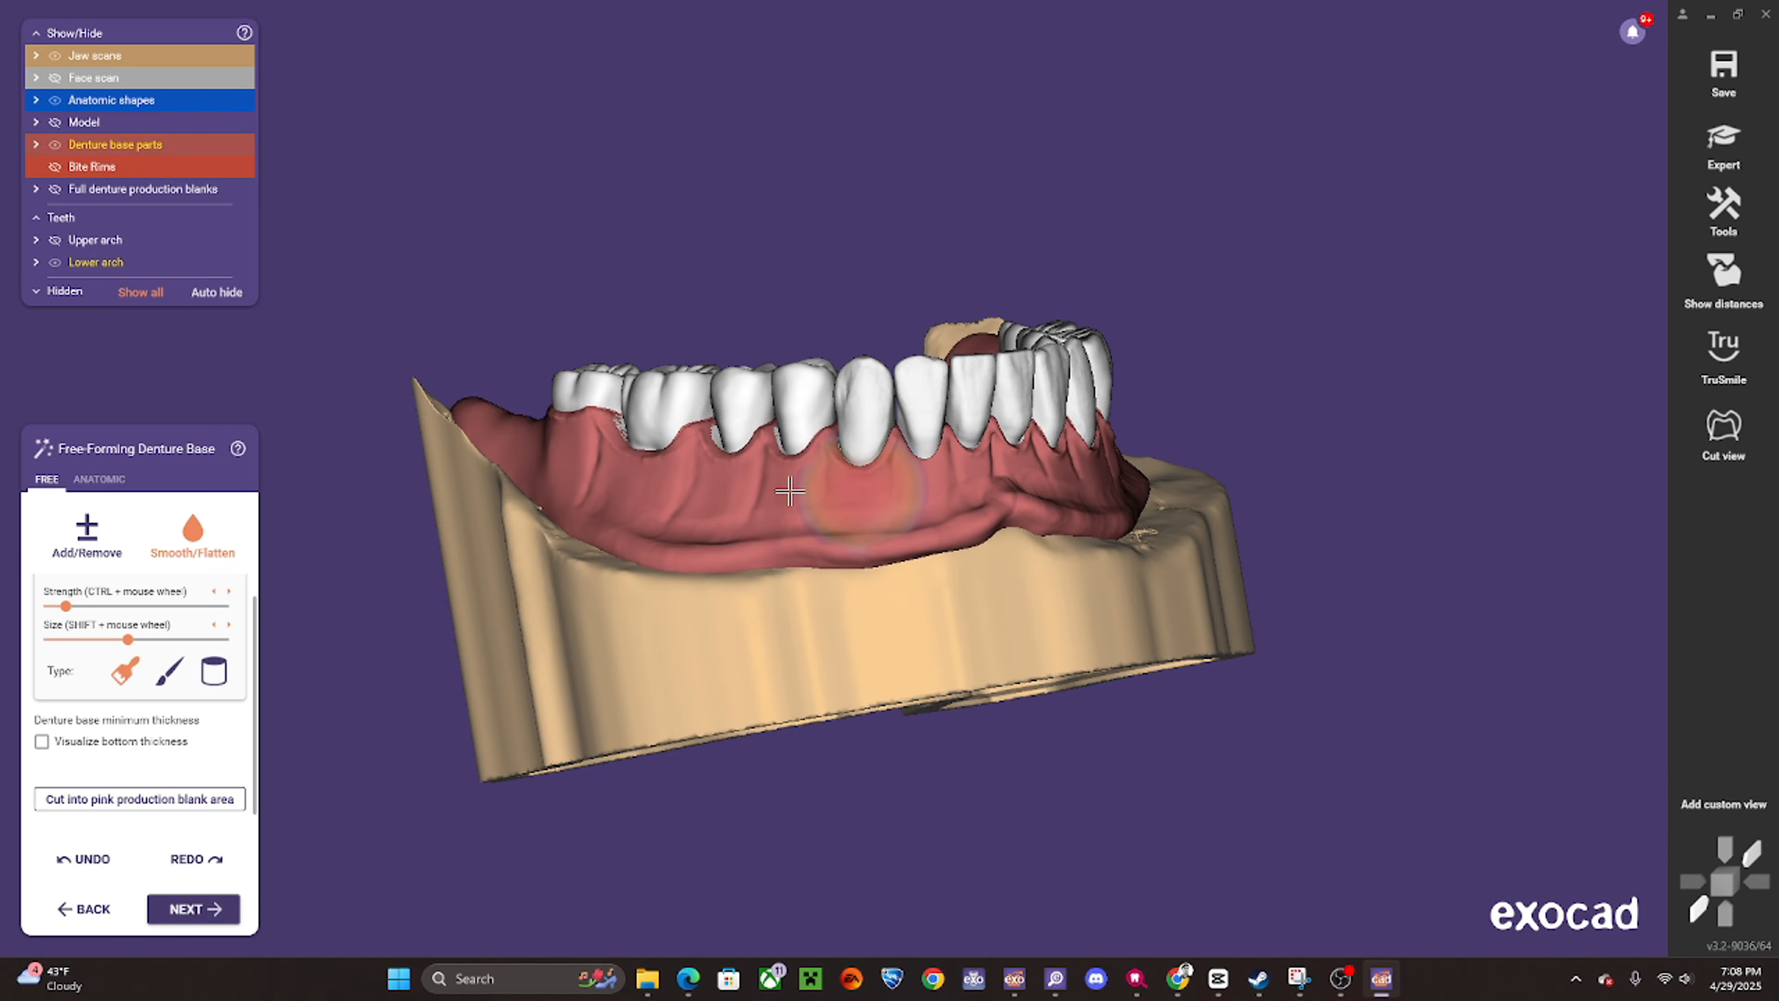
right_click_drag(853, 519, 1119, 523)
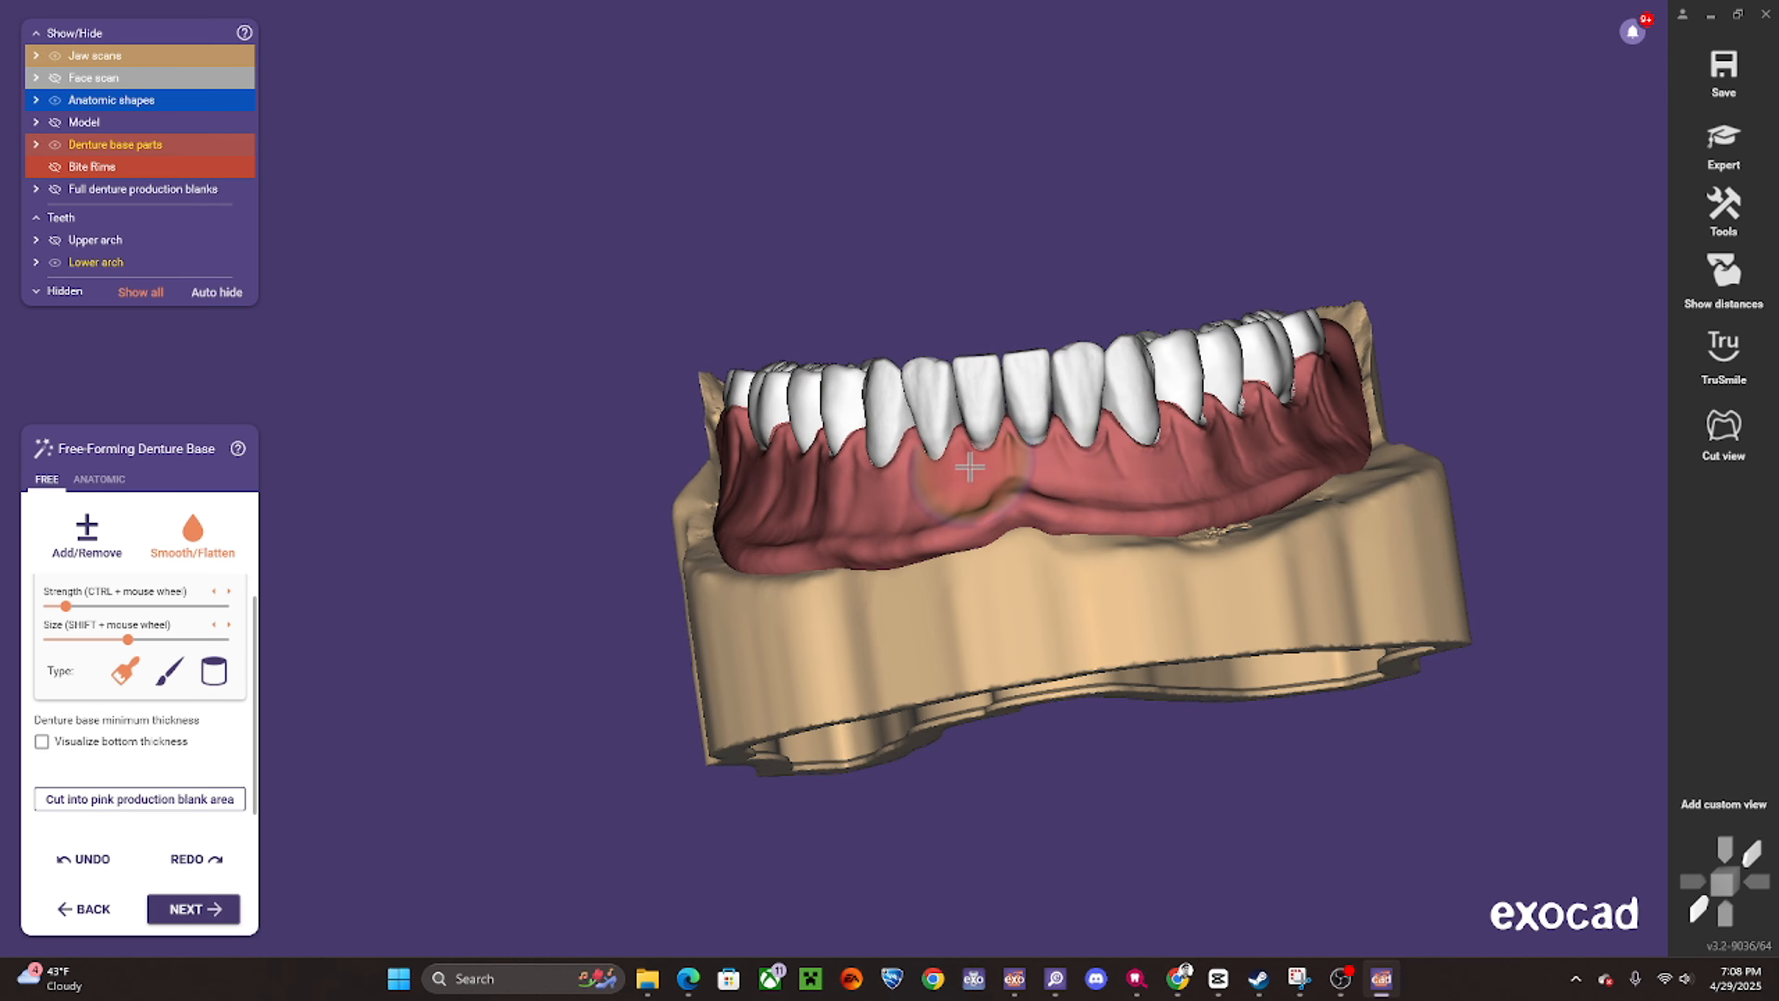
right_click_drag(1307, 423, 1464, 477)
left_click(115, 798)
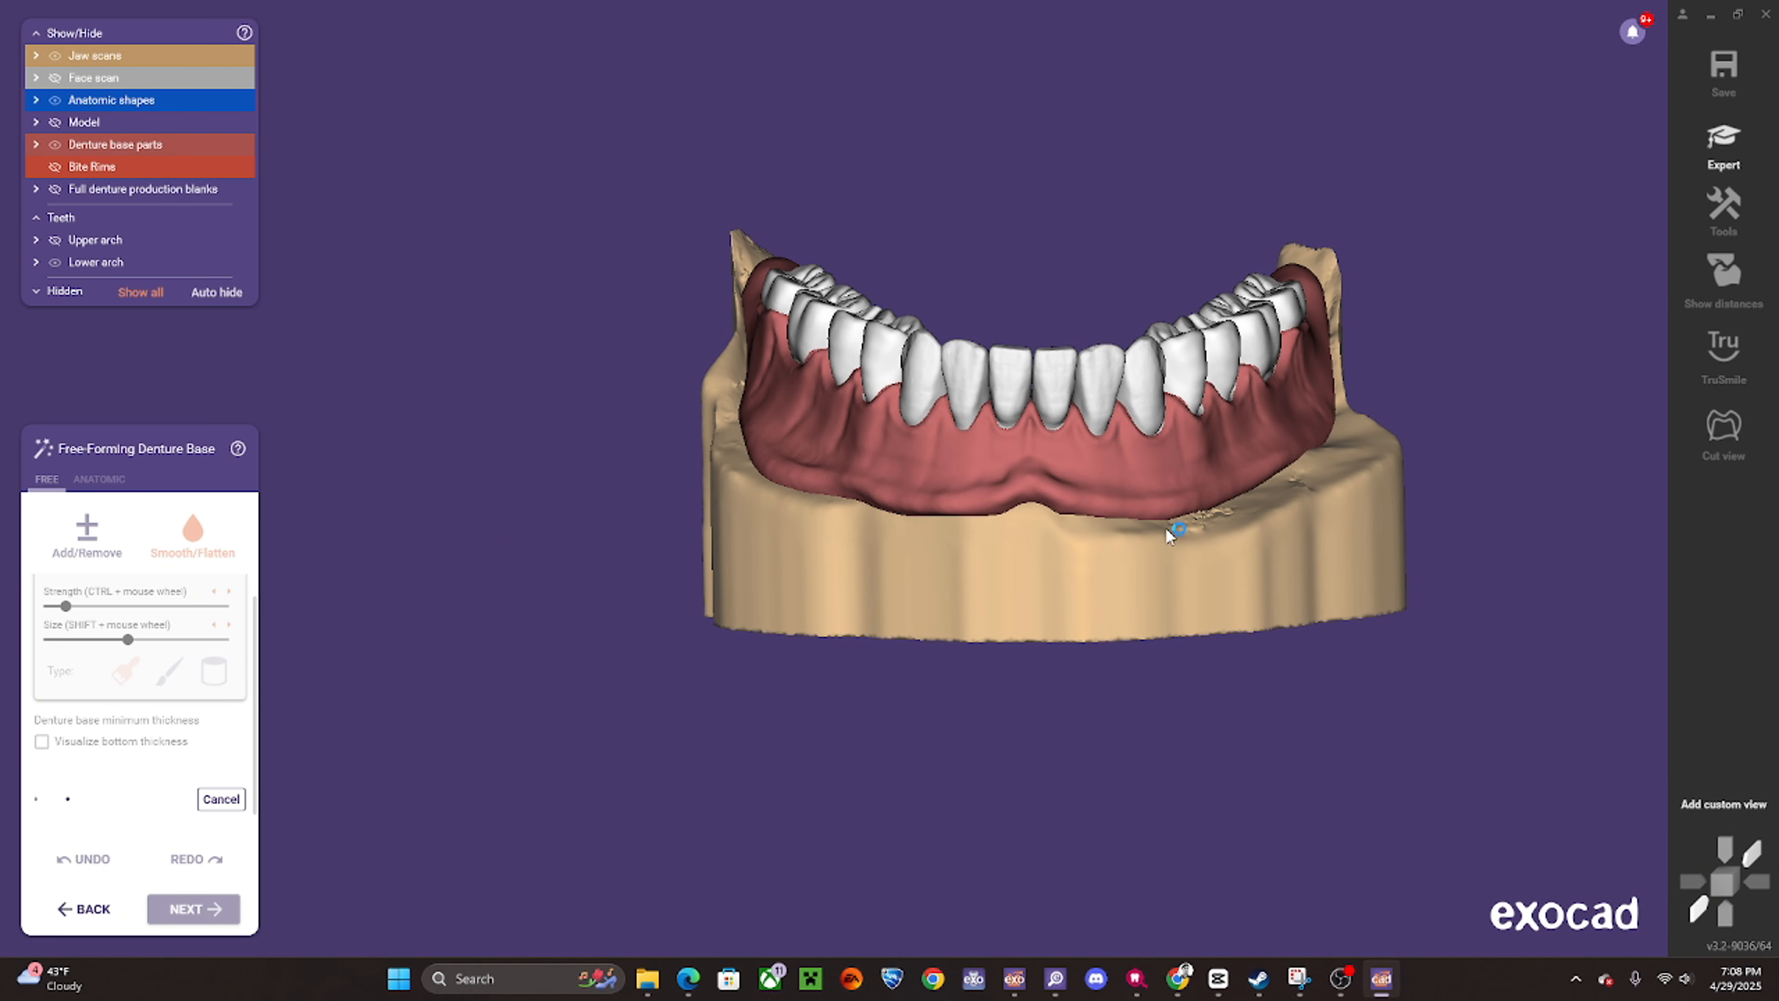
scroll(1124, 517, "up", 3)
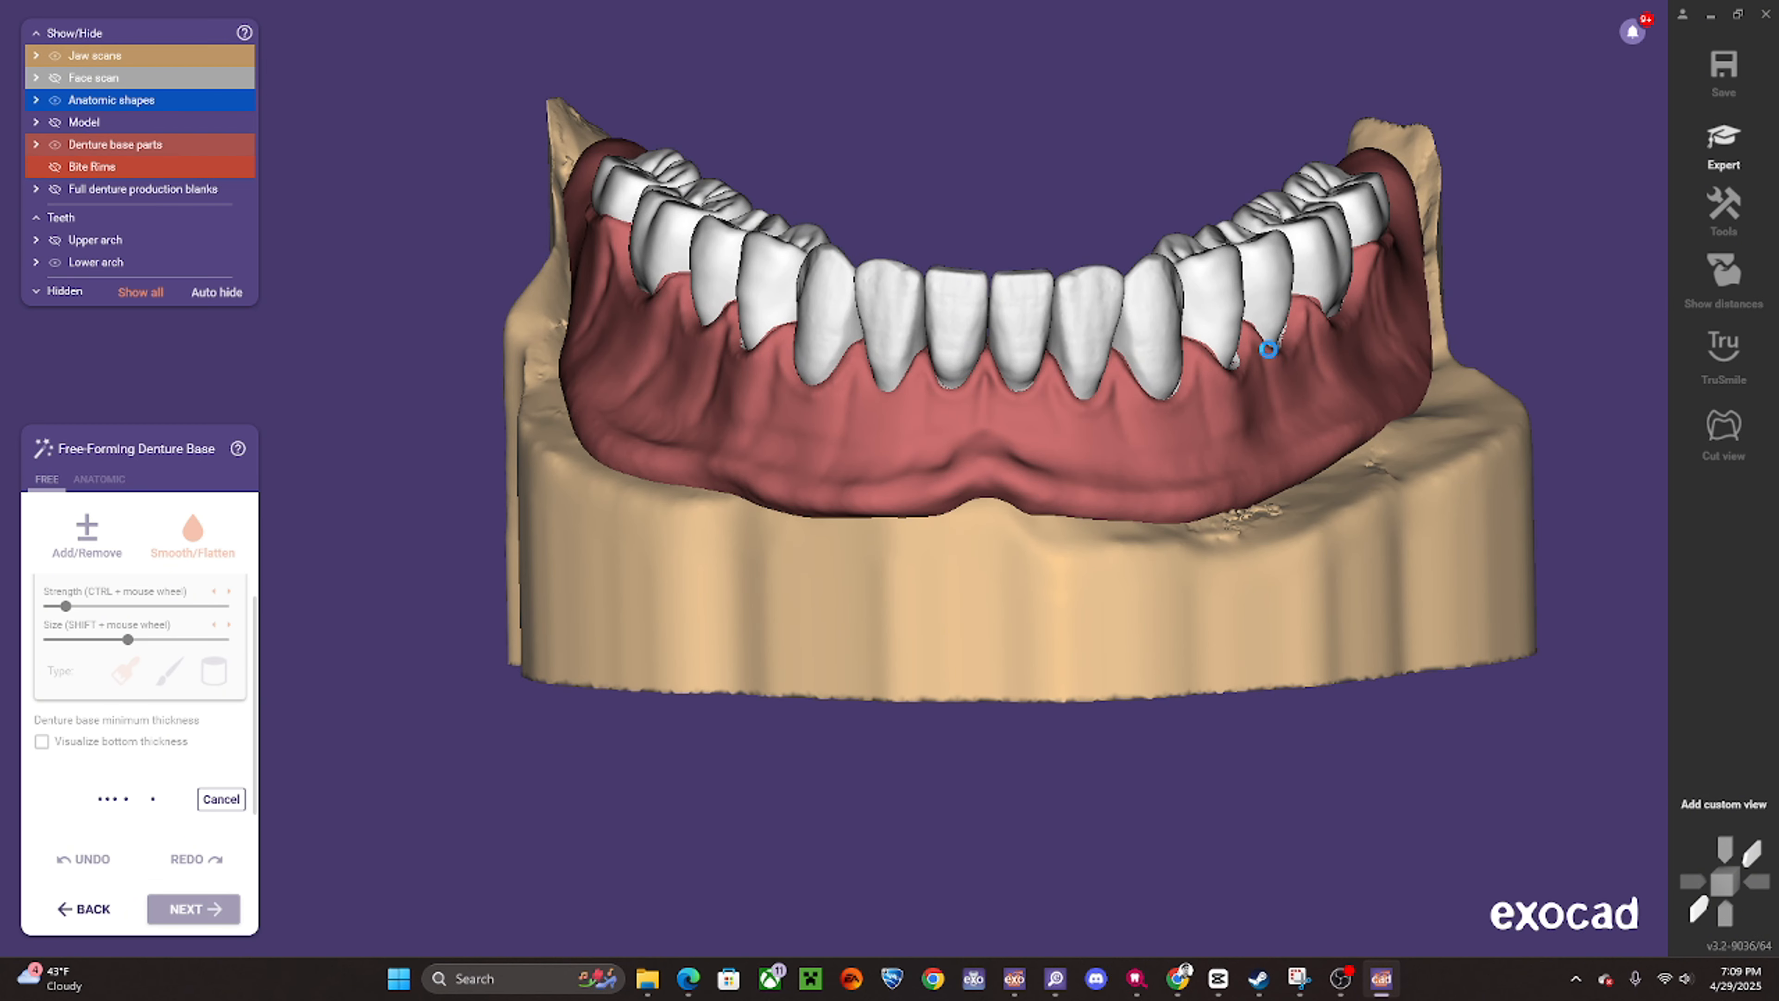
- Fill the gum margins around the lower second premolar and first molar on the patient's left side with a small, low-strength brush
left_click(86, 539)
scroll(1005, 397, "up", 2)
right_click_drag(1076, 395, 440, 685)
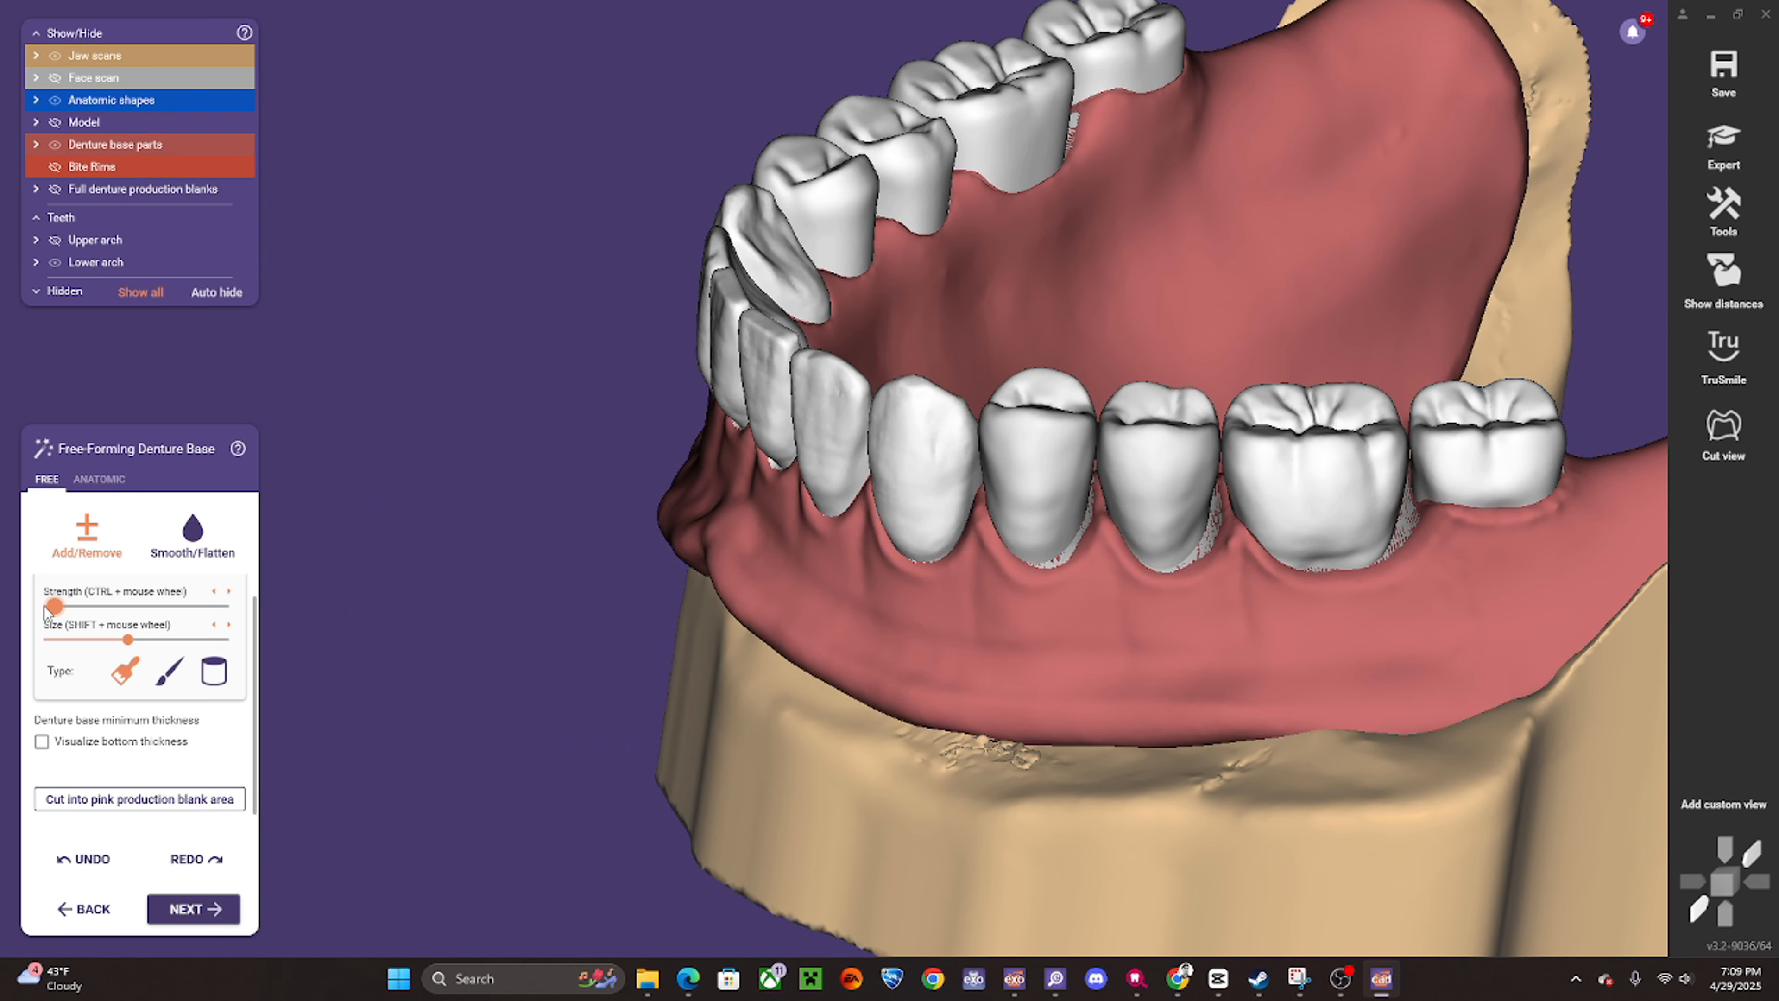
scroll(1003, 591, "up", 2)
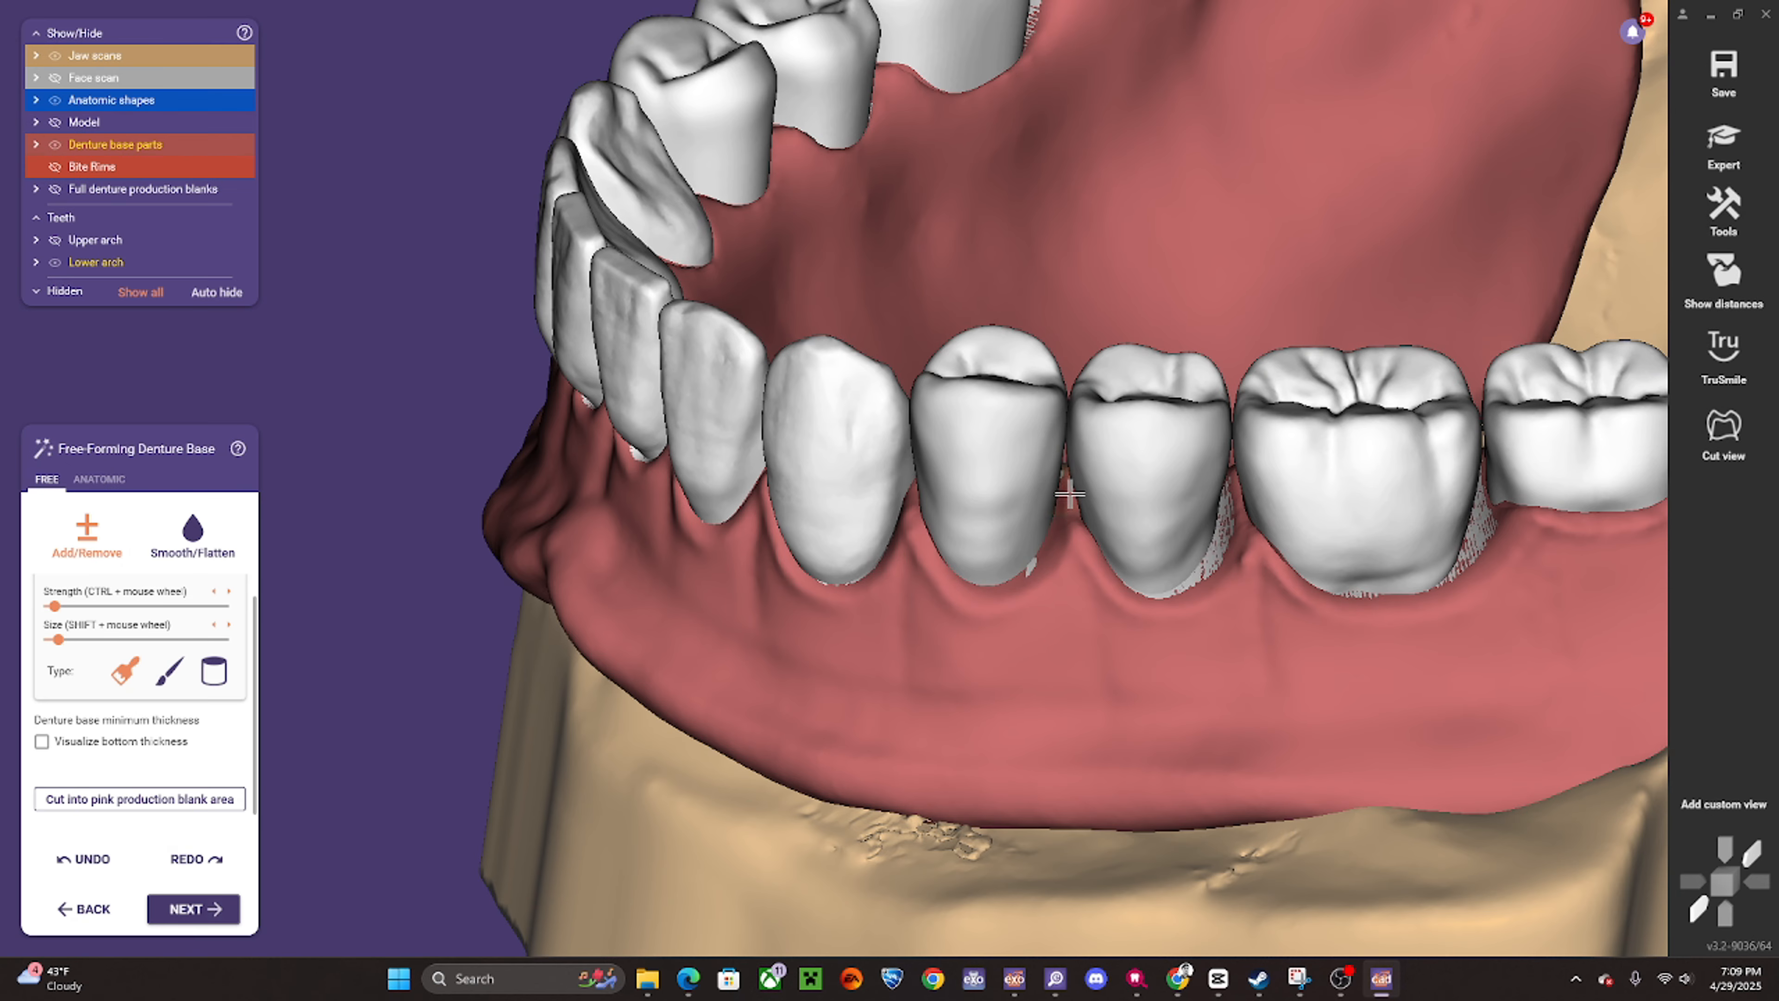
mouse_move(1130, 586)
left_mouse_down()
mouse_move(1228, 529)
mouse_move(1223, 511)
left_mouse_up()
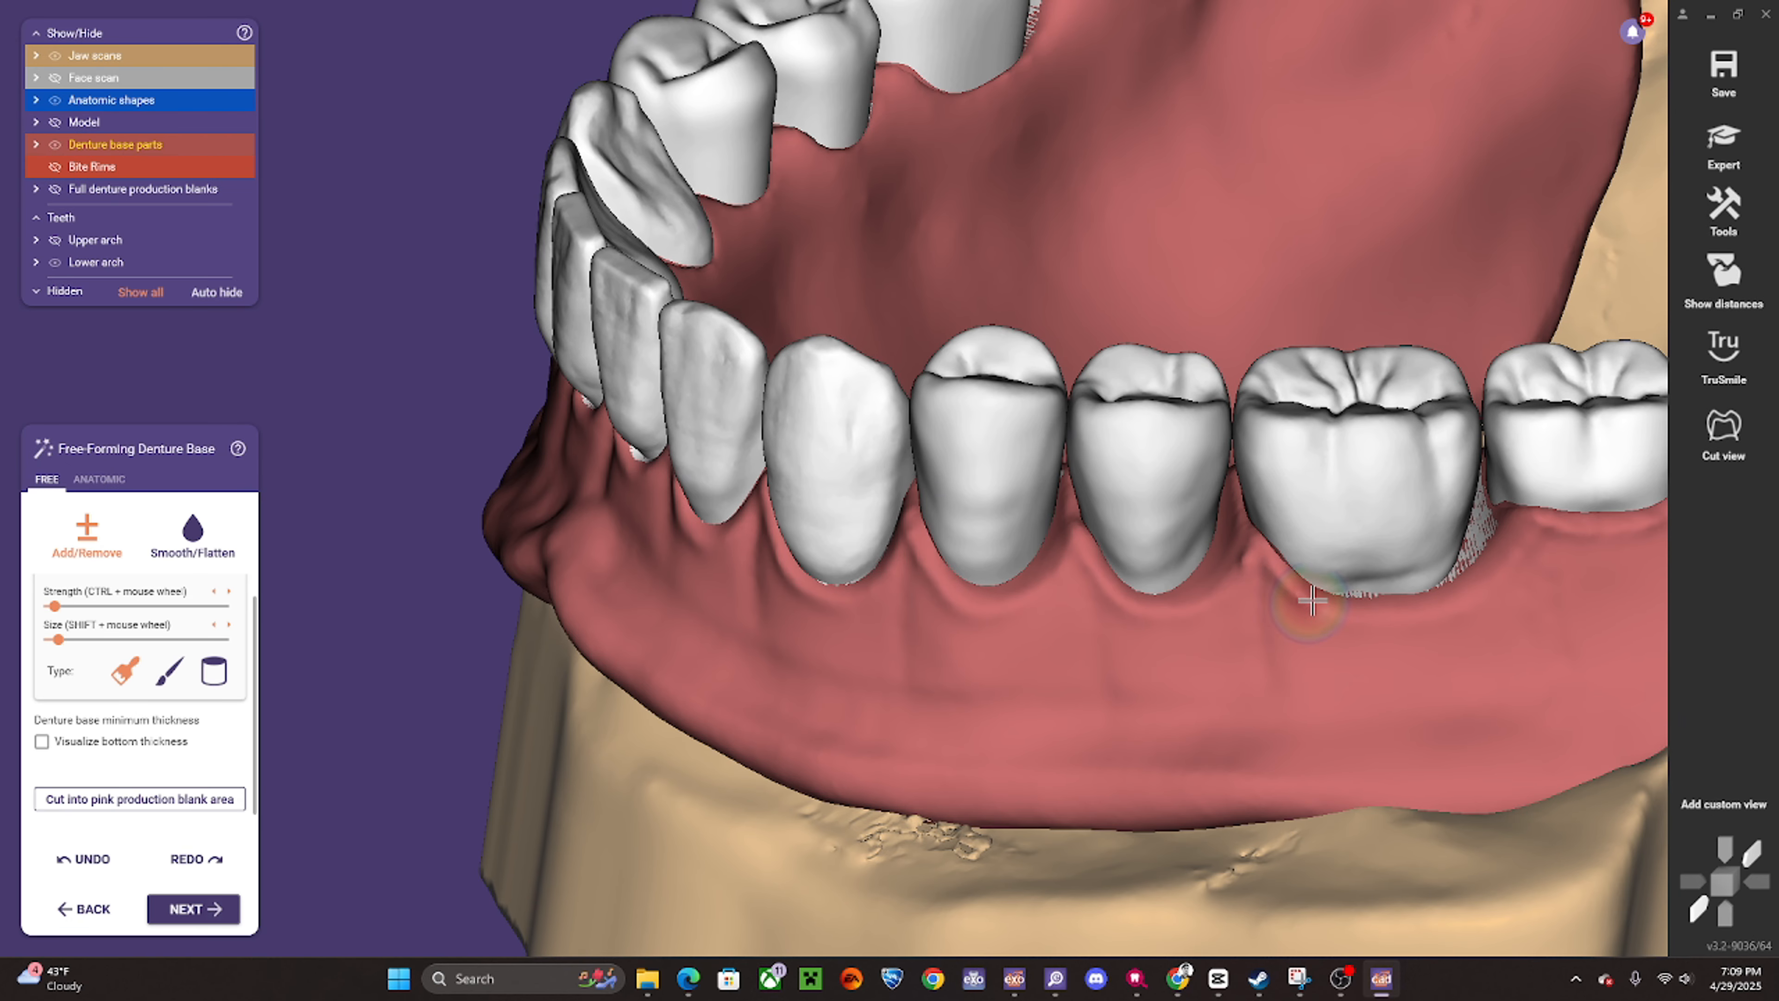
left_click_drag(1447, 555, 1489, 516)
- Add gum material along the margins of the lower molars on the patient's right side
scroll(1060, 595, "down", 1)
right_click_drag(1060, 596, 1415, 714)
scroll(918, 548, "up", 3)
right_click_drag(842, 457, 916, 464)
left_click_drag(831, 291, 797, 344)
mouse_move(795, 348)
right_mouse_down()
mouse_move(909, 429)
mouse_move(910, 455)
right_mouse_up()
scroll(904, 379, "up", 2, "shift")
left_click_drag(841, 308, 902, 250)
mouse_move(834, 337)
right_mouse_down()
mouse_move(861, 329)
mouse_move(836, 453)
right_mouse_up()
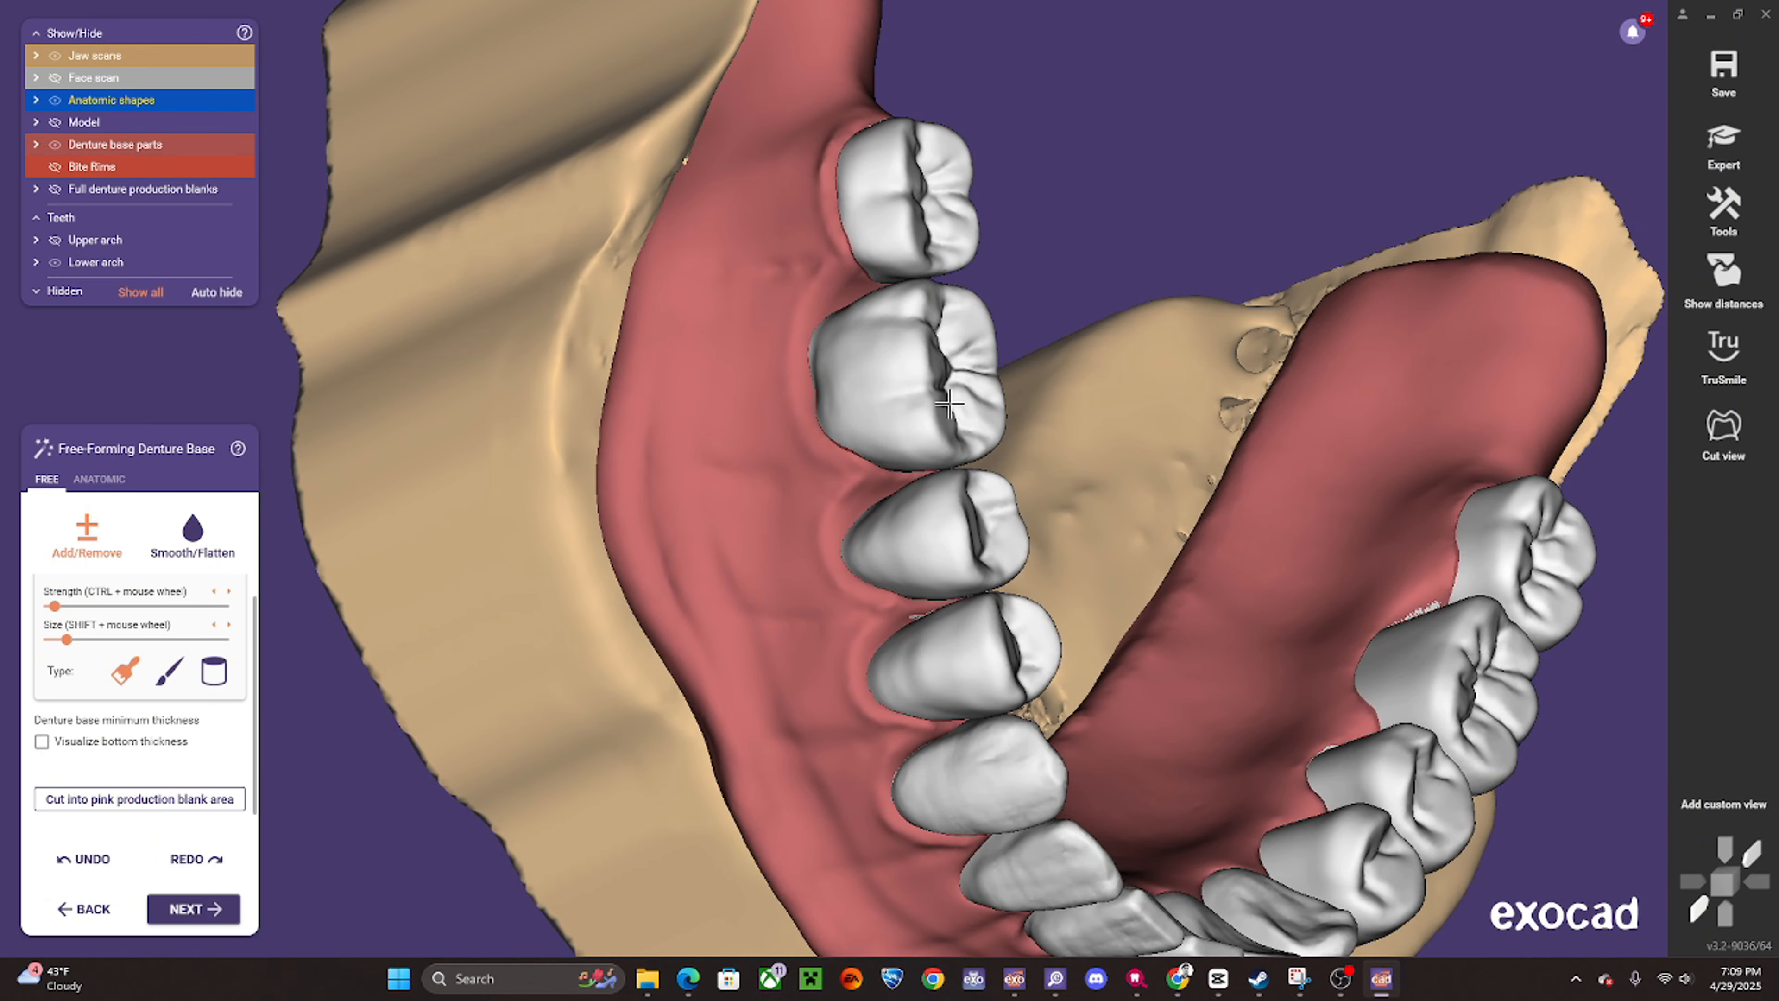
- Examine the gum margins of the lower arch from the molars on the patient's right side around the front teeth
right_click_drag(950, 403, 778, 228)
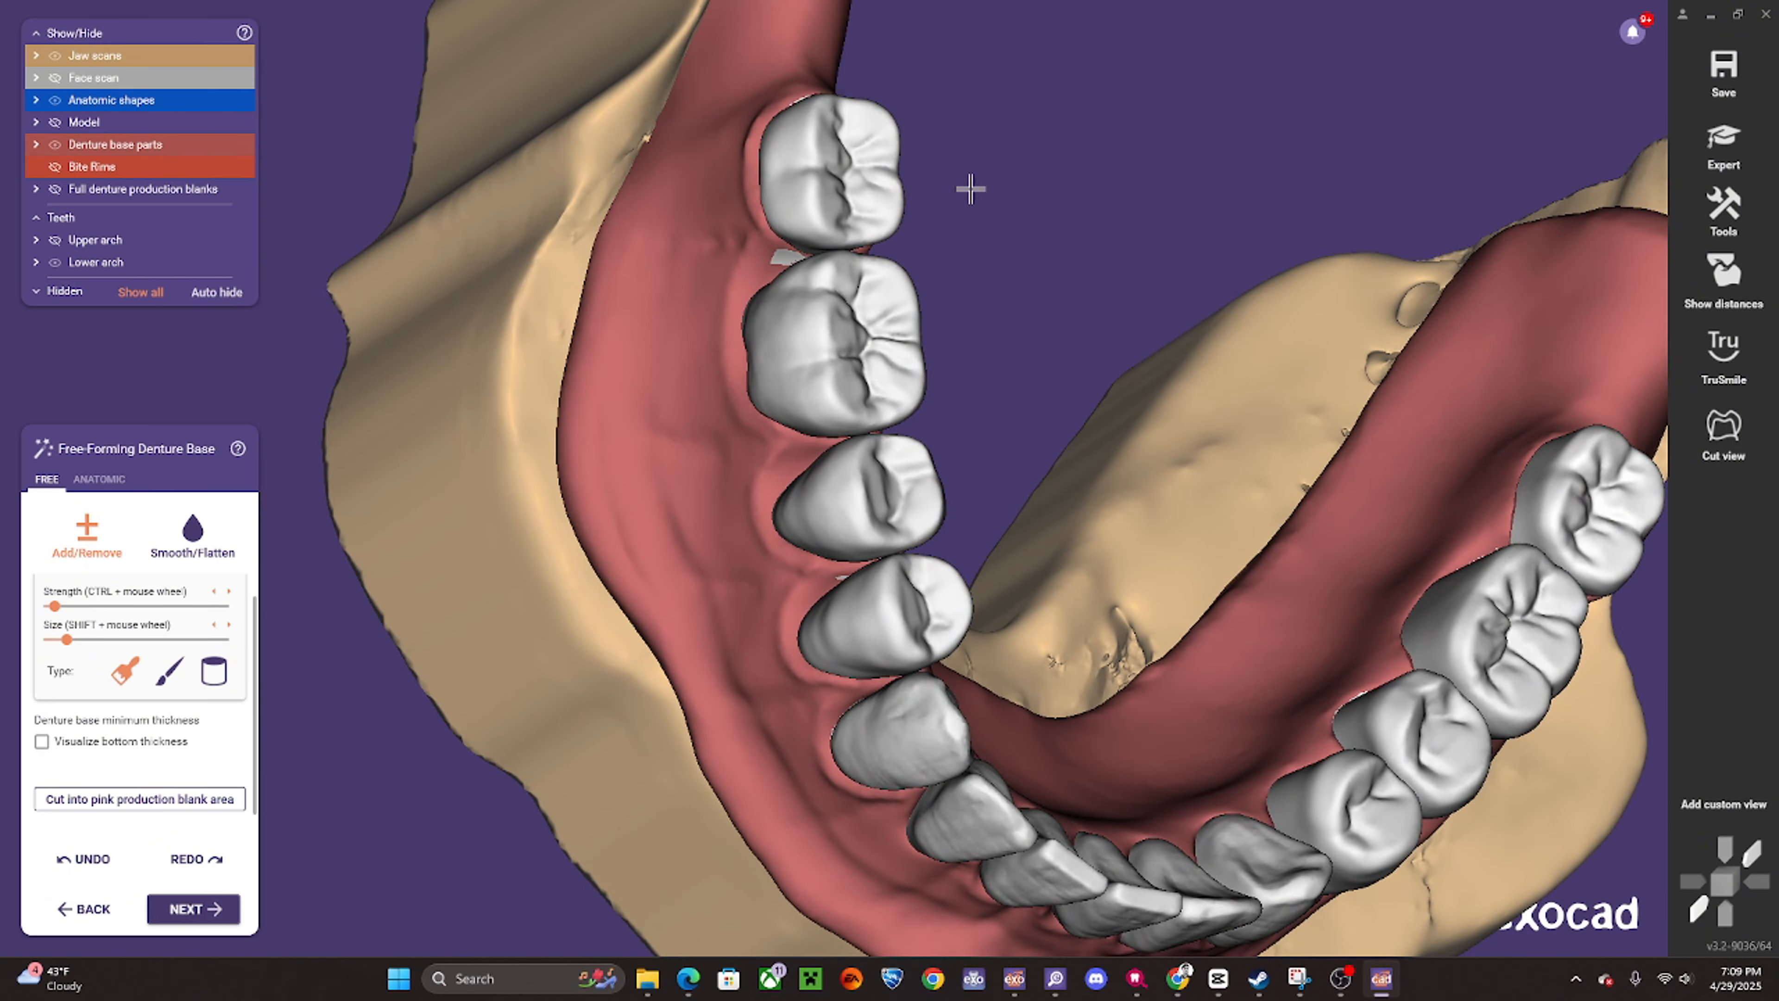
right_click_drag(971, 189, 833, 445)
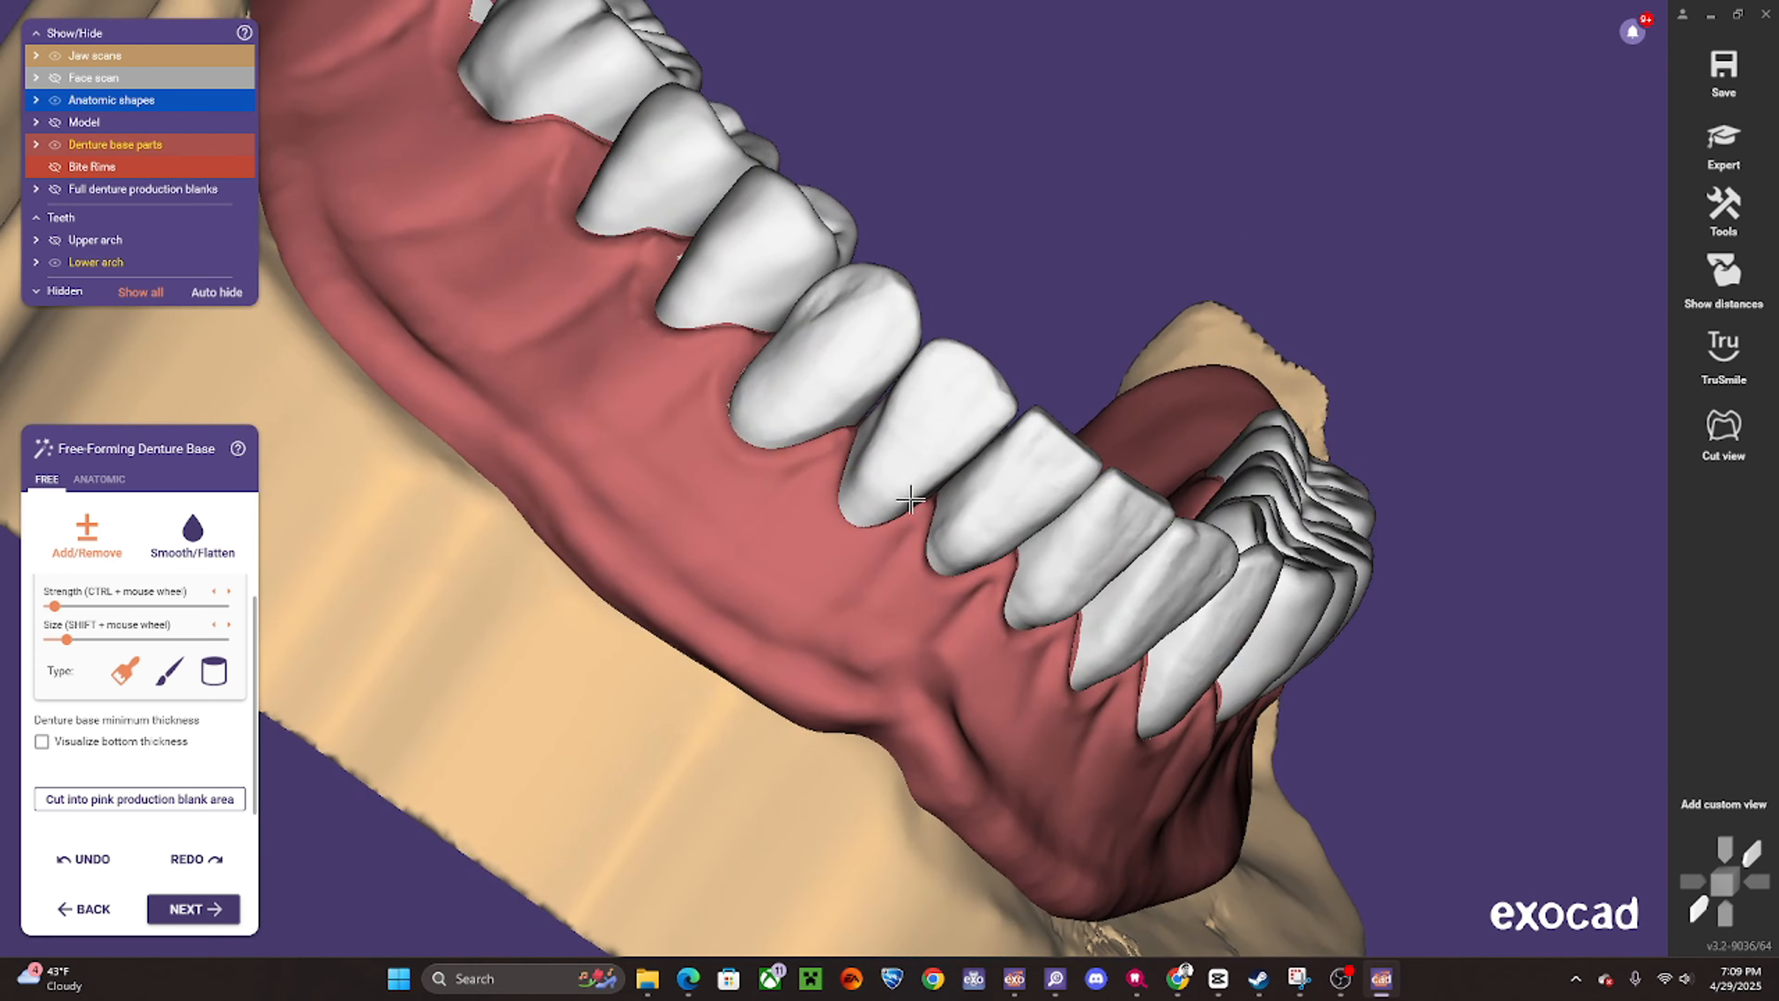
right_click_drag(910, 500, 639, 435)
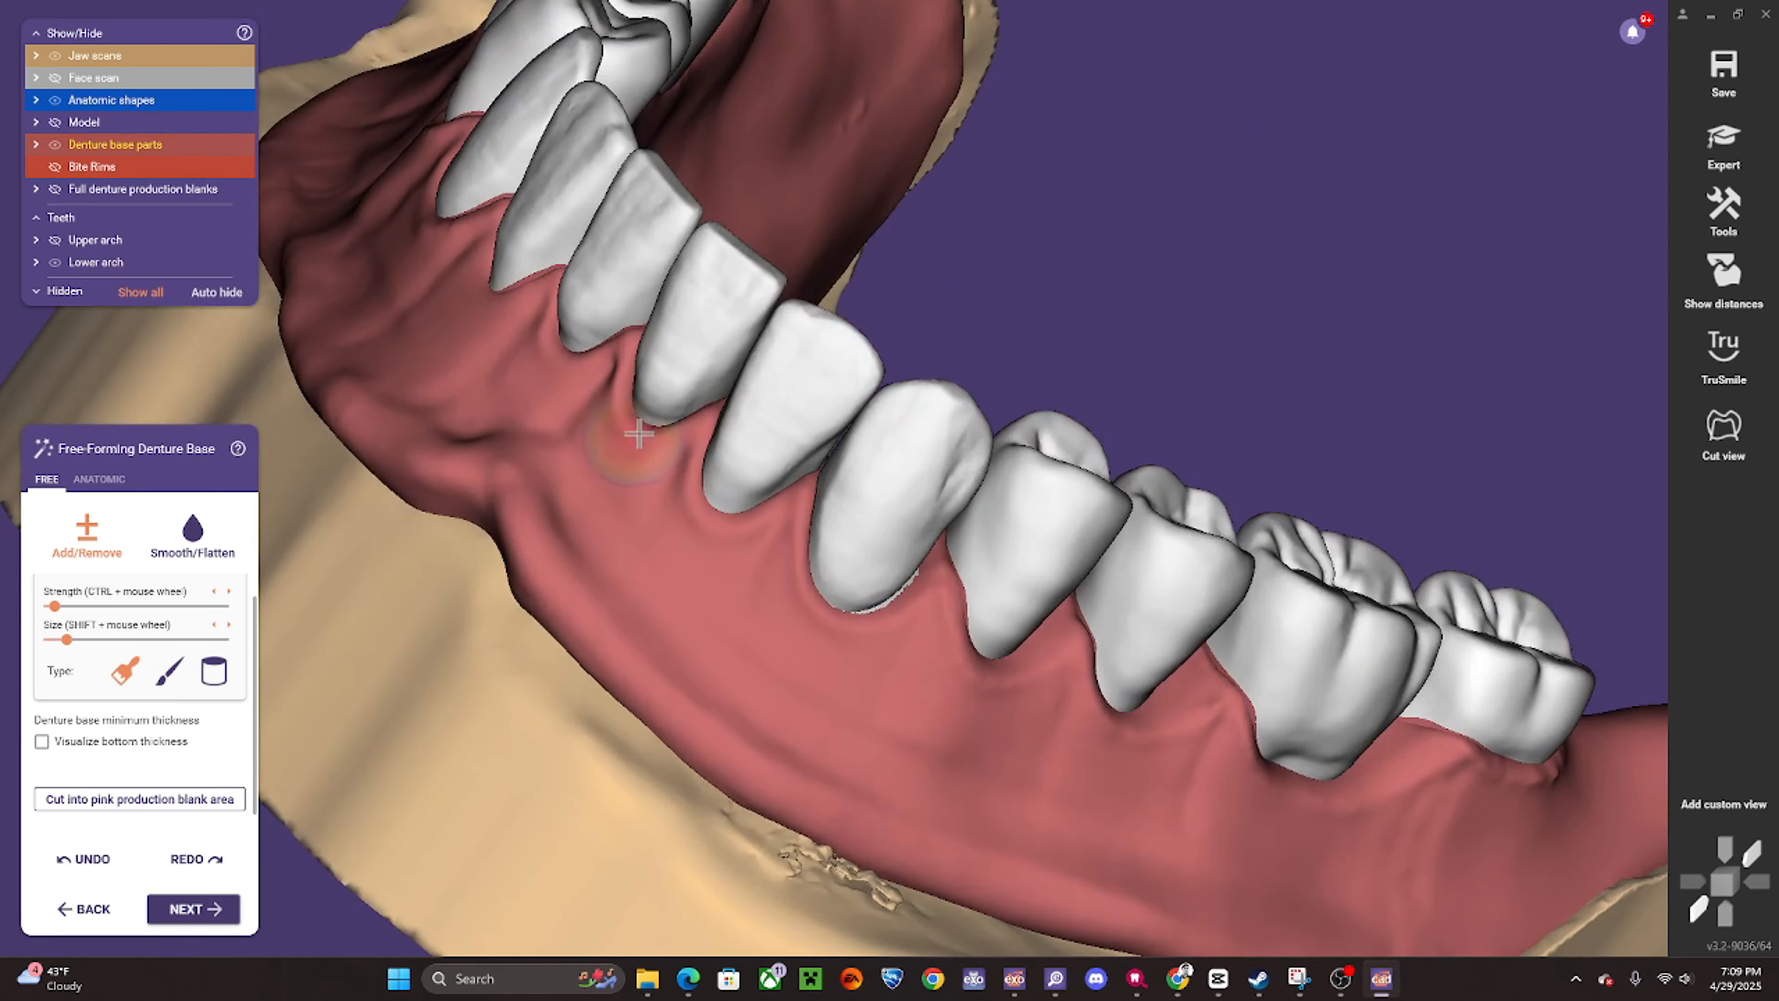
right_click_drag(620, 342, 653, 330)
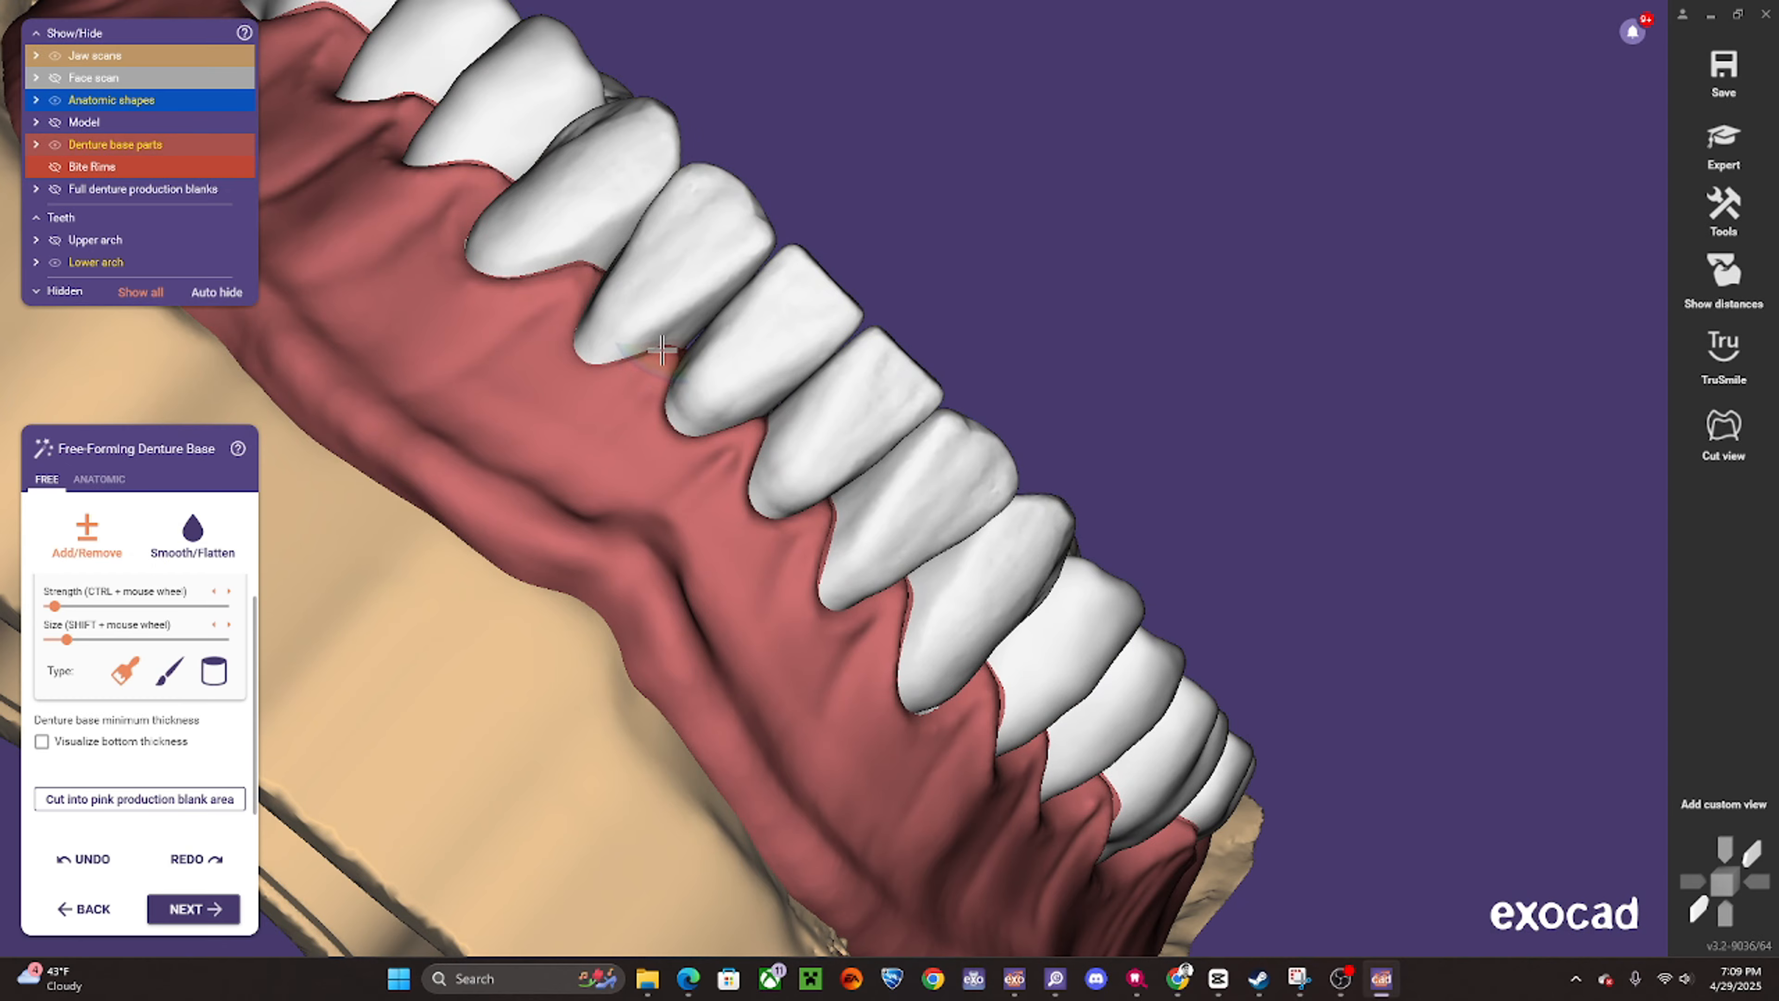
right_click_drag(603, 367, 630, 362)
scroll(623, 364, "down", 2, "shift")
scroll(623, 363, "up", 2)
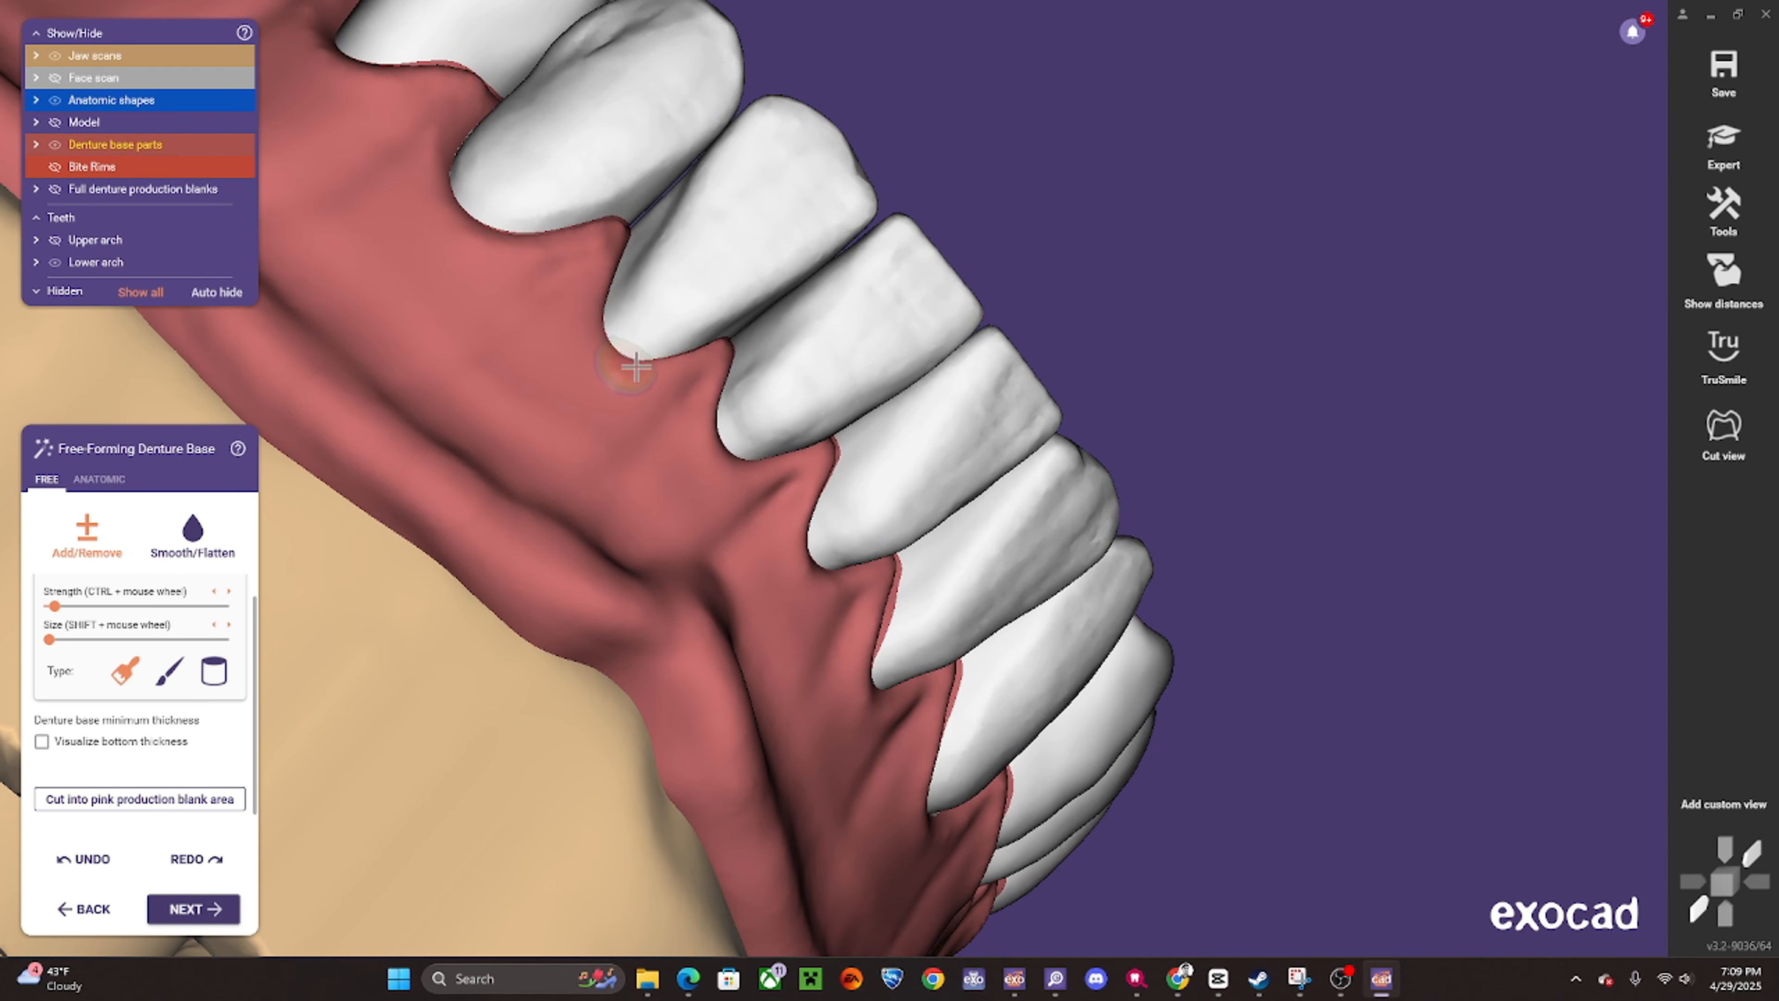
scroll(789, 353, "down", 5)
right_click_drag(788, 353, 397, 704)
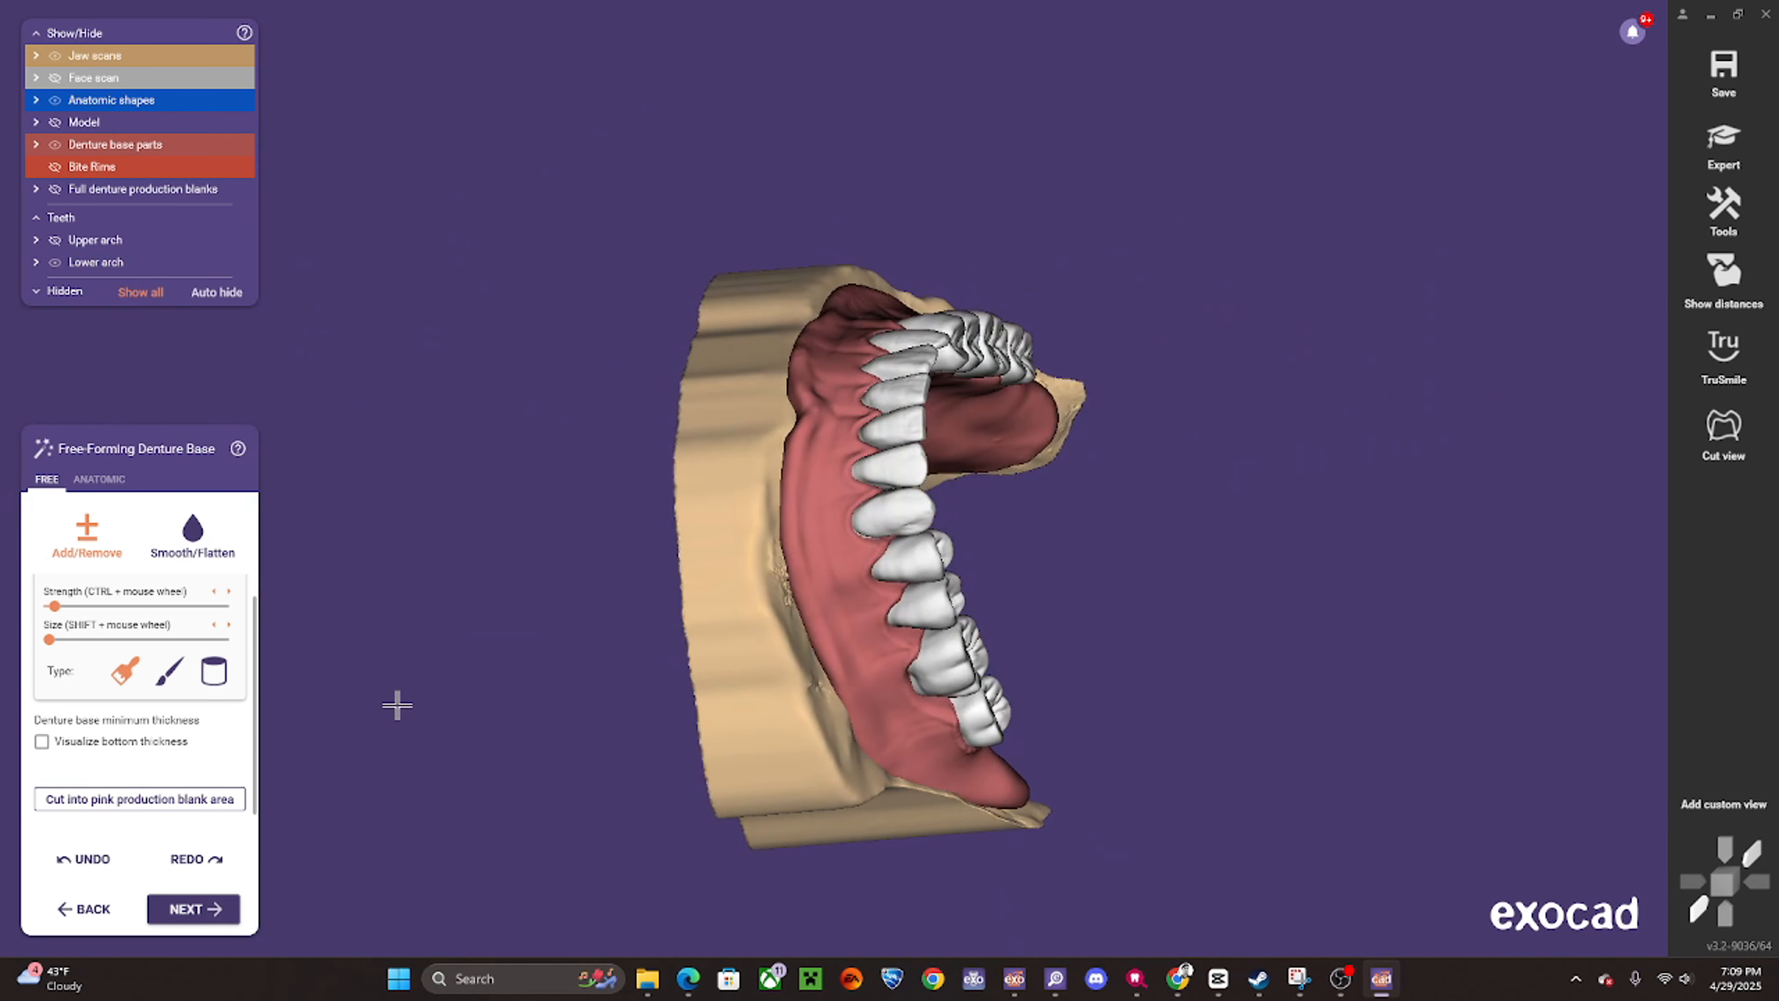
- Finish free-forming the denture bases and apply the adaptation of the upper denture base to its teeth
left_click(189, 909)
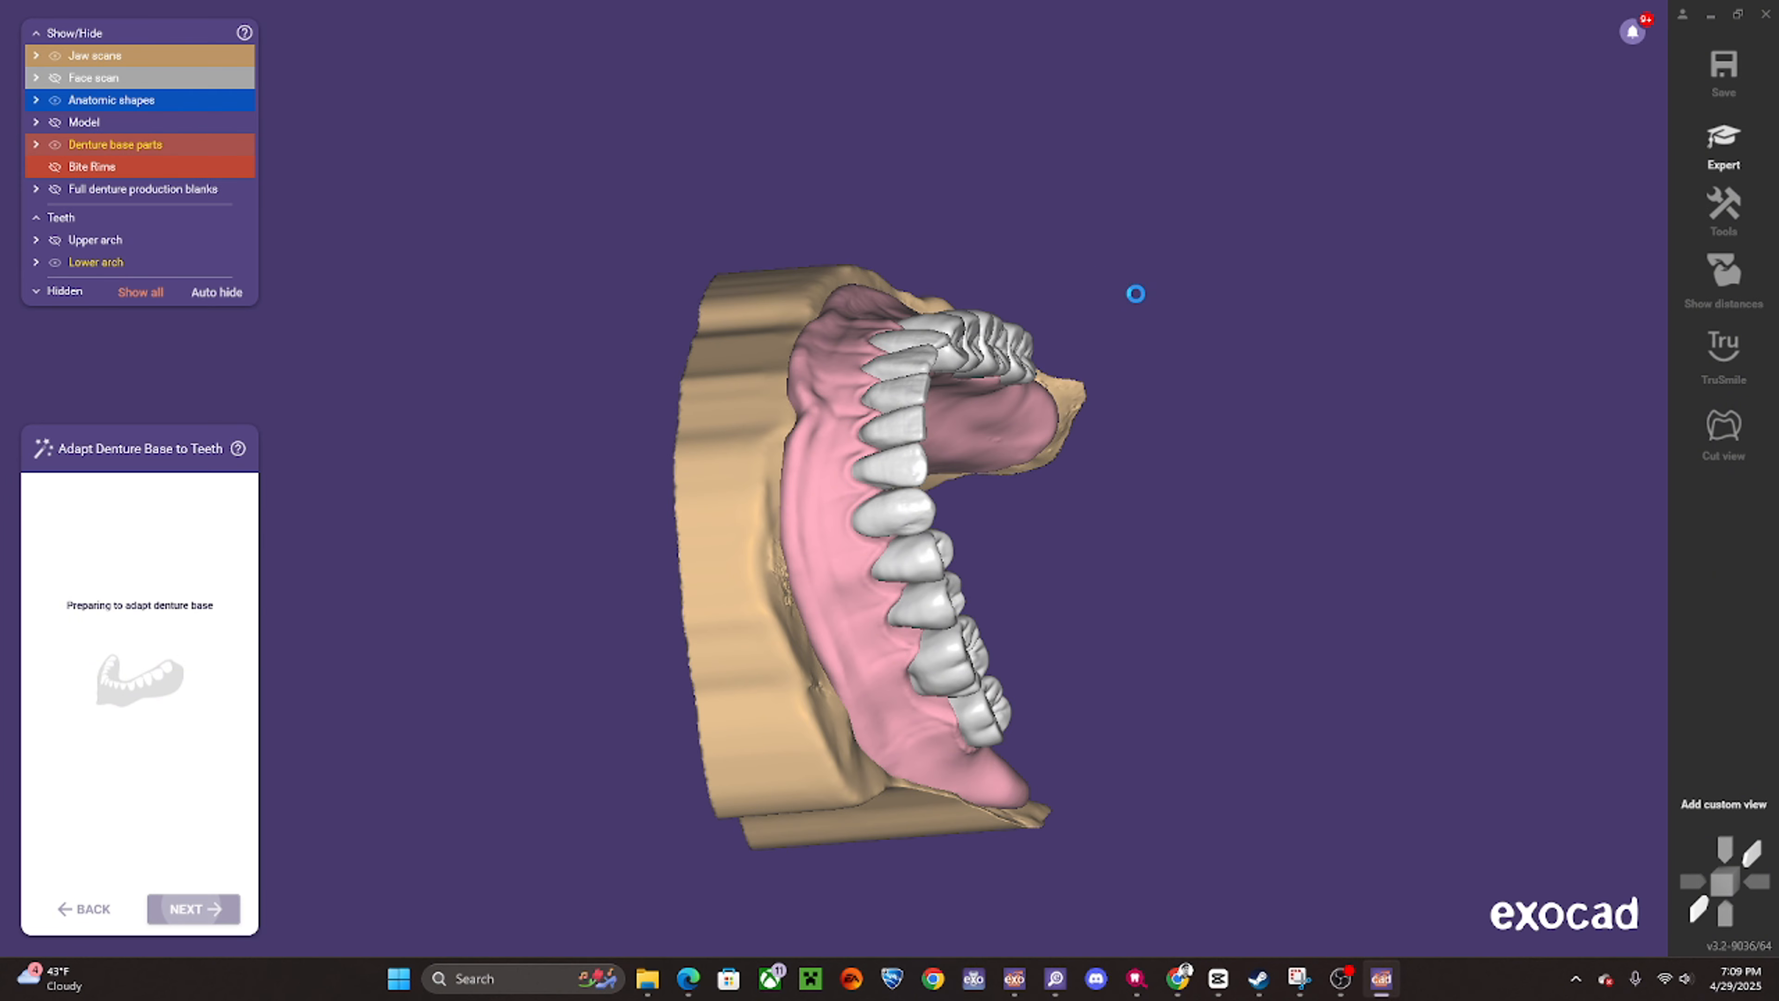
right_click(916, 504)
left_click(744, 362)
right_click_drag(744, 362, 867, 413)
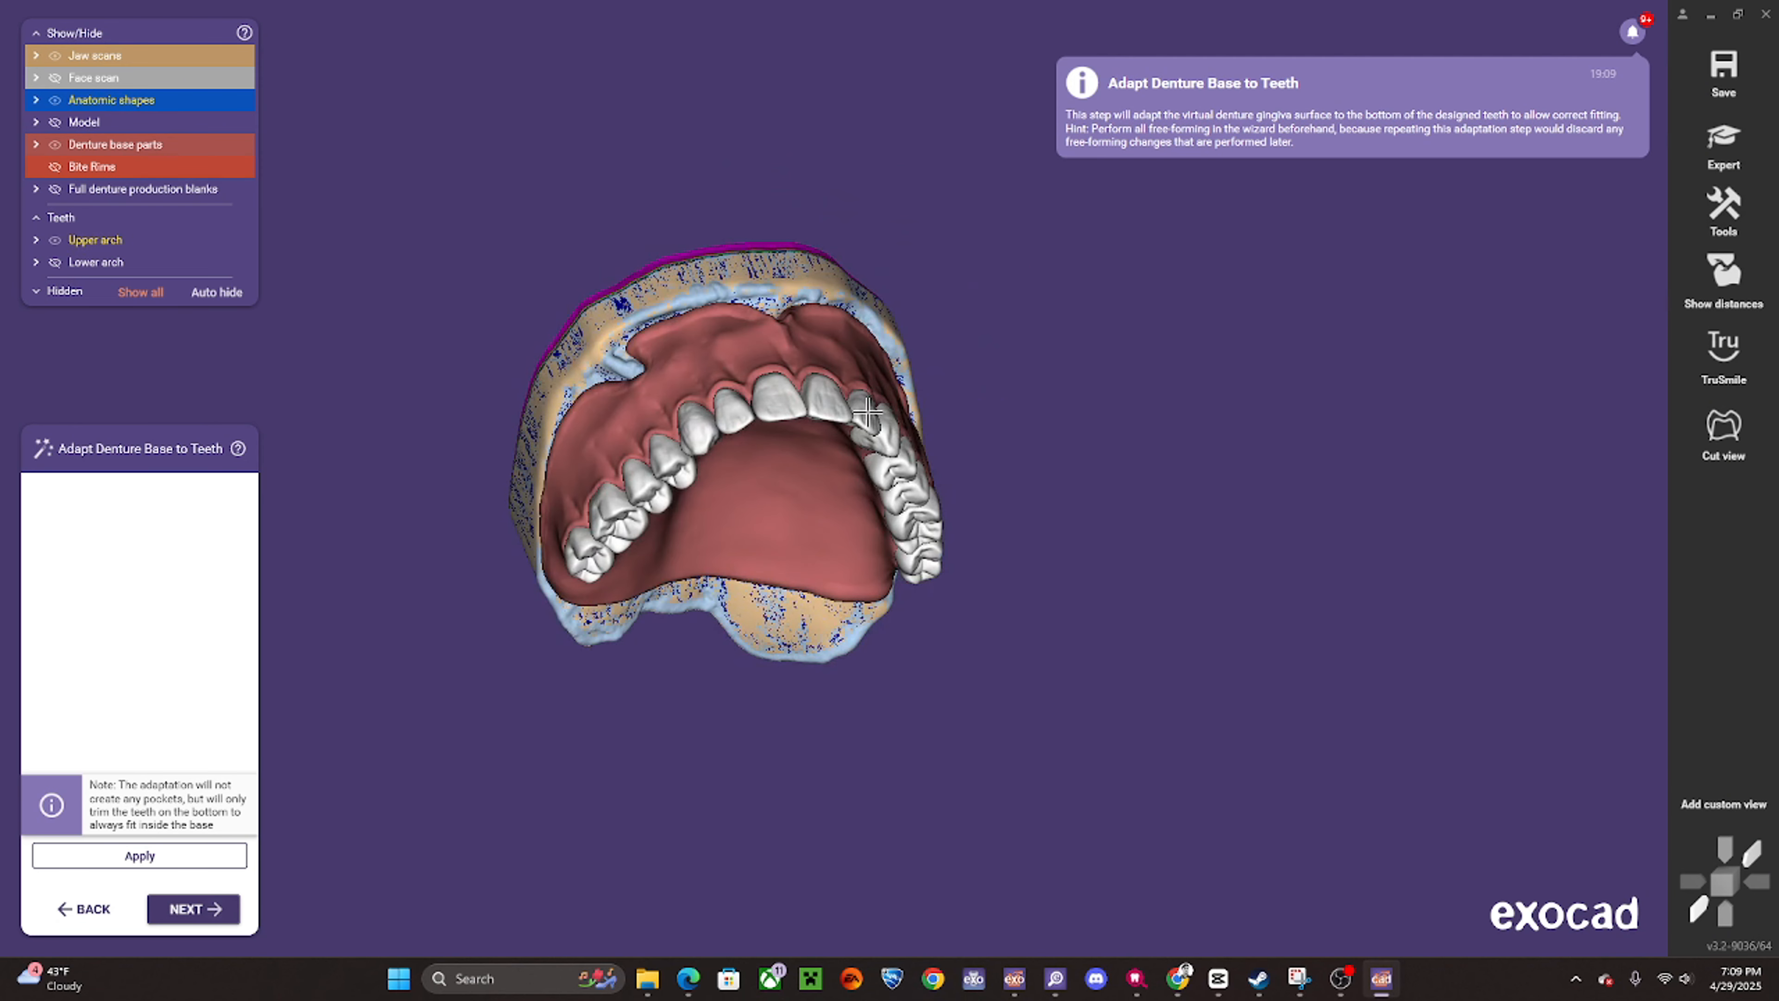
right_click_drag(872, 480, 4, 811)
scroll(773, 586, "up", 3)
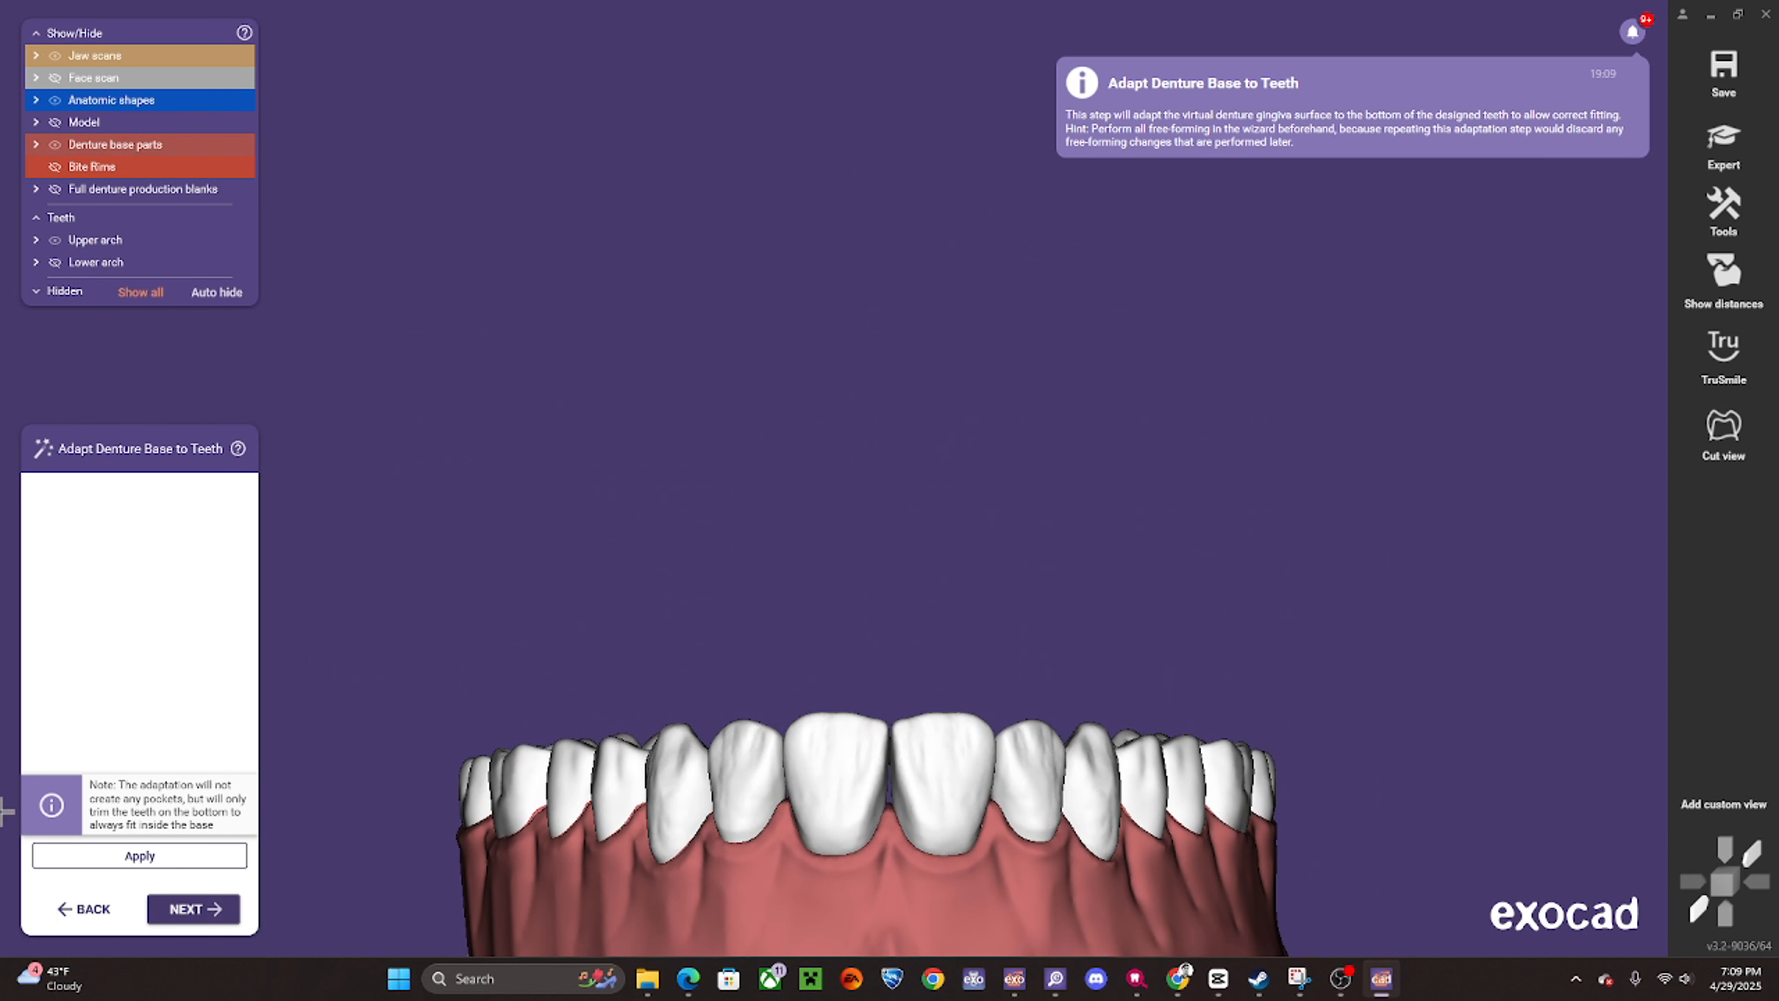
left_click(197, 859)
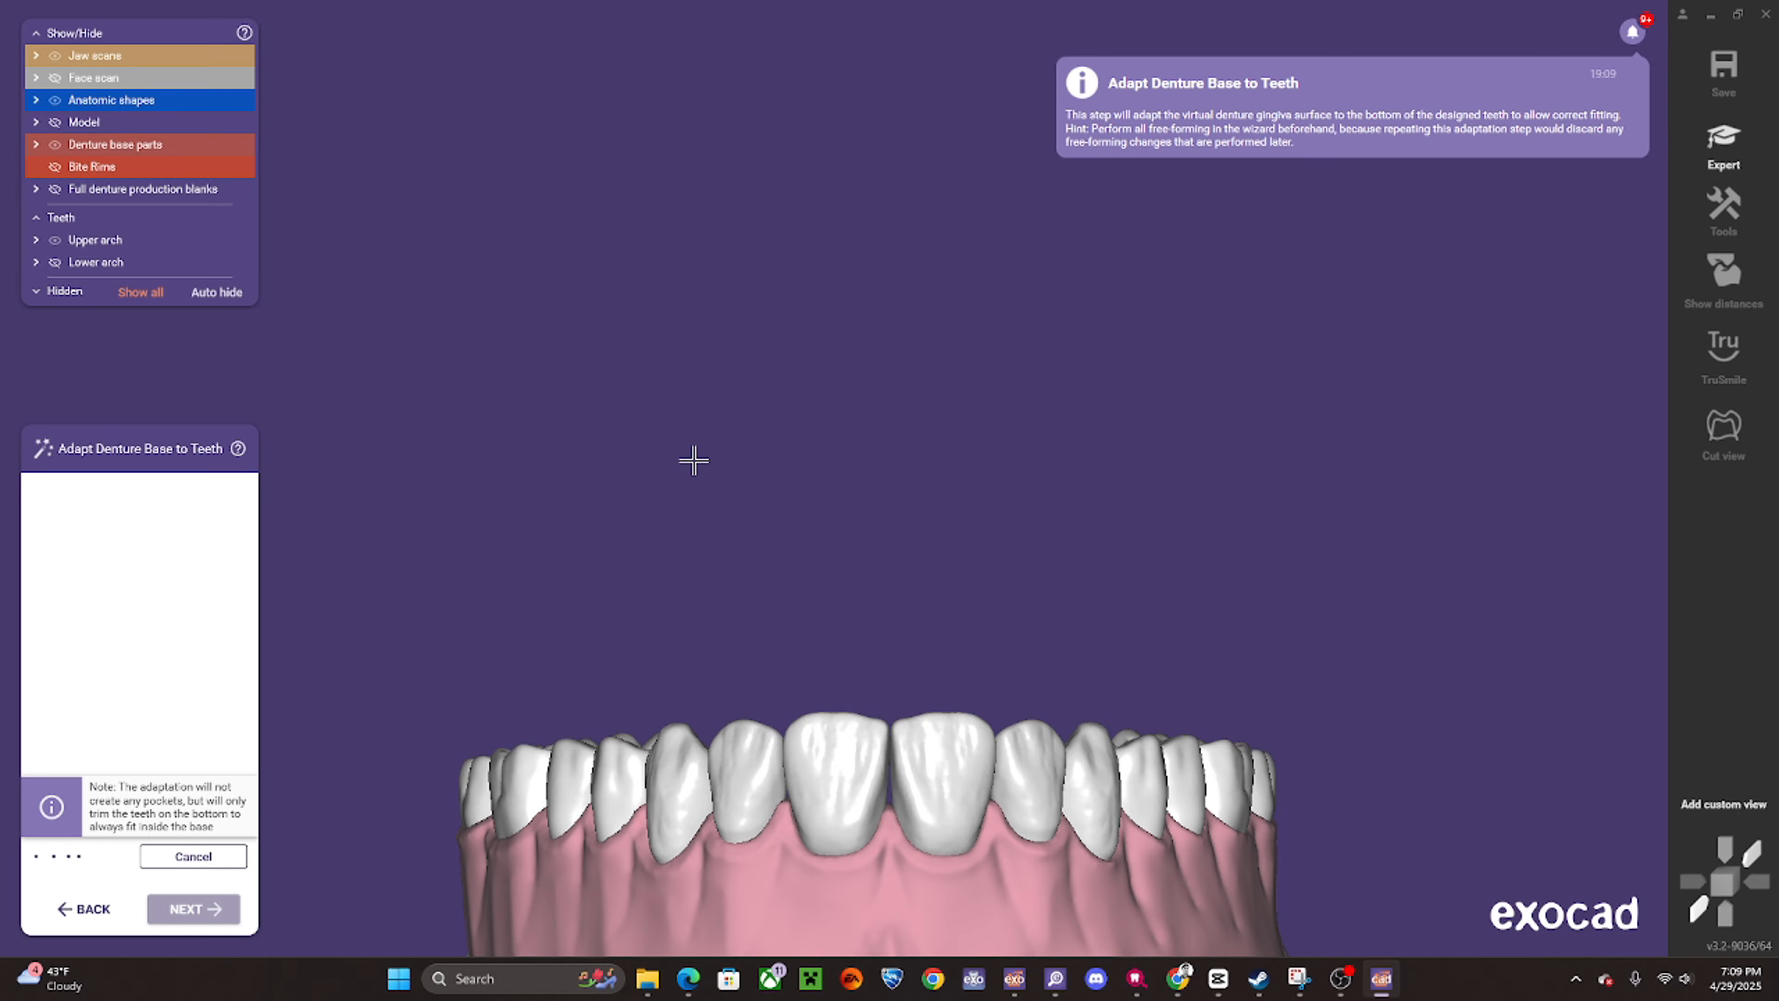
middle_click(851, 911)
right_click_drag(667, 767, 677, 756)
scroll(677, 757, "up", 2)
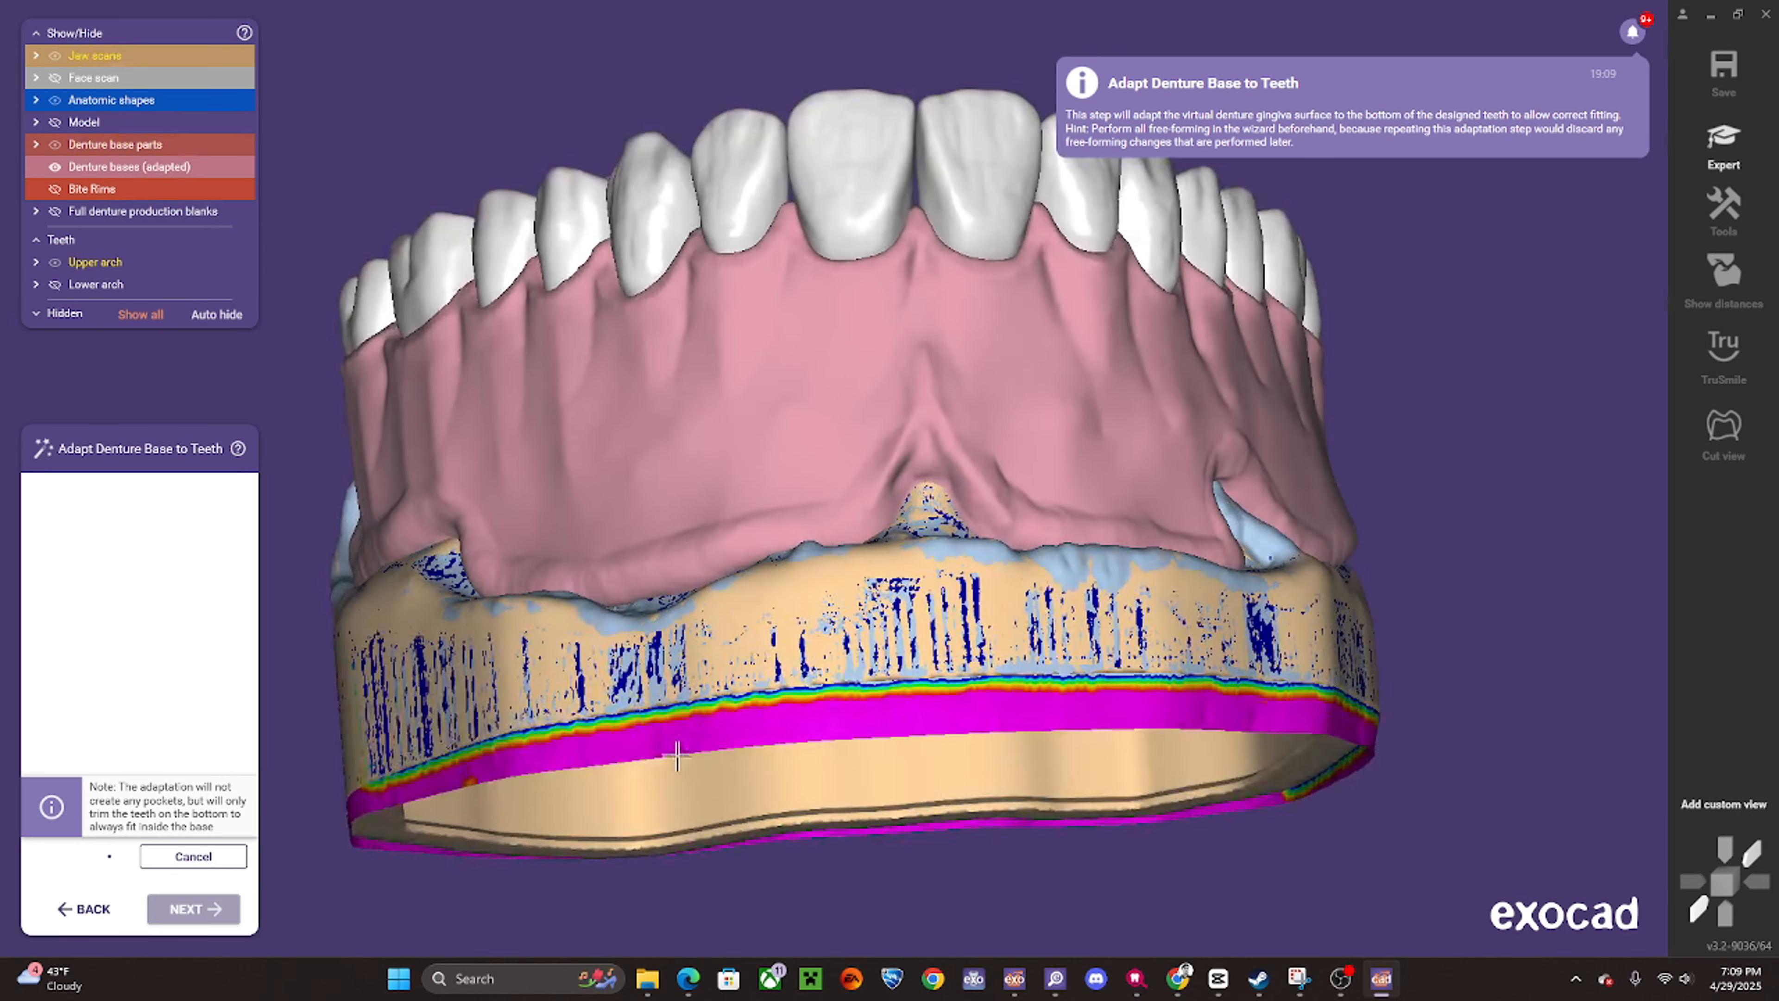
right_click_drag(806, 601, 874, 341)
scroll(874, 342, "up", 2)
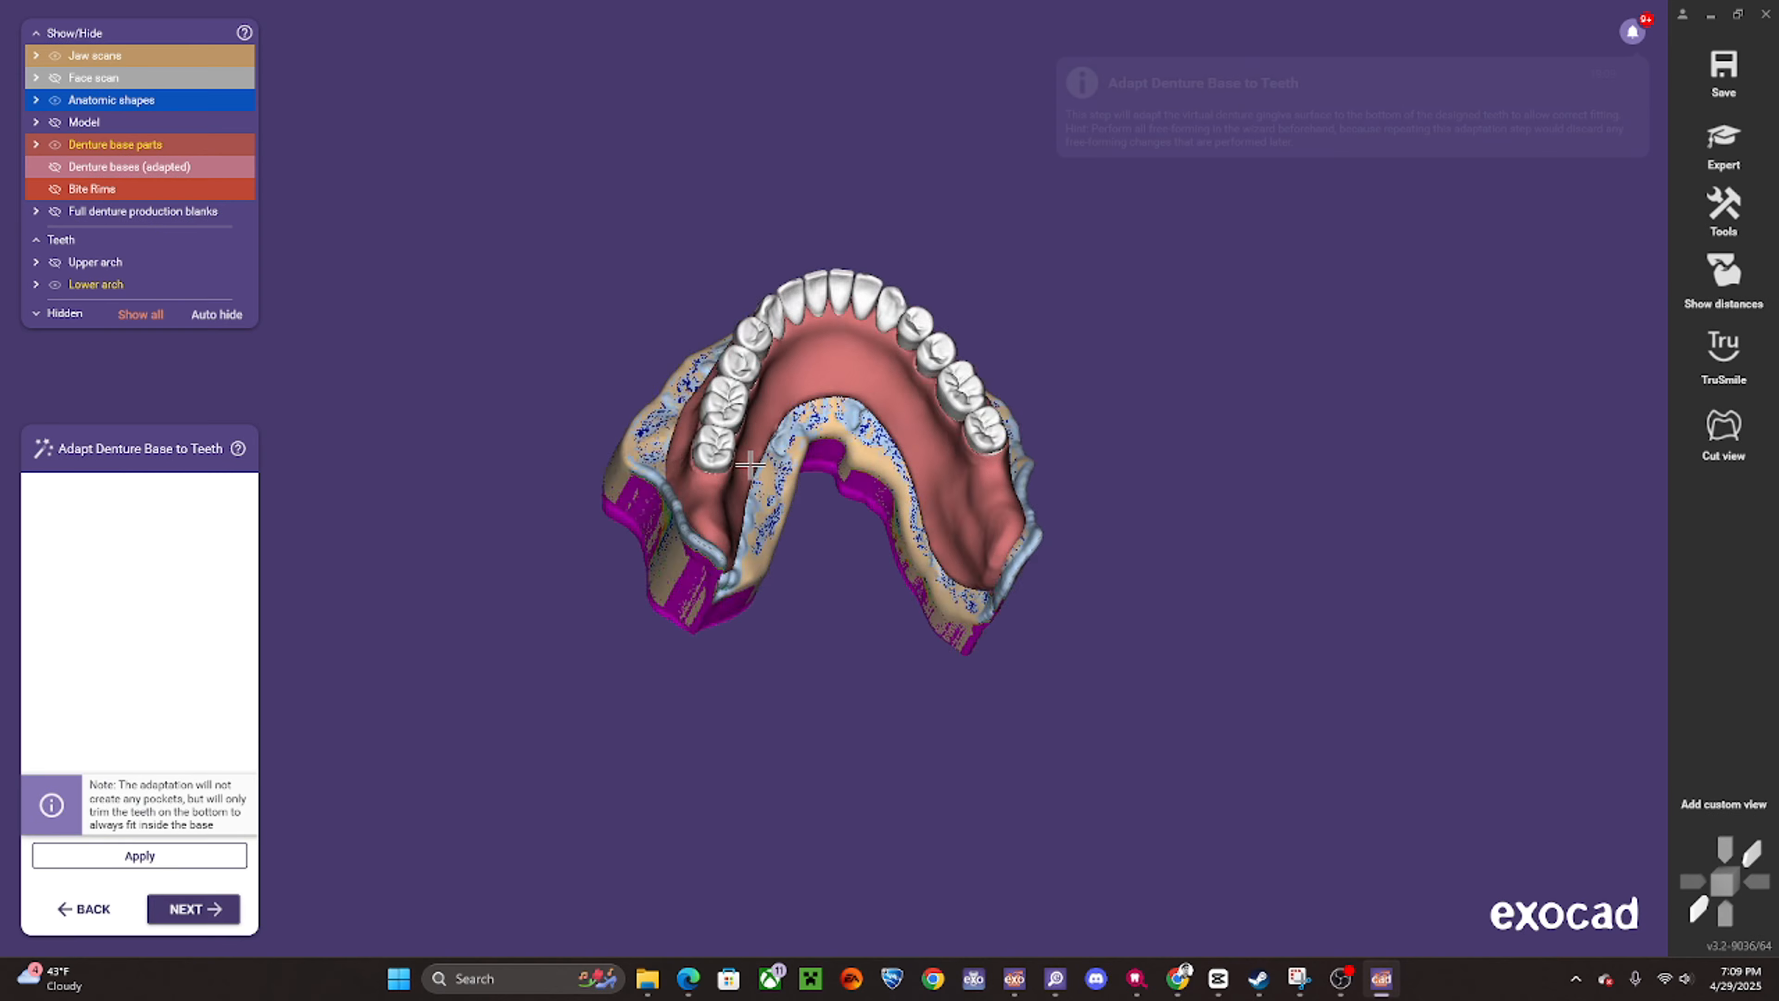
- Apply the adaptation of the lower denture base to its teeth
right_click_drag(848, 420, 773, 502)
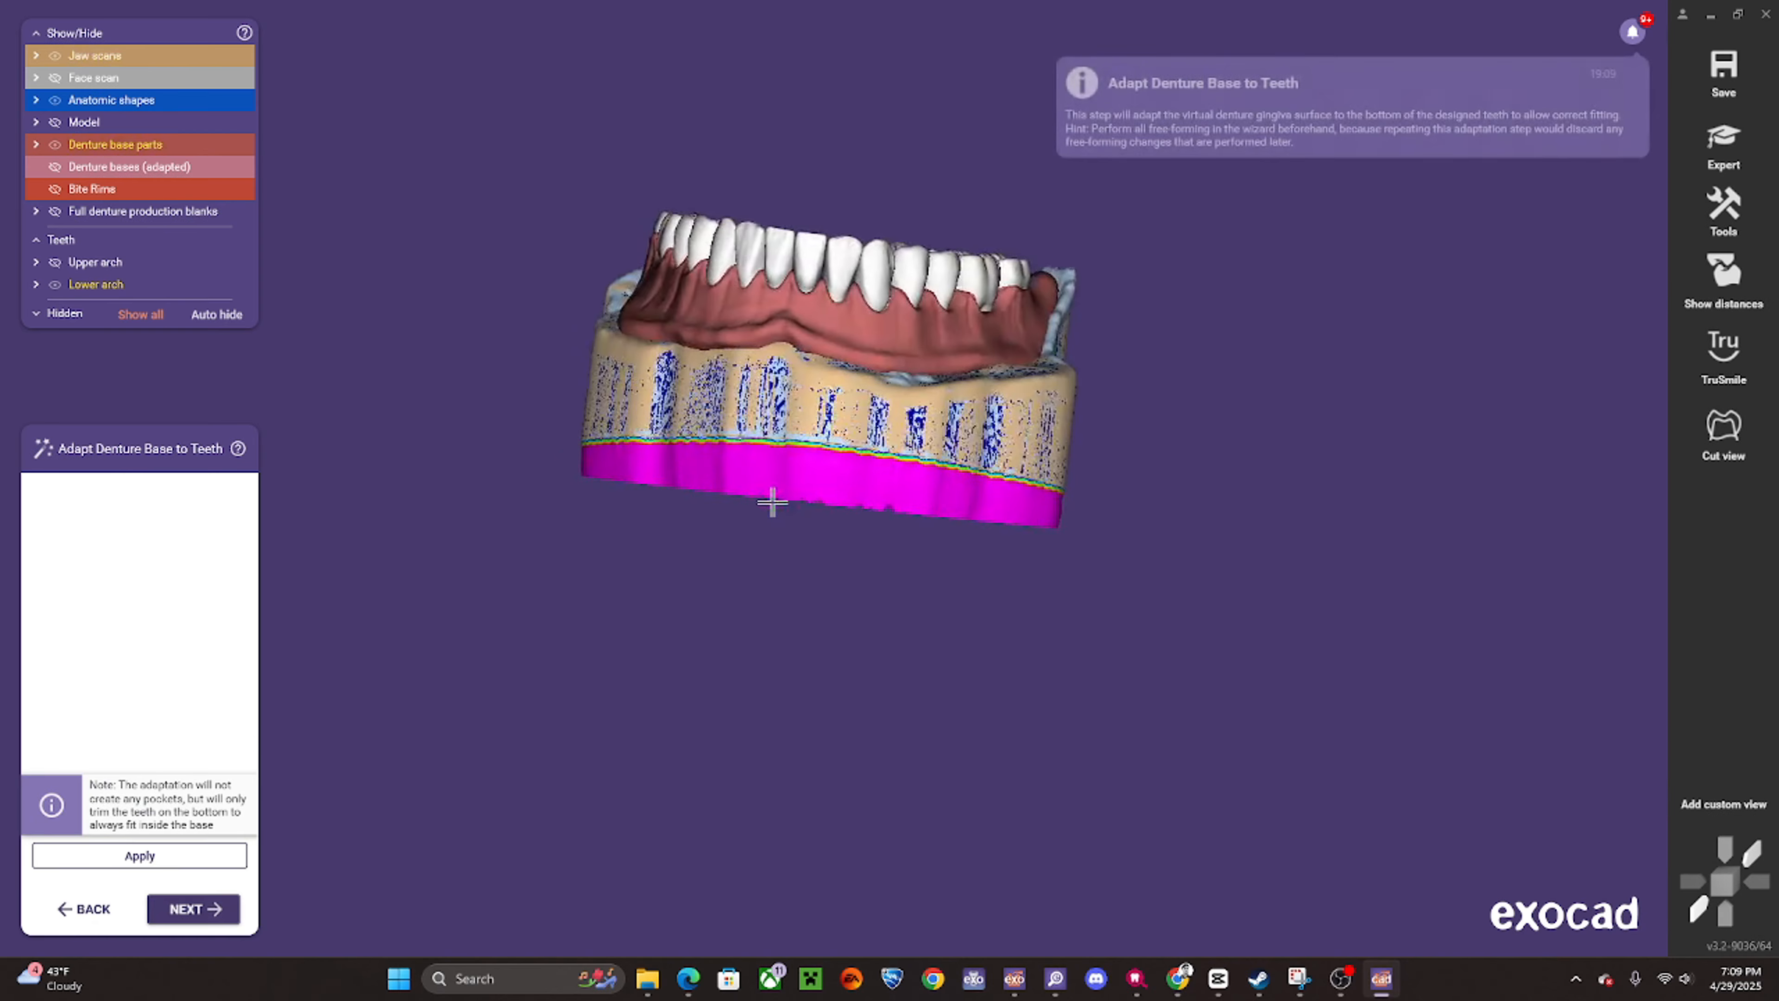
left_click(179, 856)
right_click_drag(1035, 357, 1032, 449)
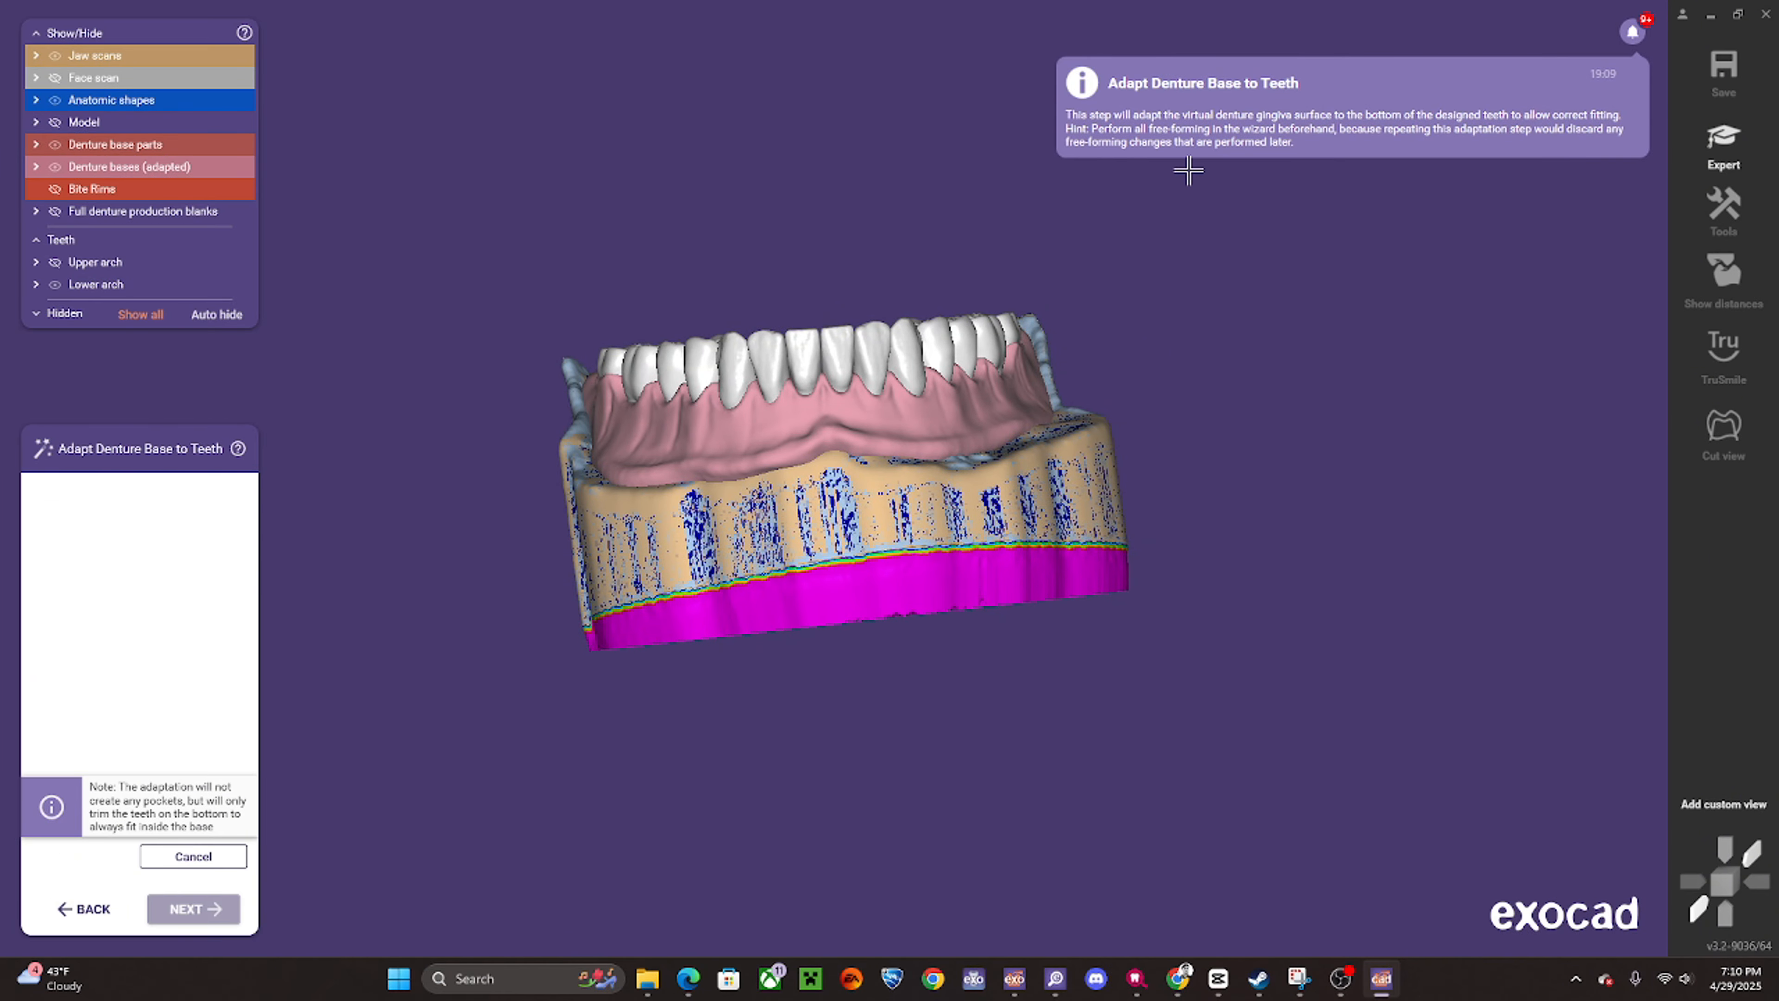
right_click_drag(1025, 469, 1000, 378)
right_click_drag(838, 403, 834, 393)
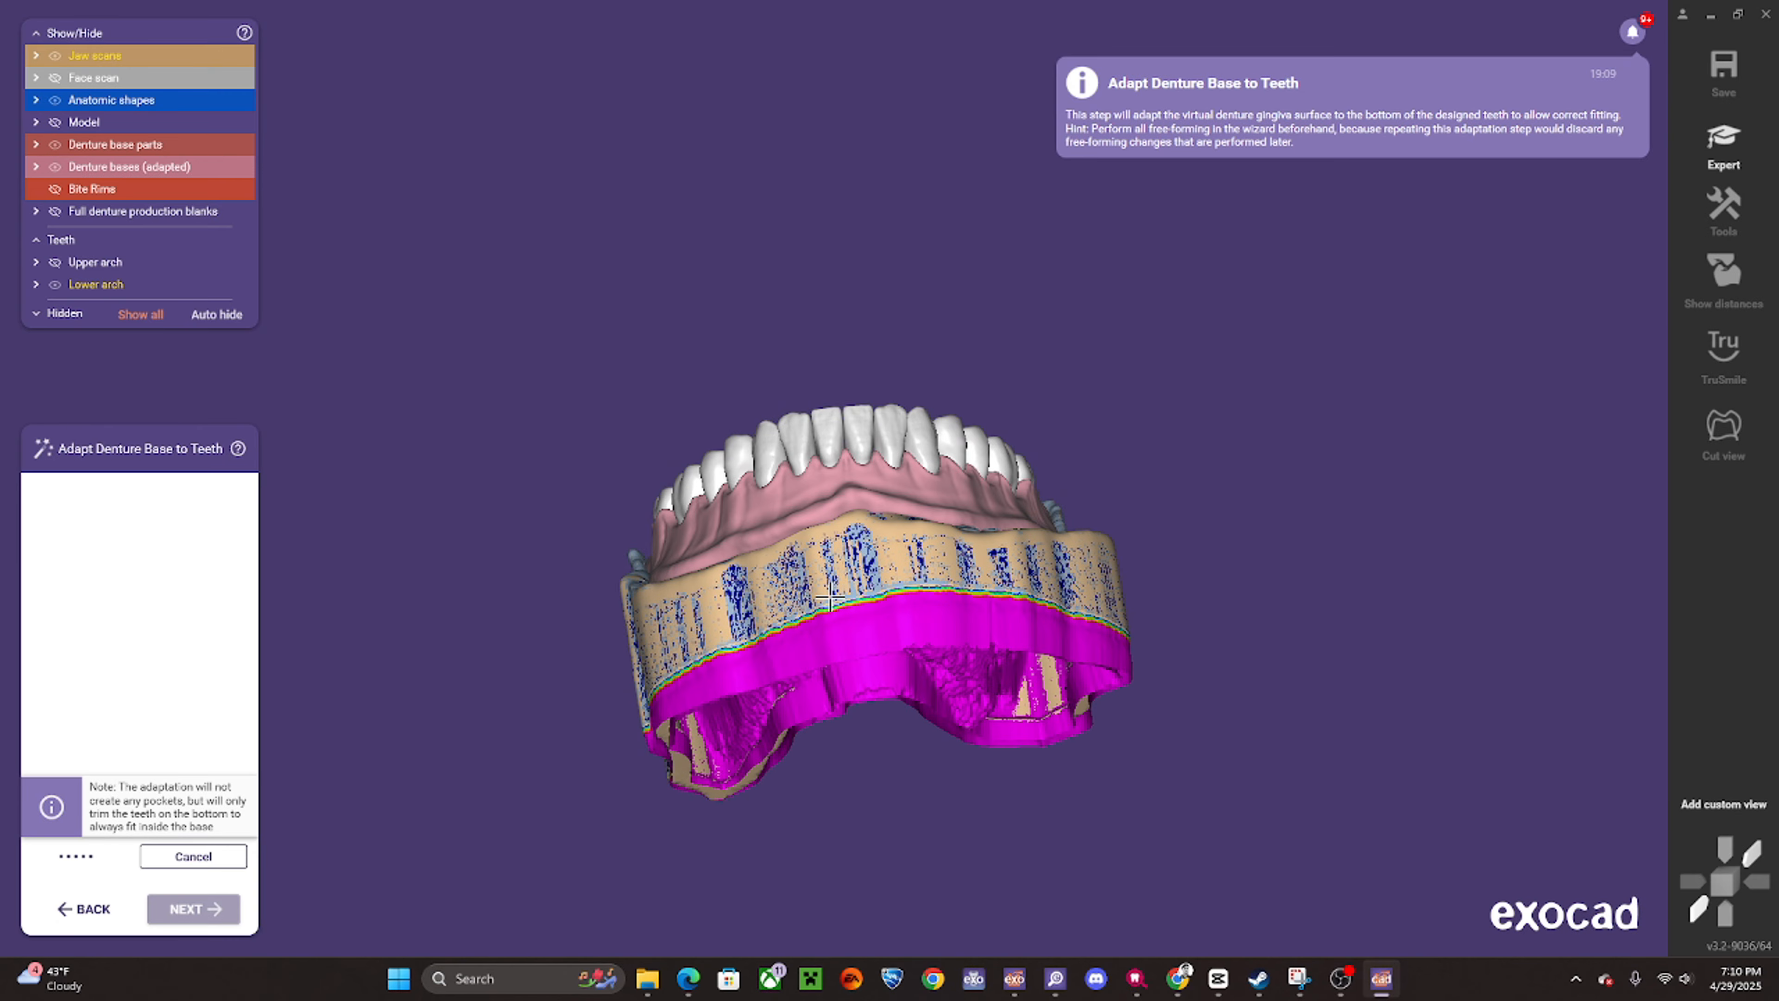
right_click_drag(906, 610, 893, 587)
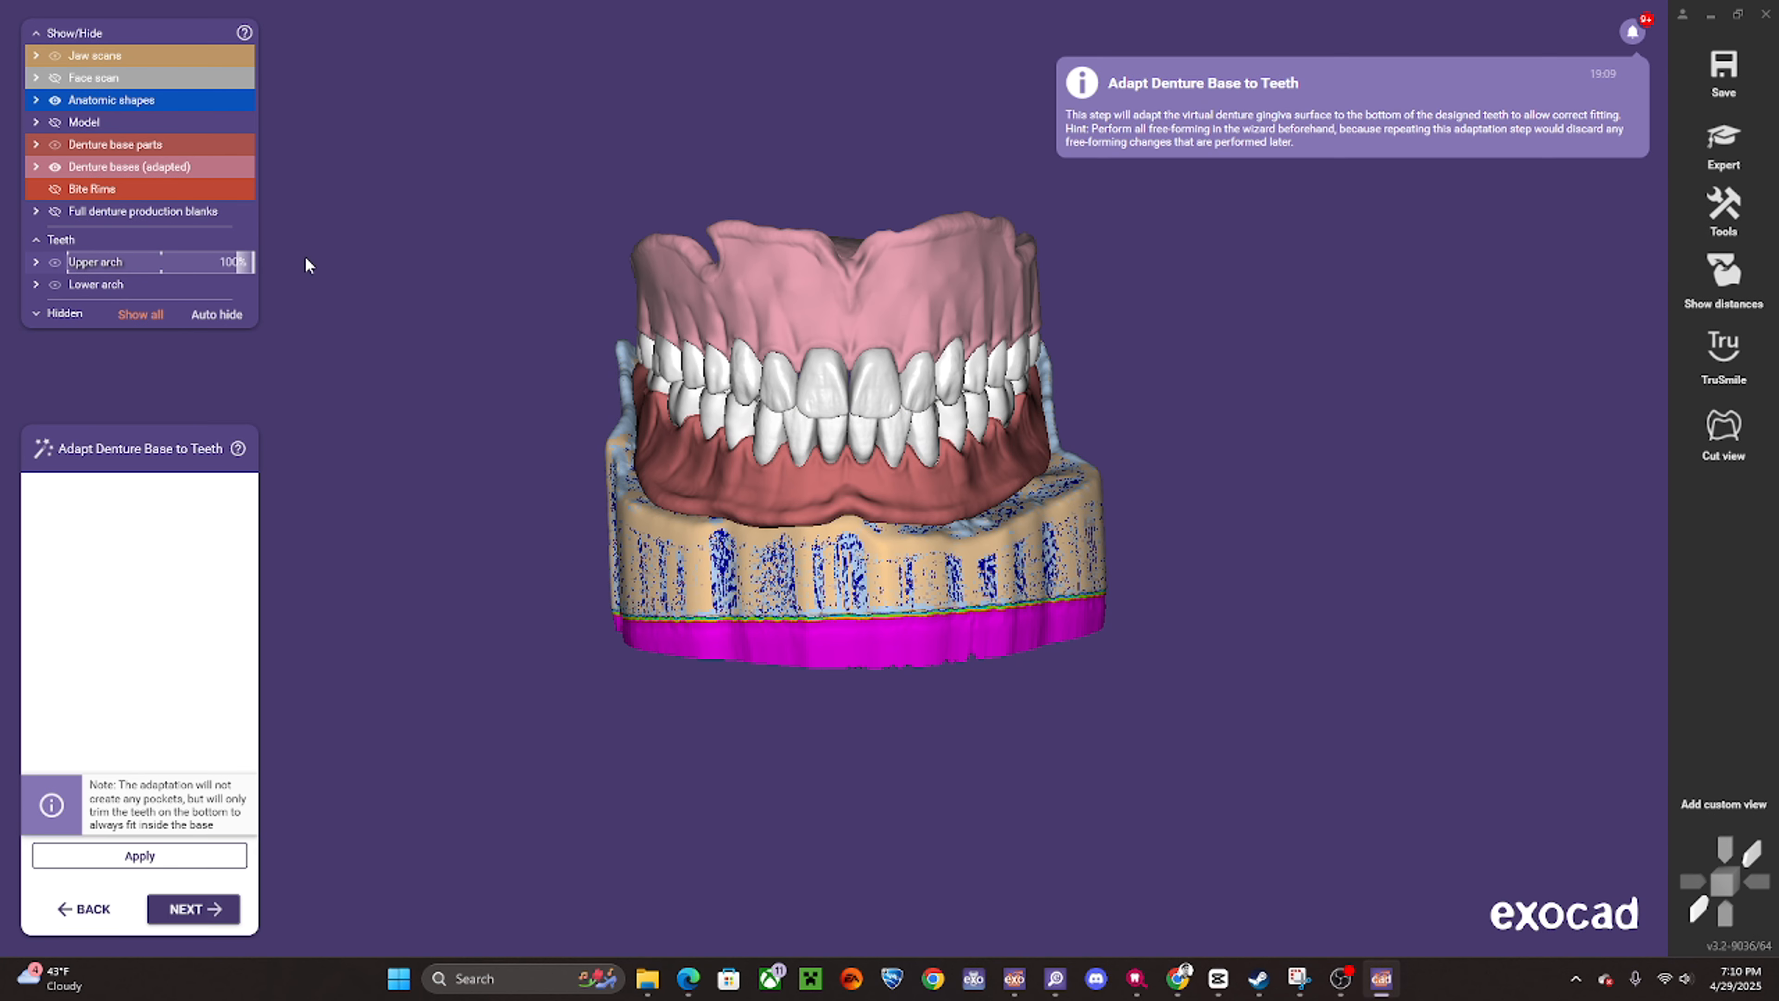
- Complete the denture base adaptation and continue past the model attachments without placing any
right_click_drag(909, 338, 852, 116)
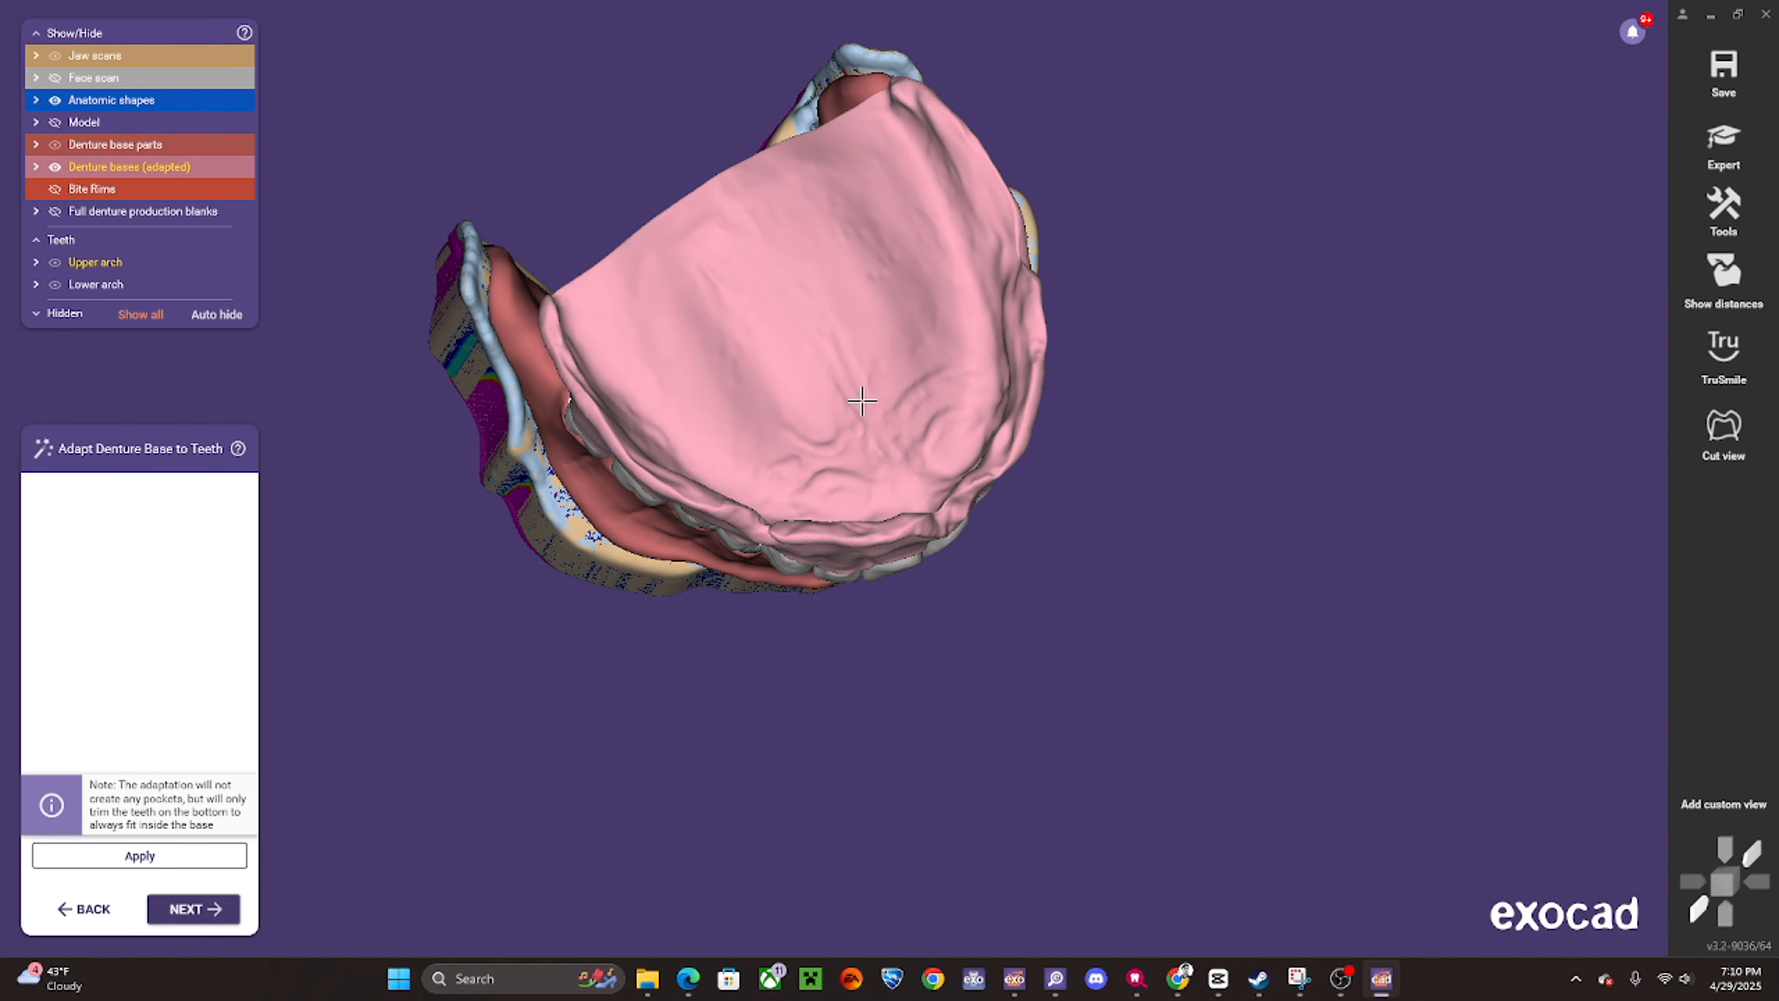
right_click_drag(862, 401, 944, 349)
scroll(1020, 428, "down", 4)
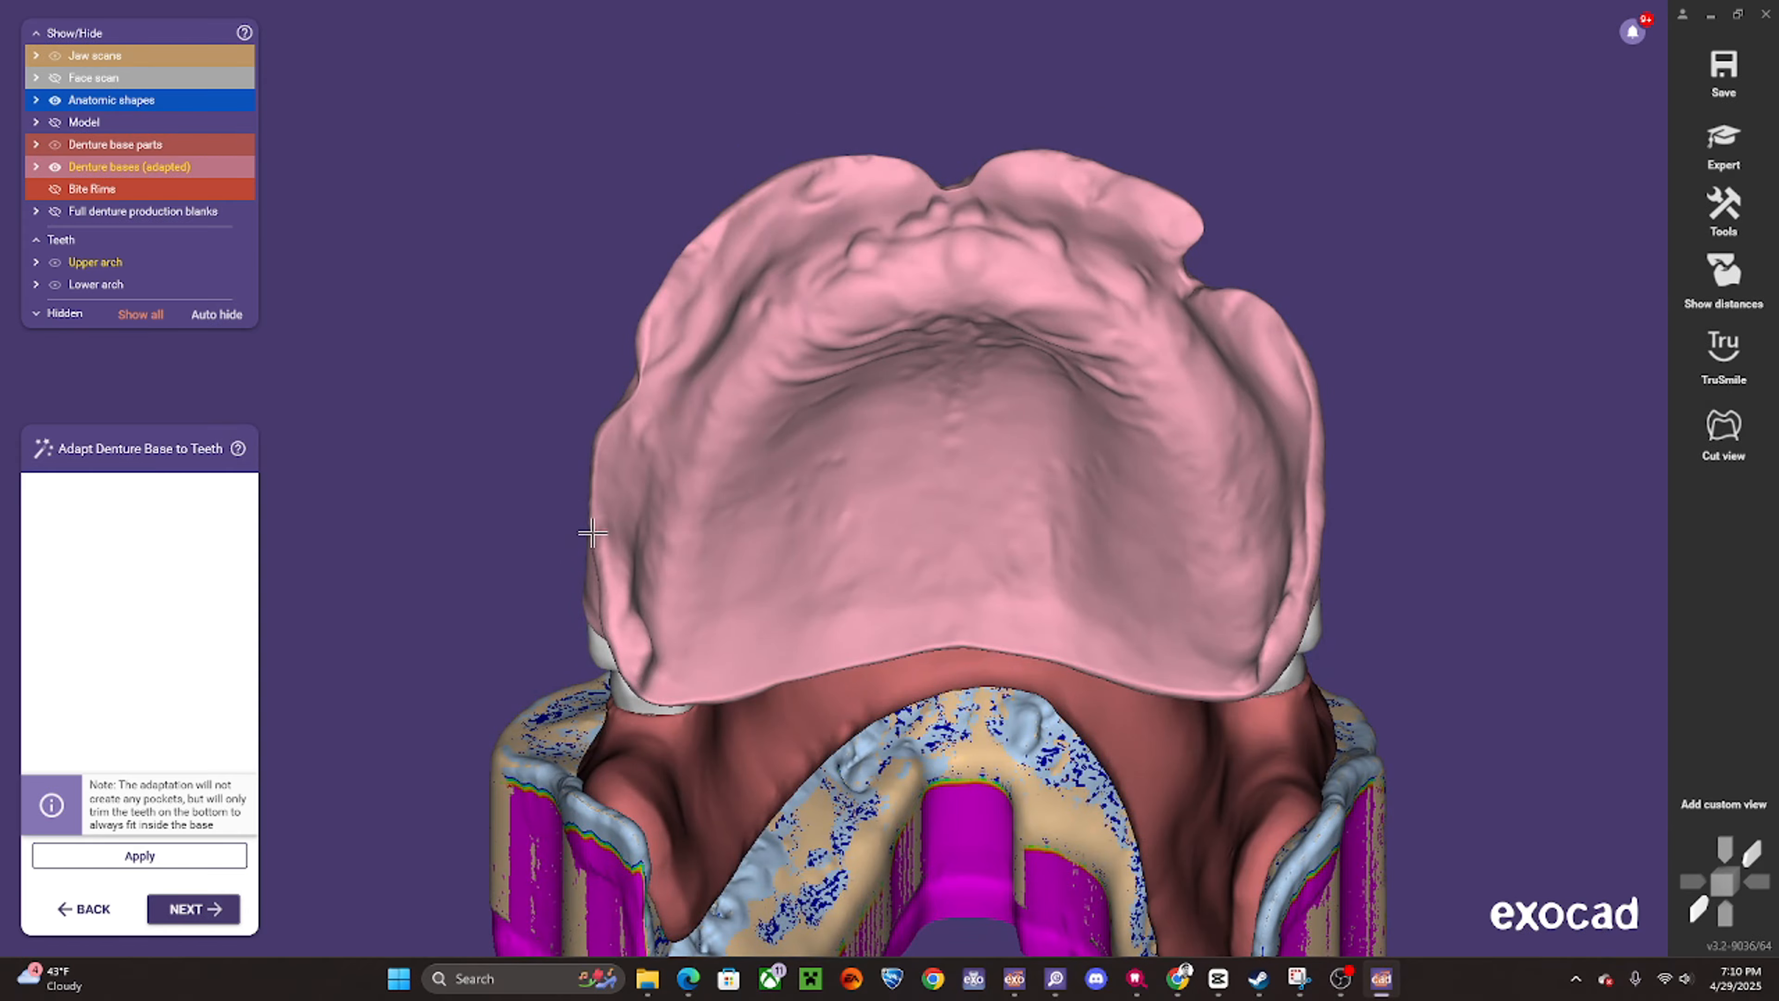
right_click_drag(706, 637, 778, 612)
right_click_drag(884, 589, 414, 727)
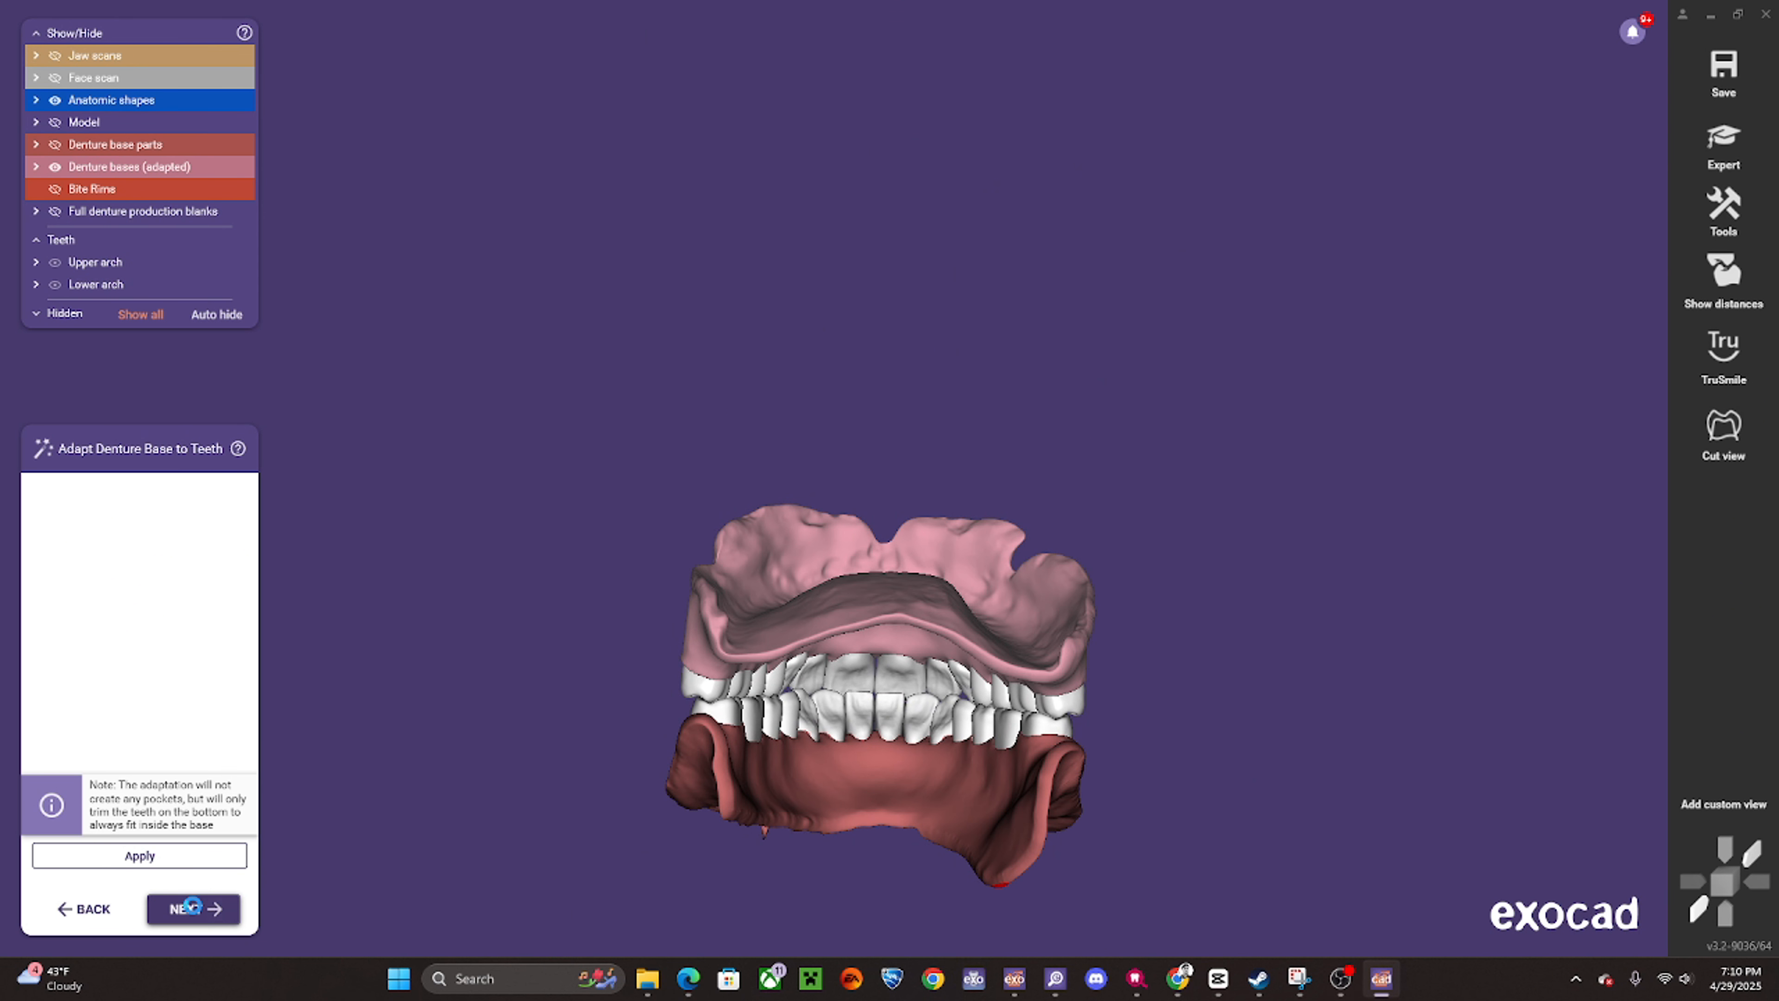
left_click(192, 907)
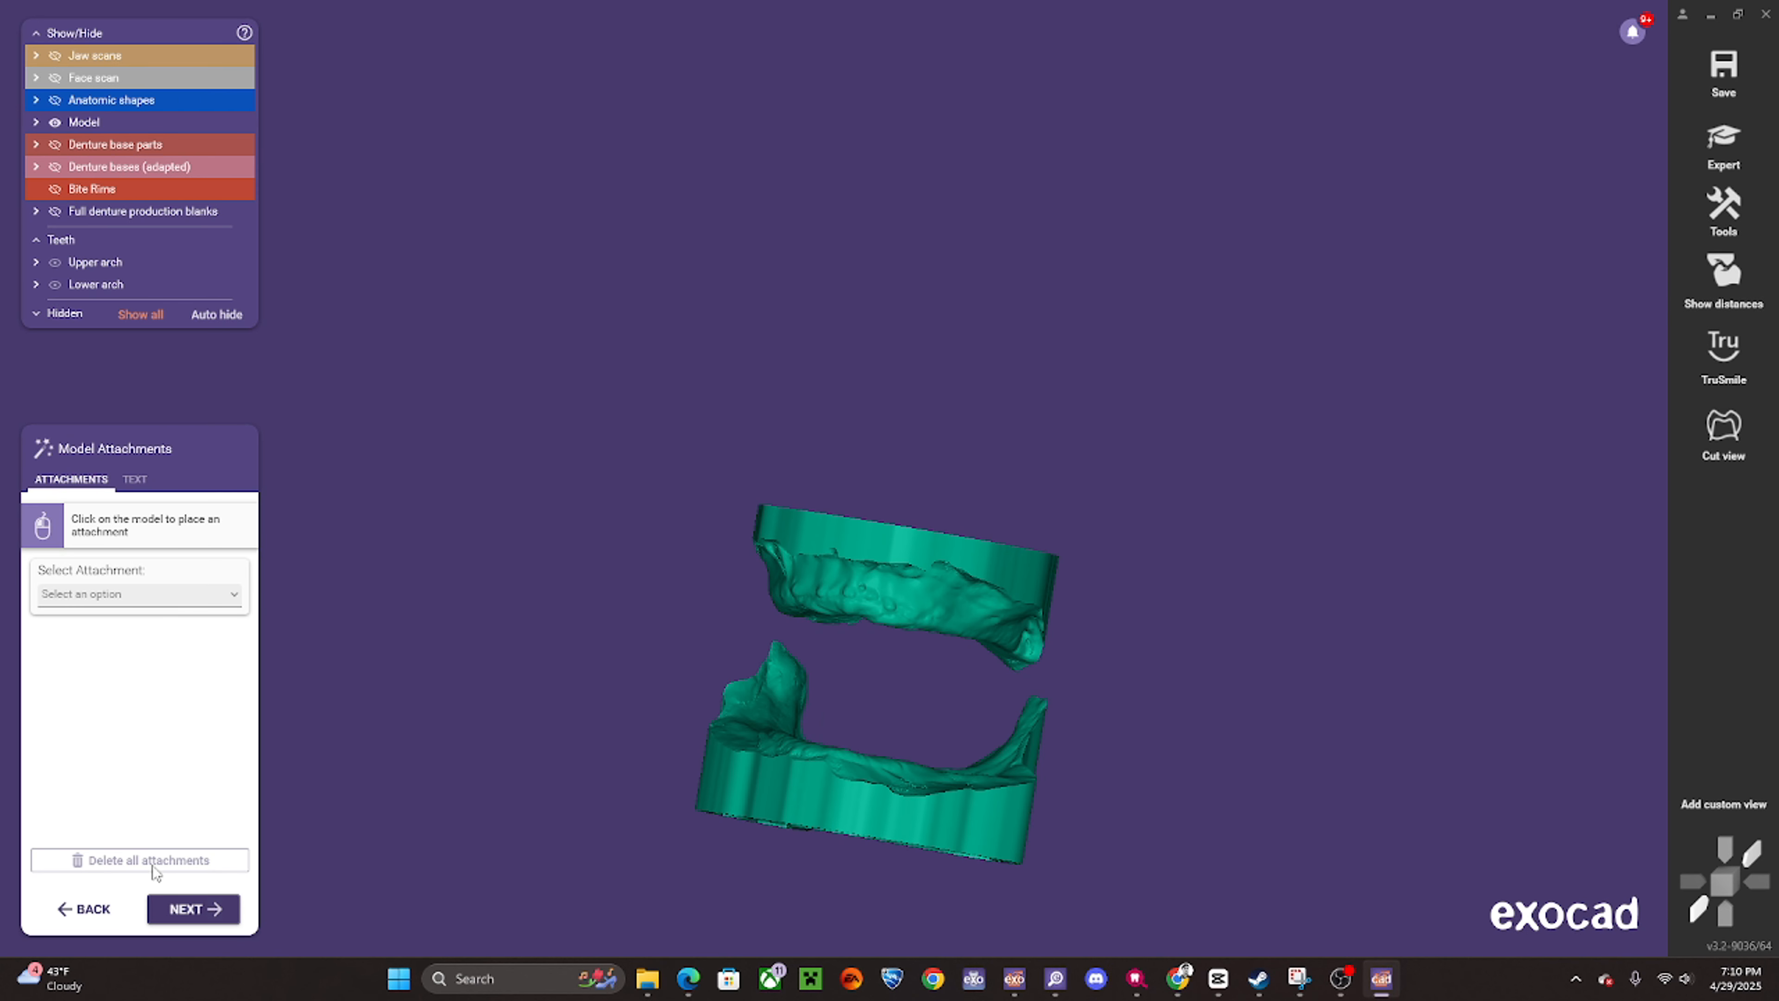
left_click(215, 911)
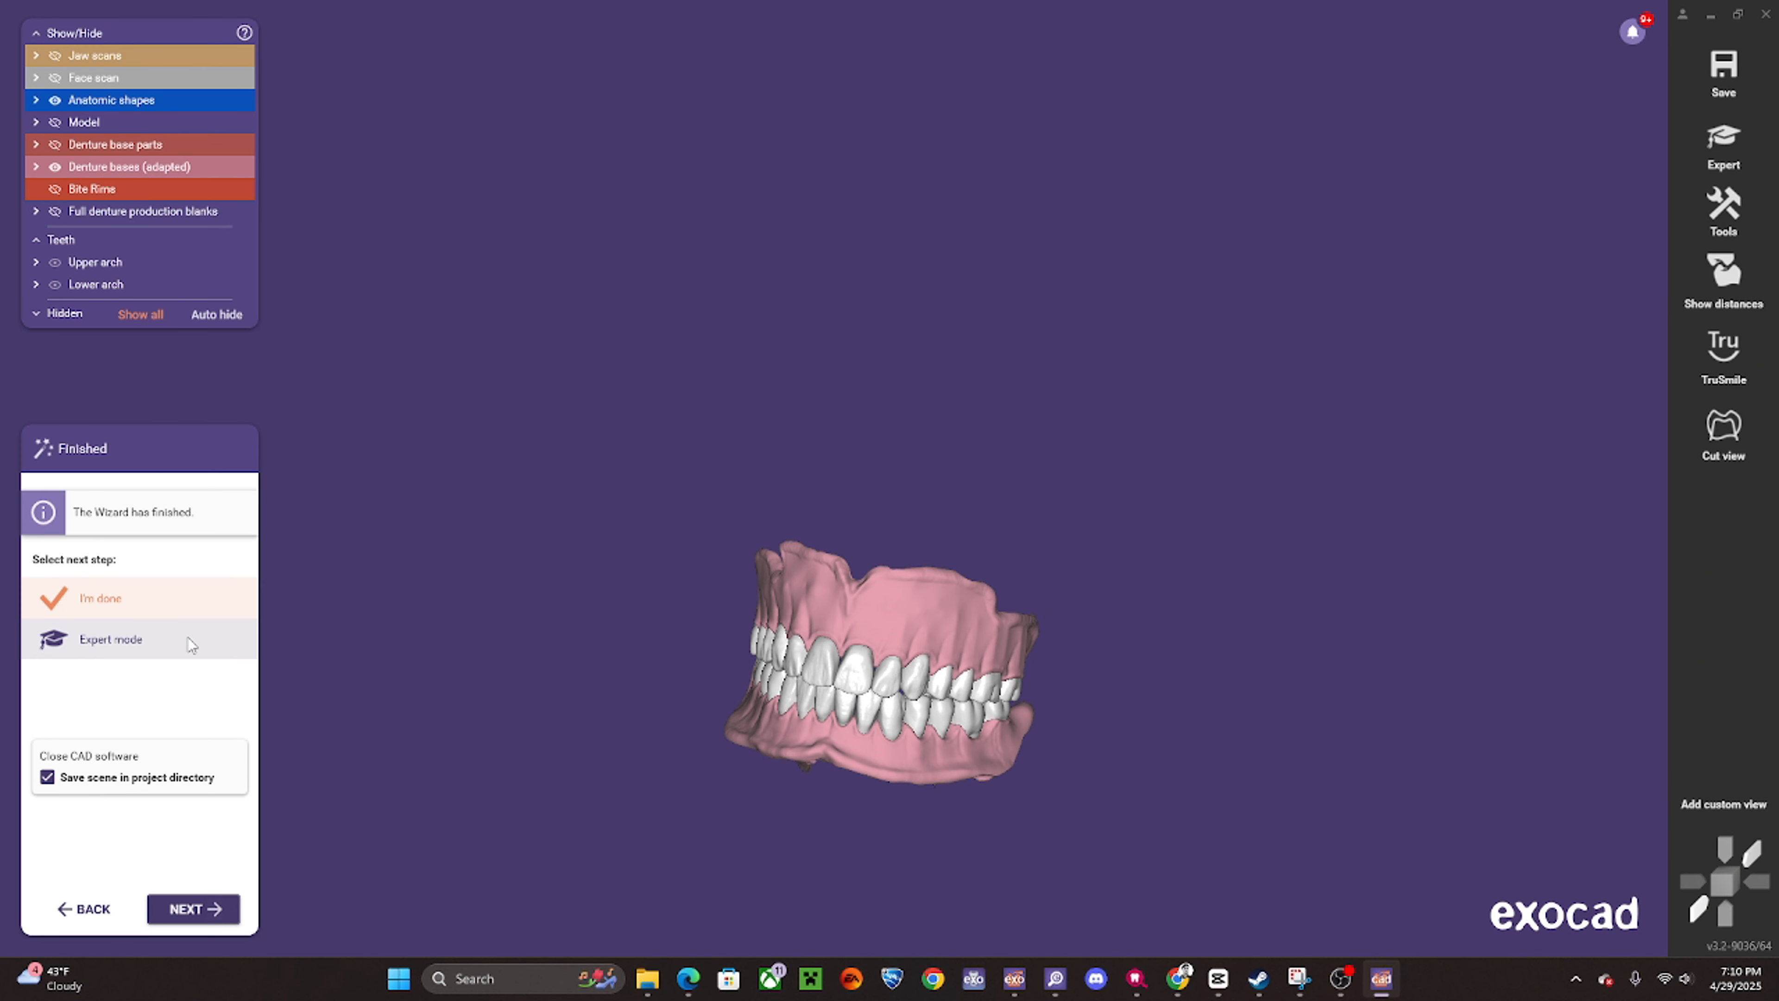
- Leave the finished wizard by continuing in expert mode
right_click_drag(726, 537, 885, 617)
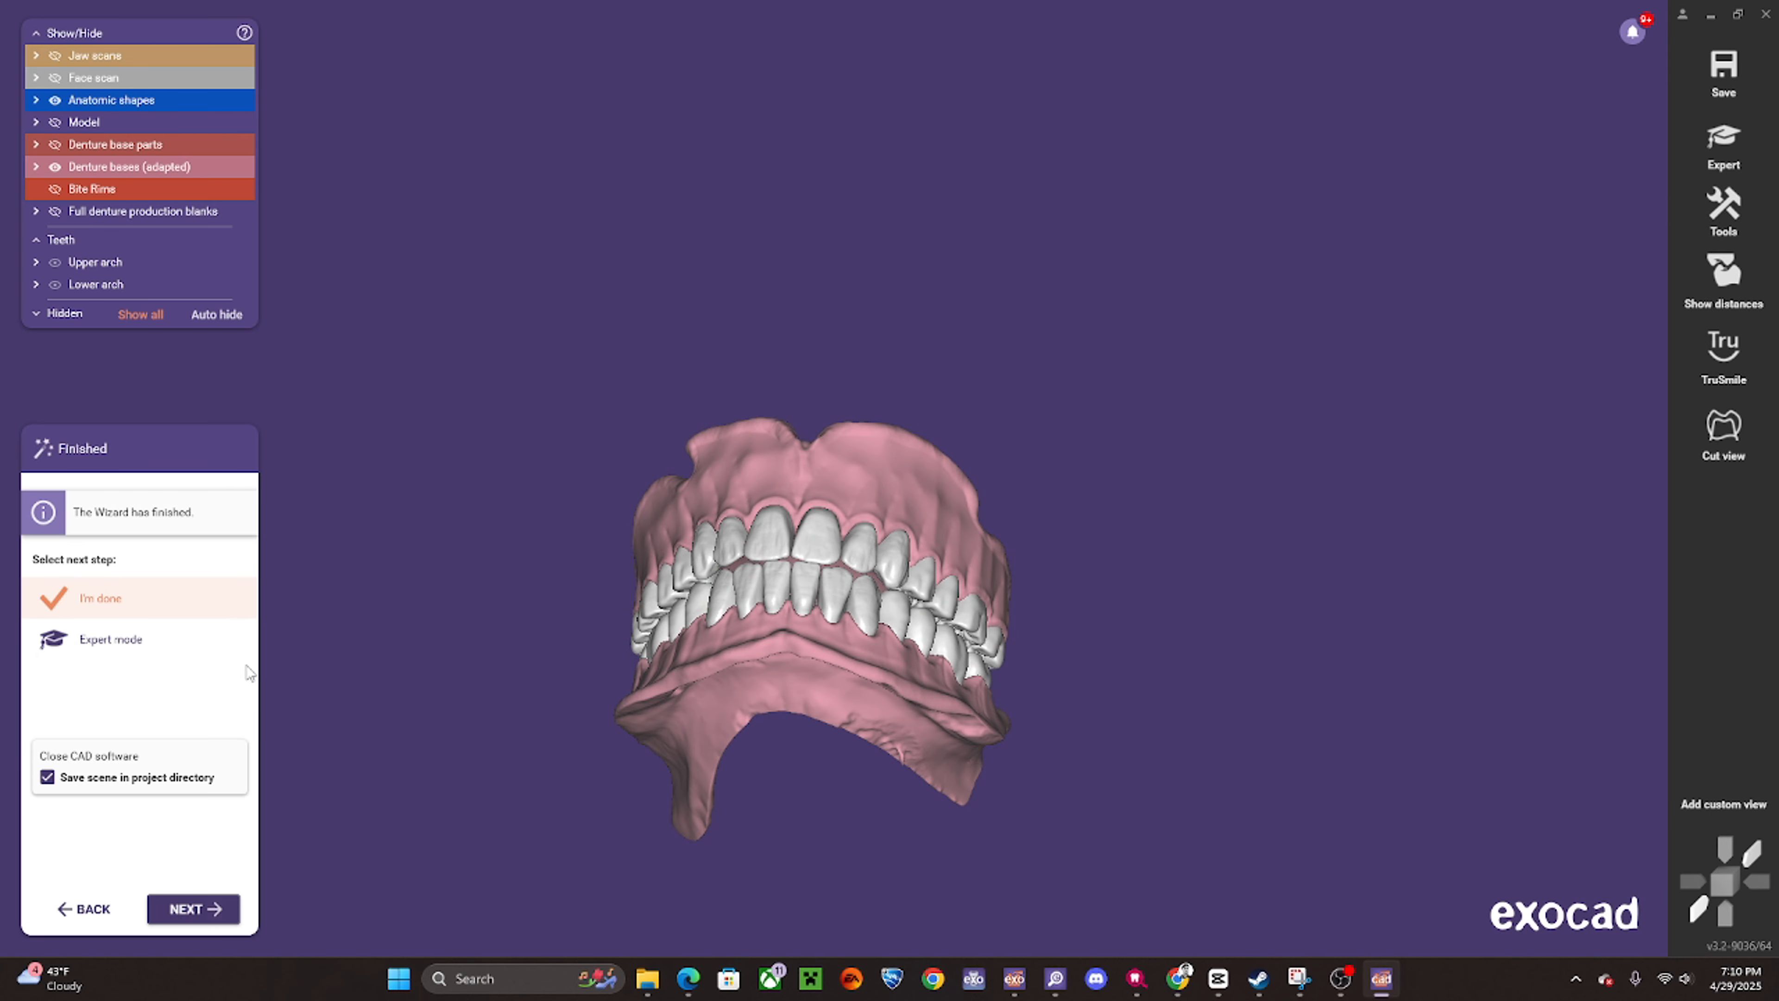
left_click(196, 645)
left_click(218, 908)
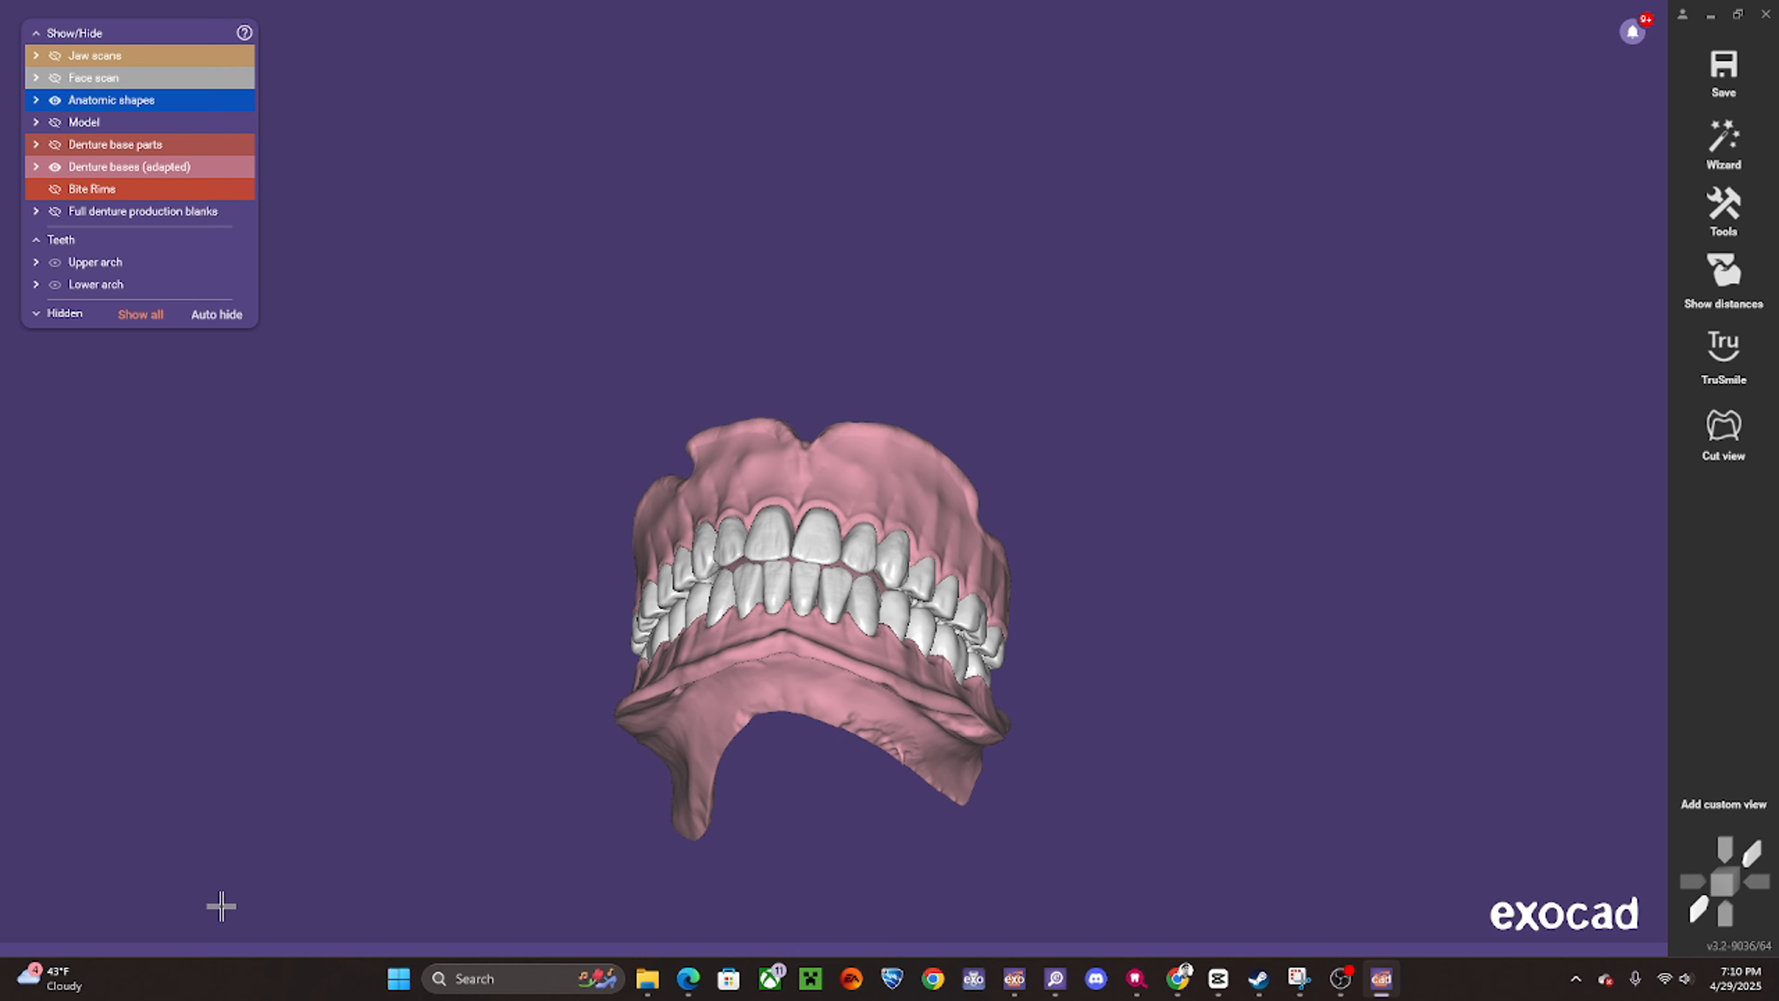
- Open the Free-Form Adapted Base tool for the adapted denture bases
mouse_move(995, 941)
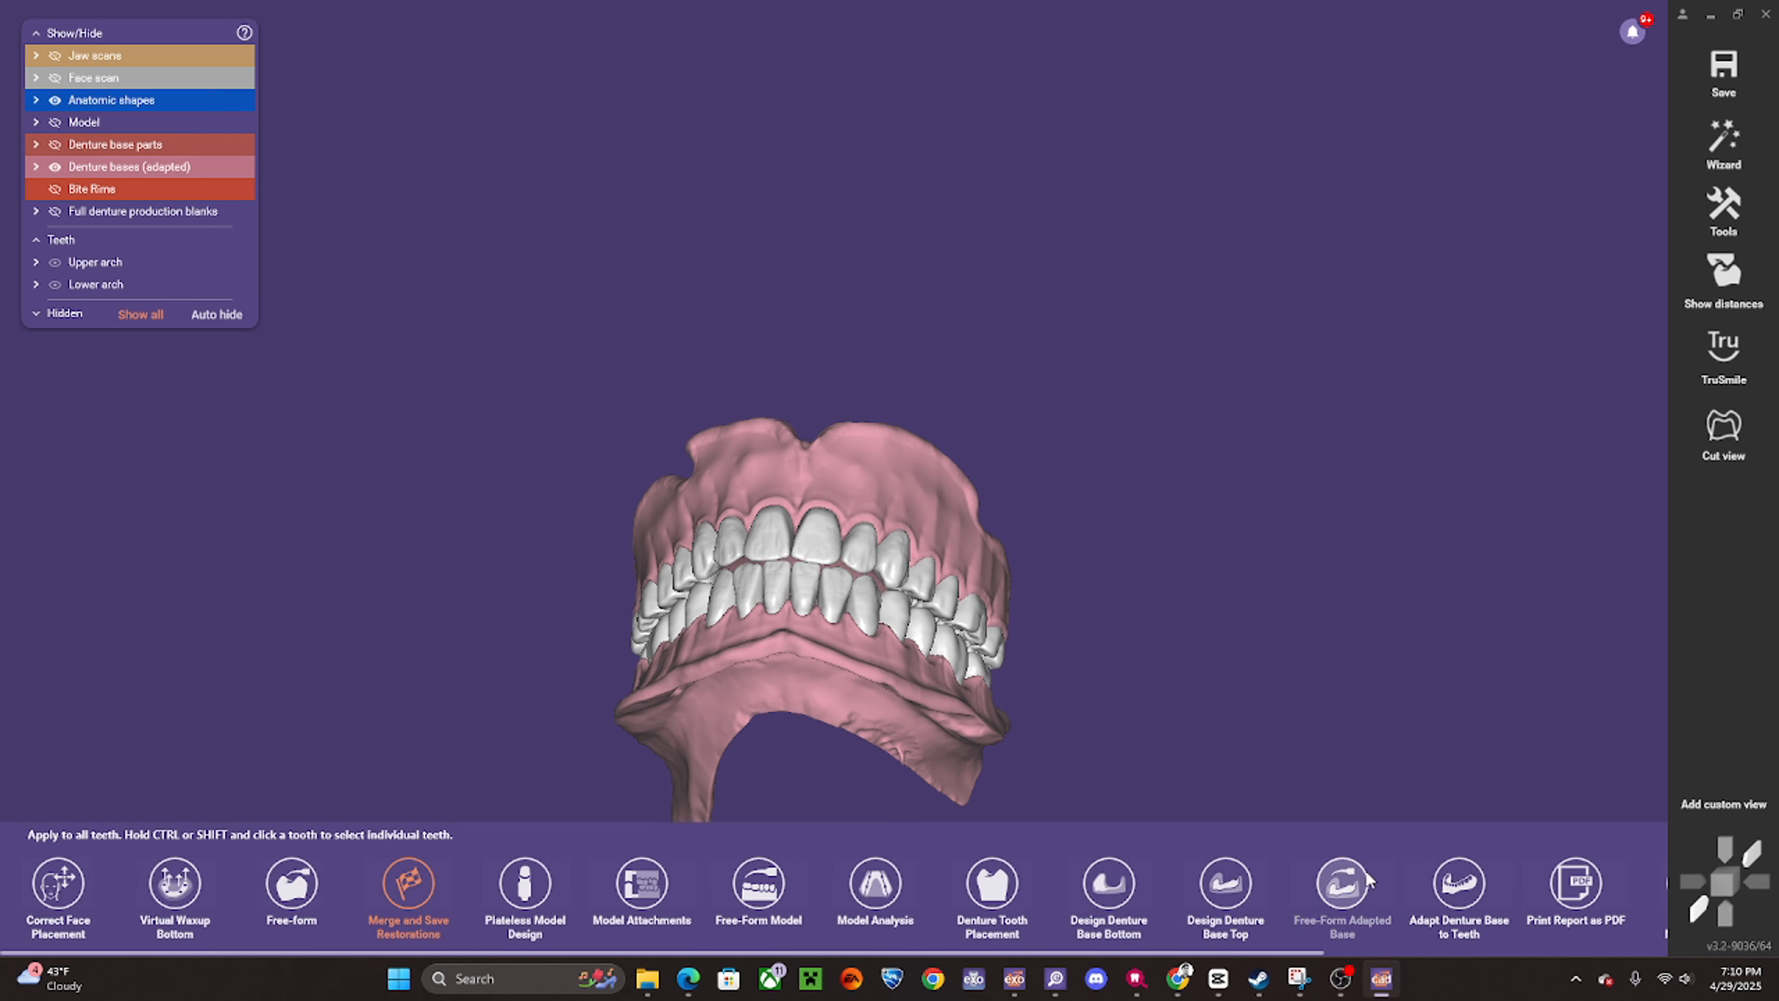
left_click(1349, 889)
right_click_drag(810, 588, 1011, 644)
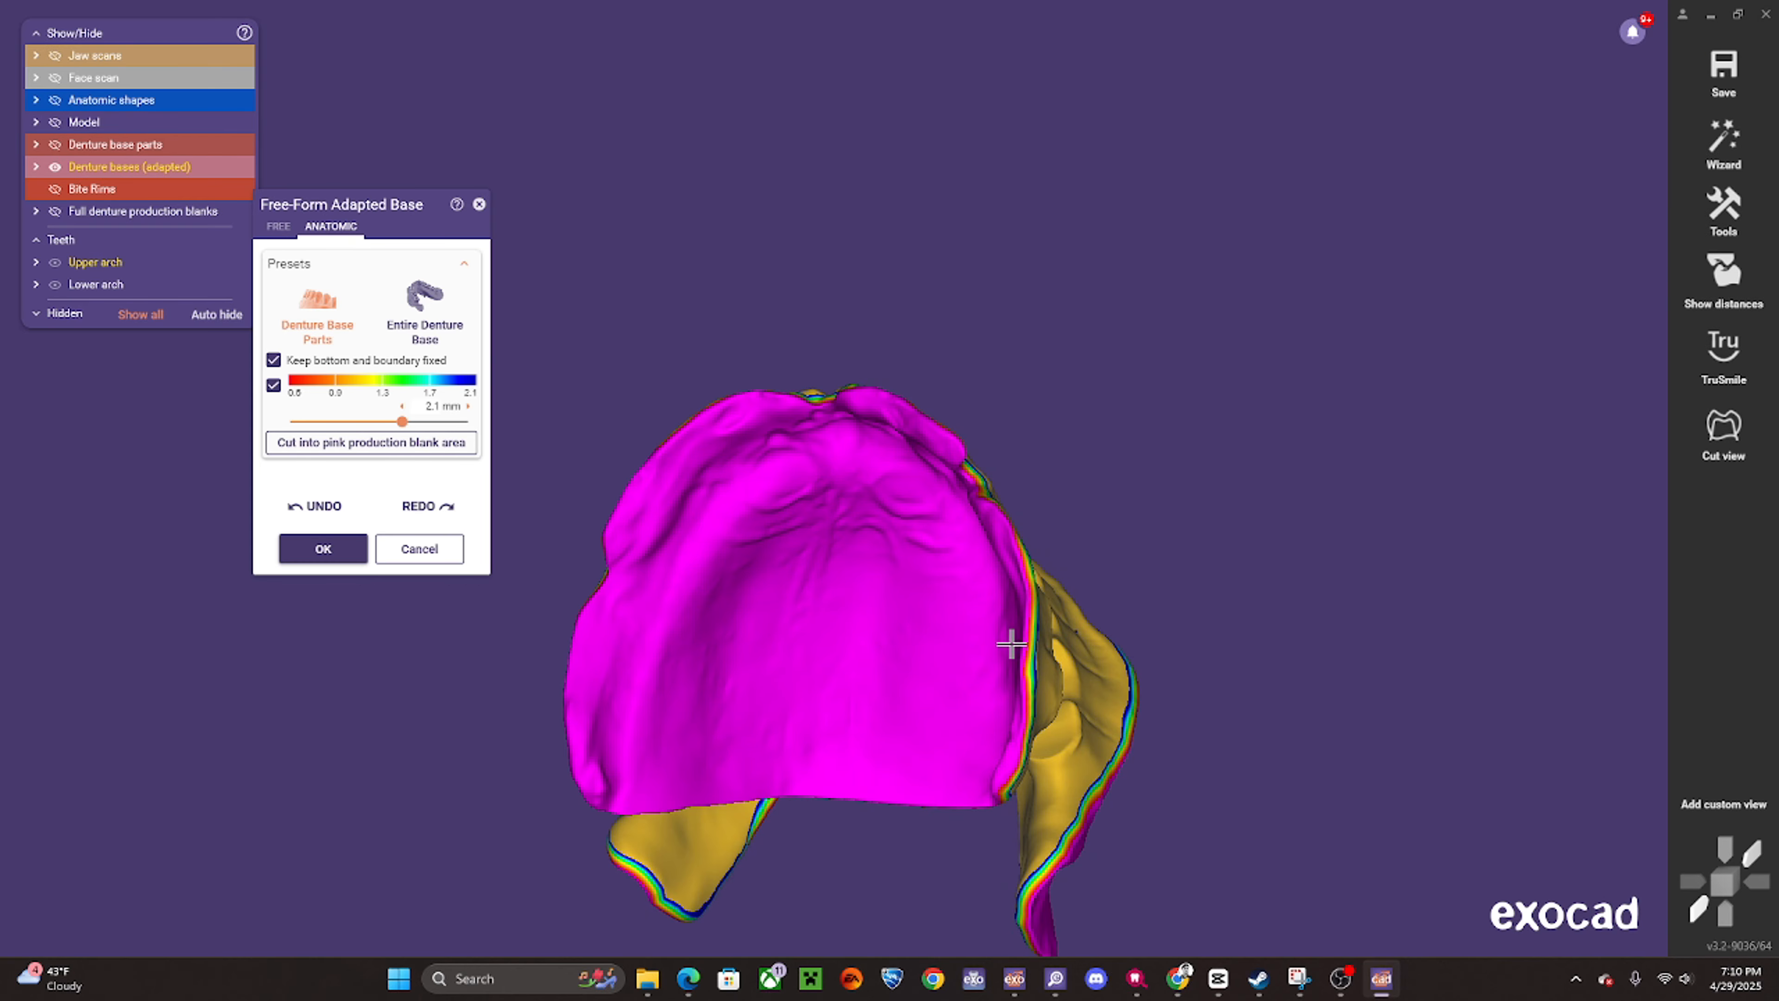
- Switch the adapted base tool to free mode and compare the upper base's tissue side with the jaw scans
left_click(281, 227)
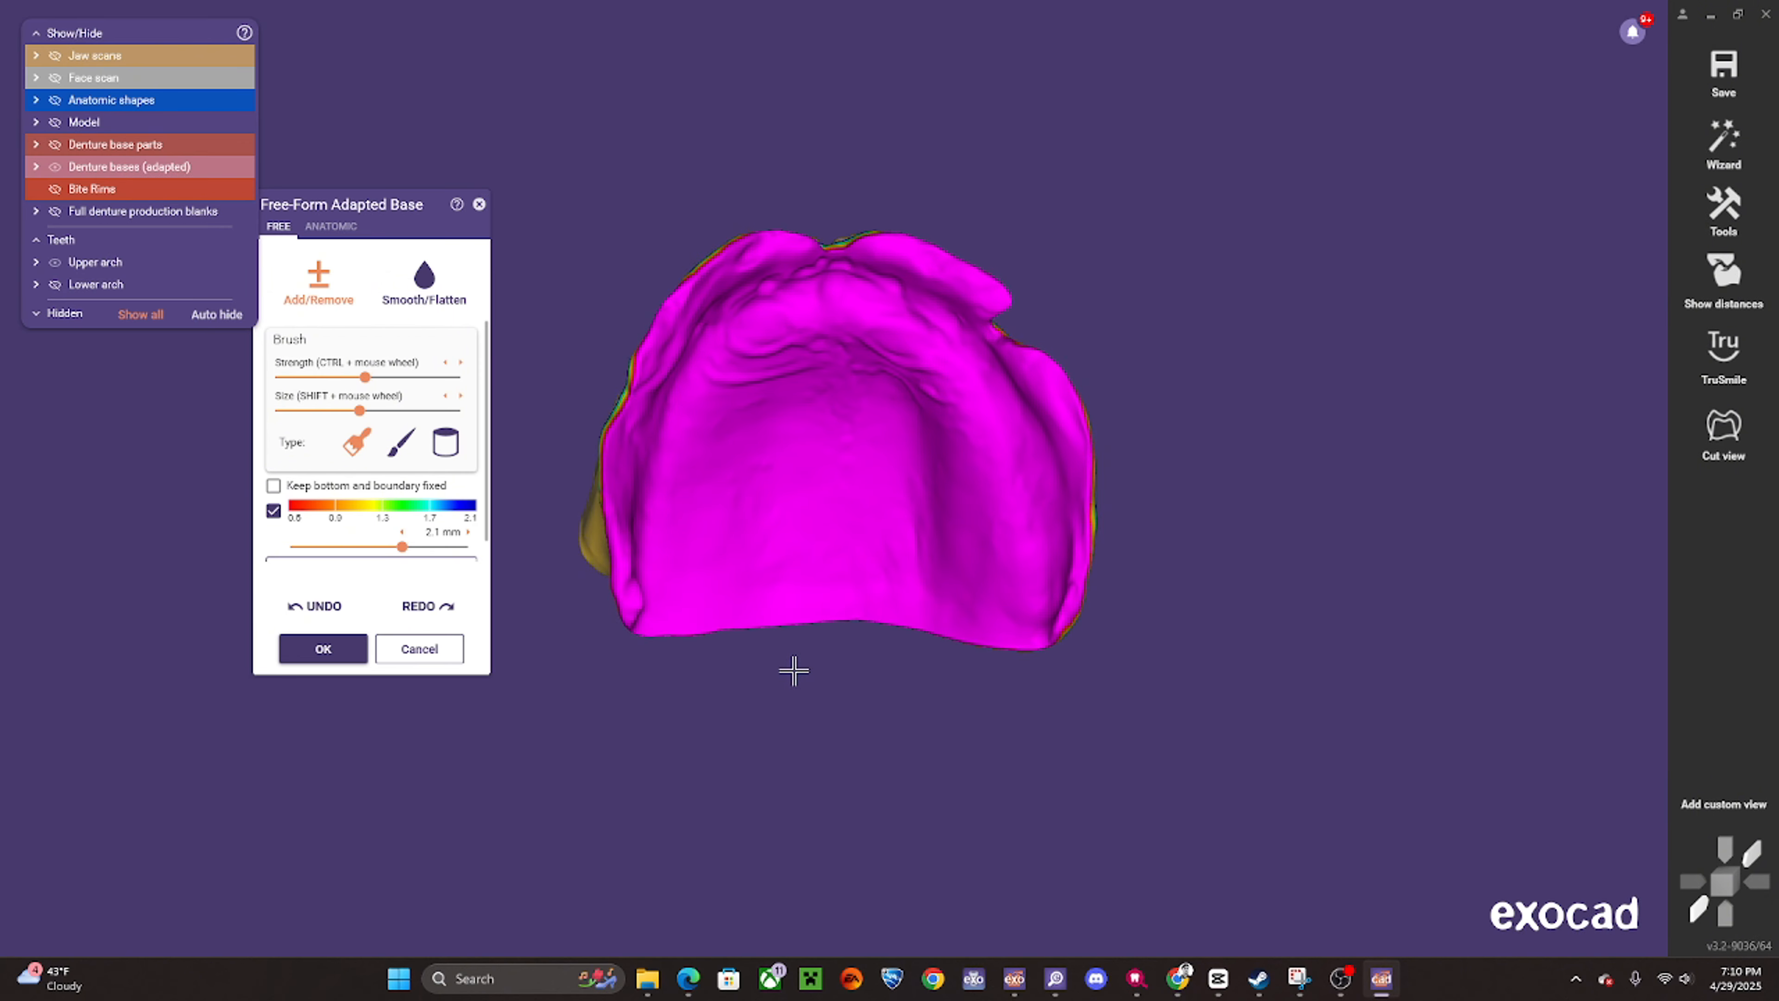
left_click(120, 57)
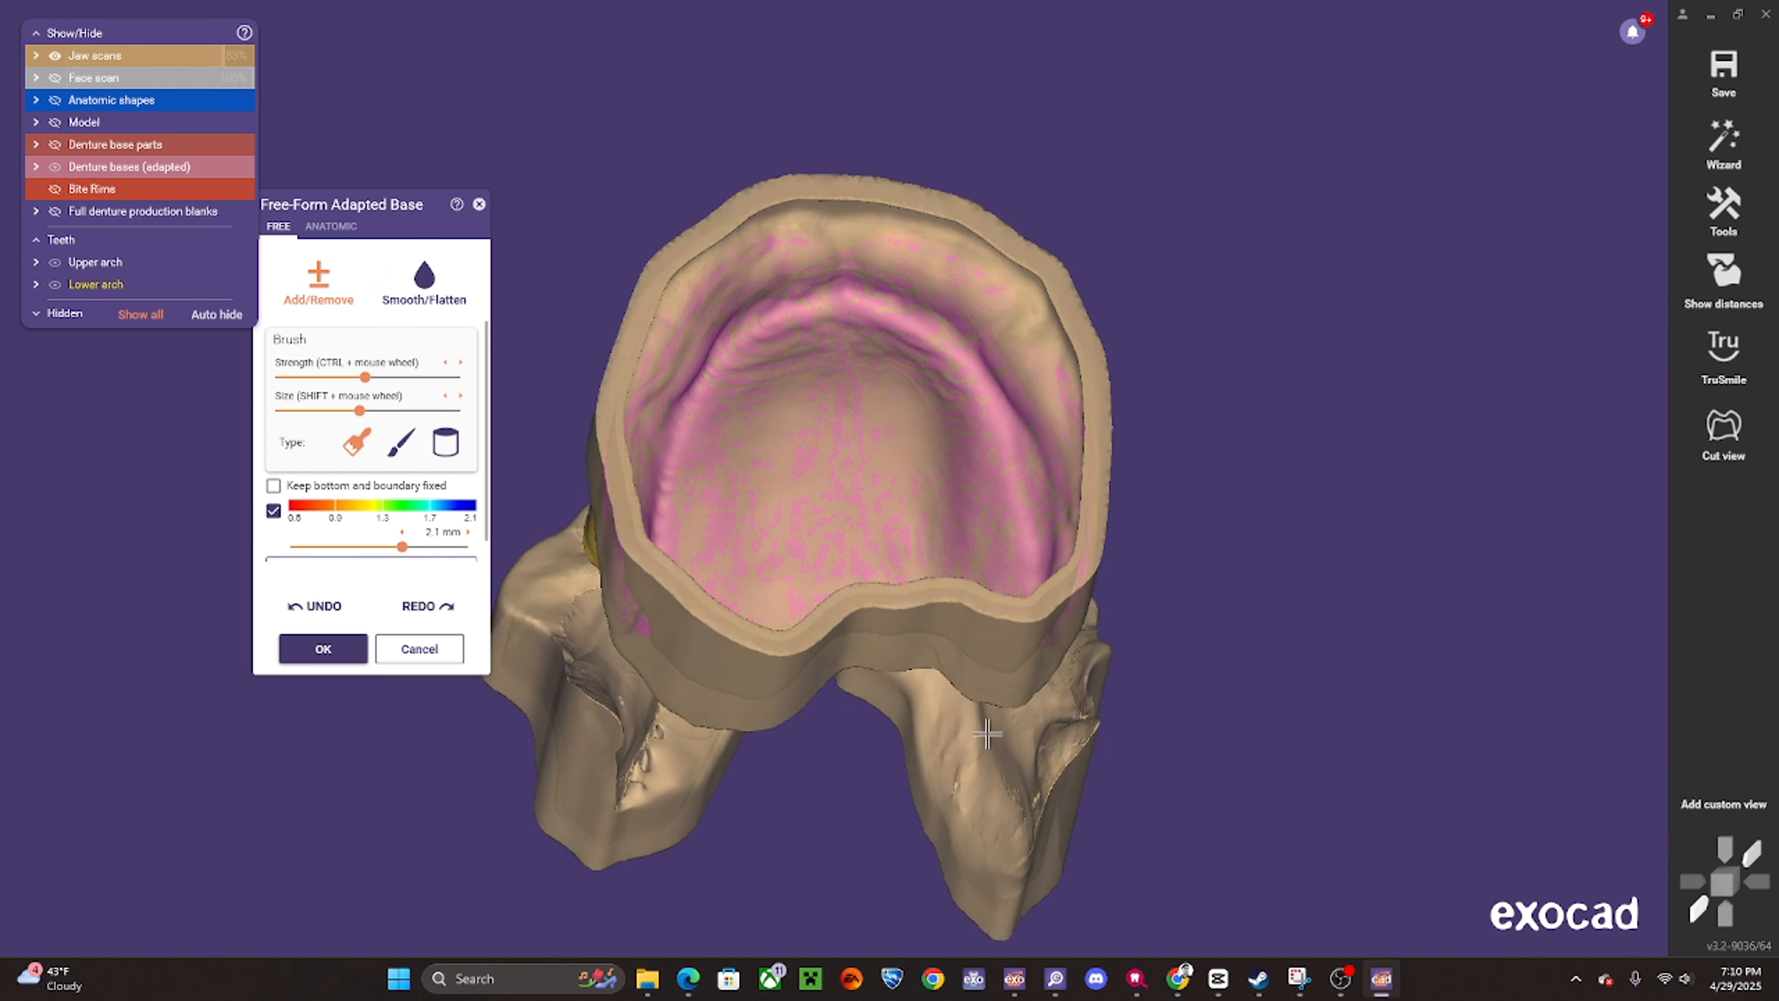
middle_click(988, 734)
middle_click(898, 613)
middle_click(877, 629)
scroll(858, 639, "up", 4)
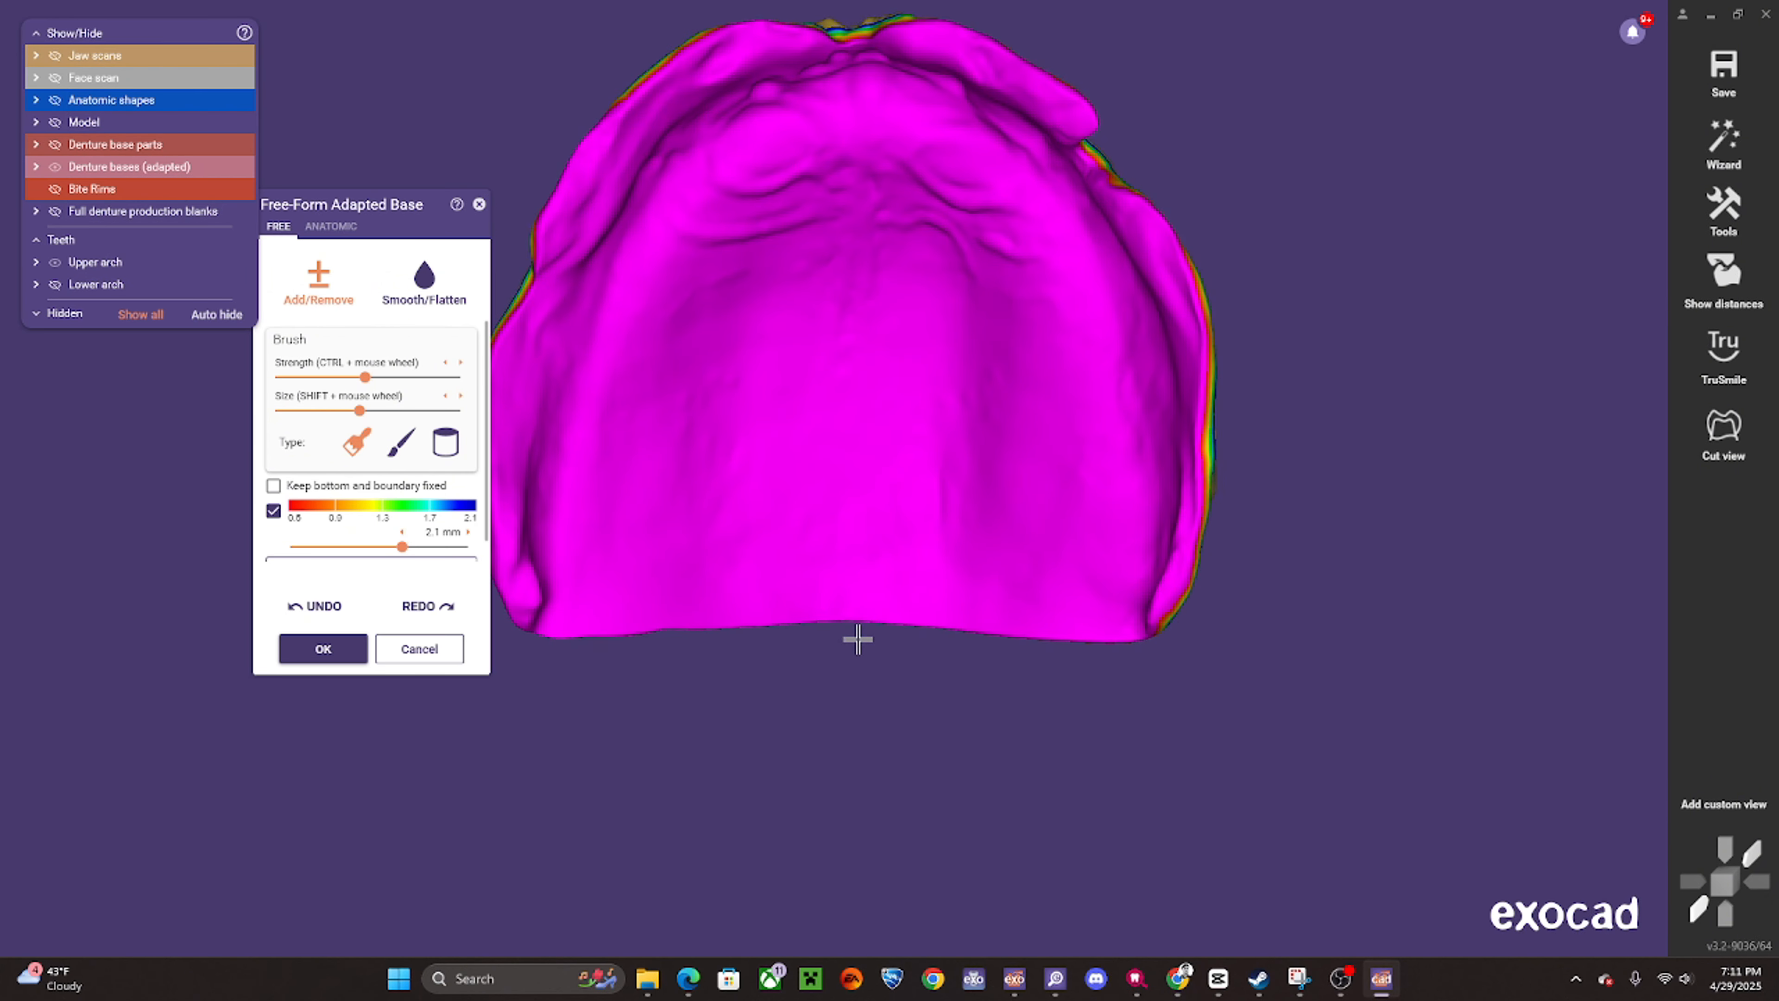
- Choose the cylinder brush type for adding material and reduce the brush size for work on the upper base's palatal border
left_click(446, 447)
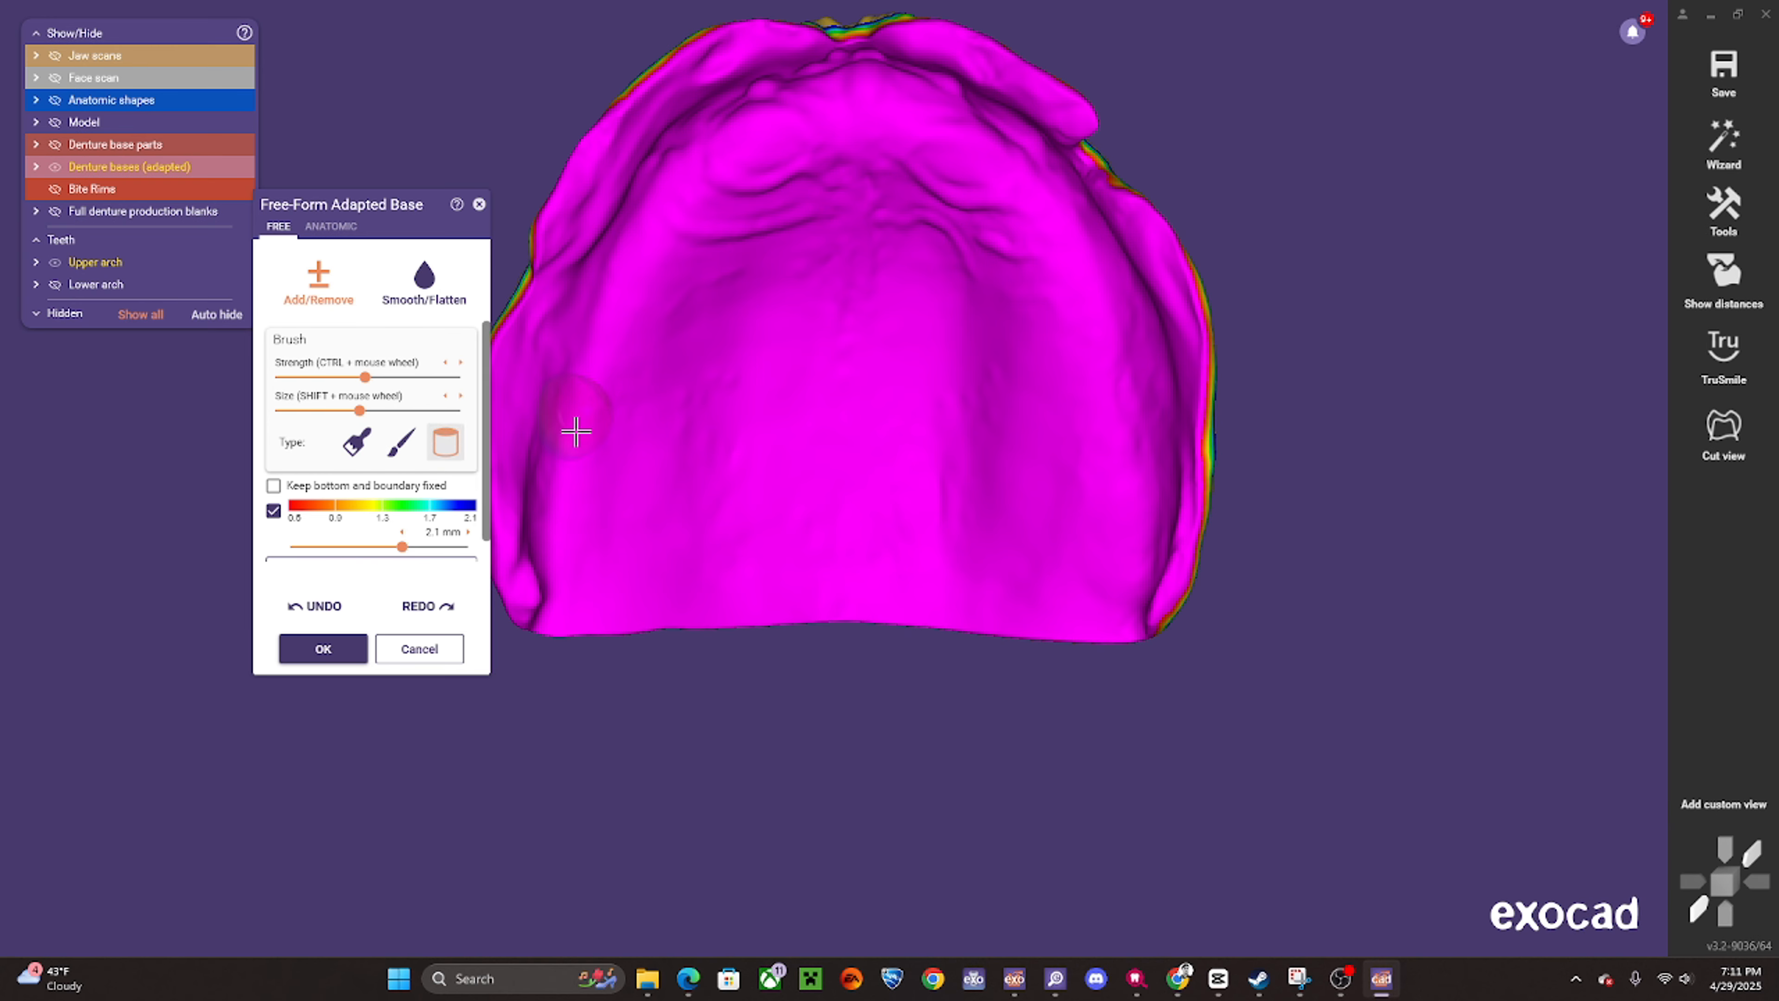
scroll(765, 552, "up", 2)
scroll(790, 576, "down", 3, "shift")
scroll(794, 577, "down", 2, "shift")
scroll(802, 581, "down", 1)
middle_click_drag(806, 584, 881, 554)
scroll(881, 553, "down", 3)
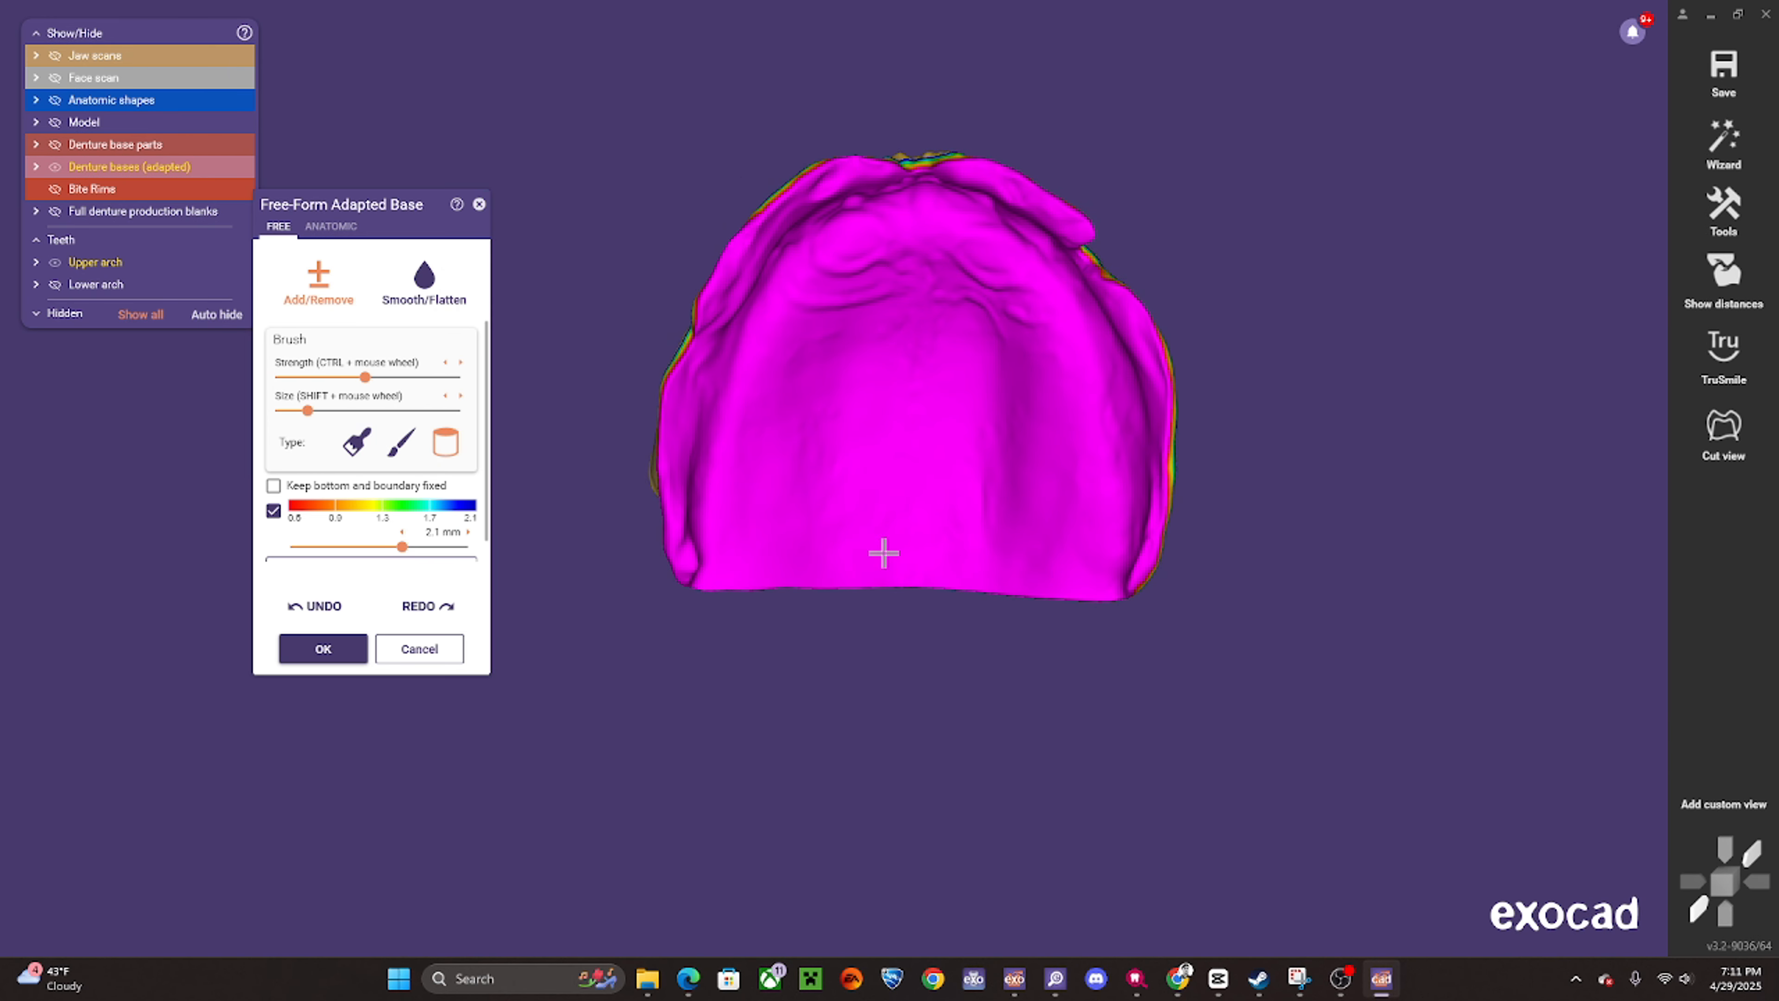
scroll(882, 552, "up", 2)
right_click_drag(882, 553, 837, 556)
scroll(838, 557, "up", 1)
middle_click_drag(838, 556, 893, 563)
scroll(902, 567, "up", 1)
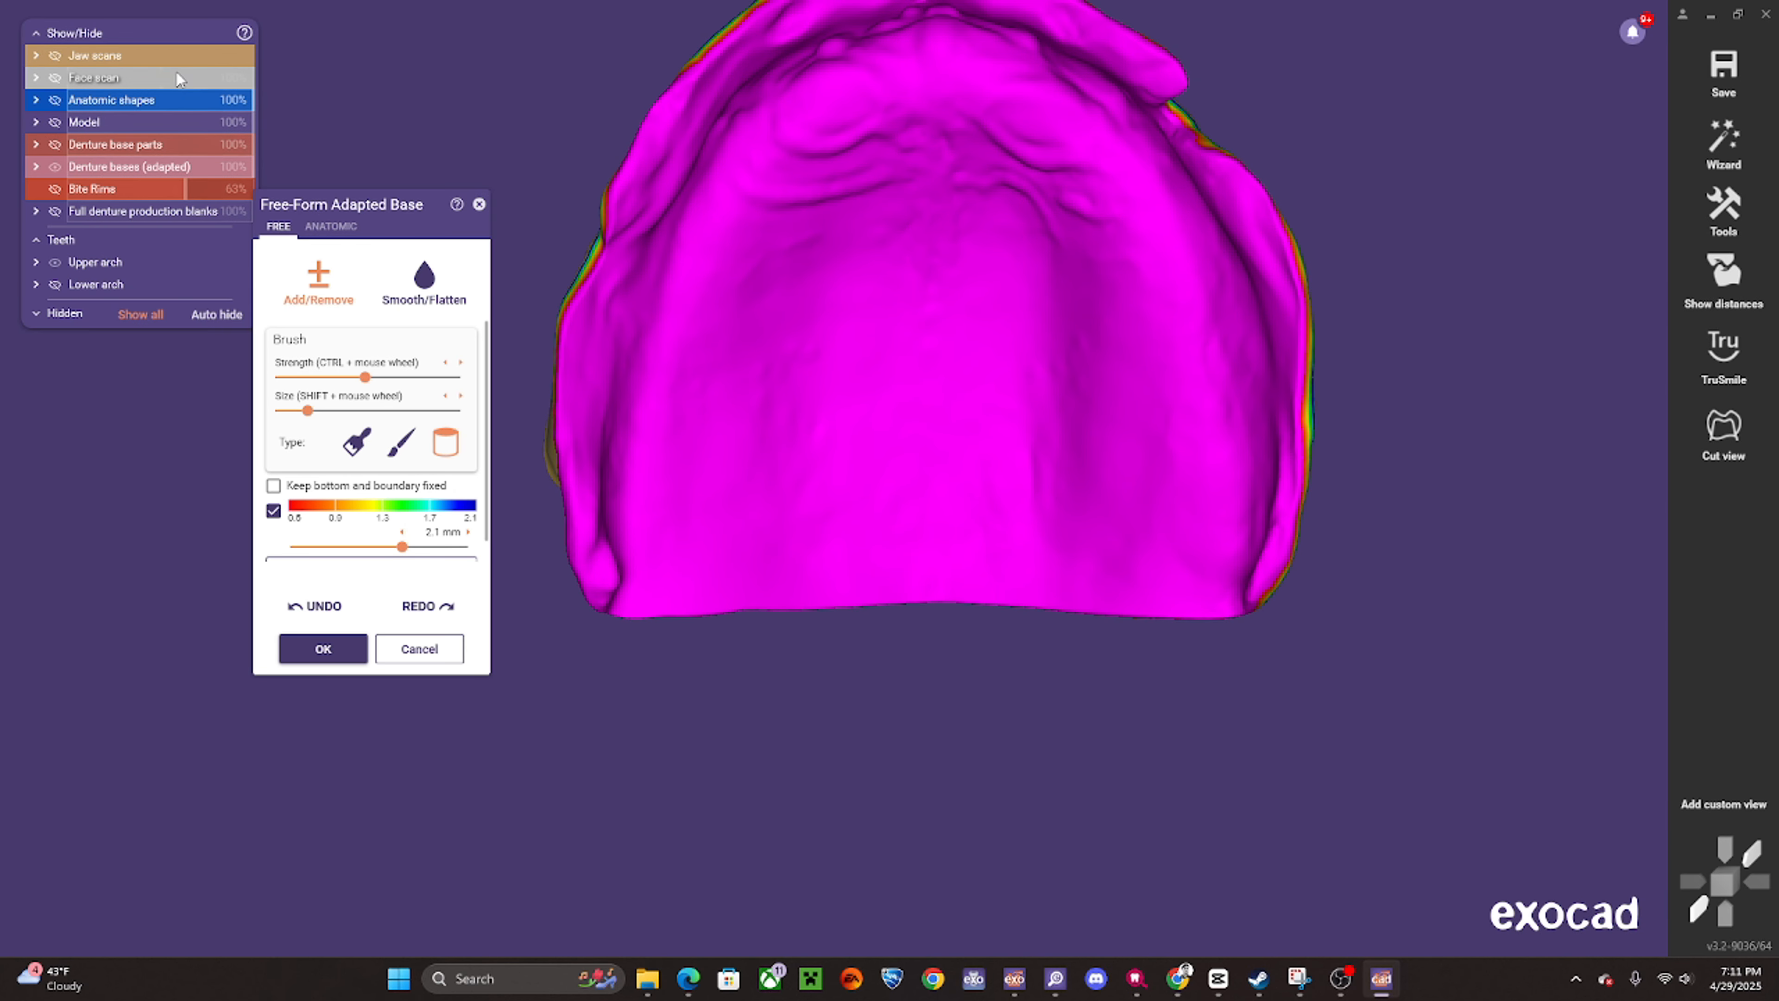
- Show the jaw scans as a transparent overlay around the upper denture base
left_click(54, 55)
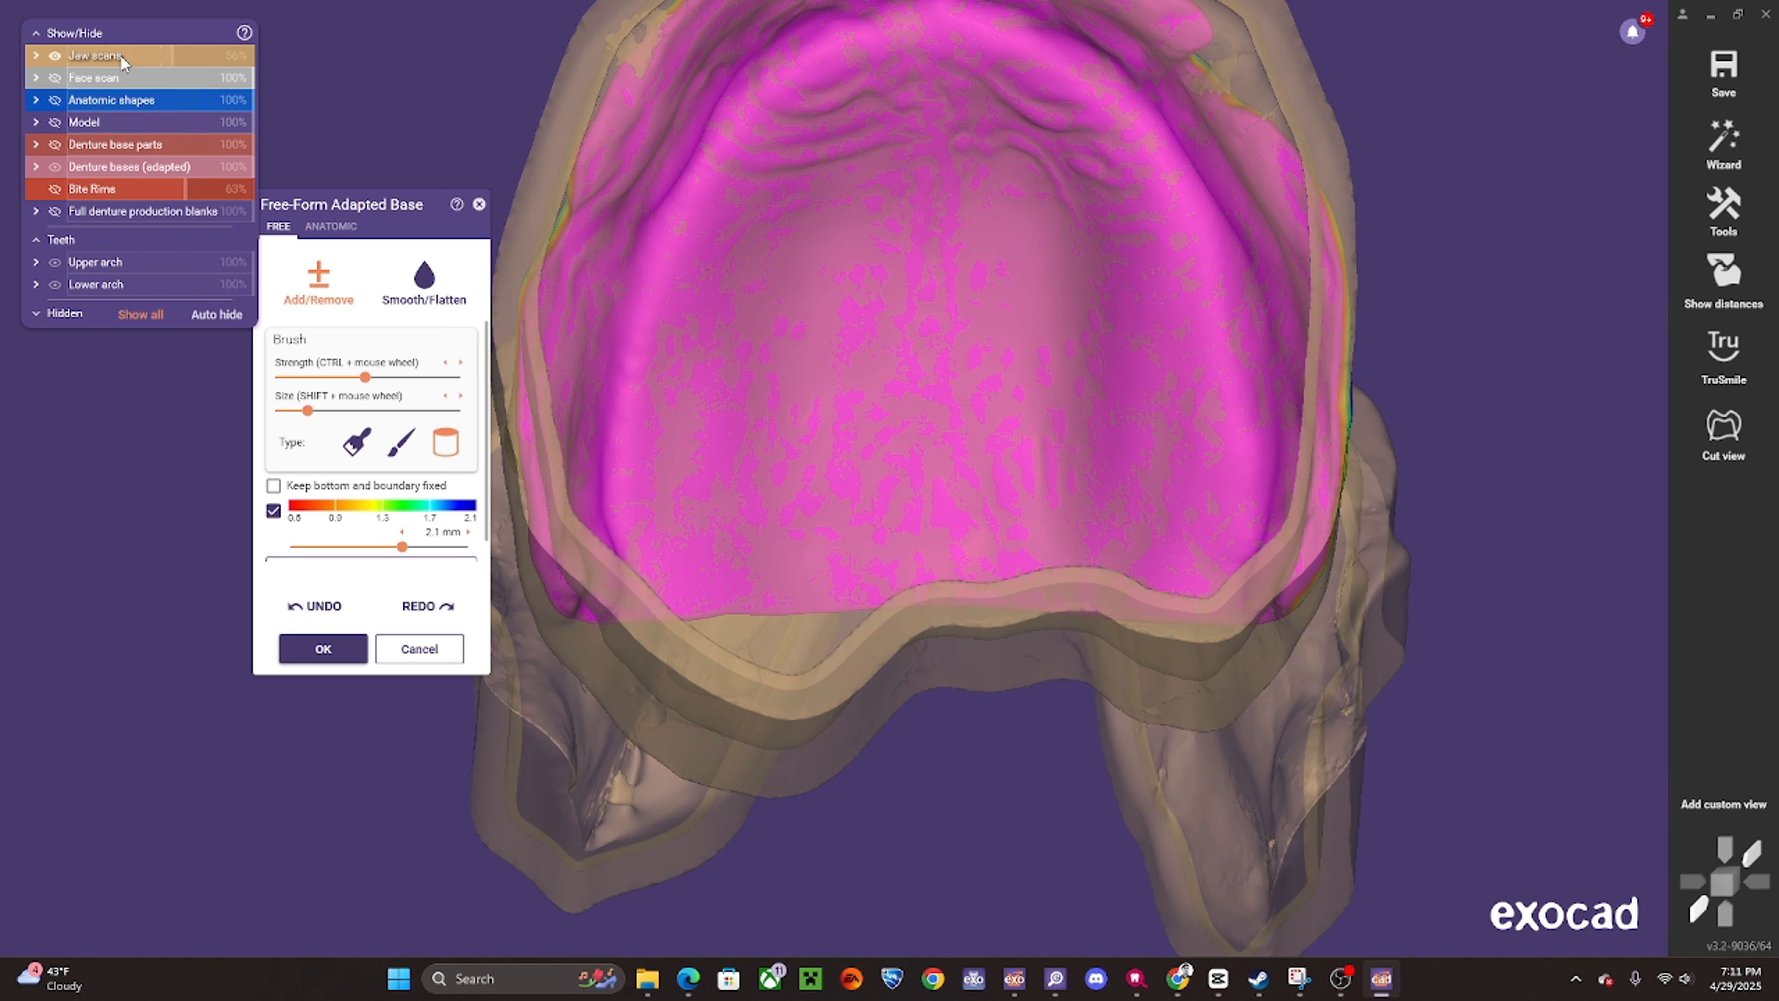
scroll(117, 53, "down", 5)
scroll(884, 554, "up", 2)
right_click_drag(884, 553, 941, 606)
scroll(888, 580, "down", 2)
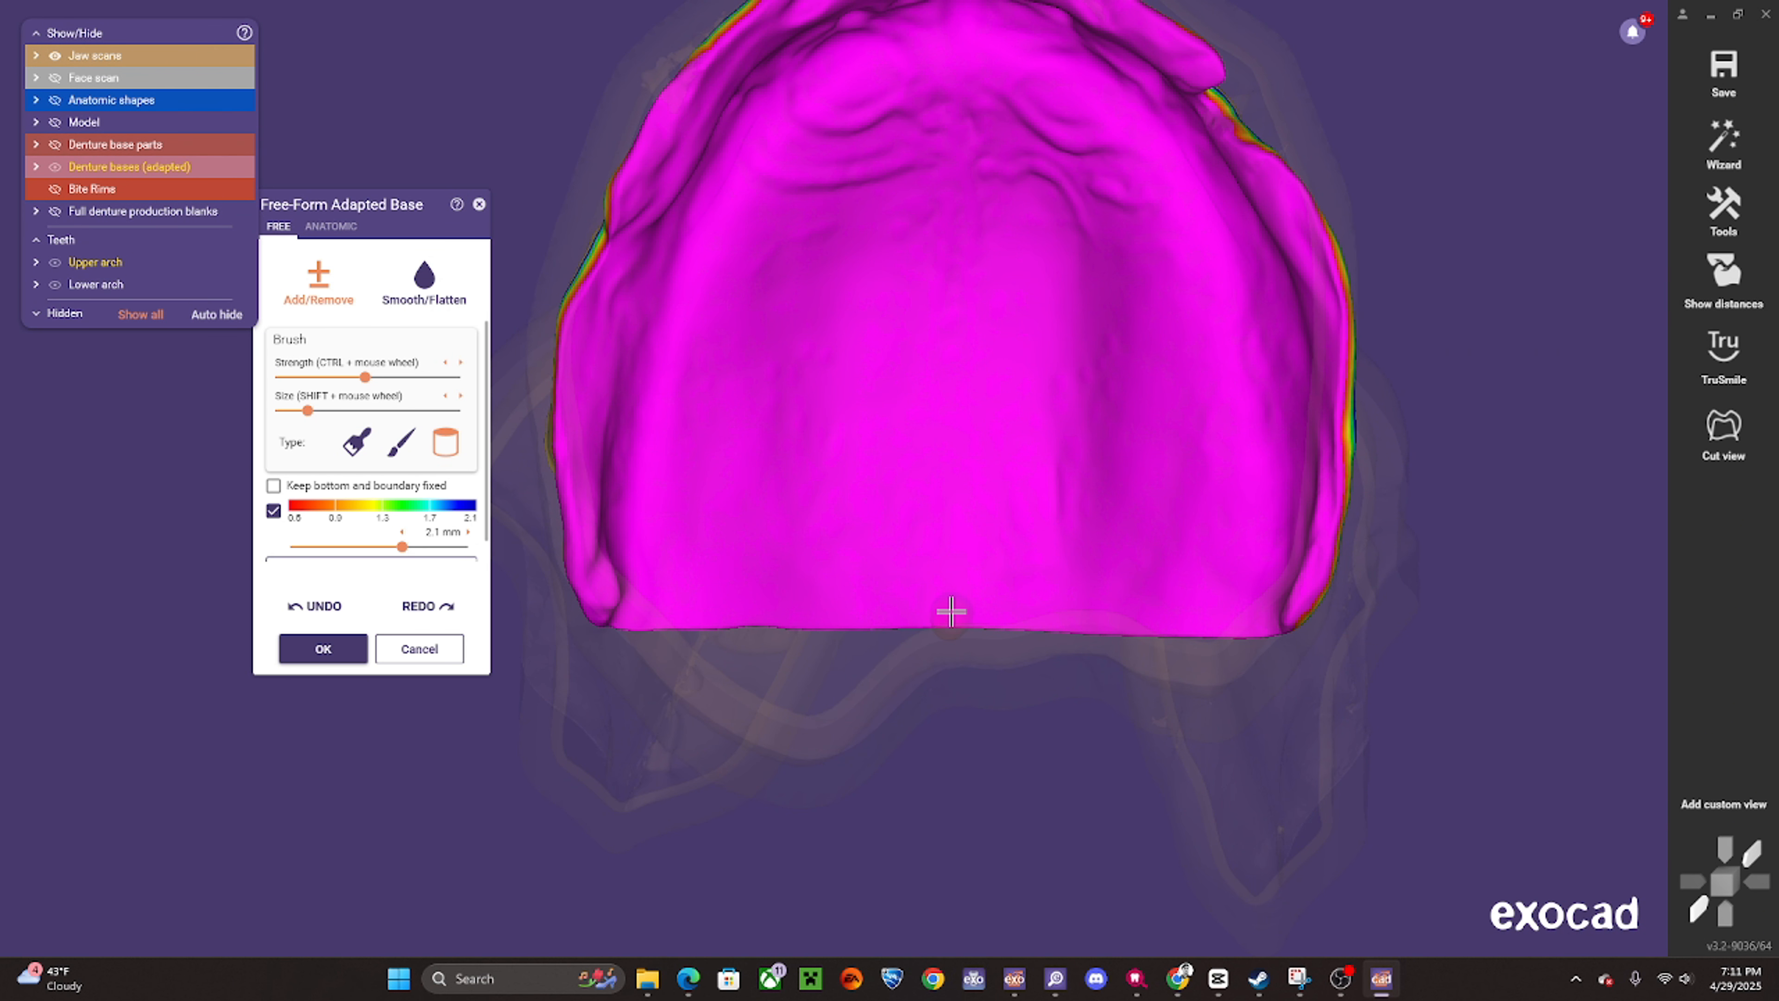
- Lower the brush strength, build a posterior seal ridge along the upper base's rear palatal border, and turn off the bottom thickness display
scroll(878, 585, "down", 1, "ctrl")
scroll(898, 599, "up", 1)
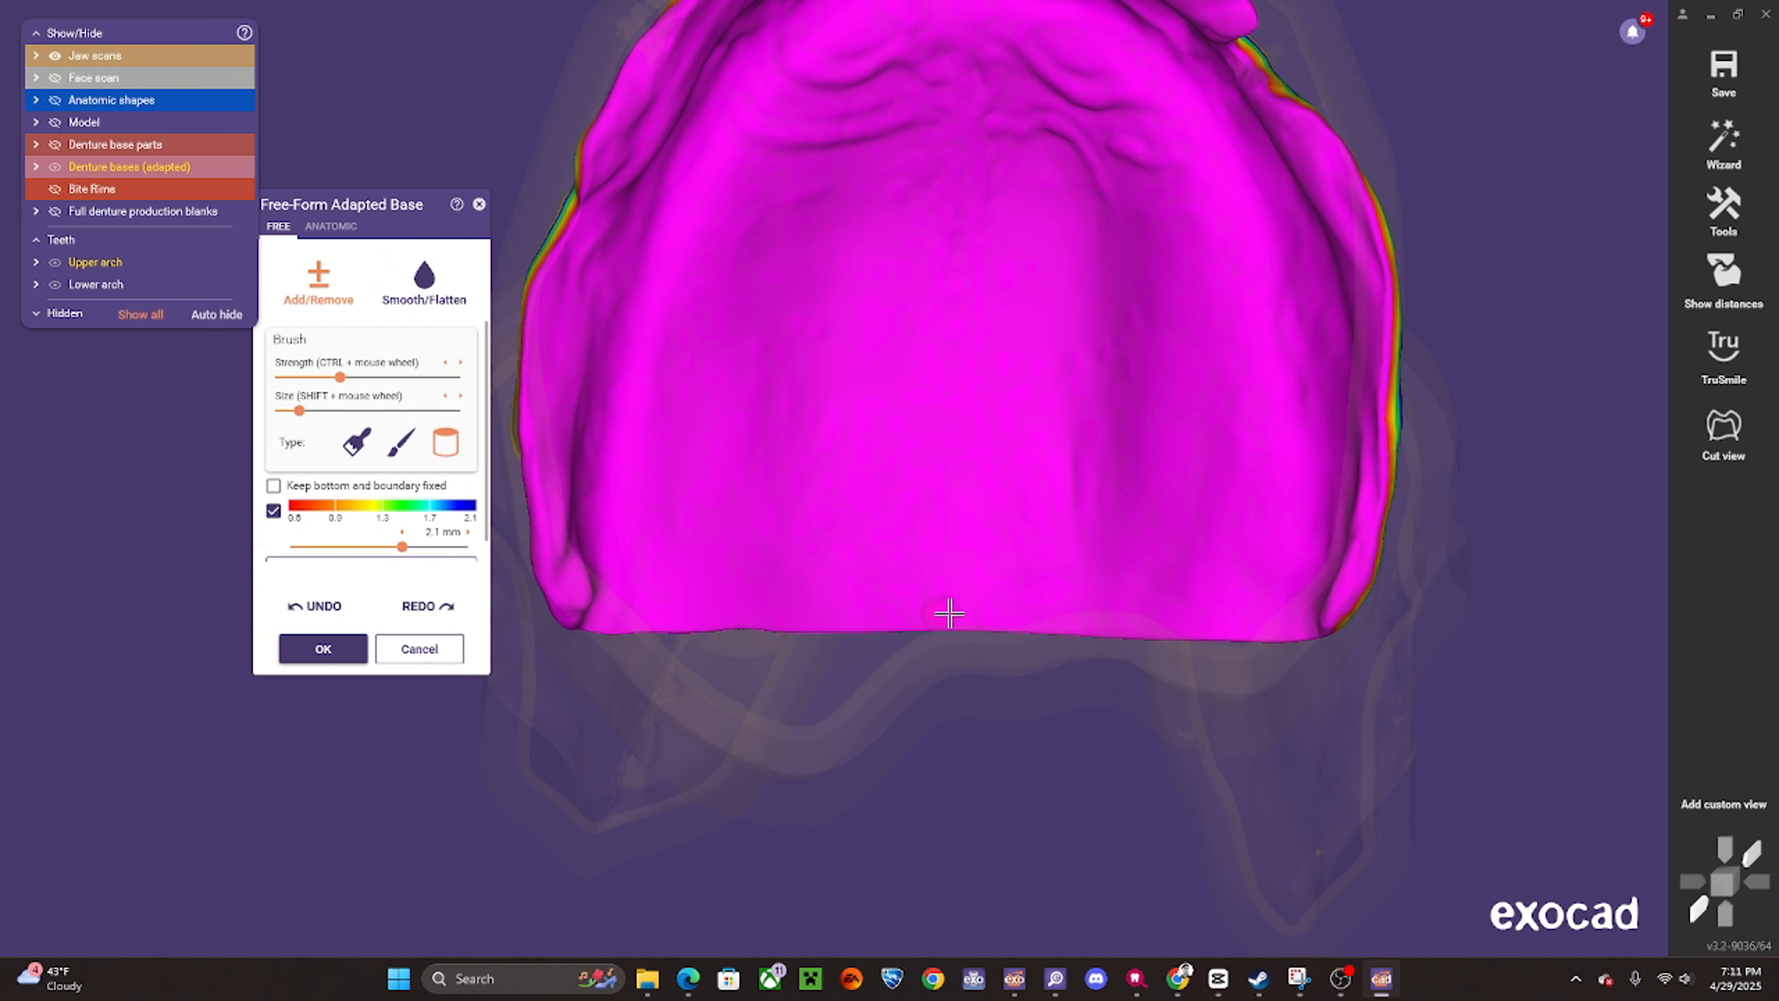
scroll(949, 614, "down", 1)
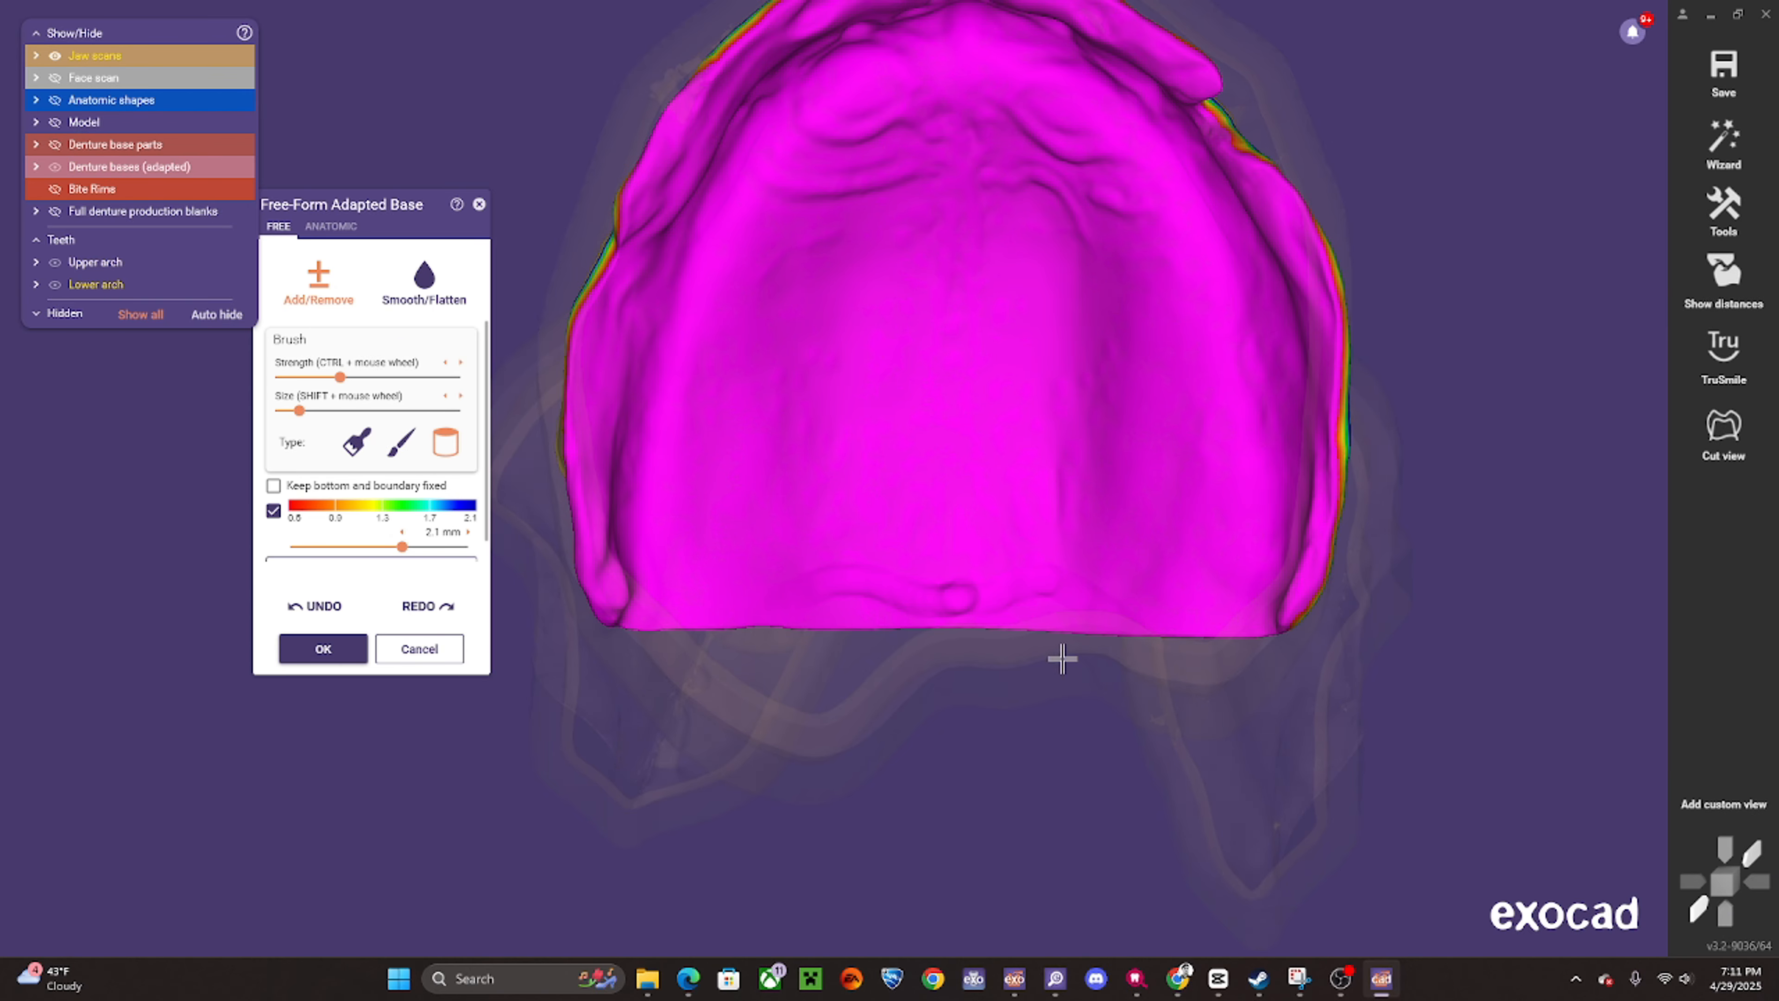
scroll(1023, 649, "down", 3)
scroll(1012, 642, "up", 4)
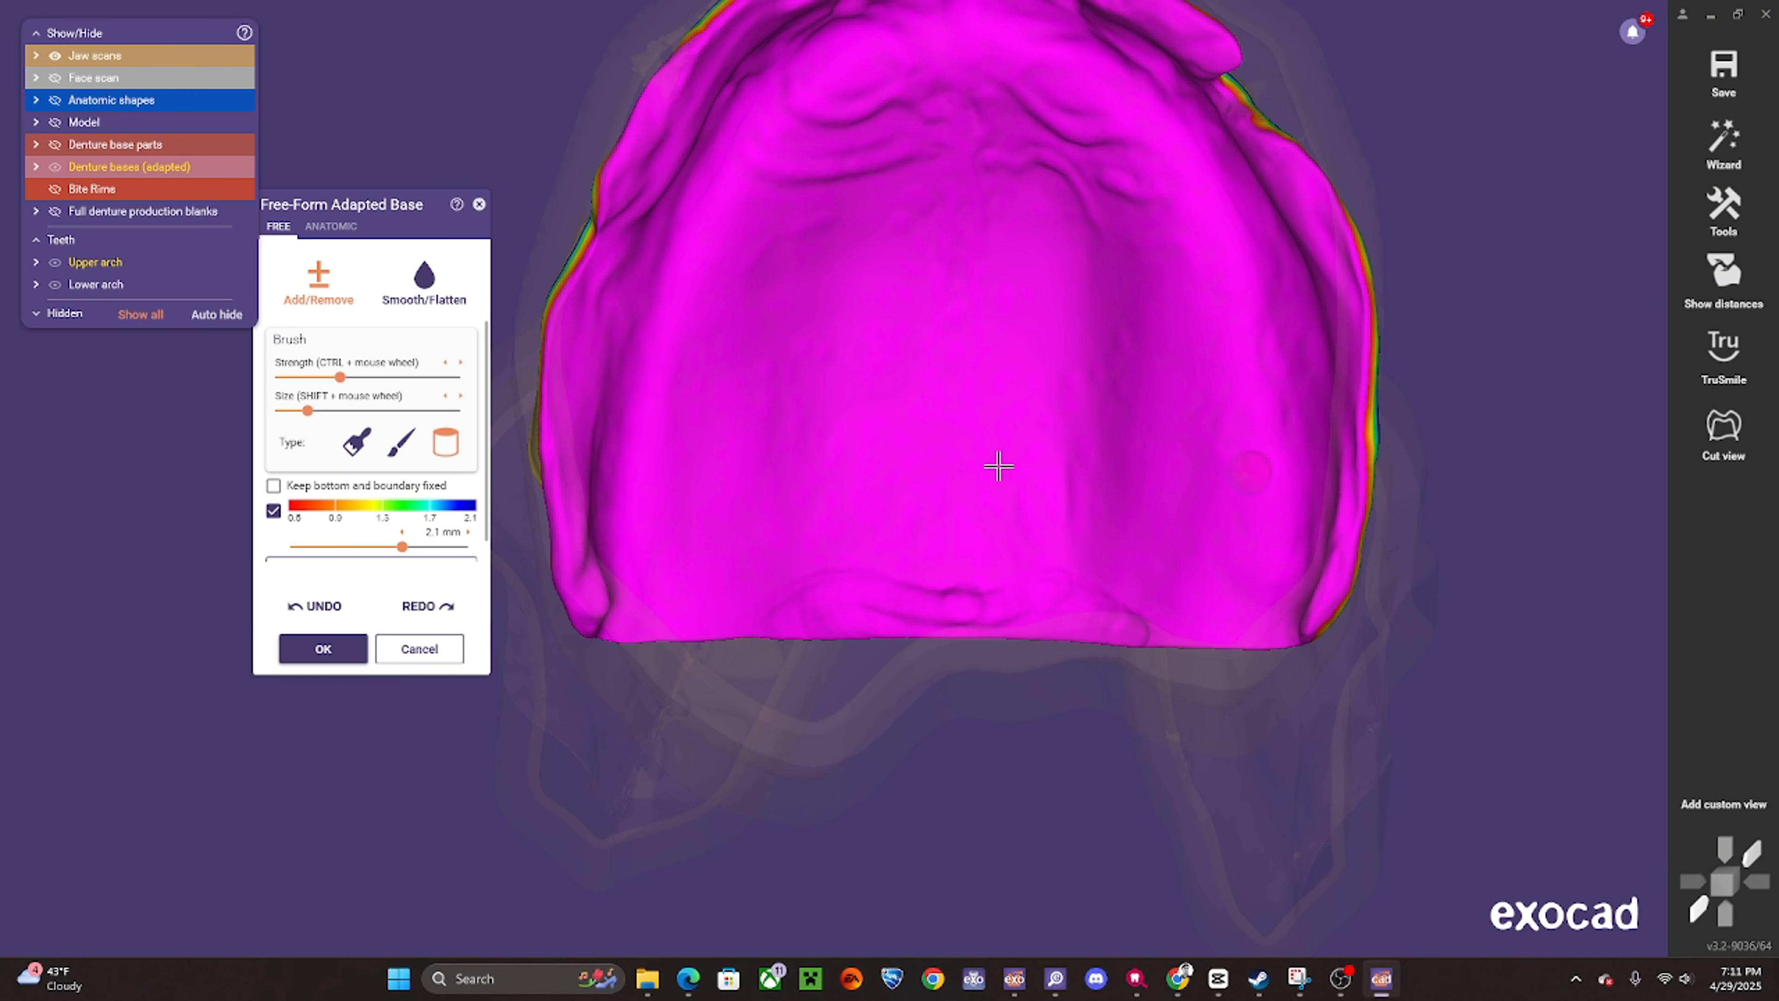
right_click_drag(890, 722, 889, 695)
right_click_drag(908, 454, 825, 476)
scroll(825, 476, "up", 5)
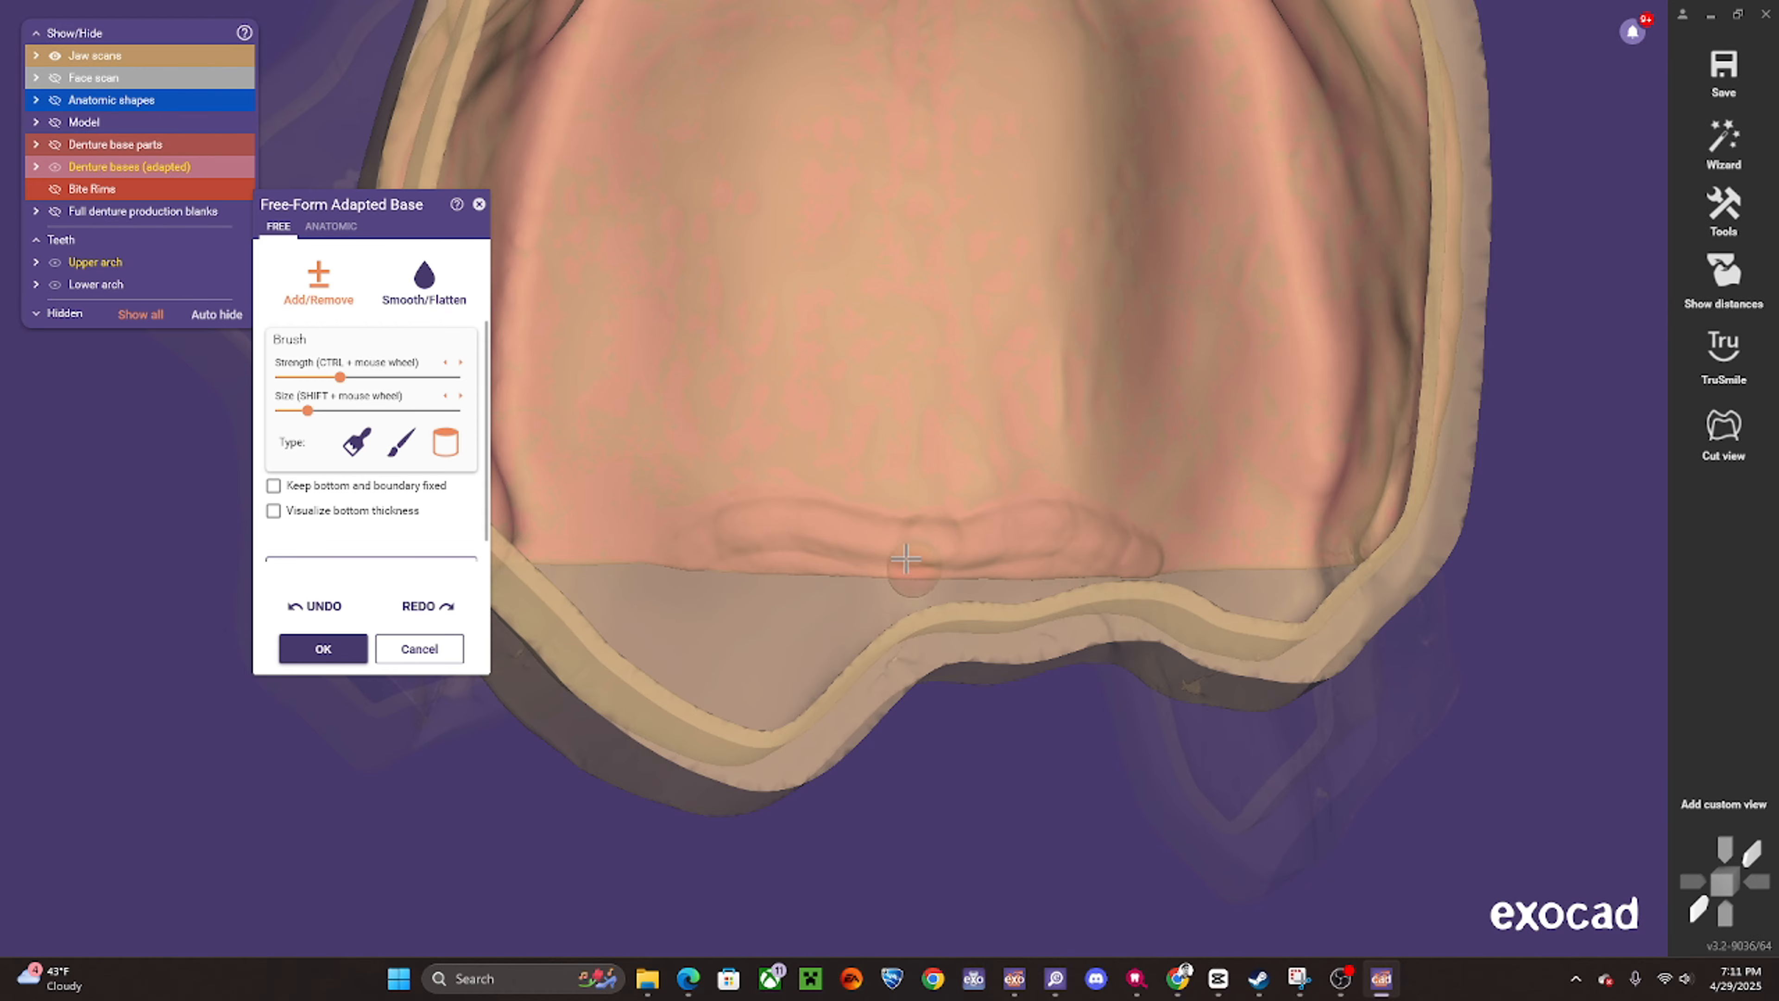
scroll(807, 610, "down", 4)
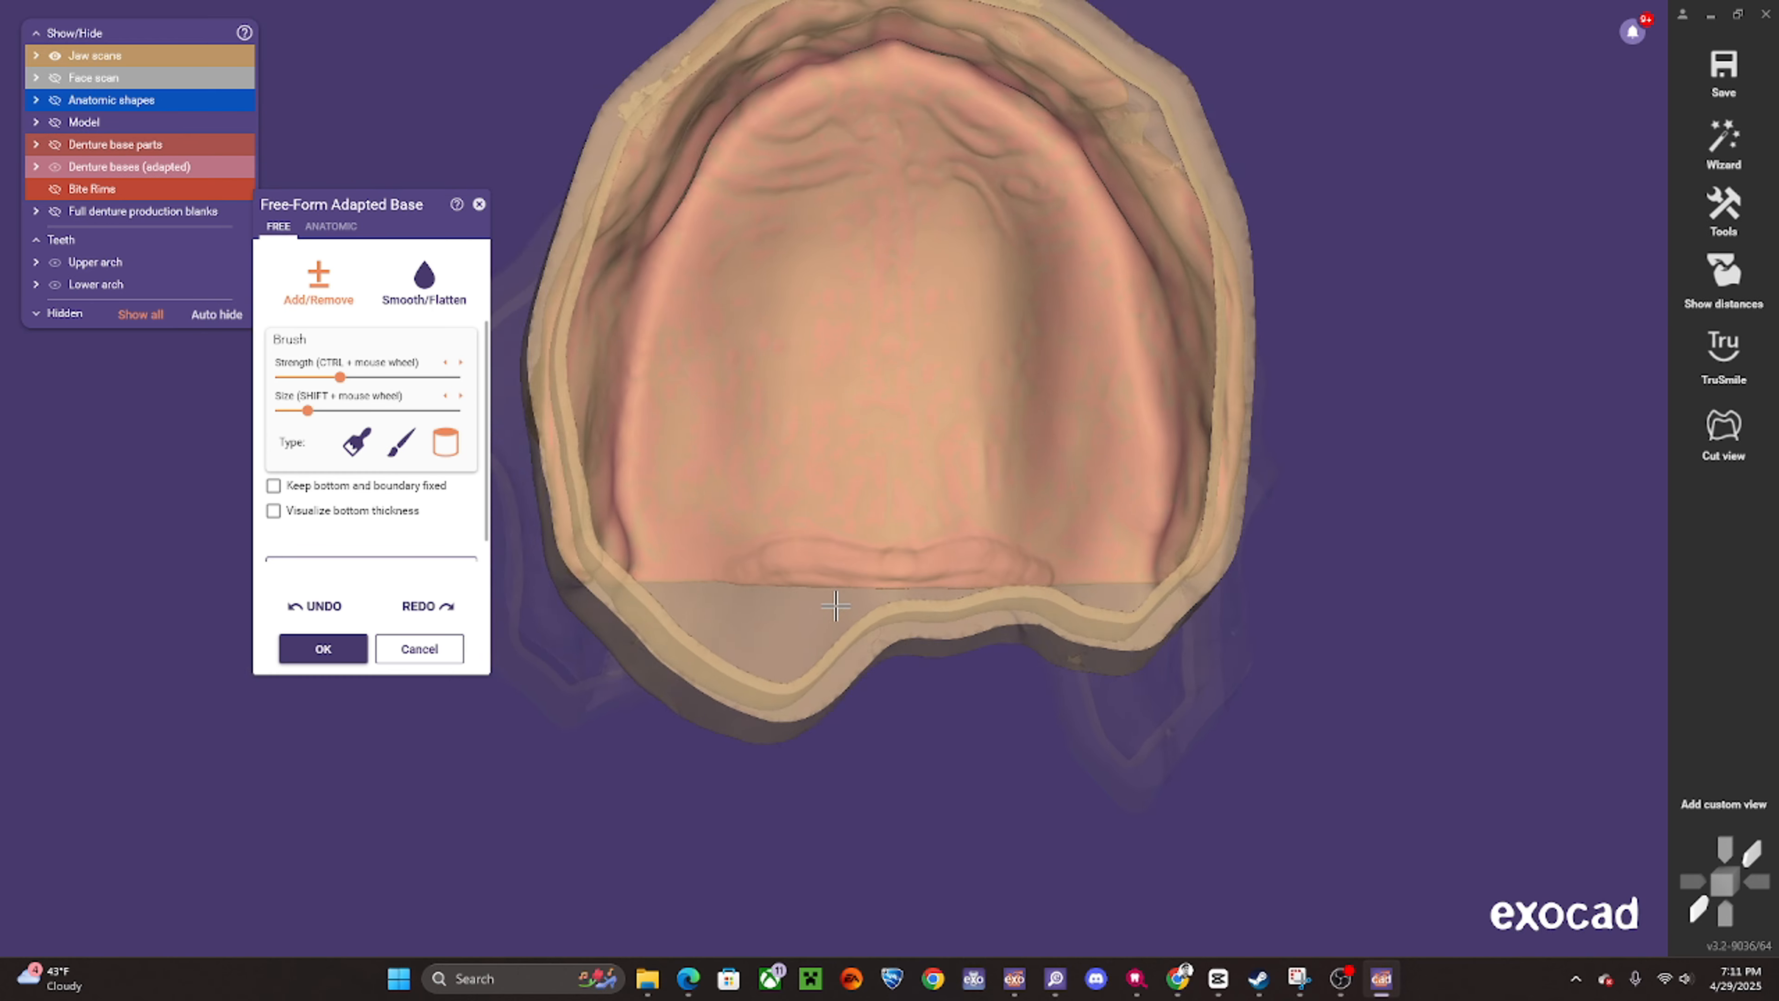
- Smooth the added ridge along the rear palatal border with the Smooth/Flatten brush
right_click_drag(798, 596, 757, 589)
left_click(428, 303)
scroll(775, 561, "up", 4)
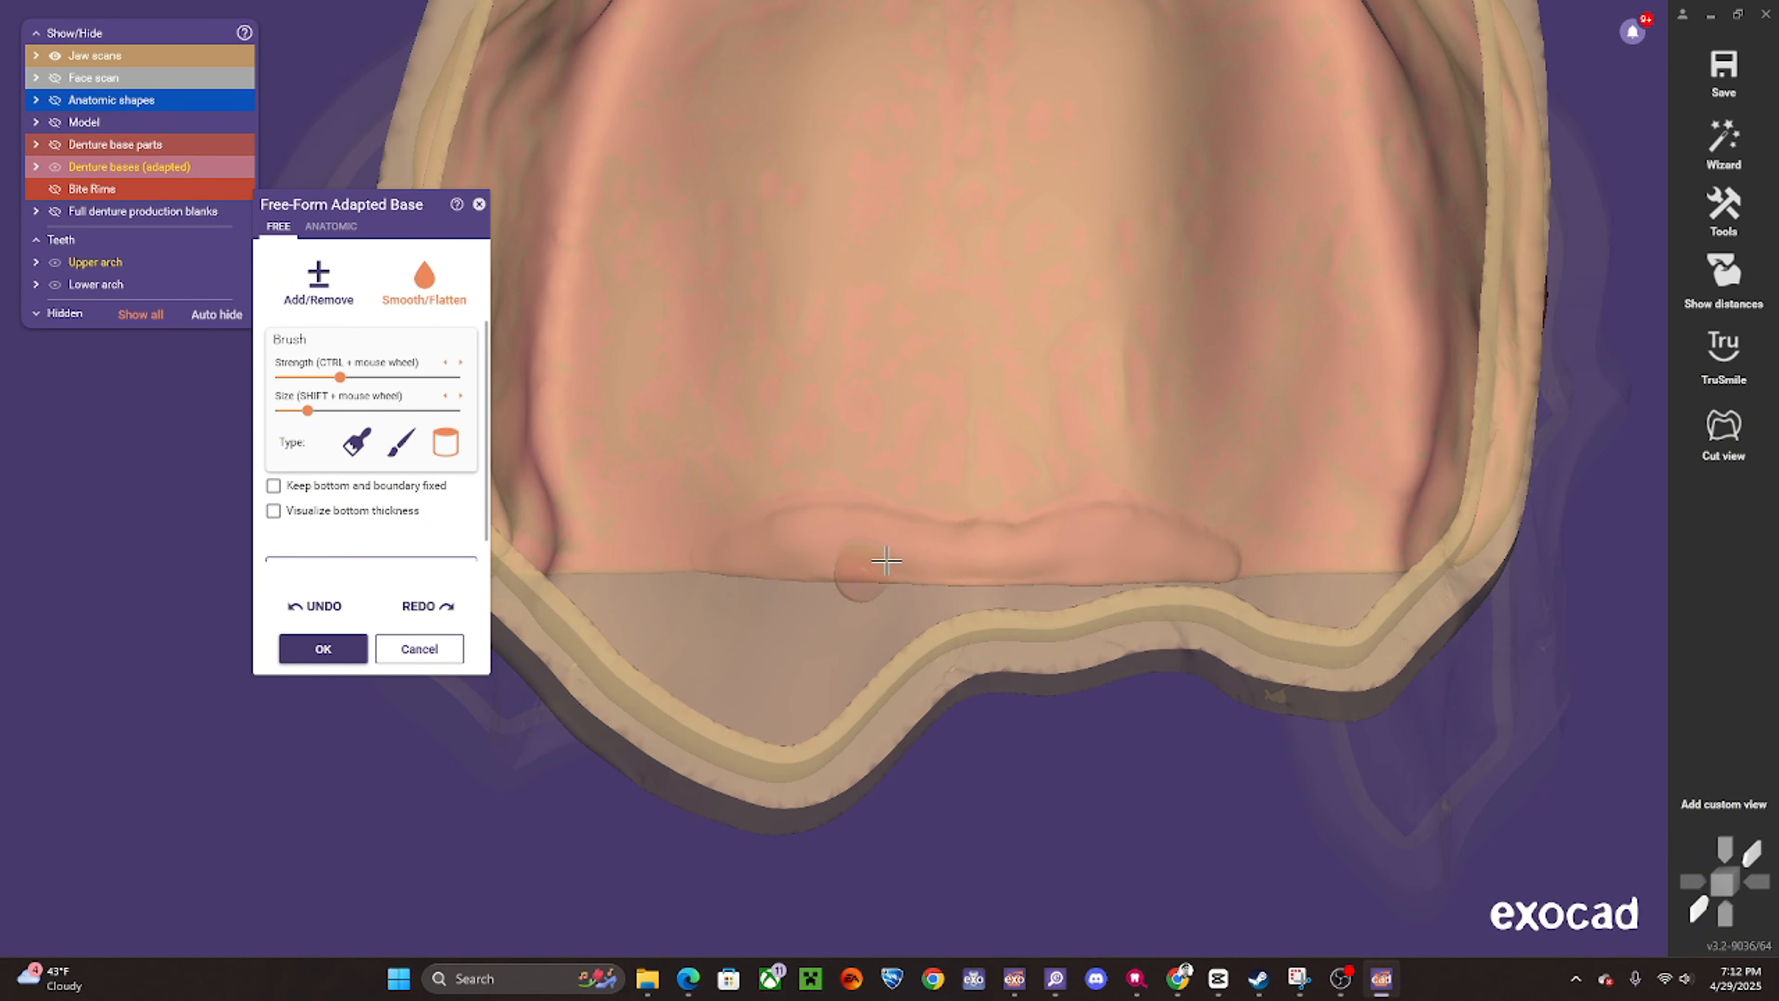
scroll(1211, 596, "down", 3)
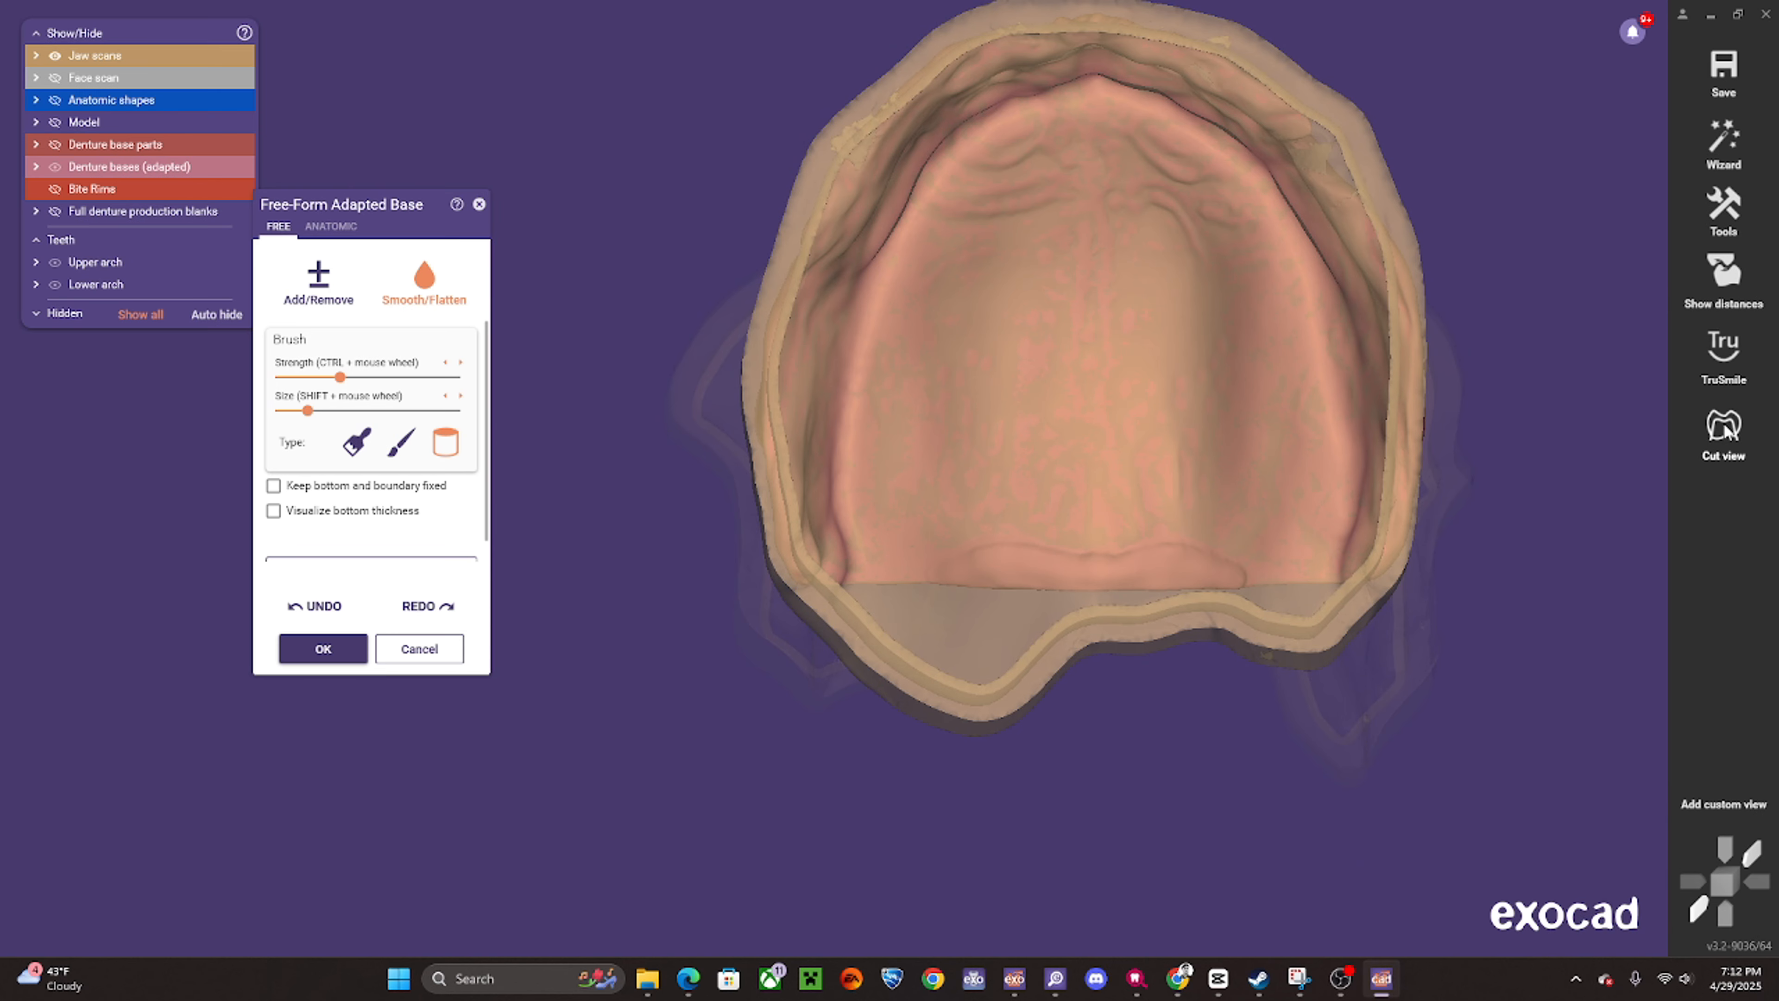
- Section the rear palatal border in cut view at several places and measure the ridge's height above the jaw scan
left_click(1724, 429)
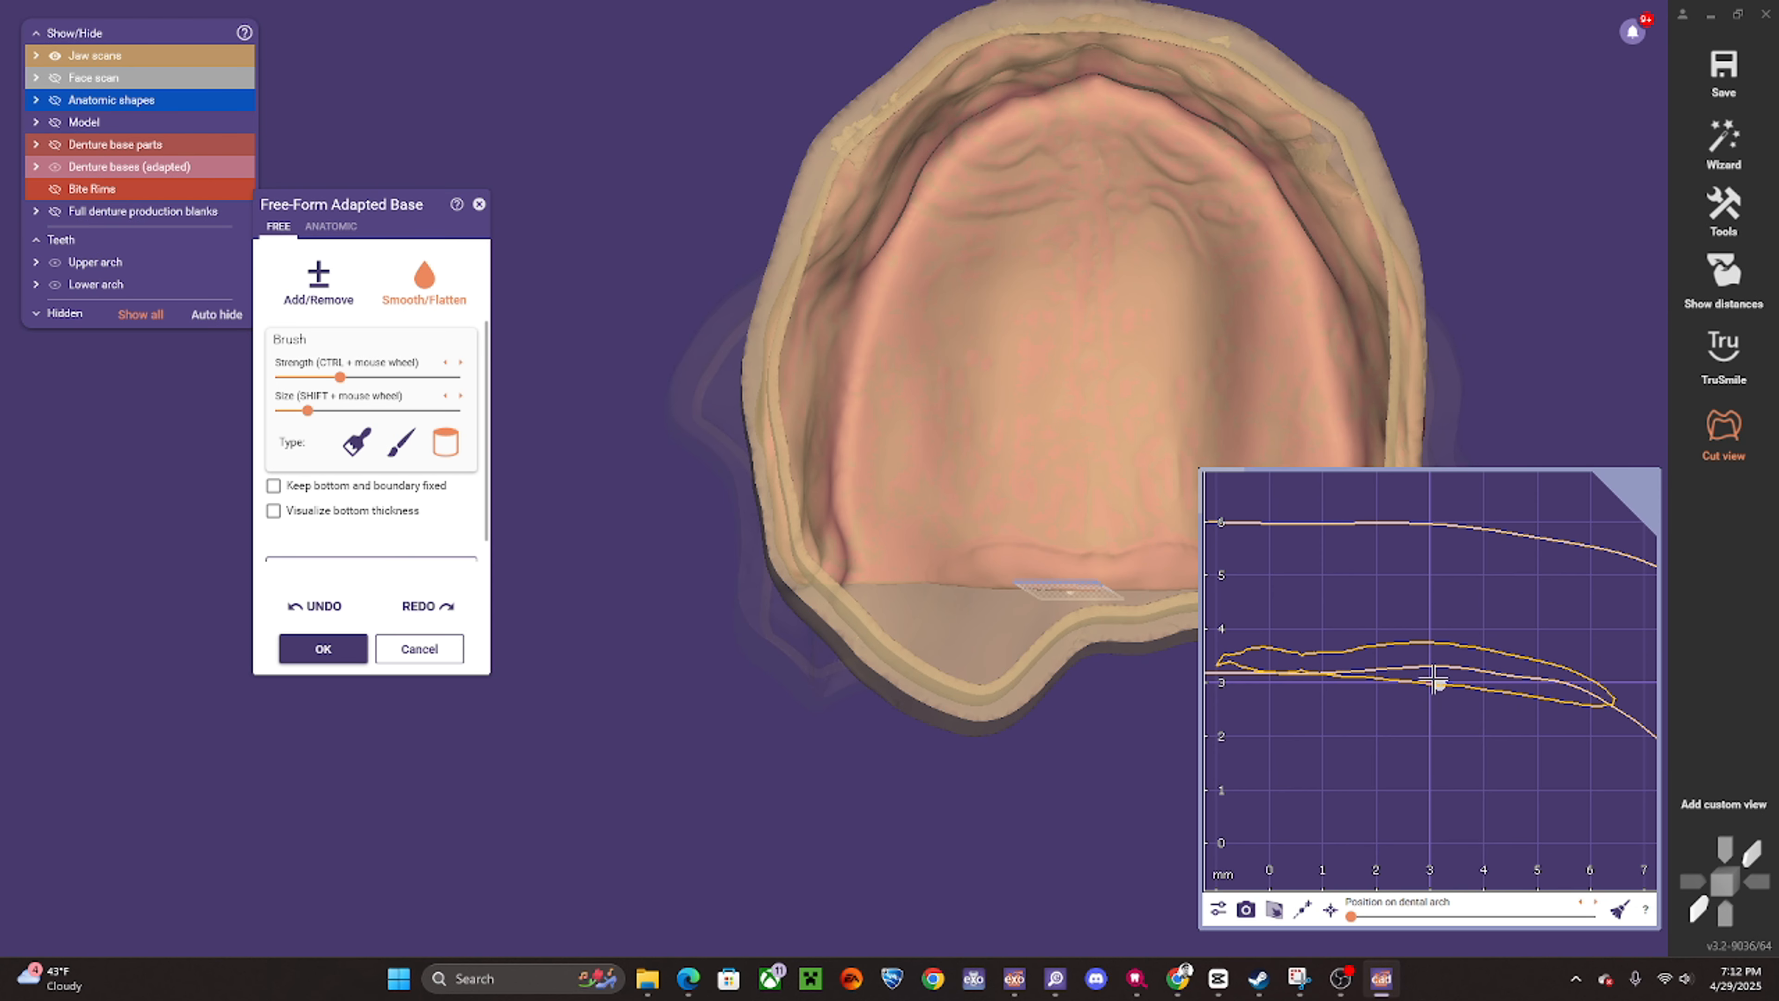
scroll(1433, 678, "up", 2)
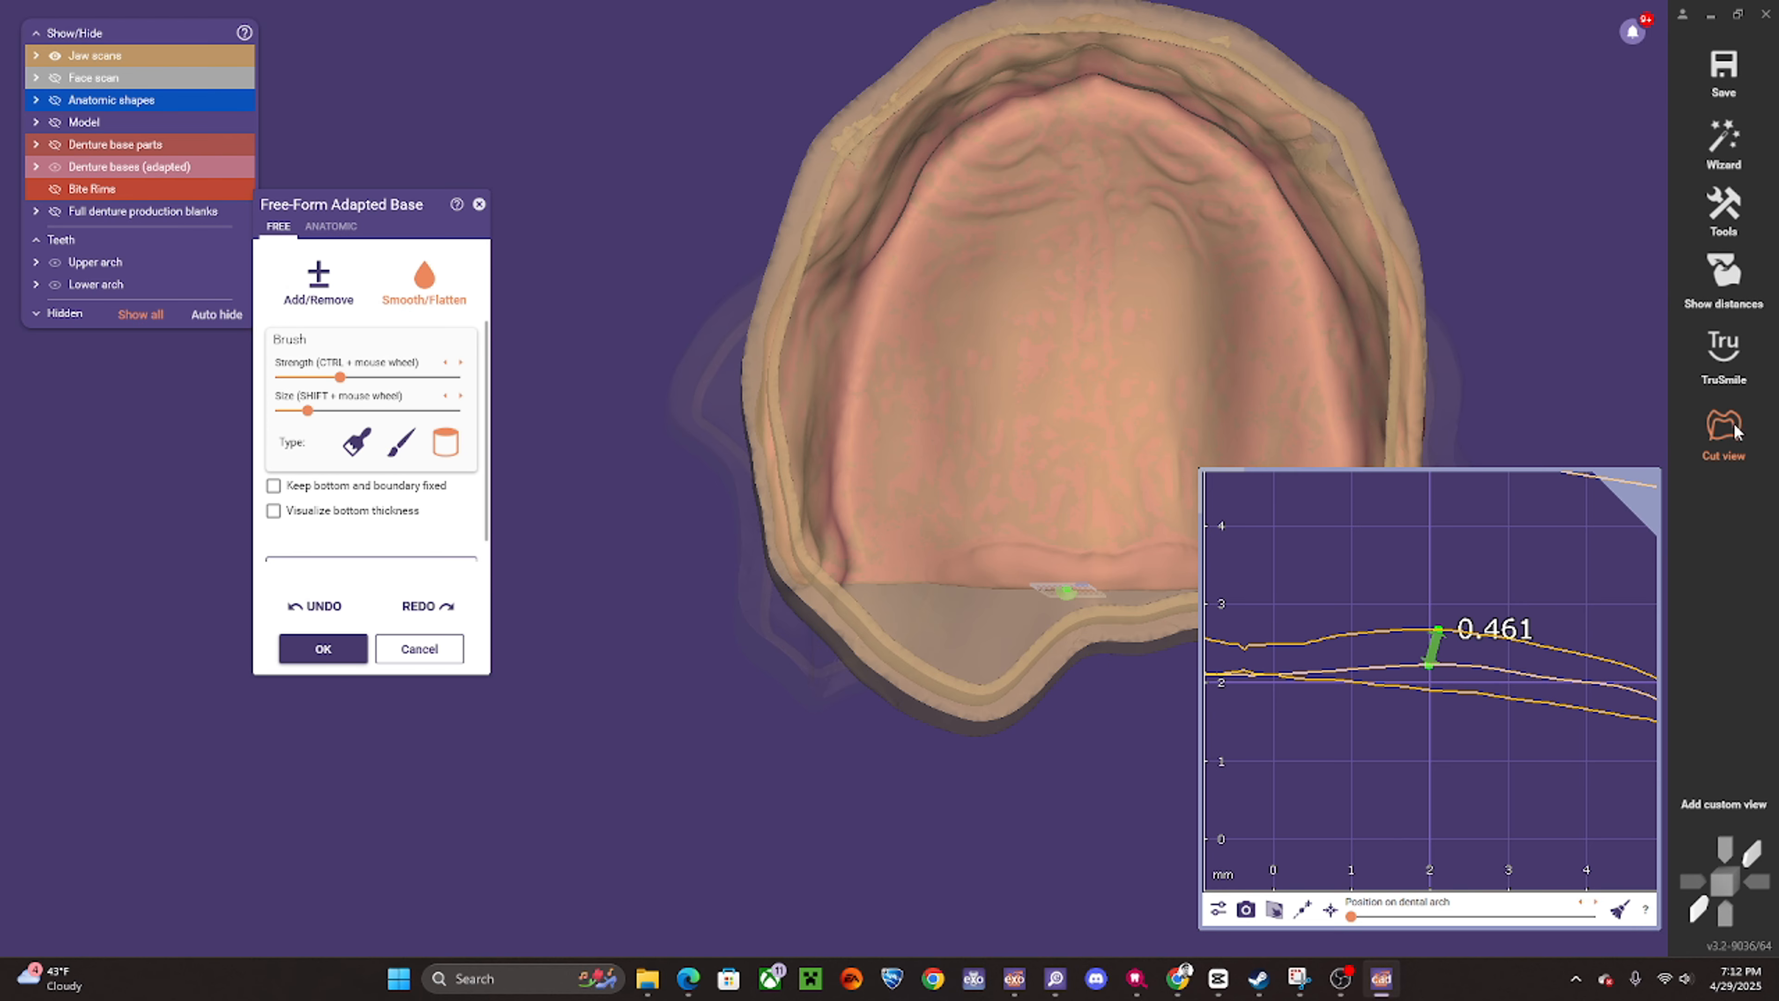
left_click(1716, 434)
left_click(1716, 435)
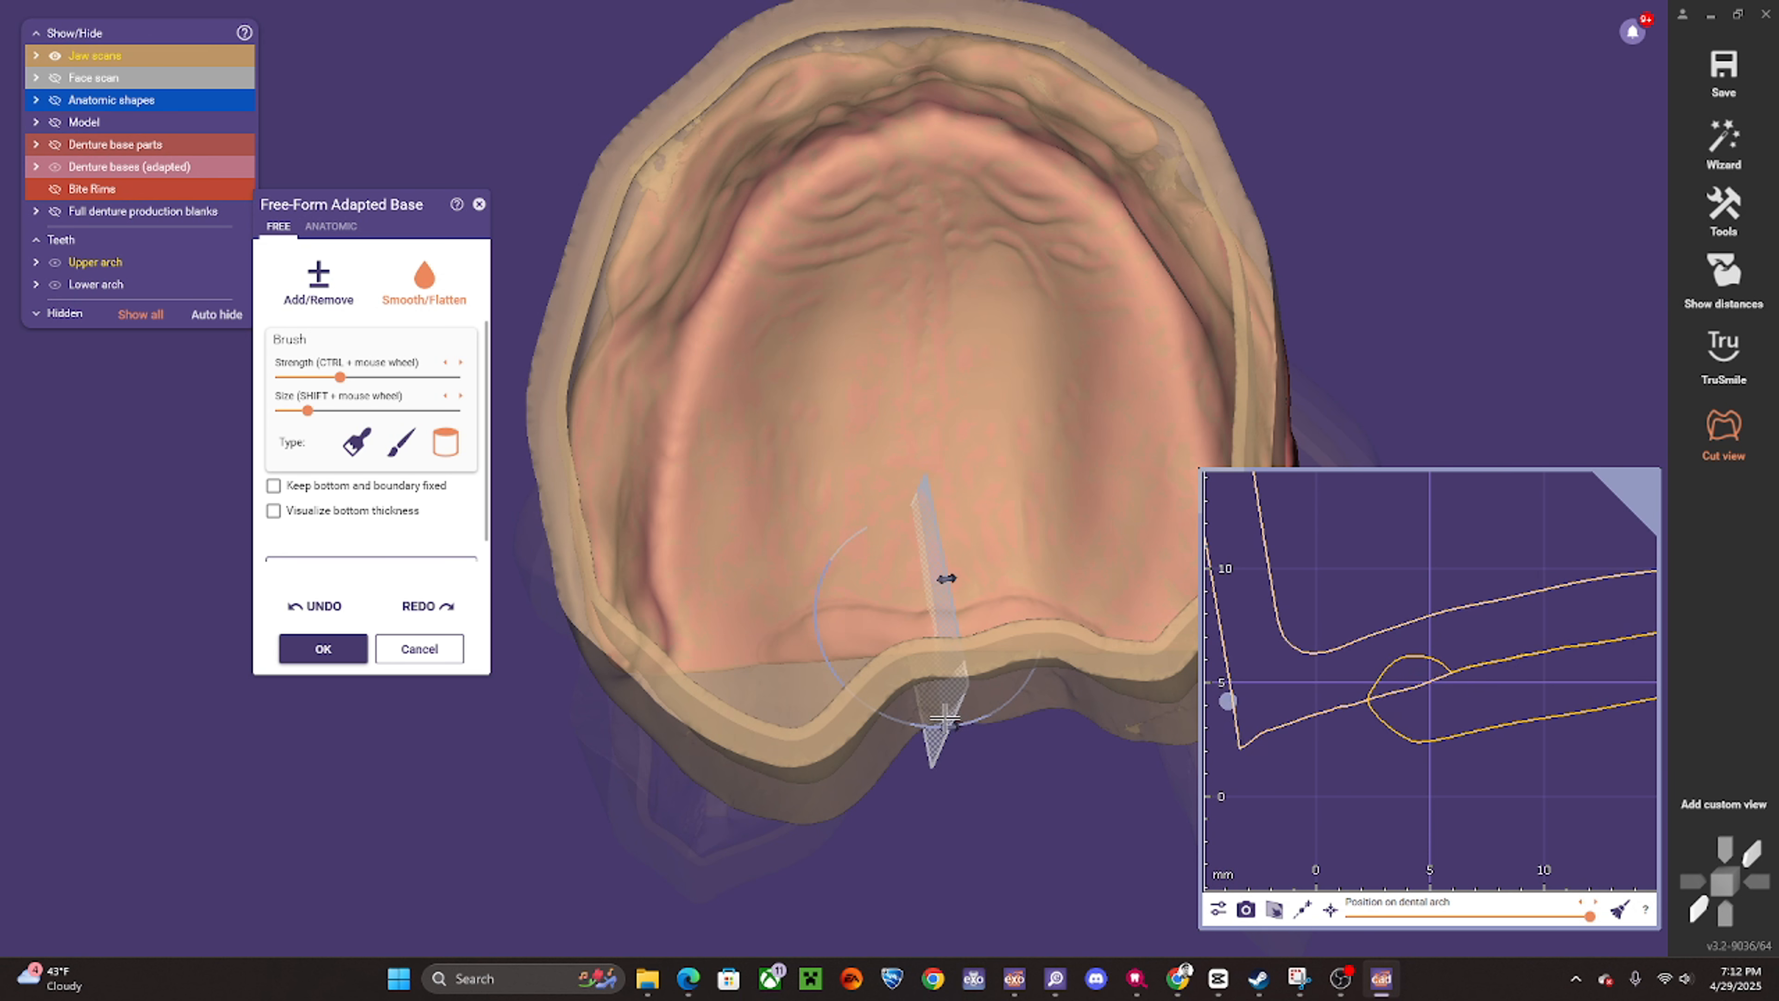
scroll(1447, 726, "up", 2)
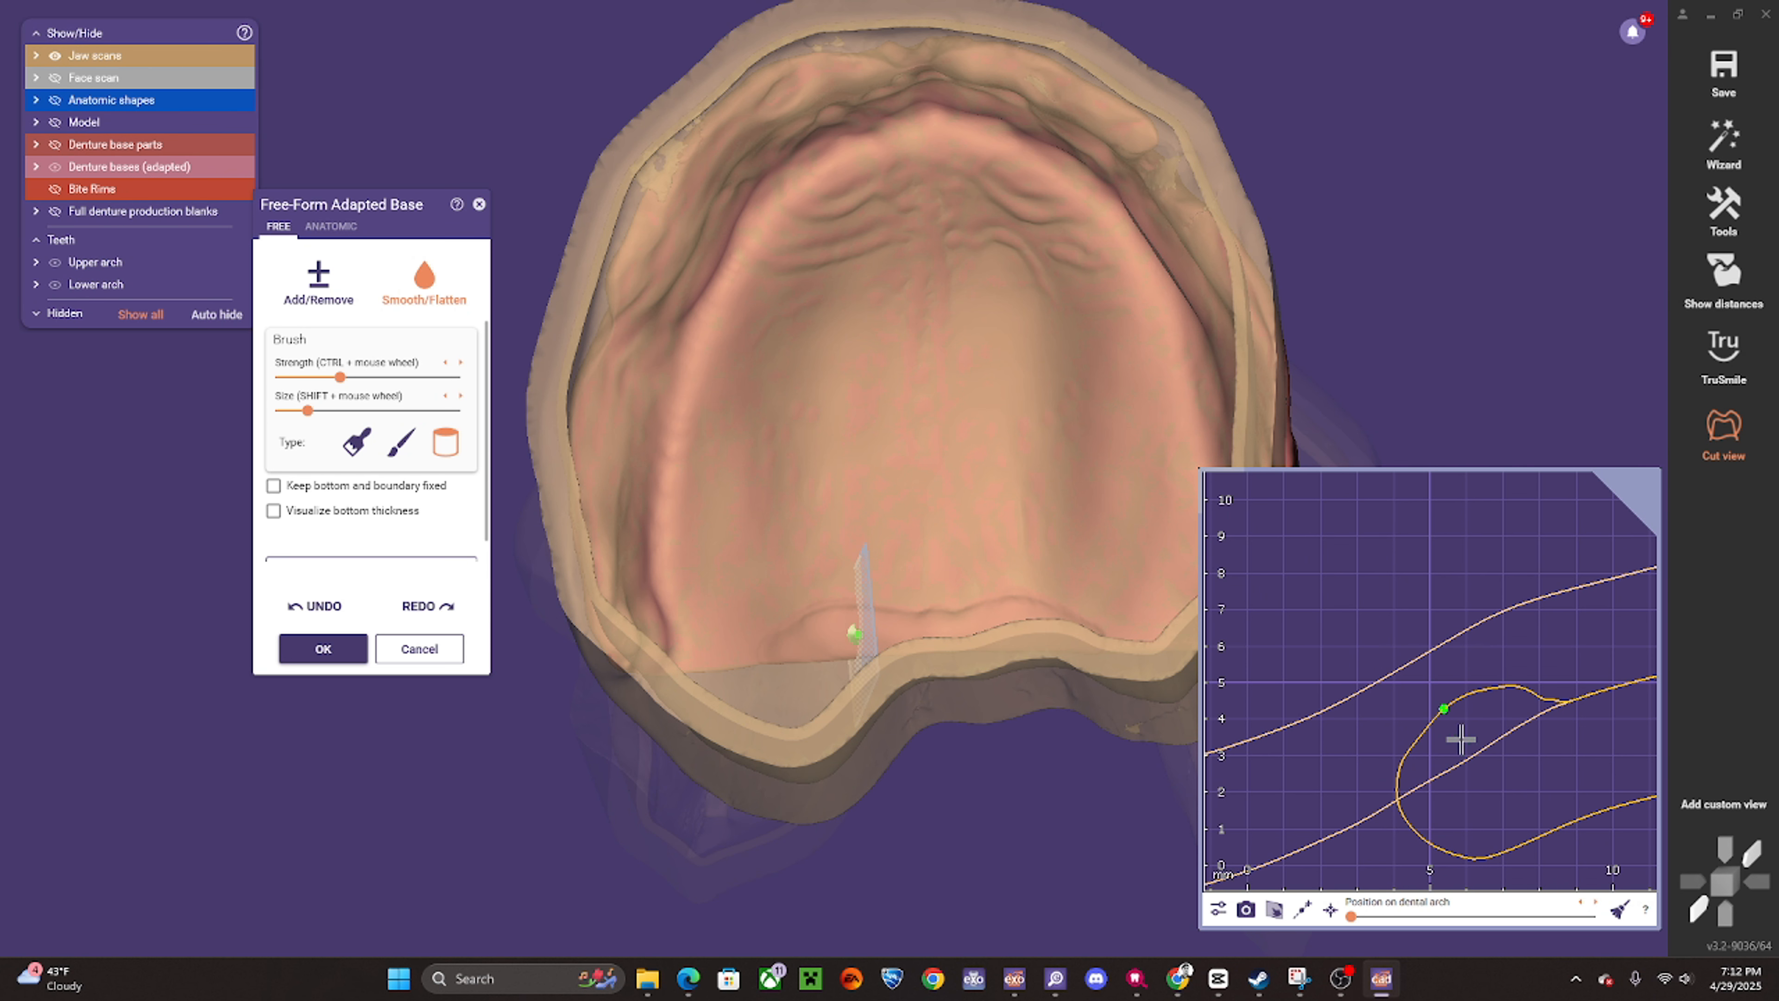
left_click(1723, 428)
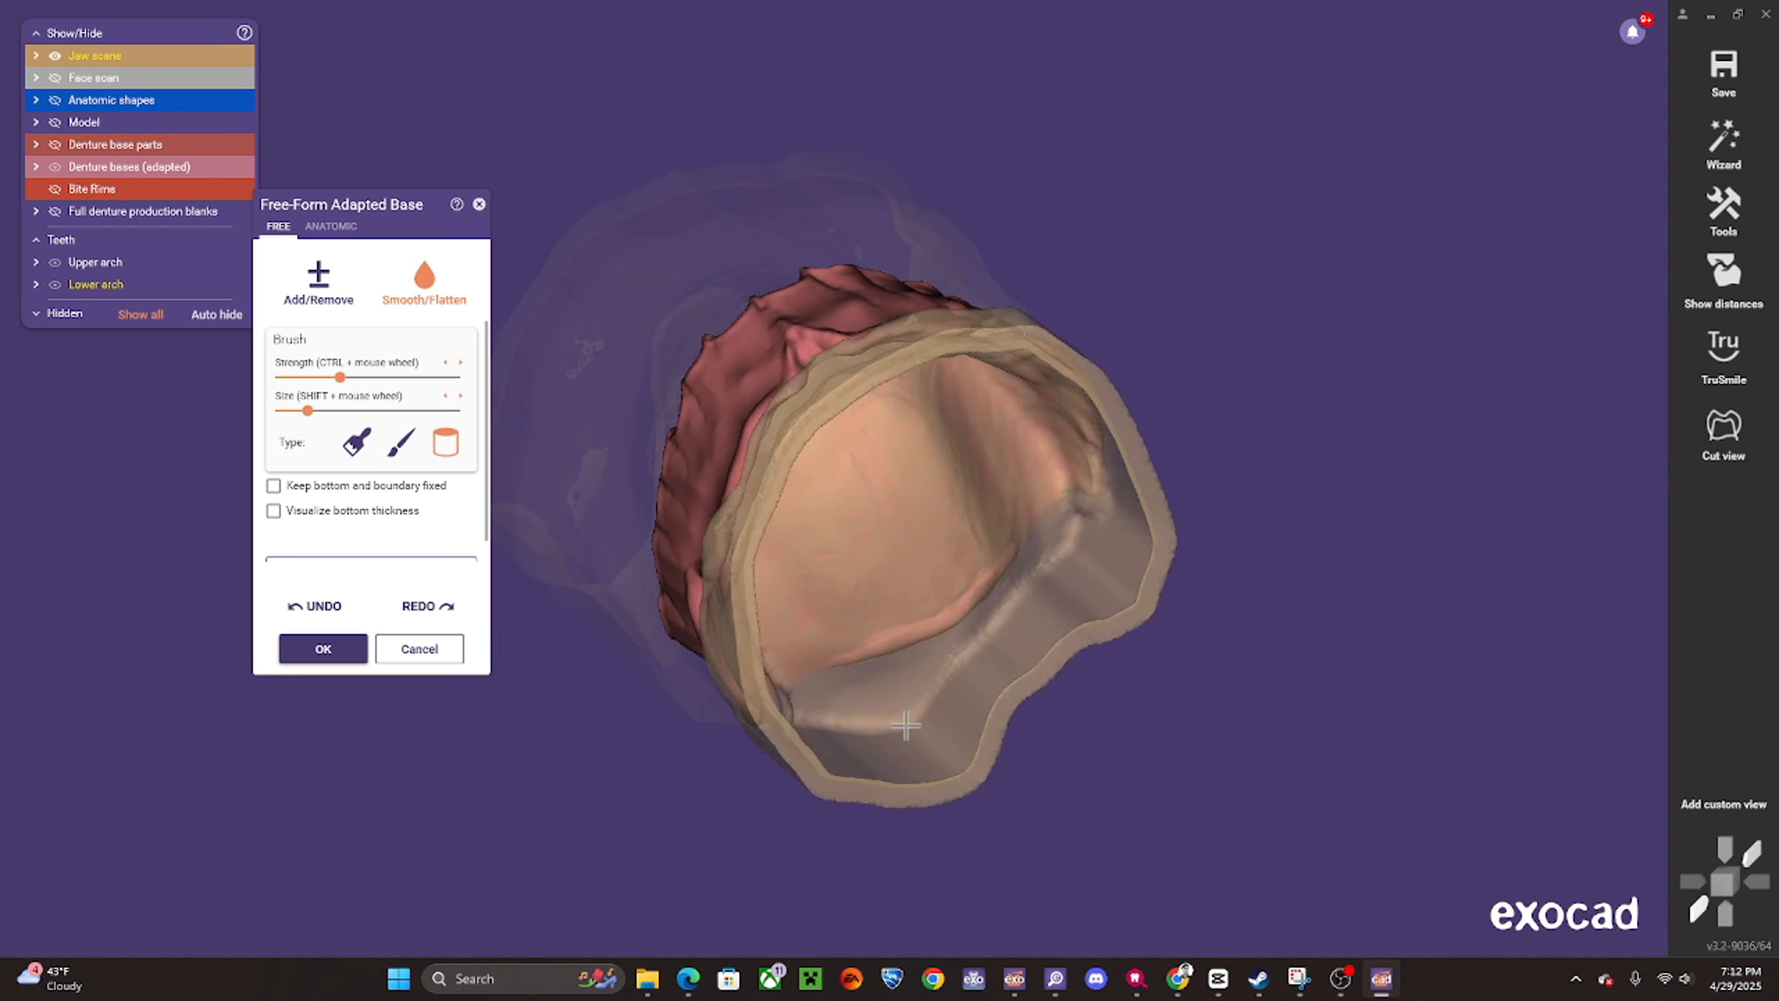
- Check the smoothed posterior ridge from an angled view and apply the free-form changes to the adapted base
scroll(931, 692, "up", 2)
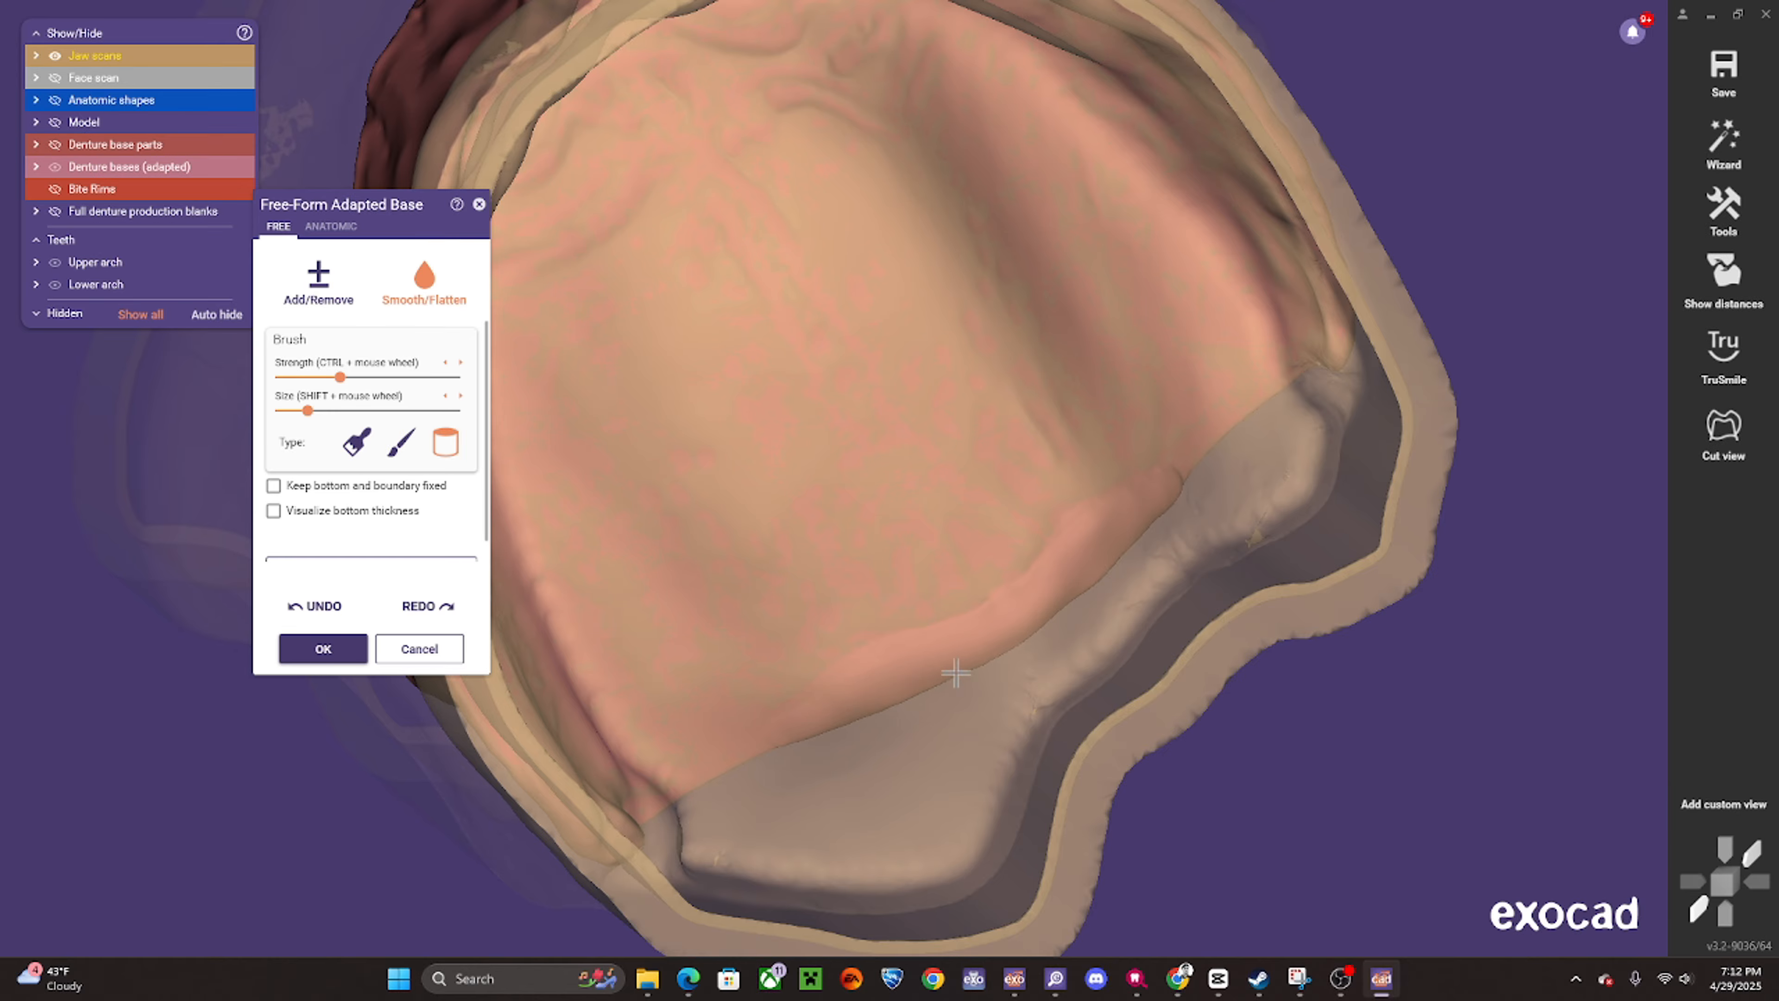
scroll(957, 672, "down", 4)
right_click_drag(965, 664, 1078, 589)
left_click(312, 655)
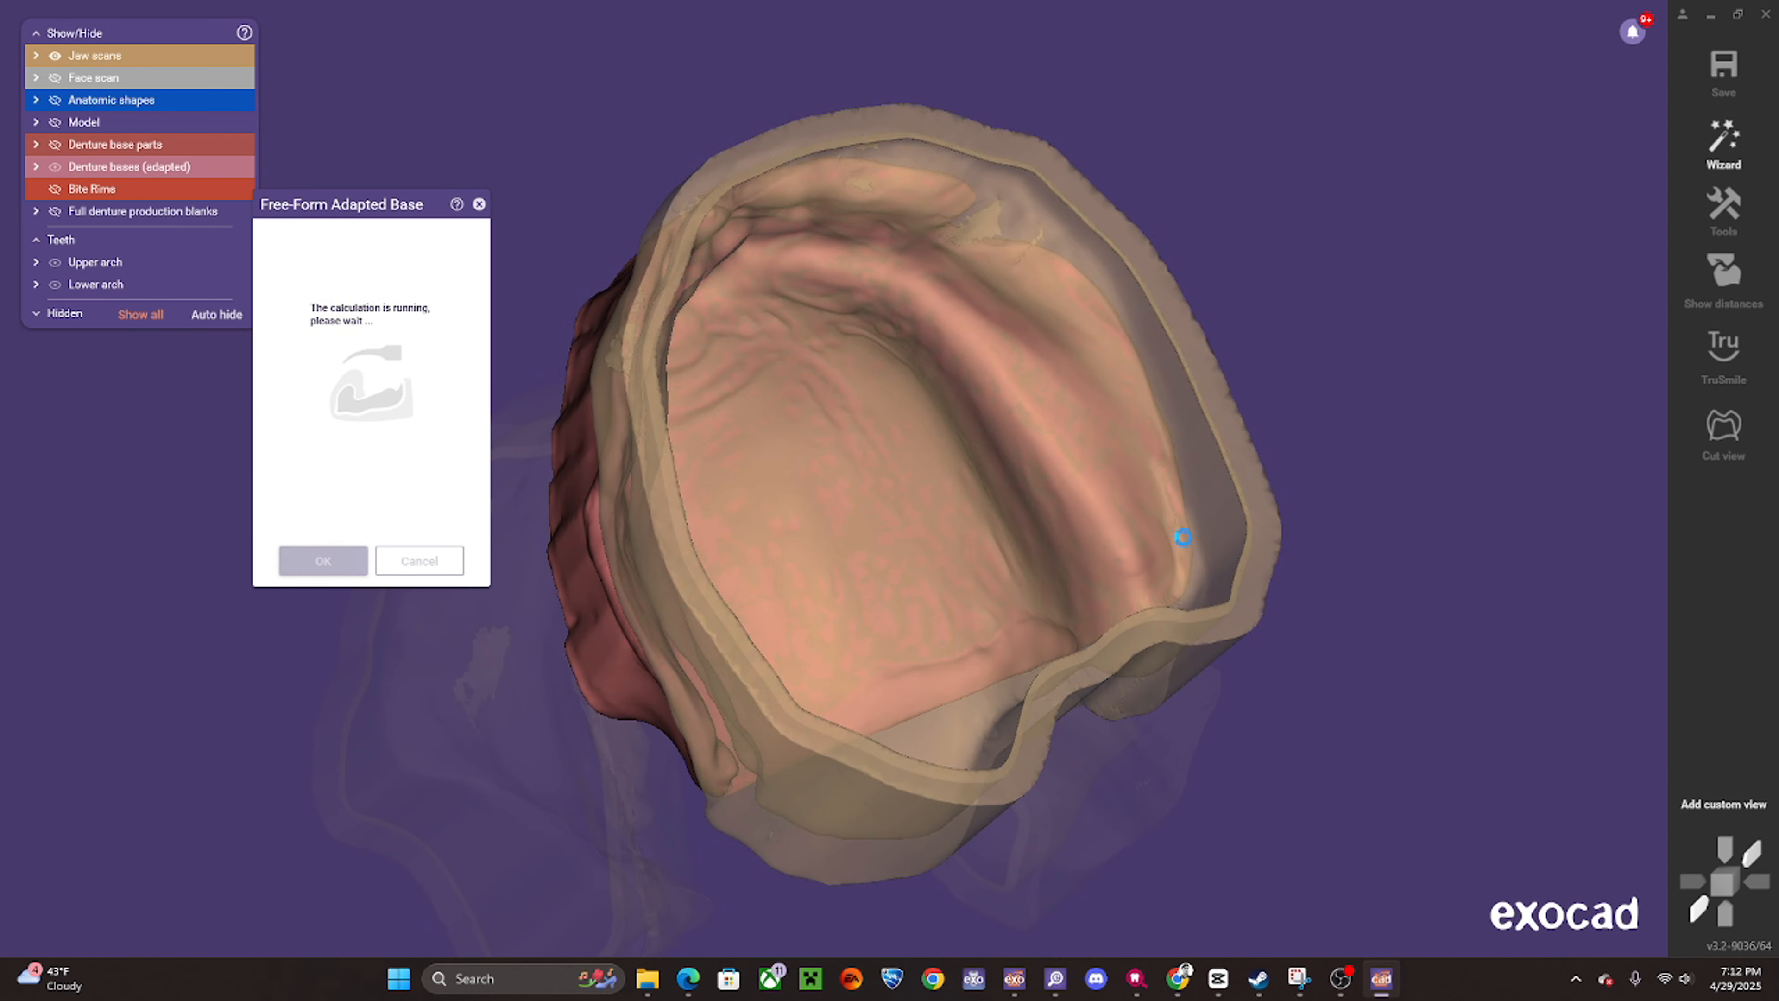
- Start merging and saving the denture restorations
mouse_move(651, 910)
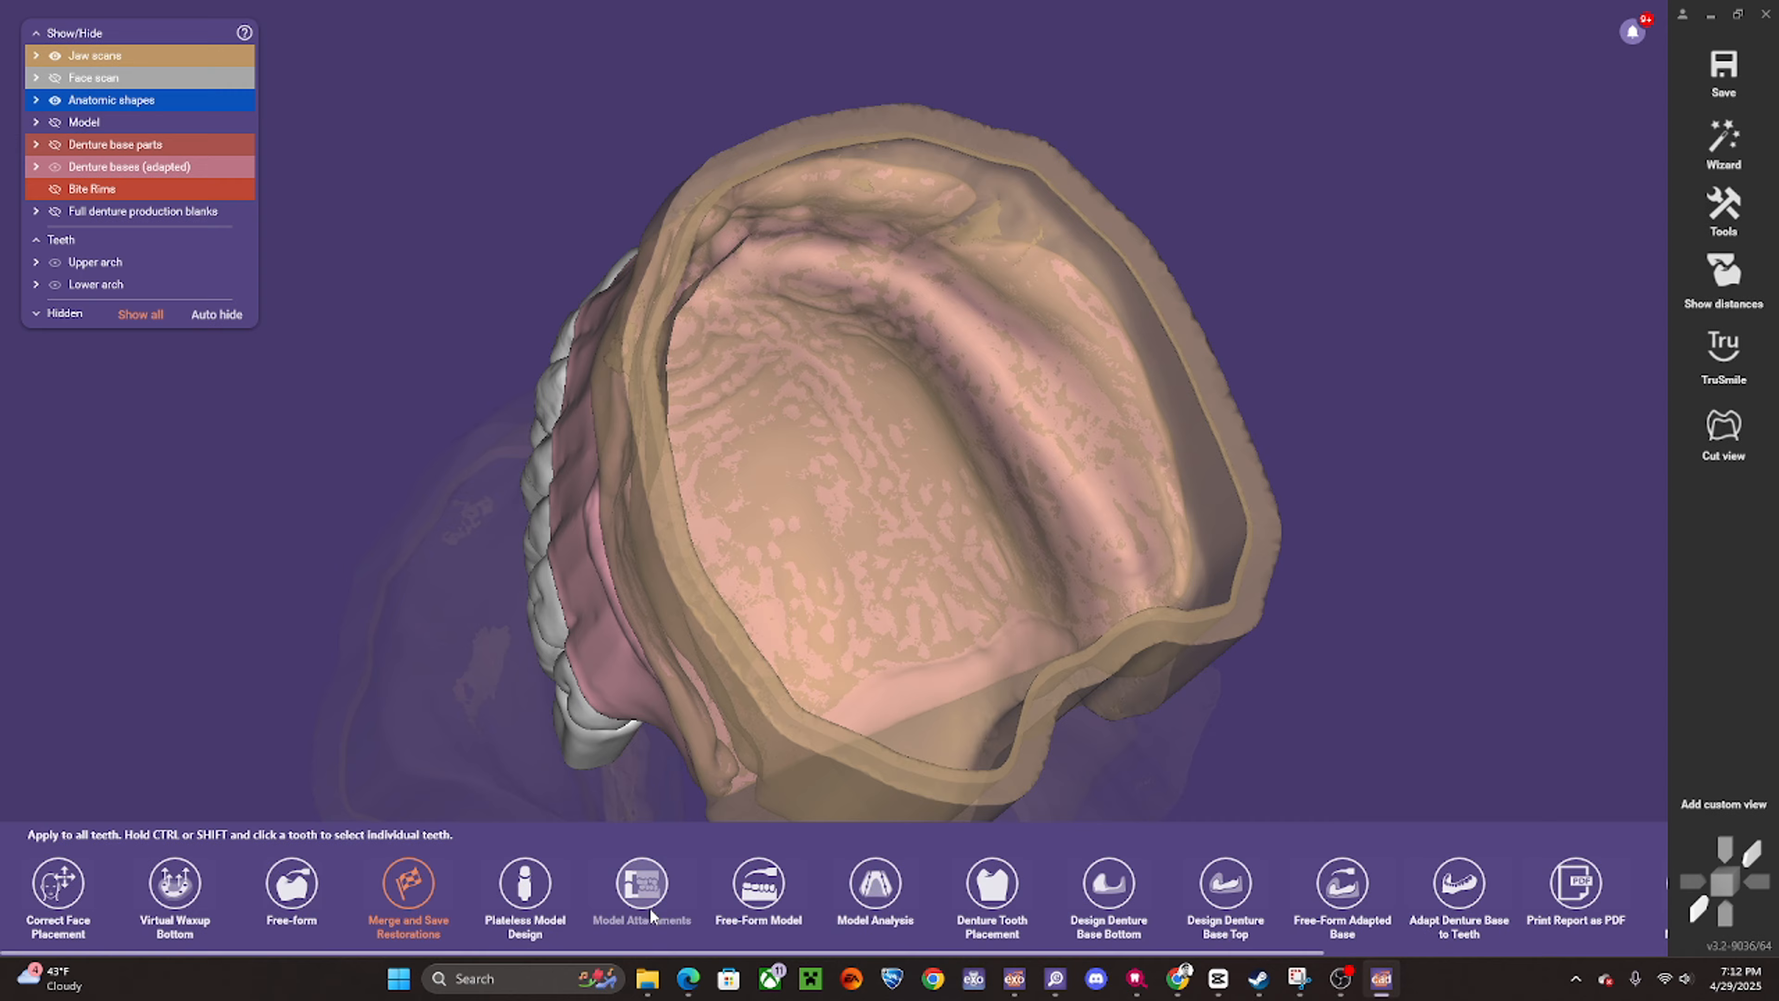
left_click(417, 883)
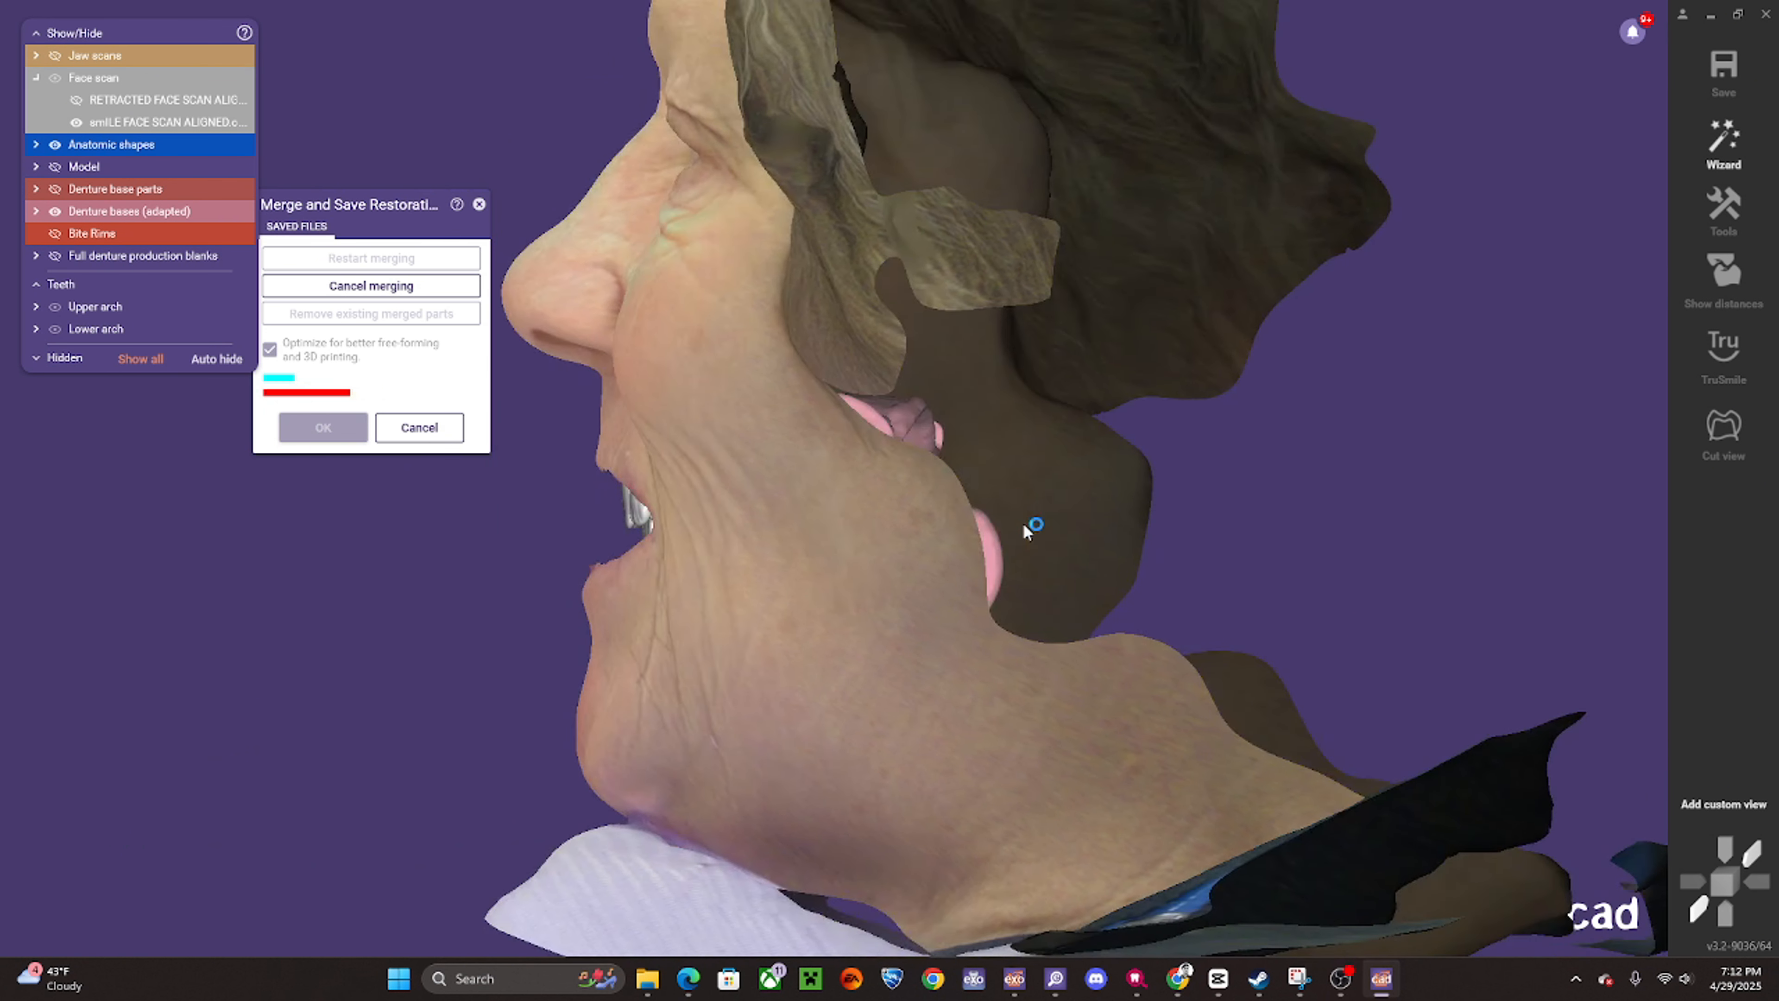
right_click_drag(1024, 524, 995, 543)
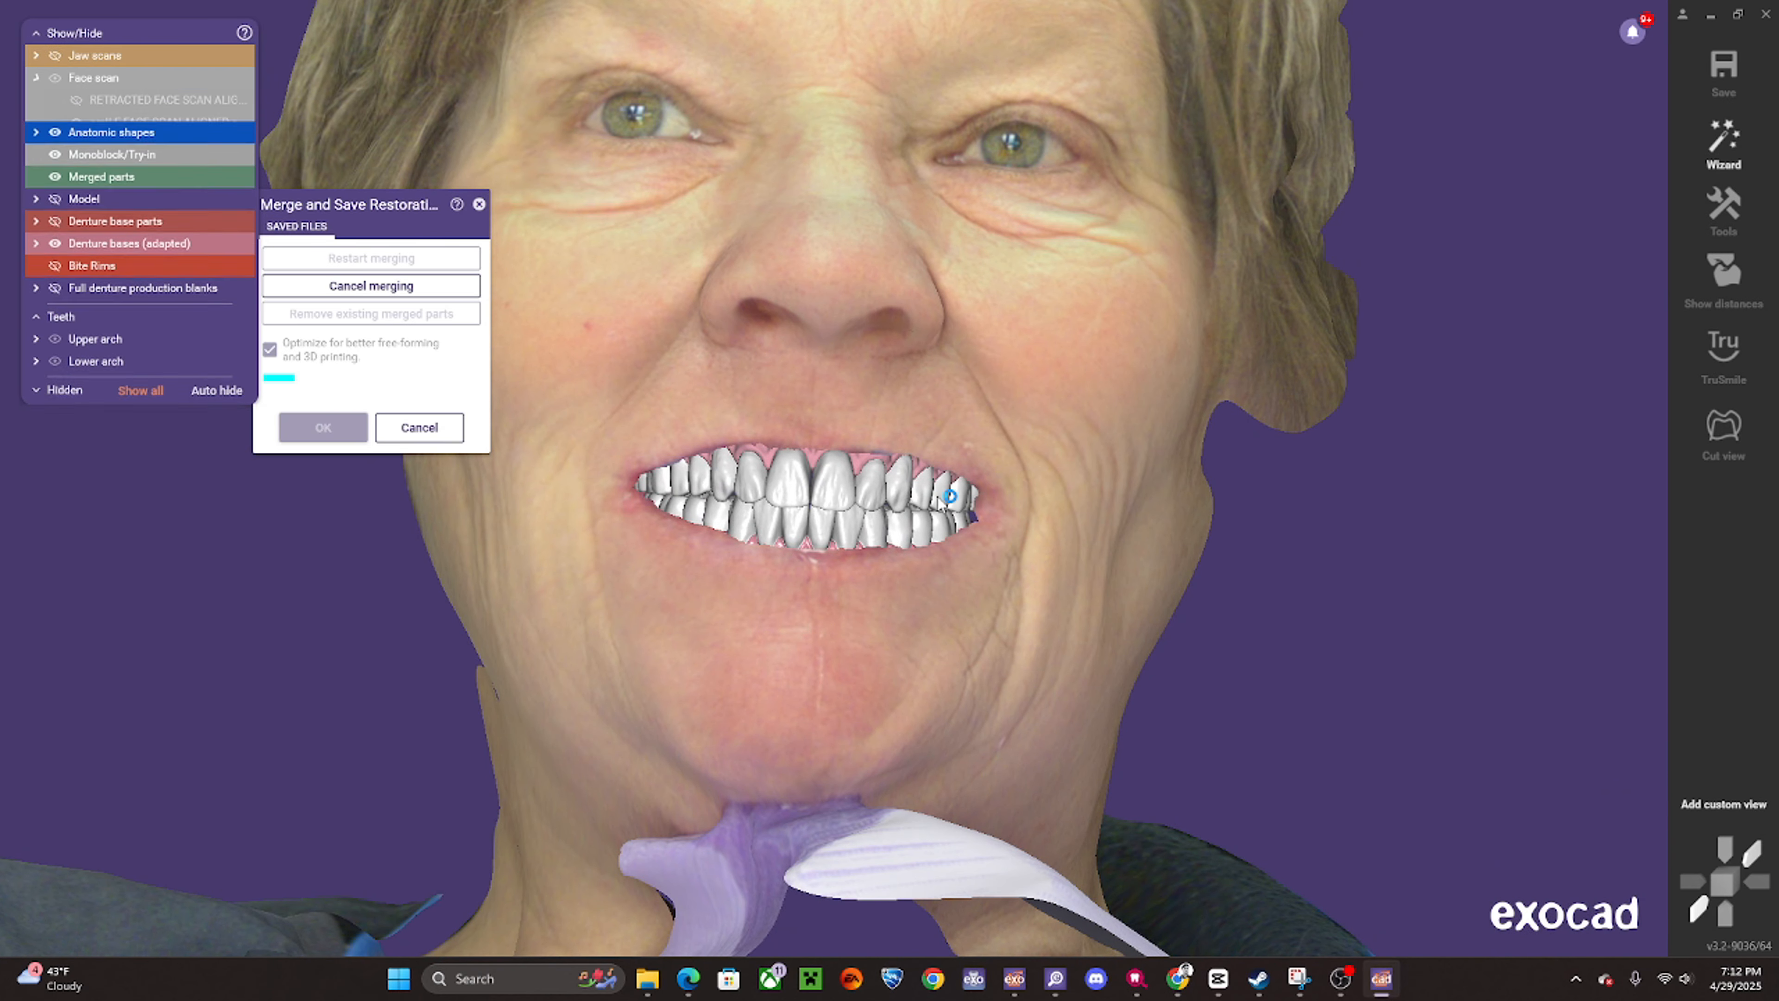